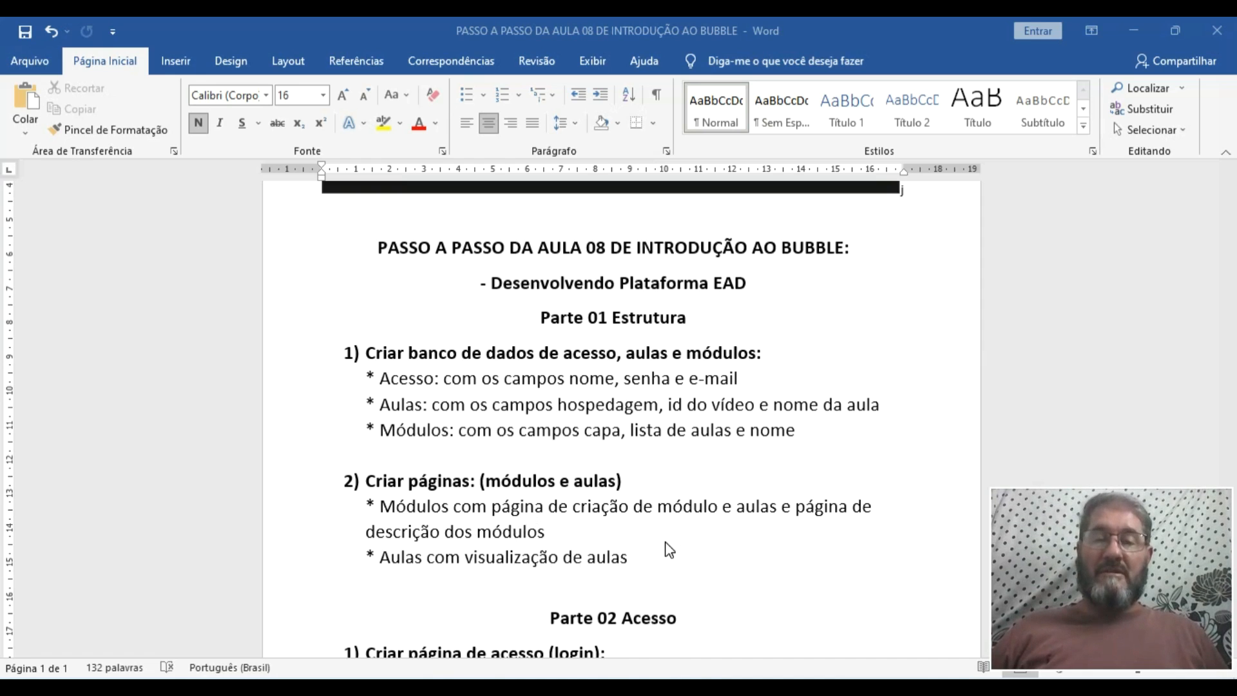
# - Read through the lesson outline for the EAD platform, from Parte 01 Estrutura to Parte 03 Meios de pagamento
pyautogui.scroll(-4, 669, 550)
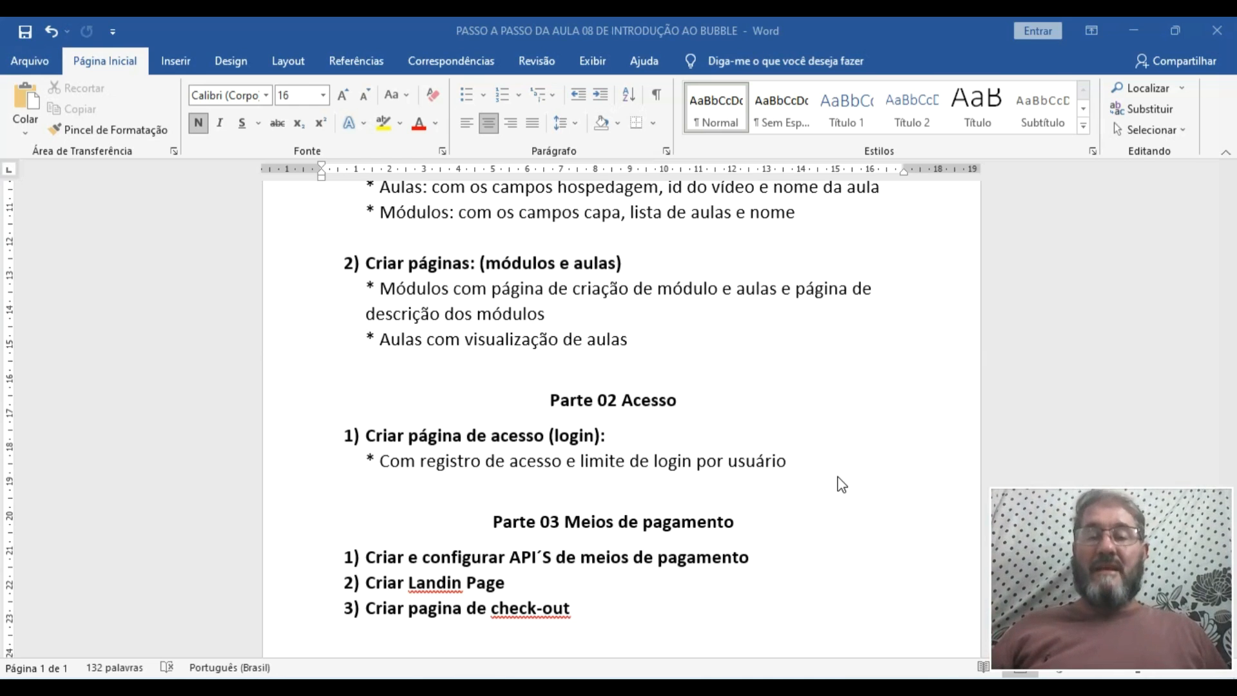
pyautogui.scroll(-1, 589, 497)
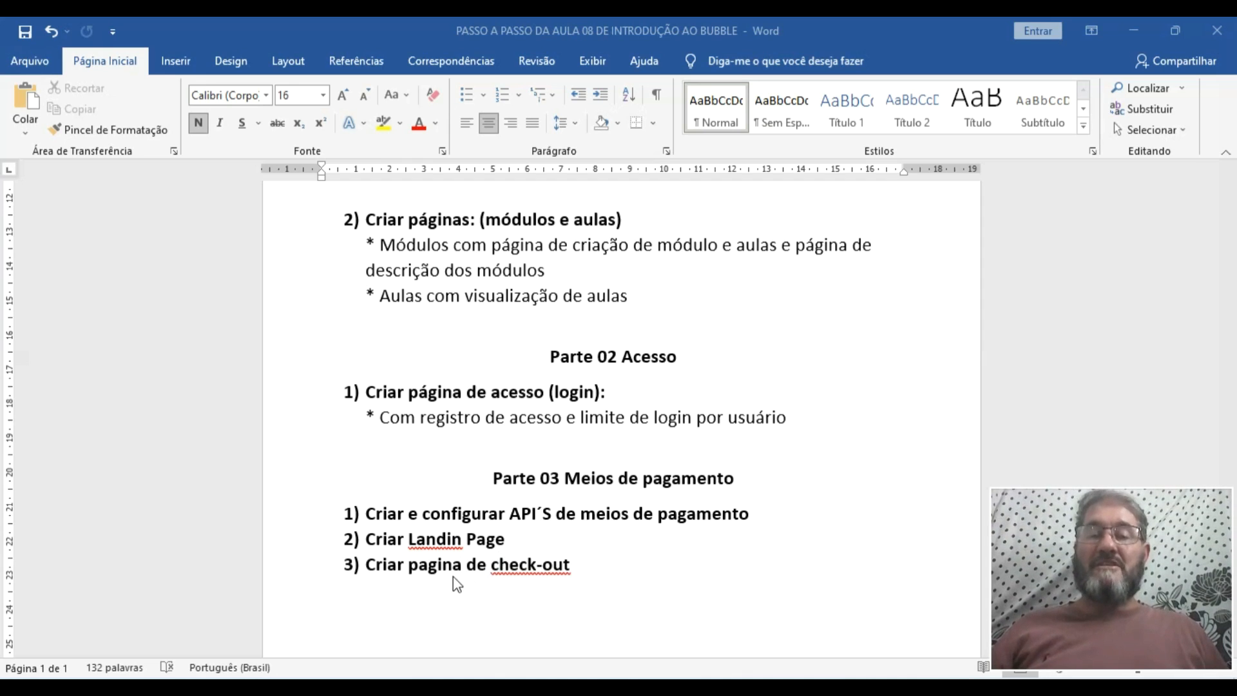
pyautogui.scroll(7, 714, 564)
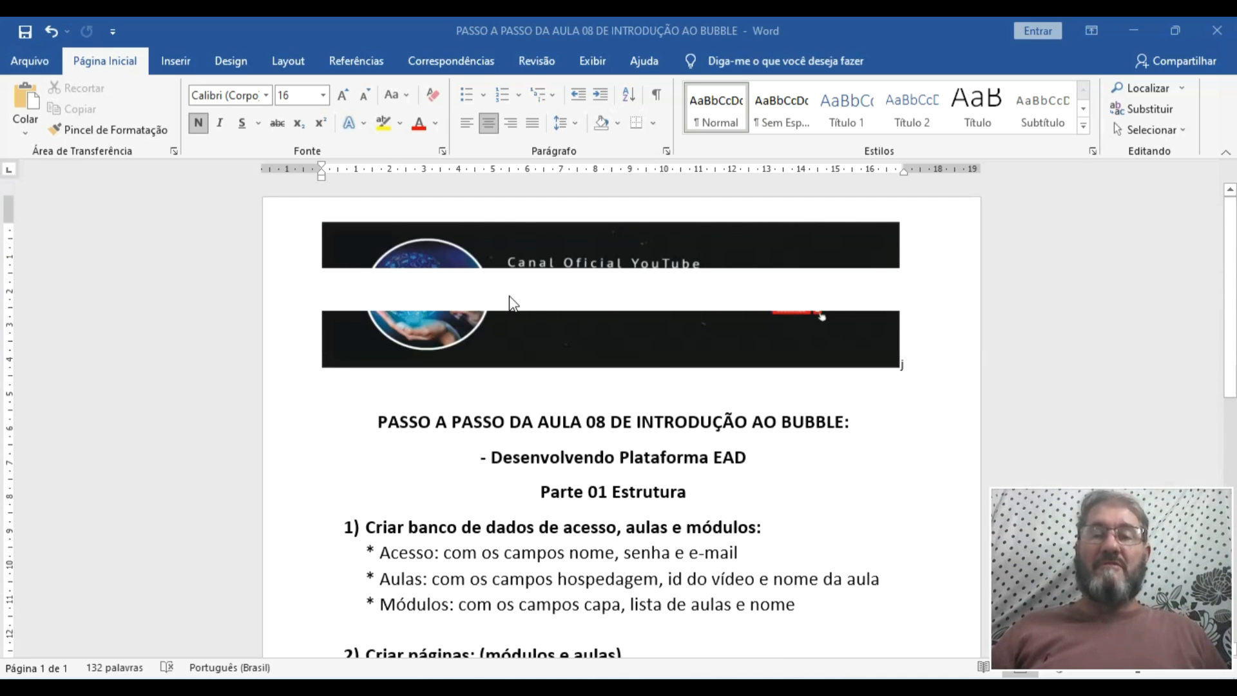
pyautogui.scroll(-2, 871, 448)
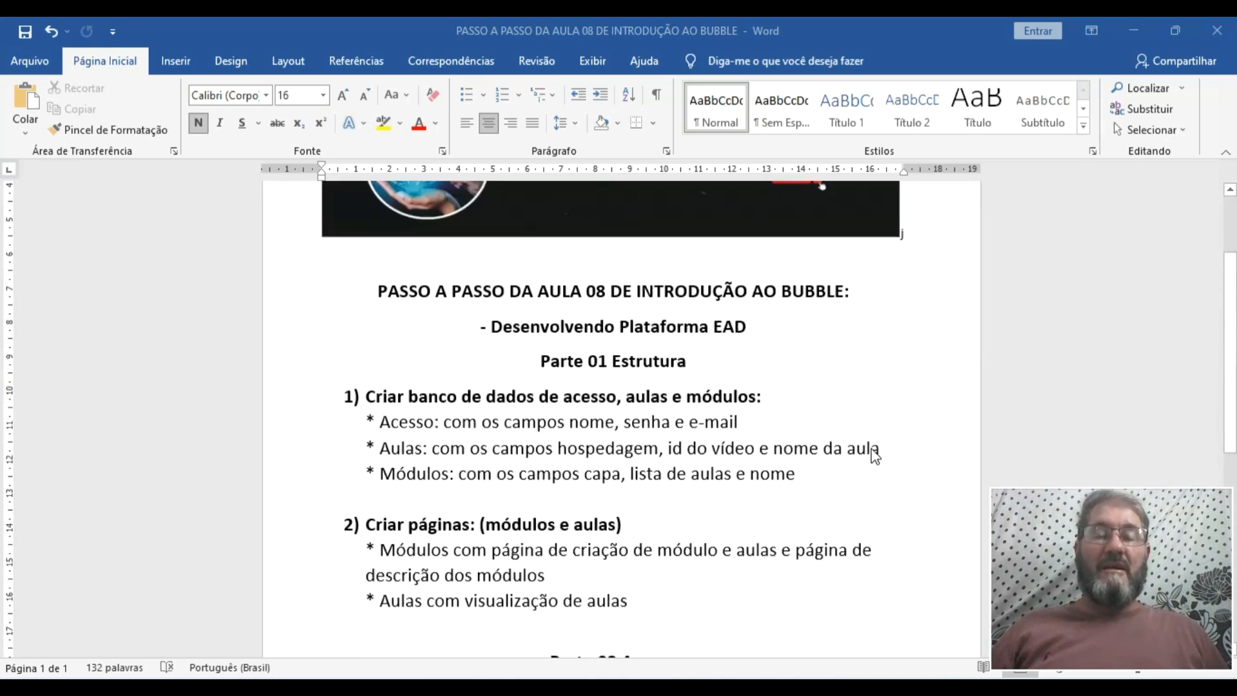
pyautogui.scroll(-7, 875, 455)
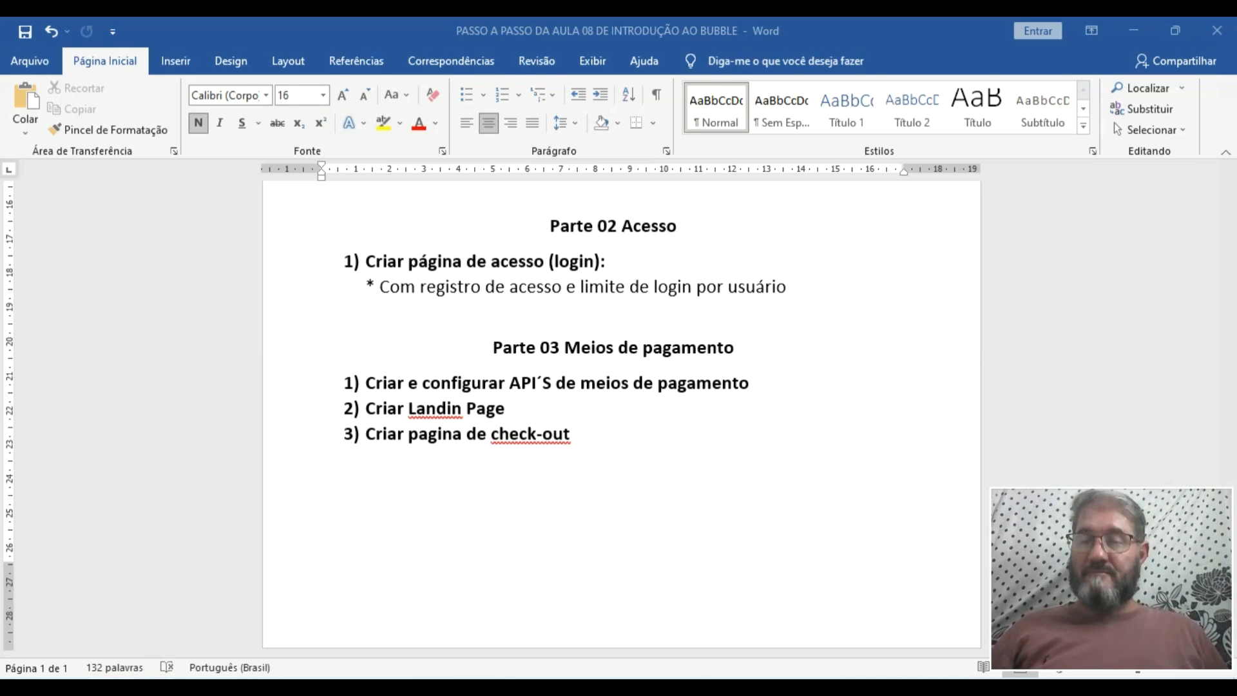
# - Switch to the Bubble editor and draw an icon element about 73 by 70 px near the top of the index page
pyautogui.hotkey('alt', 'Tab')
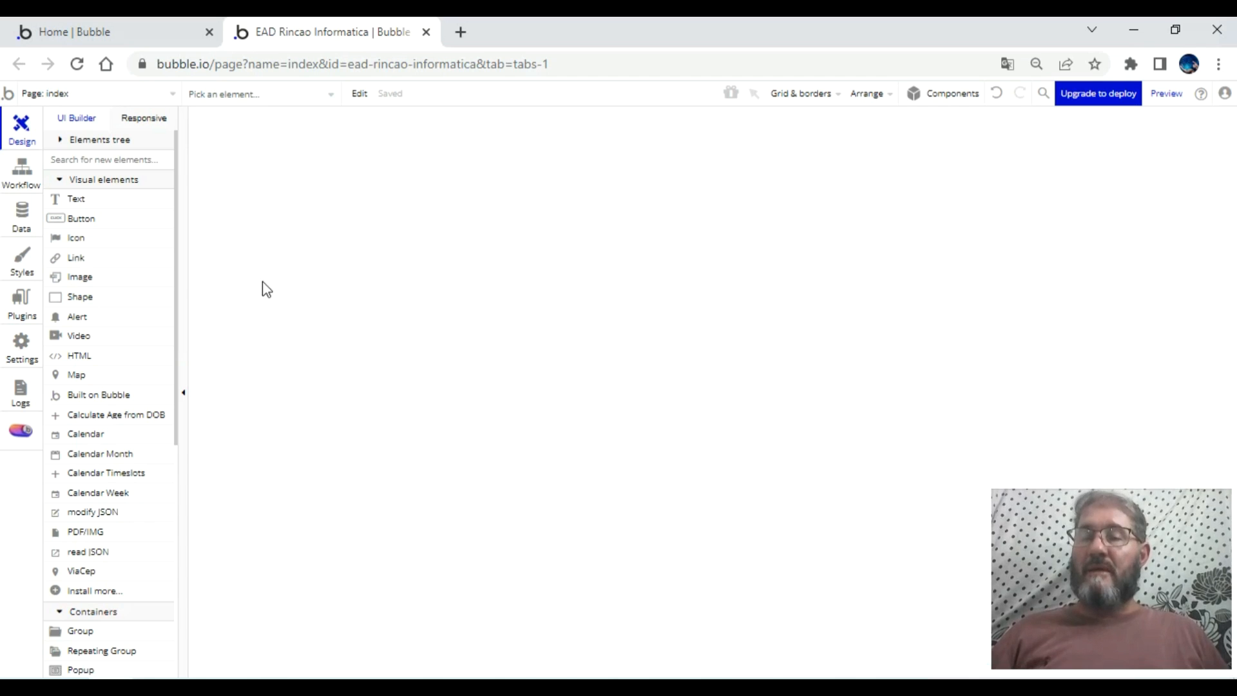
pyautogui.click(75, 238)
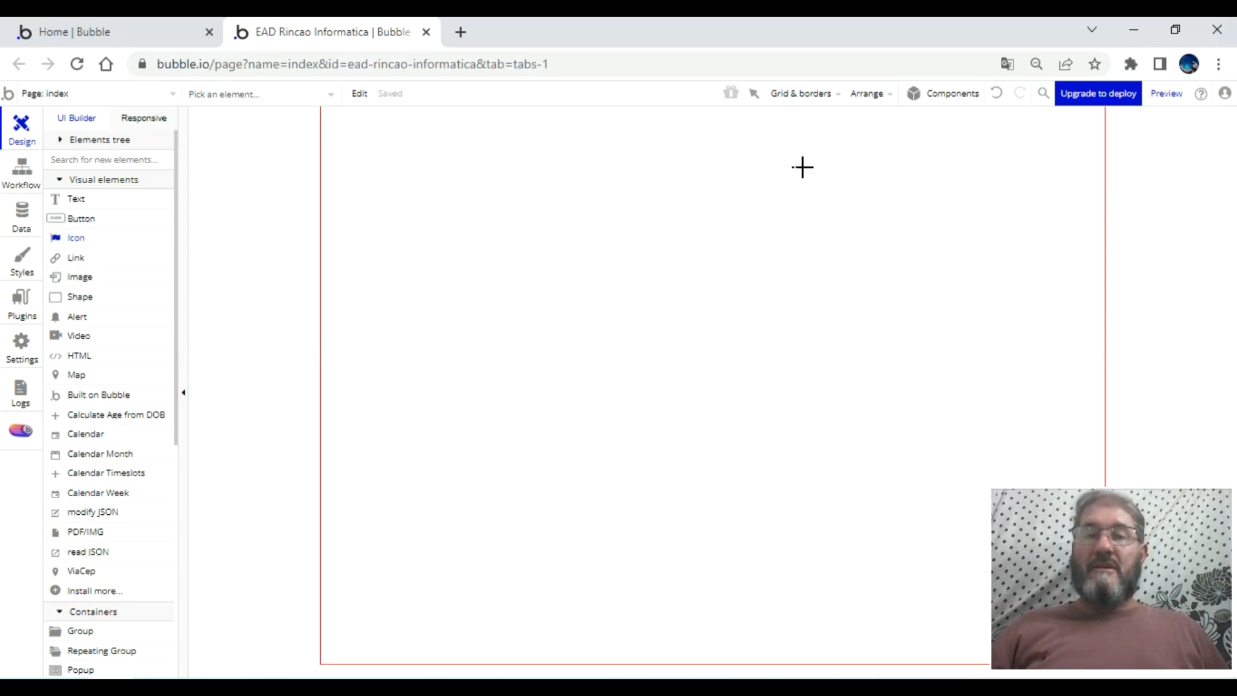
pyautogui.moveTo(693, 148); pyautogui.dragTo(745, 200)
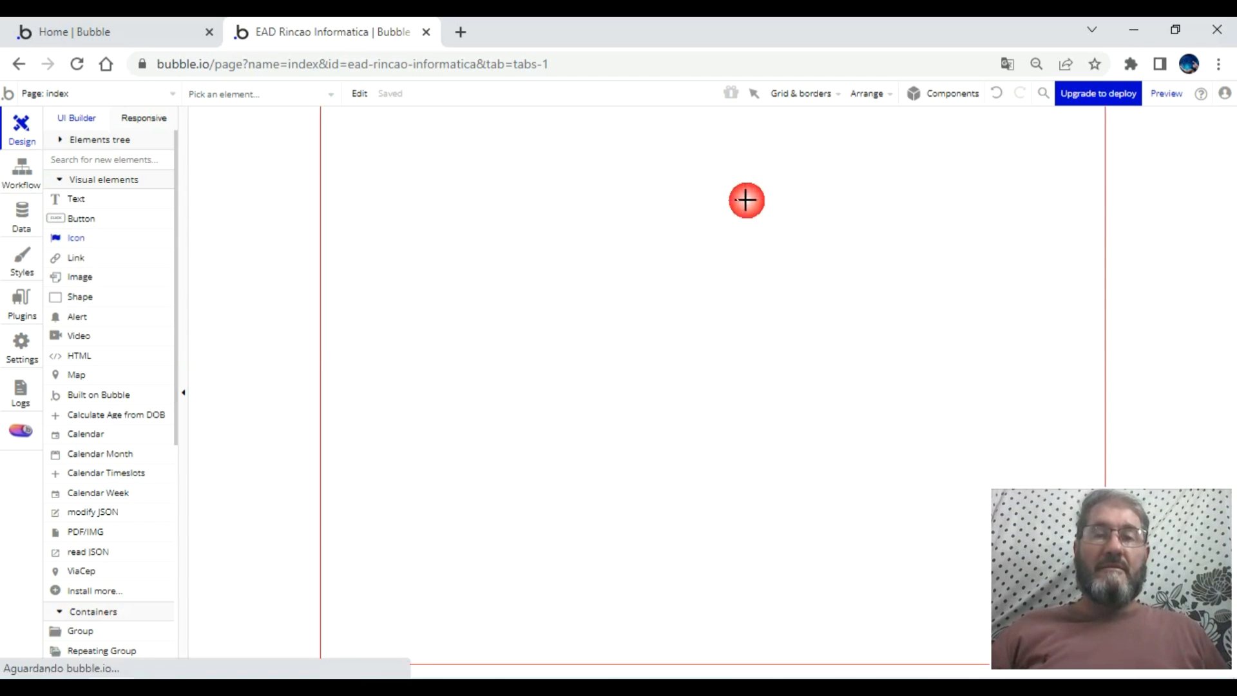
pyautogui.moveTo(999, 179); pyautogui.dragTo(895, 135)
# - Rename the new icon element as "Icon acesso plataforma"
pyautogui.click(888, 138)
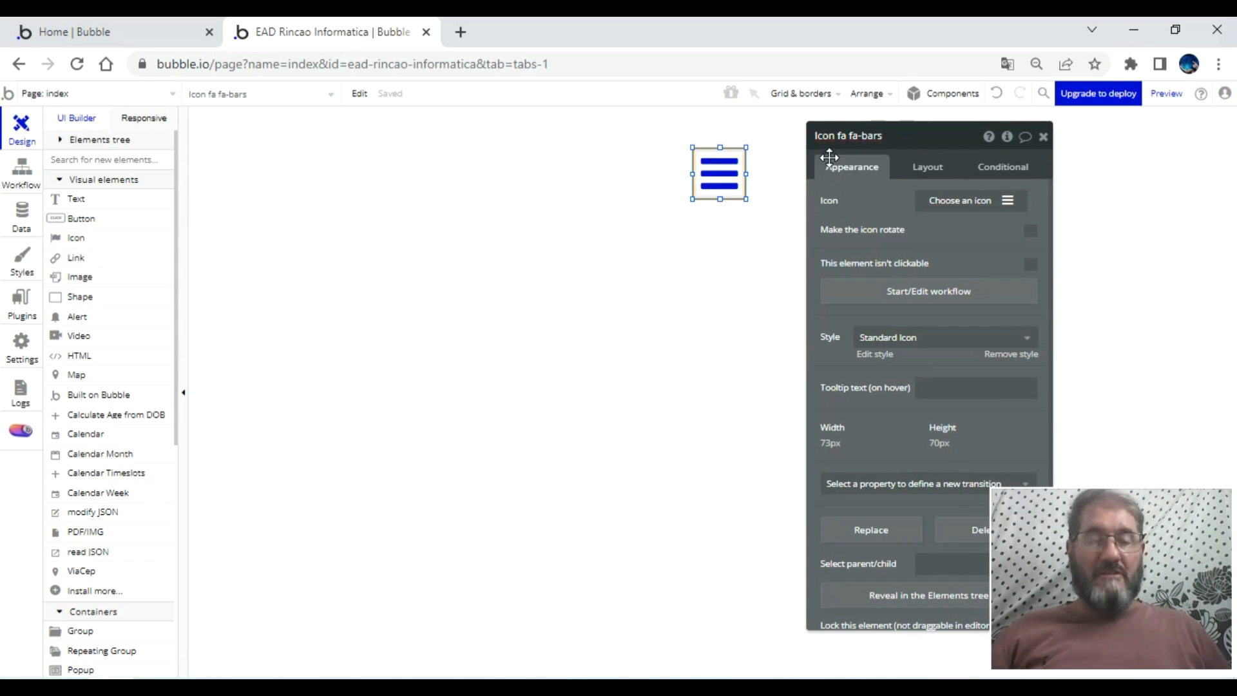
pyautogui.press('BackSpace')
pyautogui.press('BackSpace')
pyautogui.press('BackSpace')
pyautogui.press('BackSpace')
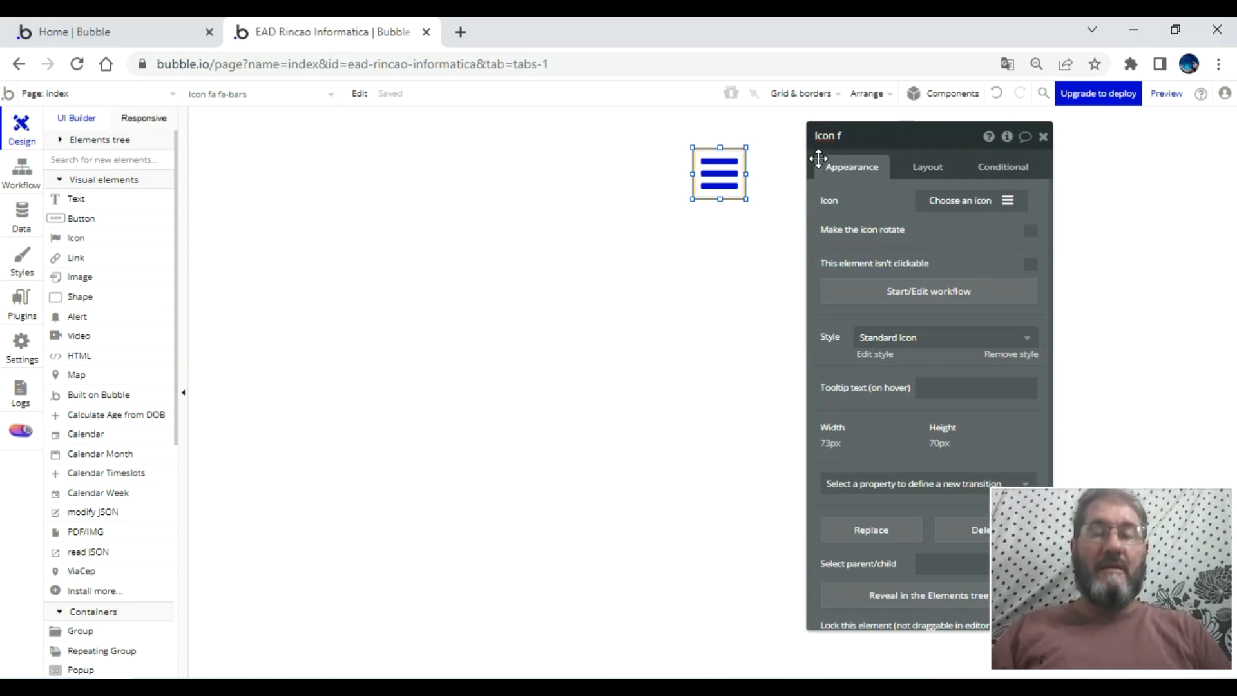
pyautogui.write('acesso plataforma')
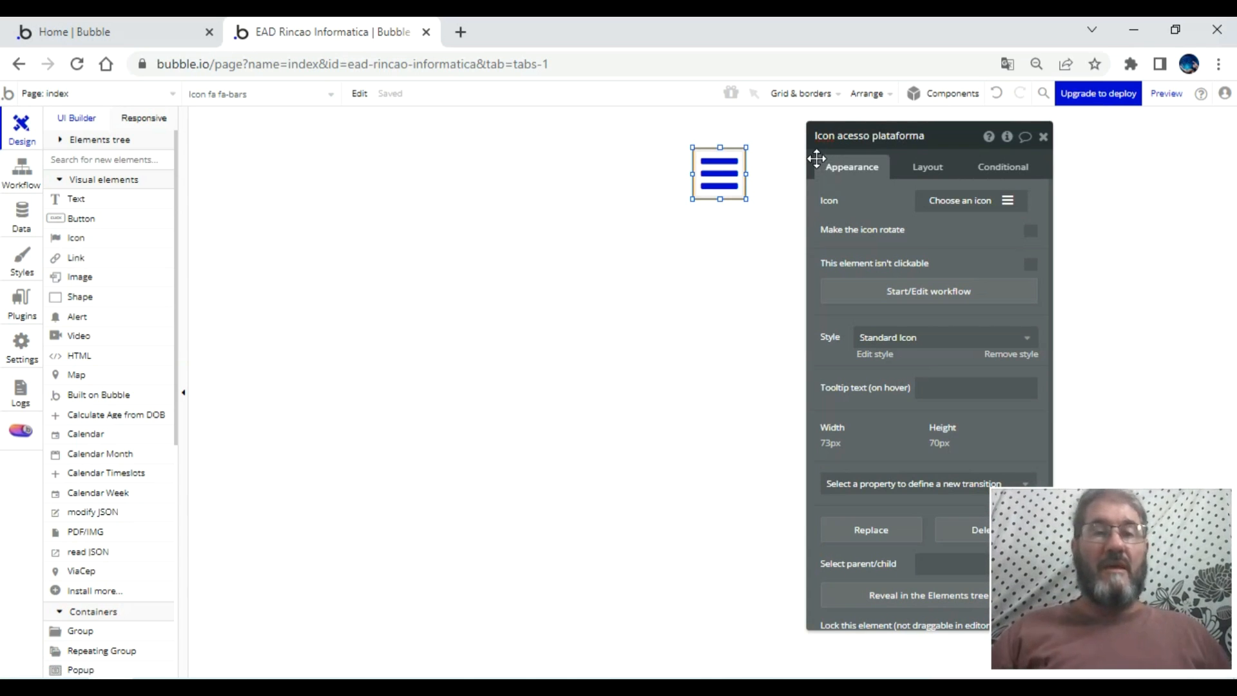
# - Change the access icon's symbol to the solid user silhouette
pyautogui.click(1002, 201)
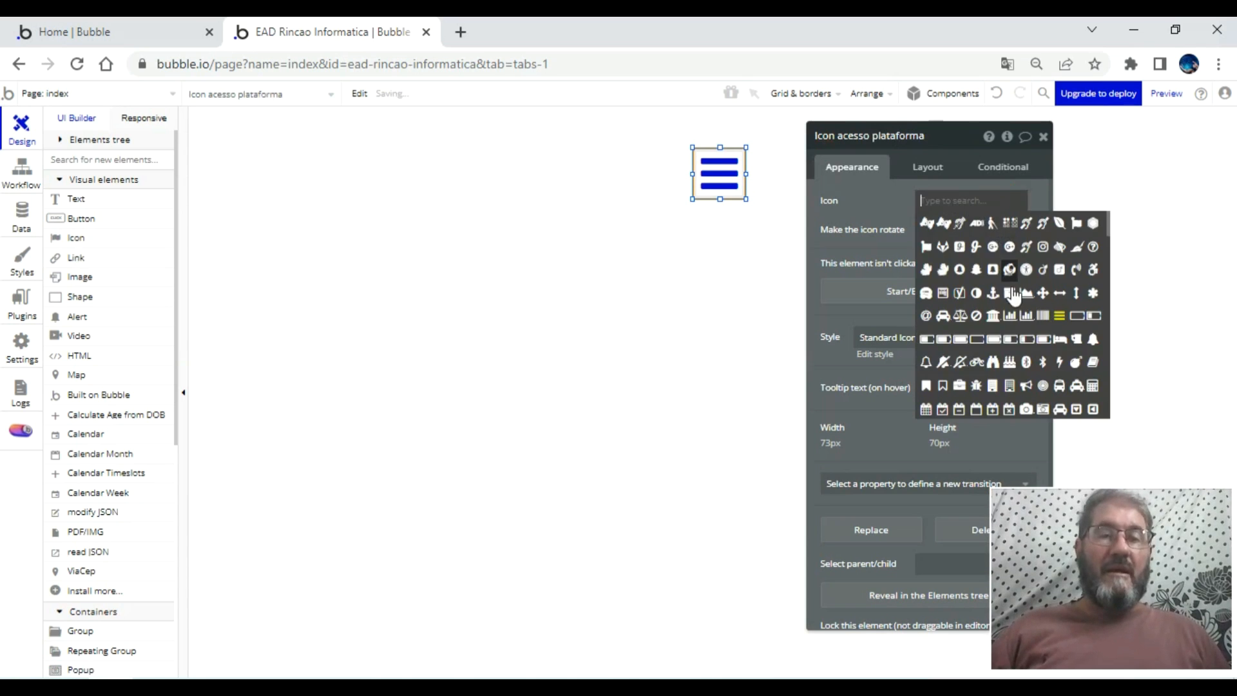
pyautogui.scroll(-5, 1025, 327)
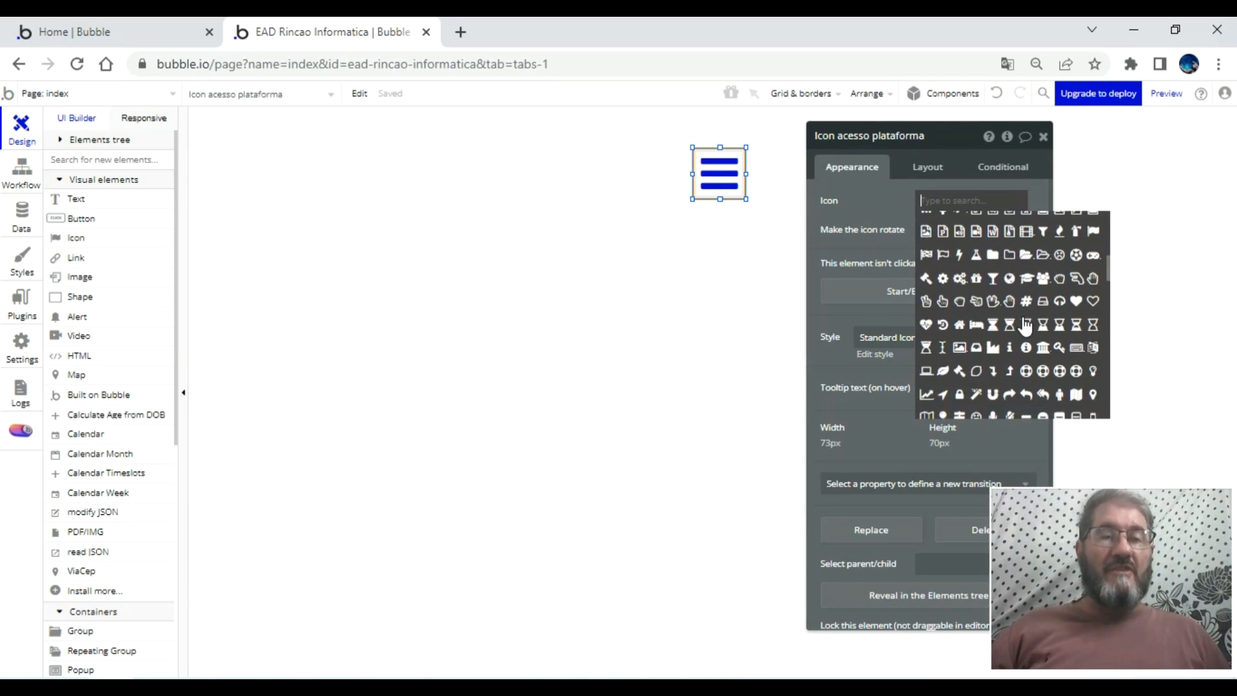
pyautogui.scroll(-5, 1025, 326)
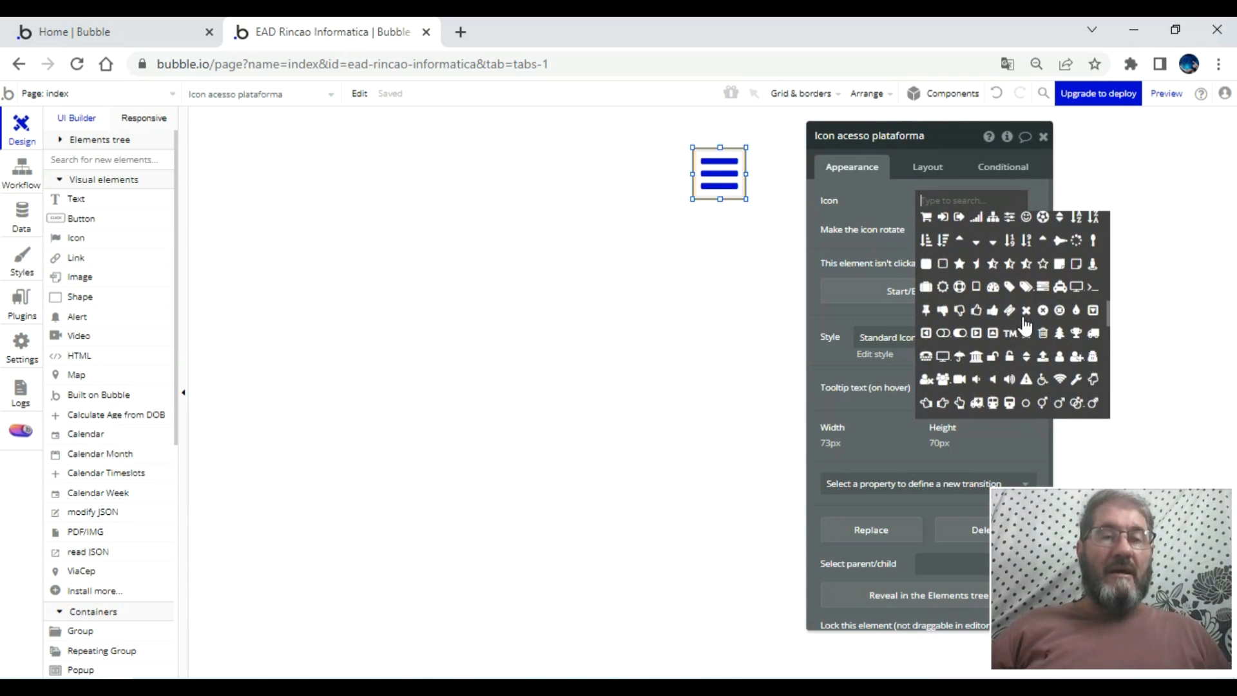
pyautogui.scroll(-3, 1026, 326)
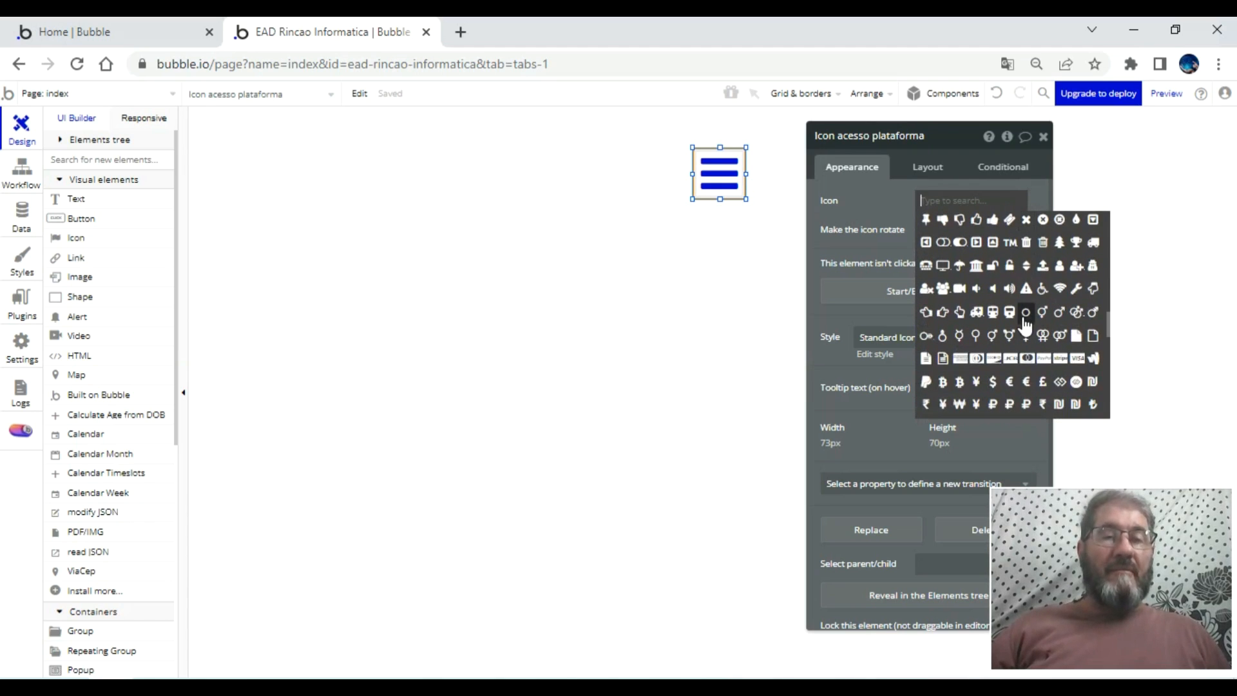
pyautogui.click(1060, 268)
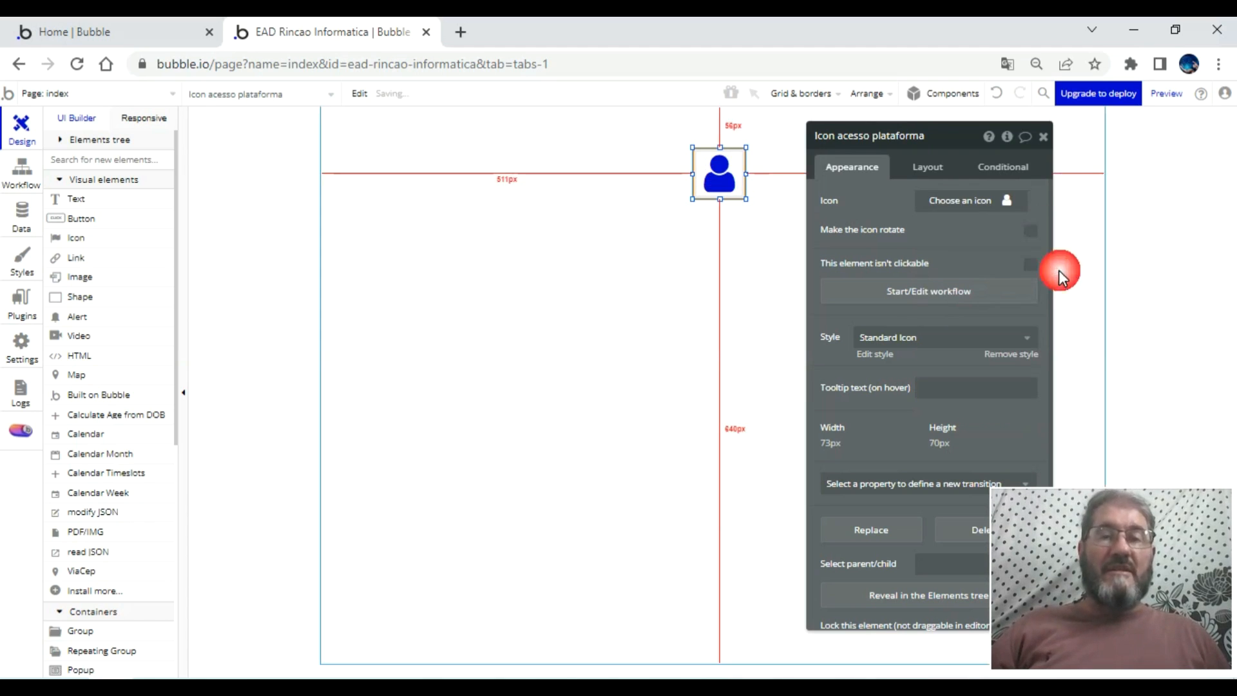
# - Remove the standard style from the access icon and set its icon color to near-black #05050A
pyautogui.click(986, 348)
pyautogui.click(902, 231)
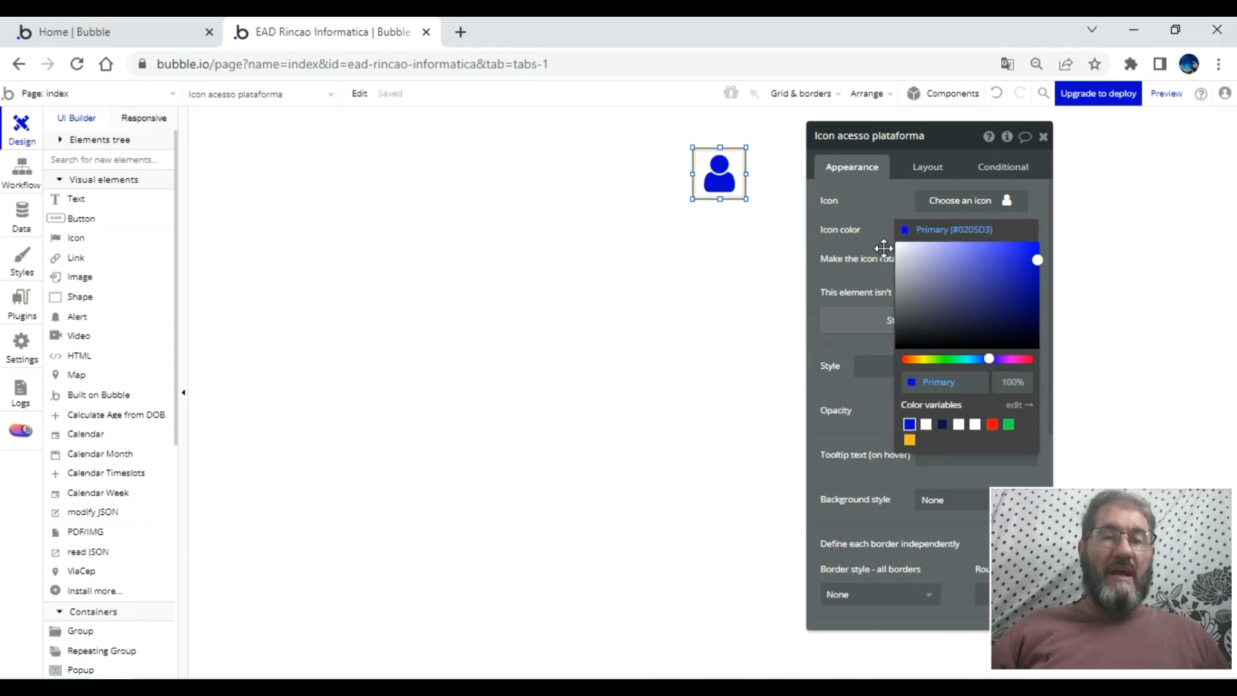
pyautogui.moveTo(965, 331); pyautogui.dragTo(966, 345)
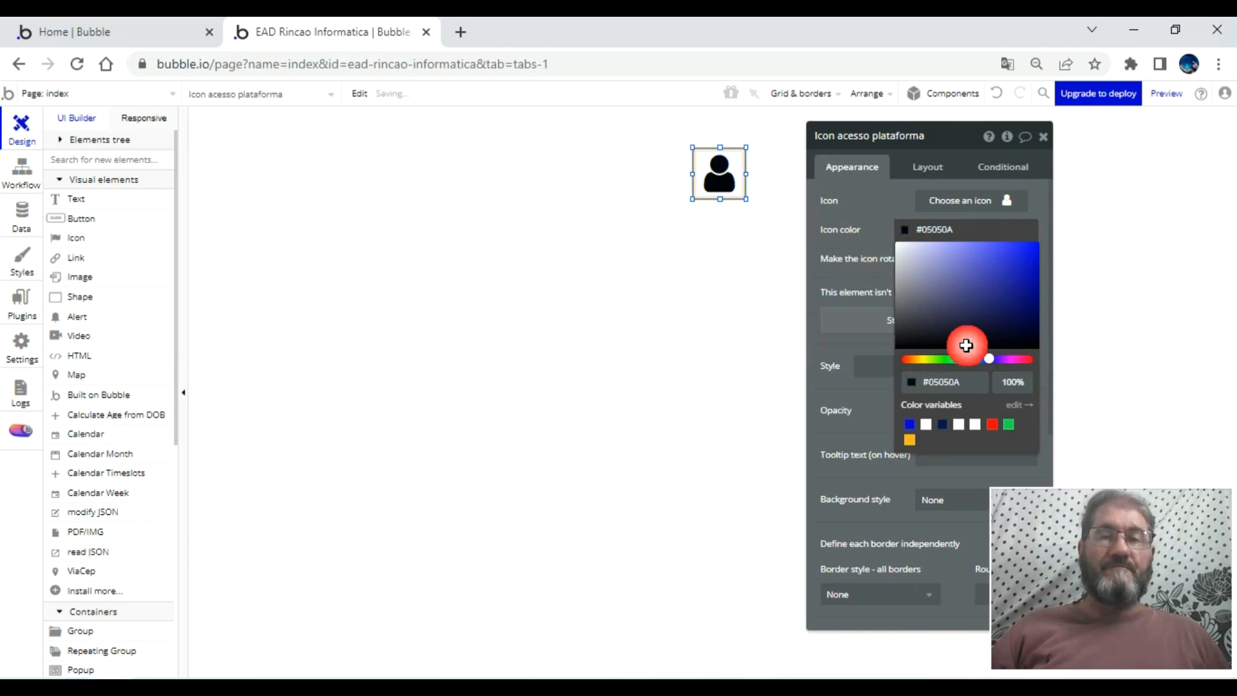
pyautogui.click(885, 213)
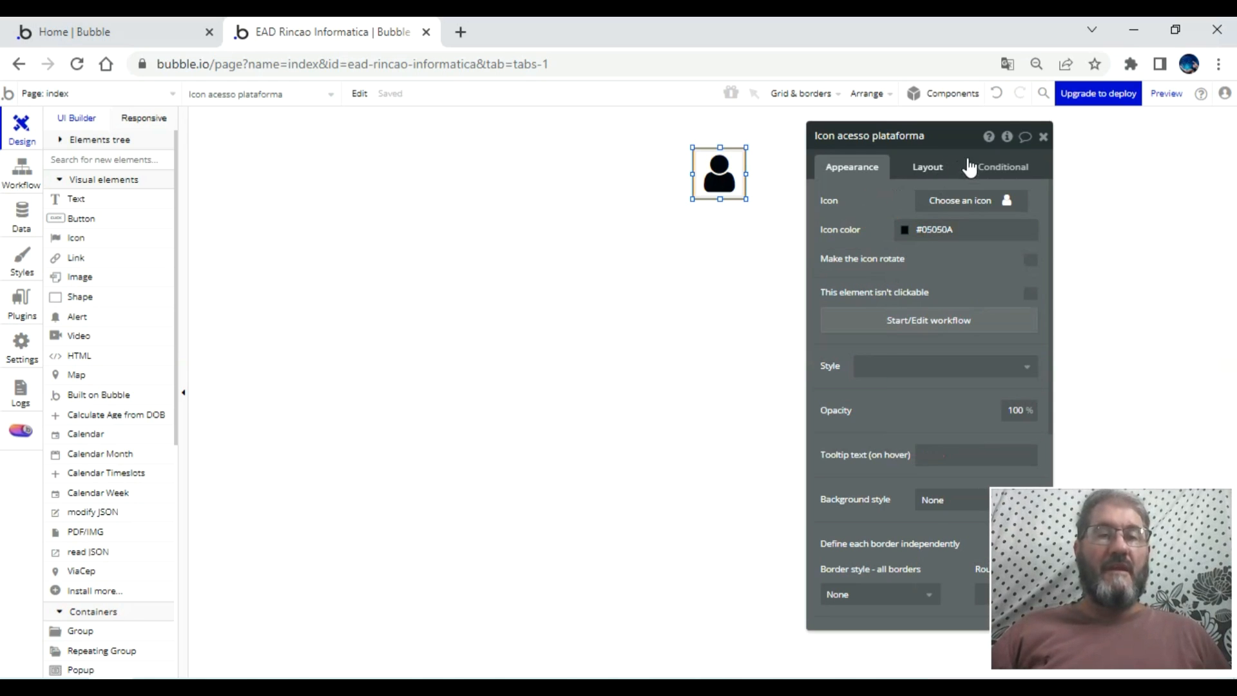
# - Move the access icon to the upper right corner of the index page and deselect it
pyautogui.click(1043, 136)
pyautogui.moveTo(721, 174); pyautogui.dragTo(1063, 148)
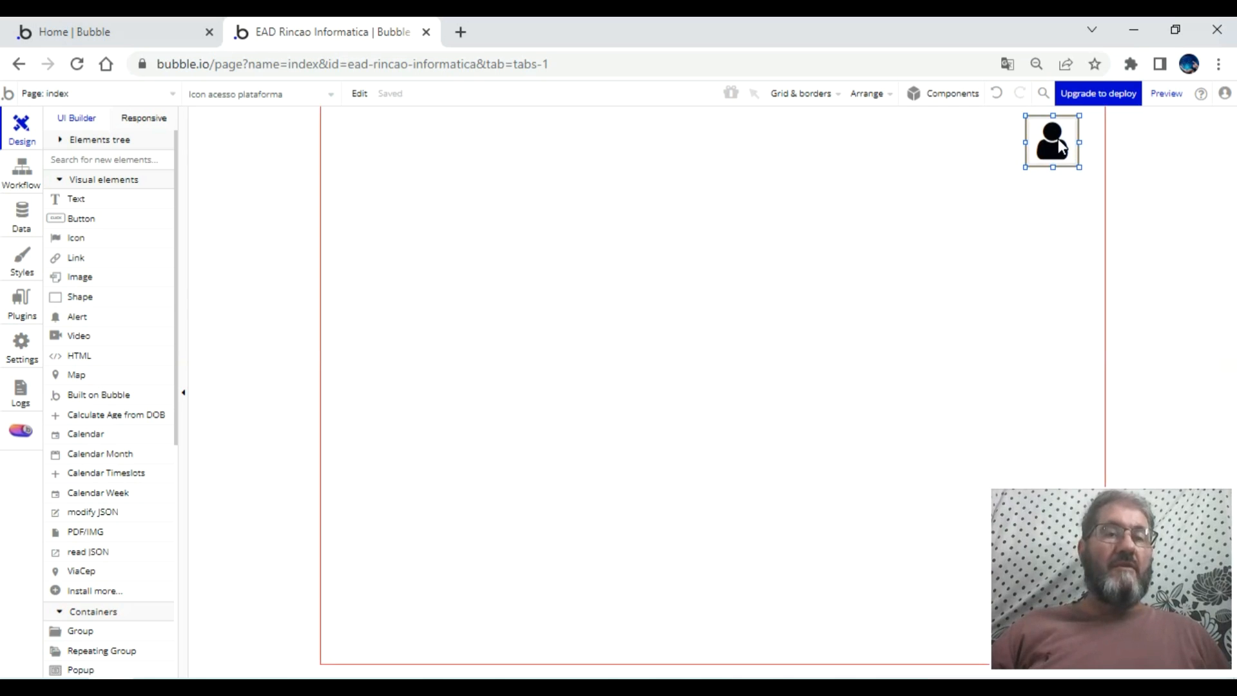
pyautogui.click(964, 213)
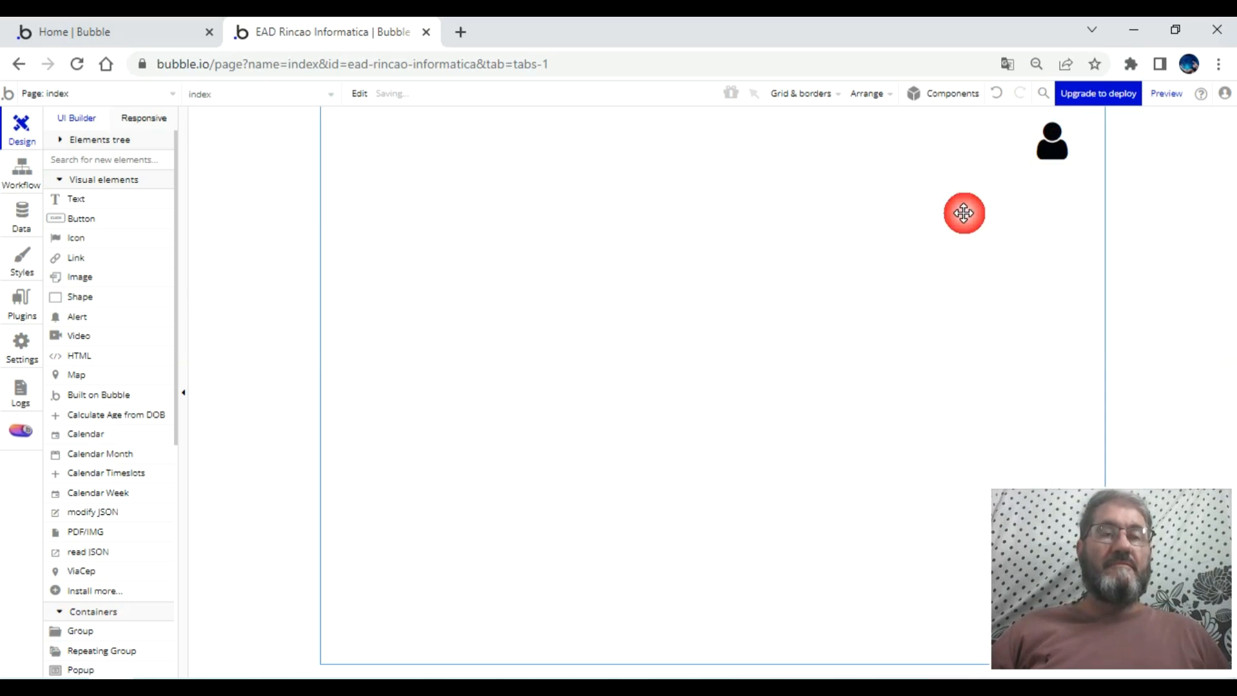
# - Add a Group Focus element to the index page and rename it as "GroupFocus Acesso aulas"
pyautogui.scroll(-4, 106, 470)
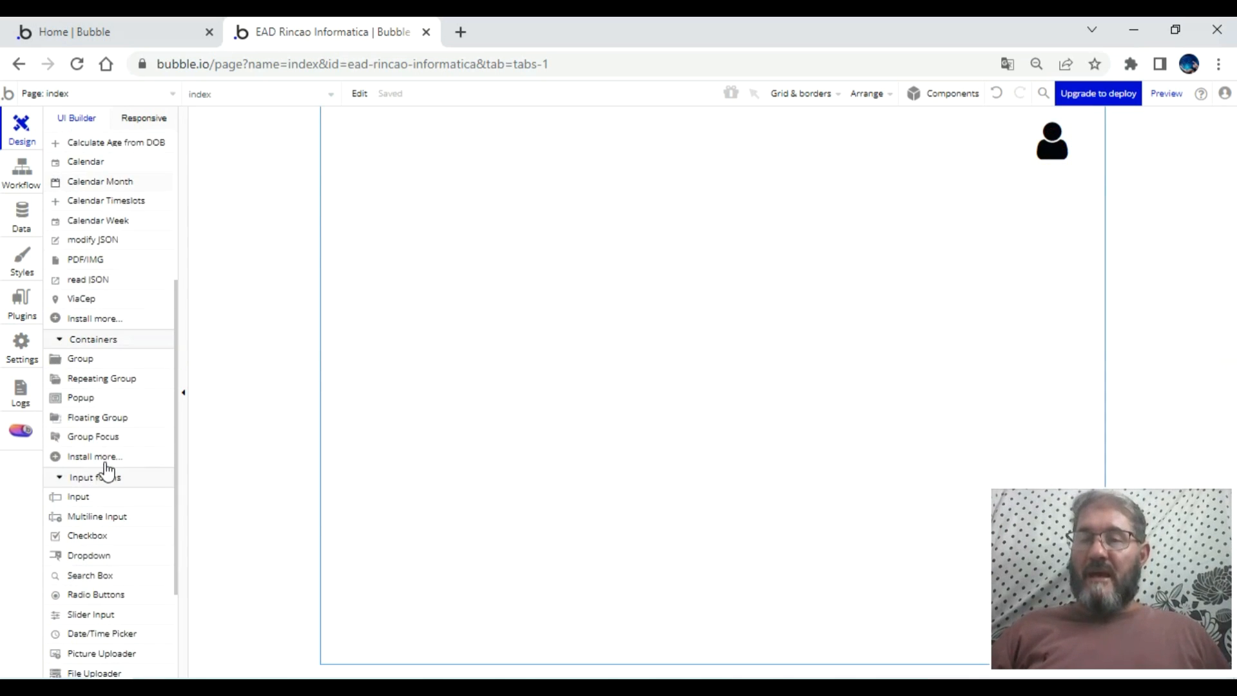
pyautogui.scroll(-3, 106, 470)
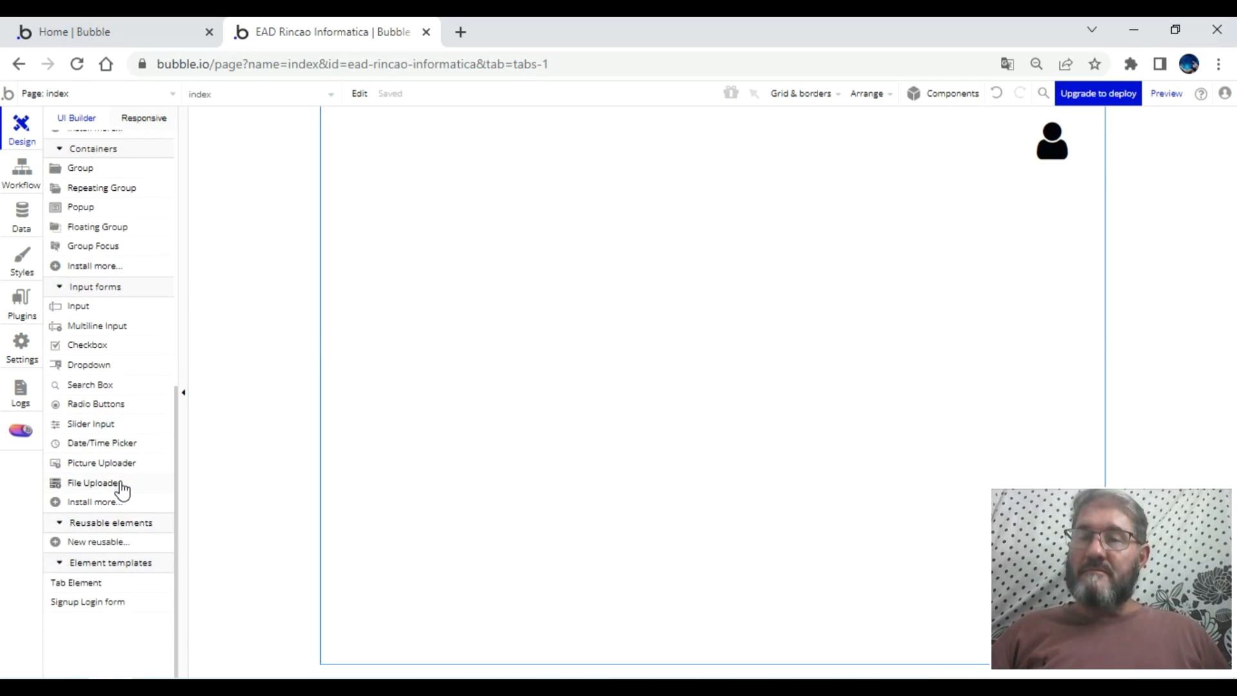
pyautogui.scroll(3, 121, 487)
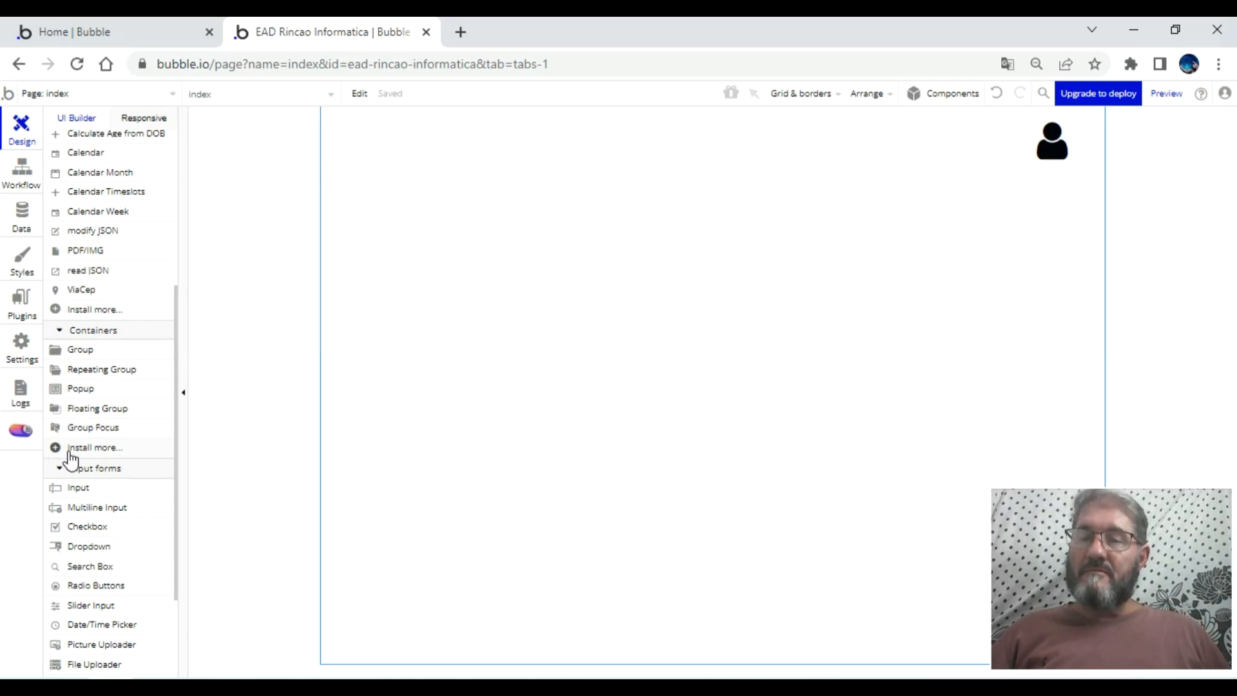
pyautogui.scroll(-3, 71, 459)
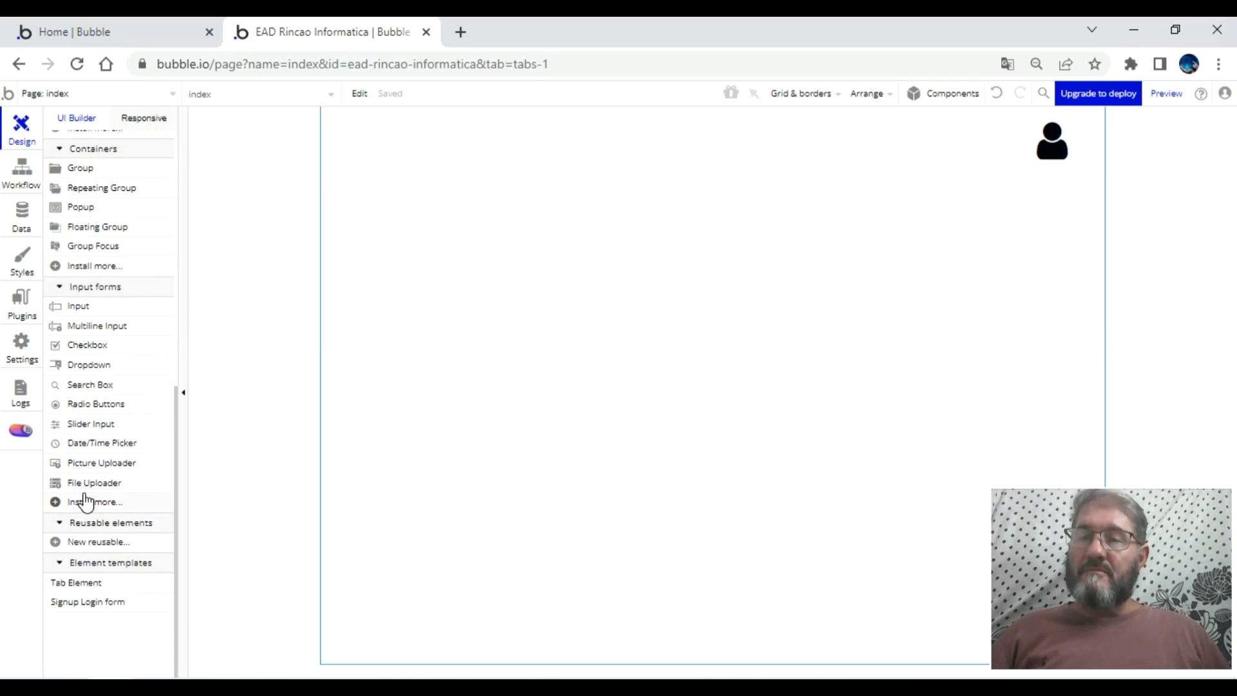
pyautogui.scroll(7, 86, 501)
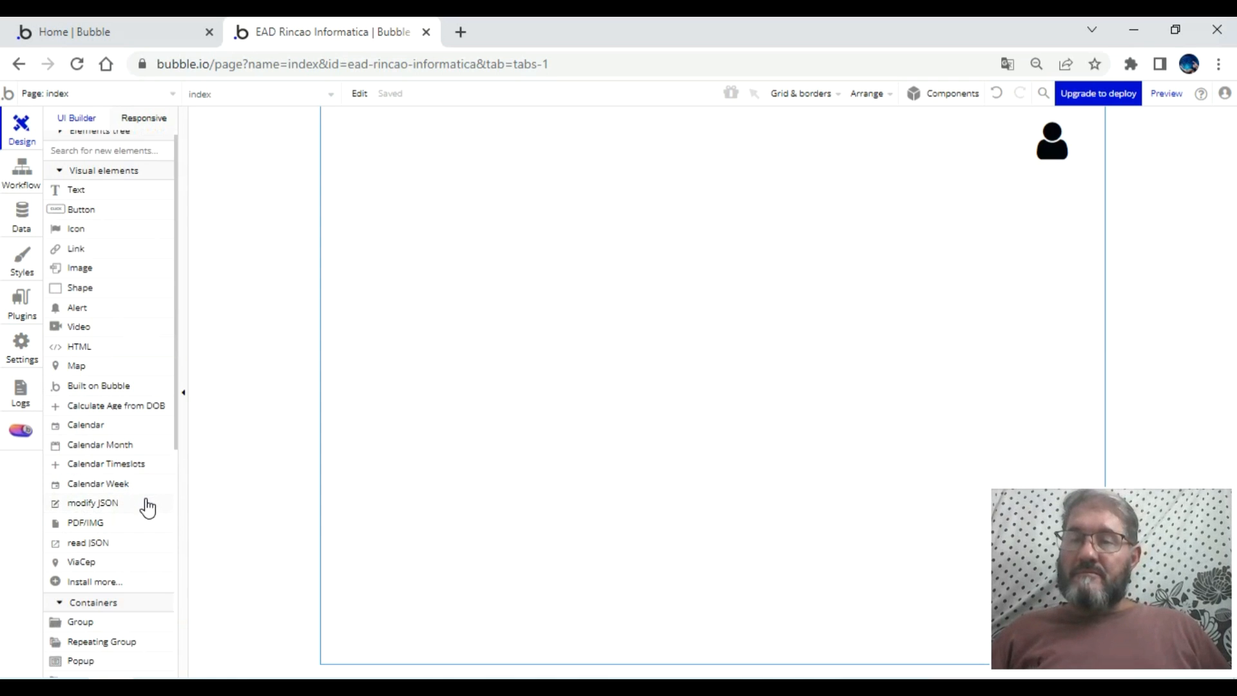
pyautogui.scroll(-3, 147, 477)
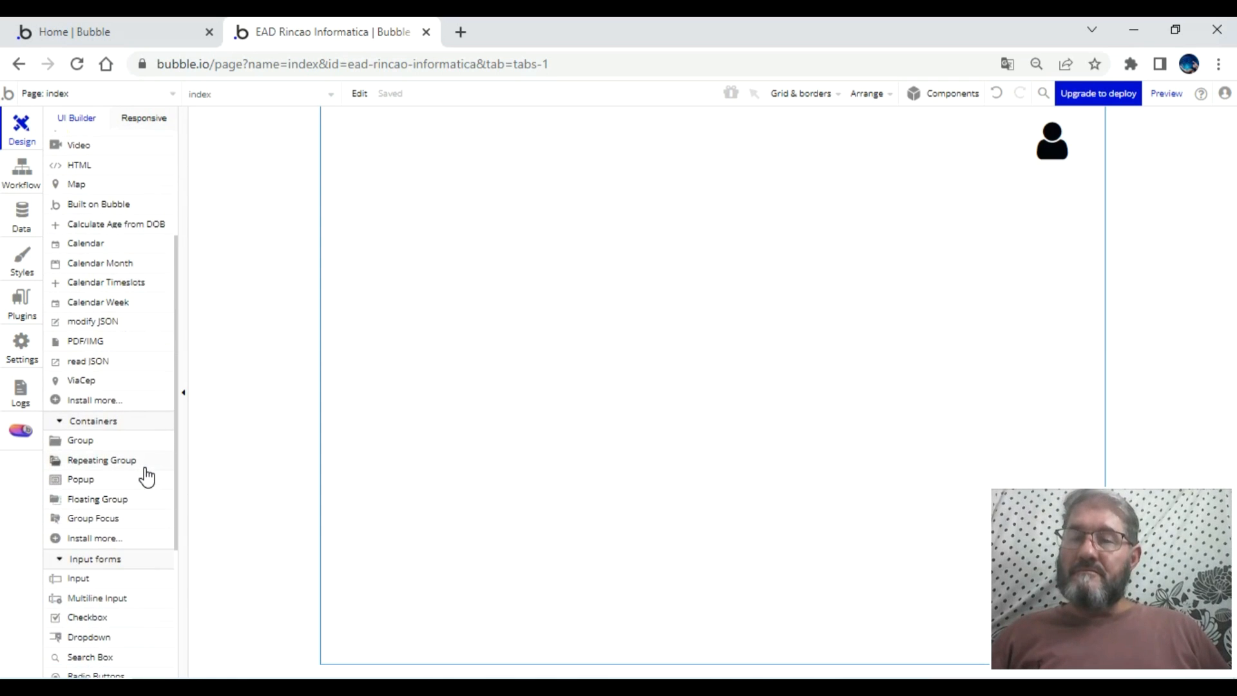
pyautogui.click(96, 519)
pyautogui.click(624, 203)
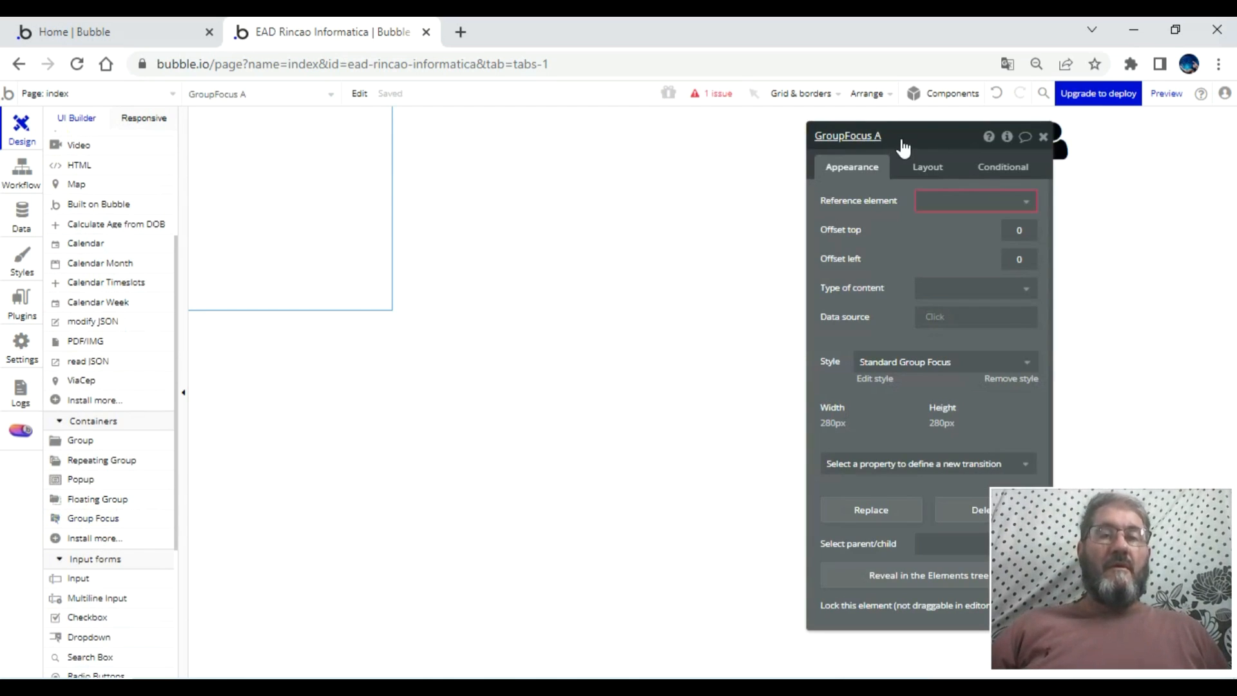
pyautogui.write('cesso aulas')
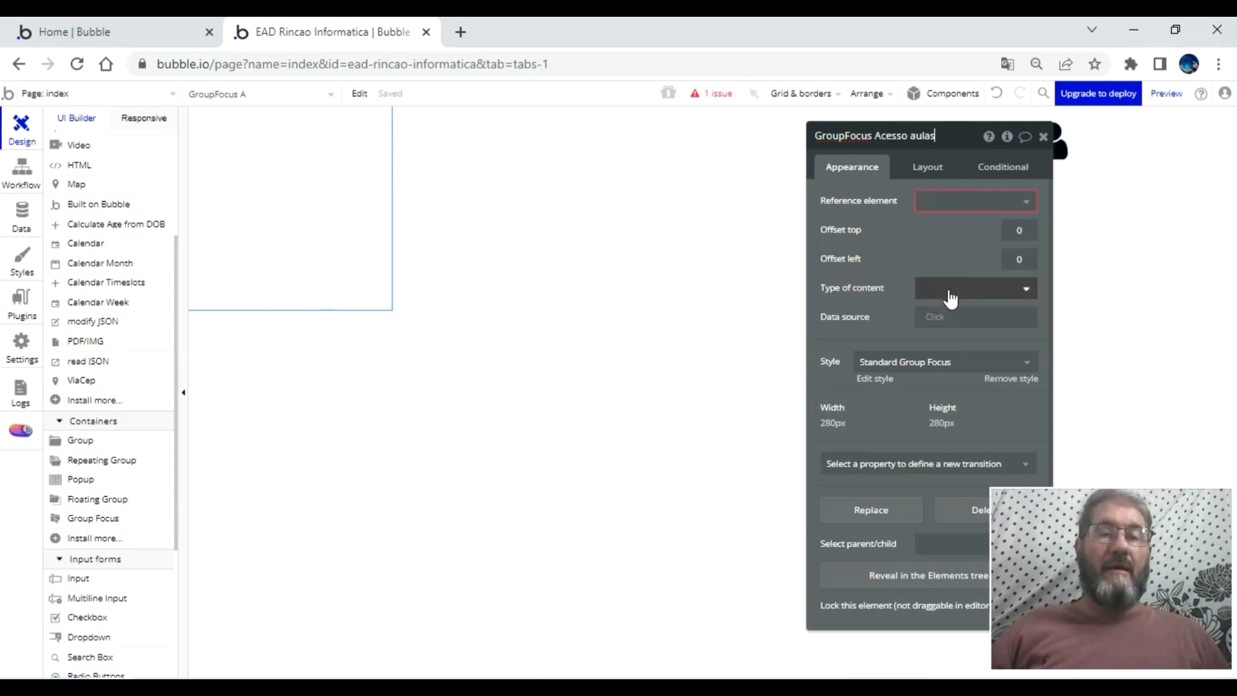
pyautogui.click(961, 233)
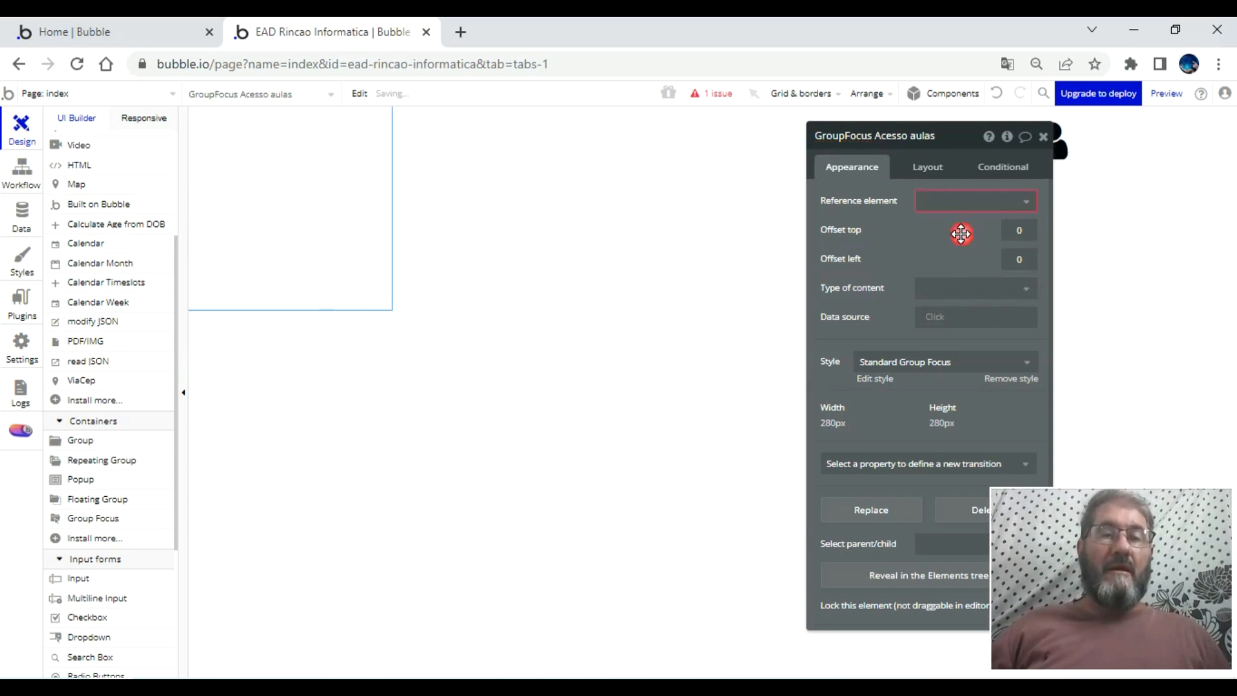
# - Remove the group focus's standard style and set its reference element to Icon acesso plataforma
pyautogui.click(998, 380)
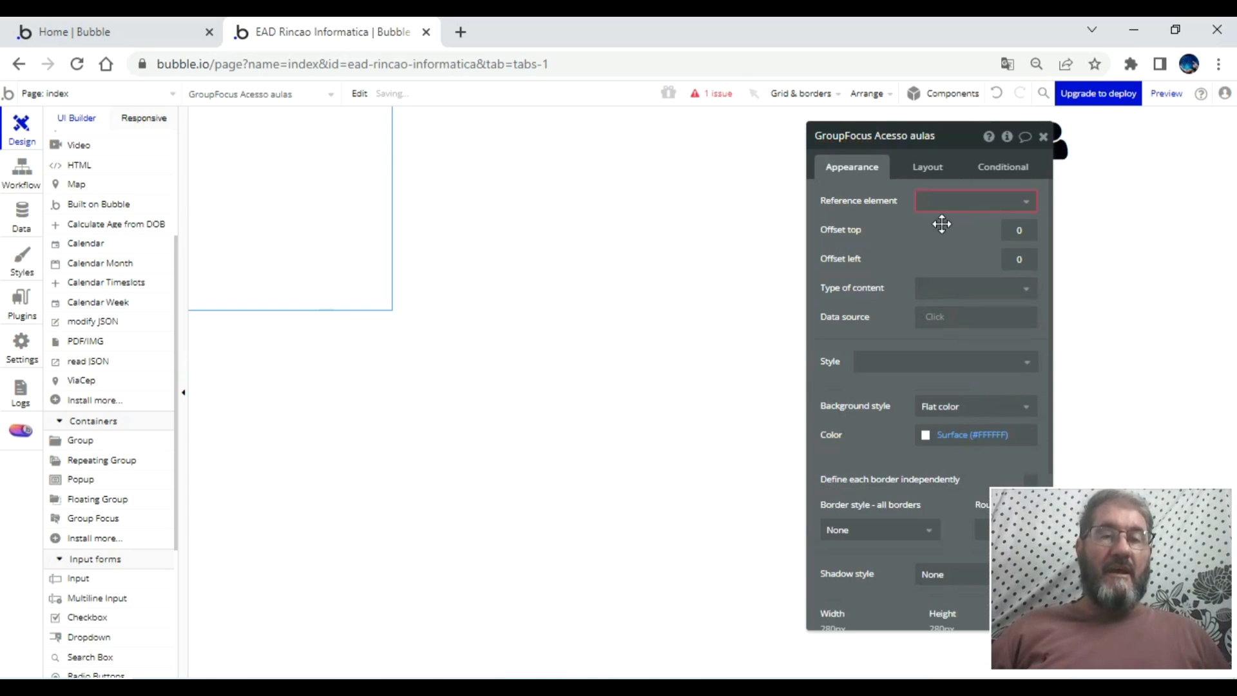
pyautogui.moveTo(961, 143); pyautogui.dragTo(581, 139)
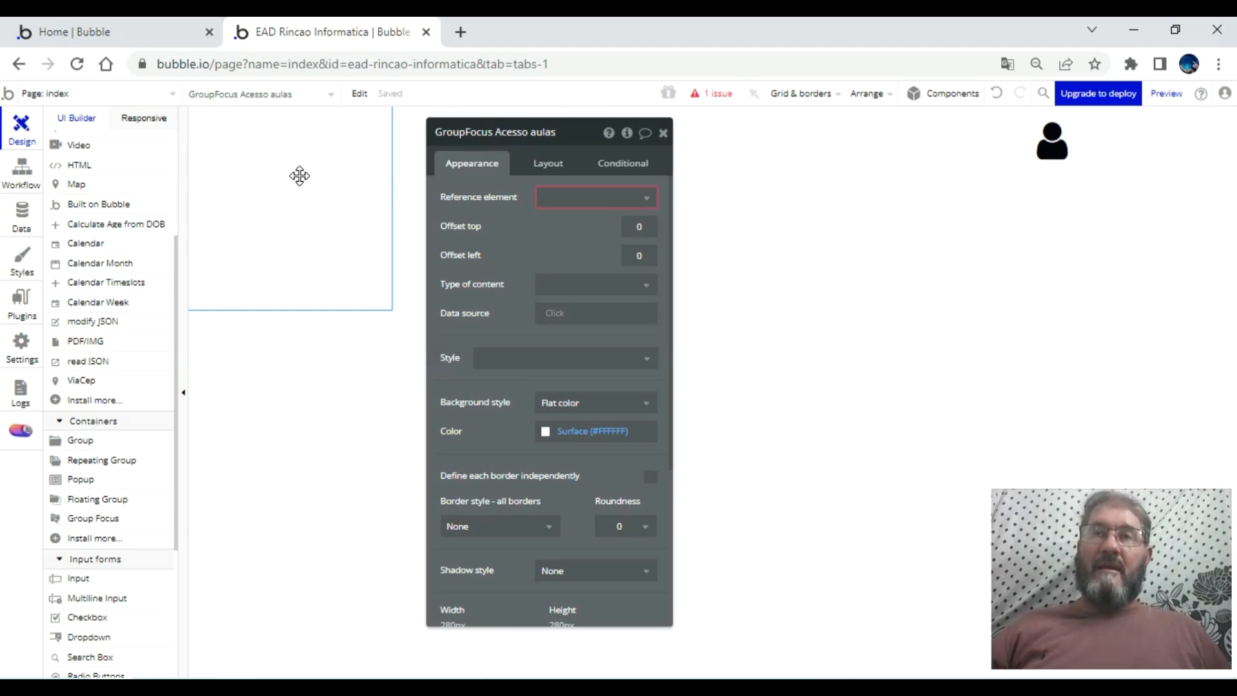
pyautogui.click(644, 199)
pyautogui.click(593, 221)
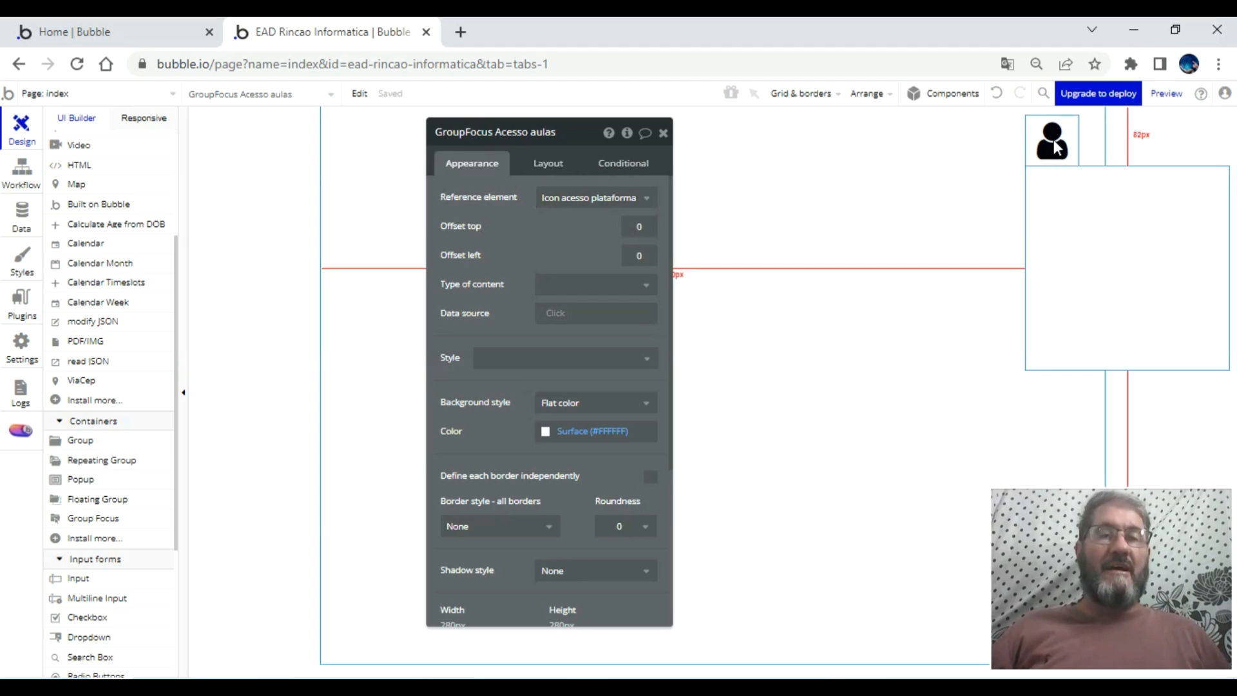
pyautogui.moveTo(1062, 142)
pyautogui.mouseDown()
pyautogui.moveTo(867, 145)
pyautogui.moveTo(1056, 127)
pyautogui.moveTo(1043, 140)
pyautogui.mouseUp()
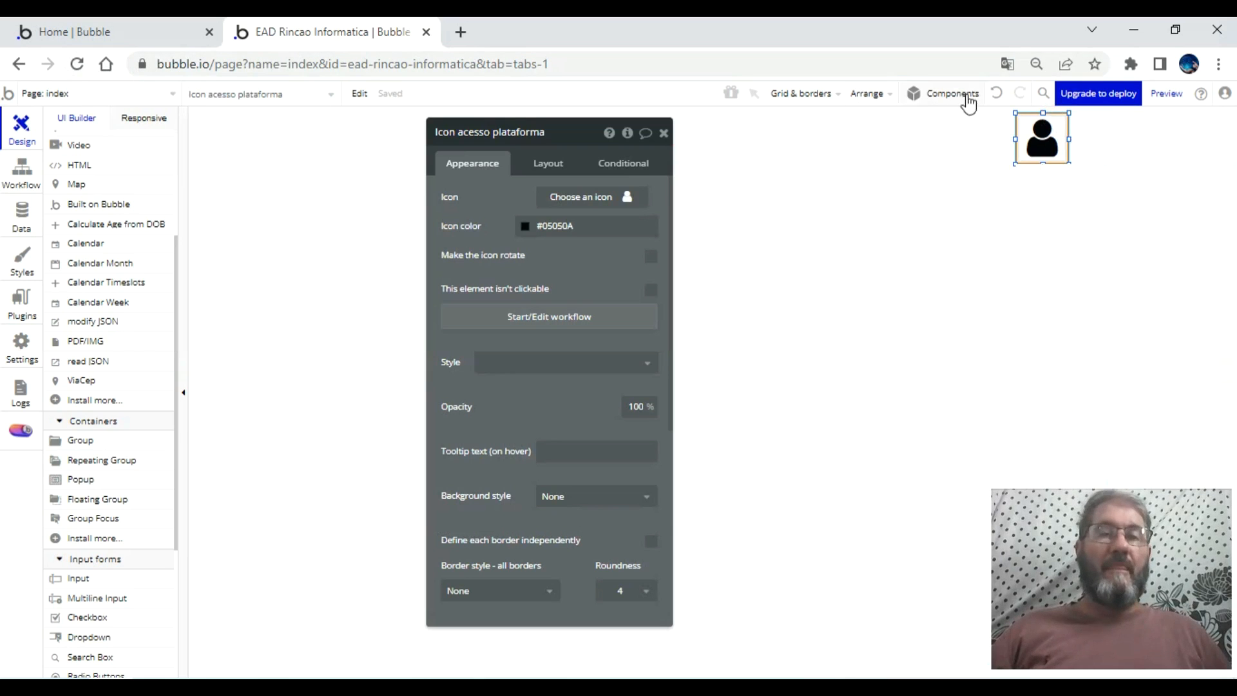
pyautogui.click(995, 94)
pyautogui.click(1019, 93)
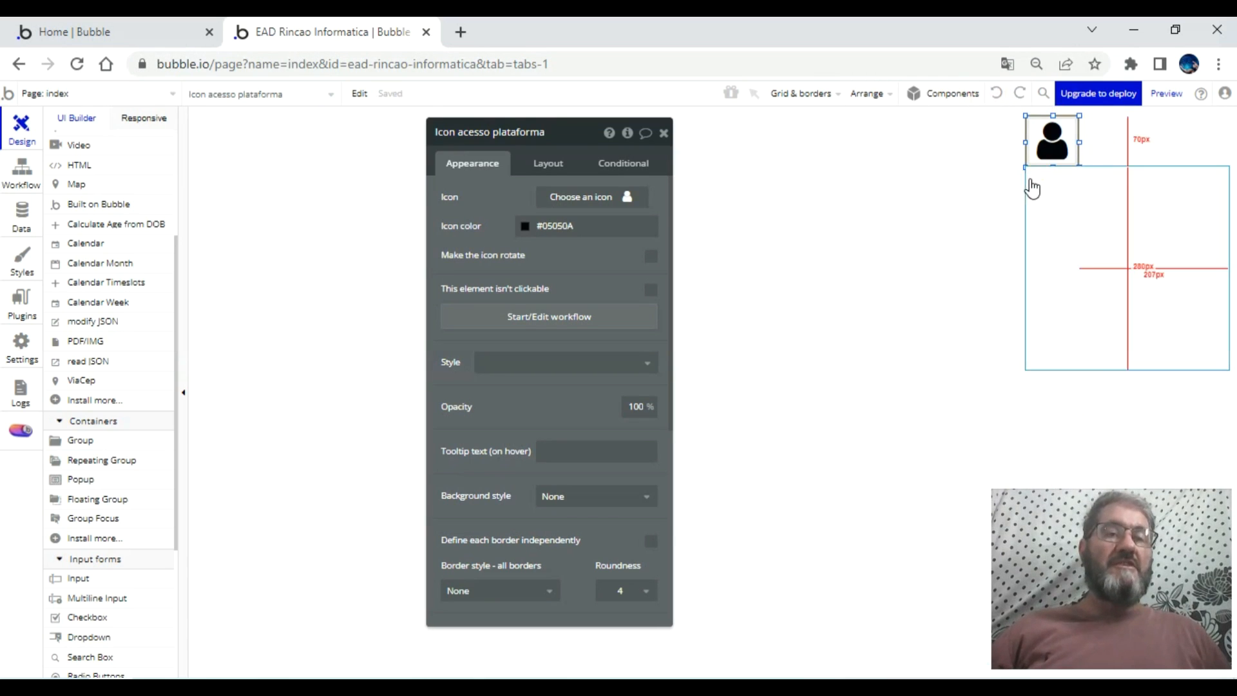
# - Set the GroupFocus Acesso aulas element's width to 100 and height to 30
pyautogui.click(1061, 186)
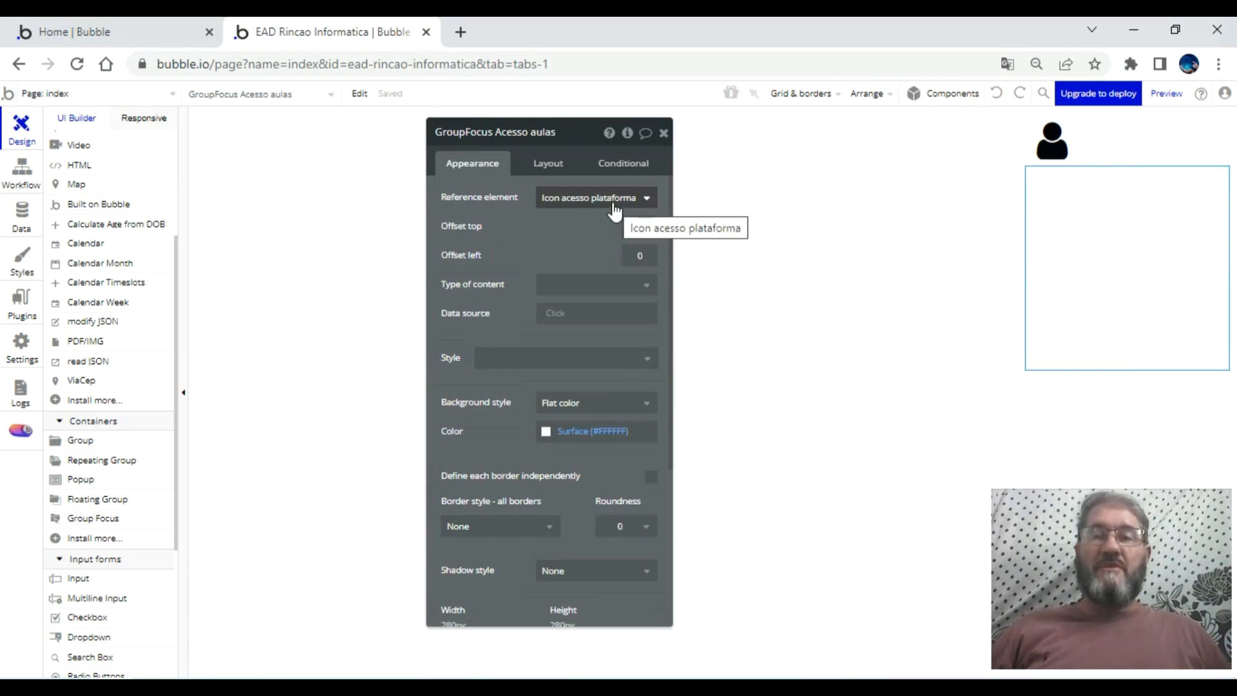
pyautogui.click(546, 169)
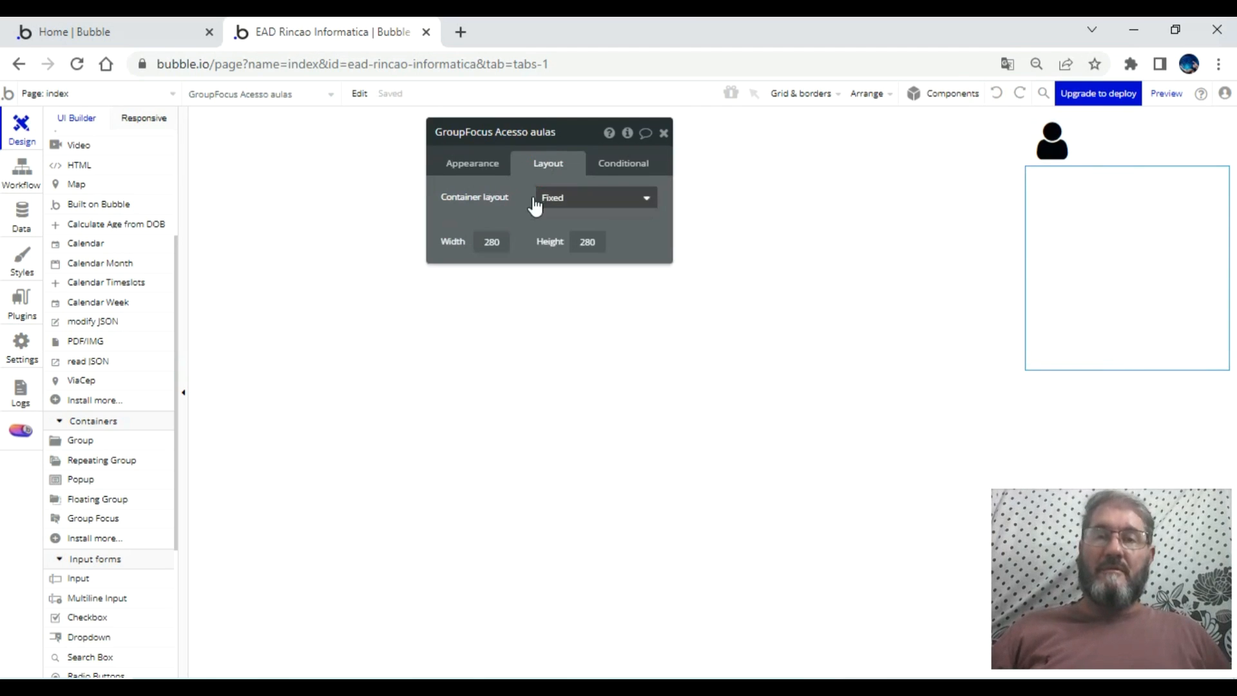
pyautogui.doubleClick(507, 245)
pyautogui.write('1')
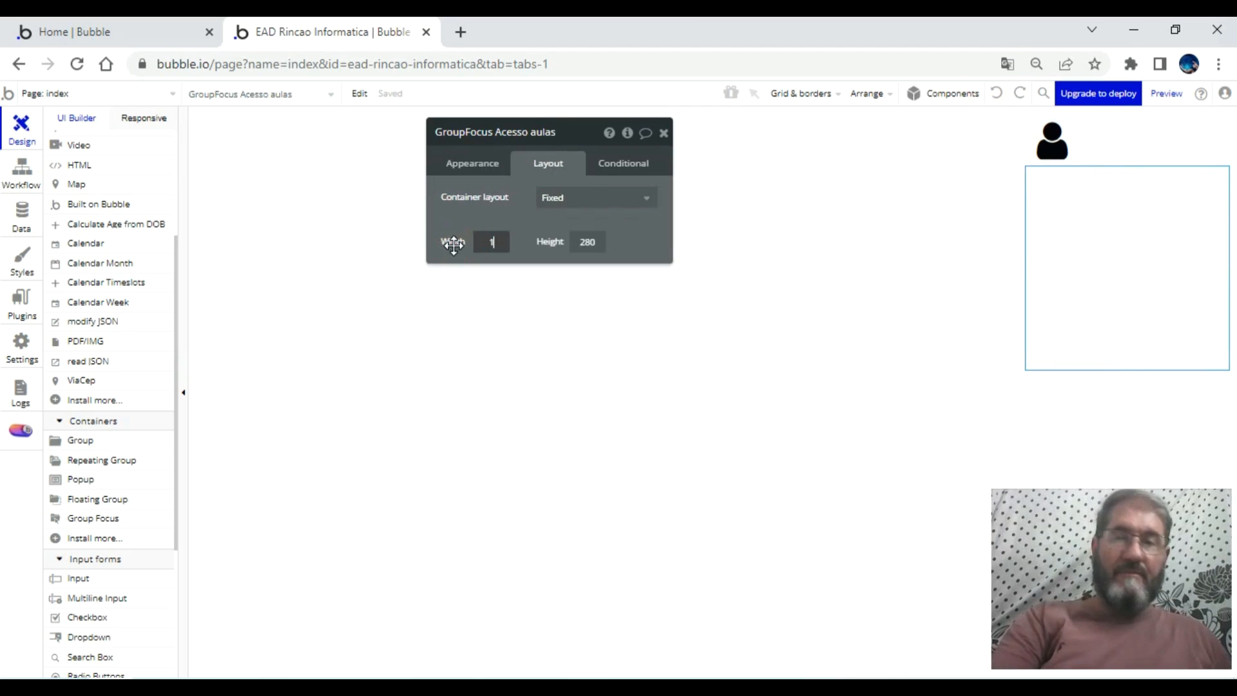
pyautogui.write('00')
pyautogui.press('Tab')
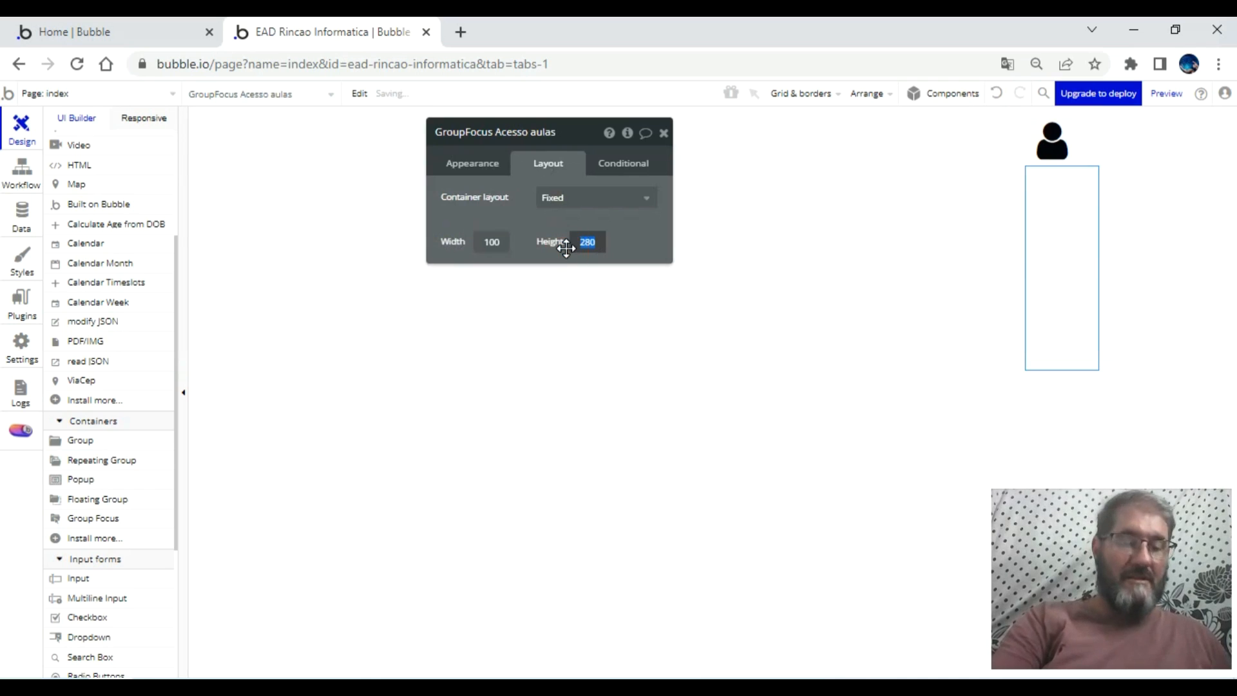
pyautogui.press('Return')
pyautogui.press('Return')
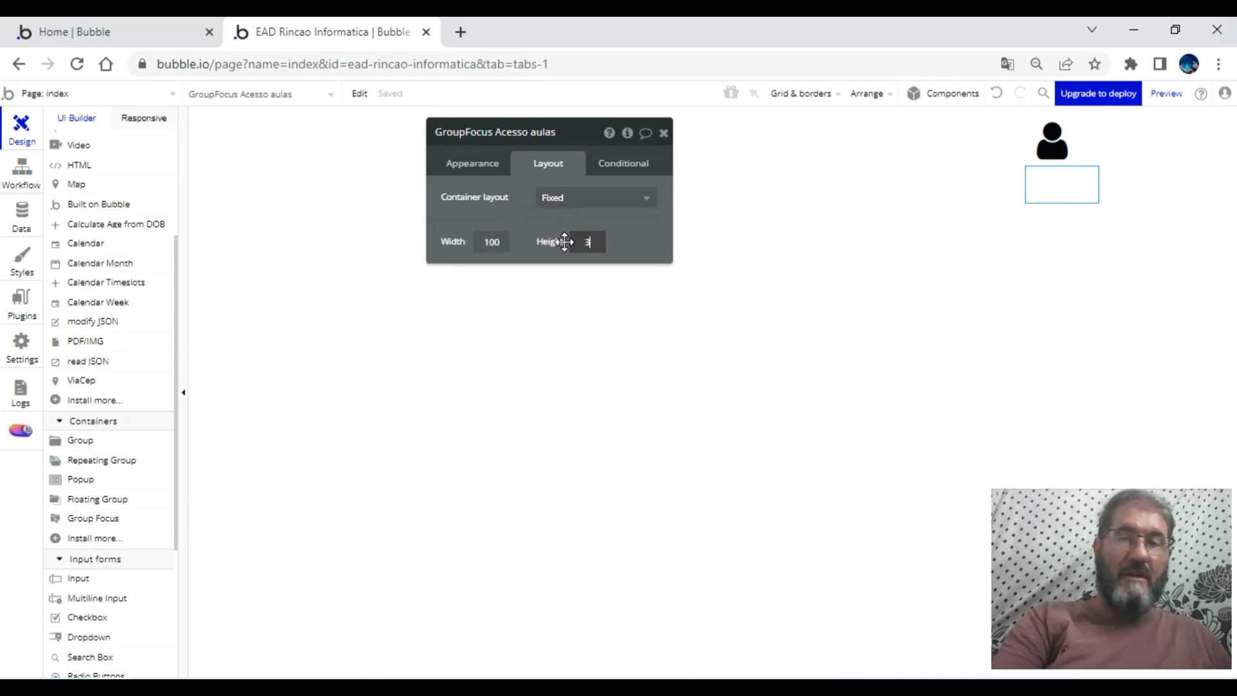
pyautogui.press('Return')
pyautogui.click(1046, 186)
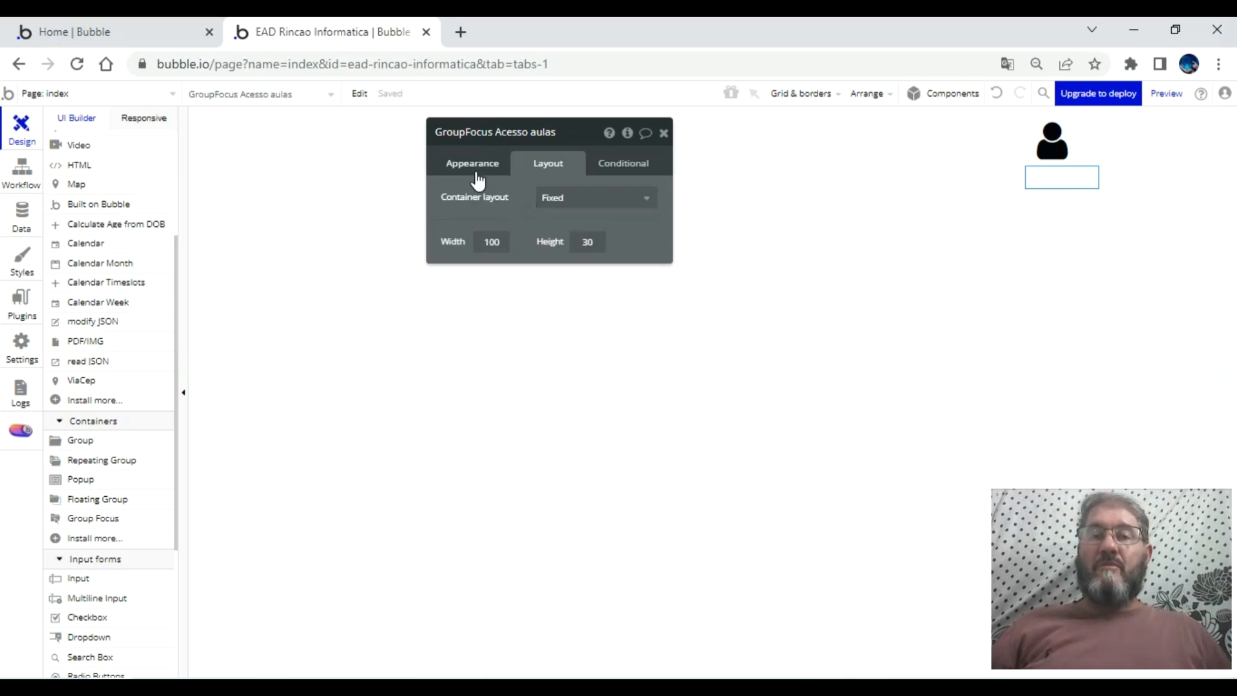
pyautogui.click(500, 170)
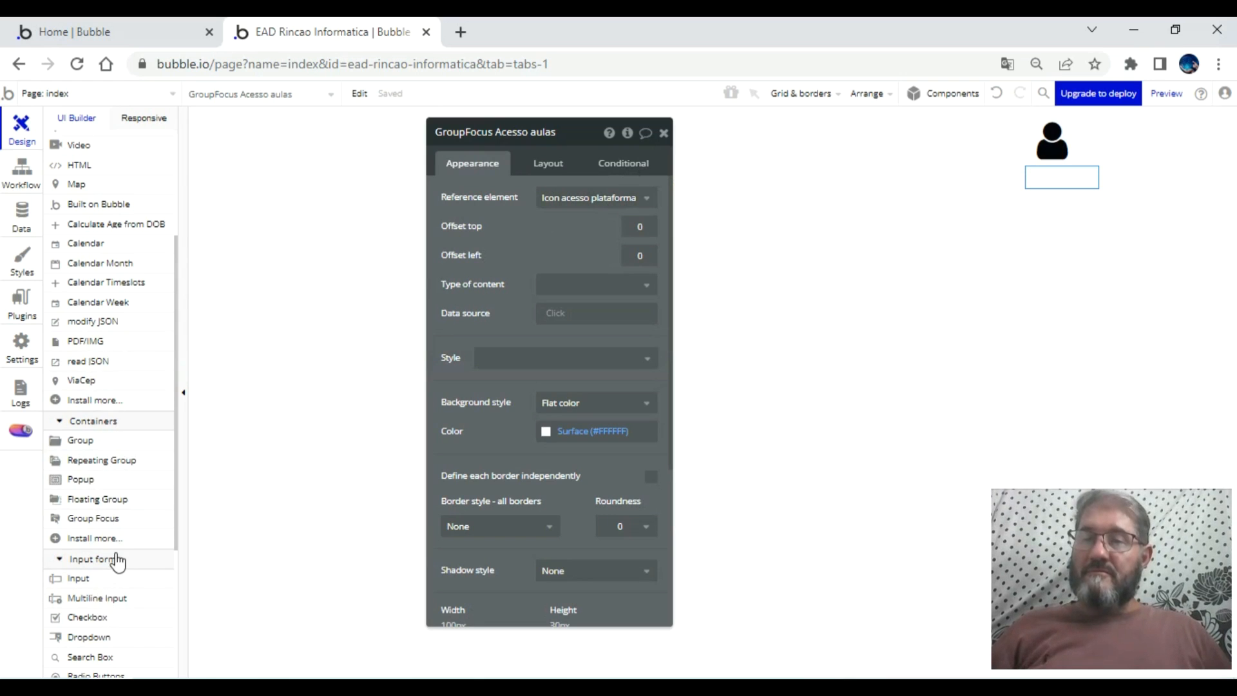
# - Add a text element reading "Começar" inside the group focus and remove its style
pyautogui.scroll(3, 91, 419)
pyautogui.click(76, 200)
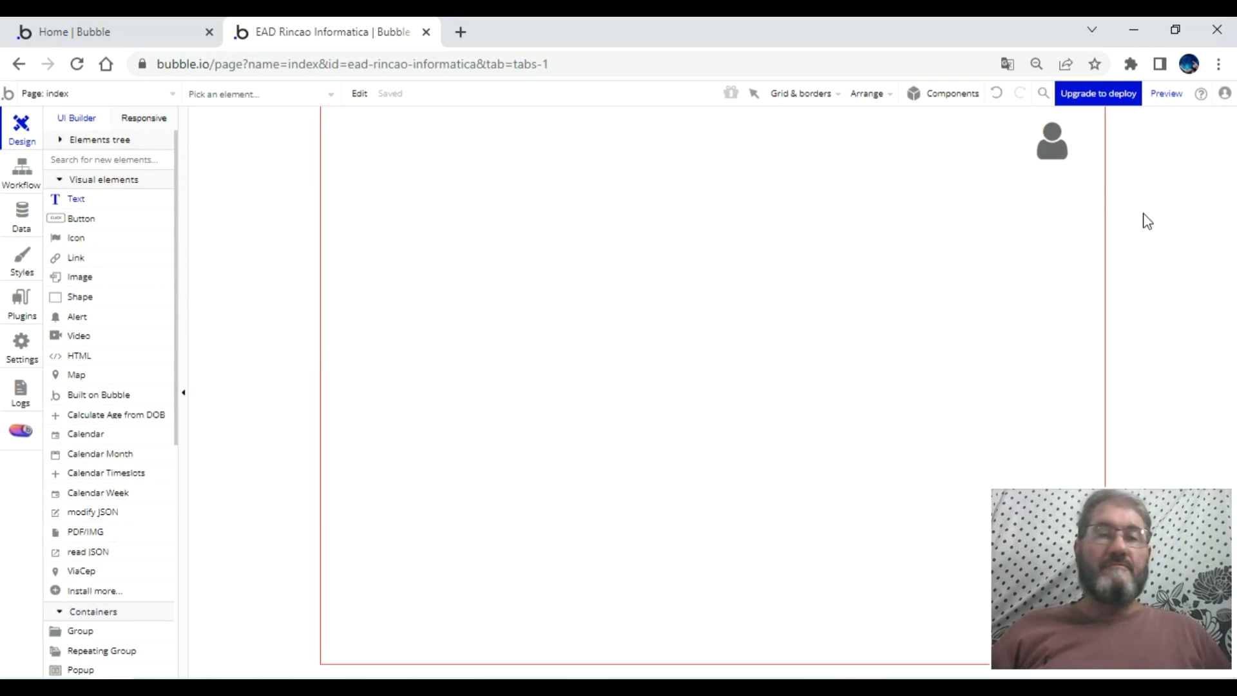
pyautogui.click(62, 140)
pyautogui.click(85, 207)
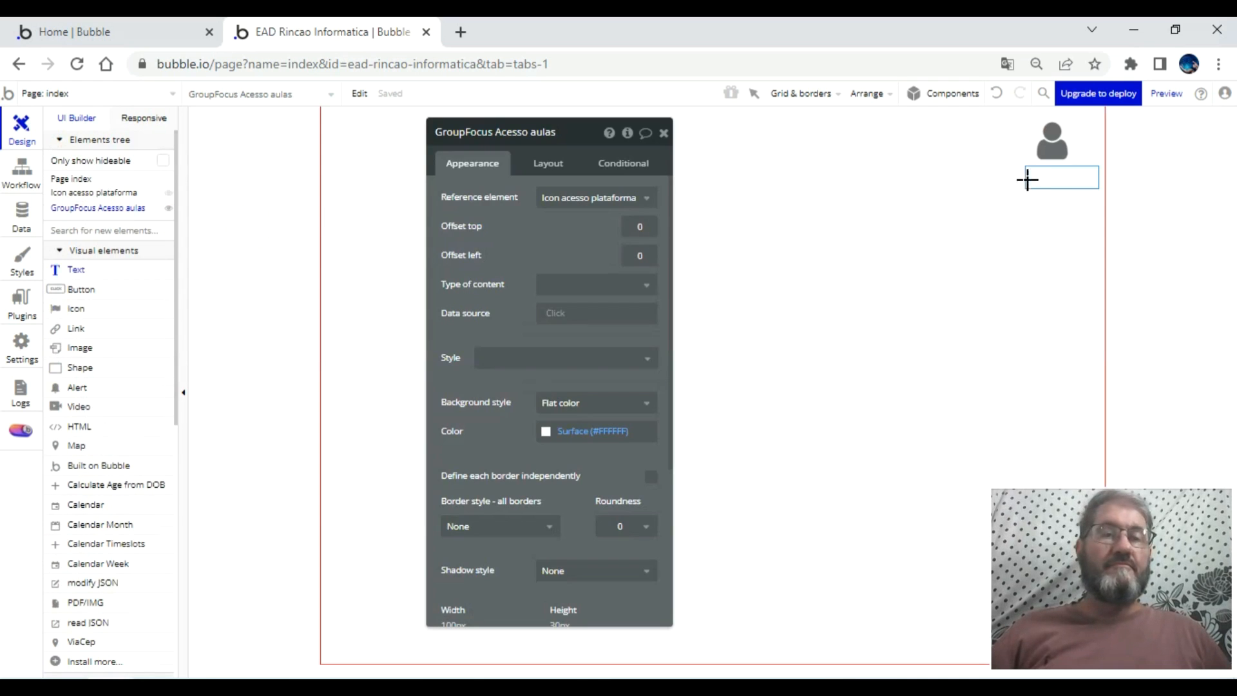
pyautogui.click(1090, 183)
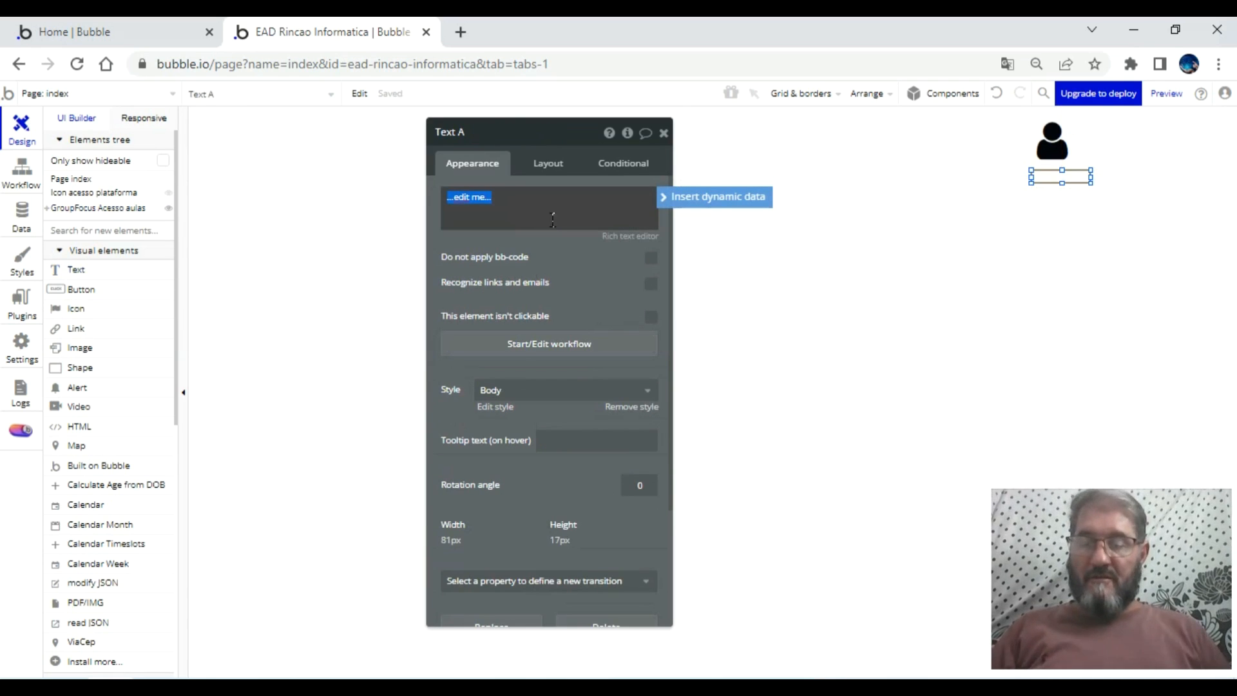
pyautogui.write('Começar')
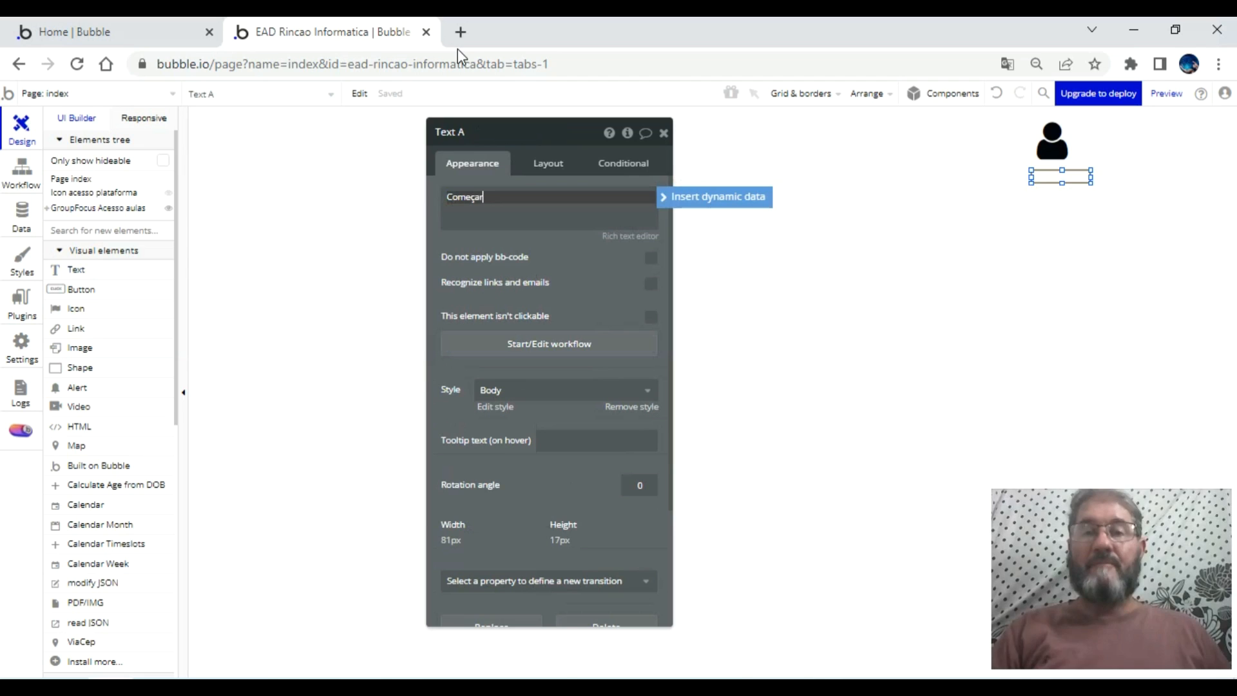
pyautogui.click(633, 407)
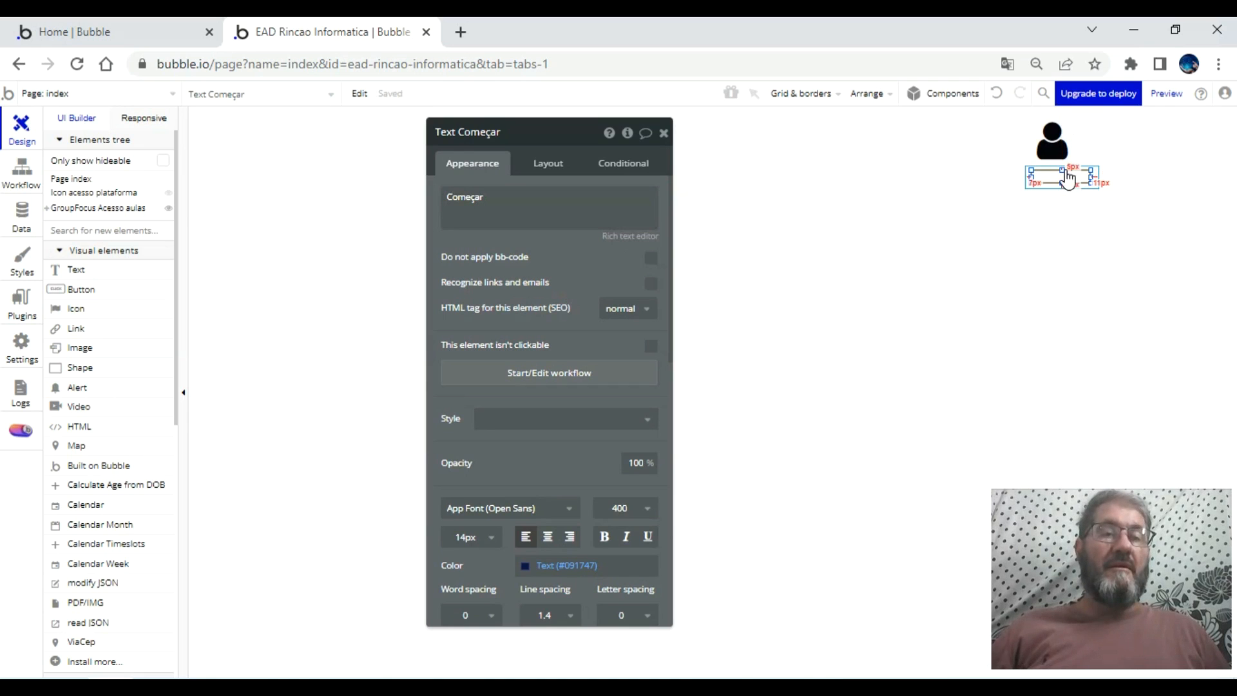
# - Enlarge the Começar text box slightly within the group focus and center-align its text
pyautogui.moveTo(1063, 185); pyautogui.dragTo(1063, 191)
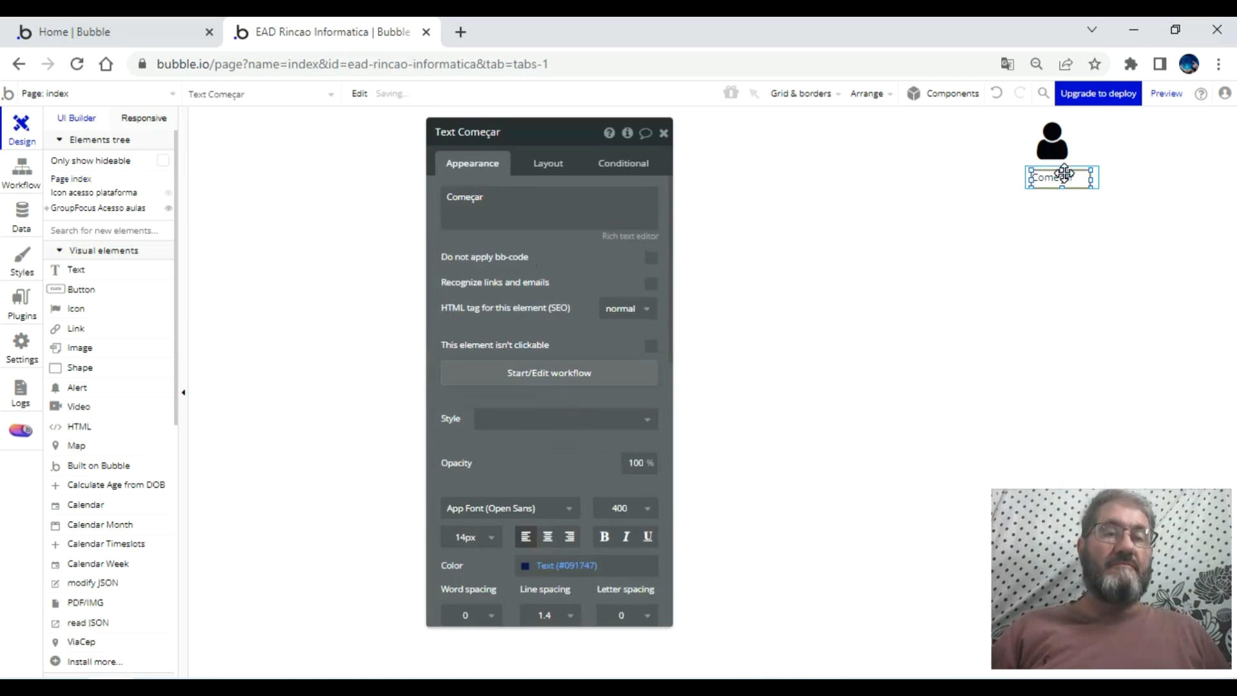
pyautogui.moveTo(1089, 179); pyautogui.dragTo(1090, 180)
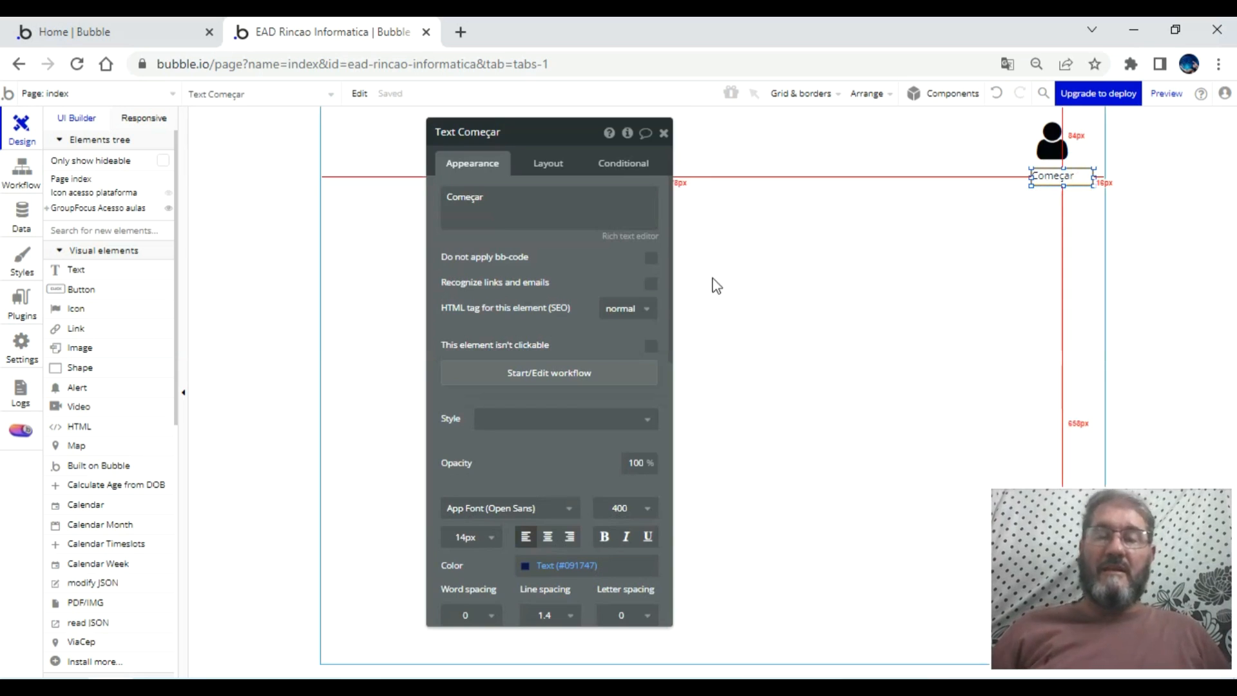
pyautogui.click(546, 536)
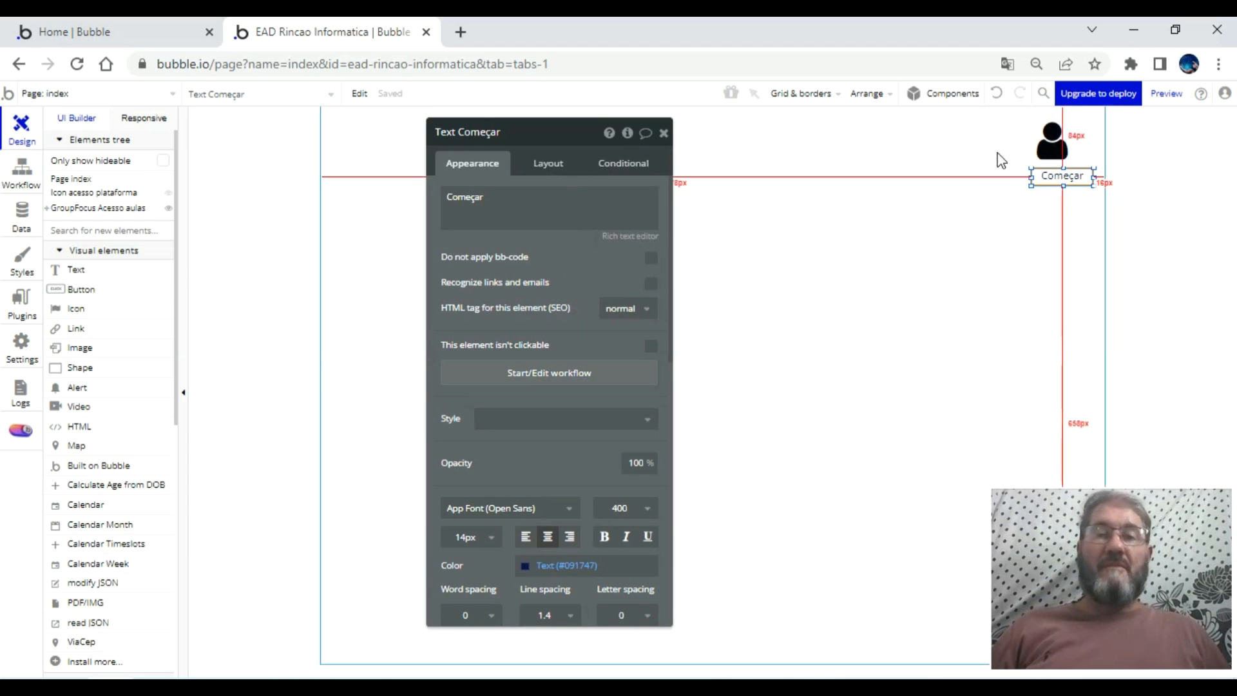
# - Set the left offset of GroupFocus Acesso aulas to -15 so it sits centered beneath the access icon
pyautogui.click(1031, 172)
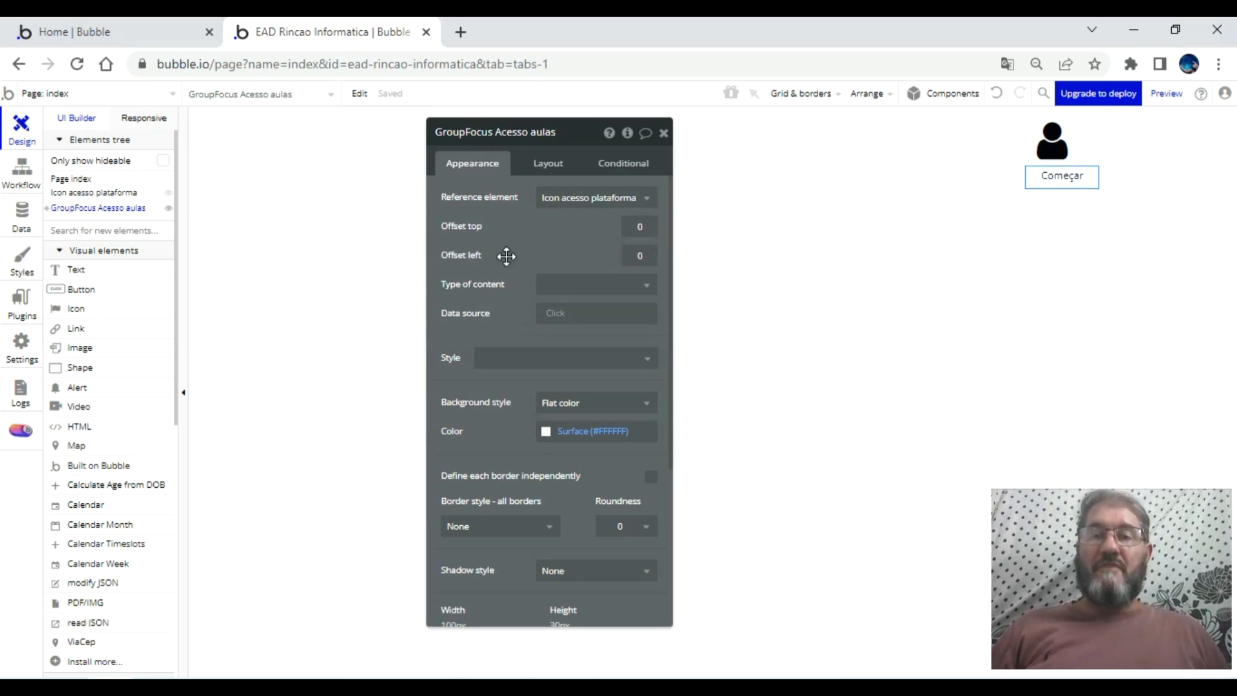
pyautogui.click(649, 255)
pyautogui.click(651, 255)
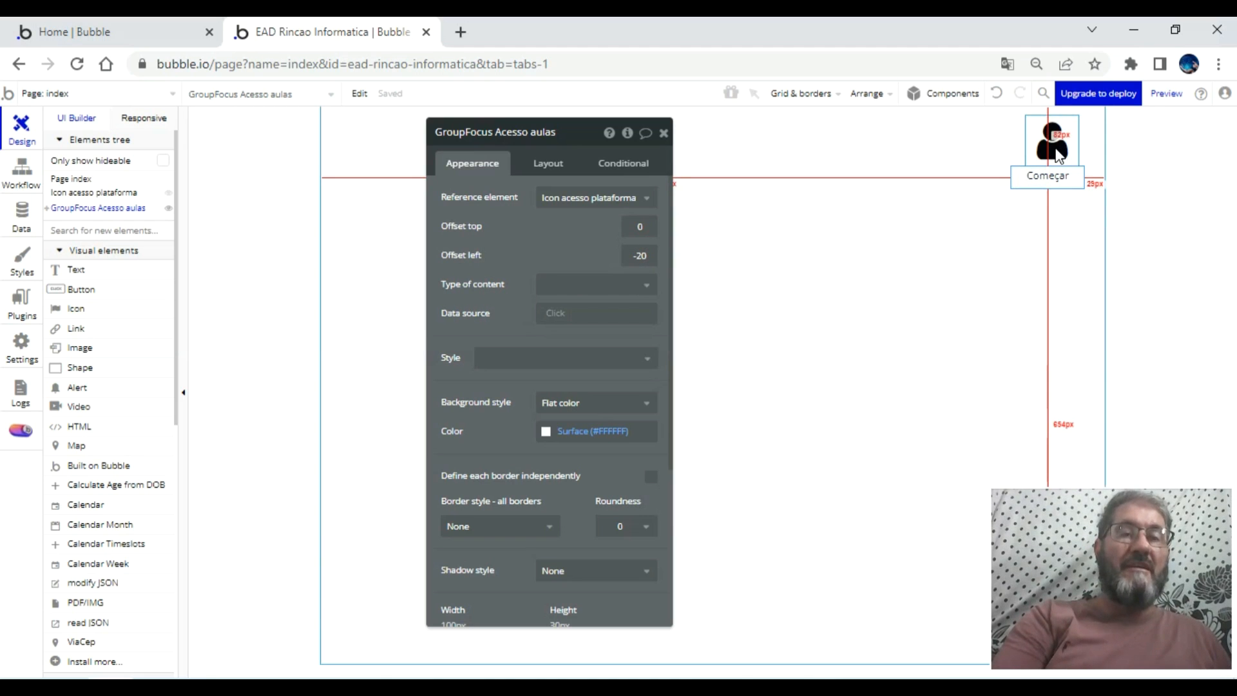
pyautogui.click(631, 257)
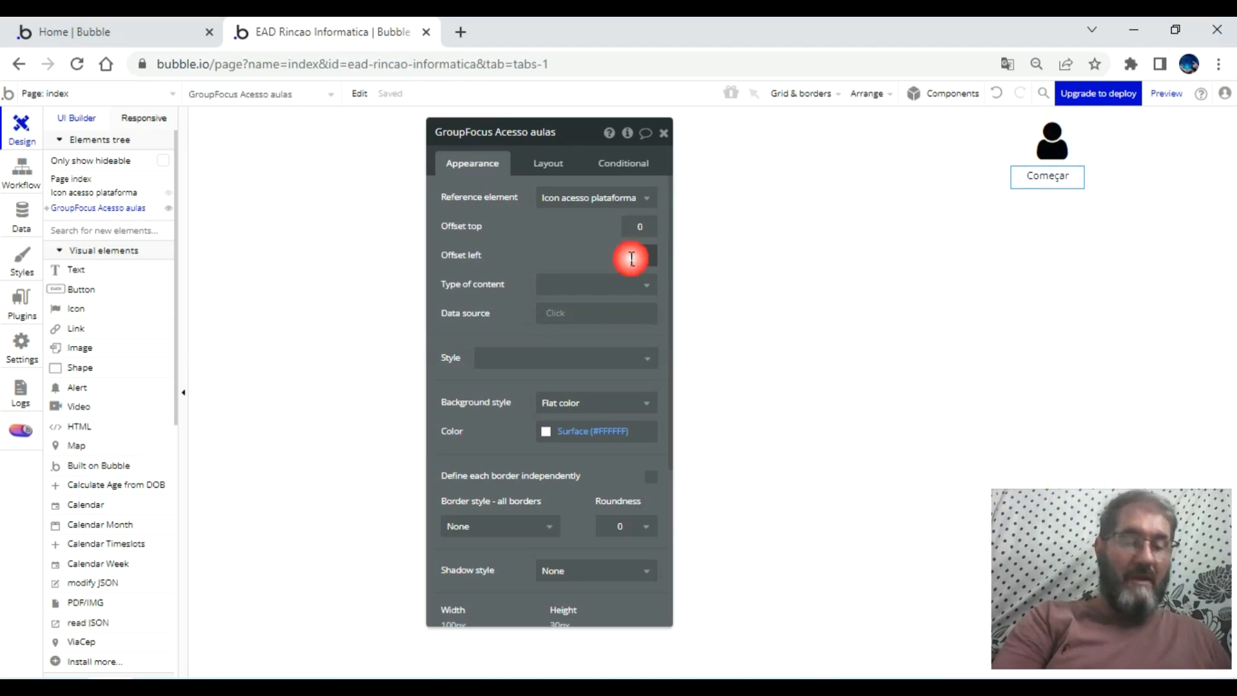
pyautogui.write('-17')
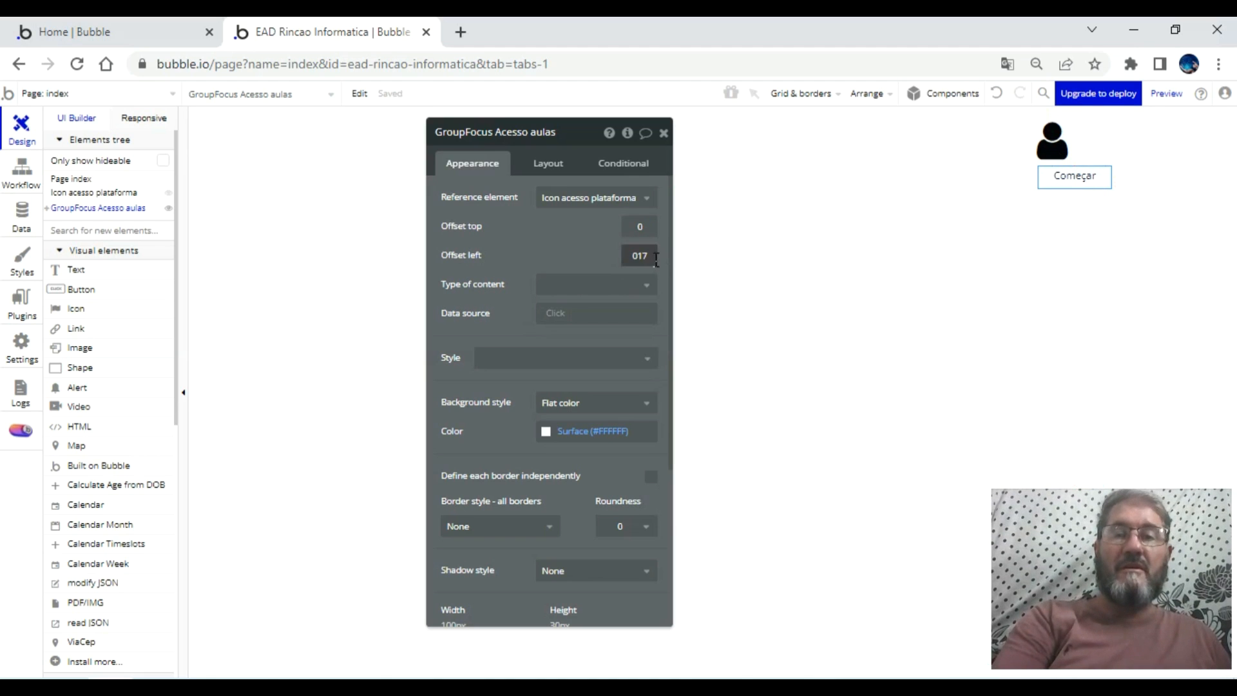
pyautogui.click(618, 257)
pyautogui.click(644, 255)
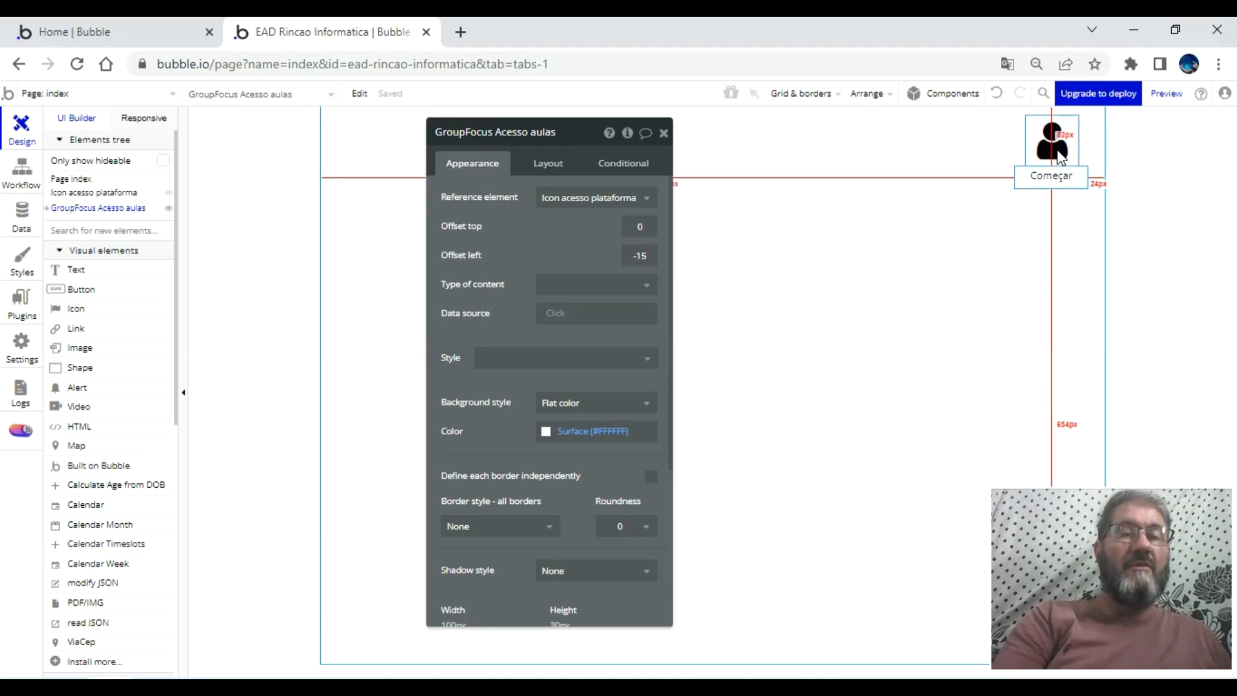
# - Give the index page a flat color background in #14BFD6 and close its properties
pyautogui.click(665, 136)
pyautogui.doubleClick(662, 238)
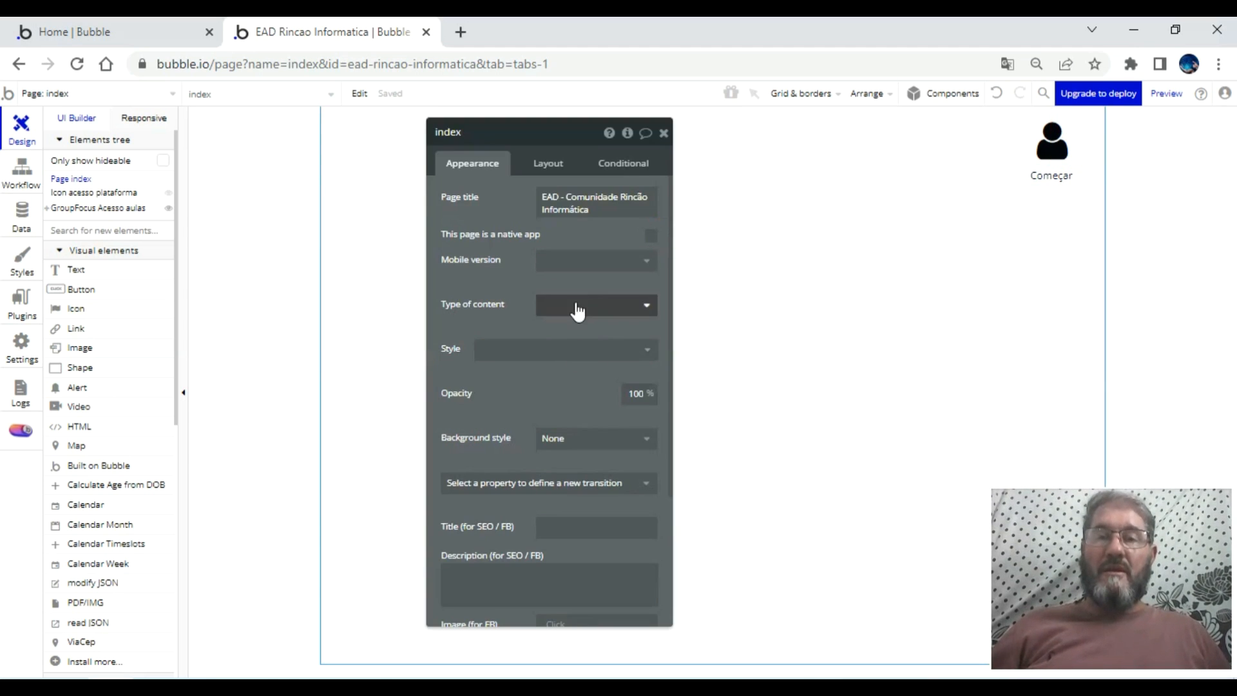
pyautogui.scroll(-3, 552, 373)
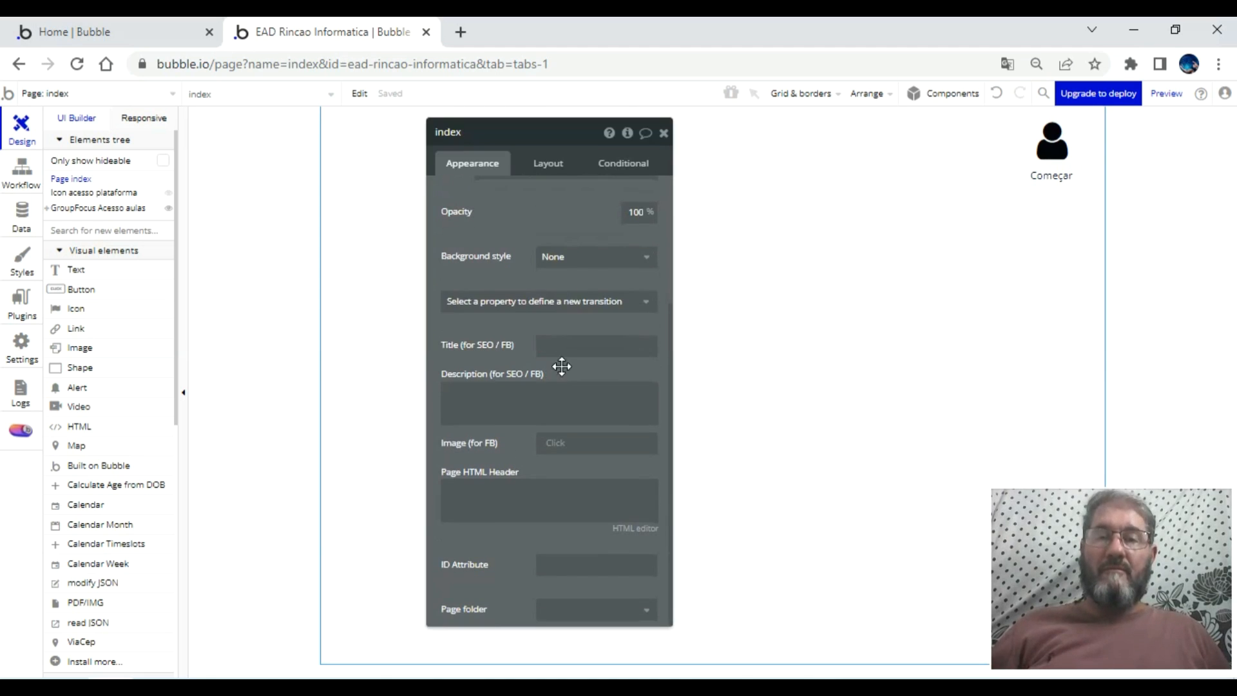
pyautogui.click(589, 265)
pyautogui.click(567, 300)
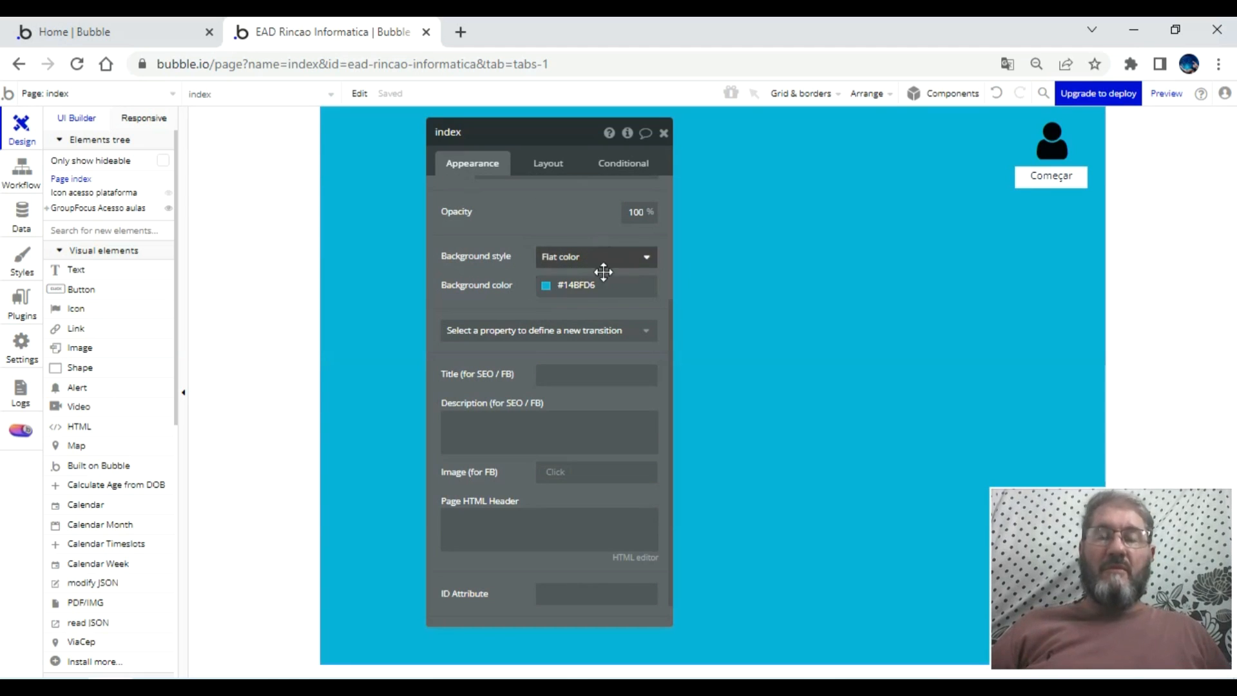
pyautogui.click(545, 288)
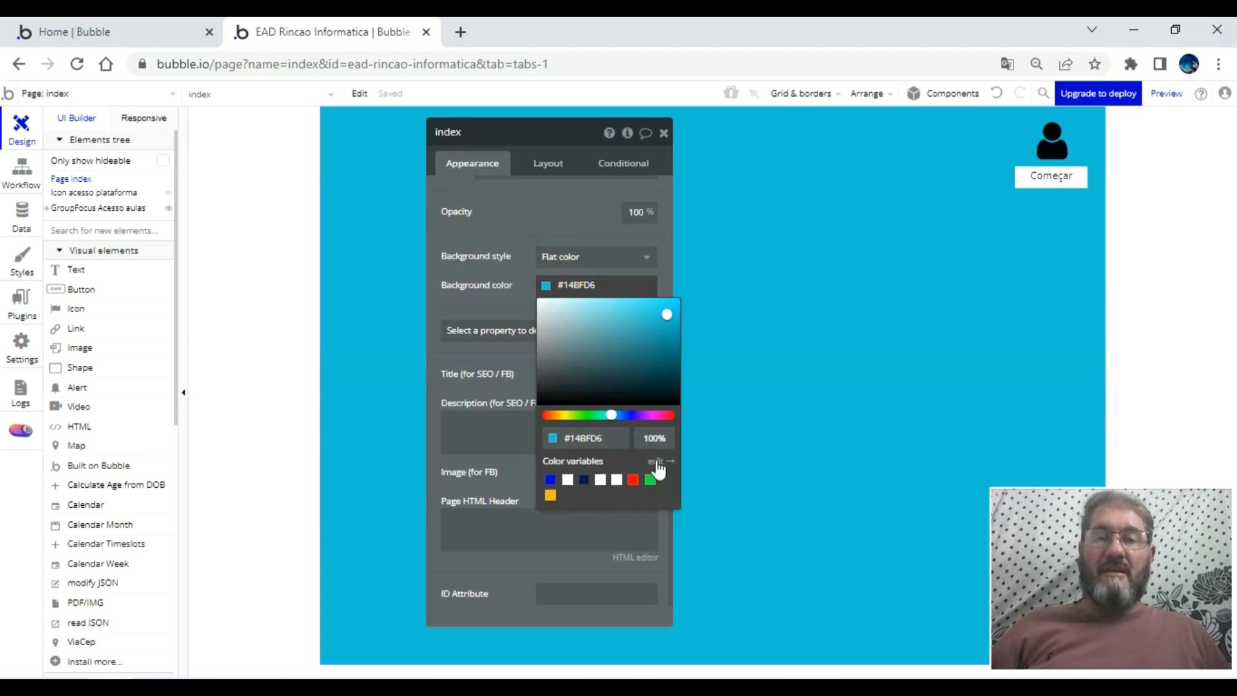
pyautogui.click(571, 210)
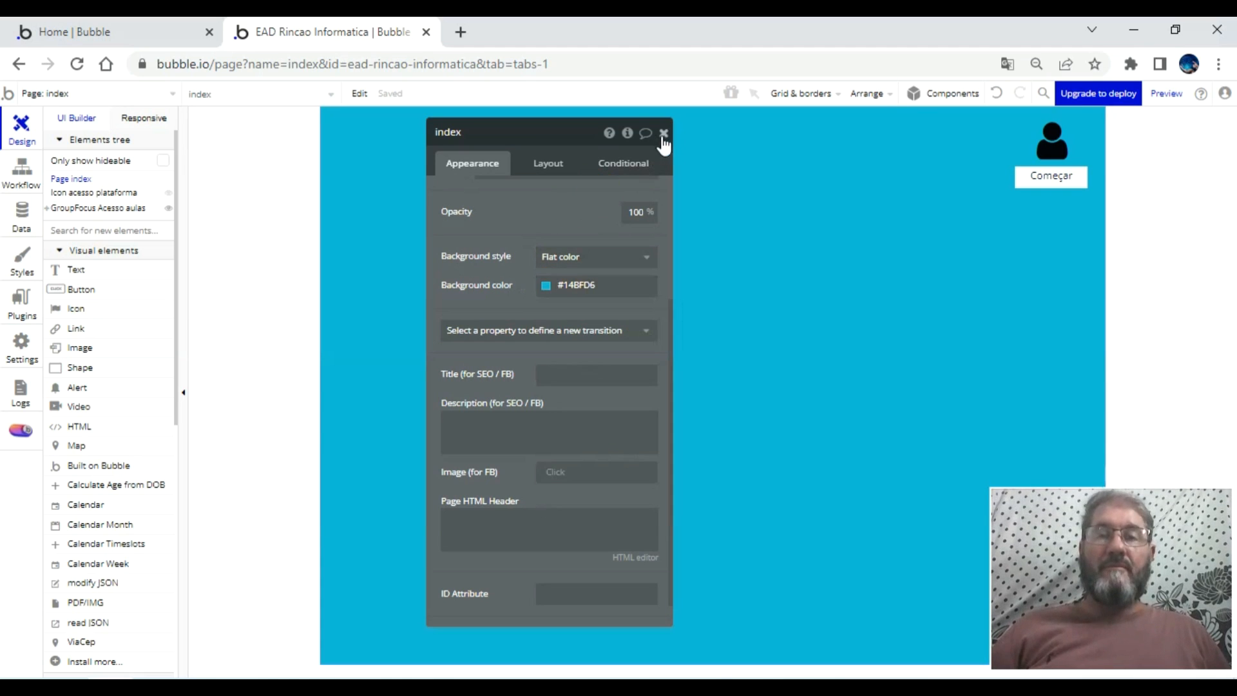
pyautogui.click(663, 133)
pyautogui.click(477, 221)
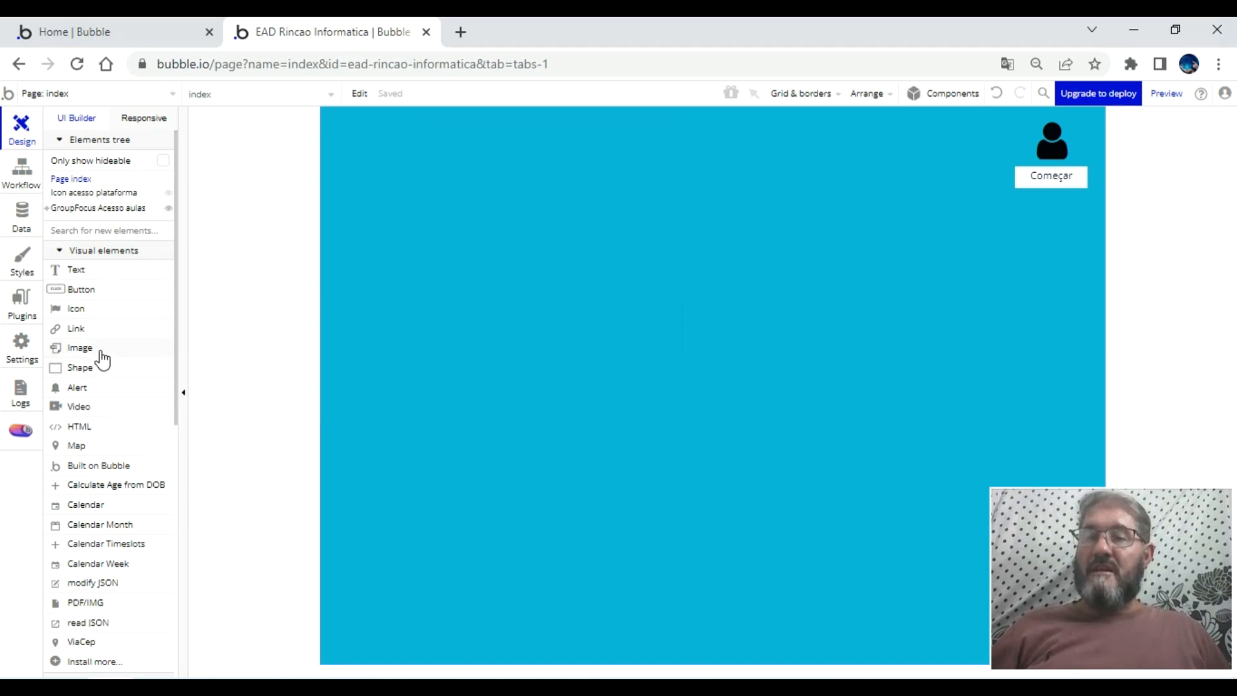
# - Draw an image element about 891 by 231 px across the page's upper area and upload "LOGO DO CANAL PARA TUTORIAIS" as its static image
pyautogui.click(80, 349)
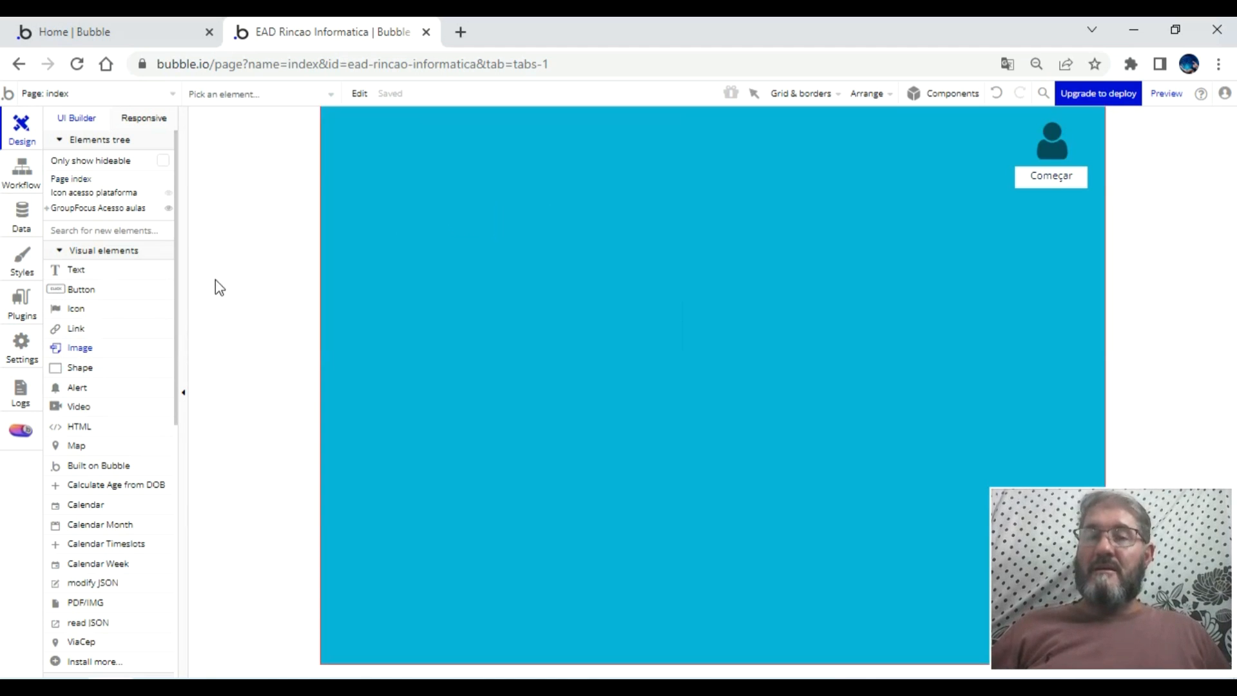
pyautogui.moveTo(383, 162); pyautogui.dragTo(984, 289)
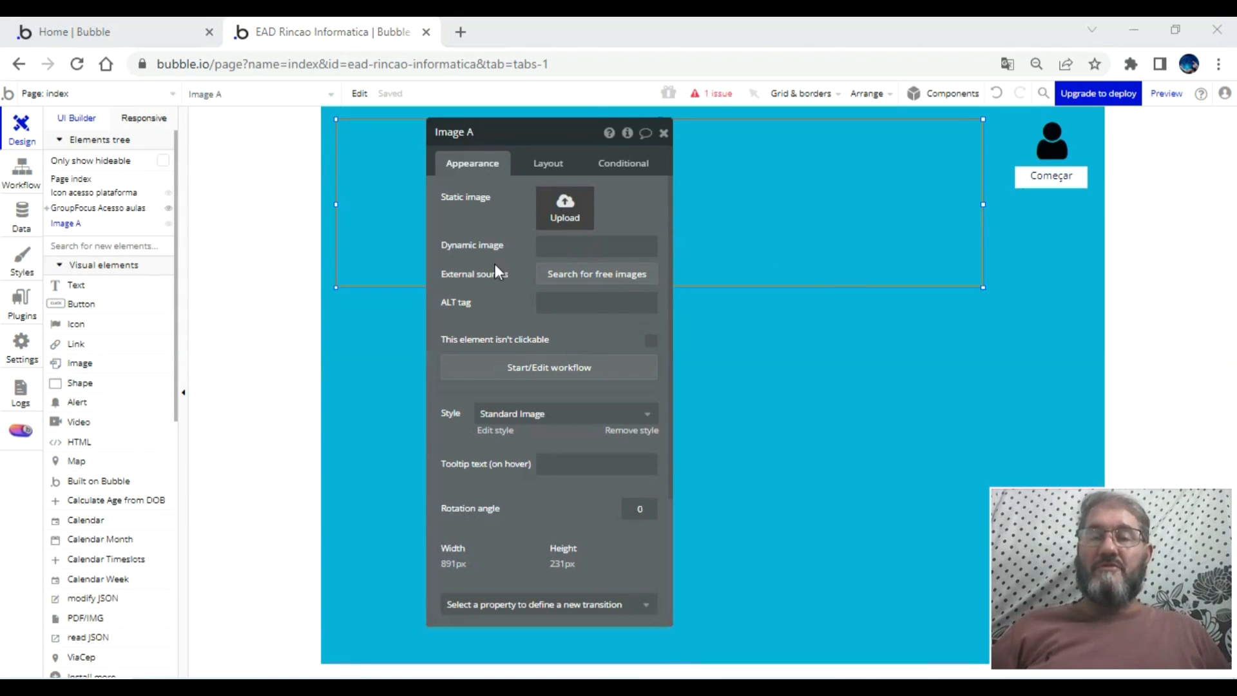
pyautogui.scroll(-3, 325, 238)
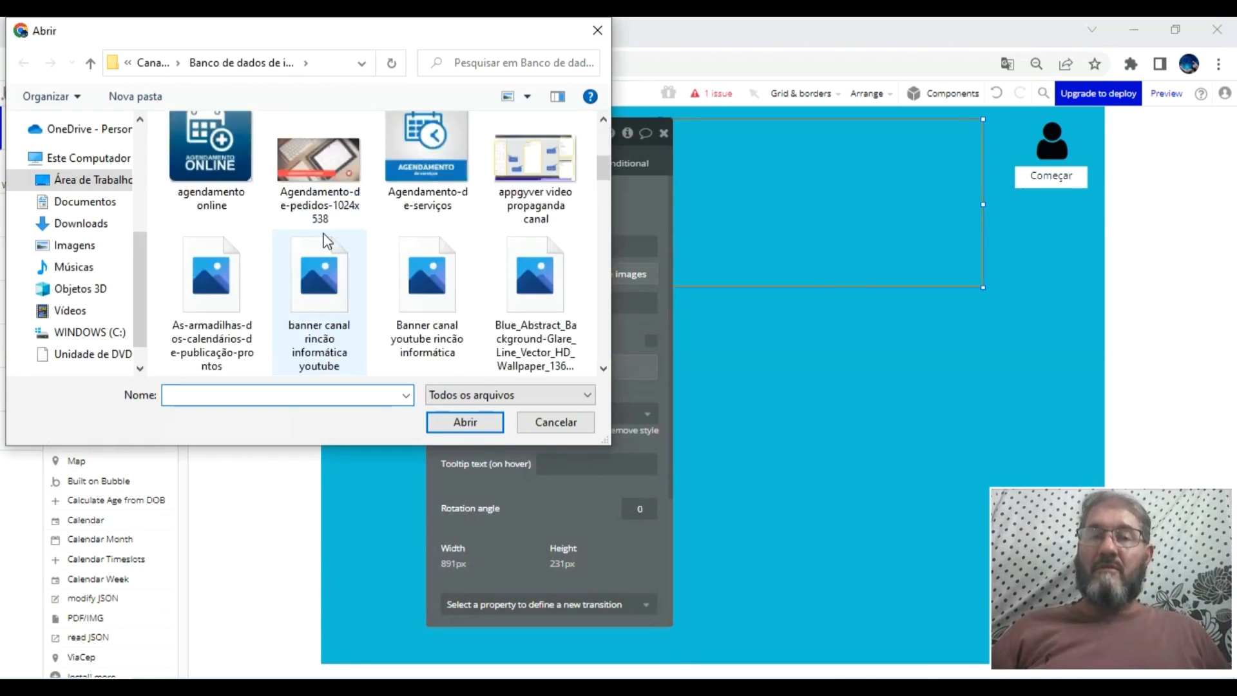
pyautogui.scroll(-10, 325, 240)
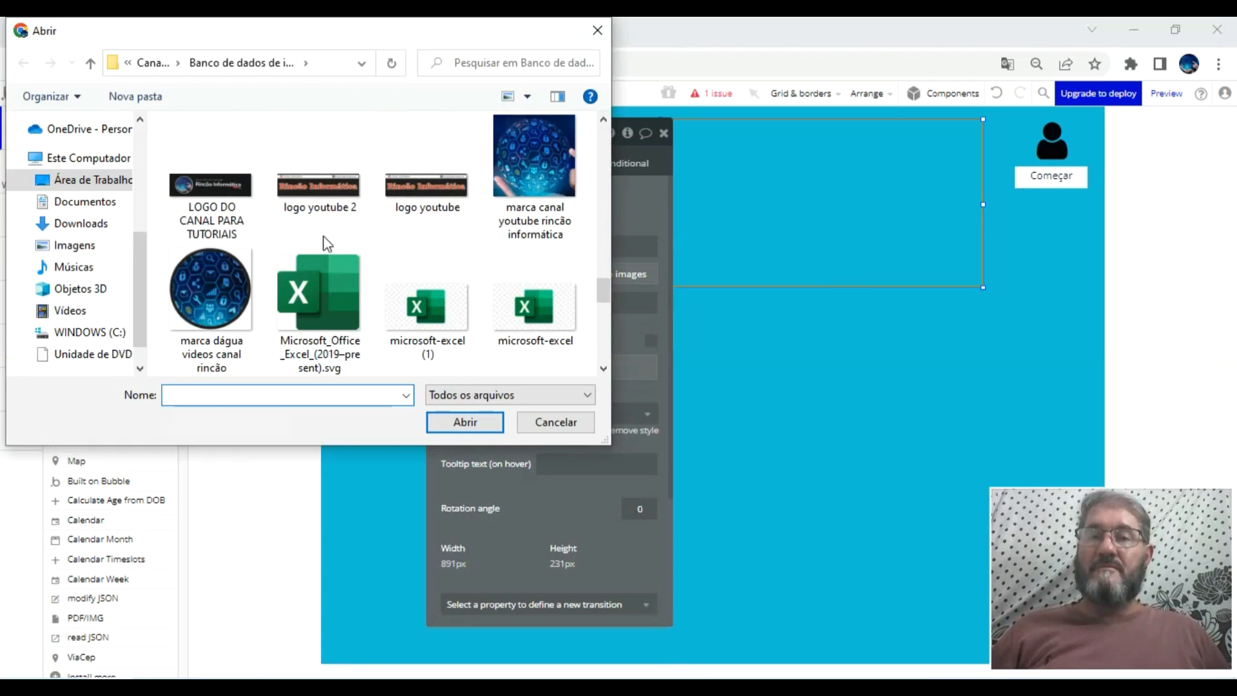
pyautogui.doubleClick(230, 179)
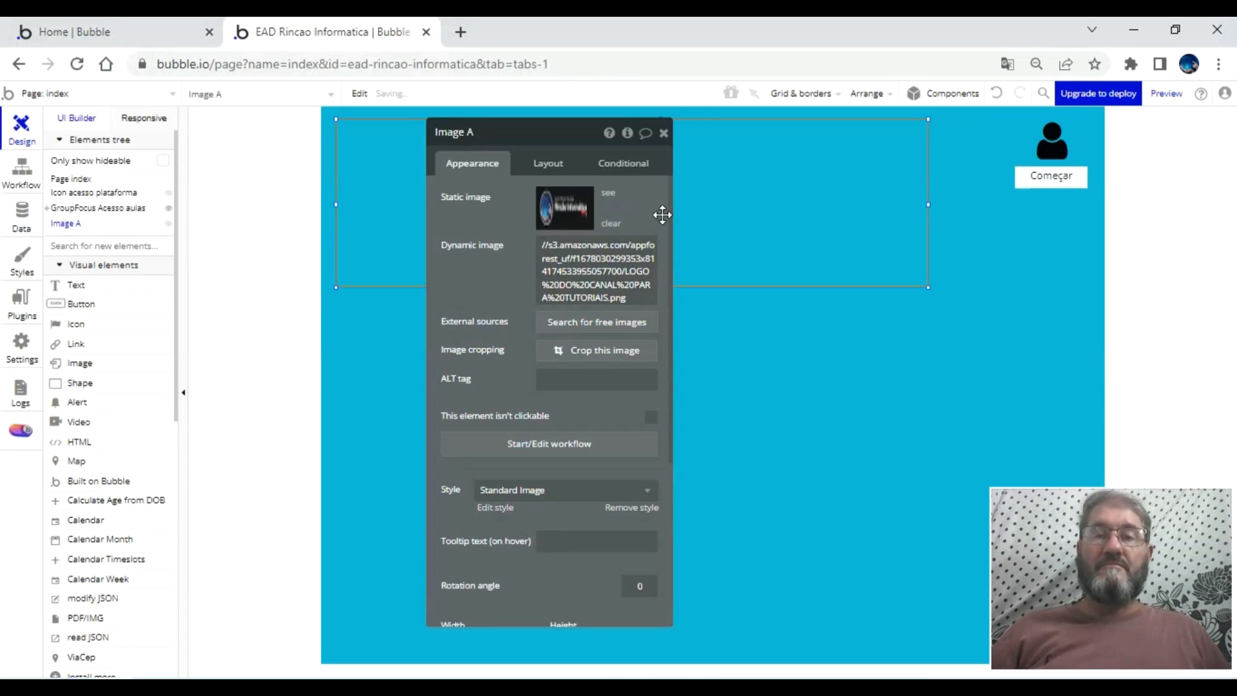
pyautogui.click(664, 134)
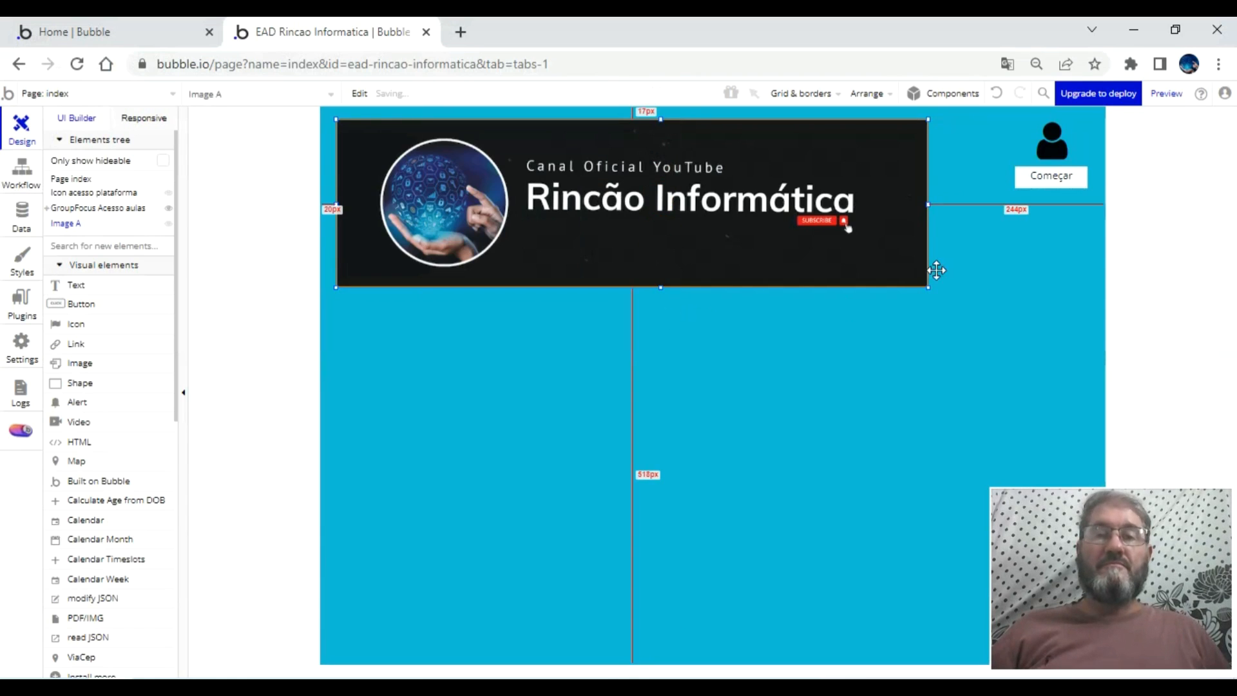
# - Preview the index page and reload it with debug_mode set to false in the address
pyautogui.click(1166, 93)
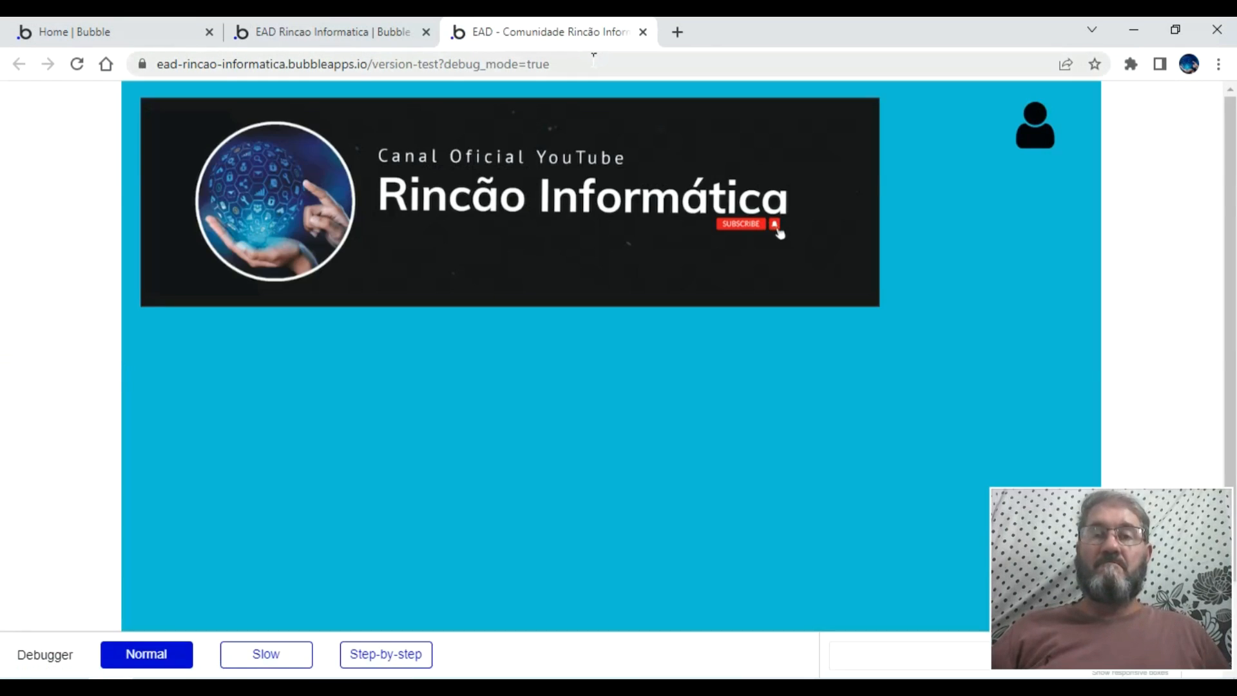
pyautogui.click(594, 60)
pyautogui.click(593, 59)
pyautogui.press('BackSpace')
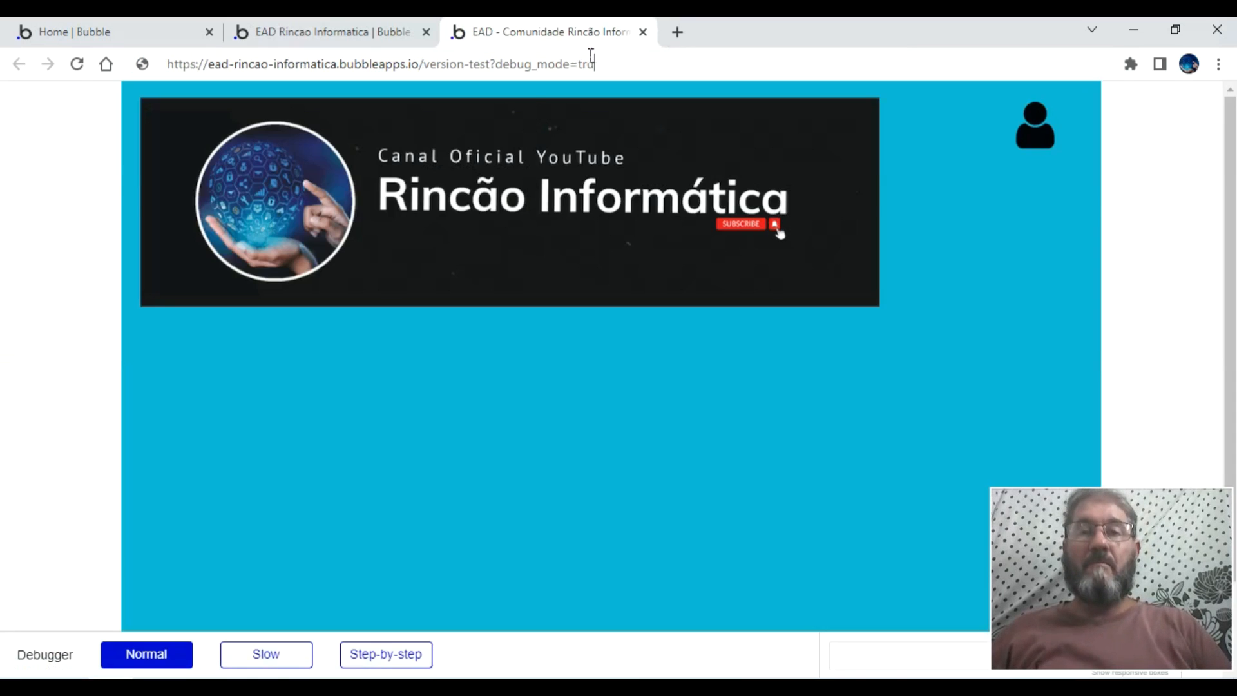
pyautogui.press('BackSpace')
pyautogui.press('BackSpace')
pyautogui.press('BackSpace')
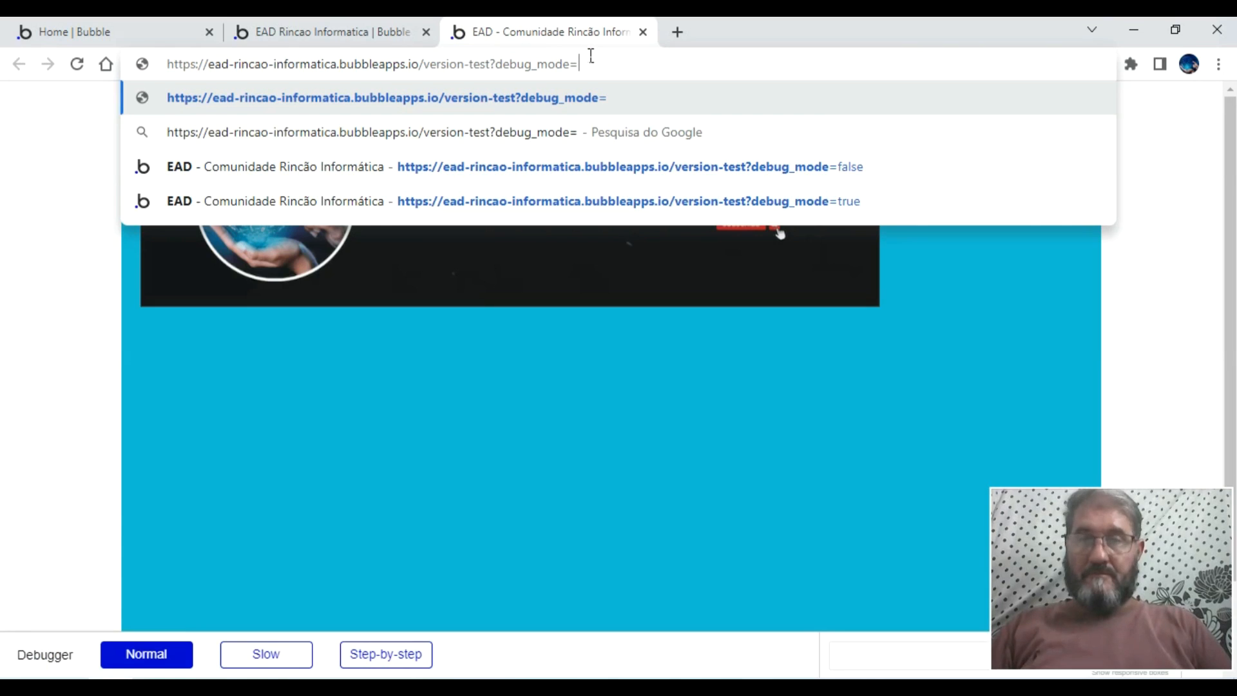
pyautogui.write('false')
pyautogui.press('Return')
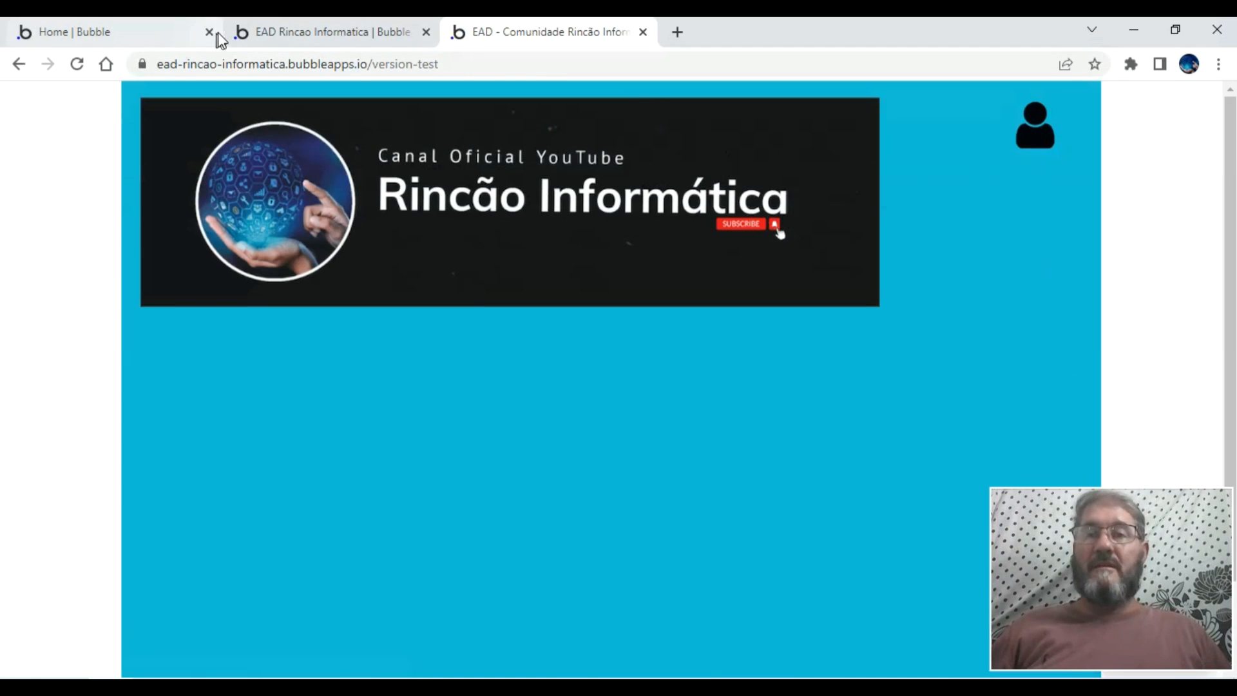
# - Return to the editor and widen the banner image toward the access icon
pyautogui.click(289, 29)
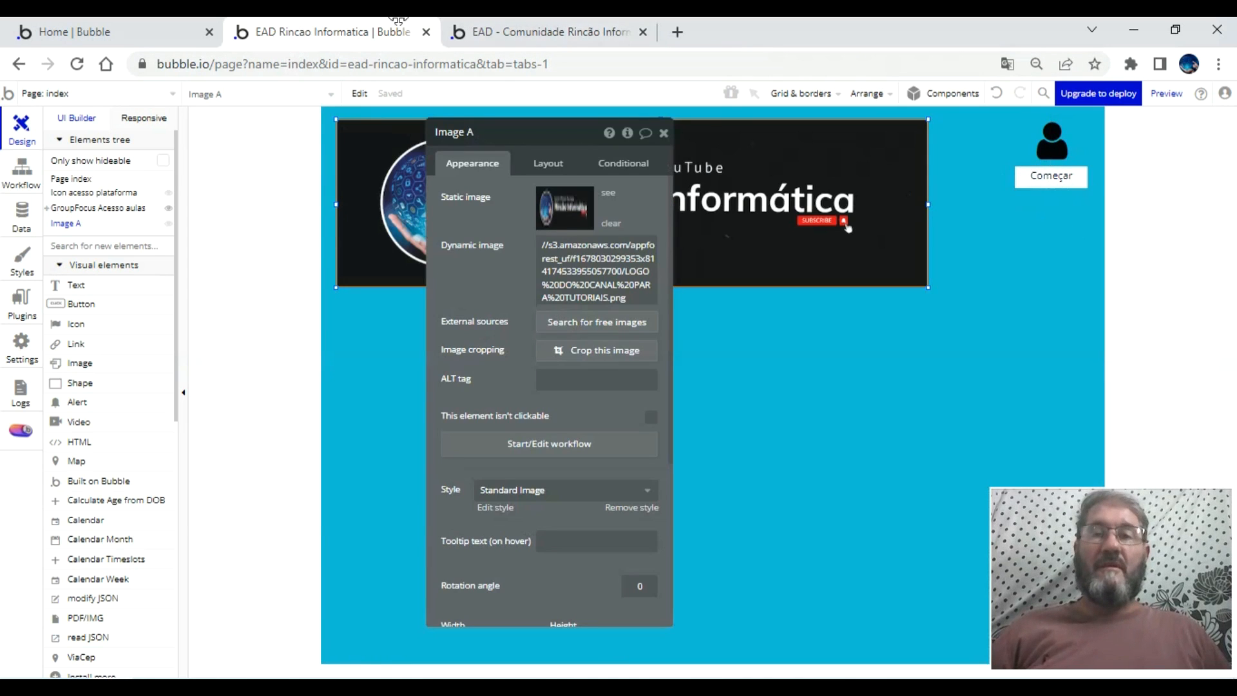
pyautogui.click(912, 202)
pyautogui.moveTo(911, 202); pyautogui.dragTo(982, 201)
# - Create a workflow for Icon acesso plataforma that shows GroupFocus Acesso aulas when the icon is clicked
pyautogui.click(1051, 136)
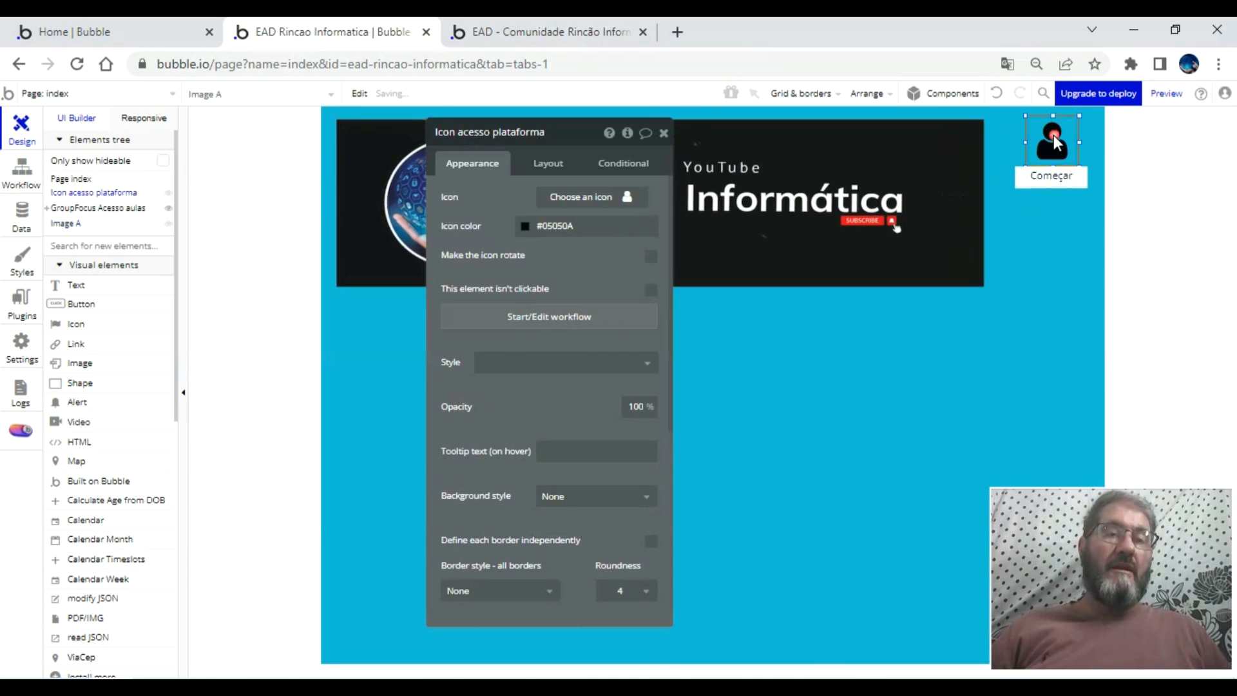
pyautogui.click(544, 312)
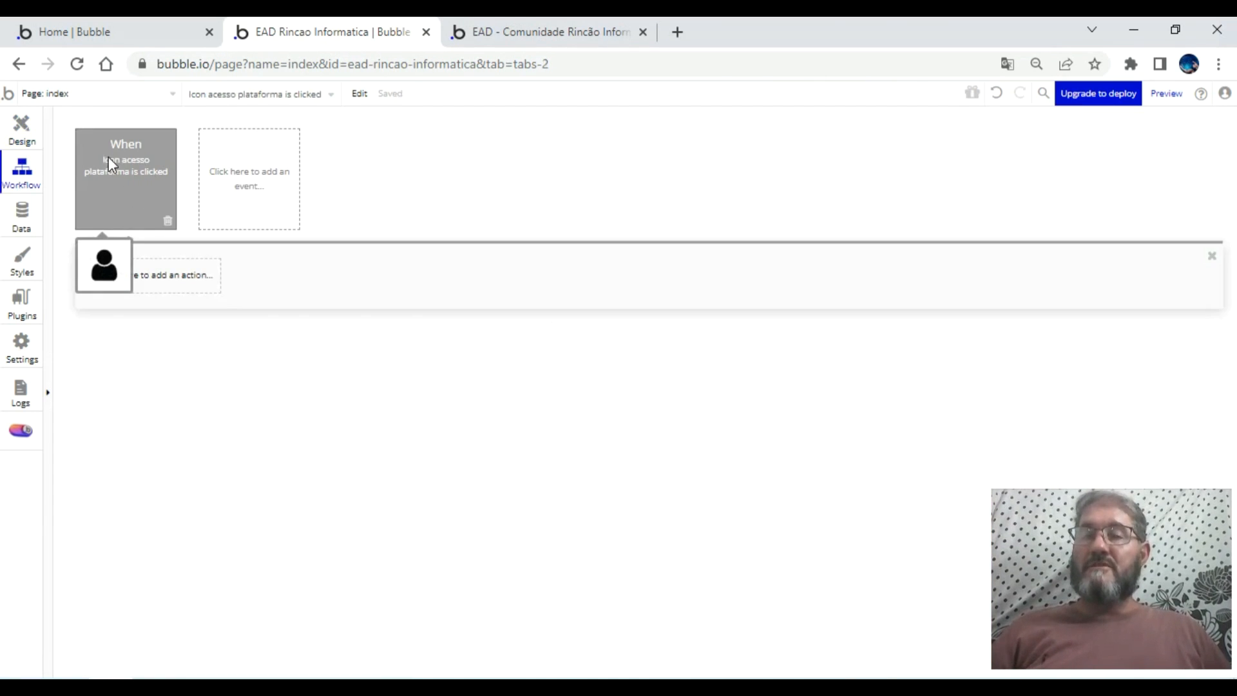
pyautogui.click(173, 283)
pyautogui.moveTo(157, 473)
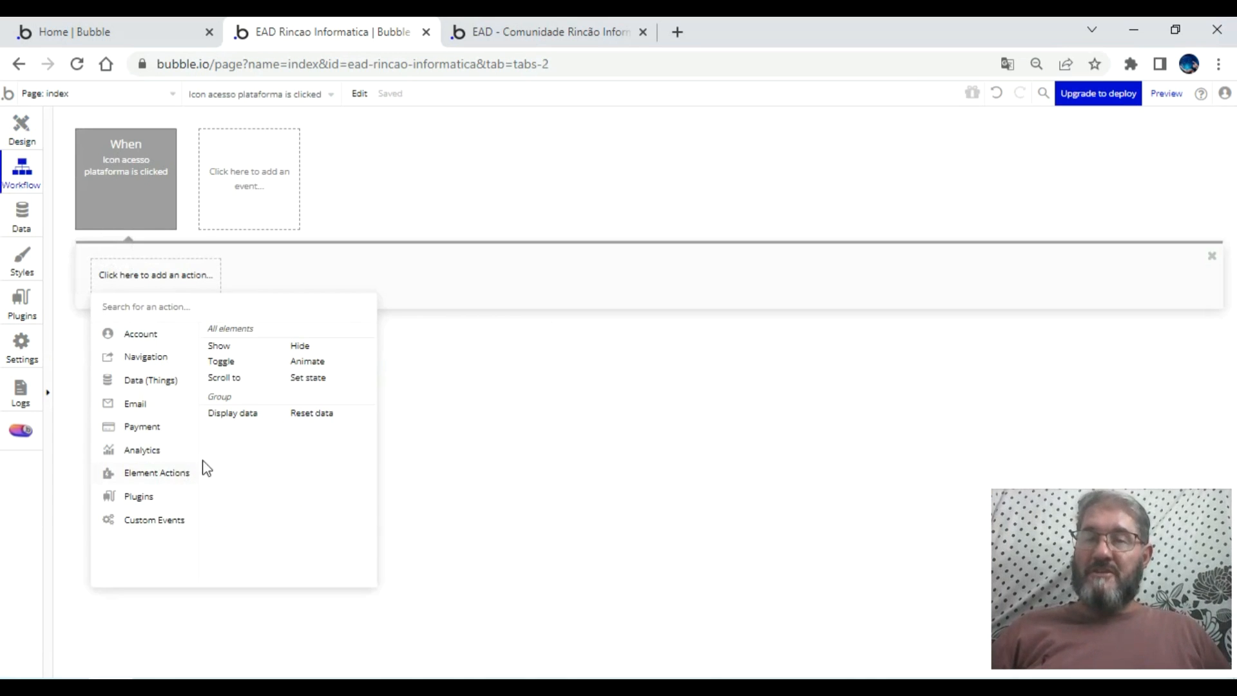
pyautogui.click(219, 349)
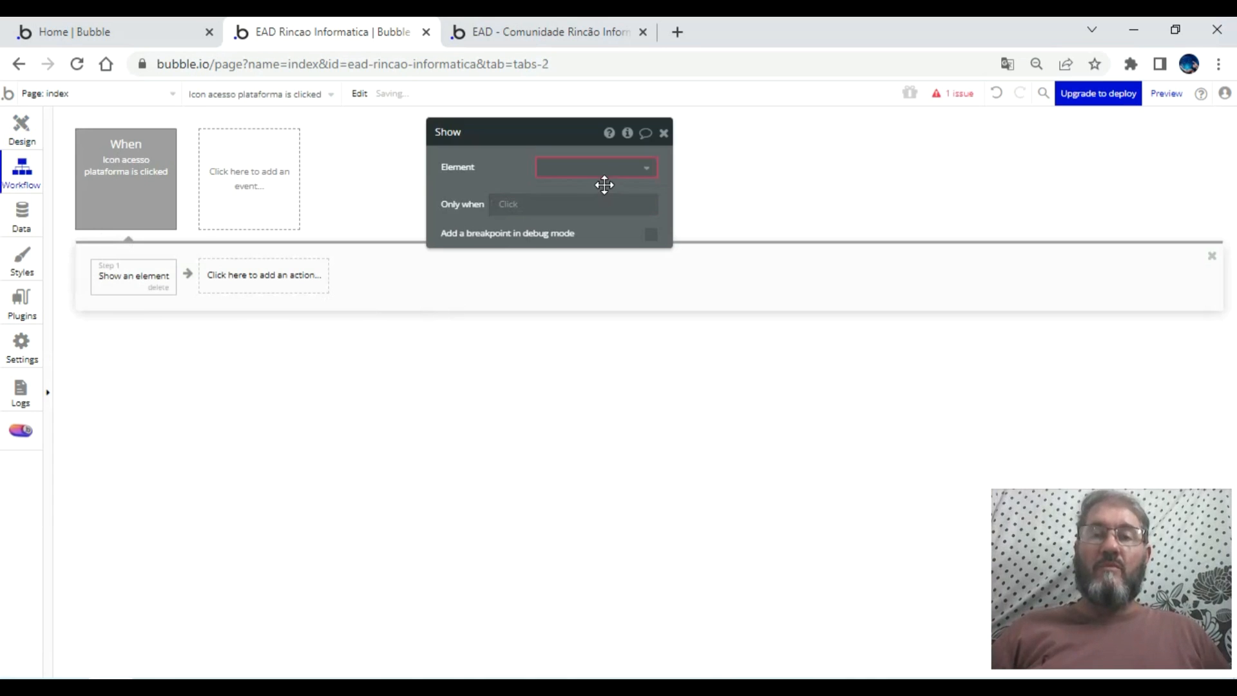
pyautogui.click(599, 173)
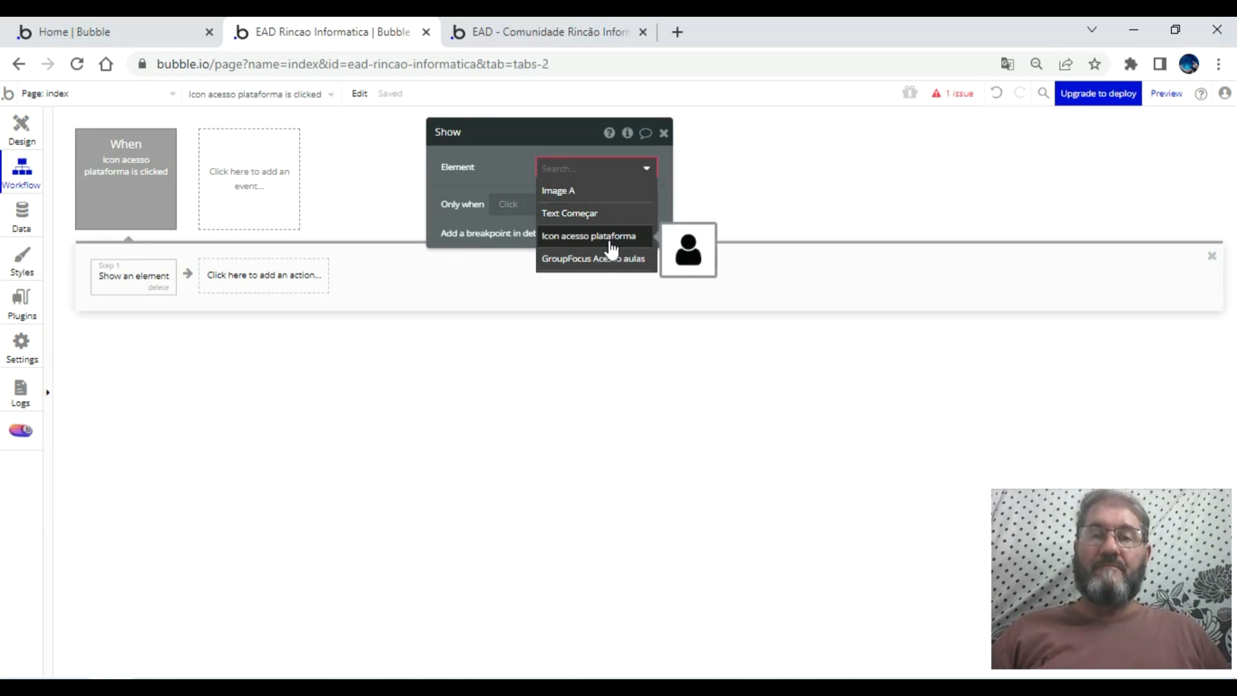
pyautogui.click(596, 259)
# - Reload the page preview and test the access icon's show action
pyautogui.click(519, 33)
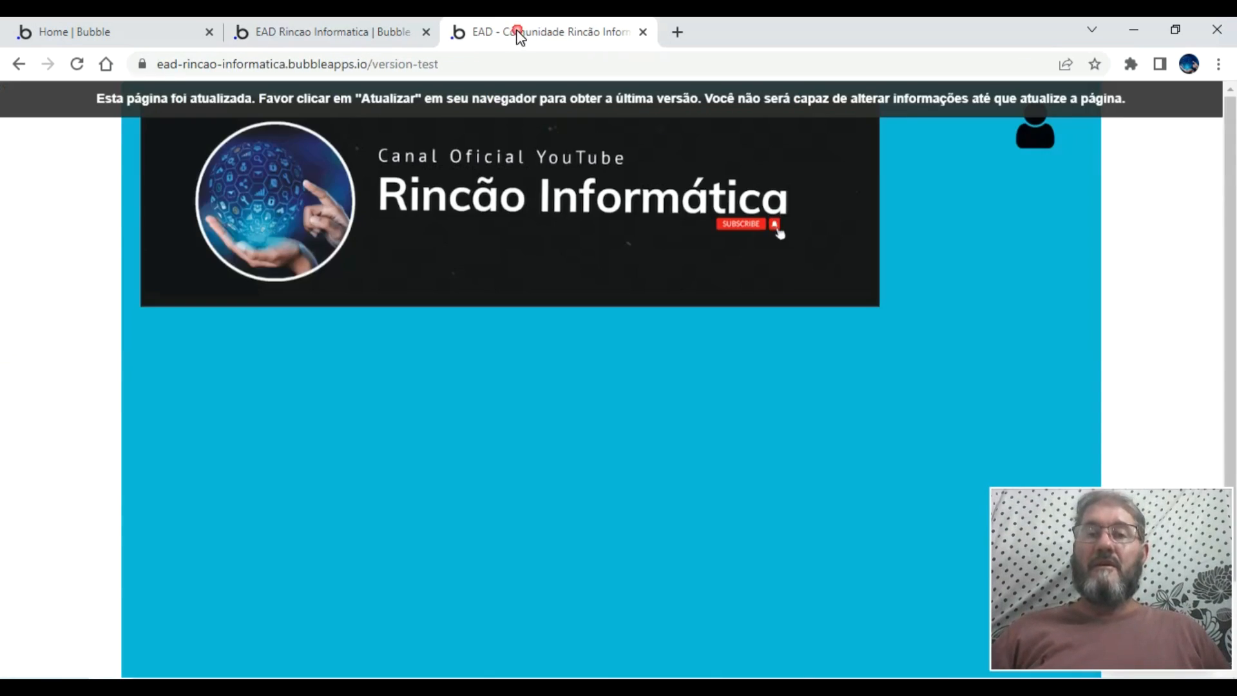
pyautogui.press('F5')
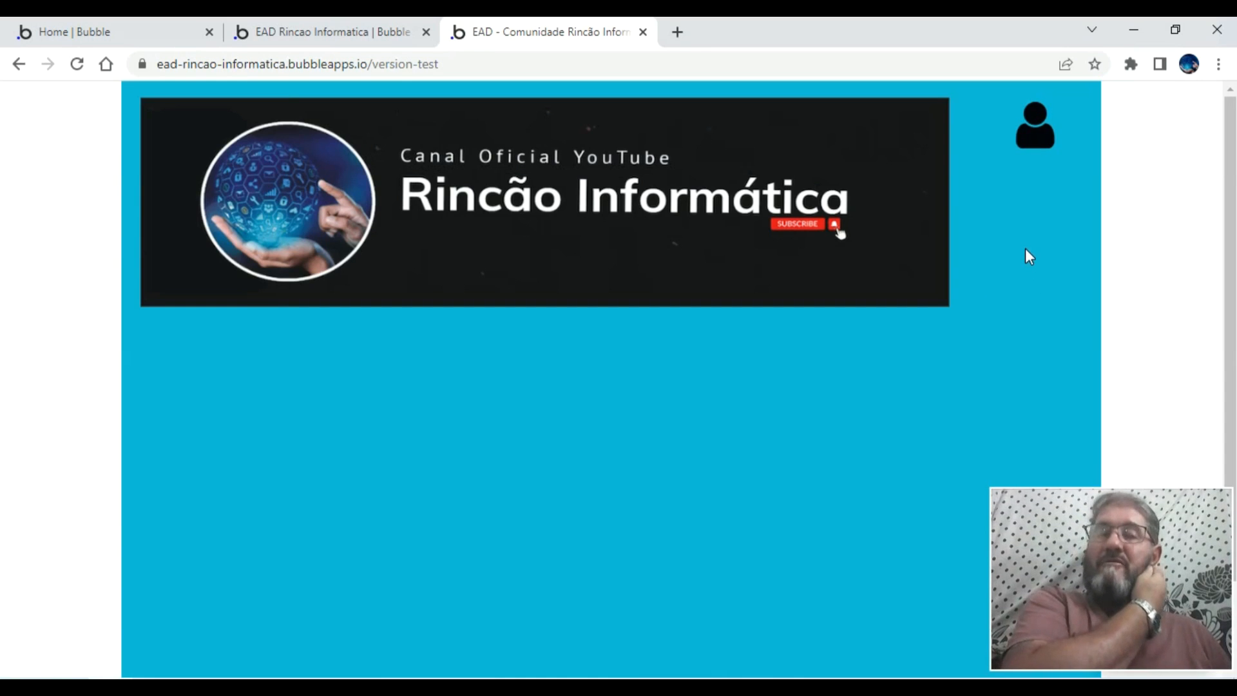
pyautogui.click(1034, 140)
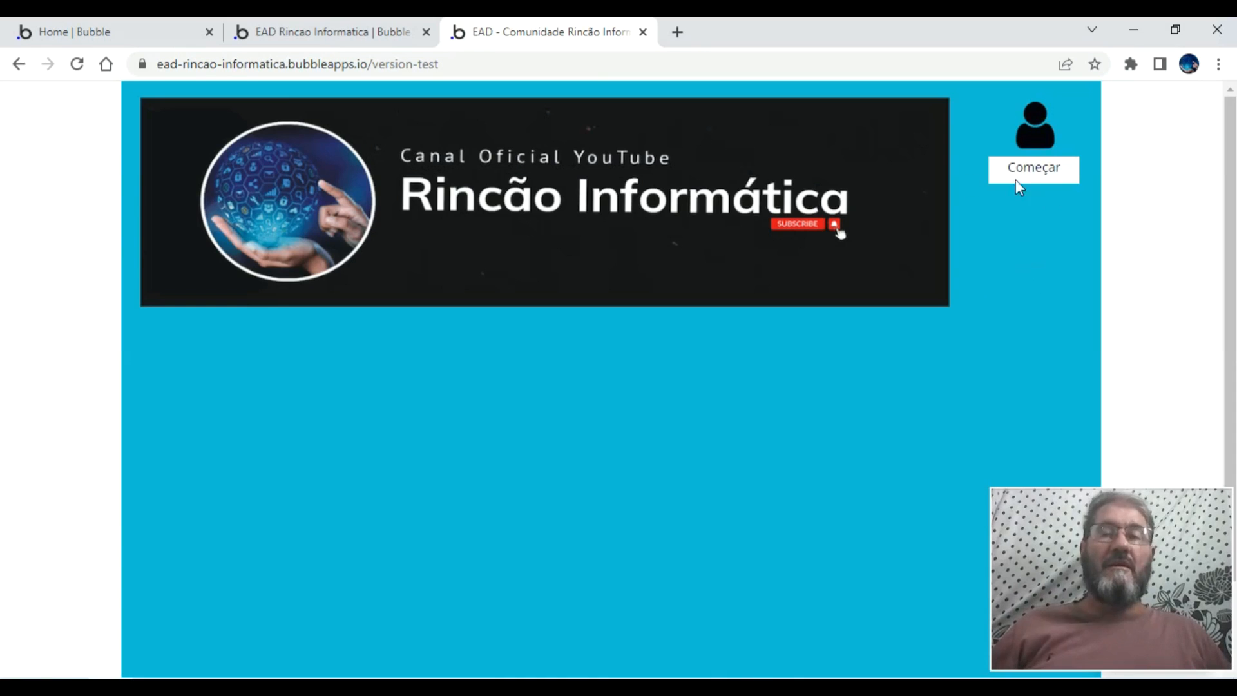
# - Return to the editor and create a new page named acesso_modulos without cloning an existing page
pyautogui.click(369, 20)
pyautogui.click(342, 26)
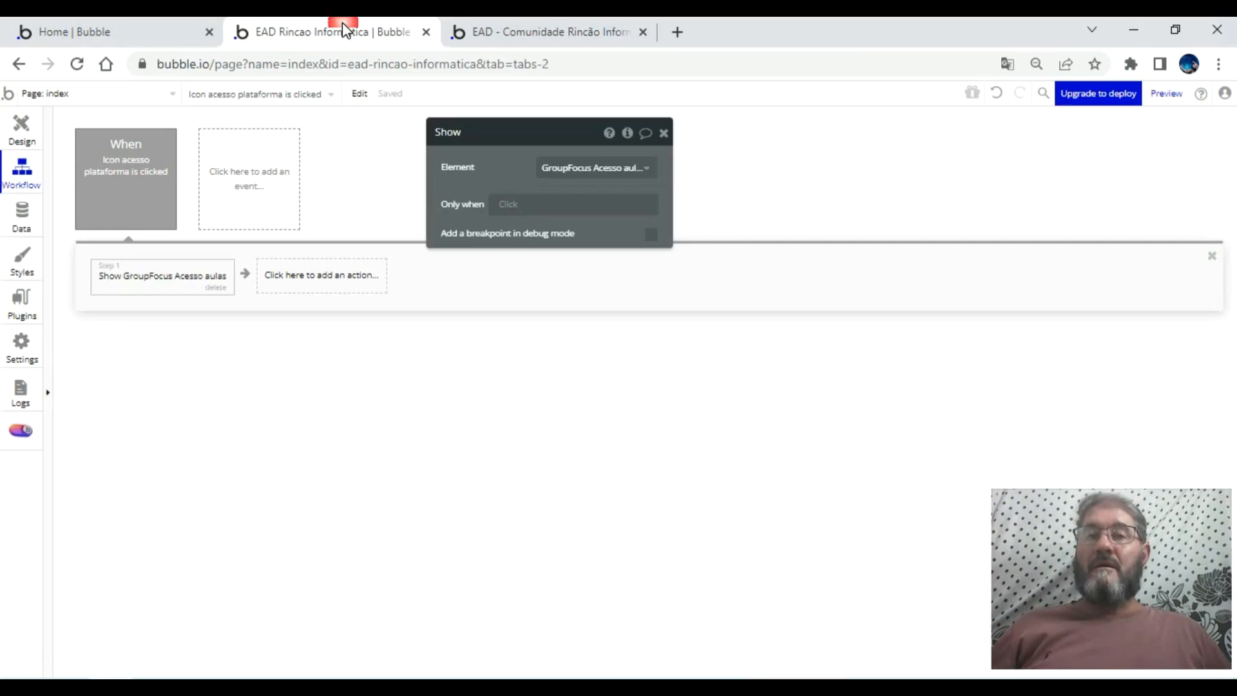
pyautogui.click(170, 98)
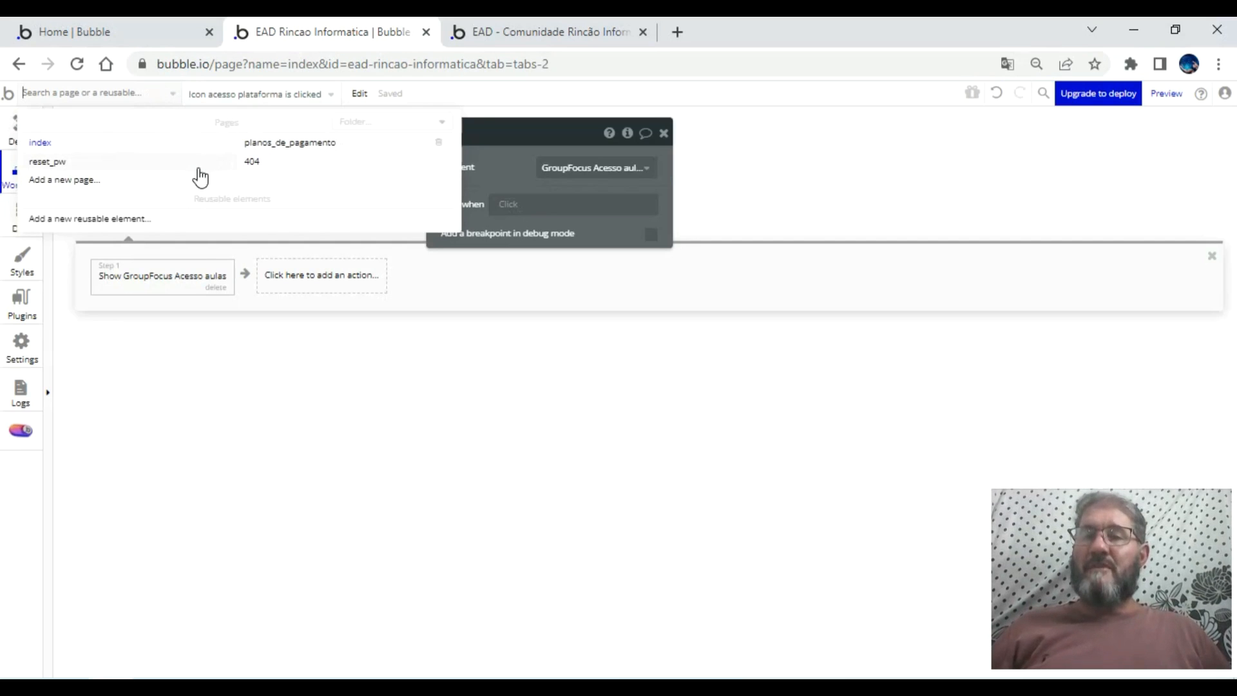
pyautogui.click(72, 182)
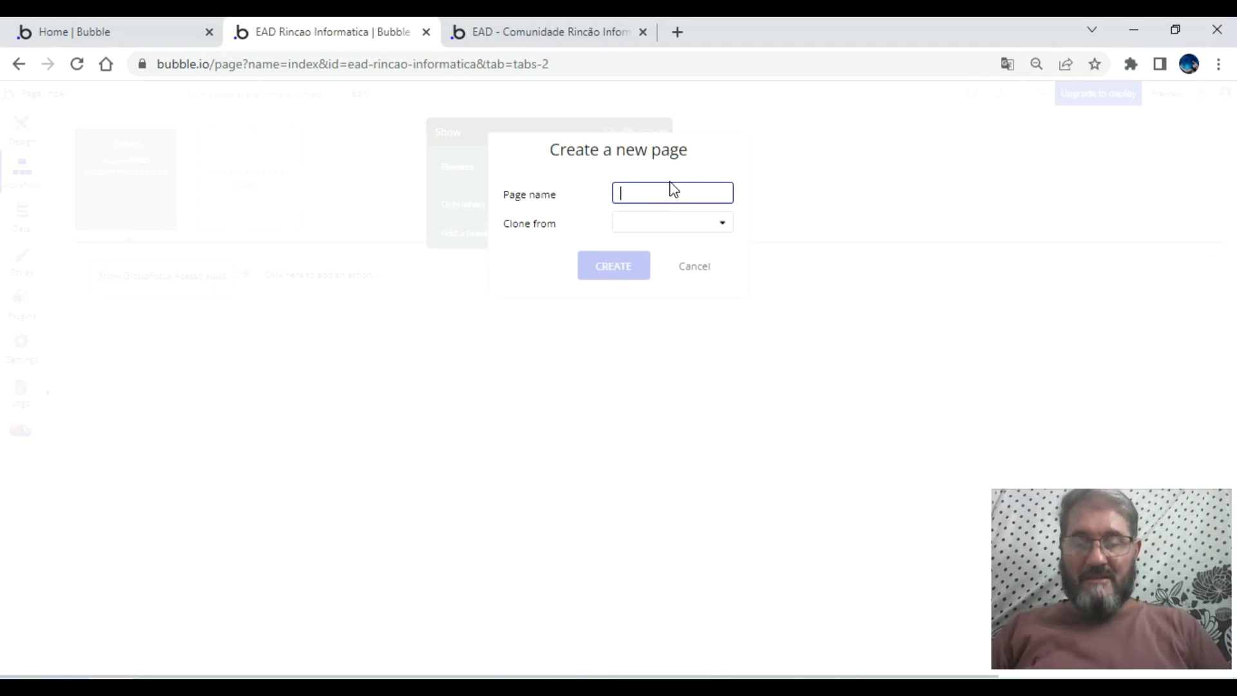
pyautogui.write('modulos')
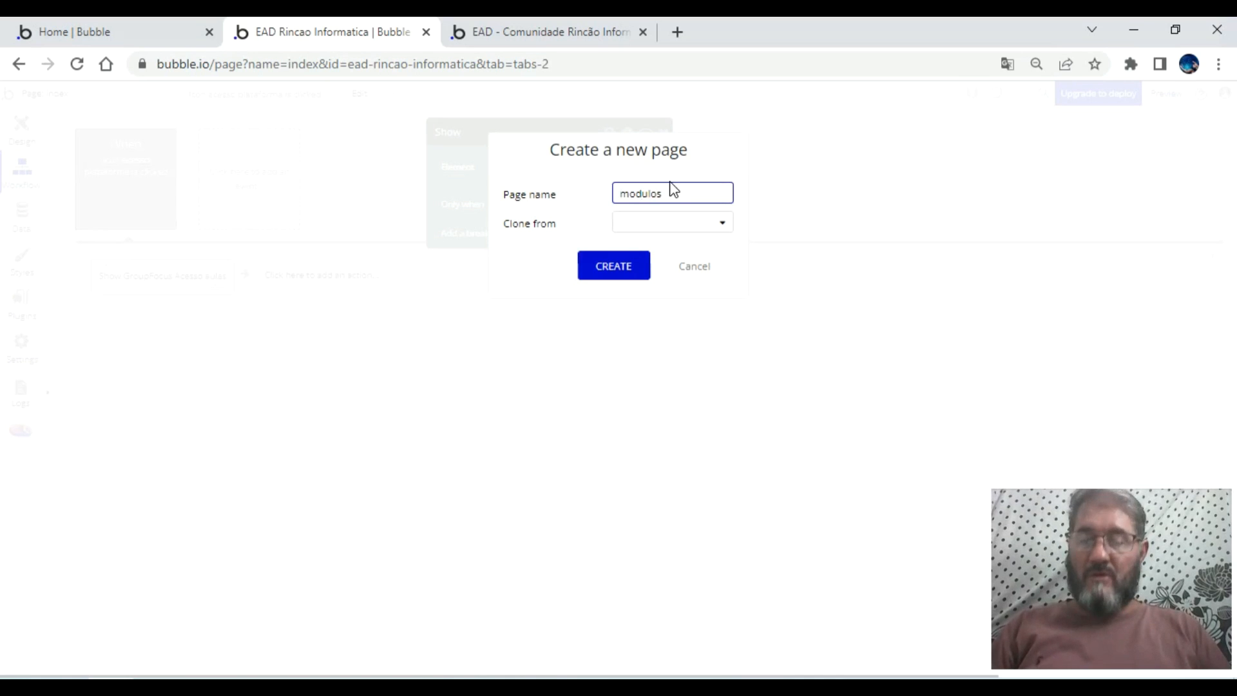
pyautogui.write('acesso_')
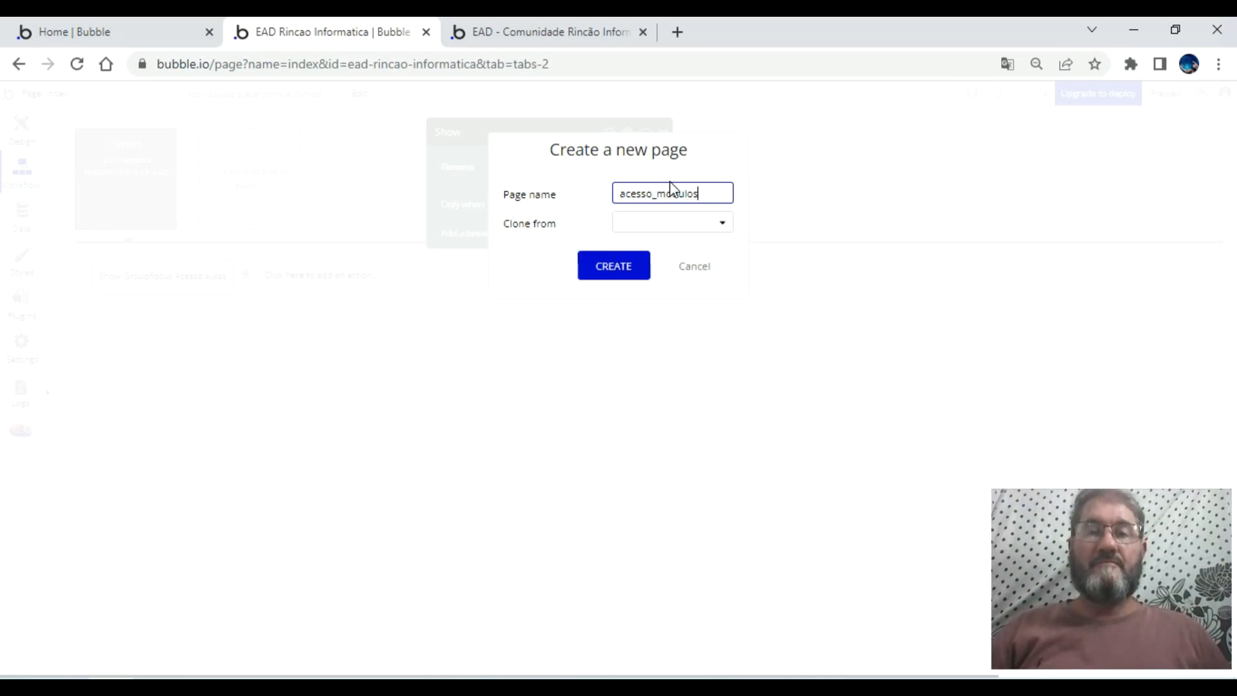
pyautogui.click(658, 223)
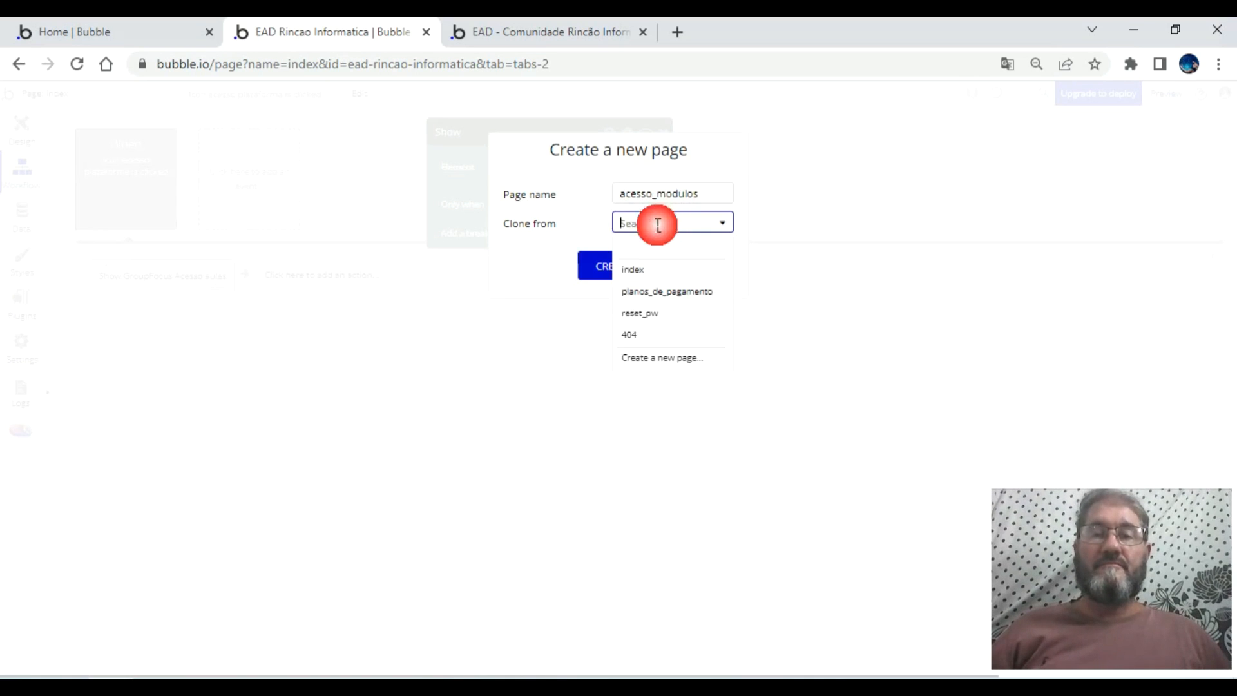
pyautogui.click(589, 228)
pyautogui.click(606, 263)
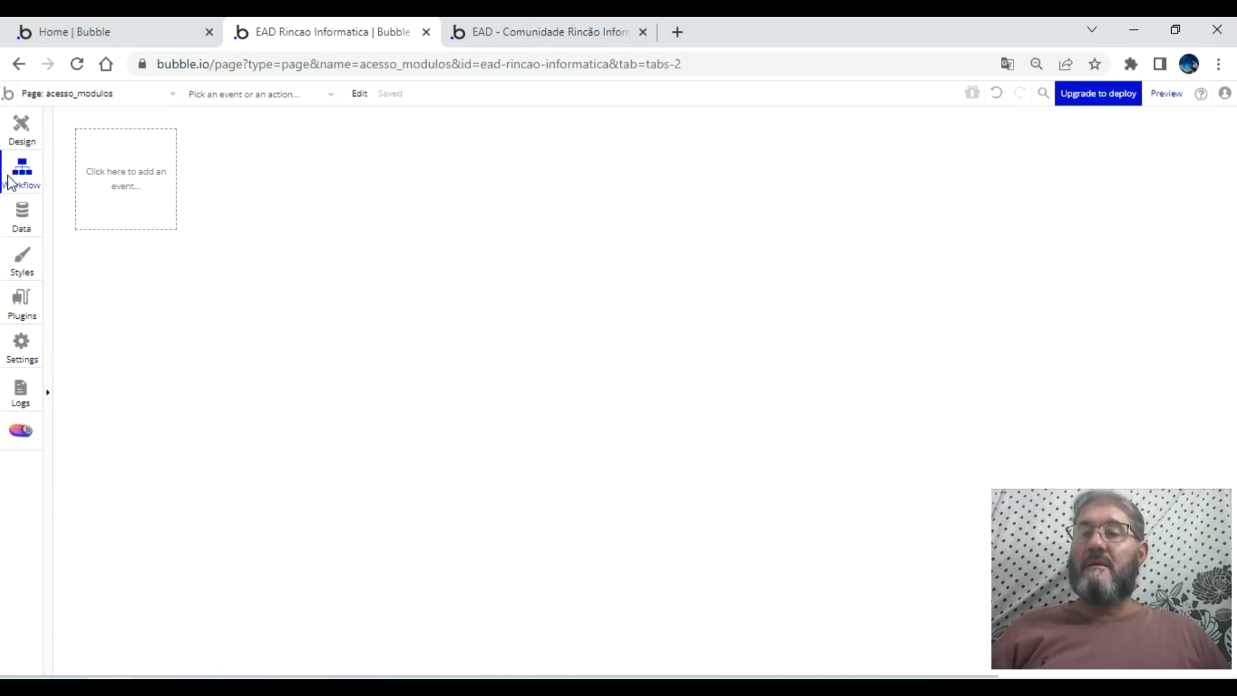
# - Open the index page in the design view and copy its background color code #14BFD6
pyautogui.click(9, 143)
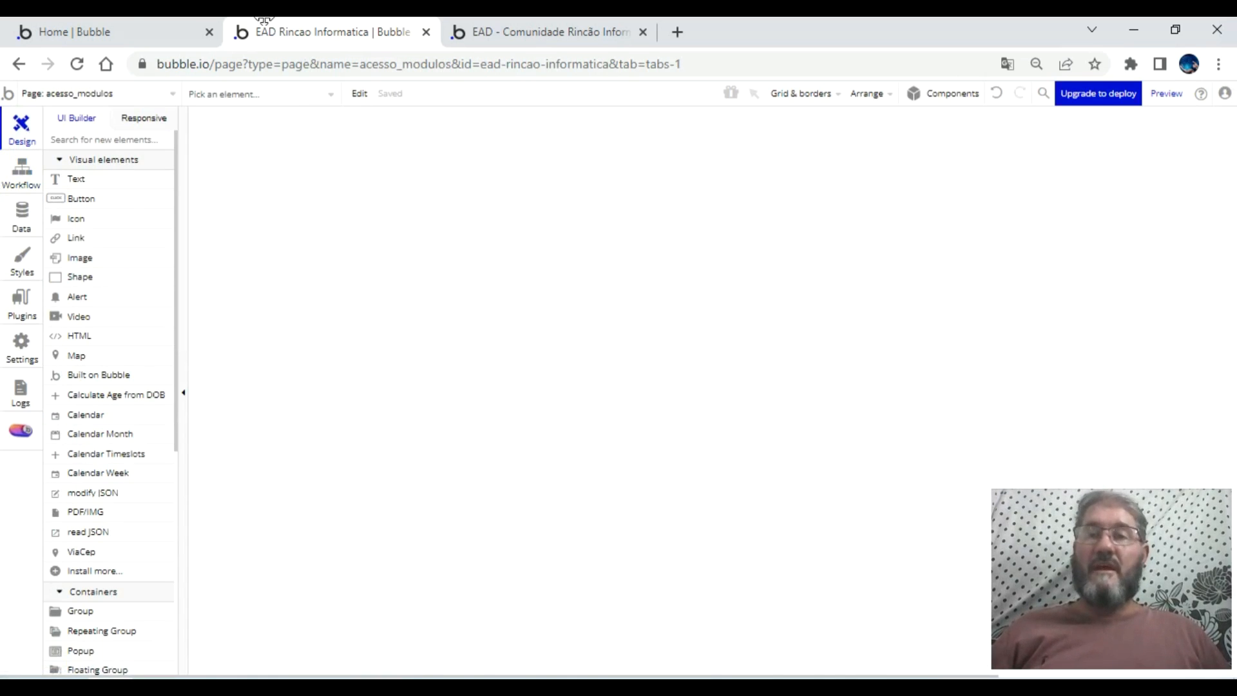
pyautogui.click(146, 94)
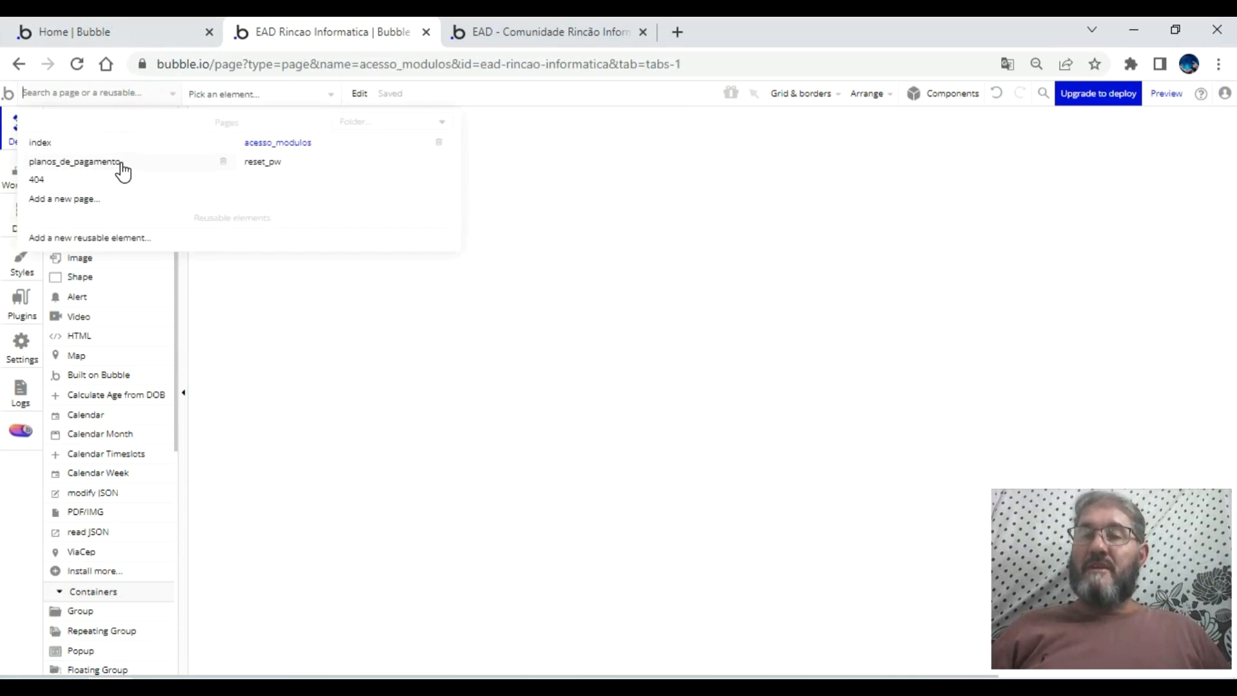
pyautogui.click(66, 147)
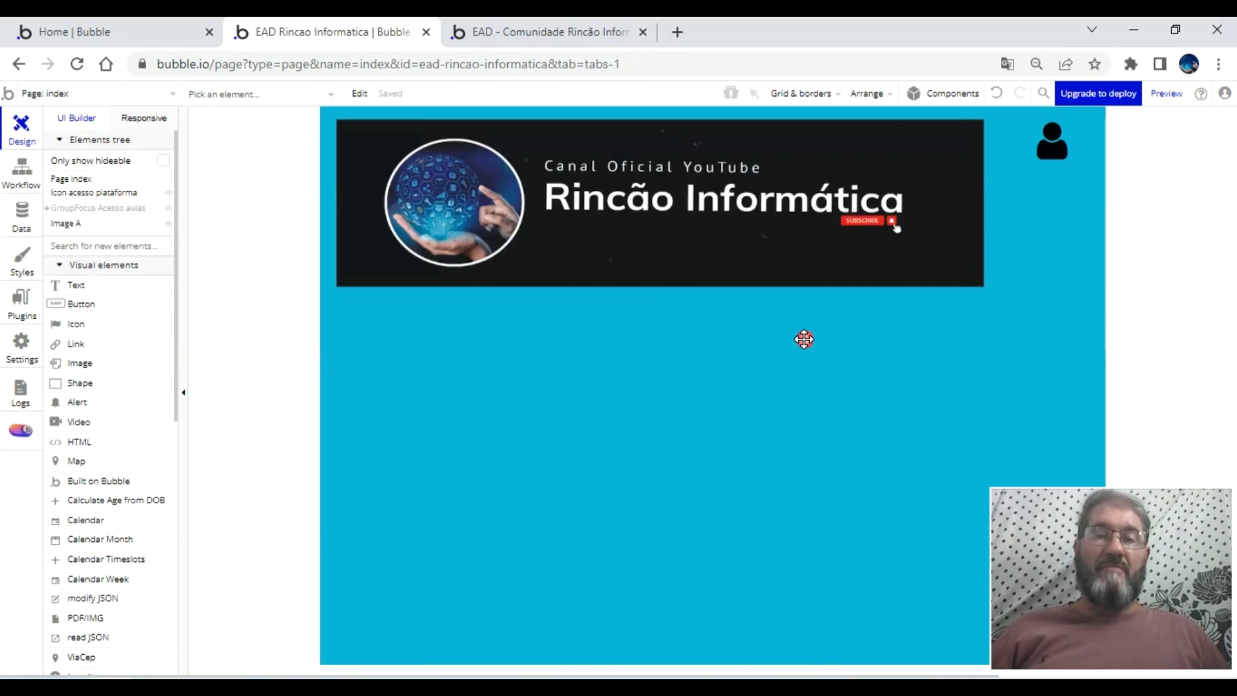
pyautogui.doubleClick(804, 339)
pyautogui.click(835, 467)
pyautogui.hotkey('ctrl', 'c')
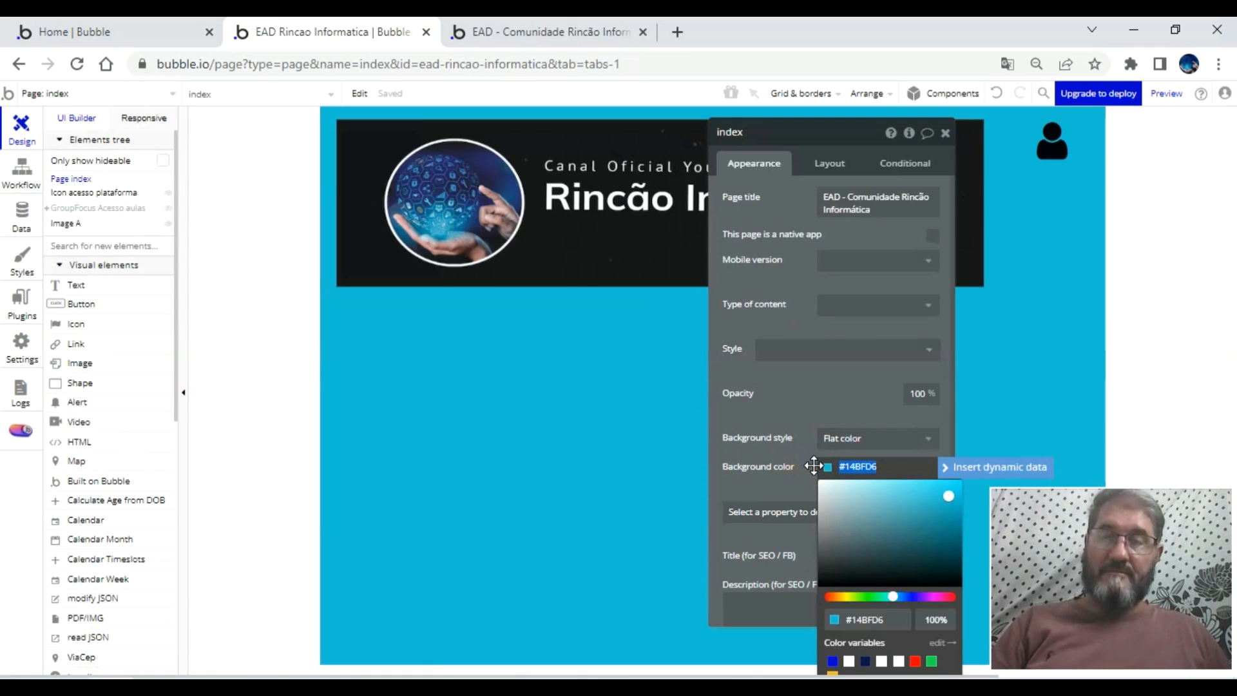
# - Give the acesso_modulos page a flat color background in #14BFD6 and close its properties
pyautogui.click(145, 94)
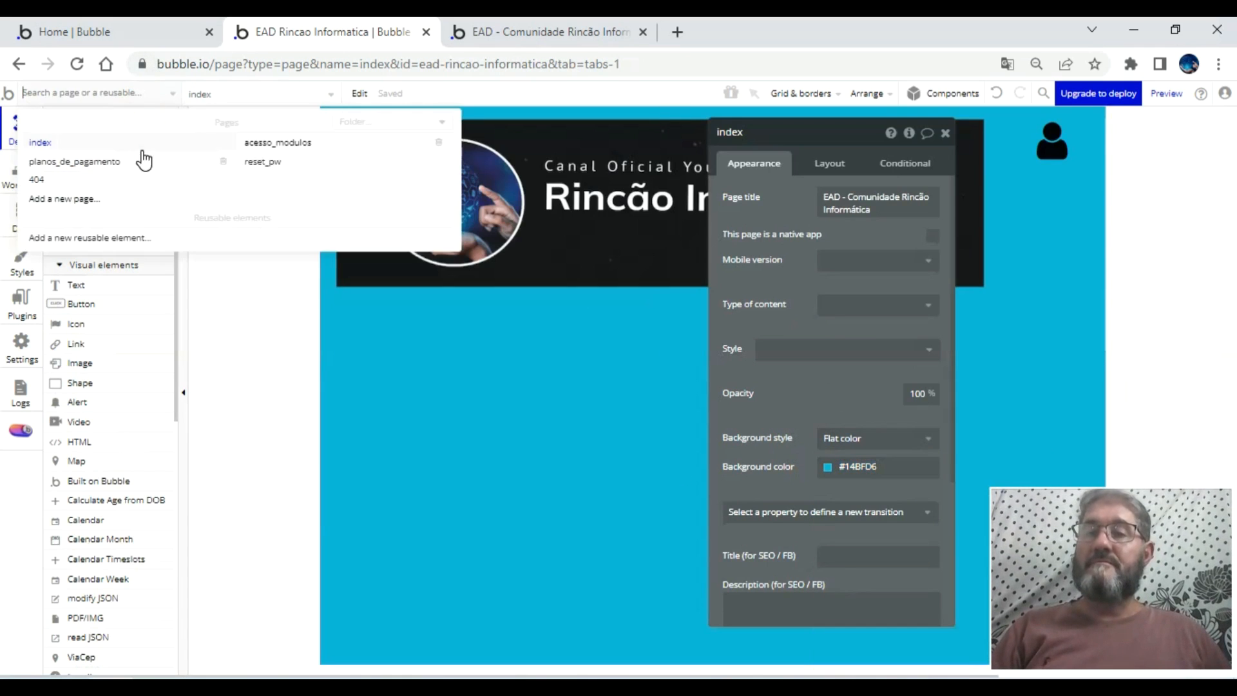
pyautogui.click(274, 142)
pyautogui.doubleClick(497, 286)
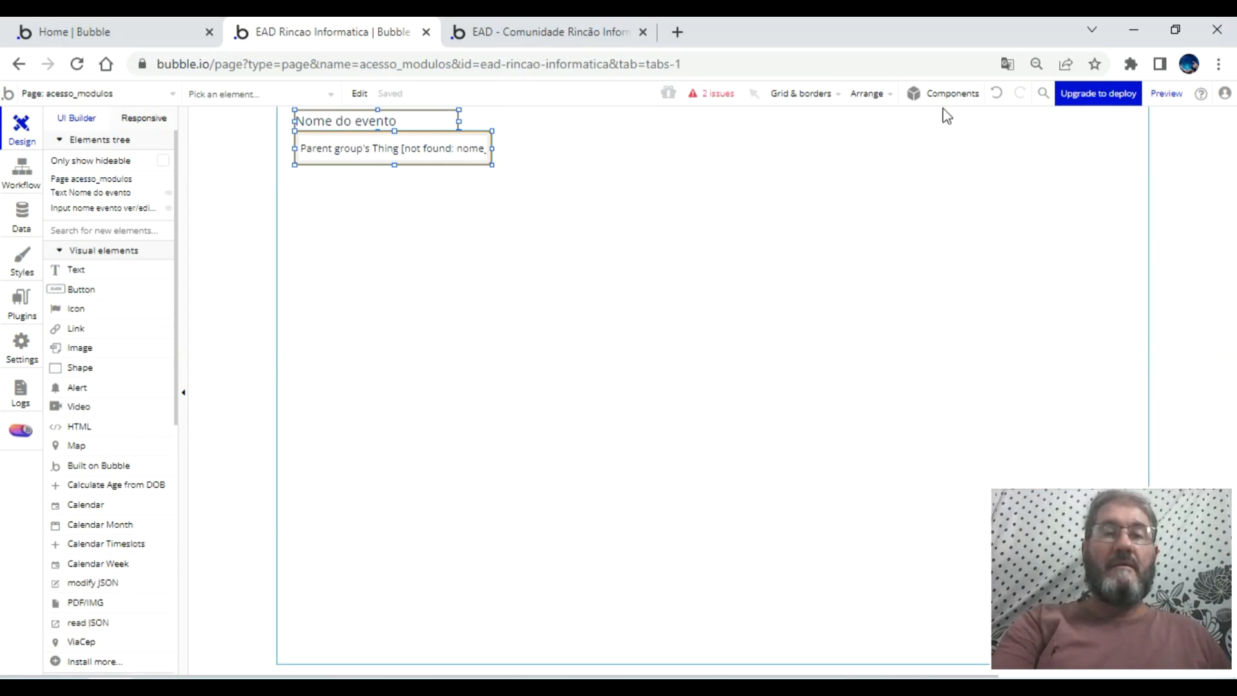
pyautogui.click(997, 94)
pyautogui.doubleClick(716, 219)
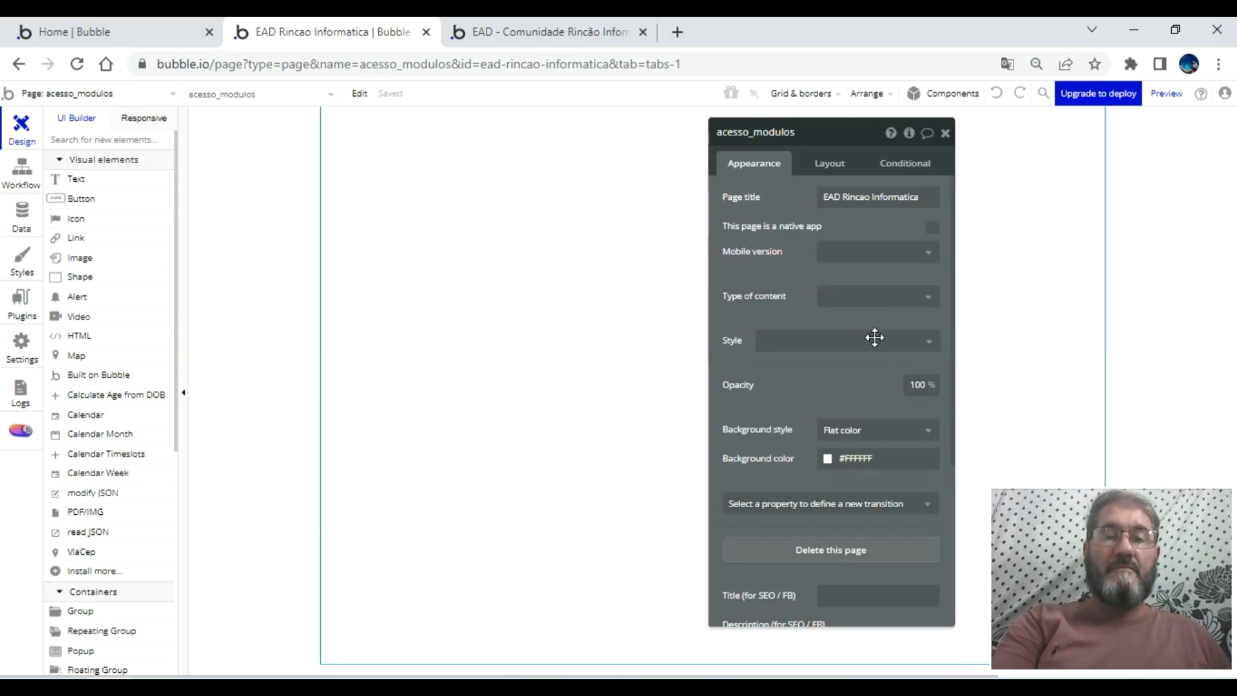
pyautogui.click(870, 430)
pyautogui.click(852, 473)
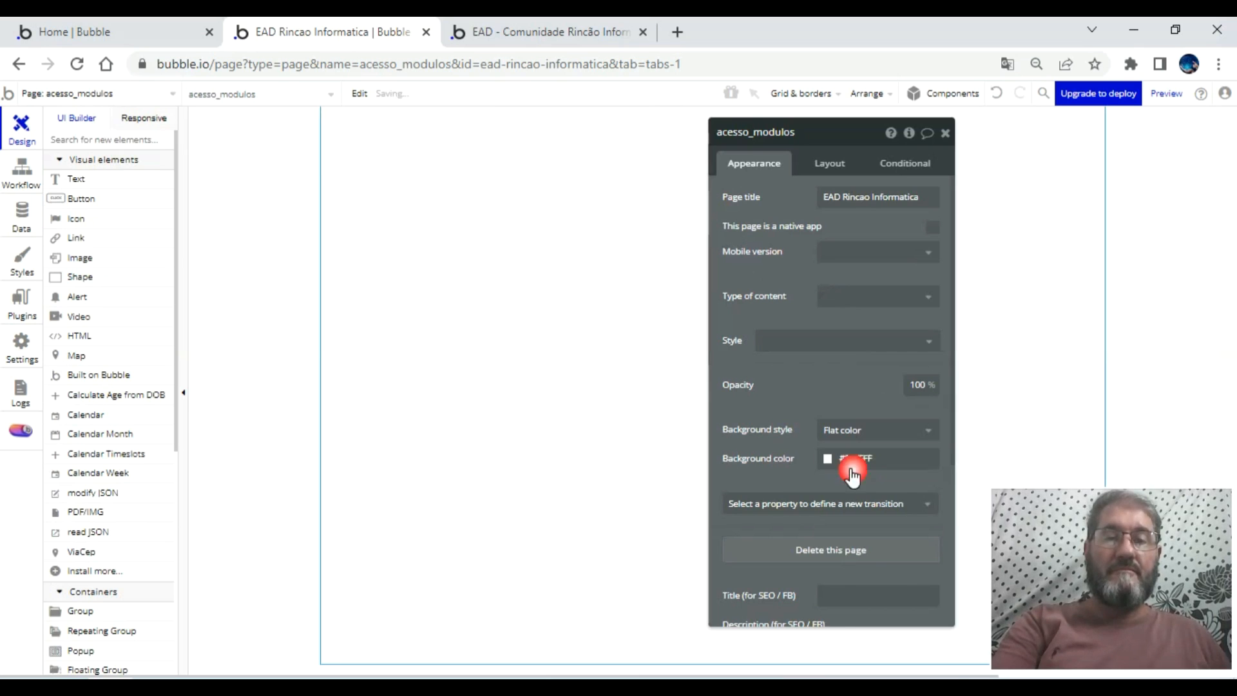
pyautogui.click(844, 459)
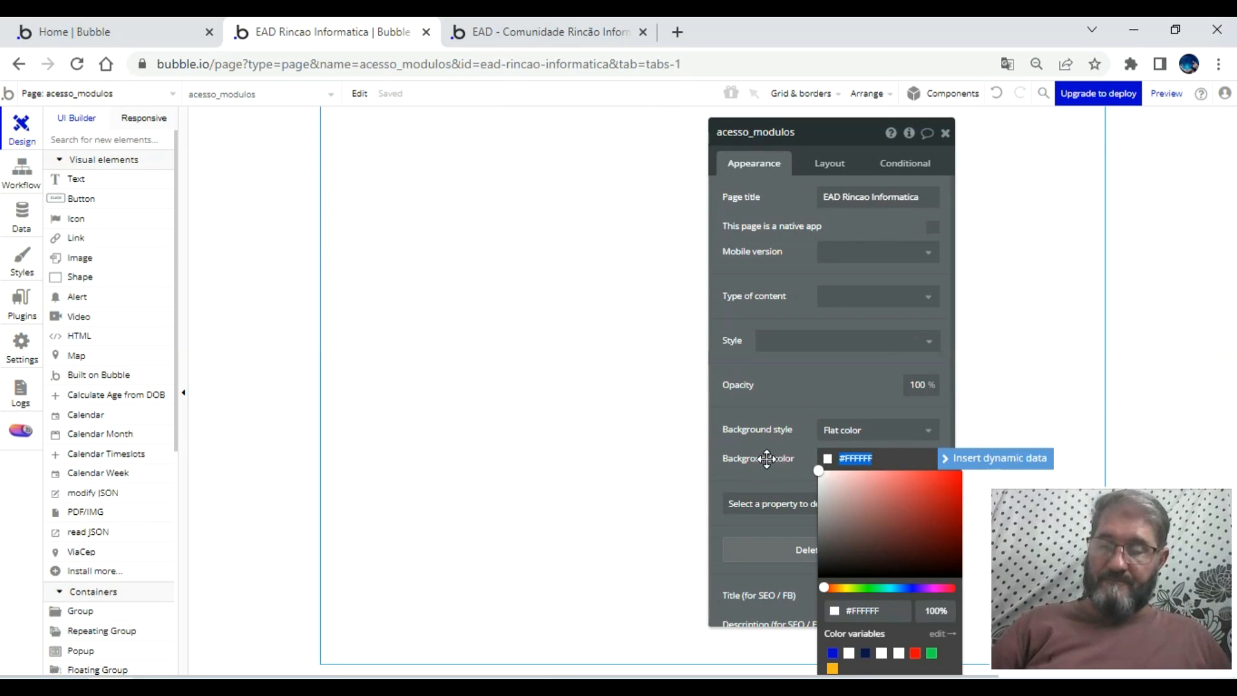
pyautogui.hotkey('ctrl', 'v')
pyautogui.click(800, 395)
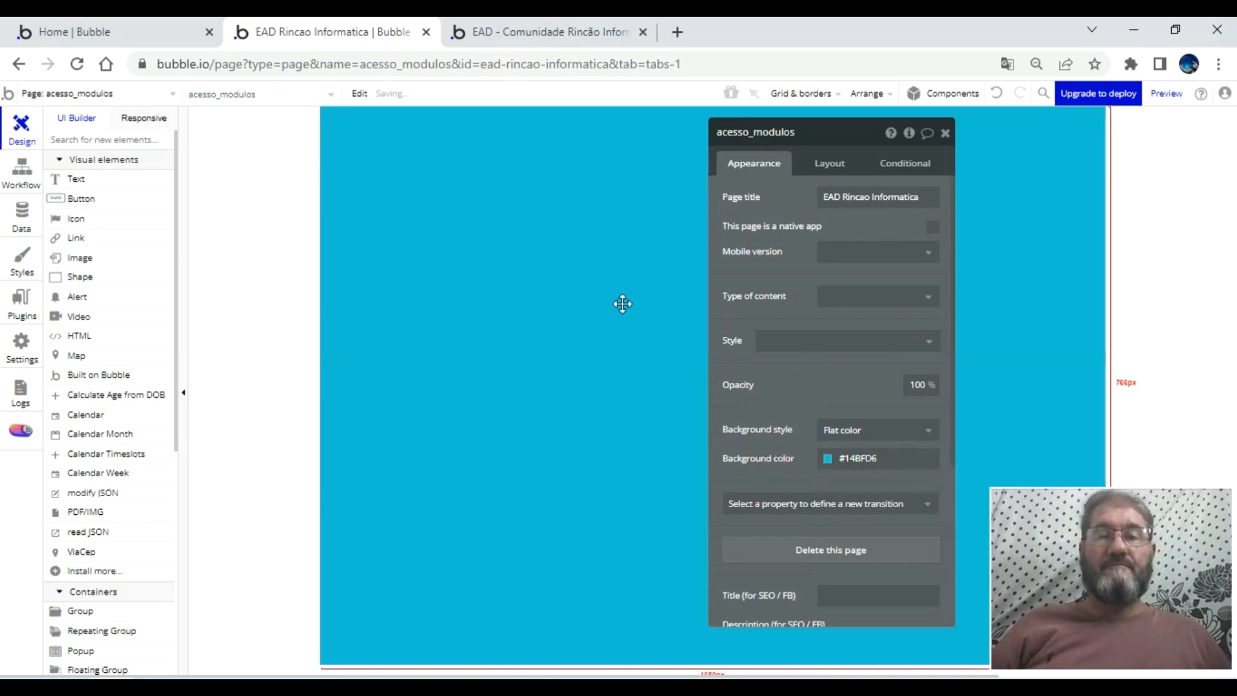
pyautogui.click(944, 134)
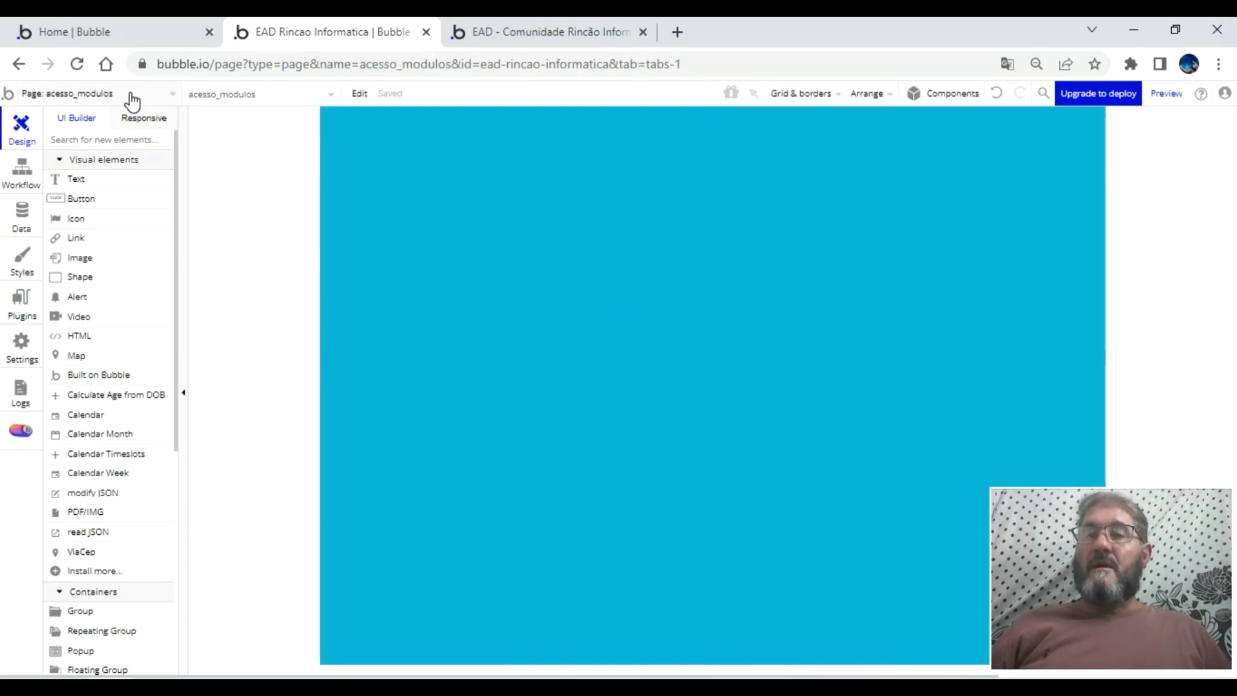
# - Open the index page and make the Começar text in the access group focus bold and vertically centered
pyautogui.click(132, 100)
pyautogui.click(40, 141)
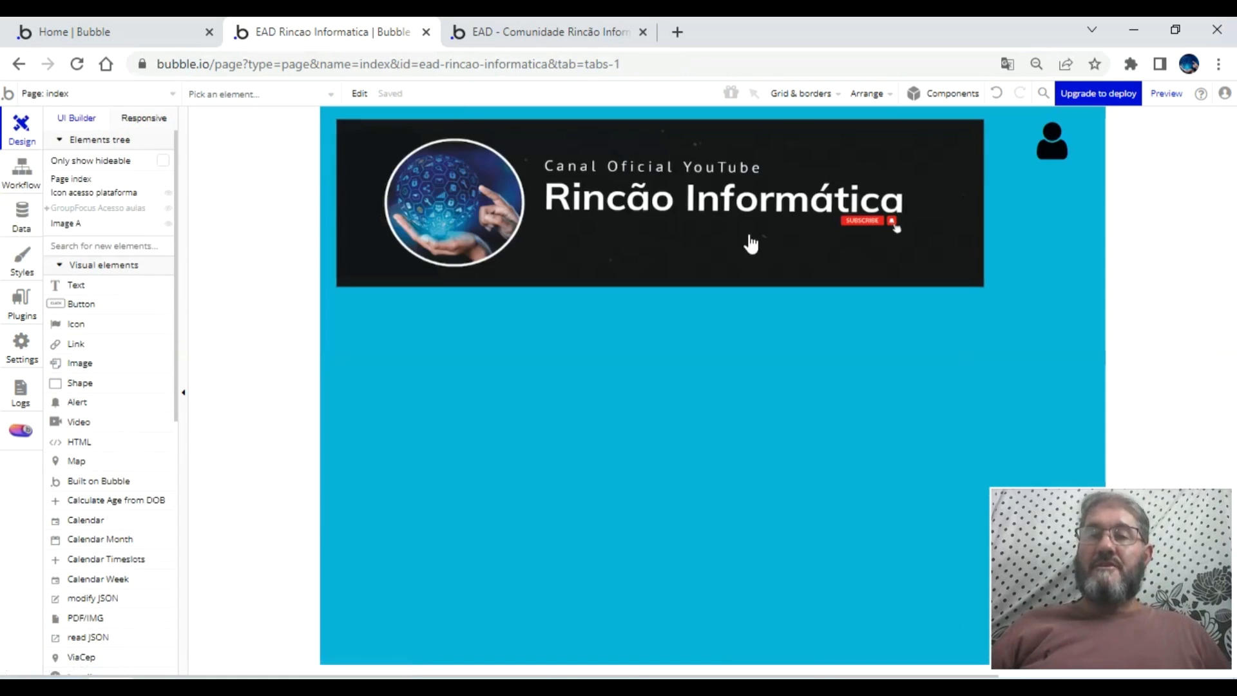
pyautogui.click(1054, 148)
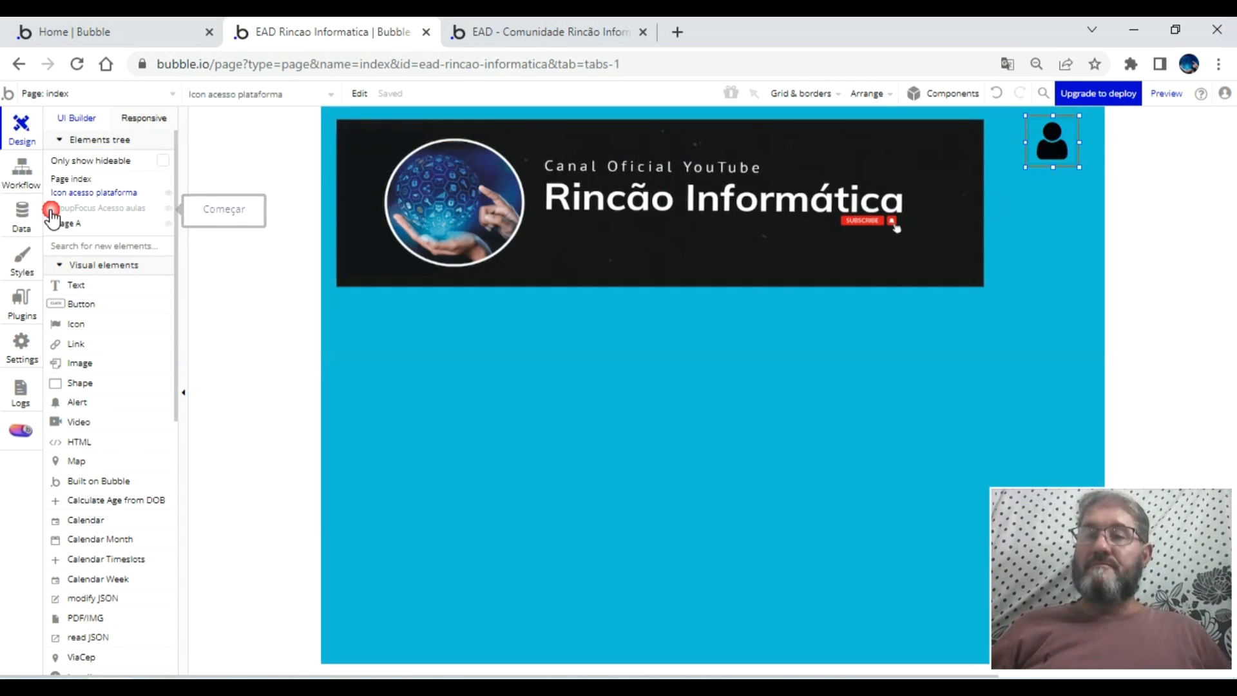
pyautogui.click(74, 208)
pyautogui.click(1050, 178)
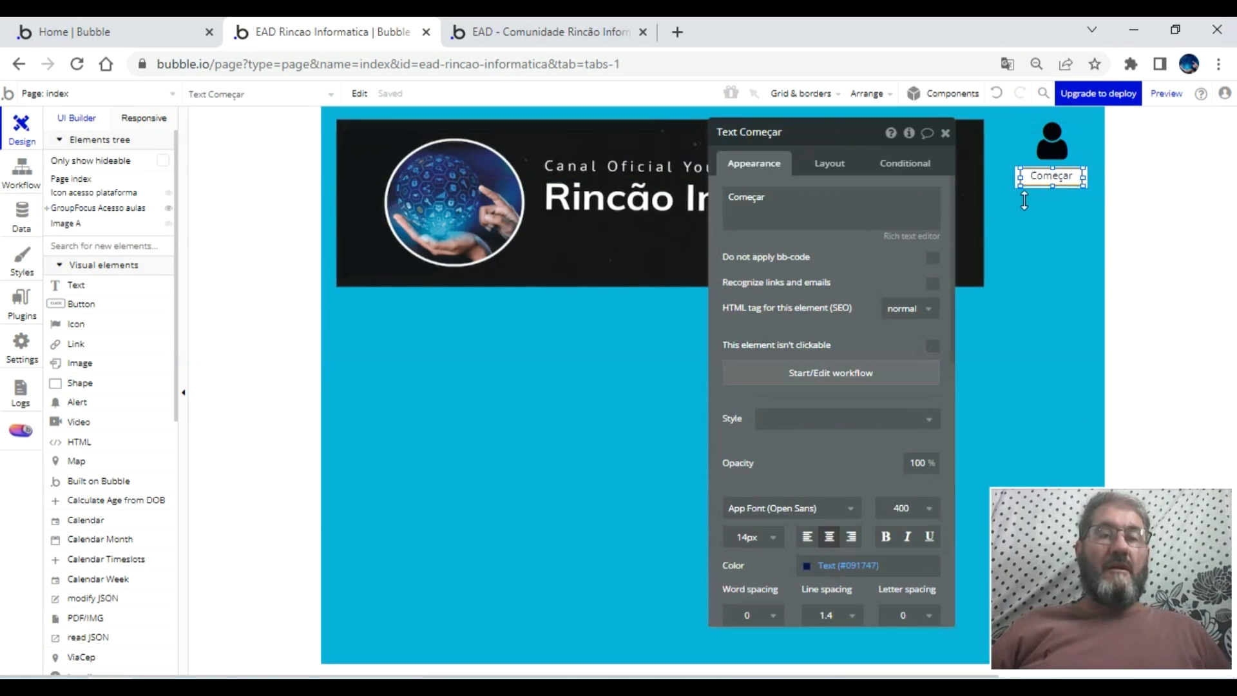
pyautogui.scroll(-5, 895, 434)
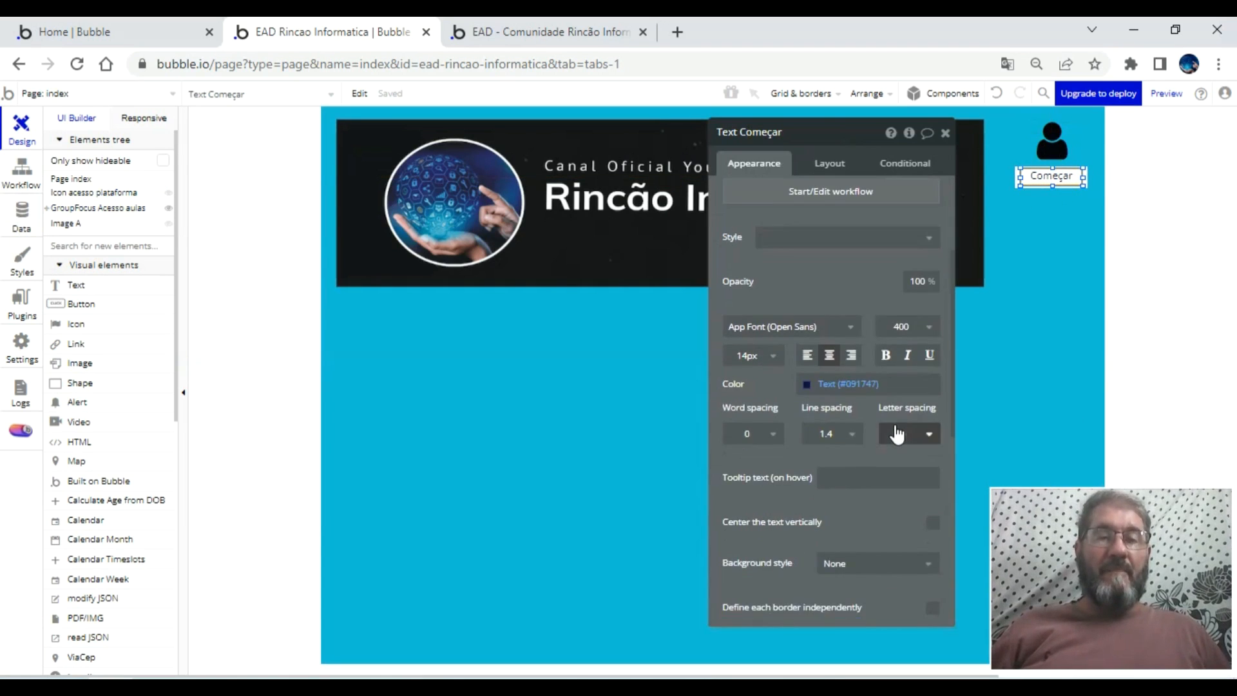
pyautogui.click(933, 433)
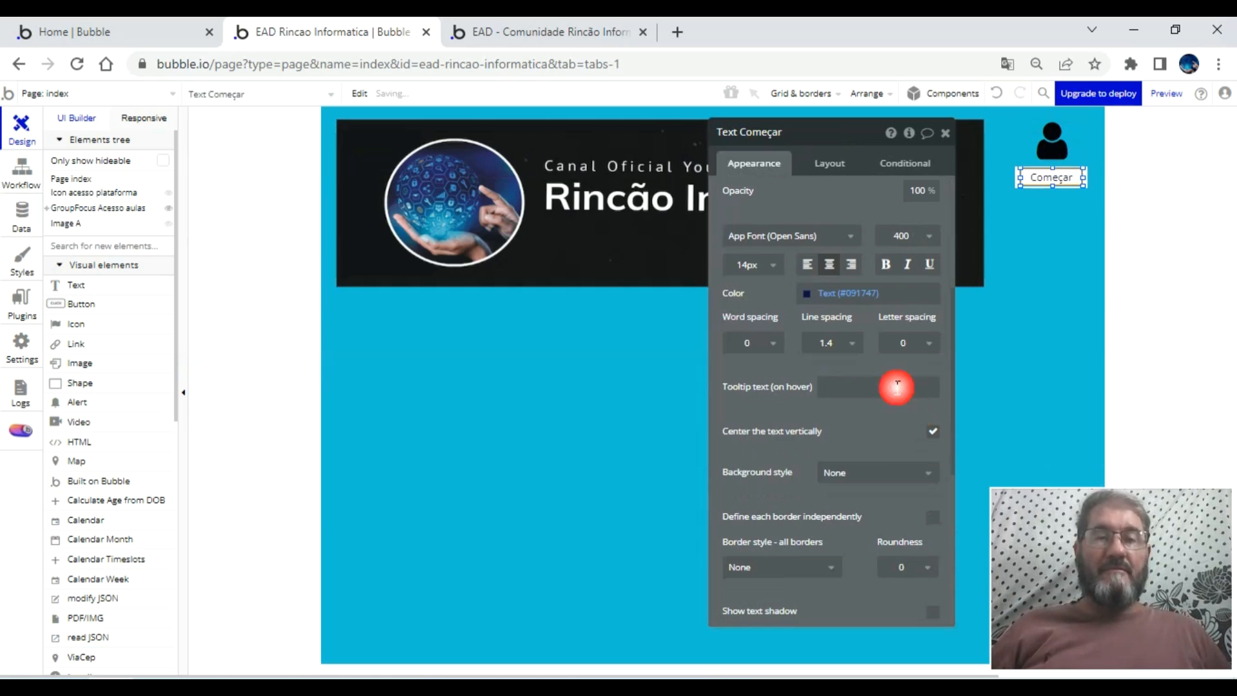
pyautogui.click(886, 266)
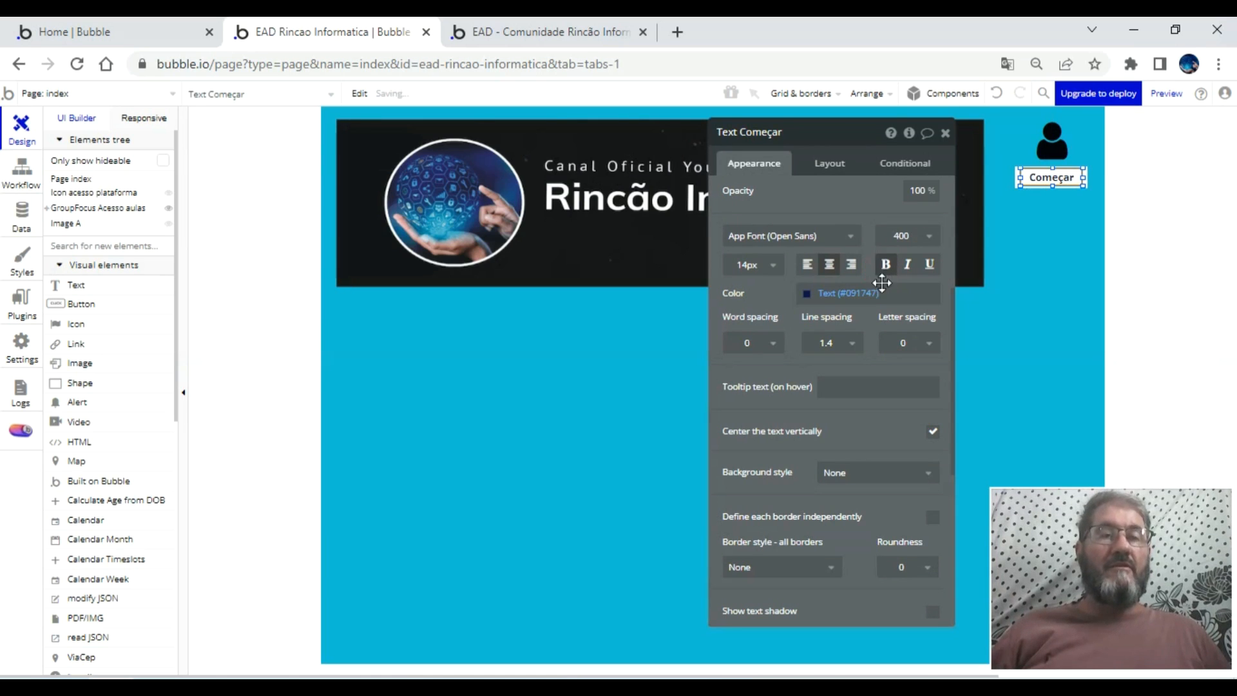
pyautogui.scroll(5, 861, 219)
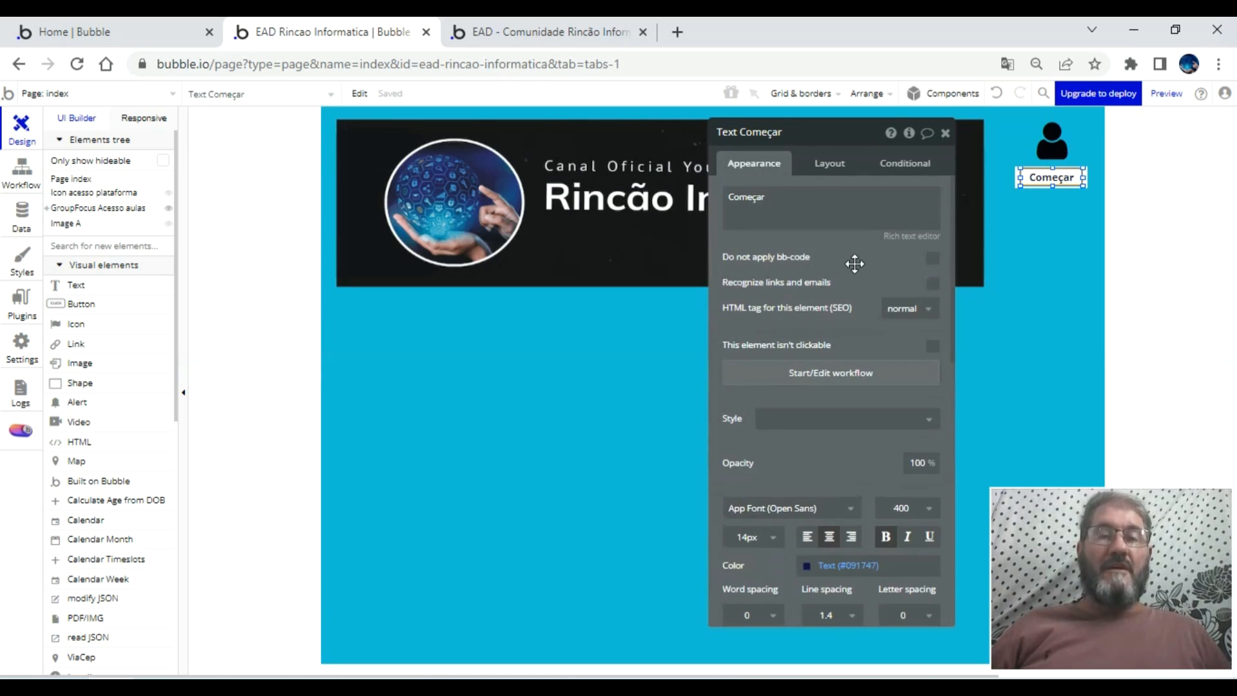
# - Create a workflow for when the Começar text is clicked that goes to the acesso_modulos page
pyautogui.click(863, 374)
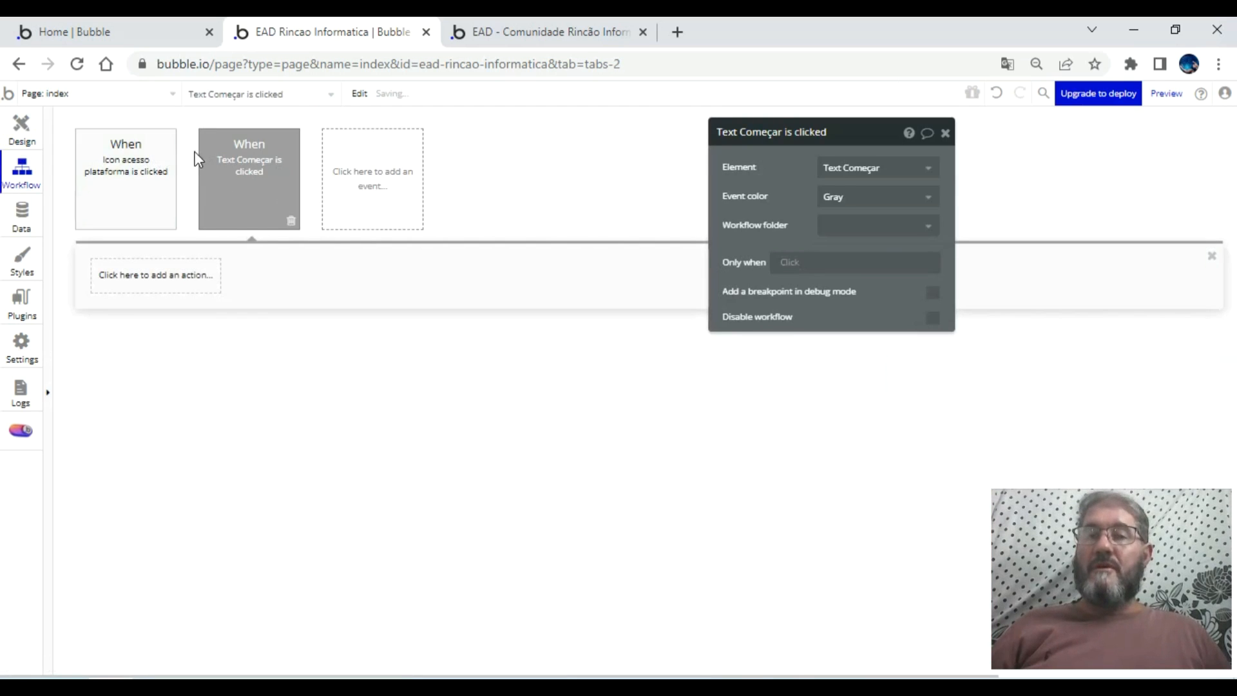
pyautogui.click(167, 290)
pyautogui.moveTo(167, 361)
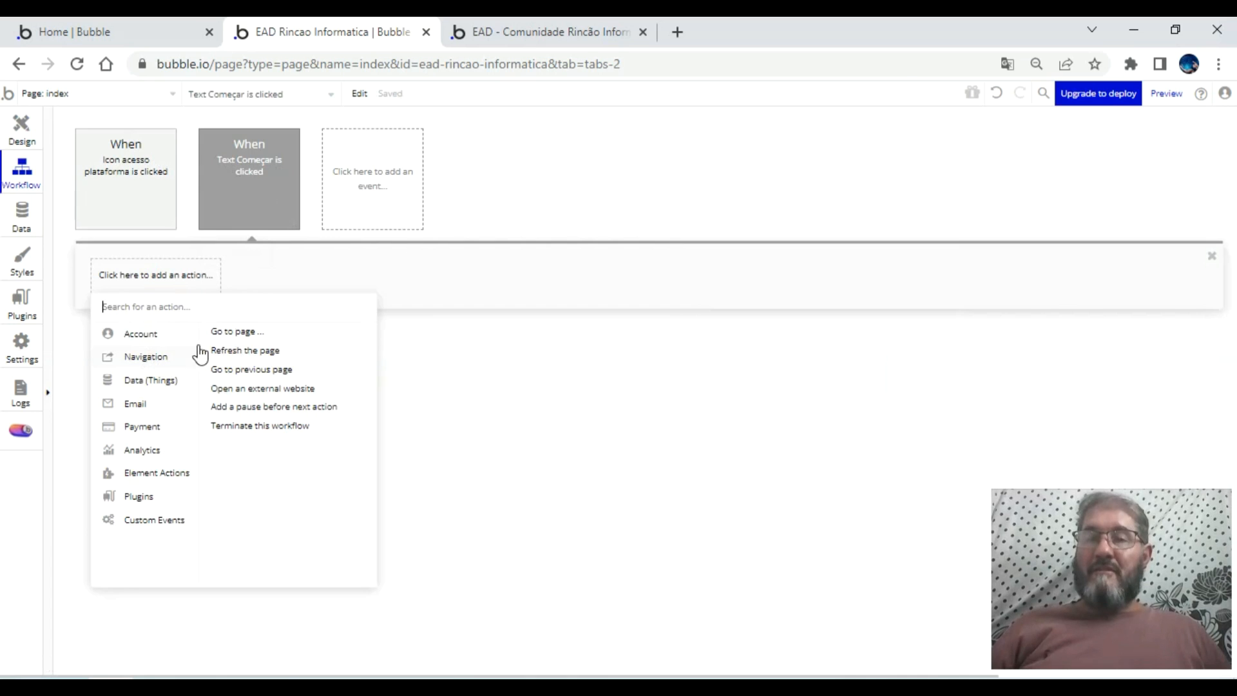
pyautogui.click(229, 332)
pyautogui.click(923, 183)
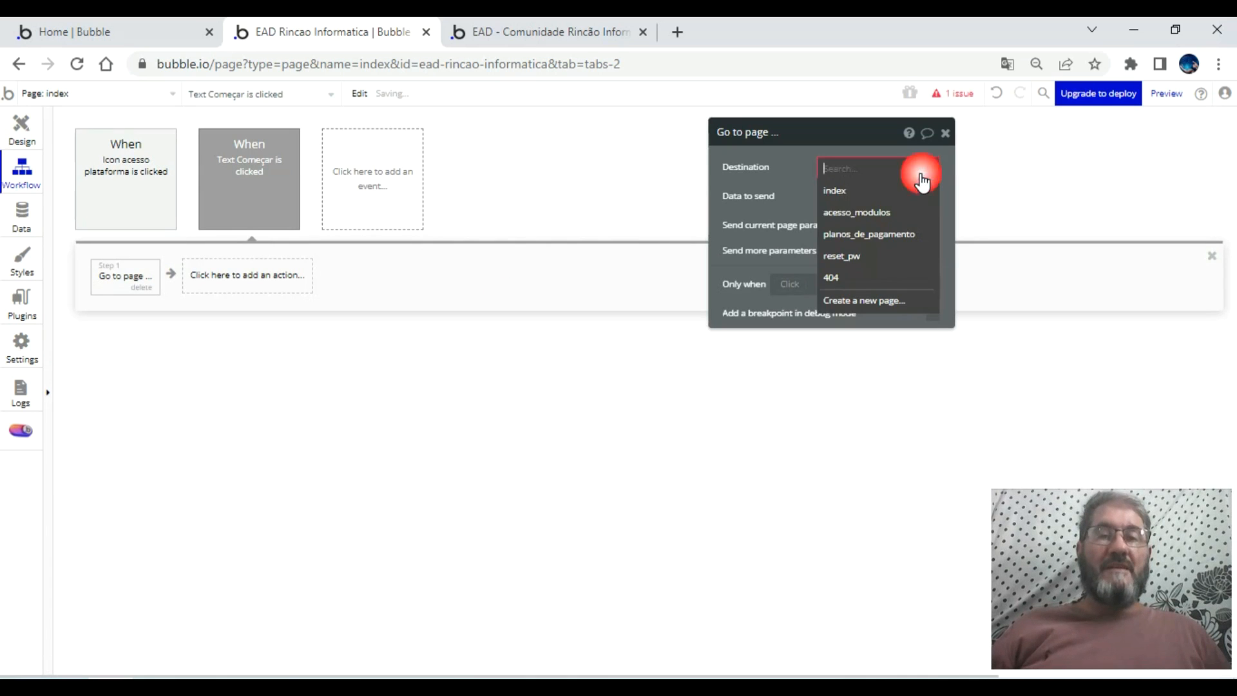
pyautogui.click(897, 213)
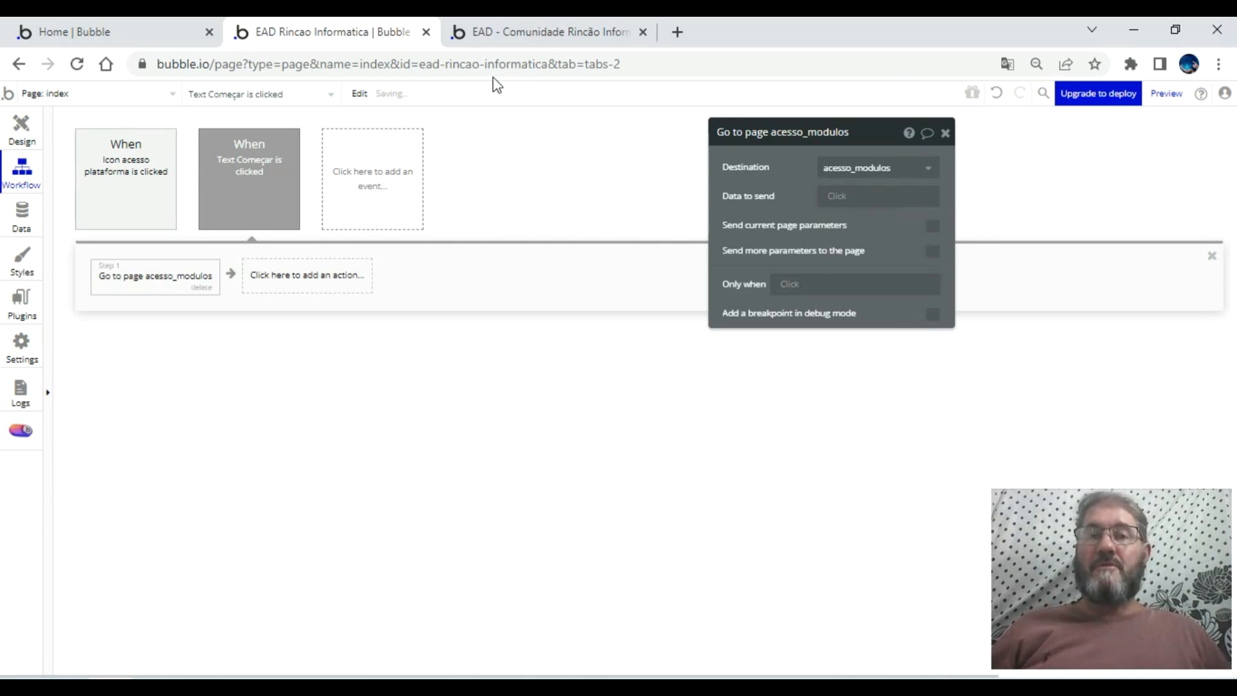
# - Widen the index page's banner image toward the access icon, and select the icon and Começar text together
pyautogui.click(509, 32)
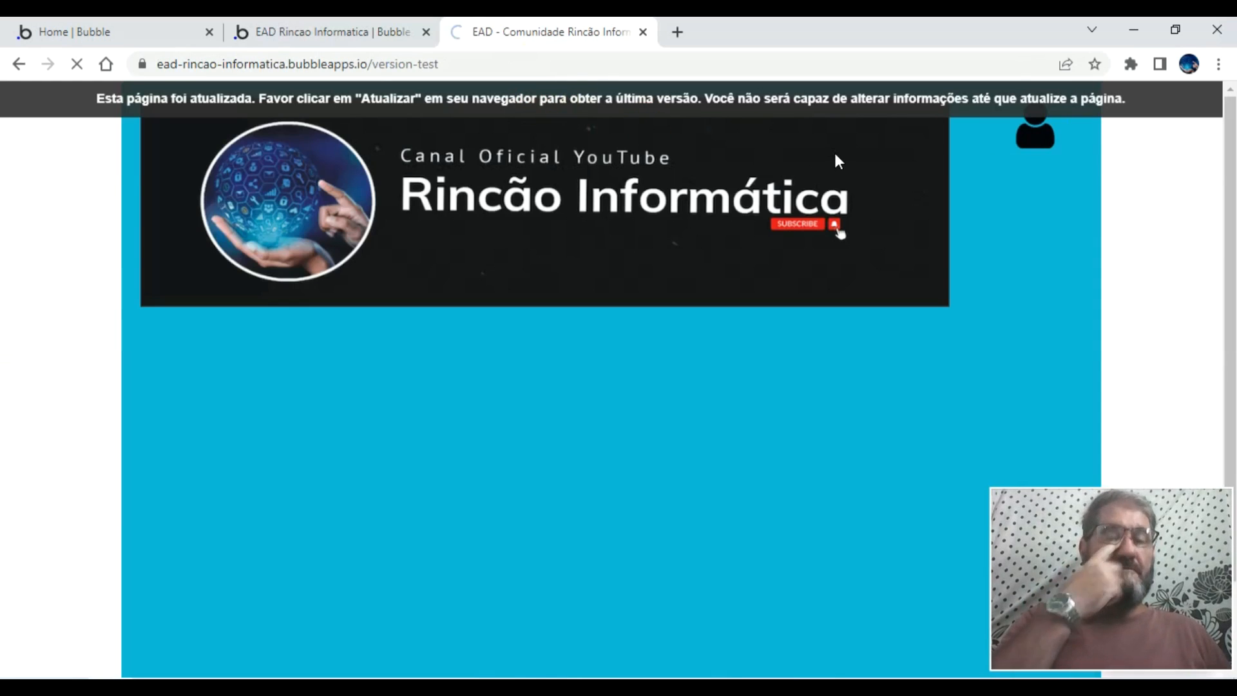
pyautogui.click(287, 27)
pyautogui.click(32, 139)
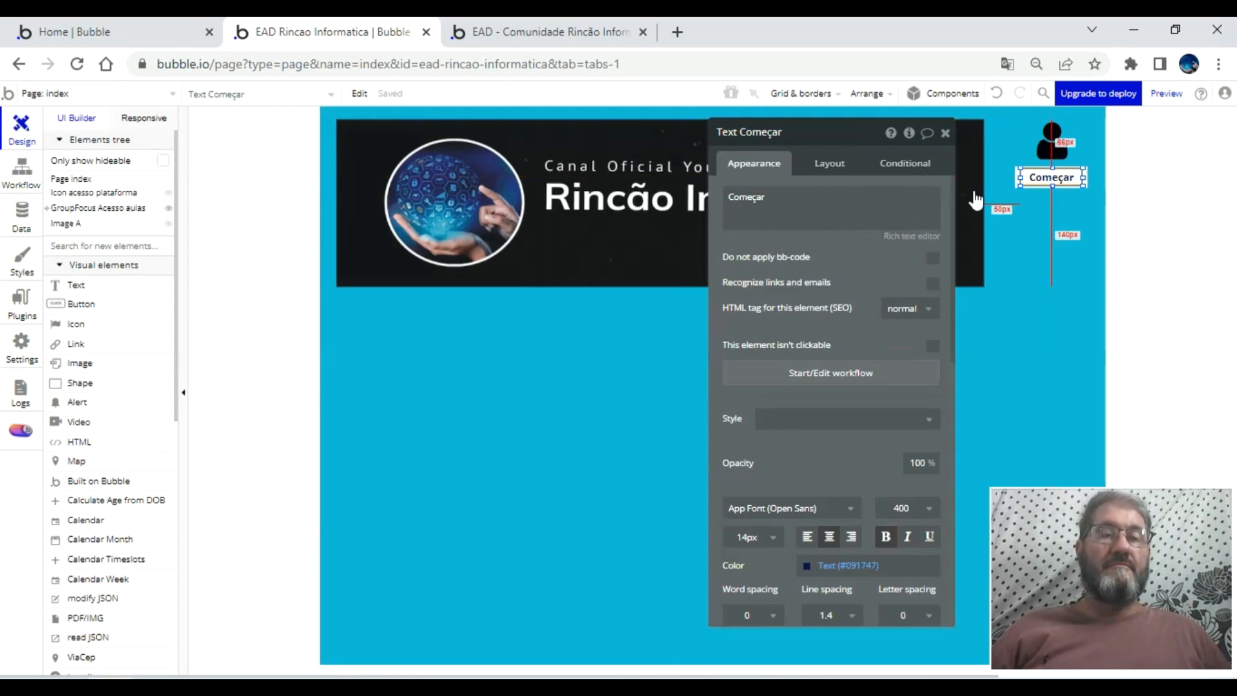
pyautogui.click(976, 201)
pyautogui.moveTo(984, 203); pyautogui.dragTo(1008, 204)
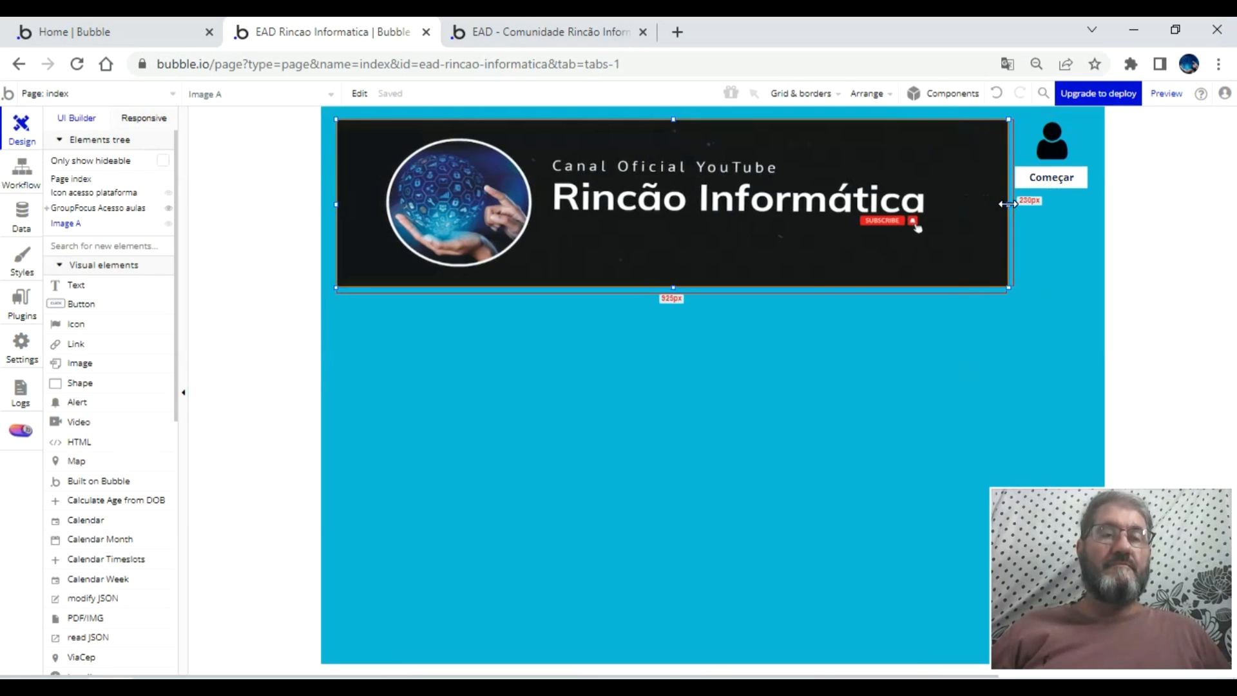
pyautogui.click(1039, 145)
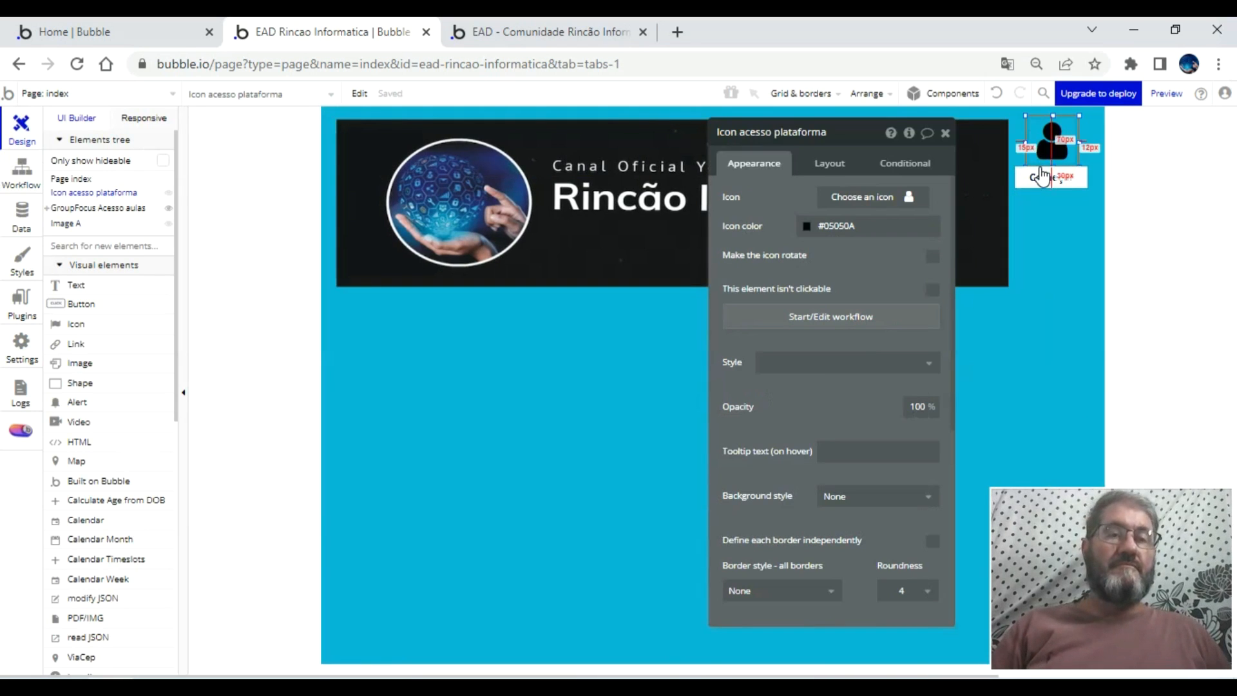
pyautogui.keyDown('shift'); pyautogui.click(1040, 177); pyautogui.keyUp('shift')
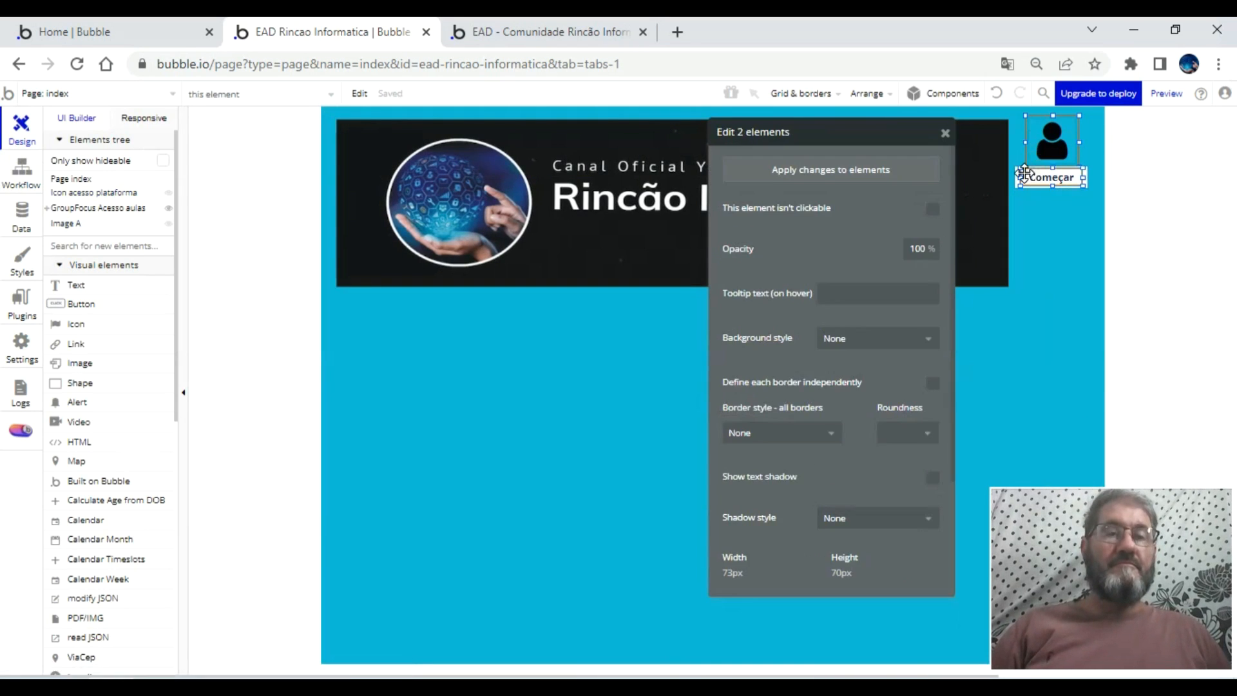
pyautogui.click(1082, 179)
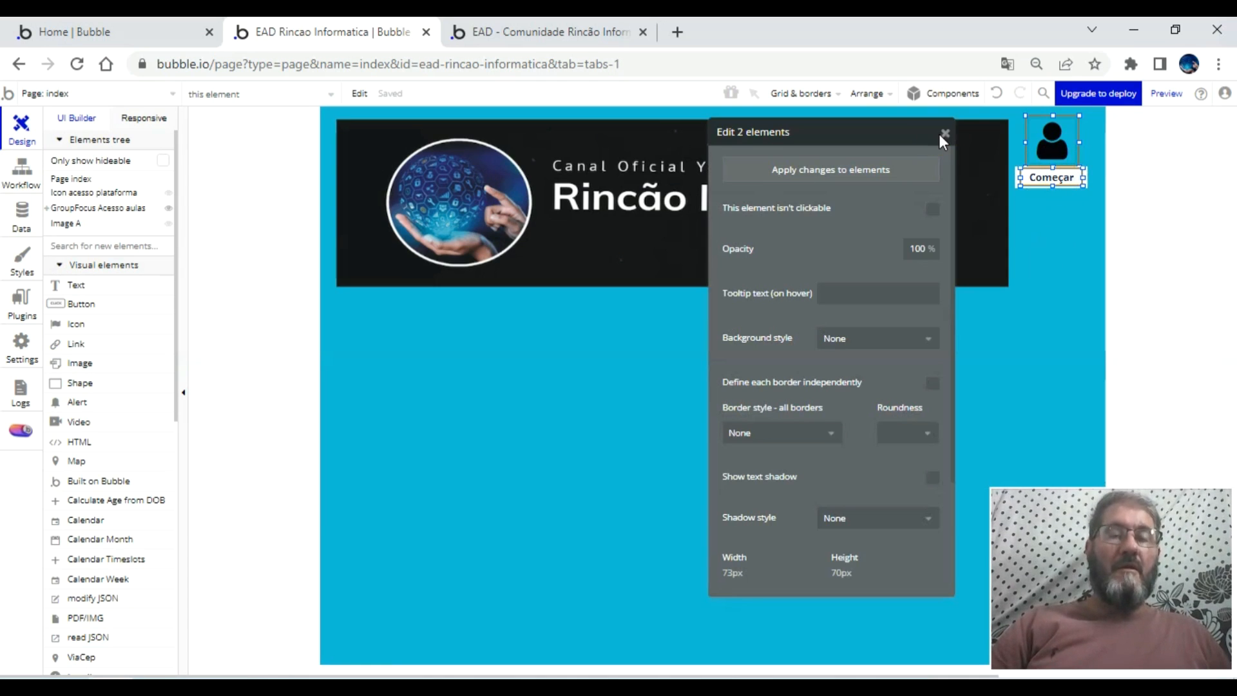
# - Refresh the page preview and test the access icon and its Começar link
pyautogui.click(541, 25)
pyautogui.click(621, 111)
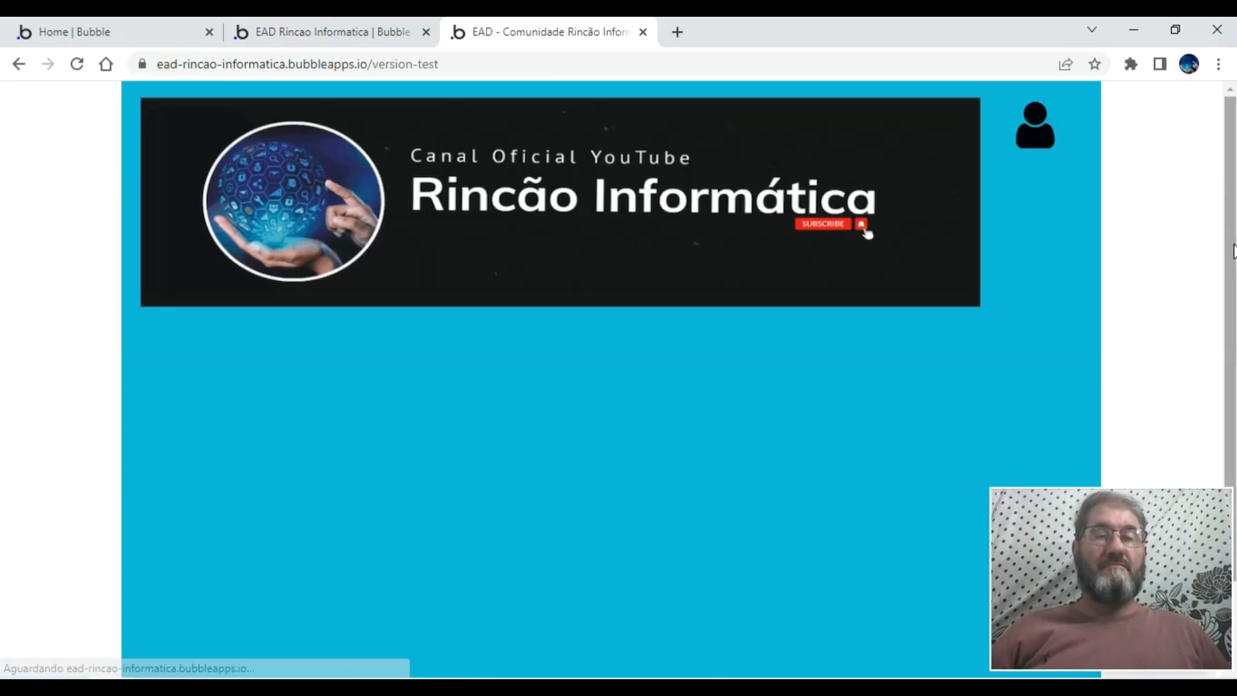
pyautogui.click(1038, 132)
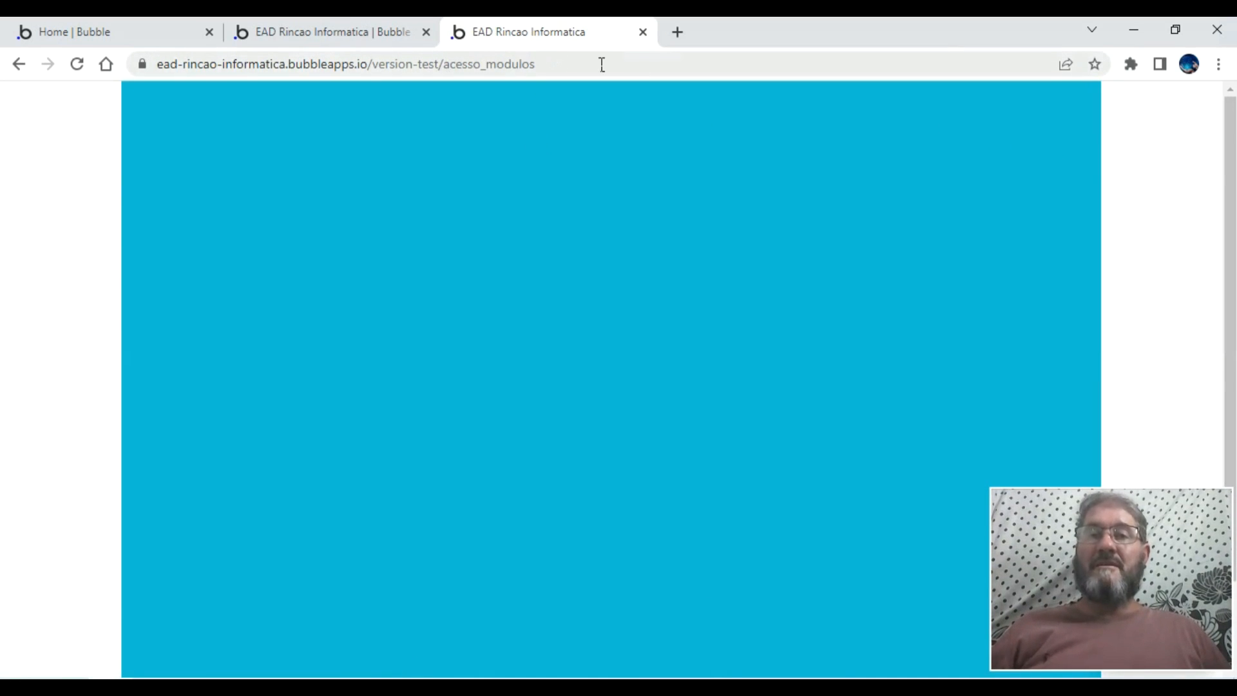
# - Return to the editor and review the index page's workflow for the Começar text being clicked
pyautogui.click(304, 20)
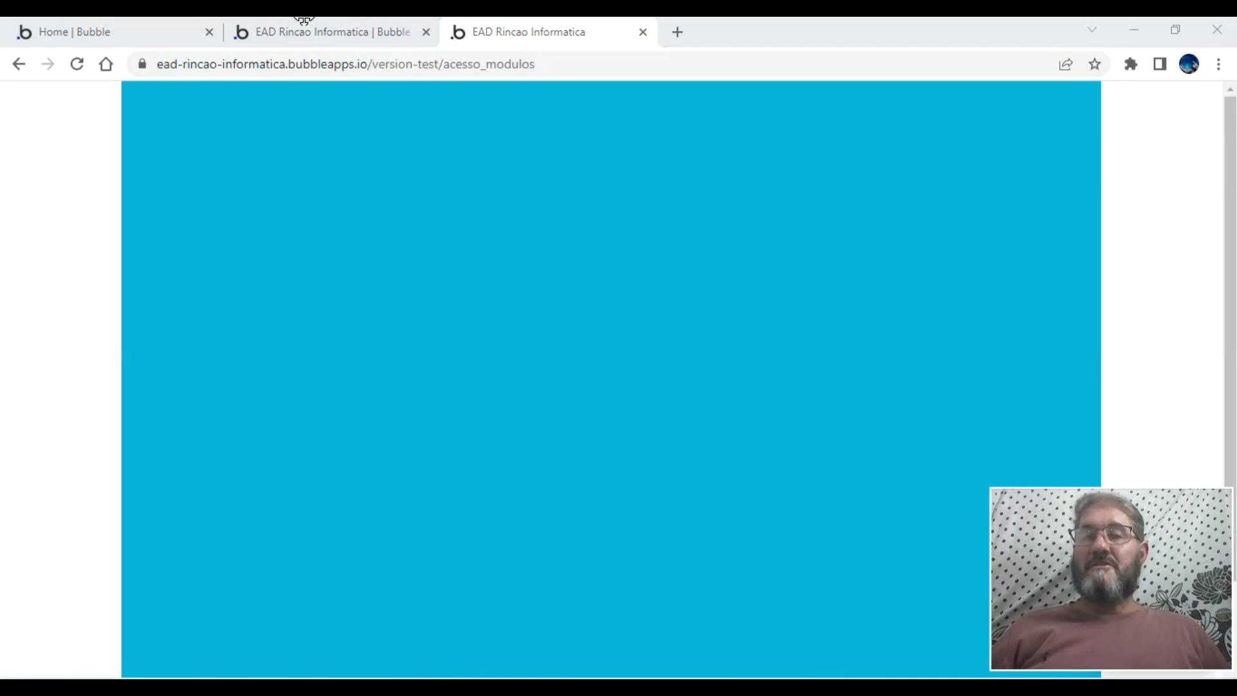
pyautogui.click(304, 26)
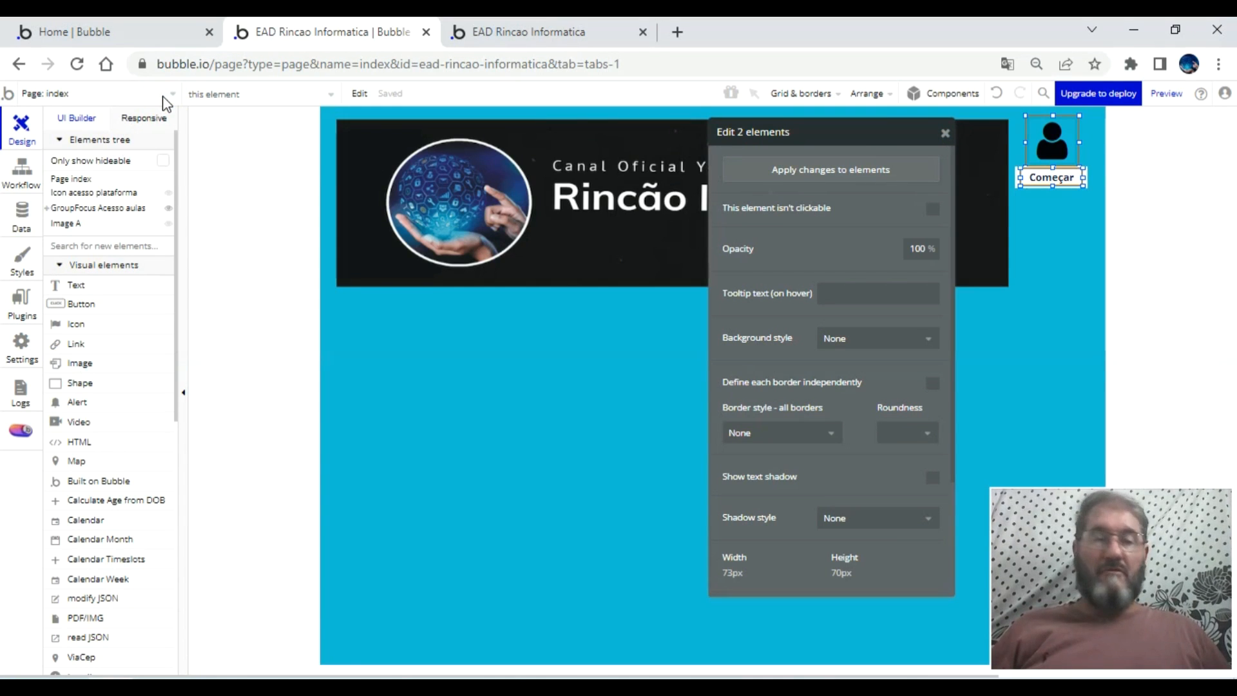
pyautogui.click(61, 91)
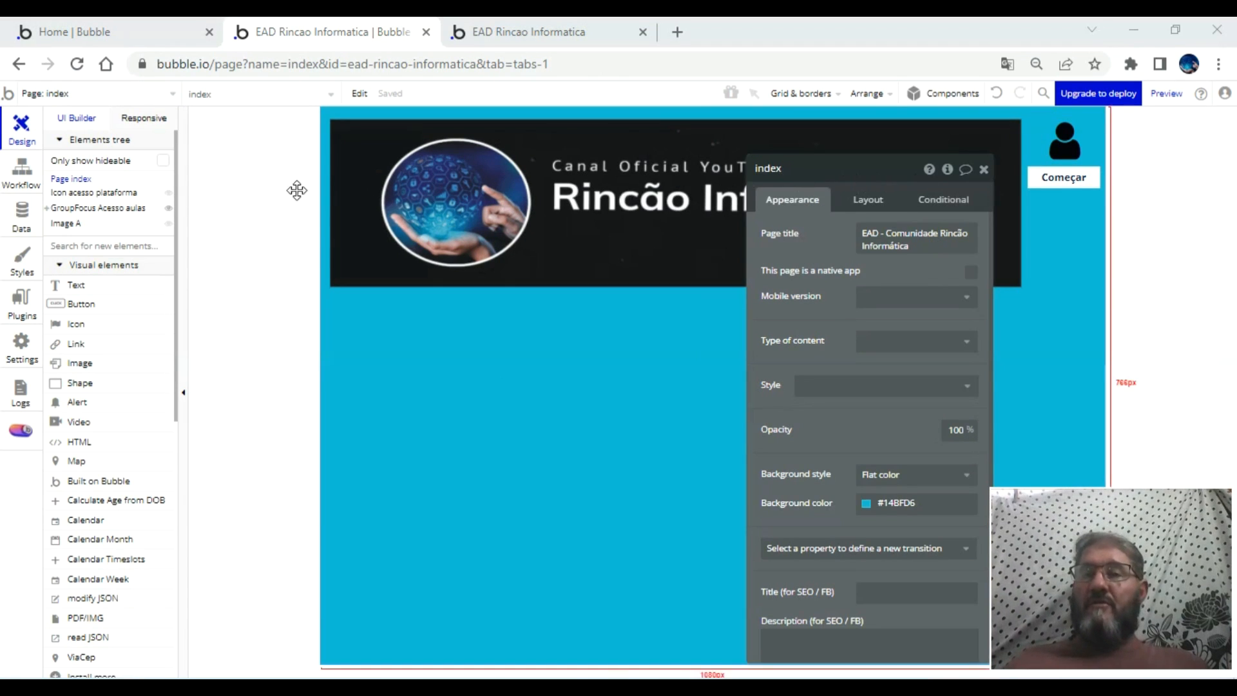
pyautogui.click(30, 170)
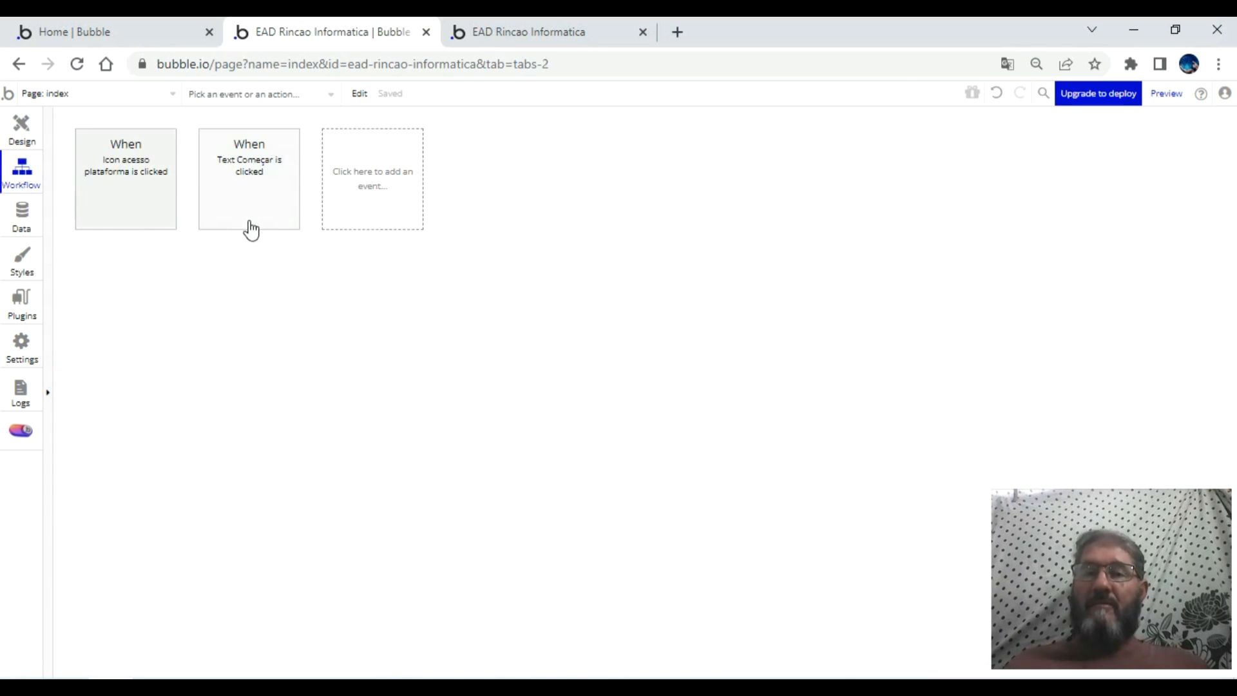
pyautogui.click(248, 164)
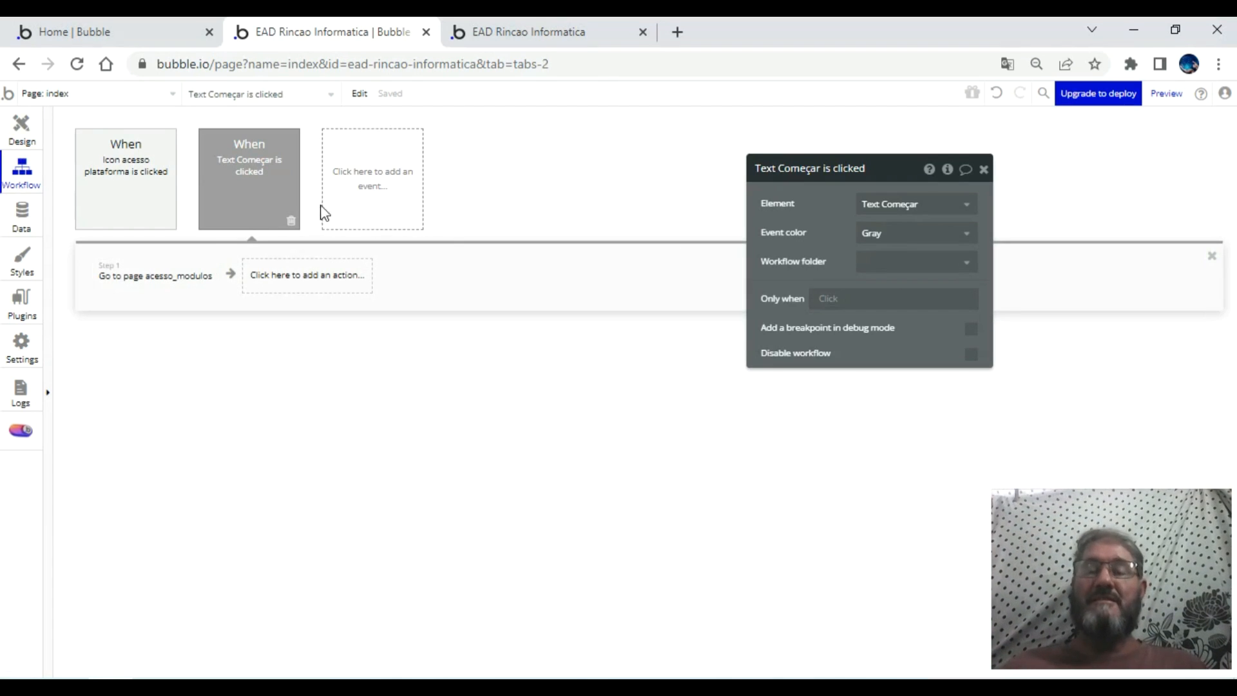
# - Go back to the index page in the preview and open acesso_modulos through the access icon's Começar text
pyautogui.click(532, 32)
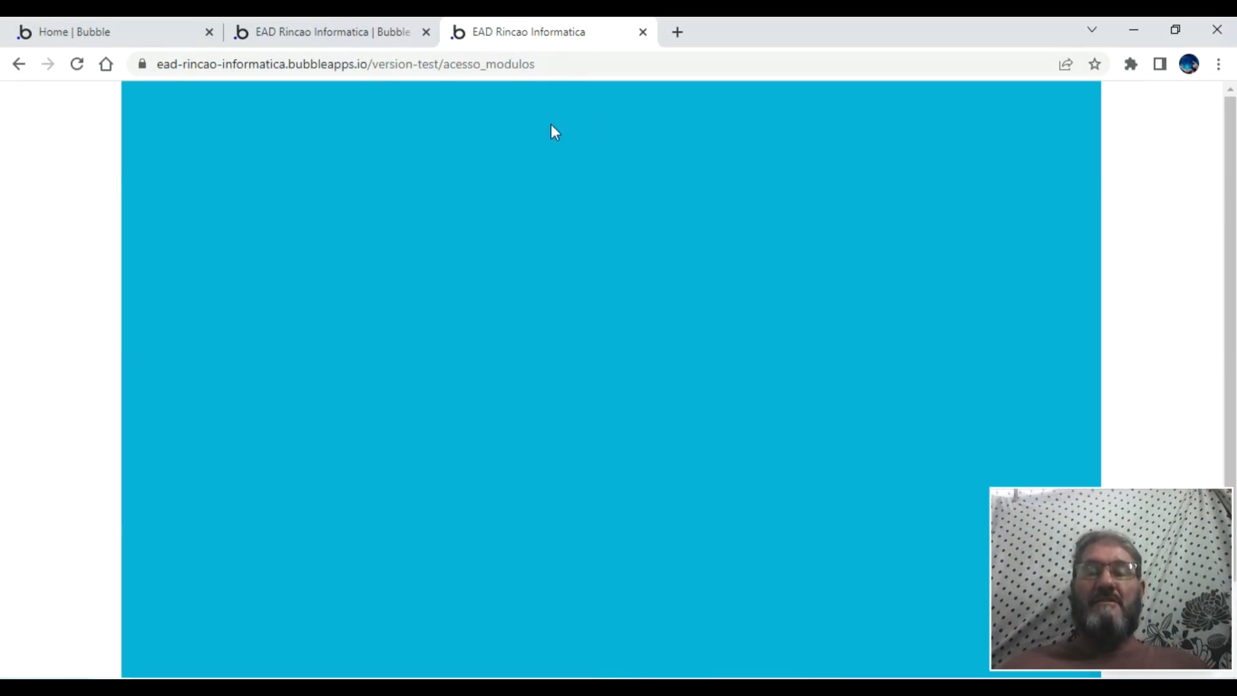
pyautogui.click(18, 63)
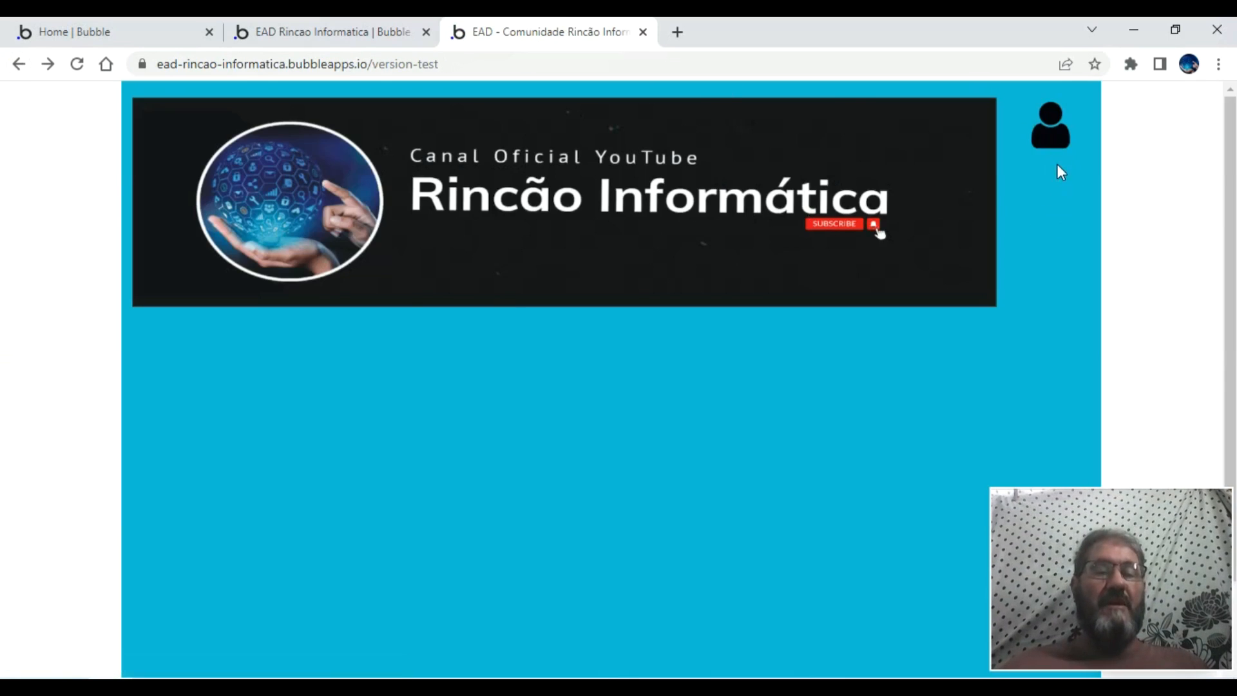
pyautogui.click(1051, 129)
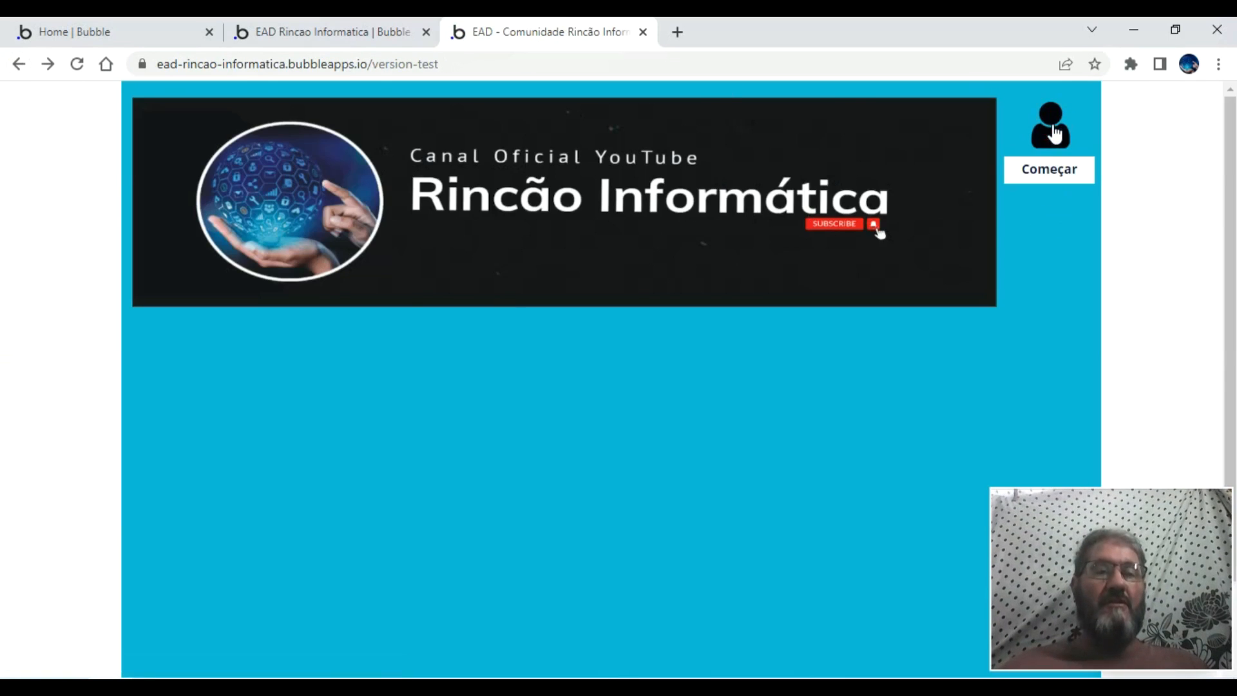
pyautogui.click(1059, 174)
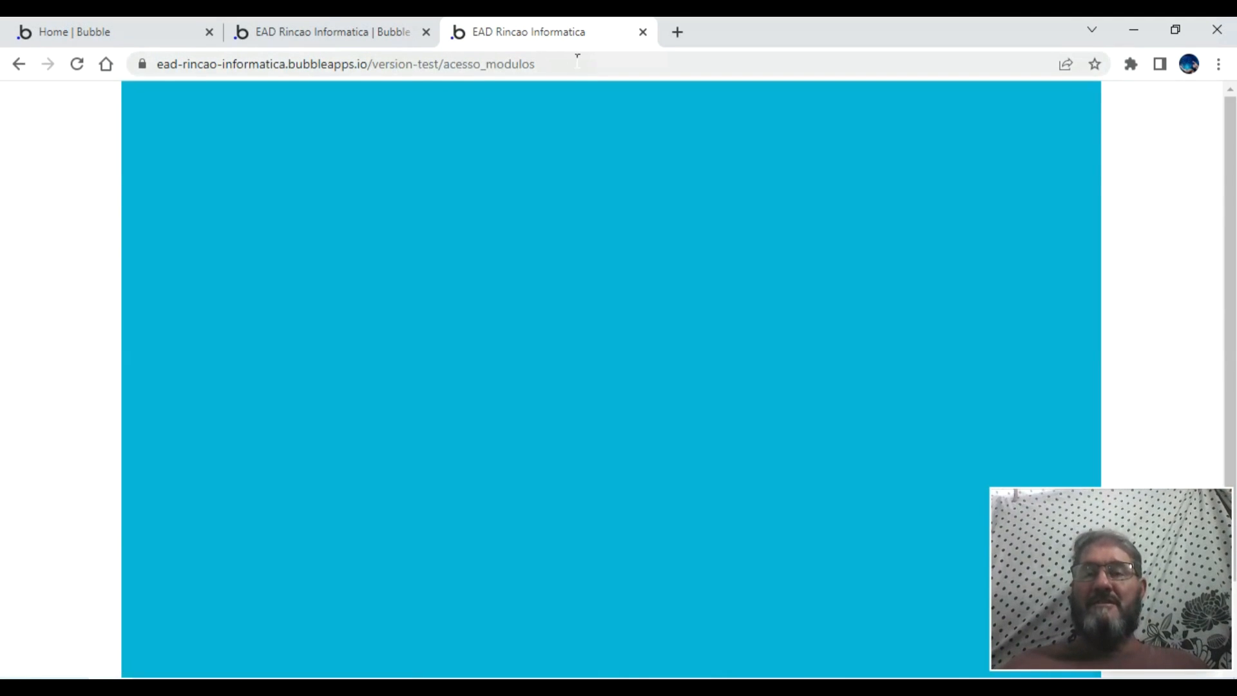
# - Return to the editor and open the acesso_modulos page in the design view
pyautogui.click(335, 32)
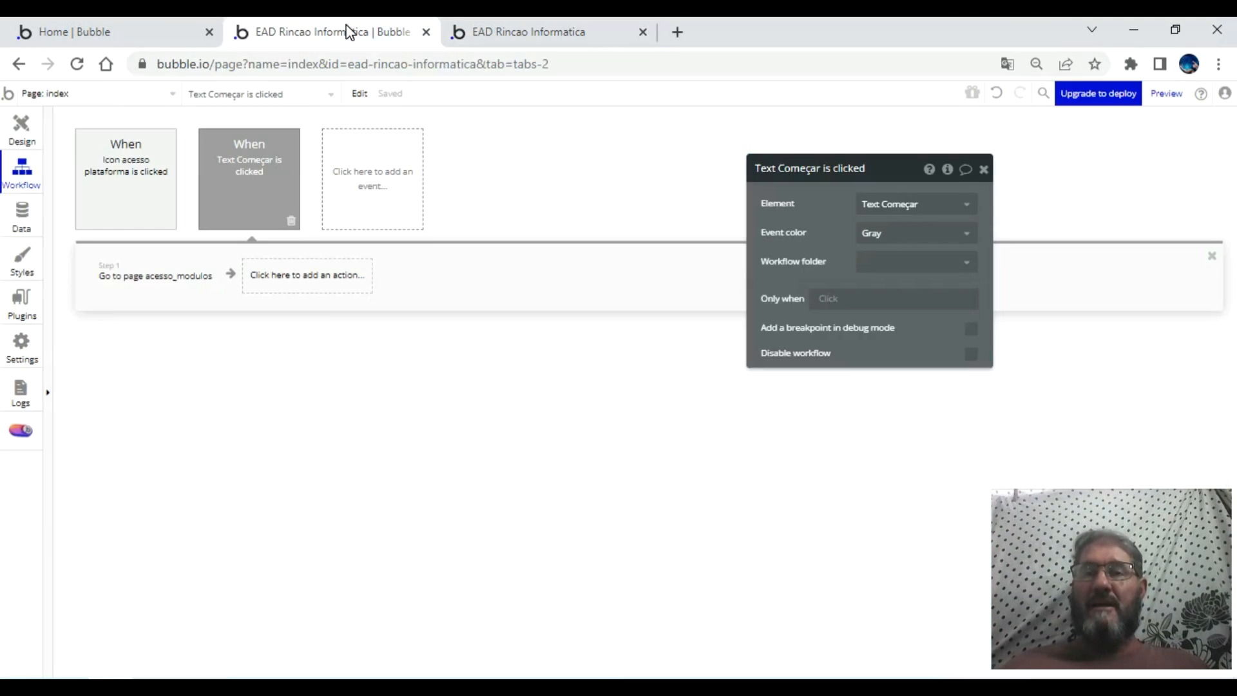
pyautogui.click(97, 95)
pyautogui.click(234, 142)
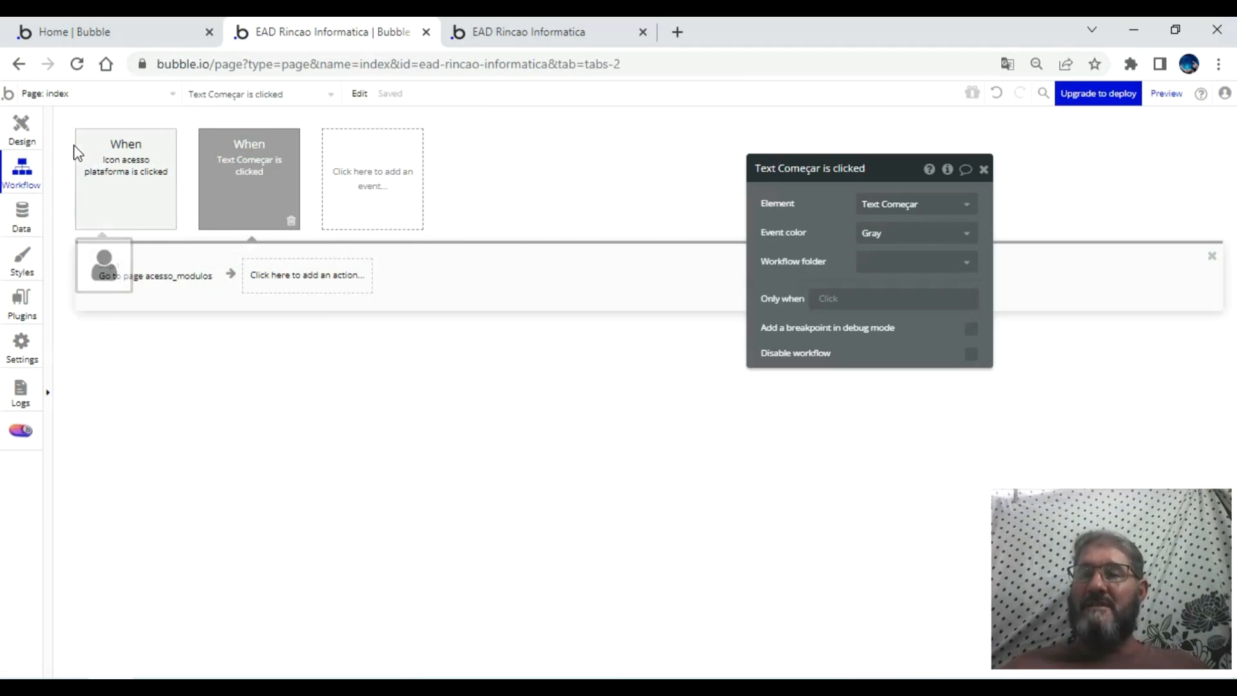
pyautogui.click(21, 129)
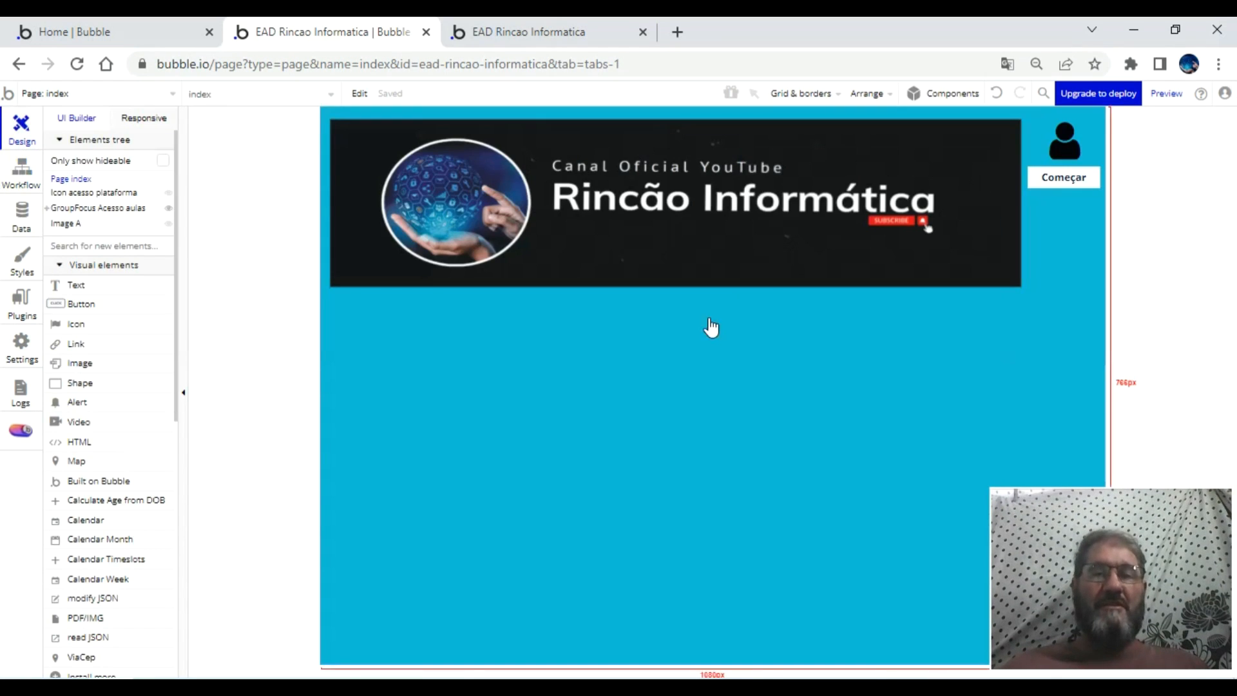
pyautogui.click(141, 101)
pyautogui.click(284, 146)
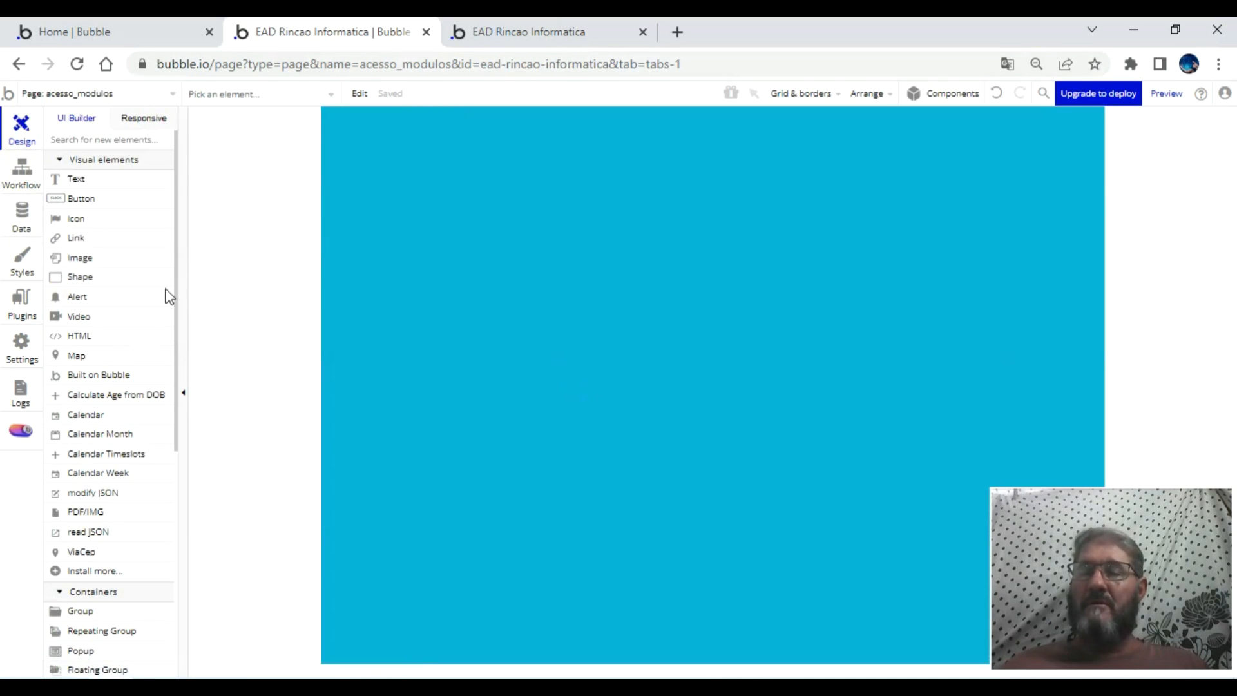
# - Draw a group about 255 by 300 px on the acesso_modulos page and name it Group acesso modulo Bubble
pyautogui.scroll(-3, 122, 467)
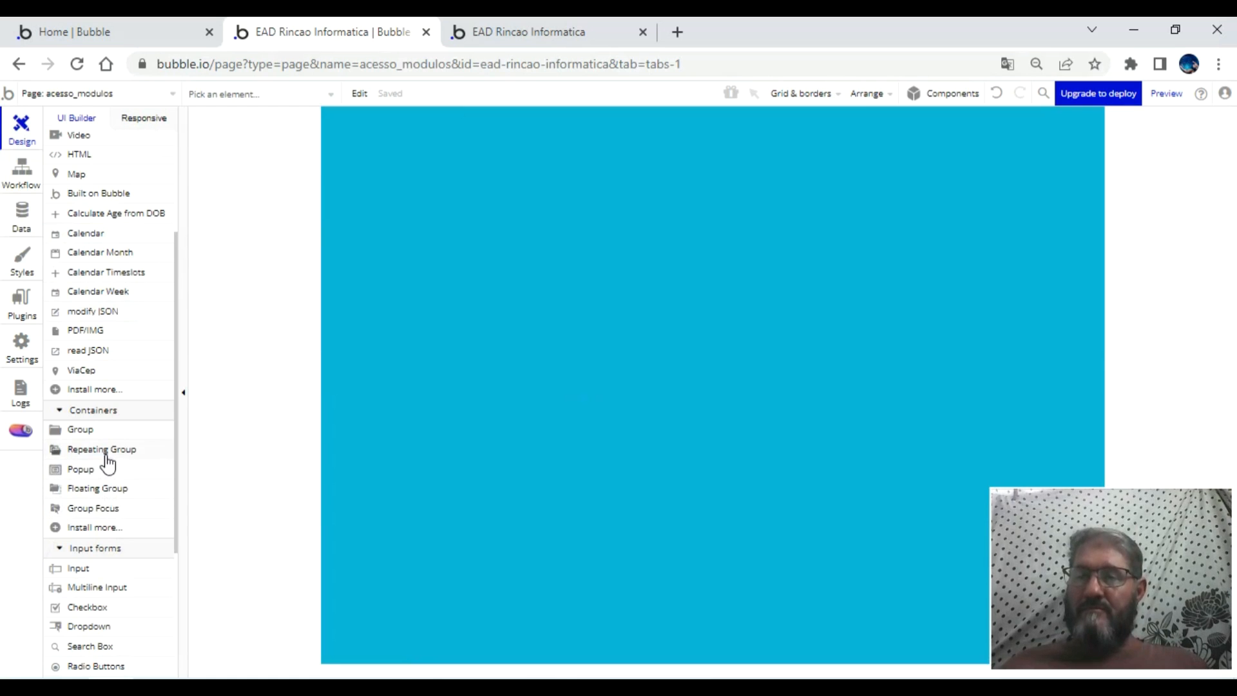
pyautogui.click(84, 432)
pyautogui.moveTo(371, 203)
pyautogui.mouseDown()
pyautogui.moveTo(380, 242)
pyautogui.moveTo(513, 357)
pyautogui.moveTo(556, 419)
pyautogui.mouseUp()
pyautogui.doubleClick(775, 168)
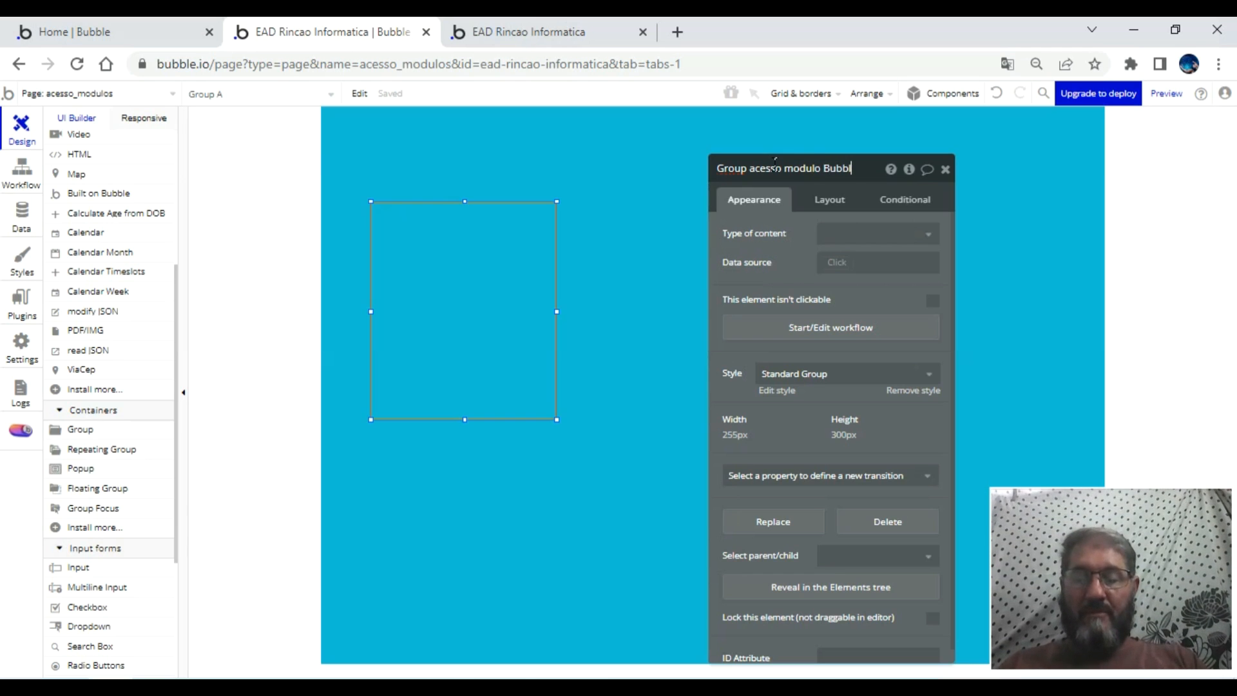
pyautogui.press('Return')
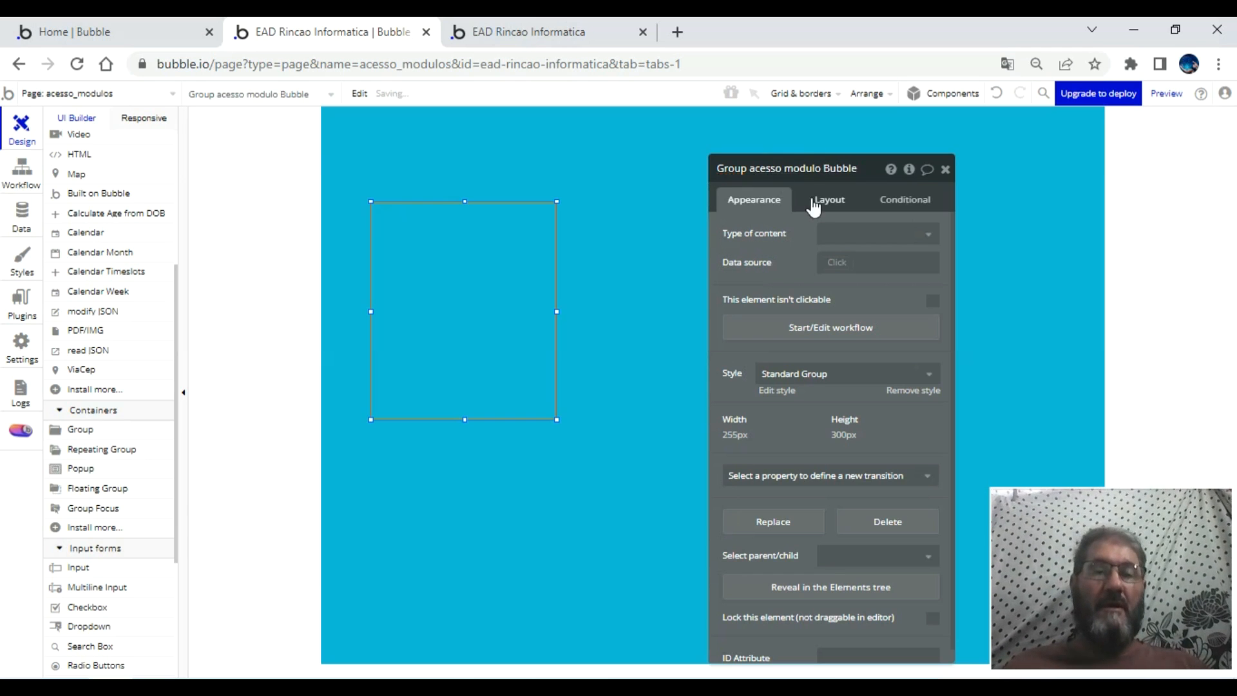
# - Remove the preset style from Group acesso modulo Bubble and set its corner roundness to 5
pyautogui.click(932, 391)
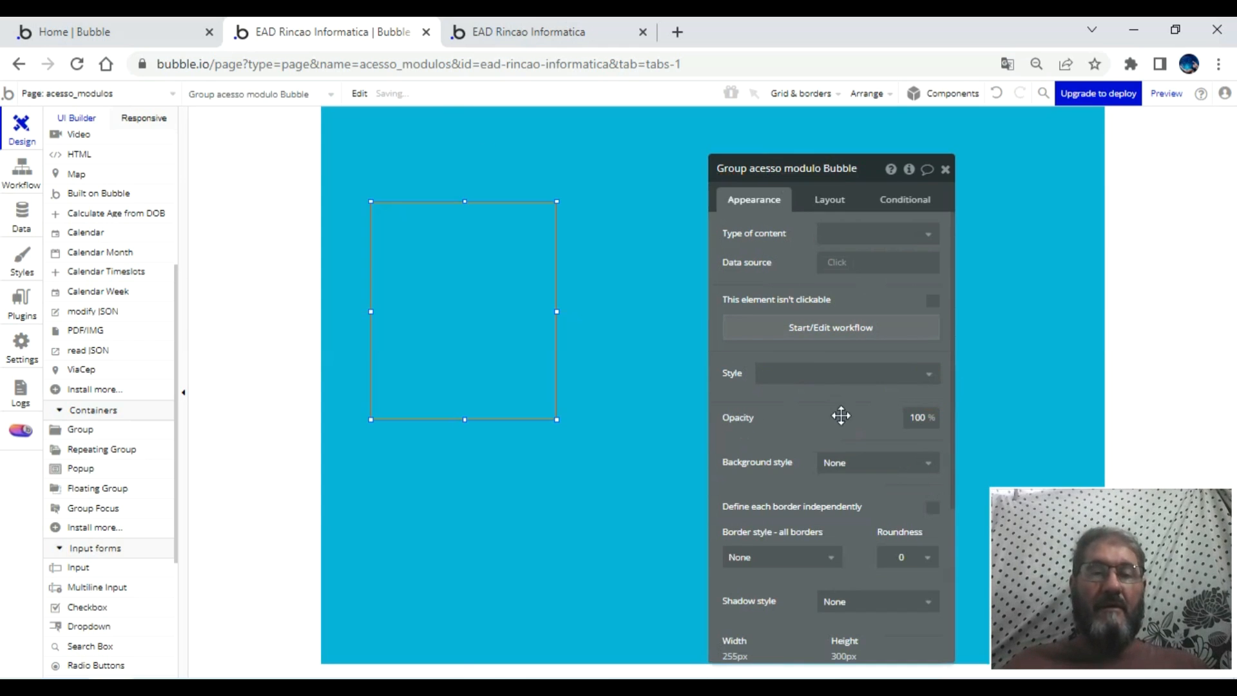
pyautogui.click(925, 559)
pyautogui.click(910, 646)
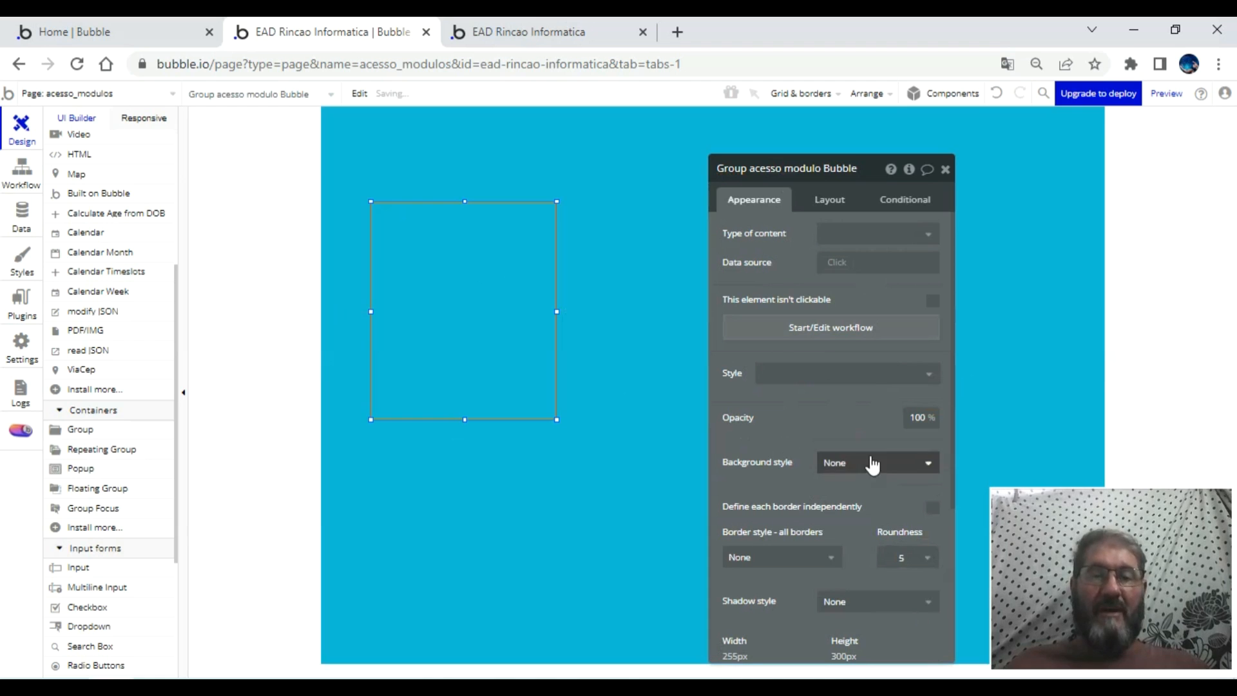
# - Give the group a solid border of width 2 in the white Primary contrast color
pyautogui.click(814, 558)
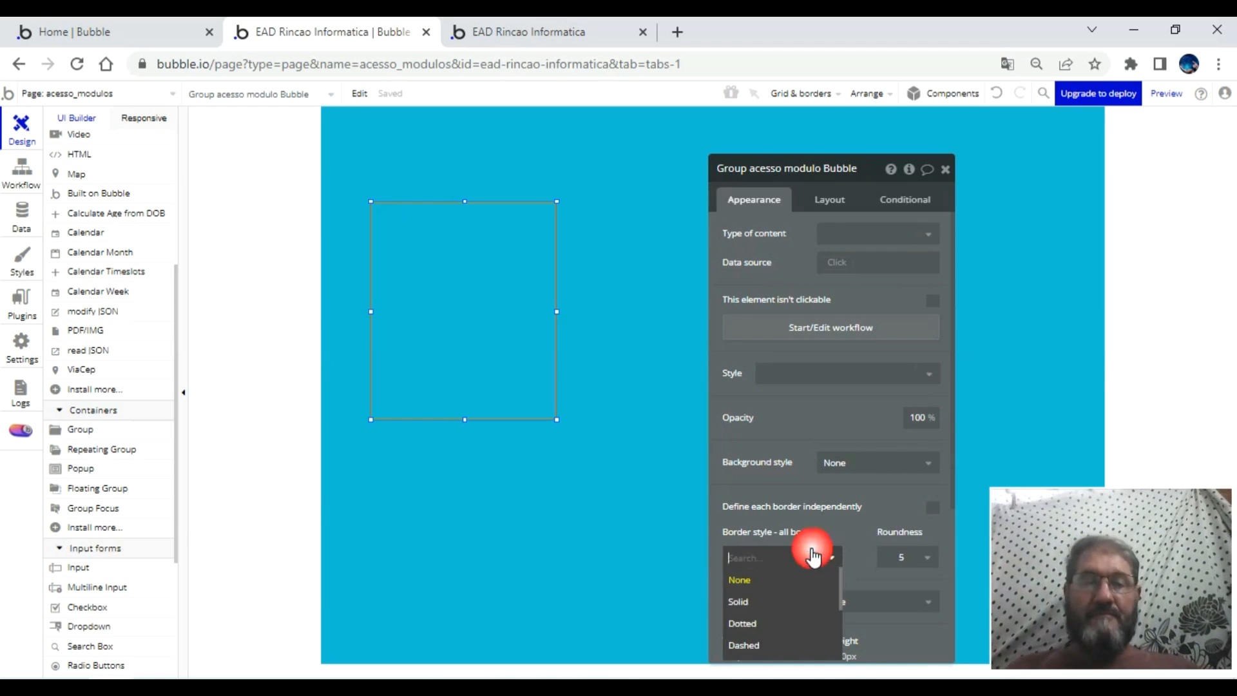
pyautogui.click(796, 601)
pyautogui.click(782, 615)
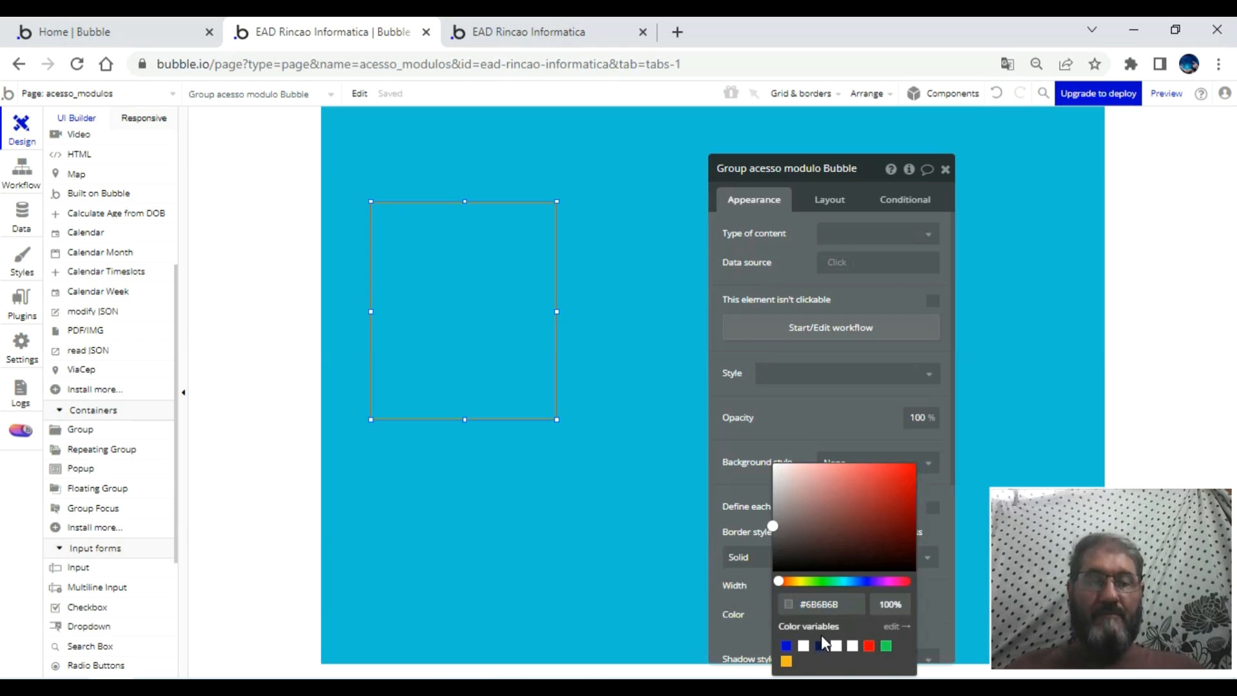
pyautogui.click(803, 646)
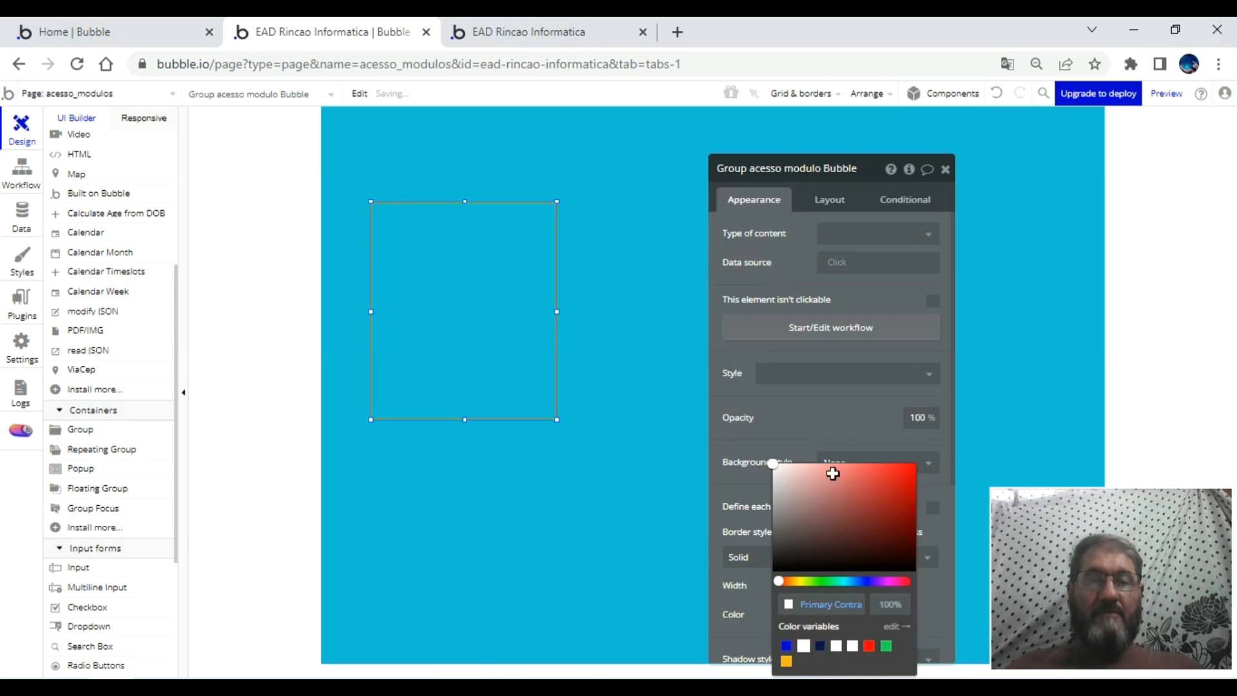
pyautogui.click(833, 431)
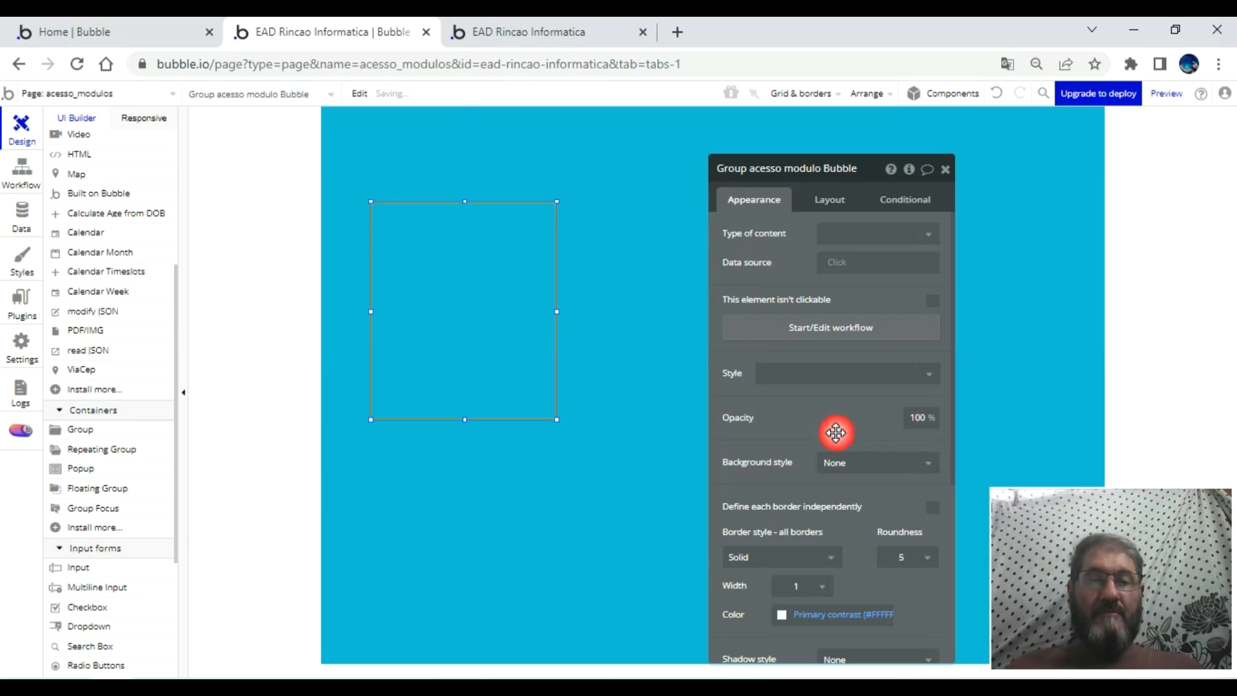
pyautogui.click(809, 586)
pyautogui.click(802, 632)
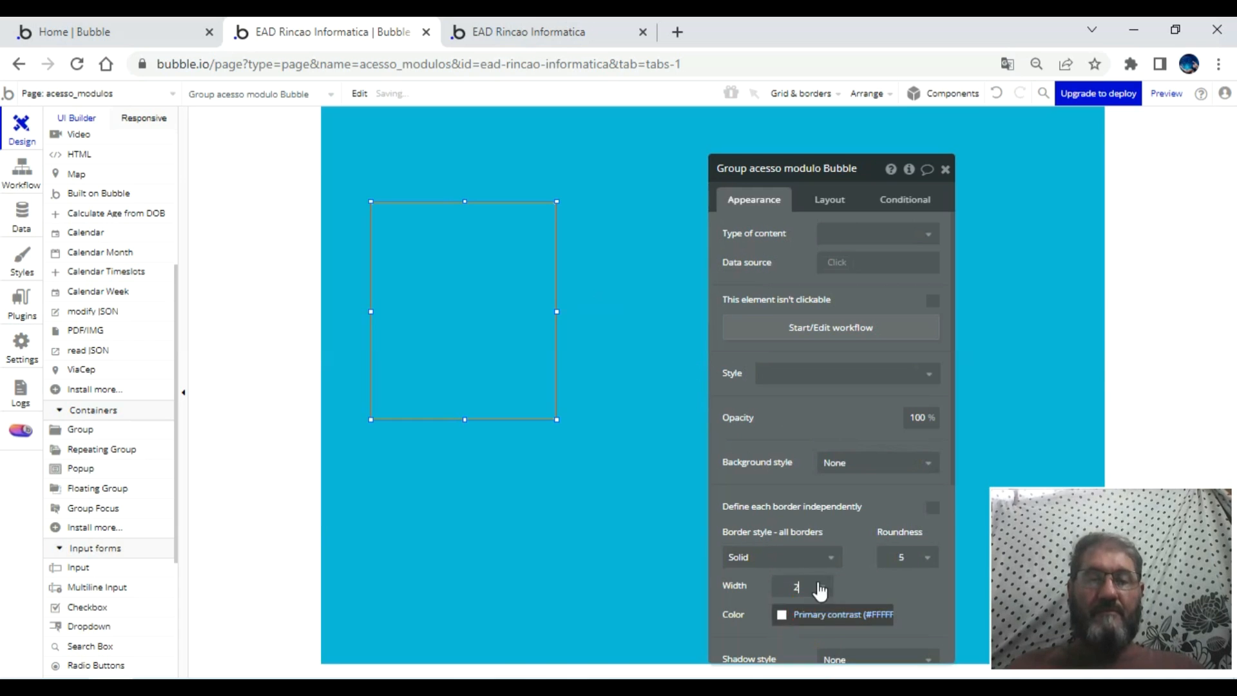
pyautogui.click(945, 169)
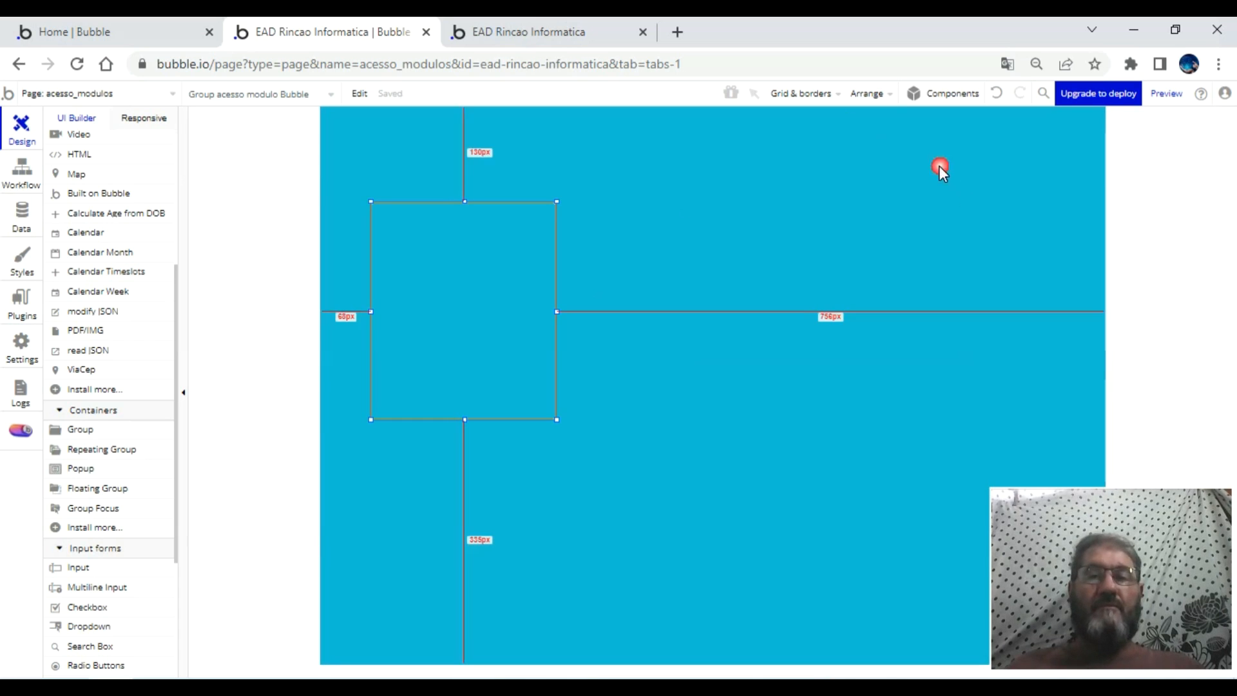
# - Give Group acesso modulo Bubble a flat color background in white
pyautogui.doubleClick(456, 244)
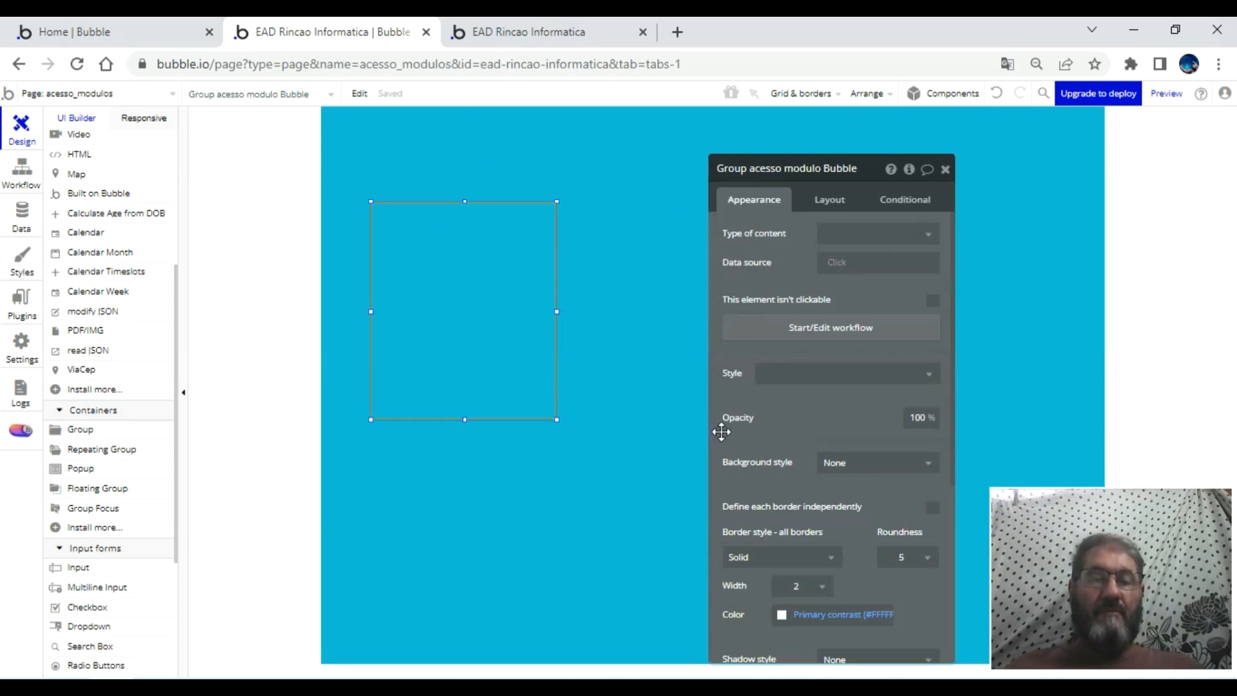
pyautogui.click(886, 467)
pyautogui.click(845, 508)
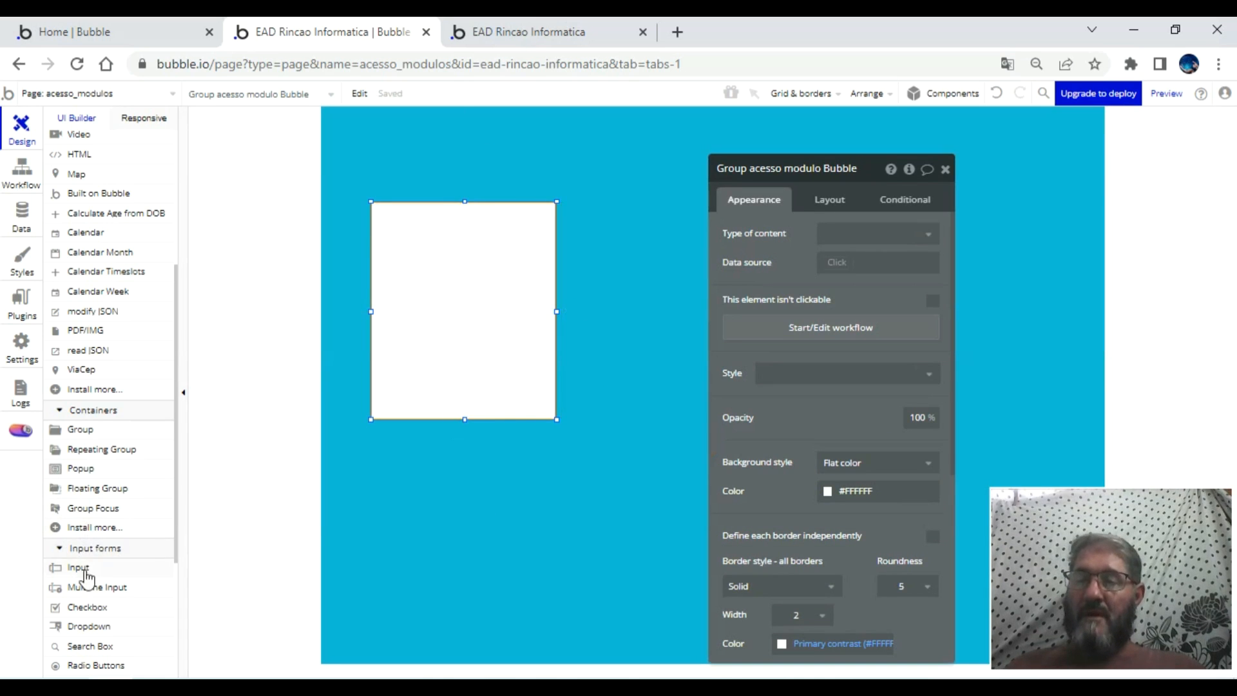
# - Draw a text element about 211 by 45 px near the bottom of the white group, reading Acessar Curso
pyautogui.scroll(-3, 145, 536)
pyautogui.scroll(6, 146, 537)
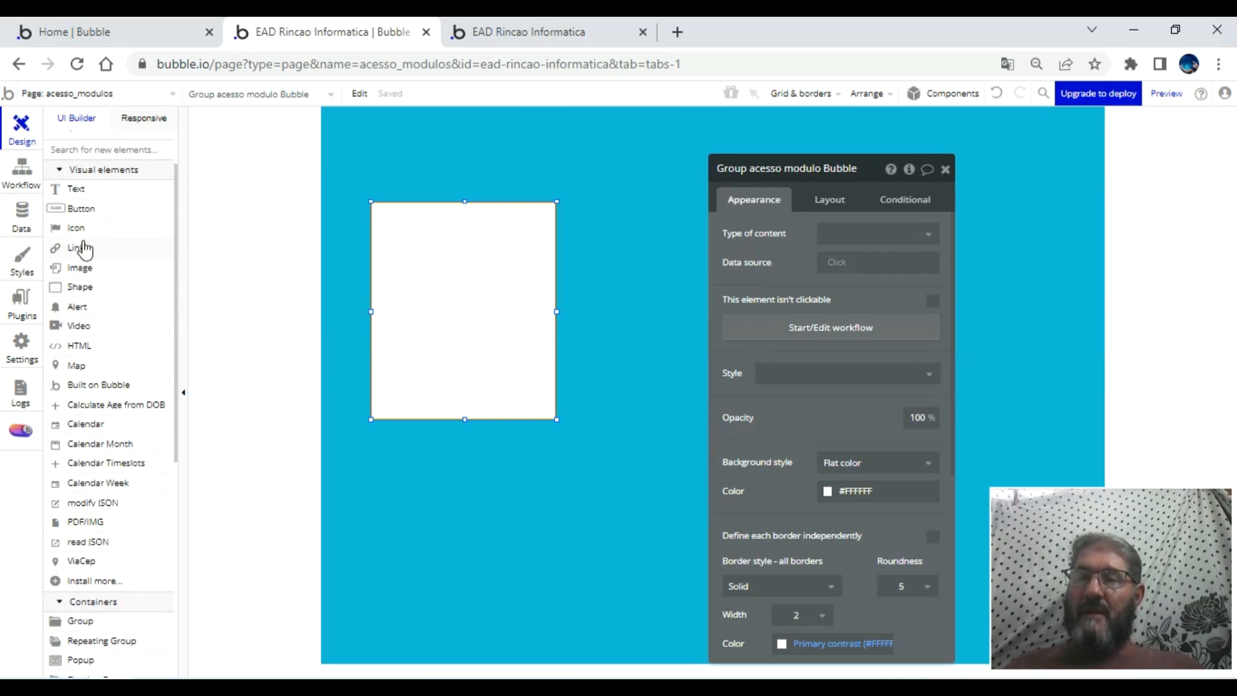
pyautogui.click(85, 198)
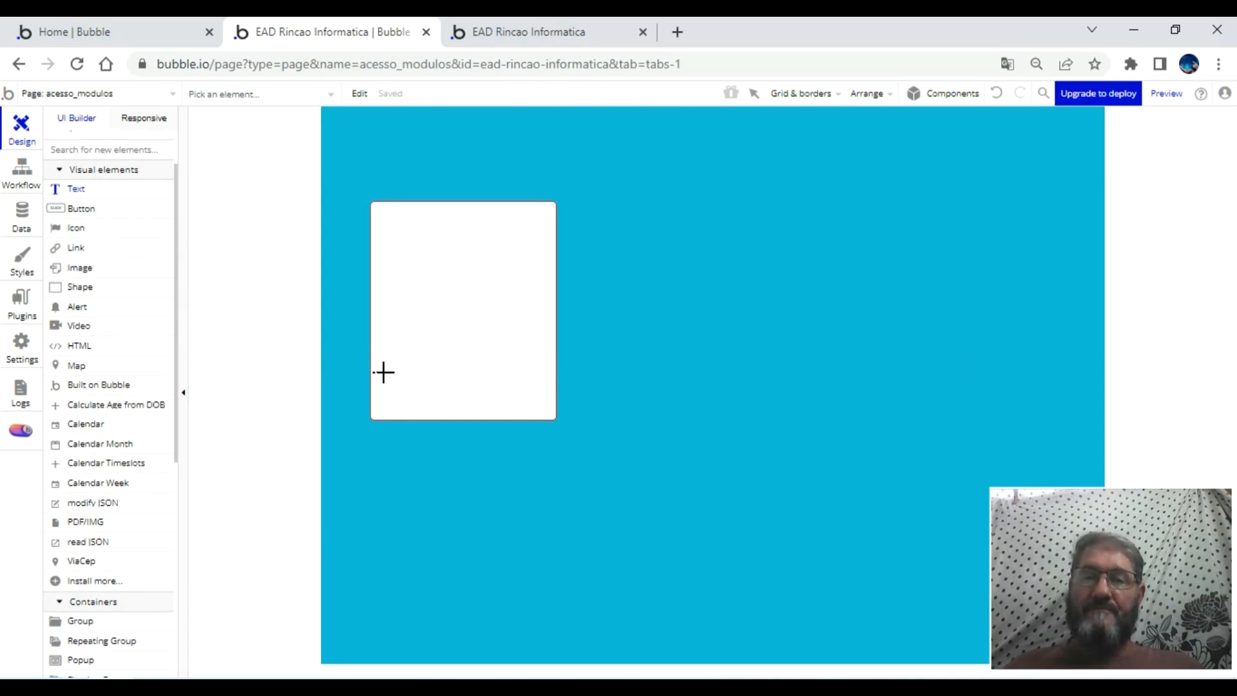
pyautogui.moveTo(398, 397); pyautogui.dragTo(539, 406)
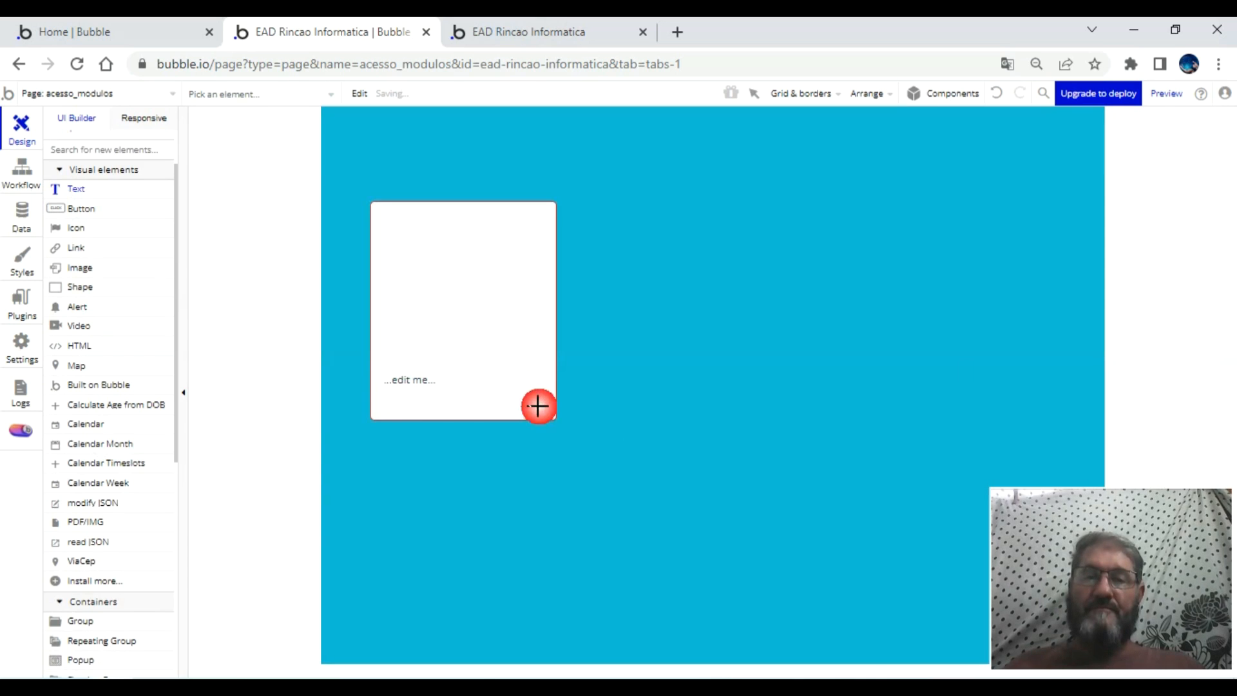
pyautogui.write('Acessar Curso')
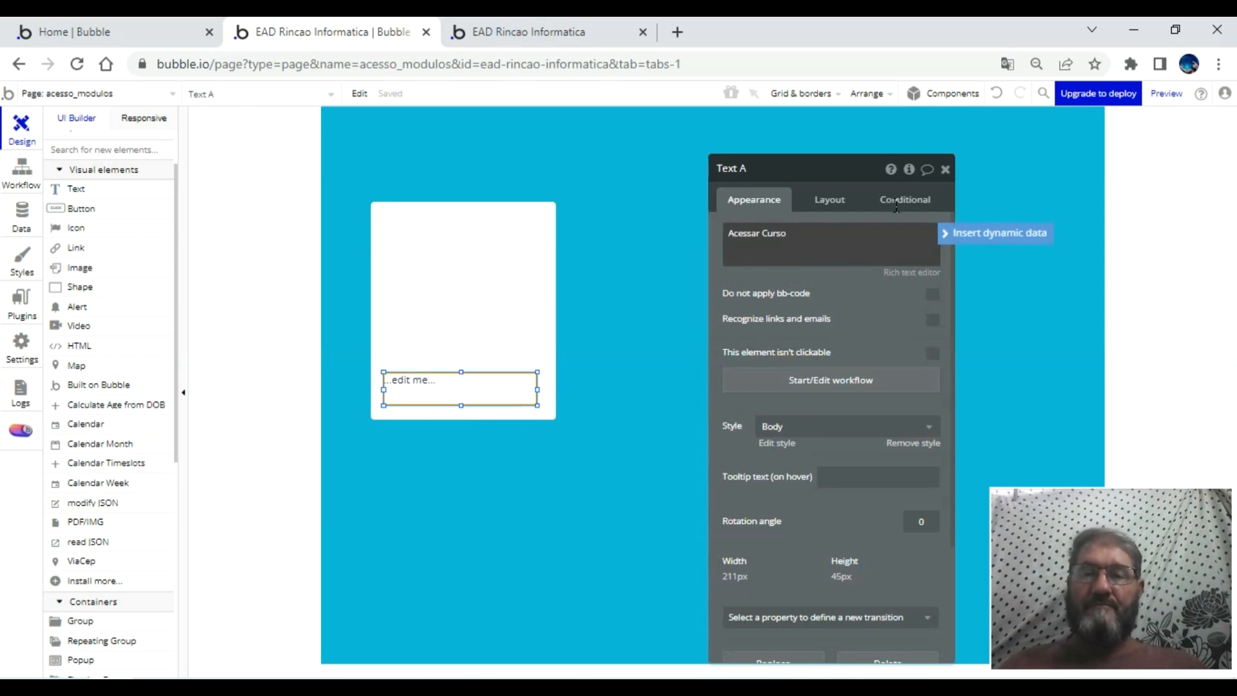
pyautogui.click(921, 272)
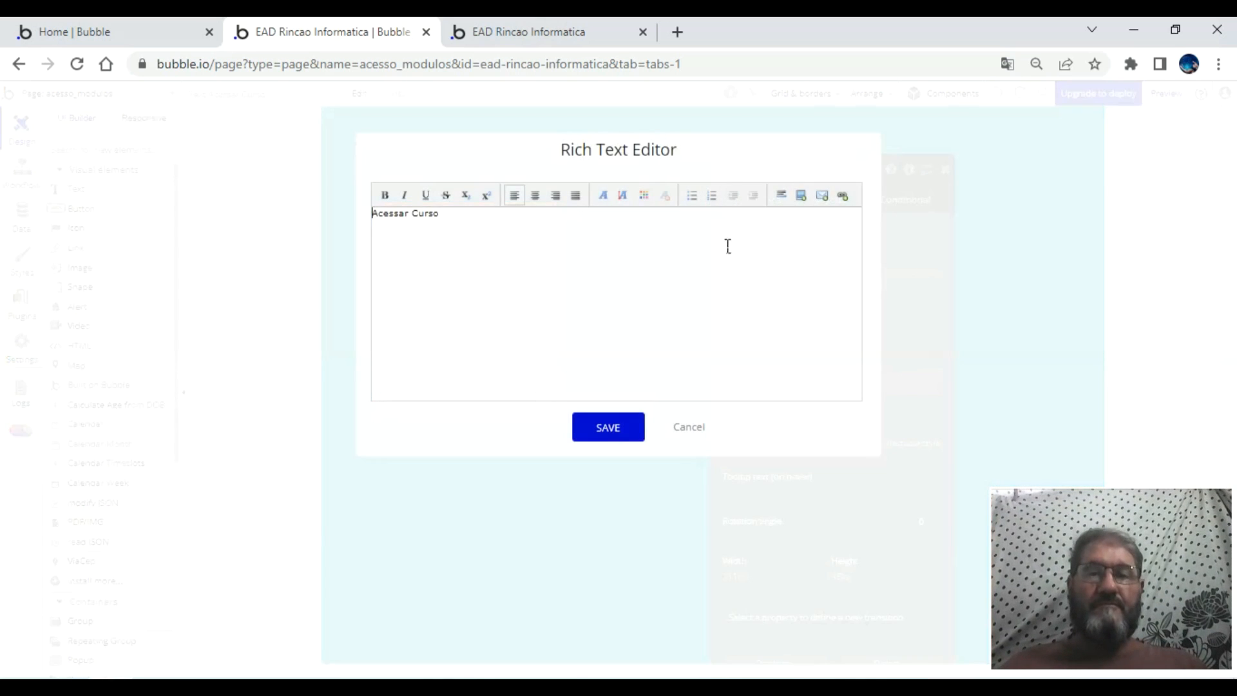
pyautogui.click(686, 435)
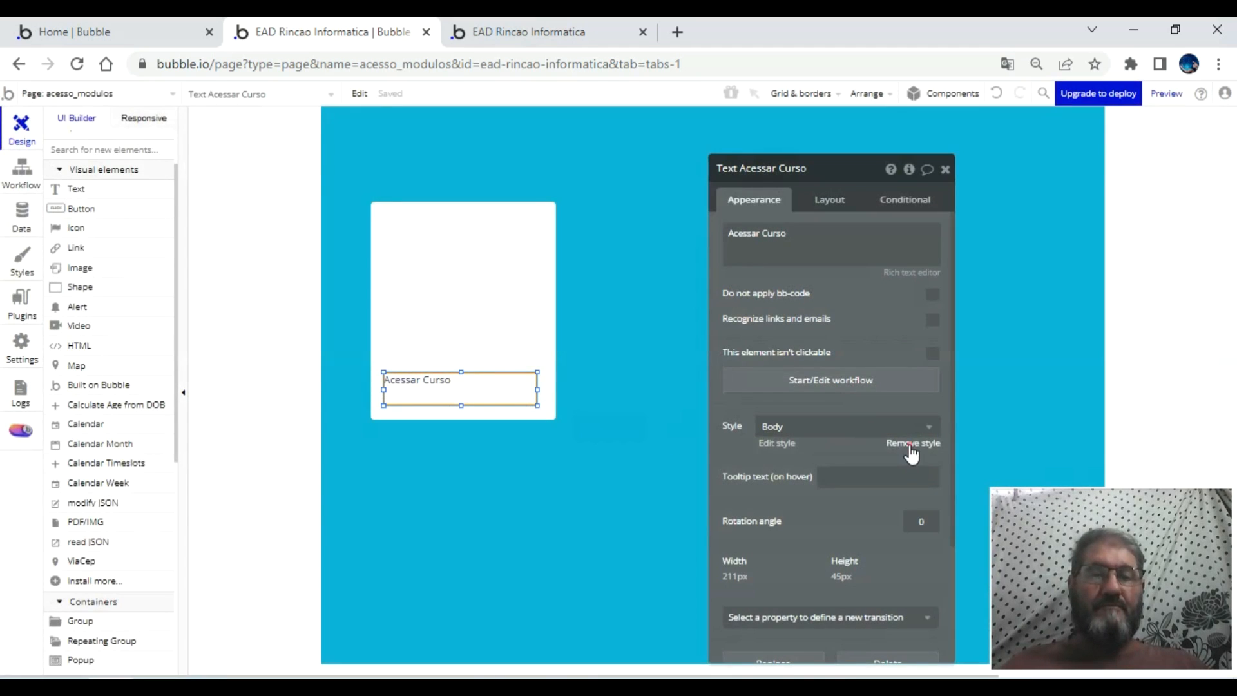
# - Remove the Acessar Curso text's style and make it bold, centered horizontally and vertically, with font size 18
pyautogui.click(911, 444)
pyautogui.click(884, 573)
pyautogui.click(829, 570)
pyautogui.scroll(-3, 850, 505)
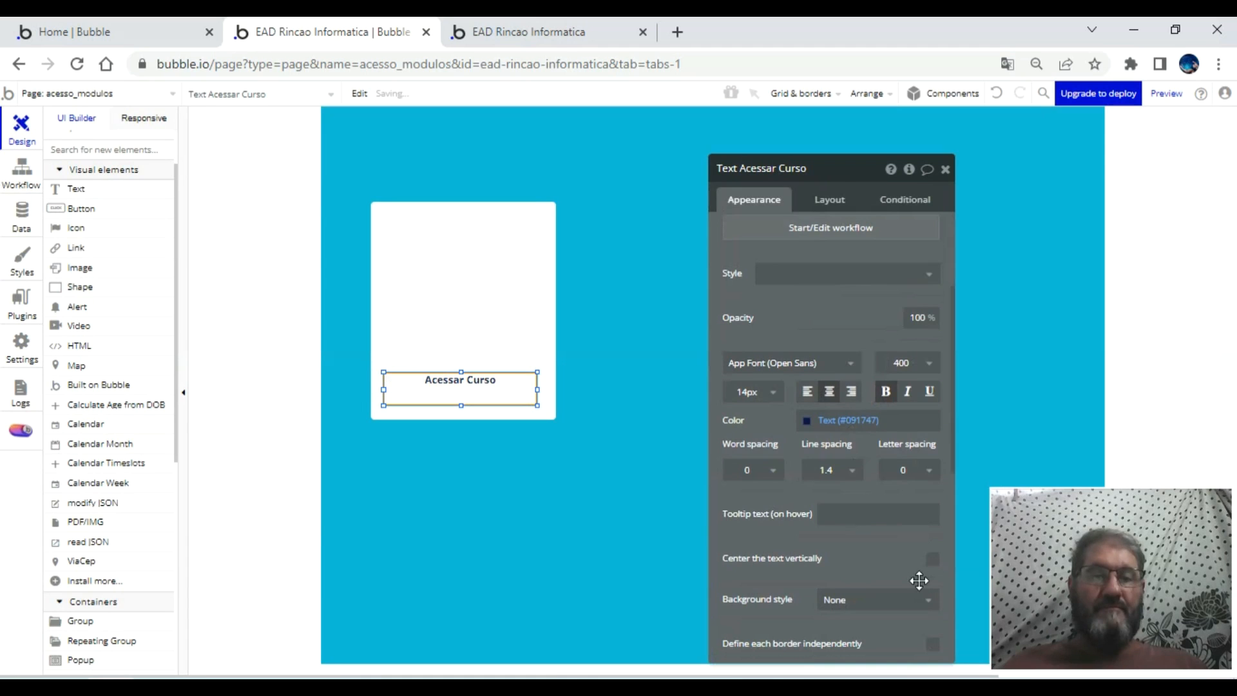
pyautogui.click(932, 558)
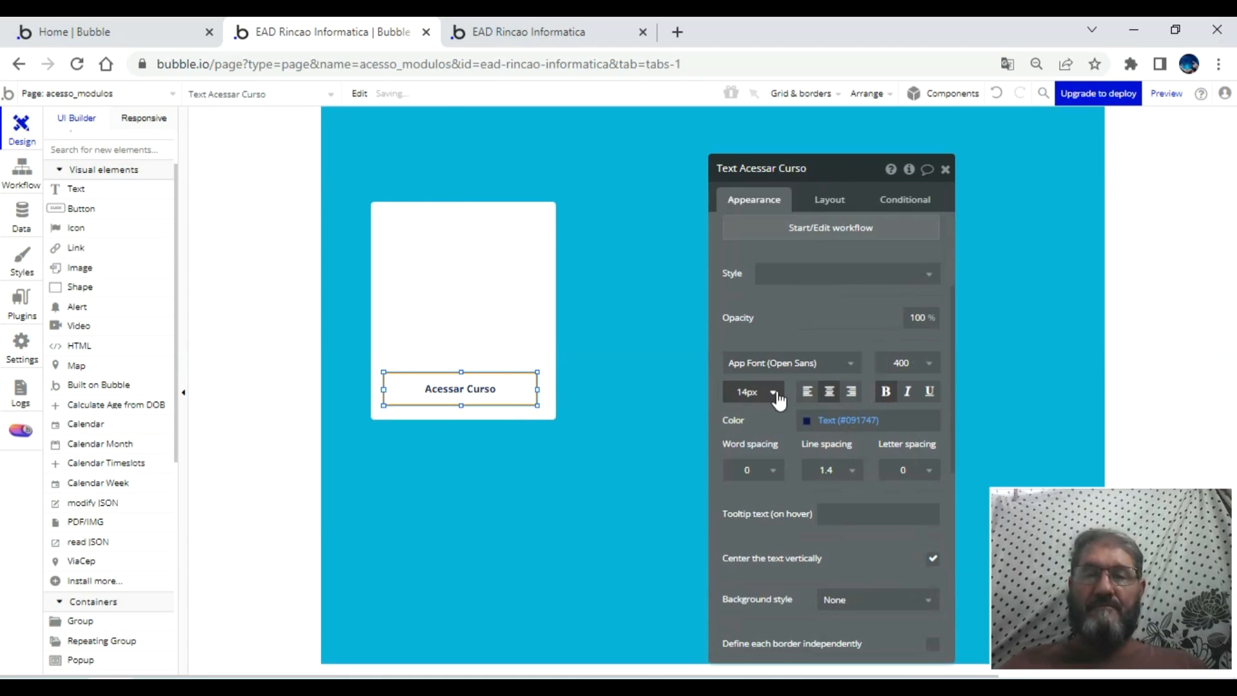
pyautogui.click(751, 394)
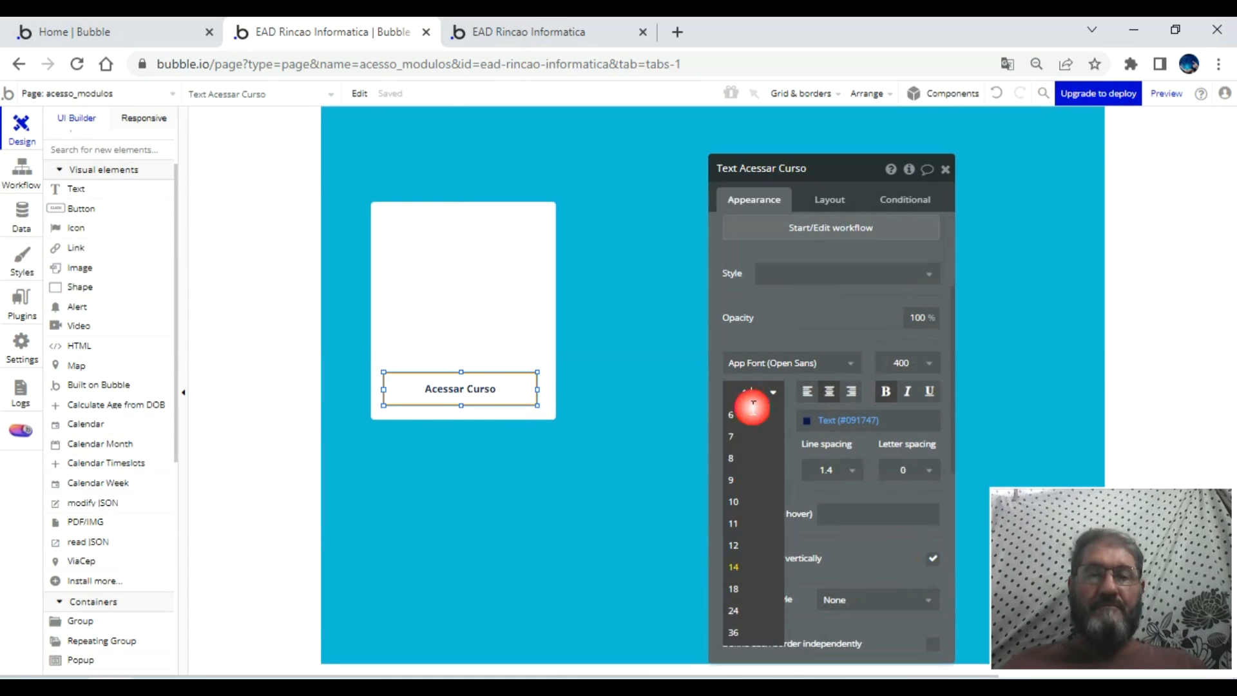
pyautogui.click(747, 589)
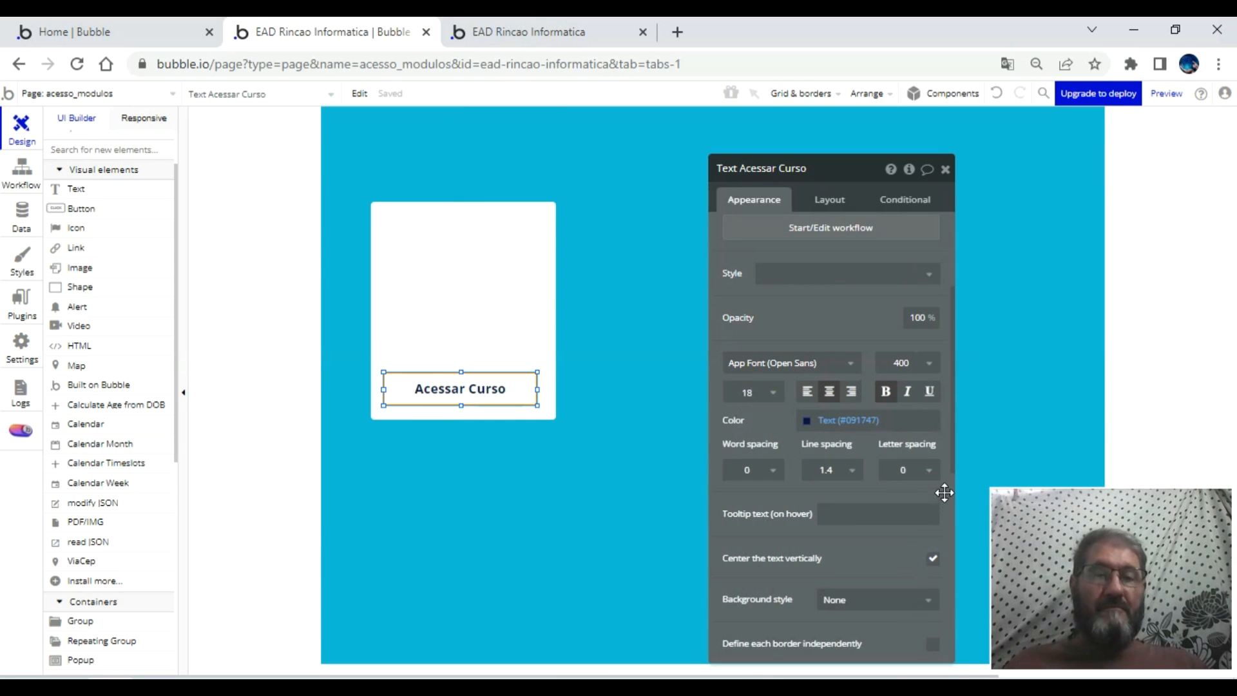
# - Give the Acessar Curso text a roundness of 5 and a solid border of width 2
pyautogui.scroll(-3, 945, 492)
pyautogui.click(915, 513)
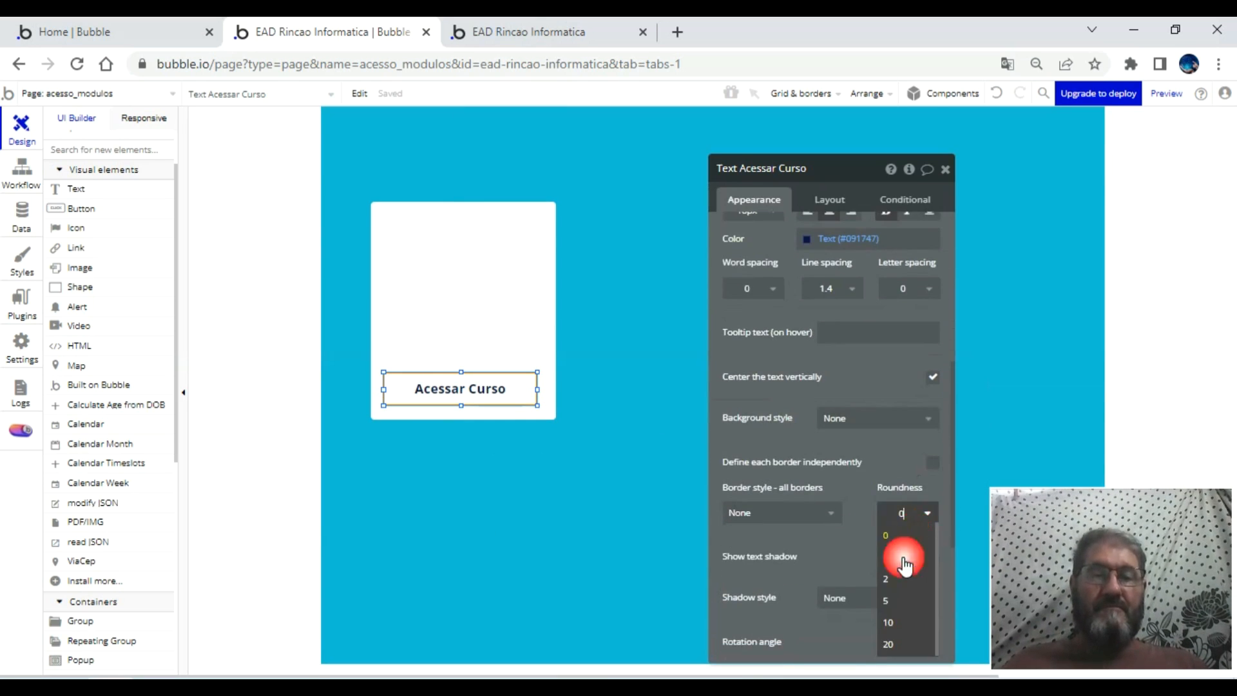
pyautogui.click(898, 600)
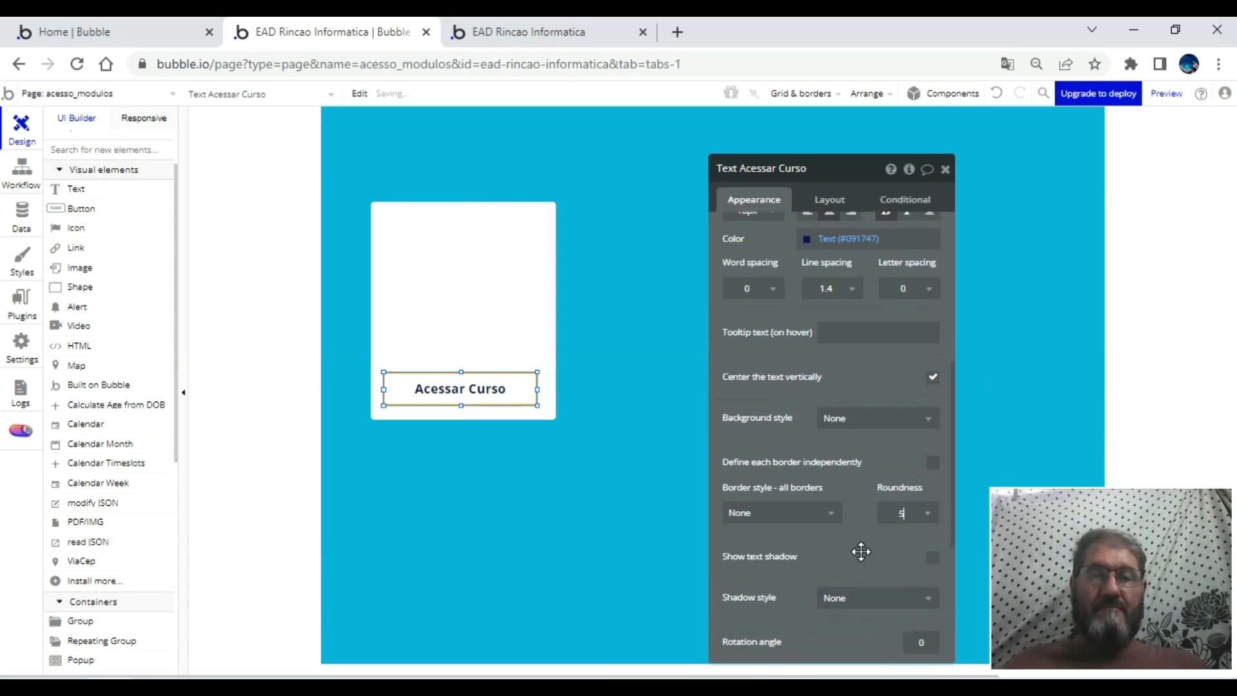
pyautogui.click(825, 520)
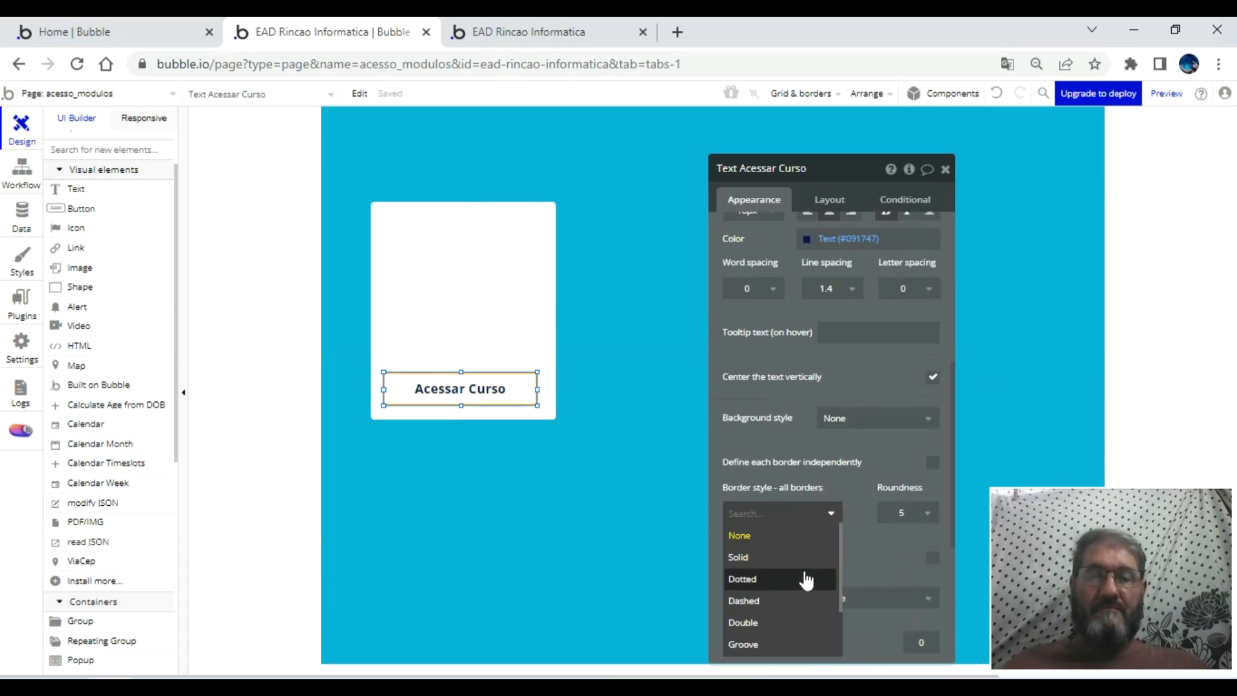
pyautogui.click(806, 555)
pyautogui.click(819, 541)
pyautogui.click(807, 591)
# - Set the Acessar Curso text's border color to blue #1F65C8 and check it on the white card
pyautogui.click(796, 570)
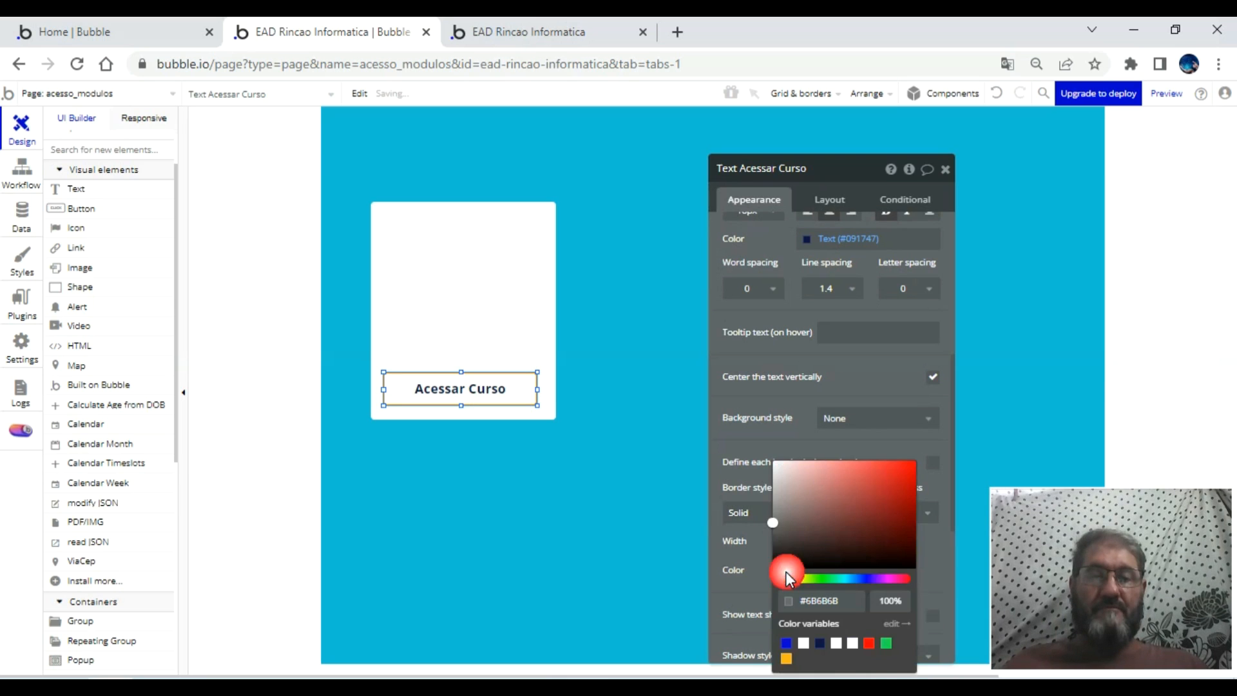
pyautogui.click(850, 581)
pyautogui.click(857, 579)
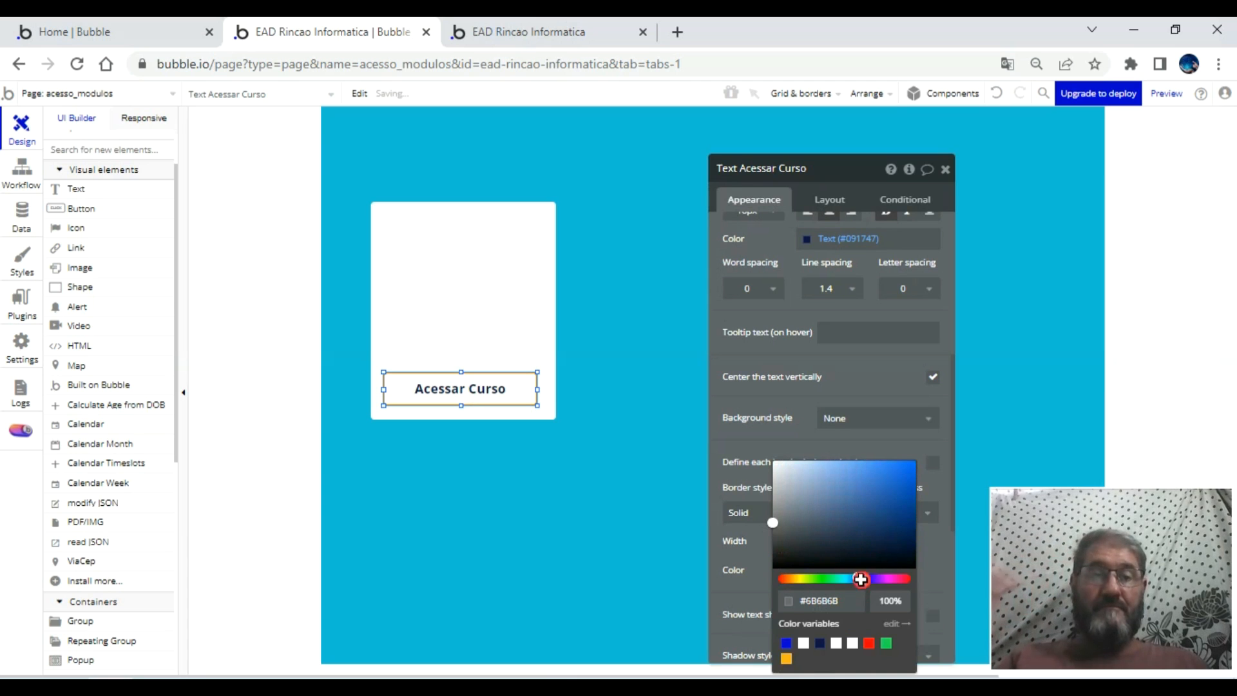
pyautogui.click(892, 483)
pyautogui.click(479, 311)
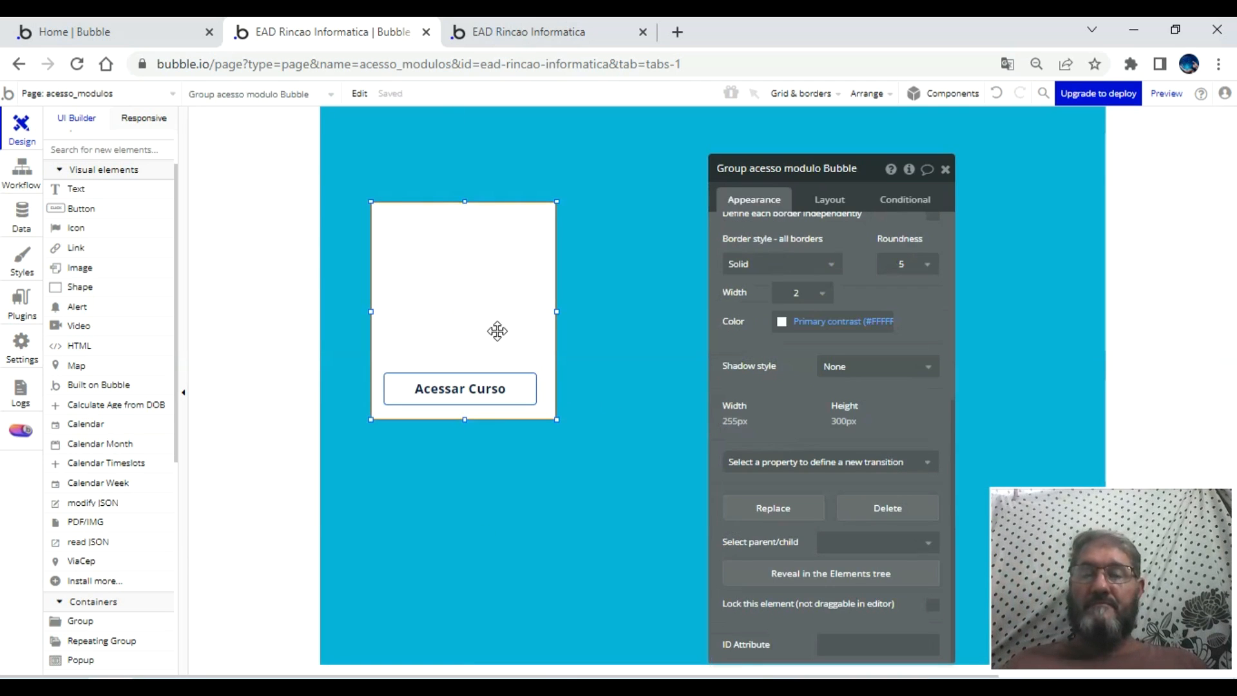
pyautogui.click(512, 382)
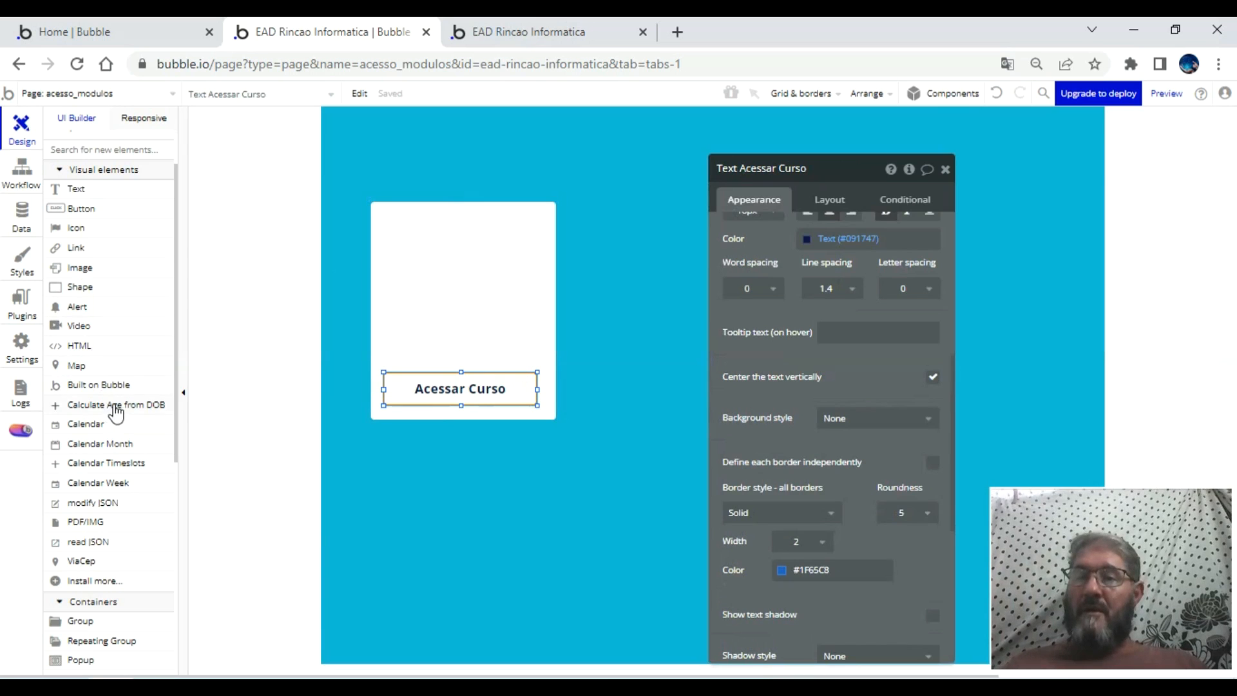
# - Draw an image element about 205 px high above the Acessar Curso text and match its width to the text's 211 px
pyautogui.click(91, 269)
pyautogui.moveTo(385, 212)
pyautogui.mouseDown()
pyautogui.moveTo(412, 320)
pyautogui.moveTo(531, 360)
pyautogui.mouseUp()
pyautogui.click(535, 384)
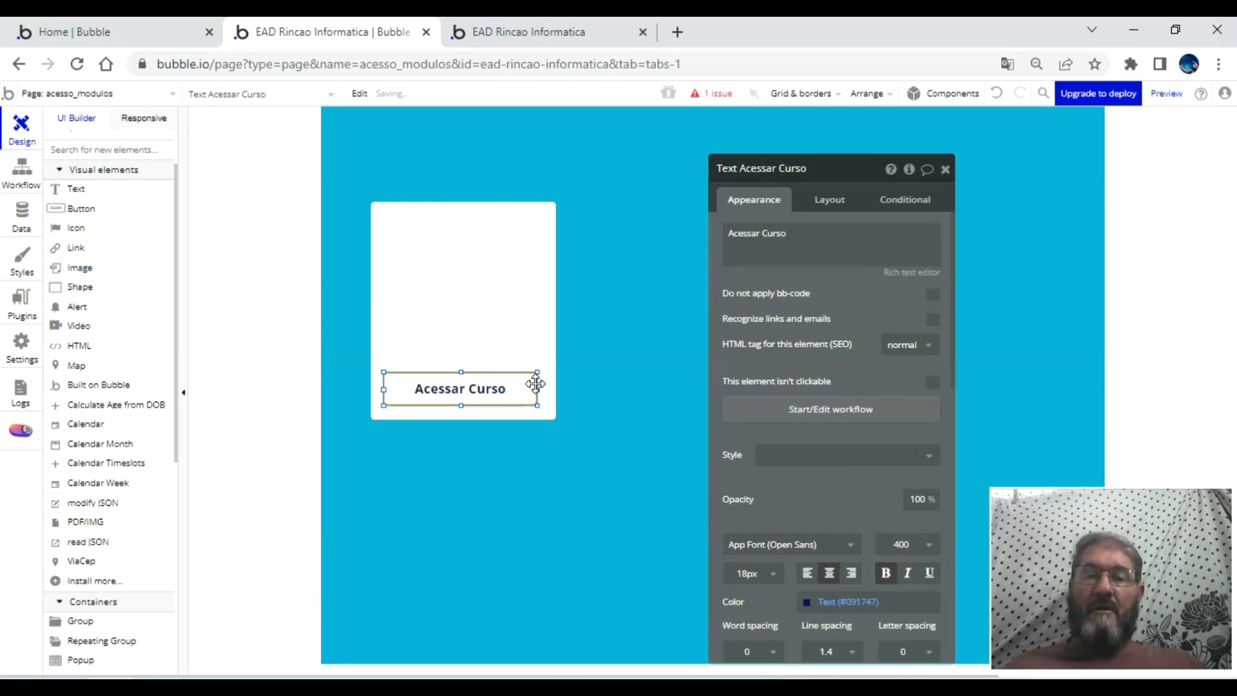
pyautogui.click(815, 200)
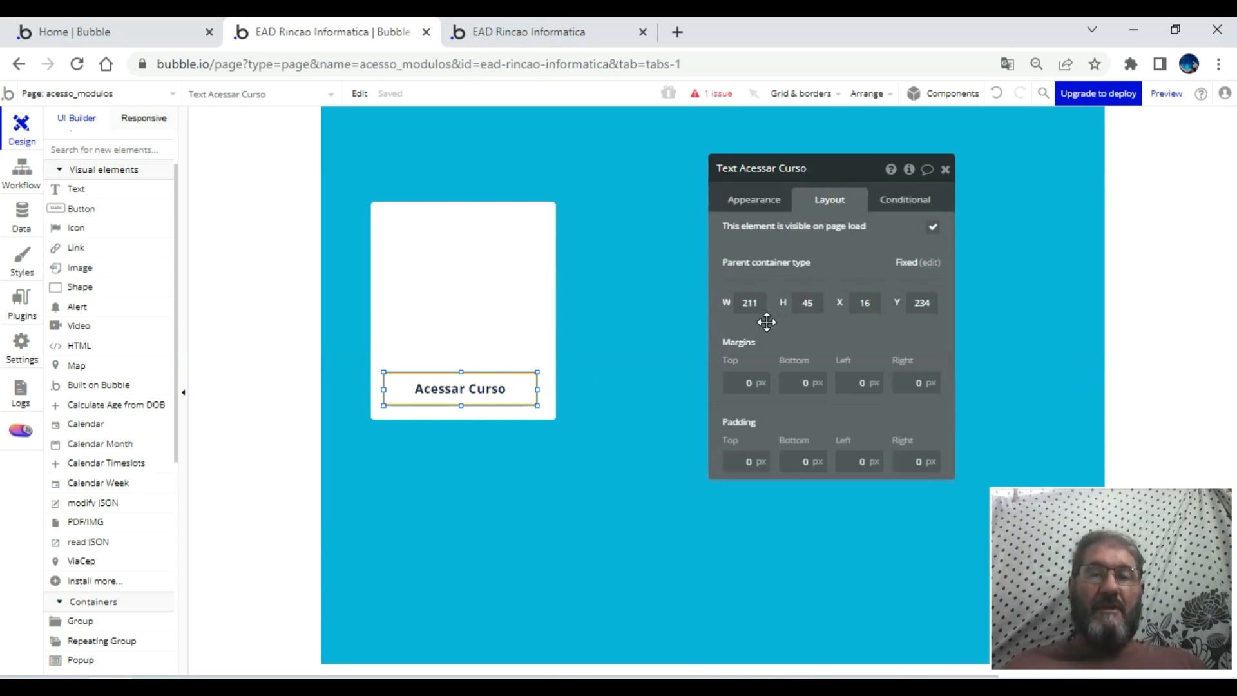
pyautogui.click(472, 311)
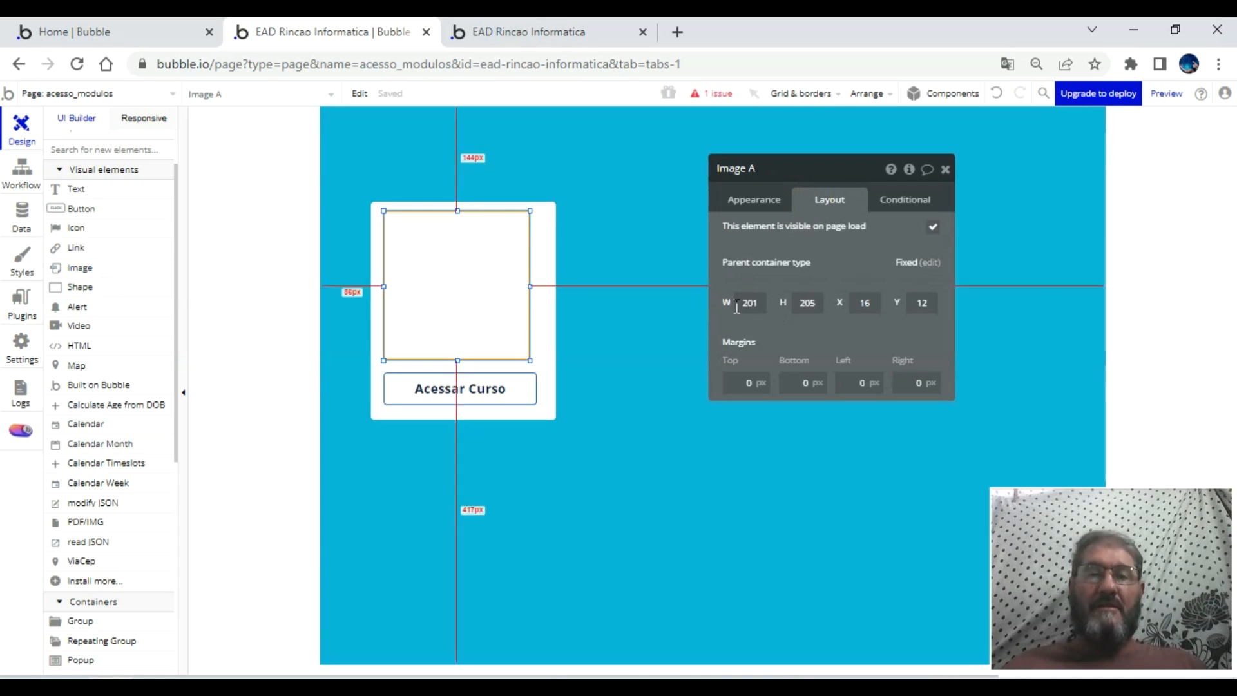
pyautogui.click(724, 309)
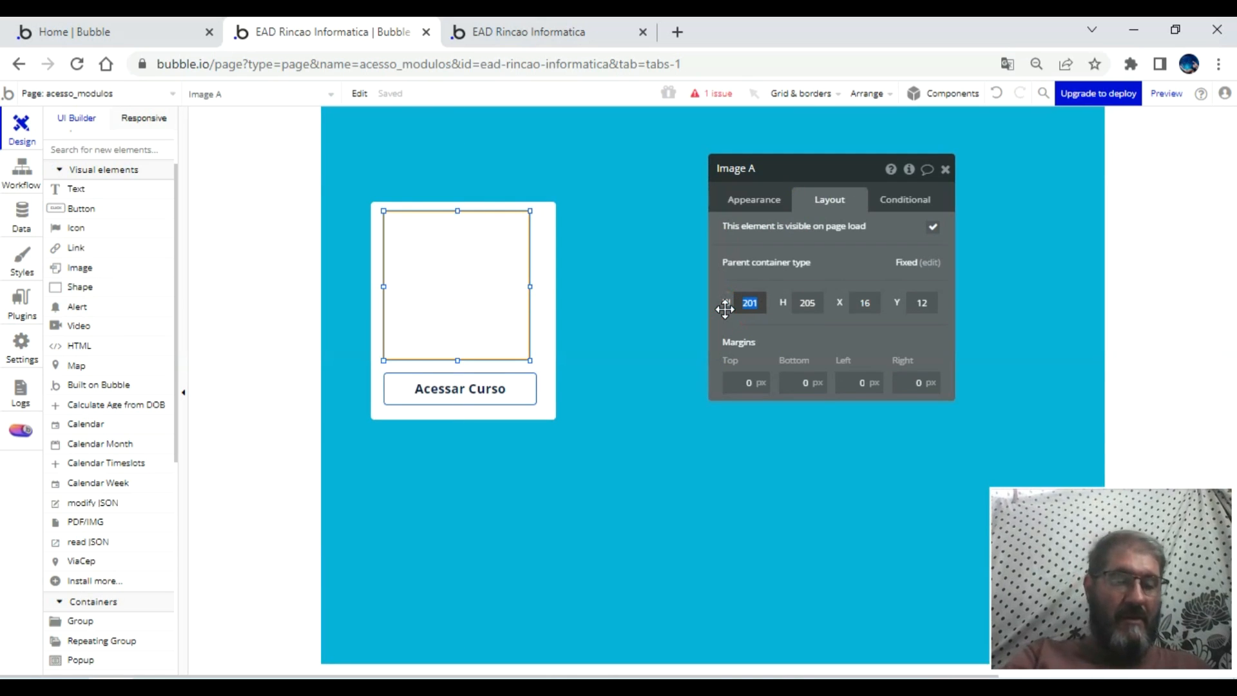
# - Shift the image and the Acessar Curso text right to X position 20, keeping them aligned inside the card
pyautogui.click(491, 313)
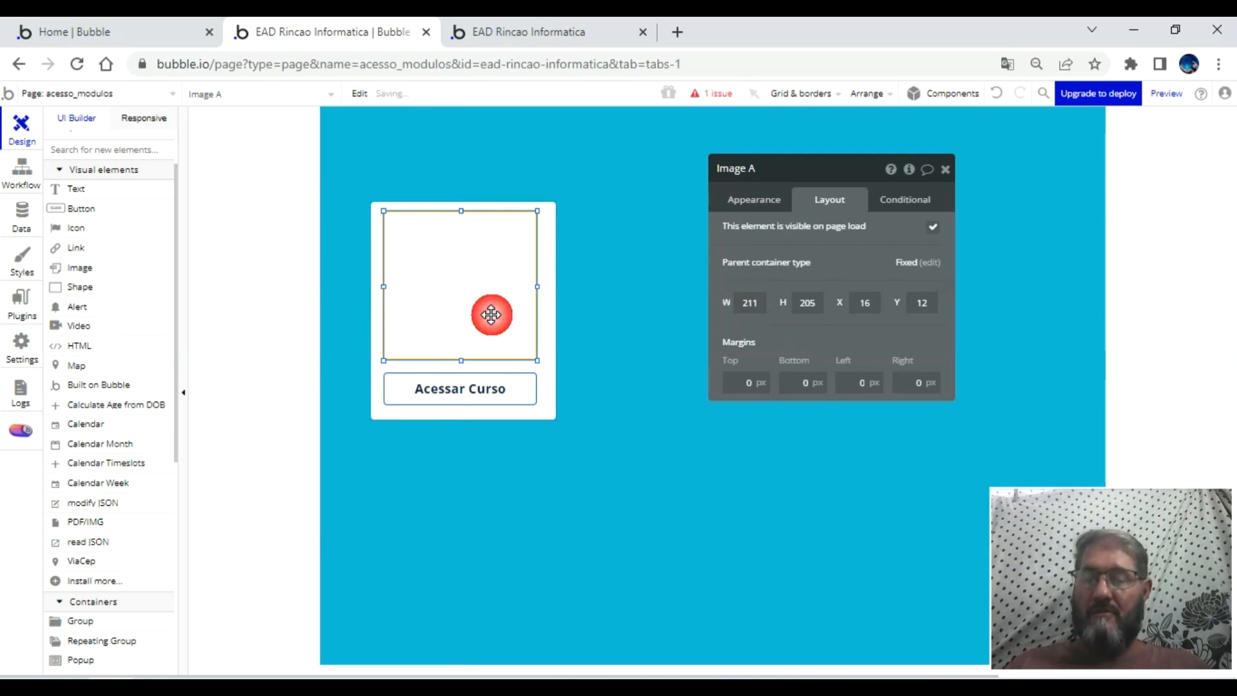
pyautogui.click(519, 389)
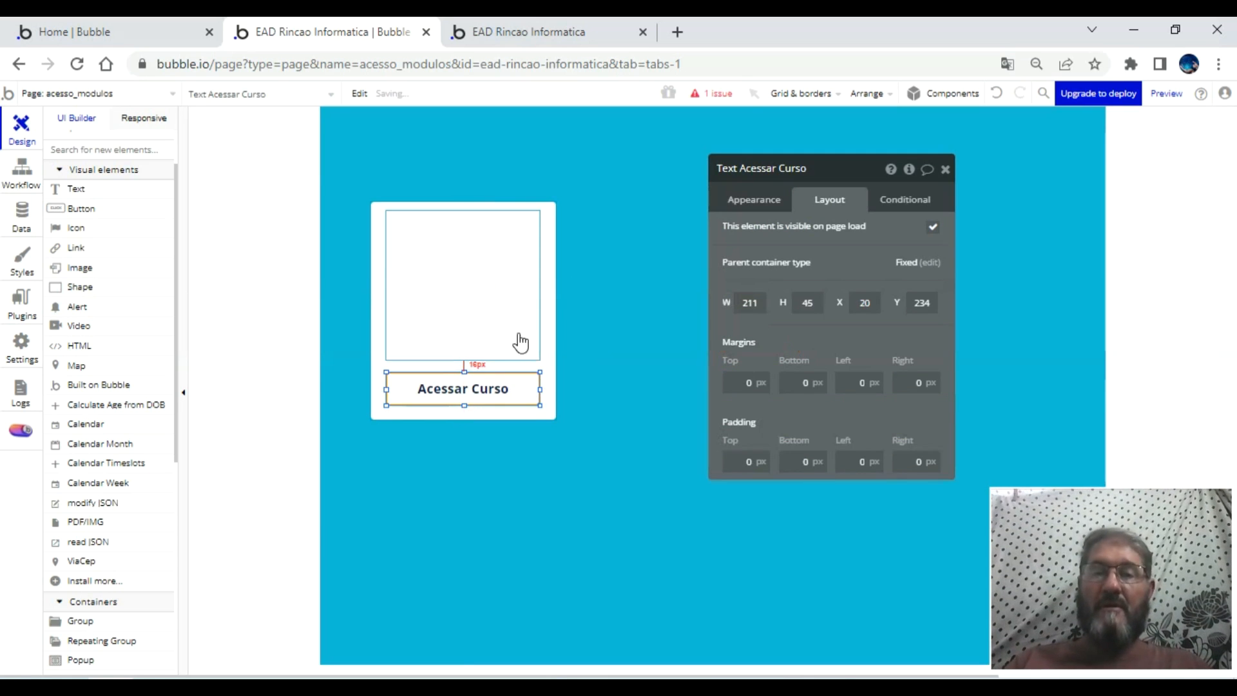
# - Upload the Bubble Logo-with-clearspace picture as the static image of the card's image element
pyautogui.click(499, 309)
pyautogui.click(753, 199)
pyautogui.click(844, 246)
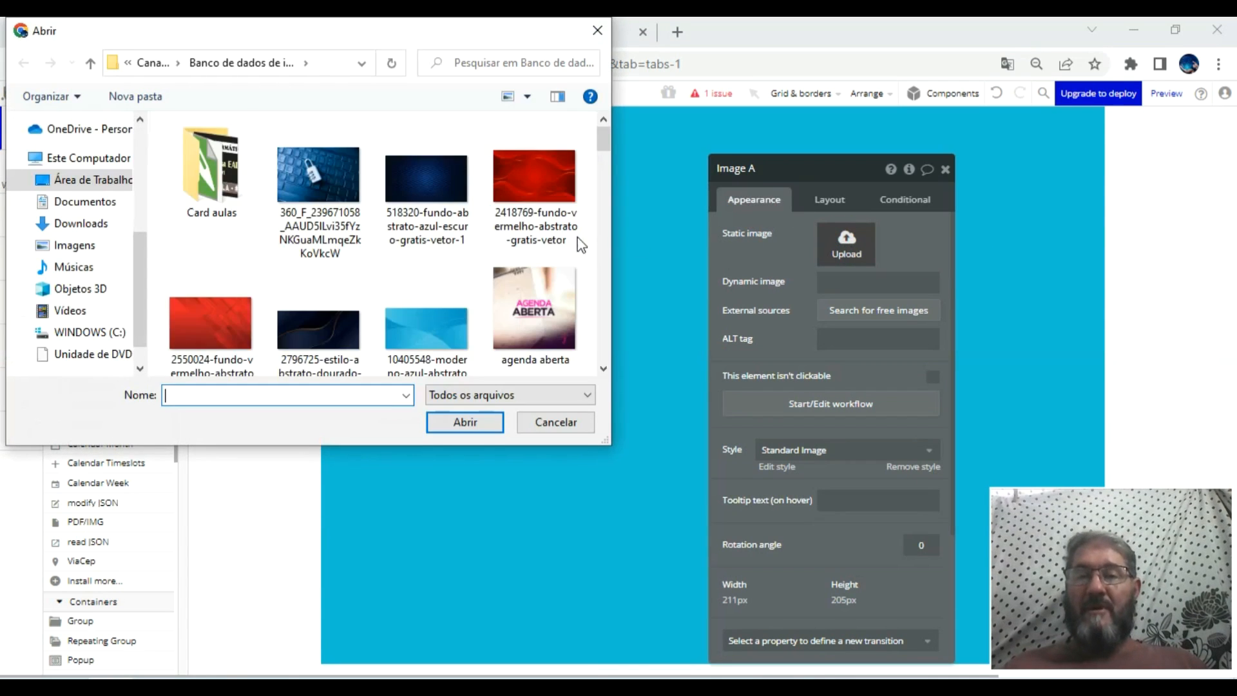
pyautogui.scroll(-3, 319, 246)
pyautogui.scroll(-2, 320, 247)
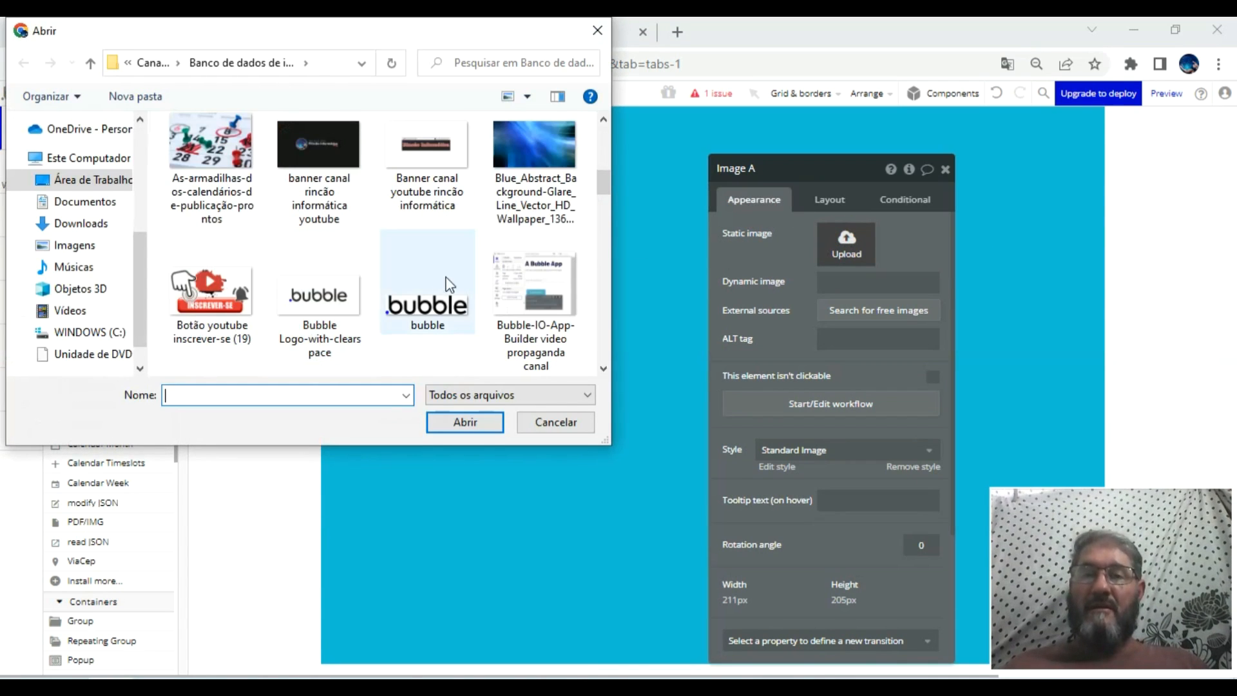
pyautogui.click(350, 292)
pyautogui.doubleClick(351, 292)
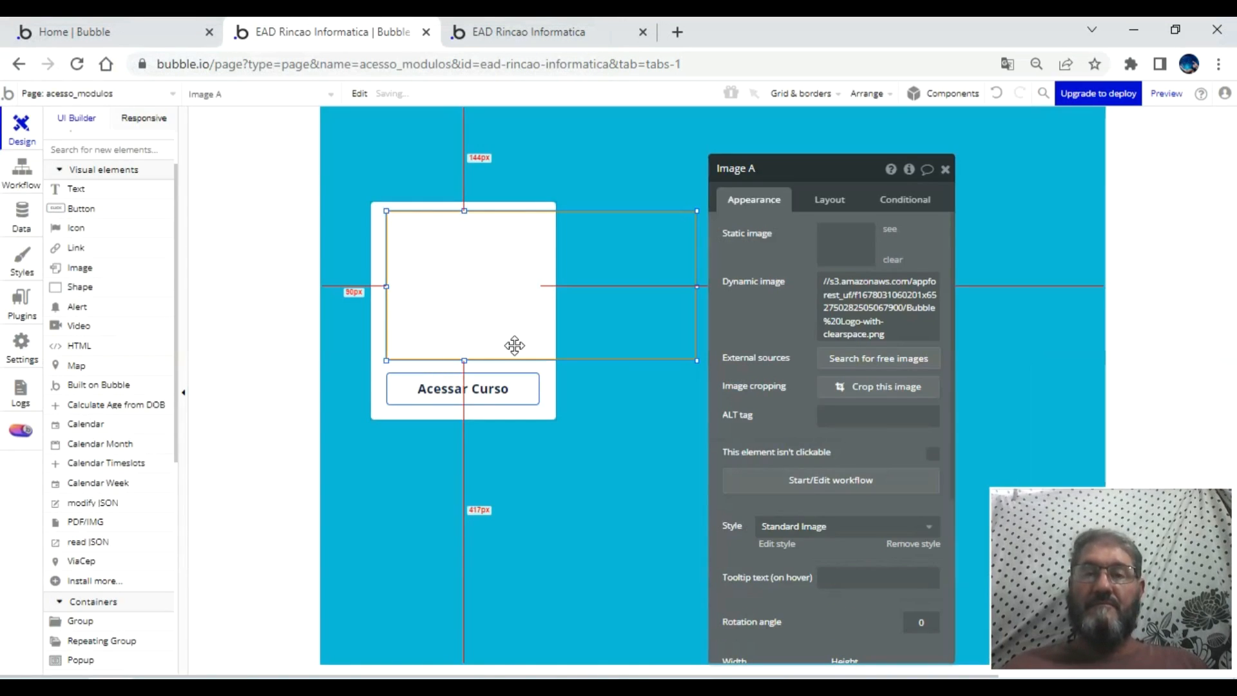
# - Narrow the logo image to the Acessar Curso text's width and undo the stray moves so both stay aligned in the card
pyautogui.moveTo(696, 279); pyautogui.dragTo(414, 243)
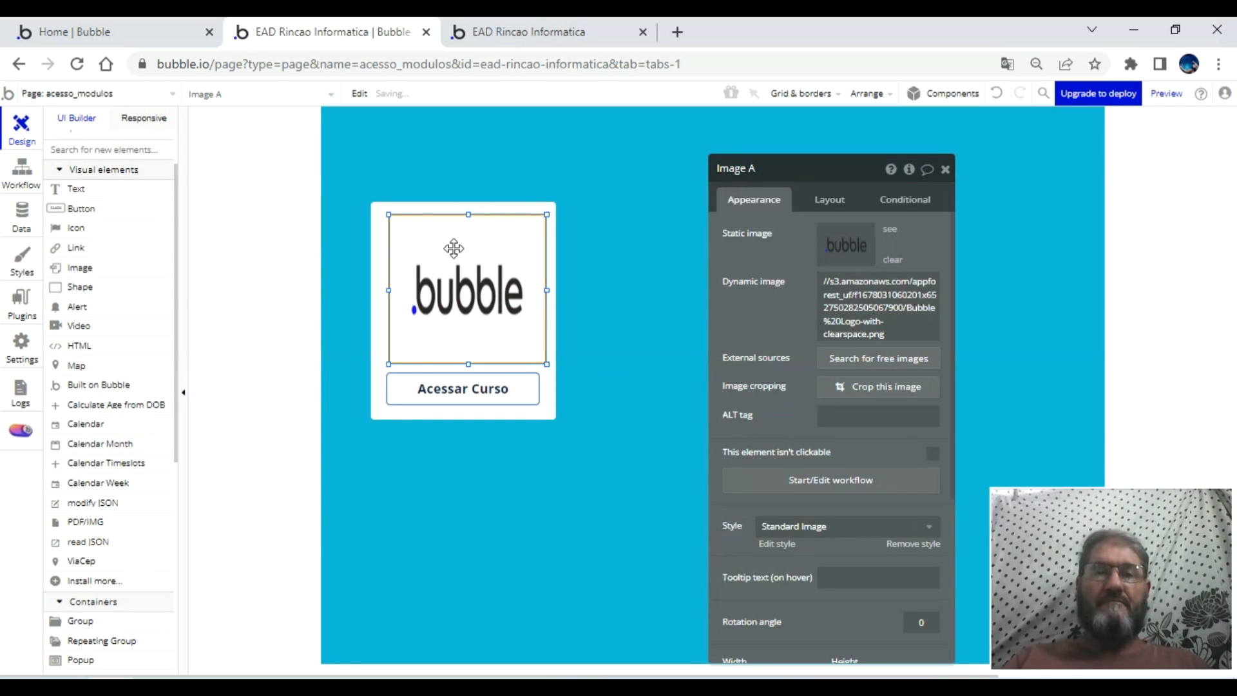
pyautogui.click(995, 95)
pyautogui.click(995, 95)
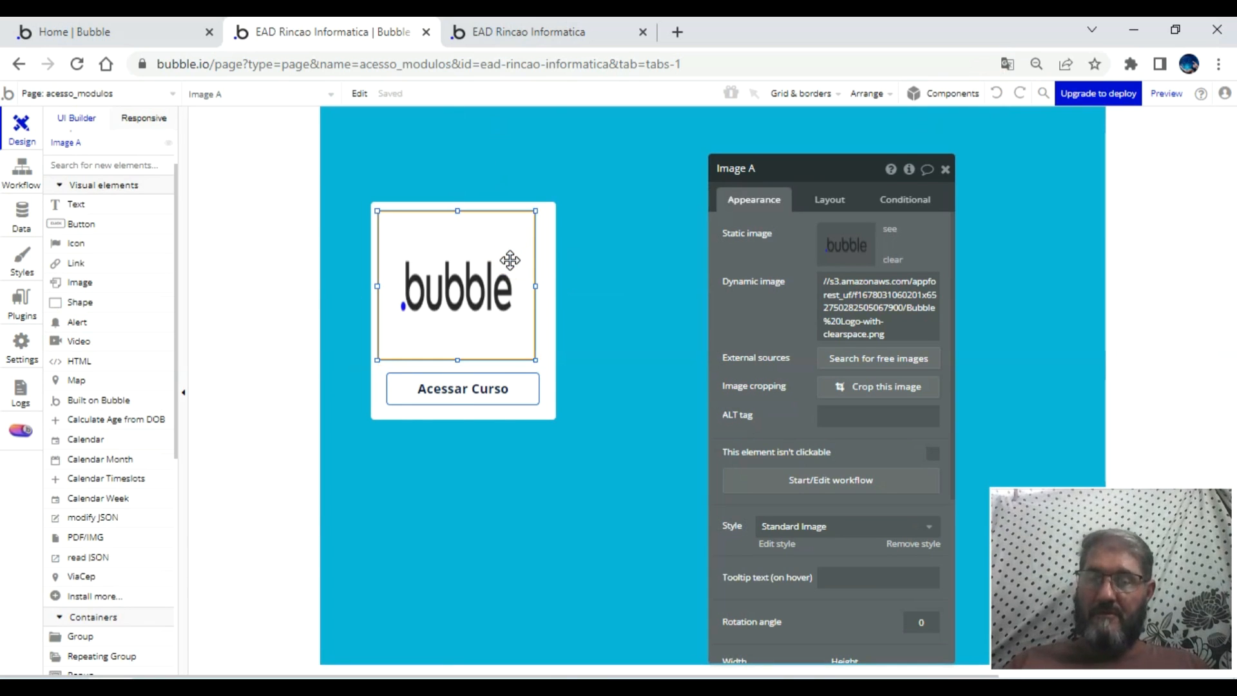
pyautogui.click(995, 95)
pyautogui.click(995, 95)
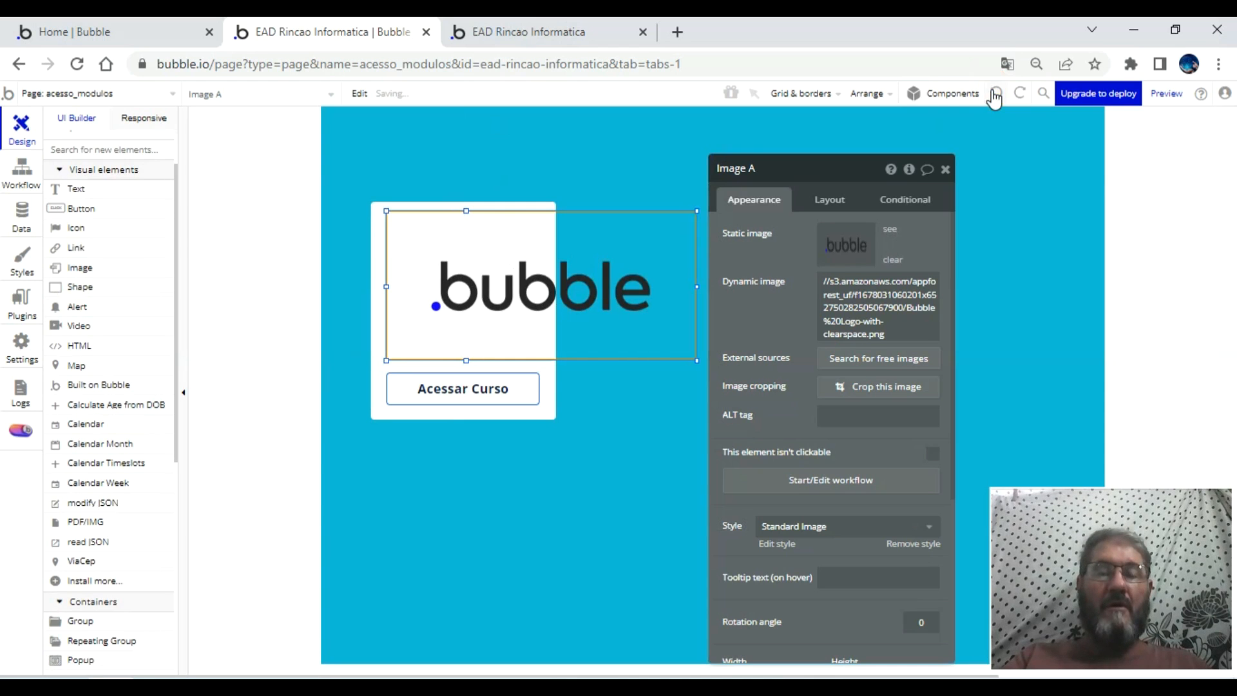
pyautogui.click(995, 95)
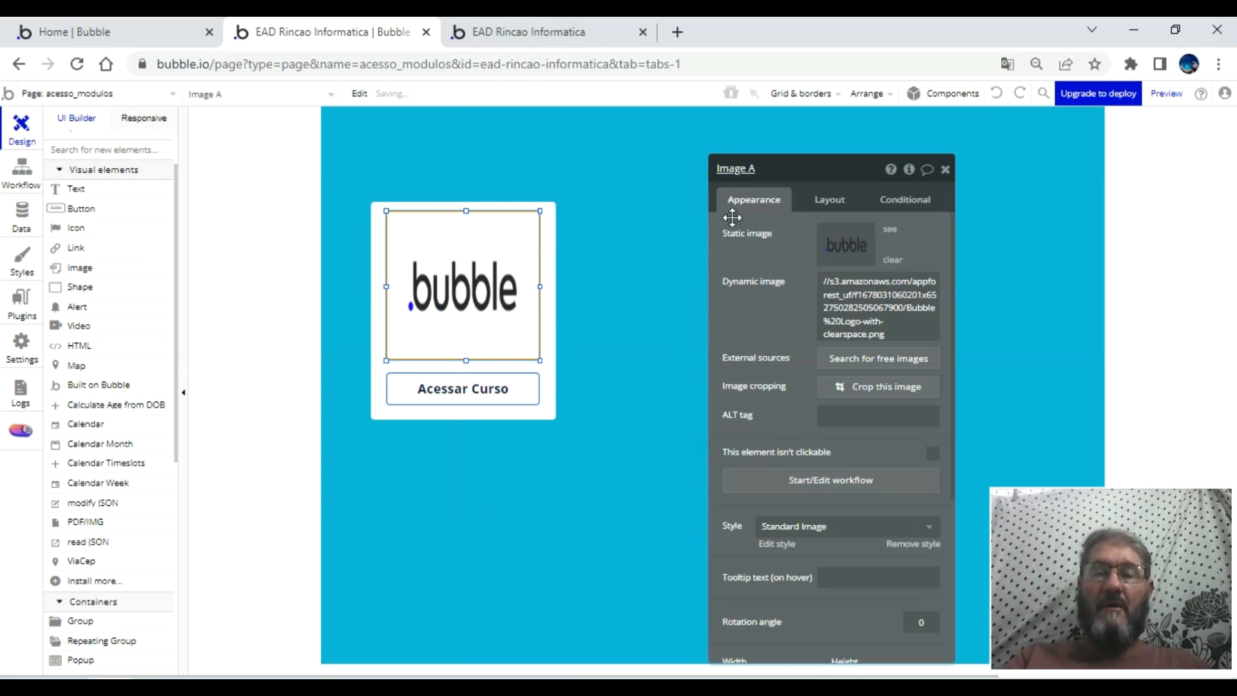
pyautogui.click(488, 383)
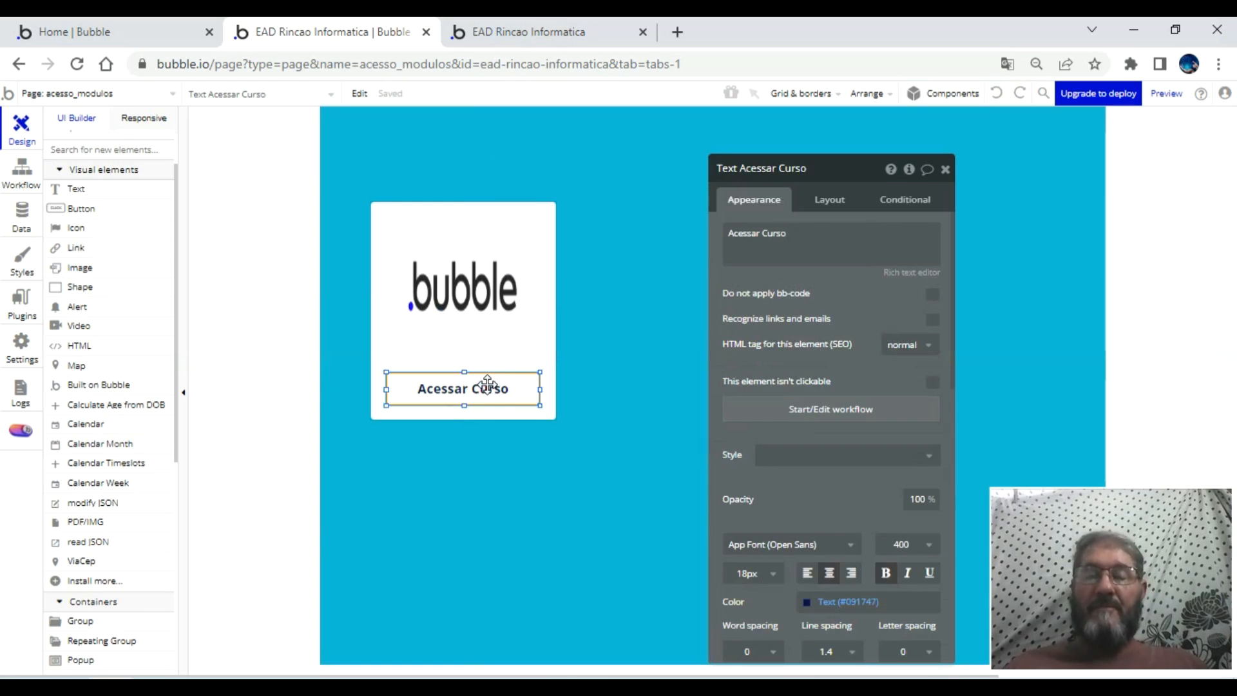
# - Create a new page named aulas_modulo_bubble without cloning an existing page
pyautogui.click(171, 95)
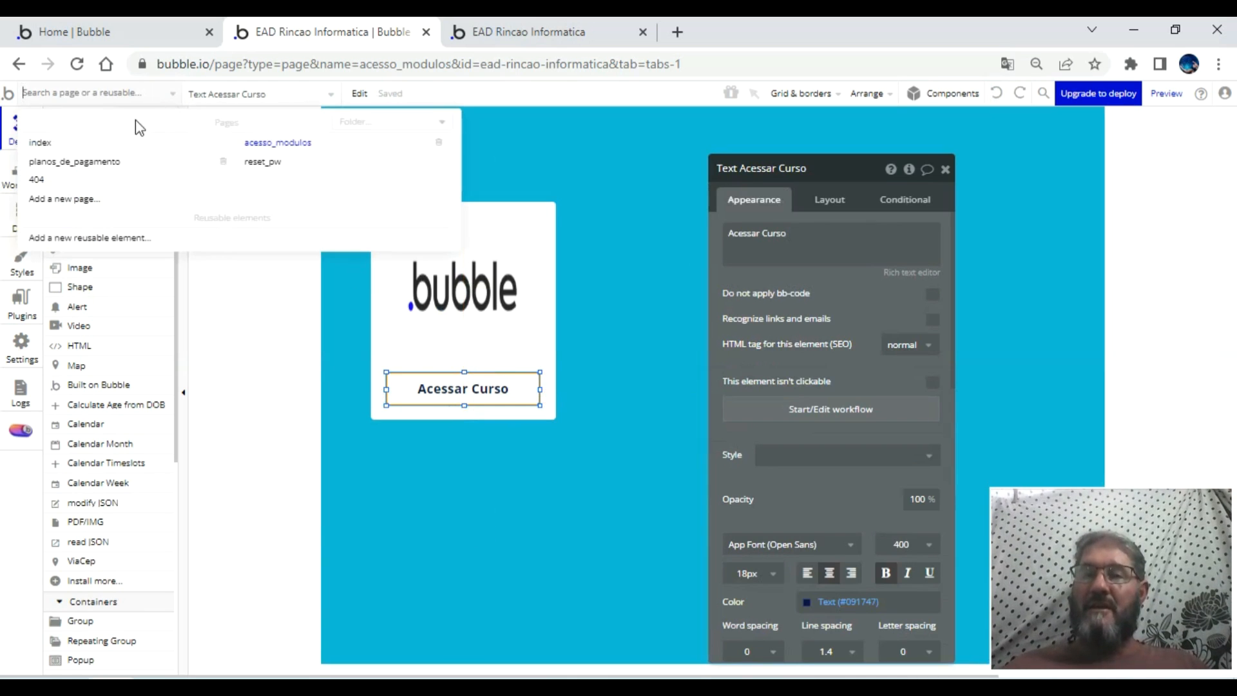
pyautogui.click(82, 199)
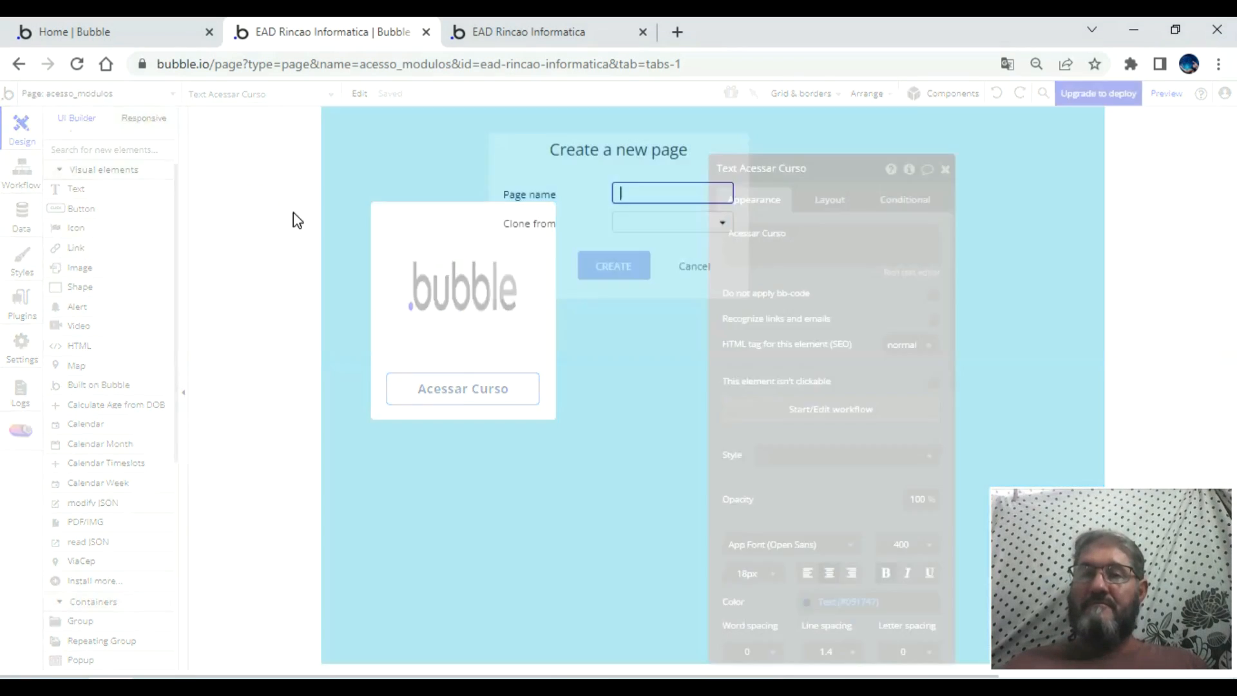
pyautogui.write('aulas_modulo_bubble')
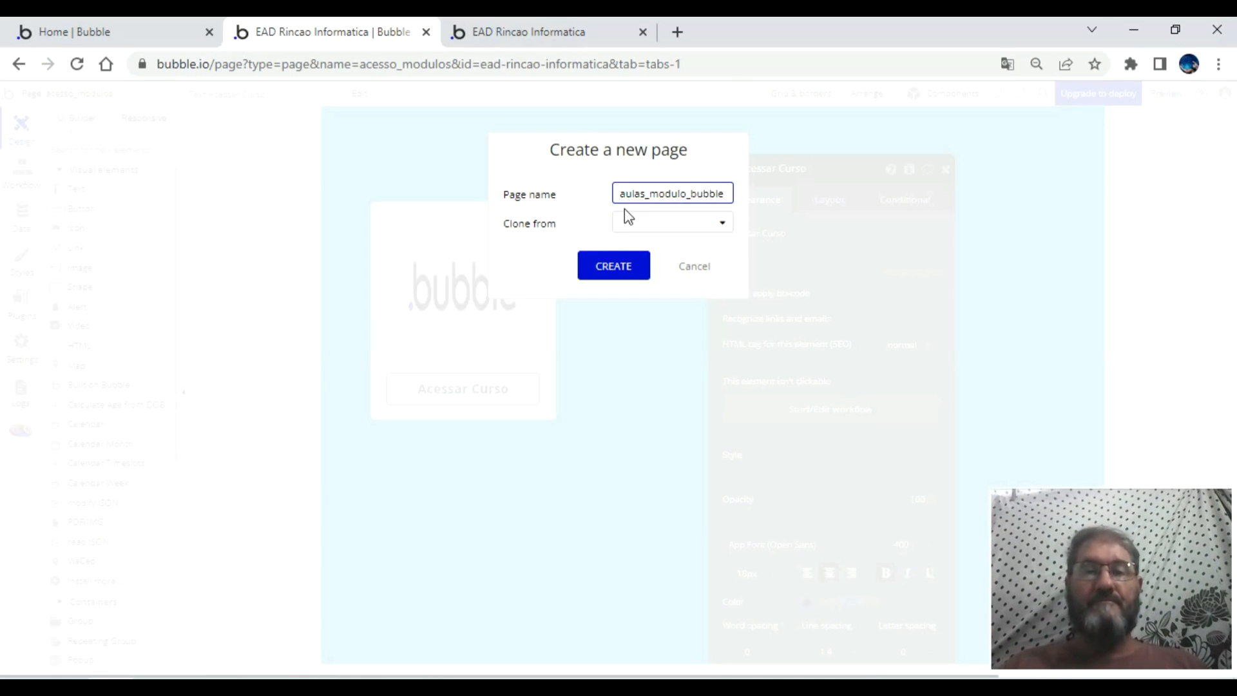
pyautogui.click(658, 220)
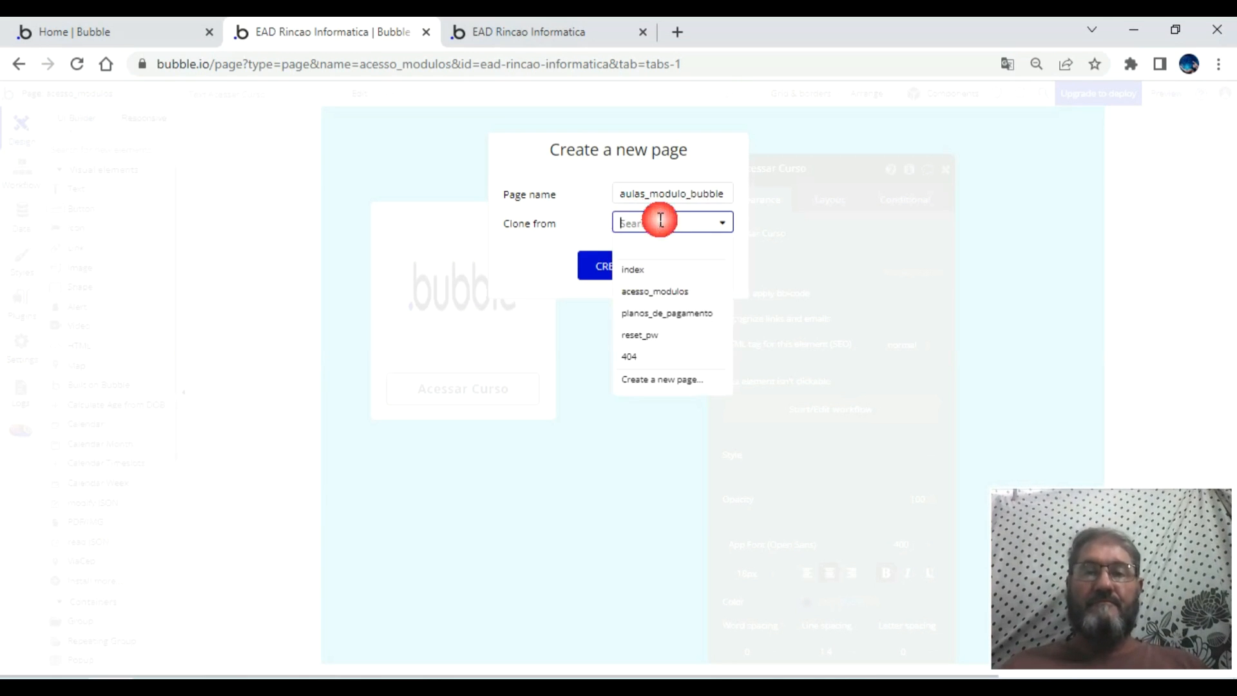
pyautogui.click(593, 219)
pyautogui.click(612, 267)
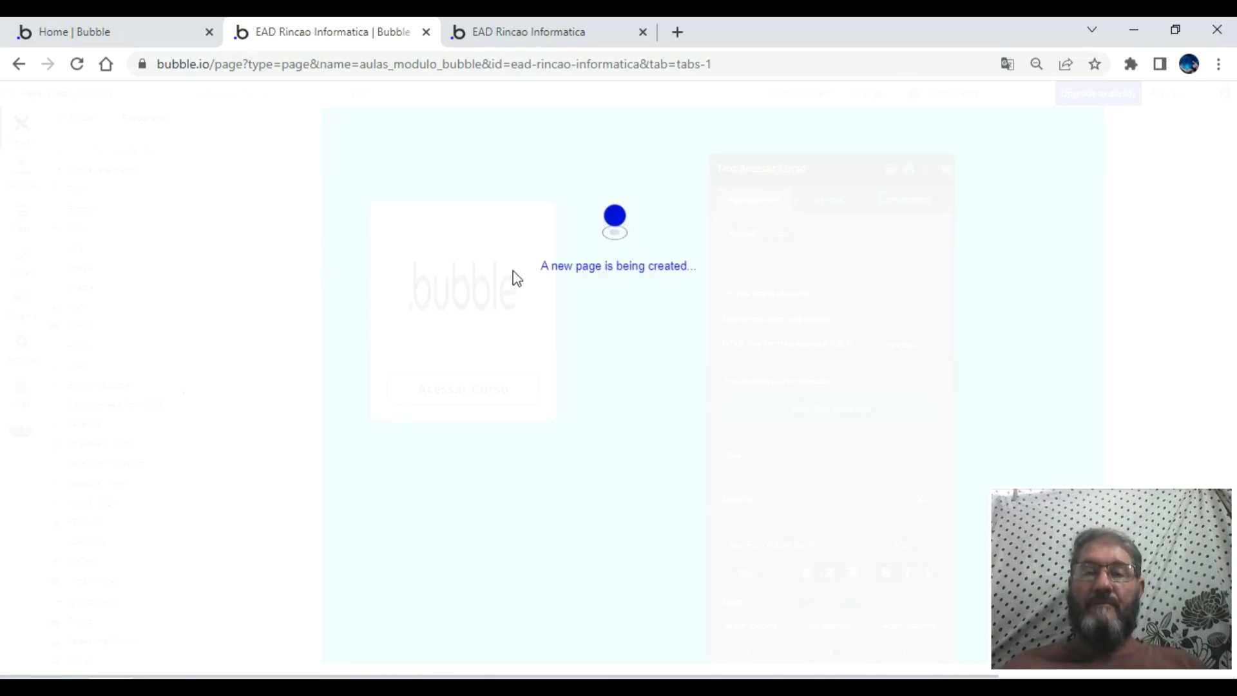
# - Create another new page named aulas_modulo_excel without cloning an existing page
pyautogui.click(162, 94)
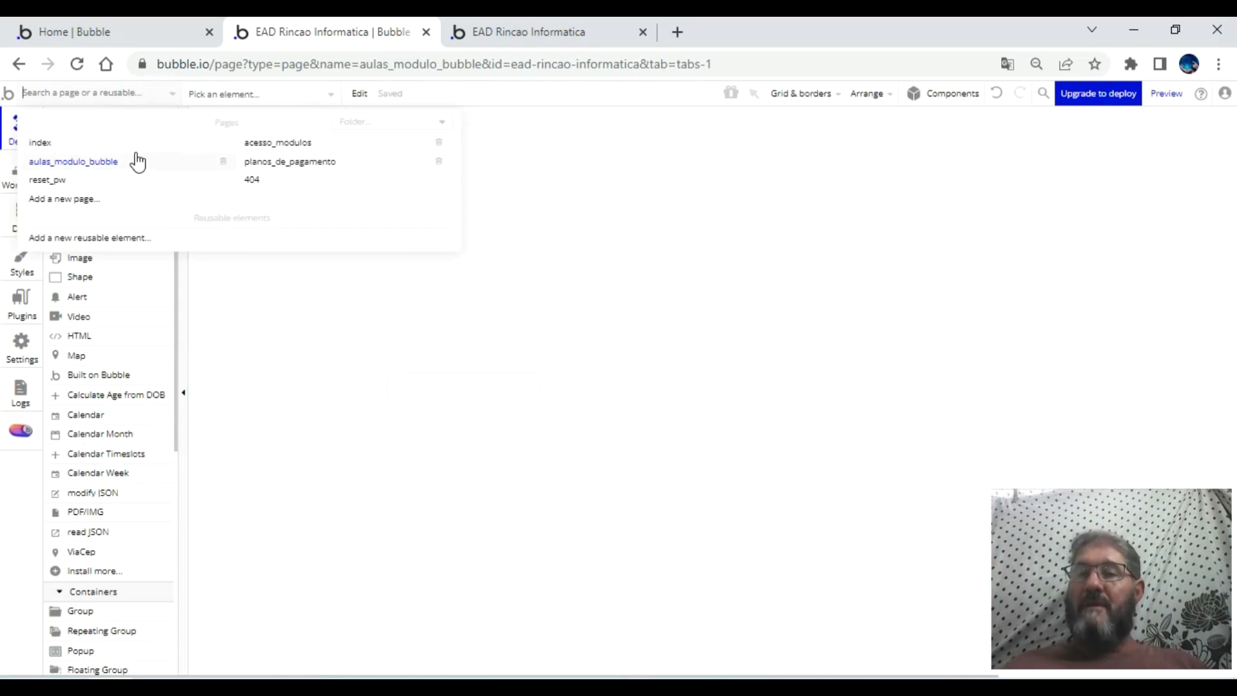
pyautogui.click(92, 201)
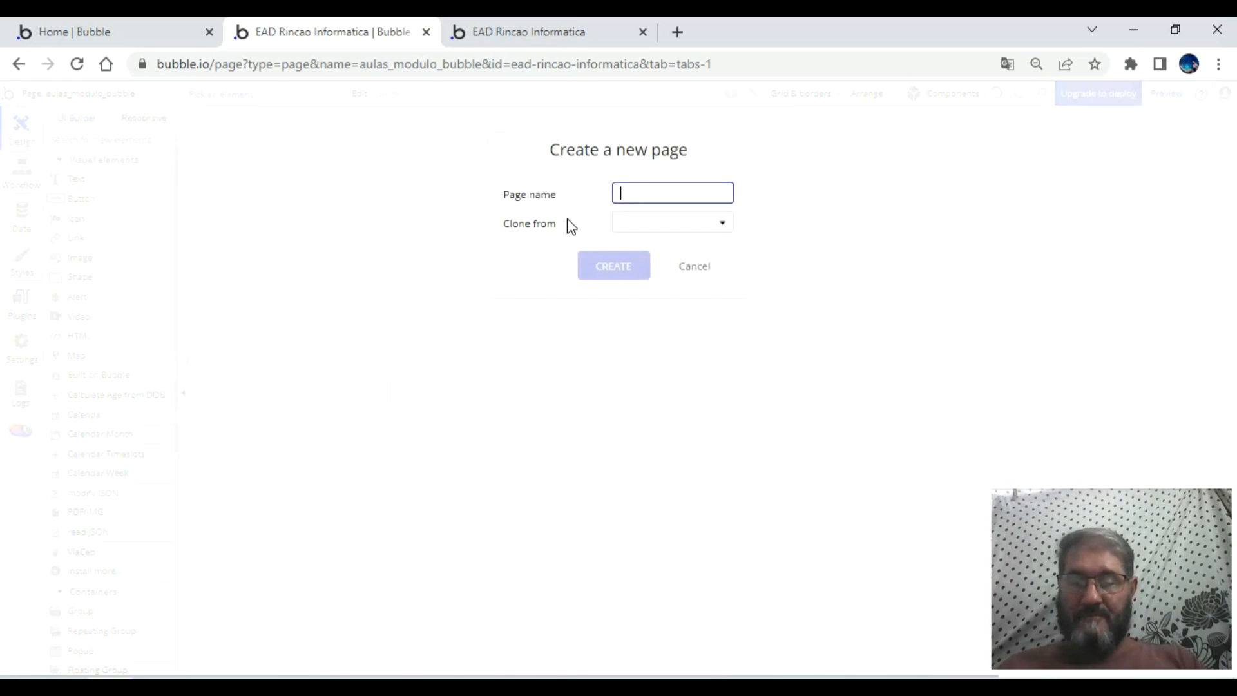
pyautogui.write('aulas_modulo_excel')
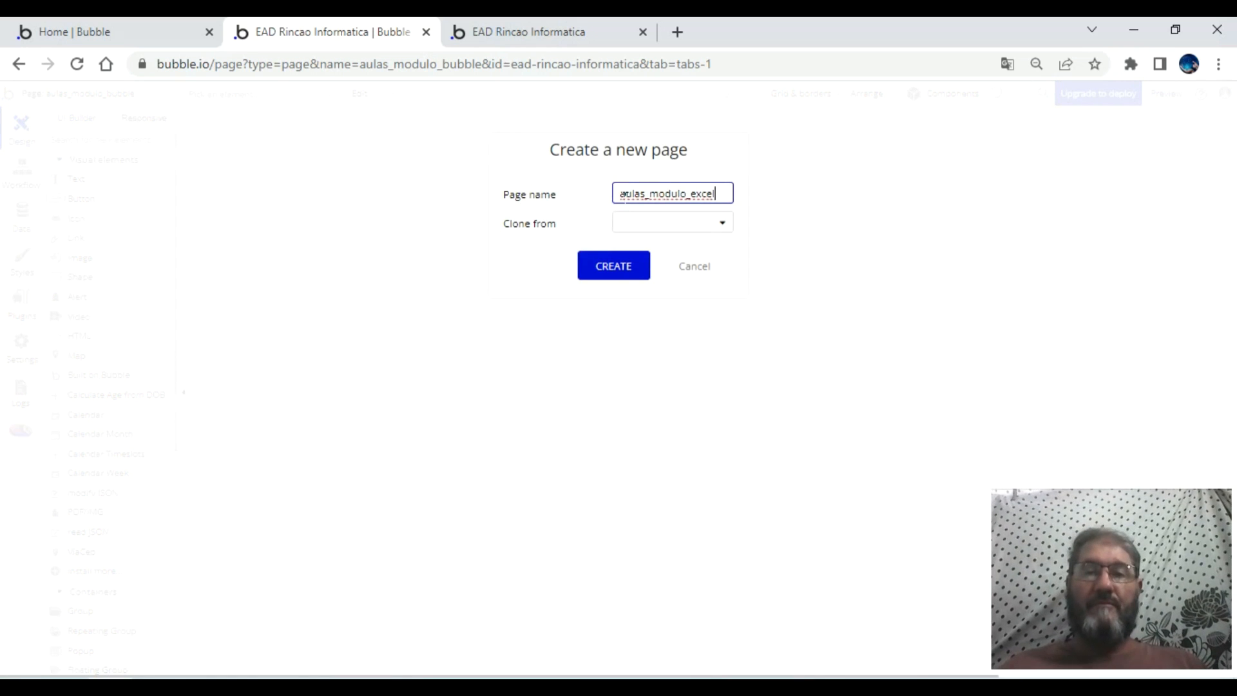
pyautogui.click(635, 222)
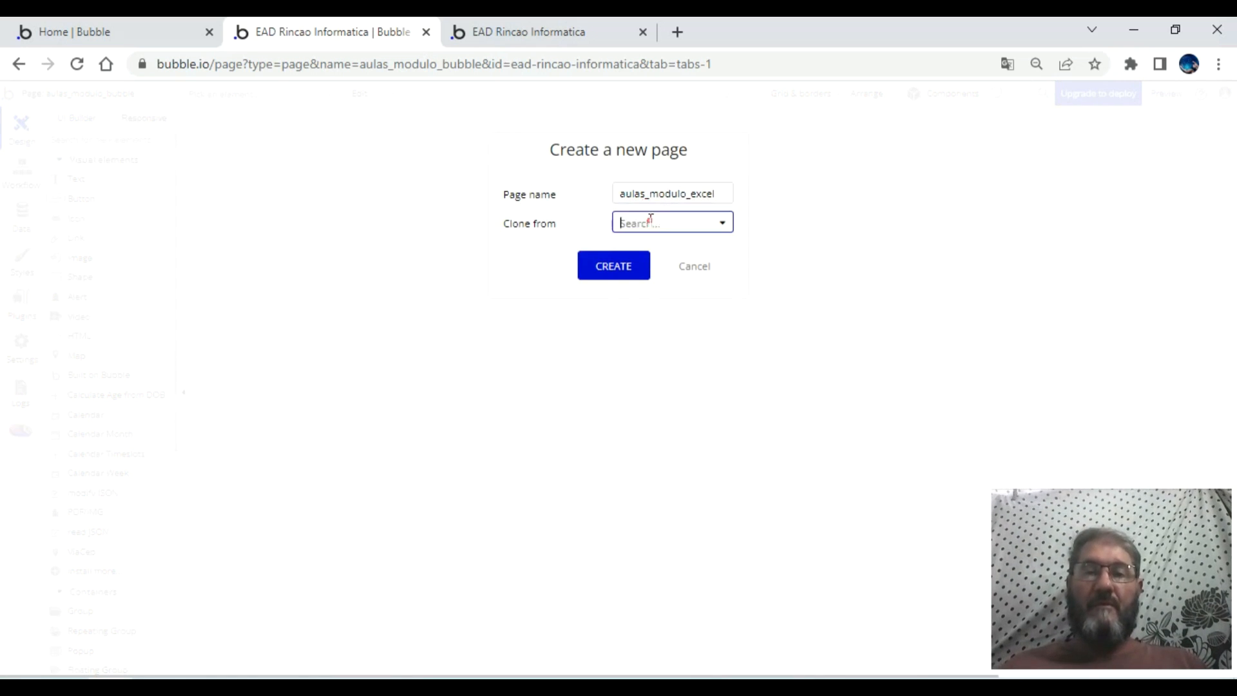
pyautogui.click(589, 199)
pyautogui.click(610, 279)
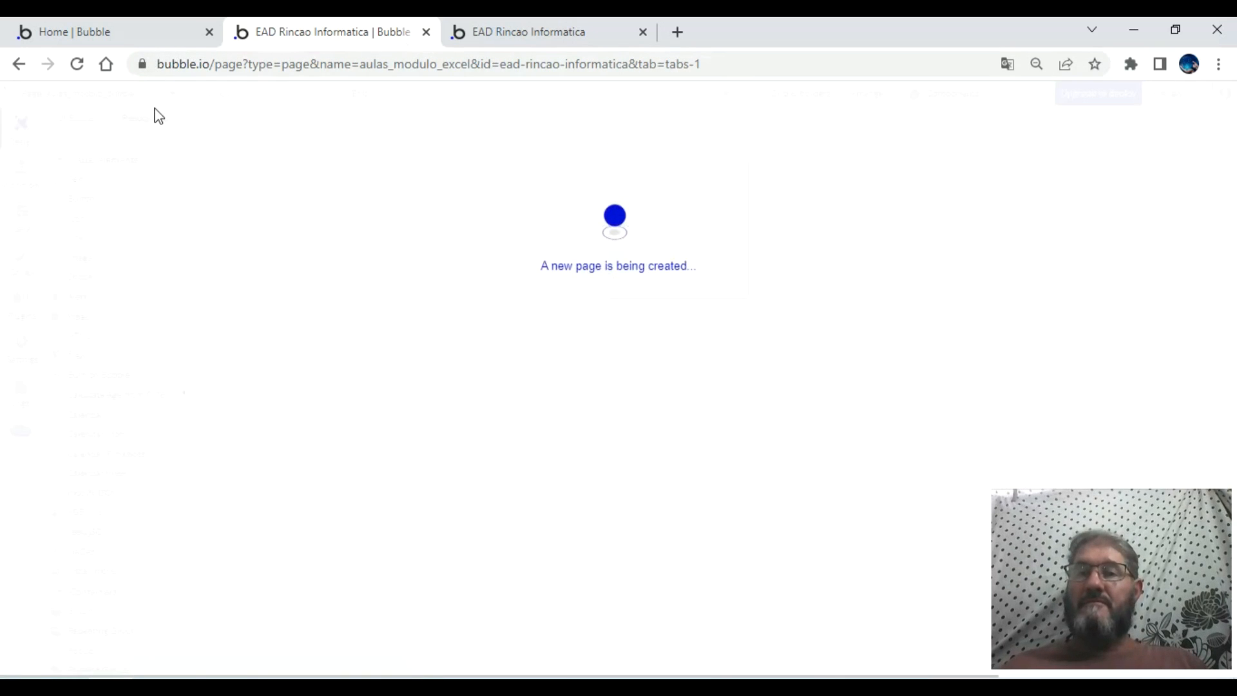
# - On the acesso_modulos page, remove the logo image's predefined style and set its roundness to 5
pyautogui.click(144, 93)
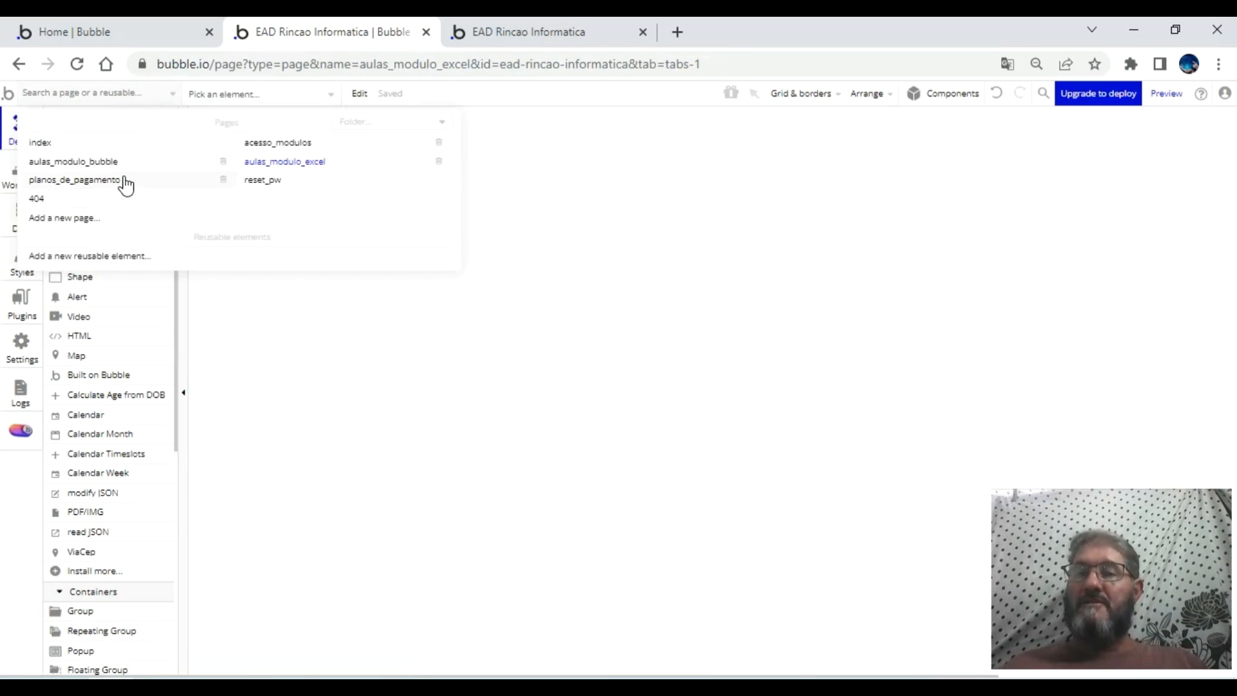
pyautogui.click(294, 145)
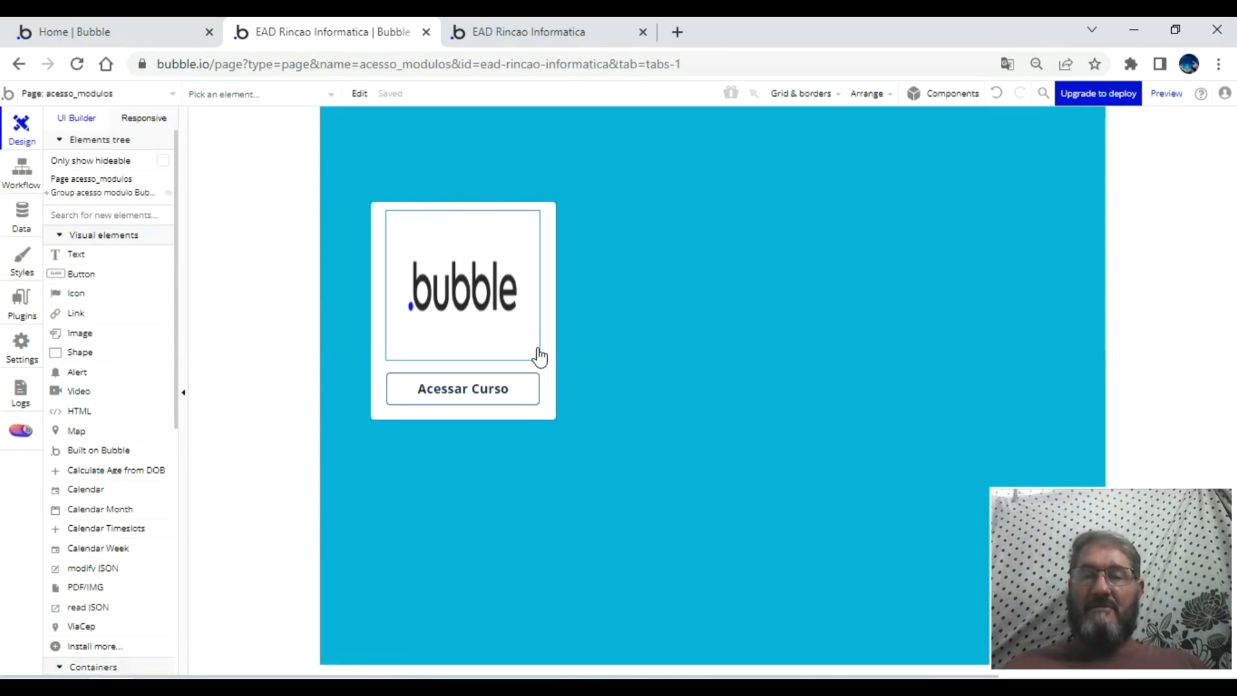
pyautogui.doubleClick(515, 341)
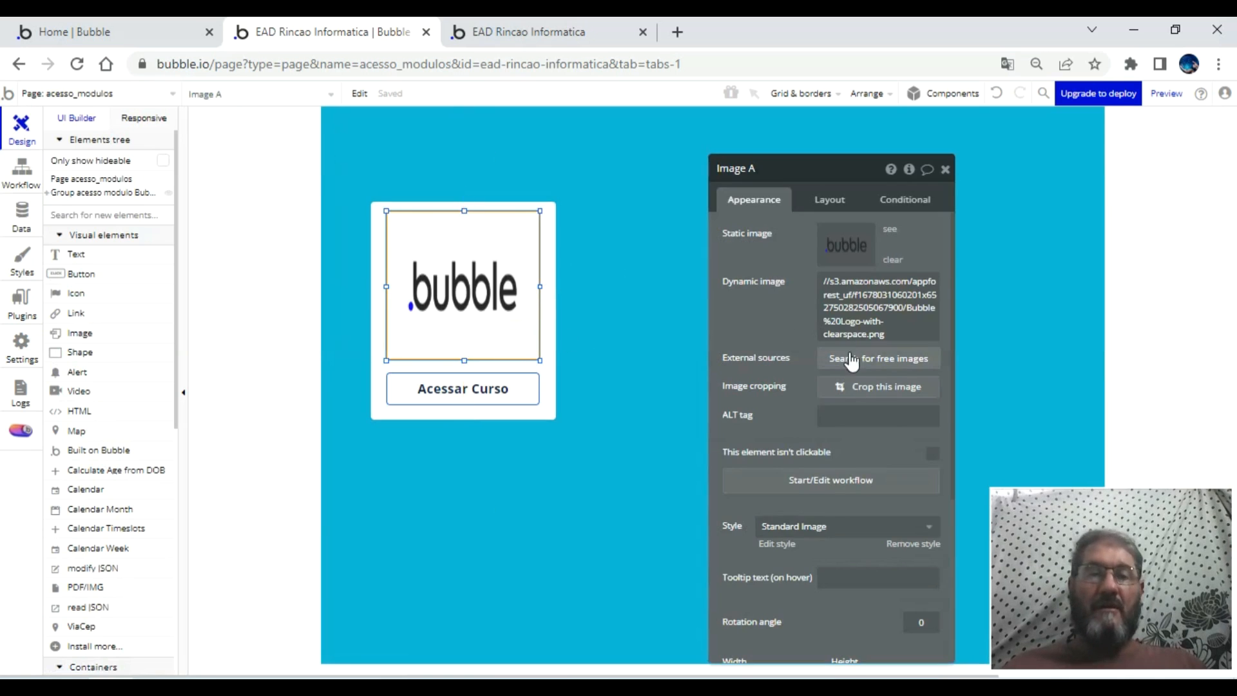
pyautogui.click(914, 543)
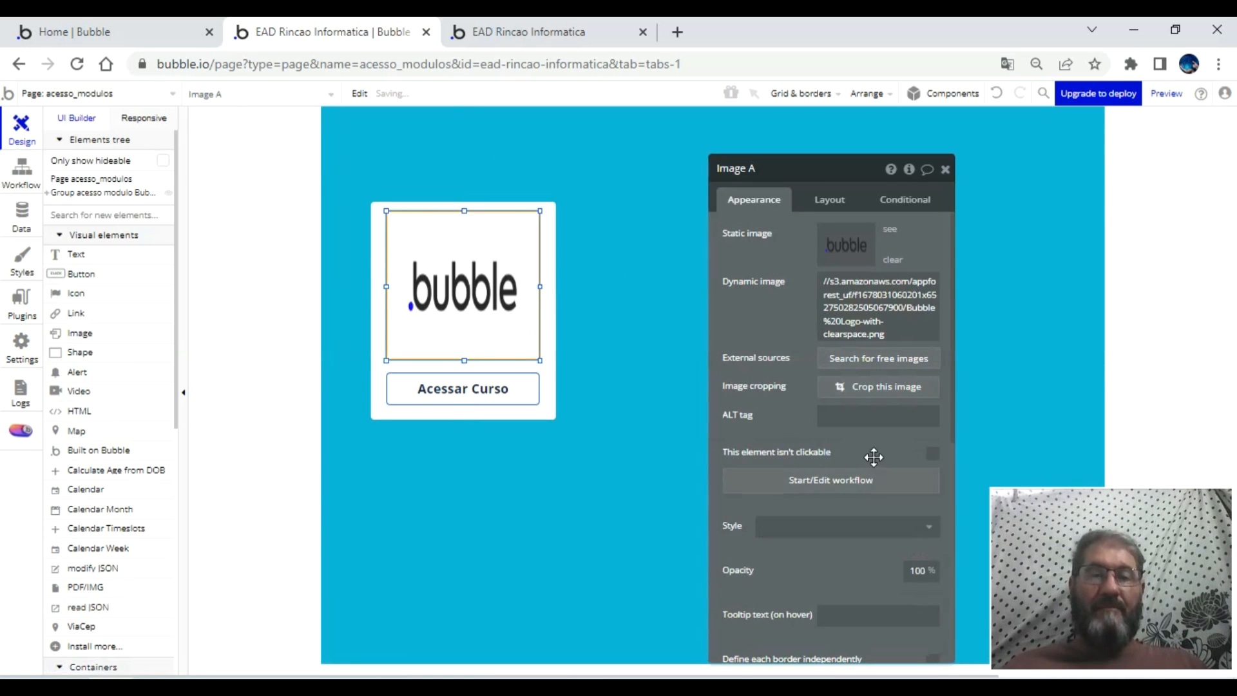
pyautogui.scroll(-6, 872, 455)
pyautogui.click(915, 346)
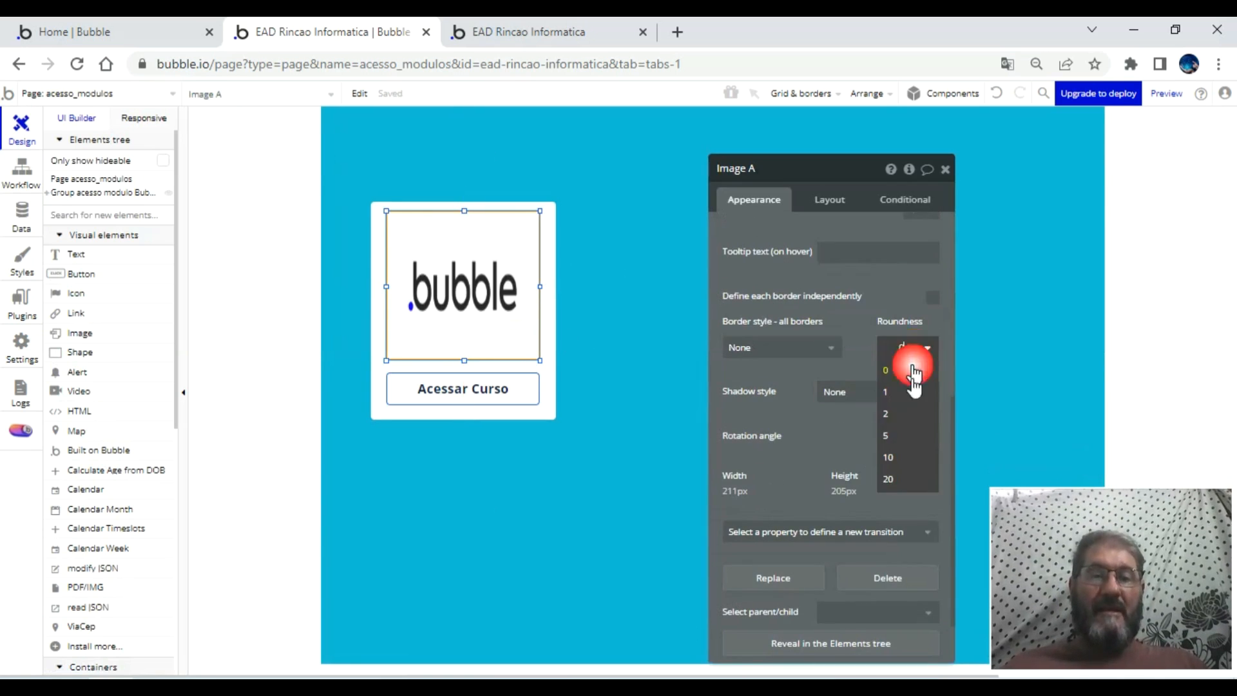
pyautogui.click(910, 432)
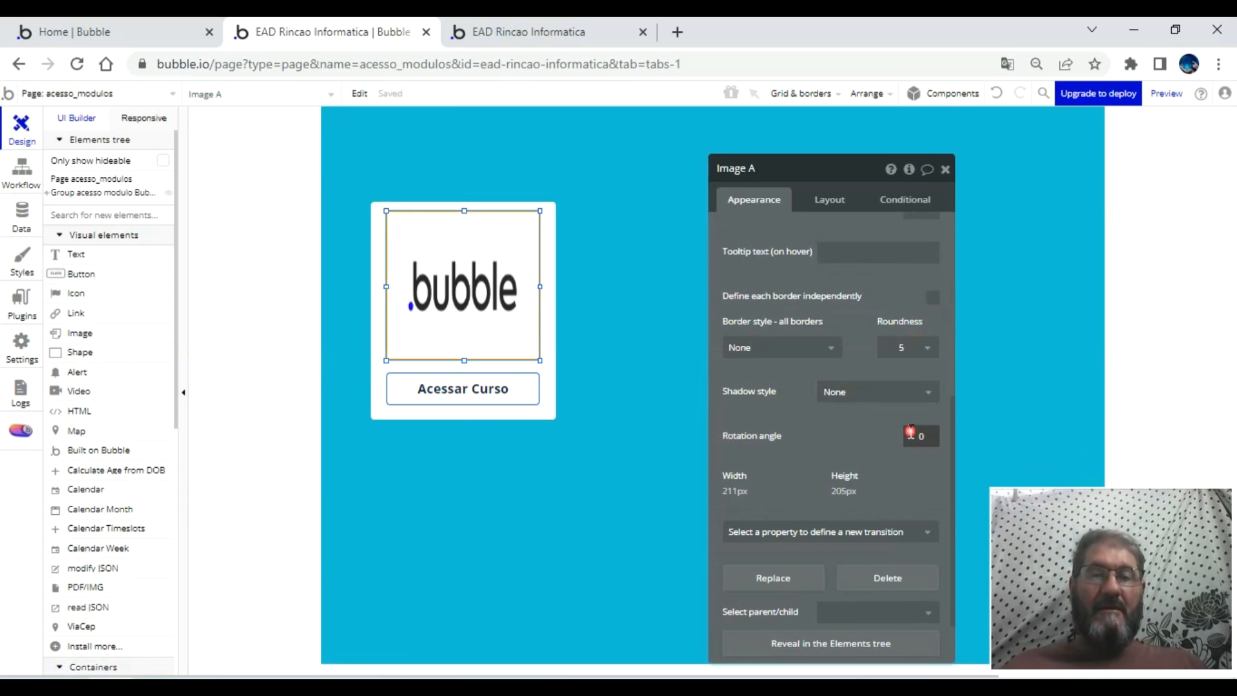
# - Give the logo image a solid border of width 2 in the Text color variable #091747
pyautogui.click(805, 348)
pyautogui.click(781, 401)
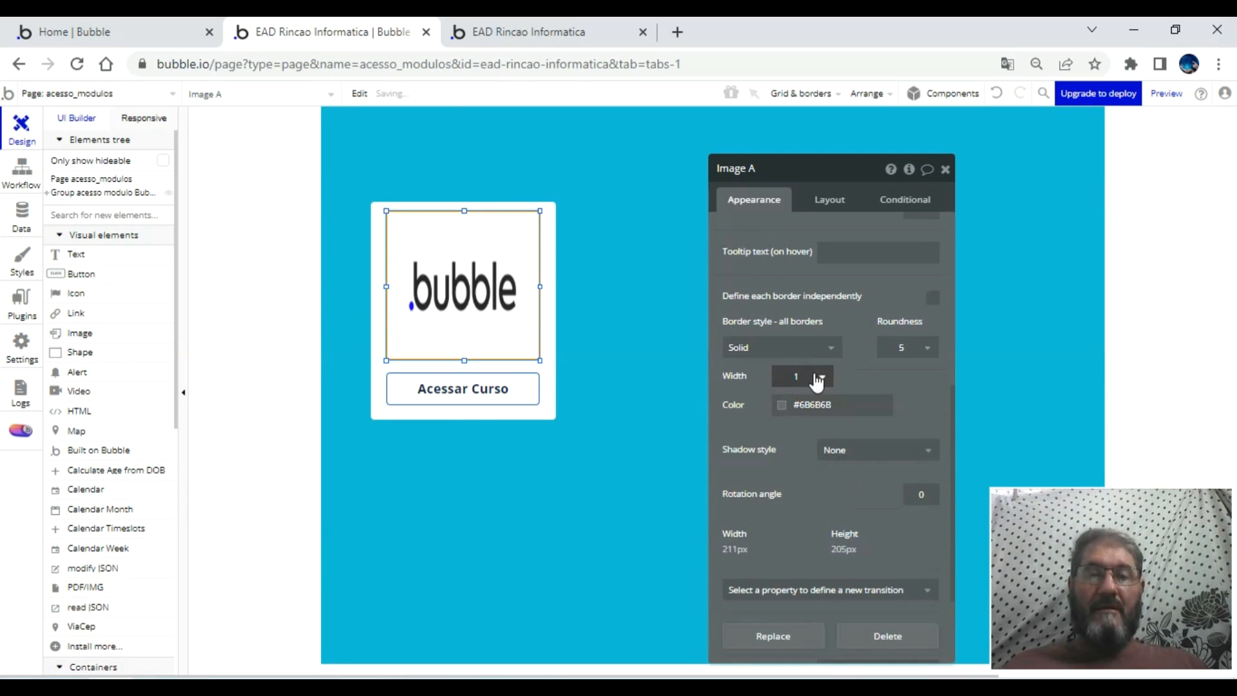
pyautogui.click(808, 377)
pyautogui.click(802, 415)
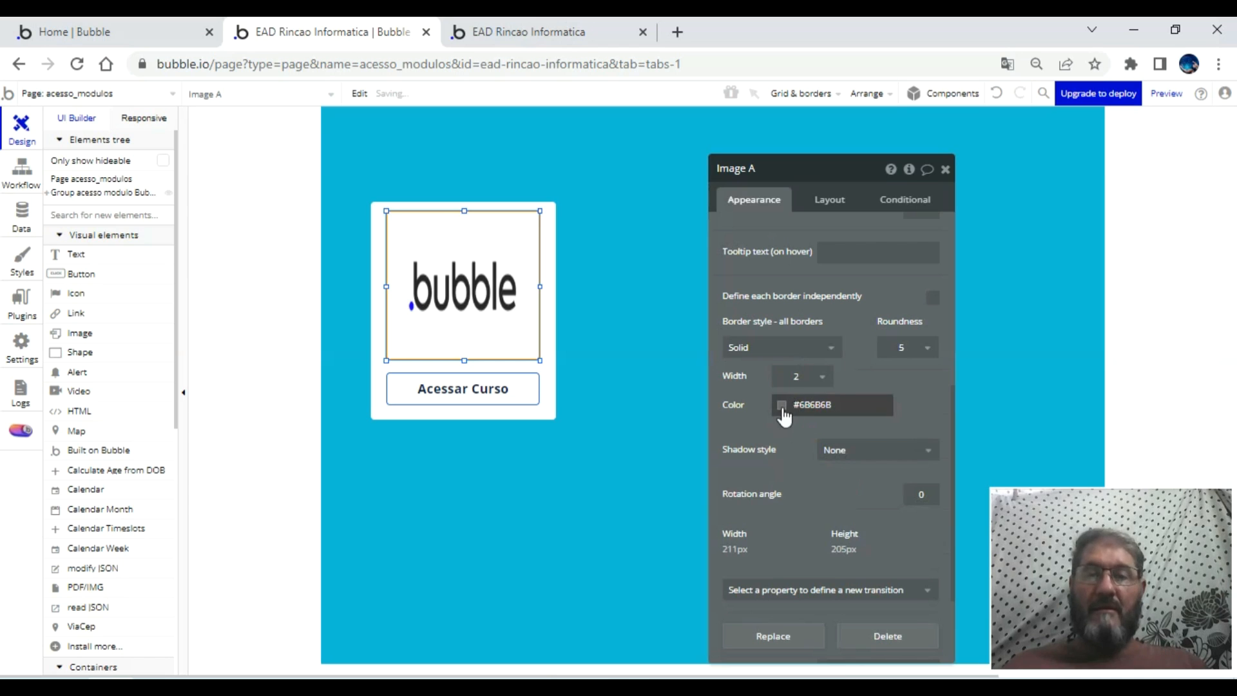
pyautogui.click(783, 410)
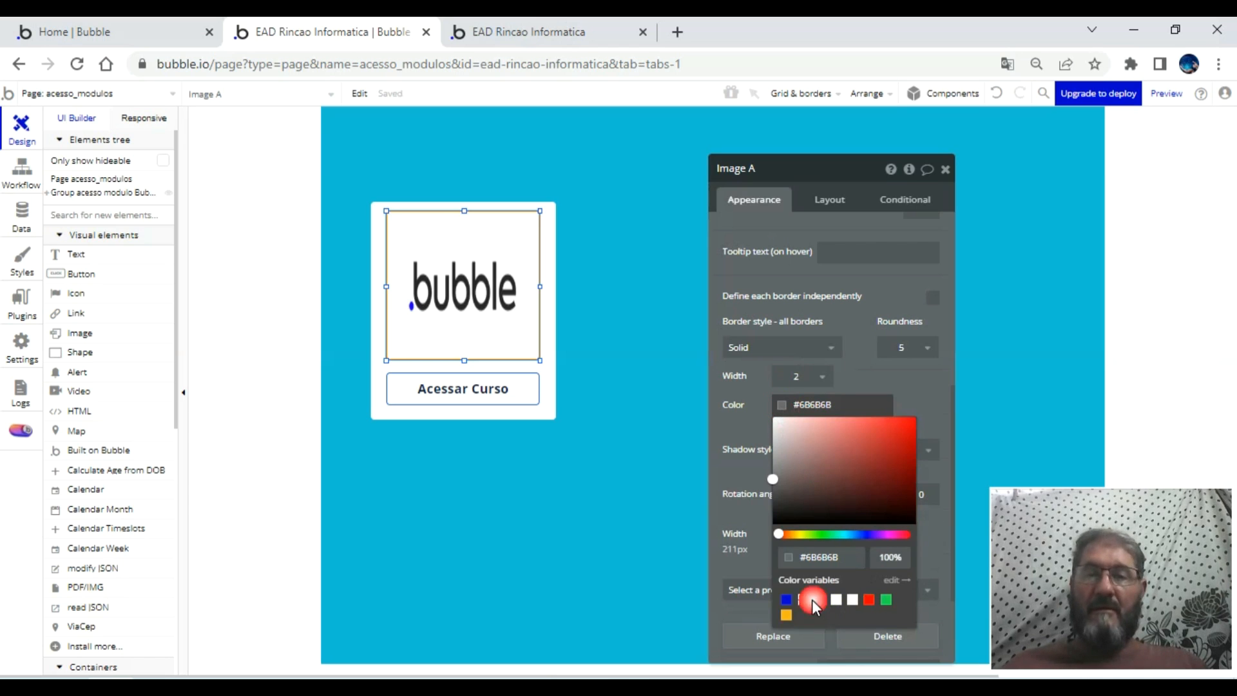
pyautogui.click(818, 599)
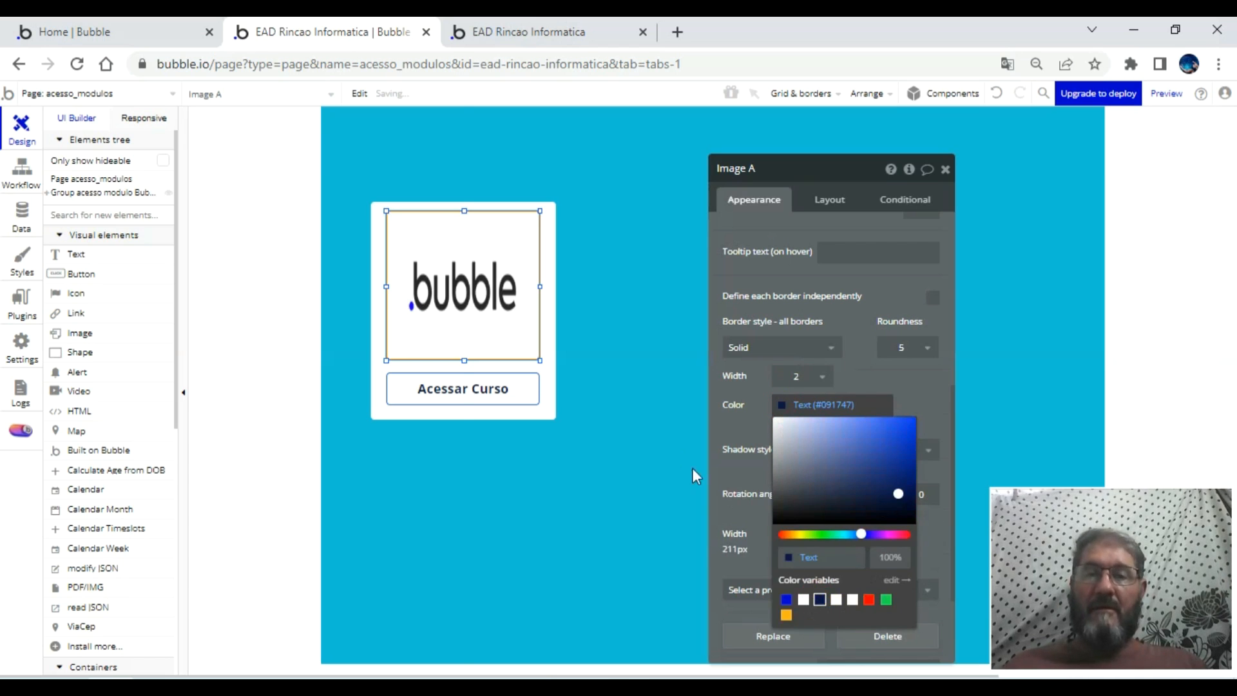
# - Copy the border color #1F65C8 from the Acessar Curso text and apply it to the logo image's border
pyautogui.click(499, 389)
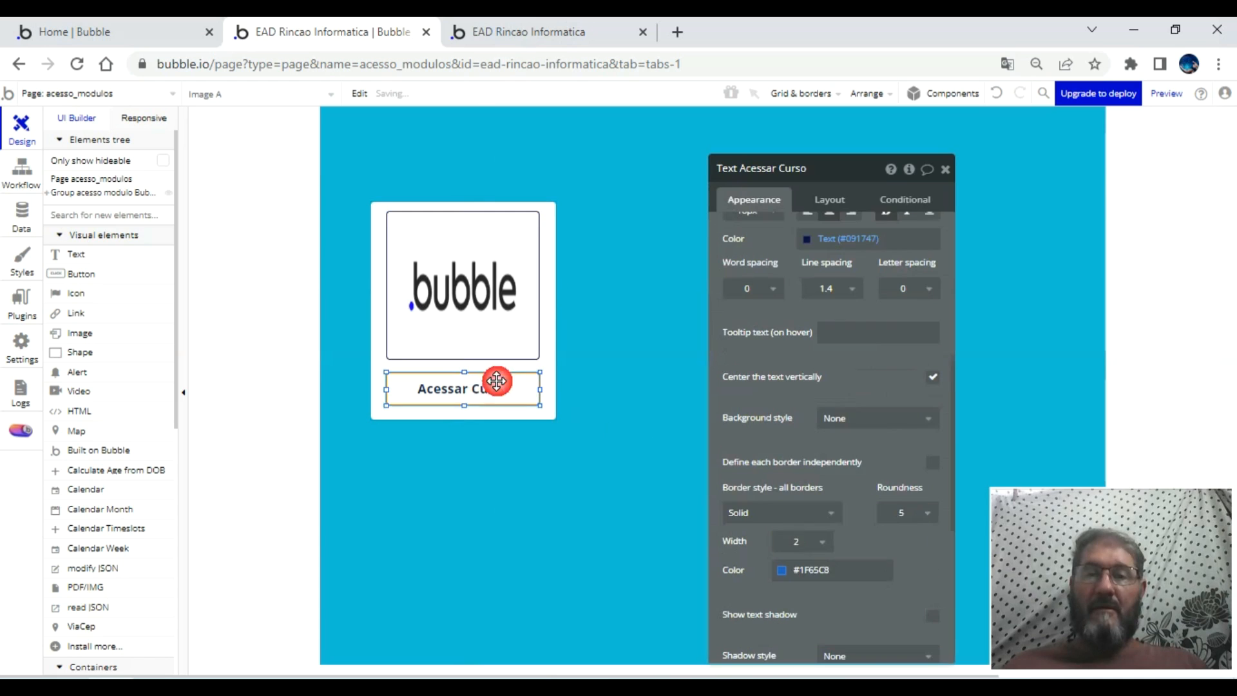
pyautogui.click(833, 569)
pyautogui.hotkey('ctrl', 'c')
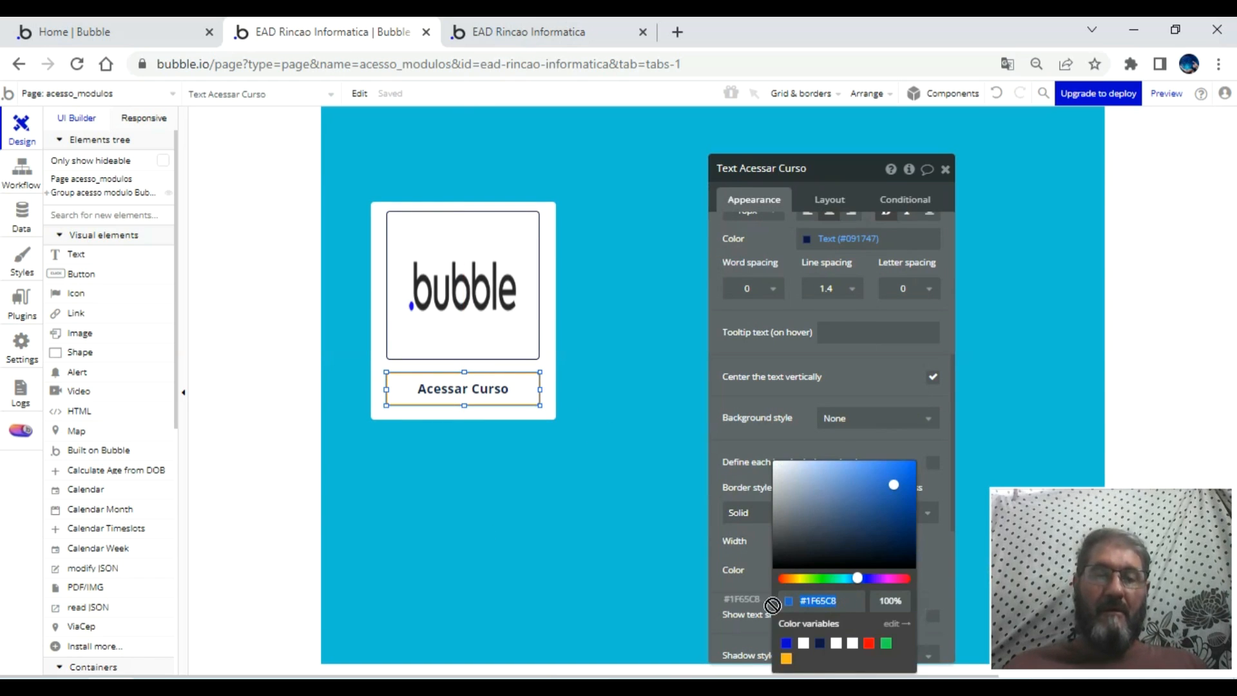
pyautogui.click(511, 318)
pyautogui.click(831, 404)
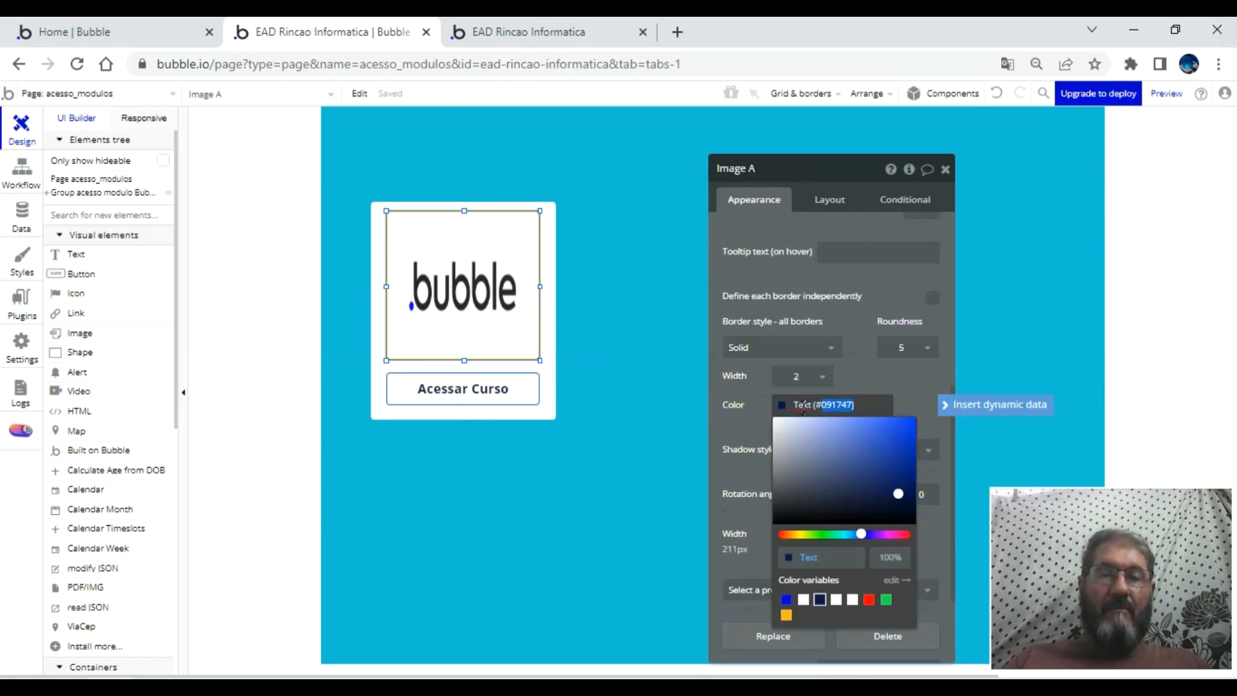
pyautogui.hotkey('ctrl', 'v')
pyautogui.click(762, 430)
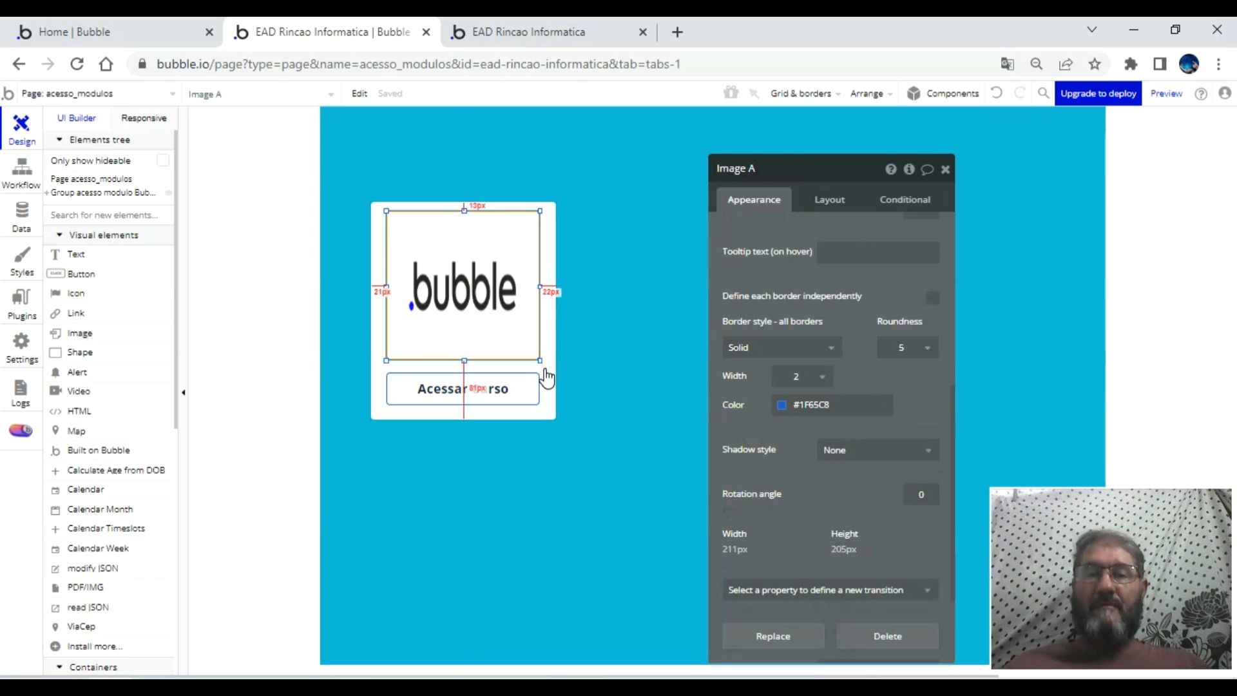
# - Try a dark blue #121766 background color on the Bubble module group, and undo the change
pyautogui.click(544, 368)
pyautogui.click(841, 366)
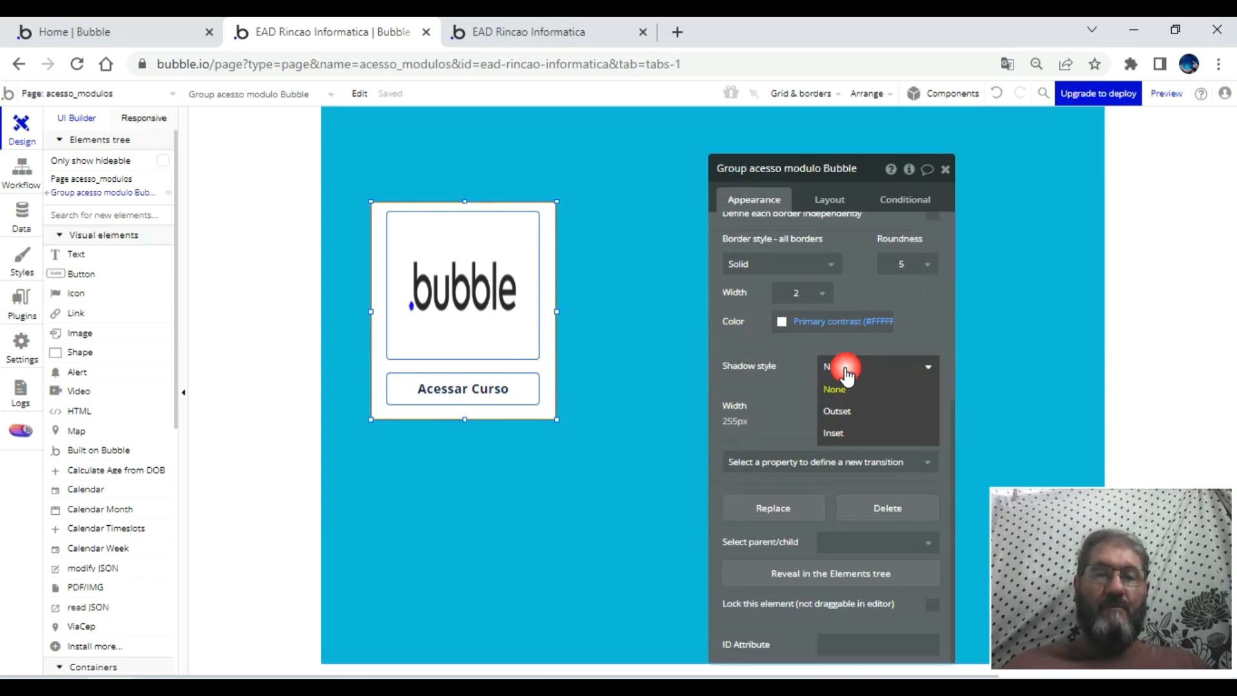
pyautogui.scroll(3, 798, 368)
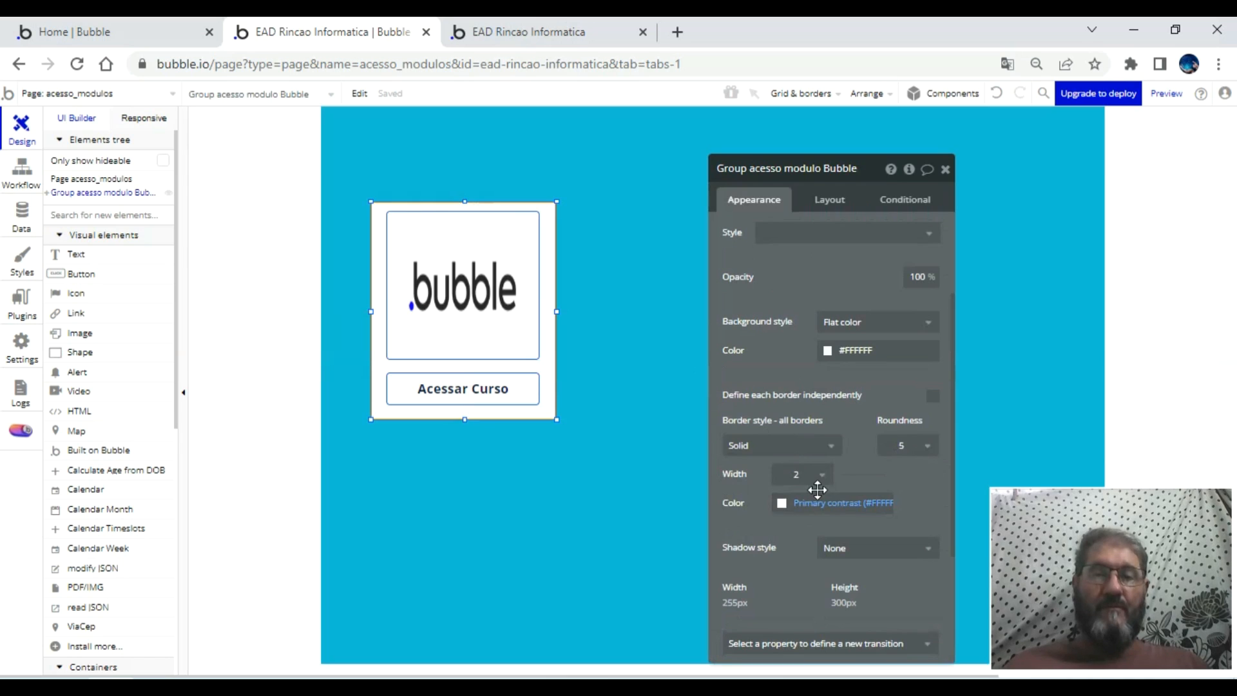
pyautogui.scroll(2, 822, 480)
pyautogui.click(828, 440)
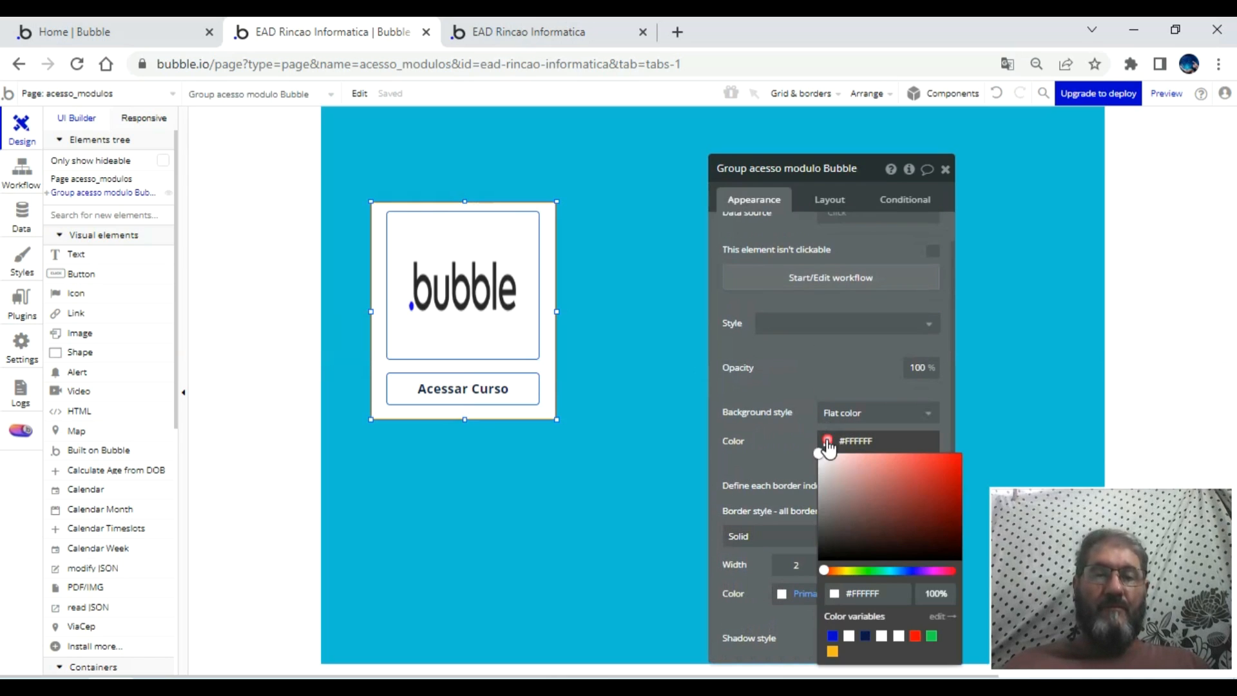
pyautogui.click(911, 571)
pyautogui.moveTo(914, 544)
pyautogui.mouseDown()
pyautogui.moveTo(926, 501)
pyautogui.moveTo(894, 483)
pyautogui.moveTo(931, 530)
pyautogui.moveTo(935, 517)
pyautogui.mouseUp()
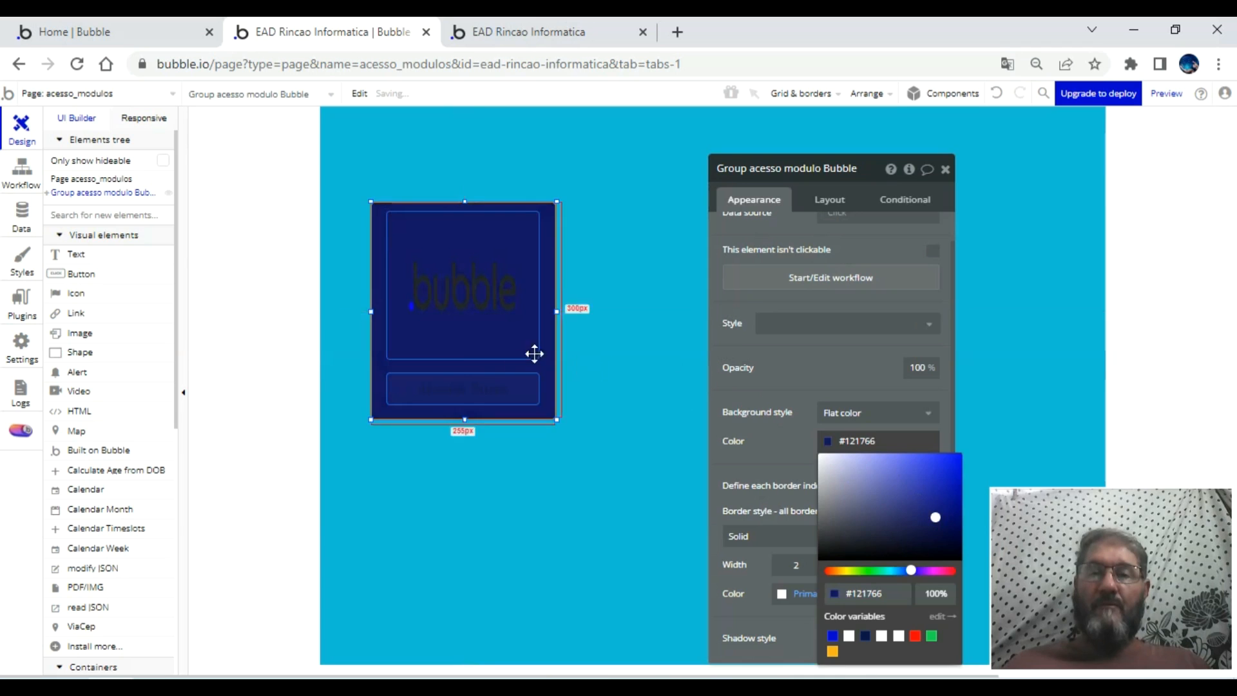
pyautogui.click(481, 320)
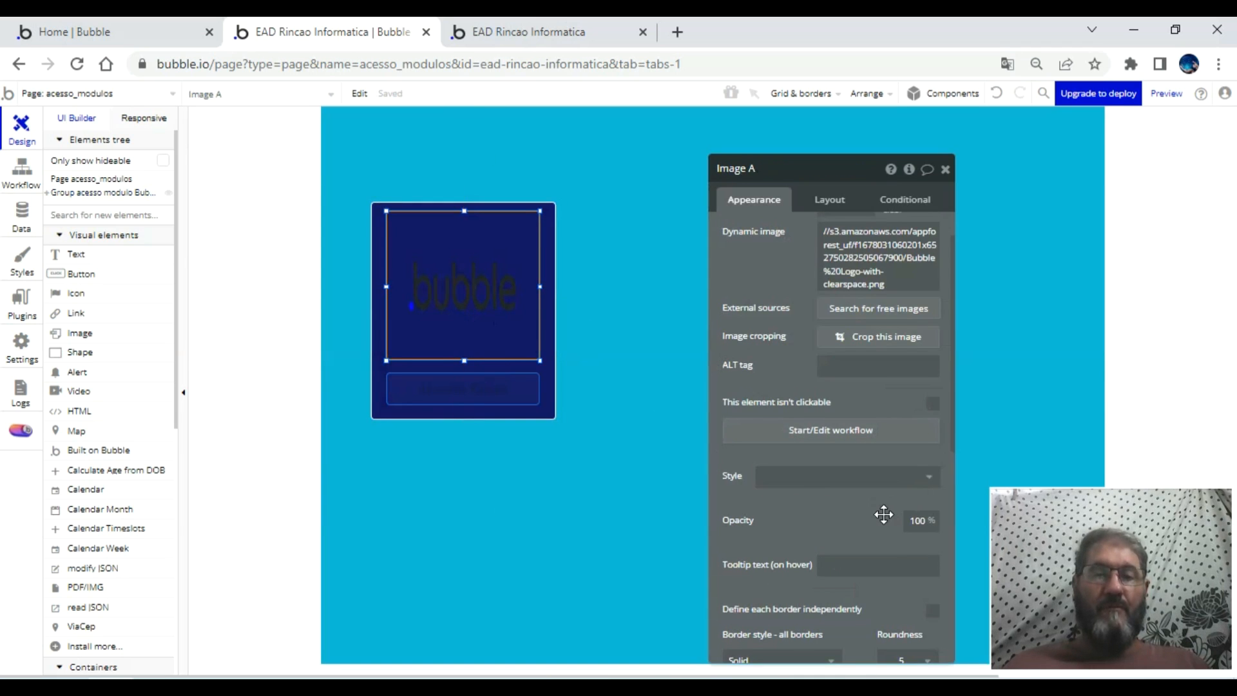
pyautogui.scroll(-3, 883, 513)
pyautogui.scroll(4, 841, 543)
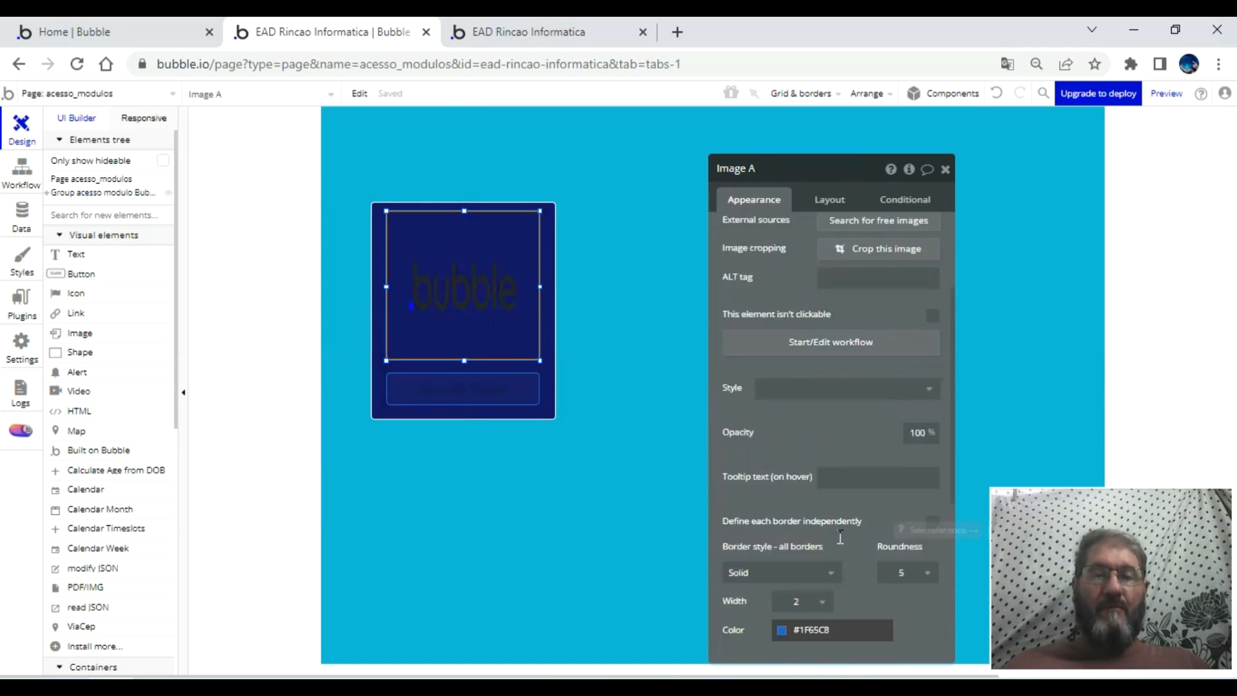
pyautogui.scroll(-2, 841, 545)
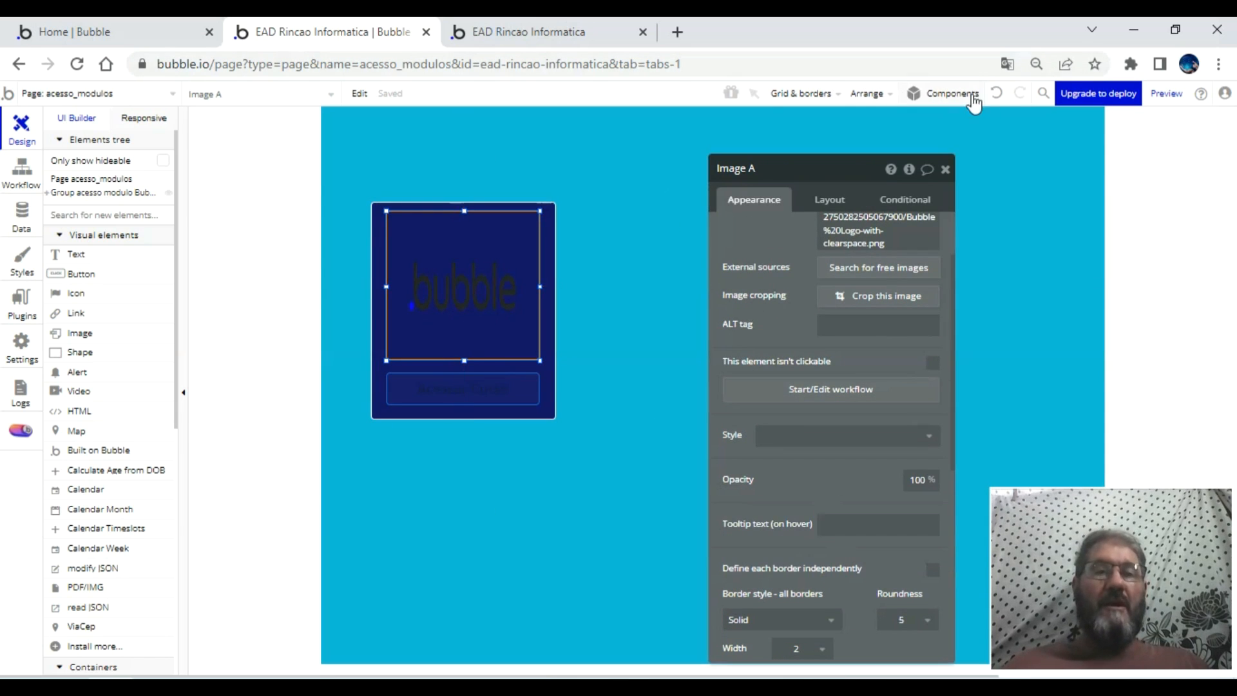
pyautogui.click(996, 93)
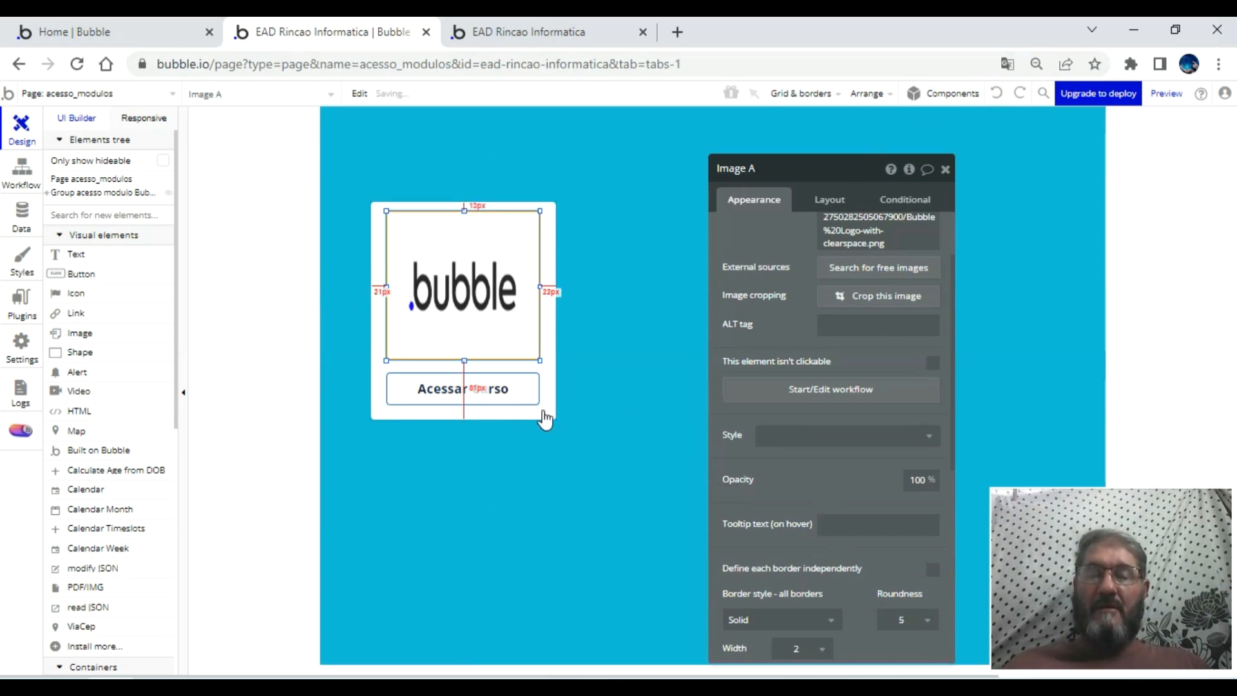
# - Set the font color of the Acessar Curso text to the white Primary contrast color variable
pyautogui.click(517, 401)
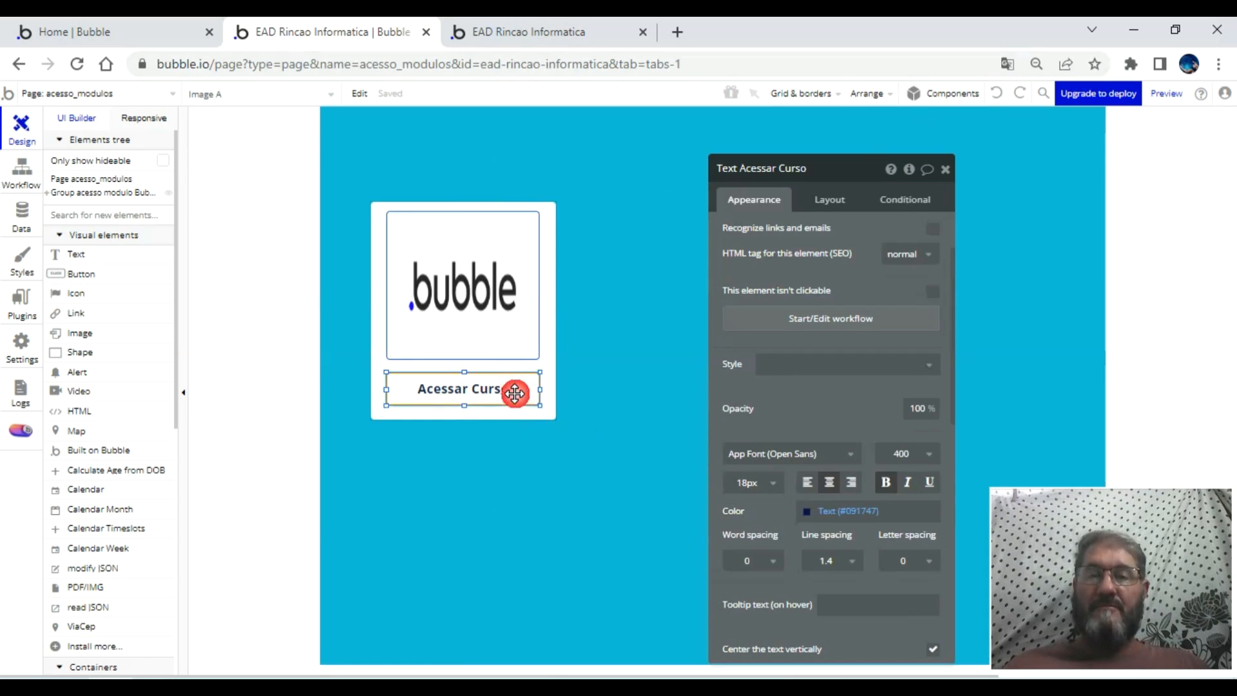
pyautogui.click(811, 516)
pyautogui.click(828, 643)
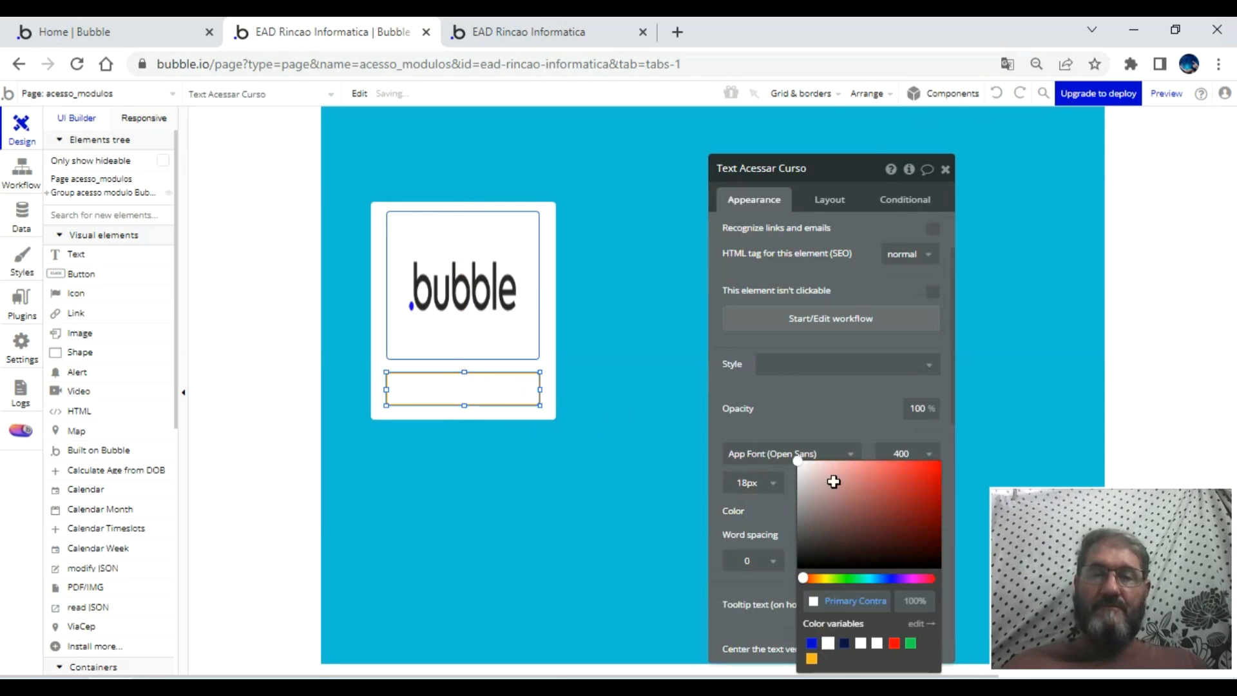
# - Give the Acessar Curso text a flat background in the muted blue #35738B and close the property editor
pyautogui.scroll(-5, 820, 425)
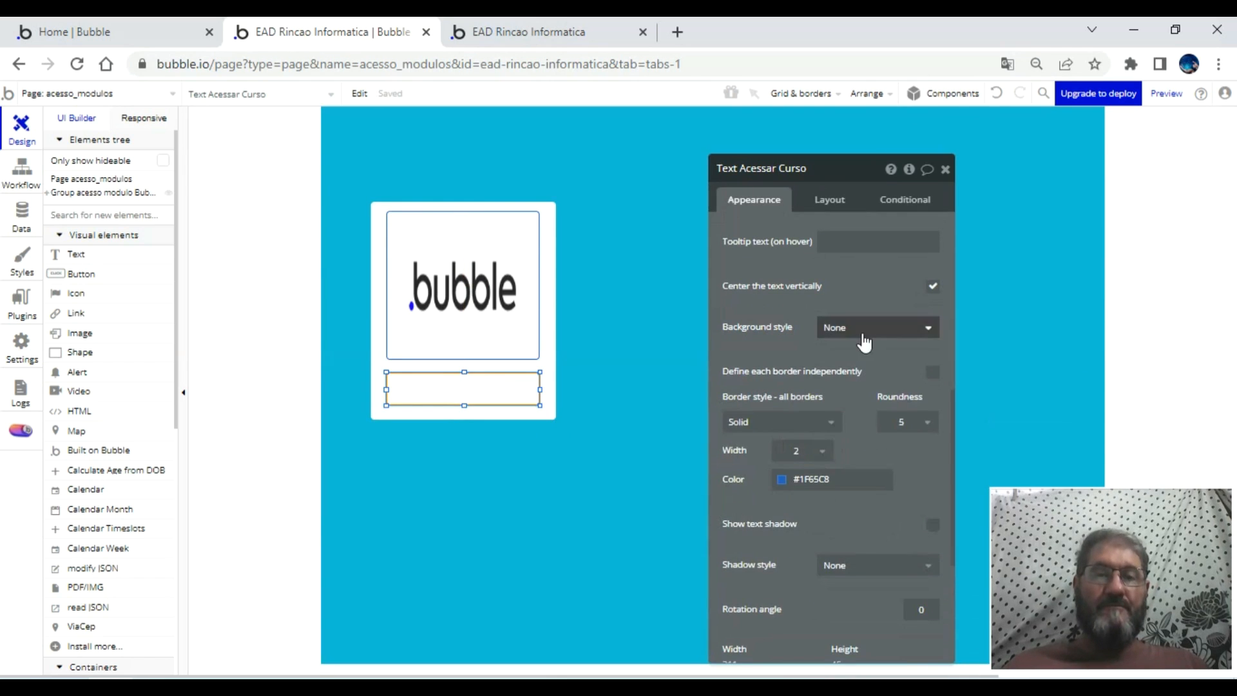
pyautogui.click(864, 330)
pyautogui.click(857, 375)
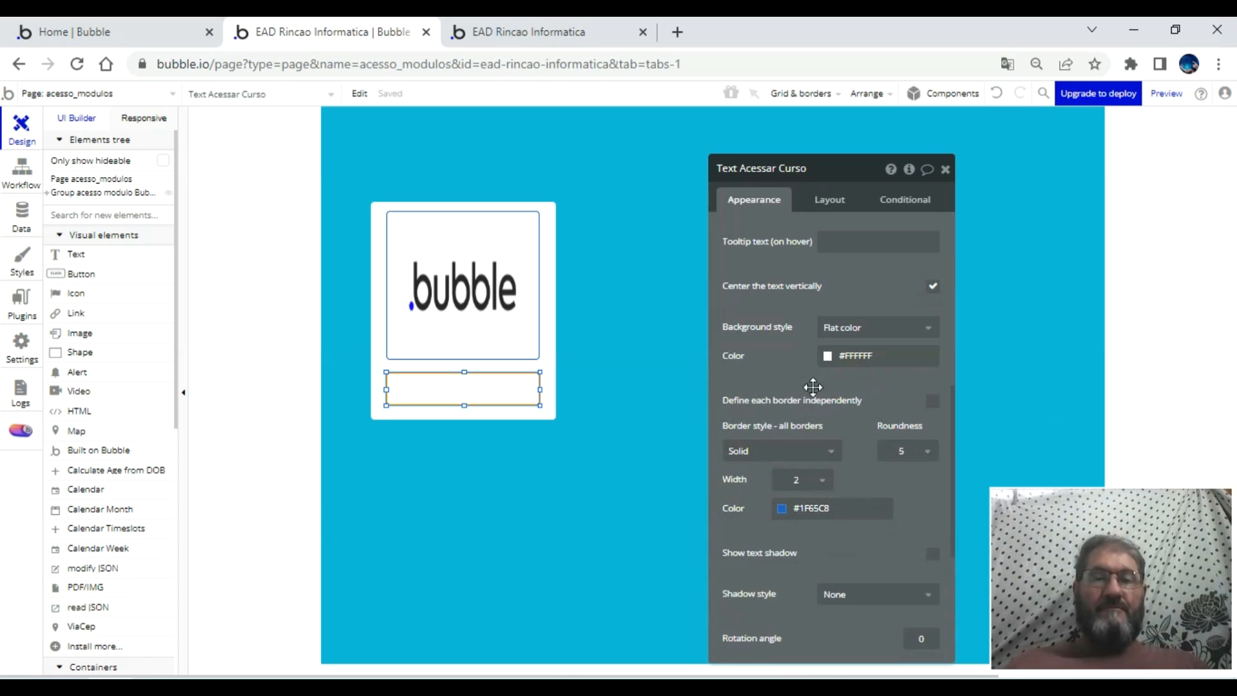
pyautogui.click(828, 356)
pyautogui.click(900, 483)
pyautogui.moveTo(903, 451); pyautogui.dragTo(872, 436)
pyautogui.click(904, 425)
pyautogui.click(888, 484)
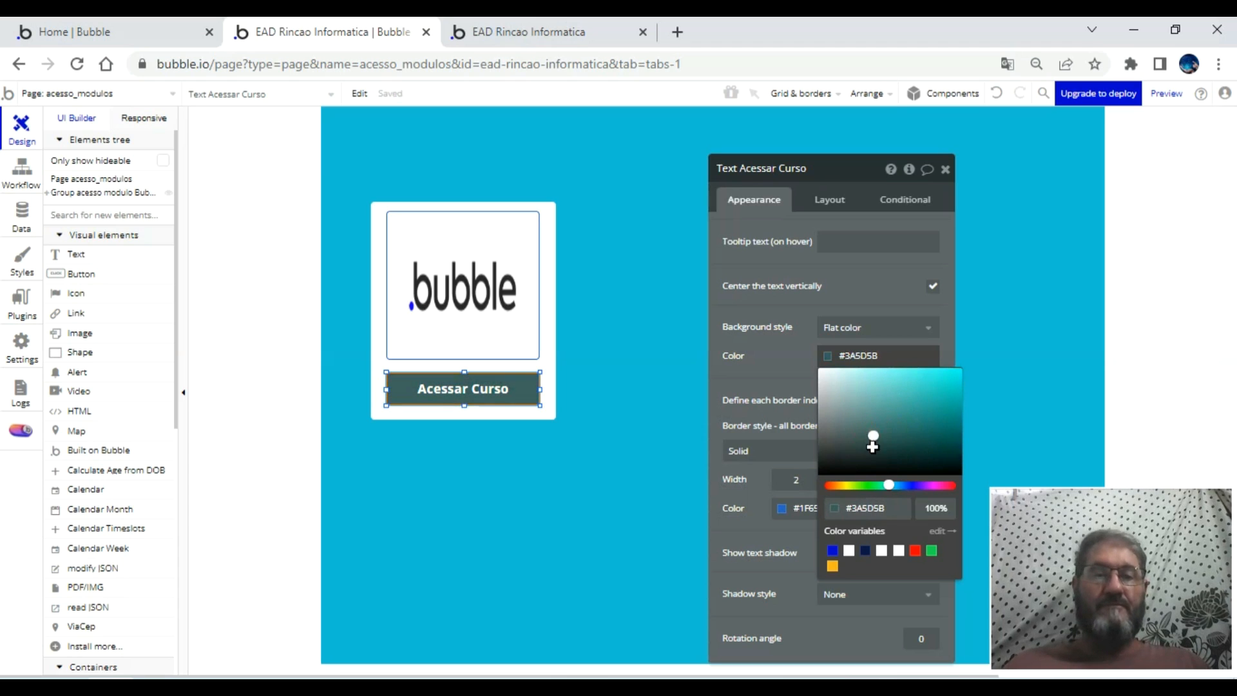
pyautogui.moveTo(892, 485); pyautogui.dragTo(896, 486)
pyautogui.click(907, 416)
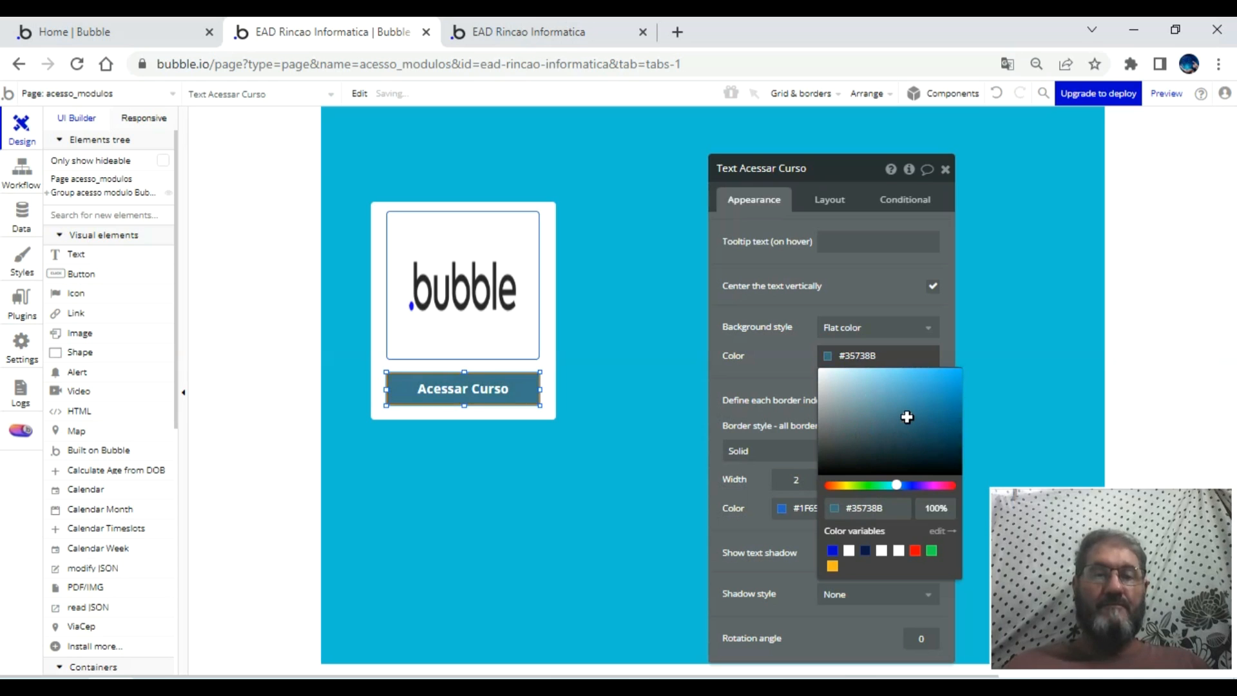
pyautogui.click(546, 410)
pyautogui.click(637, 258)
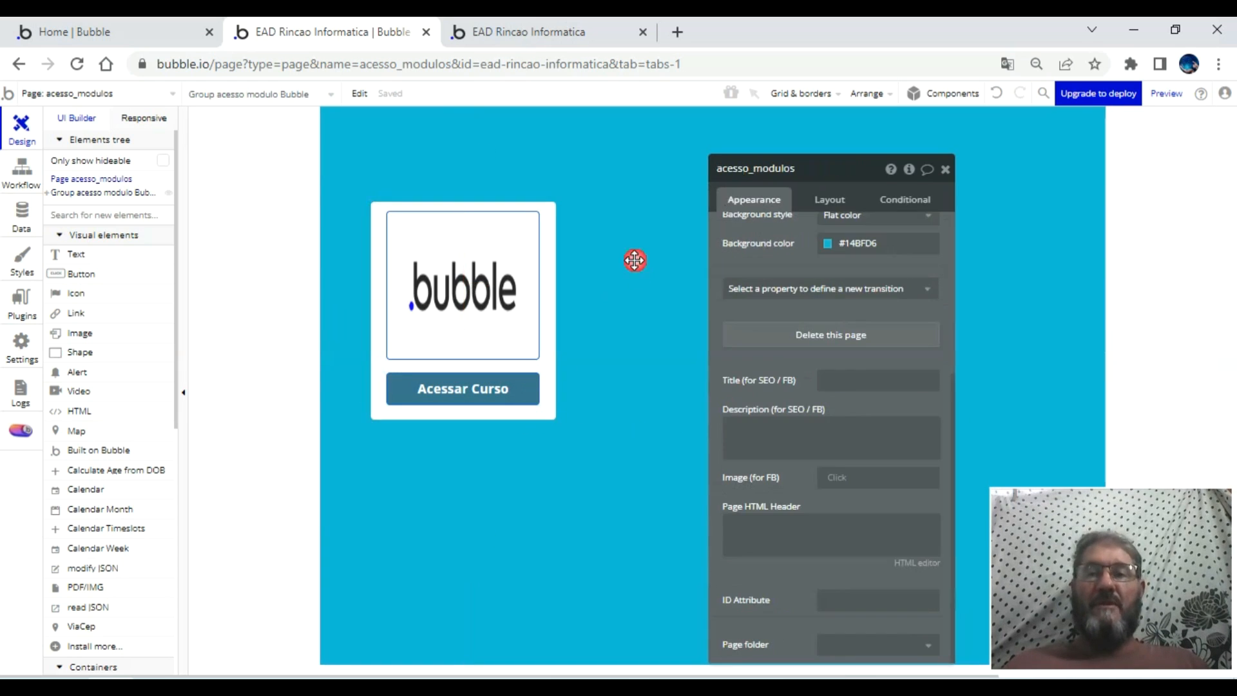
pyautogui.click(944, 170)
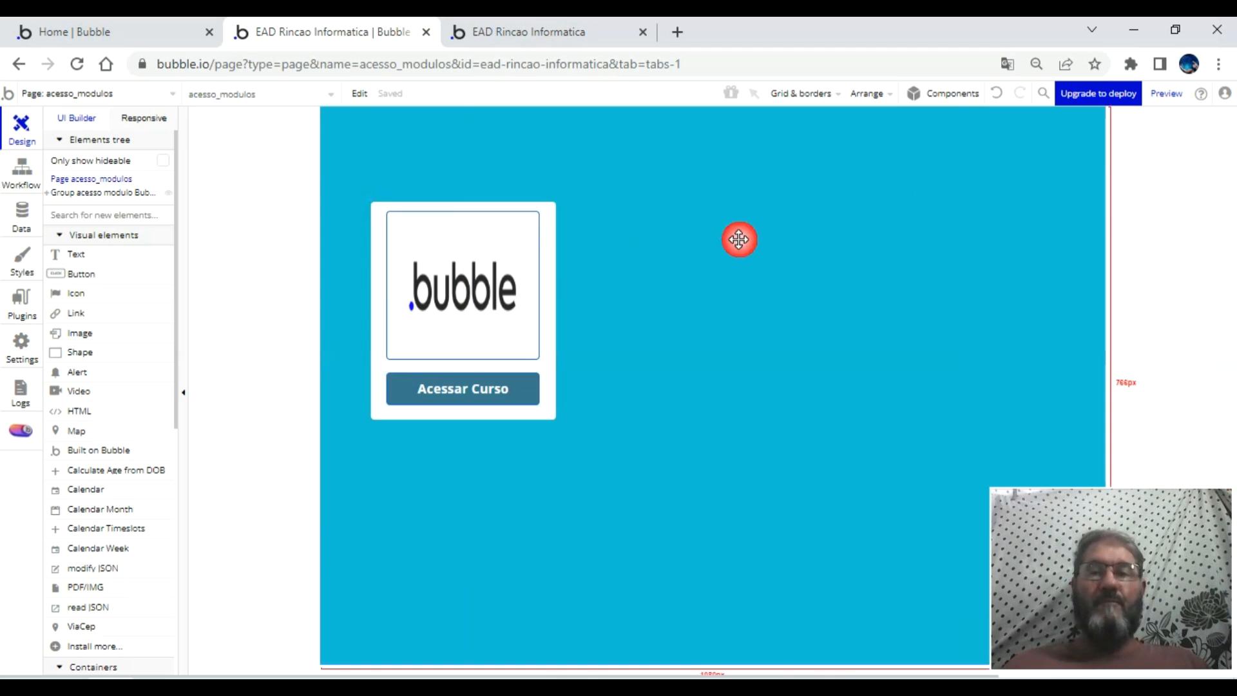
# - Duplicate the Bubble module card and arrange the original and its copy side by side, level, about 175 px apart
pyautogui.click(548, 277)
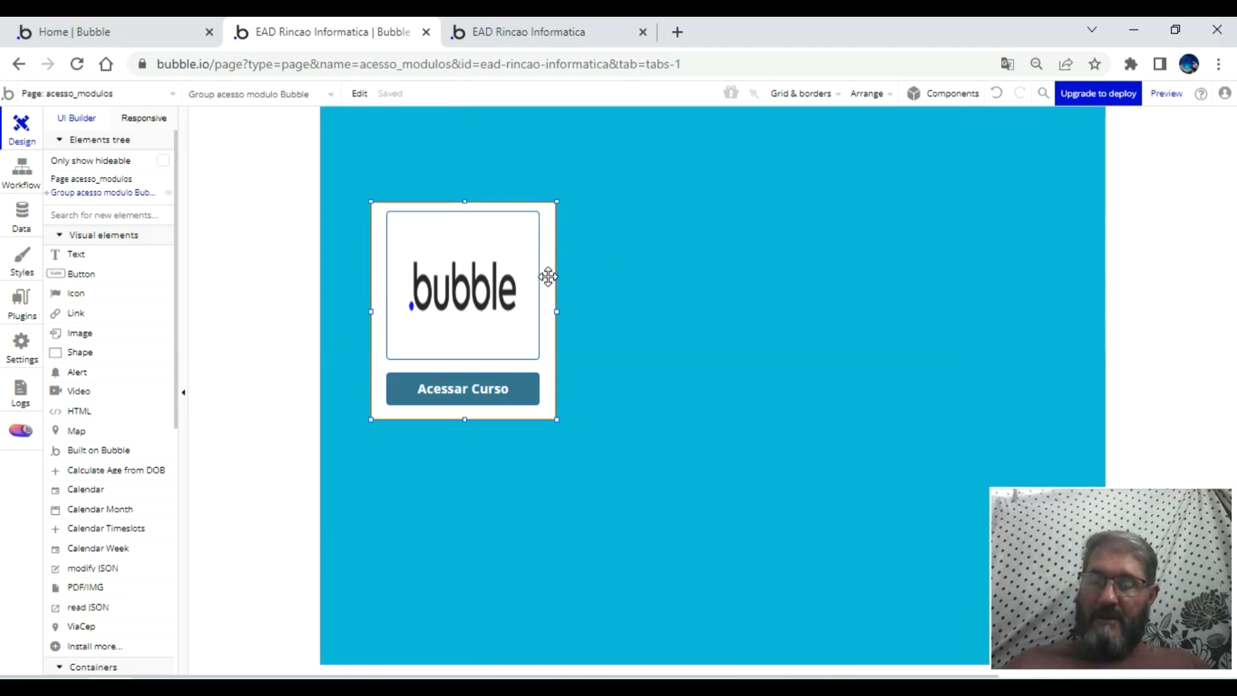
pyautogui.hotkey('ctrl', 'd')
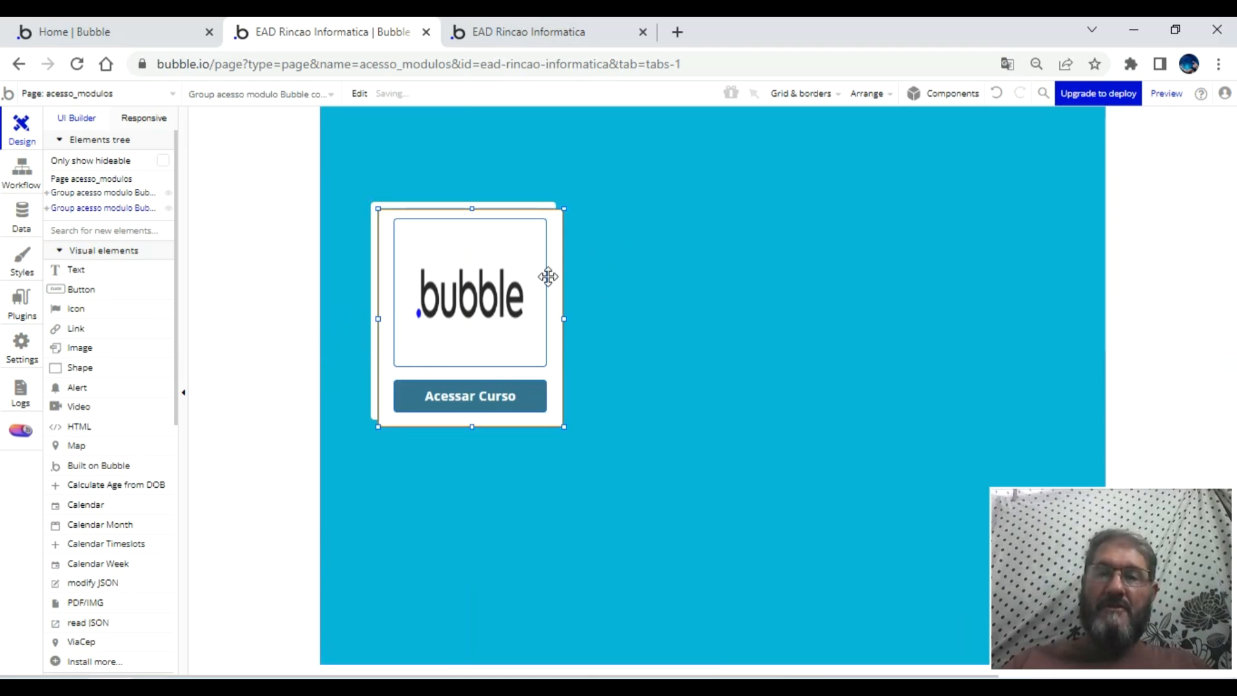
pyautogui.moveTo(551, 276); pyautogui.dragTo(934, 269)
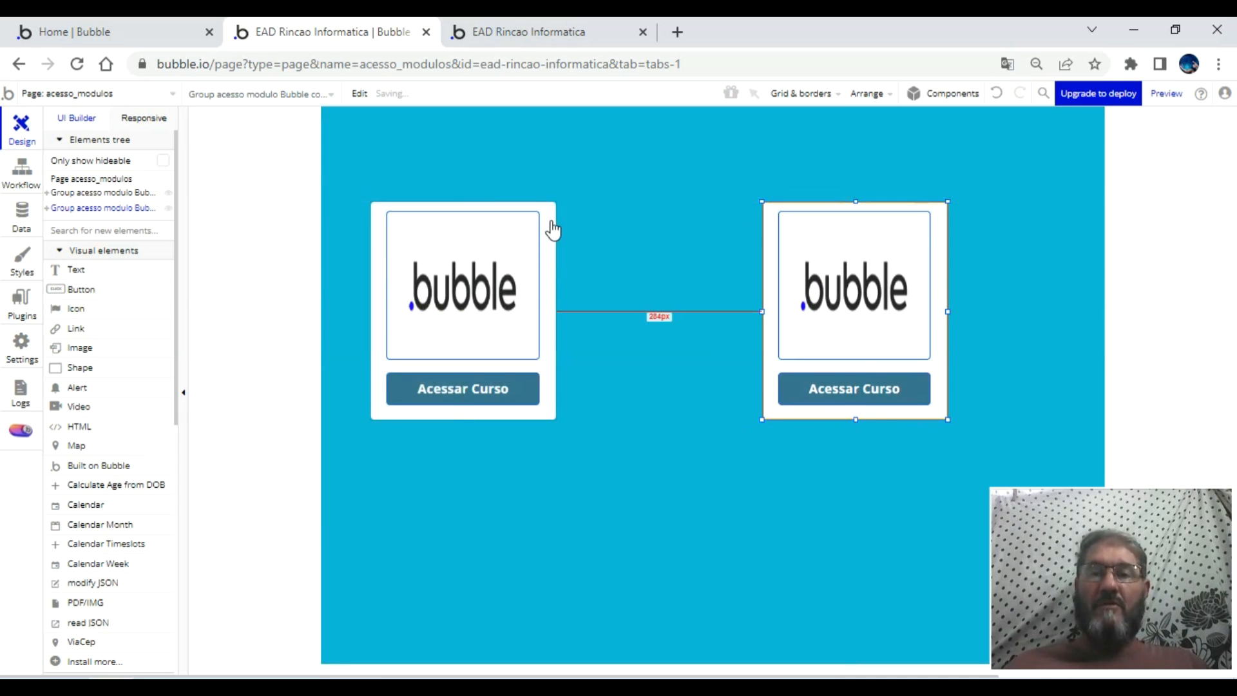
pyautogui.moveTo(547, 221); pyautogui.dragTo(630, 220)
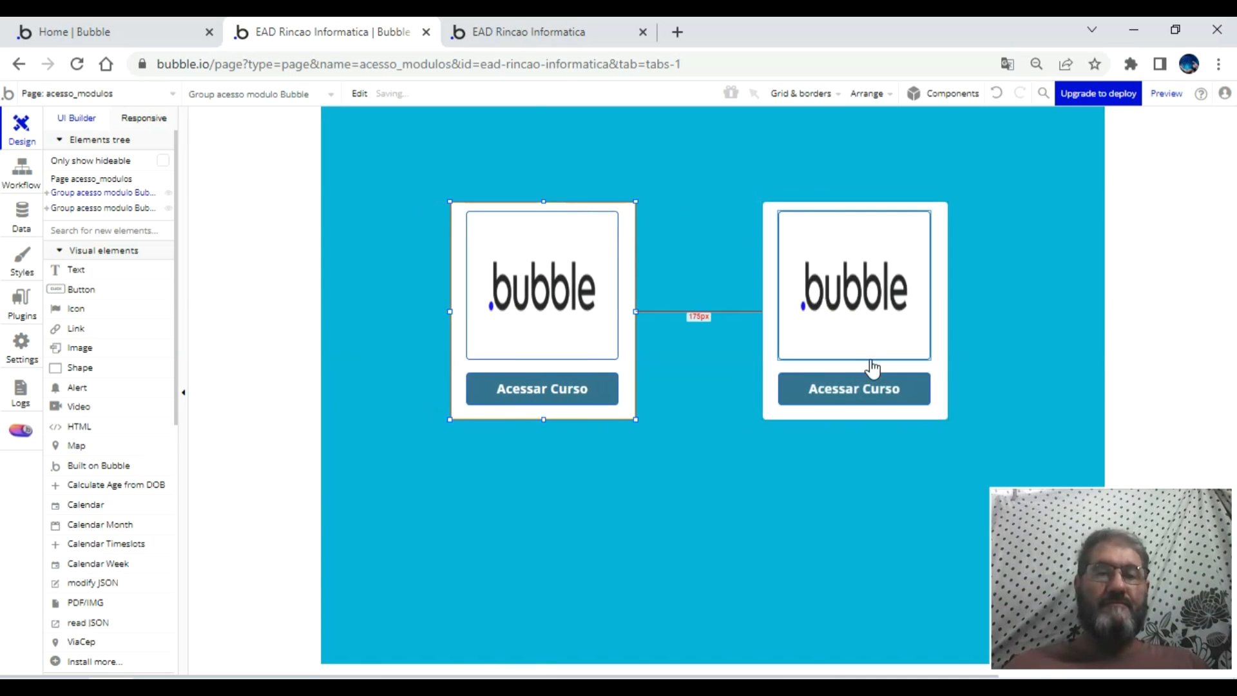
# - Rename the duplicated card group to "Group acesso modulo Excel"
pyautogui.click(870, 290)
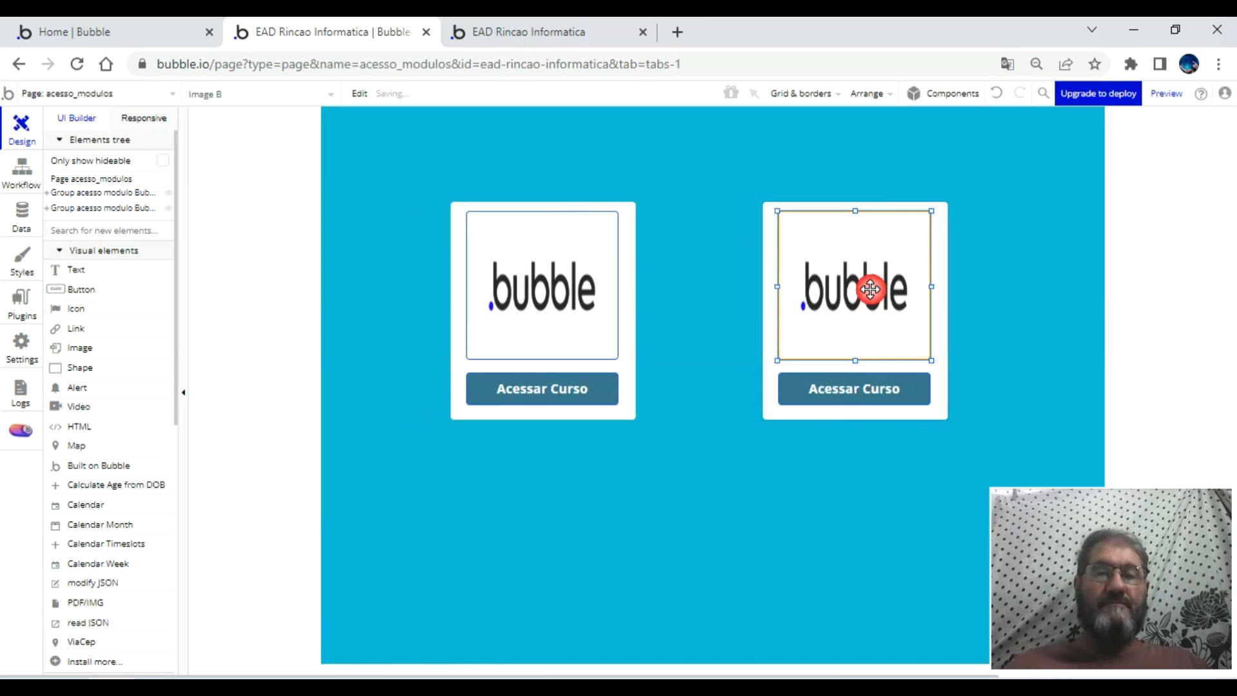
pyautogui.doubleClick(766, 266)
pyautogui.click(648, 178)
pyautogui.click(647, 171)
pyautogui.press('BackSpace')
pyautogui.press('BackSpace')
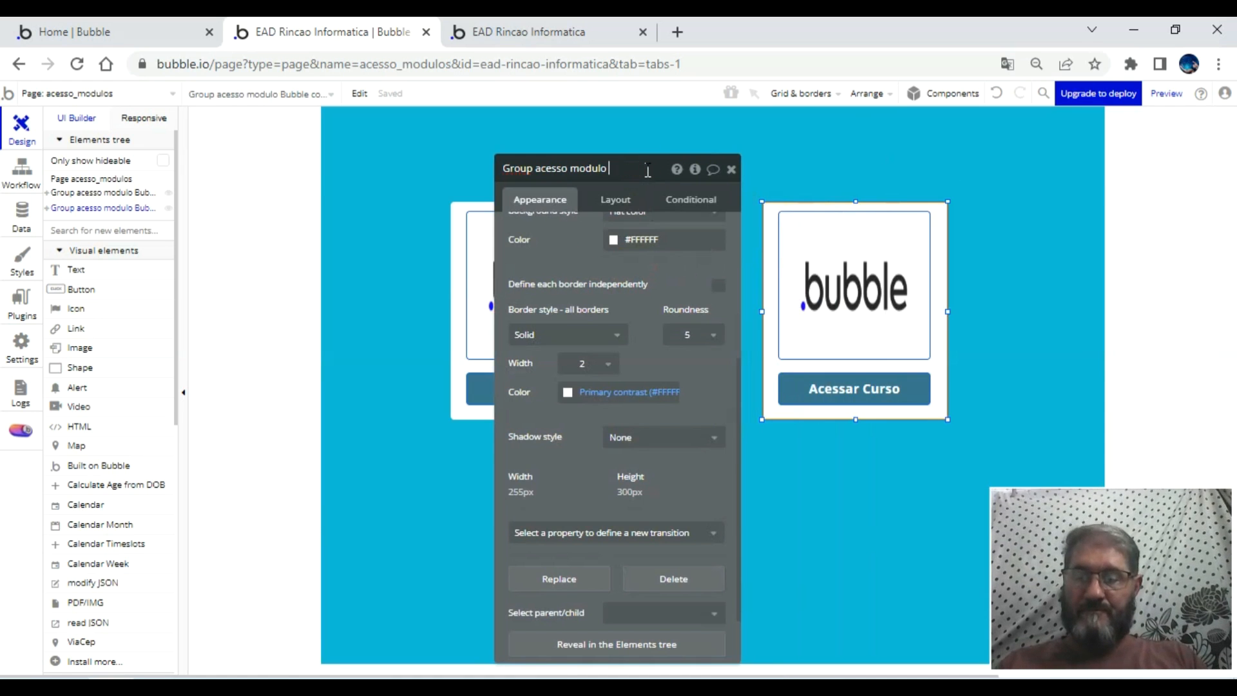
pyautogui.click(571, 245)
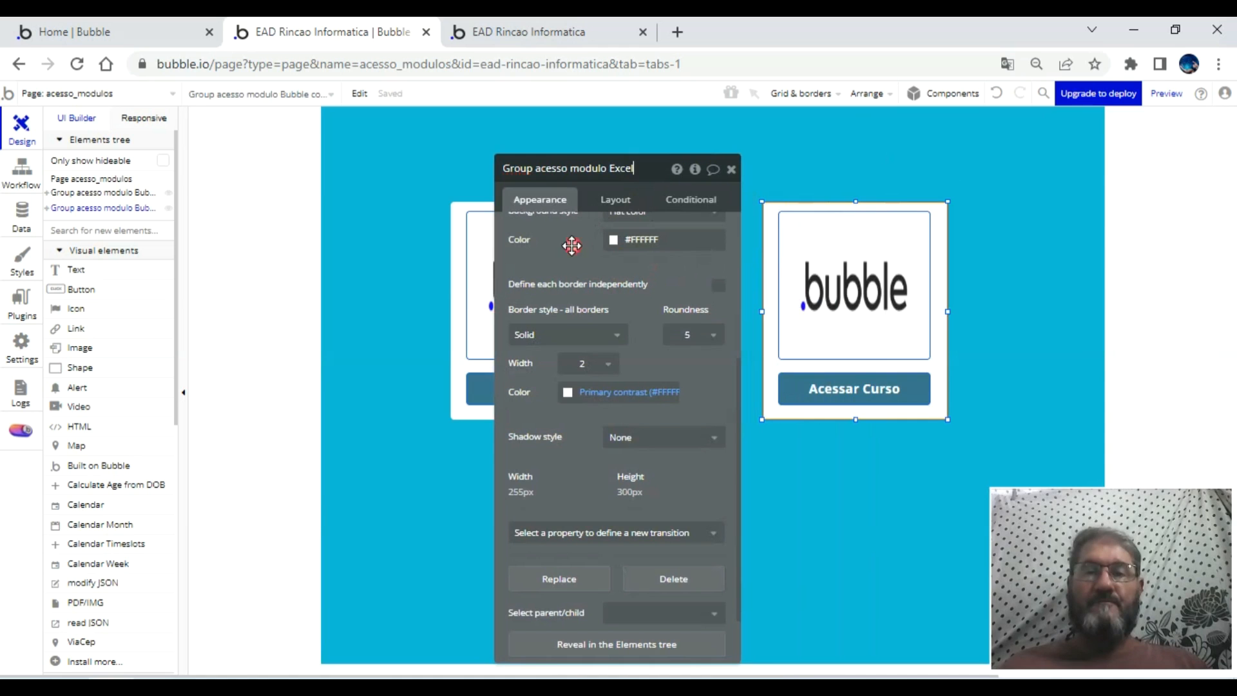
# - Rename the original card's image to "Image modulo bubble" and the duplicated card's image to "Image modulo excel"
pyautogui.click(490, 308)
pyautogui.click(571, 168)
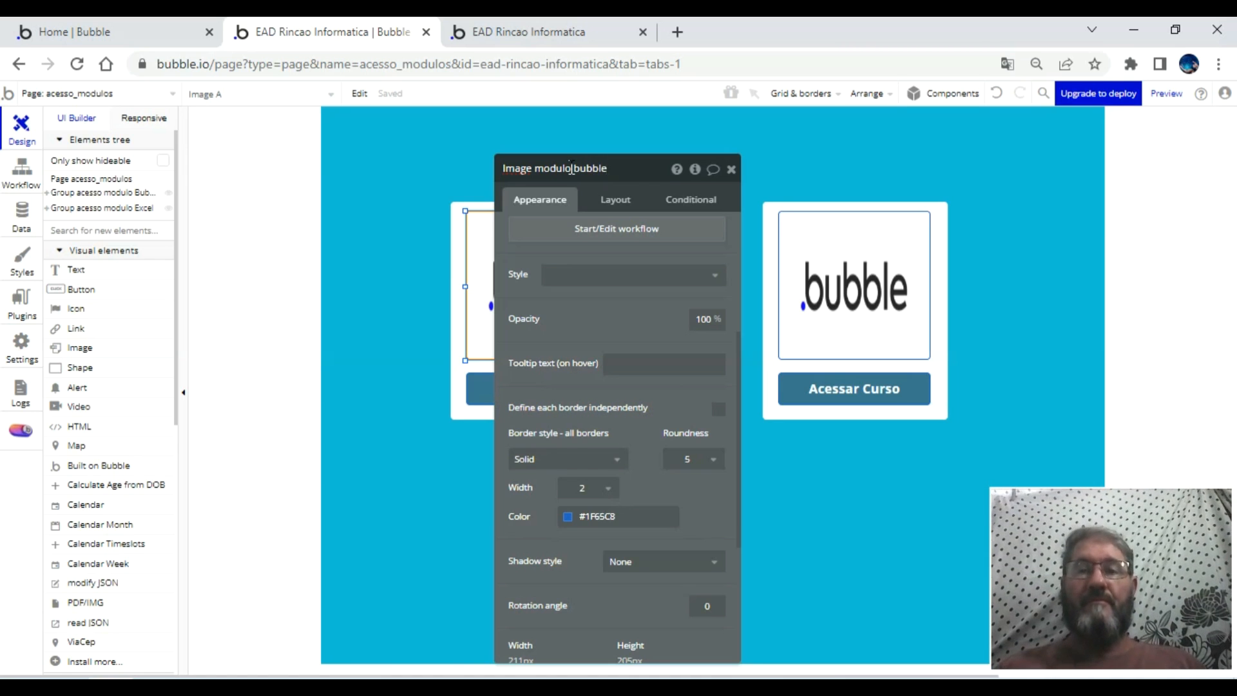
pyautogui.click(782, 264)
pyautogui.click(617, 159)
pyautogui.press('BackSpace')
pyautogui.write('mo')
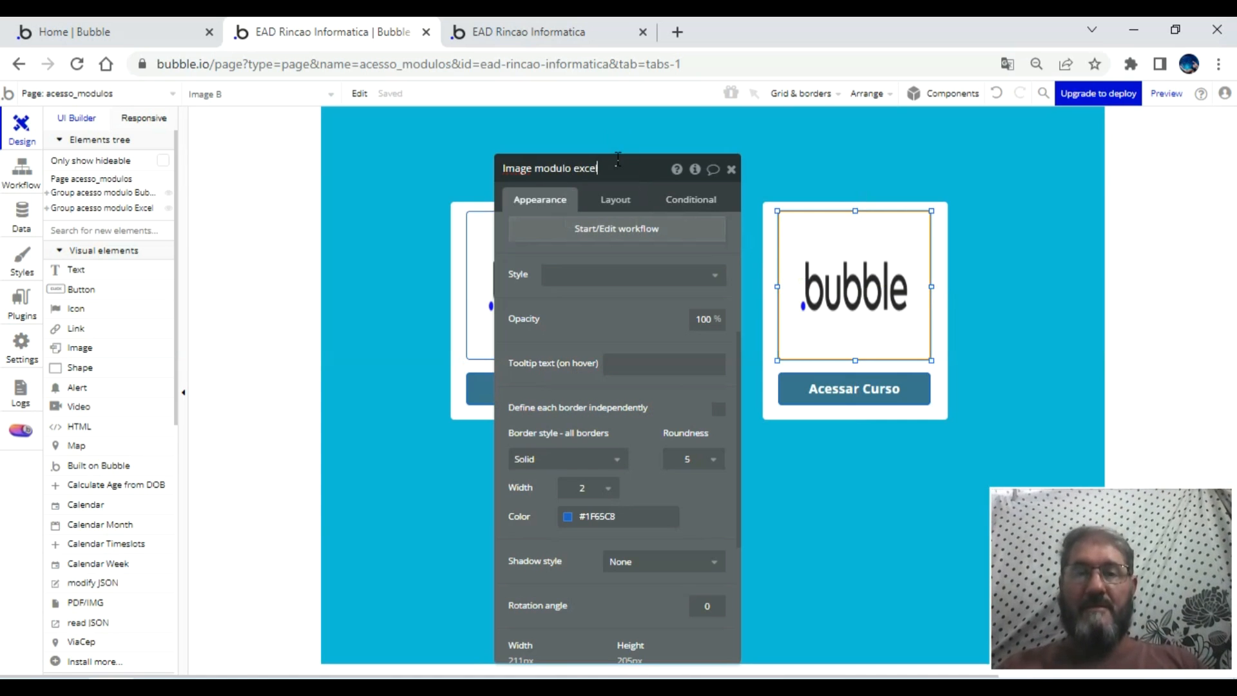
# - Replace the static image of Image modulo excel with the Microsoft Office Excel logo file from the computer
pyautogui.scroll(4, 653, 332)
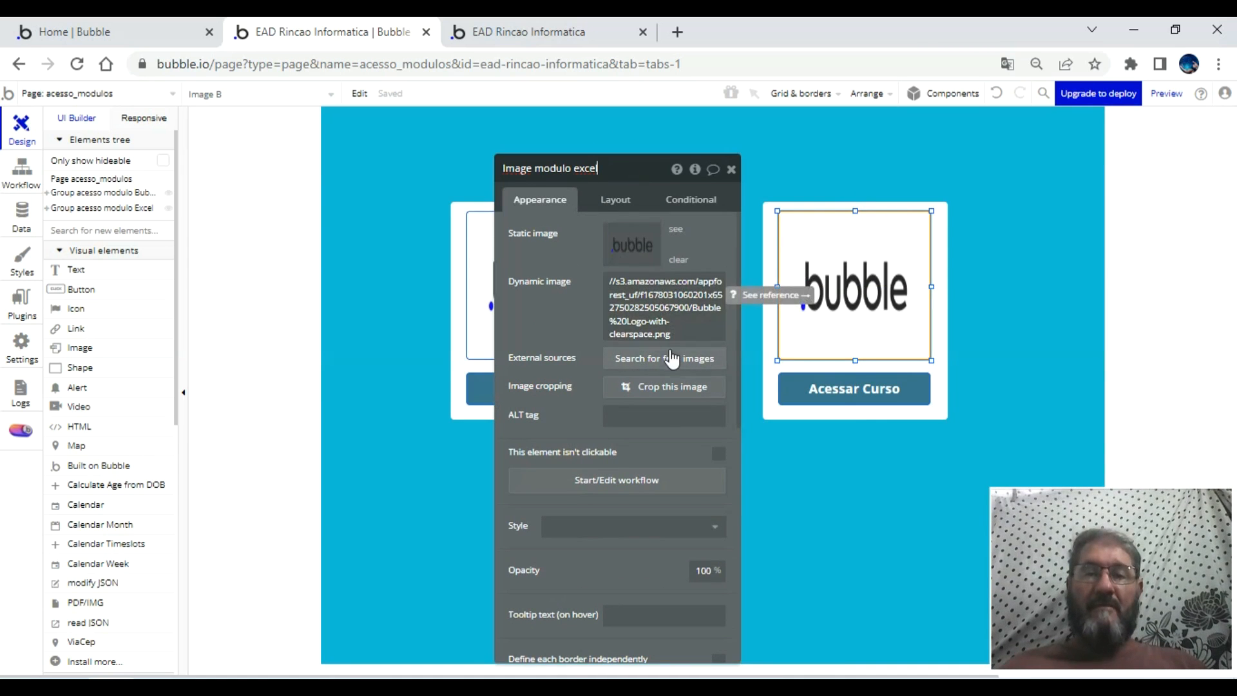
pyautogui.click(667, 321)
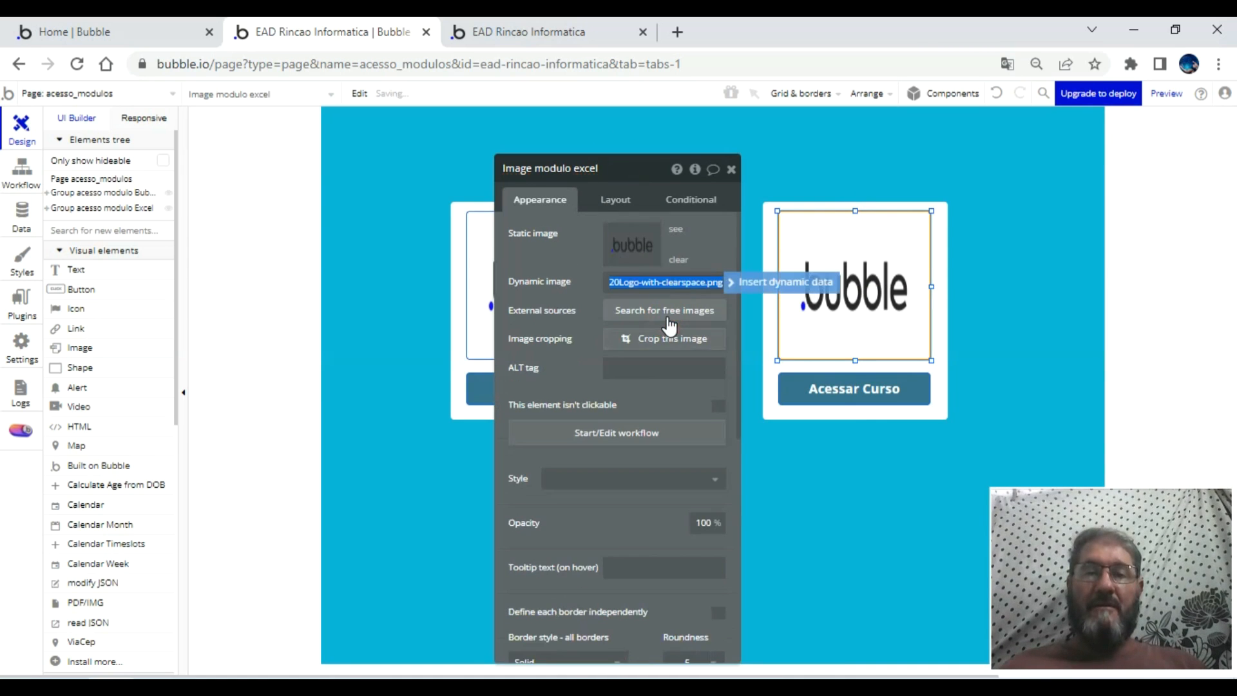
pyautogui.click(640, 227)
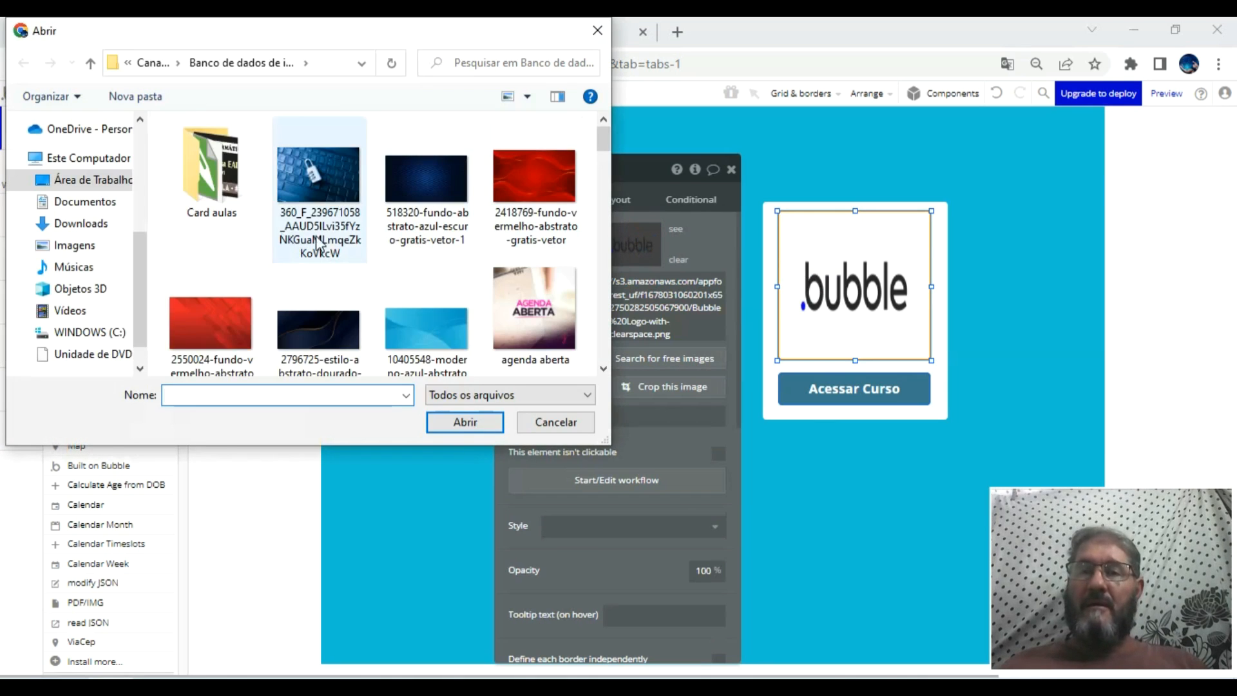
pyautogui.scroll(-5, 377, 247)
pyautogui.scroll(-8, 378, 247)
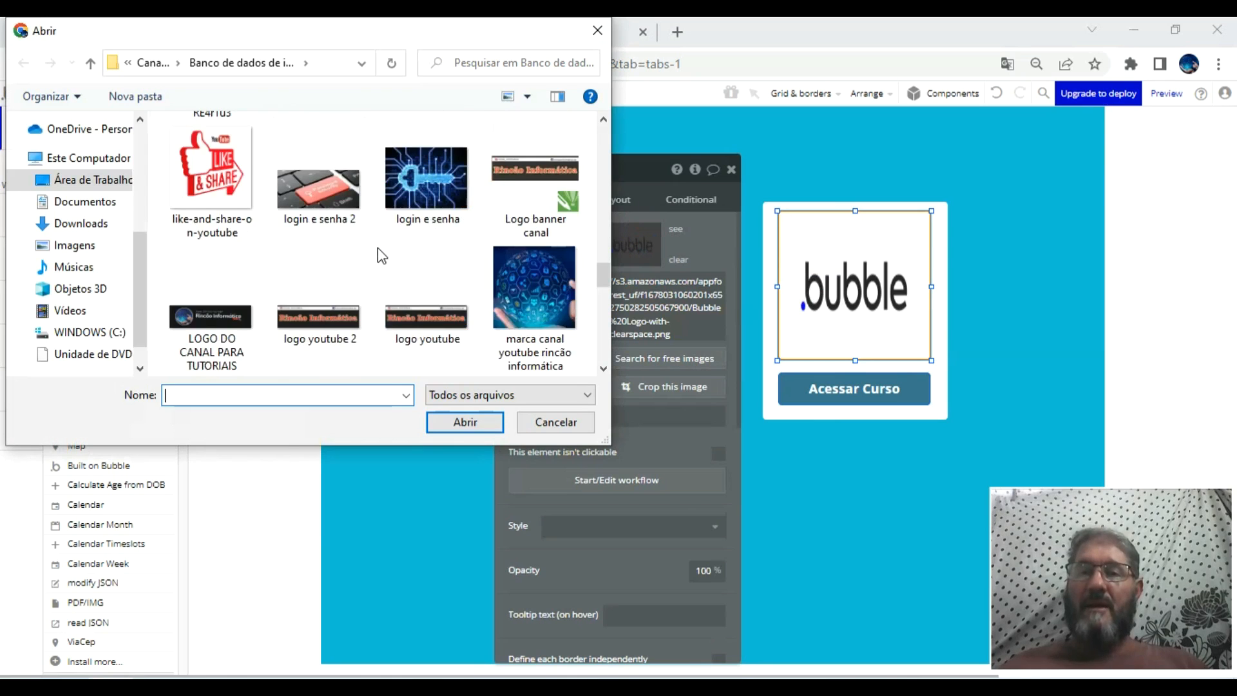
pyautogui.scroll(-3, 377, 247)
pyautogui.doubleClick(335, 169)
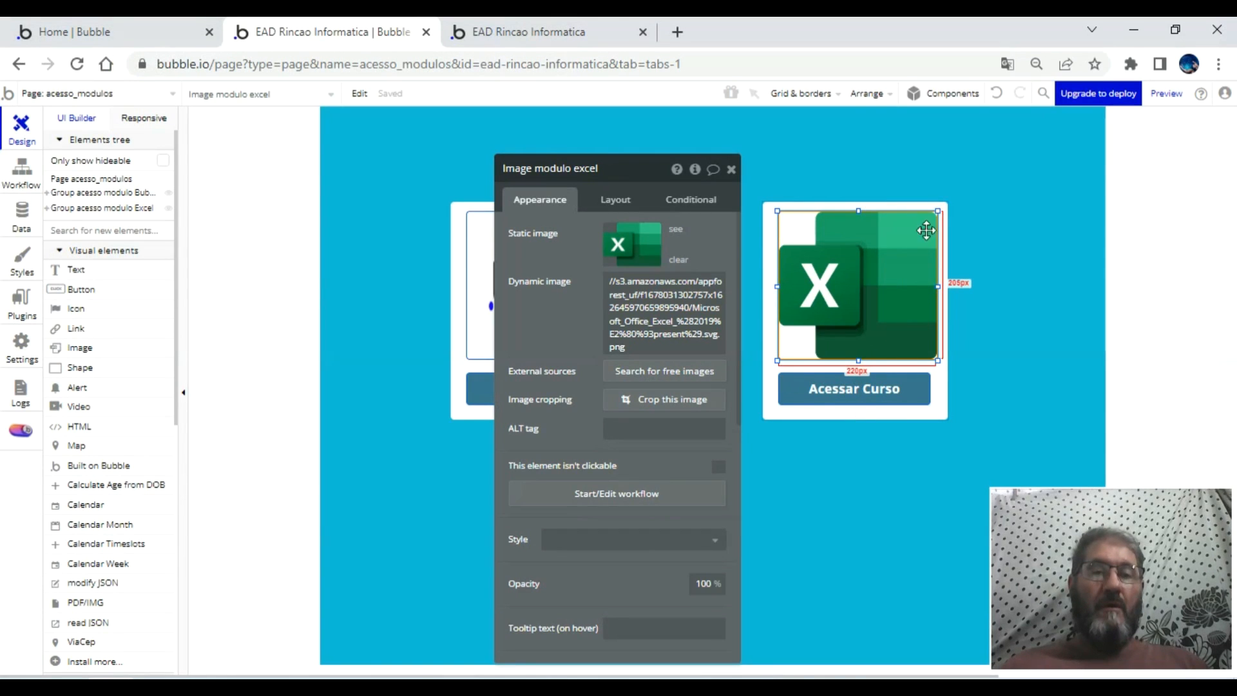
# - Shrink the Excel logo image to fit above the Acessar Curso text and nudge it slightly right within its card
pyautogui.moveTo(937, 207); pyautogui.dragTo(928, 214)
pyautogui.click(900, 304)
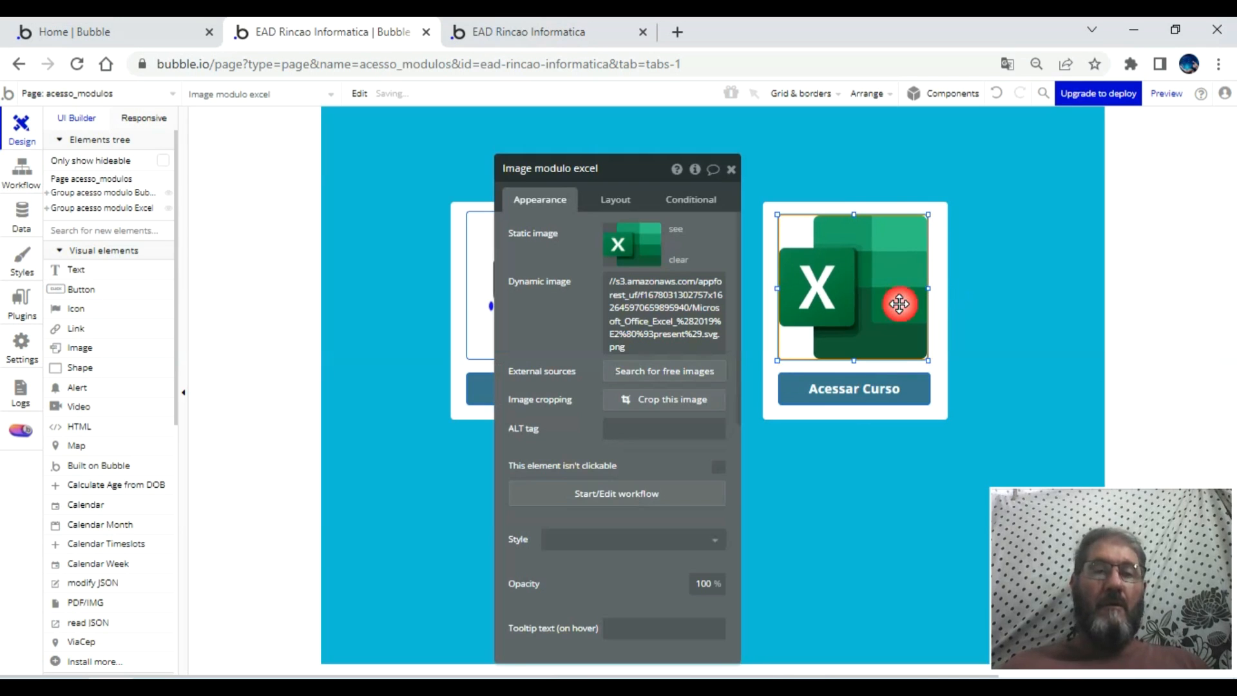
pyautogui.press('Right')
pyautogui.press('Right')
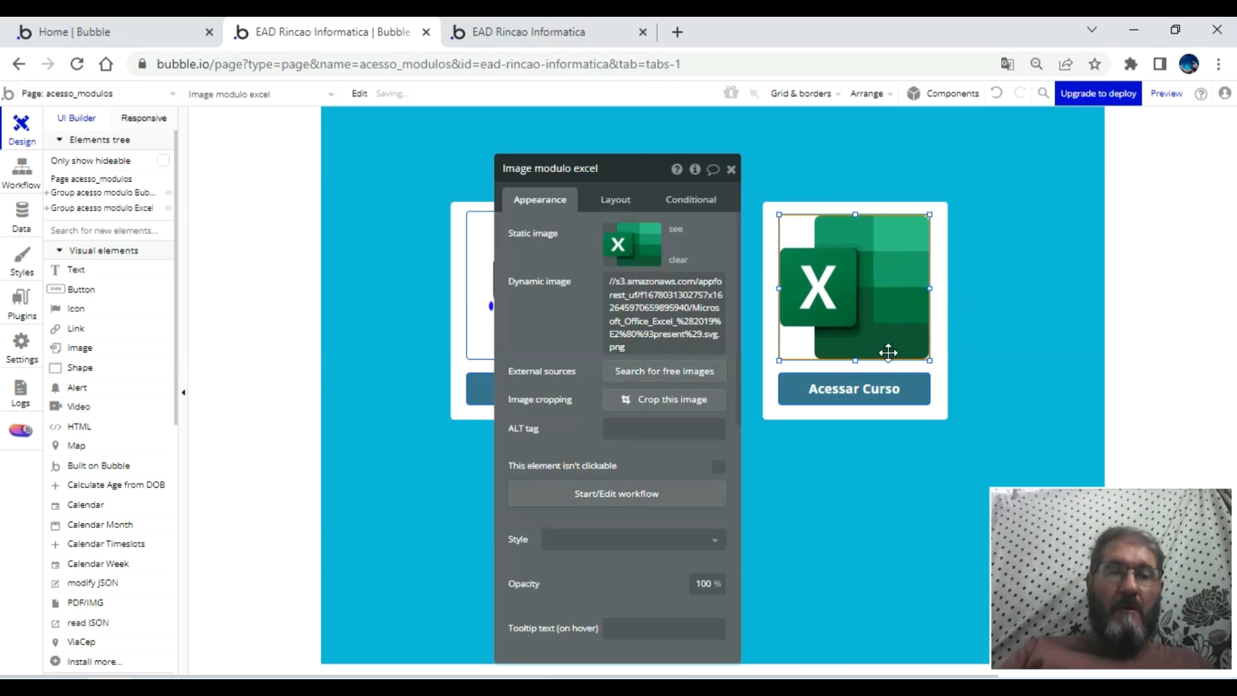
# - Start a workflow with an event for when the Bubble card's Acessar Curso text is clicked
pyautogui.click(892, 387)
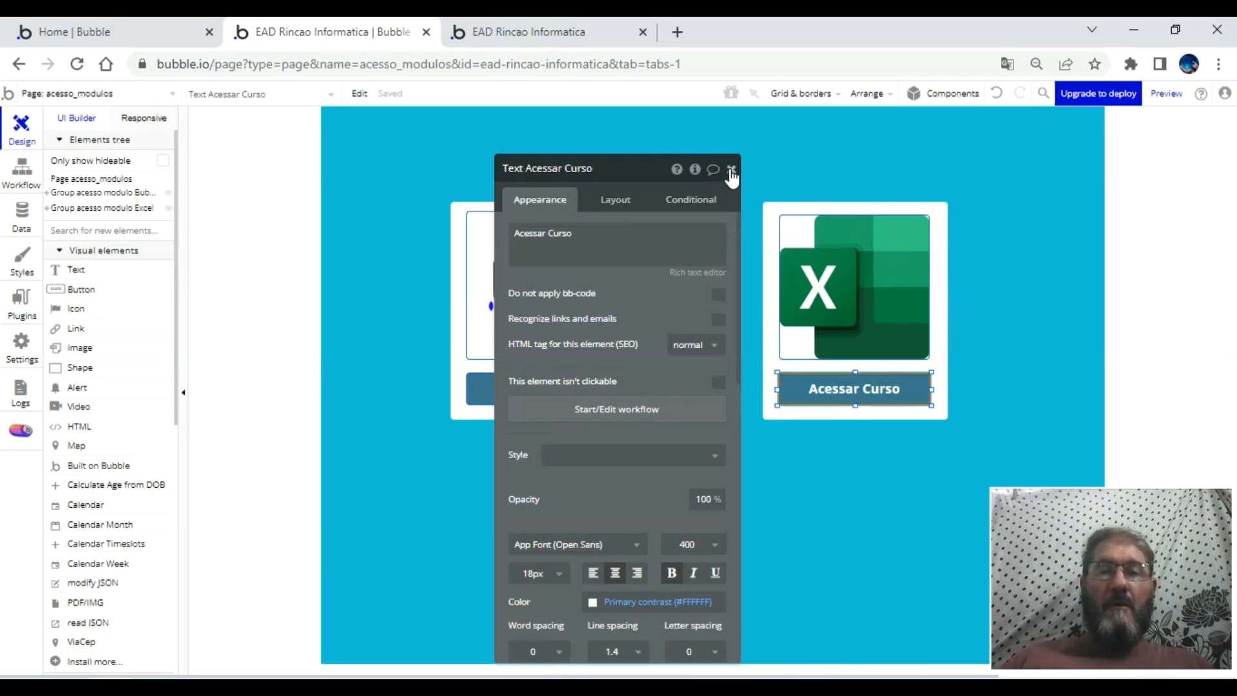
pyautogui.click(731, 169)
pyautogui.click(536, 387)
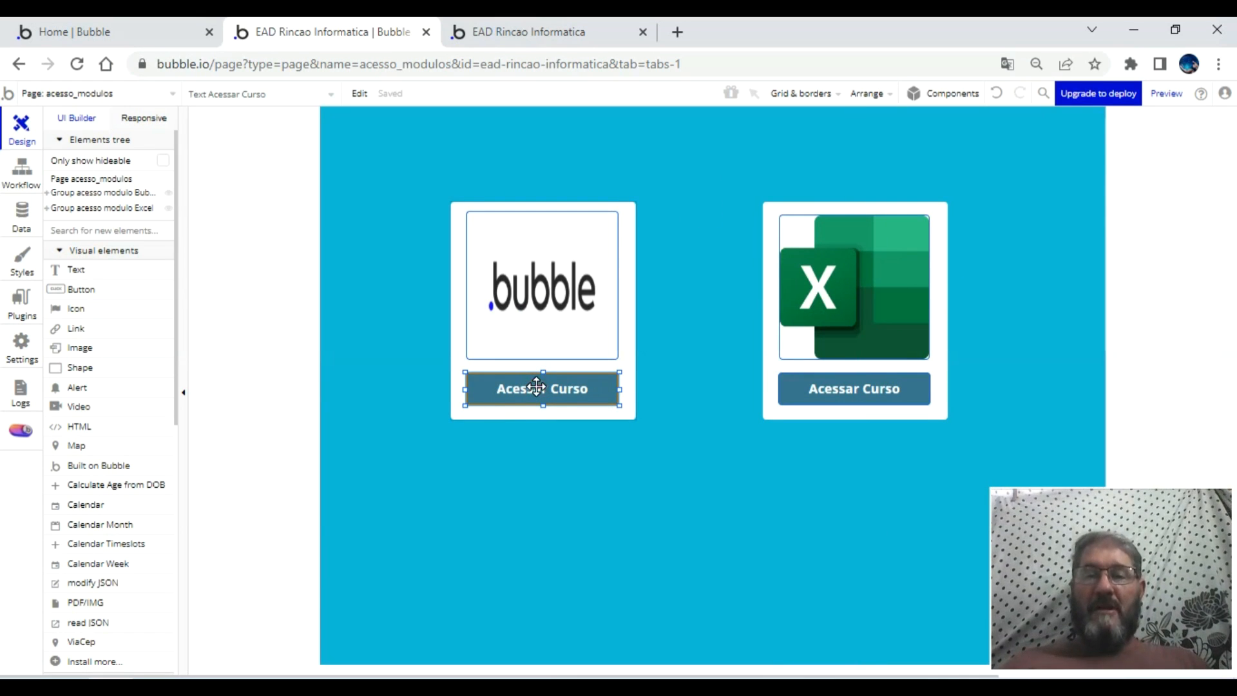
pyautogui.doubleClick(536, 386)
pyautogui.click(621, 412)
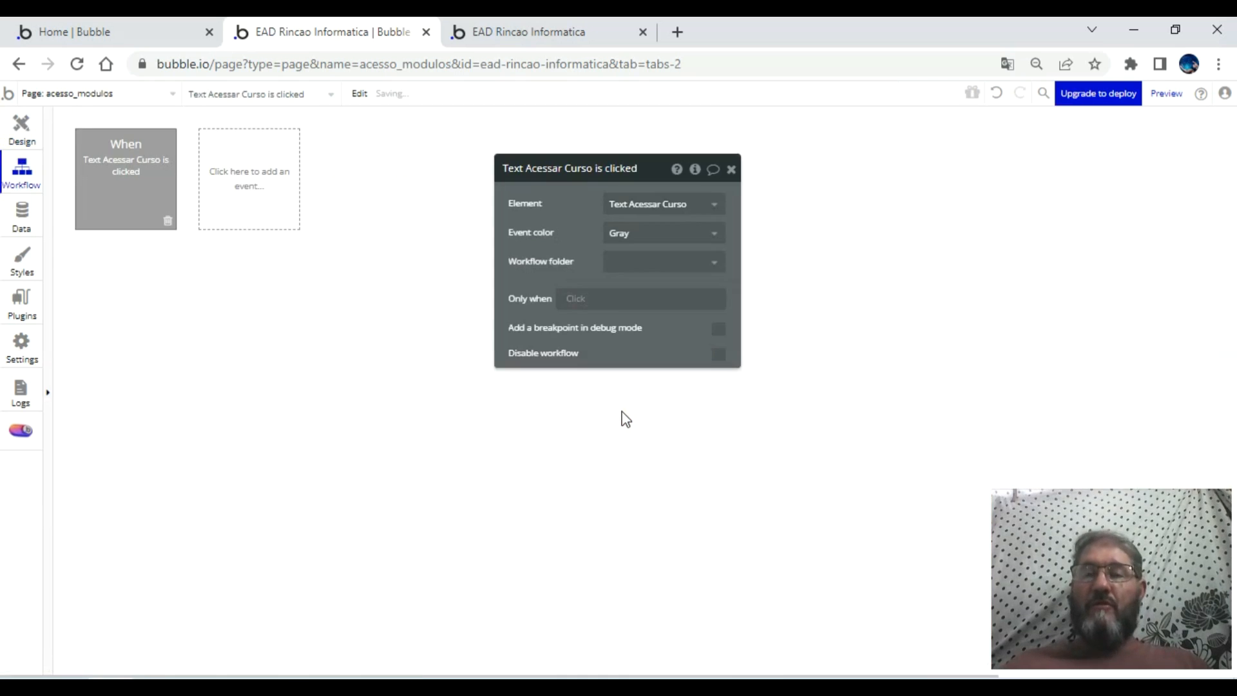
# - Add a Go to page action with destination aulas_modulo_bubble to the Bubble card's Acessar Curso workflow
pyautogui.click(157, 280)
pyautogui.moveTo(160, 357)
pyautogui.click(227, 334)
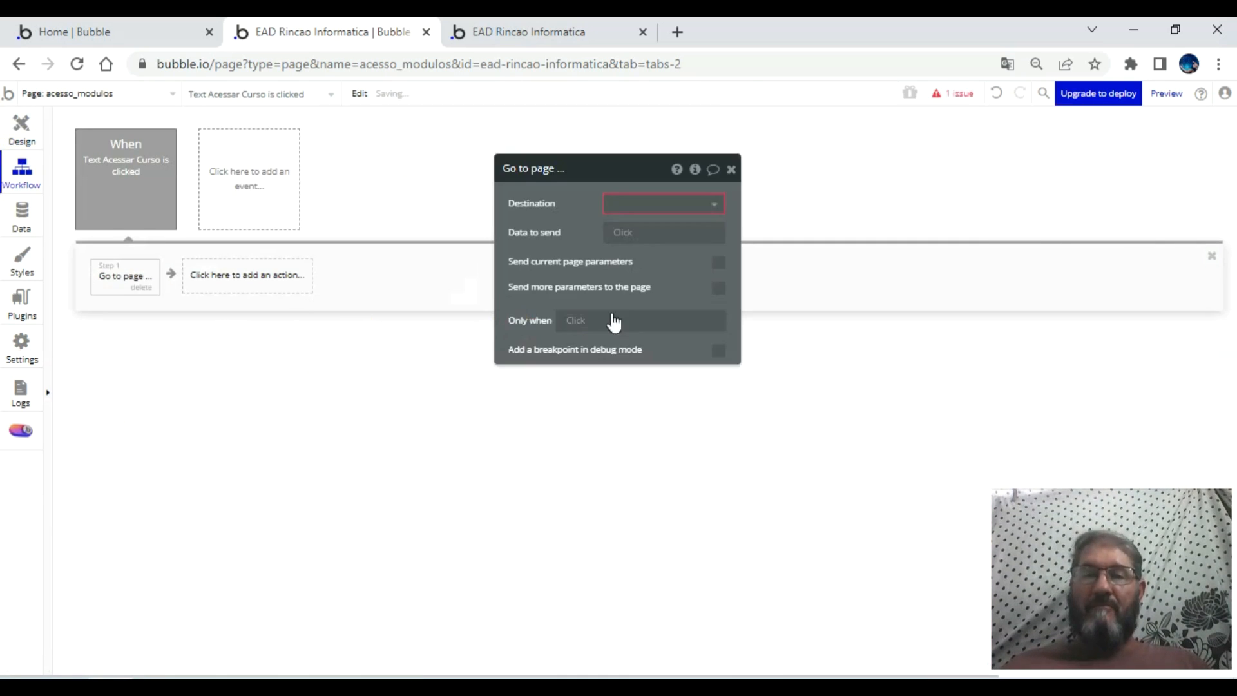
pyautogui.click(709, 207)
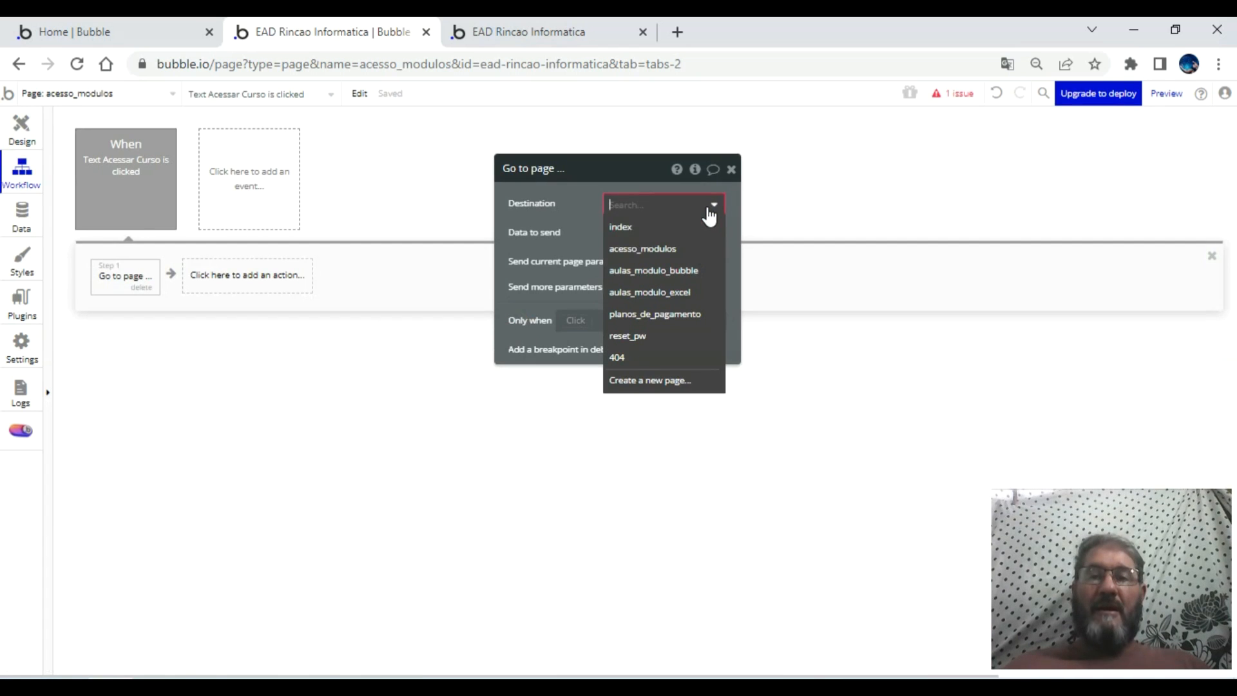
pyautogui.click(694, 270)
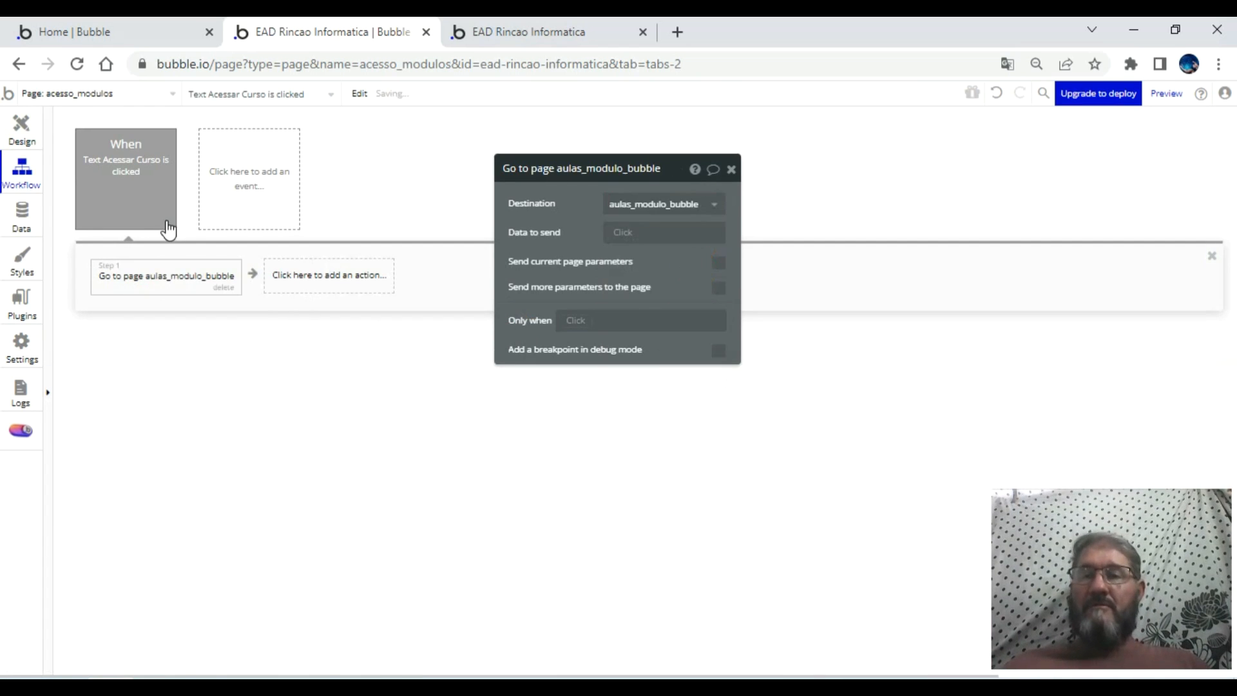
# - Create a click workflow for the Excel card's Acessar Curso text that goes to page aulas_modulo_excel
pyautogui.click(13, 137)
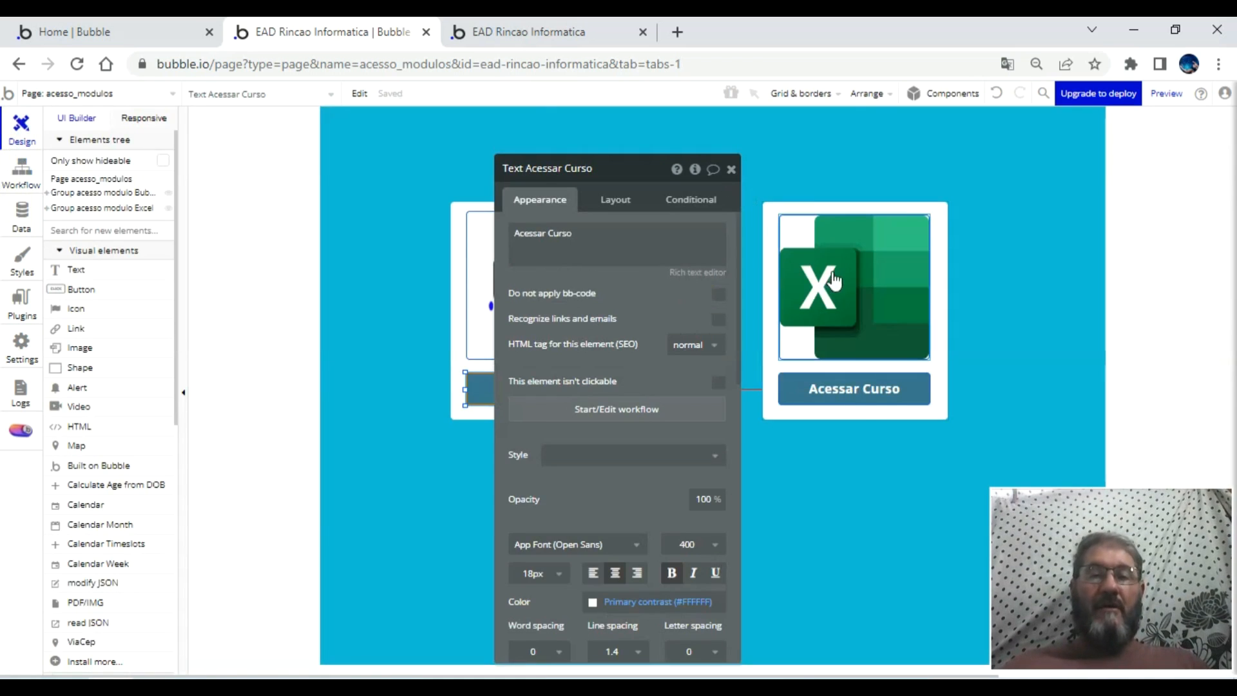
pyautogui.click(663, 412)
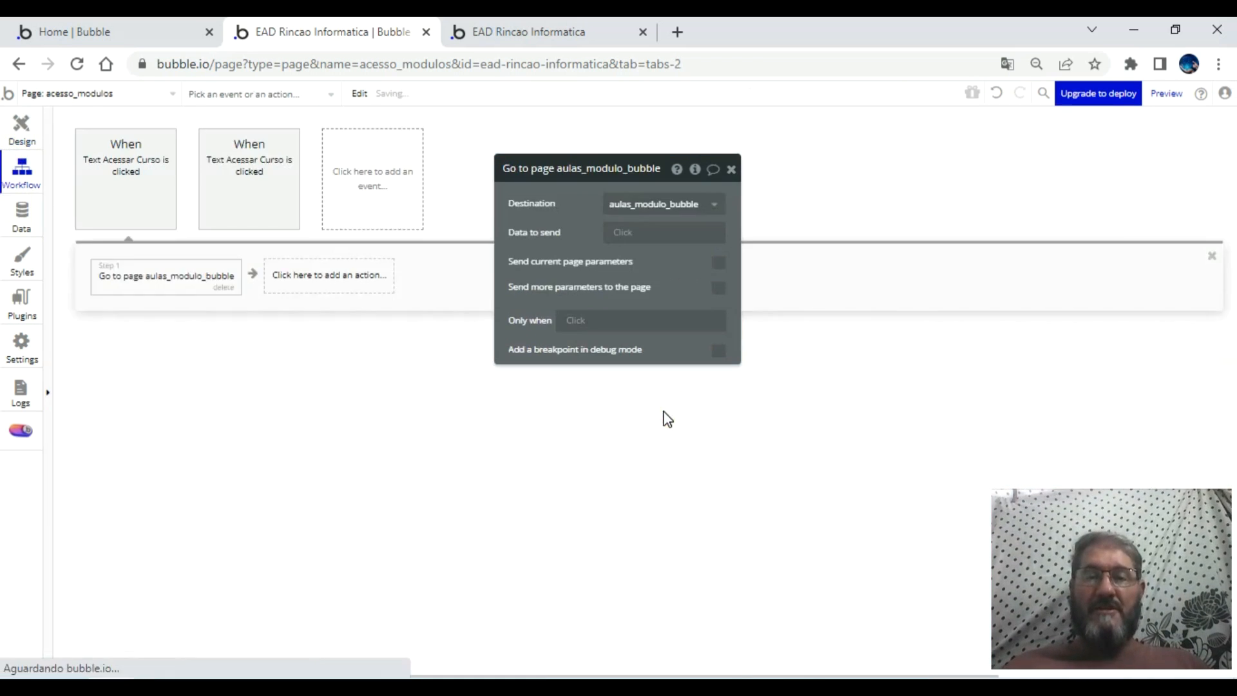
pyautogui.click(201, 281)
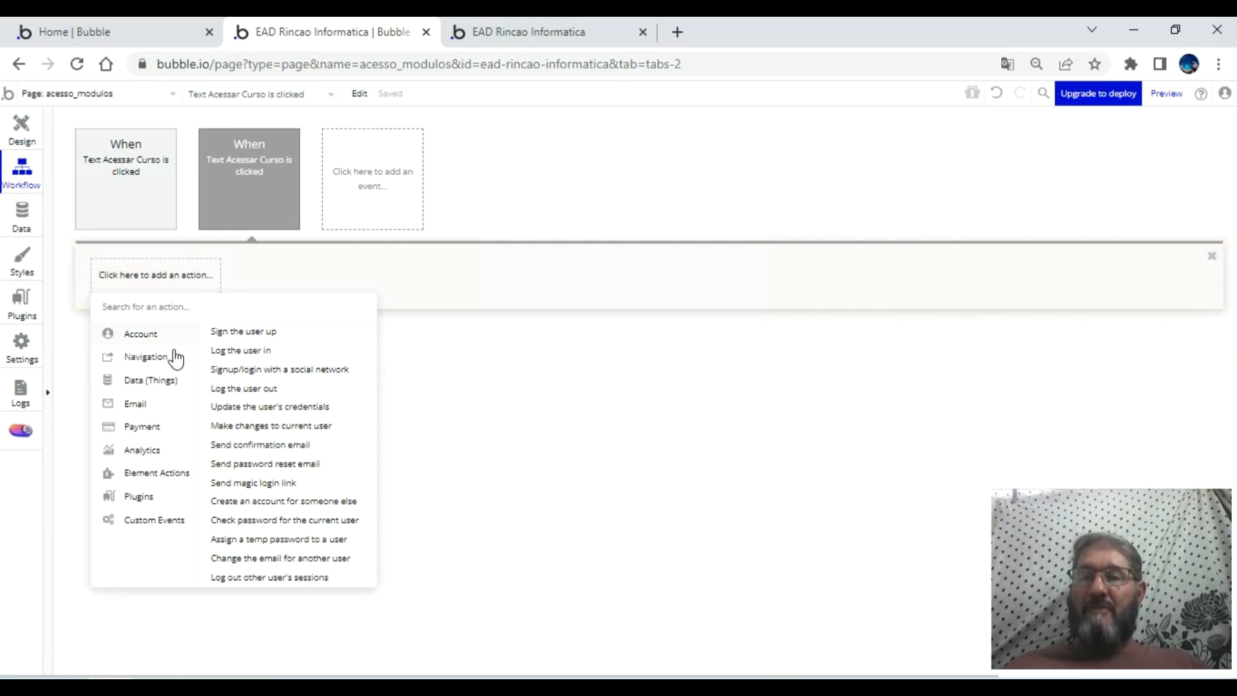
pyautogui.moveTo(169, 356)
pyautogui.click(234, 331)
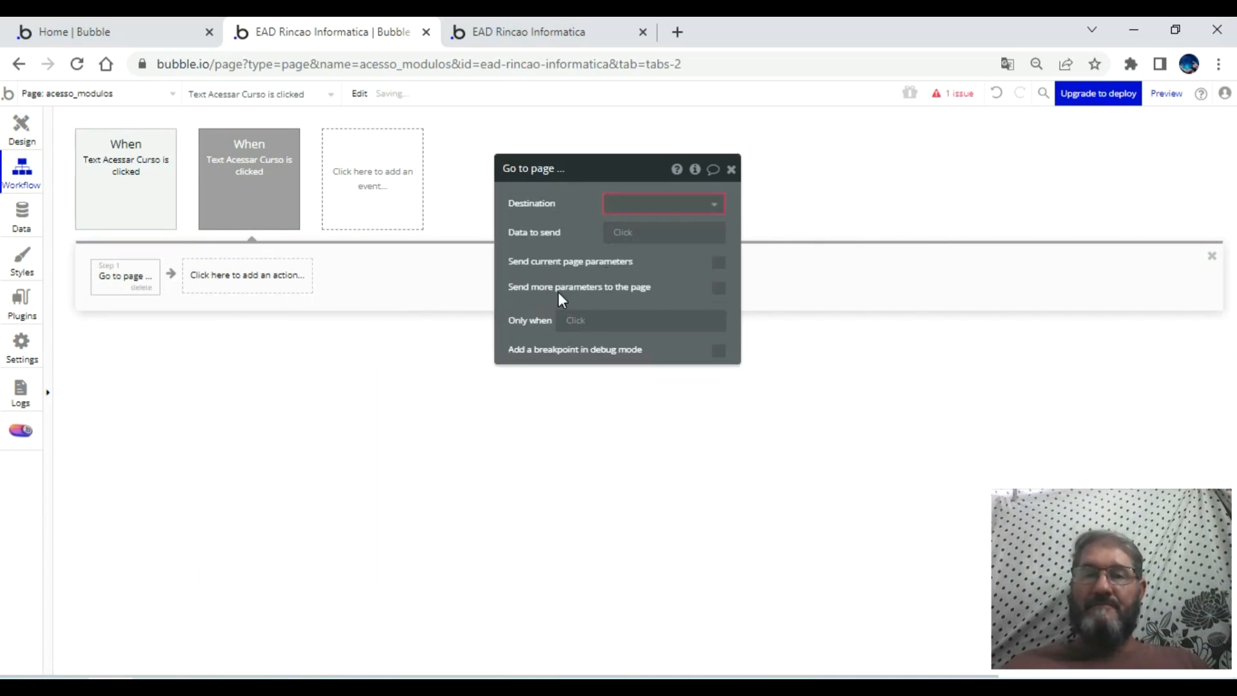
pyautogui.click(657, 204)
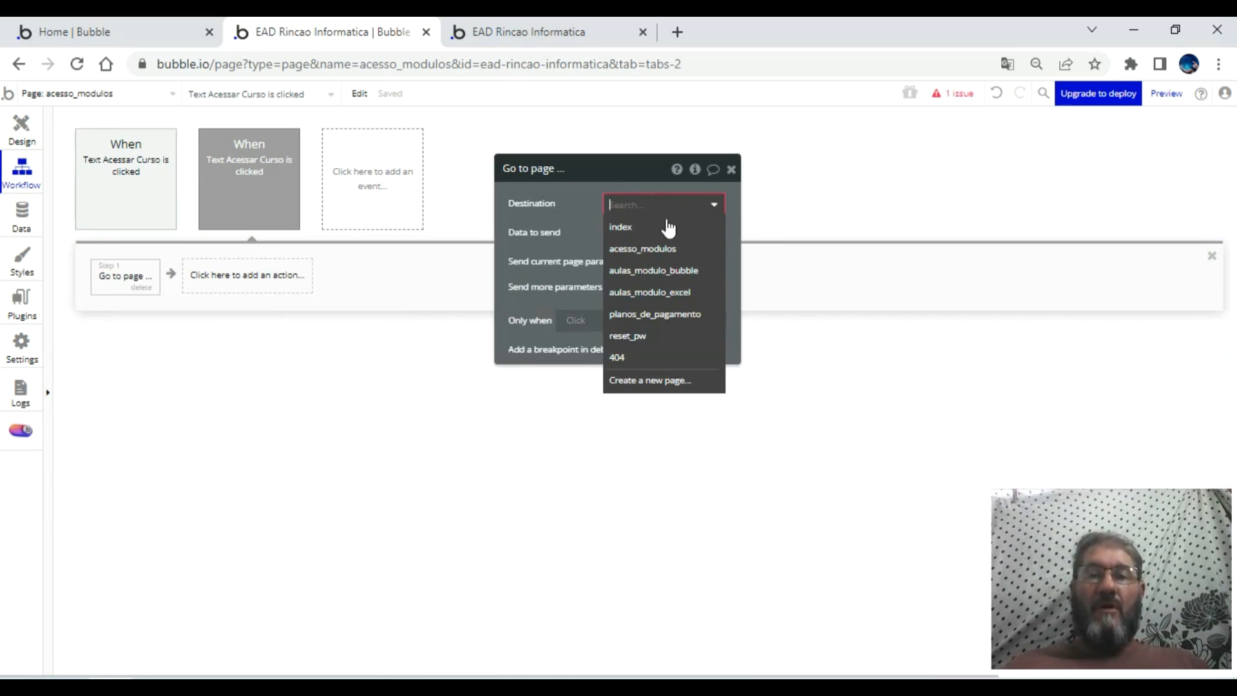
pyautogui.click(675, 293)
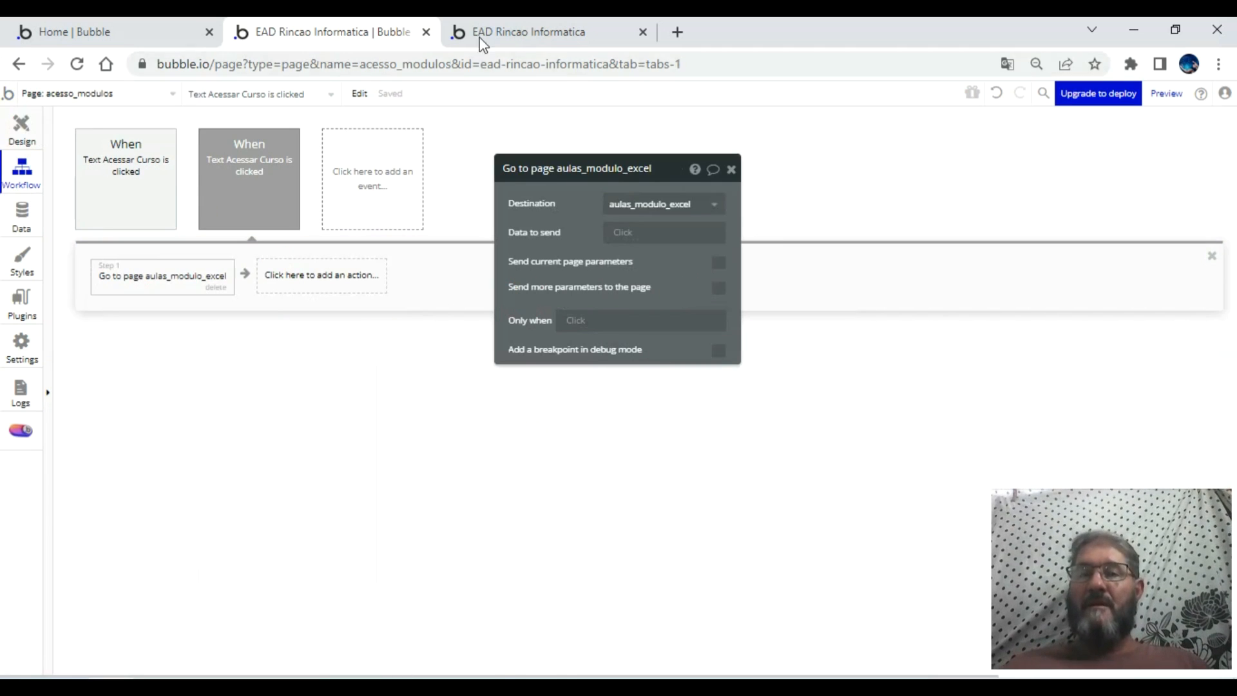
# - Reload the app preview, return to its home page and reach acesso_modulos through the user icon's Começar option
pyautogui.click(524, 27)
pyautogui.press('F5')
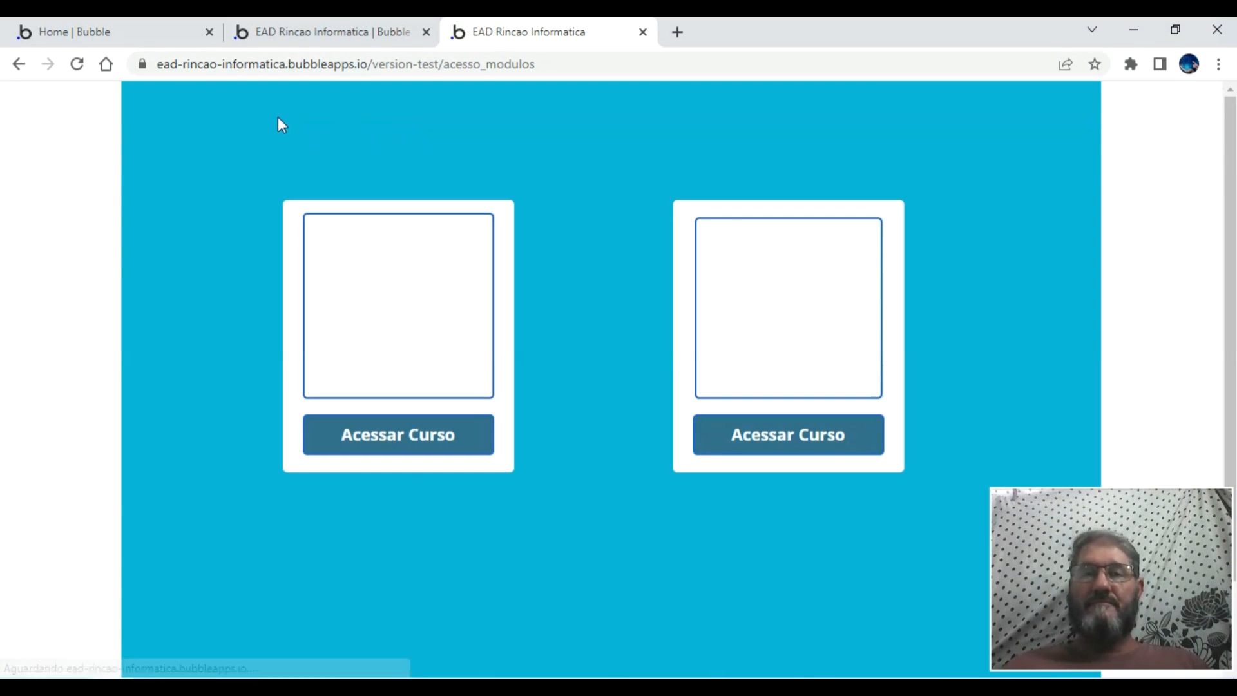
pyautogui.click(14, 67)
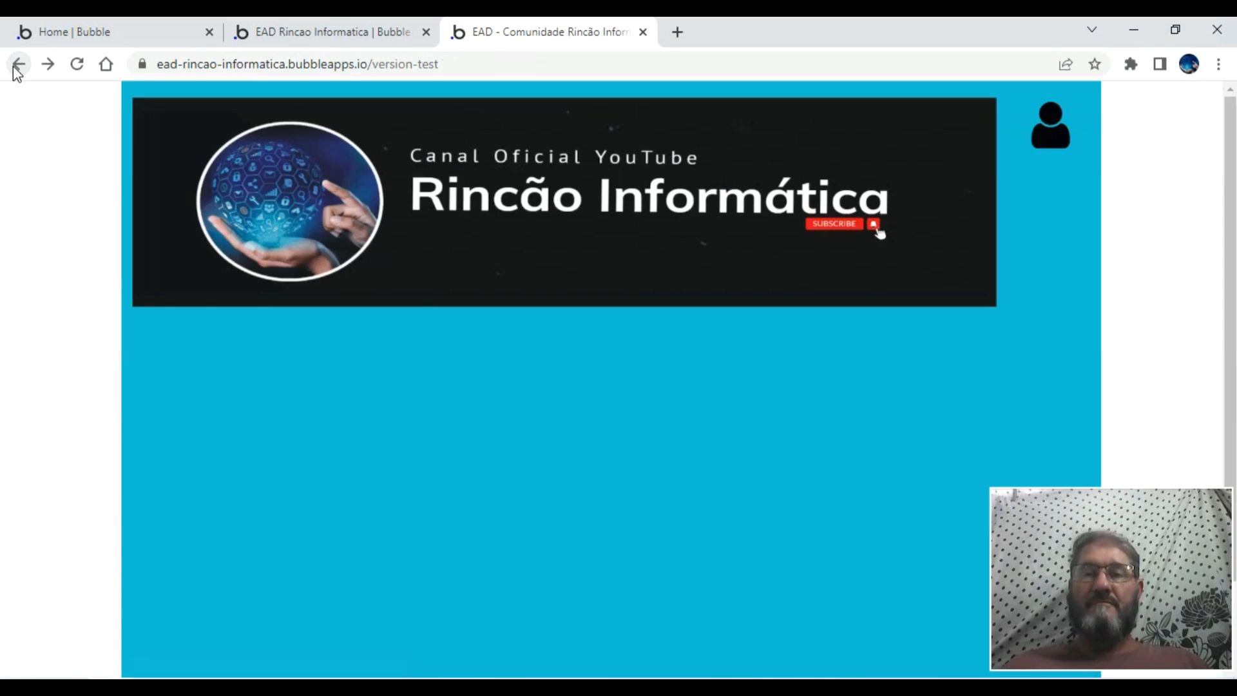
pyautogui.click(1052, 129)
pyautogui.click(1057, 177)
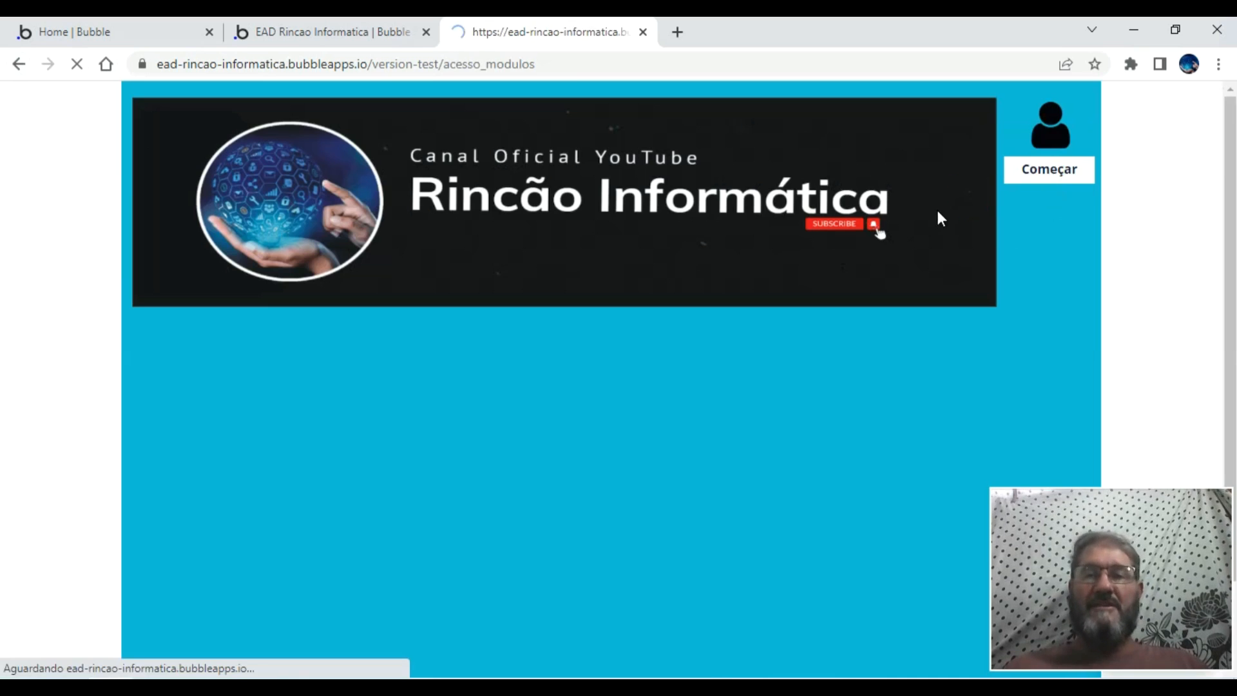
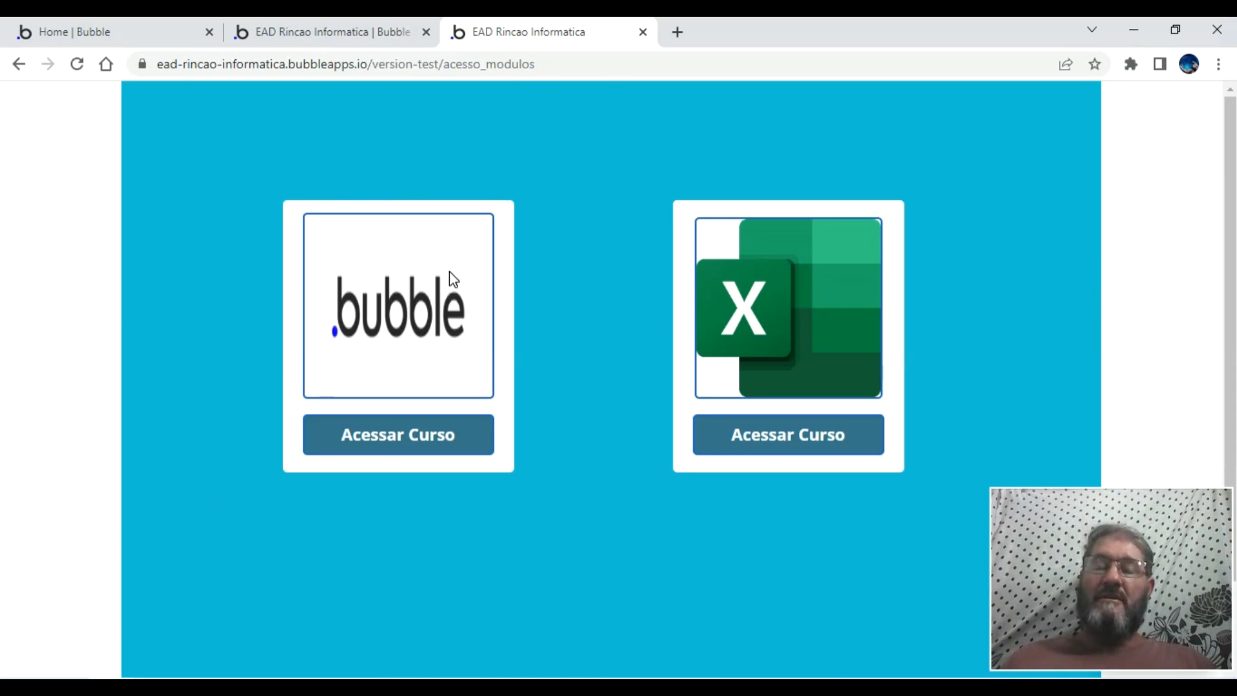
# - Test the Acessar Curso text of the Bubble and Excel cards in the preview, returning to acesso_modulos after each
pyautogui.click(433, 440)
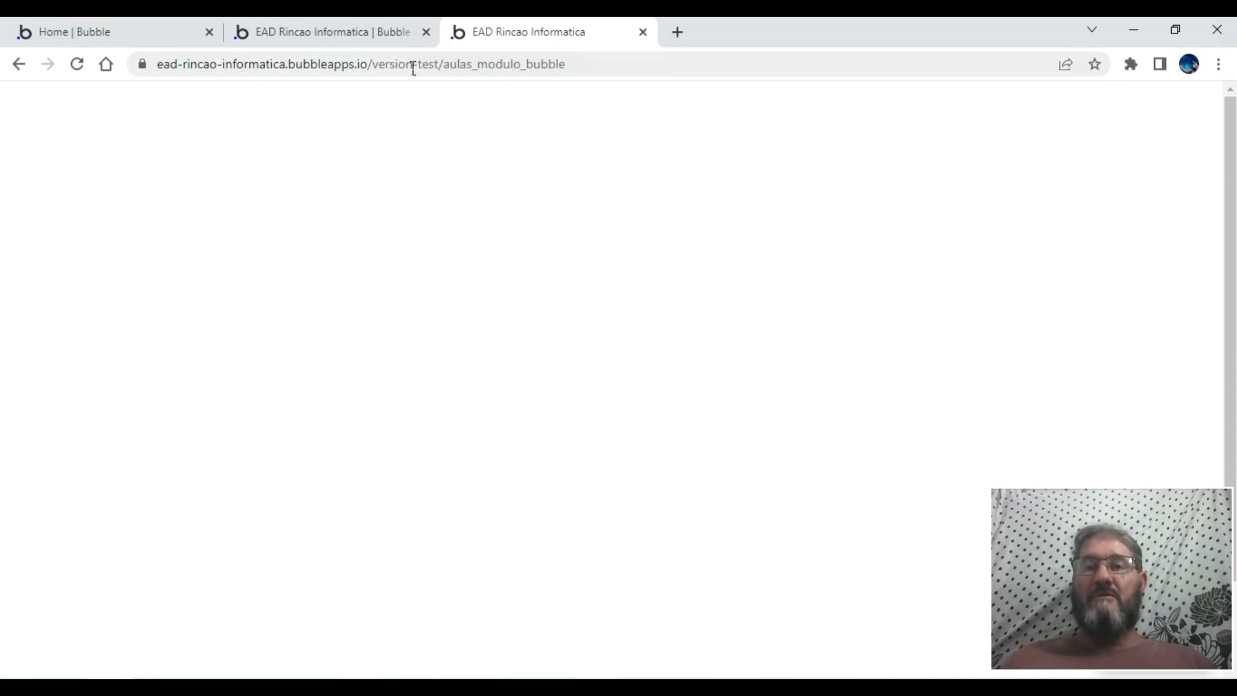
pyautogui.click(18, 64)
pyautogui.click(773, 439)
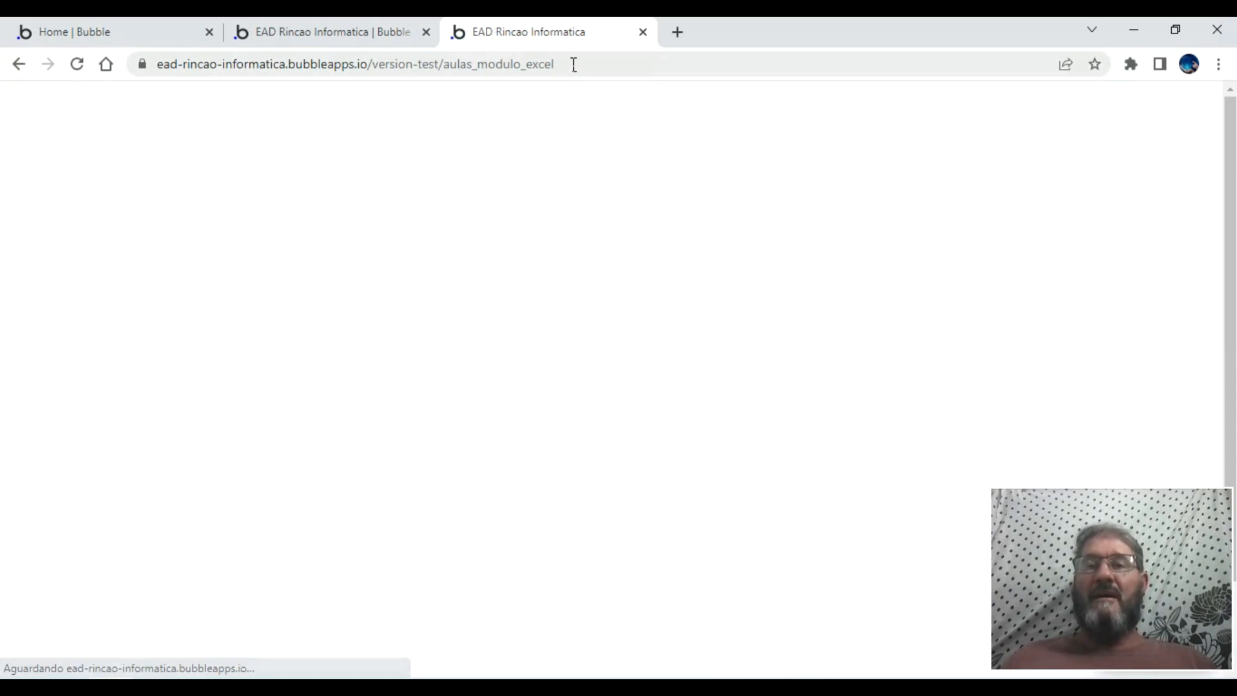
pyautogui.click(20, 64)
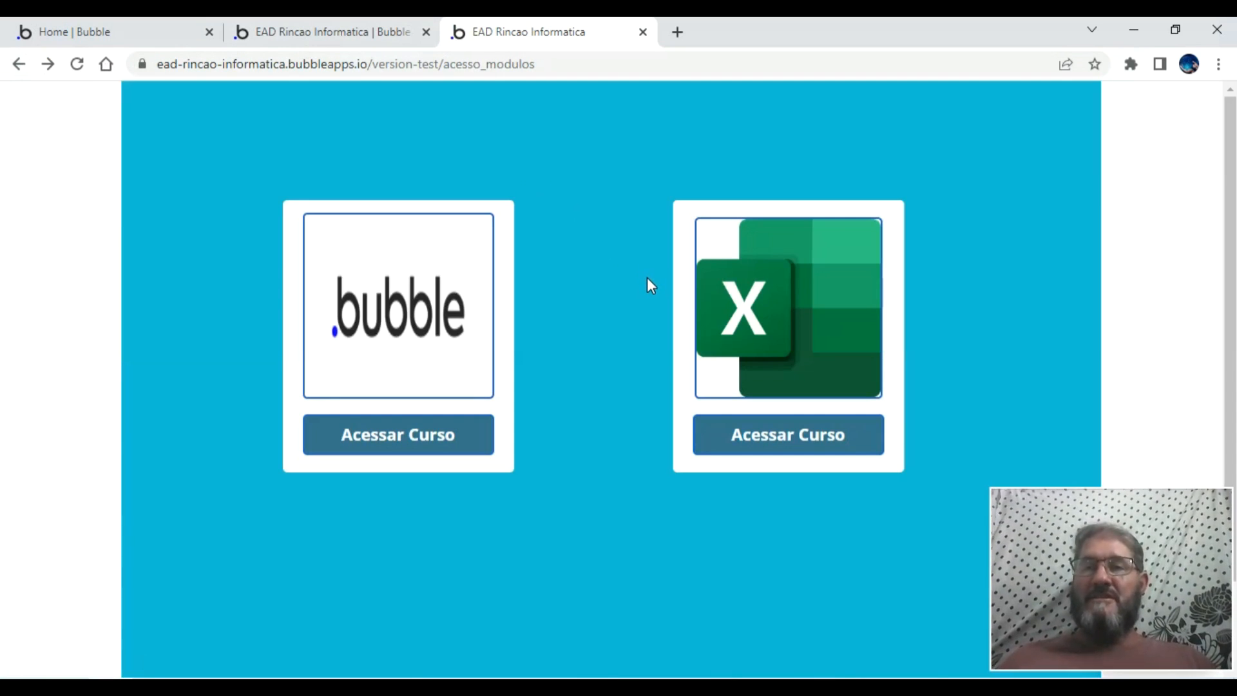
# - Switch to the lesson outline in Word and insert "(aula)" before "lista de aulas" in the Módulos line
pyautogui.click(311, 683)
pyautogui.scroll(7, 422, 504)
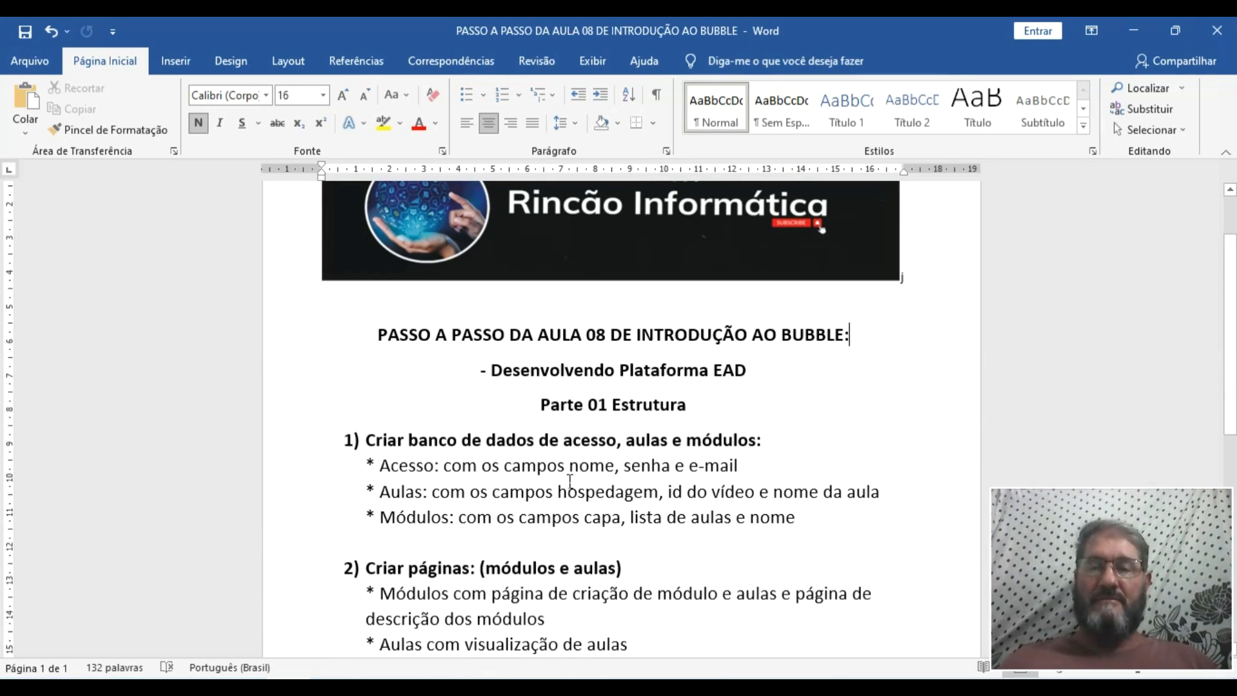
pyautogui.hotkey('ctrl', 'z')
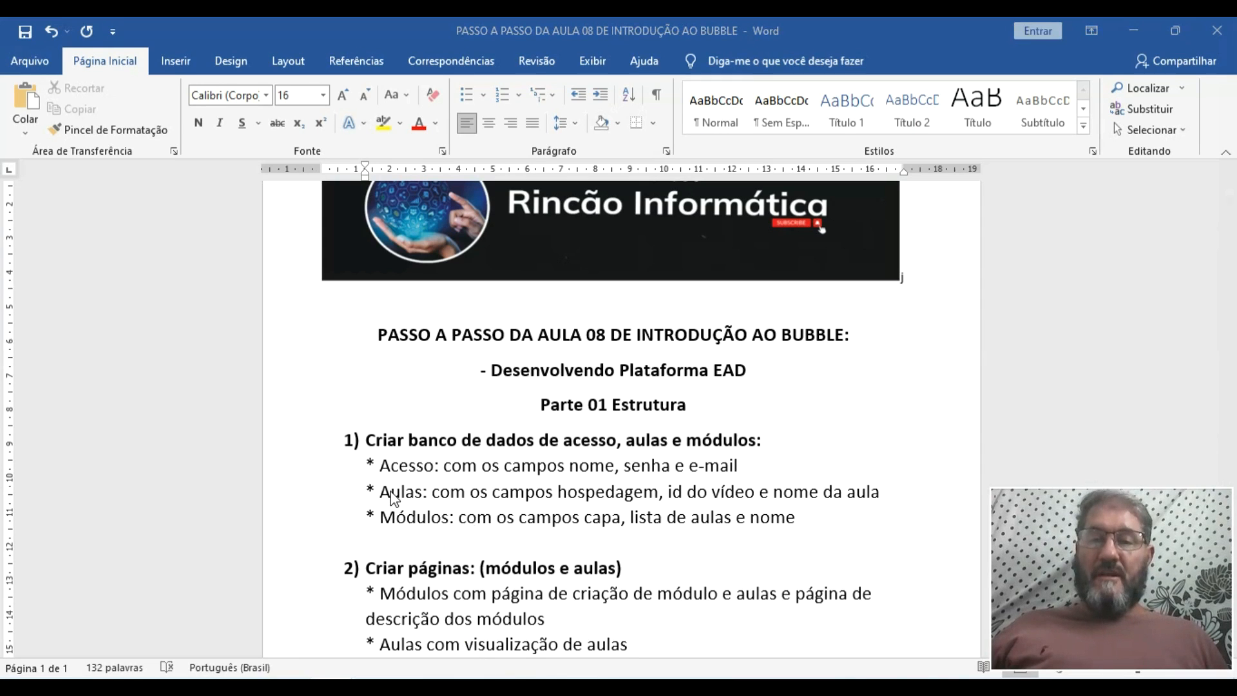
pyautogui.click(631, 518)
pyautogui.write('(aula)')
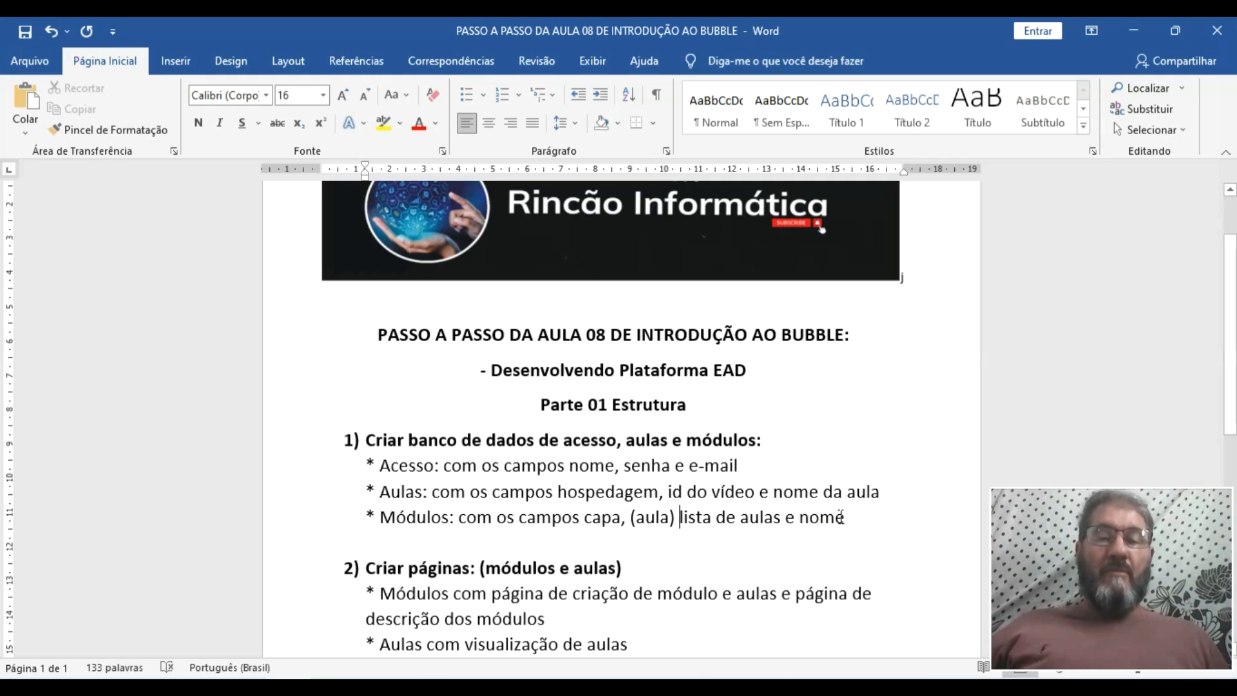
# - Switch back to the Bubble editor and create a publicly visible data type named modulo
pyautogui.hotkey('alt', 'Tab')
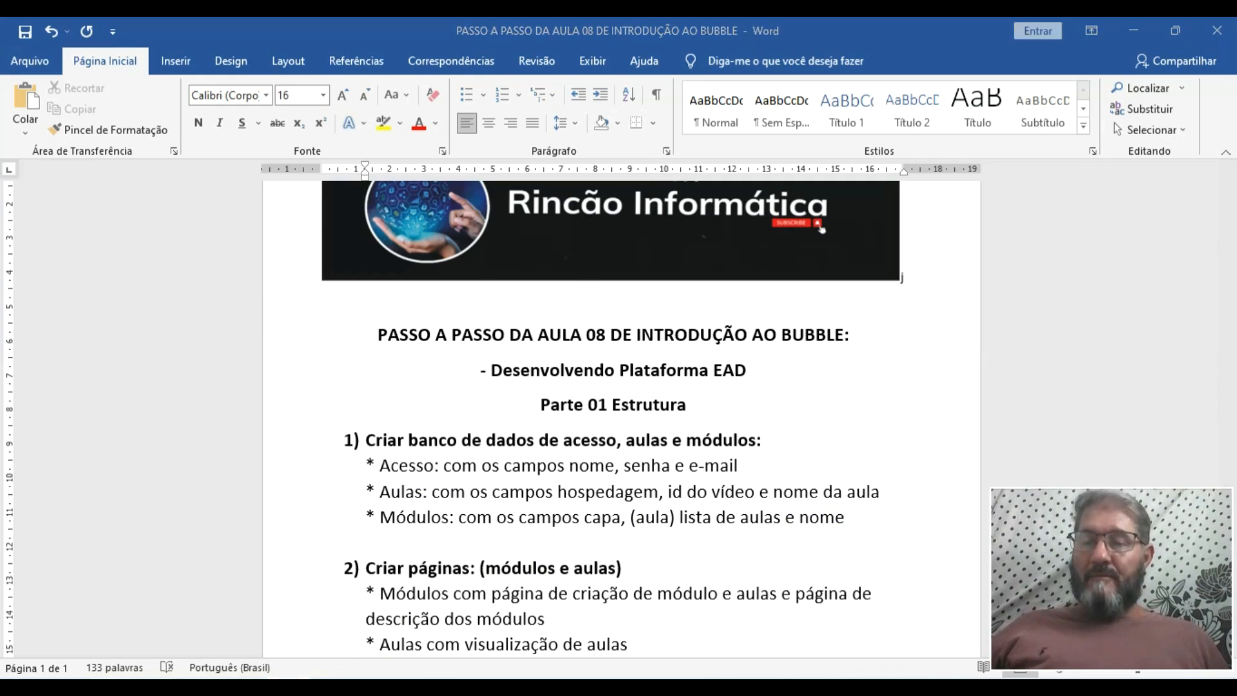
pyautogui.click(256, 283)
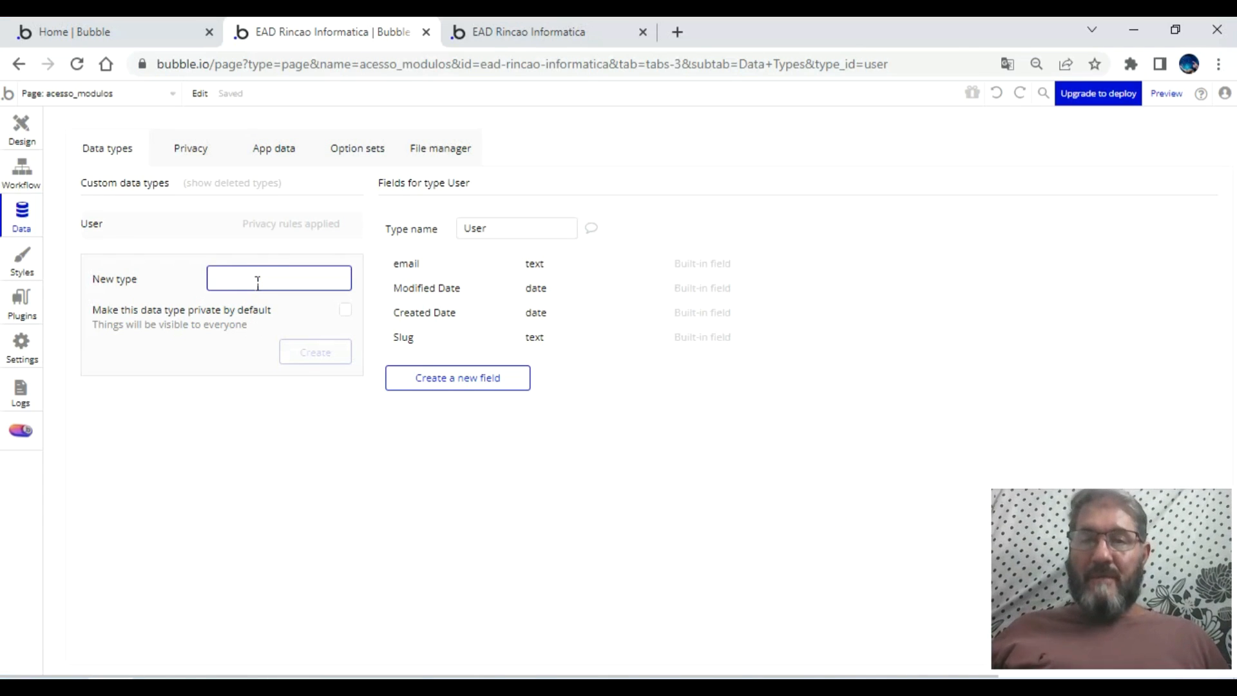
pyautogui.write('mo')
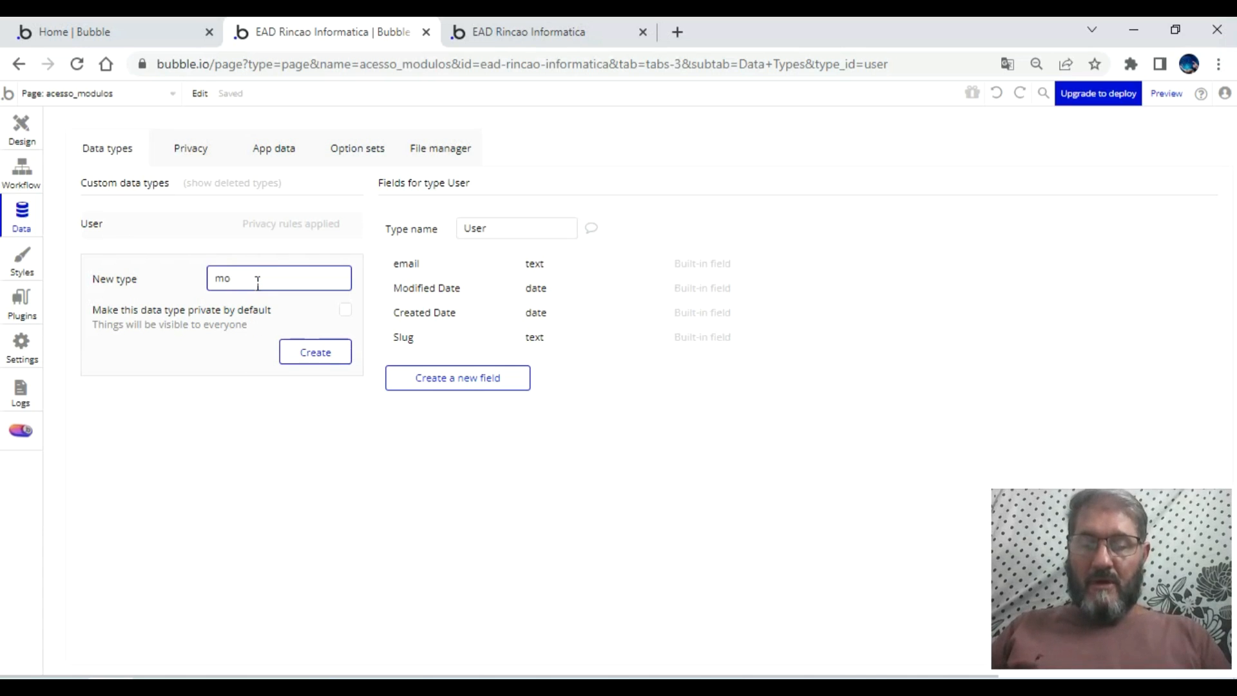
pyautogui.write('dulo')
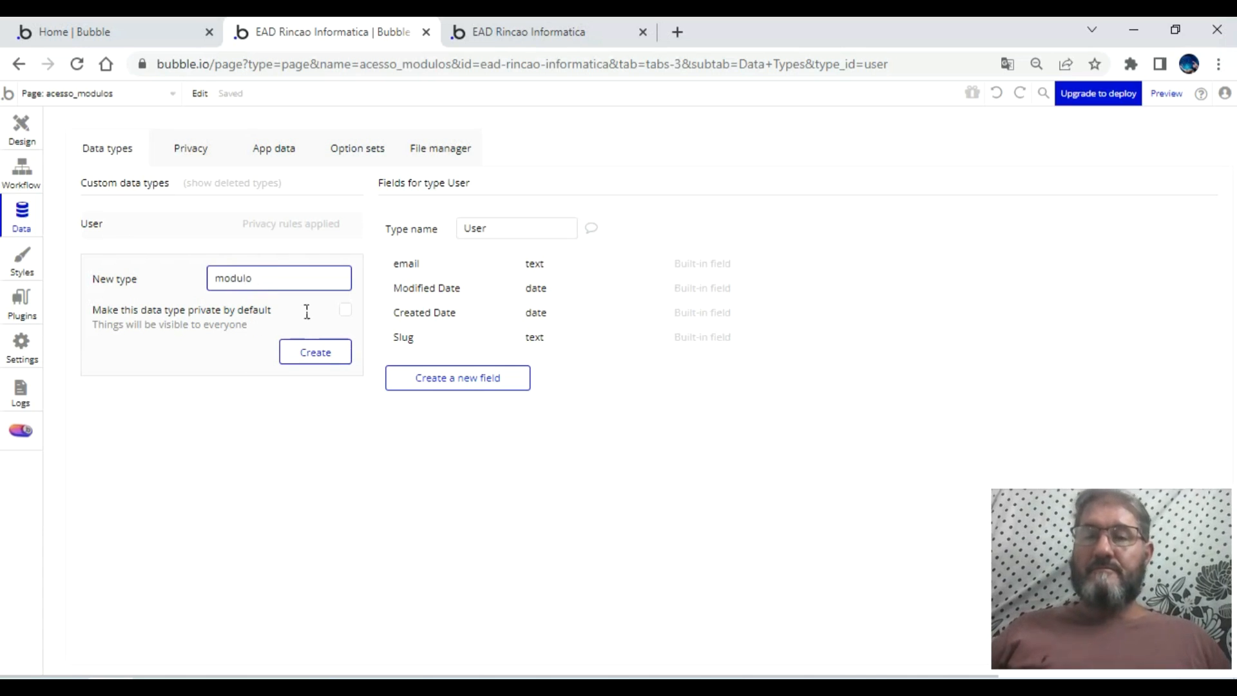
pyautogui.click(315, 361)
pyautogui.click(314, 361)
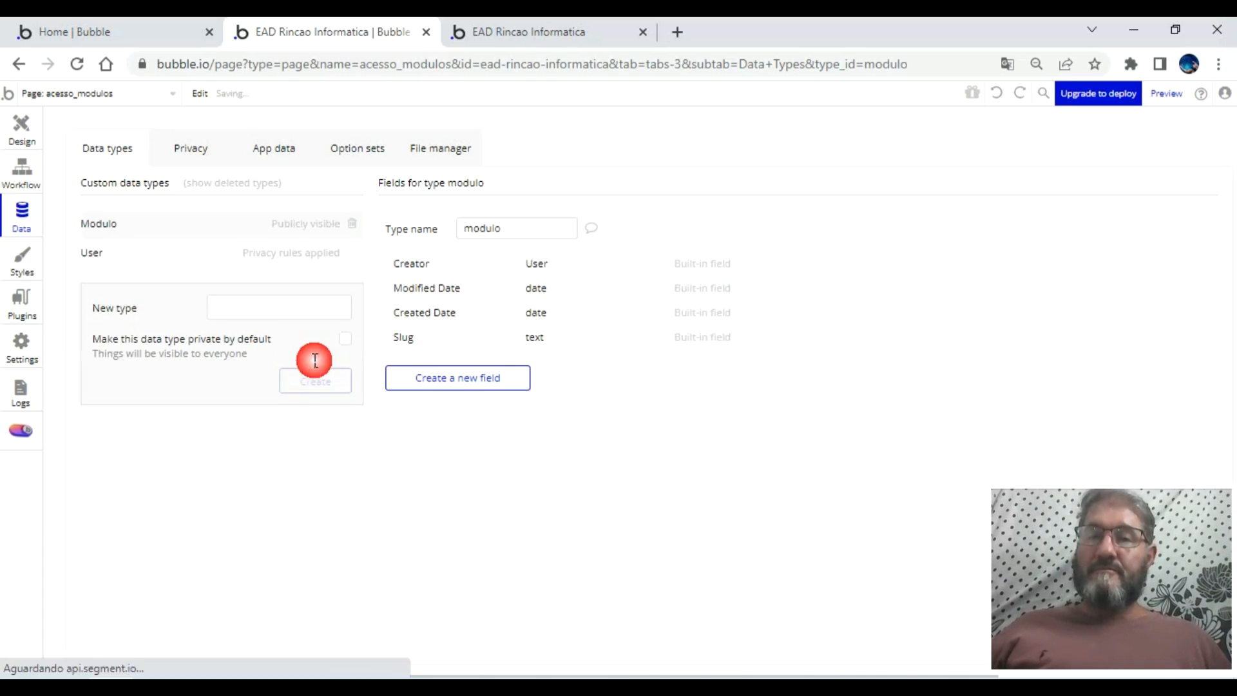
# - Create a second publicly visible data type named aulas
pyautogui.click(237, 308)
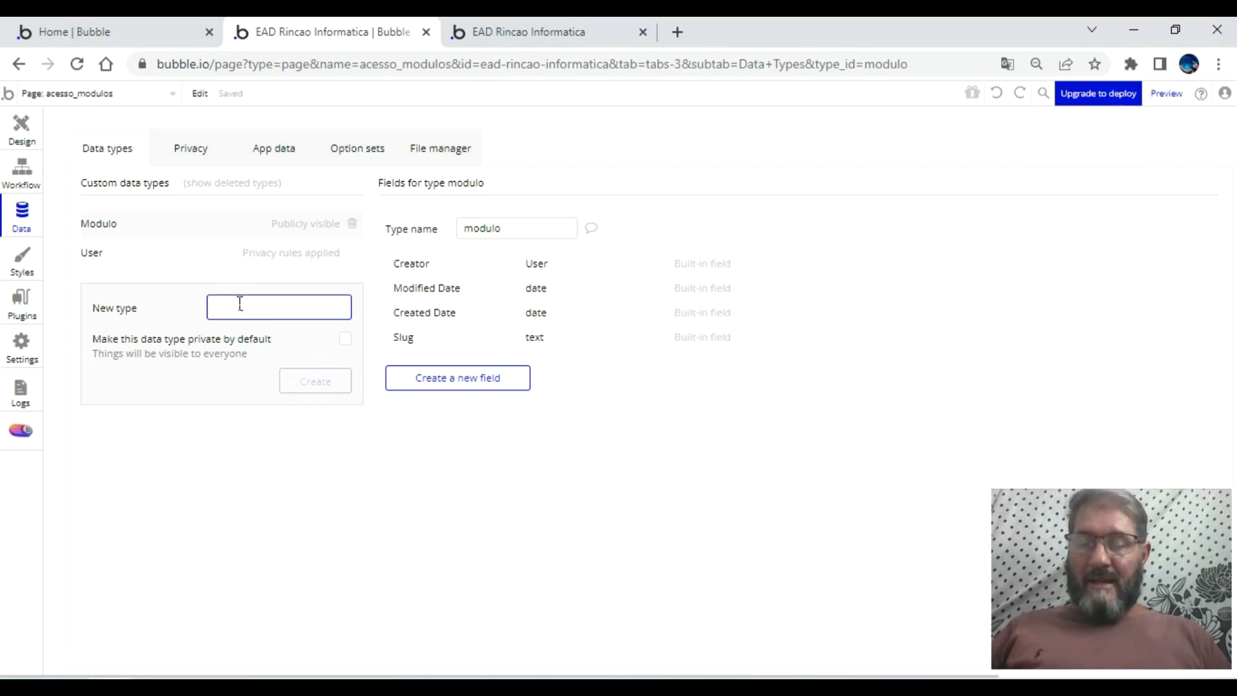
pyautogui.write('aulas')
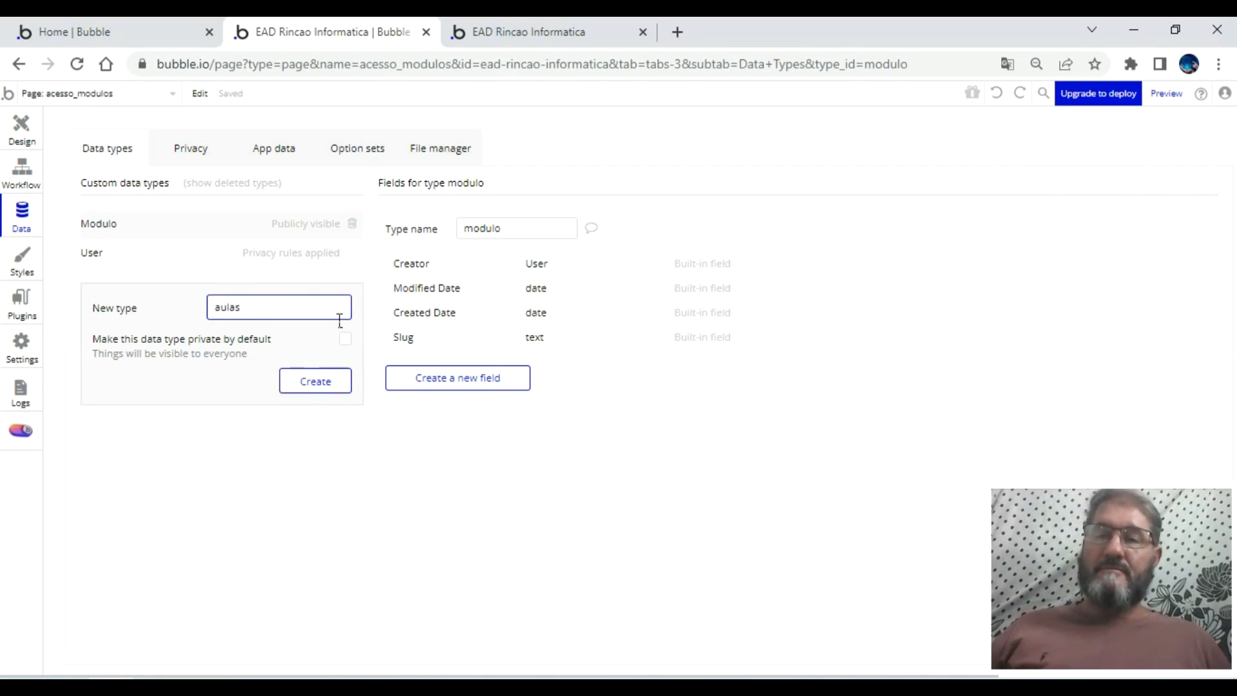
pyautogui.click(326, 389)
# - Check the Módulos fields in the Word outline and add a text field named nome to the modulo data type
pyautogui.click(109, 253)
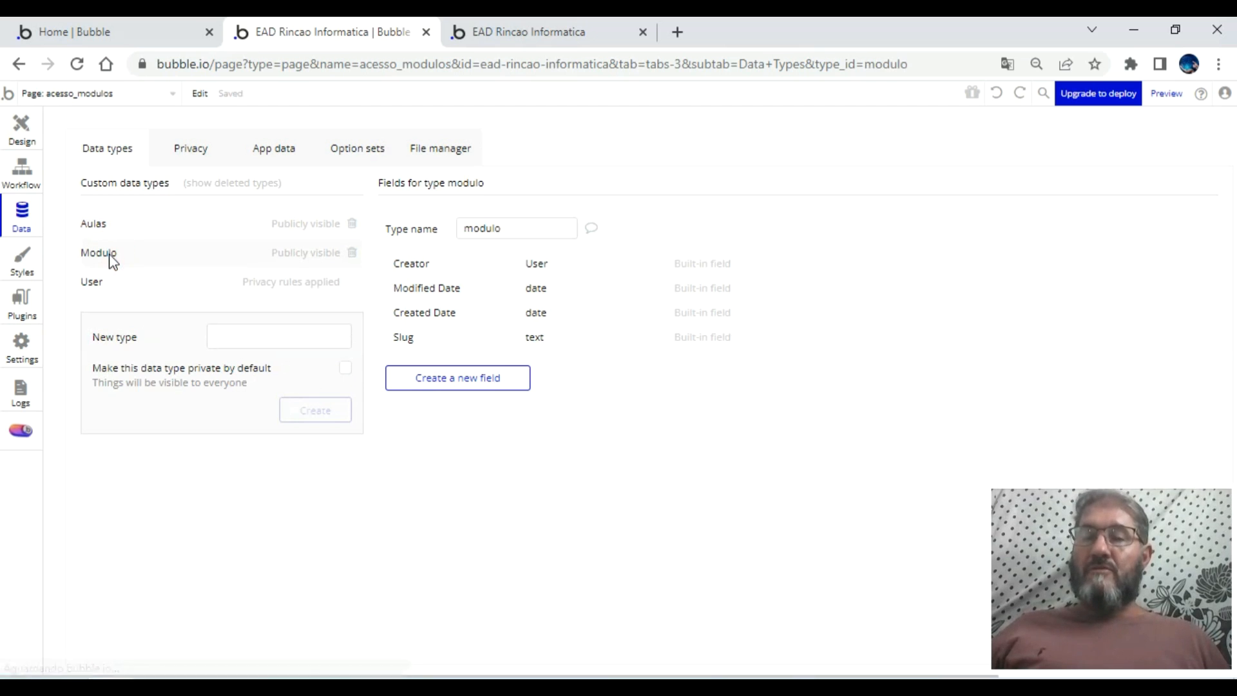
pyautogui.click(328, 673)
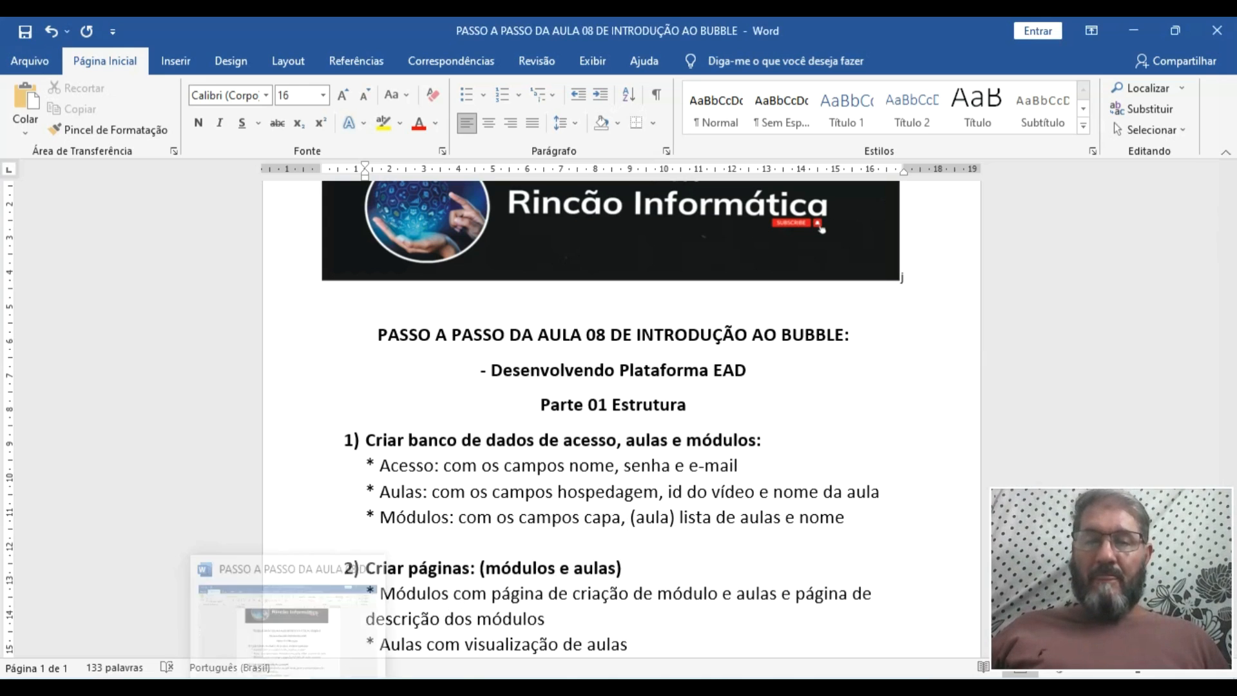
pyautogui.click(326, 654)
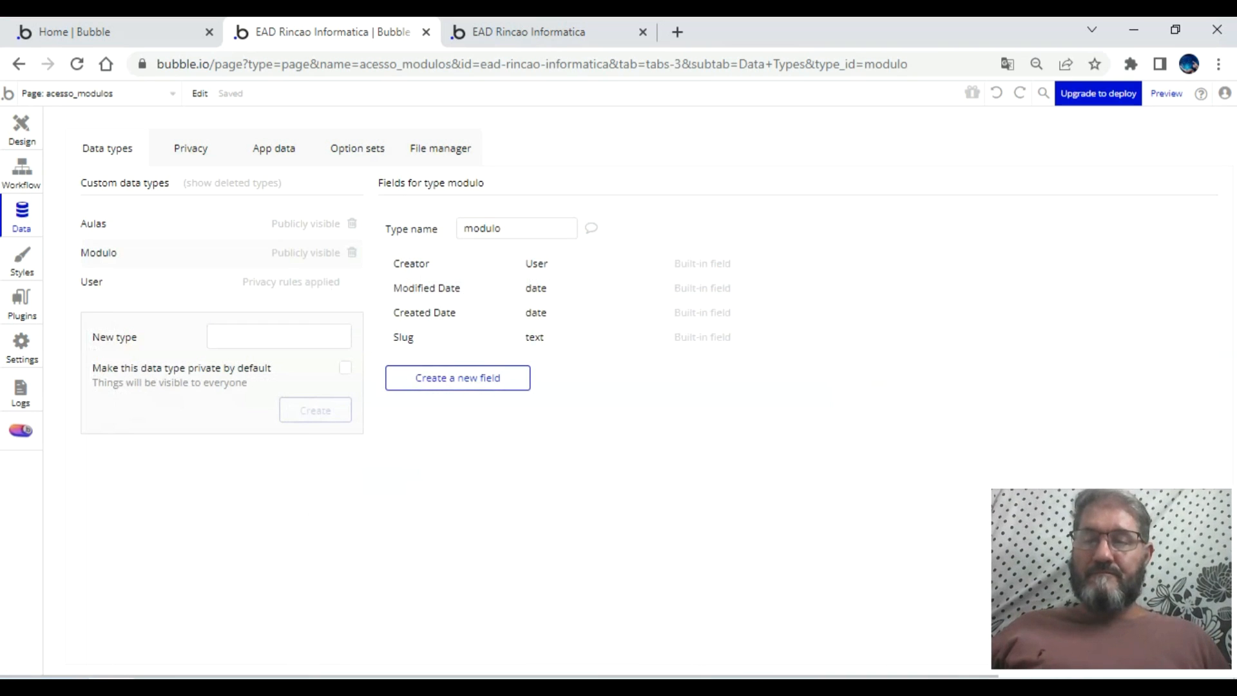
pyautogui.click(293, 678)
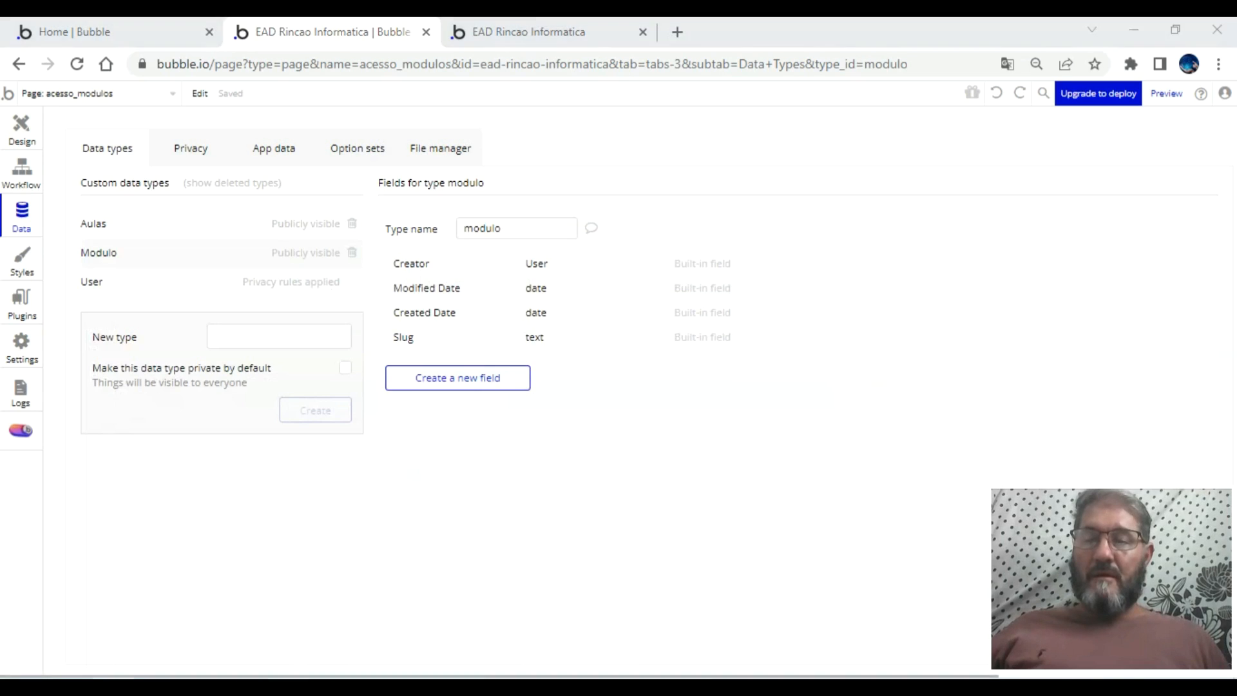
pyautogui.hotkey('alt', 'Tab')
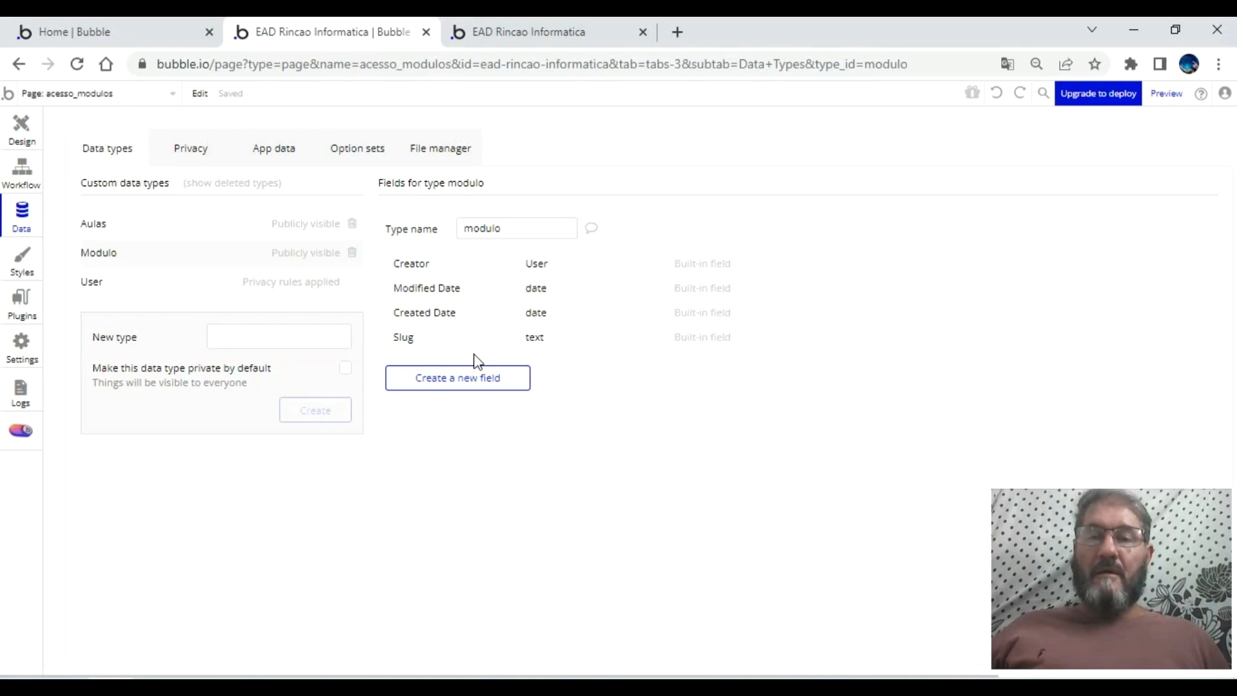
pyautogui.click(472, 379)
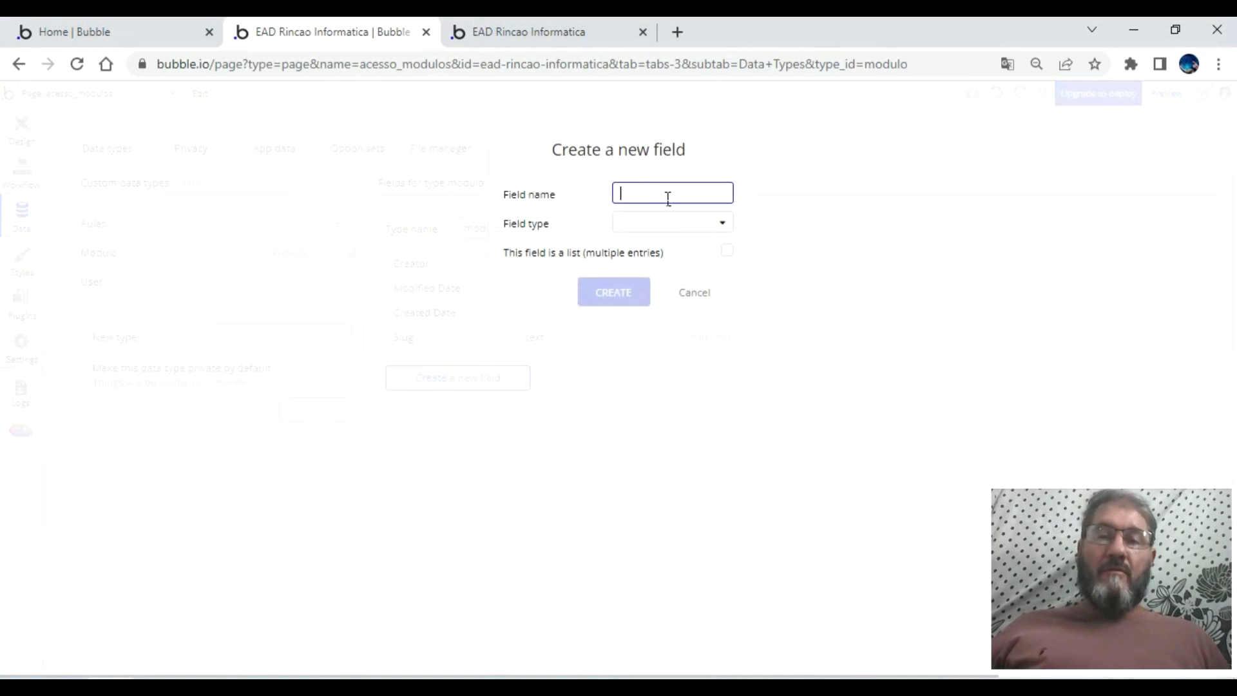
pyautogui.write('nome')
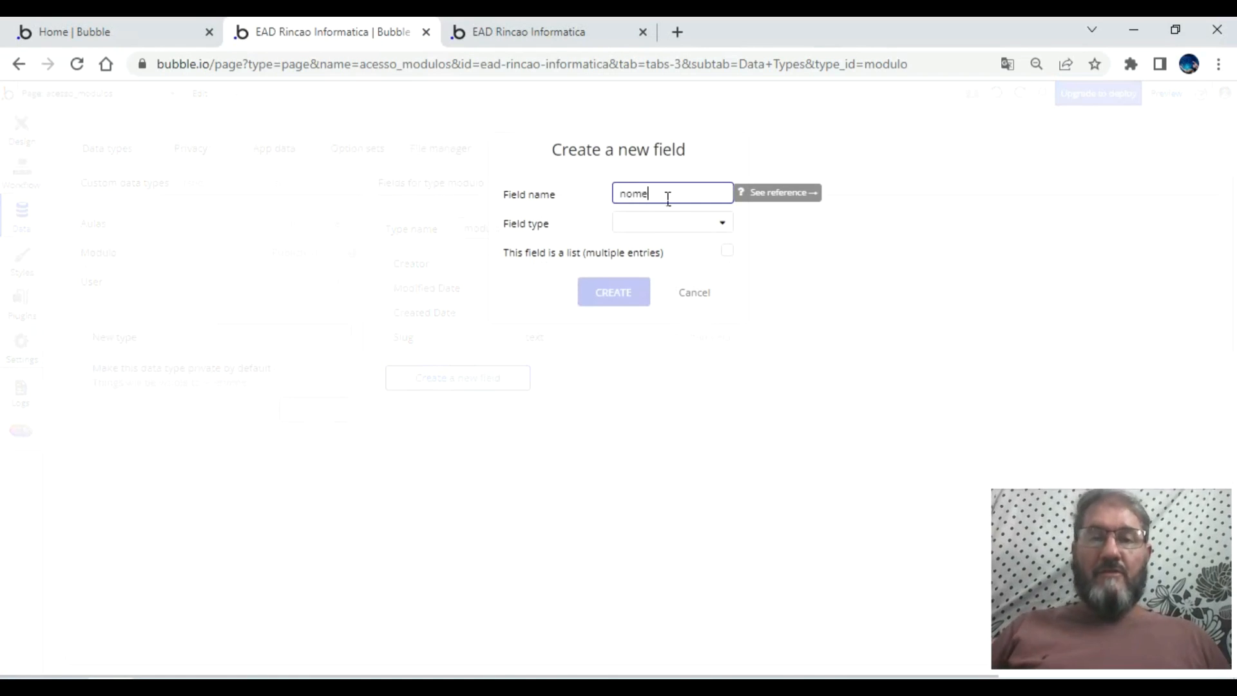
pyautogui.click(640, 224)
pyautogui.click(644, 251)
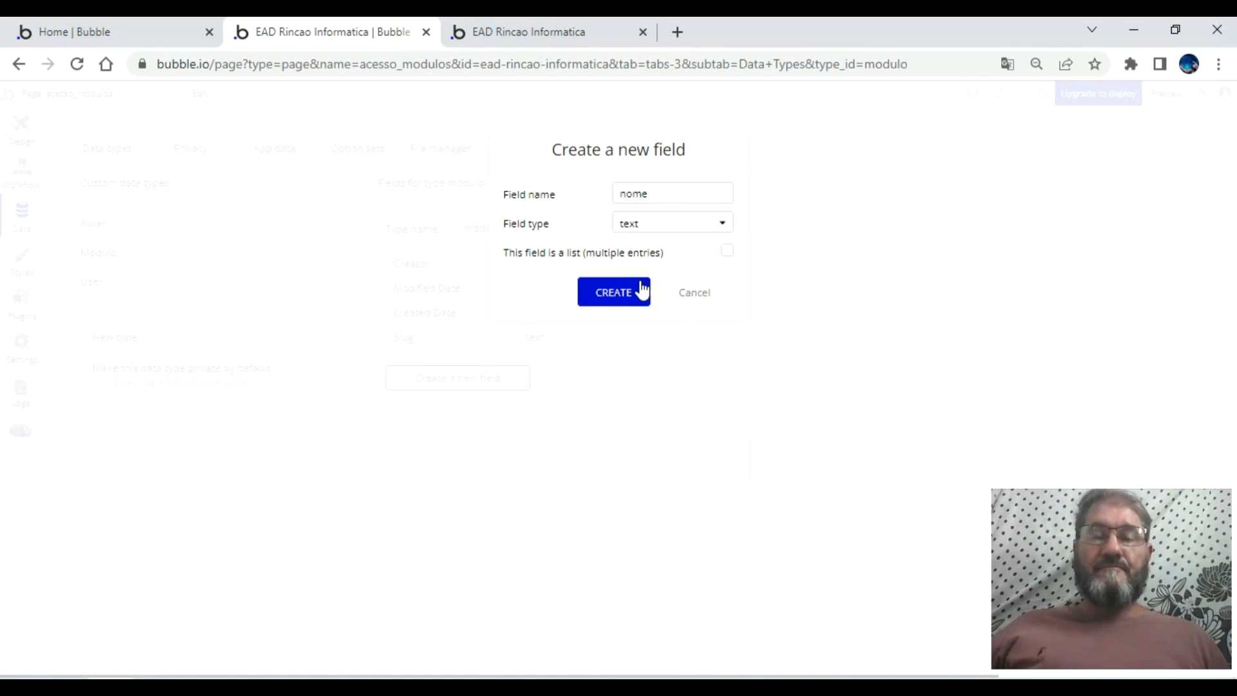
pyautogui.click(641, 291)
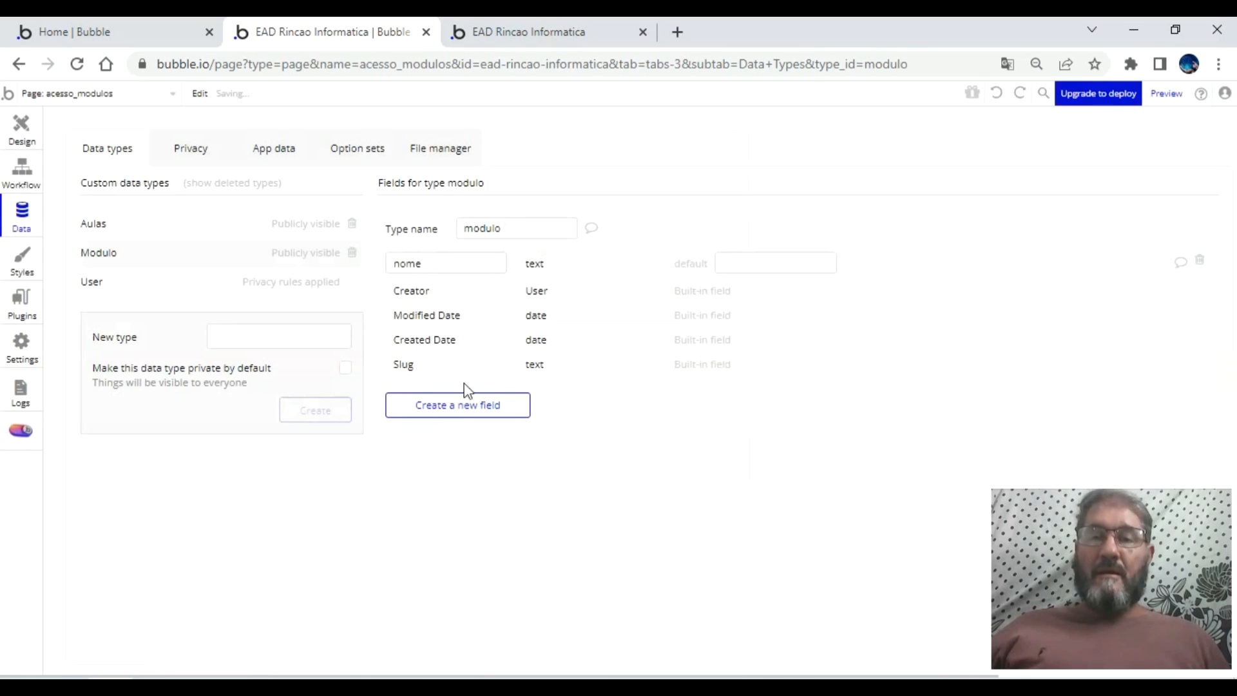
# - Add an image field named capa to the modulo data type
pyautogui.click(458, 407)
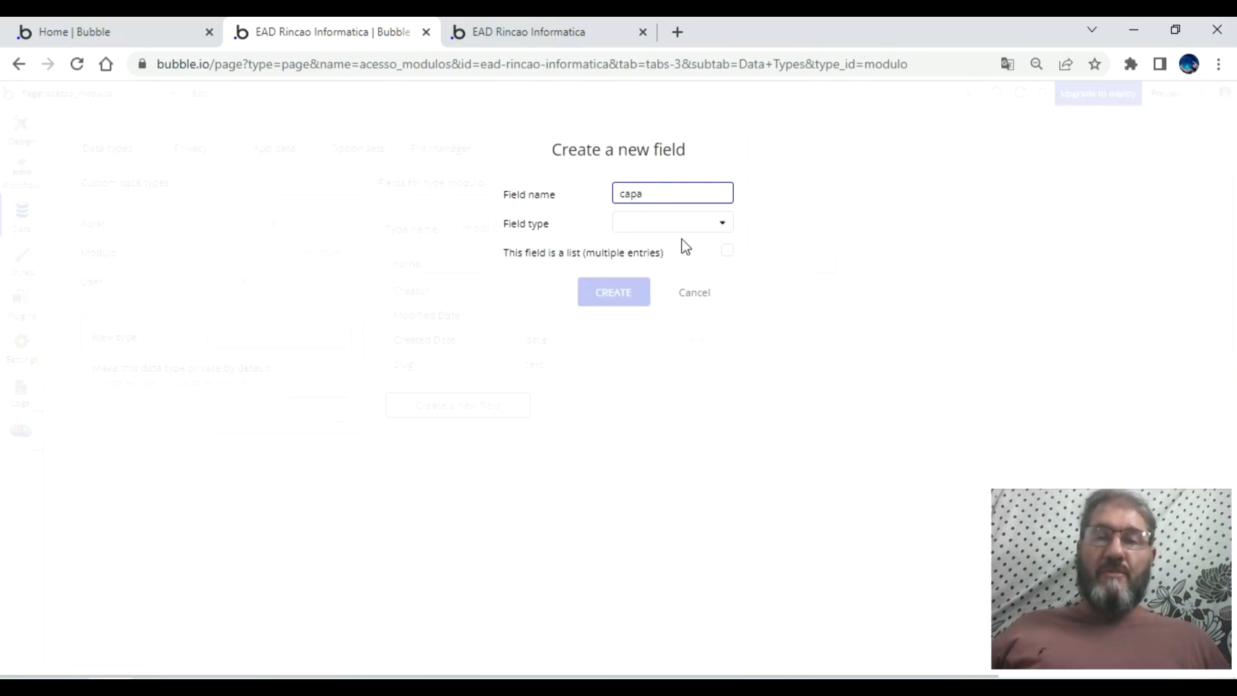
pyautogui.click(688, 224)
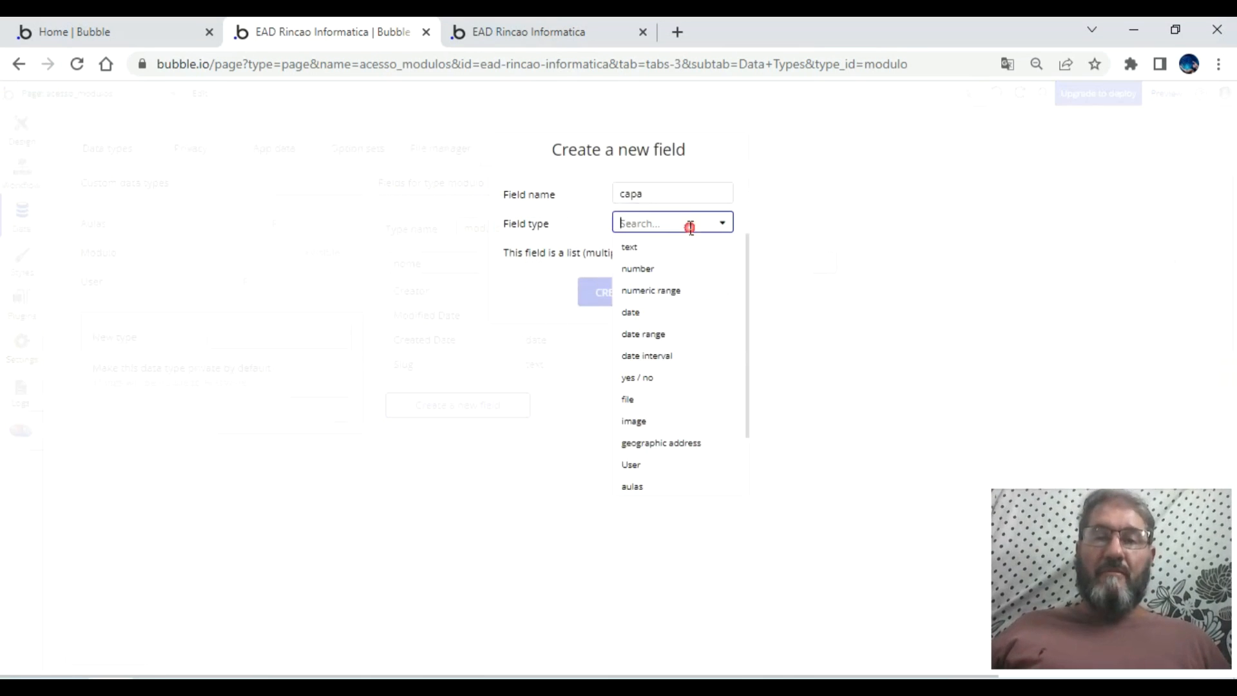
pyautogui.click(647, 420)
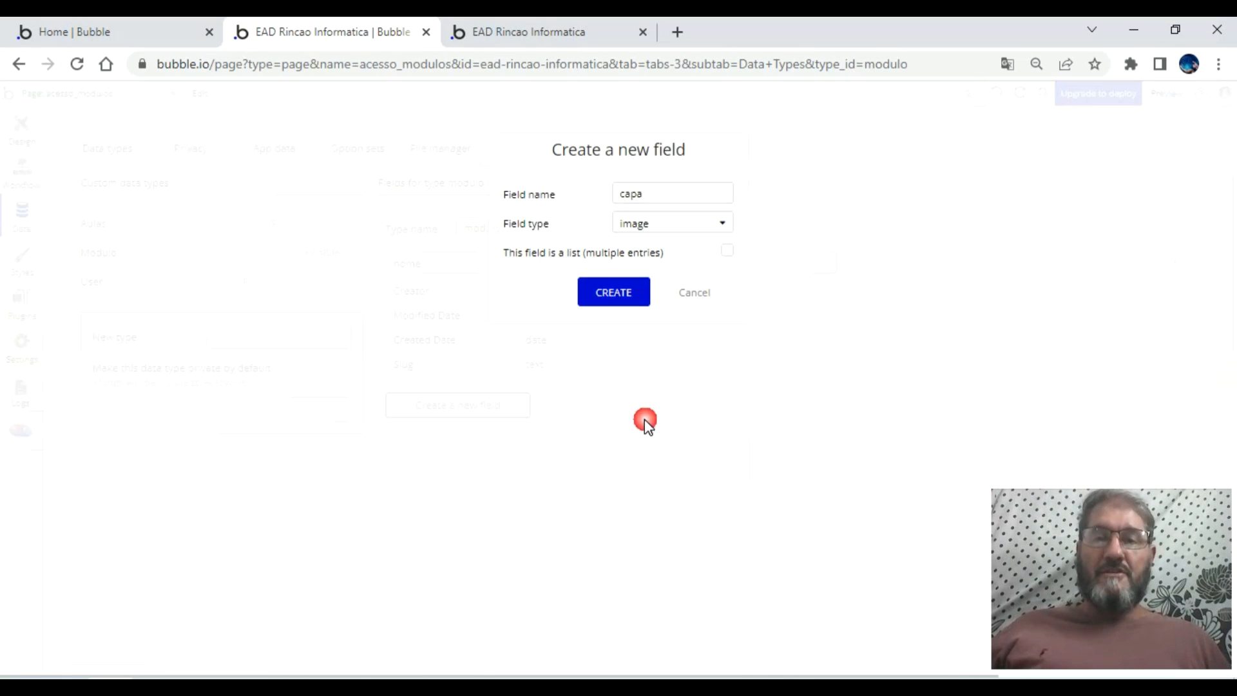
pyautogui.click(622, 306)
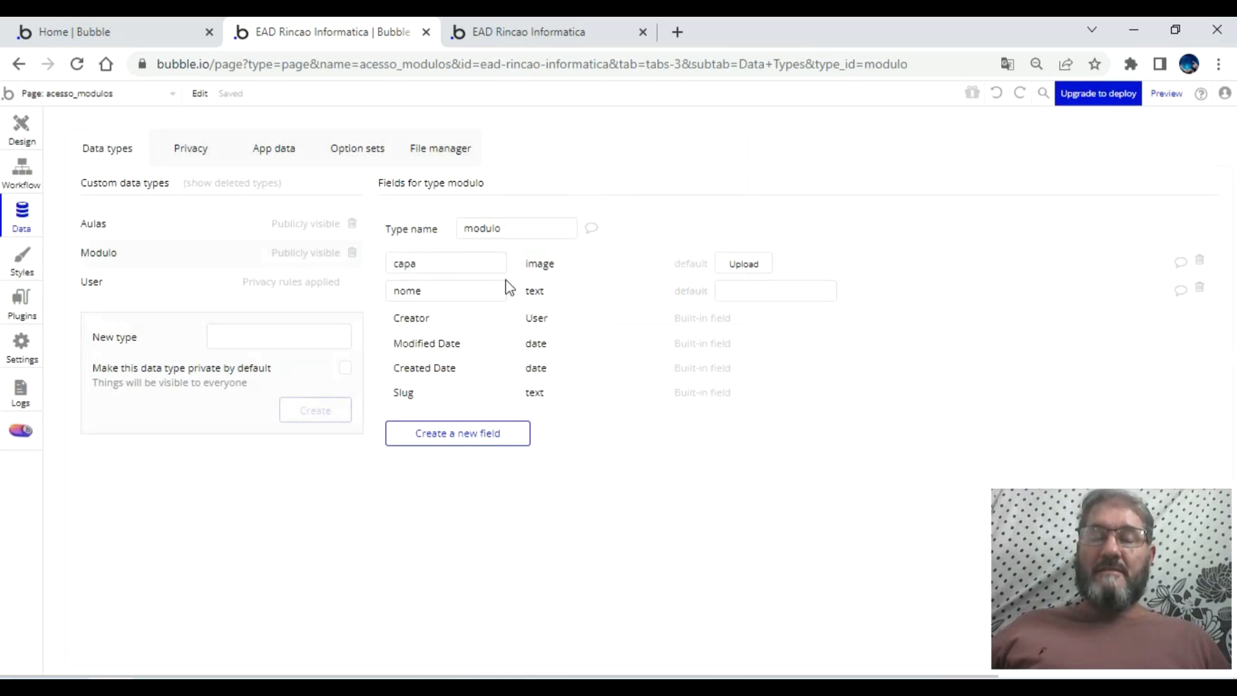
# - Check the Módulos line in the Word outline and add a list field named aula of type aulas to the modulo data type
pyautogui.hotkey('alt', 'Tab')
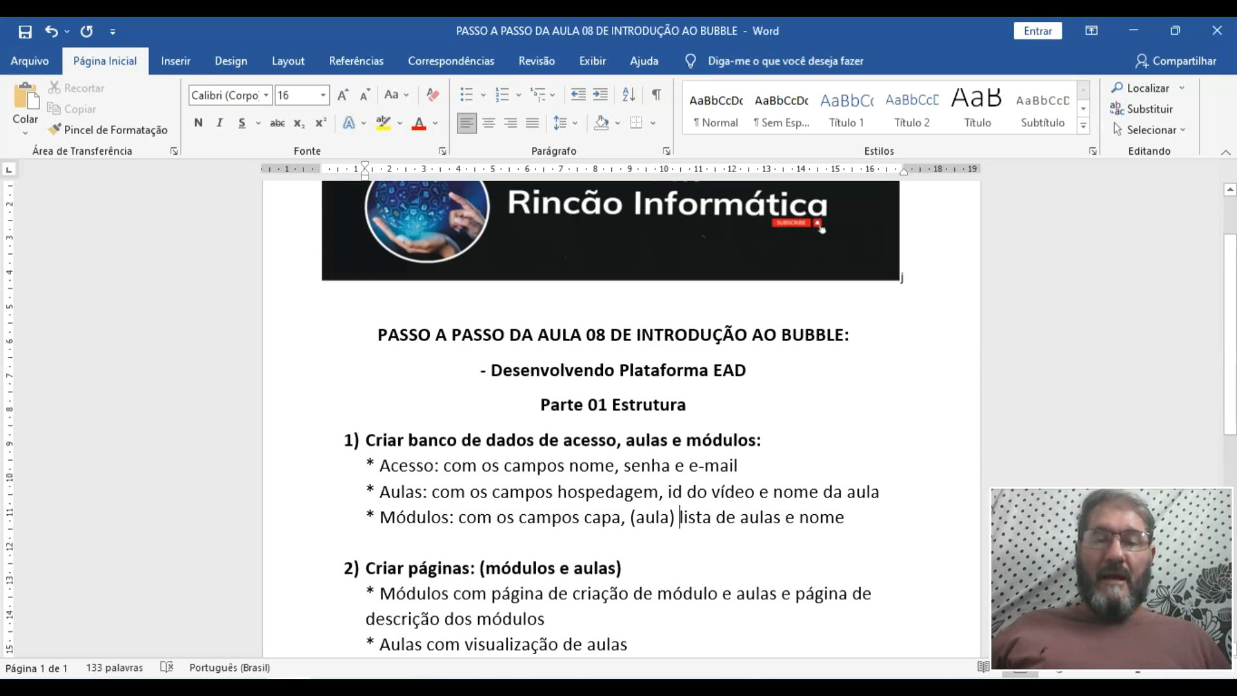
pyautogui.click(110, 606)
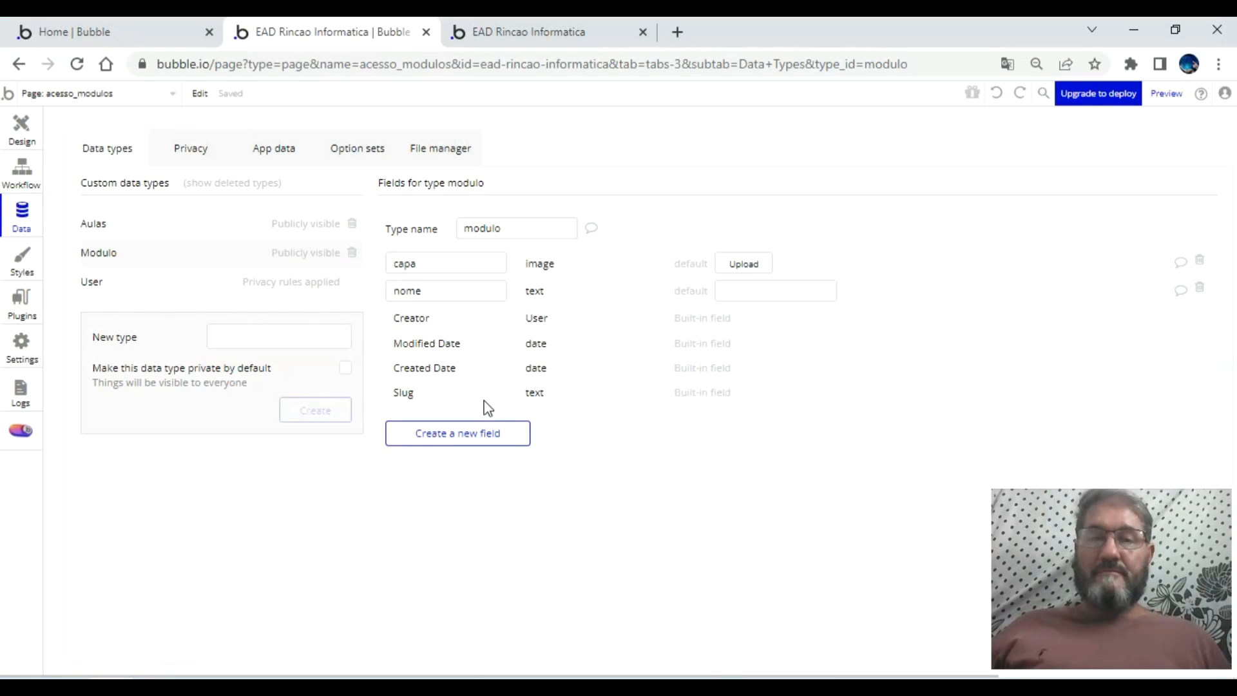
pyautogui.click(471, 421)
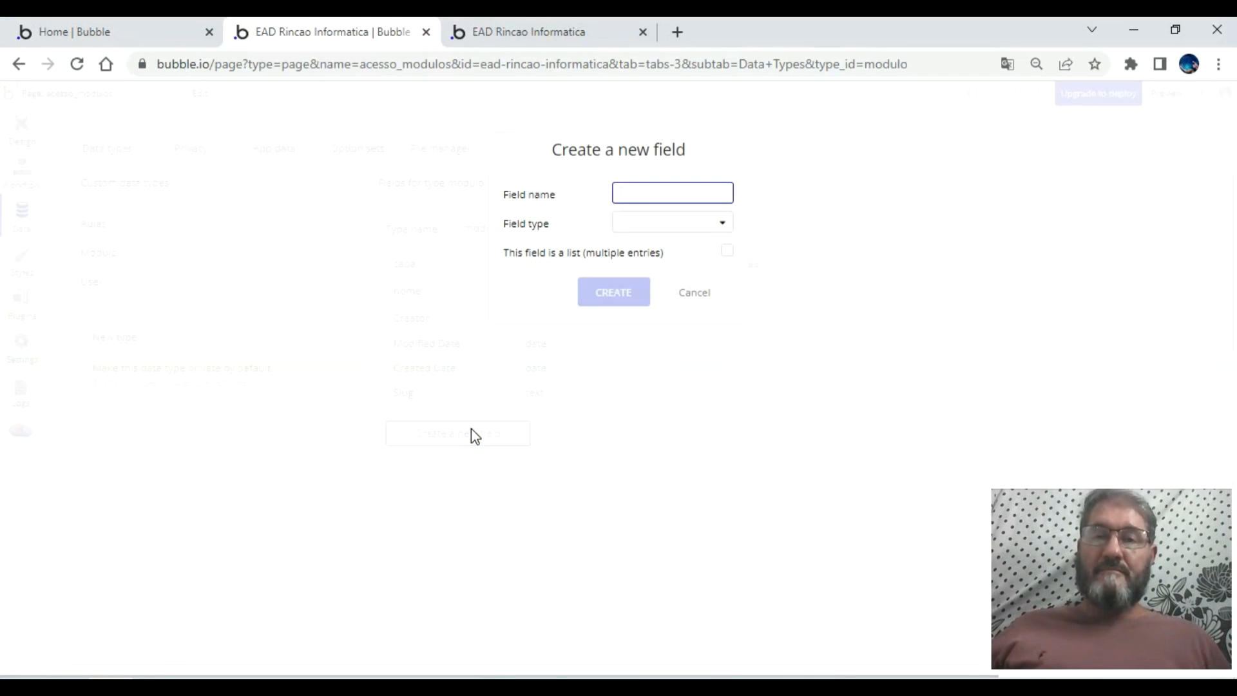
pyautogui.write('aula')
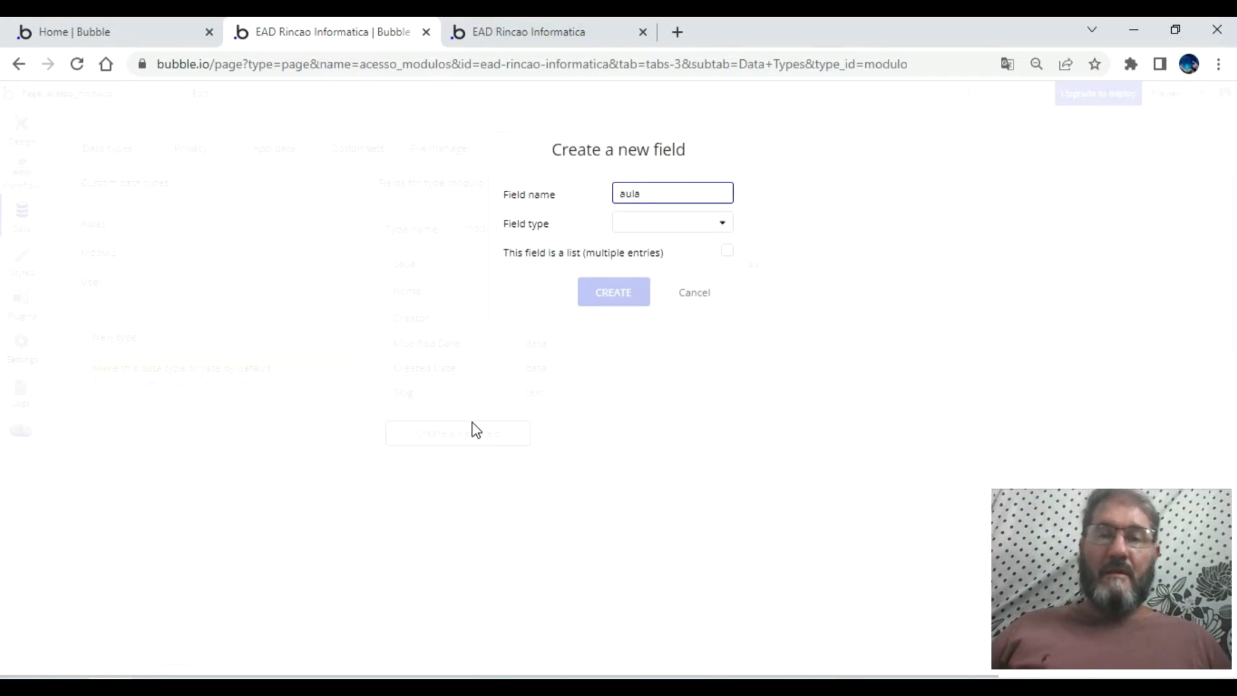
pyautogui.click(677, 222)
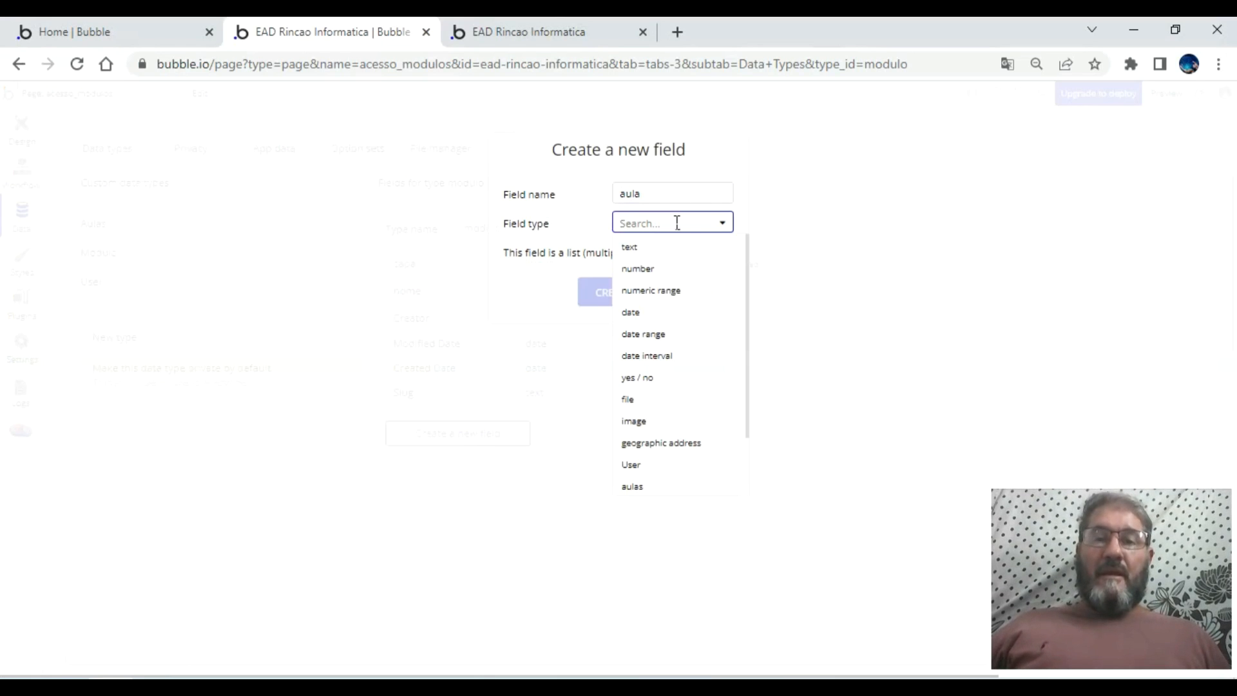
pyautogui.click(638, 486)
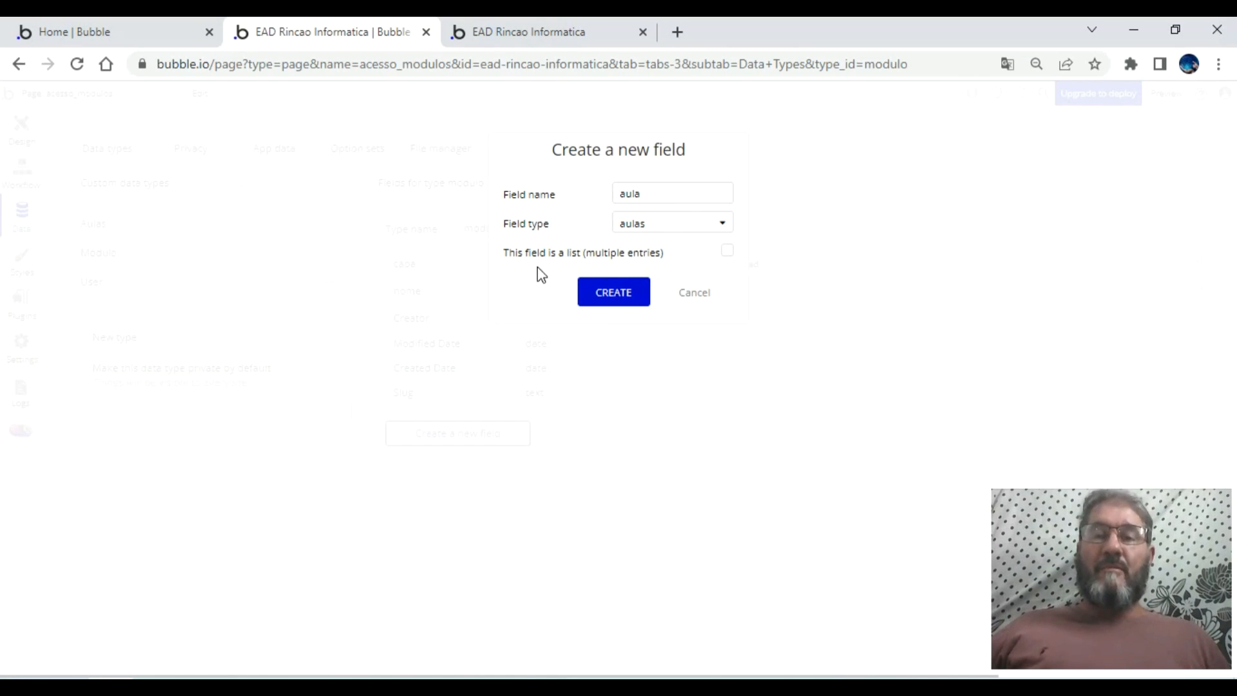
pyautogui.click(727, 254)
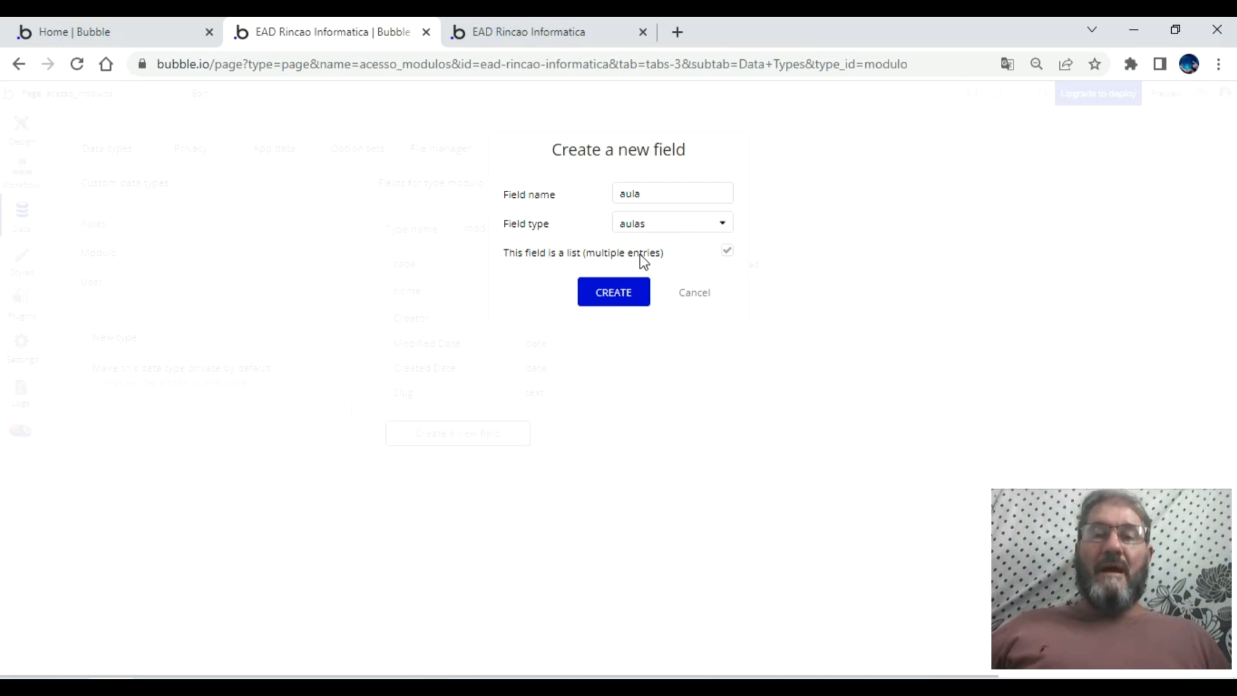
pyautogui.click(629, 291)
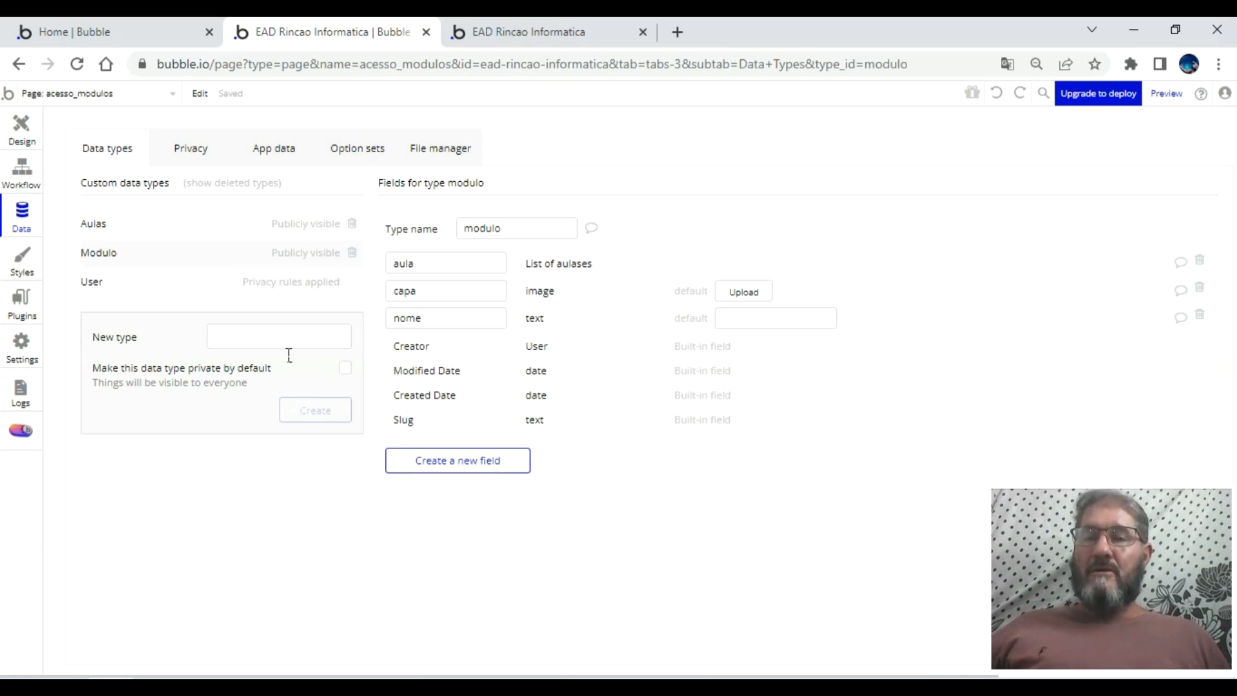
# - Check the Aulas fields in the Word outline and add a text field named hospedagem to the aulas data type
pyautogui.click(102, 230)
pyautogui.moveTo(290, 678)
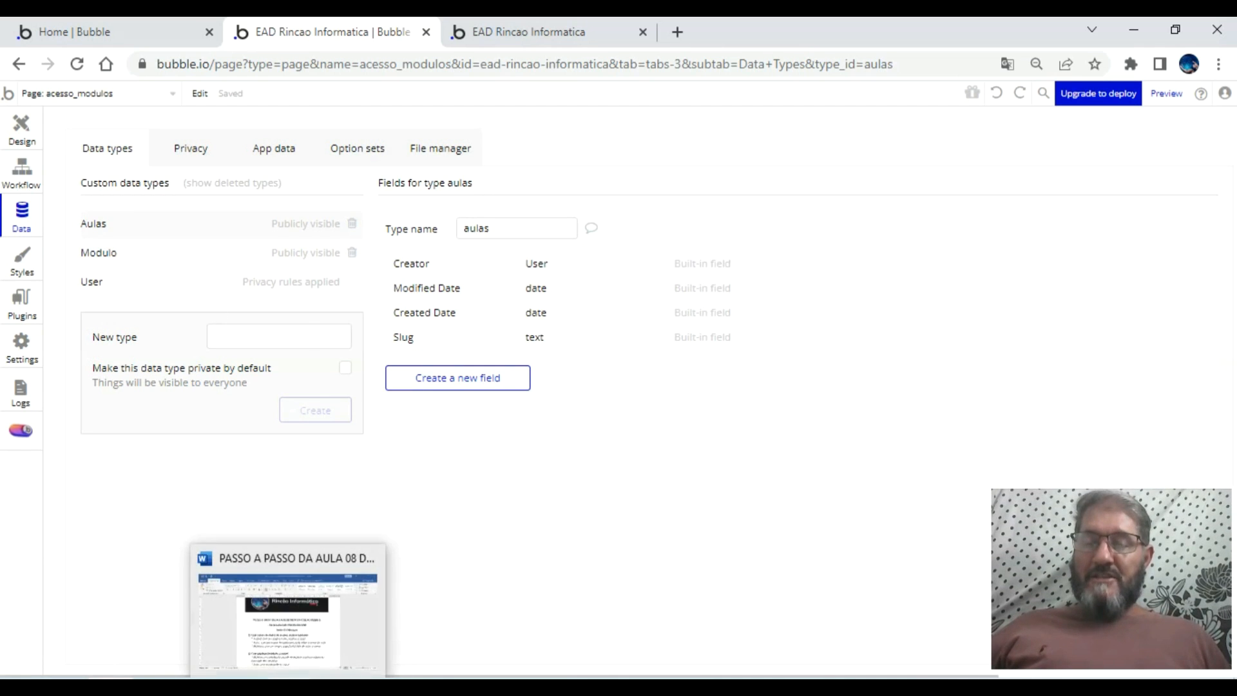
pyautogui.click(290, 611)
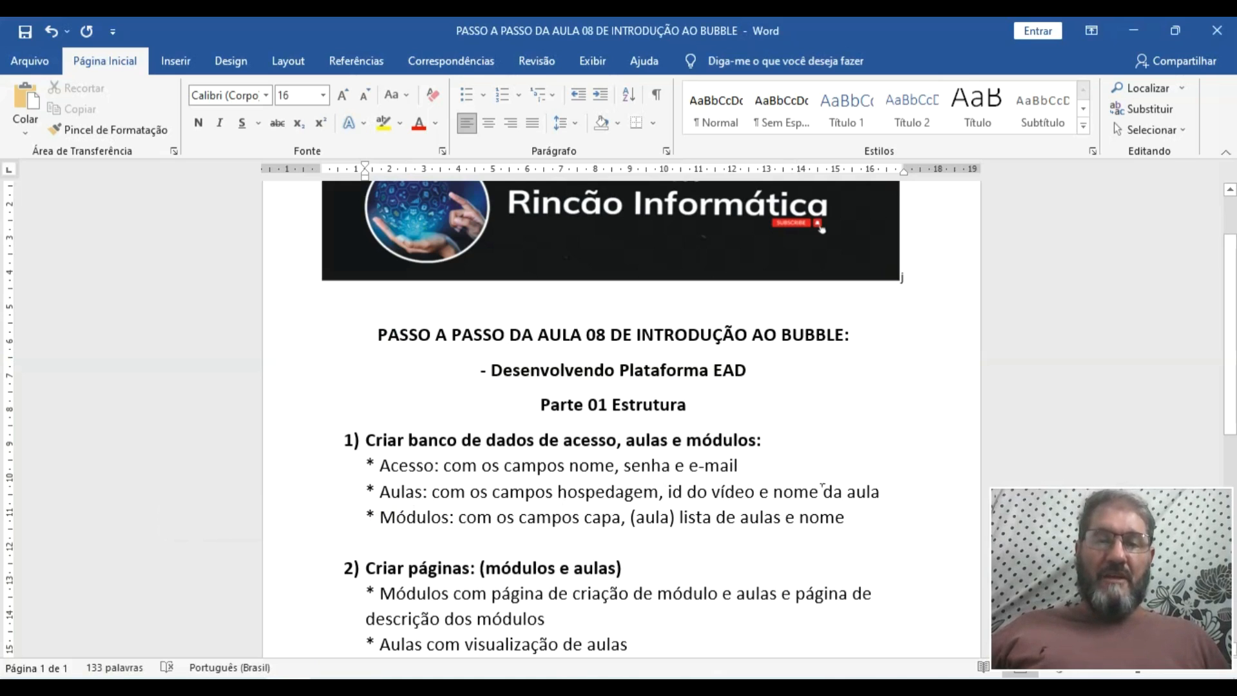
pyautogui.moveTo(288, 677)
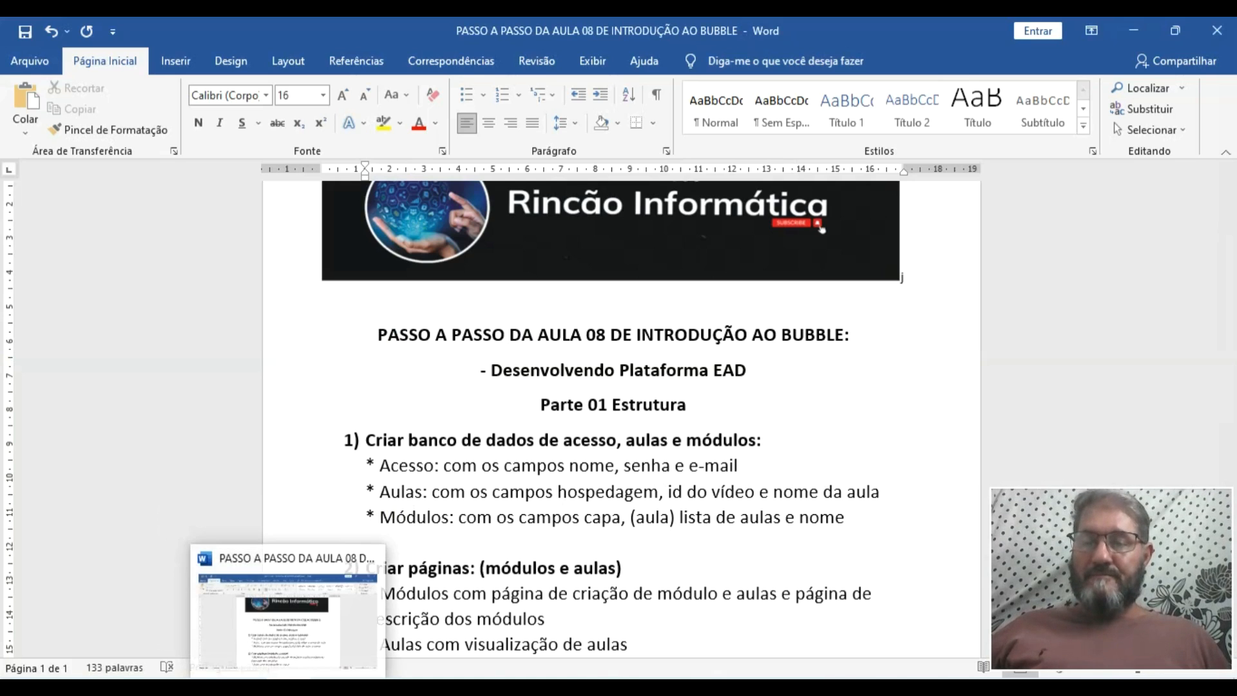
pyautogui.click(287, 679)
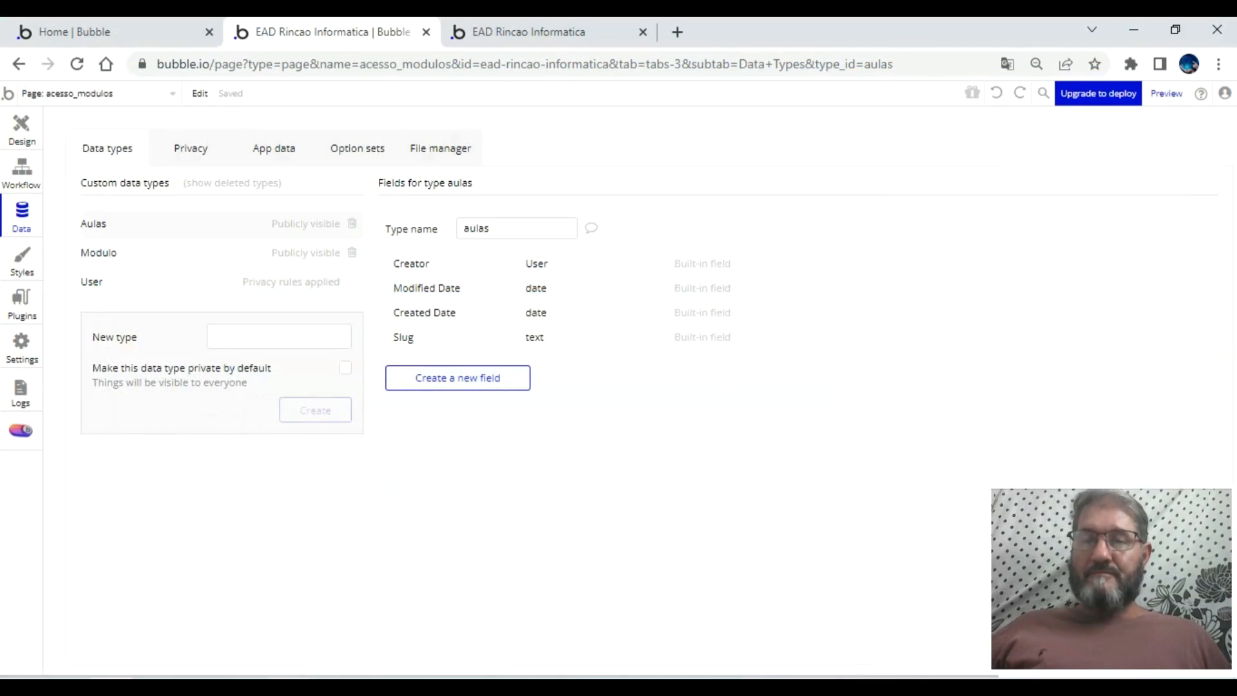
pyautogui.click(250, 679)
pyautogui.click(250, 679)
pyautogui.click(470, 378)
pyautogui.write('hospedagem')
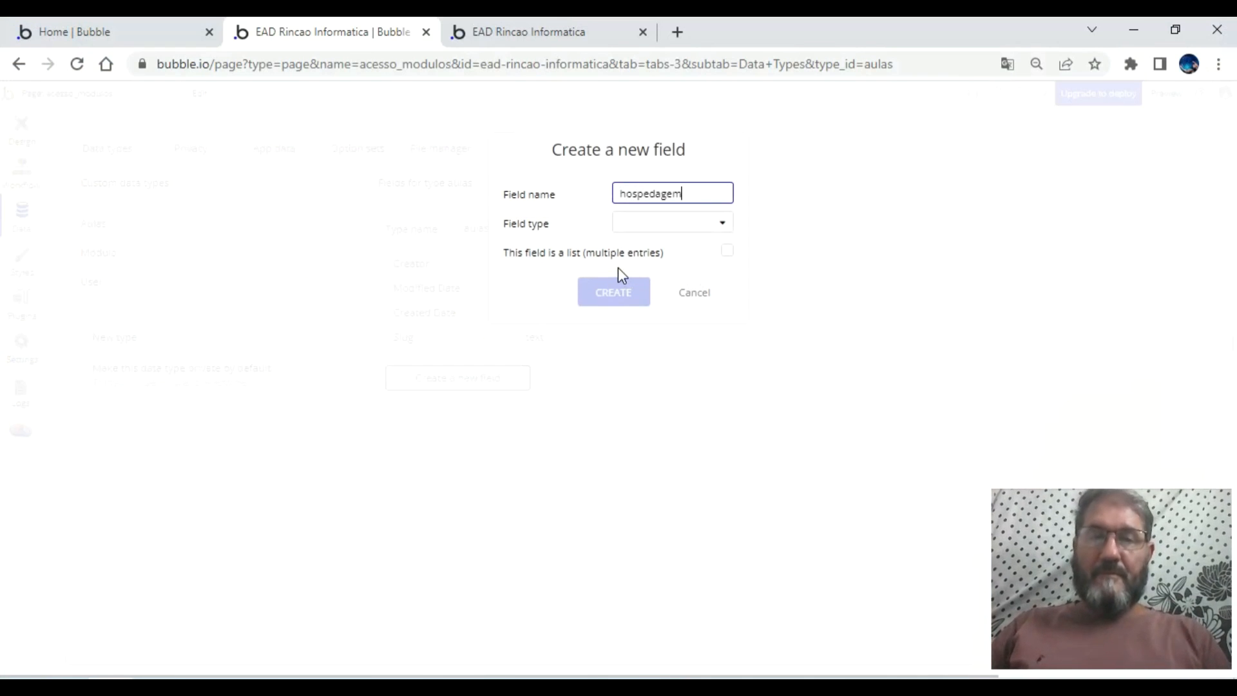
pyautogui.click(645, 222)
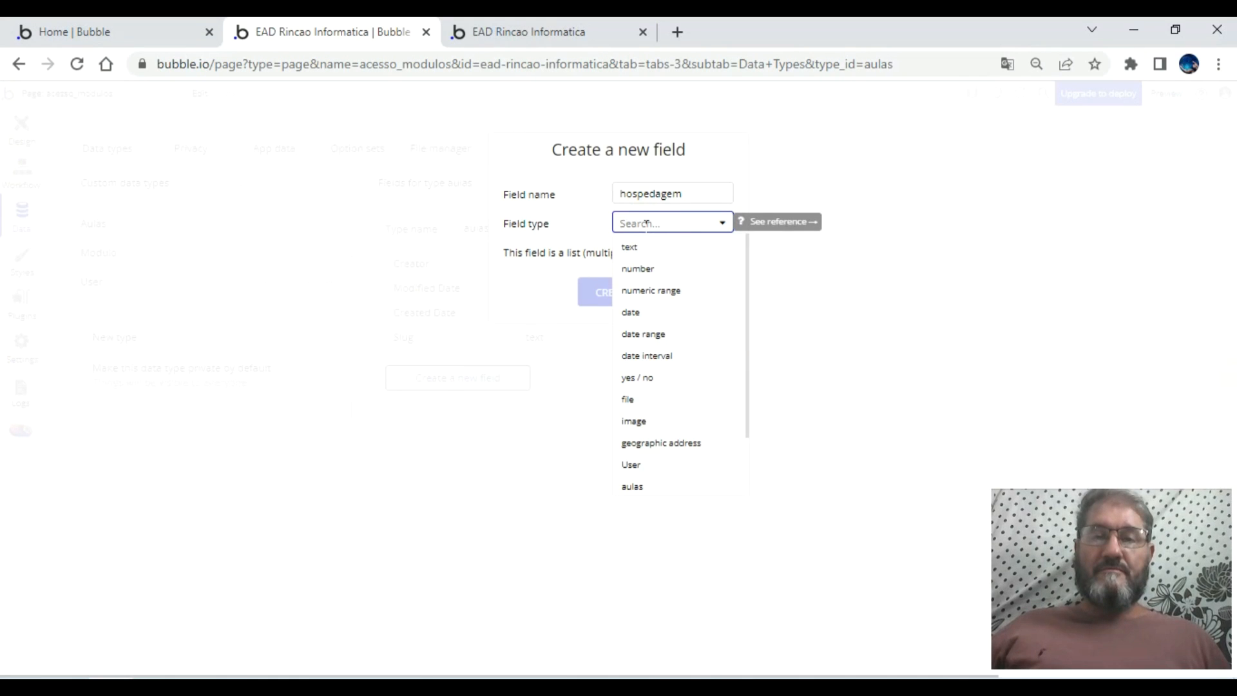
pyautogui.click(647, 249)
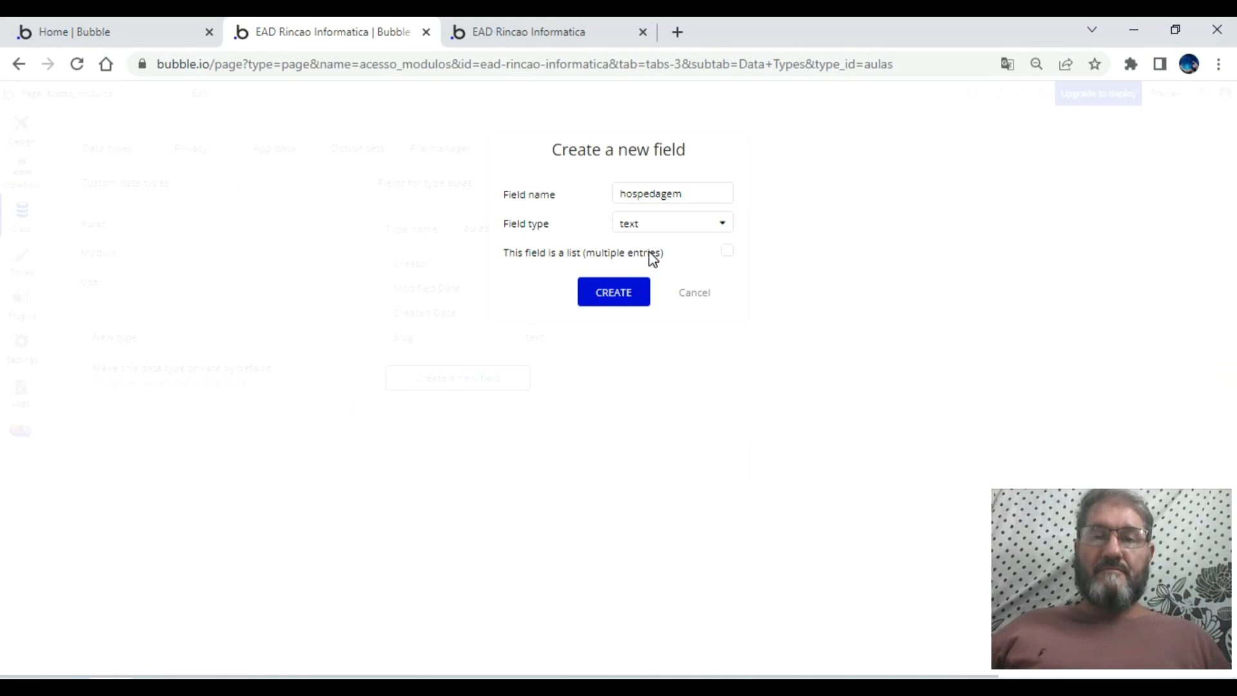
pyautogui.click(630, 298)
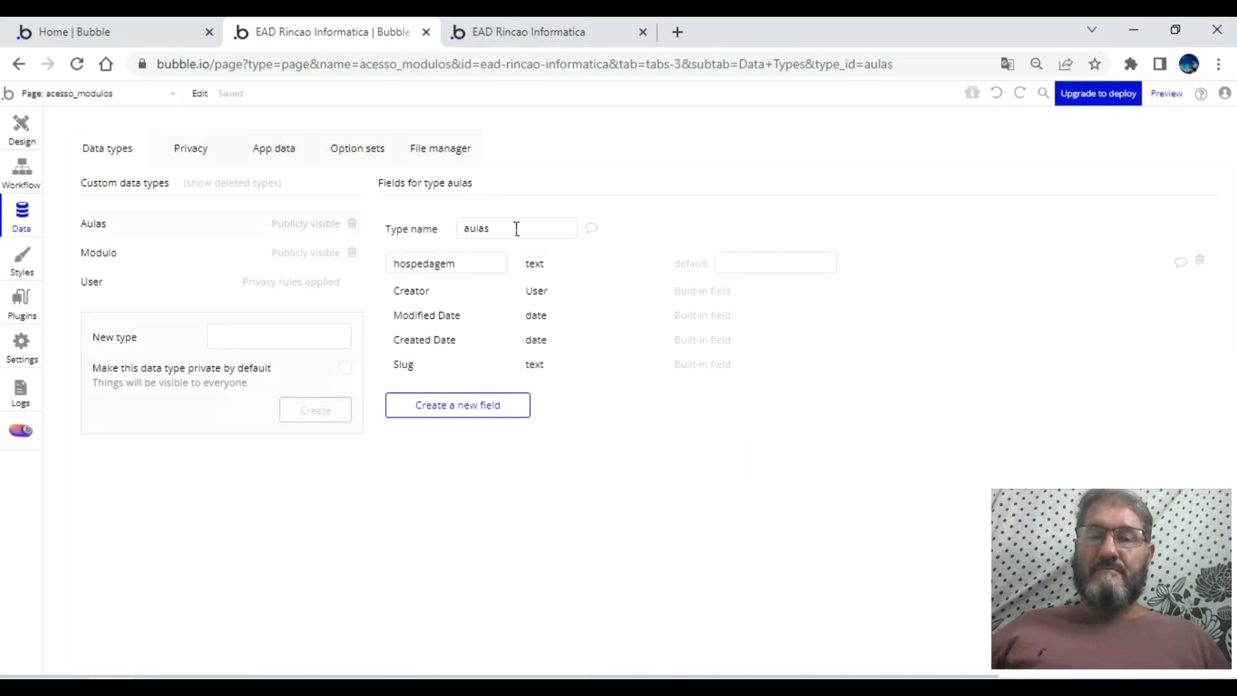
# - Add a text field named "id do video" to the aulas data type
pyautogui.click(497, 402)
pyautogui.write('id do video')
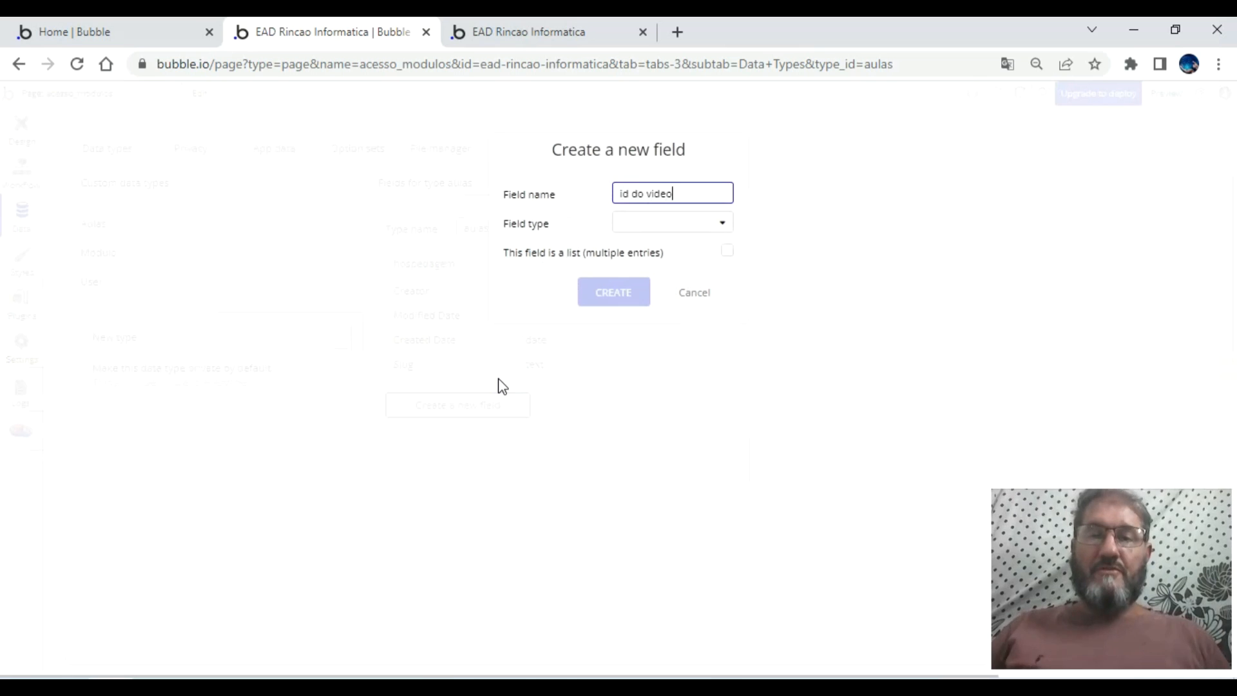
pyautogui.click(702, 238)
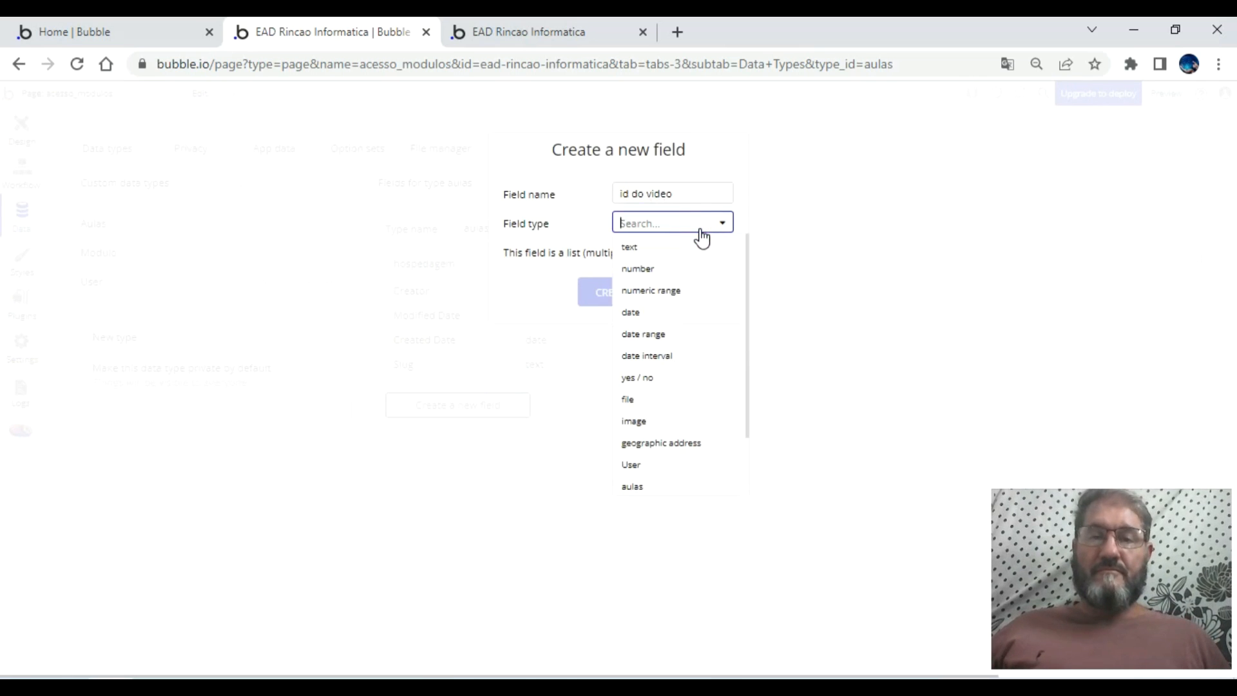
pyautogui.scroll(-2, 705, 282)
pyautogui.scroll(2, 705, 282)
pyautogui.click(639, 246)
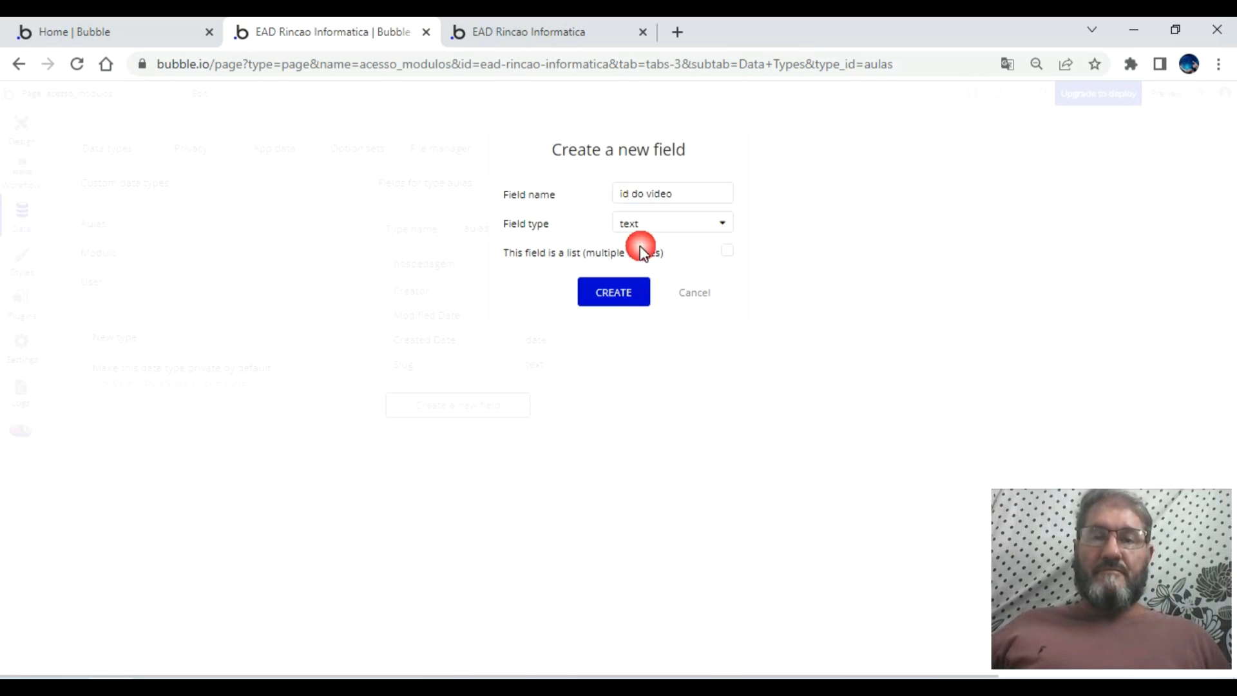
pyautogui.click(624, 293)
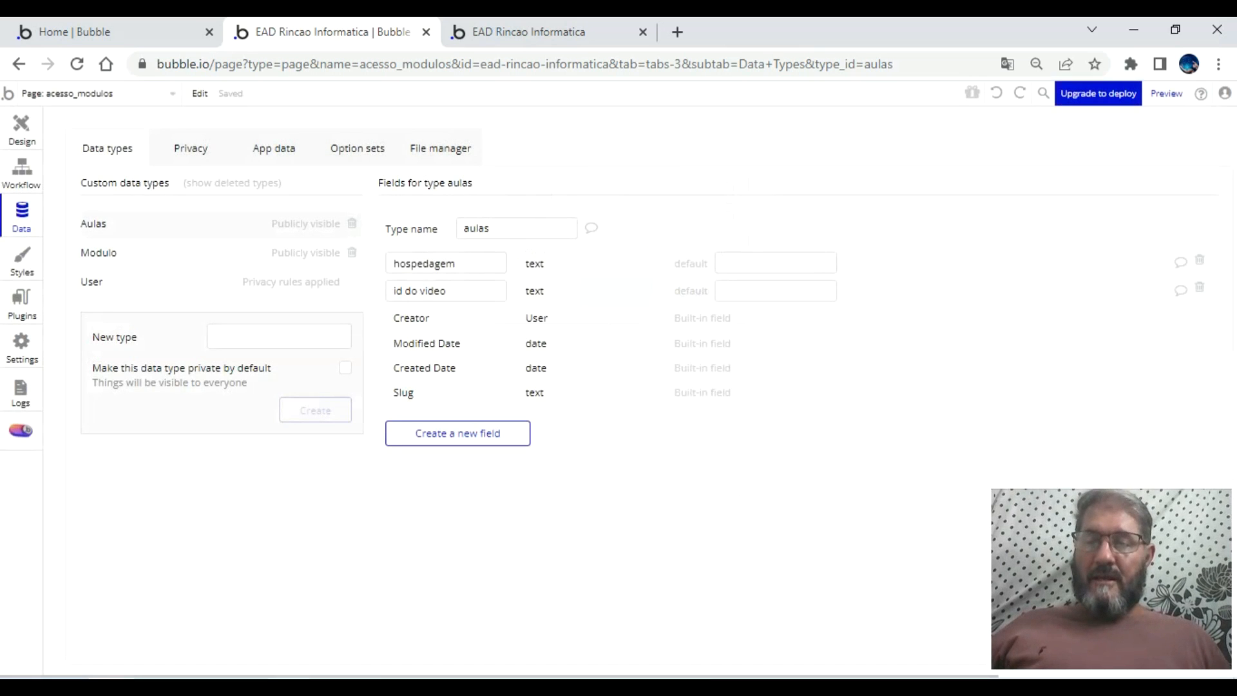
# - Recheck the Aulas line in the Word outline and add a text field named "nomde da aula" to the aulas data type
pyautogui.click(313, 672)
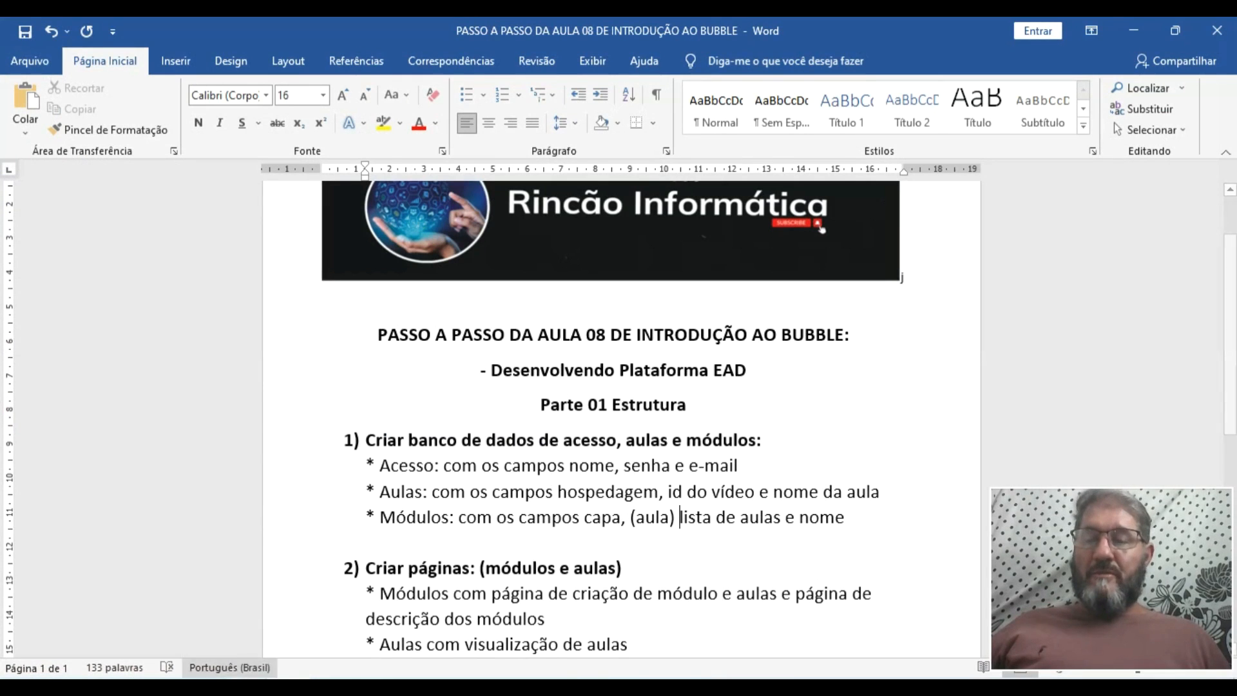
pyautogui.click(272, 539)
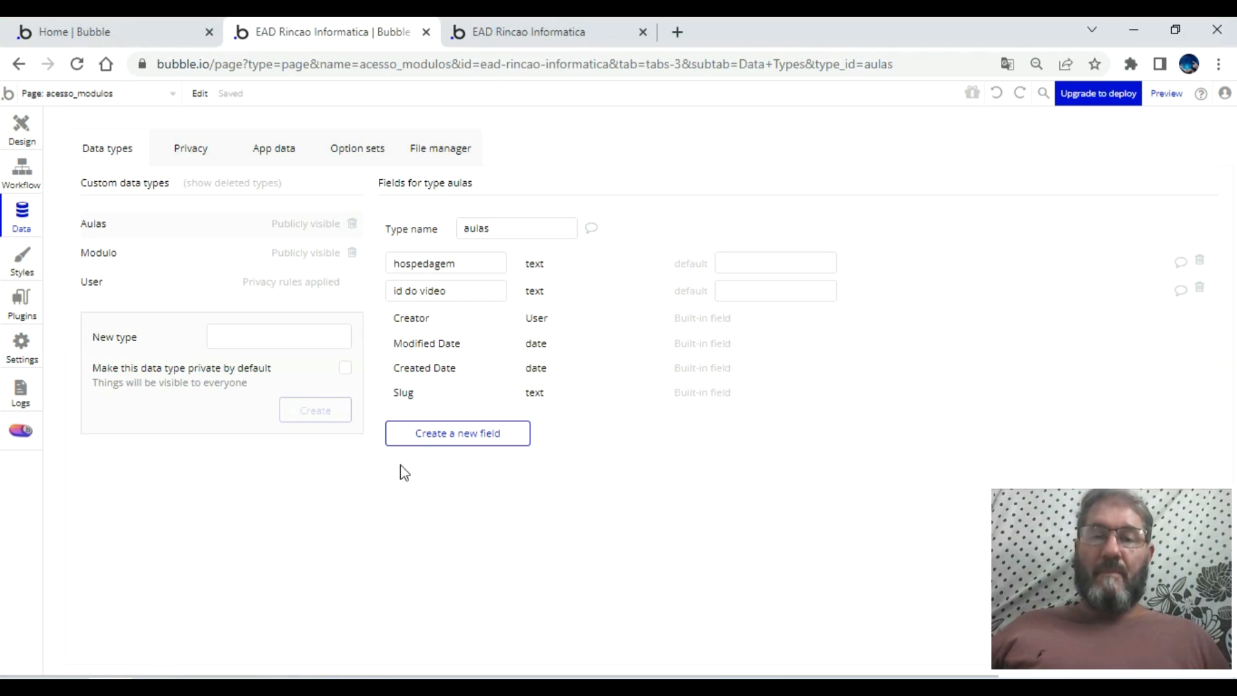
pyautogui.click(449, 434)
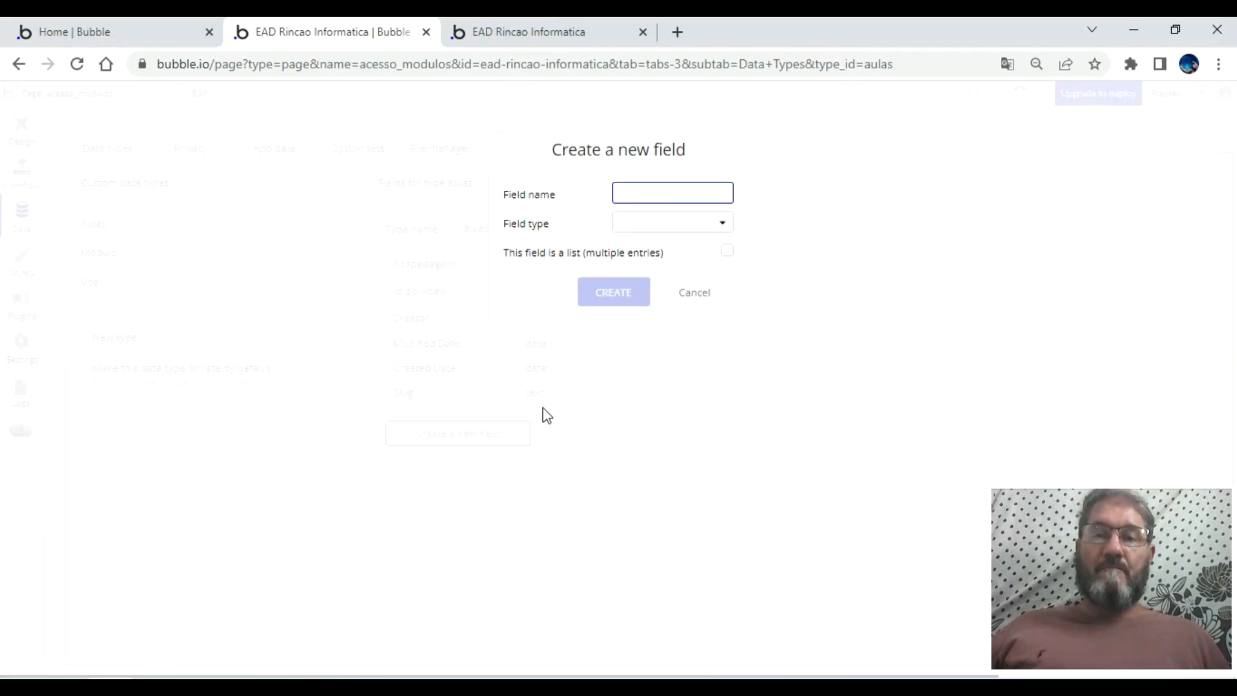
pyautogui.write('nomde da aula')
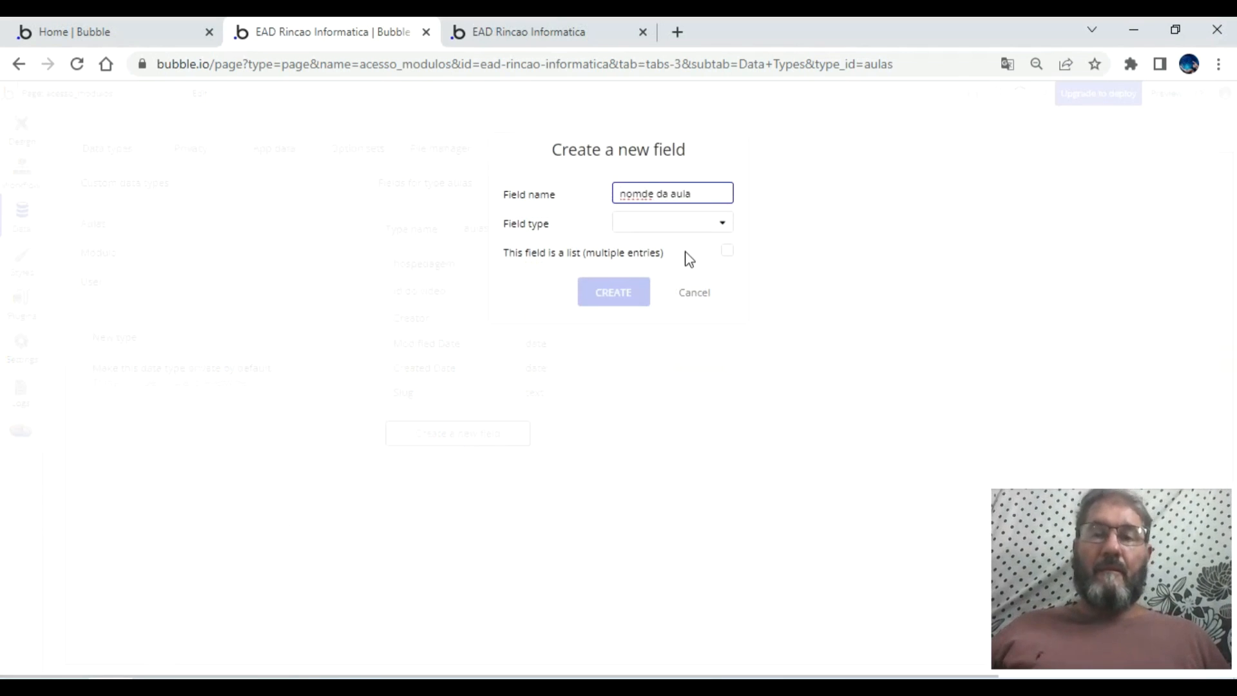
pyautogui.click(692, 224)
pyautogui.click(638, 248)
pyautogui.click(635, 296)
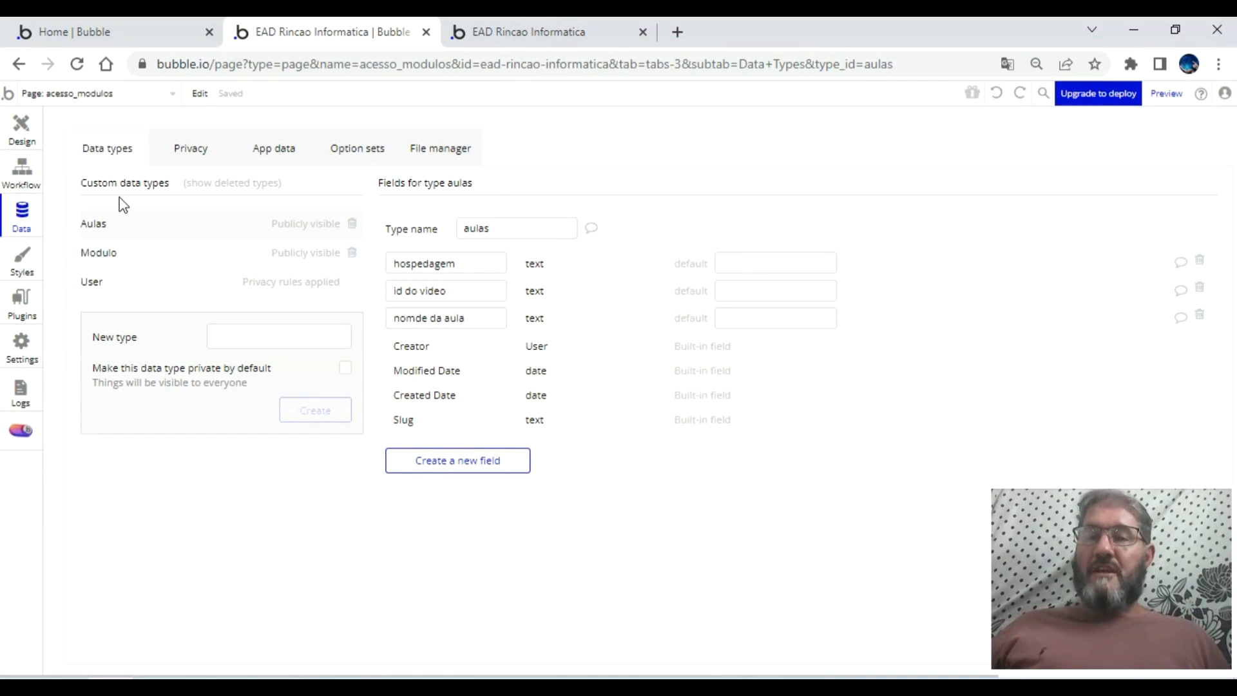
# - Review the fields of the modulo and aulas data types
pyautogui.click(89, 251)
pyautogui.click(92, 230)
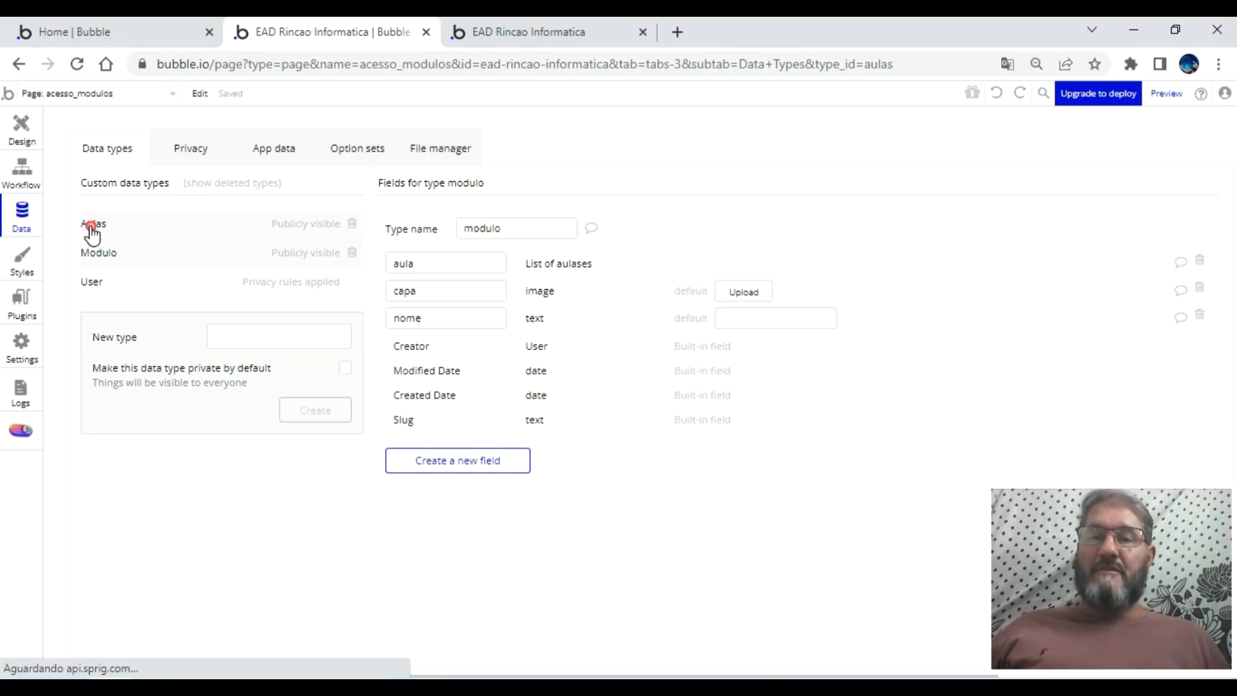
pyautogui.click(91, 254)
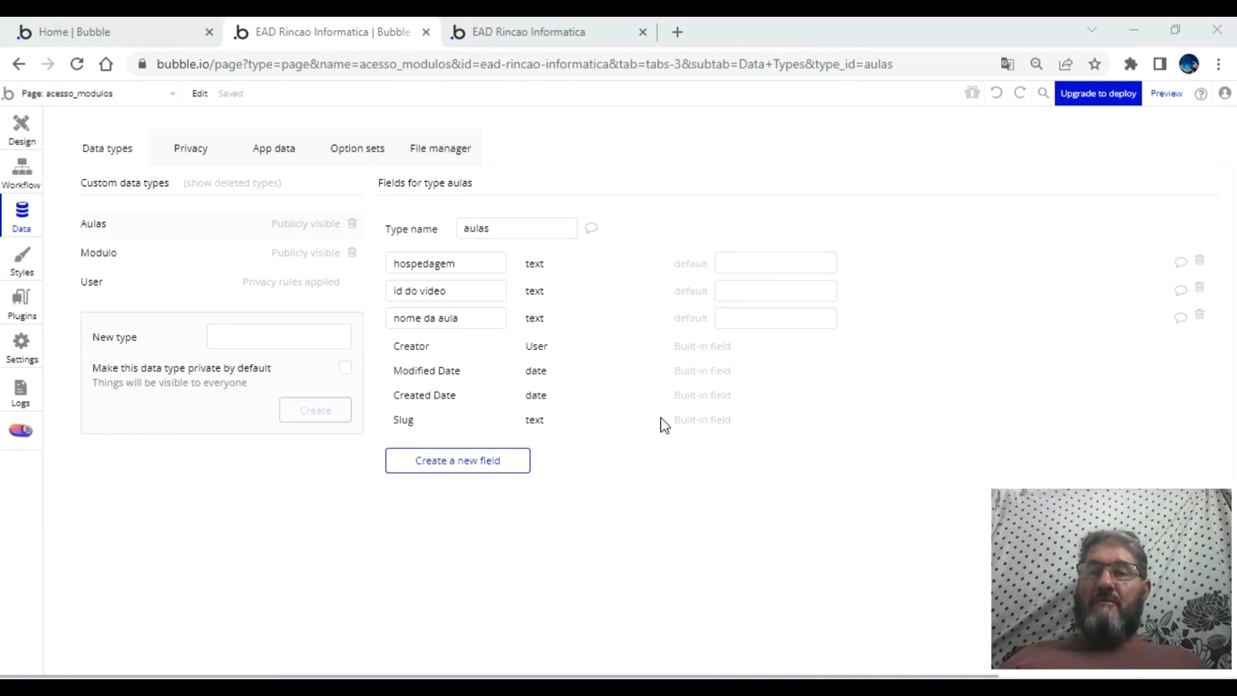
# - Create a new blank page named criacao_de_modulos_e_aula without cloning an existing page
pyautogui.click(174, 107)
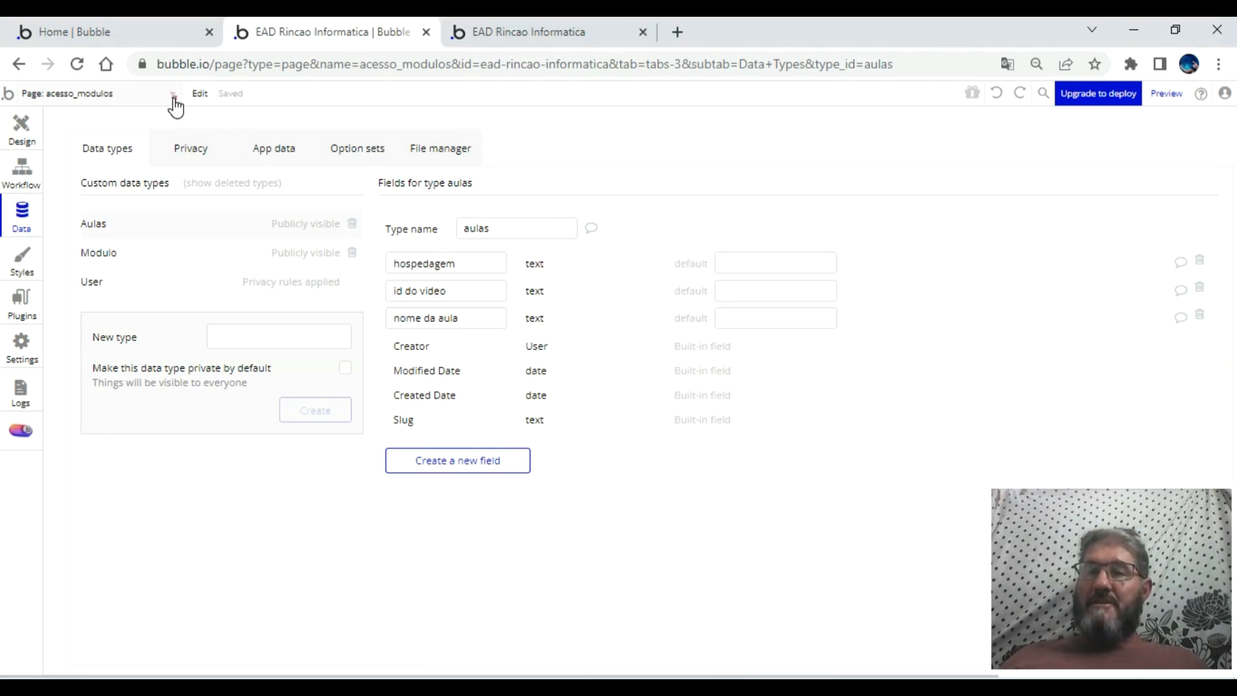
pyautogui.click(174, 99)
pyautogui.click(78, 221)
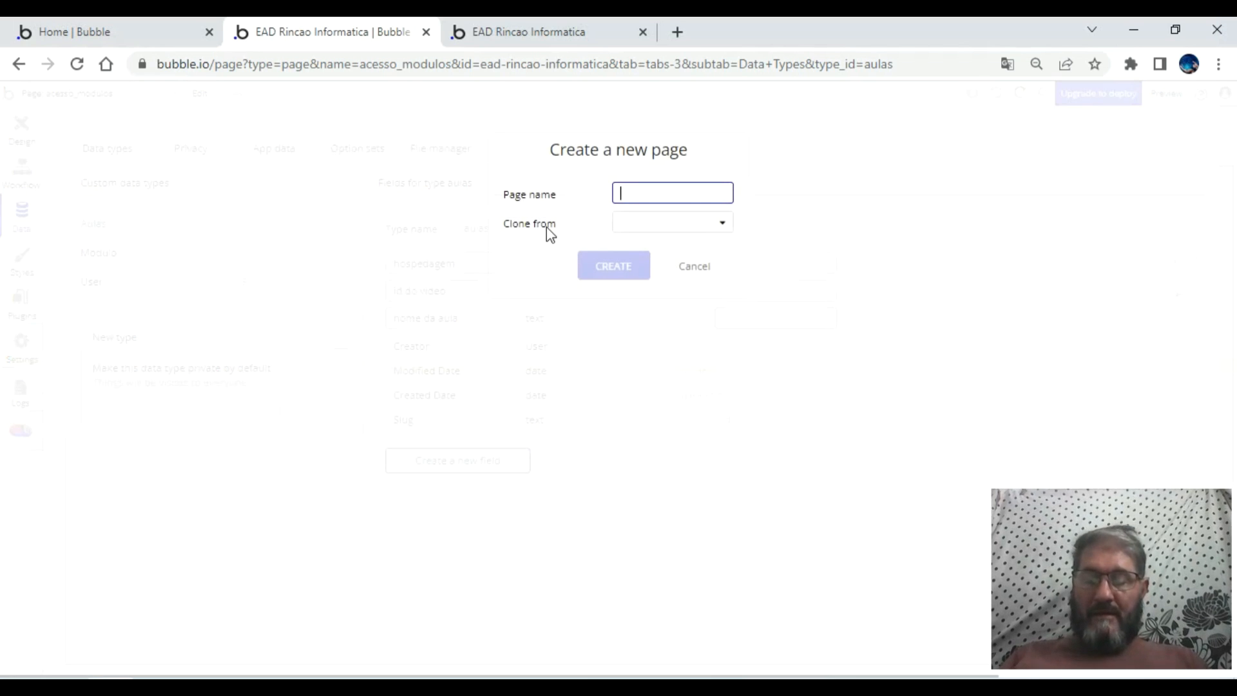
pyautogui.write('criacao')
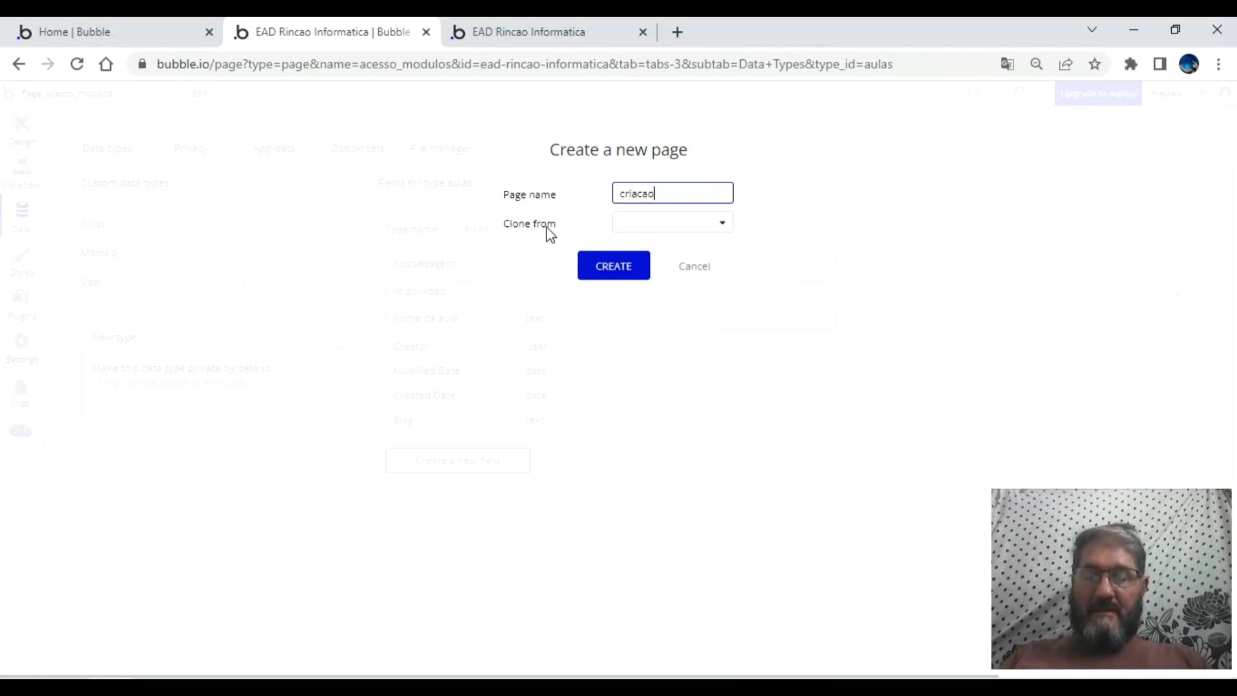
pyautogui.write('_de mo')
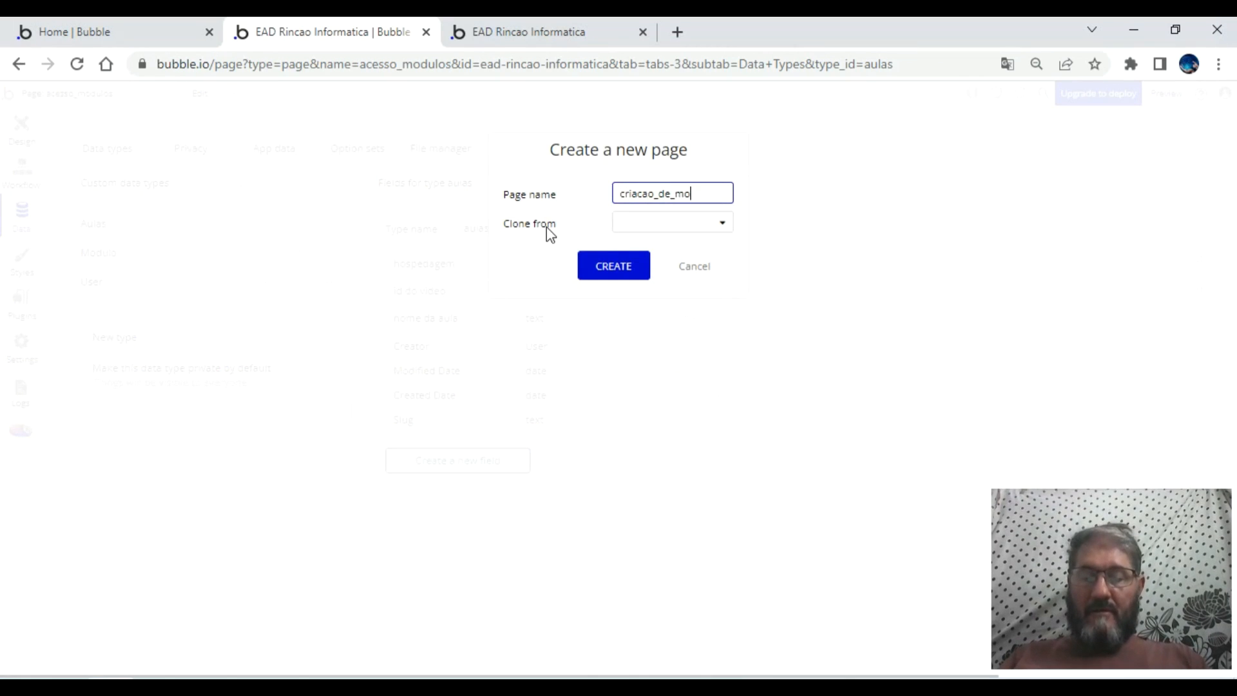
pyautogui.write('dulos_e_aula')
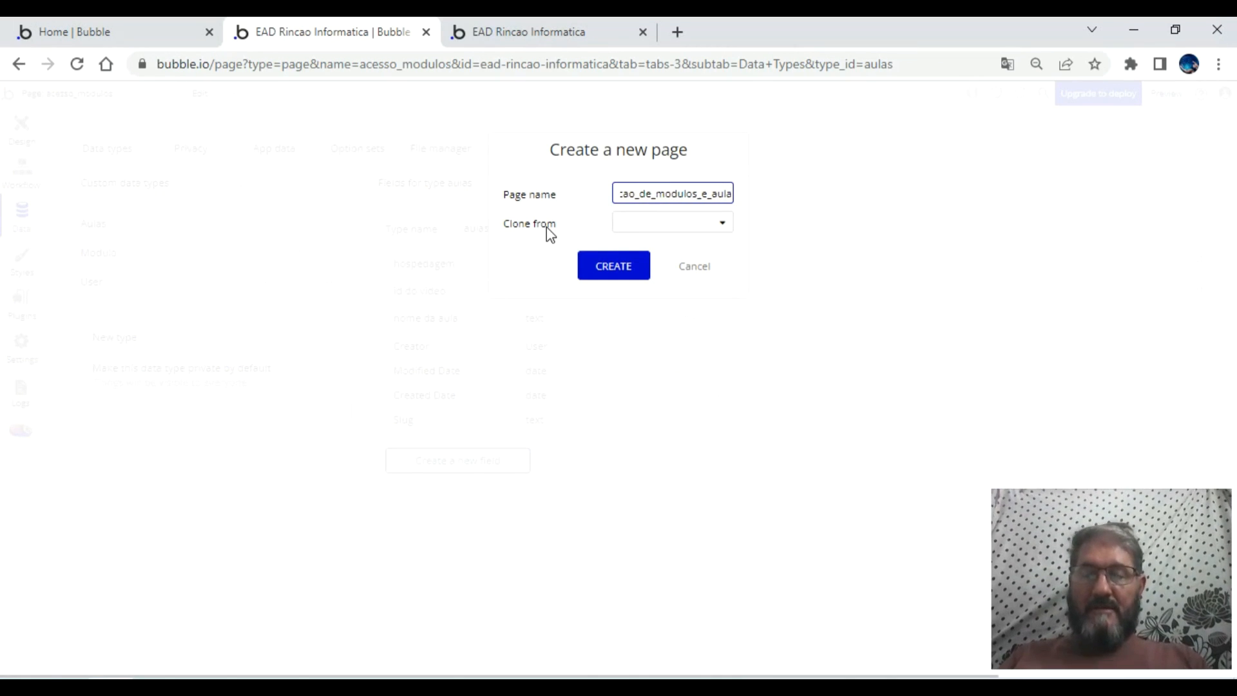
pyautogui.write('s')
pyautogui.click(673, 223)
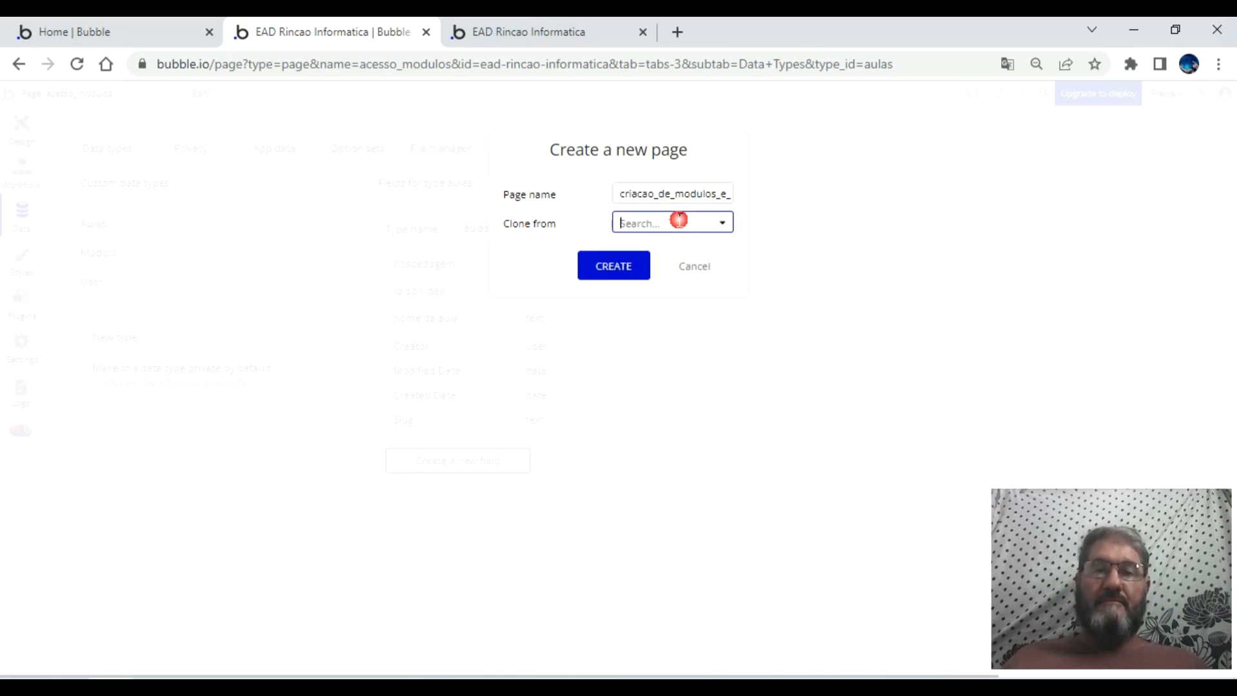
pyautogui.click(594, 265)
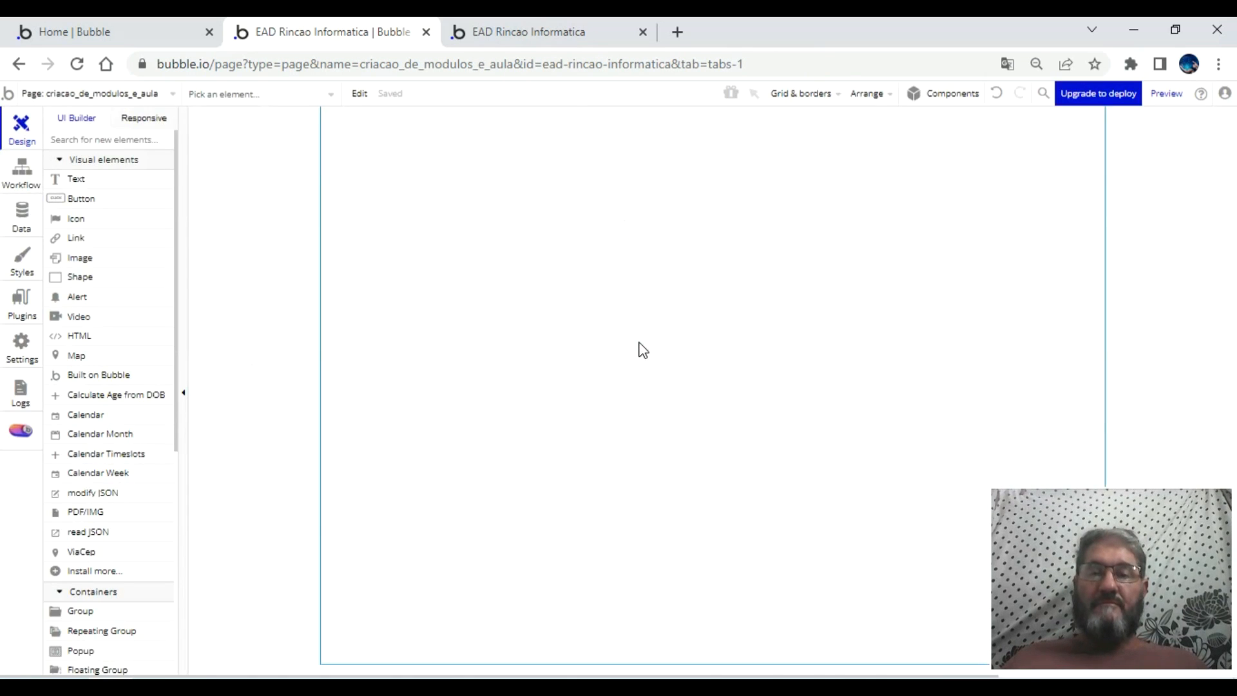
# - Open the index page and copy its background color code
pyautogui.click(141, 94)
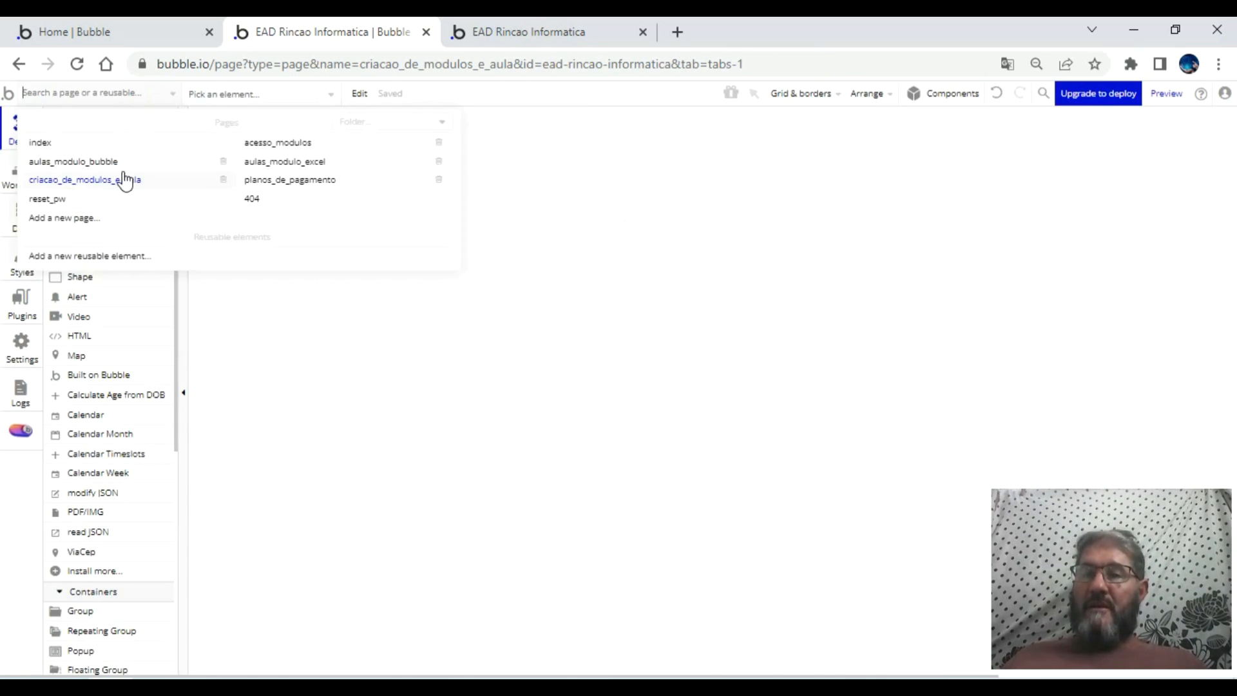
pyautogui.click(71, 143)
pyautogui.click(696, 369)
pyautogui.doubleClick(699, 372)
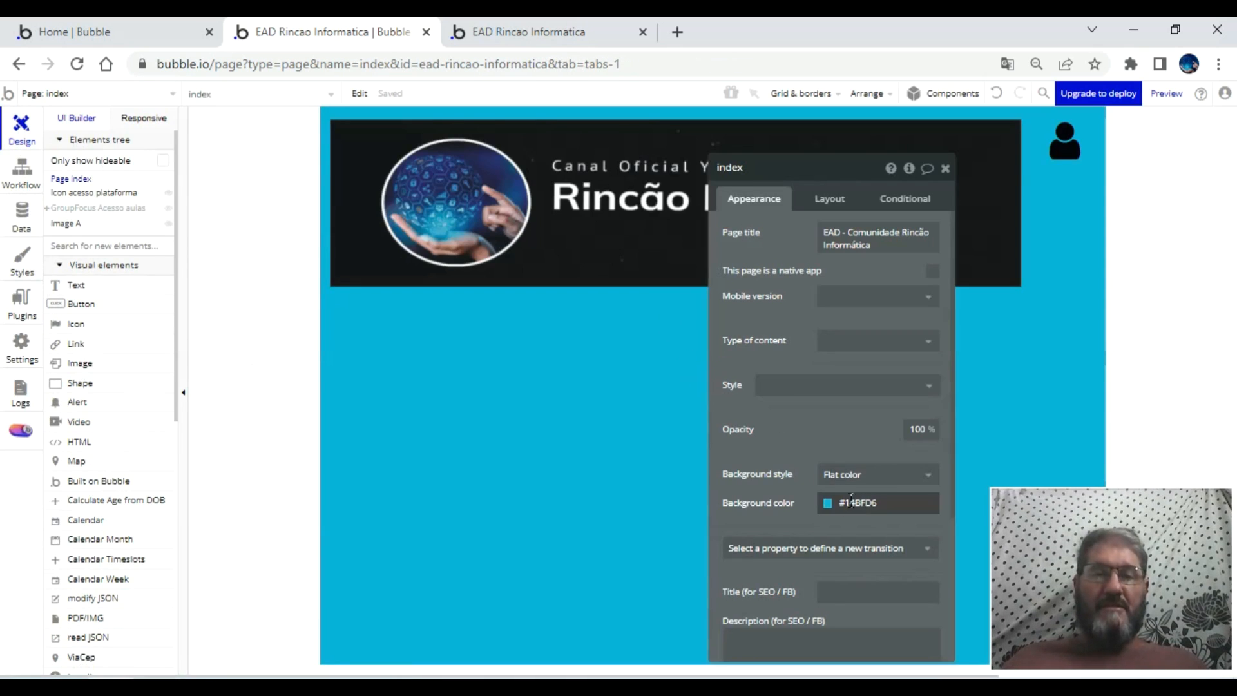
pyautogui.click(888, 504)
pyautogui.click(802, 451)
pyautogui.click(883, 499)
pyautogui.moveTo(894, 602); pyautogui.dragTo(827, 607)
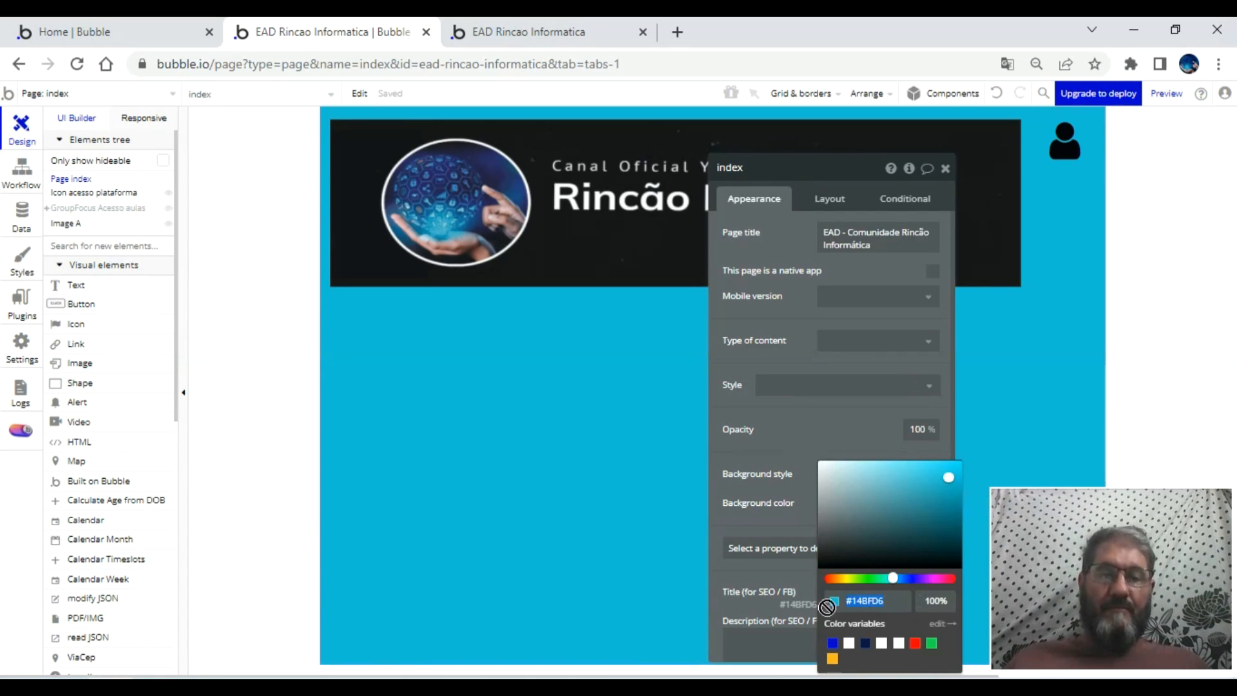
pyautogui.click(803, 434)
# - Set the background color of the criacao_de_modulos_e_aula page to #14BFD6
pyautogui.click(93, 93)
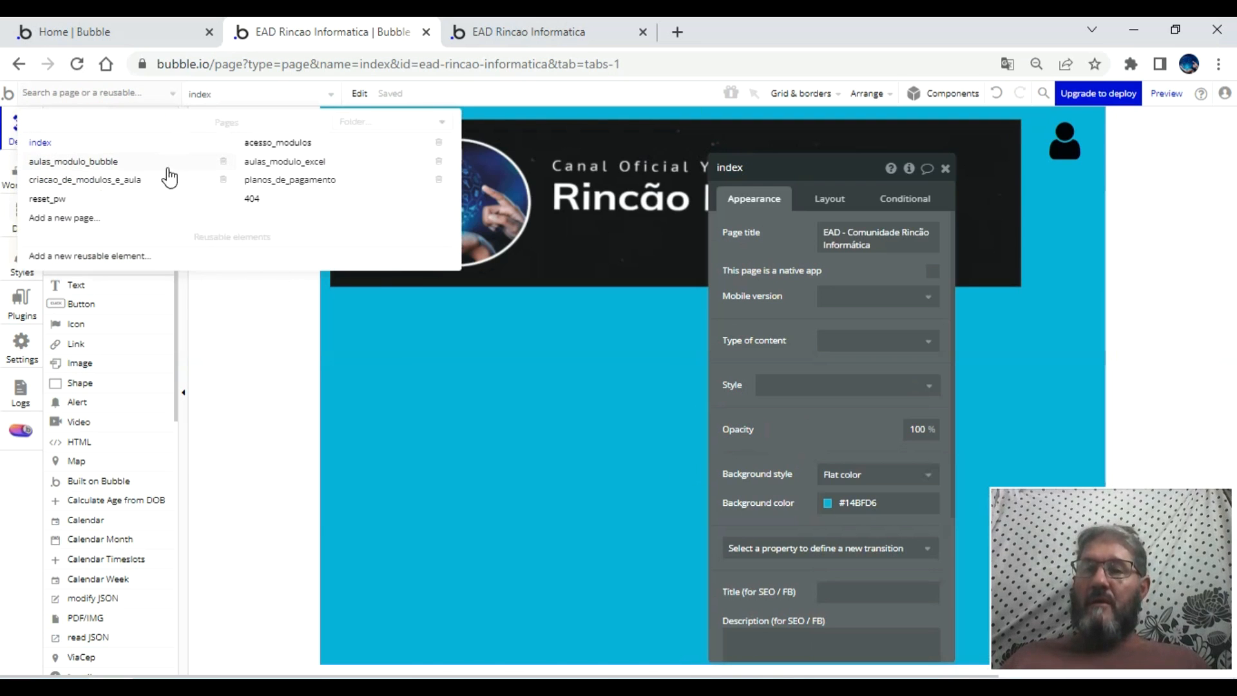
pyautogui.click(85, 181)
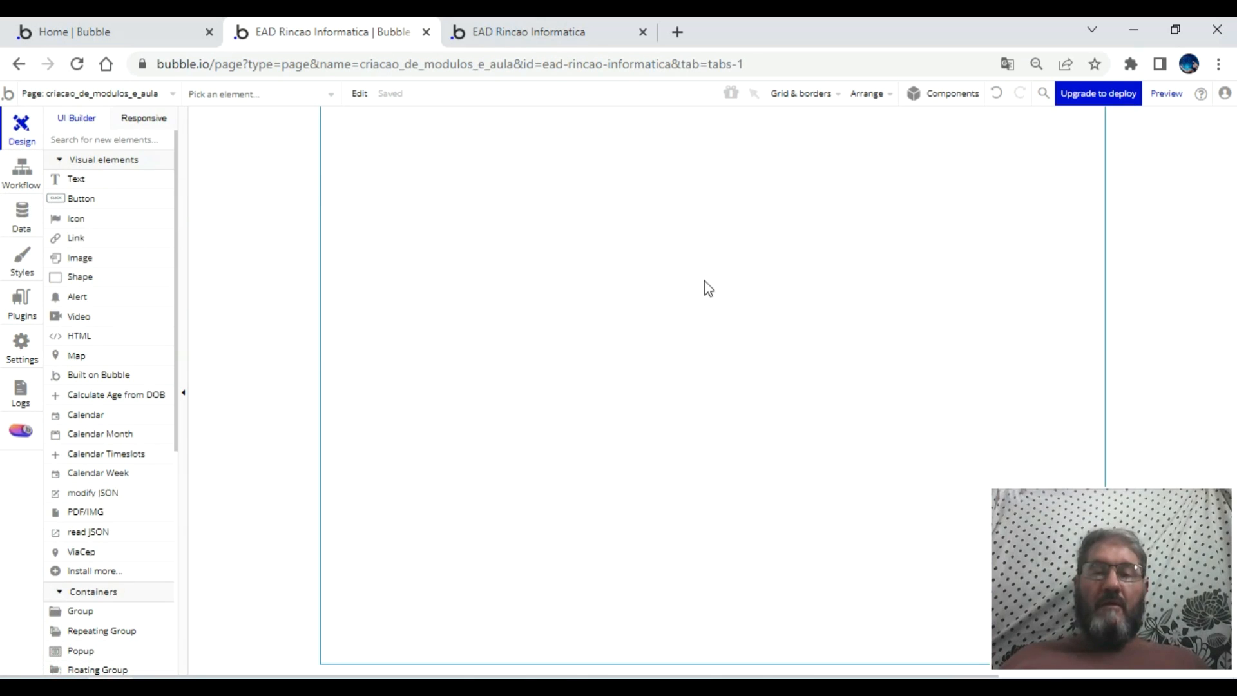
pyautogui.doubleClick(704, 288)
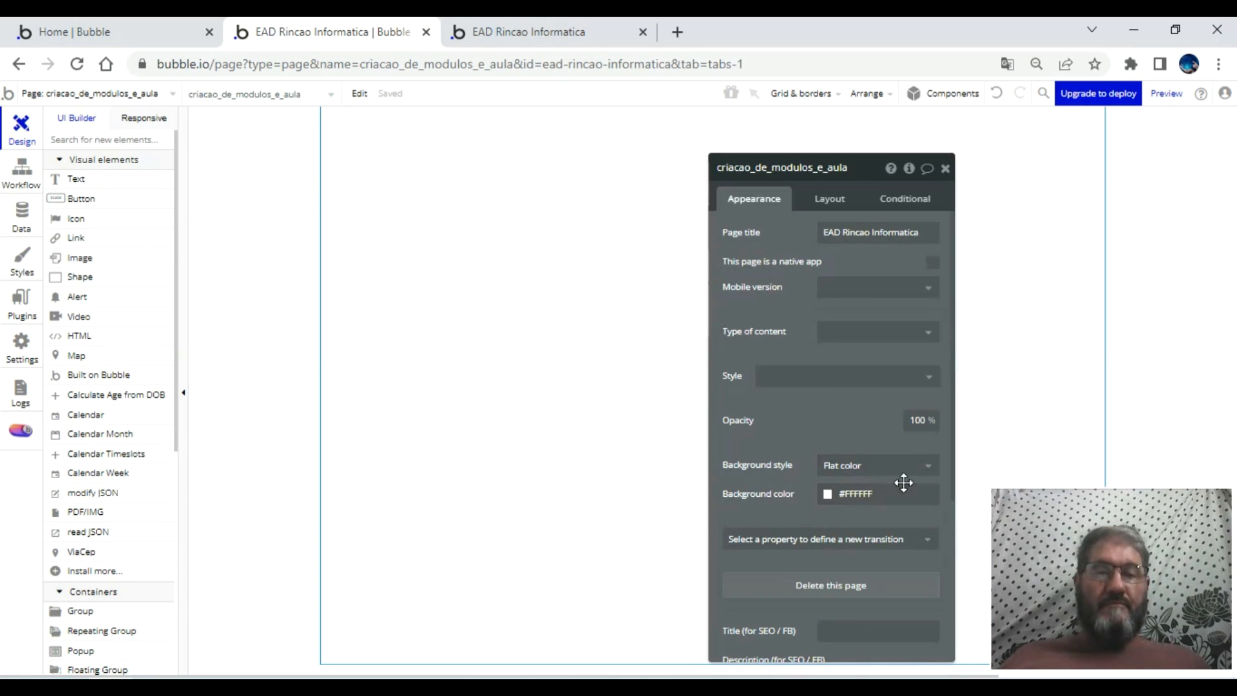
pyautogui.click(824, 493)
pyautogui.click(822, 604)
pyautogui.write('#14BFD6')
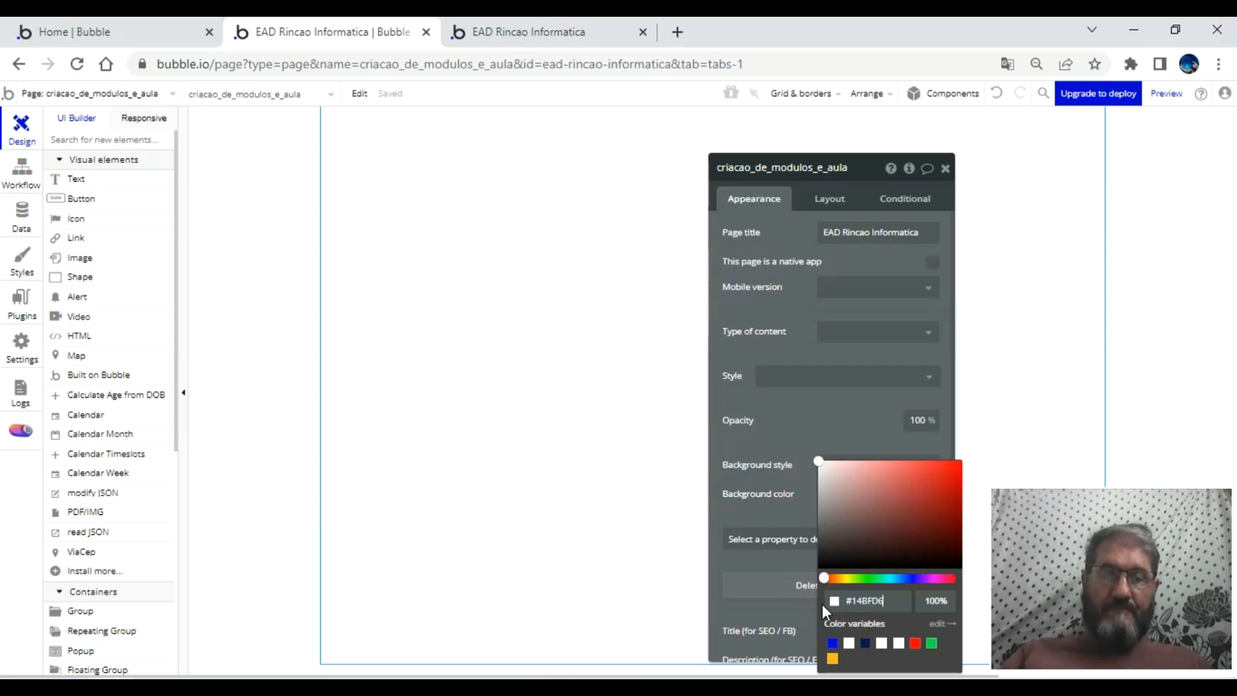
pyautogui.click(800, 563)
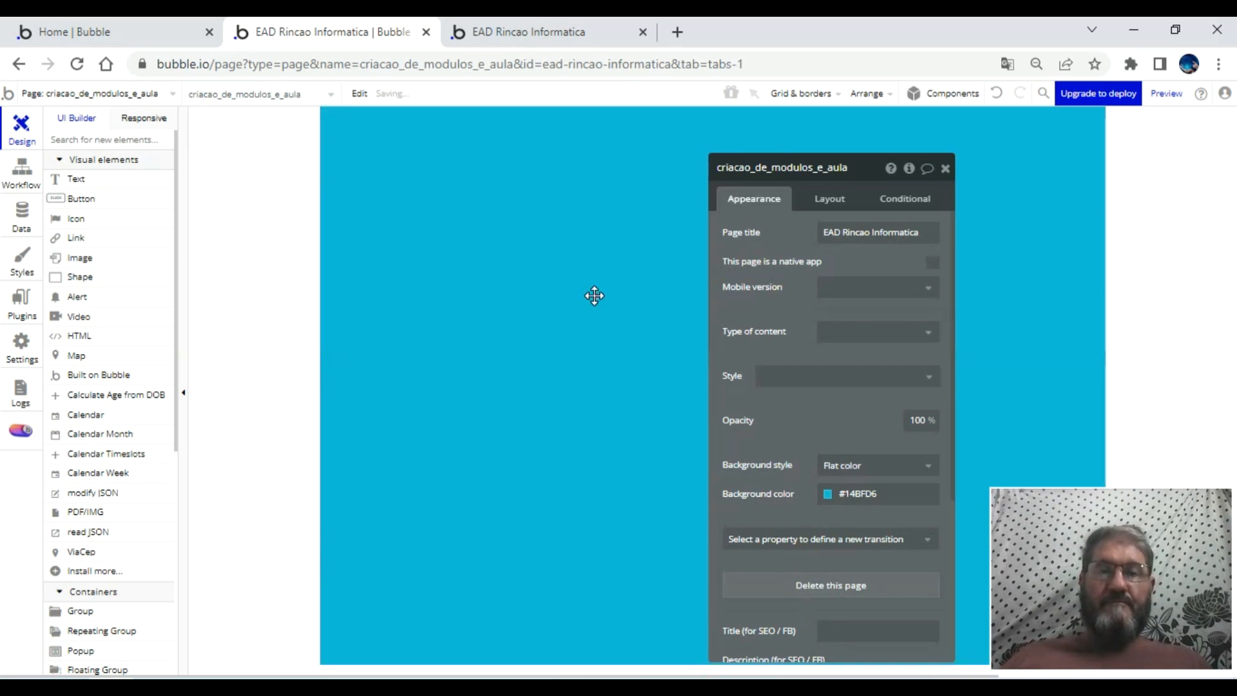
pyautogui.click(945, 169)
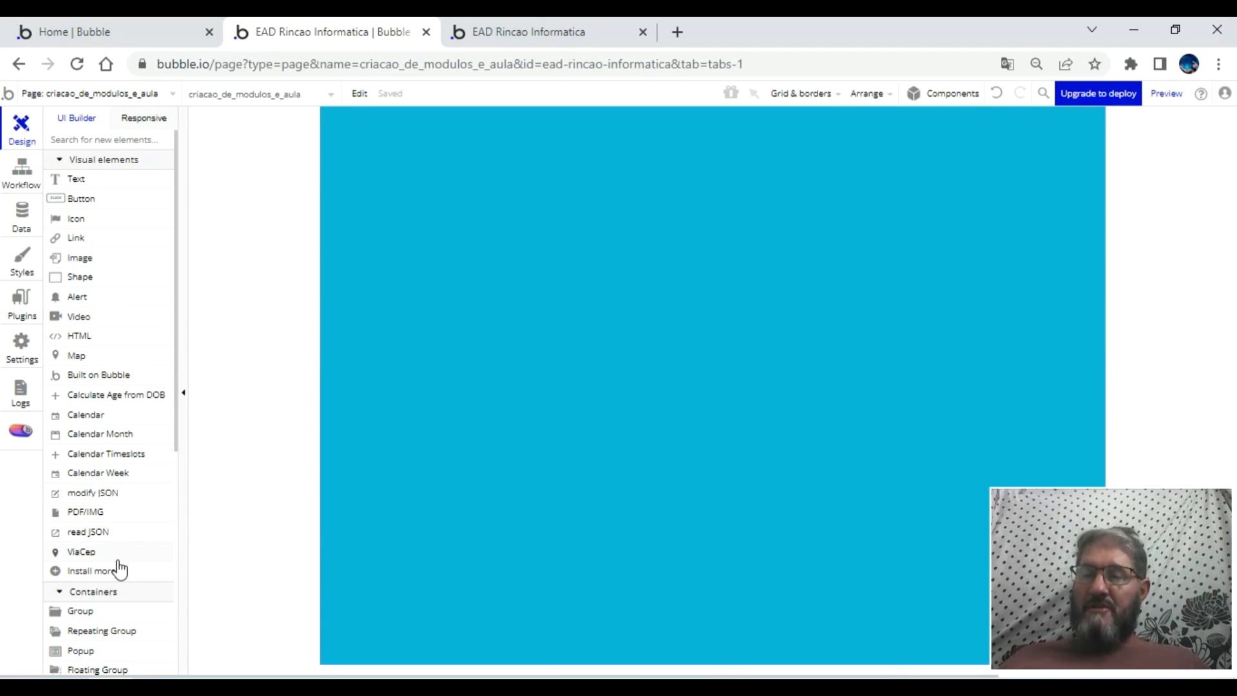
# - Draw an input about 243 by 50 px near the page's upper centre with the placeholder "Digite o nome do módulo"
pyautogui.scroll(-3, 118, 569)
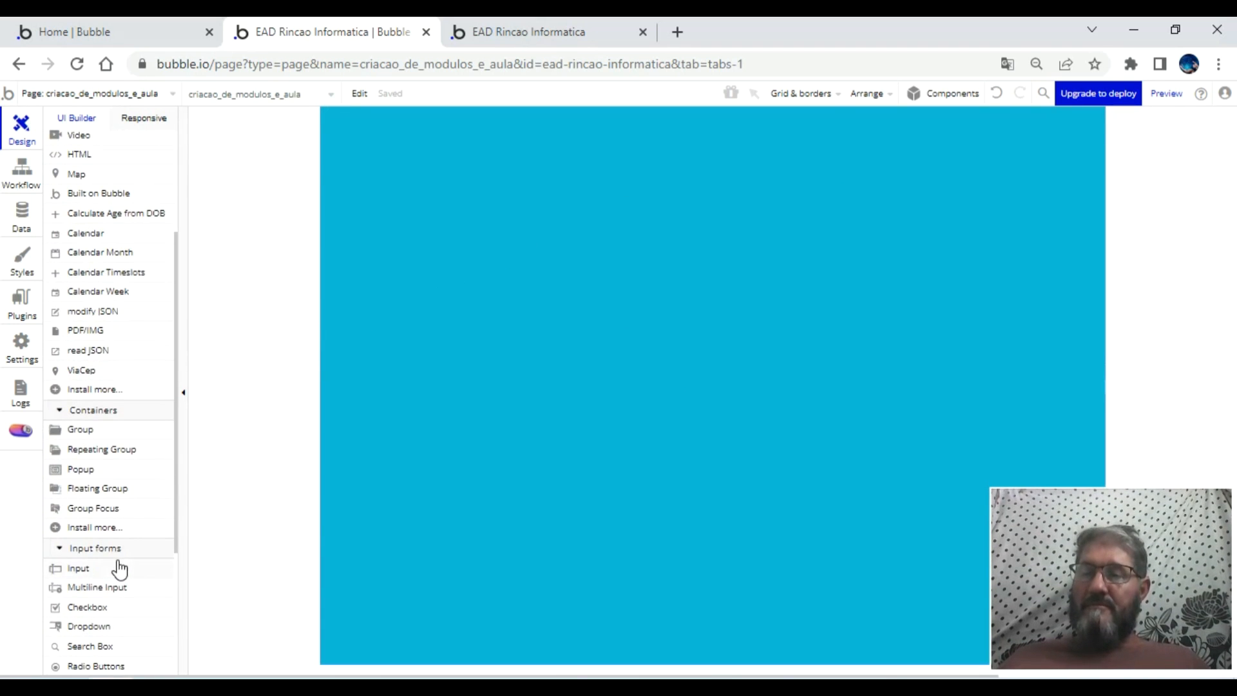
pyautogui.click(74, 570)
pyautogui.moveTo(552, 214); pyautogui.dragTo(725, 249)
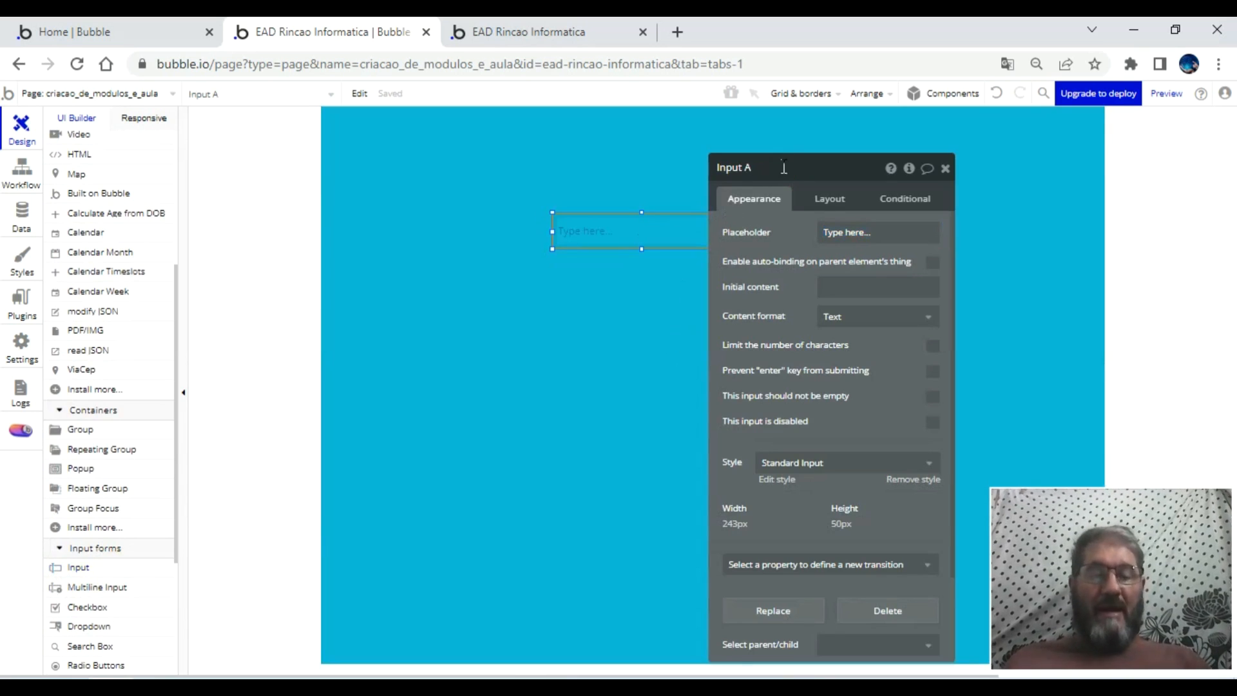
pyautogui.click(884, 234)
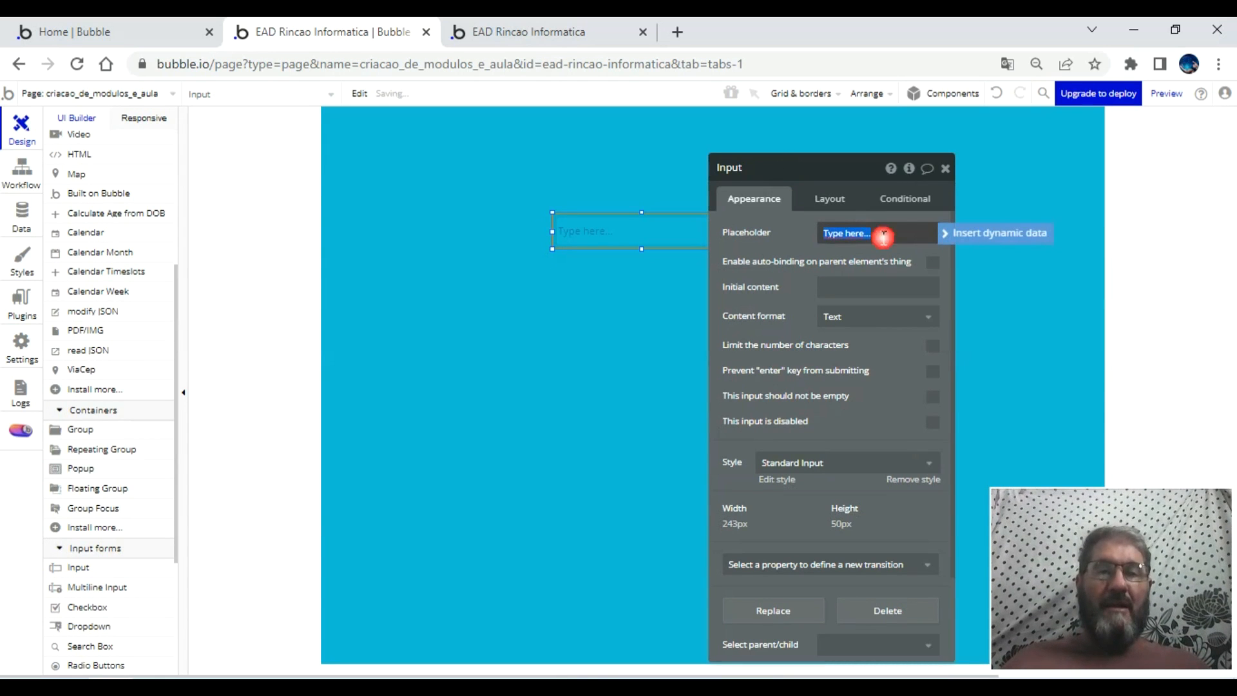
pyautogui.write('C')
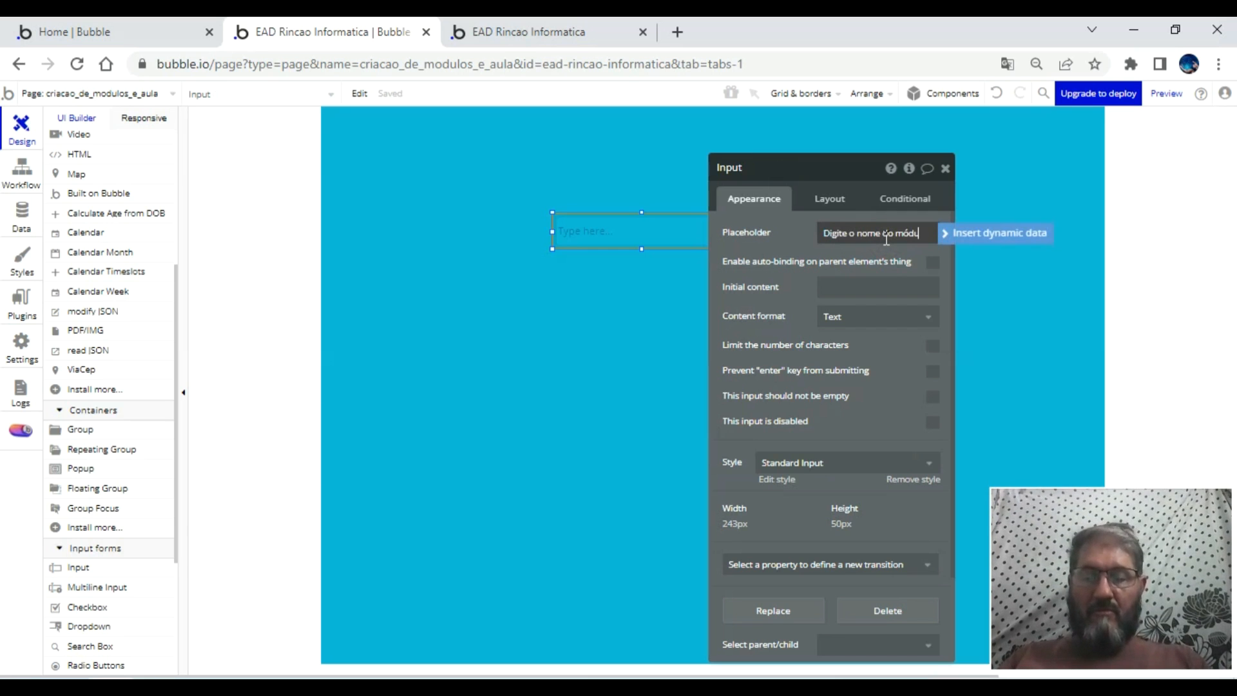
pyautogui.click(805, 220)
# - Remove the preset style from the input and give it a flat white #FFFFFF background
pyautogui.click(912, 479)
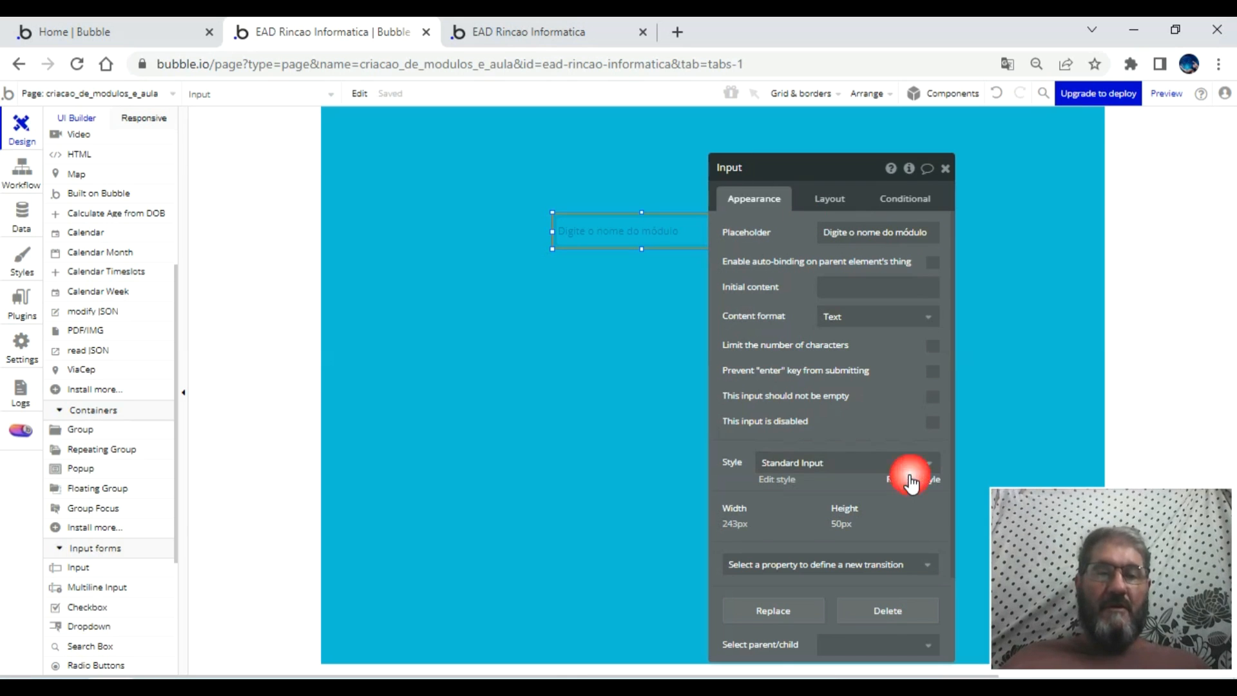
pyautogui.scroll(-5, 849, 485)
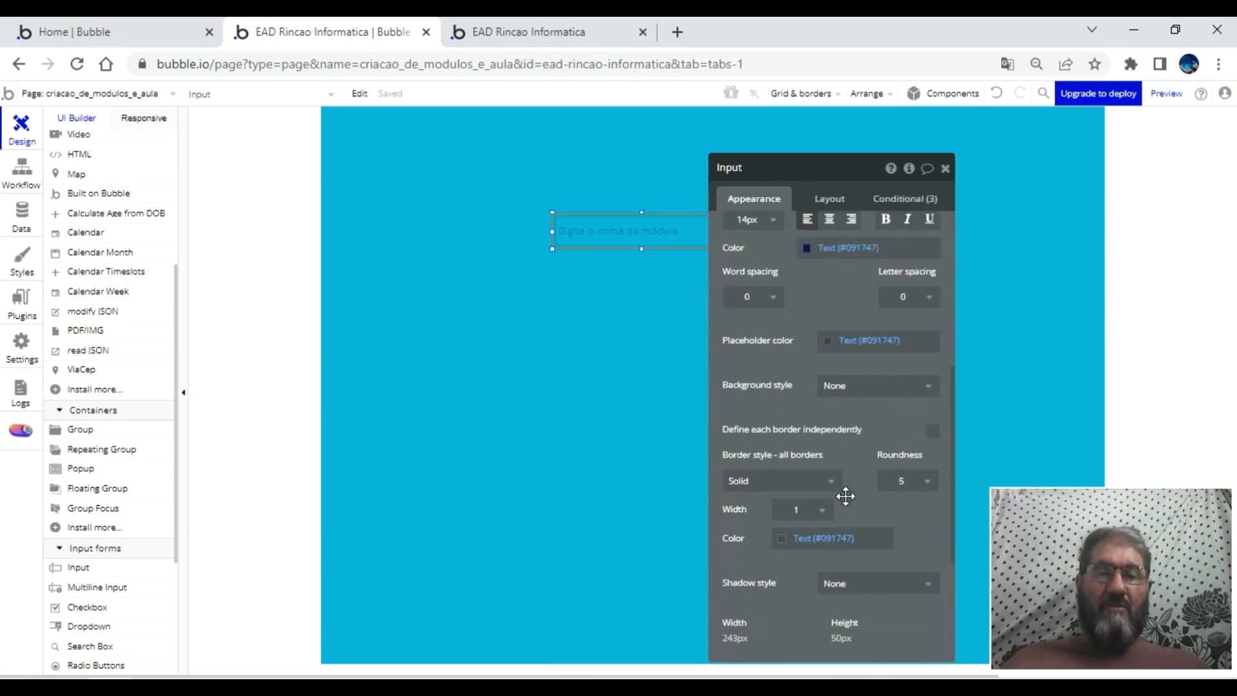
pyautogui.click(856, 384)
pyautogui.click(850, 427)
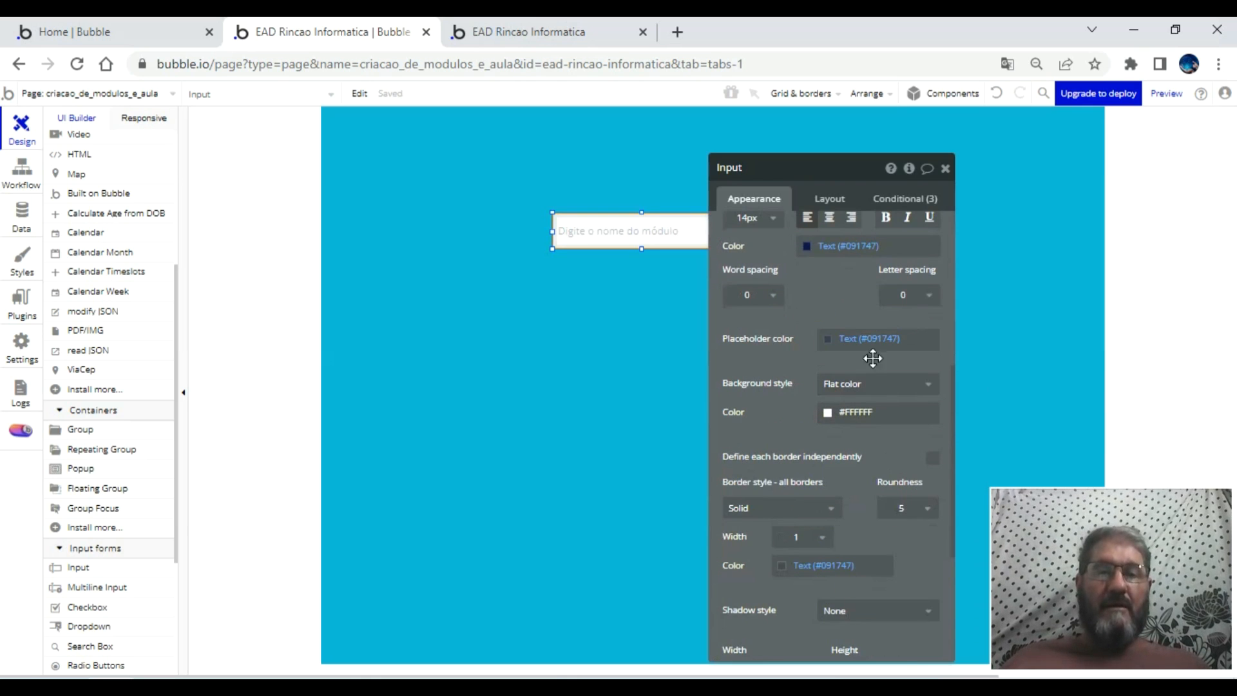
# - Rename the input element as "Input criacao nome do modulo"
pyautogui.click(793, 169)
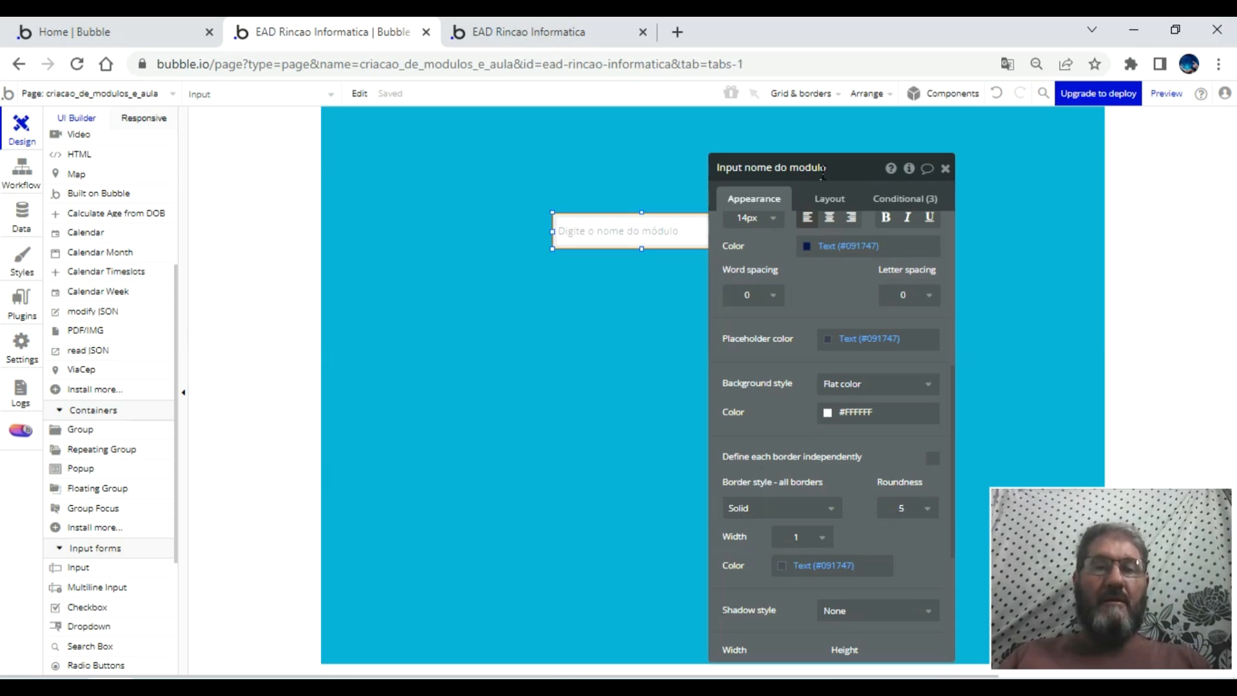
pyautogui.click(747, 169)
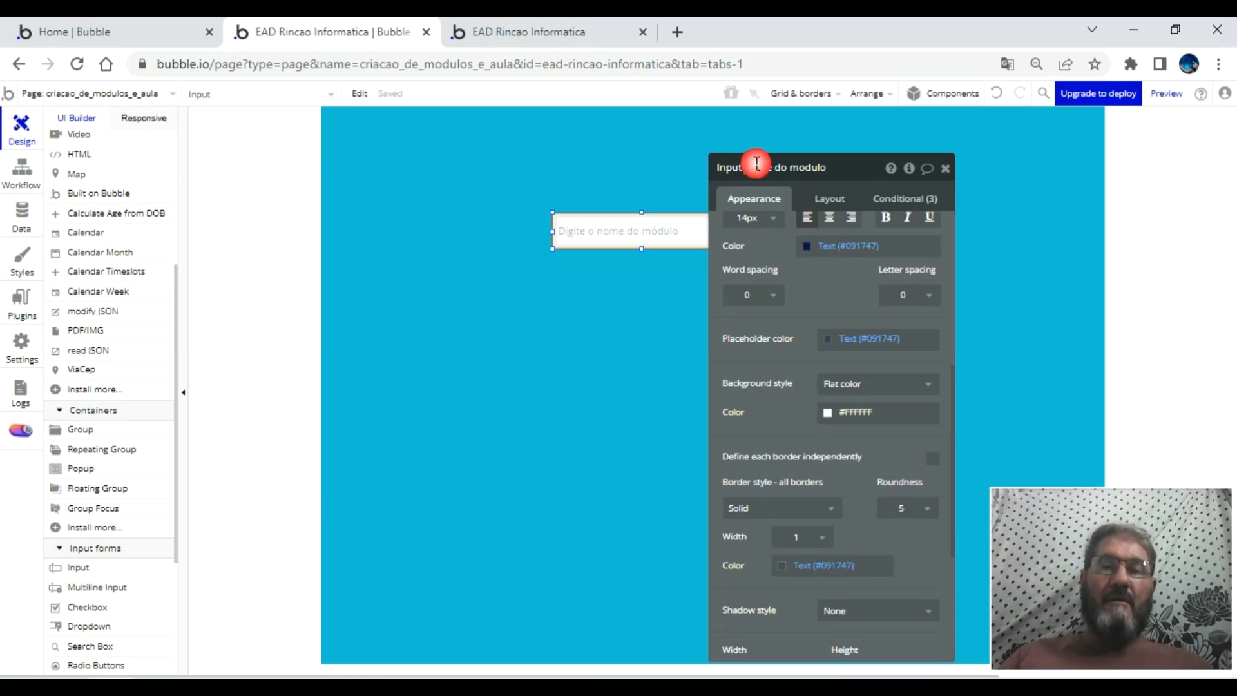
pyautogui.write('criar')
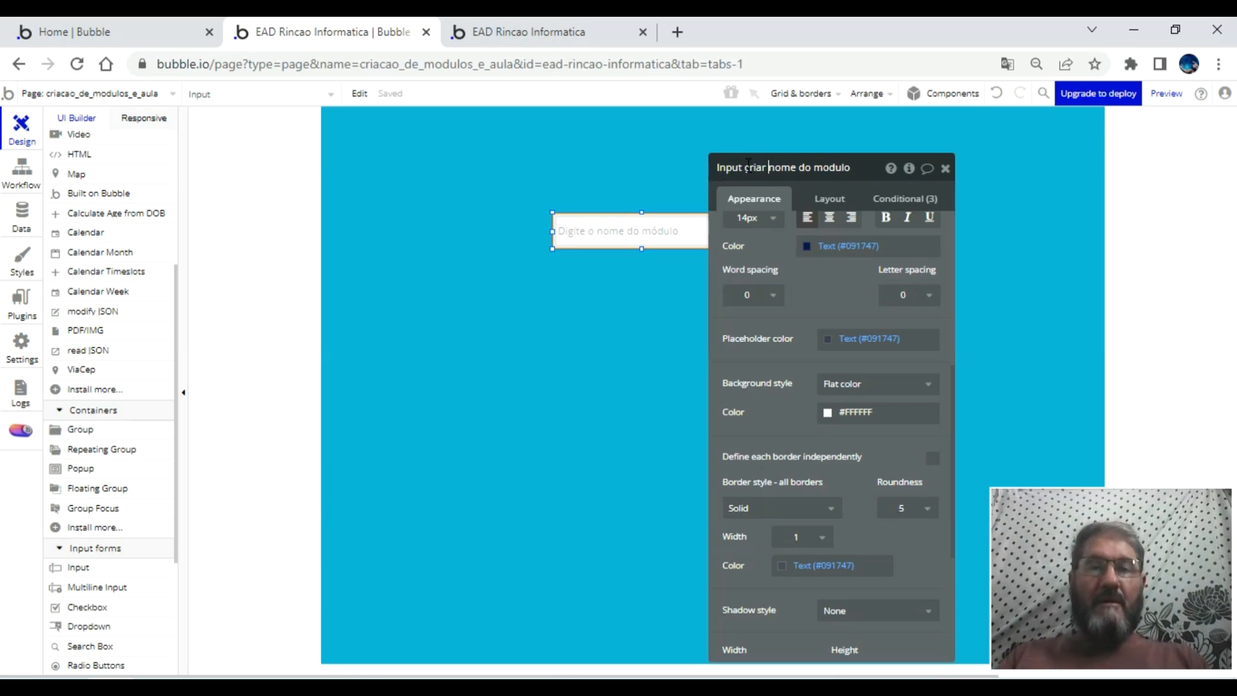
pyautogui.press('BackSpace')
pyautogui.press('BackSpace')
pyautogui.write('cao')
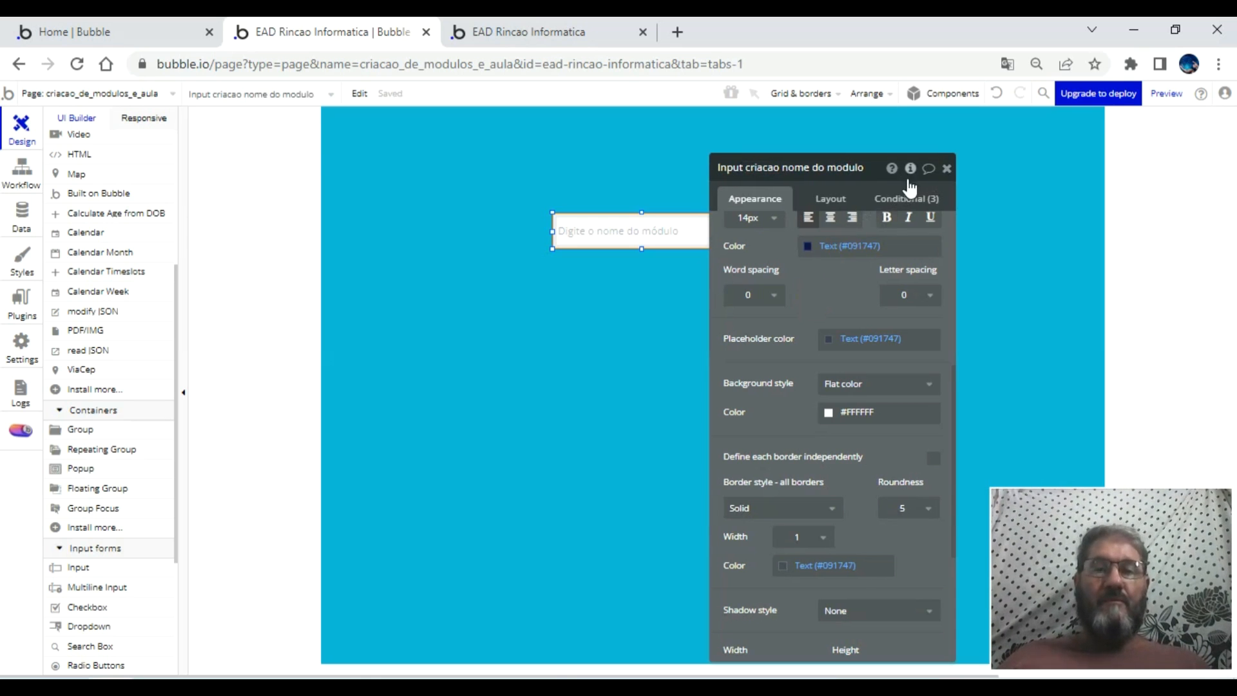
# - Try centered text alignment on the module name input and check its placeholder color and font size options
pyautogui.scroll(3, 838, 335)
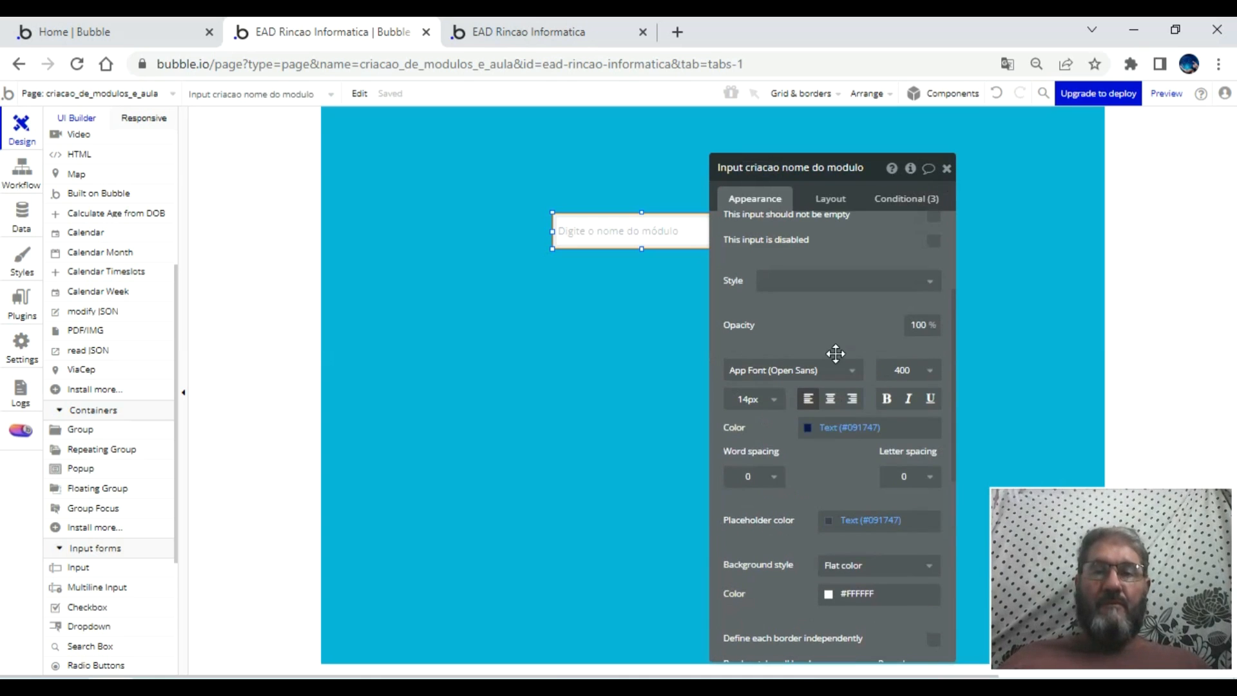
pyautogui.click(828, 398)
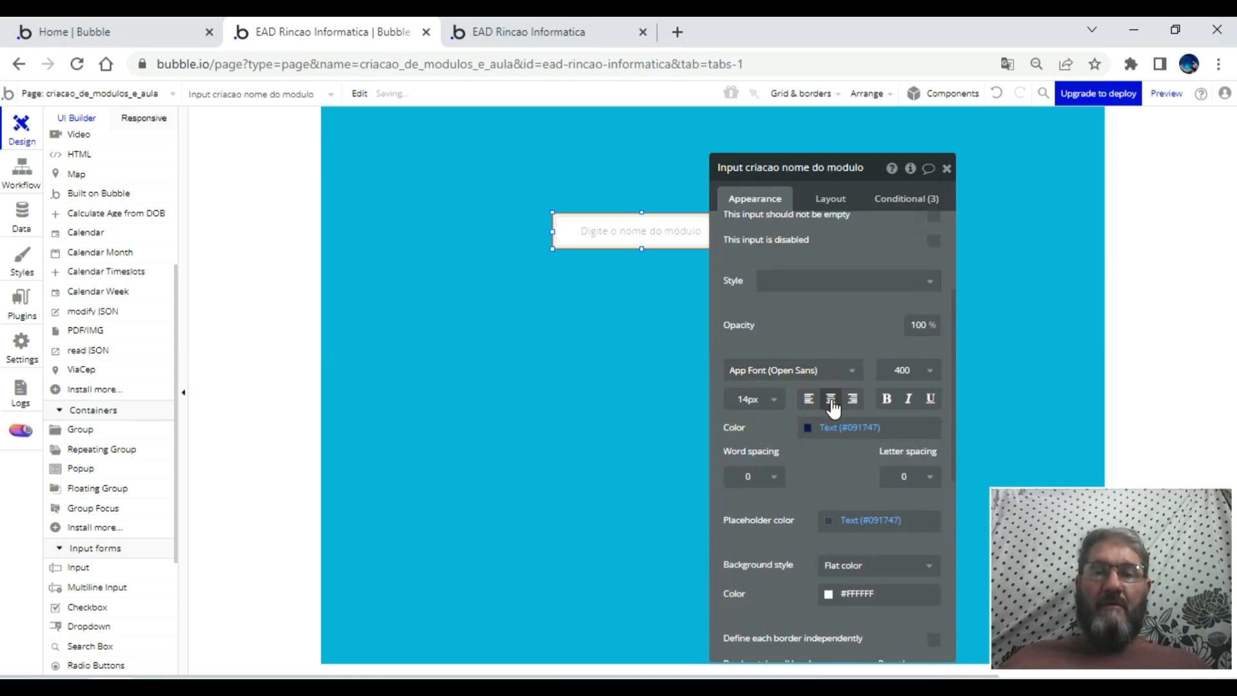
pyautogui.click(808, 398)
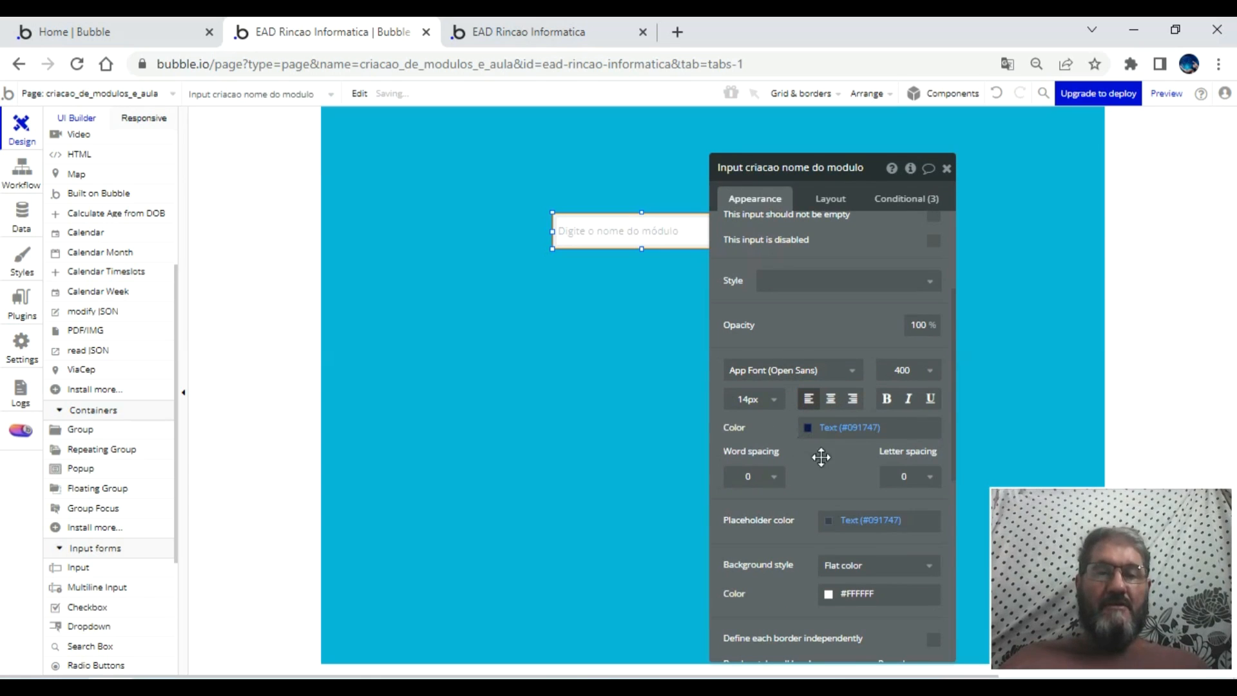
pyautogui.click(831, 525)
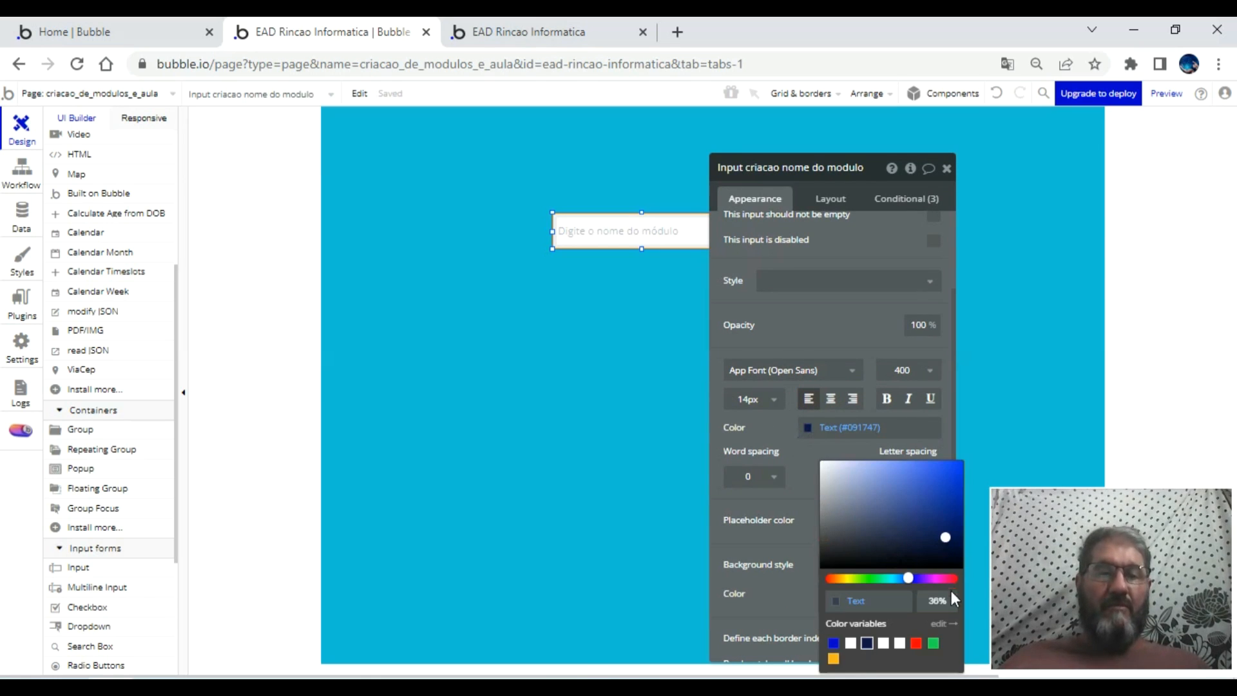
pyautogui.click(813, 483)
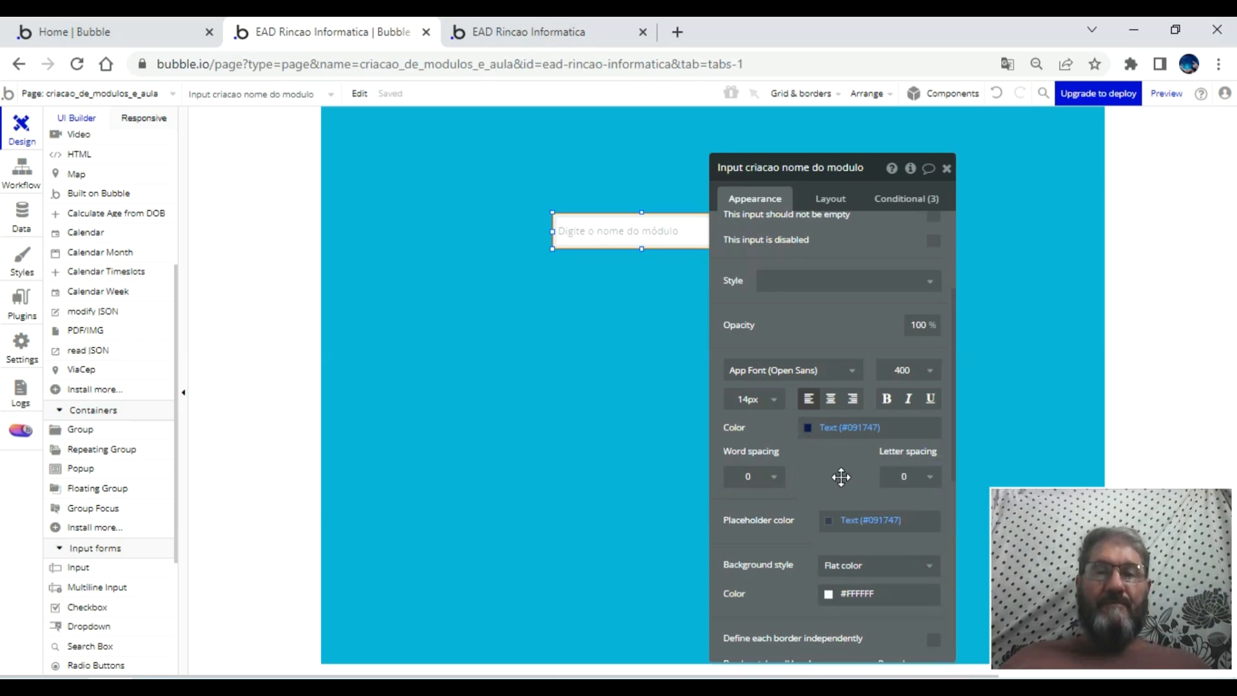
pyautogui.click(770, 405)
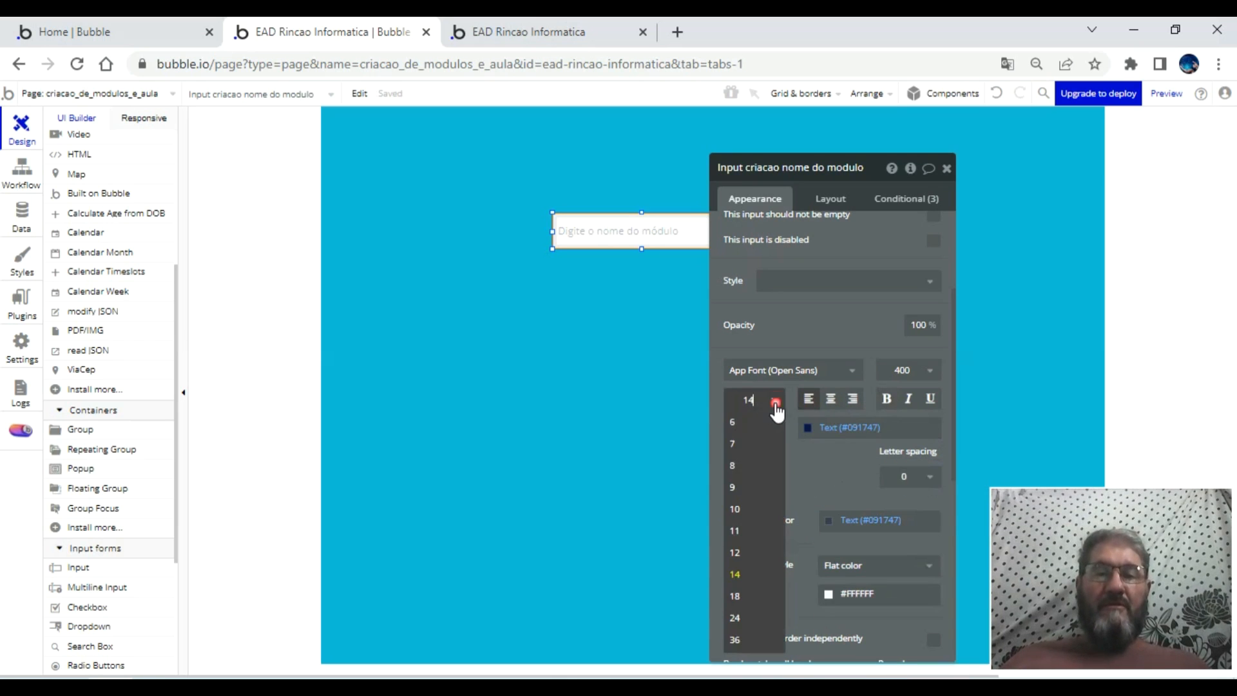
pyautogui.click(820, 334)
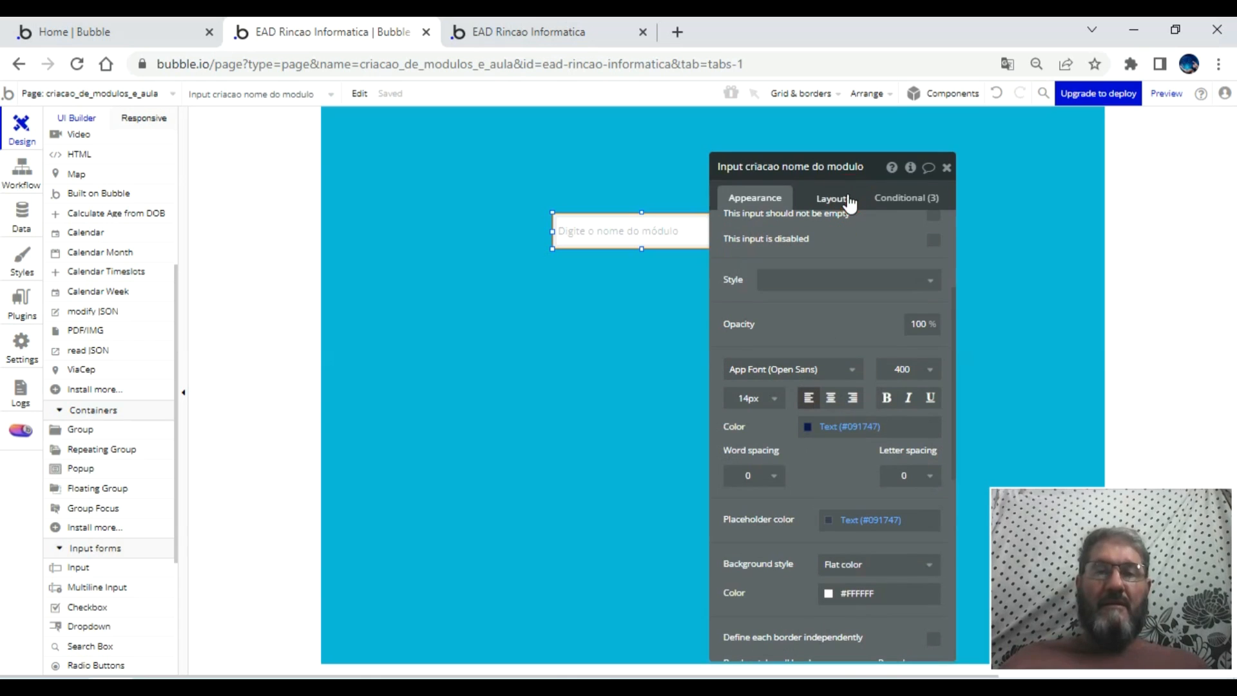
pyautogui.moveTo(844, 186); pyautogui.dragTo(889, 152)
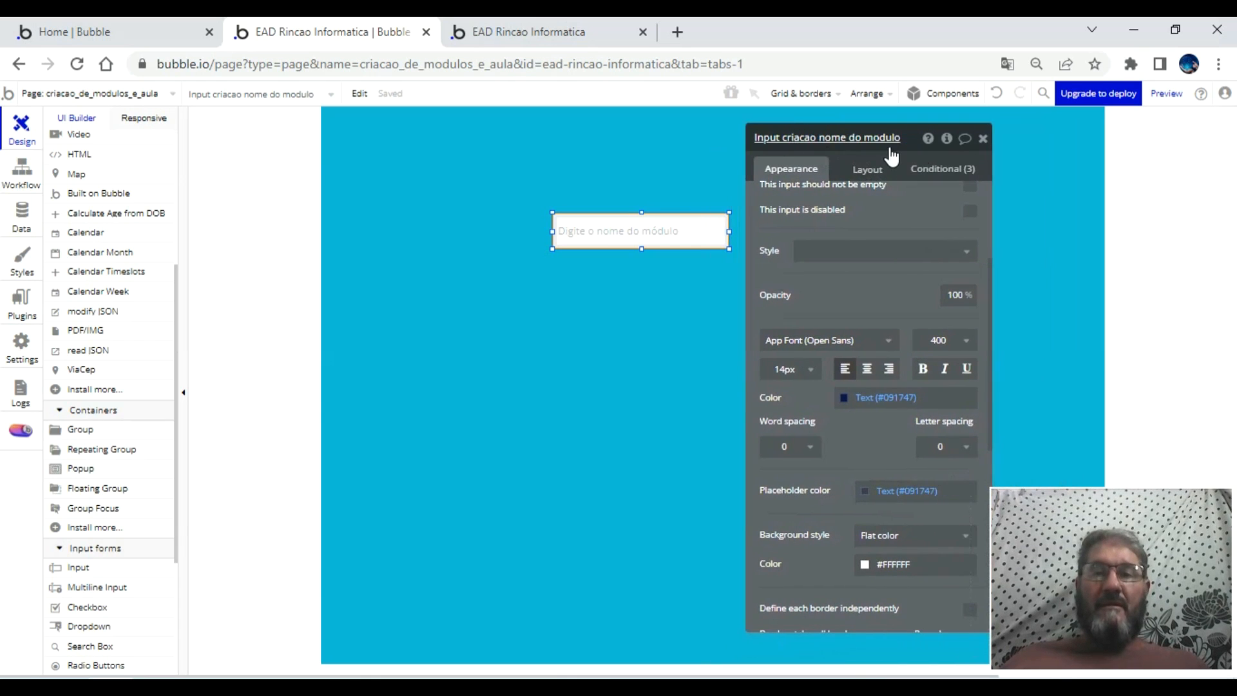
# - Set the module name input's font size to 16px and close its properties
pyautogui.click(811, 371)
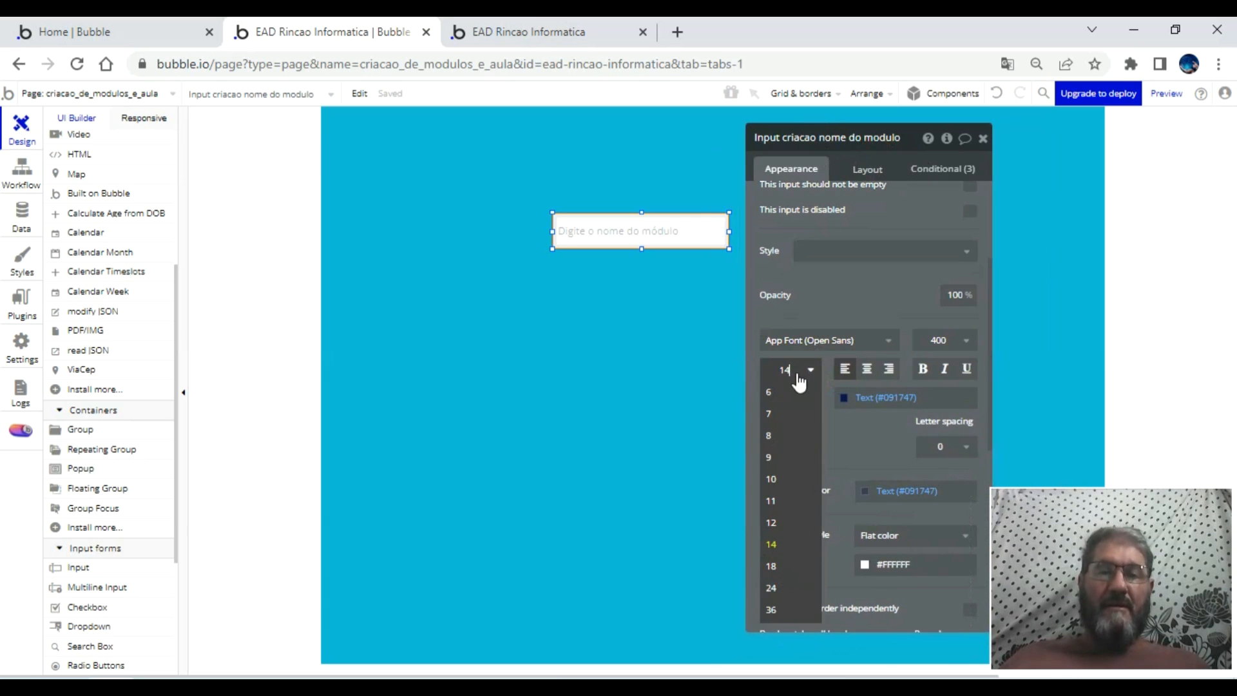
pyautogui.press('BackSpace')
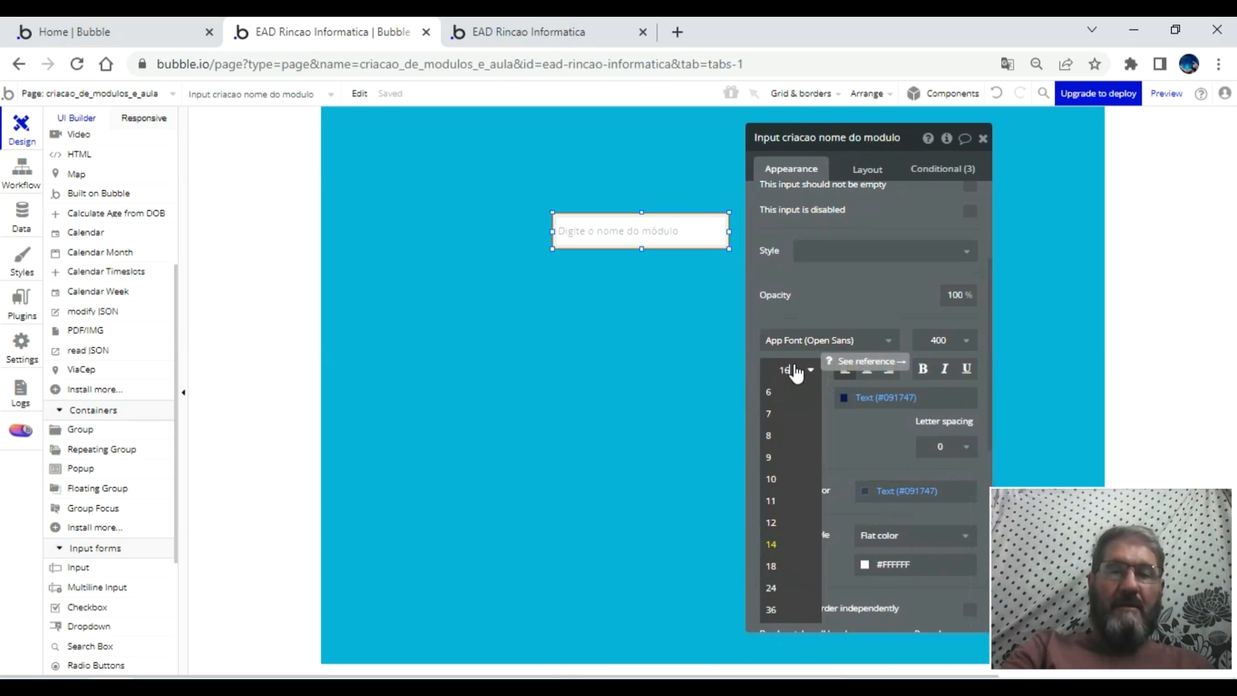
pyautogui.press('Return')
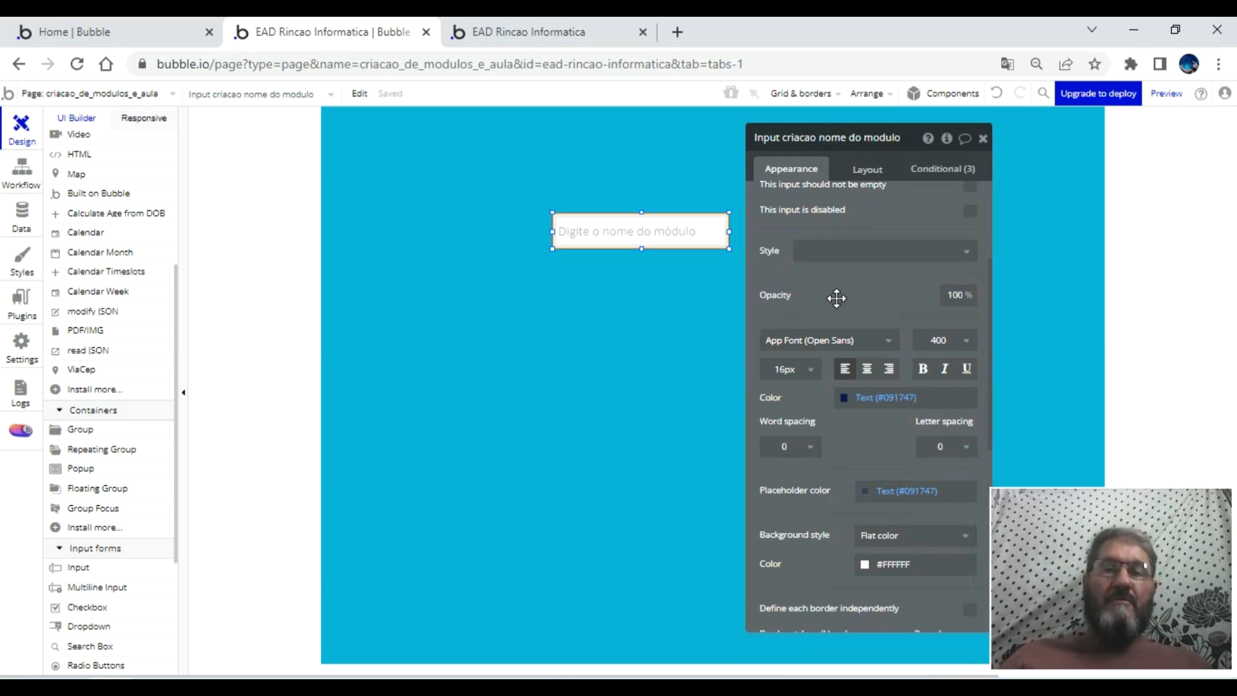
pyautogui.click(982, 138)
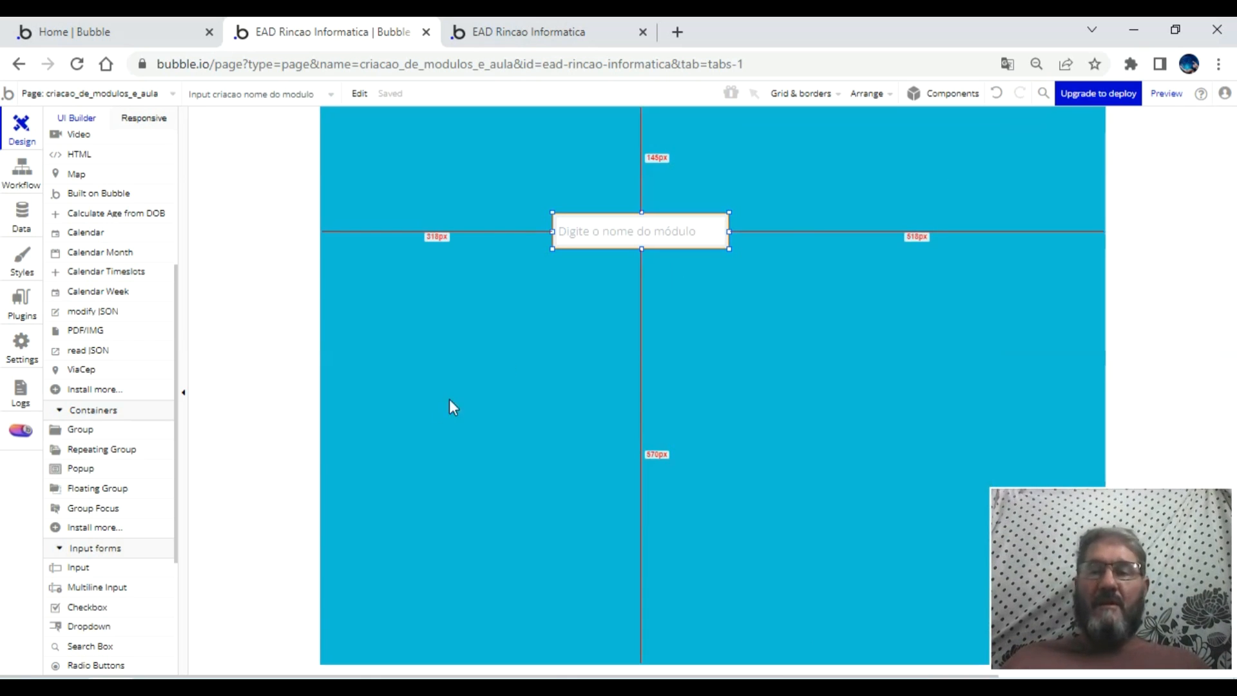
pyautogui.click(605, 311)
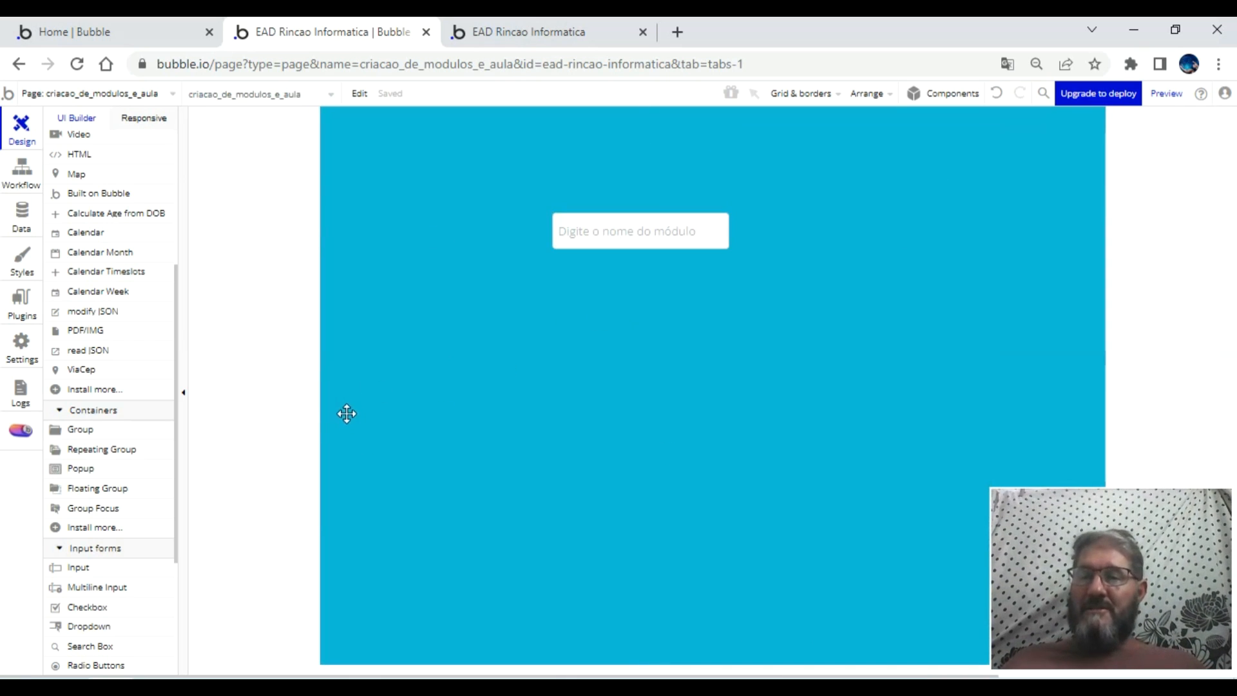
# - Draw a picture uploader about 240 by 150 px directly below the module name input
pyautogui.scroll(-4, 122, 497)
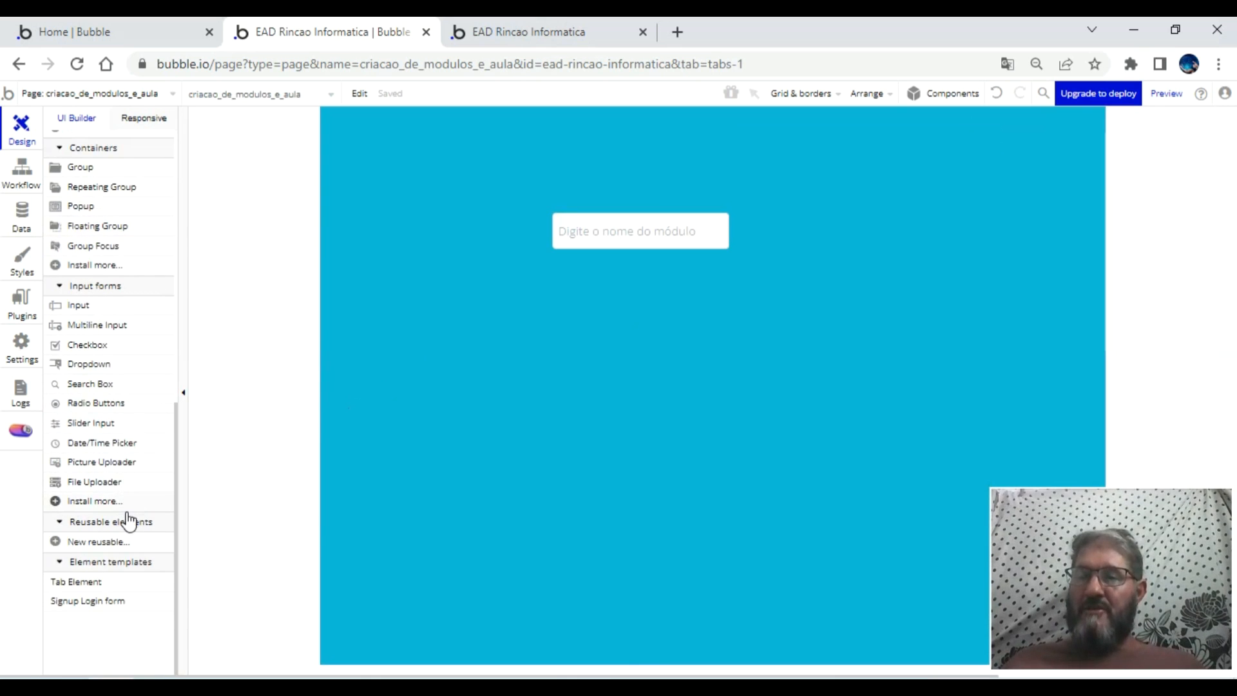
pyautogui.click(110, 463)
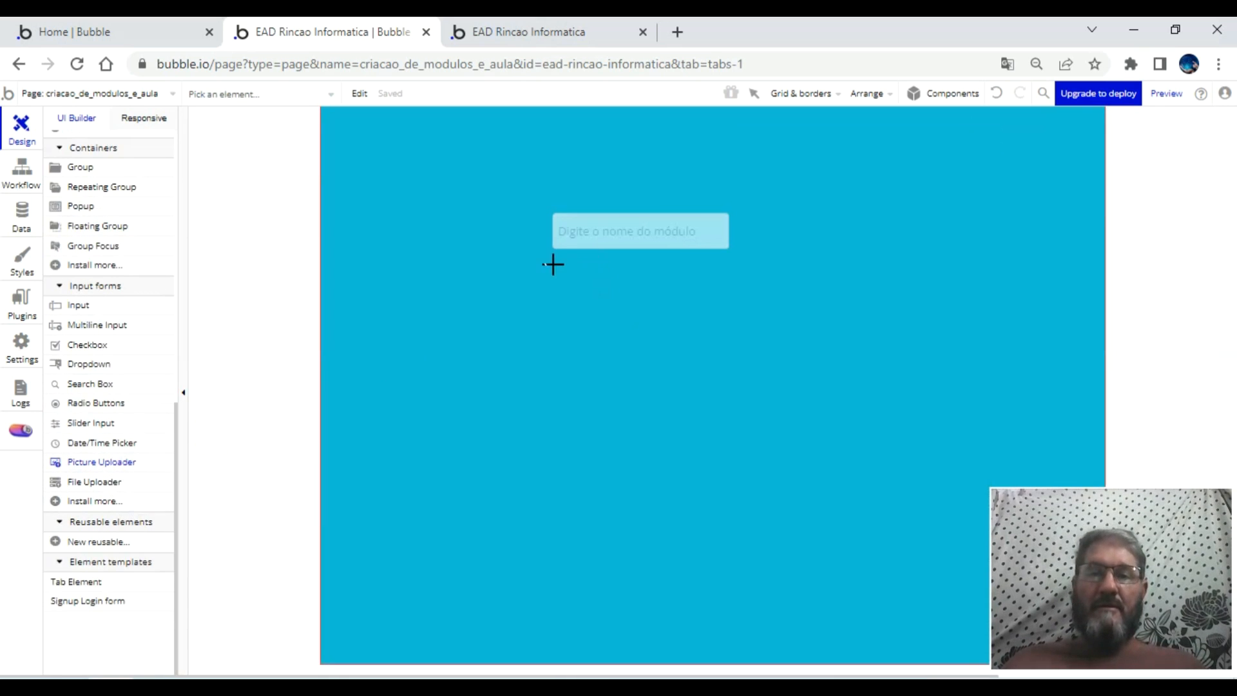
pyautogui.moveTo(551, 265); pyautogui.dragTo(726, 373)
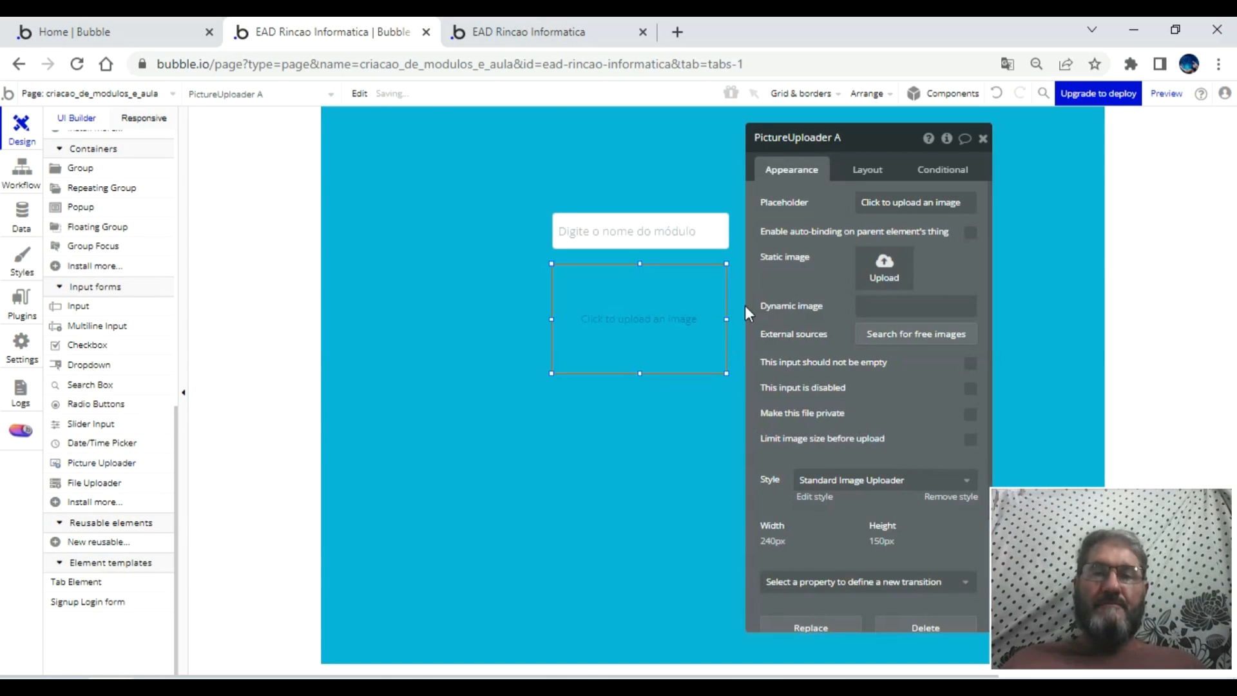
# - Rename the picture uploader element as "PictureUploader criar imagem modulo"
pyautogui.click(855, 143)
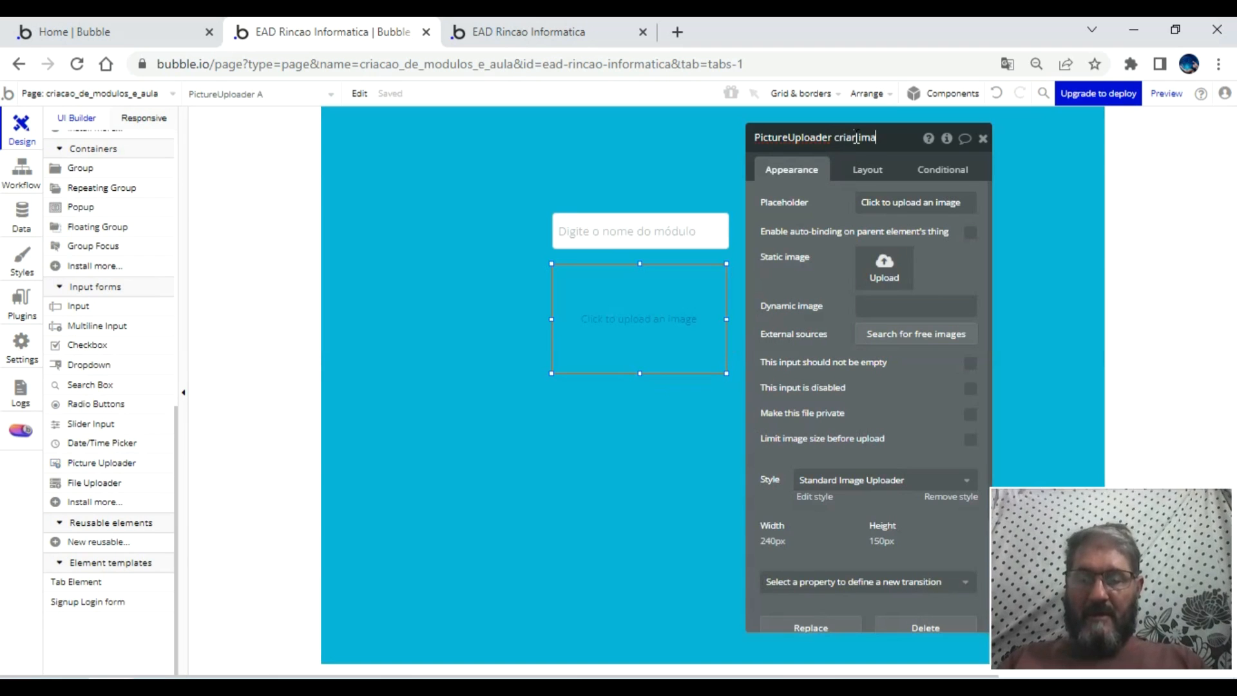
pyautogui.write('criar imagem modulo')
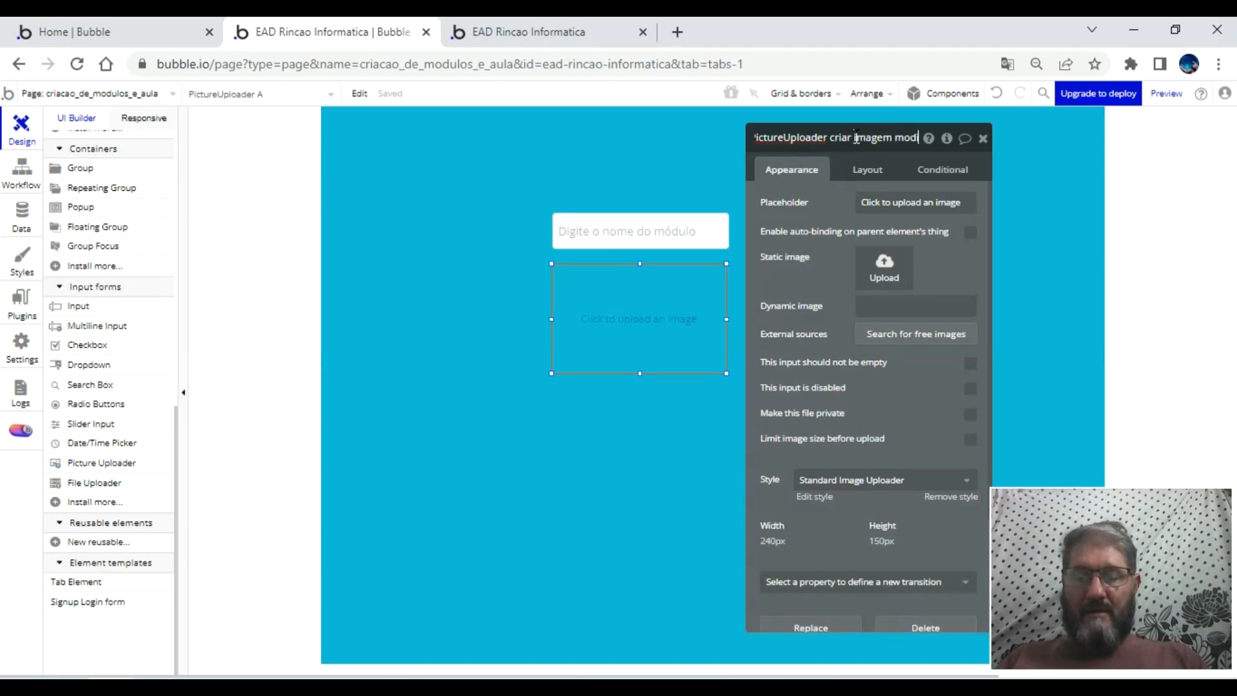
pyautogui.press('BackSpace')
pyautogui.press('BackSpace')
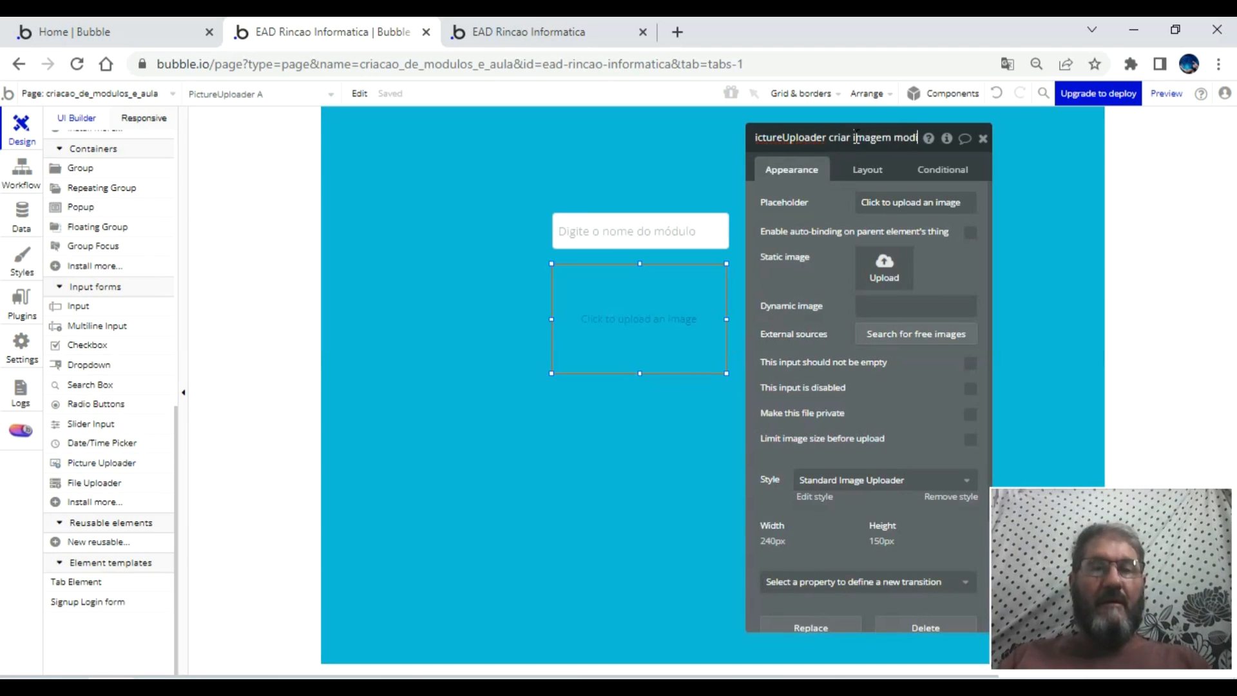
pyautogui.press('BackSpace')
pyautogui.write('ulo')
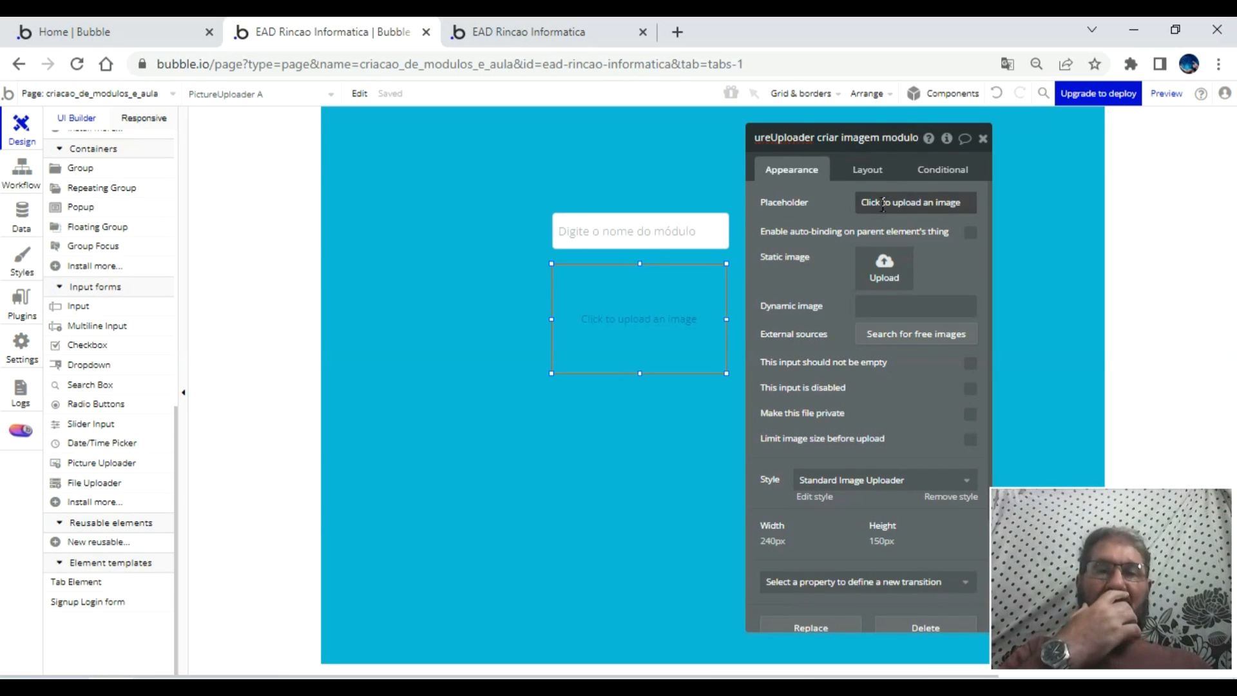
pyautogui.click(832, 198)
# - Remove the preset style from the picture uploader and give it a flat #EBEBEB background
pyautogui.click(939, 497)
pyautogui.scroll(-5, 940, 418)
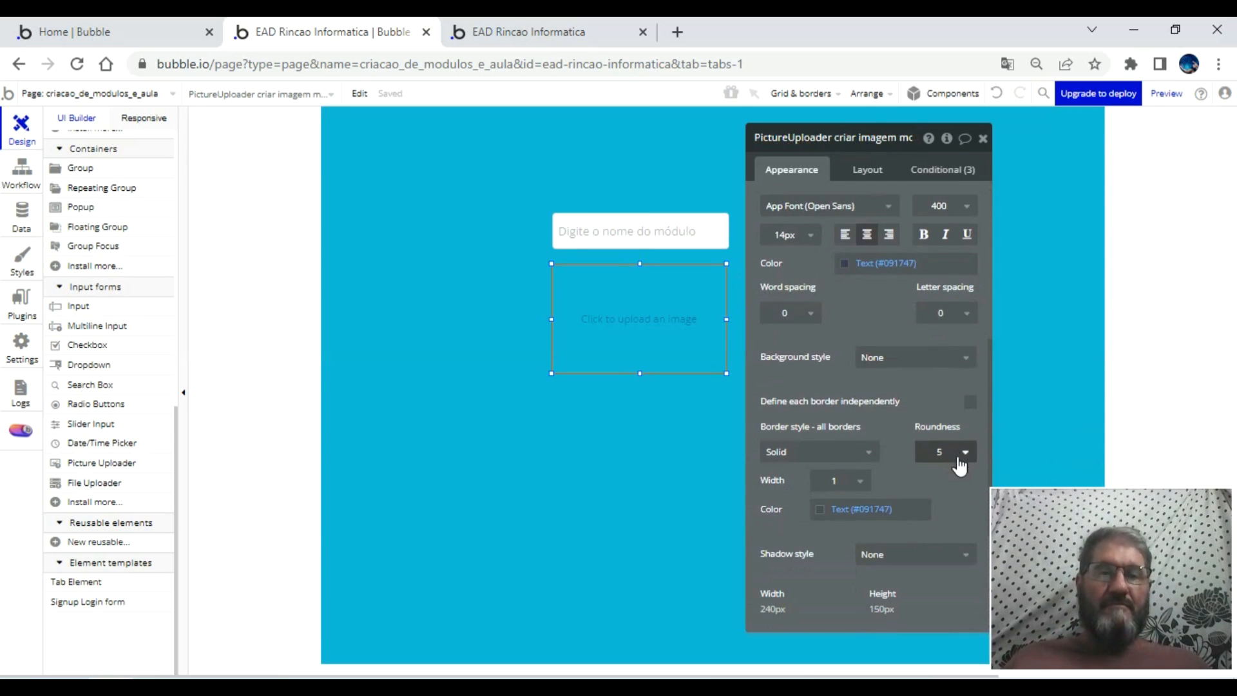
pyautogui.click(876, 371)
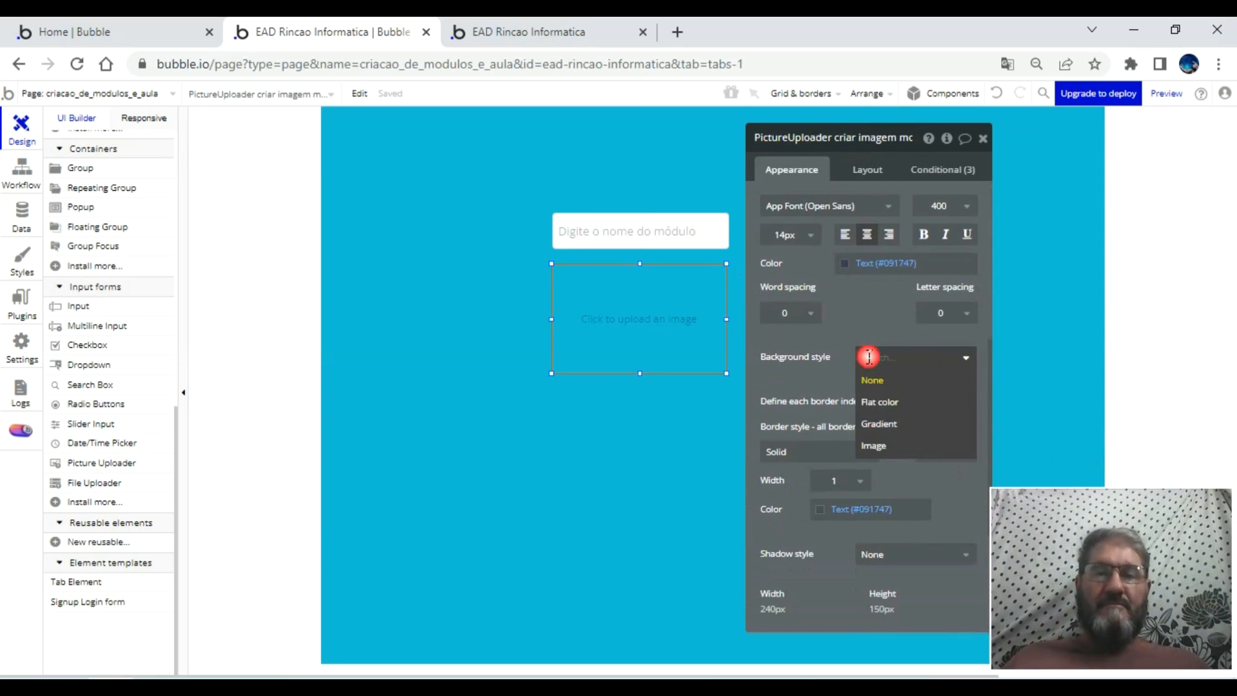
pyautogui.click(880, 402)
pyautogui.click(878, 240)
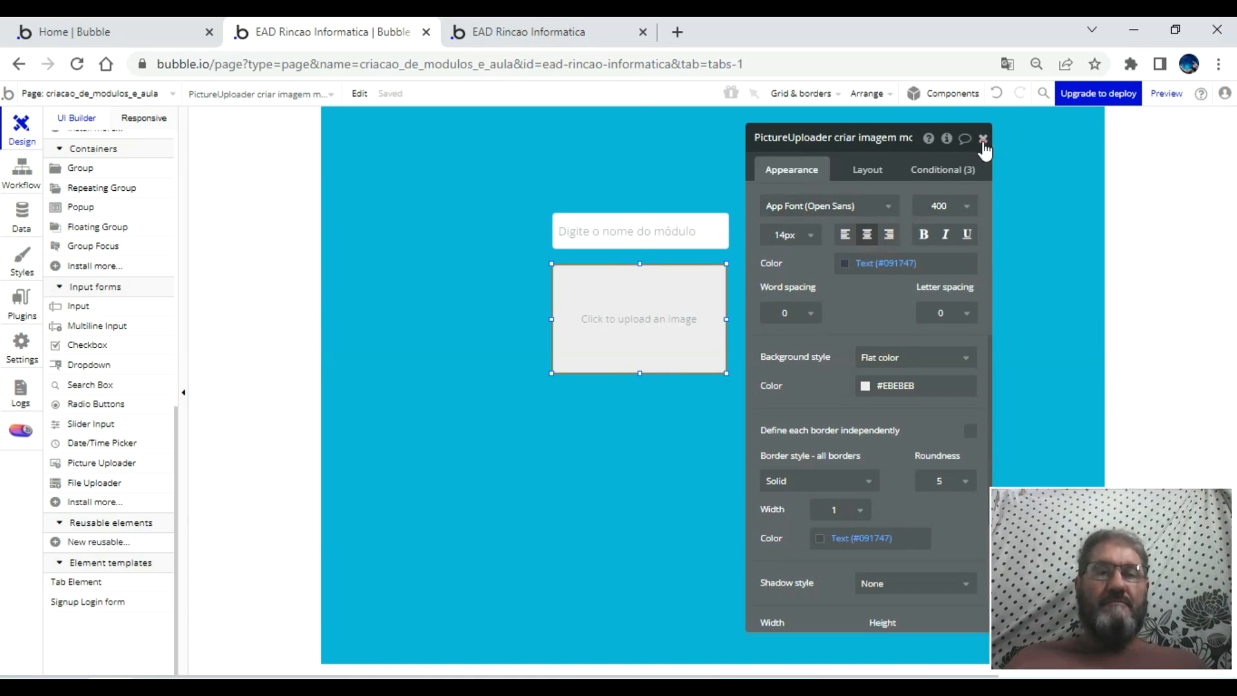
pyautogui.click(982, 138)
pyautogui.scroll(10, 138, 297)
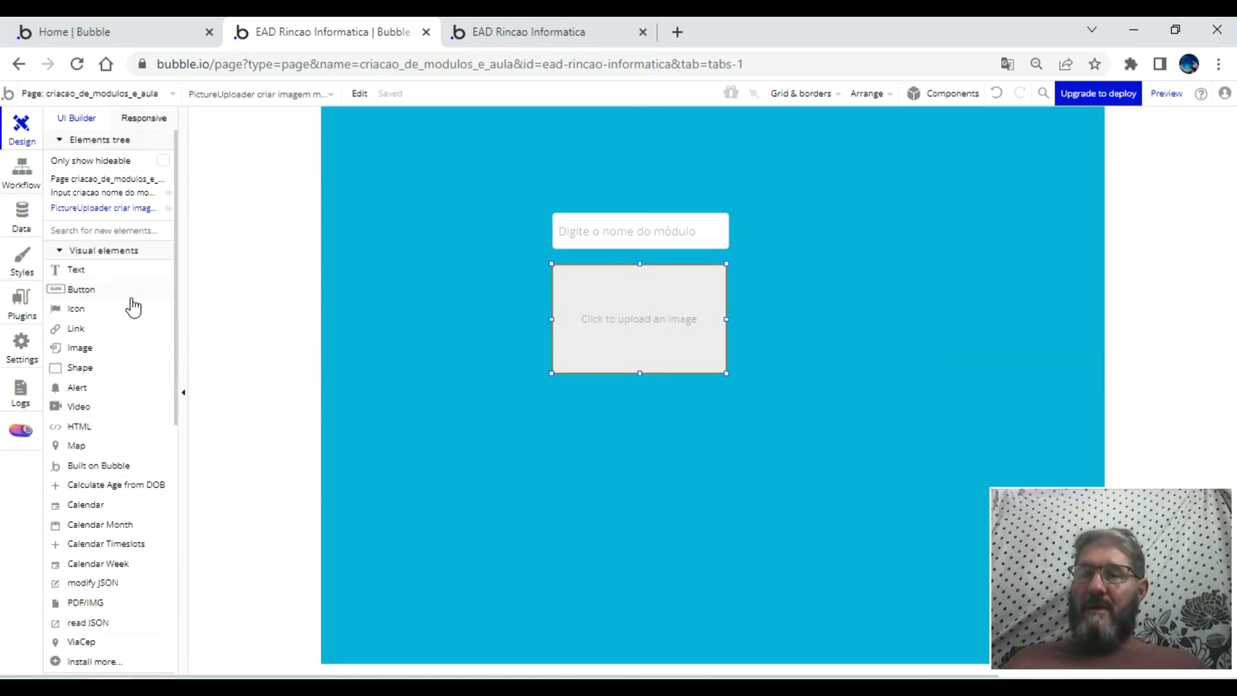
# - Draw a button about 225 by 46 px below the image uploader and remove its preset style
pyautogui.click(81, 290)
pyautogui.moveTo(558, 389); pyautogui.dragTo(723, 420)
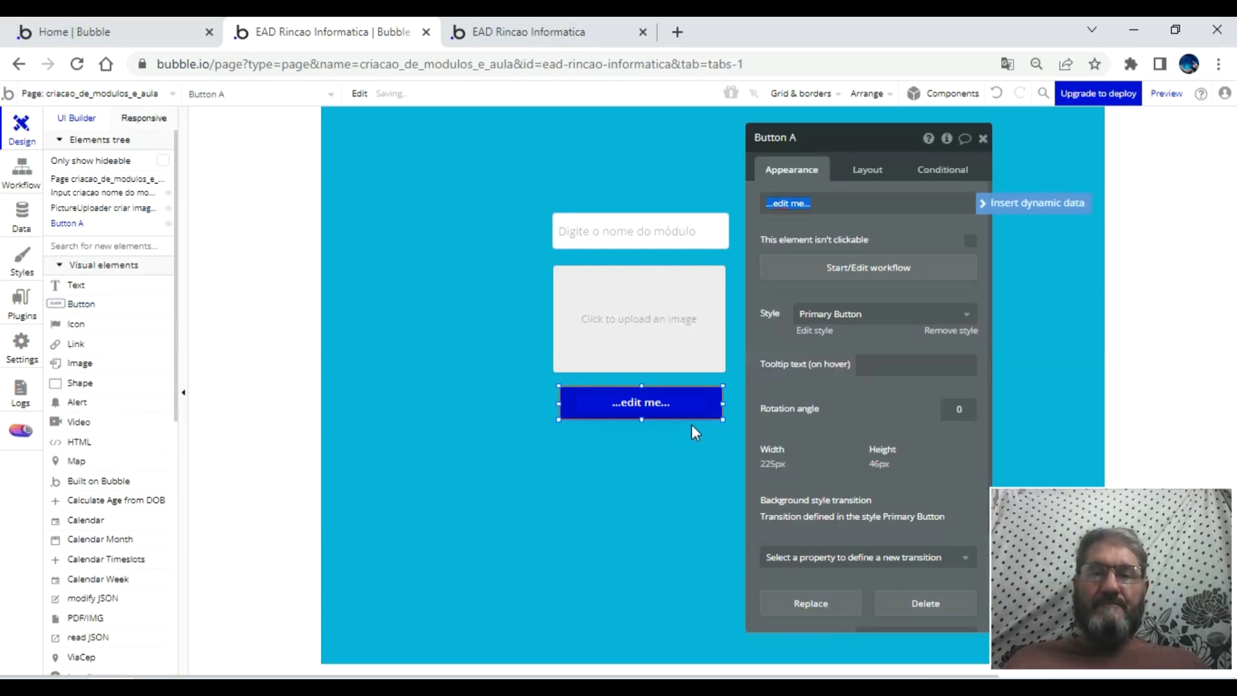
pyautogui.click(951, 331)
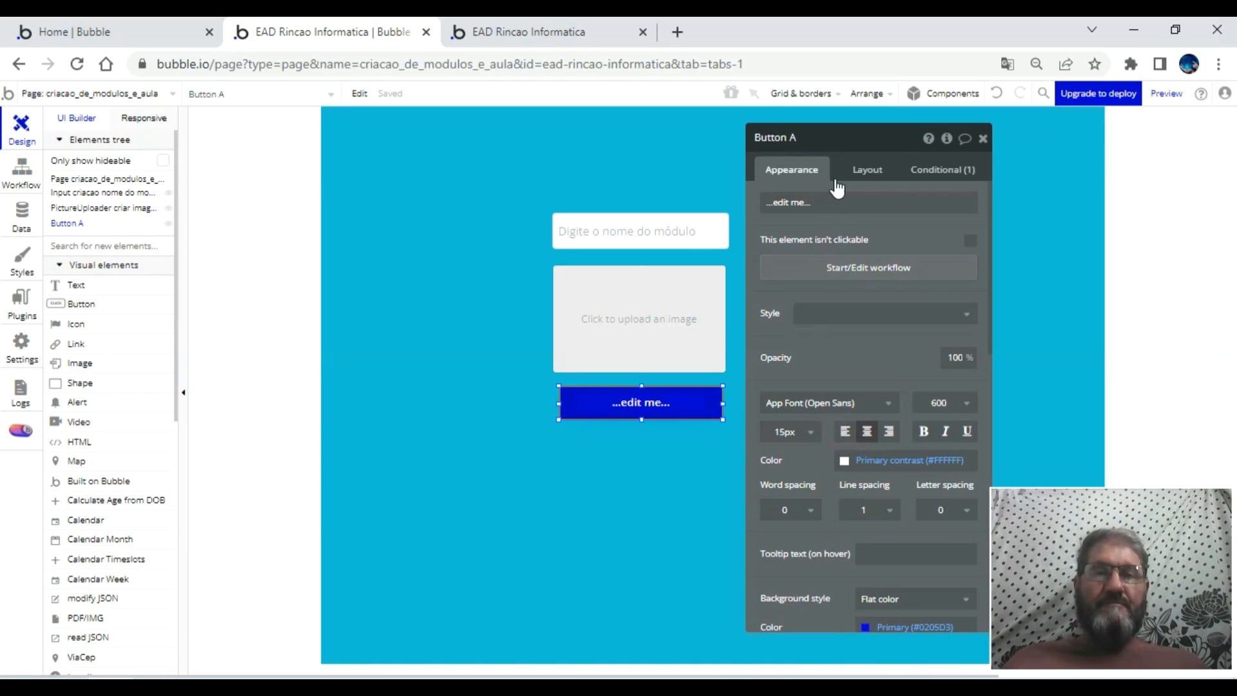
# - Name the new button "Button criar novo modulo" and set its caption to "Criar Modulo"
pyautogui.click(829, 148)
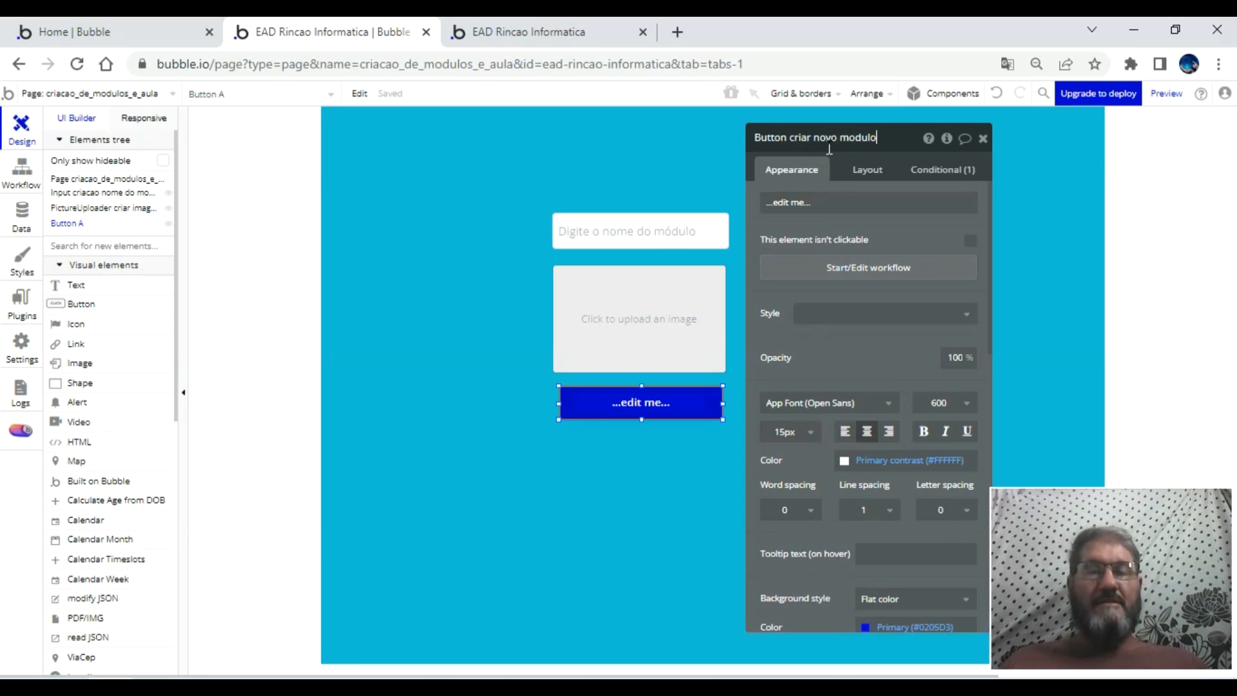
pyautogui.click(853, 204)
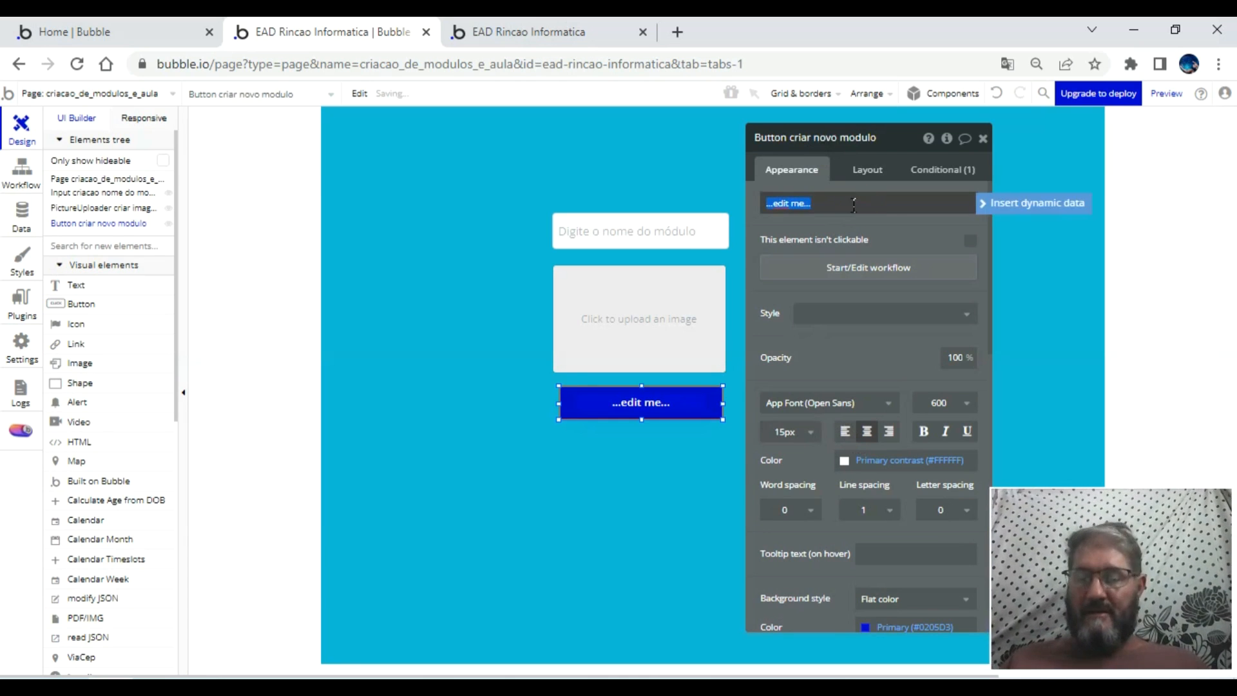
pyautogui.write('Criar')
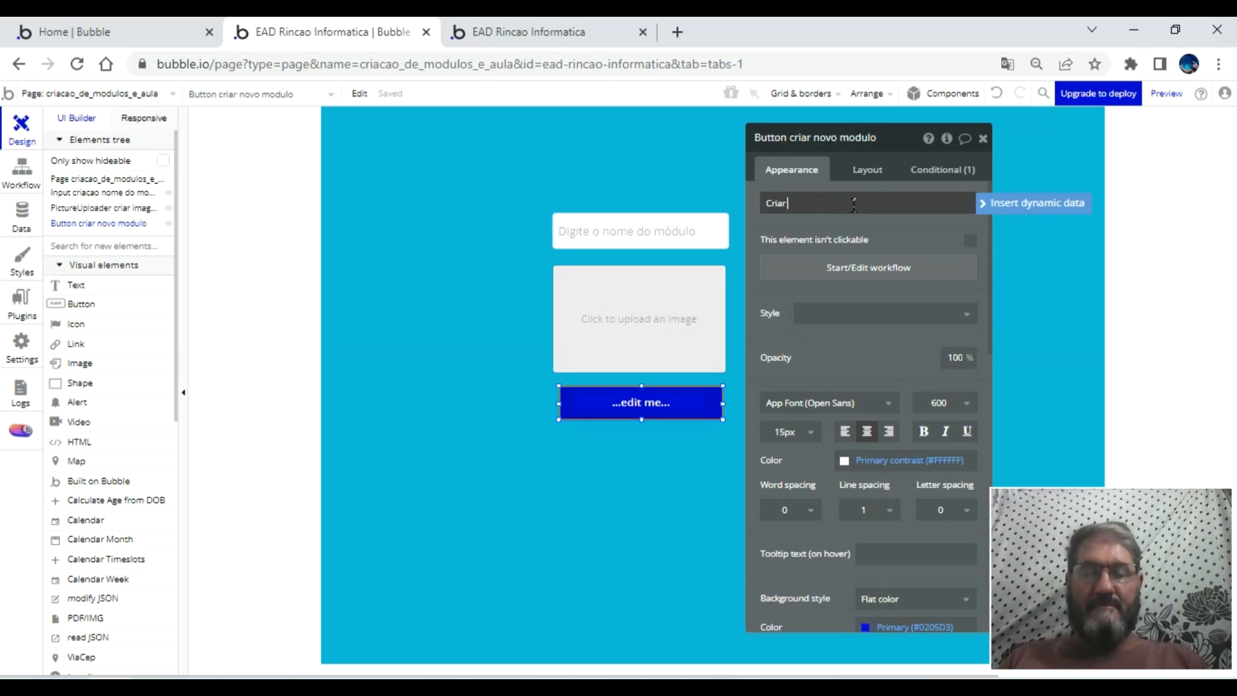
pyautogui.write(' Modulo')
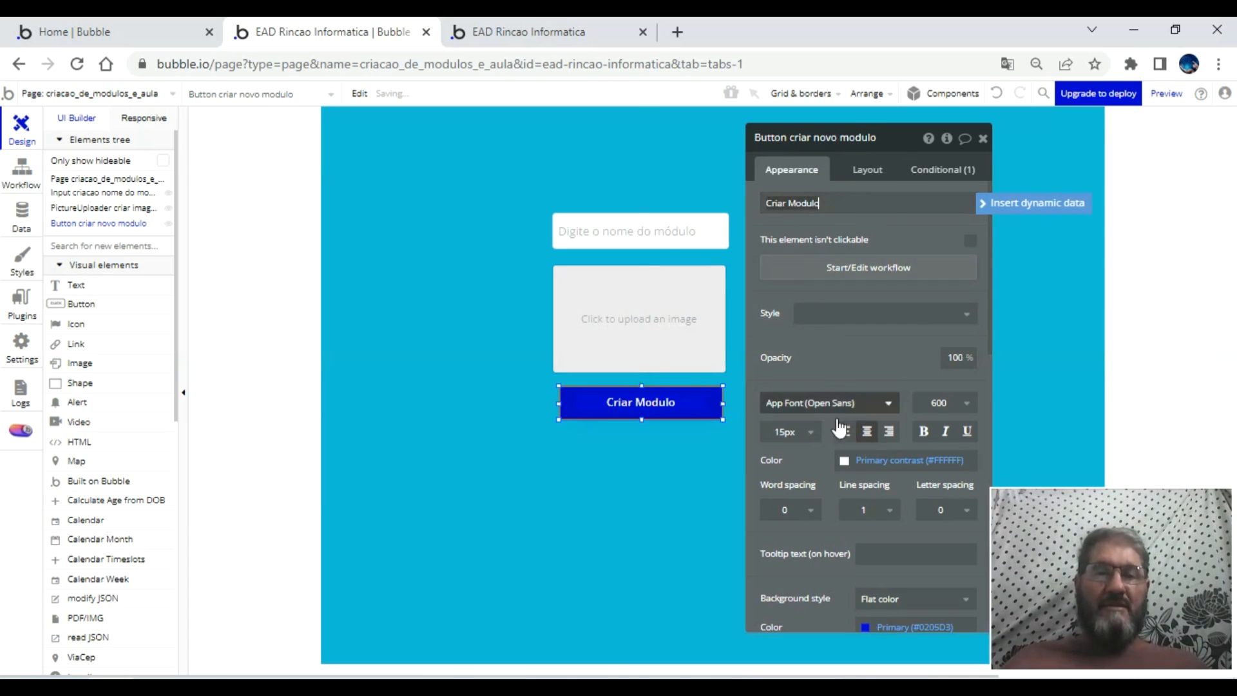
# - Set the Criar Modulo button's font size to 18 px and its flat background color to dark teal #1C464D
pyautogui.click(813, 432)
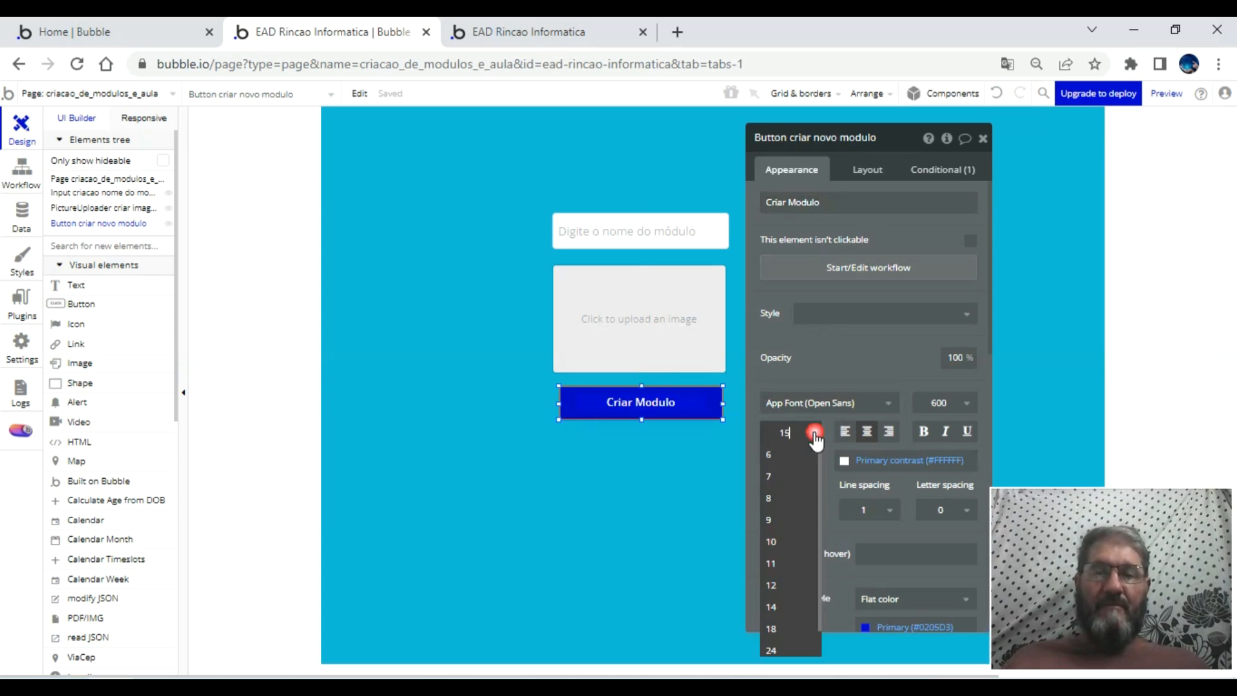
pyautogui.click(791, 628)
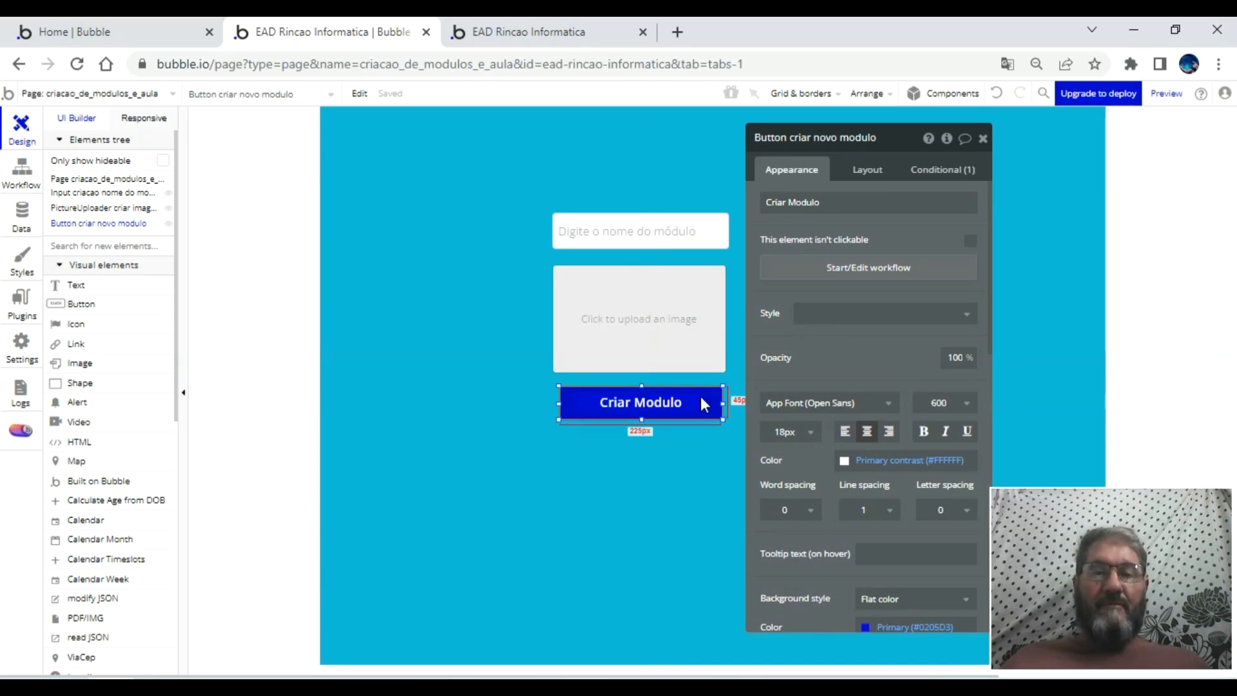
pyautogui.scroll(-4, 895, 399)
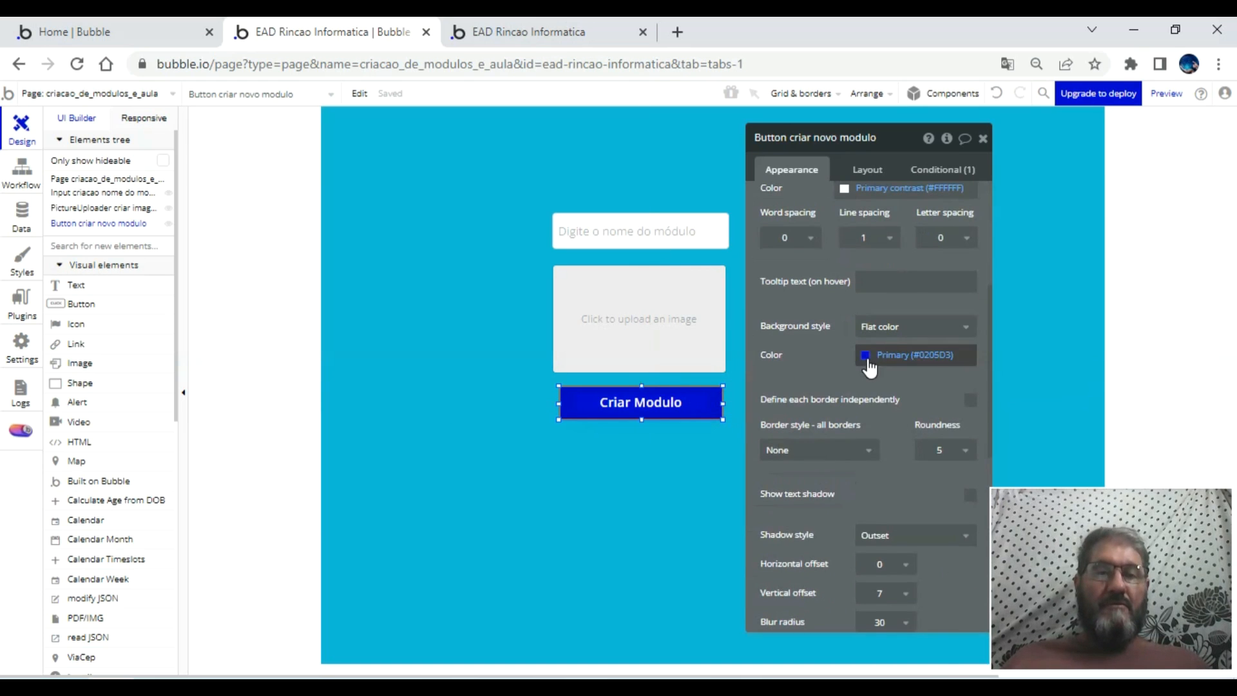
pyautogui.click(869, 358)
pyautogui.click(930, 483)
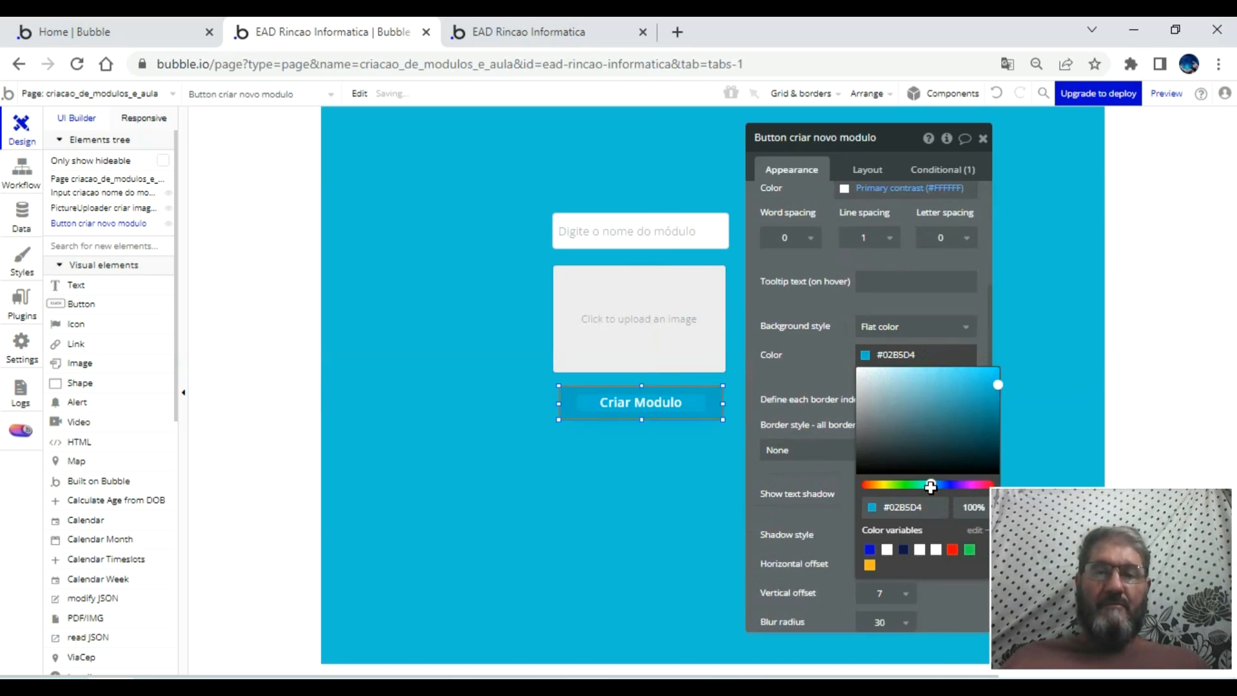
pyautogui.moveTo(943, 446)
pyautogui.mouseDown()
pyautogui.moveTo(968, 393)
pyautogui.moveTo(947, 441)
pyautogui.mouseUp()
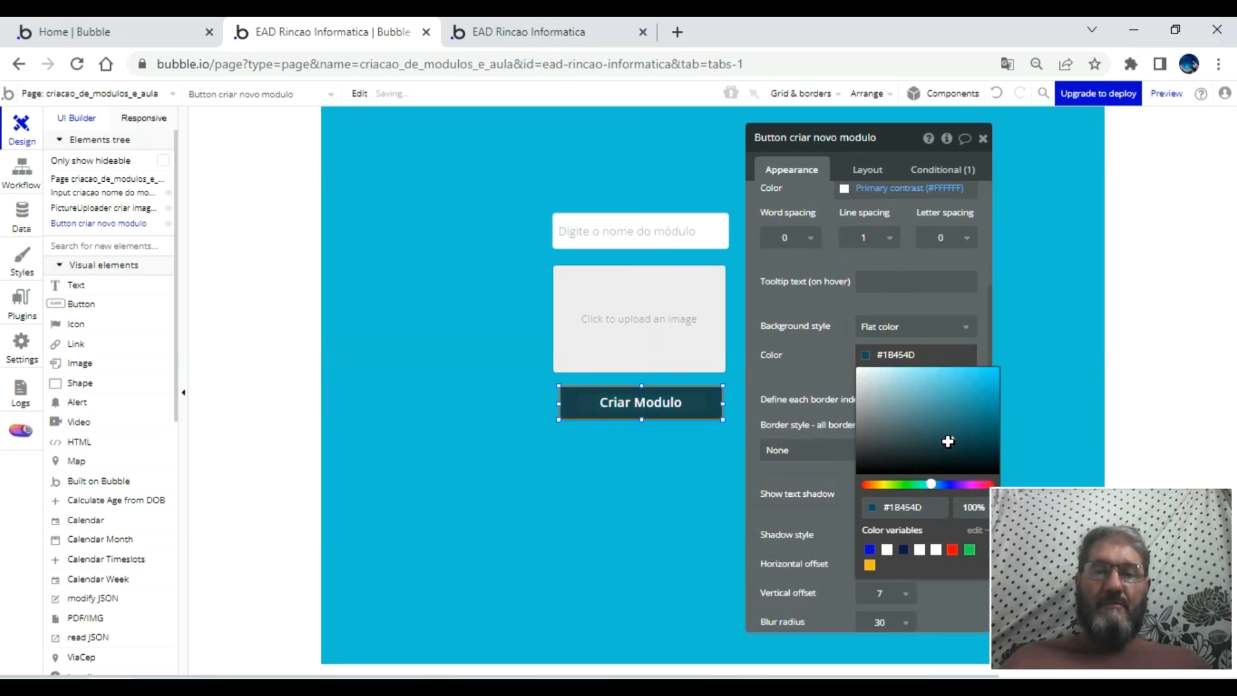
pyautogui.click(798, 356)
pyautogui.click(982, 138)
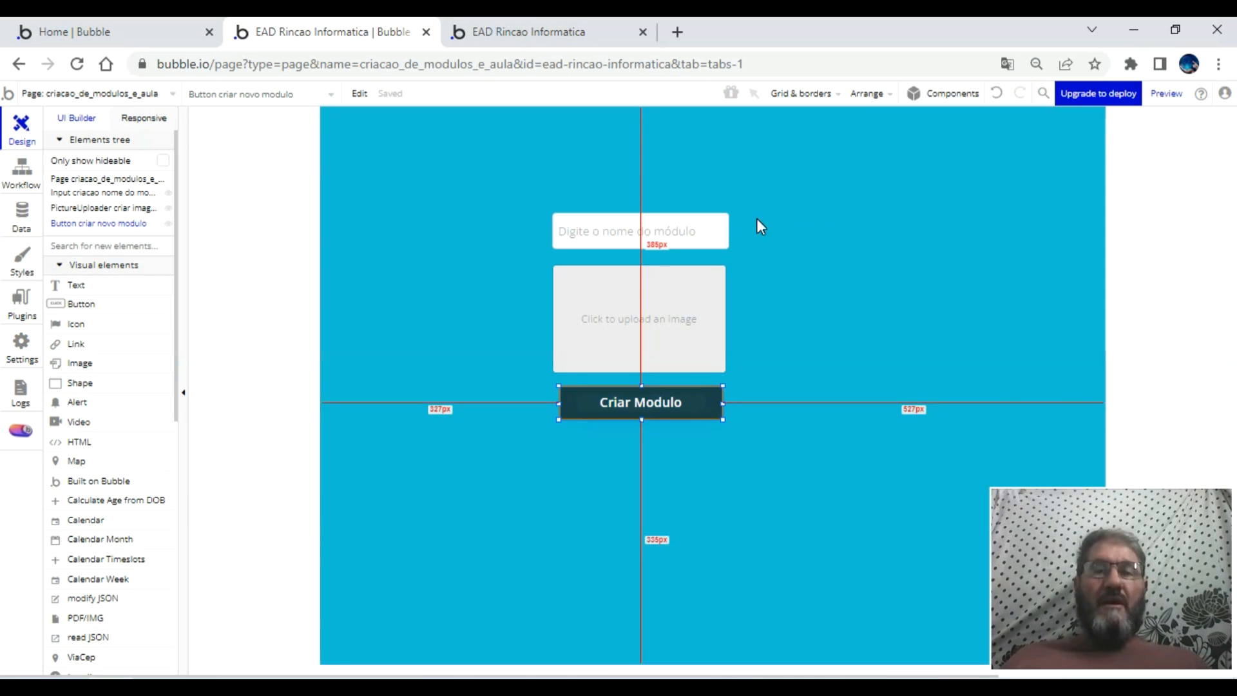
# - Review the properties of the module name input, the image uploader and the Criar Modulo button
pyautogui.click(710, 226)
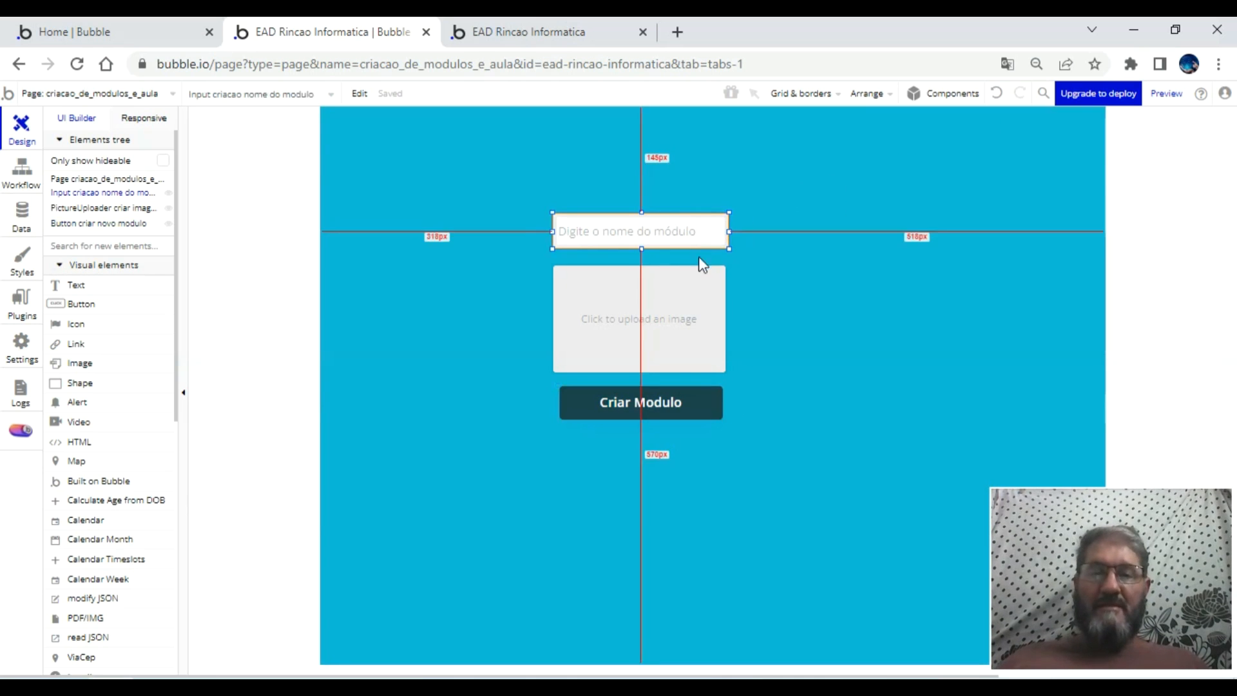
pyautogui.doubleClick(692, 228)
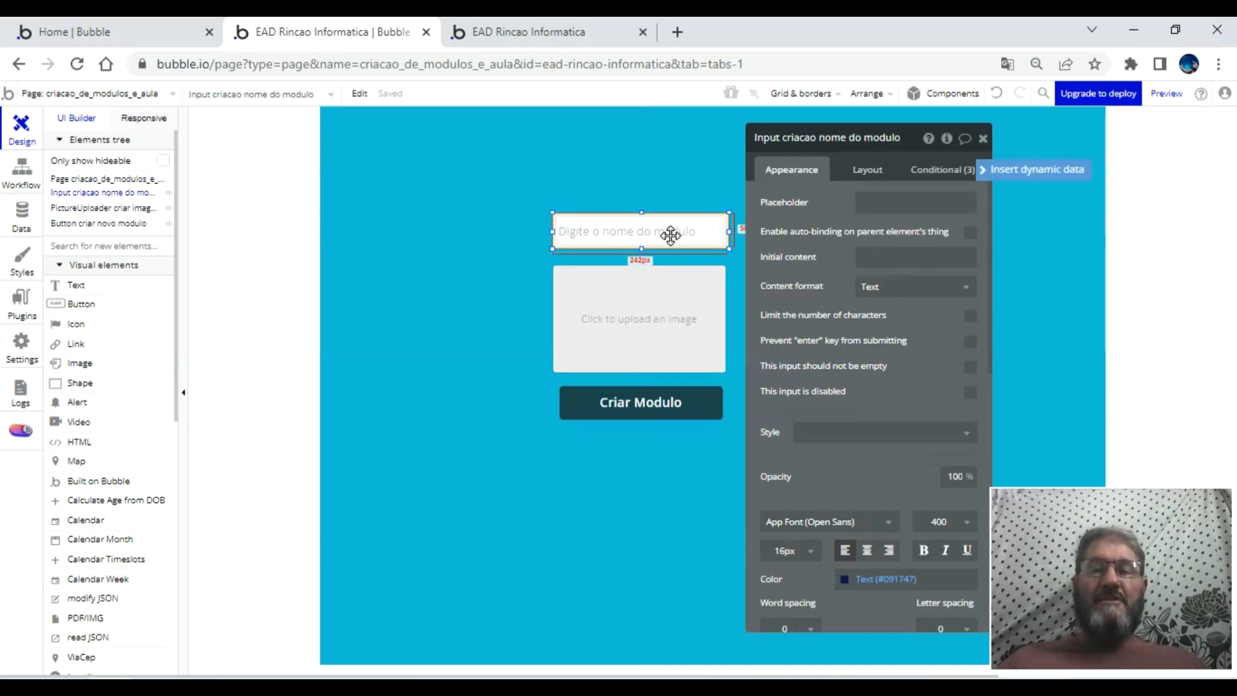
pyautogui.moveTo(668, 229); pyautogui.dragTo(663, 233)
pyautogui.click(684, 285)
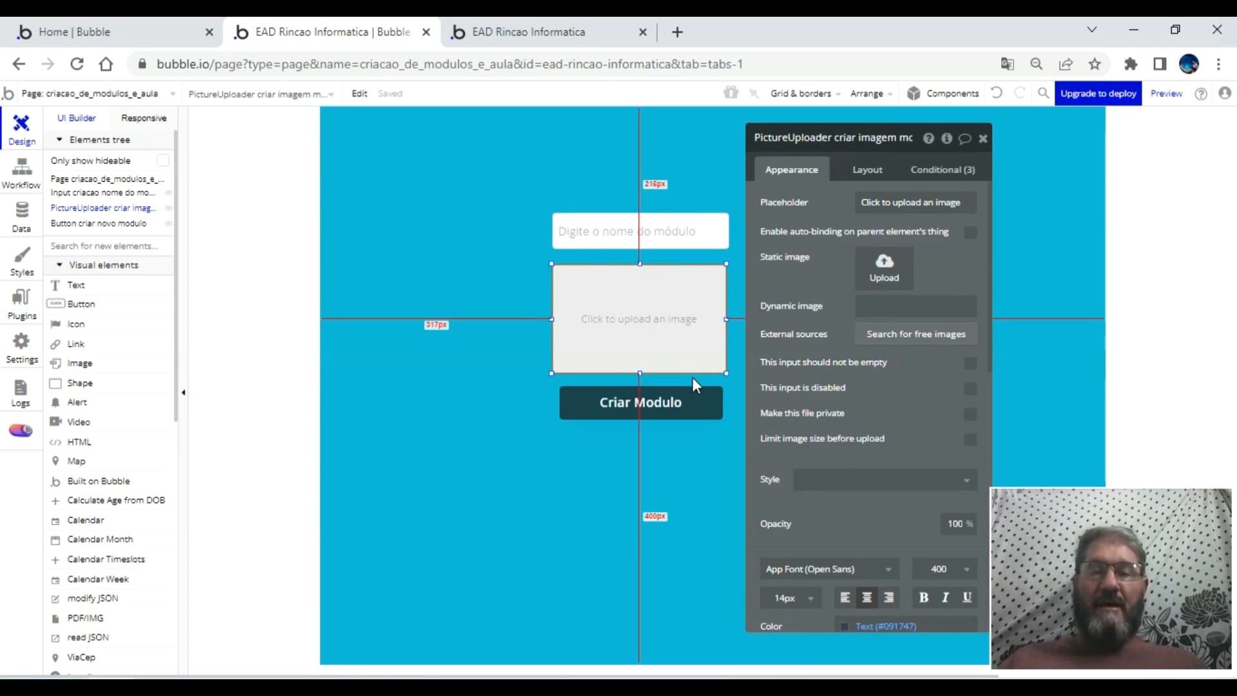
pyautogui.click(688, 399)
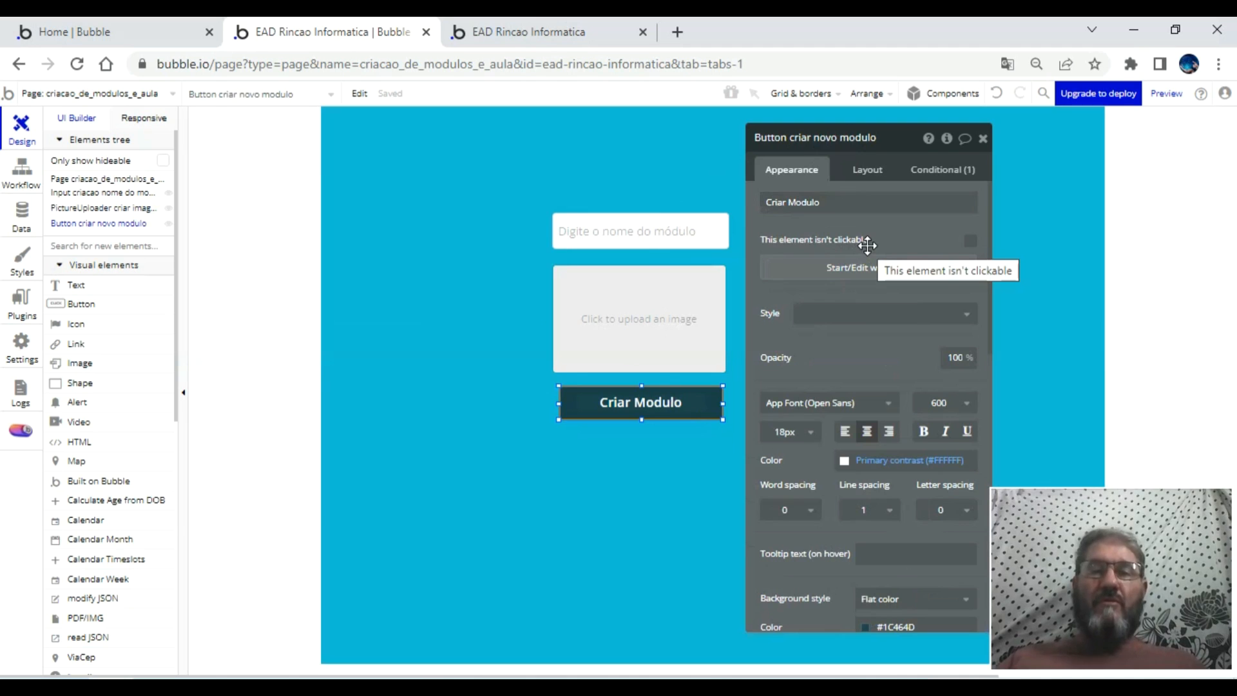
pyautogui.click(978, 140)
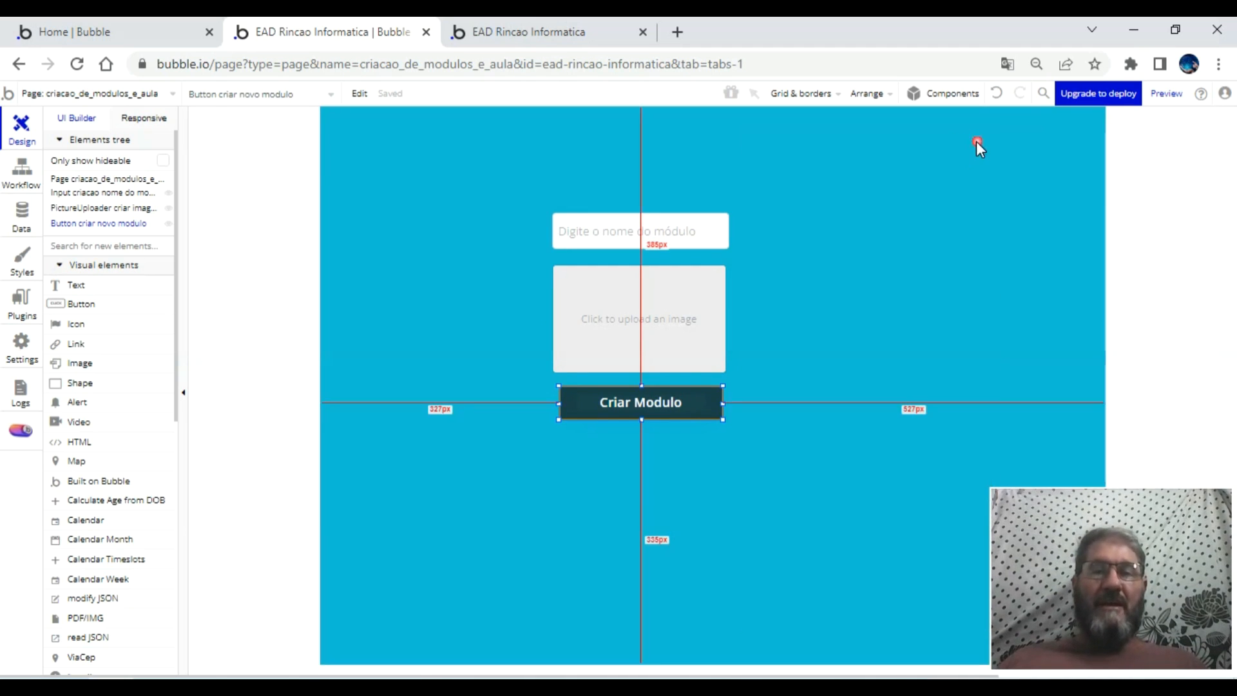
# - Group the name input, image uploader and Criar Modulo button in a fixed container and move it up and to the right
pyautogui.click(704, 219)
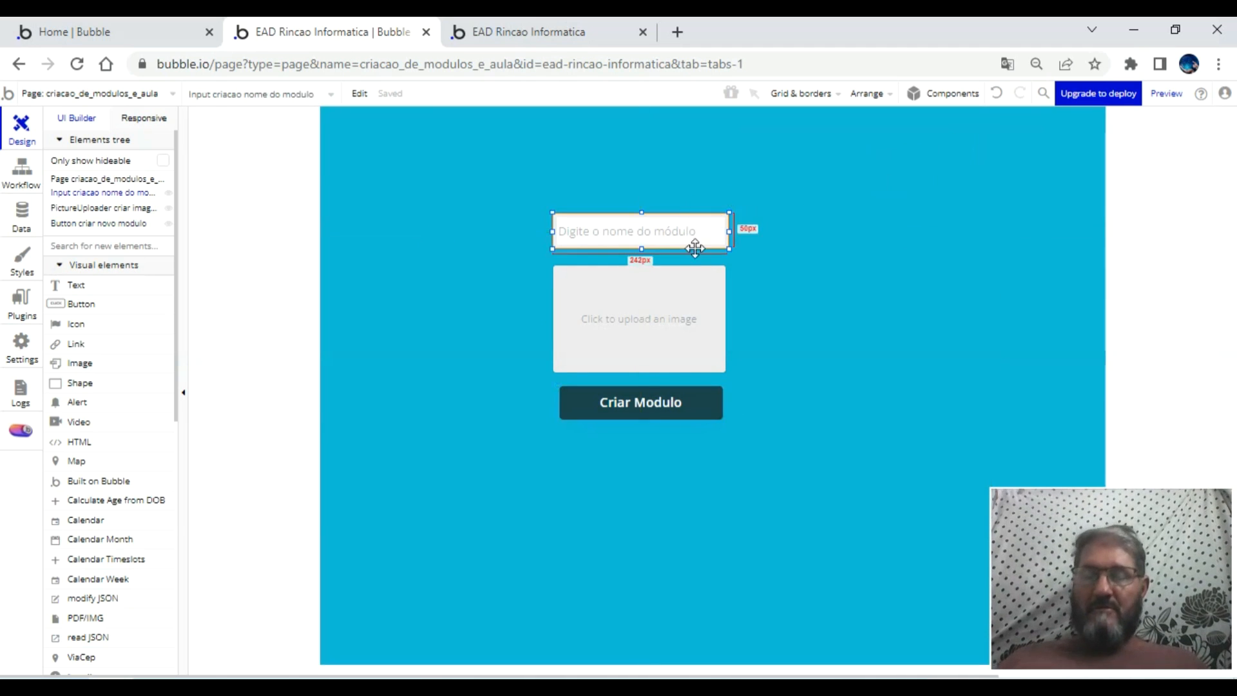
pyautogui.keyDown('shift'); pyautogui.click(691, 318); pyautogui.keyUp('shift')
pyautogui.keyDown('shift'); pyautogui.click(686, 410); pyautogui.keyUp('shift')
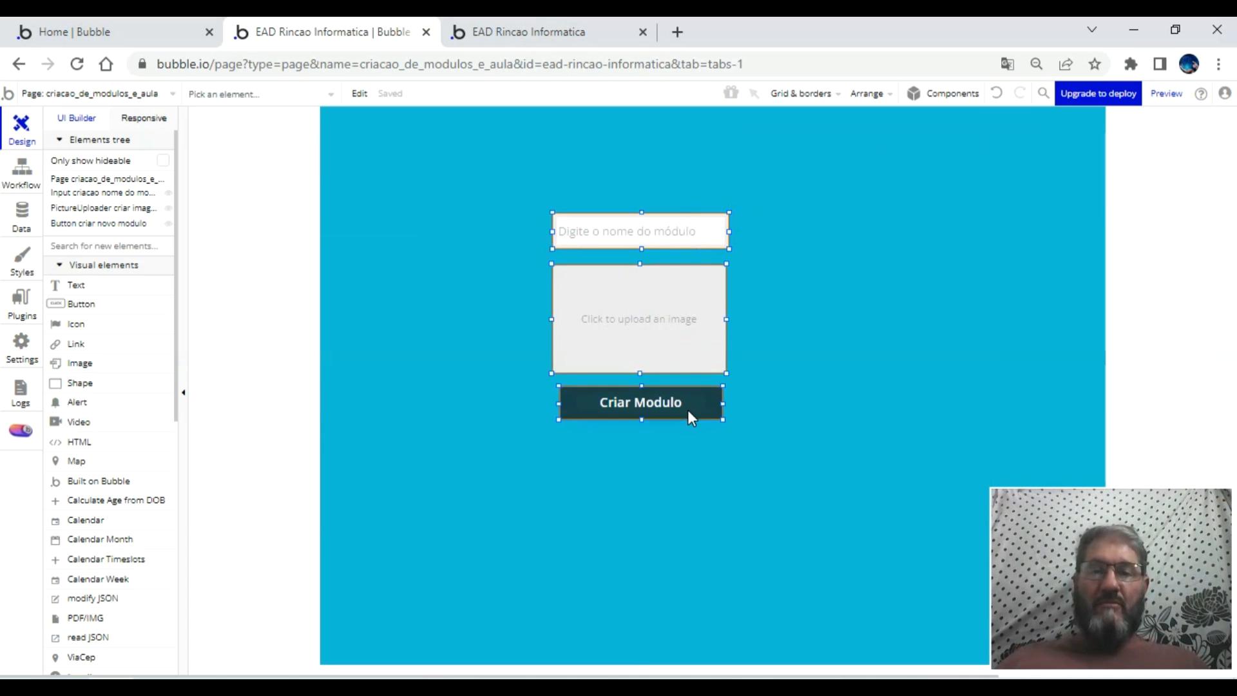
pyautogui.rightClick(674, 313)
pyautogui.moveTo(768, 248)
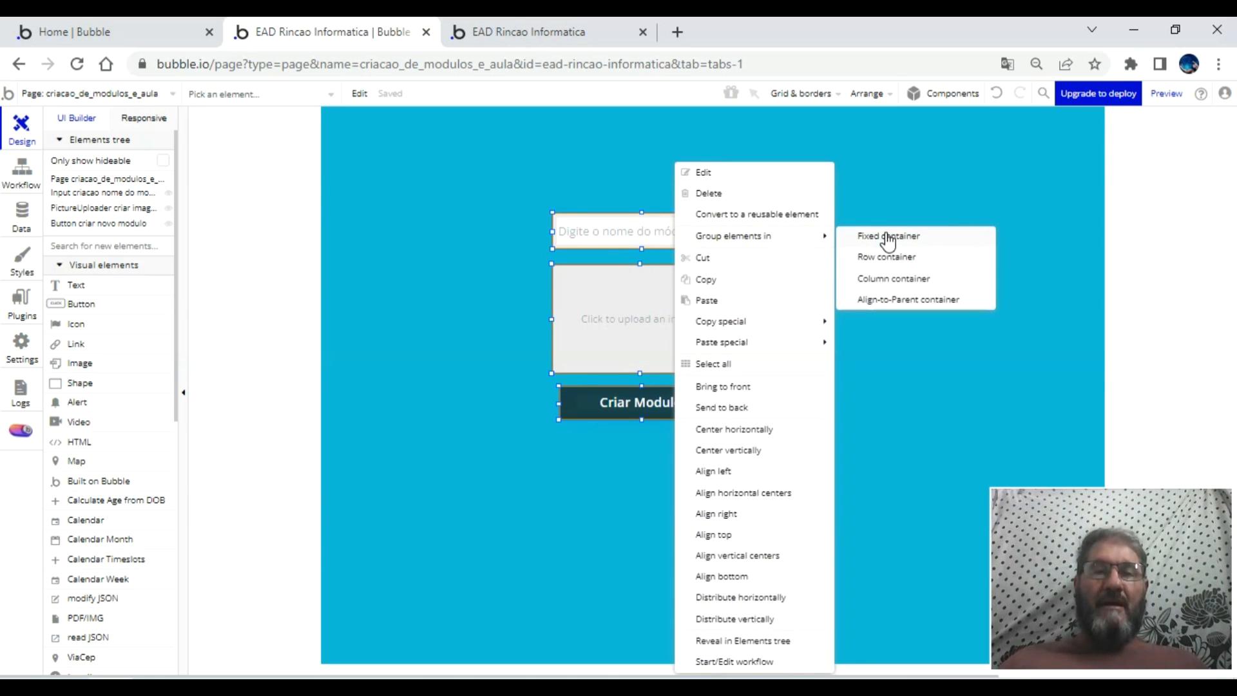
pyautogui.click(887, 237)
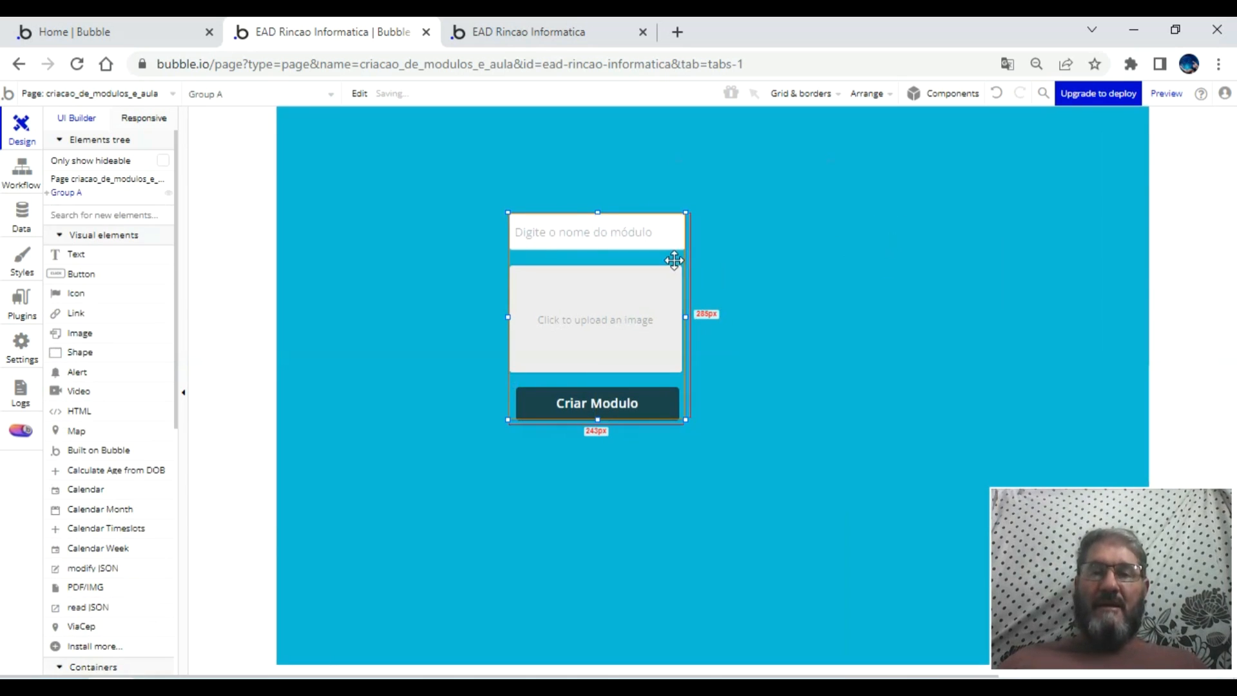
pyautogui.moveTo(636, 263); pyautogui.dragTo(814, 214)
# - Name the group "Group criacao novo modulo" and set its type of content to modulo
pyautogui.doubleClick(814, 214)
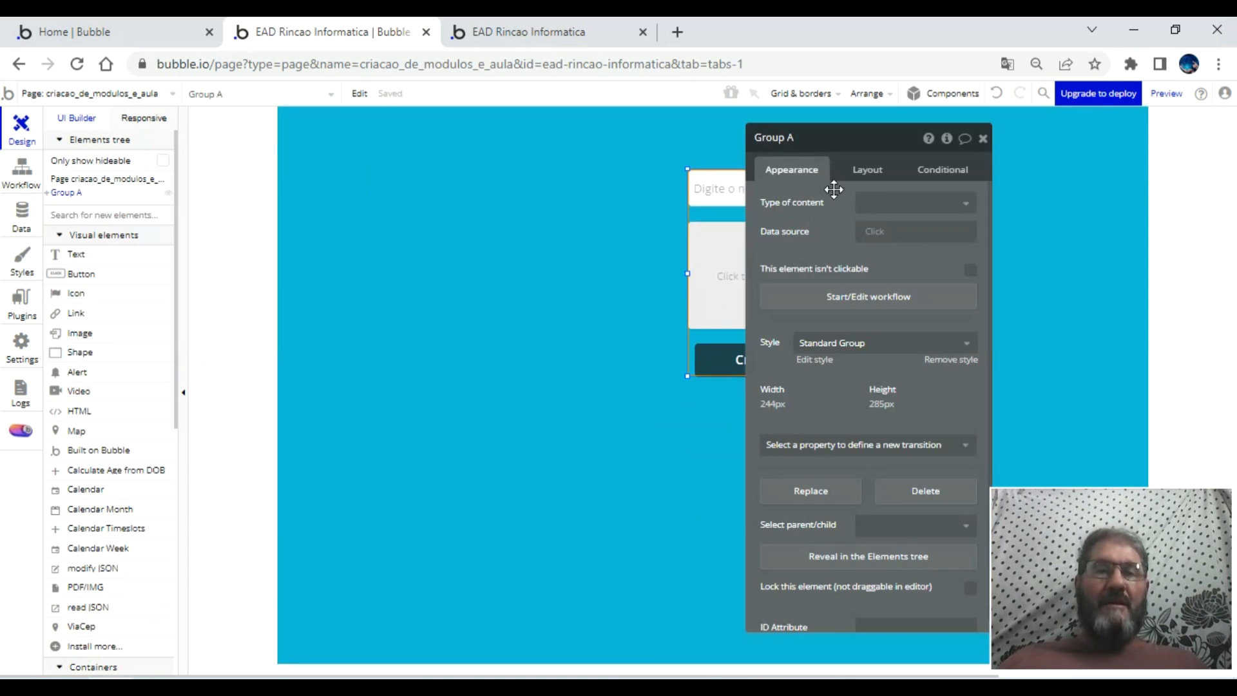
pyautogui.click(835, 136)
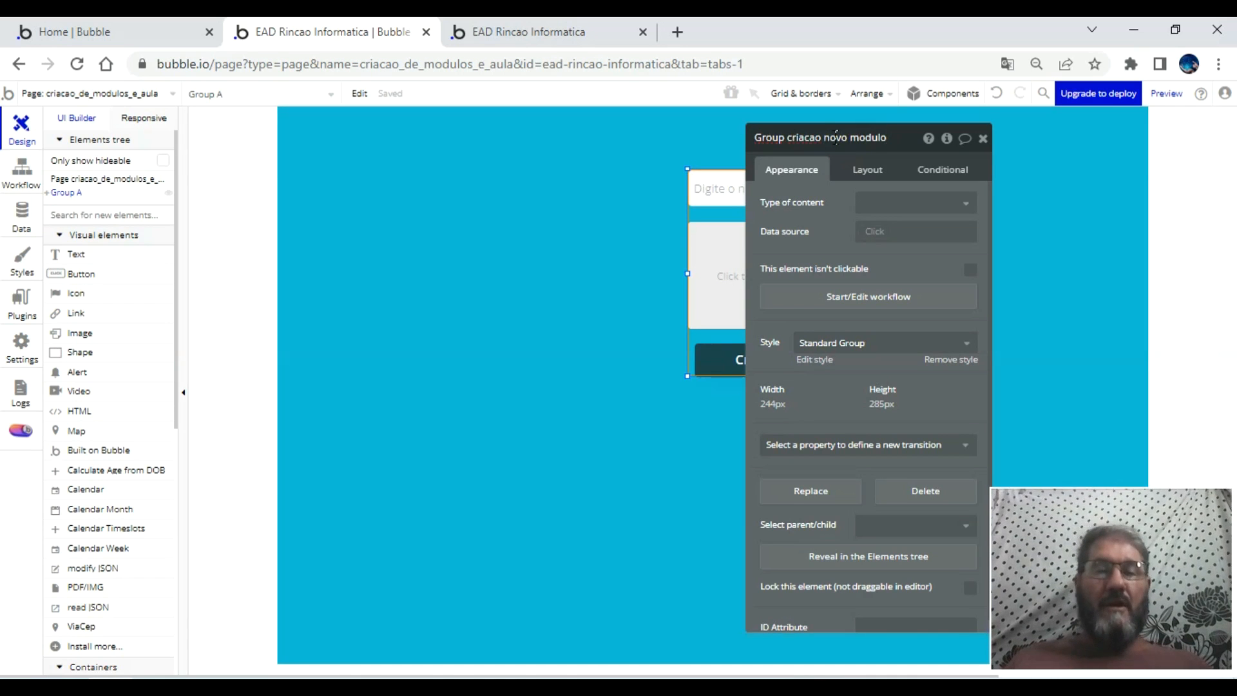
pyautogui.click(930, 215)
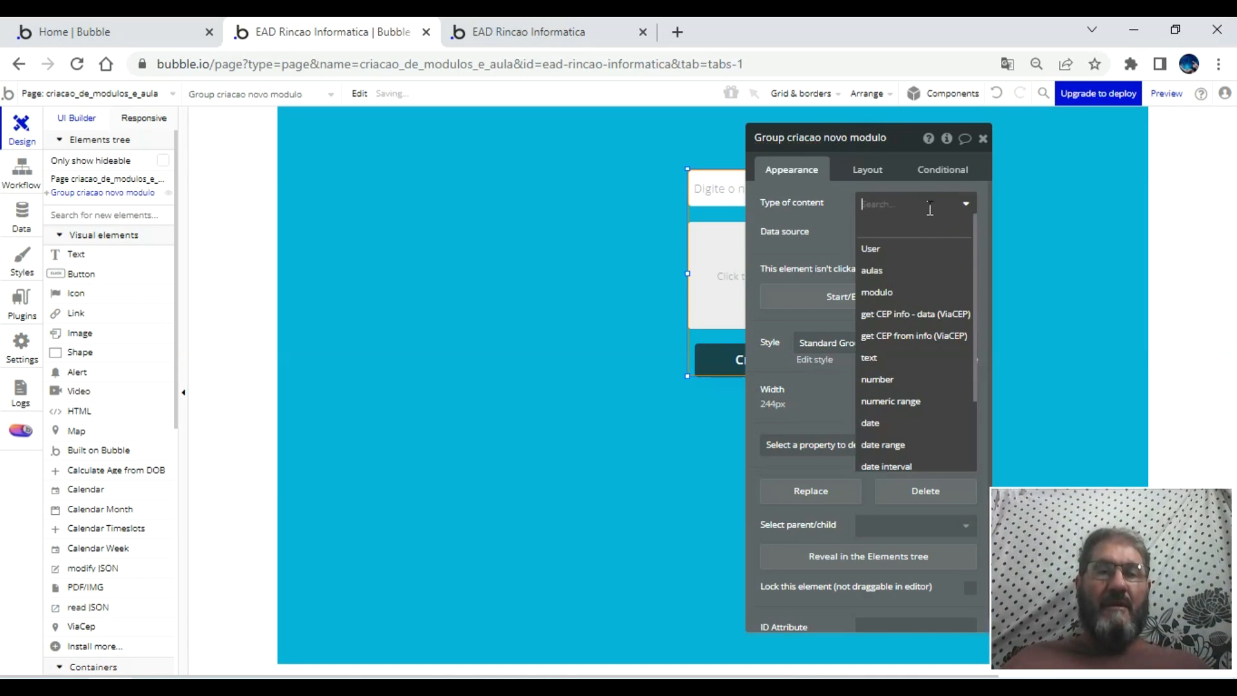
pyautogui.click(915, 293)
# - Remove the group's preset style and set its border roundness to 5
pyautogui.click(946, 353)
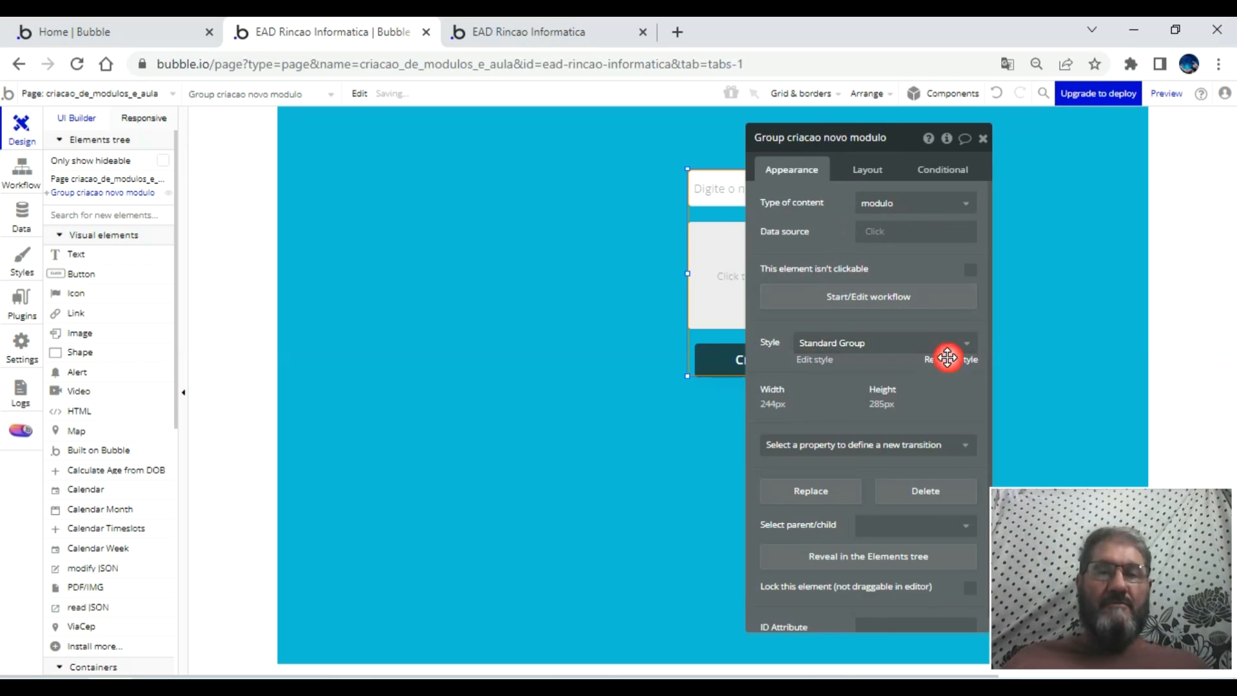
pyautogui.click(940, 532)
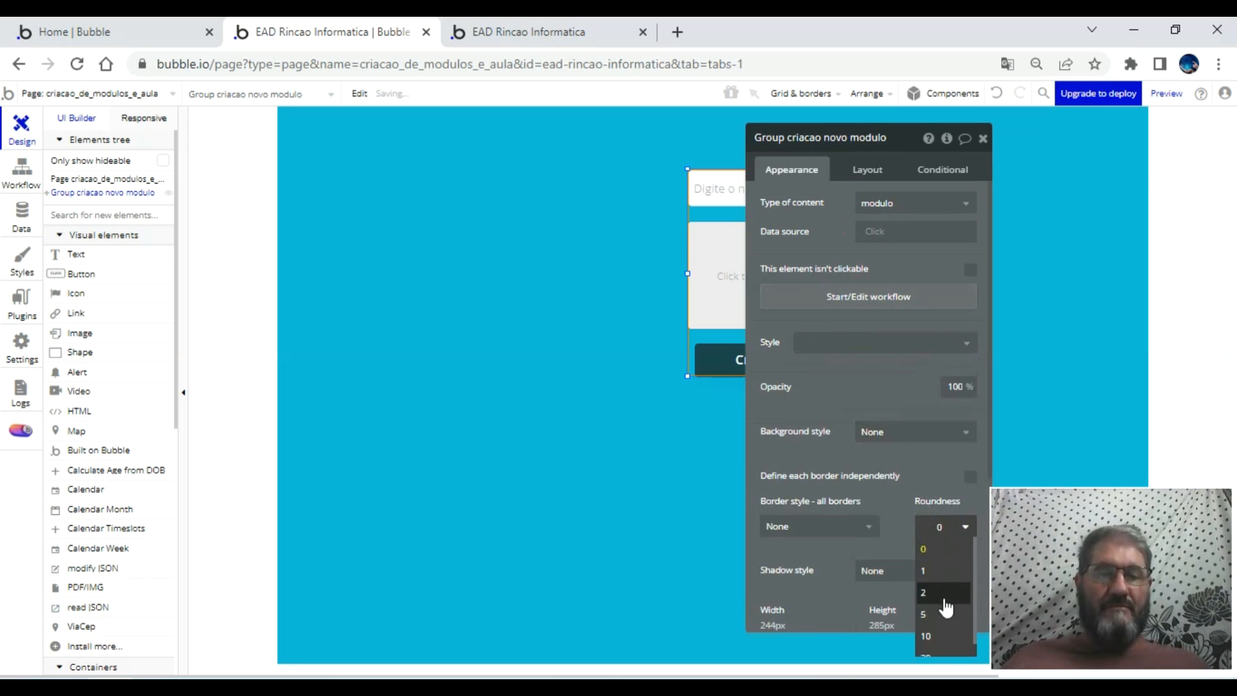
pyautogui.click(945, 613)
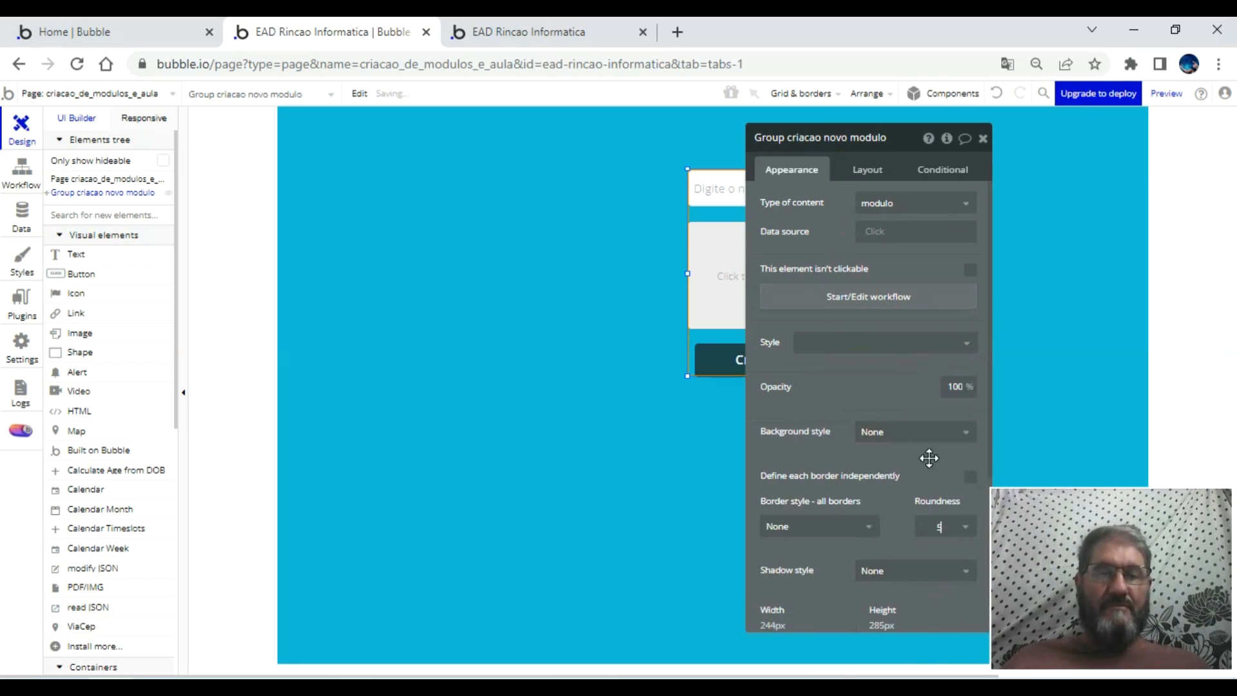
# - Give the group a flat background in dark navy blue #0B1445
pyautogui.click(894, 432)
pyautogui.click(891, 390)
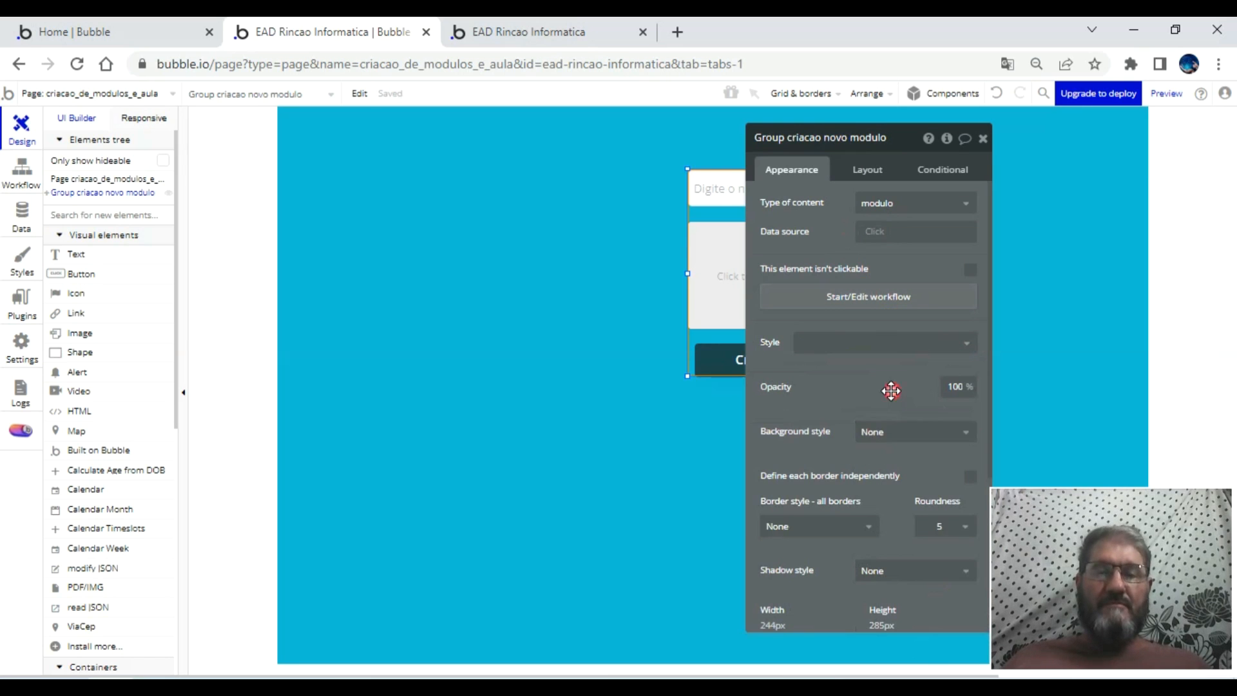
pyautogui.click(890, 428)
pyautogui.click(897, 475)
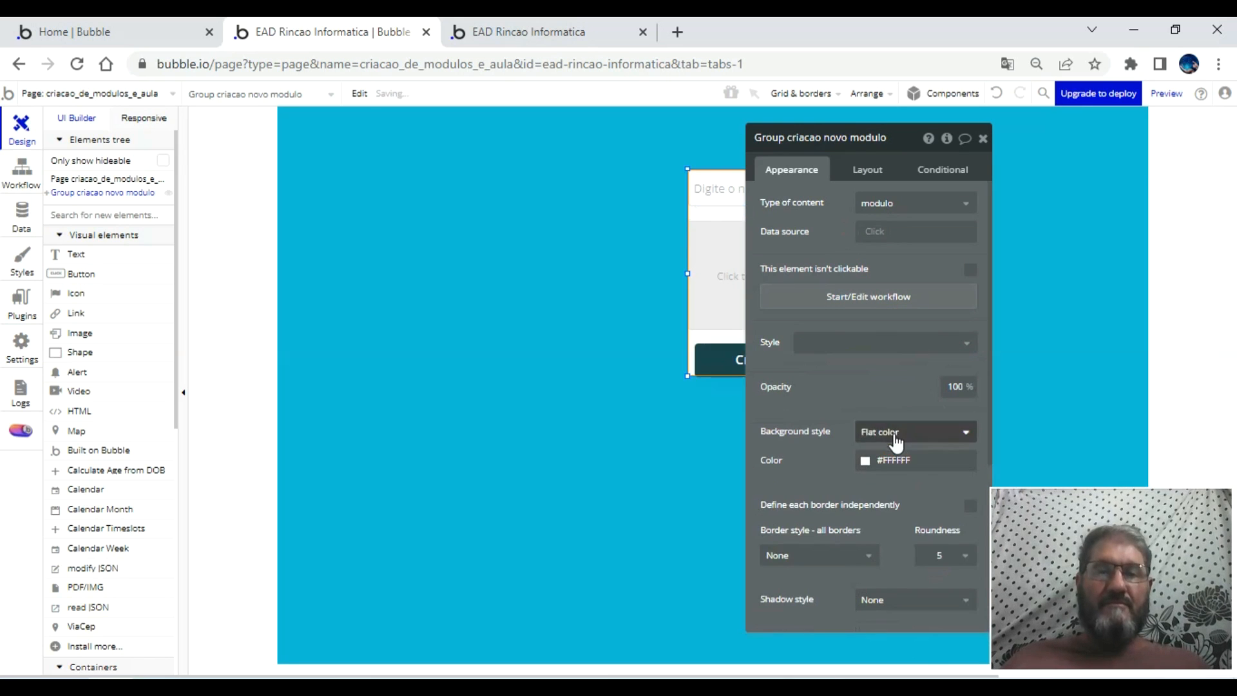
pyautogui.click(907, 459)
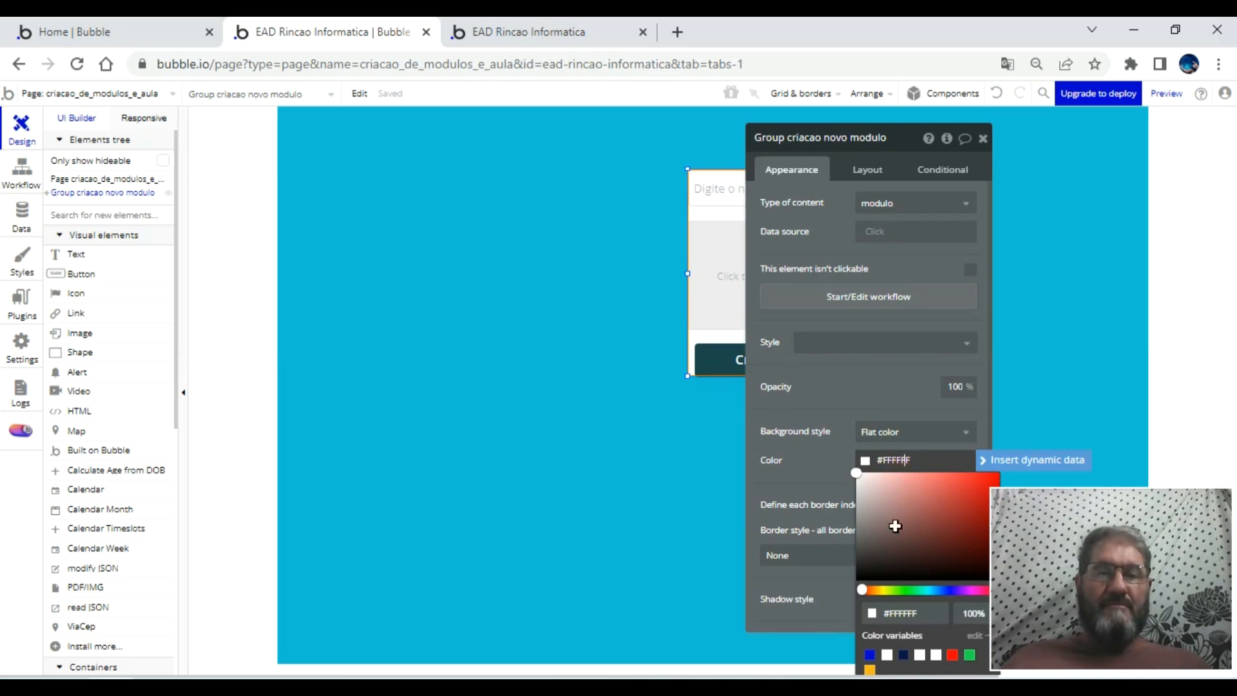
pyautogui.click(945, 590)
pyautogui.click(964, 559)
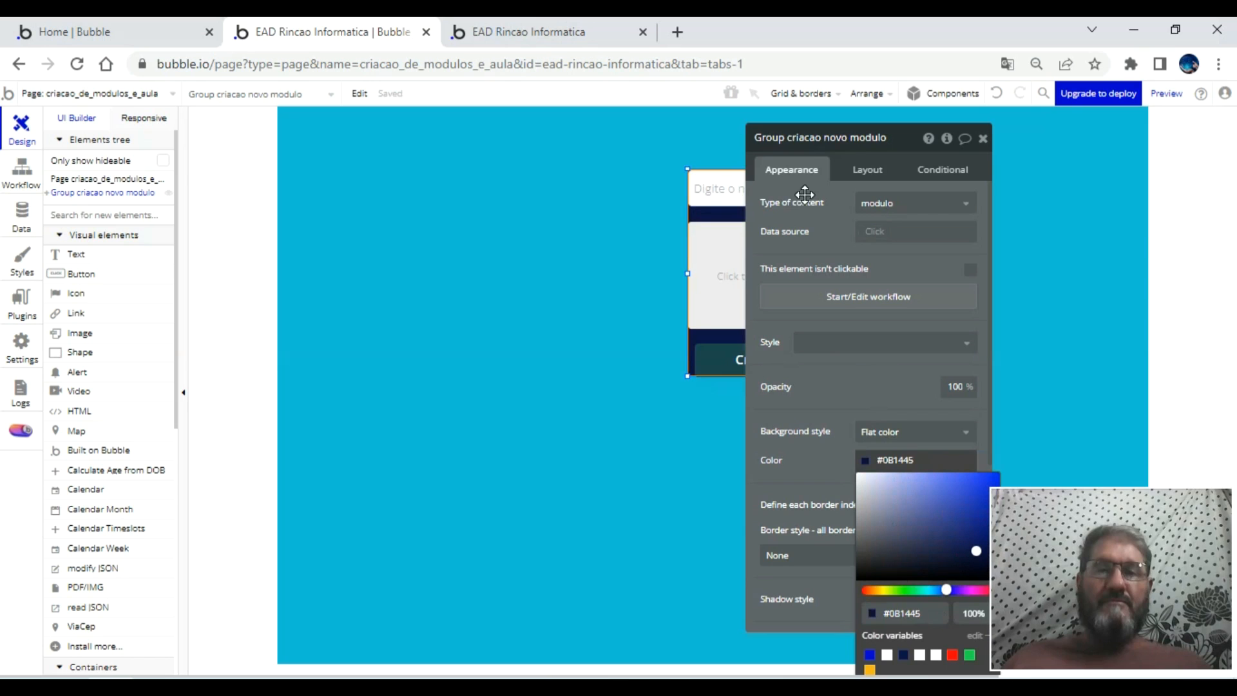
pyautogui.click(982, 138)
# - Enlarge the group around its contents and center the name input, image uploader and Criar Modulo button horizontally inside it
pyautogui.moveTo(863, 171)
pyautogui.mouseDown()
pyautogui.moveTo(884, 160)
pyautogui.moveTo(857, 183)
pyautogui.mouseUp()
pyautogui.click(848, 182)
pyautogui.click(829, 264)
pyautogui.moveTo(828, 265); pyautogui.dragTo(839, 264)
pyautogui.click(833, 366)
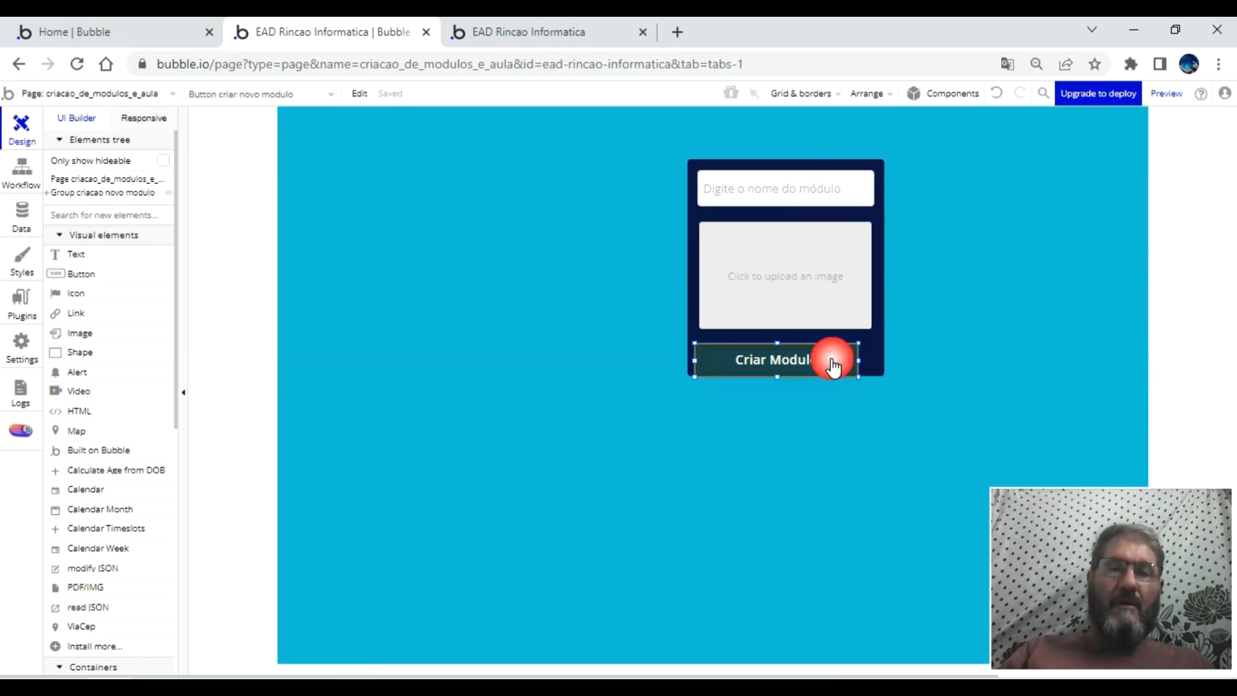
pyautogui.moveTo(833, 366); pyautogui.dragTo(842, 366)
# - Move the module creation group to the page's upper right corner and extend its lower edge slightly below the button
pyautogui.click(847, 160)
pyautogui.moveTo(845, 161); pyautogui.dragTo(1096, 120)
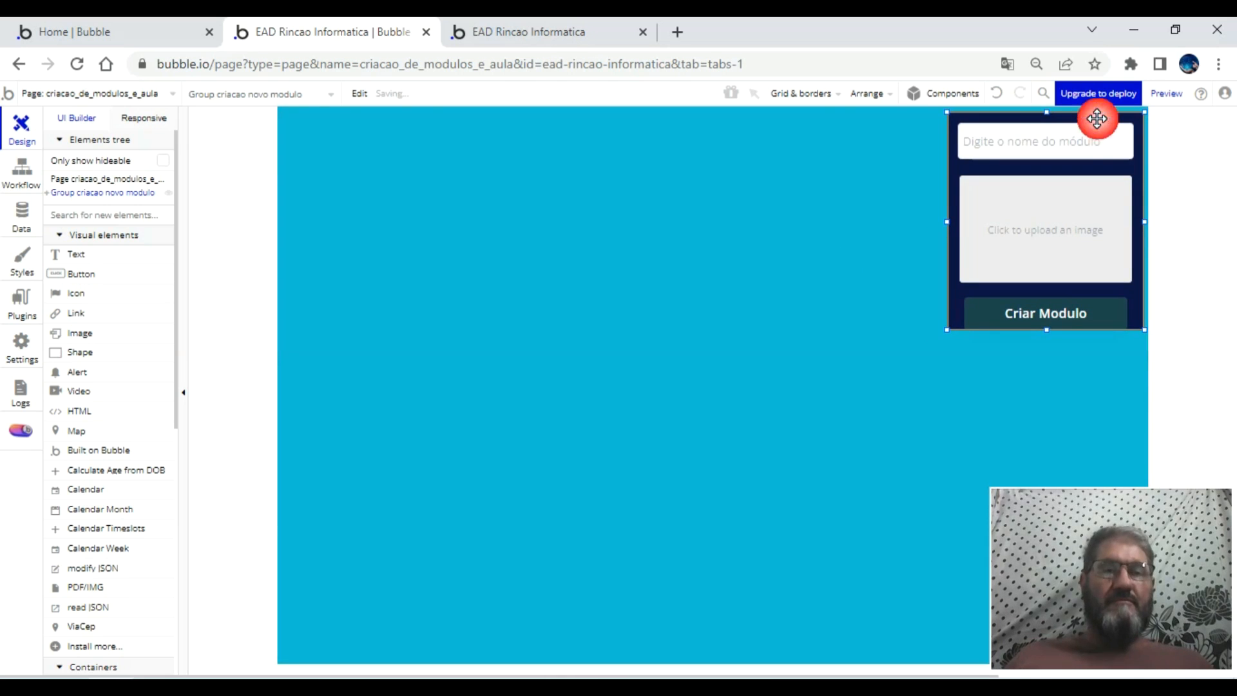
pyautogui.moveTo(999, 299); pyautogui.dragTo(1044, 312)
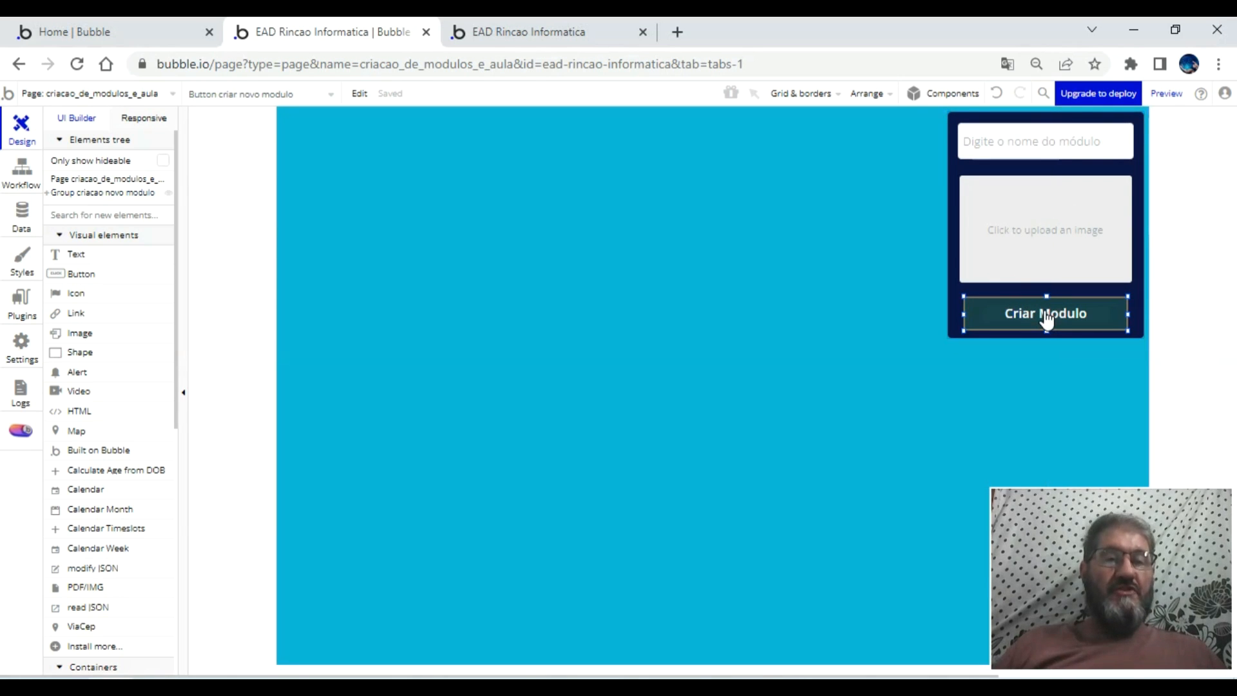
# - Start a click workflow for the Criar Modulo button and add a Create a new thing action to it
pyautogui.doubleClick(1046, 316)
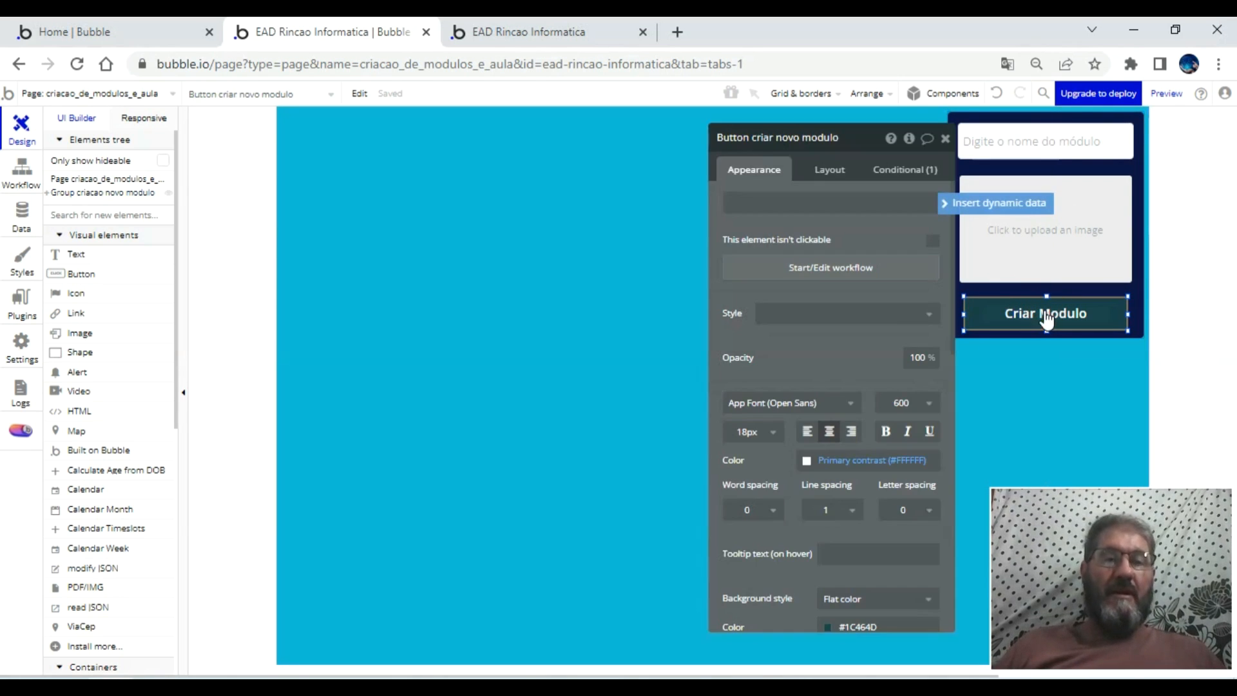
pyautogui.moveTo(865, 151); pyautogui.dragTo(673, 136)
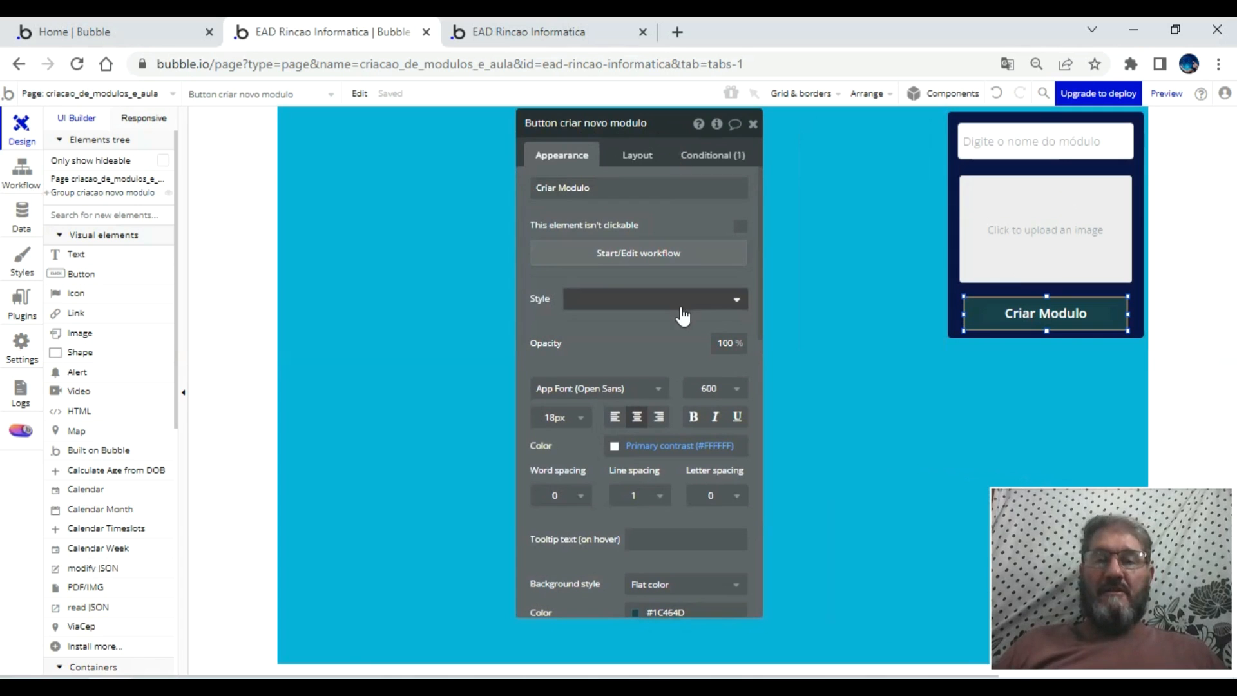
pyautogui.click(640, 257)
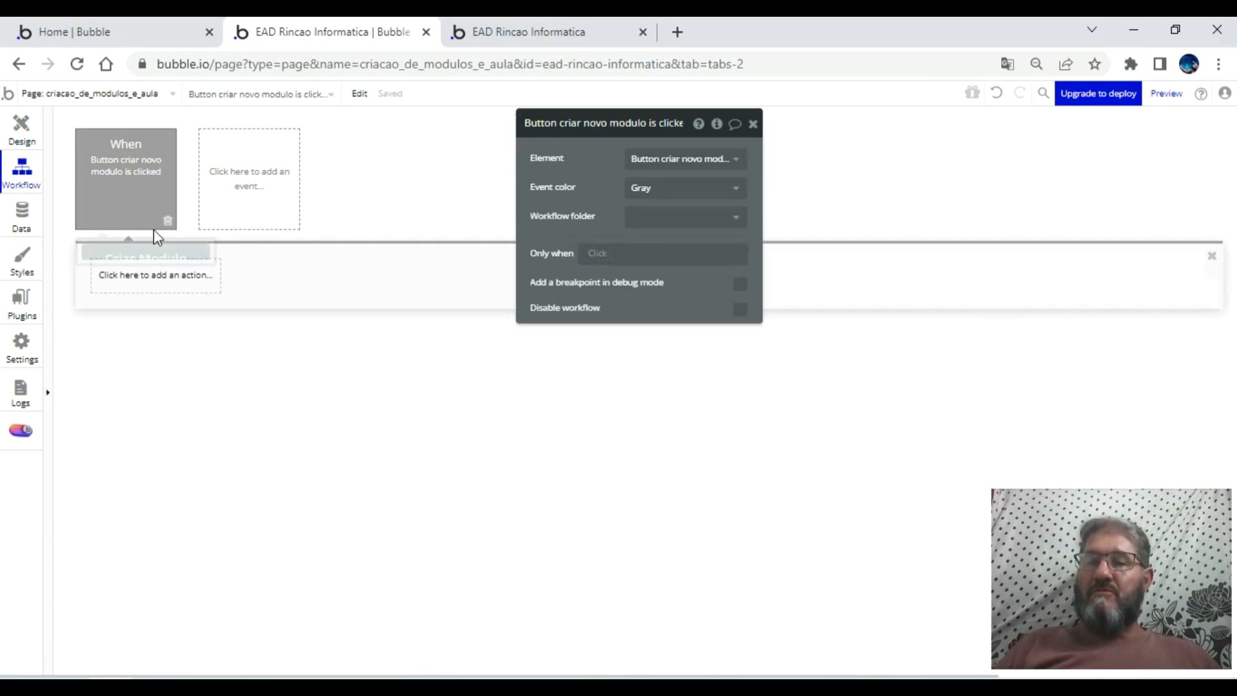
pyautogui.click(155, 277)
pyautogui.moveTo(161, 385)
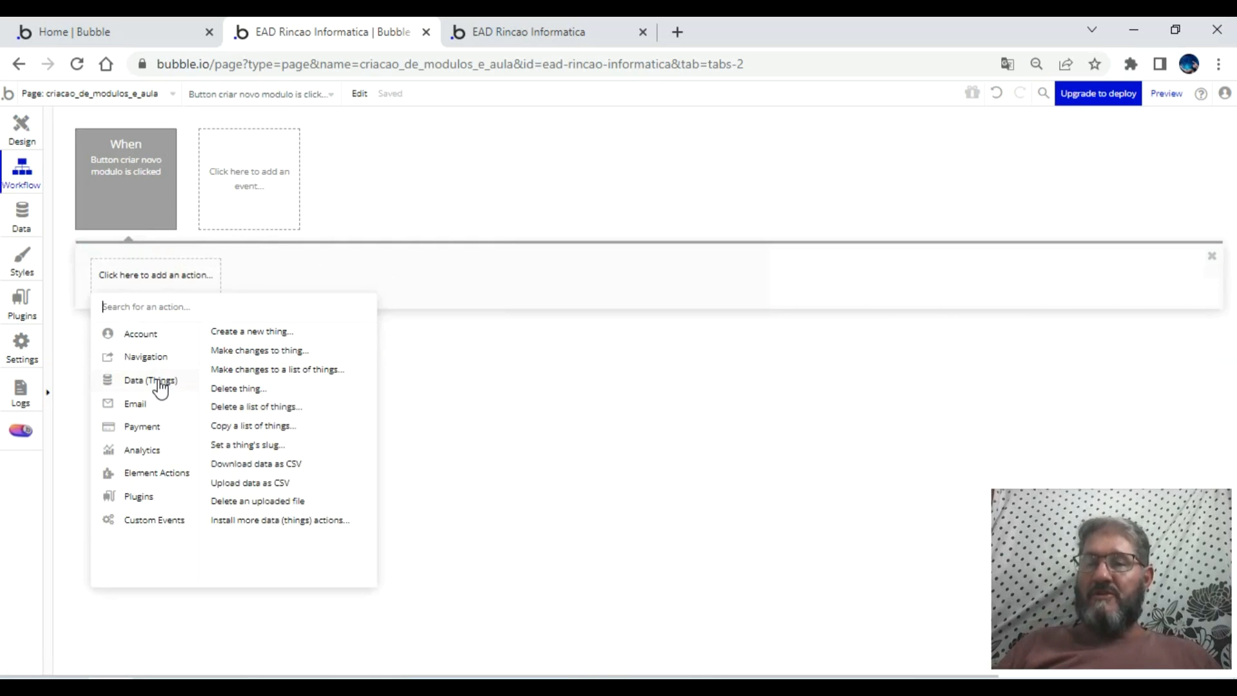
pyautogui.moveTo(187, 356)
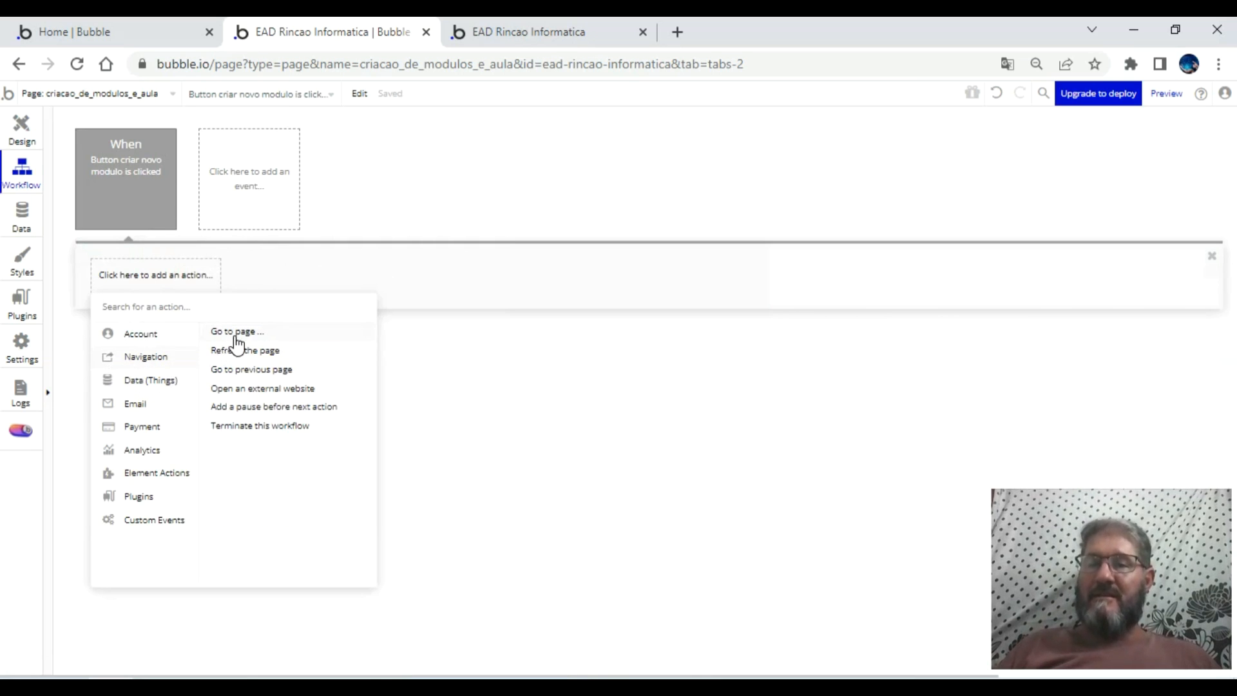
pyautogui.click(243, 332)
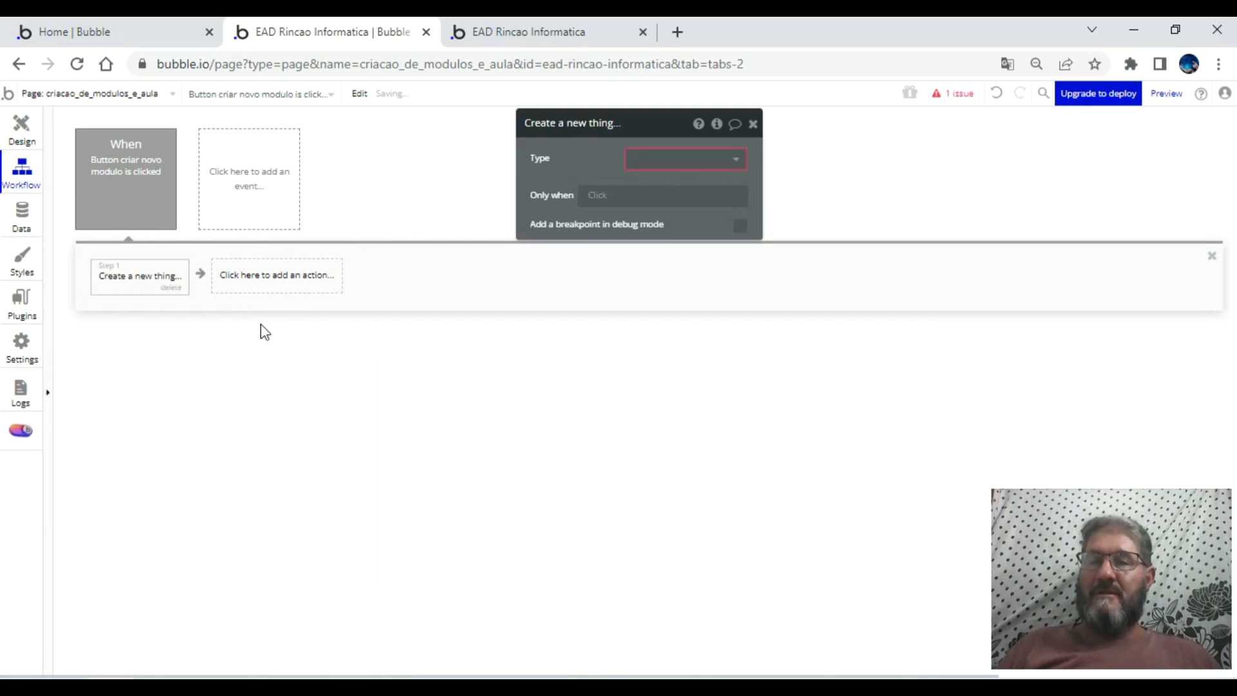
# - Set the action's type to modulo, add all of its fields and remove the aula field
pyautogui.click(712, 162)
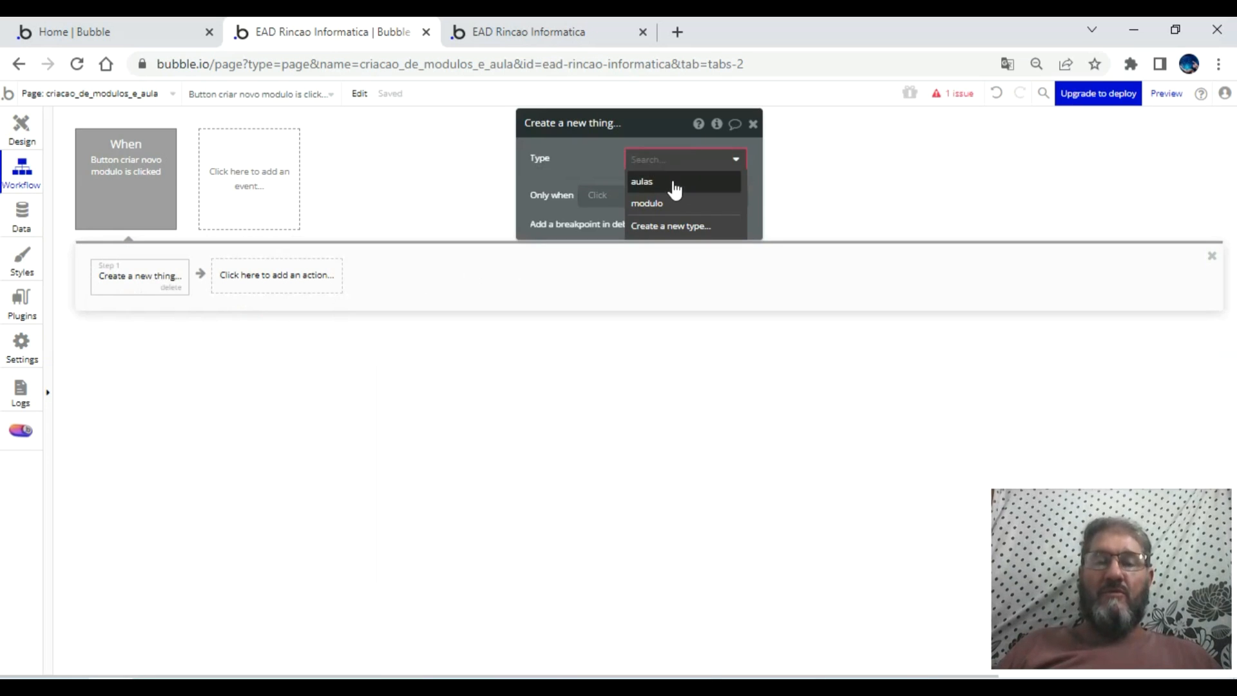
pyautogui.click(668, 204)
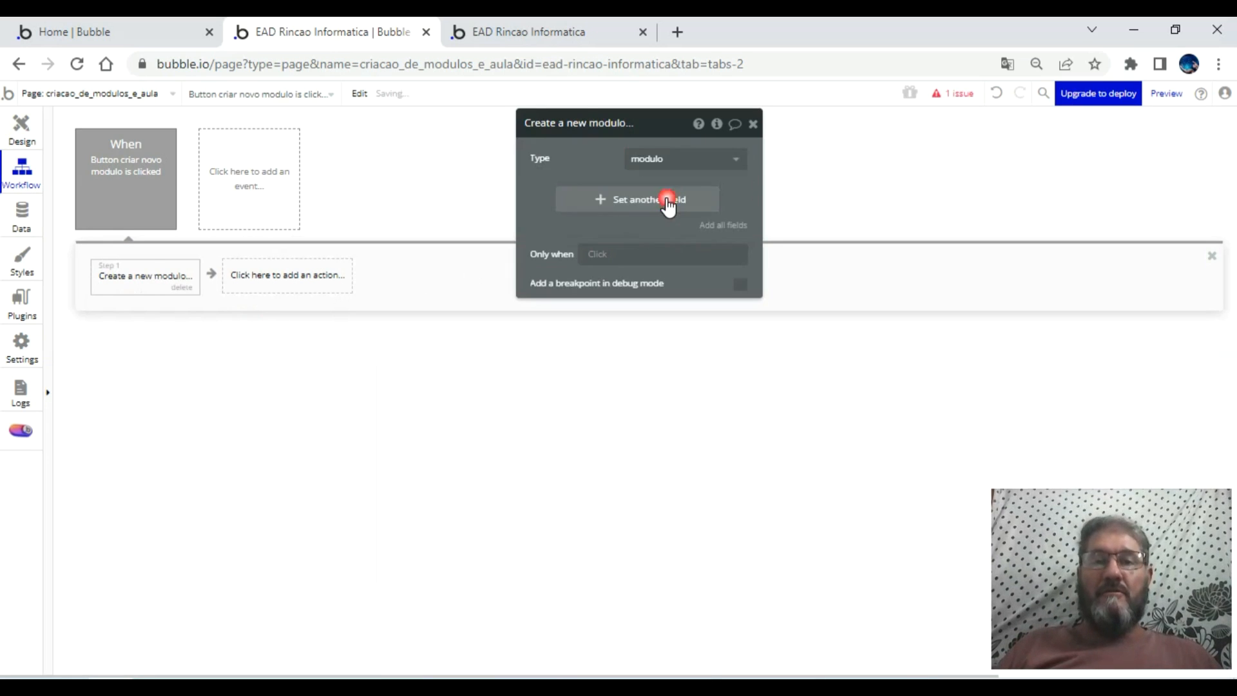
pyautogui.click(723, 225)
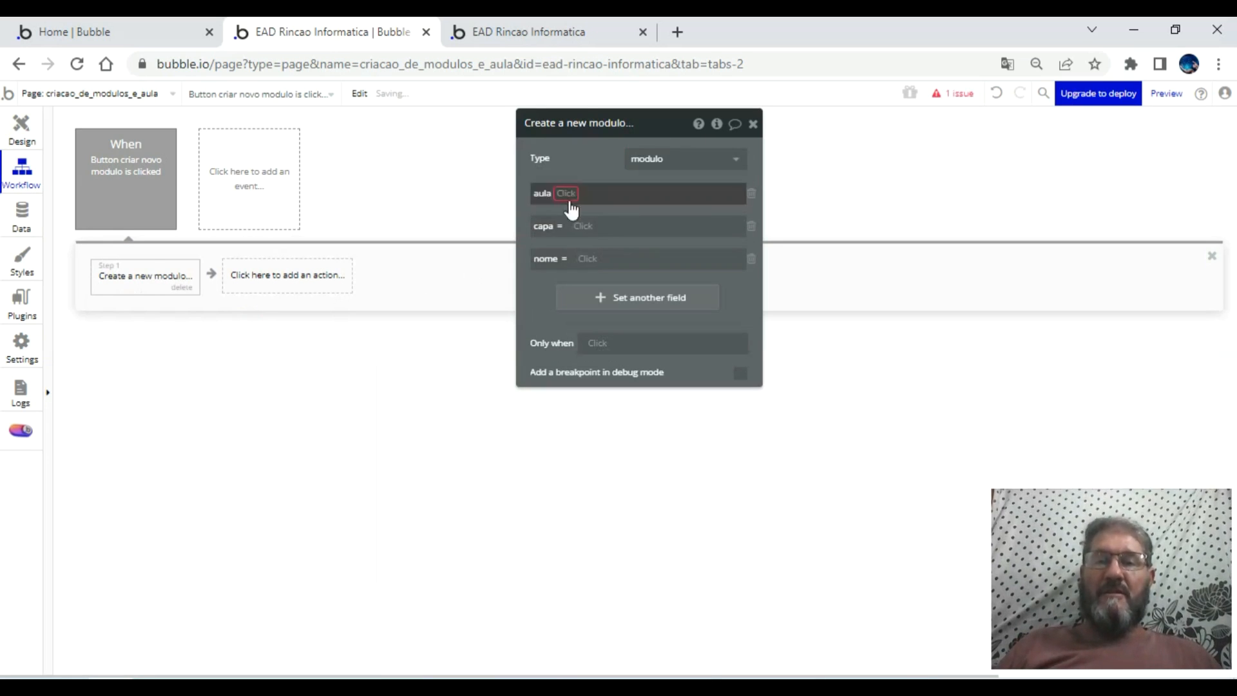
pyautogui.click(751, 194)
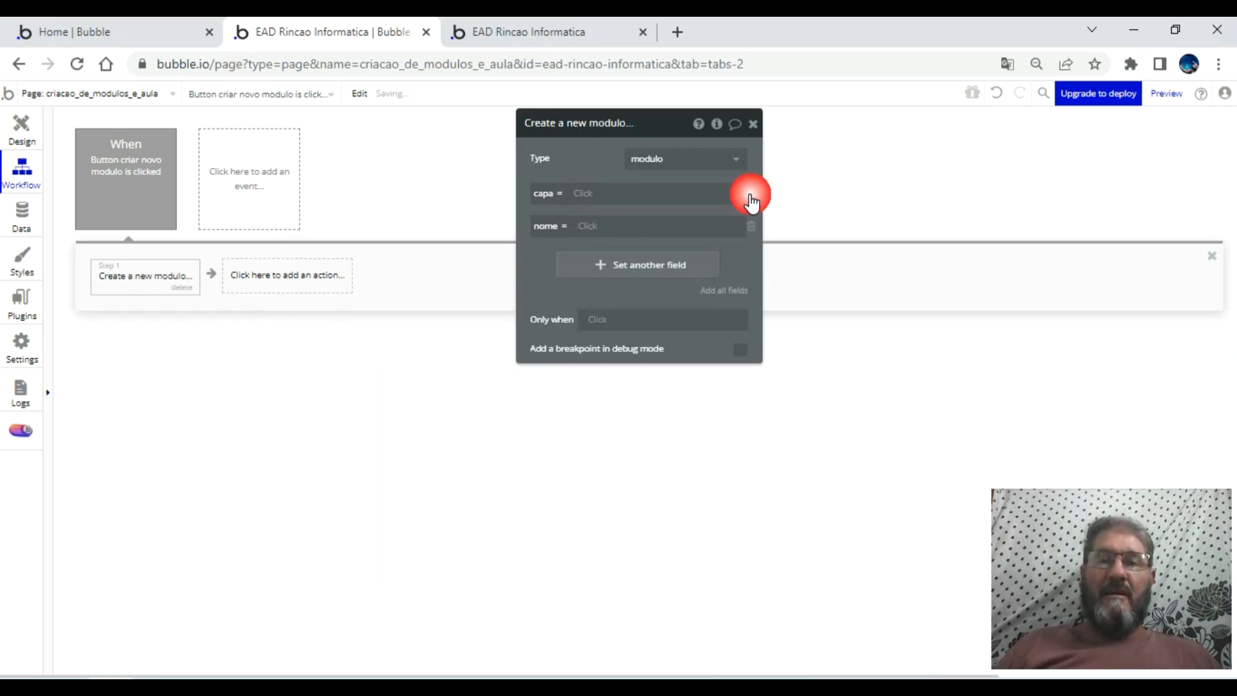
# - Set the capa field to the value of PictureUploader criar imagem modulo
pyautogui.click(587, 195)
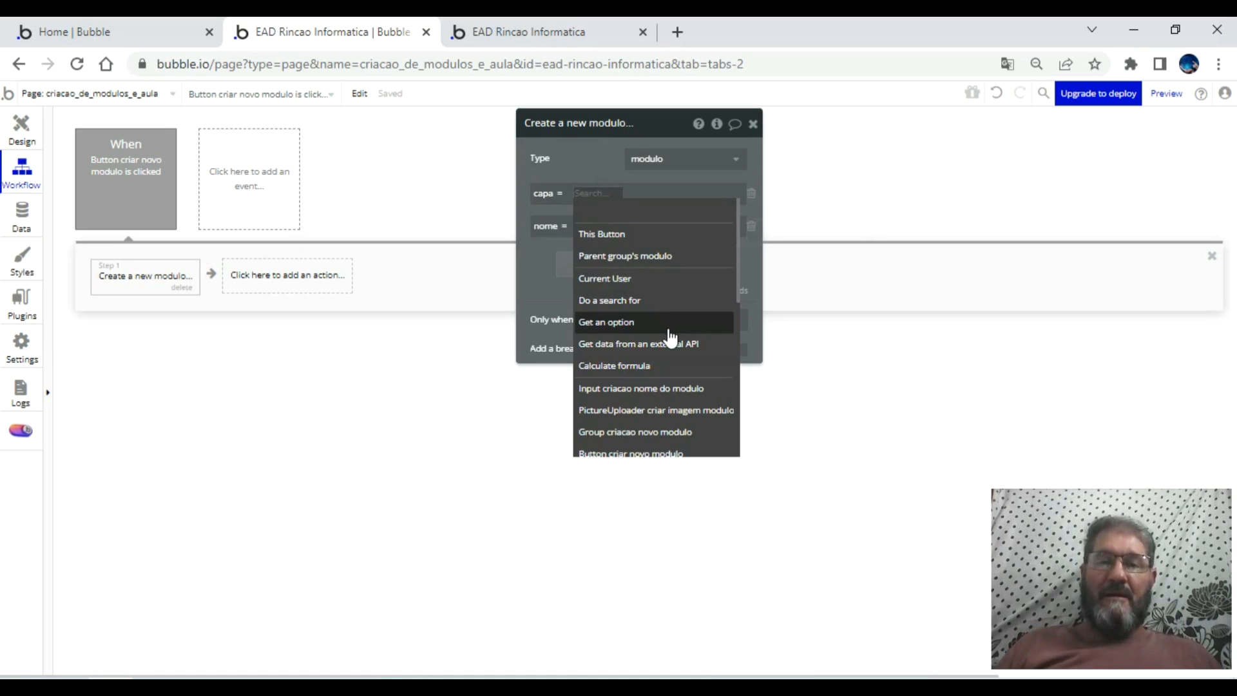
pyautogui.scroll(-3, 670, 341)
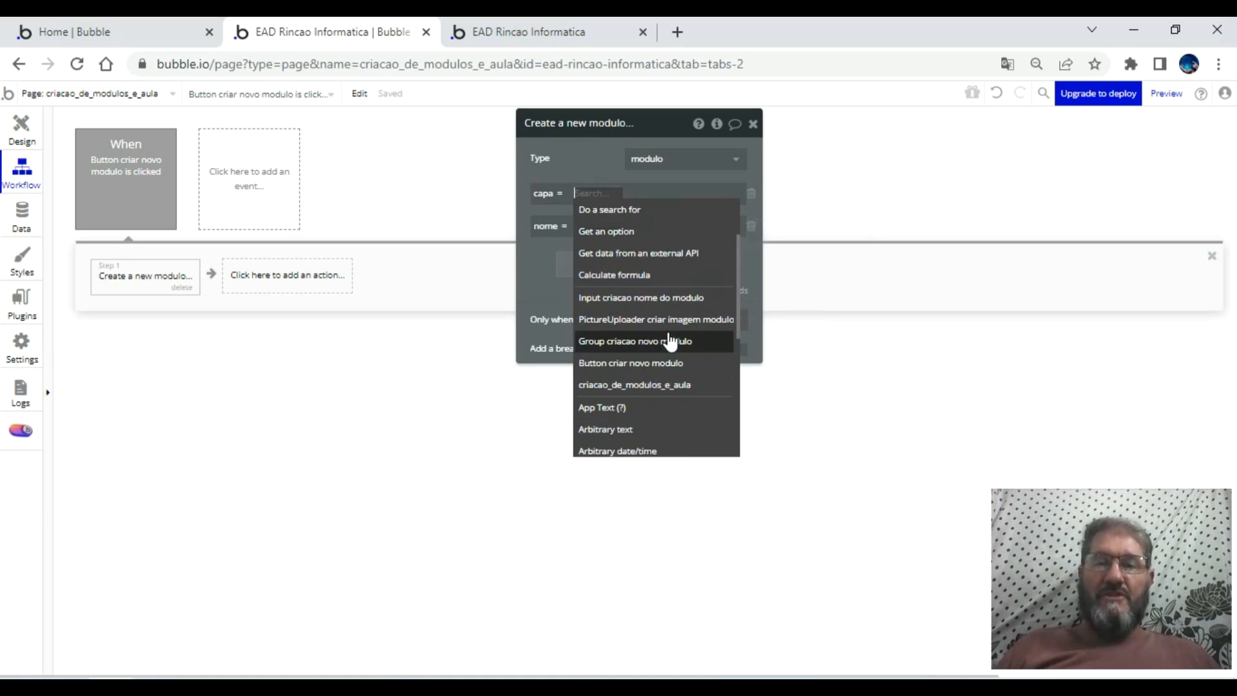
pyautogui.scroll(-3, 670, 341)
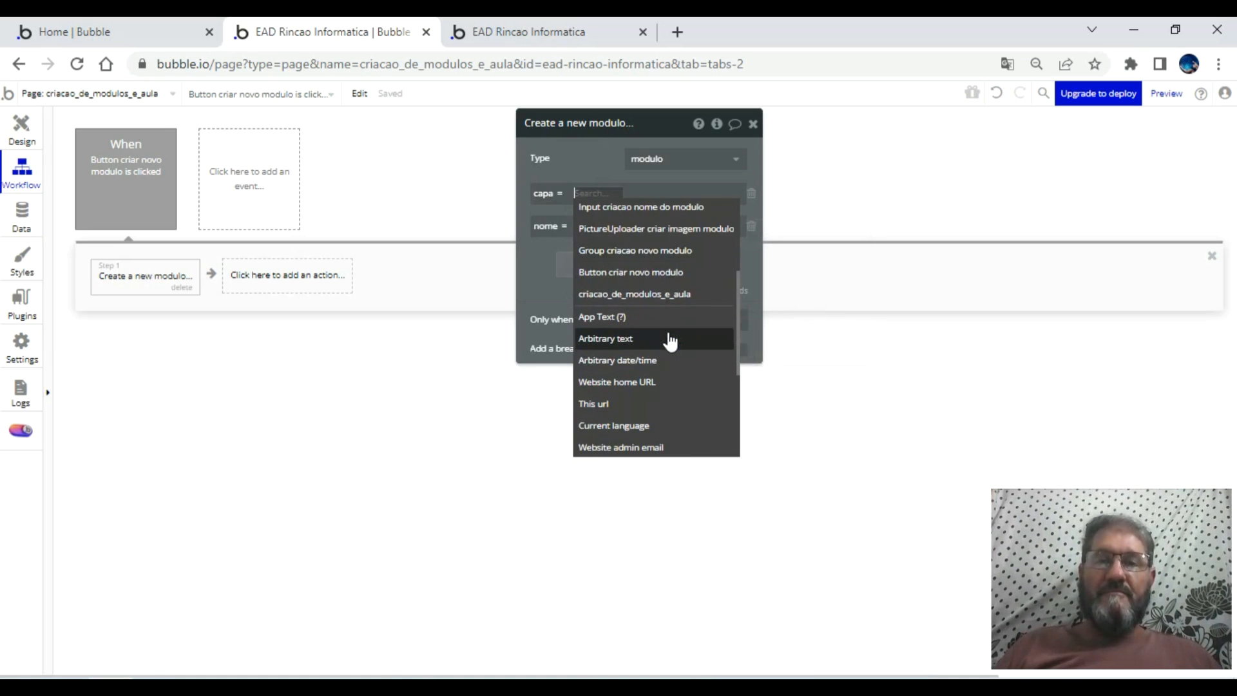
pyautogui.scroll(3, 670, 340)
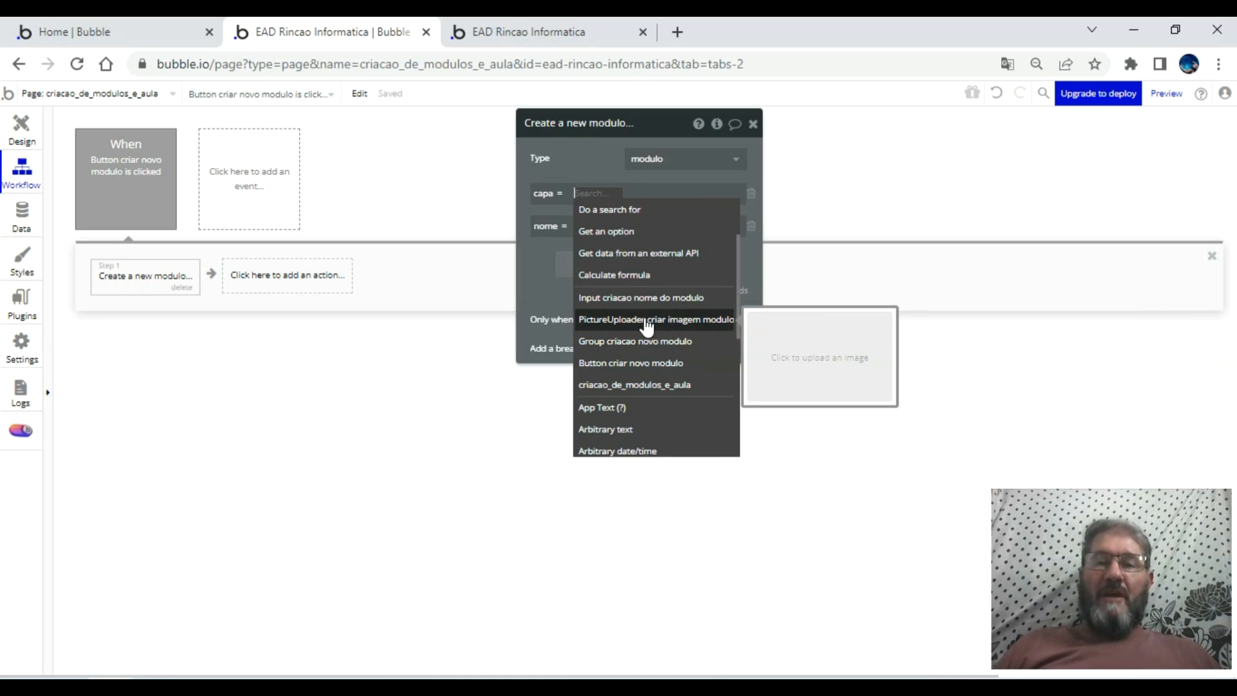
pyautogui.click(659, 325)
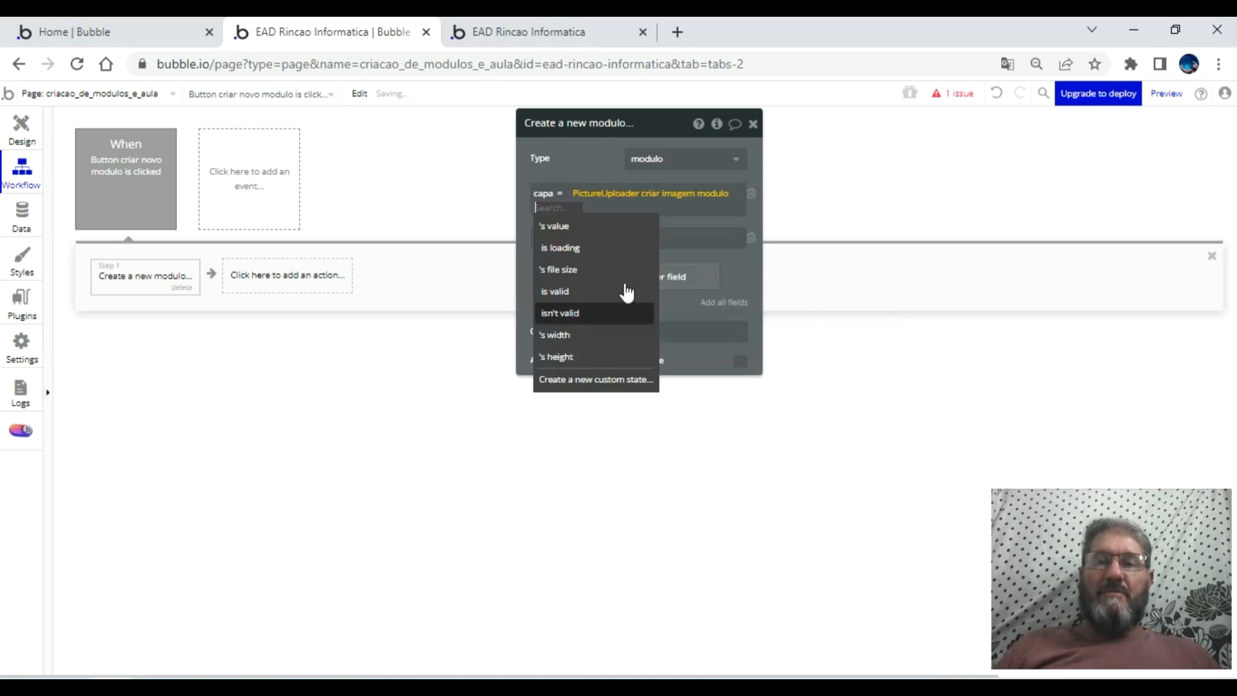
pyautogui.click(559, 232)
pyautogui.click(543, 275)
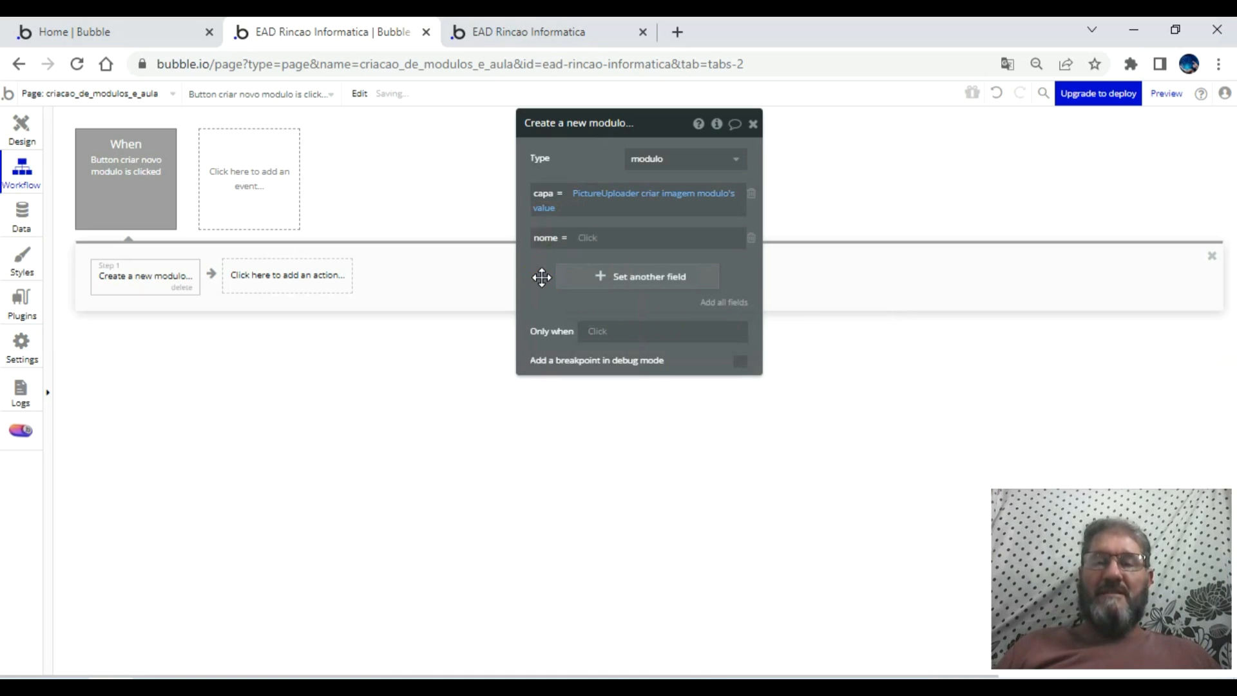
# - Set the nome field to the value of Input criacao nome do modulo
pyautogui.click(586, 239)
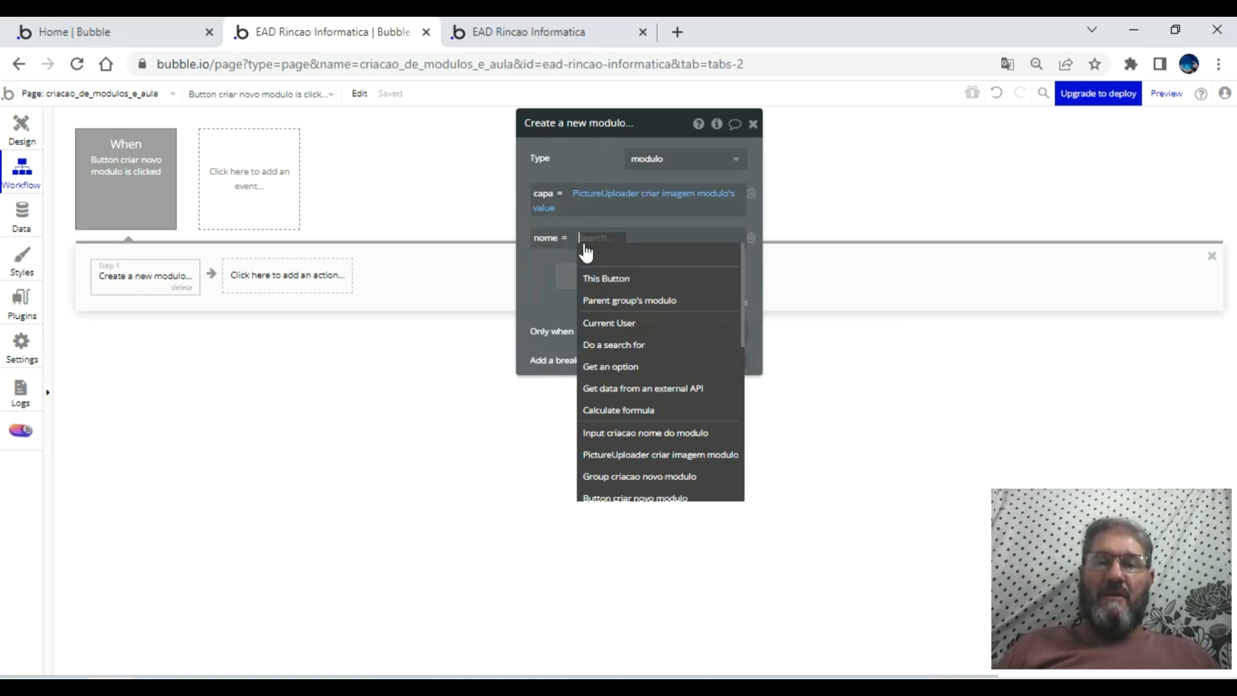
pyautogui.click(652, 433)
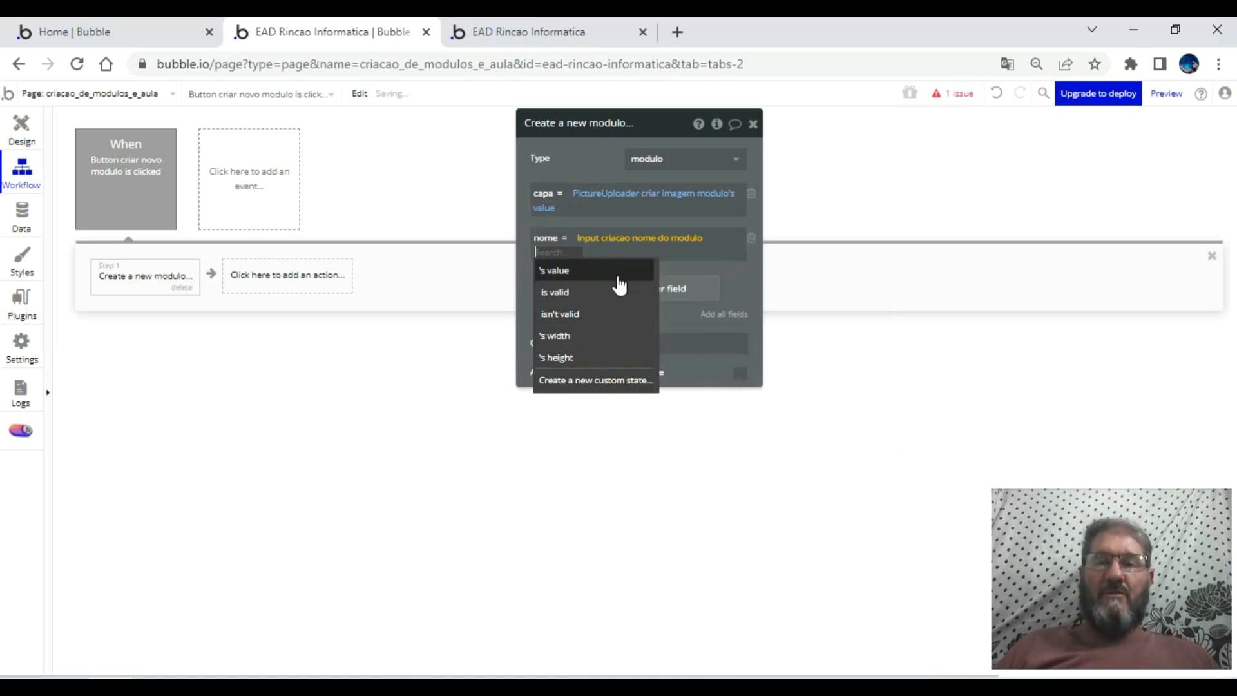
pyautogui.click(552, 270)
pyautogui.click(532, 275)
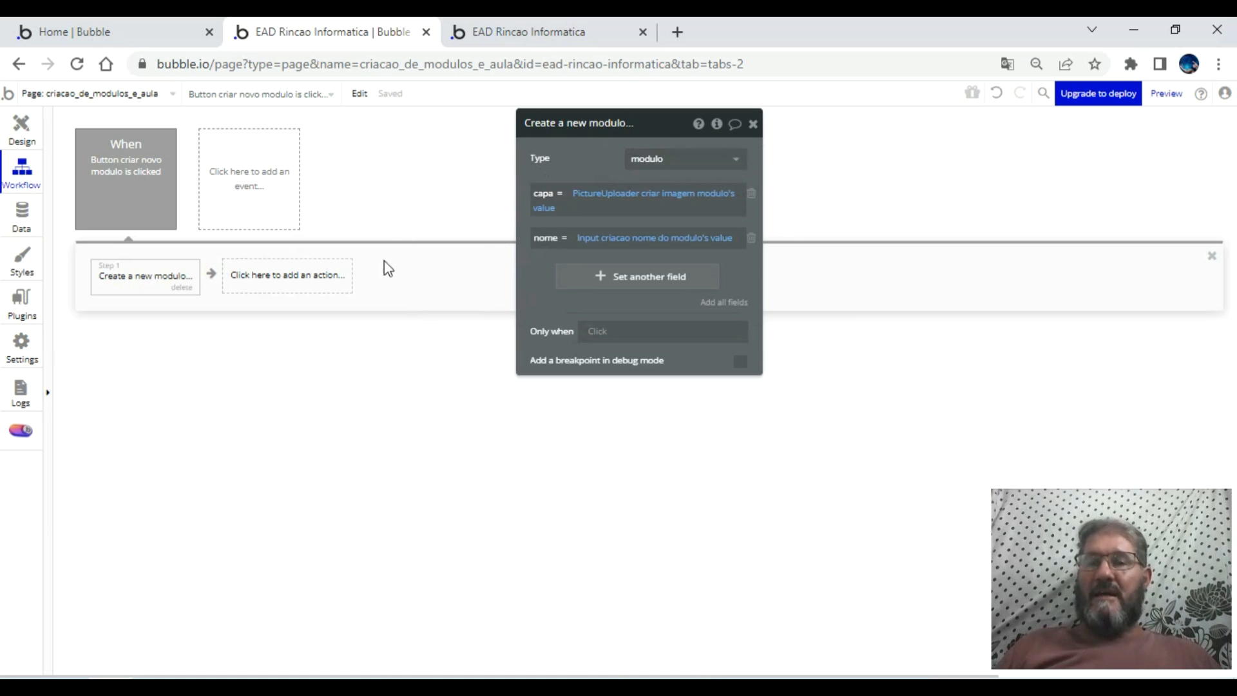
# - Add a second workflow action, Reset data, for the group criacao novo modulo
pyautogui.click(296, 274)
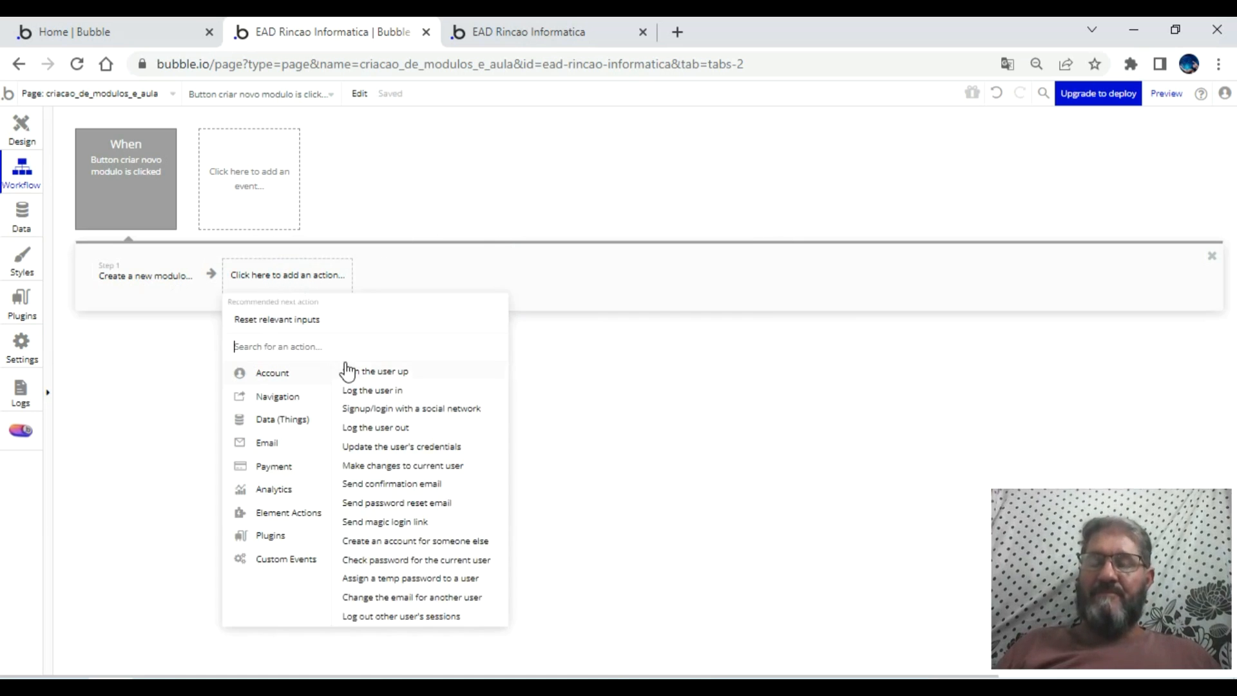
pyautogui.moveTo(296, 496)
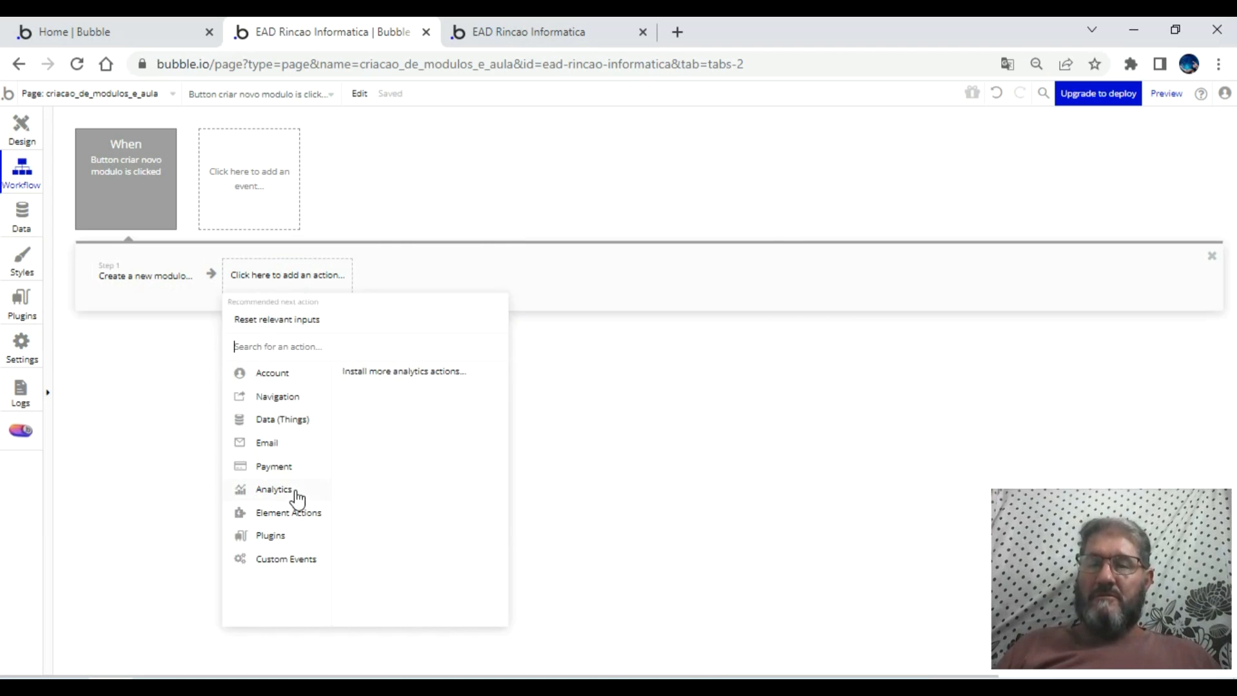
pyautogui.moveTo(298, 519)
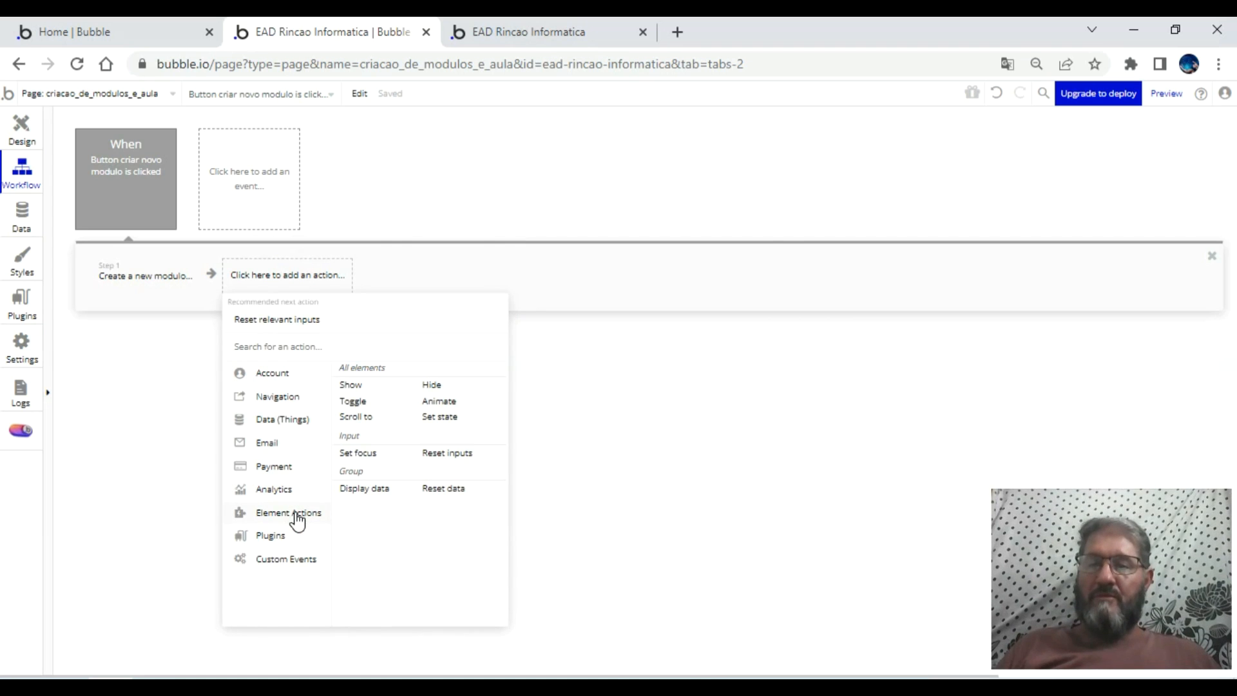
pyautogui.click(442, 490)
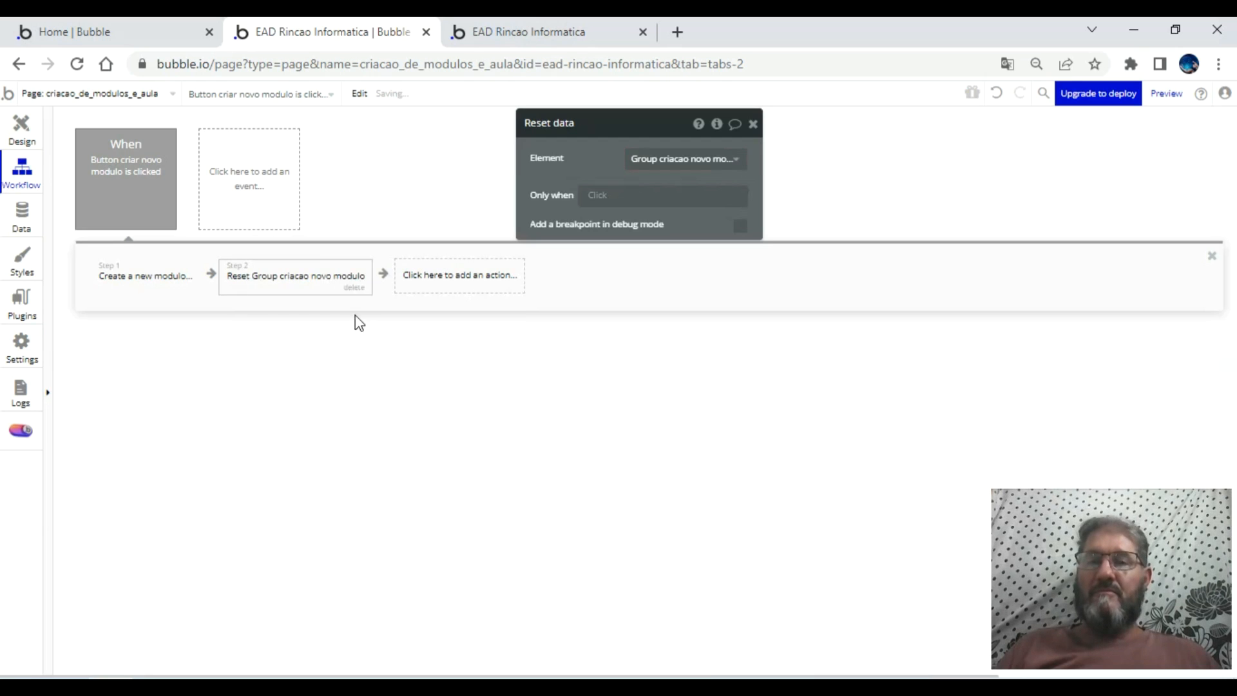
# - Preview the criacao_de_modulos_e_aula page and enter "Introdução ao Bubble" as the module name
pyautogui.click(560, 29)
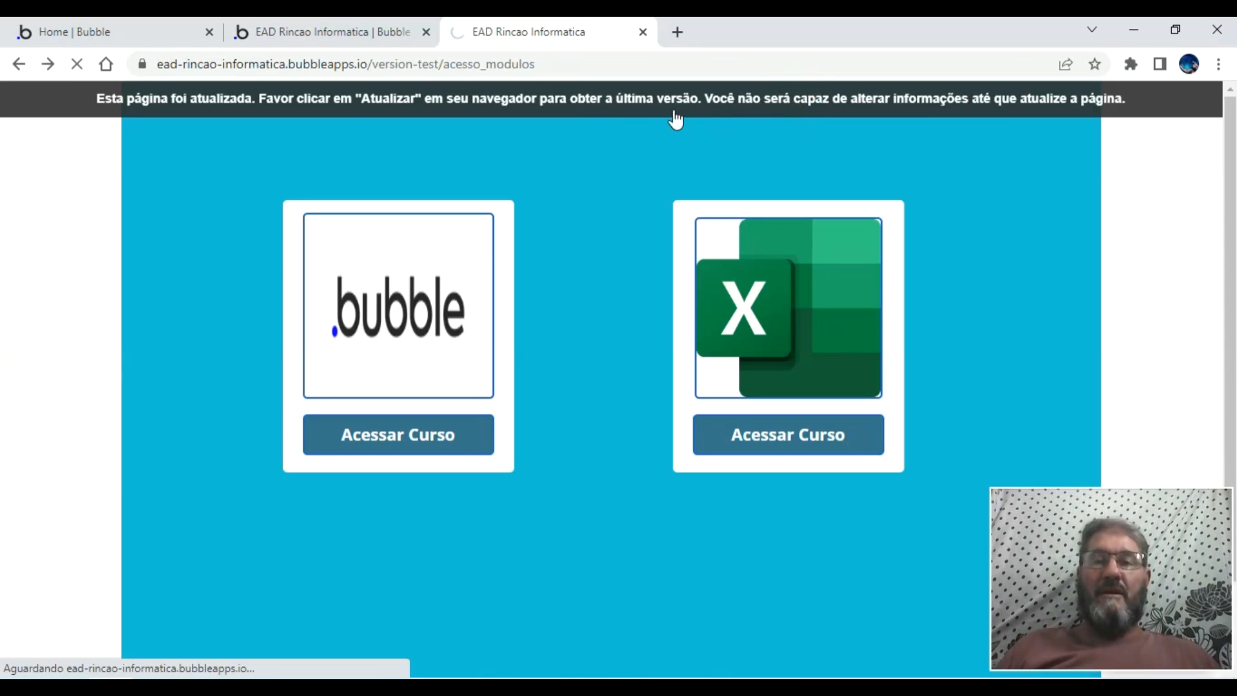
pyautogui.click(385, 37)
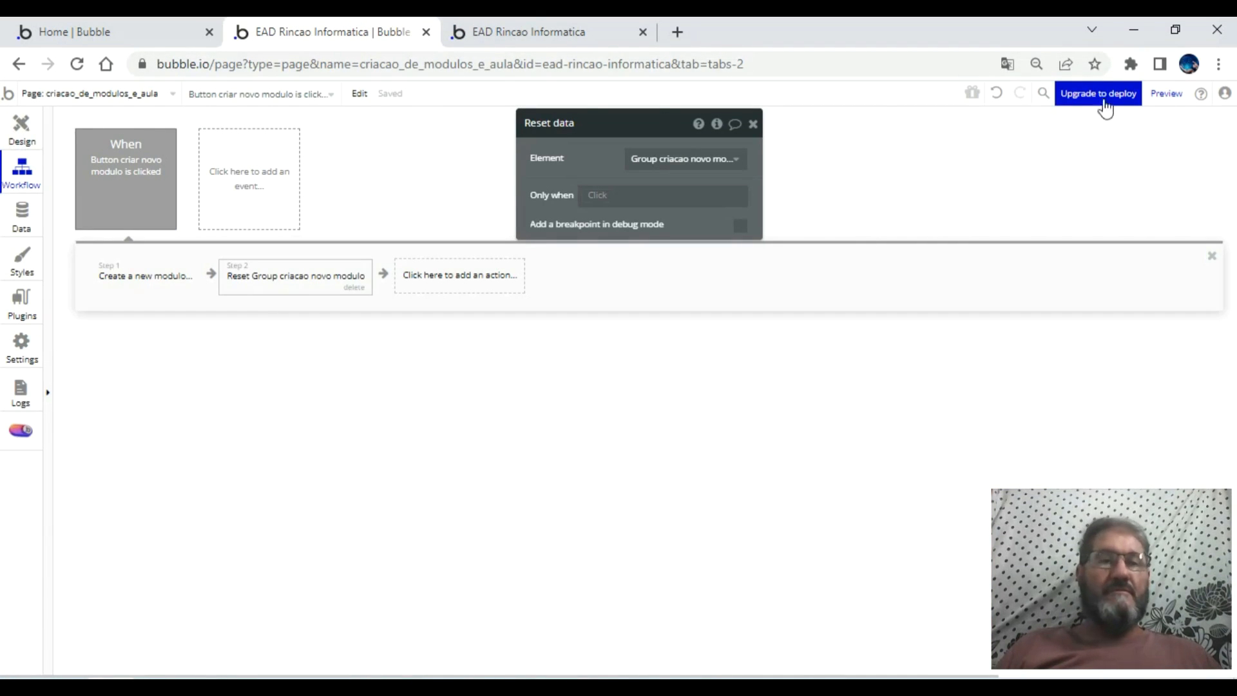
pyautogui.click(1167, 95)
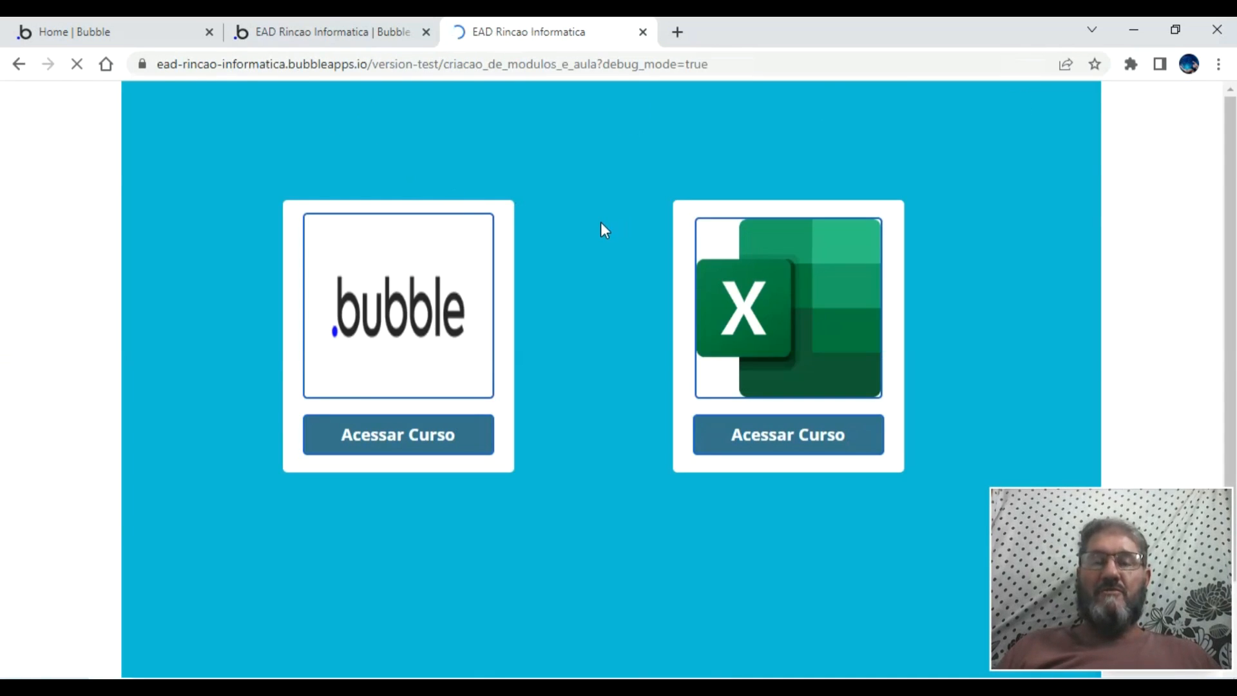
pyautogui.click(999, 136)
pyautogui.write('Introdução ao Bubble')
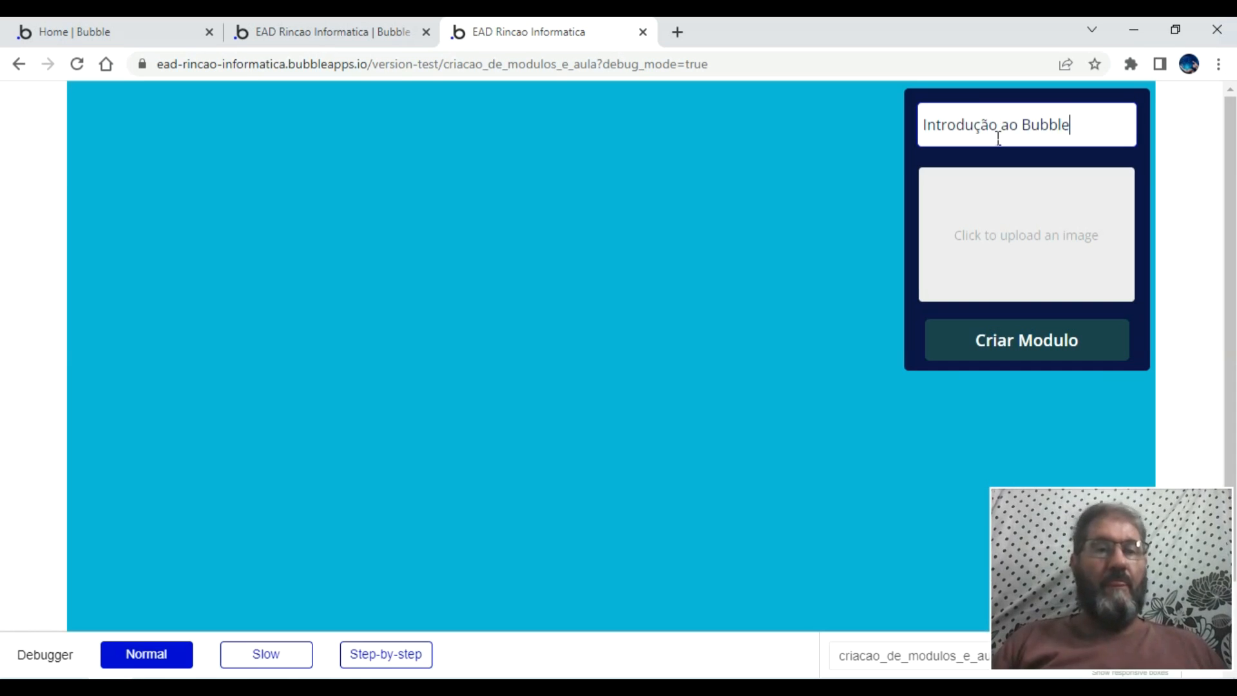
# - Upload the "Bubble Logo-with-clearspace" image as the module cover and create the module
pyautogui.click(1060, 217)
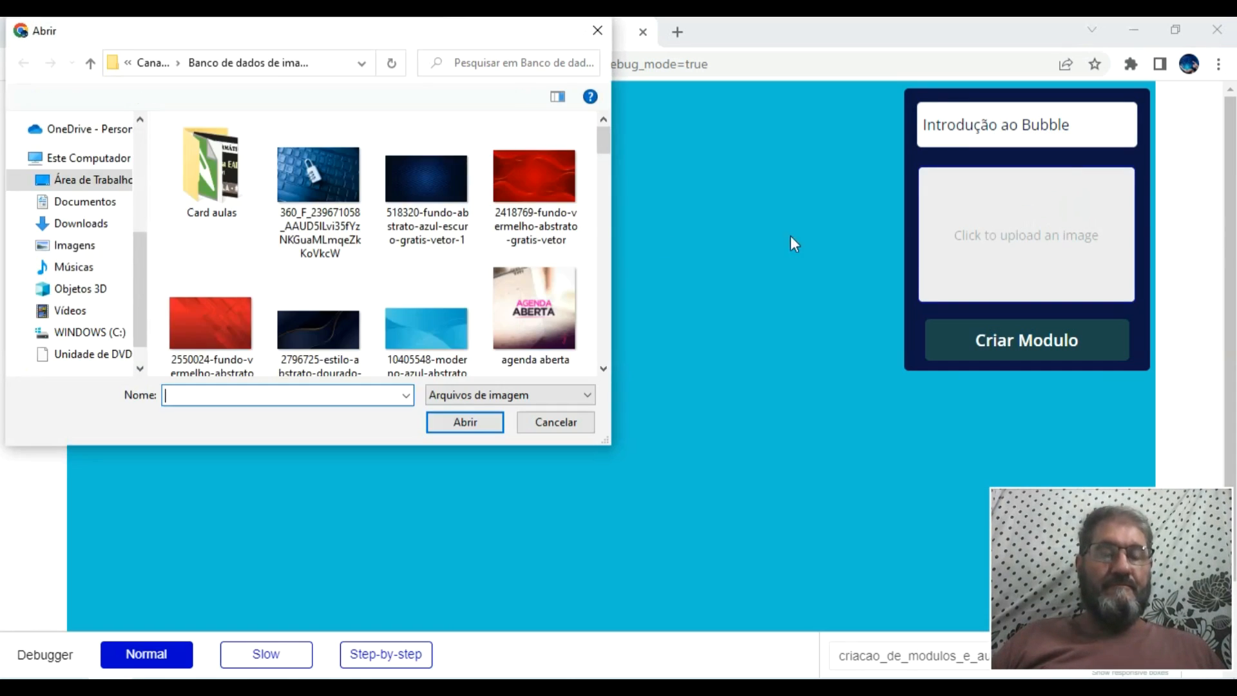
pyautogui.scroll(-5, 415, 249)
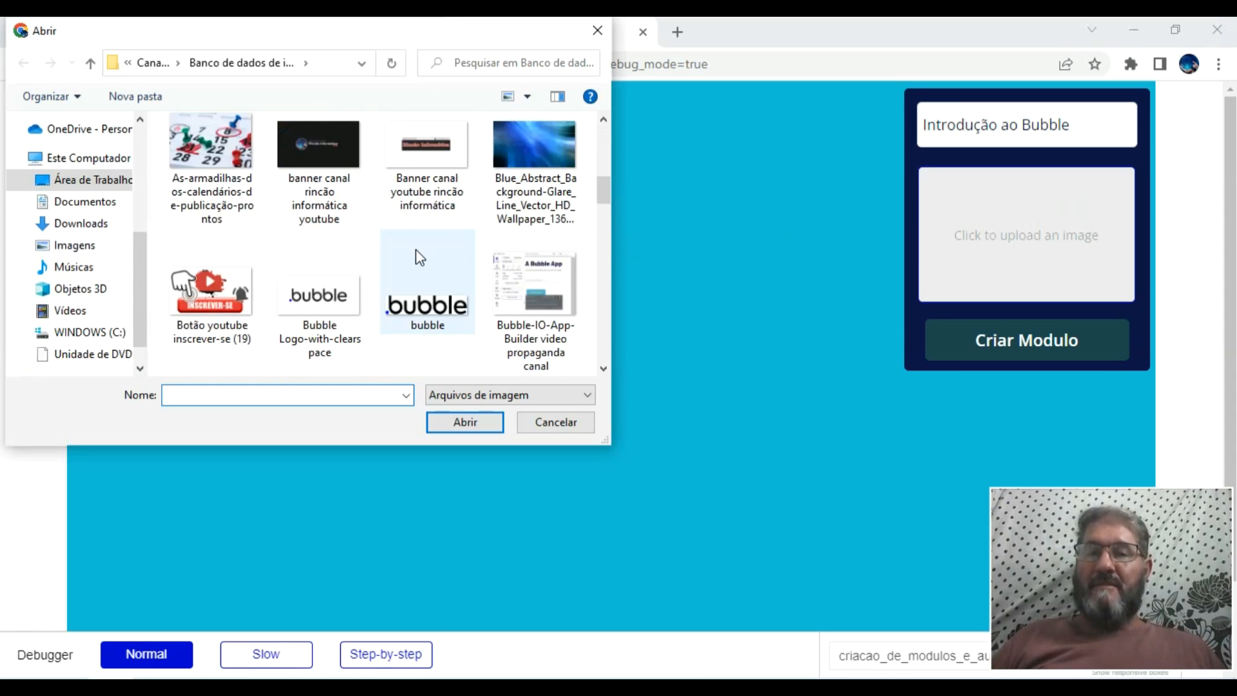
pyautogui.scroll(-2, 415, 249)
pyautogui.scroll(1, 414, 257)
pyautogui.doubleClick(348, 214)
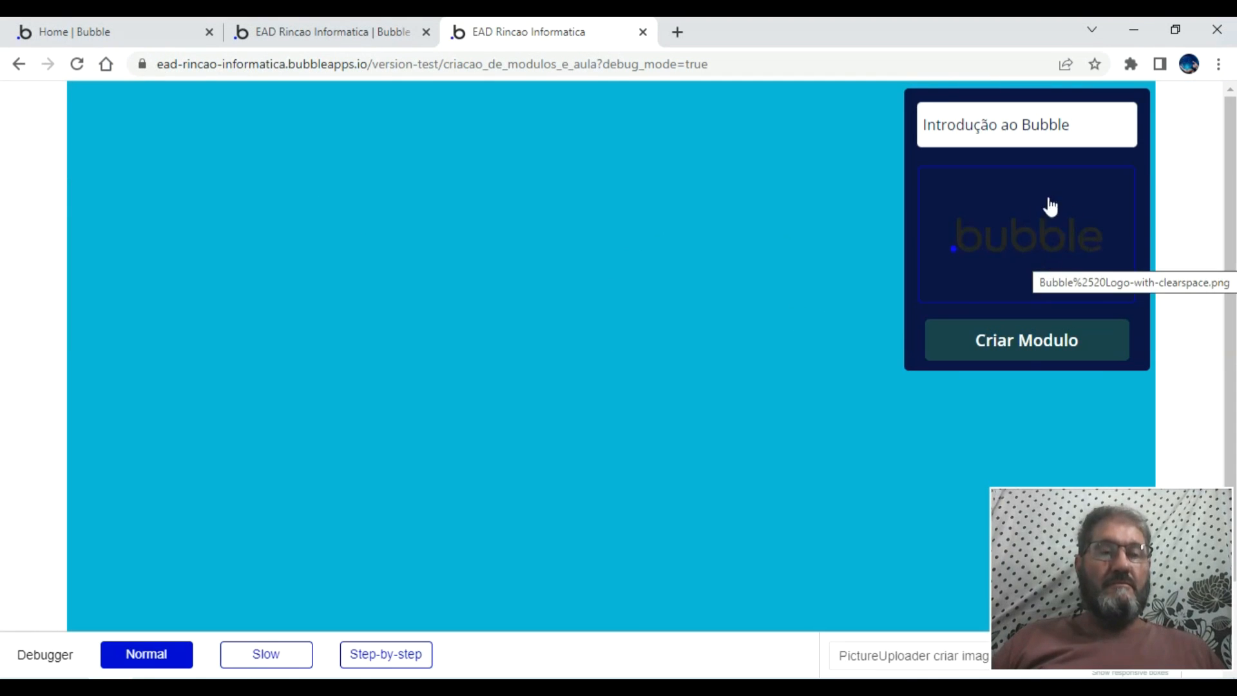
pyautogui.click(1057, 348)
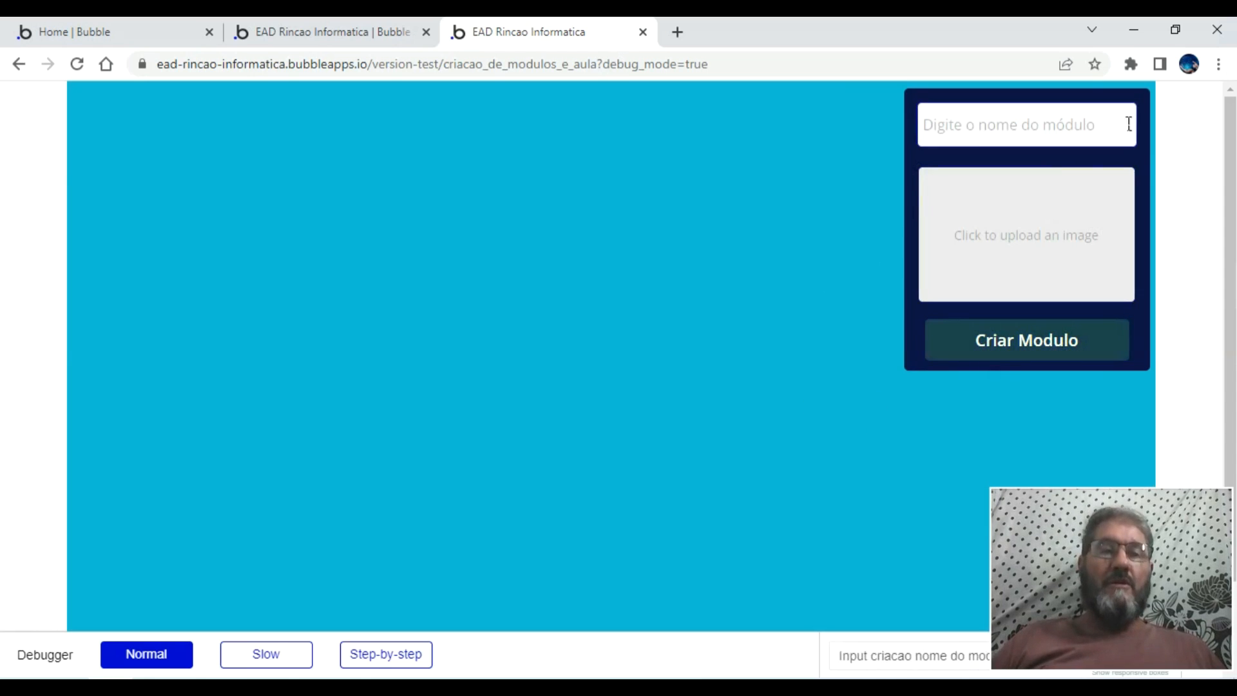
# - Return to the Bubble editor and add a BEP Toast Alert action after the group reset in the button's workflow
pyautogui.click(320, 28)
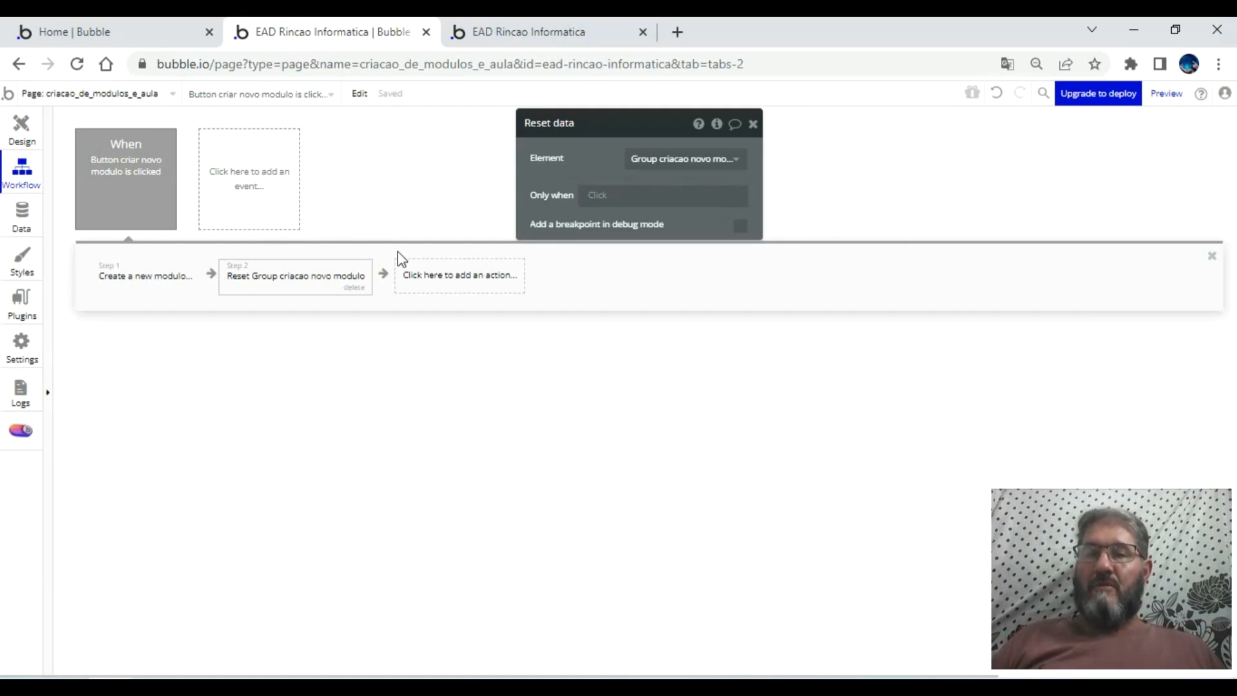
pyautogui.click(434, 280)
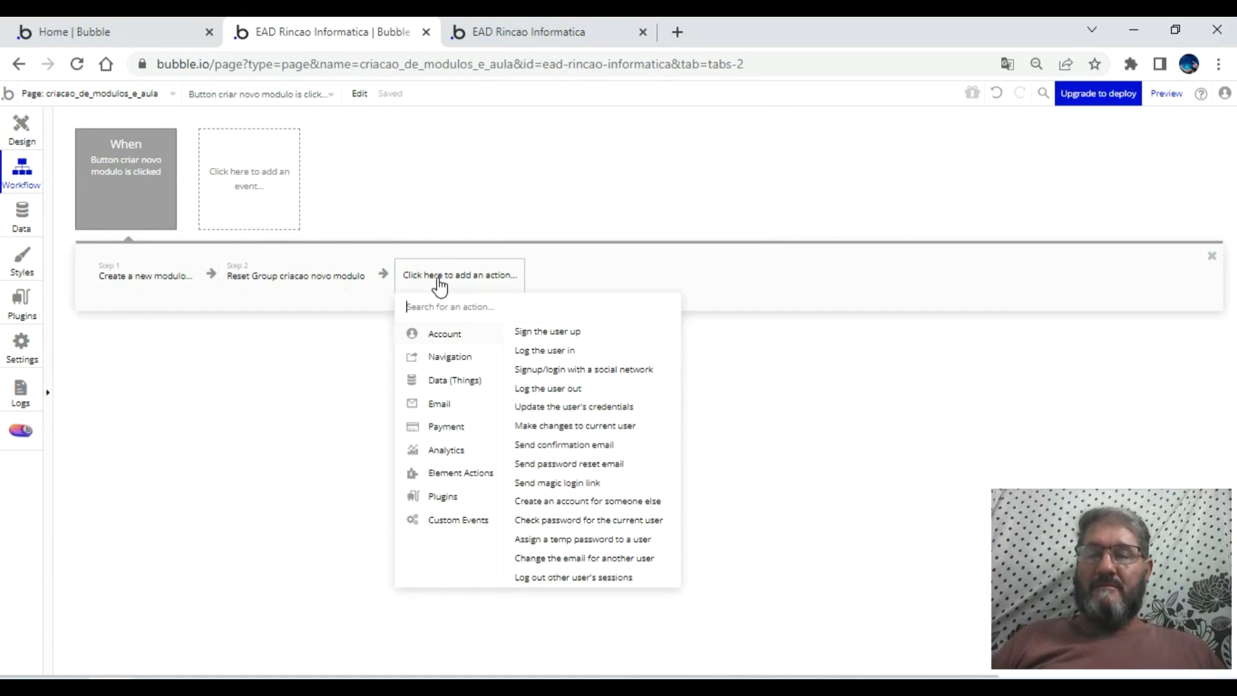
pyautogui.write('bep')
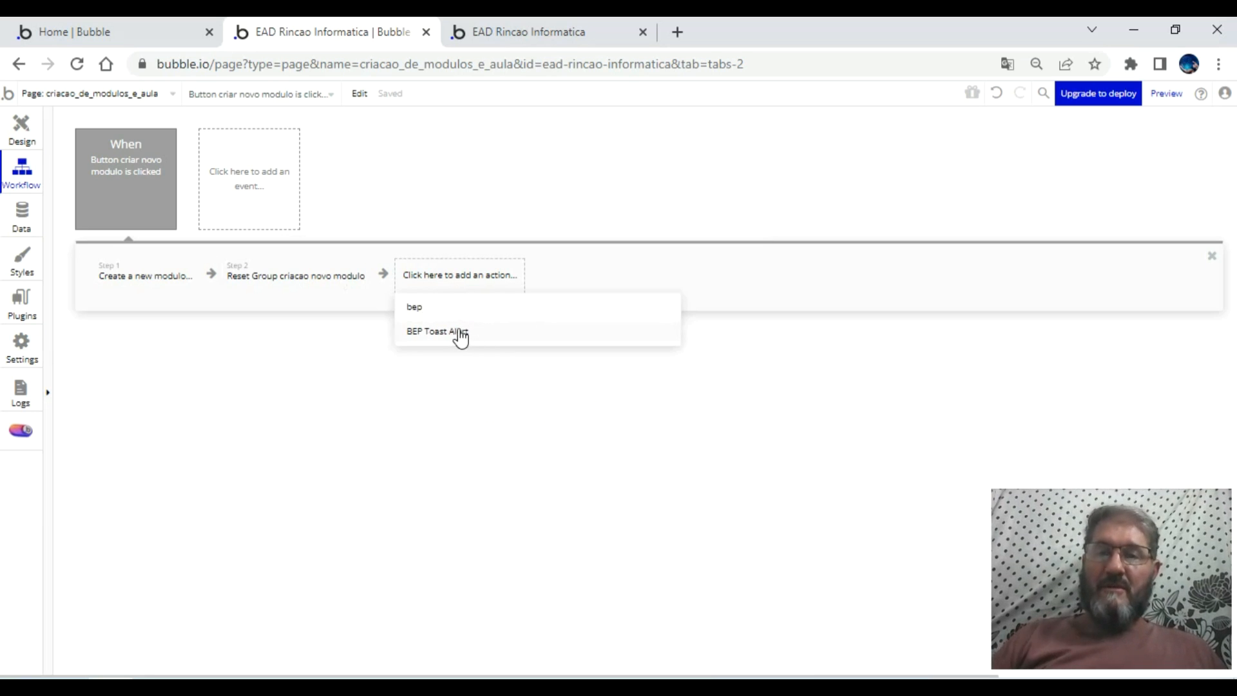
pyautogui.click(454, 348)
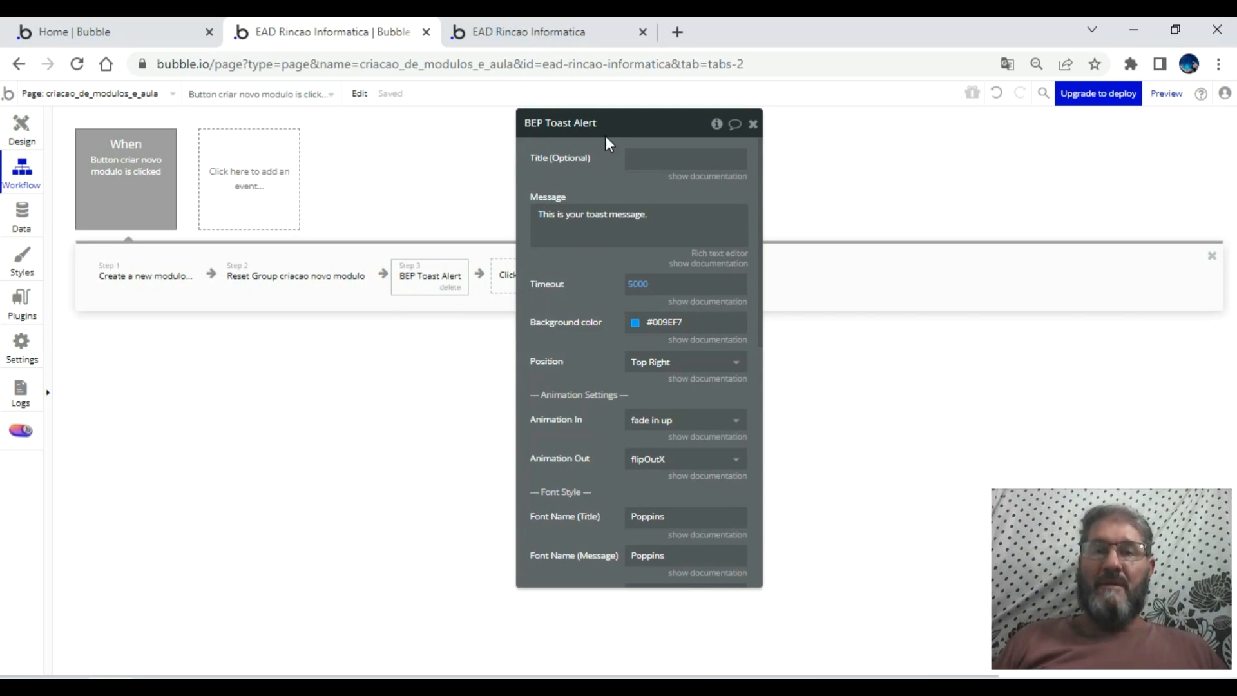
# - Check the installed Alert Toast Message Notify plugin and search the available plugins for "bep"
pyautogui.click(27, 300)
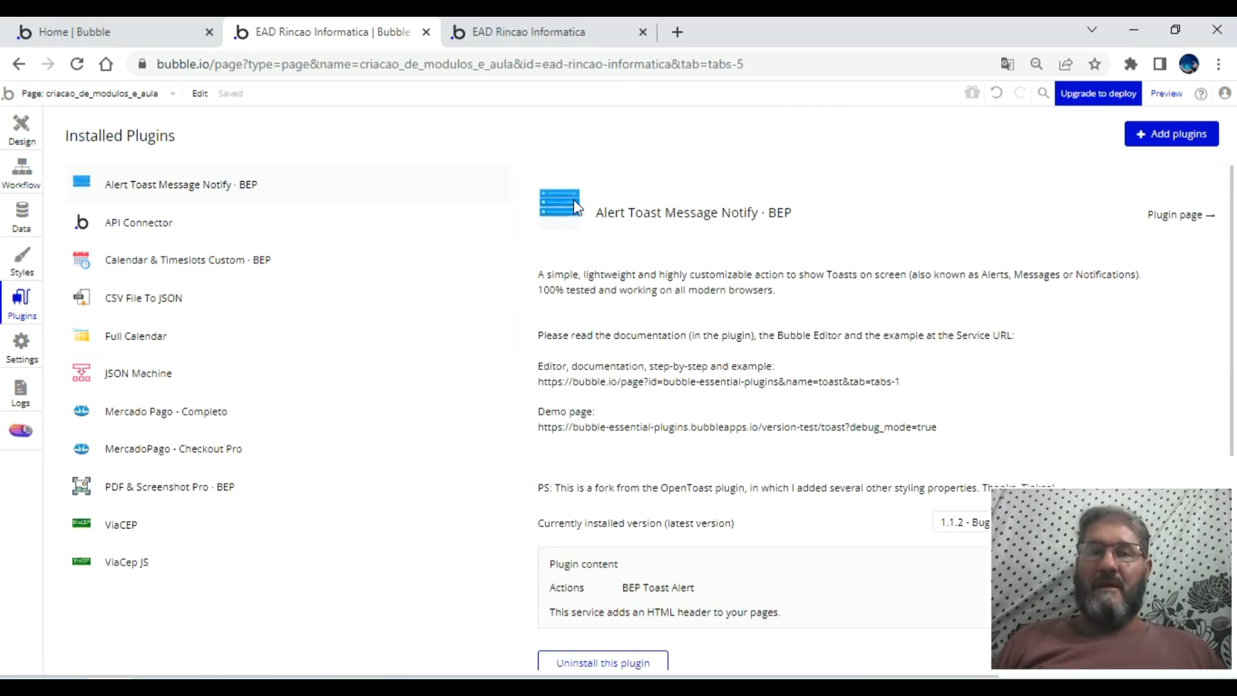
pyautogui.click(1171, 134)
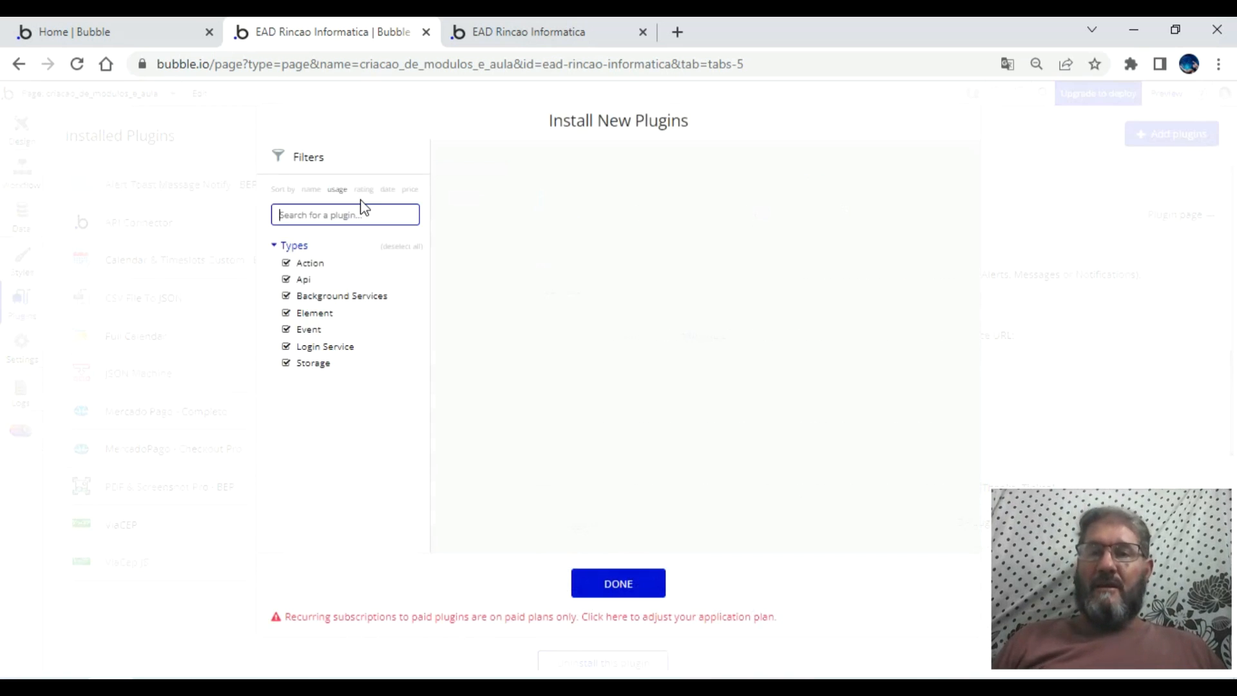
pyautogui.write('bep')
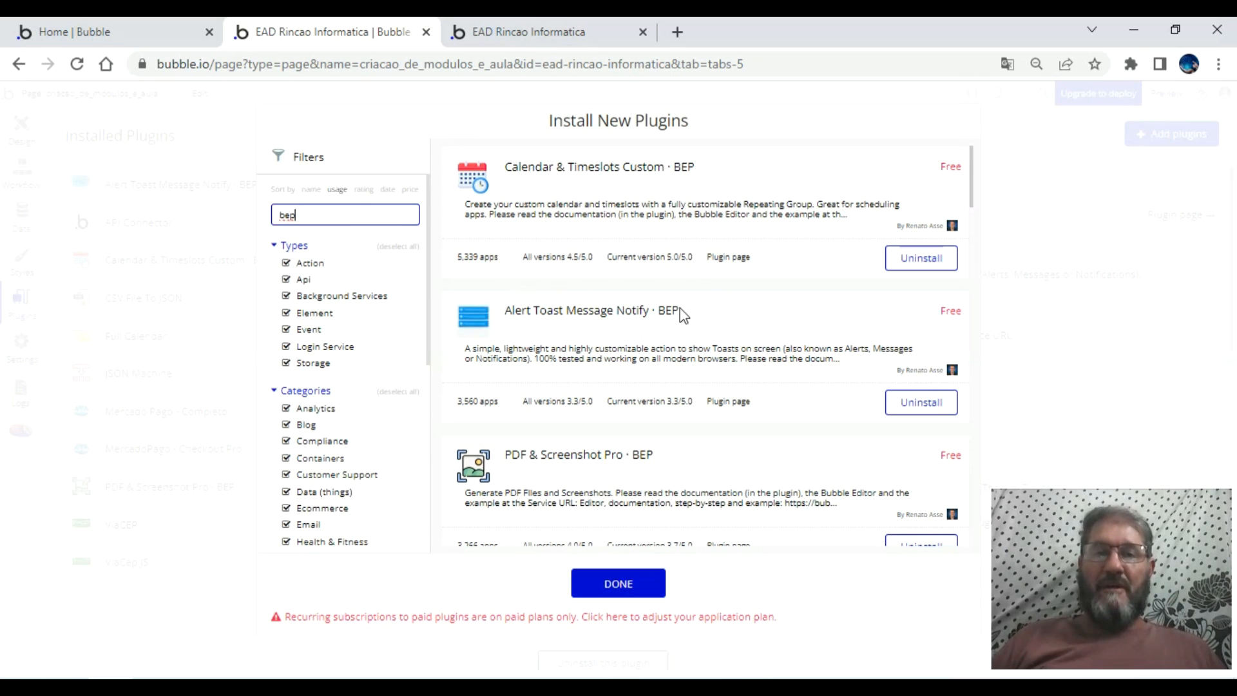
pyautogui.click(649, 586)
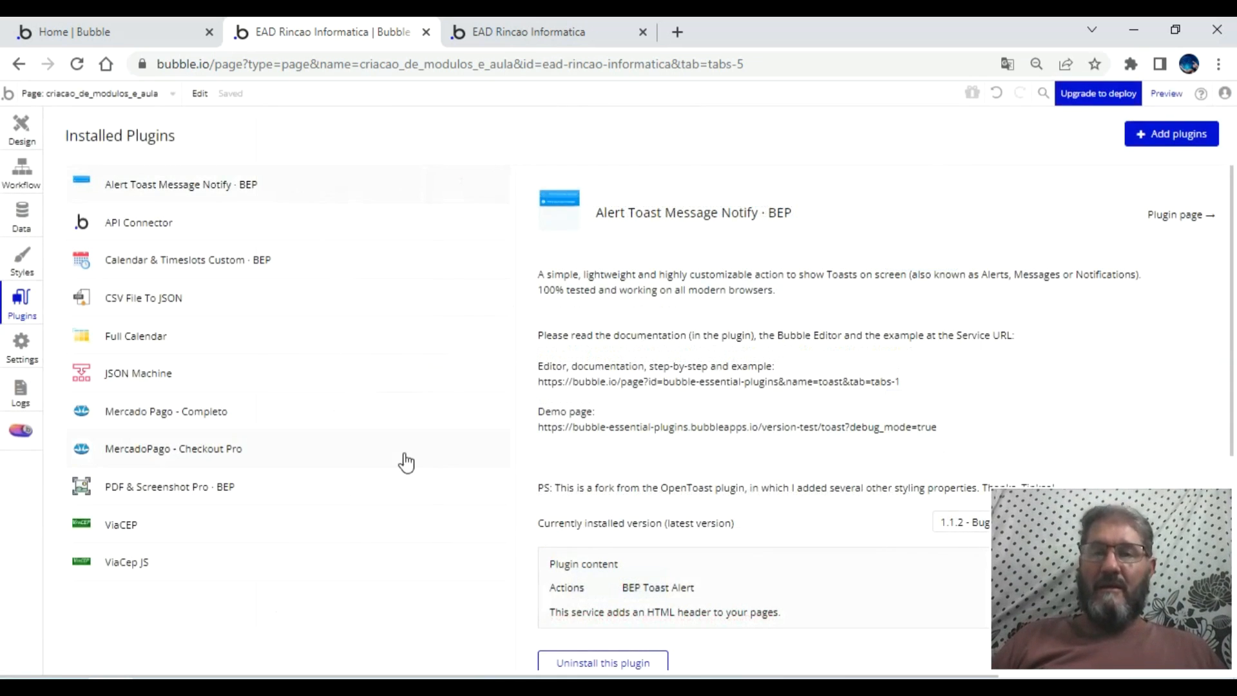
# - In the workflow's BEP Toast Alert, set the message to "Módulo criado com sucesso", the timeout to 2000 and the position to Center
pyautogui.click(20, 173)
pyautogui.moveTo(613, 126); pyautogui.dragTo(745, 132)
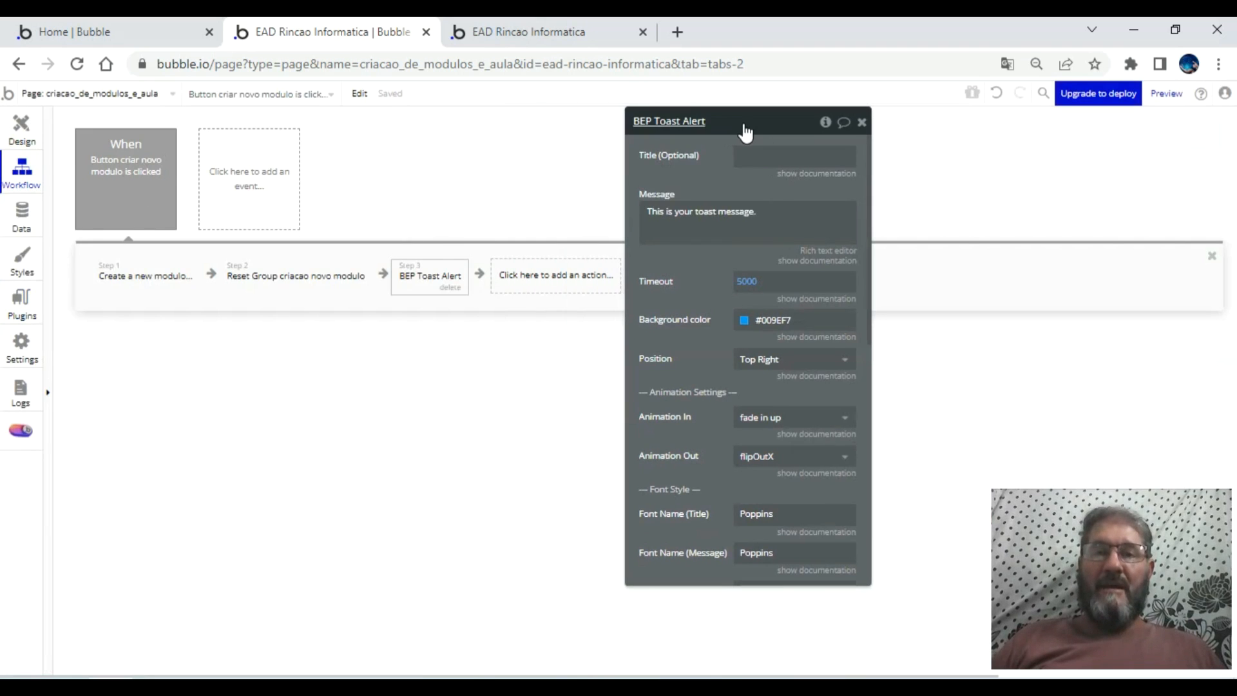
pyautogui.moveTo(724, 239); pyautogui.dragTo(629, 217)
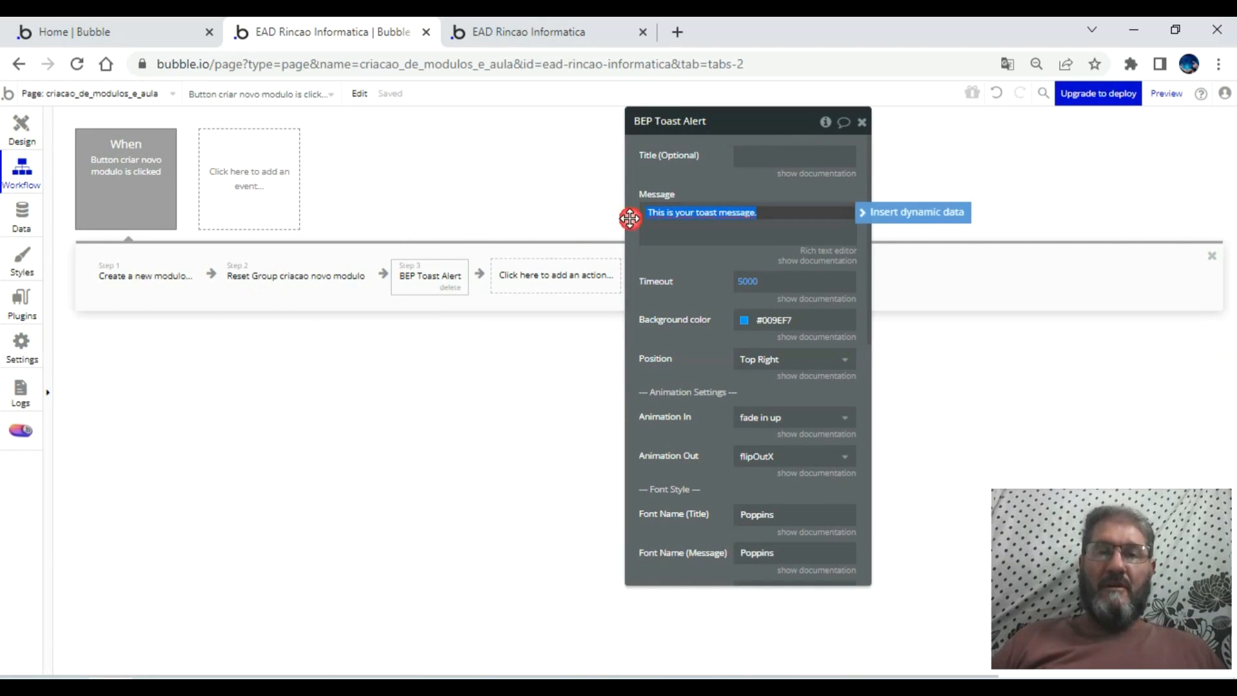
pyautogui.write('Módulo criado com sucesso')
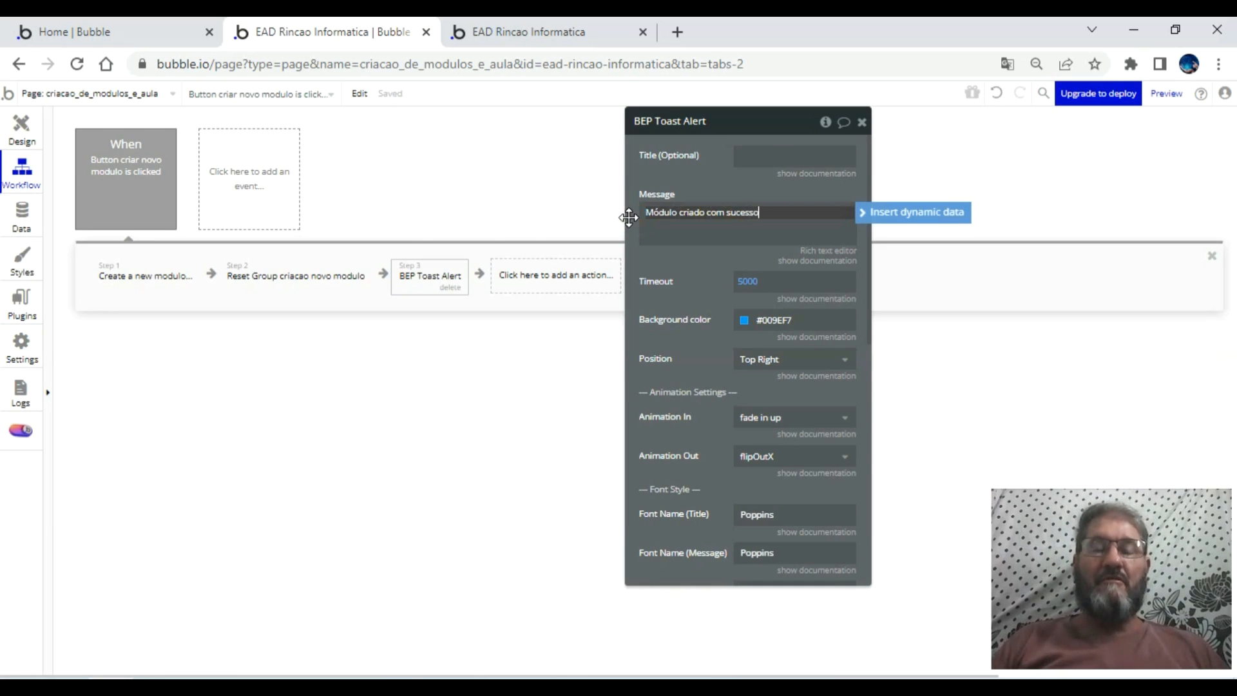
pyautogui.click(744, 282)
pyautogui.write('2000')
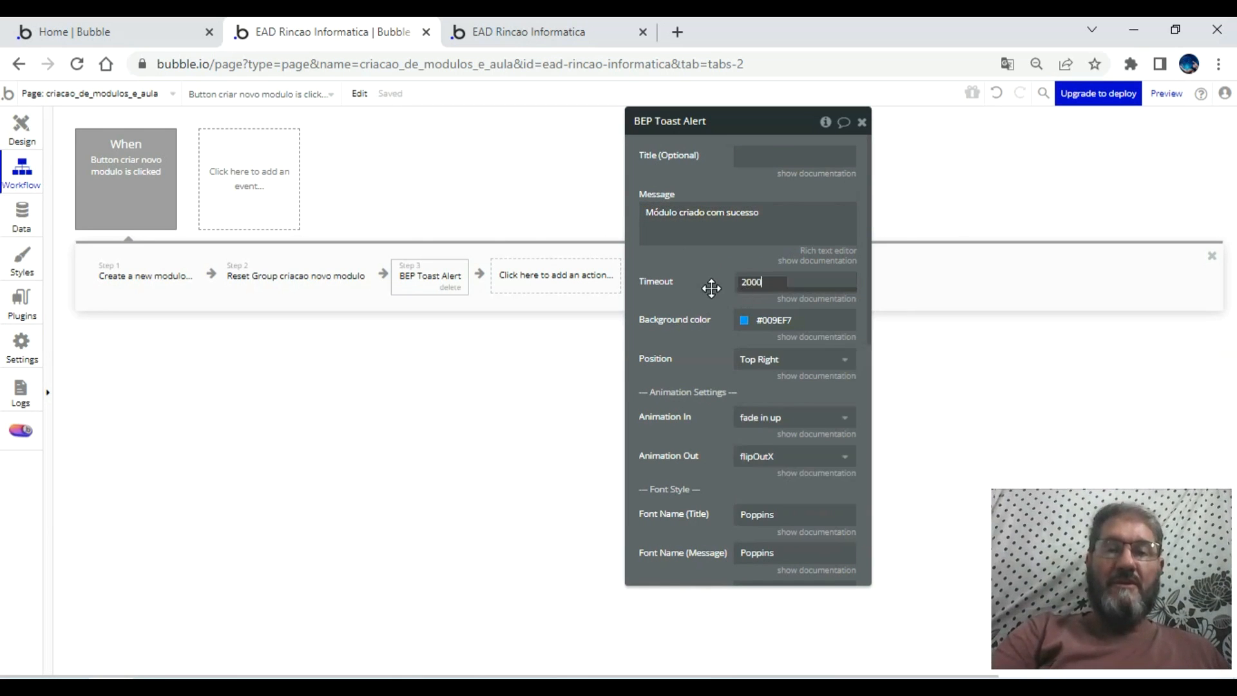
pyautogui.click(777, 367)
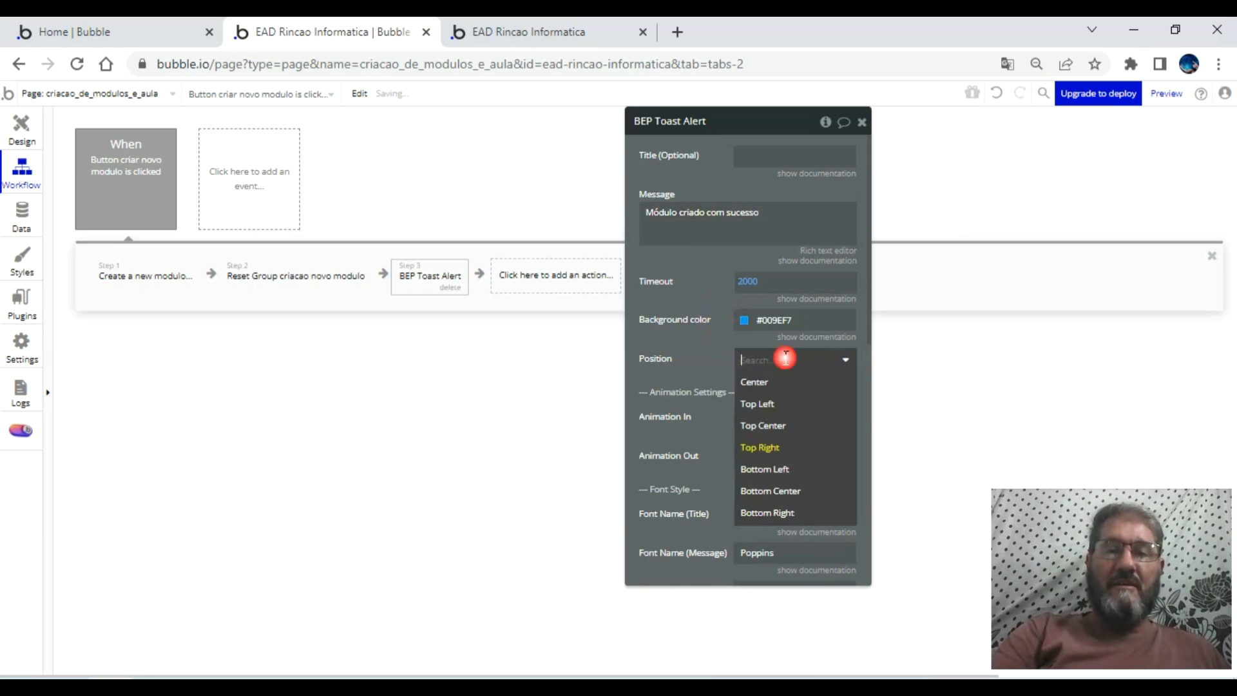
pyautogui.click(761, 383)
# - Set the toast alert's message font size to 22
pyautogui.scroll(-5, 768, 502)
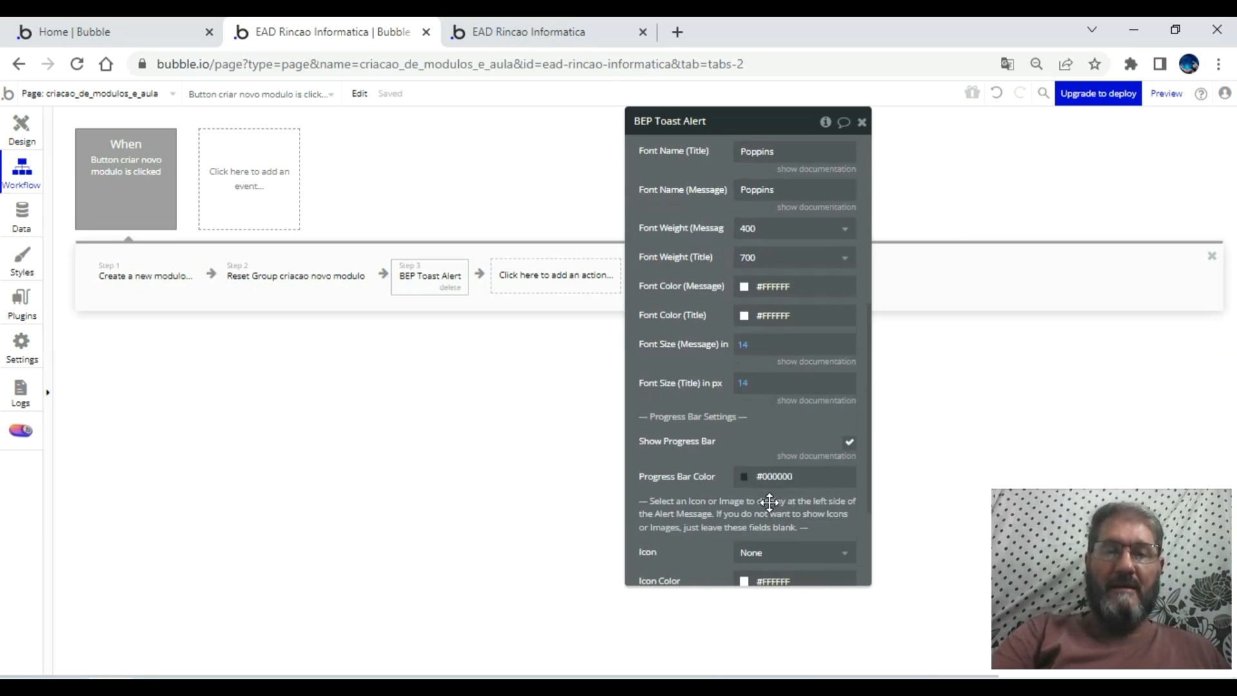
pyautogui.click(745, 345)
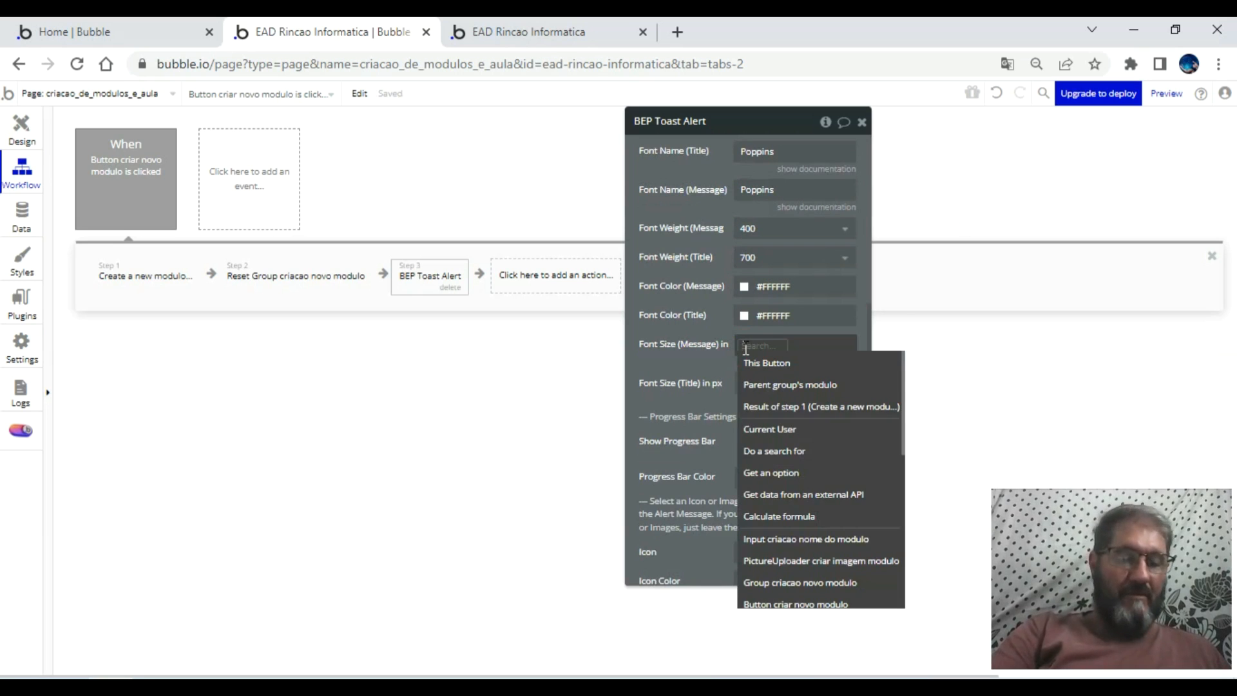
pyautogui.write('22')
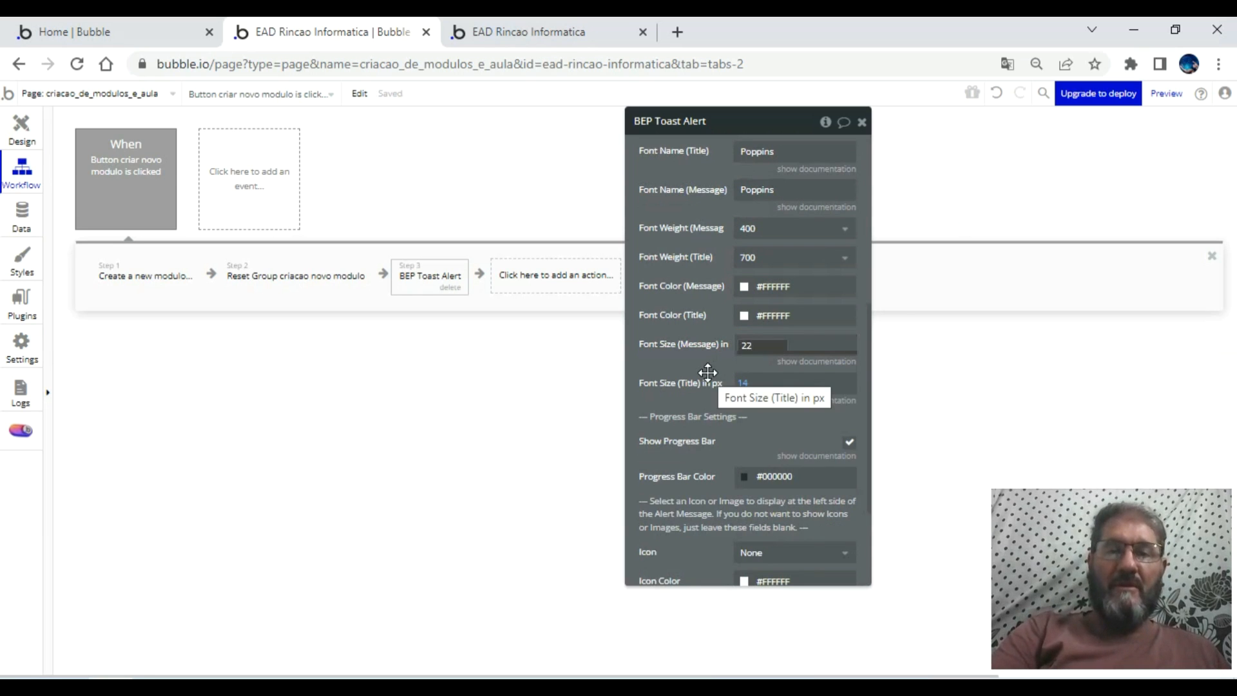
pyautogui.click(715, 365)
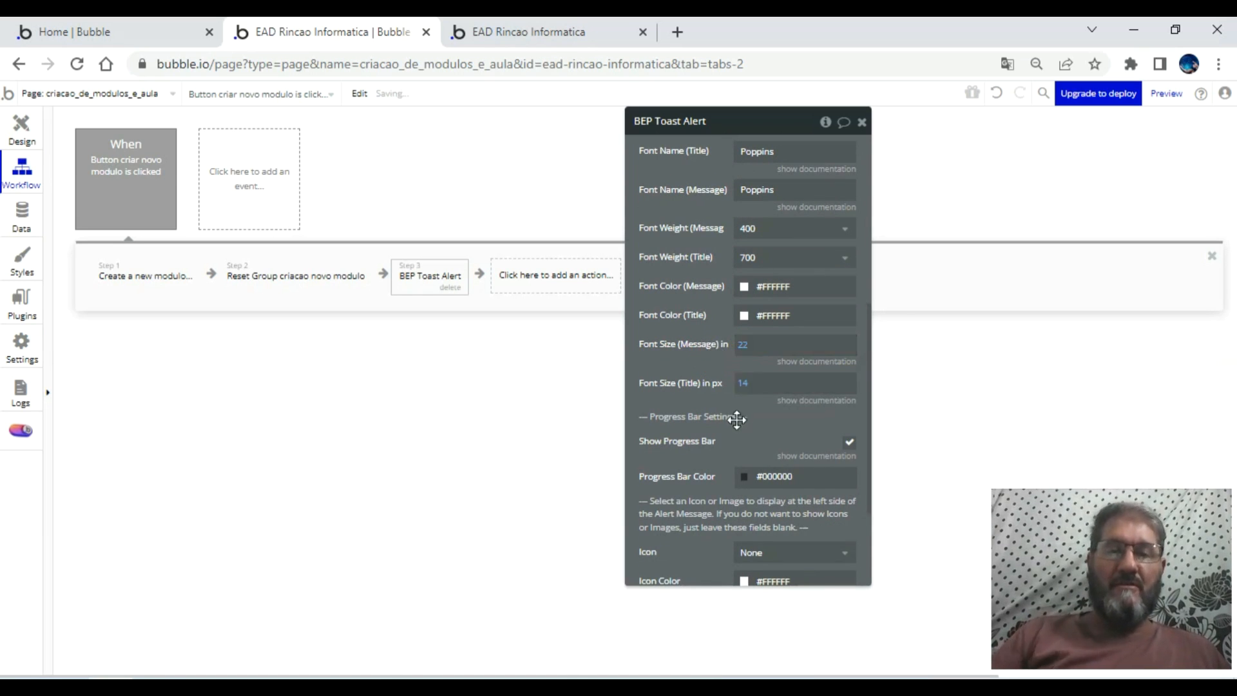
pyautogui.scroll(-2, 736, 420)
pyautogui.scroll(6, 735, 427)
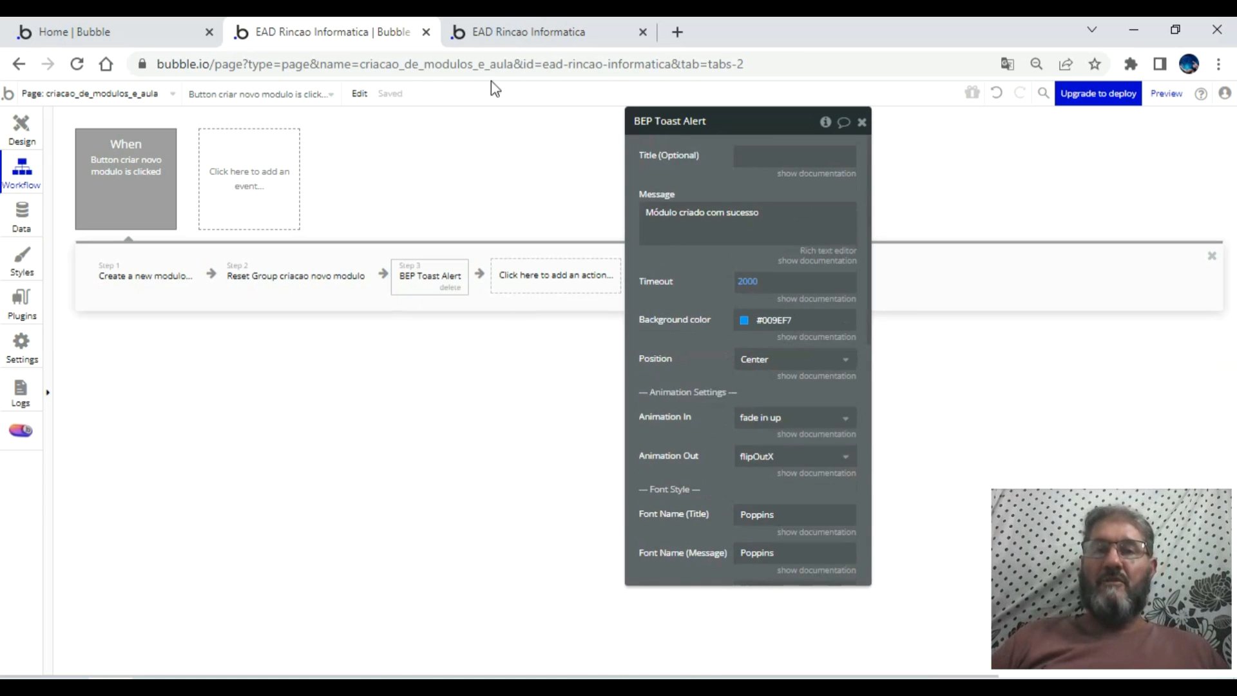
# - Reload the preview page and enter "Excel - Processo seletivo e ambiente empresarial" as the module name
pyautogui.click(506, 32)
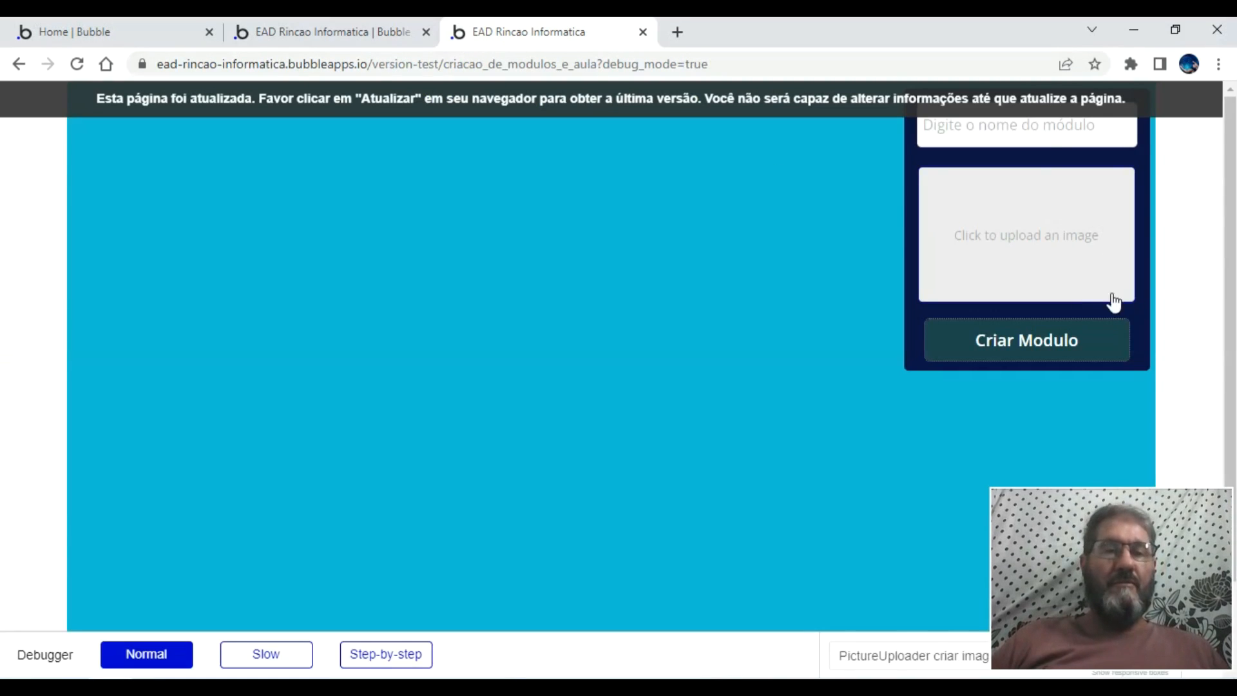
pyautogui.click(1034, 127)
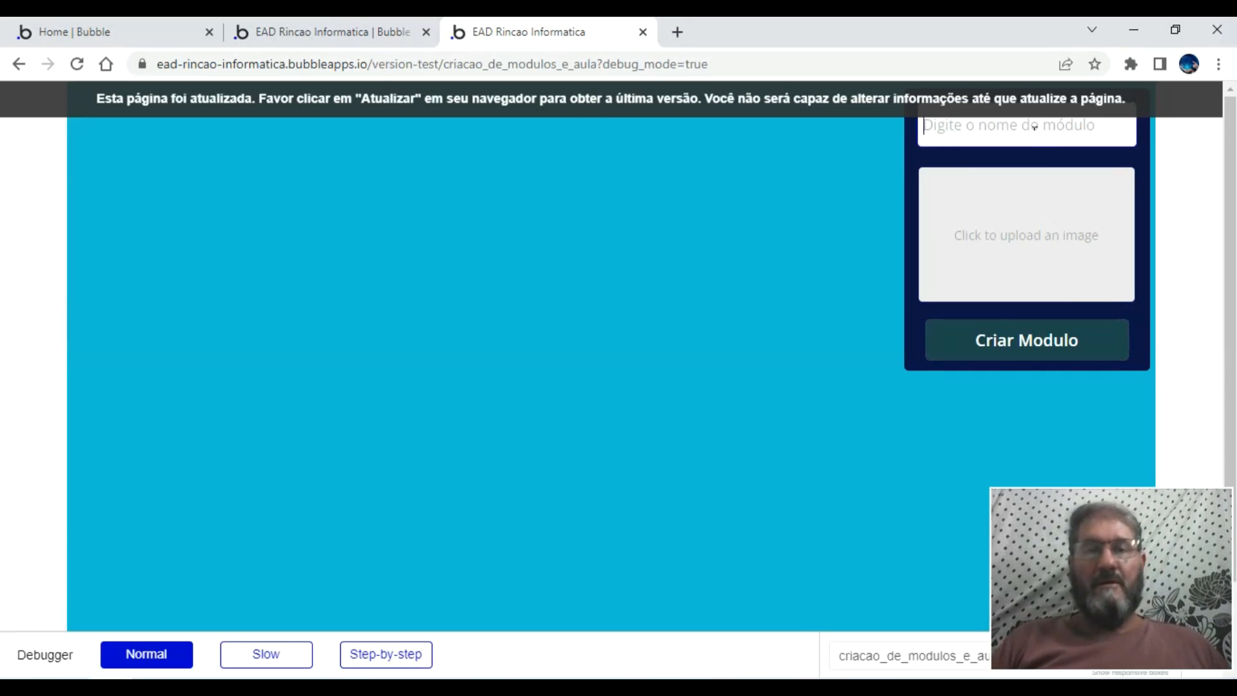
pyautogui.press('F5')
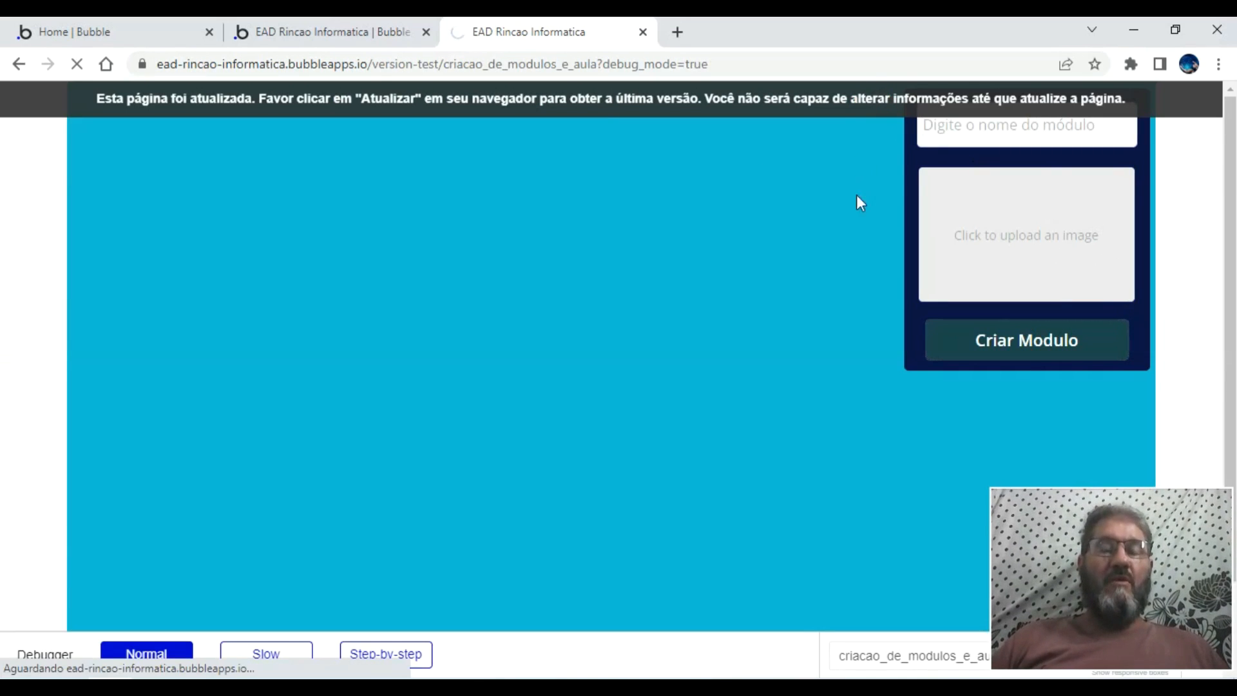
pyautogui.click(971, 129)
pyautogui.write('E')
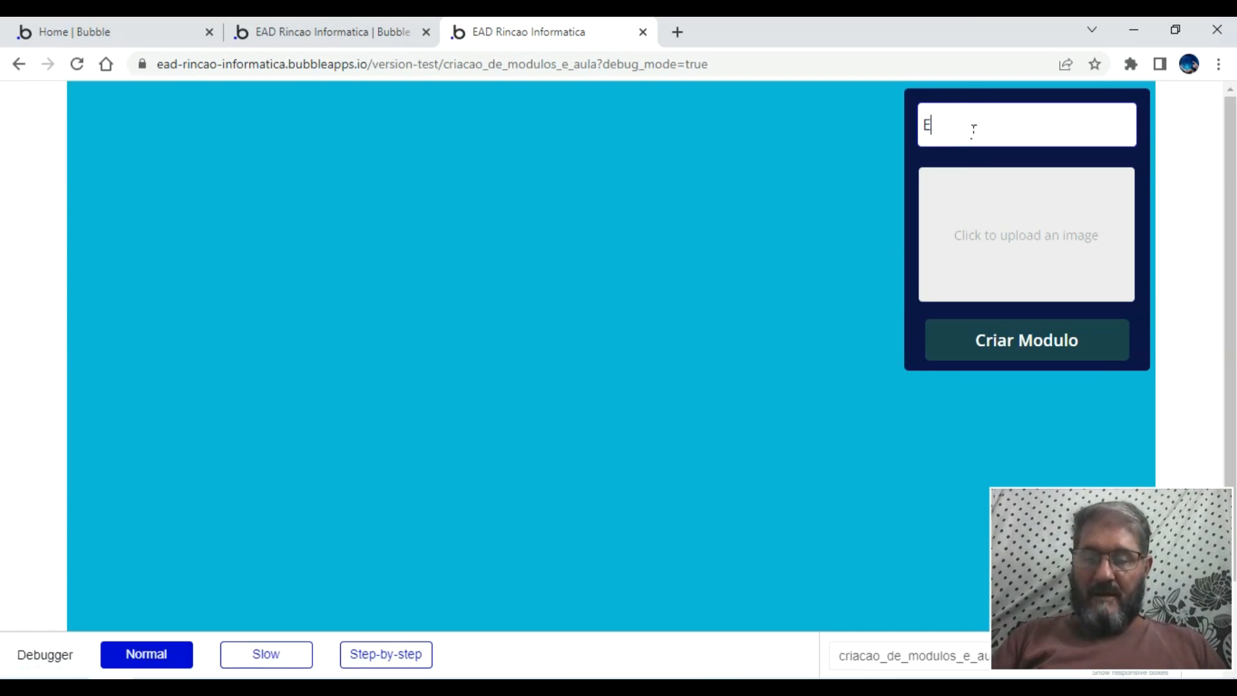
pyautogui.write('xcel - Process')
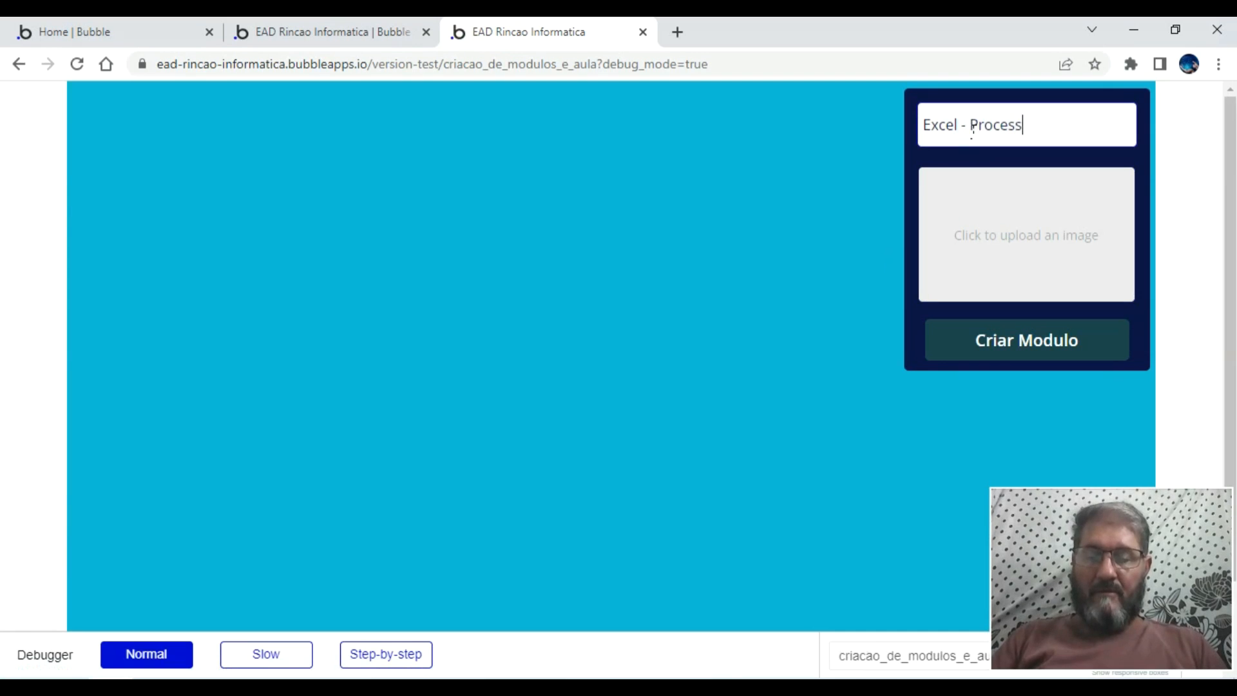
pyautogui.write('o seletivo e ambinete')
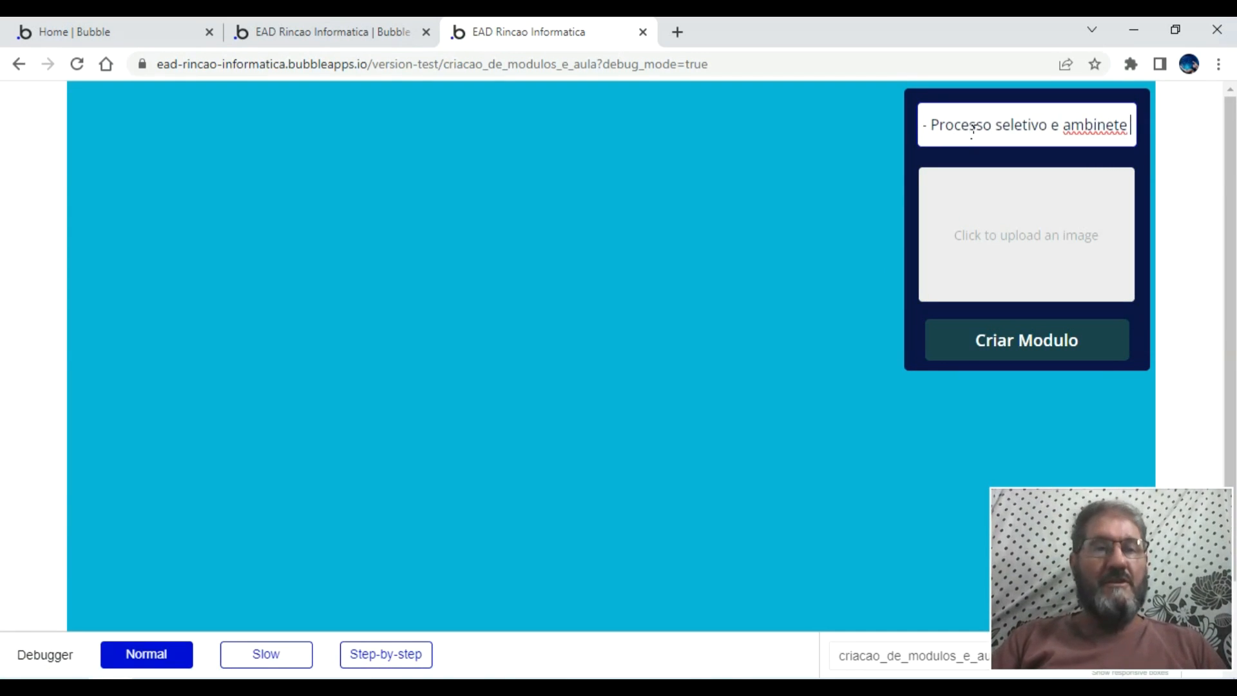
pyautogui.press('BackSpace')
pyautogui.press('BackSpace')
pyautogui.press('BackSpace')
pyautogui.press('BackSpace')
pyautogui.write('ente empresarial')
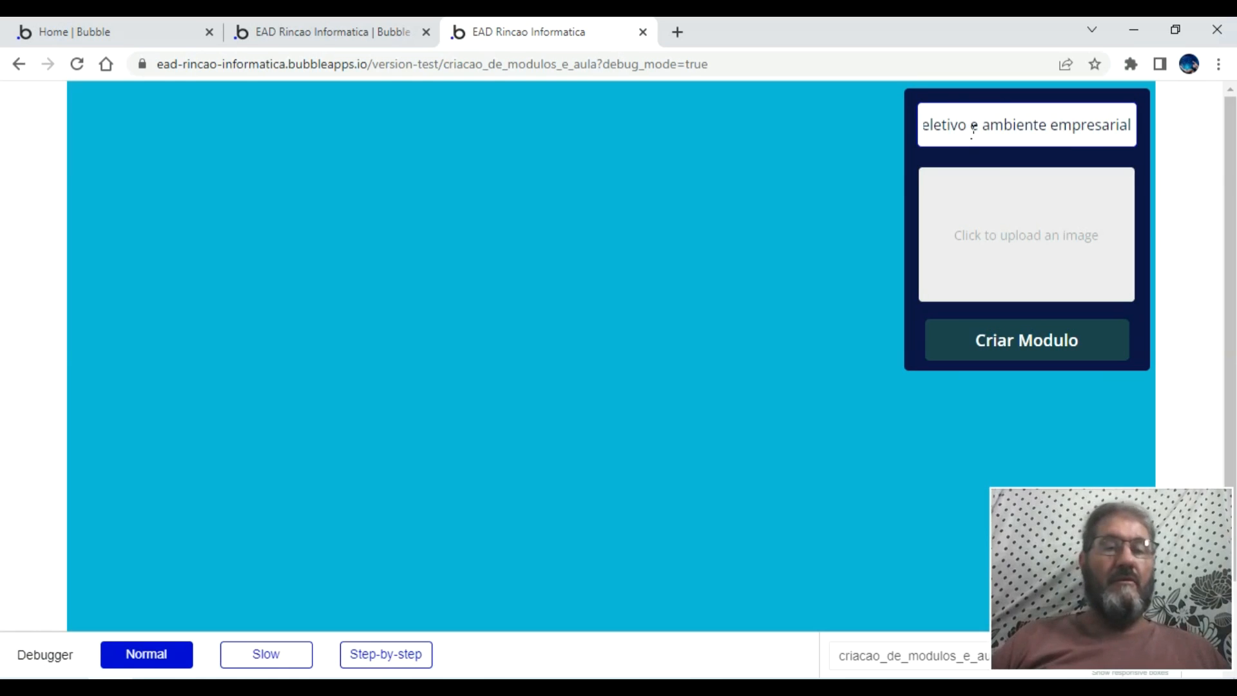
# - Upload the "Microsoft_Office_Excel_(2019–present).svg" image as the module cover and create the module
pyautogui.click(1027, 229)
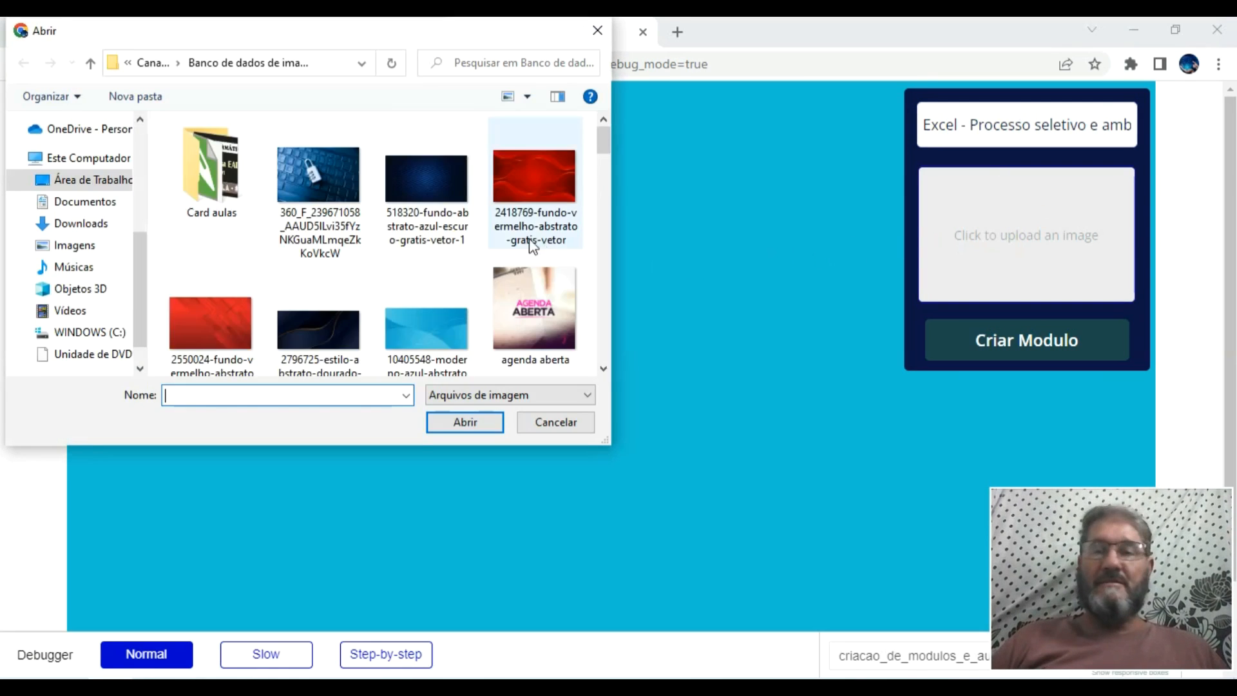
pyautogui.scroll(-5, 415, 241)
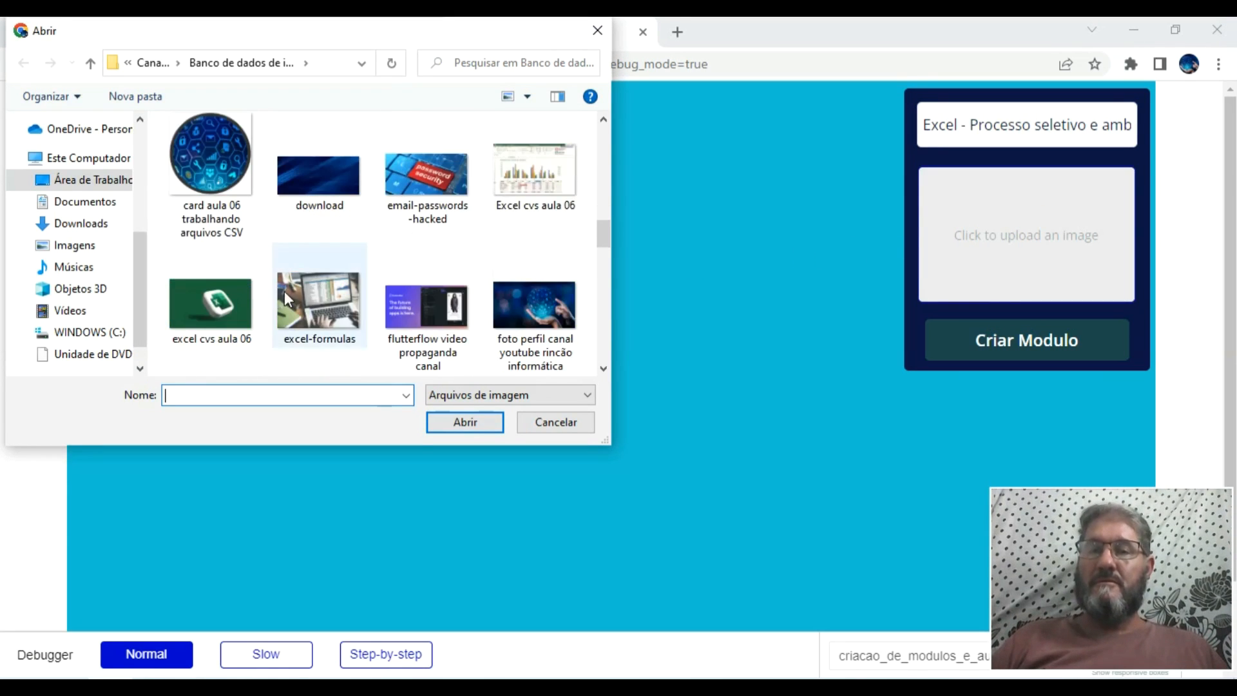
pyautogui.scroll(-10, 284, 291)
pyautogui.scroll(3, 243, 242)
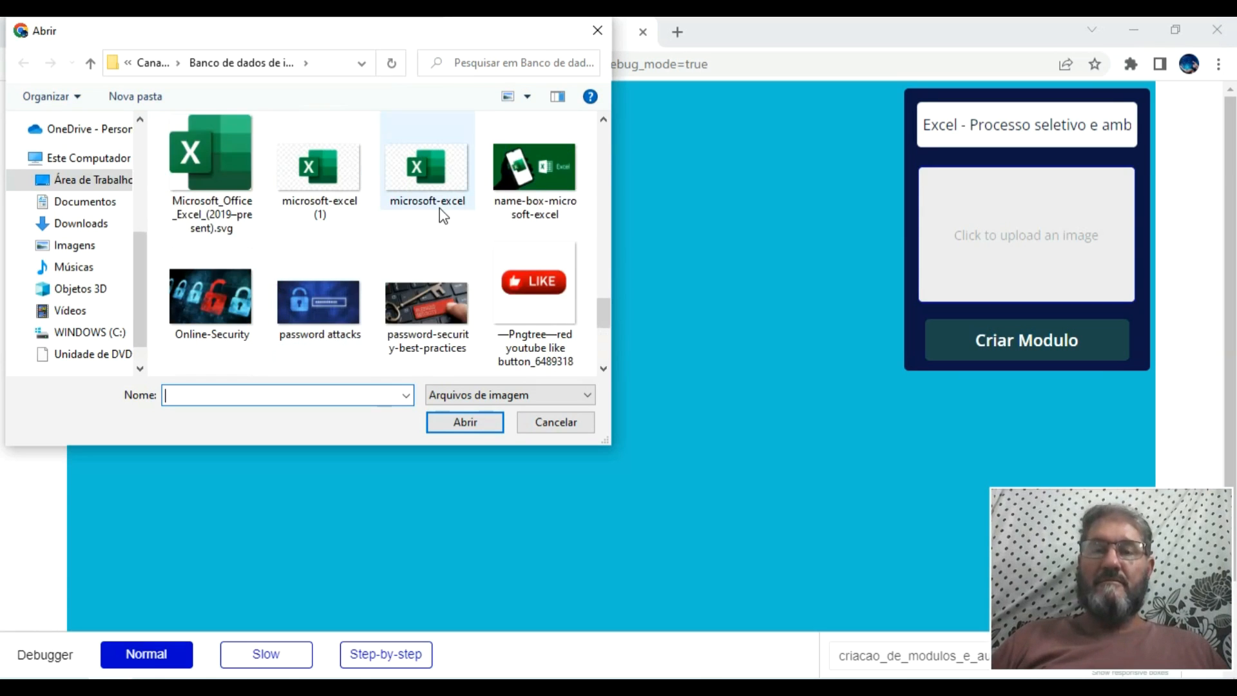
pyautogui.doubleClick(225, 156)
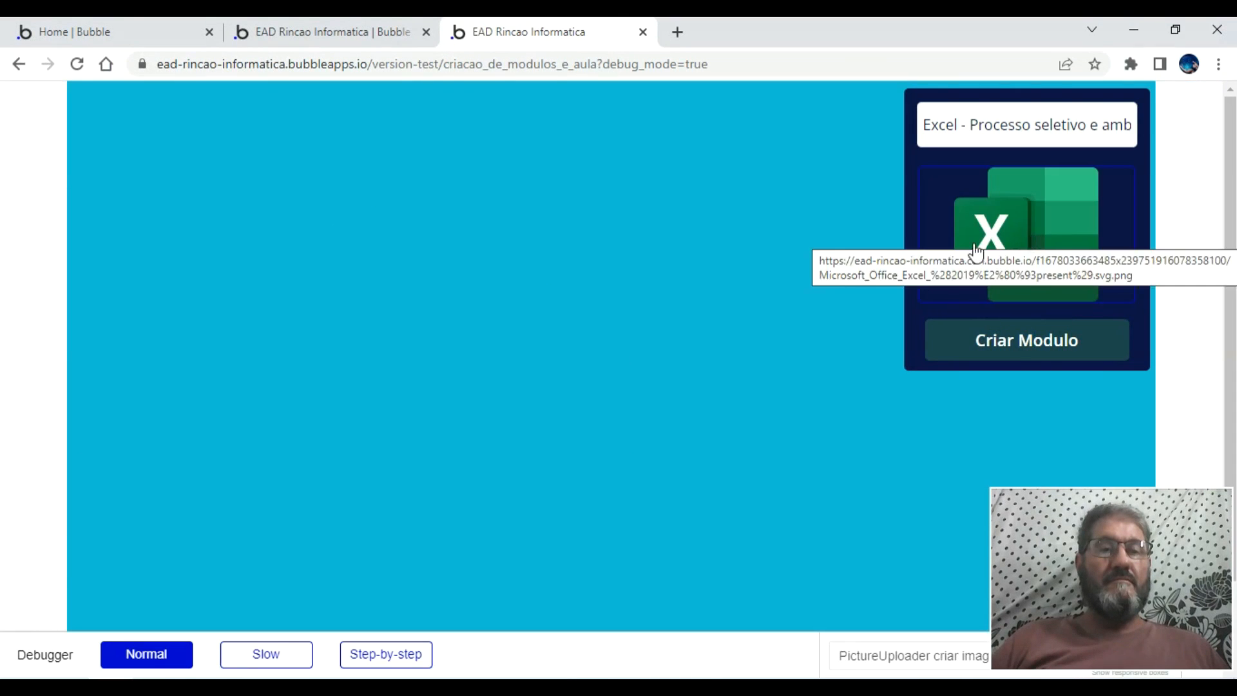
pyautogui.click(1029, 343)
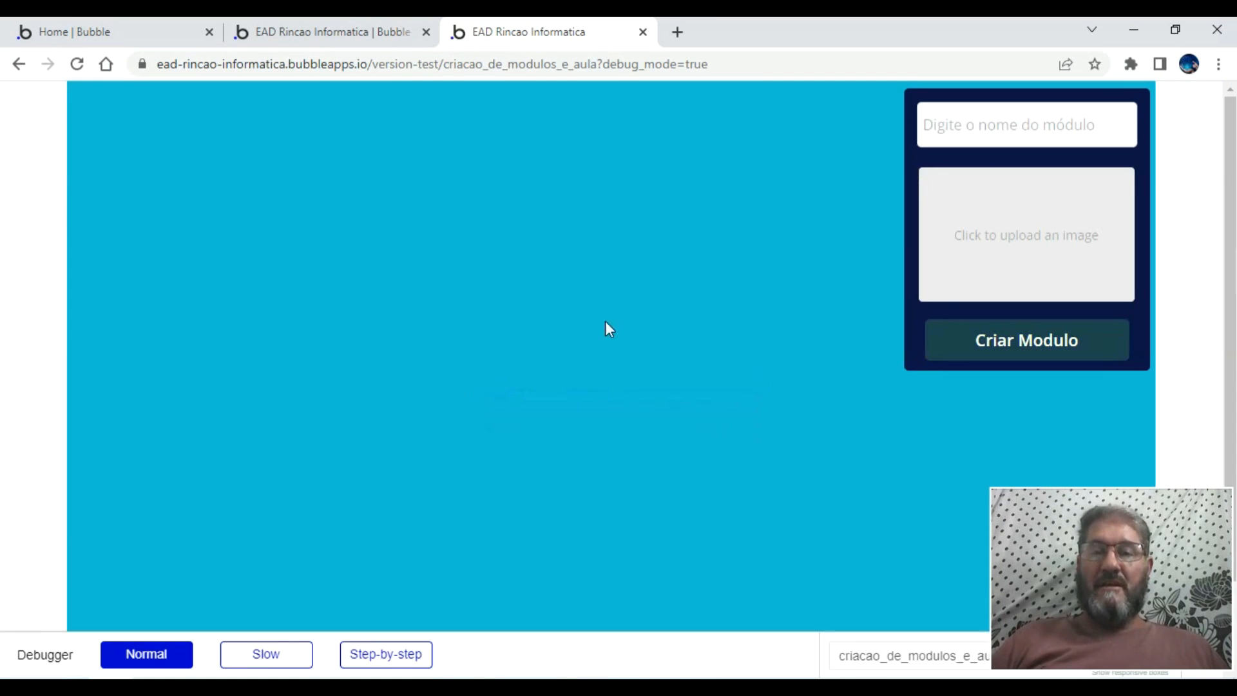
# - Return to the Bubble editor and check the All modulos records in the app data against the preview form
pyautogui.click(387, 40)
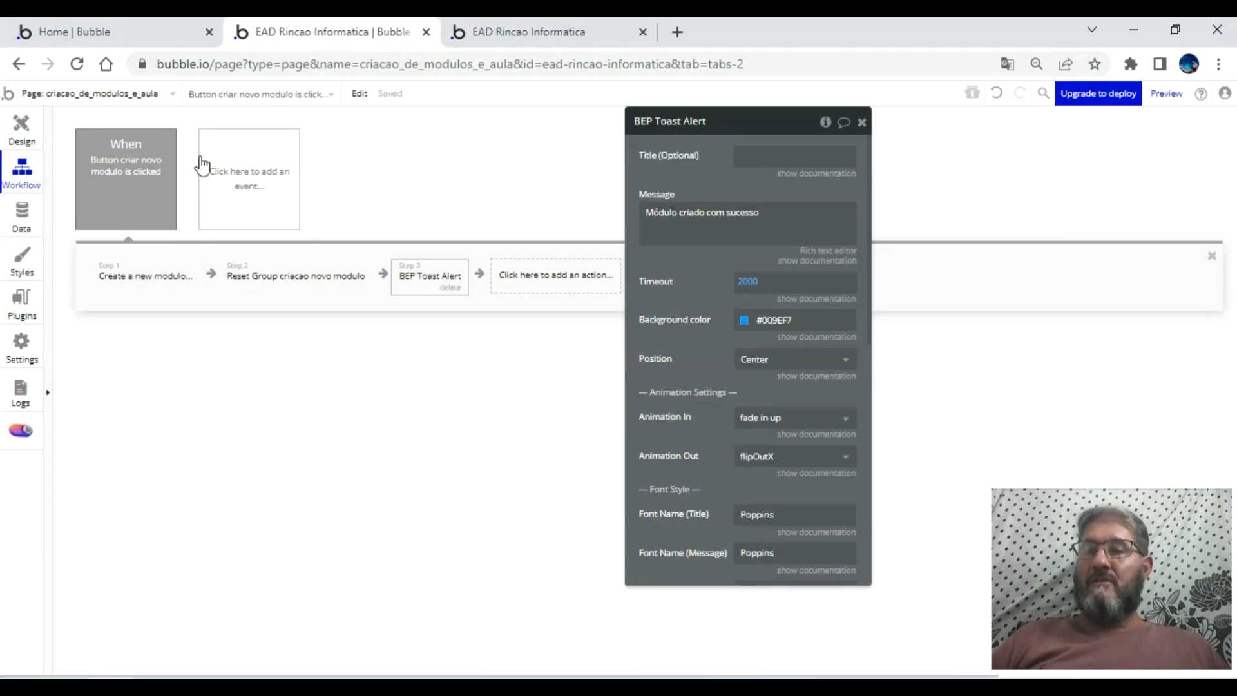
pyautogui.click(17, 216)
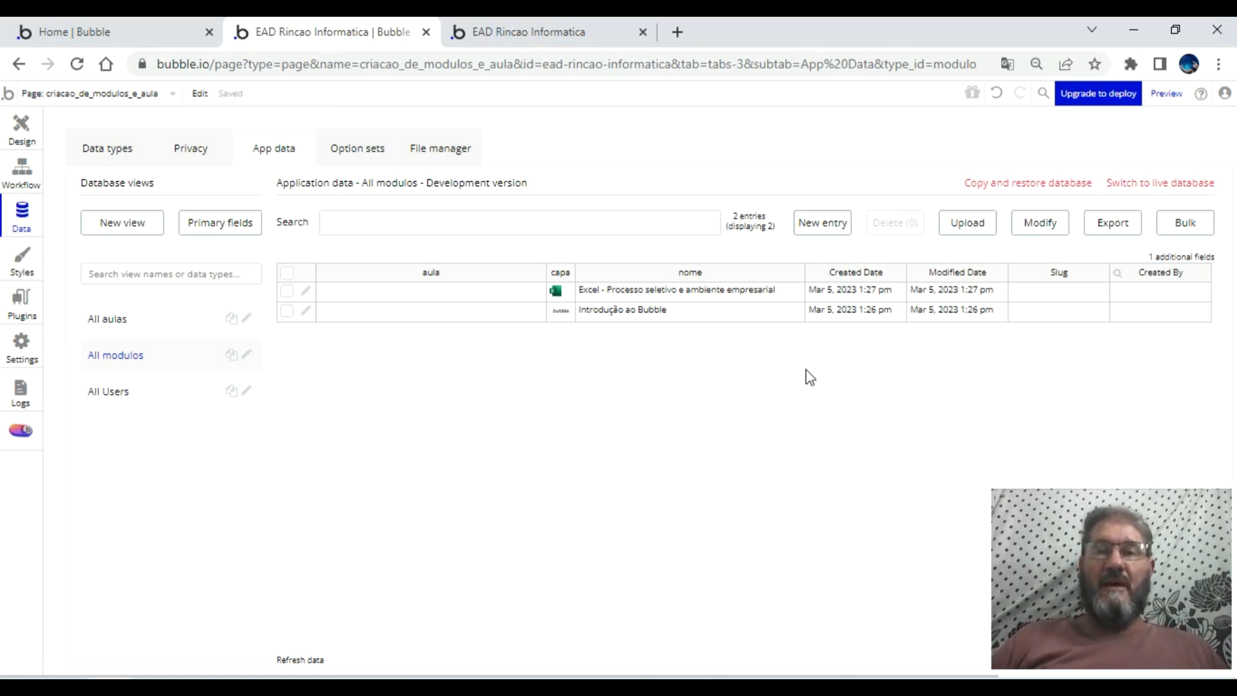
pyautogui.click(542, 30)
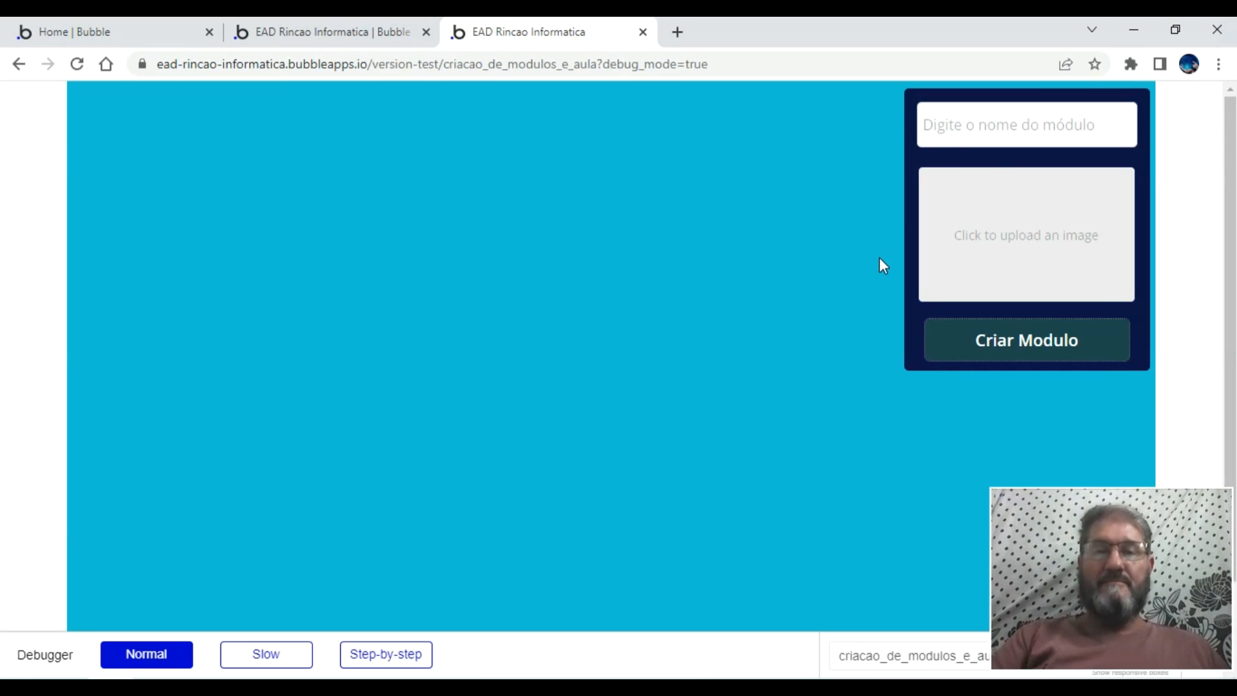
pyautogui.hotkey('ctrl', 'shift', 'Tab')
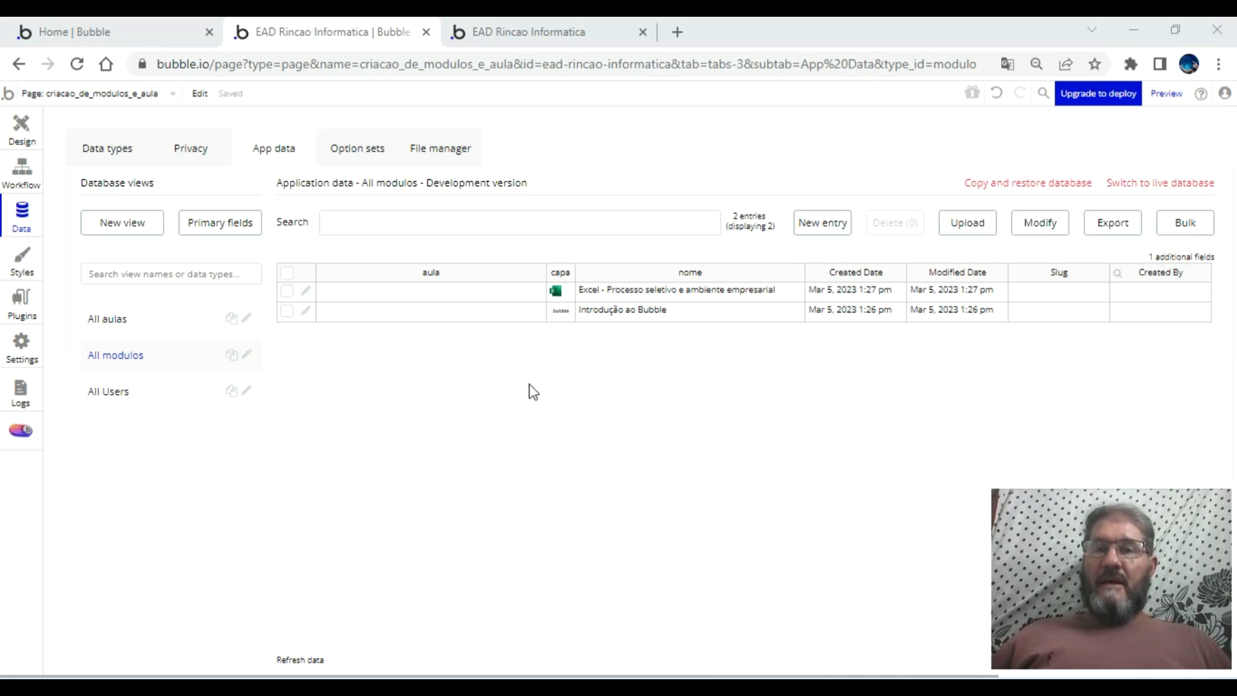
# - Draw a repeating group about 900 px wide and 630 px high on the page beside the module creation form
pyautogui.click(16, 124)
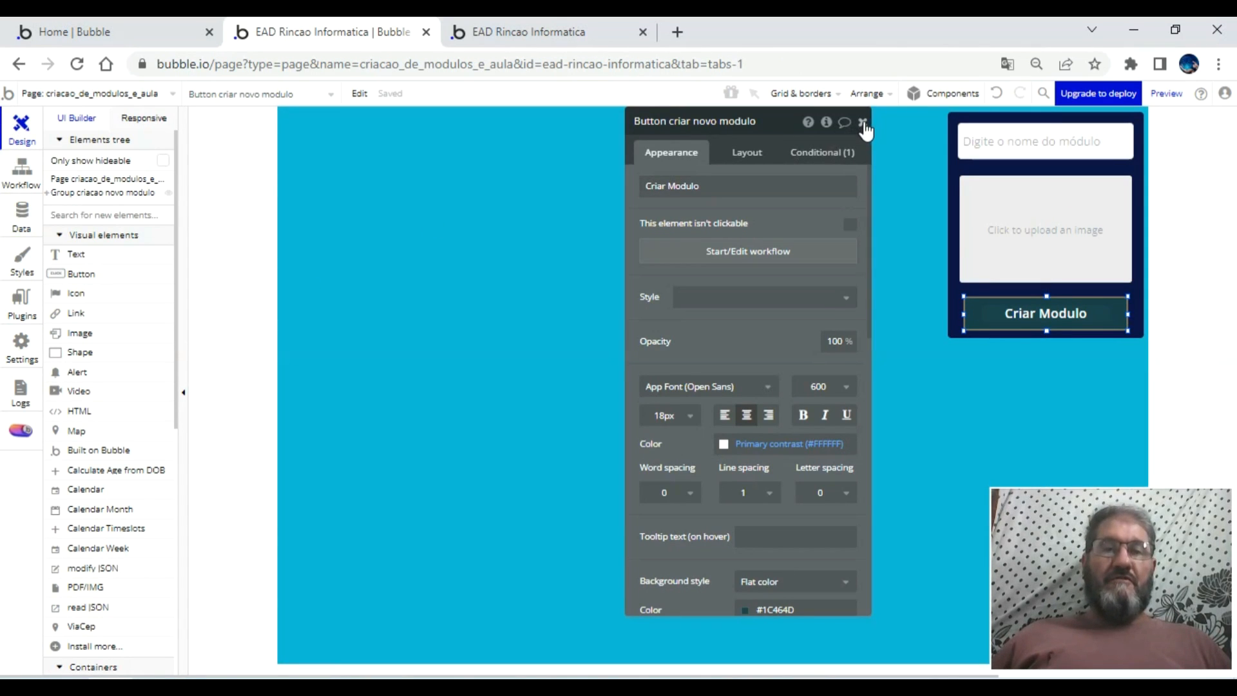
pyautogui.click(862, 124)
pyautogui.scroll(-3, 93, 525)
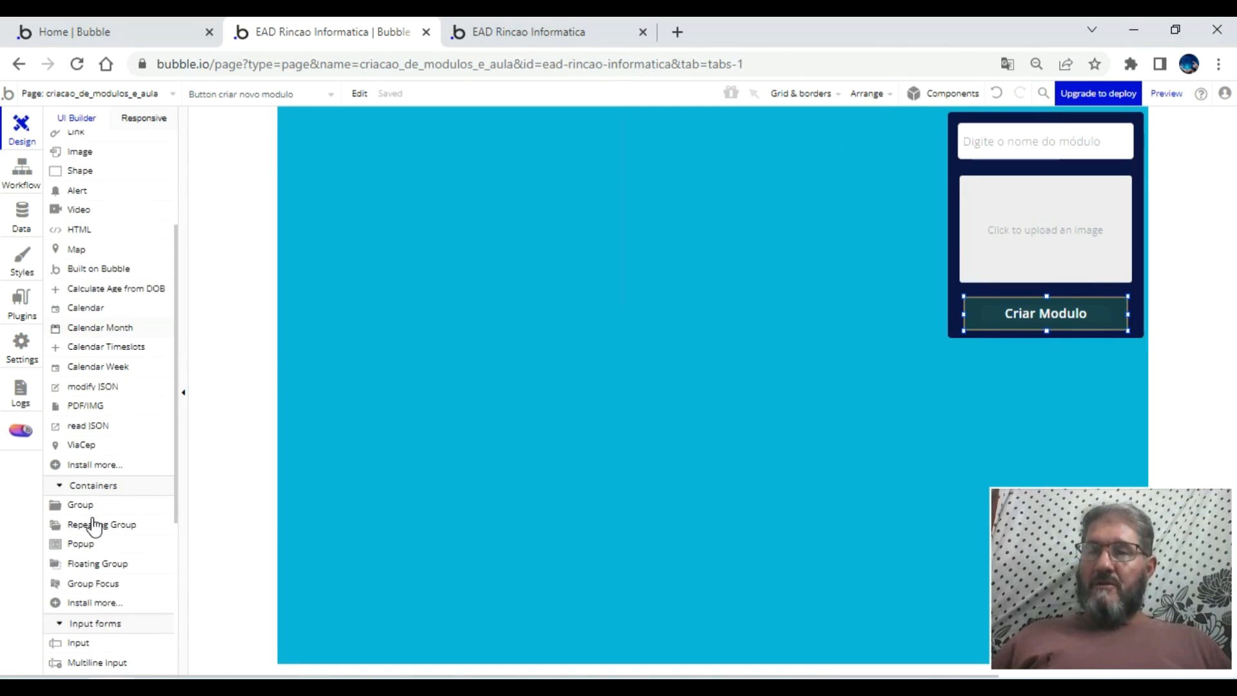
pyautogui.click(102, 524)
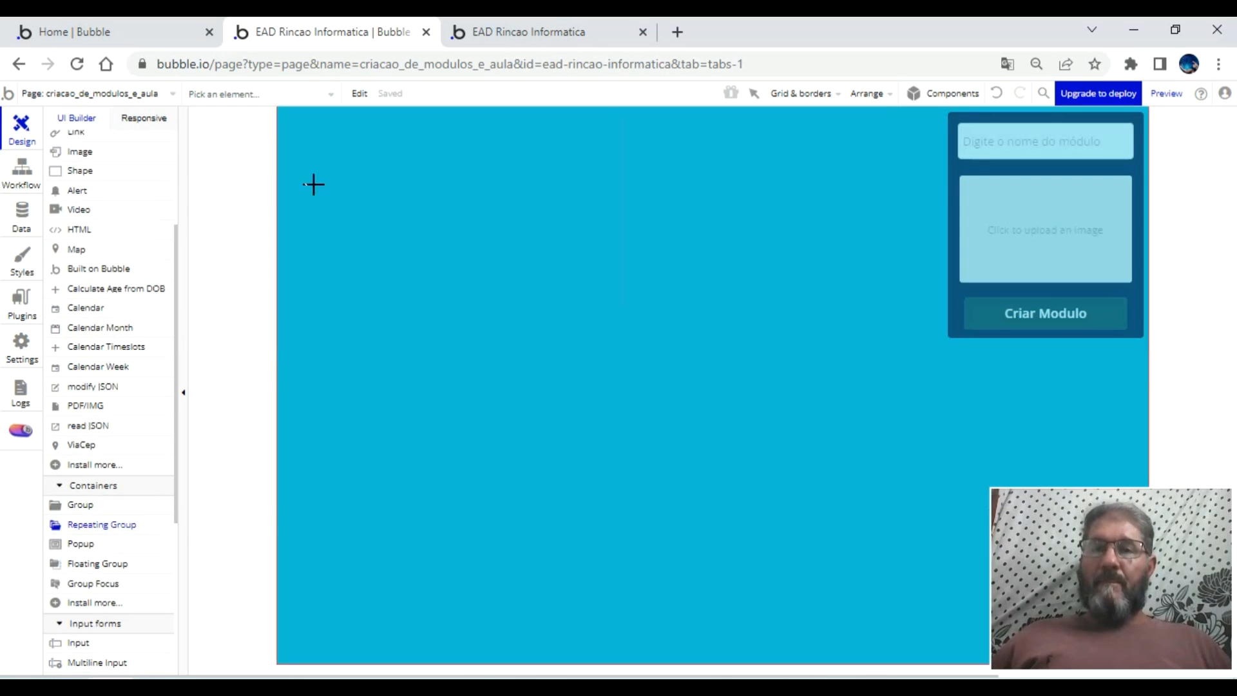
pyautogui.moveTo(284, 112)
pyautogui.mouseDown()
pyautogui.moveTo(483, 193)
pyautogui.moveTo(859, 257)
pyautogui.moveTo(938, 345)
pyautogui.moveTo(922, 473)
pyautogui.moveTo(939, 570)
pyautogui.mouseUp()
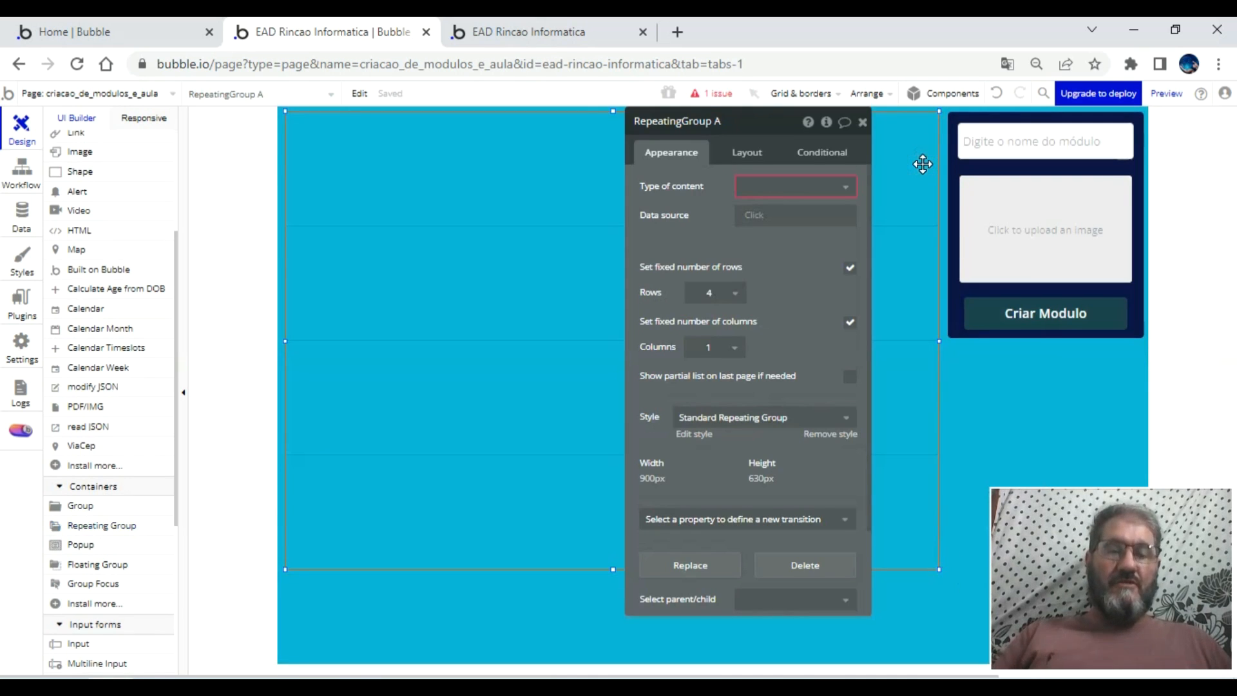
# - Rename the repeating group to "RepeatingGroup visualizar modulos" and set its type of content to modulo
pyautogui.click(749, 118)
pyautogui.write('visualiza')
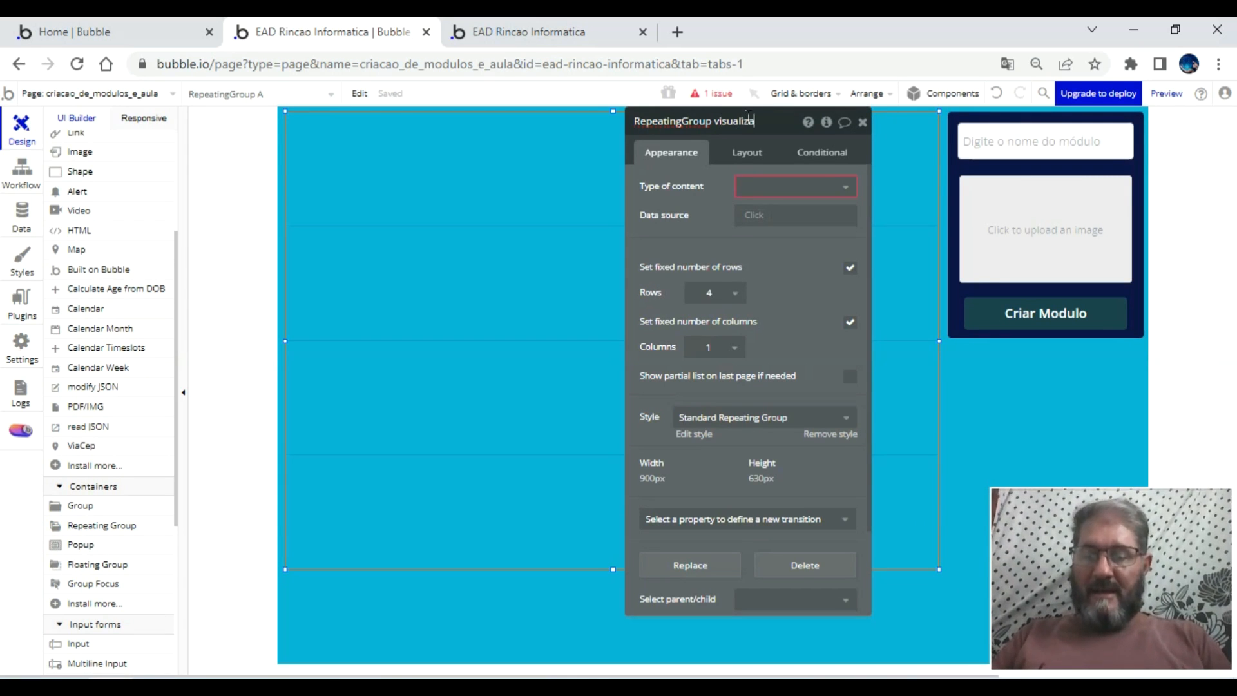
pyautogui.write('r modulos')
pyautogui.click(792, 186)
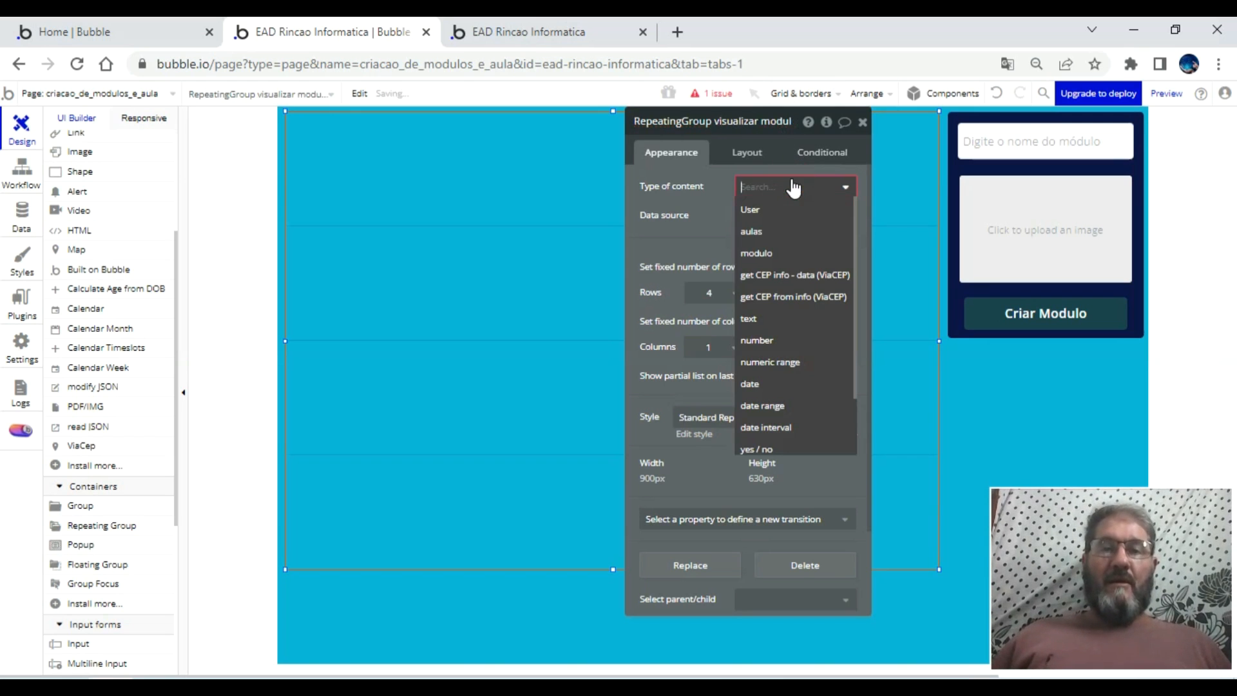
pyautogui.click(791, 252)
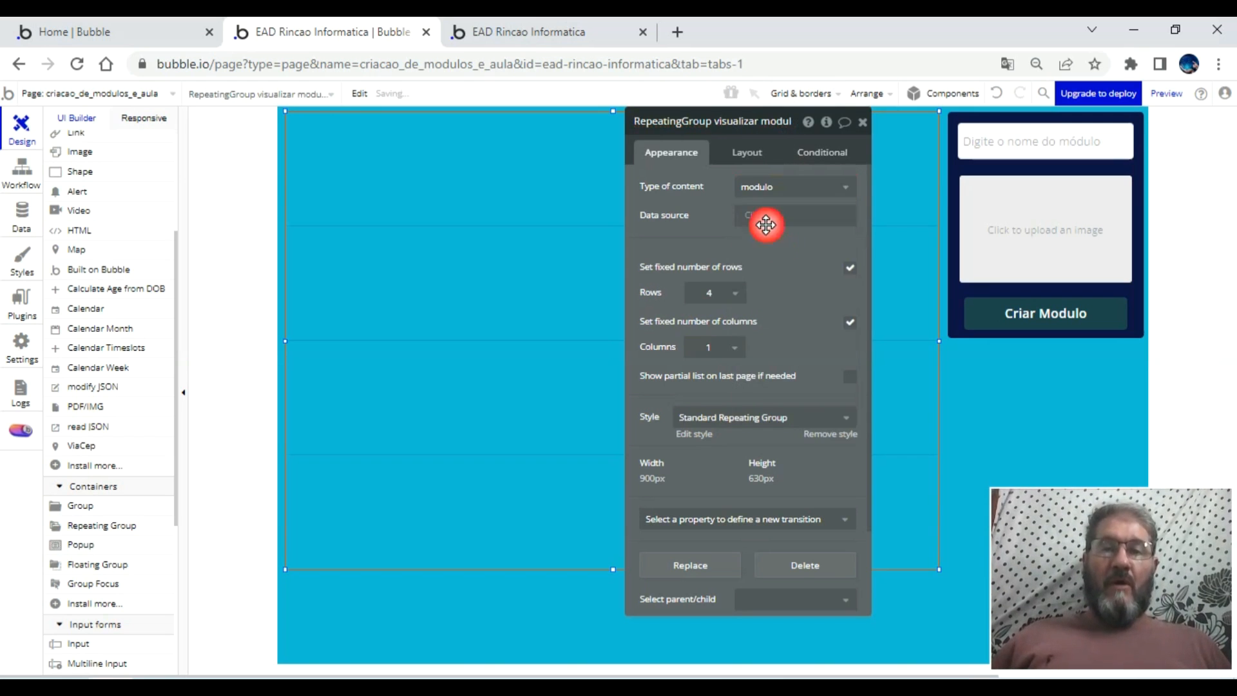
# - Set the repeating group's data source to a search for modulos without constraints
pyautogui.moveTo(713, 209); pyautogui.dragTo(740, 221)
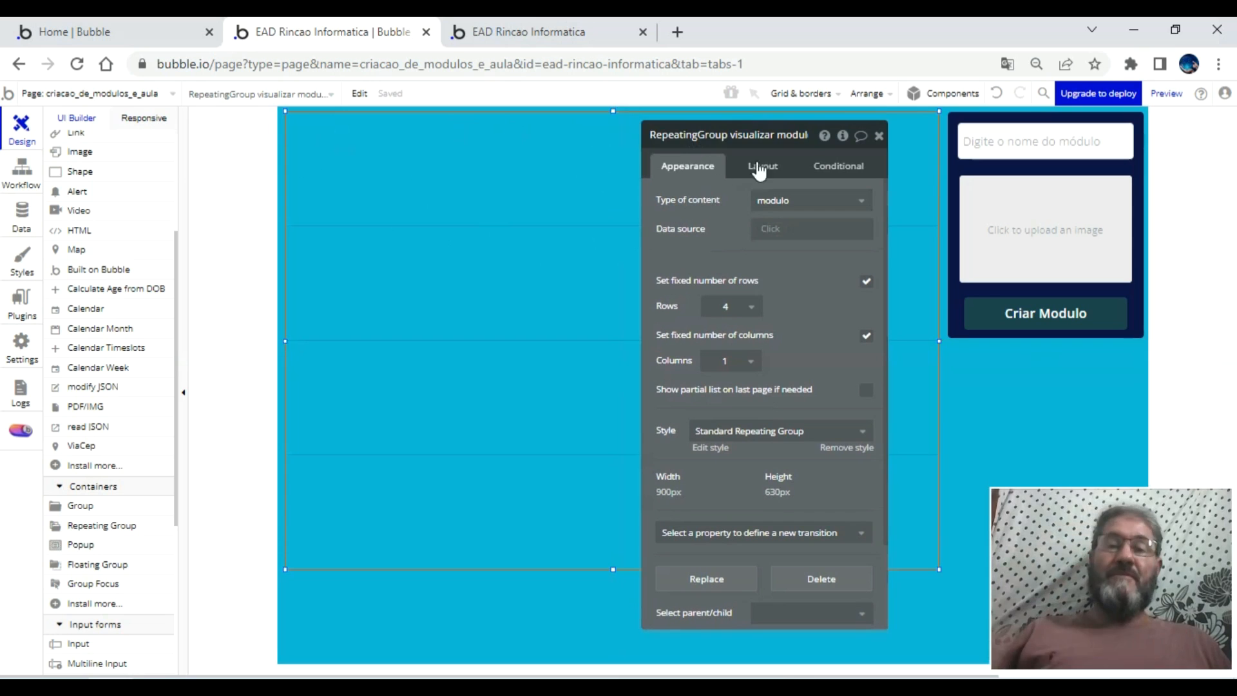
pyautogui.click(776, 230)
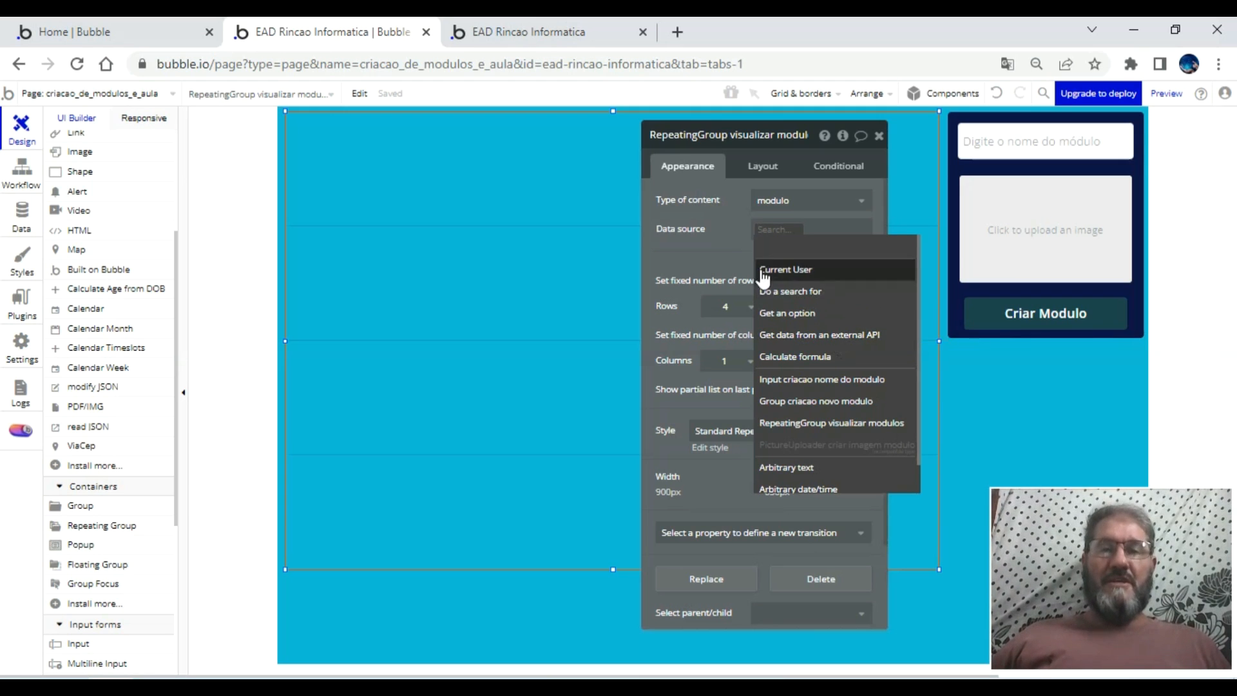
pyautogui.click(723, 254)
pyautogui.click(780, 230)
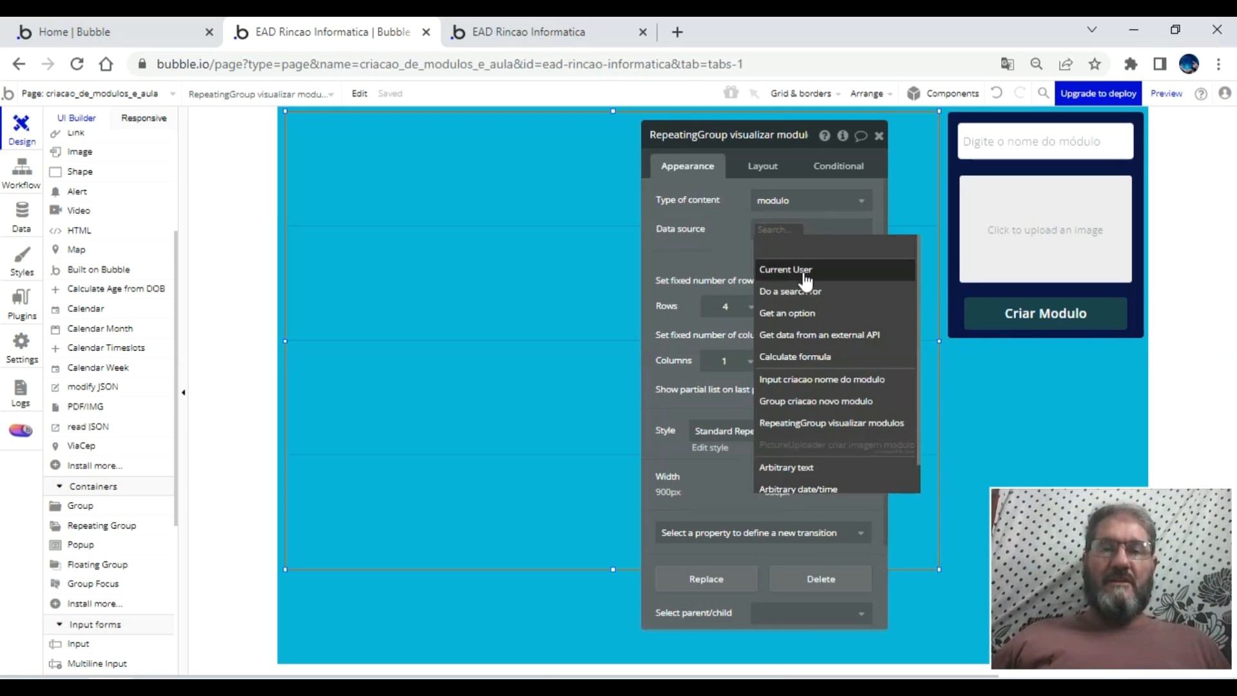
pyautogui.click(794, 291)
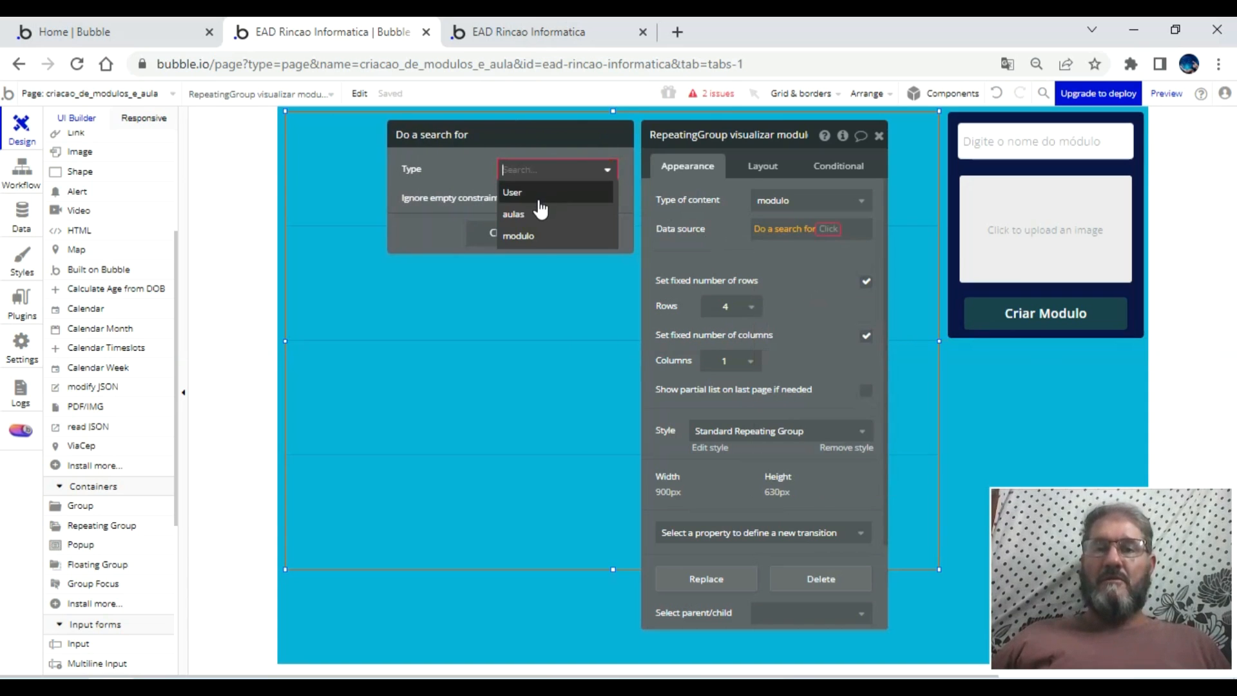
pyautogui.click(527, 235)
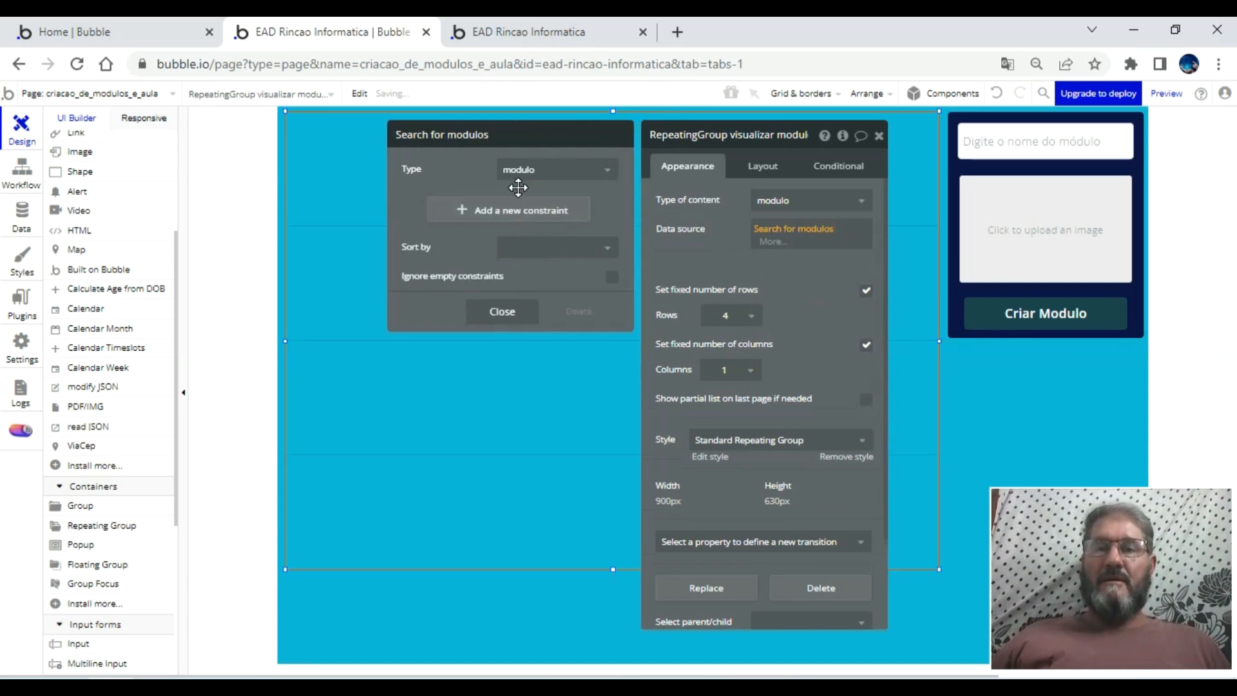
pyautogui.click(502, 311)
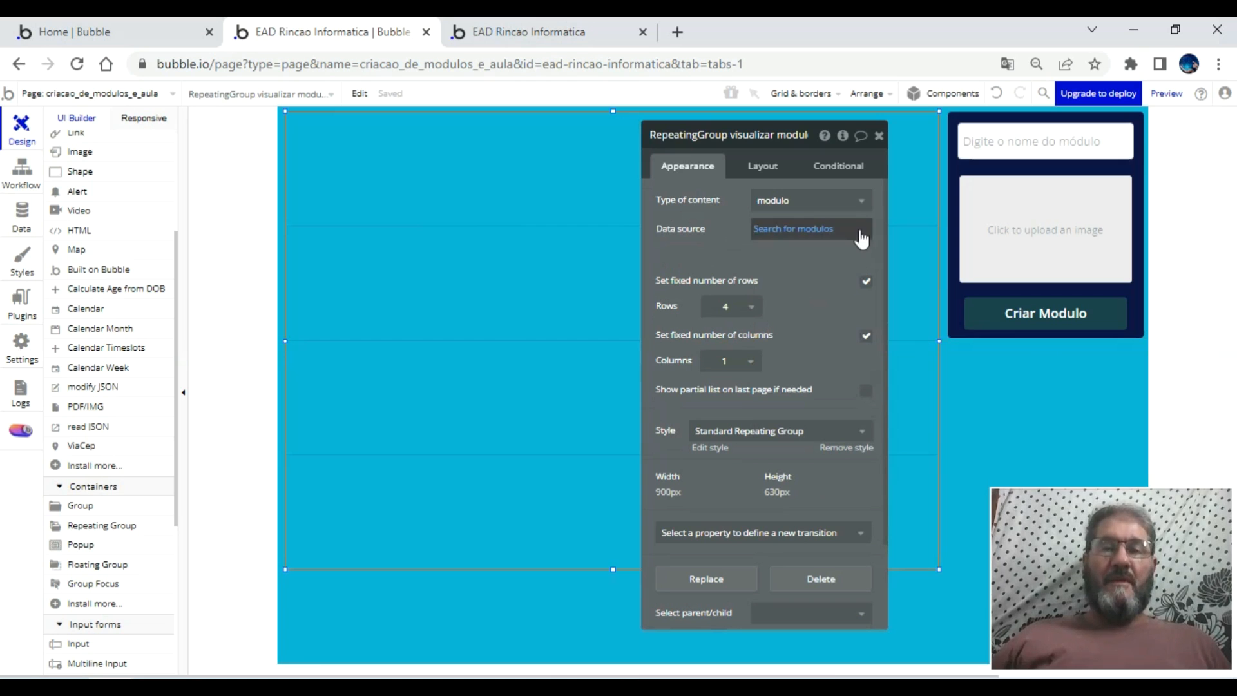
# - Remove the repeating group's style and give it a border roundness of 5 and a flat #FFFFFF background
pyautogui.moveTo(773, 264); pyautogui.dragTo(822, 269)
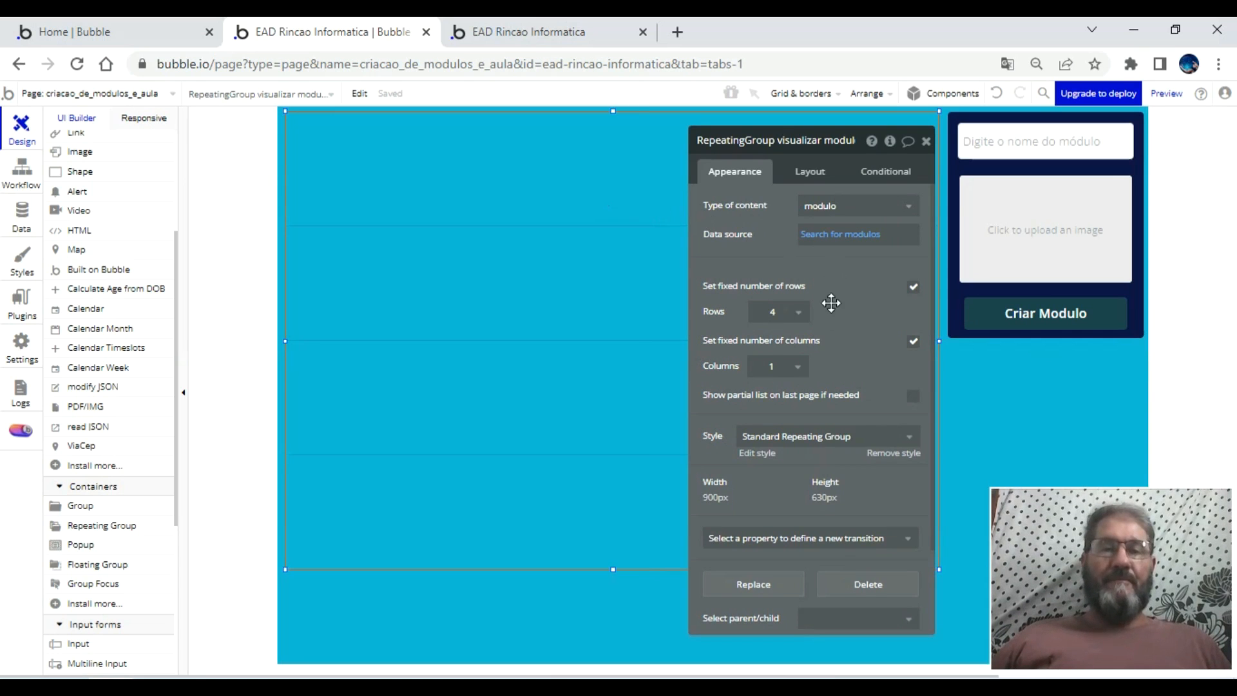
pyautogui.click(900, 453)
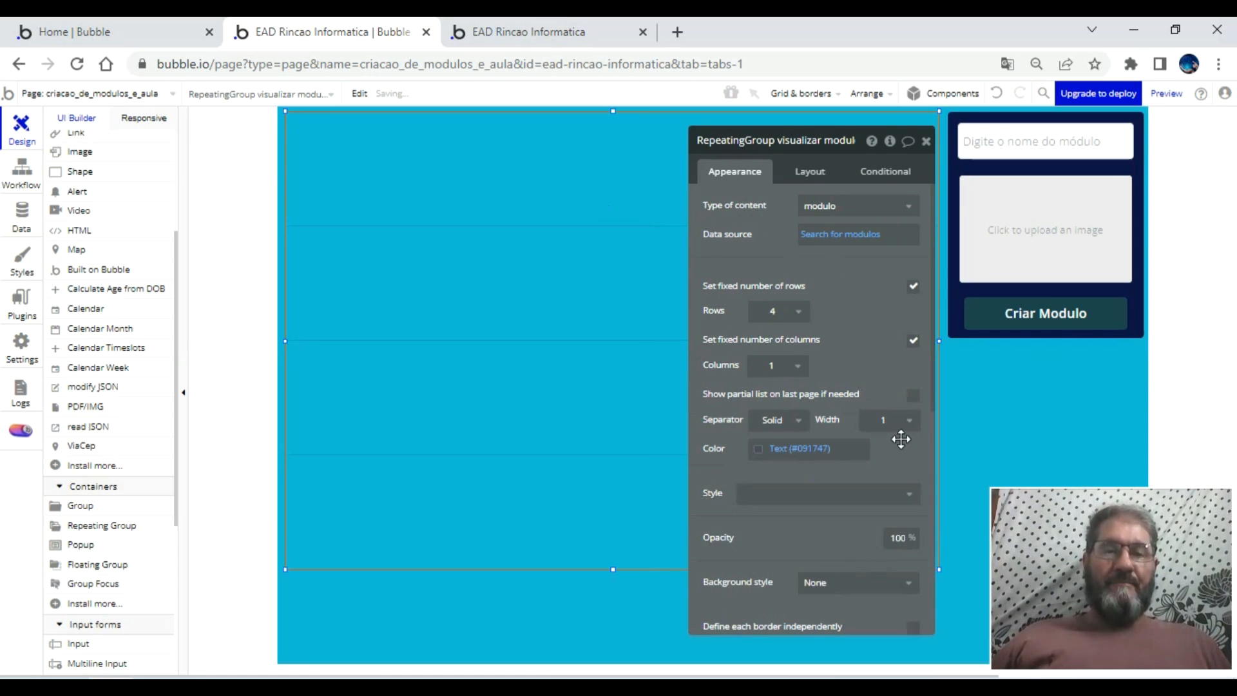
pyautogui.scroll(-4, 885, 403)
pyautogui.click(892, 406)
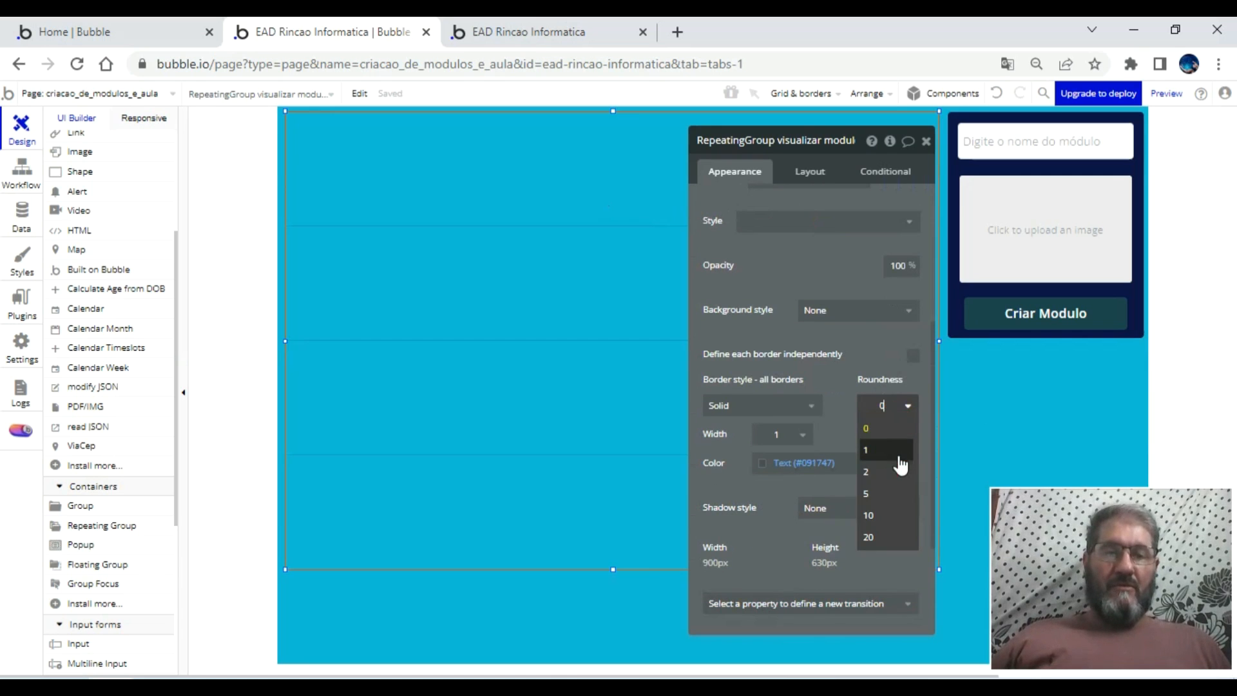
pyautogui.click(891, 494)
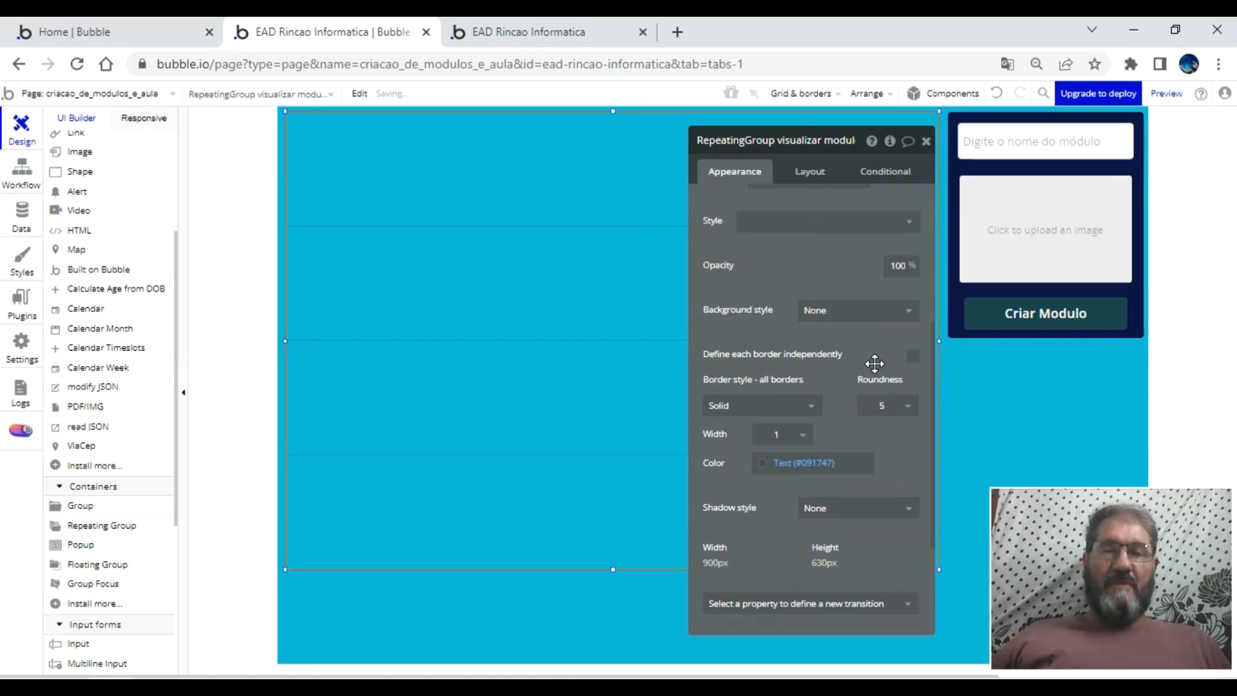
pyautogui.click(849, 311)
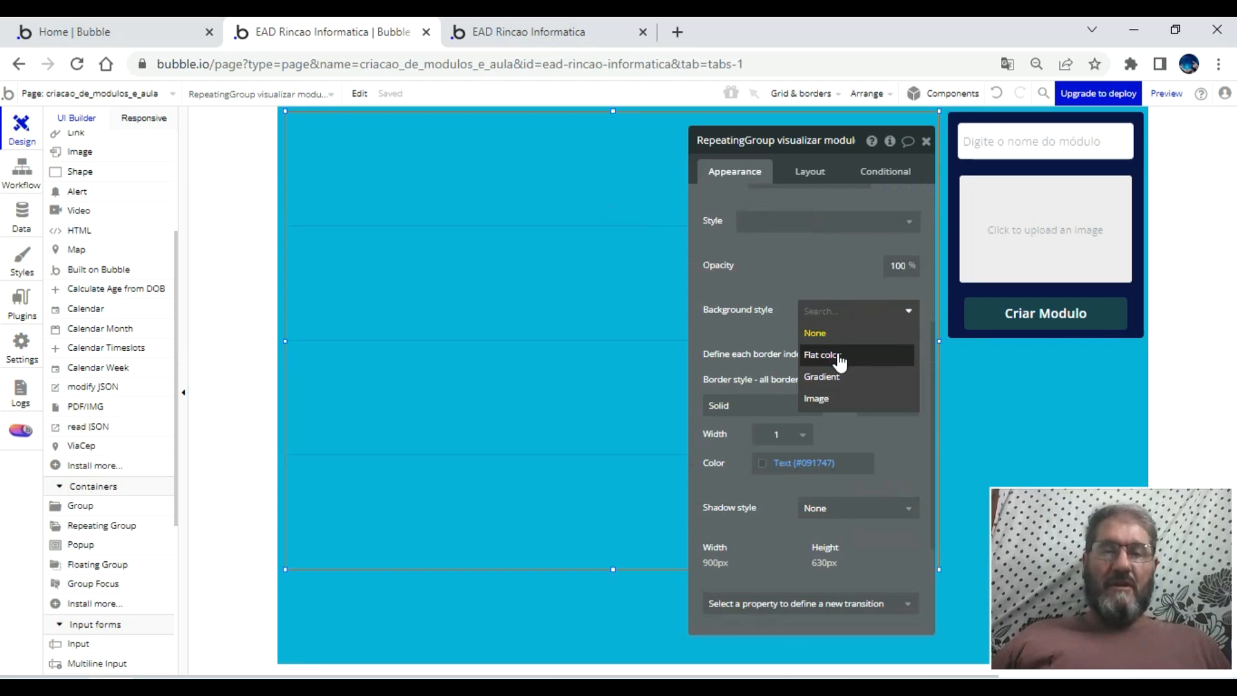
pyautogui.click(837, 359)
pyautogui.scroll(5, 783, 308)
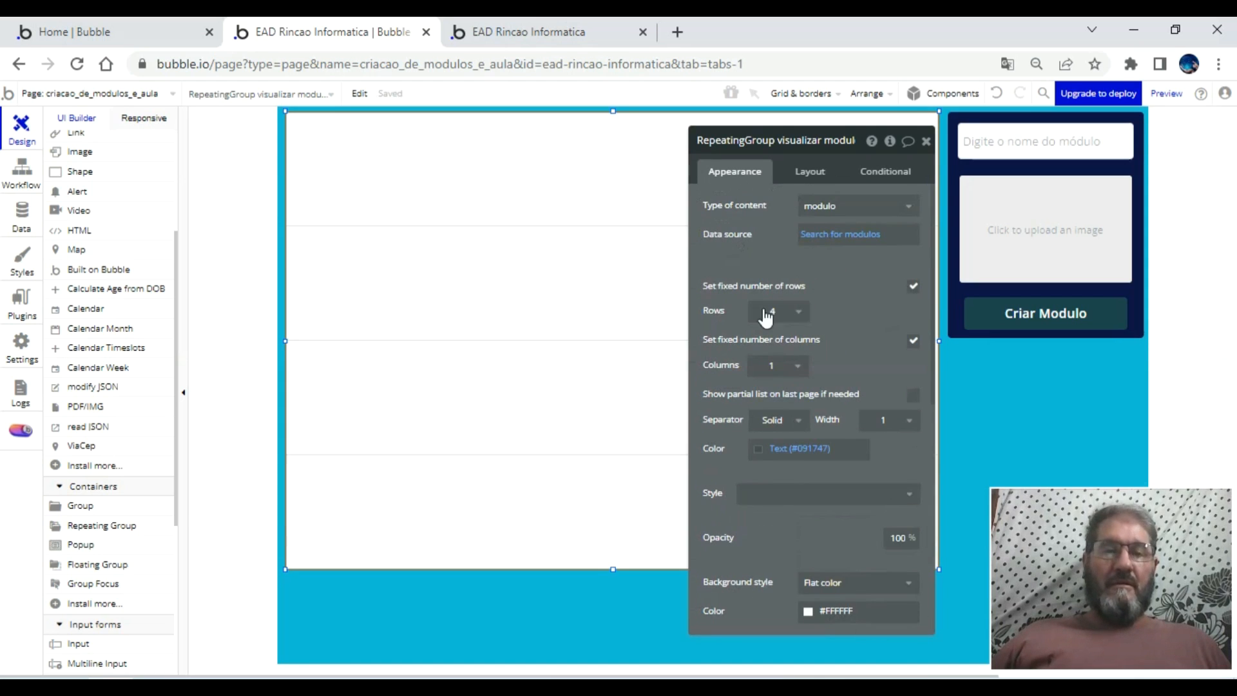
pyautogui.click(926, 141)
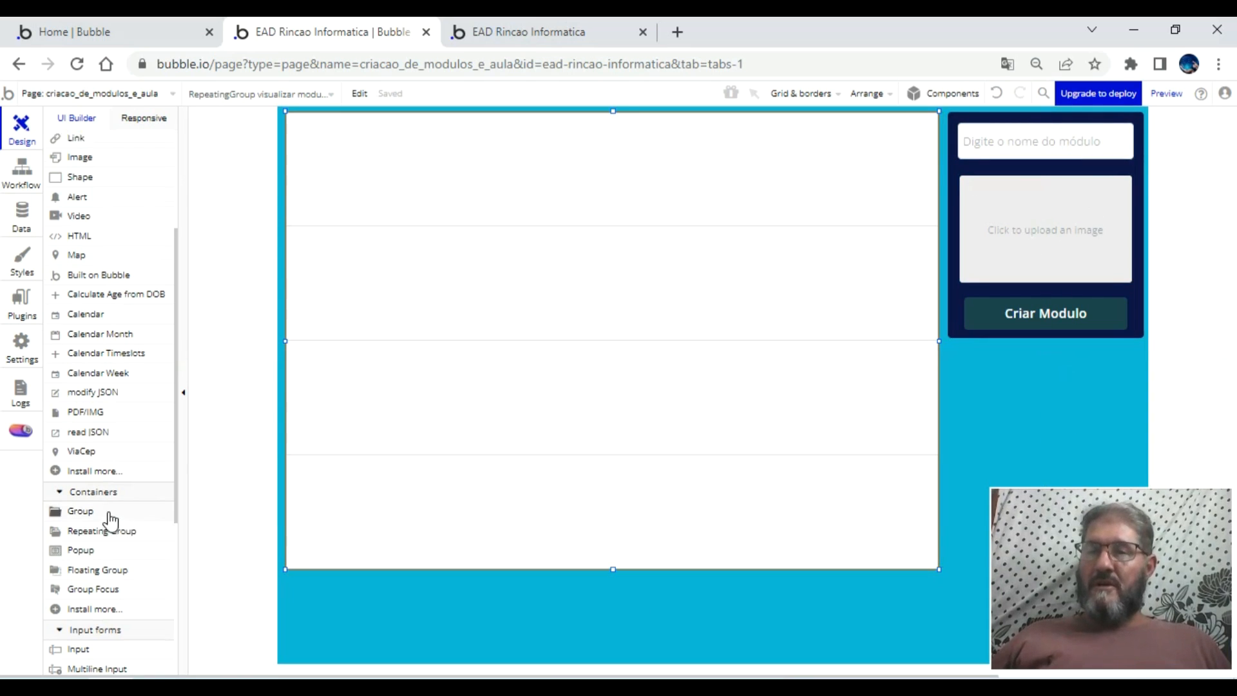
# - Draw an image about 110 by 120 px in the first repeating group cell and name it "Image modulo criado repeating group"
pyautogui.scroll(3, 111, 519)
pyautogui.click(78, 334)
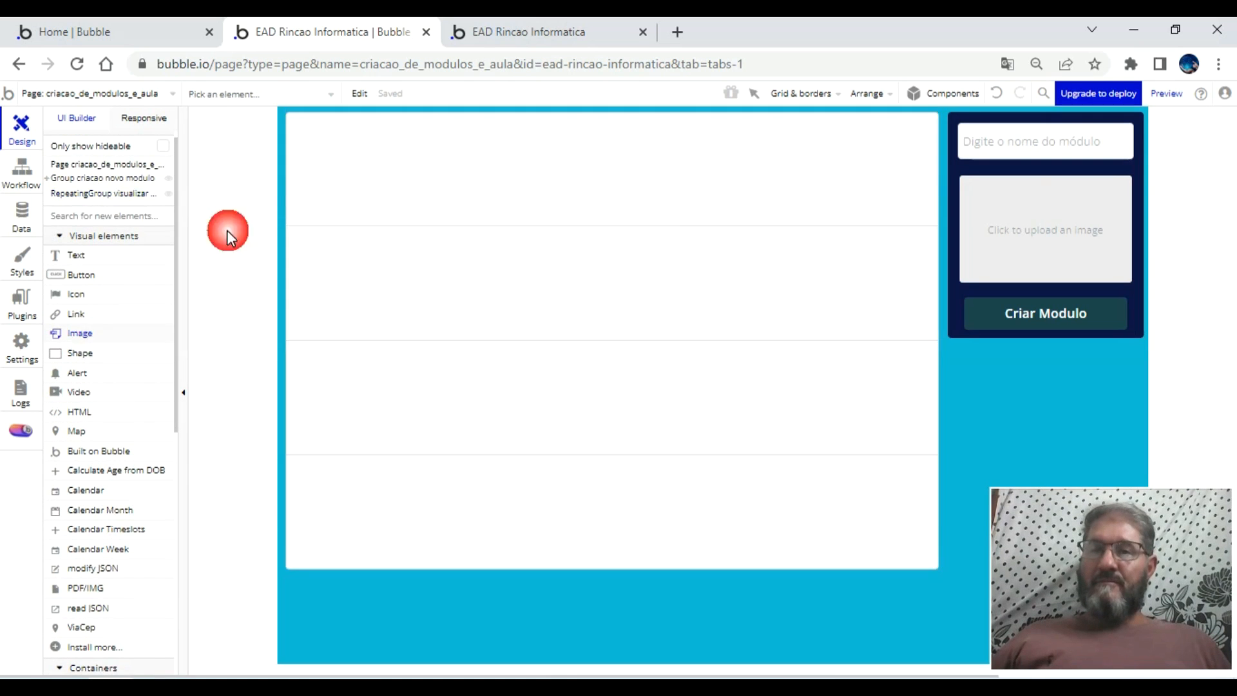
pyautogui.moveTo(294, 122)
pyautogui.mouseDown()
pyautogui.moveTo(345, 157)
pyautogui.moveTo(373, 209)
pyautogui.mouseUp()
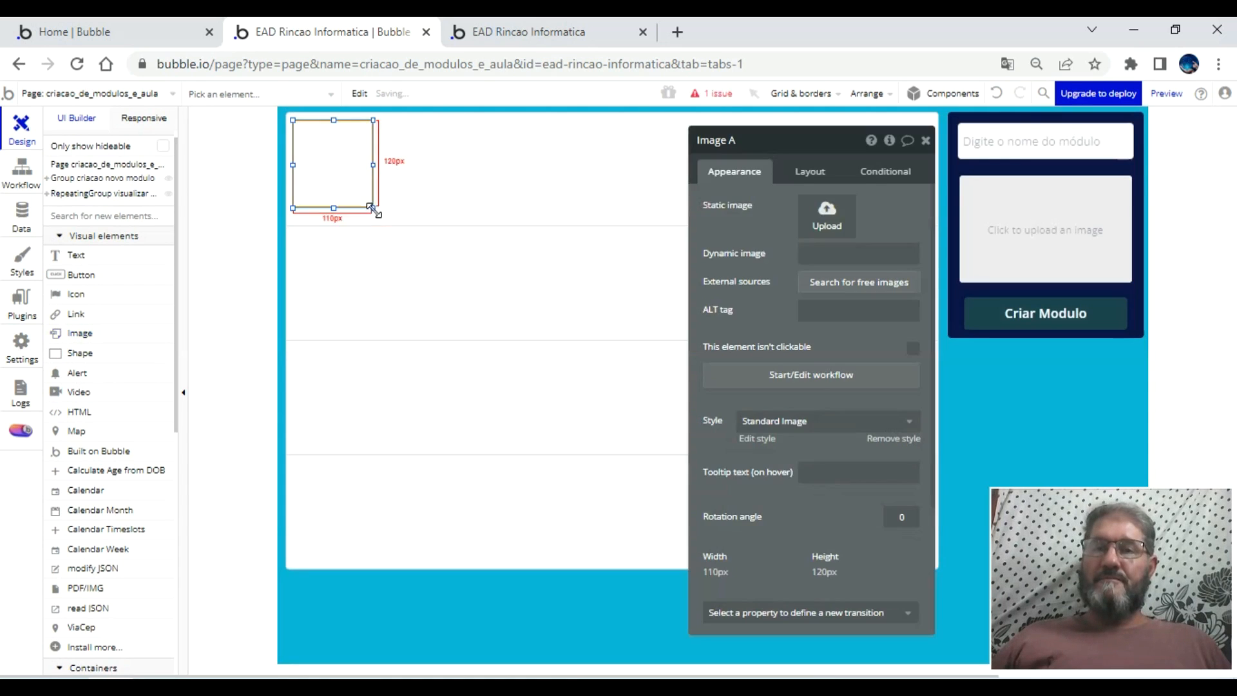
pyautogui.click(760, 145)
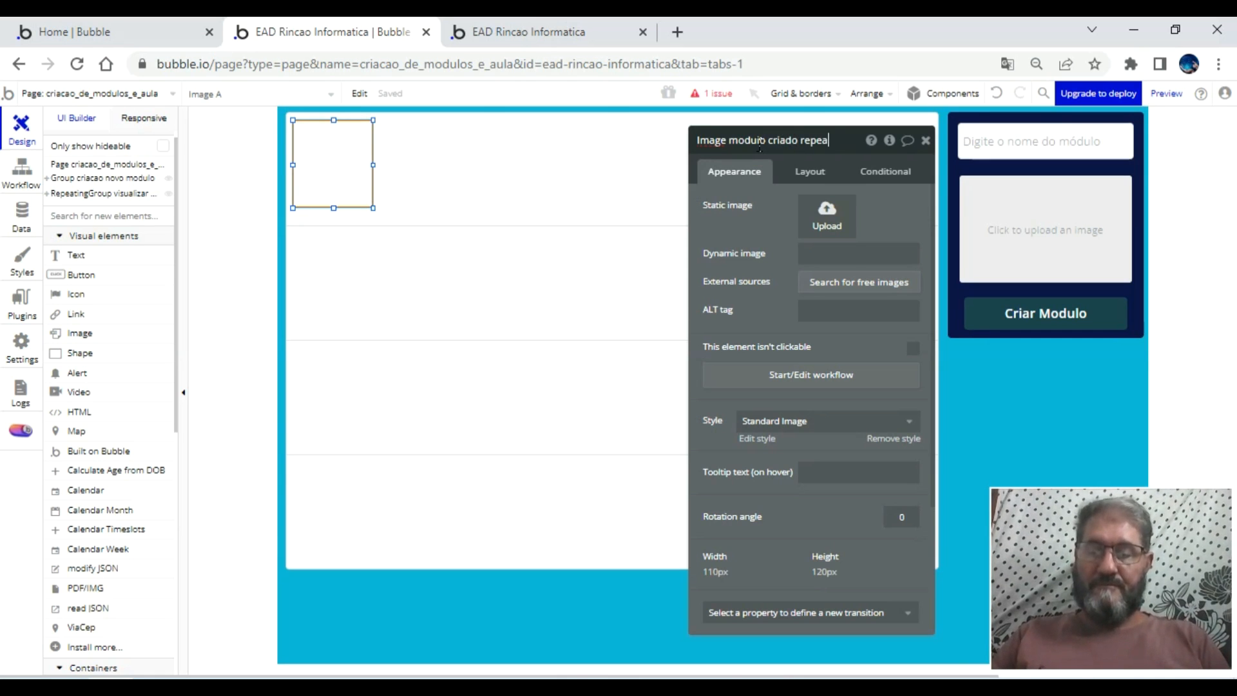
pyautogui.write('oup')
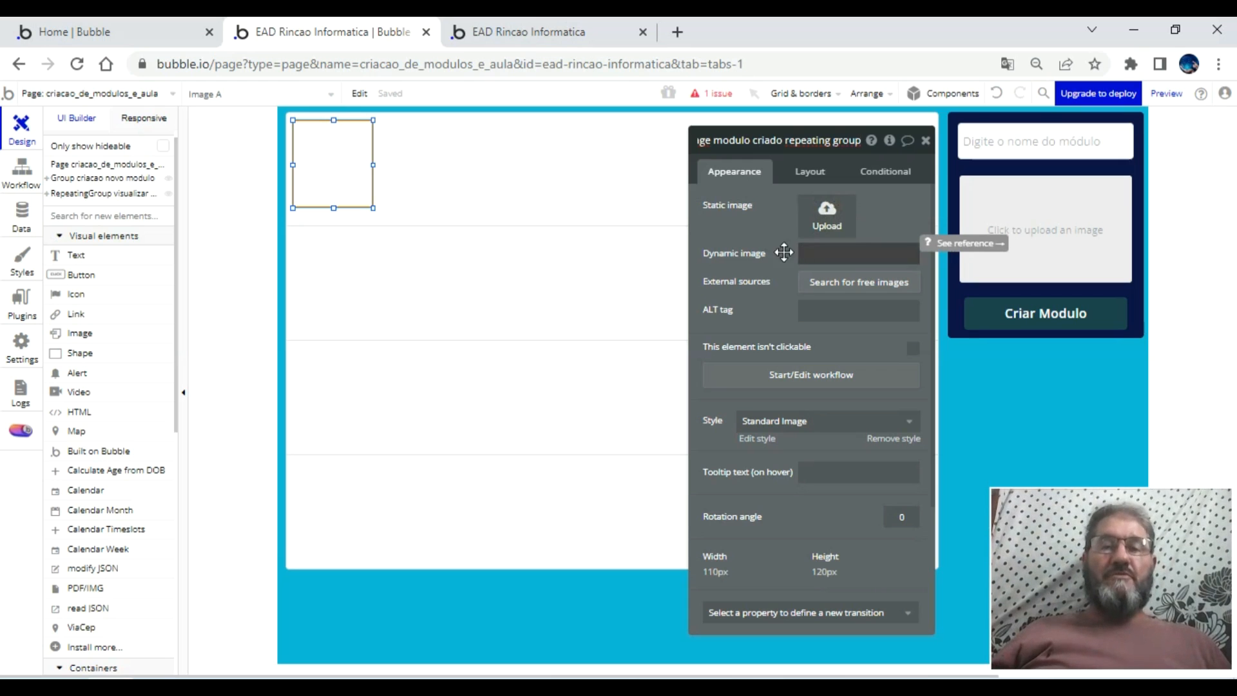
# - Set the image's dynamic source to Current cell's modulo's capa and check the capa field in the All modulos app data
pyautogui.click(829, 254)
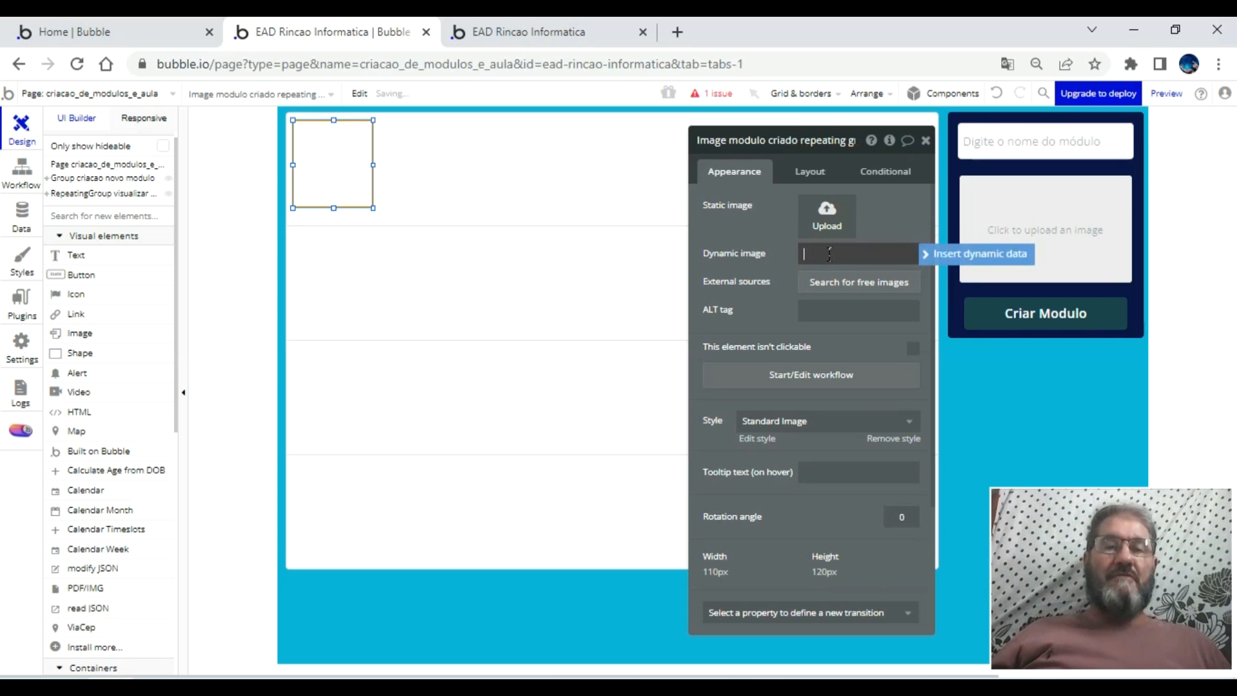
pyautogui.click(954, 255)
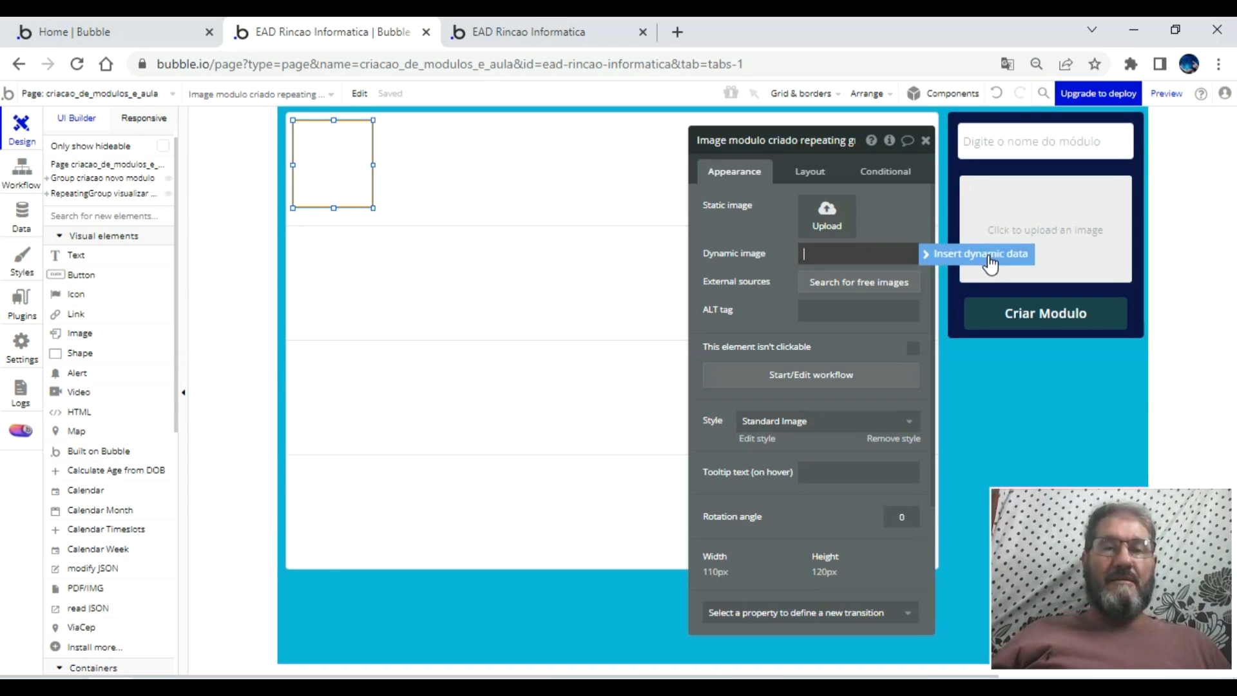
pyautogui.click(954, 255)
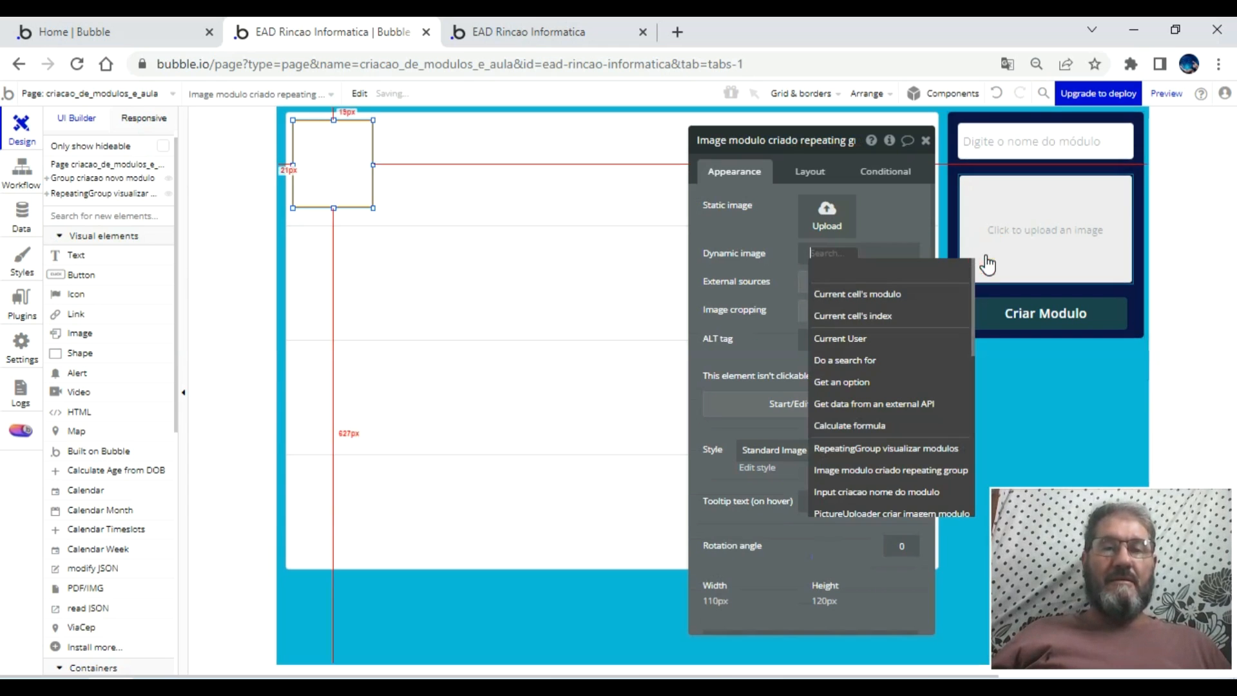
pyautogui.click(899, 296)
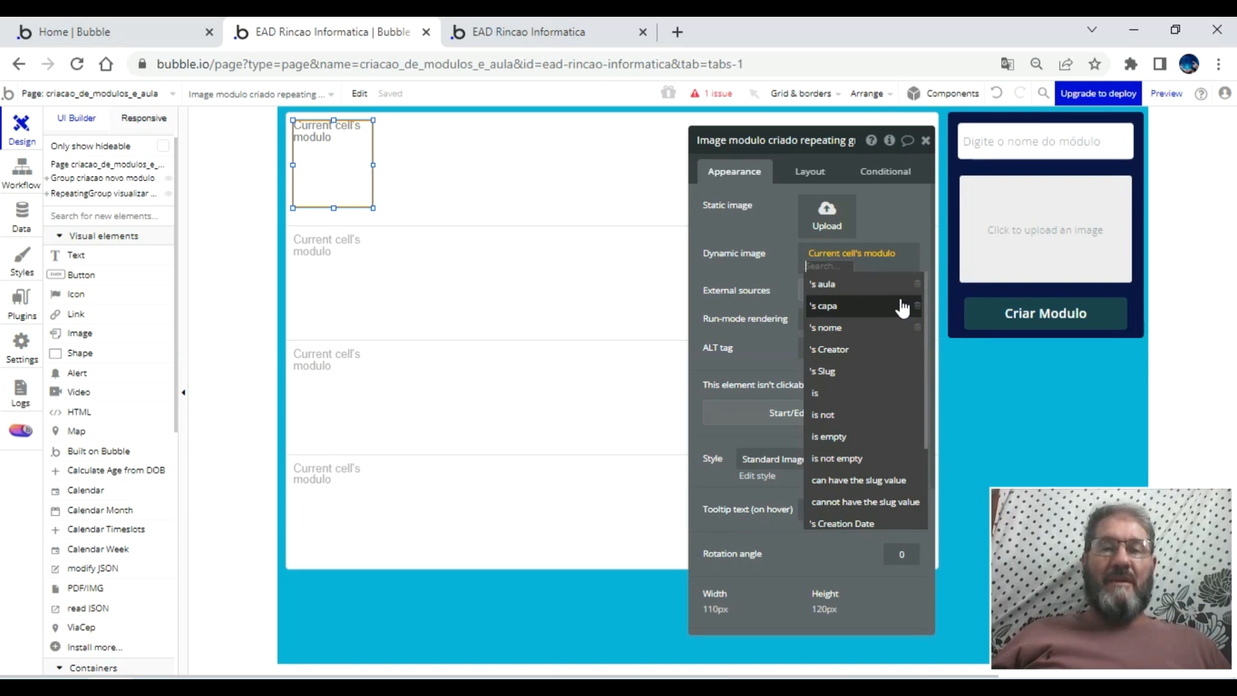
pyautogui.click(899, 306)
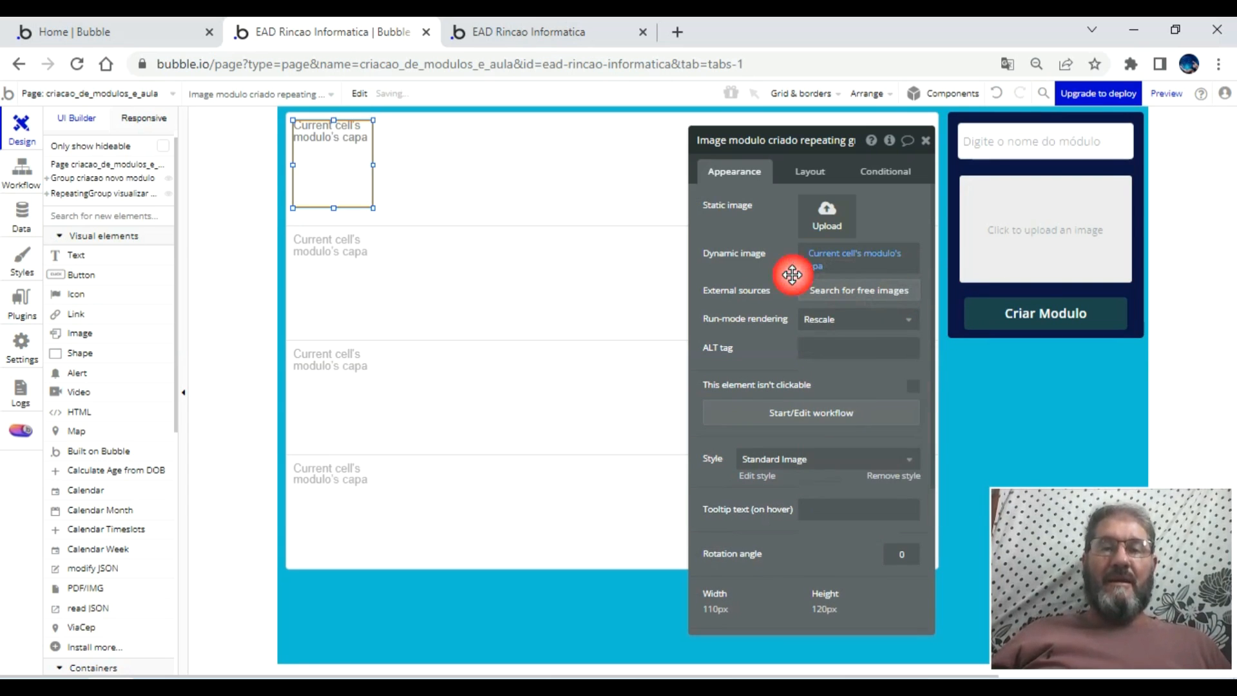
pyautogui.click(22, 222)
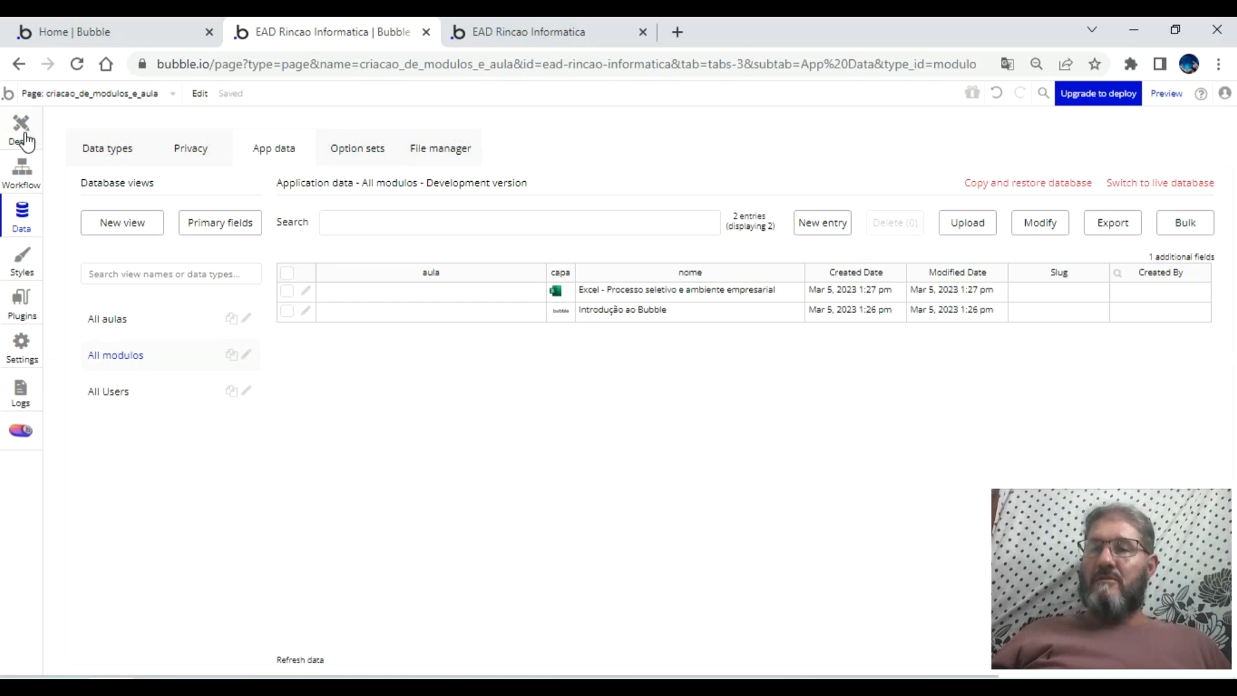
pyautogui.click(22, 132)
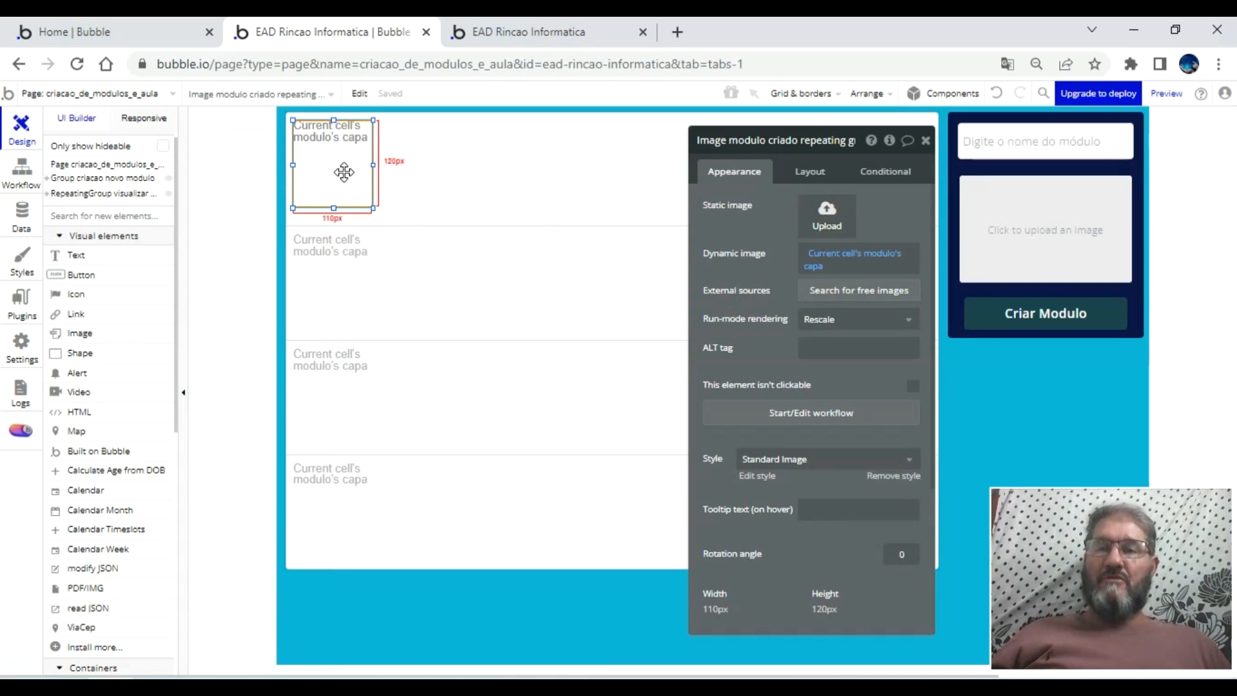
# - Remove the cover image's style, set its roundness to 5 and shift it slightly down within the cell
pyautogui.click(893, 476)
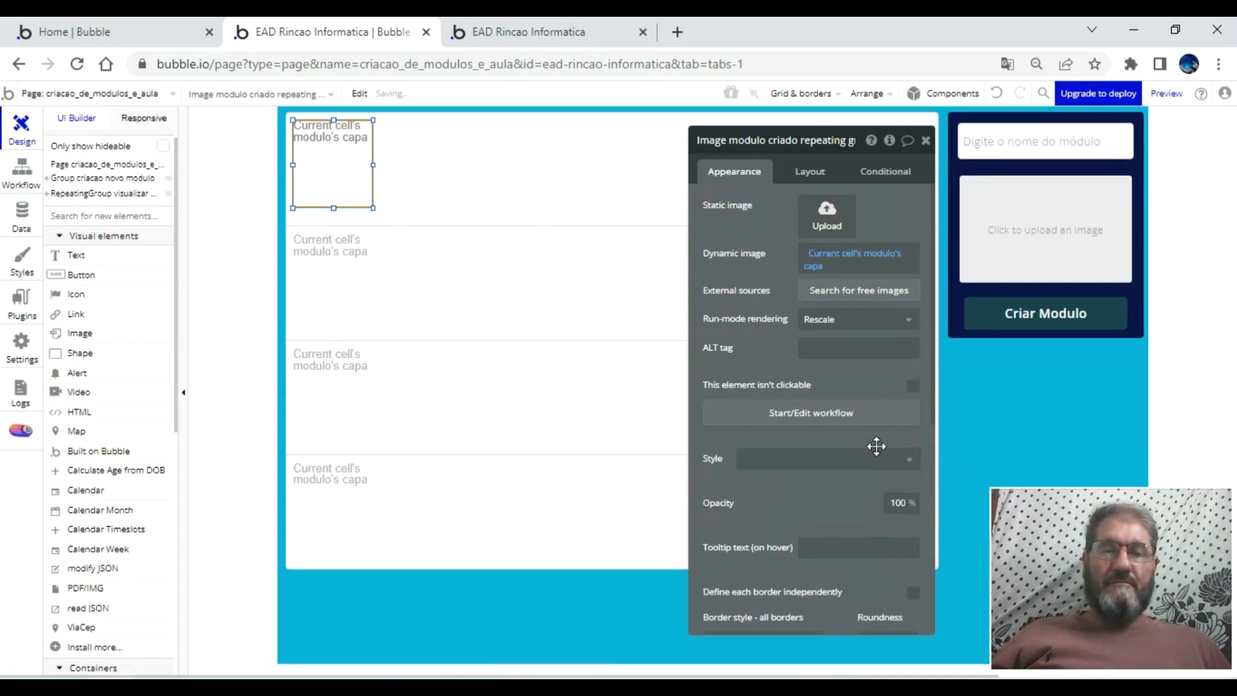
pyautogui.scroll(-4, 866, 454)
pyautogui.scroll(-2, 878, 475)
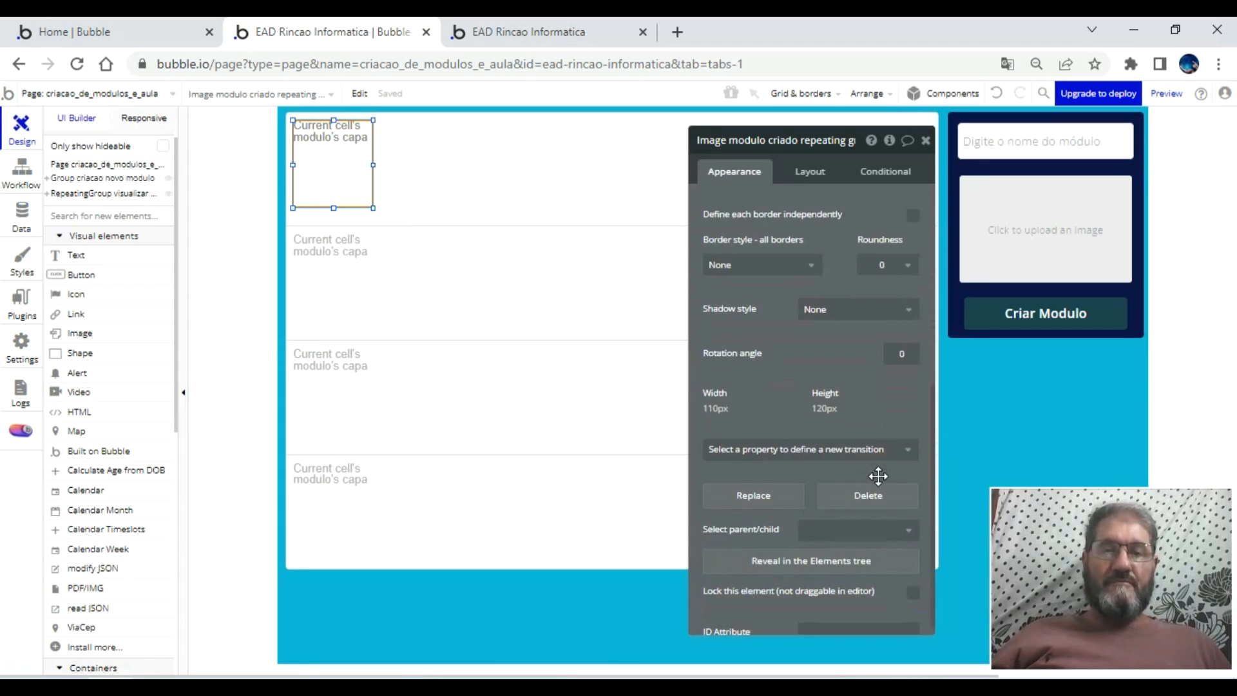
pyautogui.scroll(4, 882, 502)
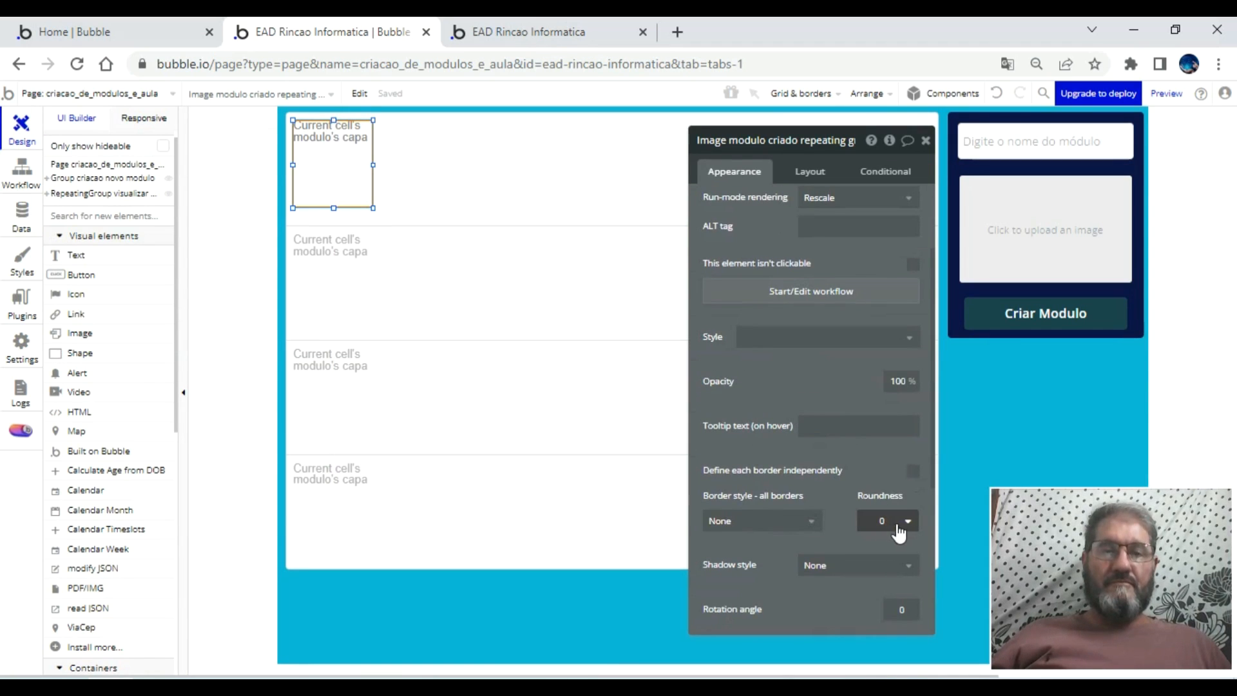
pyautogui.click(898, 524)
pyautogui.click(888, 607)
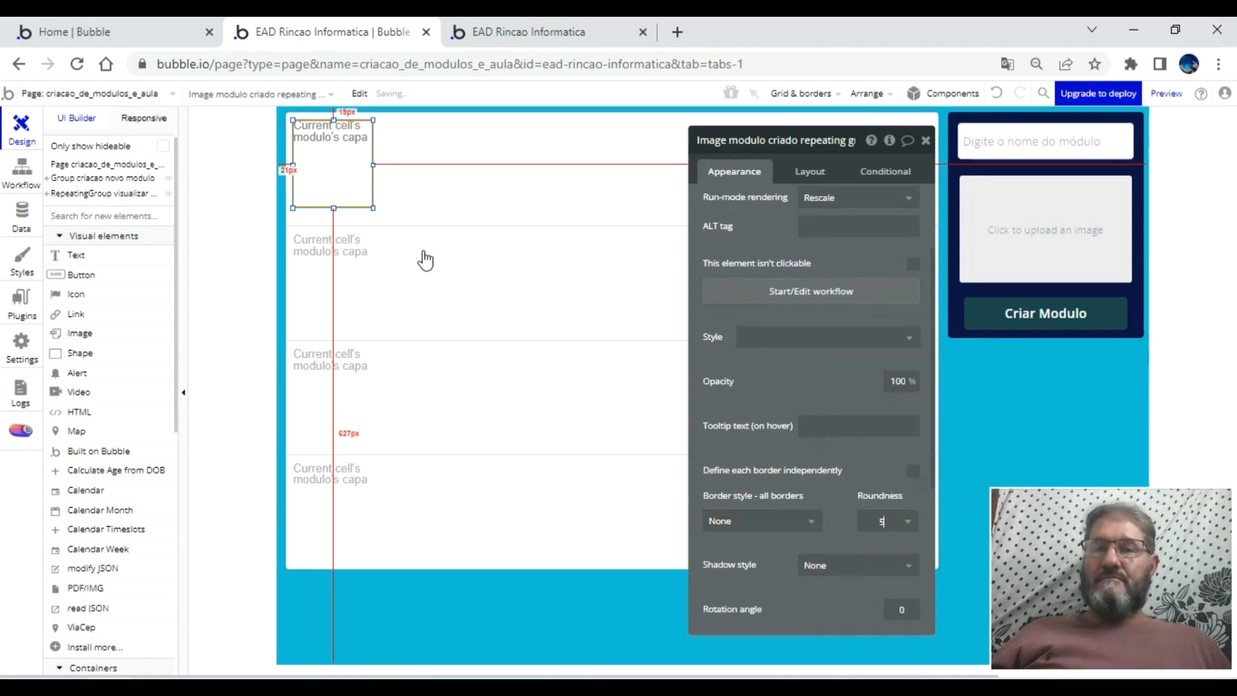
pyautogui.moveTo(347, 190); pyautogui.dragTo(345, 193)
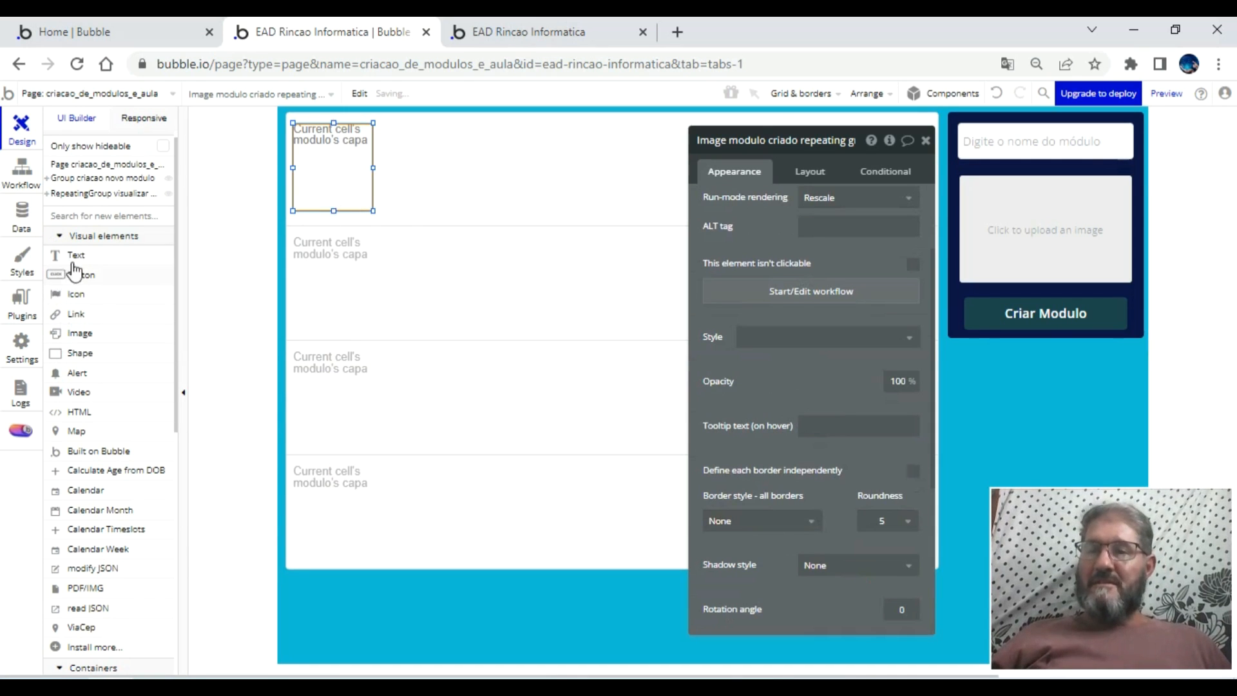
# - Draw a text element about 710 by 45 px beside the first cell's cover image and name it "Text nome modulo criado reapeting geoup"
pyautogui.click(98, 254)
pyautogui.moveTo(394, 127); pyautogui.dragTo(909, 159)
pyautogui.click(767, 148)
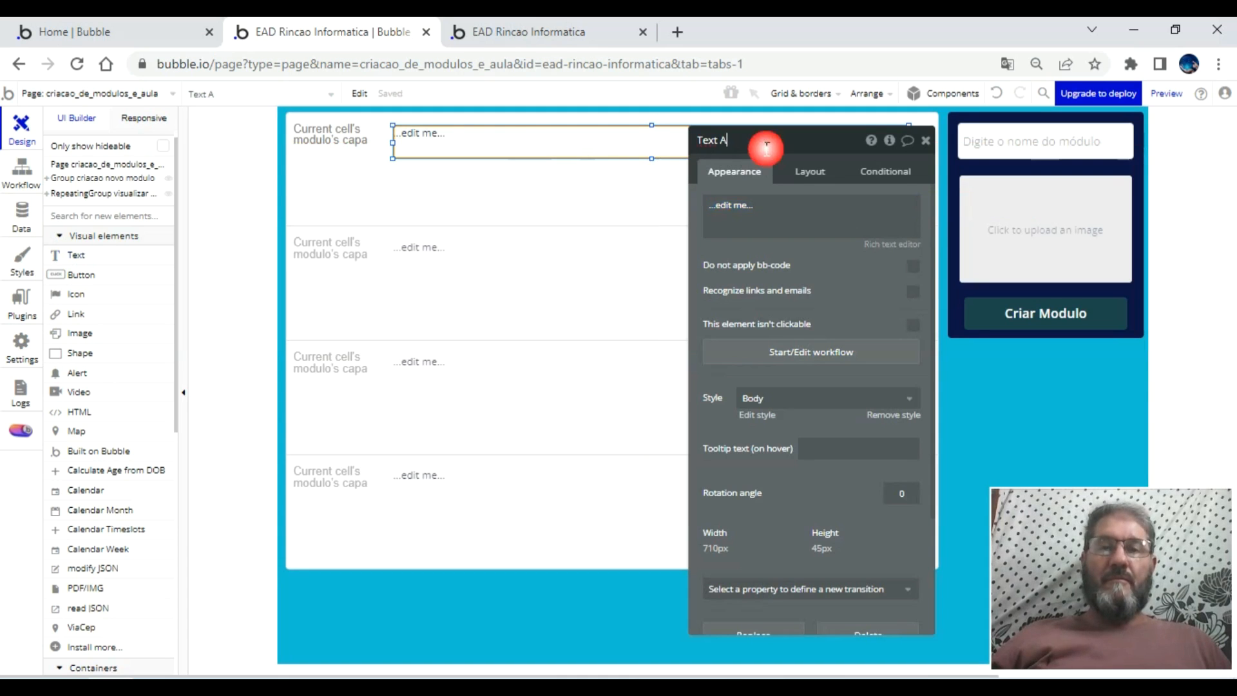
pyautogui.press('BackSpace')
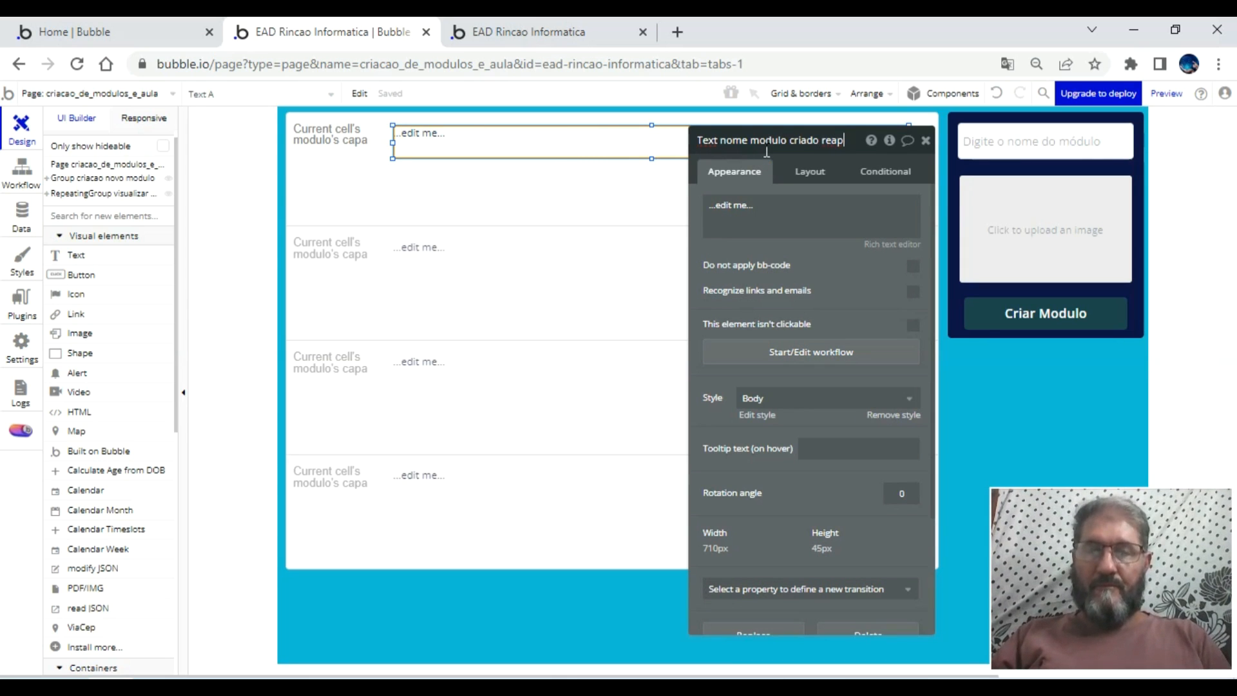
pyautogui.write('ntg')
pyautogui.press('BackSpace')
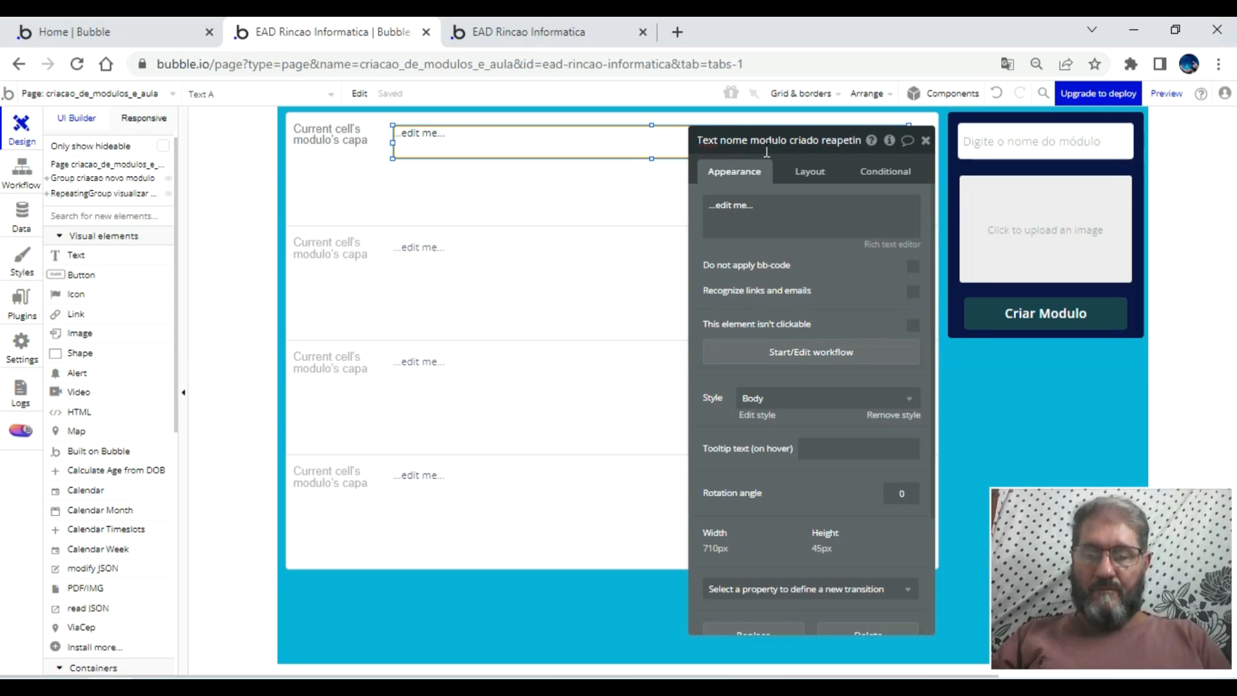
pyautogui.write('g geu')
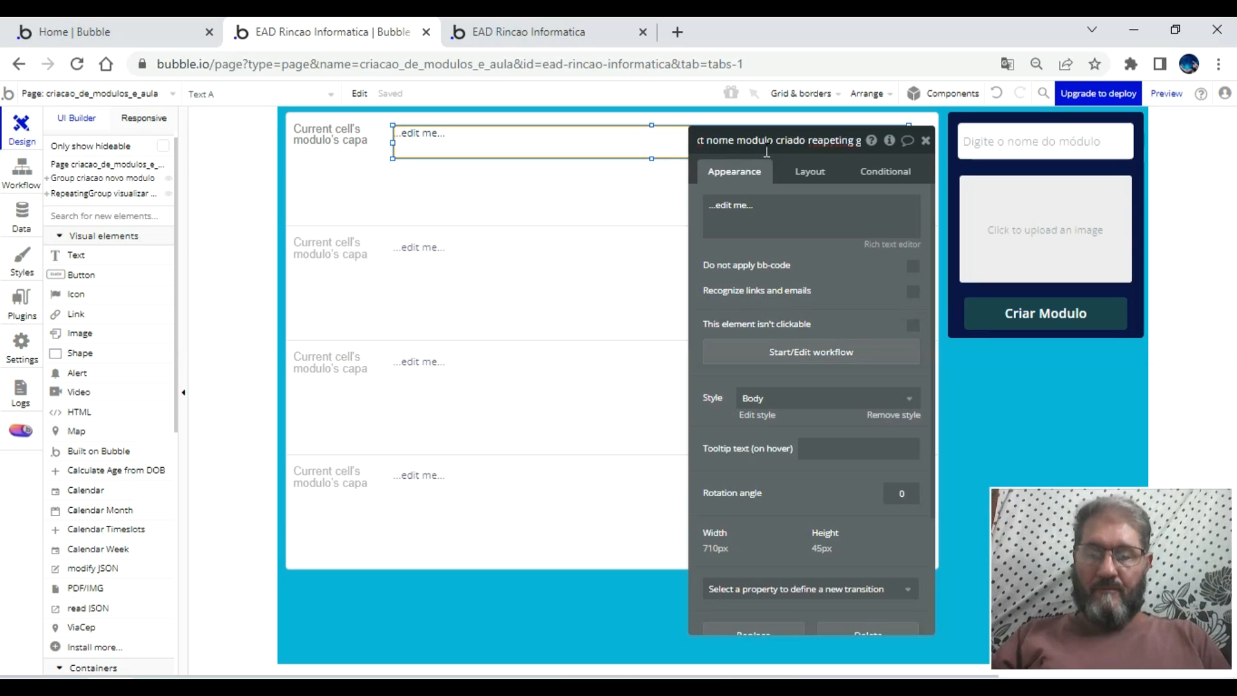
pyautogui.write('oup')
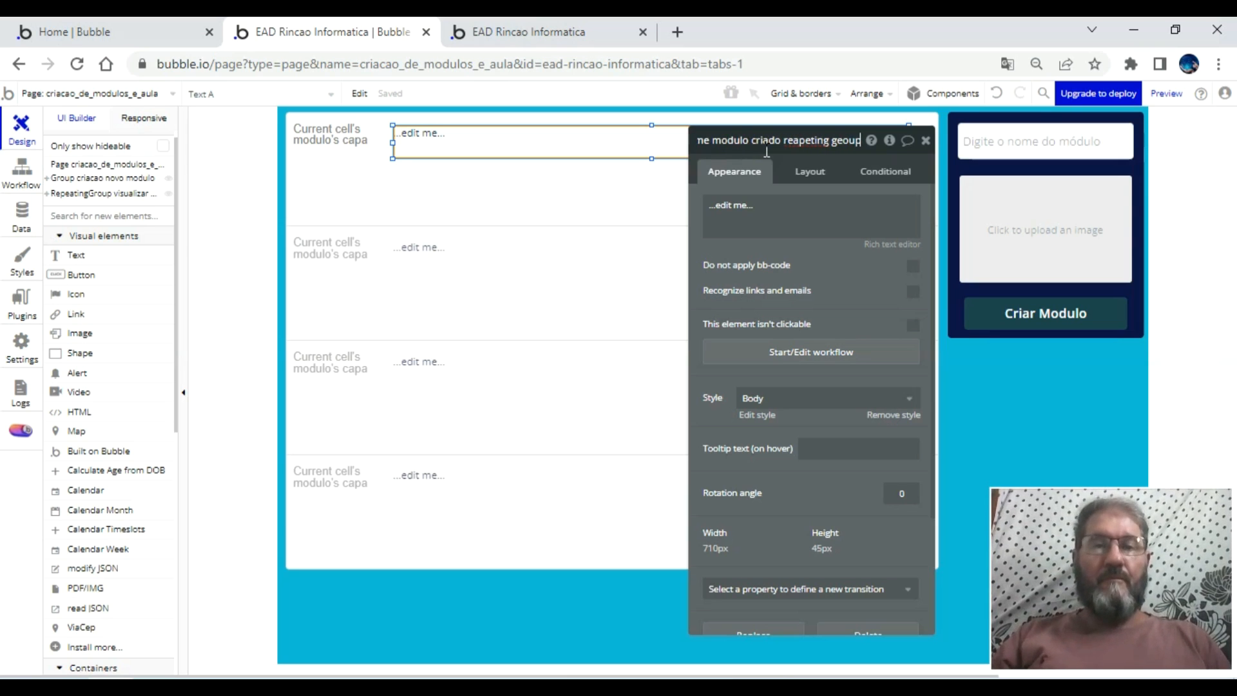
# - Replace the new text element's placeholder content with the dynamic value Current cell's modulo's nome
pyautogui.click(794, 205)
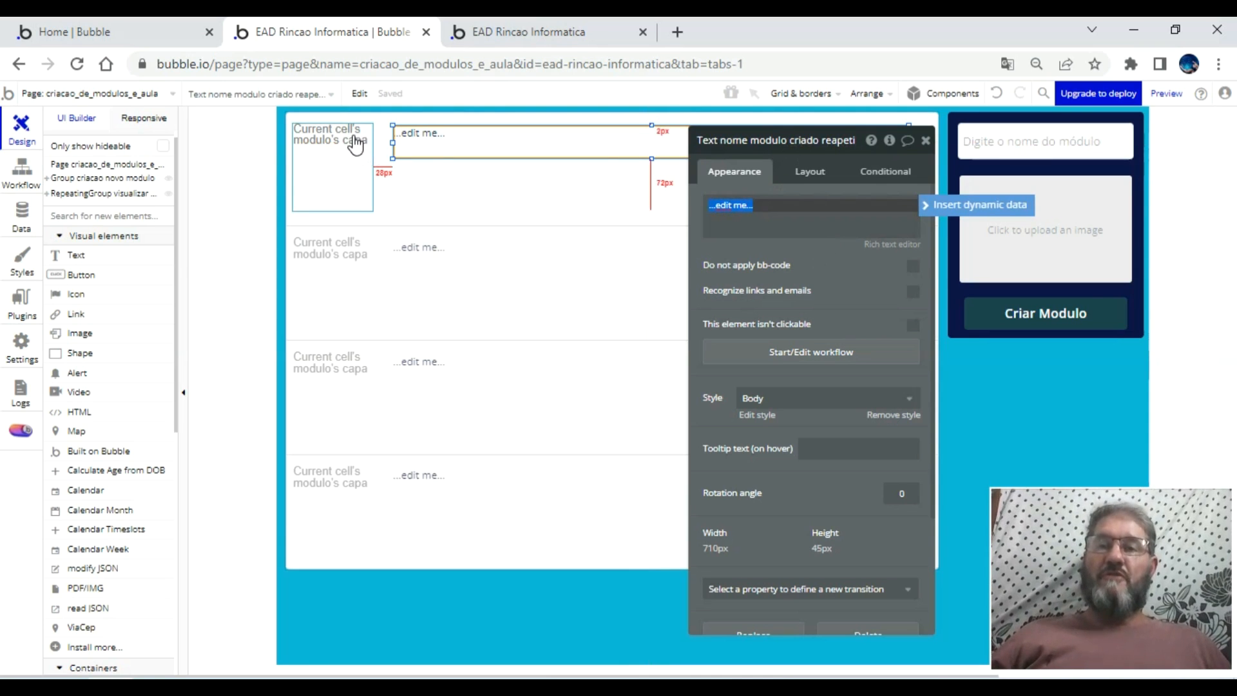
pyautogui.click(941, 209)
pyautogui.click(791, 244)
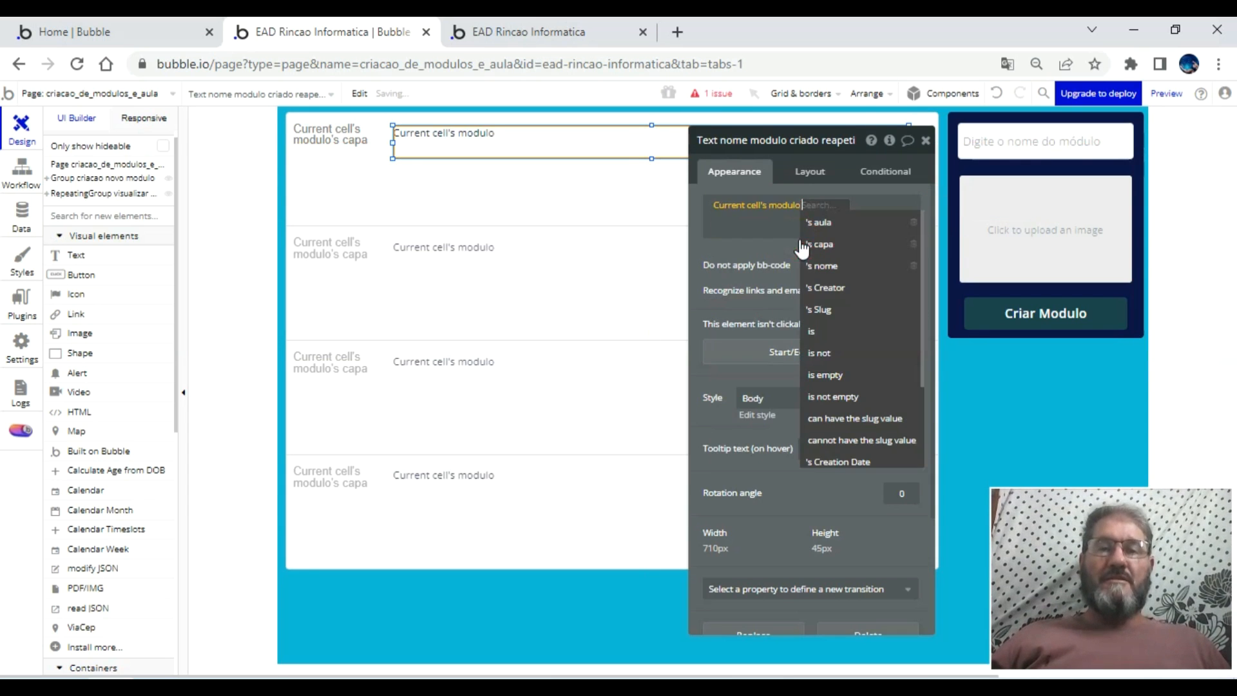
pyautogui.click(830, 265)
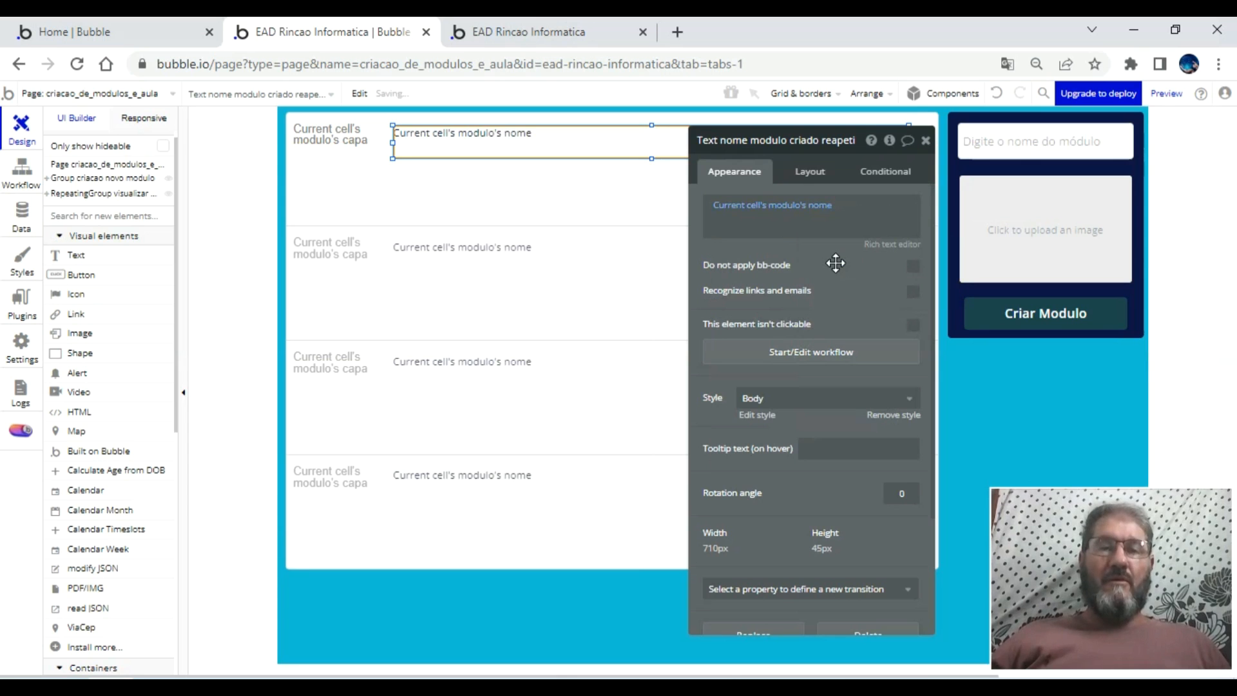
# - Remove the module name text's style and give it a roundness of 5 and a flat #FFFFFF background
pyautogui.click(890, 415)
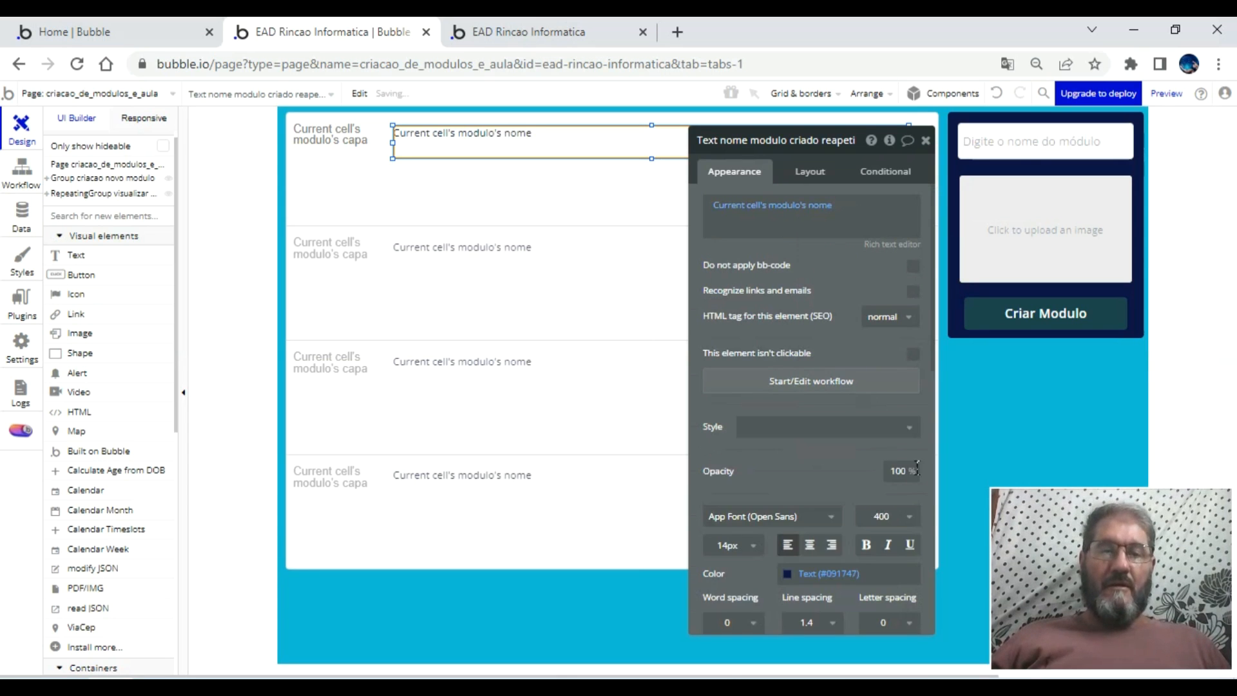
pyautogui.scroll(-3, 908, 515)
pyautogui.scroll(-3, 904, 492)
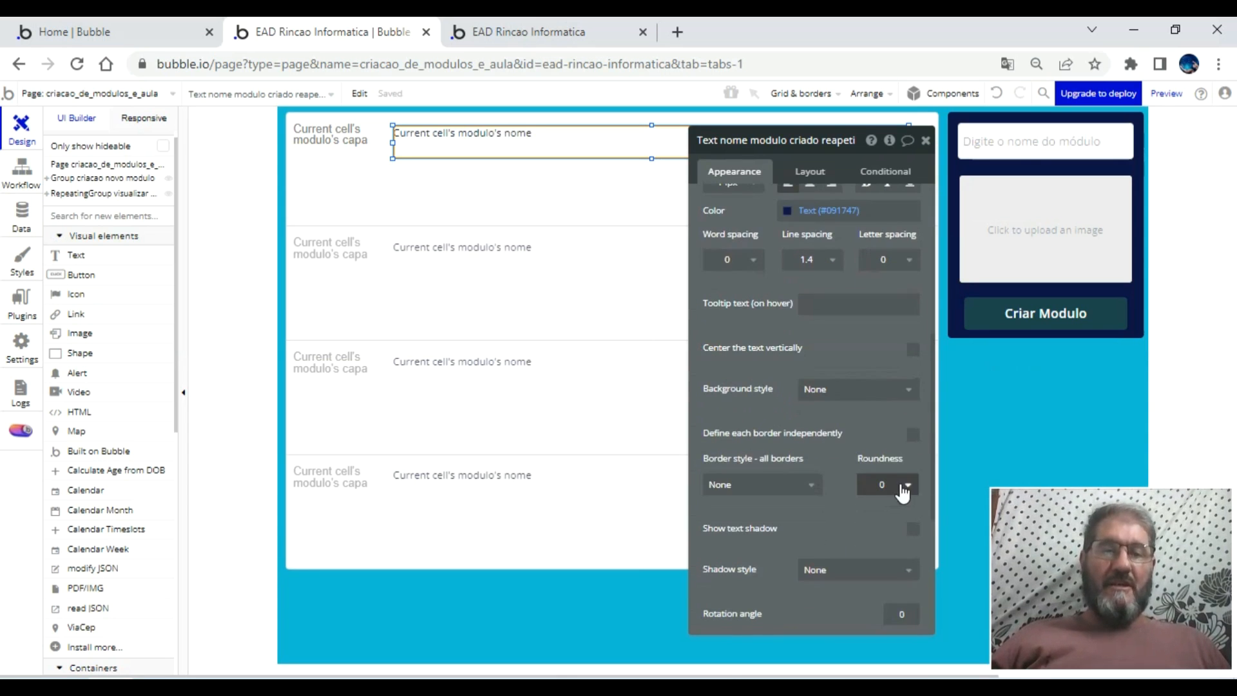
pyautogui.click(902, 493)
pyautogui.click(888, 498)
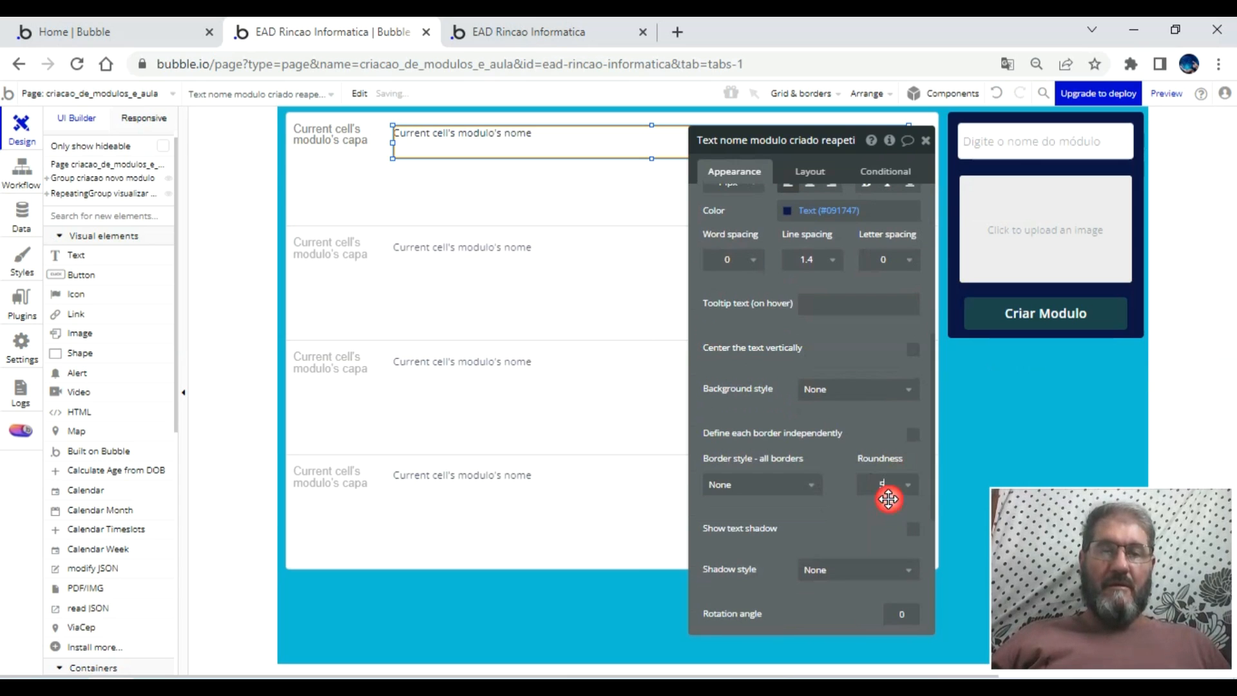
pyautogui.click(829, 388)
pyautogui.click(830, 426)
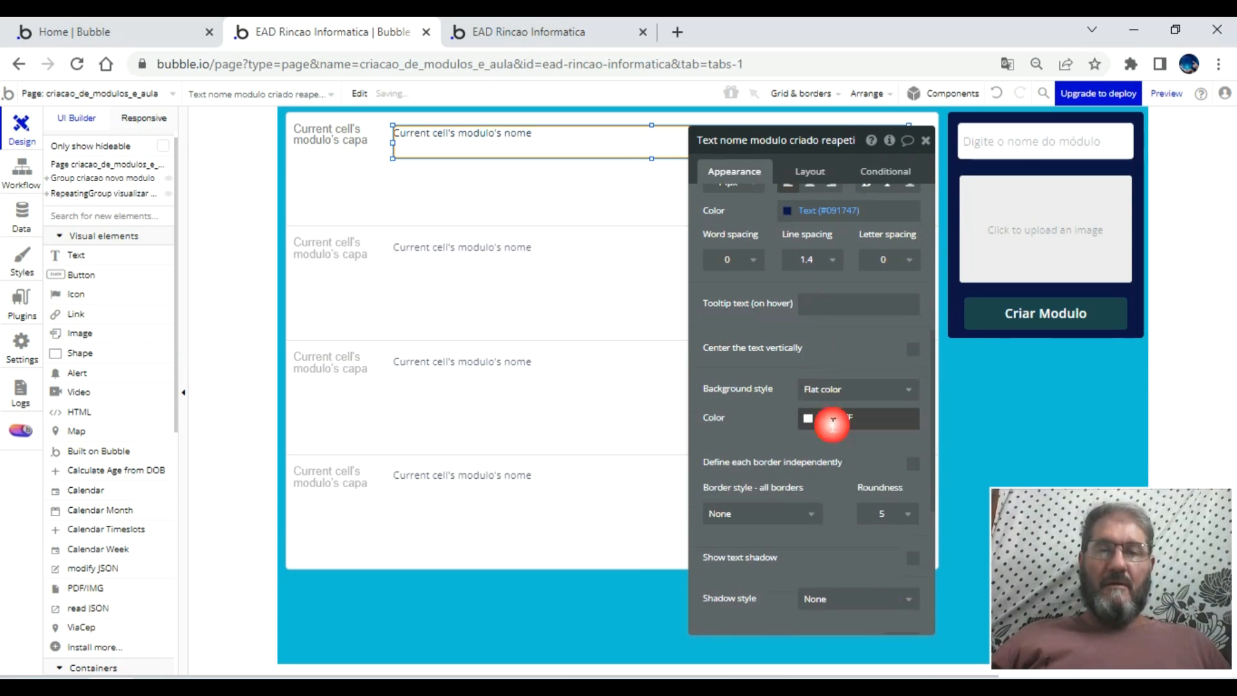
pyautogui.click(361, 181)
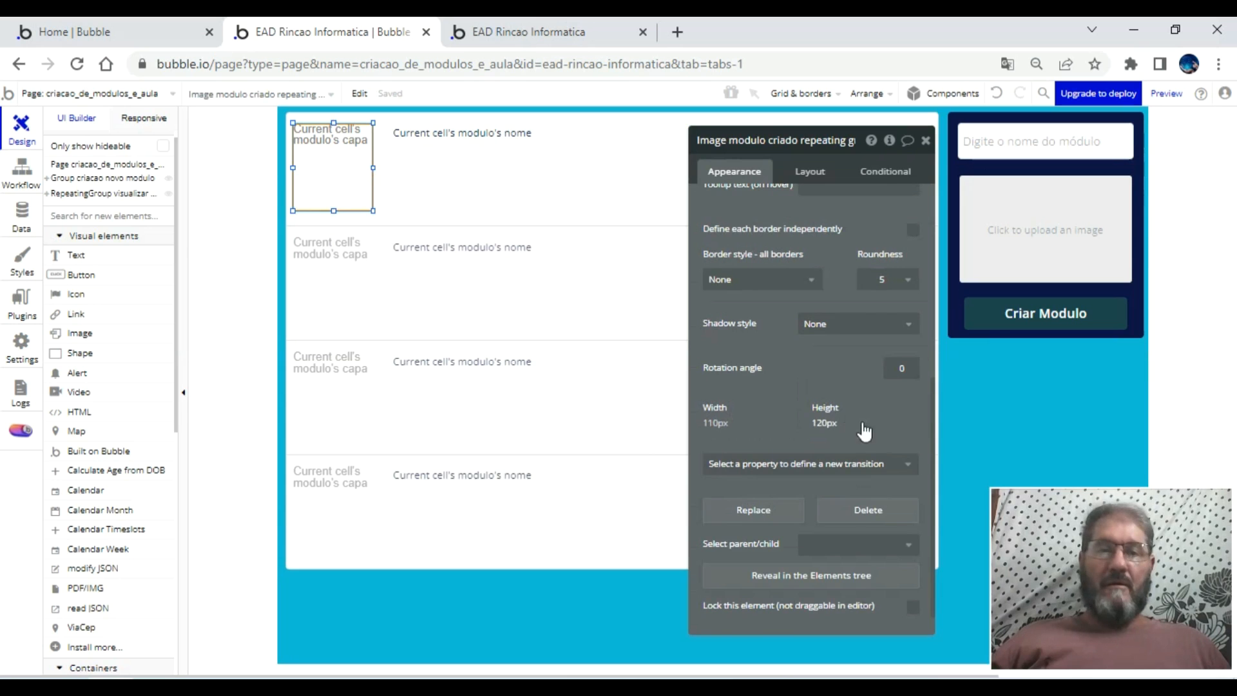
pyautogui.scroll(6, 796, 348)
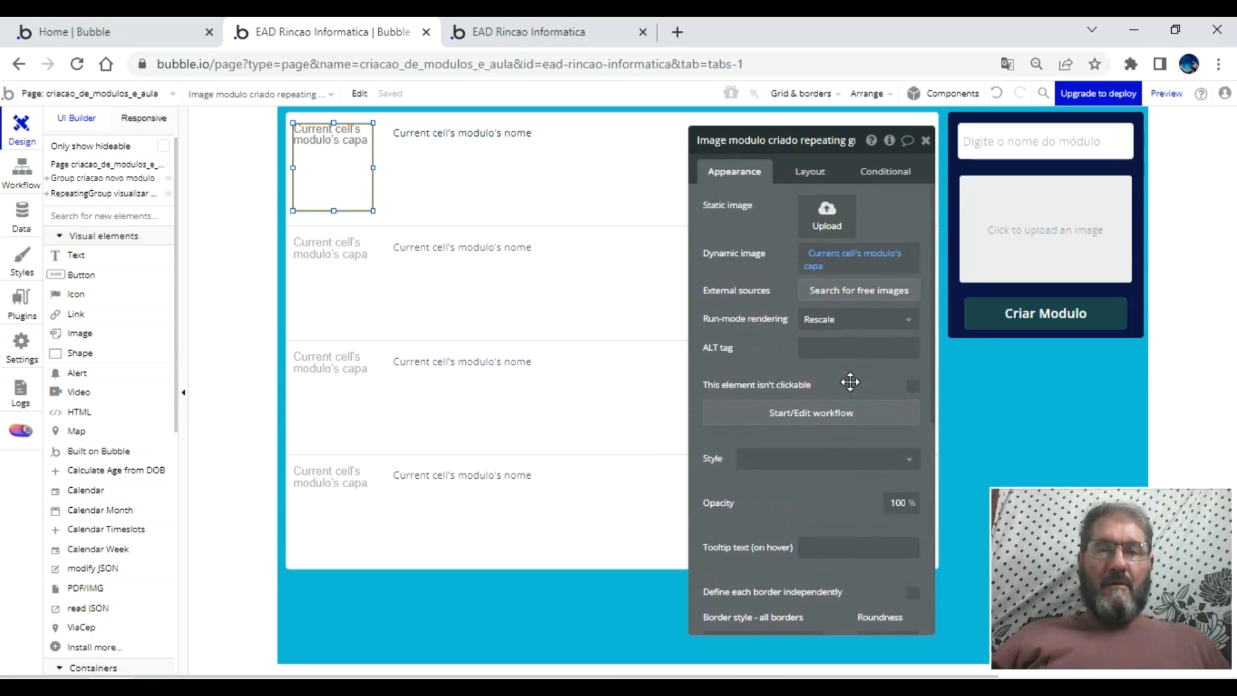
pyautogui.scroll(-8, 850, 382)
# - Set the module name text's font size to 18 px and keep it left-aligned
pyautogui.click(475, 154)
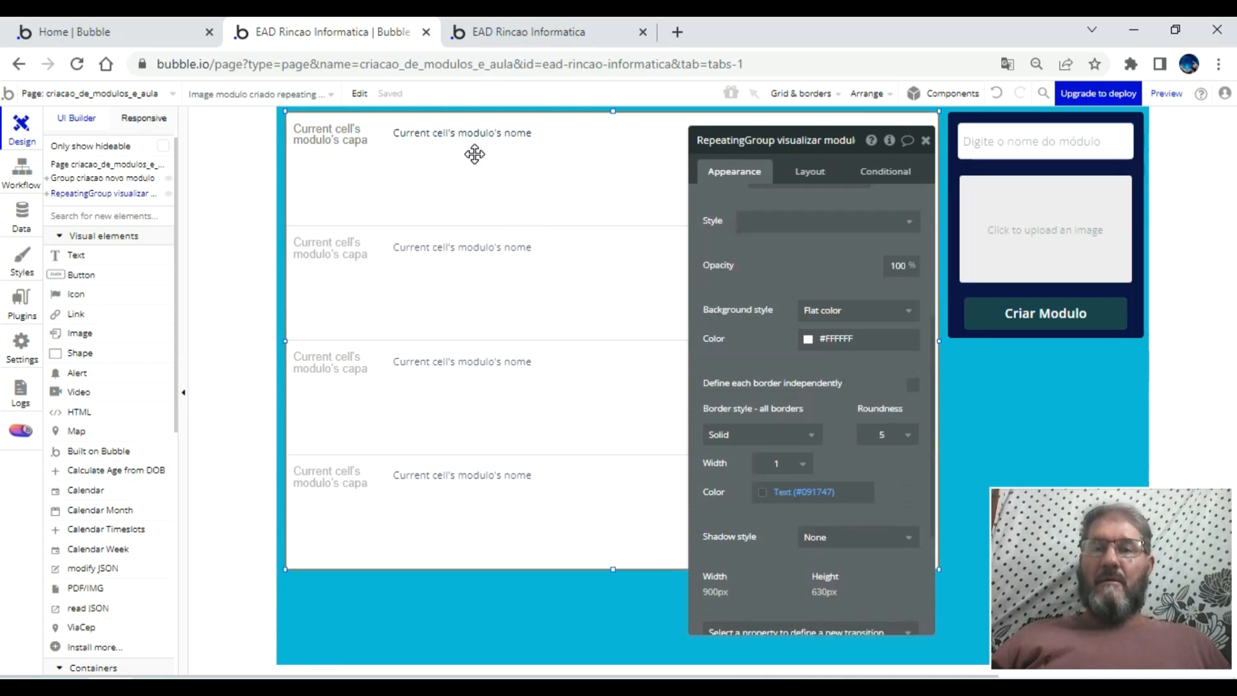
pyautogui.click(475, 154)
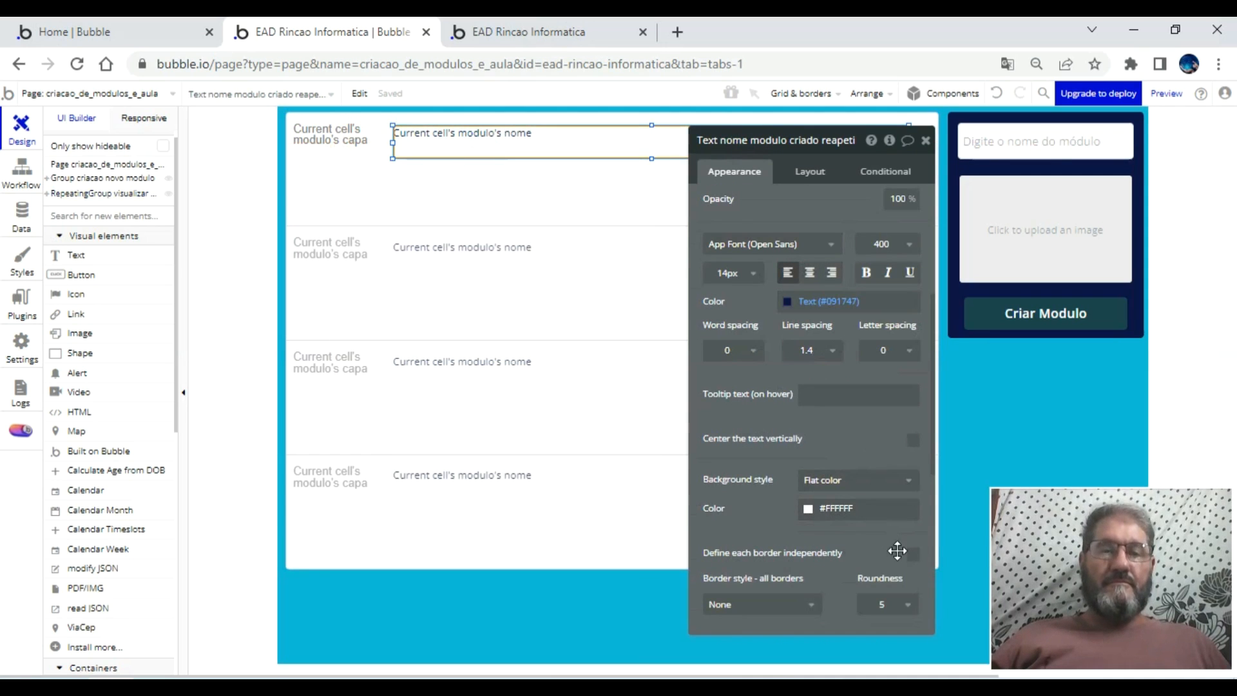
pyautogui.scroll(4, 888, 515)
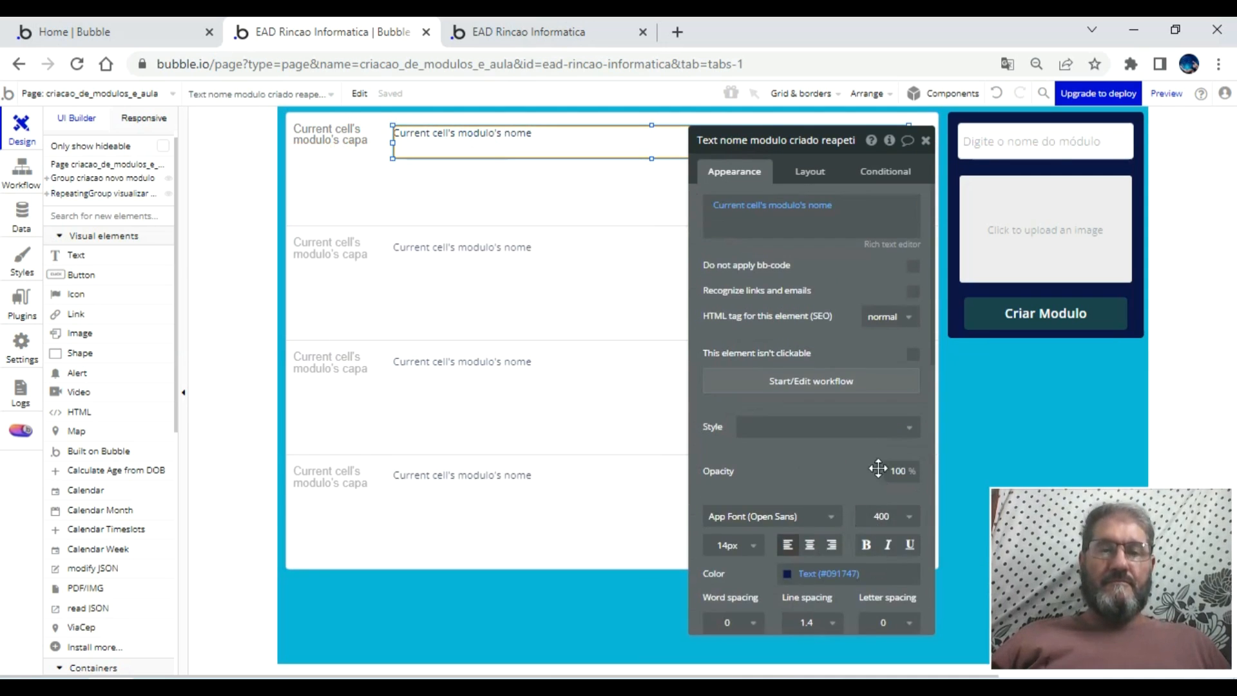
pyautogui.click(854, 209)
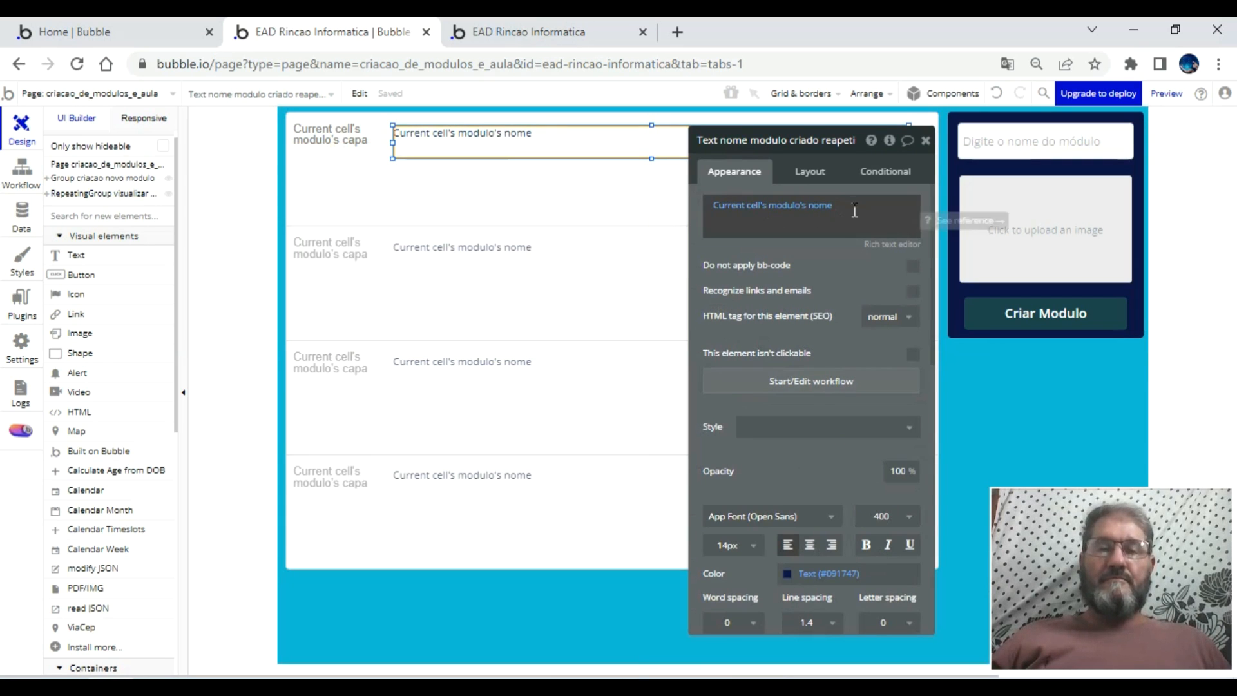
pyautogui.click(810, 544)
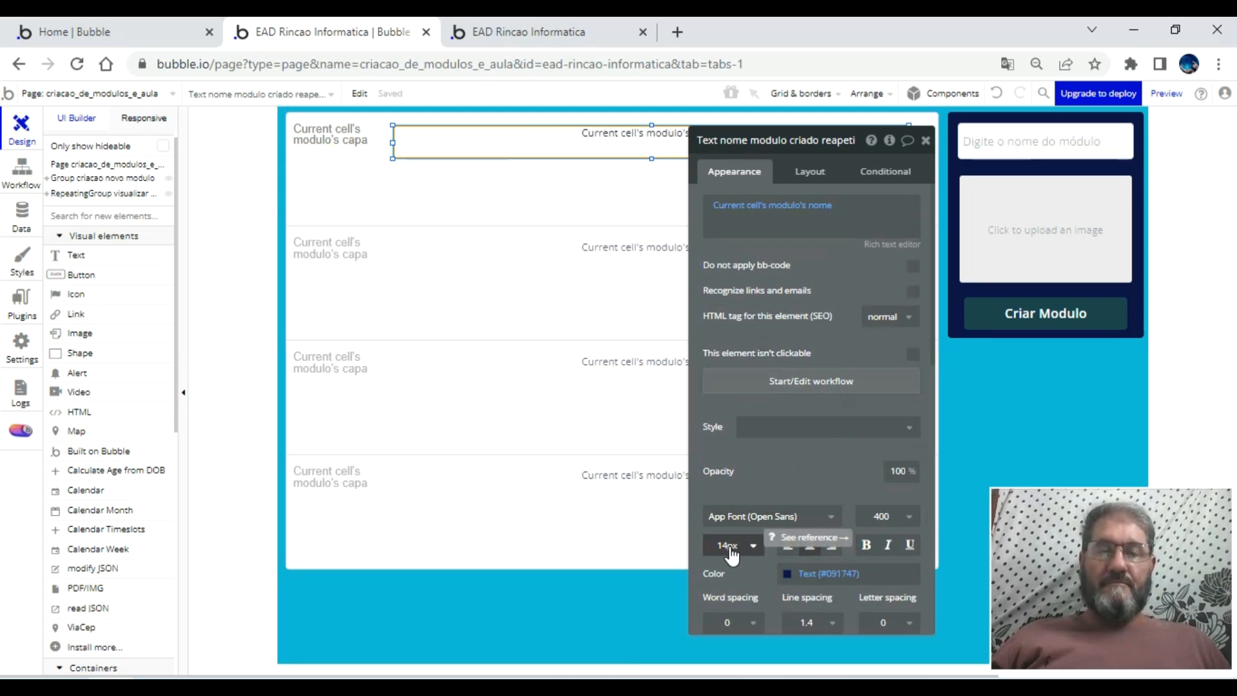
pyautogui.click(782, 546)
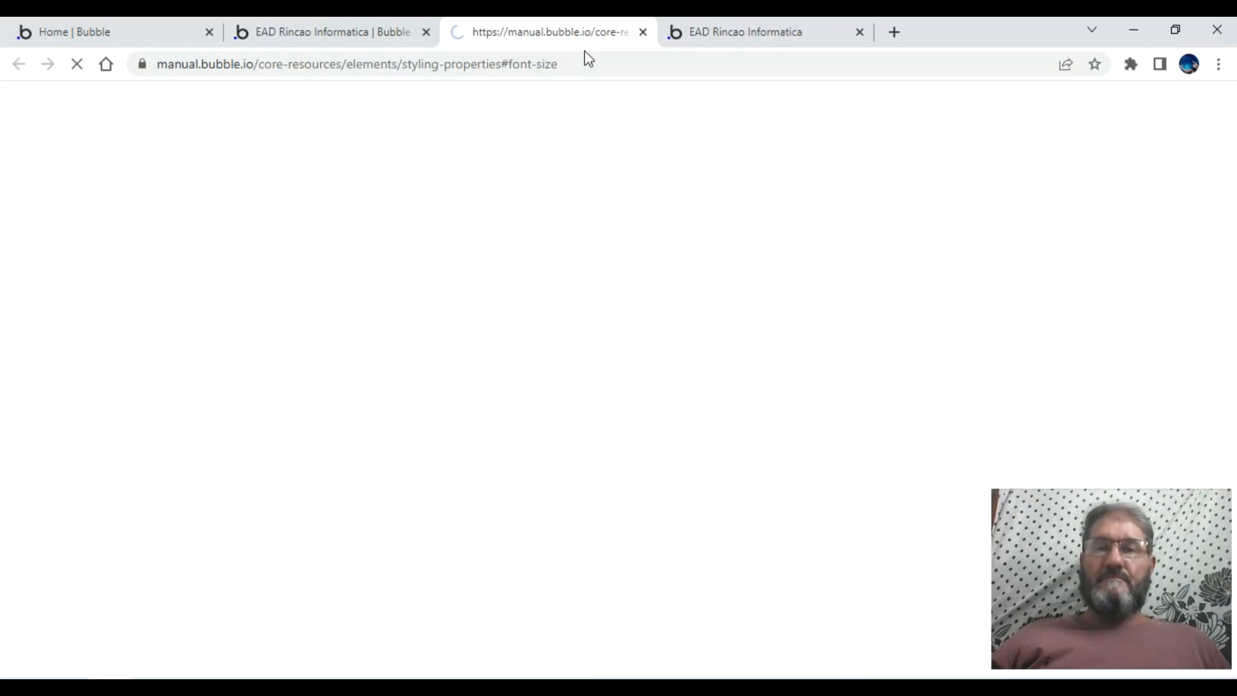
pyautogui.click(642, 31)
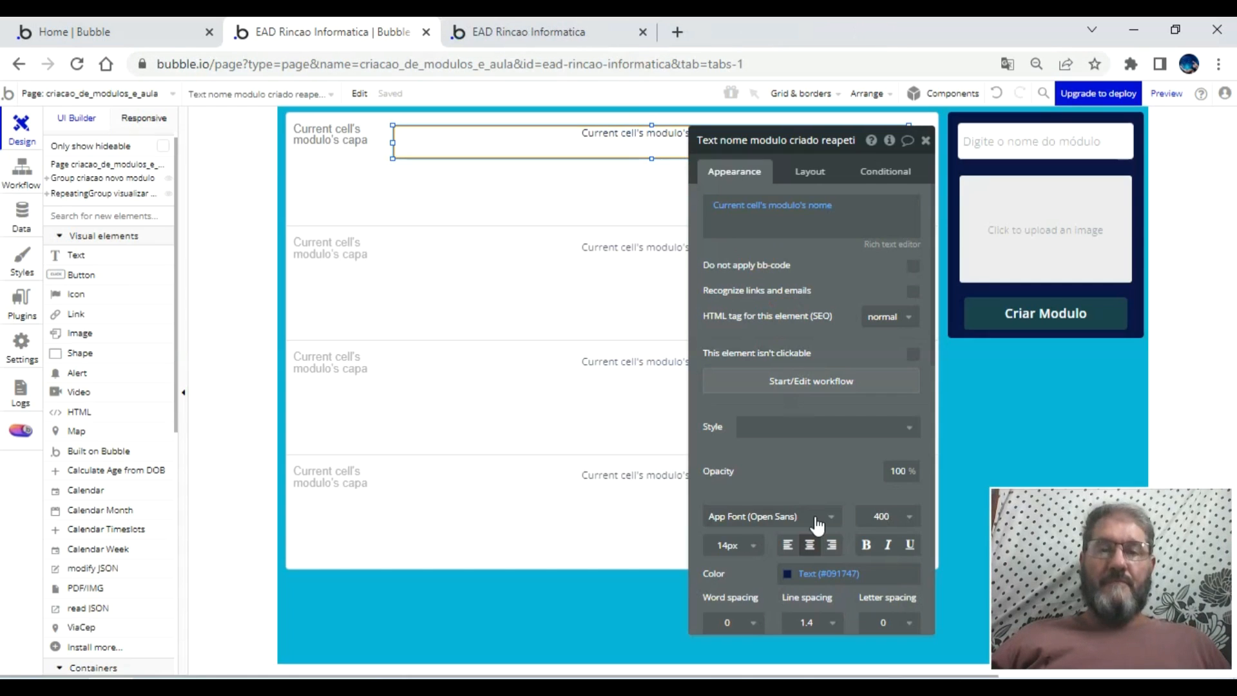
pyautogui.click(731, 545)
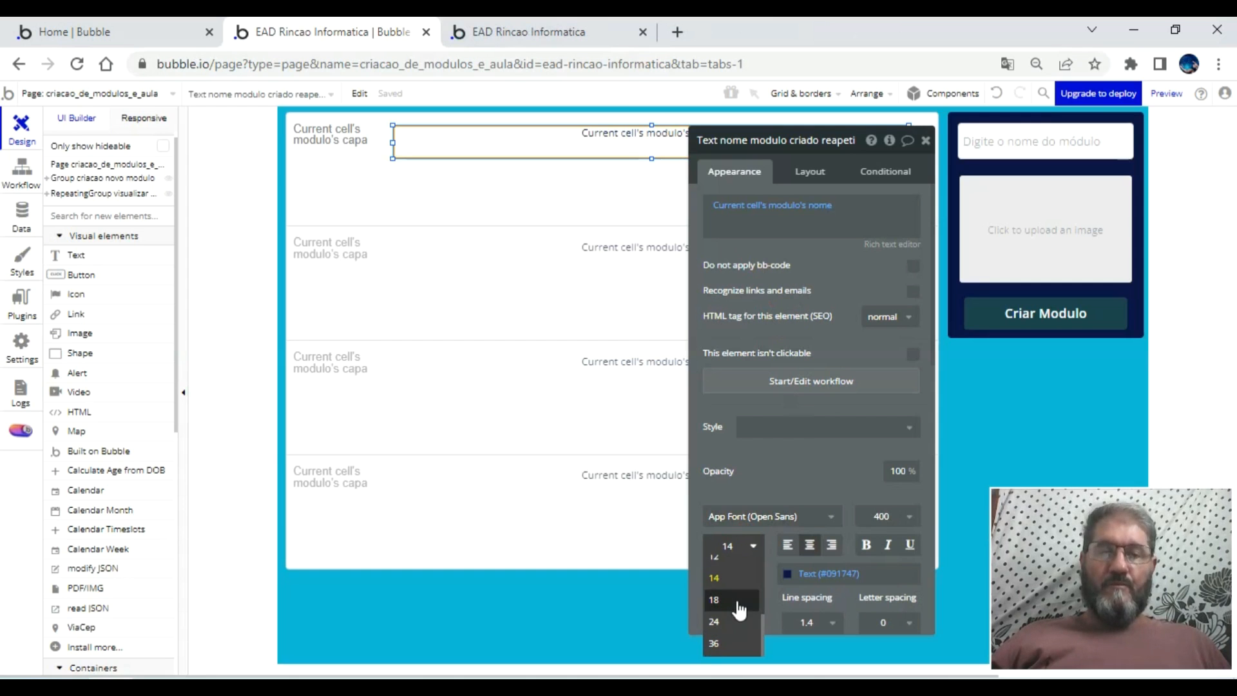
pyautogui.click(737, 600)
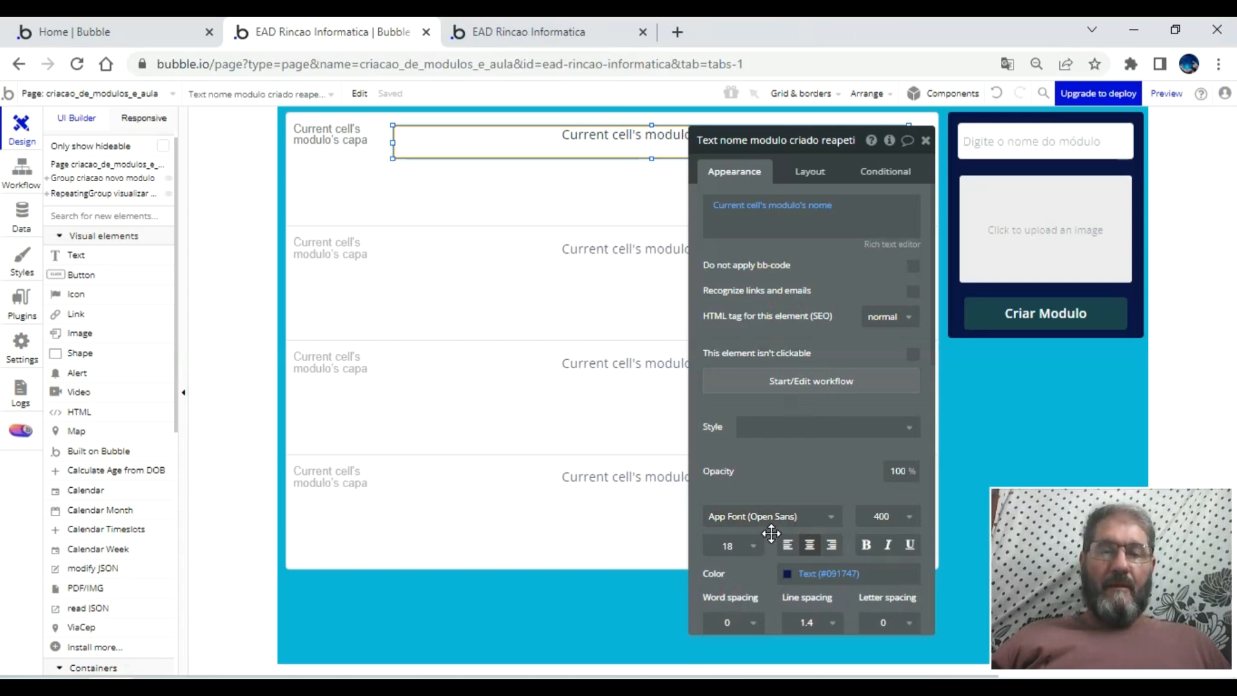
pyautogui.click(785, 549)
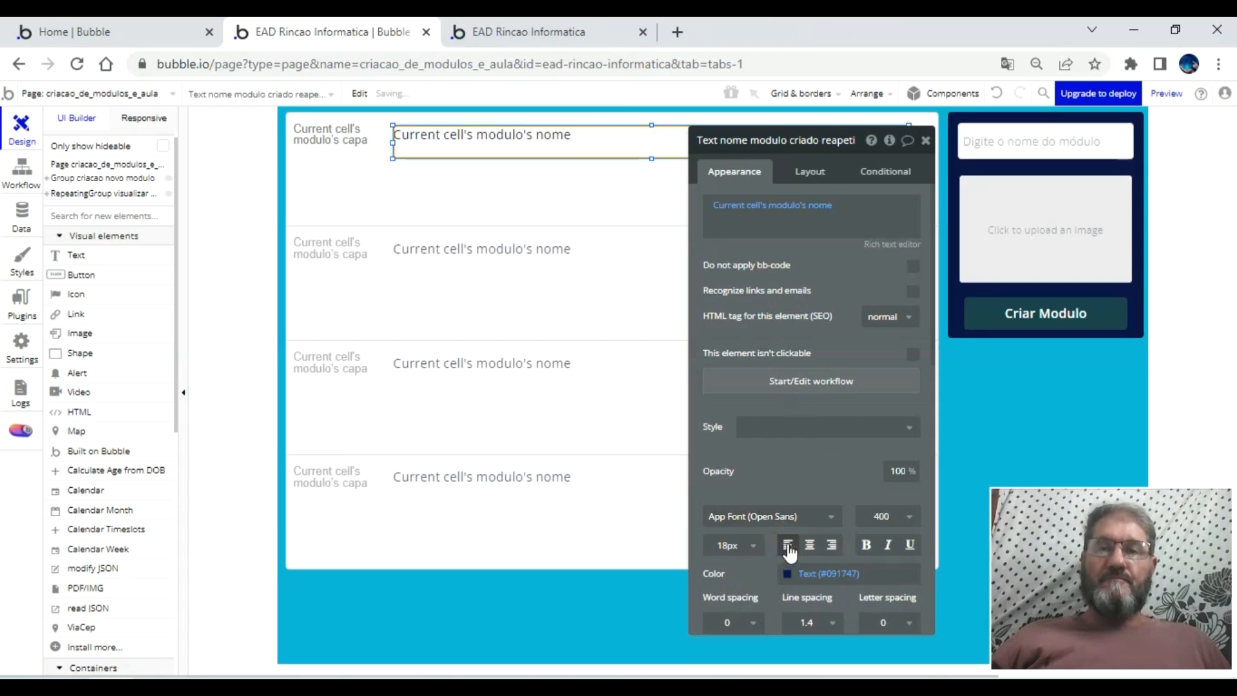
# - Center the module name text vertically within its element
pyautogui.scroll(-2, 859, 467)
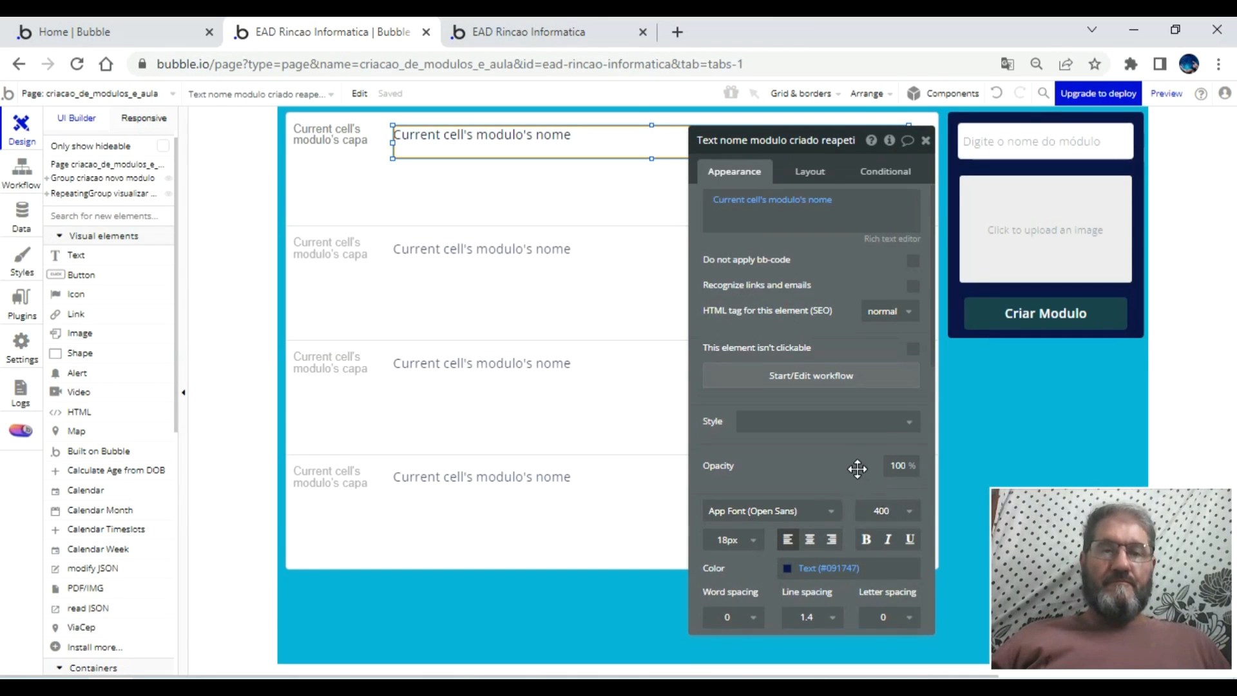
pyautogui.scroll(-1, 858, 471)
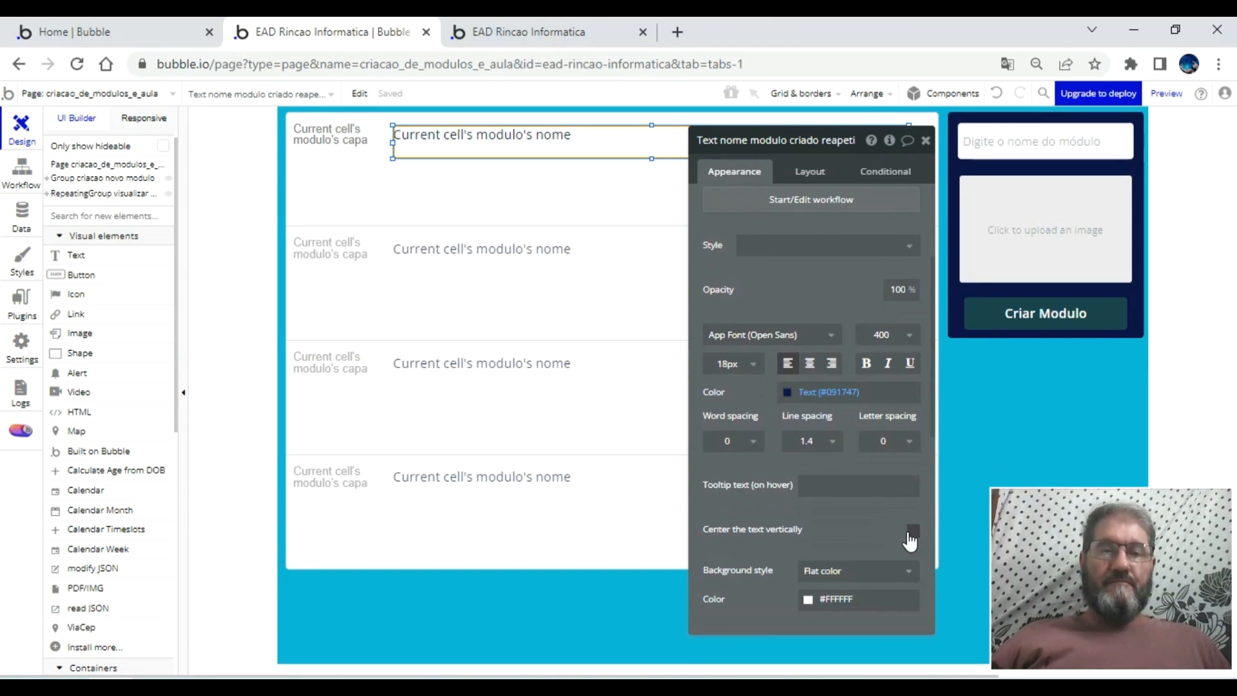
pyautogui.click(912, 530)
pyautogui.click(445, 140)
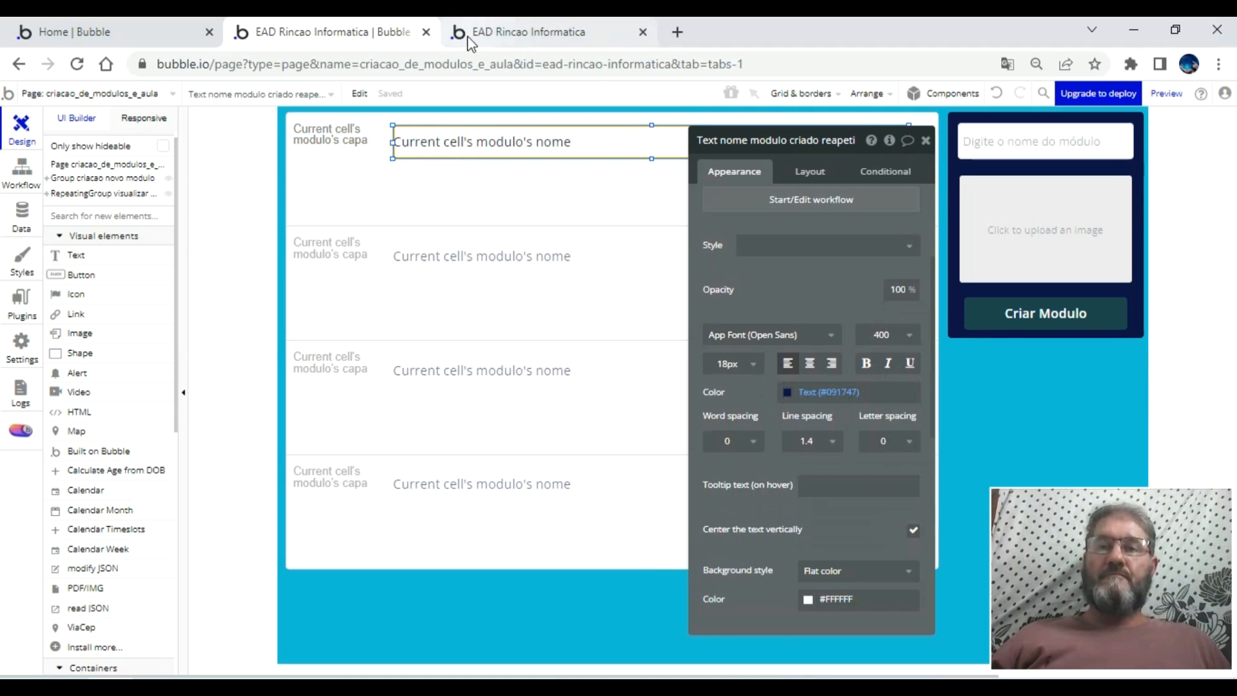
# - Close the text's properties and reload the page preview to check how the created modules are listed
pyautogui.click(925, 142)
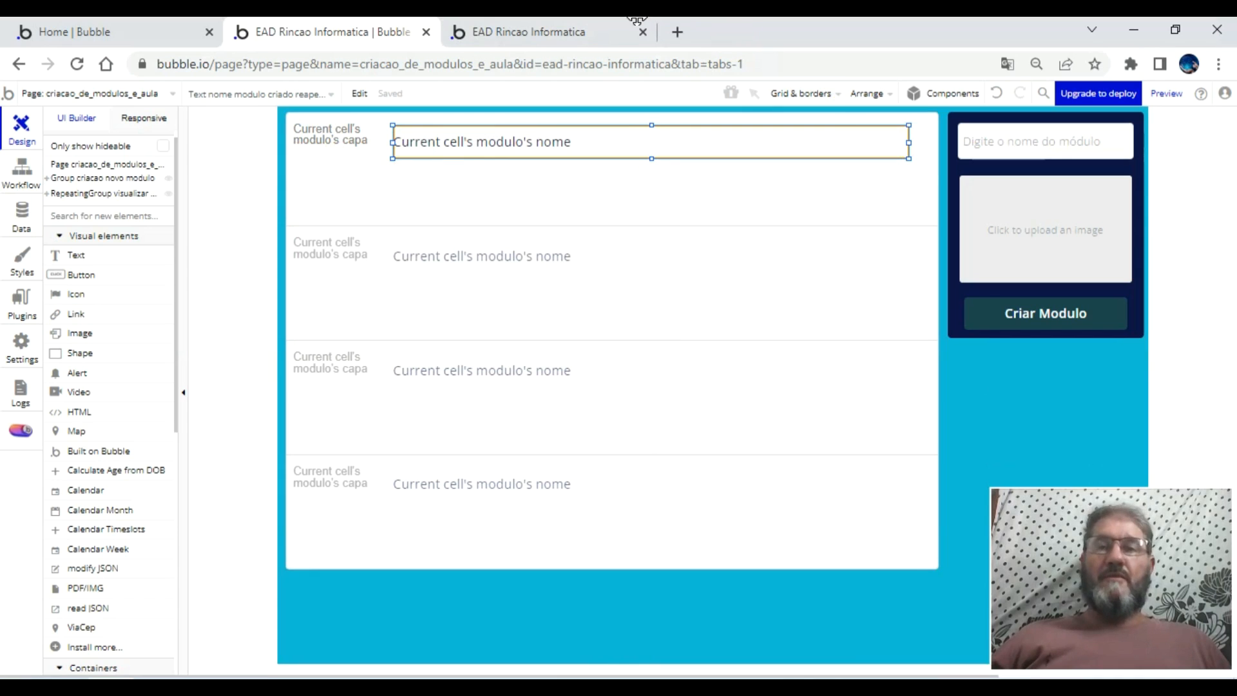
pyautogui.click(577, 32)
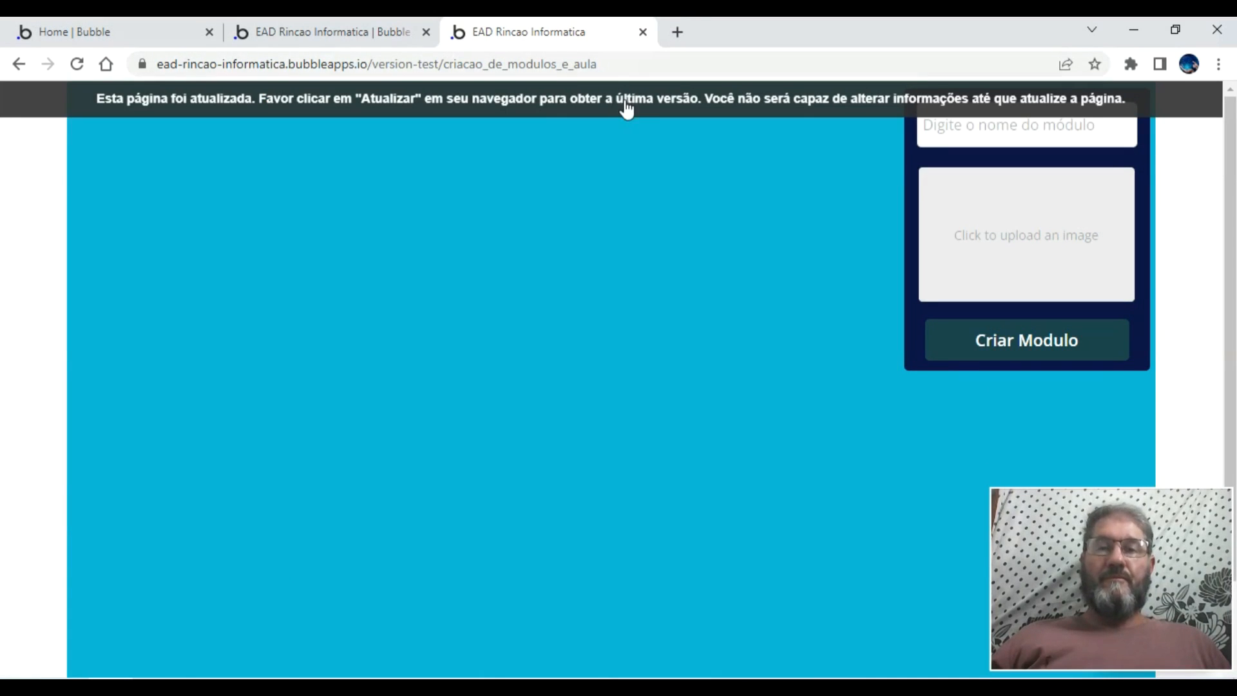
pyautogui.press('F5')
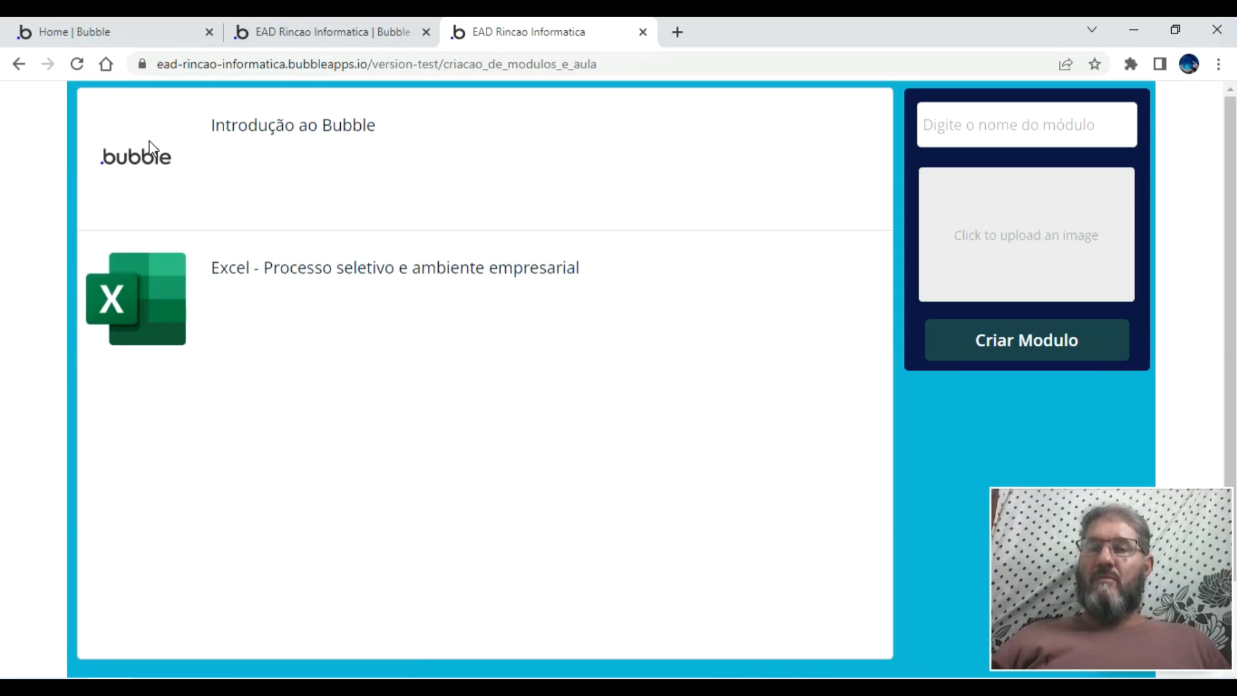
# - Back in the editor, give the cell's cover image a solid border of width 2 in the Text (#091747) color
pyautogui.click(345, 30)
pyautogui.click(342, 143)
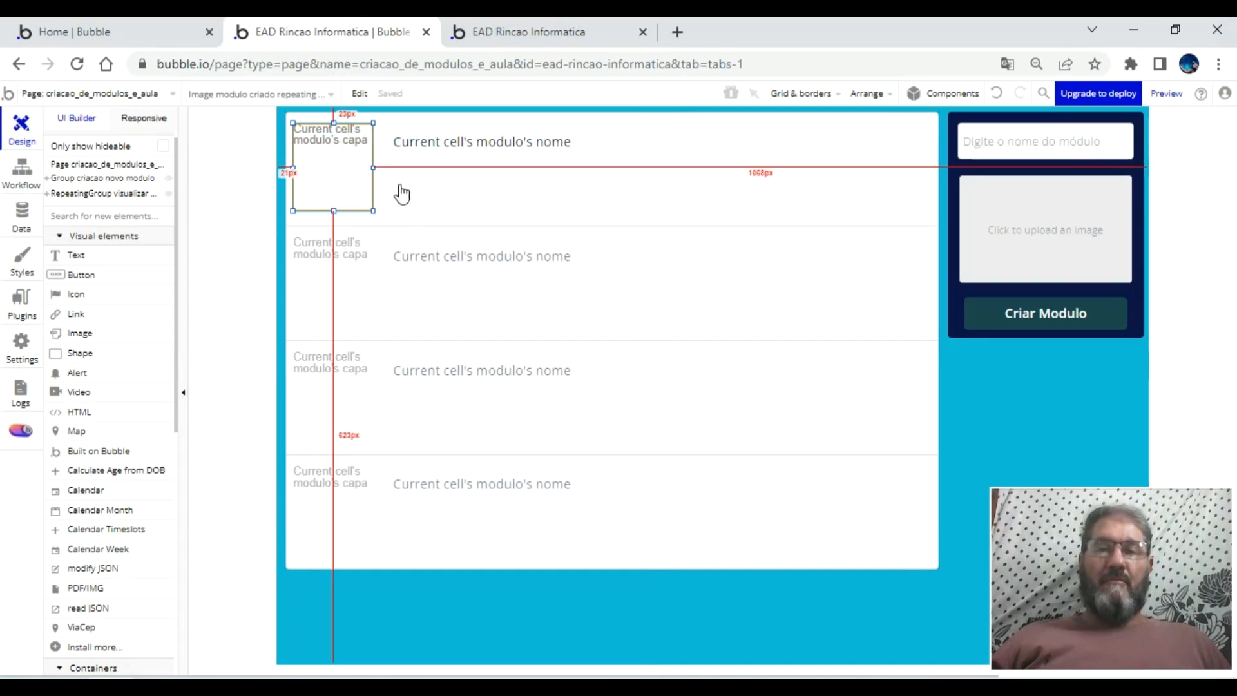
pyautogui.doubleClick(311, 166)
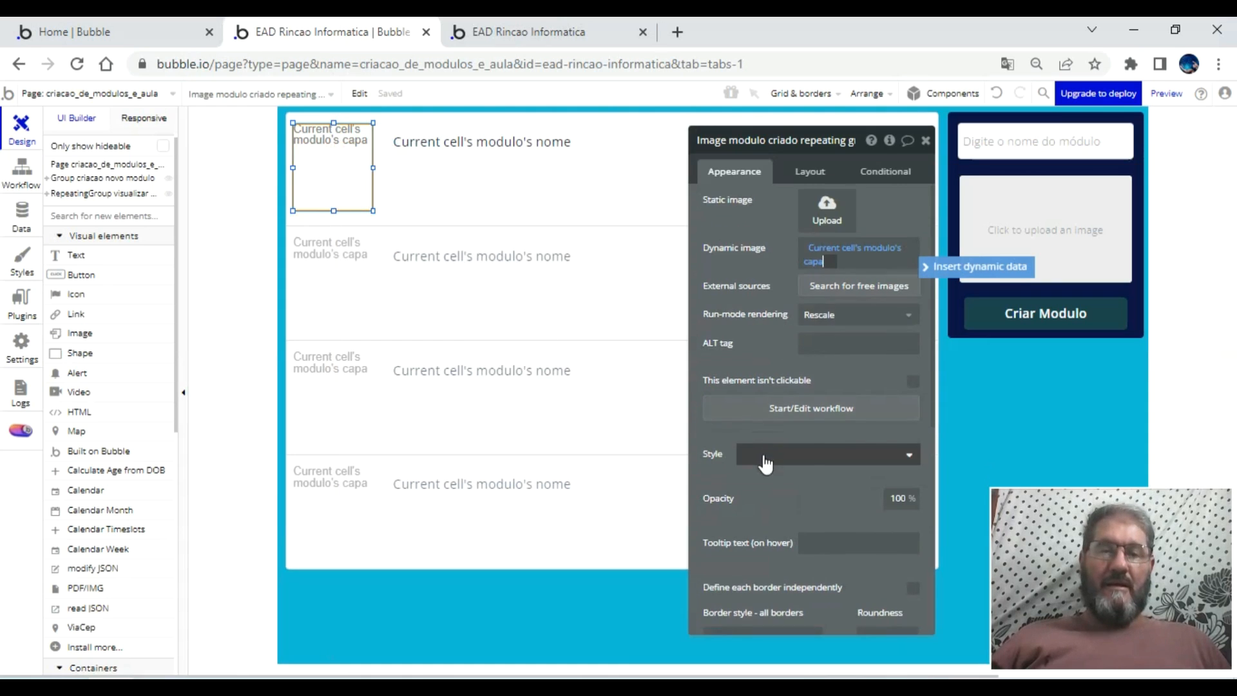
pyautogui.scroll(-5, 757, 444)
pyautogui.click(789, 284)
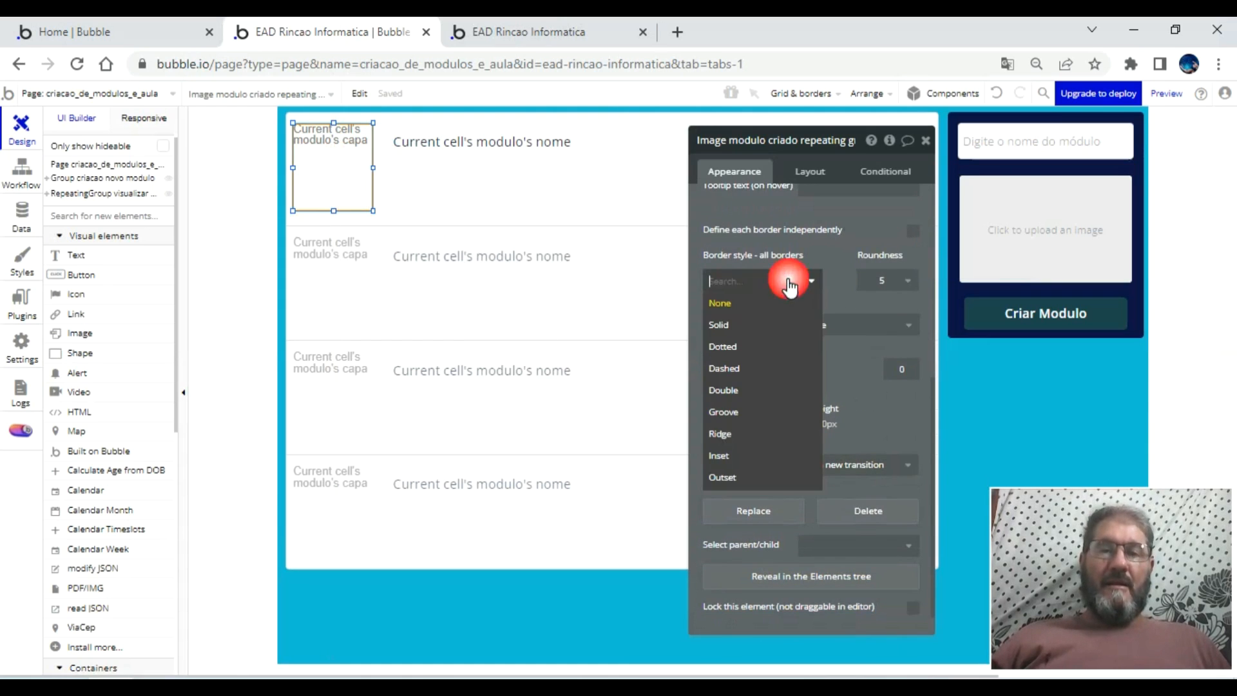
pyautogui.click(754, 326)
pyautogui.click(798, 310)
pyautogui.click(782, 353)
pyautogui.click(765, 337)
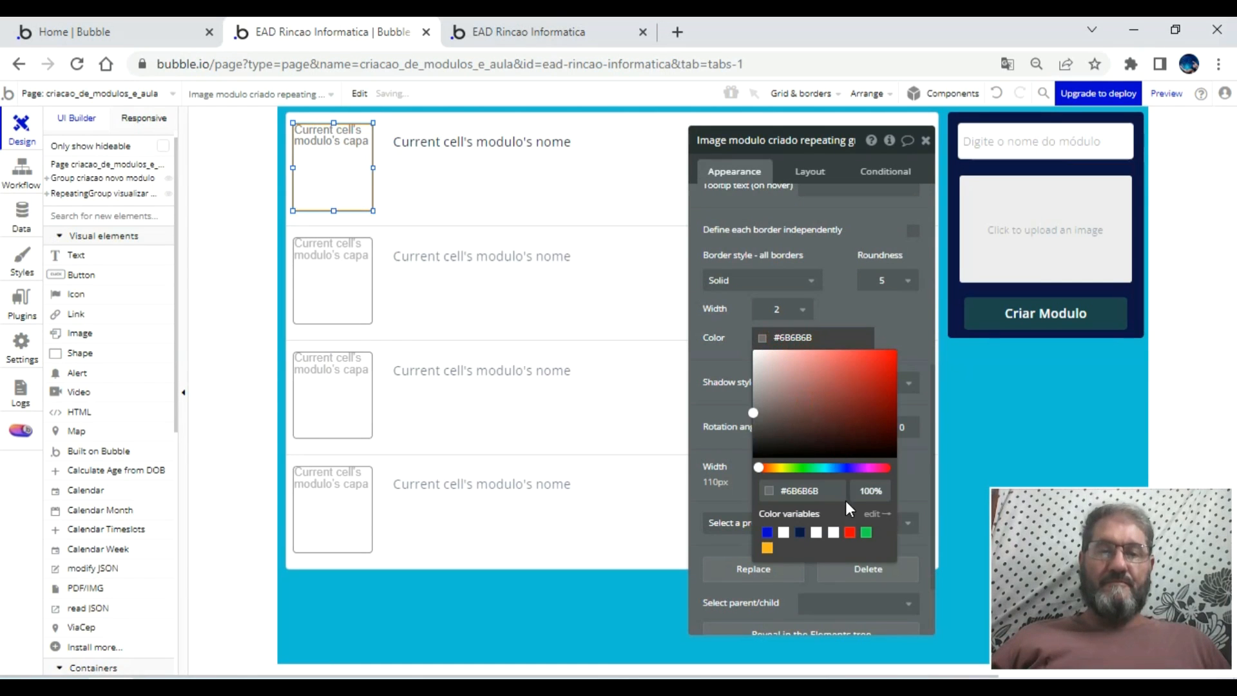
pyautogui.click(799, 533)
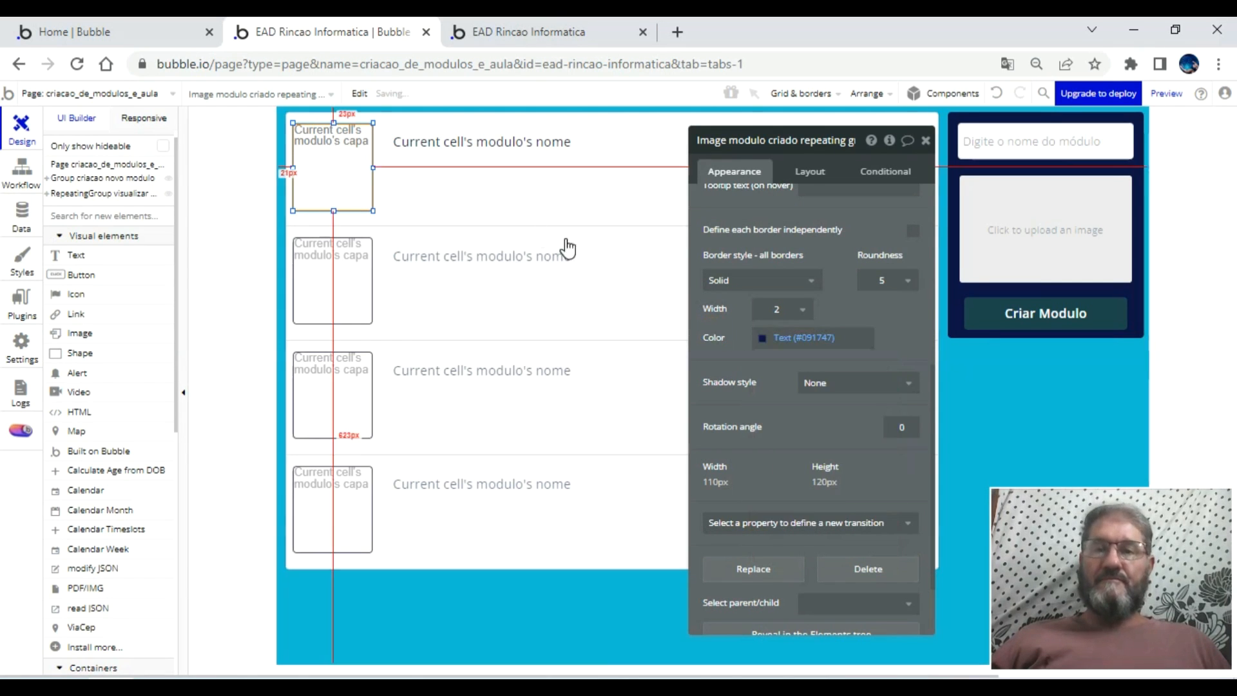
# - Reload the page preview to check the border on the listed modules' covers
pyautogui.click(515, 33)
pyautogui.press('F5')
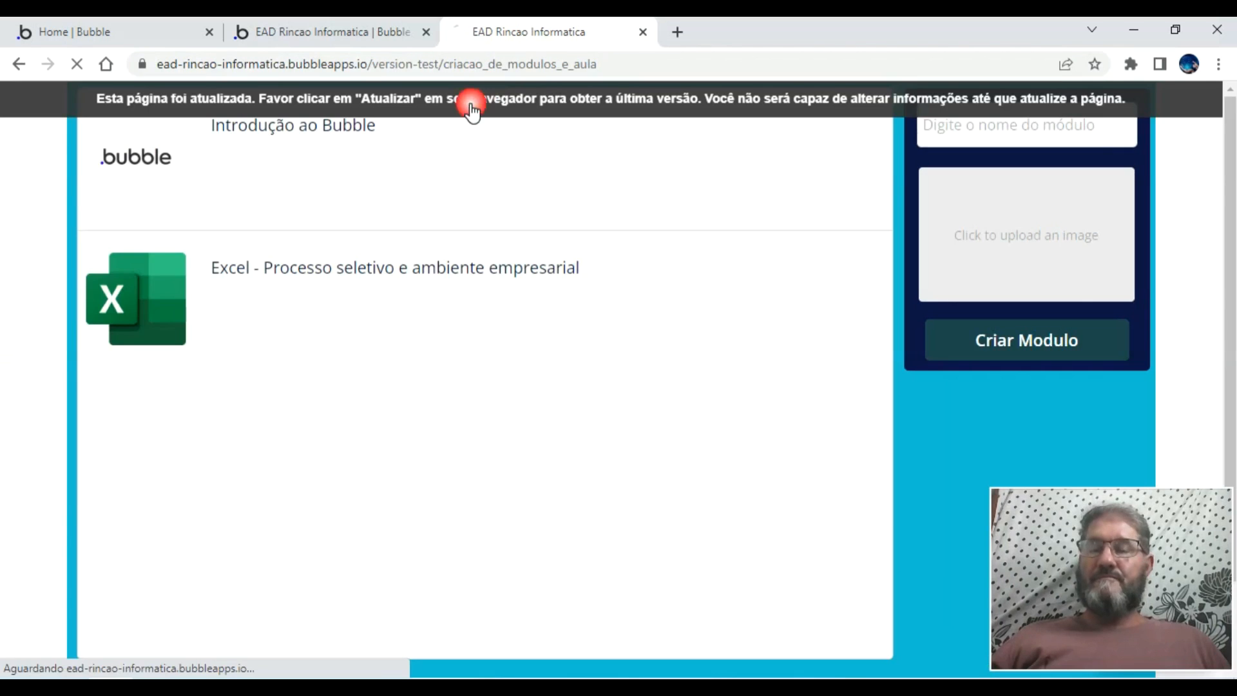
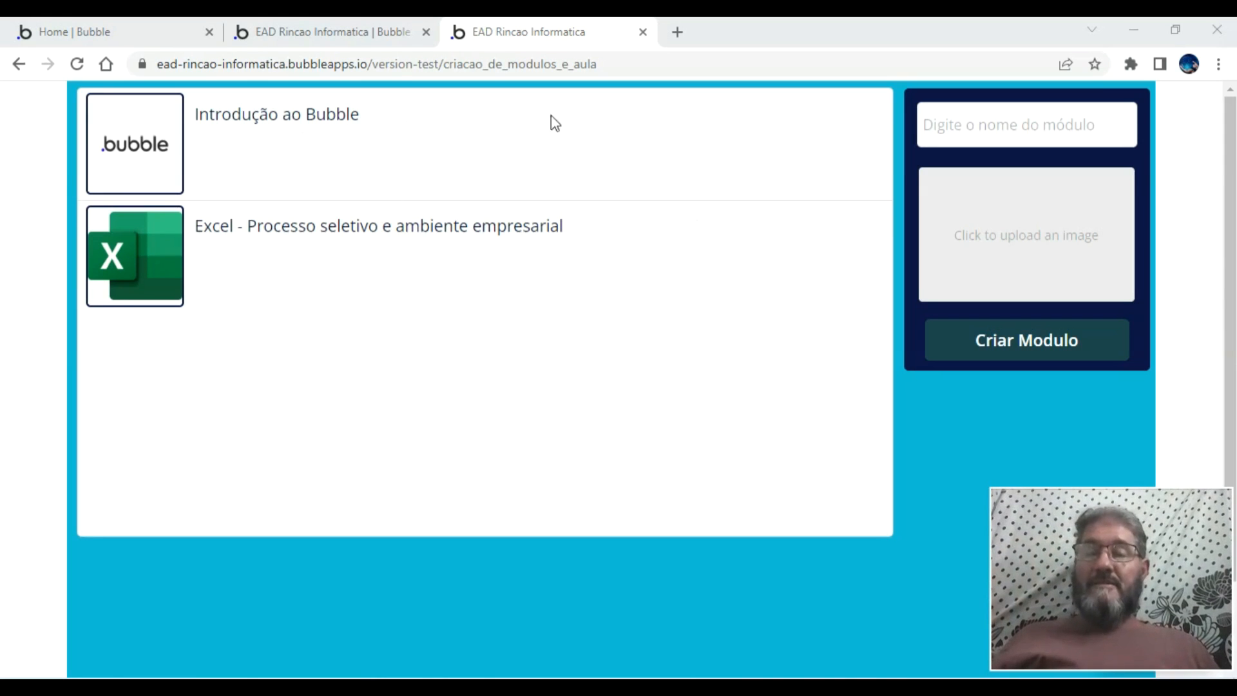
# - Back in the editor, narrow the module name text to about 270 px and place a copy of it beside it
pyautogui.click(310, 33)
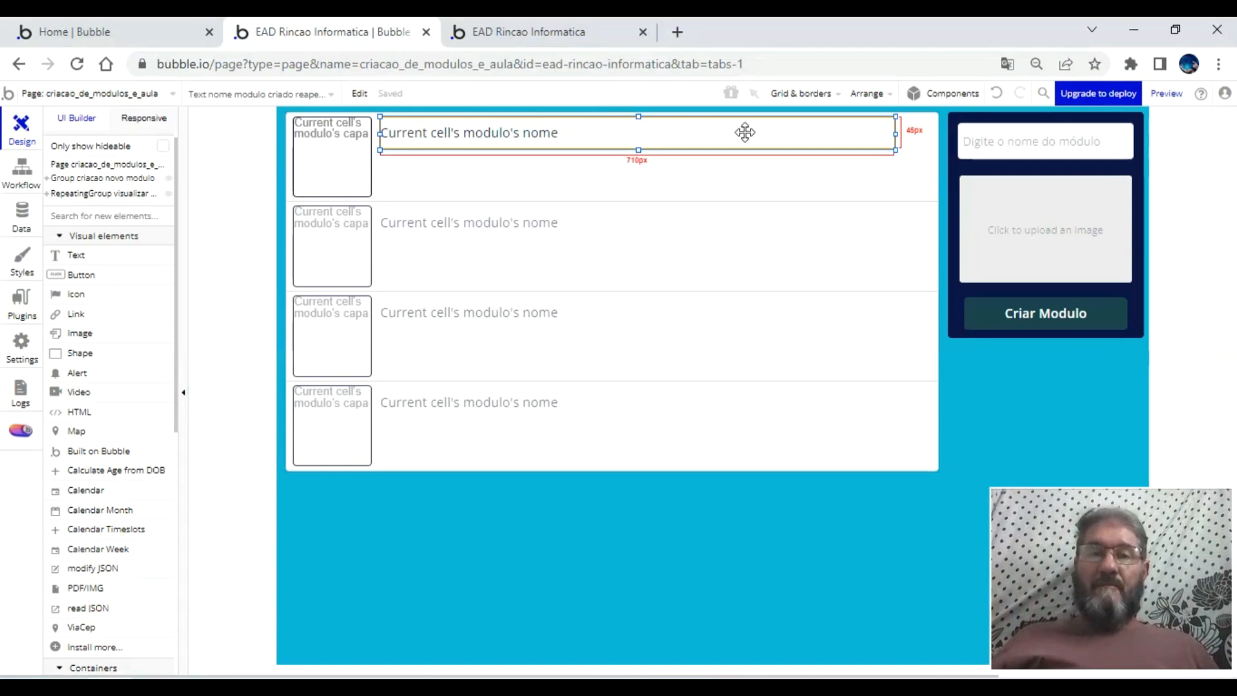
pyautogui.moveTo(896, 134); pyautogui.dragTo(577, 142)
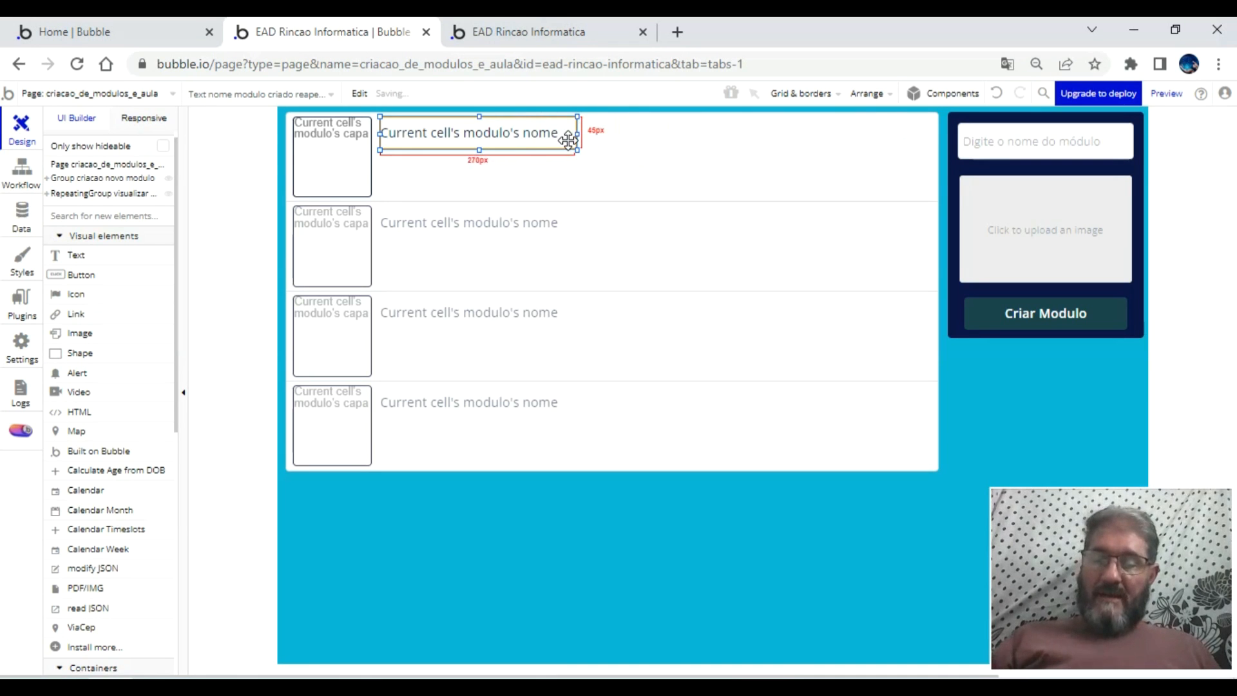
pyautogui.moveTo(568, 140); pyautogui.dragTo(764, 134)
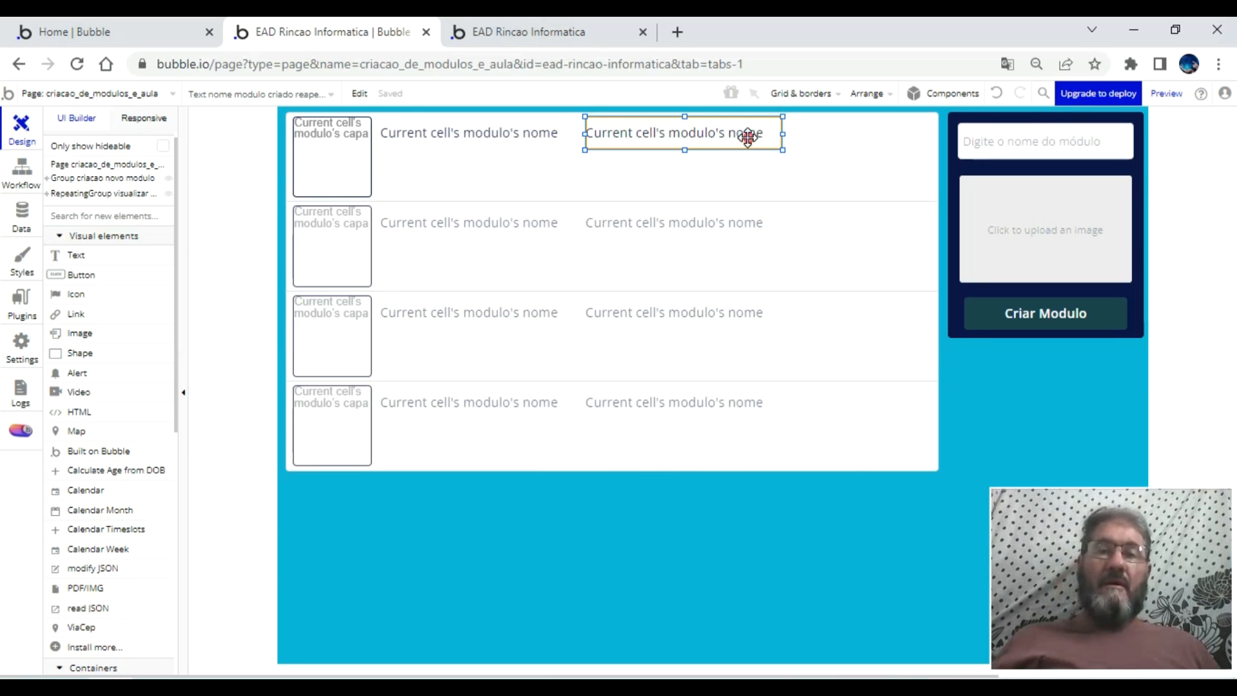
# - Replace the copied text's dynamic content with the static text "ID do VIdeo"
pyautogui.doubleClick(747, 137)
pyautogui.scroll(5, 761, 281)
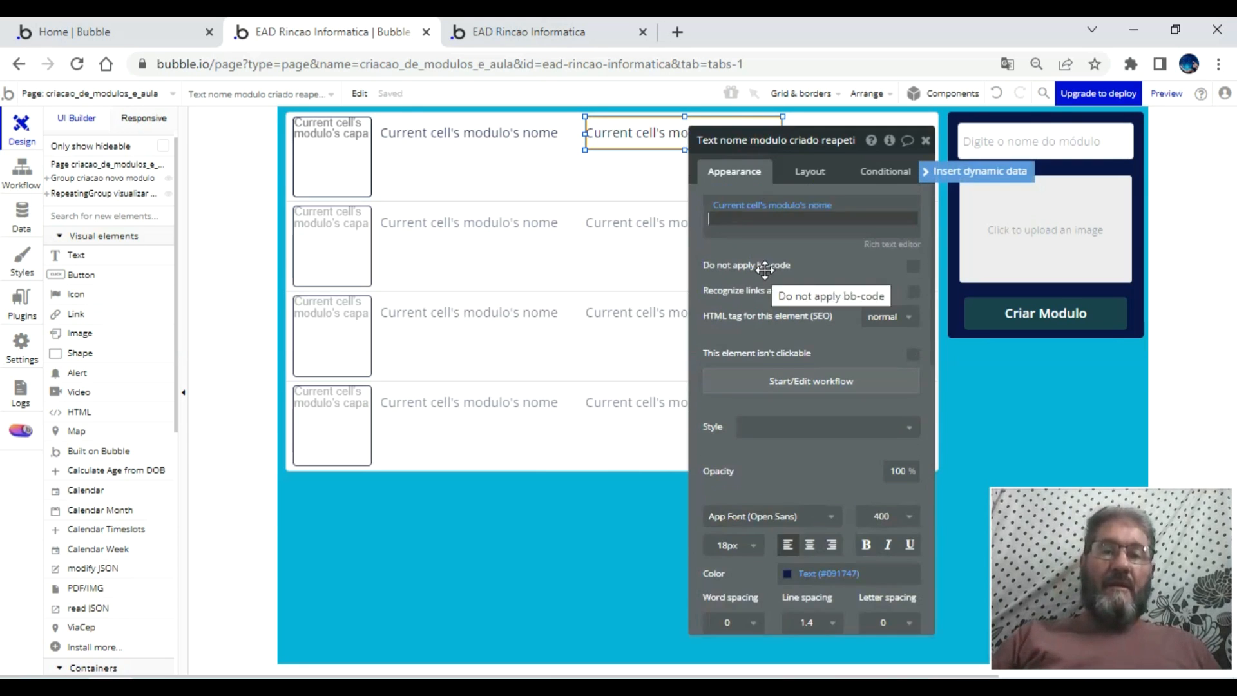
pyautogui.click(815, 225)
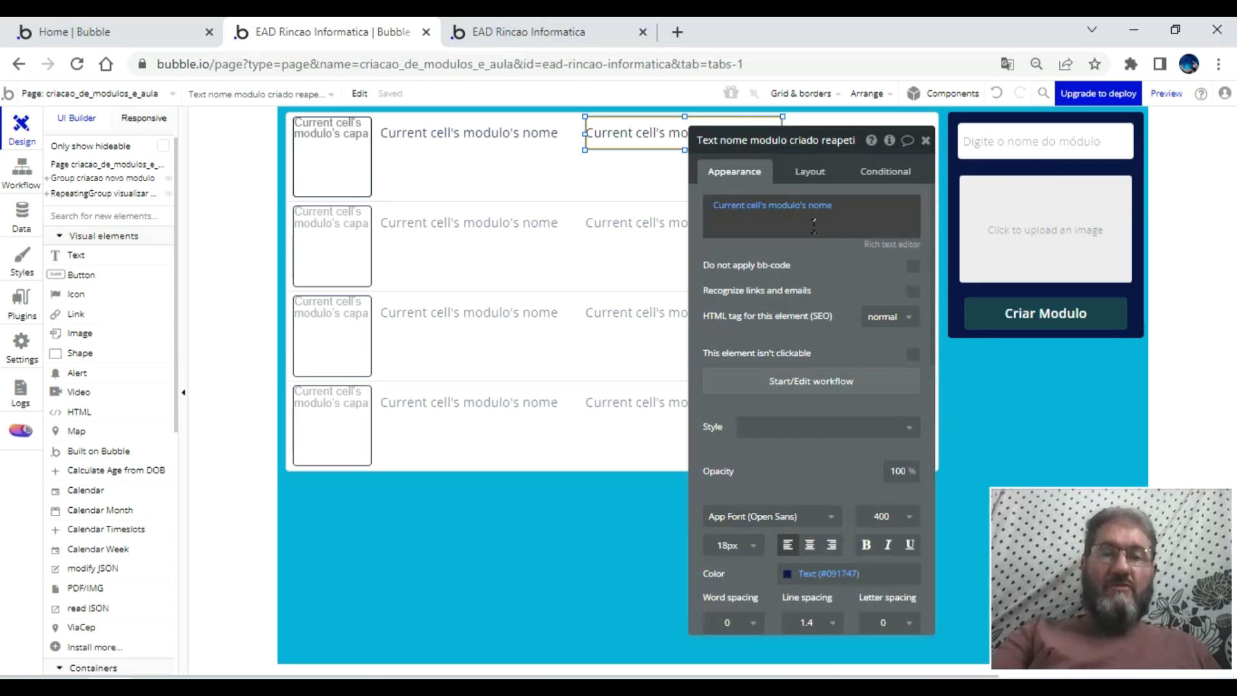
pyautogui.click(837, 207)
pyautogui.press('BackSpace')
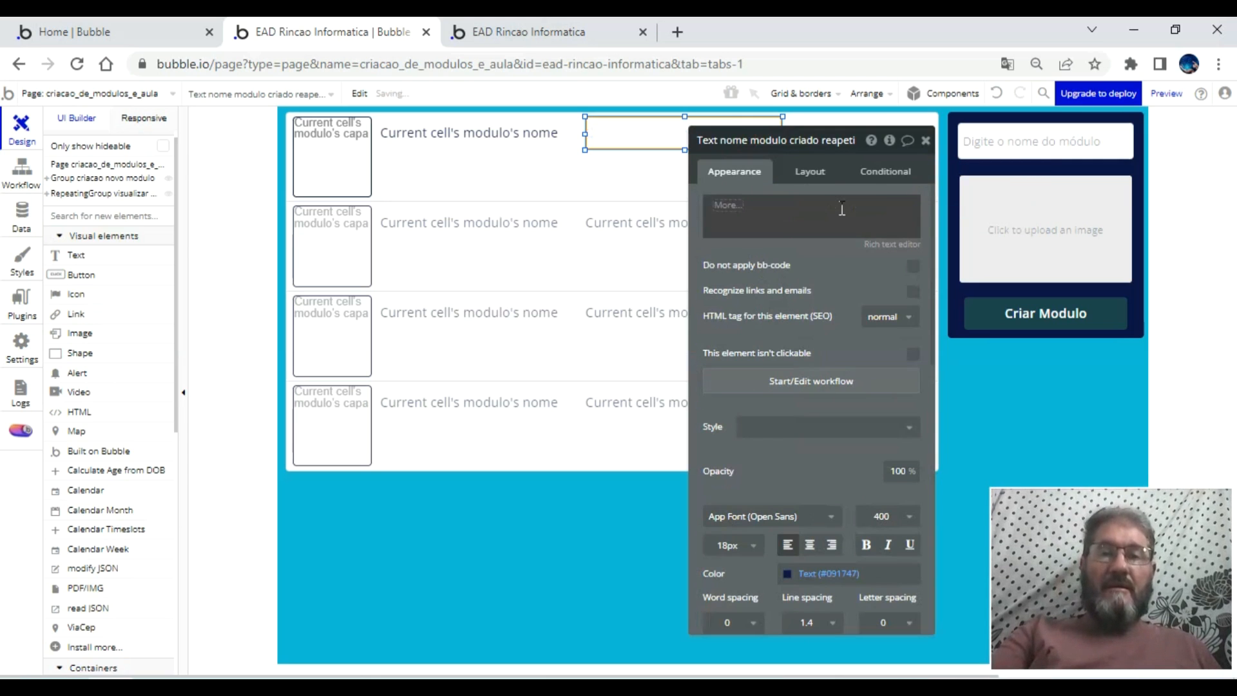
pyautogui.rightClick(744, 217)
pyautogui.click(831, 258)
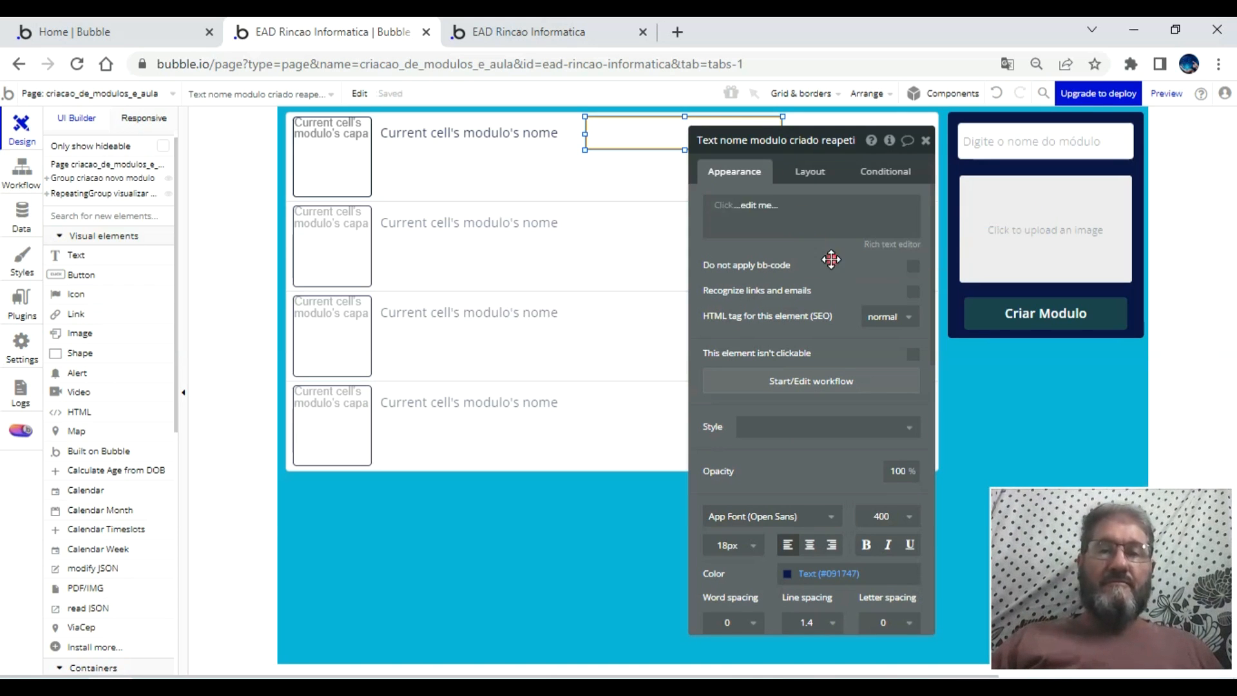
pyautogui.click(769, 217)
pyautogui.press('BackSpace')
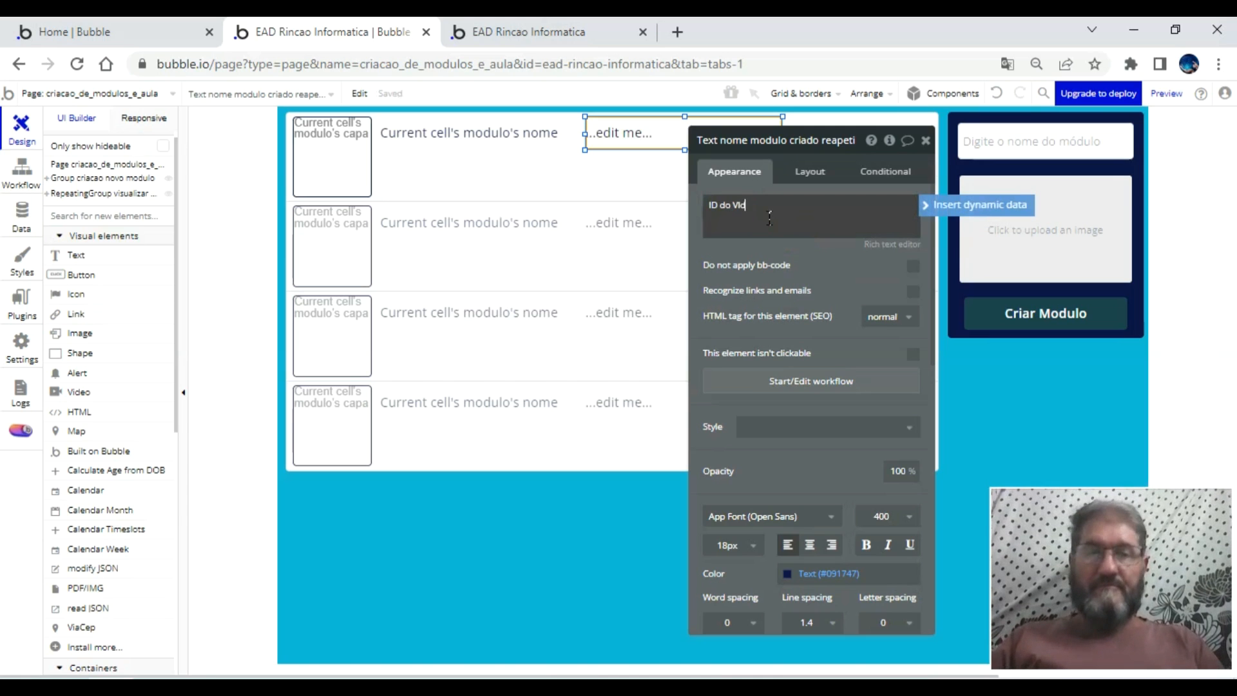
# - Rename the copied element "Text nome id video" and narrow it to about 177 px
pyautogui.click(823, 139)
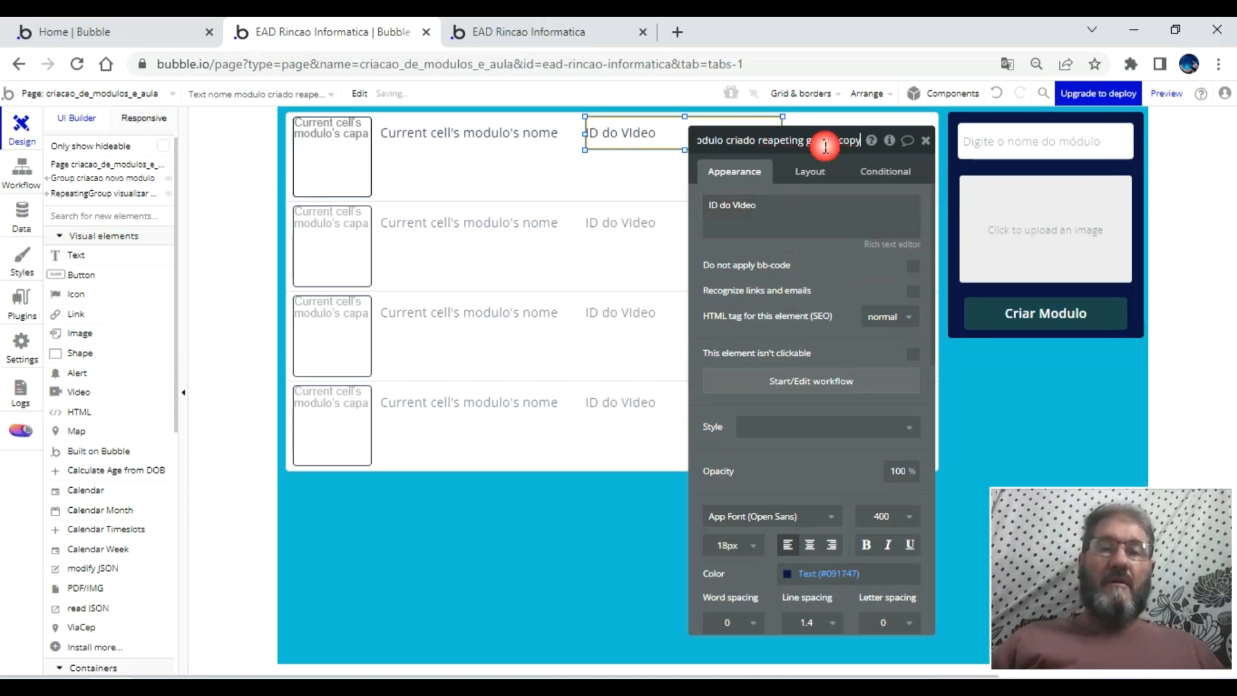
pyautogui.press('BackSpace')
pyautogui.press('BackSpace')
pyautogui.press('BackSpace')
pyautogui.press('BackSpace')
pyautogui.press('BackSpace')
pyautogui.press('BackSpace')
pyautogui.press('BackSpace')
pyautogui.press('BackSpace')
pyautogui.press('BackSpace')
pyautogui.press('BackSpace')
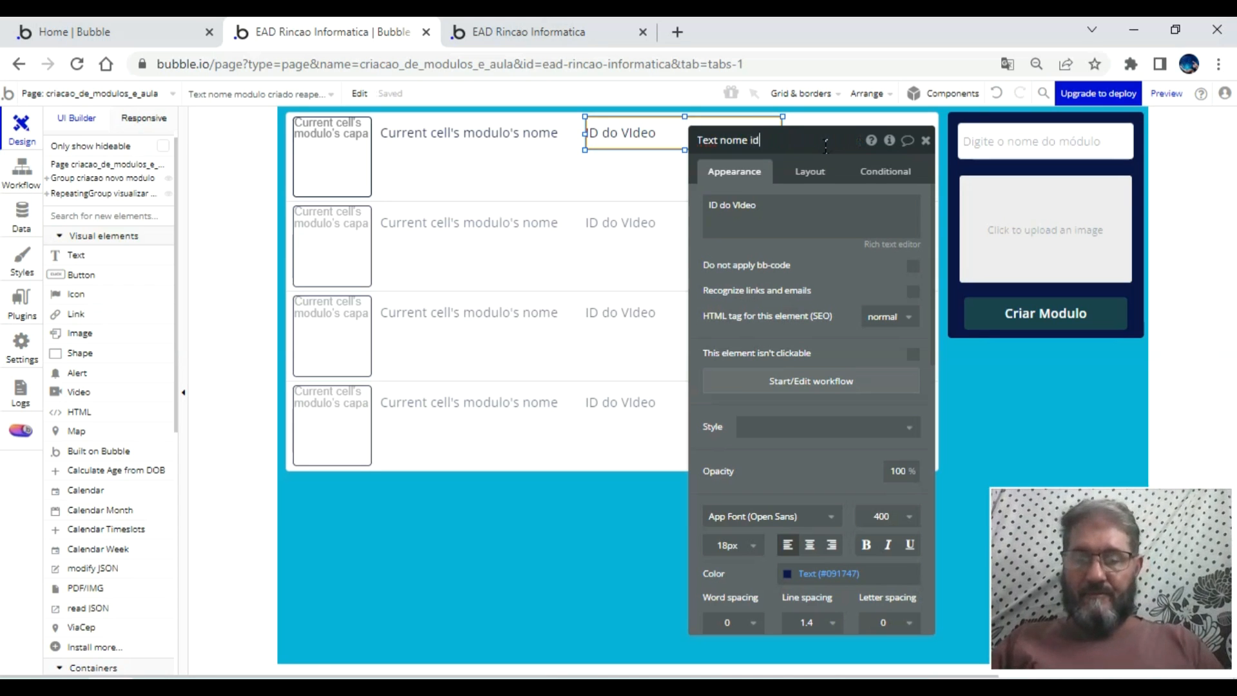
pyautogui.click(818, 229)
pyautogui.moveTo(736, 132)
pyautogui.mouseDown()
pyautogui.moveTo(802, 164)
pyautogui.moveTo(715, 133)
pyautogui.mouseUp()
# - Correct the copied text's wording to "ID do Video", center it horizontally and close its properties
pyautogui.click(812, 242)
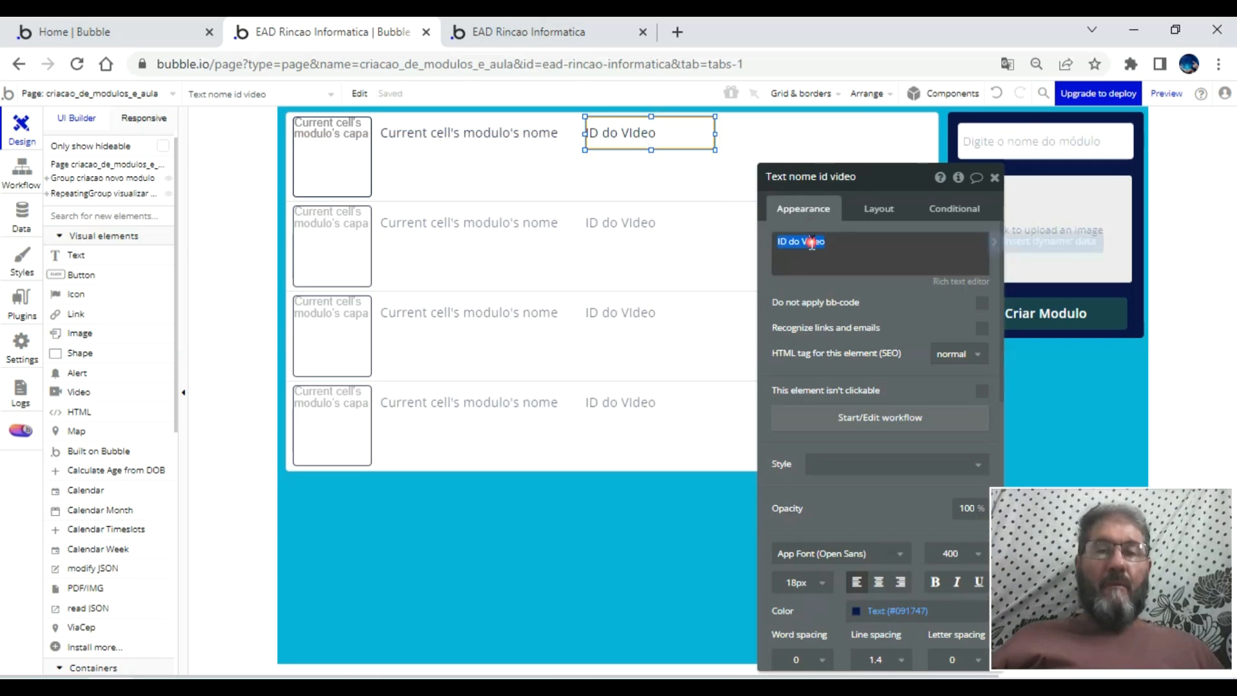
pyautogui.click(812, 243)
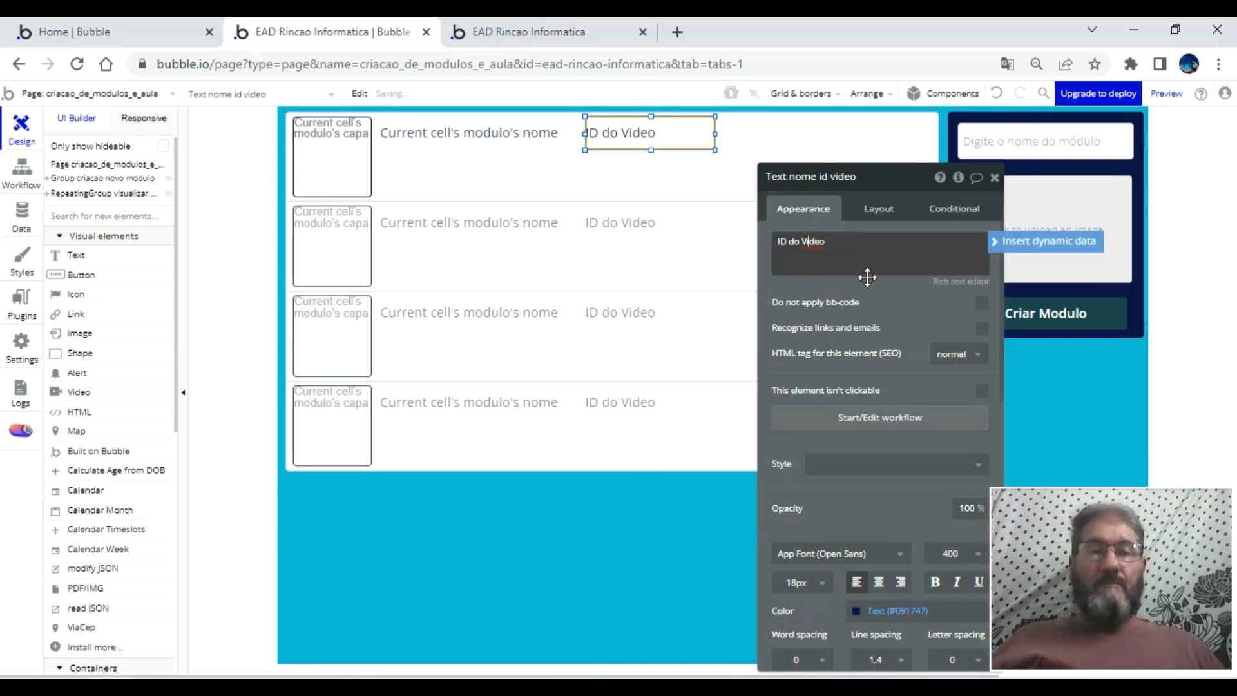
pyautogui.click(825, 228)
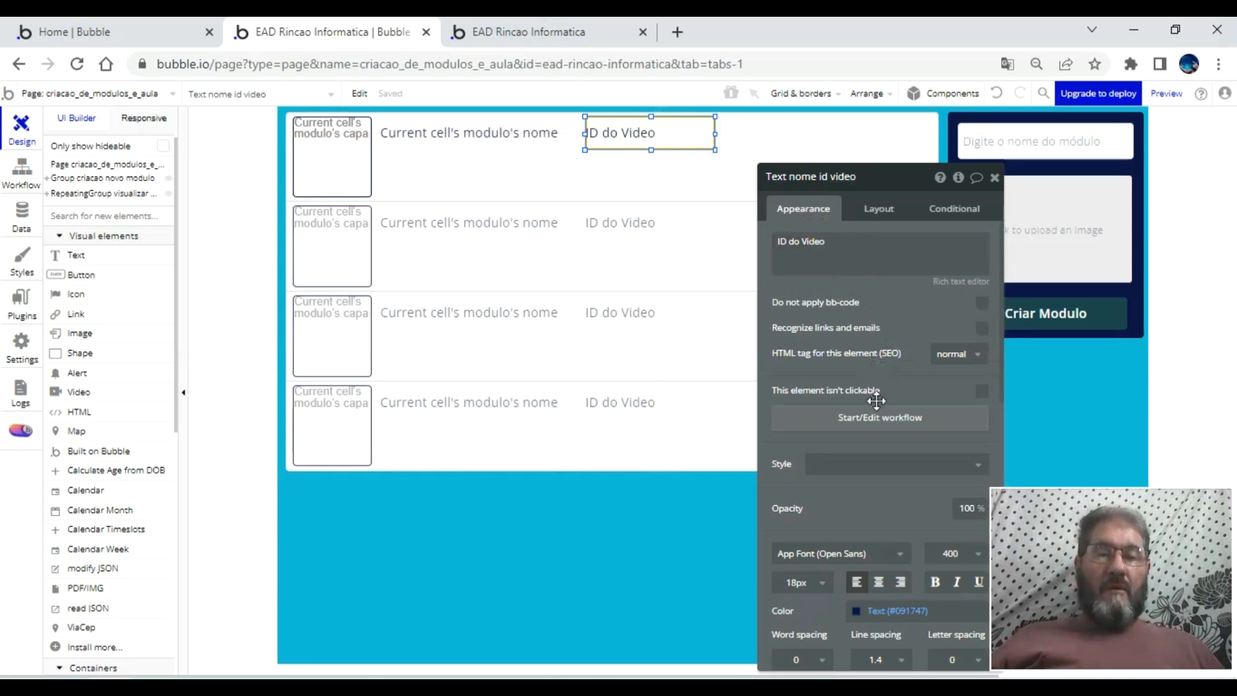
pyautogui.click(879, 582)
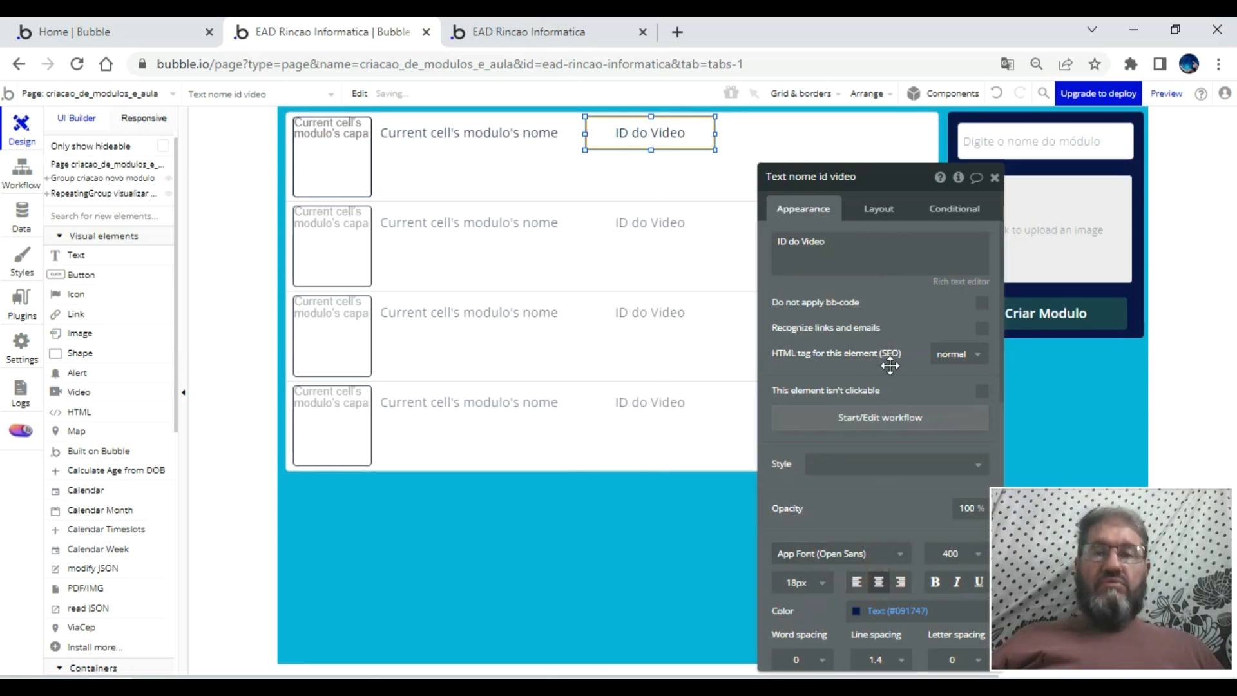
pyautogui.click(995, 180)
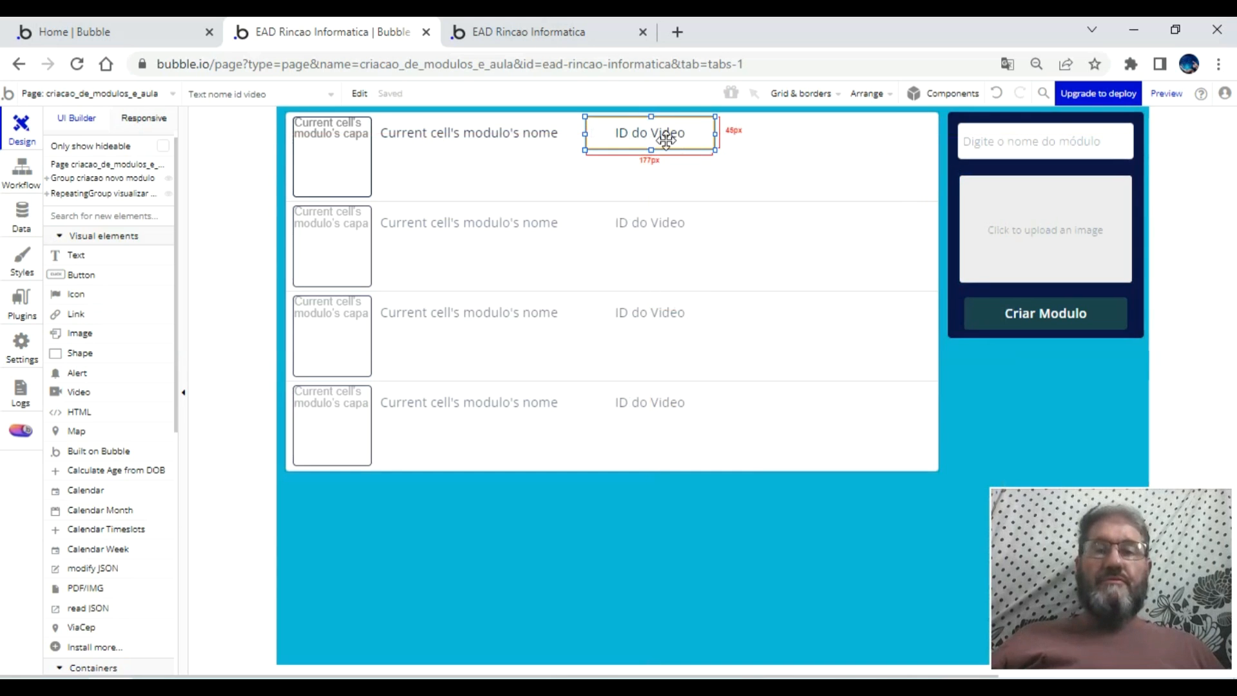
# - Duplicate the "ID do Video" text to the right end of the cell and rename the copy "Text nome id servidor"
pyautogui.hotkey('ctrl', 'd')
pyautogui.moveTo(666, 138); pyautogui.dragTo(850, 129)
pyautogui.doubleClick(850, 131)
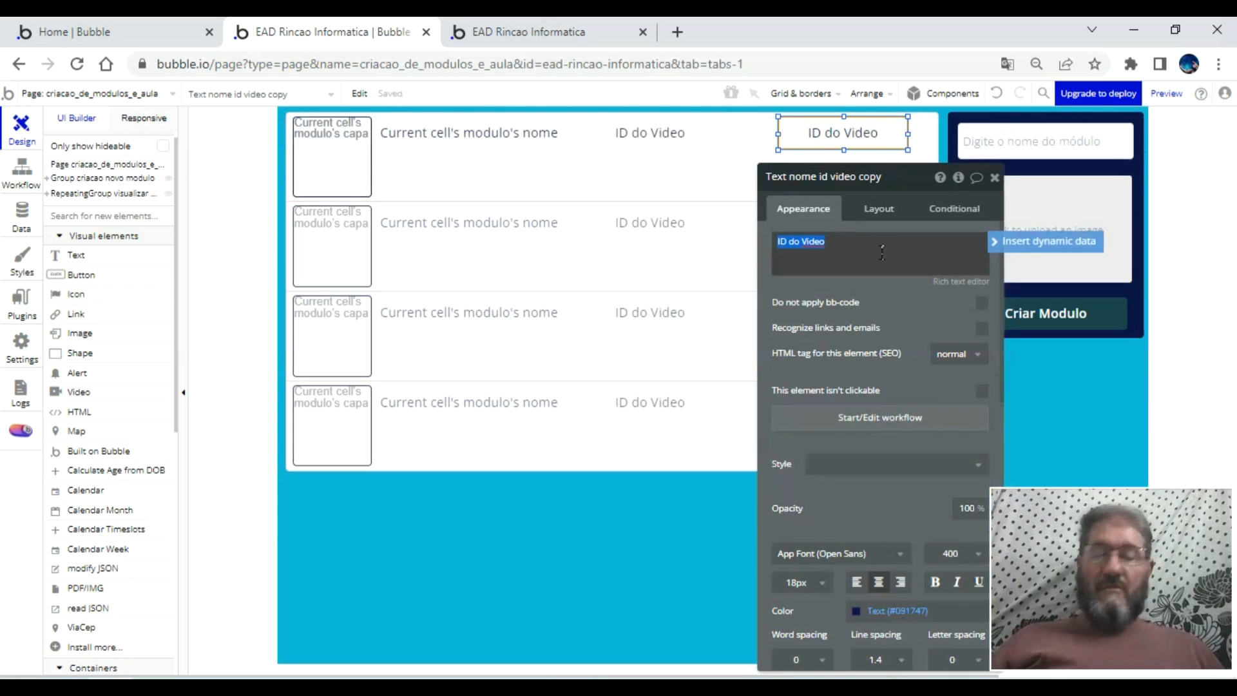
pyautogui.click(891, 178)
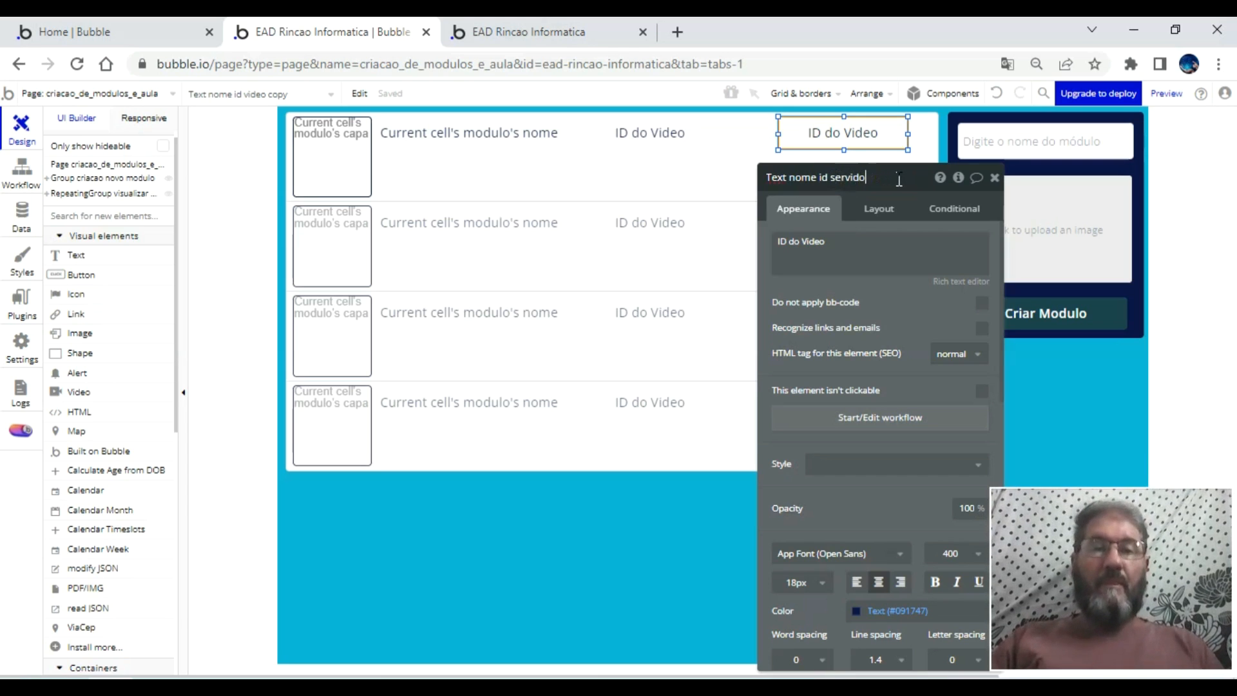
# - Change the new copy's content to "Servidor" and close its properties
pyautogui.click(876, 247)
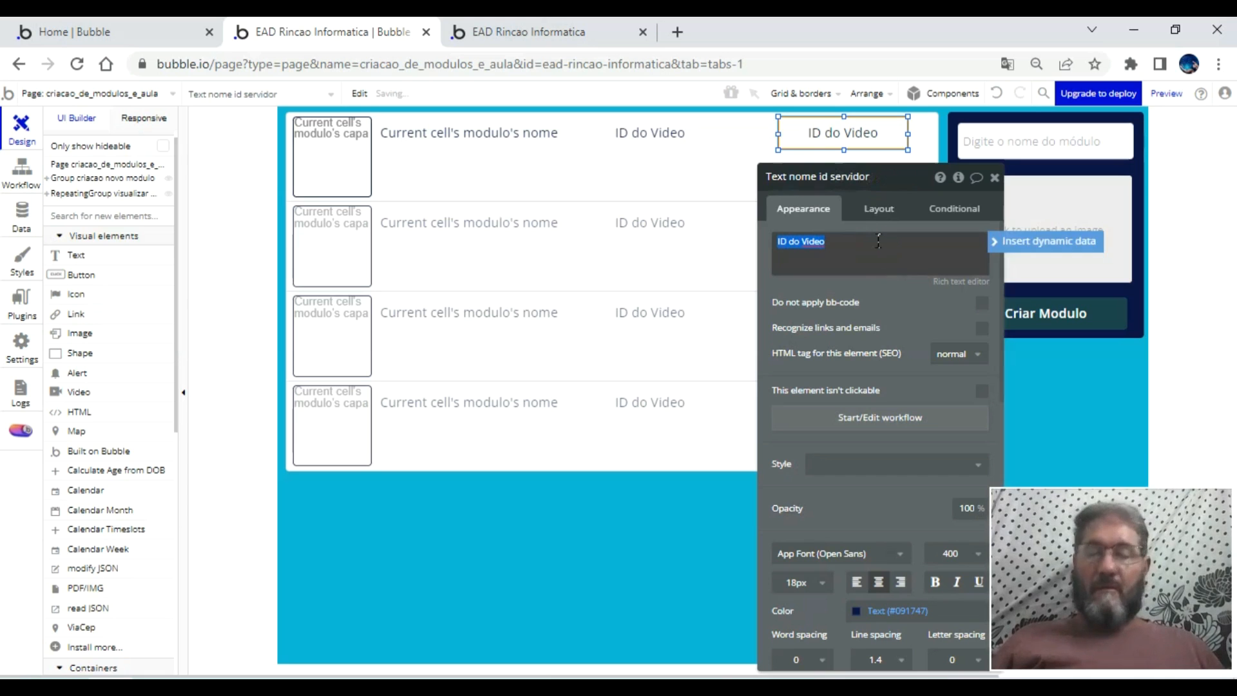
pyautogui.write('Serv')
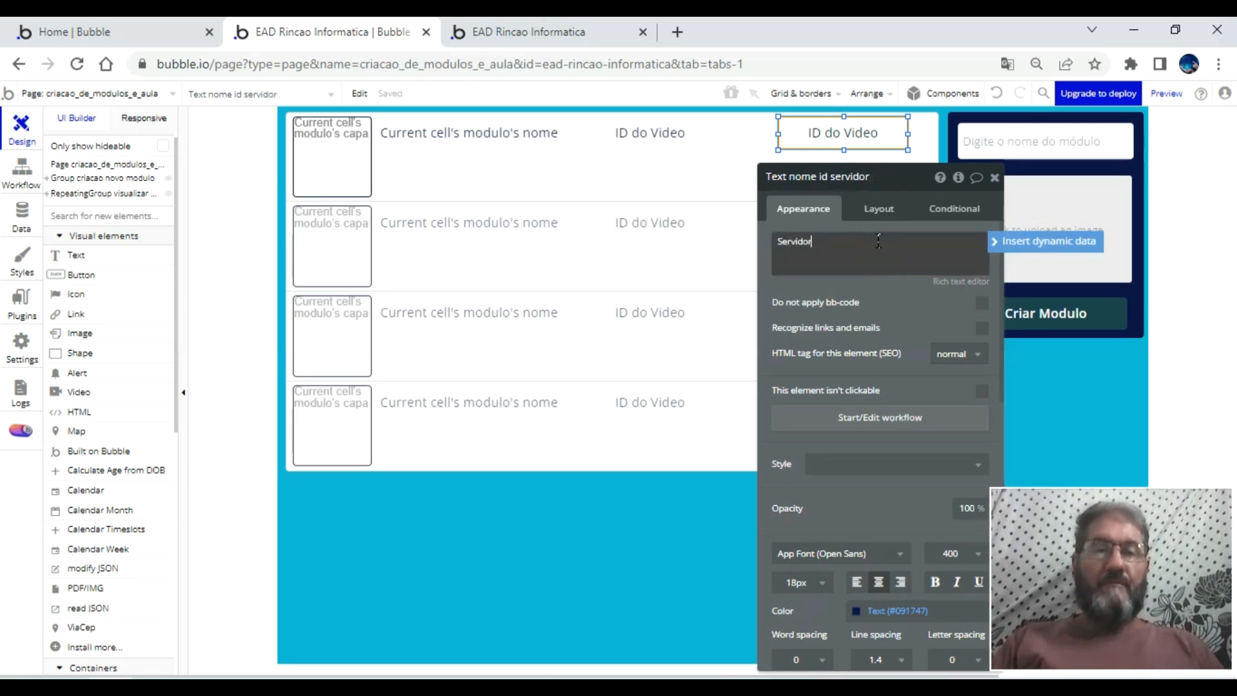
pyautogui.write('idor')
pyautogui.click(902, 304)
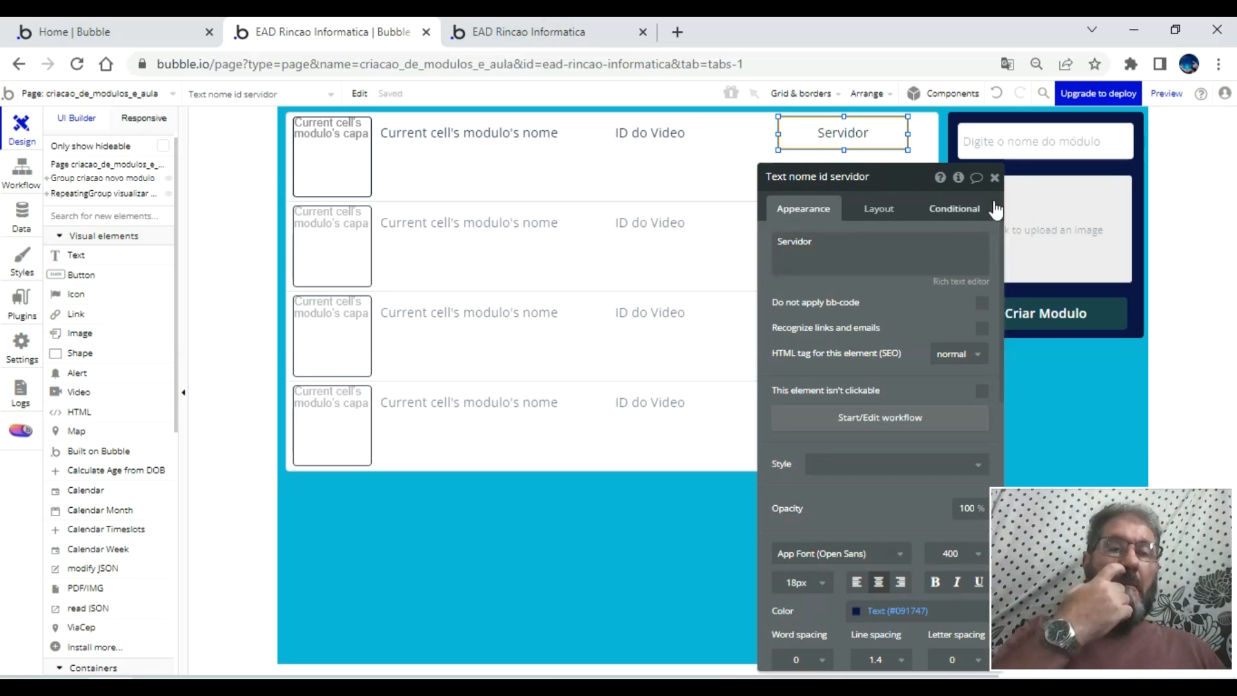
pyautogui.click(995, 178)
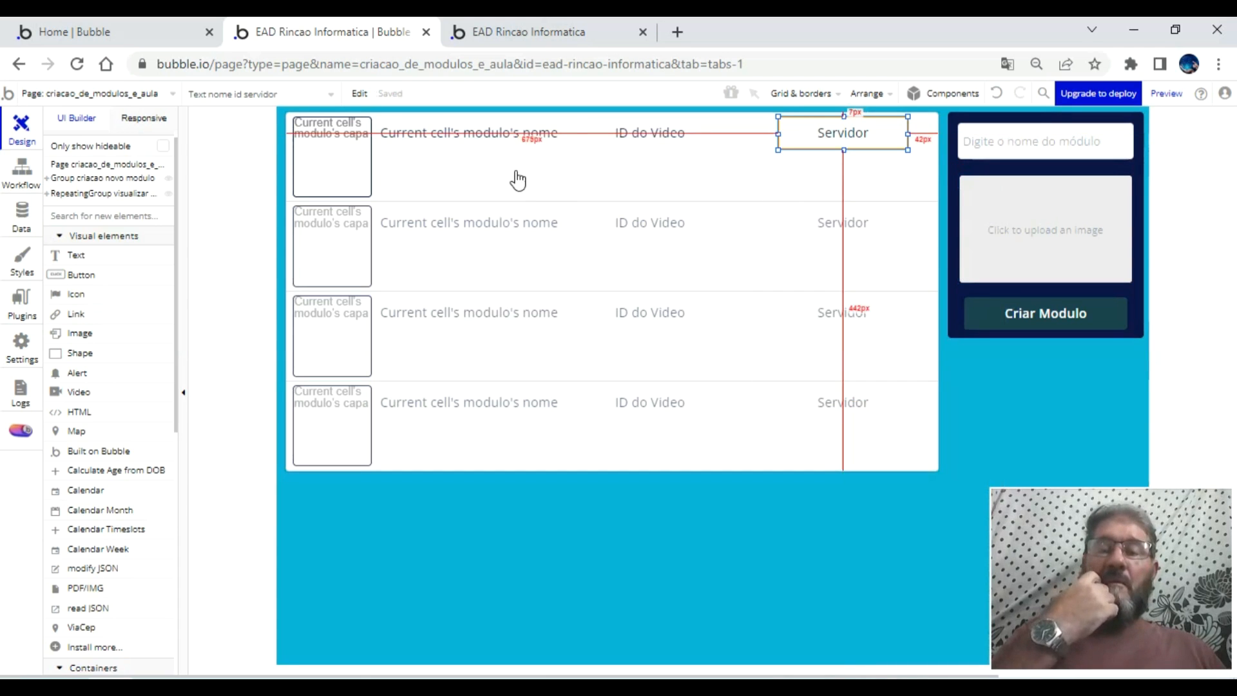
# - Move the "ID do Video" text farther right, between the module name and "Servidor" texts
pyautogui.click(515, 134)
pyautogui.click(608, 131)
pyautogui.click(560, 134)
pyautogui.moveTo(638, 134); pyautogui.dragTo(696, 133)
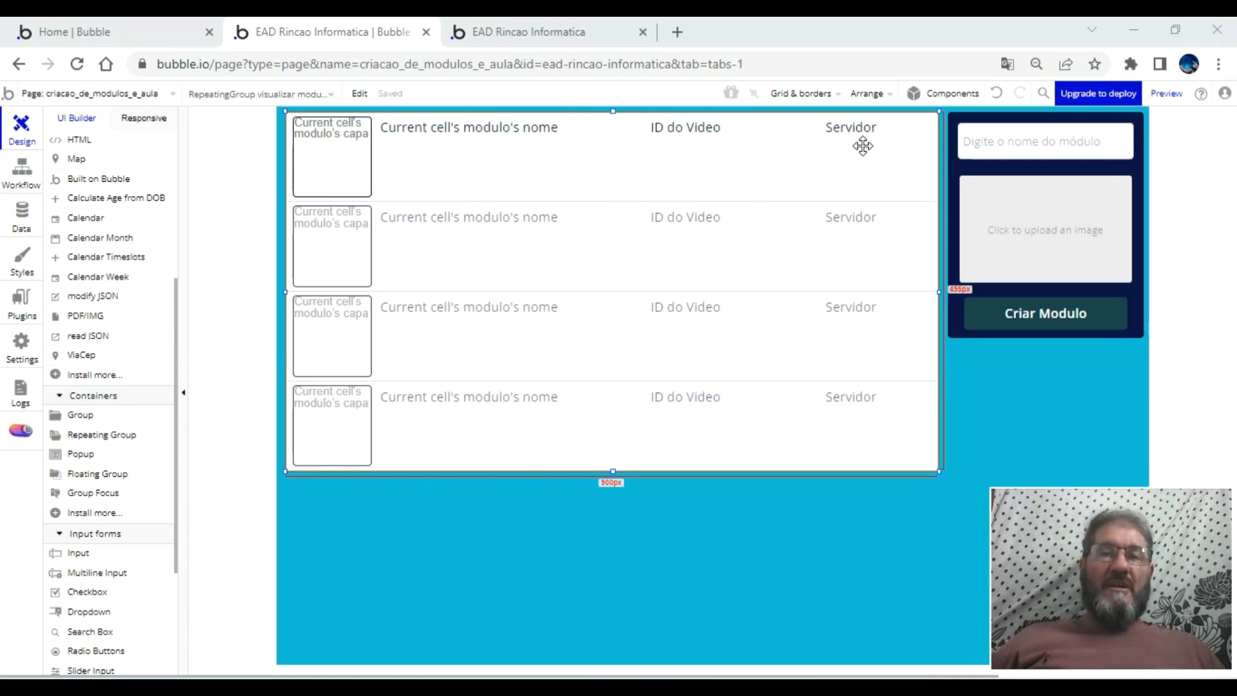
# - Examine the module name text's width, height and position in its layout settings
pyautogui.click(540, 131)
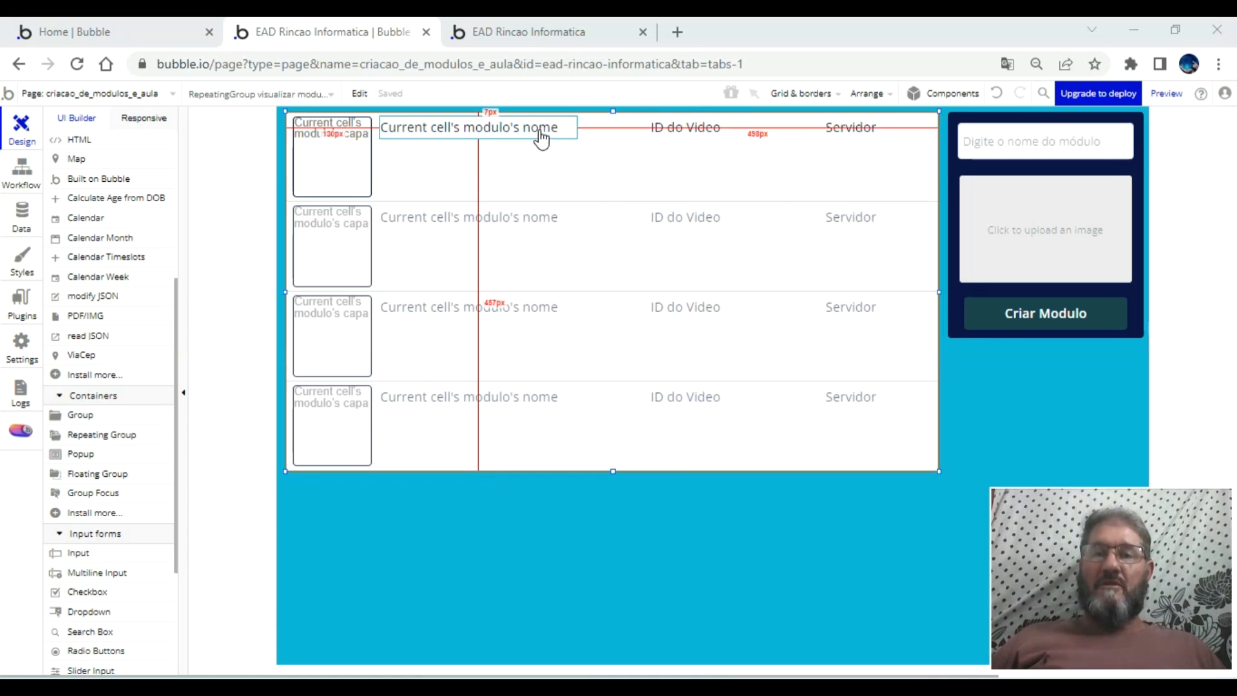
pyautogui.click(680, 127)
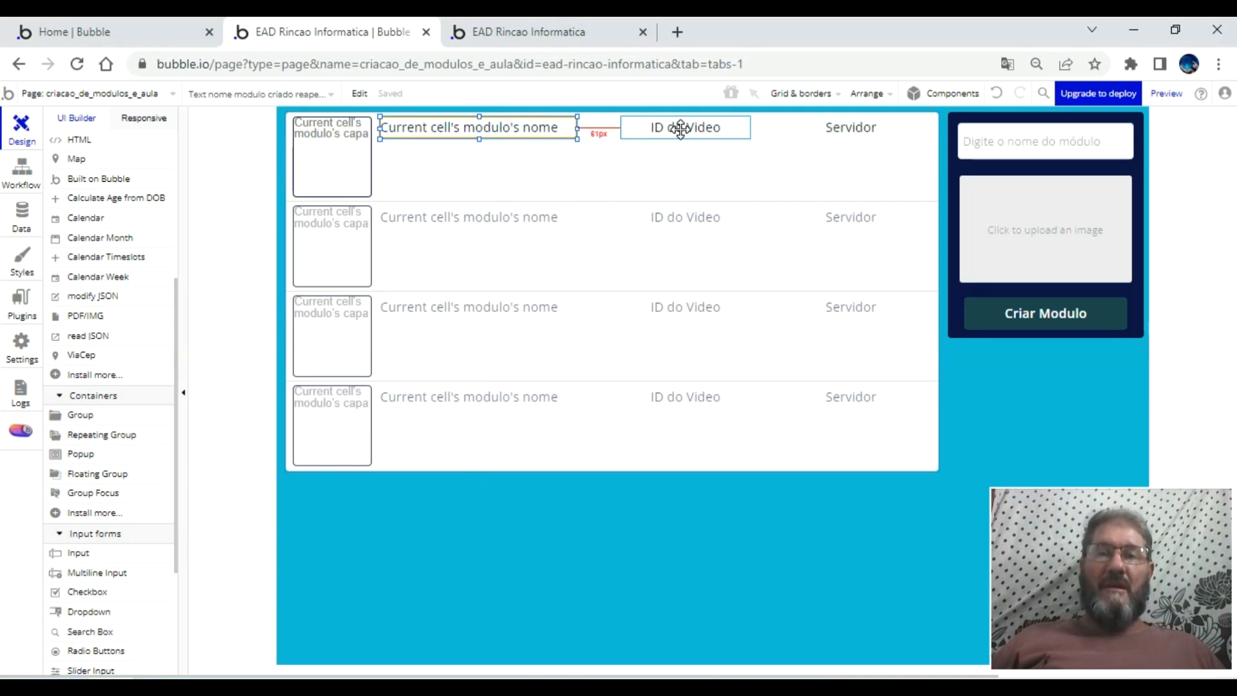
pyautogui.doubleClick(556, 125)
pyautogui.click(866, 216)
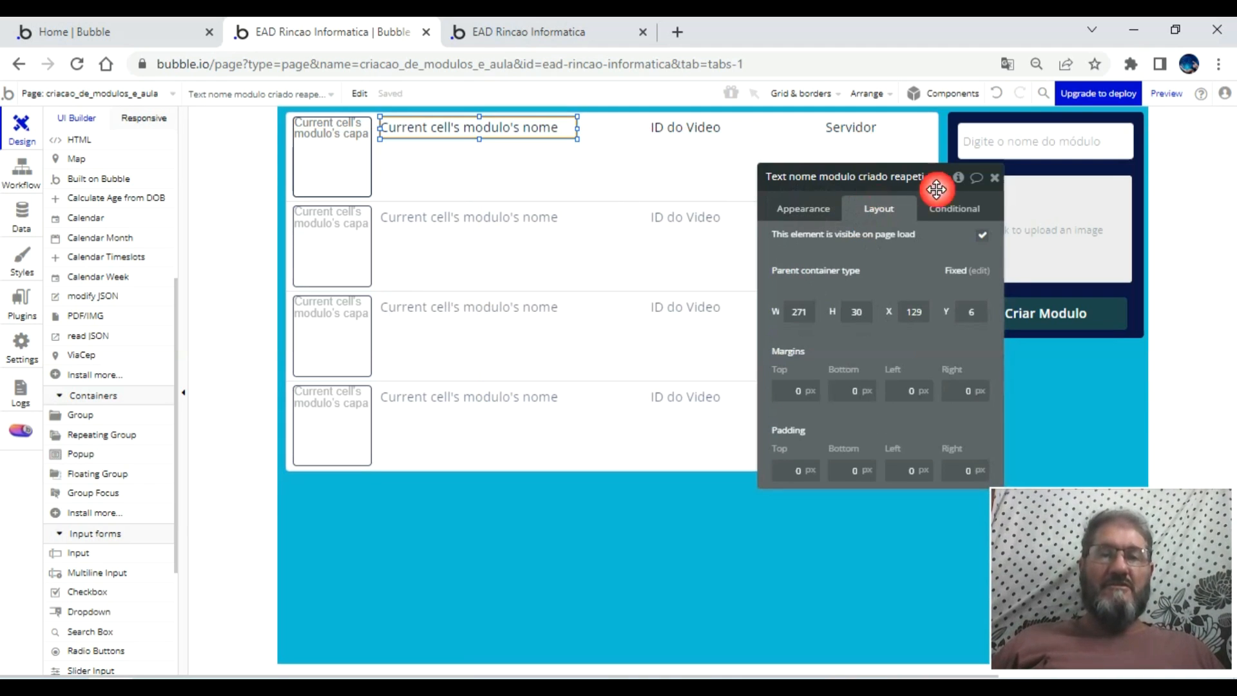
pyautogui.click(994, 178)
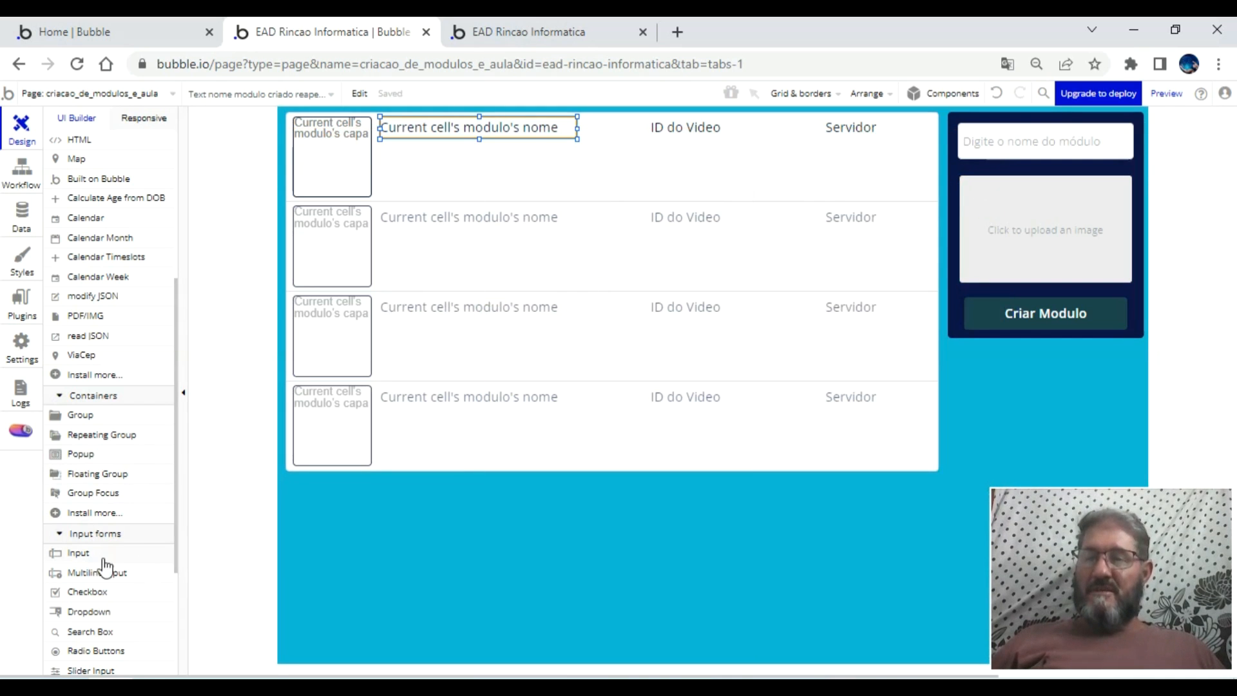
# - Draw an input about 251 px wide and 20 px high below the module name text in the first cell
pyautogui.click(78, 552)
pyautogui.moveTo(381, 148); pyautogui.dragTo(556, 151)
# - Set the new input's width to 271 and height to 30, and position it directly beneath the module name text
pyautogui.click(549, 128)
pyautogui.click(891, 209)
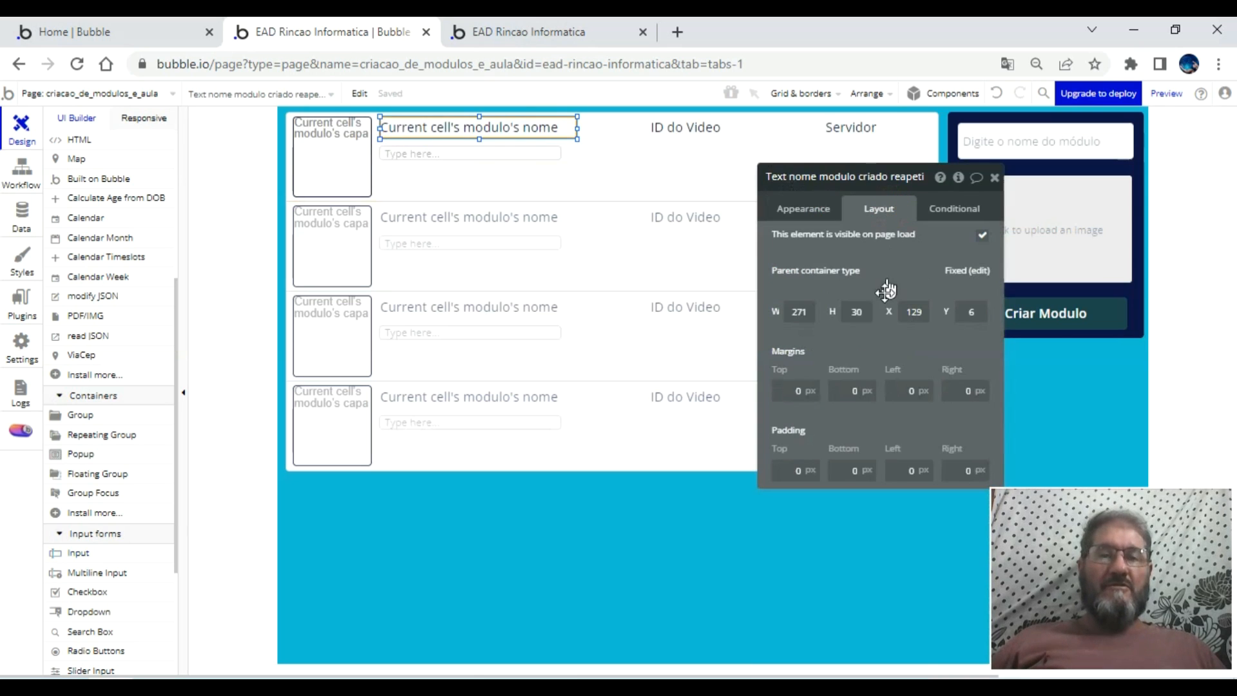
pyautogui.click(543, 151)
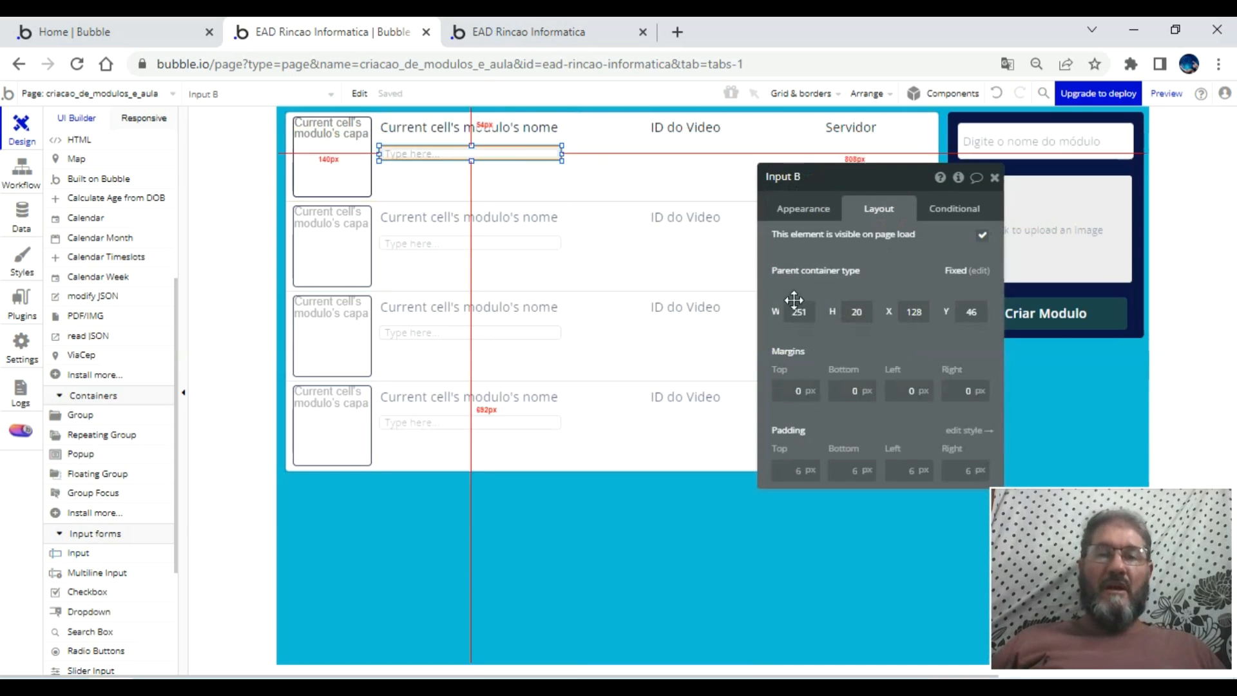
pyautogui.moveTo(802, 312); pyautogui.dragTo(793, 313)
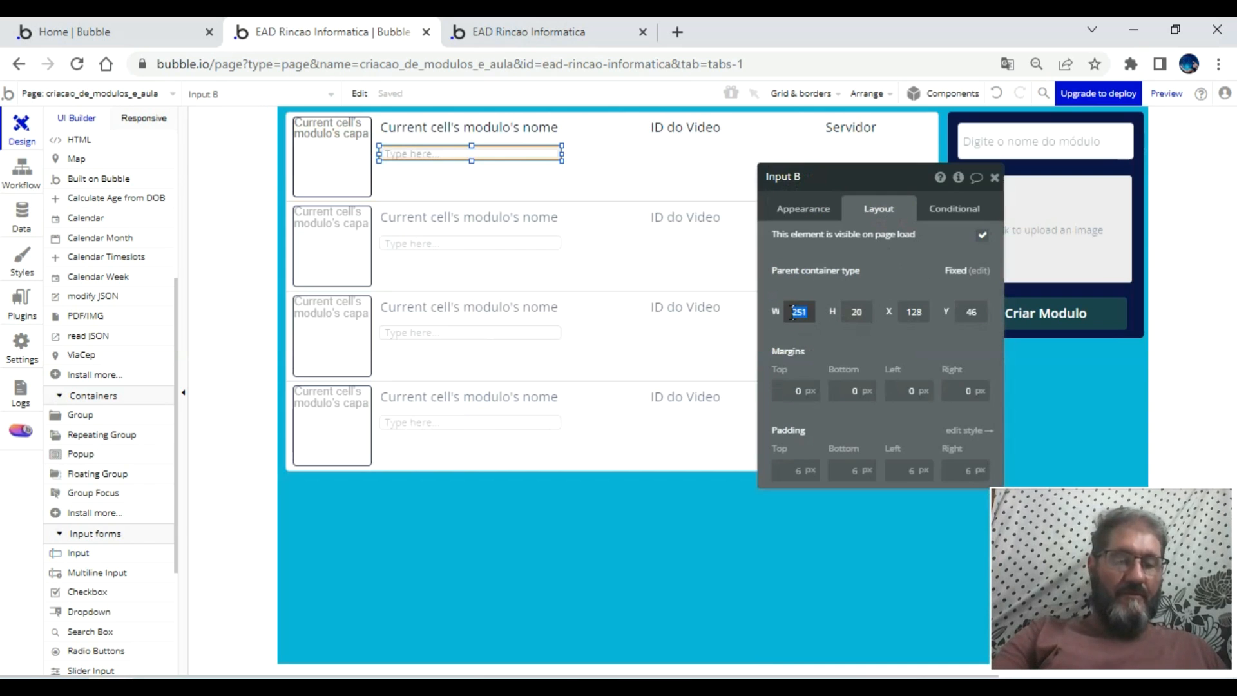
pyautogui.click(838, 287)
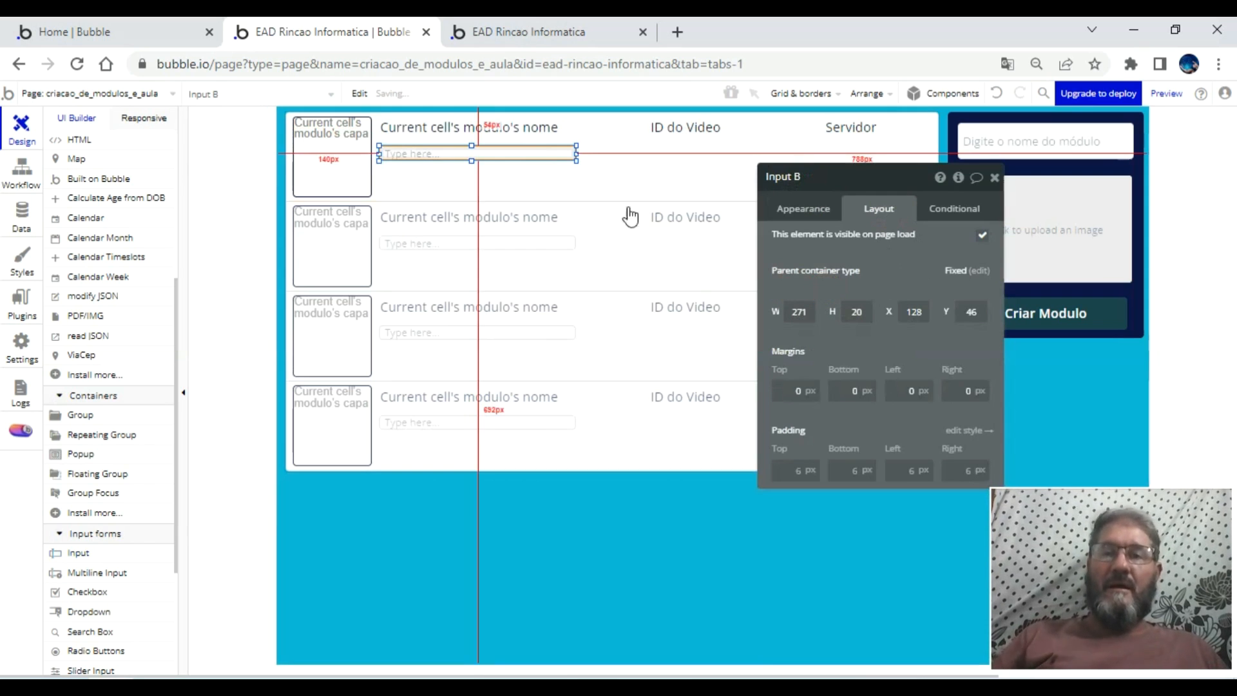
pyautogui.click(864, 311)
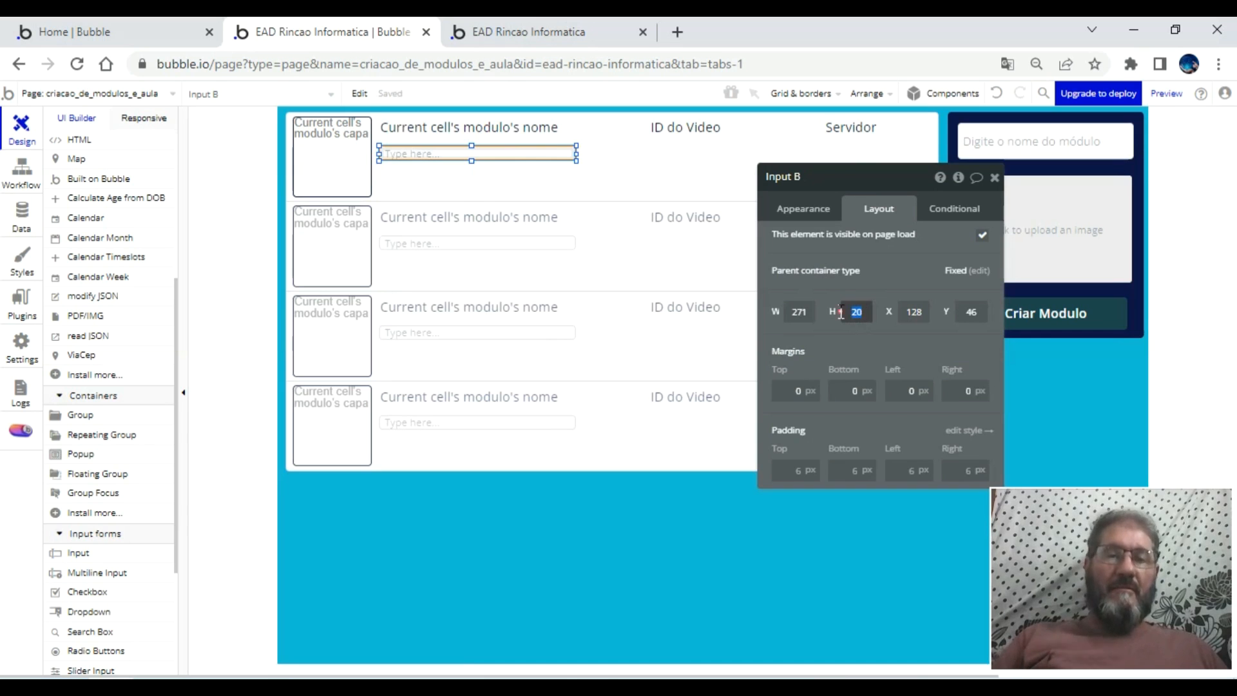
pyautogui.write('30')
pyautogui.moveTo(505, 157)
pyautogui.mouseDown()
pyautogui.moveTo(513, 171)
pyautogui.moveTo(506, 153)
pyautogui.mouseUp()
# - Name the new input "Input inserir nome aula" and set its placeholder to "Digite nome da aula"
pyautogui.click(803, 178)
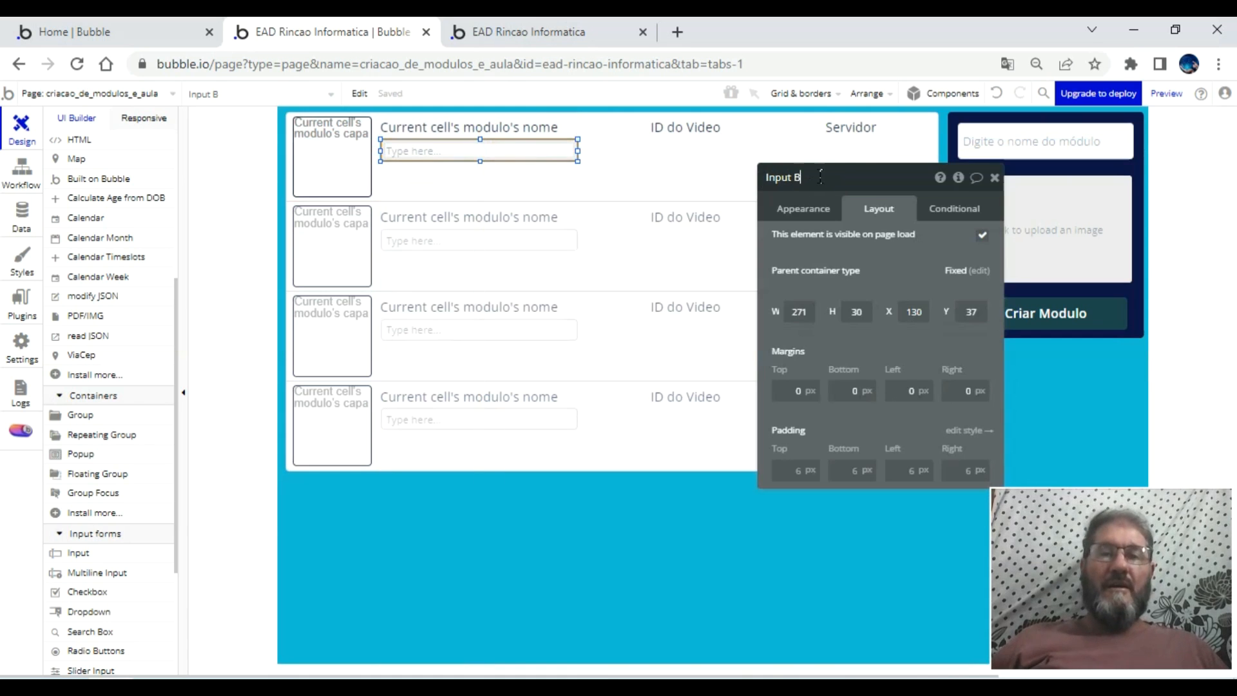
pyautogui.write('inserir nome au')
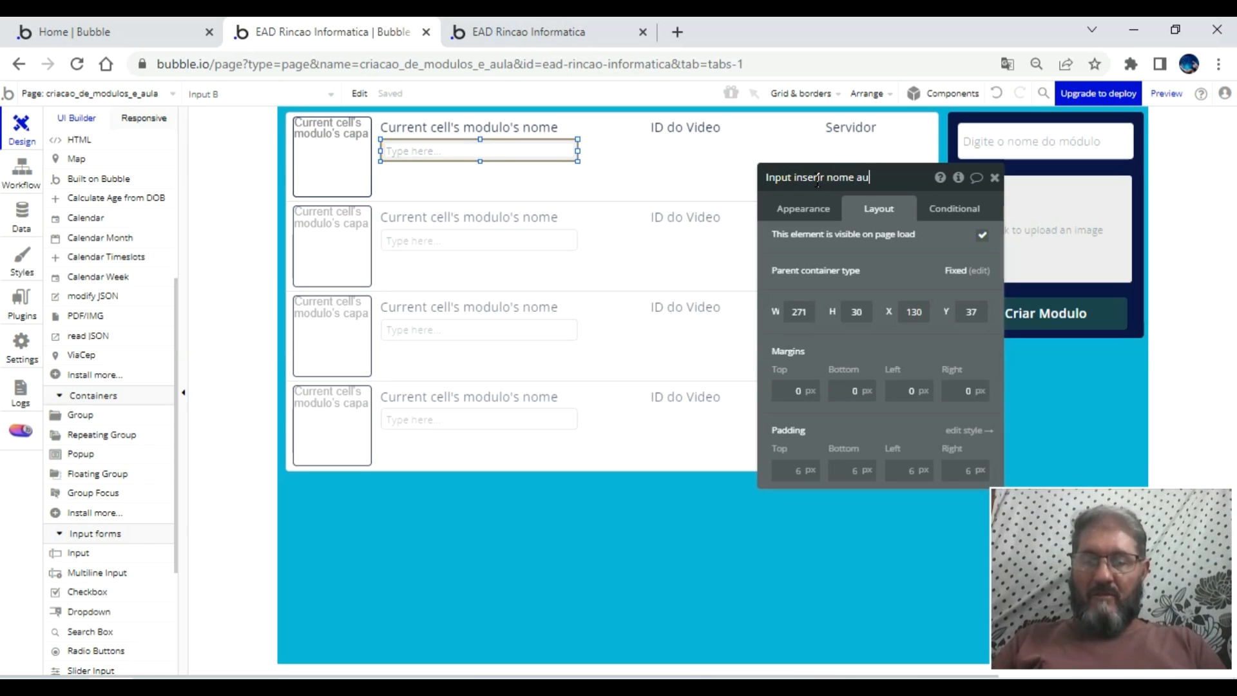
pyautogui.write('la')
pyautogui.click(815, 209)
pyautogui.click(923, 248)
pyautogui.write('D')
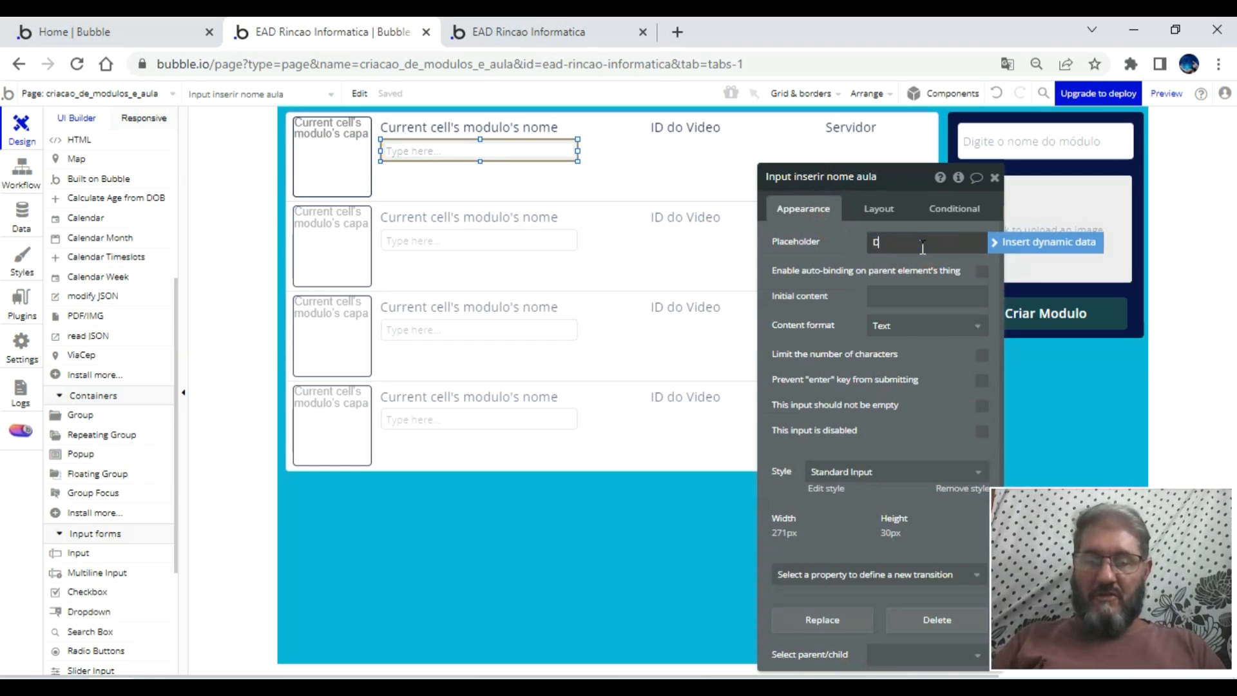
pyautogui.write('igite nome da aula')
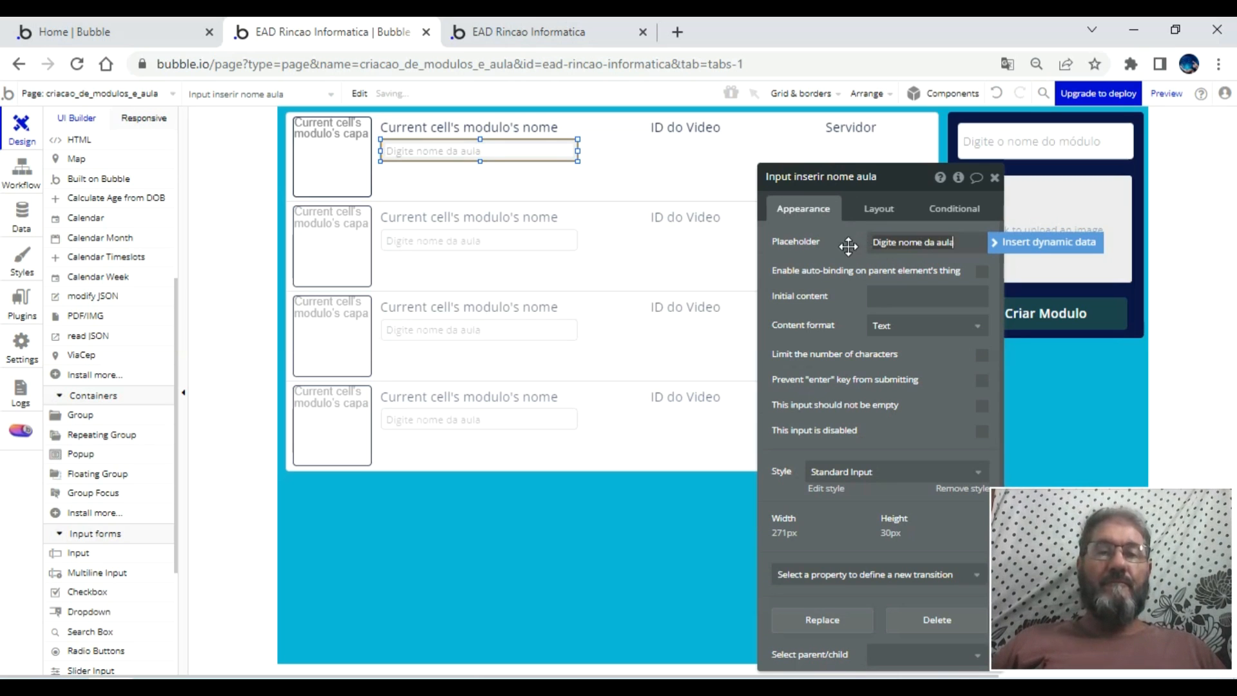
pyautogui.click(994, 177)
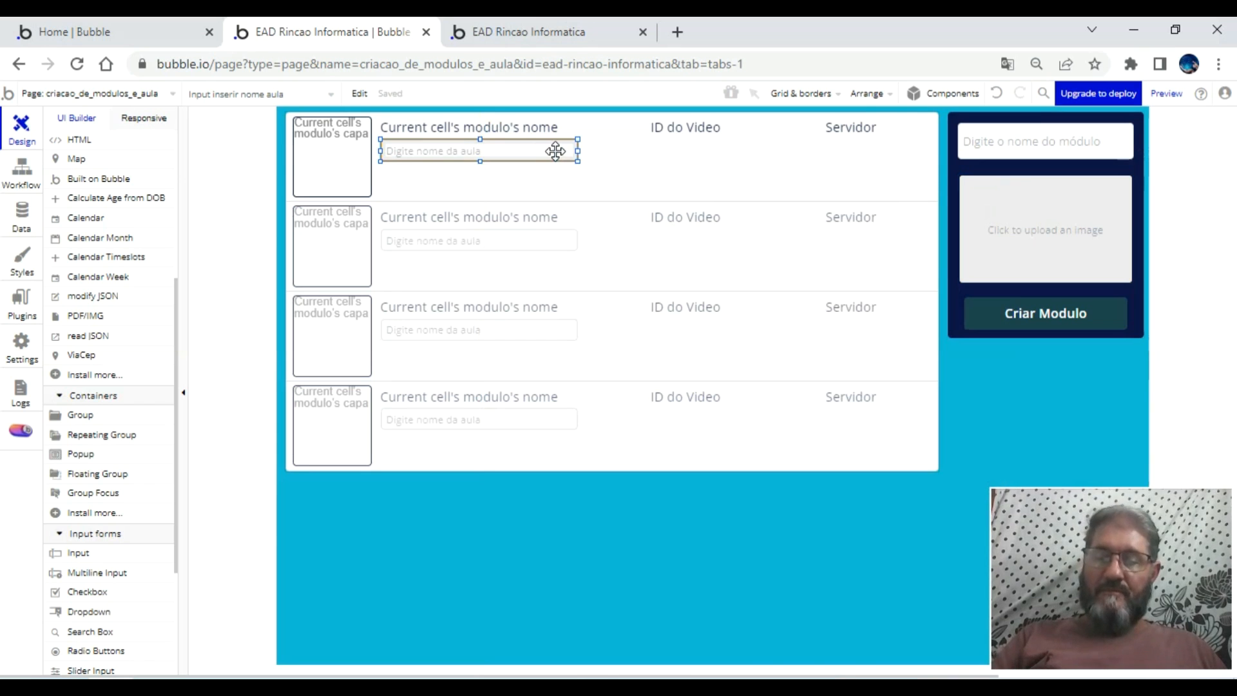
# - Duplicate the lesson name input and move the copy below the "ID do Video" text in the first cell
pyautogui.hotkey('ctrl', 'c')
pyautogui.hotkey('ctrl', 'v')
pyautogui.moveTo(551, 158); pyautogui.dragTo(768, 154)
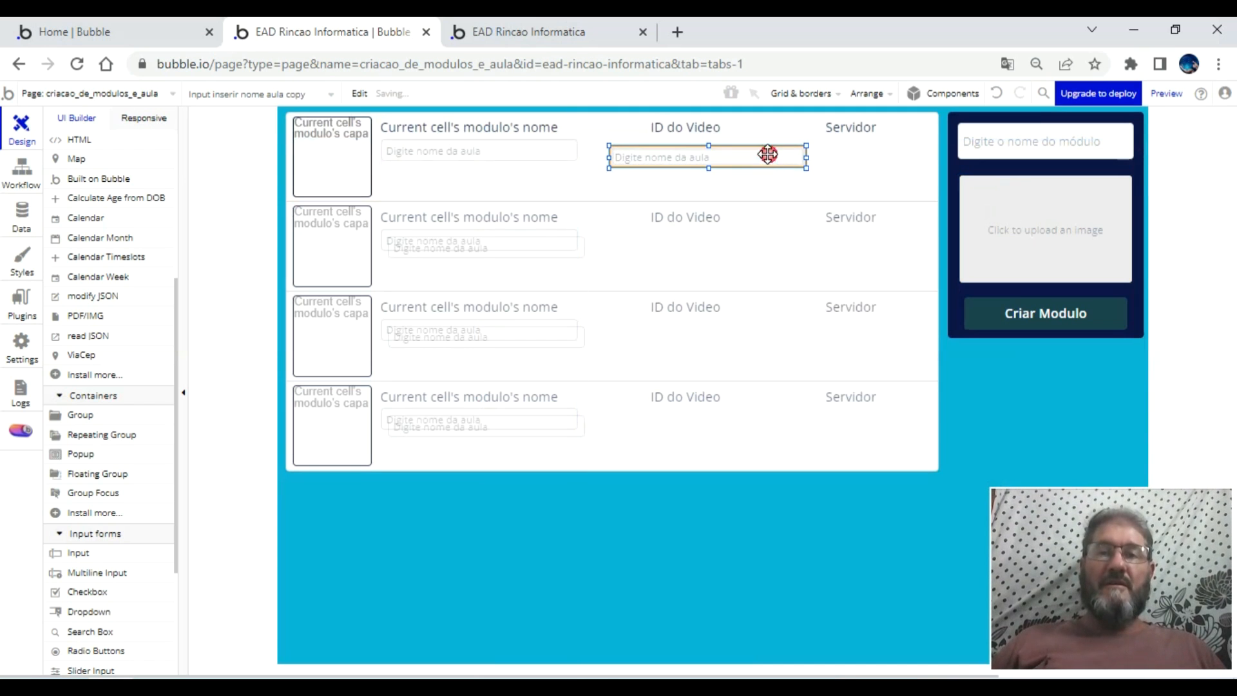
# - Match the copied input's width to the "ID do Video" text at 178 and align it directly beneath that text
pyautogui.doubleClick(712, 129)
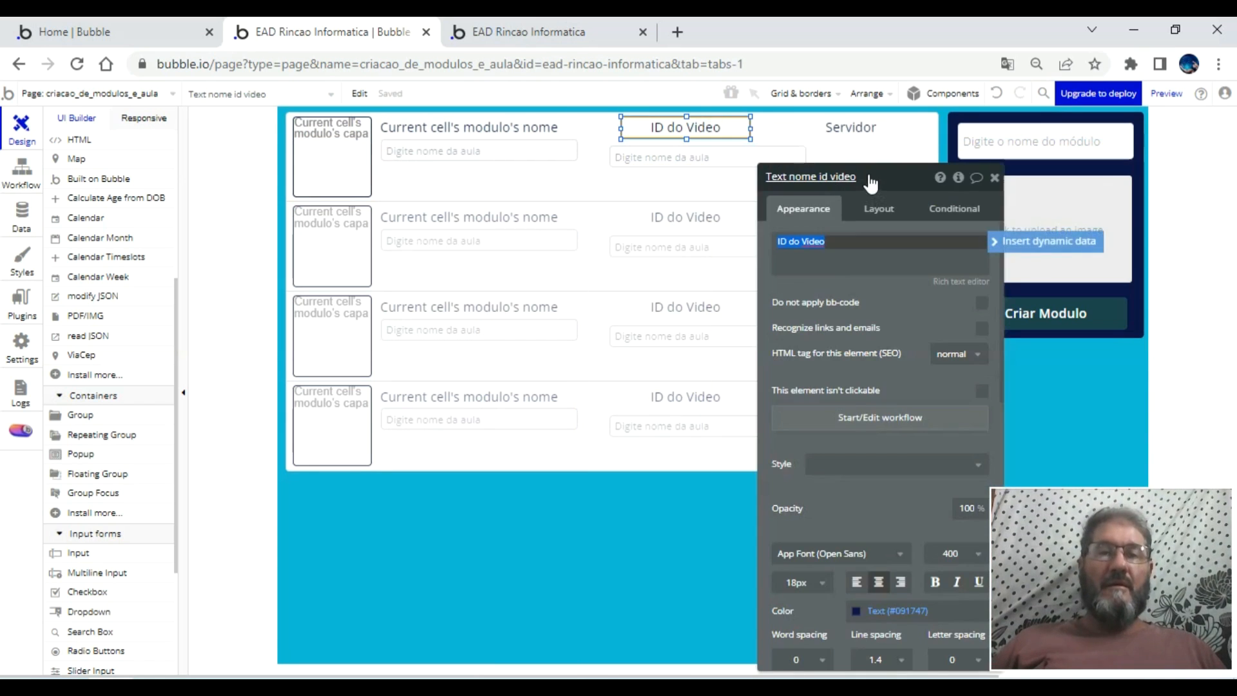
pyautogui.click(869, 175)
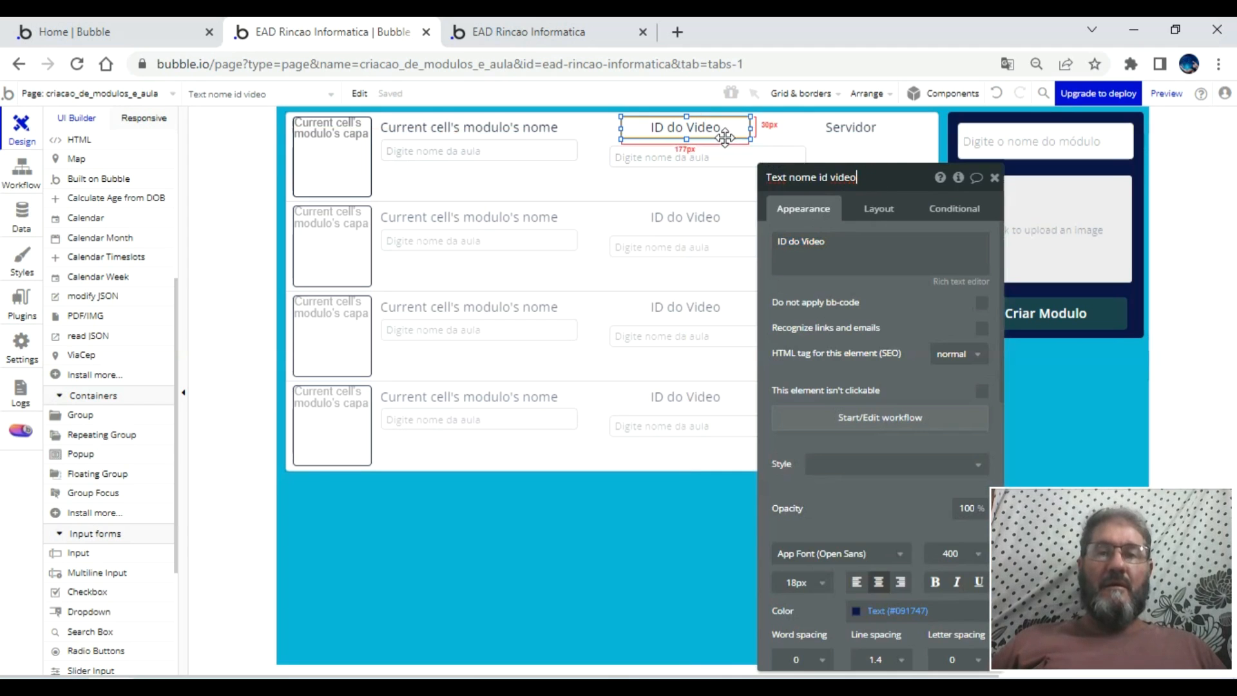
pyautogui.click(871, 212)
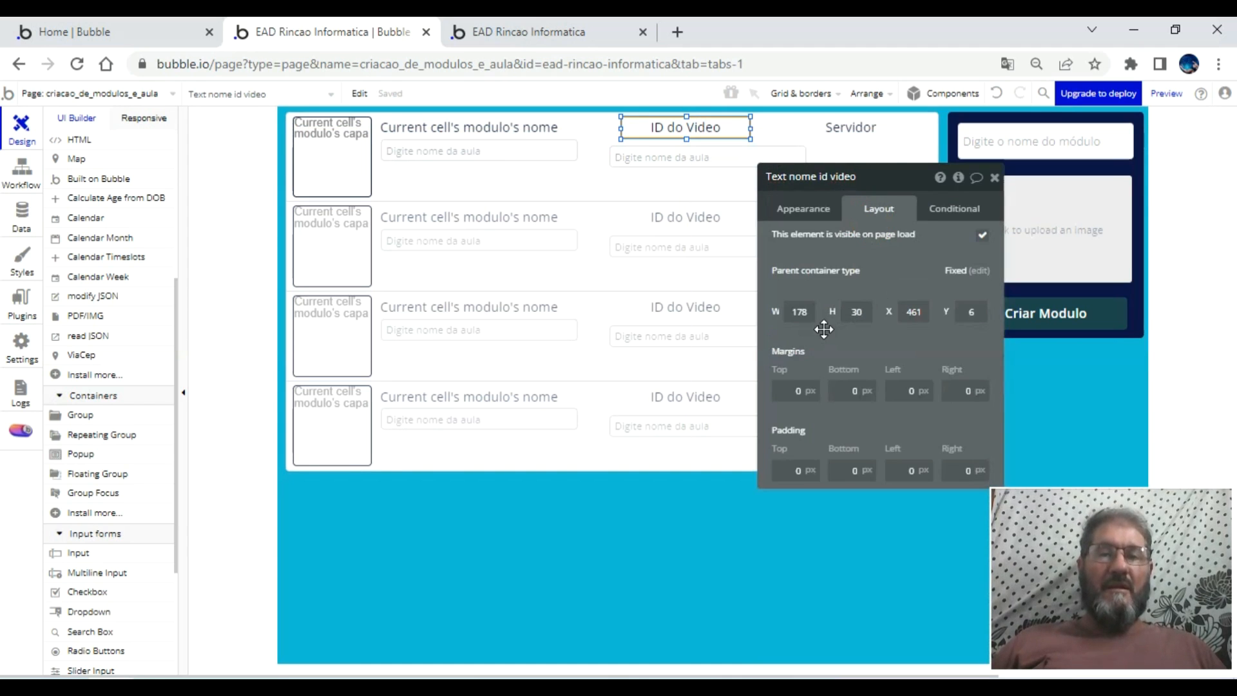
pyautogui.click(732, 166)
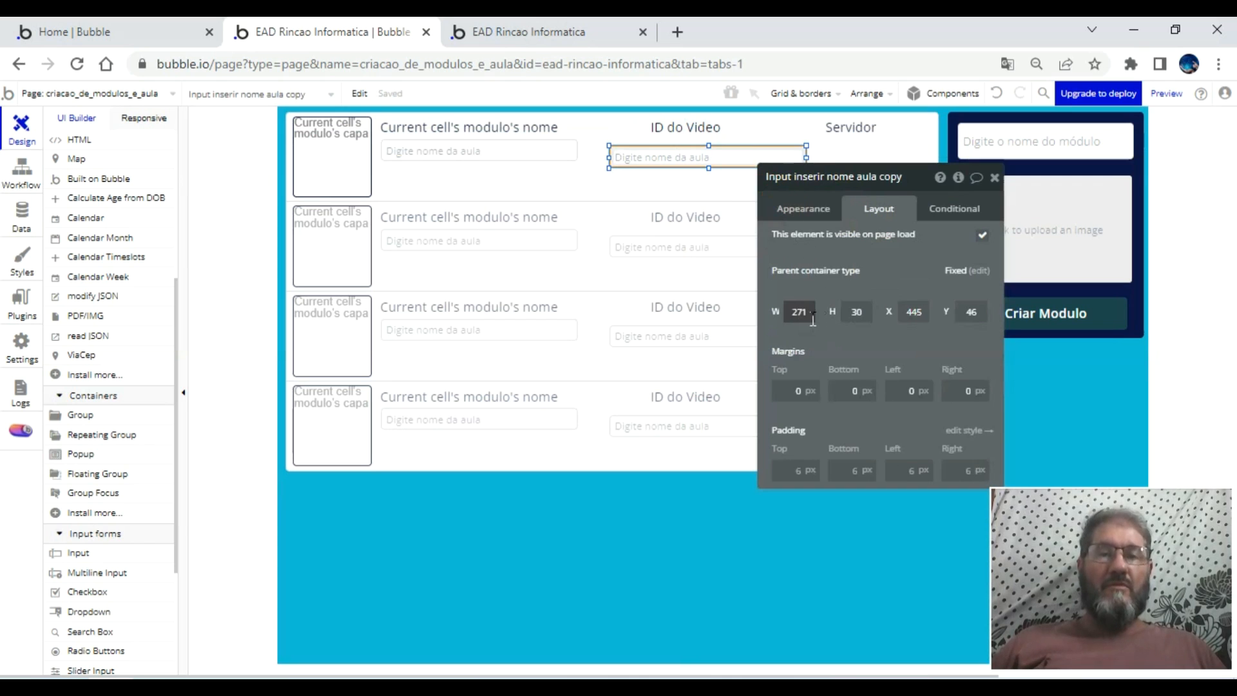
pyautogui.moveTo(806, 313); pyautogui.dragTo(773, 317)
pyautogui.write('178')
pyautogui.press('Return')
pyautogui.moveTo(710, 158); pyautogui.dragTo(723, 152)
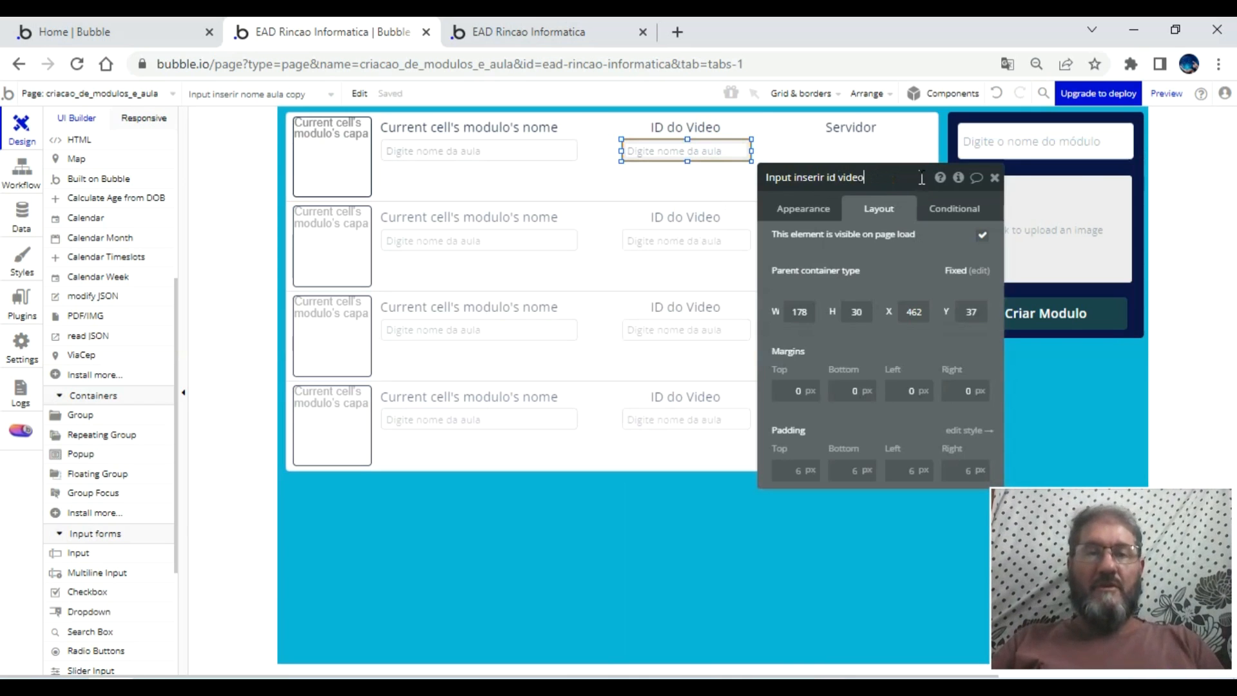
# - Name the copied input "Input inserir id video" and set its placeholder to "Digite o id do video"
pyautogui.click(799, 214)
pyautogui.tripleClick(941, 242)
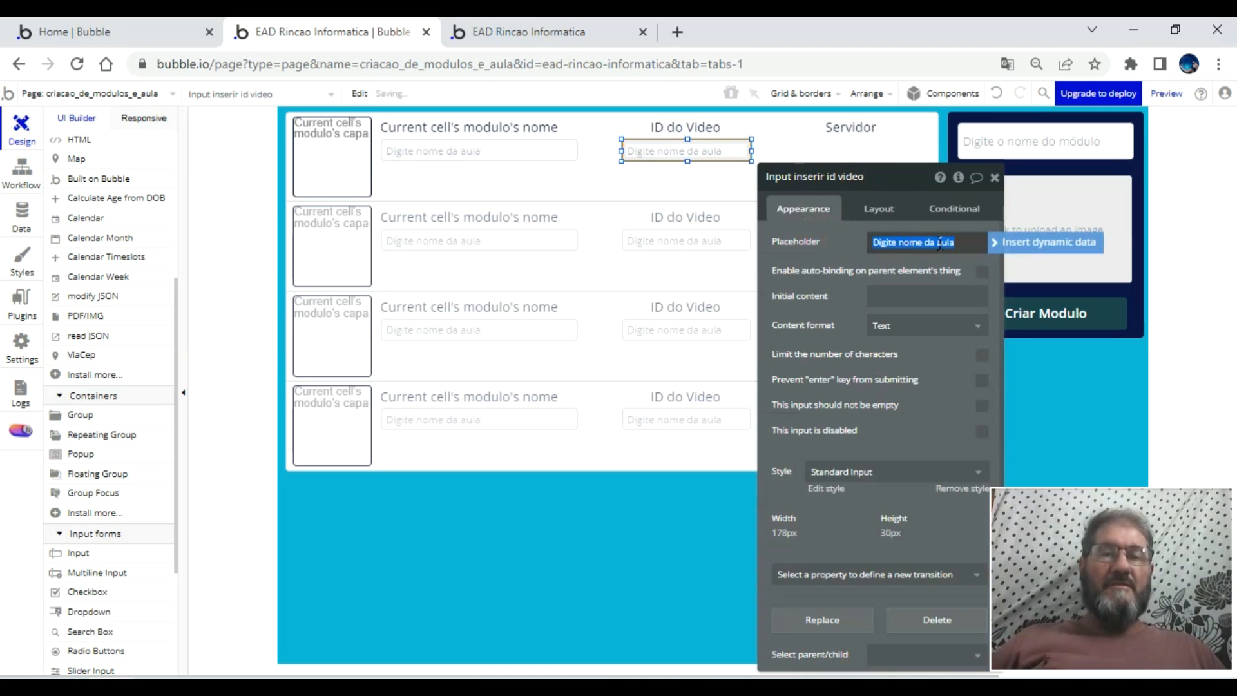
pyautogui.write('C')
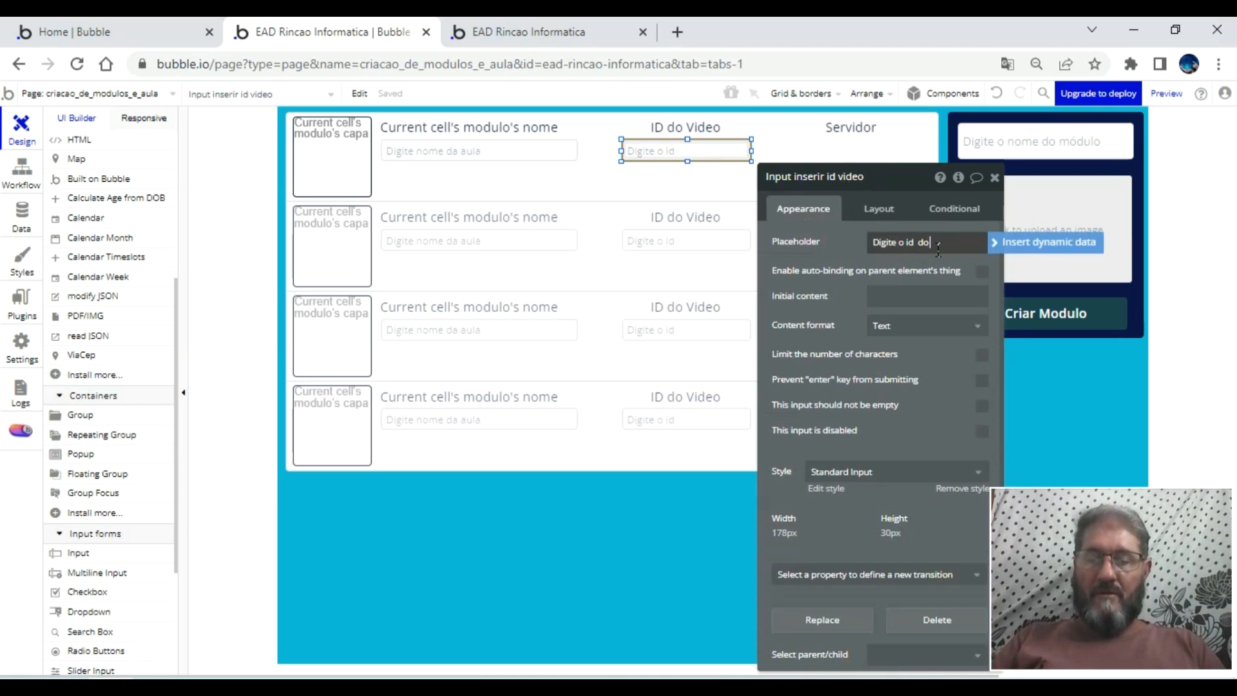
pyautogui.click(839, 255)
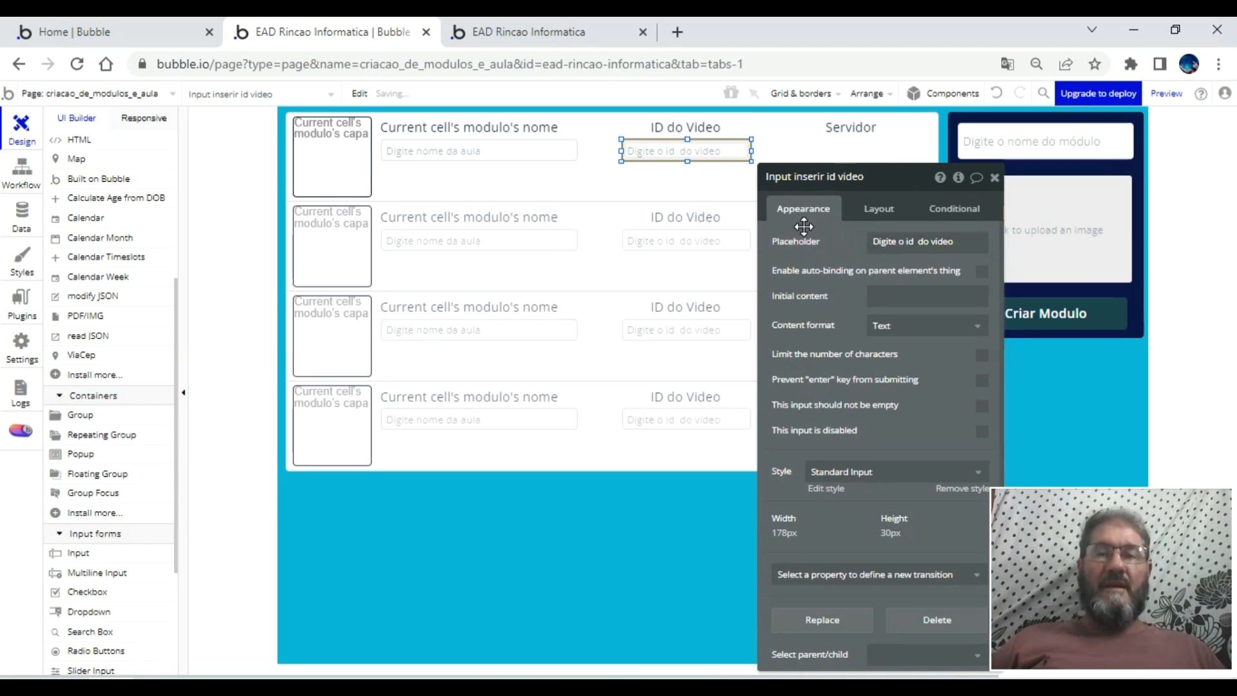
pyautogui.click(995, 181)
# - Draw a video element about 213 px wide and 137 px high below the module creation form
pyautogui.click(857, 129)
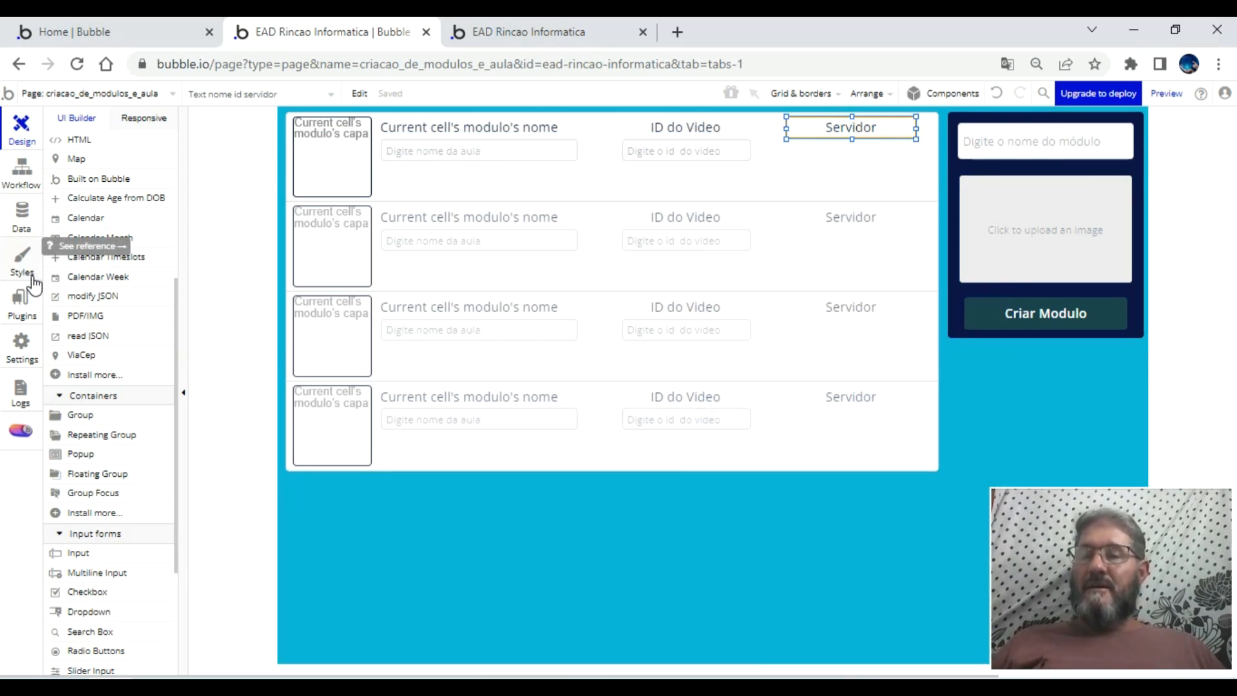
pyautogui.scroll(-3, 124, 469)
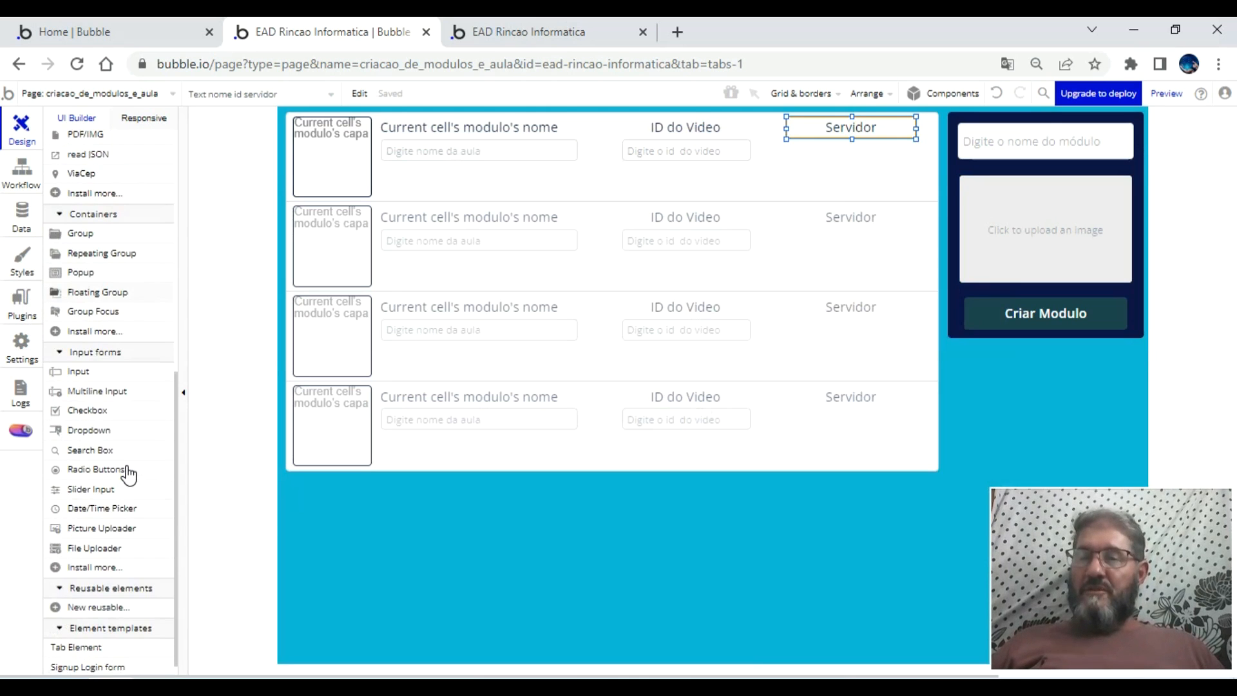
pyautogui.scroll(-1, 131, 493)
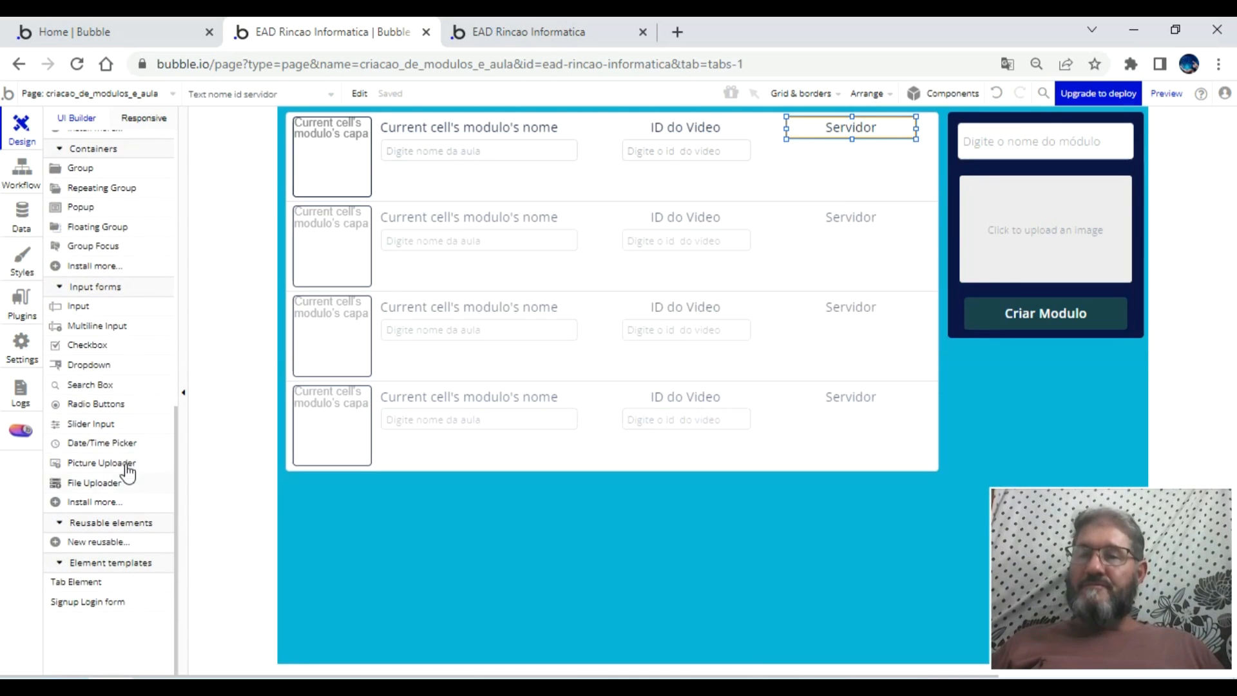
pyautogui.scroll(6, 119, 424)
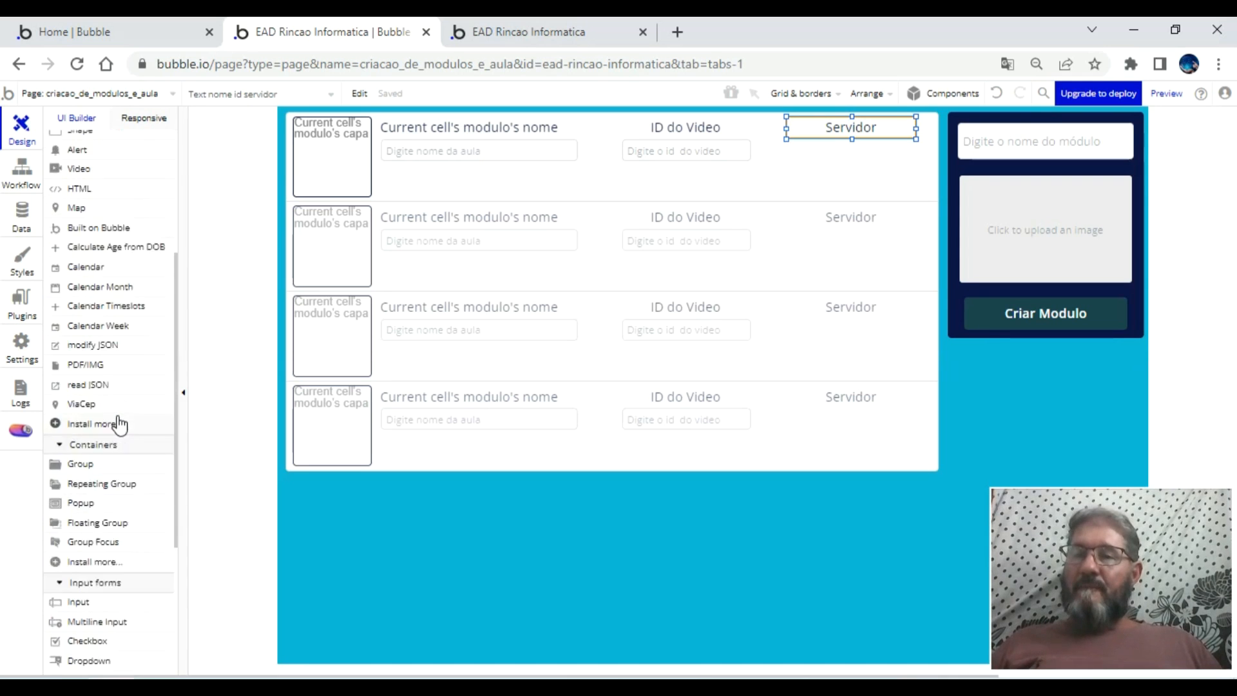
pyautogui.click(82, 236)
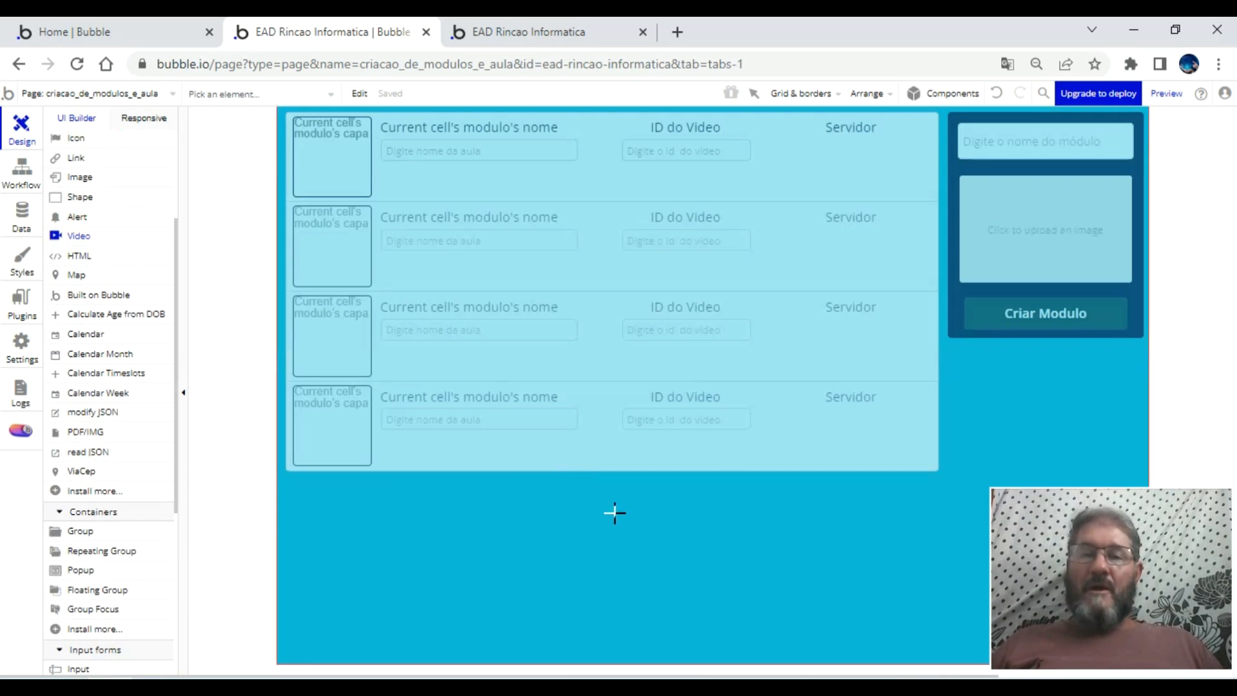
pyautogui.moveTo(955, 361); pyautogui.dragTo(1111, 460)
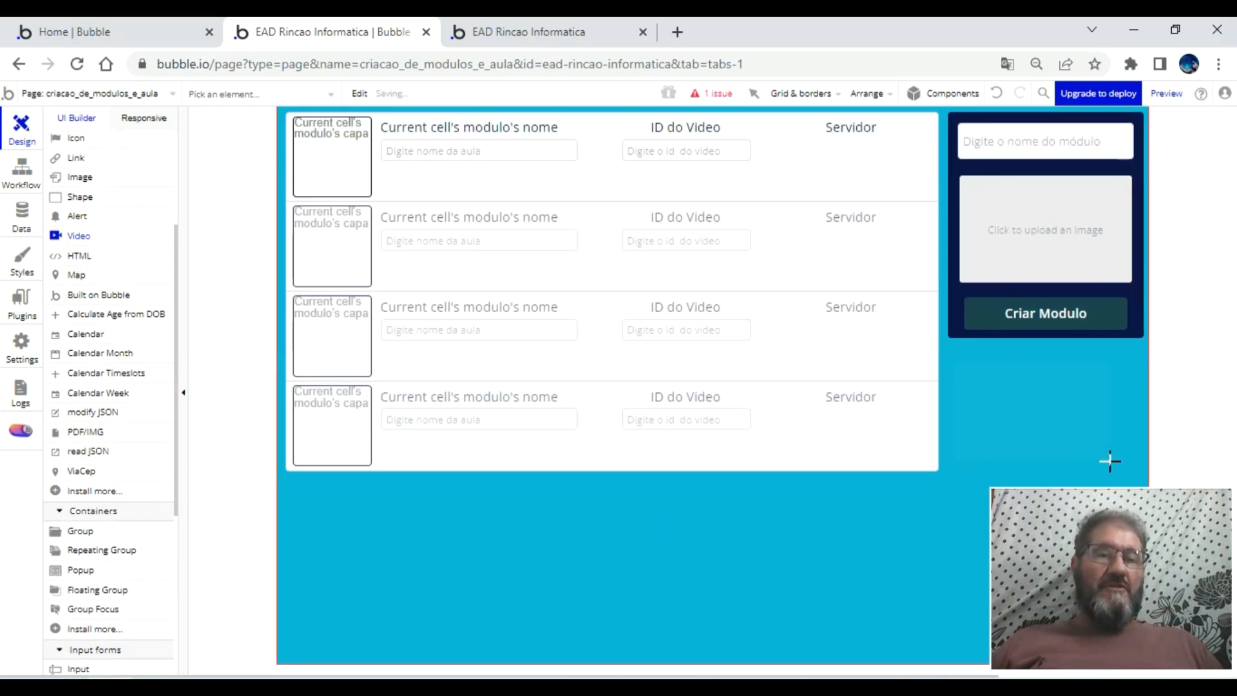
pyautogui.click(843, 261)
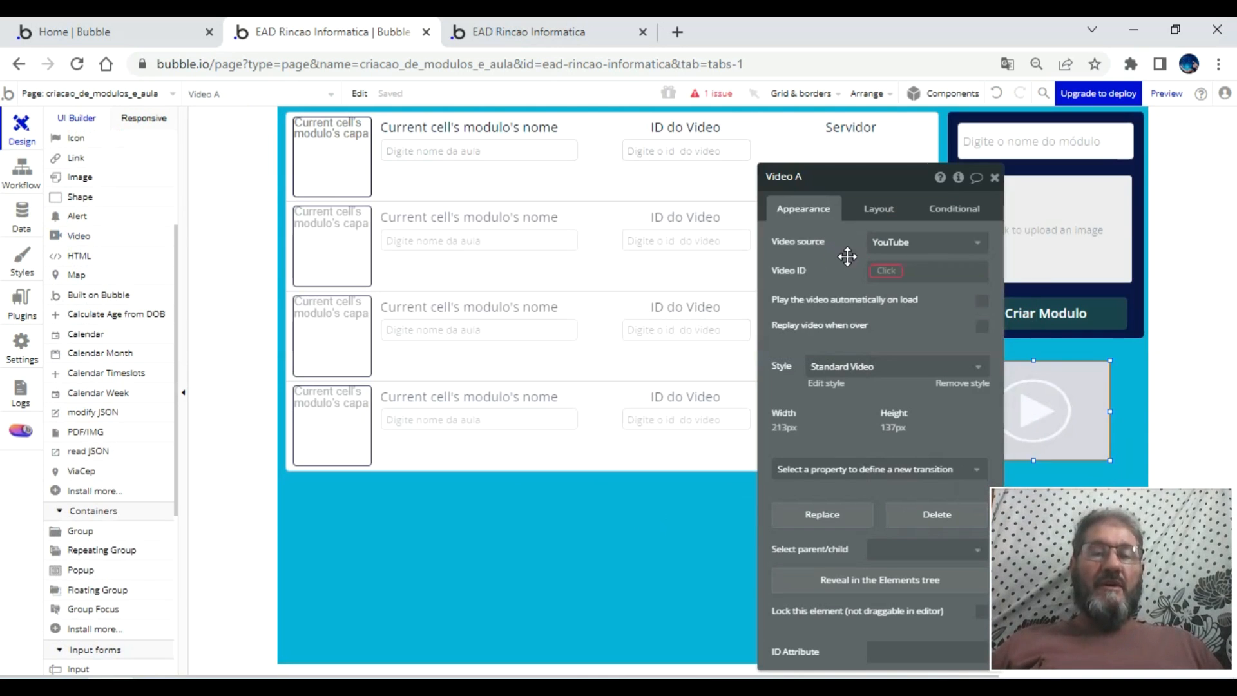
# - Examine the video element's available video sources, keeping YouTube selected, and its layout settings
pyautogui.click(972, 243)
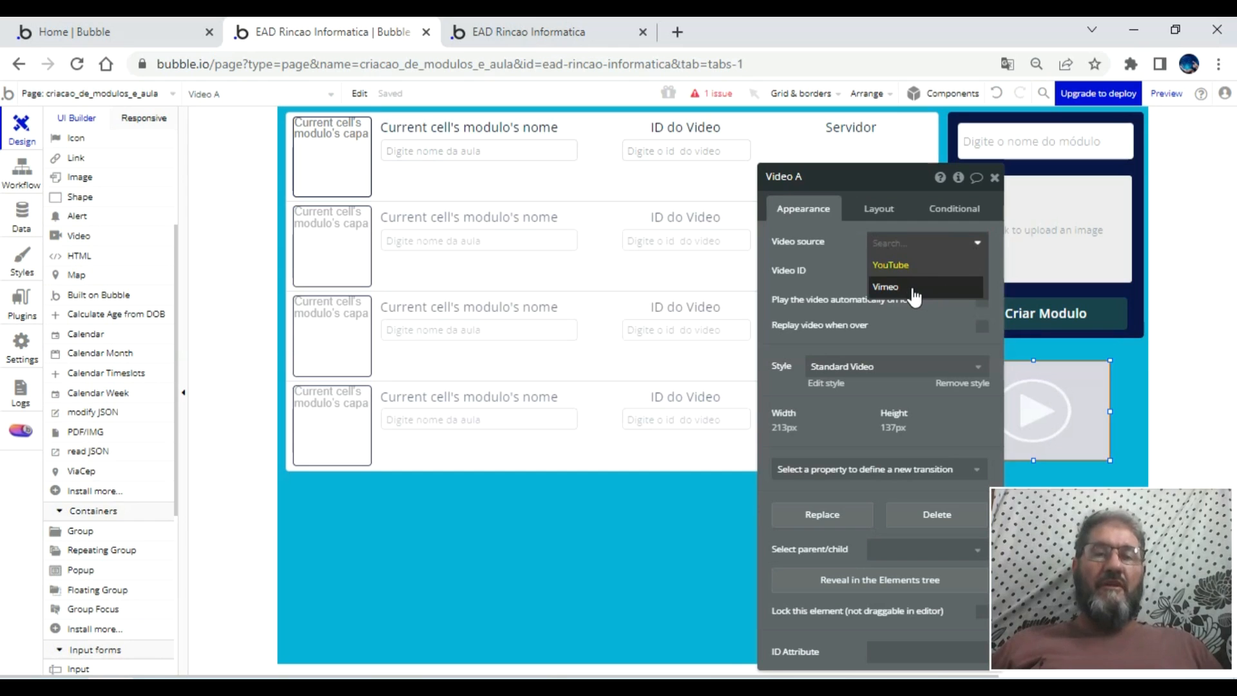
pyautogui.click(889, 265)
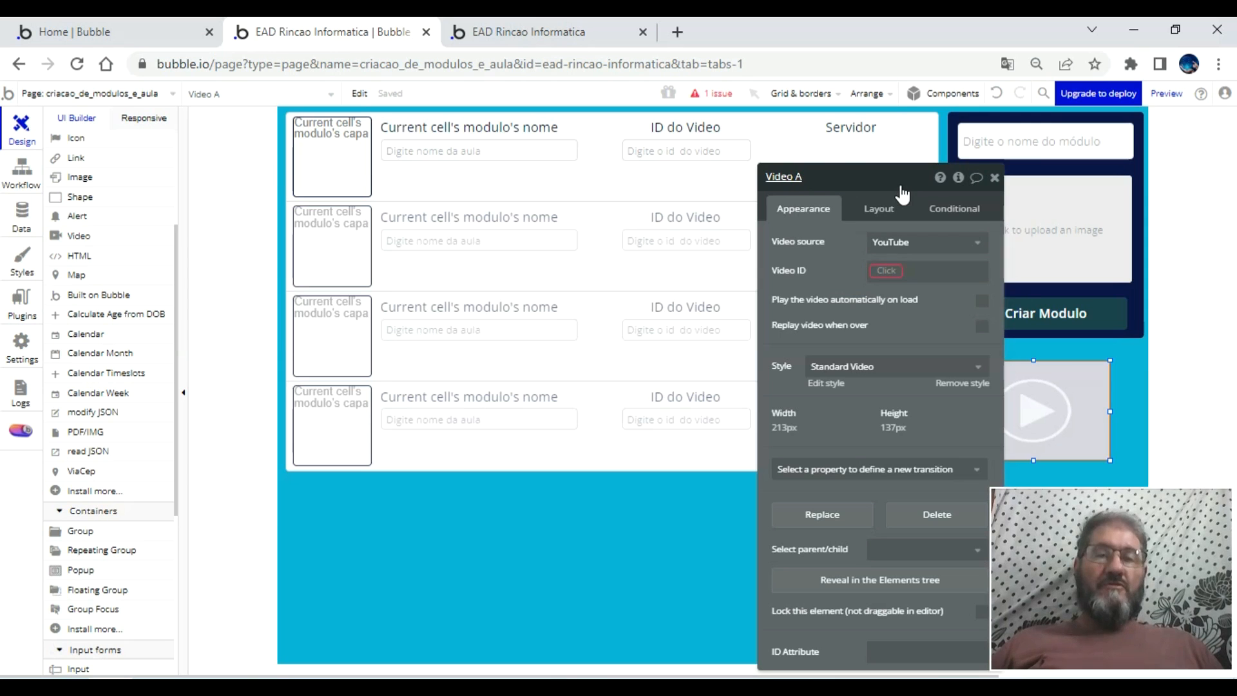
pyautogui.click(932, 241)
pyautogui.click(918, 262)
pyautogui.click(878, 208)
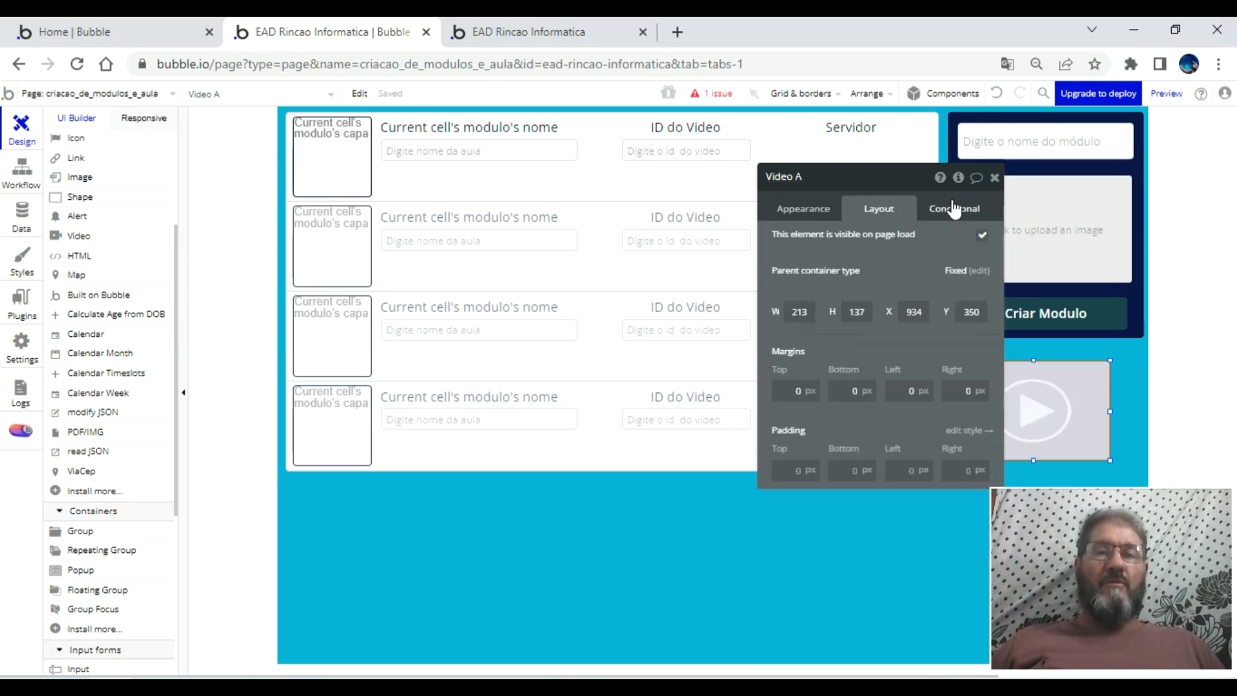
pyautogui.click(994, 178)
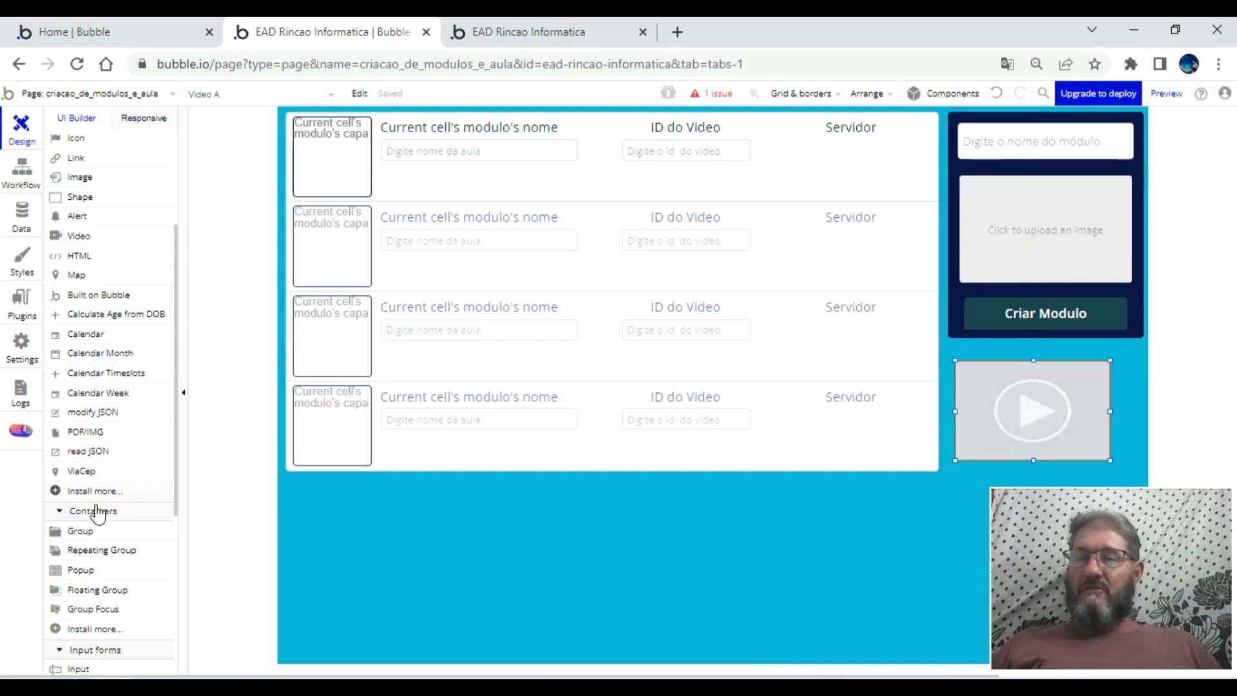
# - Draw a dropdown about 127 px wide and 31 px high below the "Servidor" text in the first cell
pyautogui.scroll(-3, 113, 567)
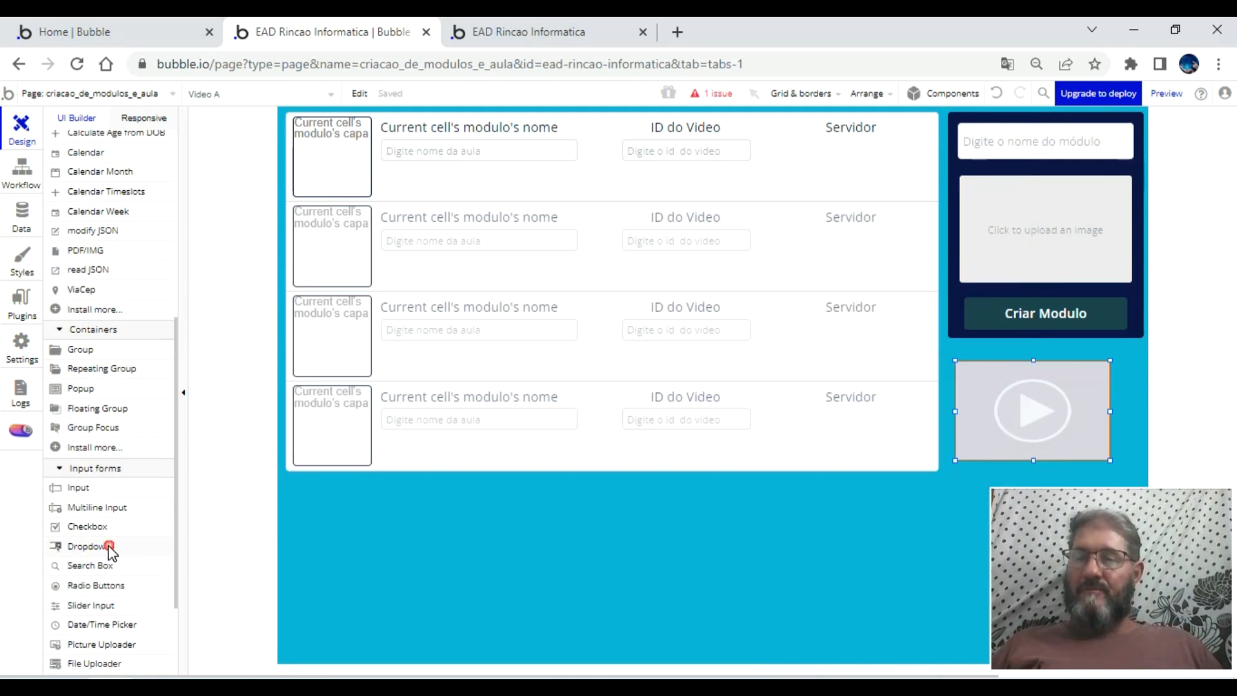
pyautogui.click(105, 545)
pyautogui.moveTo(818, 134); pyautogui.dragTo(910, 156)
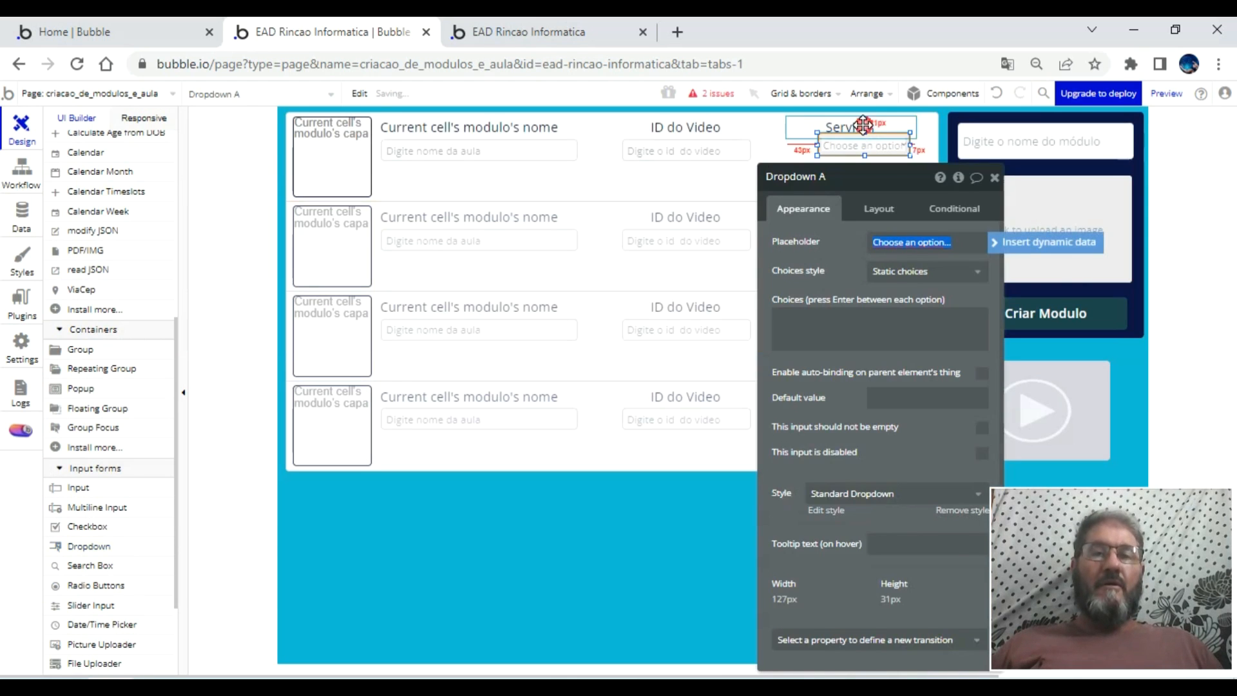
# - Match the dropdown's size to the "Servidor" text with width 178 and height 30, and align it directly beneath that text
pyautogui.click(863, 125)
pyautogui.click(876, 210)
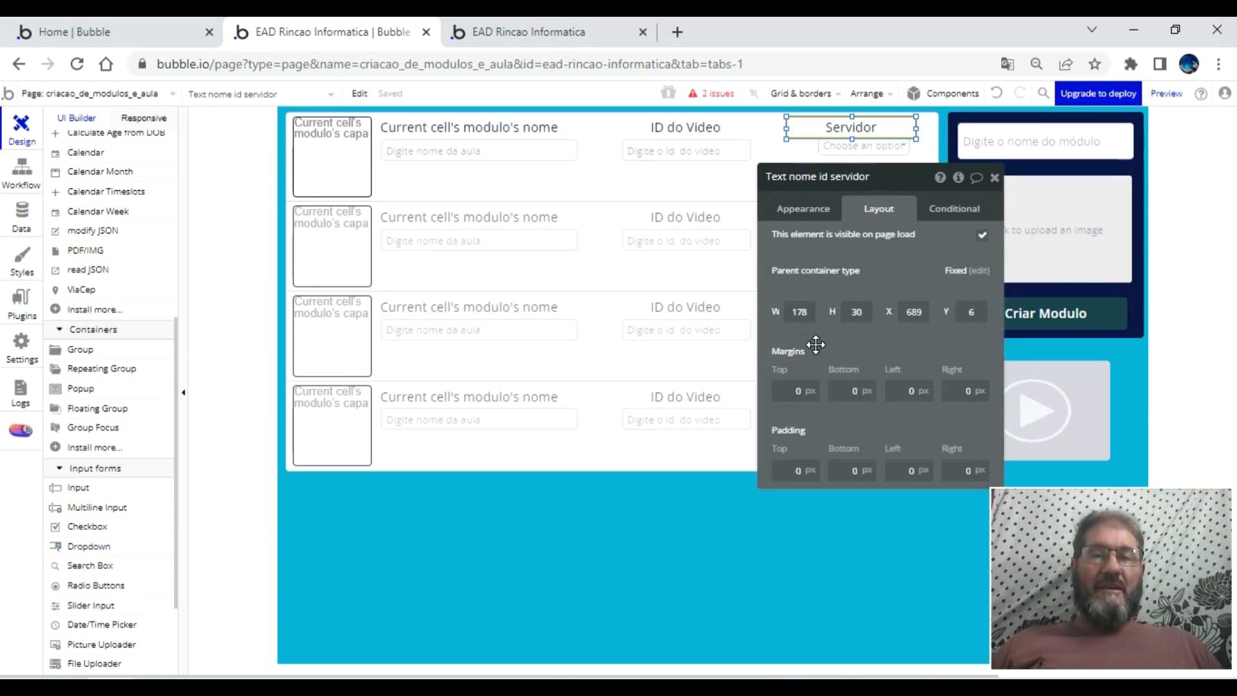
pyautogui.click(834, 148)
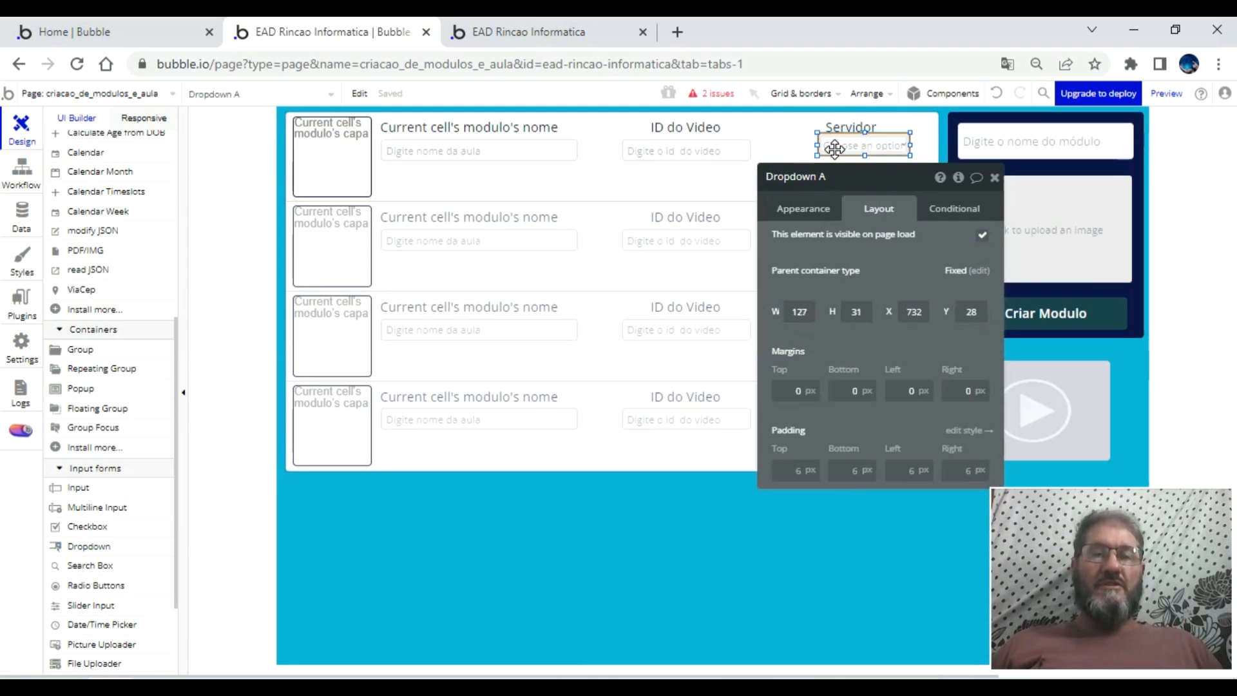
pyautogui.click(798, 314)
pyautogui.moveTo(799, 313); pyautogui.dragTo(780, 320)
pyautogui.write('178')
pyautogui.click(852, 314)
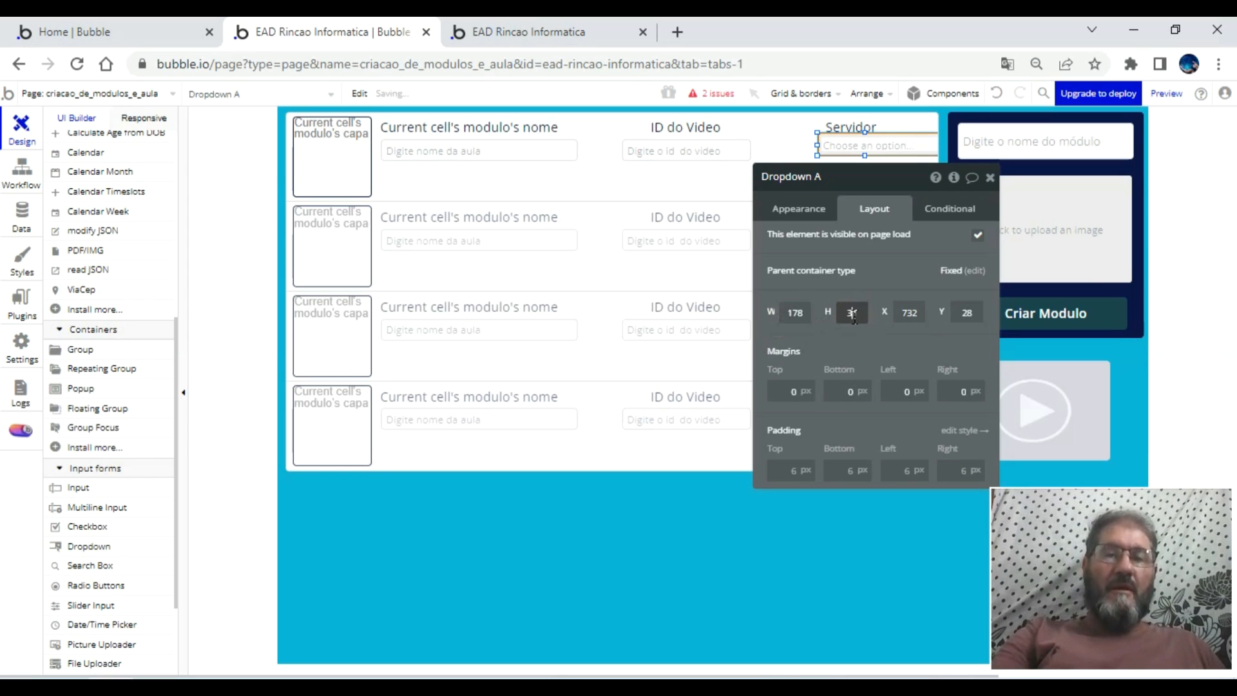
pyautogui.click(868, 315)
pyautogui.click(869, 314)
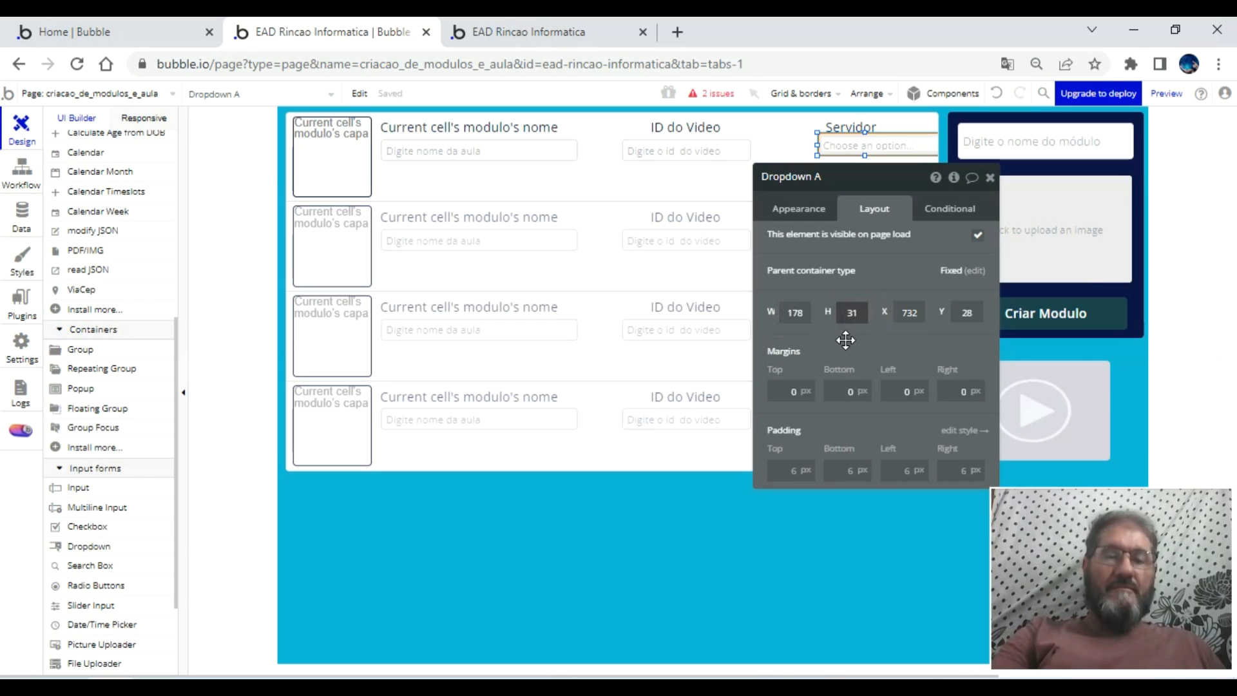
pyautogui.write('0')
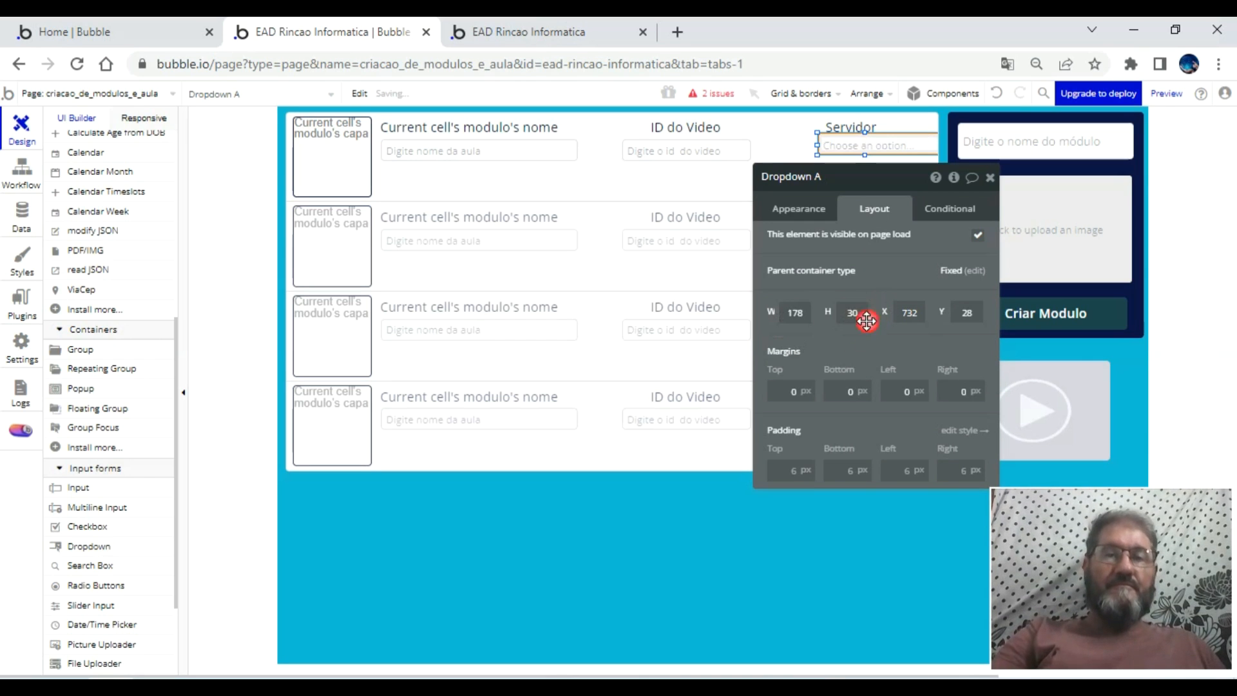
pyautogui.moveTo(897, 145); pyautogui.dragTo(865, 152)
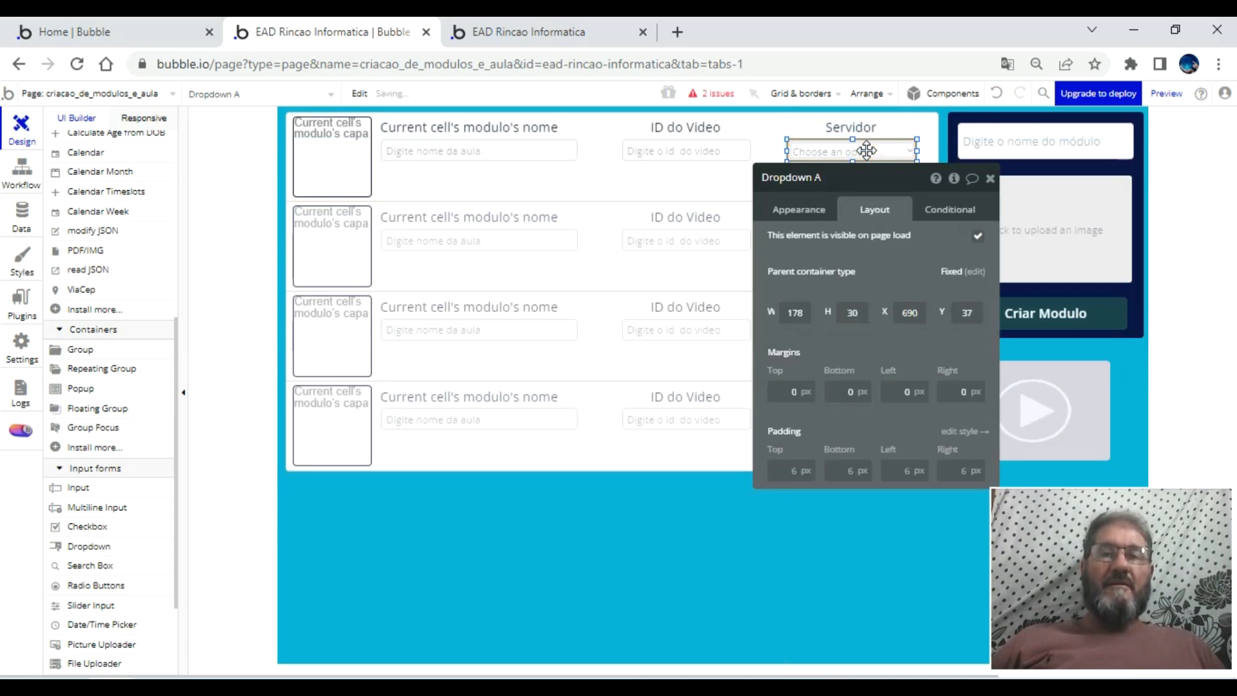
# - Rename the dropdown as "Dropdown selecao servidor criar aula"
pyautogui.click(835, 177)
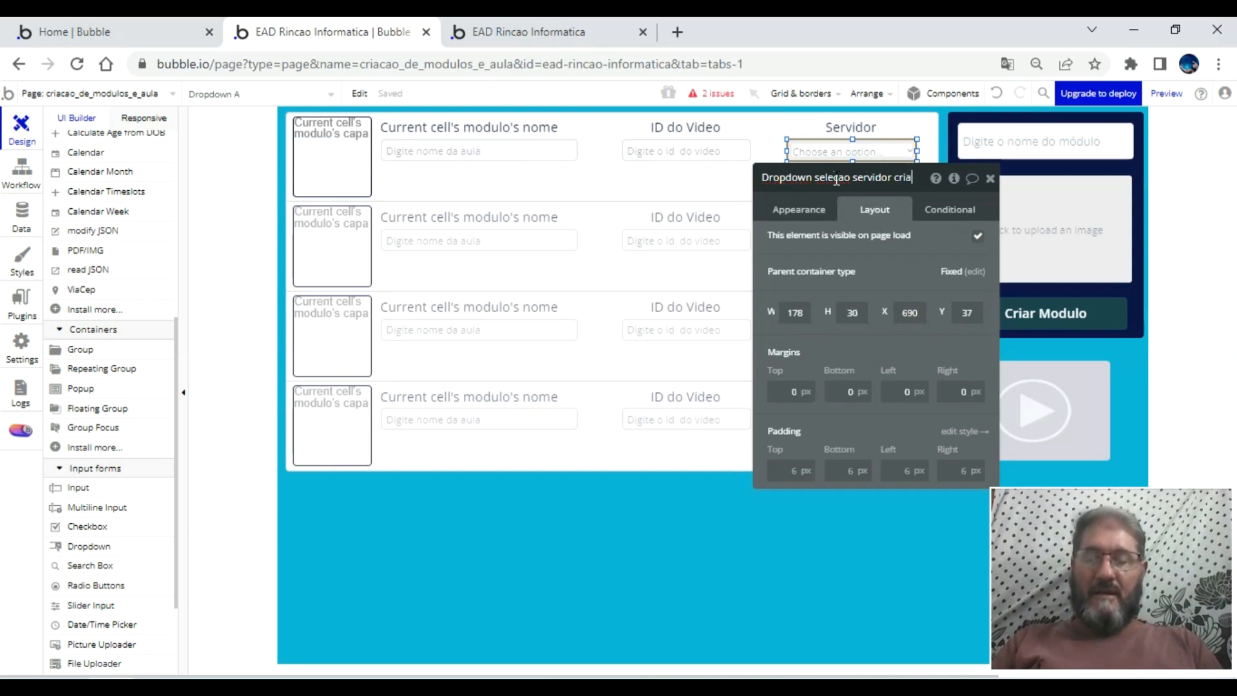
pyautogui.write('ula')
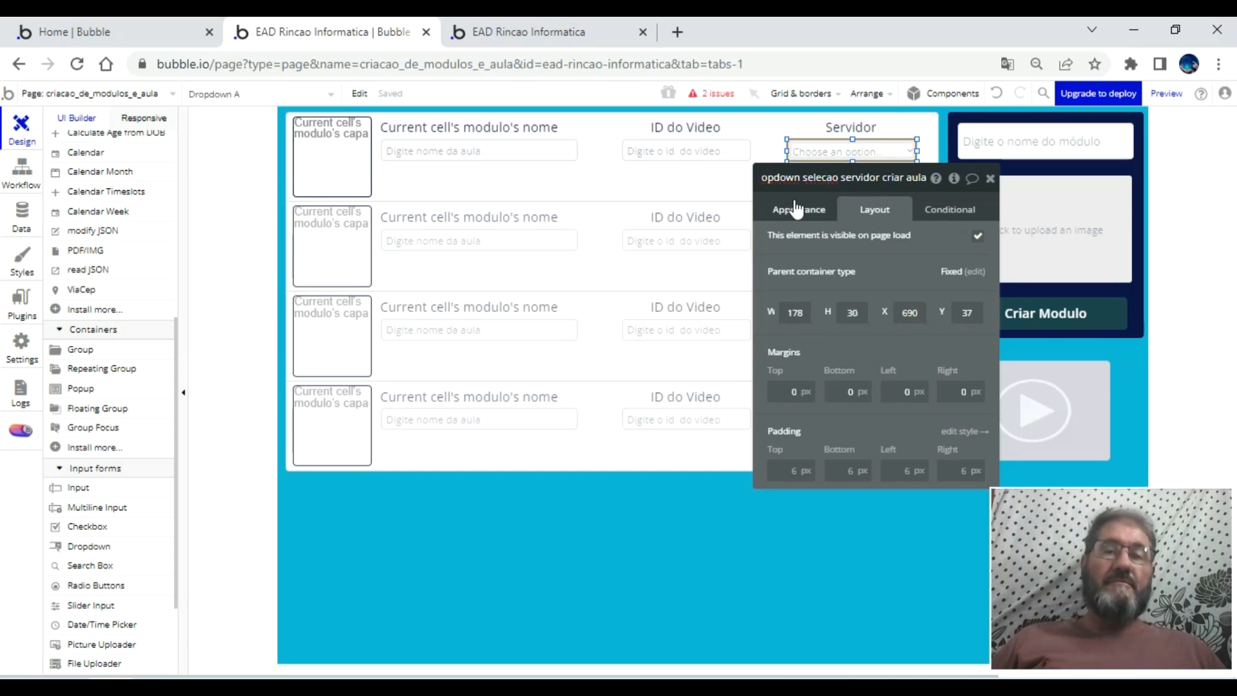
# - Set the server dropdown's placeholder to "Selecione o servidor" and remove its Standard Dropdown style
pyautogui.click(797, 210)
pyautogui.click(943, 249)
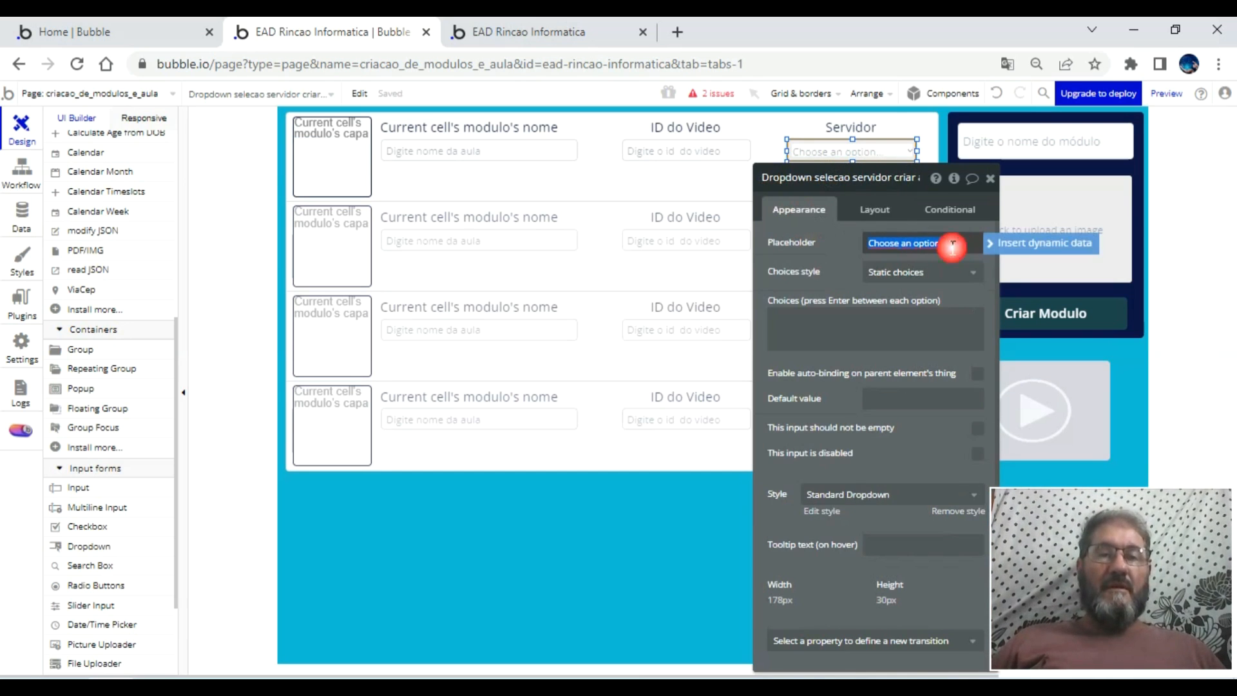
pyautogui.write('Selecione o servidor')
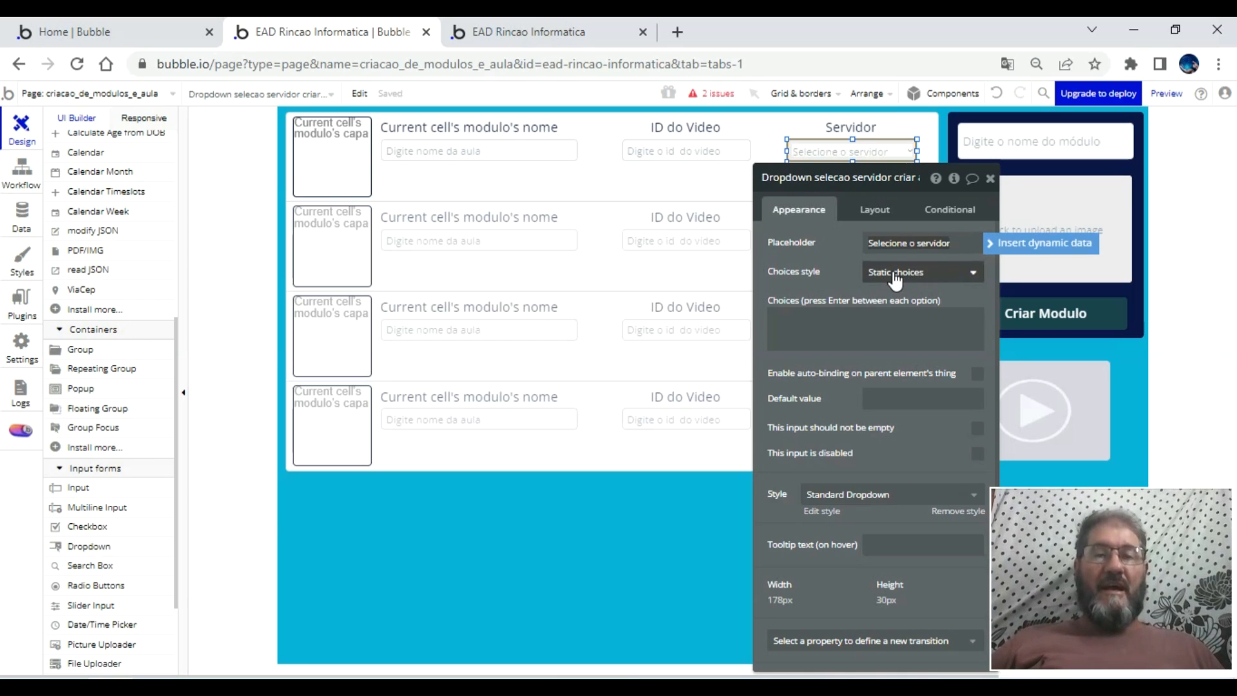
pyautogui.click(951, 510)
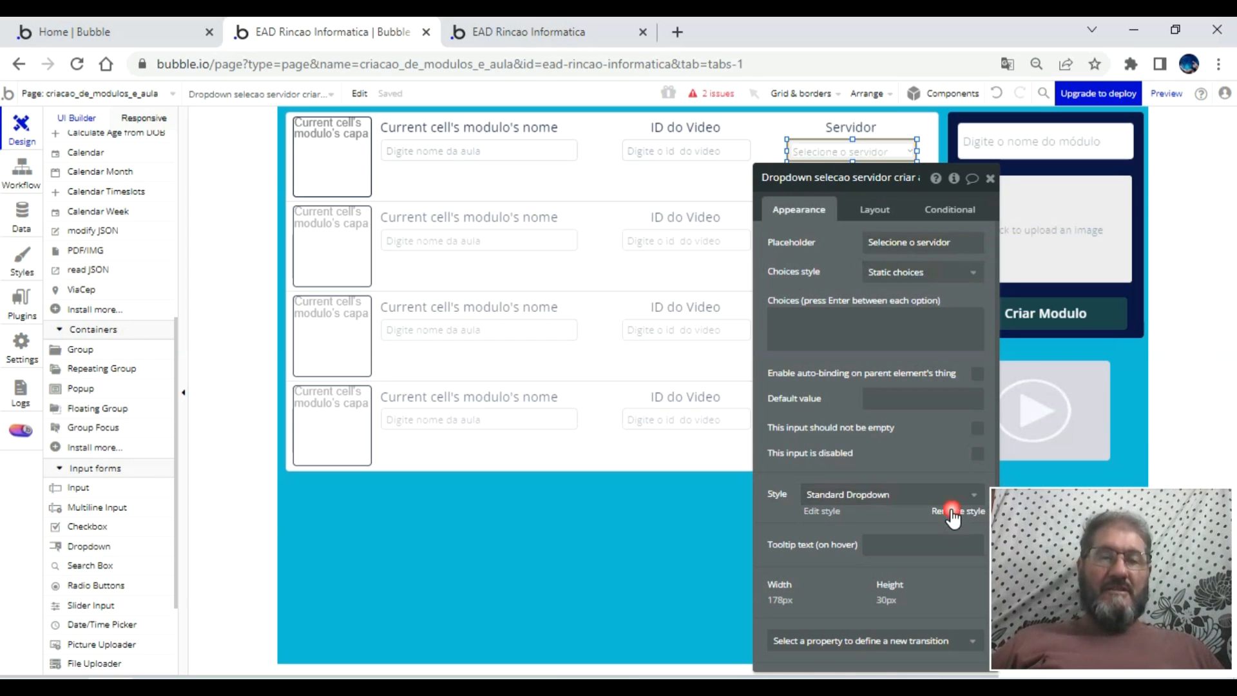
pyautogui.scroll(-3, 924, 523)
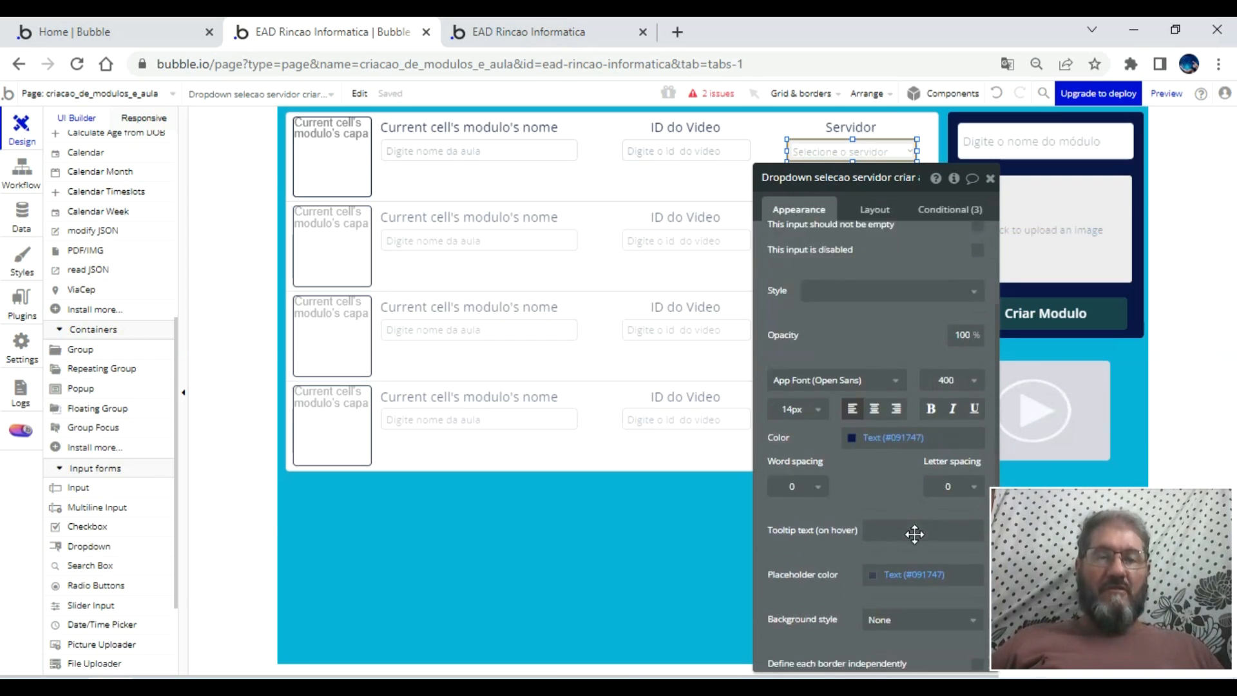
pyautogui.scroll(-3, 915, 534)
pyautogui.scroll(3, 892, 429)
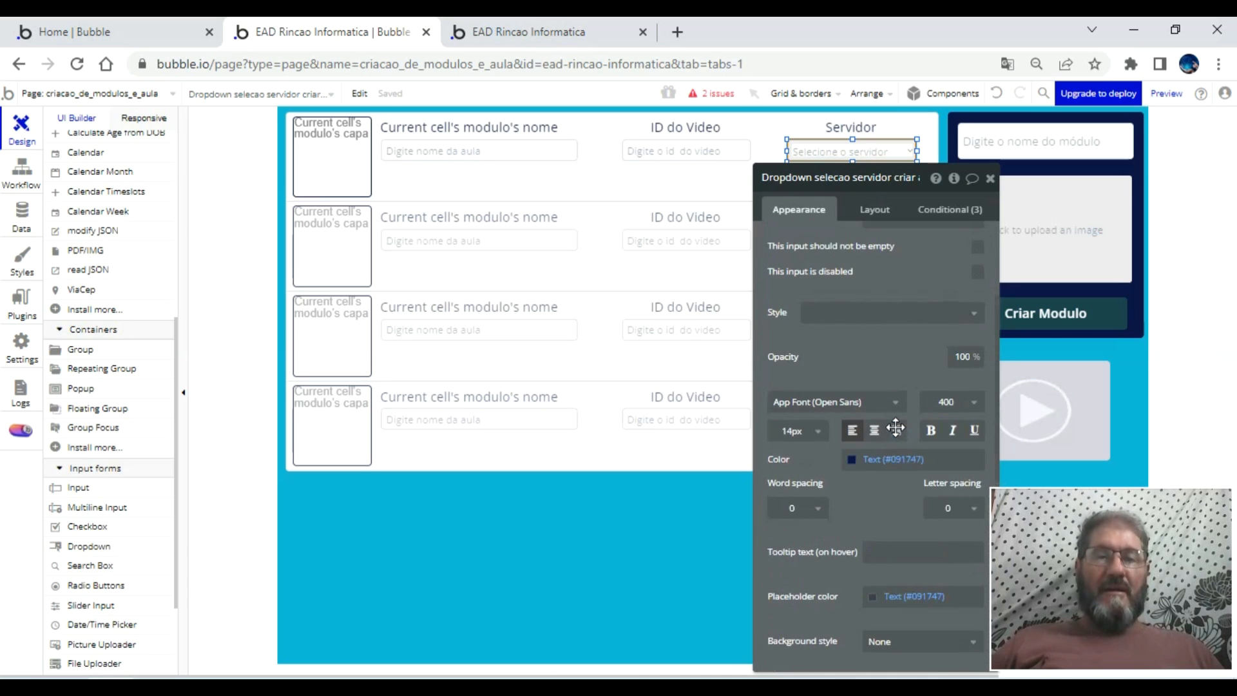
pyautogui.scroll(3, 844, 361)
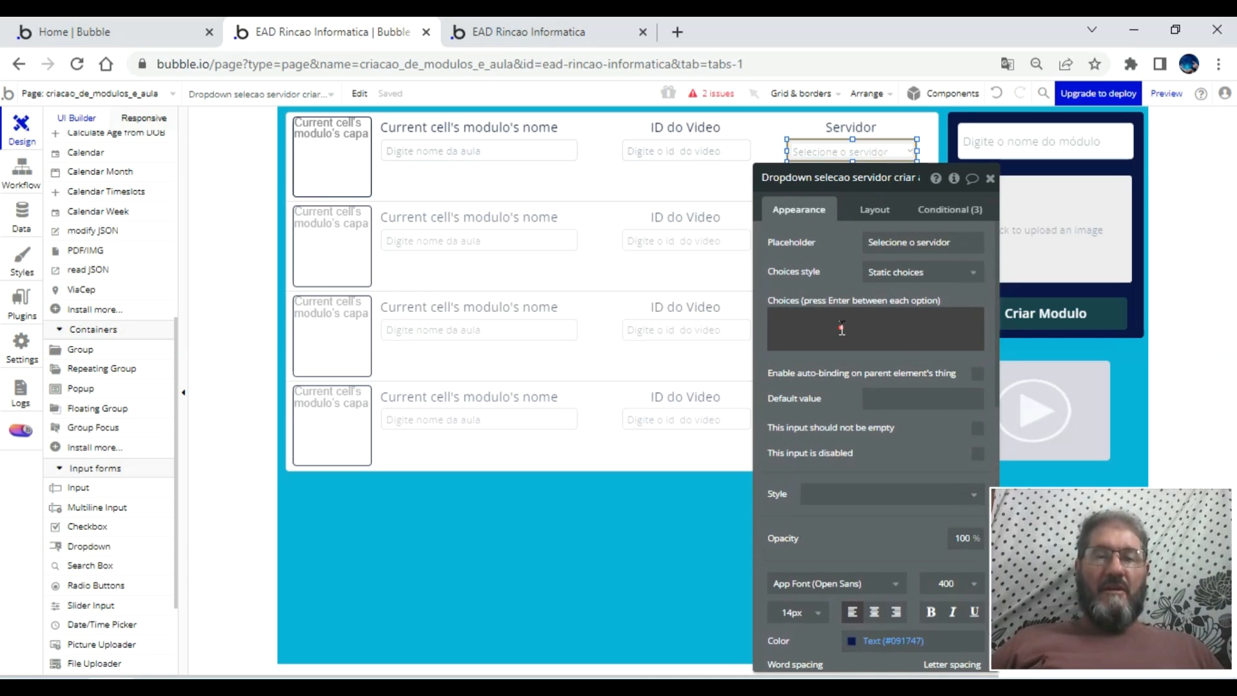
# - Enter "YouTube" and "Vimeo" as the server dropdown's static choices
pyautogui.click(841, 330)
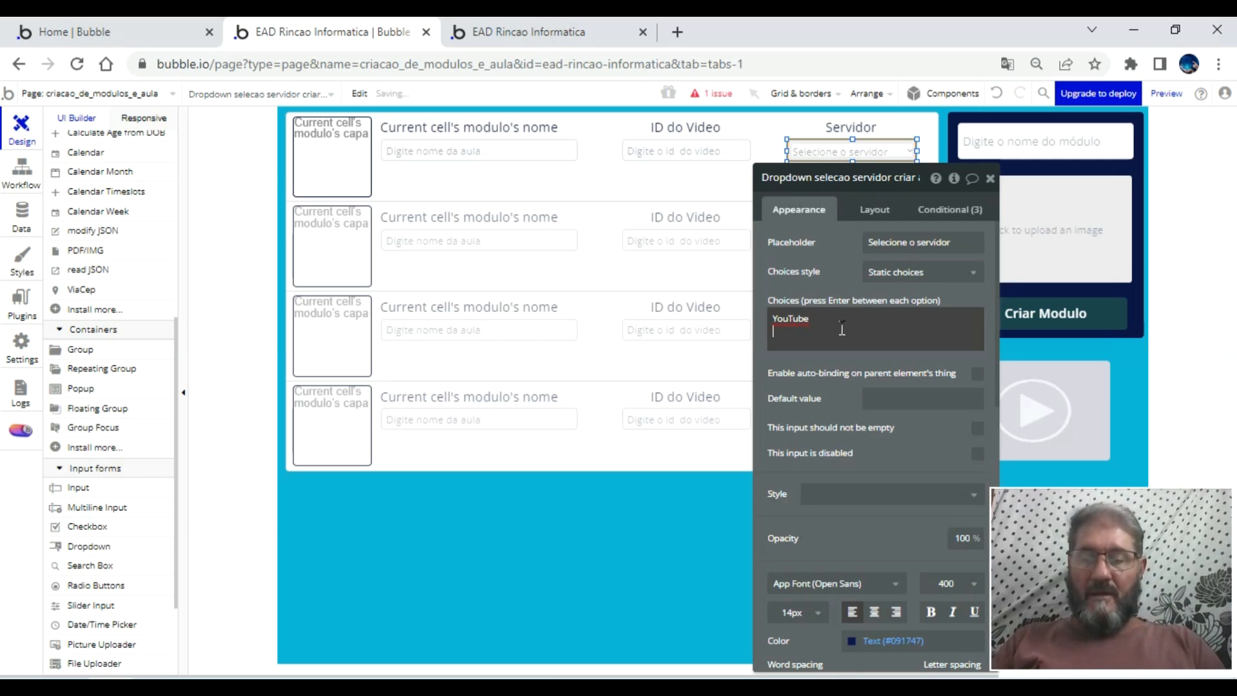
pyautogui.press('BackSpace')
pyautogui.press('BackSpace')
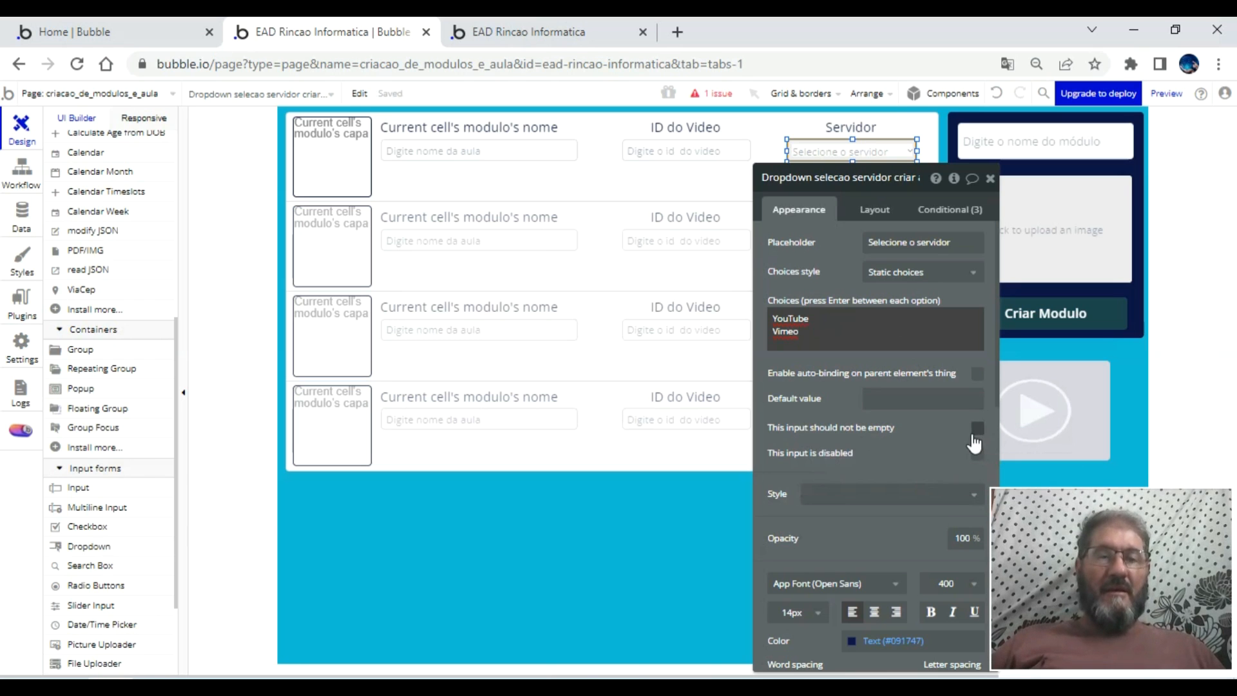
# - Require the server dropdown, video ID input and lesson name input to be filled in ("This input should not be empty")
pyautogui.click(686, 152)
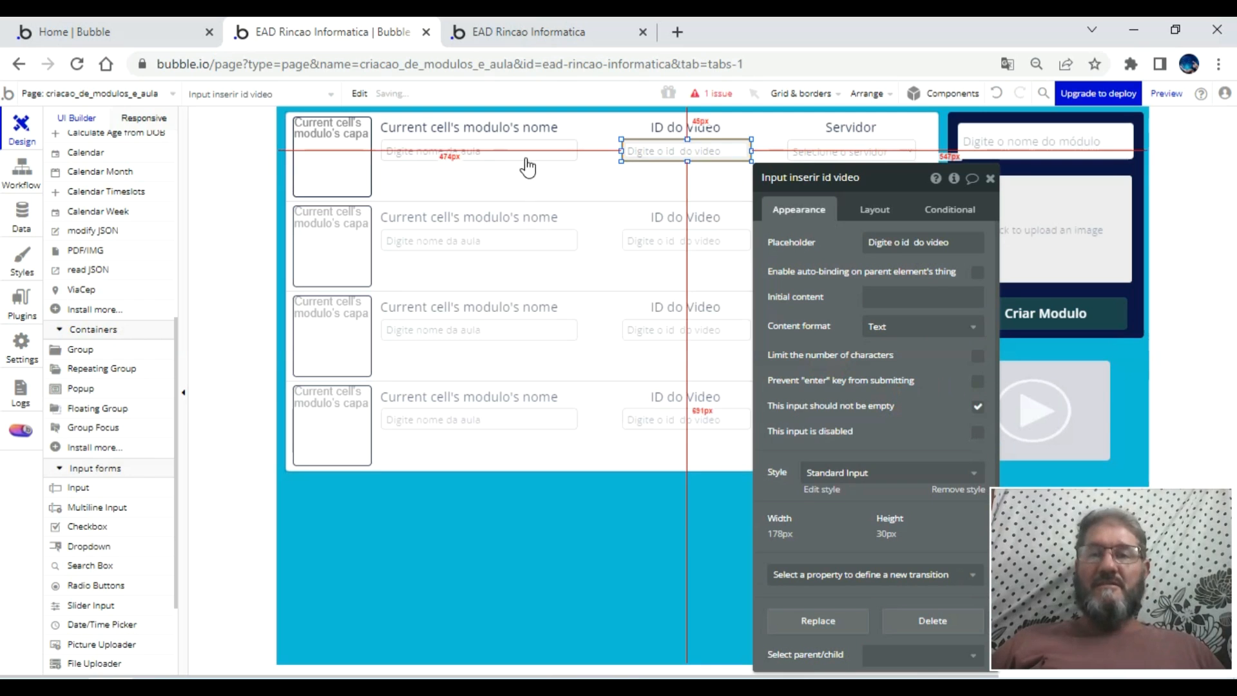
pyautogui.click(524, 155)
pyautogui.click(978, 406)
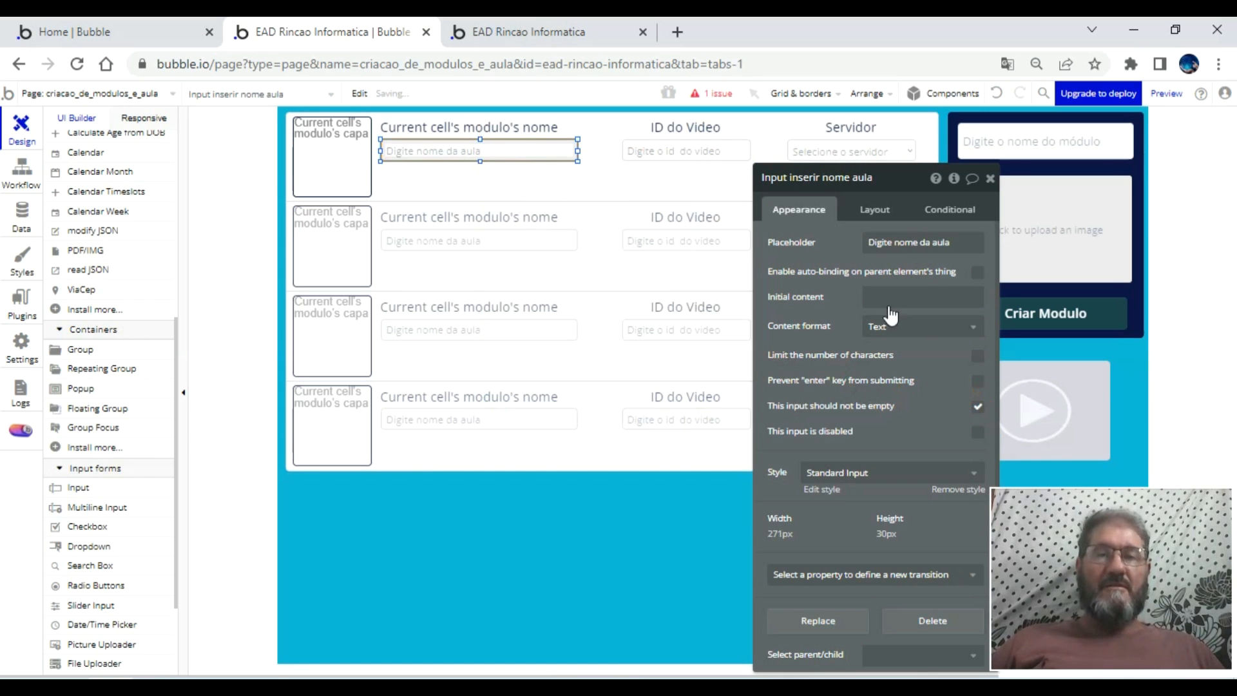
# - Set the server dropdown's border color to the Text variable (#091747) at 100% opacity
pyautogui.click(838, 151)
pyautogui.scroll(-5, 913, 457)
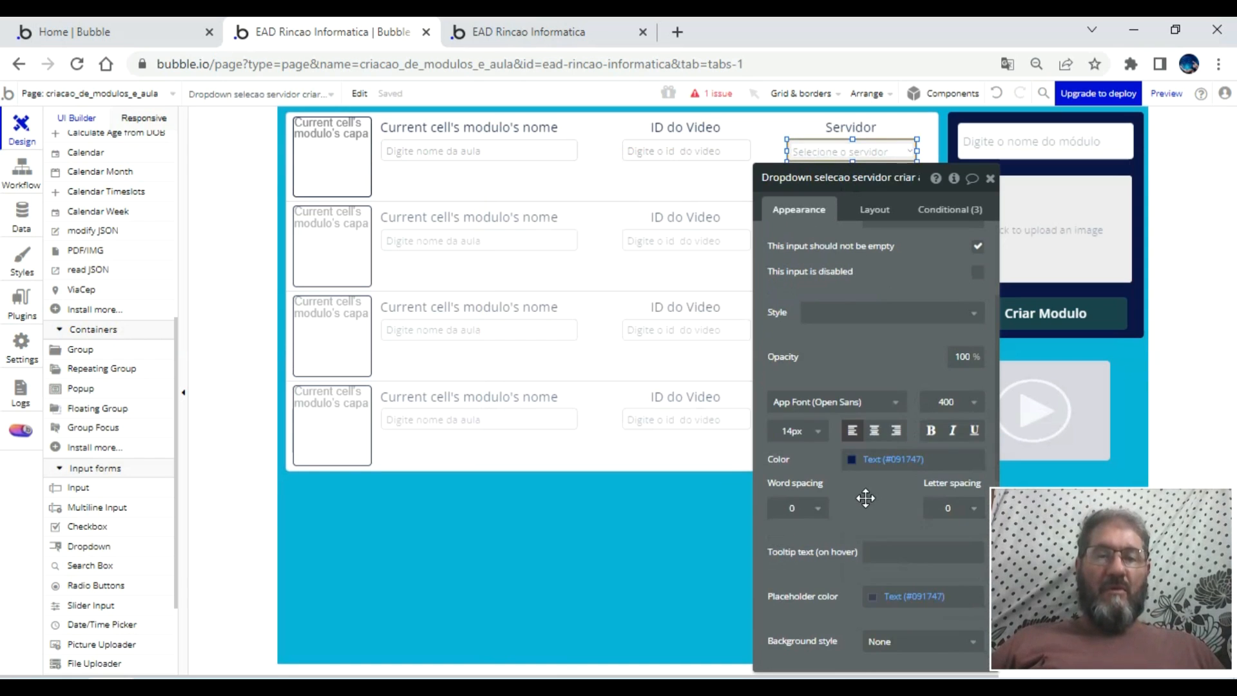
pyautogui.scroll(-4, 850, 493)
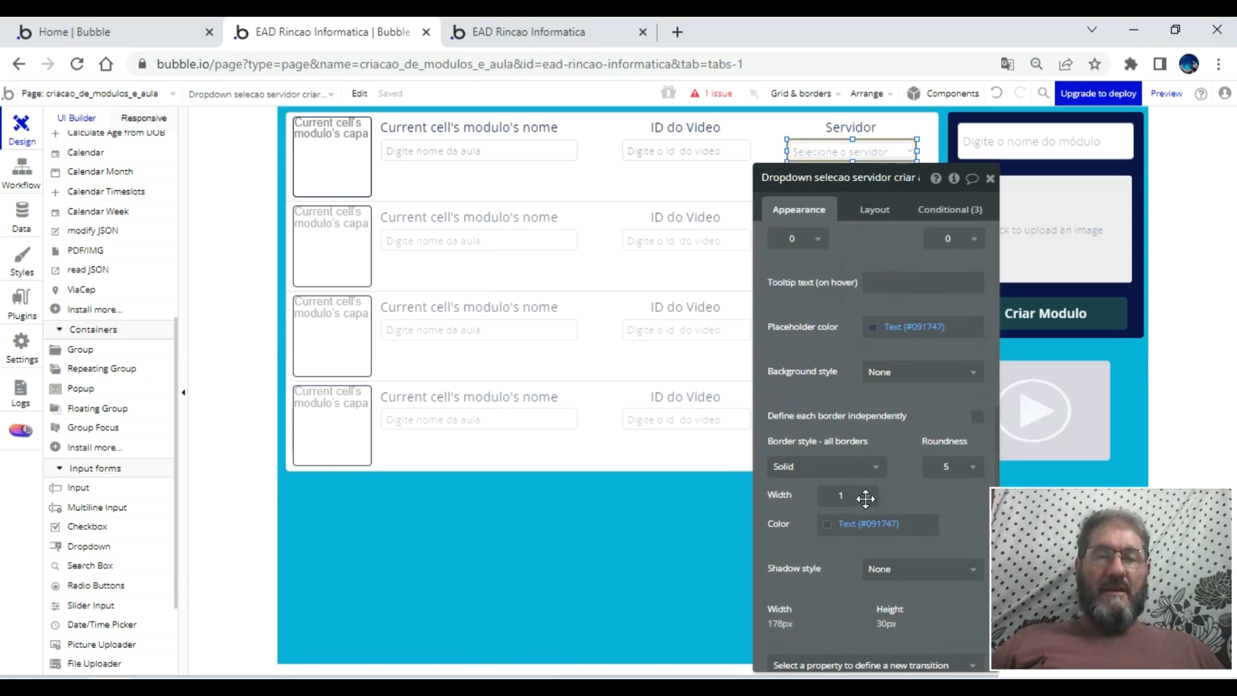
pyautogui.click(838, 521)
pyautogui.click(865, 644)
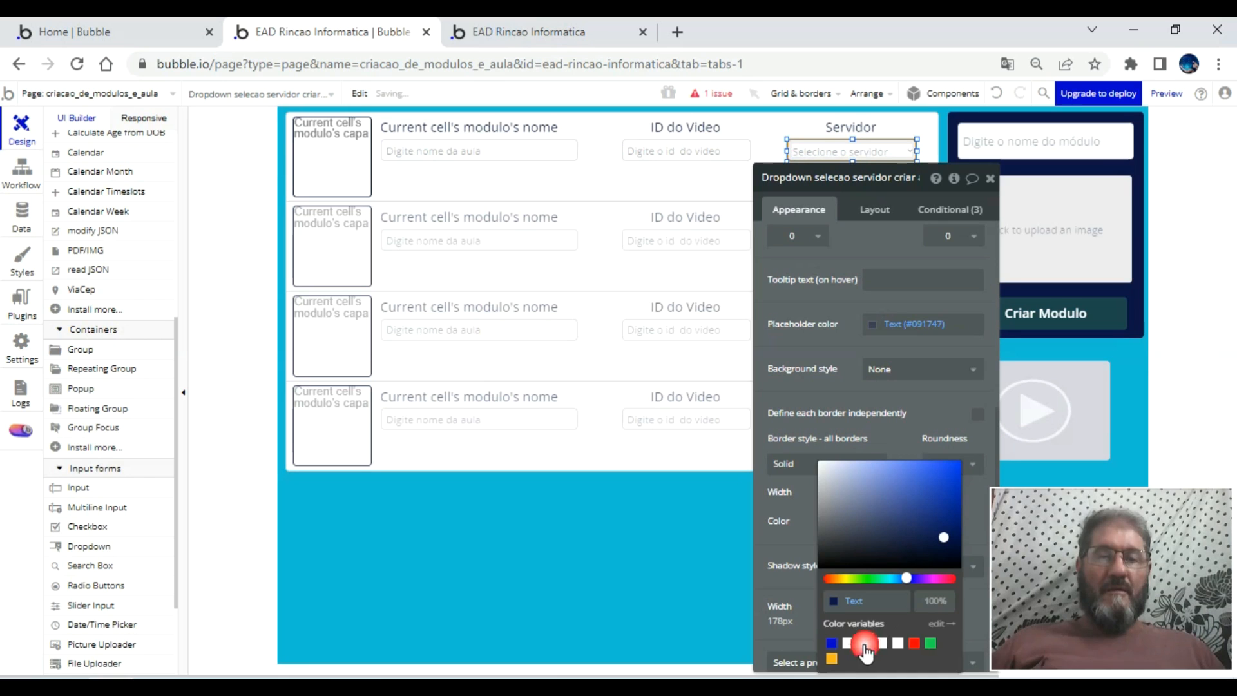
pyautogui.click(810, 506)
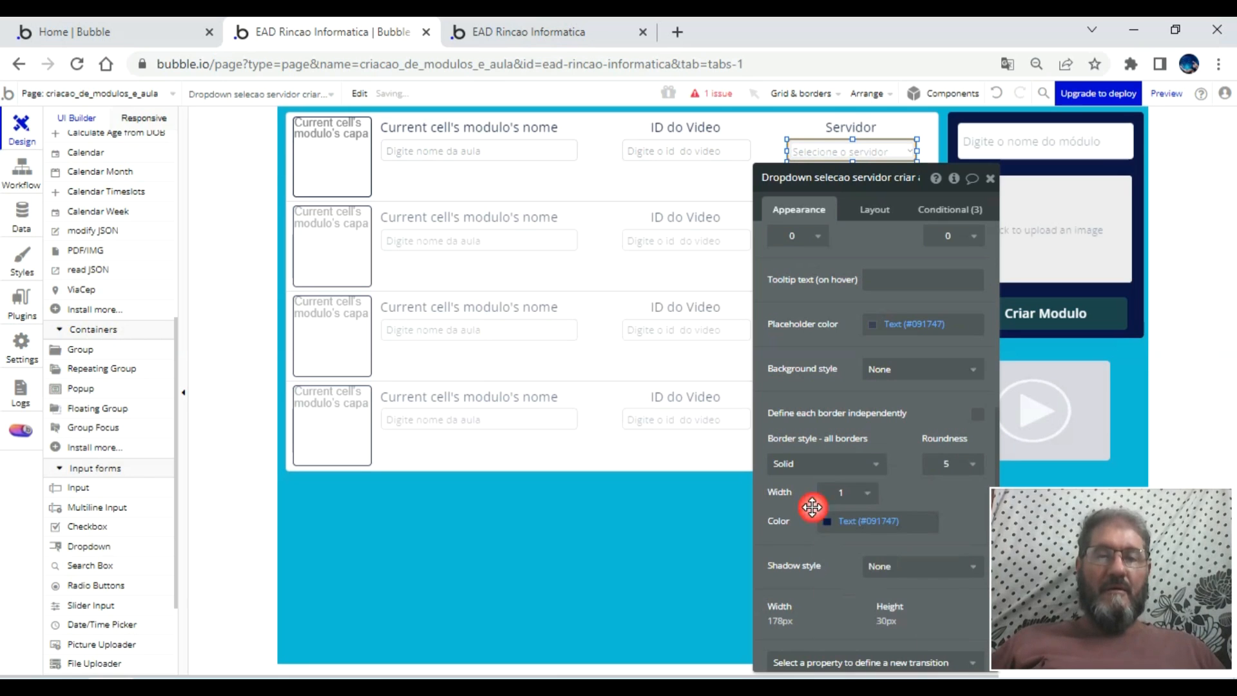
# - Remove the video ID input's style and set its border color to the Text variable (#091747) at 100% opacity
pyautogui.click(694, 150)
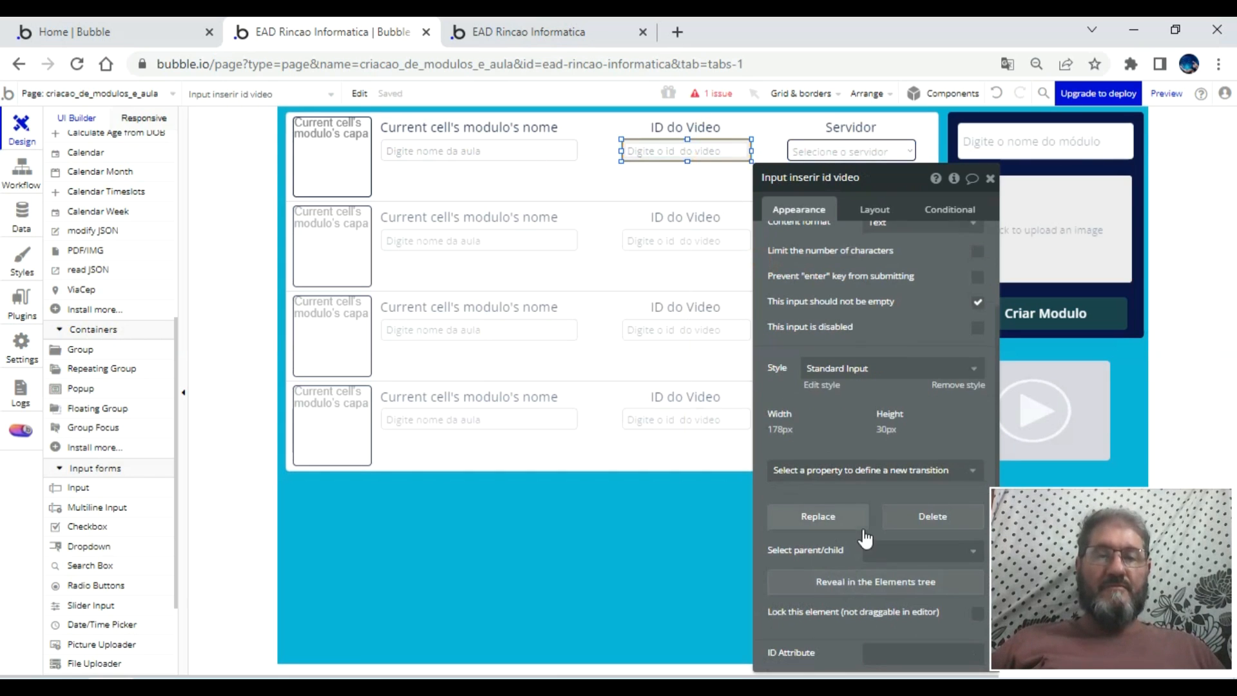
pyautogui.click(962, 389)
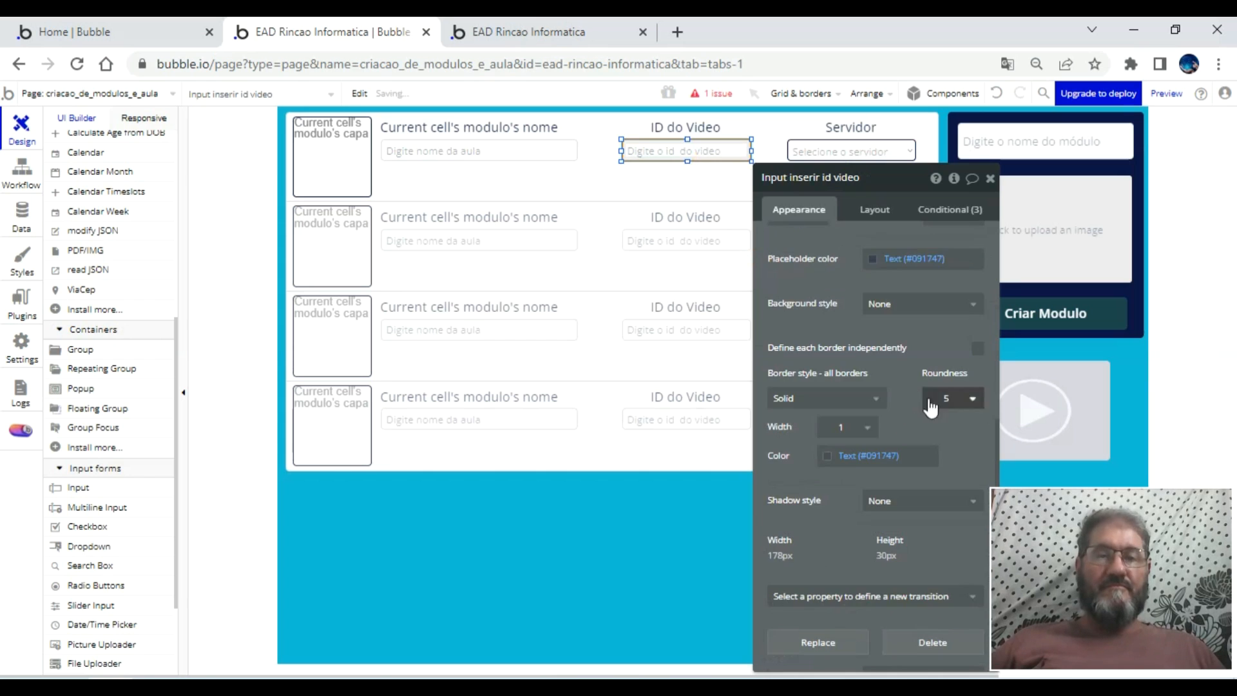
pyautogui.scroll(-2, 856, 406)
pyautogui.click(831, 367)
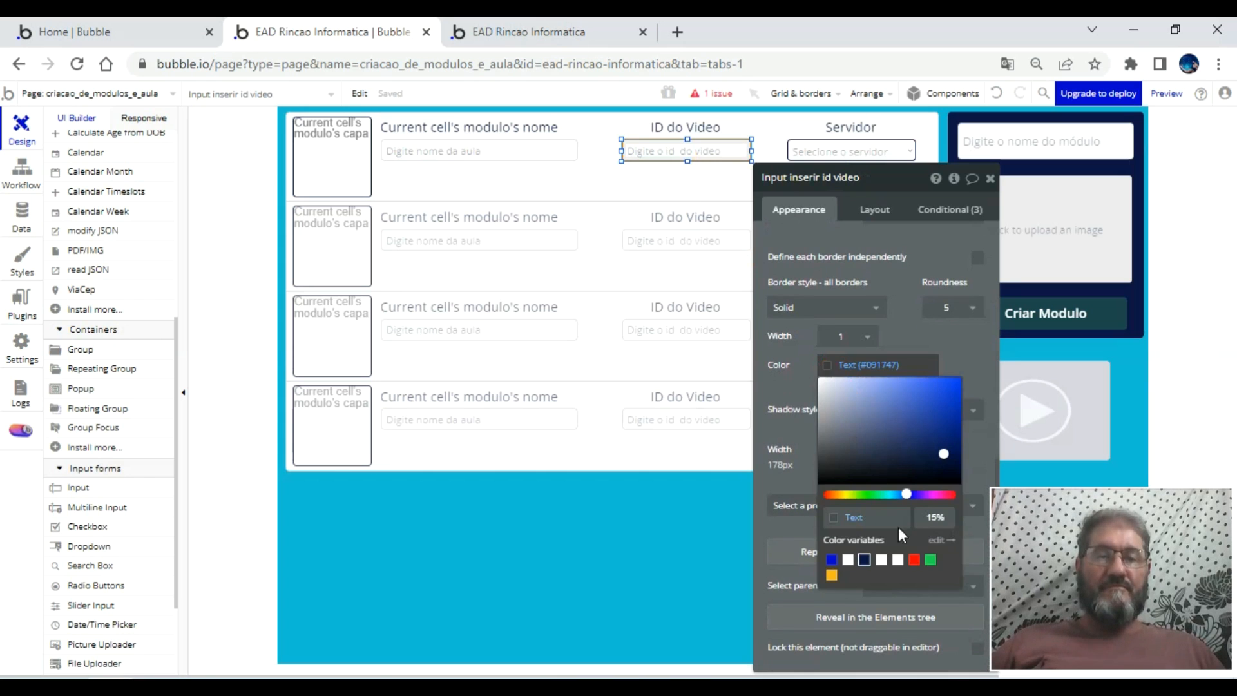
pyautogui.click(864, 559)
# - Remove the lesson name input's style and set its border color to the Text variable (#091747) at 100% opacity
pyautogui.click(548, 154)
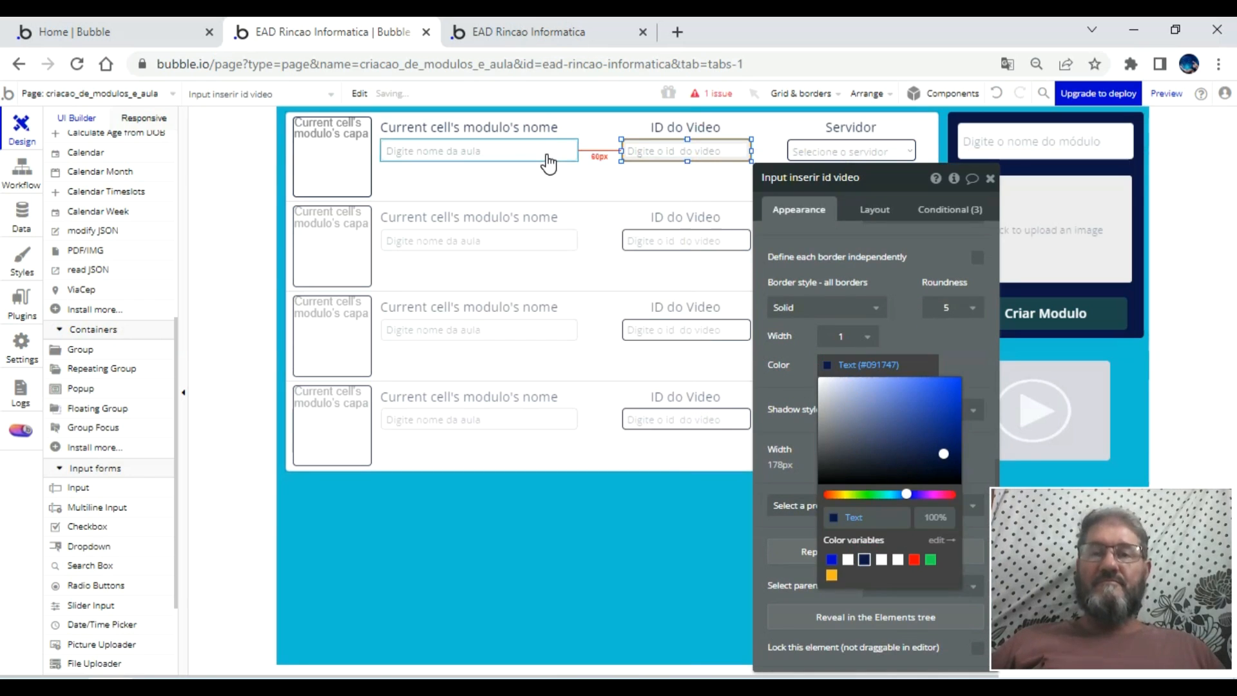
pyautogui.click(952, 385)
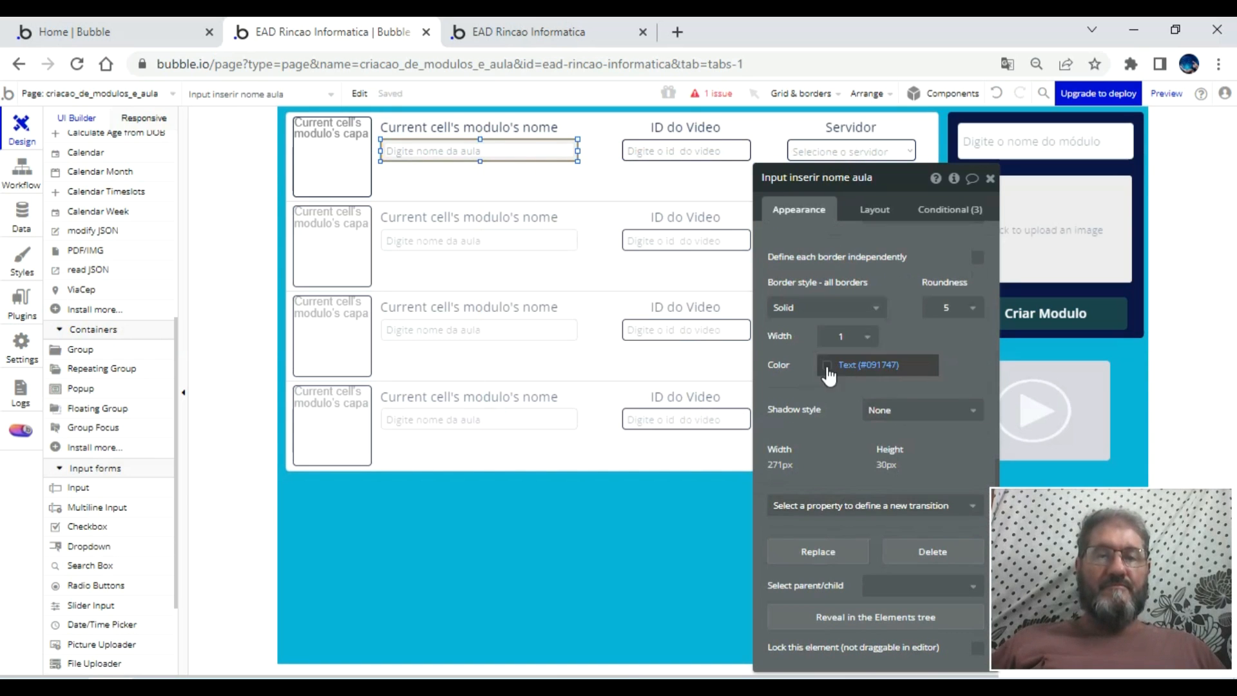
pyautogui.click(827, 378)
pyautogui.click(864, 560)
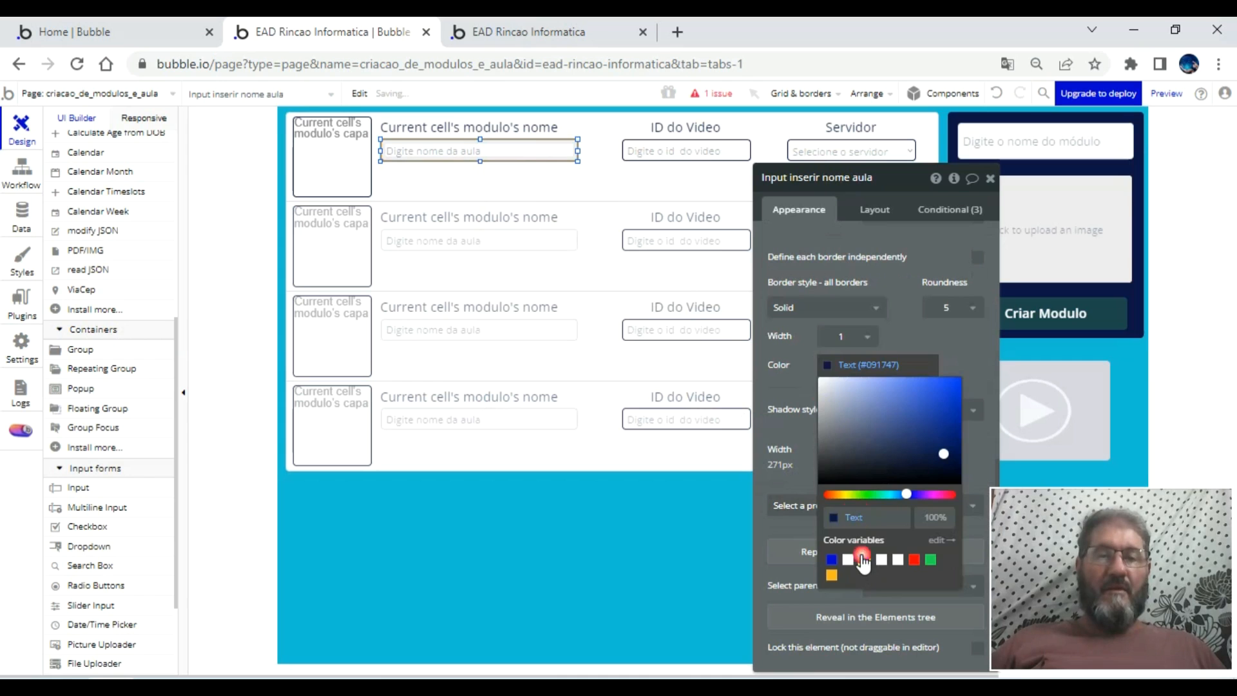
pyautogui.click(804, 365)
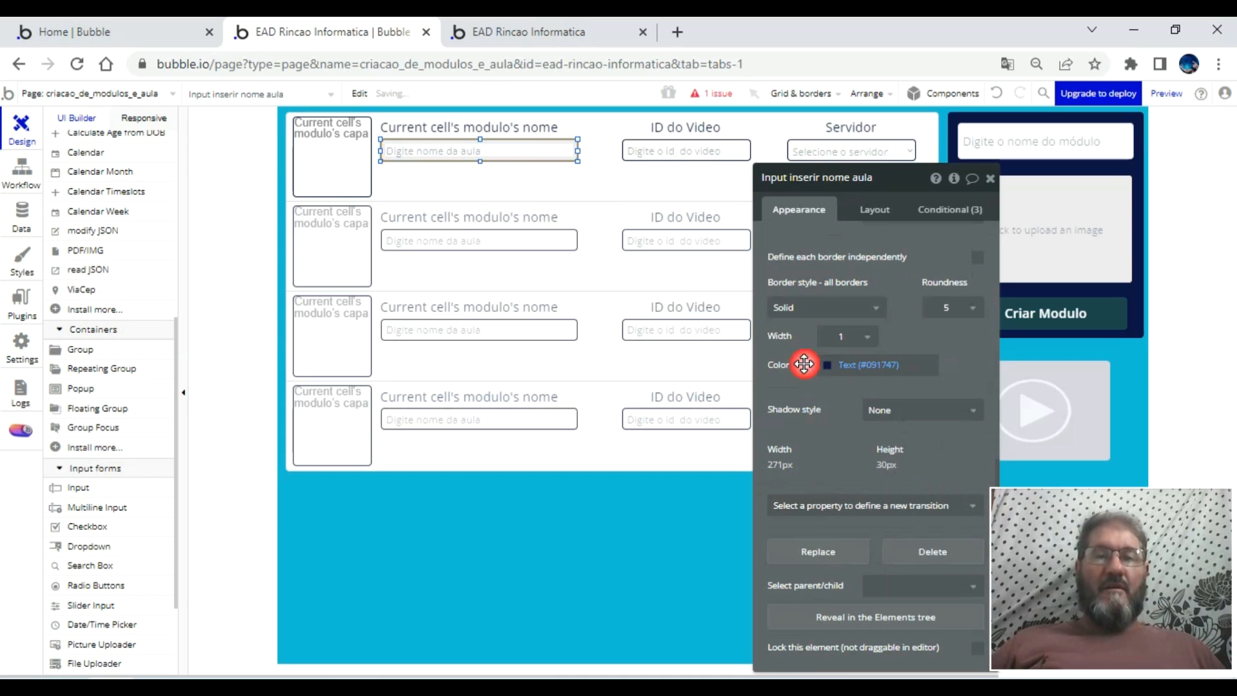
pyautogui.click(990, 180)
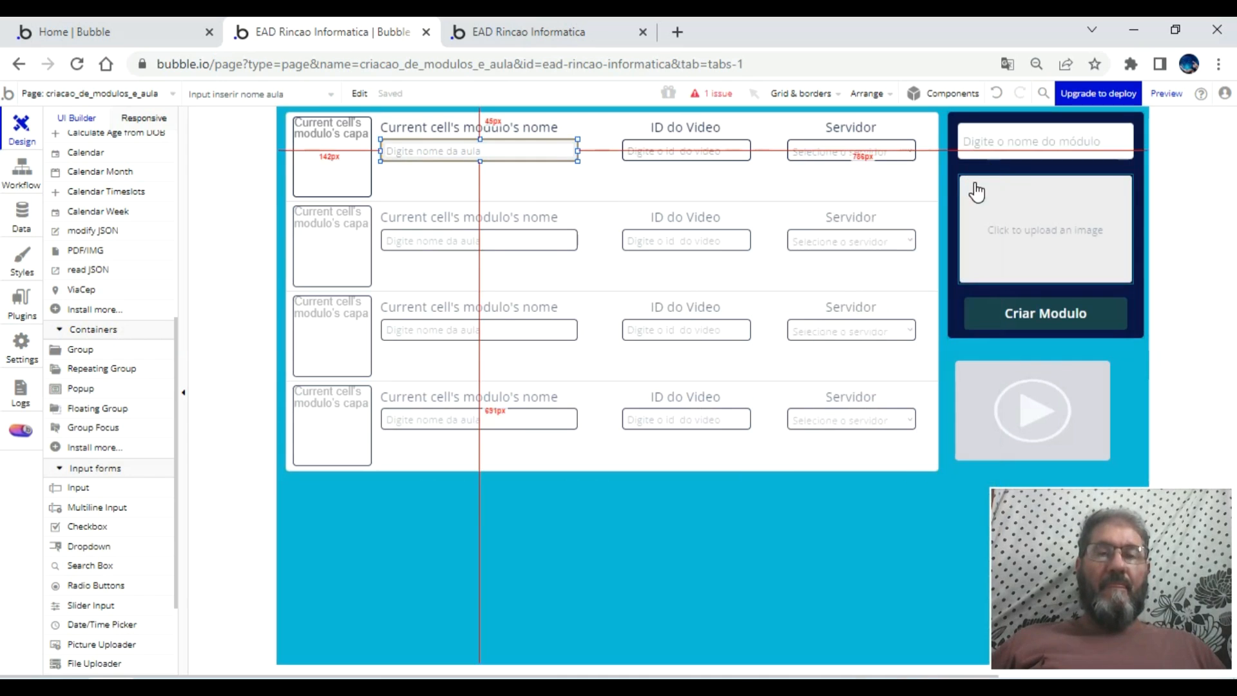
# - Narrow the module name text in the first cell to about 190 px and set the lesson name input's width to 190
pyautogui.click(567, 129)
pyautogui.moveTo(578, 128); pyautogui.dragTo(511, 127)
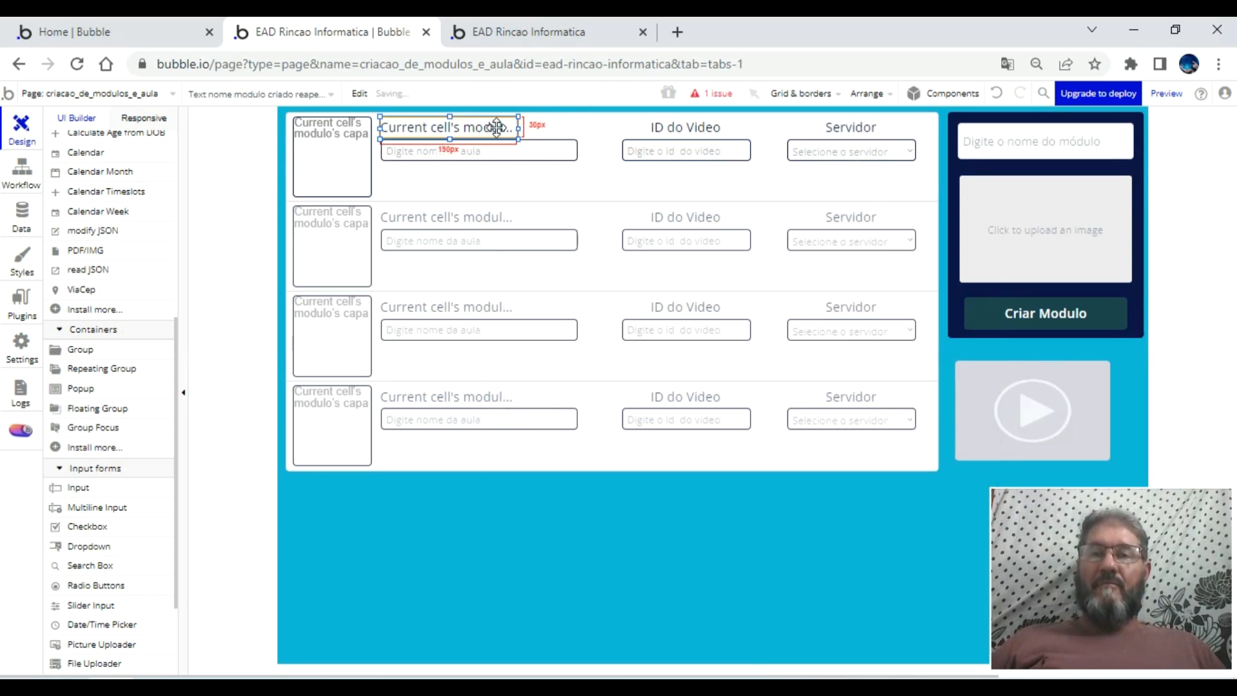
pyautogui.doubleClick(496, 127)
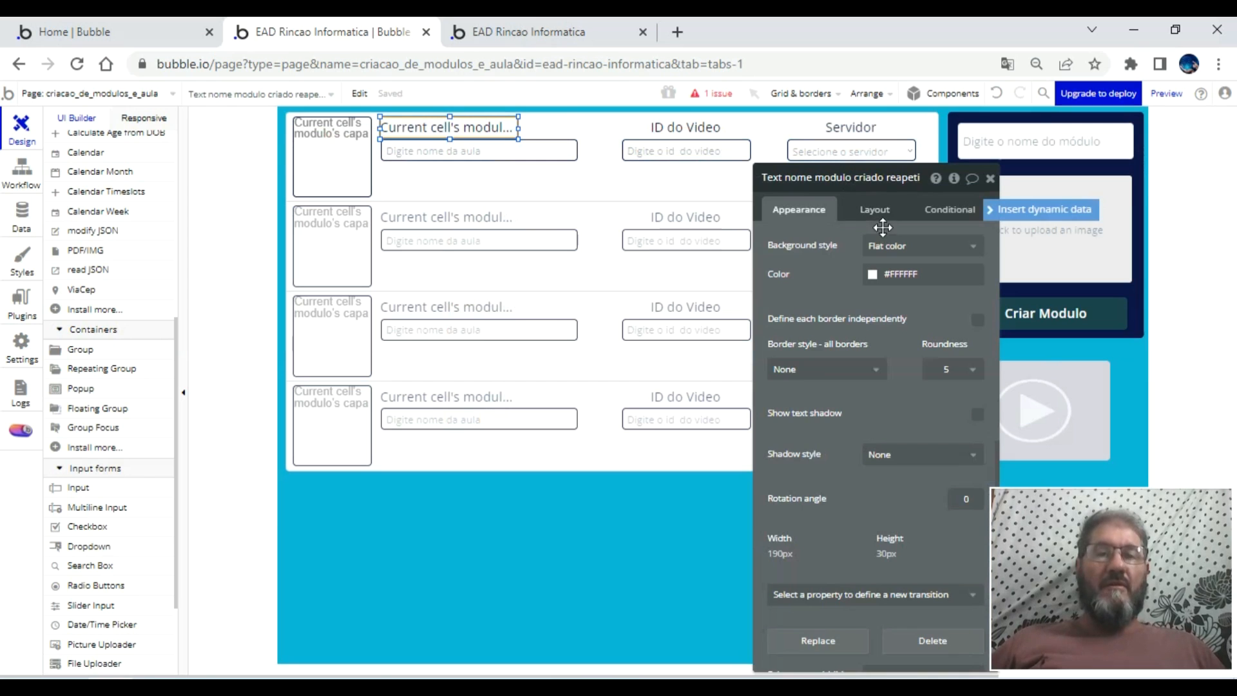
pyautogui.click(874, 211)
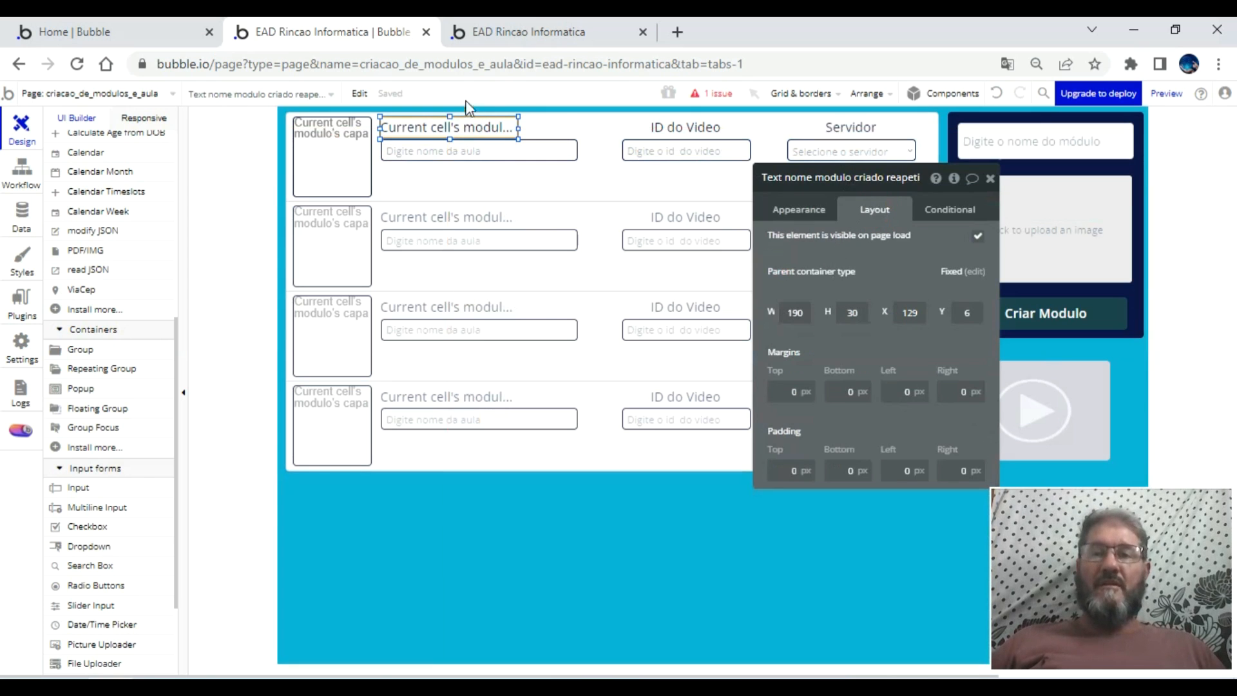
pyautogui.click(486, 153)
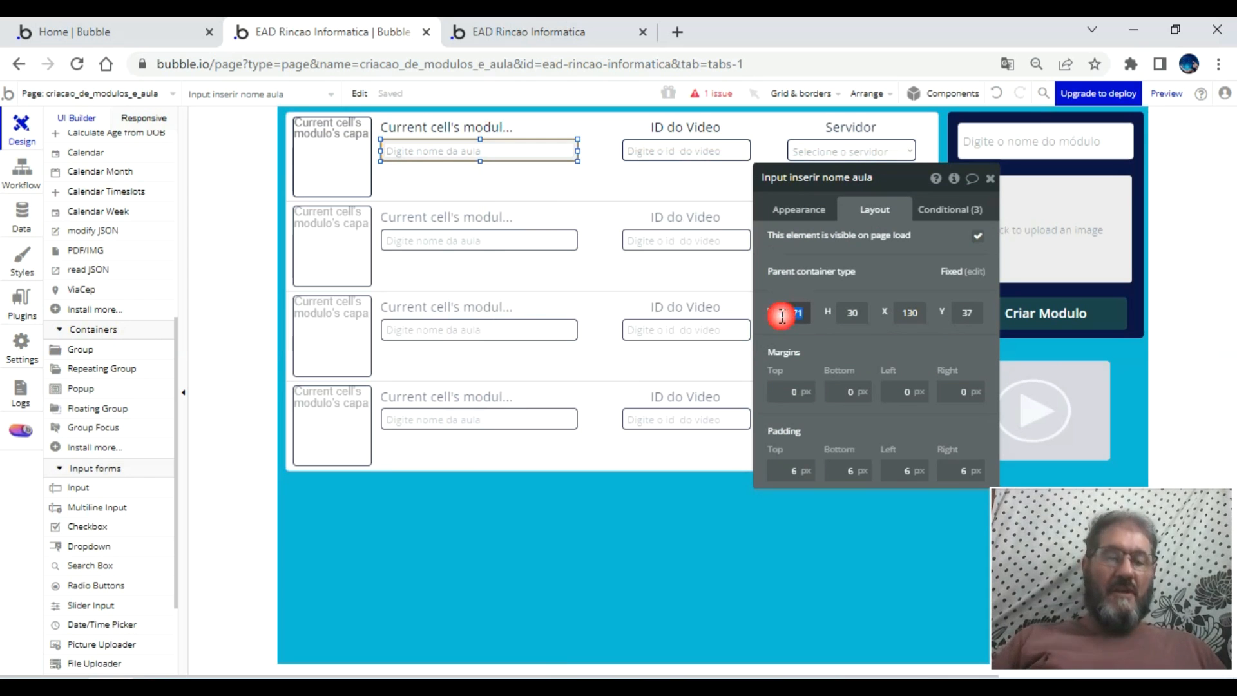
pyautogui.write('190')
pyautogui.press('Return')
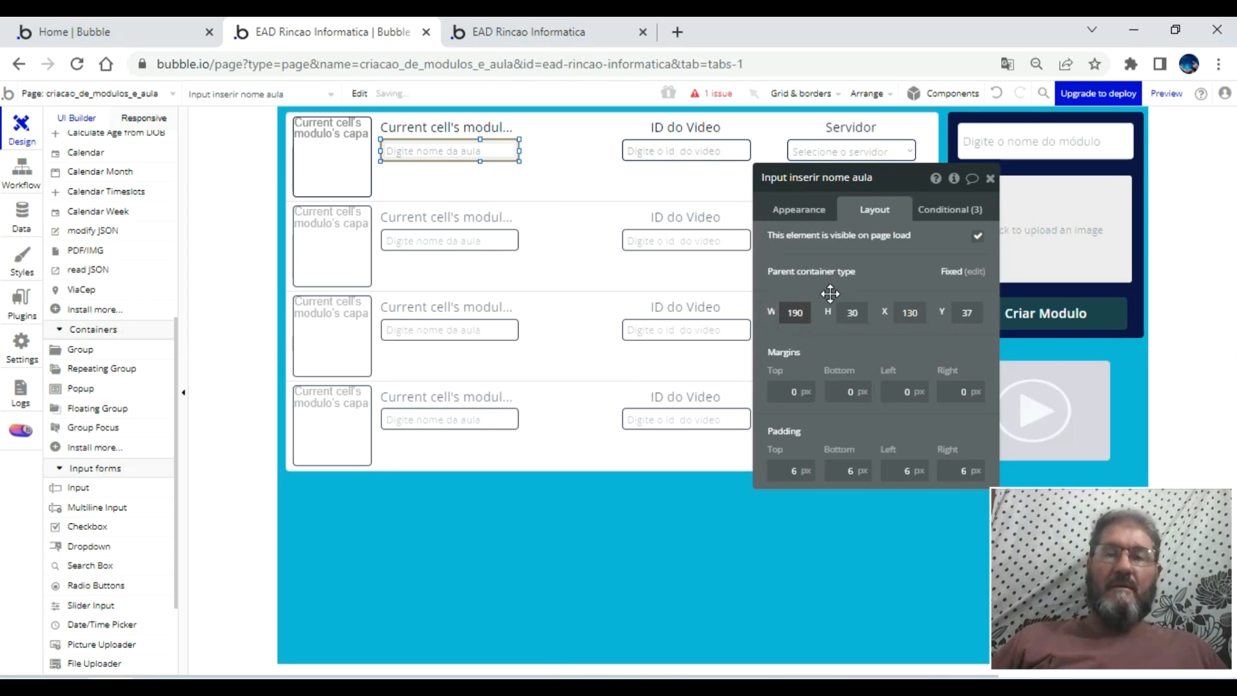
# - Move the "ID do Video" text and its input together closer to the lesson name input, to about X 387
pyautogui.click(657, 127)
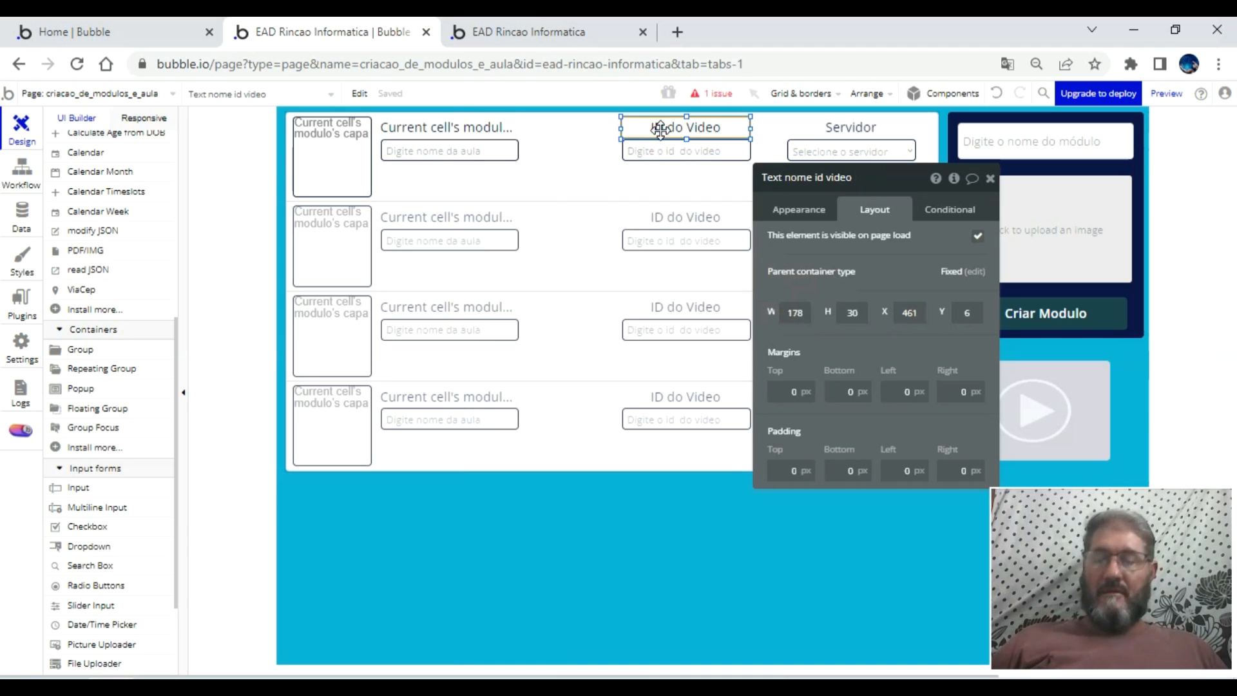
pyautogui.keyDown('shift'); pyautogui.click(683, 152); pyautogui.keyUp('shift')
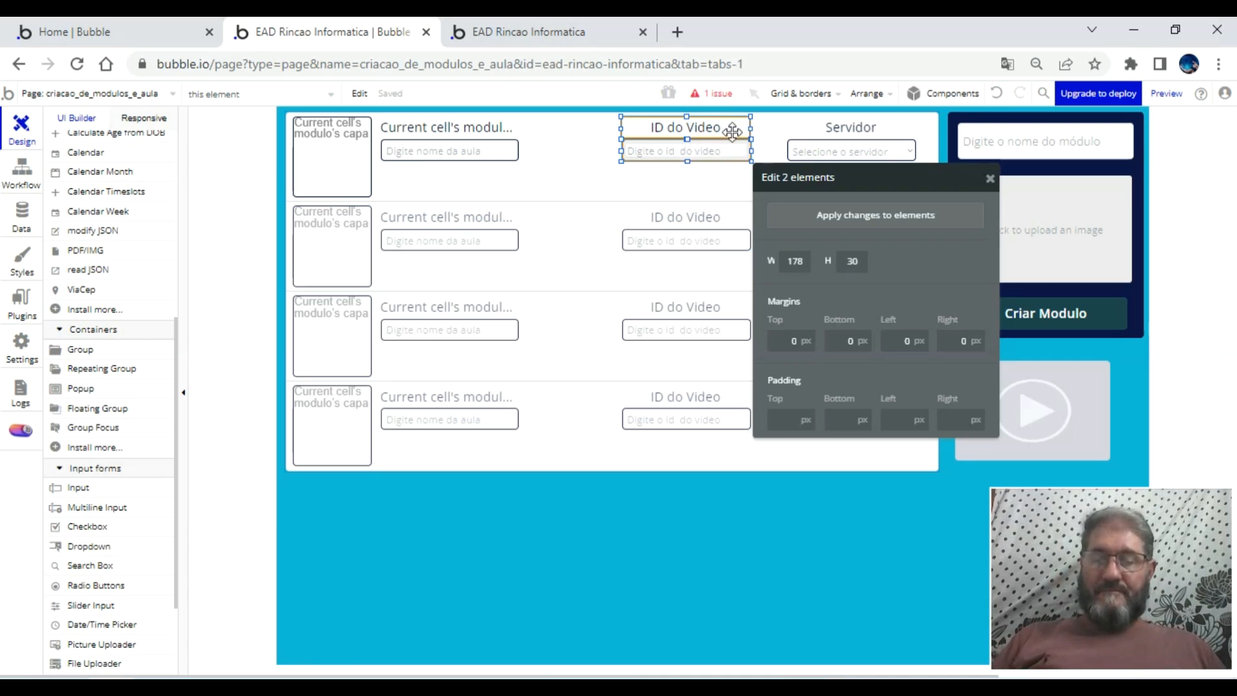
pyautogui.moveTo(735, 159); pyautogui.dragTo(681, 160)
# - Move the "Servidor" text and its dropdown together leftward until they sit just beside the "ID do Video" field
pyautogui.click(811, 132)
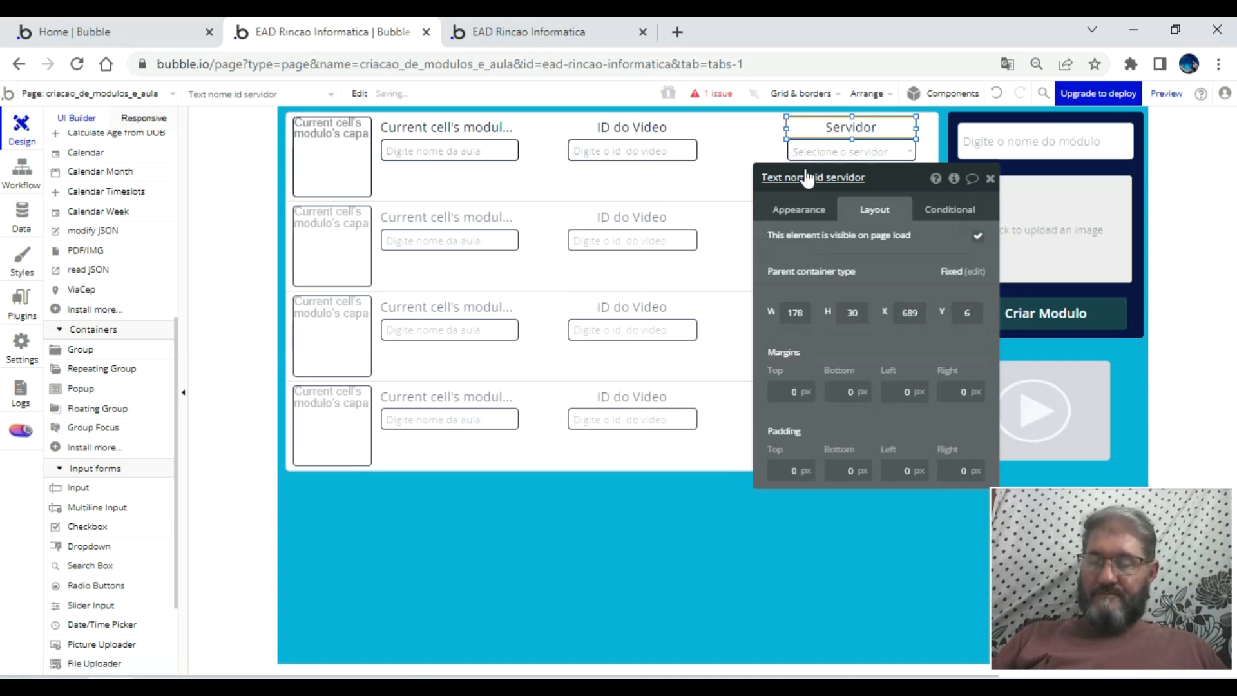
pyautogui.keyDown('shift'); pyautogui.click(809, 151); pyautogui.keyUp('shift')
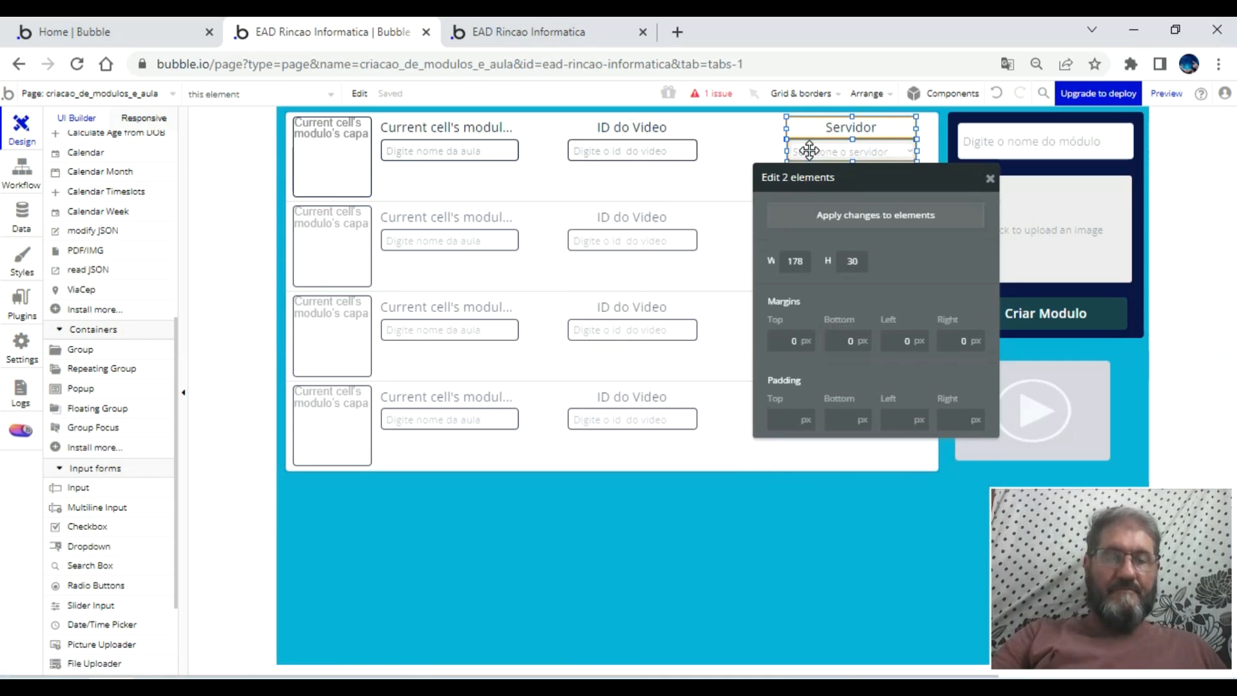
pyautogui.press('Left')
pyautogui.press('Left')
pyautogui.press('Left')
pyautogui.press('Left')
pyautogui.press('Left')
pyautogui.press('Left')
pyautogui.press('Left')
pyautogui.press('Left')
pyautogui.press('Left')
pyautogui.press('Left')
pyautogui.press('Left')
pyautogui.press('Left')
pyautogui.press('Left')
pyautogui.press('Left')
pyautogui.press('Left')
pyautogui.press('Left')
pyautogui.press('Left')
pyautogui.press('Left')
pyautogui.press('Left')
pyautogui.press('Left')
pyautogui.press('Left')
pyautogui.press('Left')
pyautogui.press('Left')
pyautogui.press('Left')
pyautogui.press('Left')
pyautogui.press('Left')
pyautogui.press('Left')
pyautogui.press('Left')
pyautogui.press('Left')
pyautogui.press('Left')
pyautogui.press('Left')
pyautogui.press('Left')
pyautogui.press('Left')
pyautogui.press('Left')
pyautogui.press('Left')
pyautogui.press('Left')
pyautogui.press('Left')
pyautogui.press('Left')
pyautogui.press('Left')
pyautogui.press('Left')
pyautogui.press('Left')
pyautogui.press('Left')
pyautogui.press('Left')
pyautogui.press('Left')
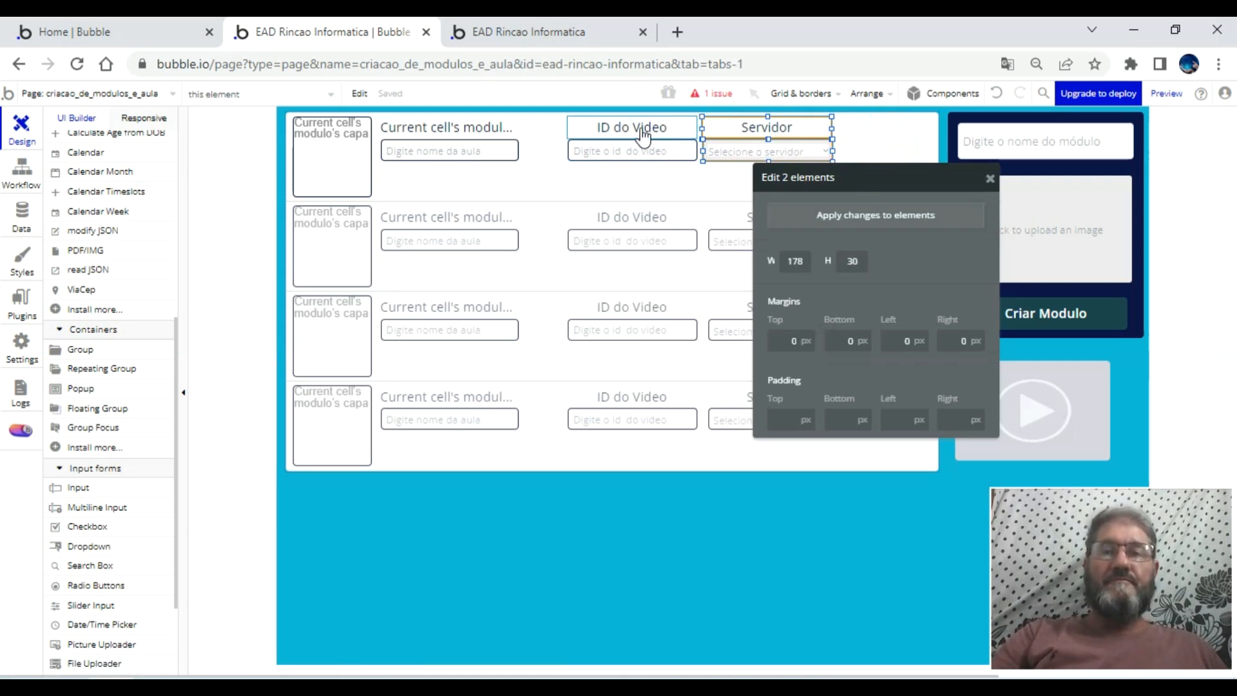
# - Nudge the "ID do Video" text and its input together about 20 px left, away from the server dropdown
pyautogui.click(587, 132)
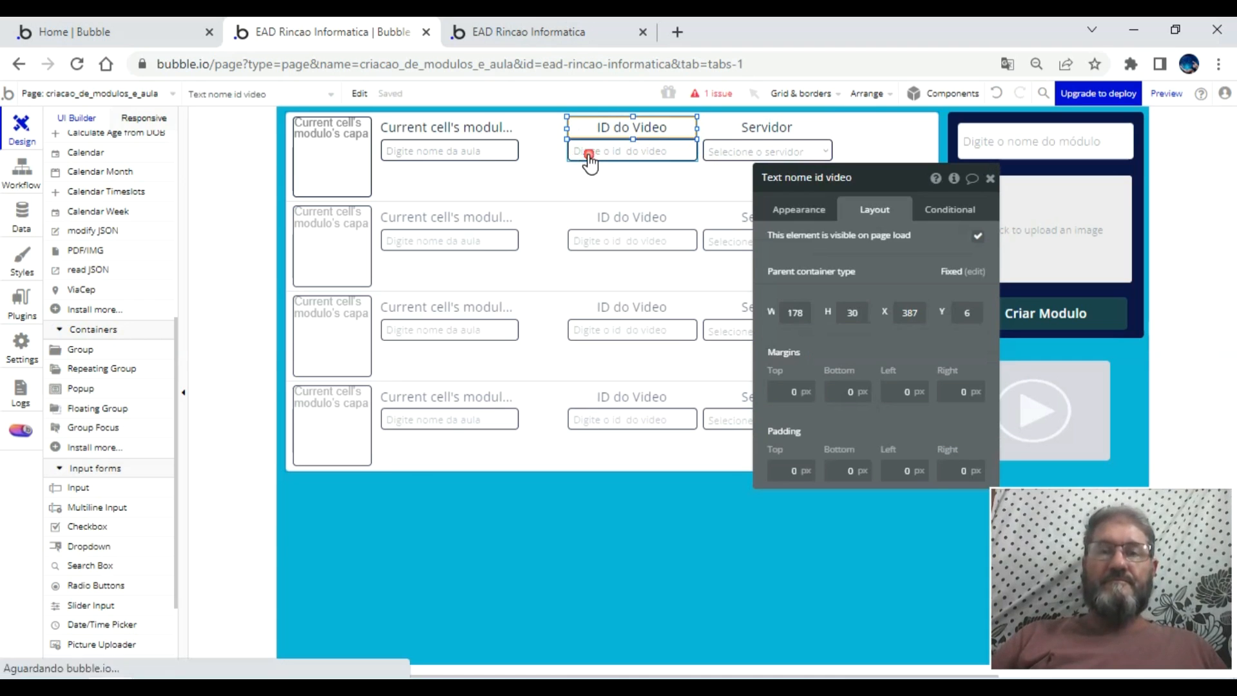
pyautogui.keyDown('shift'); pyautogui.click(588, 154); pyautogui.keyUp('shift')
pyautogui.press('Left')
pyautogui.press('Left')
pyautogui.press('Left')
pyautogui.press('Left')
pyautogui.press('Left')
pyautogui.press('Left')
pyautogui.press('Left')
pyautogui.press('Left')
pyautogui.press('Left')
pyautogui.press('Left')
pyautogui.press('Left')
pyautogui.press('Left')
pyautogui.press('Left')
pyautogui.press('Left')
pyautogui.press('Left')
pyautogui.press('Left')
pyautogui.press('Left')
pyautogui.press('Left')
pyautogui.press('Left')
pyautogui.press('Left')
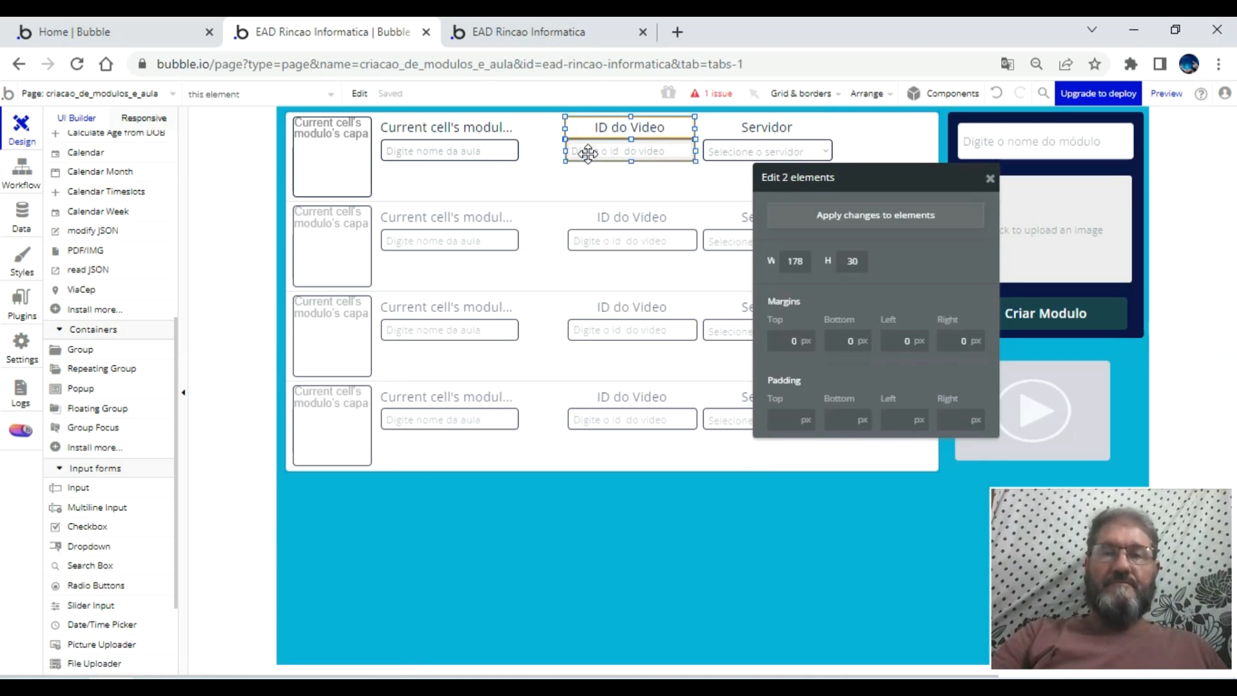
# - Widen the module name text in the first cell to about 227 px, almost reaching the "ID do Video" text
pyautogui.click(516, 129)
pyautogui.moveTo(518, 129); pyautogui.dragTo(541, 128)
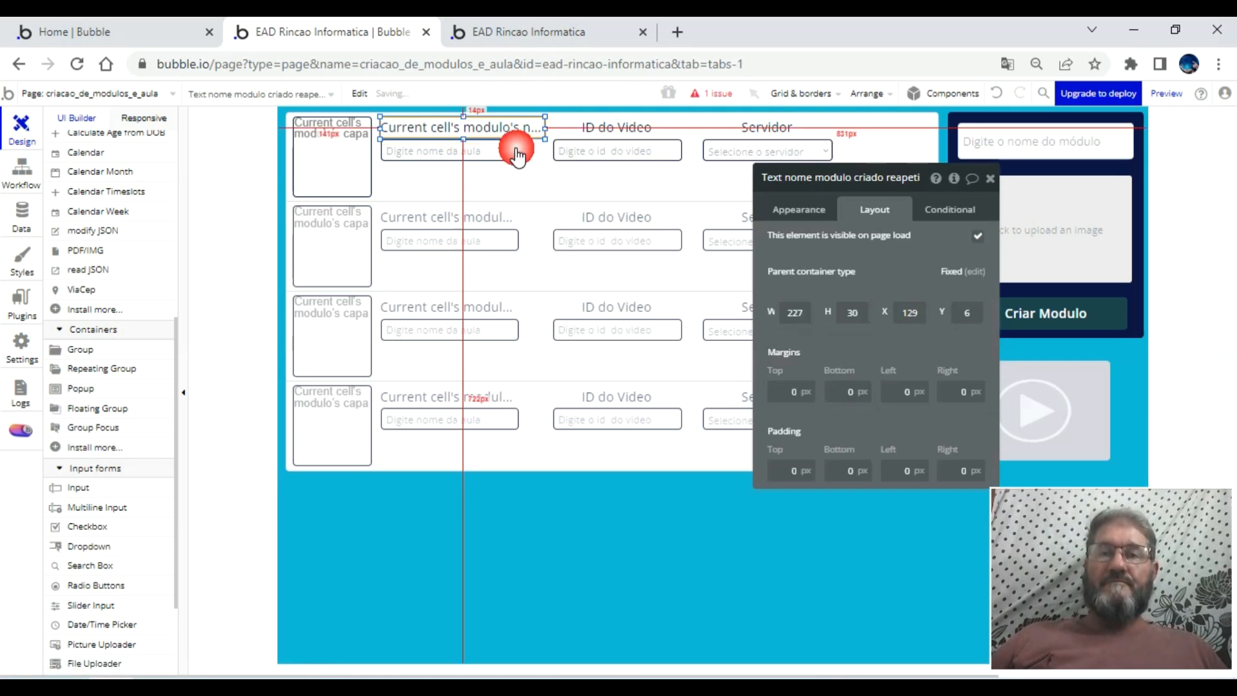
# - Set the width of the lesson name input in the first cell to 227, matching the module name text above it
pyautogui.click(501, 147)
pyautogui.click(511, 128)
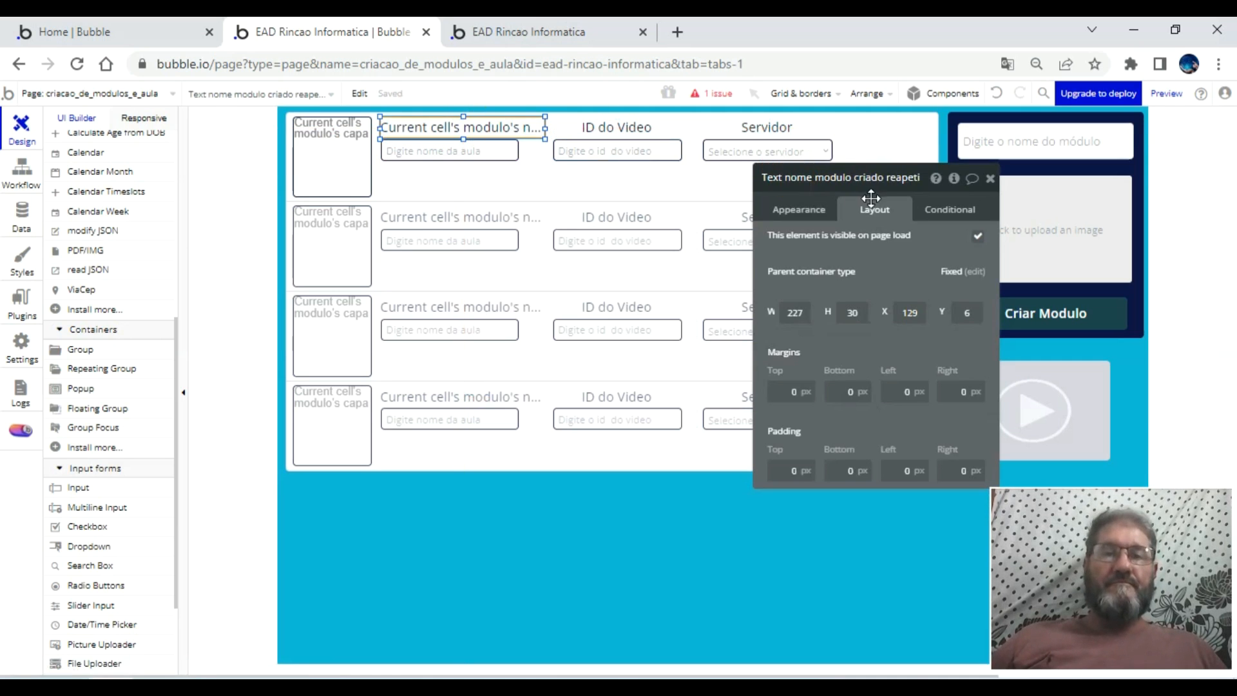
pyautogui.click(805, 209)
pyautogui.click(874, 209)
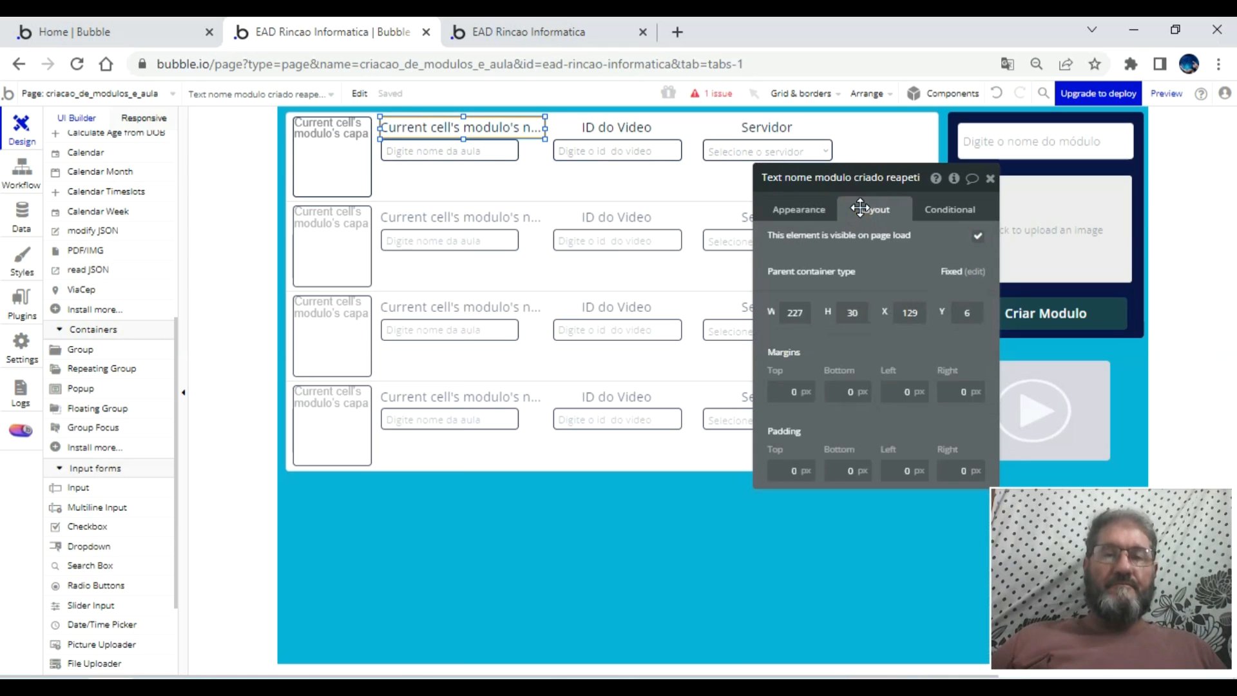
pyautogui.click(500, 154)
pyautogui.click(796, 312)
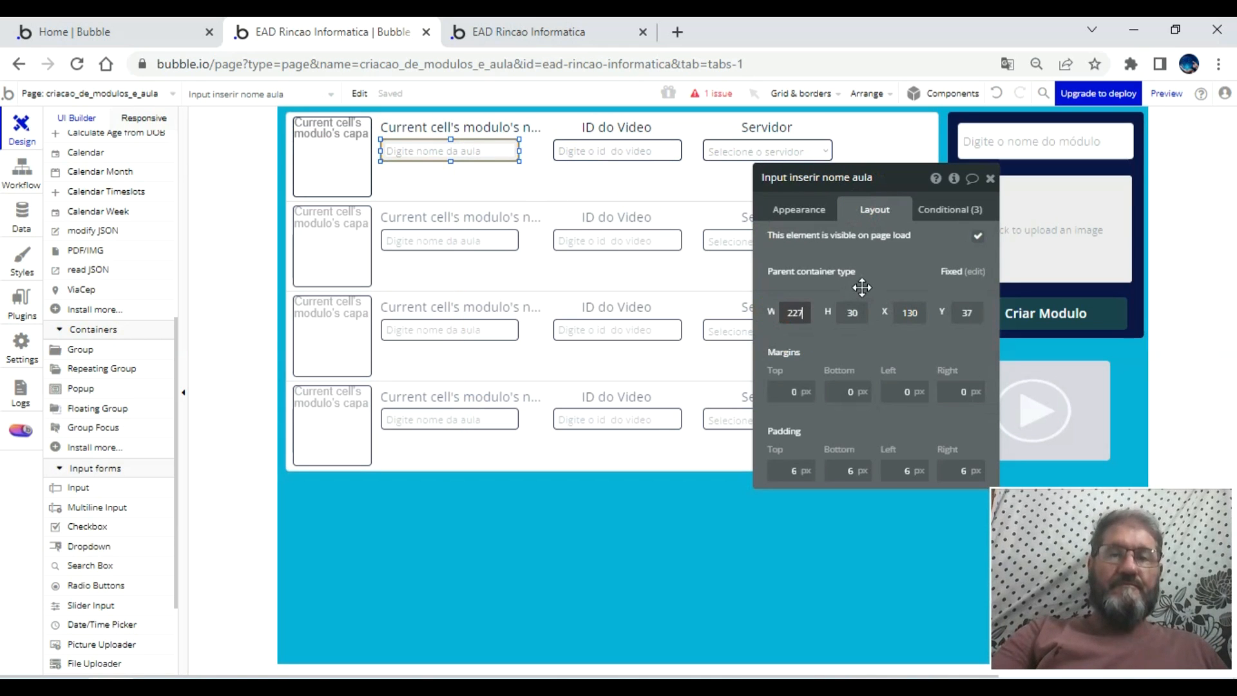
pyautogui.press('Return')
# - Nudge the "Servidor" text and its dropdown together about 20 px left, closer to the "ID do Video" field
pyautogui.click(716, 134)
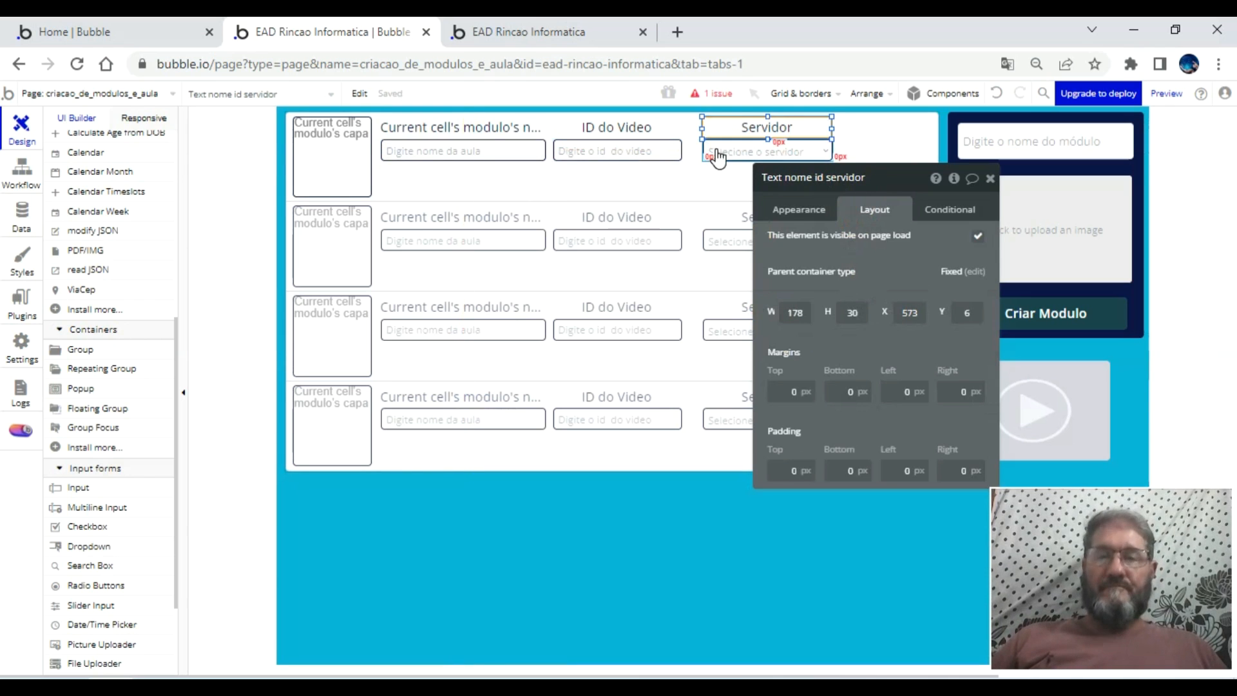
pyautogui.keyDown('shift'); pyautogui.click(718, 154); pyautogui.keyUp('shift')
pyautogui.press('Left')
pyautogui.press('Left')
pyautogui.press('Left')
pyautogui.press('Left')
pyautogui.press('Left')
pyautogui.press('Left')
pyautogui.press('Left')
pyautogui.press('Left')
pyautogui.press('Left')
pyautogui.press('Left')
pyautogui.press('Left')
pyautogui.press('Left')
pyautogui.press('Left')
pyautogui.press('Left')
pyautogui.press('Left')
pyautogui.press('Left')
pyautogui.press('Left')
pyautogui.press('Left')
pyautogui.press('Left')
pyautogui.press('Left')
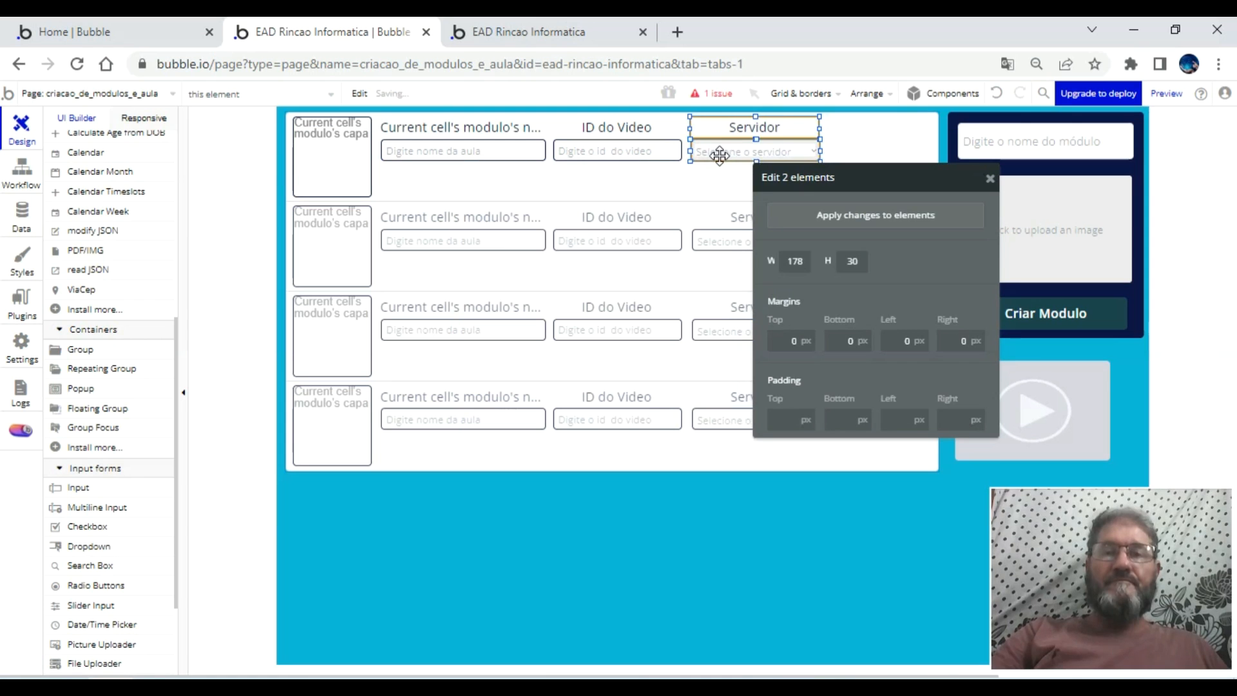
pyautogui.click(990, 178)
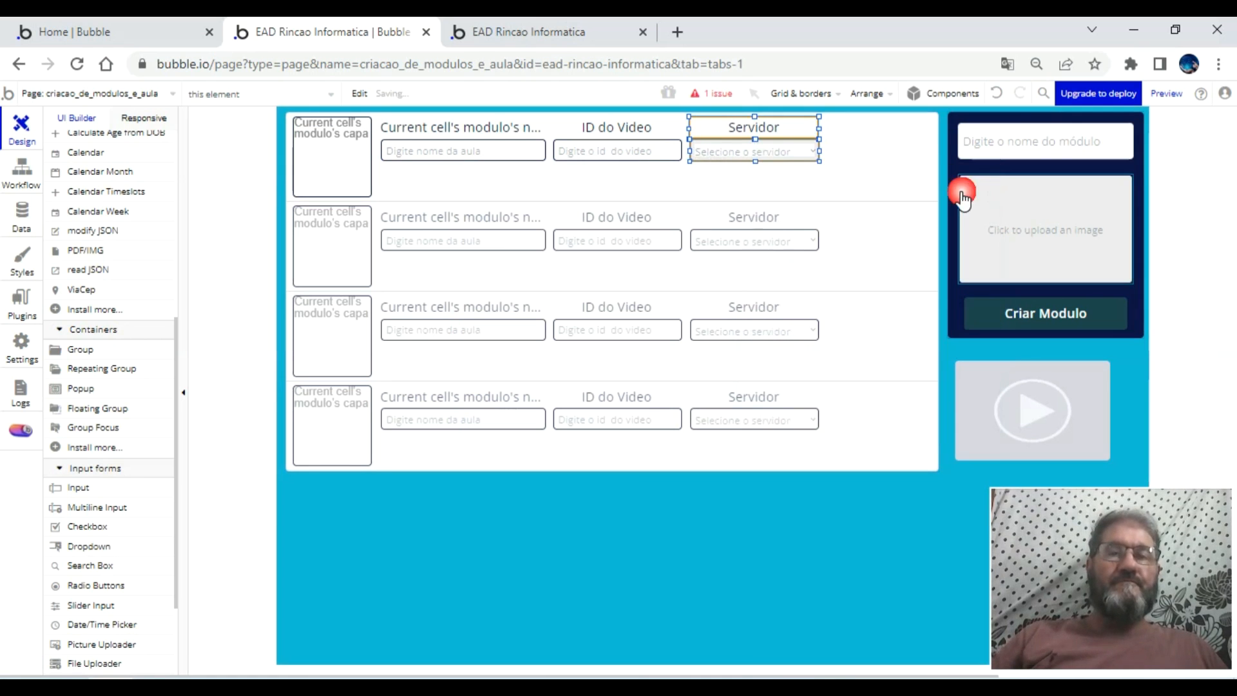
pyautogui.click(825, 191)
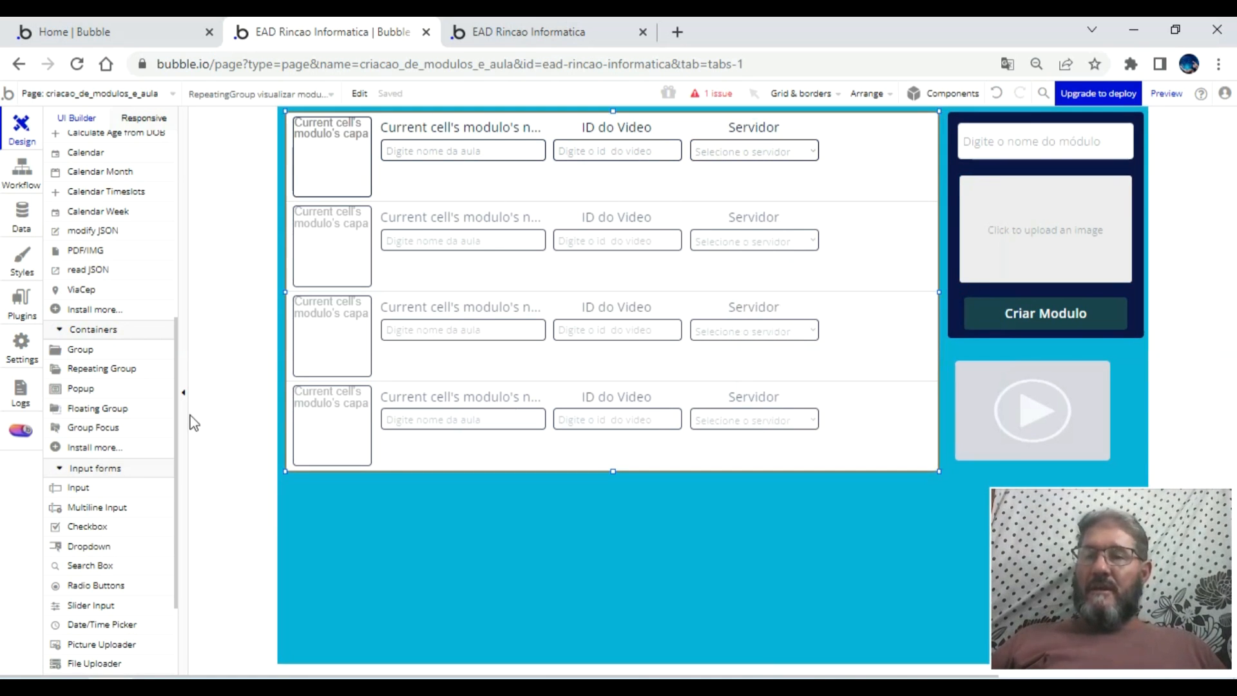
# - Place a copy of the "Criar Modulo" button in the repeating group's first cell beside the server dropdown, narrowed to about 122 px
pyautogui.click(997, 325)
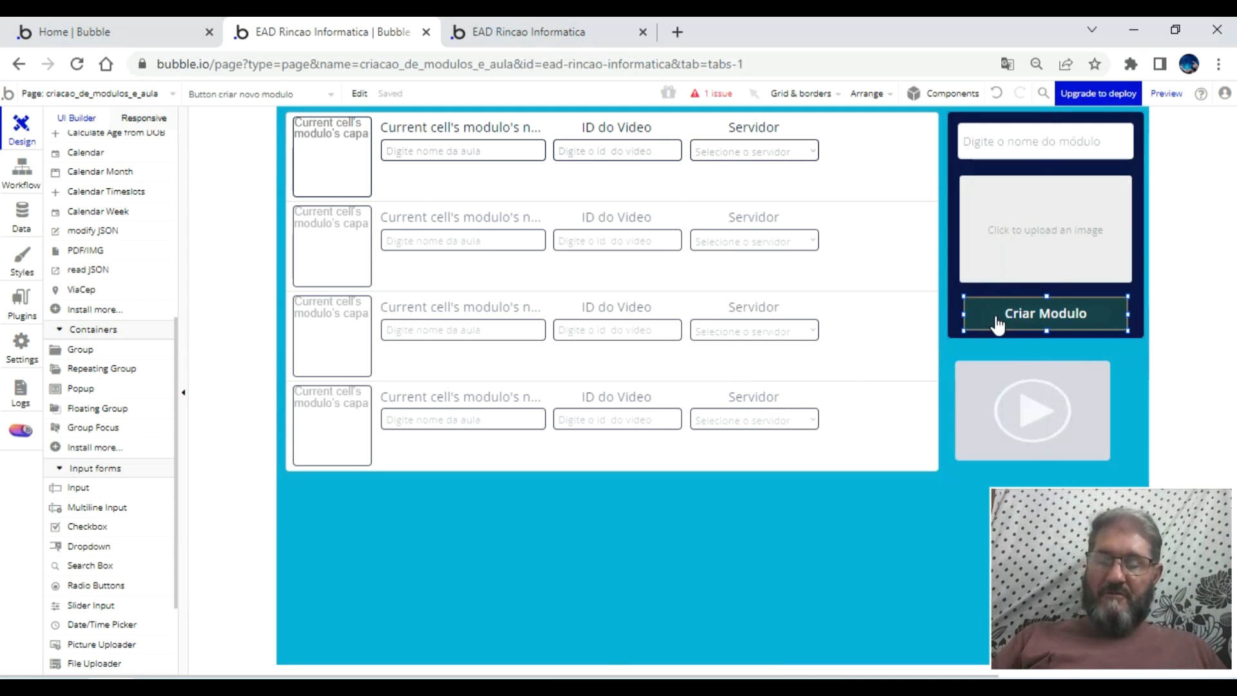
pyautogui.hotkey('ctrl', 'c')
pyautogui.hotkey('ctrl', 'v')
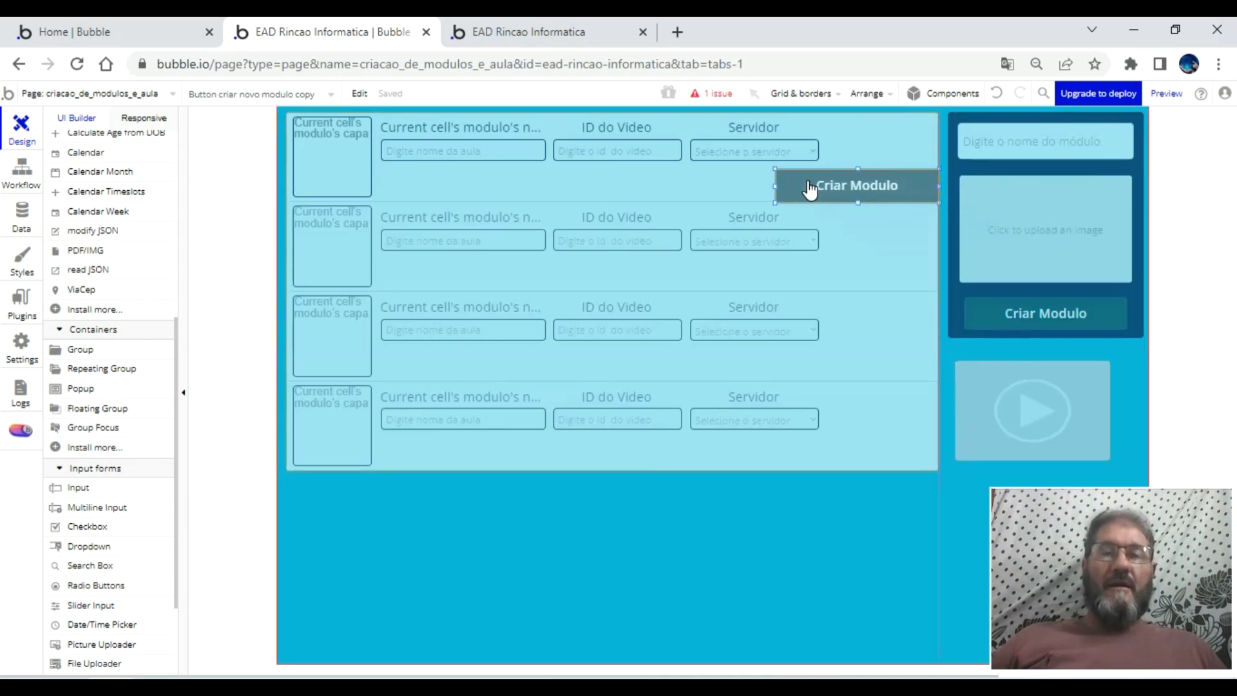
pyautogui.click(793, 187)
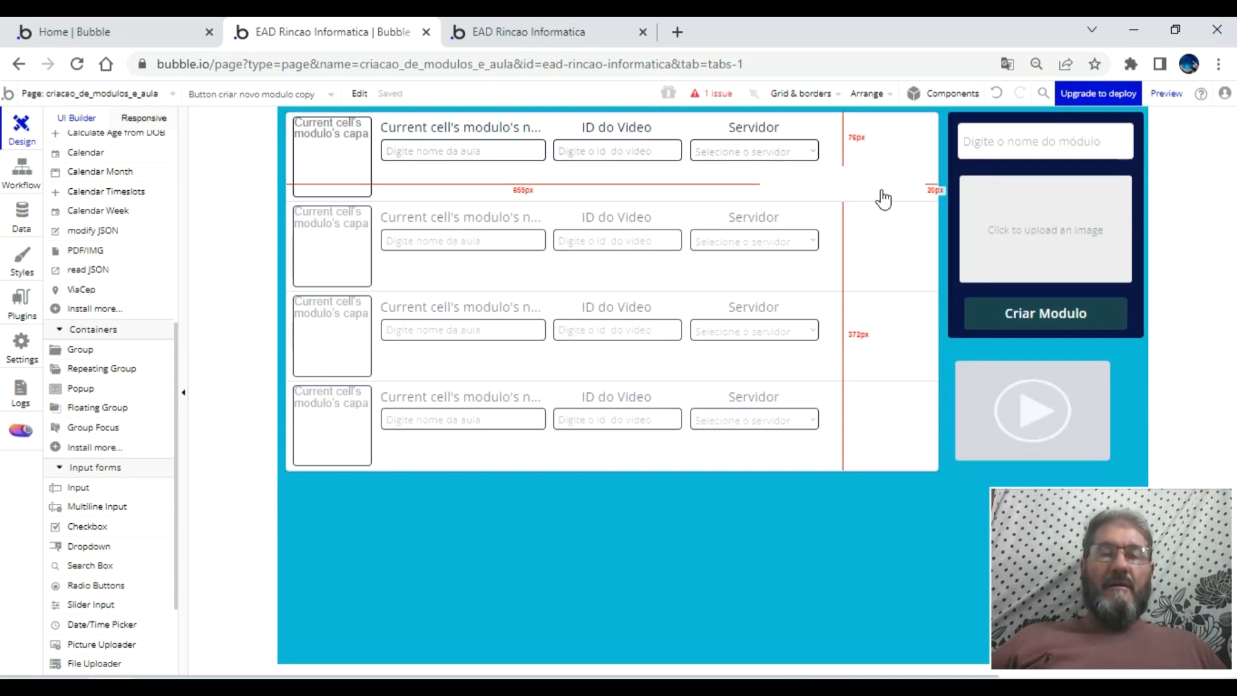
pyautogui.click(997, 94)
pyautogui.moveTo(1069, 332); pyautogui.dragTo(857, 152)
pyautogui.moveTo(761, 139); pyautogui.dragTo(836, 137)
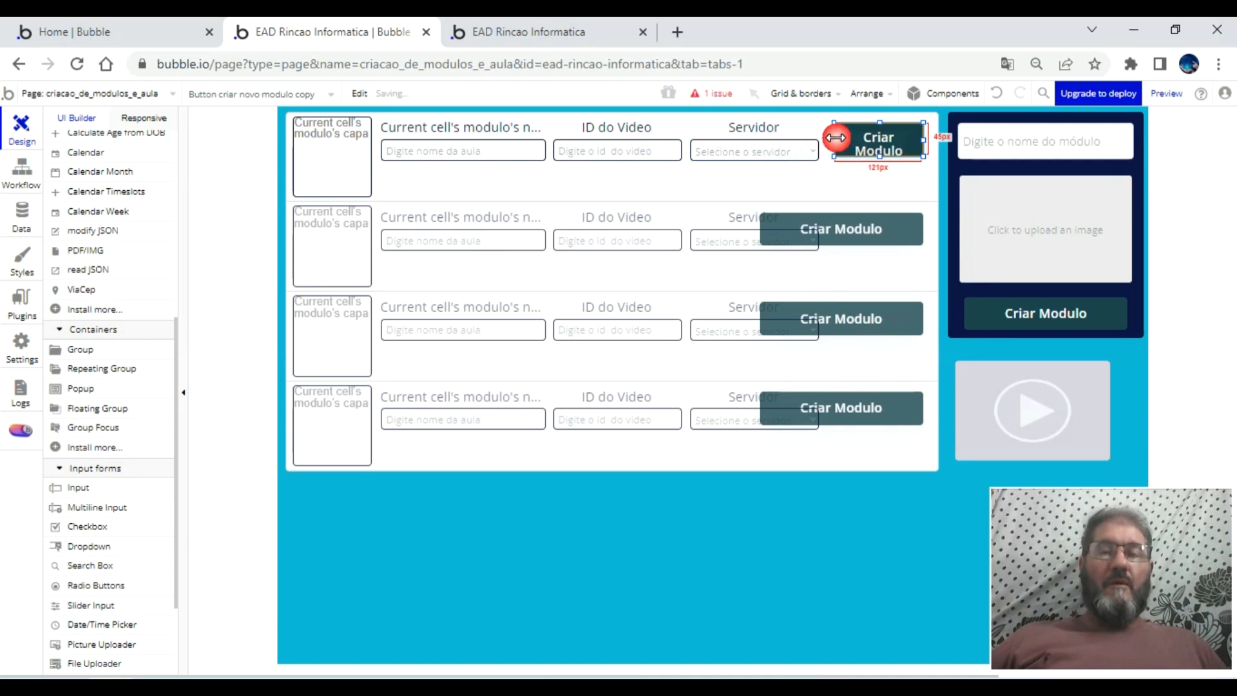
# - Set the copied button's height to 30 and rename the element "Button criar nova aula modulo"
pyautogui.click(858, 139)
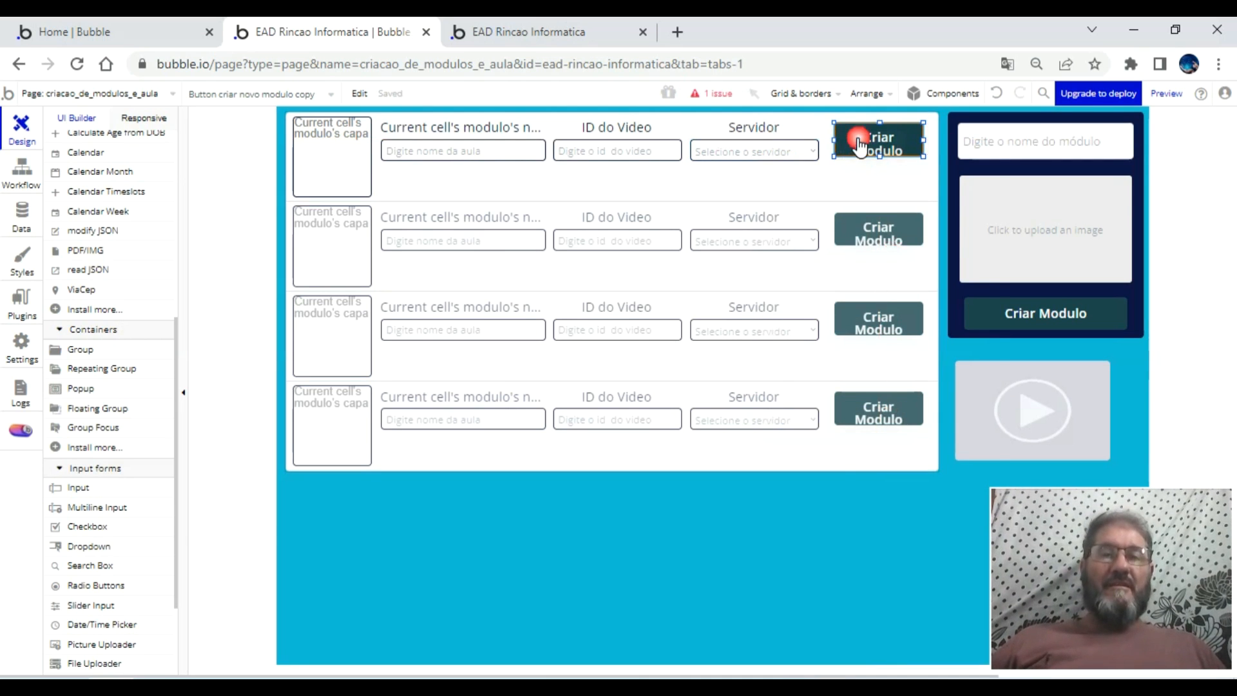
pyautogui.click(858, 139)
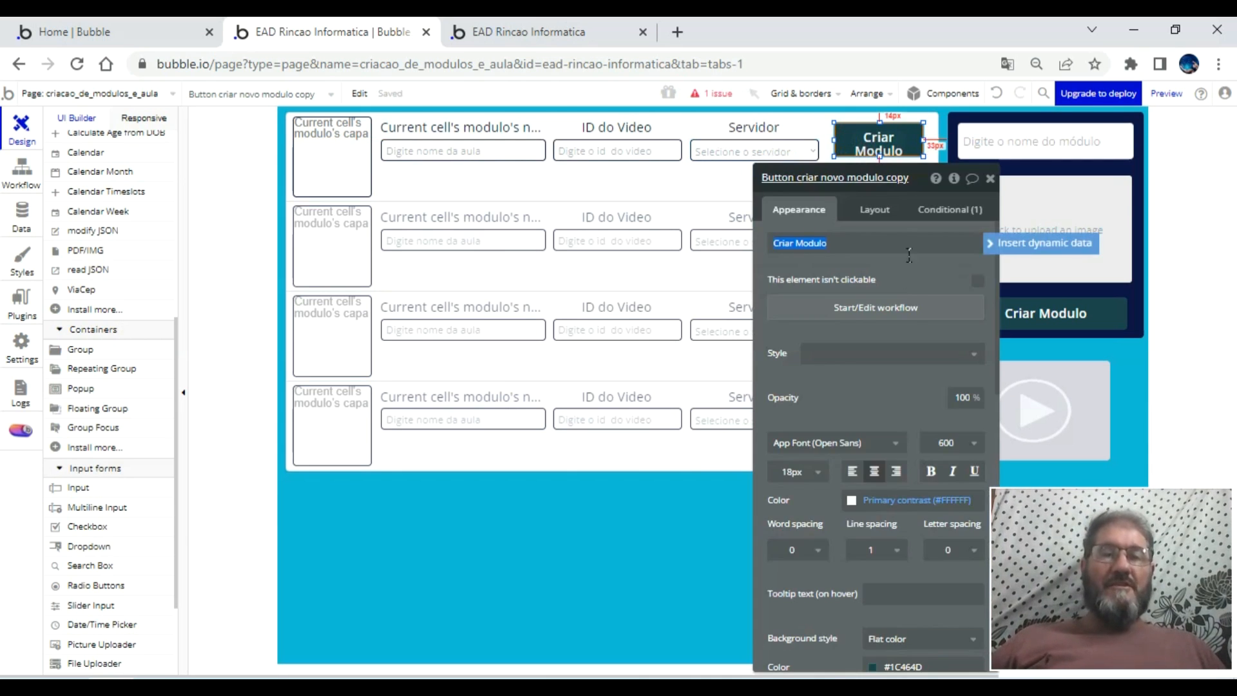
pyautogui.click(877, 211)
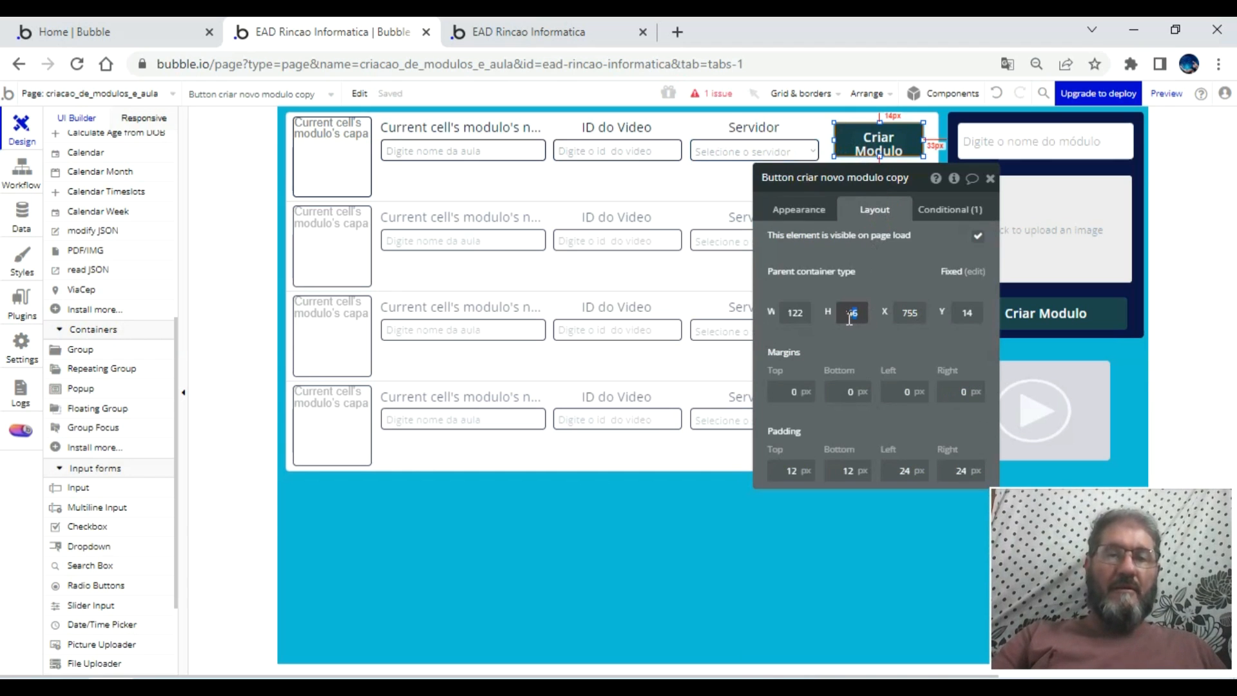
pyautogui.write('30')
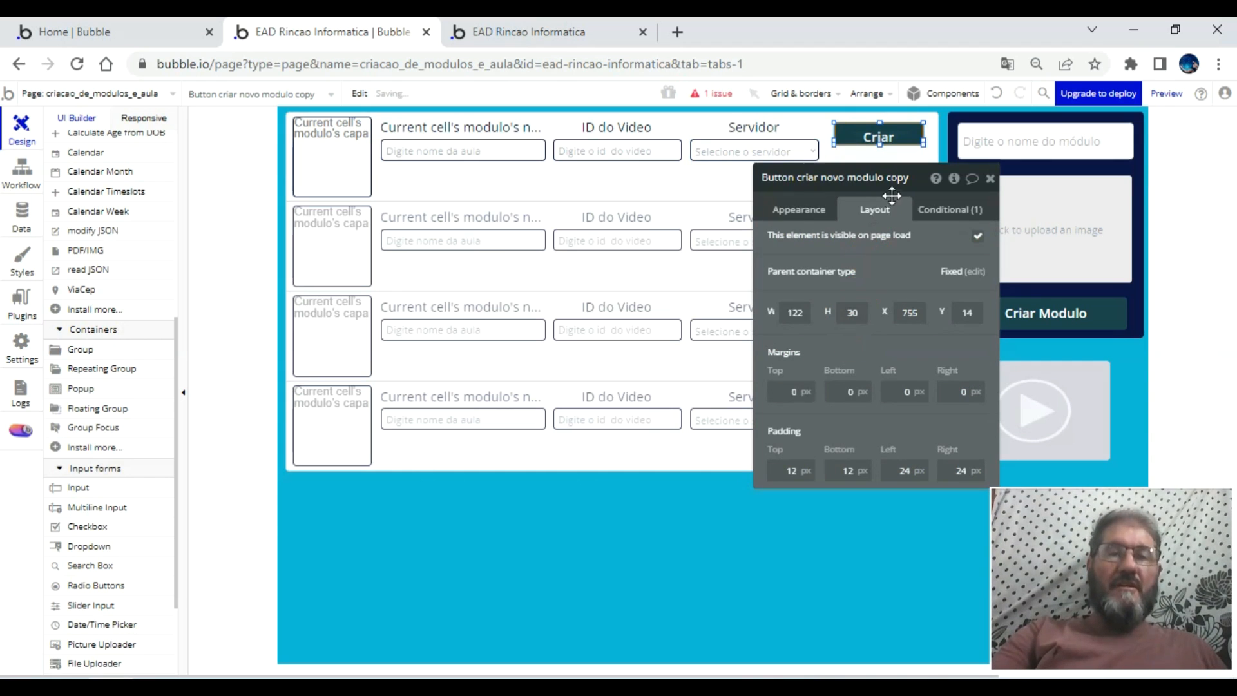
pyautogui.click(917, 181)
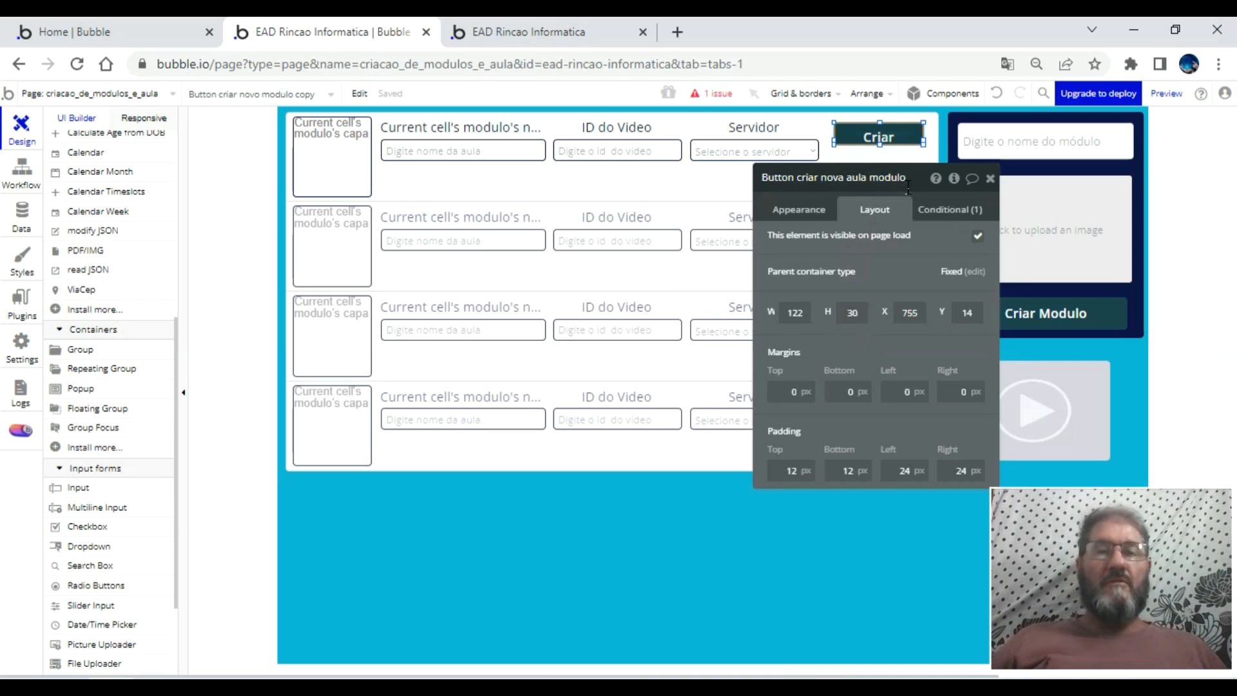
# - Change the caption of the button in the first cell to "Criar Aula"
pyautogui.click(799, 210)
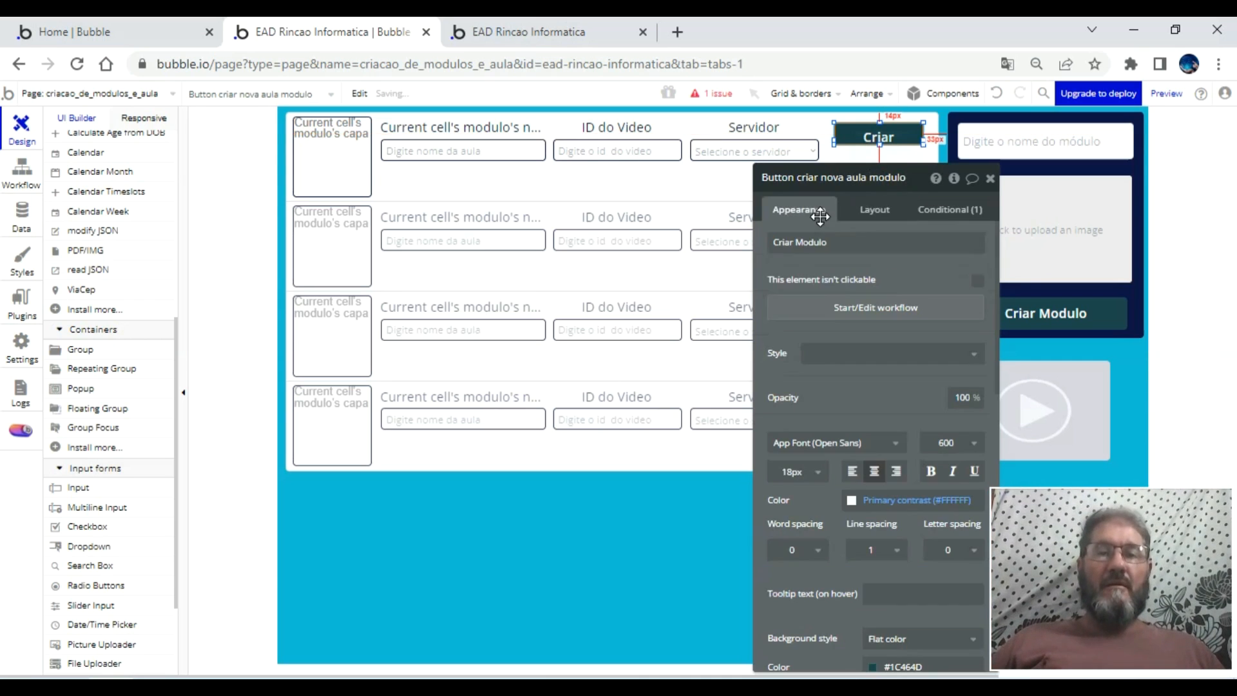
pyautogui.tripleClick(843, 243)
pyautogui.write('Cri')
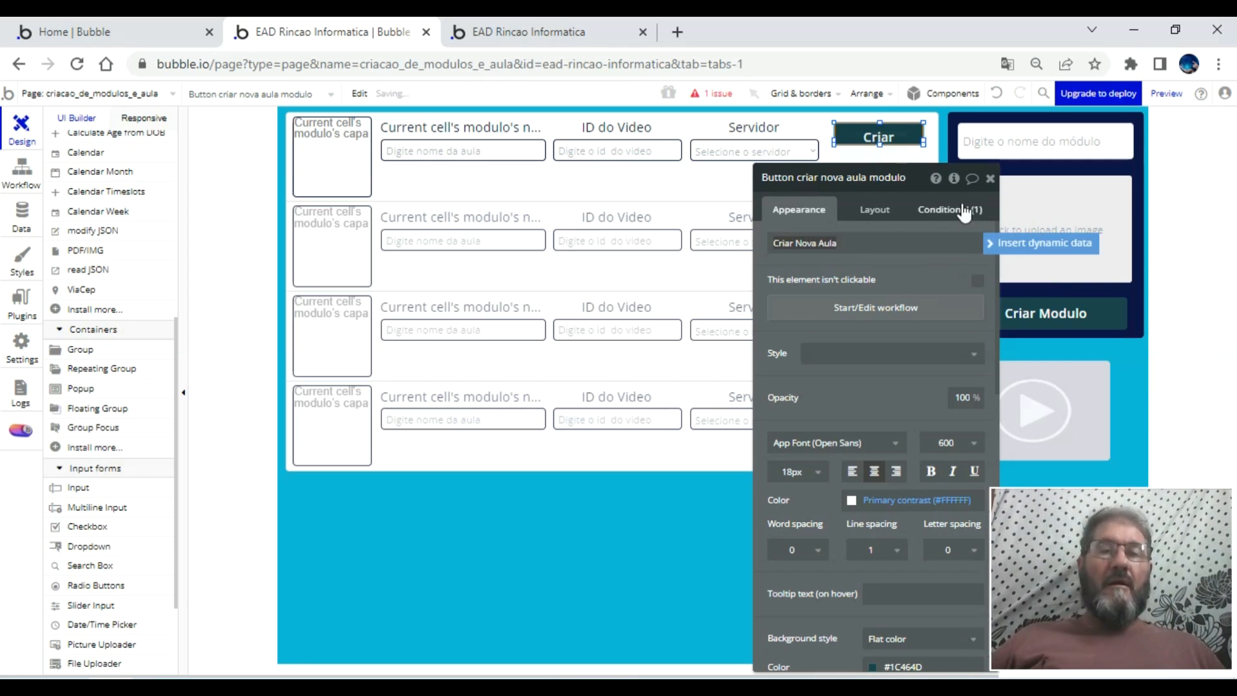
pyautogui.click(816, 474)
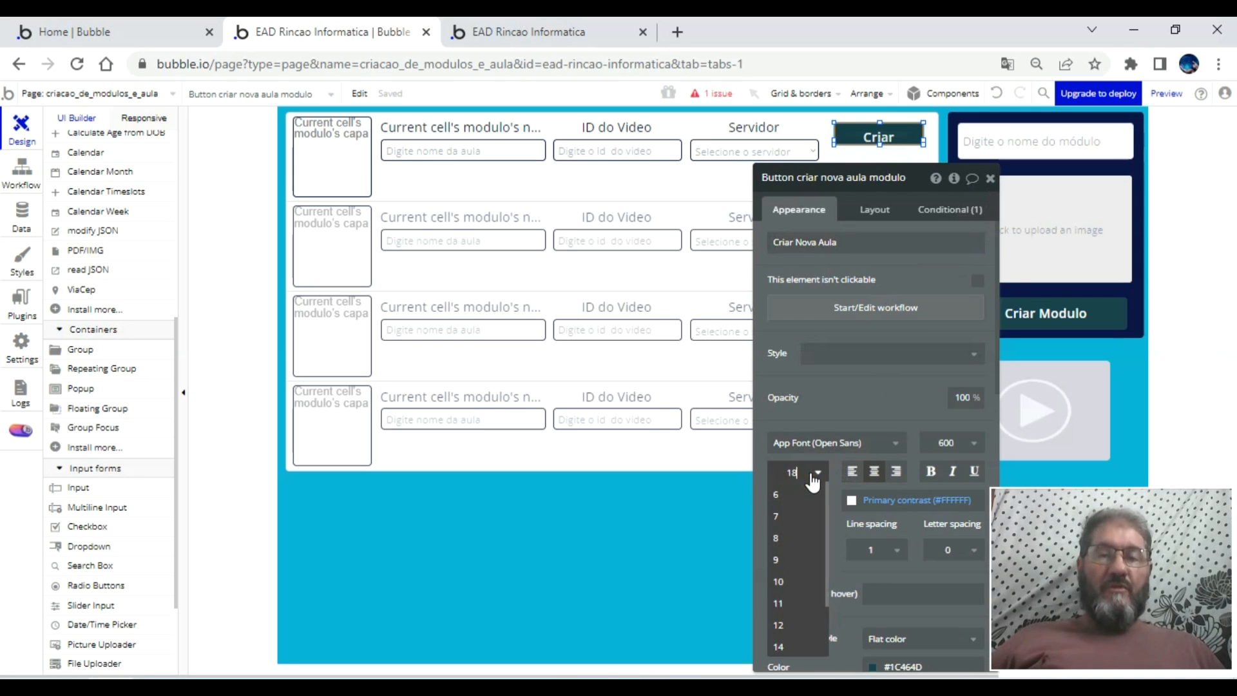
pyautogui.click(817, 244)
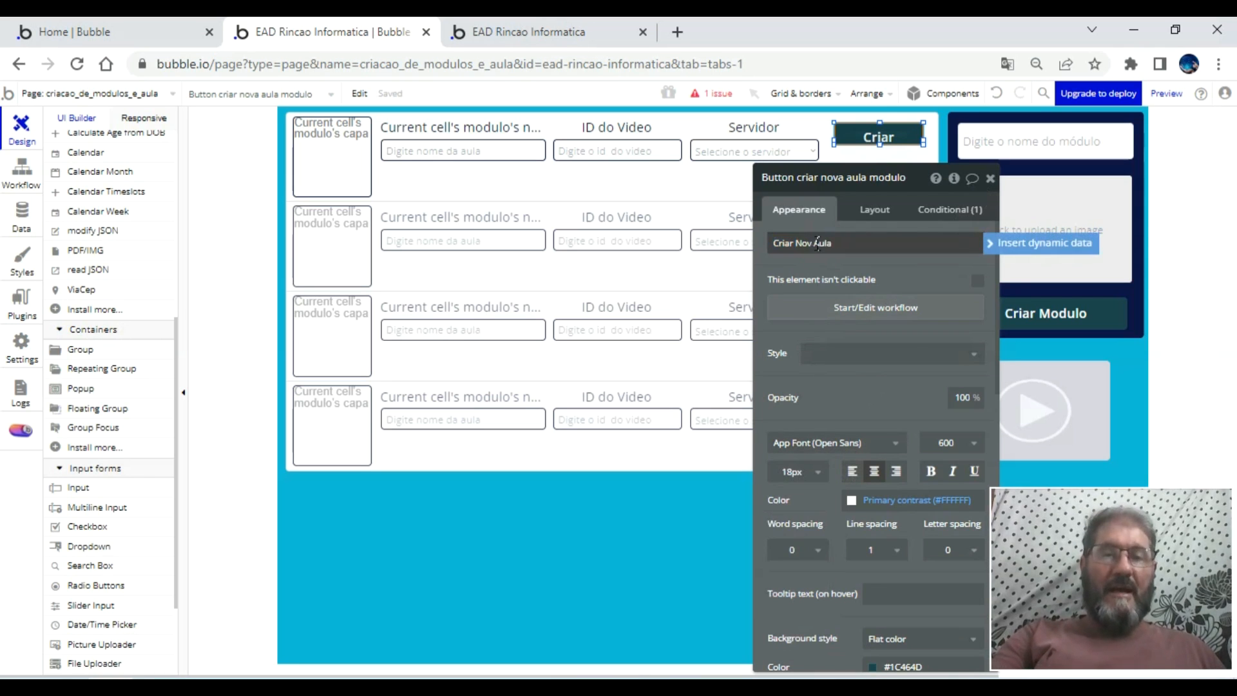
pyautogui.press('BackSpace')
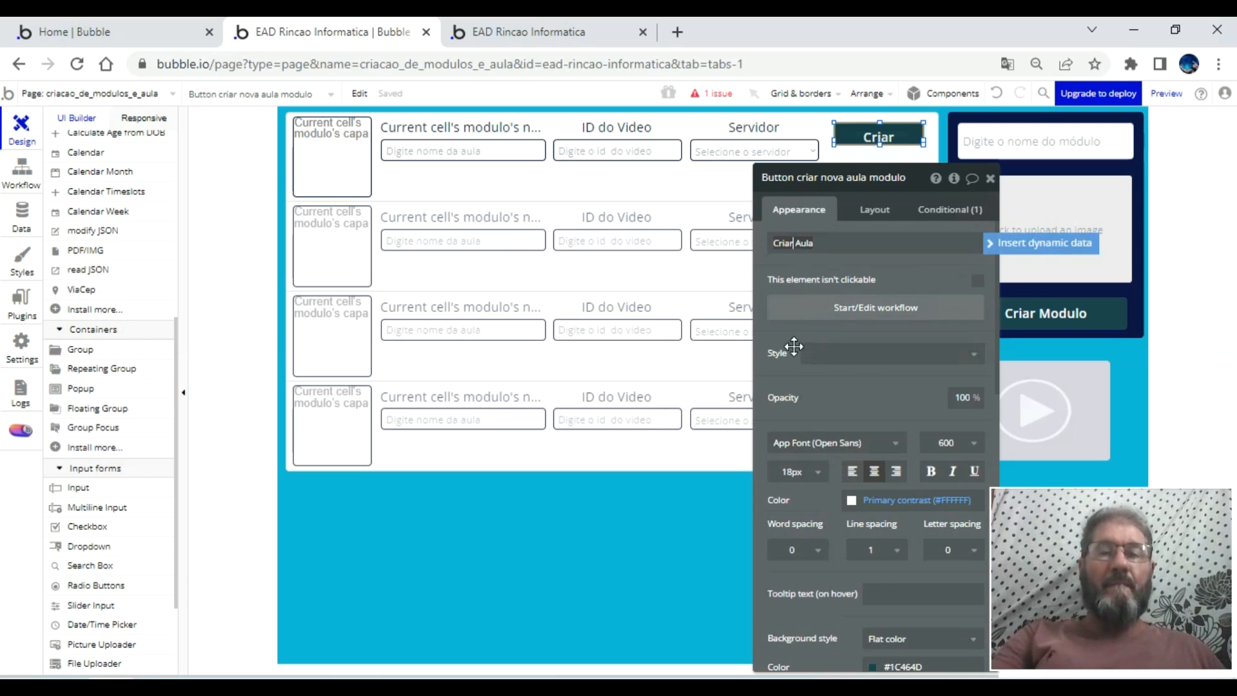
# - Set the "Criar Aula" button's top, bottom, left and right padding to 0 px
pyautogui.click(819, 474)
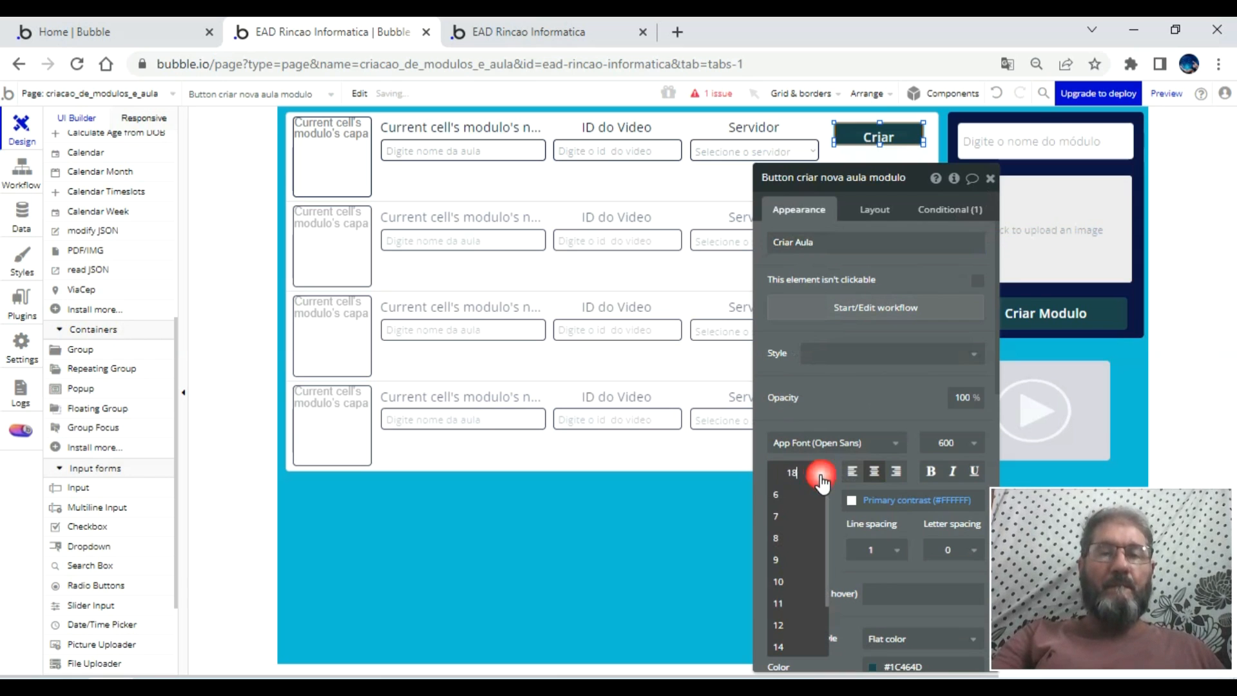
pyautogui.click(877, 397)
pyautogui.click(875, 209)
pyautogui.click(784, 474)
pyautogui.write('0')
pyautogui.press('Tab')
pyautogui.write('0')
pyautogui.press('Tab')
pyautogui.write('0')
pyautogui.press('Tab')
pyautogui.write('0')
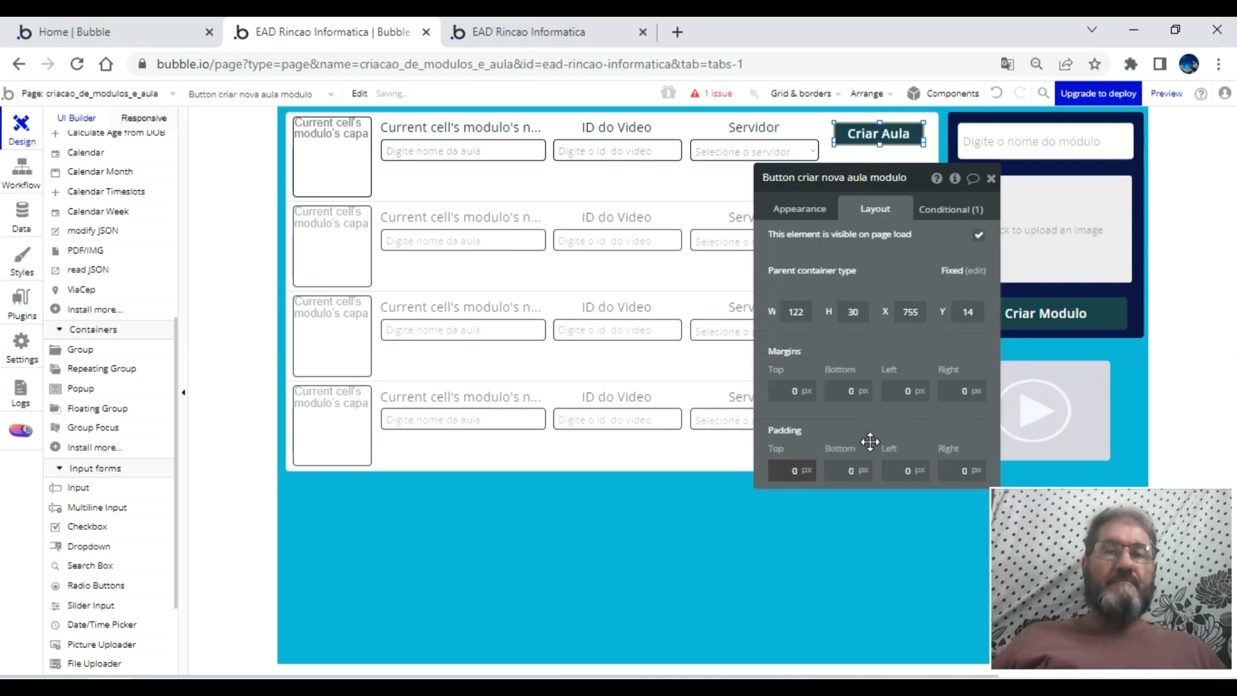
# - Set the "Criar Aula" button's font size to 14 and fit it in line with the server dropdown, about 136 px wide
pyautogui.click(802, 212)
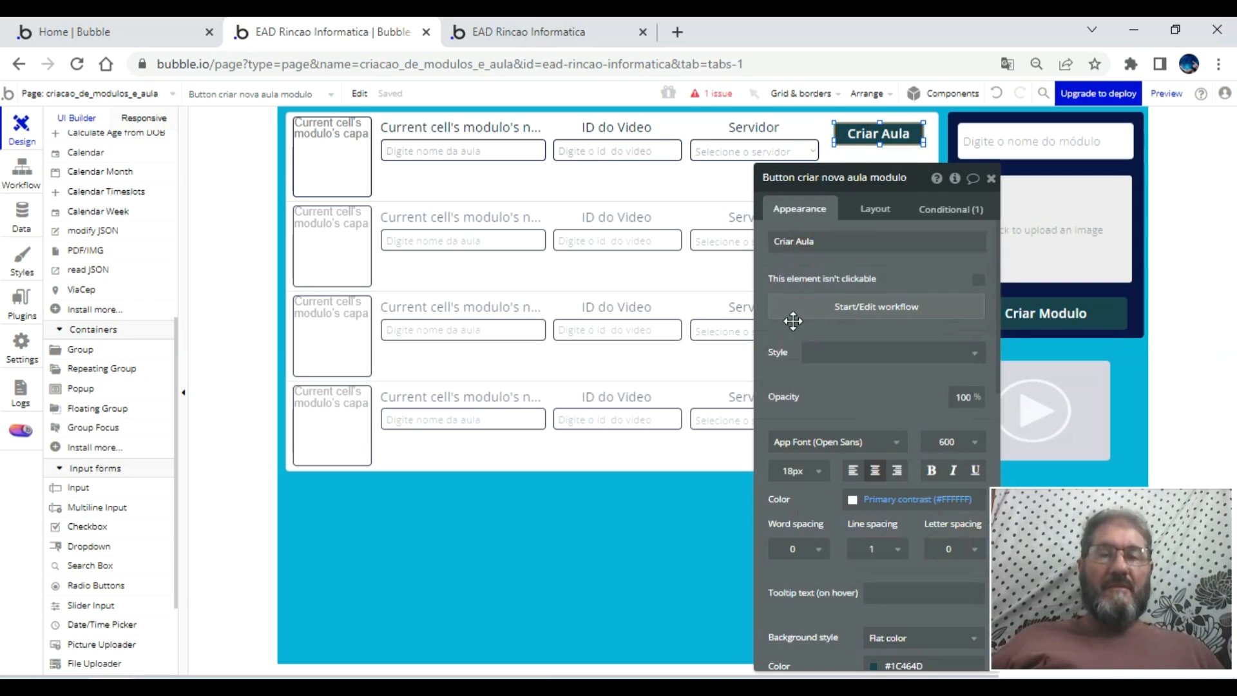
pyautogui.click(814, 472)
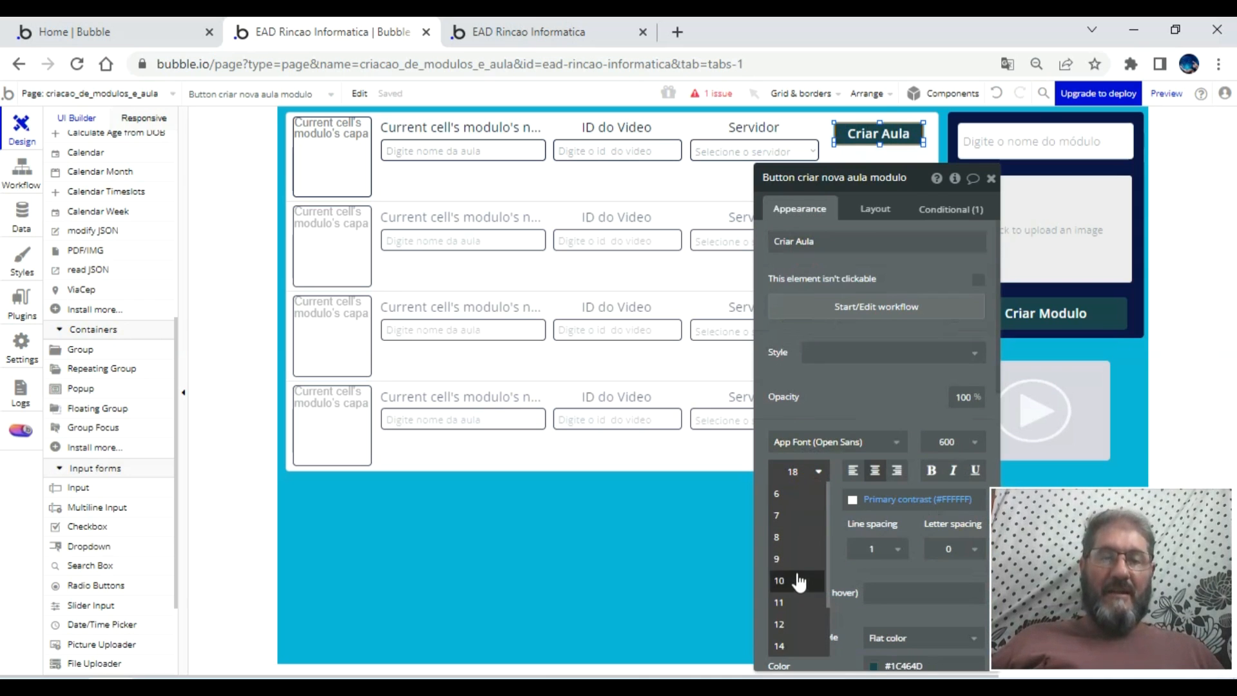
pyautogui.click(780, 644)
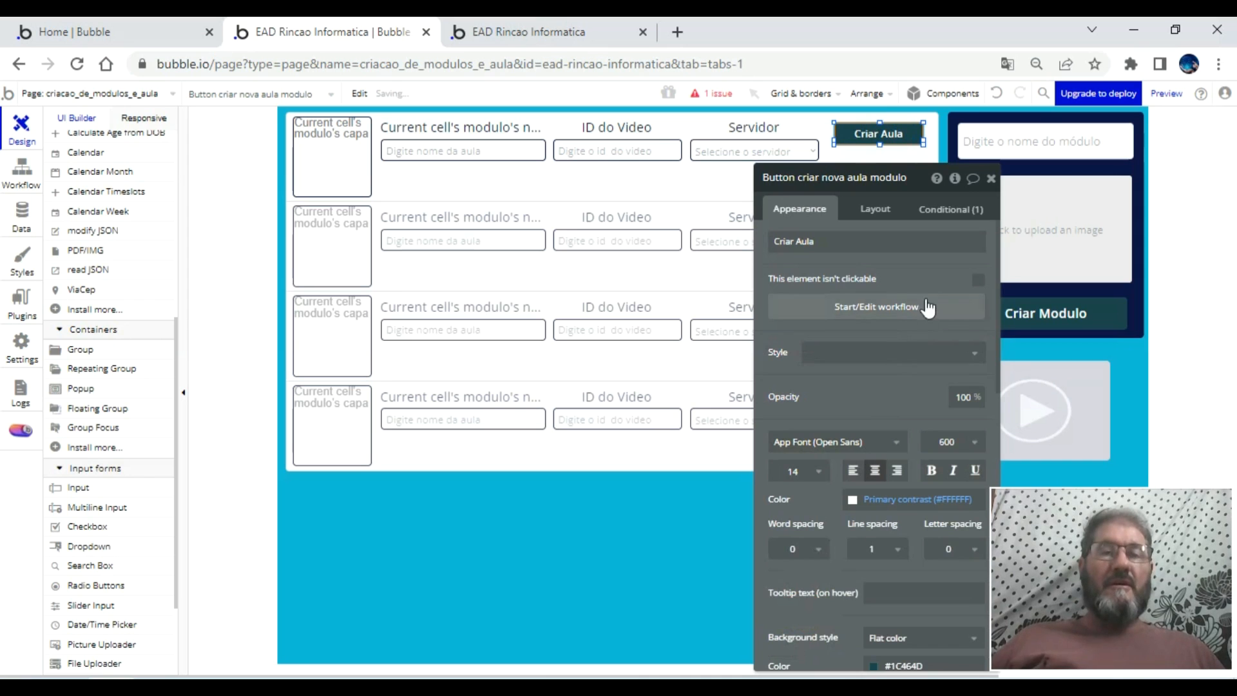
pyautogui.click(991, 178)
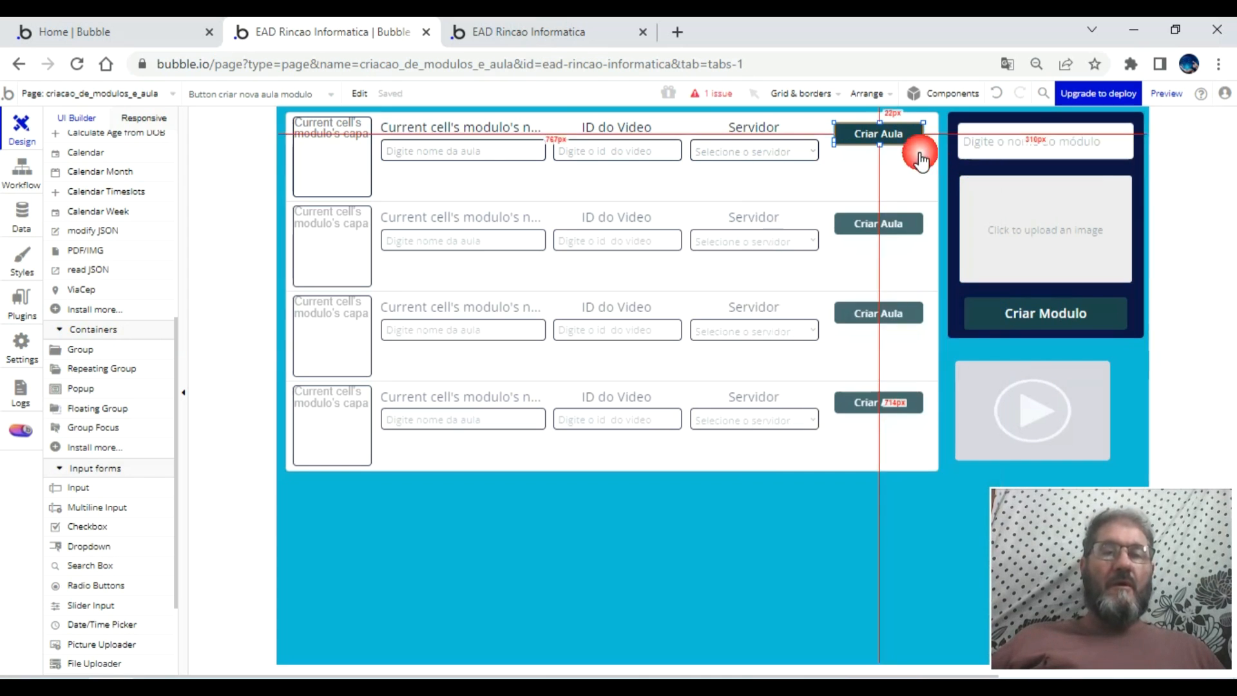
pyautogui.moveTo(889, 146); pyautogui.dragTo(928, 148)
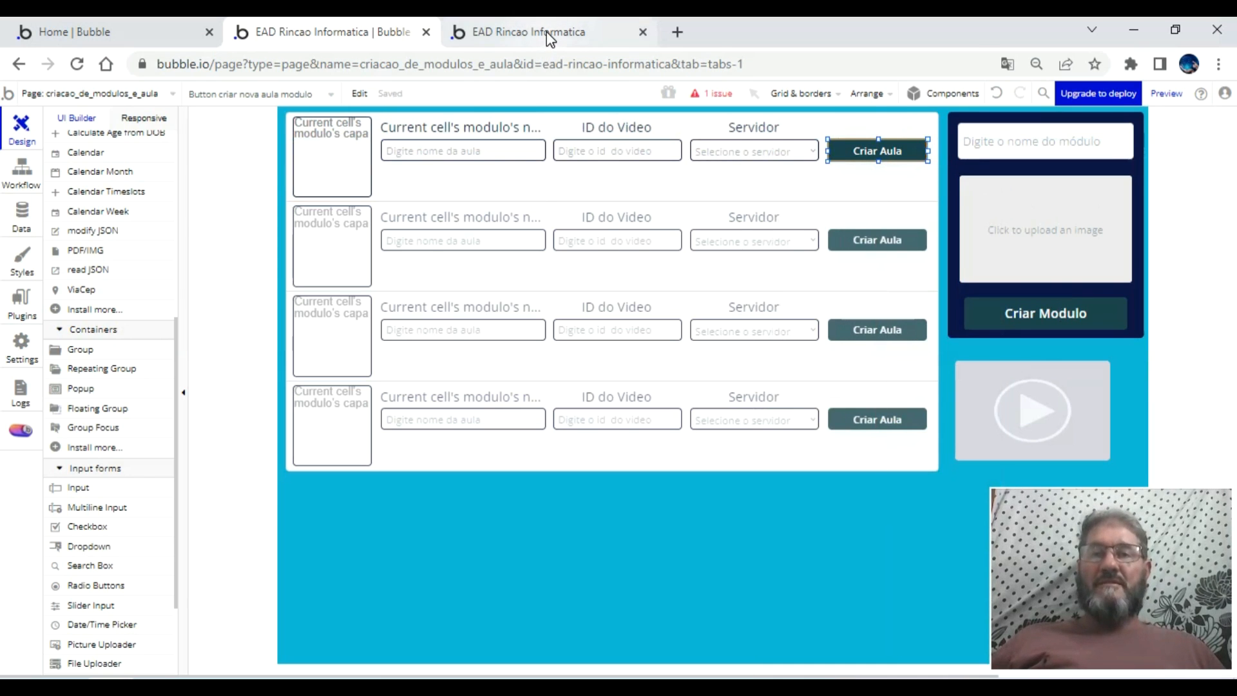
# - Switch to the page preview and check the first module's lesson name input and server options
pyautogui.click(547, 32)
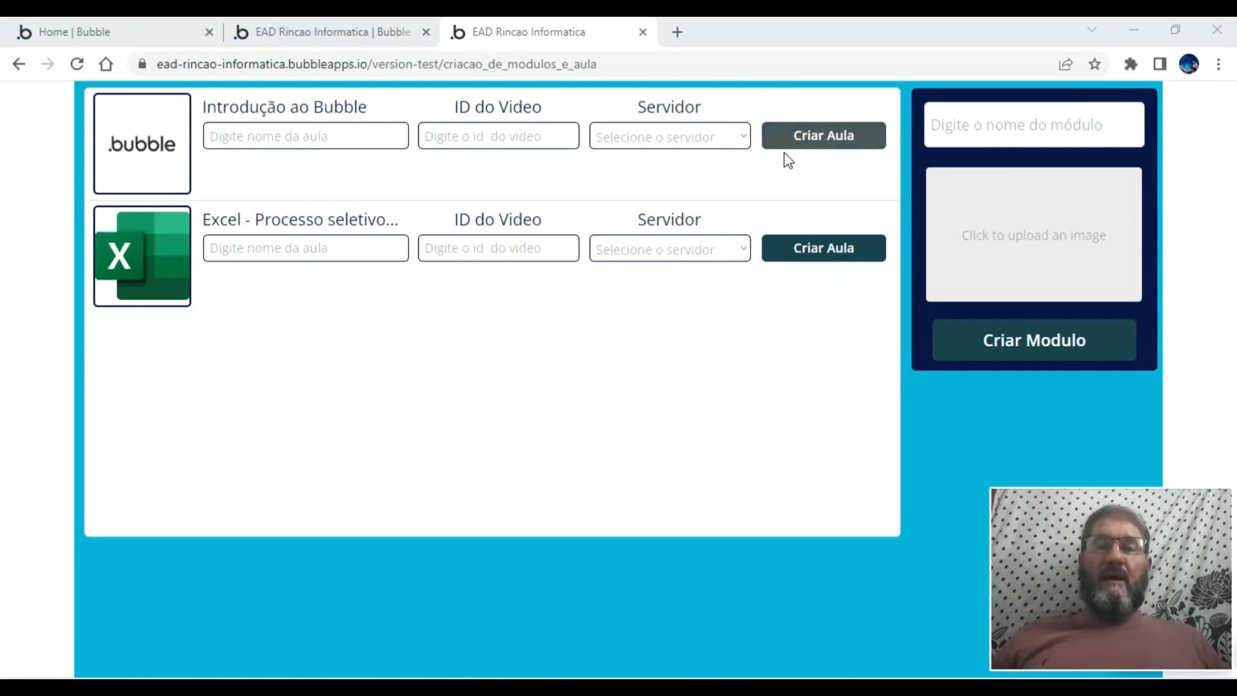
pyautogui.click(283, 132)
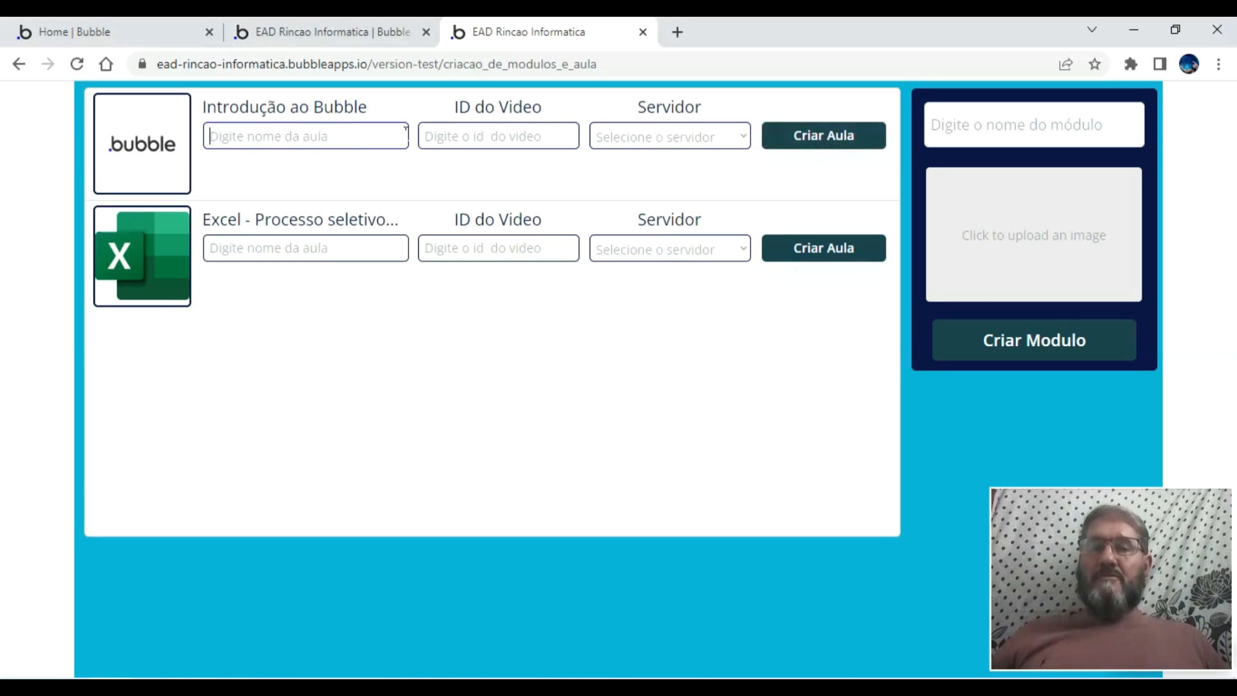
pyautogui.click(727, 132)
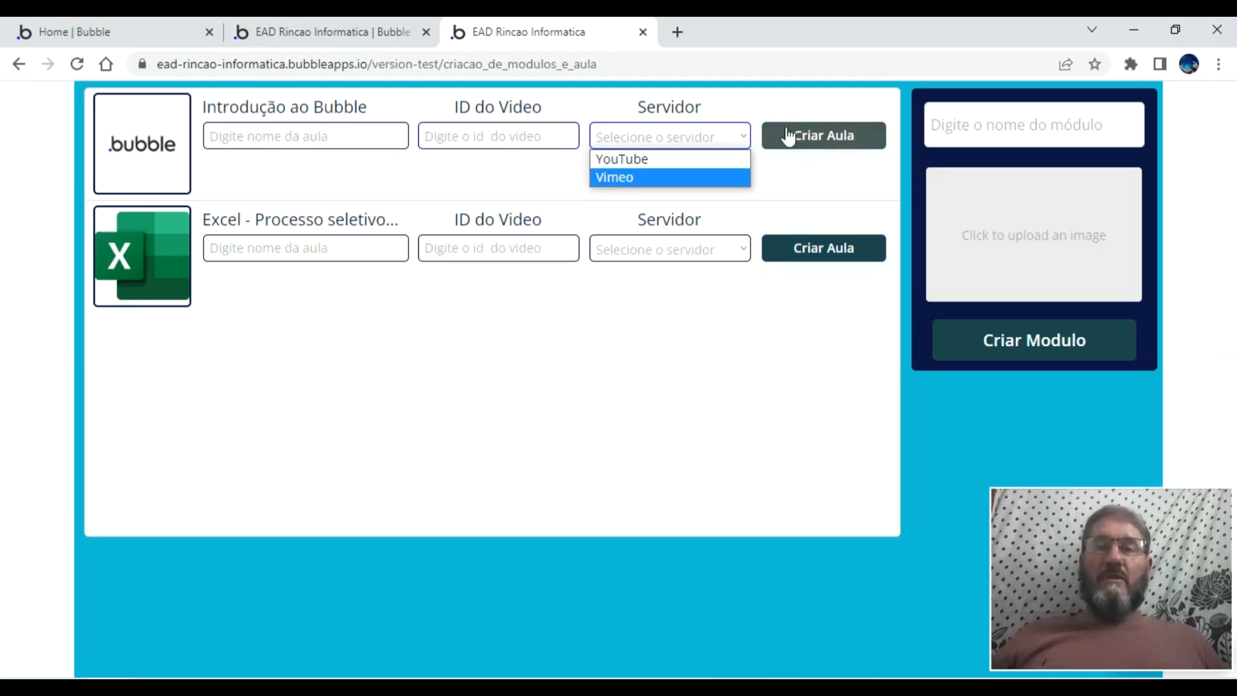
# - Back in the Bubble editor, start the "Criar Aula" button's workflow with a Create a new thing action of type aulas, including all fields
pyautogui.click(365, 20)
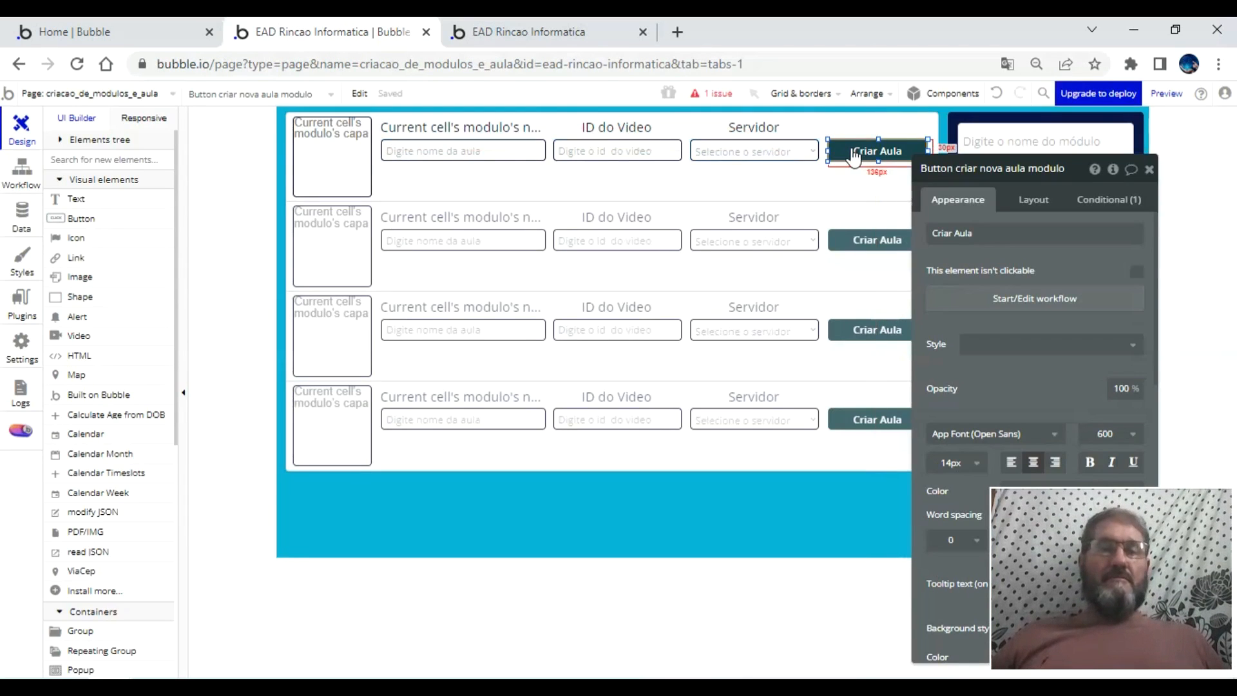
pyautogui.click(1024, 302)
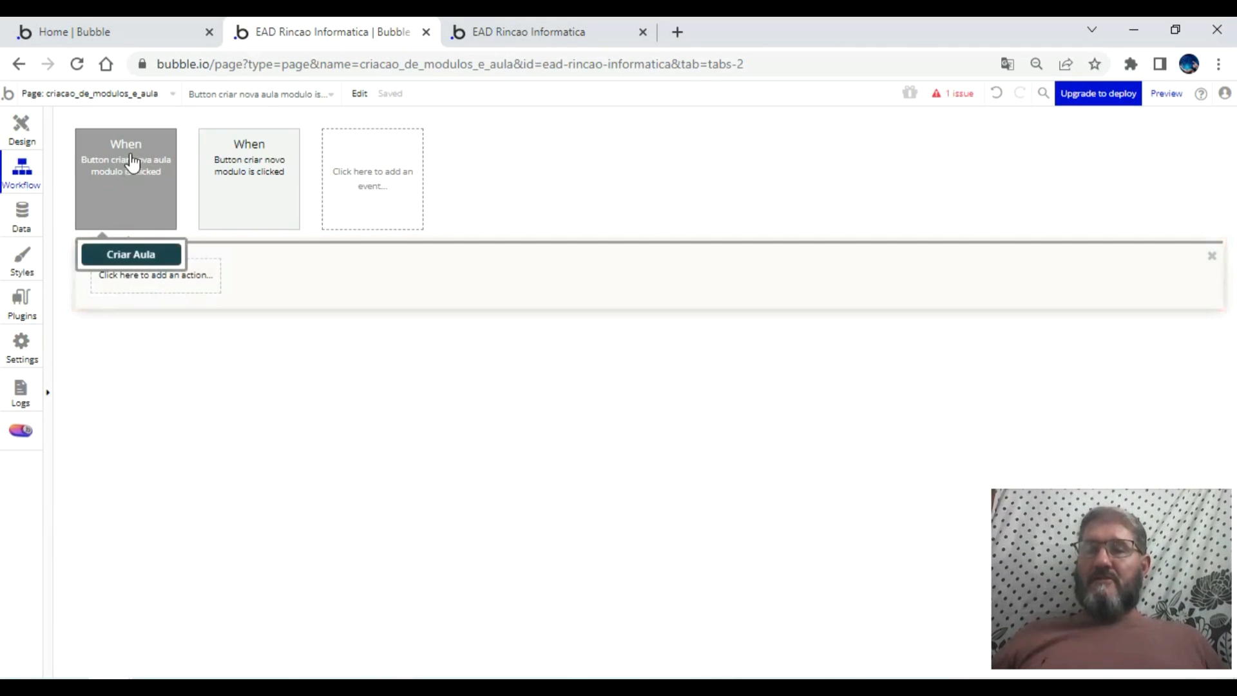
pyautogui.click(152, 281)
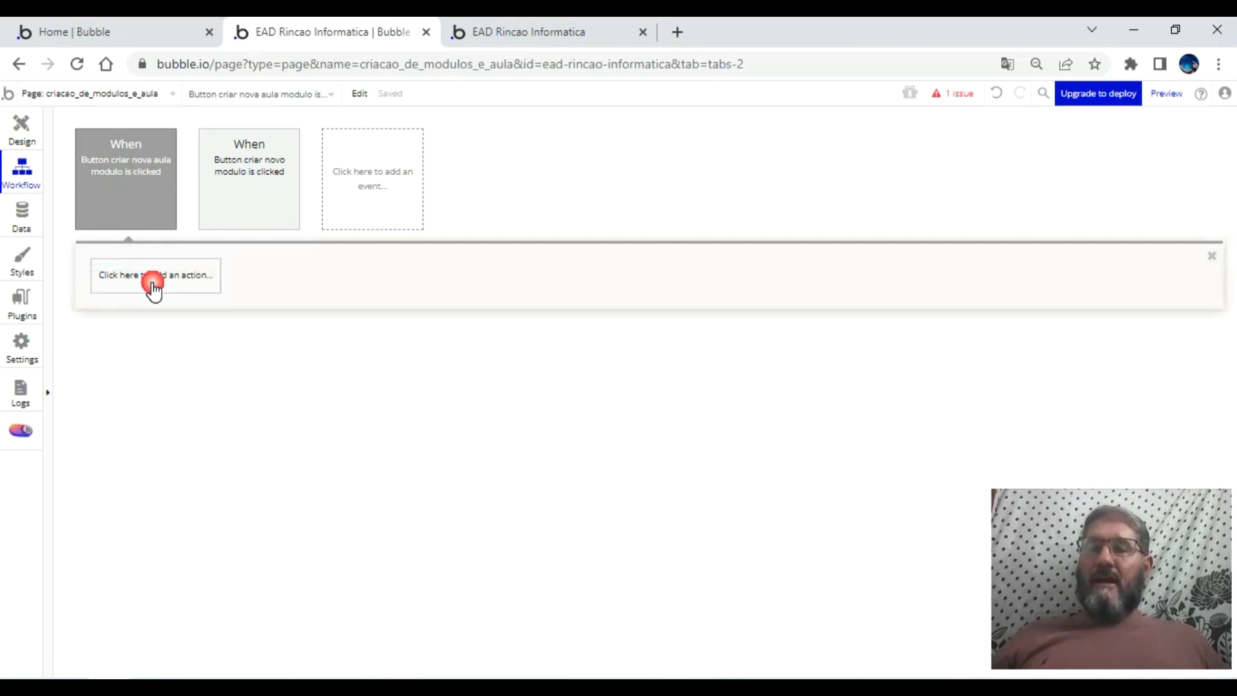
pyautogui.moveTo(193, 362)
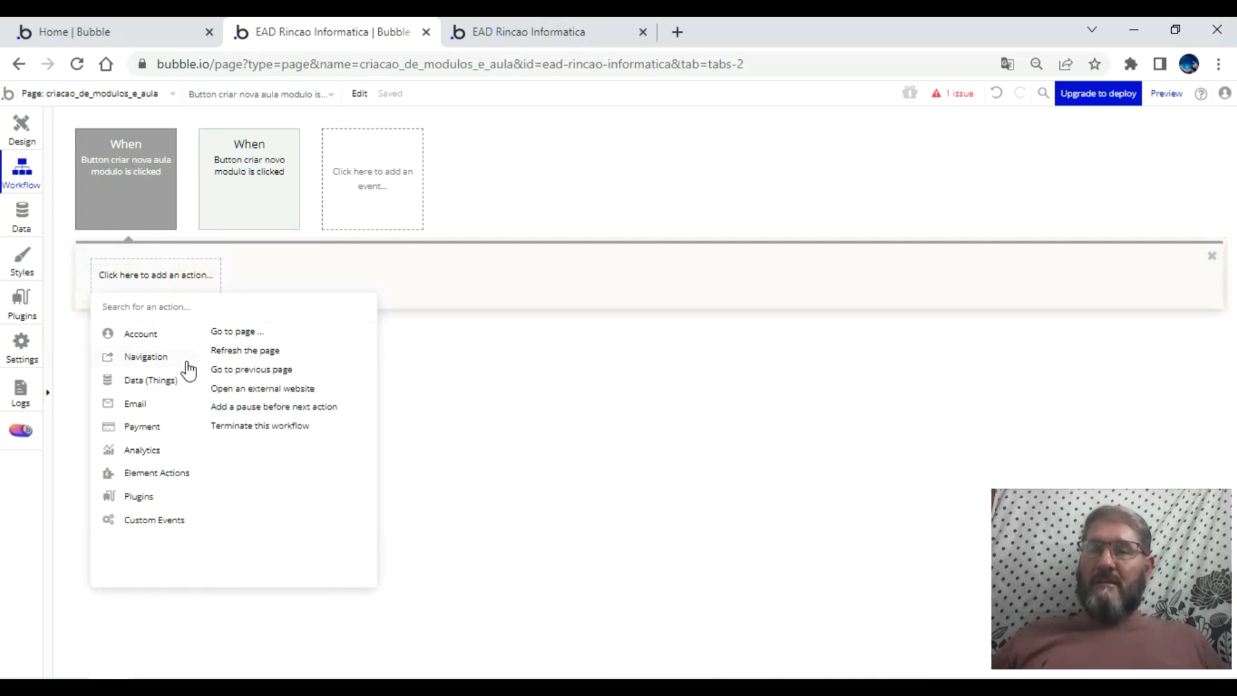
pyautogui.moveTo(171, 382)
pyautogui.click(269, 332)
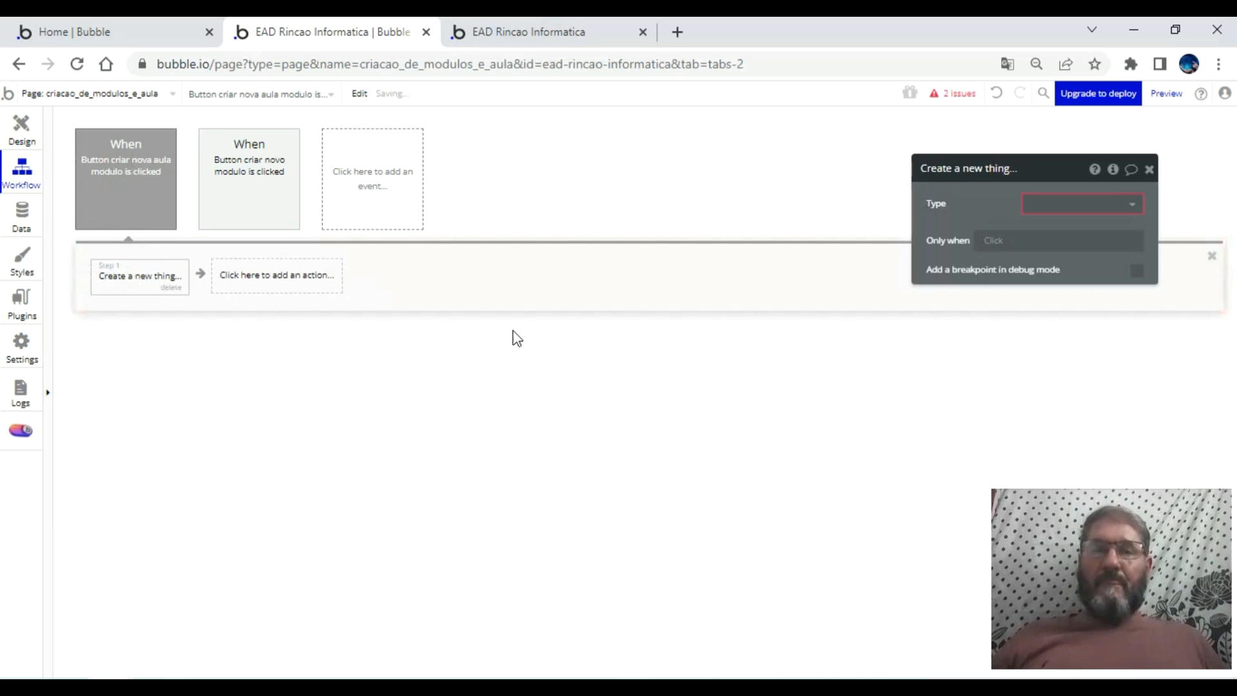
pyautogui.click(1061, 205)
pyautogui.click(1057, 230)
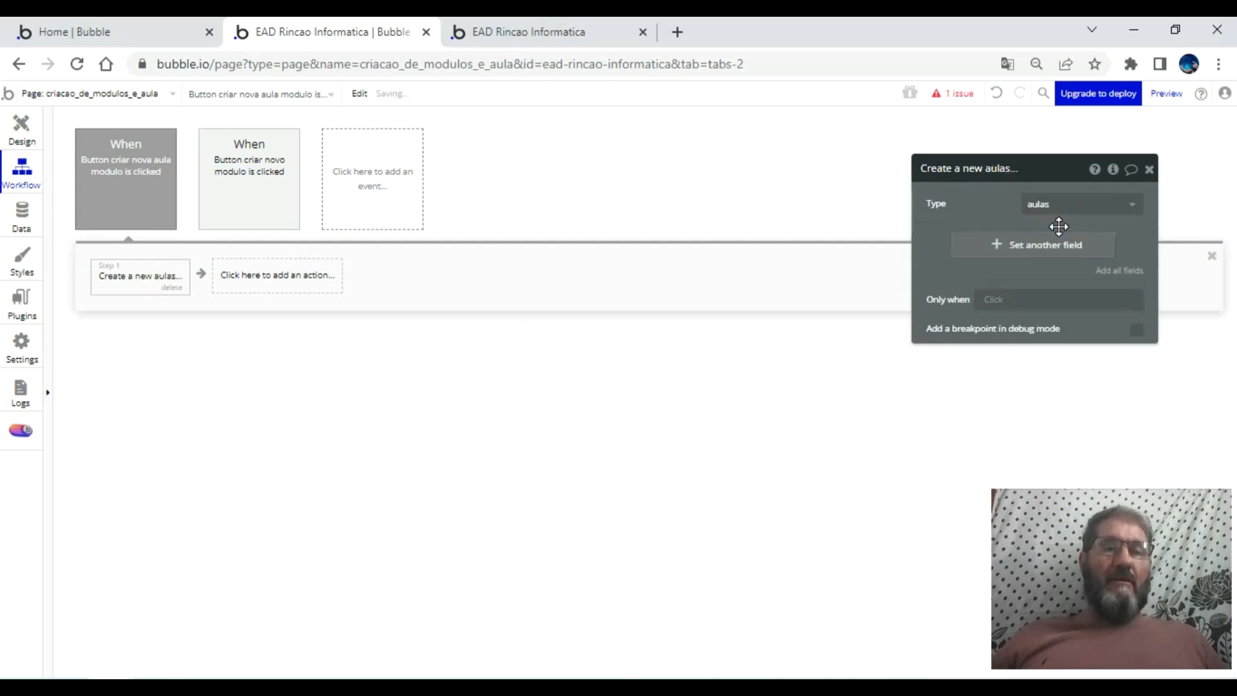
pyautogui.click(1135, 271)
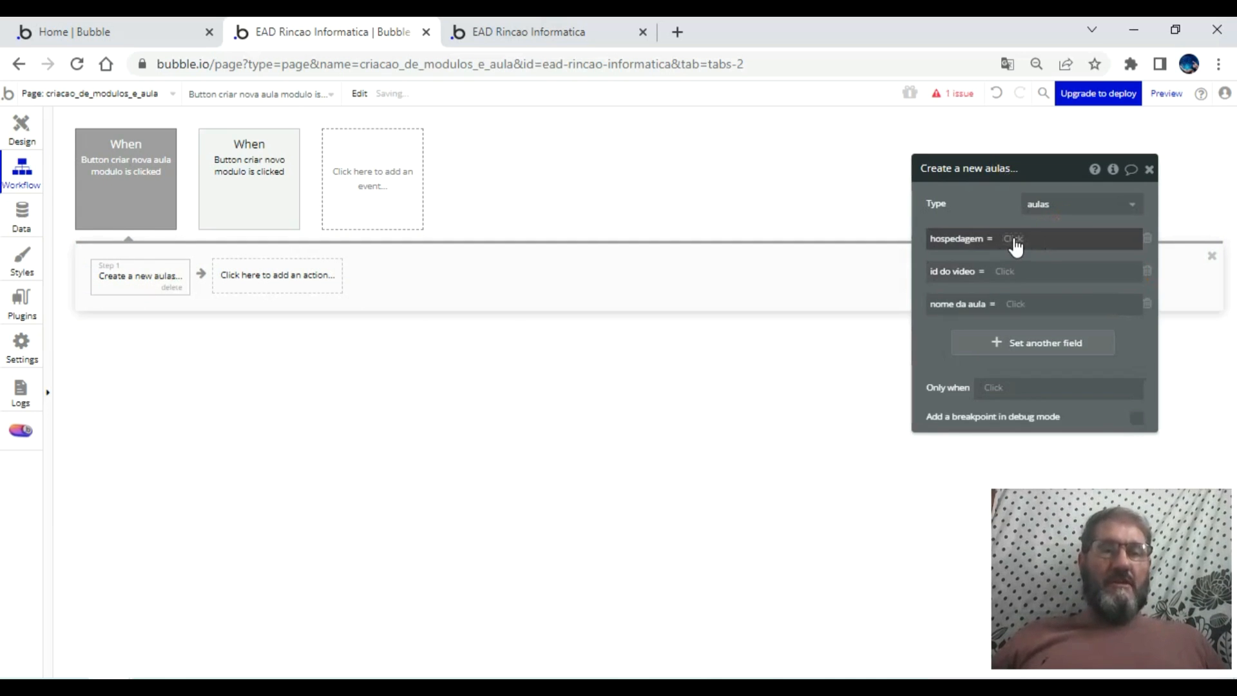
# - Set hospedagem to Dropdown selecao servidor criar aula's value and id do video to Input inserir id video's value
pyautogui.click(1014, 243)
pyautogui.scroll(-3, 1153, 408)
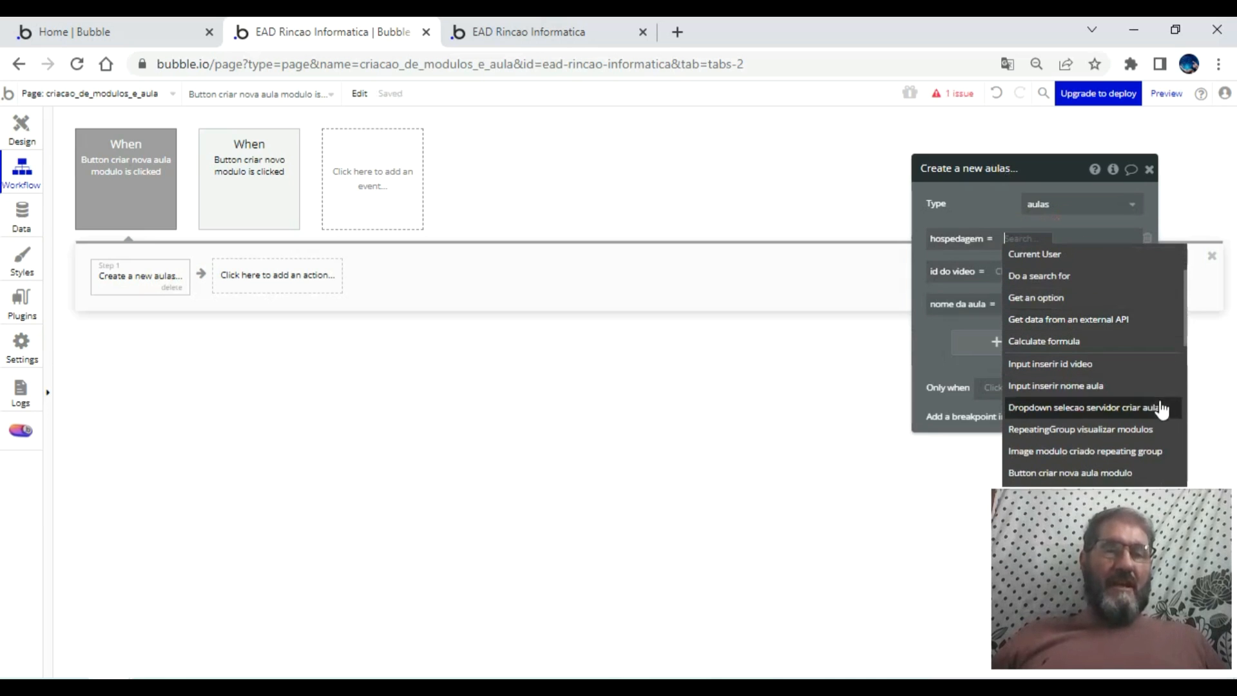
pyautogui.click(1126, 410)
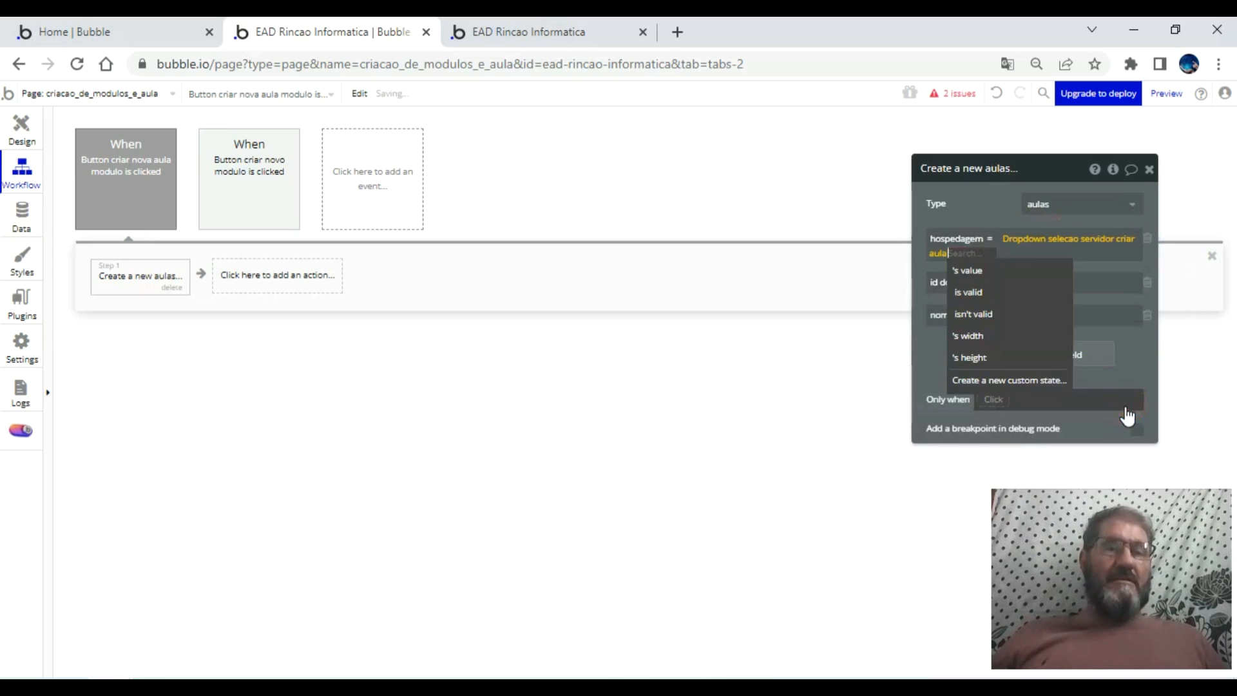
pyautogui.click(995, 272)
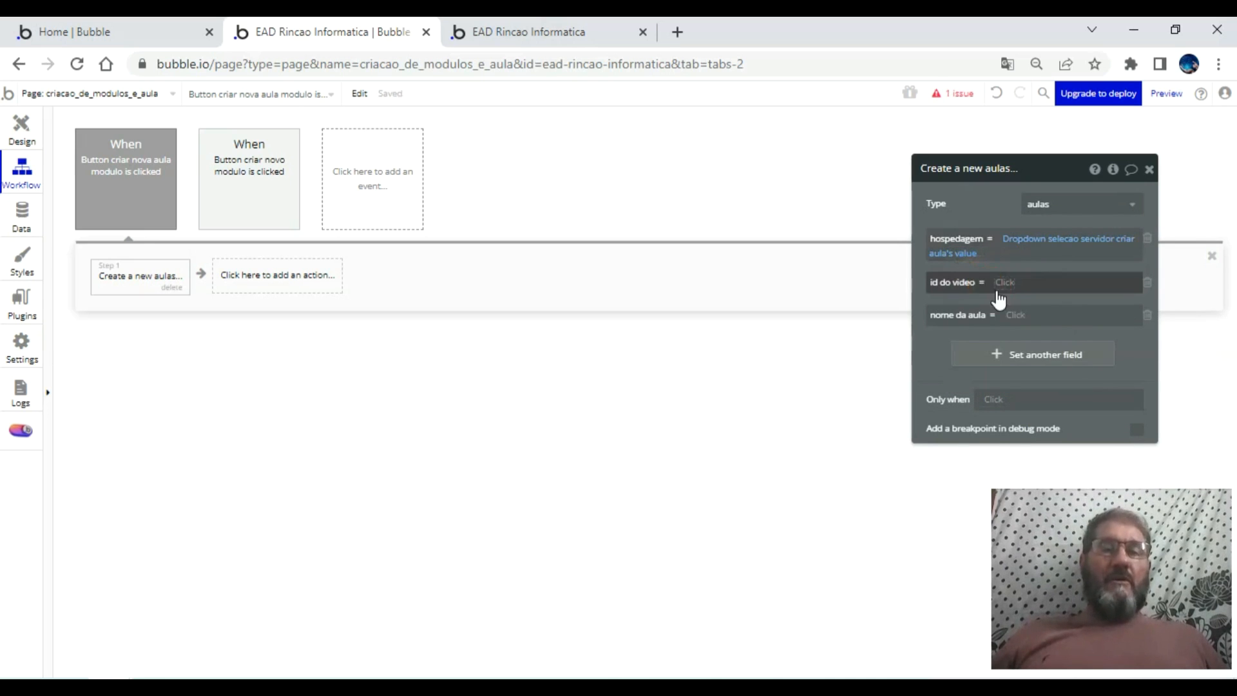
pyautogui.click(1006, 284)
pyautogui.scroll(-3, 1104, 425)
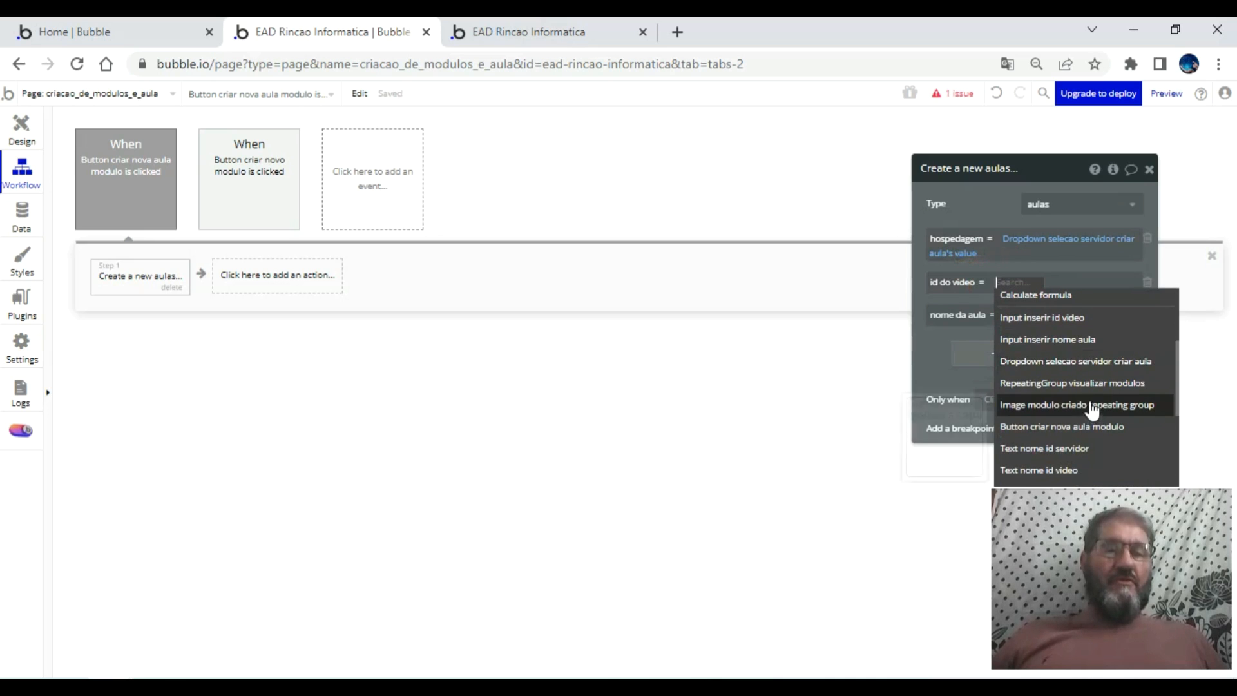
pyautogui.click(1074, 318)
pyautogui.click(1090, 300)
# - Set nome da aula in the new aulas record to Input inserir nome aula's value
pyautogui.click(1014, 315)
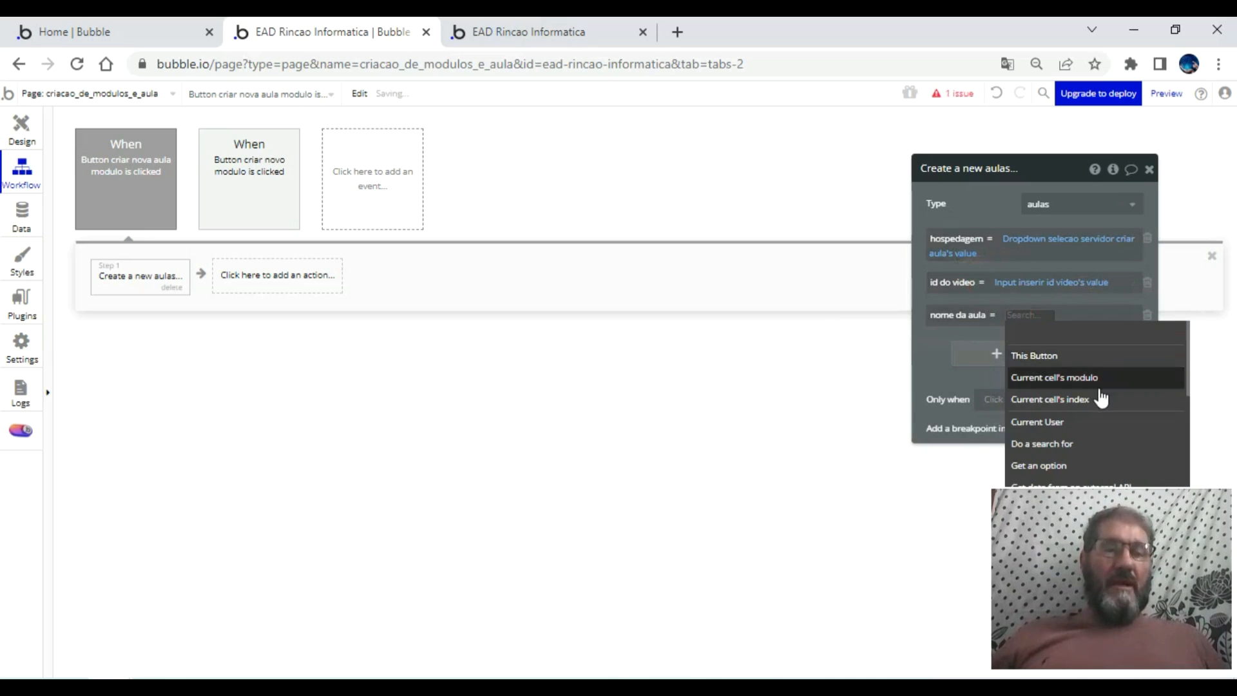
pyautogui.scroll(-3, 1102, 396)
pyautogui.click(1081, 350)
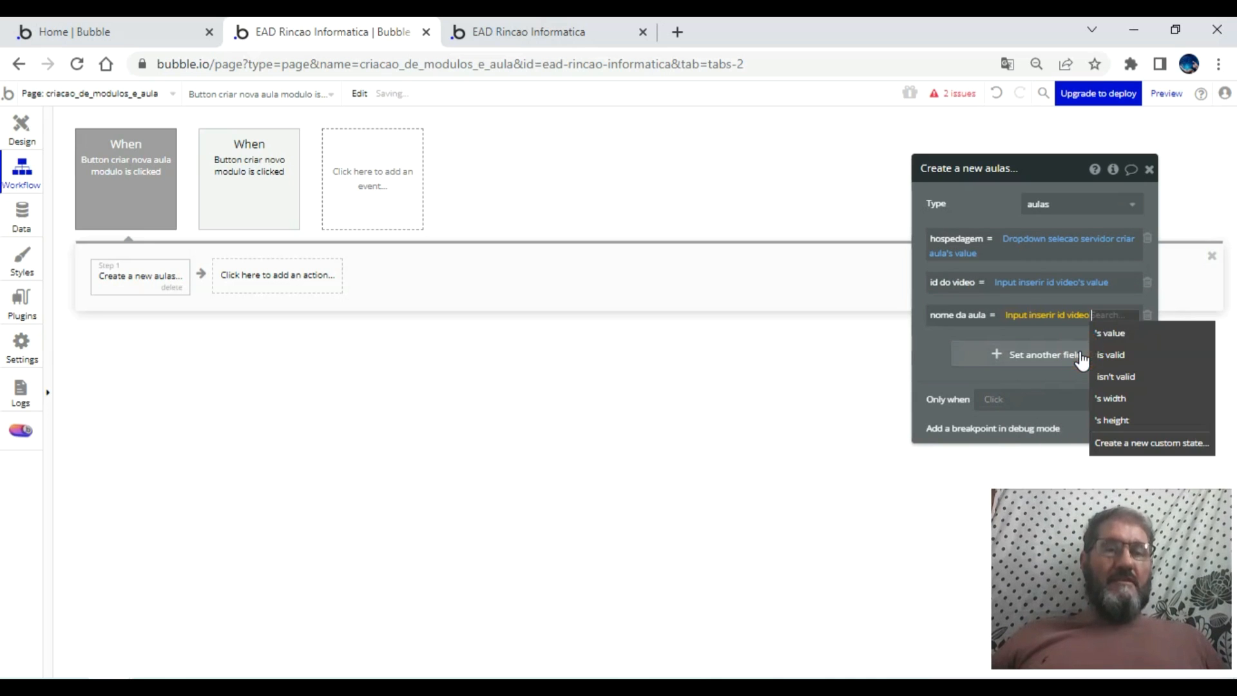
pyautogui.click(1081, 317)
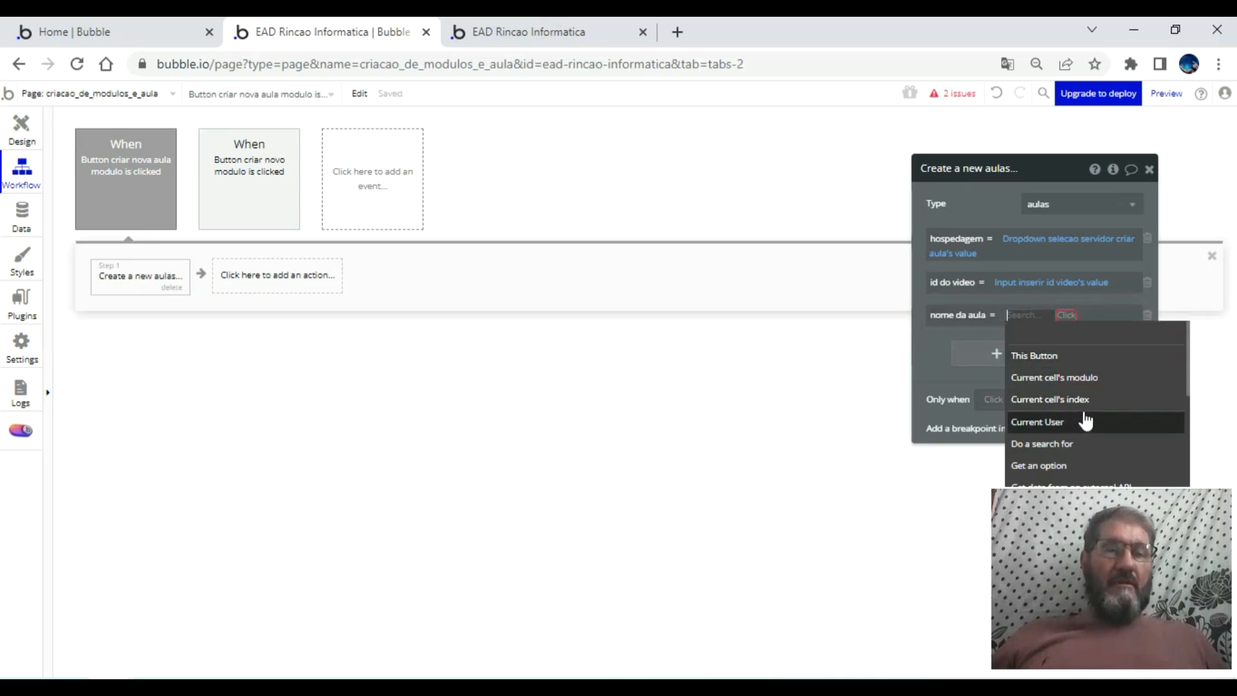
pyautogui.scroll(-3, 1087, 419)
pyautogui.click(1088, 372)
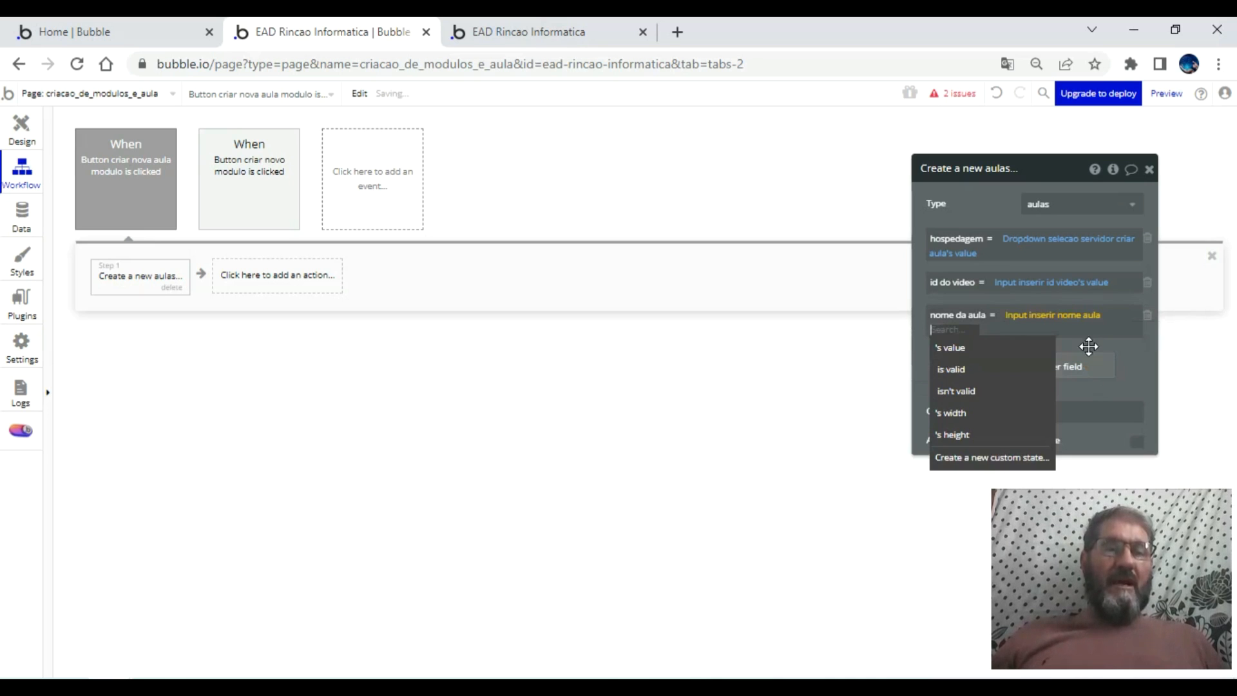
pyautogui.click(972, 350)
pyautogui.click(937, 359)
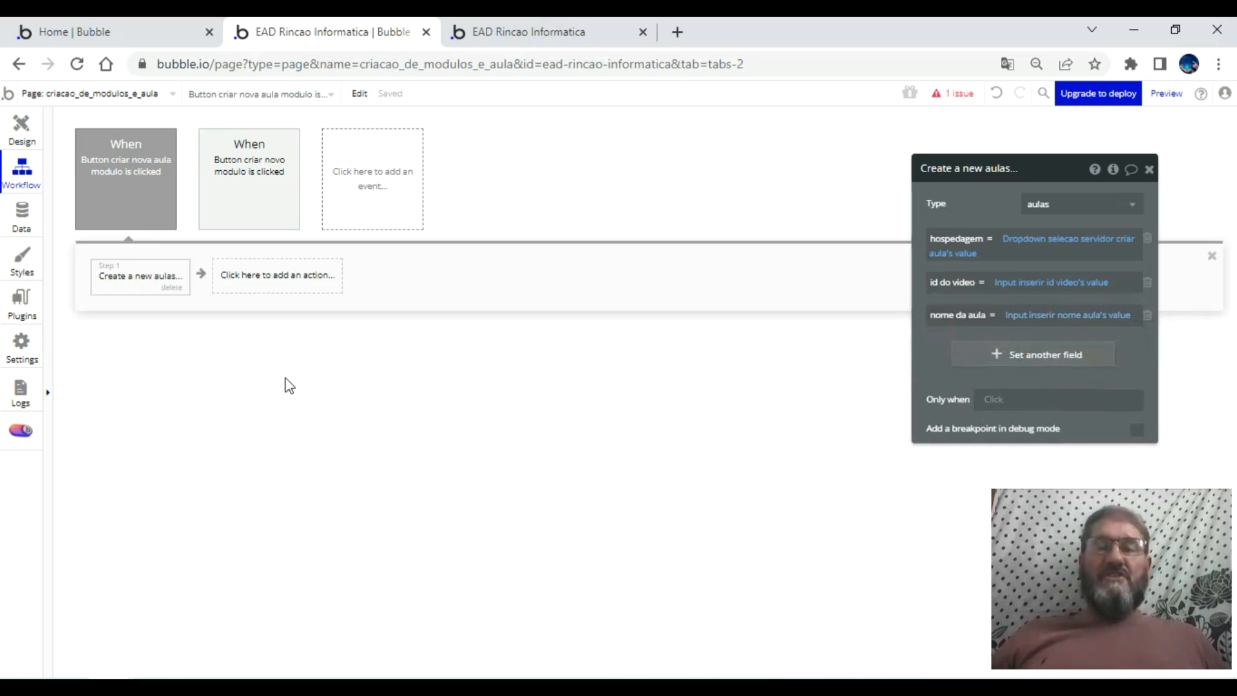
# - Add a Make changes to thing action that changes Current cell's modulo as the workflow's second step
pyautogui.click(262, 277)
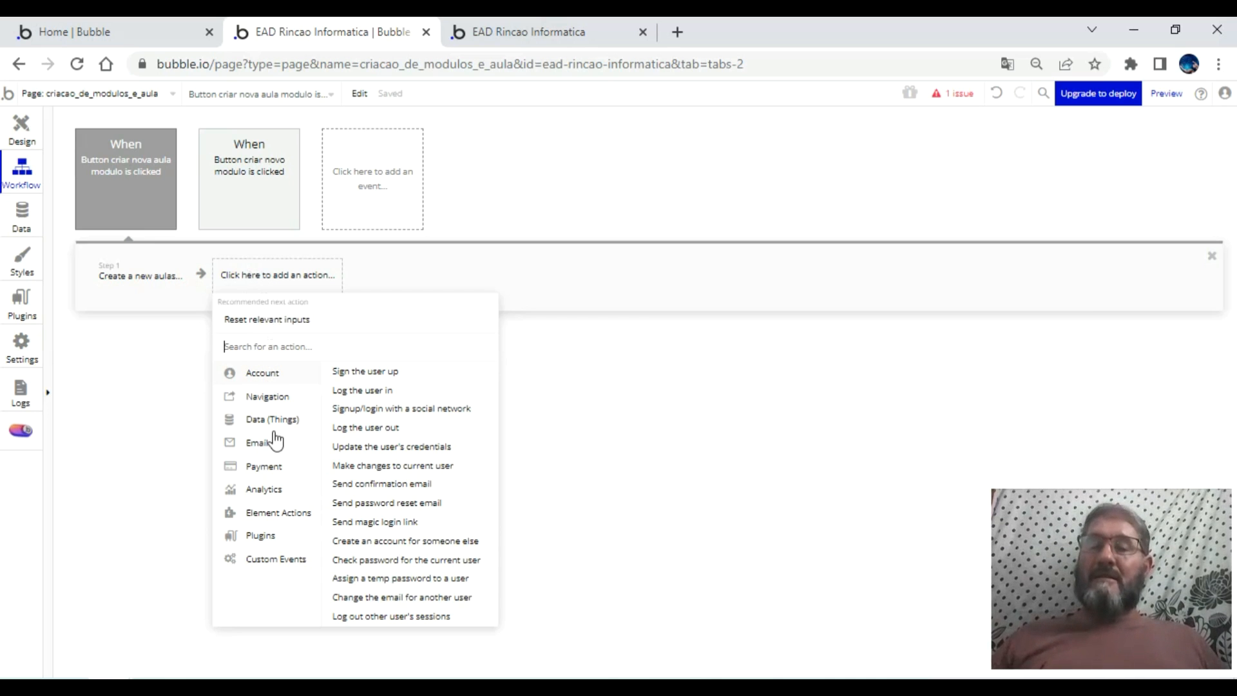
pyautogui.moveTo(274, 420)
pyautogui.click(392, 393)
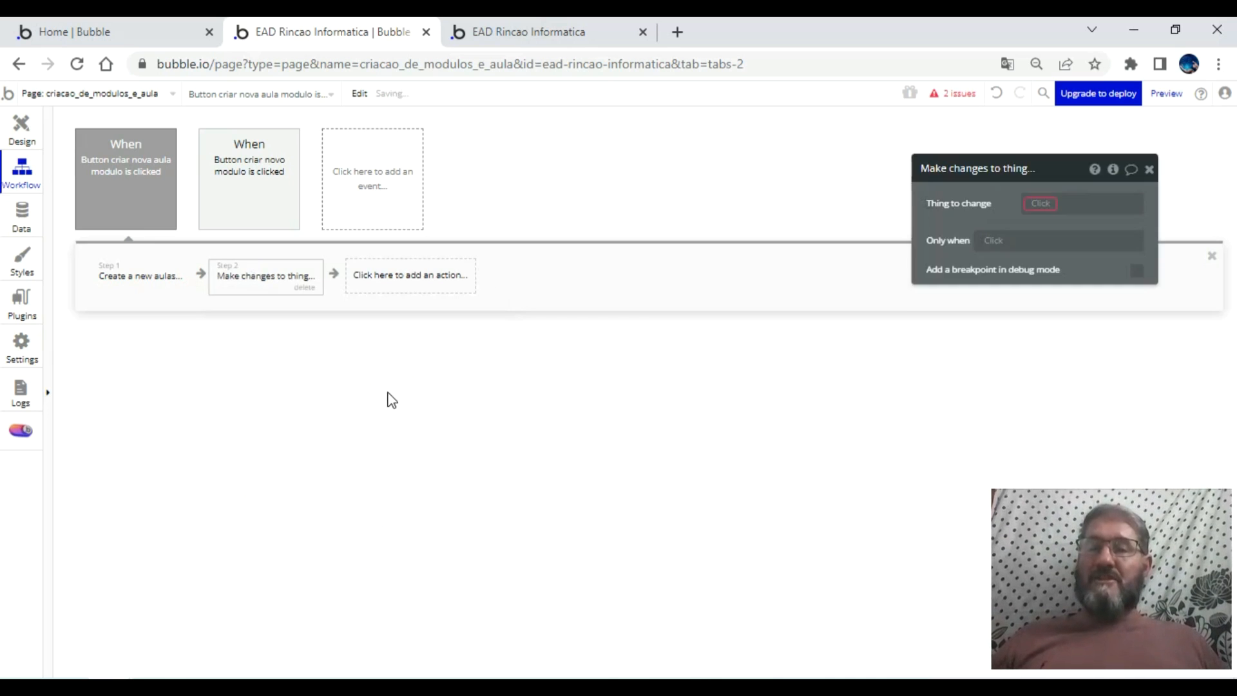
pyautogui.click(1042, 198)
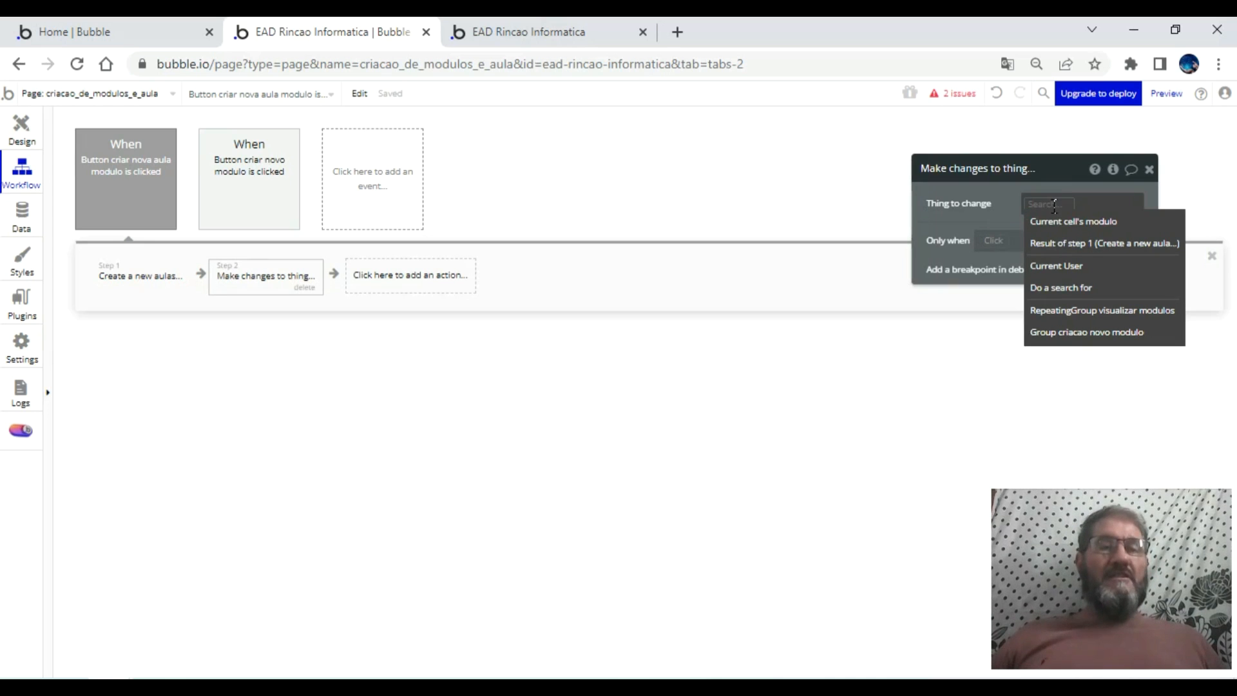
pyautogui.click(1062, 223)
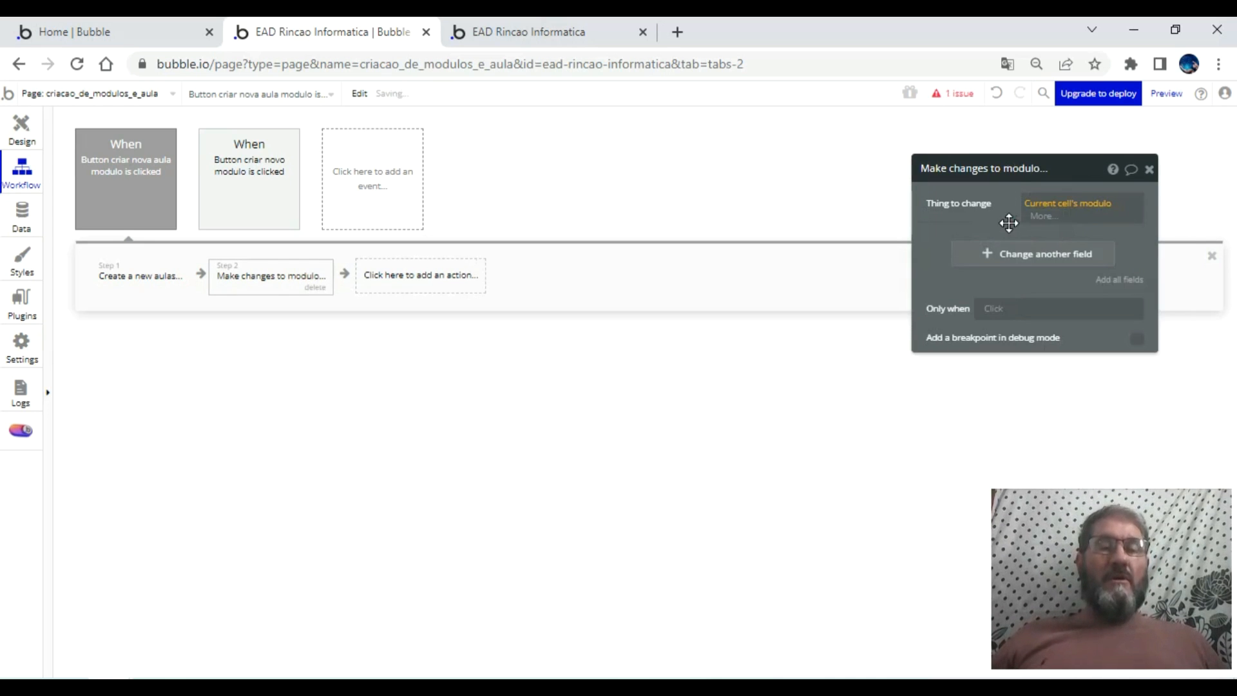
# - Make the module change add Result of step 1 (Create a new aulas) to the aula list field
pyautogui.click(1006, 251)
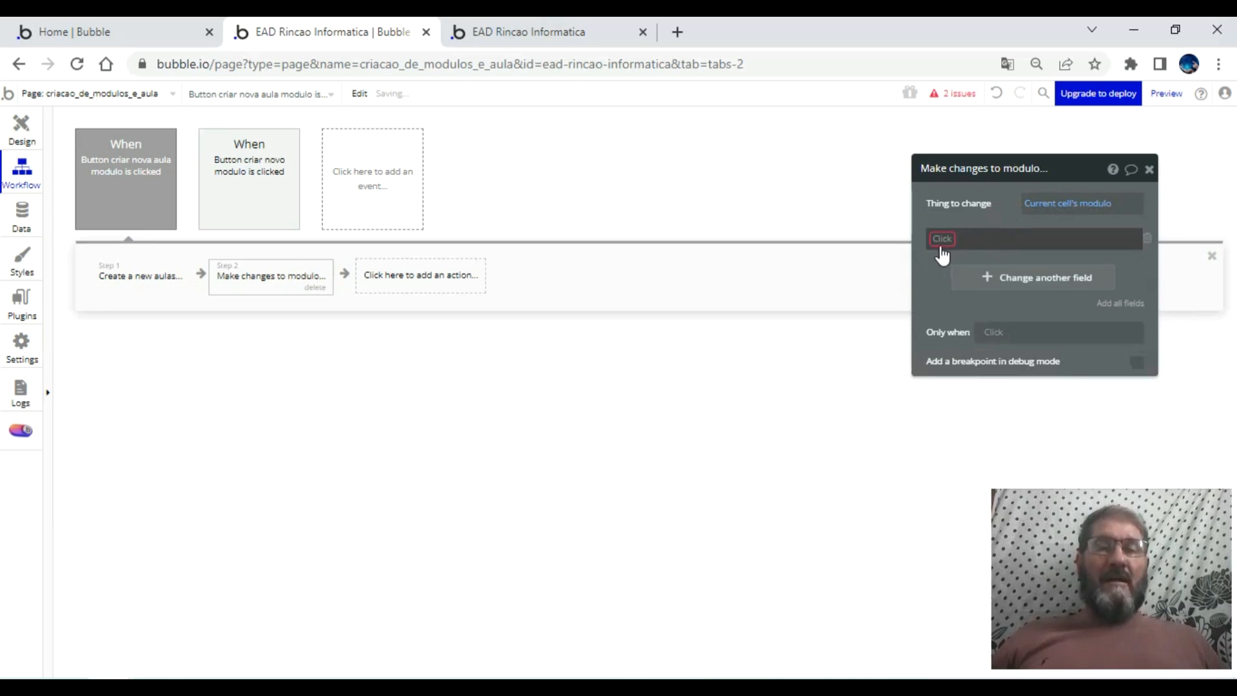
pyautogui.click(941, 241)
pyautogui.click(943, 257)
pyautogui.click(962, 242)
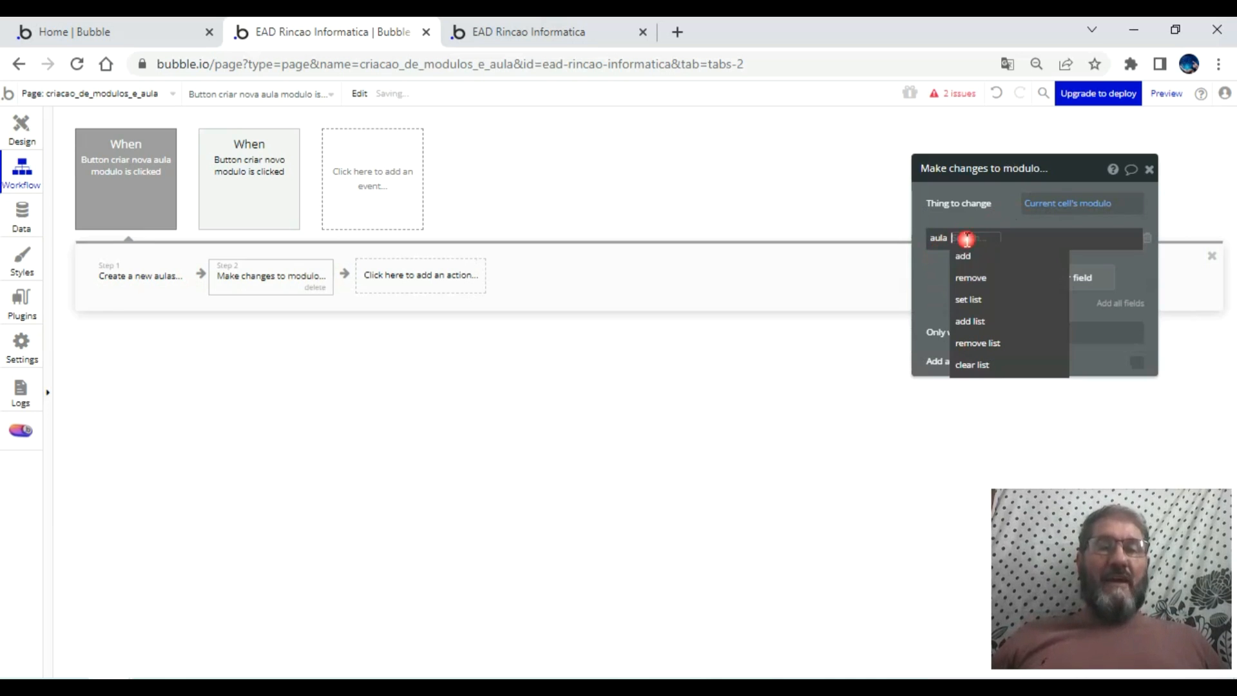
pyautogui.click(965, 260)
pyautogui.click(977, 238)
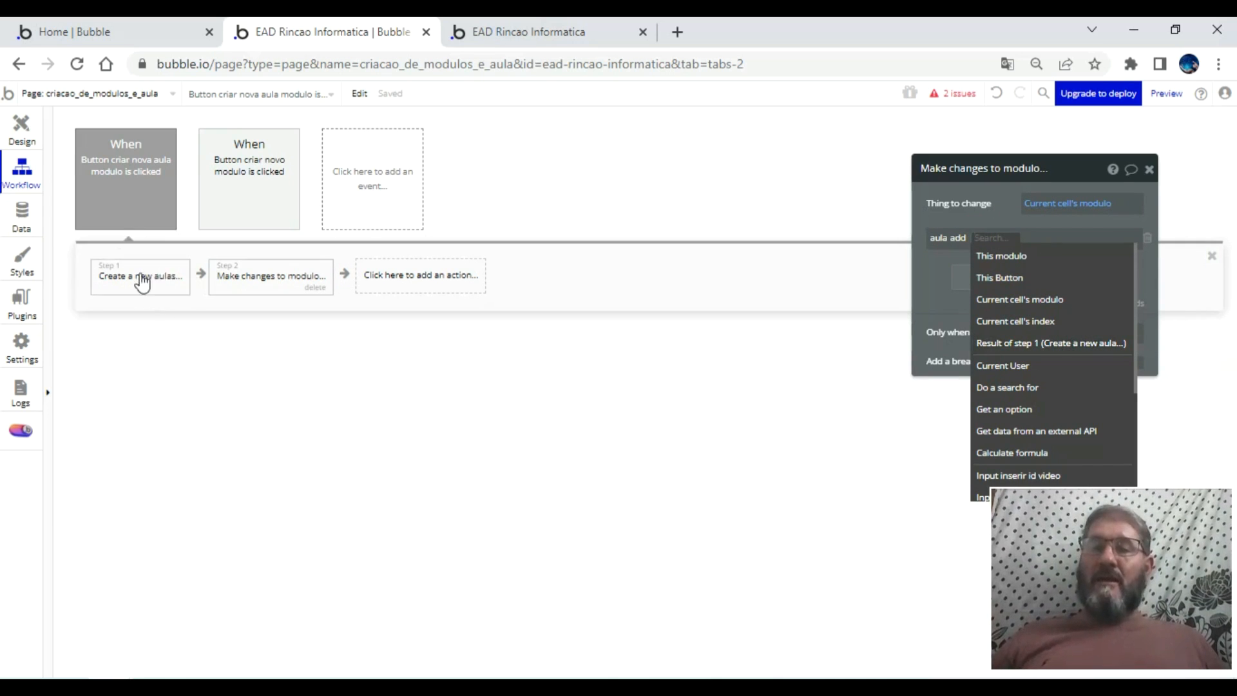
pyautogui.click(1028, 343)
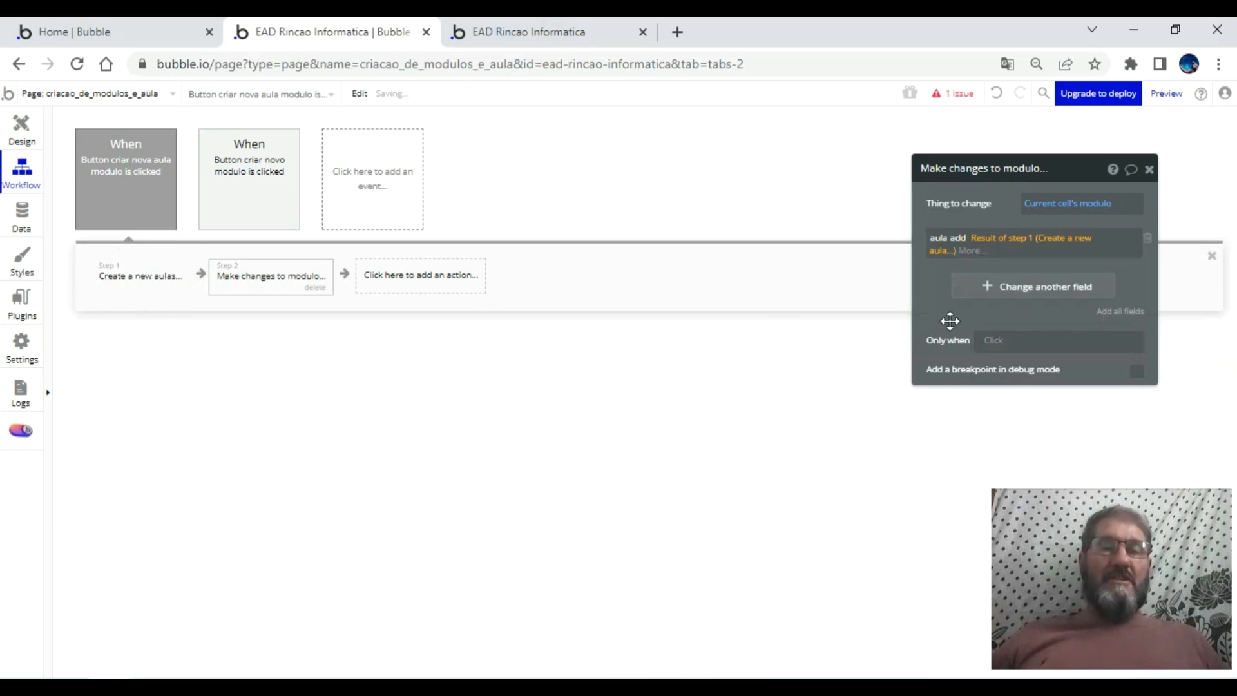
# - Add a Reset relevant inputs action as the third step of the "Criar Aula" workflow
pyautogui.click(390, 289)
pyautogui.moveTo(448, 480)
pyautogui.click(571, 419)
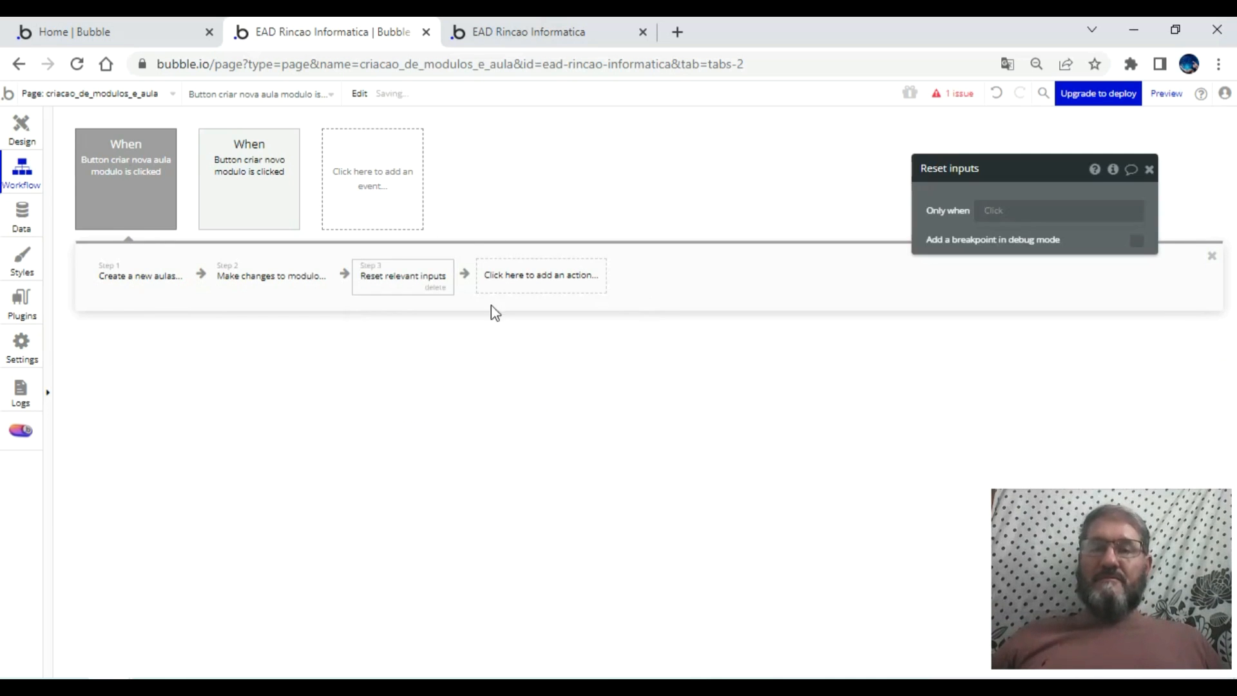
# - Add a BEP Toast Alert action with the message "Aula criada com sucesso" and a timeout of 2000
pyautogui.click(508, 288)
pyautogui.write('bep')
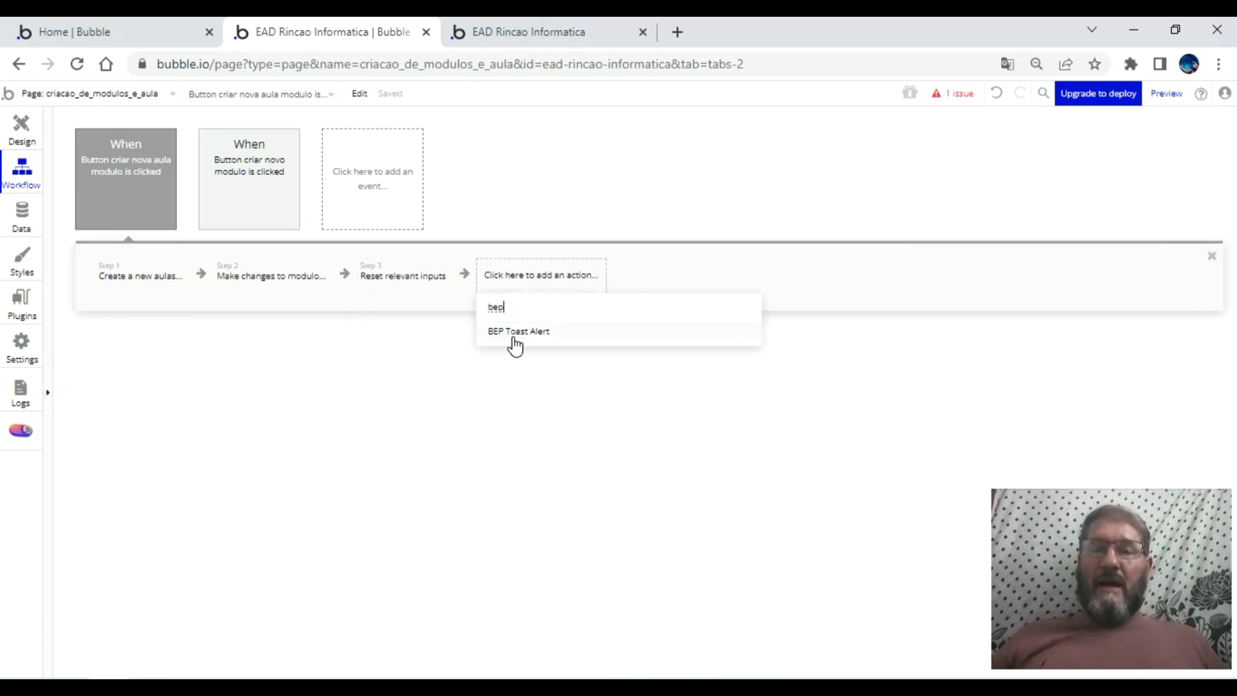
pyautogui.click(515, 331)
pyautogui.tripleClick(1048, 261)
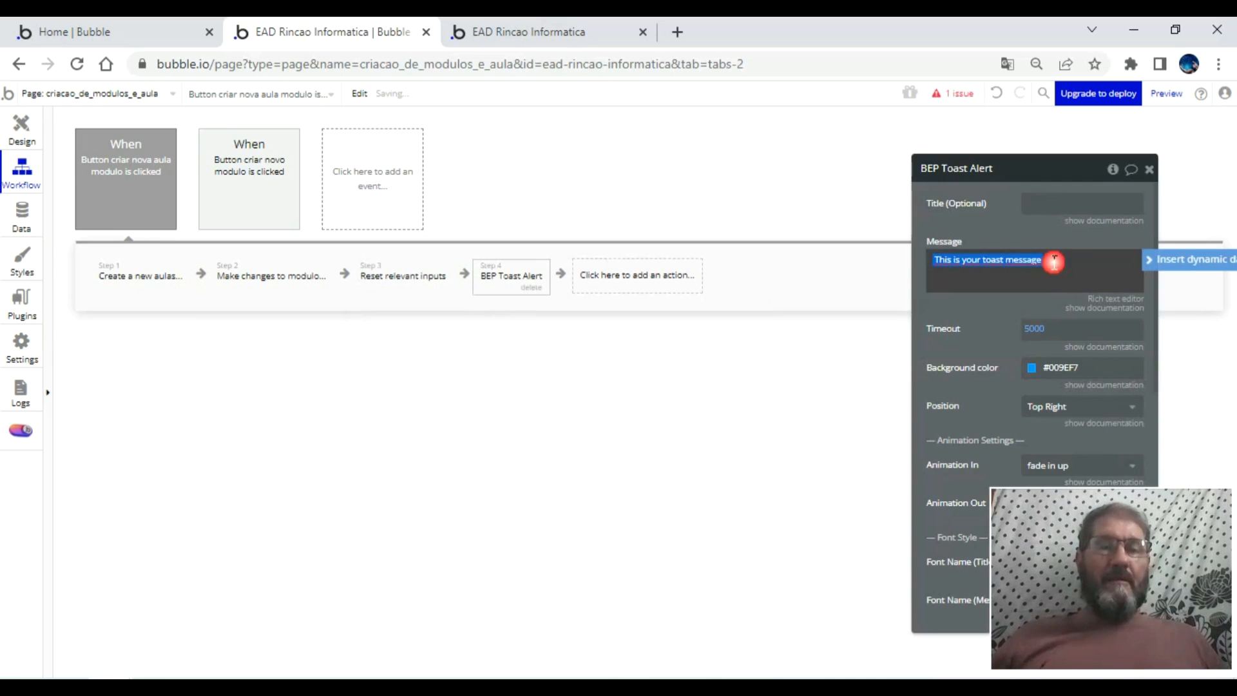
pyautogui.write('Aula criada com sucesso')
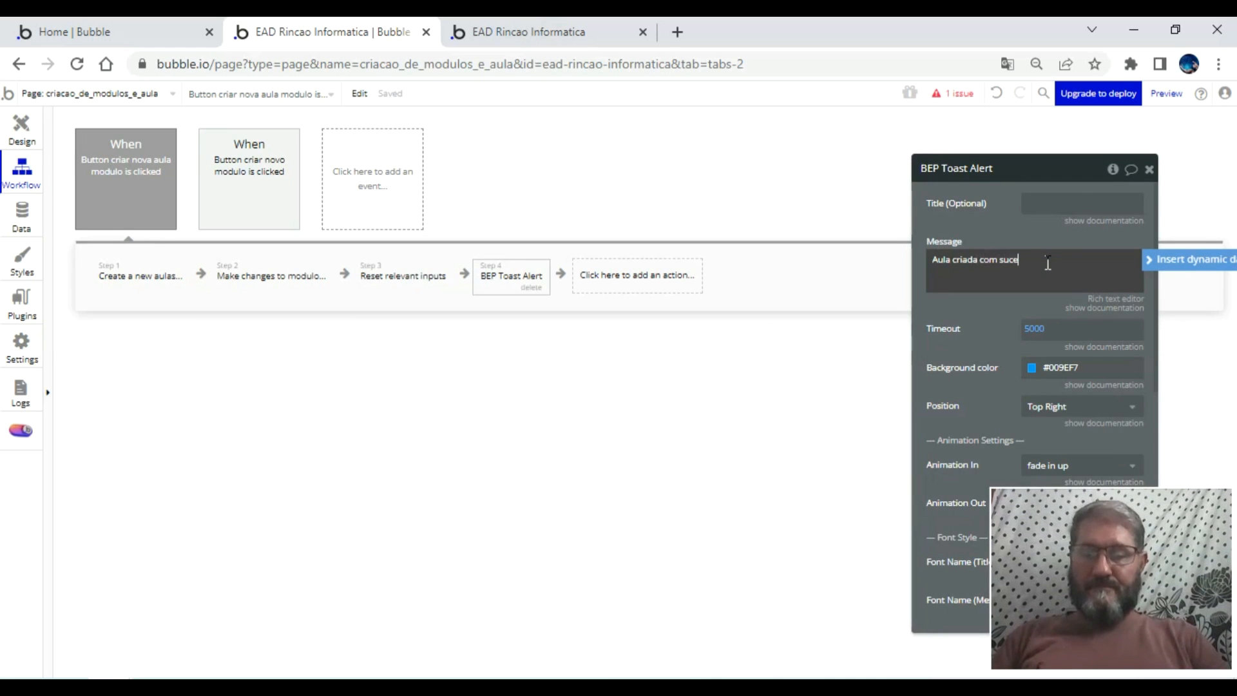
pyautogui.click(1042, 330)
pyautogui.write('2000')
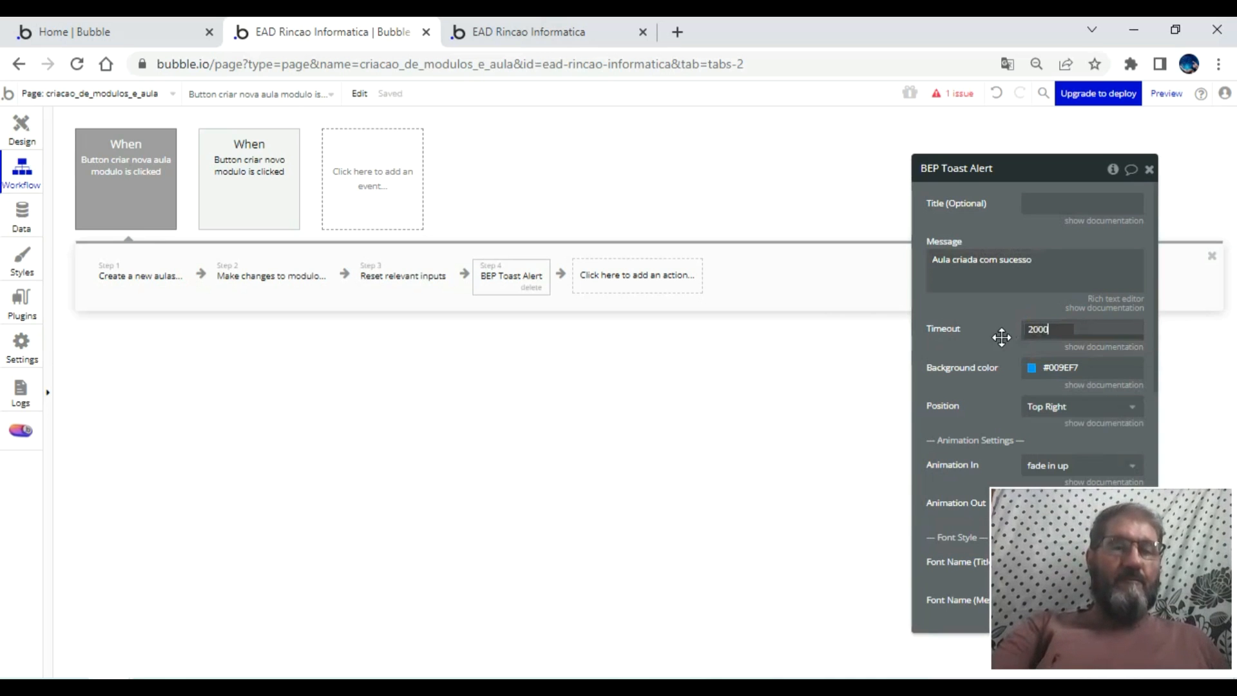
# - Set the toast alert's position to Center and its background to the green Success color variable
pyautogui.moveTo(992, 326); pyautogui.dragTo(751, 291)
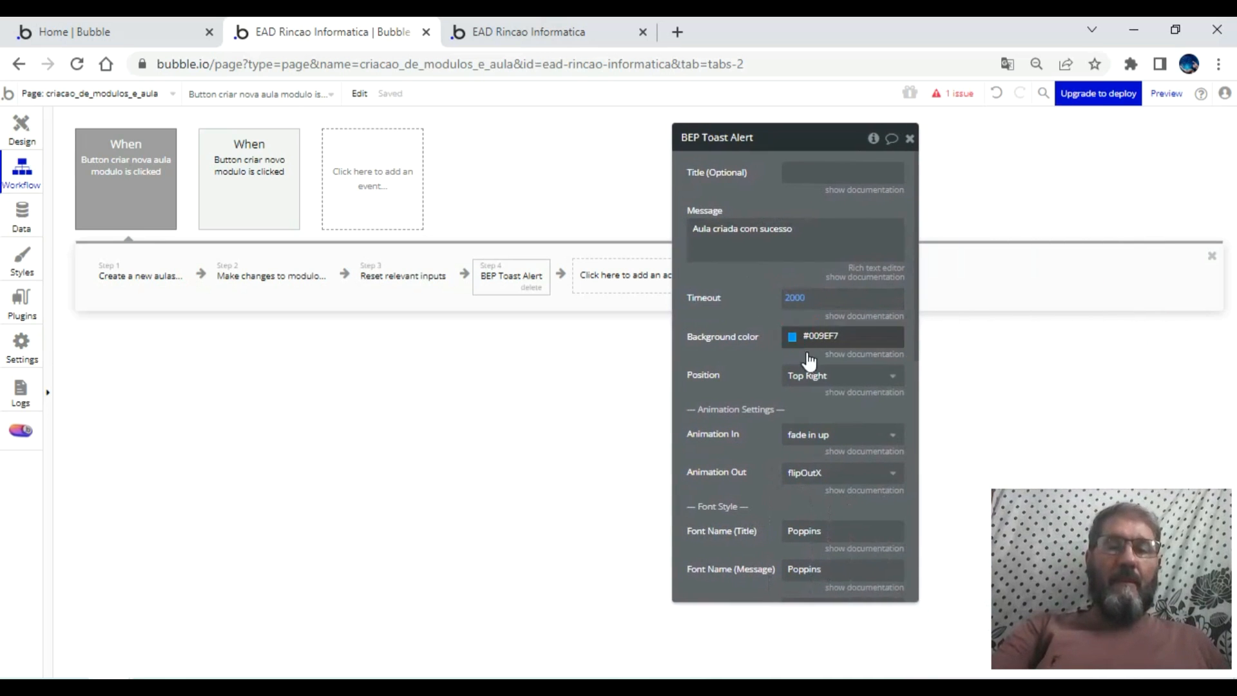
pyautogui.click(813, 375)
pyautogui.click(804, 398)
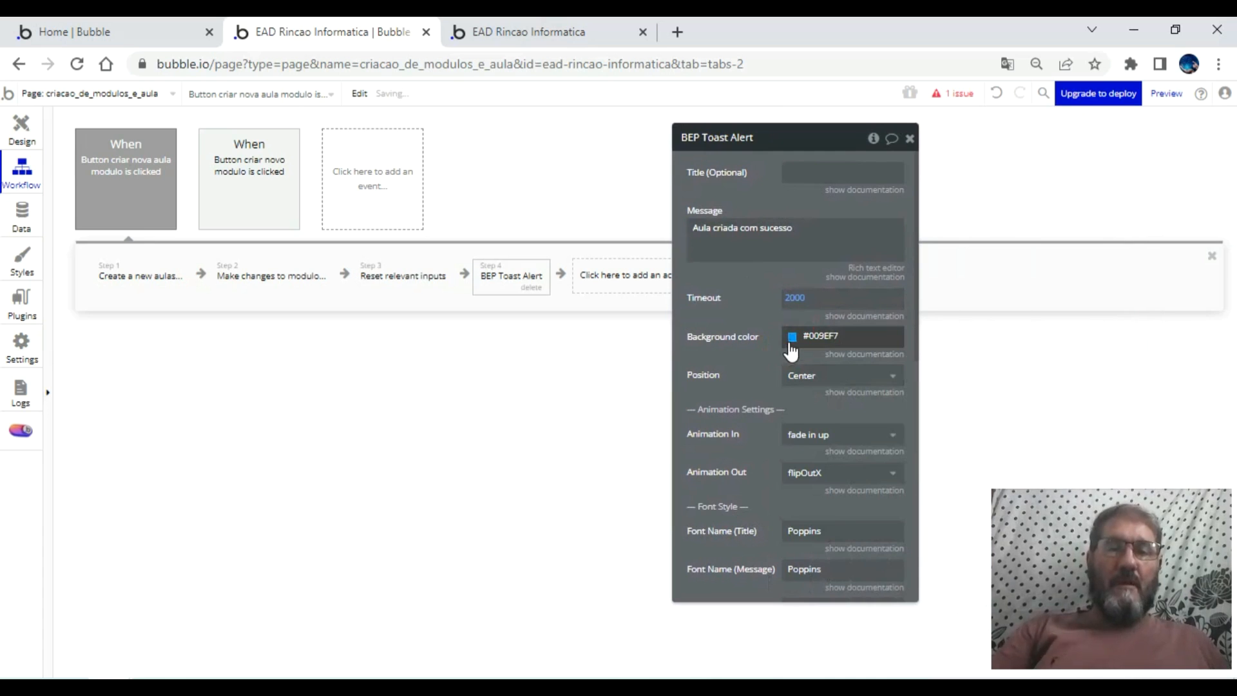
pyautogui.click(792, 336)
pyautogui.click(895, 530)
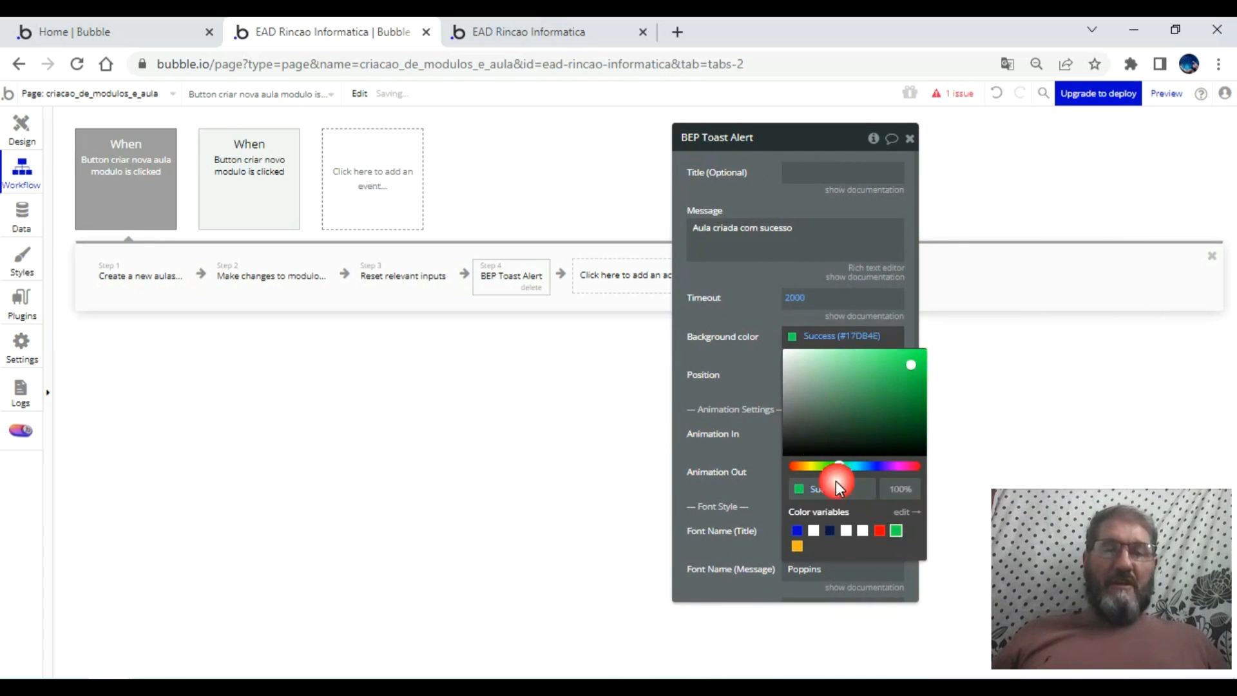
pyautogui.click(764, 391)
# - Set the toast alert's message font size to 22 px
pyautogui.scroll(-5, 834, 526)
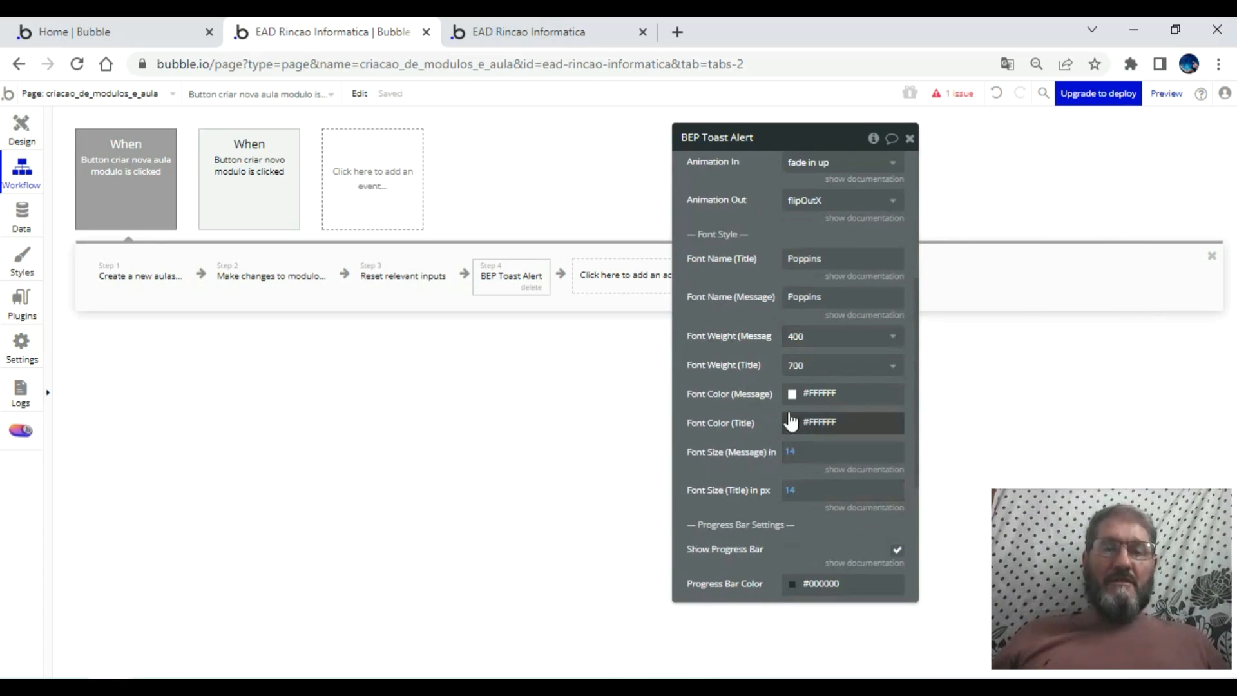
pyautogui.click(791, 444)
pyautogui.write('22')
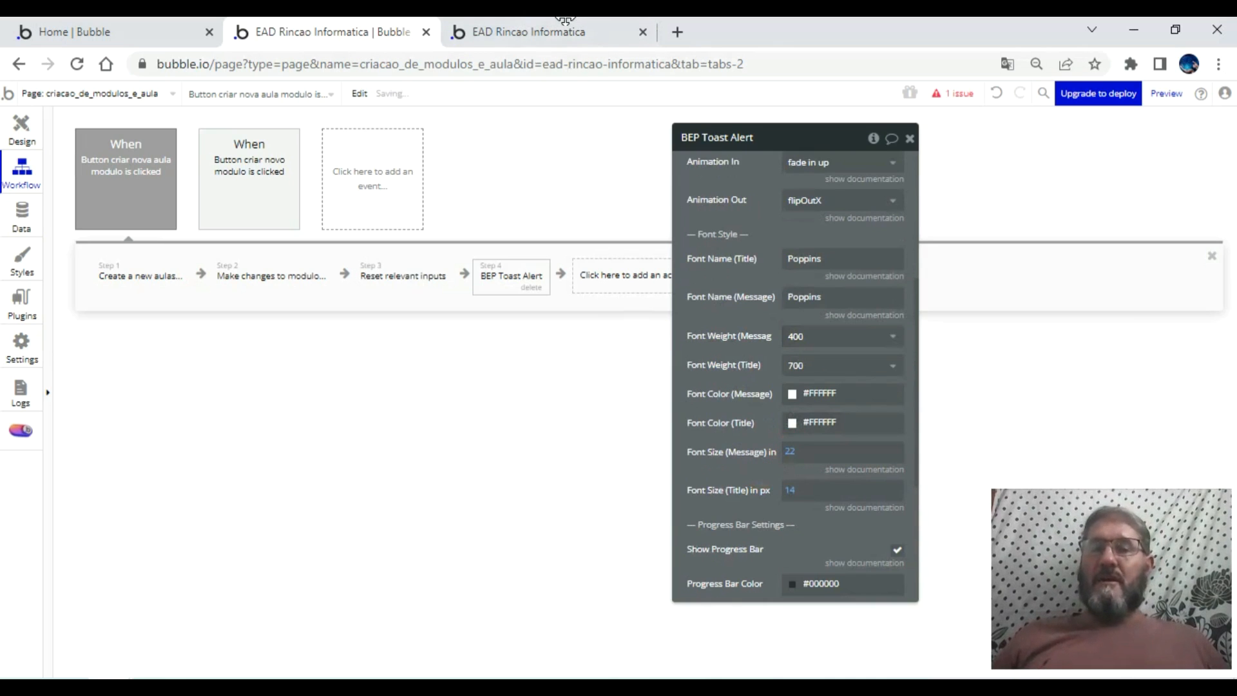
pyautogui.moveTo(132, 171)
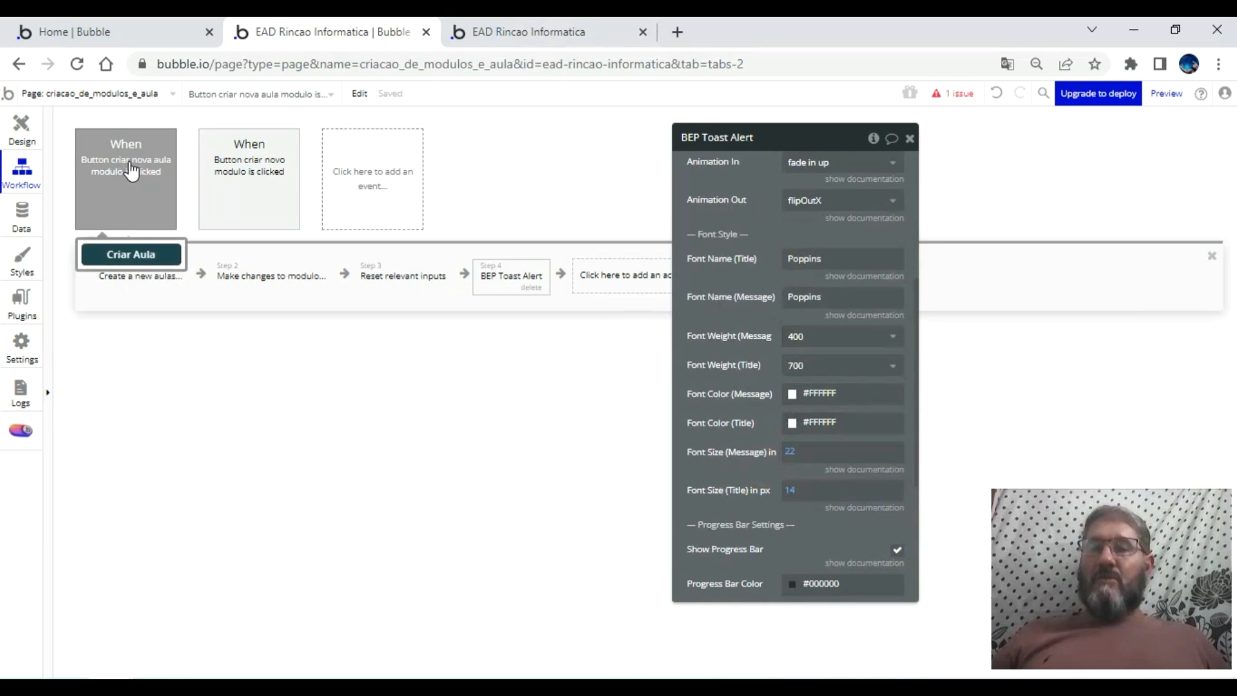
# - Review the settings of the create, make changes and reset inputs actions in the "Criar Aula" workflow
pyautogui.click(166, 278)
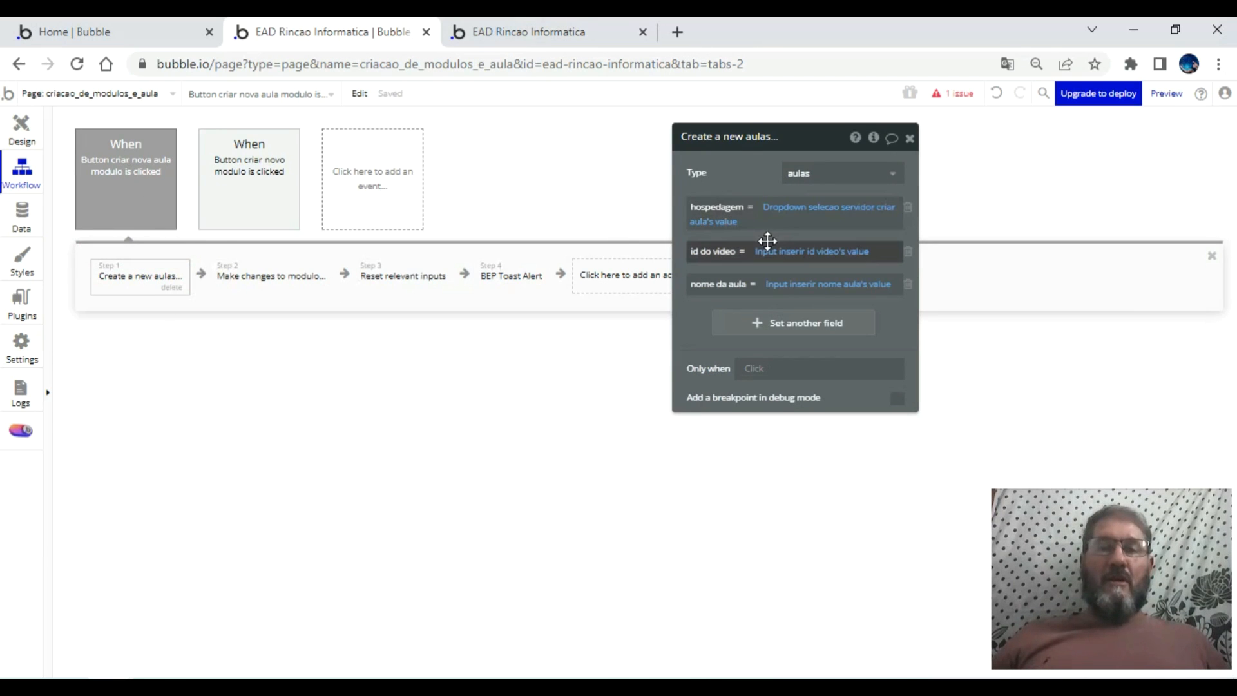
pyautogui.click(290, 283)
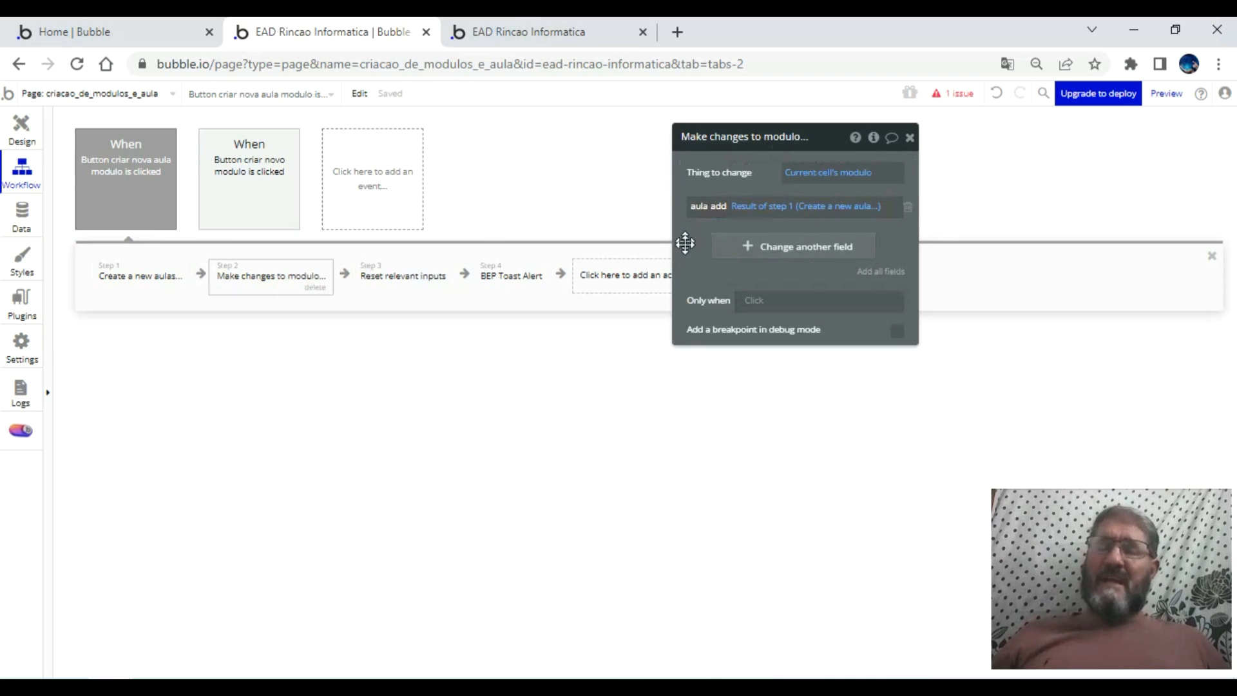
pyautogui.click(396, 281)
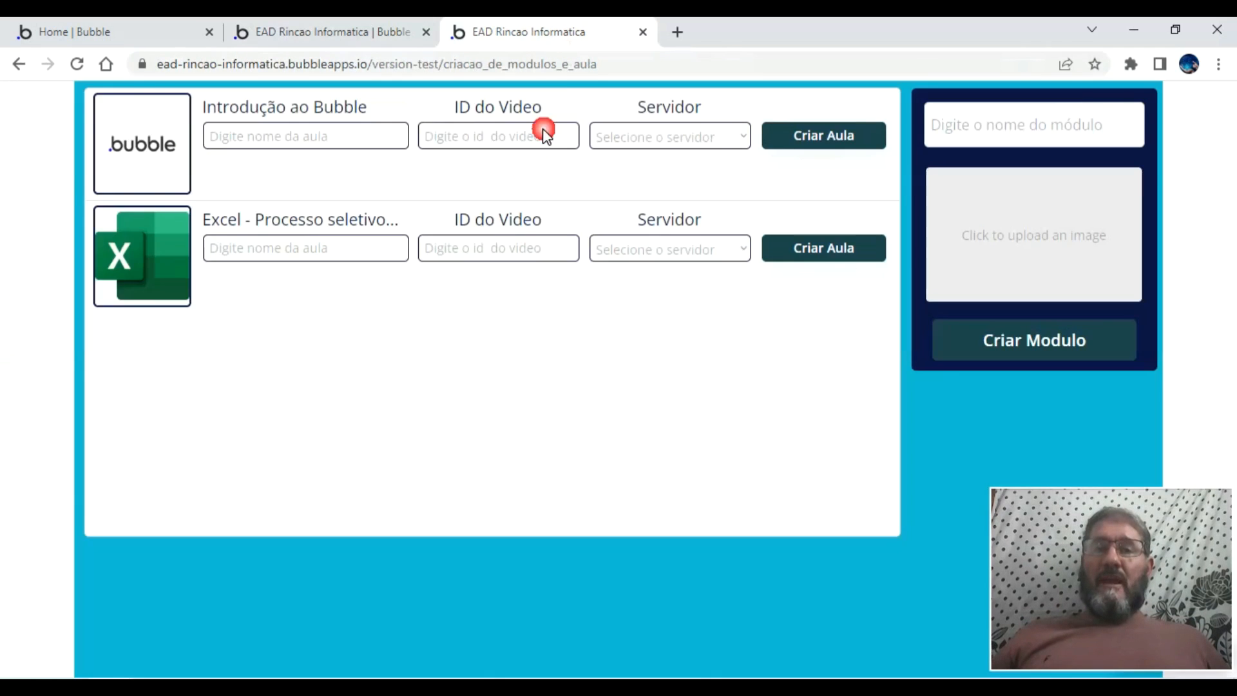
pyautogui.click(547, 32)
pyautogui.click(396, 34)
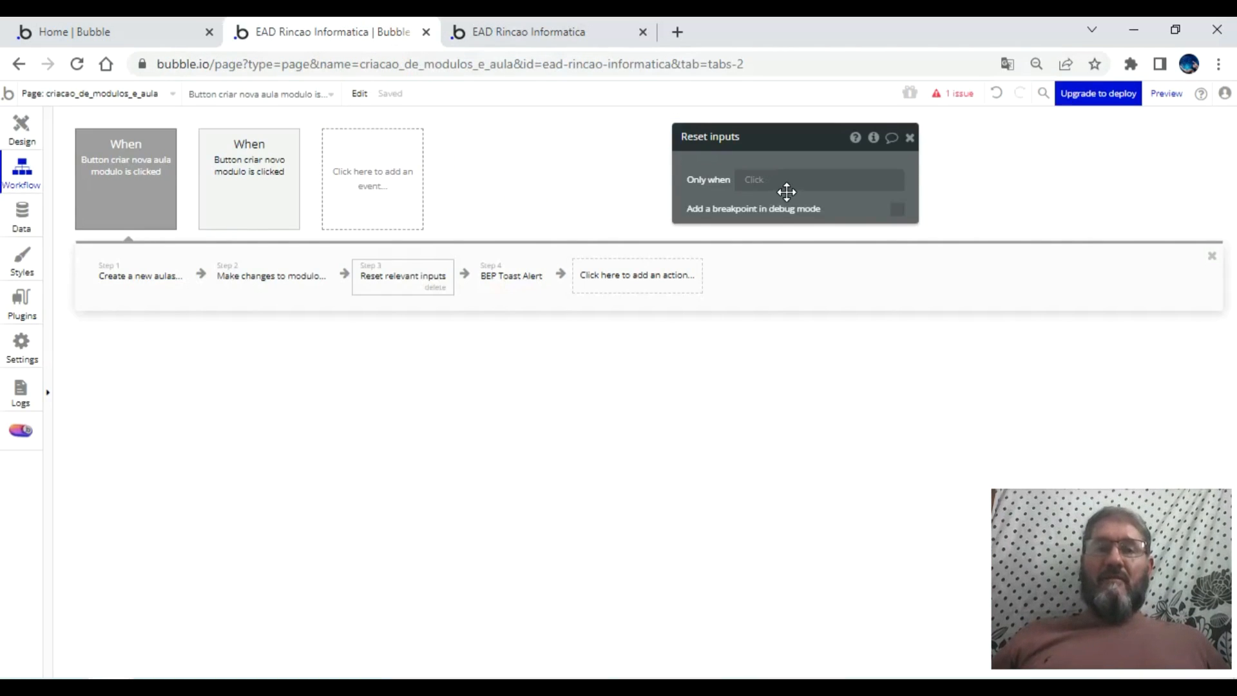
# - In the page preview, name the Introdução ao Bubble module's lesson "Video aula 01 - Introdução Bubble" and select YouTube as its server
pyautogui.click(552, 35)
pyautogui.click(618, 103)
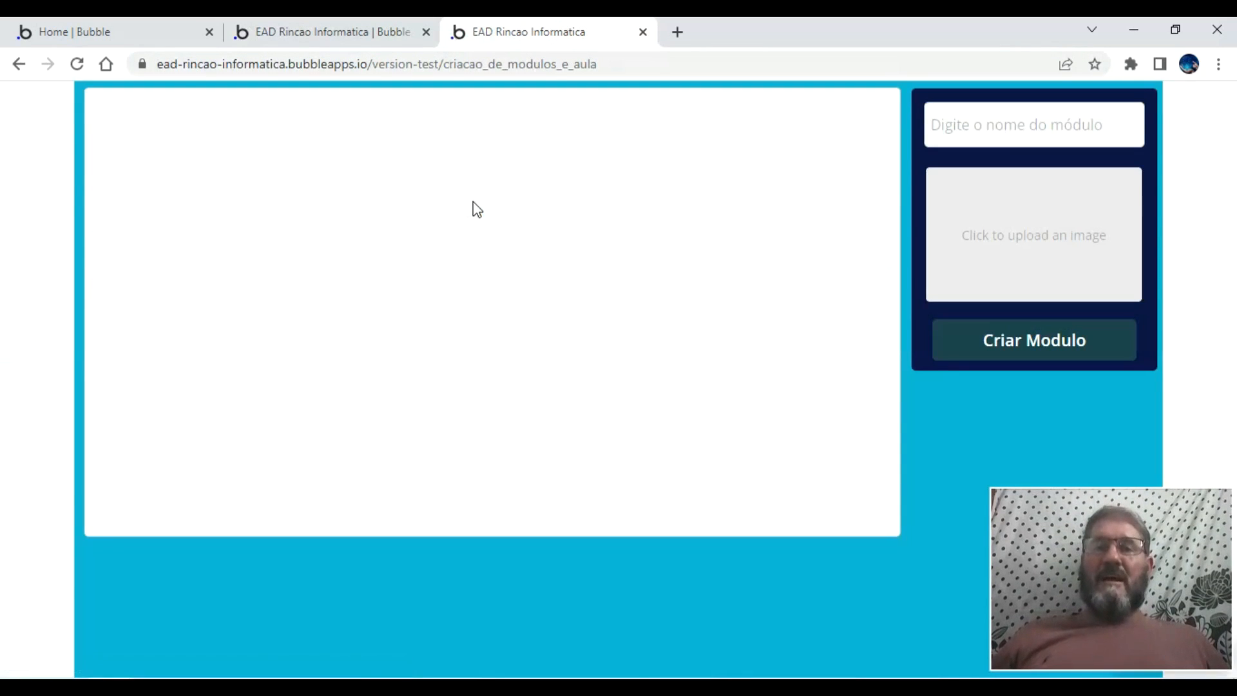
pyautogui.click(348, 136)
pyautogui.click(380, 138)
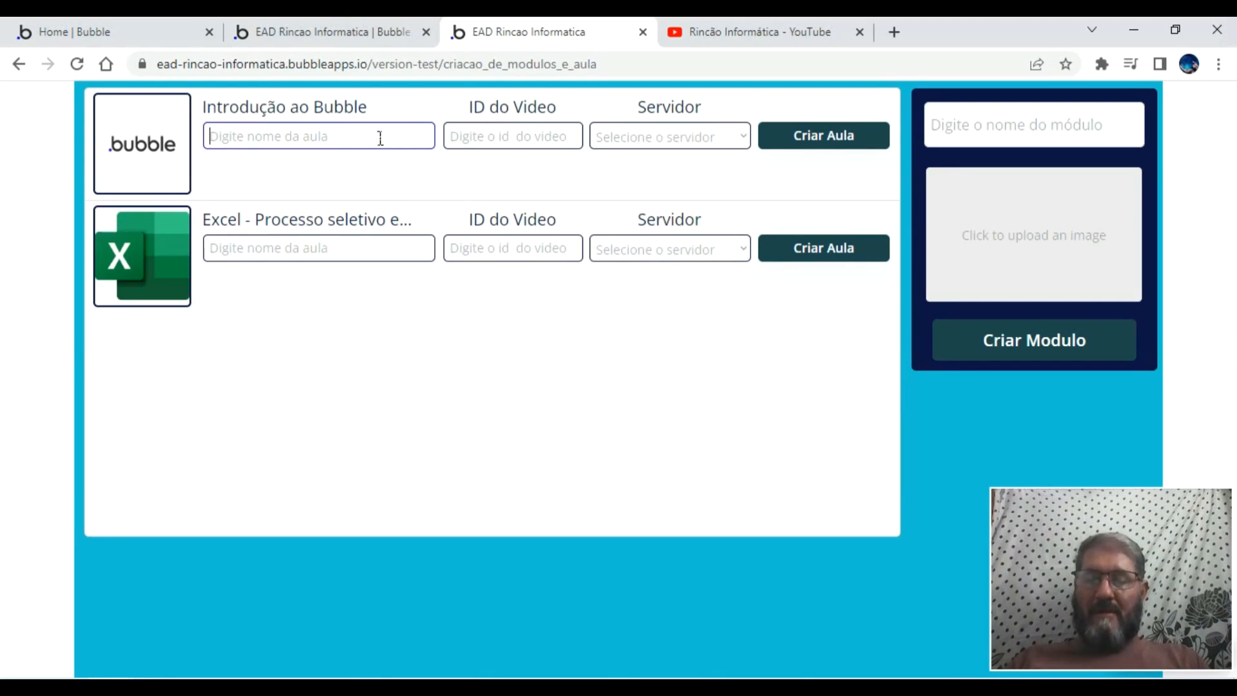
pyautogui.write('V')
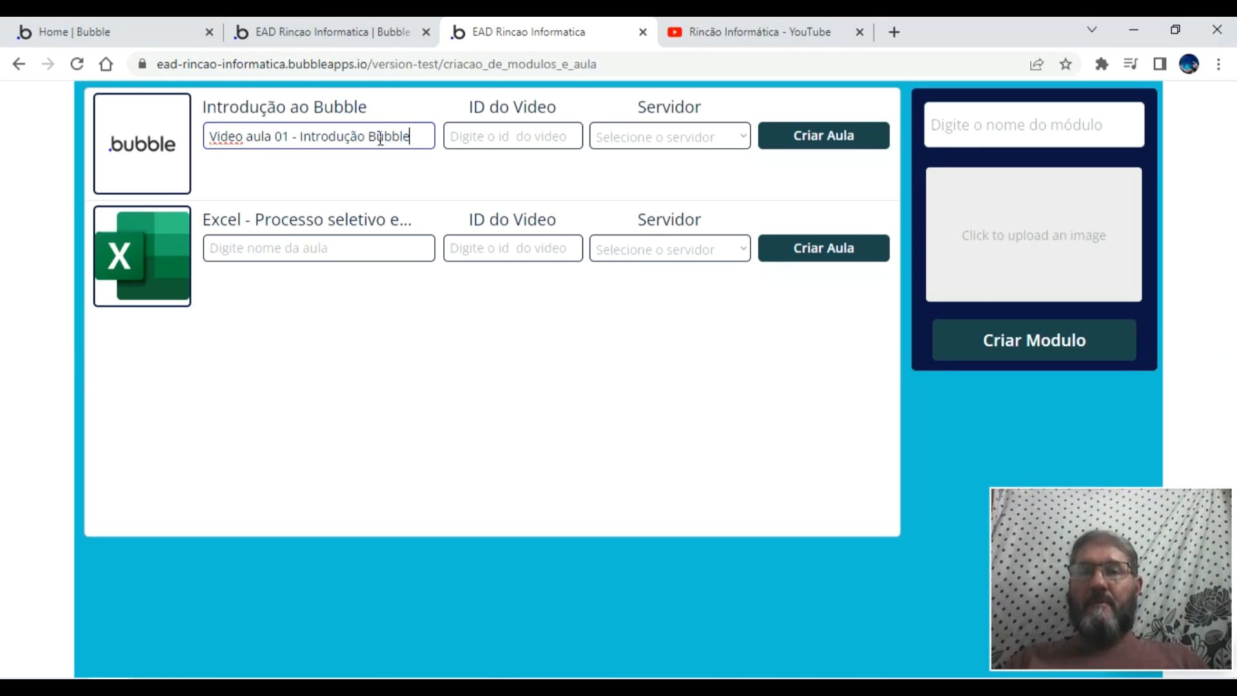
pyautogui.click(623, 148)
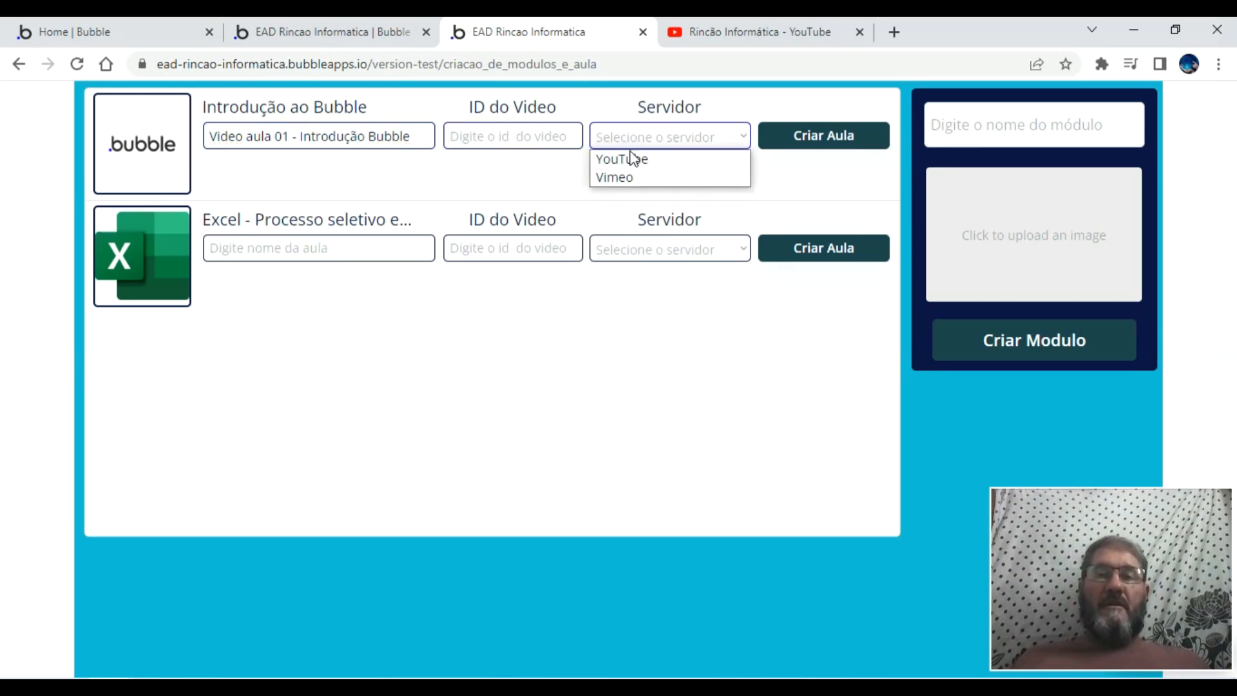
pyautogui.click(622, 158)
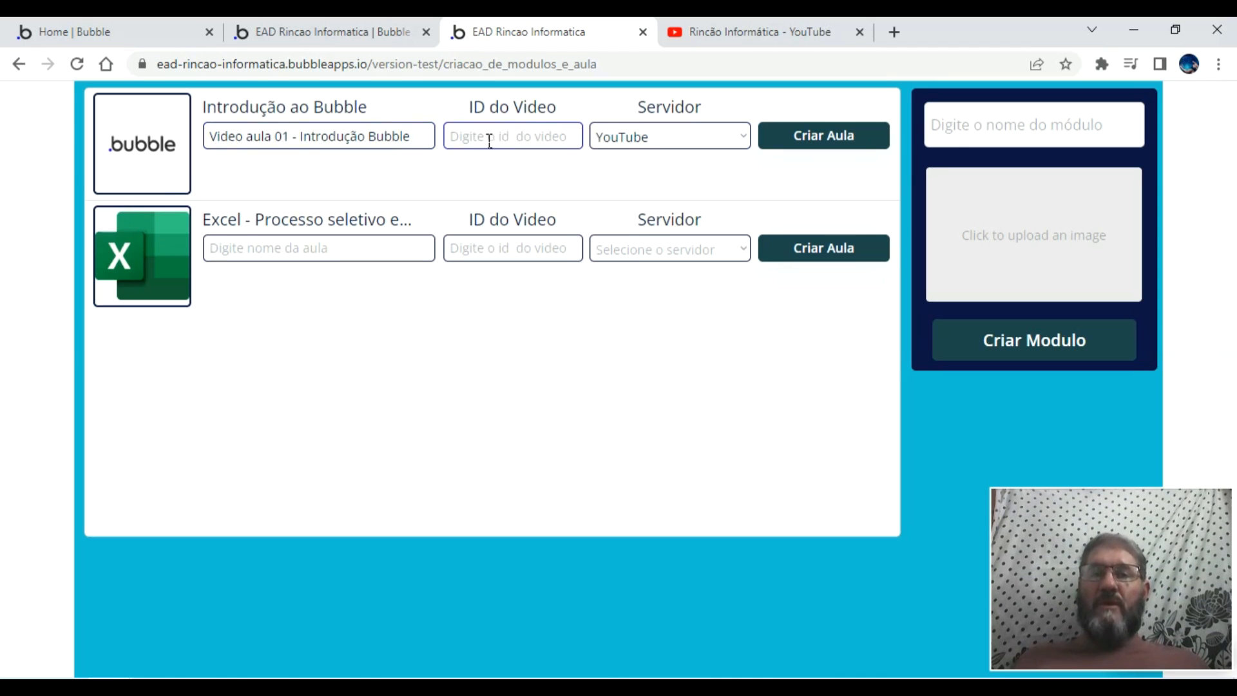
# - Switch to the Rincão Informática YouTube channel to find the video ID for the lesson
pyautogui.click(742, 26)
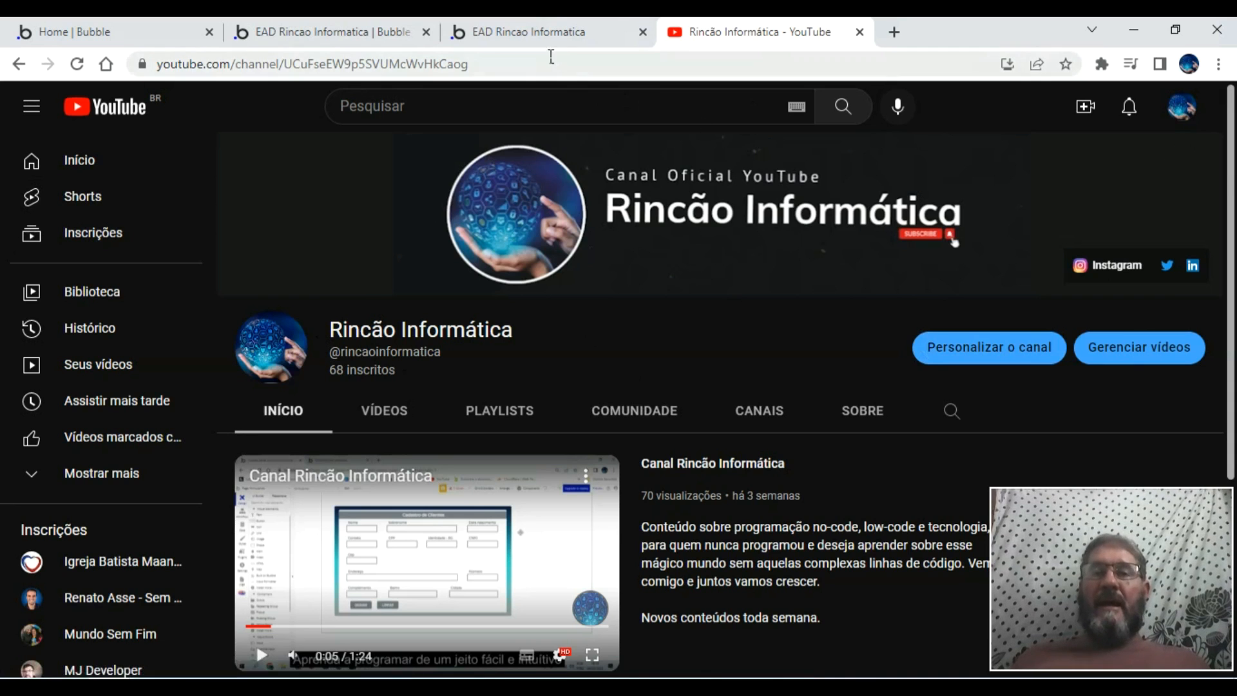
# - Open "Video aula 01 Bubble" (Funções básicas do Bubble) from the Rincão Informática channel's video list and pause it
pyautogui.click(550, 34)
pyautogui.click(747, 30)
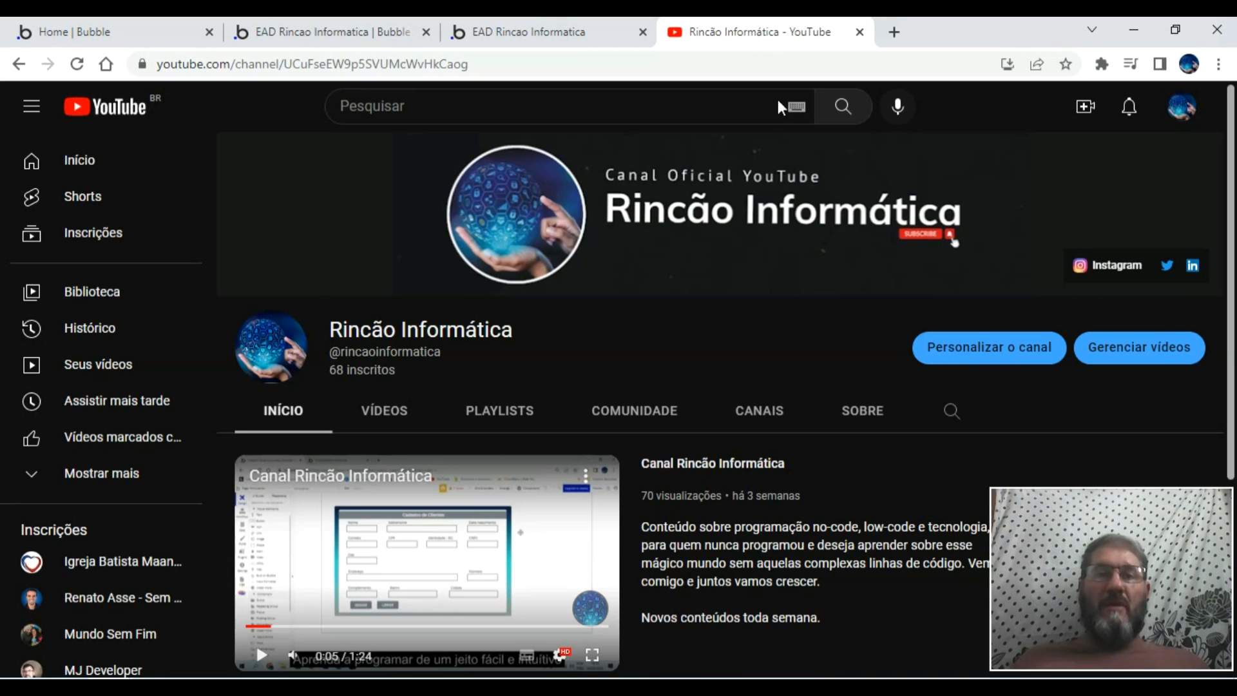
pyautogui.click(389, 413)
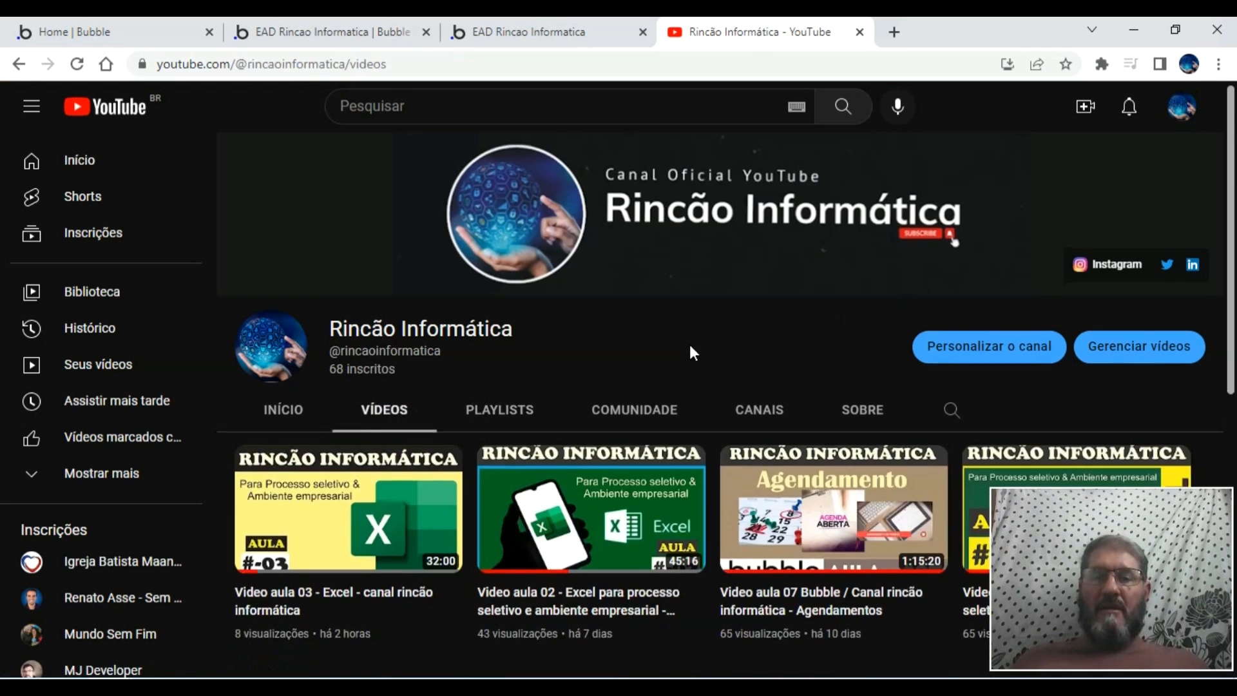
pyautogui.scroll(-5, 692, 351)
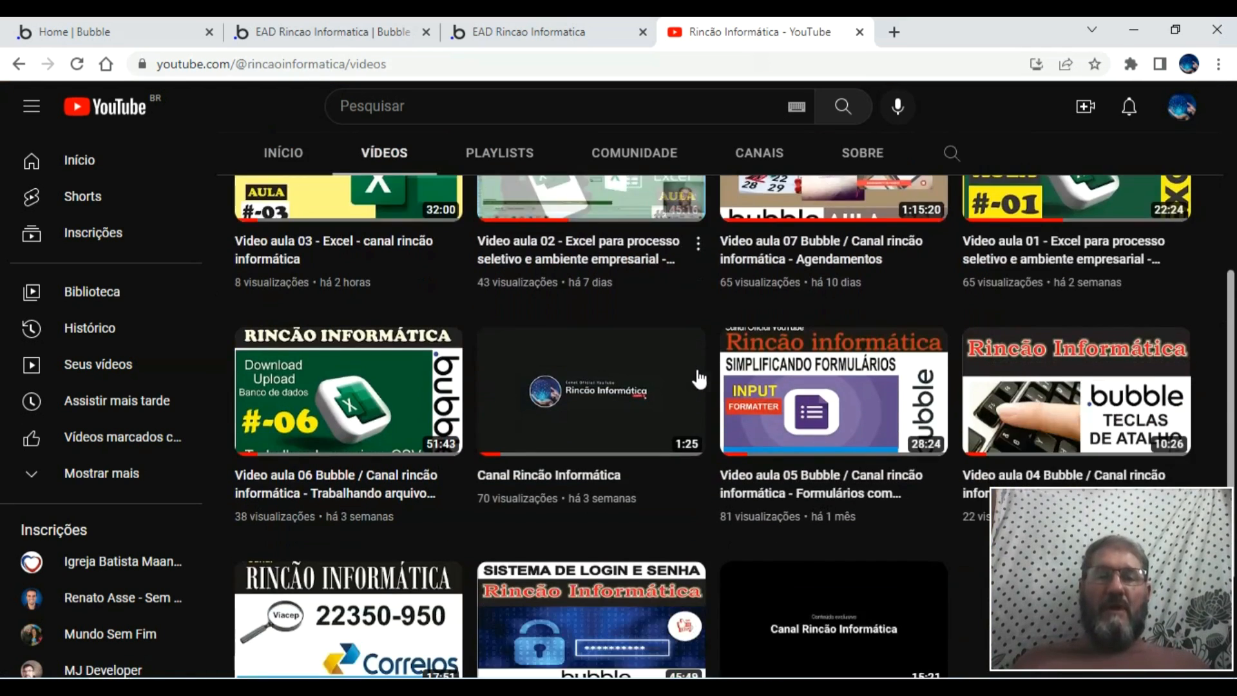
pyautogui.scroll(-2, 699, 380)
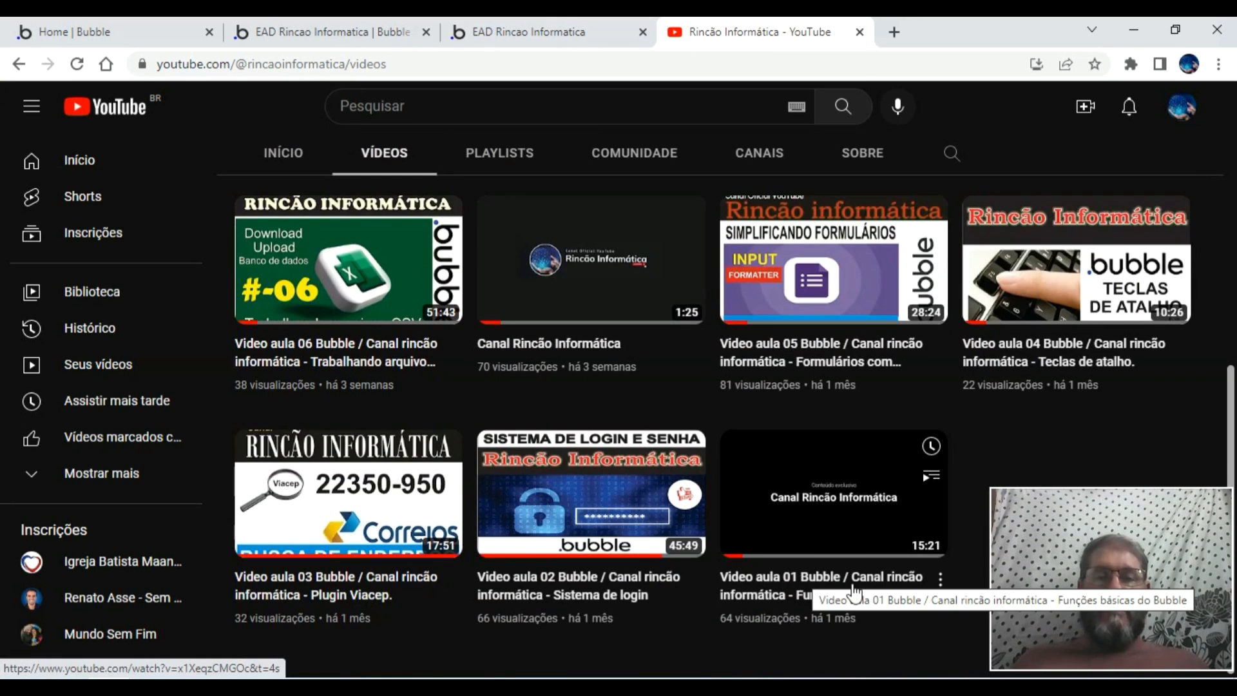
pyautogui.click(762, 588)
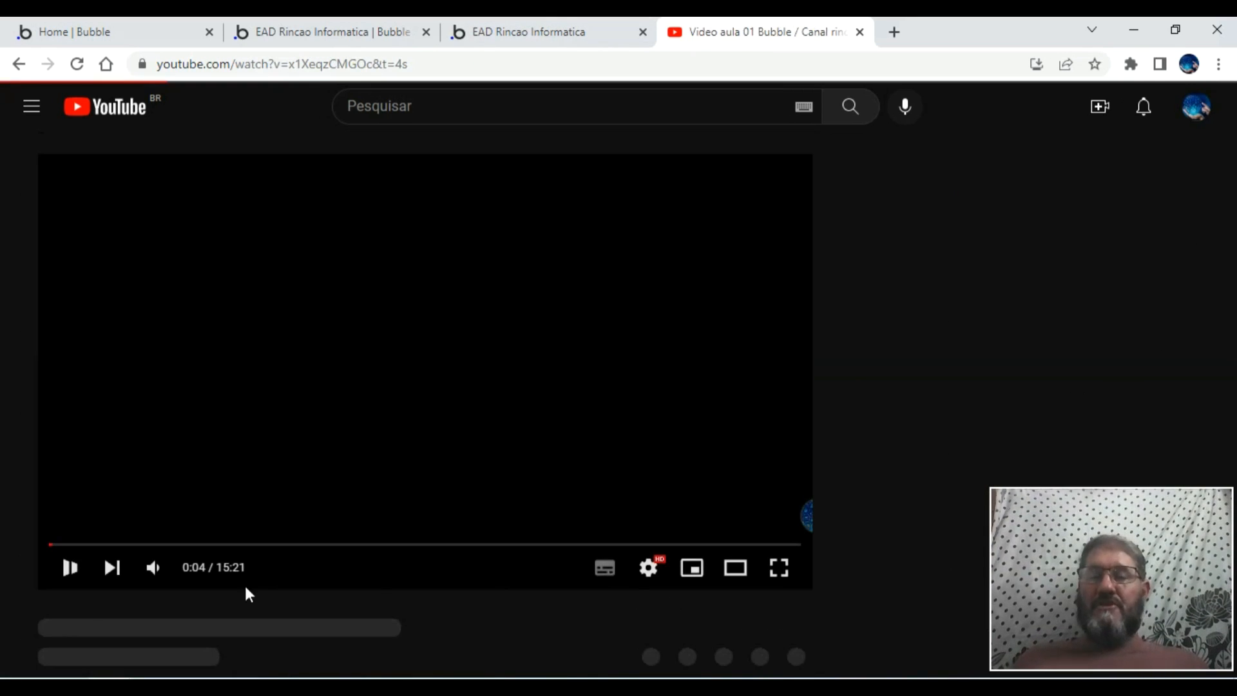
pyautogui.click(63, 568)
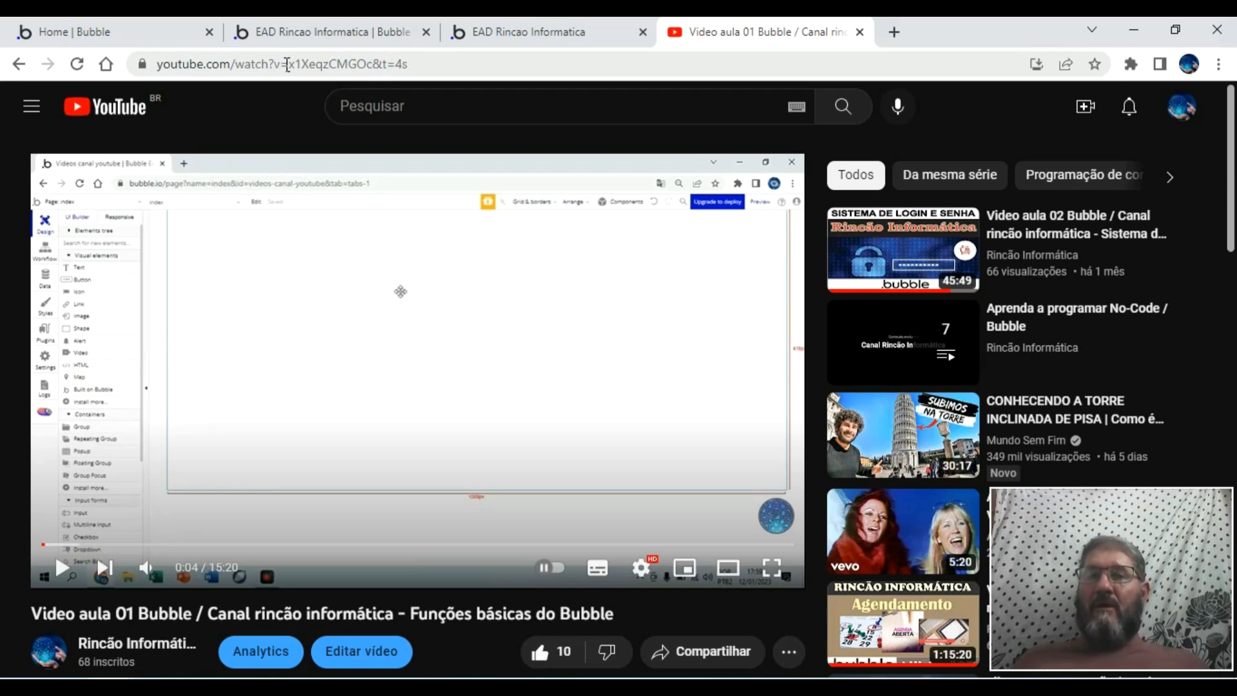
# - Copy the video ID x1XeqzCMGOc&t from the YouTube page address
pyautogui.click(291, 65)
pyautogui.moveTo(307, 64); pyautogui.dragTo(384, 69)
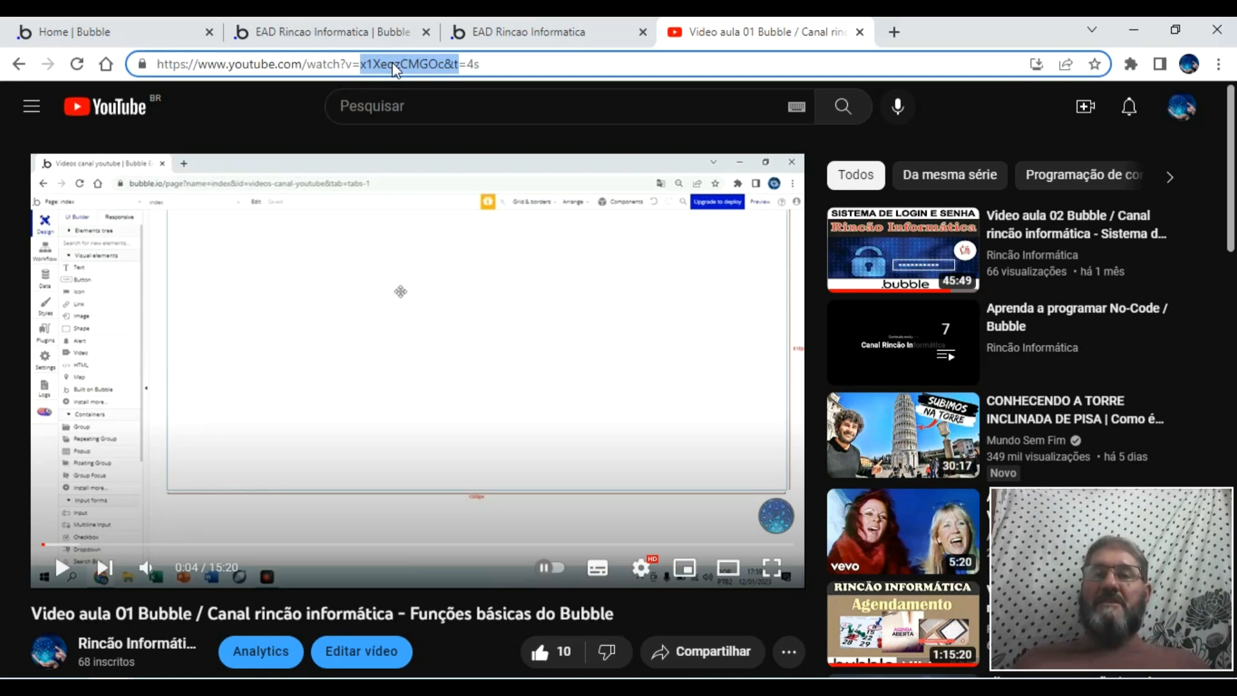
pyautogui.rightClick(395, 67)
pyautogui.click(488, 159)
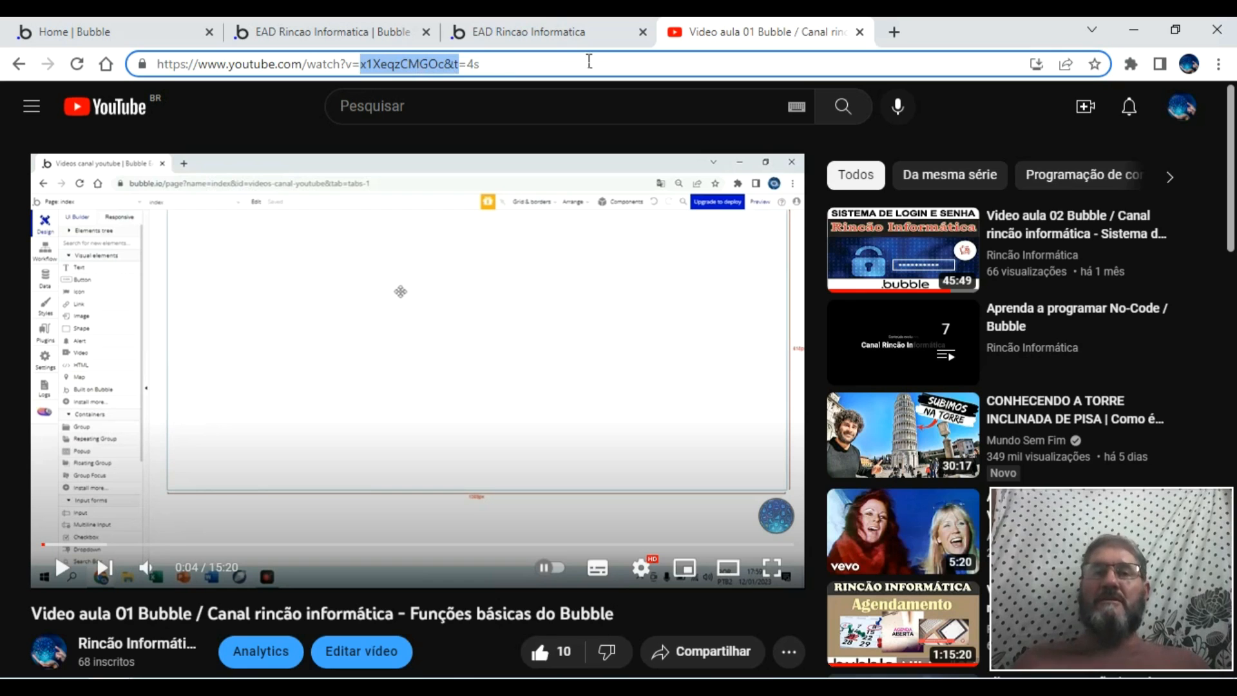
# - In the EAD Rincao Informatica app, paste the copied ID as the Introdução ao Bubble lesson's video ID and create the lesson
pyautogui.click(581, 38)
pyautogui.click(541, 133)
pyautogui.rightClick(542, 134)
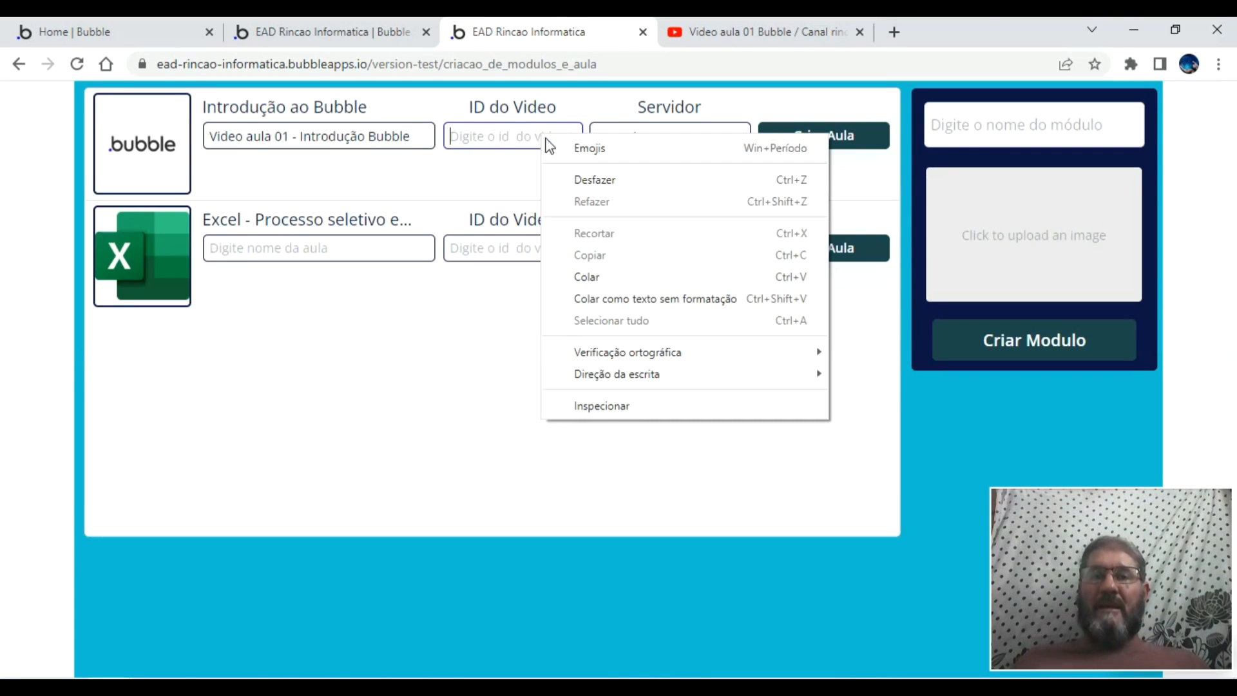
pyautogui.click(598, 275)
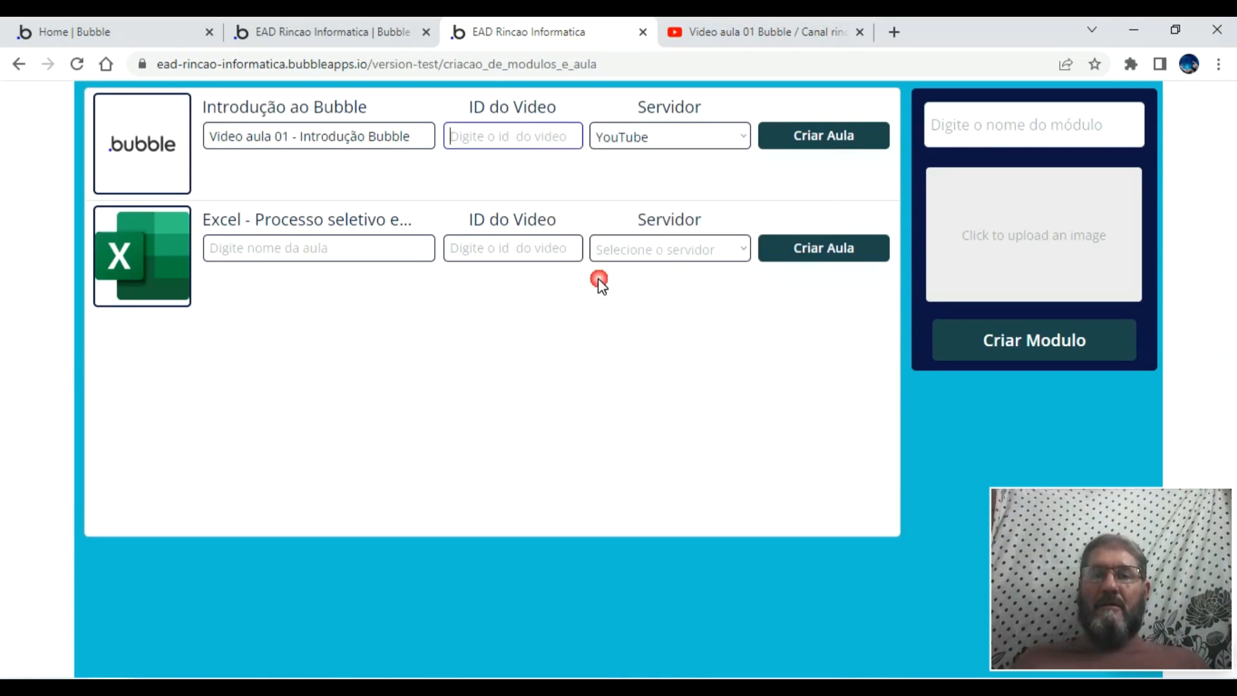
pyautogui.click(807, 148)
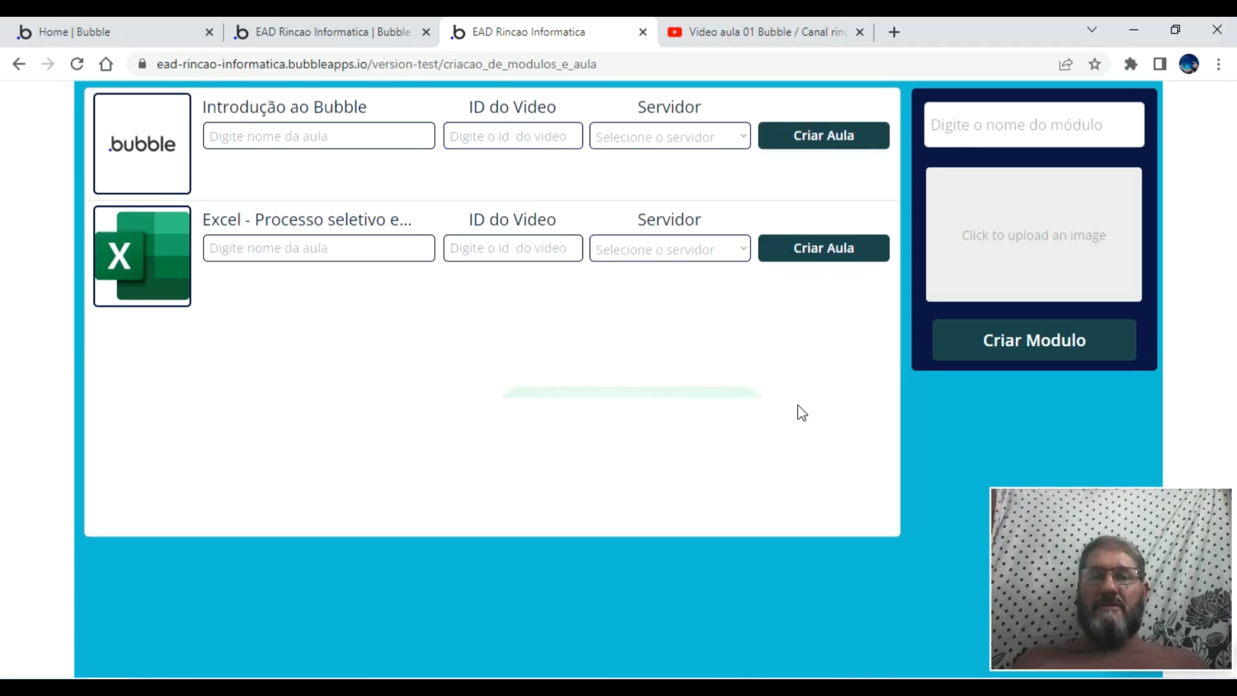
# - Switch to the Bubble editor and examine the stored records of the Aulas data type
pyautogui.click(326, 31)
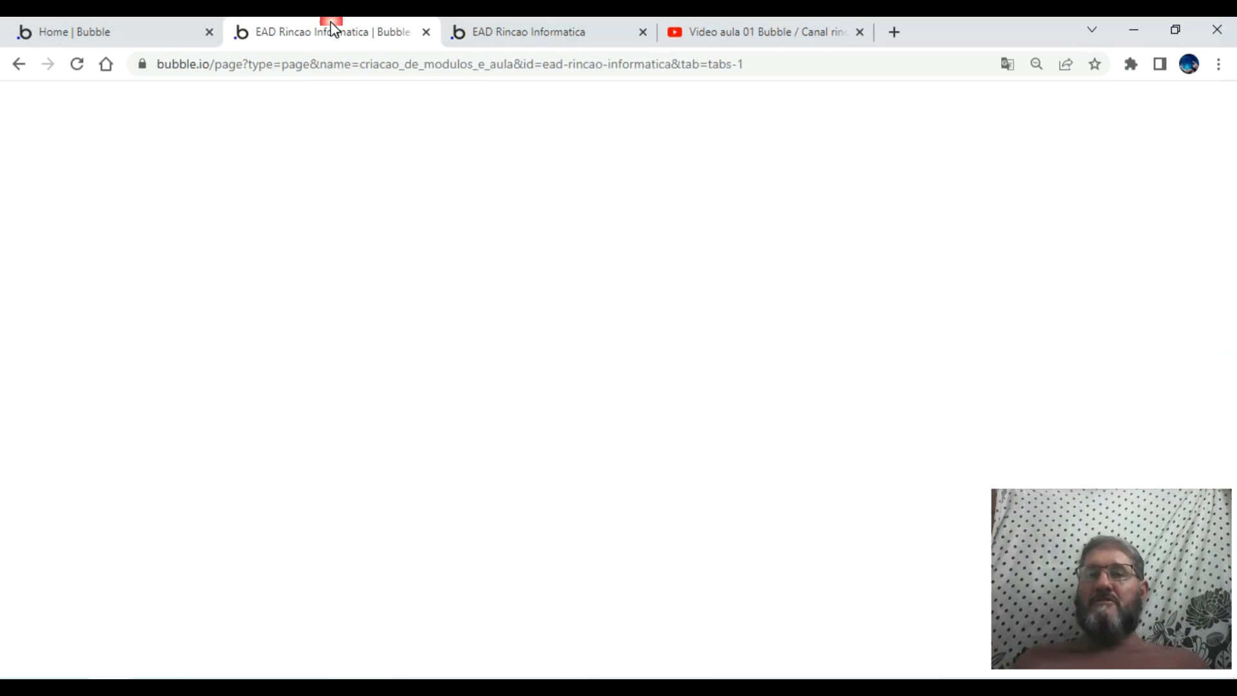
pyautogui.click(23, 225)
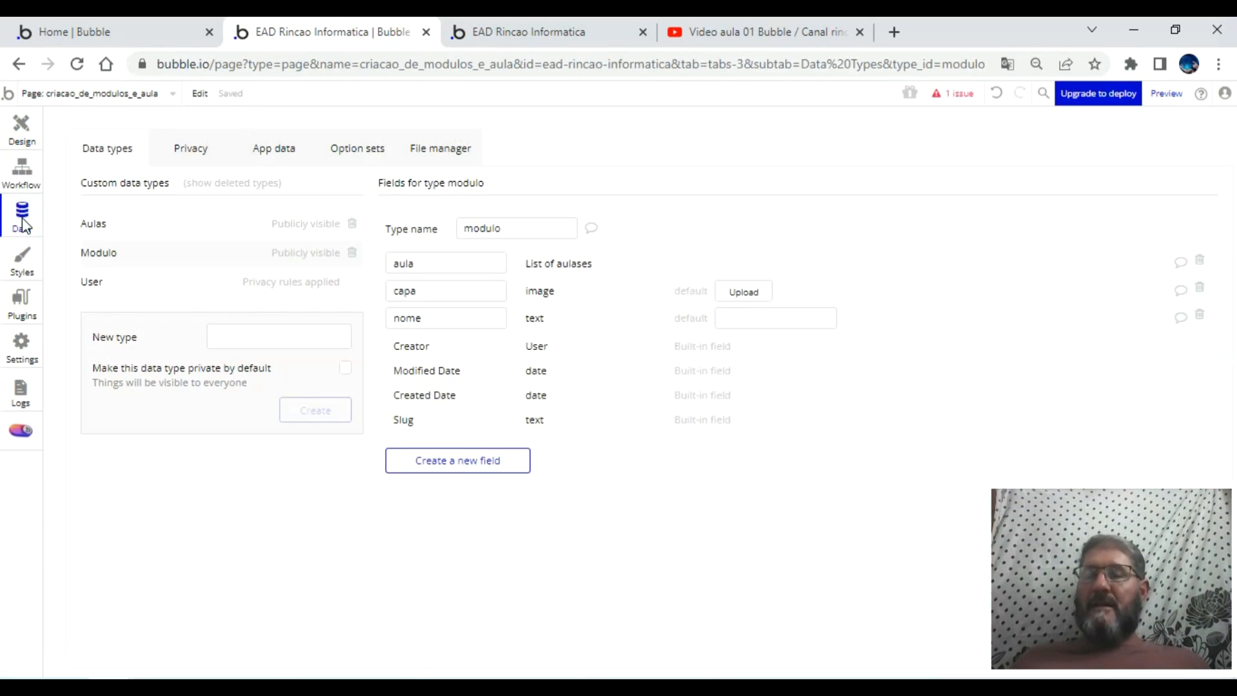
pyautogui.click(102, 227)
pyautogui.click(265, 149)
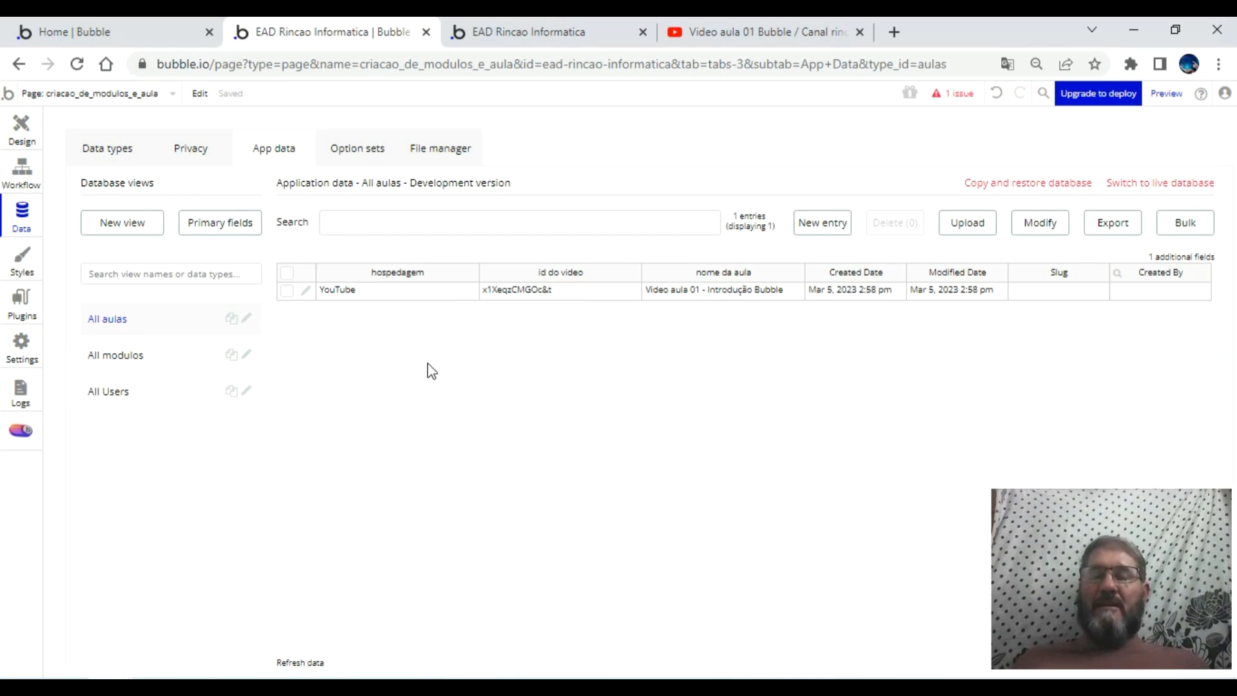
# - Back in the EAD app, name a new Introdução ao Bubble lesson "Video aula 02 - Introdução Bubble" and set its server to YouTube
pyautogui.click(541, 31)
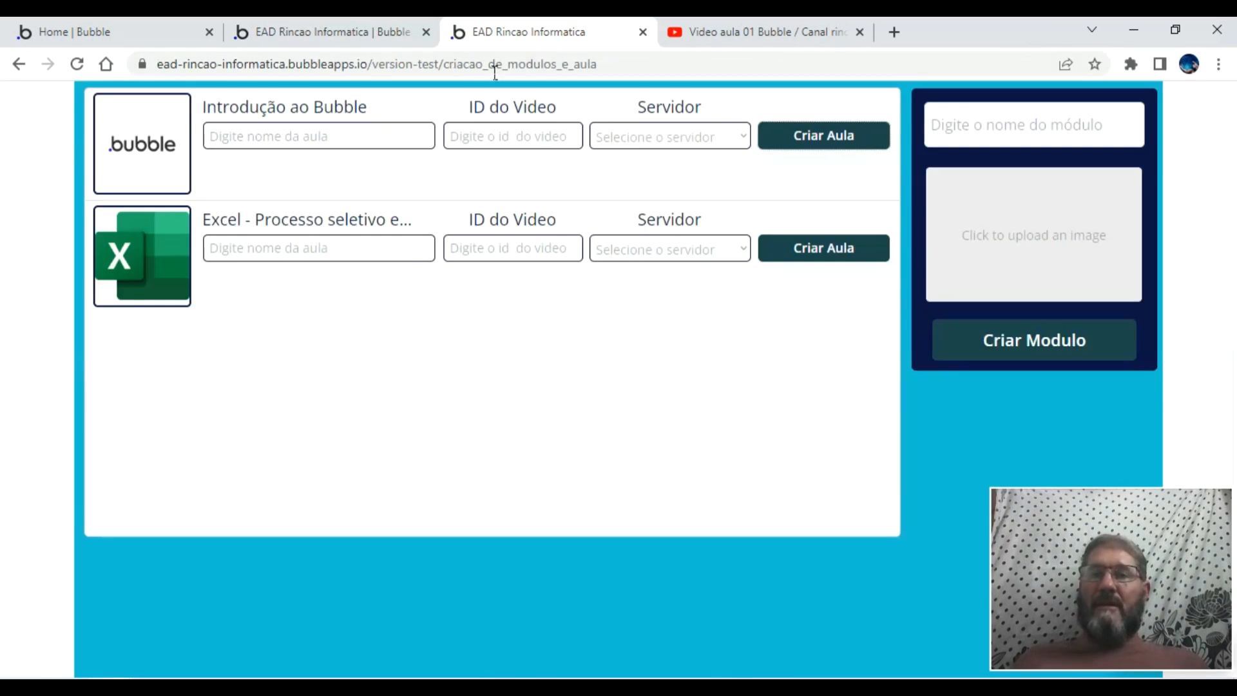
pyautogui.click(393, 127)
pyautogui.write('Video aula 02 - Introdução Bubble')
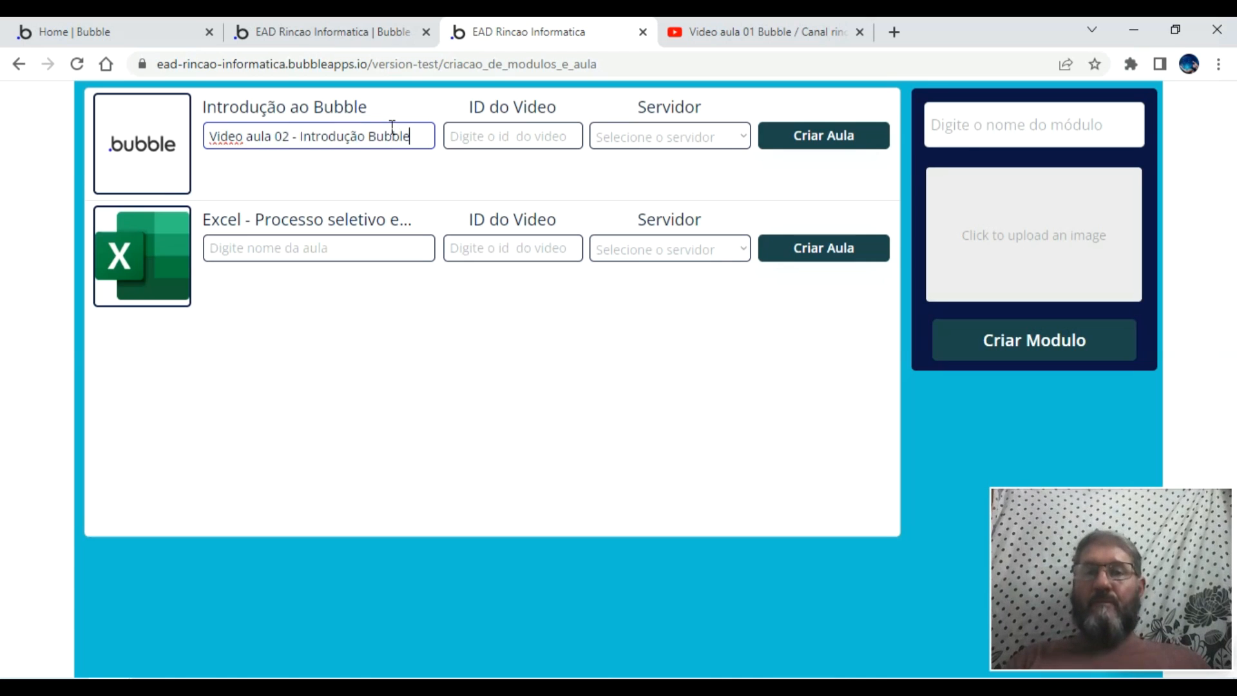
pyautogui.click(675, 135)
pyautogui.click(657, 161)
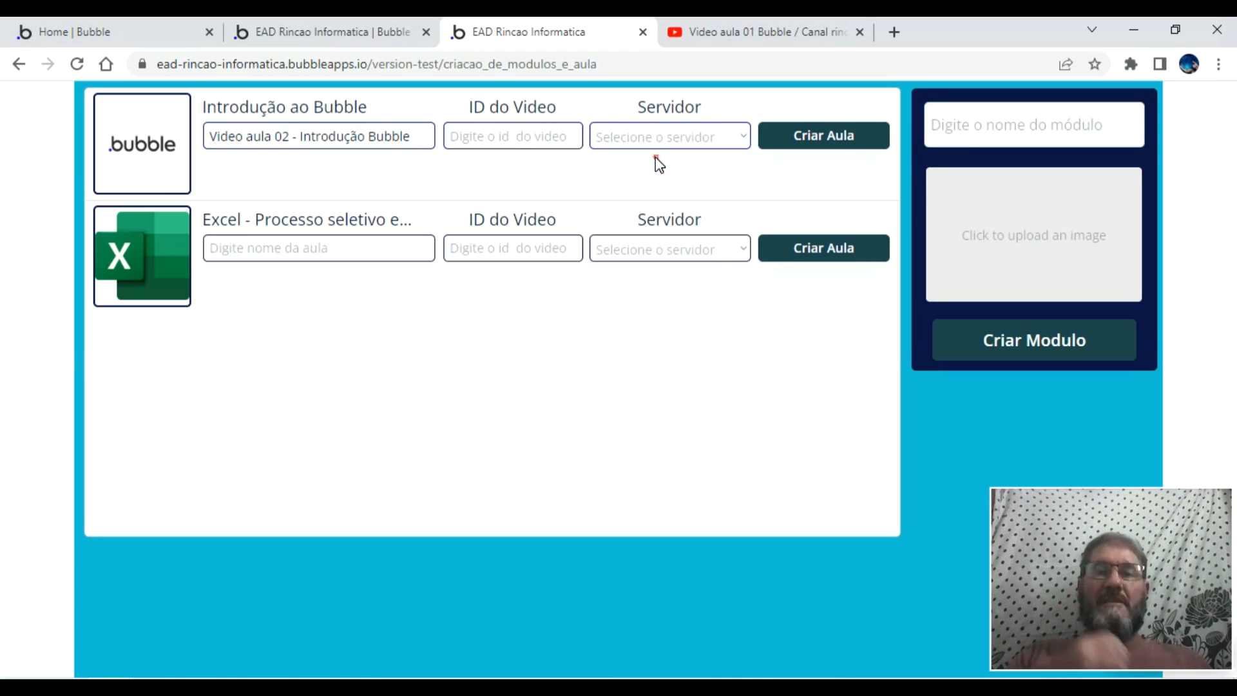
# - Switch to YouTube, open "Video aula 02 Bubble" (Sistema de login) from the suggested videos and pause it
pyautogui.click(719, 31)
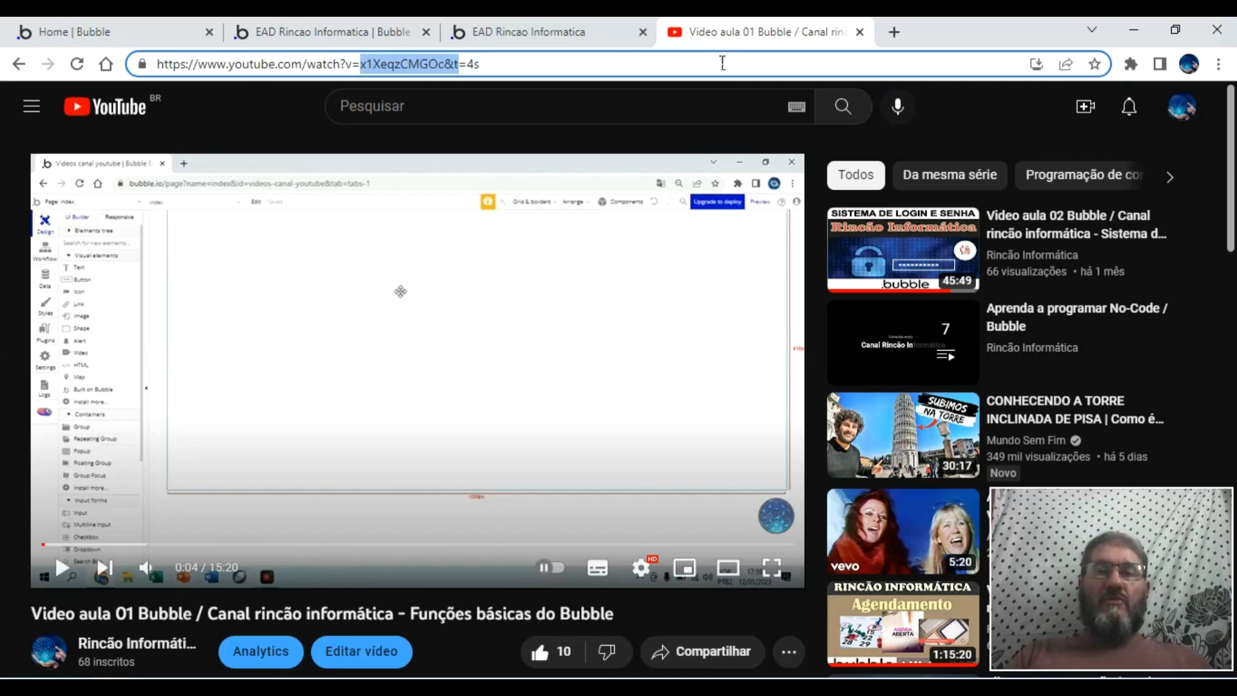
pyautogui.click(1018, 235)
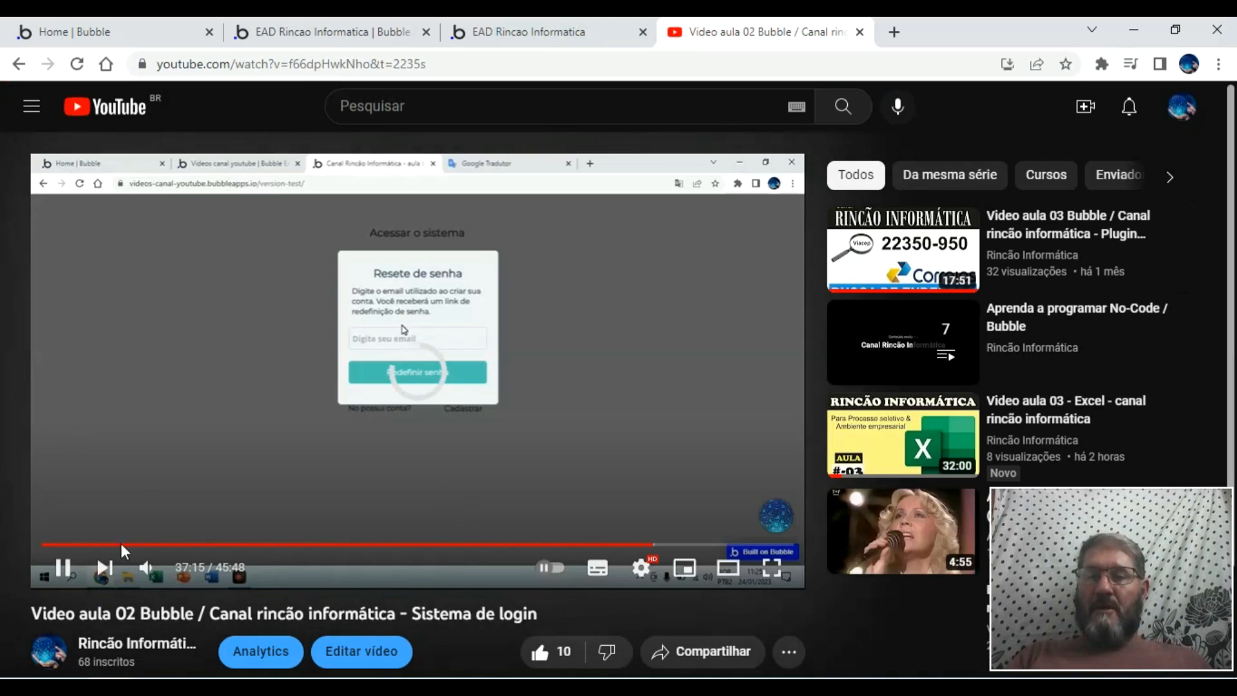
pyautogui.click(63, 567)
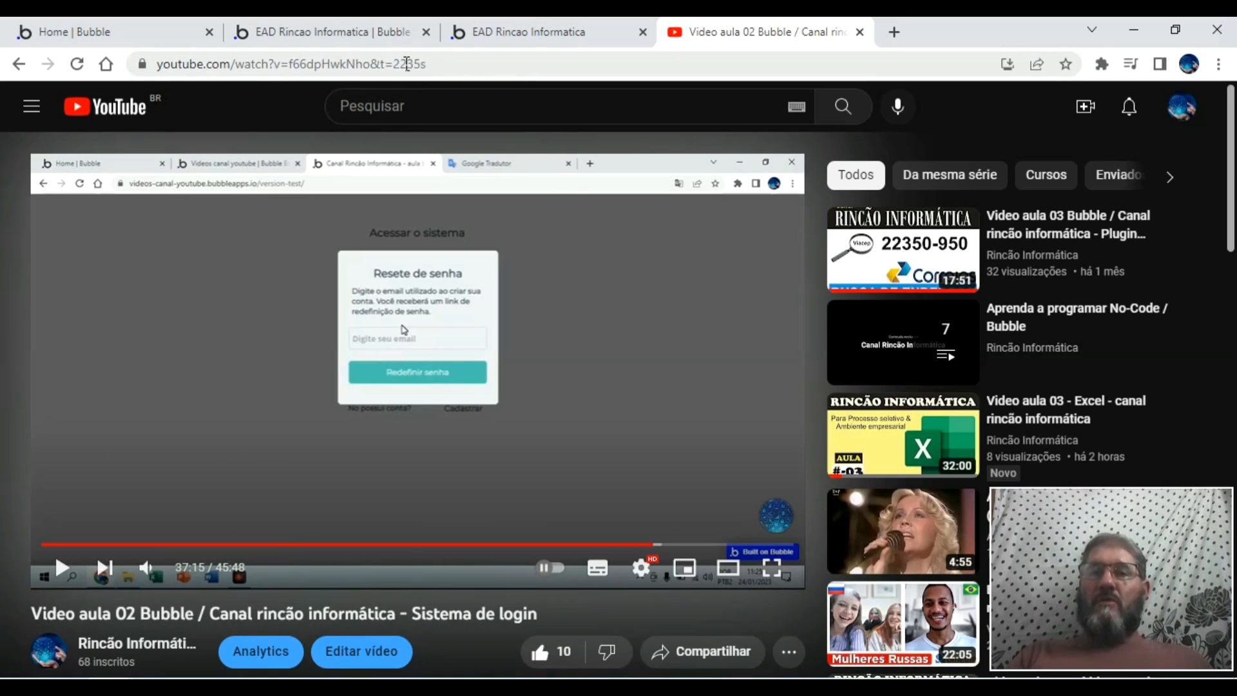
# - Rewind the Video aula 02 player to the start, reload the page and pause playback
pyautogui.moveTo(649, 544); pyautogui.dragTo(55, 553)
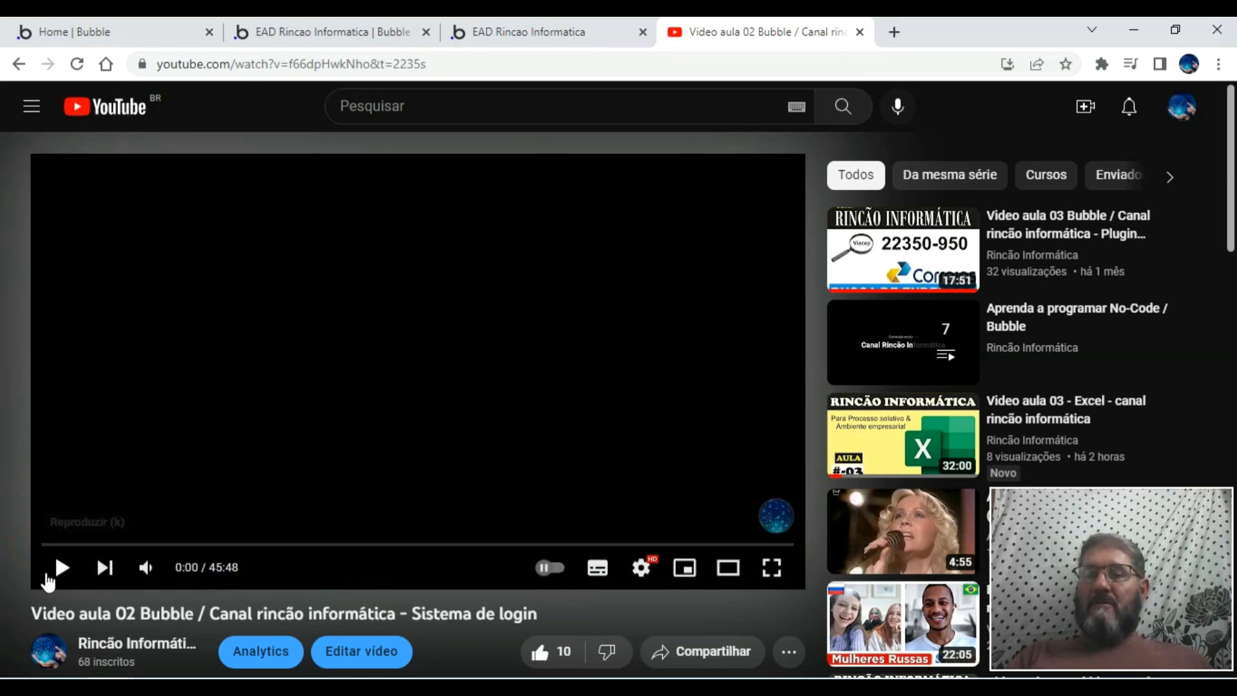
pyautogui.click(57, 572)
pyautogui.click(57, 571)
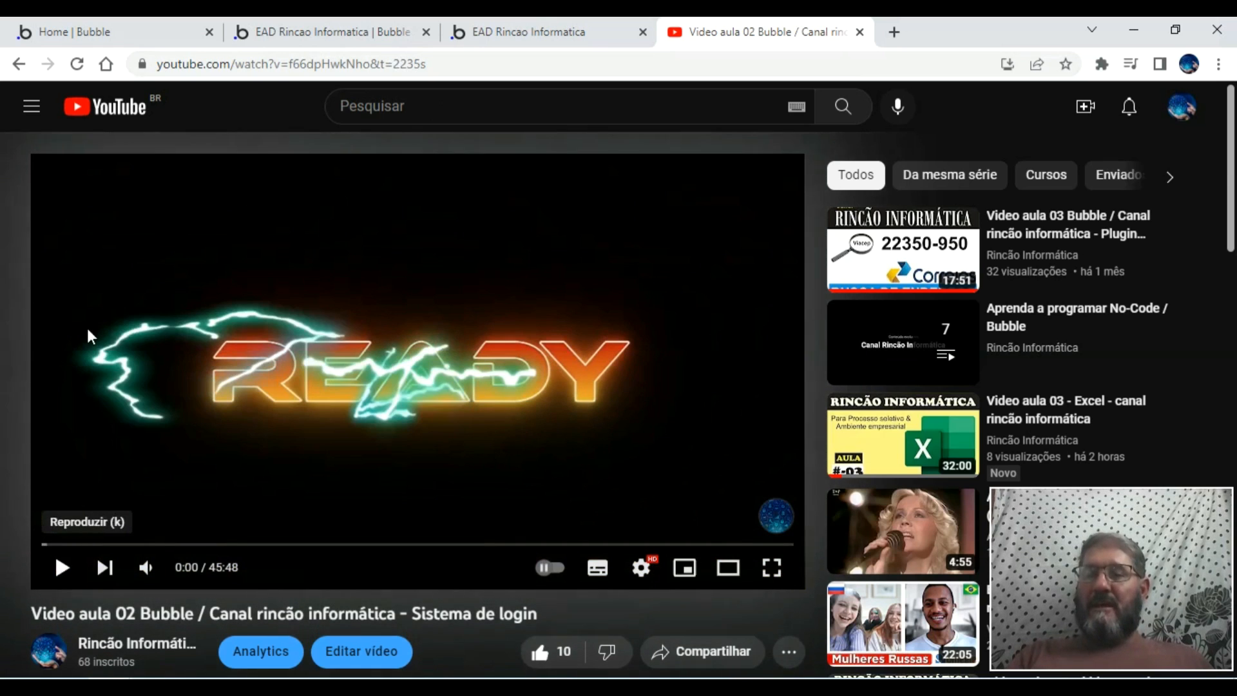
pyautogui.click(83, 63)
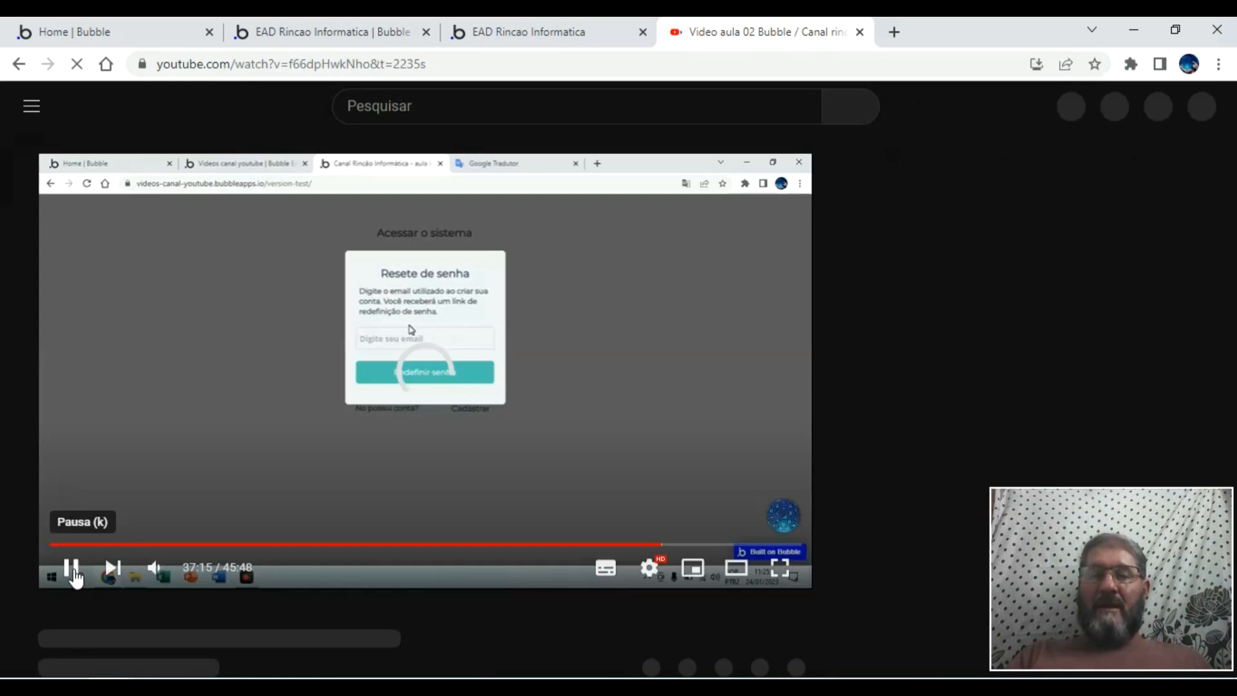
pyautogui.click(76, 577)
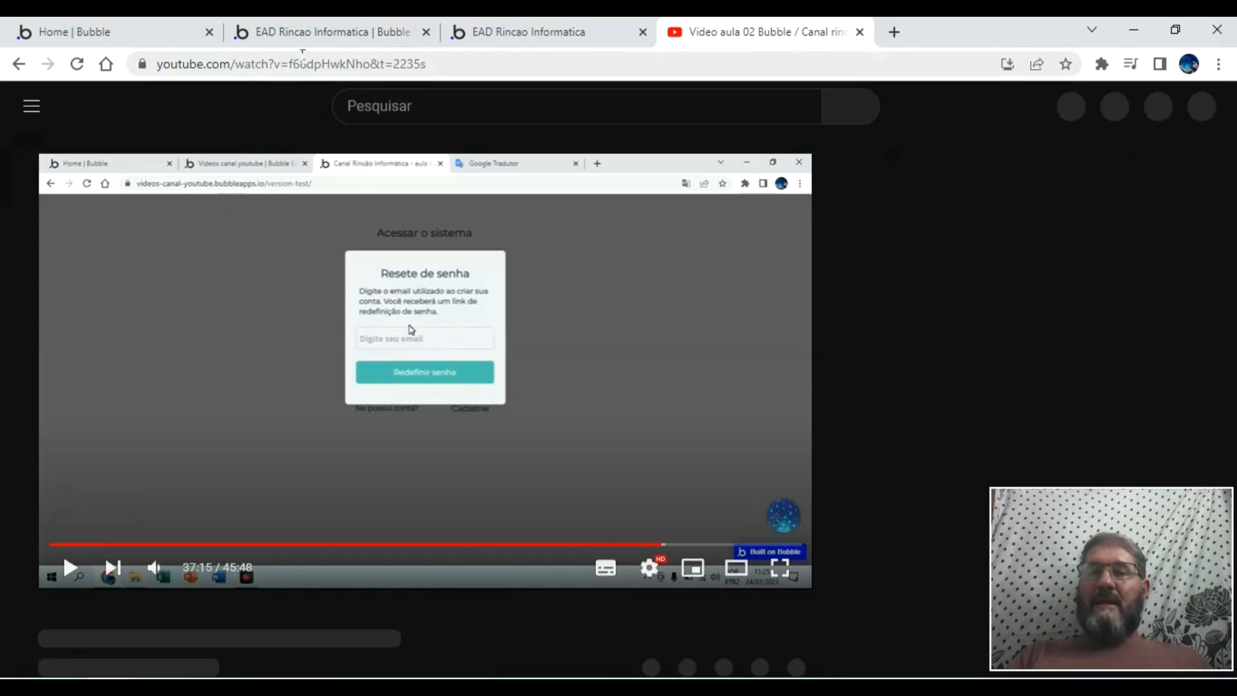
# - Copy the video ID f66dpHwkNho&t from the YouTube page address
pyautogui.moveTo(288, 63); pyautogui.dragTo(385, 62)
pyautogui.hotkey('ctrl', 'c')
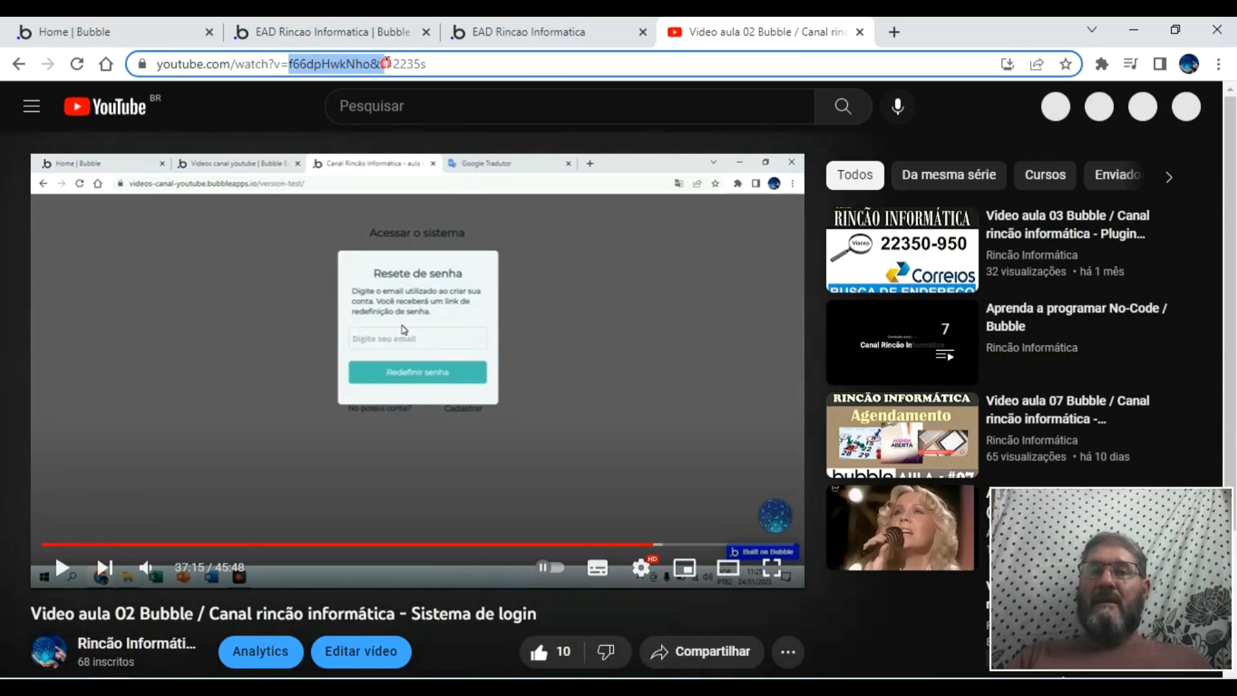
pyautogui.rightClick(385, 61)
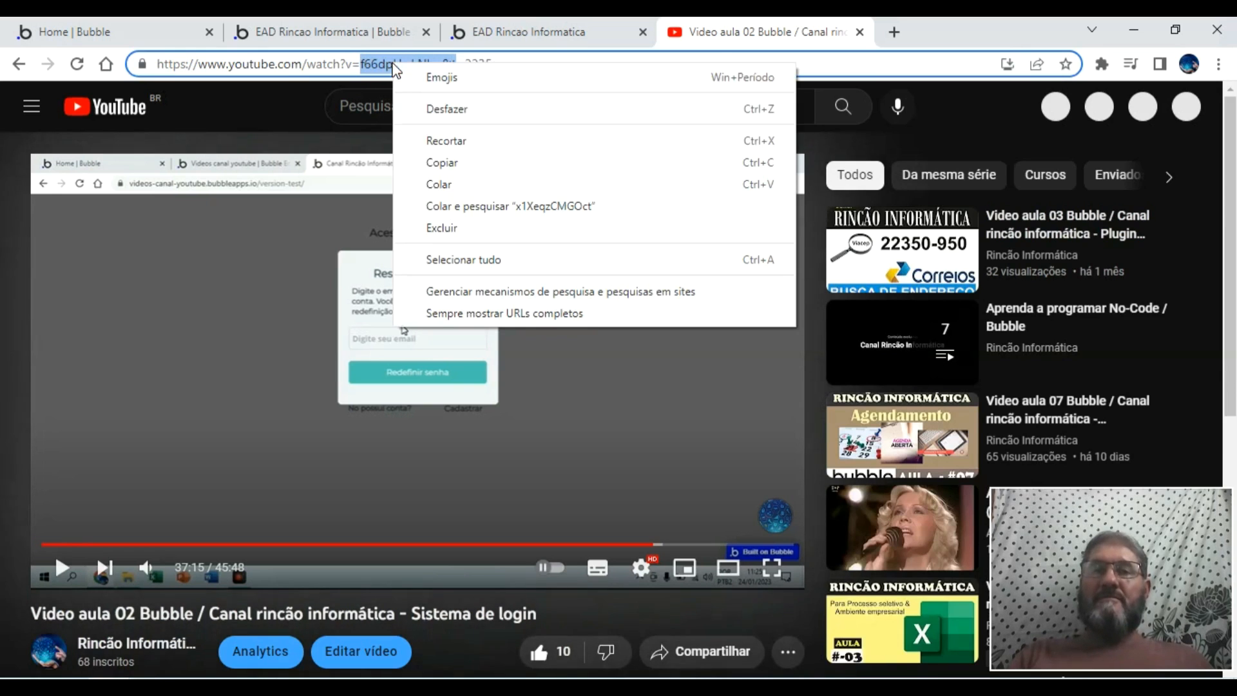
pyautogui.click(480, 162)
# - Create the Video aula 02 lesson in the EAD app with the copied video ID and check the Aulas records in the Bubble editor
pyautogui.click(515, 31)
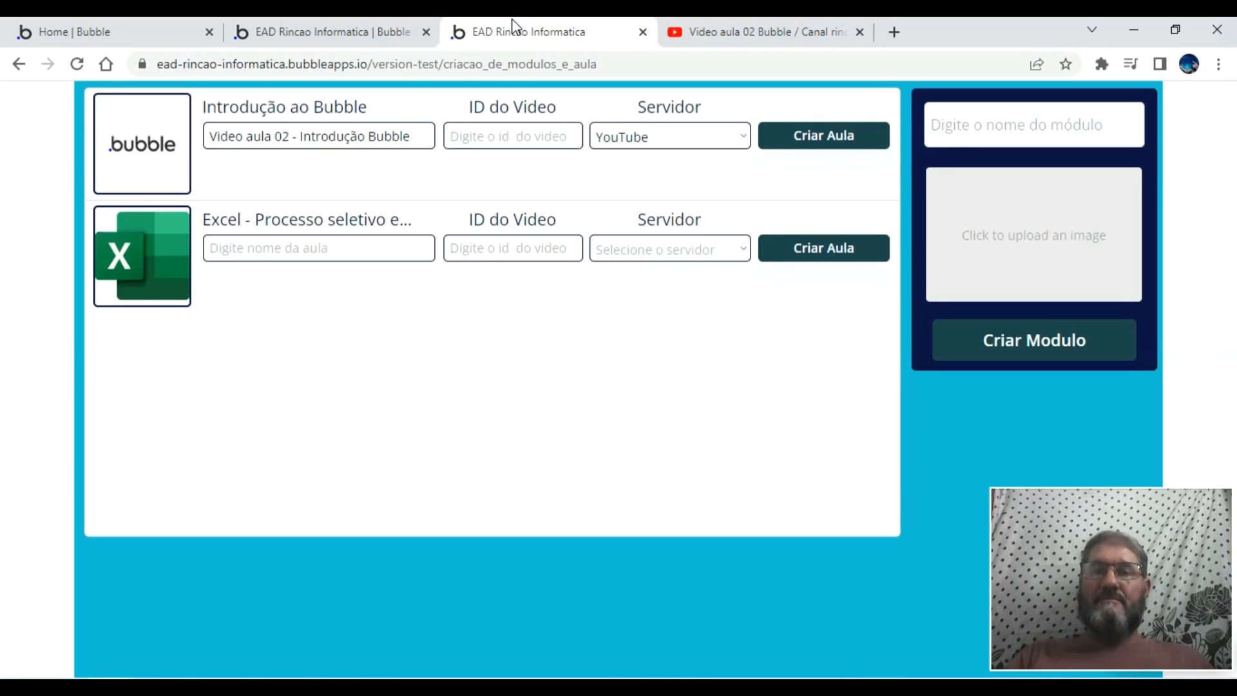
pyautogui.rightClick(500, 141)
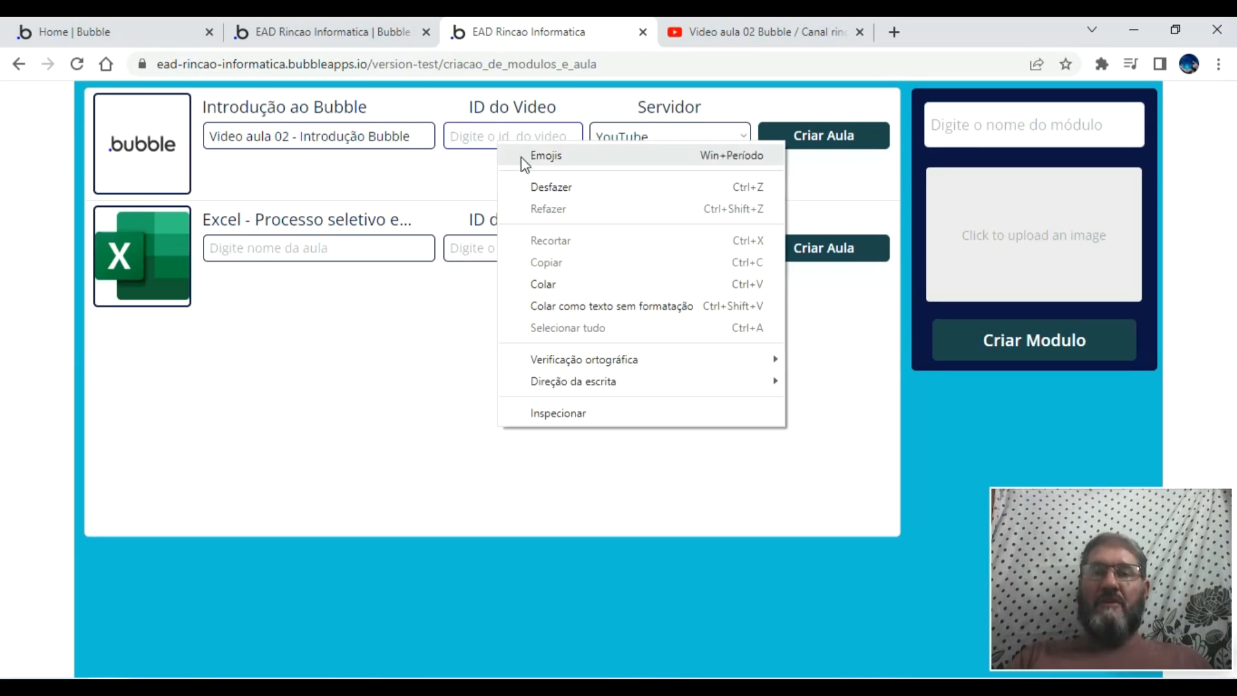
pyautogui.click(561, 283)
pyautogui.click(820, 134)
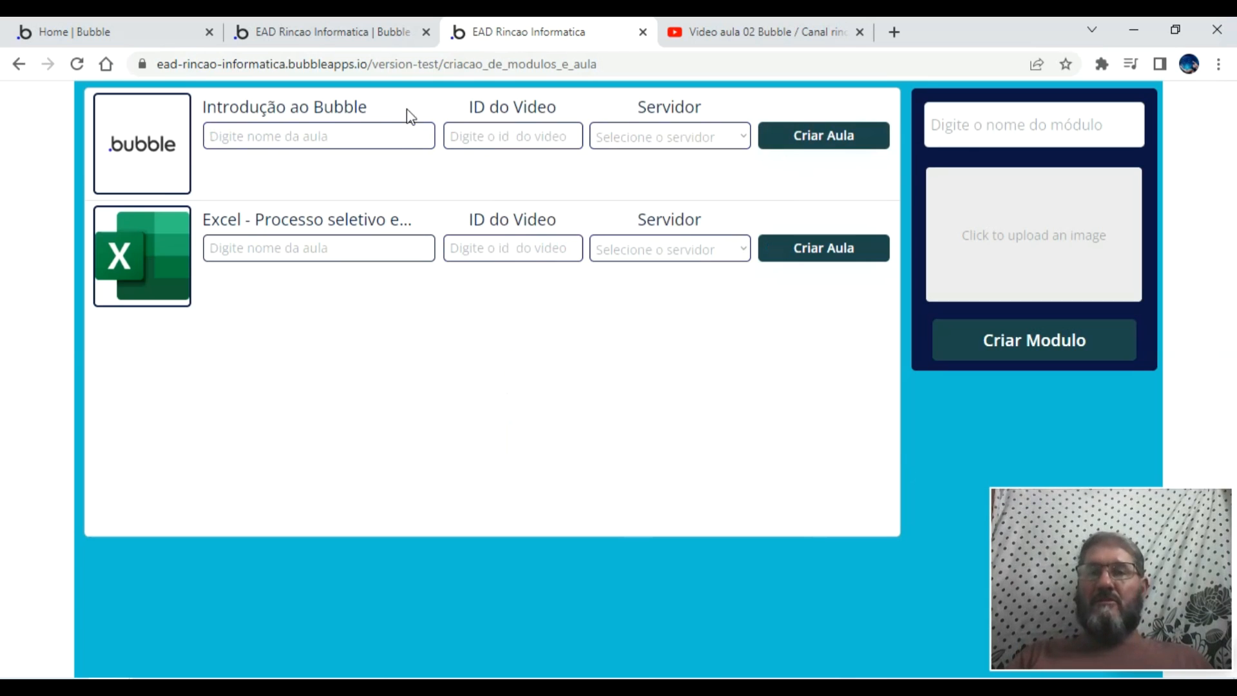
pyautogui.click(295, 31)
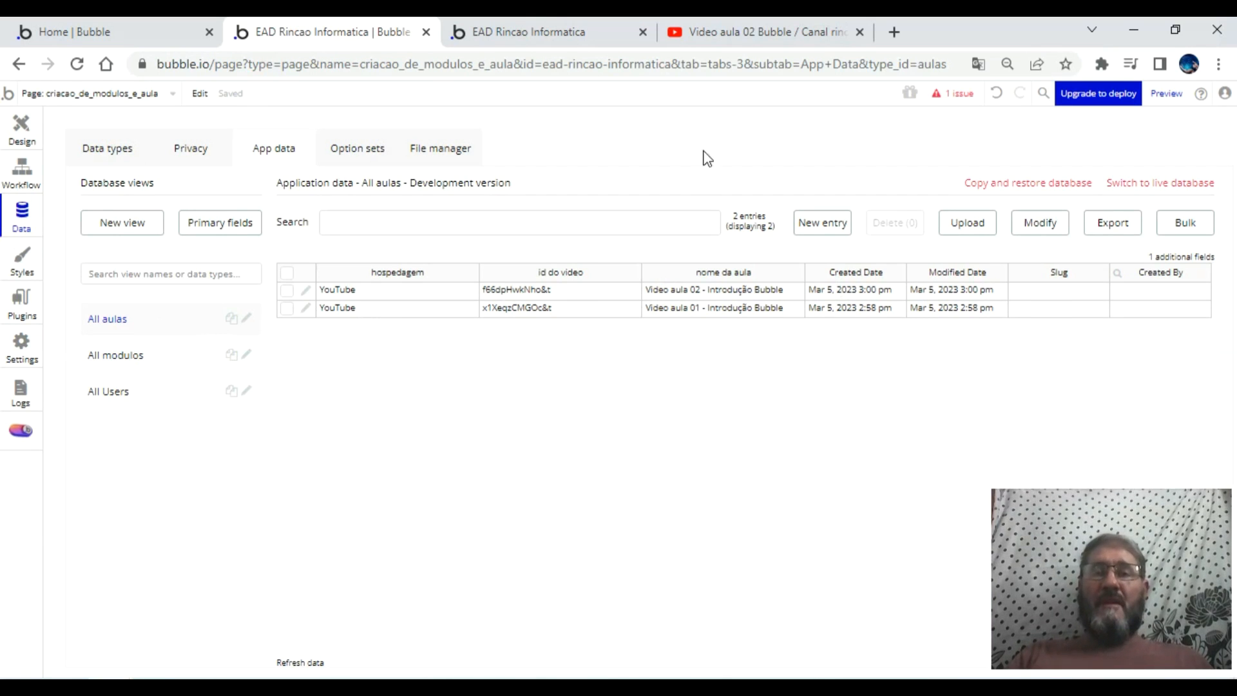
# - Back in the EAD app, name a new Excel module lesson "Video aula 01 - Excel processo seletivo" and select its video server
pyautogui.click(585, 38)
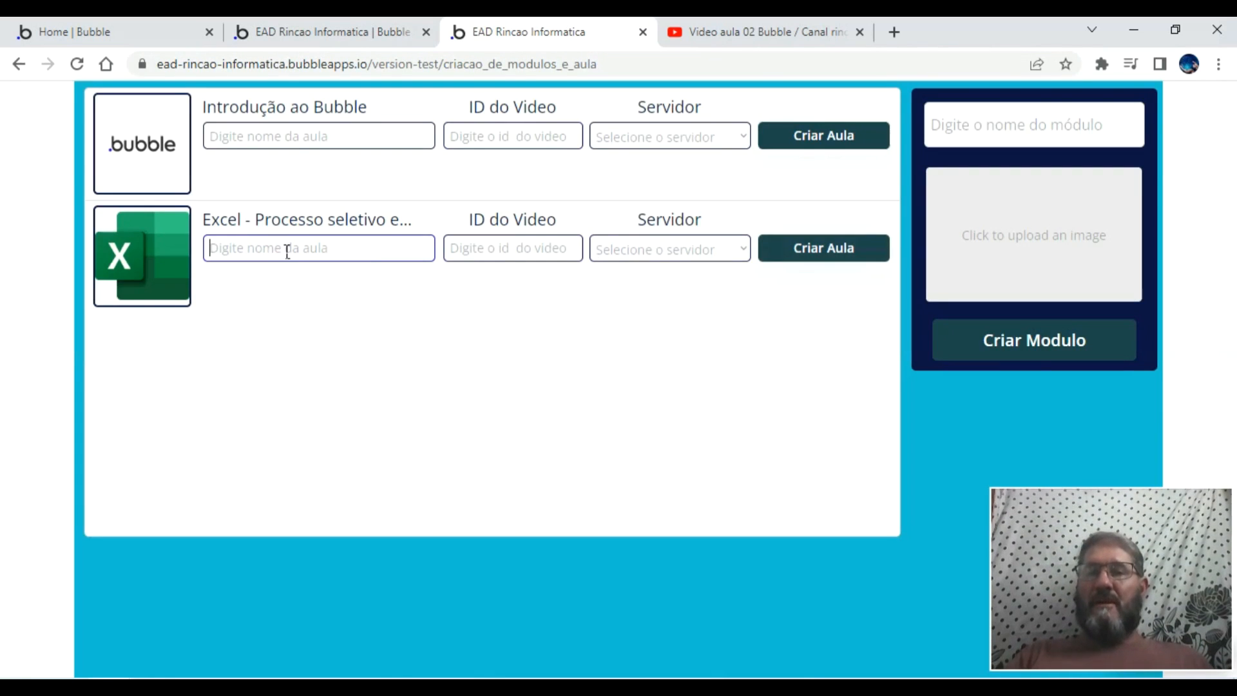
pyautogui.write('Video aula 01 - Excel p')
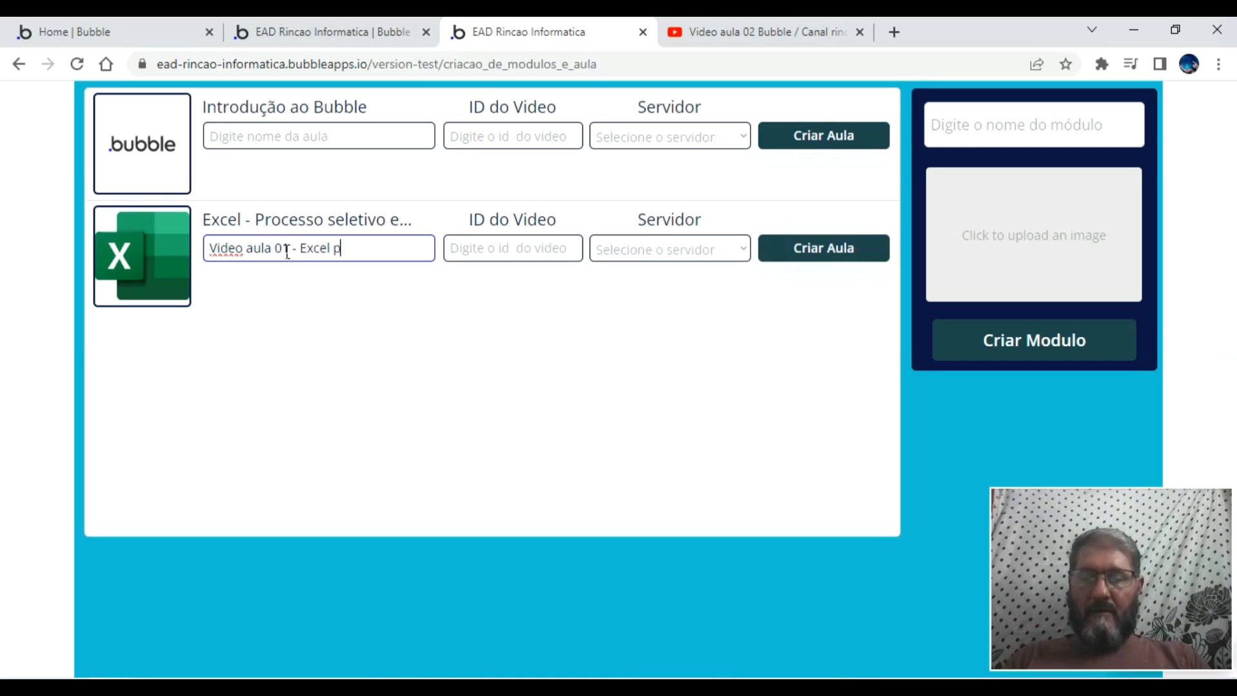
pyautogui.write('rocesso s')
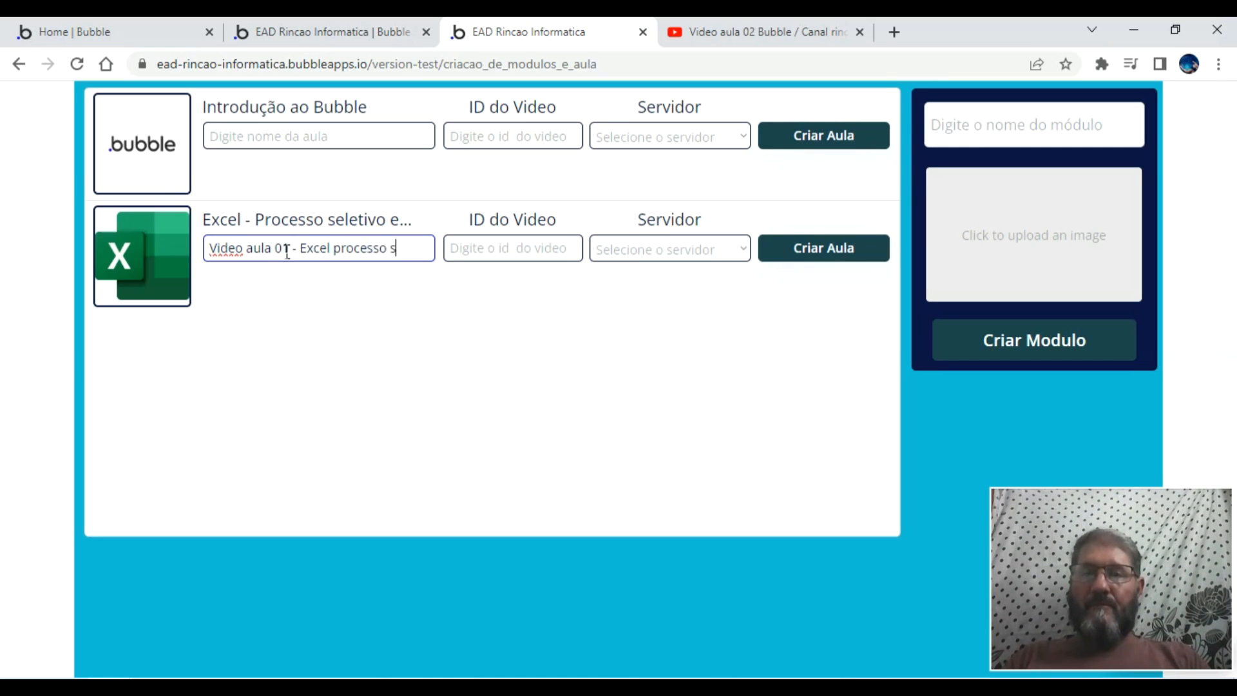
pyautogui.write('eletvo')
pyautogui.press('BackSpace')
pyautogui.write('ivo')
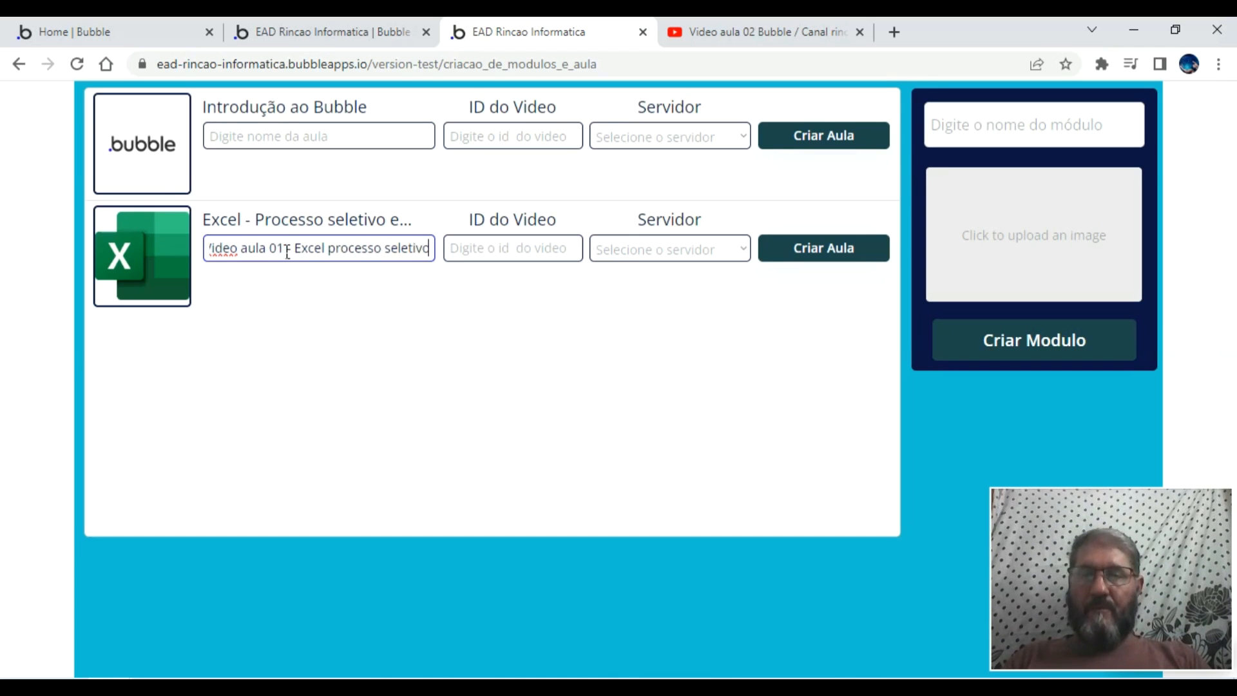
pyautogui.click(635, 254)
pyautogui.click(616, 269)
# - On YouTube, open the Excel Video aula 01 lesson from the Rincão Informática channel's uploaded videos
pyautogui.click(709, 33)
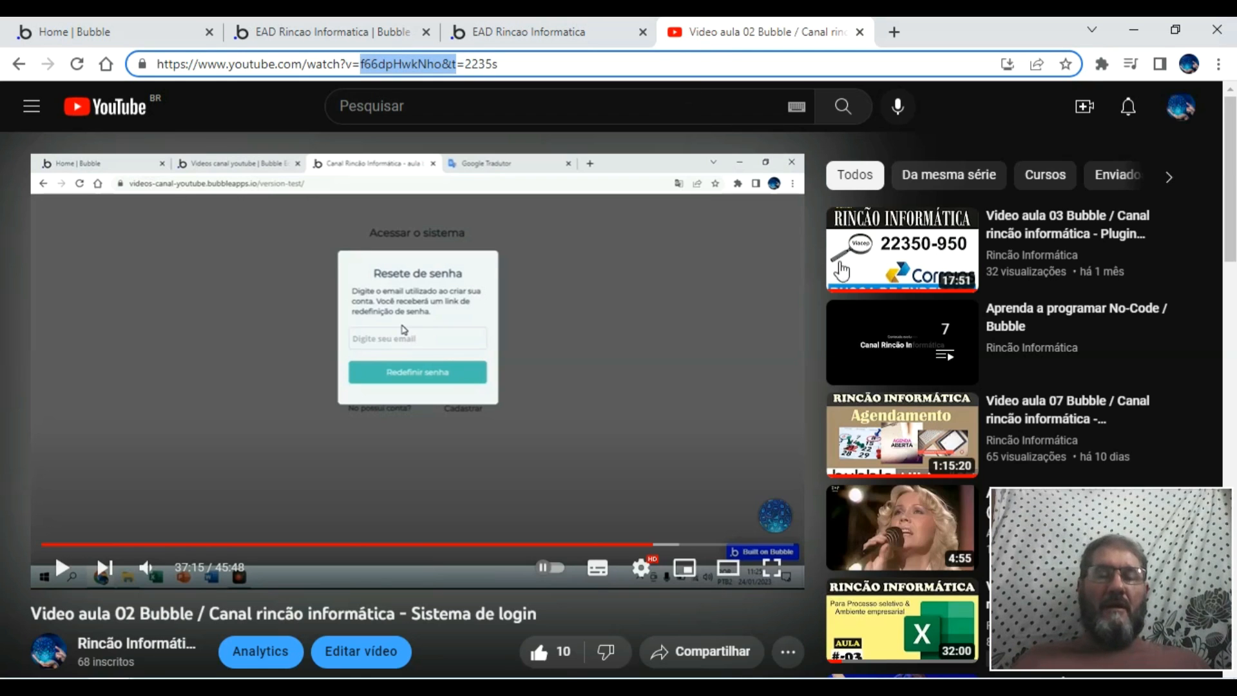
pyautogui.scroll(-4, 1005, 387)
pyautogui.scroll(3, 1004, 386)
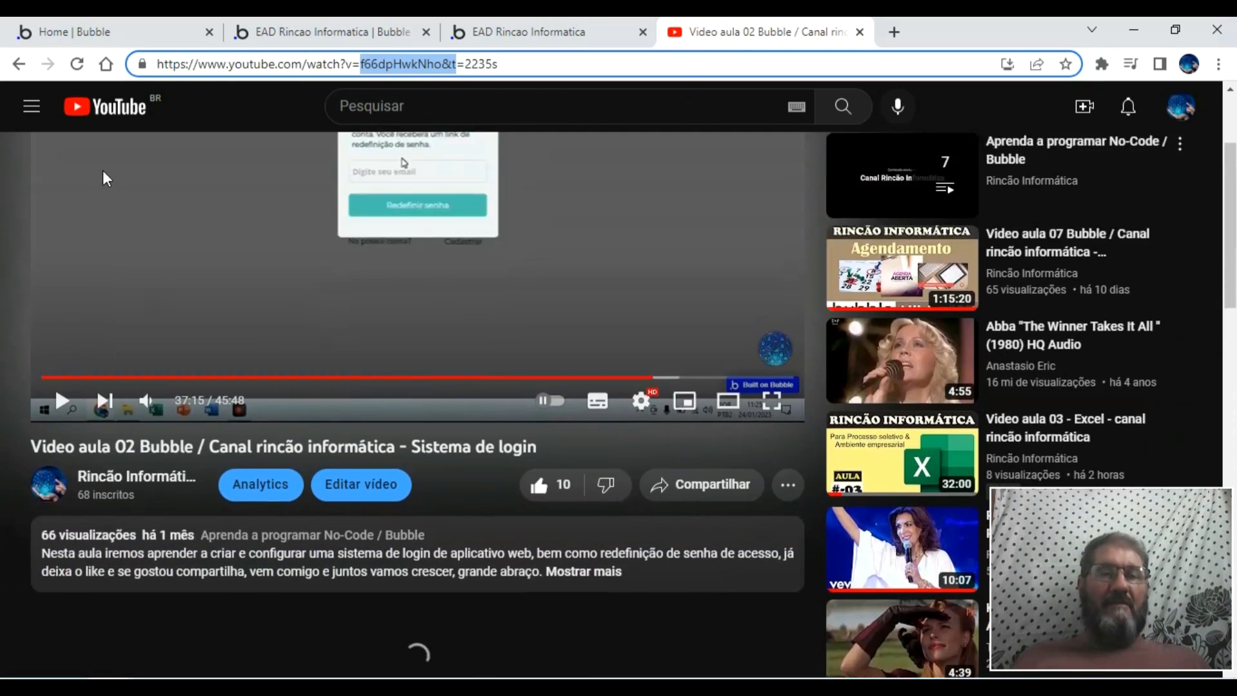
pyautogui.click(1174, 118)
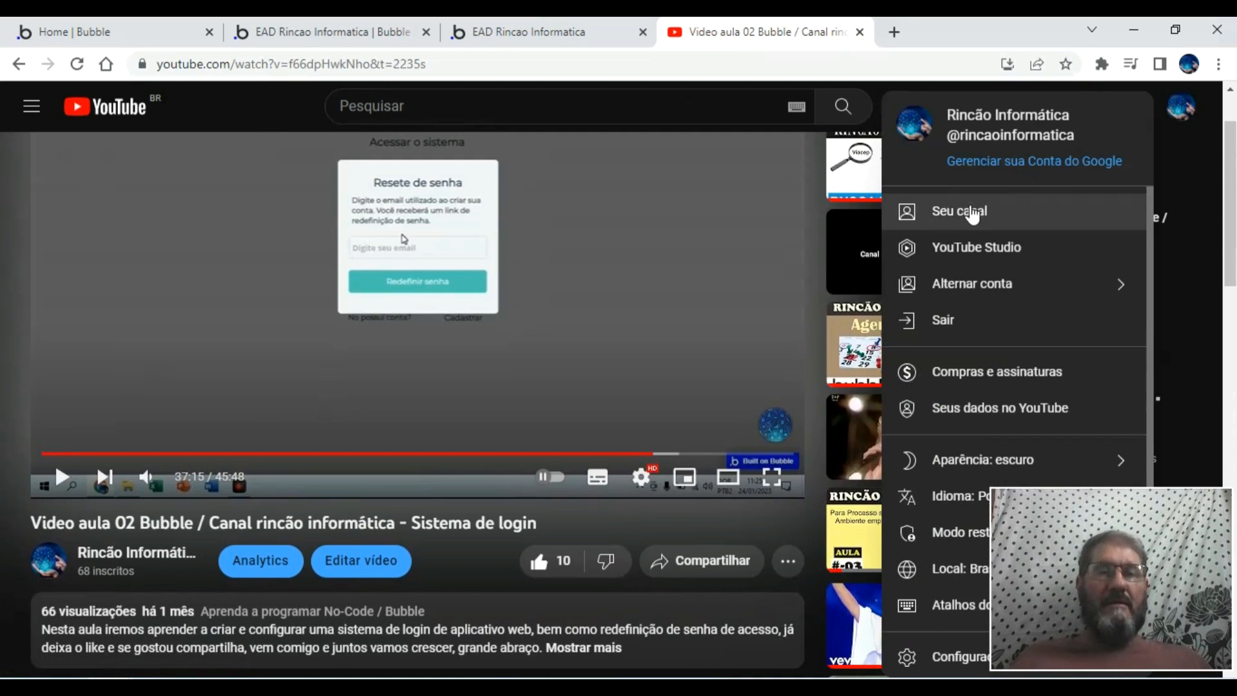
pyautogui.click(971, 211)
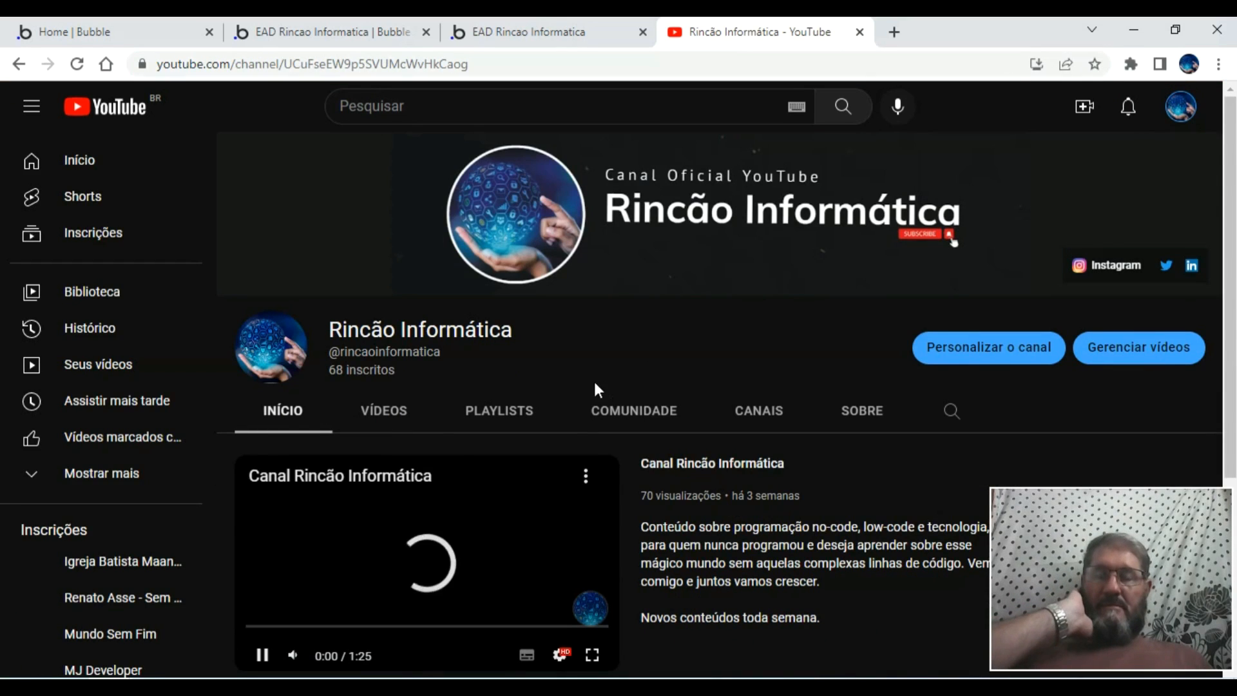
pyautogui.click(389, 423)
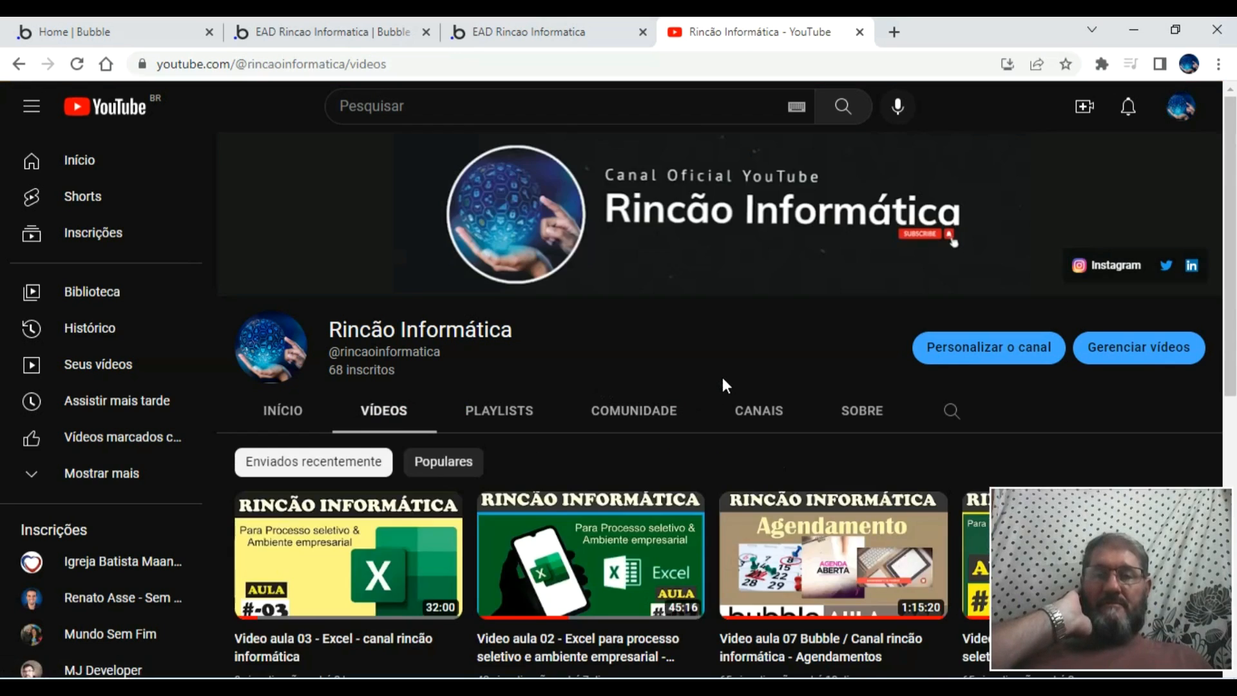
pyautogui.scroll(-3, 723, 380)
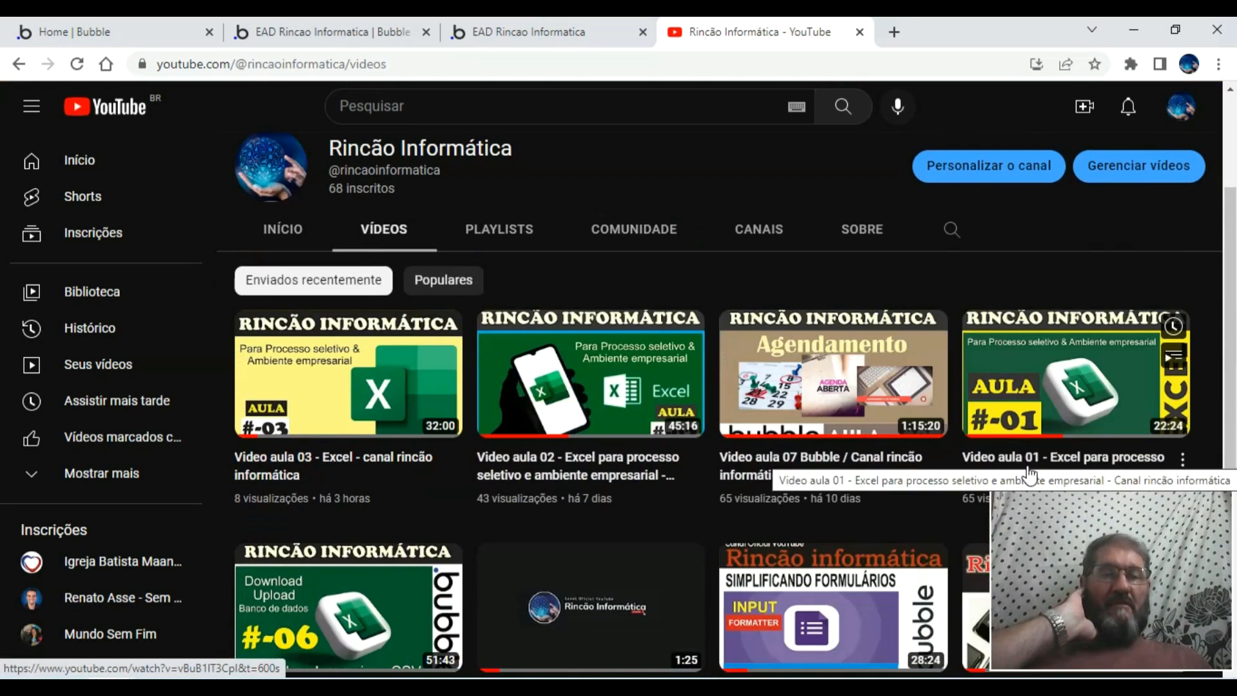
pyautogui.click(1008, 470)
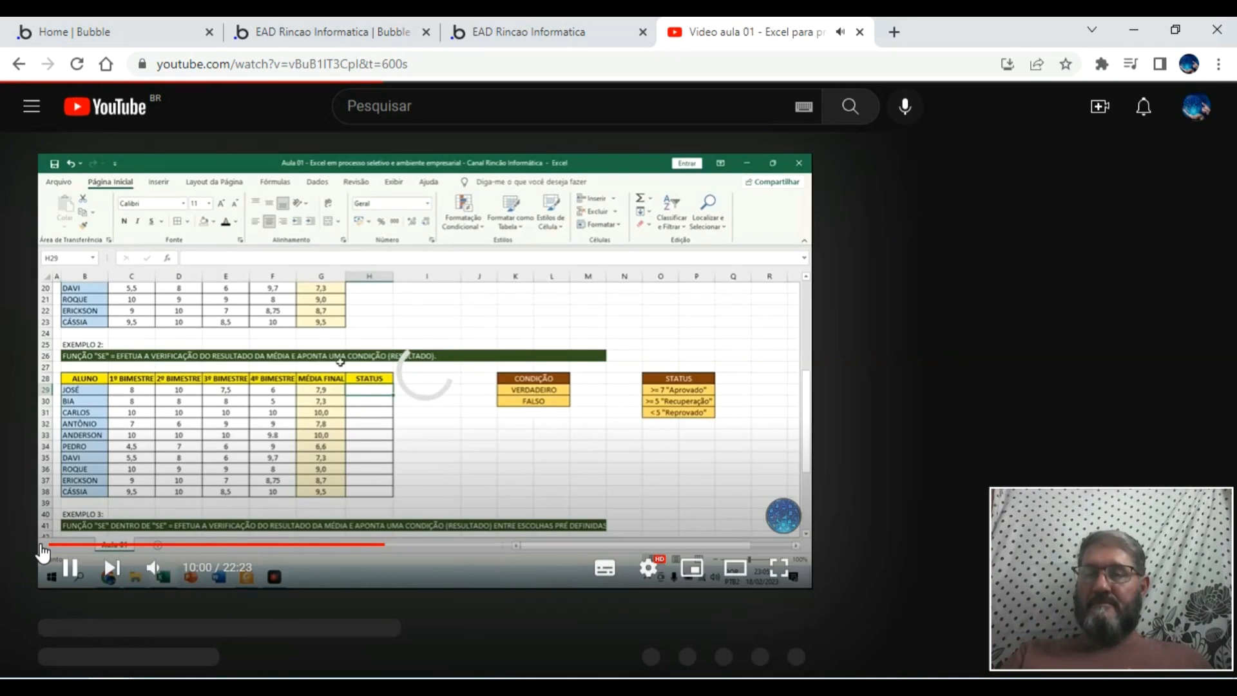
# - Rewind the Excel Video aula 01 player to the start and pause playback
pyautogui.click(34, 545)
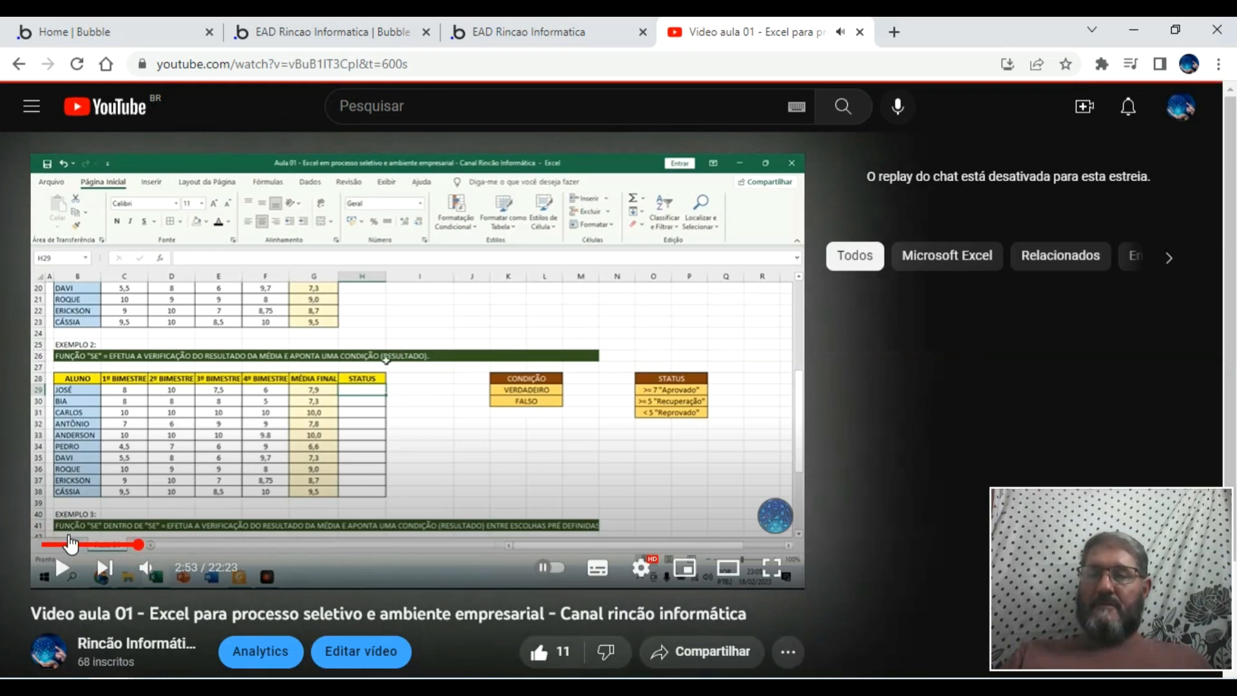
pyautogui.click(62, 567)
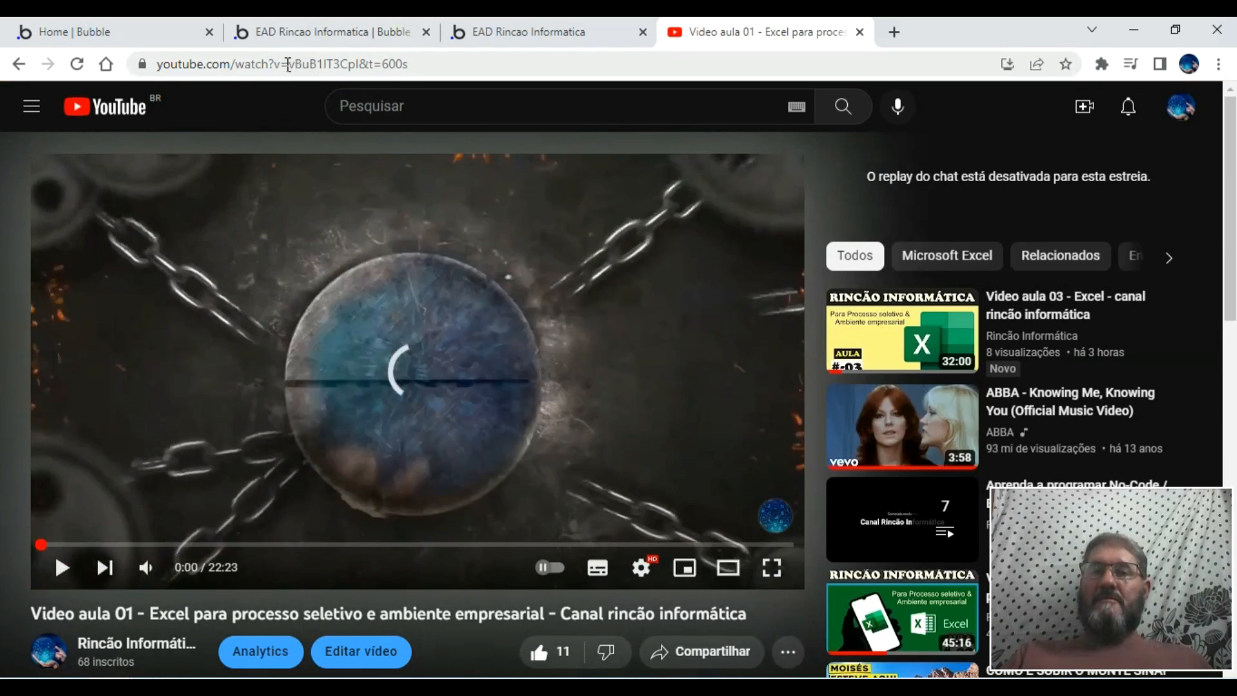
pyautogui.click(63, 566)
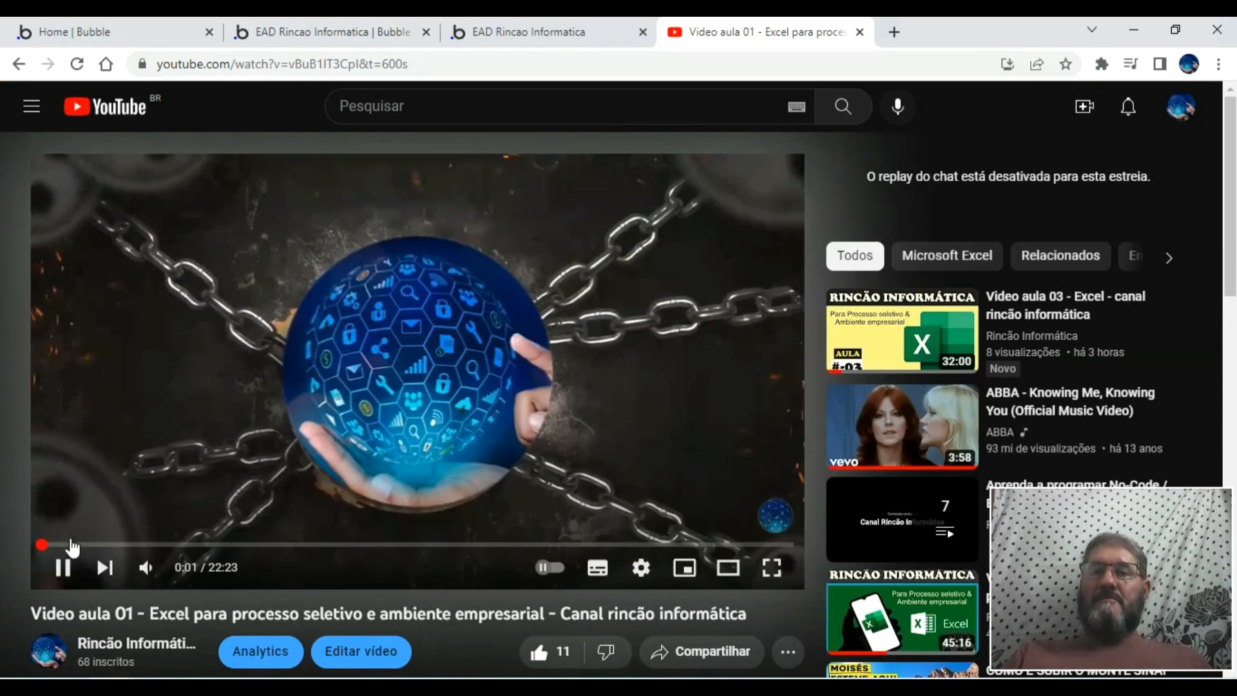
pyautogui.click(62, 567)
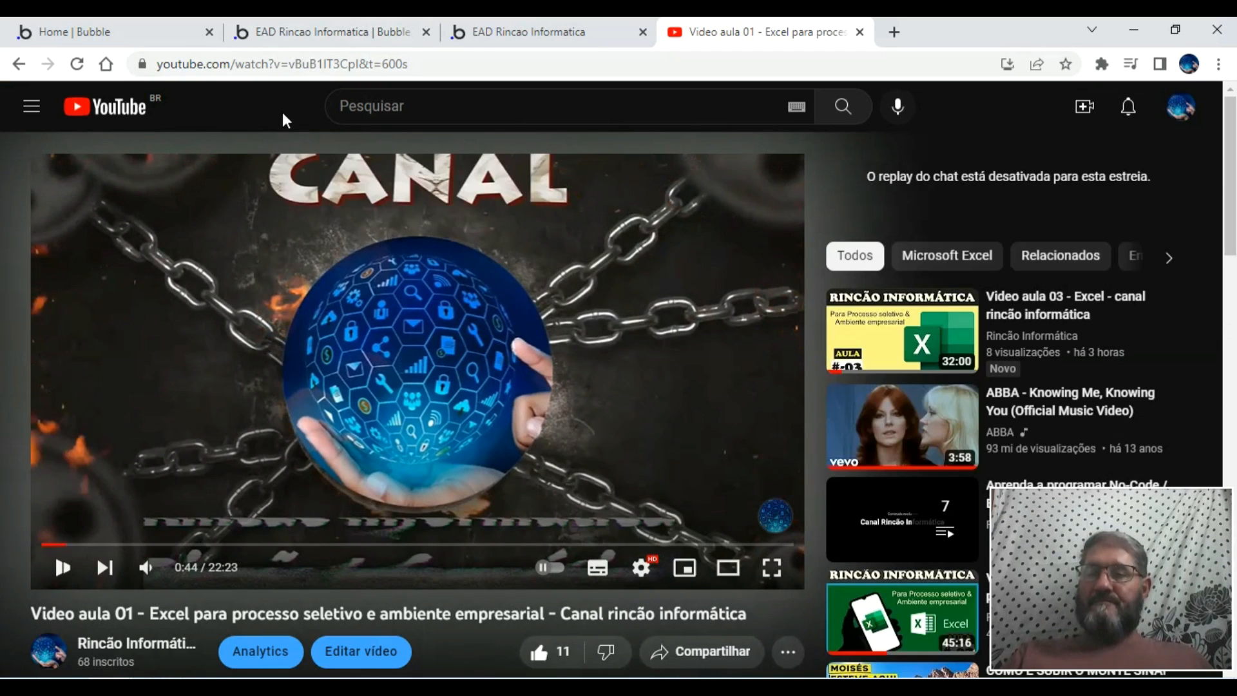
# - Copy the video ID vBuB1IT3CpI&t from the Excel lesson's page address
pyautogui.moveTo(290, 64); pyautogui.dragTo(366, 64)
pyautogui.rightClick(388, 63)
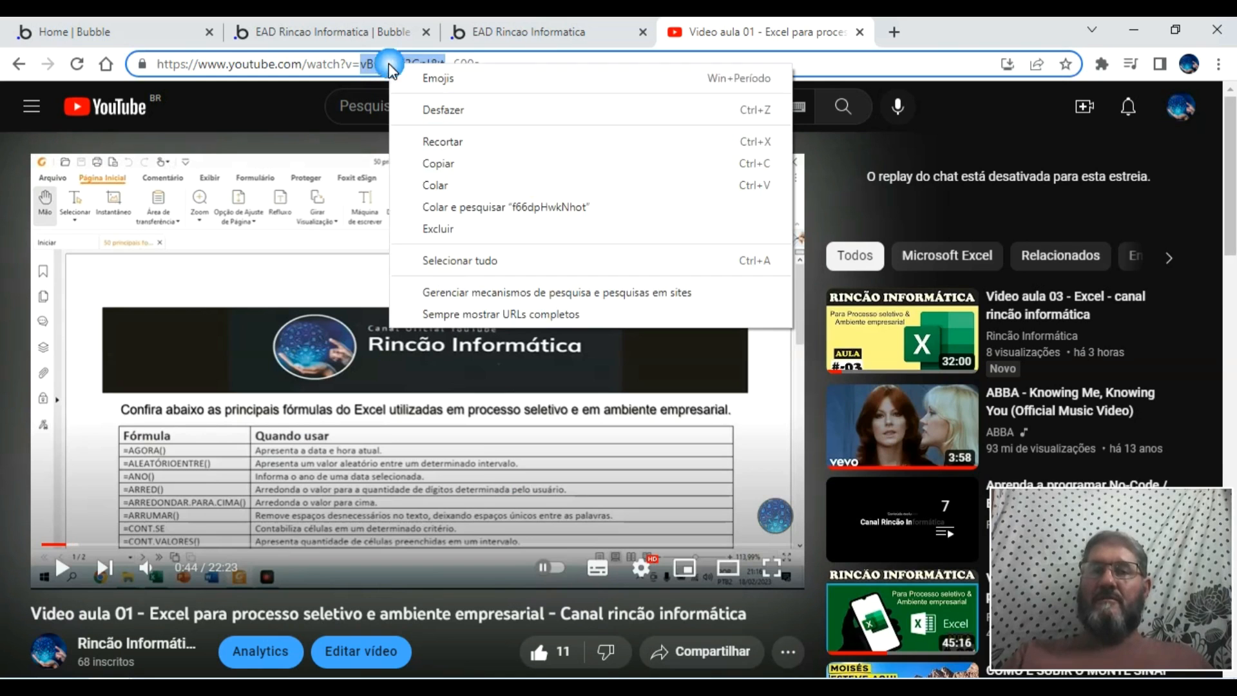
pyautogui.click(472, 166)
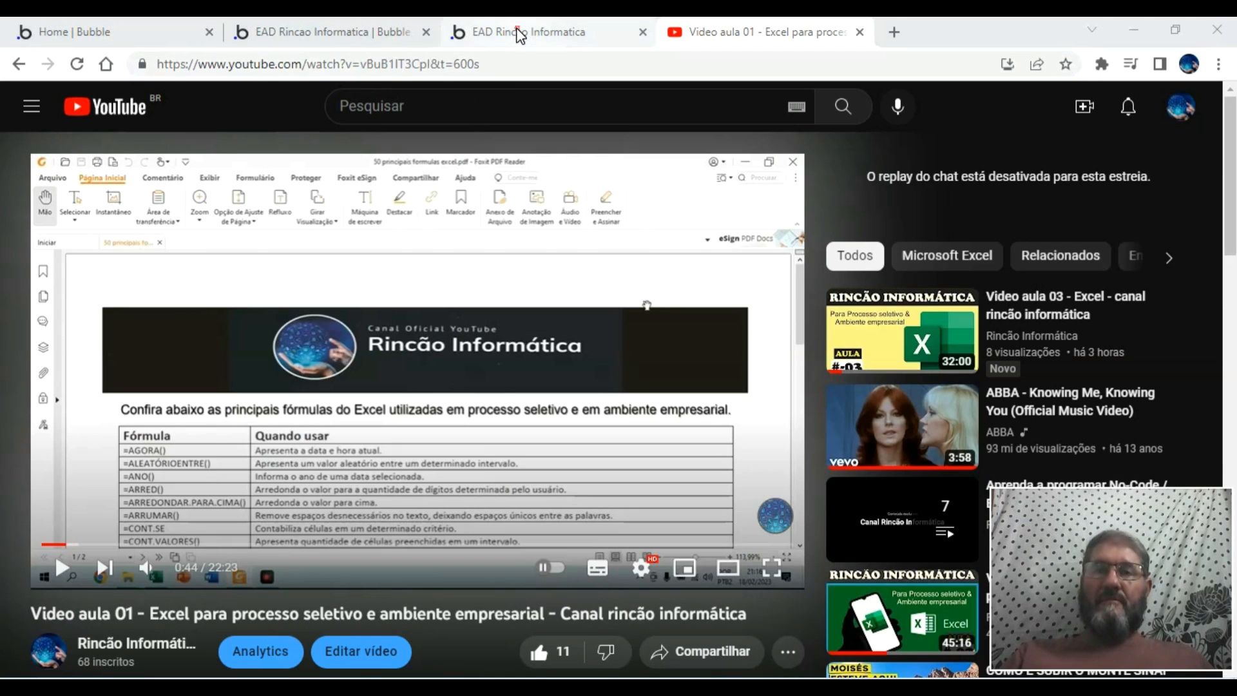
# - Create the Excel Video aula 01 lesson in the EAD app with the copied video ID and check the Aulas records in the Bubble editor
pyautogui.click(514, 32)
pyautogui.rightClick(545, 254)
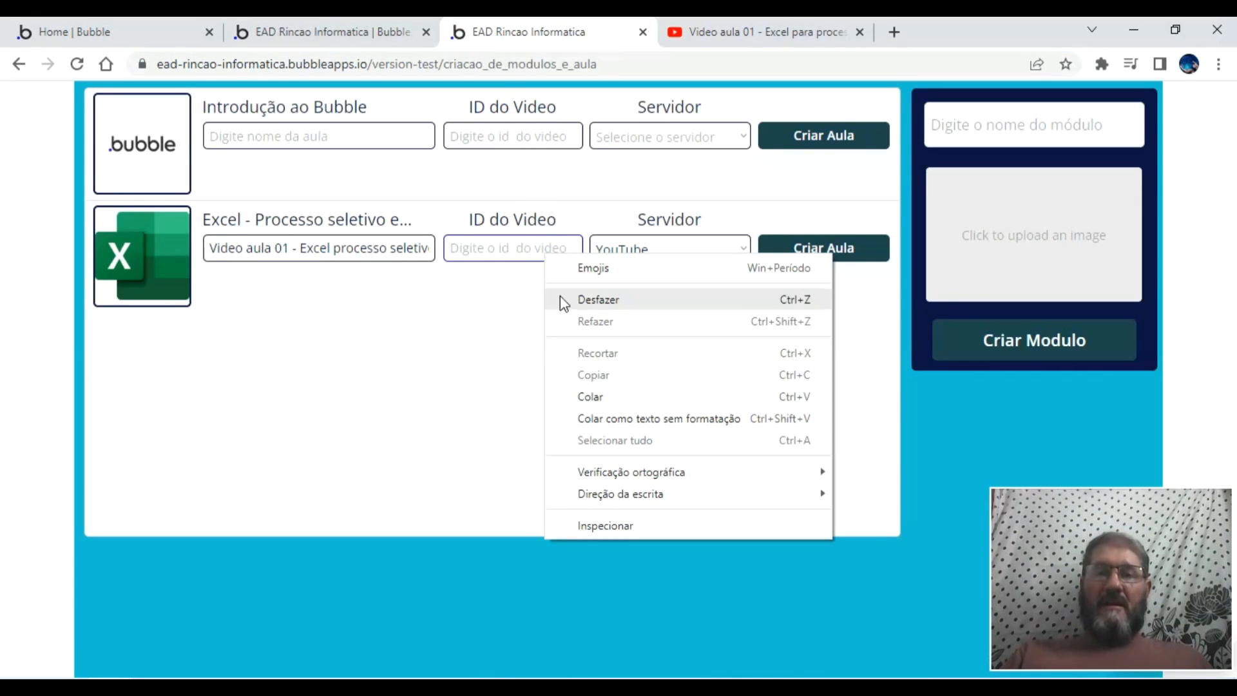
pyautogui.click(616, 396)
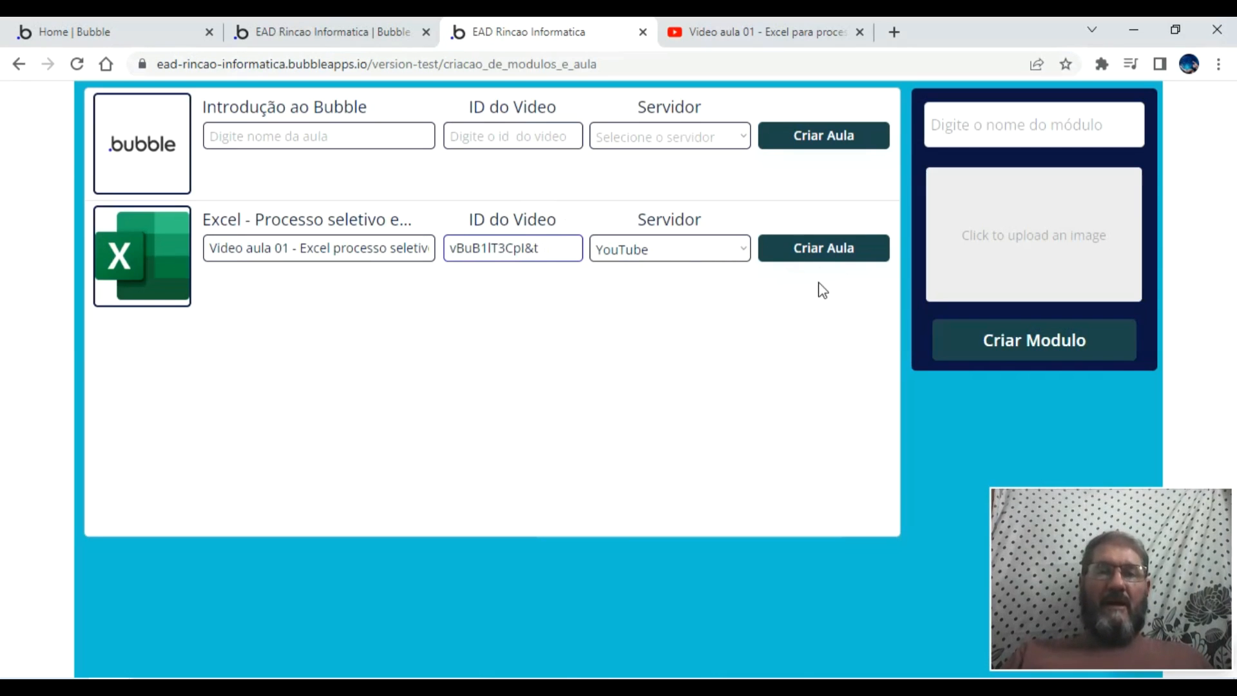
pyautogui.click(801, 248)
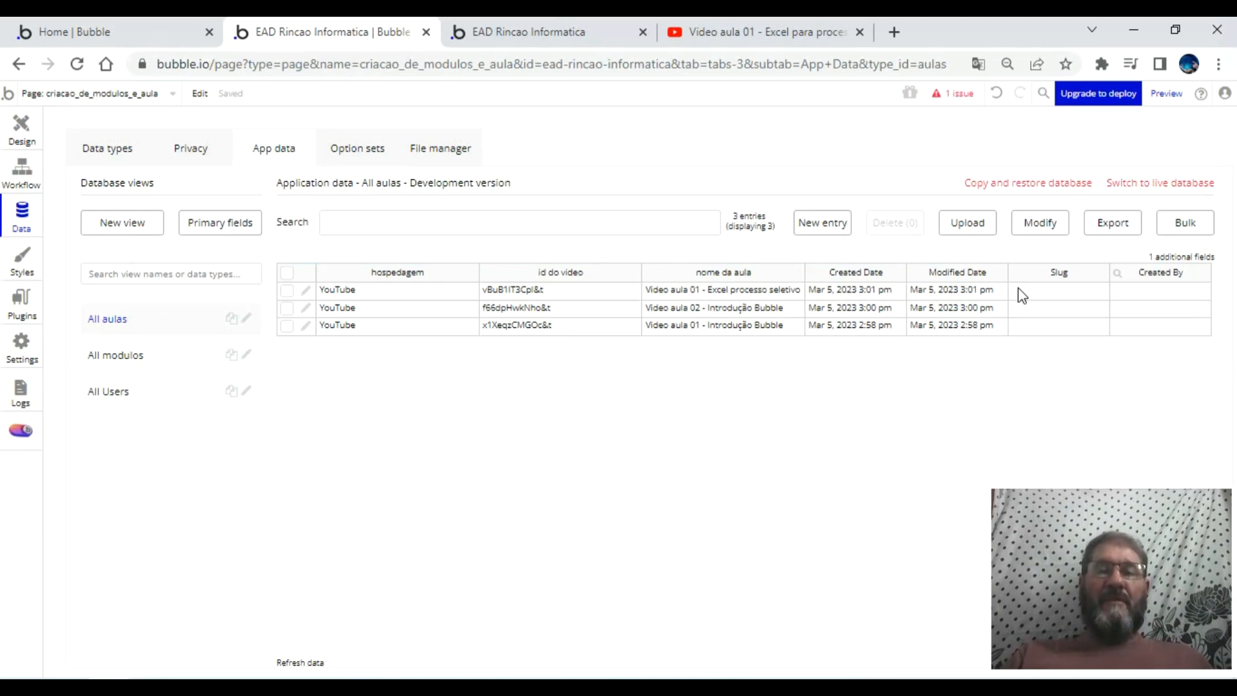
pyautogui.click(577, 36)
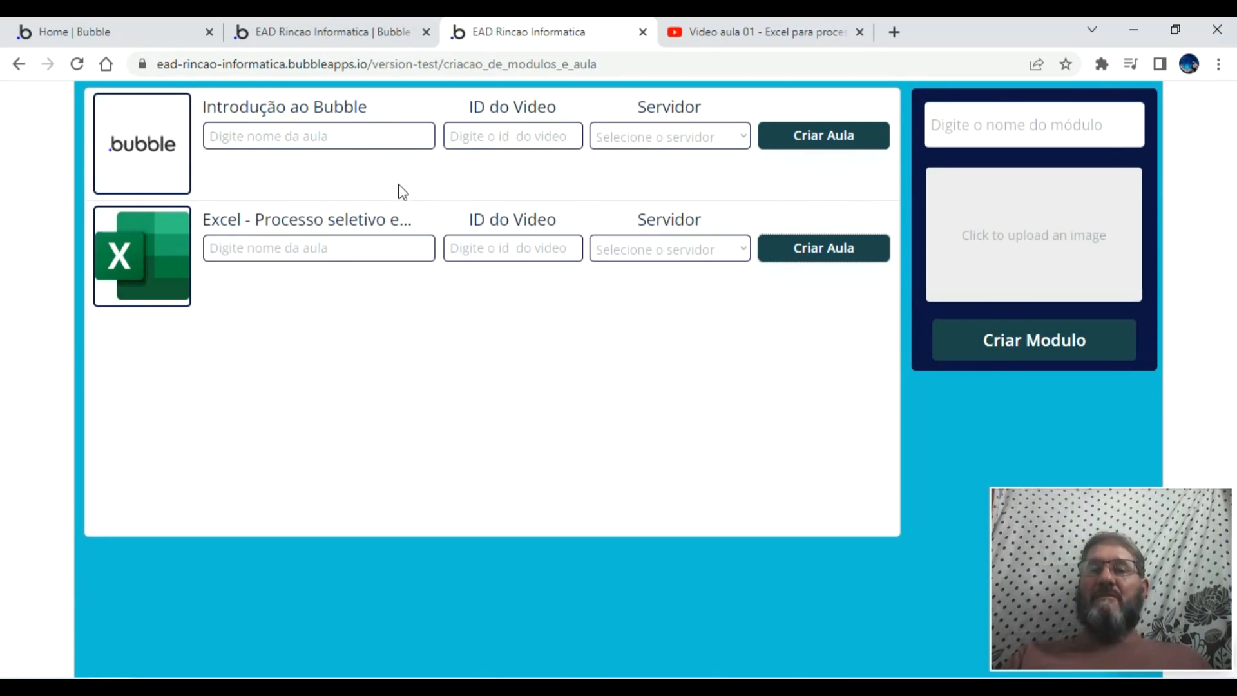
pyautogui.click(337, 38)
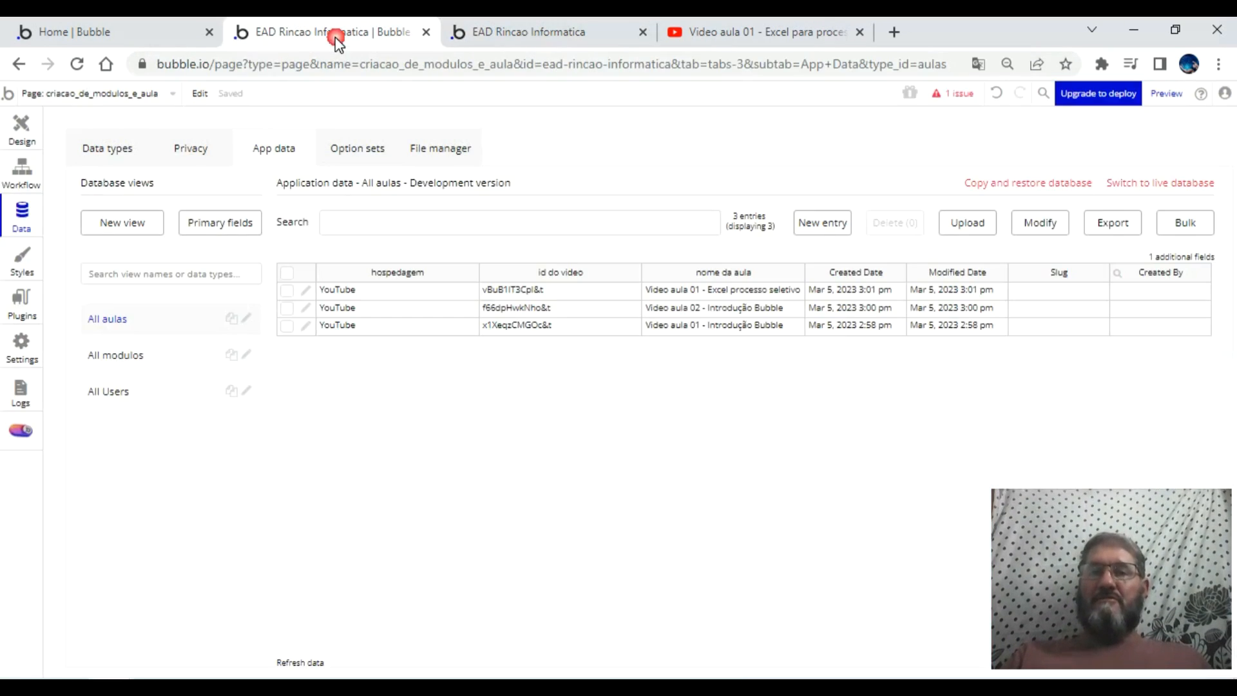
# - Draw a nested repeating group about 752 px wide below the lesson fields in the module cell and set its height to 30 px
pyautogui.click(24, 130)
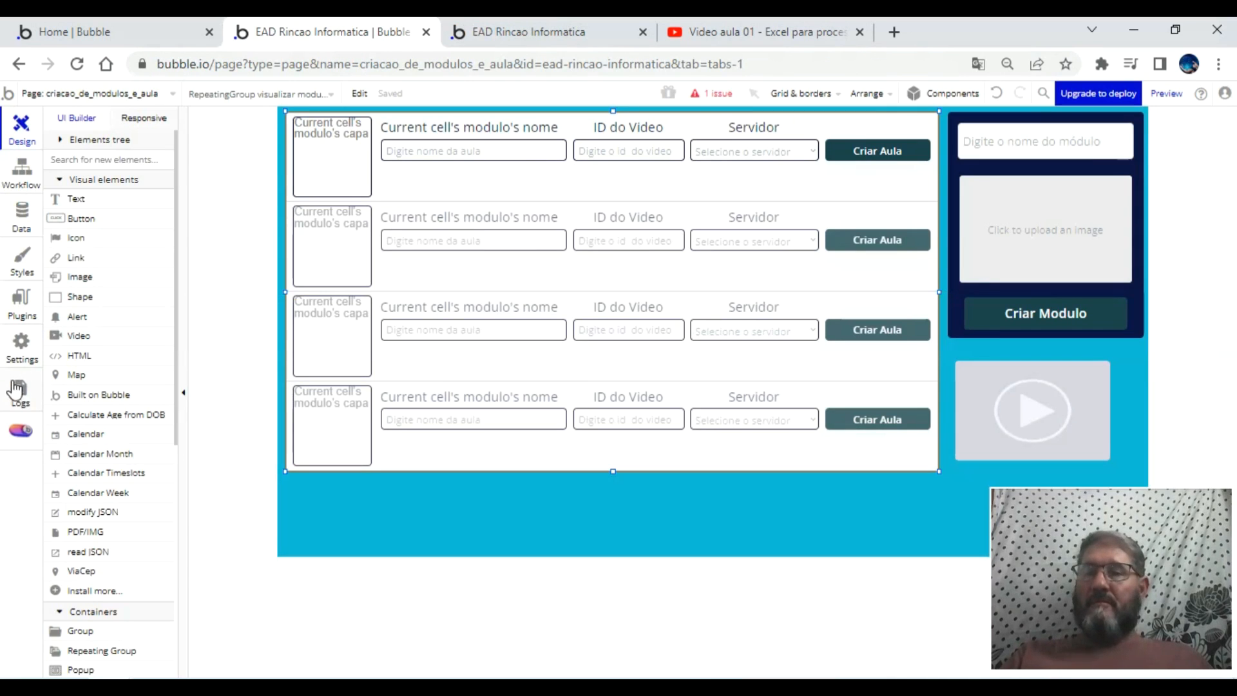
pyautogui.click(124, 657)
pyautogui.moveTo(381, 167); pyautogui.dragTo(920, 191)
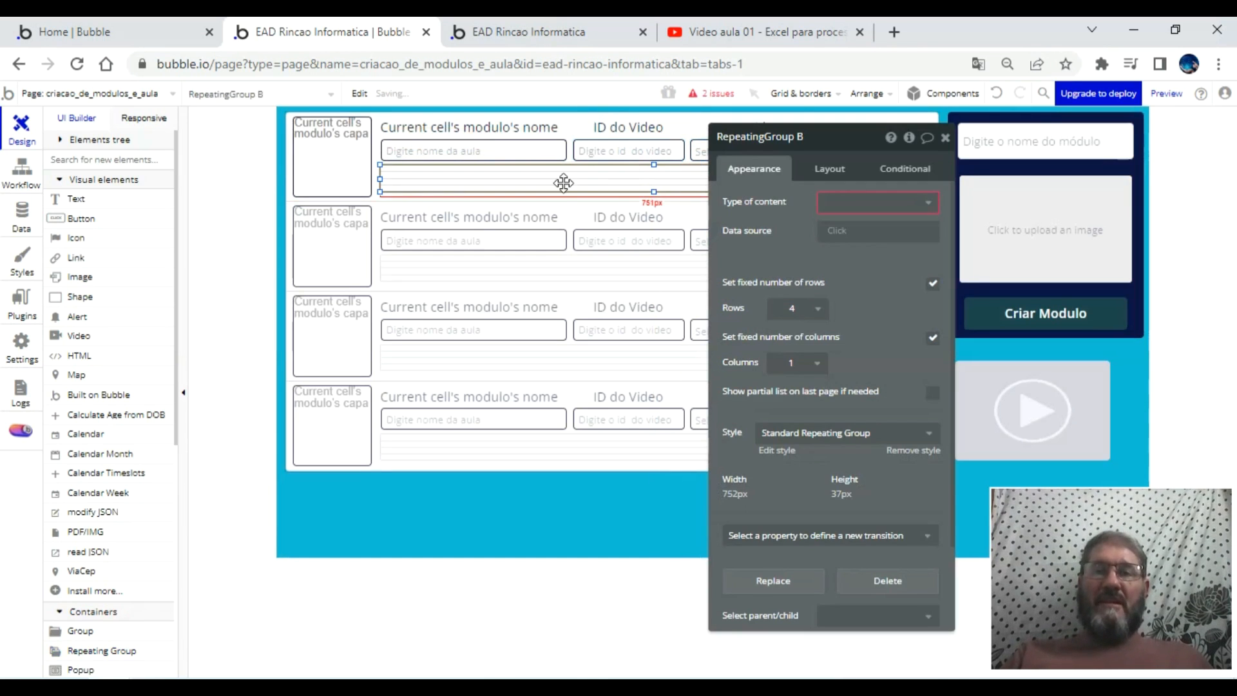
pyautogui.click(814, 168)
pyautogui.moveTo(823, 316); pyautogui.dragTo(773, 321)
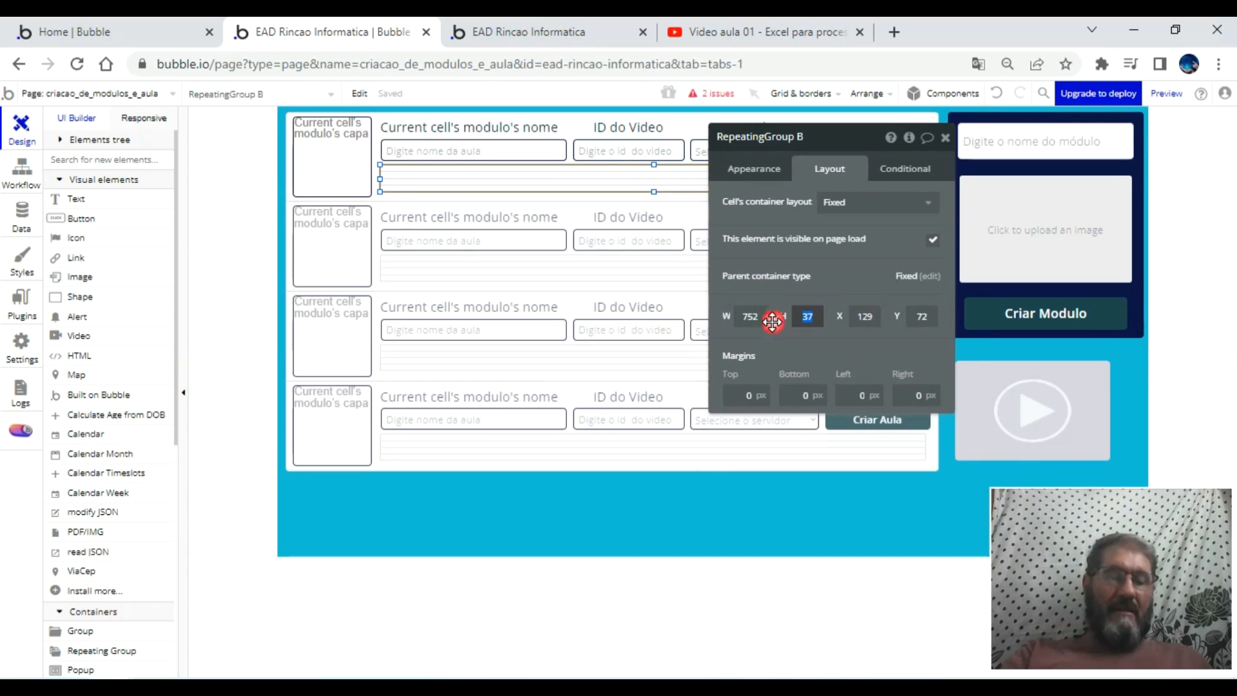
pyautogui.click(845, 269)
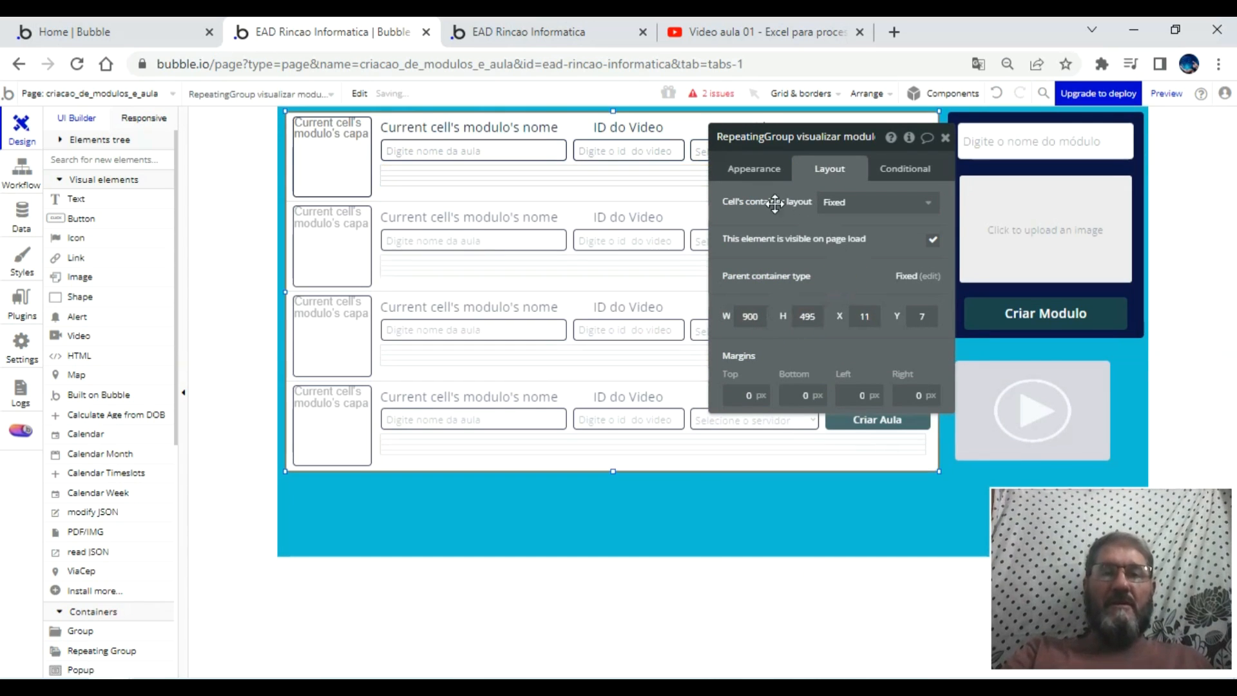
# - Try to rename the outer modules repeating group "RepeatingGroup visualizar deletar aulas modulos"
pyautogui.click(825, 139)
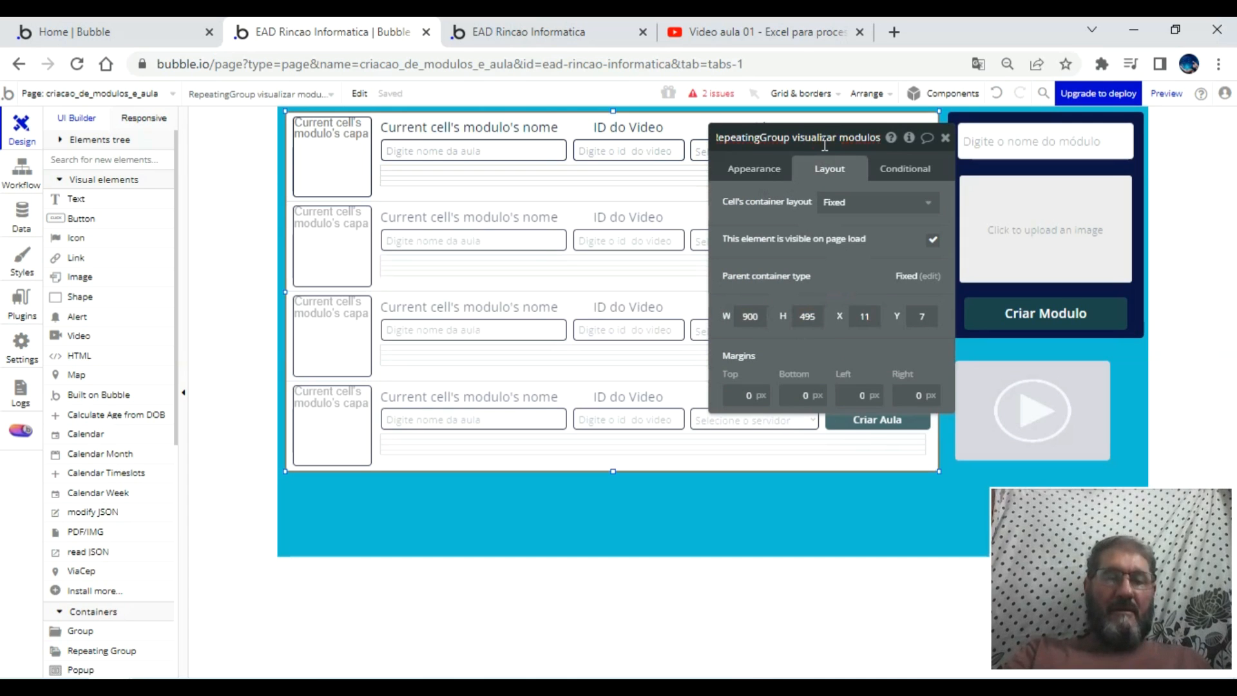
pyautogui.press('BackSpace')
pyautogui.press('BackSpace')
pyautogui.press('BackSpace')
pyautogui.press('BackSpace')
pyautogui.press('BackSpace')
pyautogui.press('BackSpace')
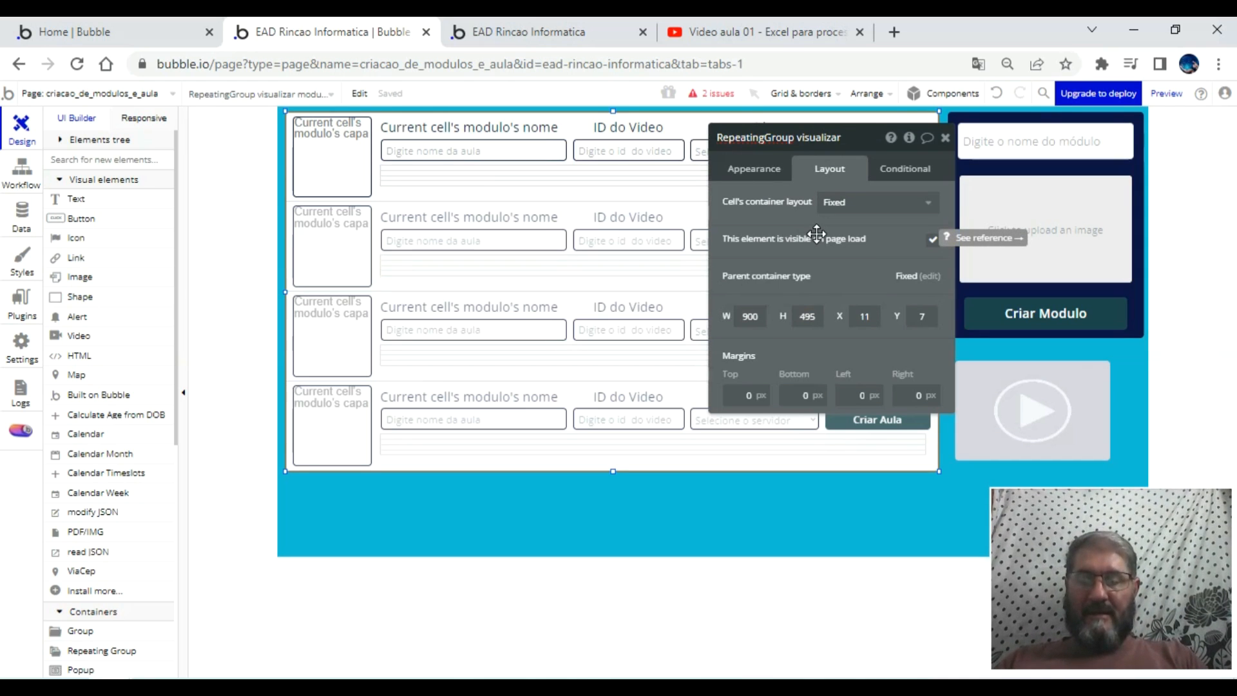
pyautogui.write('deletar au')
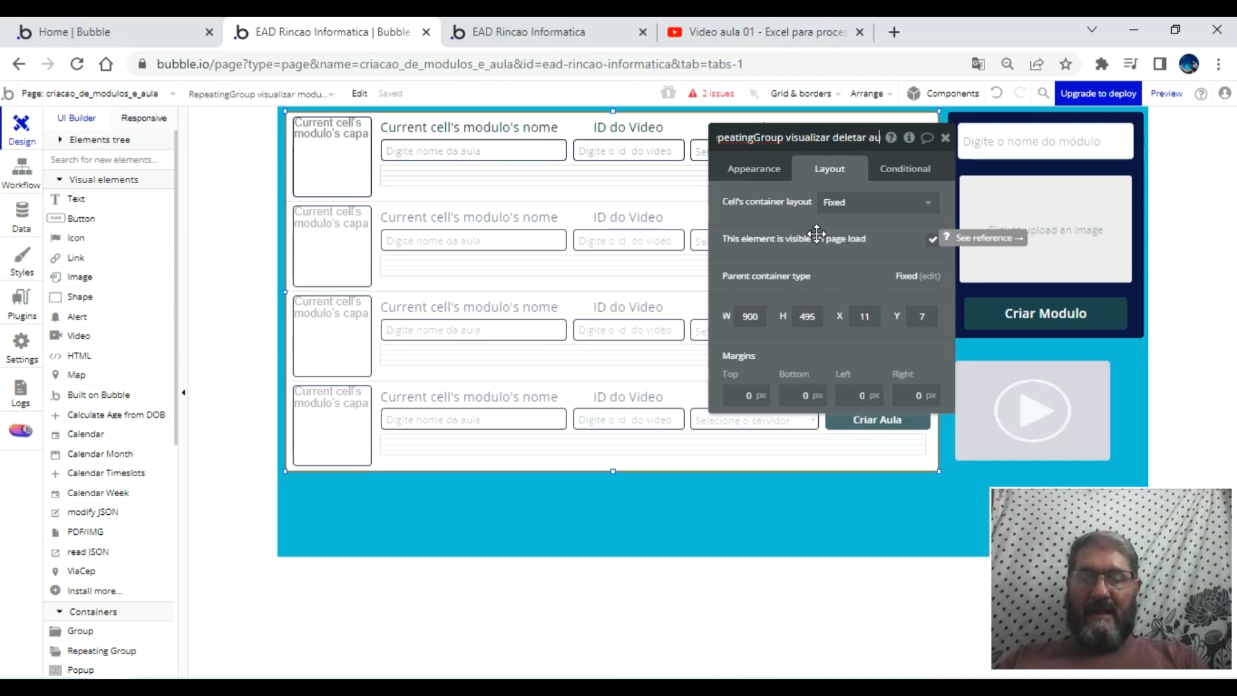
pyautogui.write('las modulos')
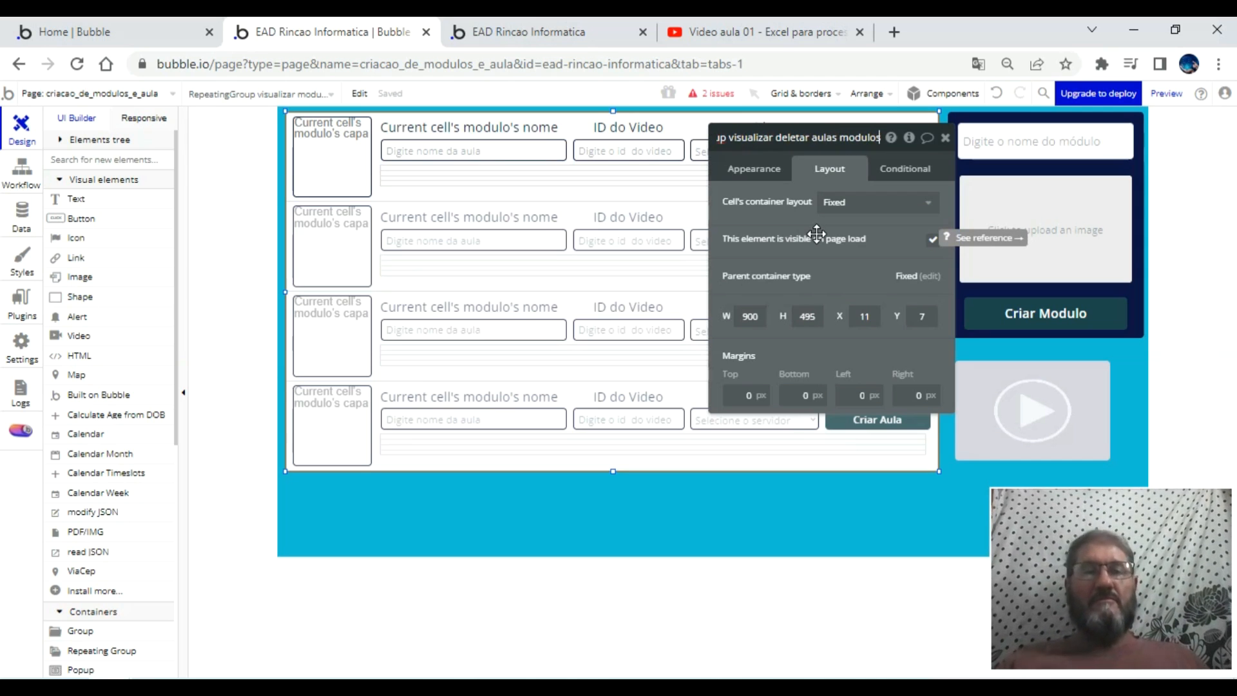
pyautogui.click(857, 276)
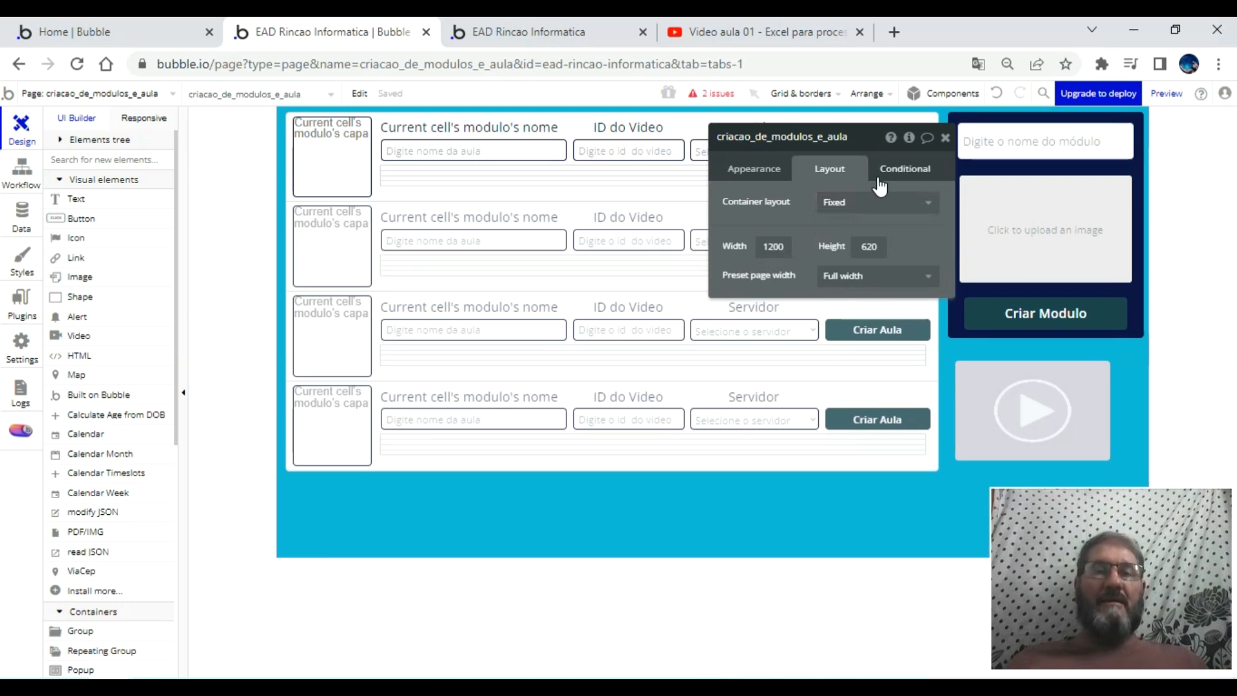
# - Undo the rename of the outer modules repeating group and check its properties
pyautogui.click(759, 185)
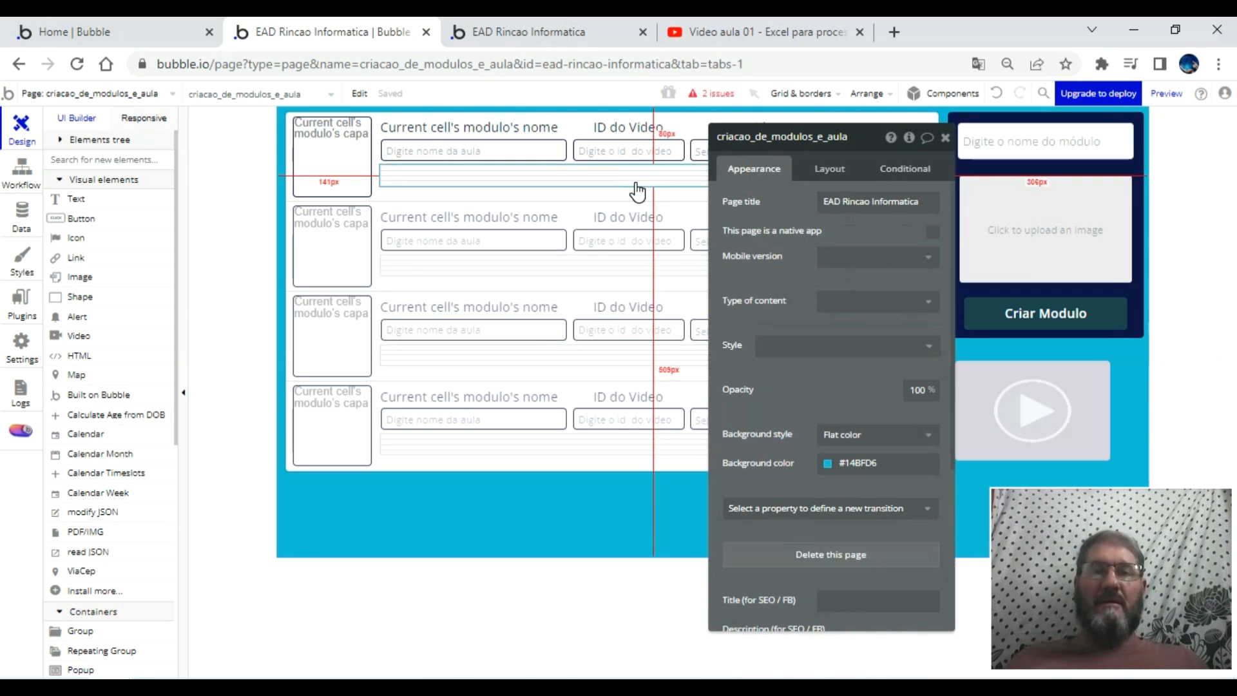
pyautogui.click(683, 174)
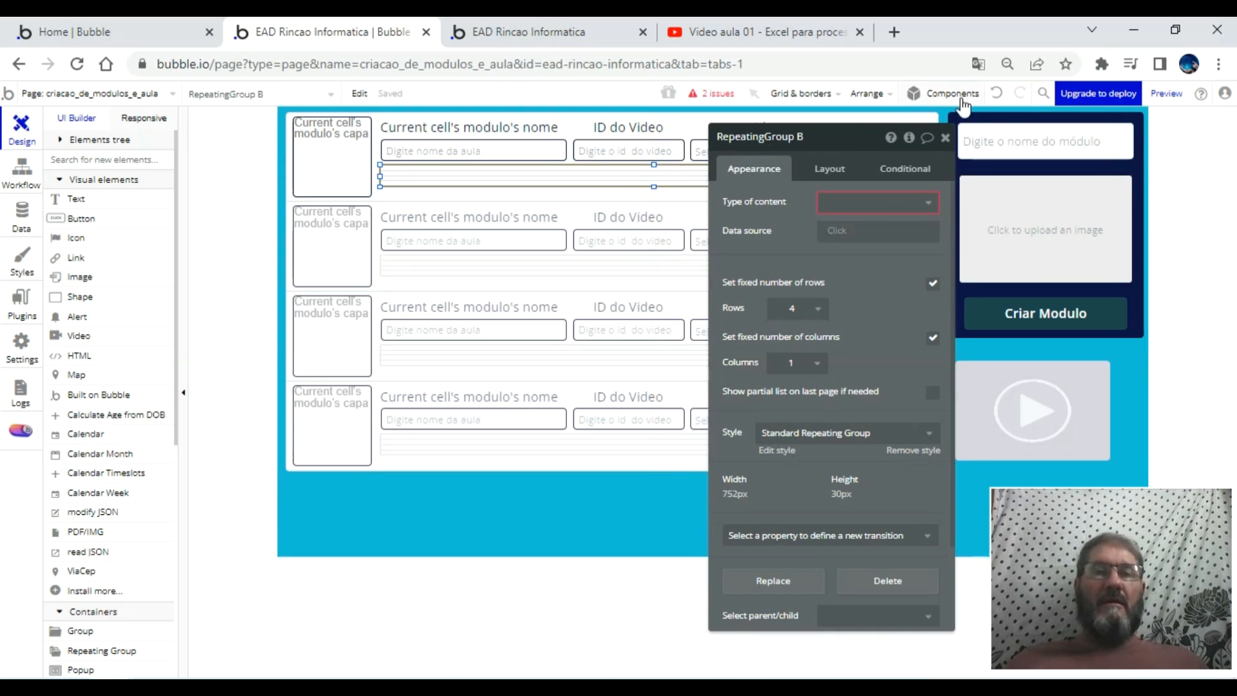
pyautogui.click(996, 92)
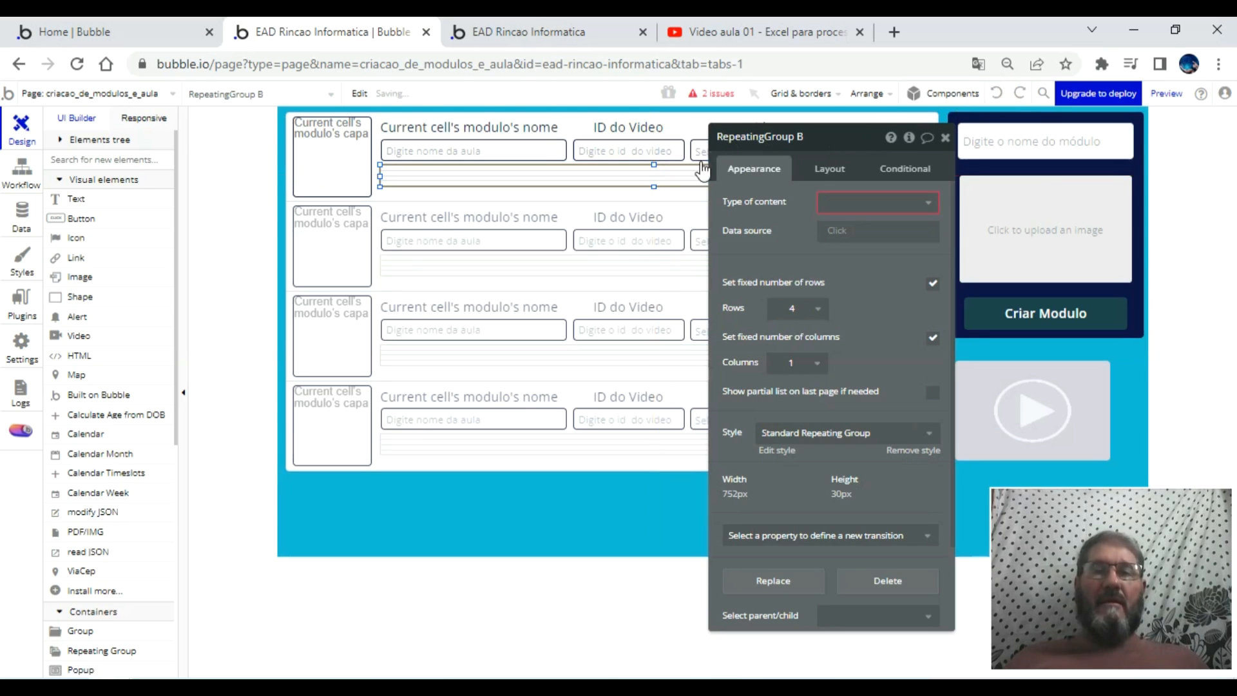
pyautogui.click(682, 126)
pyautogui.click(673, 127)
pyautogui.click(673, 193)
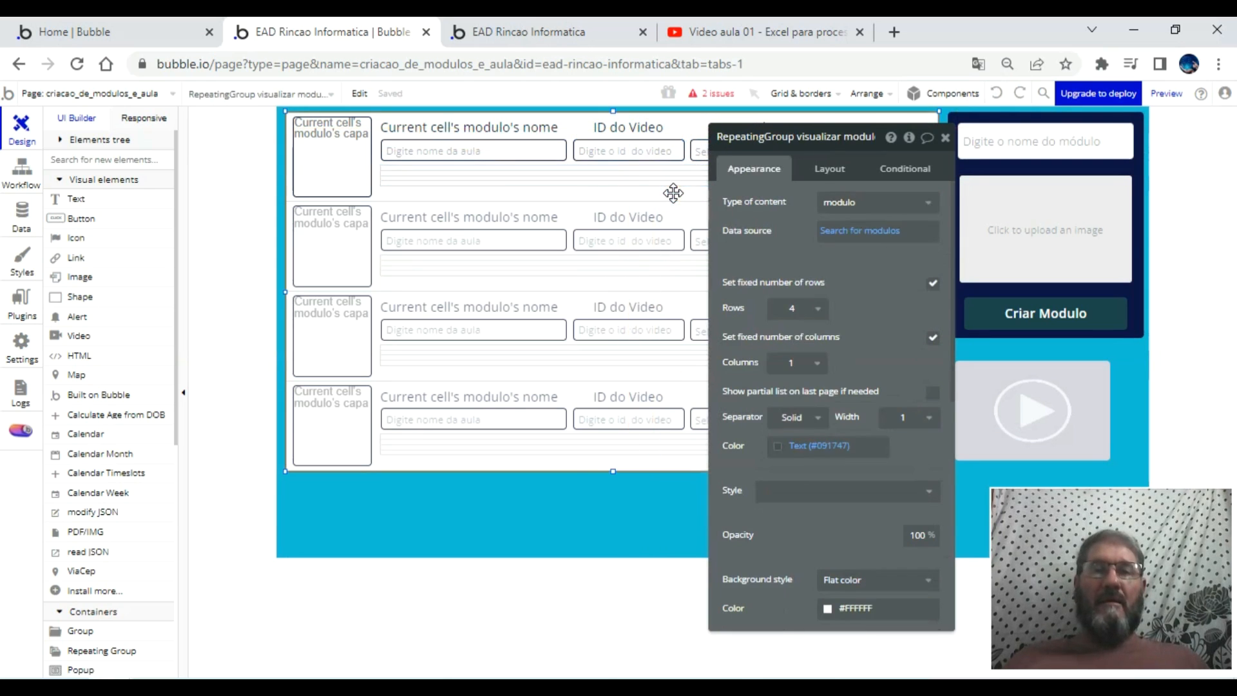
# - Rename the nested repeating group below the lesson fields "RepeatingGroup visualizar deletar aulas modulos"
pyautogui.click(650, 175)
pyautogui.click(834, 145)
pyautogui.press('BackSpace')
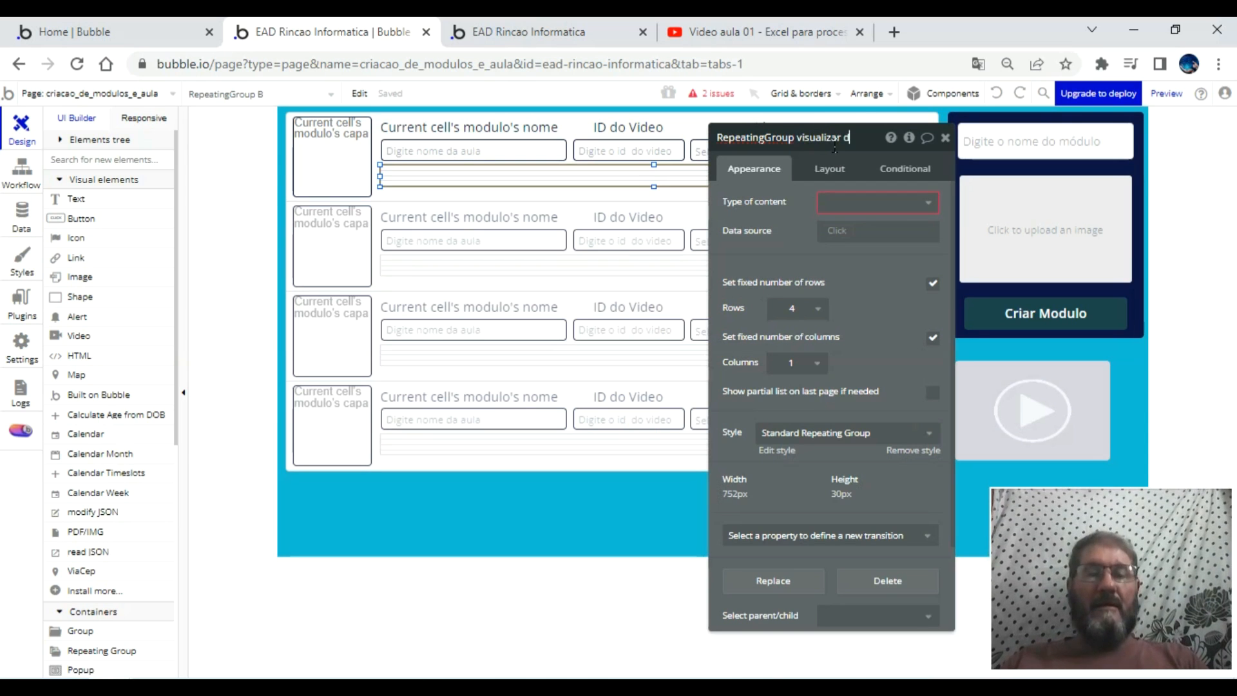
pyautogui.write('au')
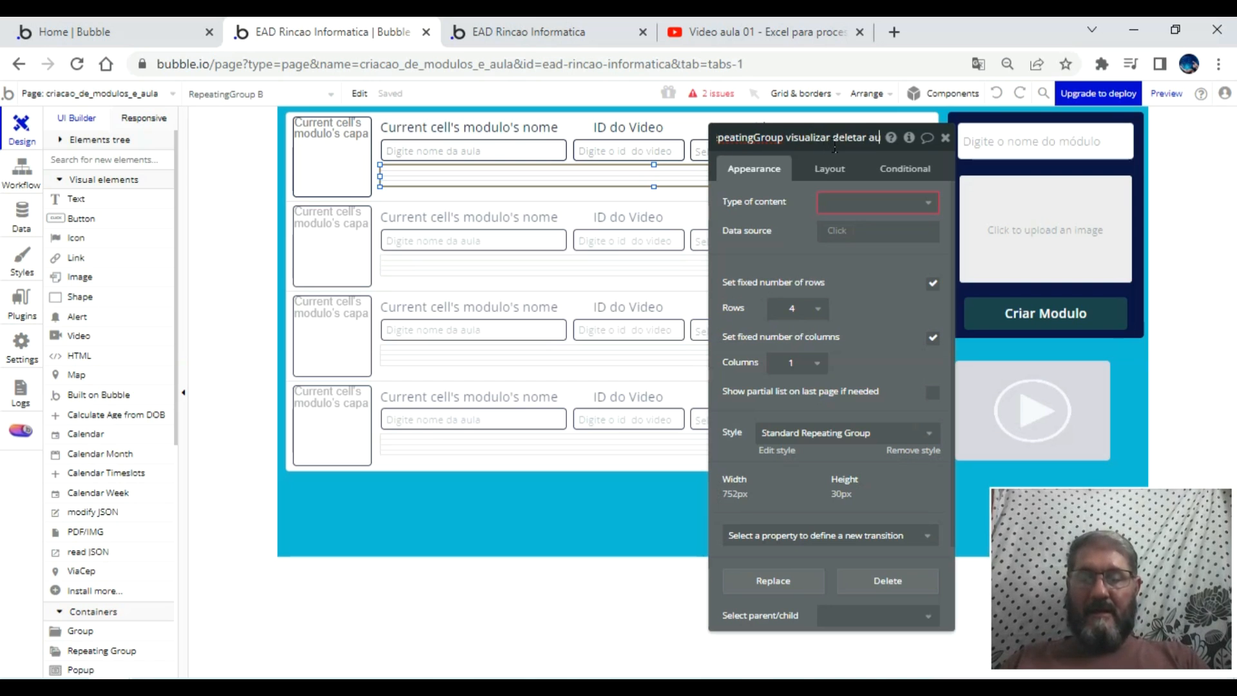
pyautogui.write('las modulos')
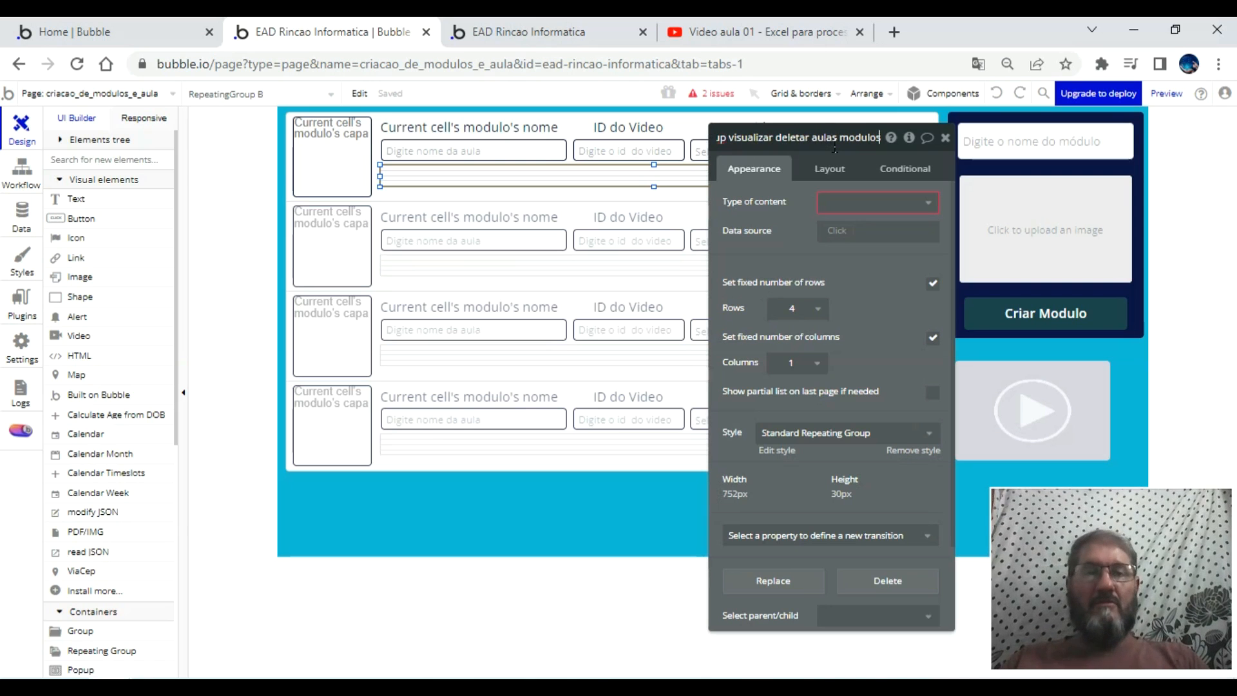
# - Set the nested repeating group's content type to aulas and its number of rows to 1
pyautogui.click(855, 203)
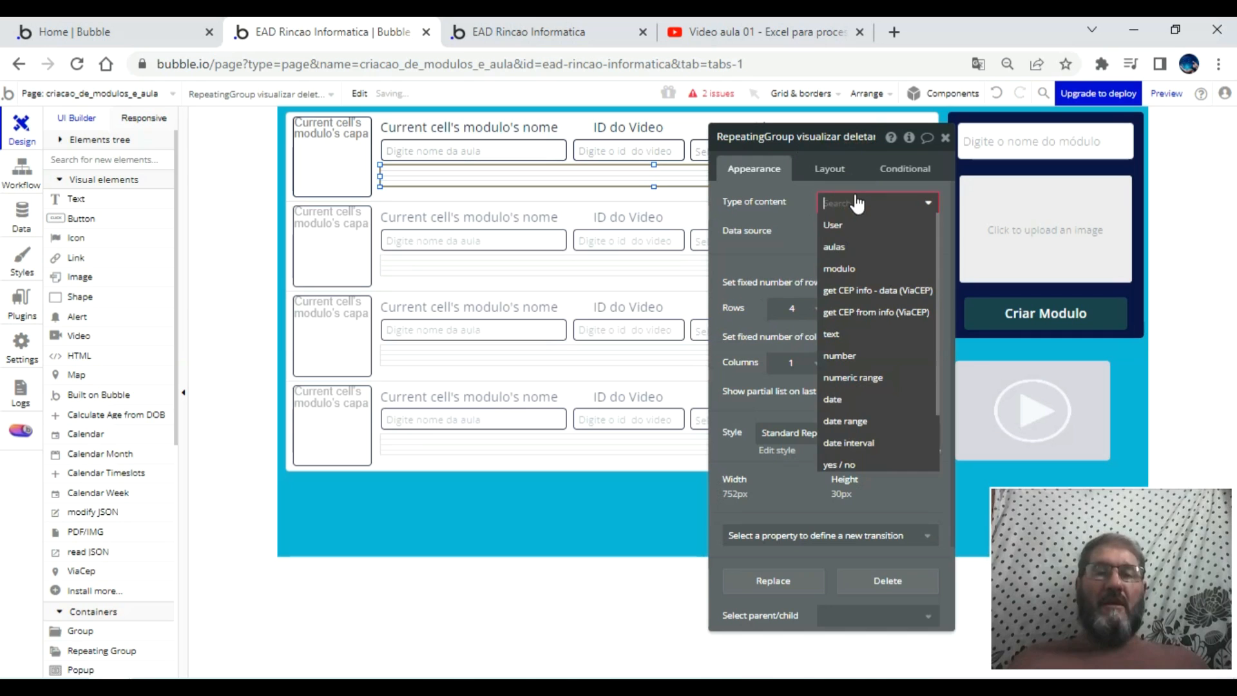
pyautogui.click(837, 247)
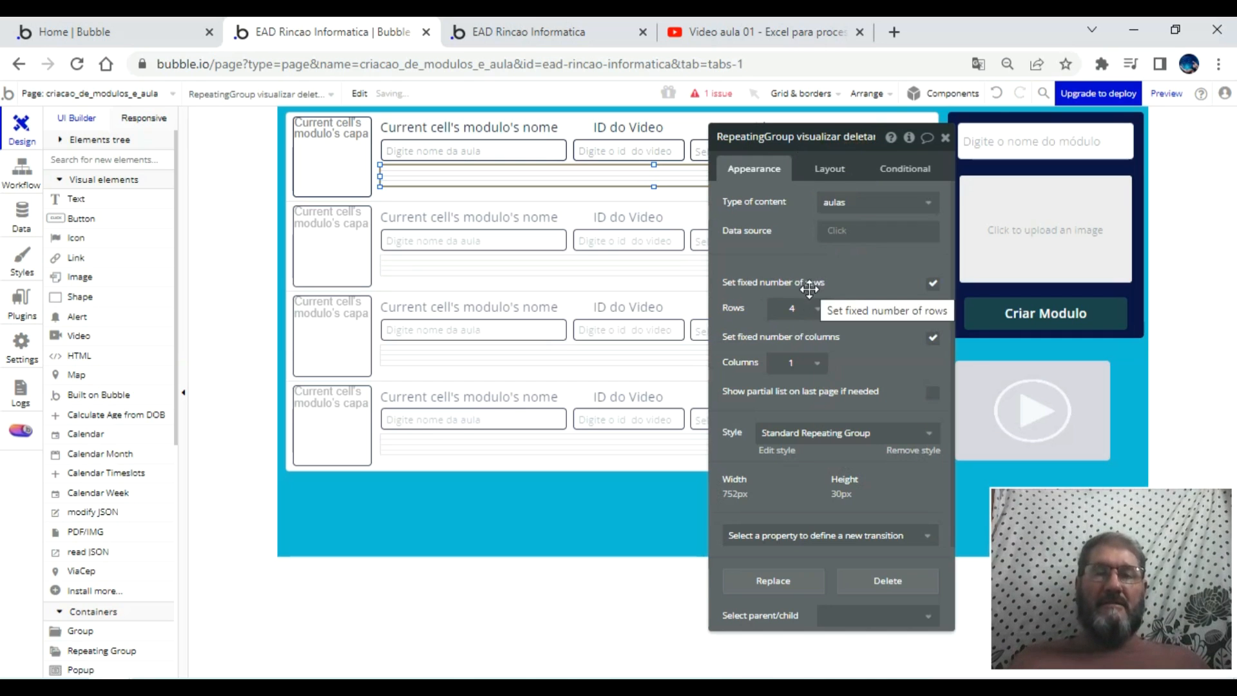
pyautogui.click(803, 320)
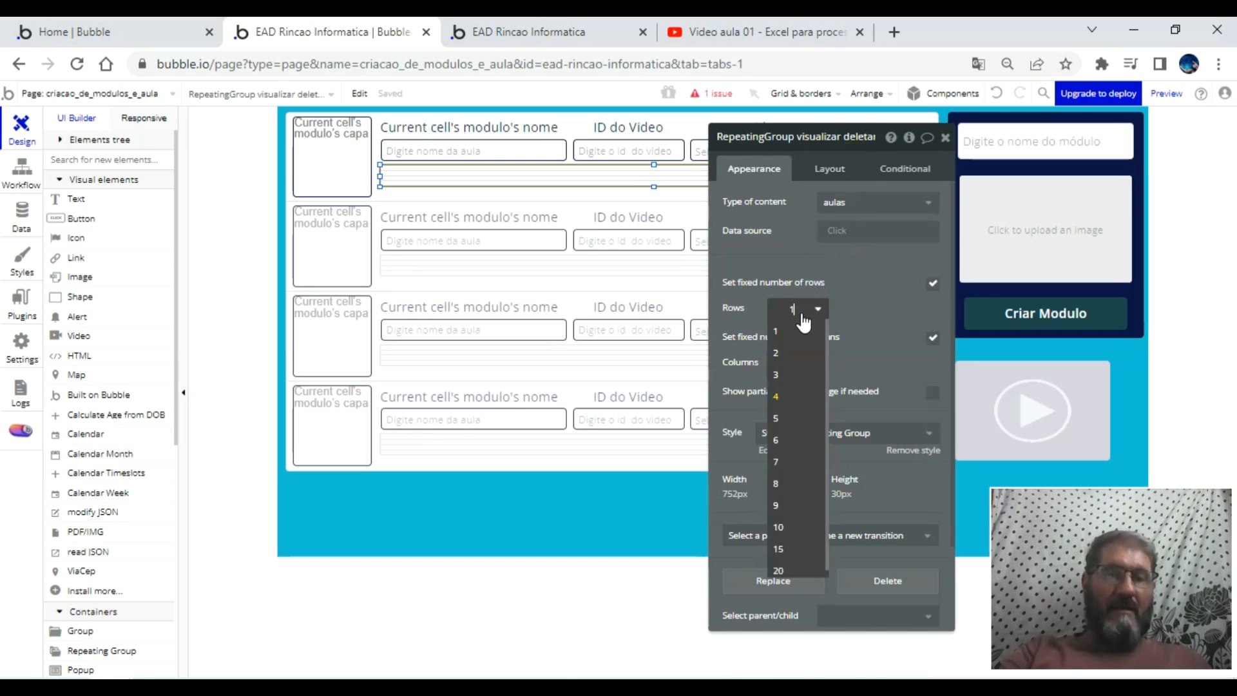
pyautogui.click(861, 280)
# - Remove the nested repeating group's style and give it a border roundness of 5 and an opaque Text (#091747) border color
pyautogui.click(915, 449)
pyautogui.scroll(-4, 882, 309)
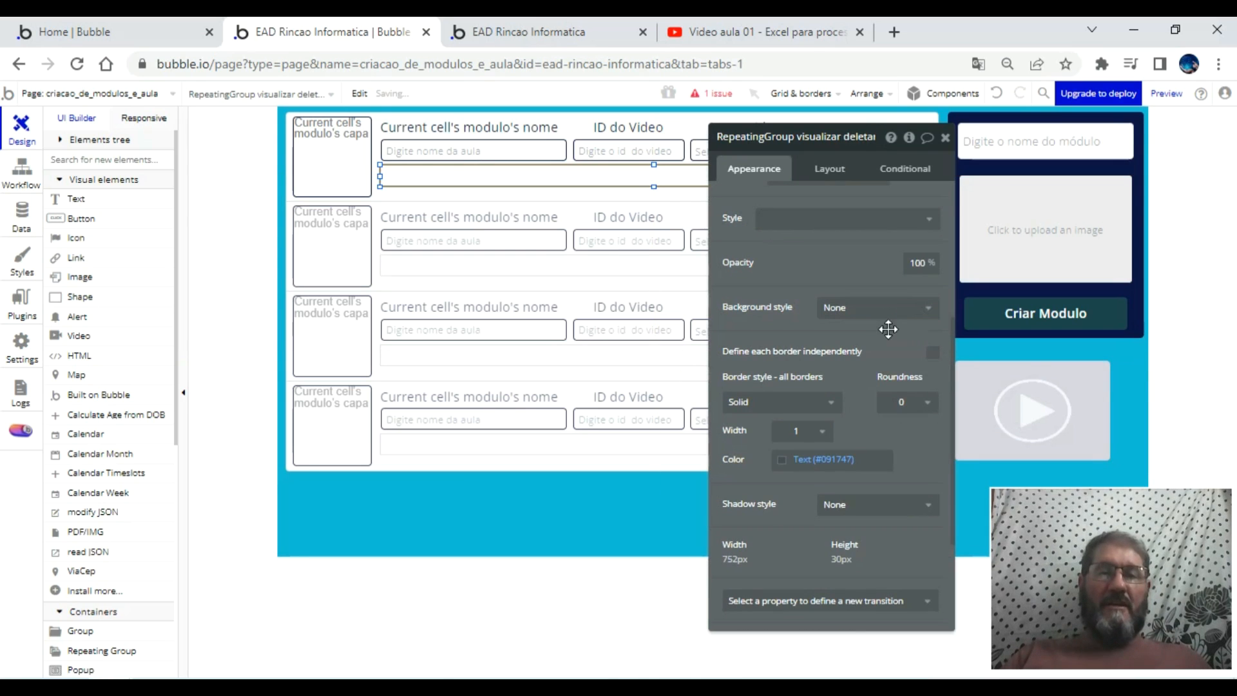
pyautogui.click(908, 407)
pyautogui.click(902, 488)
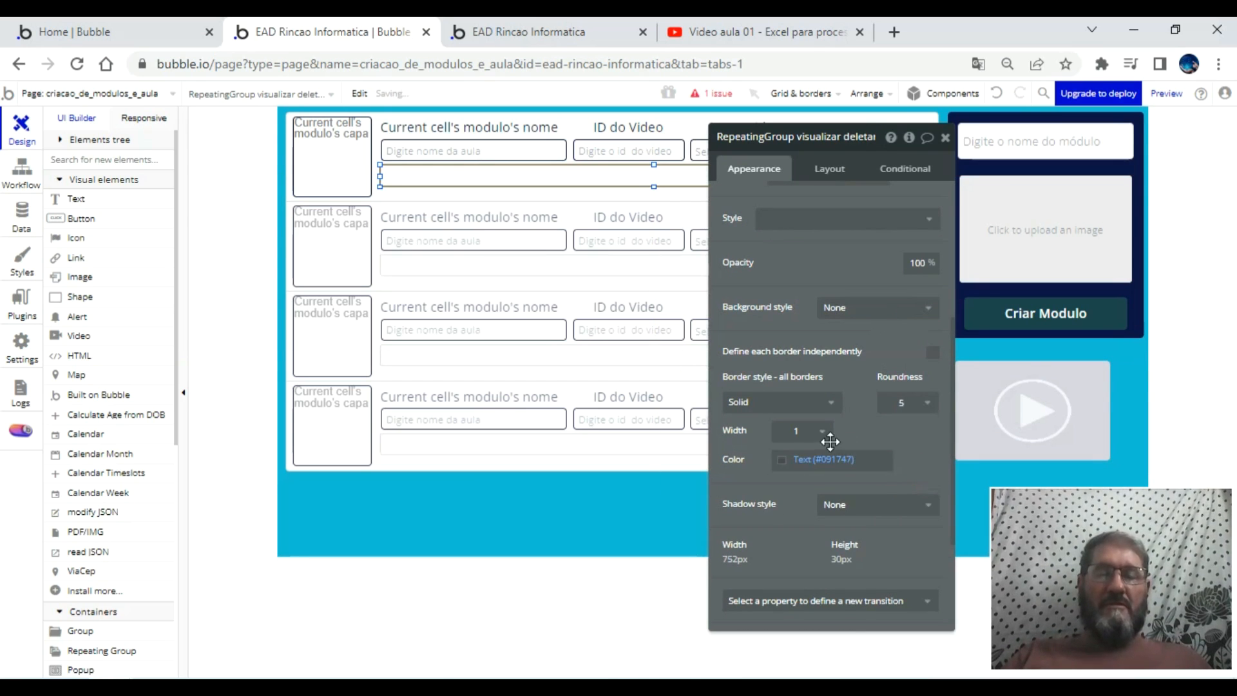
pyautogui.click(781, 461)
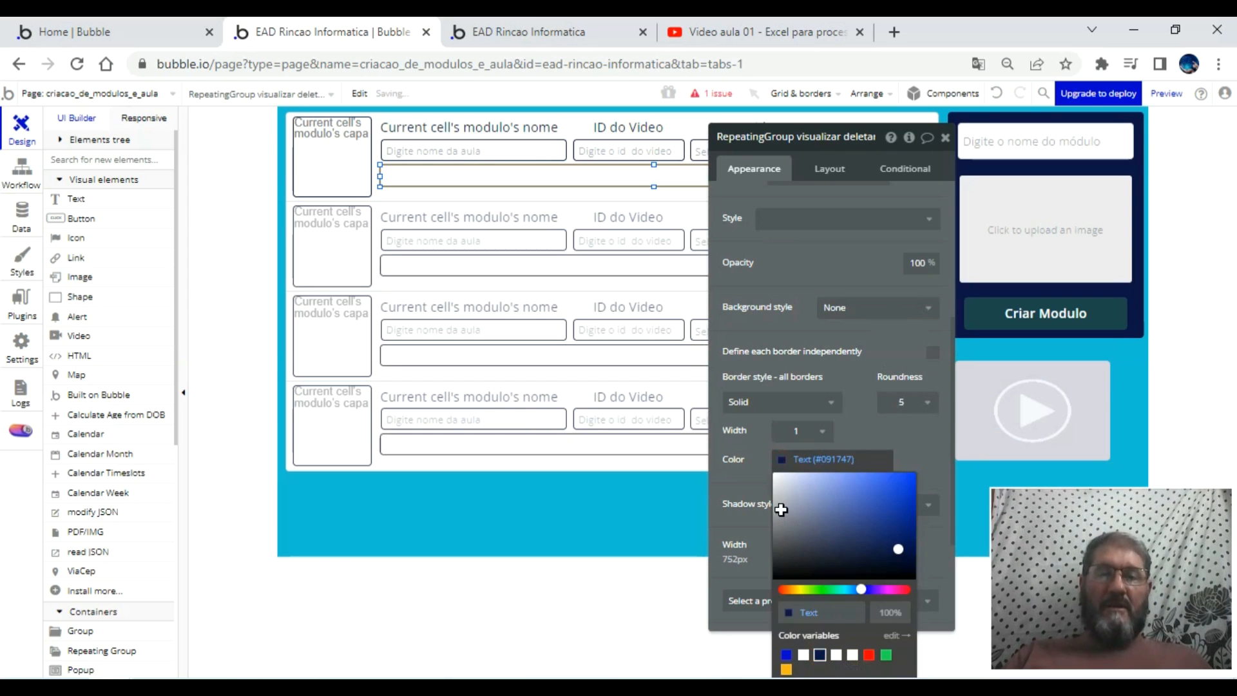
pyautogui.click(757, 481)
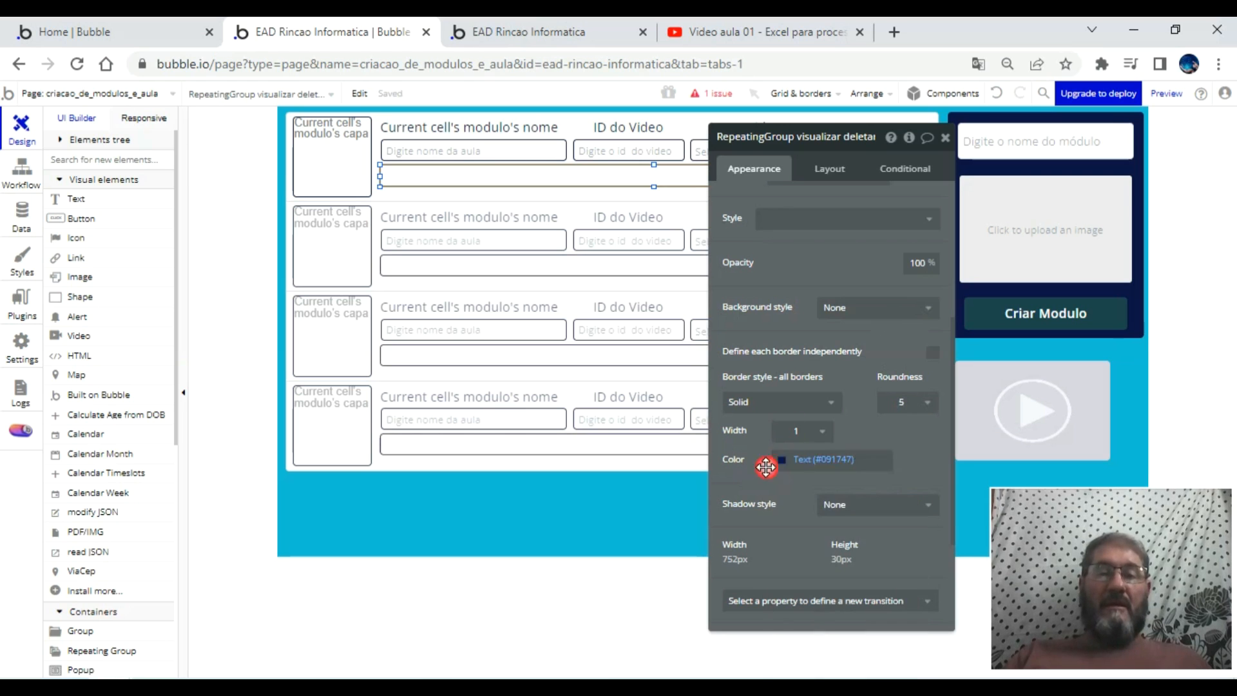
# - Nudge the nested repeating group slightly down, away from the lesson input fields
pyautogui.click(945, 138)
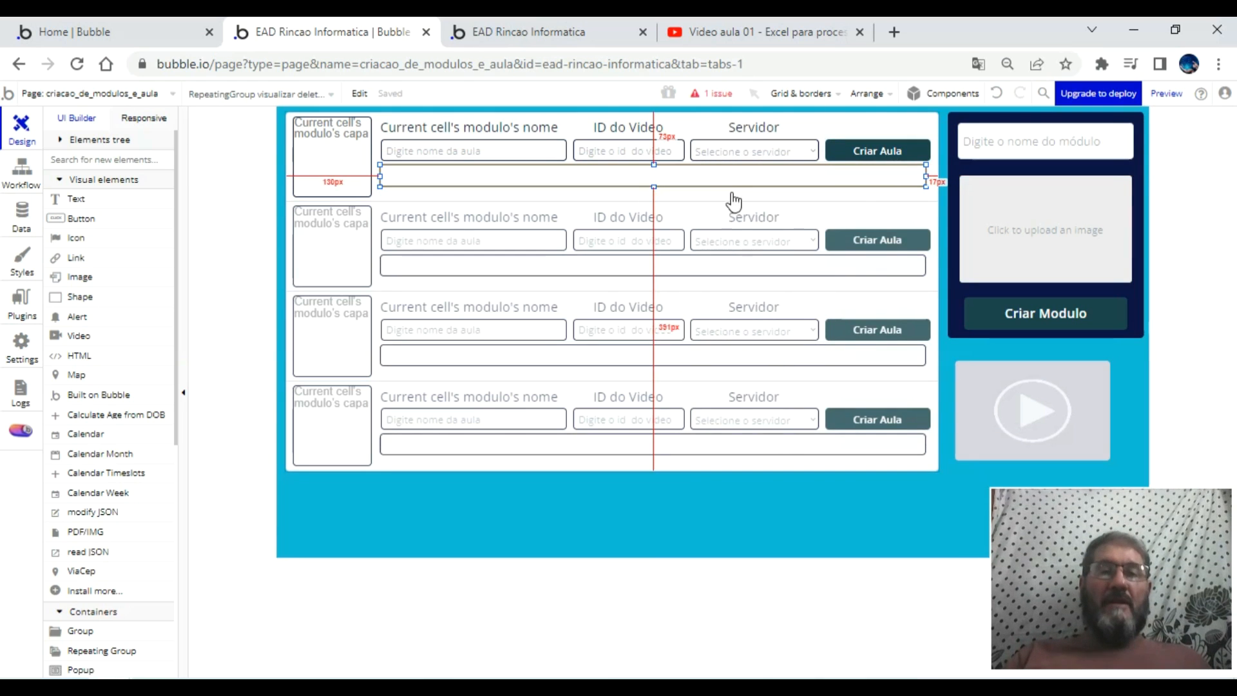
pyautogui.moveTo(709, 182); pyautogui.dragTo(709, 178)
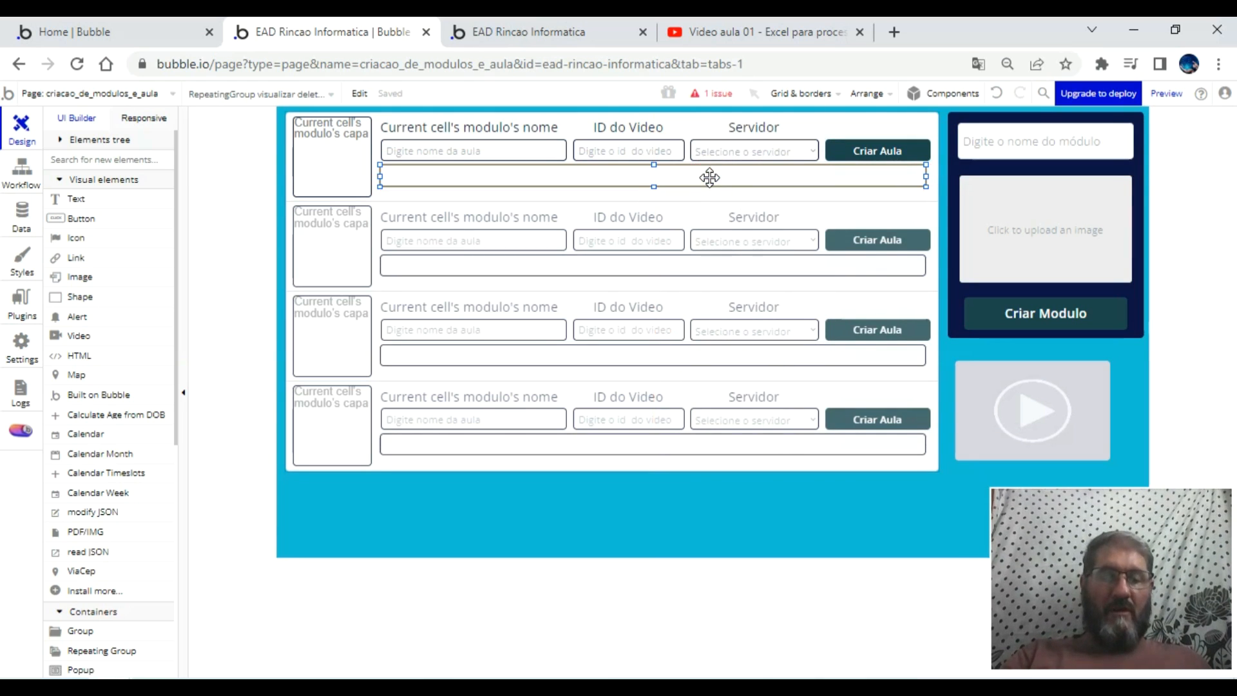
pyautogui.press('Down')
pyautogui.press('Down')
pyautogui.press('Down')
pyautogui.press('Down')
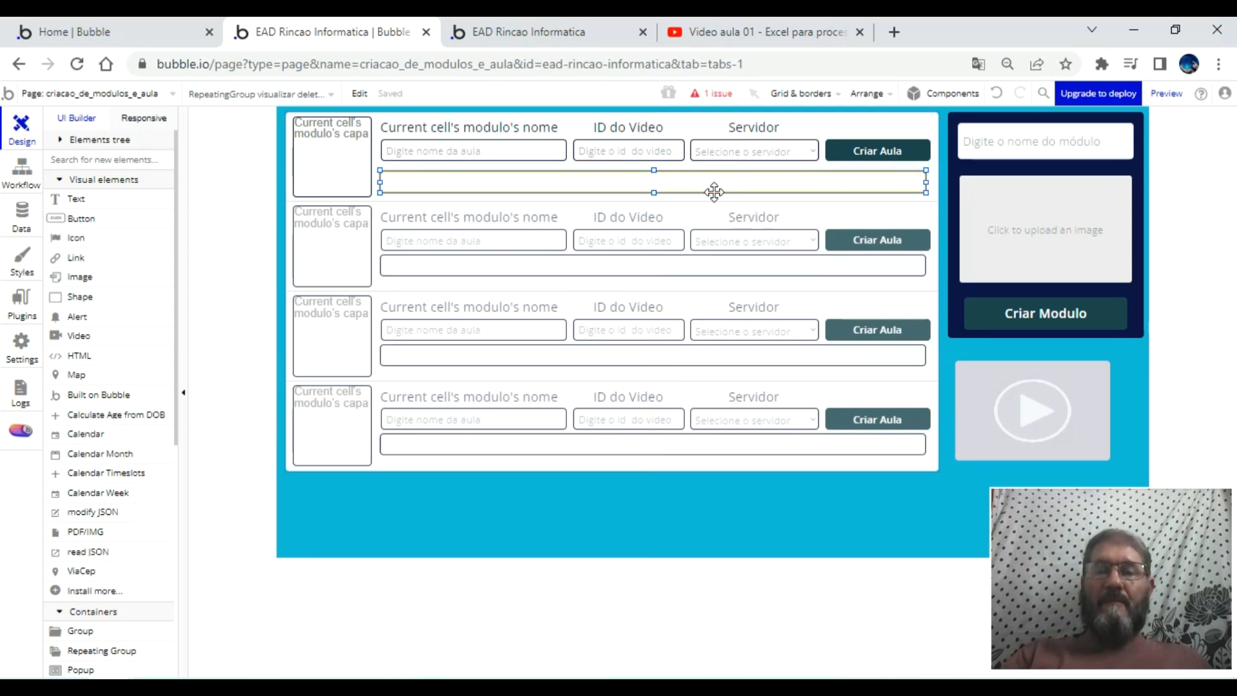
# - Draw a text element about 440 by 18 px inside the nested repeating group and name it "Text nome aula a deletar modulo"
pyautogui.click(76, 199)
pyautogui.moveTo(387, 173); pyautogui.dragTo(707, 187)
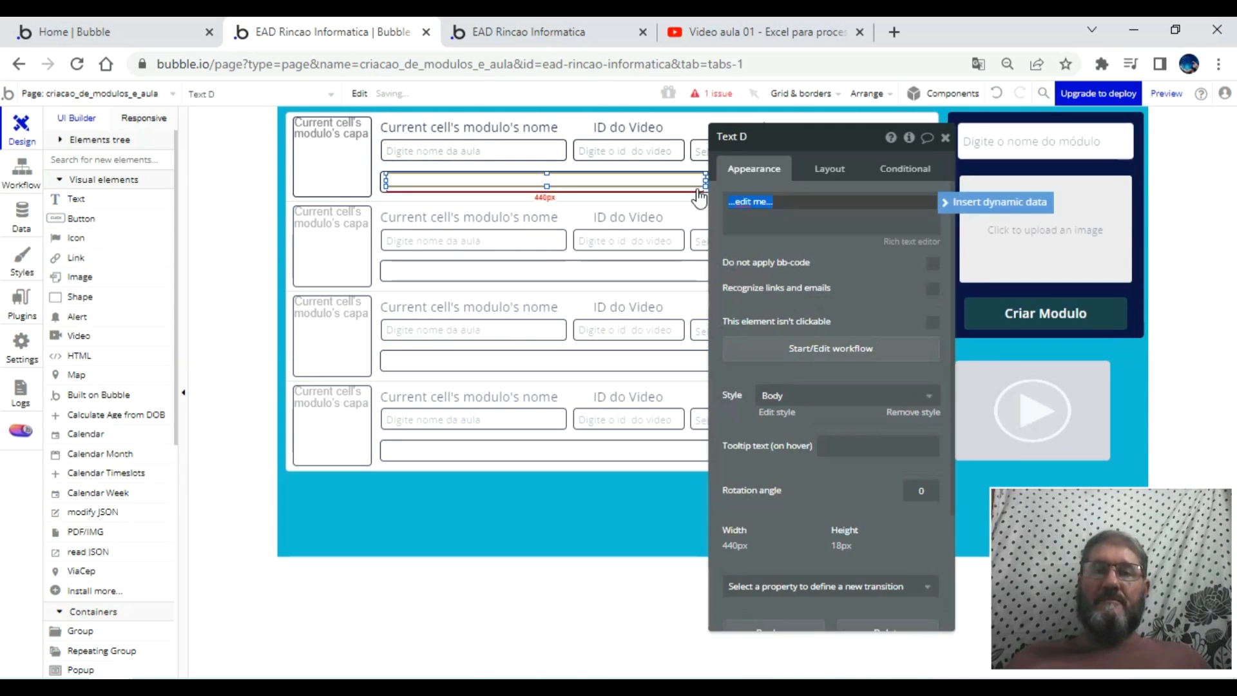
pyautogui.doubleClick(758, 145)
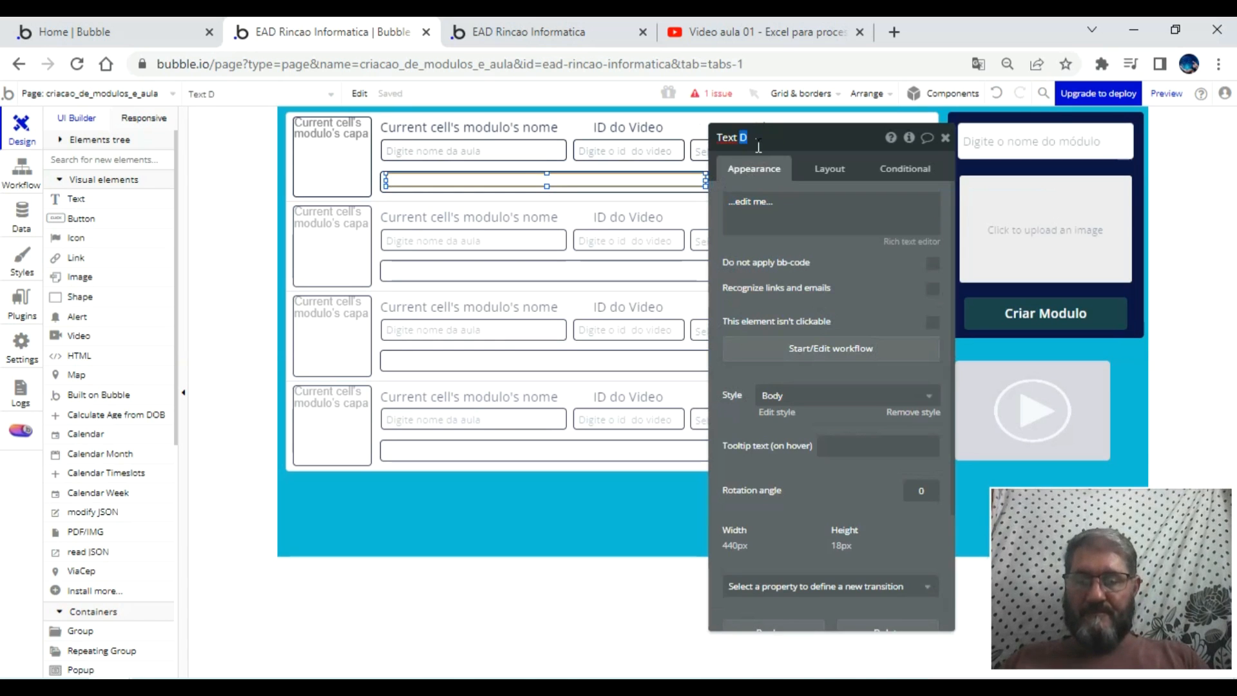
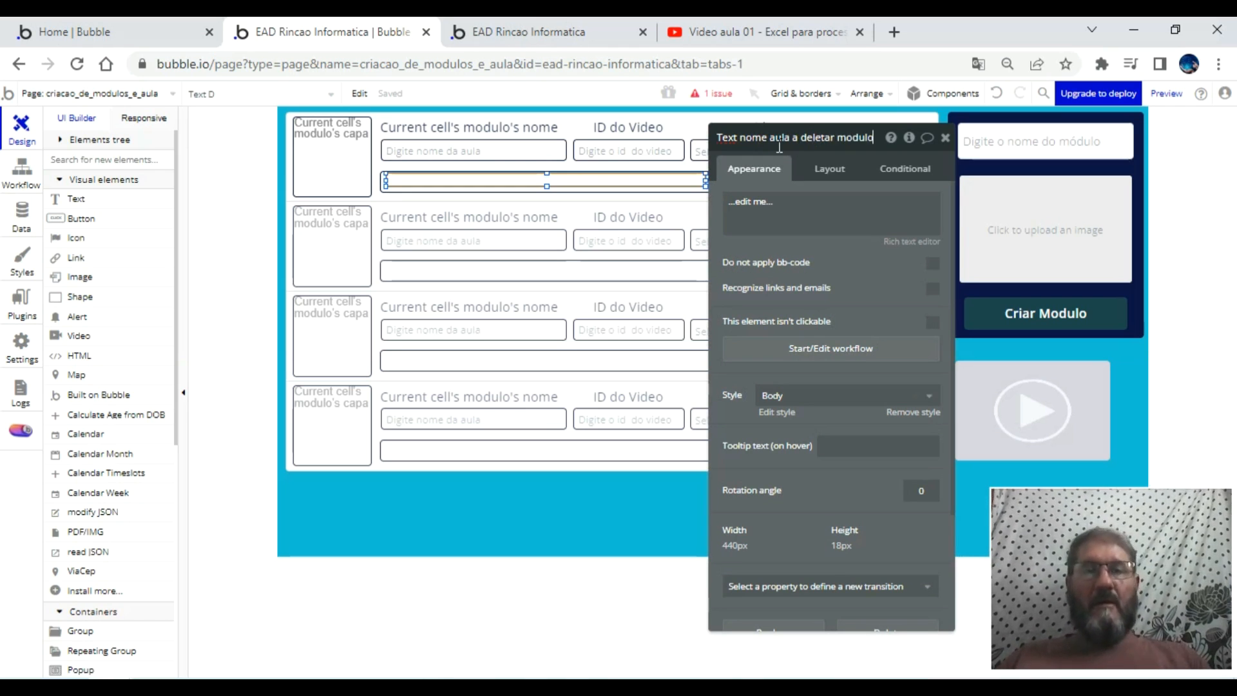
# - Replace the new text element's placeholder with the dynamic value Current cell's aulas's nome da aula
pyautogui.tripleClick(788, 204)
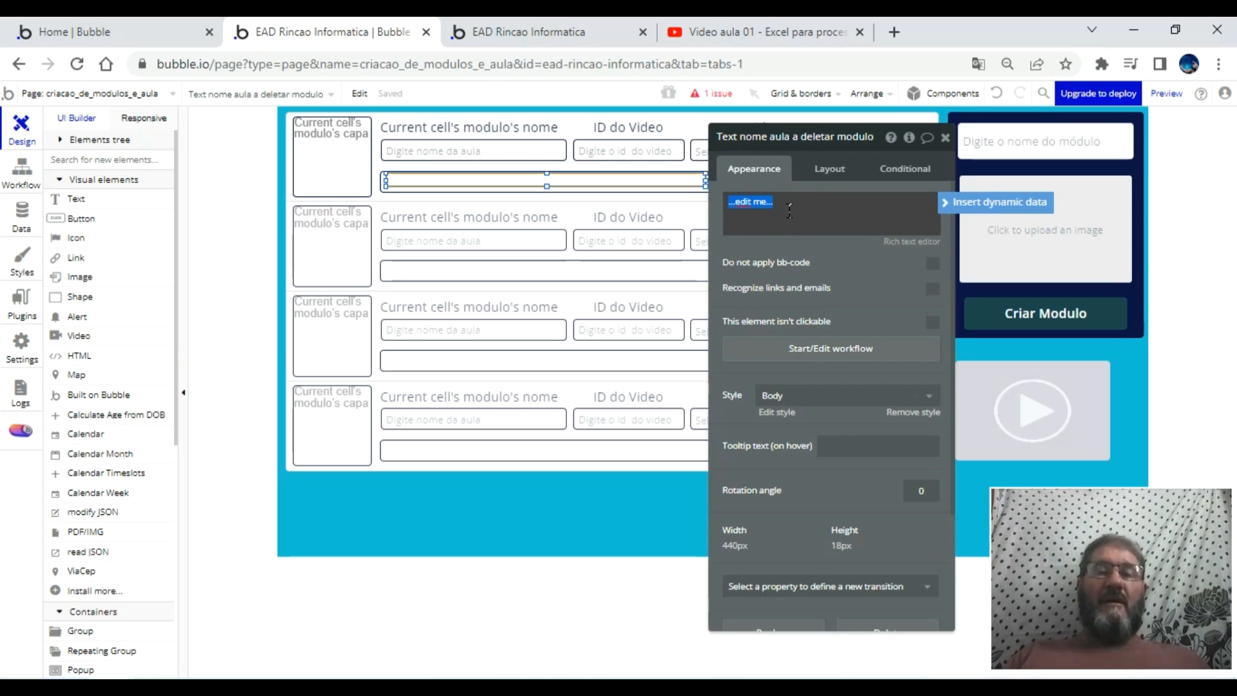
pyautogui.click(985, 204)
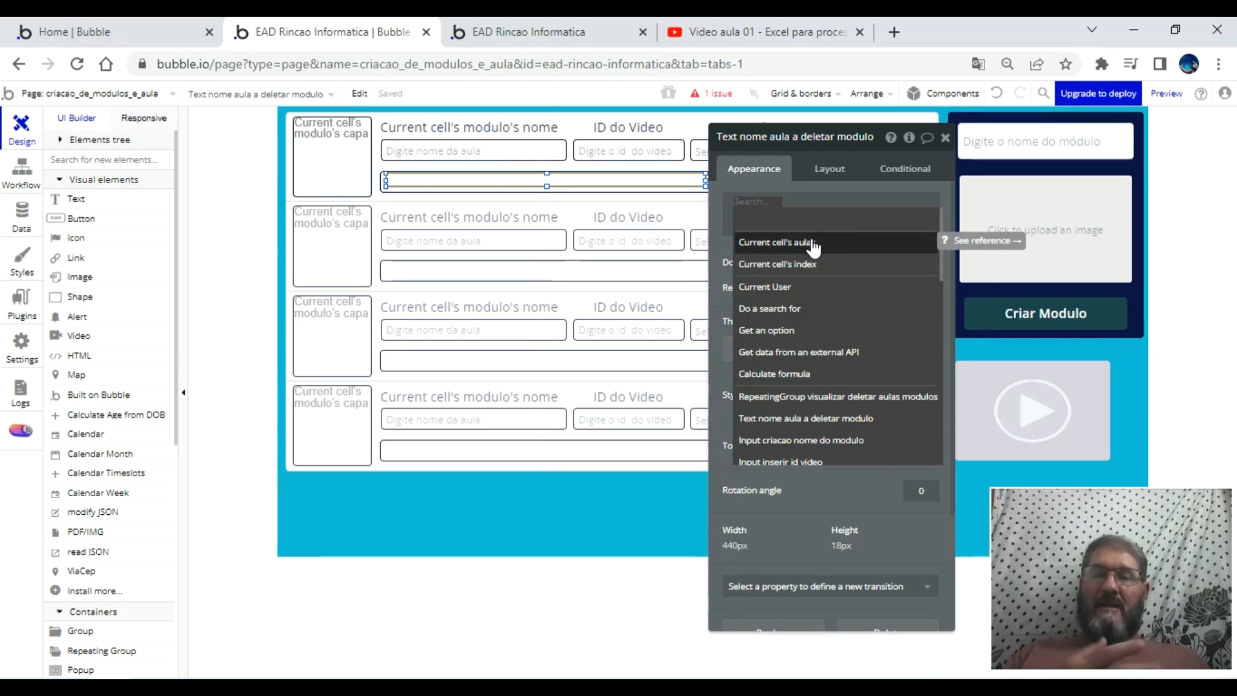
pyautogui.click(811, 242)
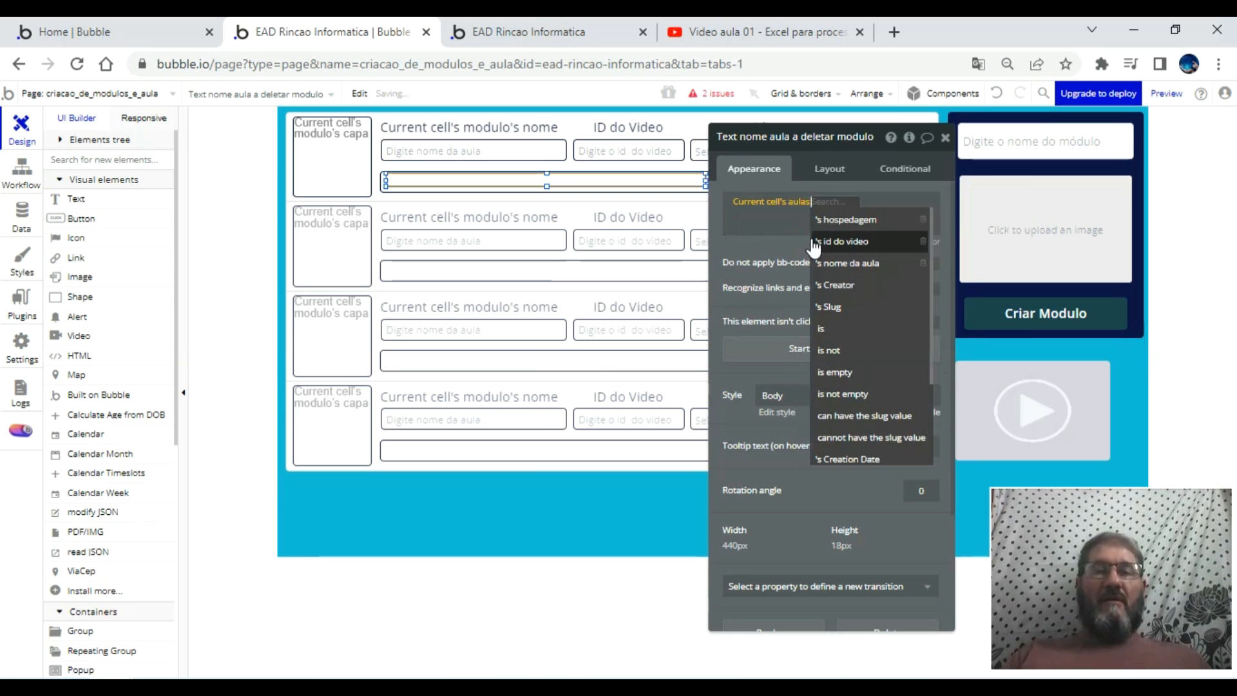
pyautogui.click(867, 265)
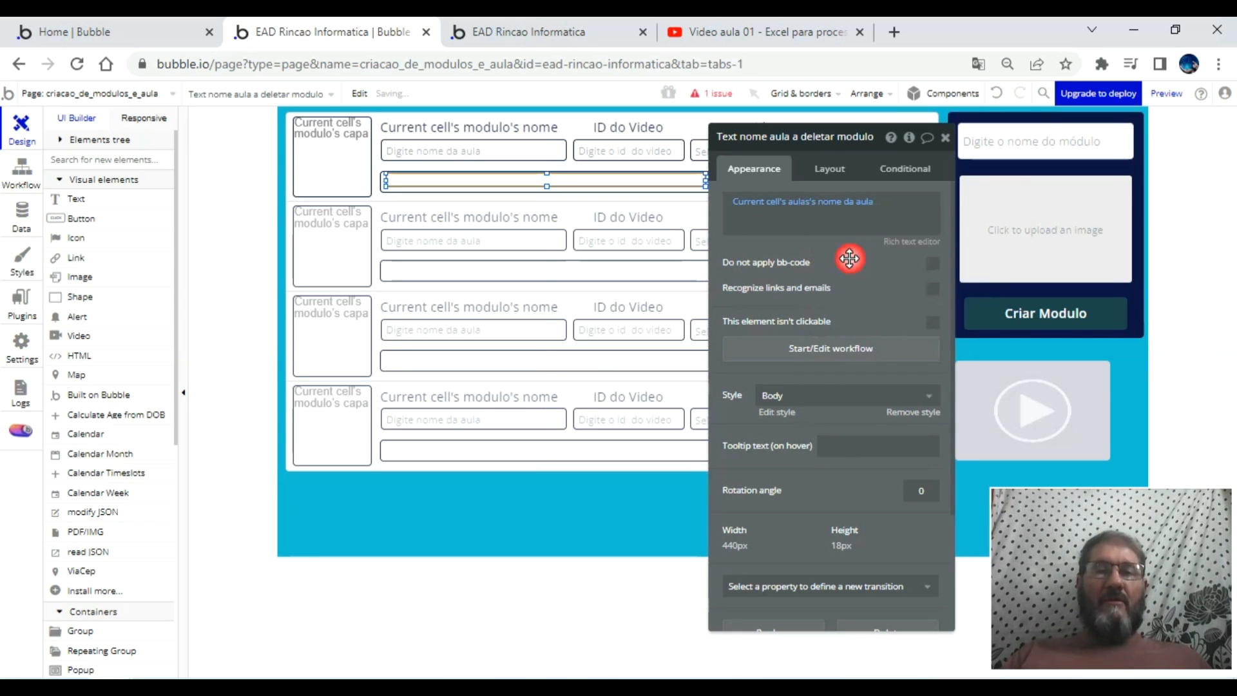
# - Set the lesson name text element's height to 30 px
pyautogui.click(829, 168)
pyautogui.doubleClick(798, 281)
pyautogui.write('30')
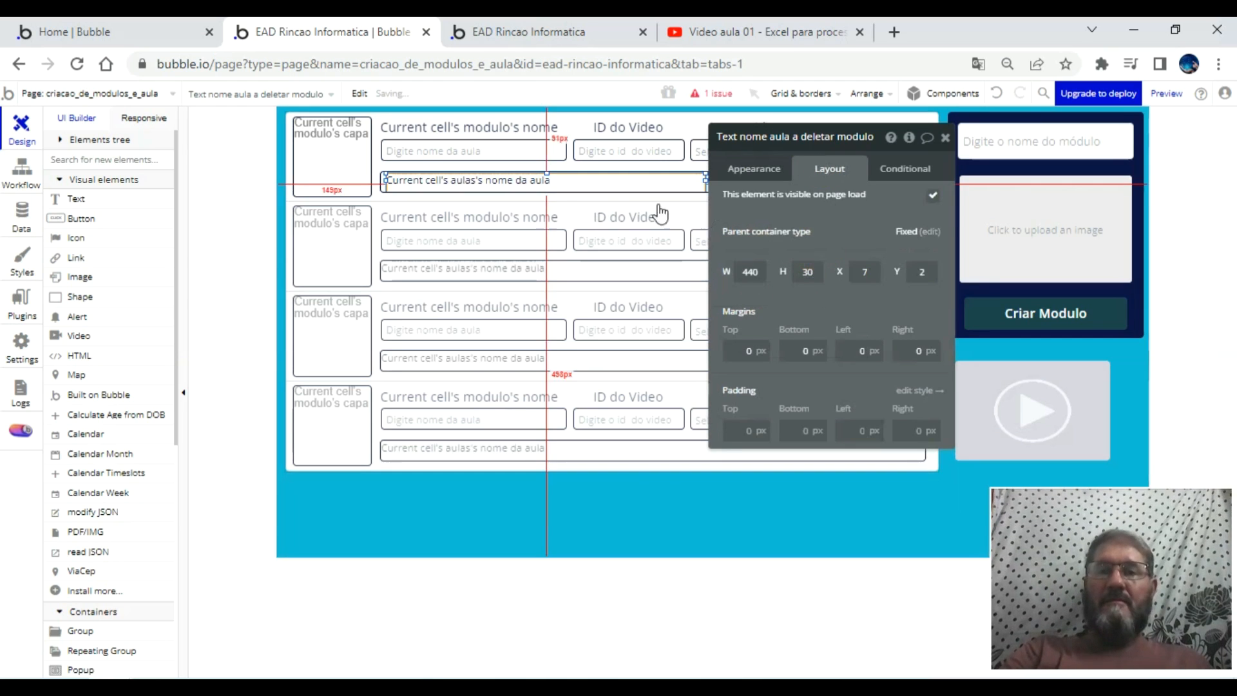
# - Remove the lesson name text's style, center its text vertically and set its border roundness to 5
pyautogui.click(757, 180)
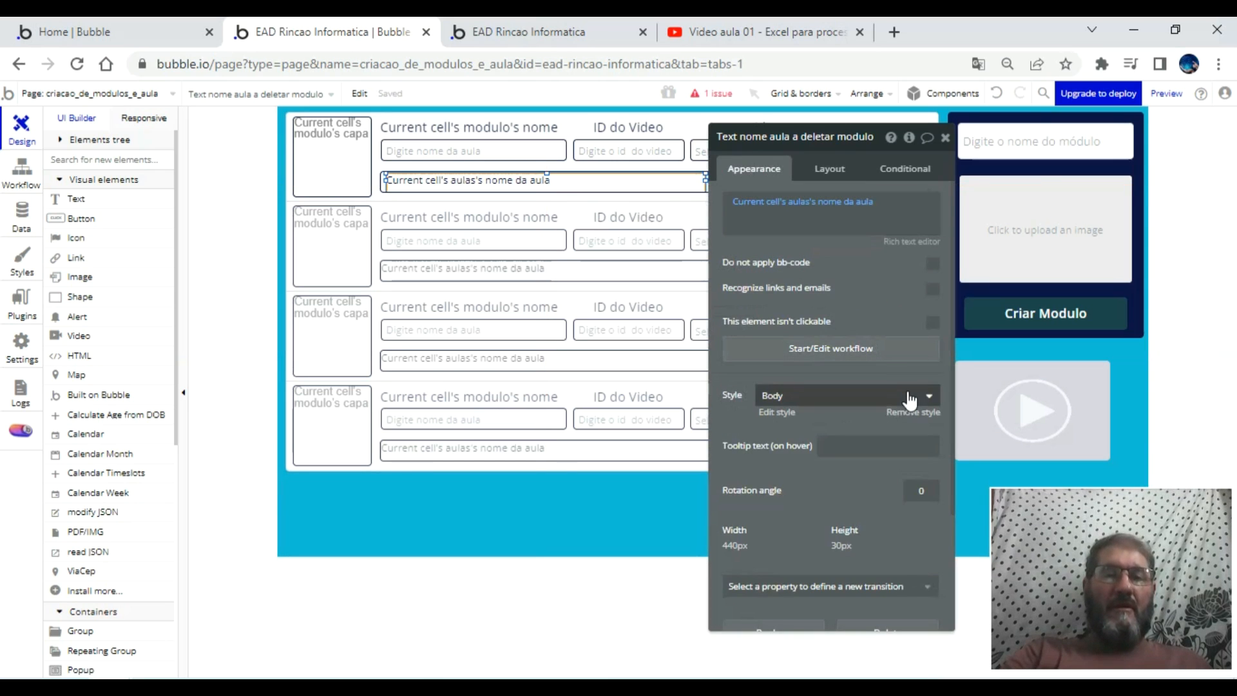
pyautogui.click(910, 419)
pyautogui.scroll(-5, 860, 467)
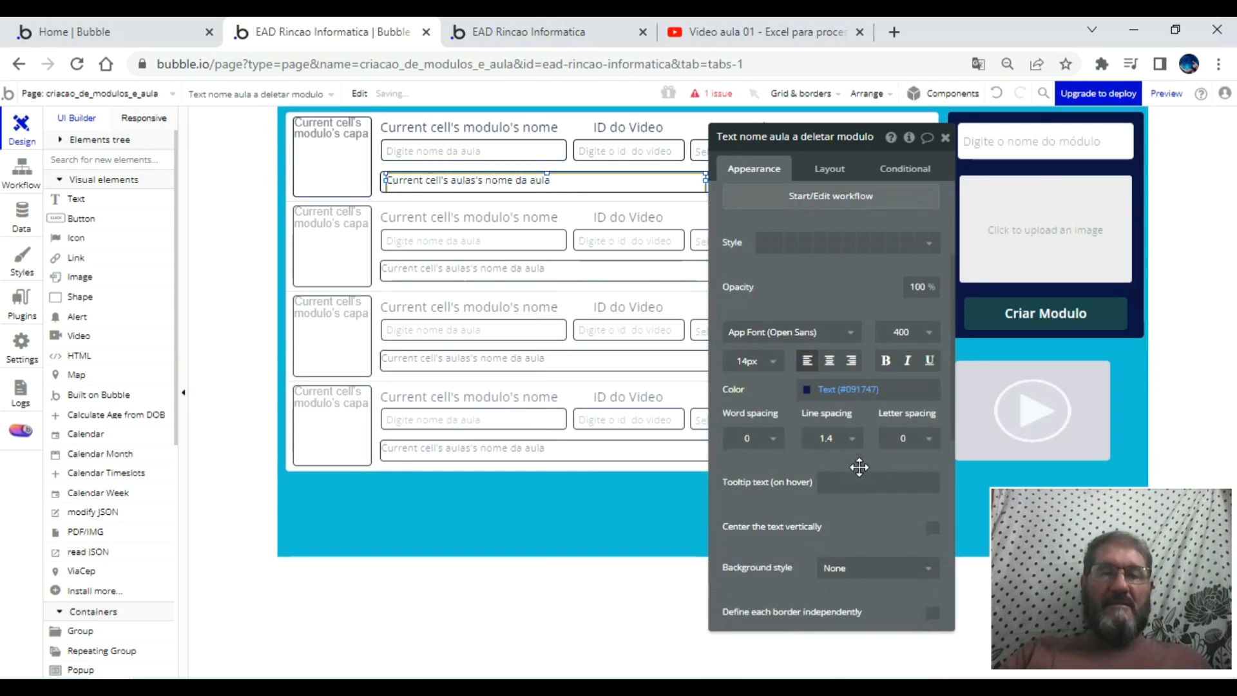
pyautogui.click(932, 346)
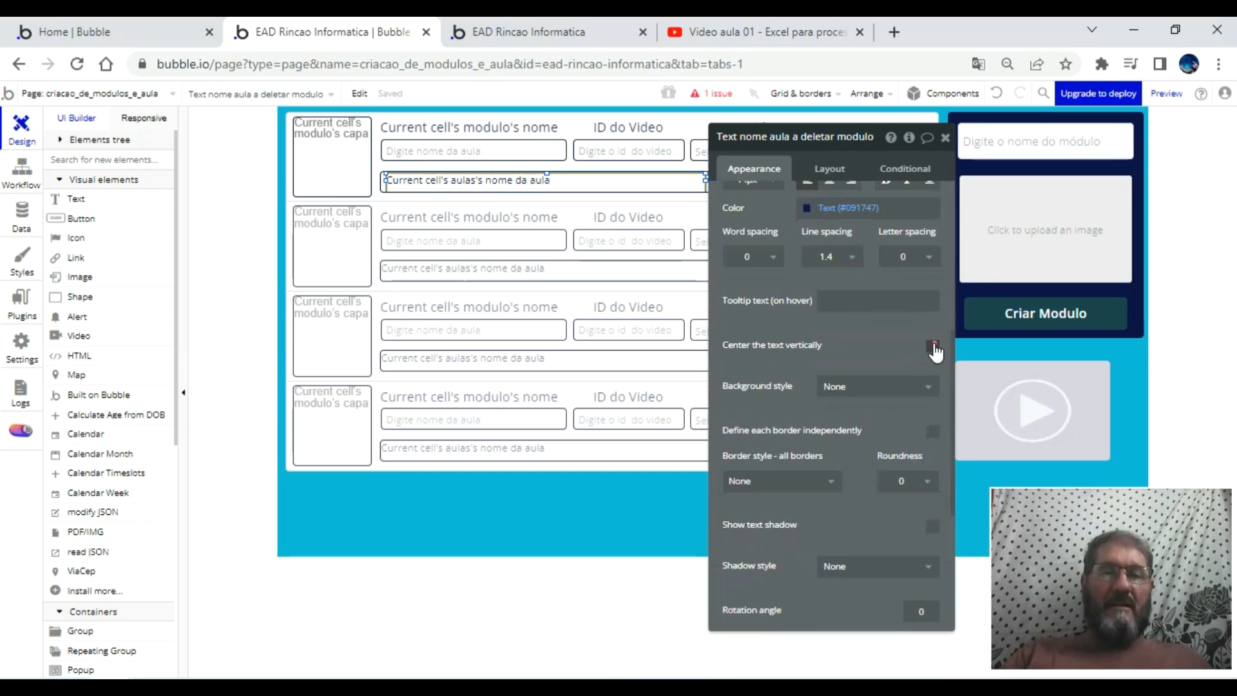
pyautogui.click(930, 487)
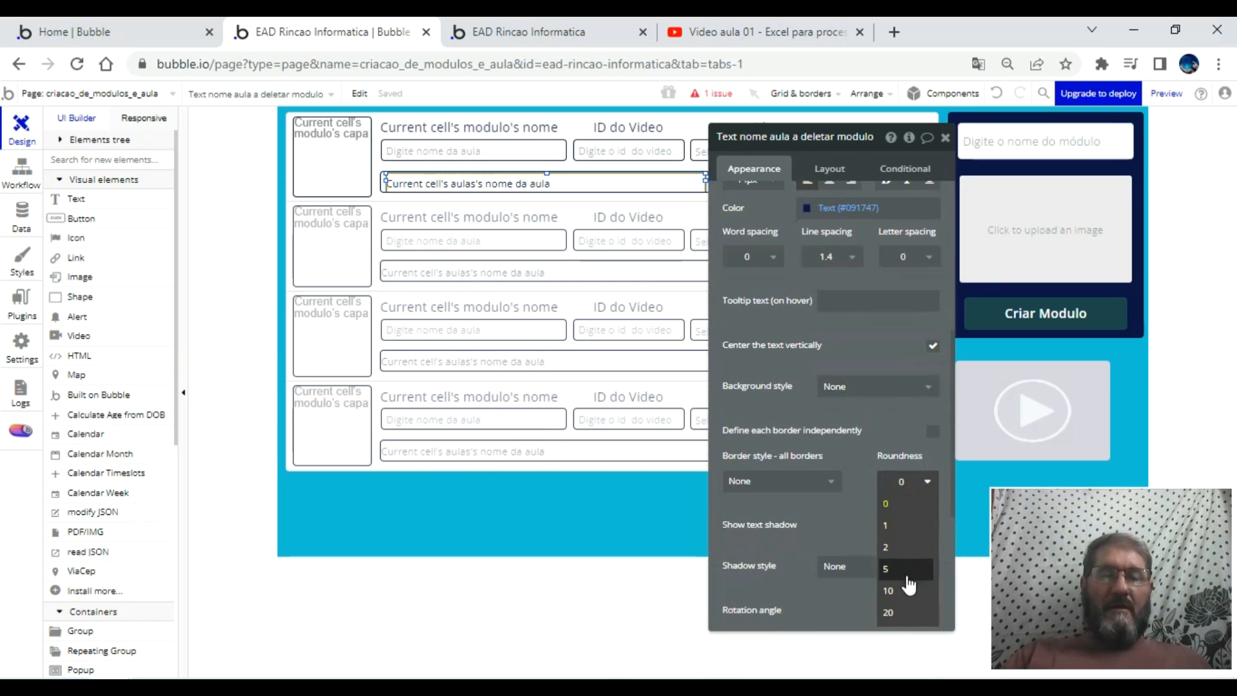
pyautogui.click(906, 576)
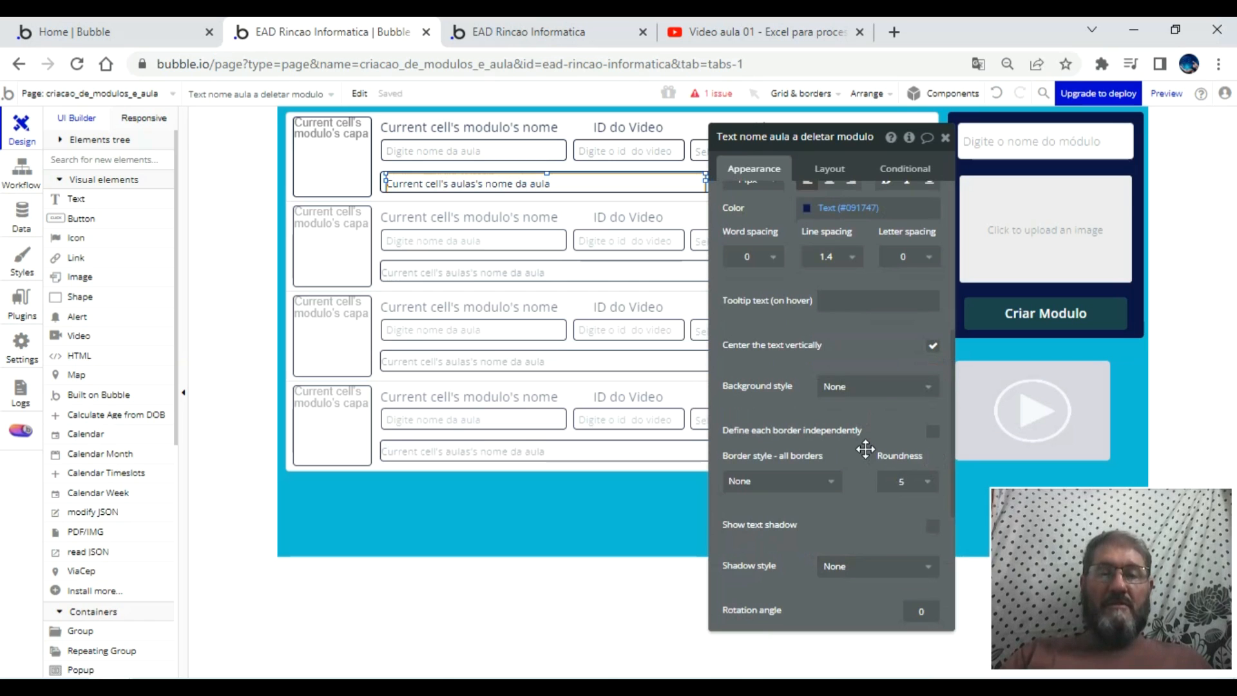
pyautogui.click(831, 483)
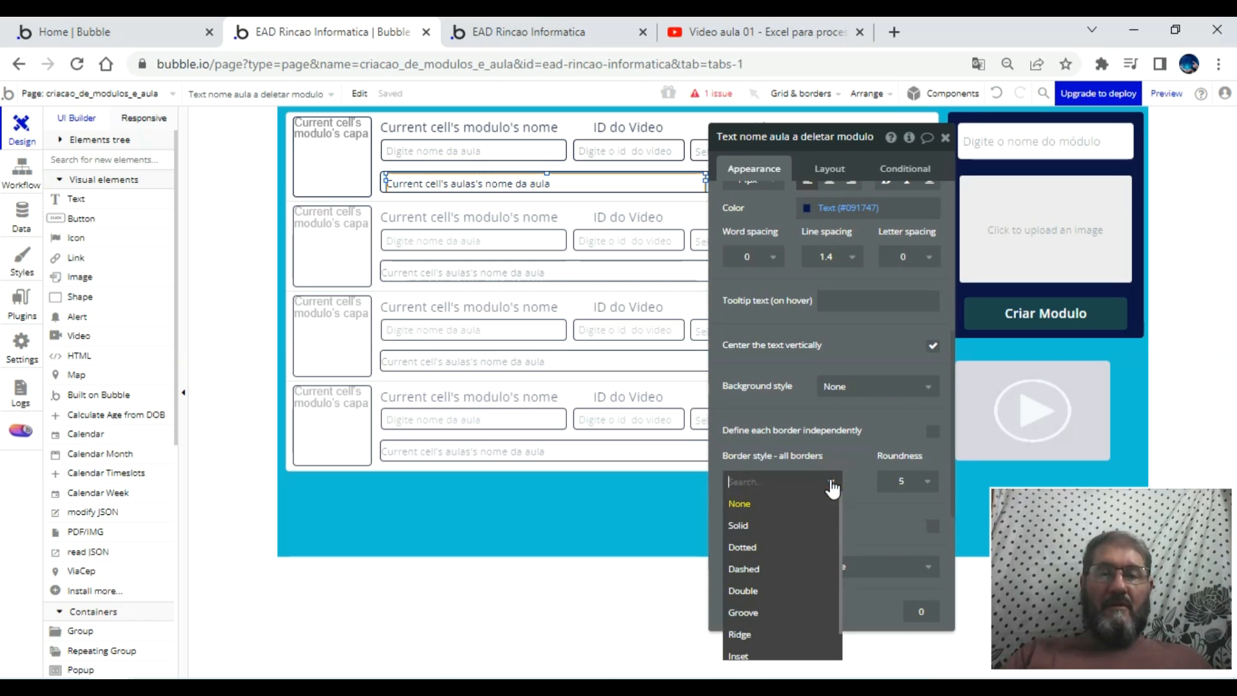
pyautogui.click(860, 450)
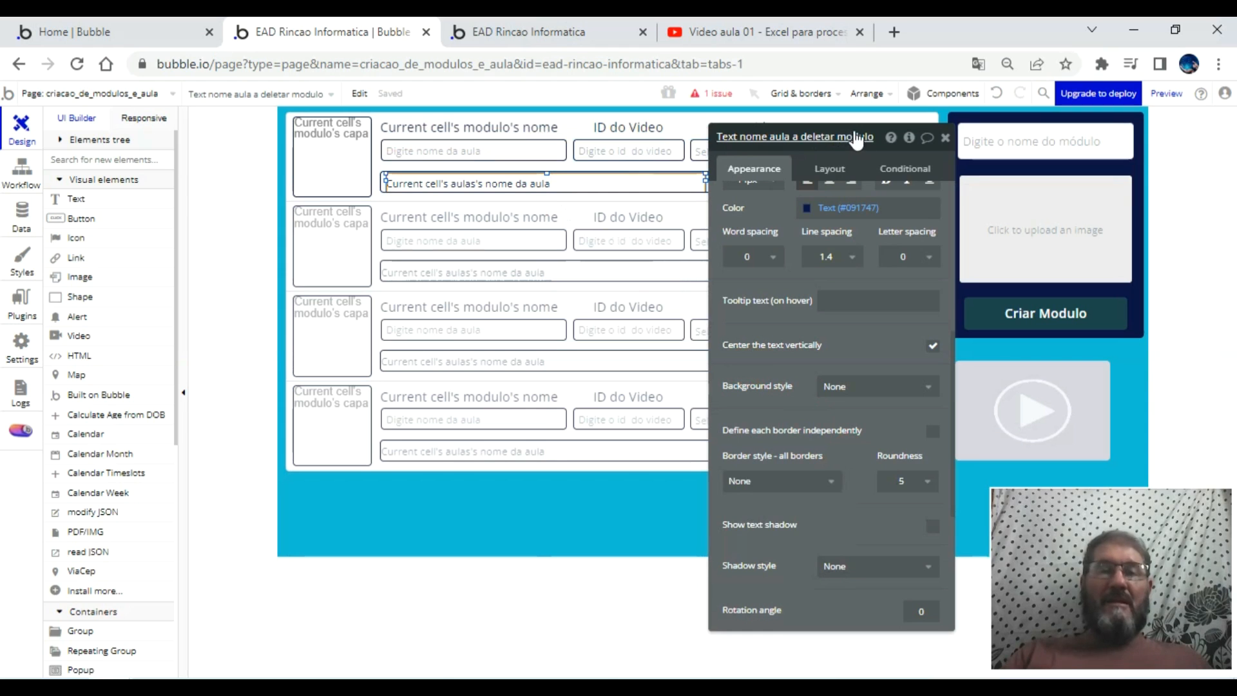
# - Draw an icon about 23 by 17 px near the right end of the nested repeating group's cell
pyautogui.moveTo(869, 150); pyautogui.dragTo(936, 332)
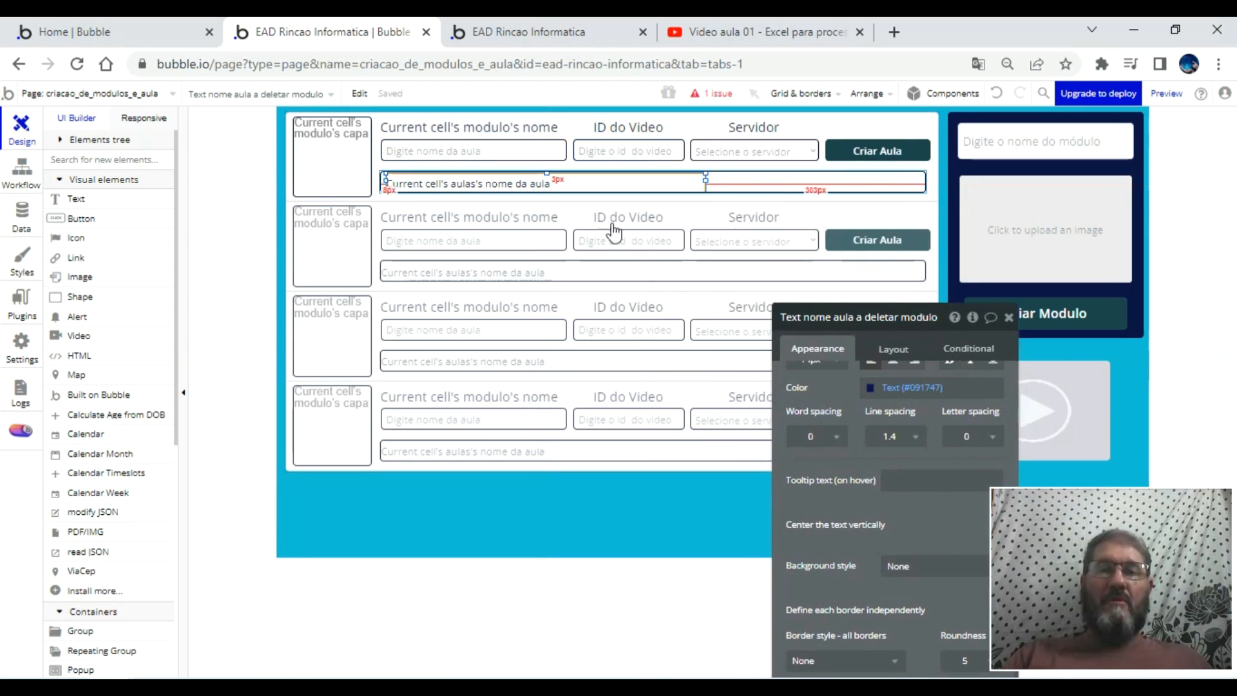
pyautogui.click(67, 239)
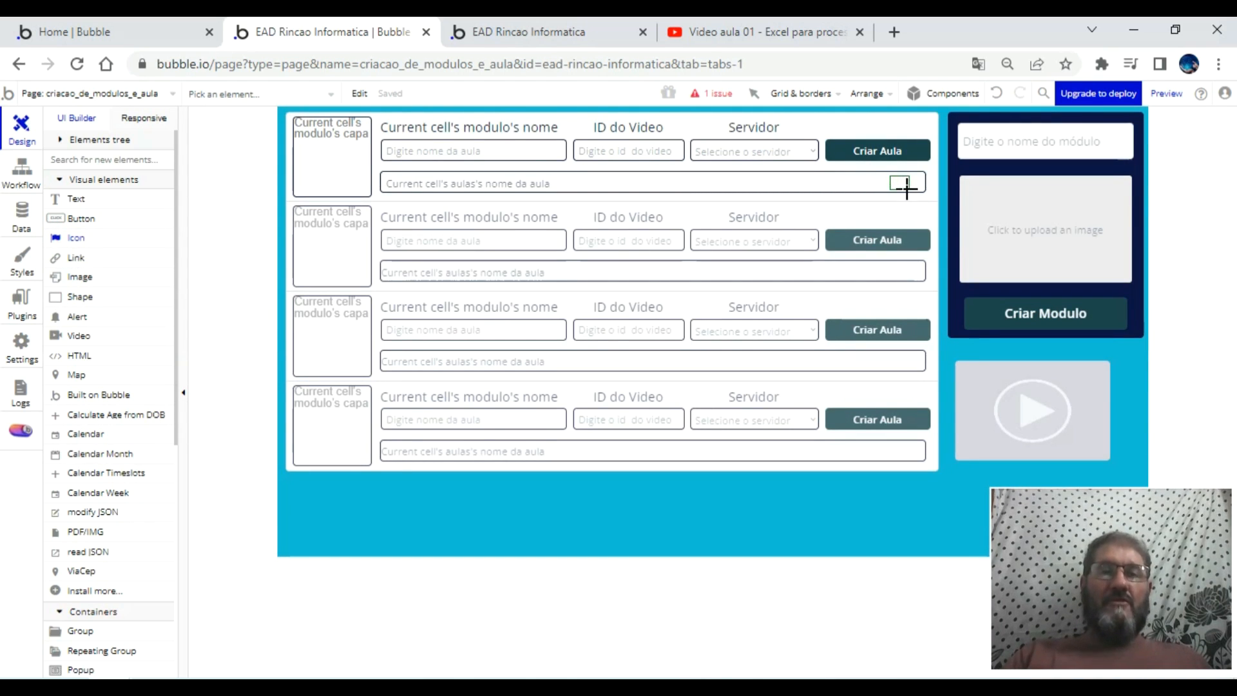
pyautogui.moveTo(907, 188); pyautogui.dragTo(908, 189)
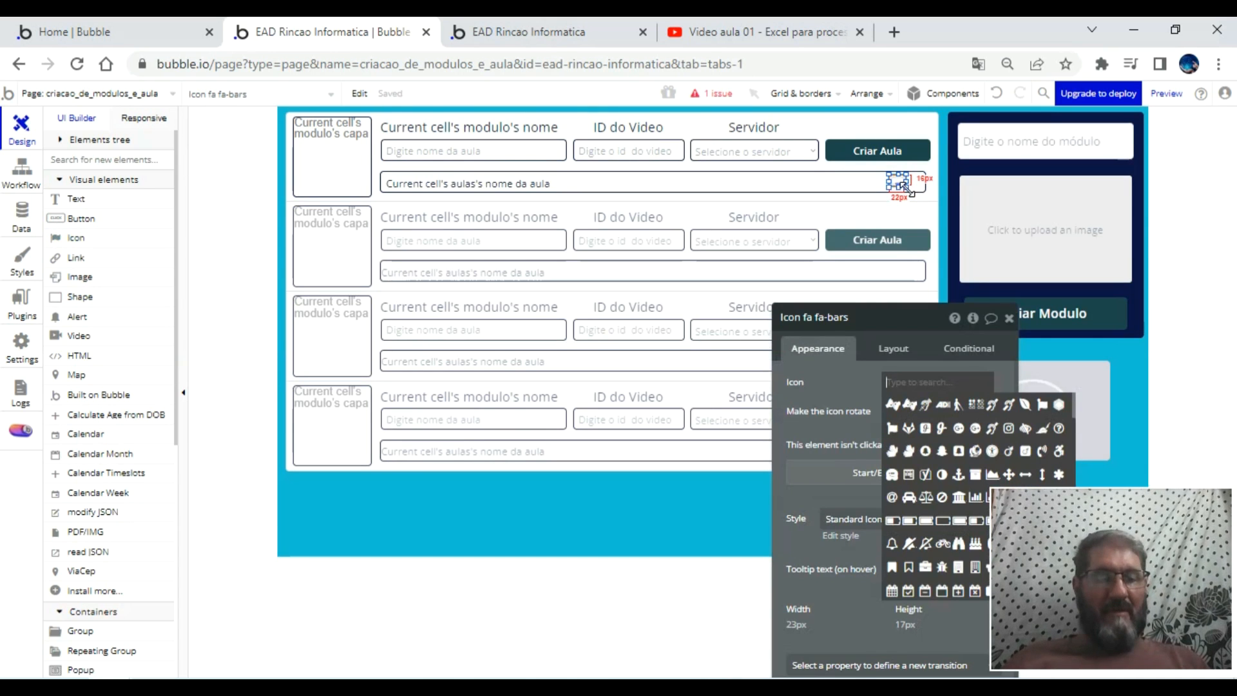
pyautogui.hotkey('ctrl', '-')
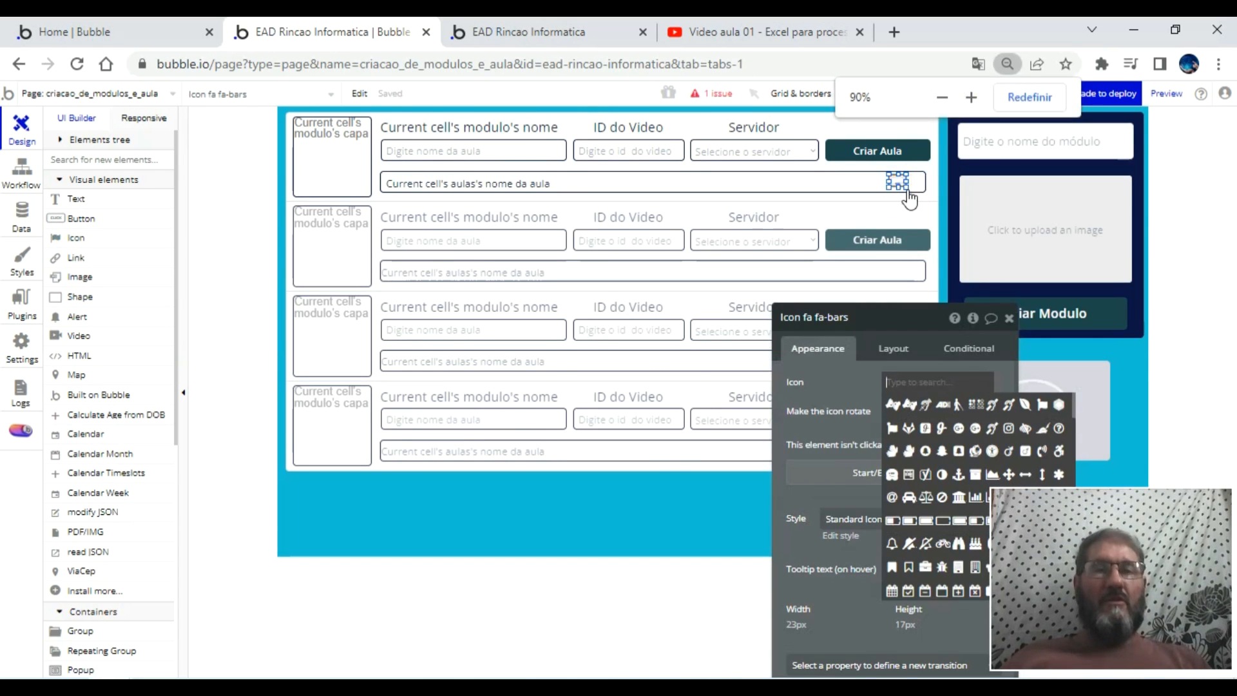
pyautogui.hotkey('ctrl', '+')
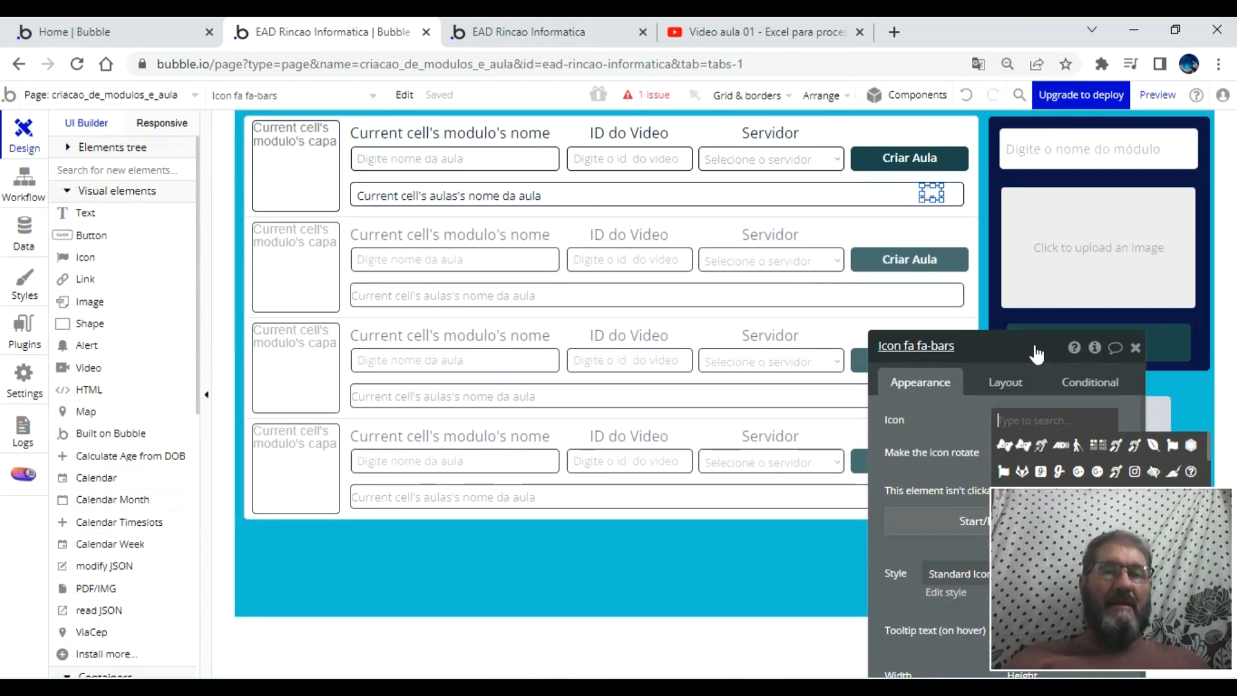
pyautogui.hotkey('ctrl', '+')
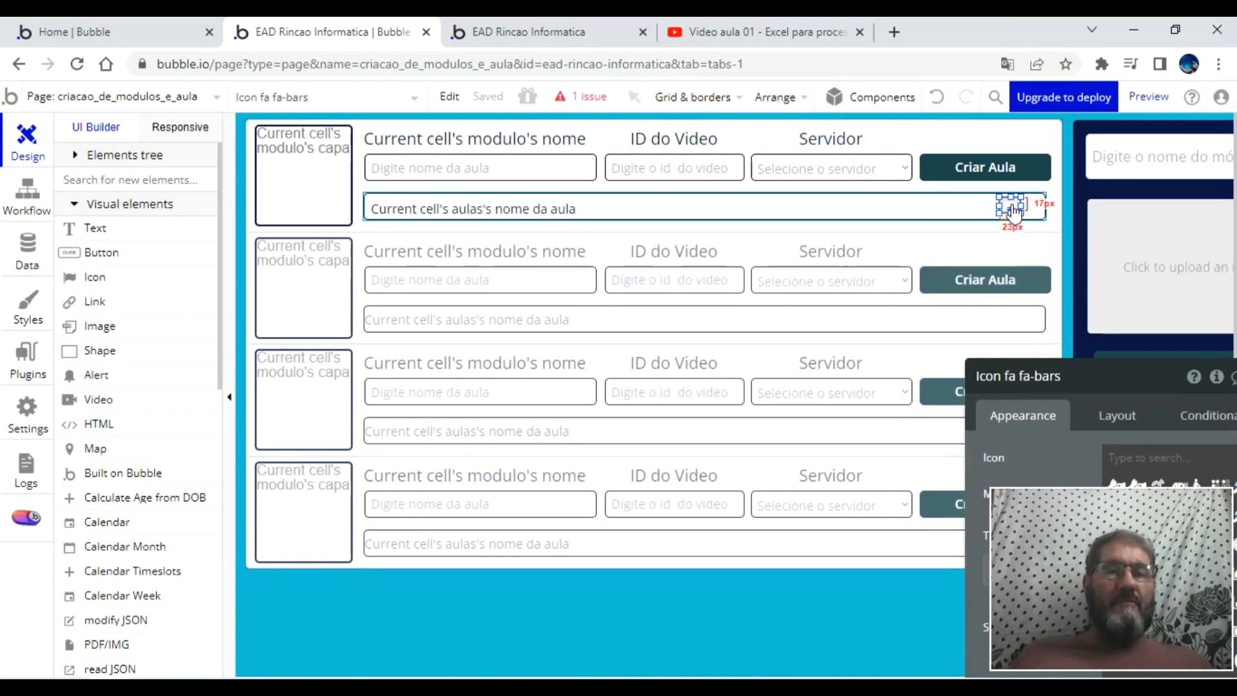
# - Rename the new icon "Icon deletar aula" and remove its predefined style
pyautogui.moveTo(1108, 384); pyautogui.dragTo(572, 162)
pyautogui.doubleClick(559, 161)
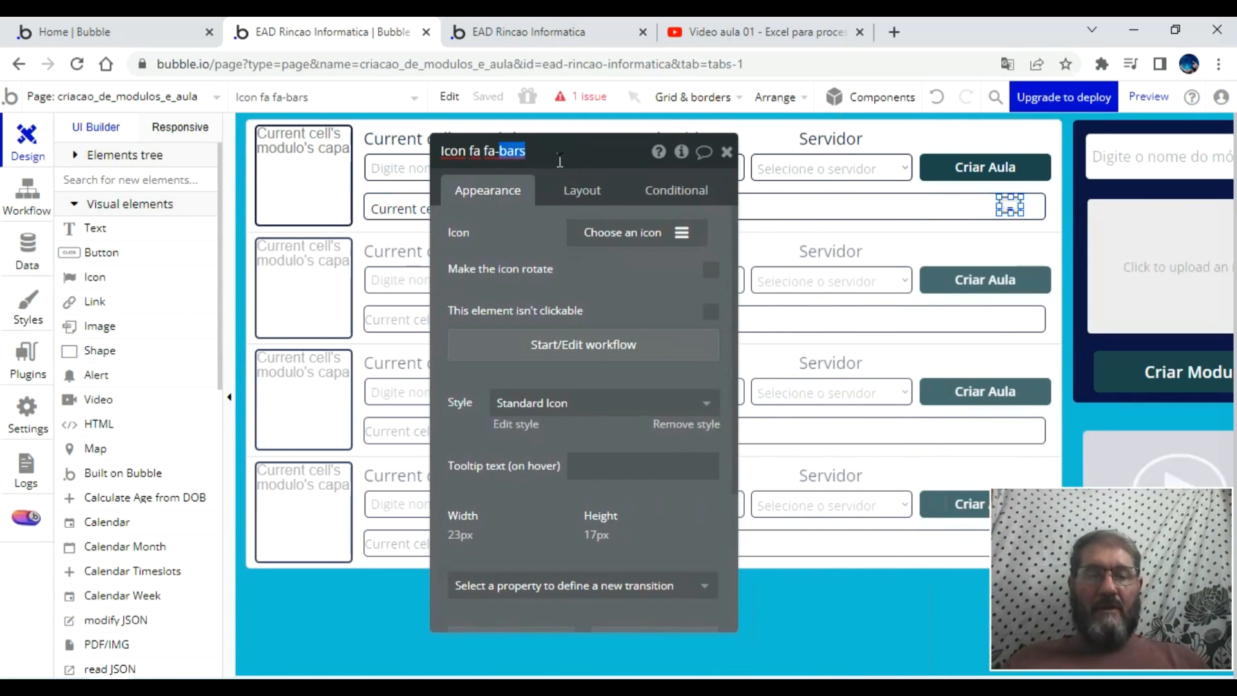
pyautogui.press('BackSpace')
pyautogui.press('BackSpace')
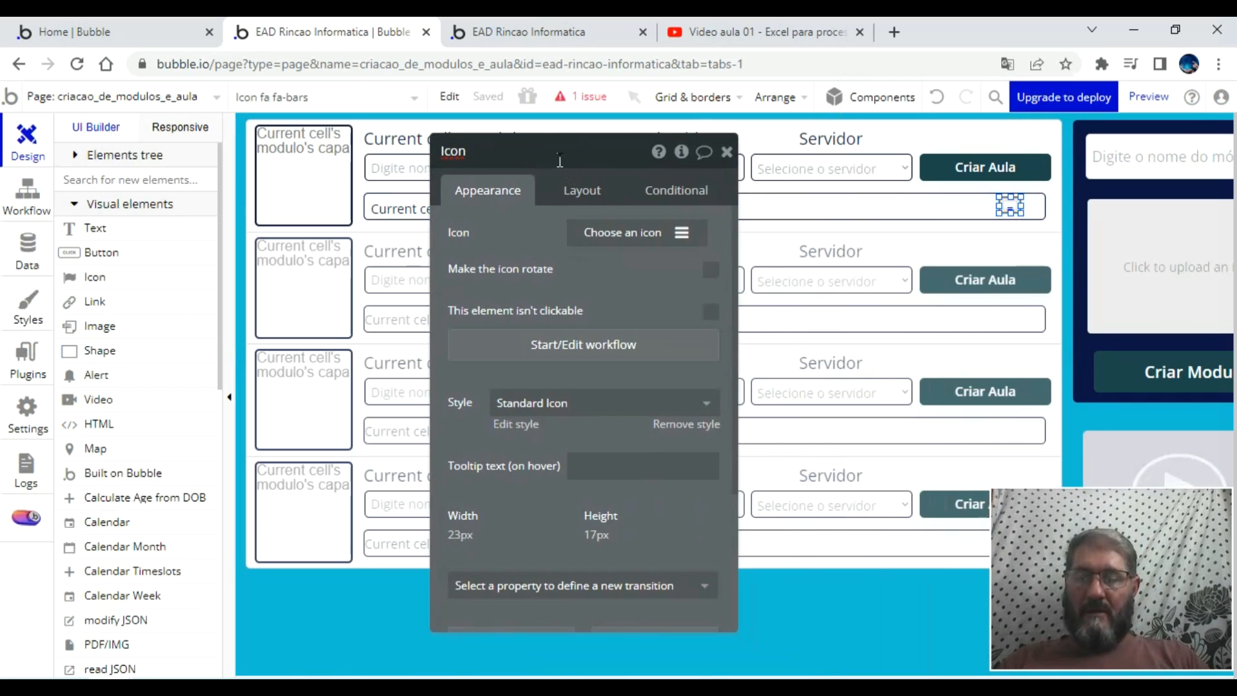
pyautogui.write('ula')
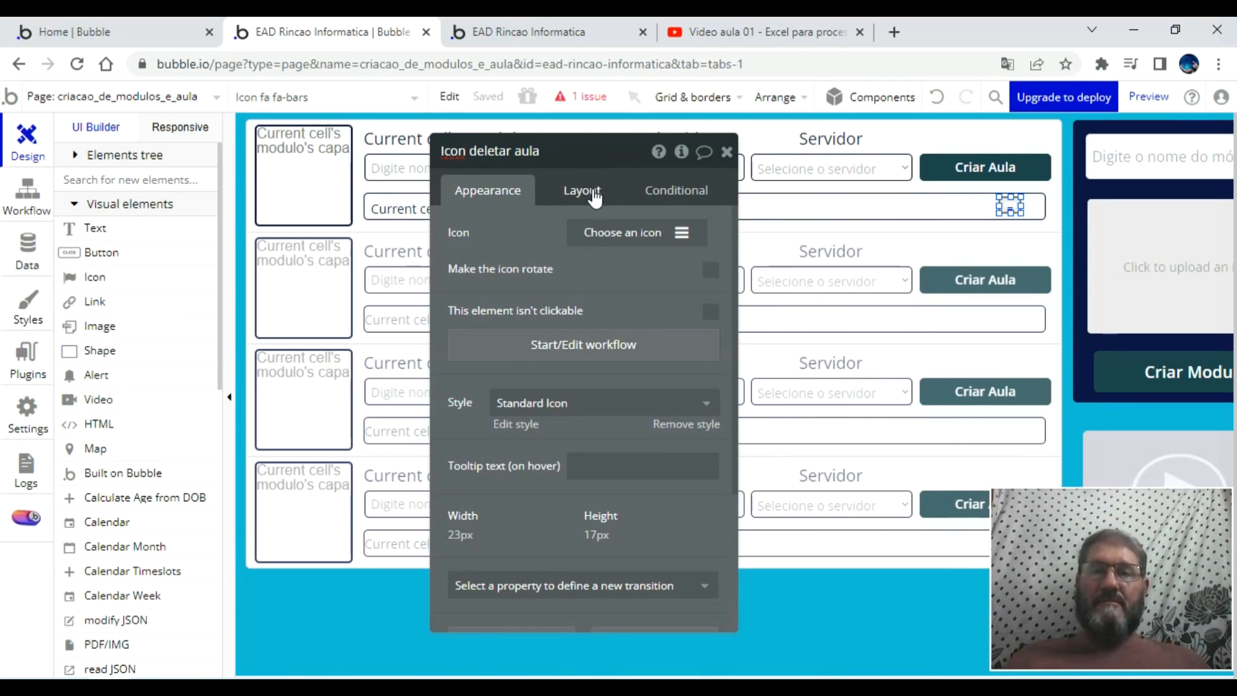
pyautogui.click(698, 425)
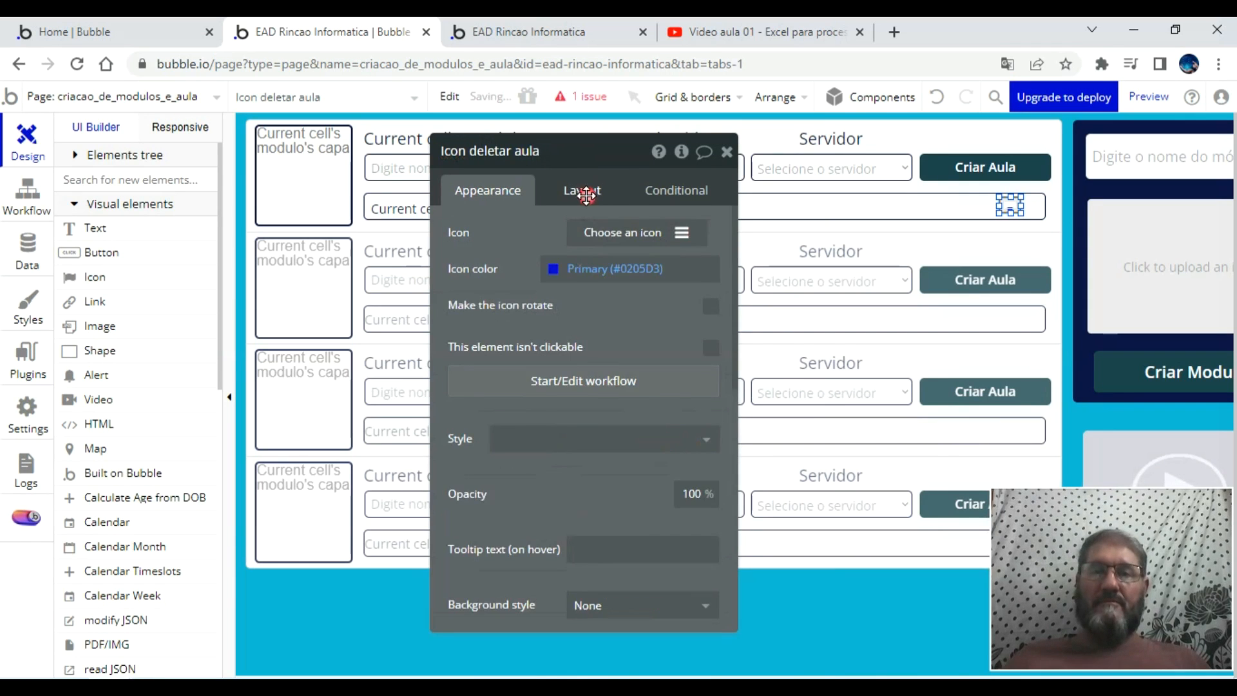
# - Set the delete icon's top, bottom, left and right padding to 0 px
pyautogui.click(582, 190)
pyautogui.click(500, 501)
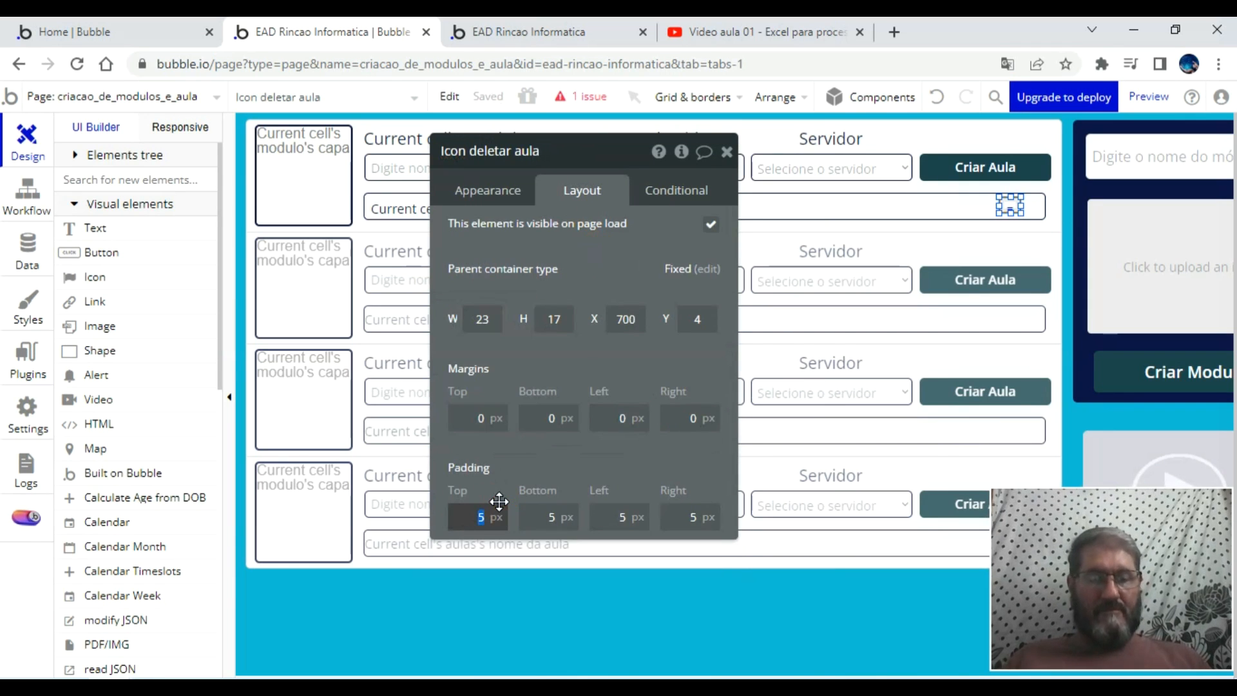
pyautogui.press('Tab')
pyautogui.write('0')
pyautogui.press('Tab')
pyautogui.write('0')
pyautogui.press('Tab')
pyautogui.write('0')
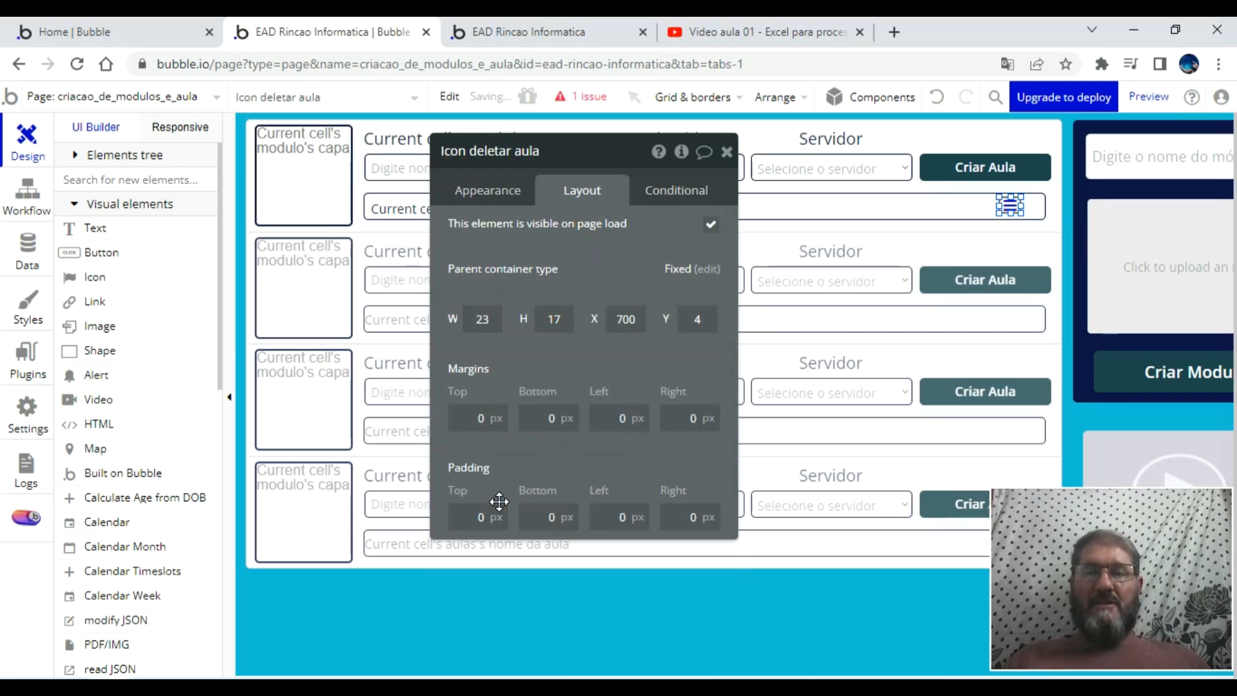
# - Color the delete icon with the Destructive (#FF0000) variable and set its background style to Flat color
pyautogui.click(504, 193)
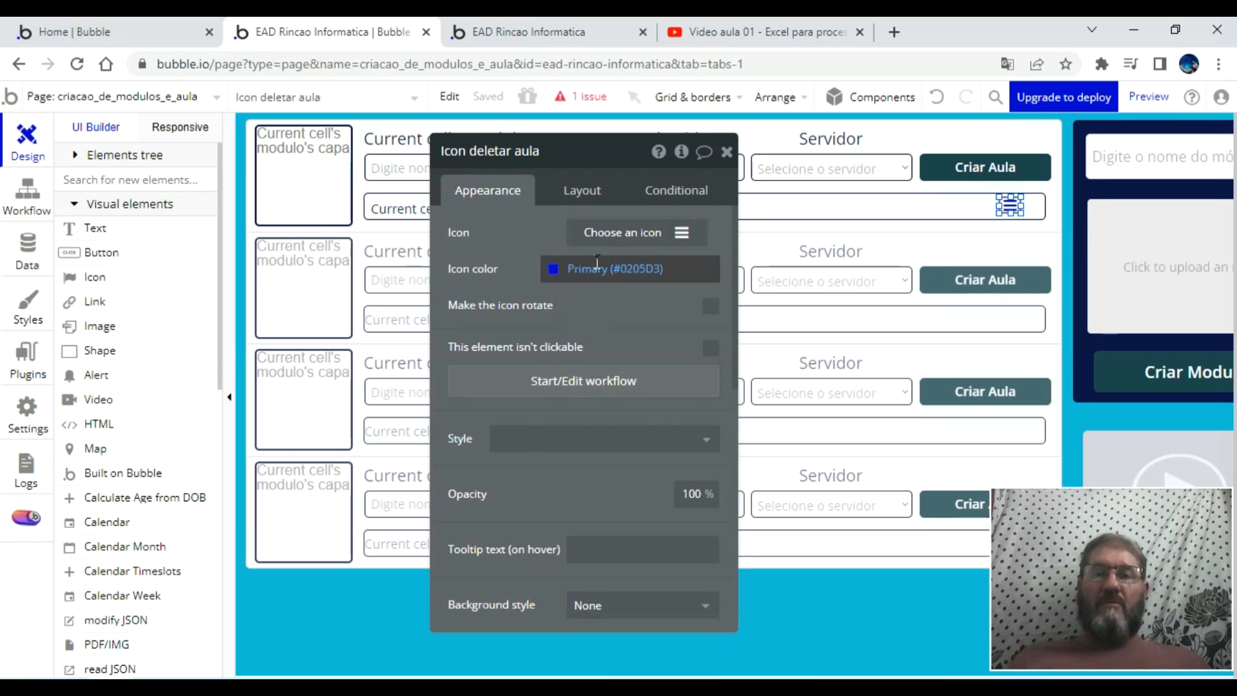
pyautogui.click(555, 271)
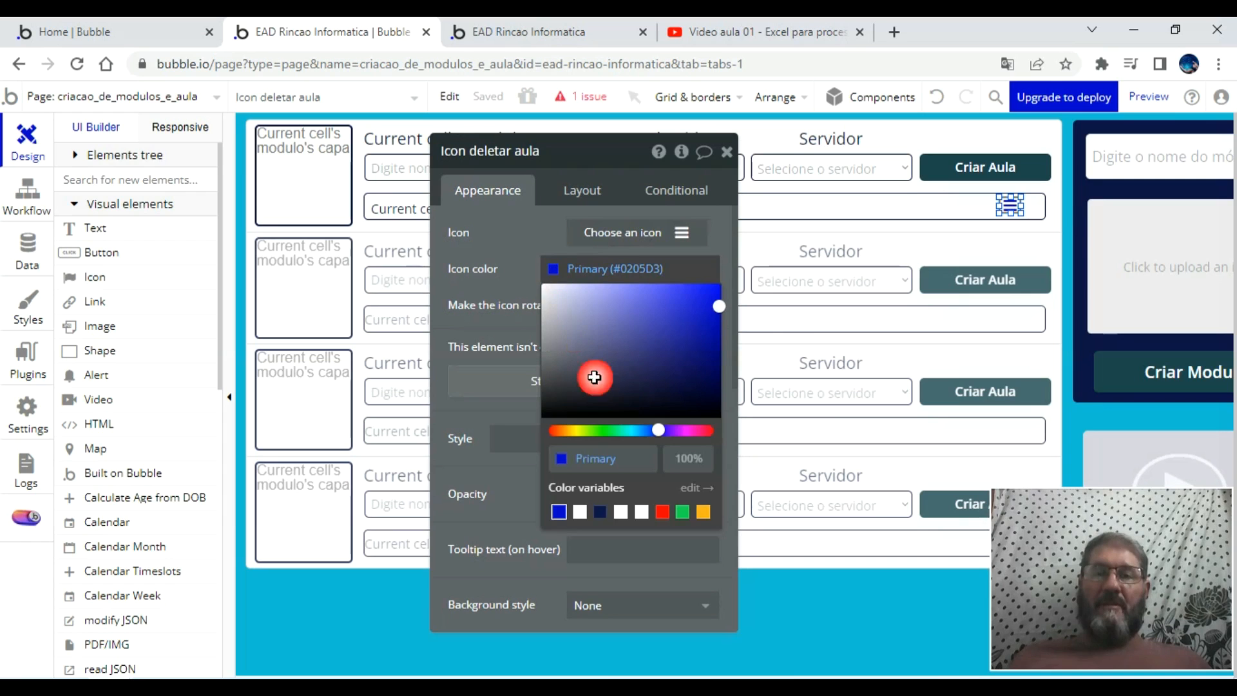
pyautogui.click(661, 511)
pyautogui.click(598, 447)
pyautogui.click(524, 489)
pyautogui.click(629, 606)
pyautogui.click(618, 628)
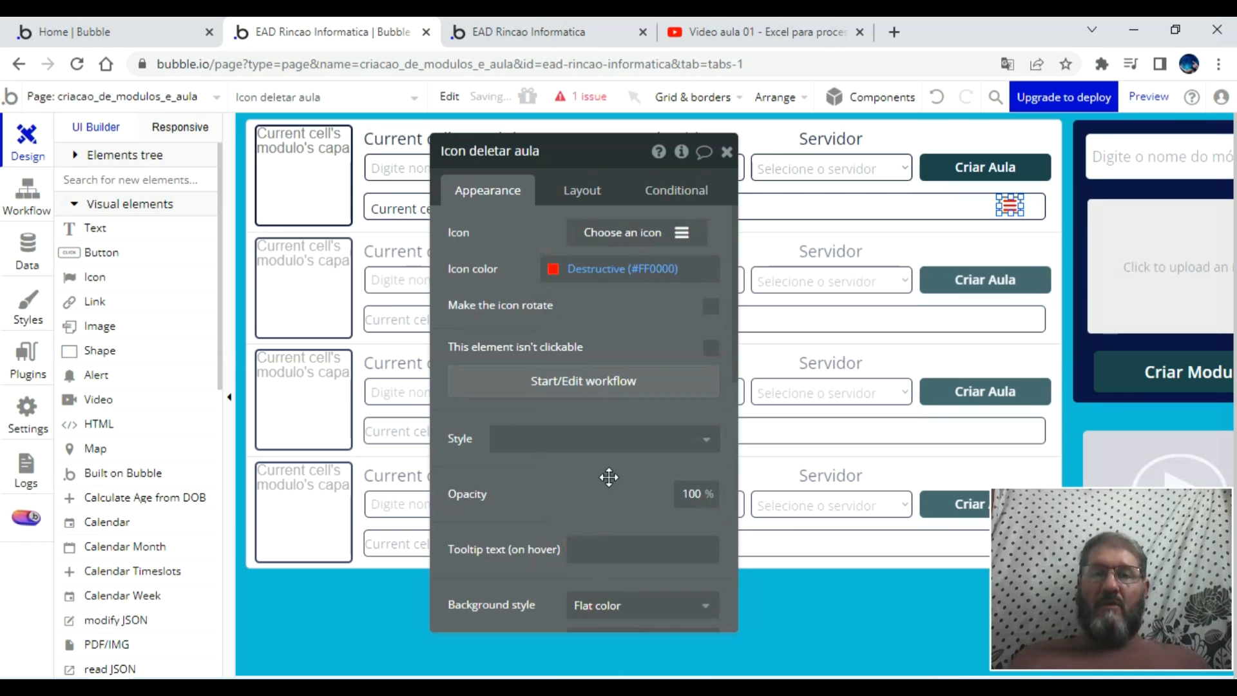
# - Choose the X symbol as the graphic for the delete icon
pyautogui.click(684, 237)
pyautogui.scroll(-3, 708, 373)
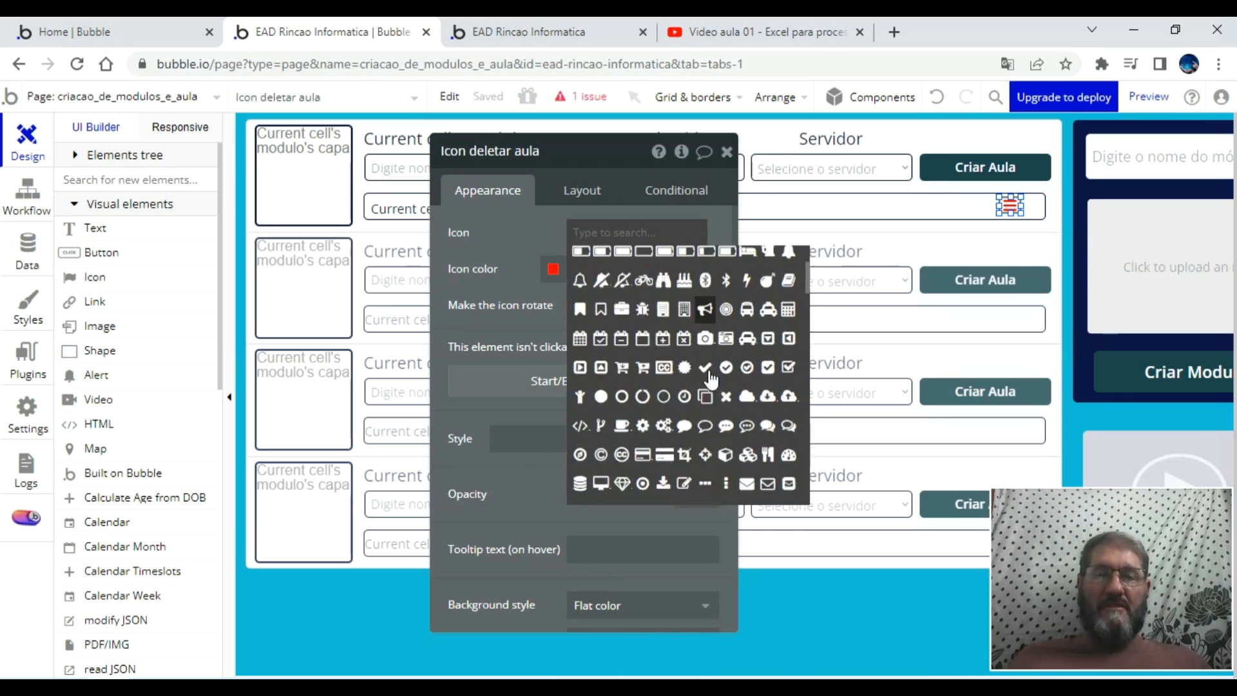
pyautogui.click(725, 278)
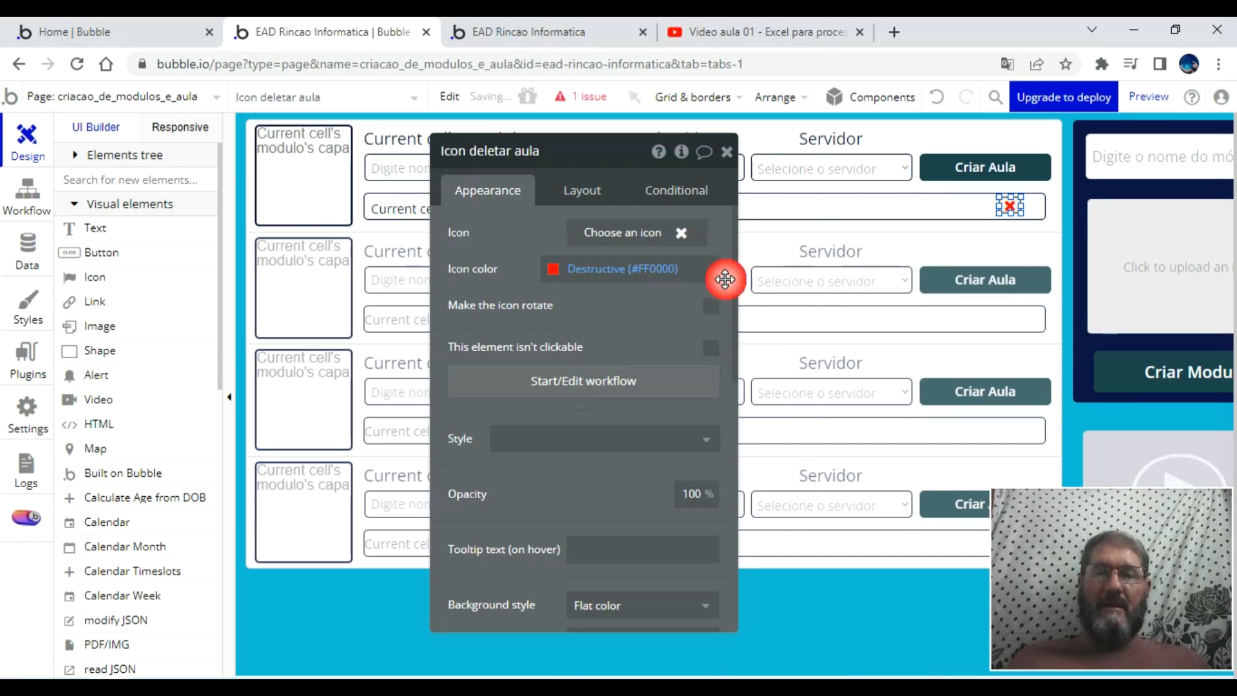
pyautogui.click(709, 306)
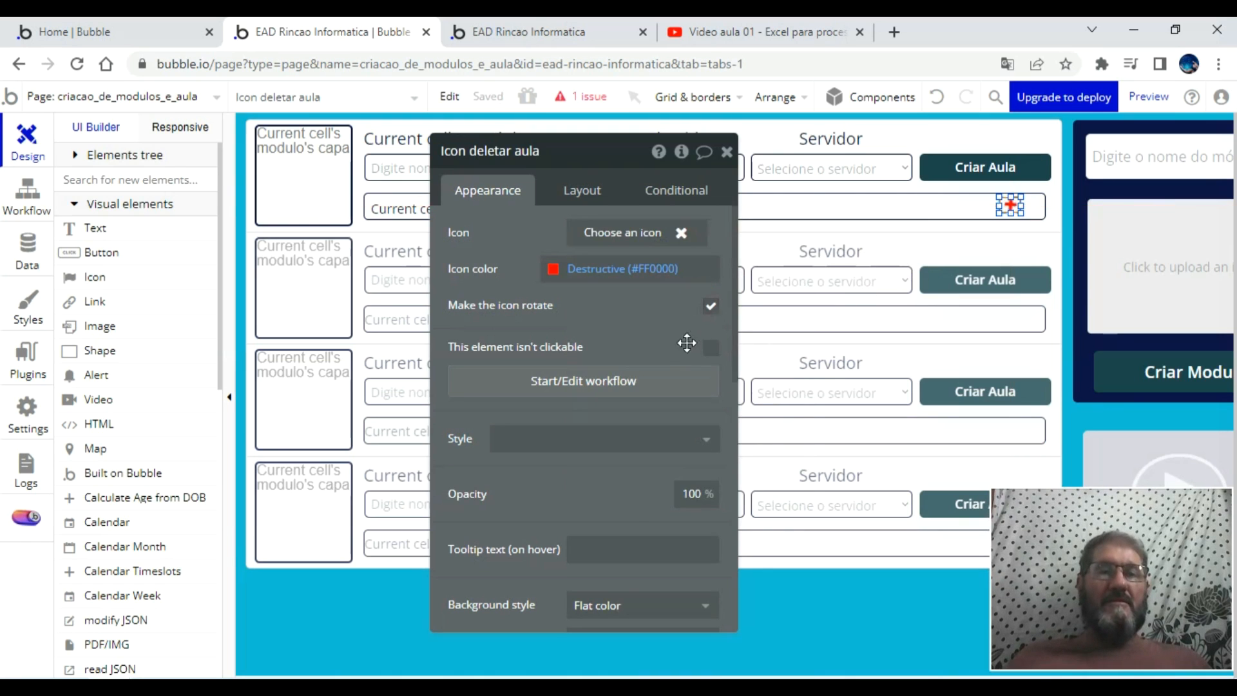
pyautogui.scroll(-3, 627, 475)
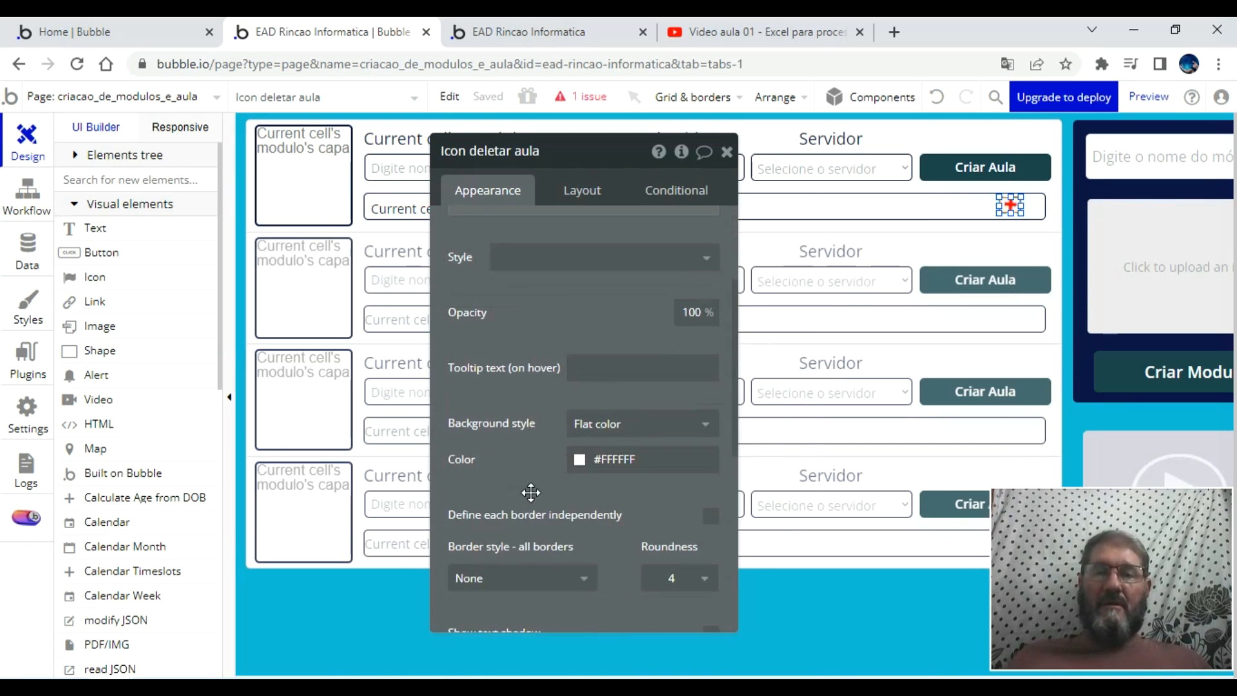
pyautogui.scroll(-4, 529, 492)
pyautogui.scroll(5, 525, 492)
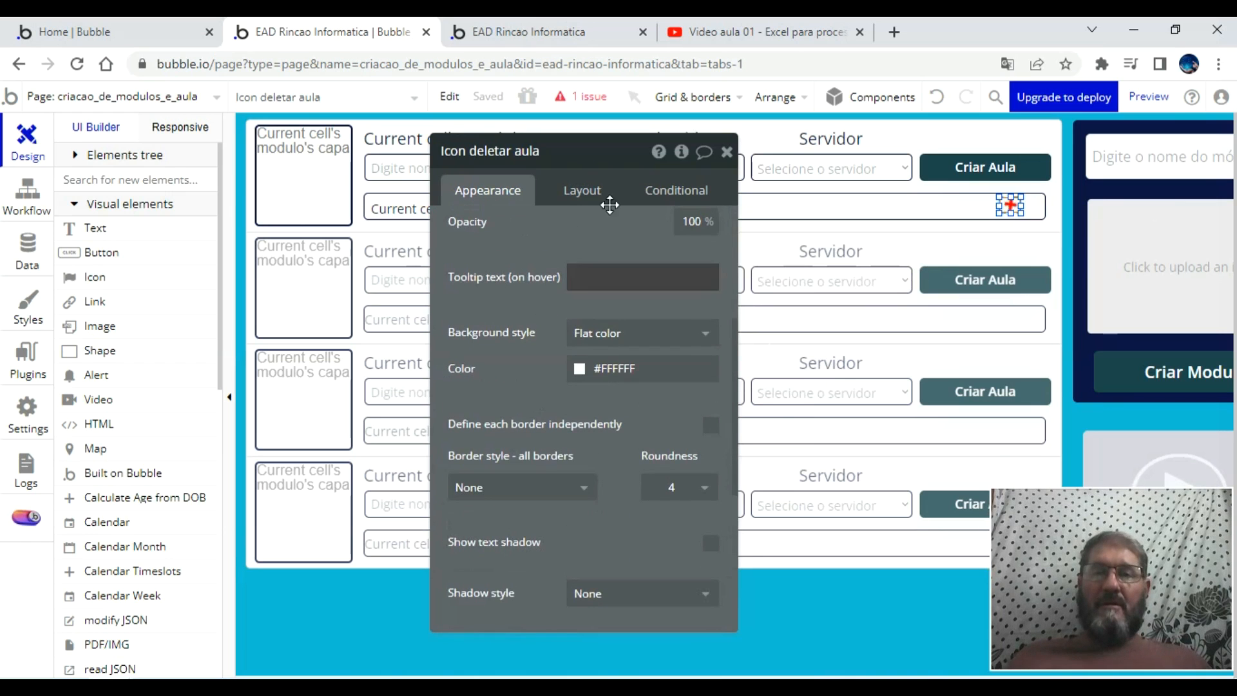
pyautogui.click(726, 152)
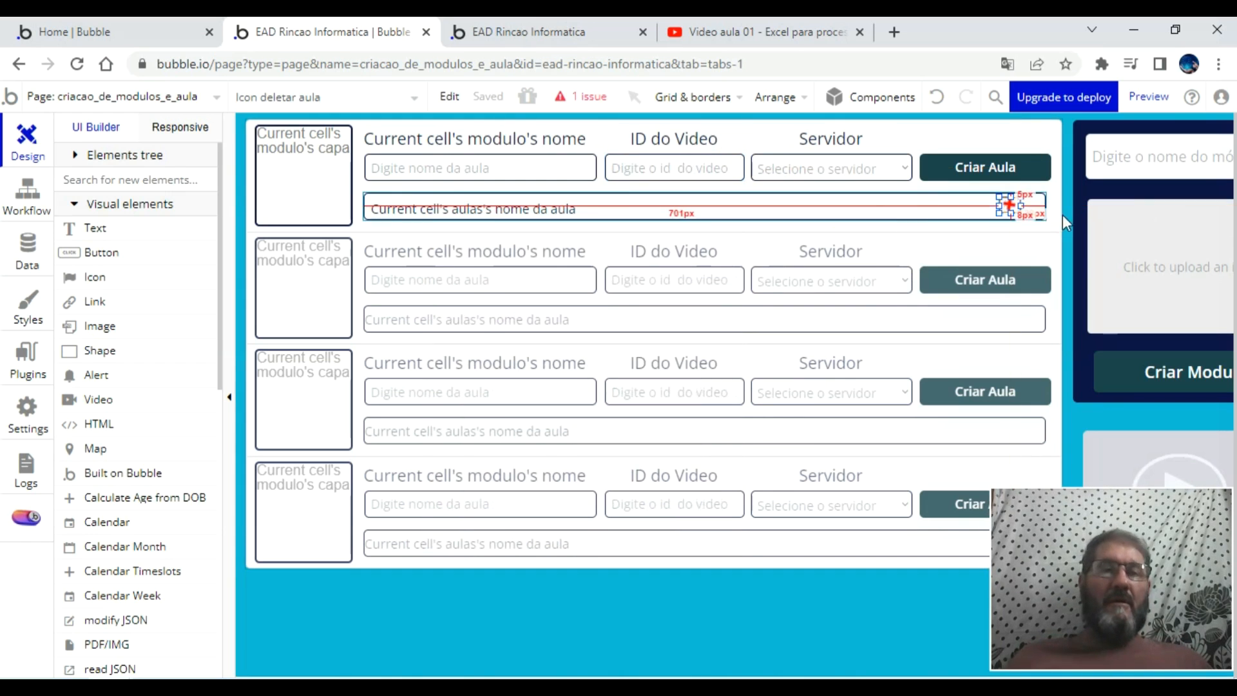
pyautogui.doubleClick(1010, 208)
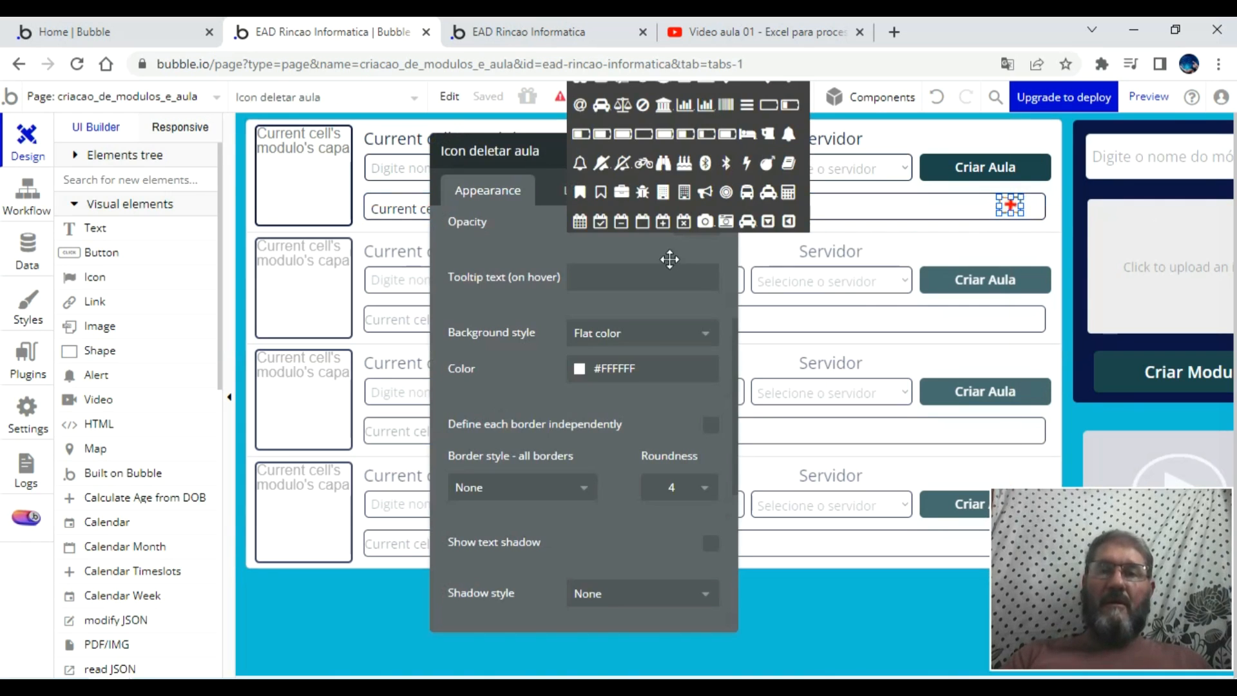
pyautogui.click(532, 254)
pyautogui.scroll(5, 552, 268)
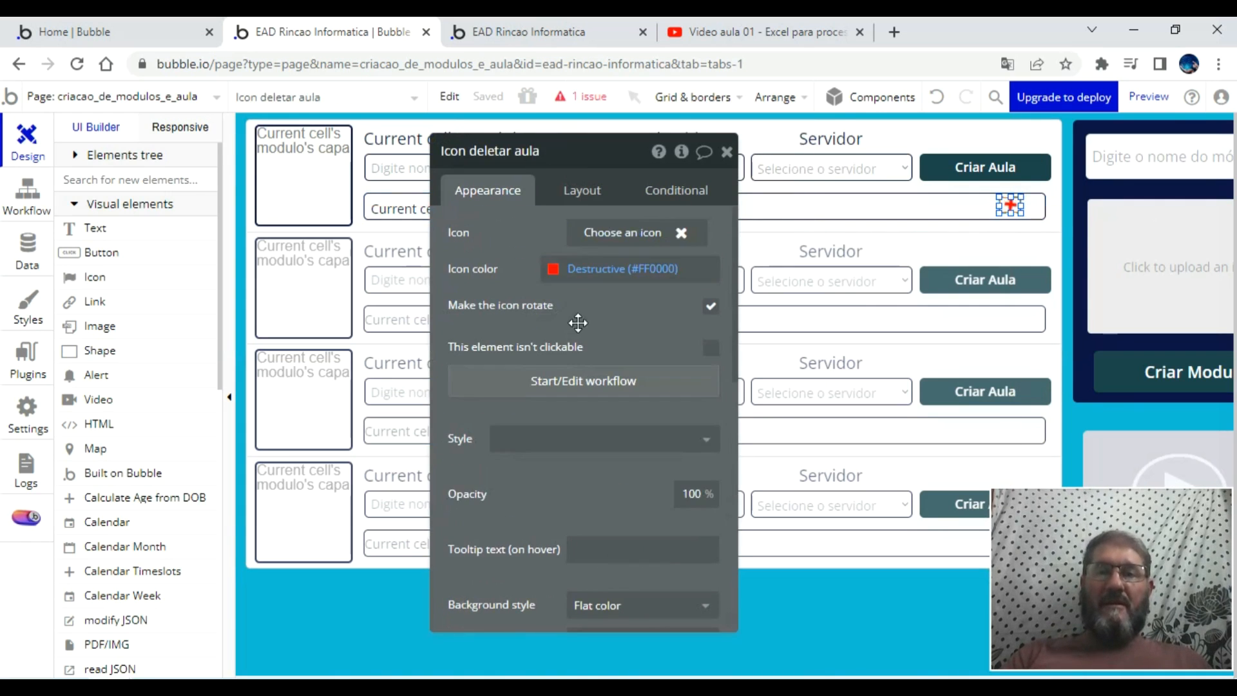
pyautogui.click(709, 312)
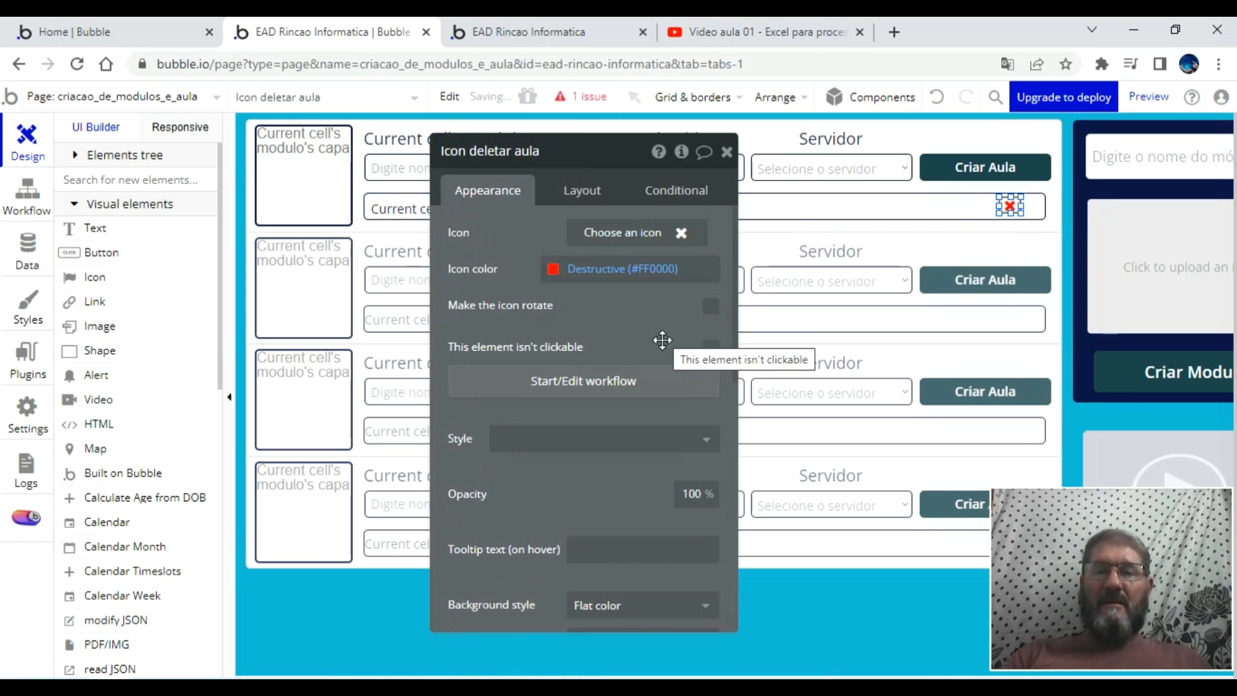
# - Set the delete icon's border roundness to 5 and move it closer to the right end of the lesson row
pyautogui.scroll(-2, 695, 412)
pyautogui.scroll(3, 695, 412)
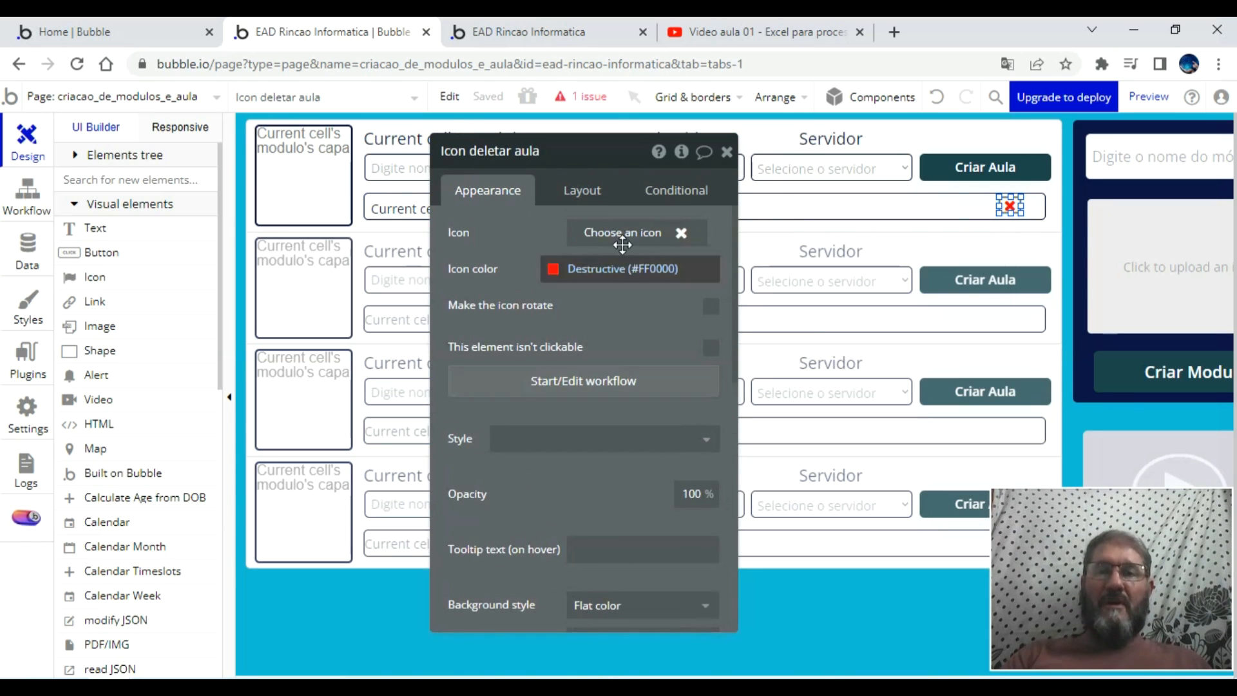
pyautogui.scroll(-6, 663, 393)
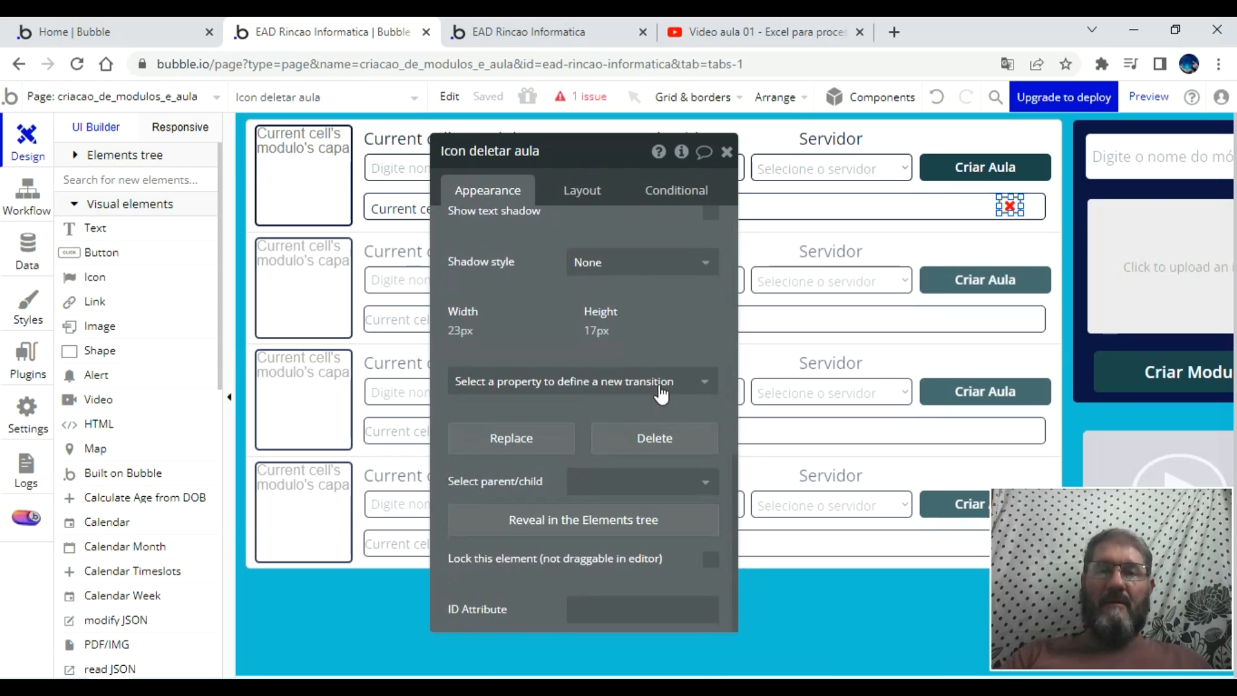
pyautogui.click(686, 255)
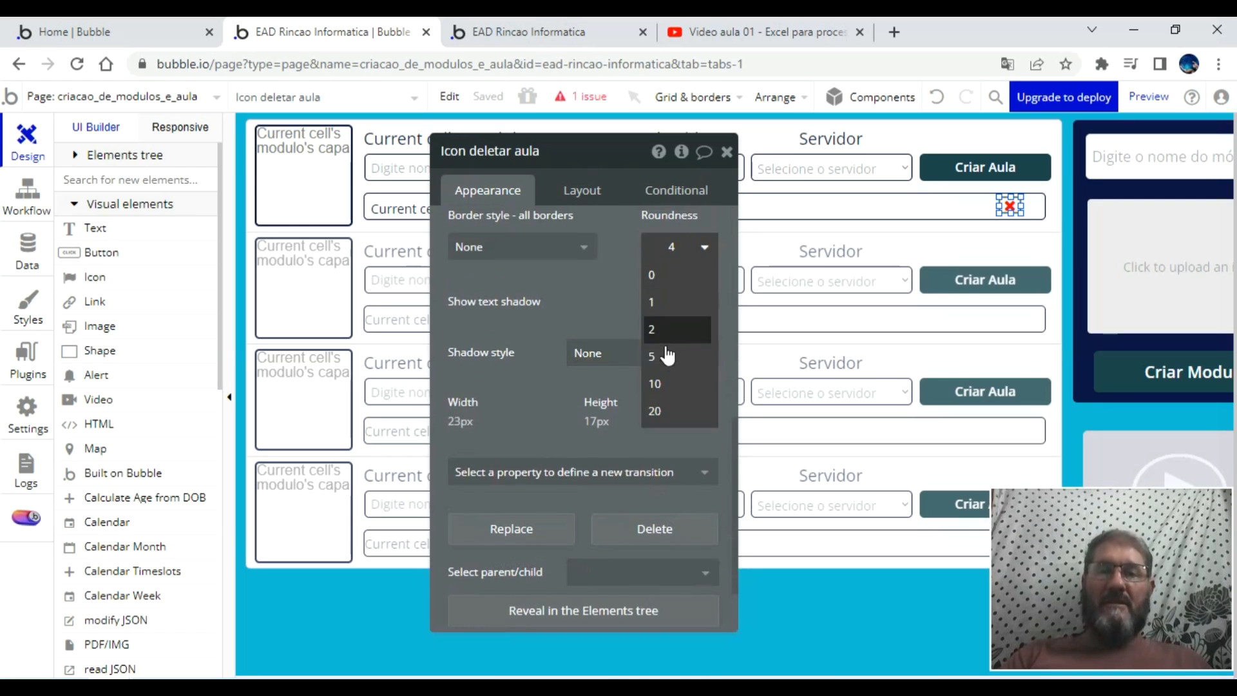
pyautogui.click(646, 325)
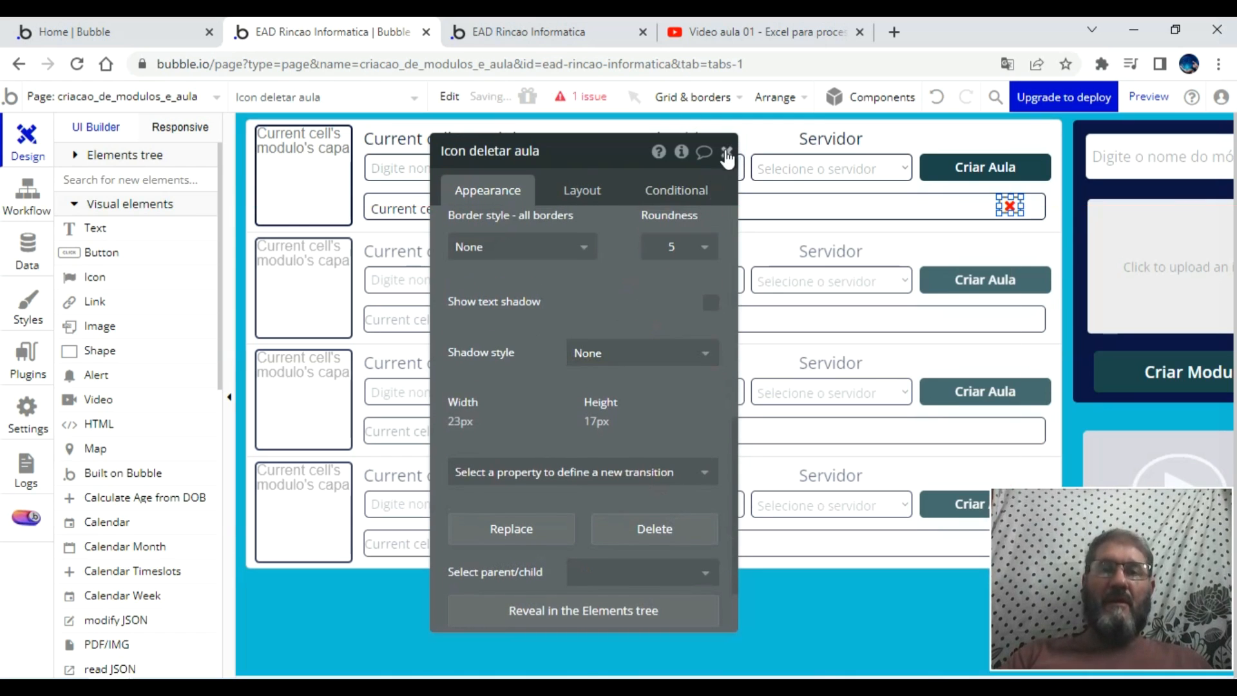
pyautogui.click(726, 152)
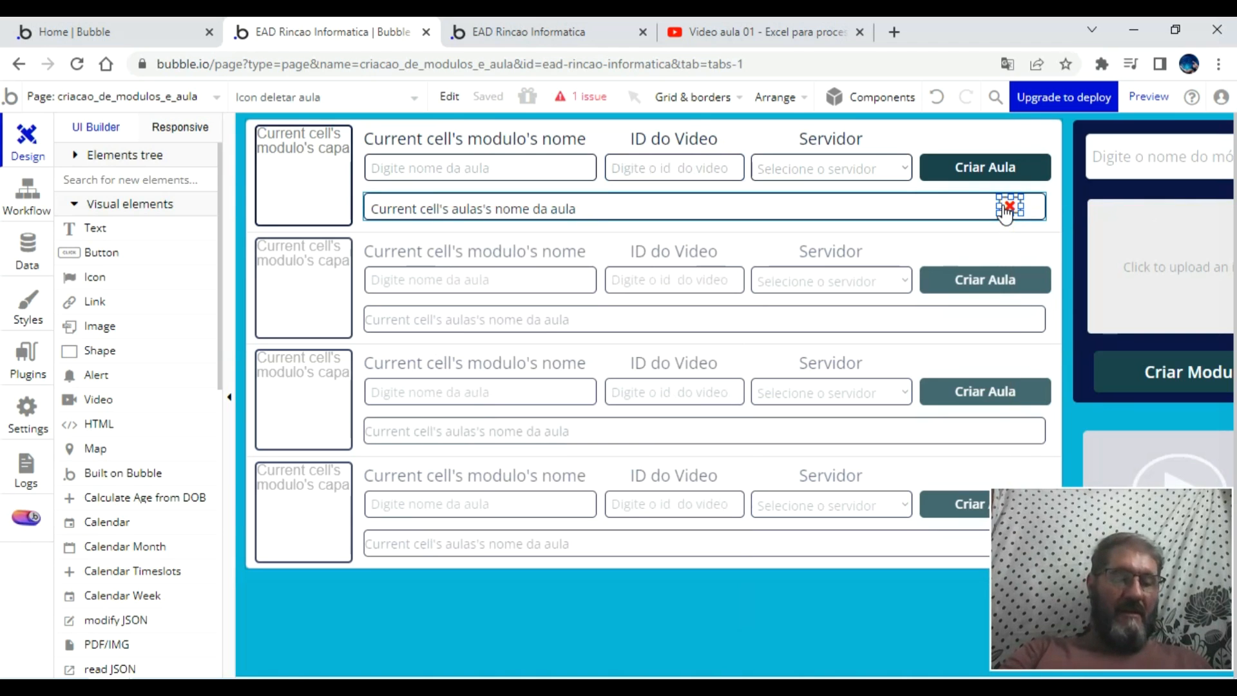
pyautogui.moveTo(1005, 215)
pyautogui.mouseDown()
pyautogui.moveTo(1020, 219)
pyautogui.moveTo(1008, 223)
pyautogui.mouseUp()
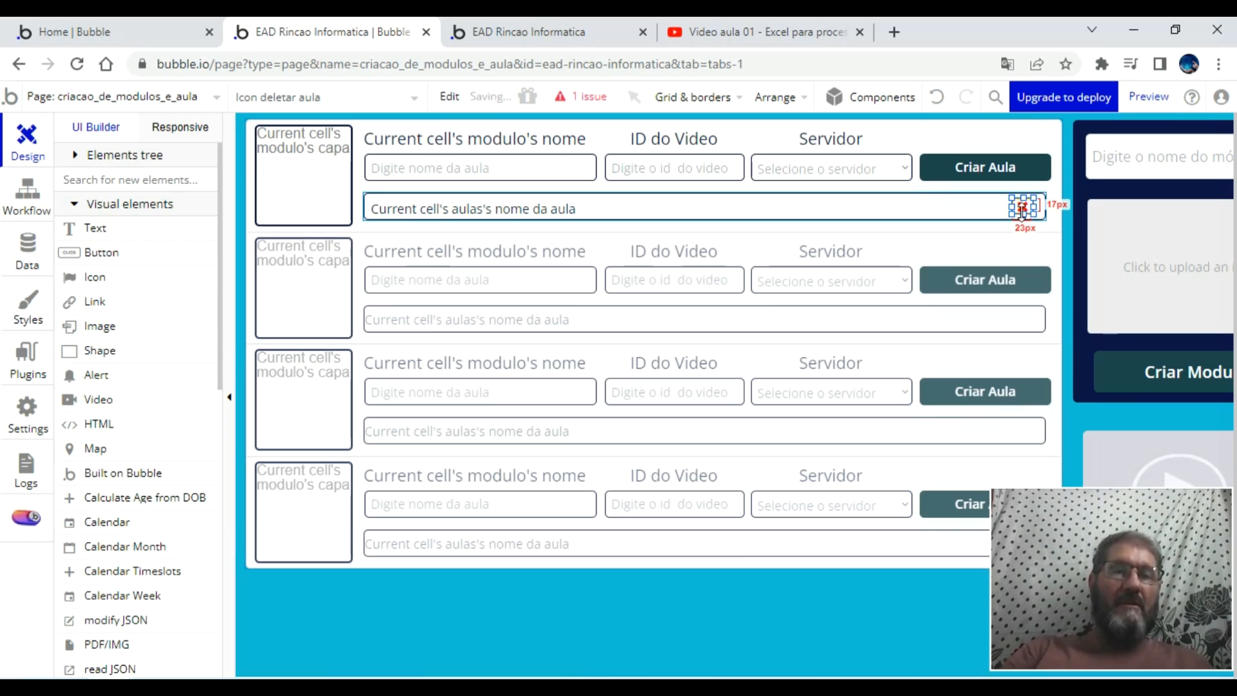
# - Create a click workflow for the delete icon and add a Delete thing action to it
pyautogui.doubleClick(1023, 207)
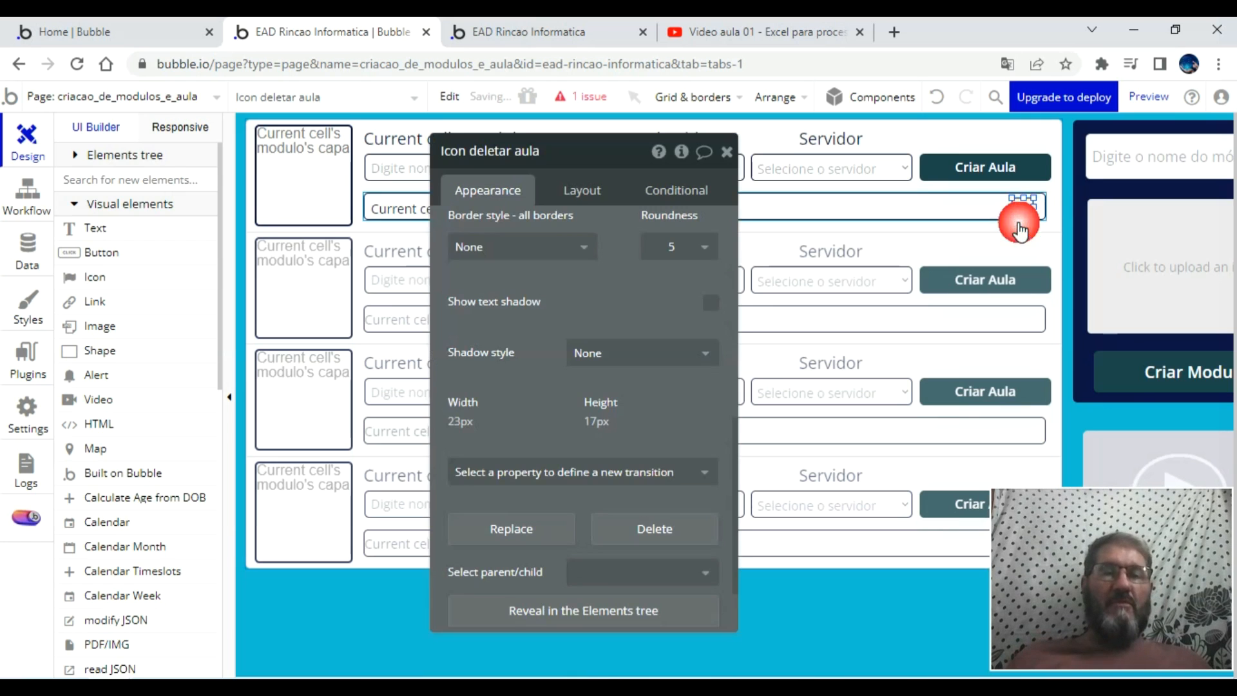
pyautogui.scroll(10, 580, 360)
pyautogui.click(588, 382)
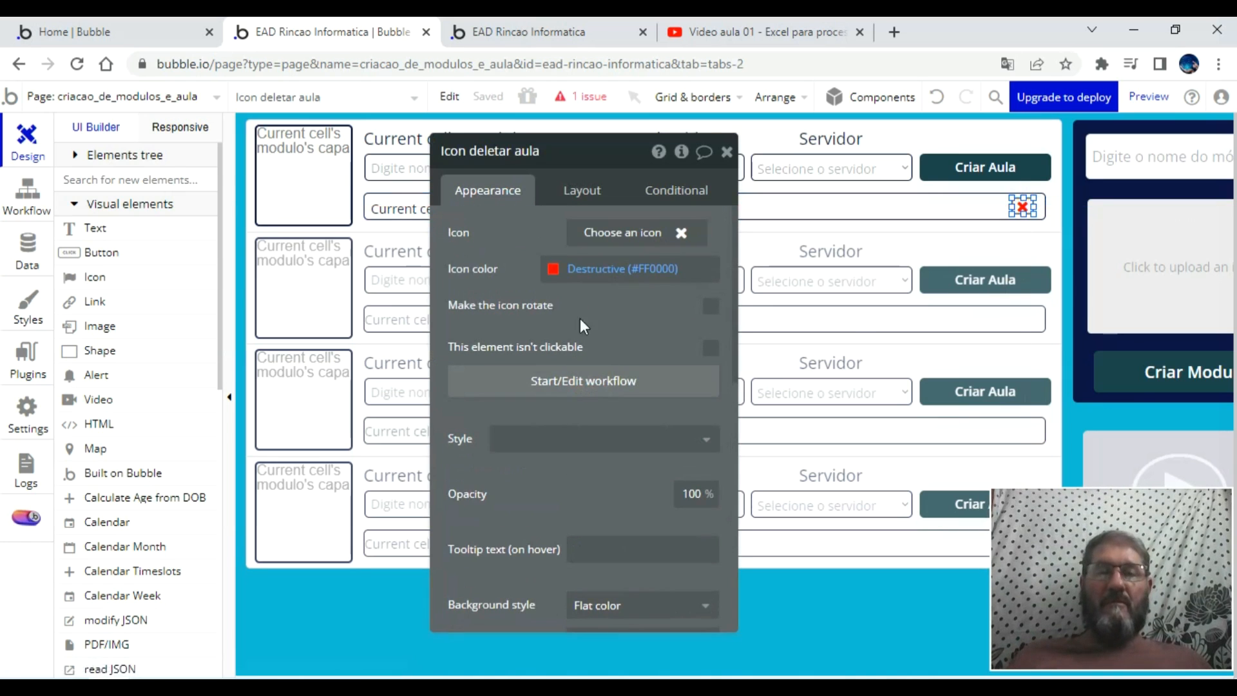
pyautogui.click(221, 333)
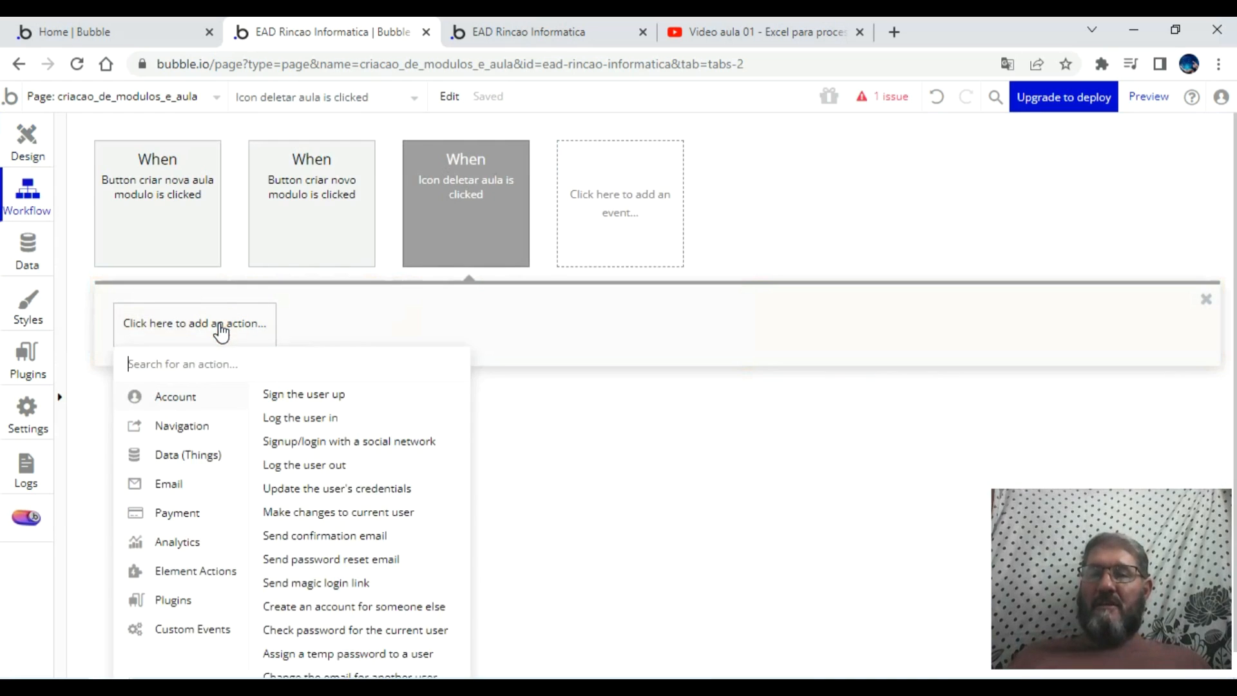
pyautogui.moveTo(194, 455)
pyautogui.click(293, 465)
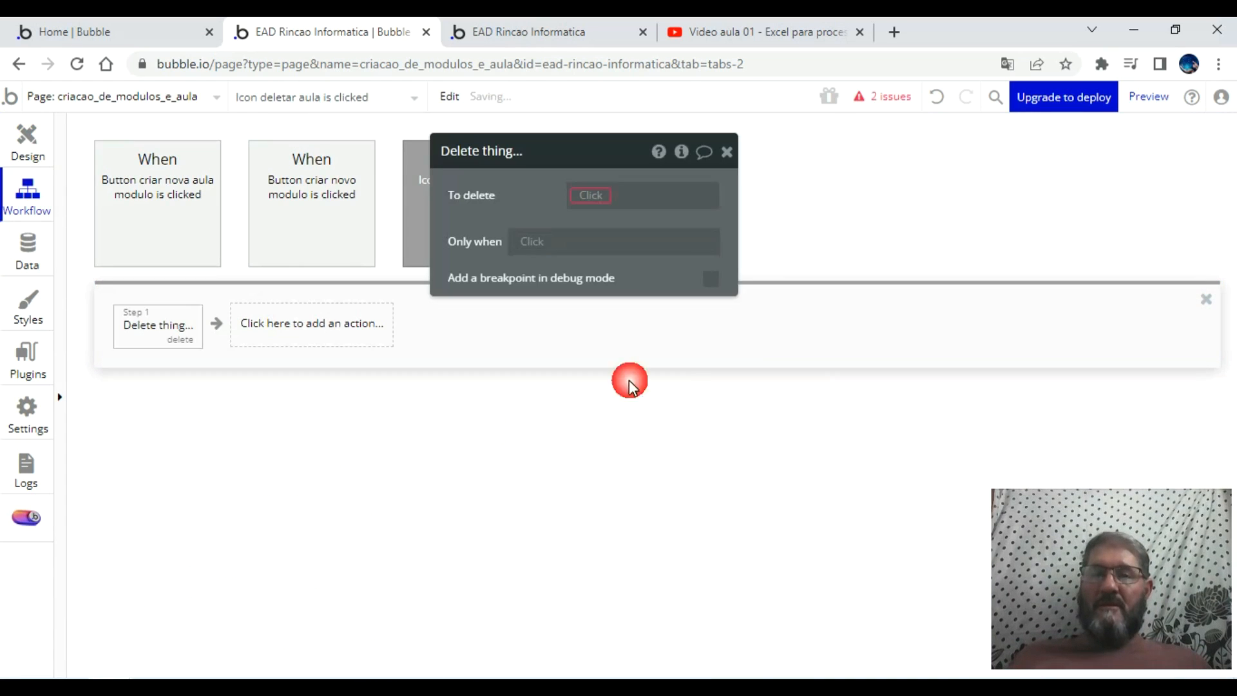
pyautogui.click(589, 191)
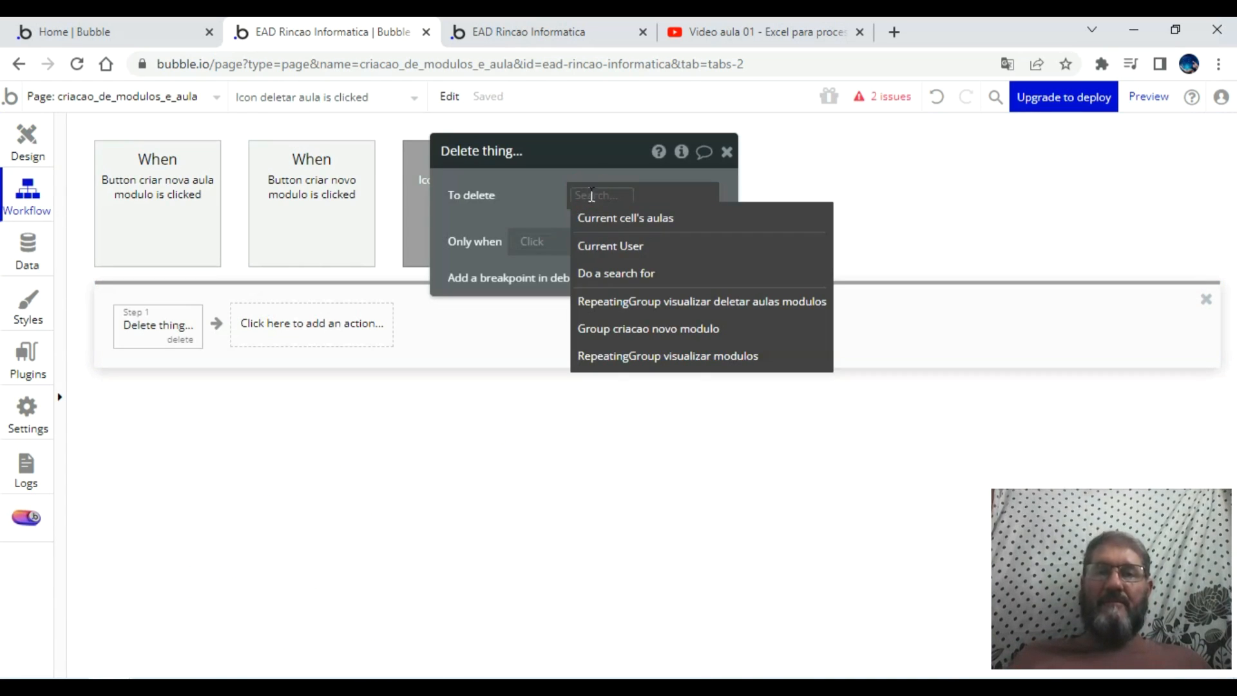
pyautogui.click(545, 205)
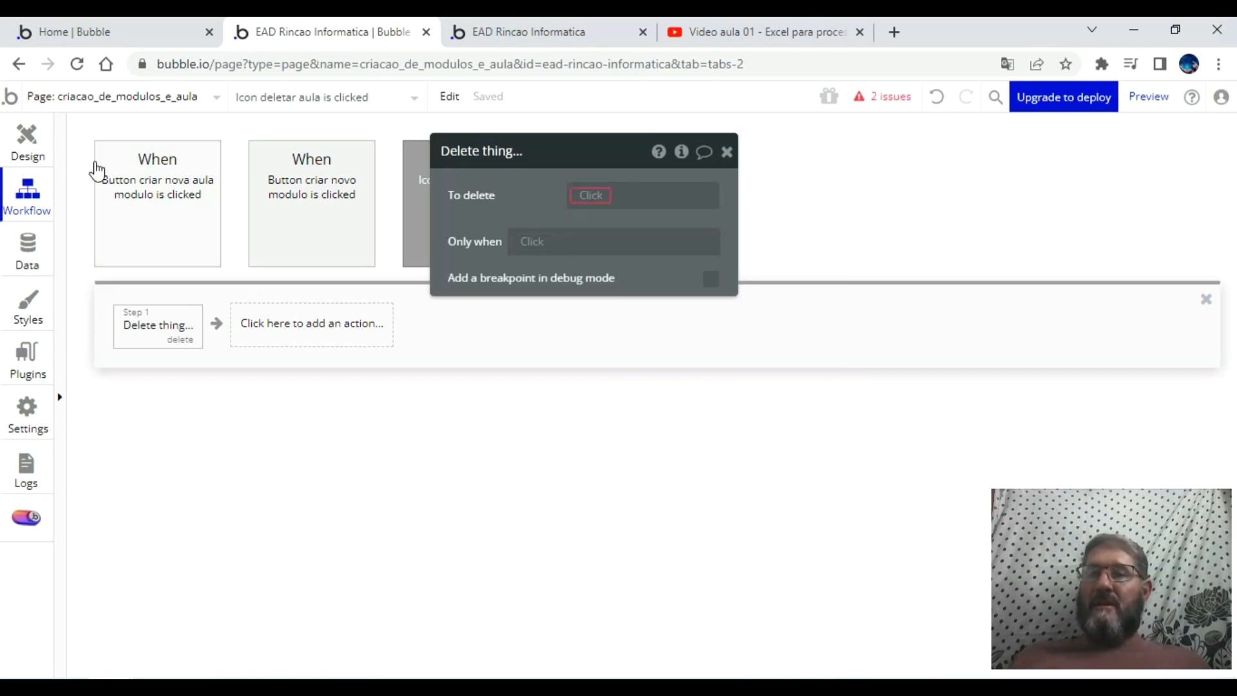
# - Return to the page design, switch to the app's preview page and reload it to check the lesson rows
pyautogui.click(23, 150)
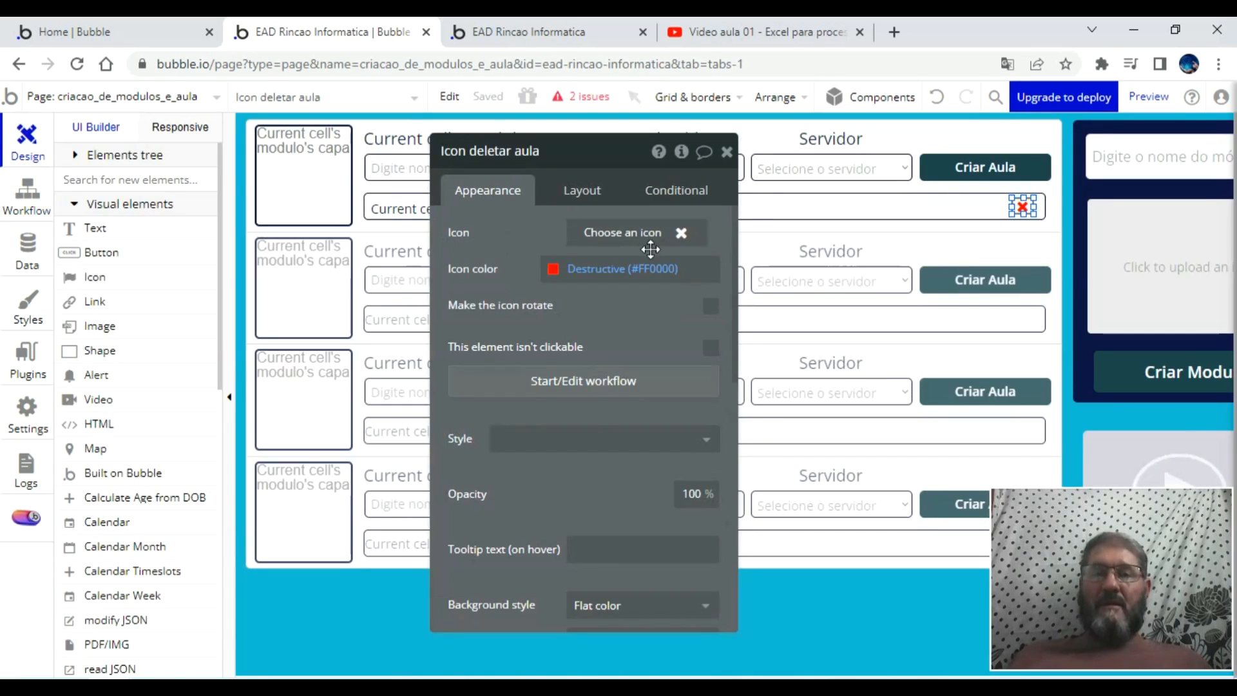
pyautogui.click(726, 153)
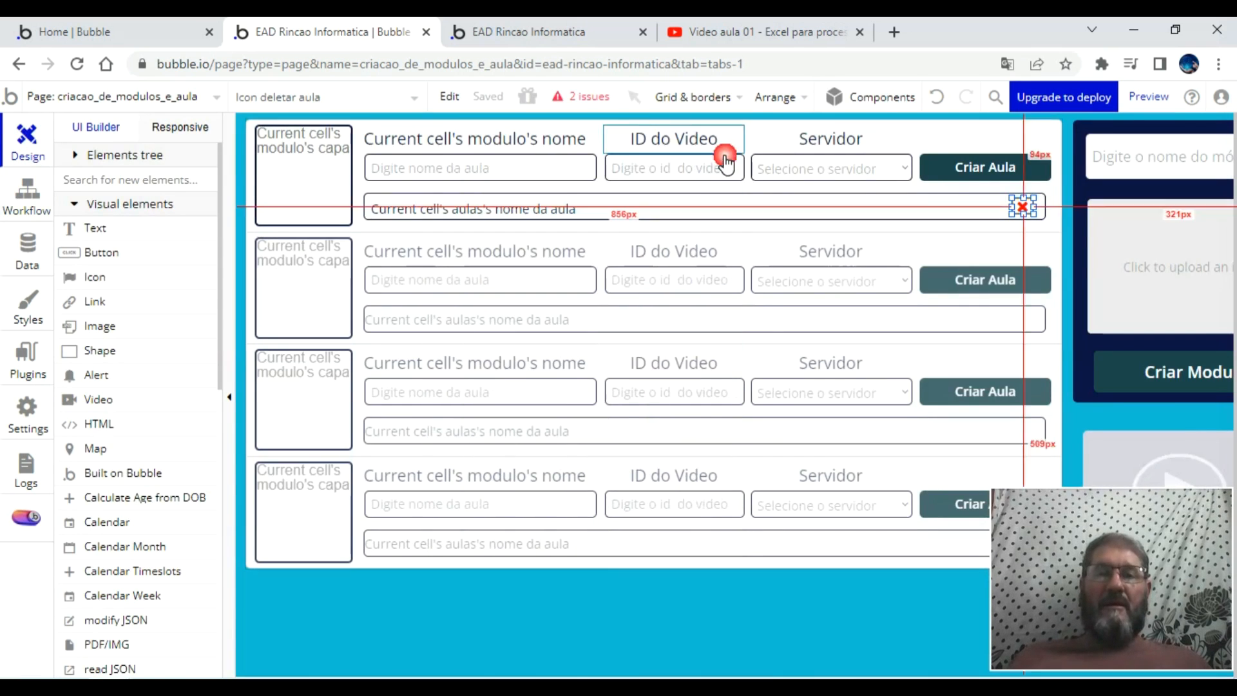
pyautogui.click(561, 208)
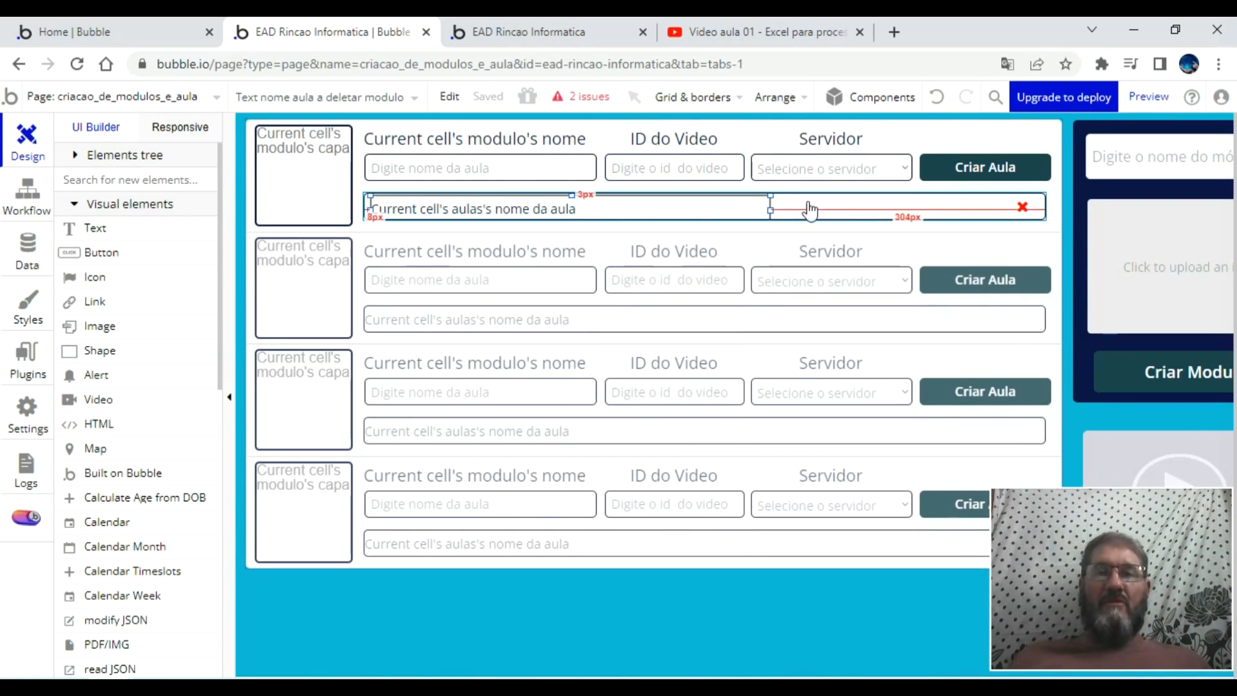
pyautogui.click(548, 31)
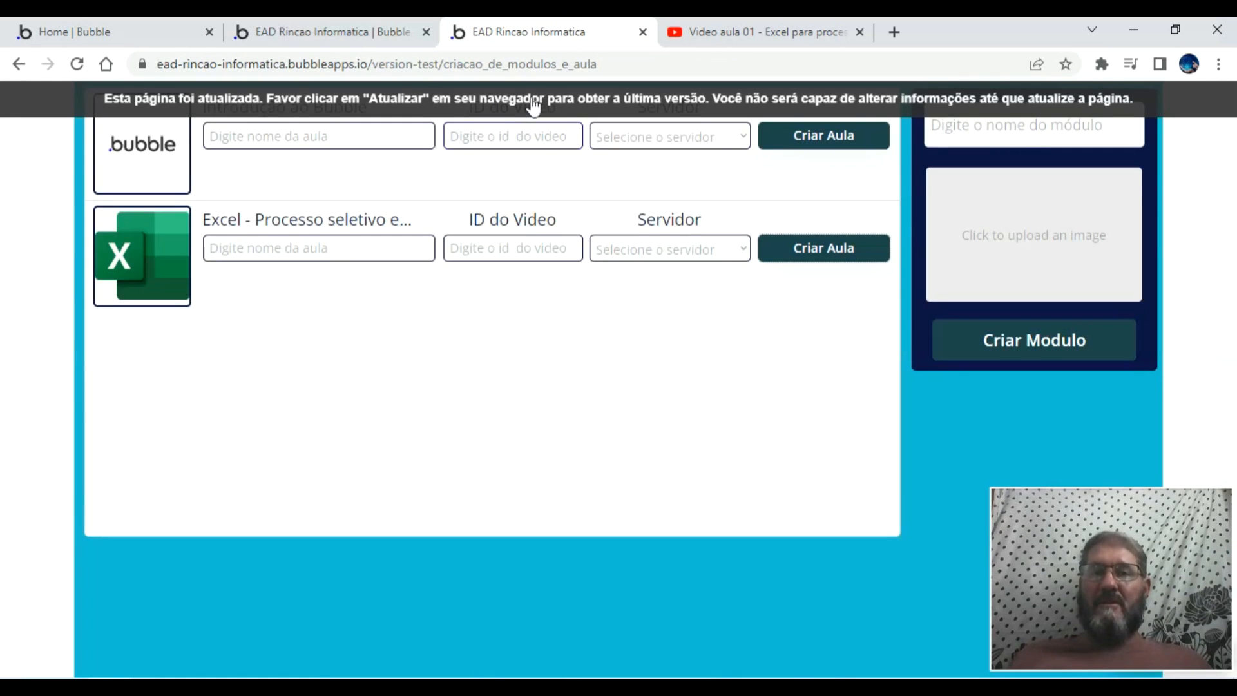
pyautogui.press('F5')
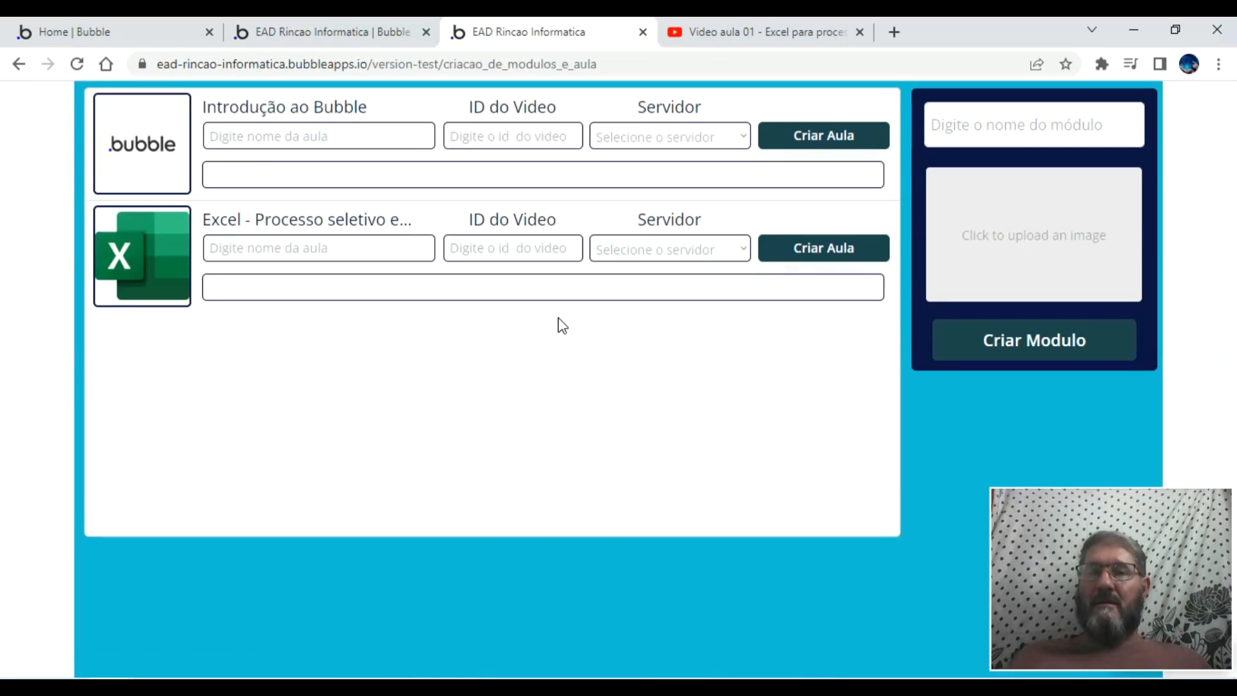
# - Set the lesson repeating group's data source to an unconstrained search for aulas and check the rows in the app's preview
pyautogui.click(389, 38)
pyautogui.click(640, 206)
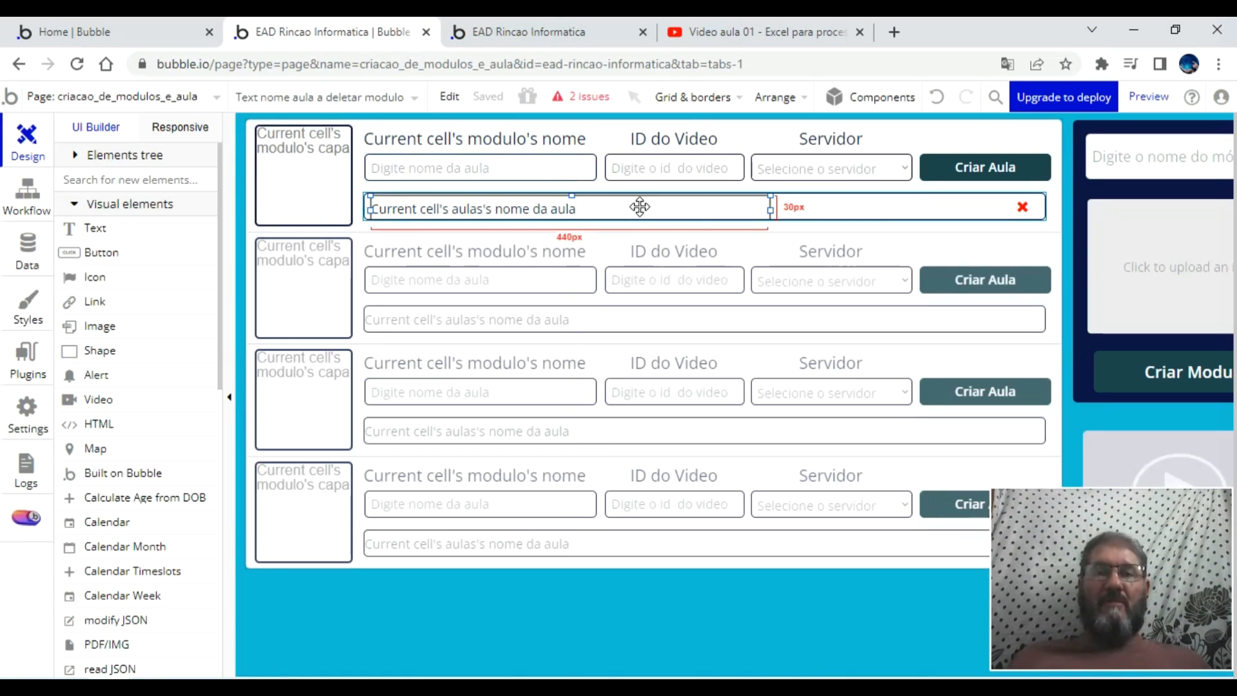
pyautogui.doubleClick(872, 212)
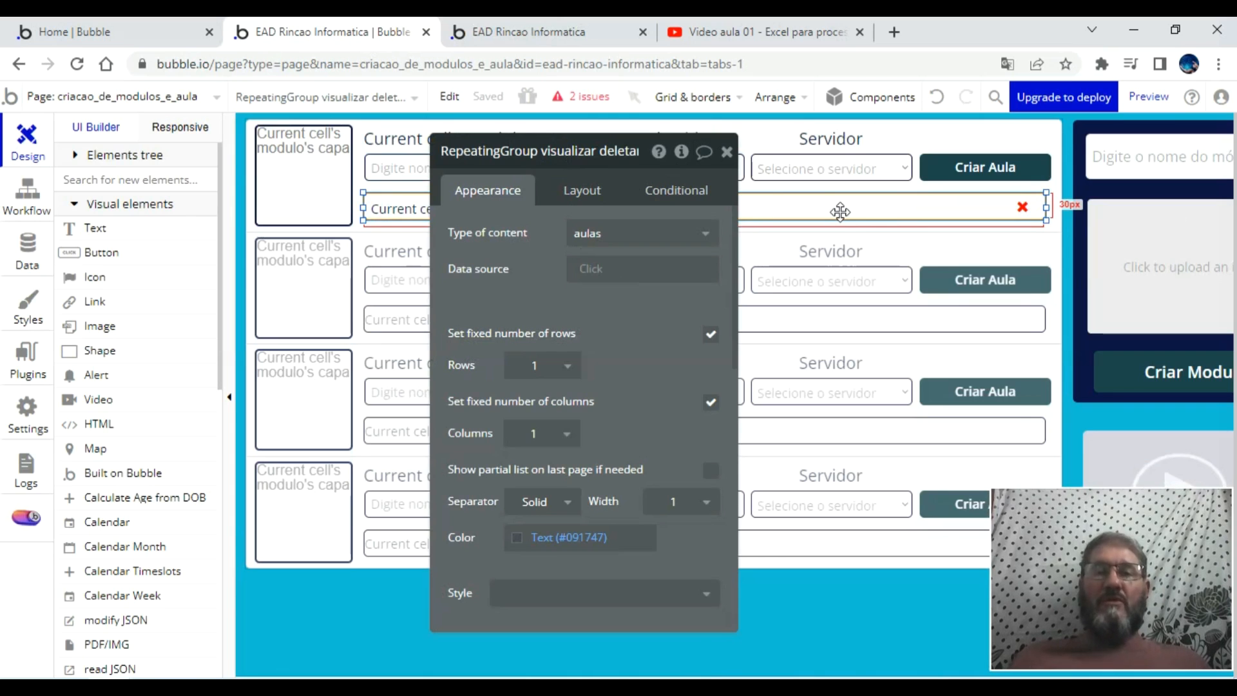
pyautogui.click(589, 269)
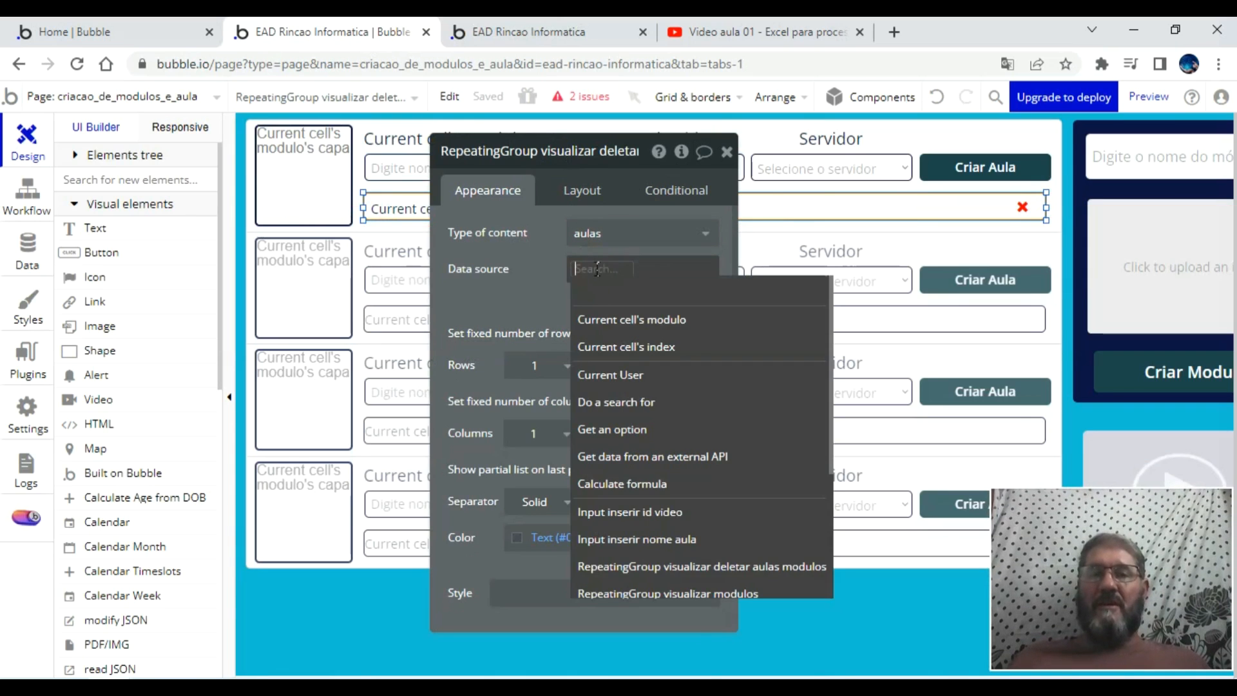
pyautogui.click(618, 401)
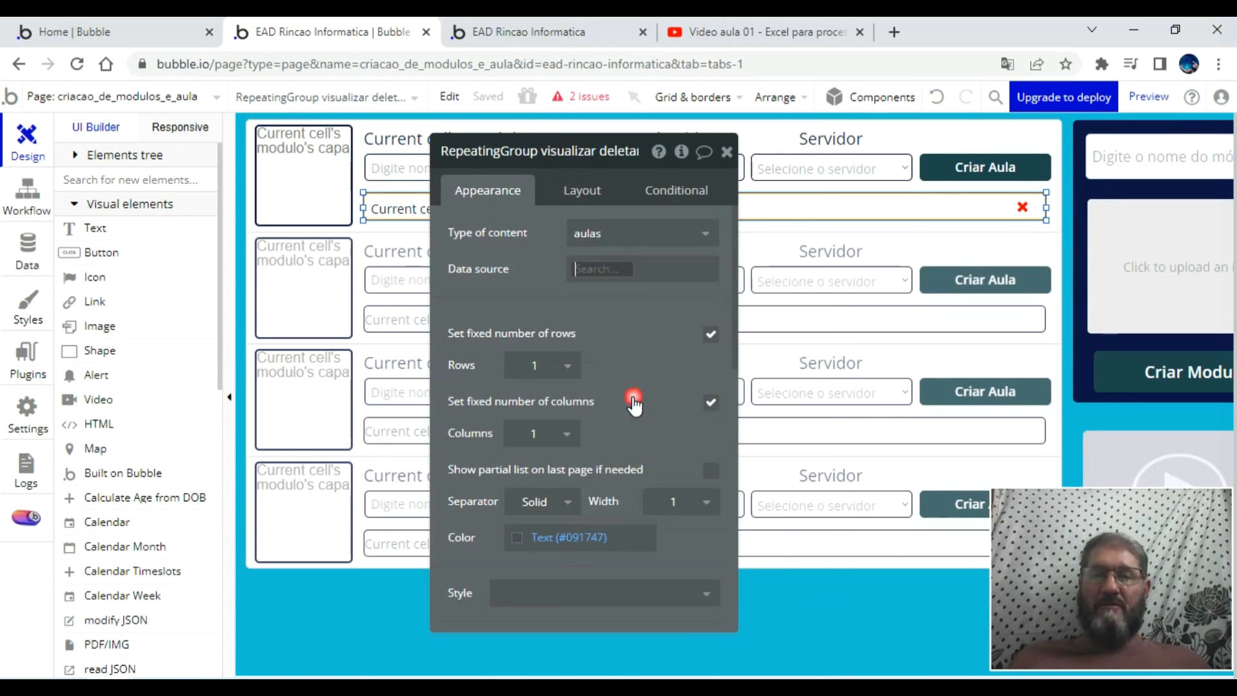
pyautogui.click(364, 196)
pyautogui.click(306, 248)
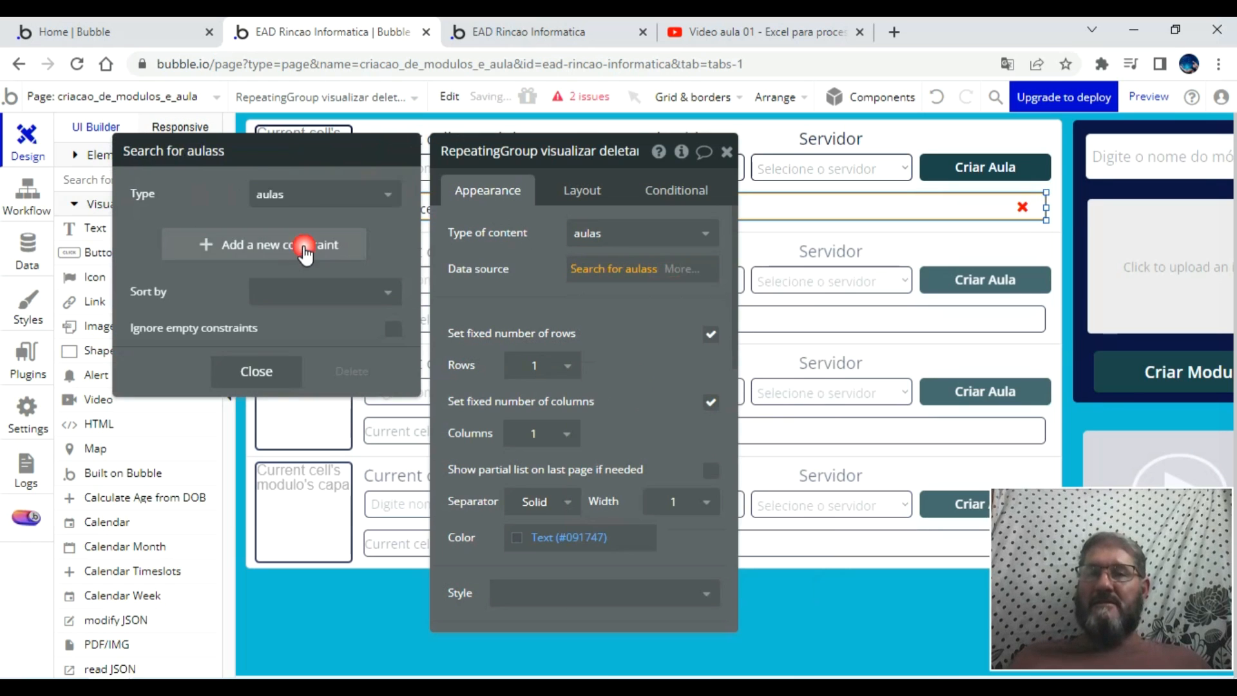
pyautogui.click(271, 376)
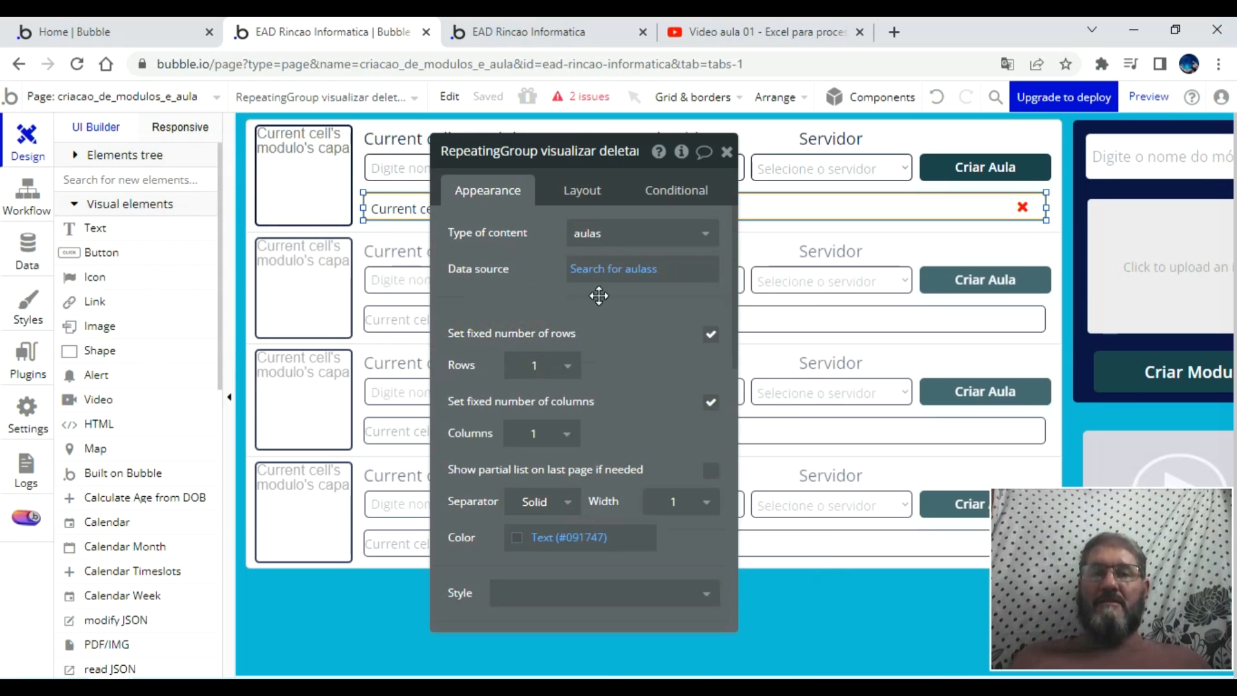
pyautogui.click(590, 27)
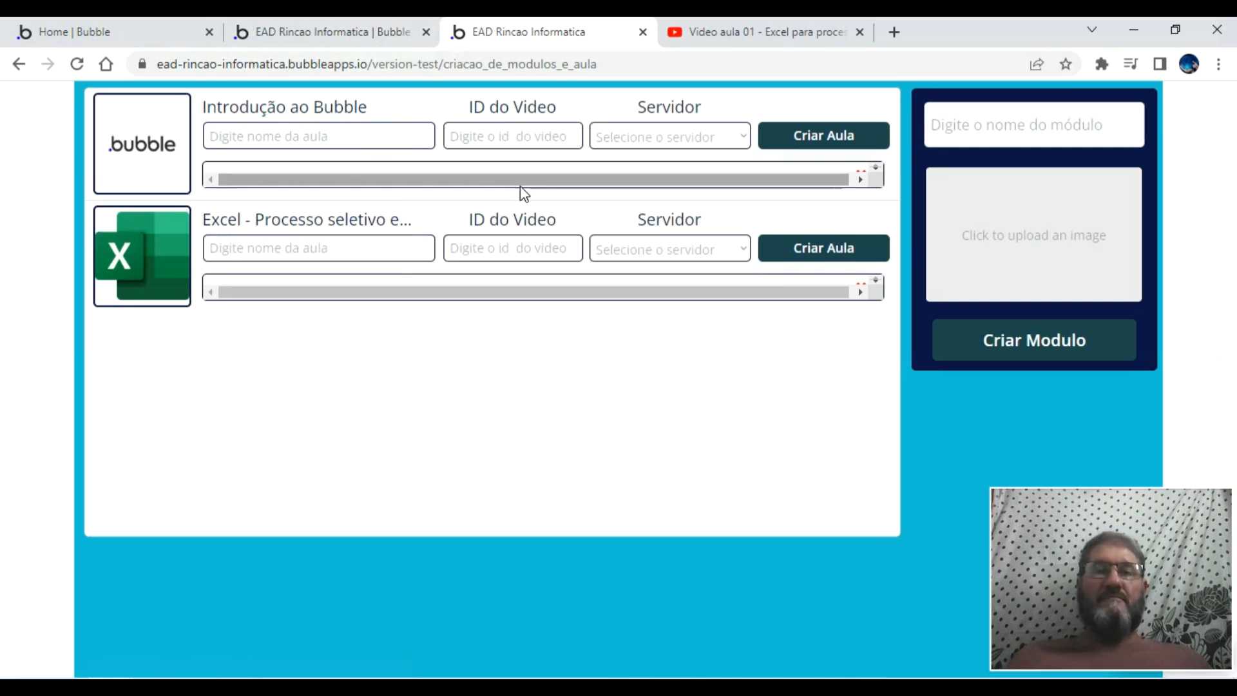
# - Adjust the lesson name text's height and vertical position to fit inside its row, and check the rows again in the app's preview
pyautogui.click(344, 32)
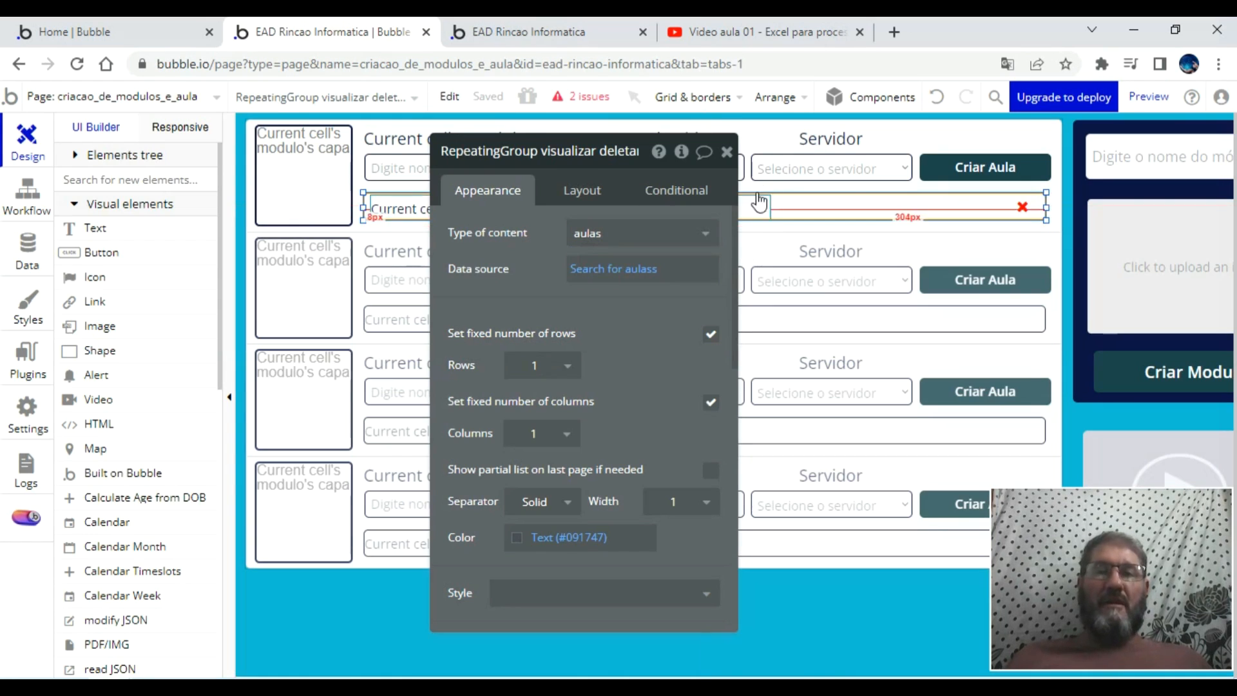
pyautogui.click(727, 151)
pyautogui.click(595, 208)
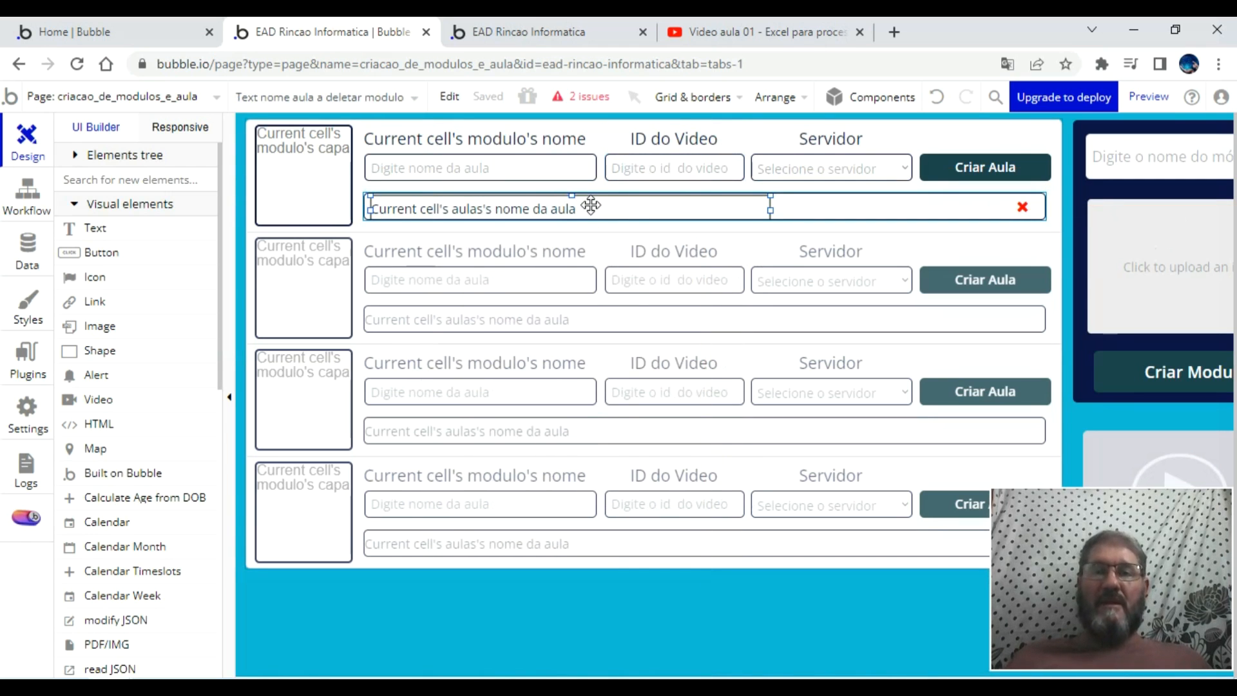
pyautogui.moveTo(571, 195); pyautogui.dragTo(571, 202)
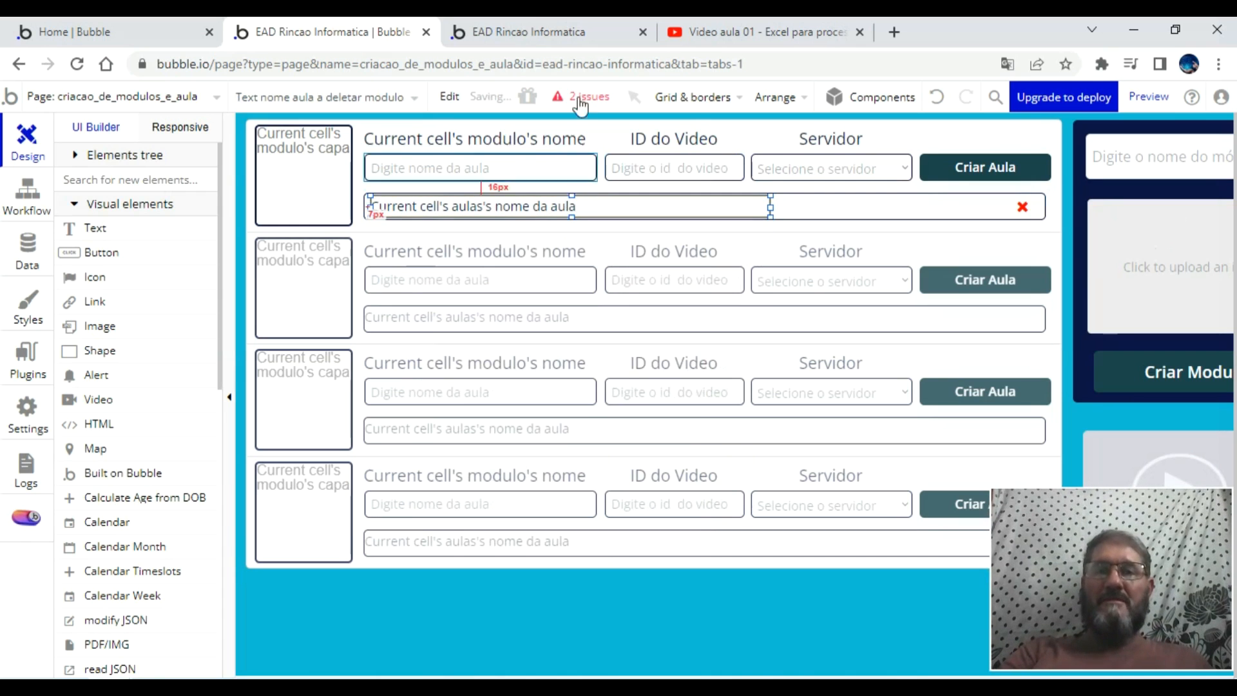
pyautogui.click(574, 29)
pyautogui.click(502, 122)
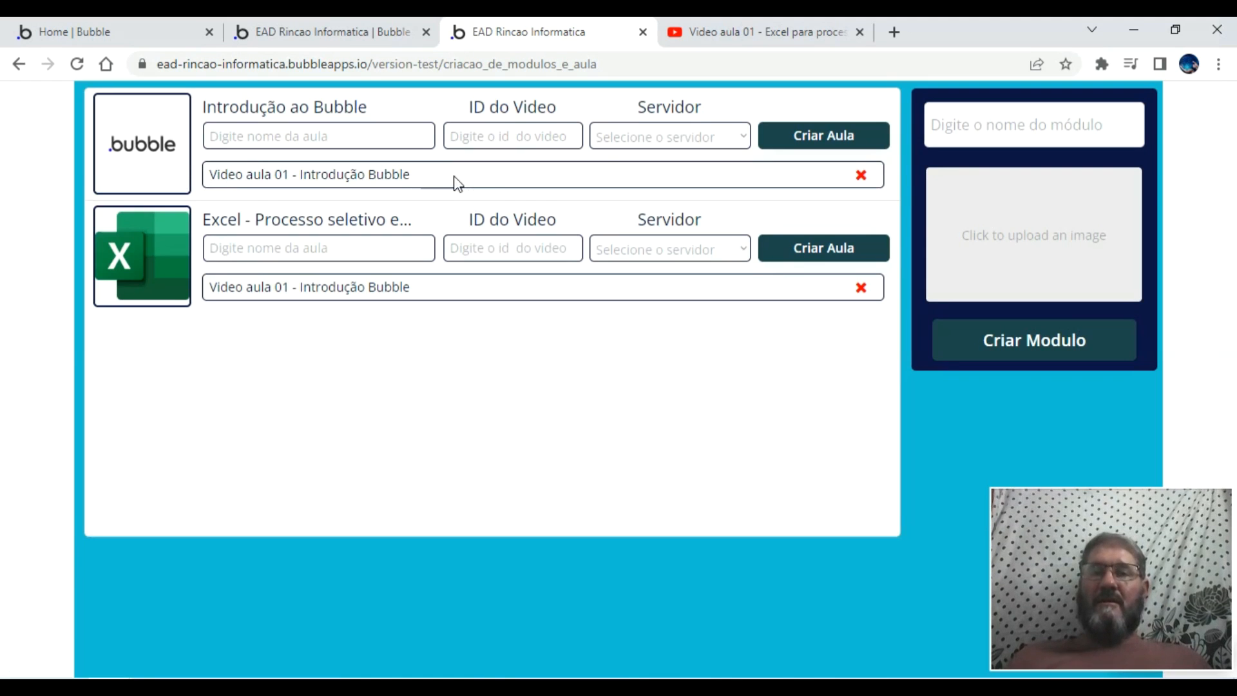
# - Return to the page editor and group the lesson name text and delete icon in a Fixed container
pyautogui.click(386, 43)
pyautogui.click(652, 205)
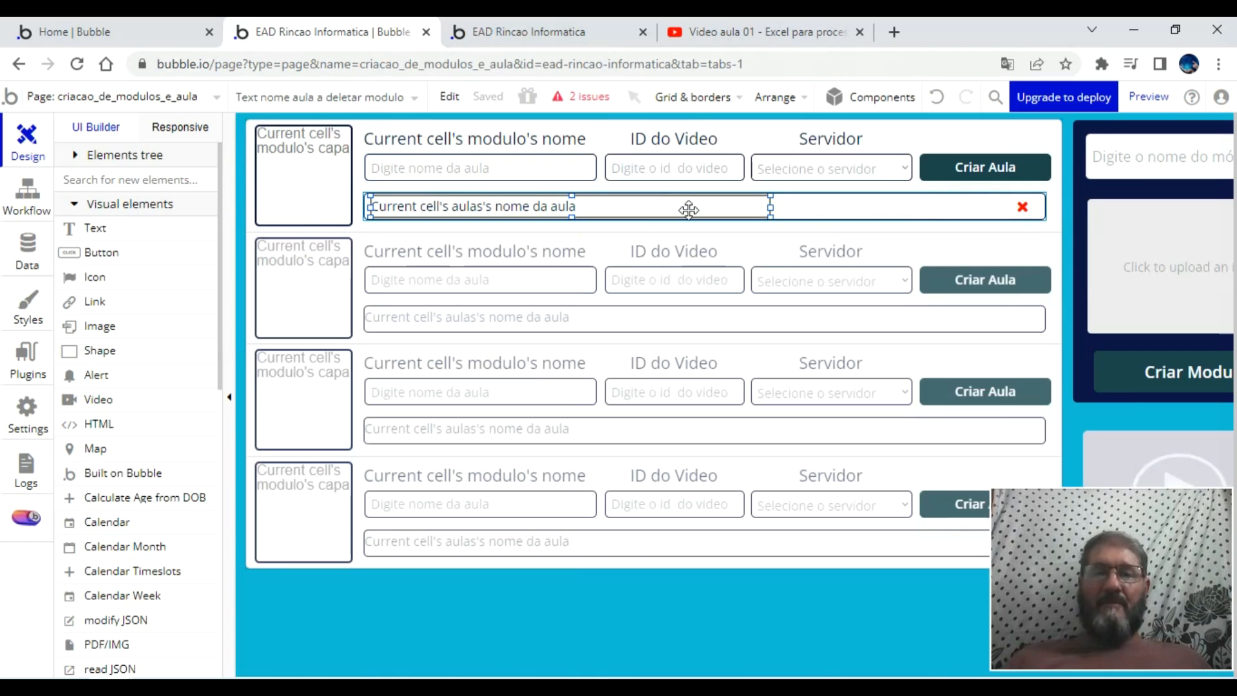
pyautogui.click(1022, 207)
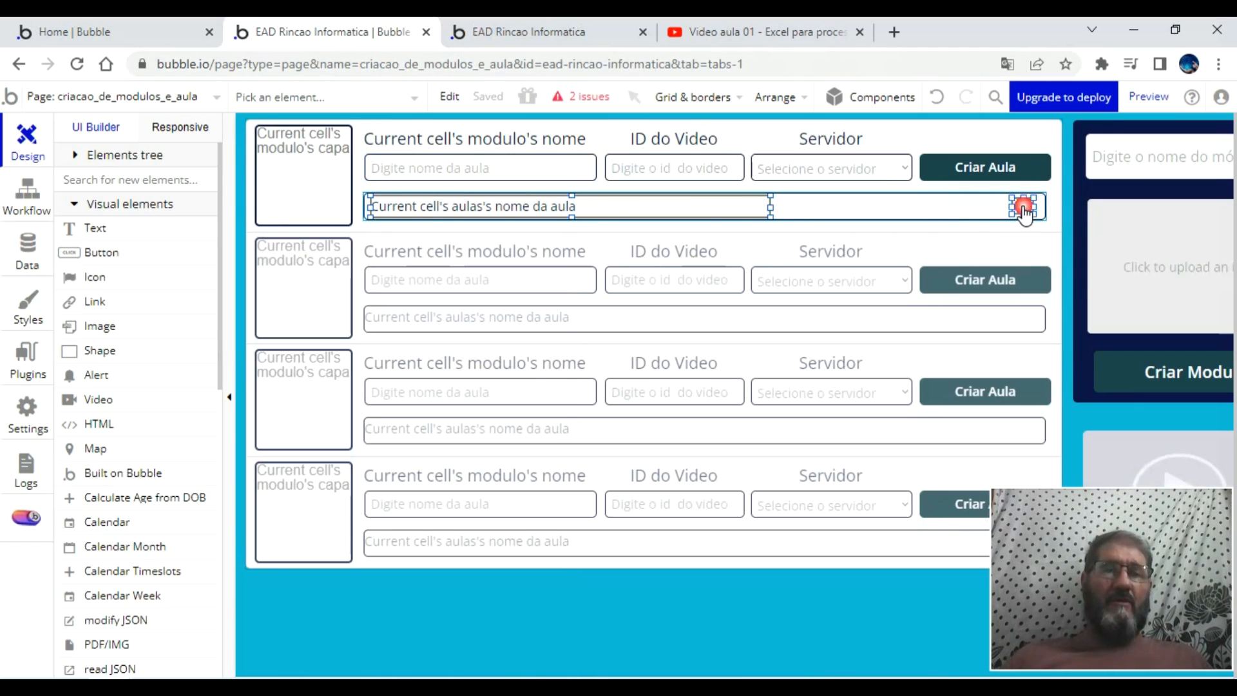
pyautogui.rightClick(1023, 209)
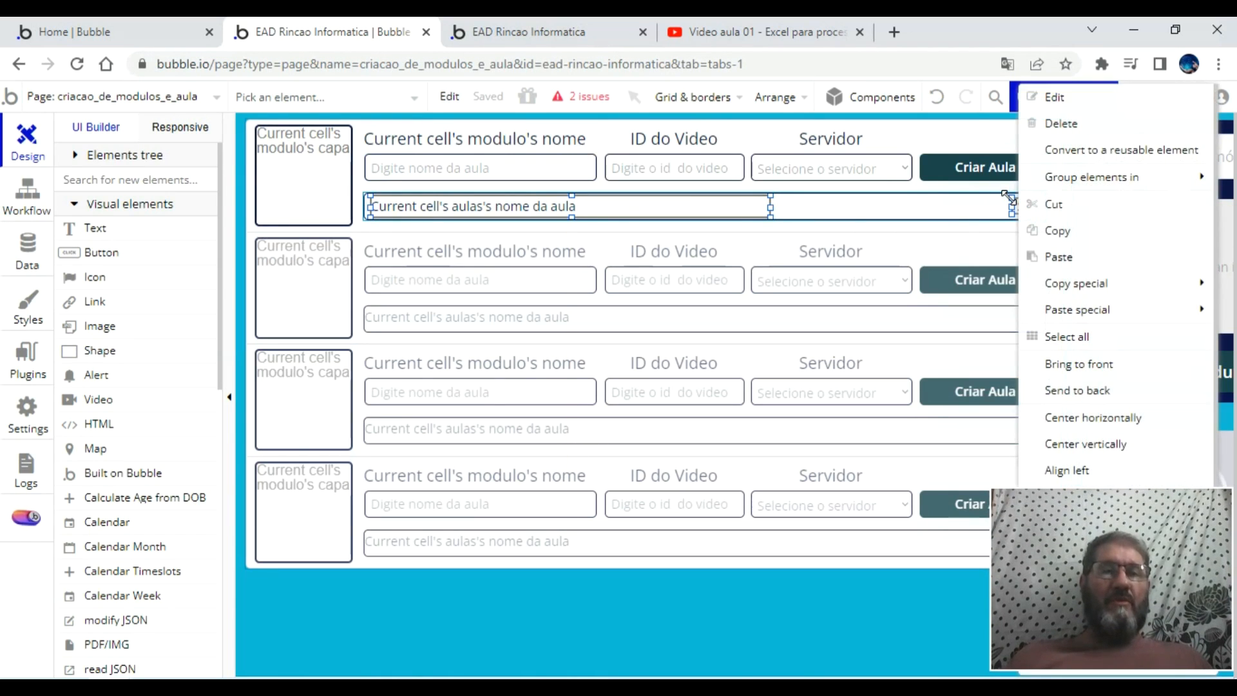
pyautogui.moveTo(1091, 180)
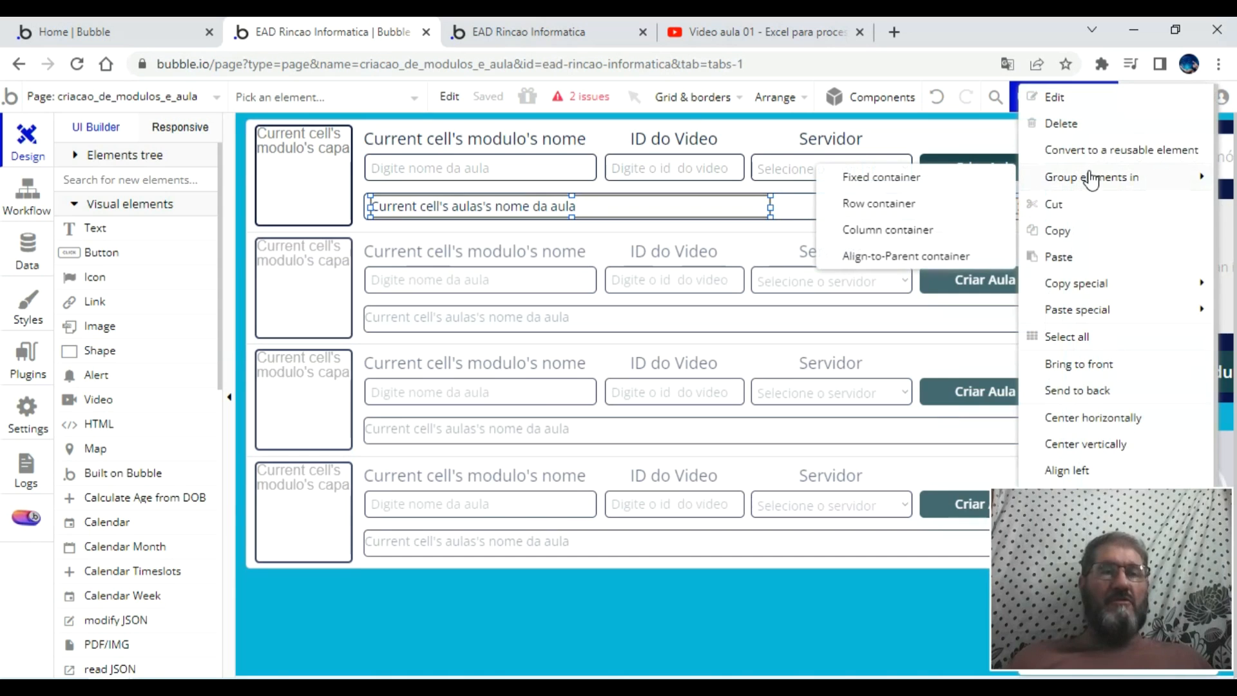
pyautogui.click(923, 187)
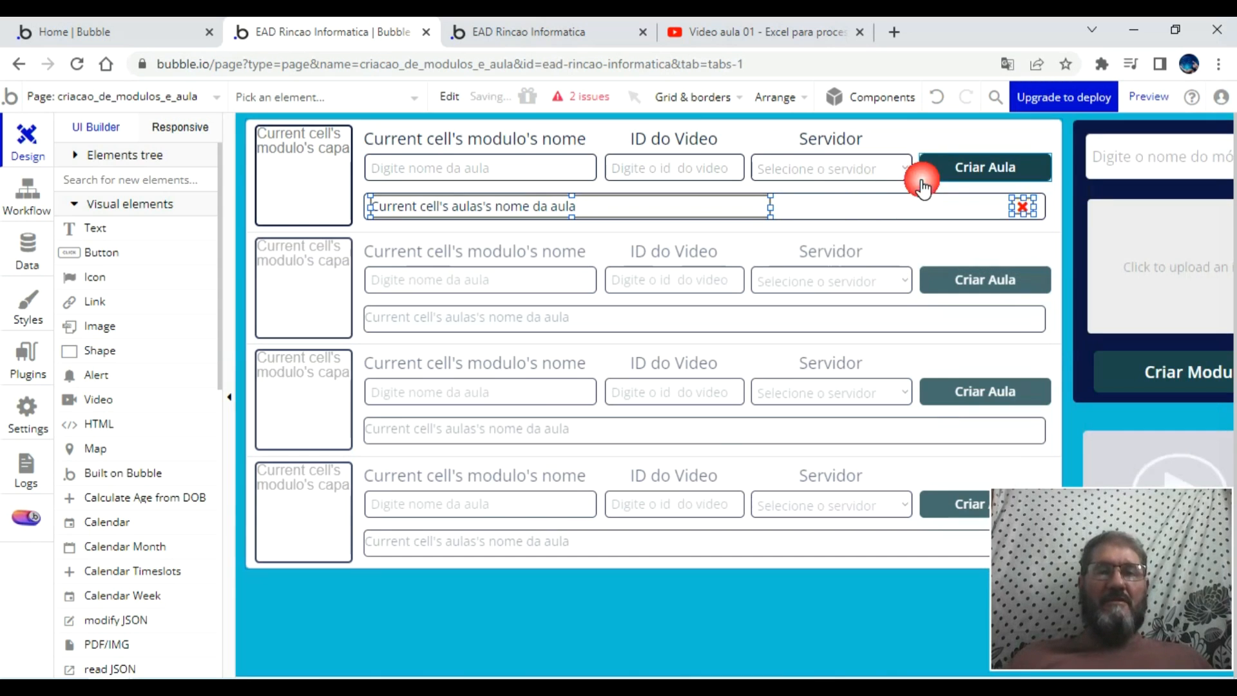
# - Rename the group holding the lesson name and delete icon to "Group aulas a deletar do modulo"
pyautogui.doubleClick(691, 208)
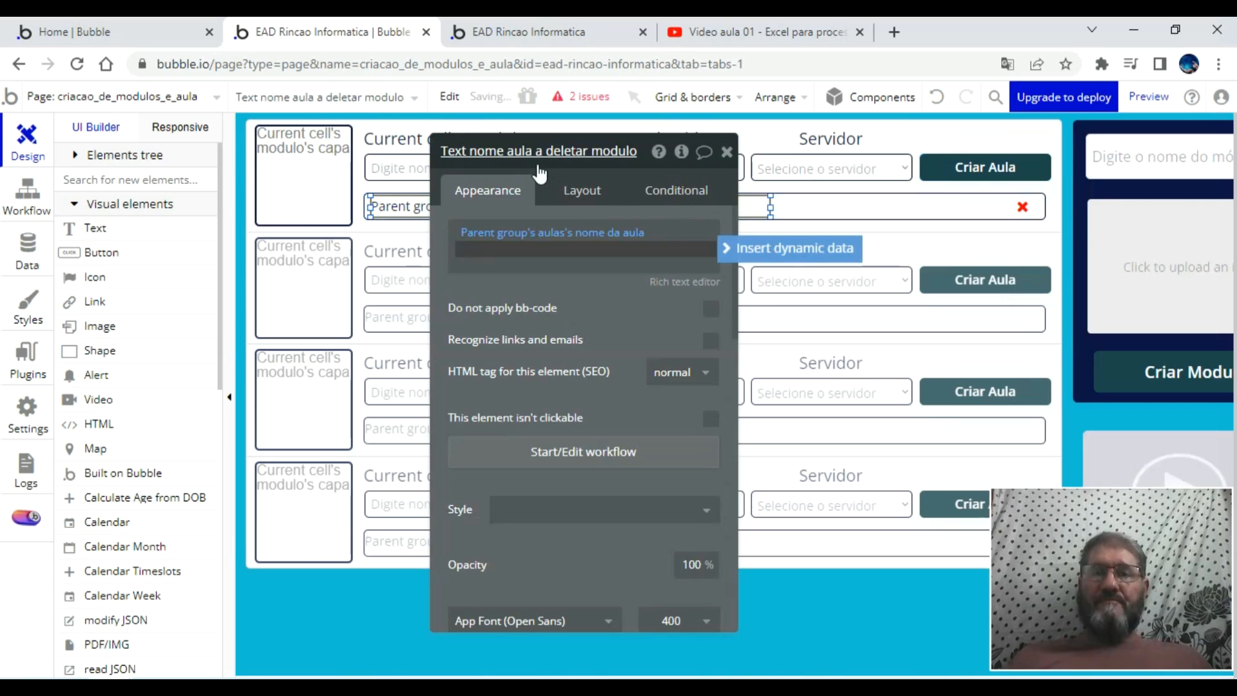
pyautogui.click(817, 203)
pyautogui.click(551, 159)
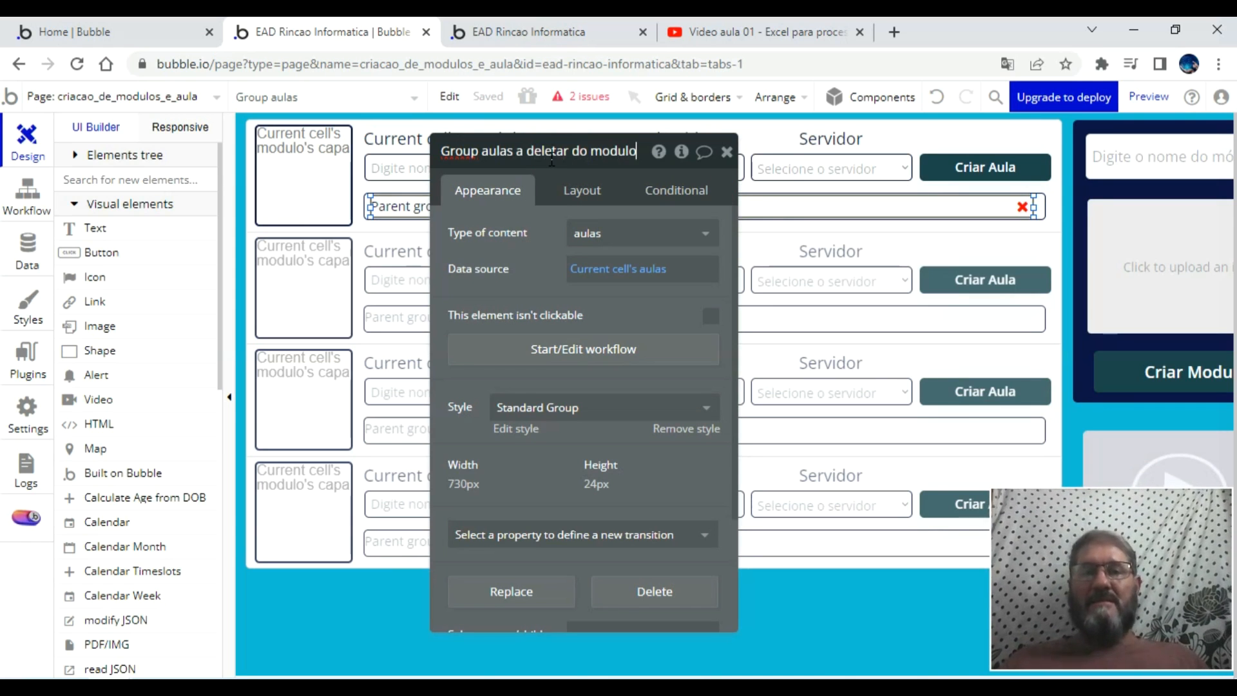
pyautogui.press('Return')
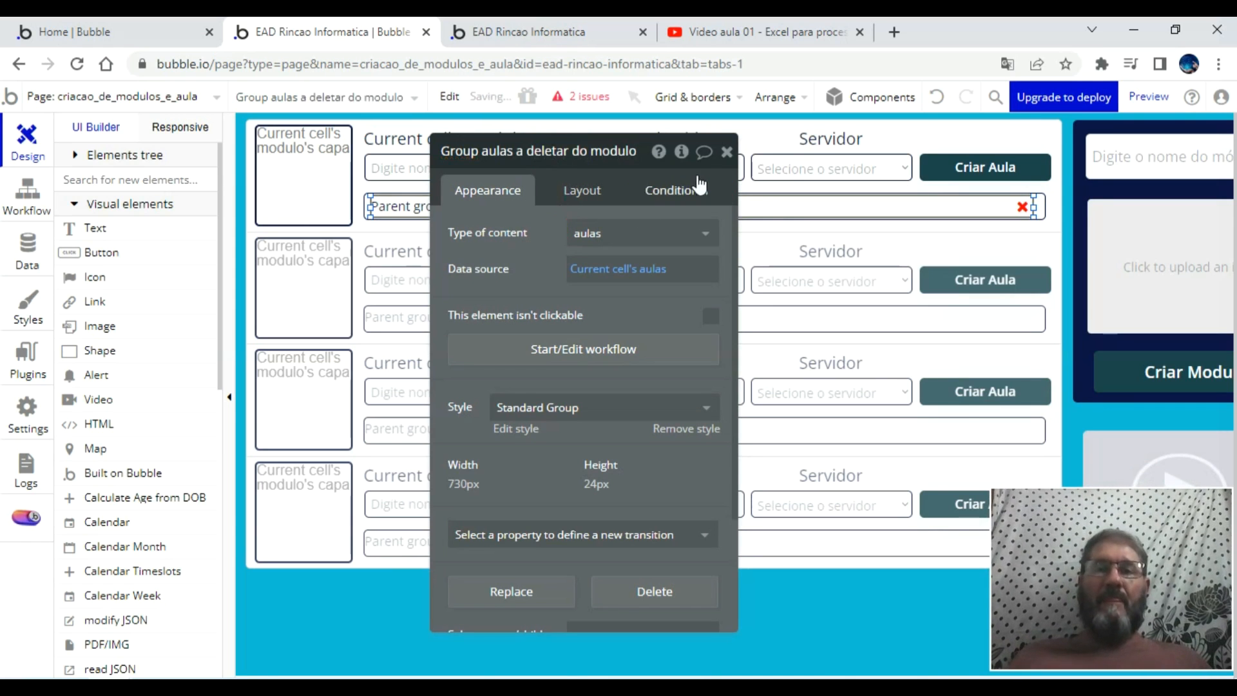
pyautogui.click(726, 153)
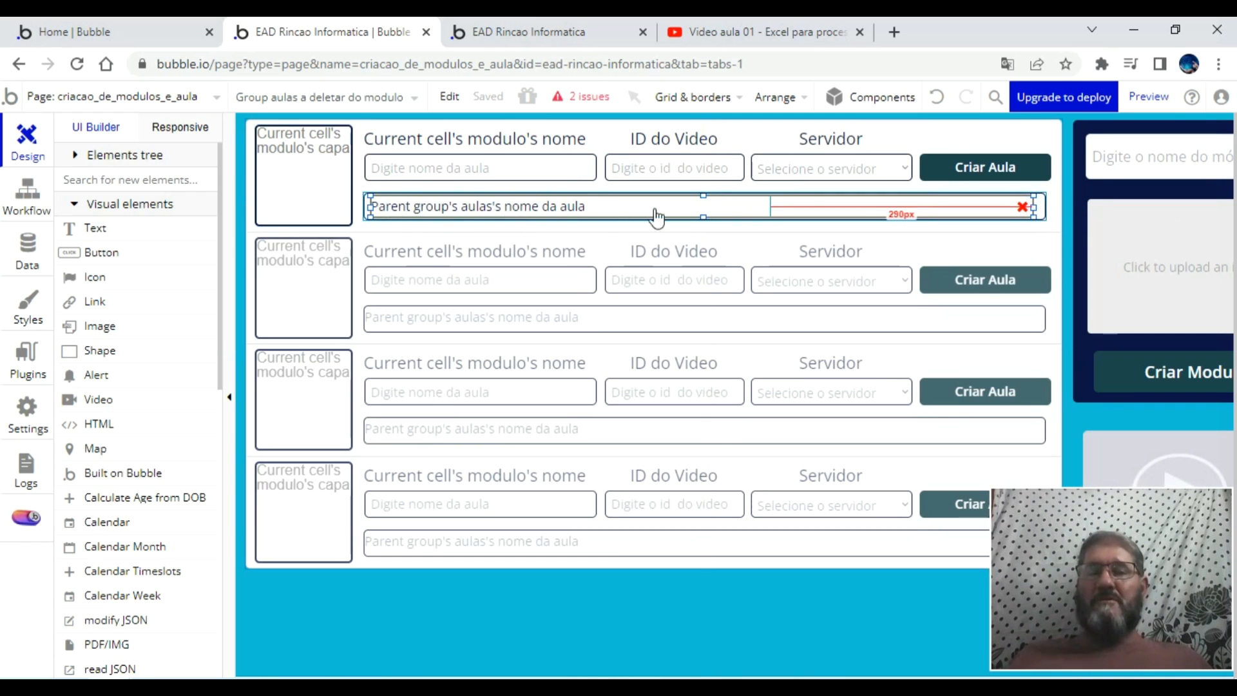
# - Set the delete icon workflow's Delete thing action to delete Parent group's aulas, and check the updated page in the app's preview
pyautogui.click(1021, 207)
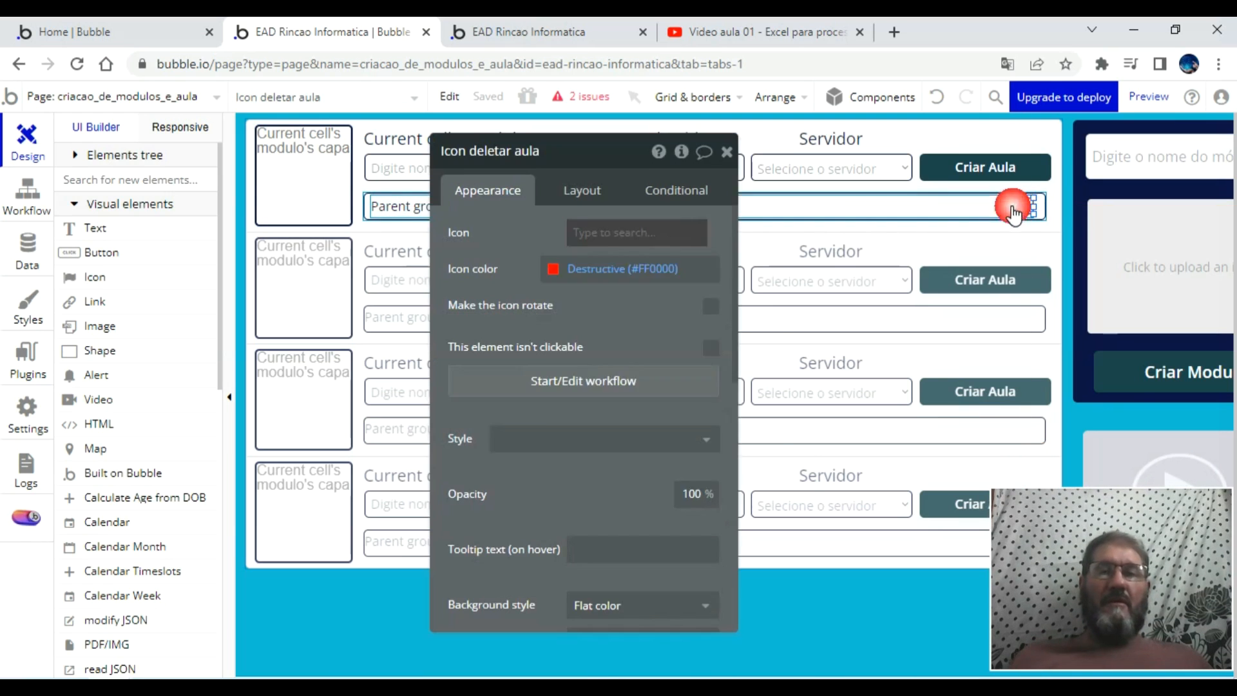
pyautogui.doubleClick(1022, 207)
pyautogui.click(524, 380)
pyautogui.click(525, 380)
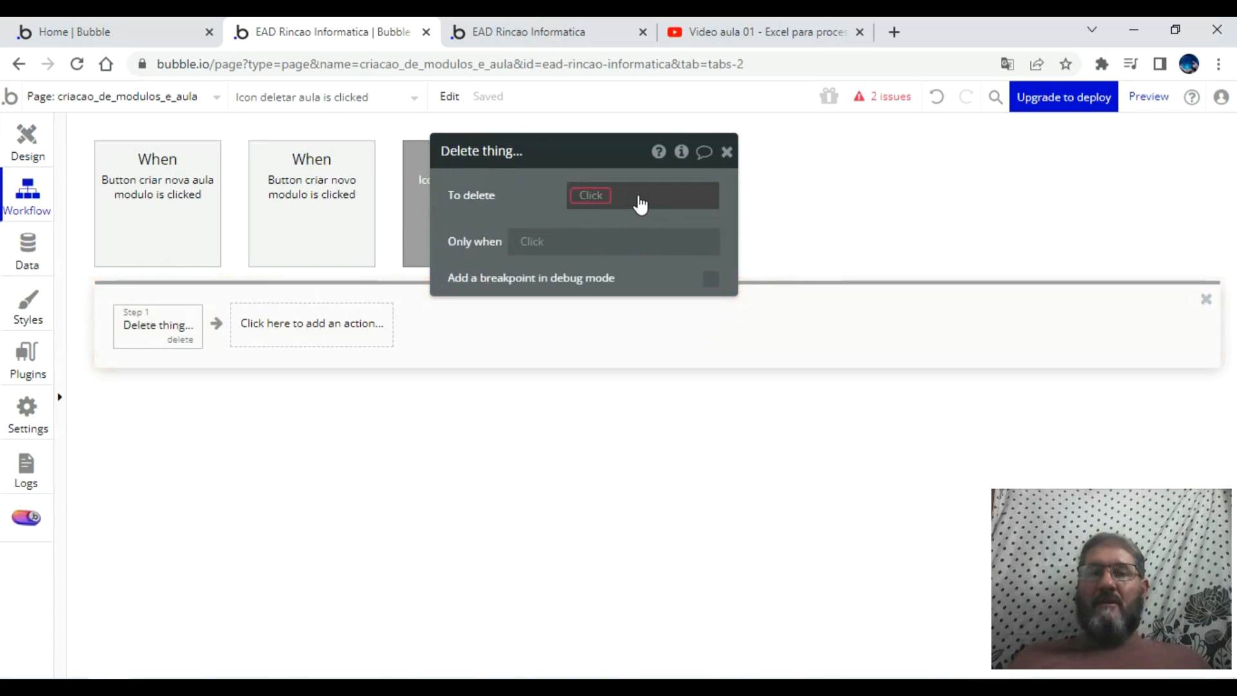
pyautogui.click(595, 202)
pyautogui.click(622, 216)
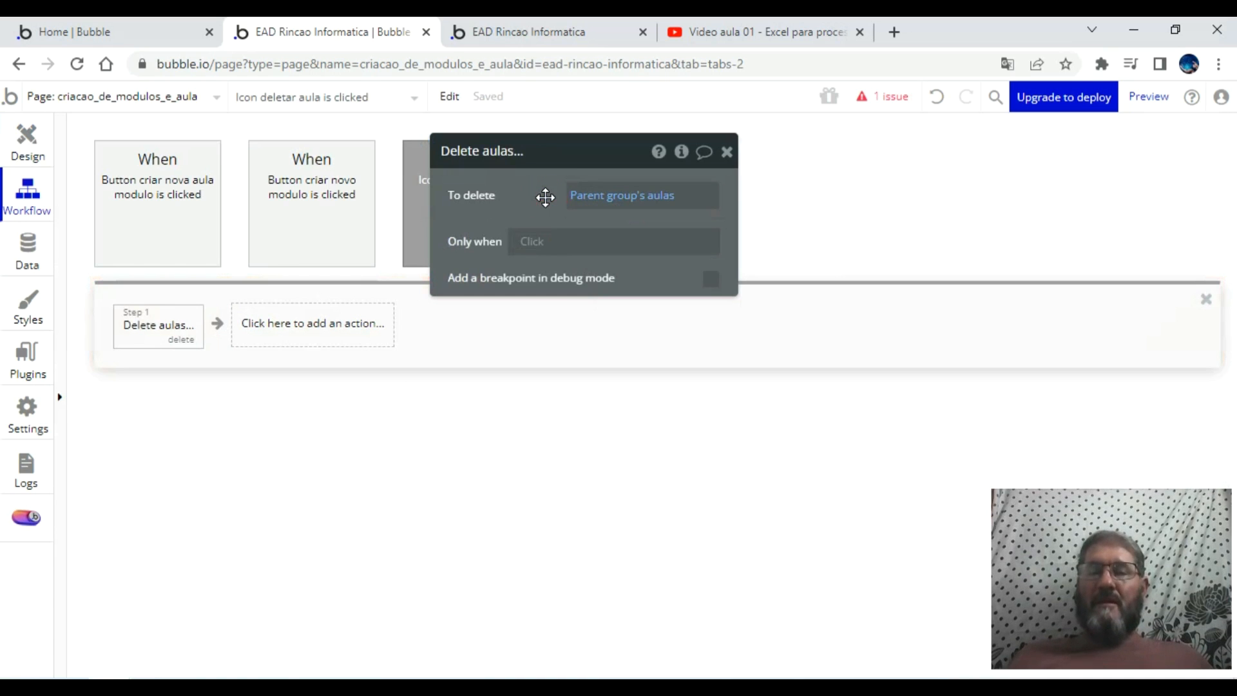
pyautogui.click(529, 32)
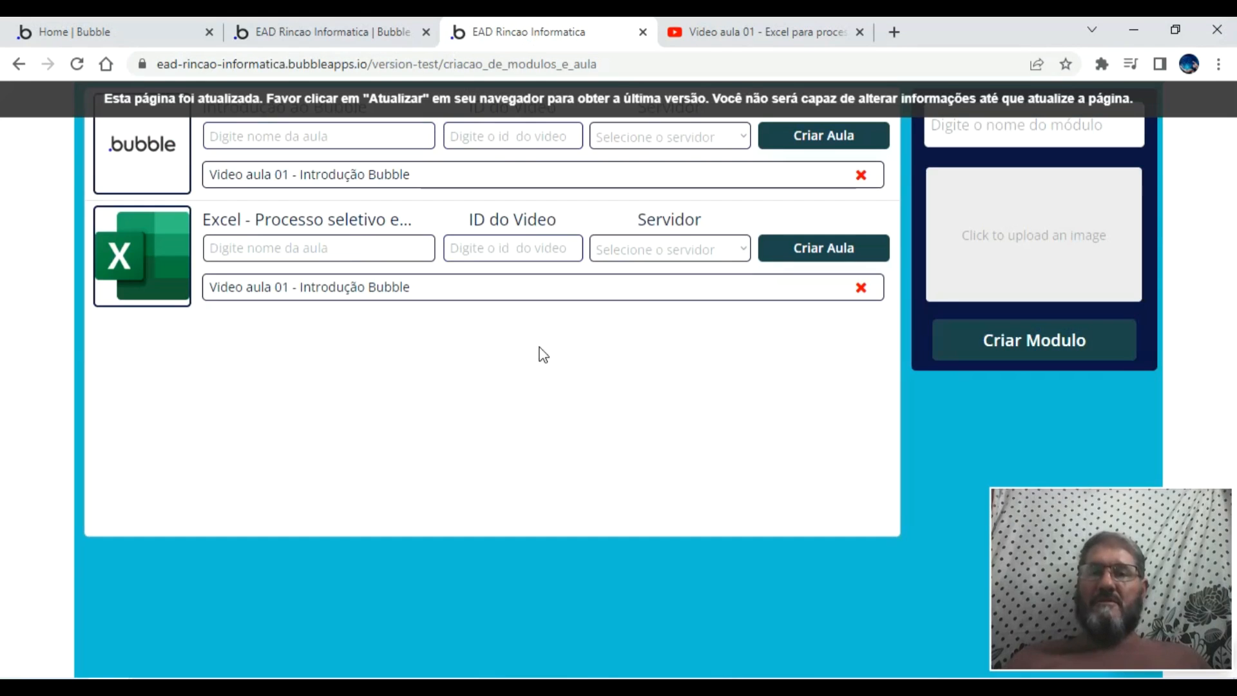
pyautogui.click(701, 108)
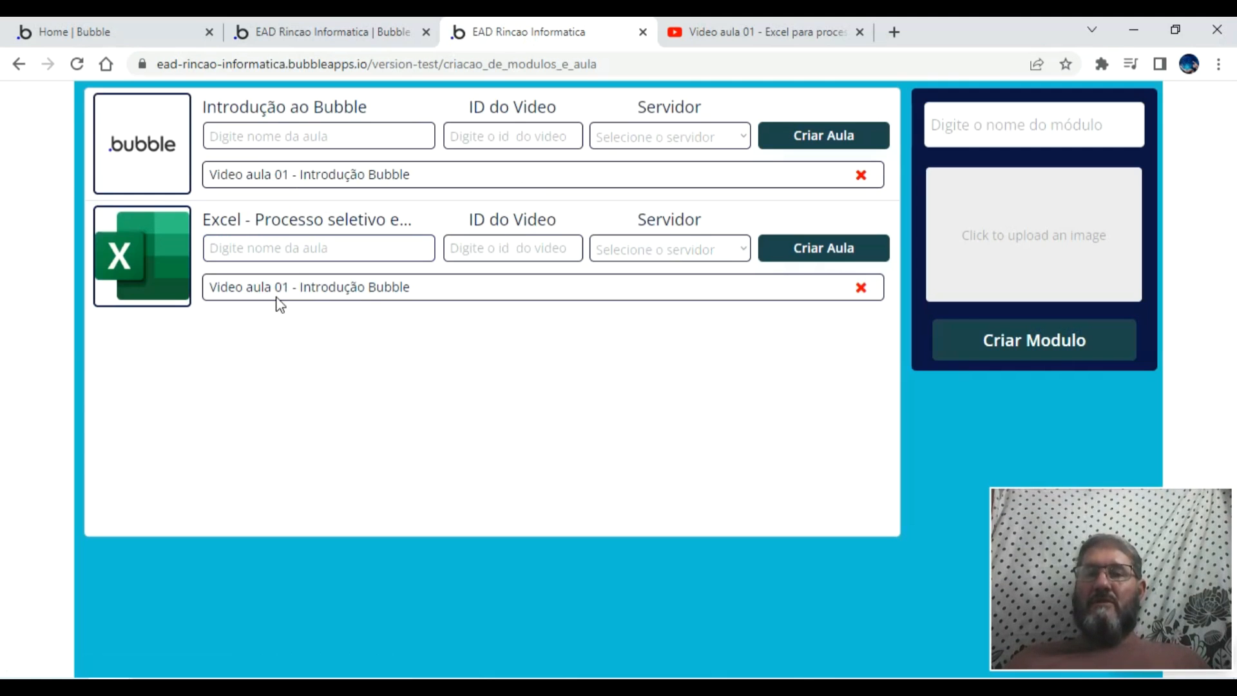
# - Add a BEP Toast Alert action after the lesson deletion with the message "Aula deletada com sucesso"
pyautogui.click(400, 26)
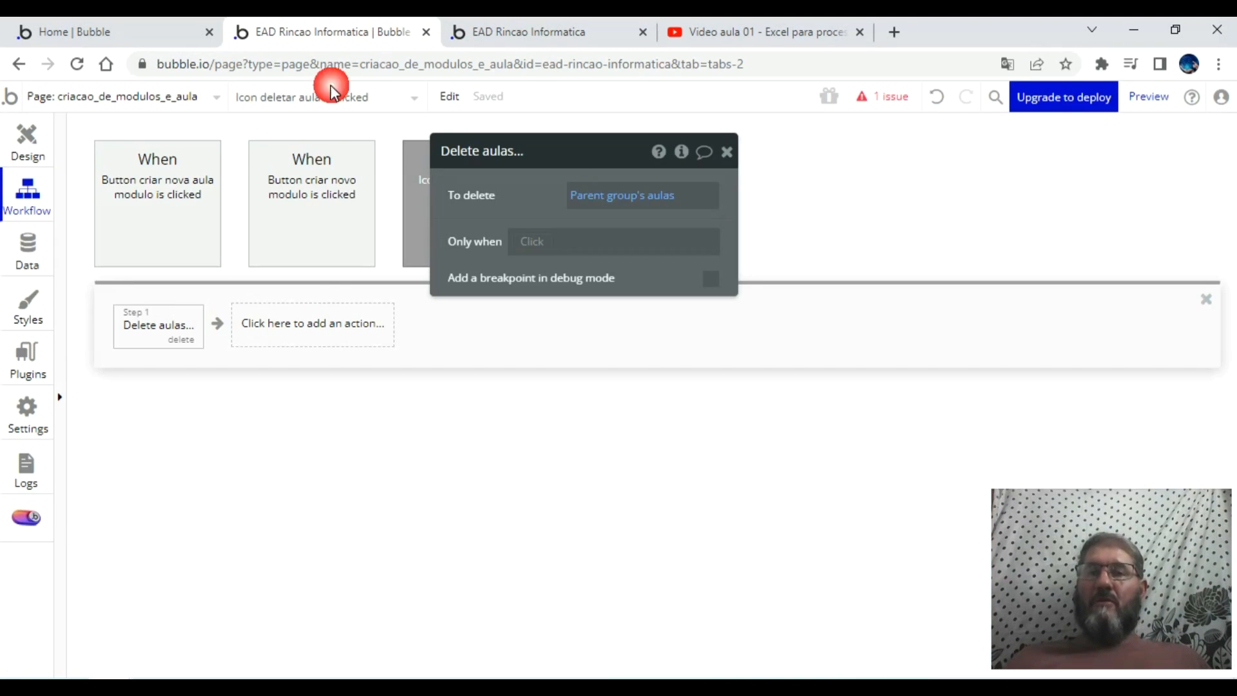
pyautogui.click(346, 331)
pyautogui.write('be')
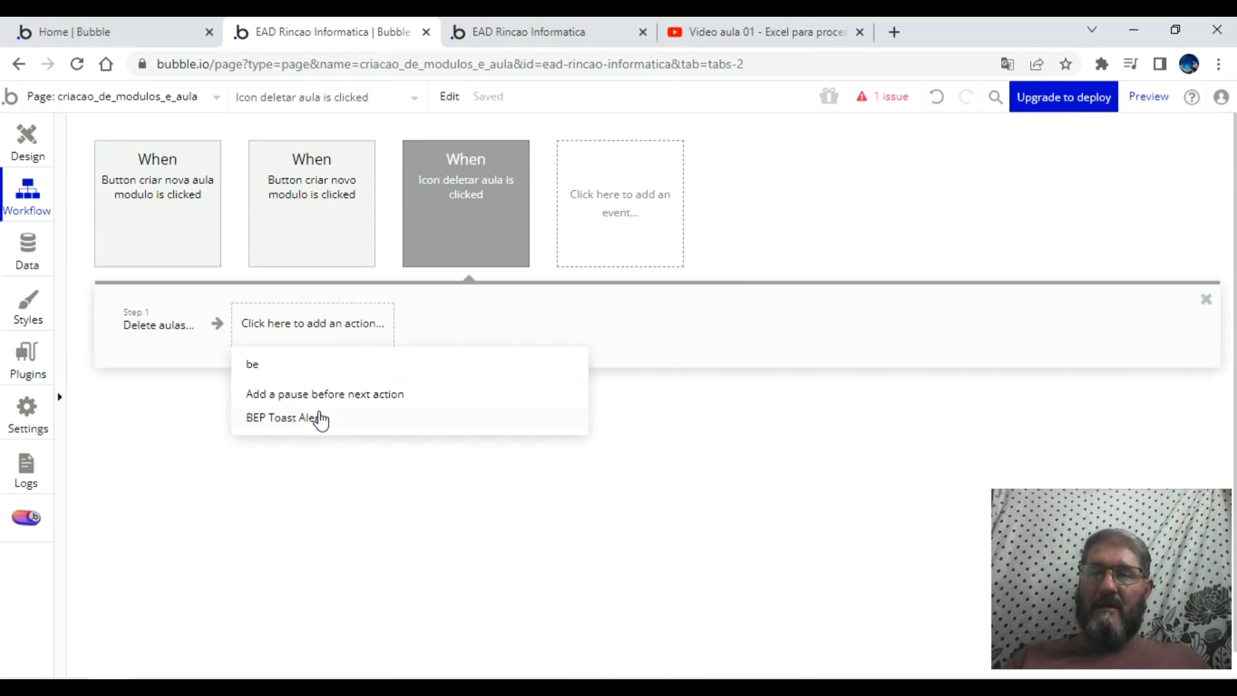
pyautogui.click(320, 420)
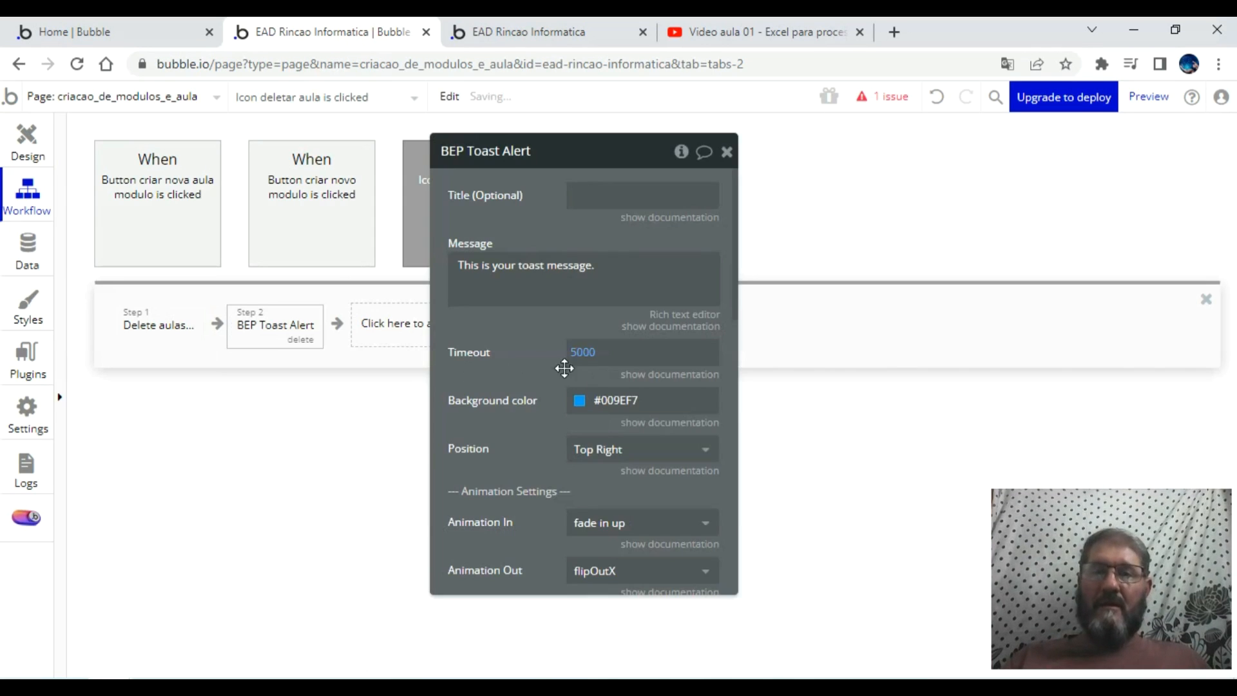
pyautogui.tripleClick(617, 268)
pyautogui.write('Aula deletada com sucesso')
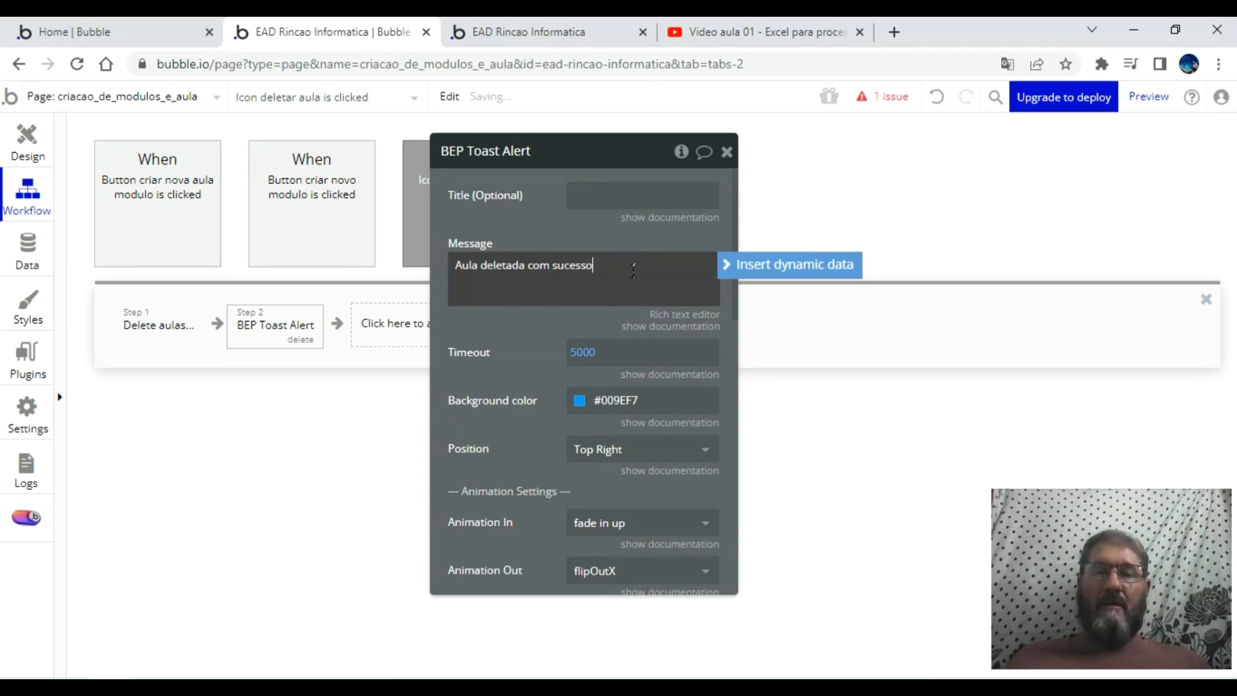
# - Set the toast alert's timeout to 3000 and its background color to Destructive (#FF0000)
pyautogui.click(582, 354)
pyautogui.write('30')
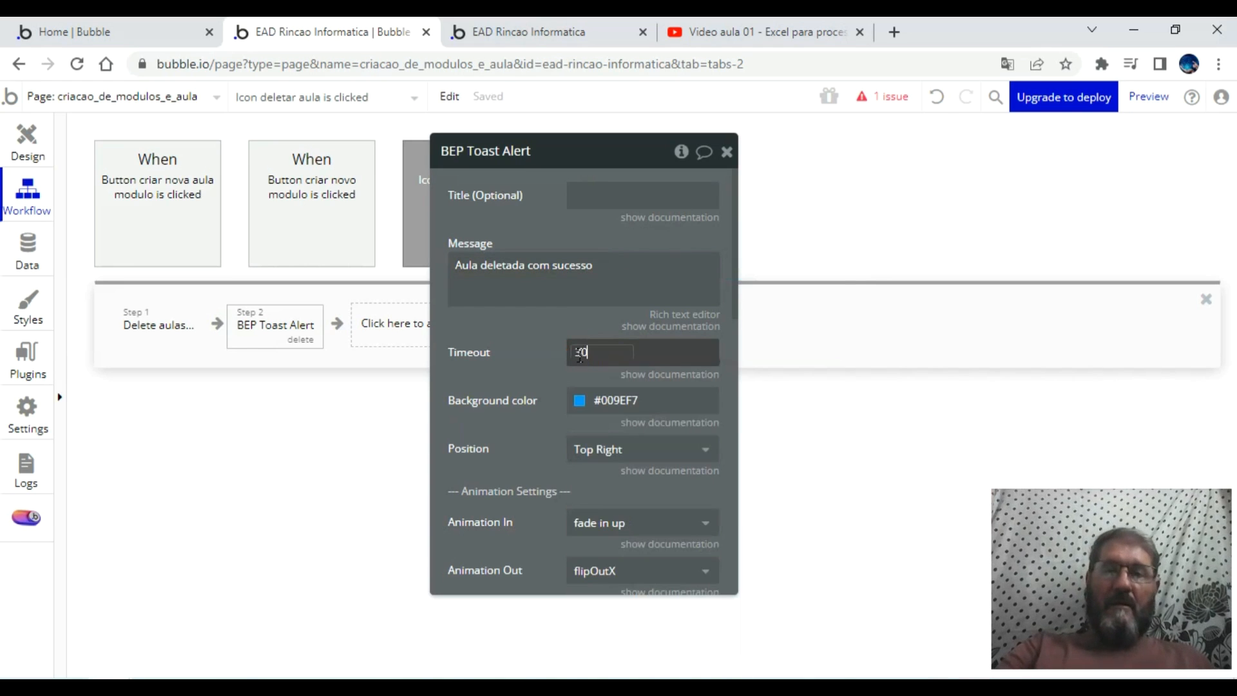
pyautogui.write('00')
pyautogui.click(579, 400)
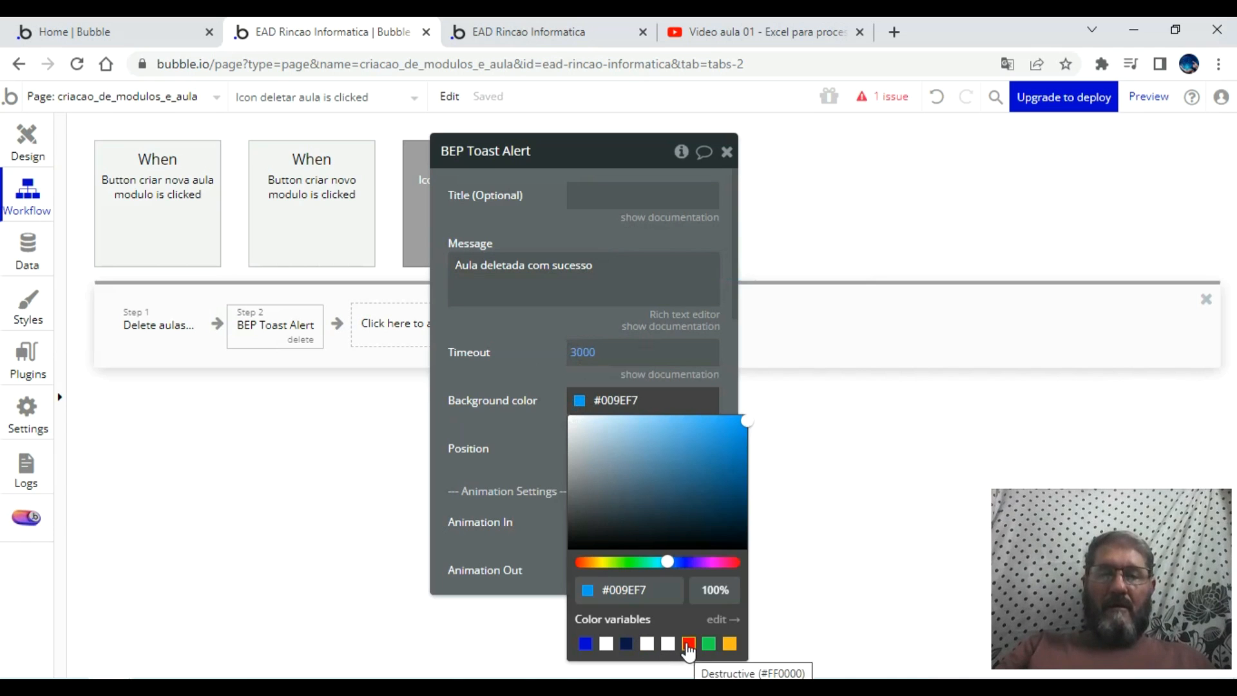
pyautogui.click(688, 644)
pyautogui.click(545, 474)
# - Set the toast alert's message font size to 22 and switch to the app's preview page
pyautogui.scroll(-4, 562, 475)
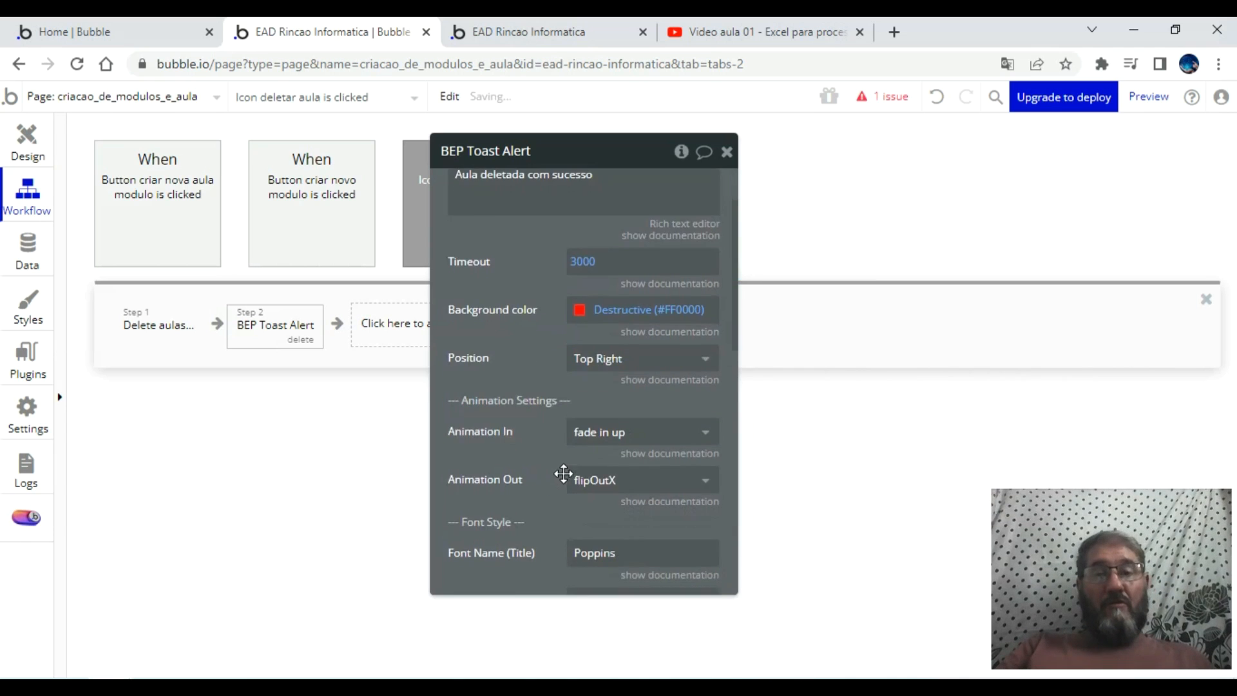
pyautogui.scroll(-2, 577, 480)
pyautogui.scroll(-2, 574, 516)
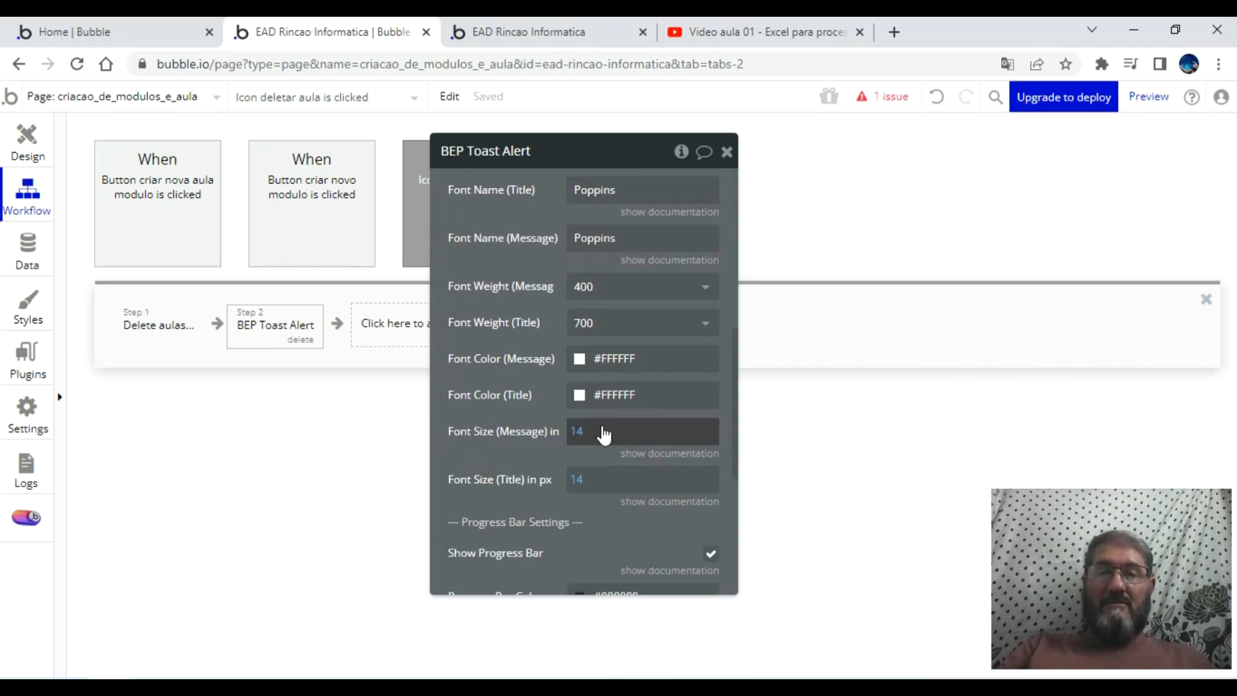
pyautogui.click(581, 434)
pyautogui.write('22')
pyautogui.click(552, 447)
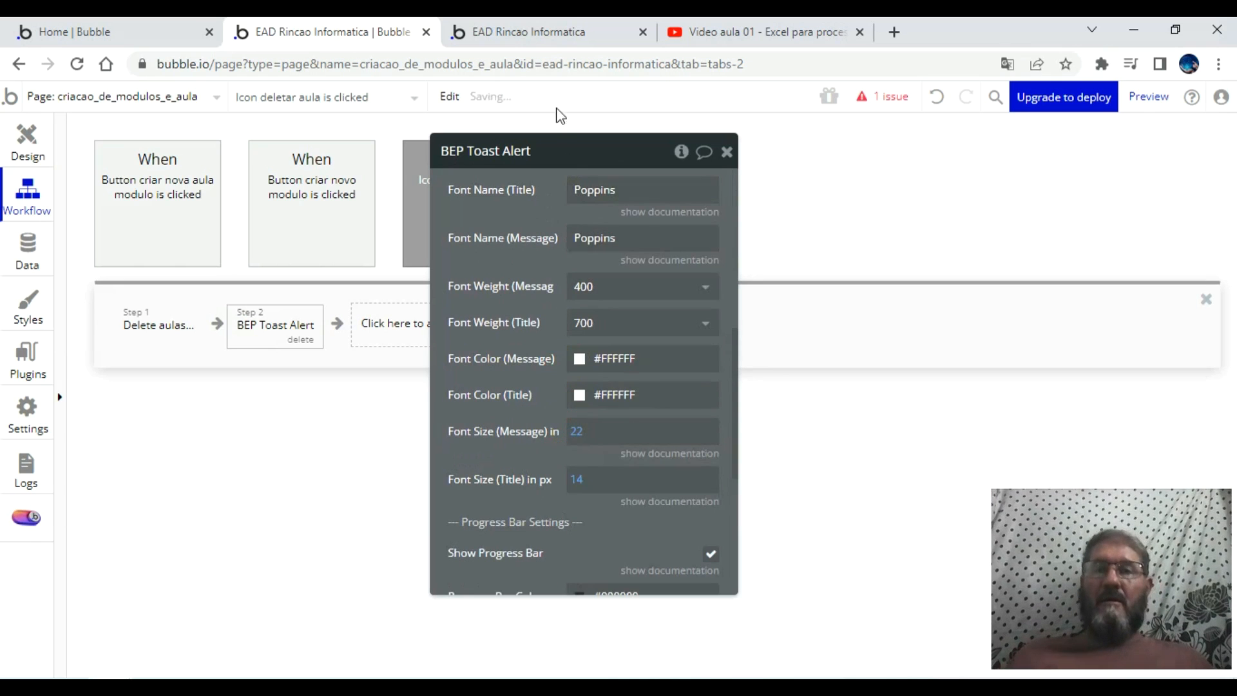
pyautogui.click(545, 35)
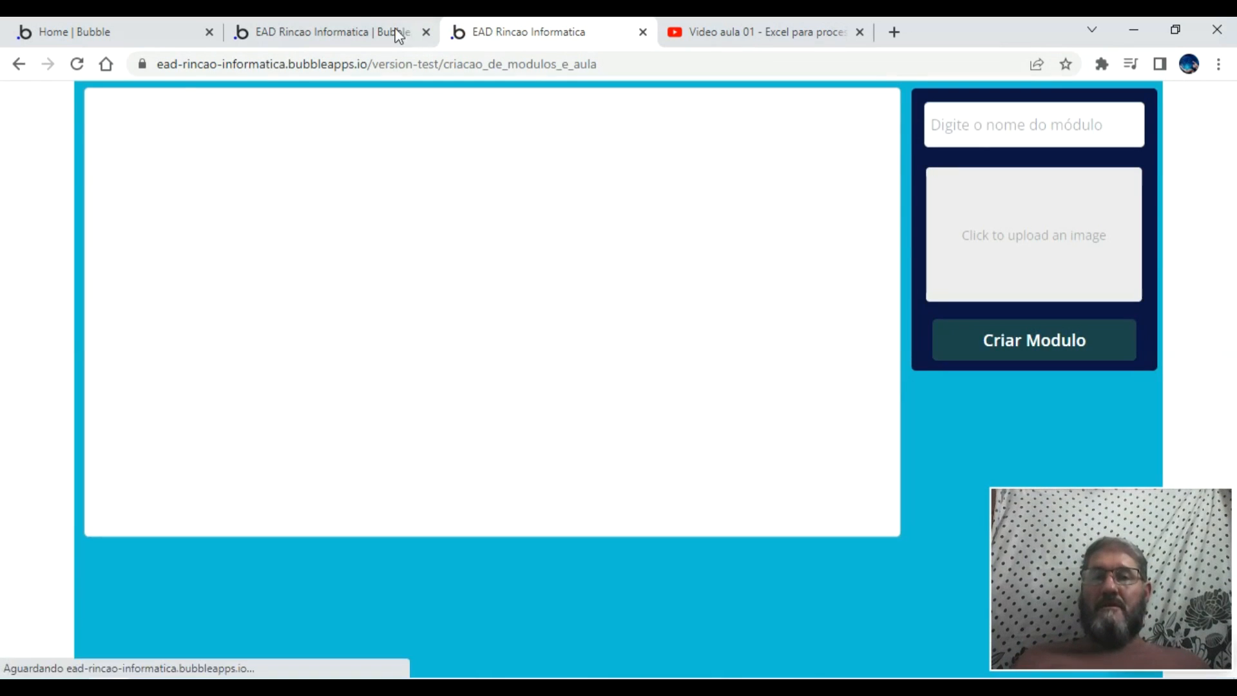
# - Open the All aulas records in the editor's app data, reload the editor, and widen the nome da aula column
pyautogui.click(346, 20)
pyautogui.click(39, 261)
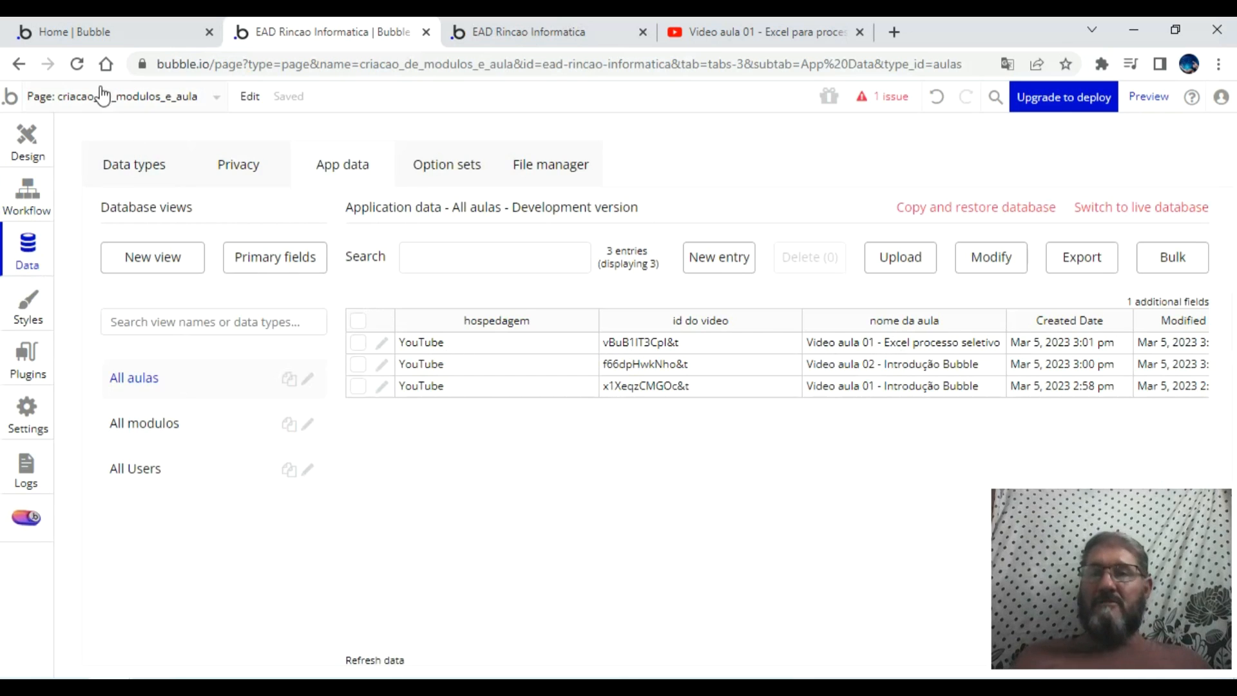
pyautogui.click(80, 65)
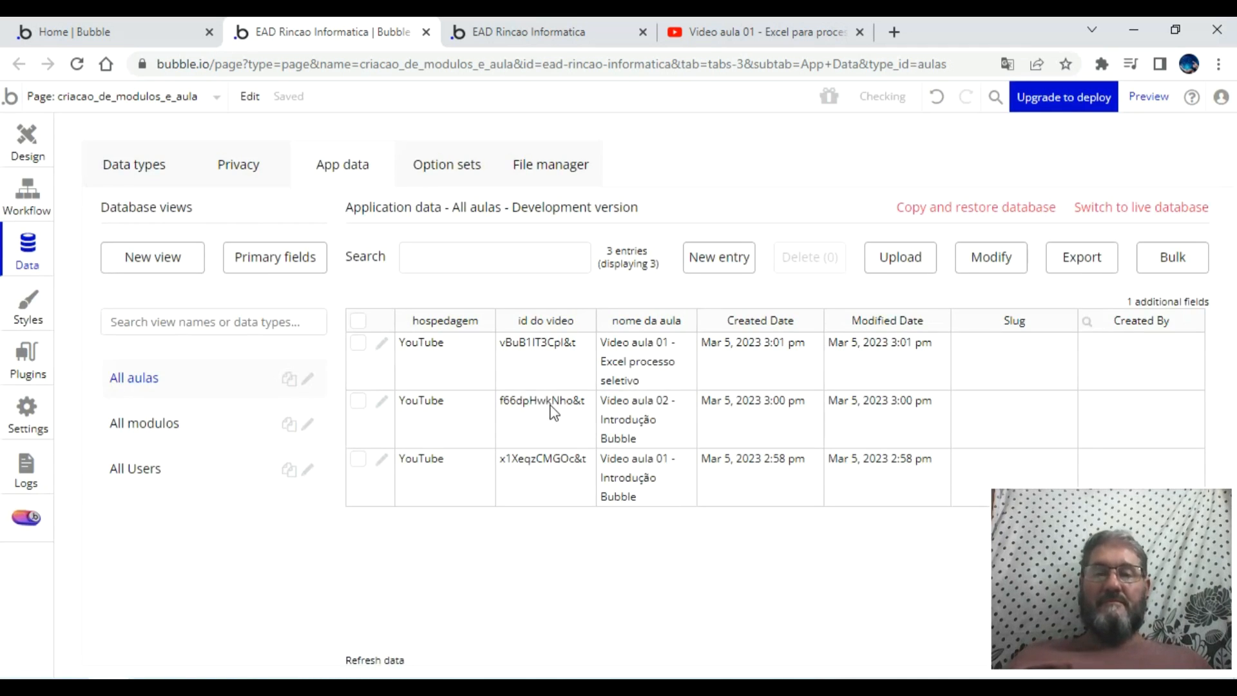
pyautogui.moveTo(699, 317); pyautogui.dragTo(814, 320)
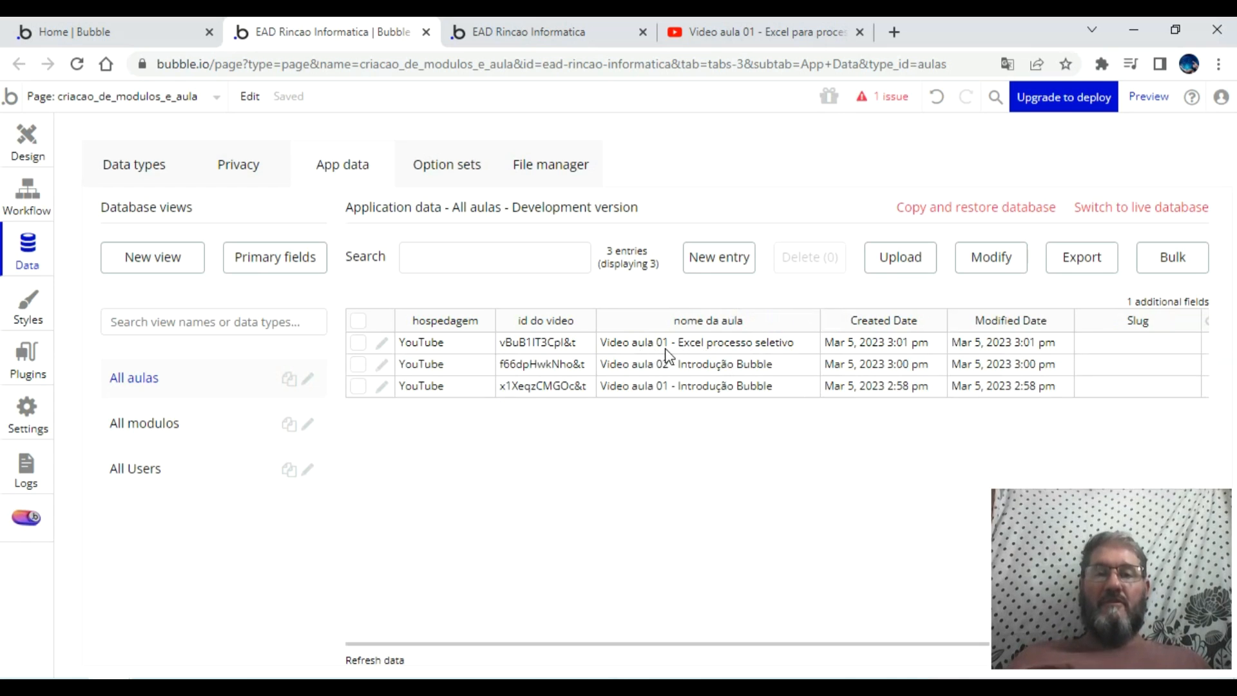
# - Delete the lesson "Video aula 01 - Introdução Bubble" from the Excel module in the preview and check the aulas records in the app data
pyautogui.click(528, 25)
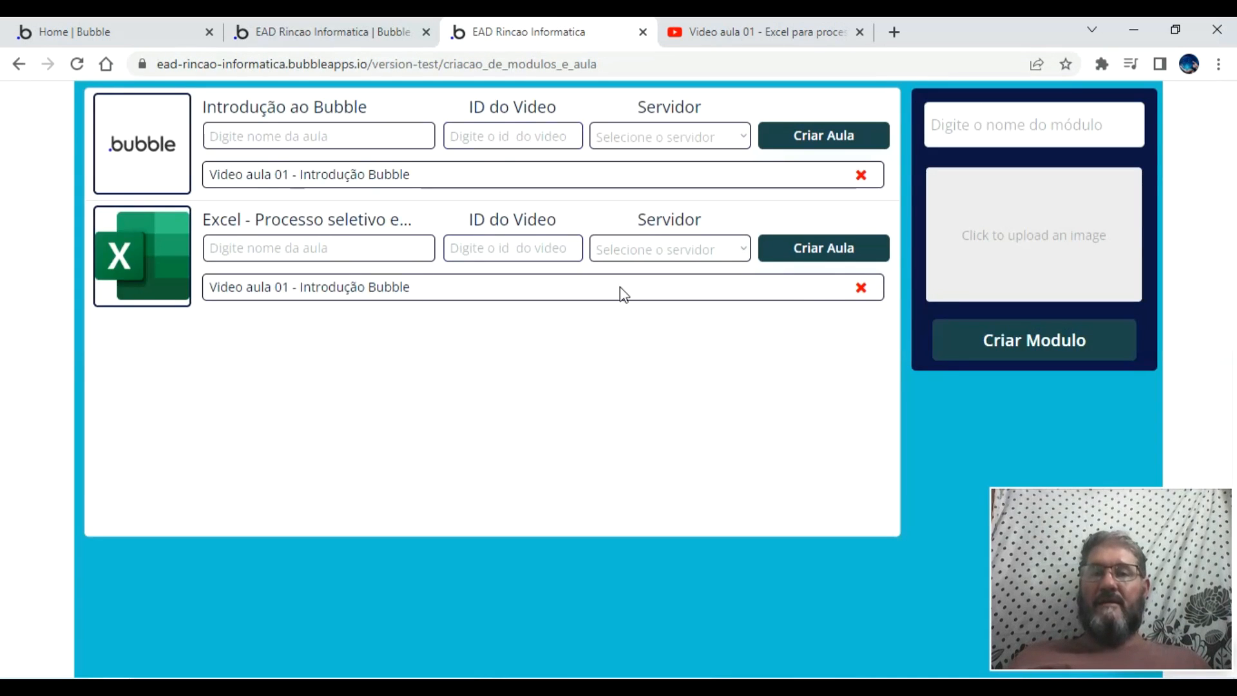
pyautogui.click(862, 288)
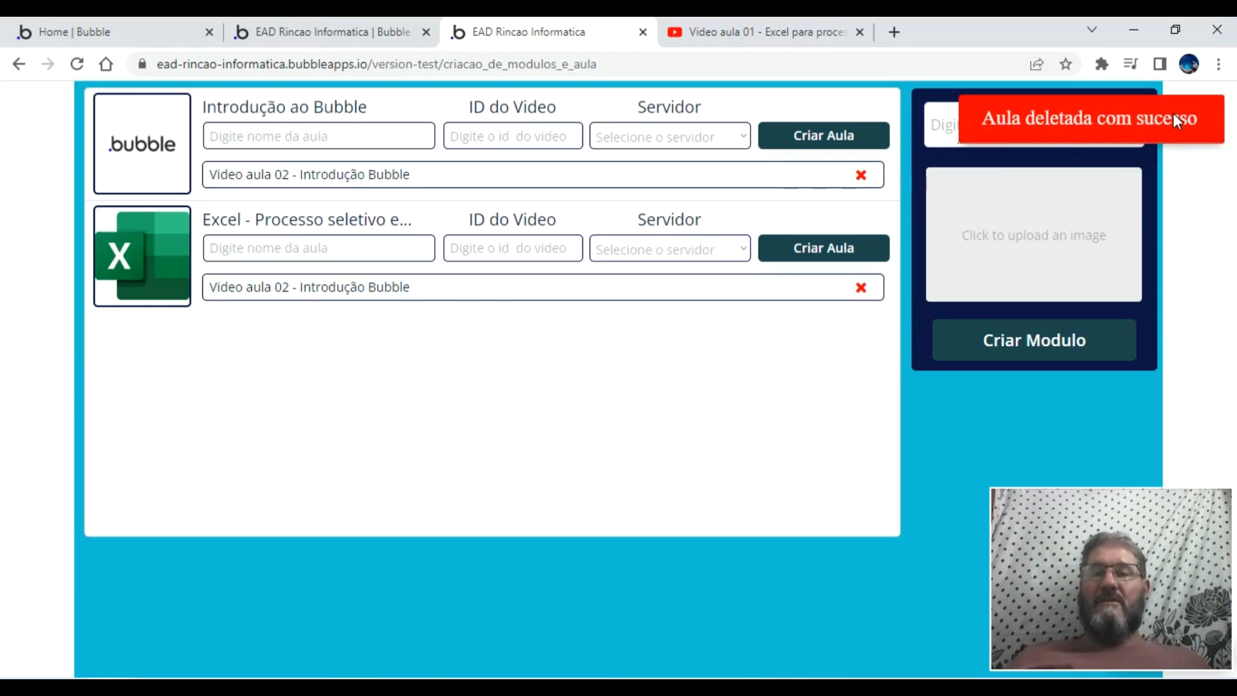
pyautogui.click(358, 35)
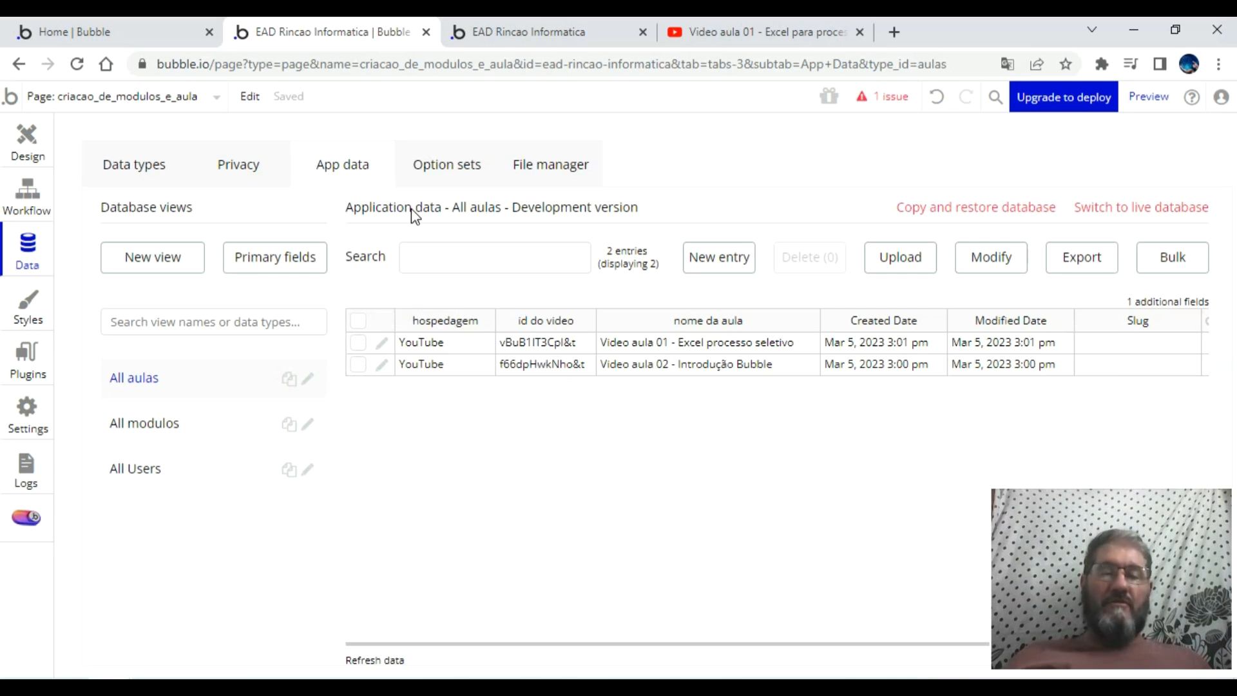
pyautogui.hotkey('ctrl', 'Tab')
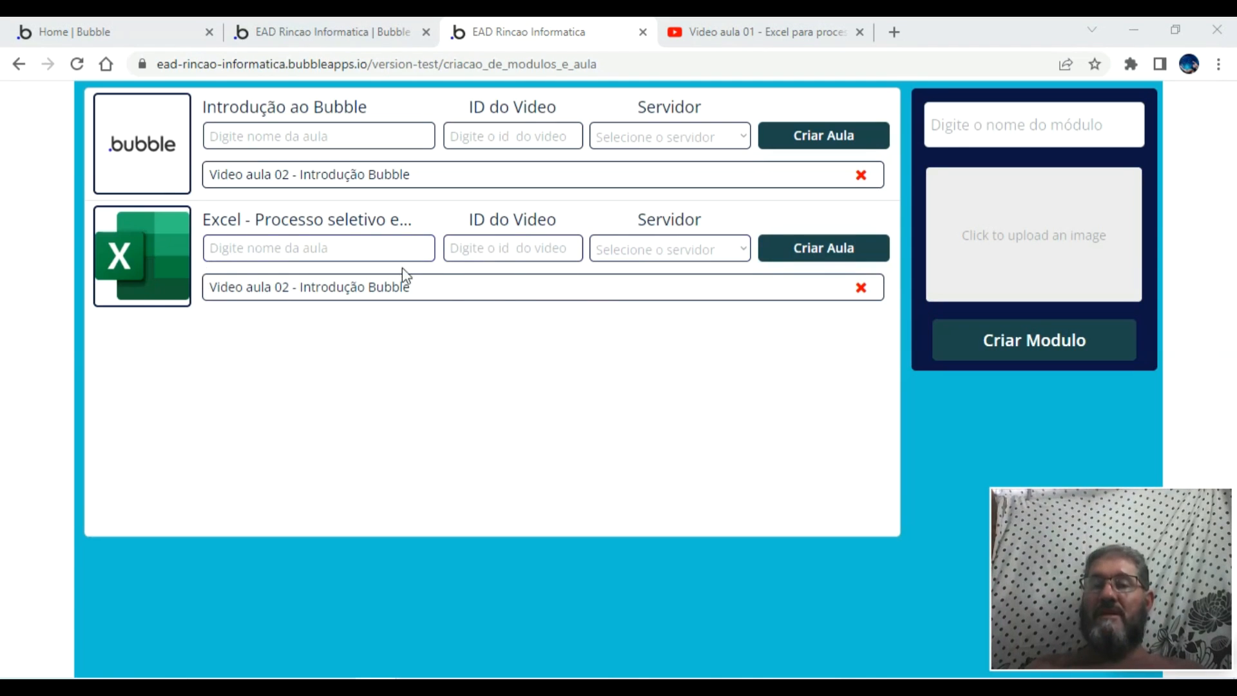
# - Set the data source of the nested lessons repeating group in the editor to Current cell's modulo's aula
pyautogui.click(326, 36)
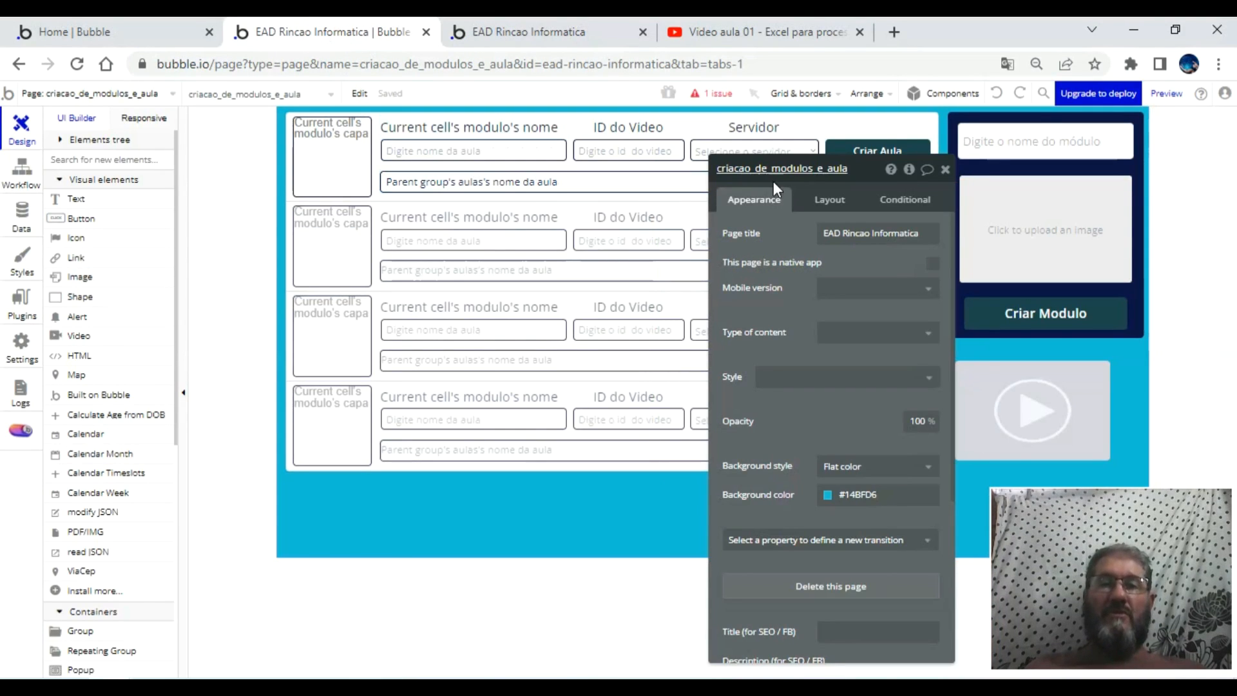
pyautogui.moveTo(800, 200); pyautogui.dragTo(305, 160)
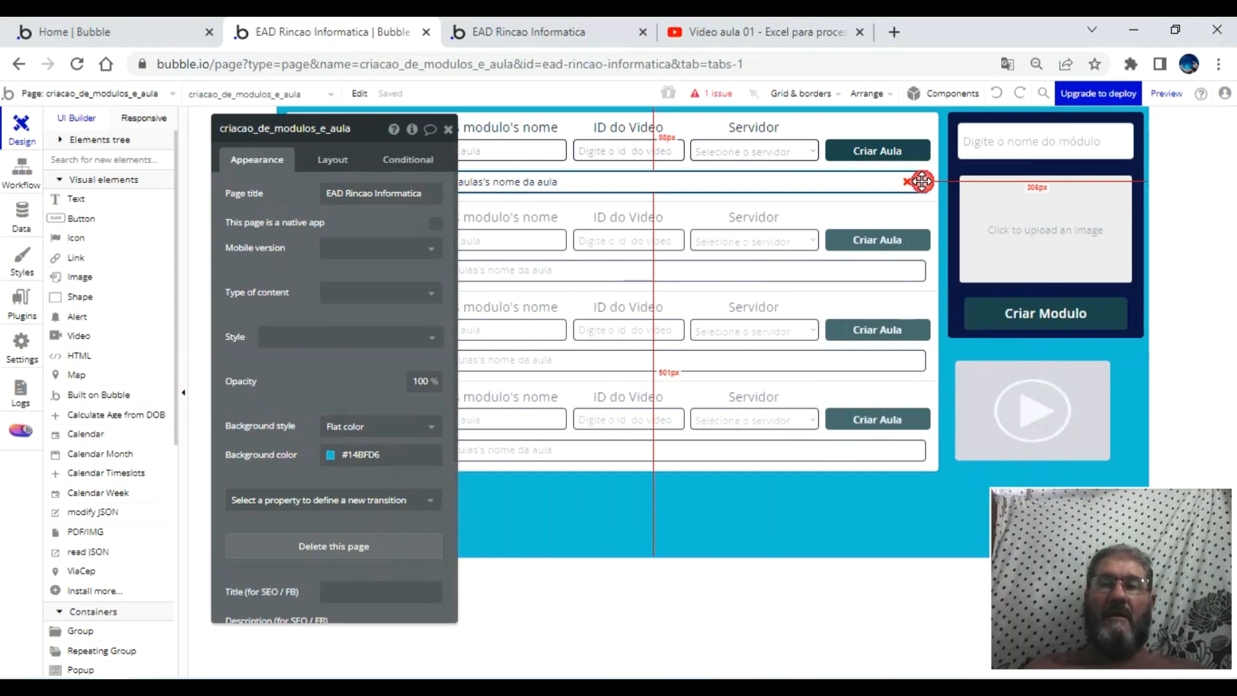
pyautogui.click(919, 183)
pyautogui.click(342, 224)
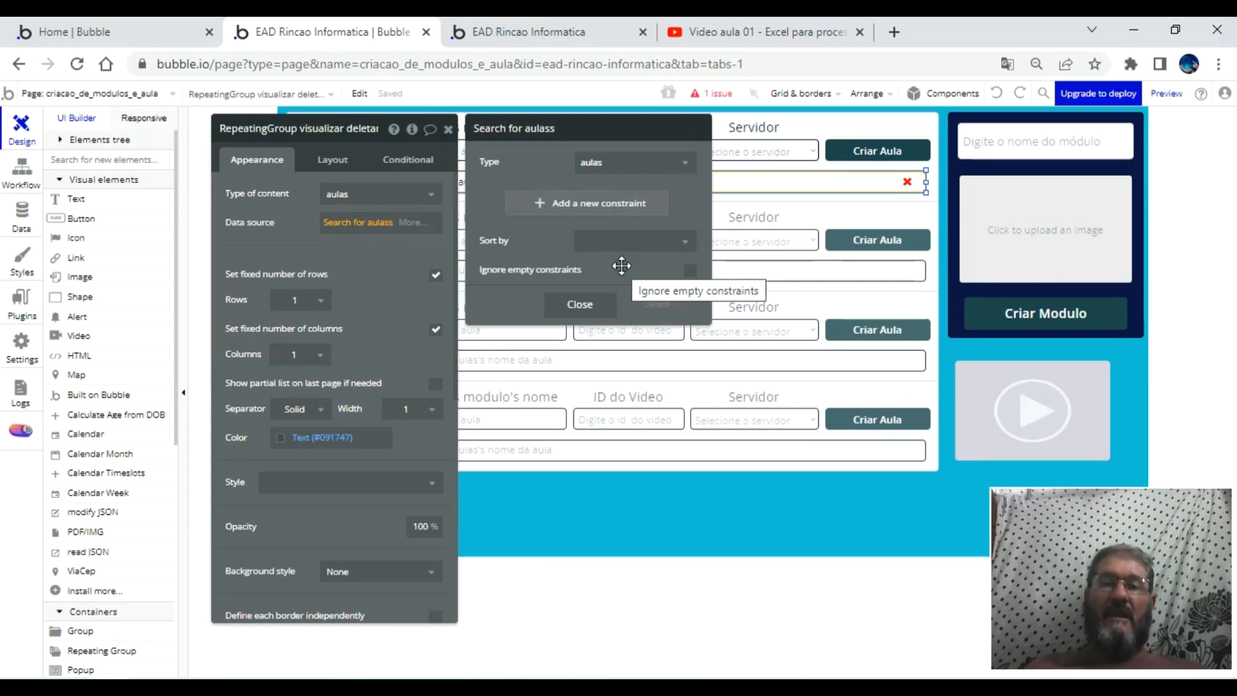
pyautogui.click(580, 304)
pyautogui.click(339, 221)
pyautogui.click(387, 266)
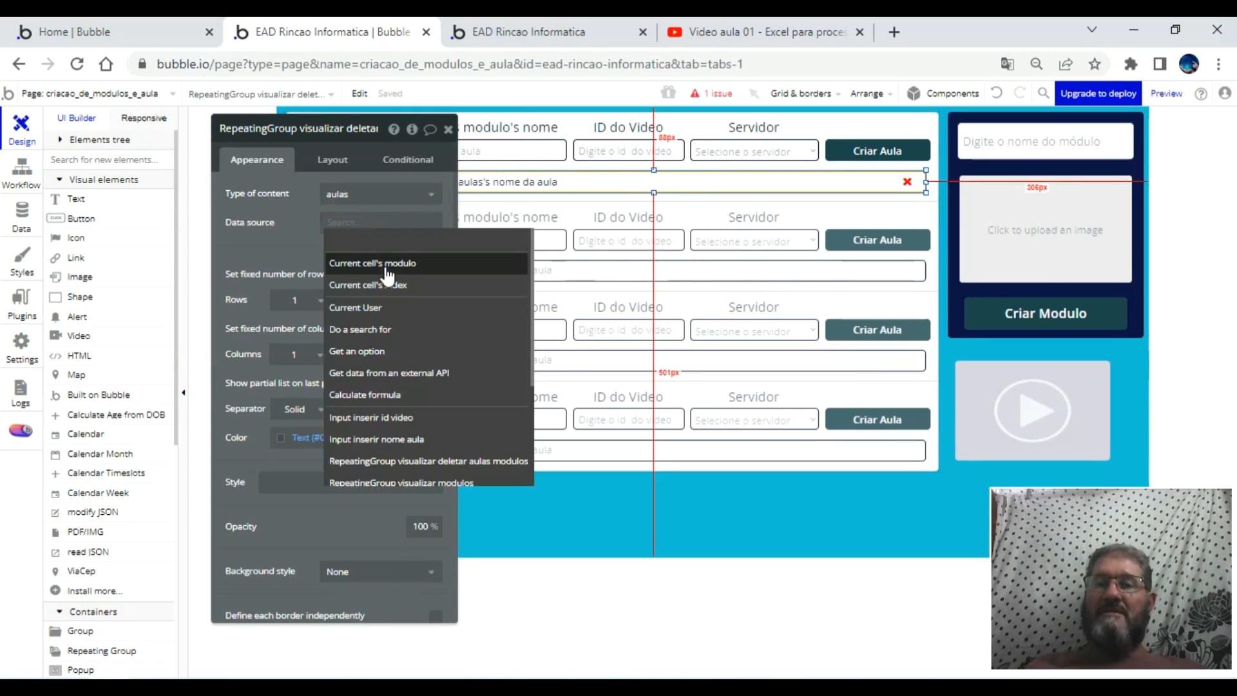
pyautogui.click(329, 250)
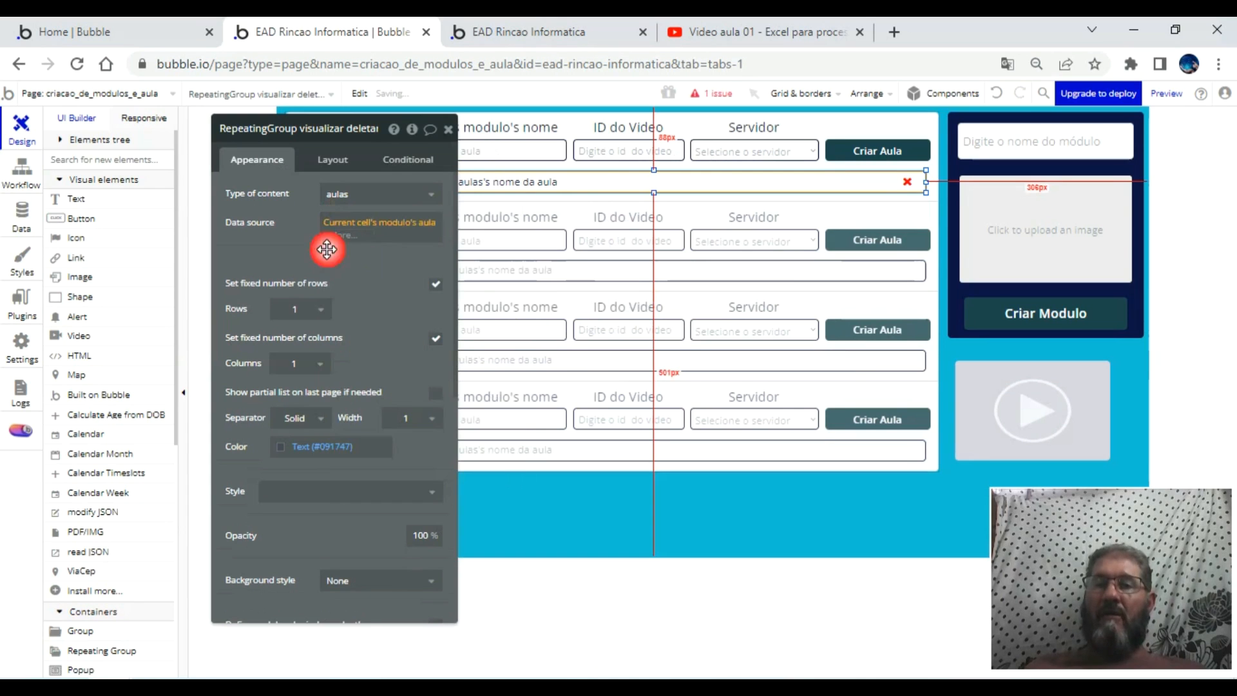
pyautogui.click(276, 245)
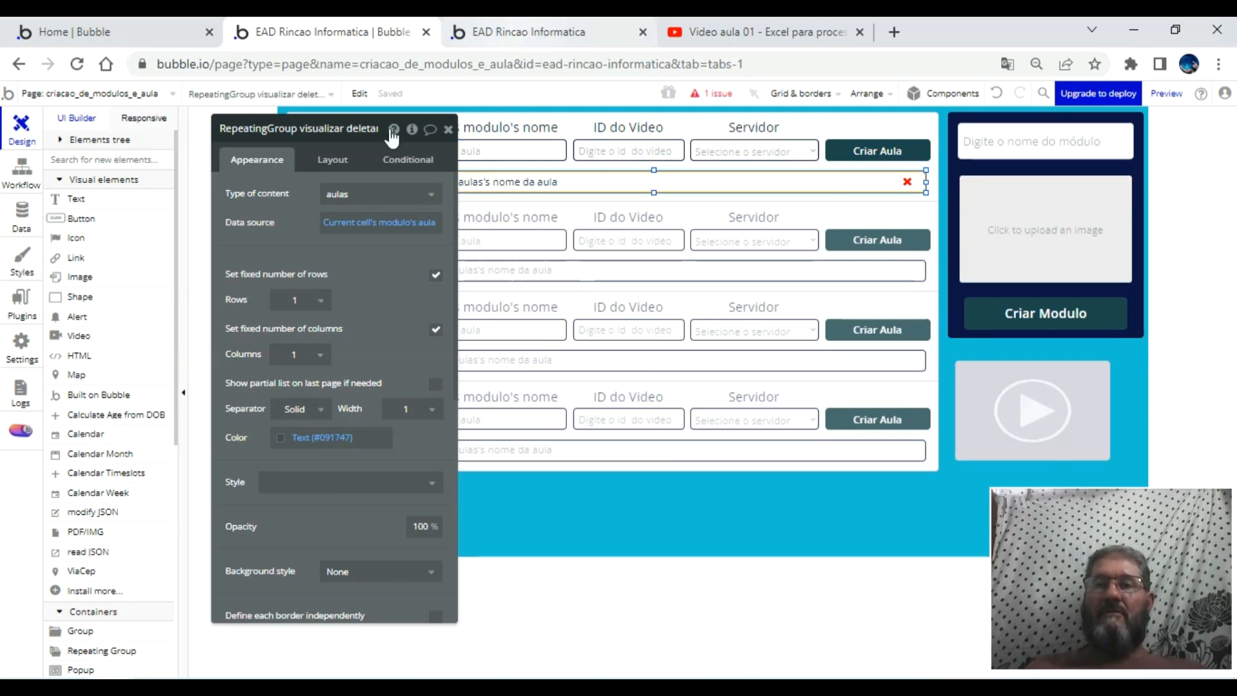
# - Reload the app's preview page, check the lesson listed under each module, and return to the editor
pyautogui.click(552, 33)
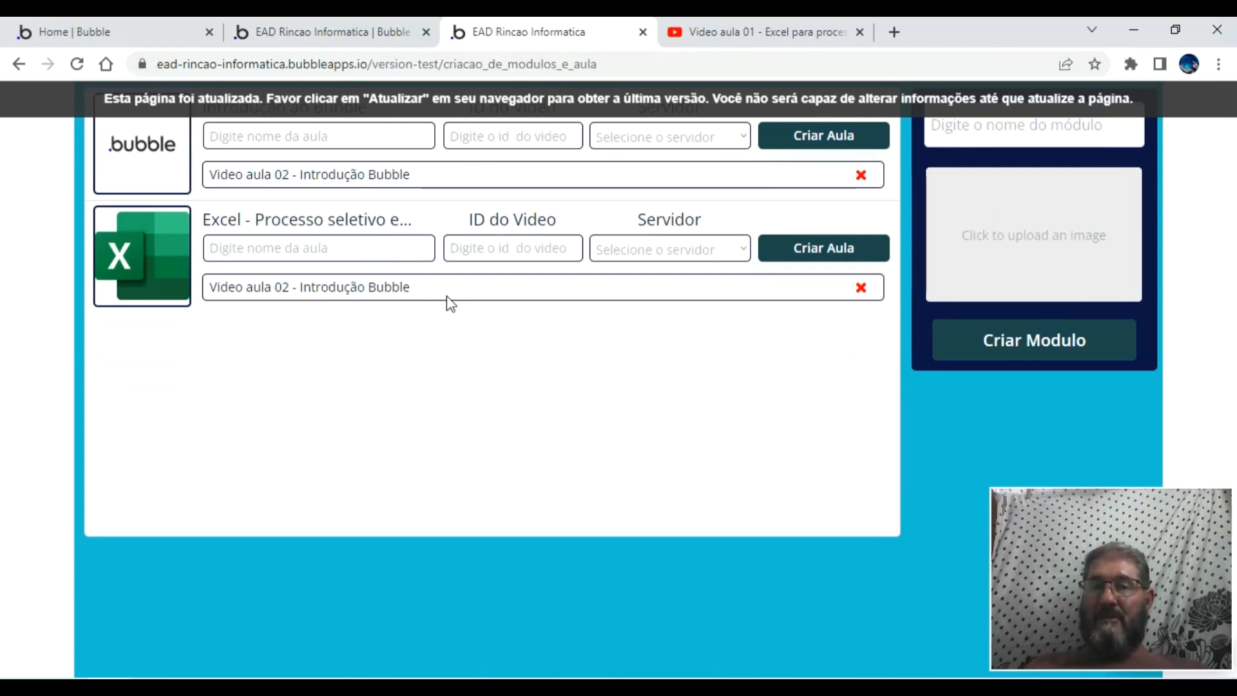
pyautogui.click(531, 100)
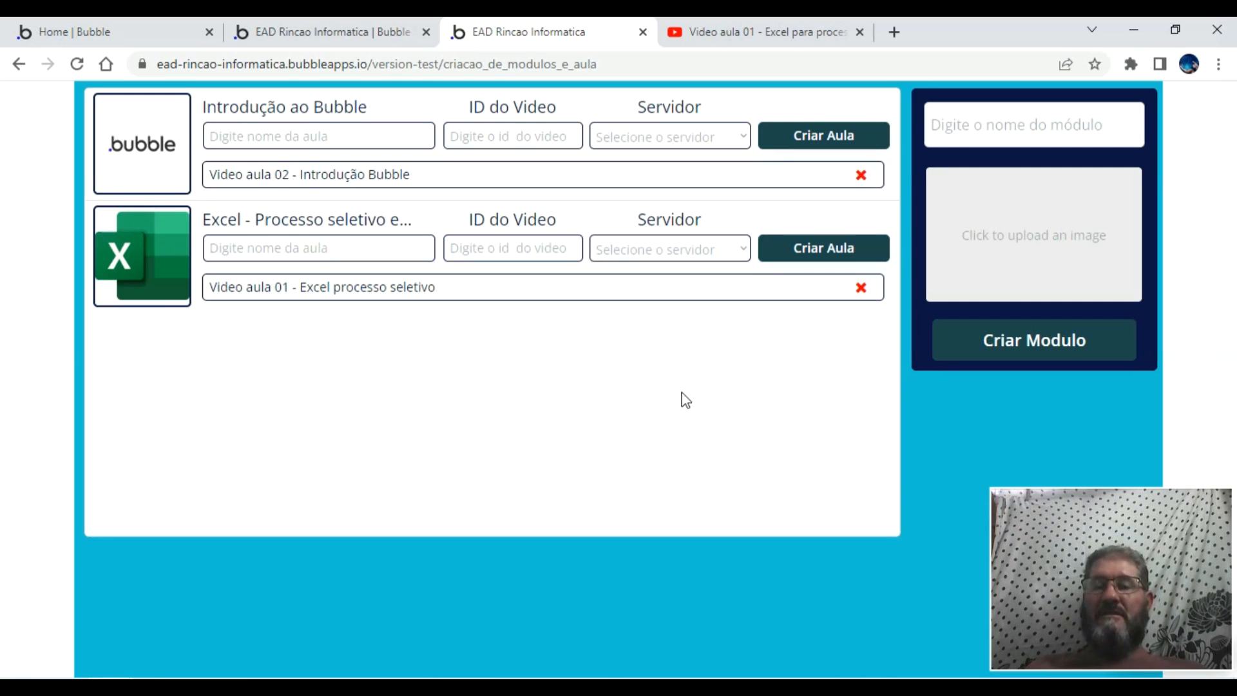
pyautogui.click(380, 32)
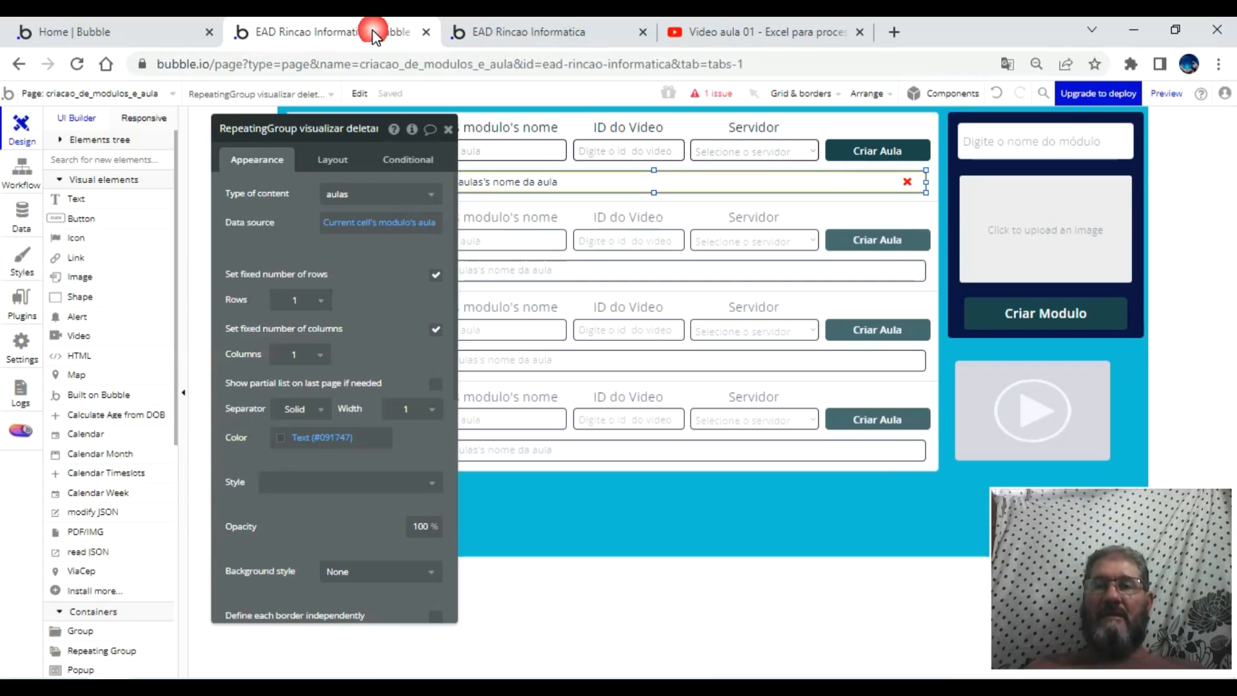
# - Close the repeating group's properties and delete the video element below the module creation group
pyautogui.click(448, 130)
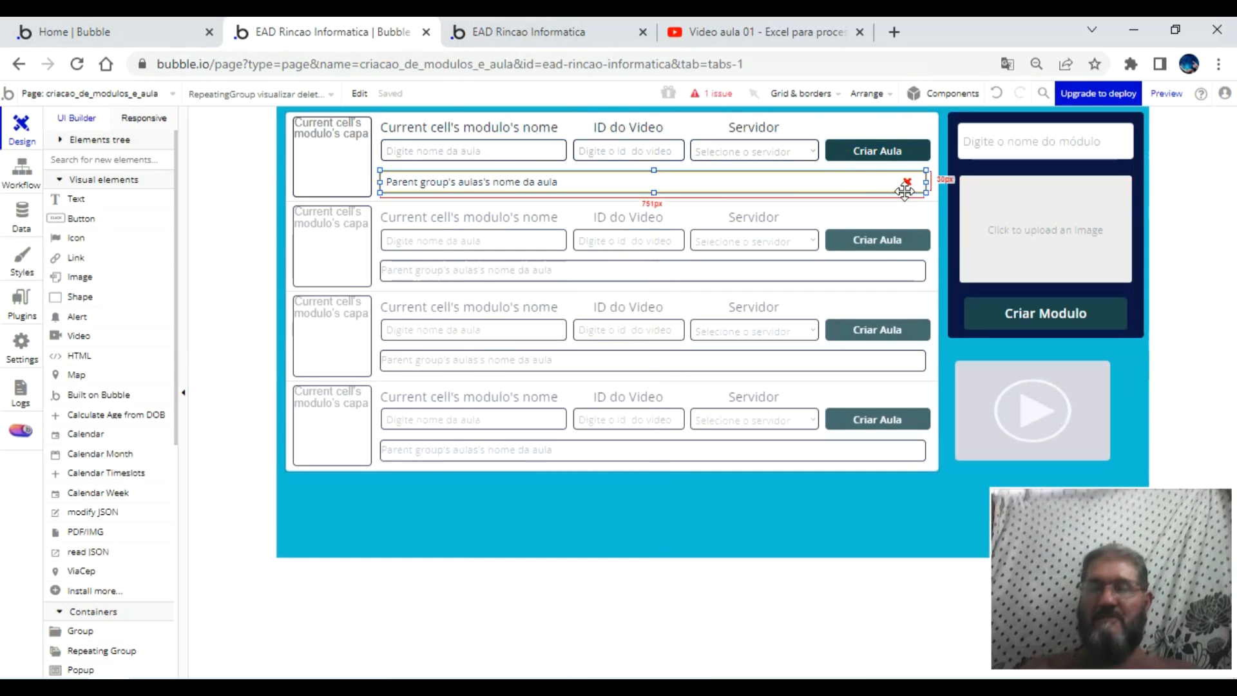
pyautogui.click(922, 127)
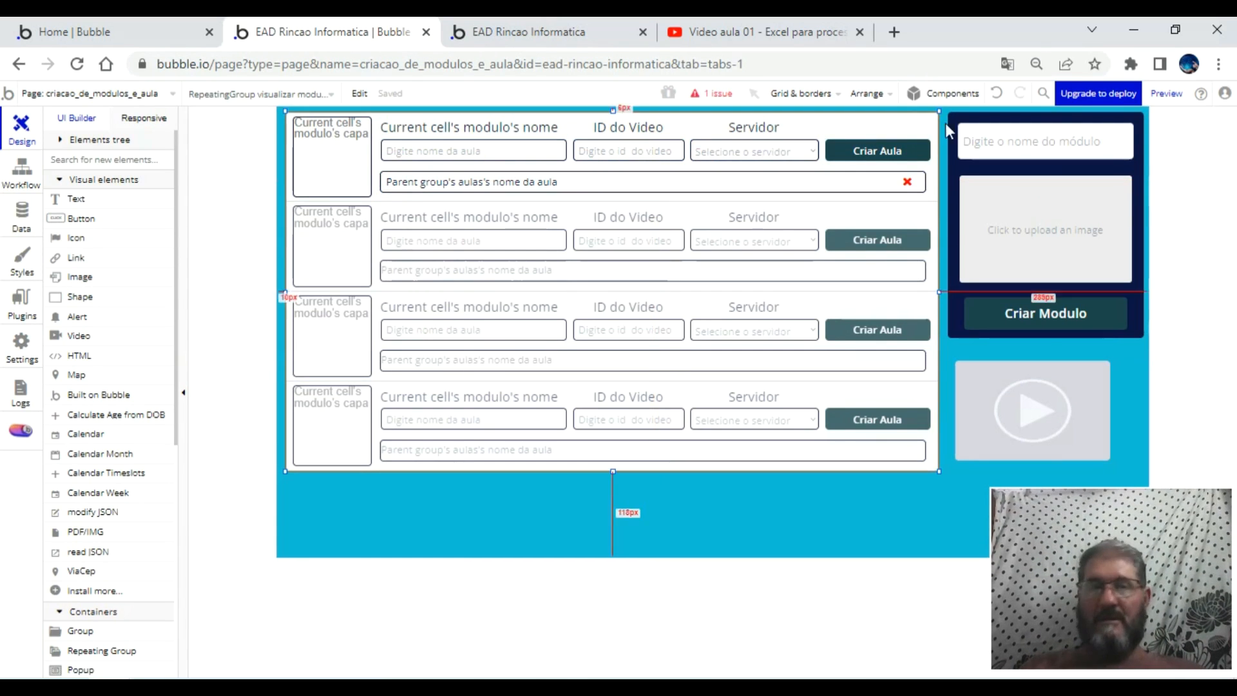
pyautogui.click(1046, 418)
pyautogui.press('Delete')
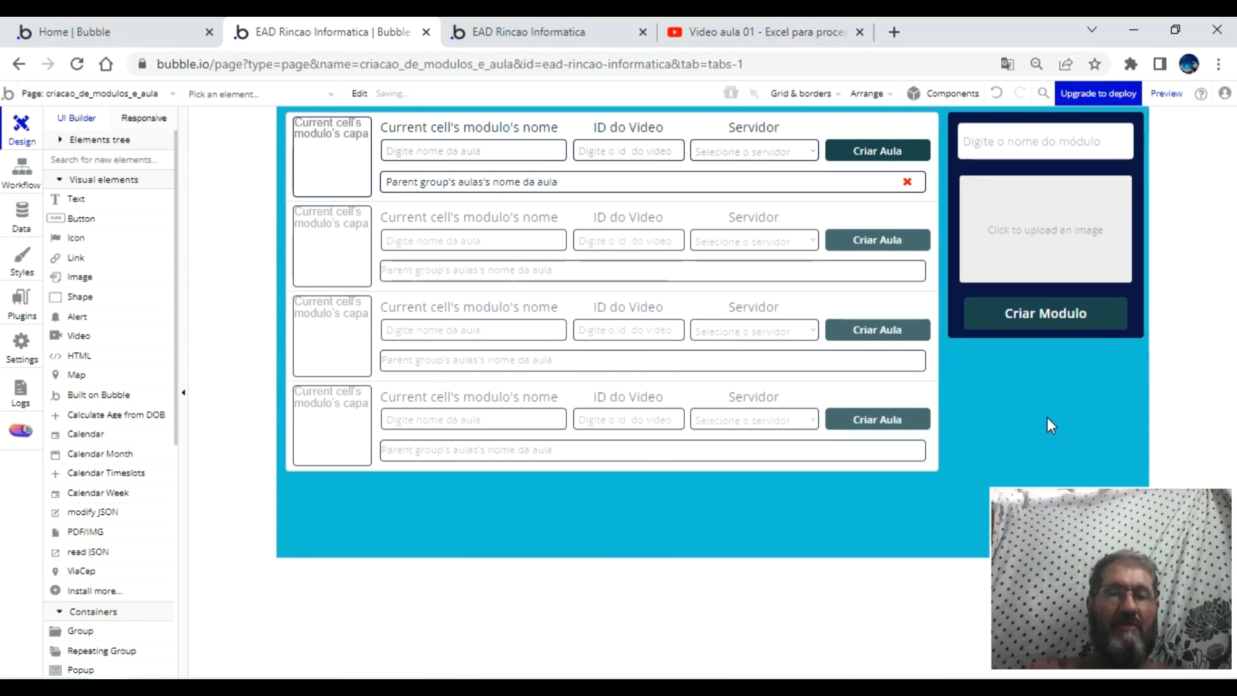
# - Move the modules repeating group and the module creation group down together, leaving an empty band along the page's upper edge
pyautogui.click(927, 125)
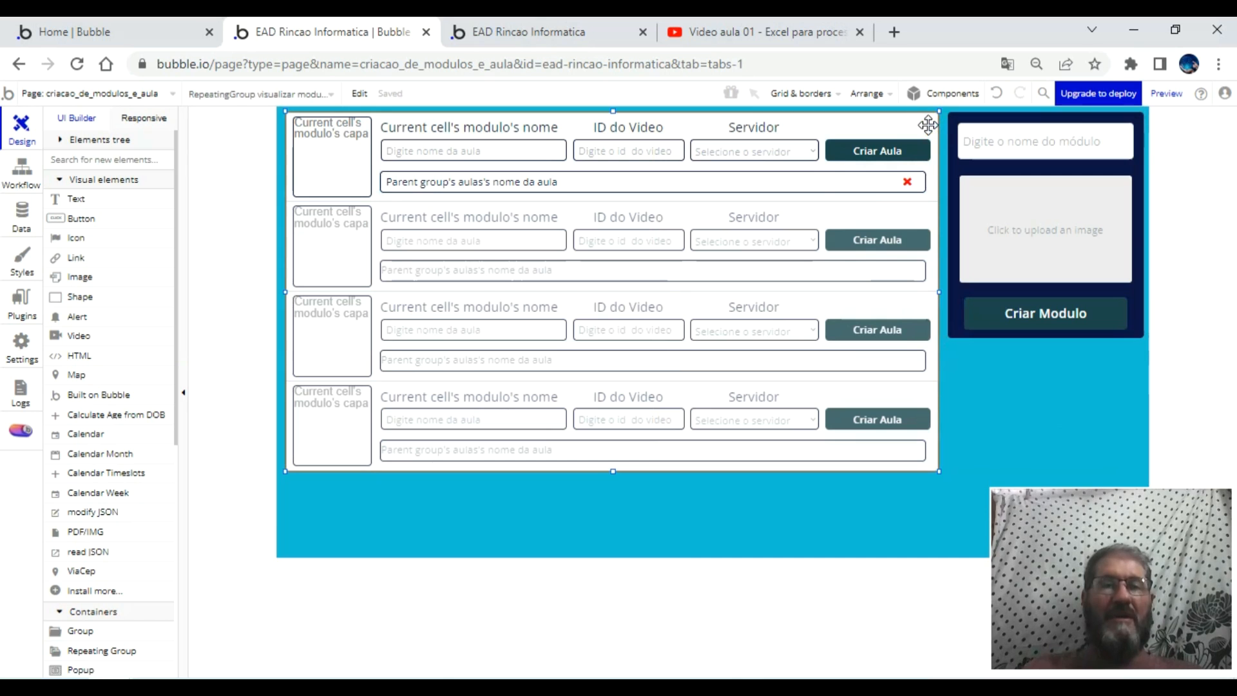
pyautogui.keyDown('shift'); pyautogui.click(959, 115); pyautogui.keyUp('shift')
pyautogui.press('Down')
pyautogui.press('Down')
pyautogui.press('Down')
pyautogui.press('Down')
pyautogui.press('Down')
pyautogui.press('Down')
pyautogui.press('Down')
pyautogui.press('Down')
pyautogui.press('Down')
pyautogui.press('Down')
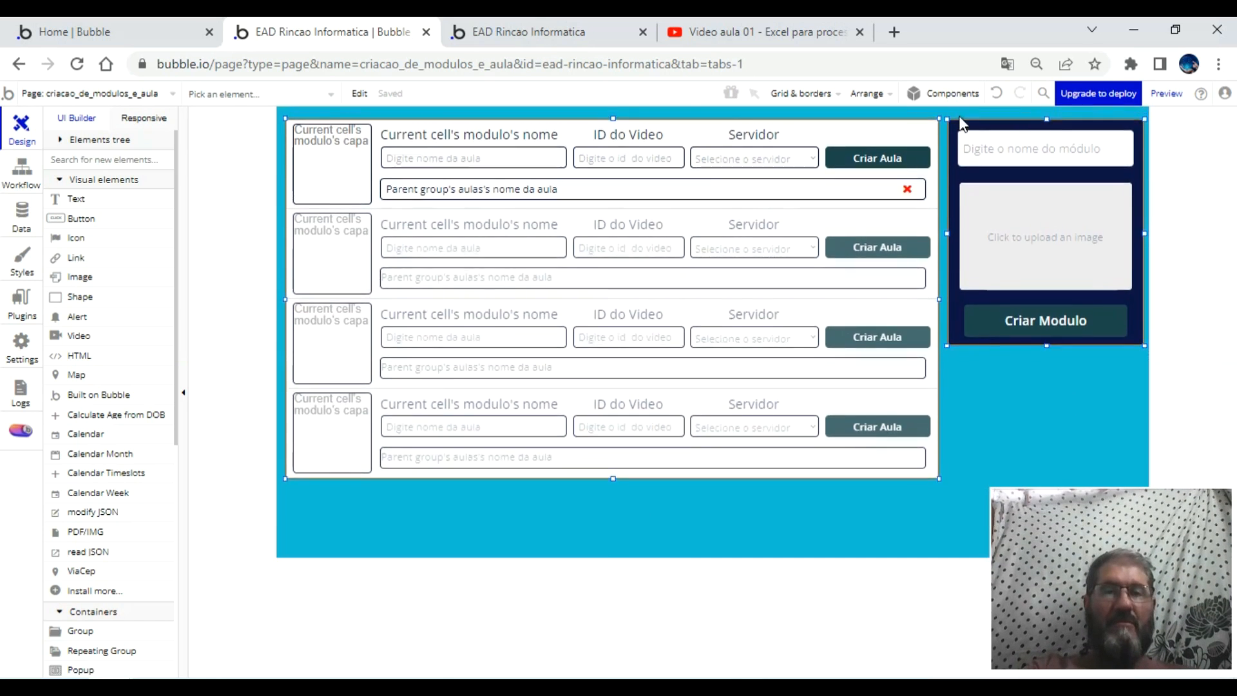
pyautogui.press('Down')
pyautogui.press('Down')
pyautogui.press('Down')
pyautogui.press('Down')
pyautogui.press('Down')
pyautogui.press('Down')
pyautogui.press('Down')
pyautogui.press('Down')
pyautogui.press('Down')
pyautogui.press('Down')
pyautogui.press('Down')
pyautogui.press('Down')
pyautogui.press('Down')
pyautogui.press('Down')
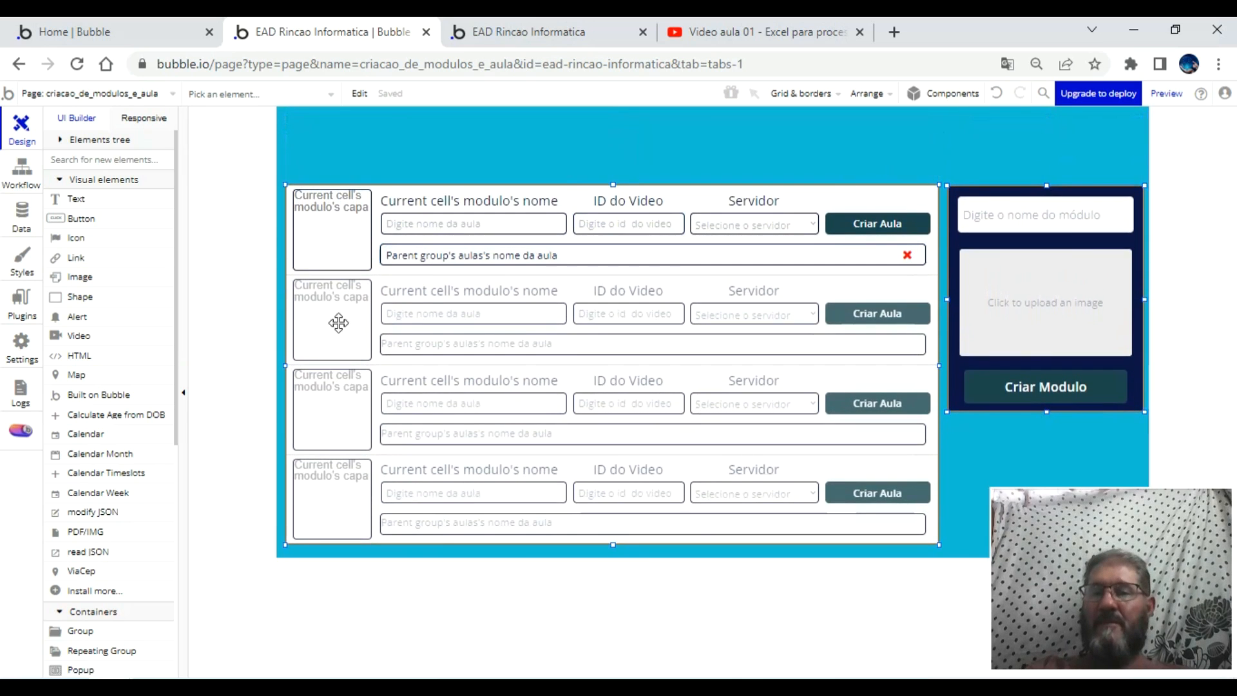
# - Draw a text element about 1170 by 60 px across the empty band and name it "Text titulo pagina criacao de modulo e aula"
pyautogui.click(79, 199)
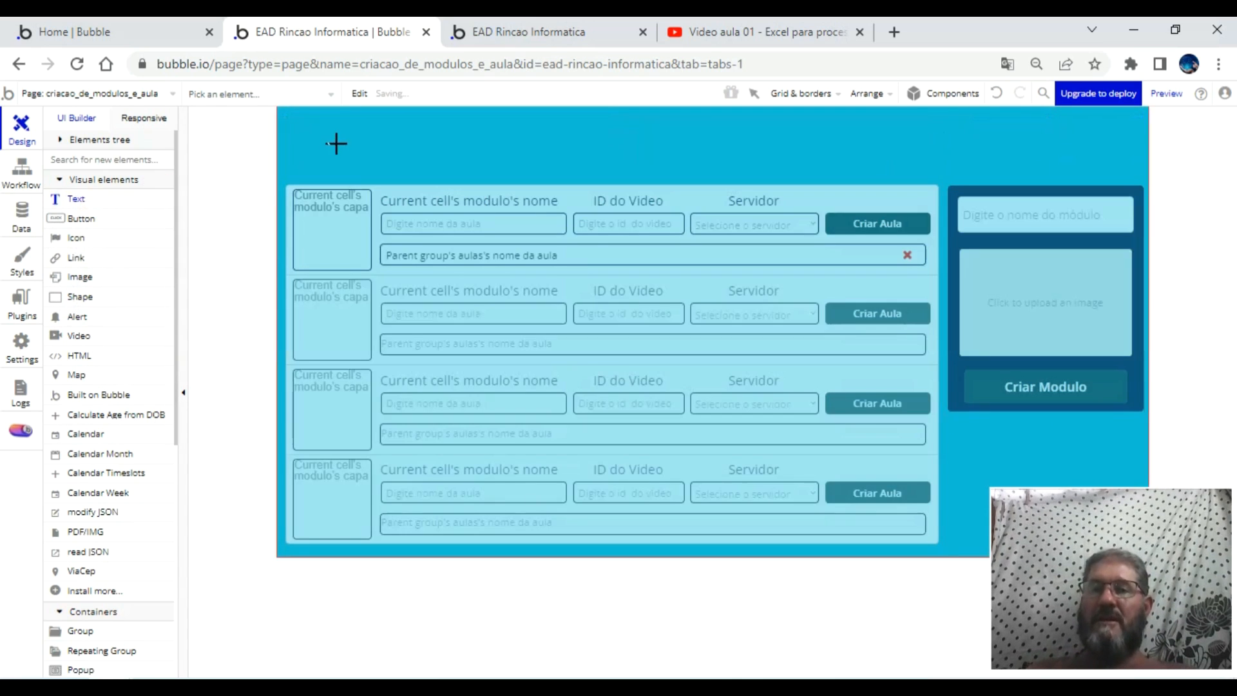
pyautogui.moveTo(288, 114); pyautogui.dragTo(1138, 157)
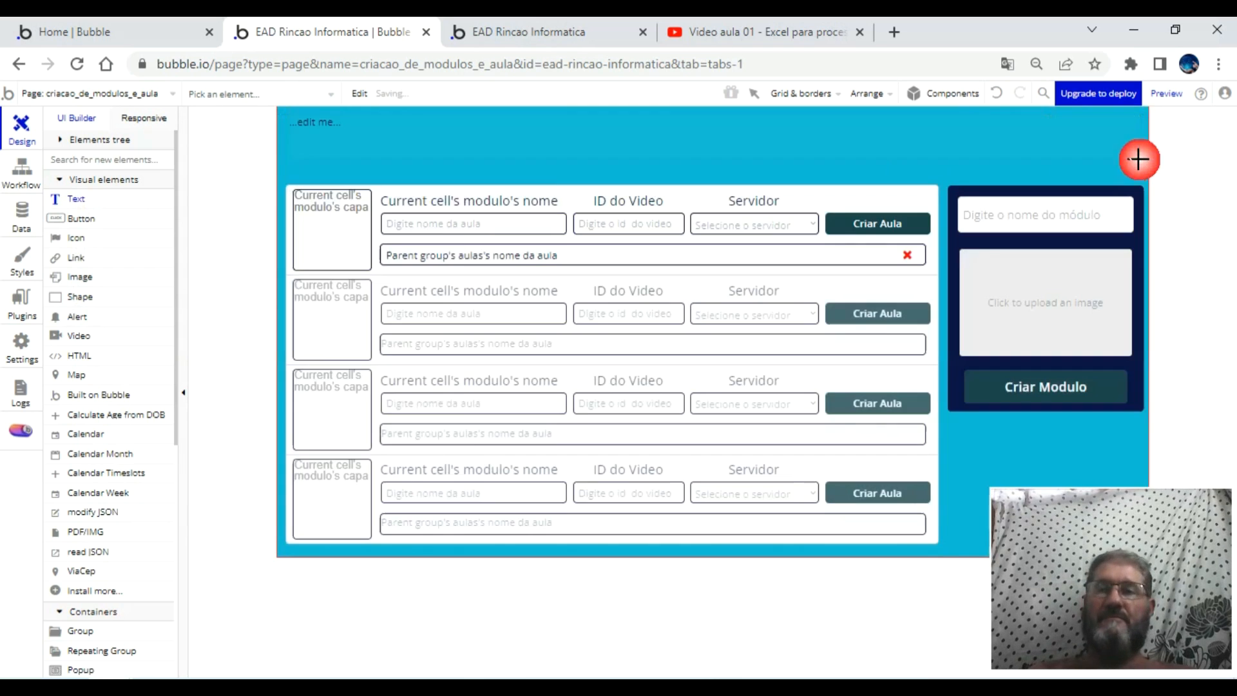
pyautogui.click(293, 128)
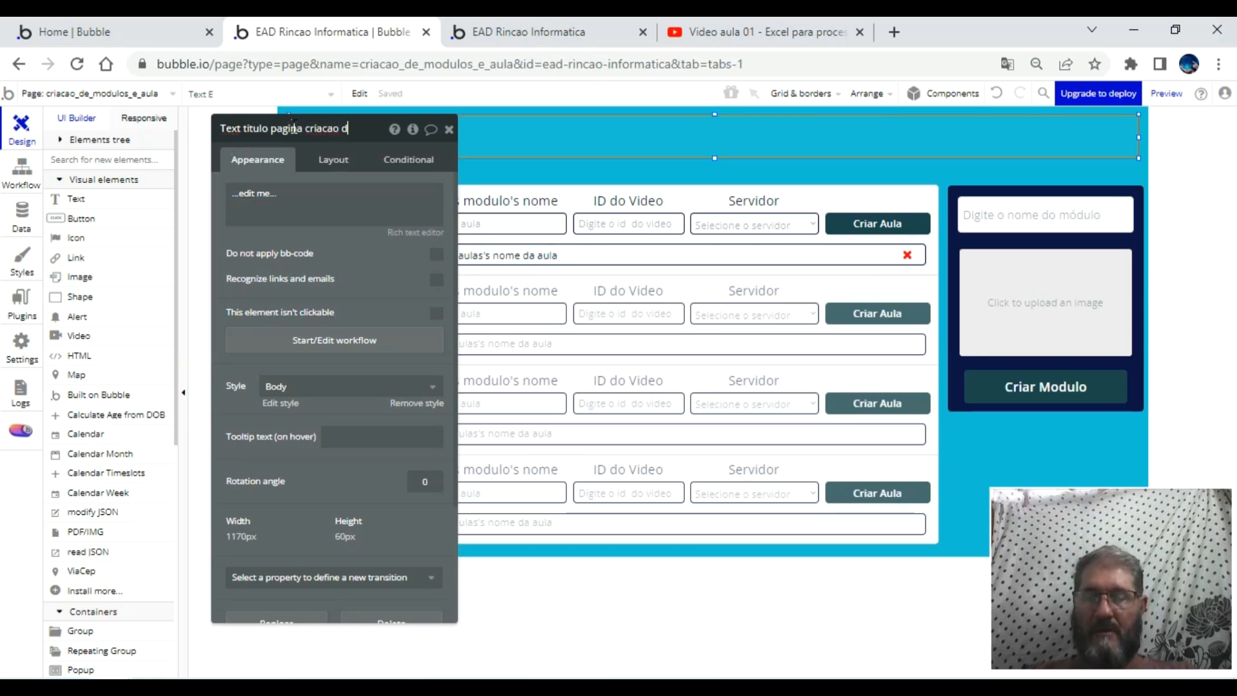
pyautogui.write('ulo e aula')
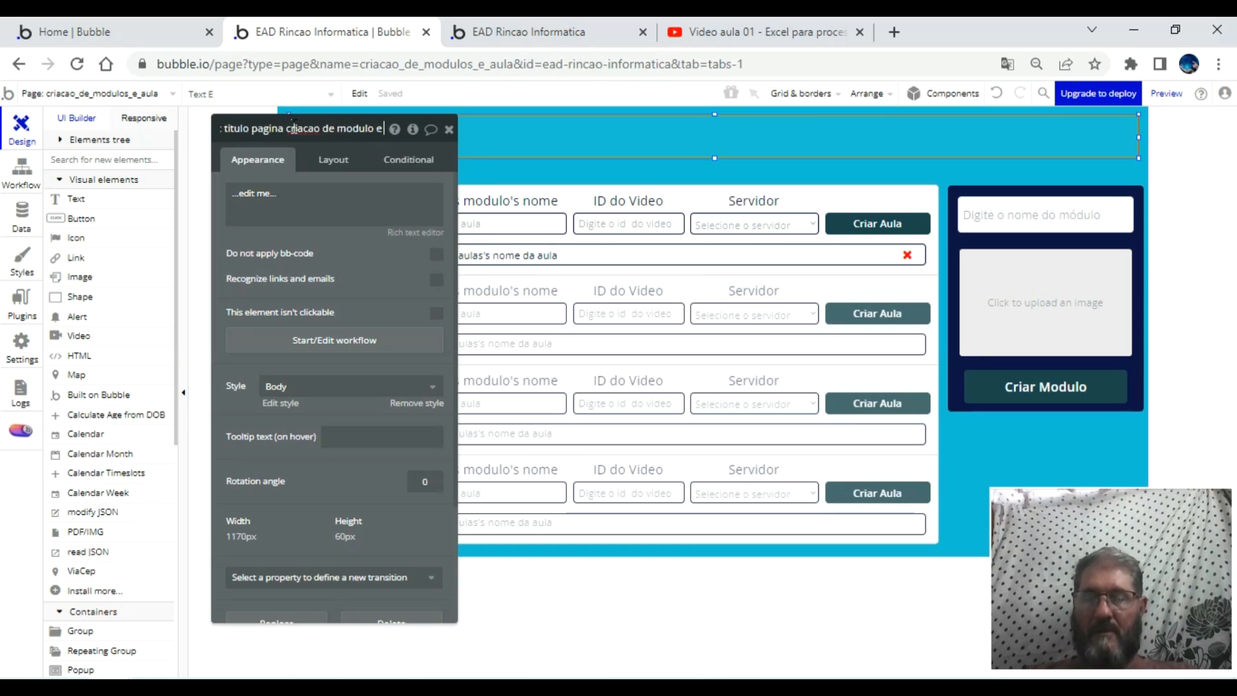
pyautogui.click(332, 159)
pyautogui.click(276, 160)
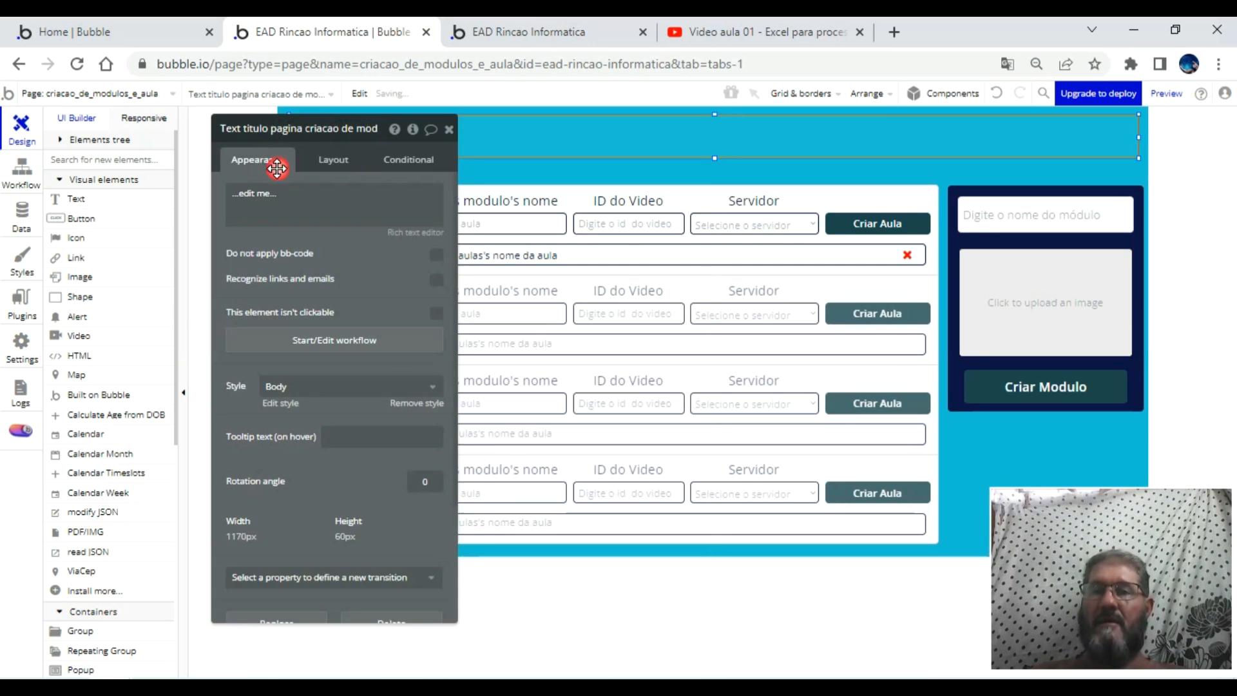
# - Remove the Body style from the title text element and set its border roundness to 5
pyautogui.click(417, 403)
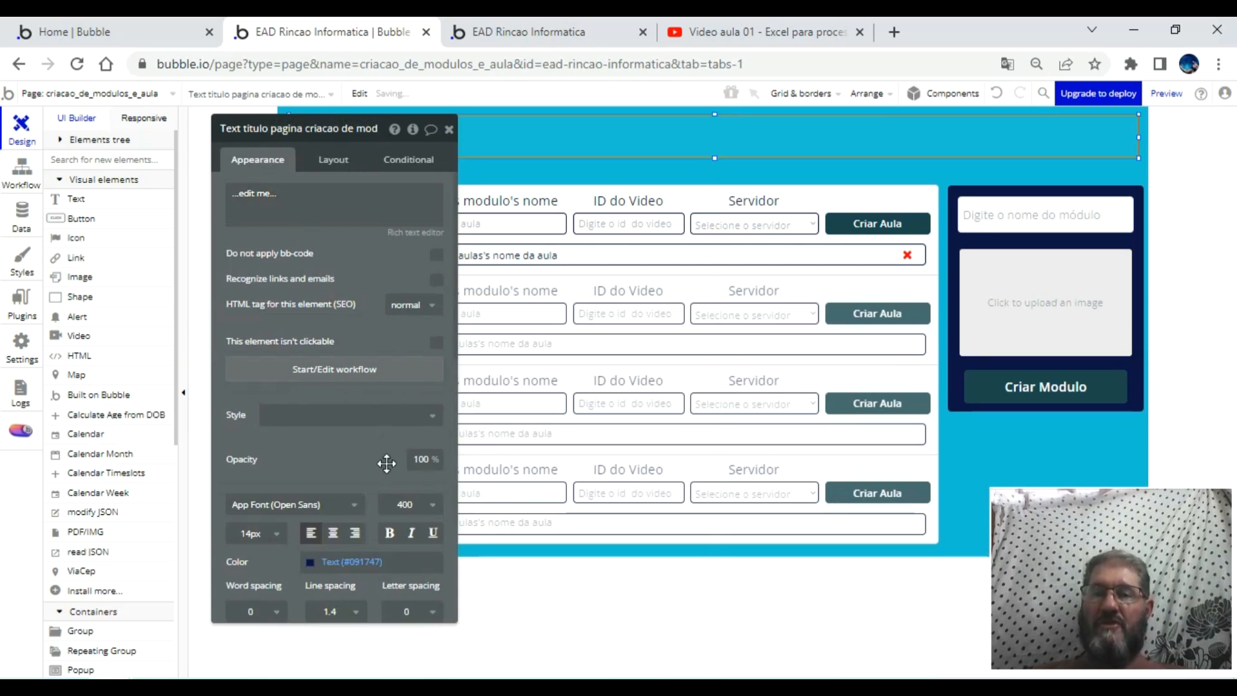
pyautogui.scroll(-3, 412, 477)
pyautogui.scroll(-3, 420, 515)
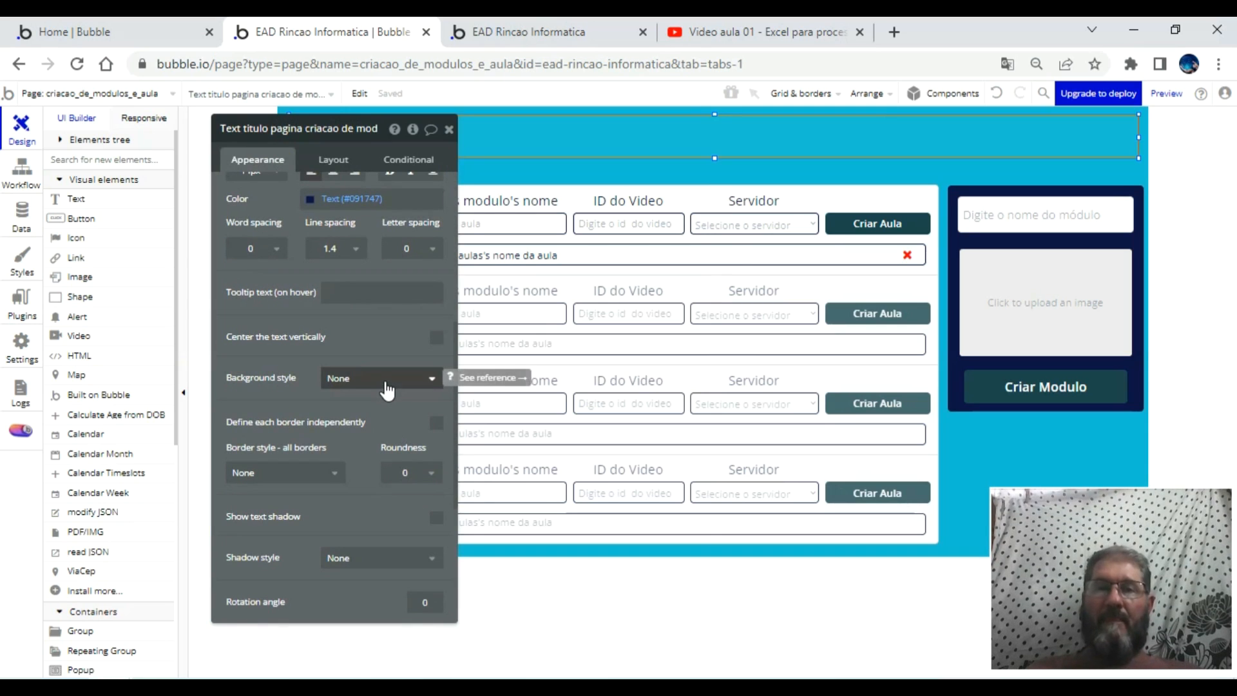
pyautogui.click(437, 424)
pyautogui.click(436, 424)
pyautogui.click(407, 472)
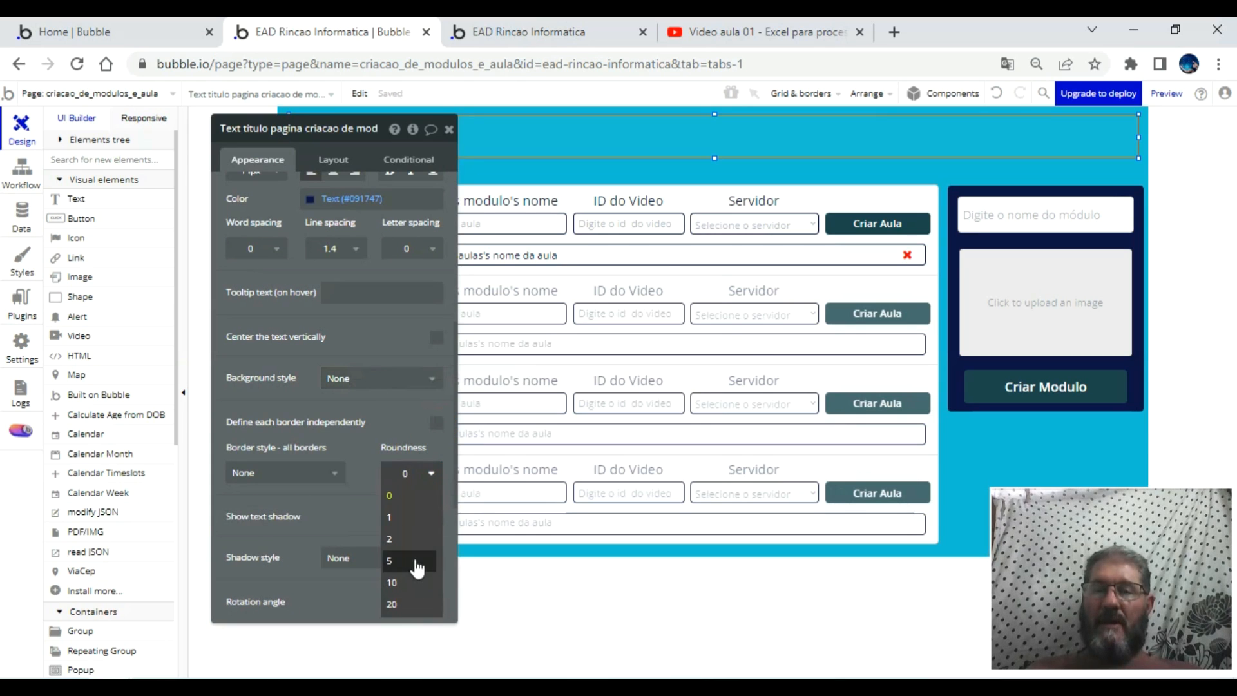
pyautogui.click(414, 560)
pyautogui.scroll(5, 351, 365)
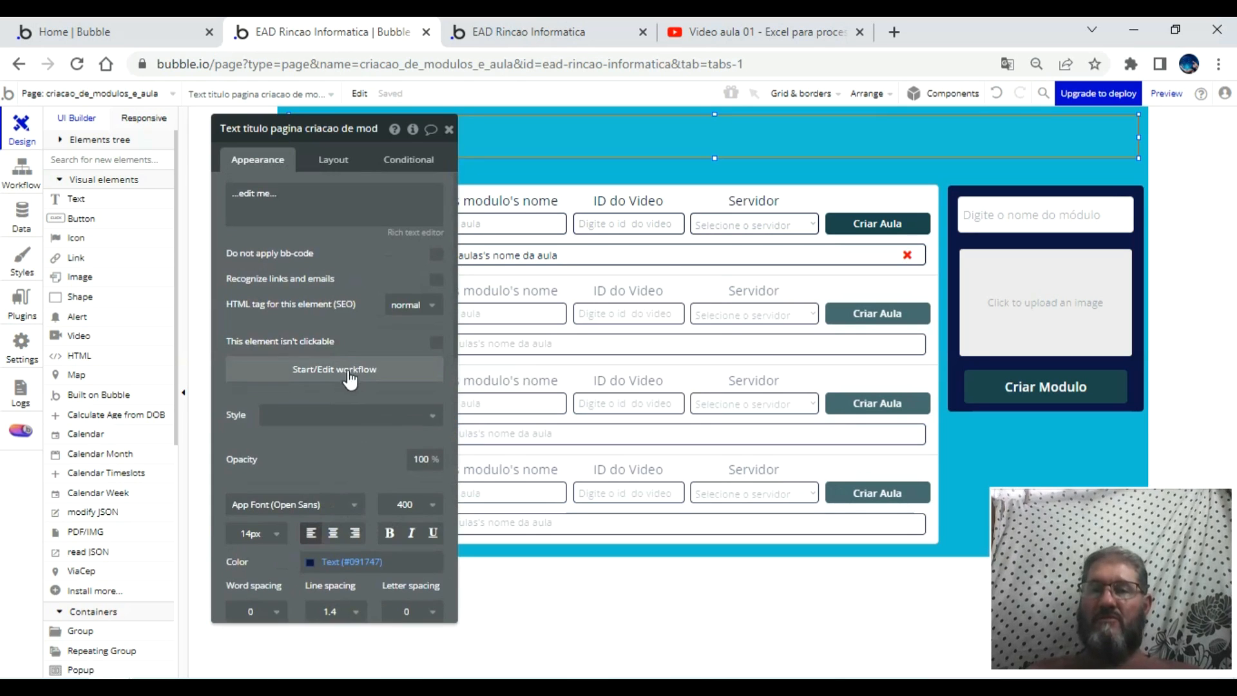
# - Set the title text element's font color to Primary contrast (#FFFFFF)
pyautogui.scroll(-1, 348, 468)
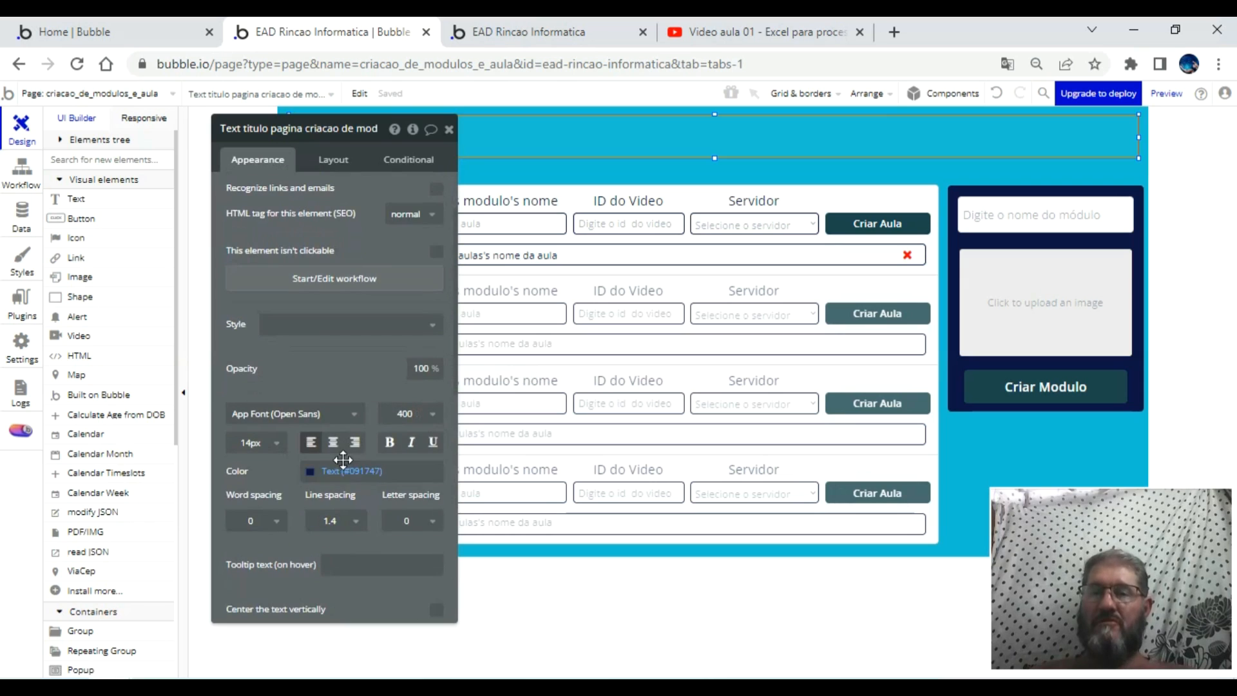
pyautogui.click(311, 473)
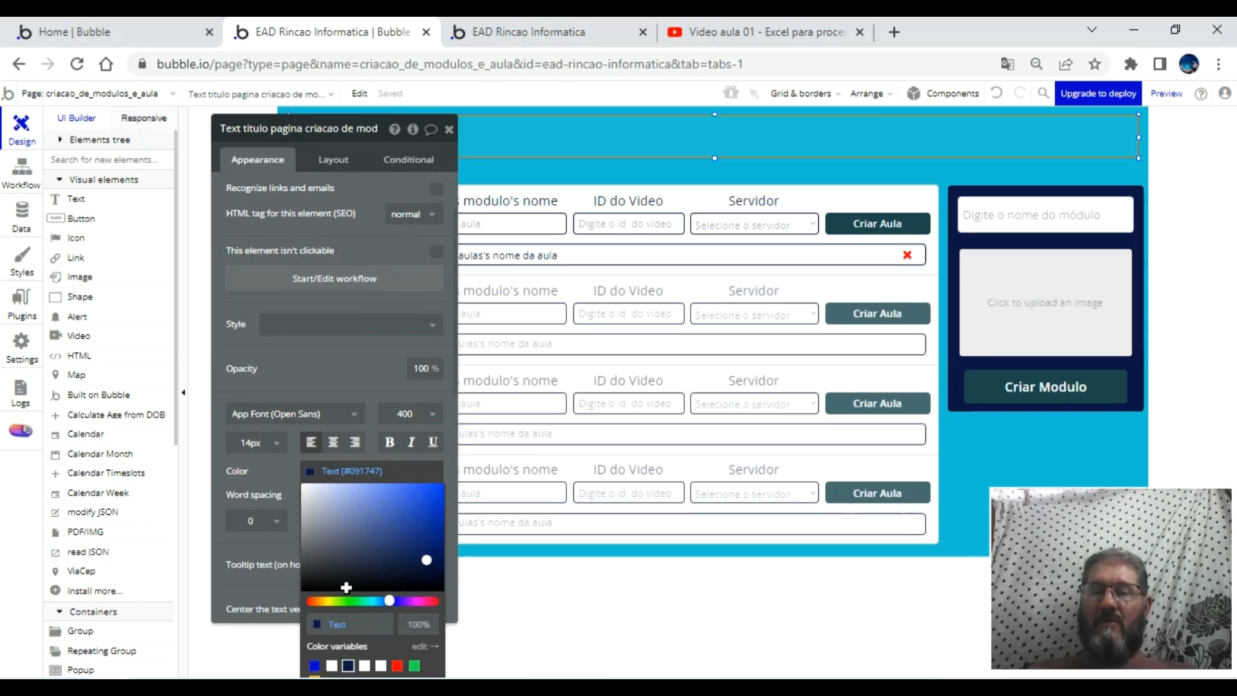
pyautogui.click(332, 666)
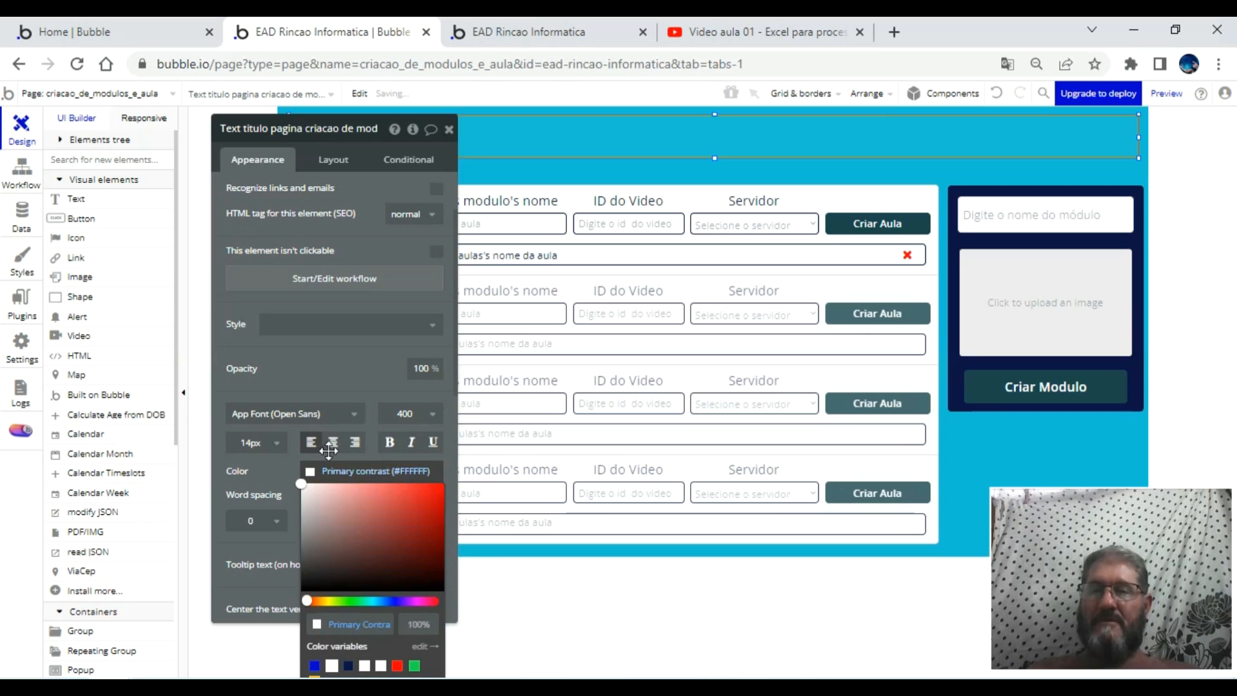
pyautogui.click(335, 377)
pyautogui.scroll(-3, 335, 377)
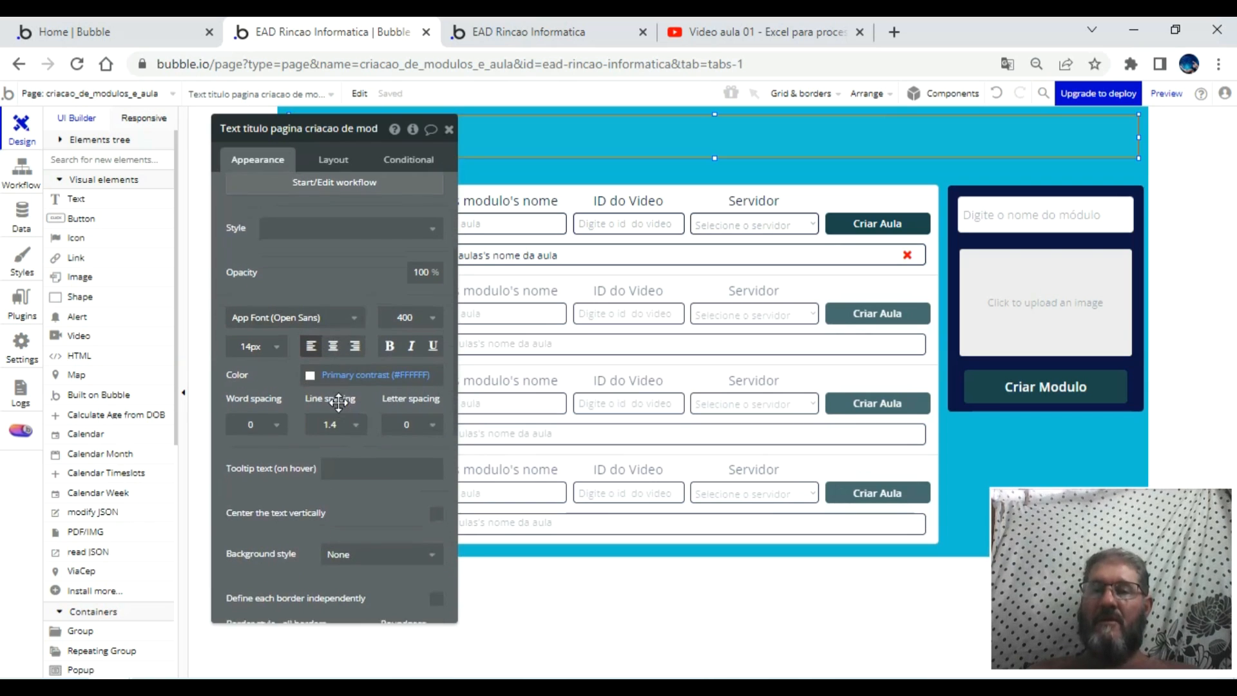
# - Give the title text element a flat color background of #287A9A
pyautogui.click(341, 470)
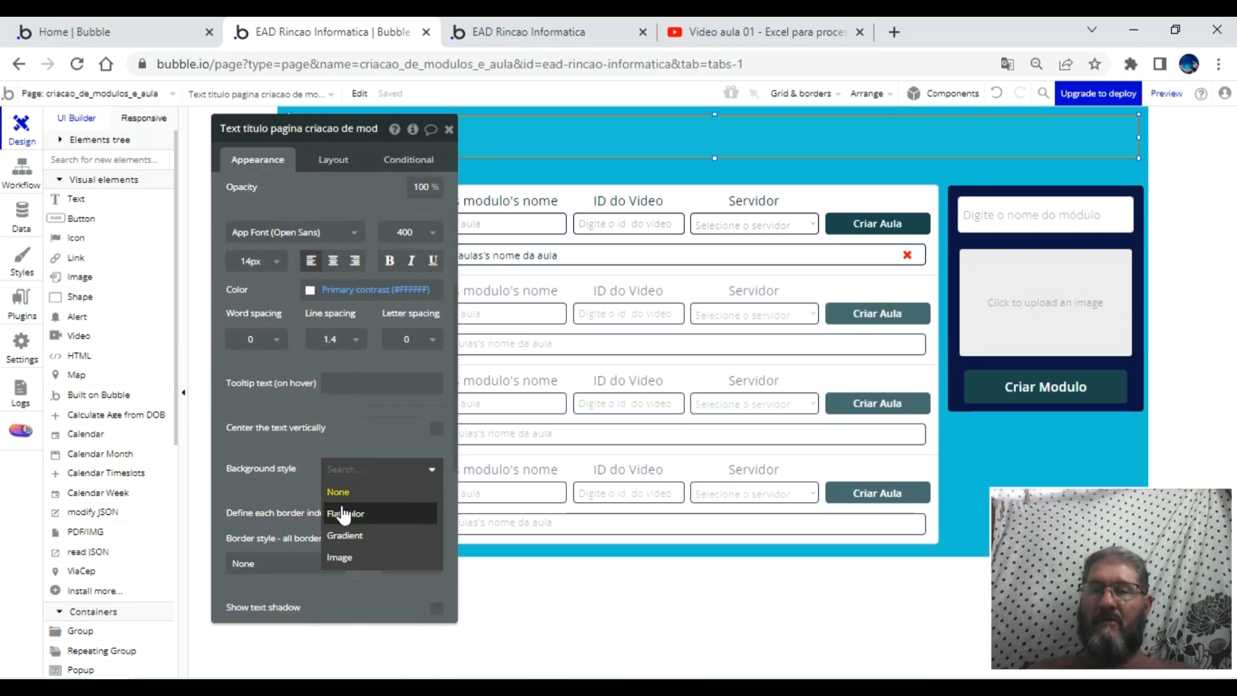
pyautogui.click(342, 510)
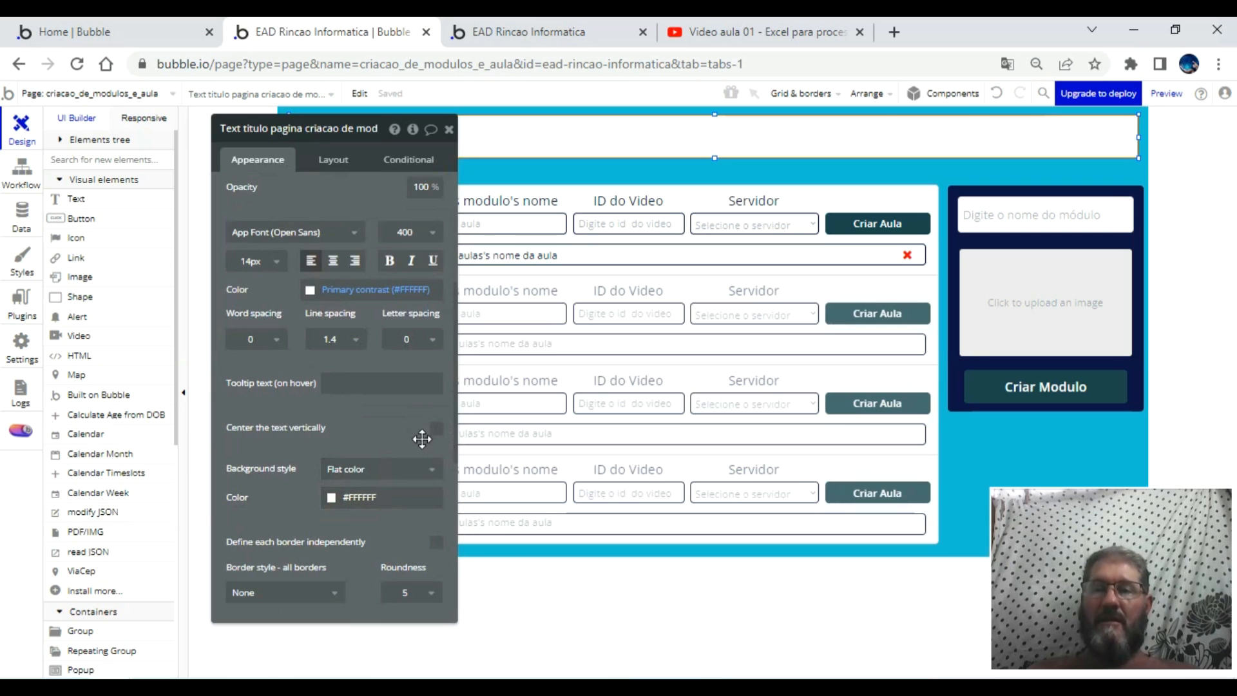
pyautogui.click(326, 506)
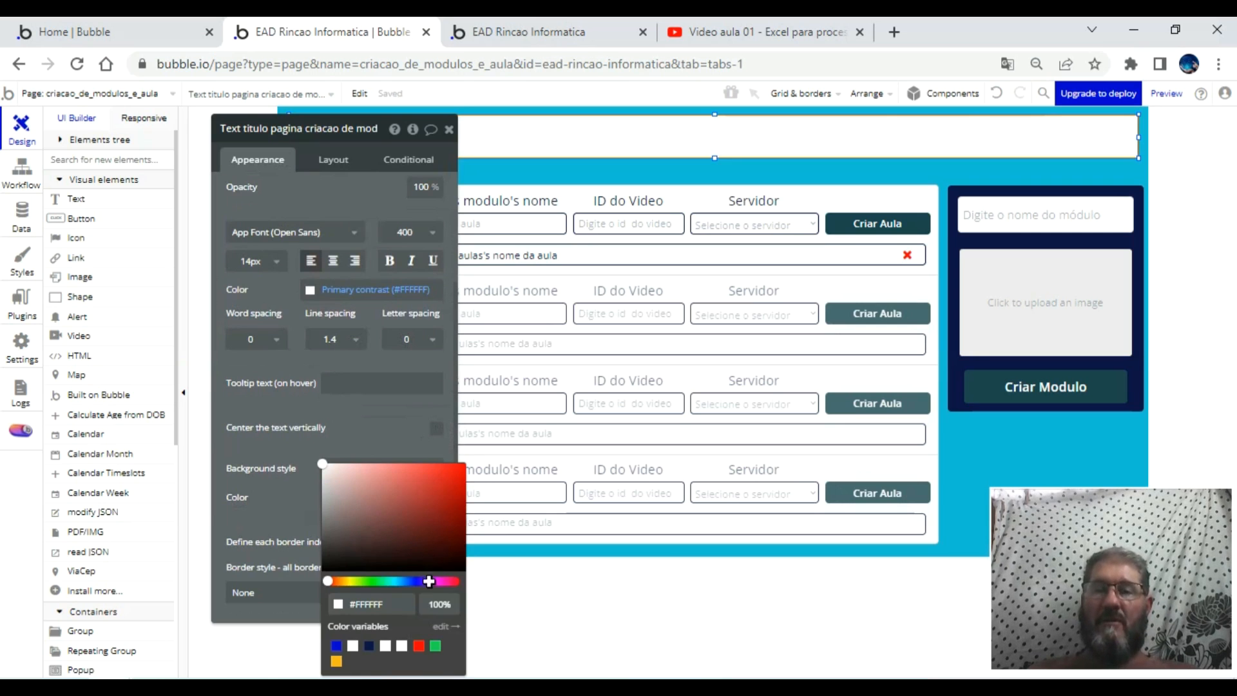
pyautogui.click(399, 582)
pyautogui.moveTo(388, 537); pyautogui.dragTo(427, 506)
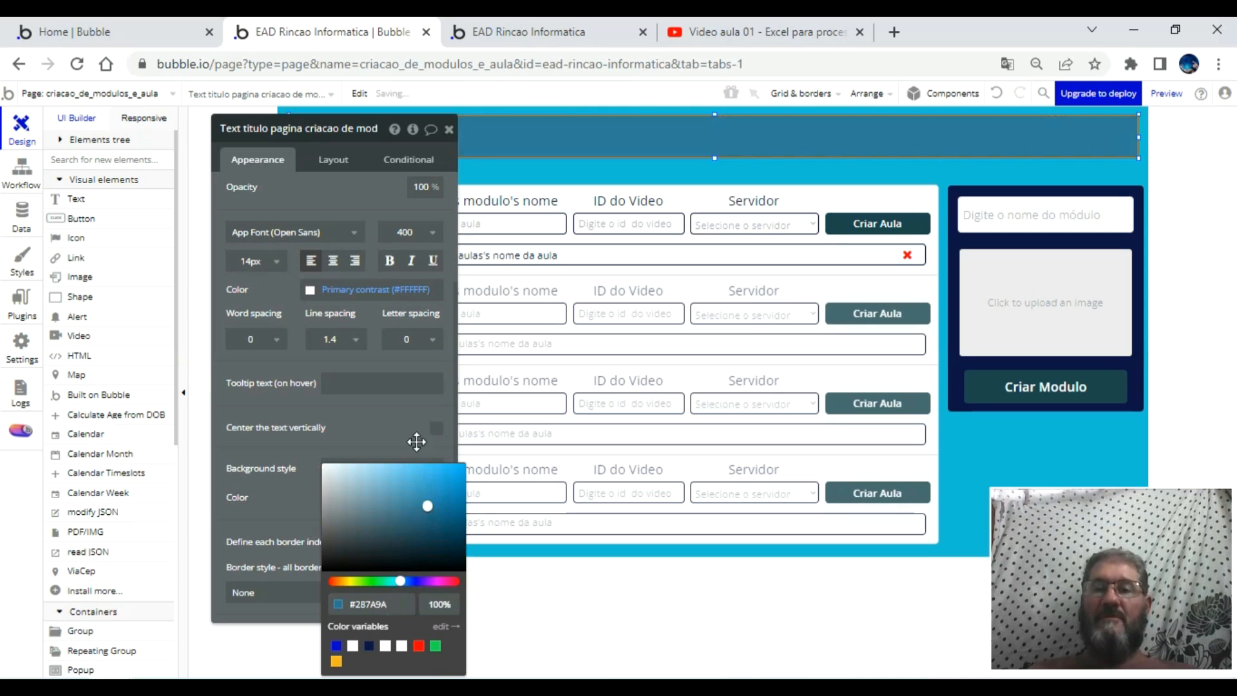
pyautogui.click(375, 436)
# - Replace the title element's placeholder text with "CENTRO DE INSERÇÃO DE AULAS E MÓDULOS"
pyautogui.scroll(4, 296, 246)
pyautogui.click(304, 206)
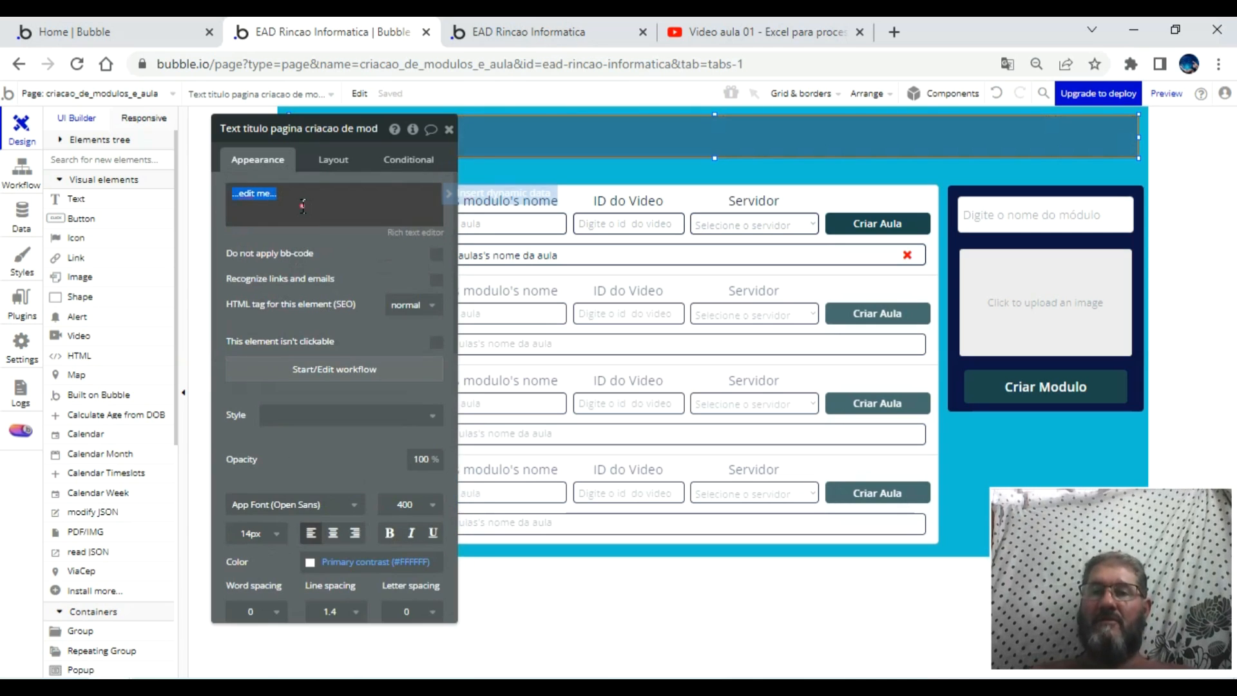
pyautogui.write('CENTRO DE INSERÇÃO DE AULAS E MÓDULOS')
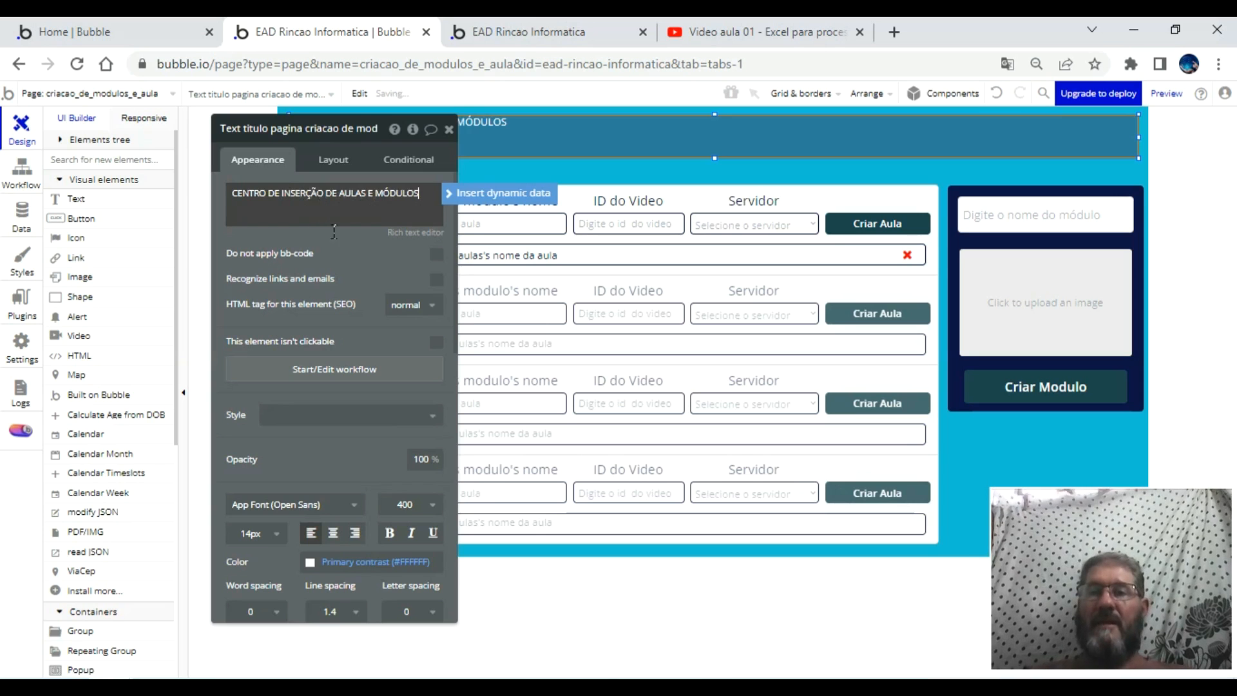
# - Center the title text both vertically and horizontally within its element
pyautogui.scroll(-5, 386, 357)
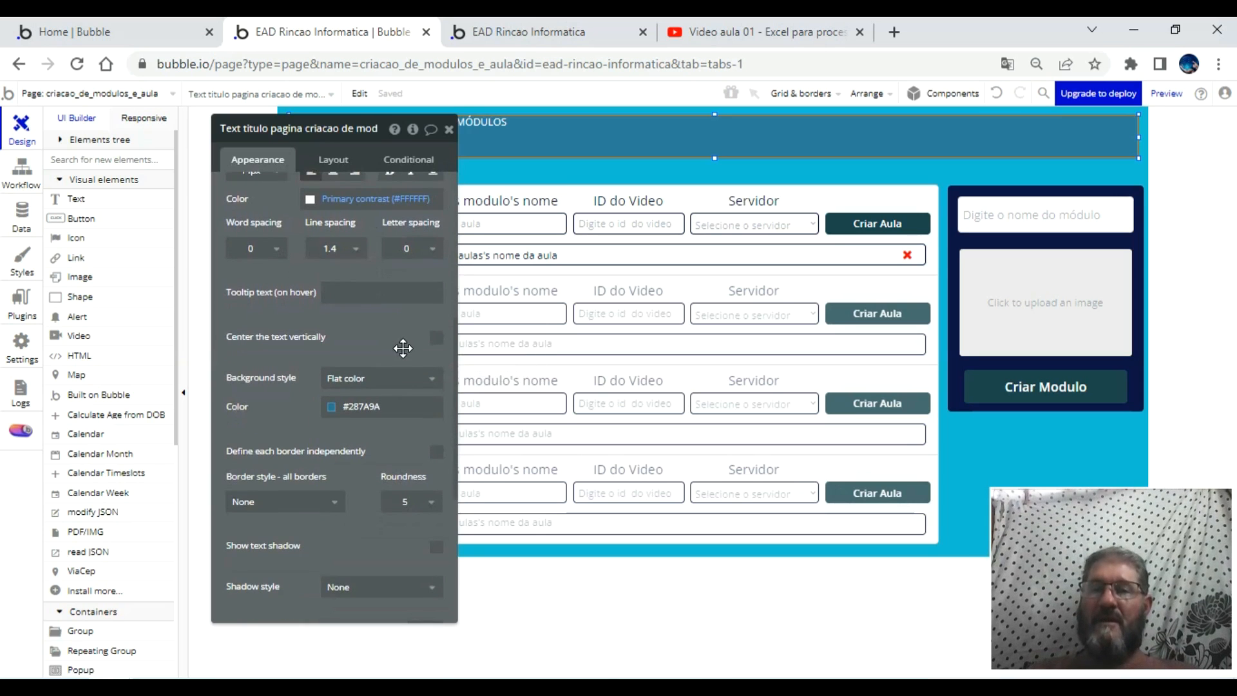
pyautogui.click(436, 338)
pyautogui.scroll(5, 332, 344)
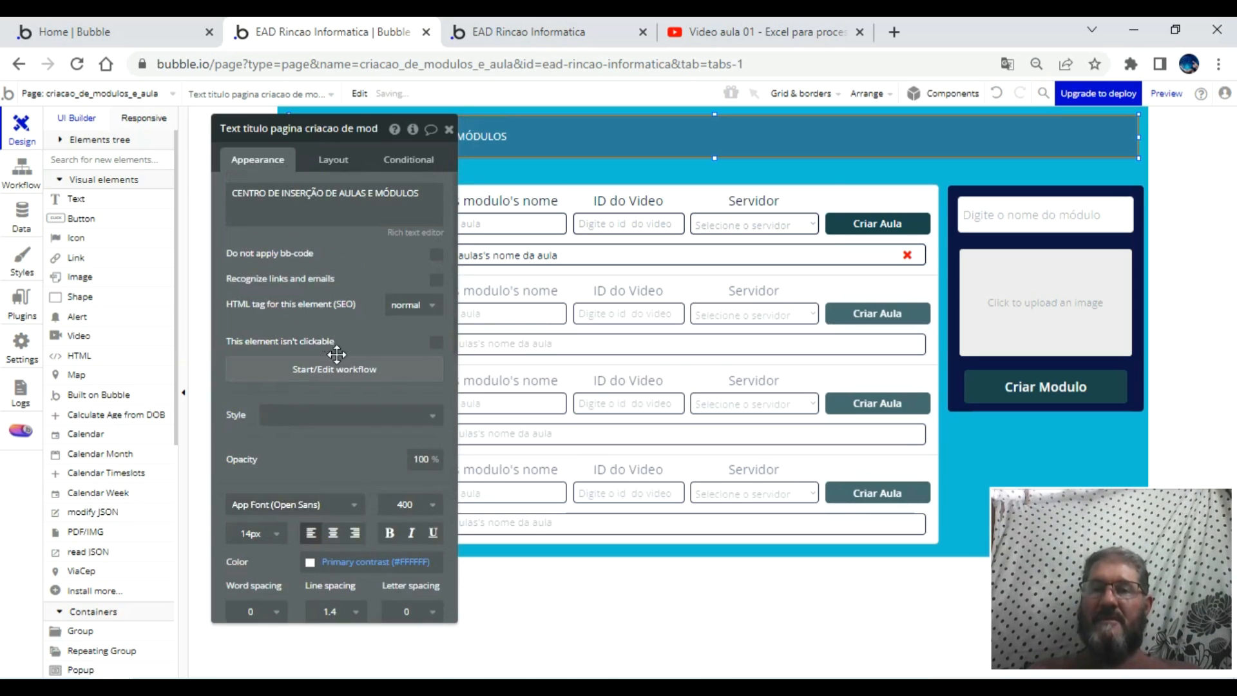
pyautogui.scroll(-3, 353, 431)
pyautogui.click(334, 351)
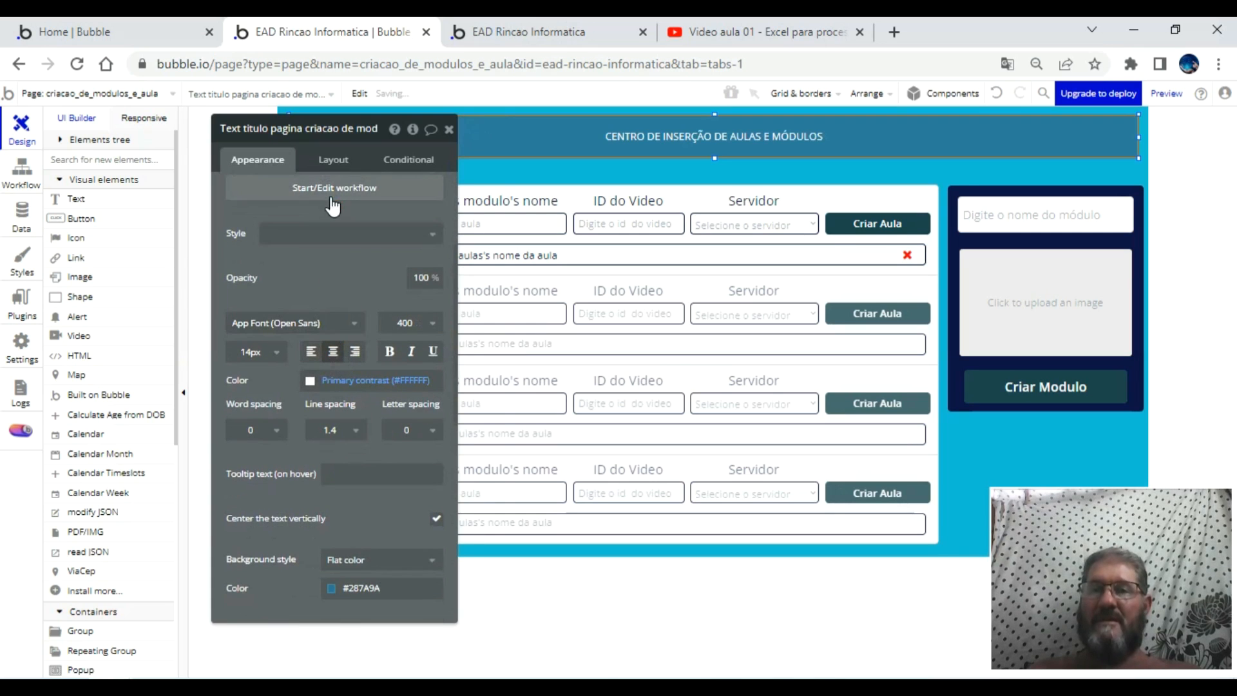
# - Enlarge the title text's font size to 36 px and close its properties
pyautogui.moveTo(320, 146); pyautogui.dragTo(199, 163)
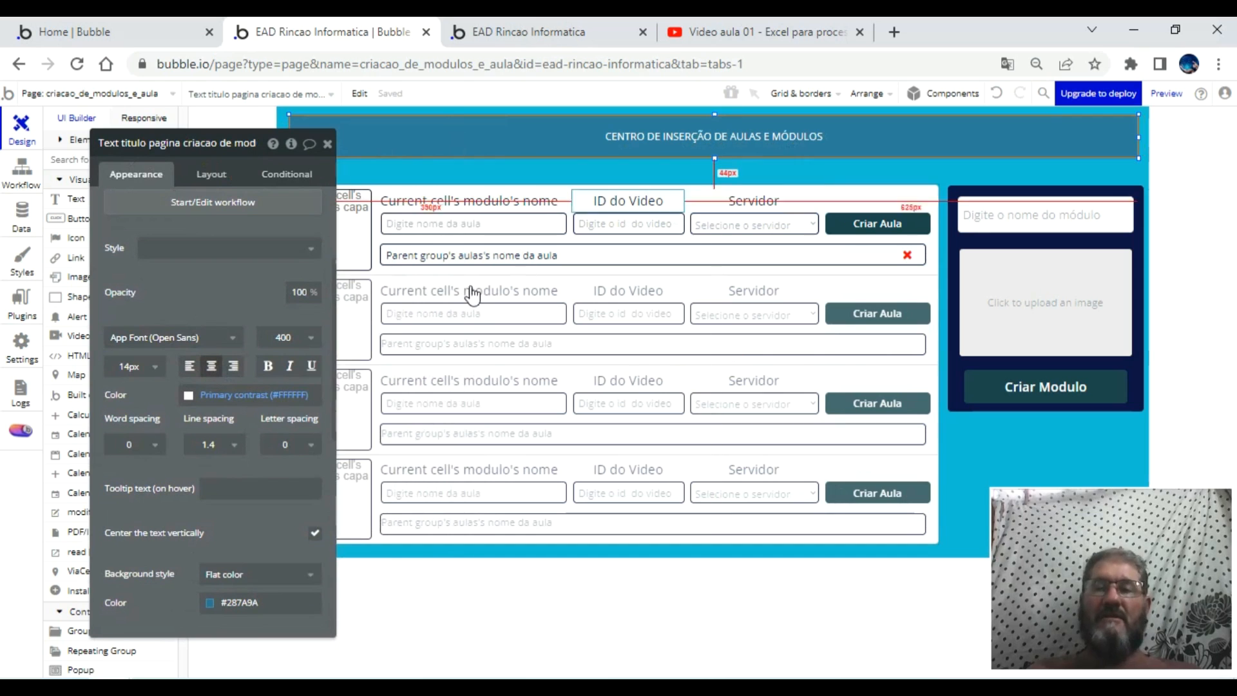
pyautogui.click(156, 368)
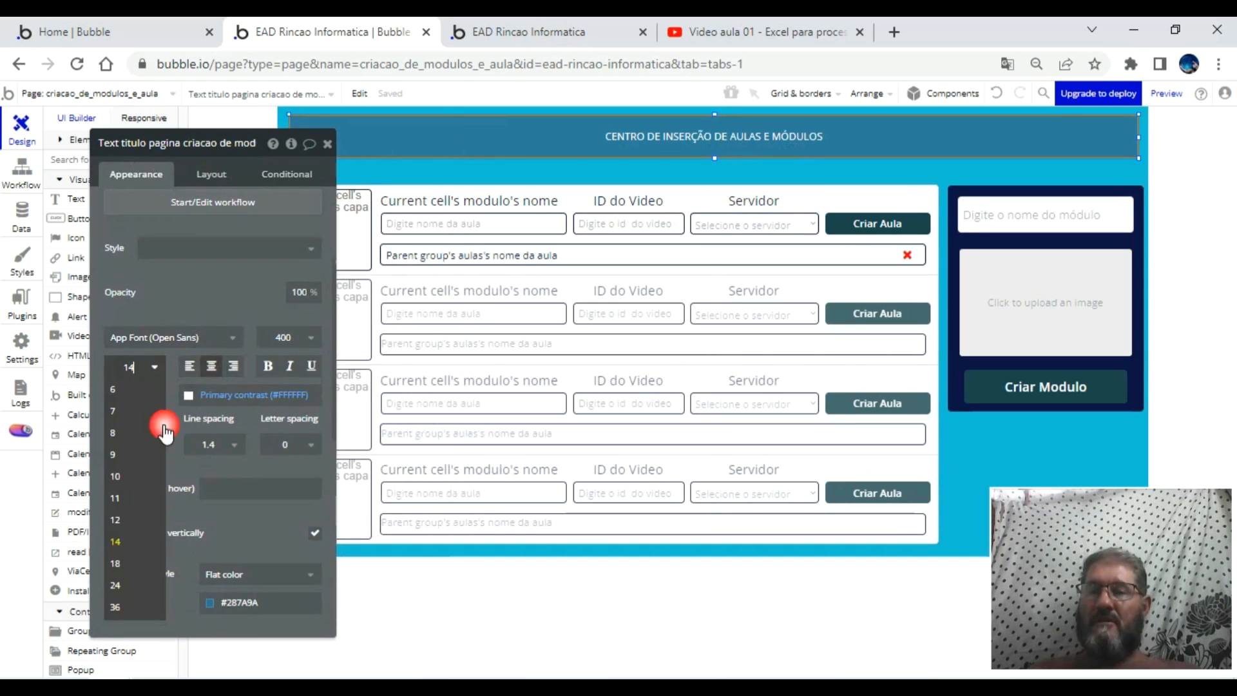
pyautogui.click(119, 585)
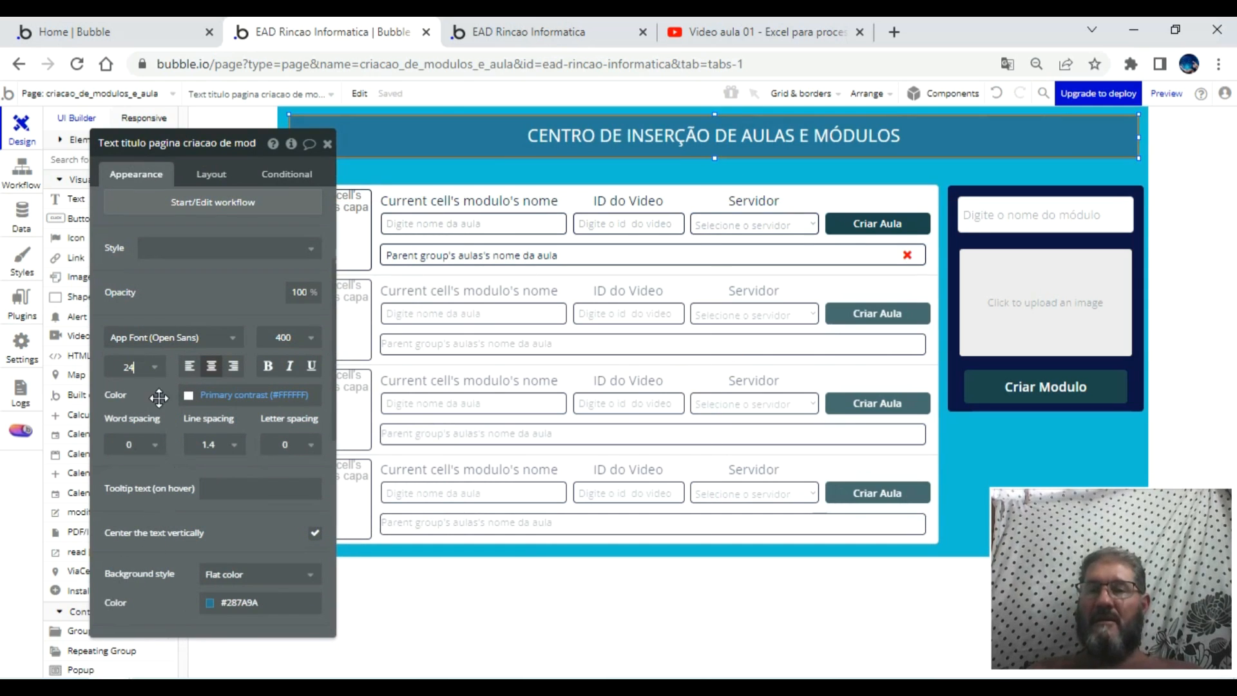
pyautogui.click(156, 368)
pyautogui.click(145, 602)
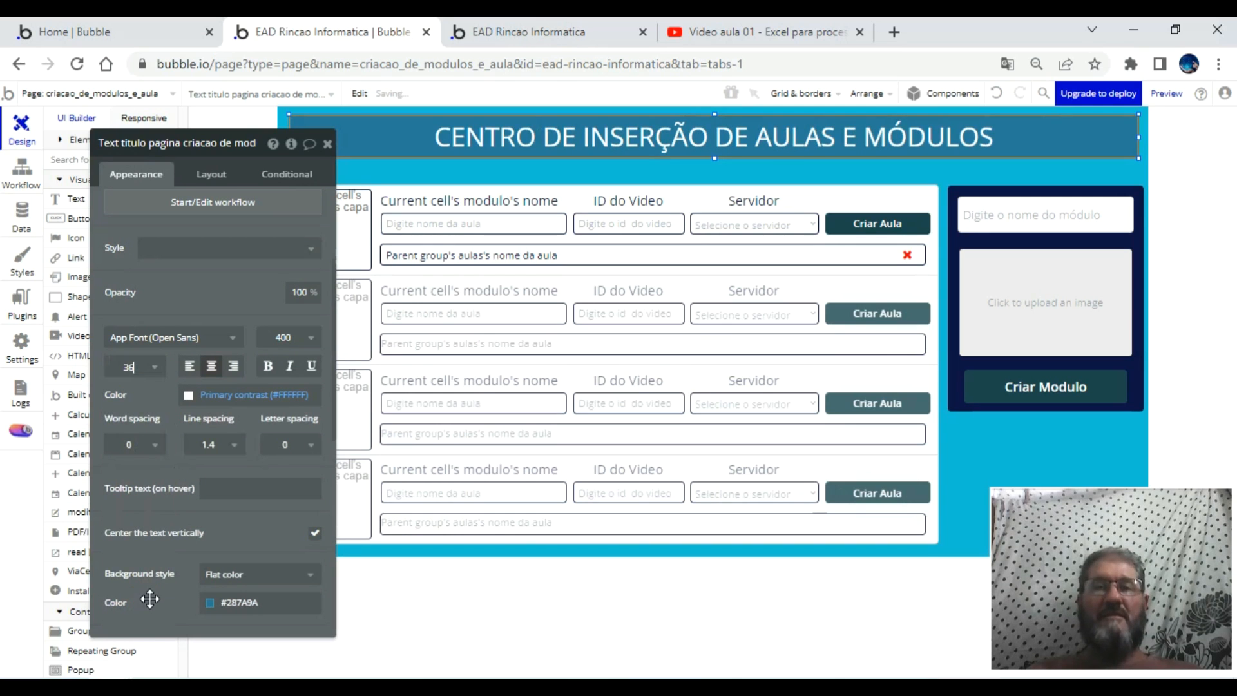
pyautogui.click(326, 143)
# - Widen the title element slightly on its left side and nudge it right to line up with the modules repeating group
pyautogui.moveTo(286, 136); pyautogui.dragTo(282, 136)
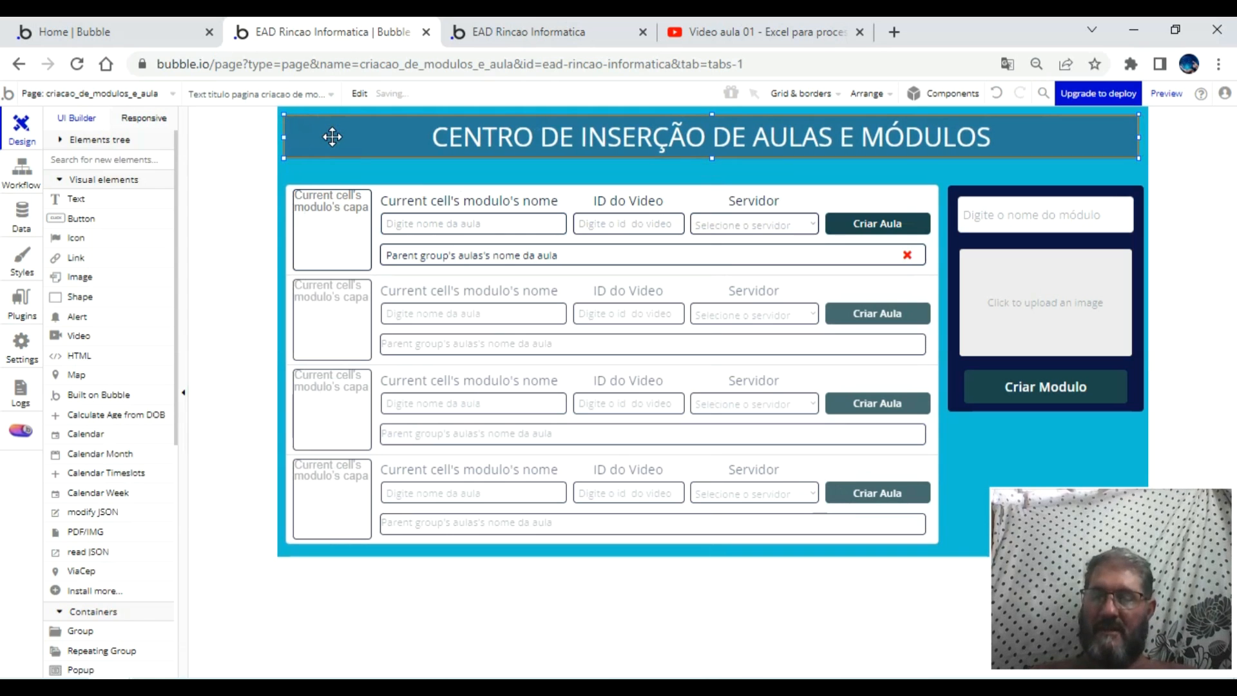
pyautogui.press('Right')
pyautogui.press('Right')
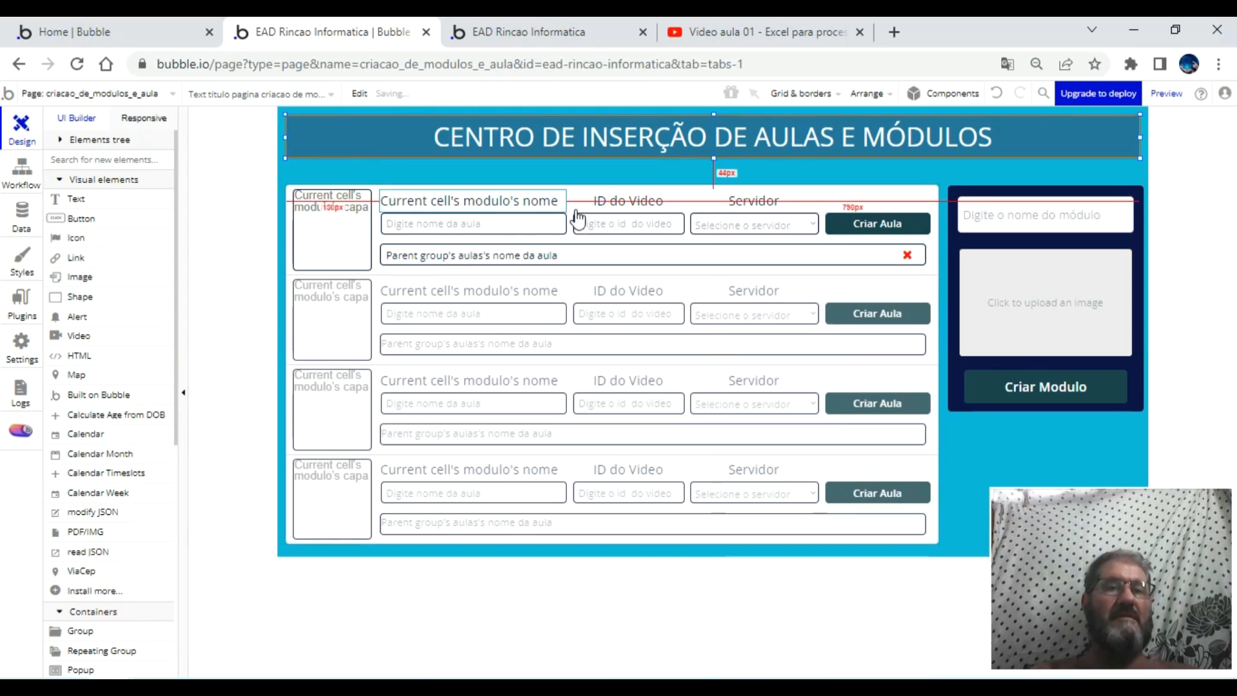
# - Nudge the module creation group left until its right edge lines up with the title element's right edge
pyautogui.click(955, 214)
pyautogui.press('Left')
pyautogui.press('Left')
pyautogui.press('Left')
pyautogui.press('Left')
pyautogui.press('Left')
pyautogui.press('Left')
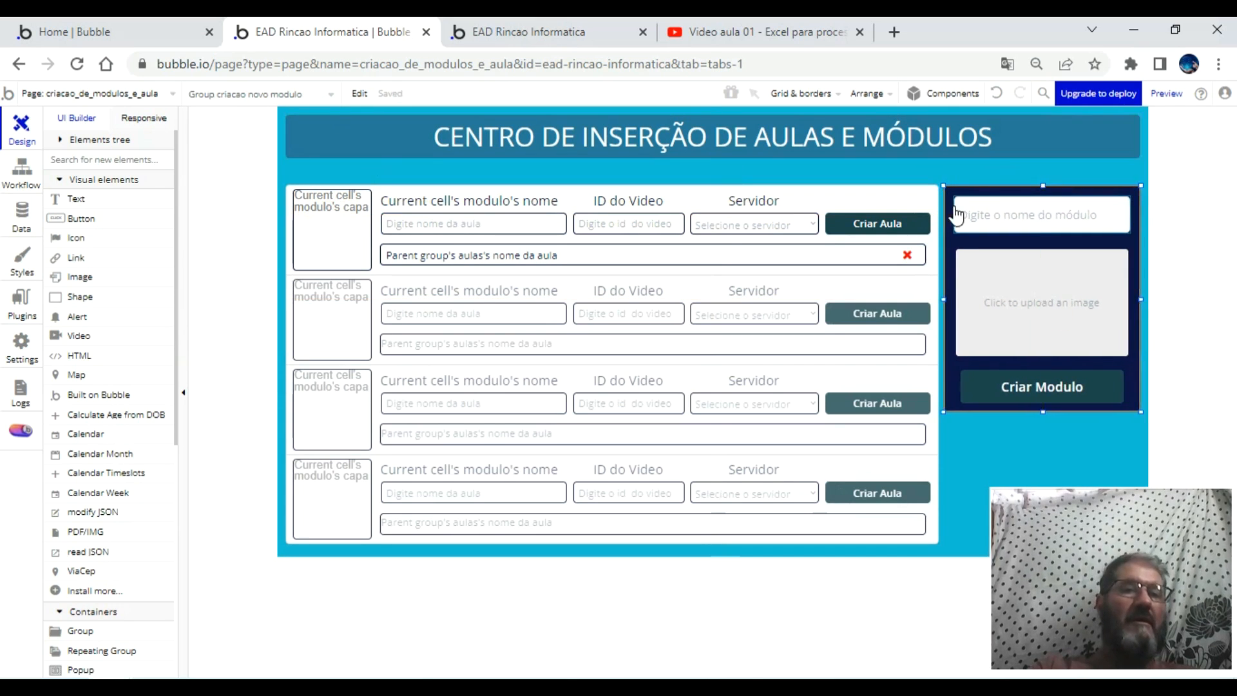
pyautogui.click(1051, 437)
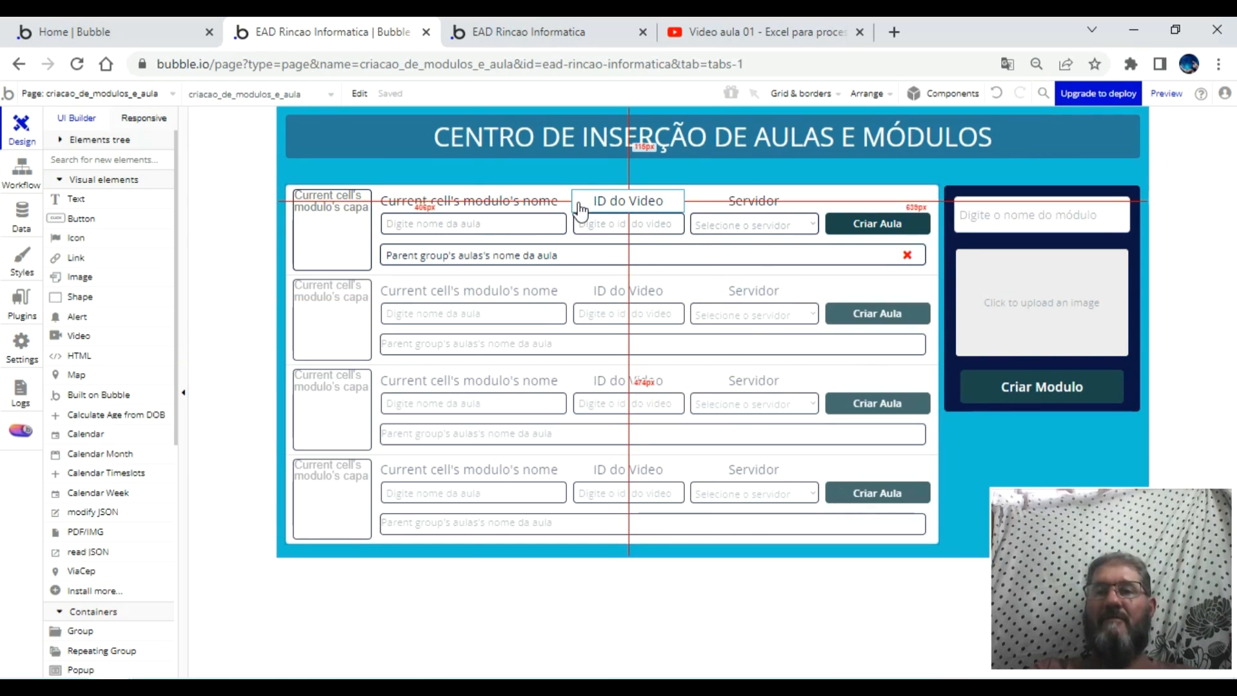
# - Move the modules repeating group and the module creation group up together until only a narrow gap separates them from the title
pyautogui.click(401, 127)
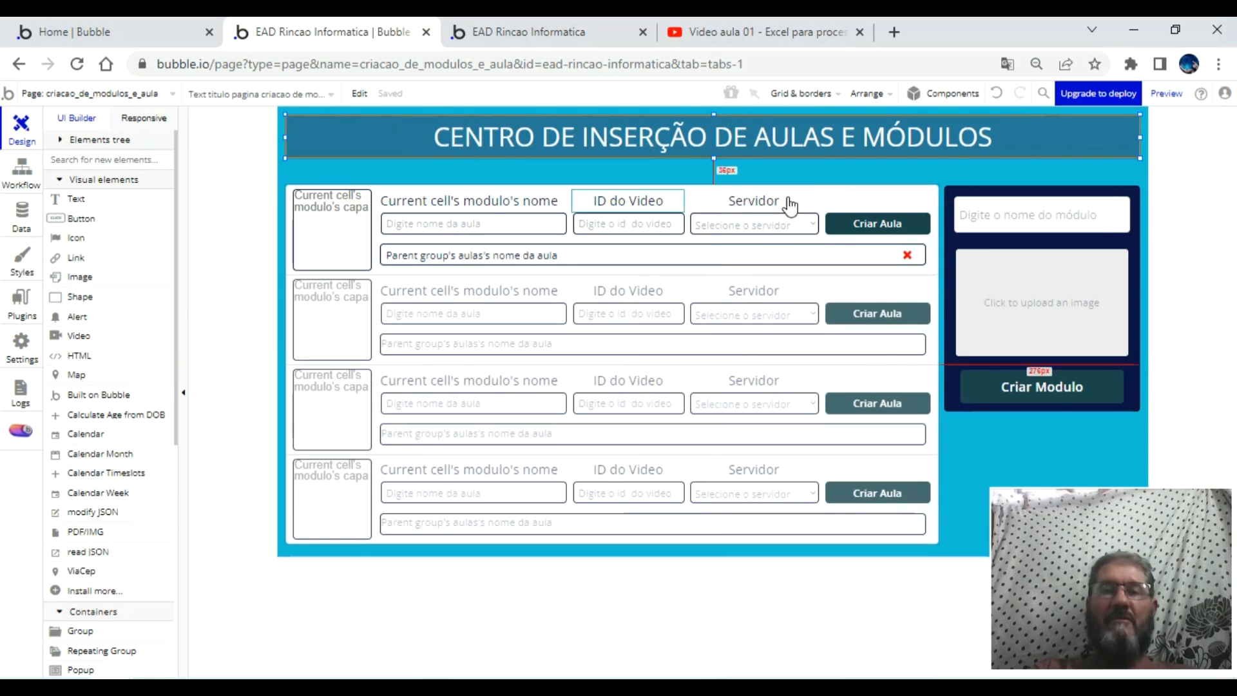
pyautogui.click(919, 201)
pyautogui.keyDown('shift'); pyautogui.click(952, 193); pyautogui.keyUp('shift')
pyautogui.press('Up')
pyautogui.press('Up')
pyautogui.press('Up')
pyautogui.press('Up')
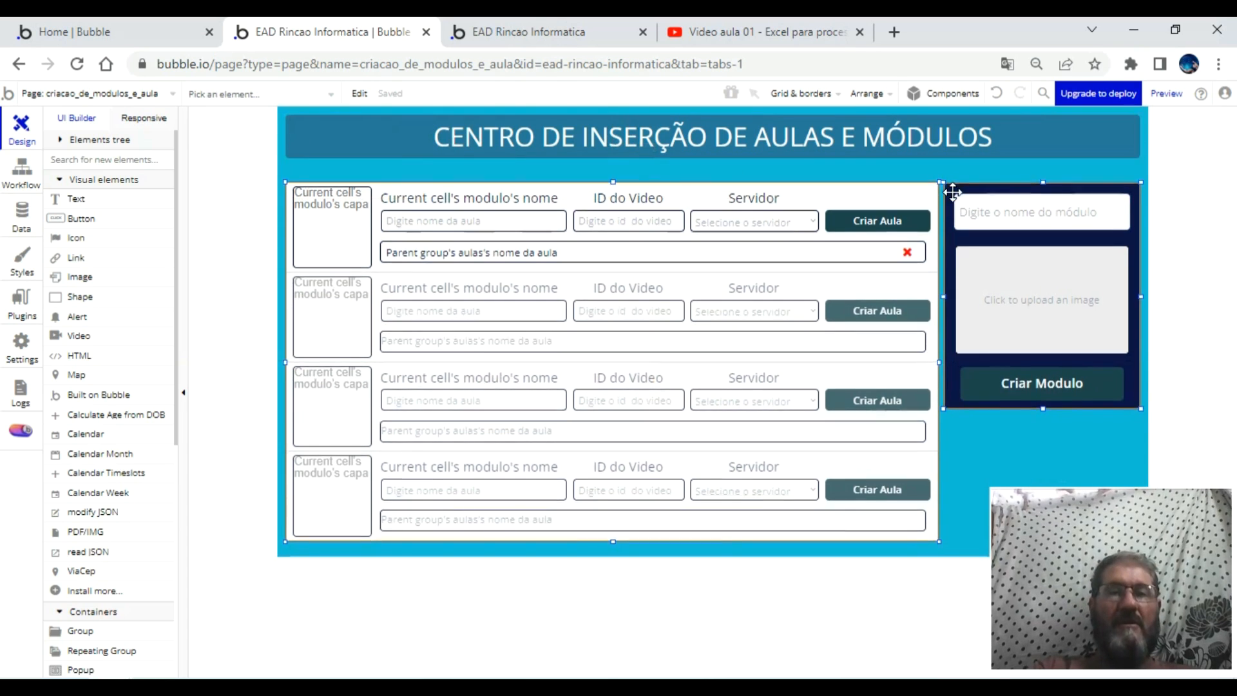
pyautogui.press('Up')
pyautogui.press('Up')
pyautogui.press('Up')
pyautogui.press('Up')
pyautogui.press('Up')
pyautogui.press('Up')
pyautogui.press('Up')
pyautogui.press('Up')
pyautogui.press('Up')
pyautogui.press('Up')
pyautogui.press('Up')
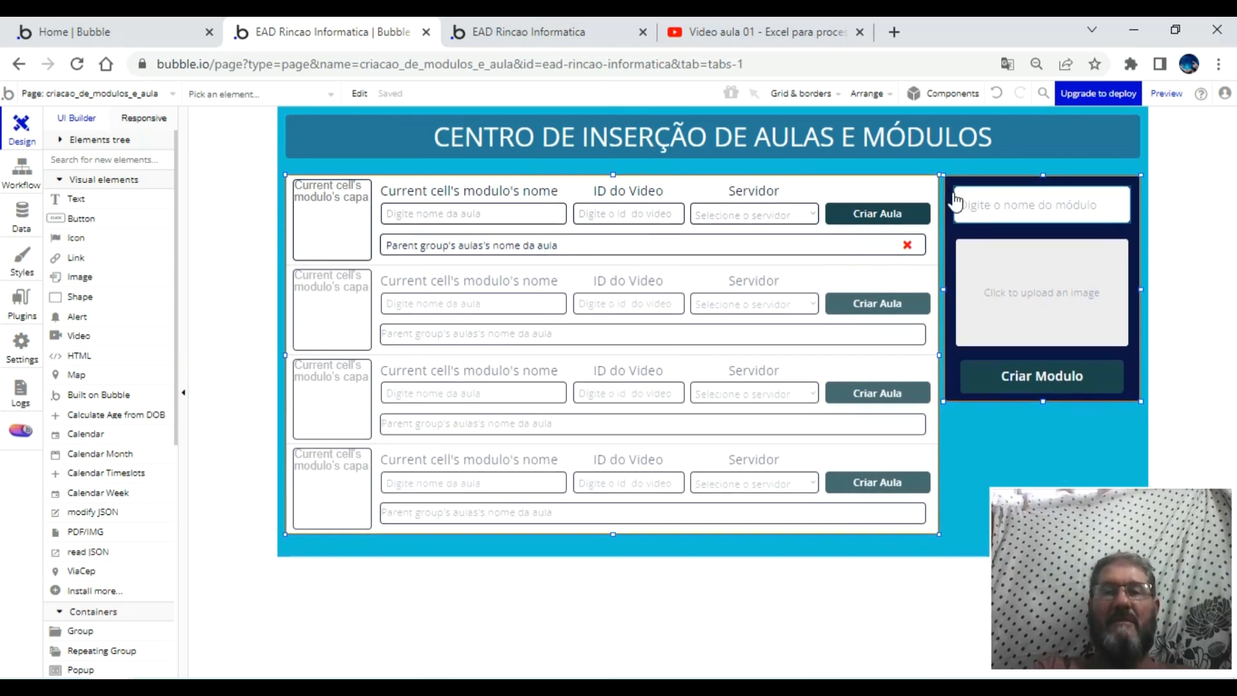
pyautogui.press('Up')
pyautogui.press('Up')
pyautogui.press('Up')
pyautogui.press('Up')
pyautogui.press('Up')
pyautogui.press('Up')
pyautogui.press('Up')
pyautogui.press('Up')
pyautogui.press('Up')
pyautogui.press('Up')
pyautogui.press('Up')
pyautogui.press('Up')
pyautogui.press('Up')
pyautogui.press('Up')
pyautogui.press('Up')
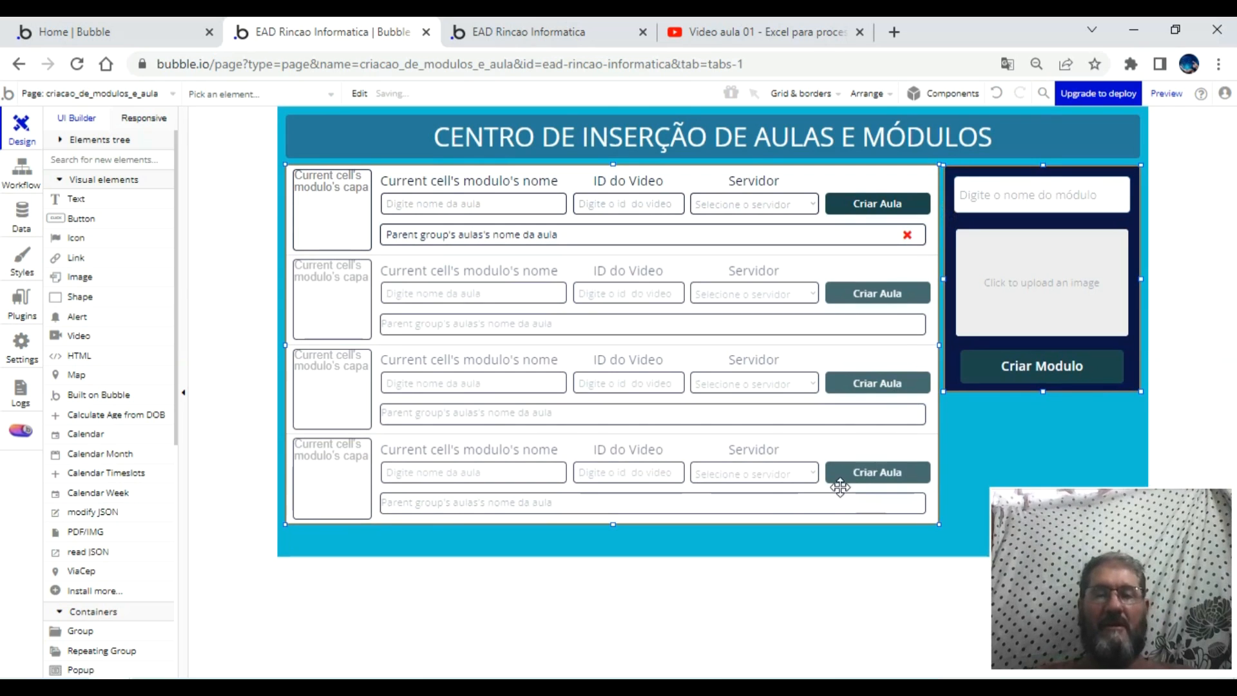
pyautogui.click(512, 540)
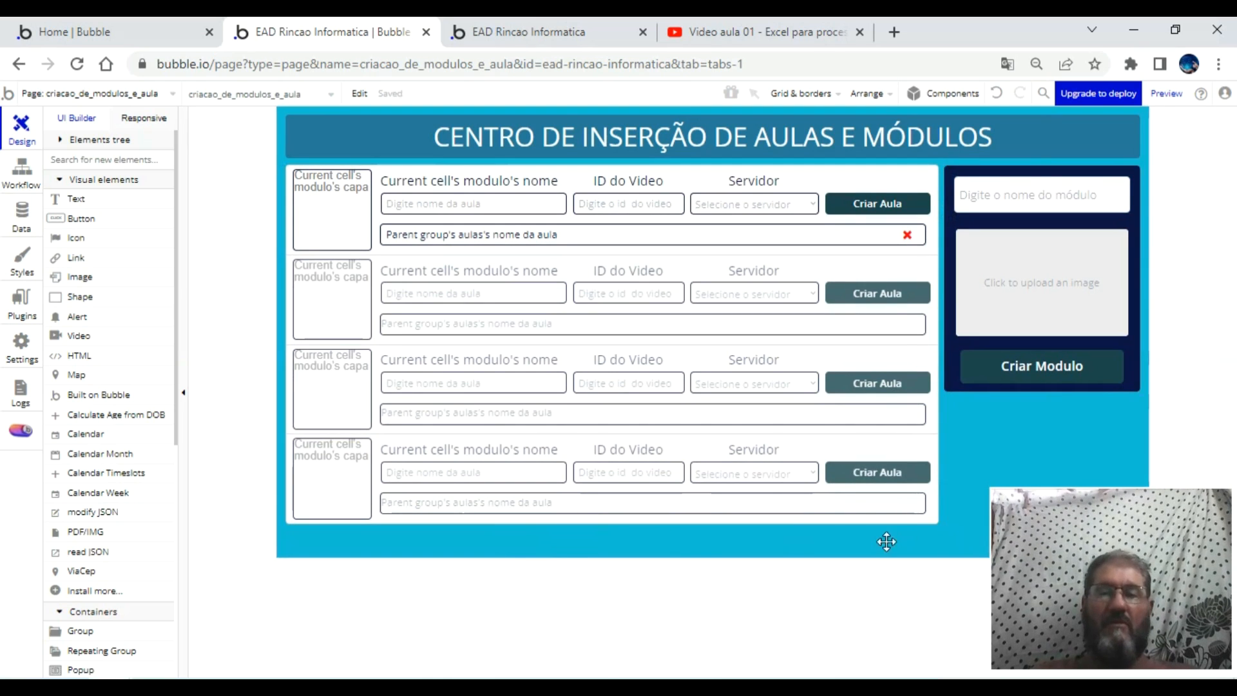
# - Draw a text element about 913 by 28 px below the repeating group and name it "Text rodape pagina criar modulo e aula"
pyautogui.click(76, 199)
pyautogui.moveTo(322, 532); pyautogui.dragTo(985, 553)
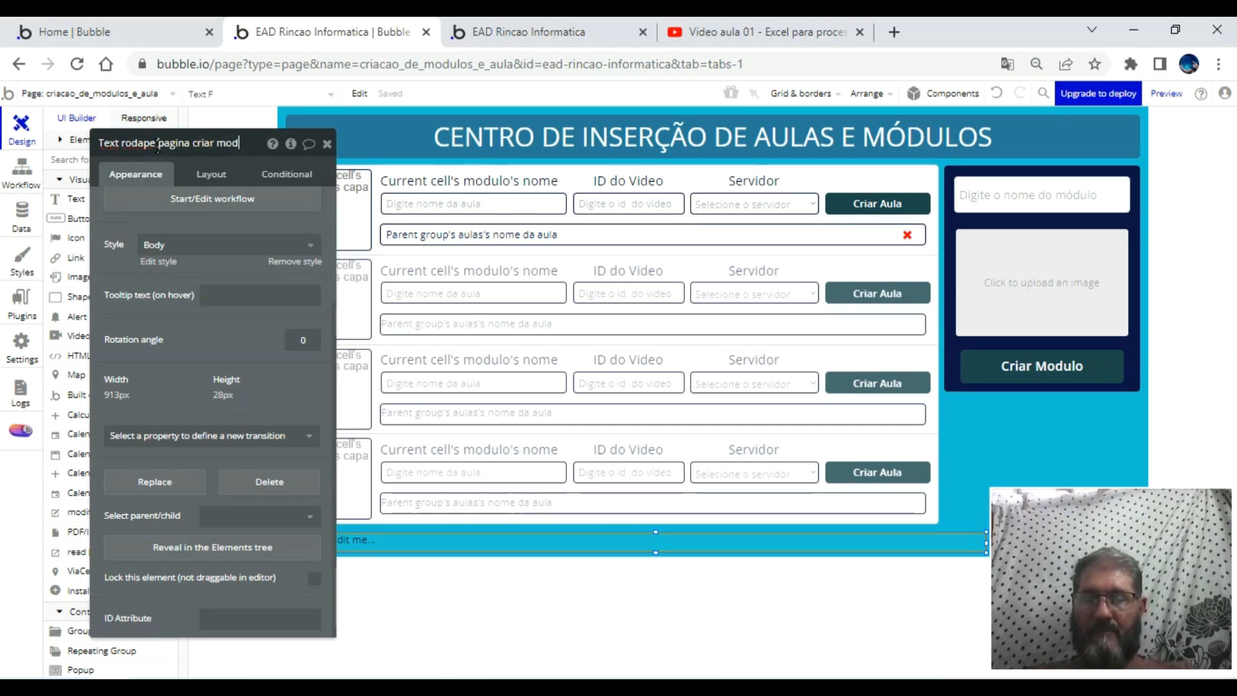
pyautogui.write('e aula')
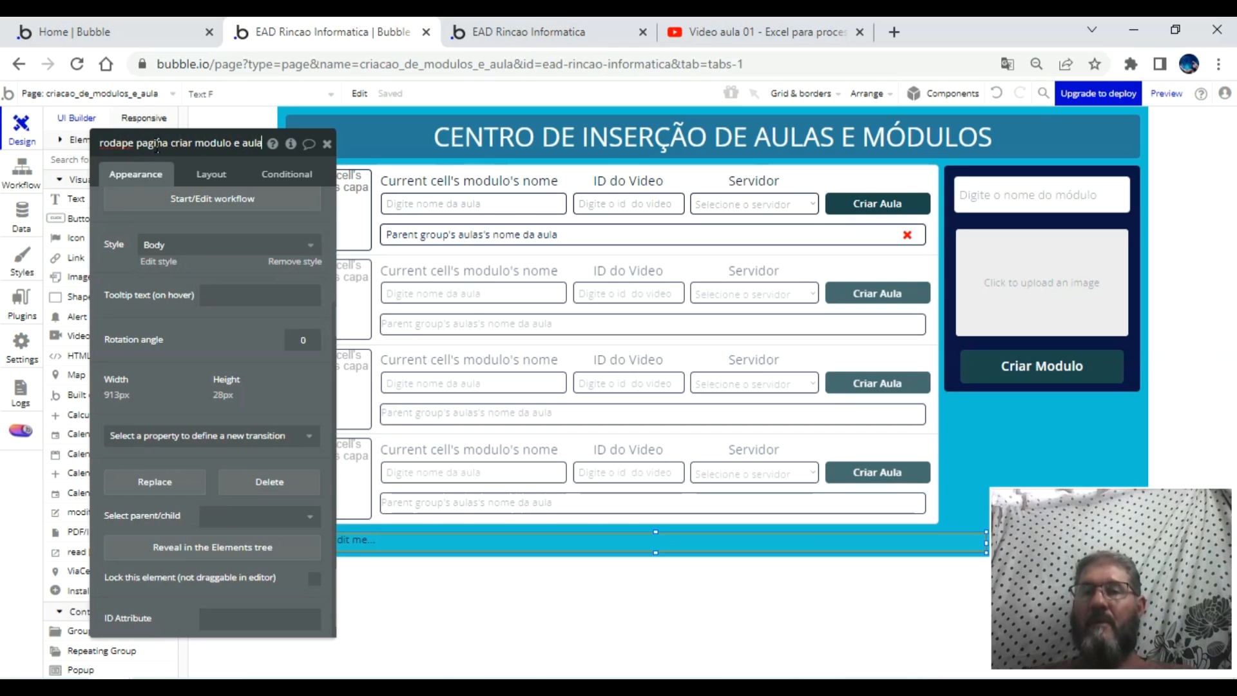
# - Remove the Body style from the footer text element and set its text to "EAD- Canal Rincão Informática"
pyautogui.click(247, 248)
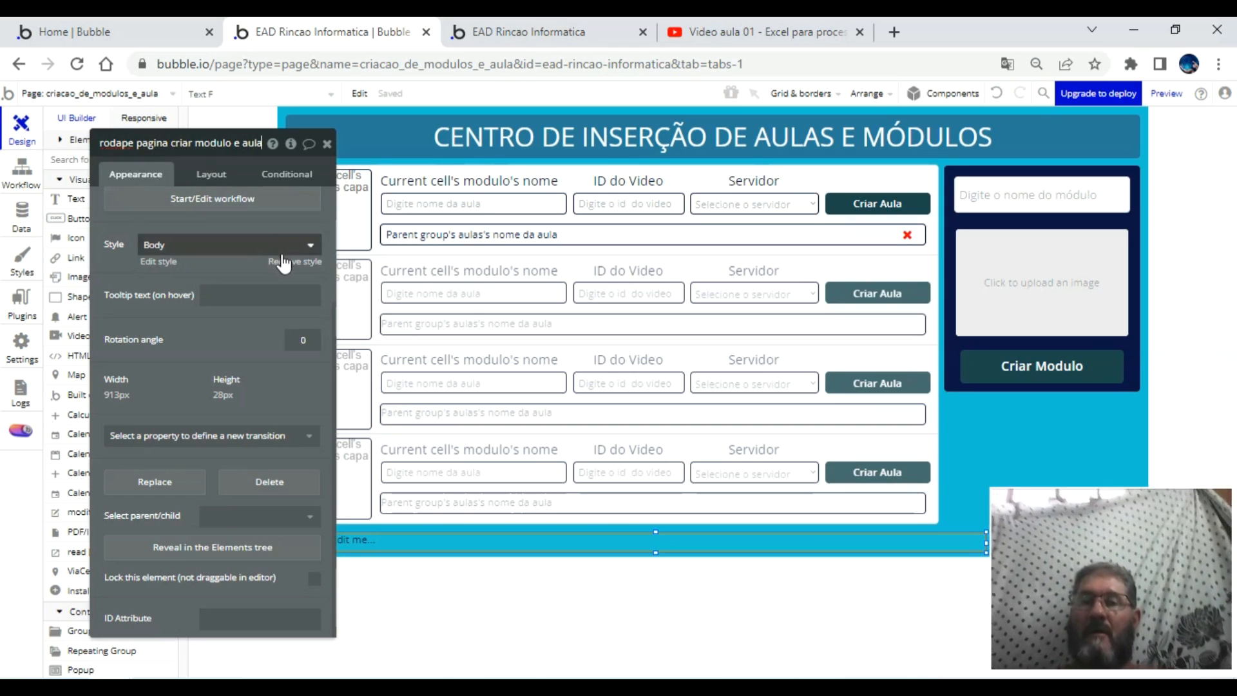
pyautogui.click(283, 248)
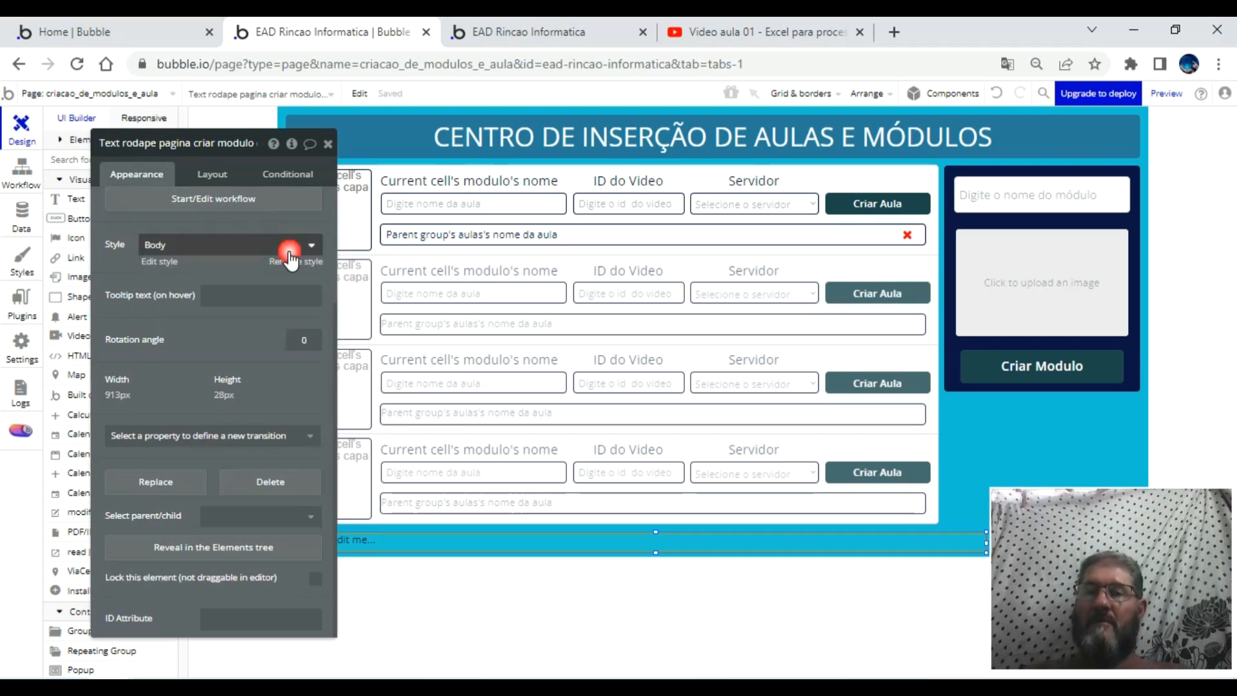
pyautogui.click(296, 260)
pyautogui.scroll(3, 206, 268)
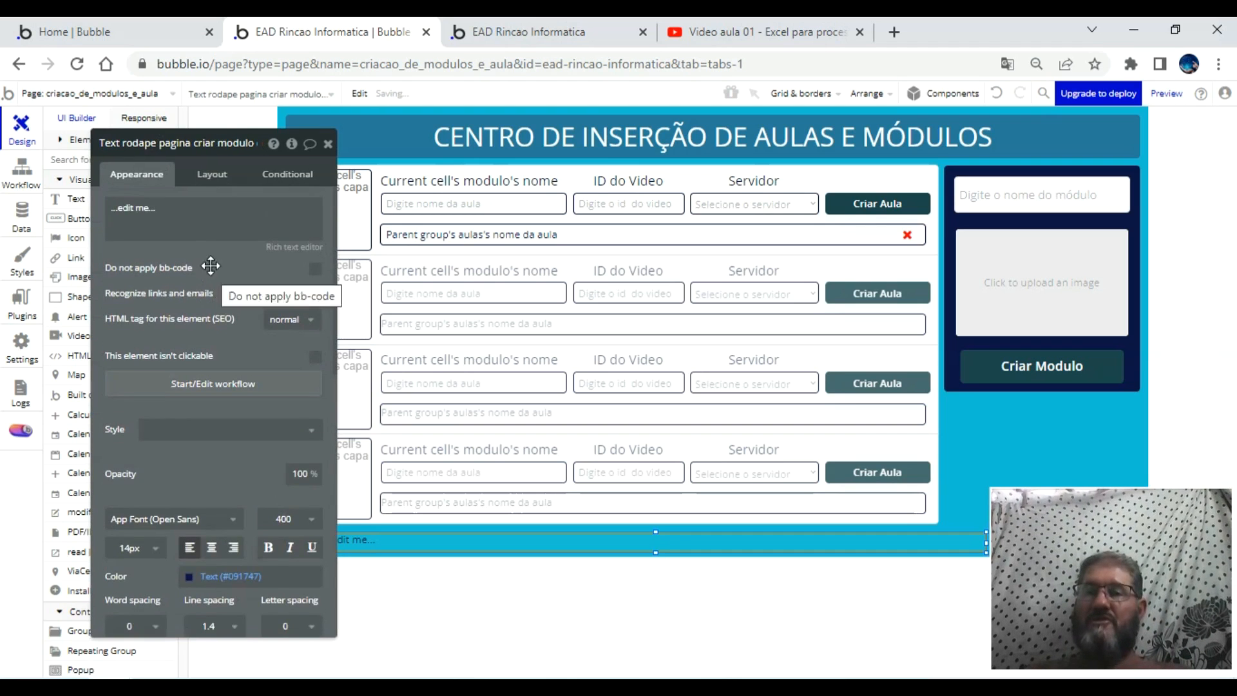
pyautogui.click(202, 221)
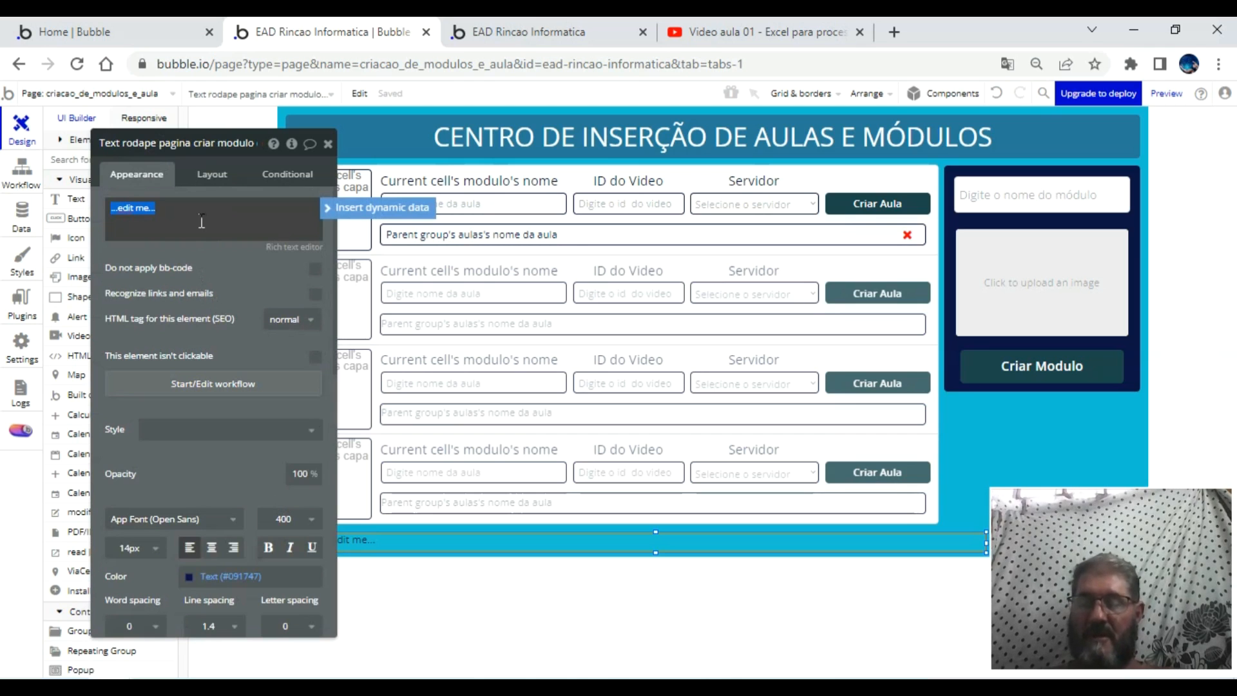
pyautogui.write('EAD- Canal Rincão Informática')
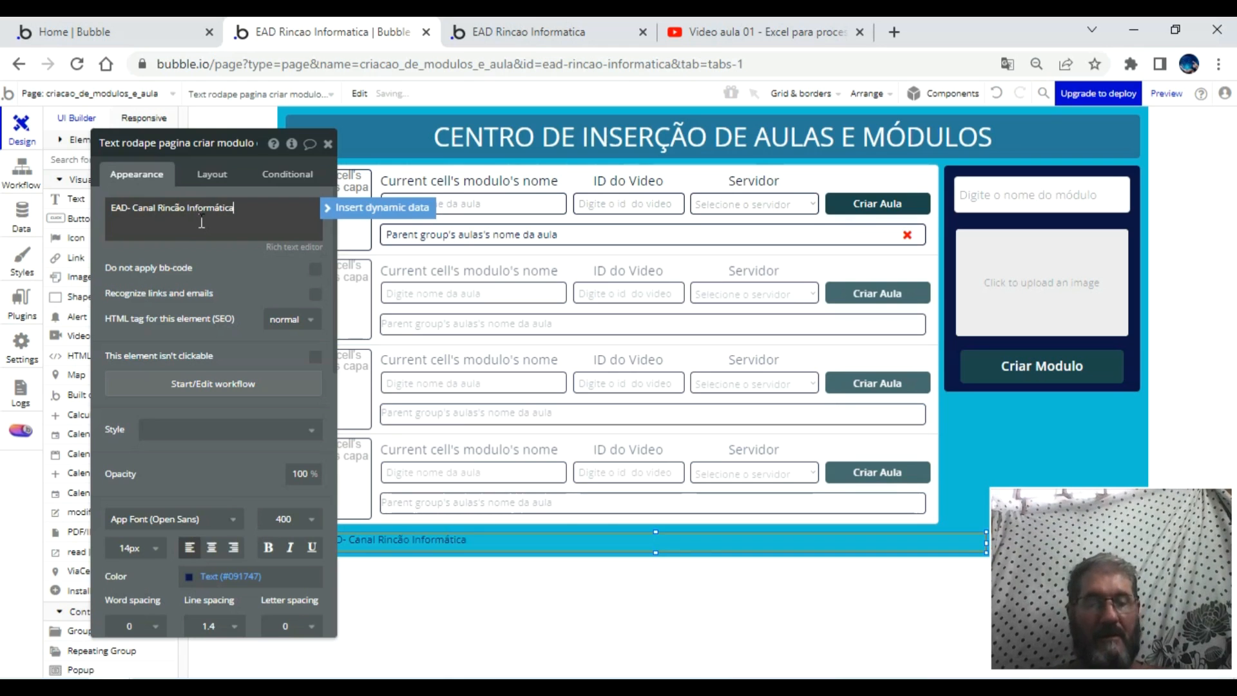
# - Append the dynamic value Current date/time to the footer text and apply the "formatted as" operator to it
pyautogui.click(412, 205)
pyautogui.write('cu')
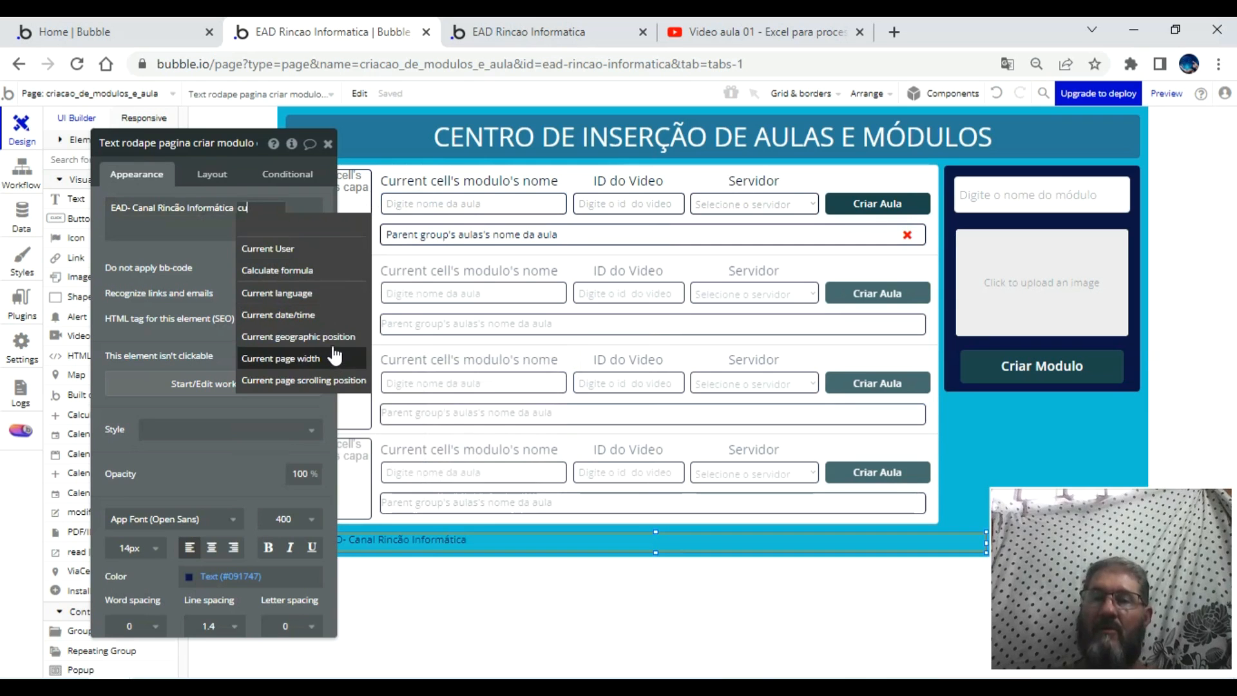
pyautogui.click(319, 315)
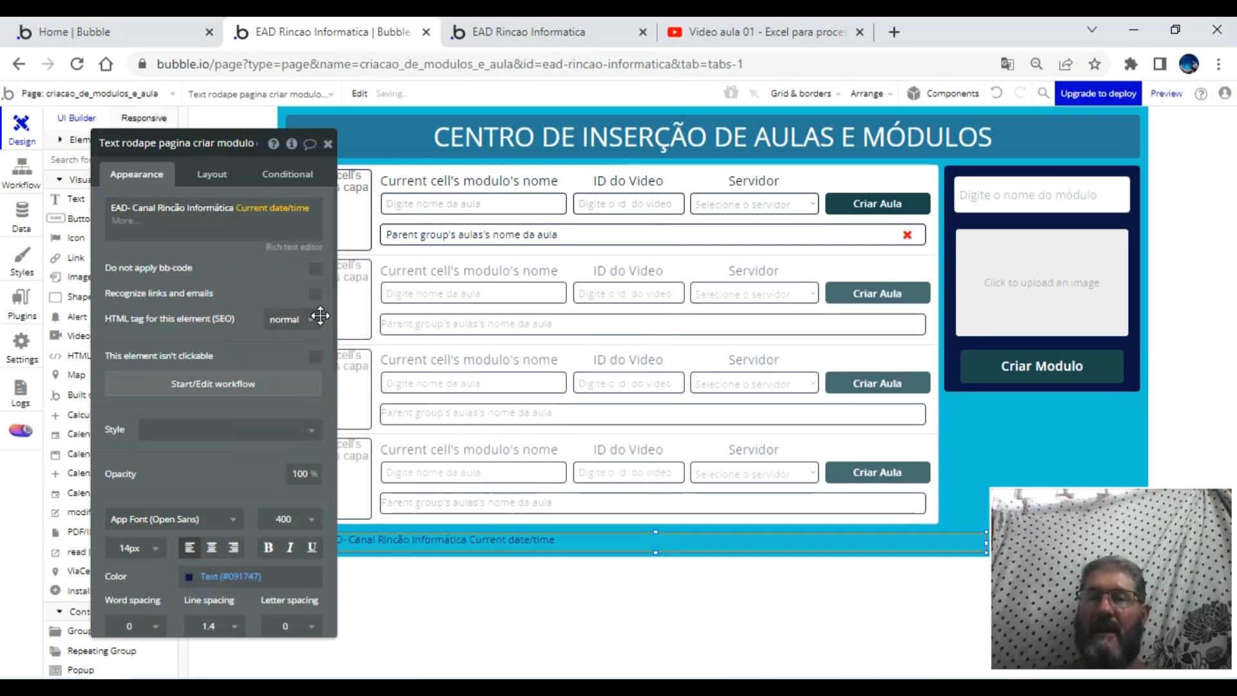
pyautogui.click(125, 220)
pyautogui.click(148, 262)
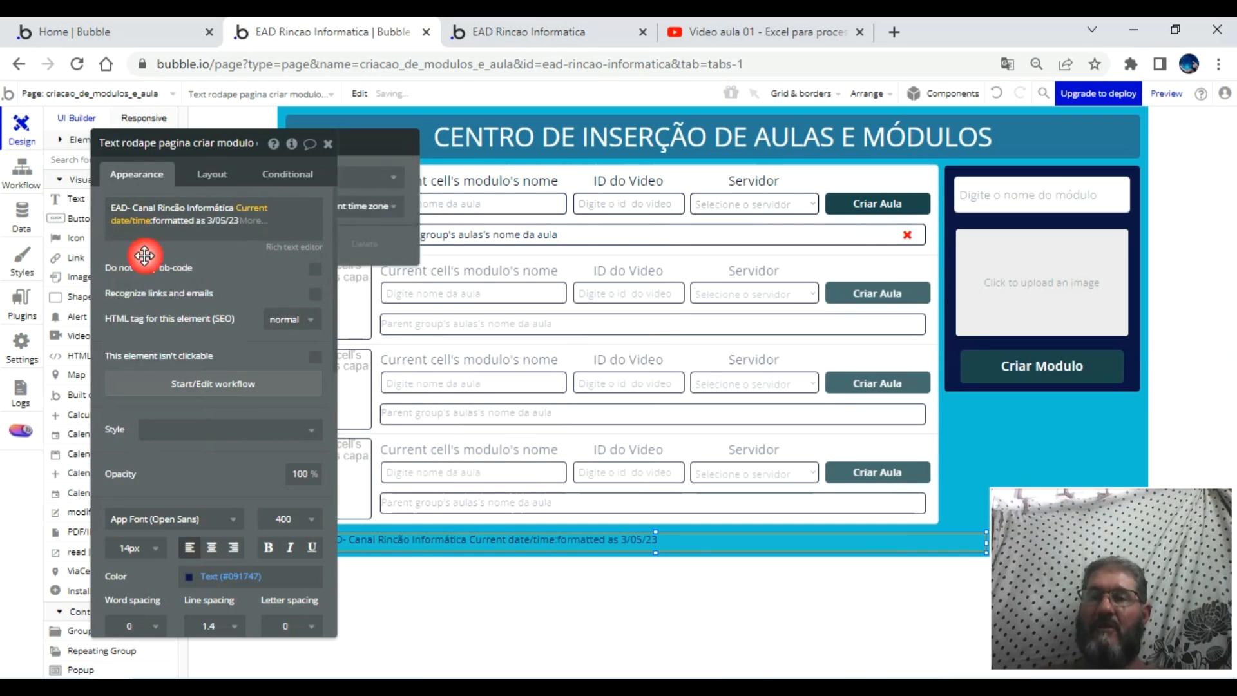
# - Change the footer date to a custom format of "yyyy" and close the date formatting settings
pyautogui.click(534, 179)
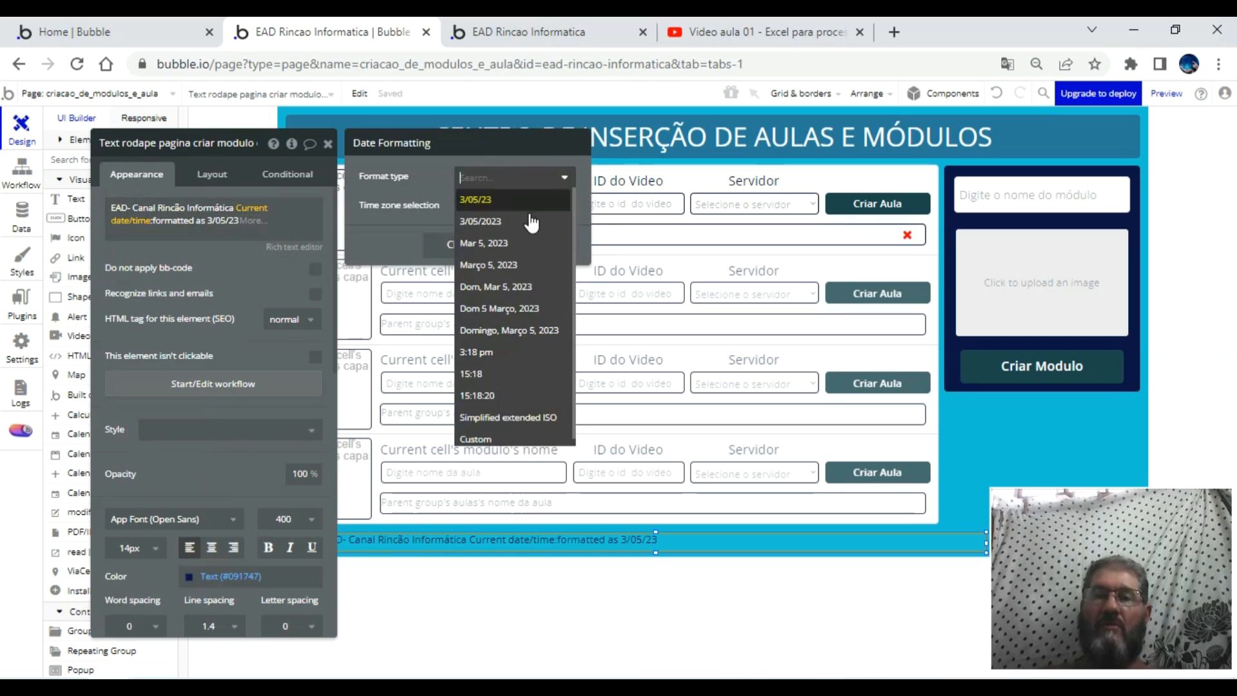
pyautogui.click(514, 440)
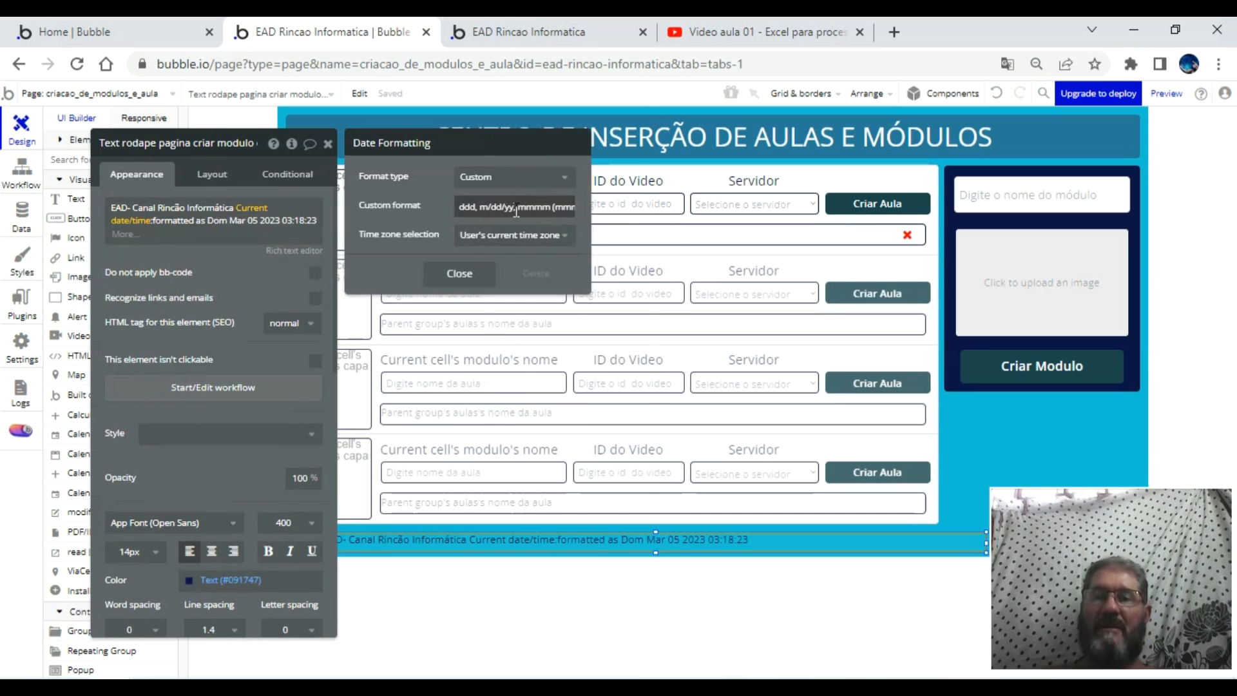
pyautogui.moveTo(507, 206); pyautogui.dragTo(456, 207)
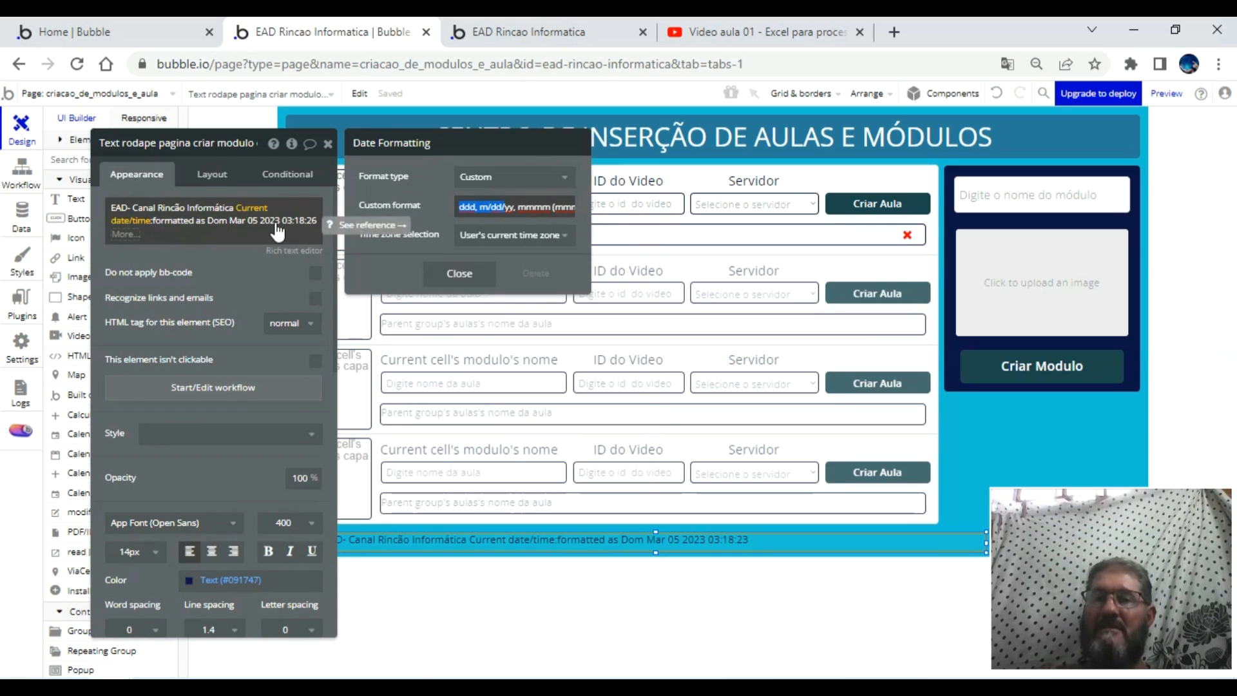
pyautogui.write('yyyy,')
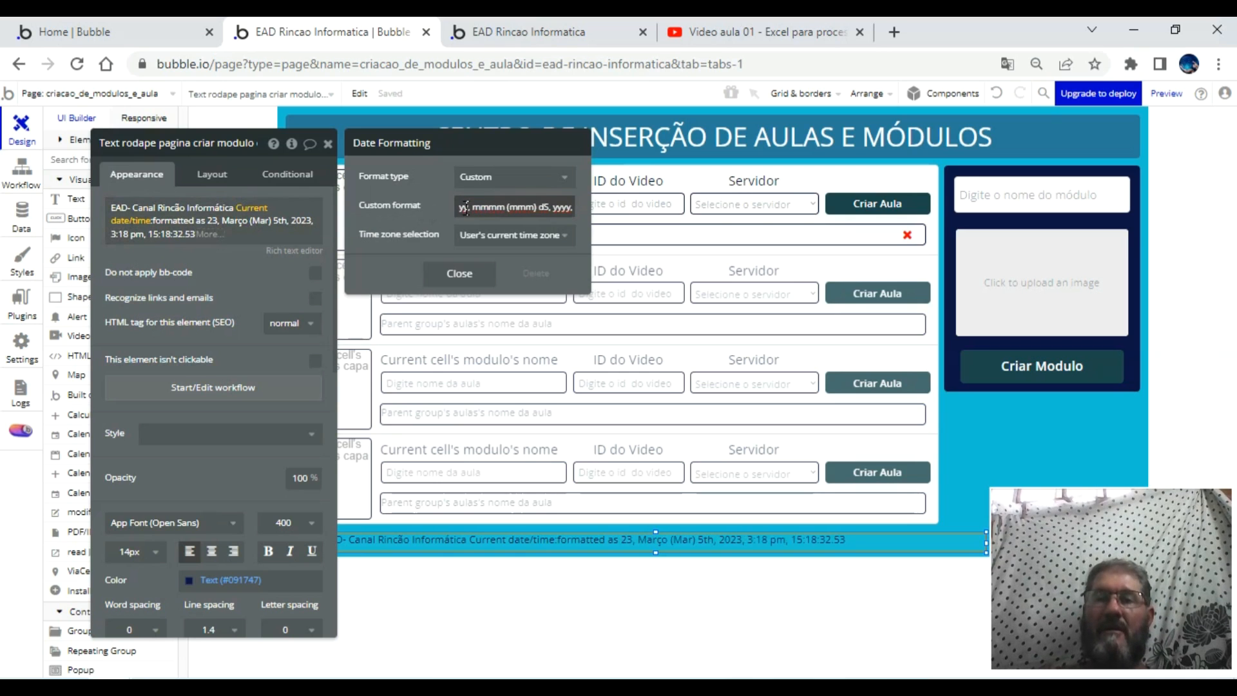
pyautogui.hotkey('shift', 'End')
pyautogui.press('BackSpace')
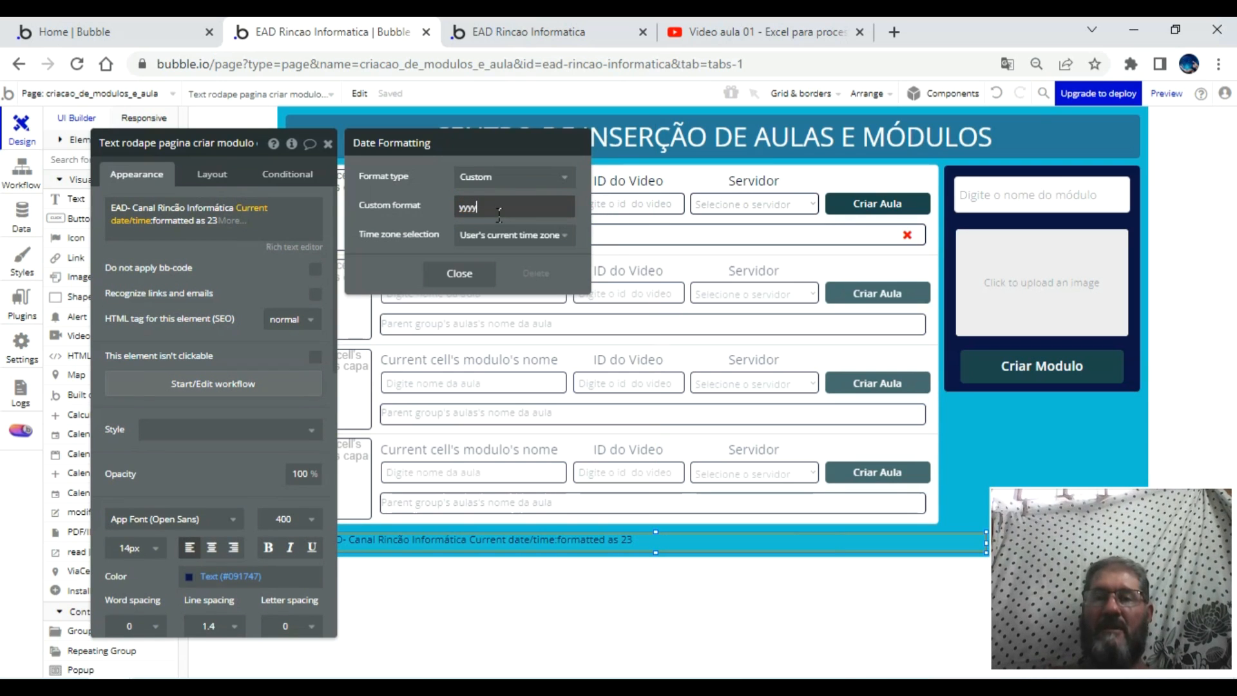
pyautogui.click(459, 275)
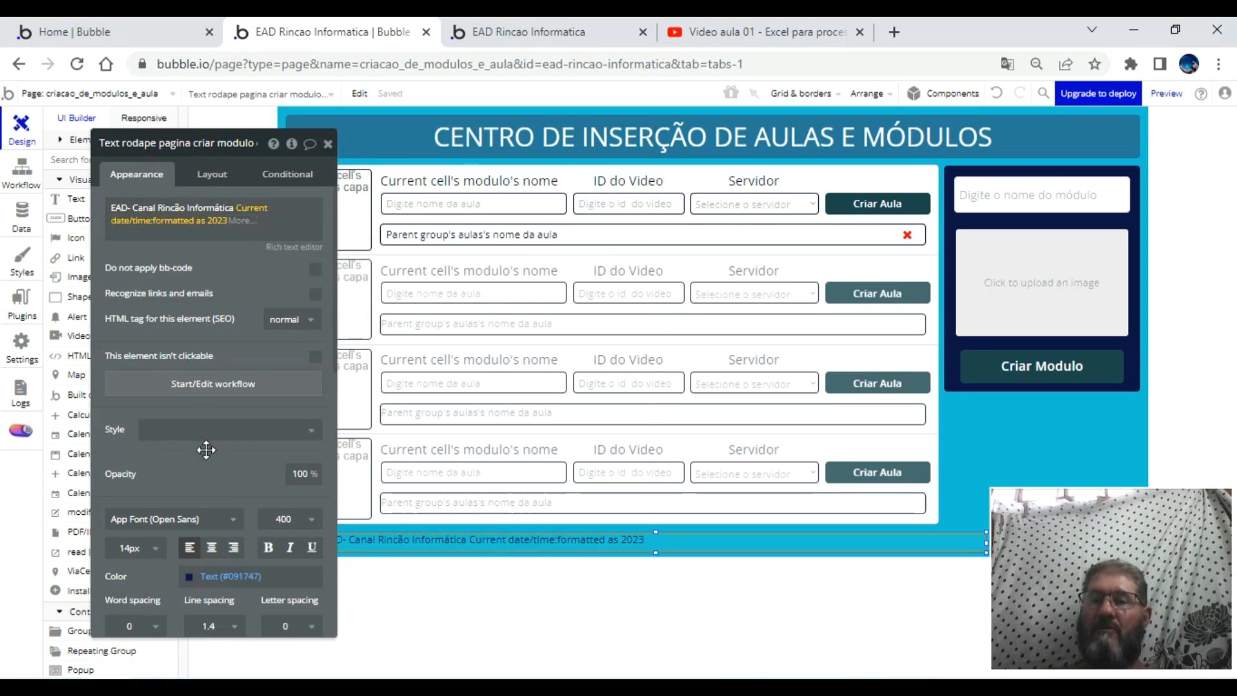
# - Format the footer text with colour #030407, bold and centred alignment, then close its properties
pyautogui.scroll(-2, 214, 509)
pyautogui.click(193, 488)
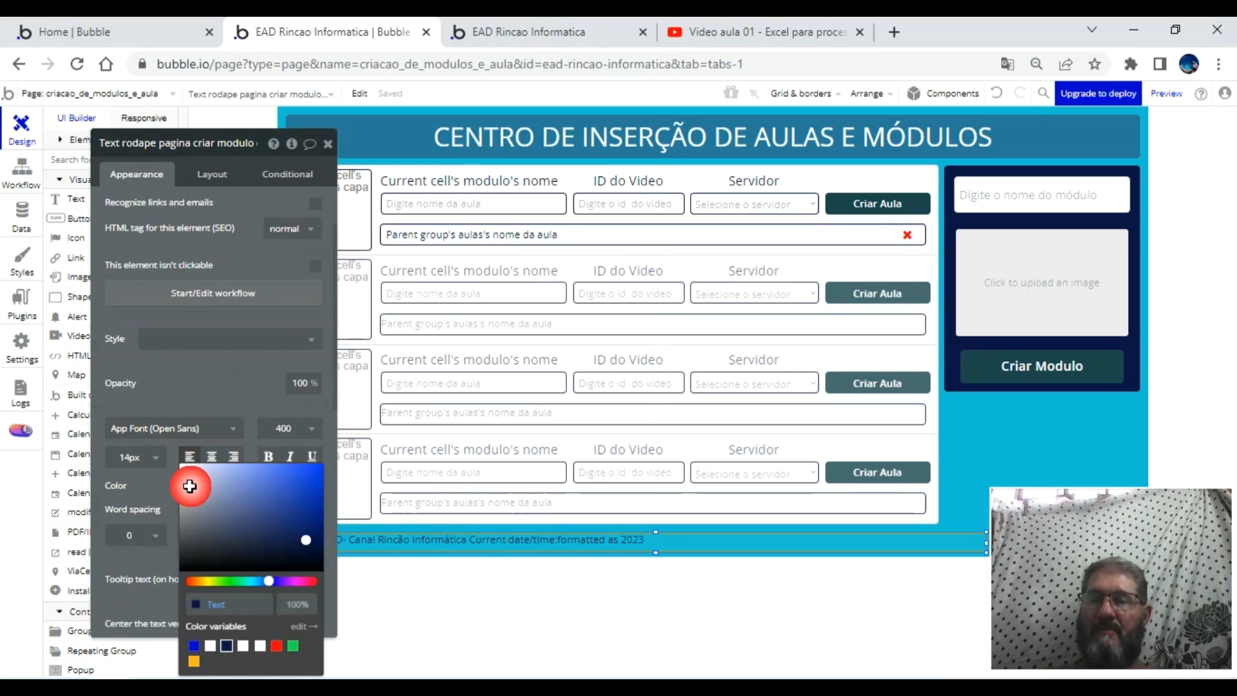
pyautogui.click(257, 566)
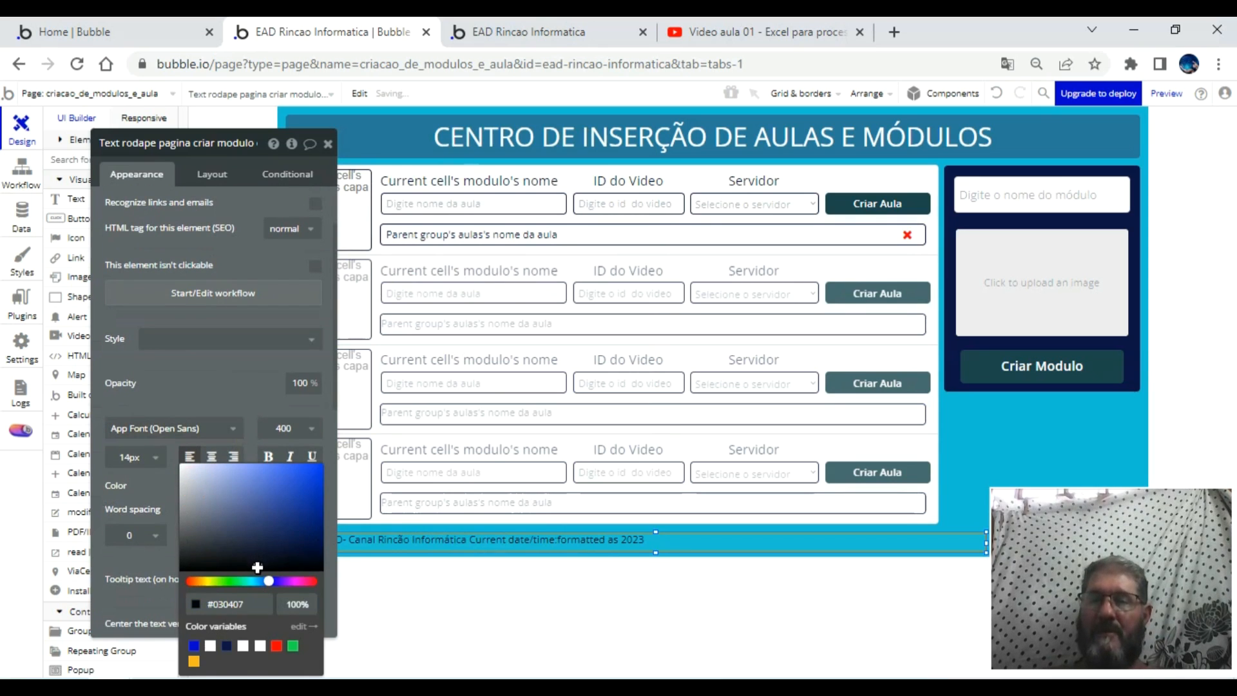
pyautogui.click(268, 456)
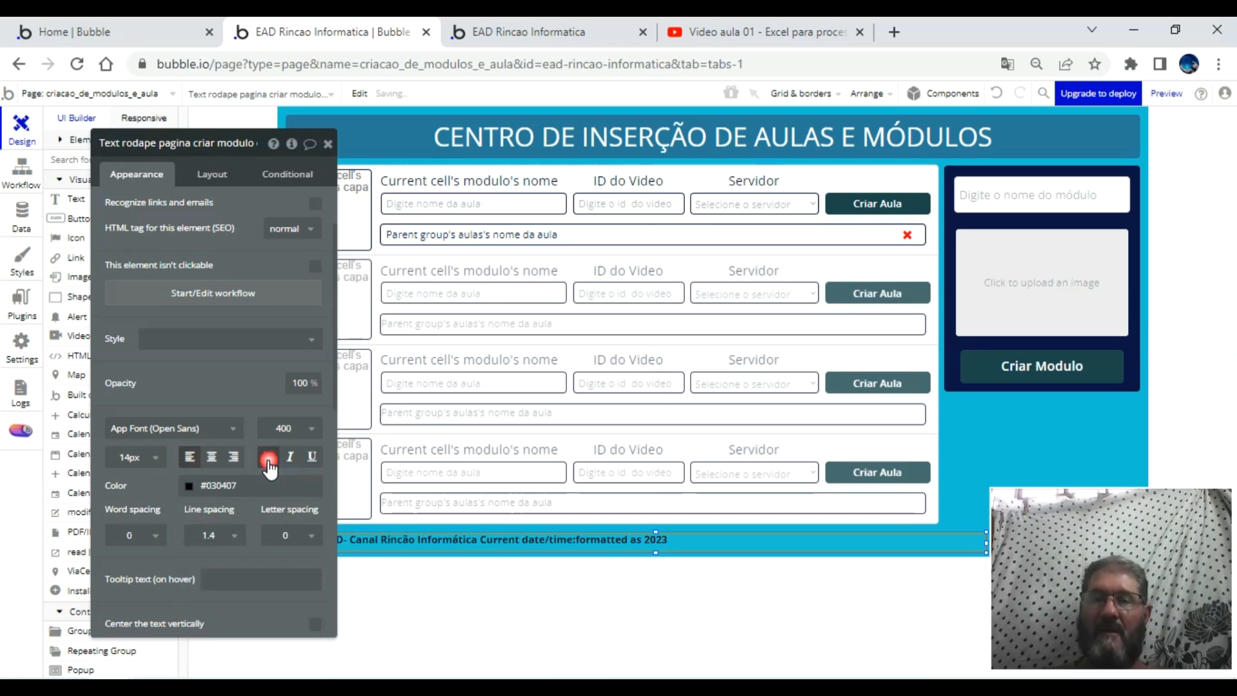
pyautogui.click(211, 456)
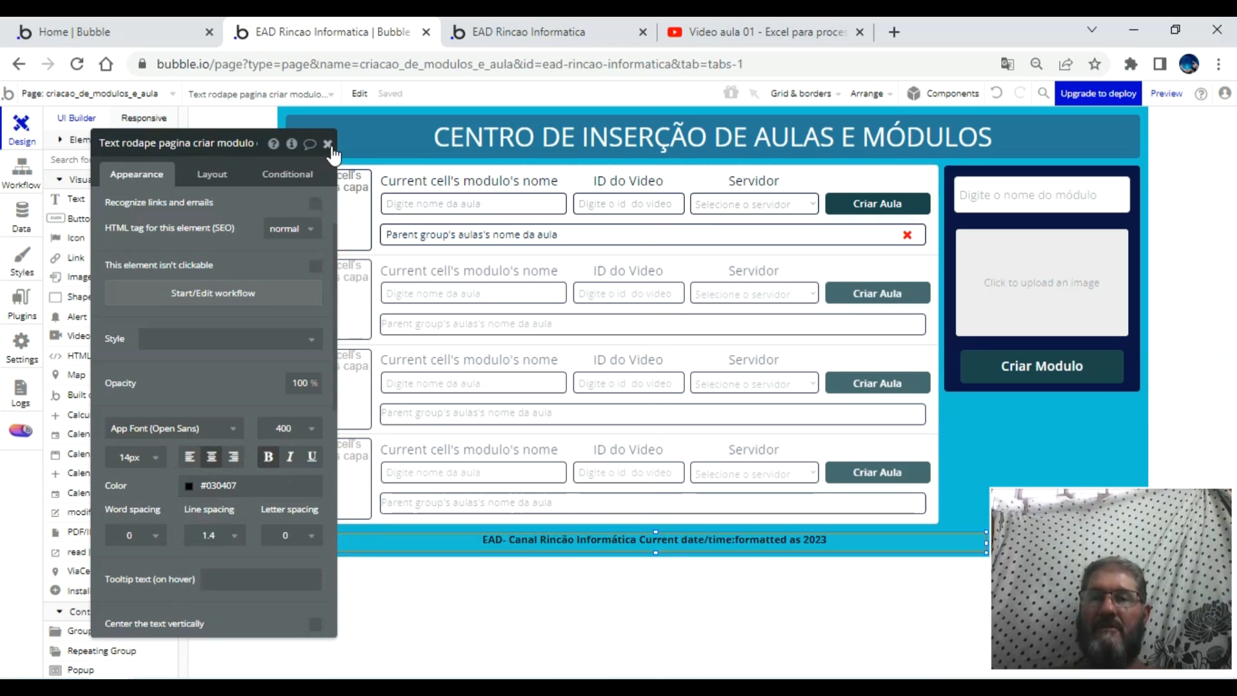
pyautogui.click(327, 143)
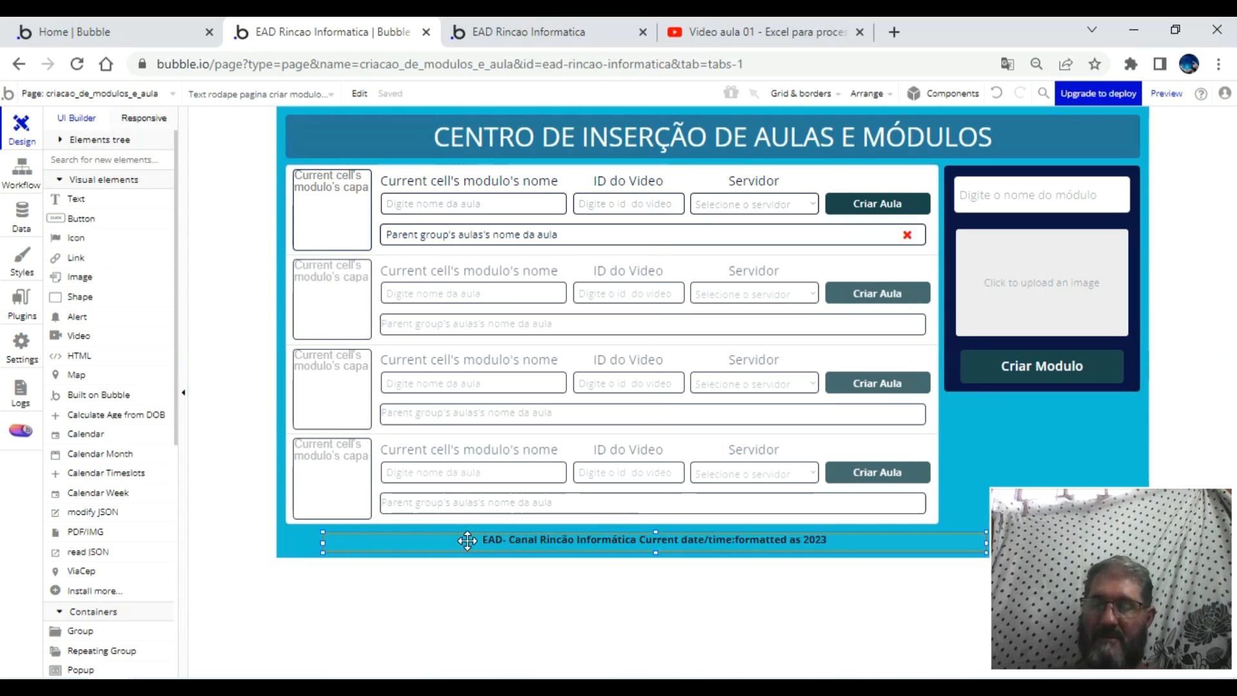
# - Centre the footer text element horizontally on the page and reload the preview page
pyautogui.moveTo(468, 540); pyautogui.dragTo(586, 184)
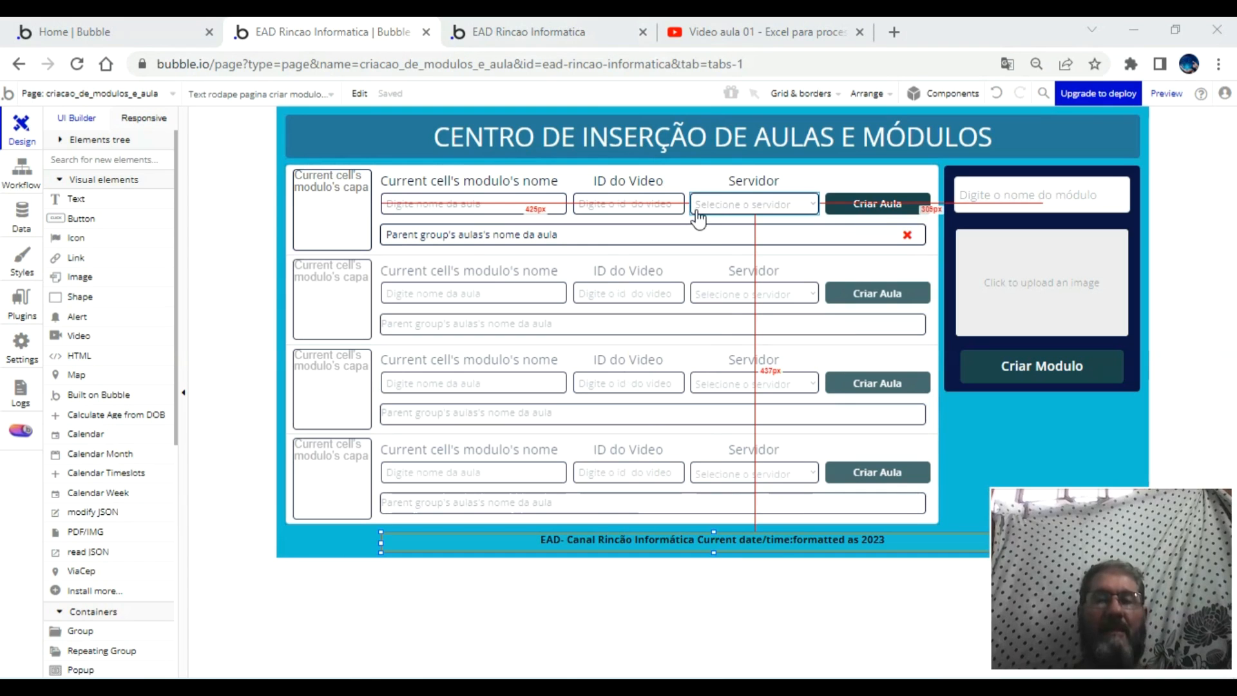
pyautogui.click(586, 34)
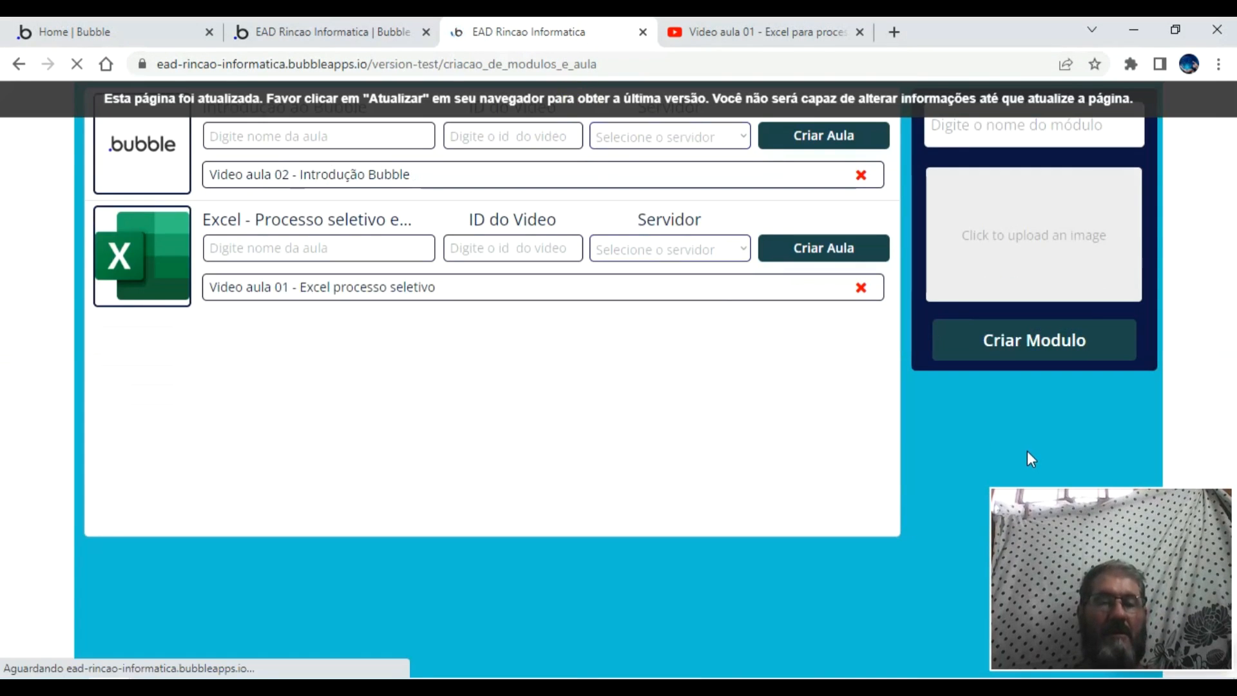
pyautogui.press('F5')
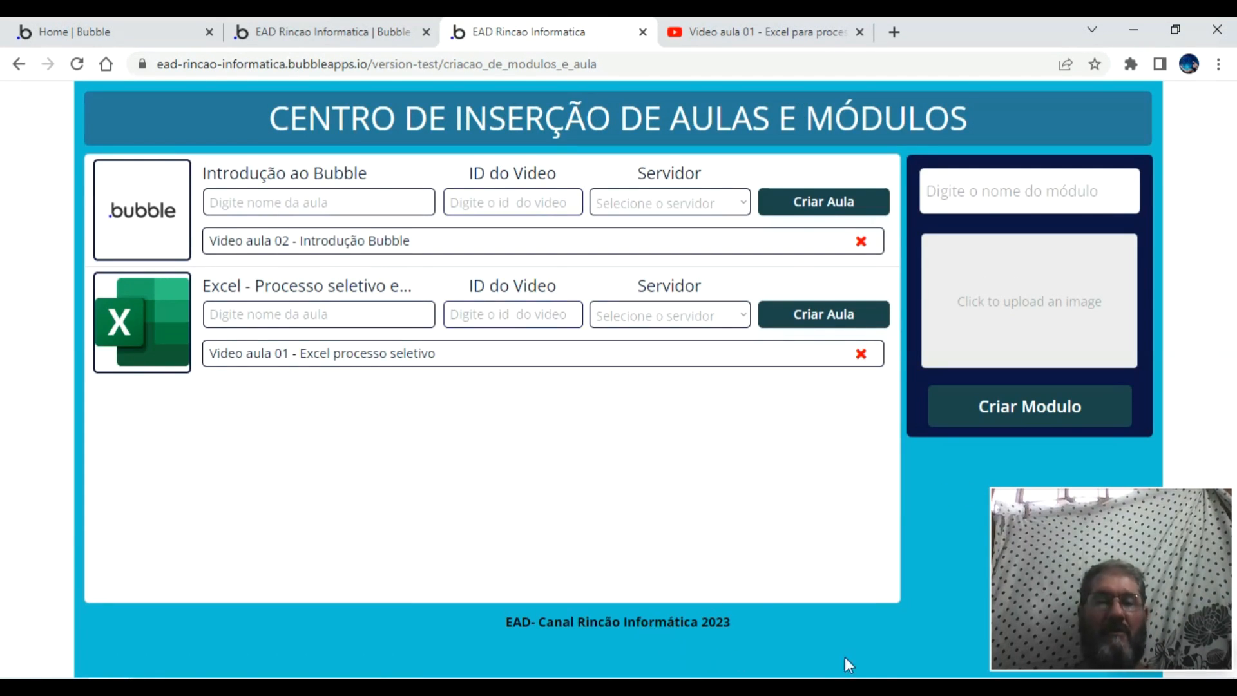
# - Move the footer text slightly down to the page's lower edge in the editor and refresh the preview
pyautogui.click(380, 32)
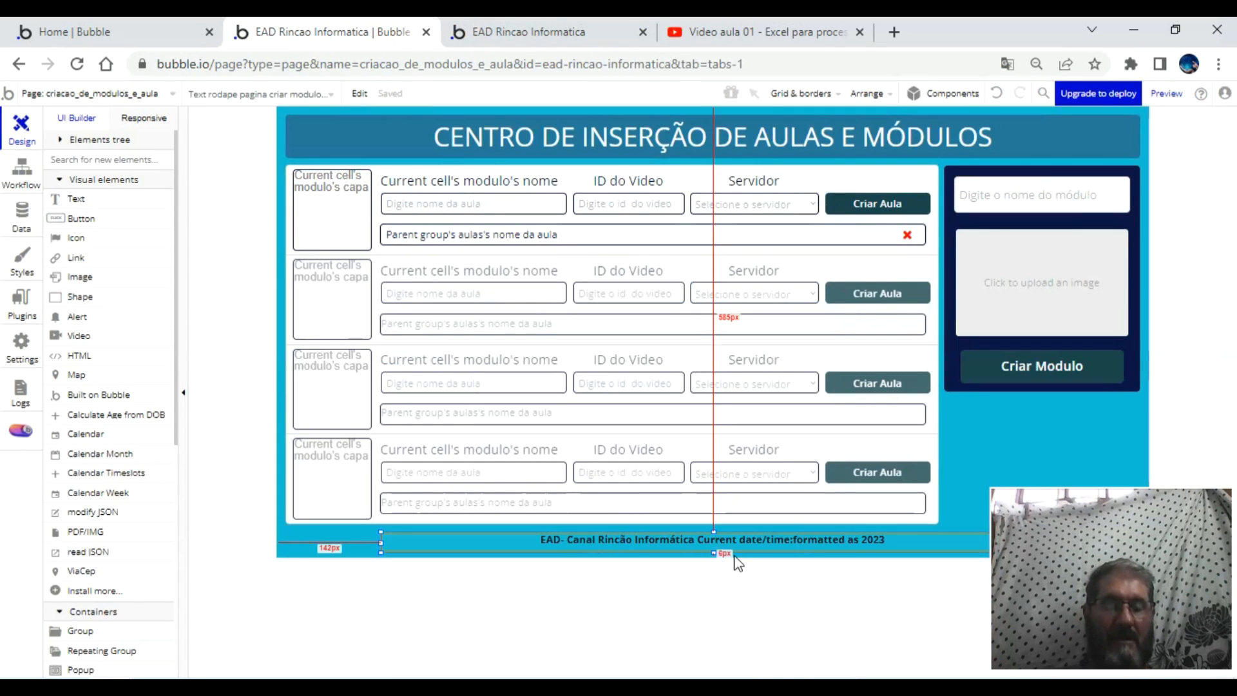
pyautogui.moveTo(737, 563); pyautogui.dragTo(738, 582)
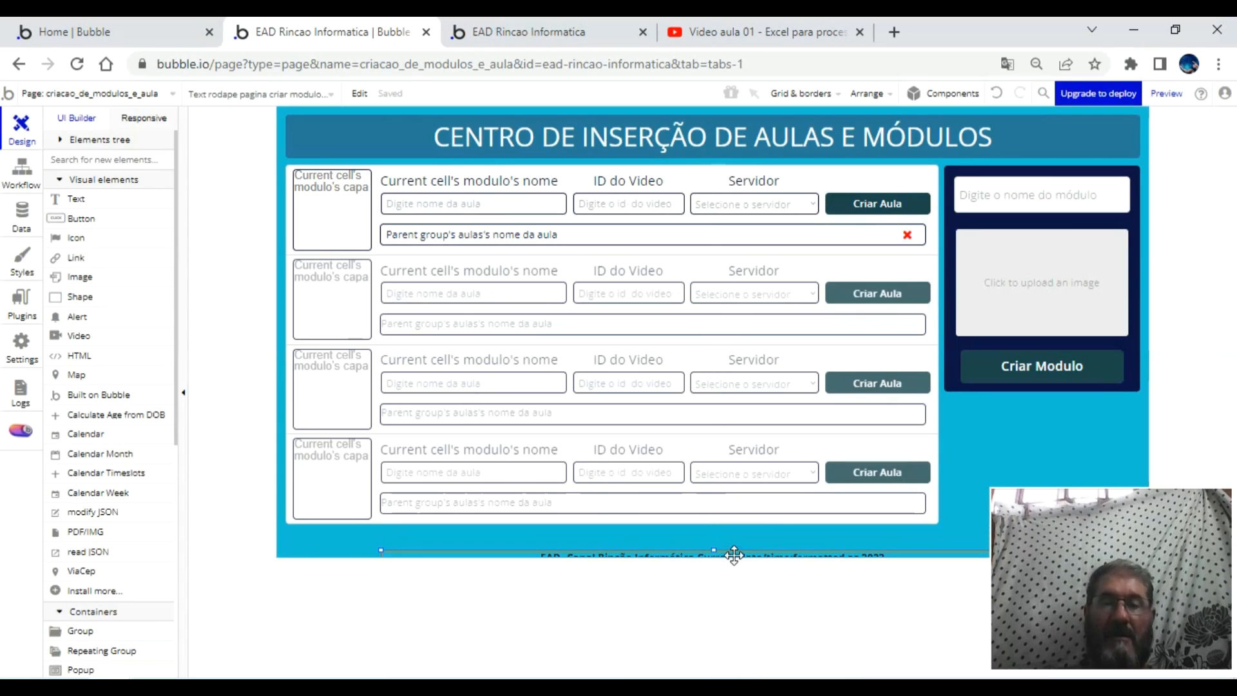
pyautogui.click(571, 28)
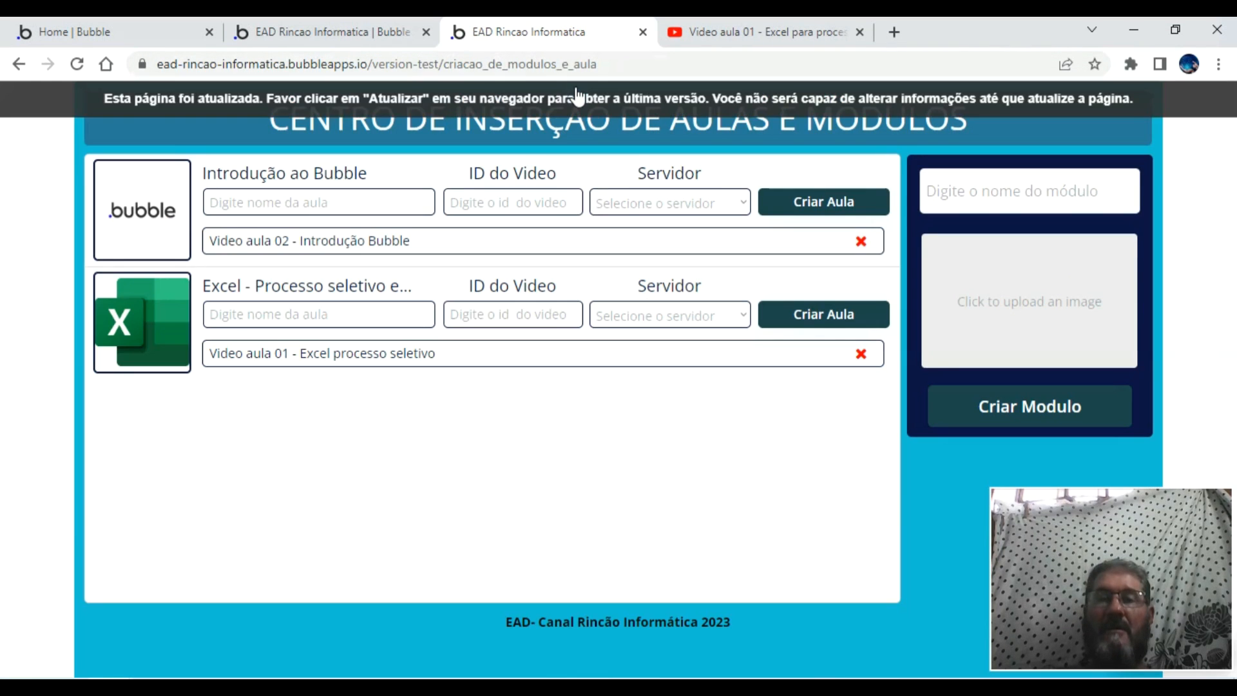
pyautogui.click(578, 96)
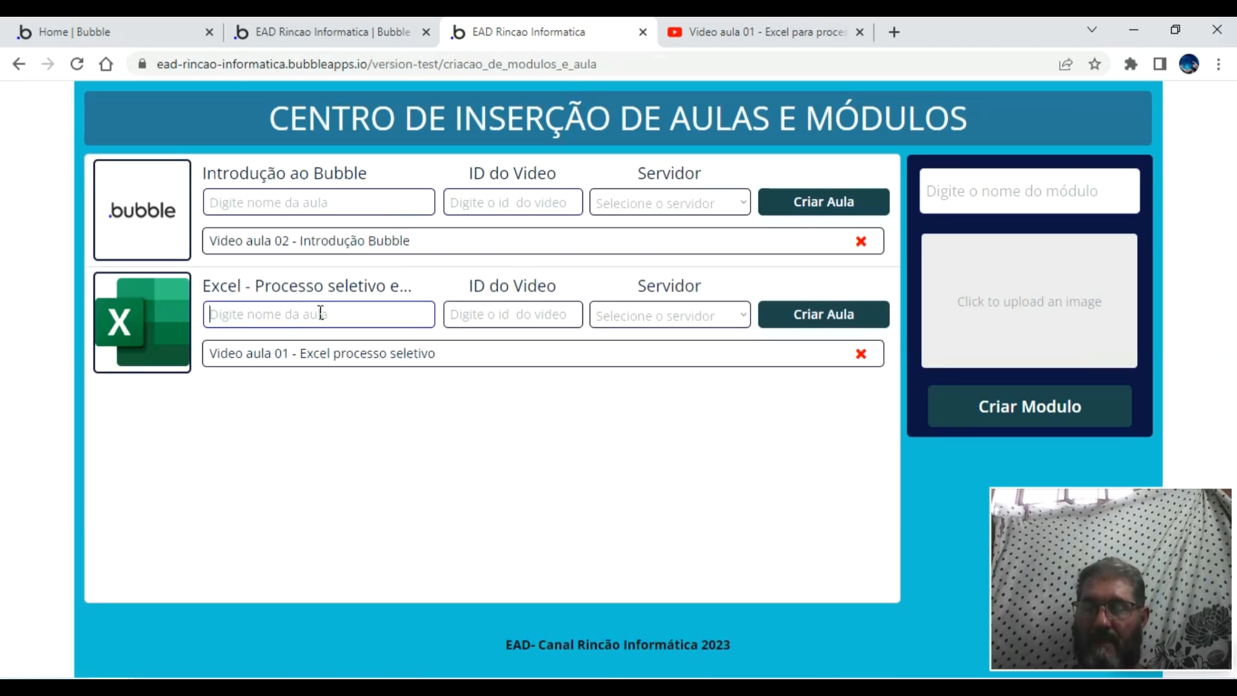
# - In the Excel module's lesson form, enter the name "Video aula 02 - Excel Processo seletivo" and select YouTube as the server
pyautogui.write('Video aul')
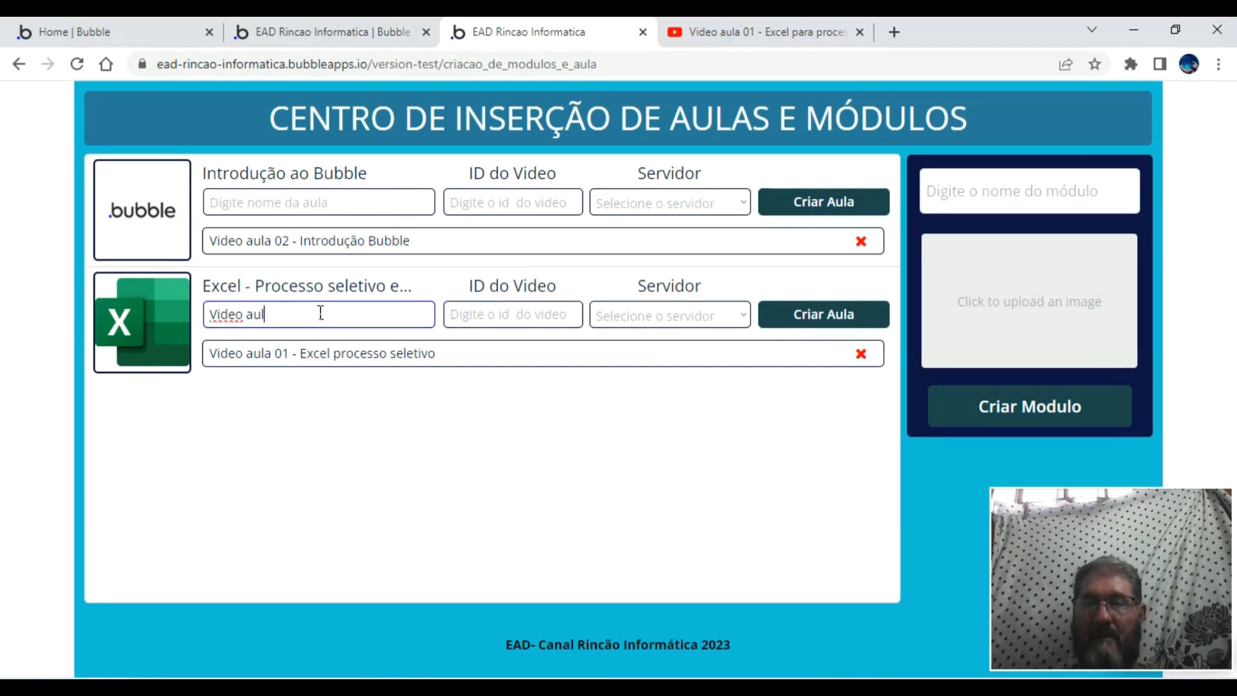
pyautogui.write('a 02 - Excel Process')
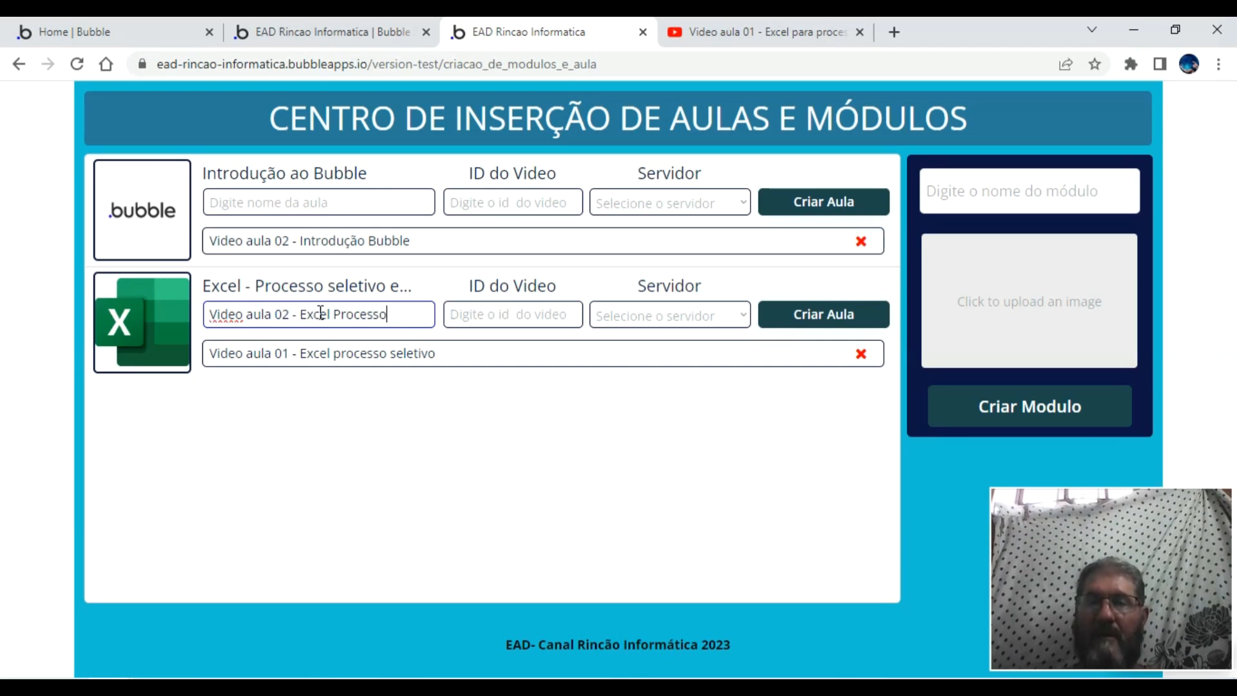
pyautogui.write('o')
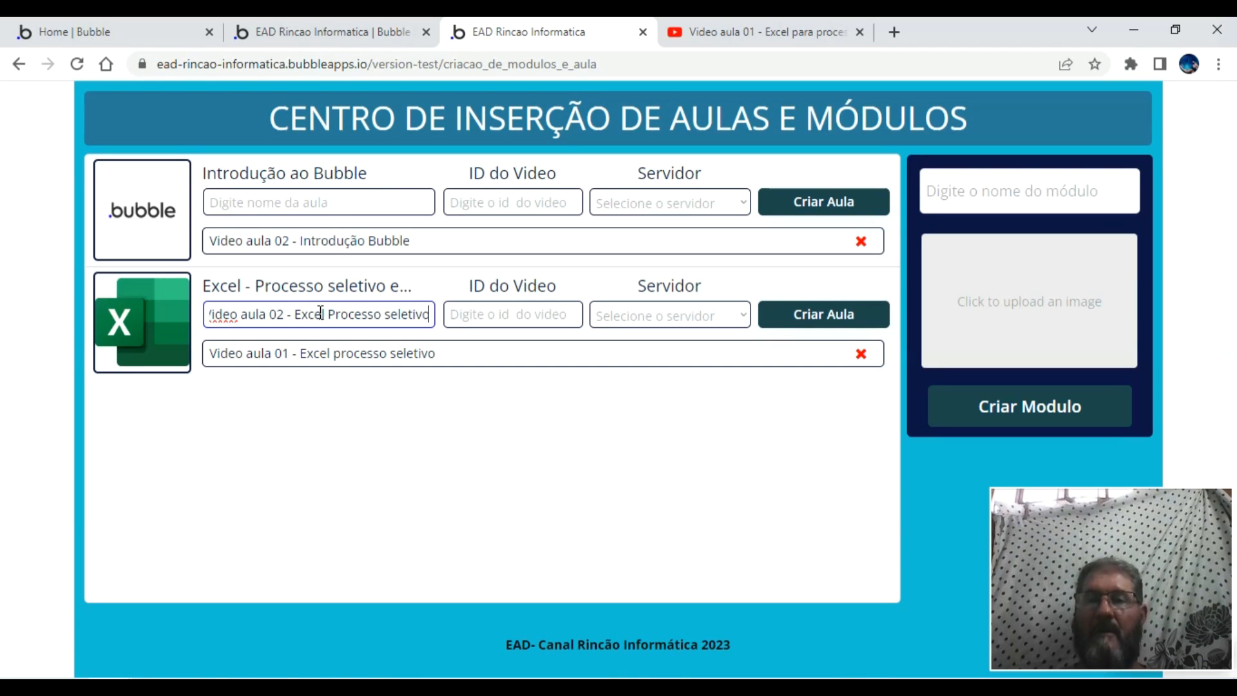
pyautogui.click(655, 324)
pyautogui.click(677, 335)
# - Switch to YouTube, open "Video aula 02 - Excel para processo seletivo e ambiente empresarial" and rewind it to the start
pyautogui.click(728, 33)
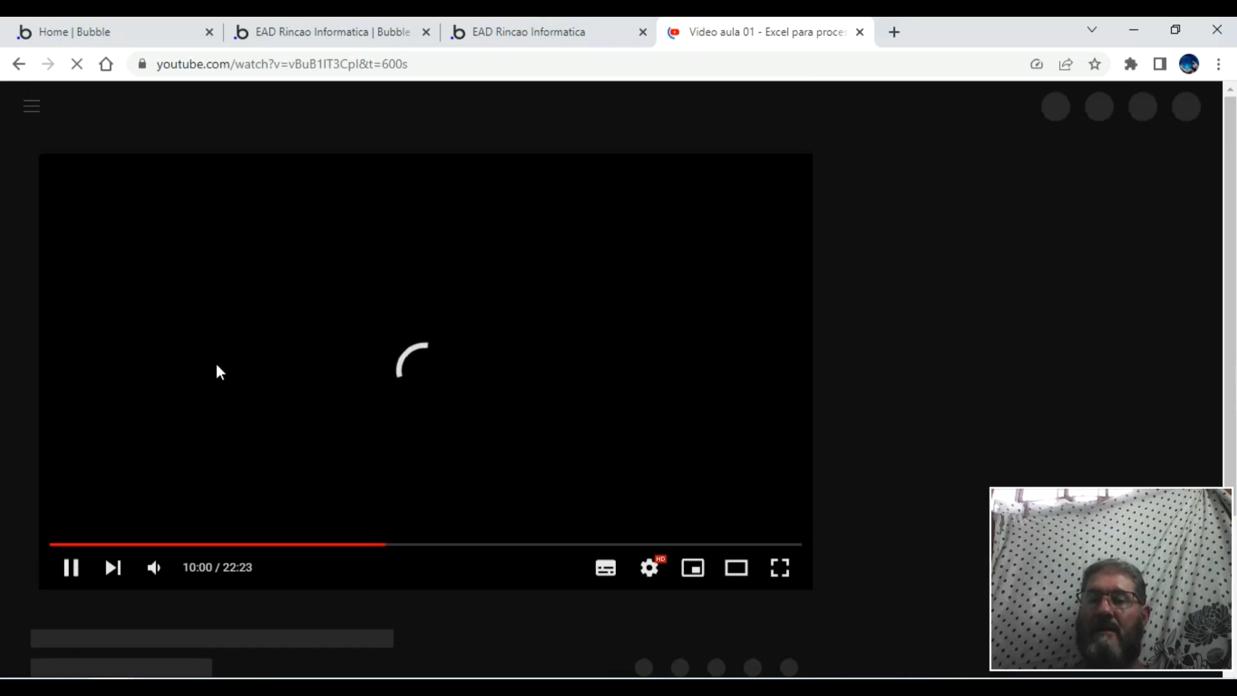
pyautogui.scroll(-3, 215, 367)
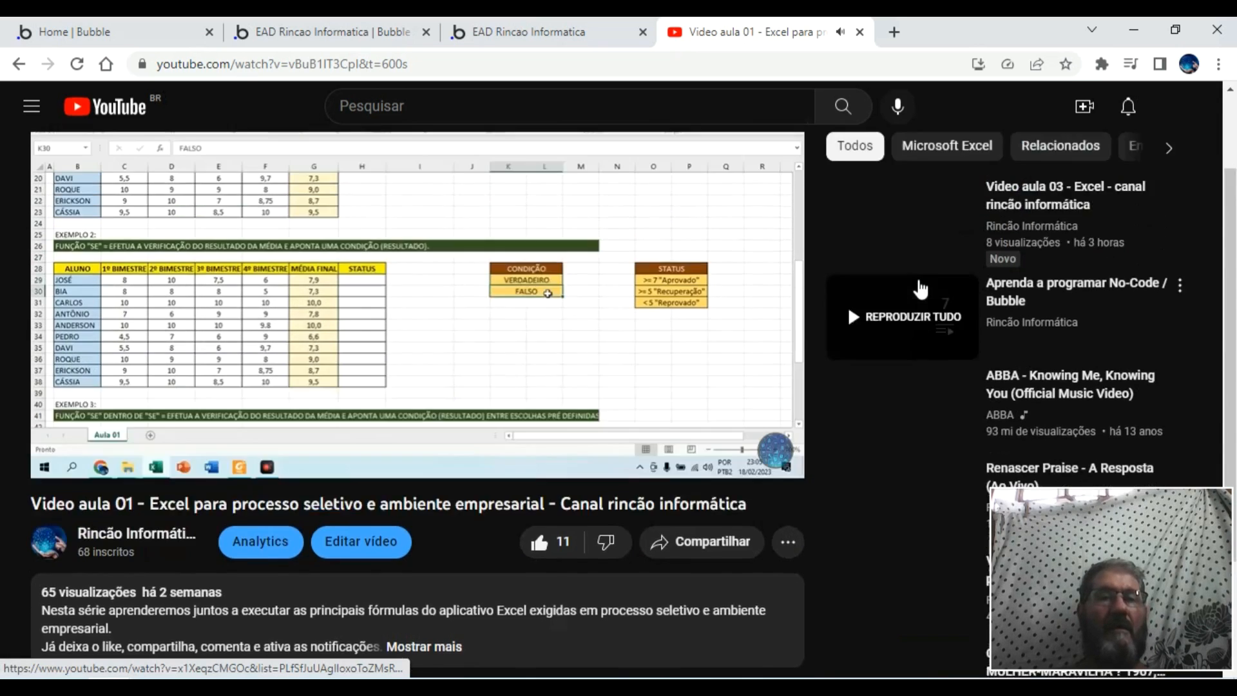
pyautogui.scroll(-4, 696, 442)
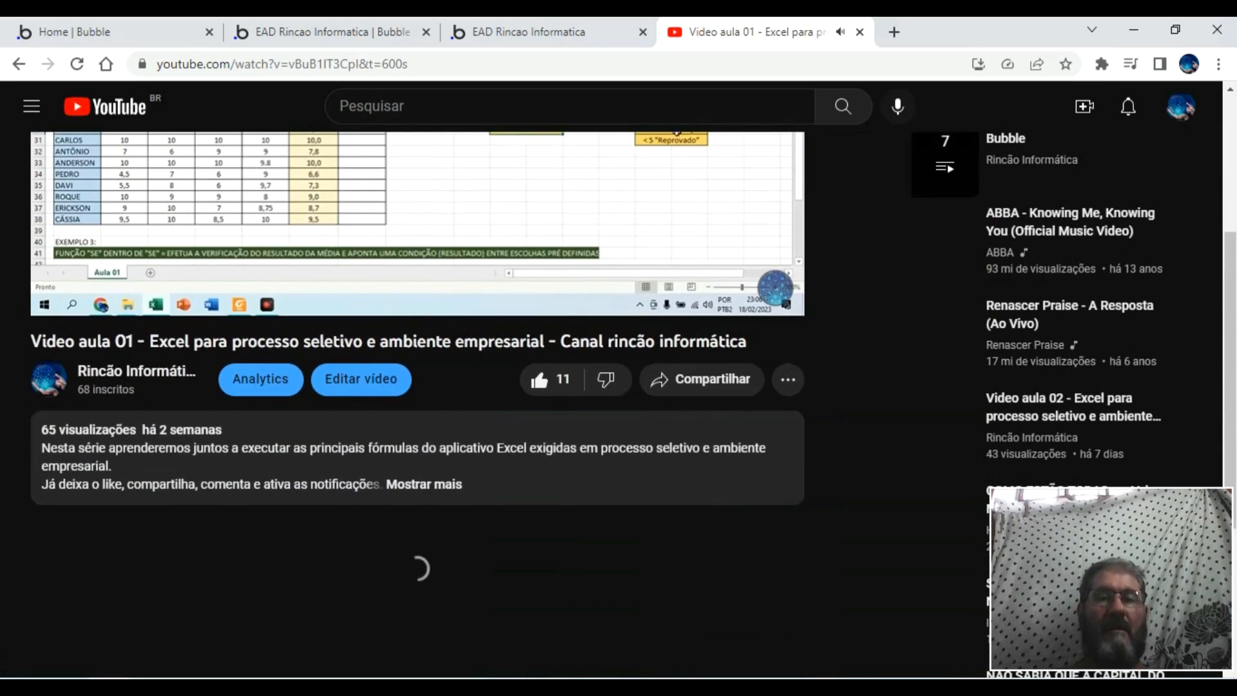
pyautogui.click(173, 377)
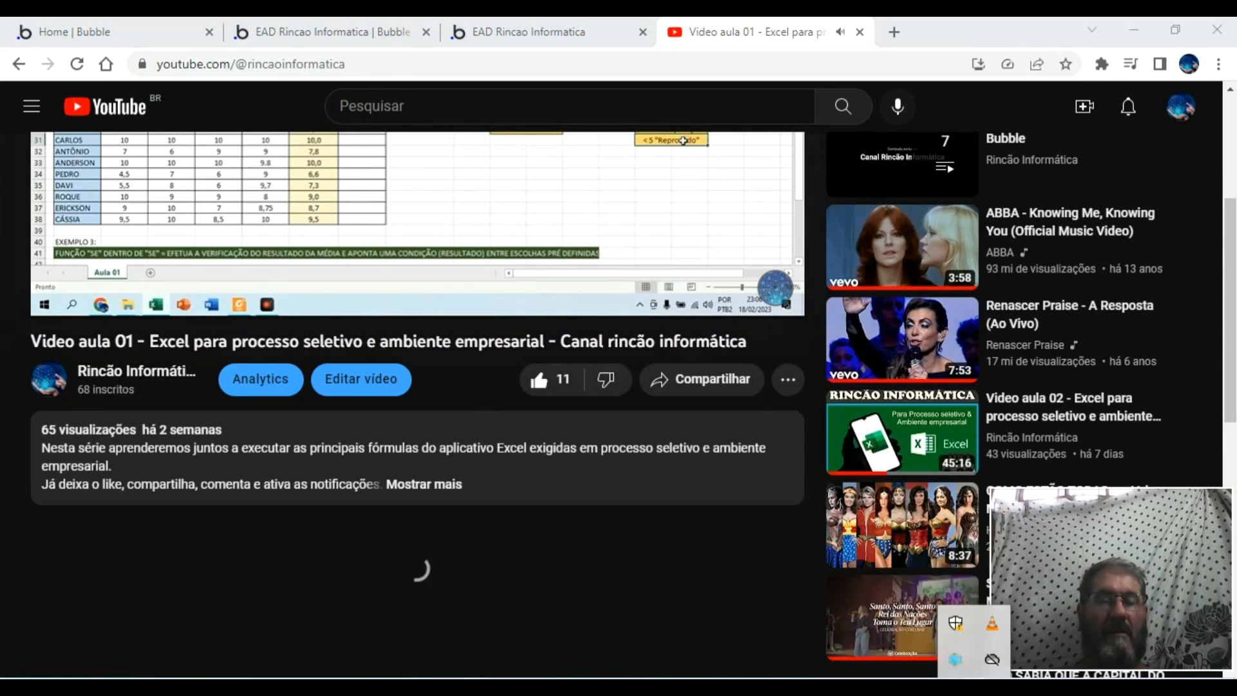
pyautogui.click(1070, 420)
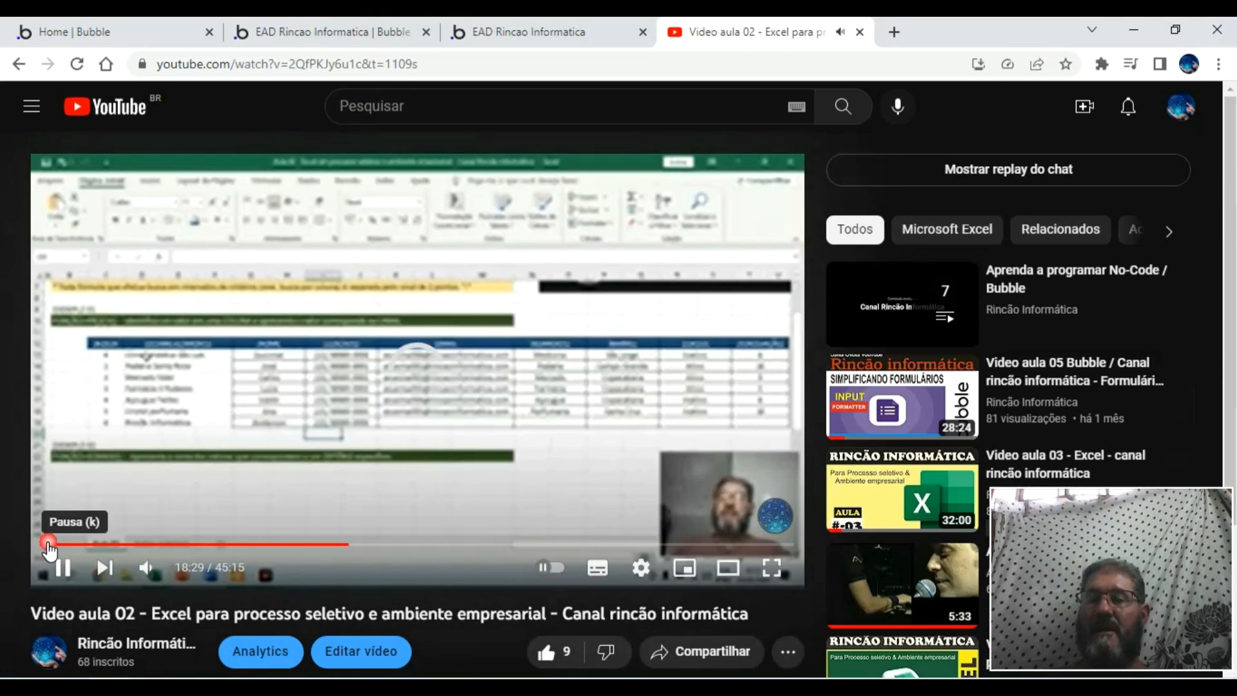
pyautogui.moveTo(49, 545); pyautogui.dragTo(54, 567)
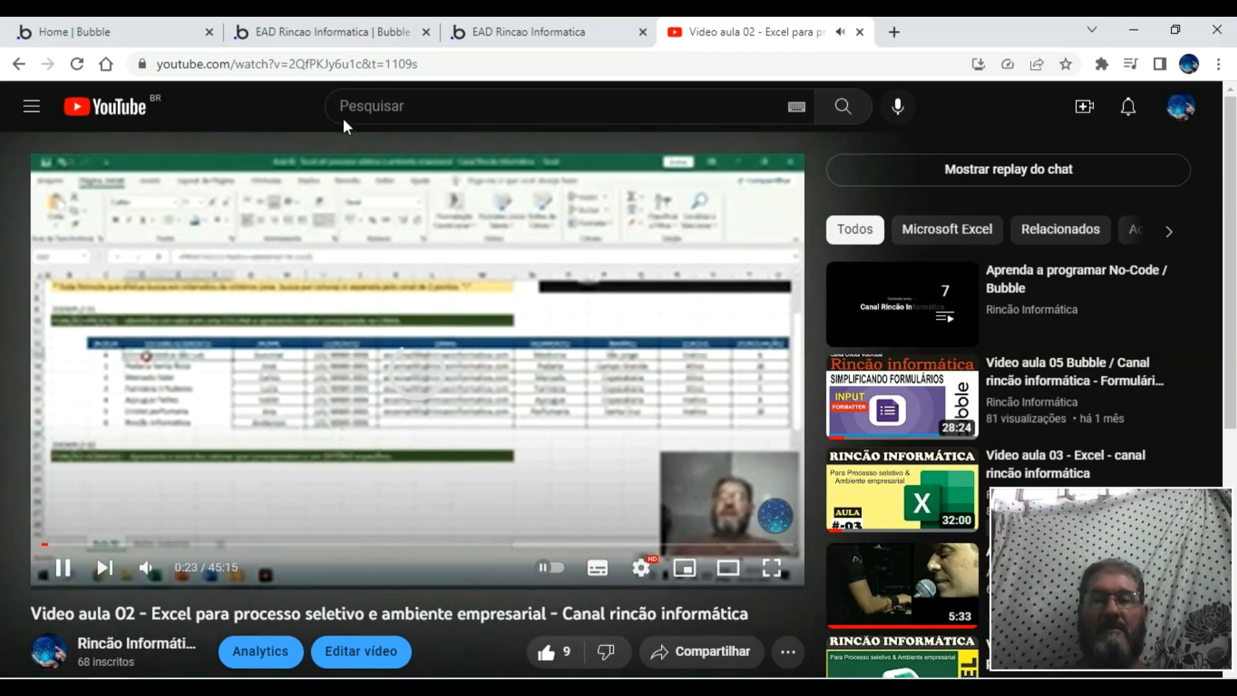
# - Copy the video ID portion "2QfPKJy6u1c&t" from the YouTube video's address
pyautogui.click(318, 64)
pyautogui.moveTo(359, 63); pyautogui.dragTo(439, 64)
pyautogui.rightClick(439, 64)
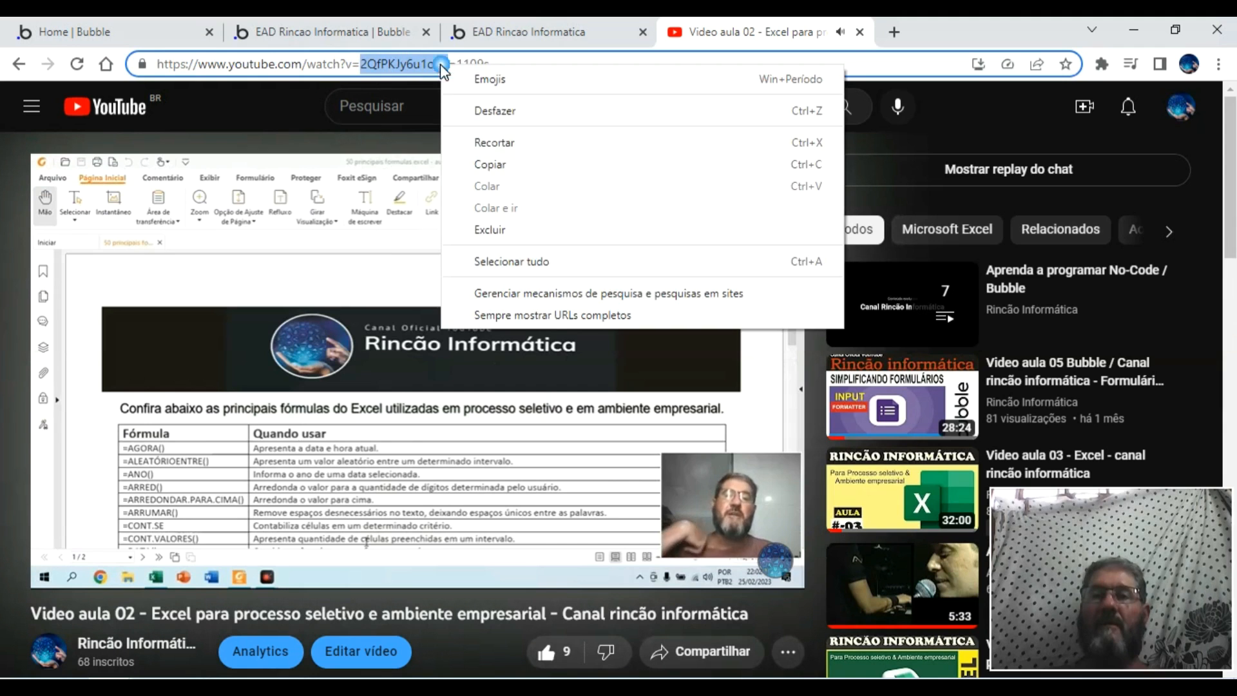
pyautogui.click(515, 166)
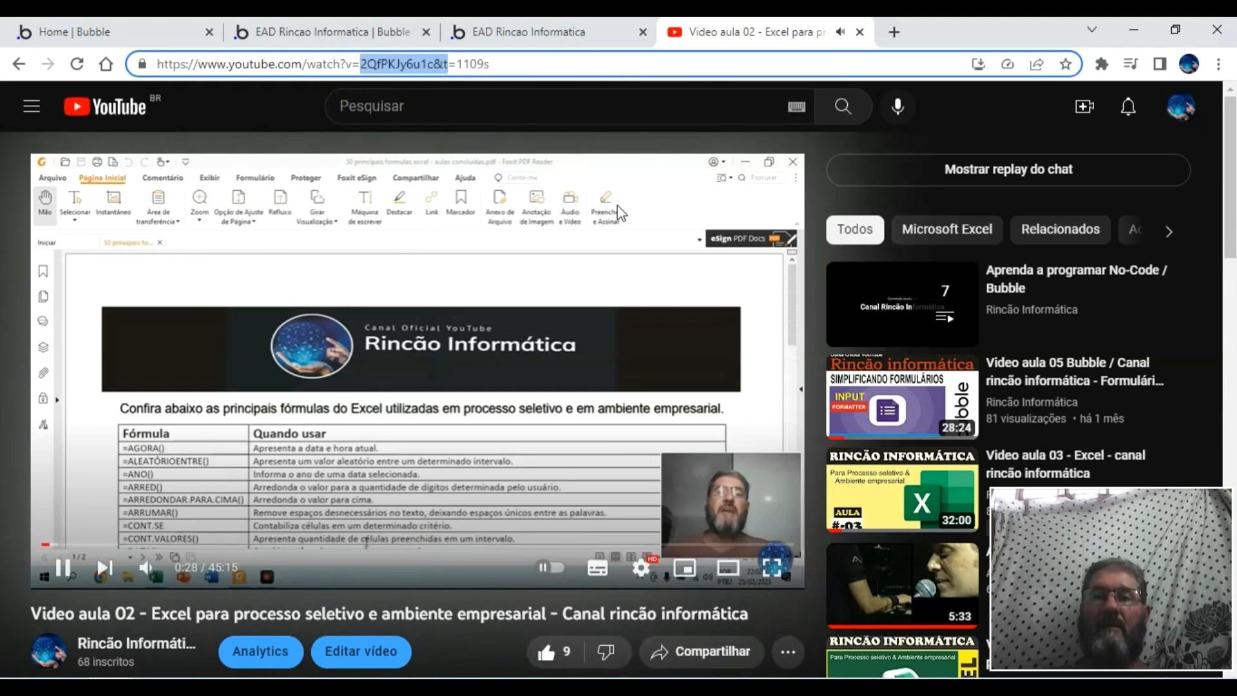
# - Paste the copied ID as the Excel lesson's video ID in the preview page and create the lesson
pyautogui.click(586, 38)
pyautogui.rightClick(542, 316)
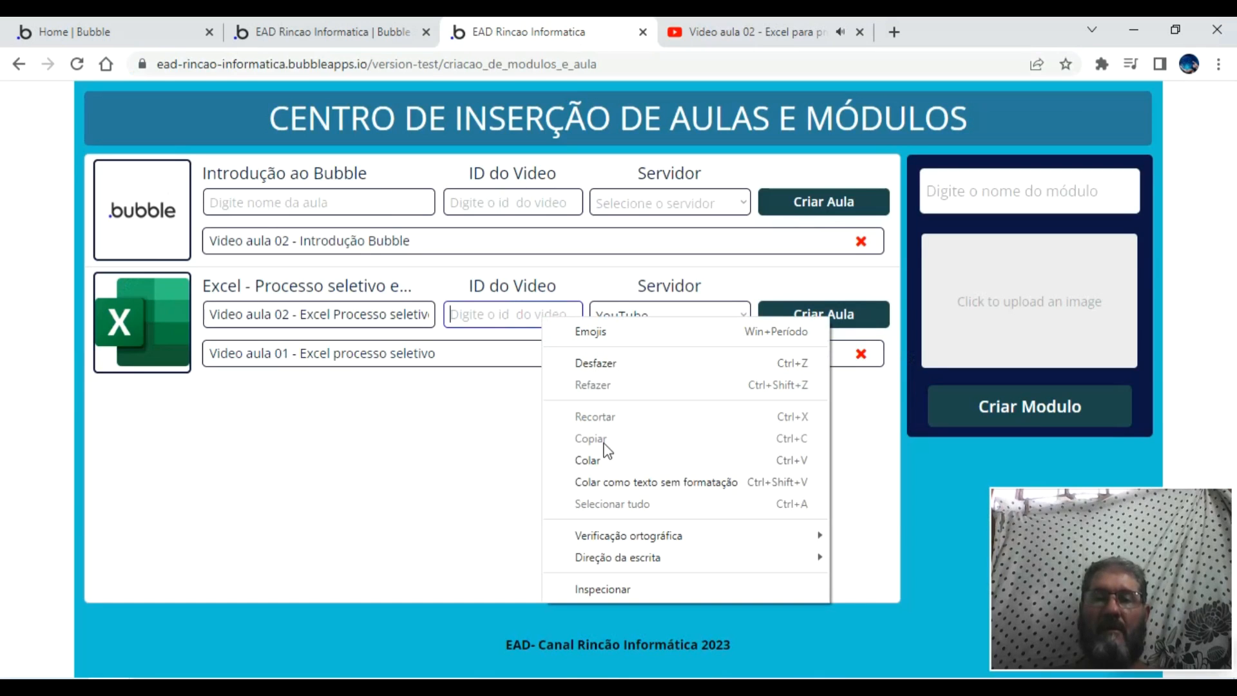
pyautogui.click(604, 459)
pyautogui.click(837, 315)
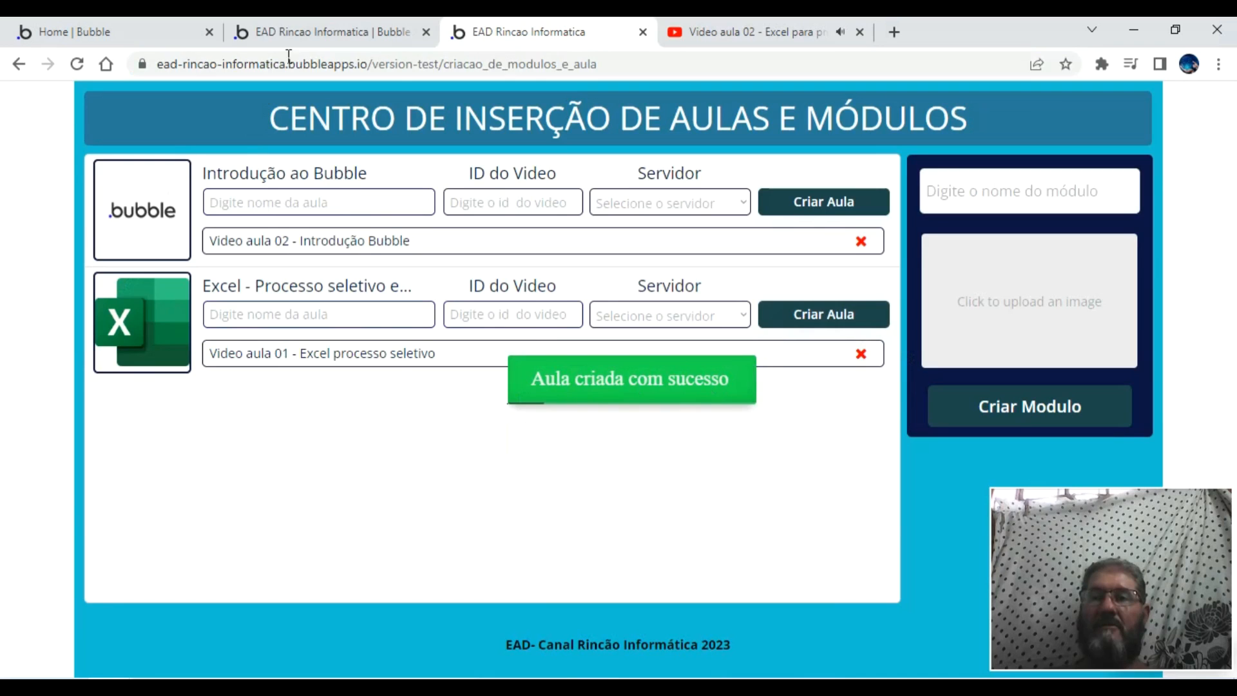
# - Pause the YouTube video, check the All aulas records in Bubble's app data and return to the preview
pyautogui.click(770, 32)
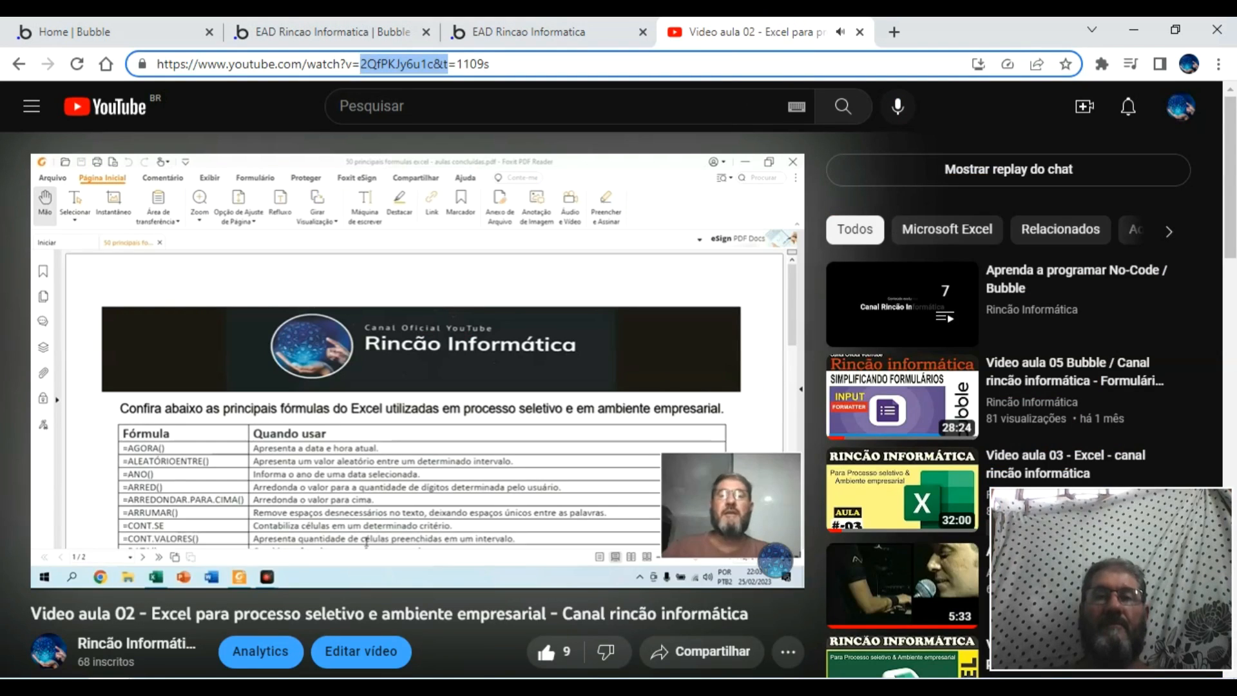
pyautogui.click(62, 567)
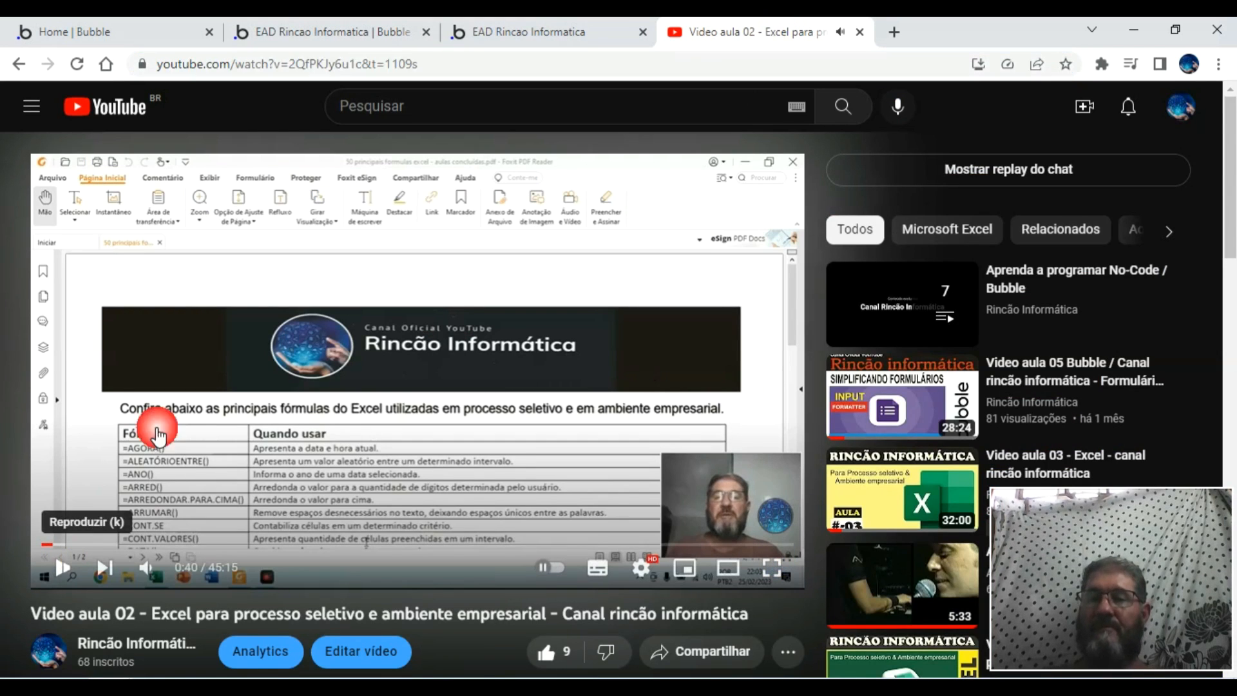
pyautogui.click(370, 30)
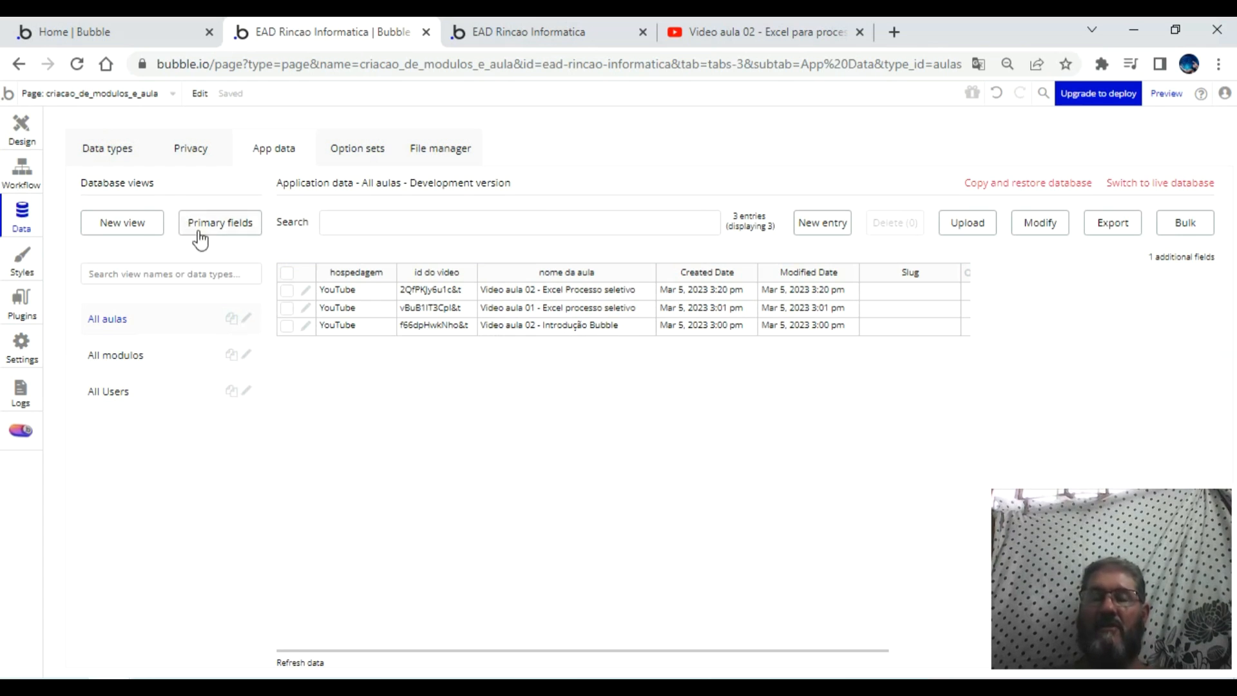
pyautogui.click(527, 44)
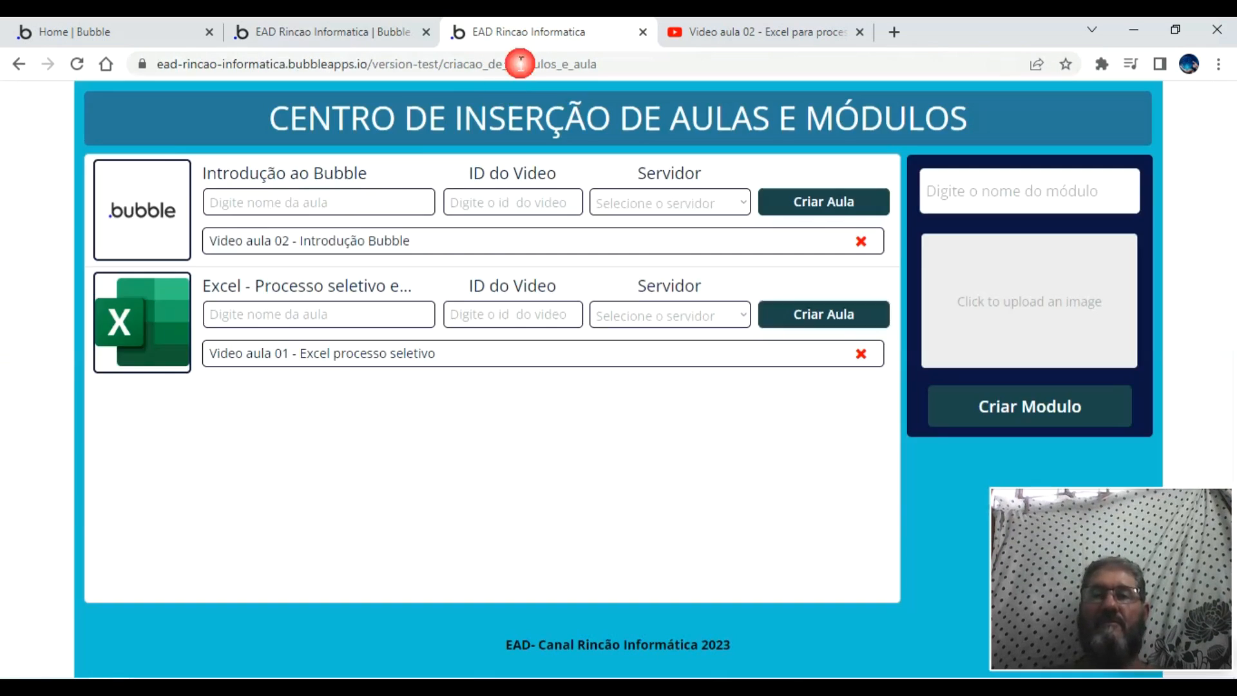
# - In the Introdução ao Bubble module, name the new lesson "Video aula 01 - Introdução Bubble" and choose YouTube as its server
pyautogui.write('Vi')
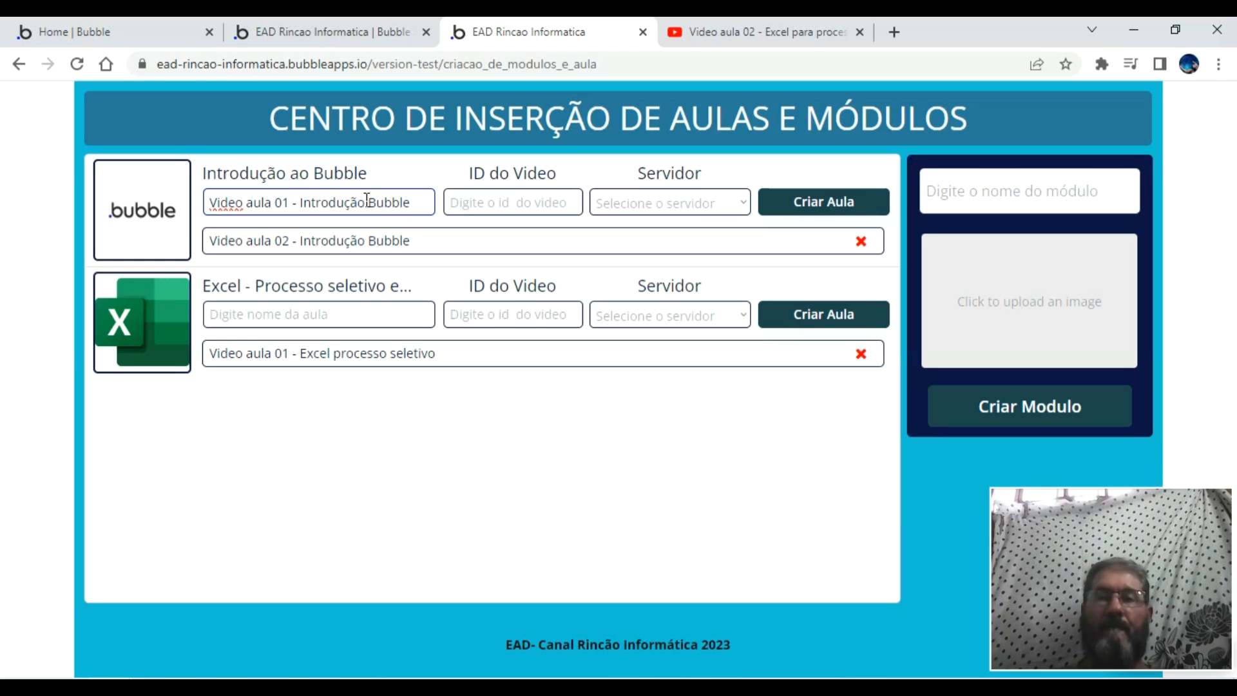
pyautogui.click(679, 209)
pyautogui.click(635, 223)
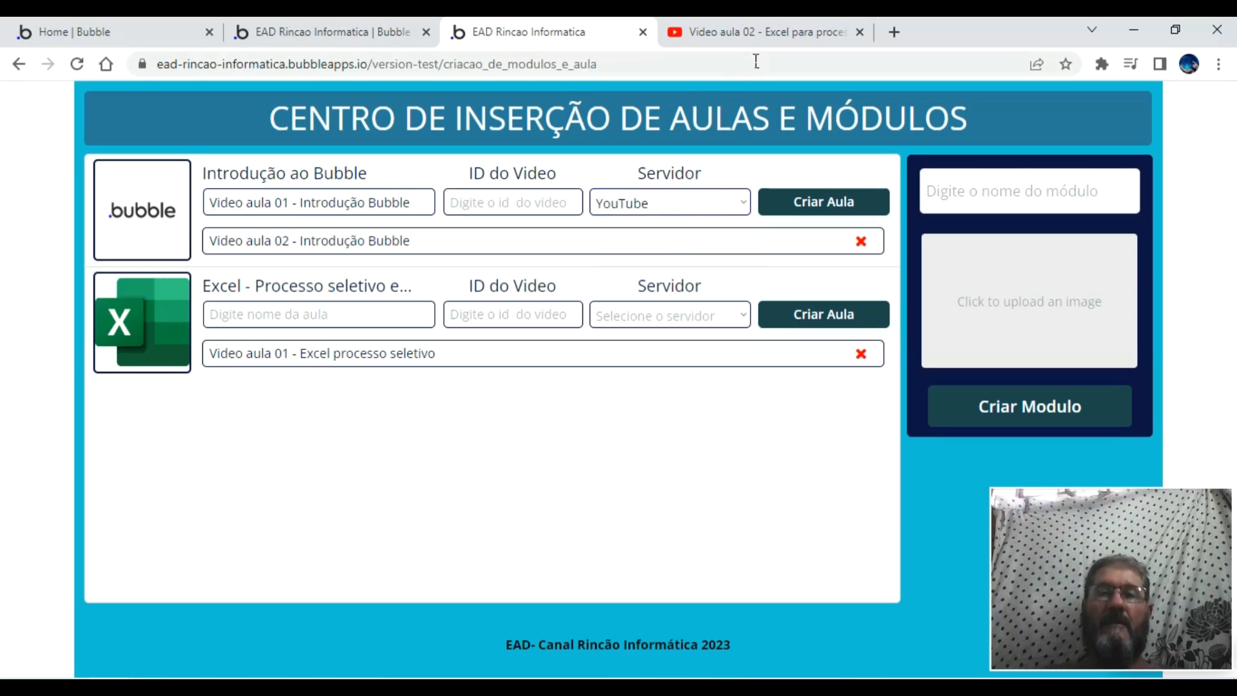
# - Switch to YouTube, open the "Aprenda a programar No-Code / Bubble" playlist and pause its first video
pyautogui.click(759, 33)
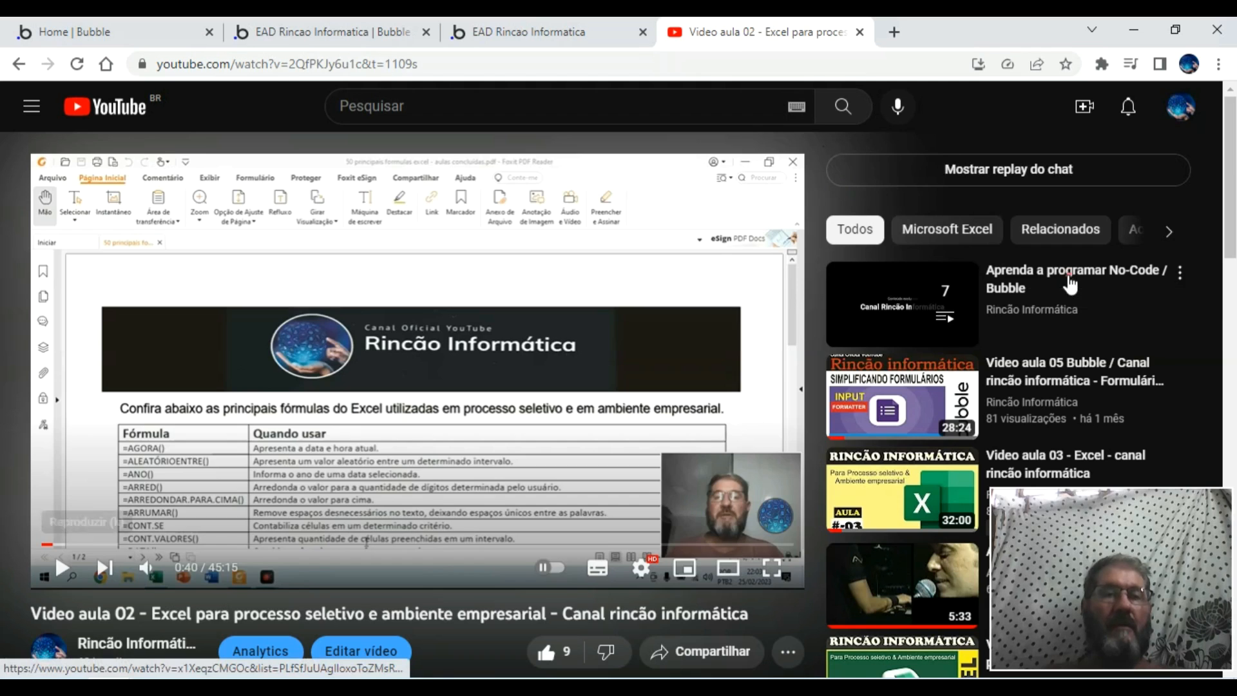
pyautogui.click(1057, 277)
pyautogui.click(434, 380)
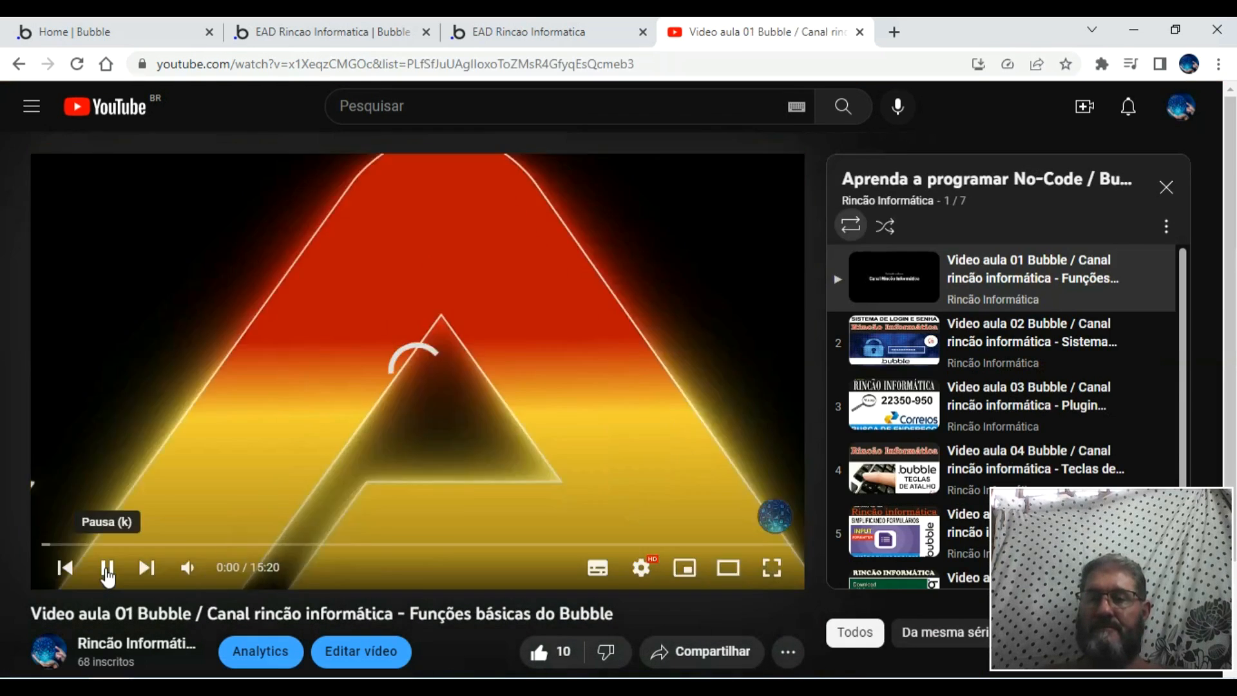
pyautogui.click(107, 571)
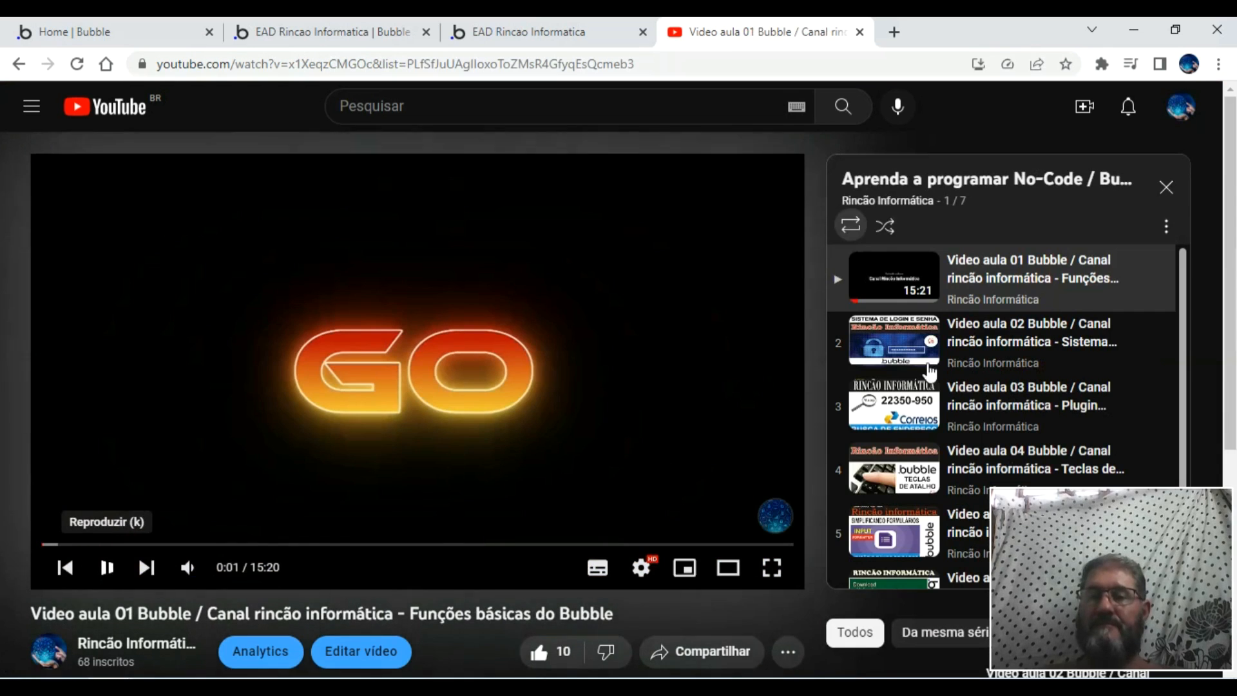
pyautogui.click(1009, 276)
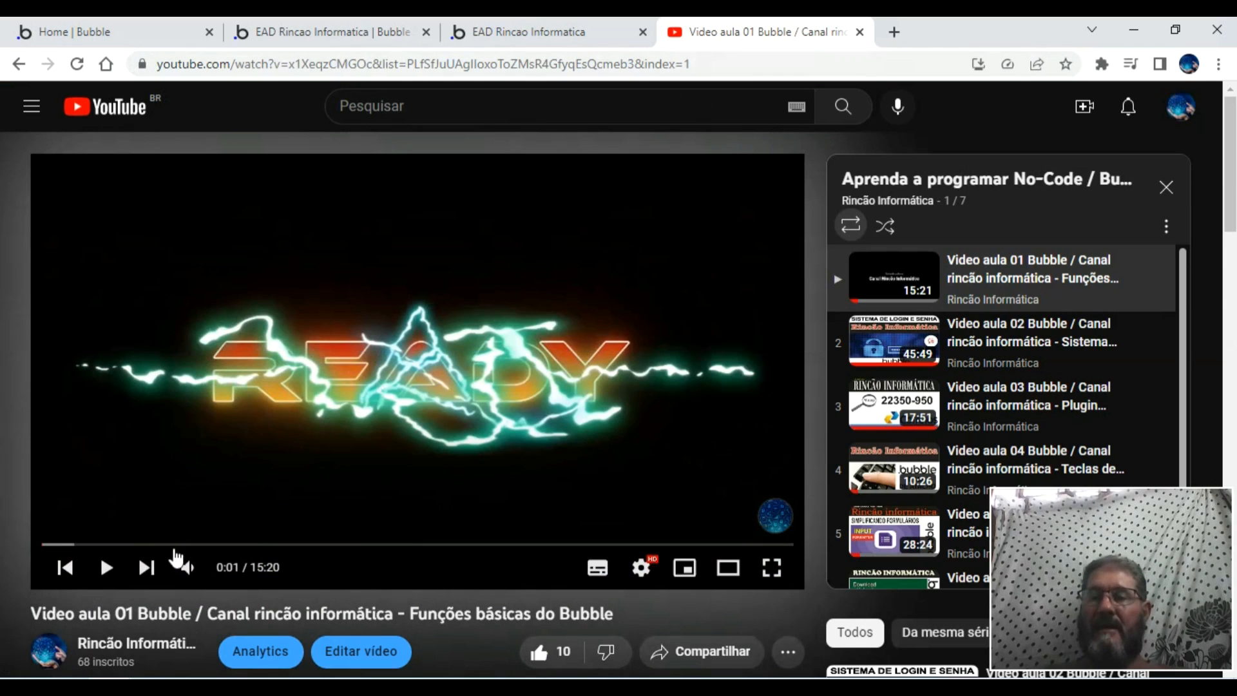
# - Find "Video aula 01 Bubble / Canal rincão informática - Funções básicas do Bubble" among the channel's uploads, open it and pause it
pyautogui.click(155, 643)
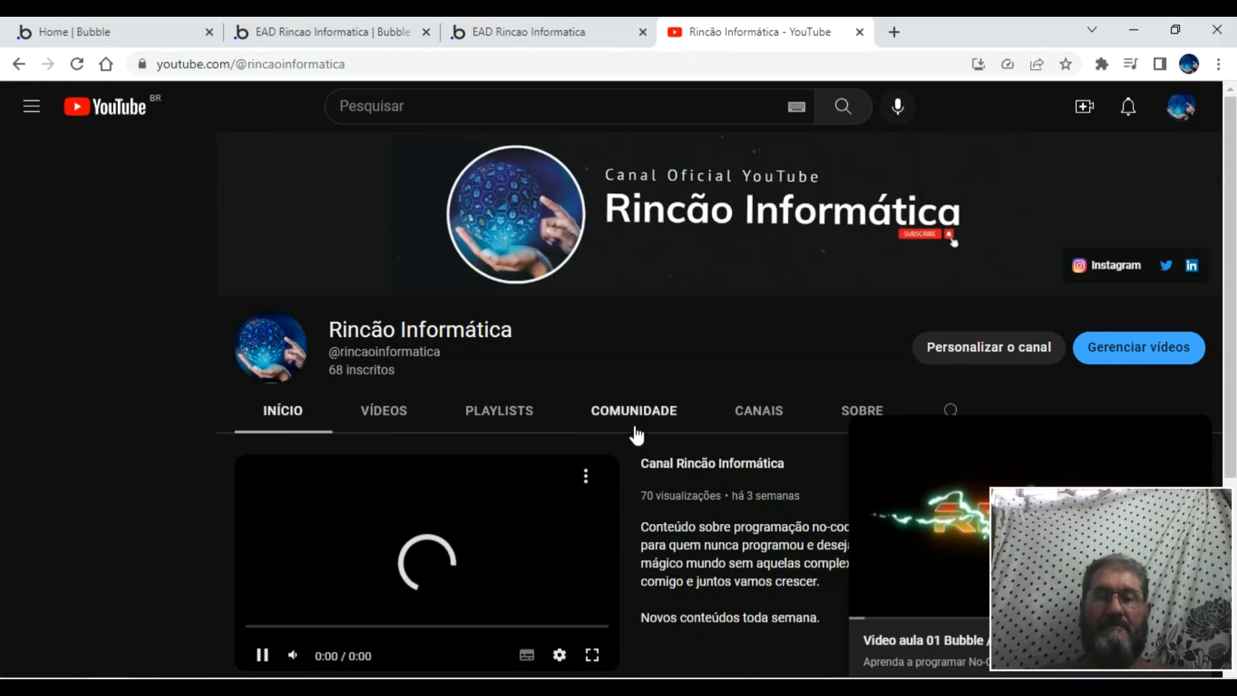
pyautogui.click(393, 424)
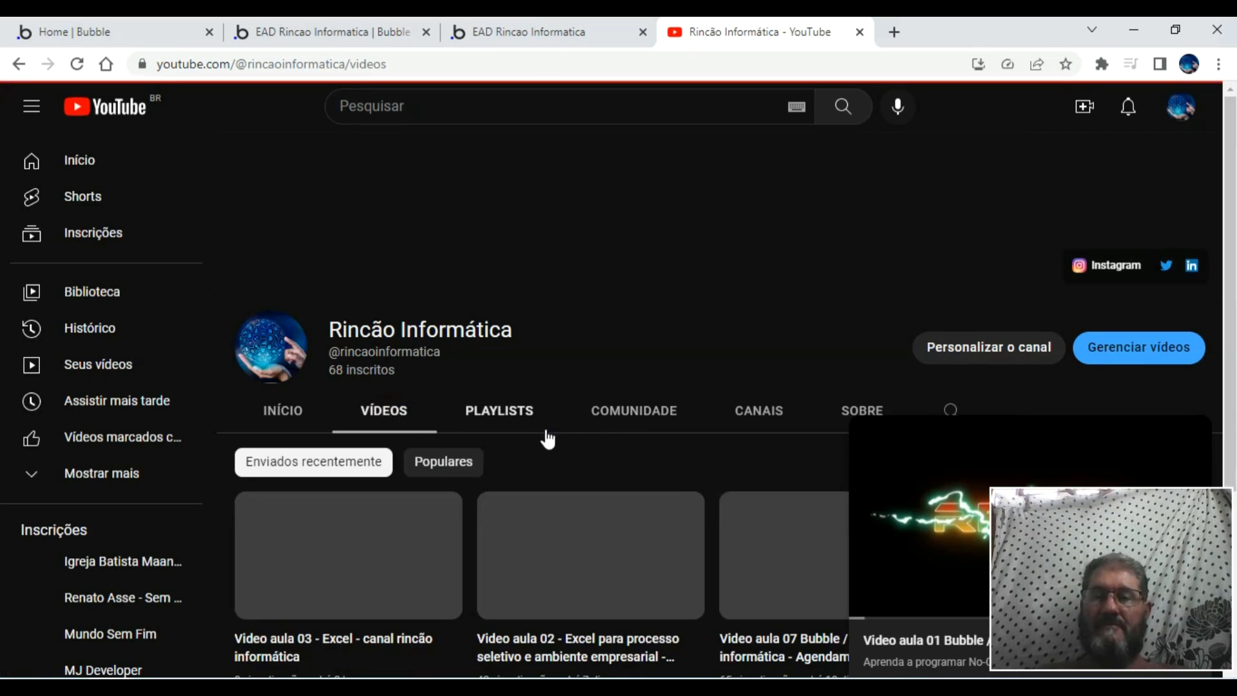
pyautogui.scroll(-3, 565, 438)
pyautogui.scroll(-3, 651, 462)
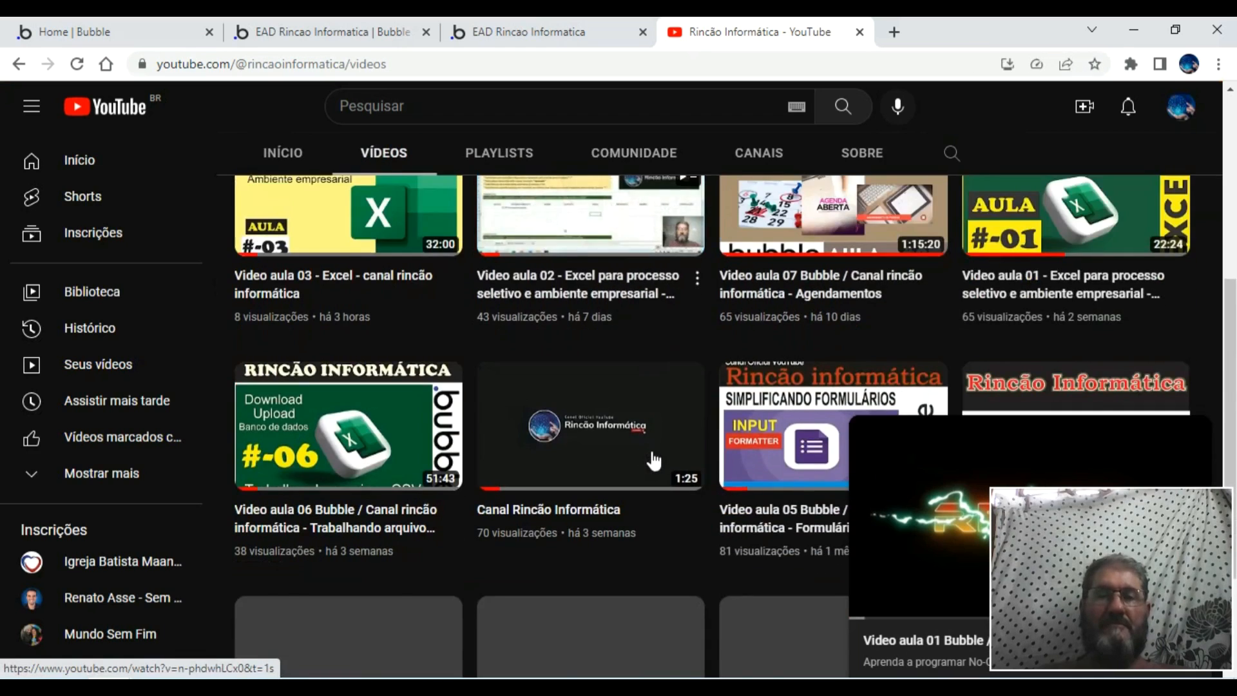
pyautogui.scroll(-3, 654, 460)
pyautogui.click(773, 590)
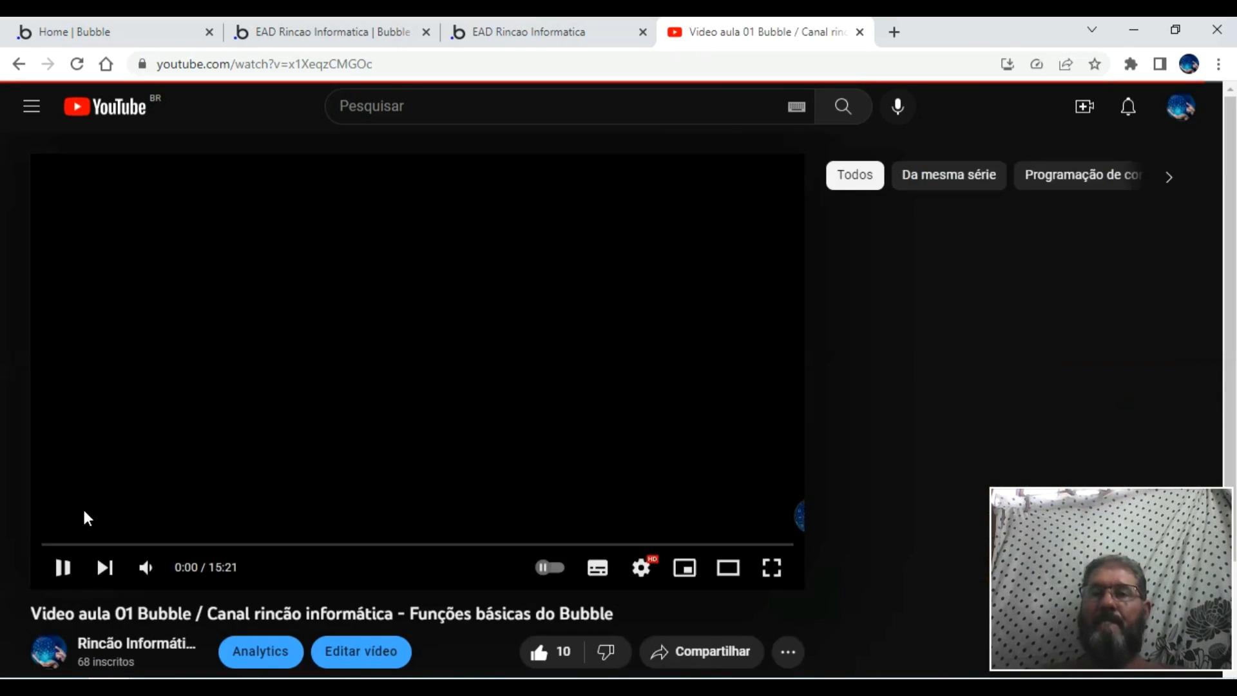
pyautogui.click(67, 566)
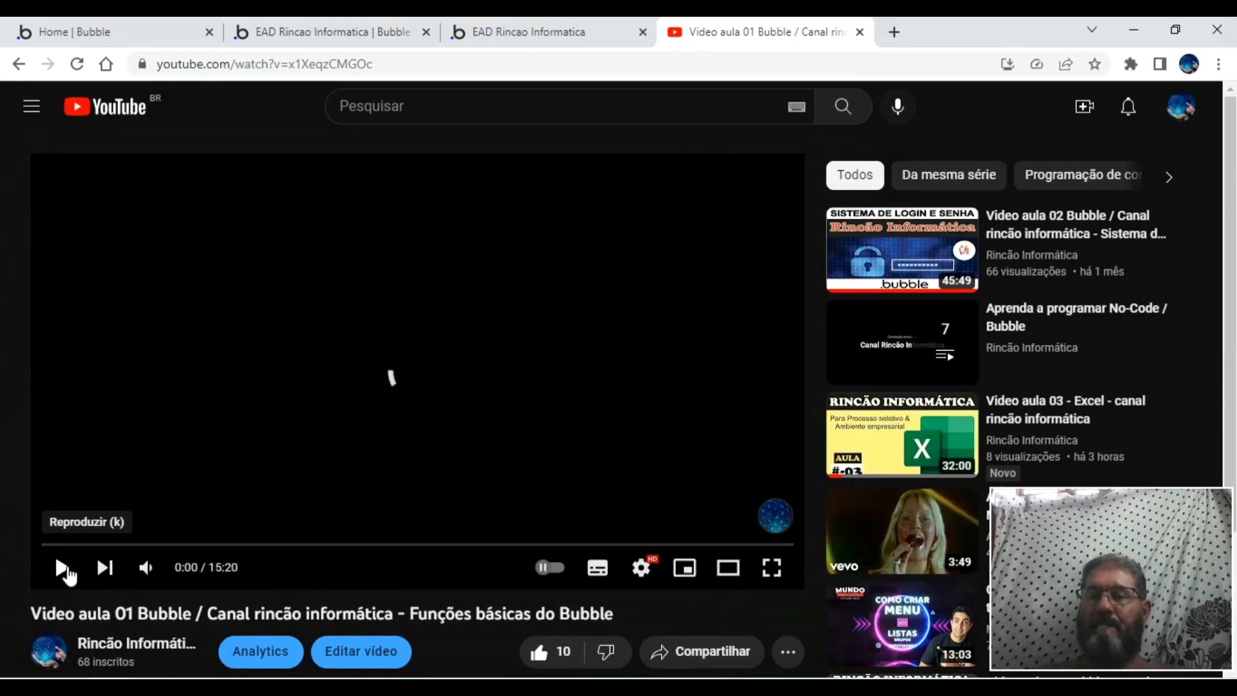
# - Copy the video ID "x1XeqzCMGOc" from the YouTube video's address
pyautogui.moveTo(292, 62); pyautogui.dragTo(373, 63)
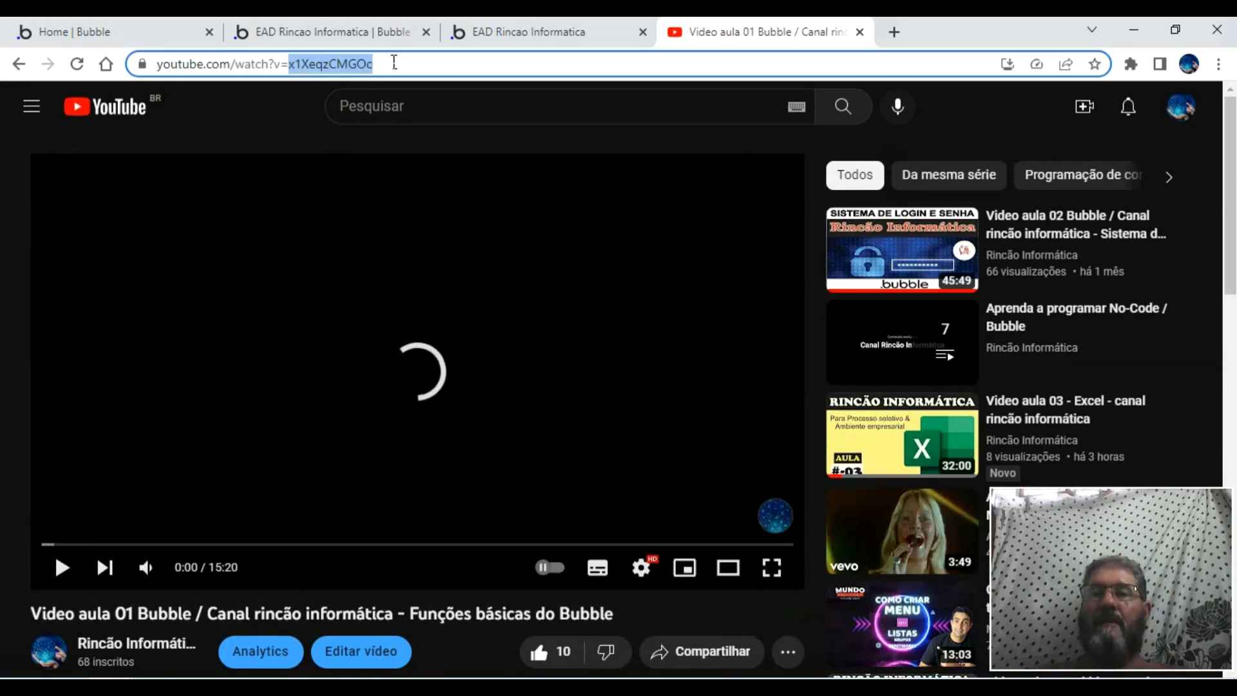
pyautogui.rightClick(394, 67)
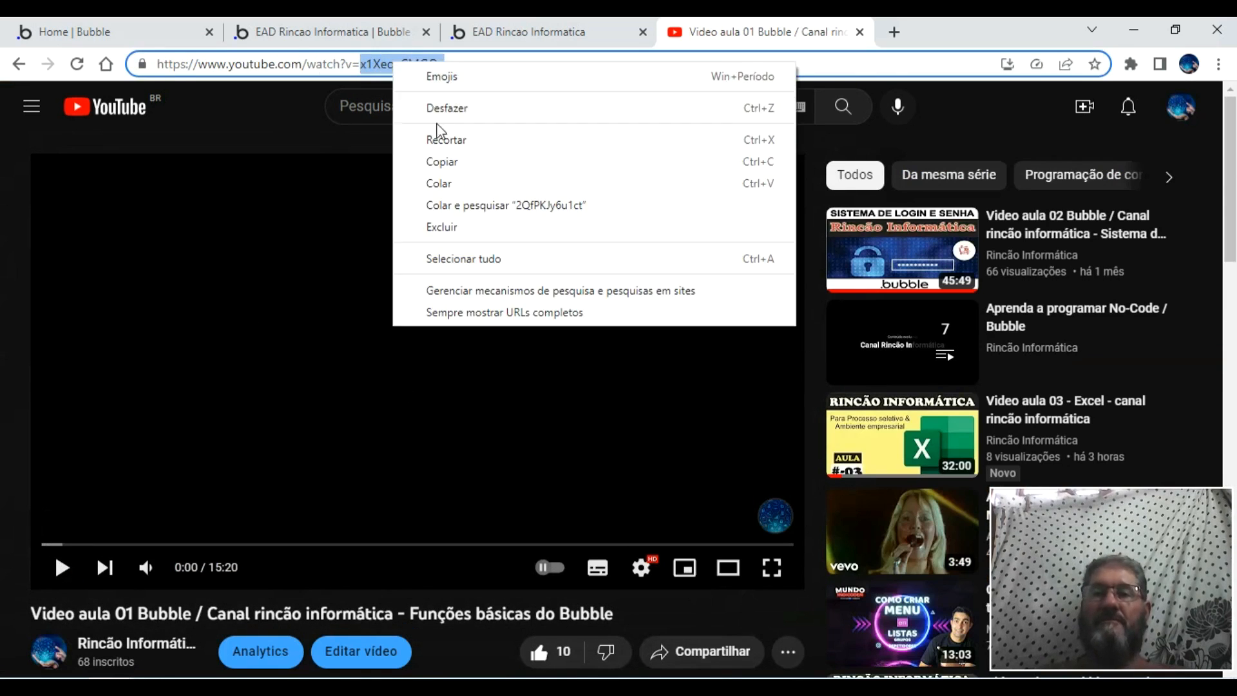
pyautogui.click(467, 165)
# - Create the Introdução ao Bubble lesson in the preview page with the copied video ID and check the All aulas records in Bubble
pyautogui.click(536, 34)
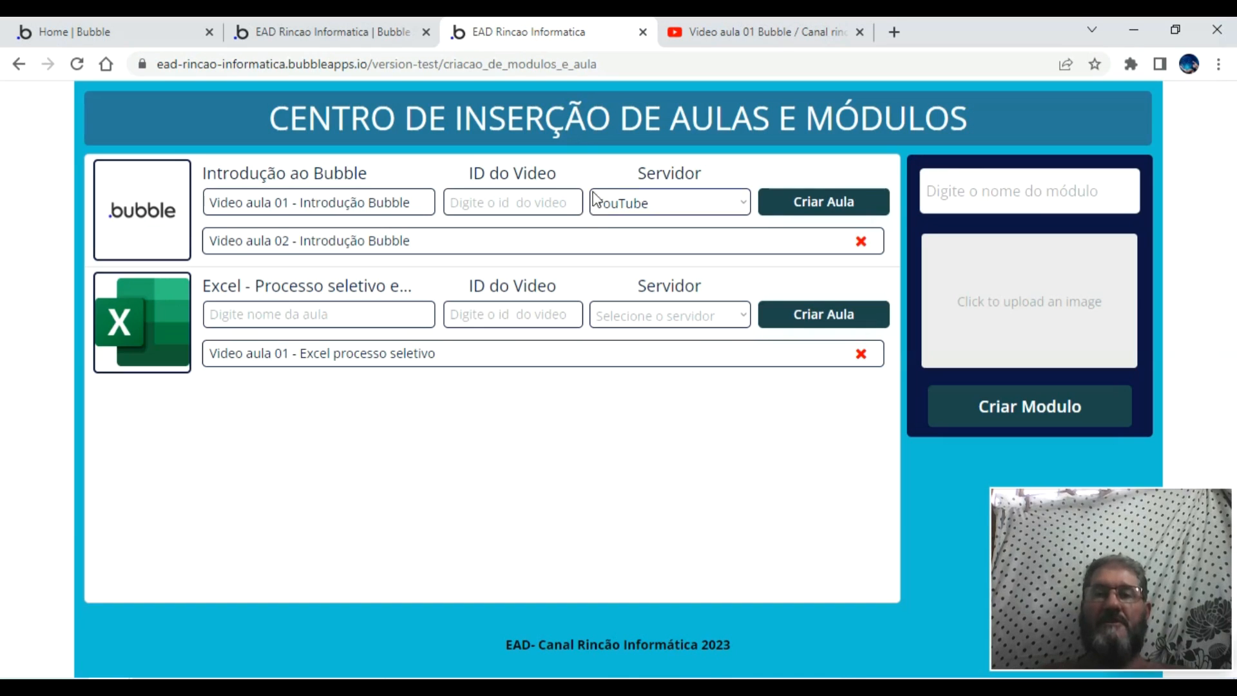
pyautogui.click(508, 197)
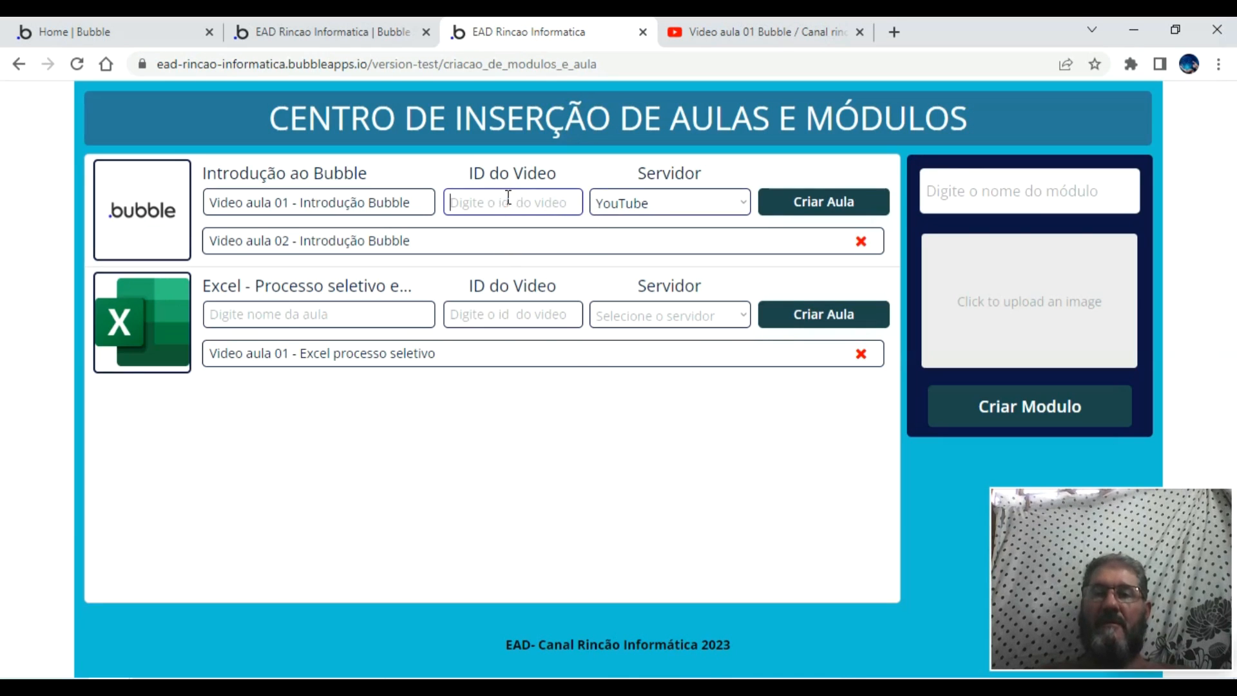
pyautogui.rightClick(508, 197)
pyautogui.click(570, 339)
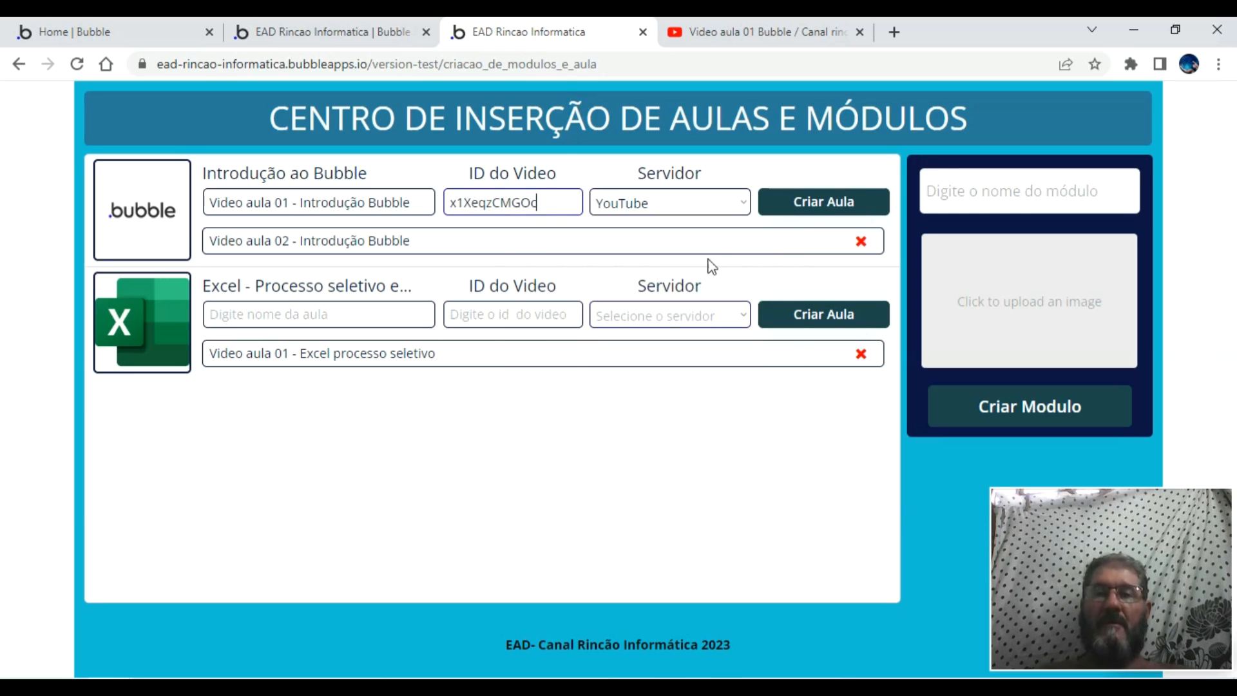
pyautogui.click(798, 206)
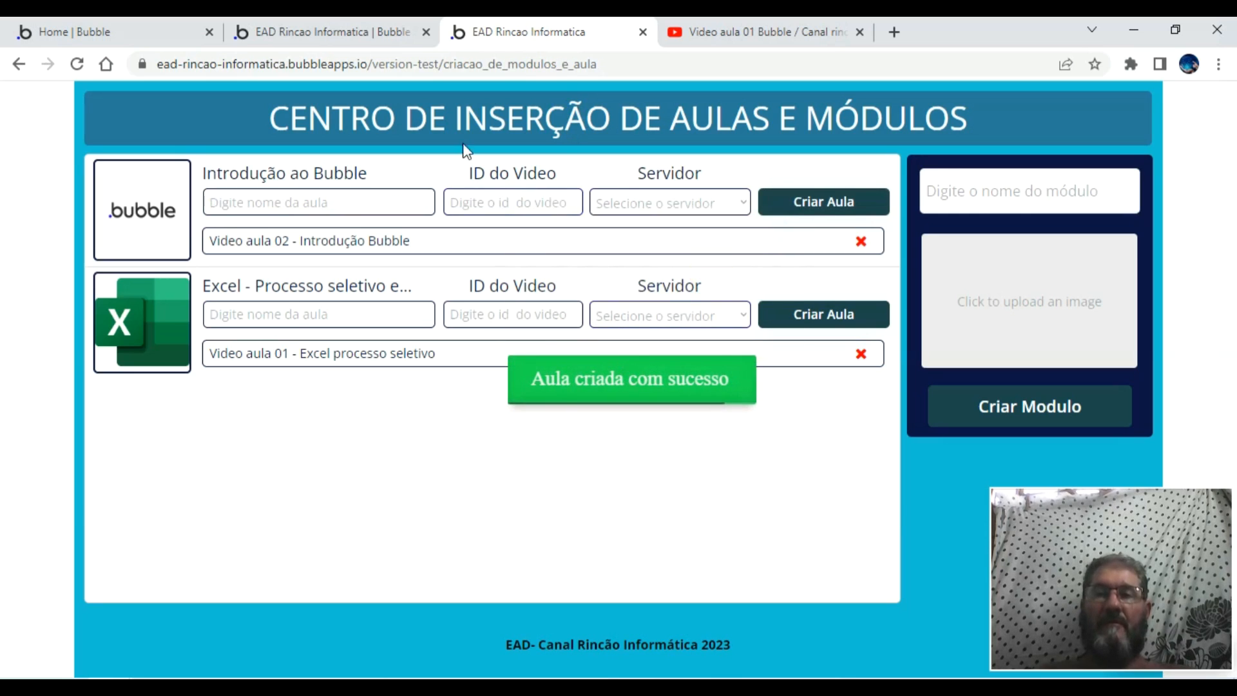
pyautogui.click(327, 28)
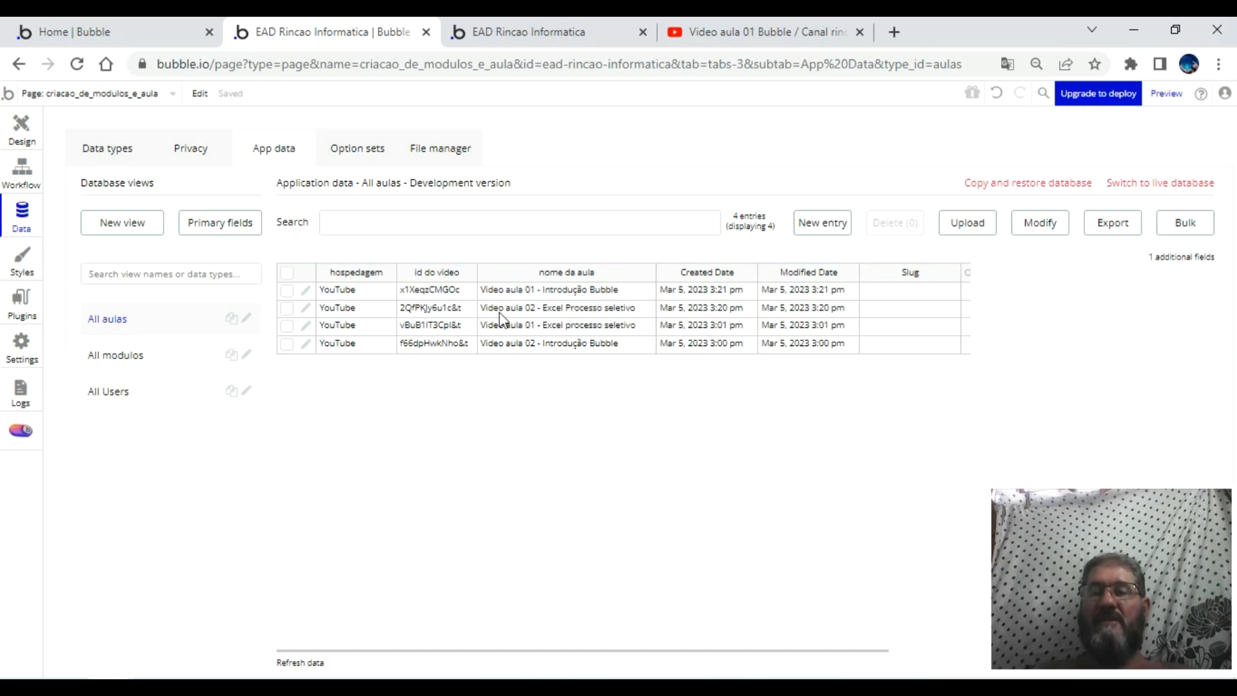
pyautogui.click(569, 31)
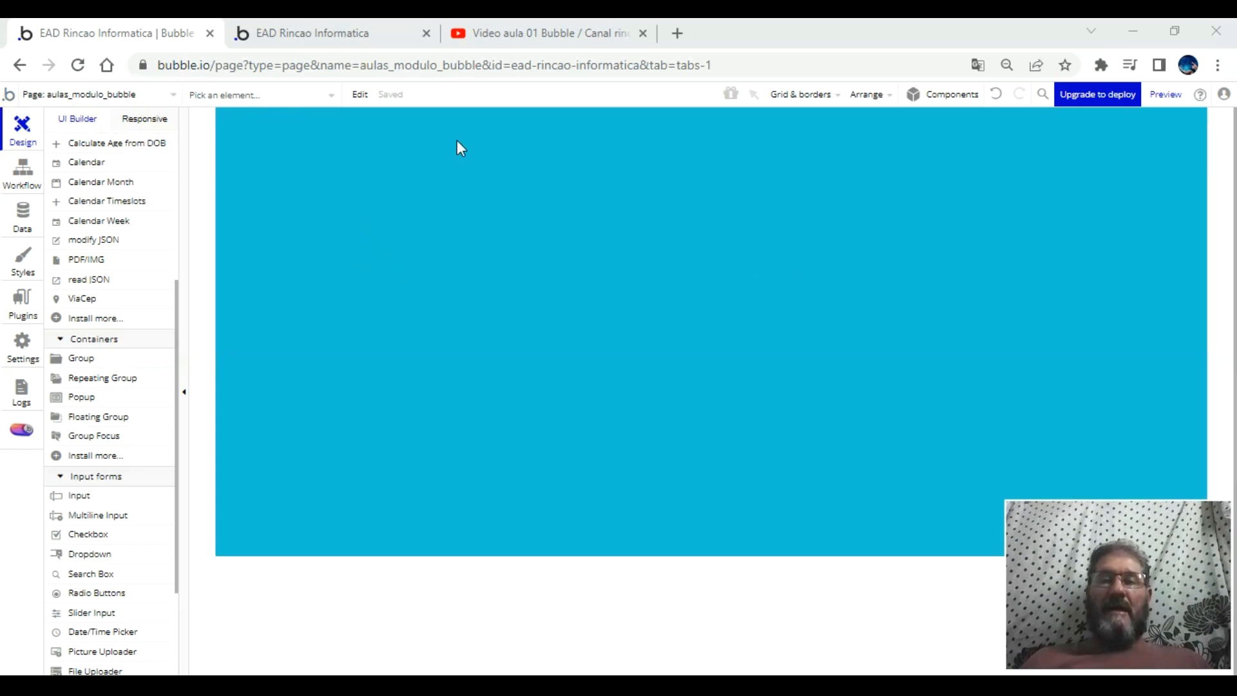
# - Draw a floating group about 221 by 587 px along the aulas_modulo_bubble page's left edge and name it "FloatingGroup modulo aulas"
pyautogui.doubleClick(513, 174)
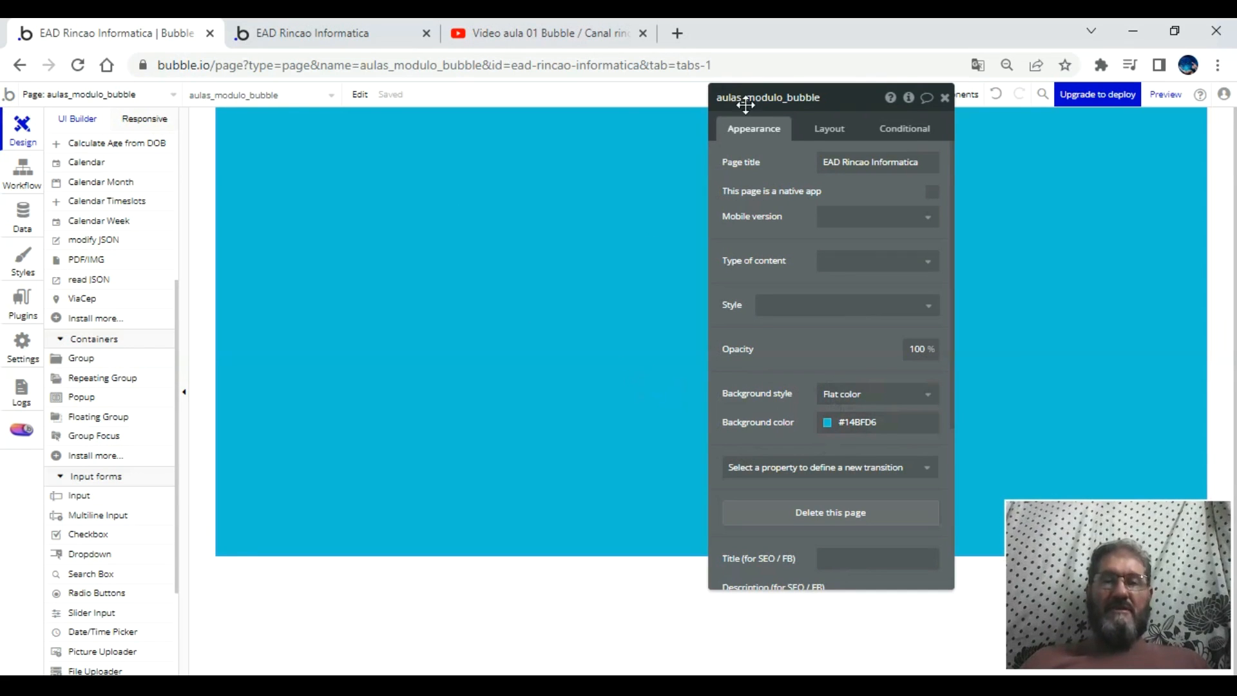
pyautogui.click(837, 133)
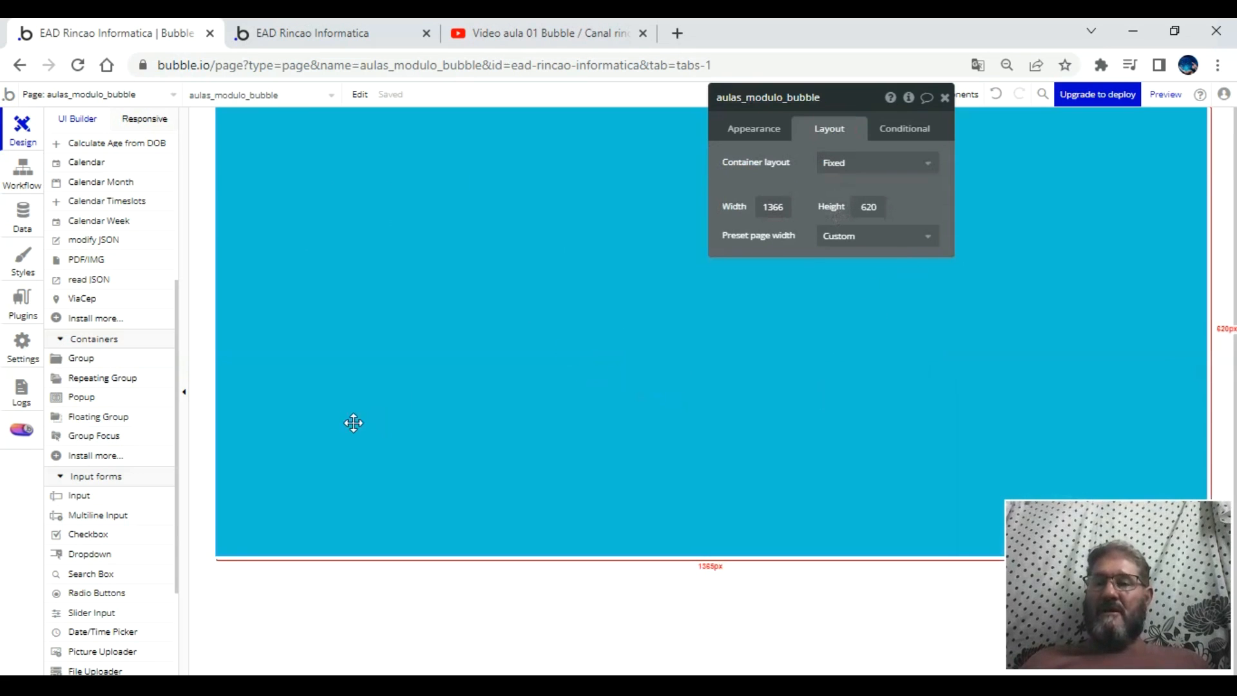
pyautogui.click(112, 419)
pyautogui.moveTo(236, 175)
pyautogui.mouseDown()
pyautogui.moveTo(309, 451)
pyautogui.moveTo(386, 544)
pyautogui.mouseUp()
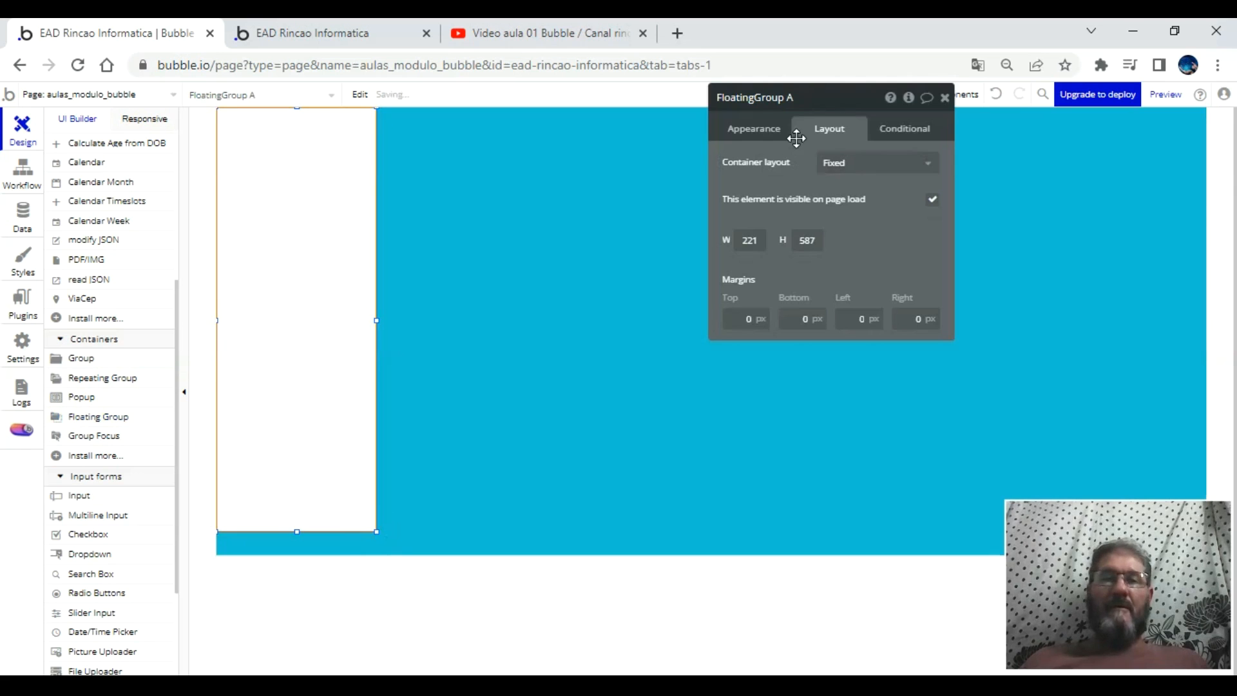
pyautogui.doubleClick(798, 96)
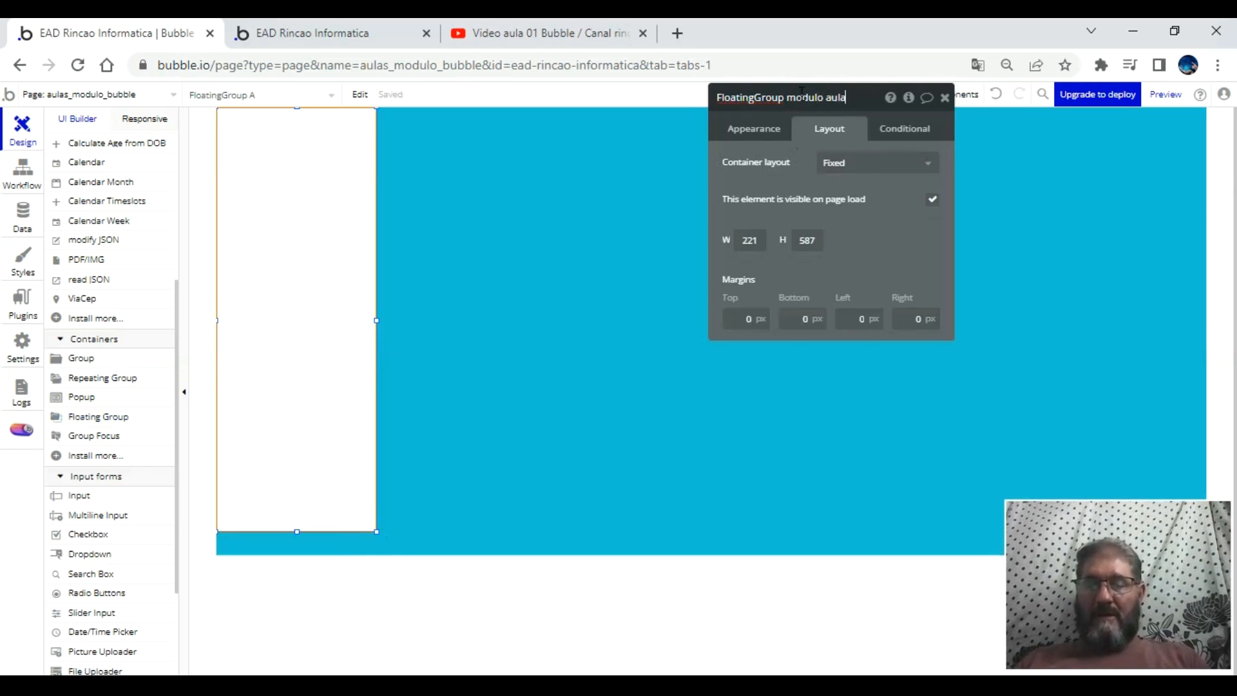
pyautogui.write('modulo aulas')
pyautogui.press('Return')
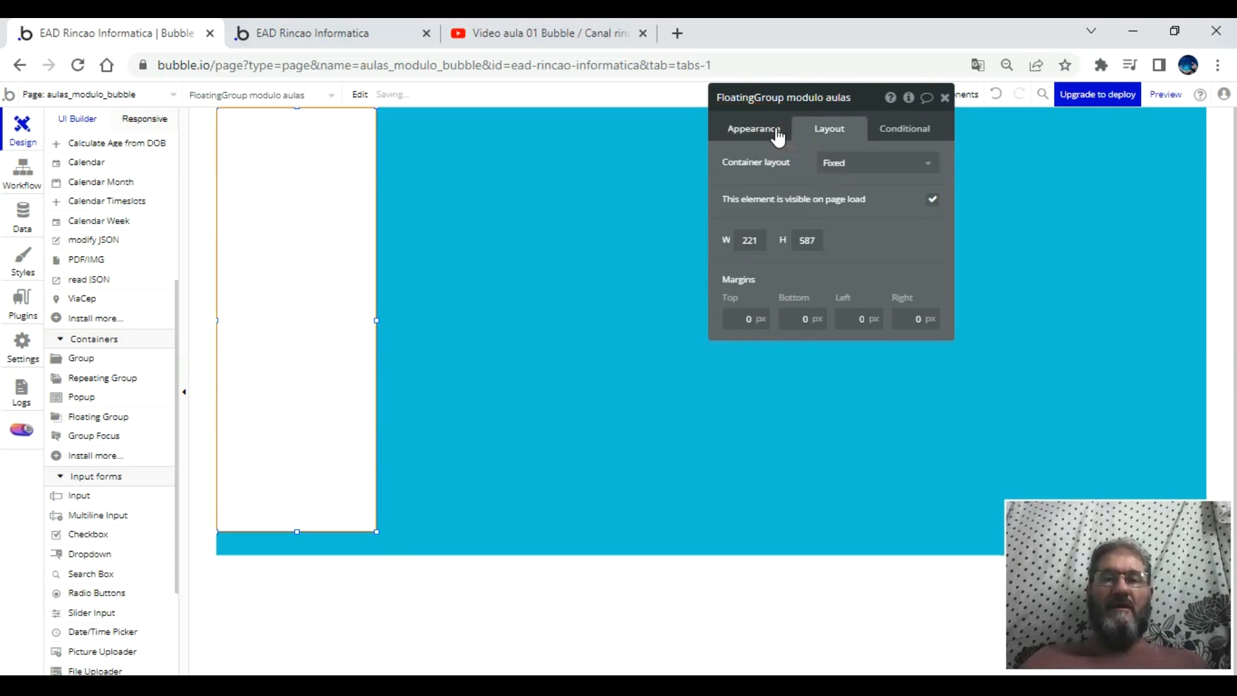
# - Remove the floating group's style and stretch it downward to a height of about 606 px
pyautogui.click(753, 128)
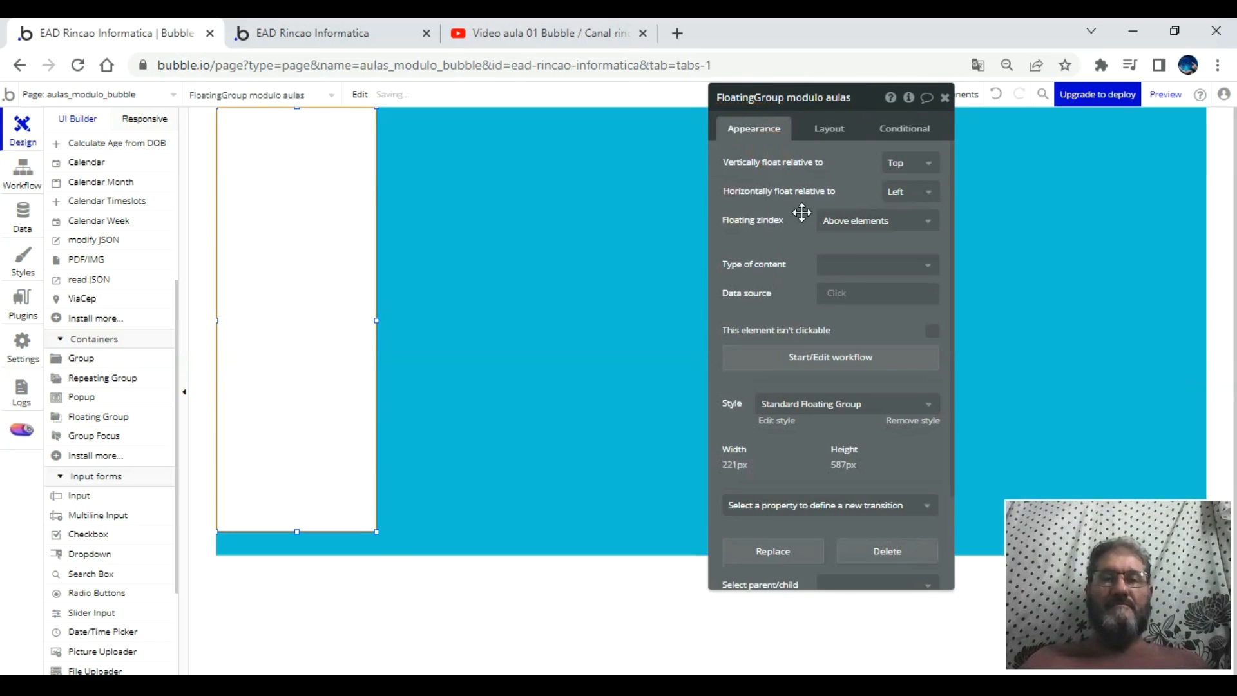
pyautogui.click(910, 420)
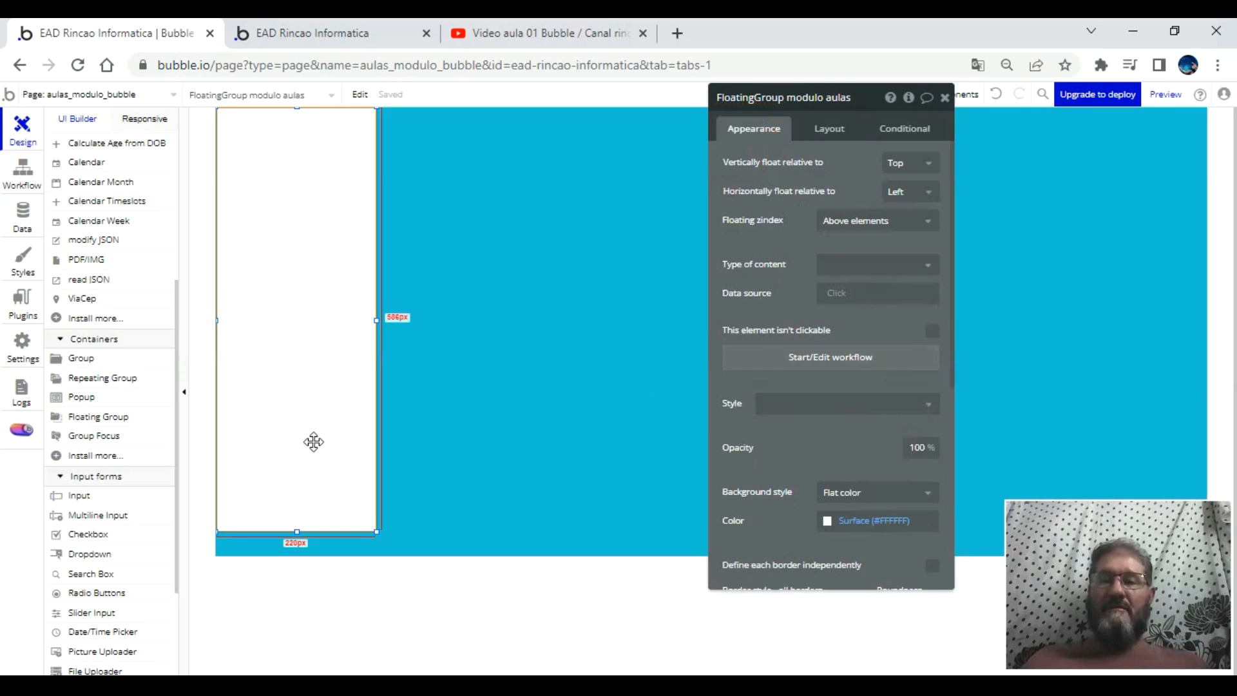
pyautogui.moveTo(297, 533); pyautogui.dragTo(297, 545)
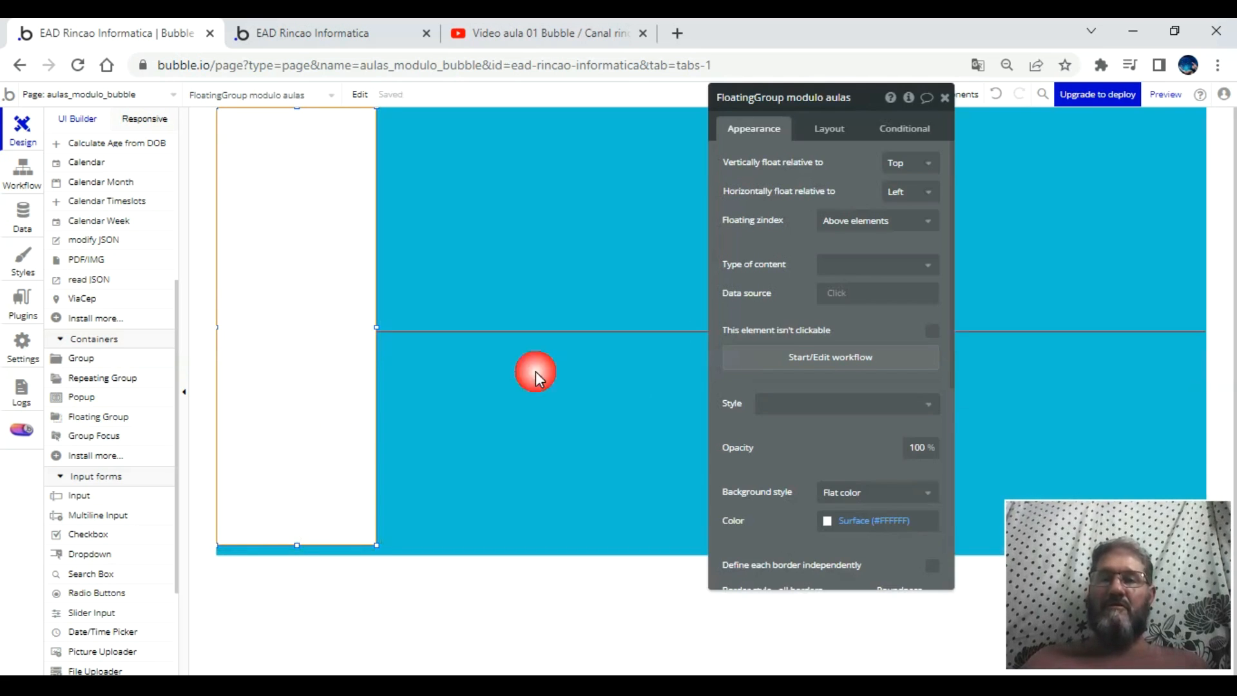
# - Set the floating group's top margin to 7 px
pyautogui.click(827, 128)
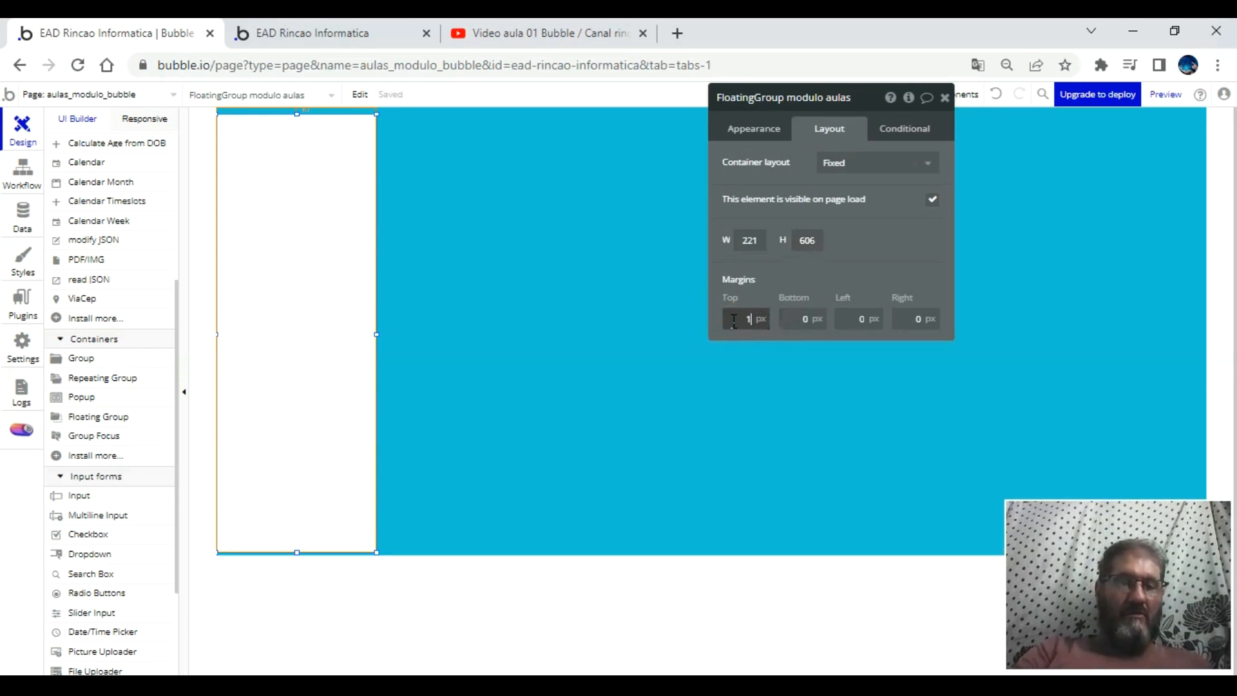
pyautogui.write('07')
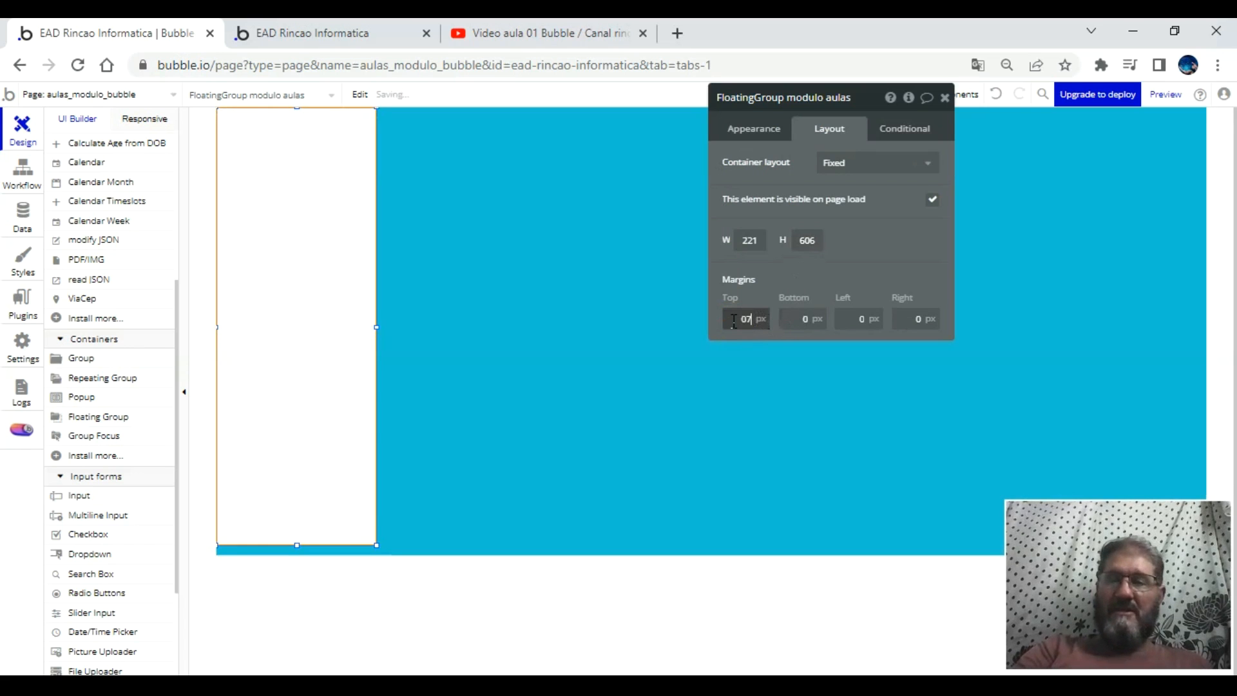
pyautogui.click(513, 240)
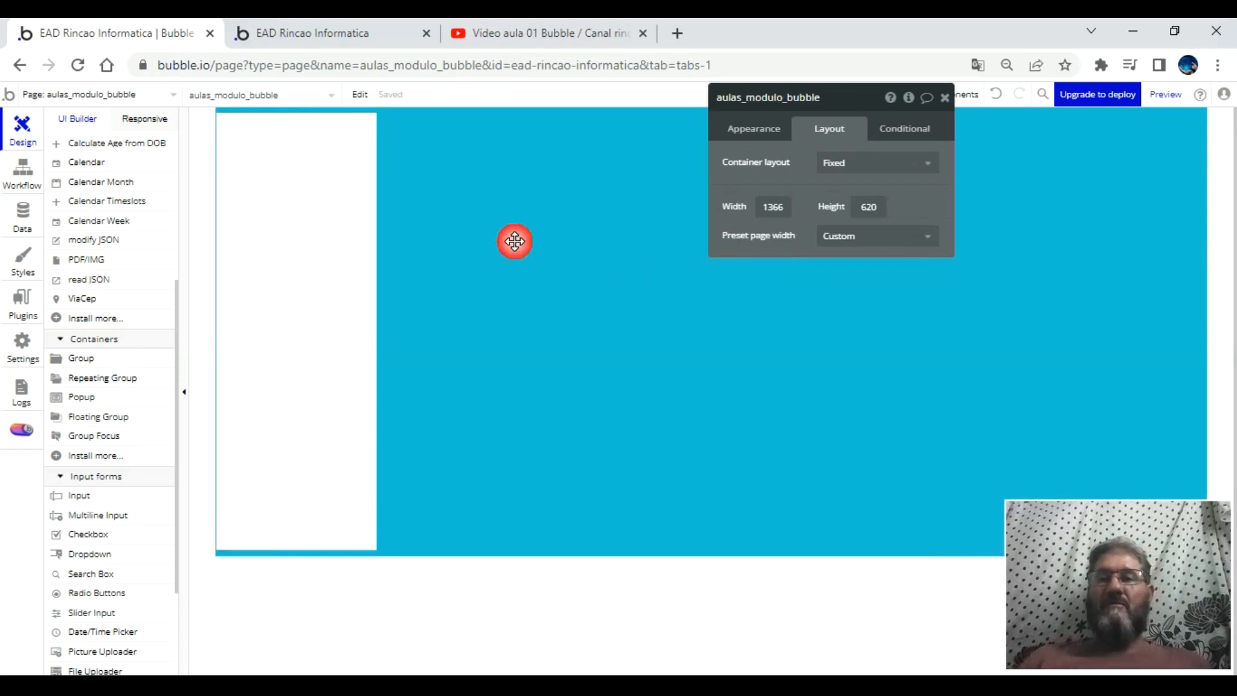
# - Check the floating group in the aulas_modulo_bubble page preview and return to the Bubble editor
pyautogui.click(383, 33)
pyautogui.click(380, 101)
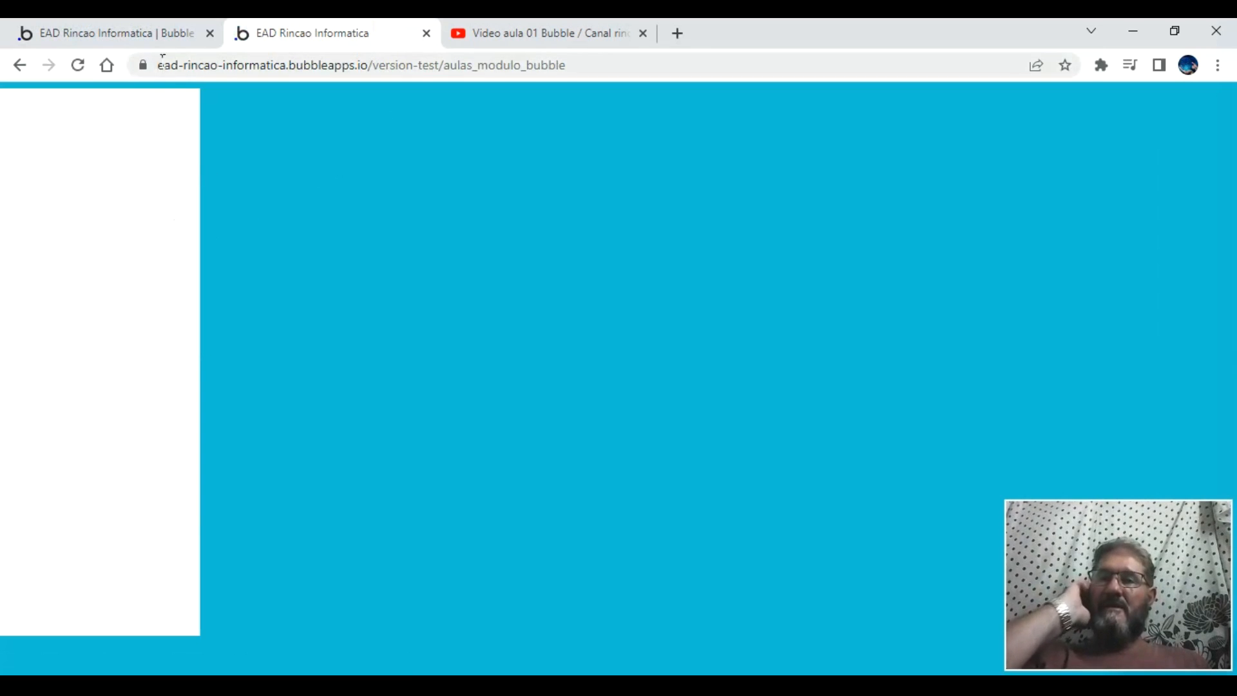
pyautogui.click(171, 29)
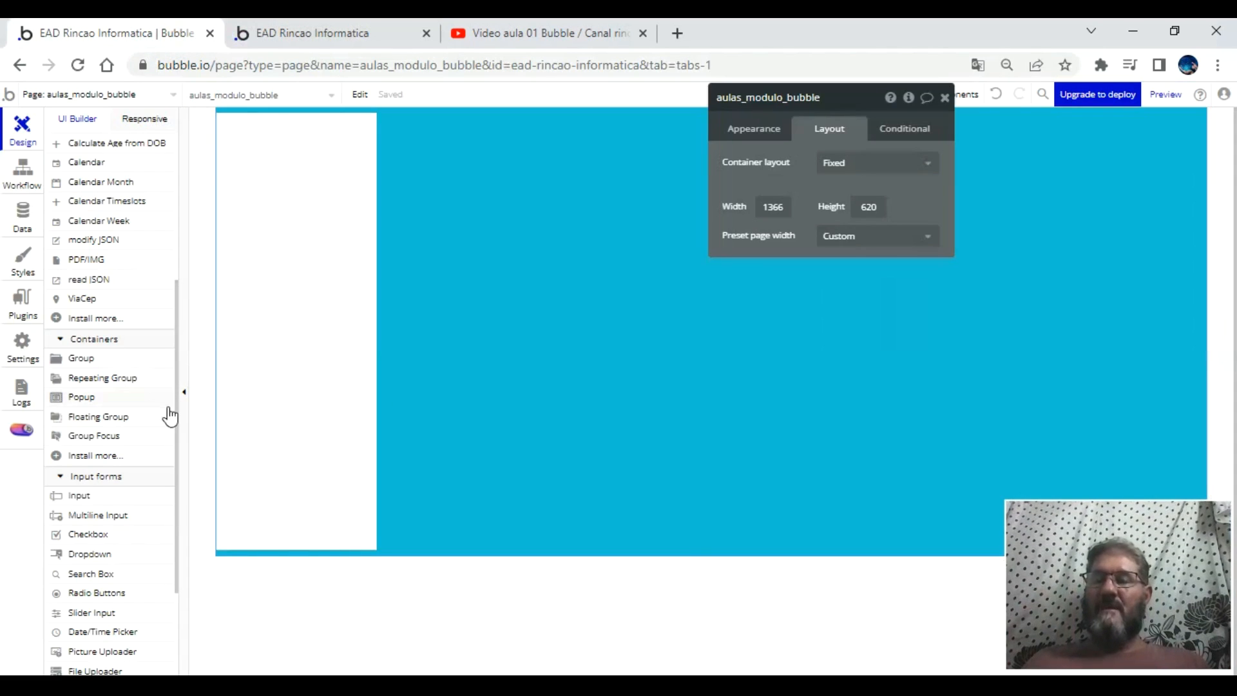
pyautogui.click(114, 380)
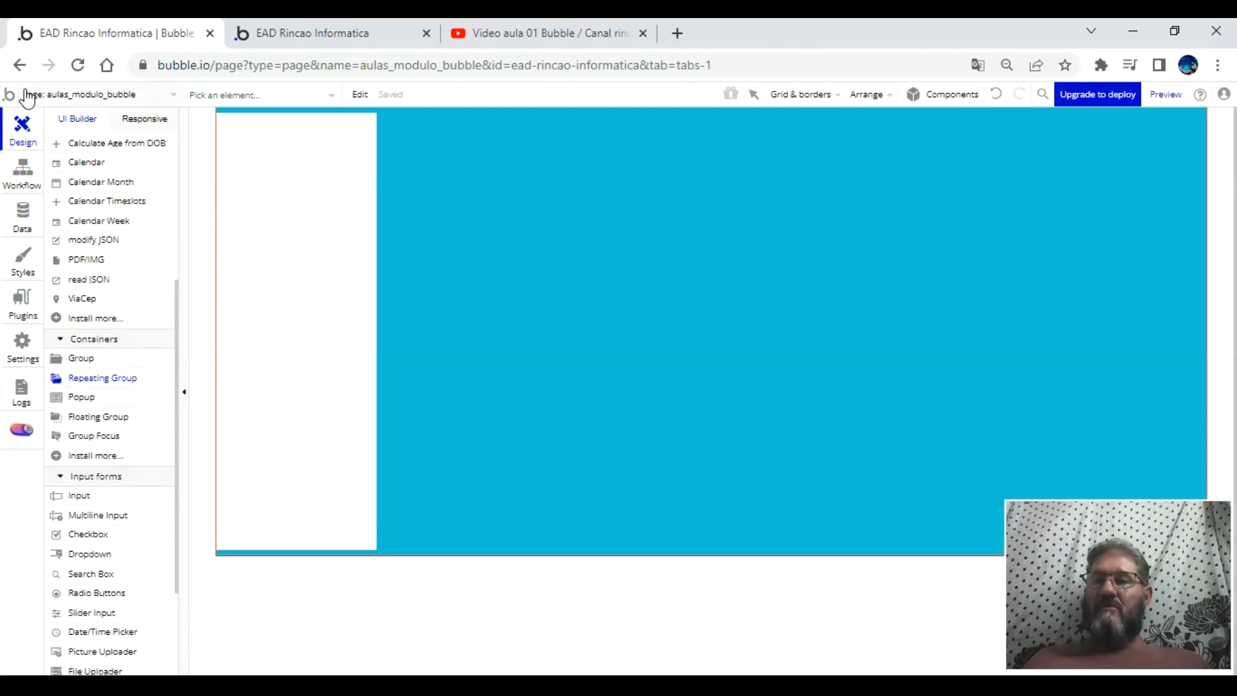
pyautogui.click(286, 165)
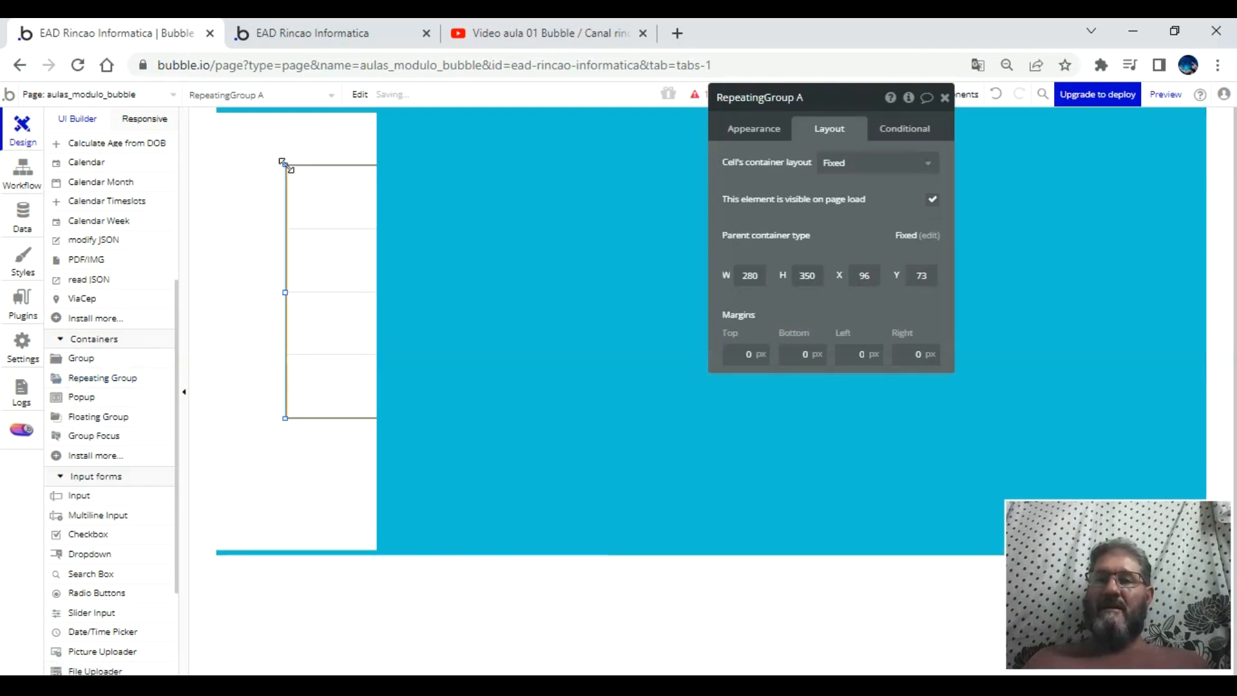
pyautogui.click(995, 98)
# - Set the left margin of the floating group for module lessons to 5 px
pyautogui.click(342, 179)
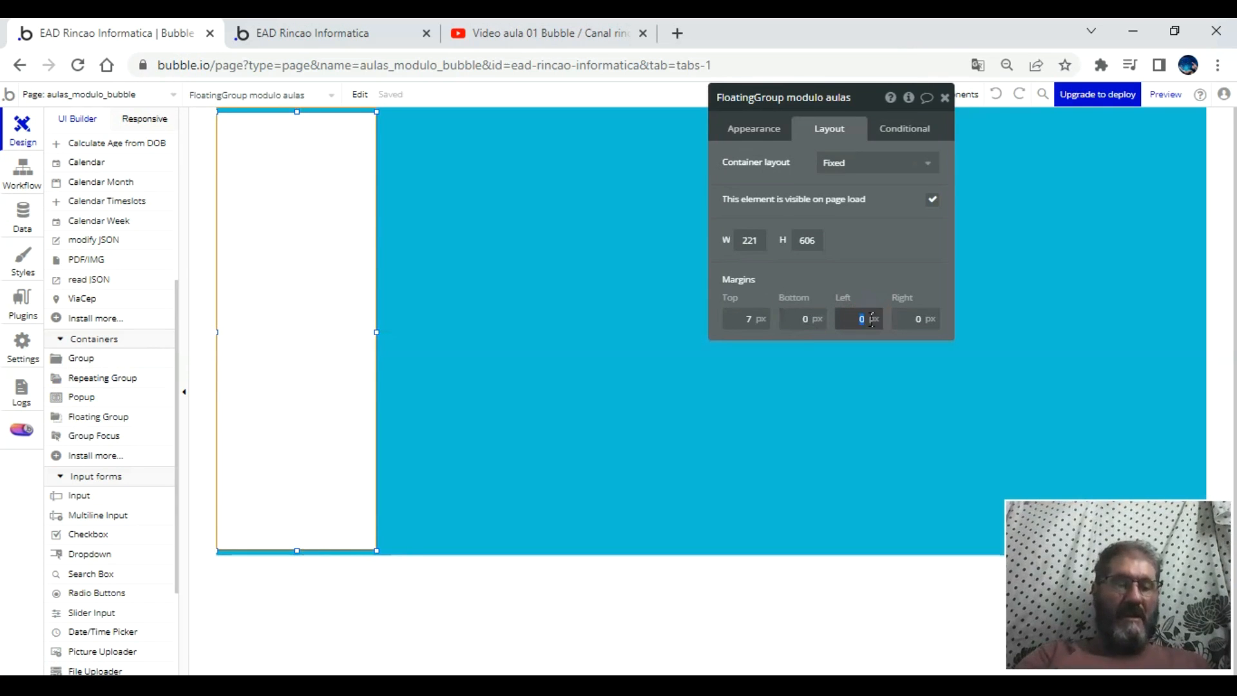
pyautogui.click(852, 275)
pyautogui.click(299, 460)
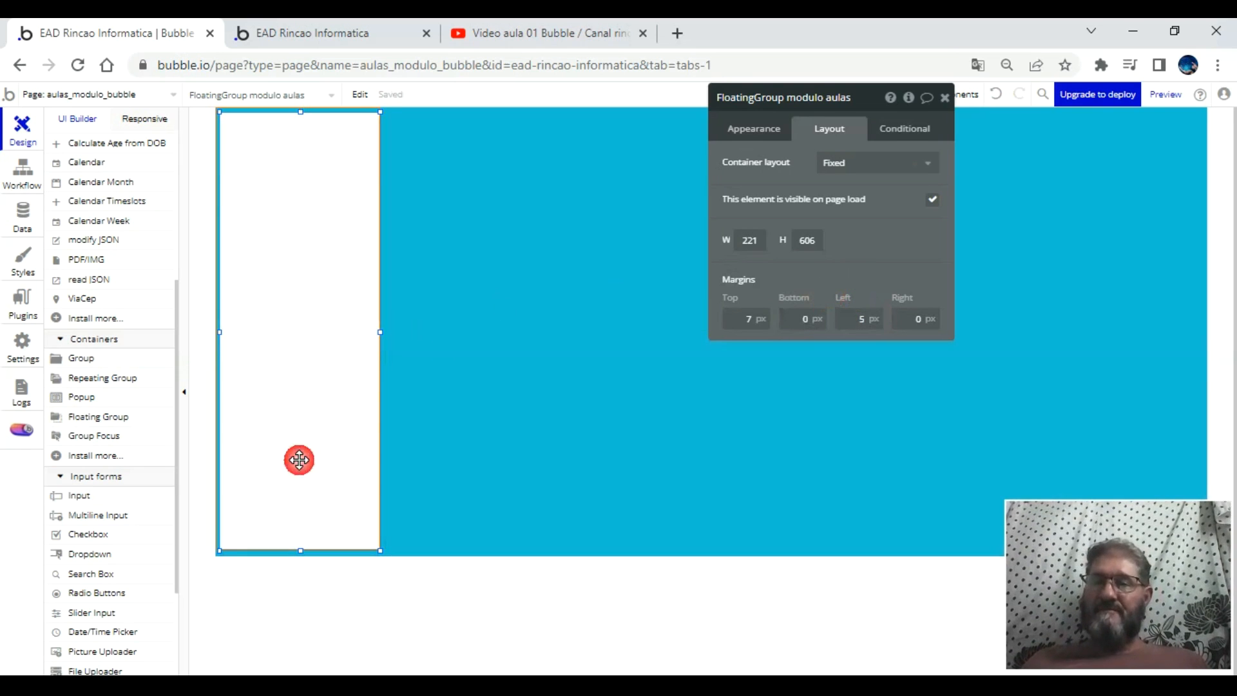
# - Change the floating group's flat background color to the violet-blue #606DD5
pyautogui.click(768, 140)
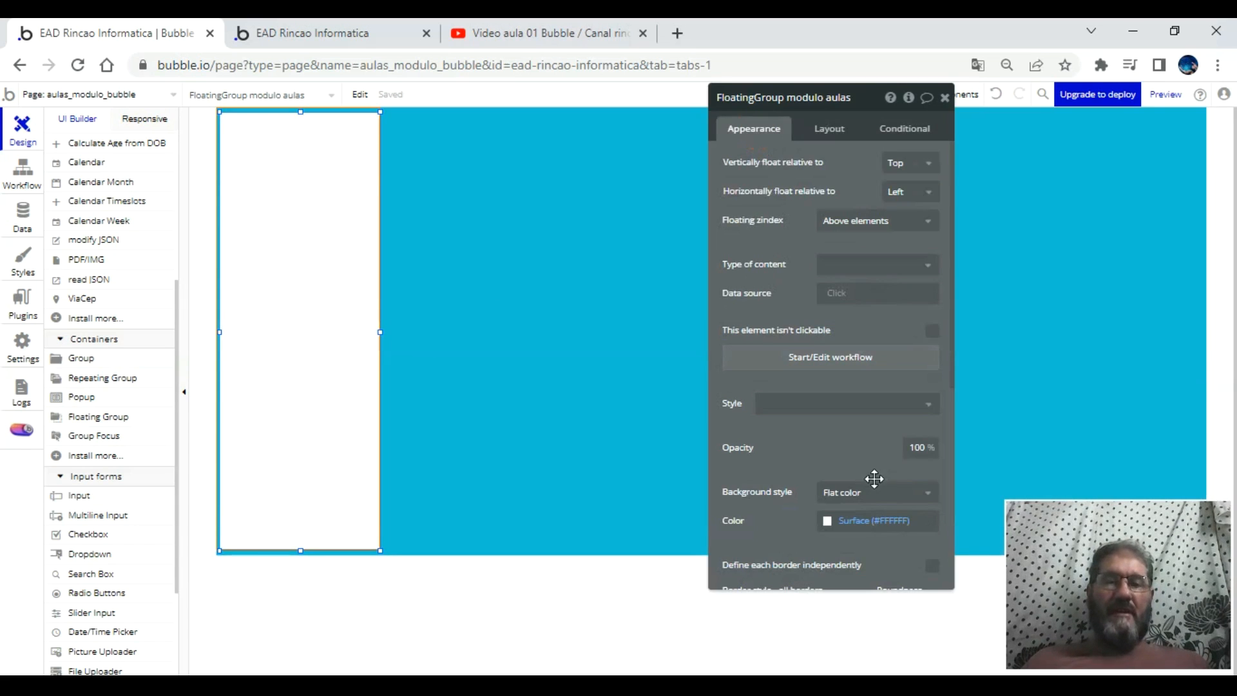
pyautogui.click(848, 520)
pyautogui.click(908, 579)
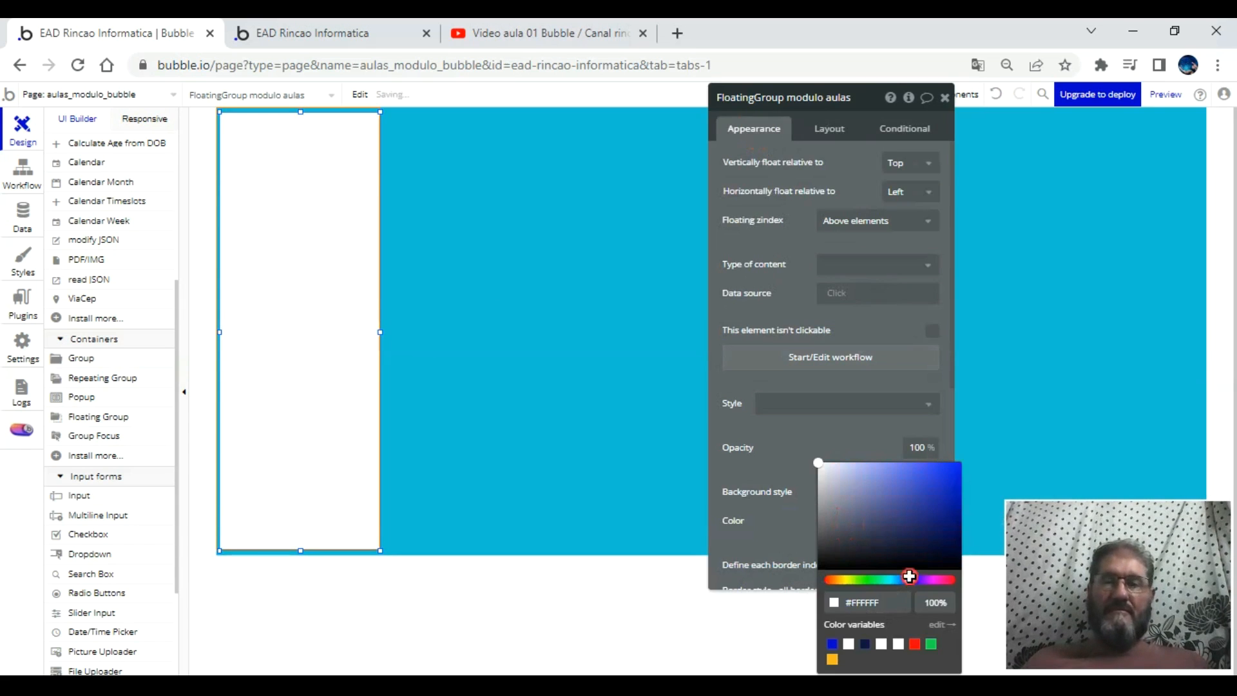
pyautogui.moveTo(925, 537); pyautogui.dragTo(897, 481)
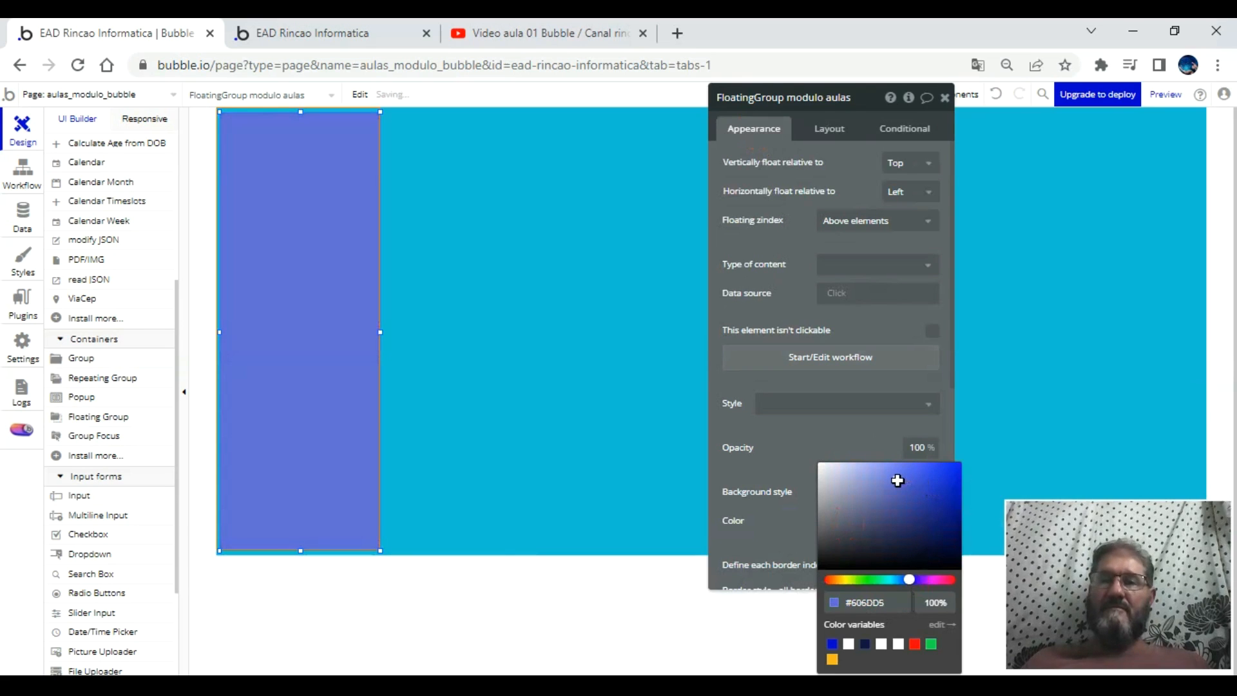
pyautogui.click(790, 461)
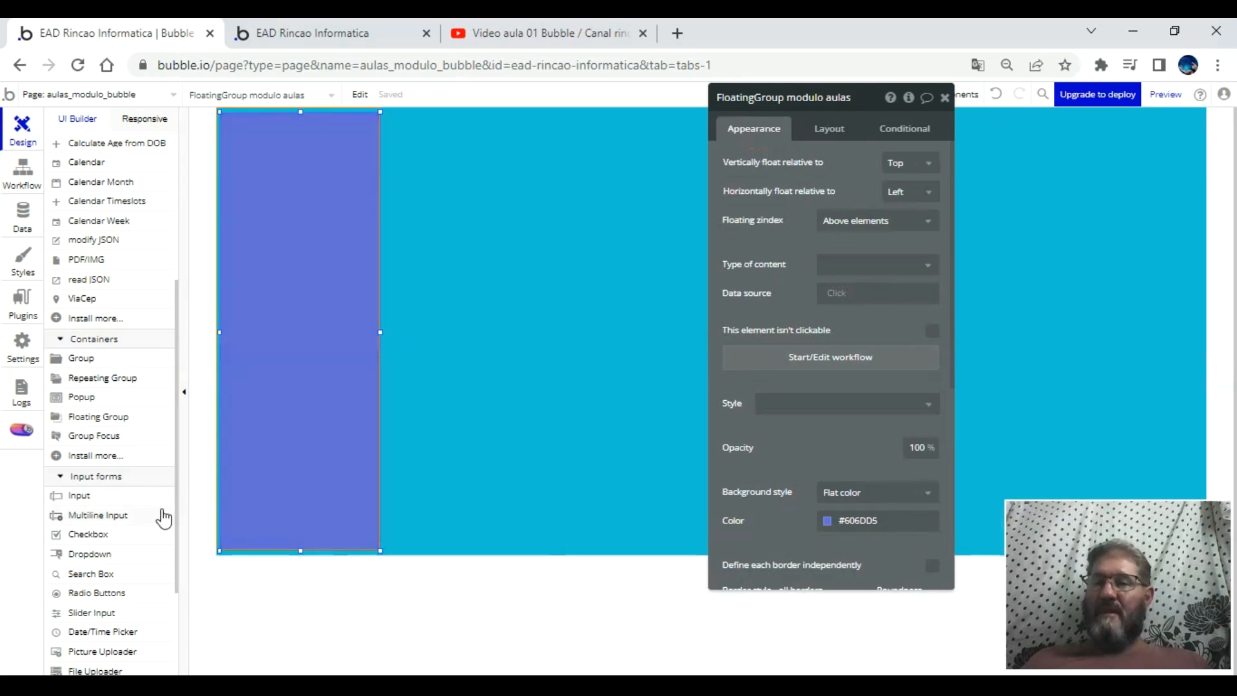
# - Draw a repeating group about 206 by 588 px that nearly fills the floating group
pyautogui.click(120, 382)
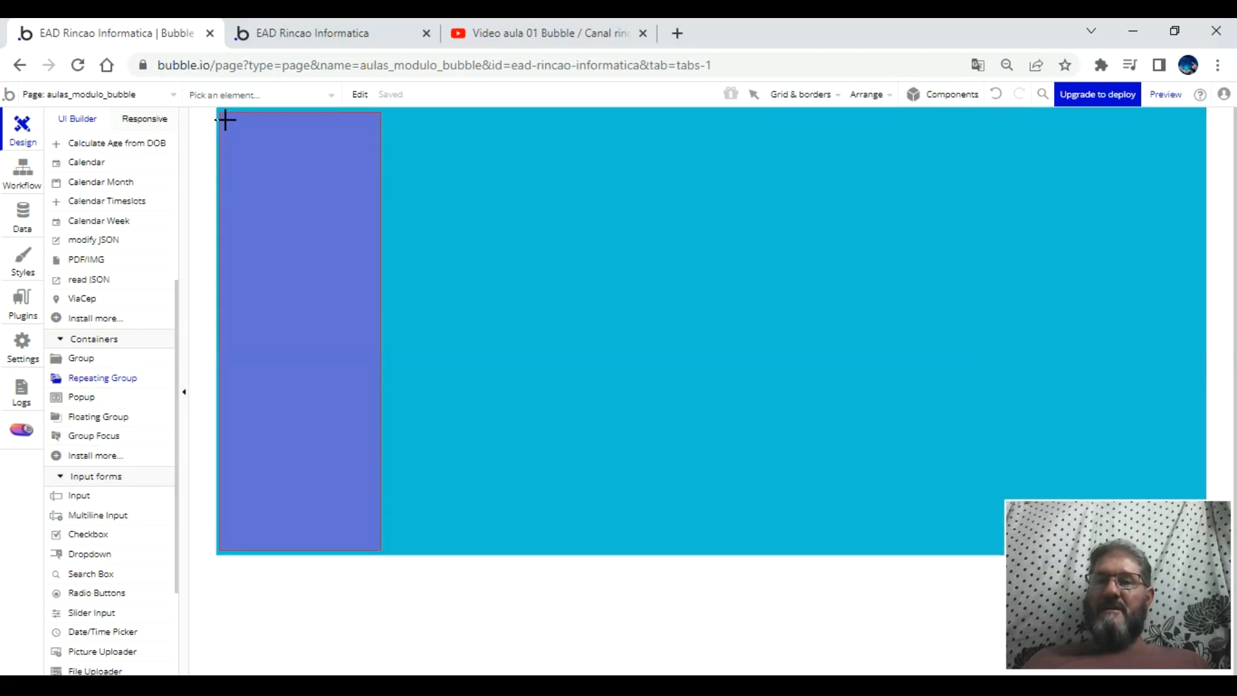
pyautogui.moveTo(228, 117)
pyautogui.mouseDown()
pyautogui.moveTo(386, 464)
pyautogui.moveTo(371, 542)
pyautogui.mouseUp()
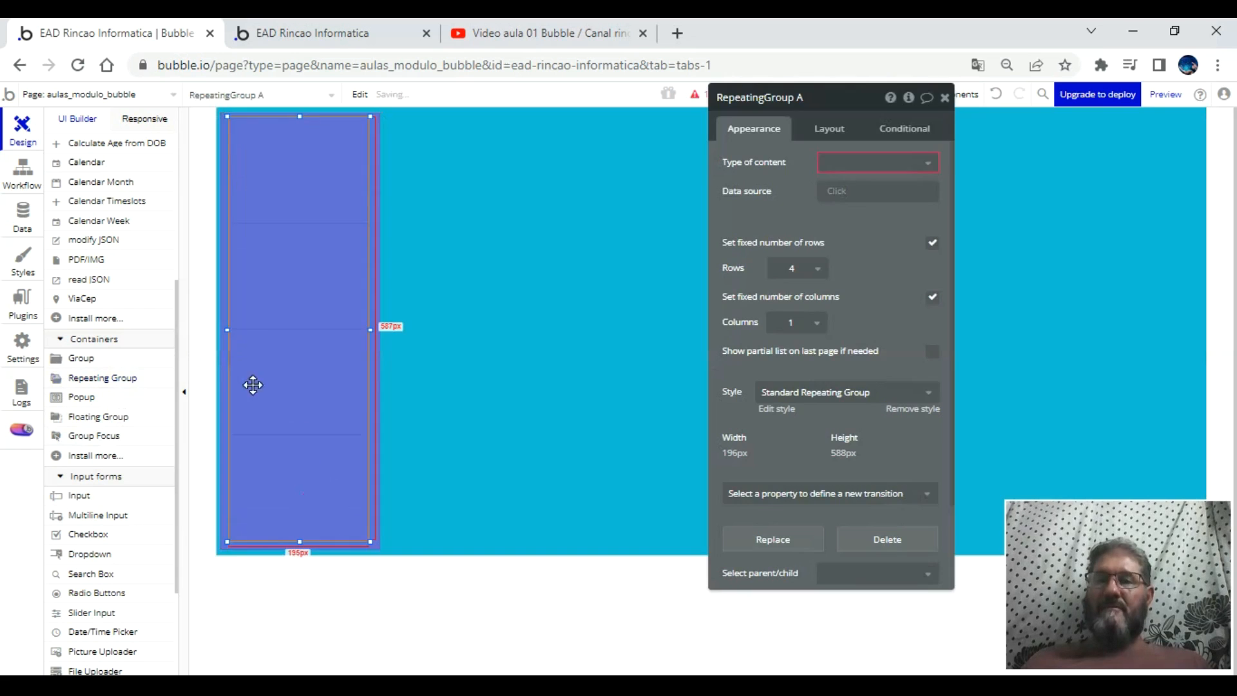
pyautogui.moveTo(228, 332); pyautogui.dragTo(221, 330)
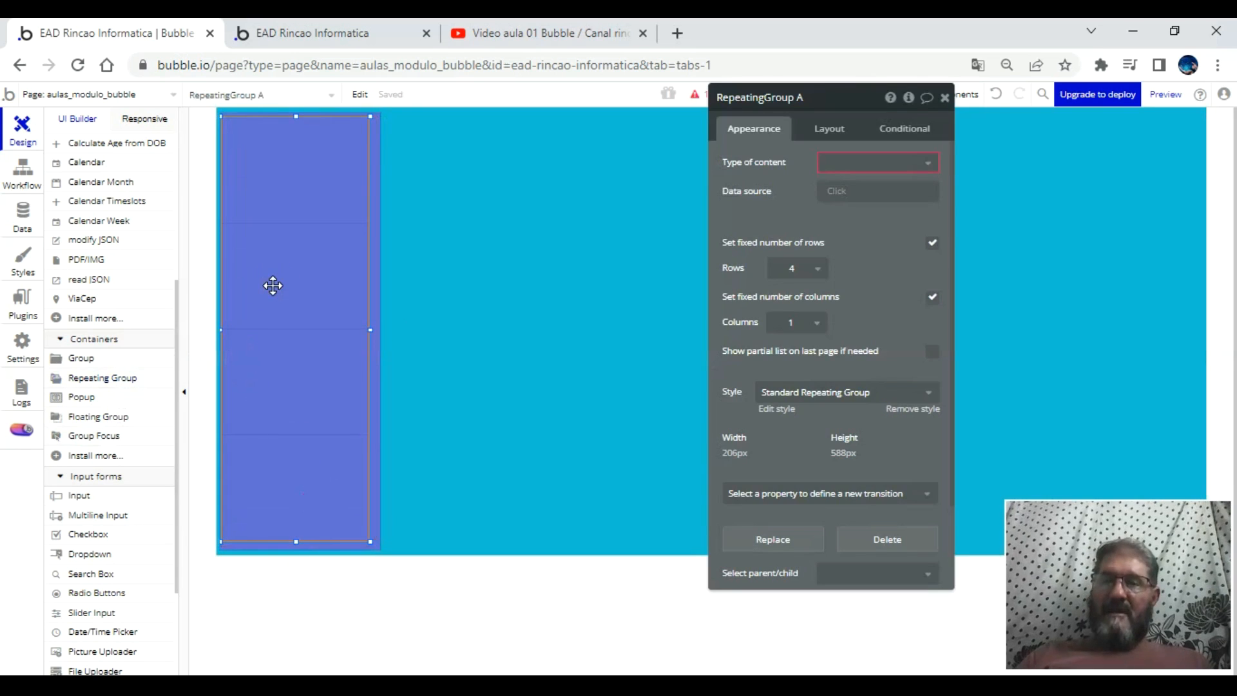
# - Set the repeating group to 1 row and its type of content to modulo
pyautogui.click(799, 268)
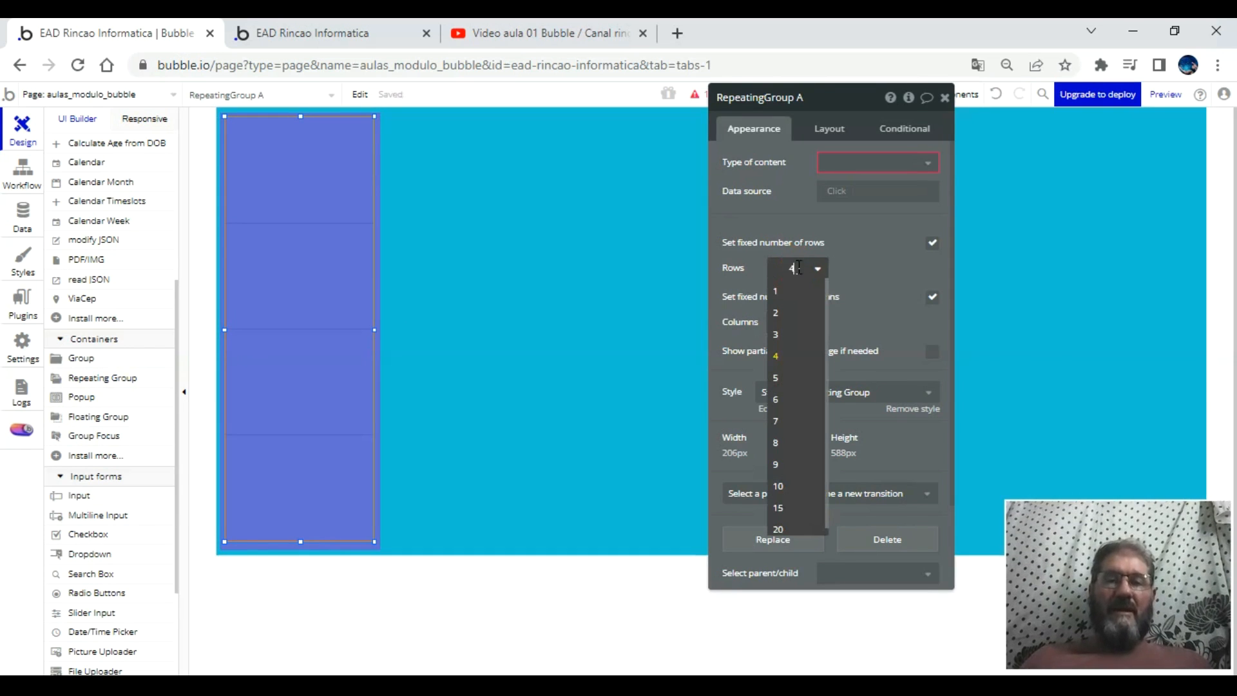
pyautogui.click(870, 162)
pyautogui.click(863, 229)
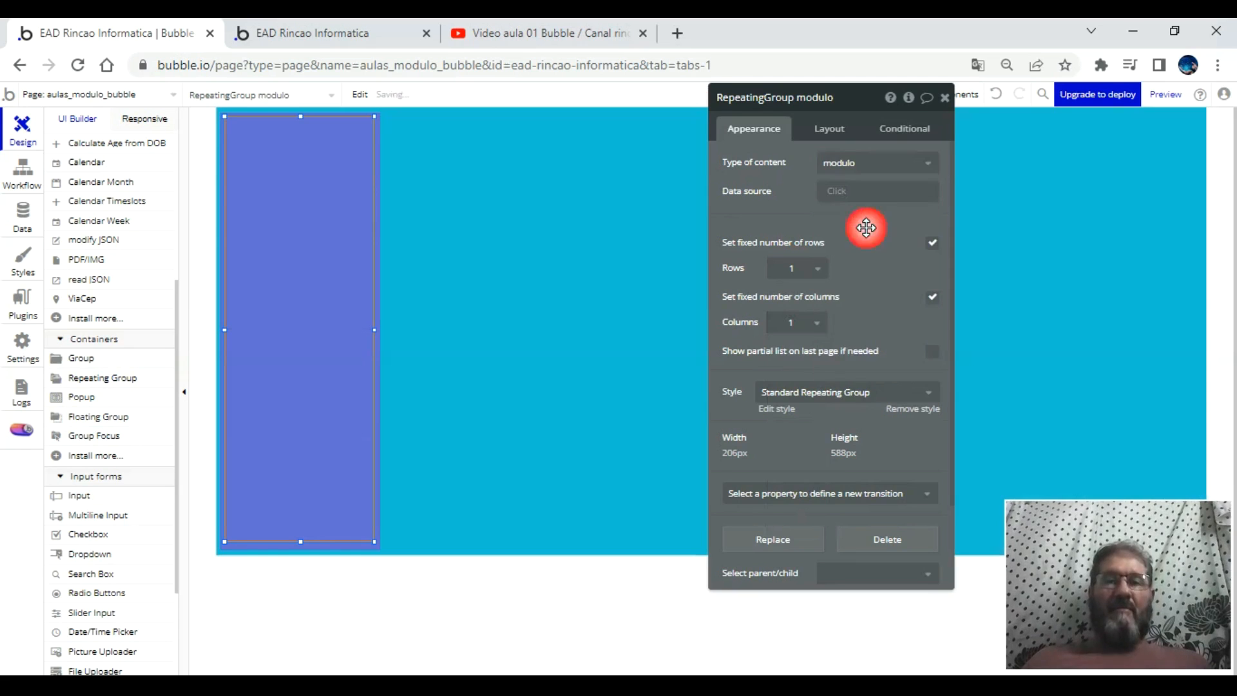
# - Set the repeating group's data source to a search for the modulo type, without constraints
pyautogui.click(835, 190)
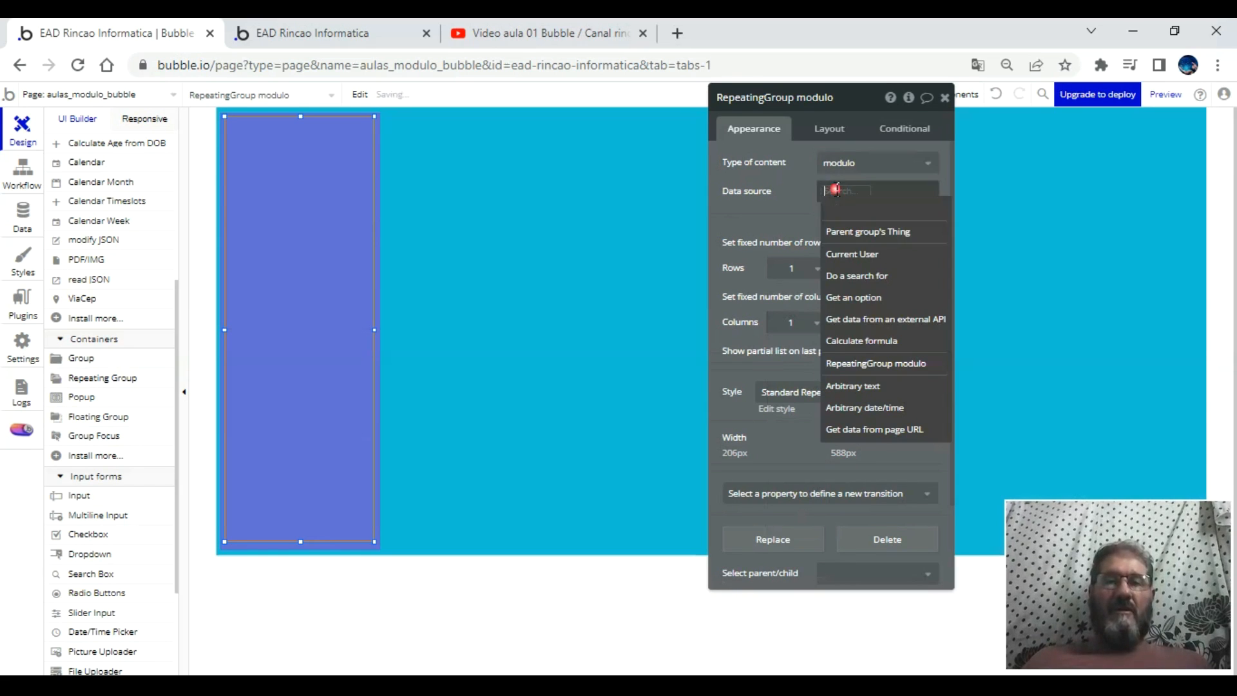
pyautogui.click(870, 276)
pyautogui.click(679, 132)
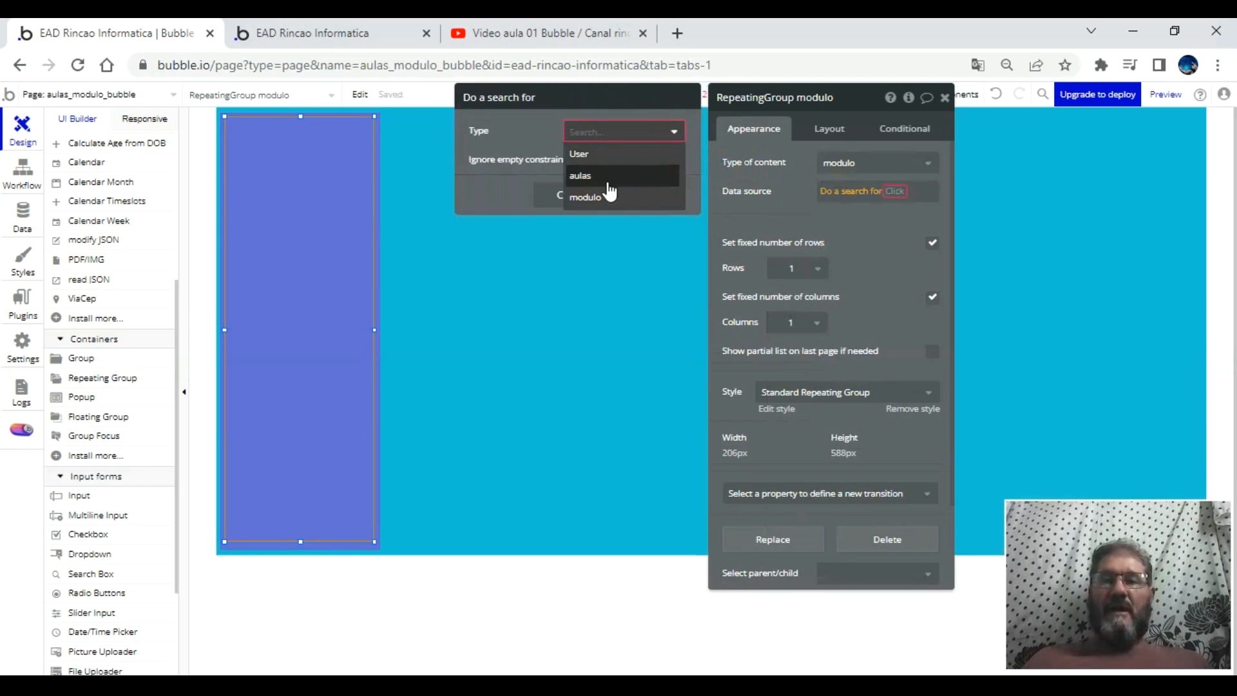
pyautogui.click(585, 186)
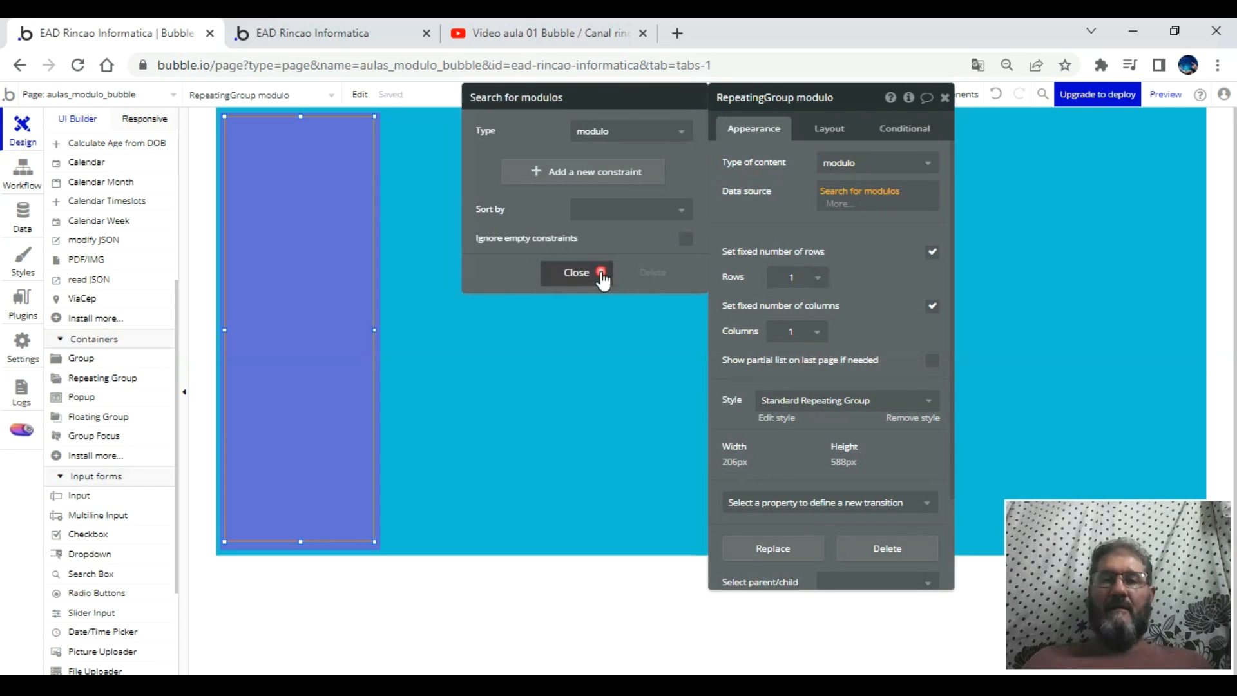
pyautogui.click(572, 273)
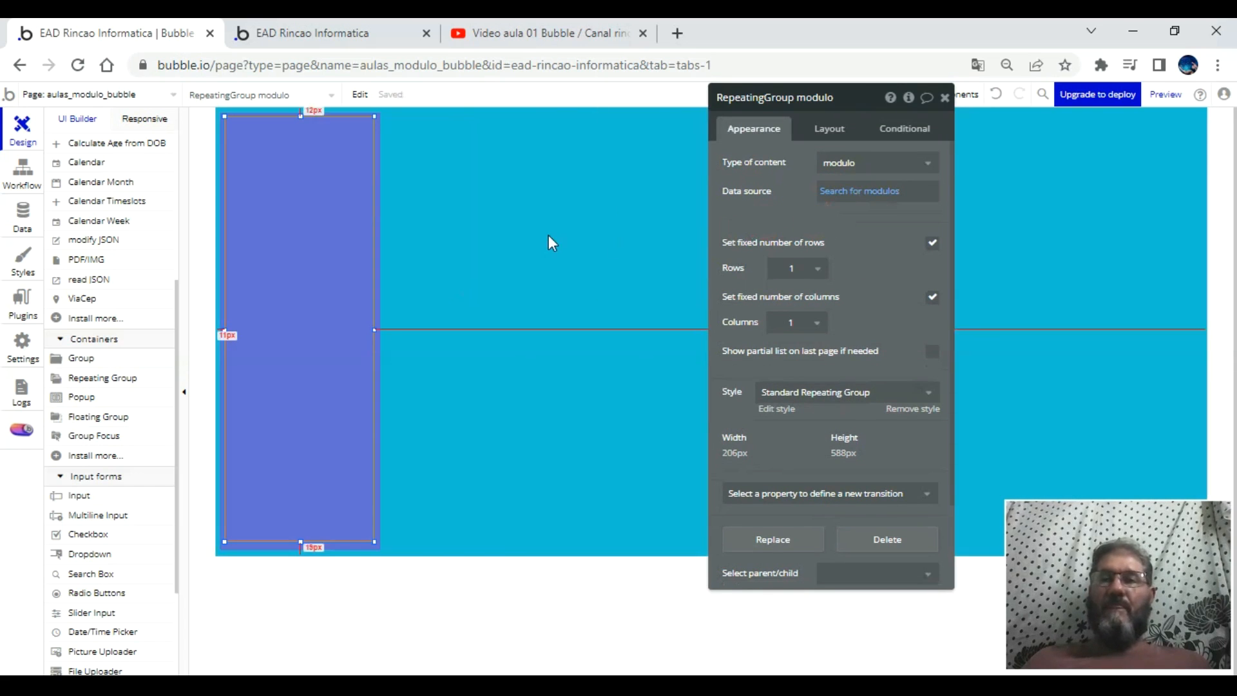
# - Rename the repeating group as "RepeatingGroup modulo aulas" and remove its style
pyautogui.click(857, 97)
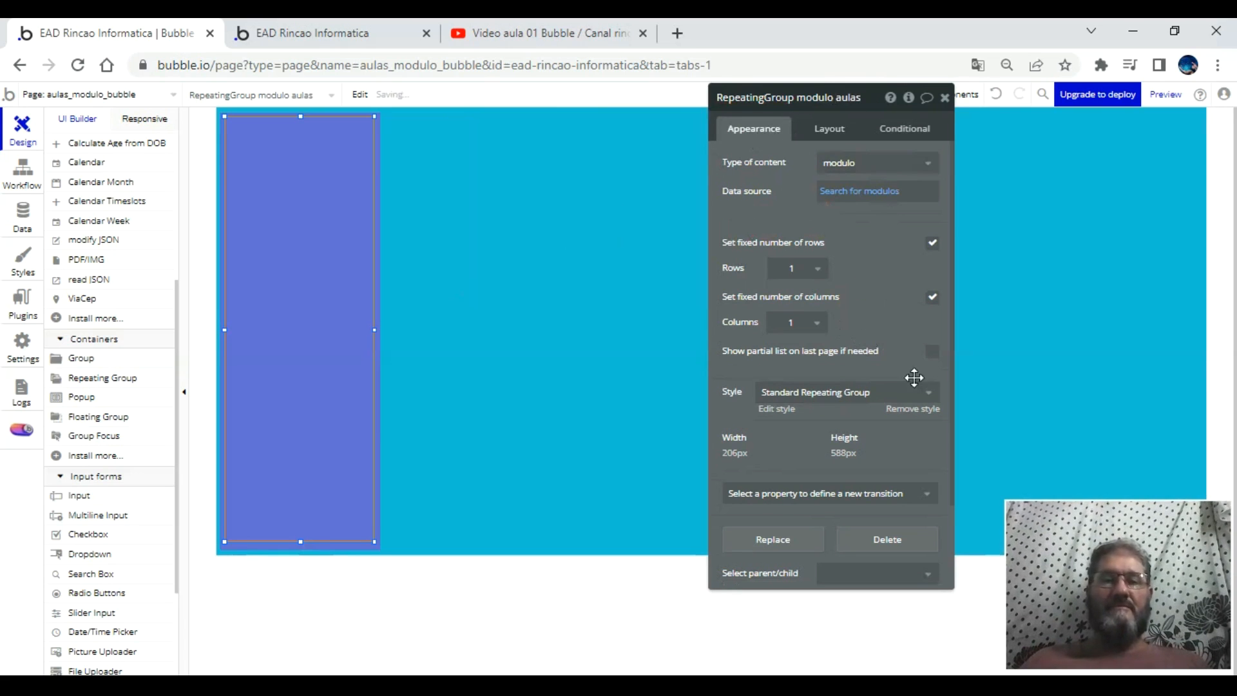
pyautogui.click(914, 409)
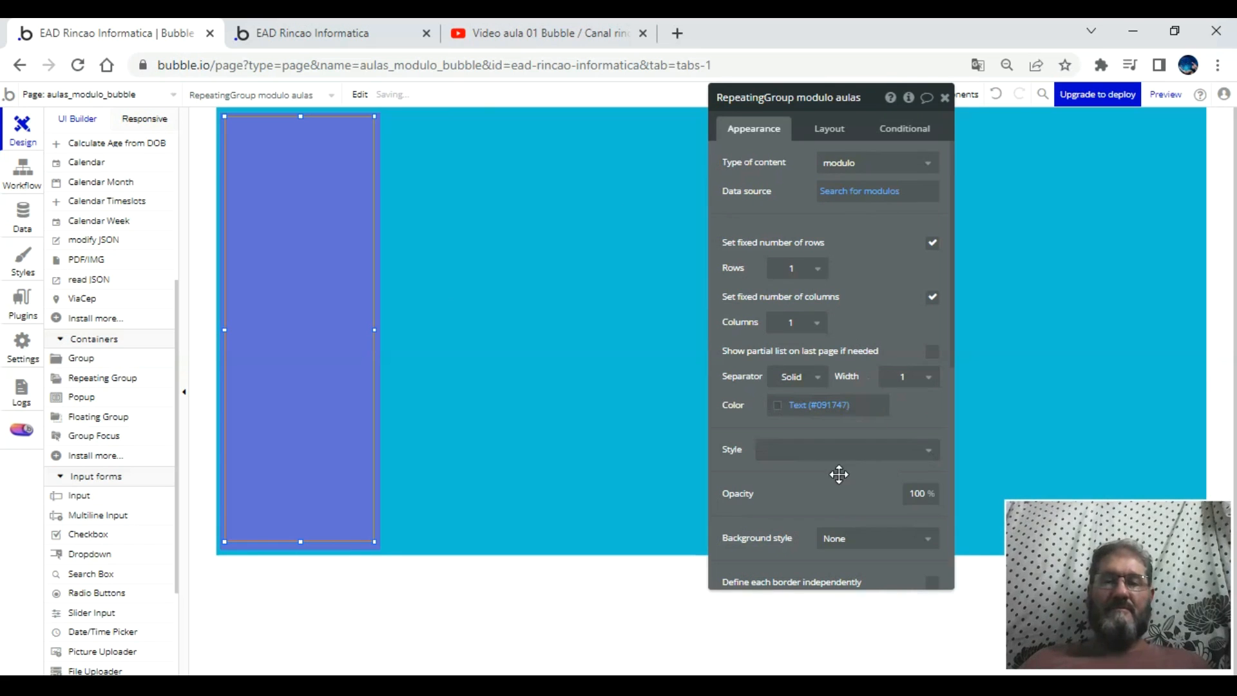
# - Set the border roundness to 5 on both the floating group and the repeating group inside it
pyautogui.click(377, 547)
pyautogui.scroll(-4, 795, 455)
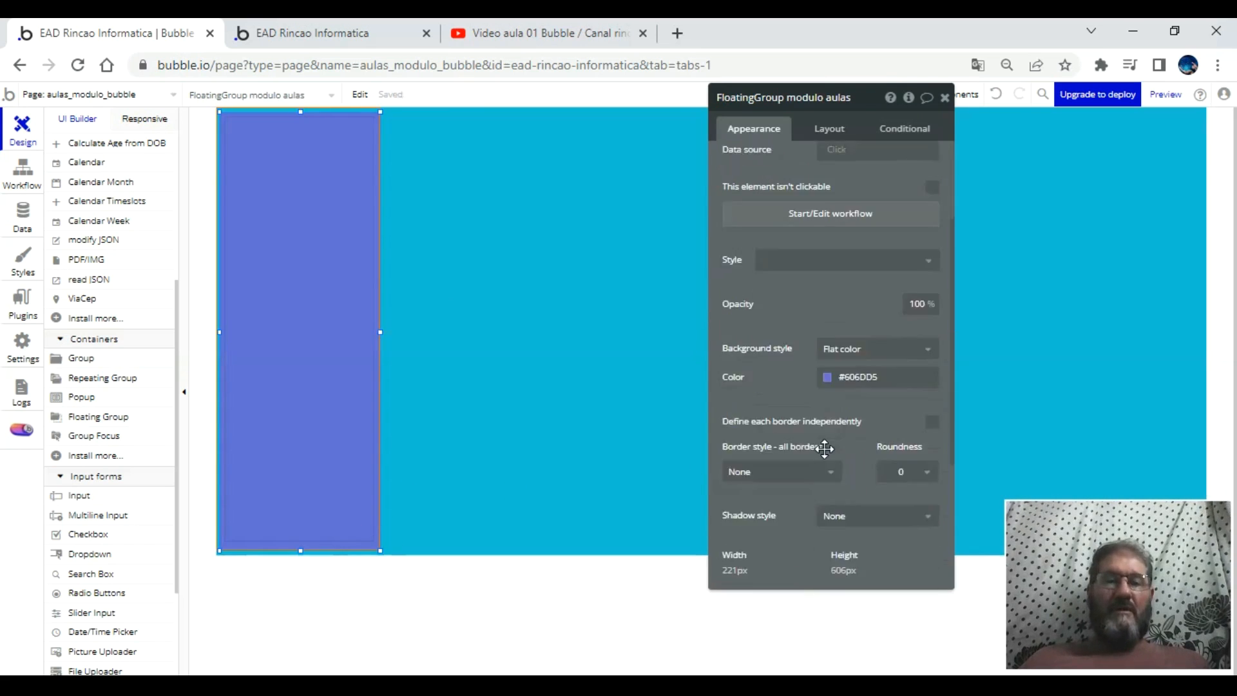
pyautogui.click(925, 345)
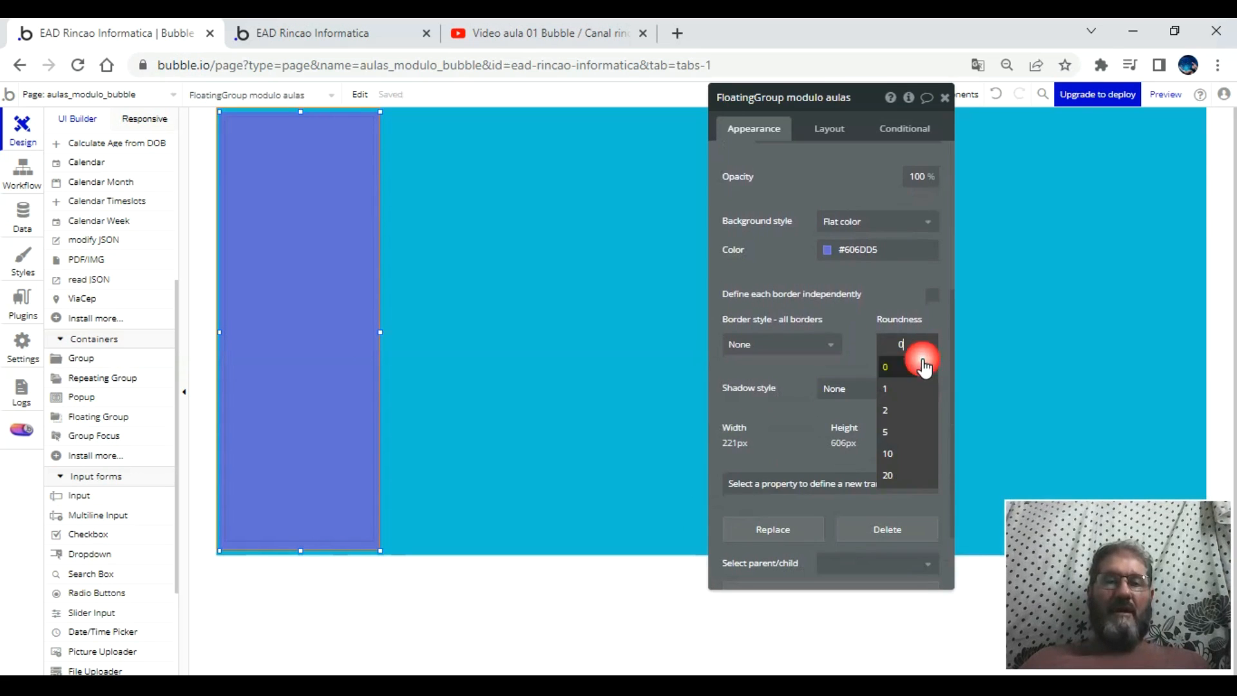
pyautogui.click(911, 433)
pyautogui.click(325, 439)
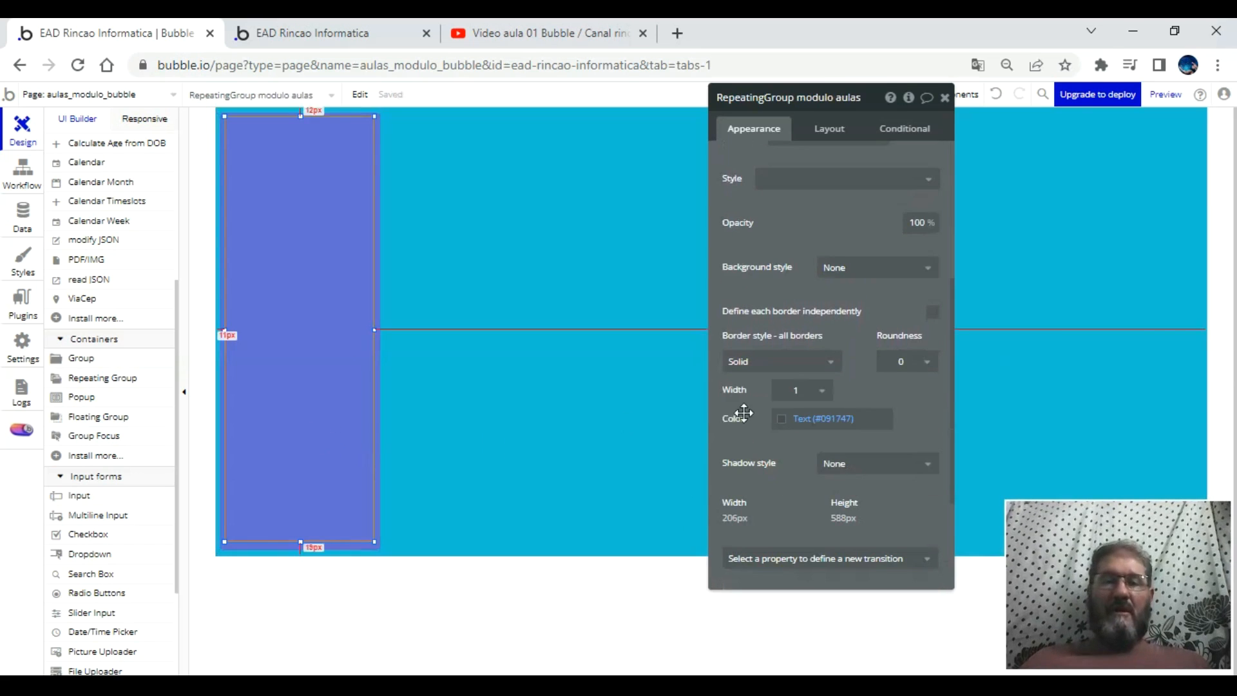
pyautogui.click(908, 361)
pyautogui.click(883, 423)
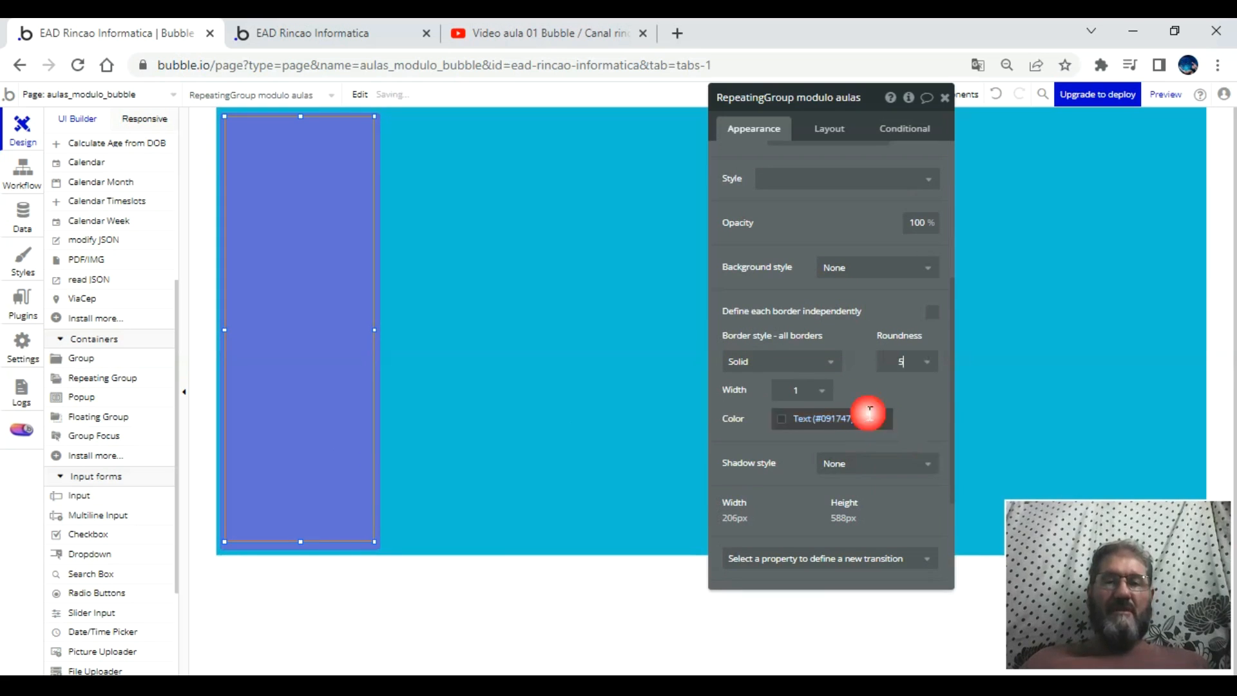
# - Give the repeating group a flat background in the dark blue #294B64
pyautogui.click(855, 266)
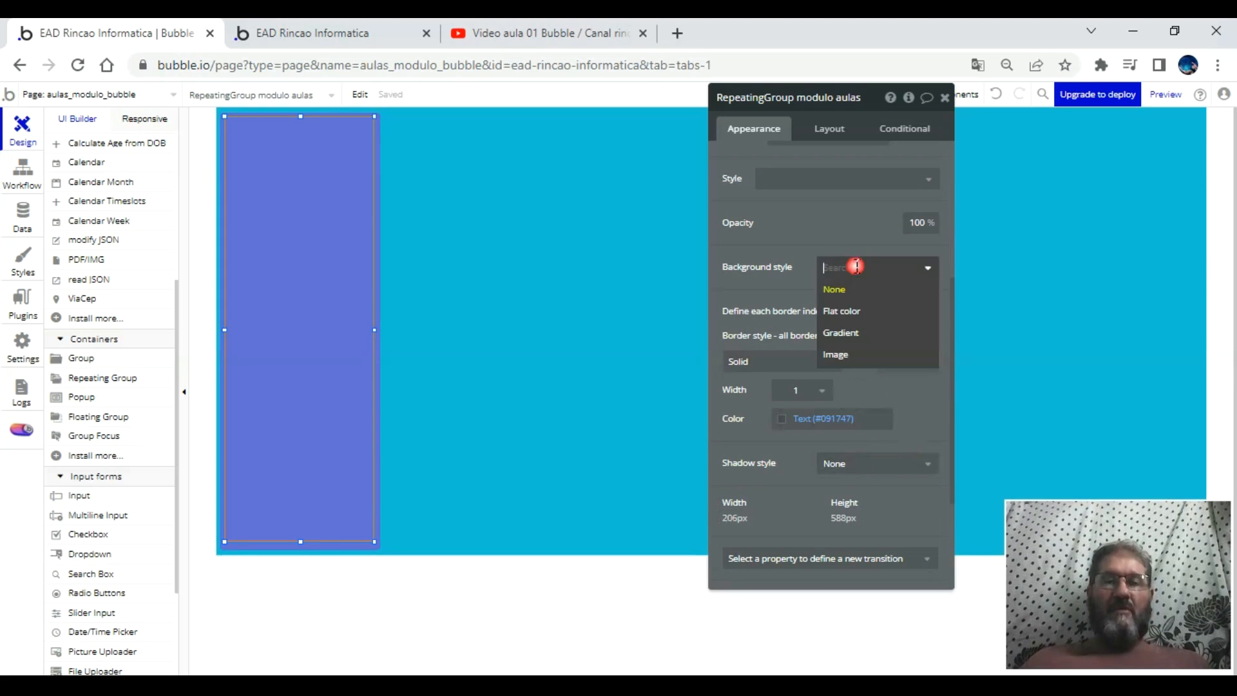
pyautogui.click(847, 311)
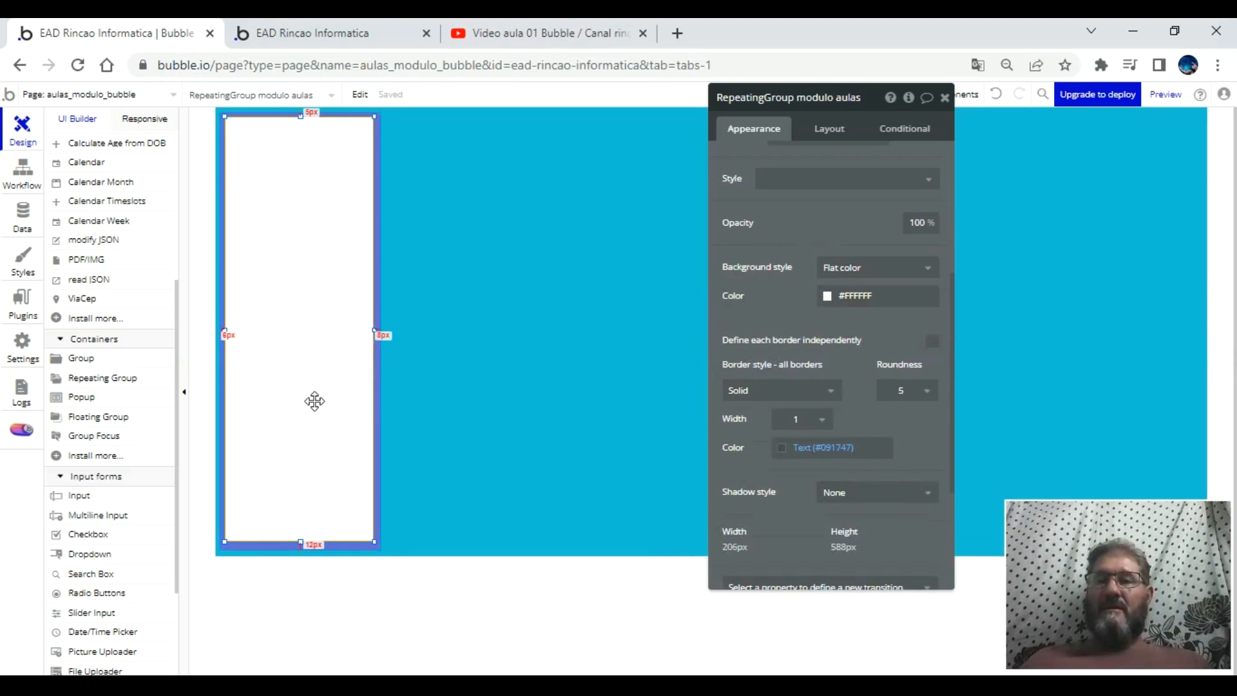
pyautogui.click(827, 297)
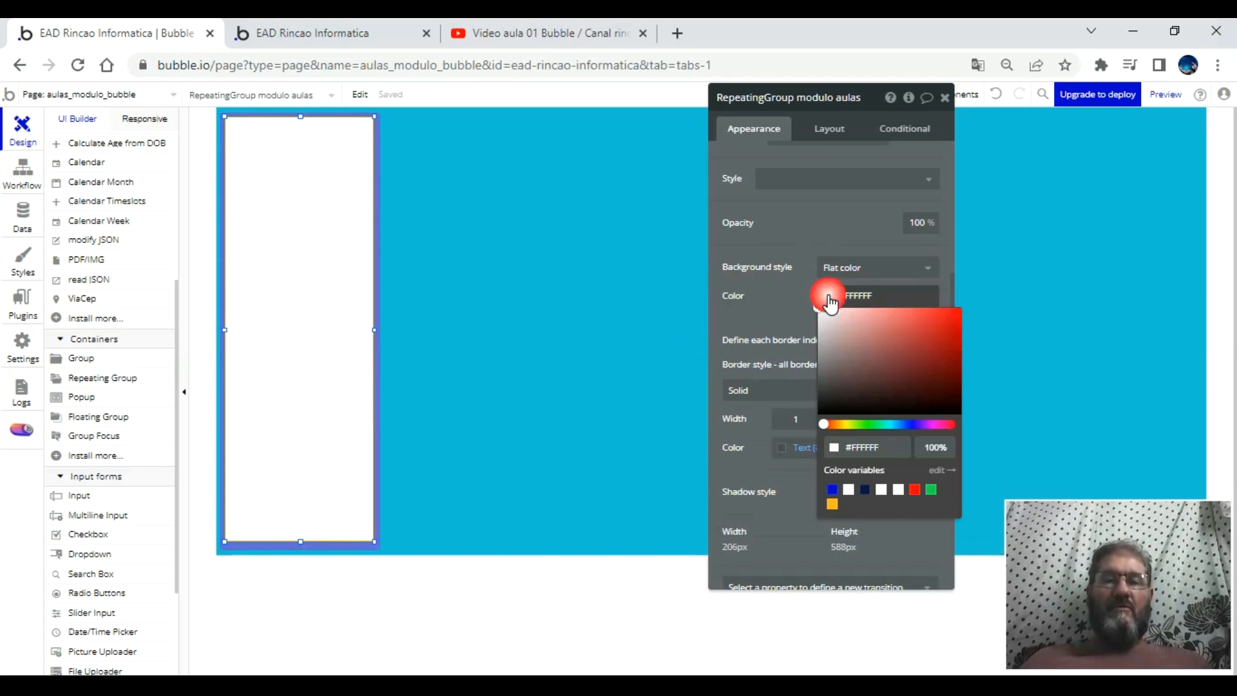
pyautogui.click(898, 424)
pyautogui.moveTo(900, 393)
pyautogui.mouseDown()
pyautogui.moveTo(935, 337)
pyautogui.moveTo(919, 354)
pyautogui.moveTo(867, 359)
pyautogui.moveTo(874, 349)
pyautogui.moveTo(916, 384)
pyautogui.moveTo(936, 373)
pyautogui.moveTo(903, 373)
pyautogui.mouseUp()
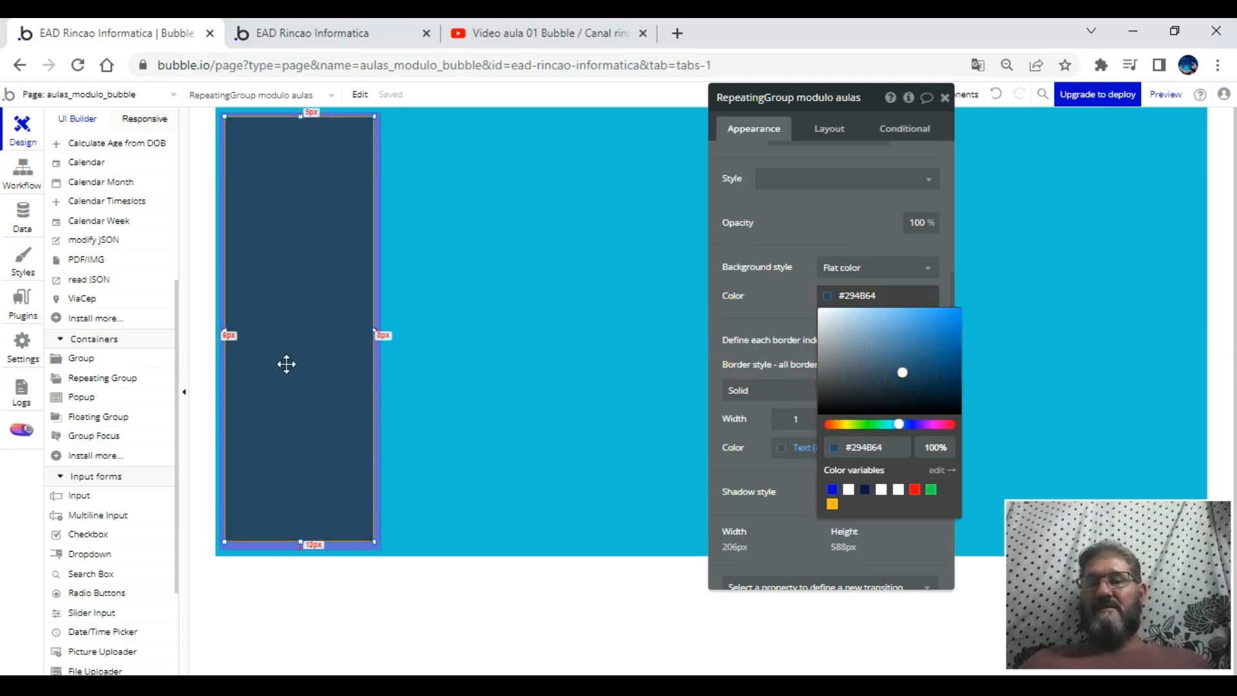
pyautogui.click(300, 320)
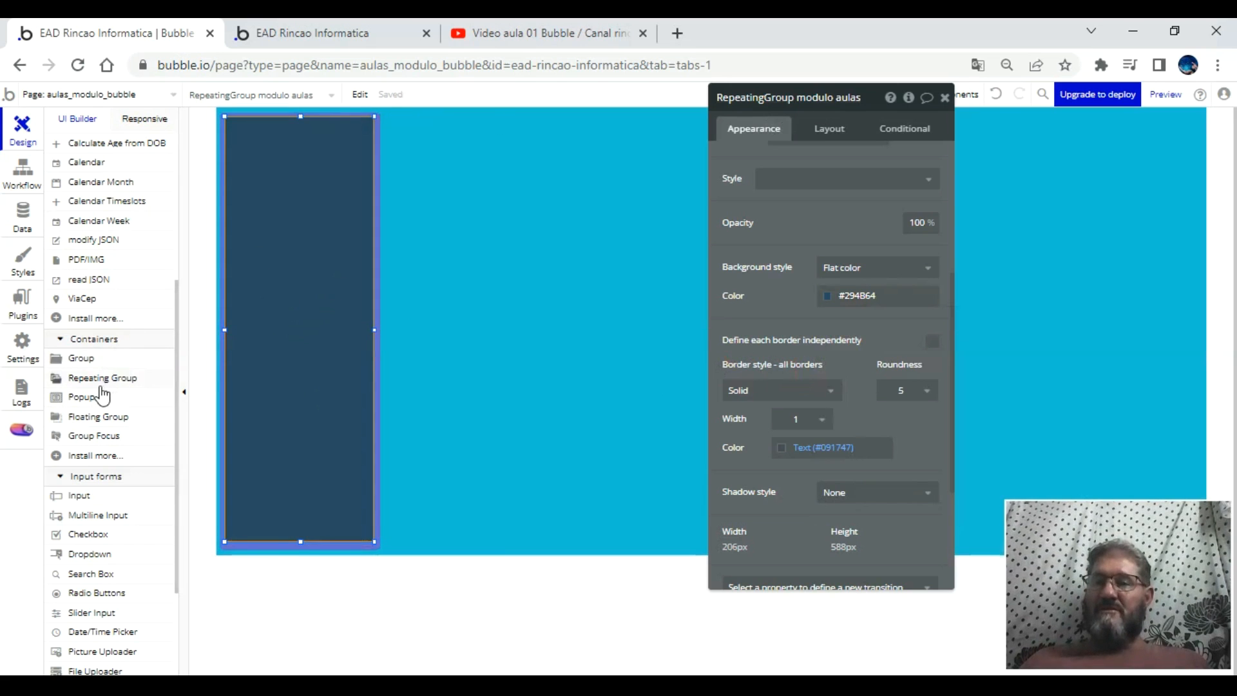
# - Draw a group about 197 by 53 px at the top of the repeating group's cell and name it "Group assistir aulas modulo"
pyautogui.click(79, 358)
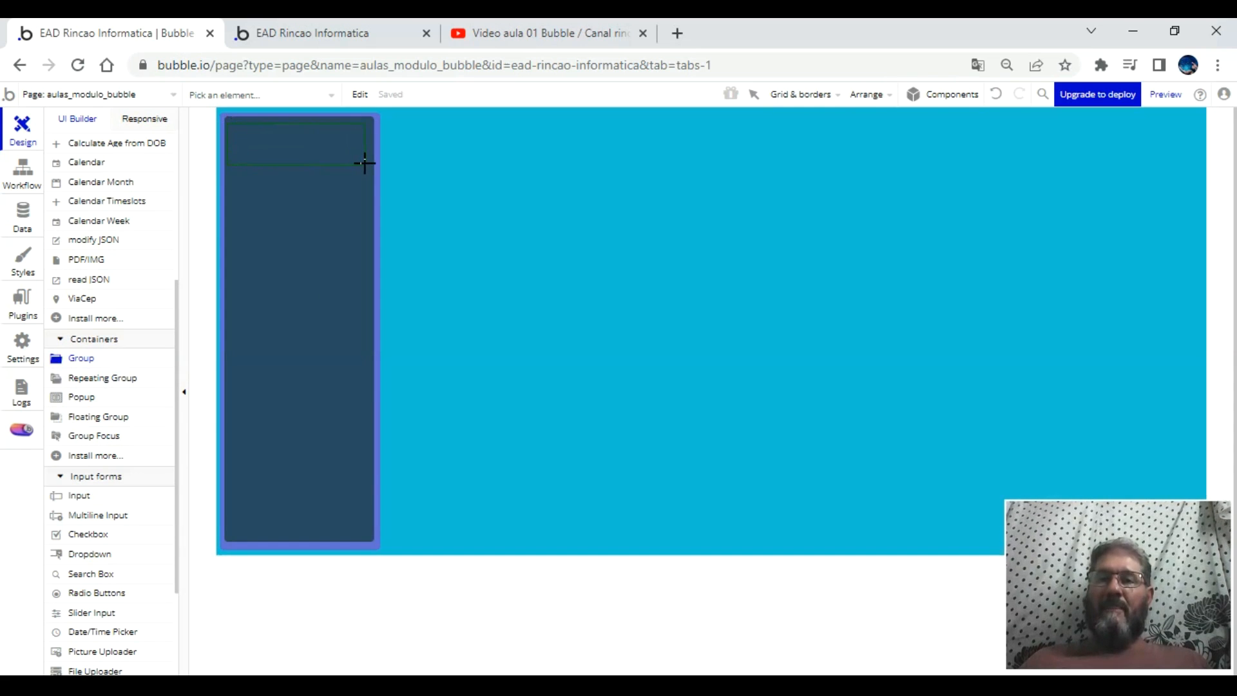
pyautogui.moveTo(370, 163); pyautogui.dragTo(369, 161)
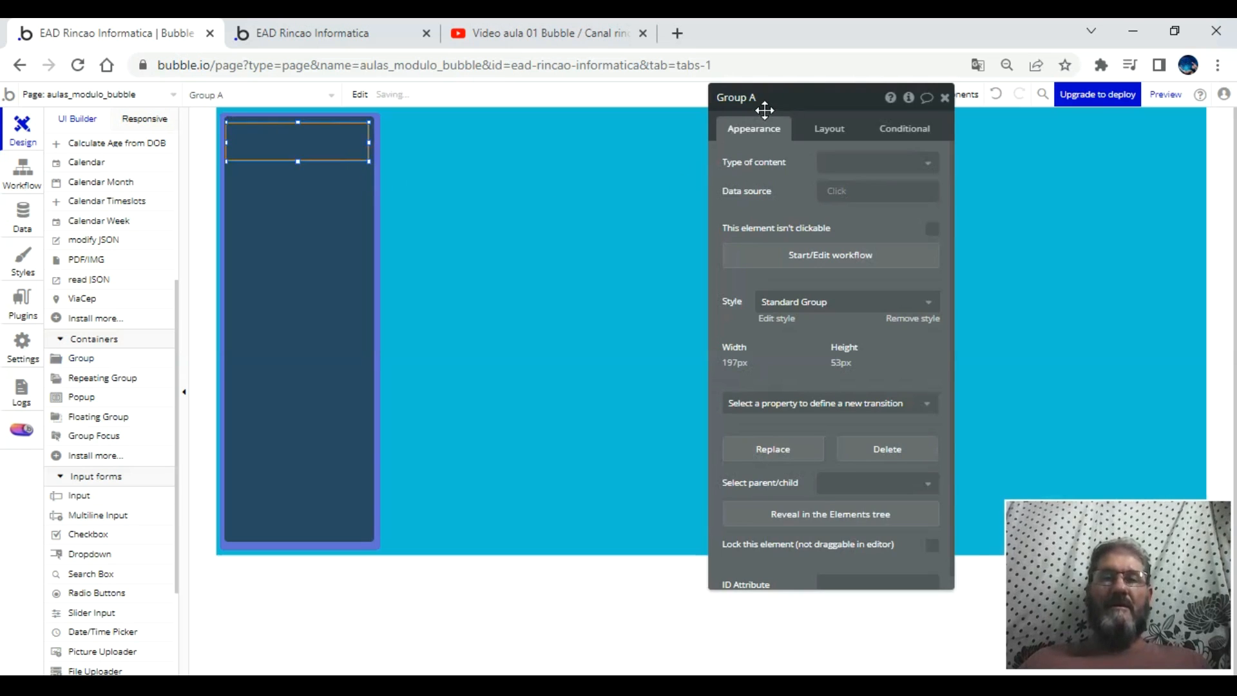
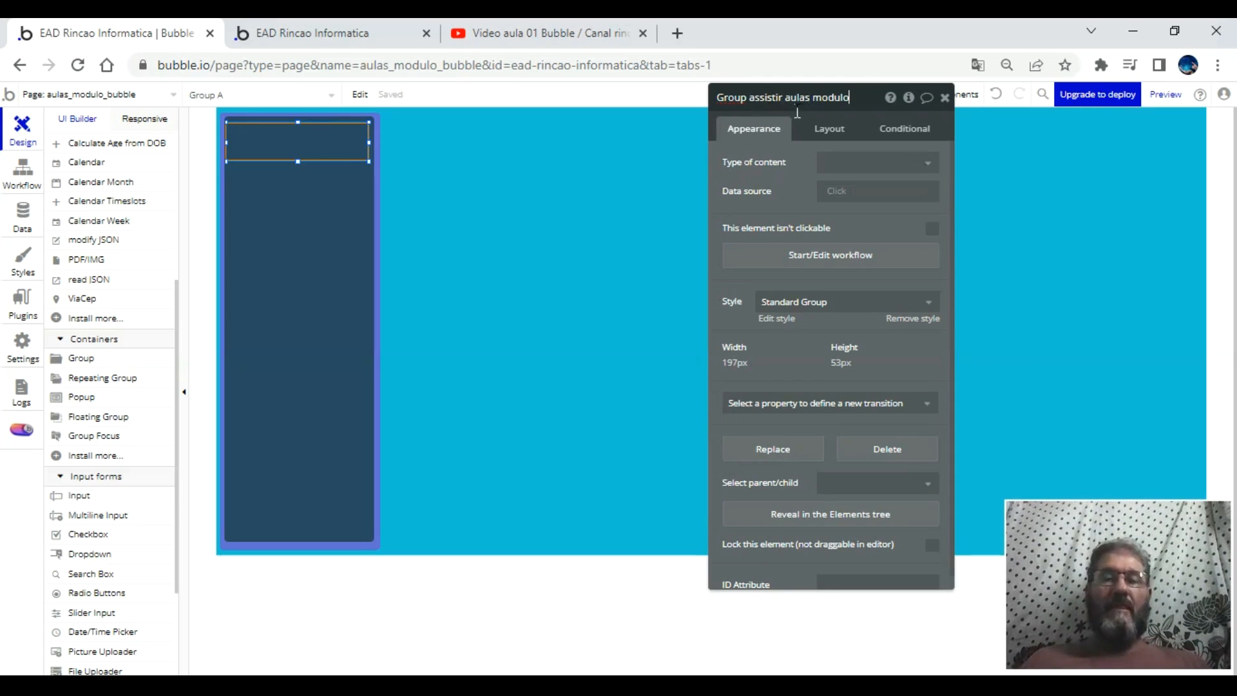
pyautogui.click(799, 200)
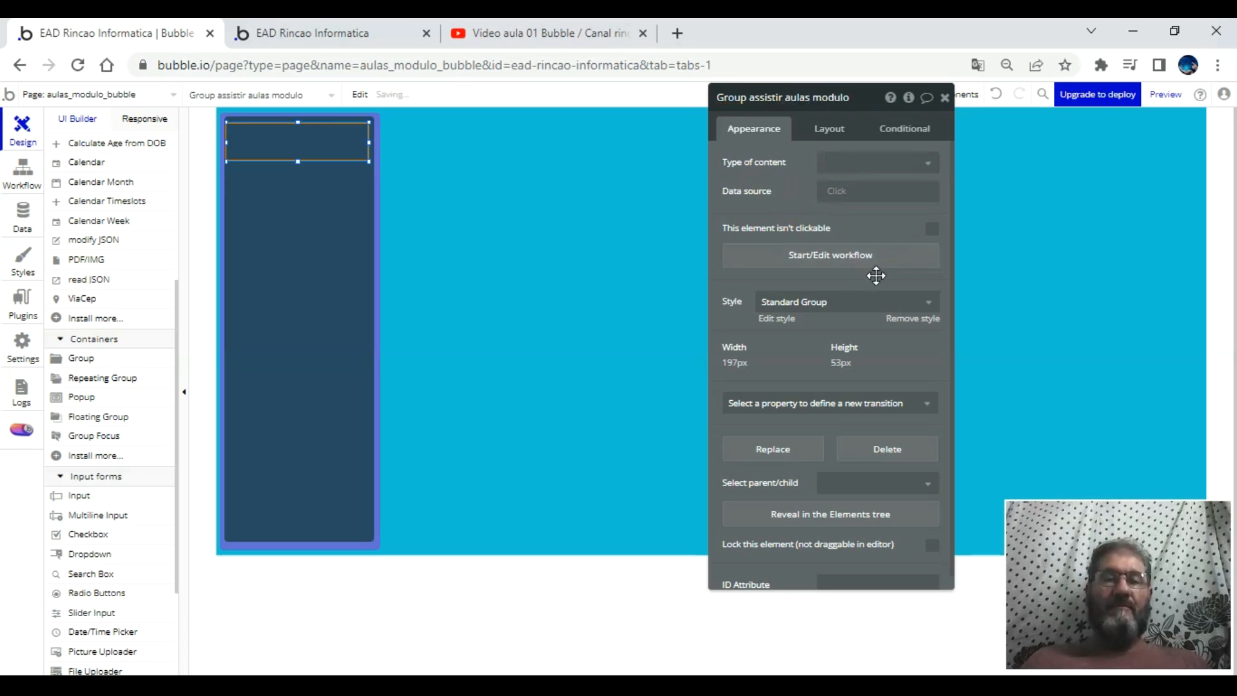
# - Set the new group's type of content to modulo with Current cell's modulo as data source, and remove its style
pyautogui.click(893, 174)
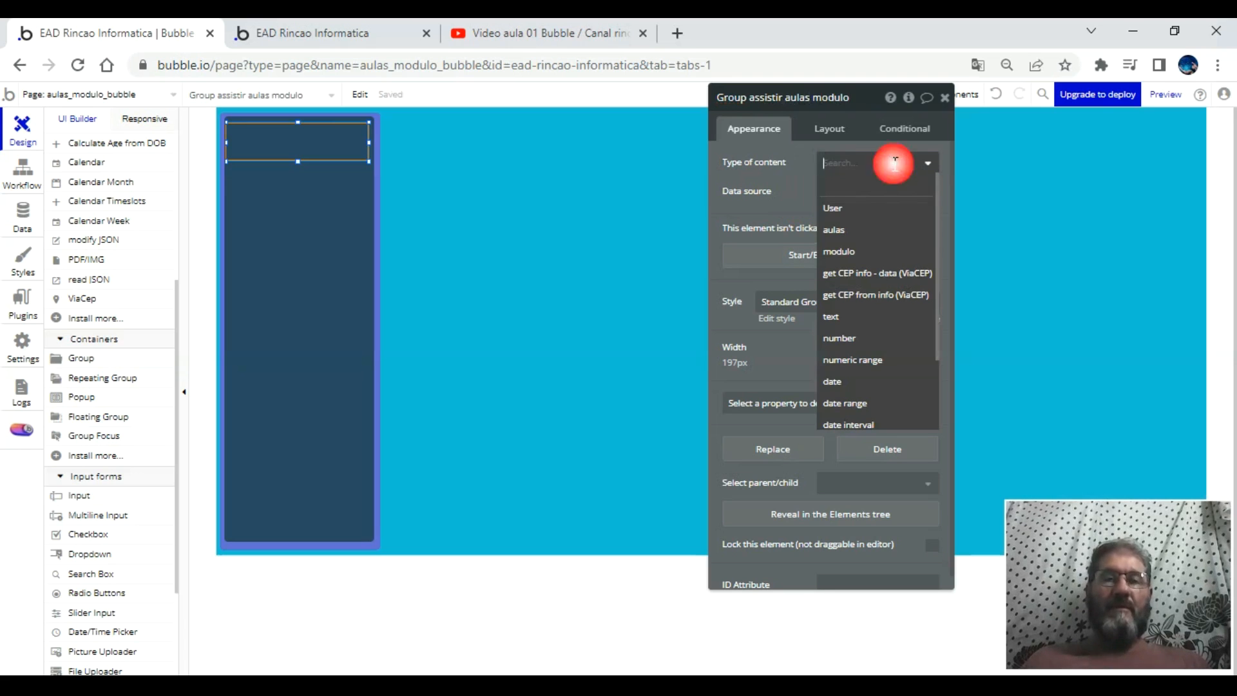
pyautogui.click(873, 252)
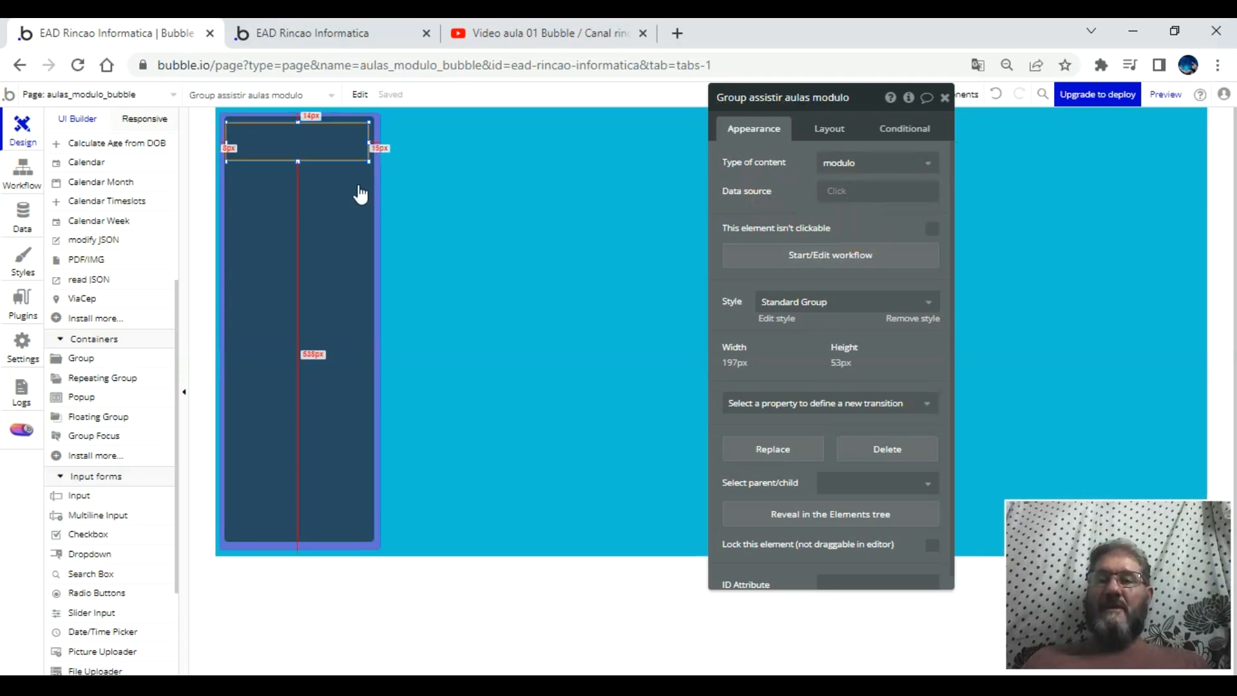
pyautogui.click(843, 193)
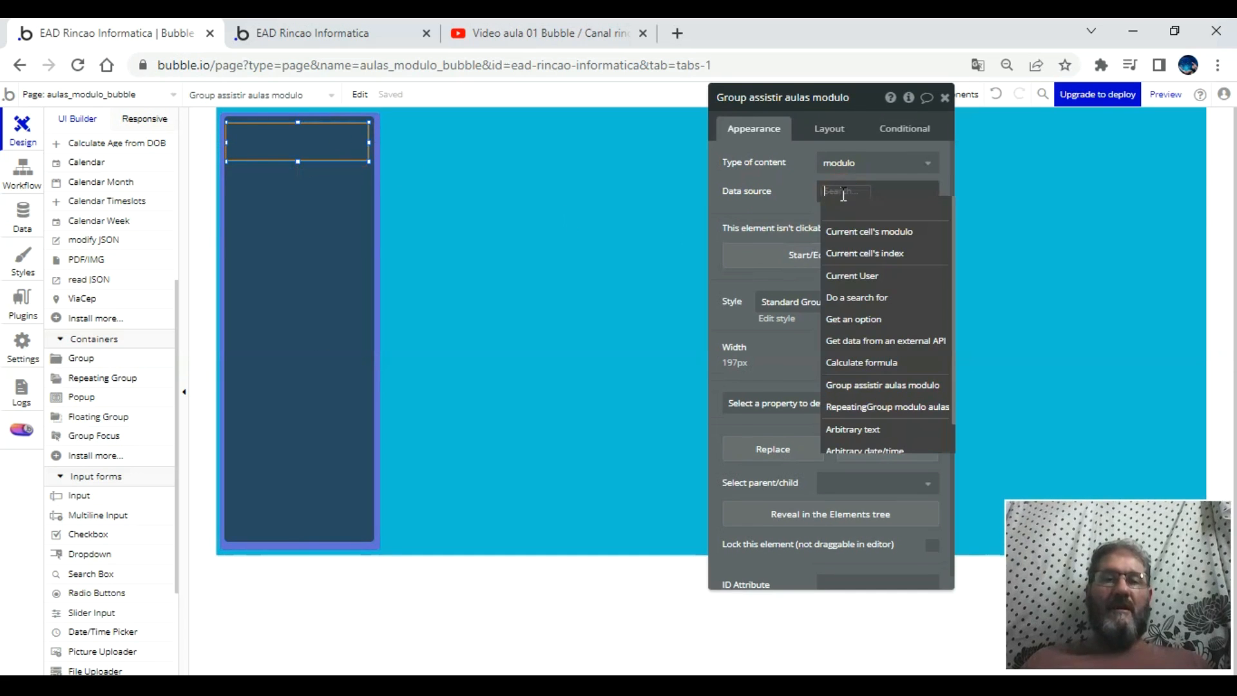
pyautogui.click(869, 231)
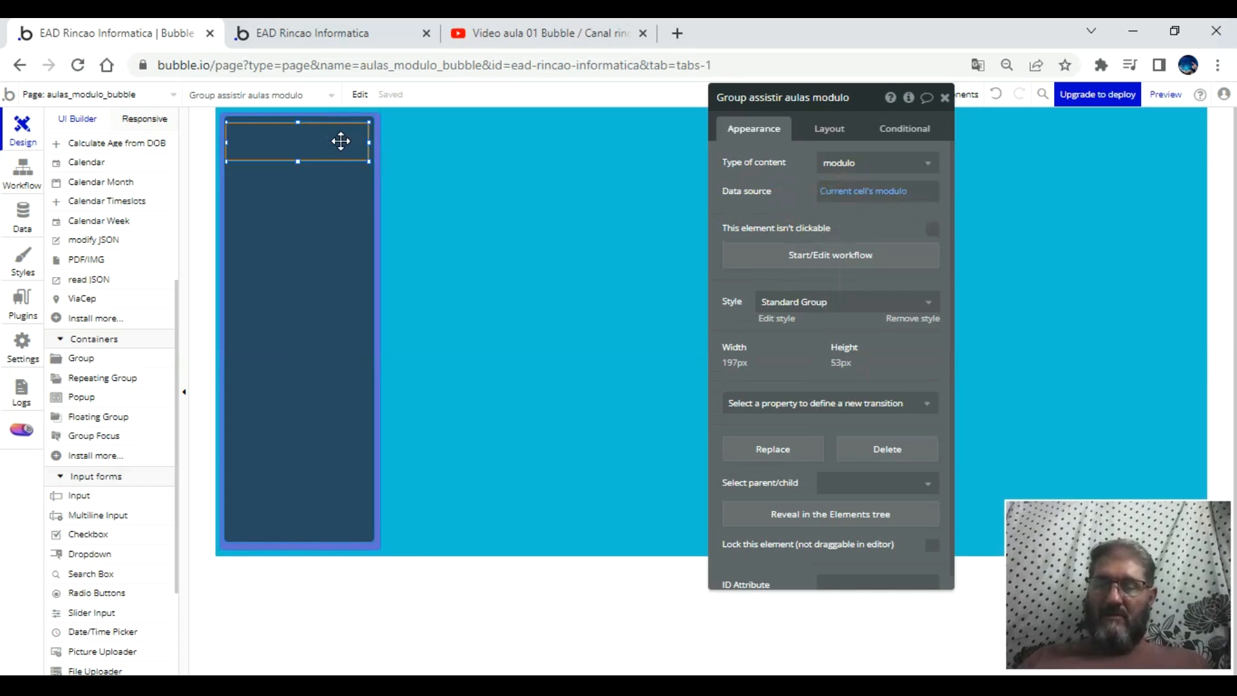
pyautogui.click(926, 320)
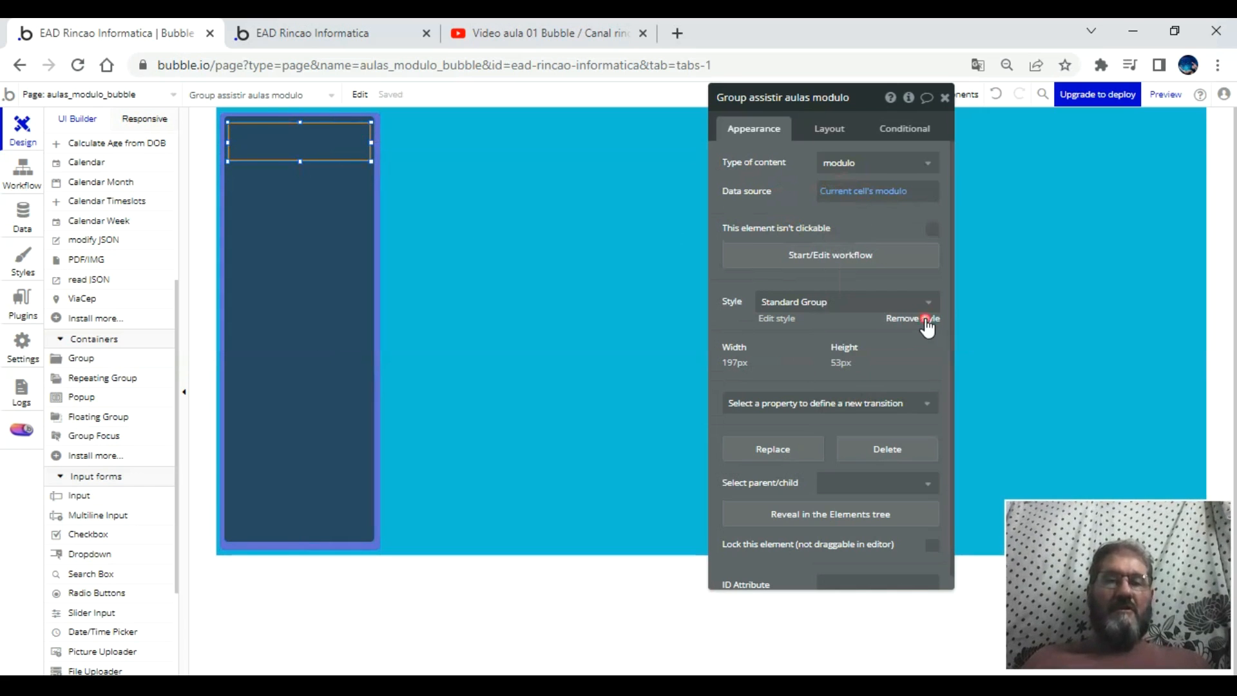
# - Give the "Group assistir aulas modulo" group a flat white #FFFFFF background and a border roundness of 5
pyautogui.click(887, 391)
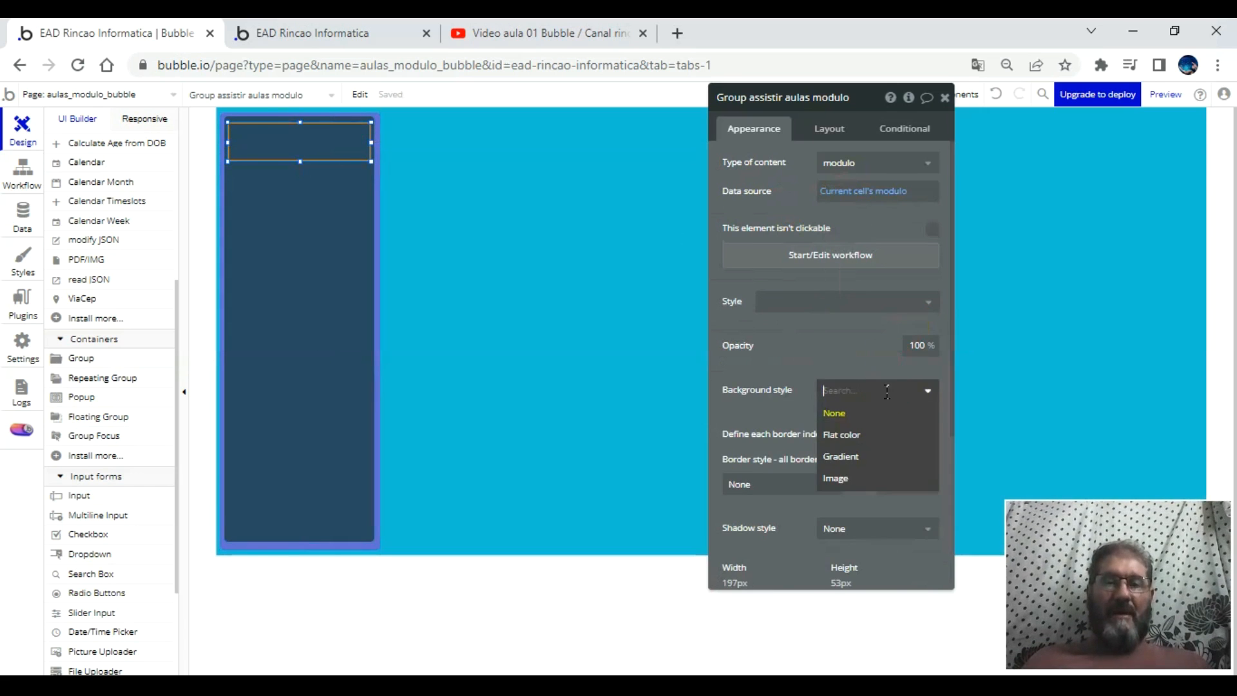
pyautogui.click(872, 432)
pyautogui.click(828, 343)
pyautogui.scroll(-2, 862, 389)
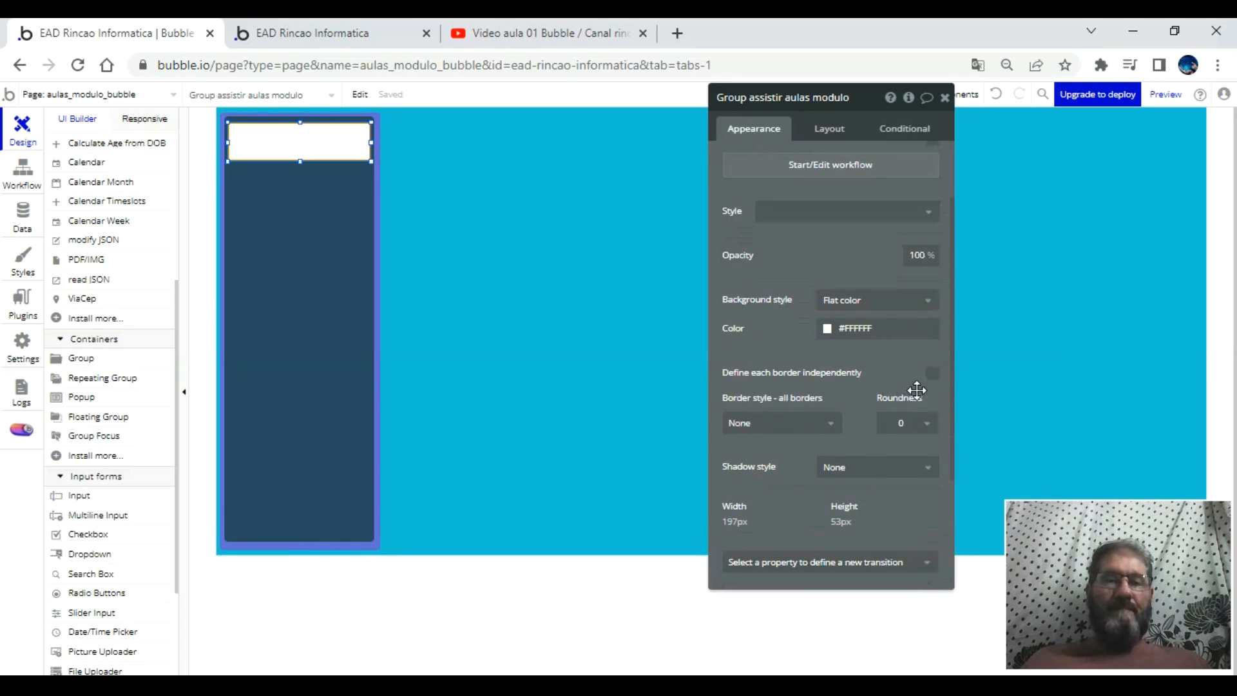
pyautogui.click(902, 423)
pyautogui.click(911, 511)
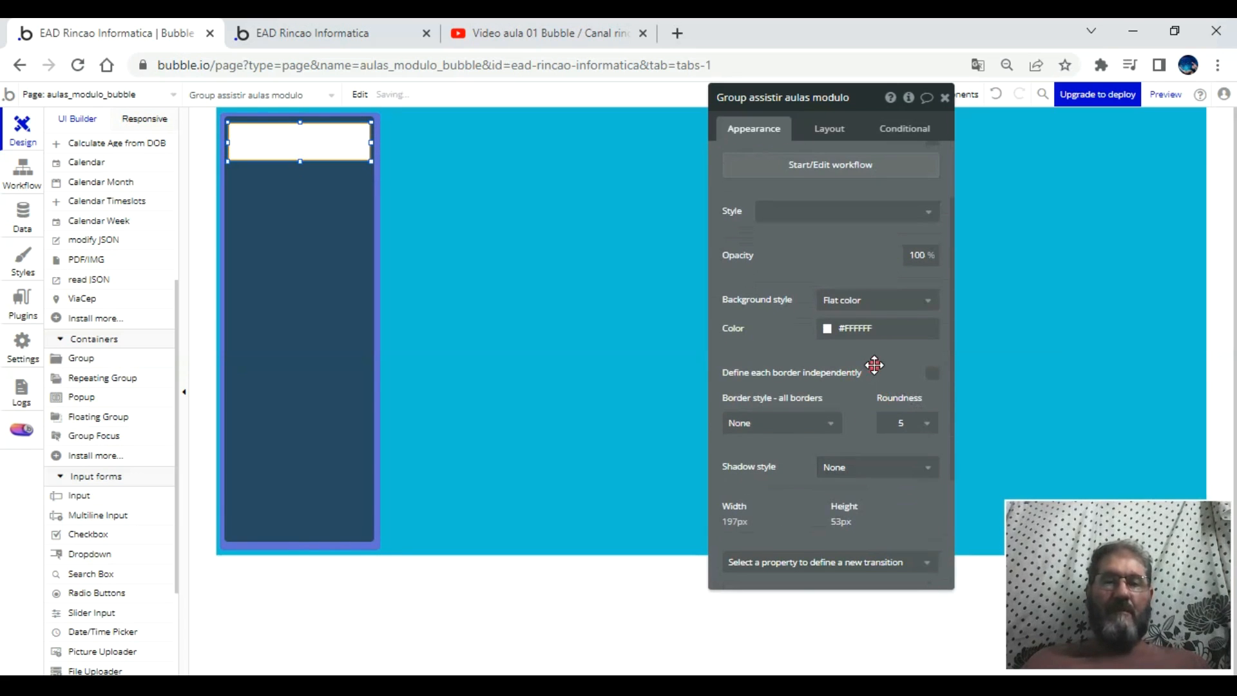
# - Draw an image about 42 by 38 px at the white group's left end, with Parent group's modulo's capa as its dynamic image
pyautogui.click(338, 202)
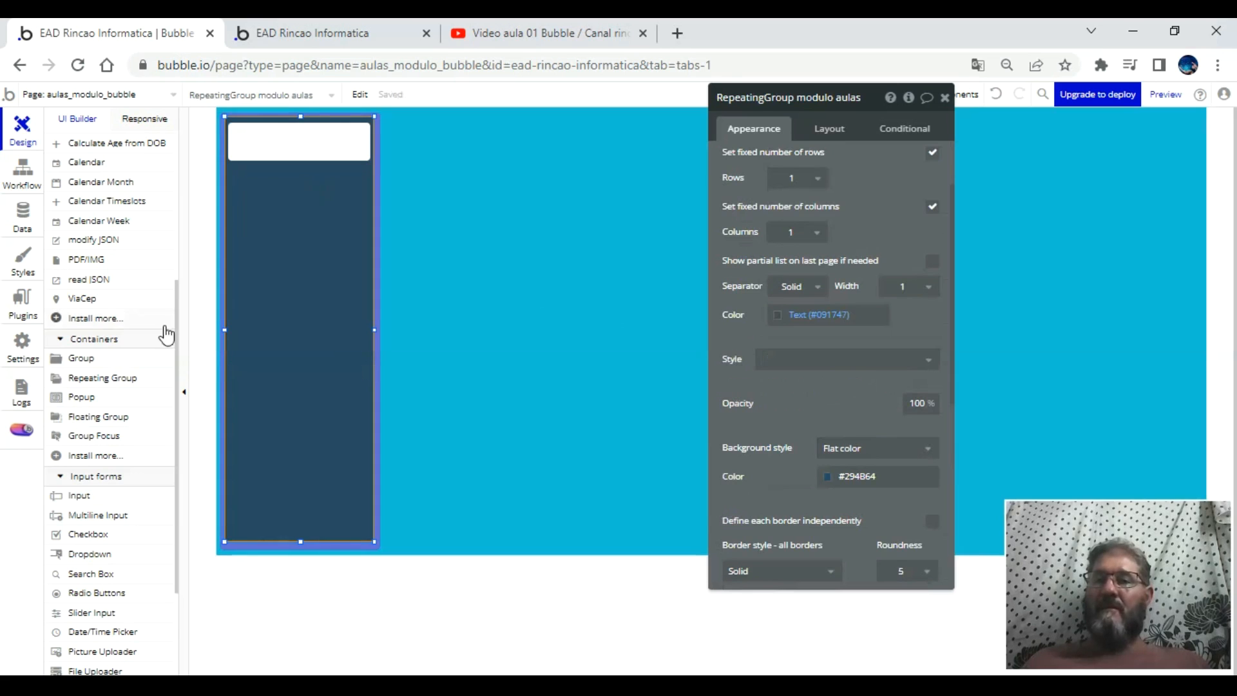
pyautogui.scroll(4, 90, 283)
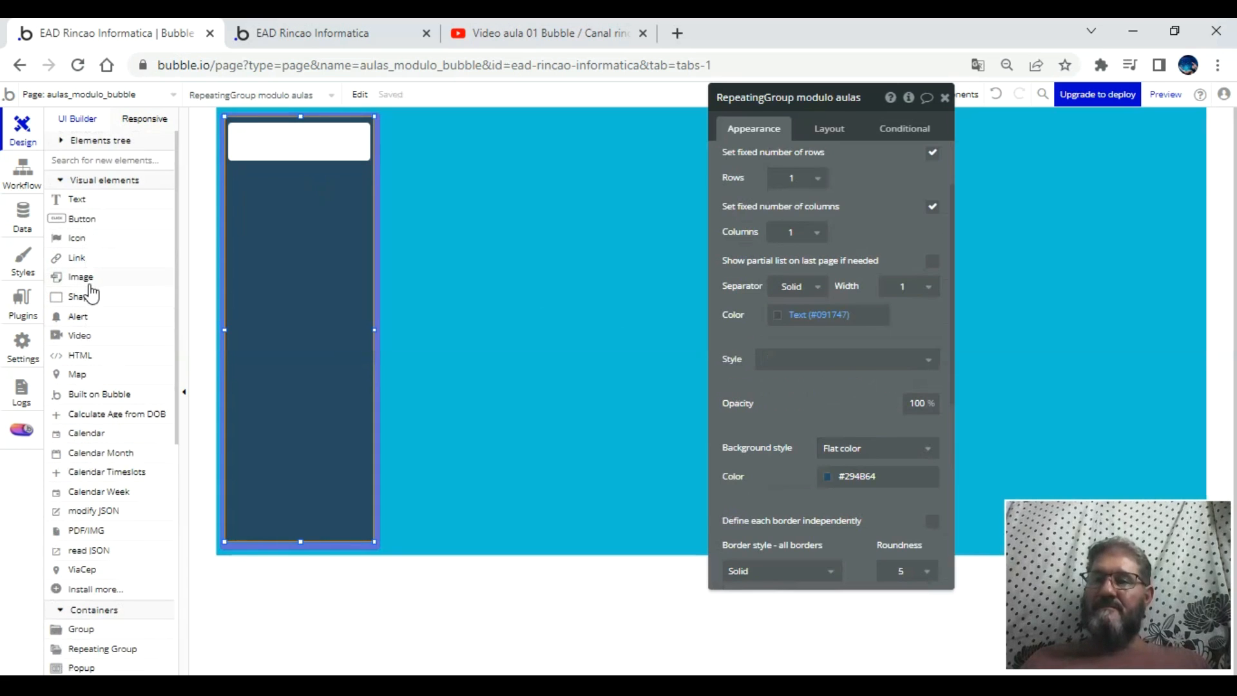
pyautogui.click(90, 283)
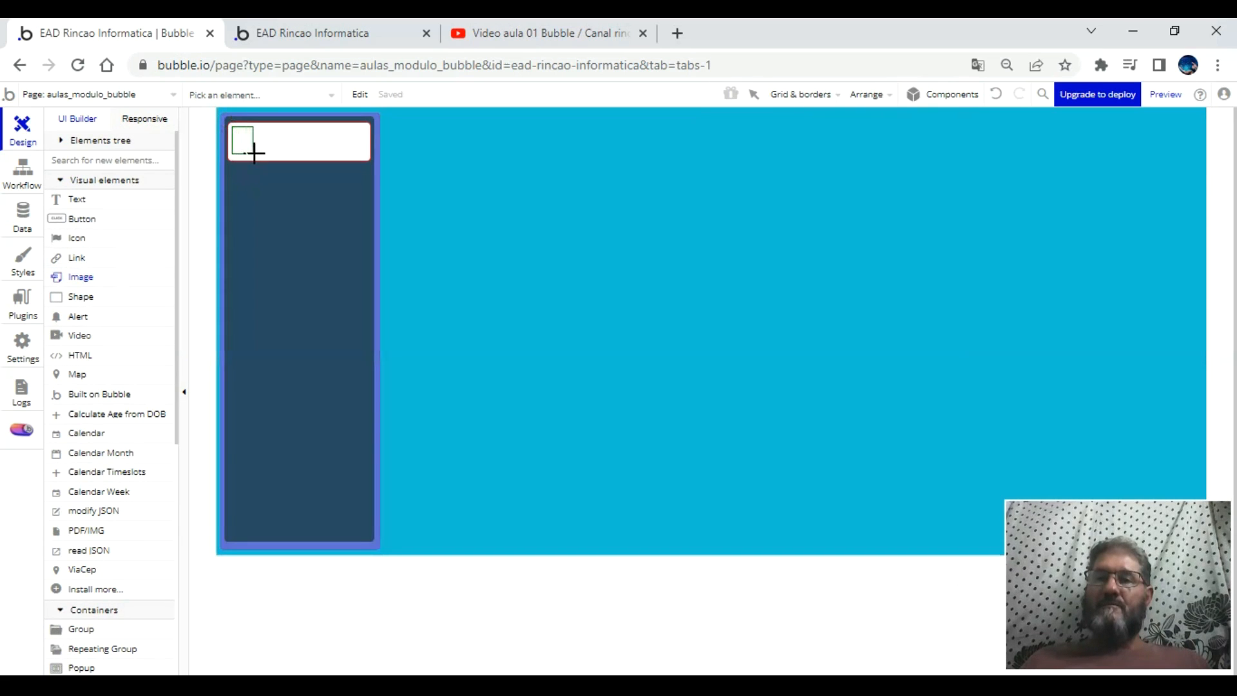
pyautogui.moveTo(264, 154); pyautogui.dragTo(263, 153)
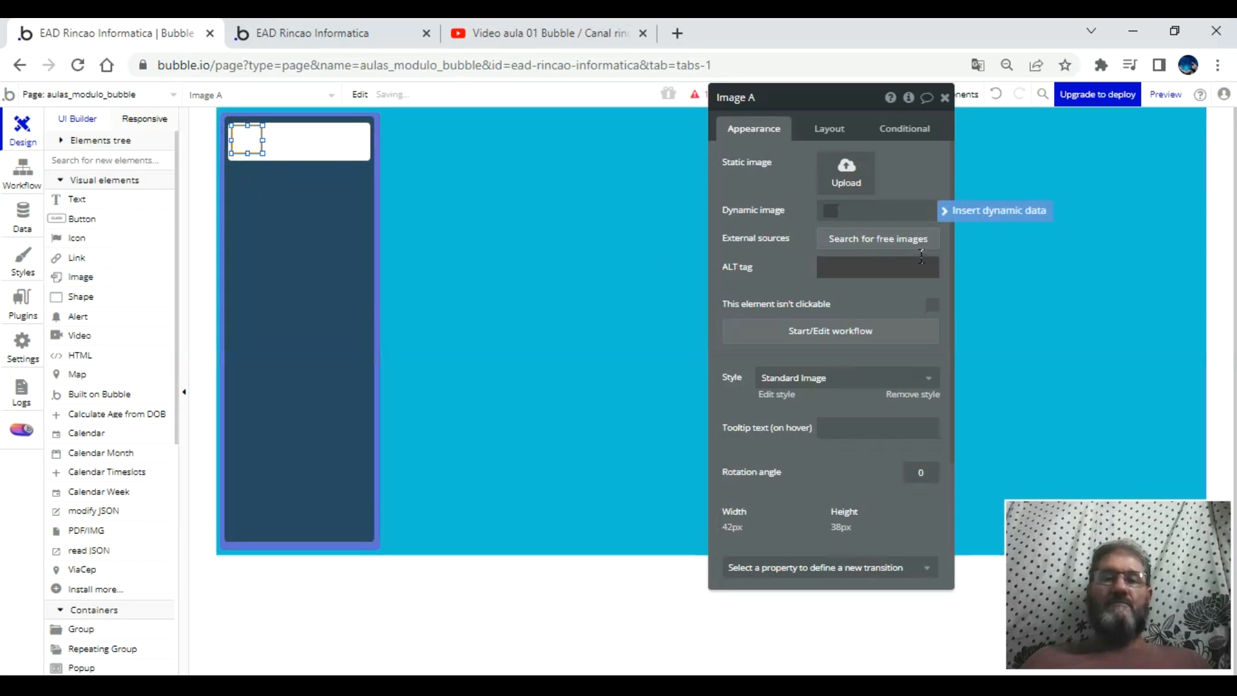
pyautogui.click(978, 216)
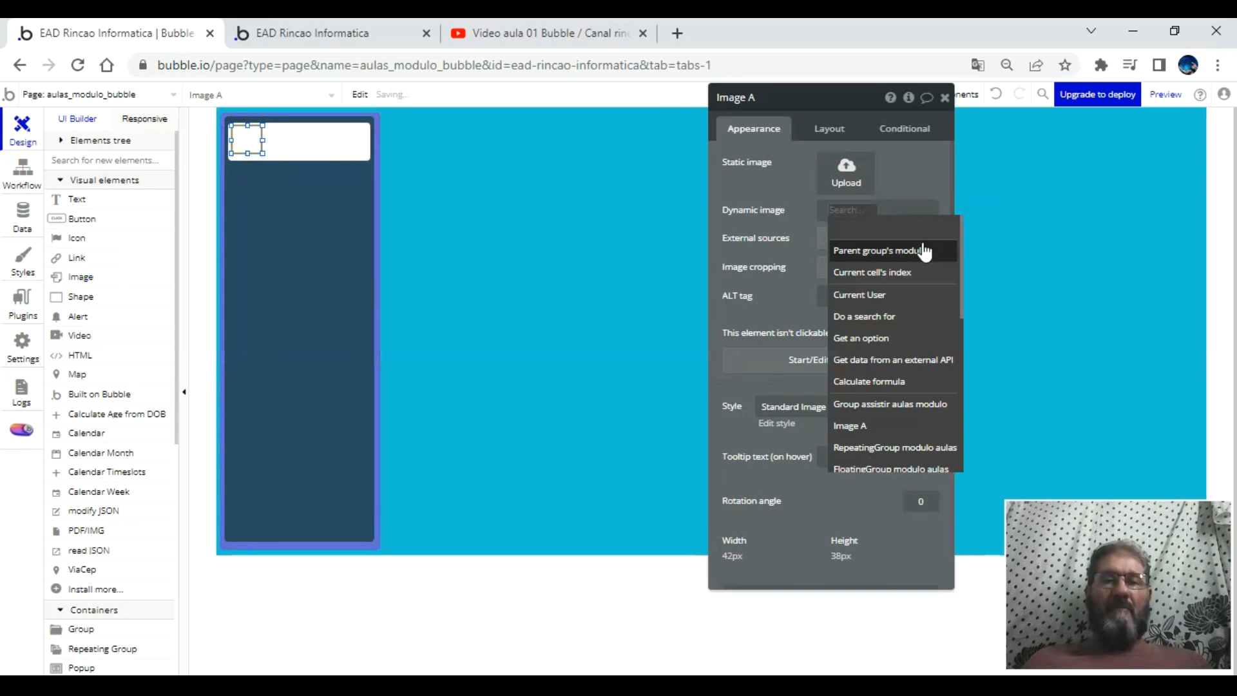
pyautogui.click(923, 249)
pyautogui.click(876, 262)
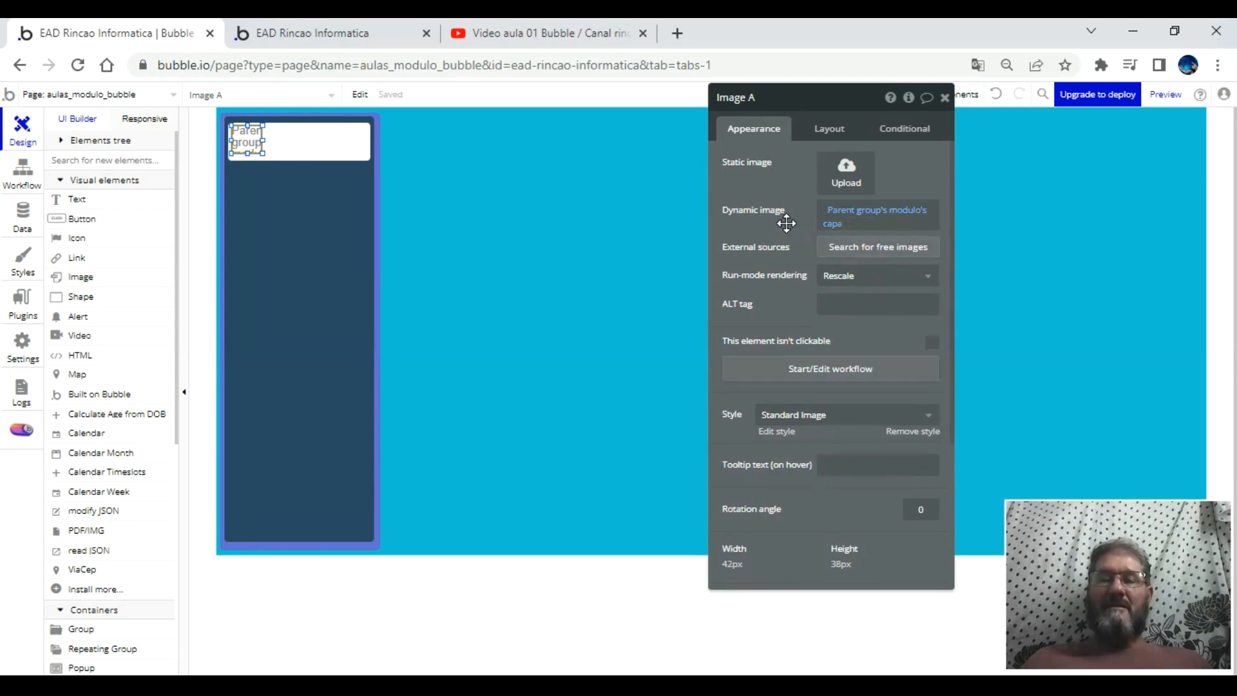
# - Stretch the cover image downward to a height of about 41 px
pyautogui.moveTo(246, 154); pyautogui.dragTo(246, 157)
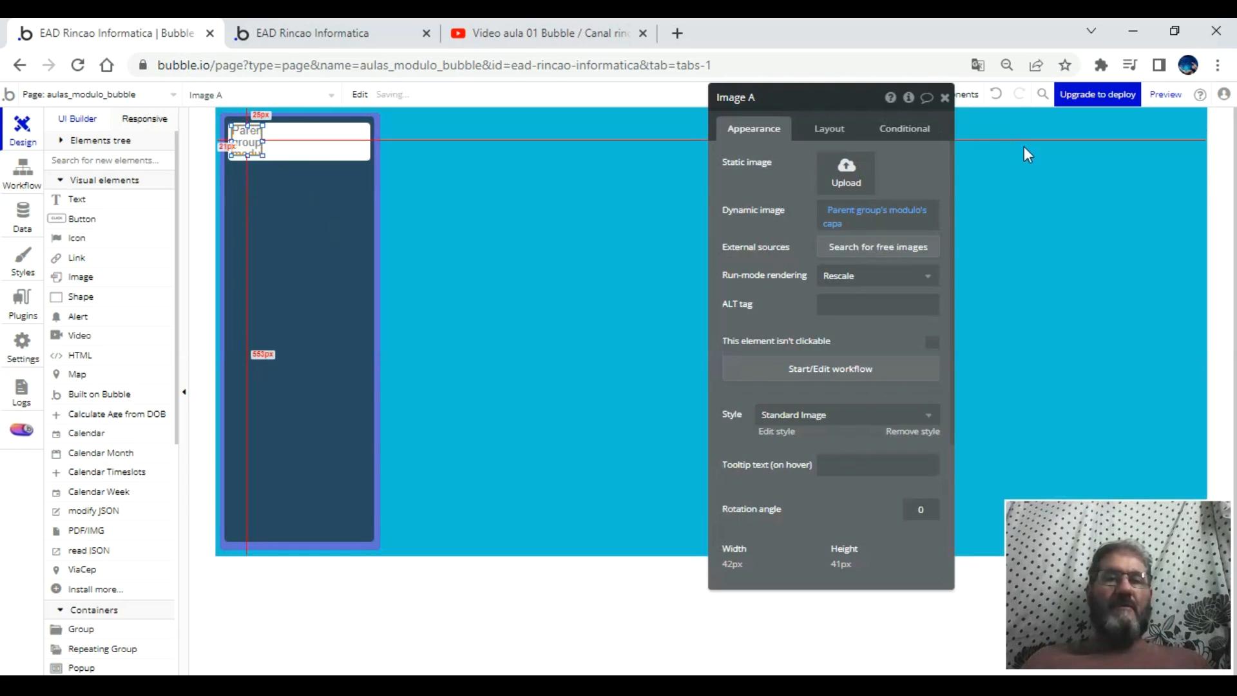
pyautogui.click(945, 98)
pyautogui.click(774, 223)
# - Draw a text element about 130 by 31 px beside the image inside the white group
pyautogui.hotkey('ctrl', '+')
pyautogui.hotkey('ctrl', '+')
pyautogui.hotkey('ctrl', '+')
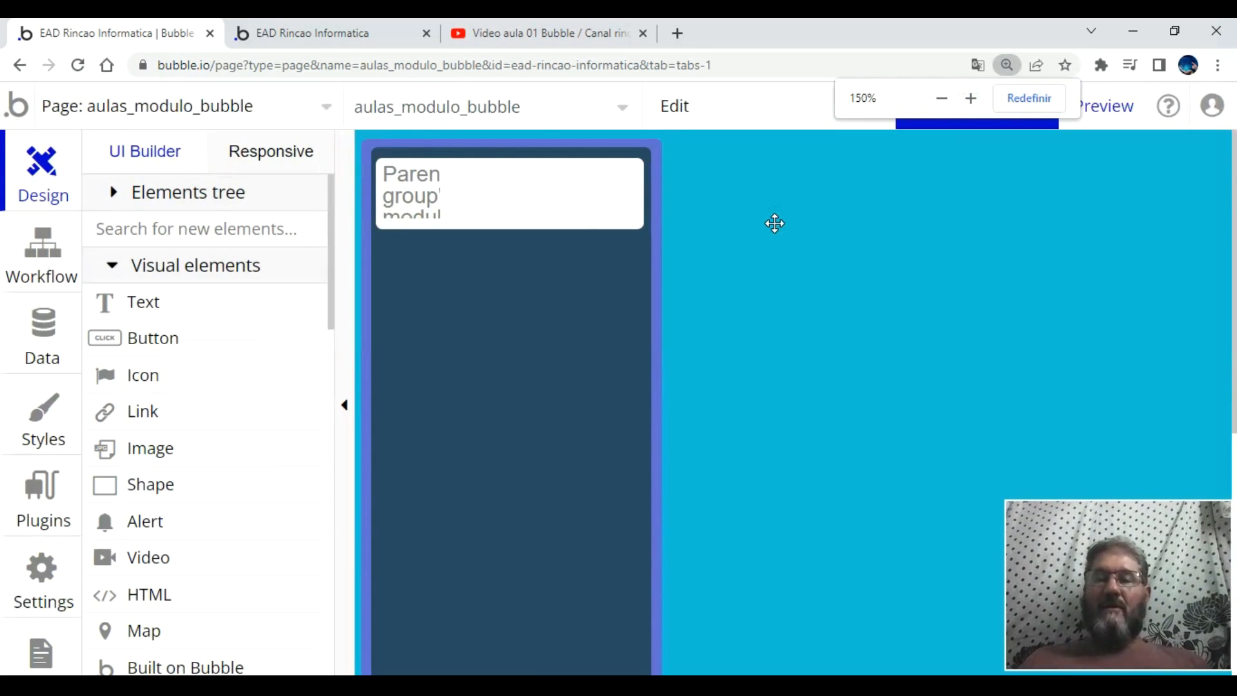
pyautogui.click(419, 200)
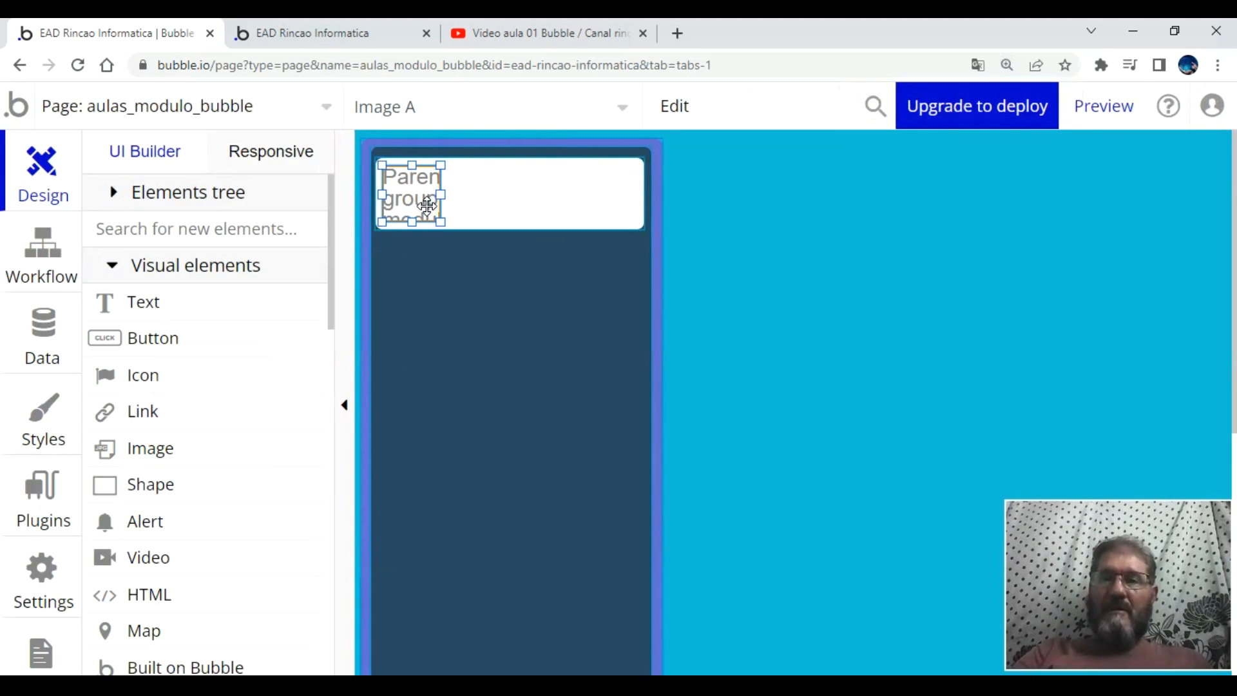
pyautogui.click(154, 305)
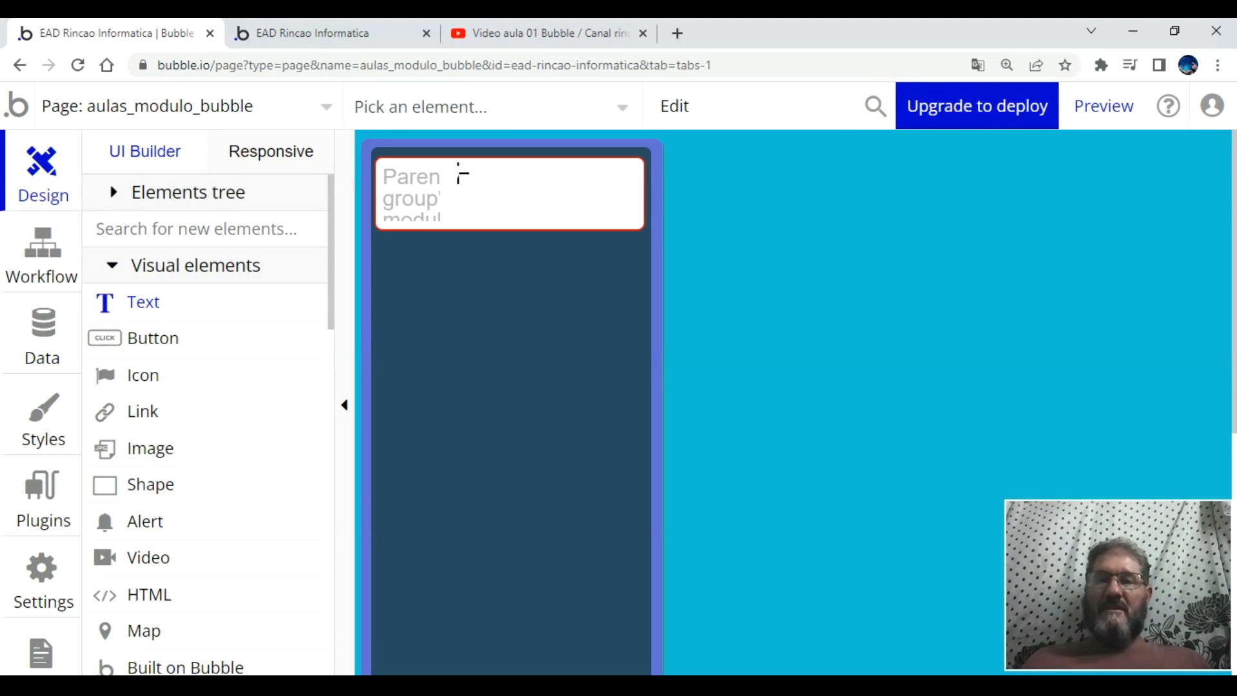
pyautogui.moveTo(456, 171); pyautogui.dragTo(636, 219)
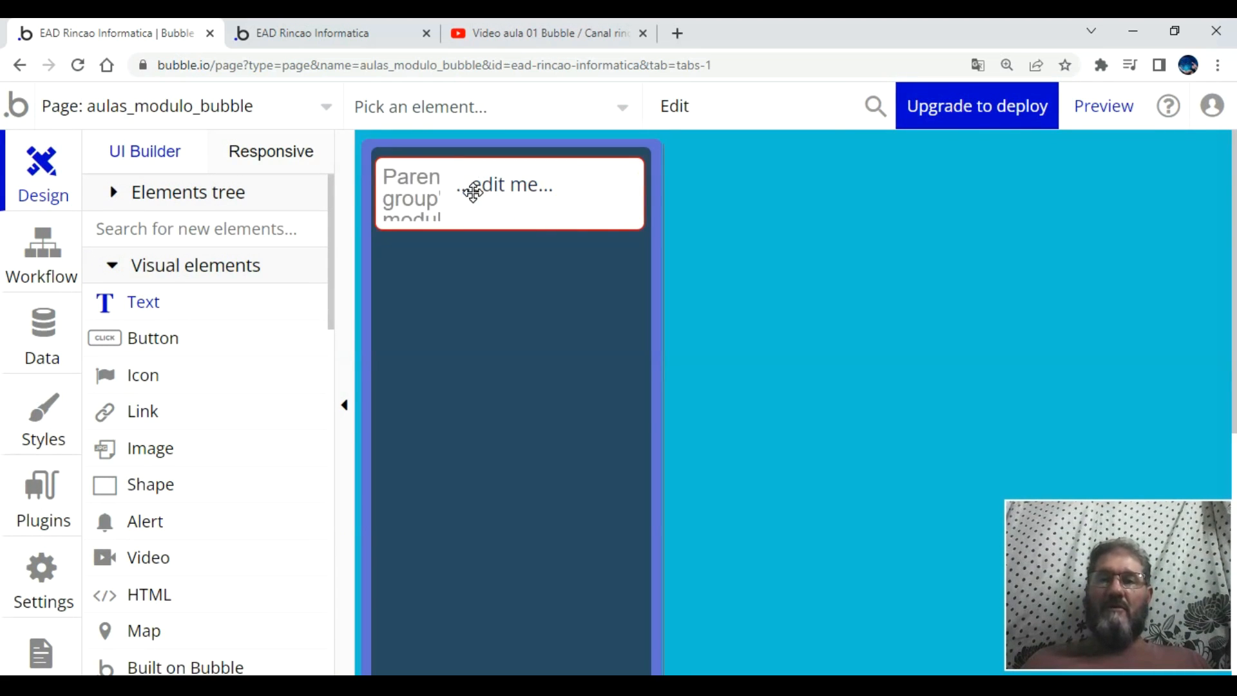
# - Set the height of the image in the white group to 40 px
pyautogui.click(409, 185)
pyautogui.click(1009, 174)
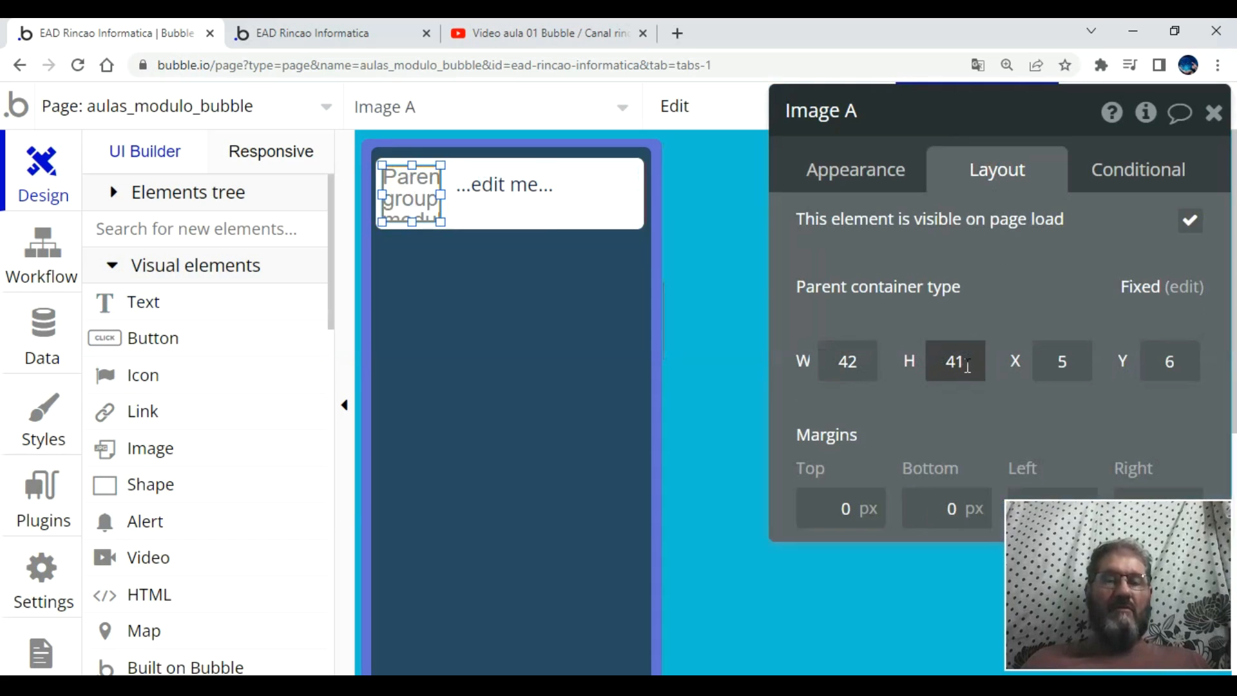
pyautogui.moveTo(966, 362); pyautogui.dragTo(920, 371)
pyautogui.write('40')
pyautogui.press('Return')
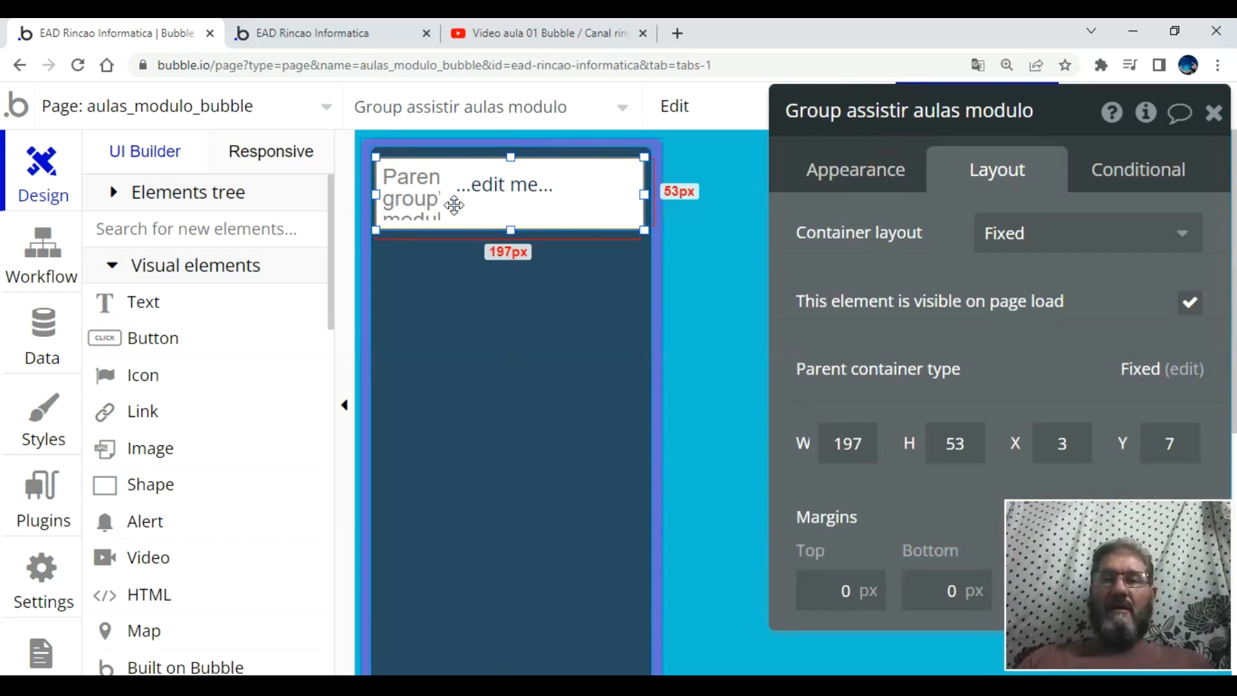
# - Rename the image element "Image capa modulo aulas" and the text element "Text nome modulo aulas"
pyautogui.click(414, 194)
pyautogui.click(879, 118)
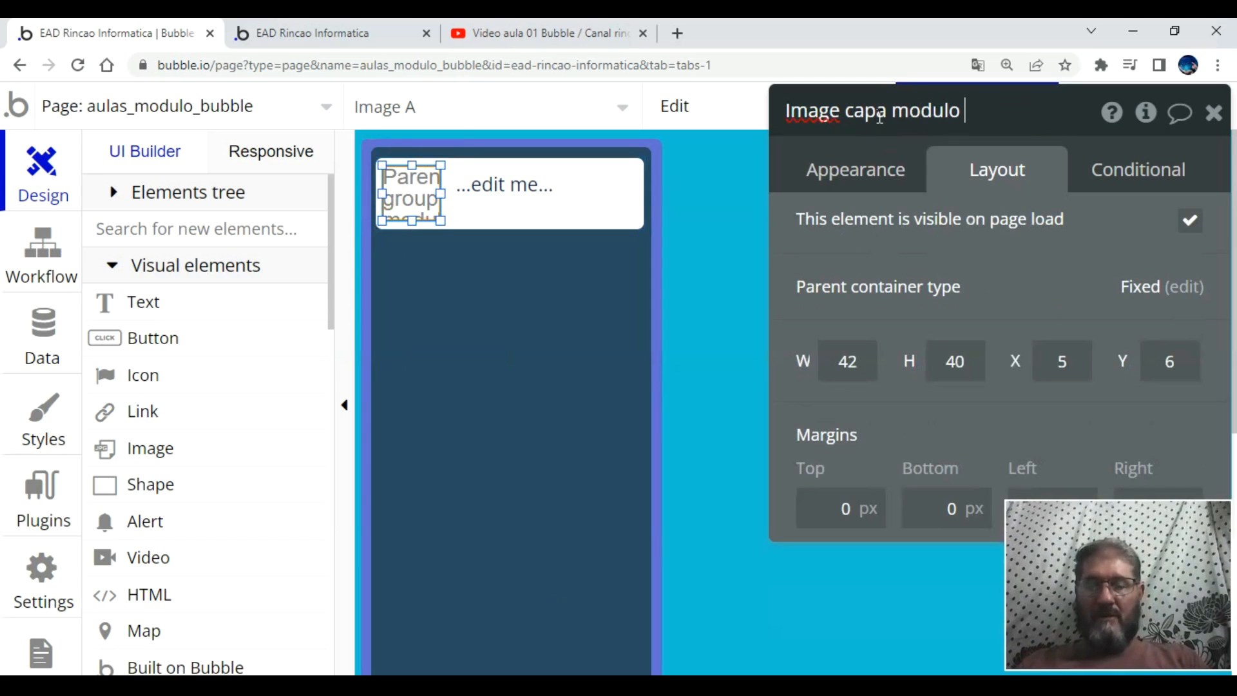
pyautogui.click(494, 182)
pyautogui.press('BackSpace')
pyautogui.write('nome modulo aulas')
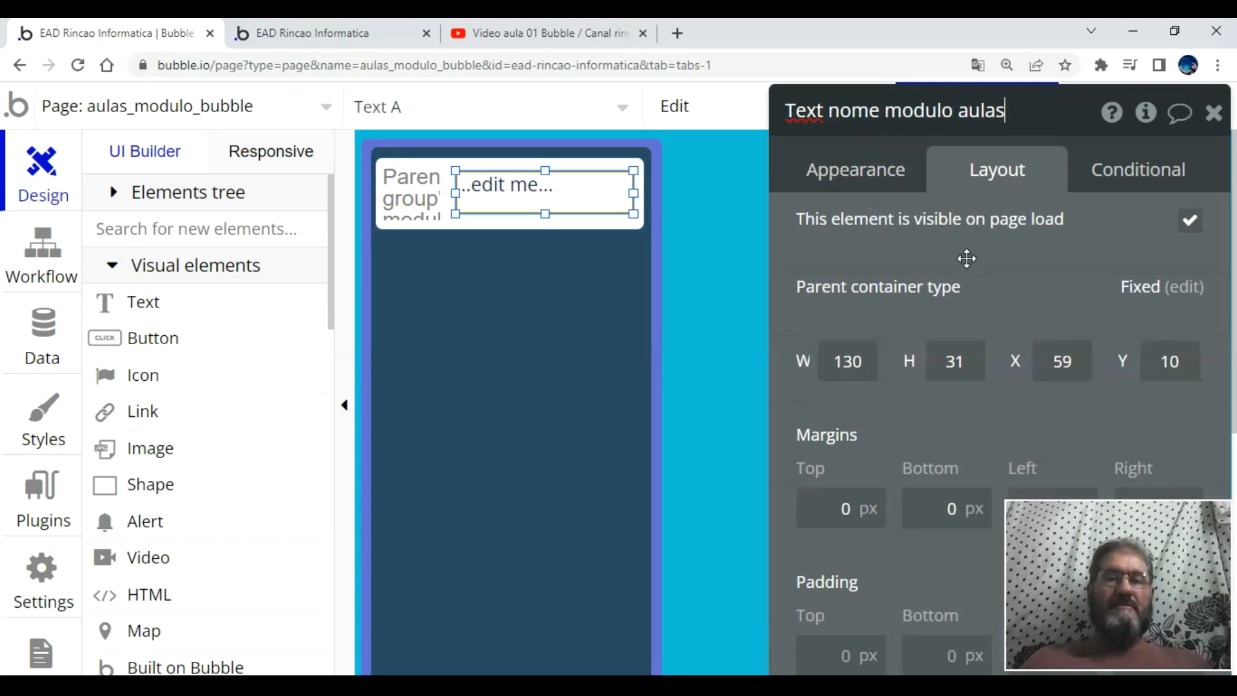
# - Replace the placeholder text with the dynamic expression Parent group's modulo's nome
pyautogui.doubleClick(588, 191)
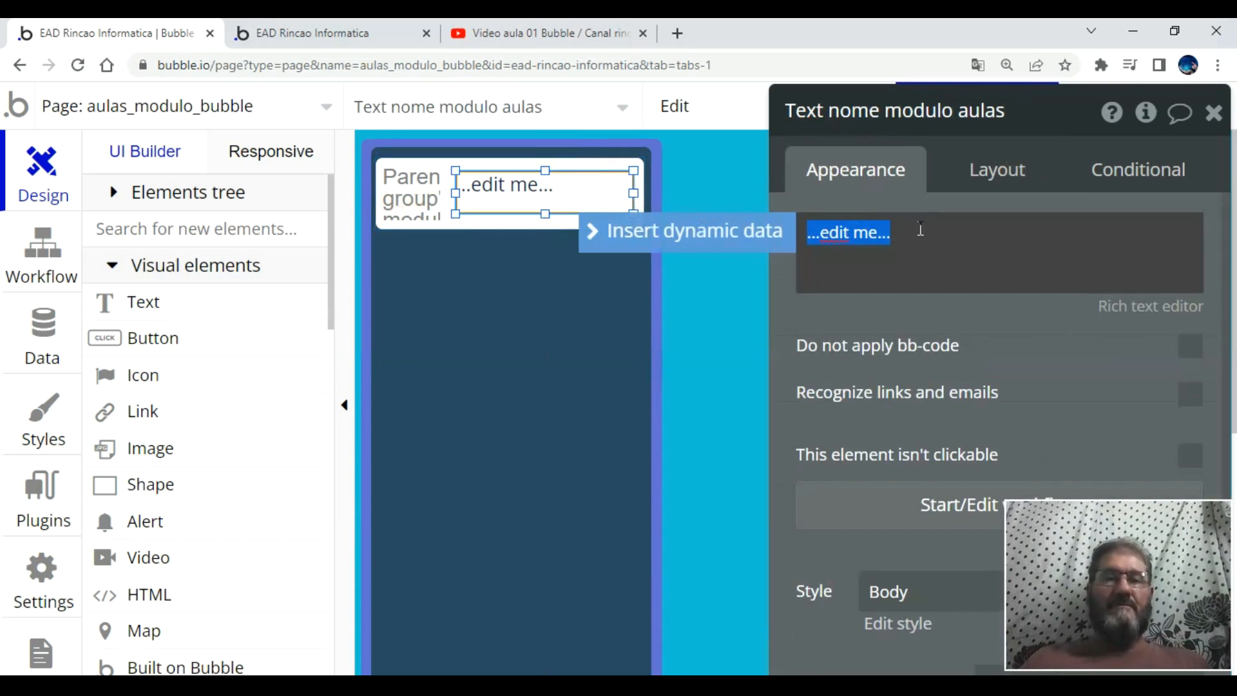
pyautogui.click(728, 245)
pyautogui.click(883, 316)
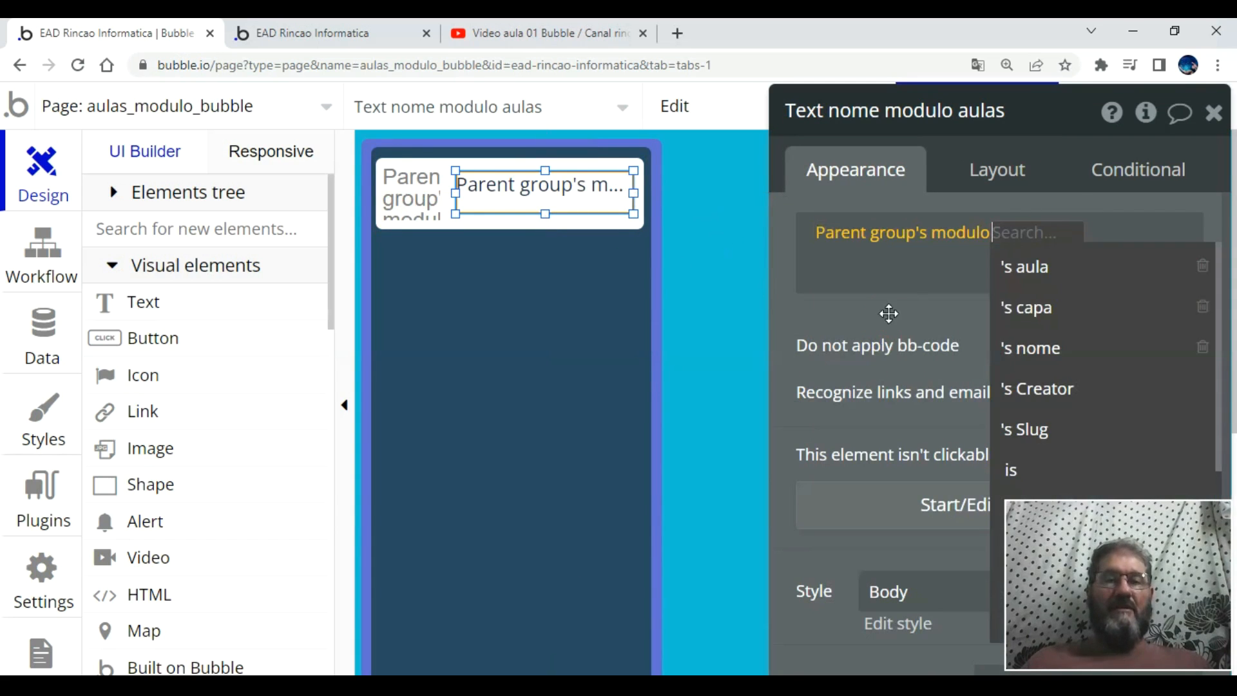
pyautogui.click(1057, 348)
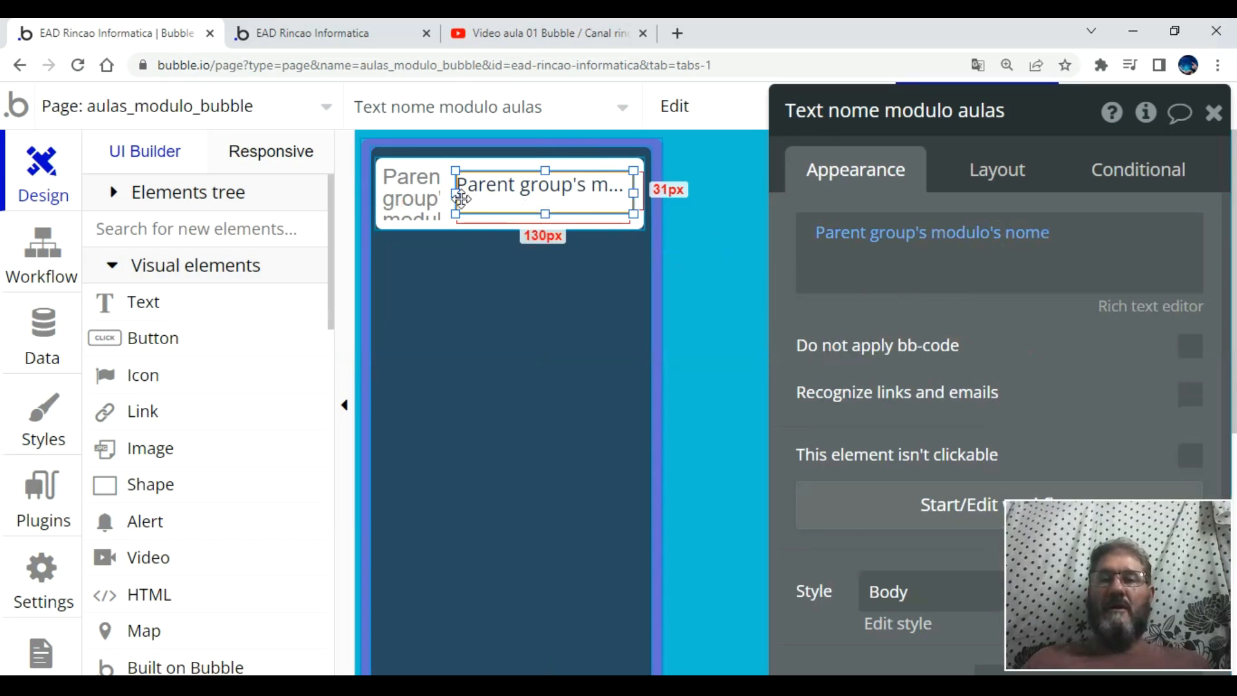
# - Move the module name text up against the cover image, to about X 47 and Y 6
pyautogui.click(411, 192)
pyautogui.click(461, 191)
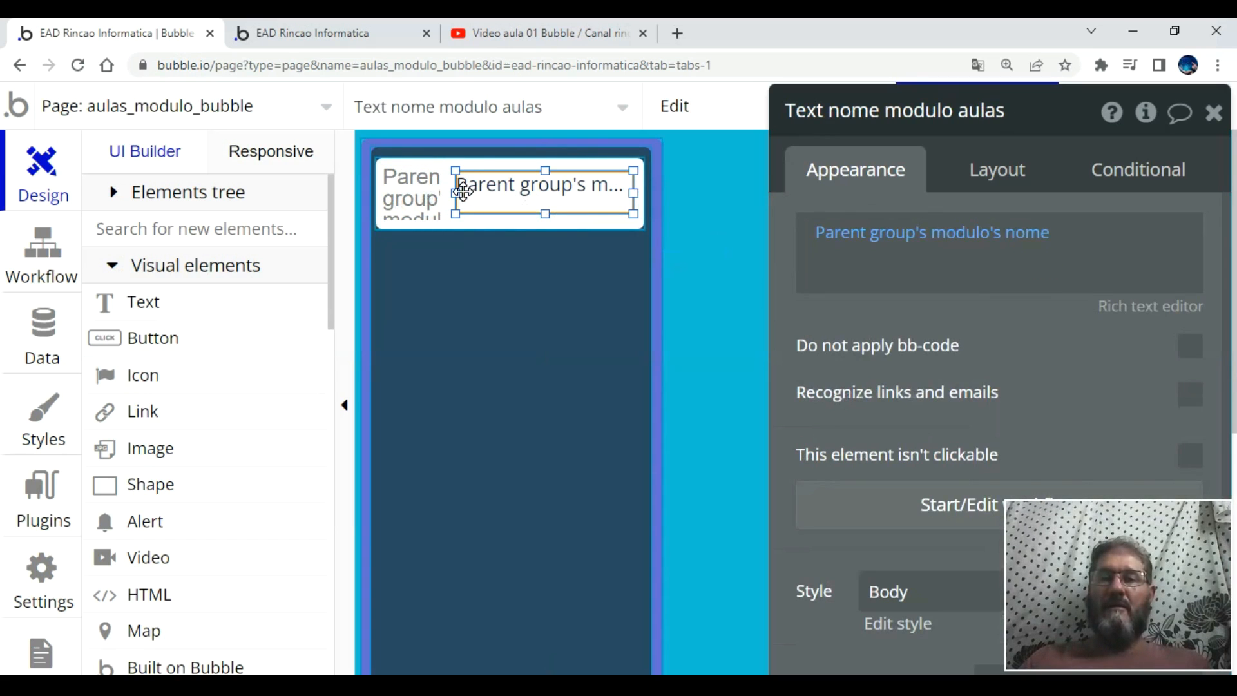
pyautogui.moveTo(456, 192)
pyautogui.mouseDown()
pyautogui.moveTo(444, 185)
pyautogui.moveTo(468, 203)
pyautogui.mouseUp()
# - Set the height of the module name text to 40 px, matching the cover image
pyautogui.click(412, 196)
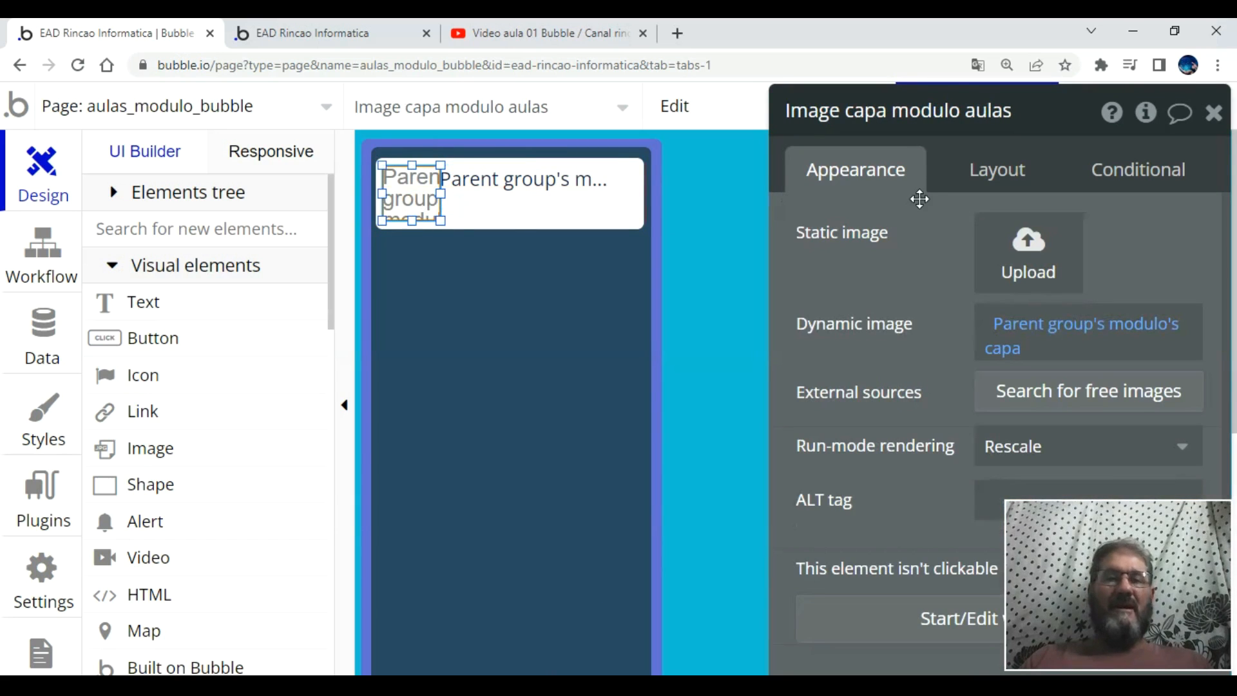
pyautogui.click(988, 185)
pyautogui.click(580, 193)
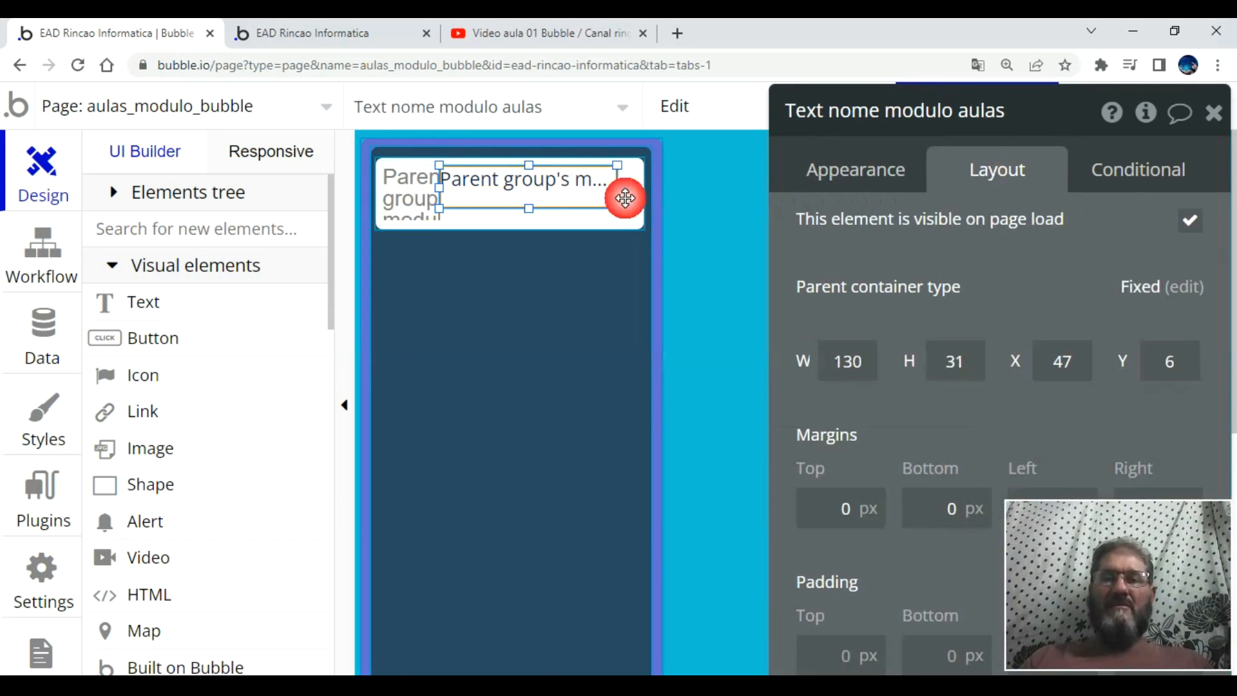
pyautogui.moveTo(963, 360); pyautogui.dragTo(924, 365)
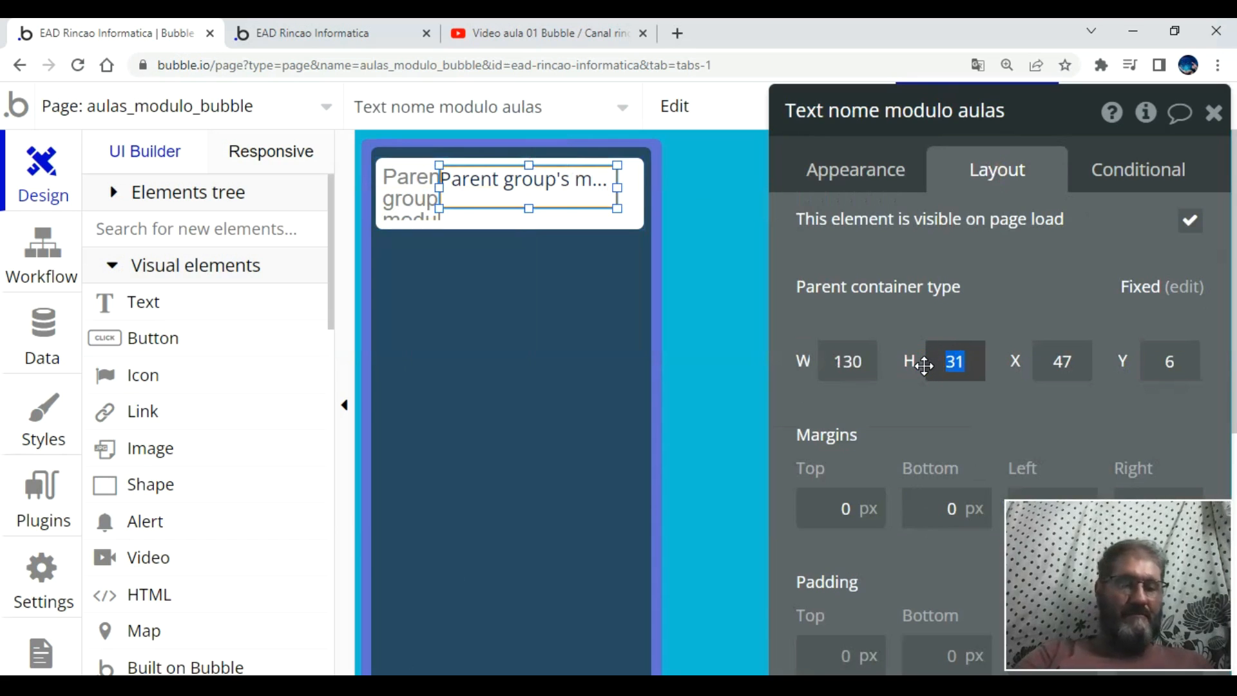
pyautogui.click(942, 303)
# - Shift the module name text to about X 49 and widen it to about 142 px
pyautogui.click(521, 188)
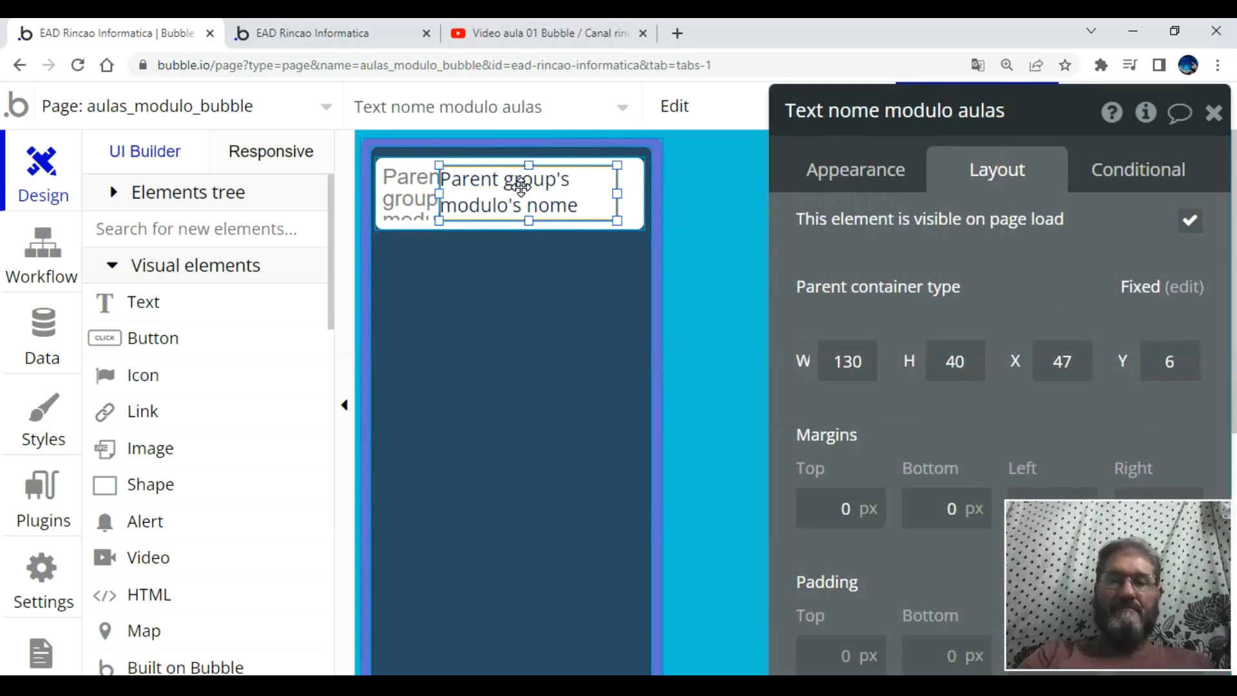
pyautogui.moveTo(523, 187); pyautogui.dragTo(532, 201)
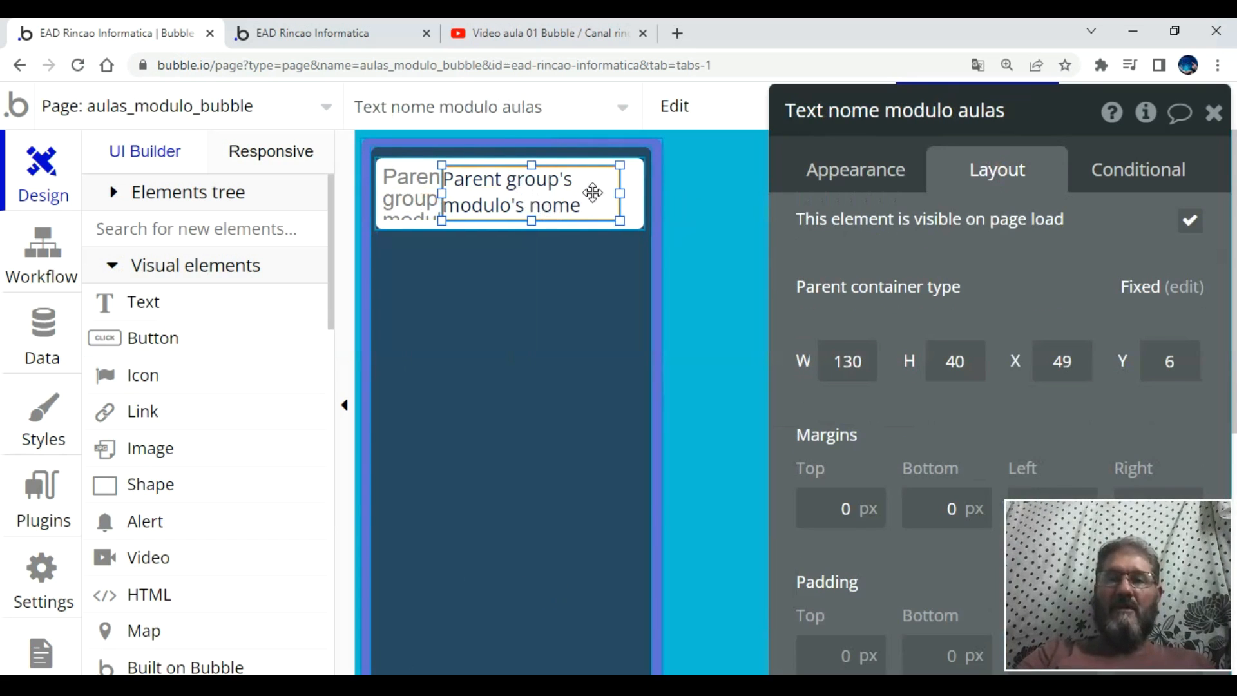
pyautogui.moveTo(620, 195); pyautogui.dragTo(636, 193)
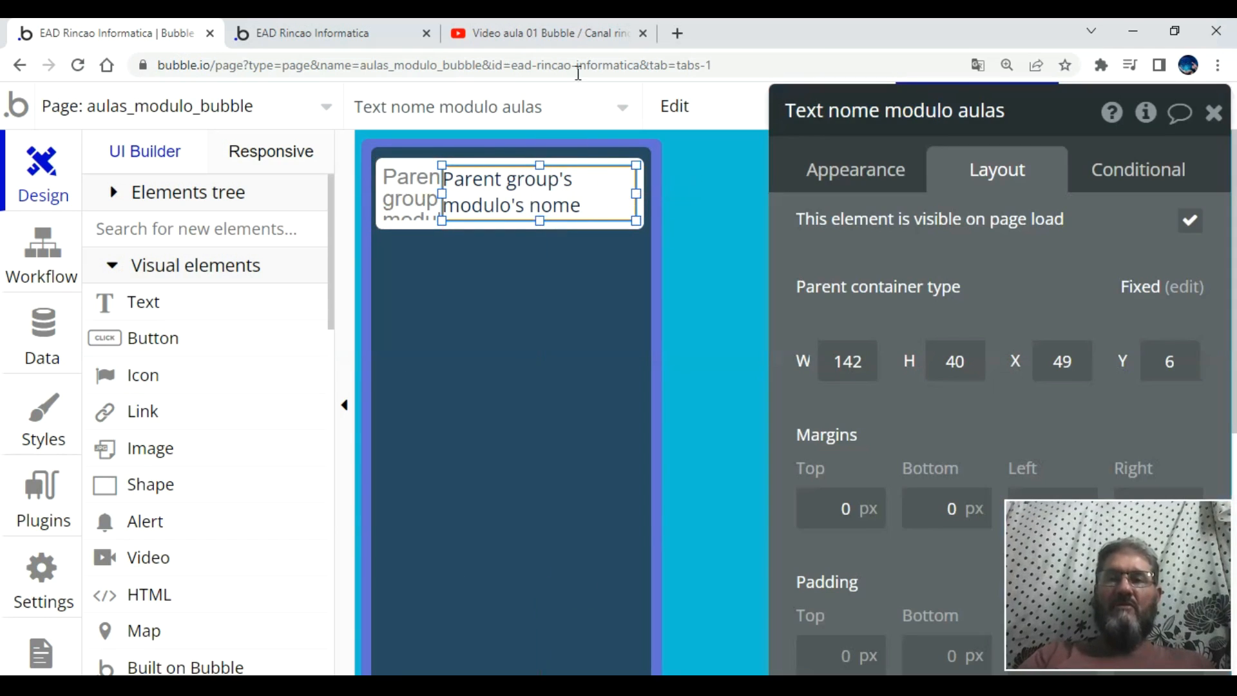
pyautogui.click(629, 275)
pyautogui.click(1212, 126)
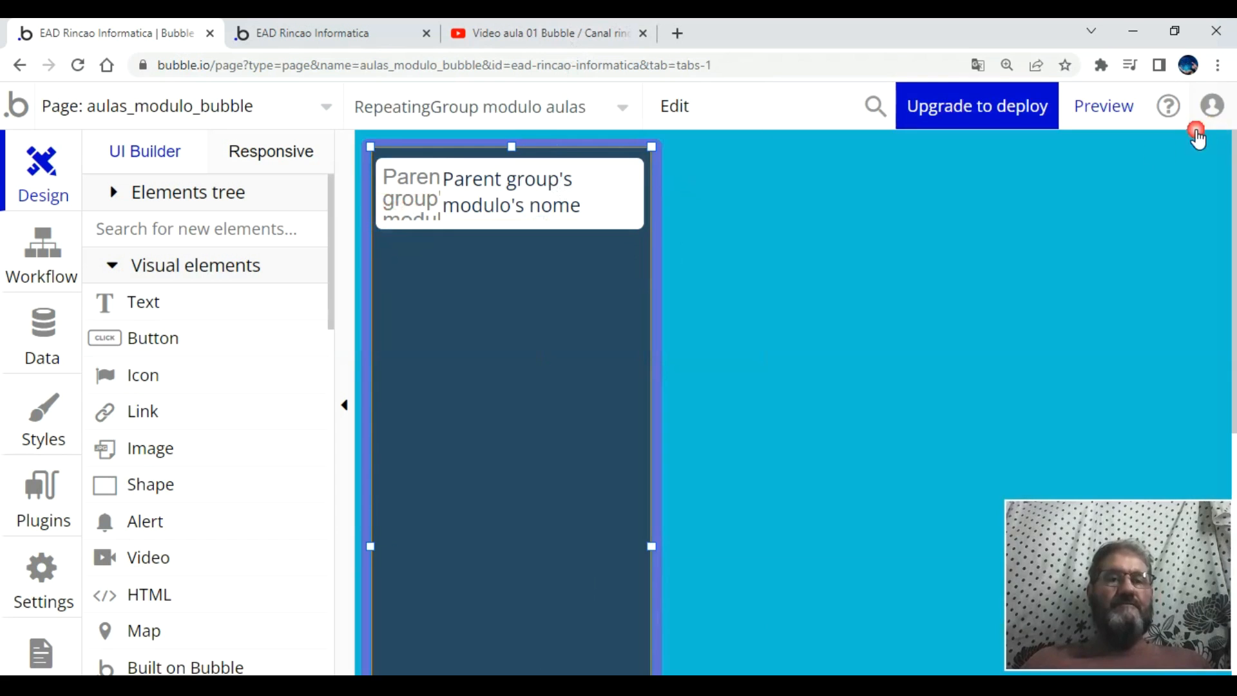
# - Switch to the running app preview and check how the module cover and name are displayed
pyautogui.click(842, 253)
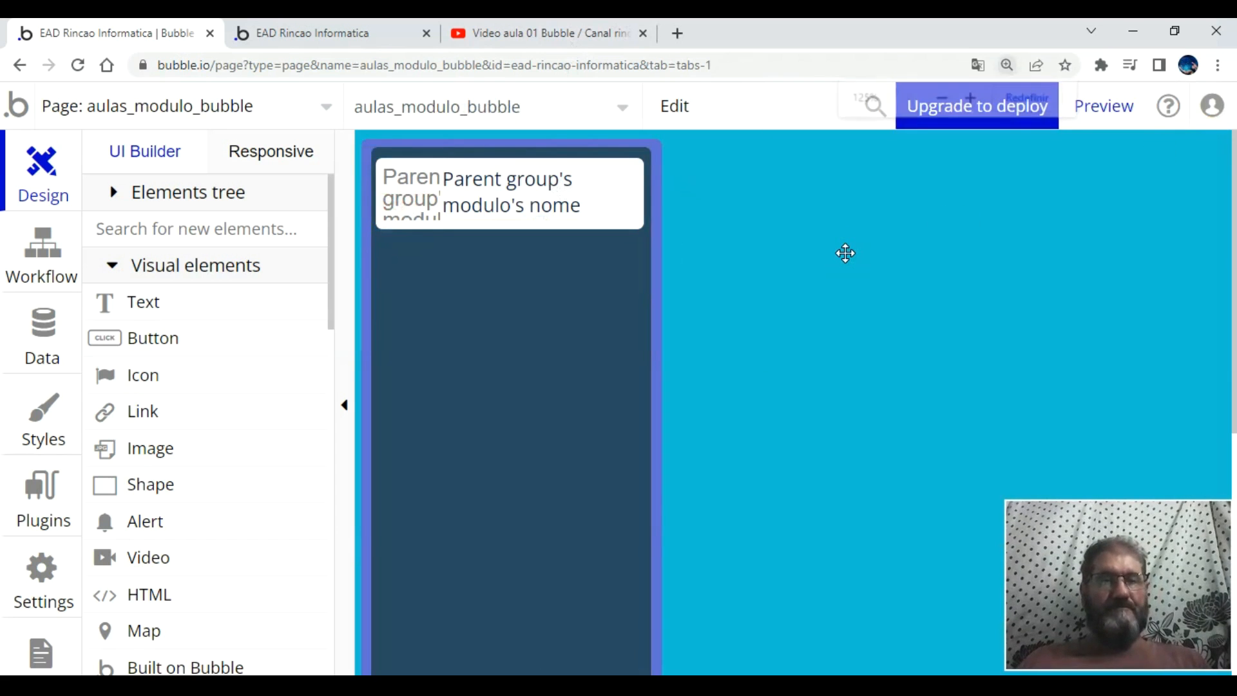
pyautogui.hotkey('ctrl', '-')
pyautogui.hotkey('ctrl', '-')
pyautogui.hotkey('ctrl', '-')
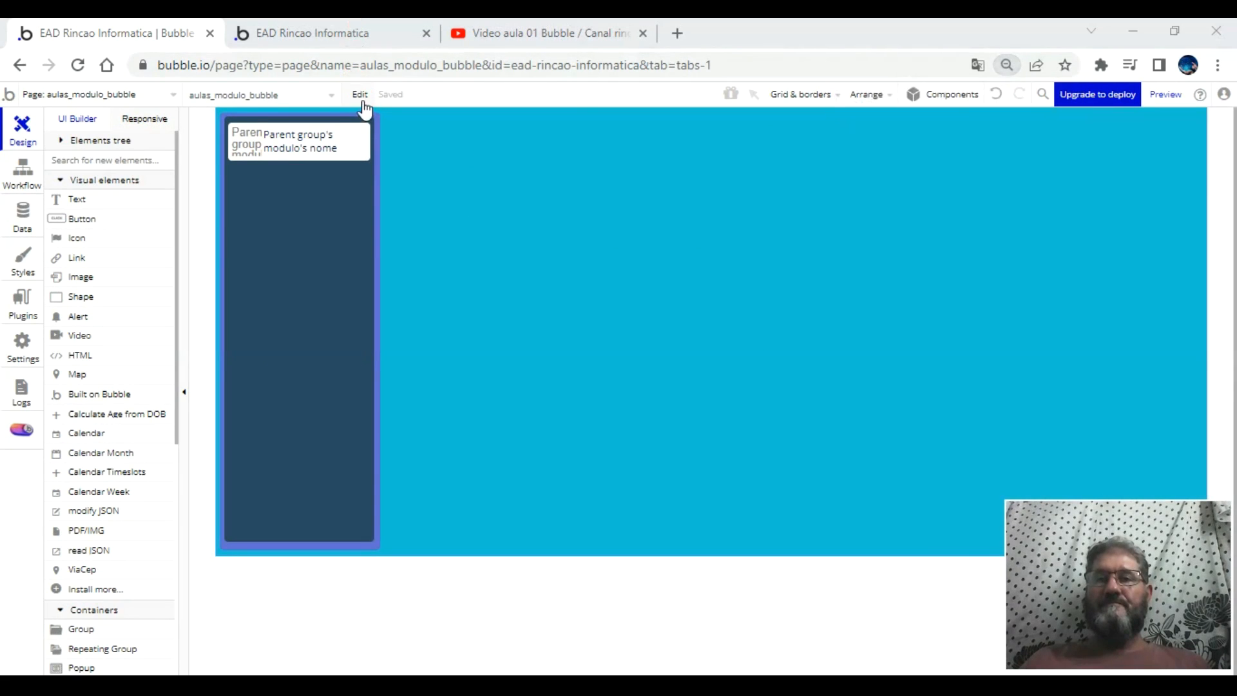
pyautogui.click(361, 36)
pyautogui.click(406, 102)
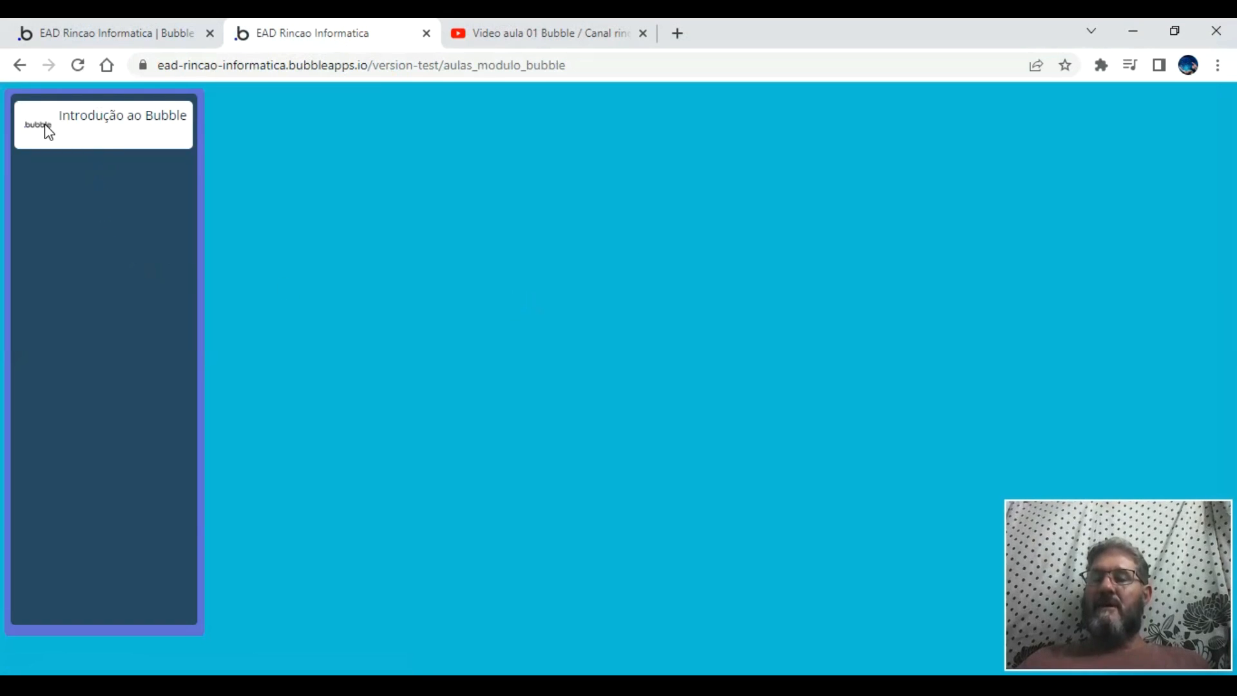
# - Back in the editor, remove the style from the module name text and center its text vertically
pyautogui.click(161, 46)
pyautogui.moveTo(276, 140); pyautogui.dragTo(310, 140)
pyautogui.doubleClick(310, 140)
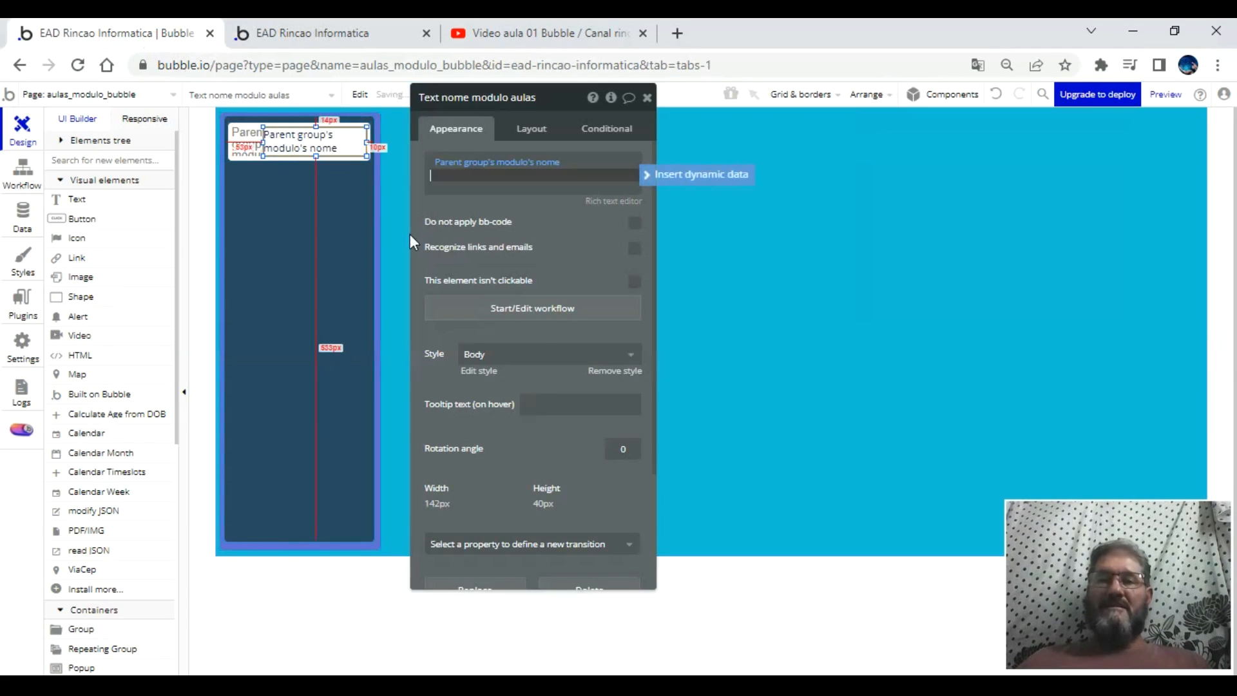
pyautogui.click(608, 375)
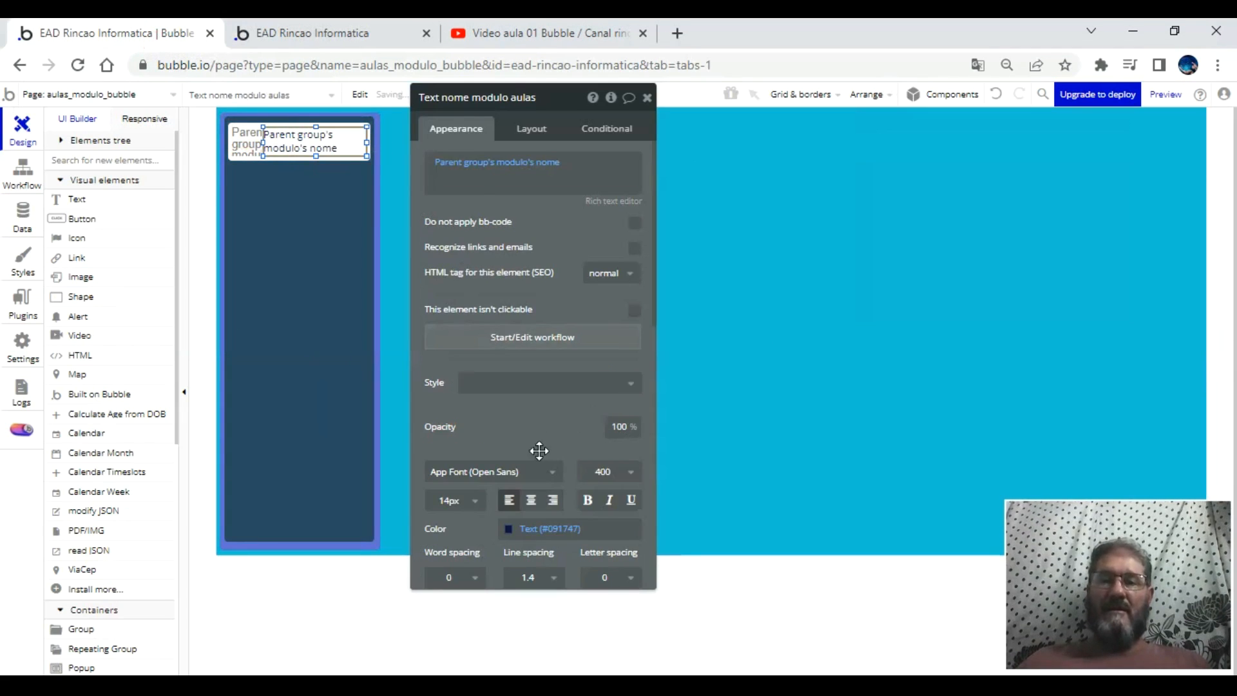
pyautogui.scroll(-5, 560, 443)
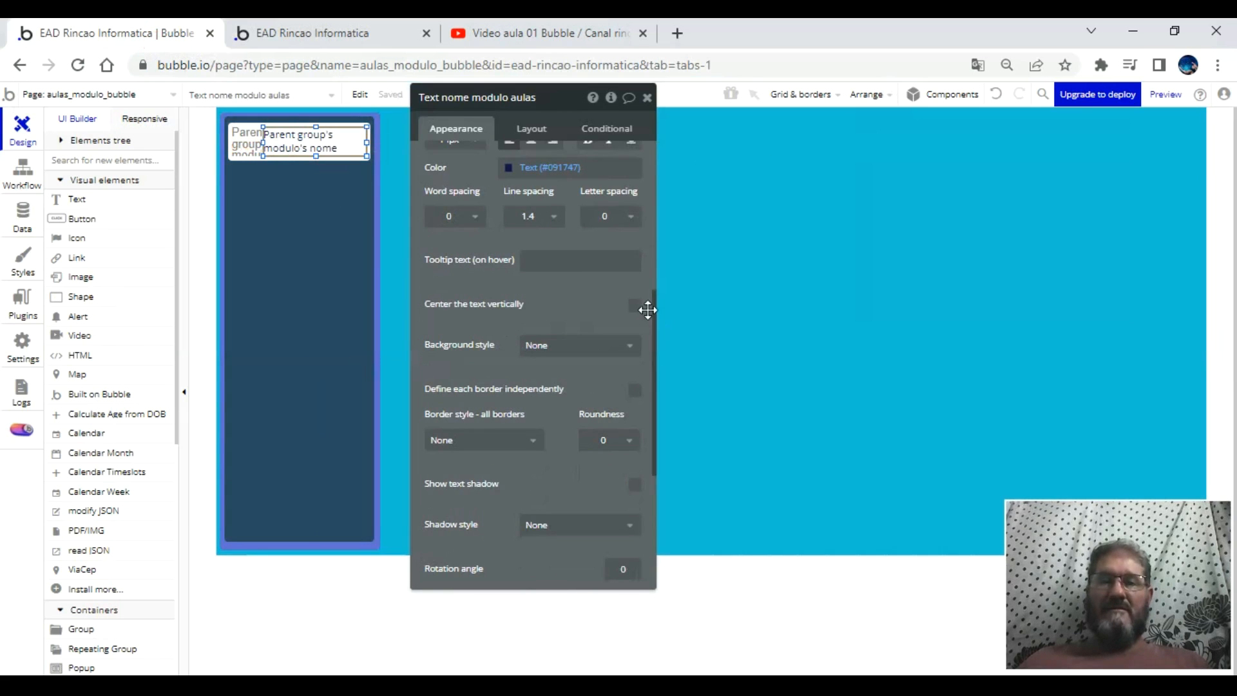
pyautogui.click(635, 305)
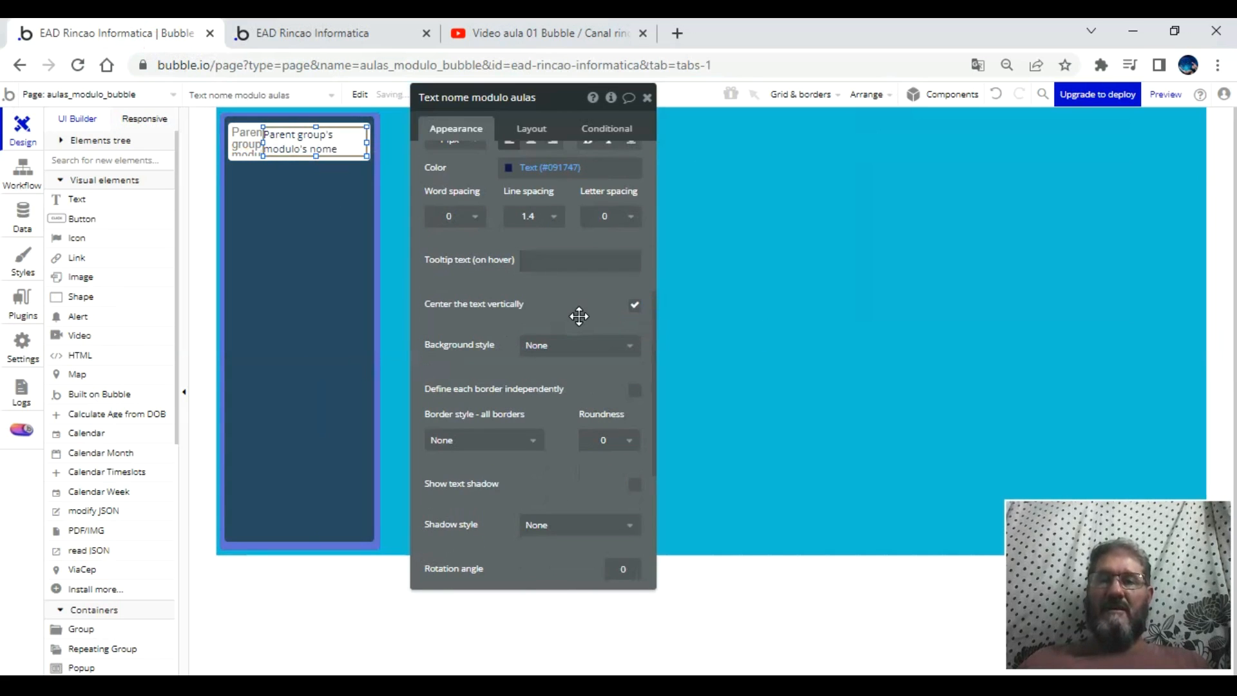
# - Set the module name text to font size 12 and make it bold
pyautogui.scroll(4, 567, 319)
pyautogui.click(452, 322)
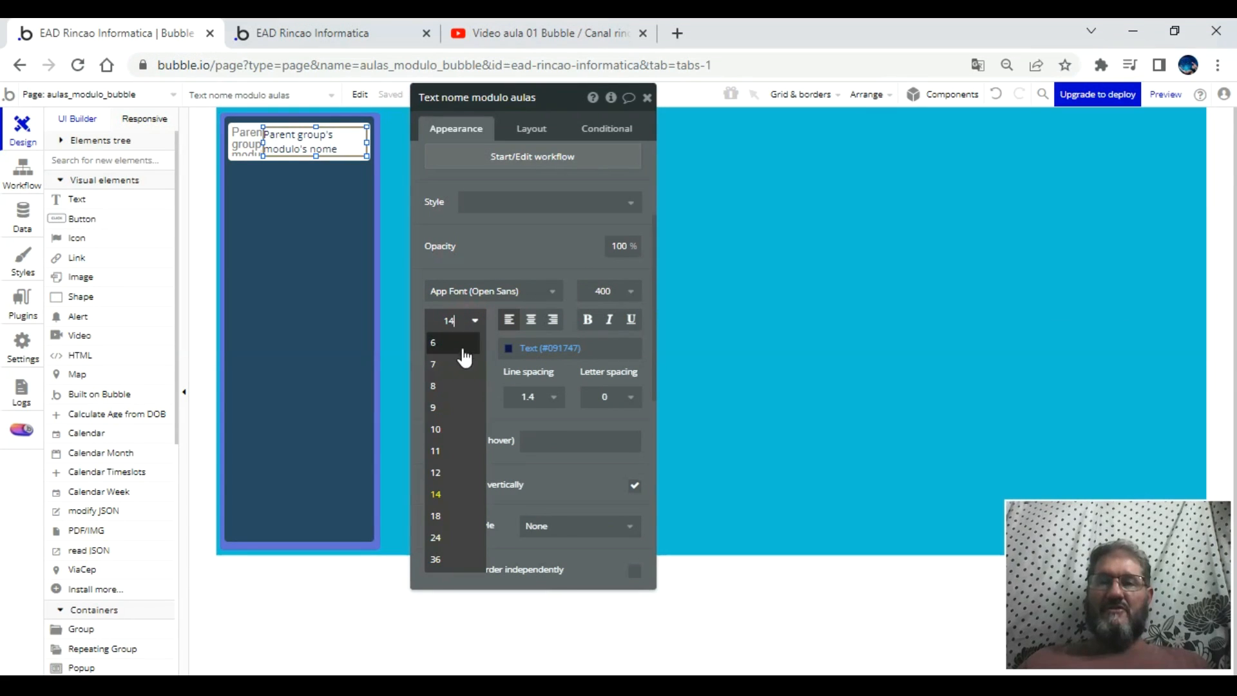
pyautogui.click(463, 472)
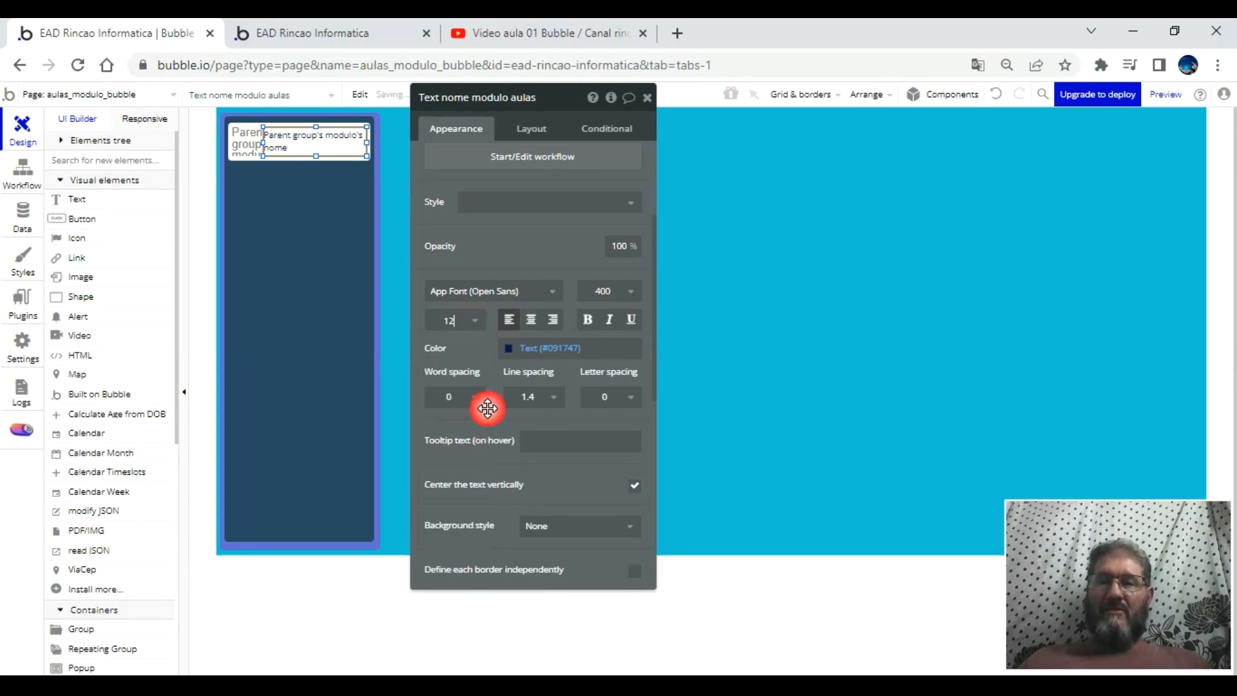
pyautogui.click(587, 320)
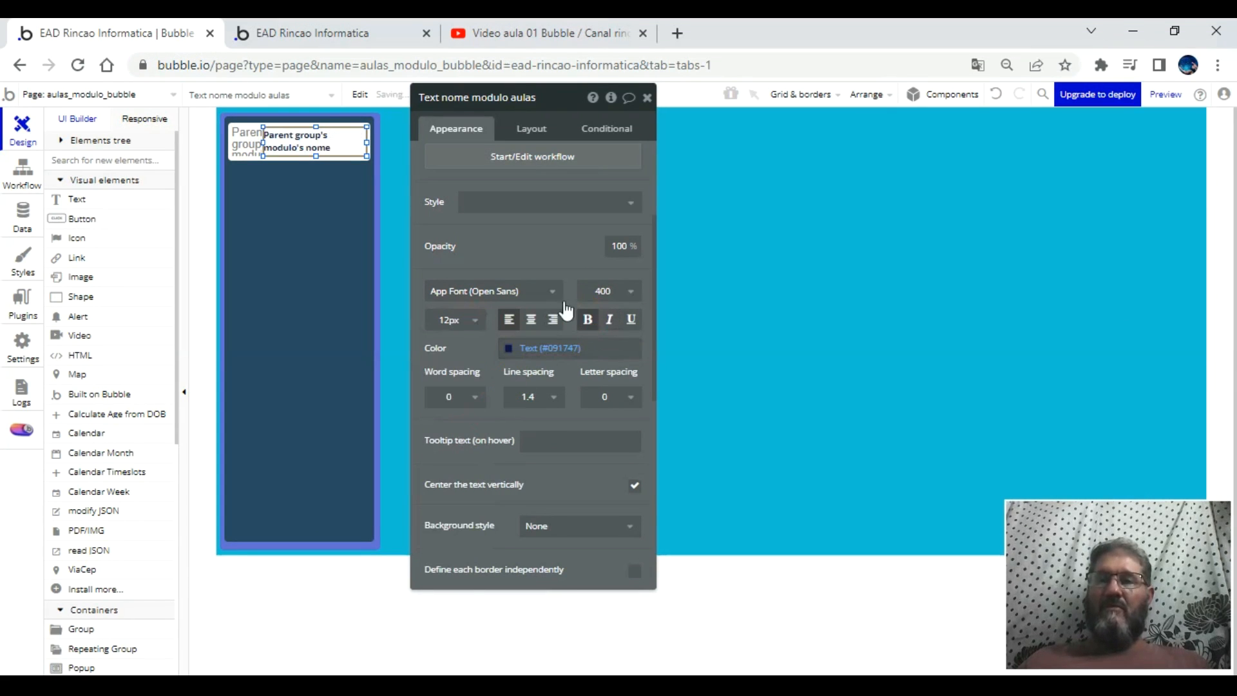
# - Check the module name's new formatting in the running app preview, and return to the page editor
pyautogui.click(359, 36)
pyautogui.click(373, 101)
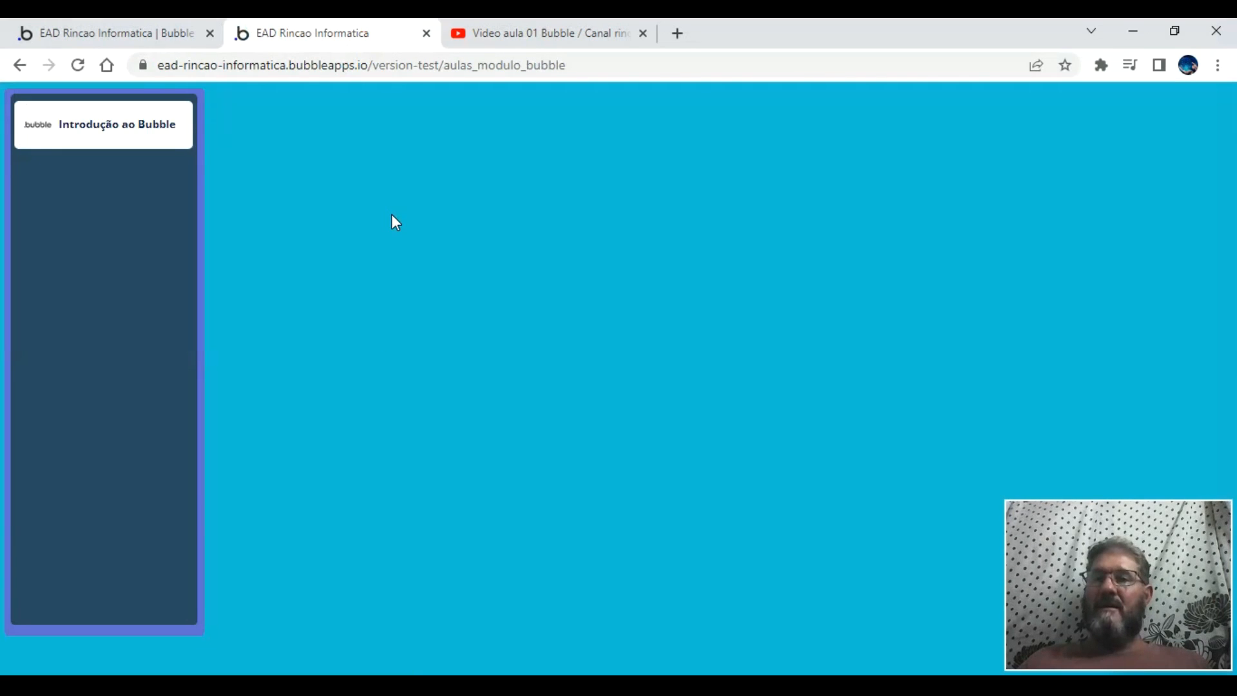
pyautogui.click(115, 32)
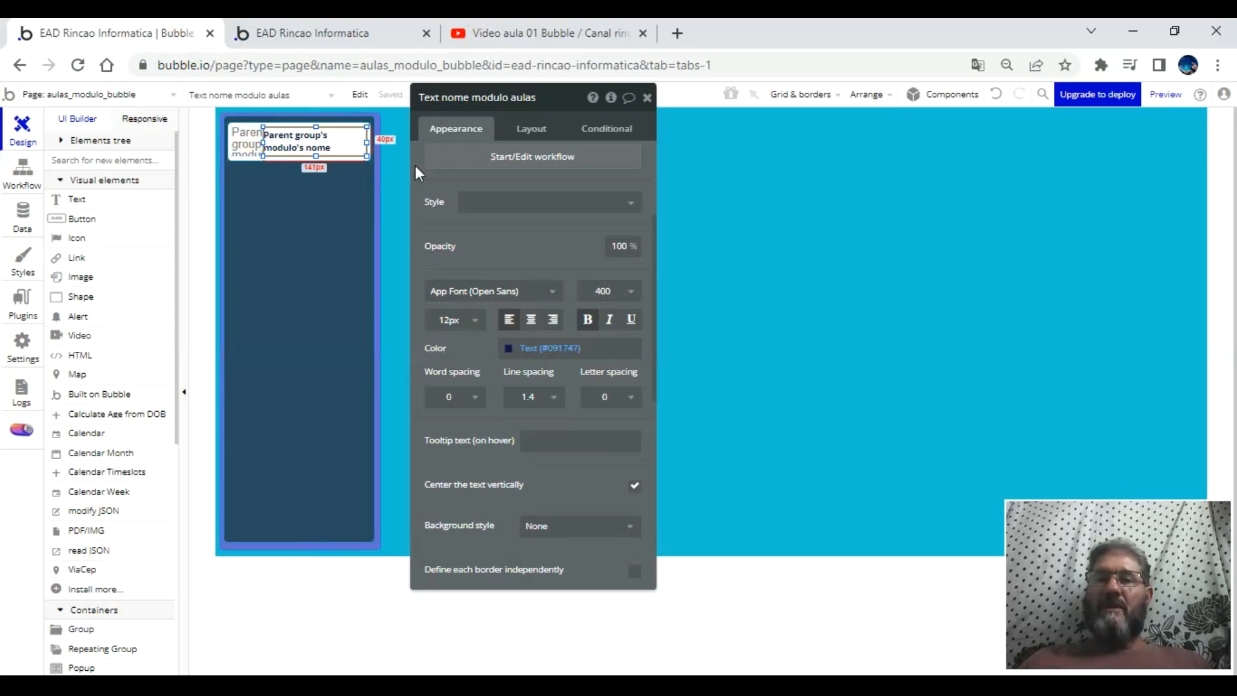
# - Widen the modulo aulas floating group toward the page center and extend its repeating group to fill the added width
pyautogui.click(339, 281)
pyautogui.click(379, 293)
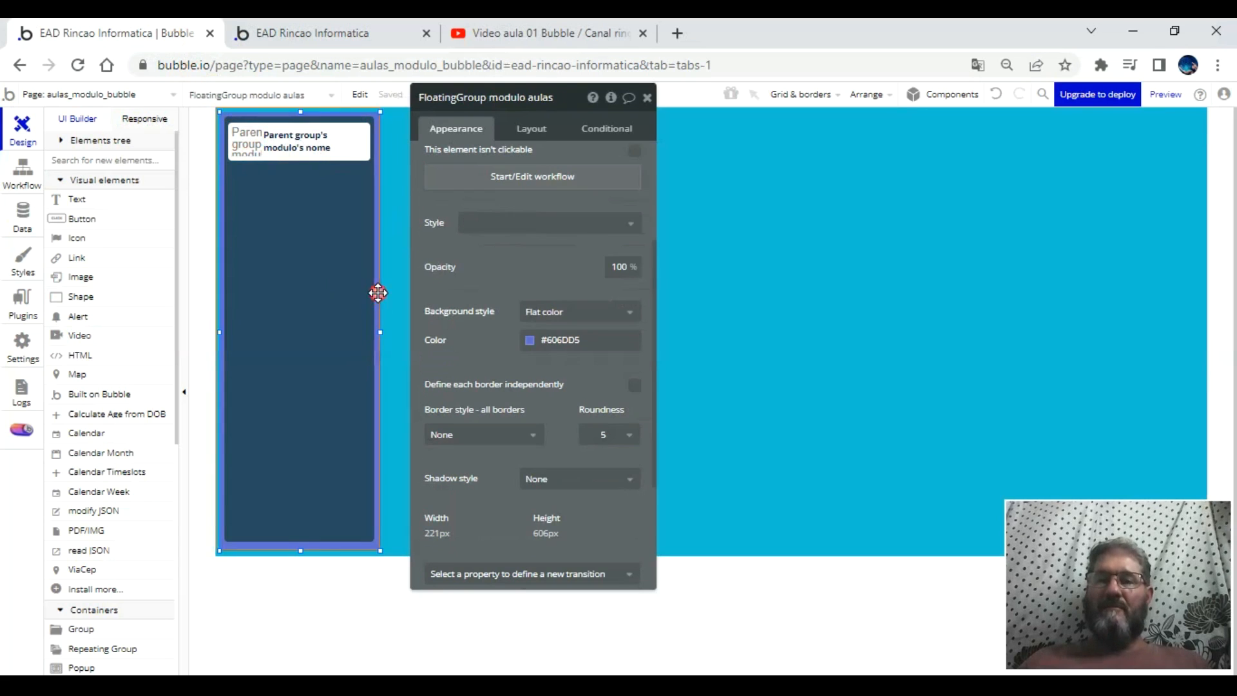
pyautogui.click(648, 98)
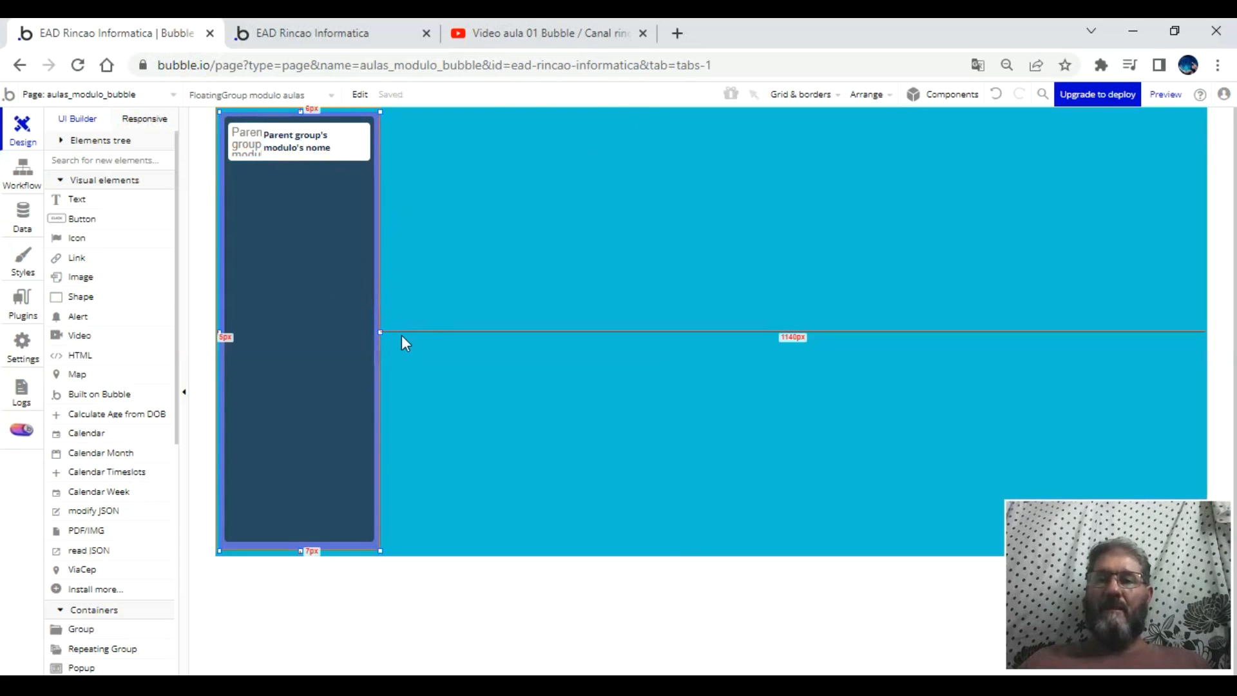
pyautogui.moveTo(385, 331); pyautogui.dragTo(425, 330)
pyautogui.click(348, 334)
pyautogui.press('Left')
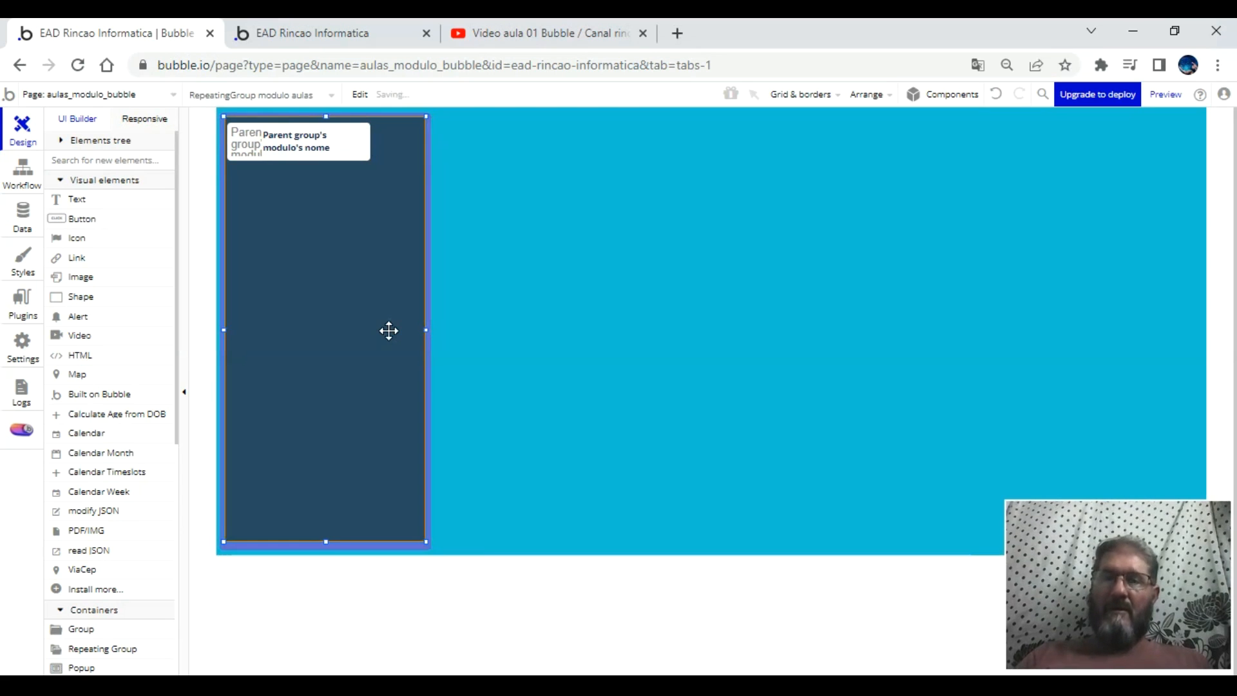
# - Widen the assistir aulas modulo group inside the repeating group's cell to about 265 px
pyautogui.click(356, 151)
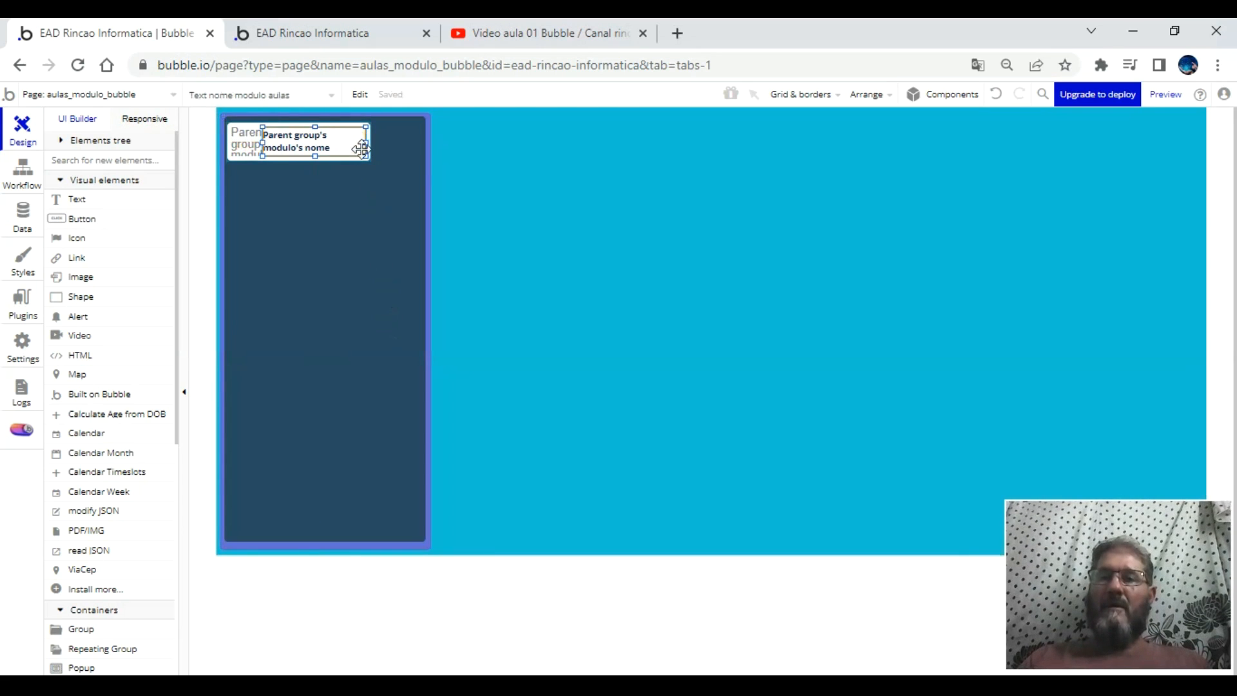
pyautogui.click(359, 157)
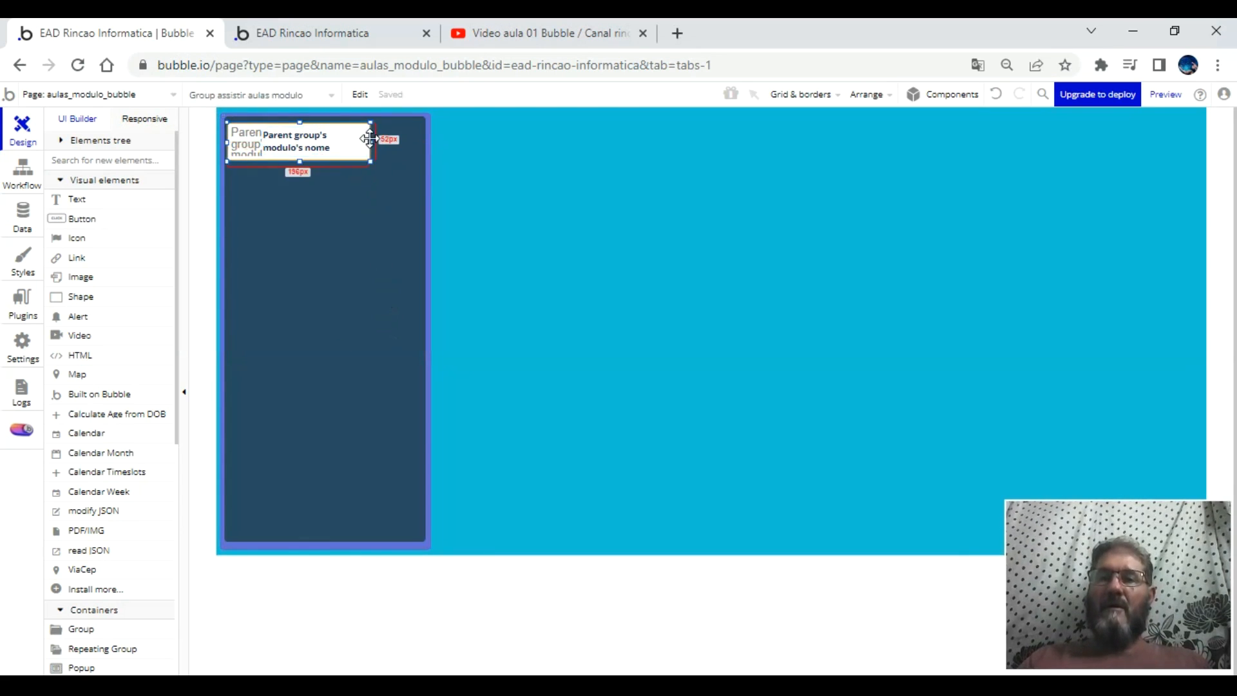
pyautogui.moveTo(370, 142); pyautogui.dragTo(419, 141)
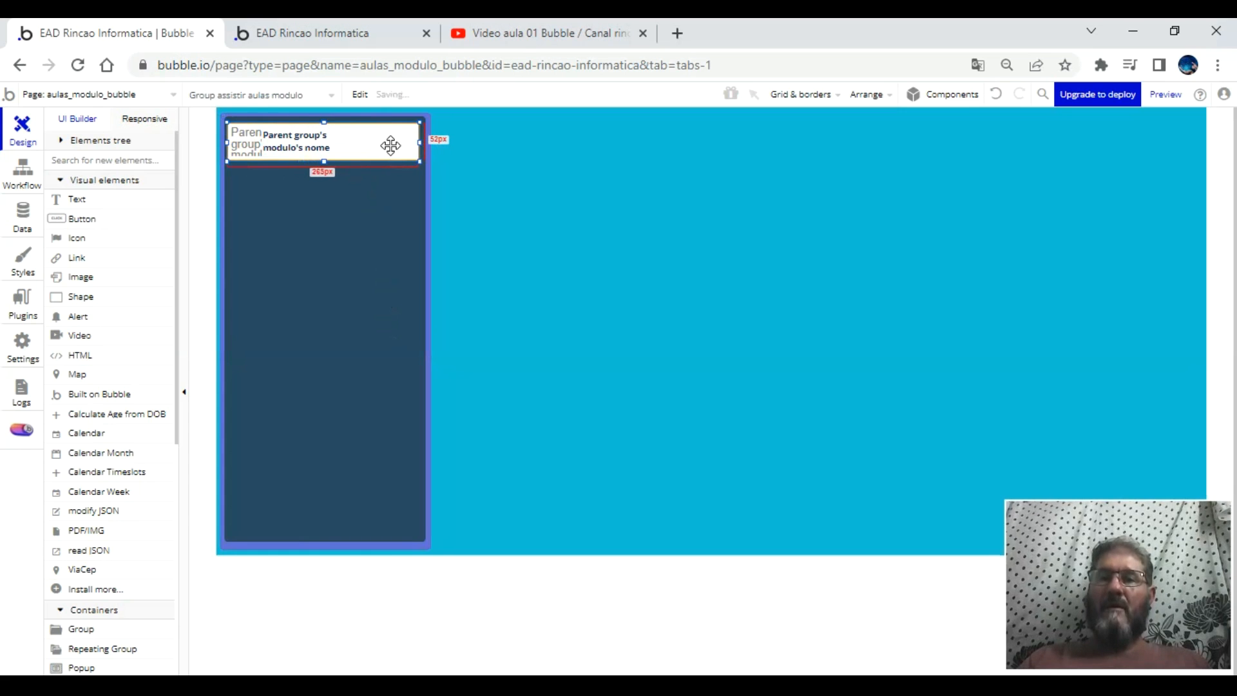
# - Make the assistir aulas modulo group taller and resize the module name text to about 206 by 55 px beside the cover image
pyautogui.click(304, 150)
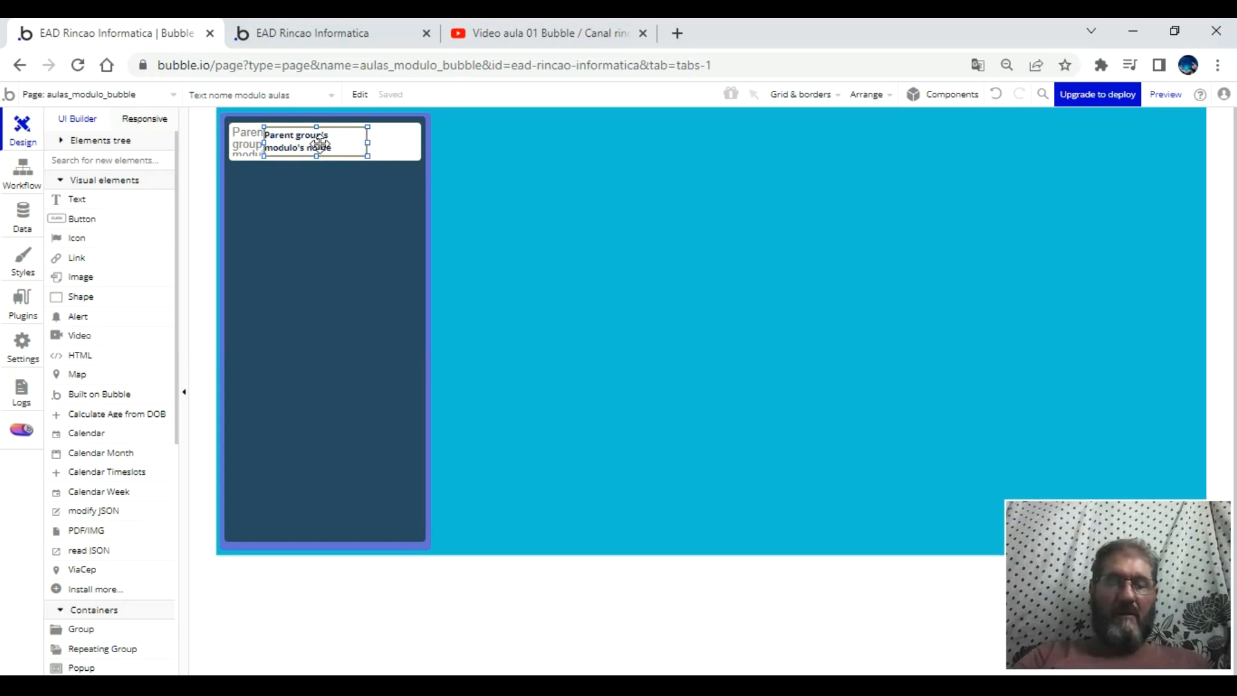
pyautogui.click(381, 152)
pyautogui.moveTo(324, 161); pyautogui.dragTo(418, 143)
pyautogui.click(317, 150)
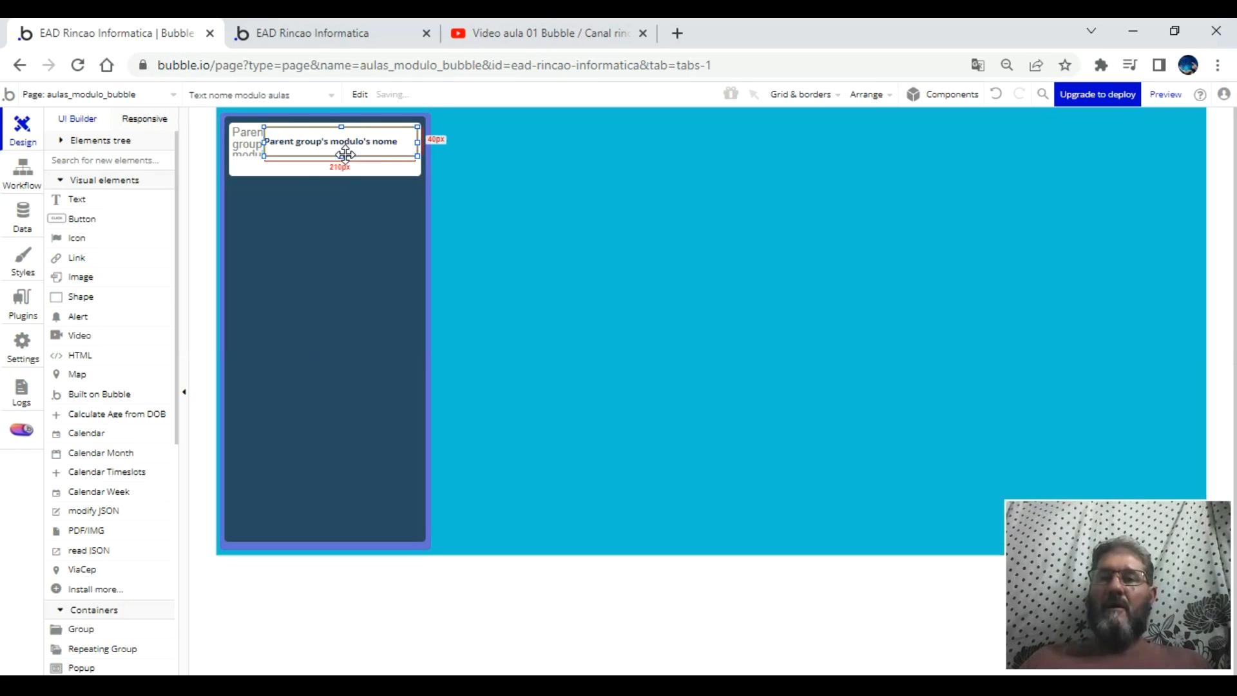
pyautogui.moveTo(343, 153); pyautogui.dragTo(338, 165)
pyautogui.click(251, 152)
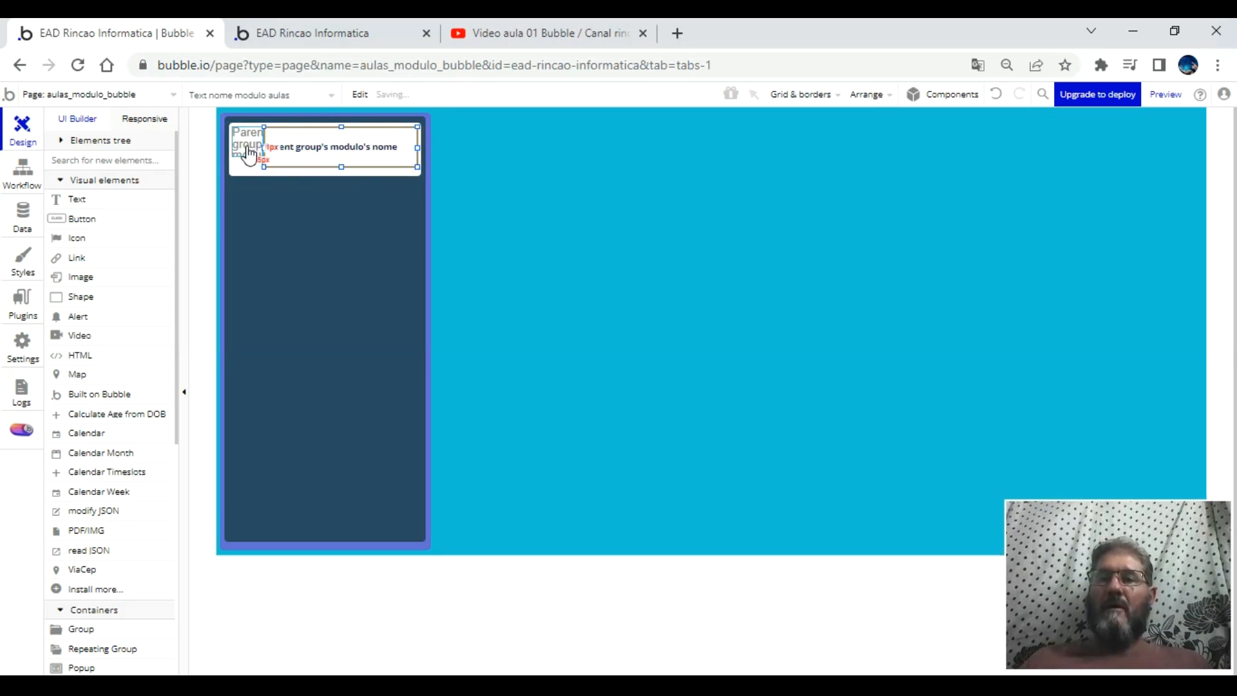
pyautogui.click(278, 155)
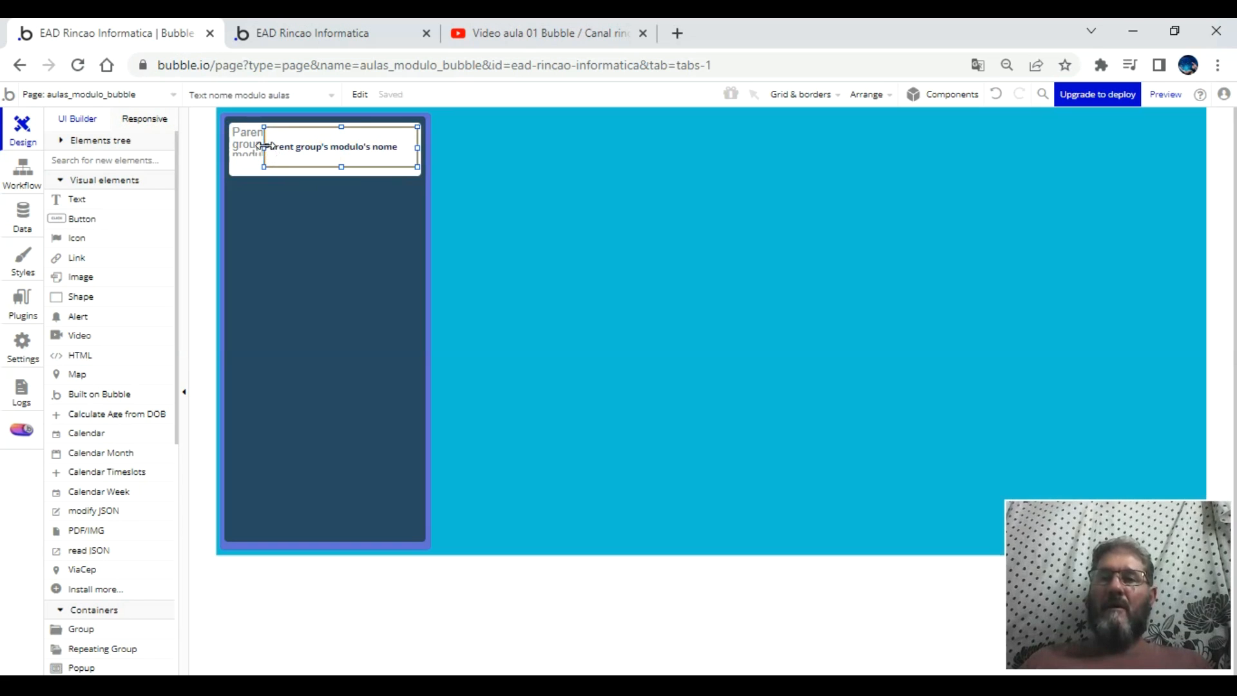
pyautogui.moveTo(264, 147); pyautogui.dragTo(269, 147)
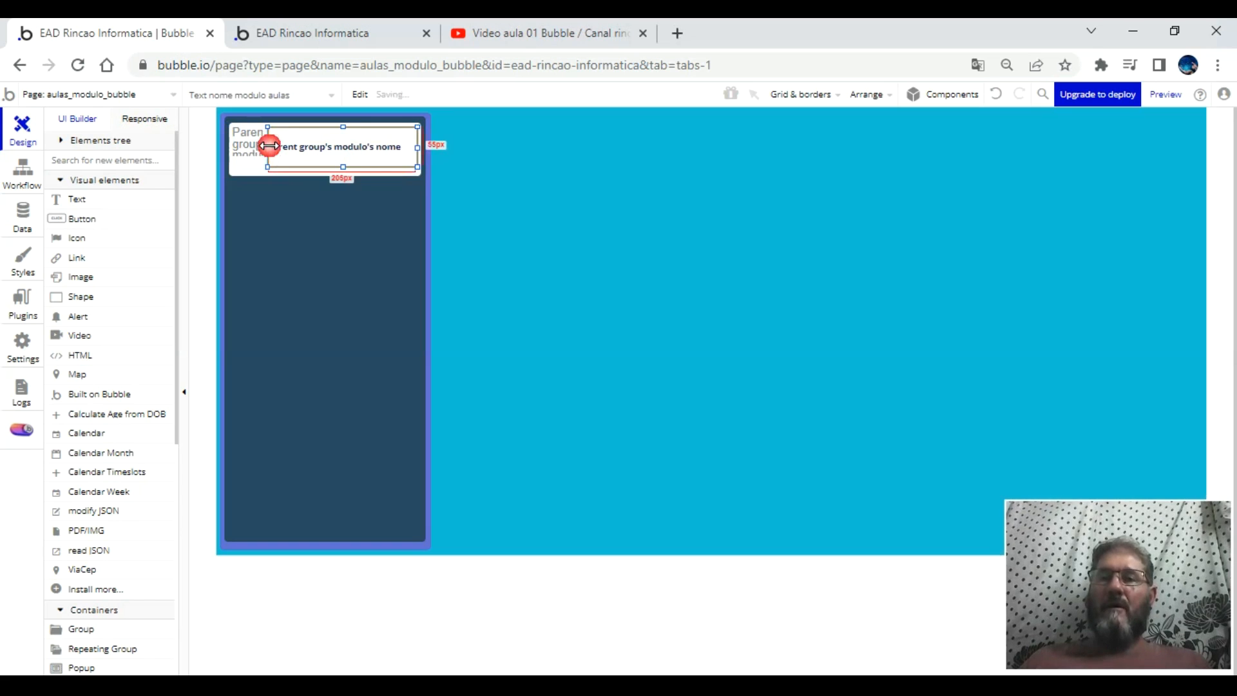
# - Check the module name text's layout dimensions and set the cover image's height to 55 px
pyautogui.doubleClick(307, 145)
pyautogui.click(526, 131)
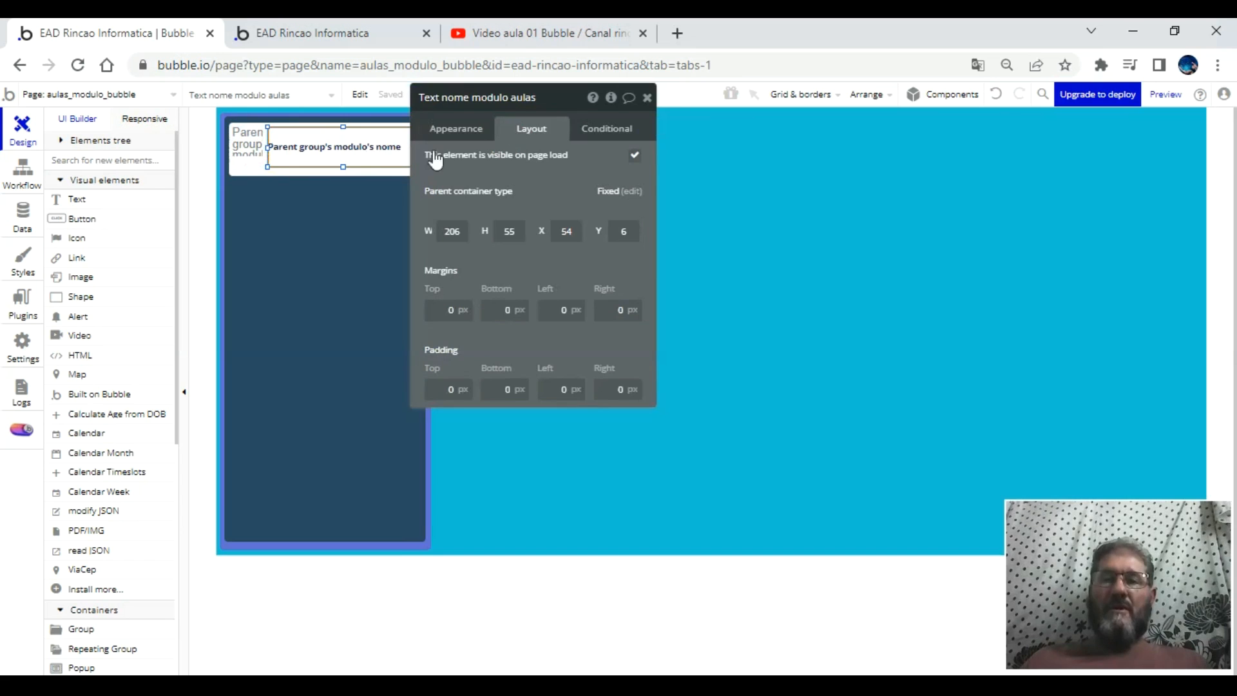
pyautogui.click(255, 148)
pyautogui.click(508, 231)
pyautogui.write('55')
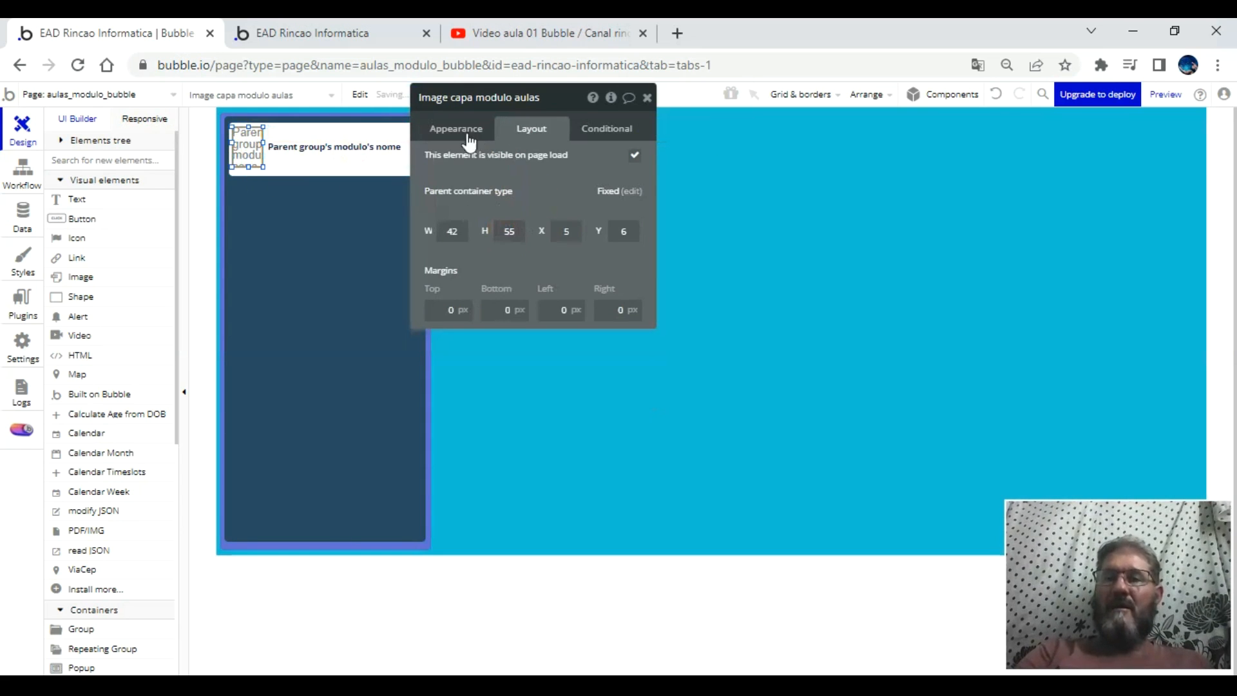
# - Reload the running app preview to check the resized module card, and return to the page editor
pyautogui.click(353, 37)
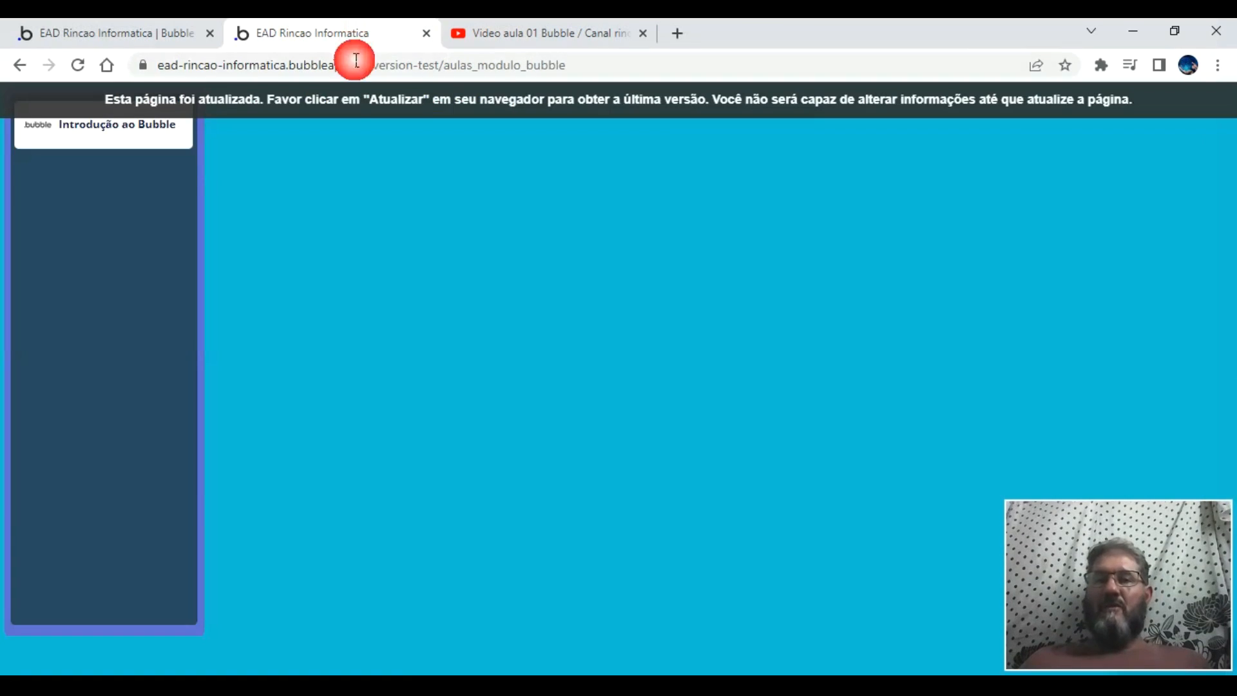
pyautogui.click(351, 114)
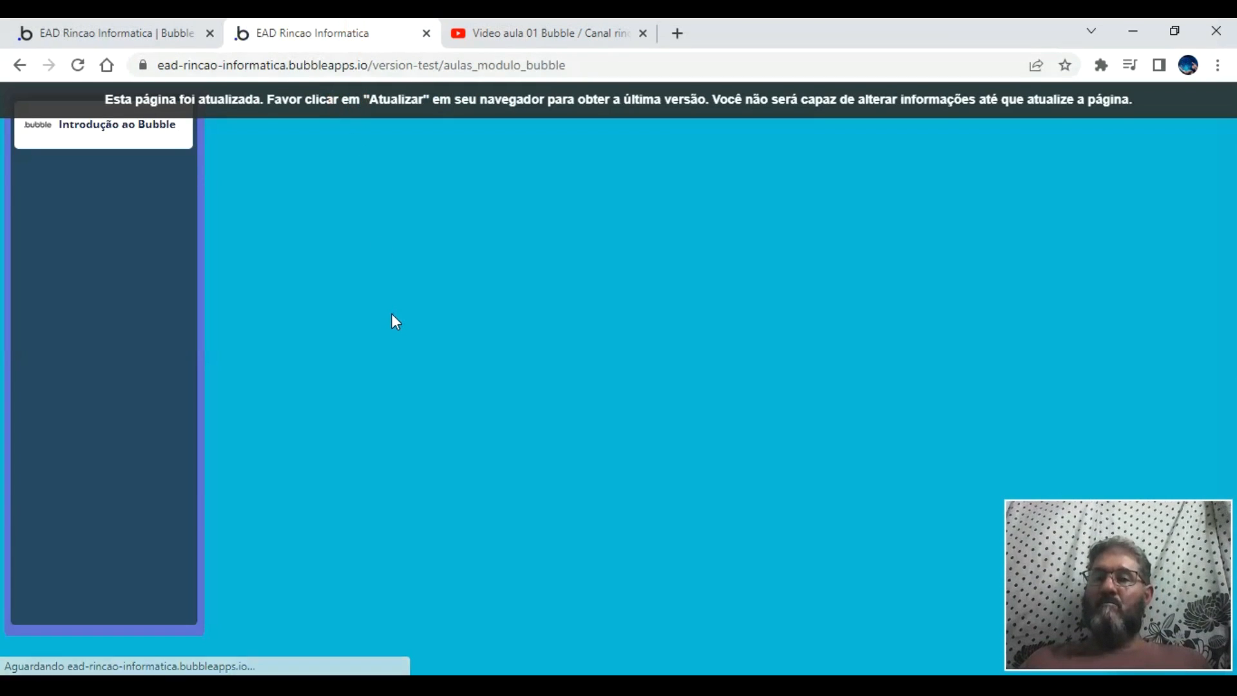
pyautogui.click(187, 35)
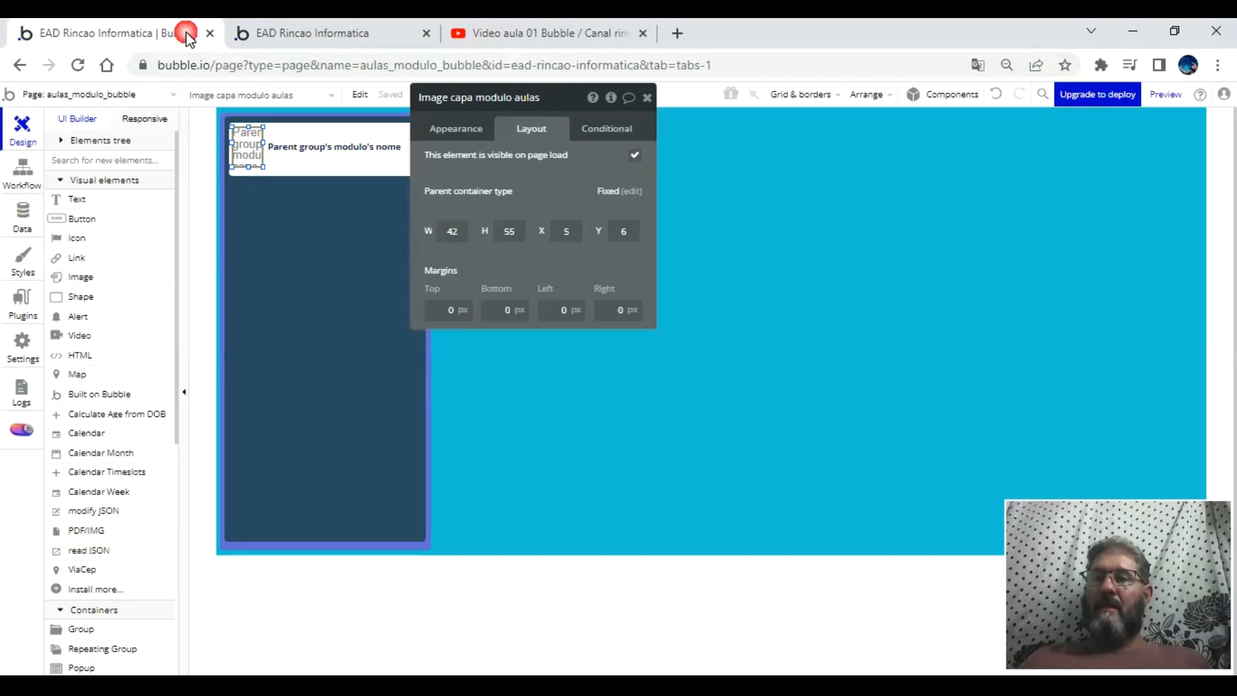
# - Set the module name text's font size to 14
pyautogui.click(339, 147)
pyautogui.click(471, 130)
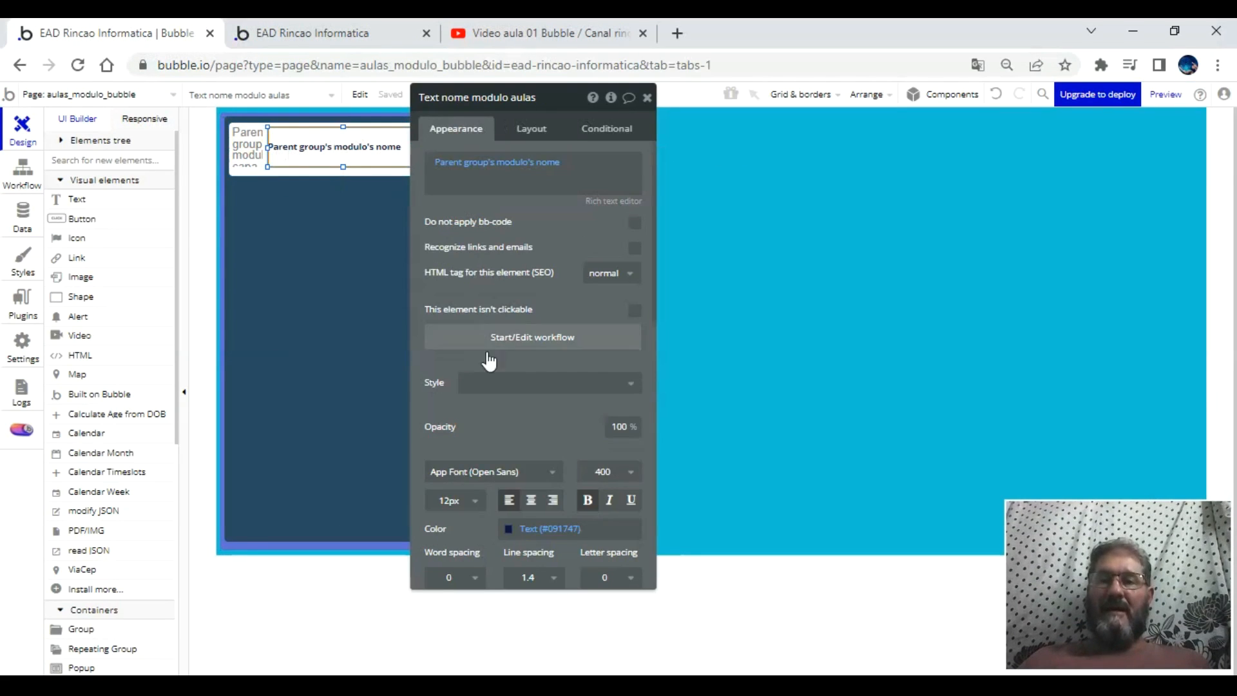
pyautogui.click(468, 508)
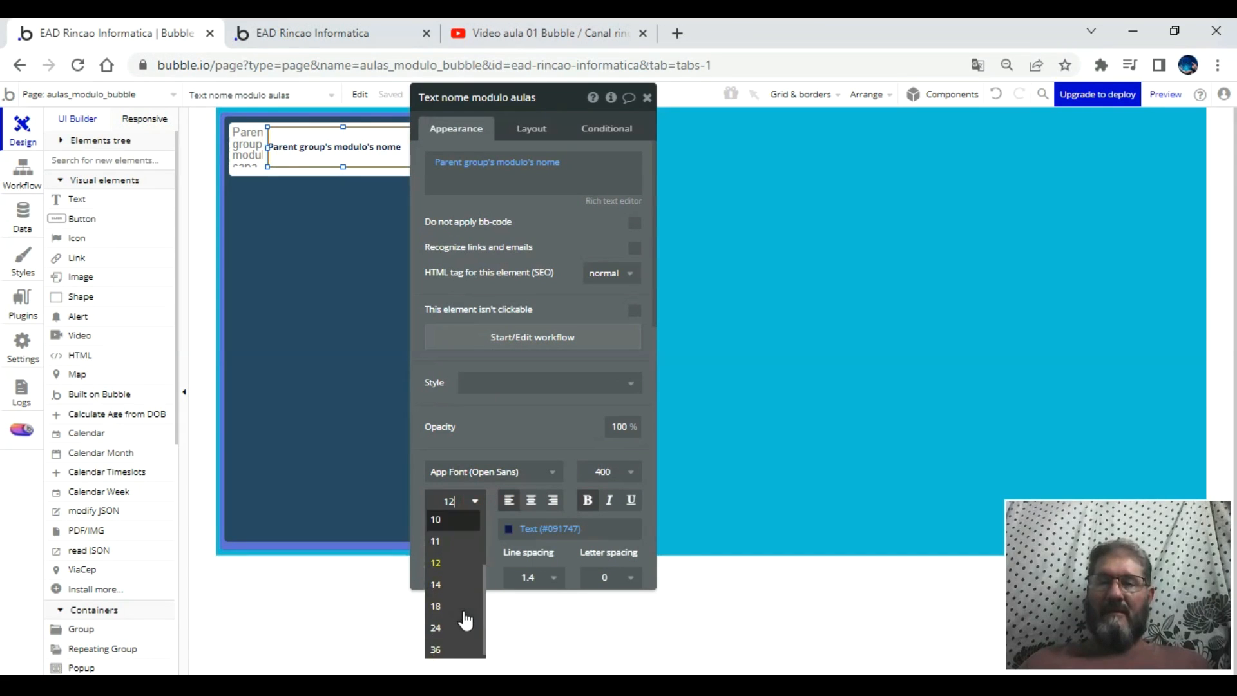
pyautogui.press('BackSpace')
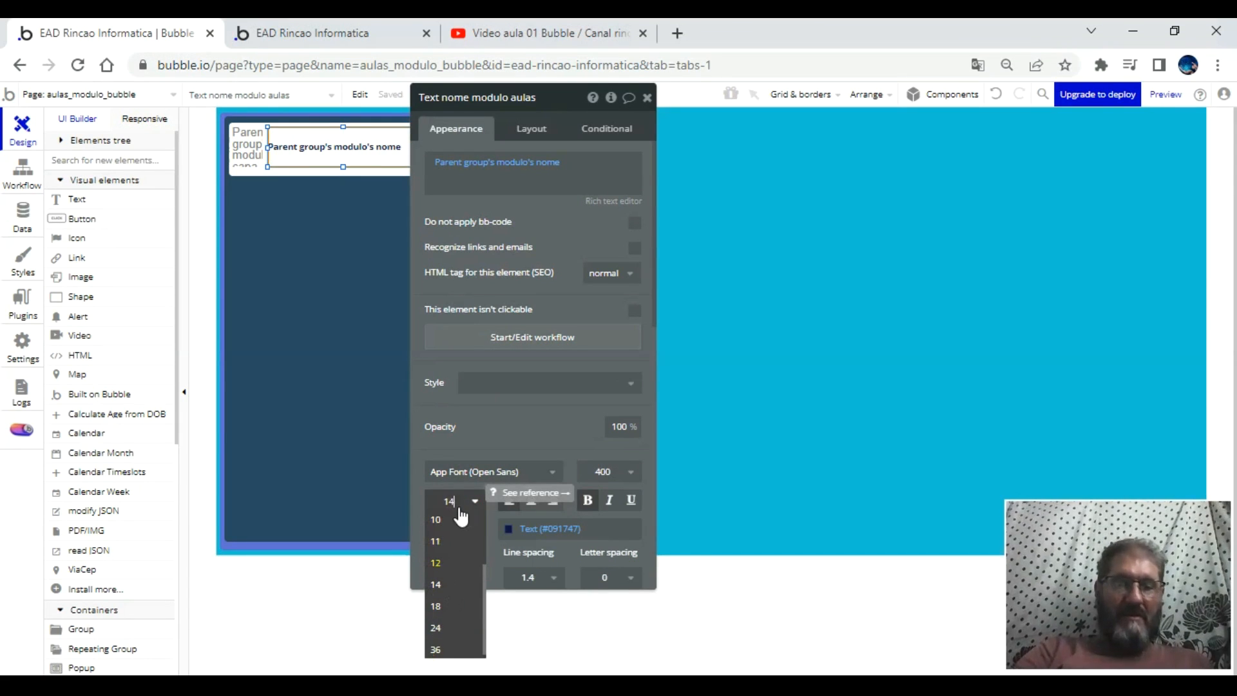
pyautogui.click(503, 436)
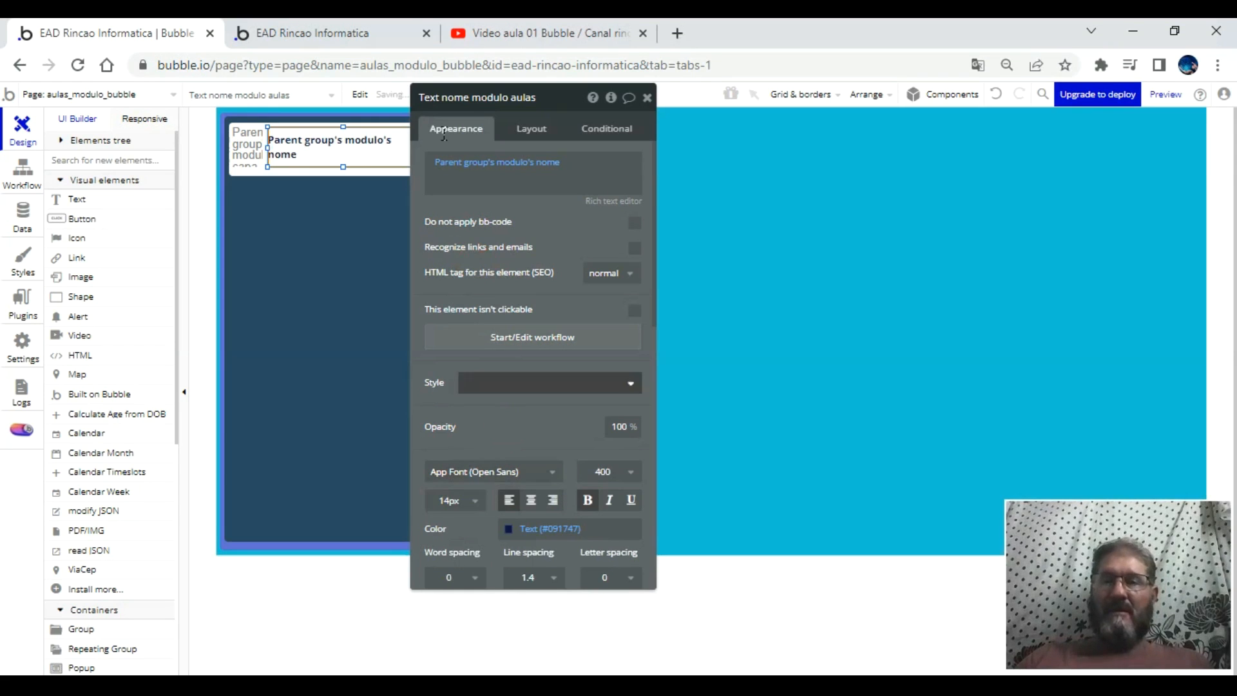
# - Refresh the running app preview to check the module name's font size, and go back to the editor
pyautogui.click(384, 26)
pyautogui.click(410, 112)
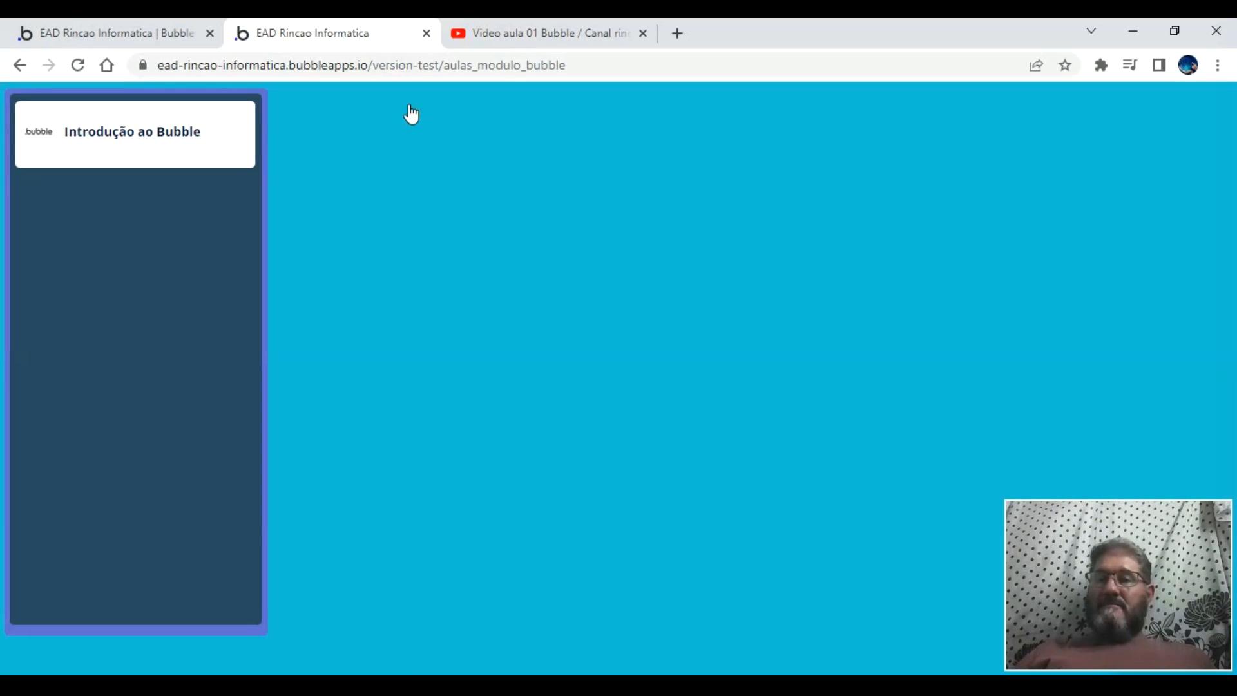
pyautogui.click(150, 35)
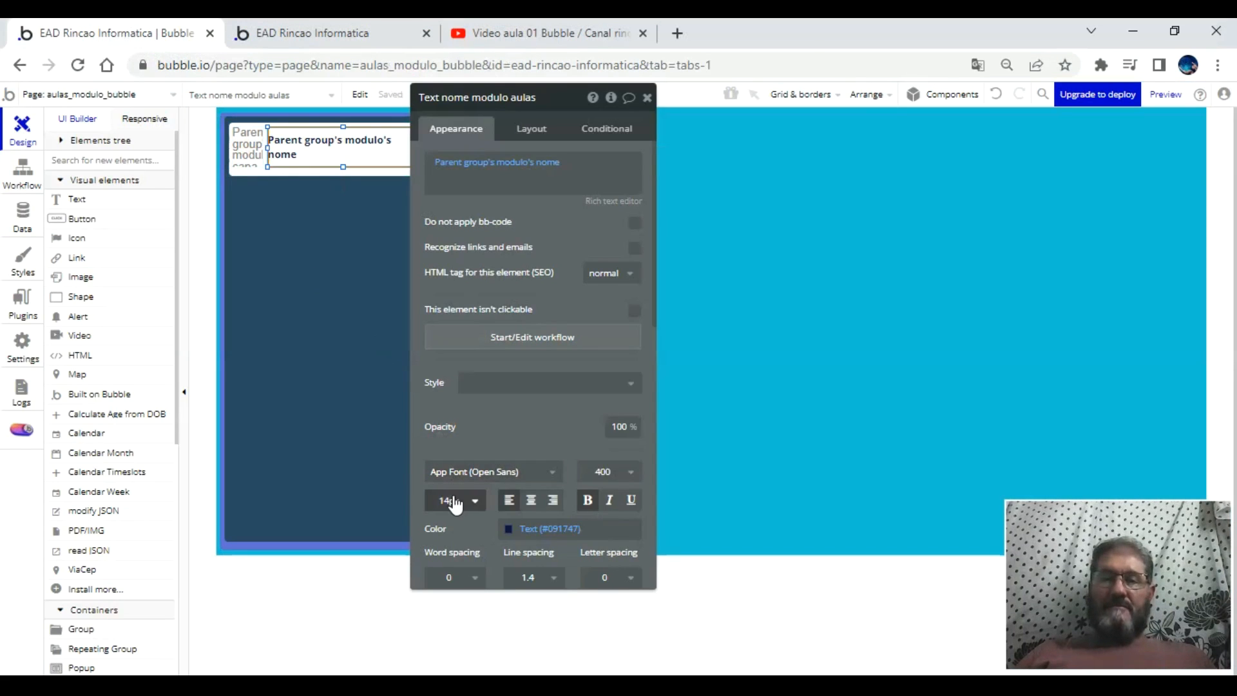
# - Try font size 16 for the module name text, check it in the running app preview, and undo the change
pyautogui.click(465, 512)
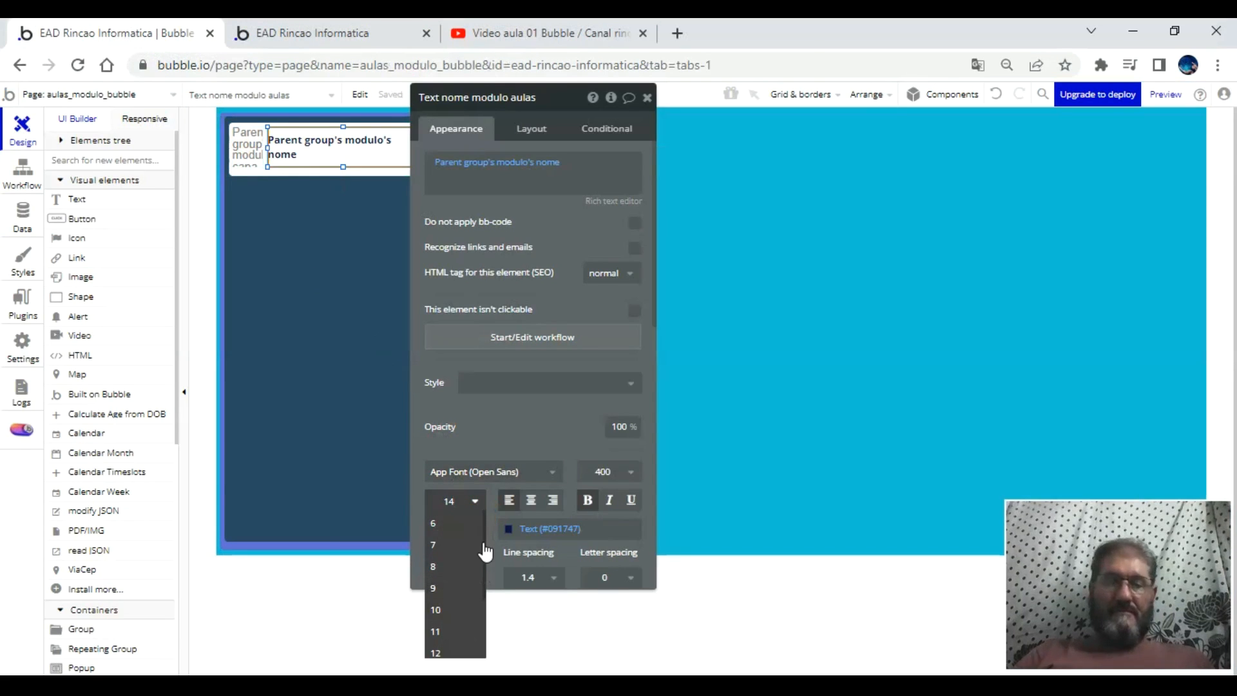
pyautogui.write('16')
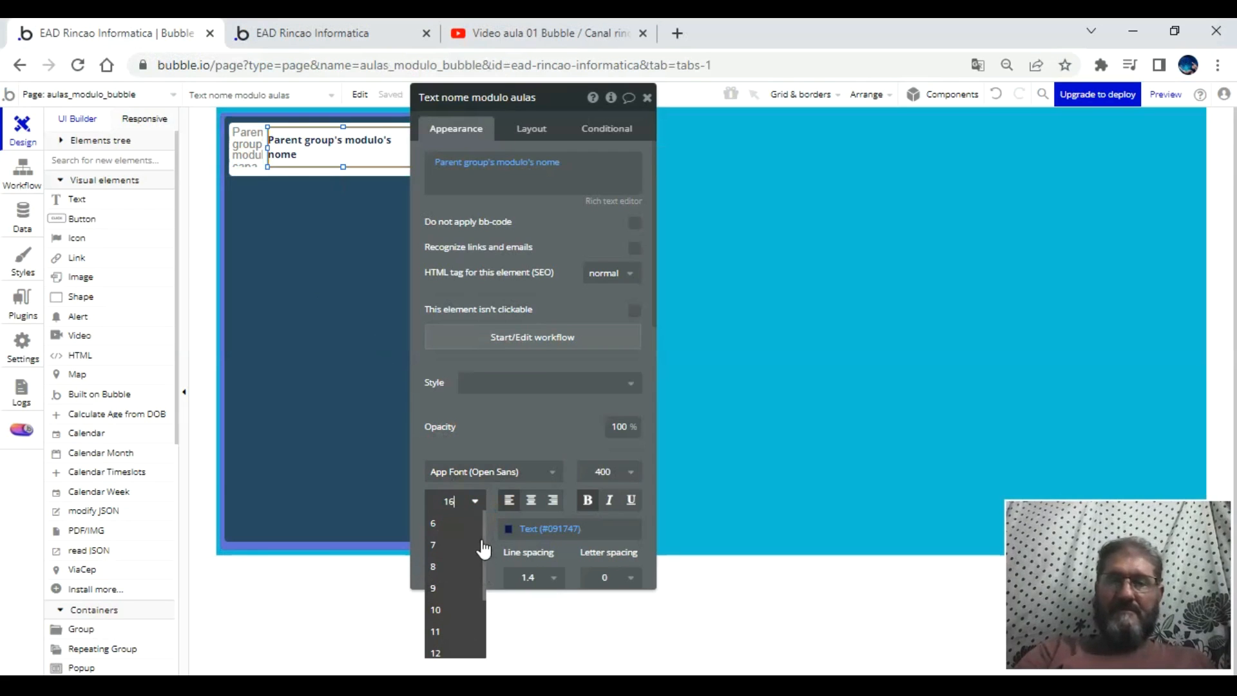
pyautogui.click(518, 428)
pyautogui.click(319, 21)
pyautogui.click(319, 29)
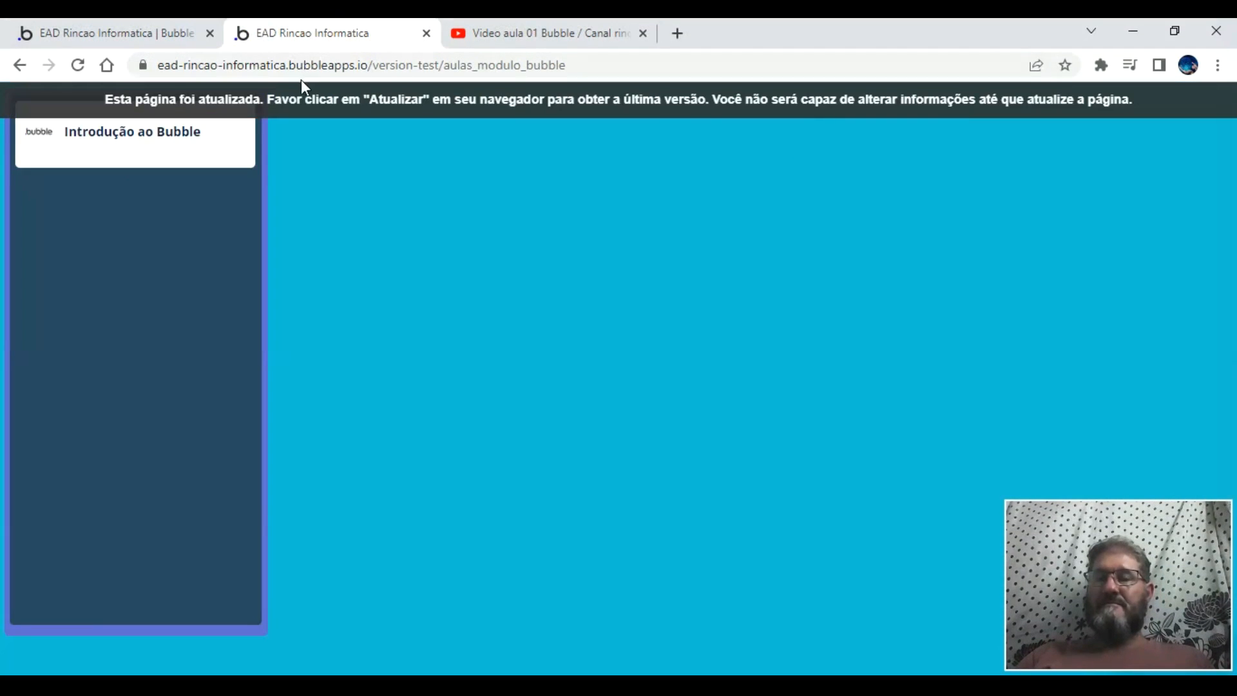
pyautogui.click(303, 102)
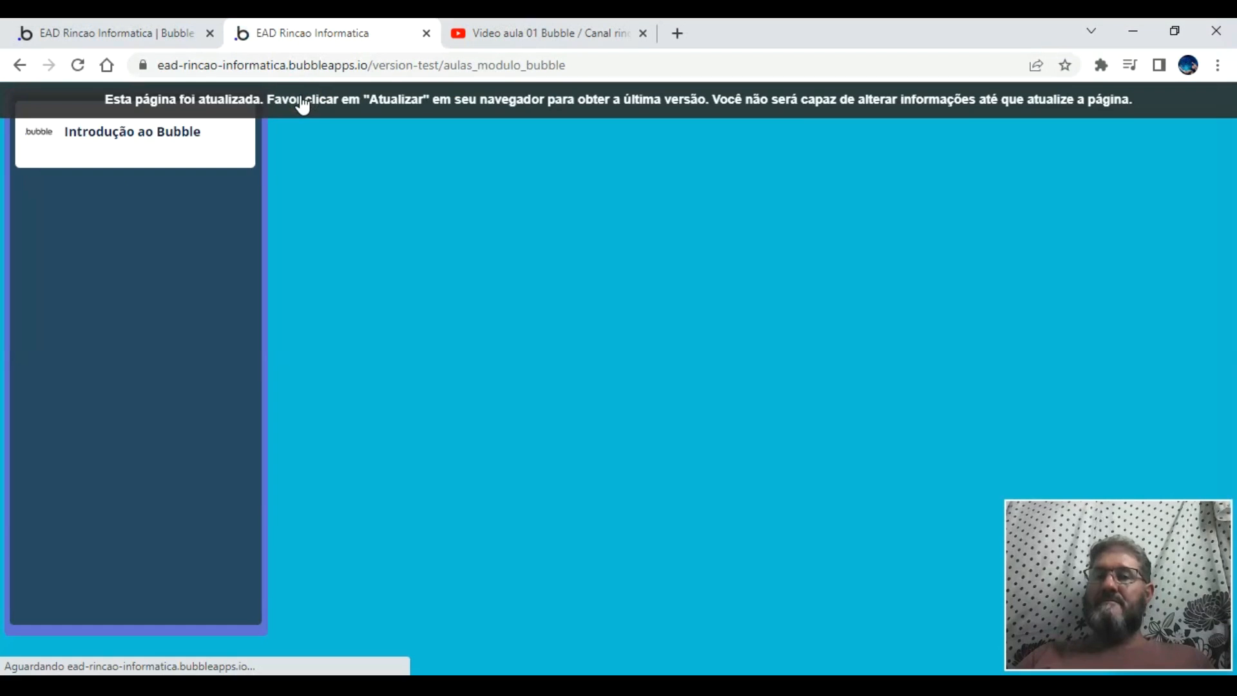
pyautogui.click(193, 36)
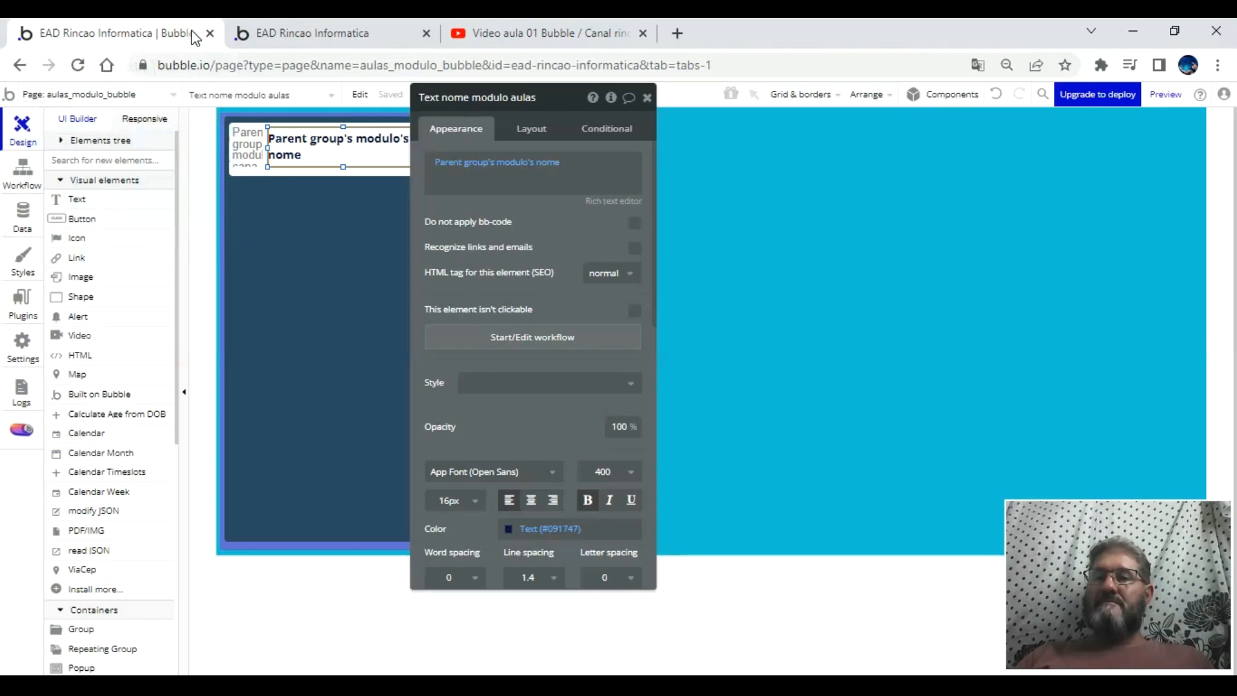
pyautogui.click(999, 97)
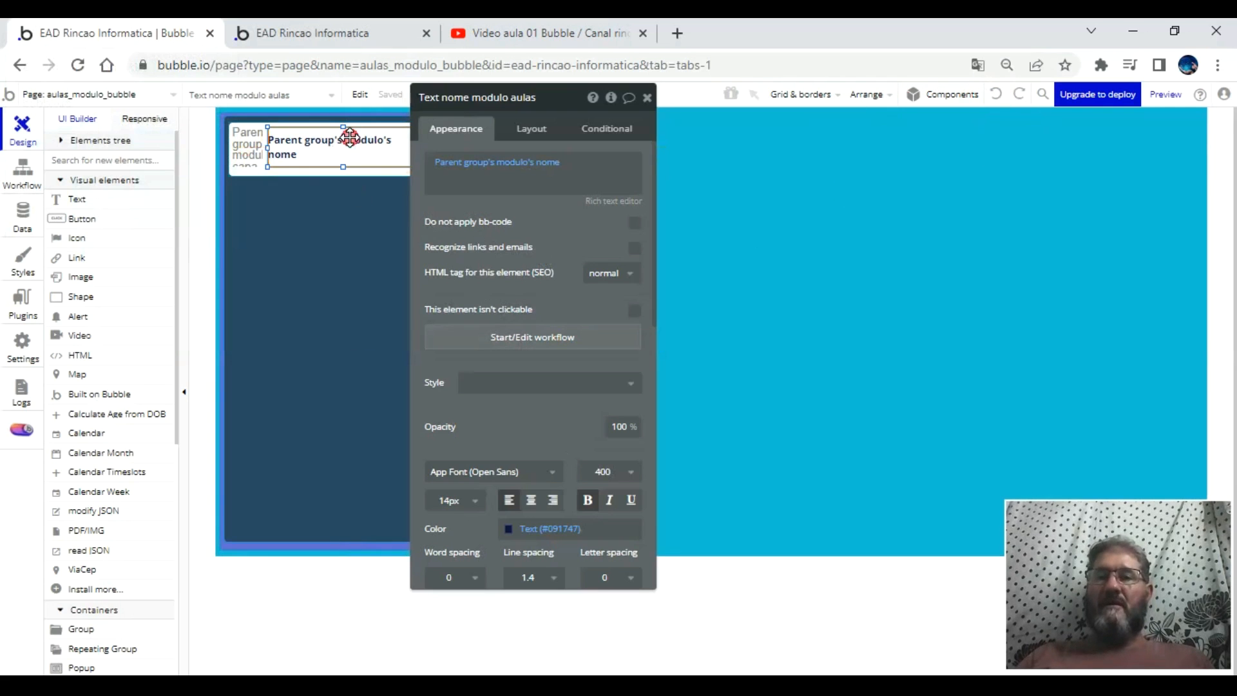
# - View the running app preview again, return to the editor, and close the module name text's properties
pyautogui.click(349, 36)
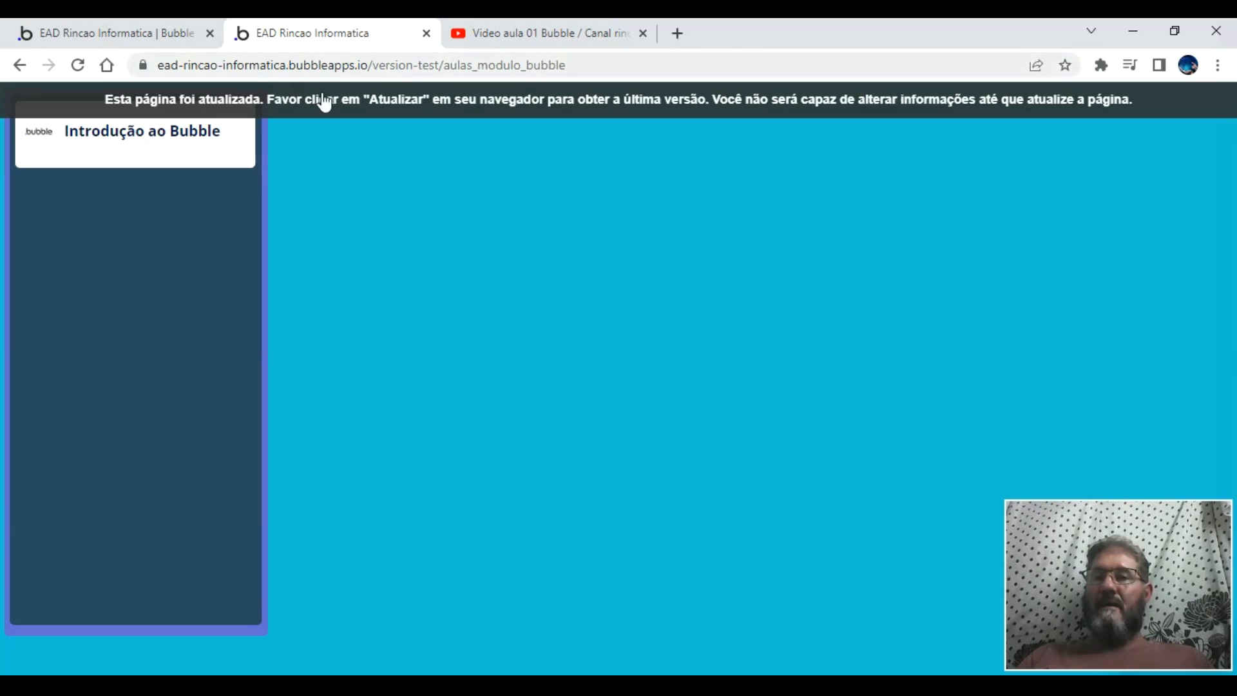
pyautogui.click(156, 30)
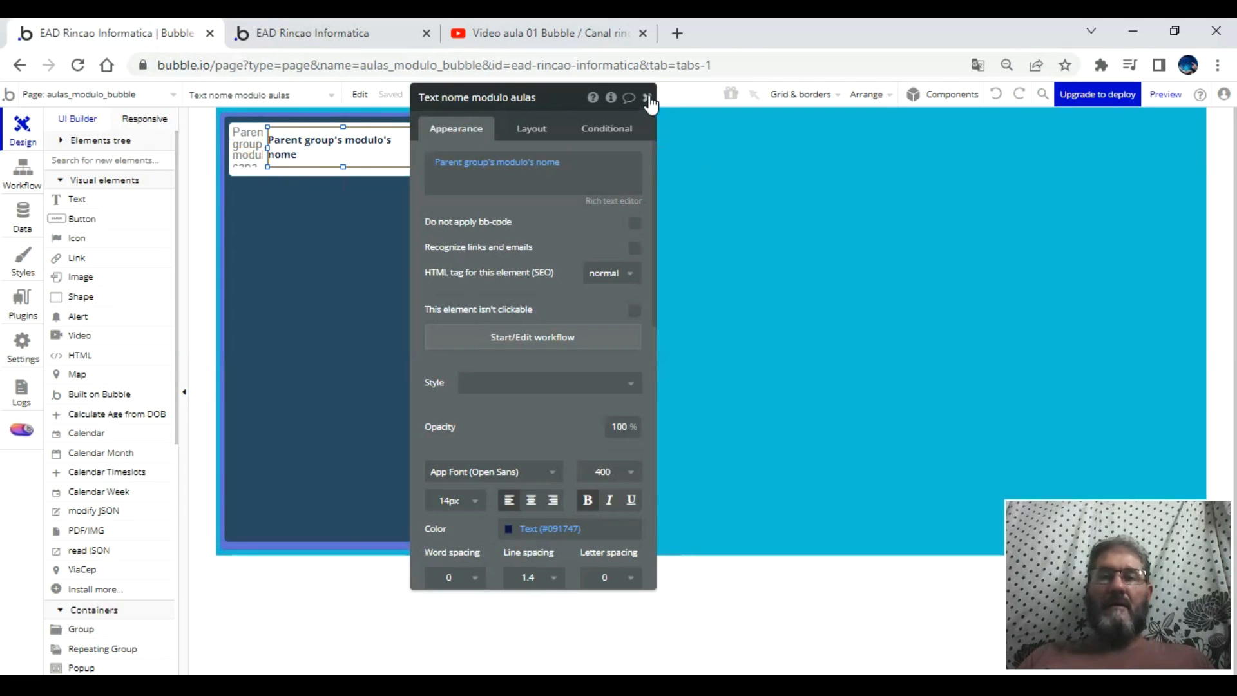
pyautogui.click(648, 100)
# - Remove the style from the module cover image and set its border roundness to 5
pyautogui.doubleClick(258, 139)
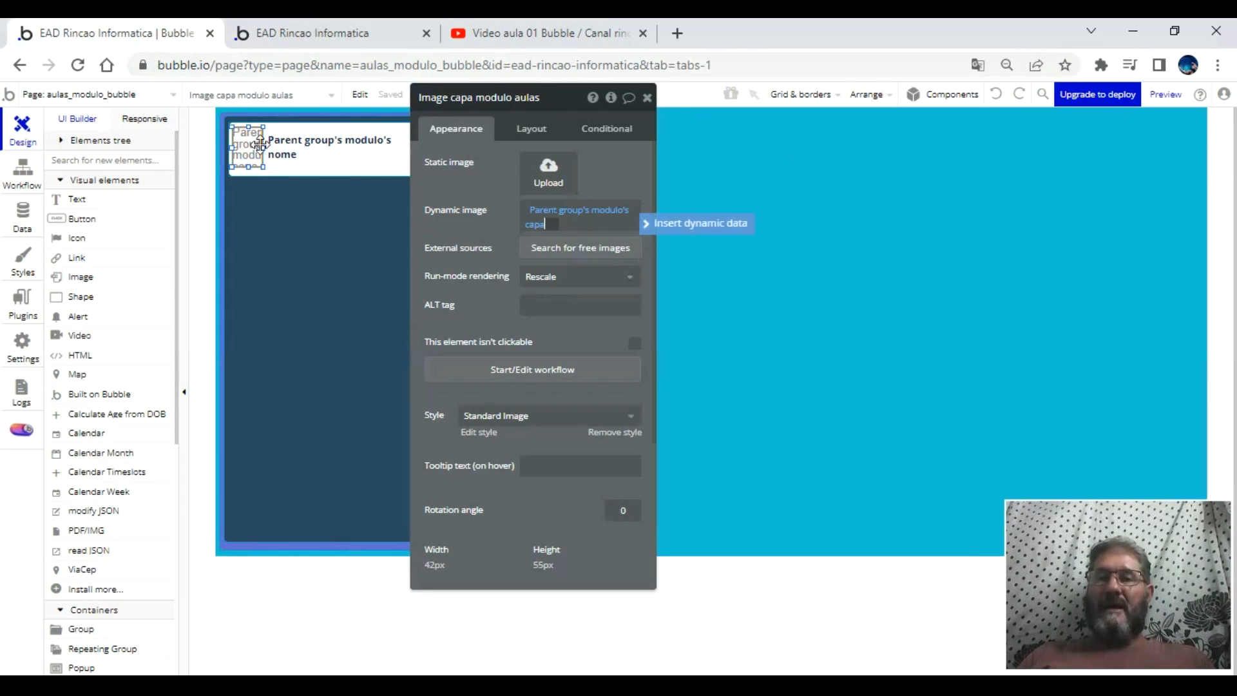
pyautogui.click(625, 435)
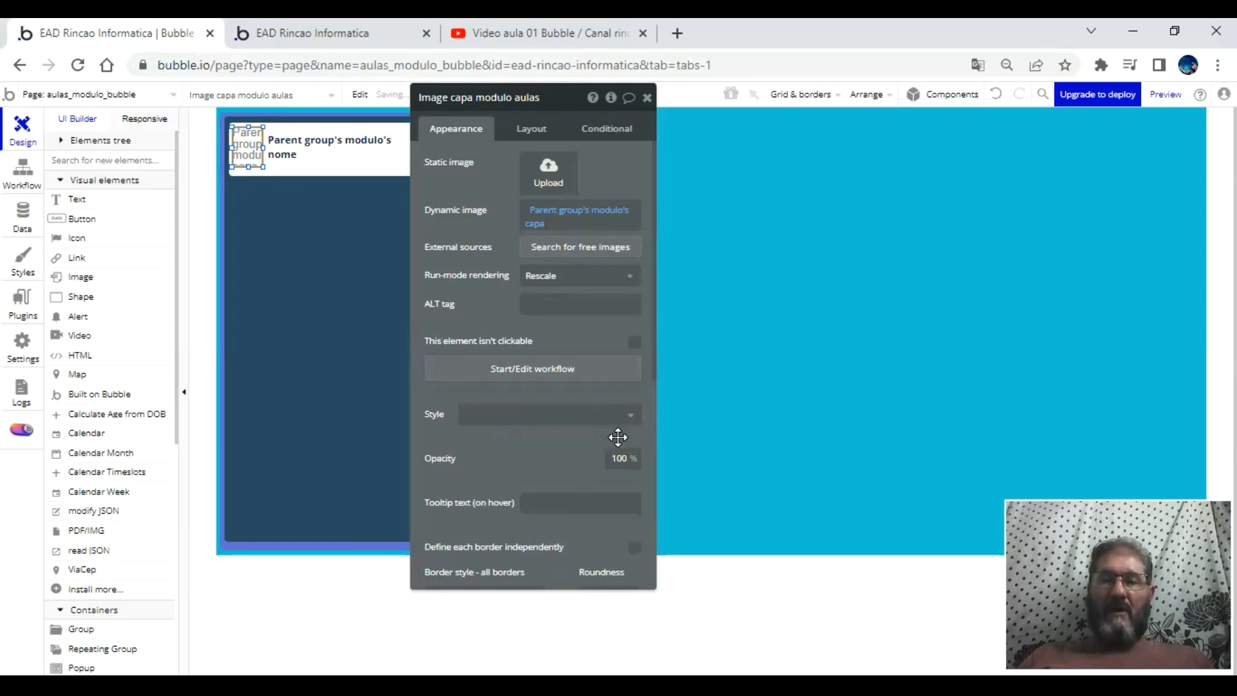
pyautogui.scroll(-4, 619, 441)
pyautogui.click(613, 326)
pyautogui.click(613, 428)
# - Give the cover image a solid border in the Text color variable (#091747)
pyautogui.click(522, 326)
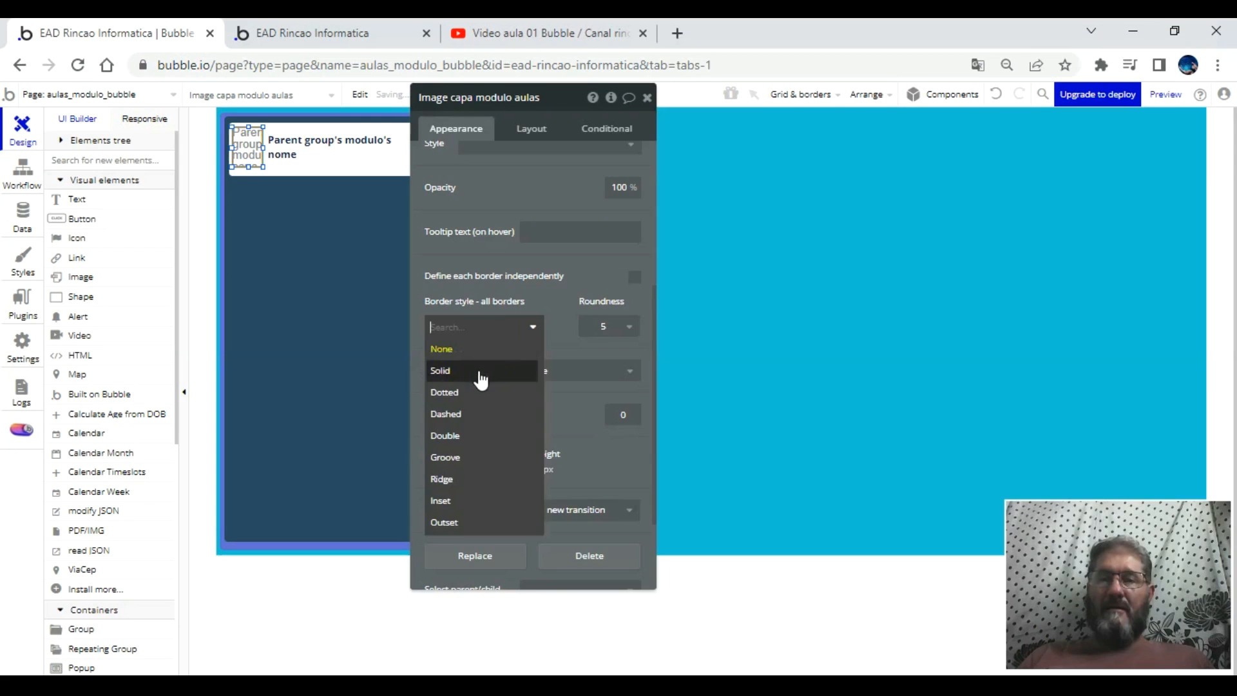
pyautogui.click(481, 372)
pyautogui.click(485, 385)
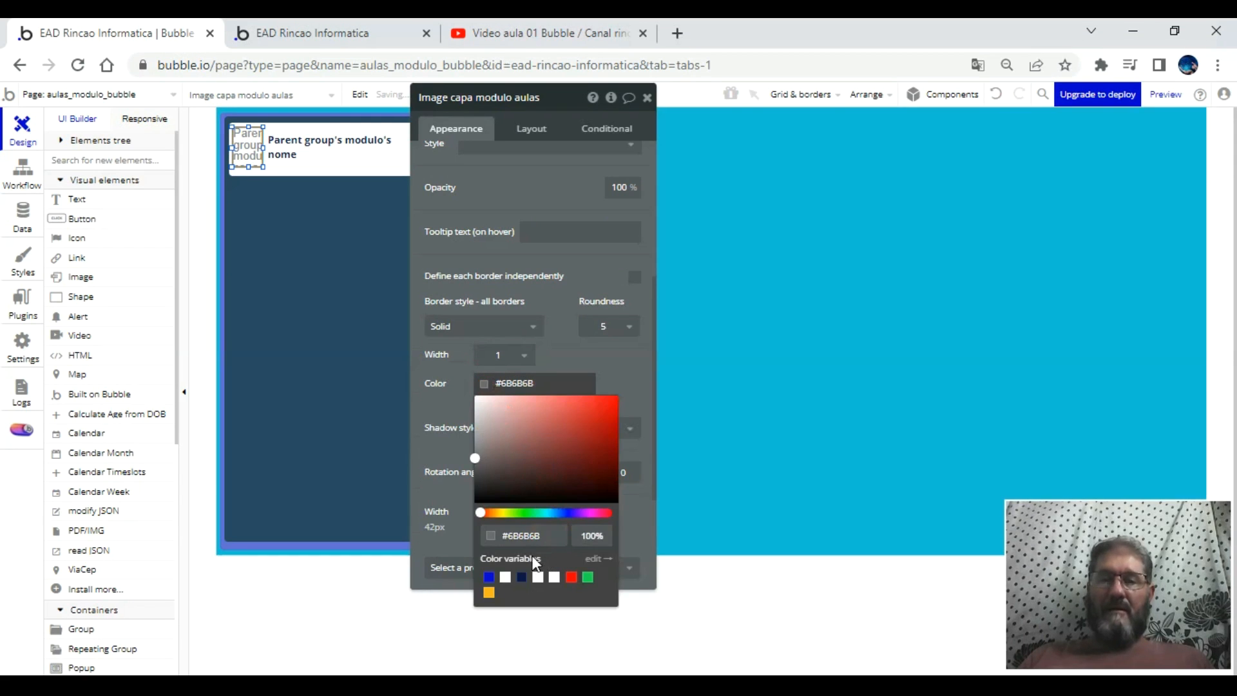
pyautogui.click(521, 576)
pyautogui.click(511, 385)
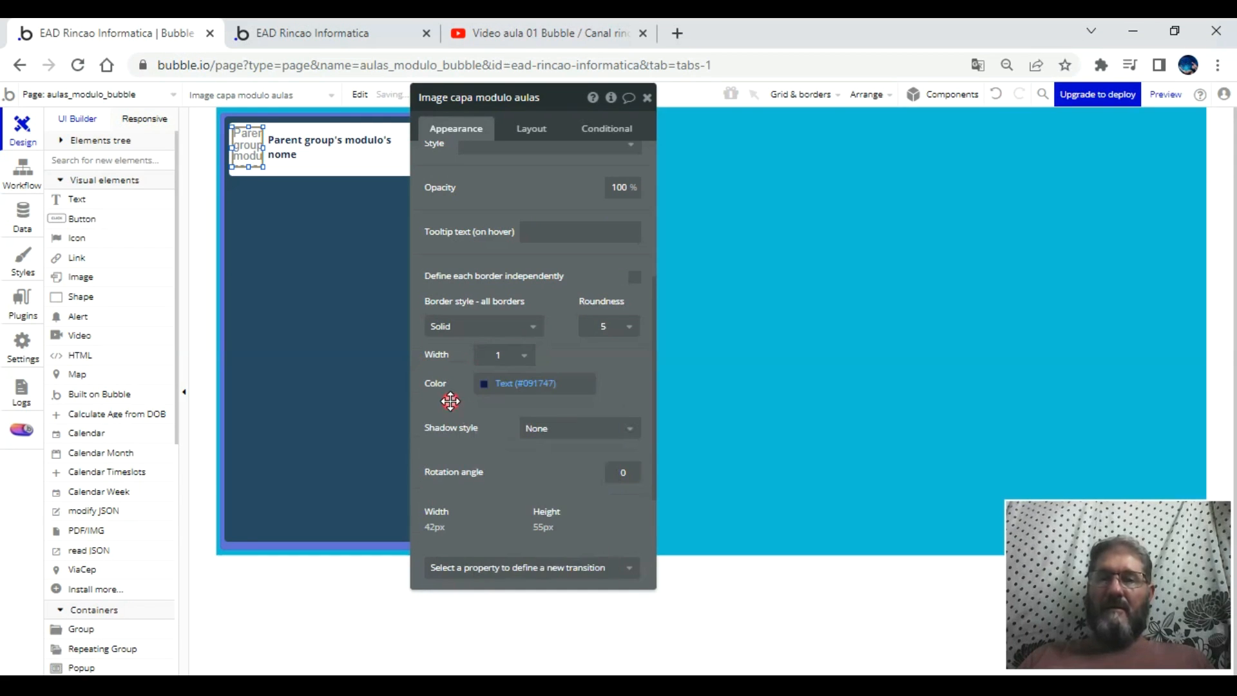
# - Give the module name text a solid border in Text (#091747) with roundness 5, and check it in the running app preview
pyautogui.click(342, 155)
pyautogui.scroll(-2, 574, 471)
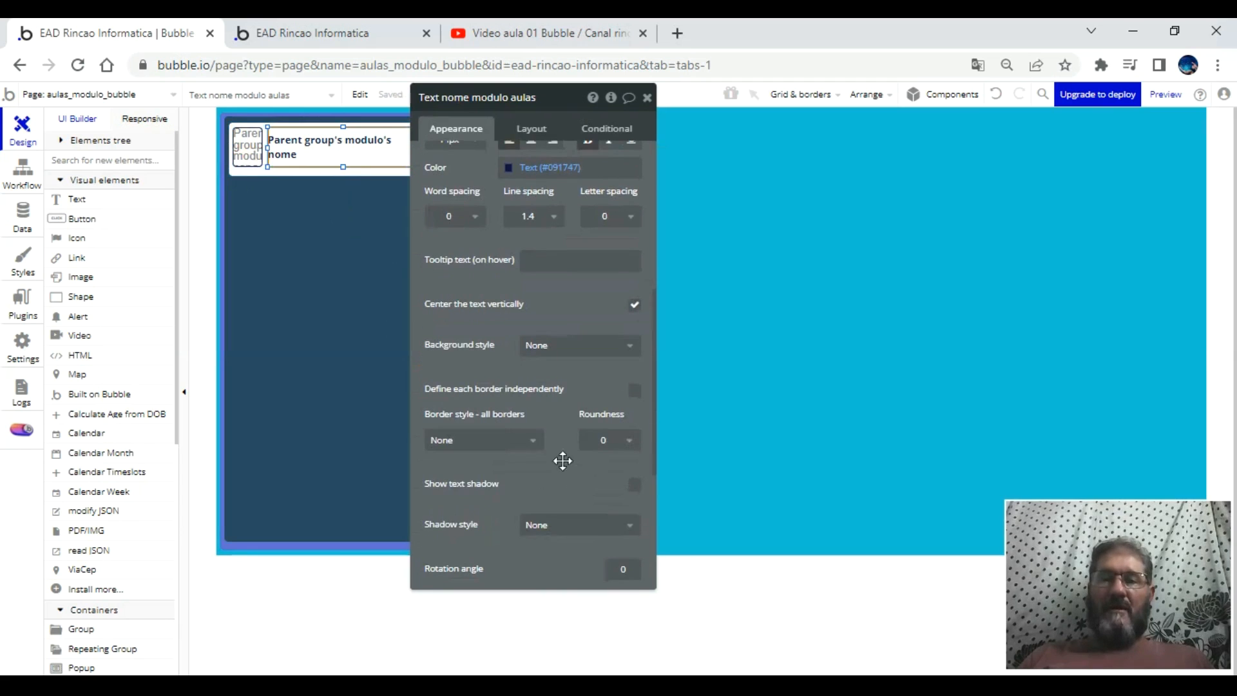
pyautogui.click(535, 442)
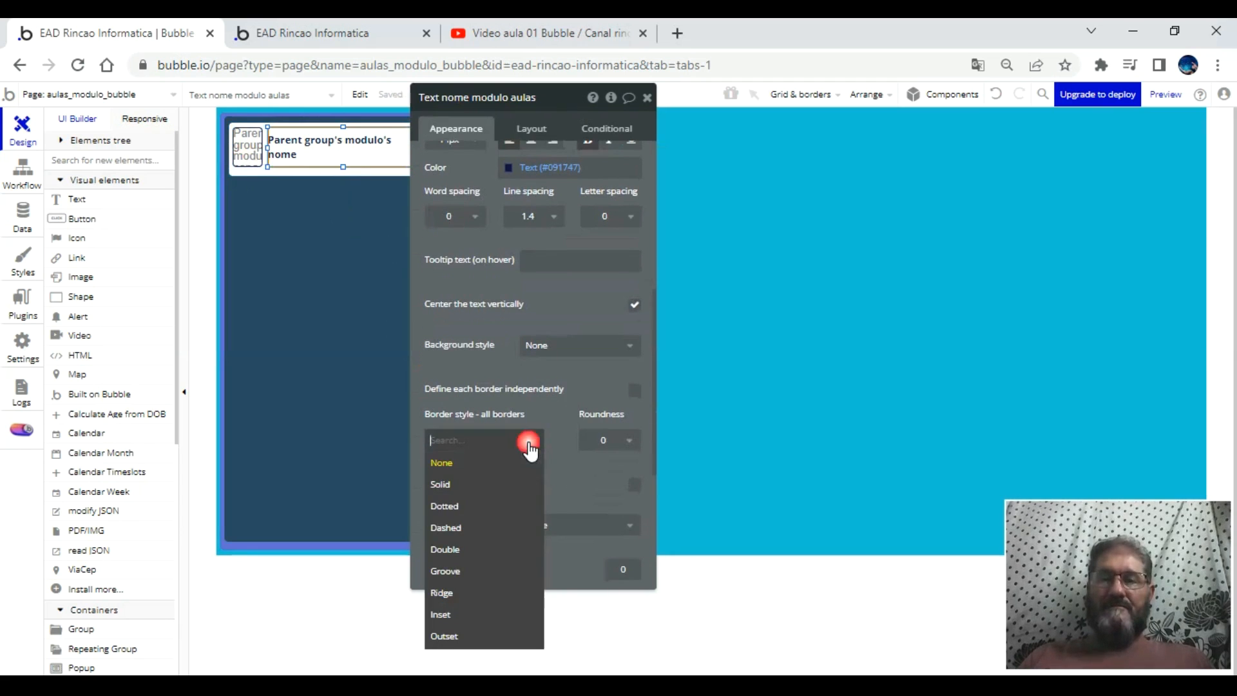
pyautogui.click(500, 484)
pyautogui.click(488, 501)
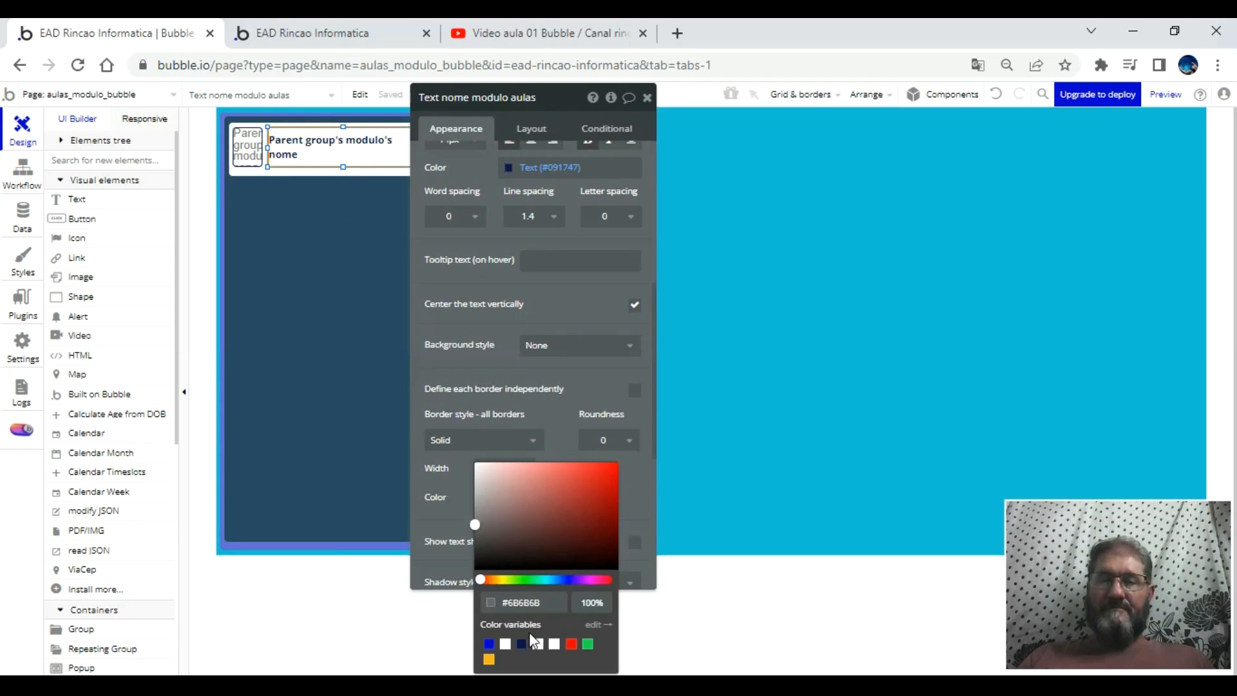
pyautogui.click(521, 643)
pyautogui.click(630, 443)
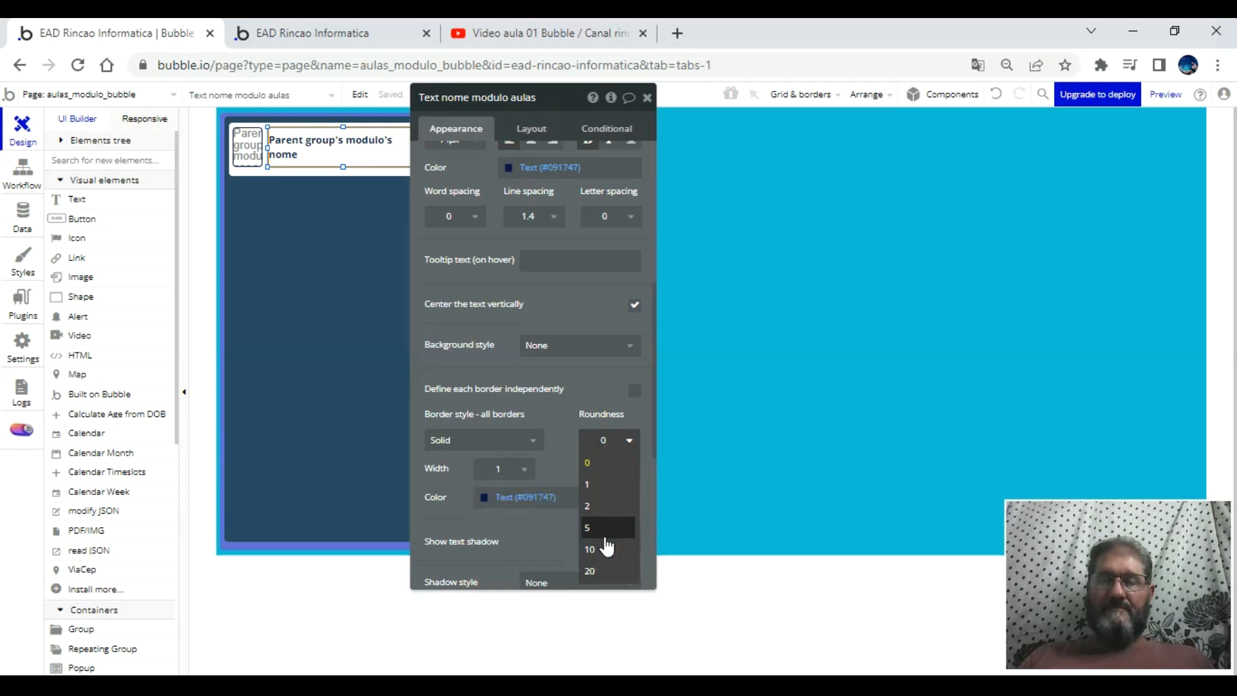
pyautogui.click(608, 534)
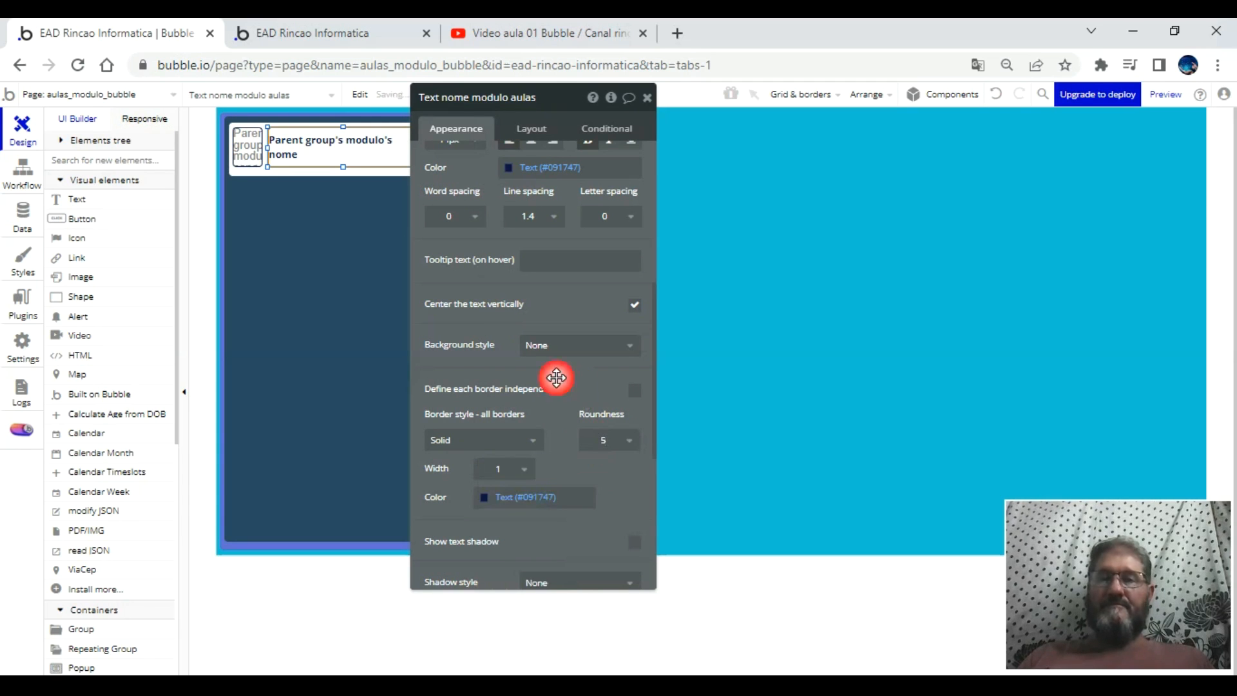
pyautogui.click(647, 97)
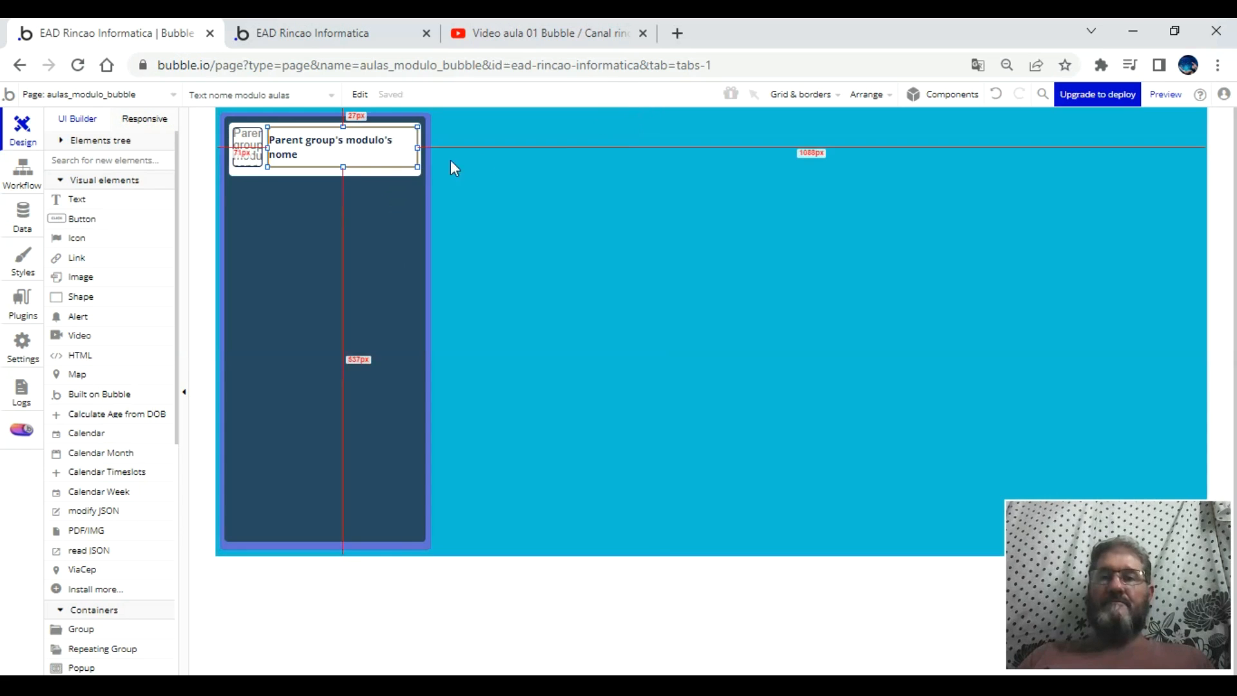
pyautogui.click(327, 31)
pyautogui.click(336, 101)
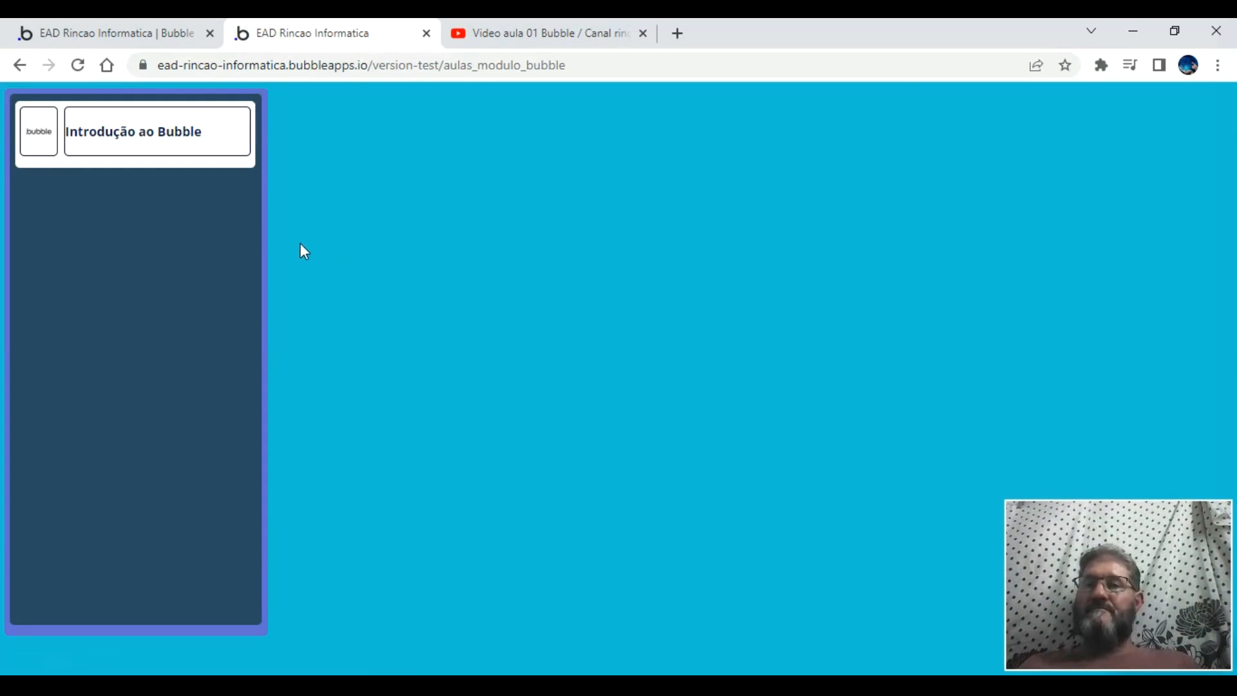
# - Set the module name text's left padding to 10 px, check it in the running app preview, and close its properties
pyautogui.click(182, 37)
pyautogui.doubleClick(369, 152)
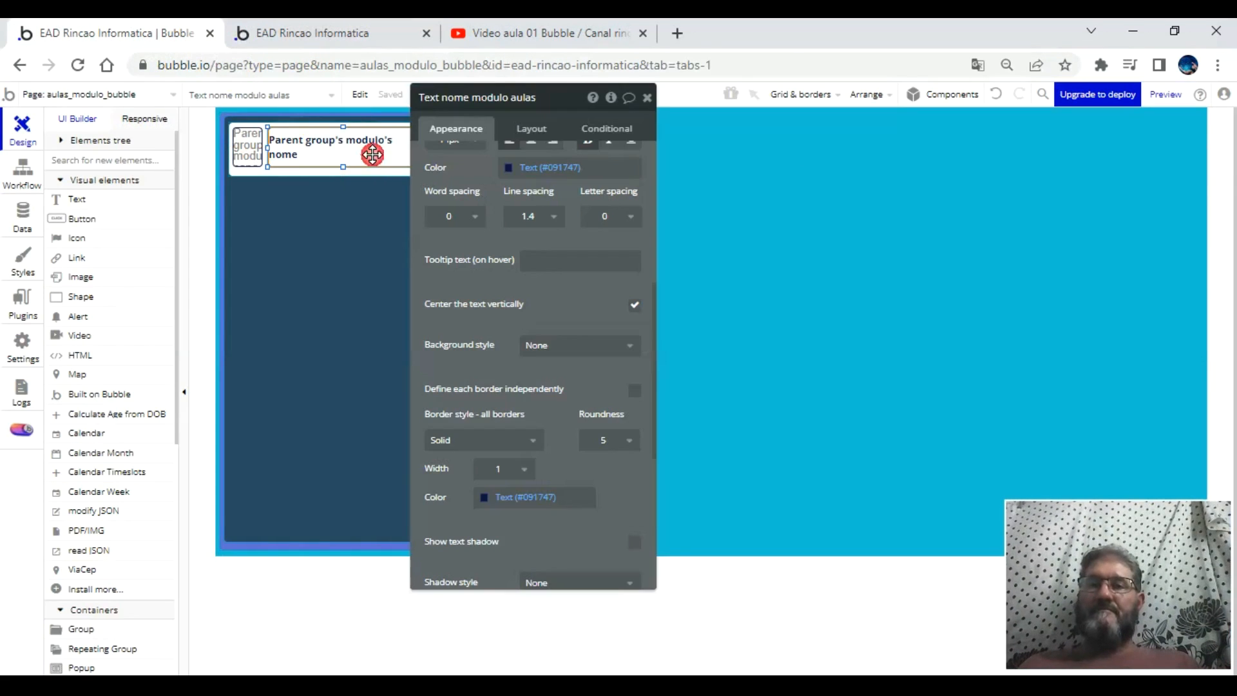
pyautogui.click(532, 136)
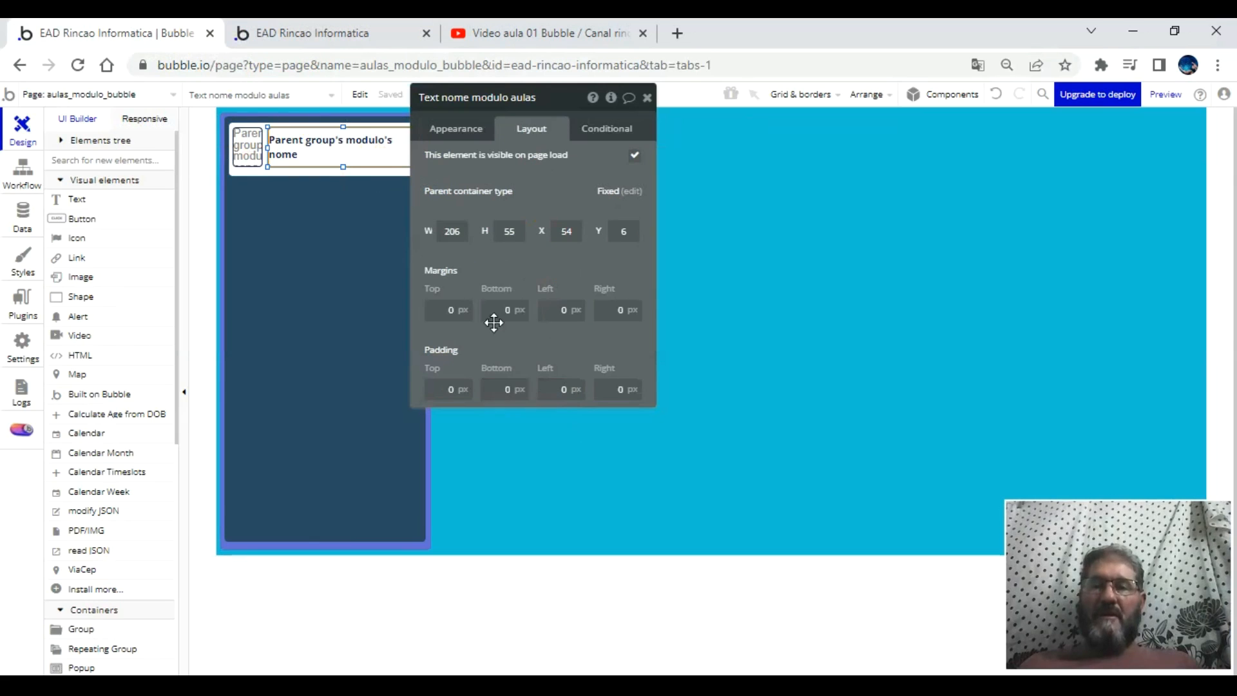
pyautogui.click(513, 390)
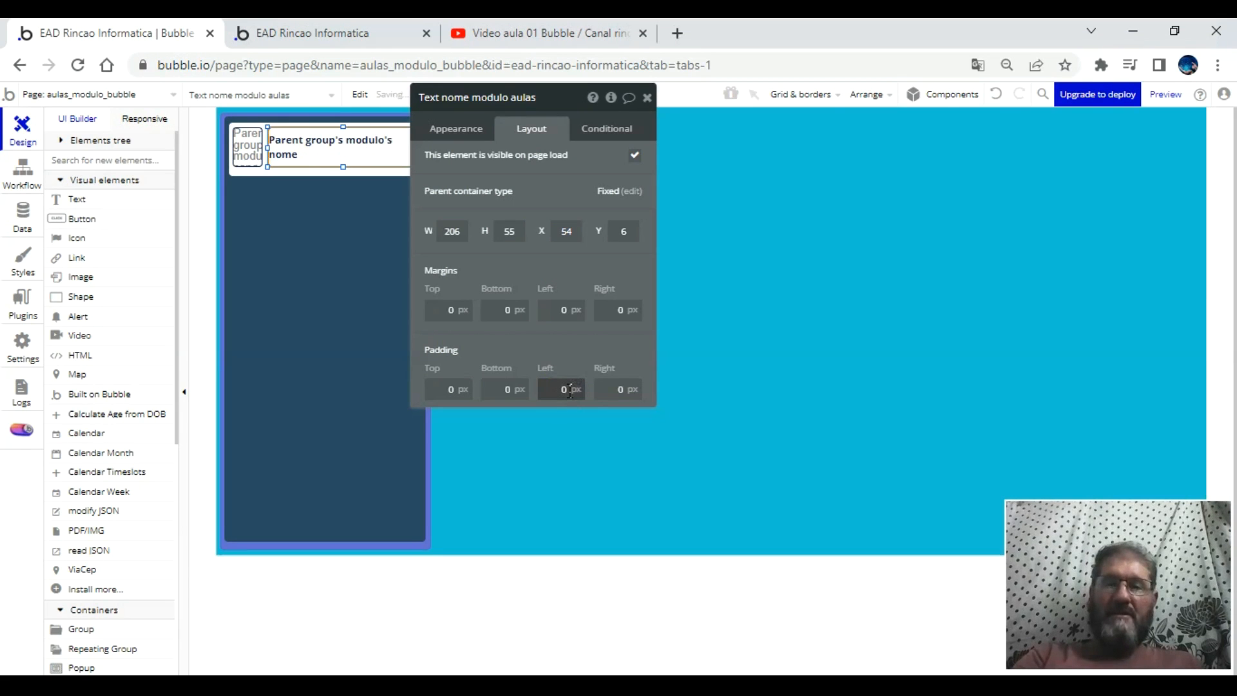
pyautogui.click(377, 38)
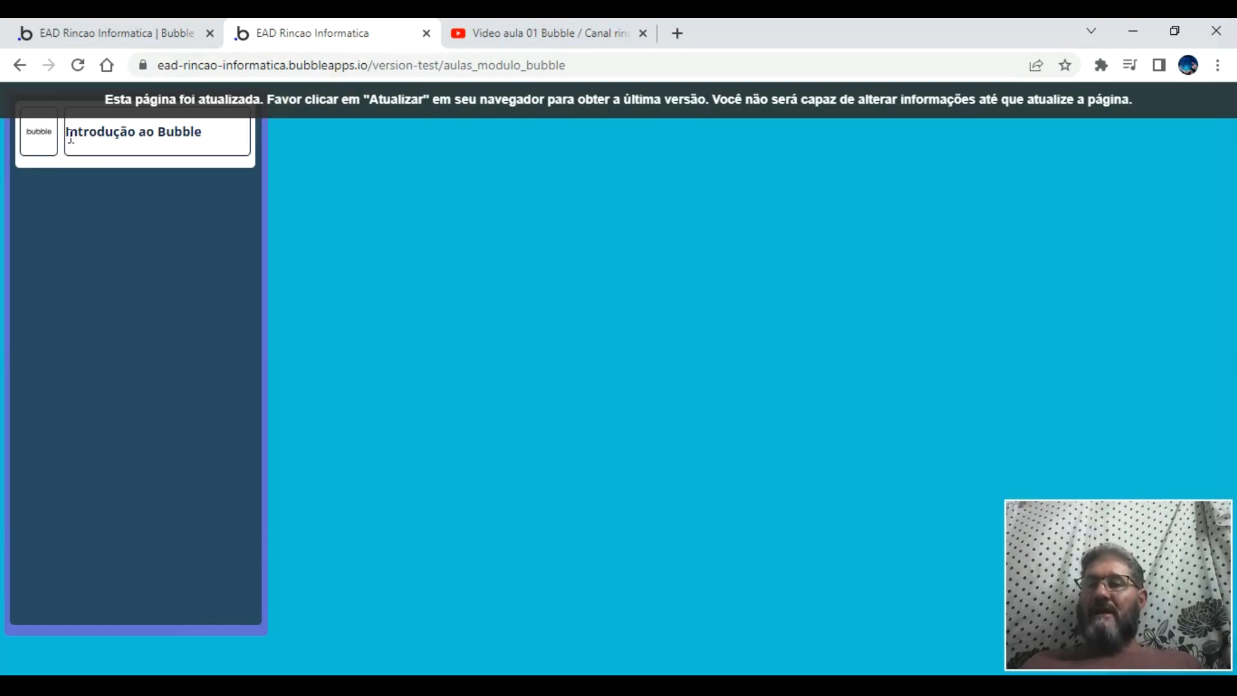
pyautogui.click(183, 110)
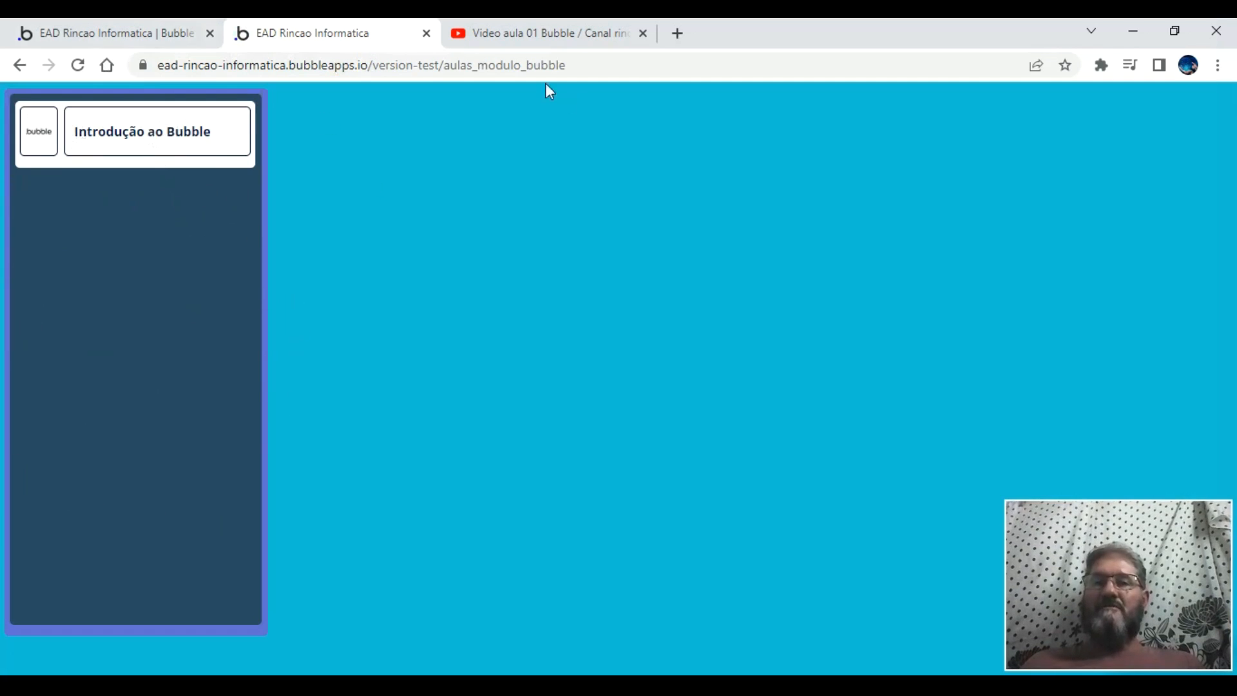
pyautogui.click(125, 33)
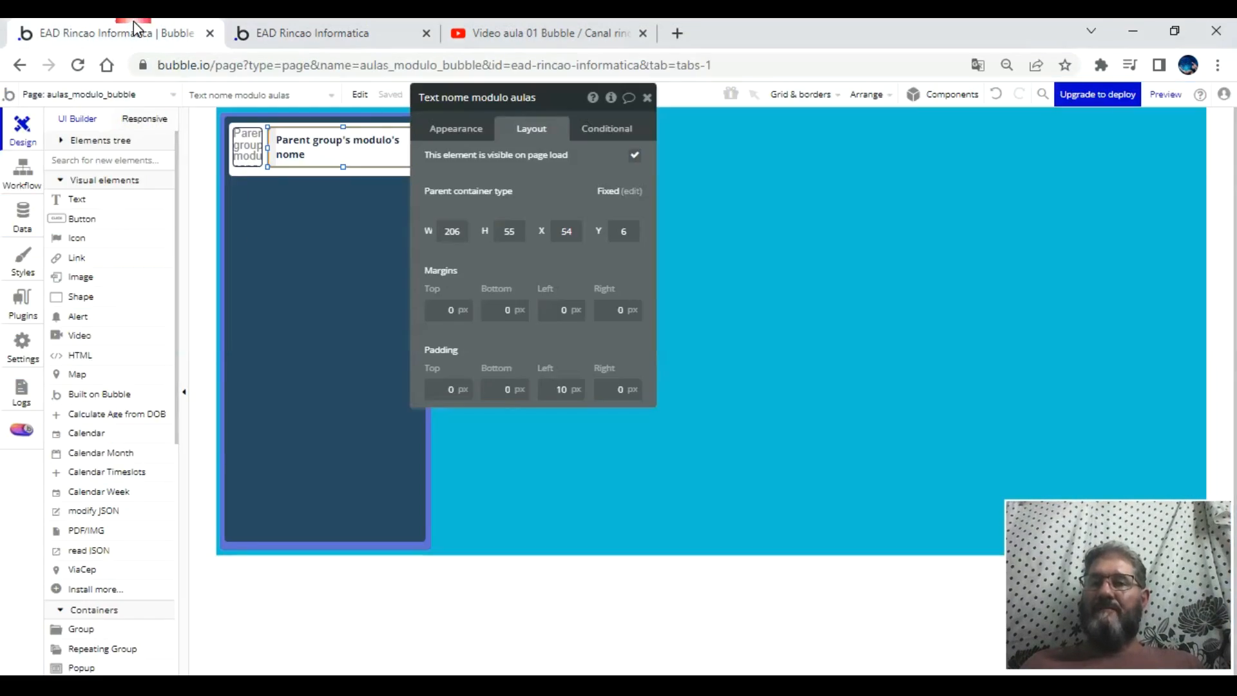
pyautogui.click(647, 97)
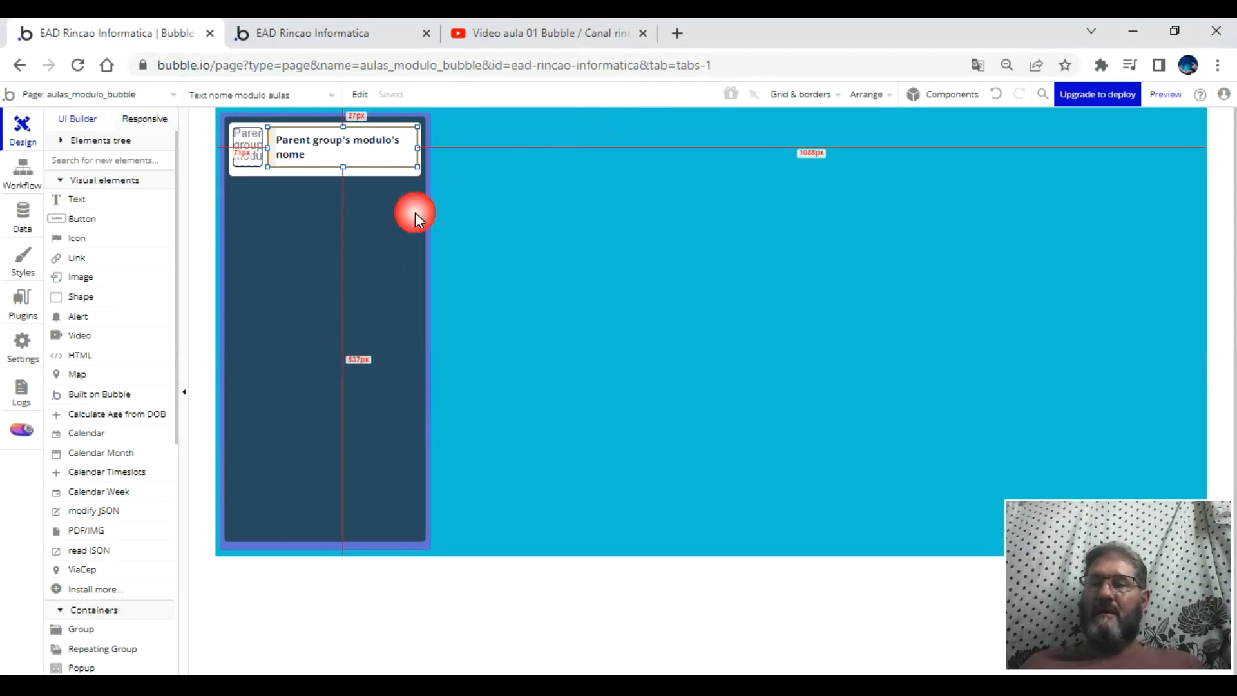
# - Draw a repeating group about 260 by 483 px below the module header group and set its width to 265 px
pyautogui.click(116, 649)
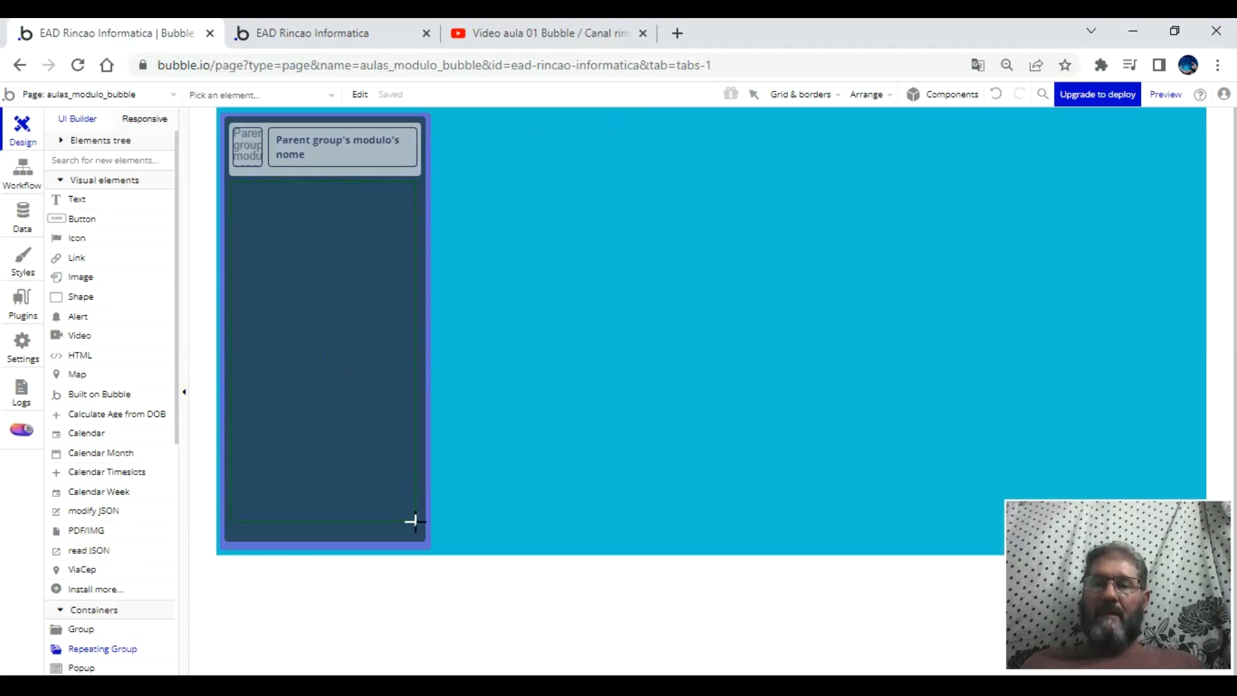
pyautogui.moveTo(418, 530); pyautogui.dragTo(418, 529)
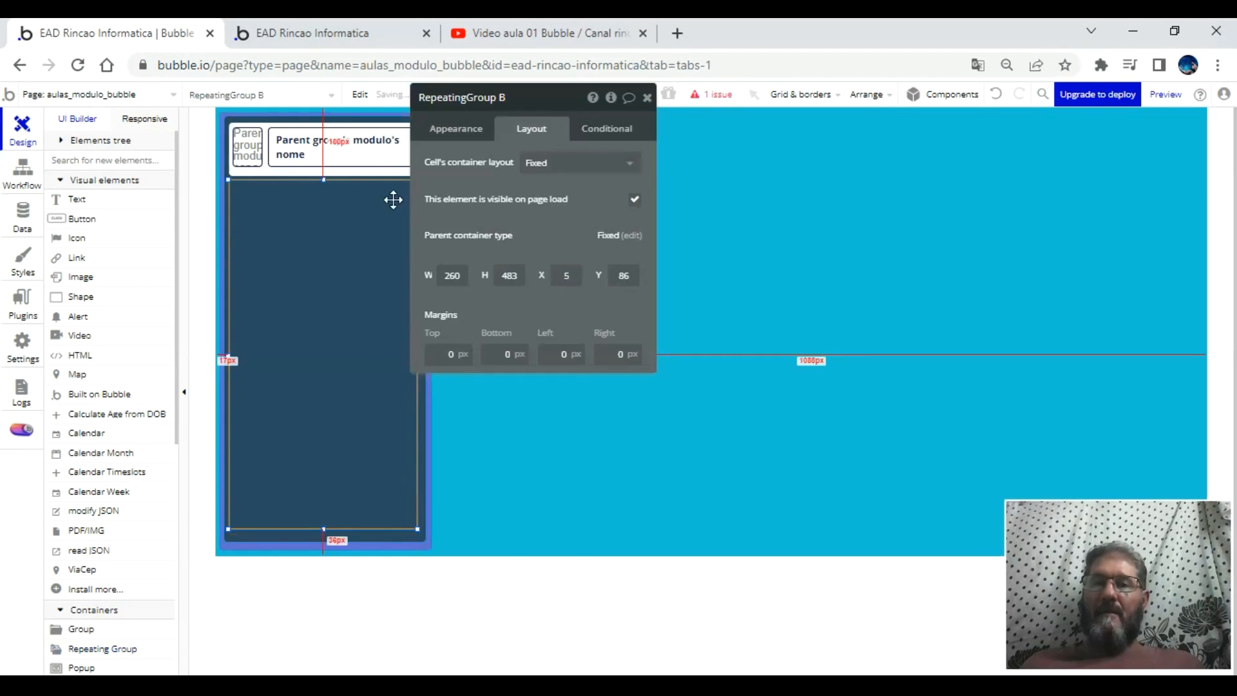
pyautogui.click(386, 174)
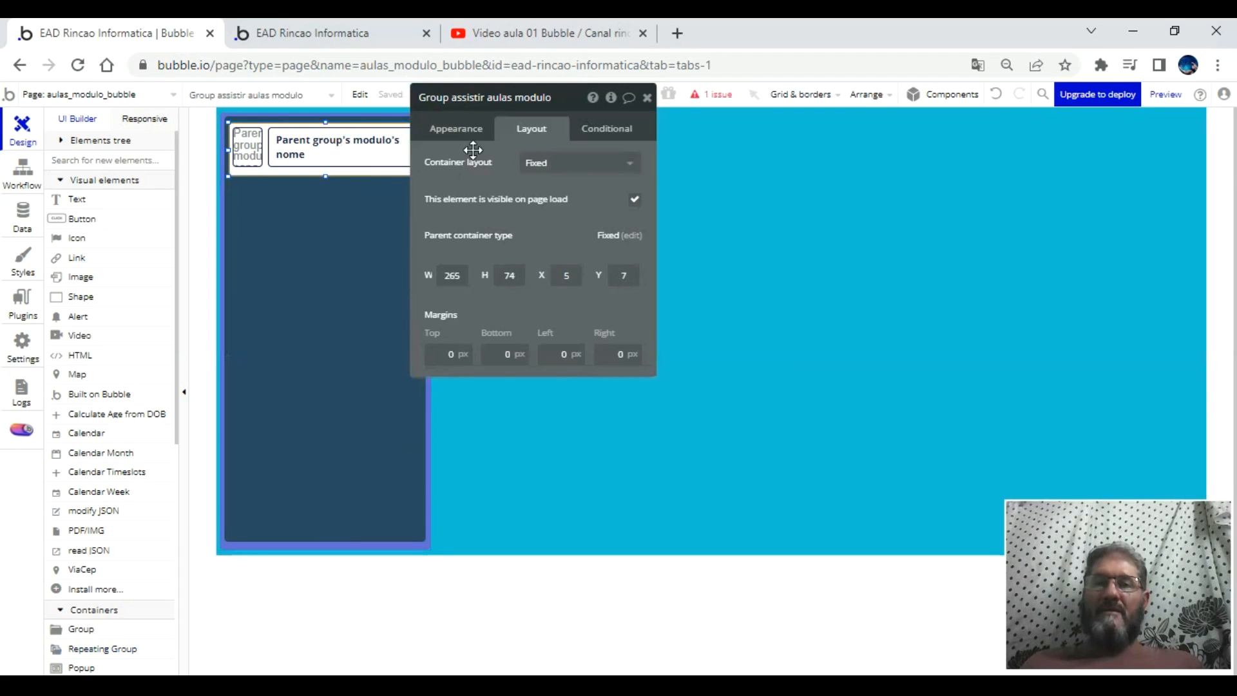
pyautogui.click(474, 128)
pyautogui.click(522, 129)
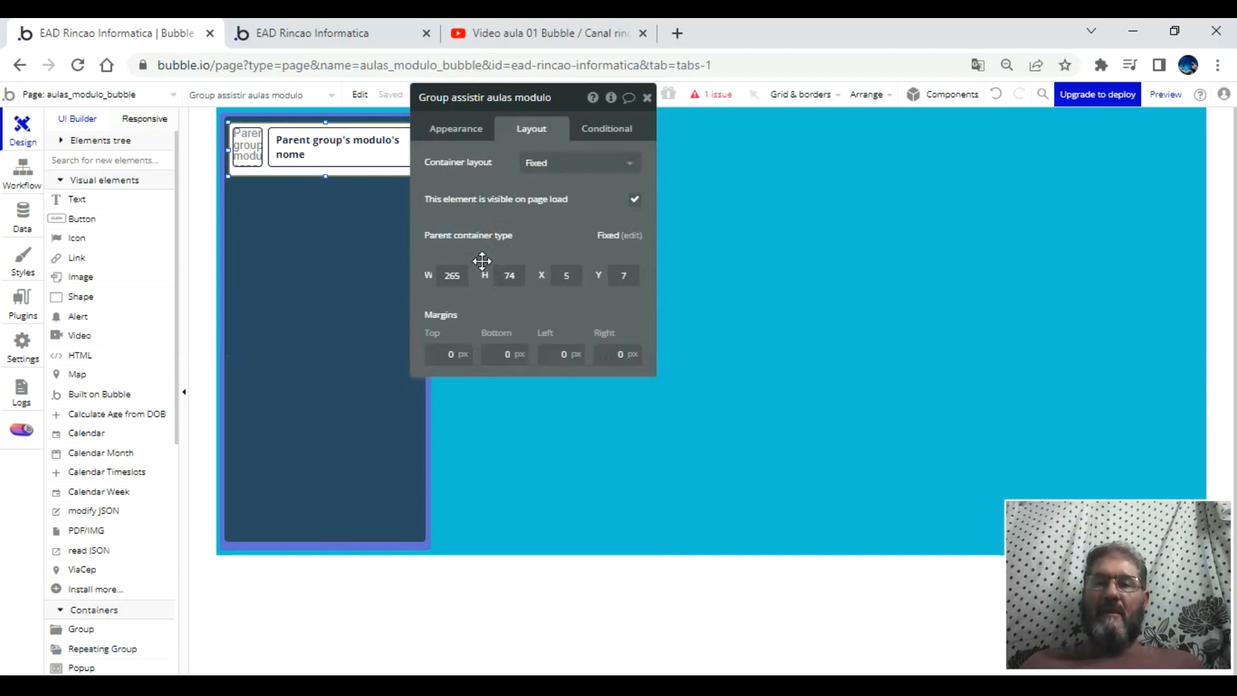
pyautogui.click(367, 305)
pyautogui.moveTo(459, 277); pyautogui.dragTo(409, 277)
pyautogui.write('265')
pyautogui.click(511, 254)
# - Rename the new repeating group "RepeatingGroup visualizar aulas" and set its fixed number of rows to 15
pyautogui.click(553, 101)
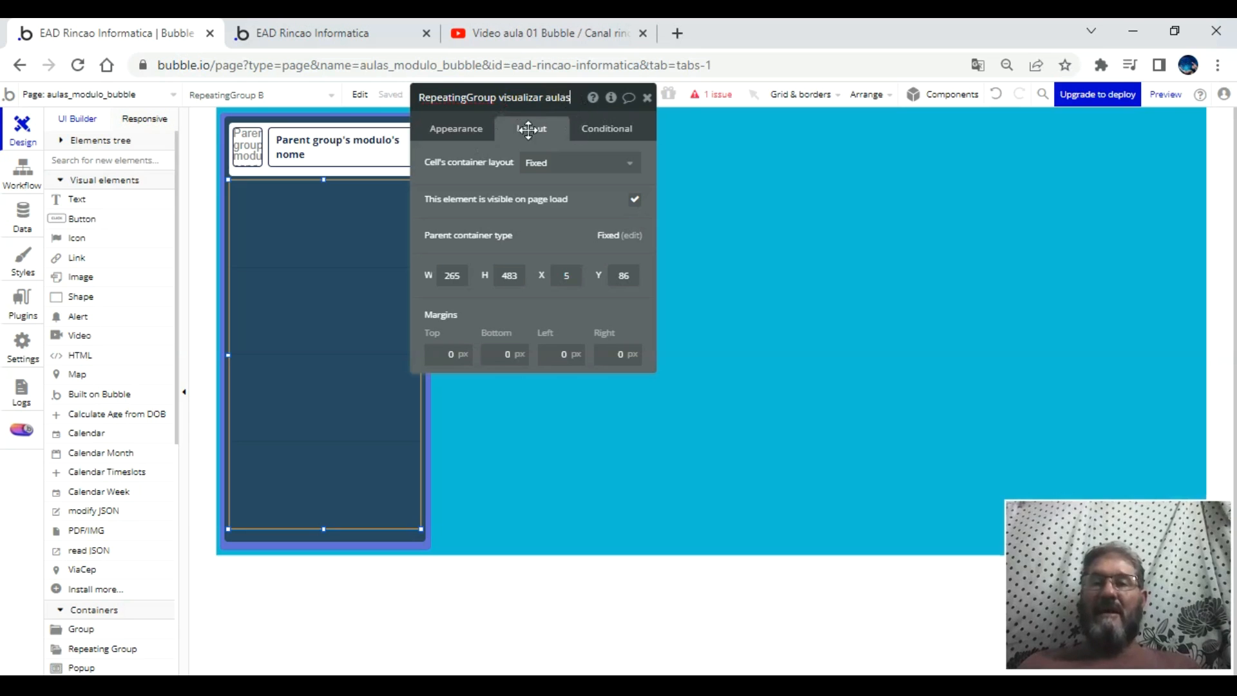
pyautogui.click(454, 129)
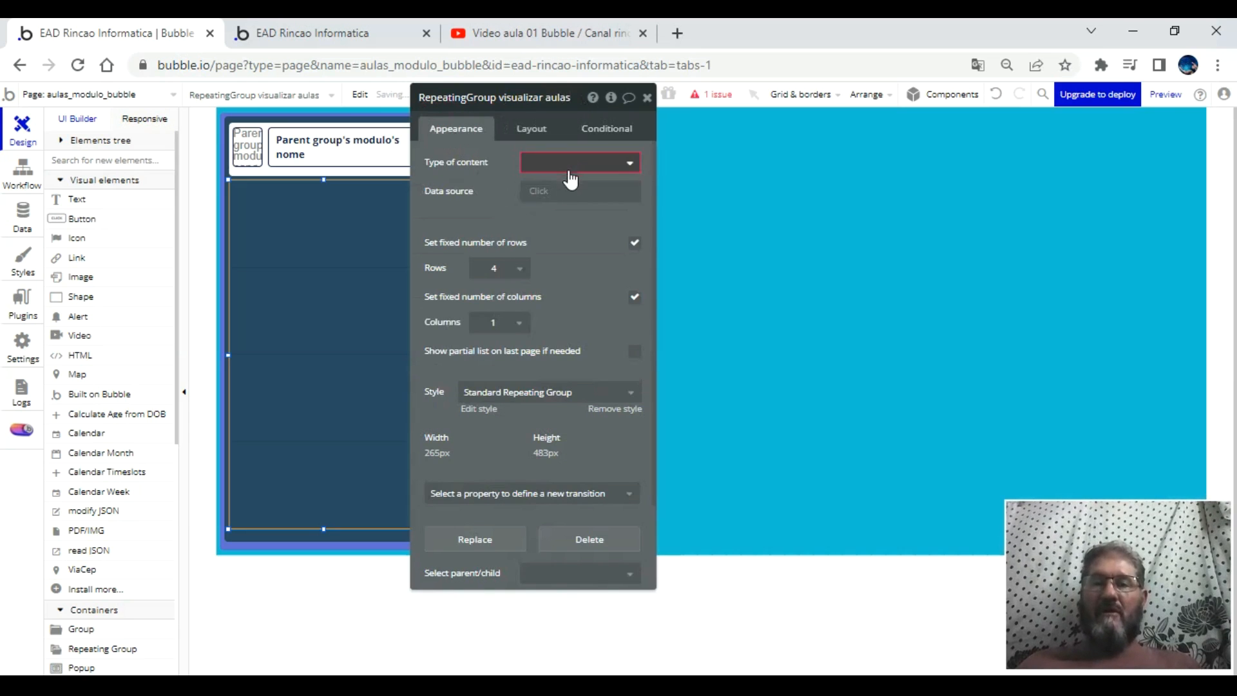
pyautogui.click(504, 270)
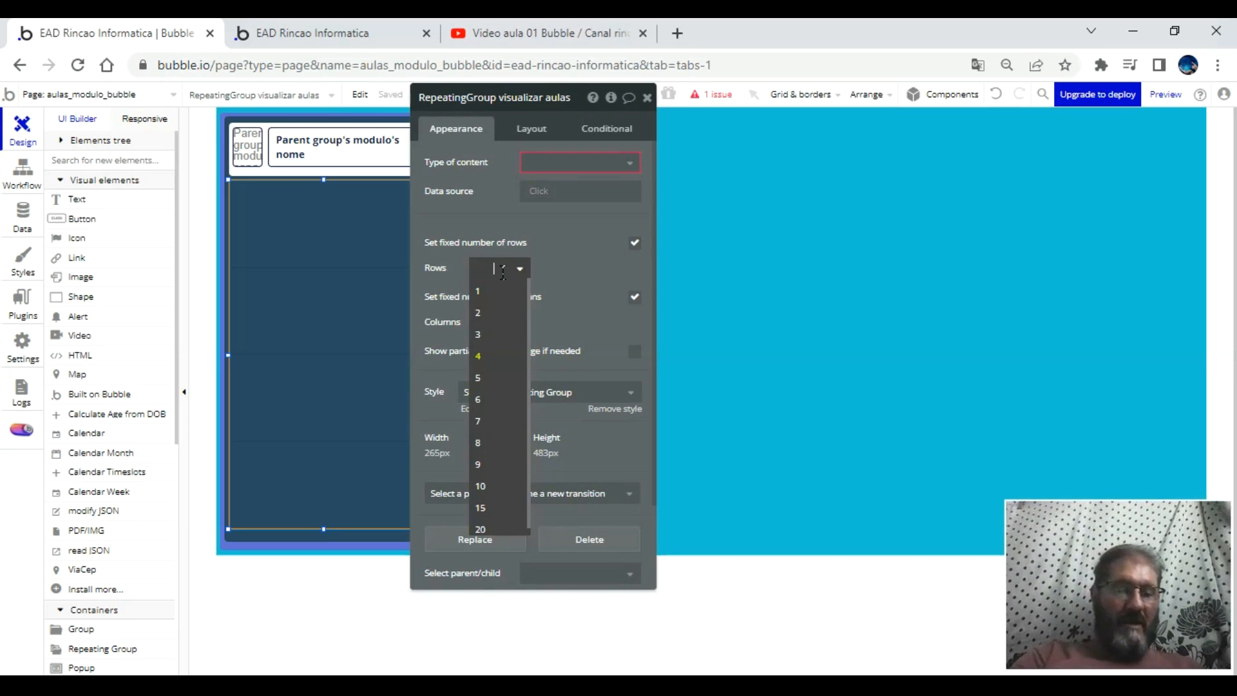
pyautogui.click(572, 263)
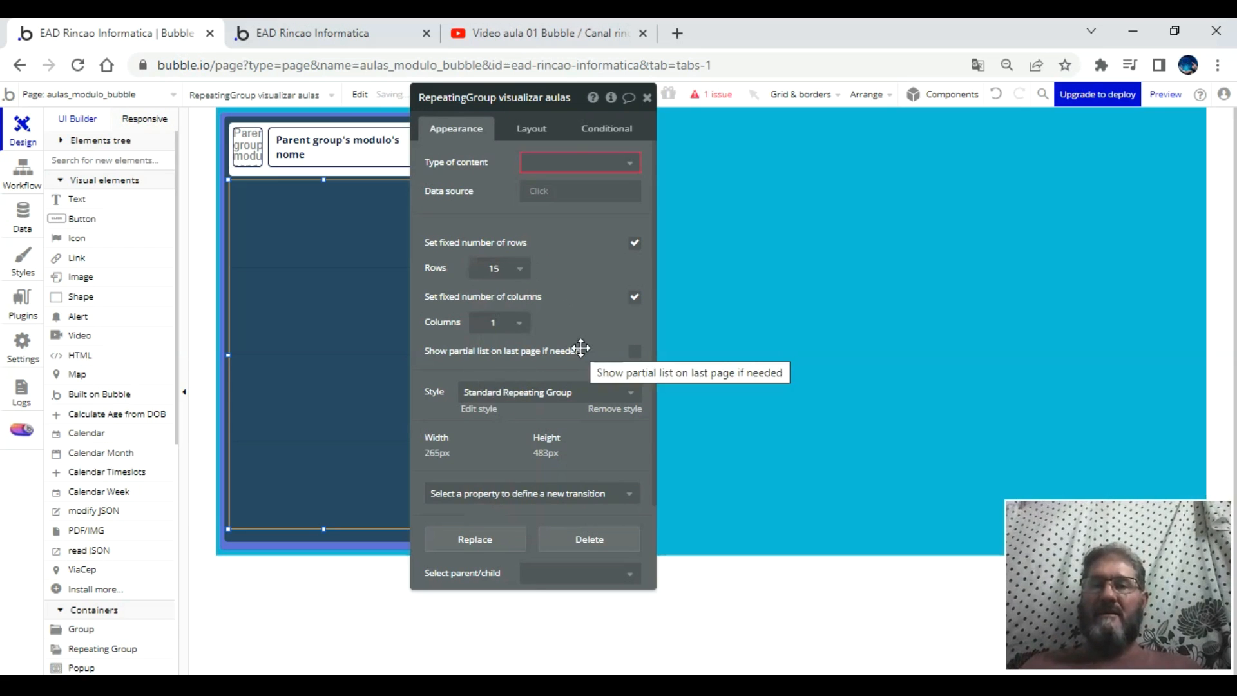
# - Remove the style from the lessons repeating group and give it a flat color background in #FFFFFF
pyautogui.click(613, 411)
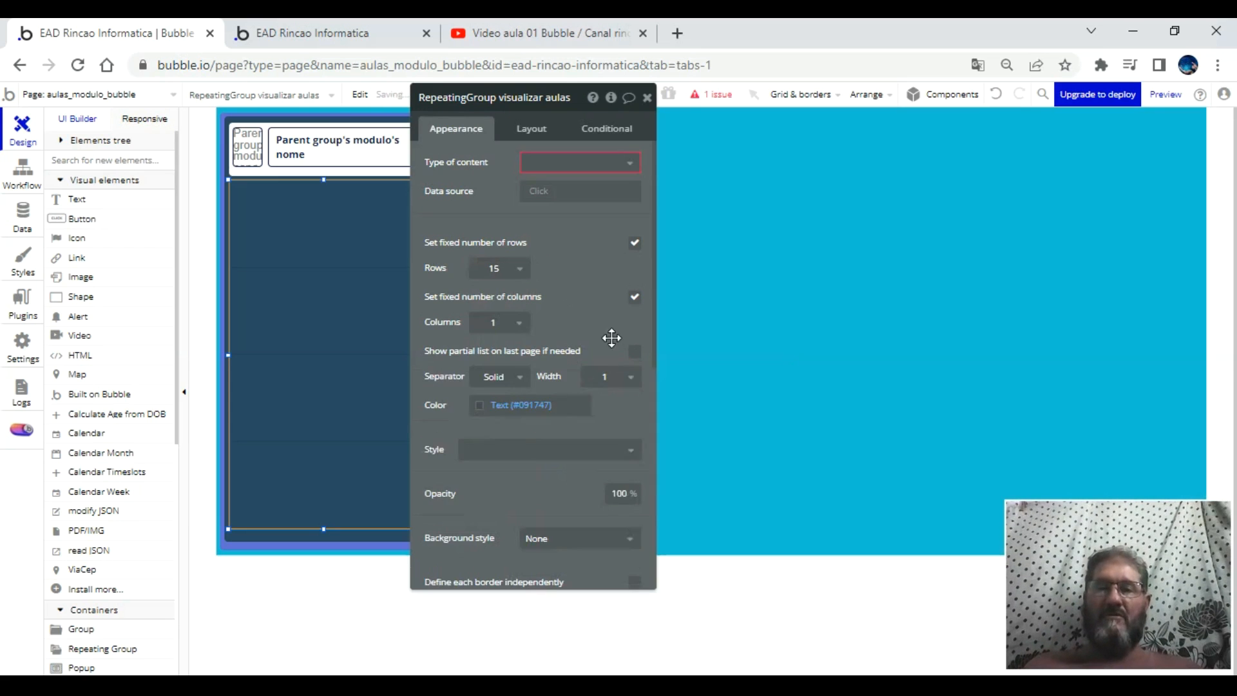
pyautogui.scroll(-3, 609, 336)
pyautogui.click(571, 367)
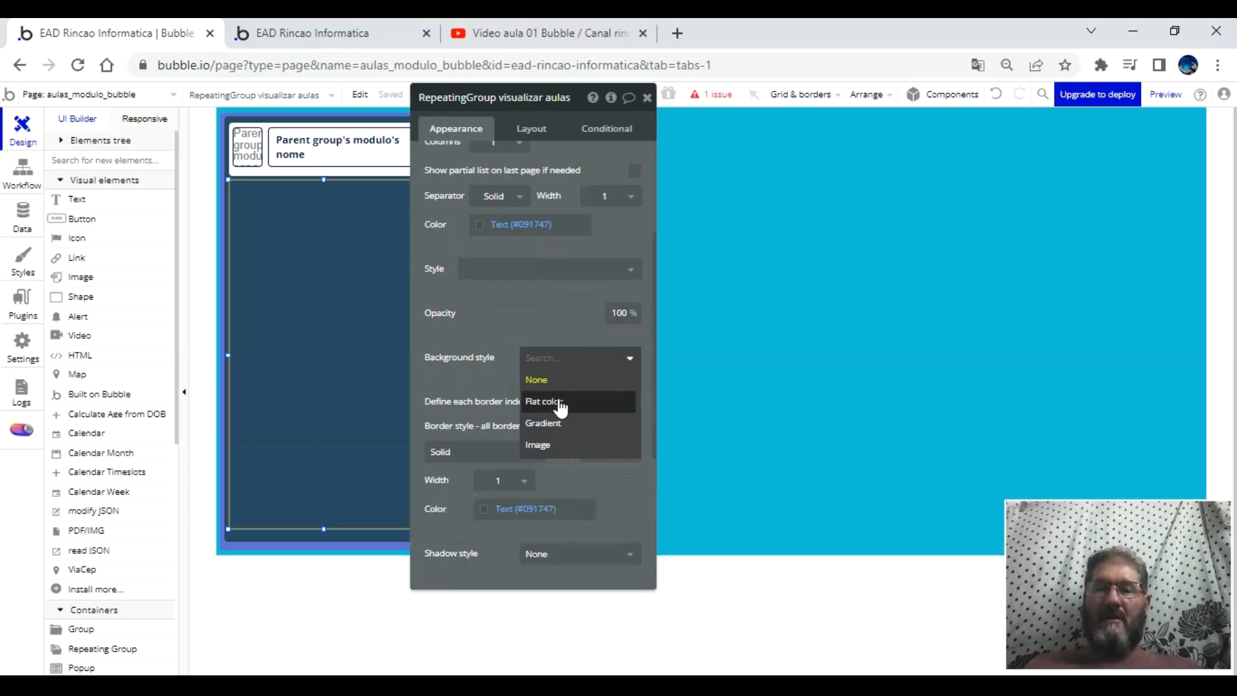
pyautogui.click(559, 401)
pyautogui.scroll(-3, 581, 379)
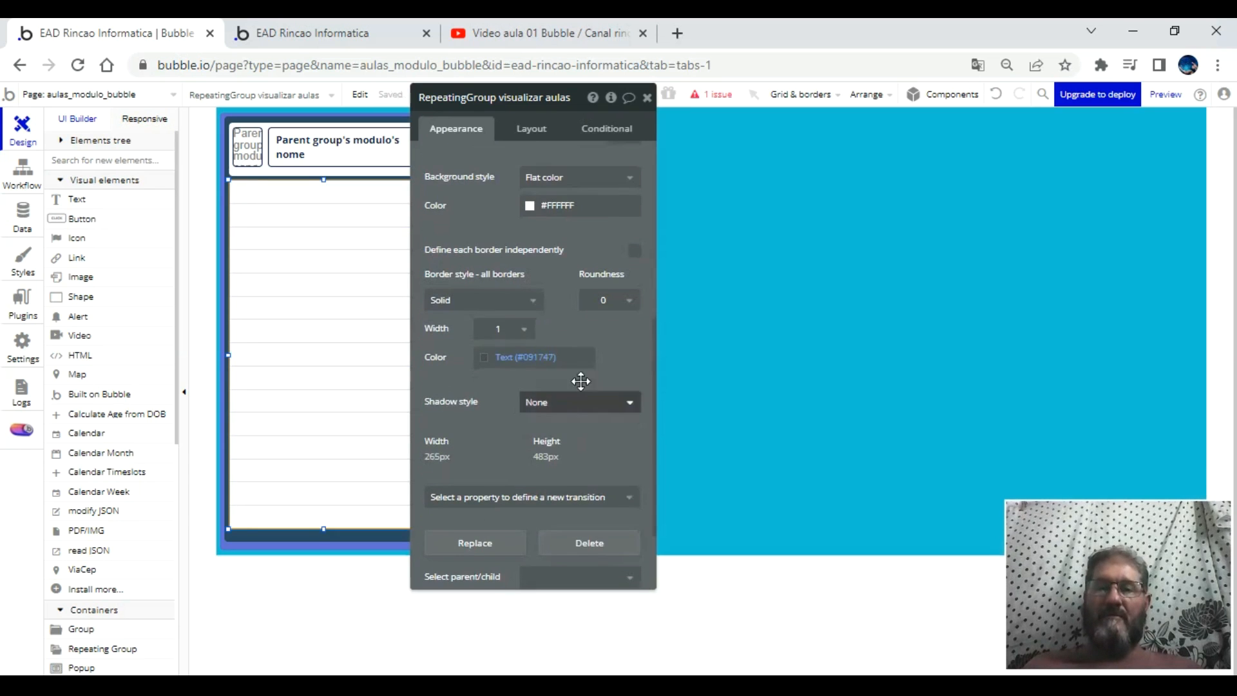
# - Set the repeating group's border color to Text (#091747) and roundness to 5, and stretch its height to about 493 px
pyautogui.click(499, 356)
pyautogui.click(521, 550)
pyautogui.click(608, 303)
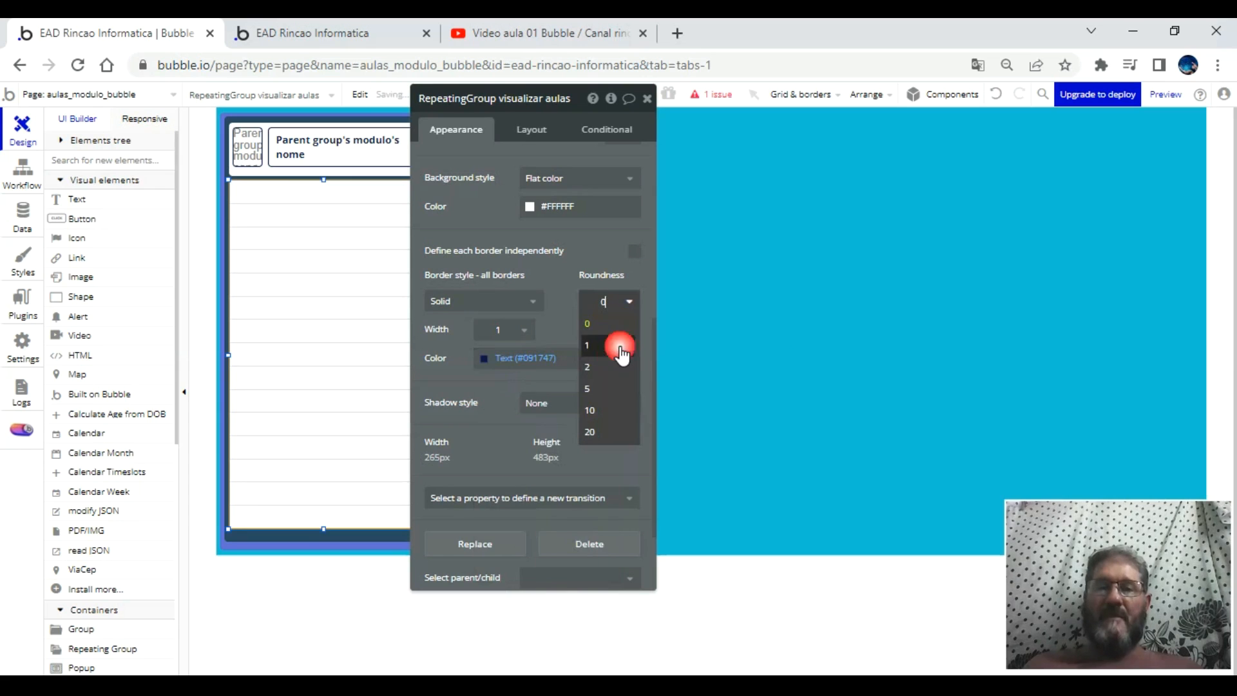
pyautogui.click(609, 388)
pyautogui.moveTo(326, 528); pyautogui.dragTo(326, 534)
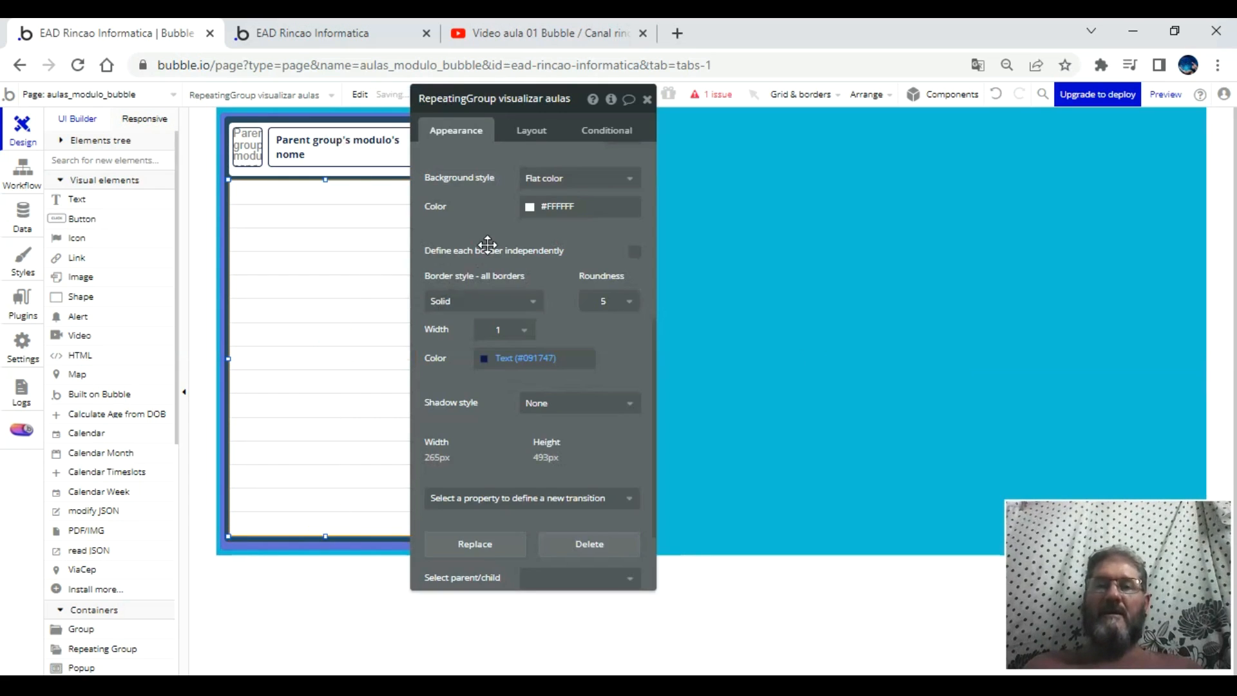
pyautogui.click(646, 99)
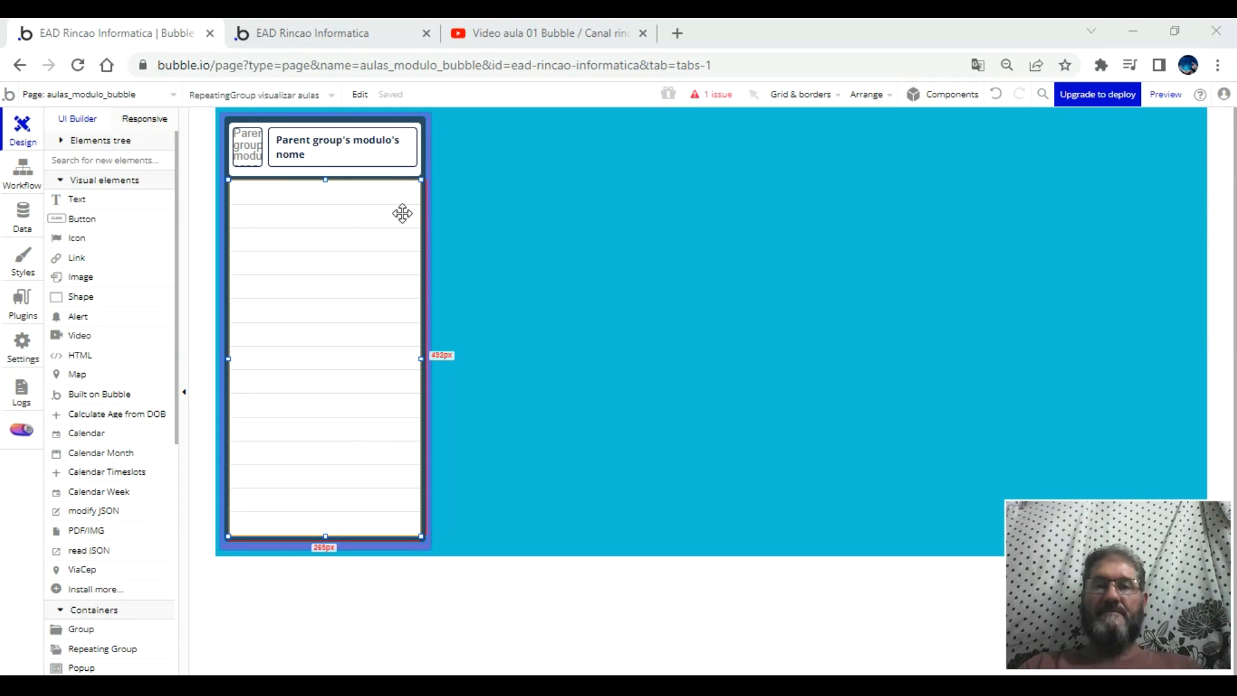
pyautogui.click(365, 217)
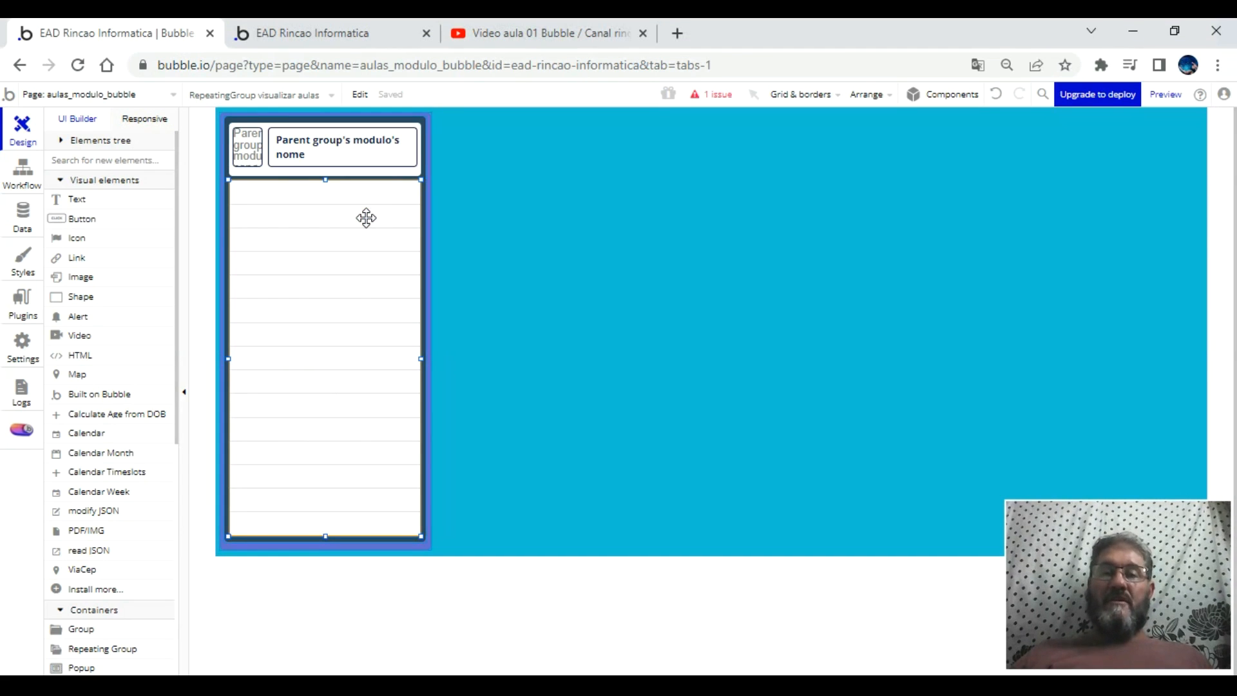
pyautogui.doubleClick(366, 217)
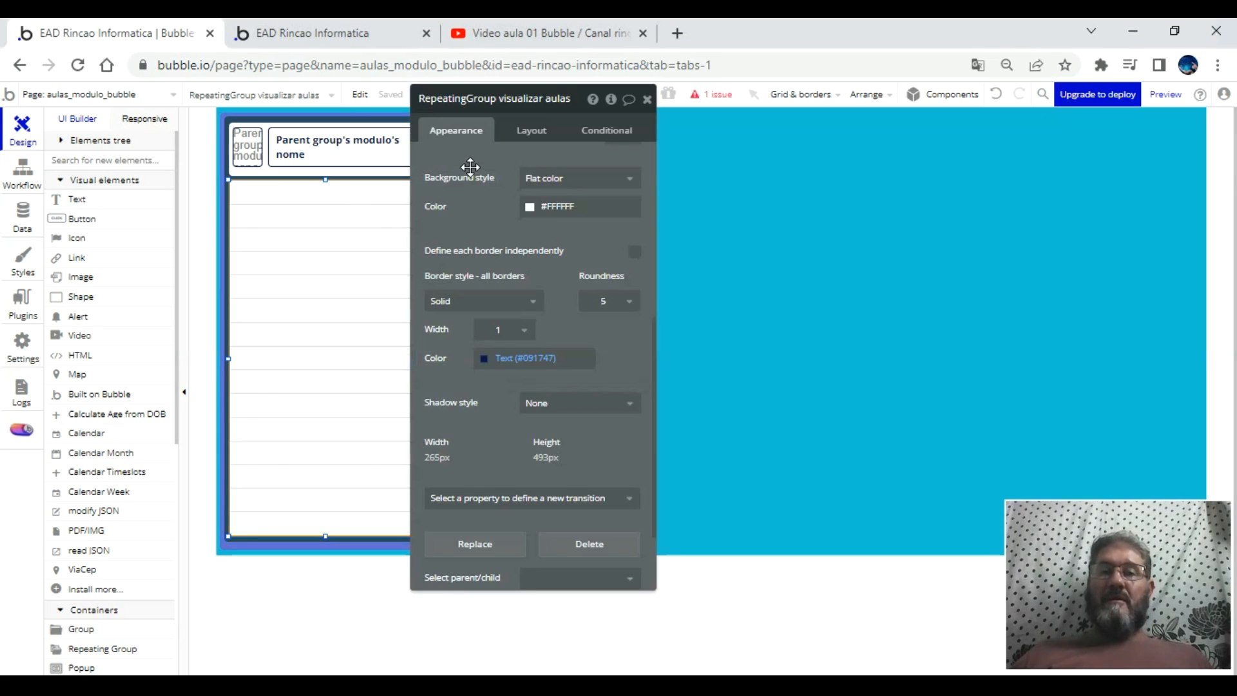
pyautogui.moveTo(477, 170); pyautogui.dragTo(695, 224)
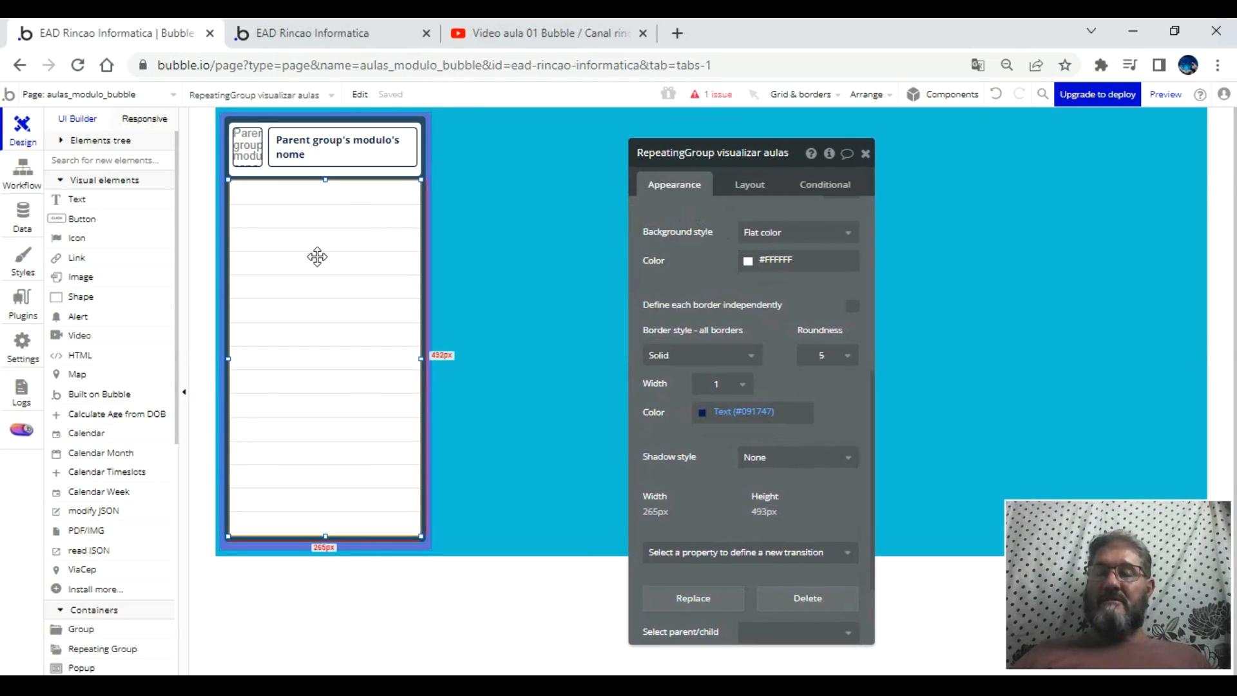
pyautogui.click(1012, 177)
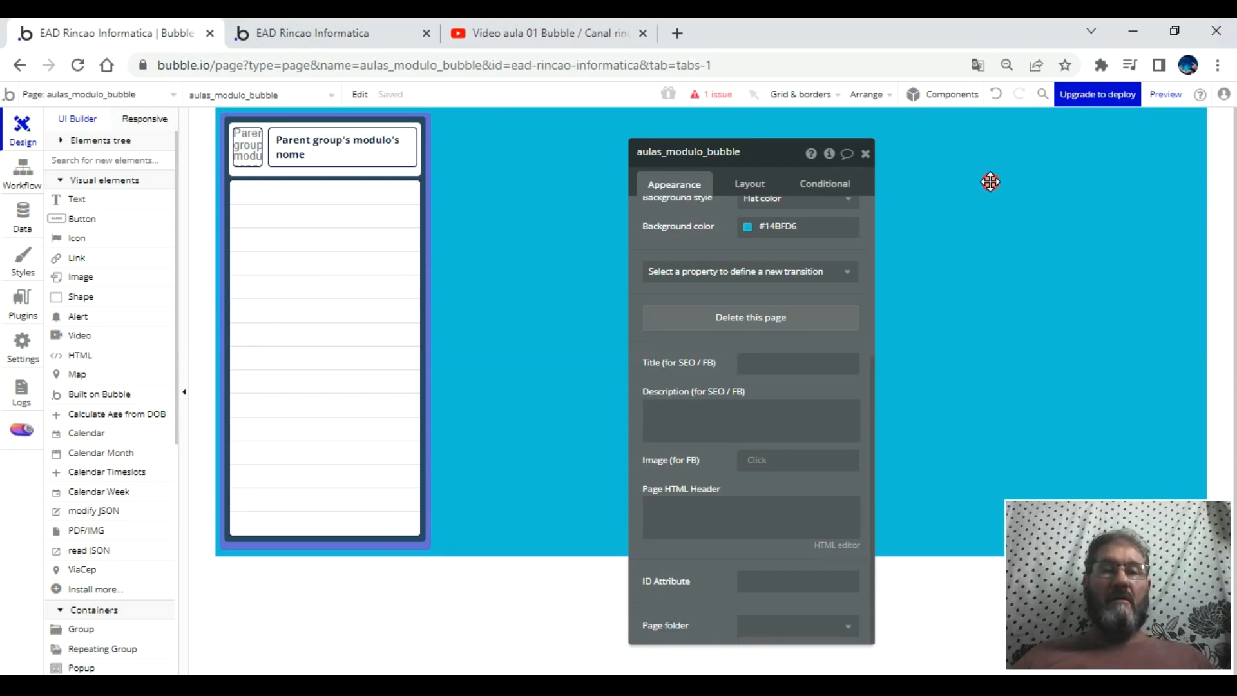
pyautogui.click(865, 154)
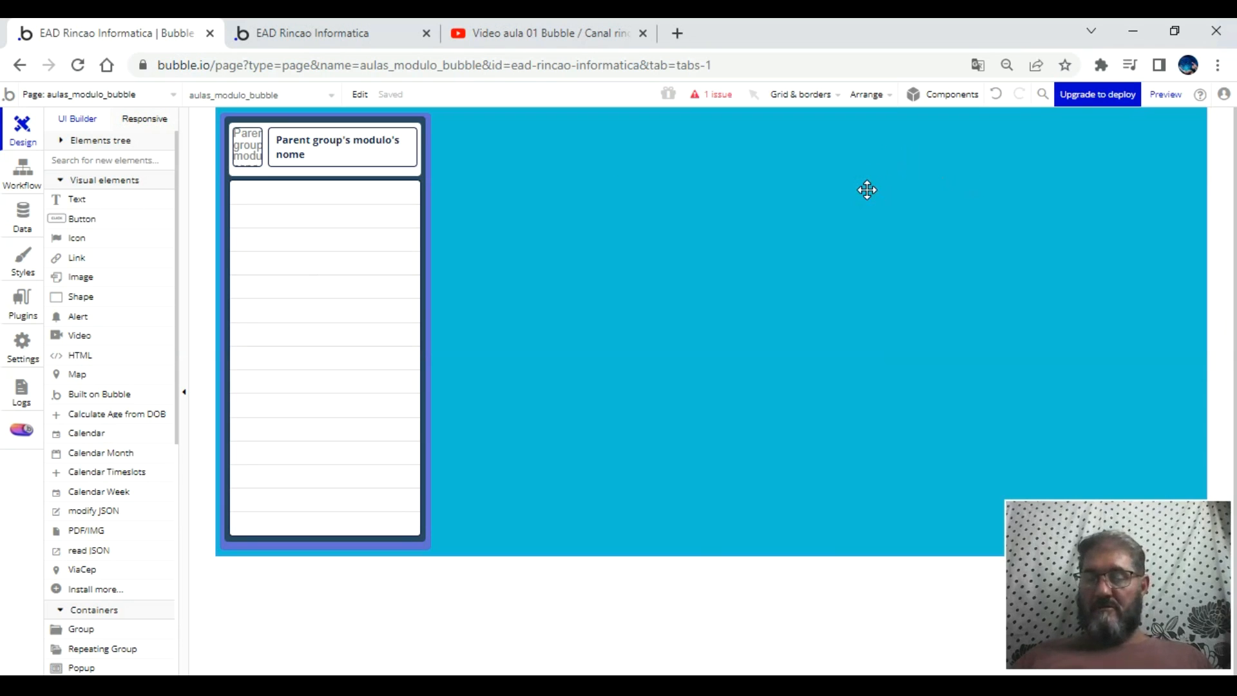
# - Draw an icon about 24 by 20 px in the first row of the lessons repeating group and rename it "Icon capa aulas"
pyautogui.hotkey('ctrl', '+')
pyautogui.hotkey('ctrl', '+')
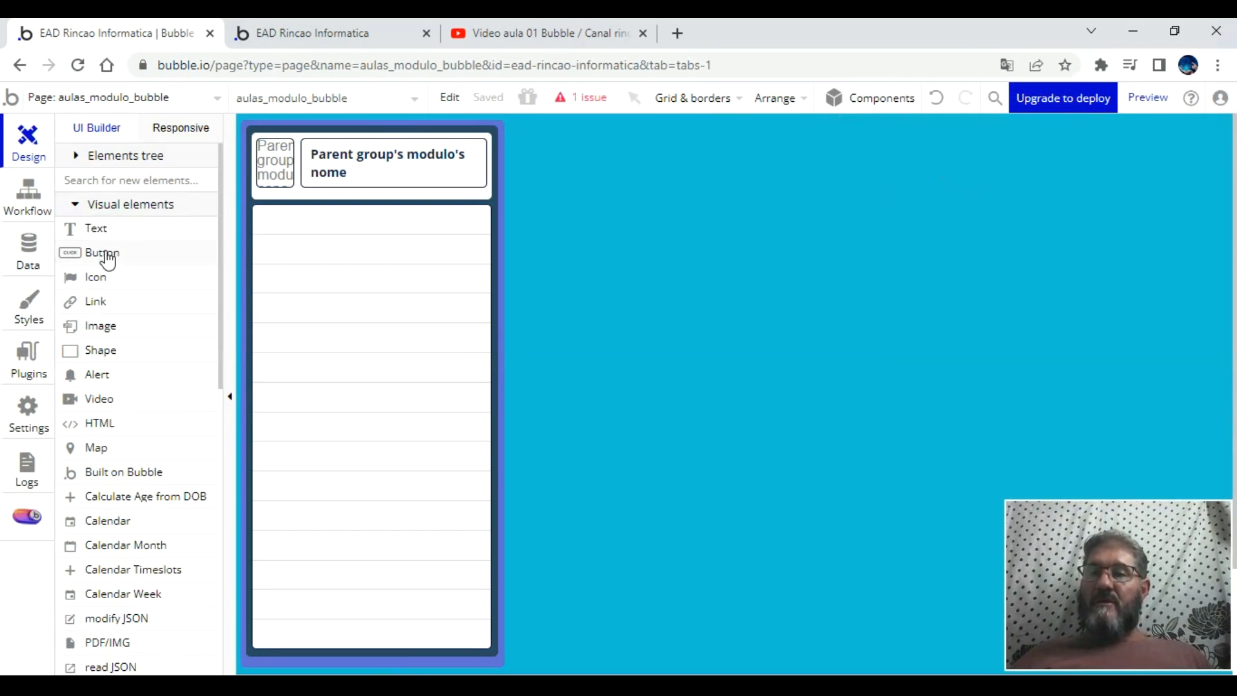
pyautogui.click(96, 279)
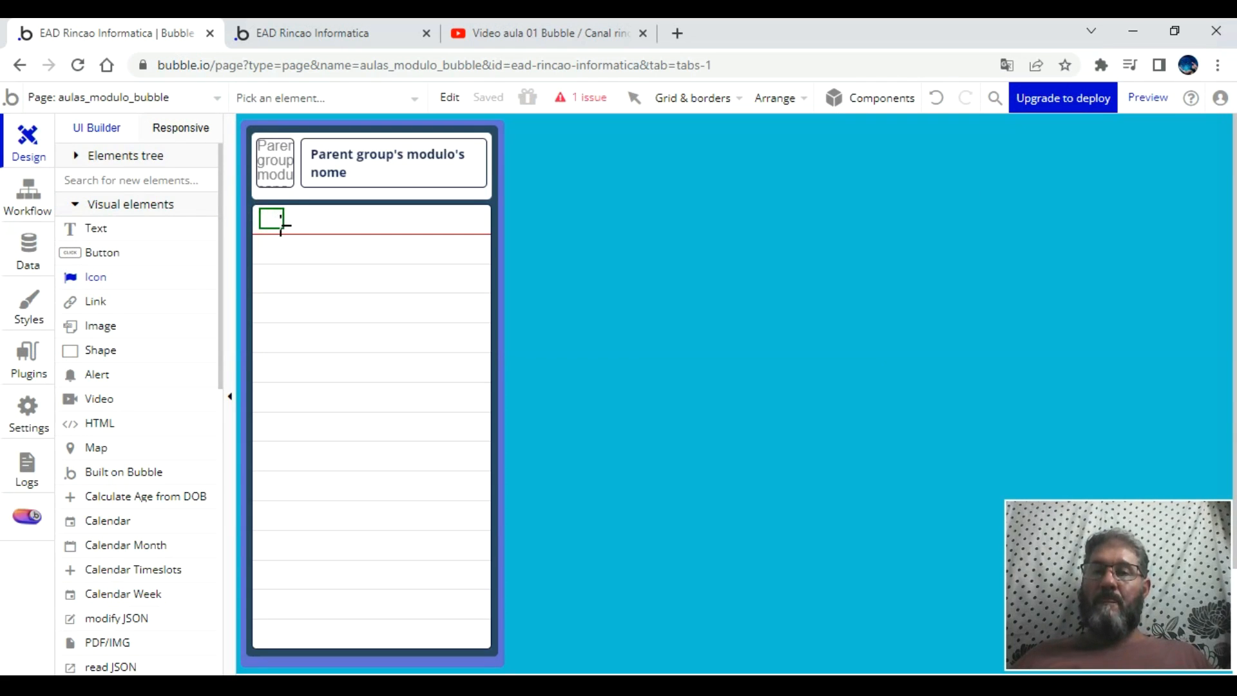
pyautogui.moveTo(281, 225); pyautogui.dragTo(281, 227)
pyautogui.click(906, 184)
pyautogui.doubleClick(905, 173)
pyautogui.write('v')
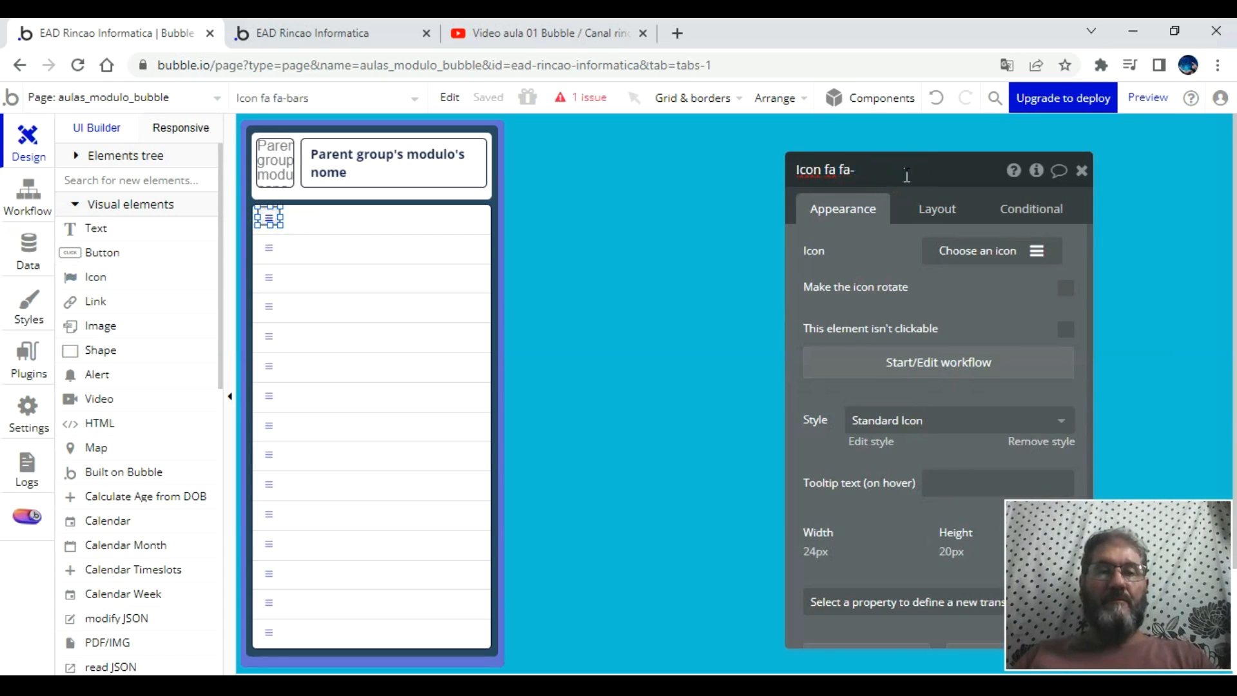
pyautogui.write('capa au')
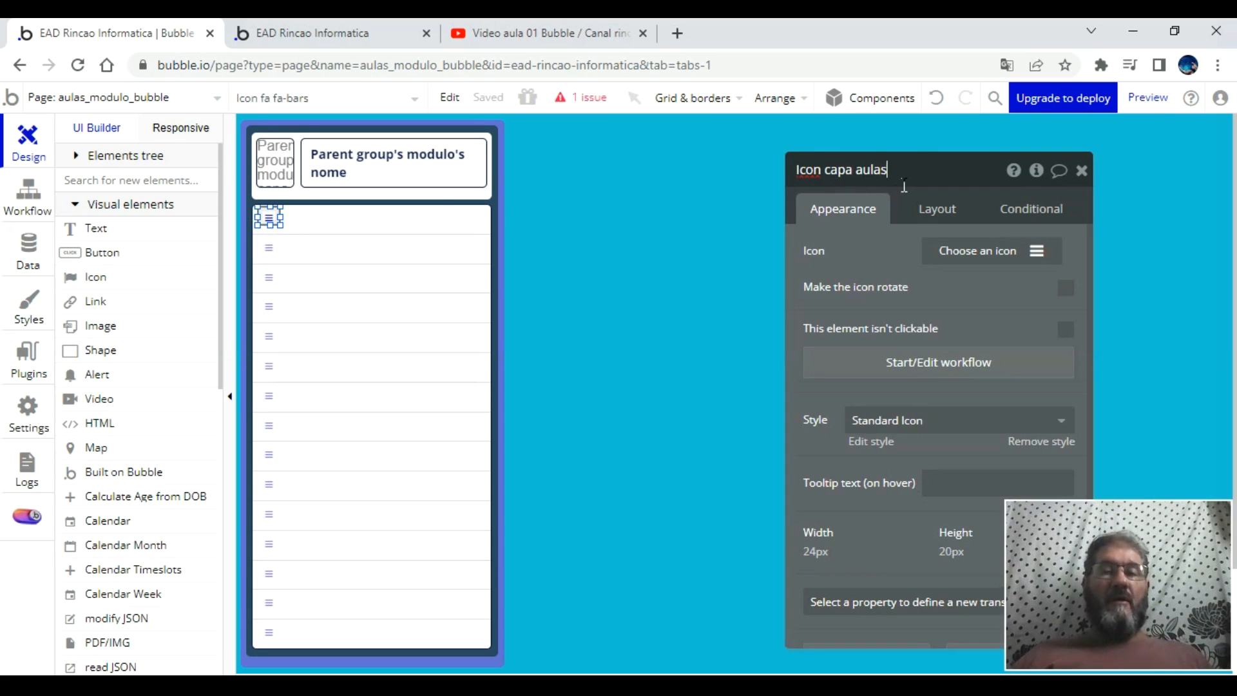
pyautogui.write('las')
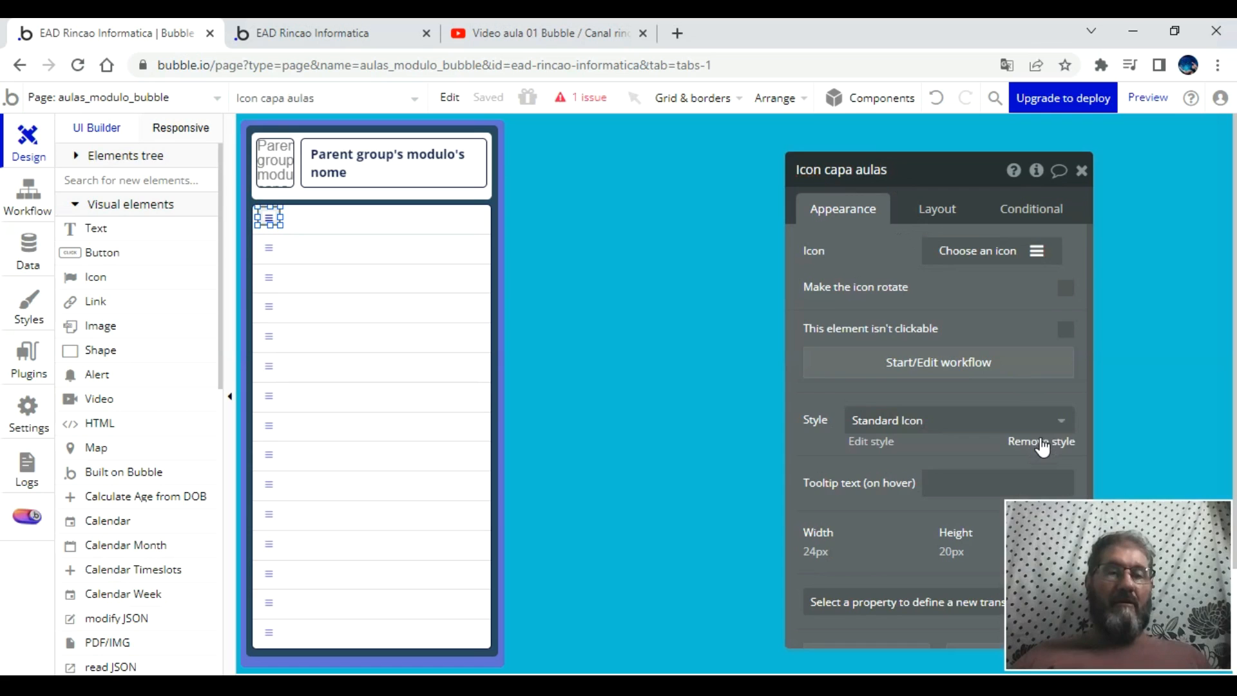
# - Remove the style from the lesson icon and set its top, bottom, left and right padding to 0 px
pyautogui.click(1037, 442)
pyautogui.moveTo(980, 188); pyautogui.dragTo(848, 154)
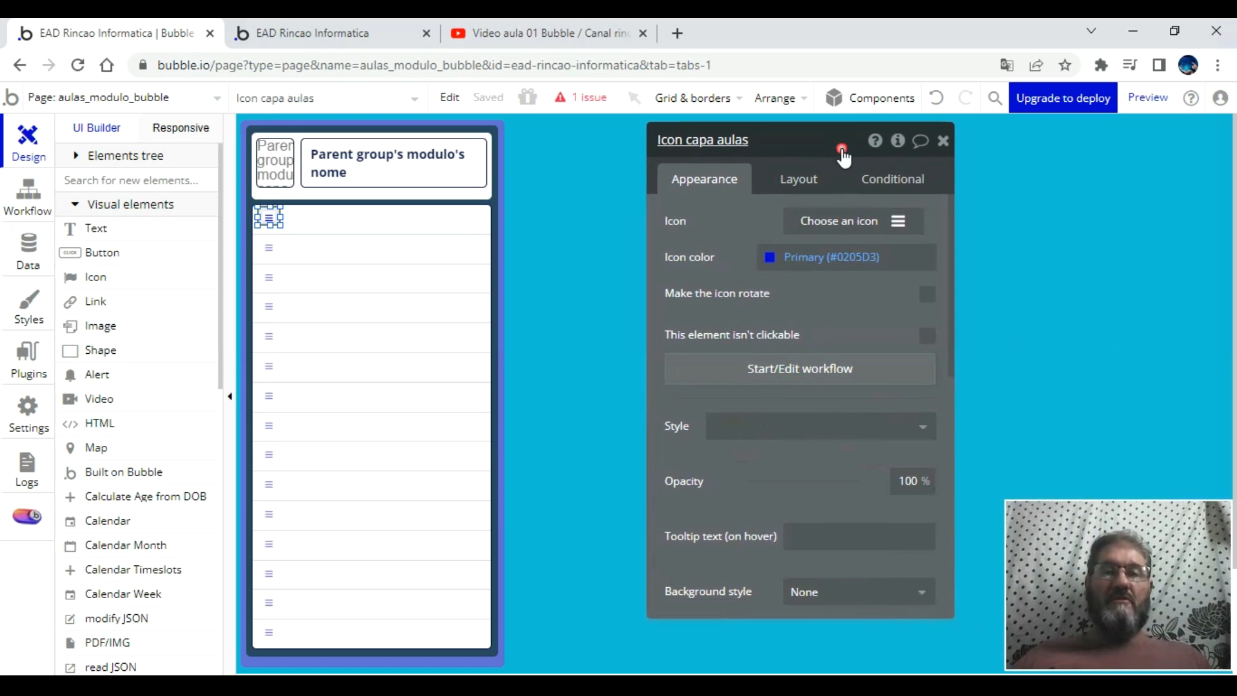
pyautogui.click(813, 194)
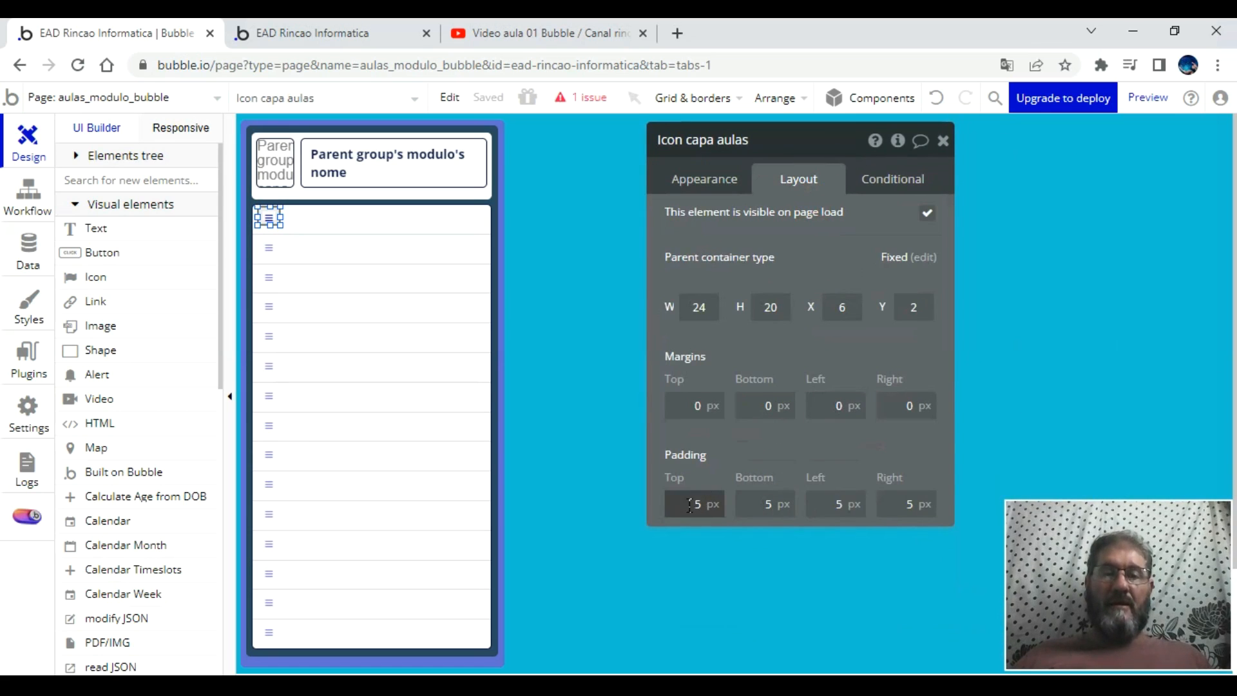
pyautogui.moveTo(689, 504); pyautogui.dragTo(740, 492)
pyautogui.write('0')
pyautogui.press('Tab')
pyautogui.write('0')
pyautogui.press('Tab')
pyautogui.write('0')
pyautogui.press('Tab')
pyautogui.write('0')
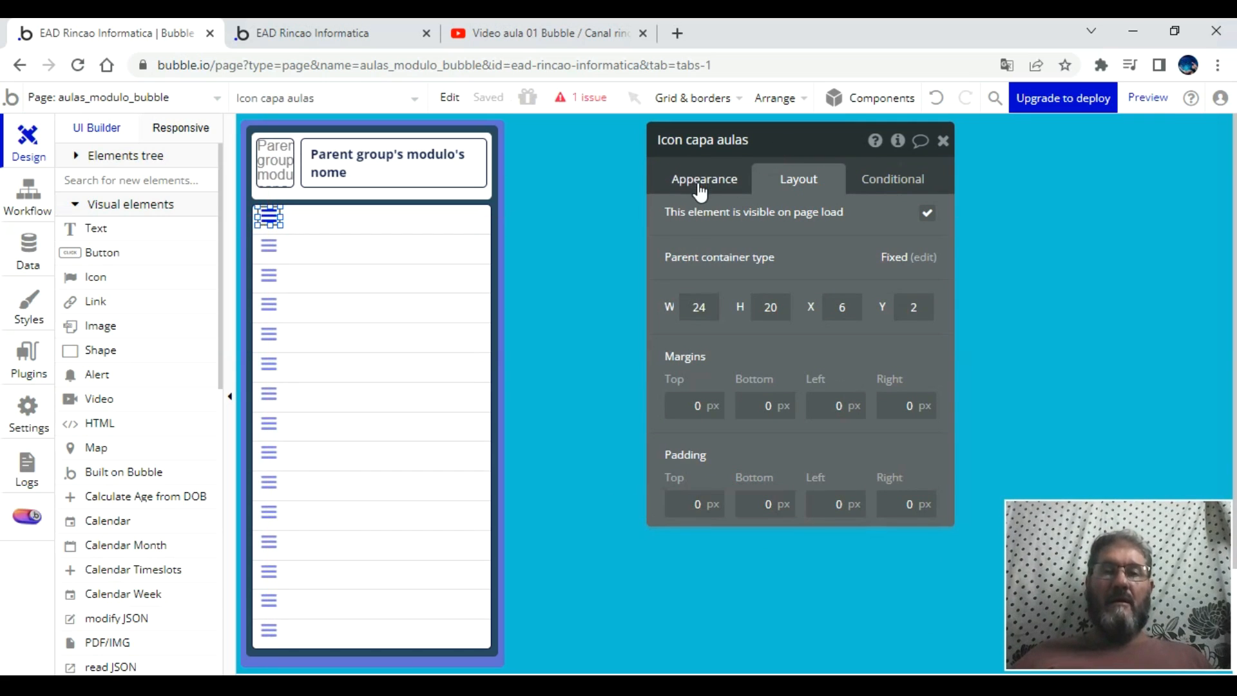
# - Set the lesson icon's color to #040408 and change its symbol to the graduation cap
pyautogui.click(700, 190)
pyautogui.click(770, 261)
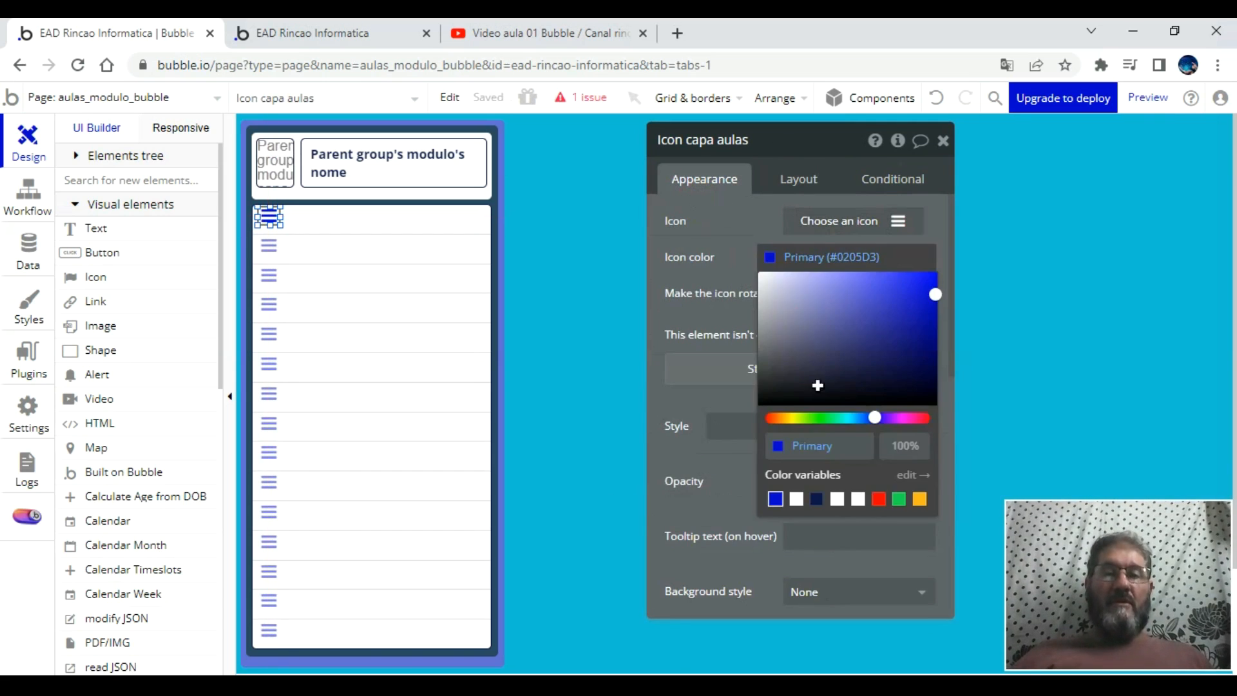
pyautogui.click(857, 401)
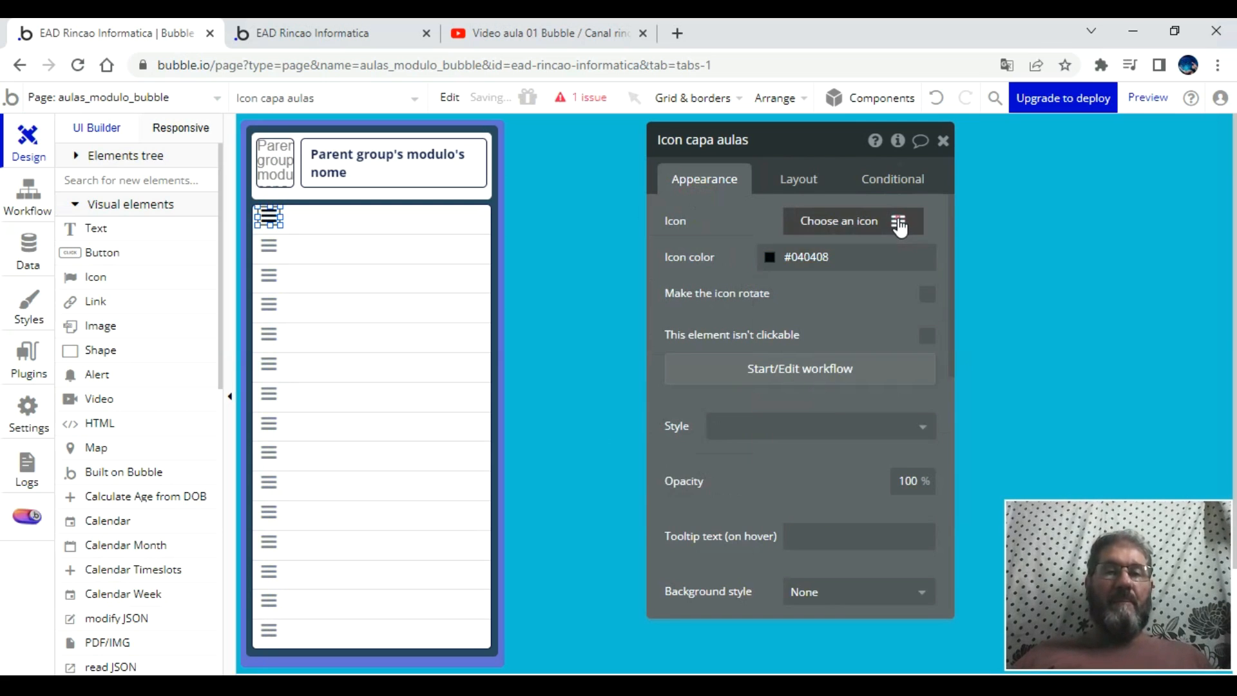
pyautogui.click(900, 225)
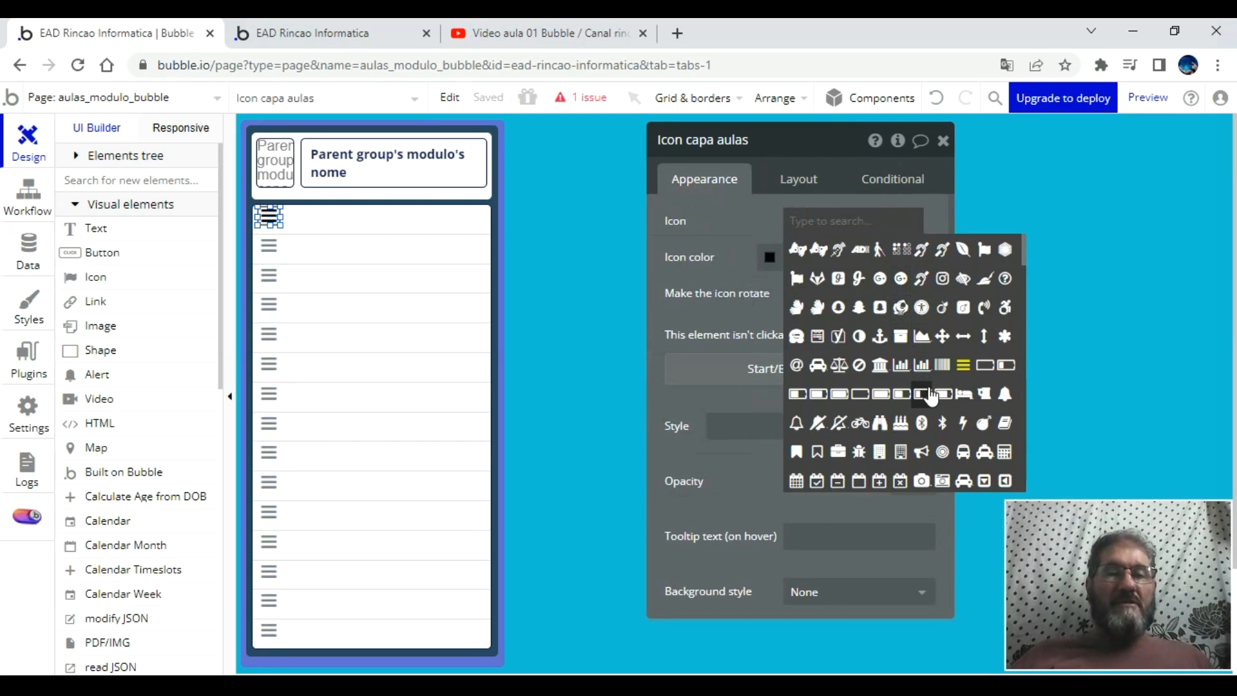
pyautogui.scroll(-2, 931, 396)
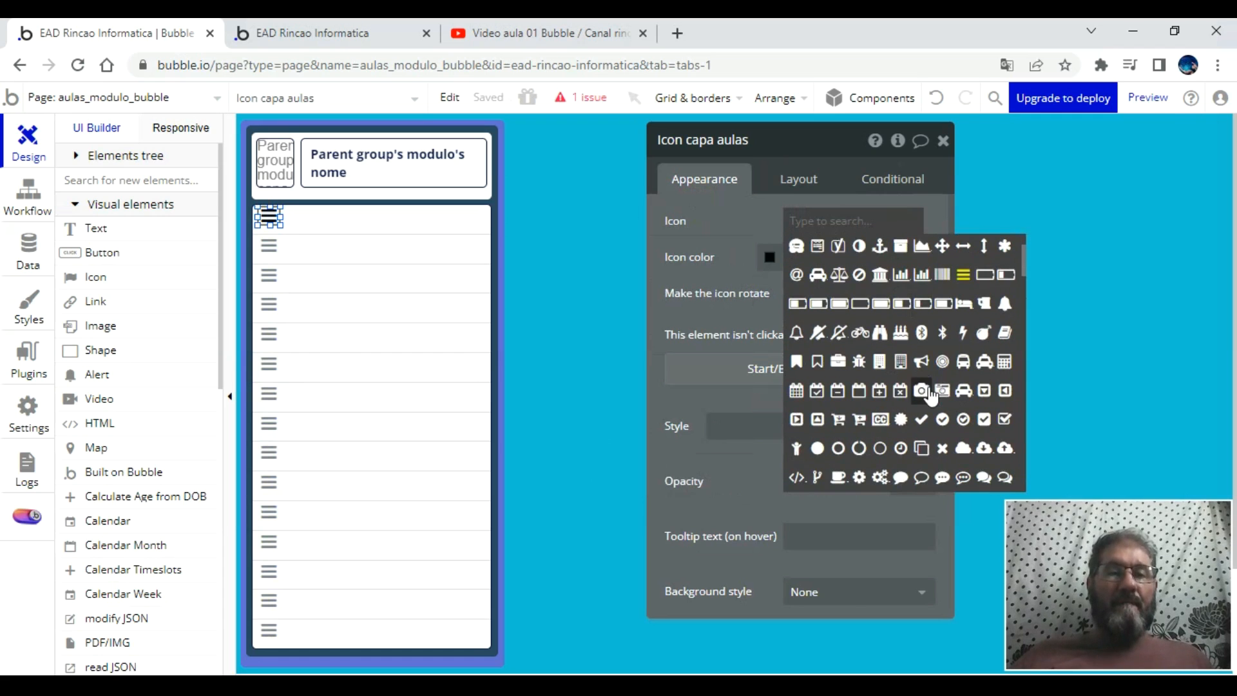
pyautogui.scroll(-2, 931, 396)
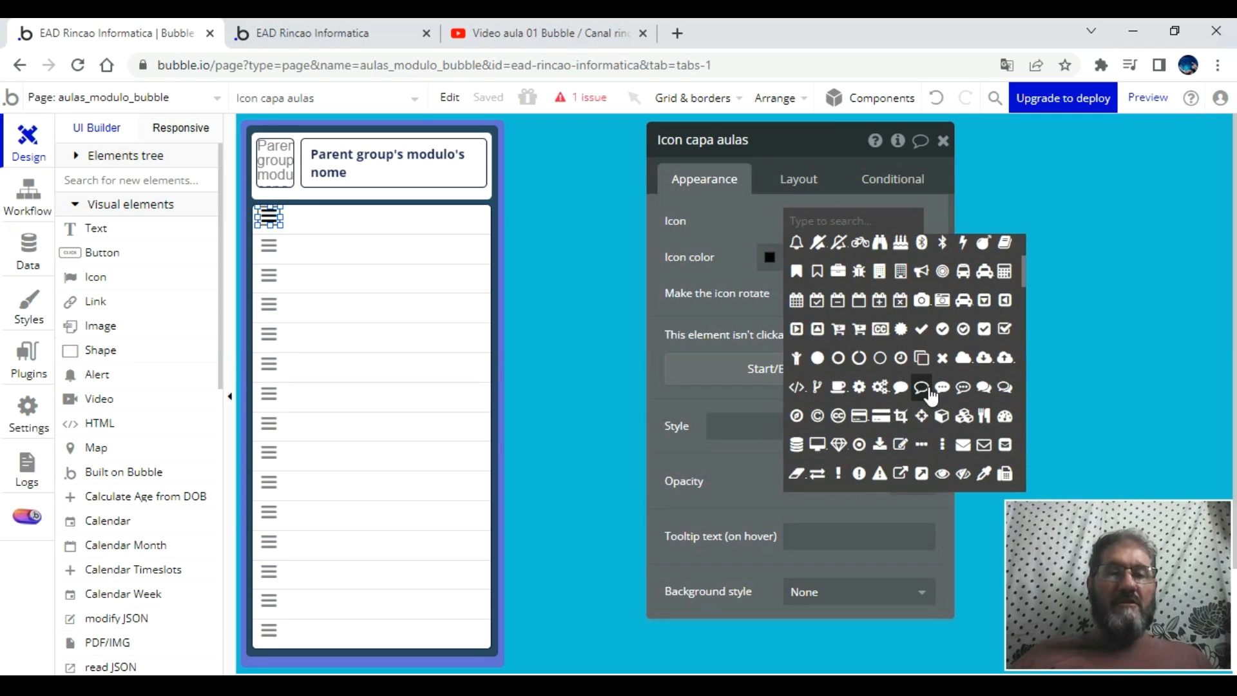
pyautogui.scroll(-2, 930, 396)
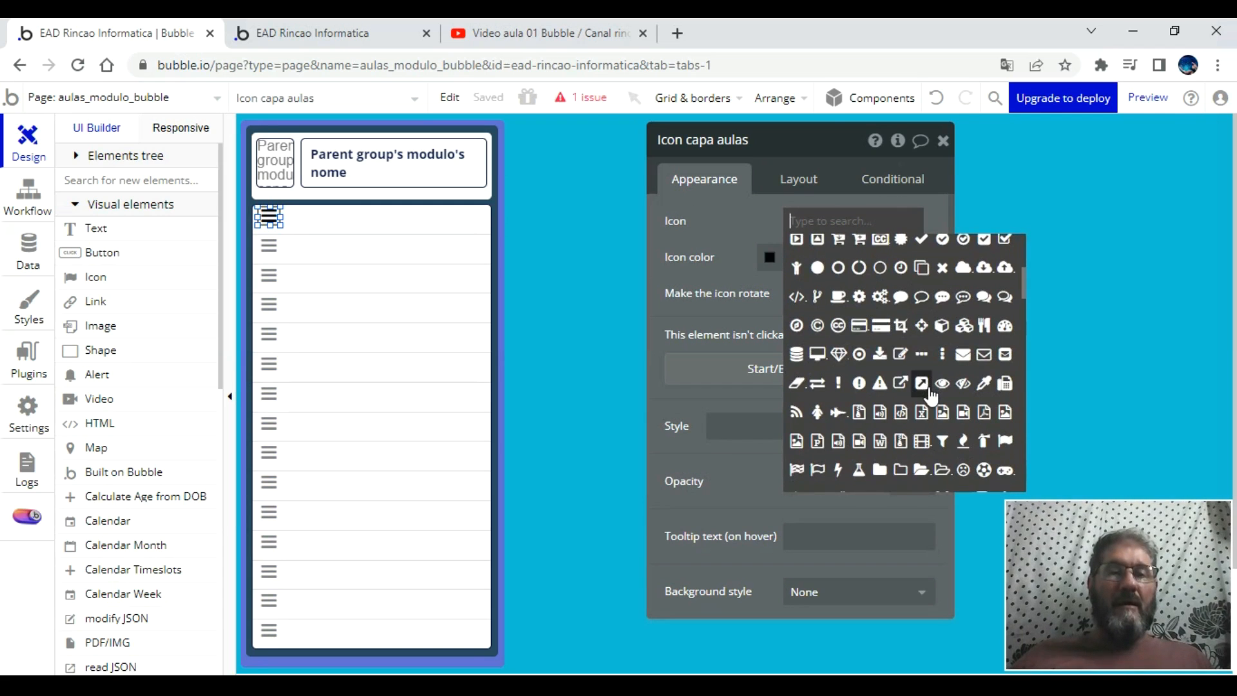
pyautogui.scroll(-2, 931, 396)
pyautogui.scroll(-2, 929, 397)
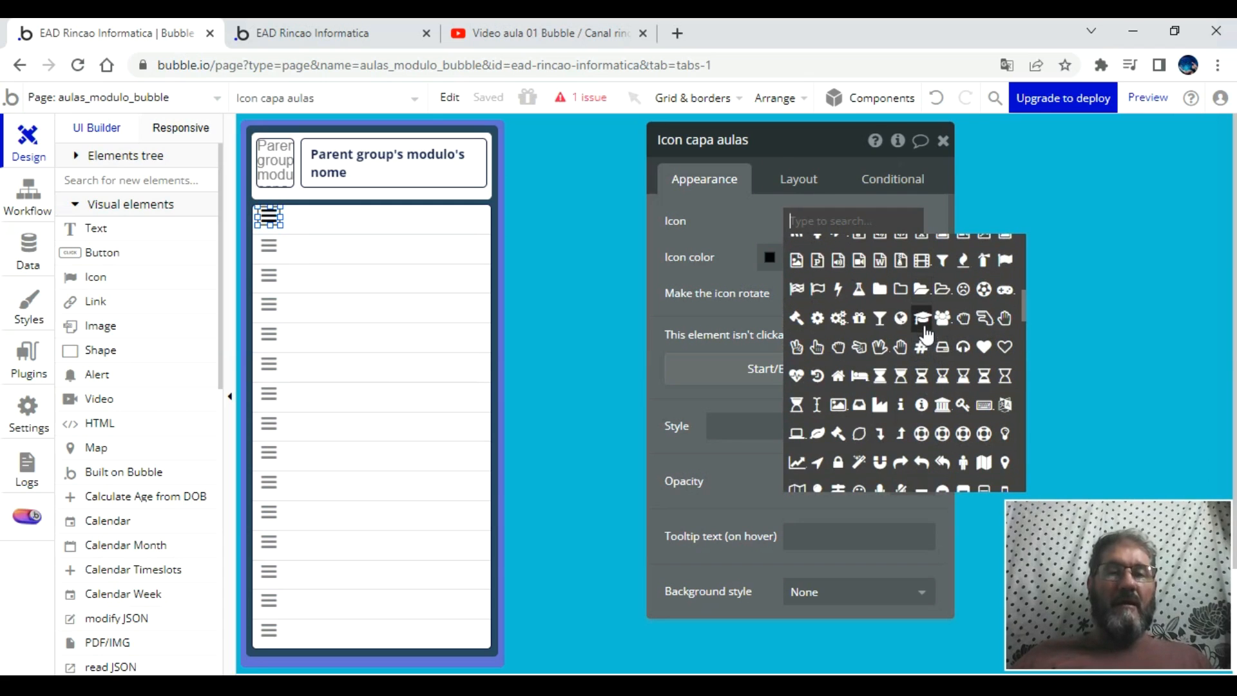
pyautogui.click(921, 315)
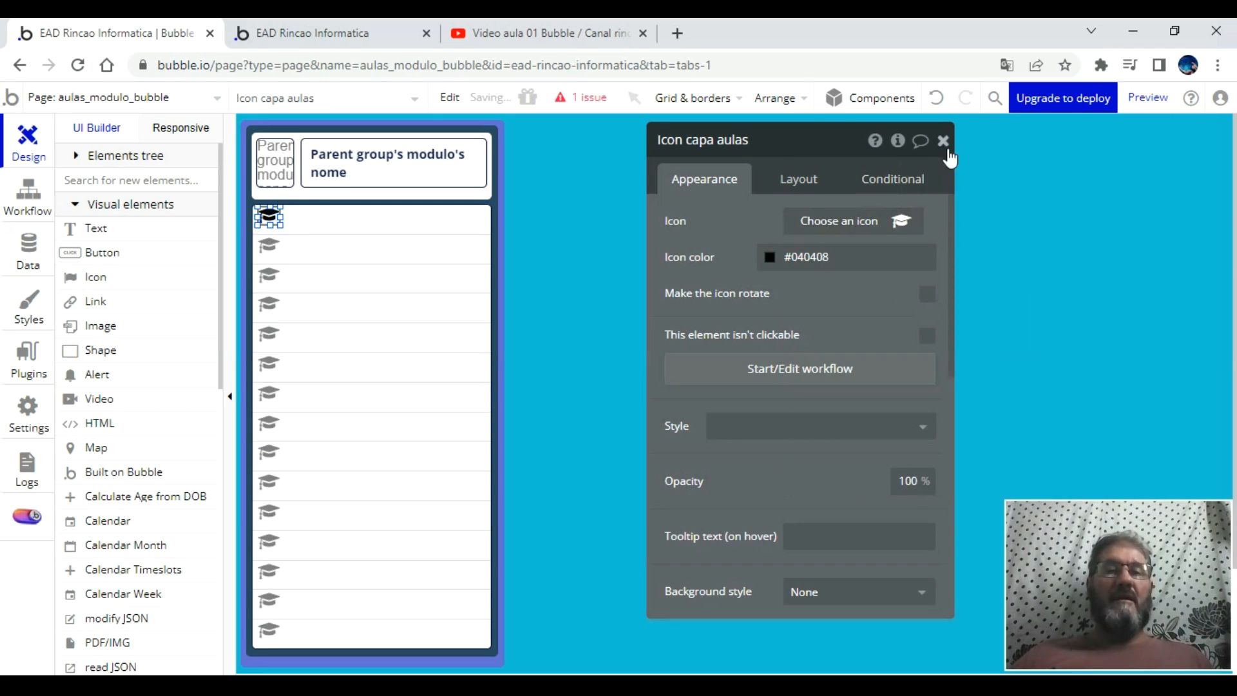
# - Enlarge the graduation cap icon to about 26 by 25 px and nudge it down to Y 4 in its row
pyautogui.click(943, 140)
pyautogui.press('Down')
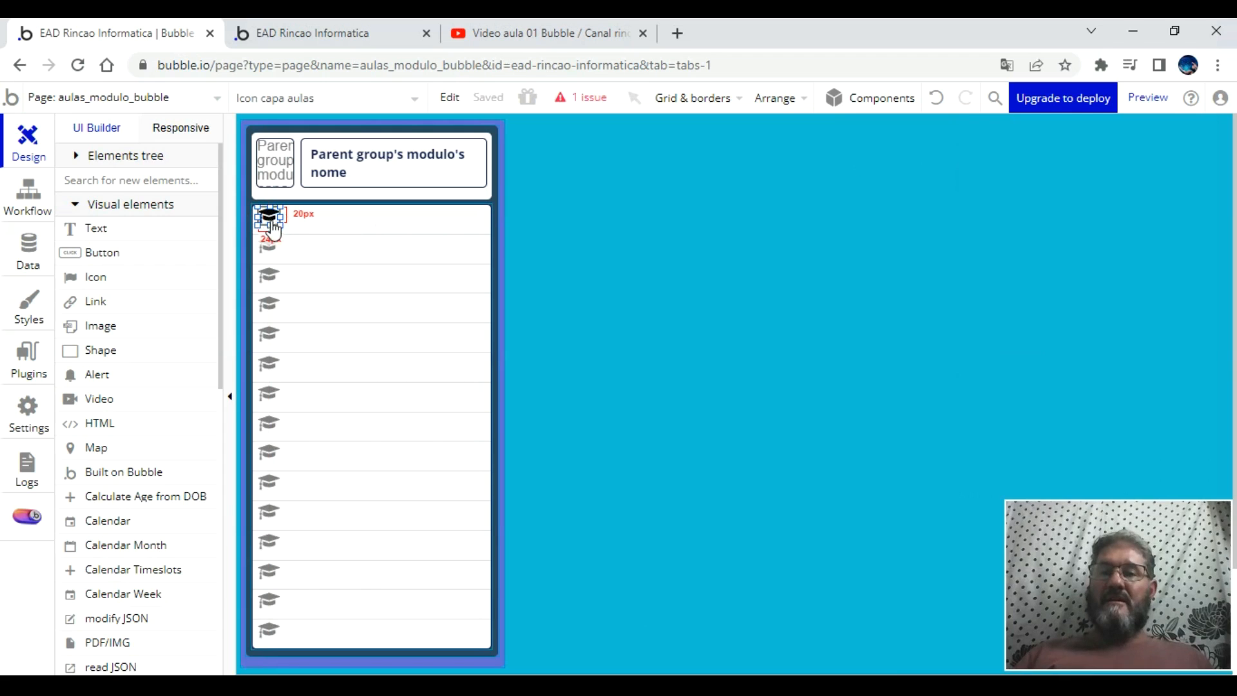
pyautogui.moveTo(280, 223); pyautogui.dragTo(283, 228)
pyautogui.click(307, 262)
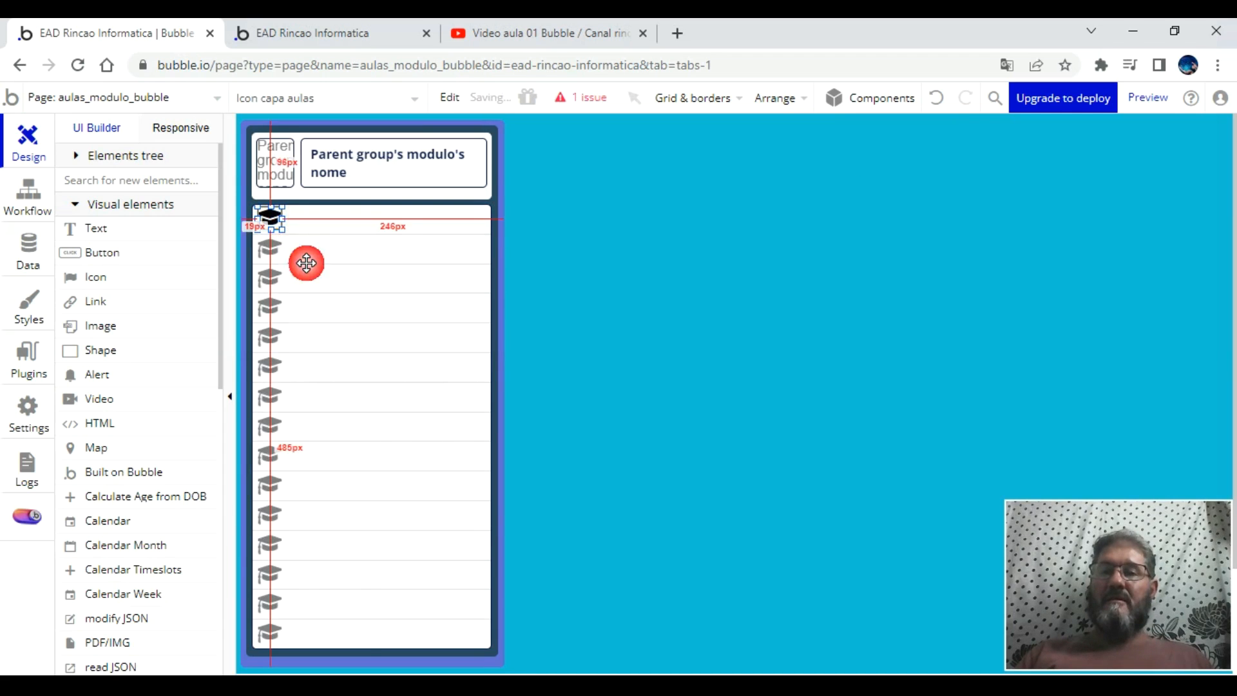
pyautogui.click(278, 229)
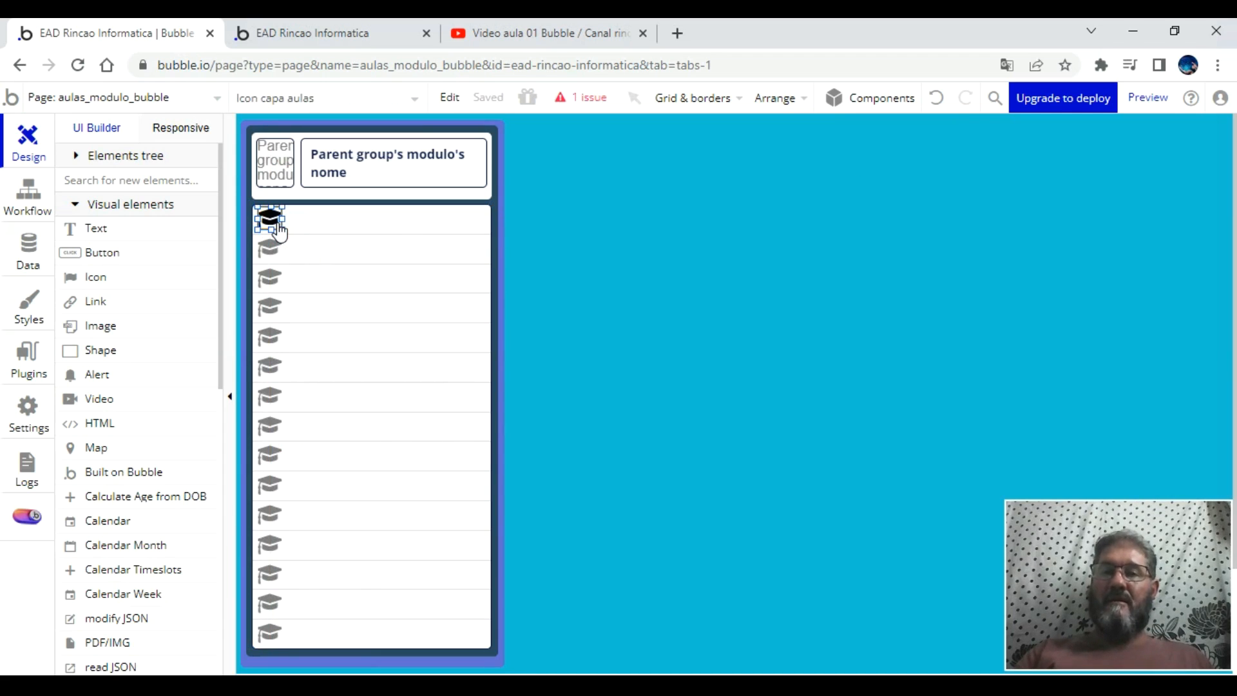
pyautogui.press('Down')
pyautogui.press('Down')
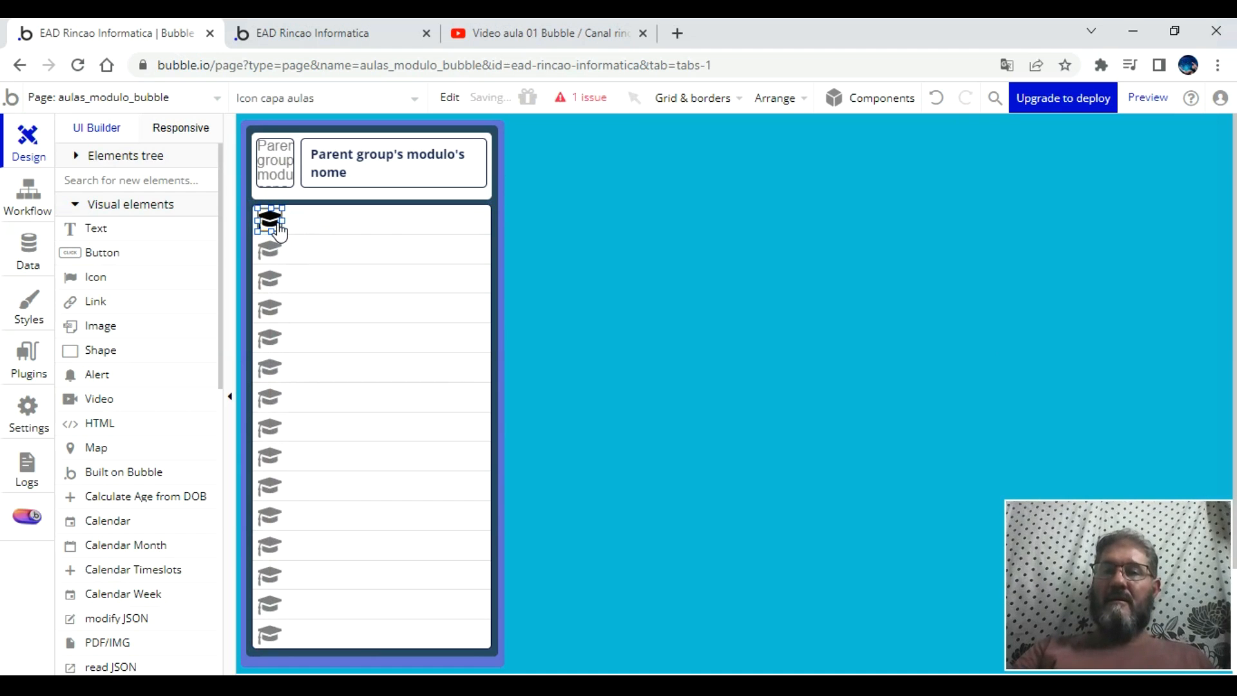
pyautogui.doubleClick(274, 224)
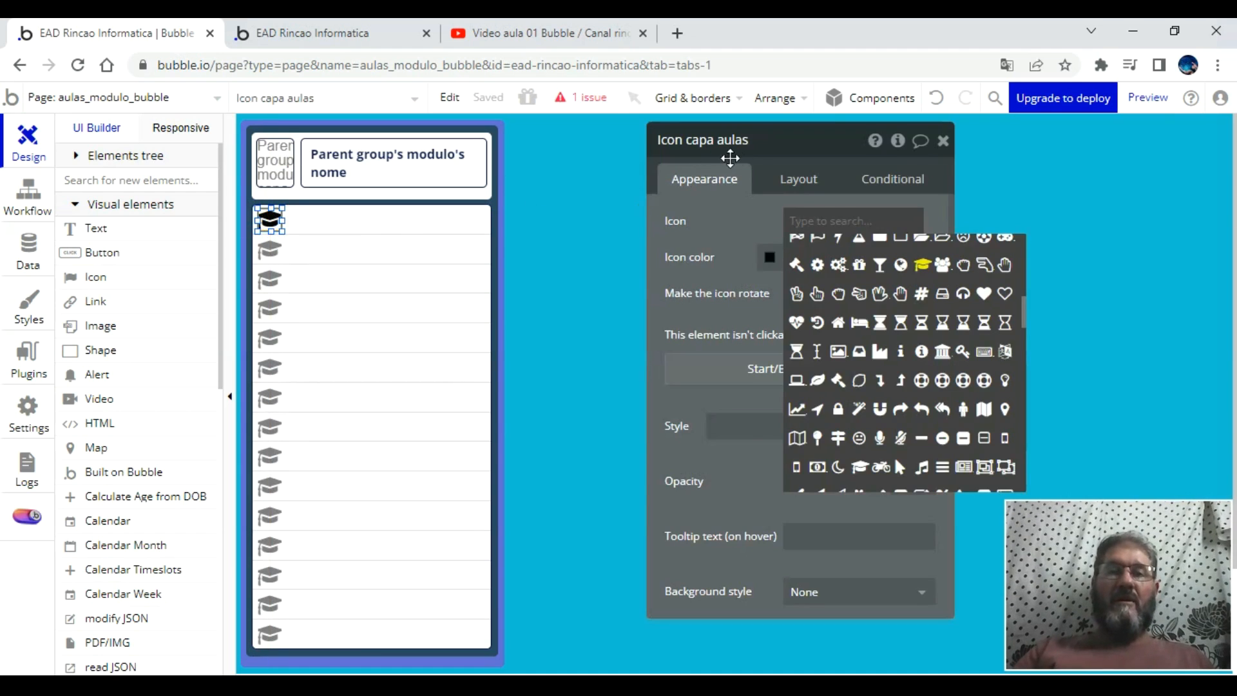
pyautogui.click(802, 188)
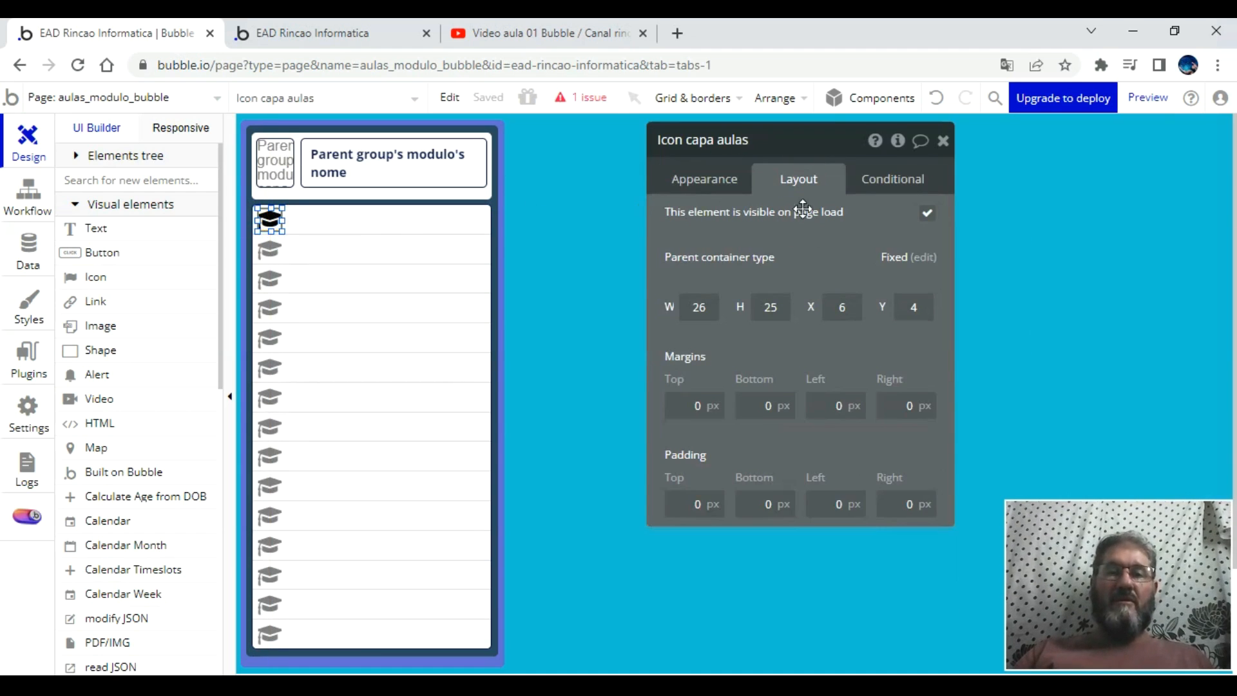
pyautogui.click(942, 142)
# - Draw a text element beside the graduation cap in the first row and extend it toward the icon to about 213 by 22 px
pyautogui.click(95, 232)
pyautogui.moveTo(300, 210); pyautogui.dragTo(483, 230)
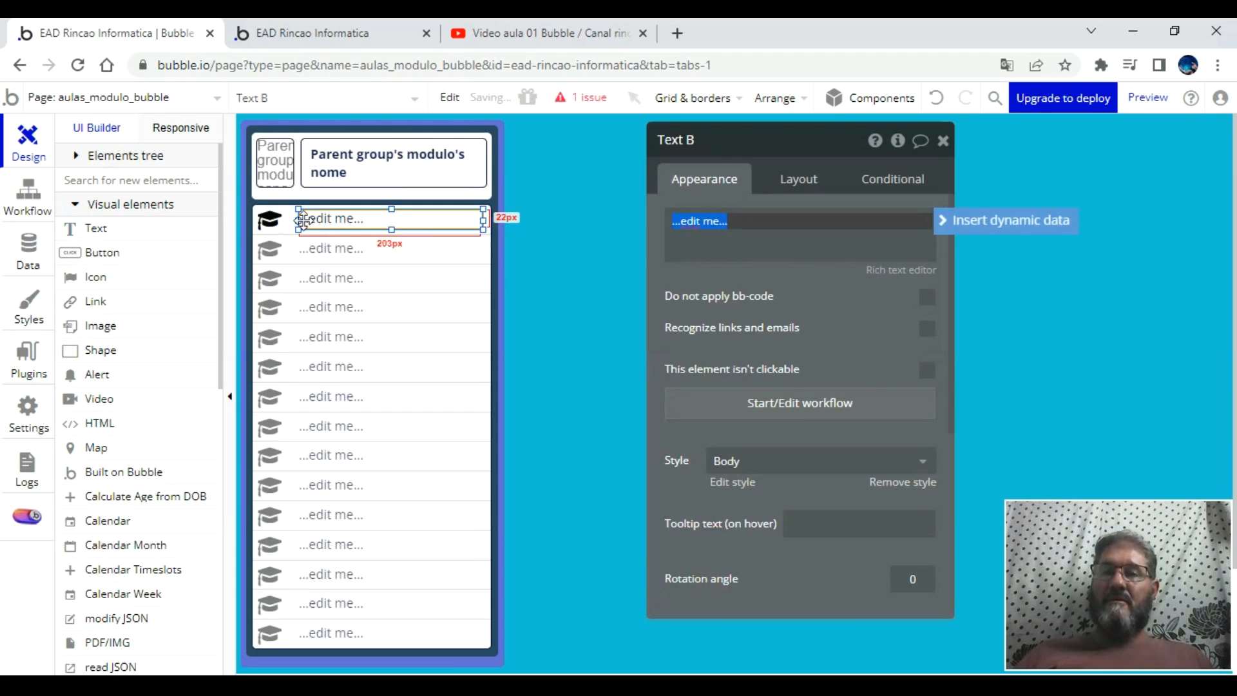
pyautogui.moveTo(300, 221); pyautogui.dragTo(271, 225)
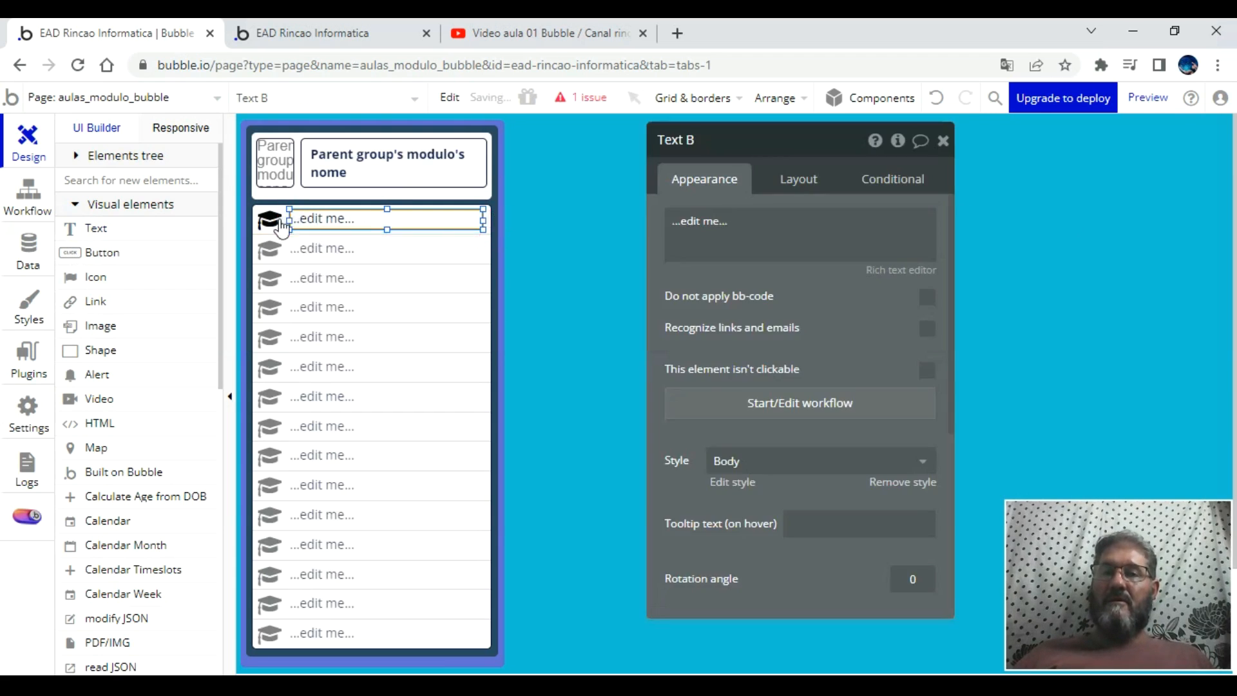
pyautogui.click(271, 226)
pyautogui.click(398, 220)
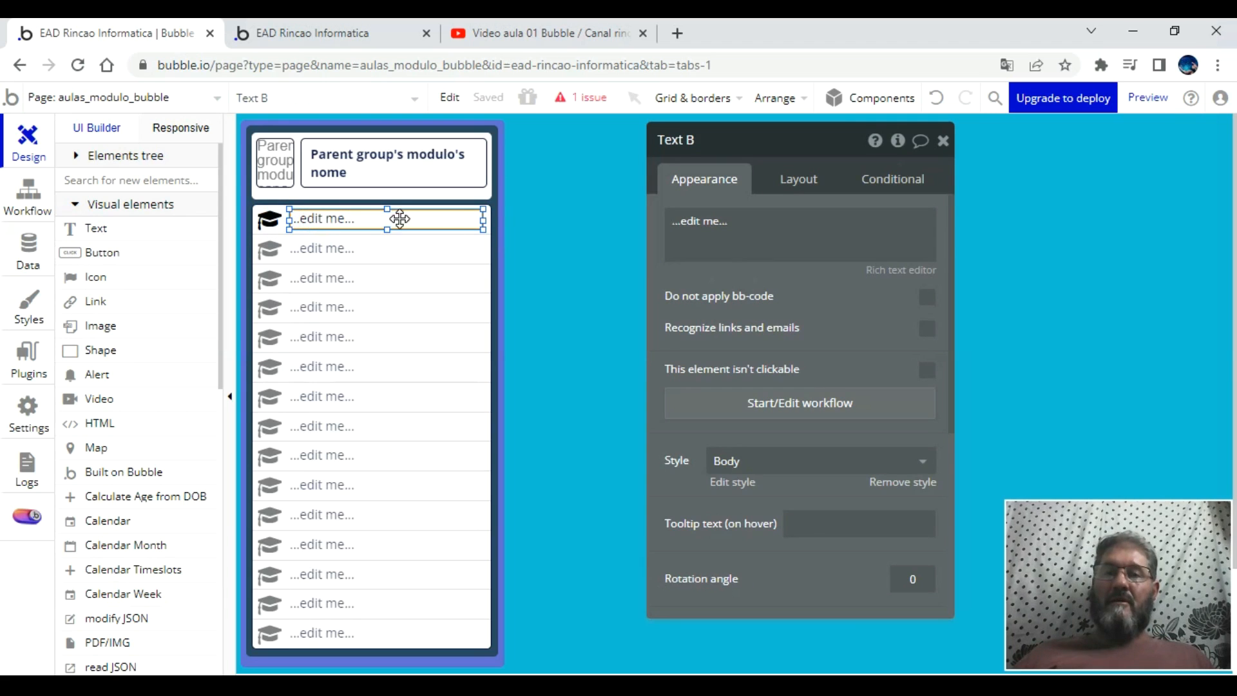
# - Set the new text element's height to 25 px and rename it "Text nome aula lista"
pyautogui.click(799, 184)
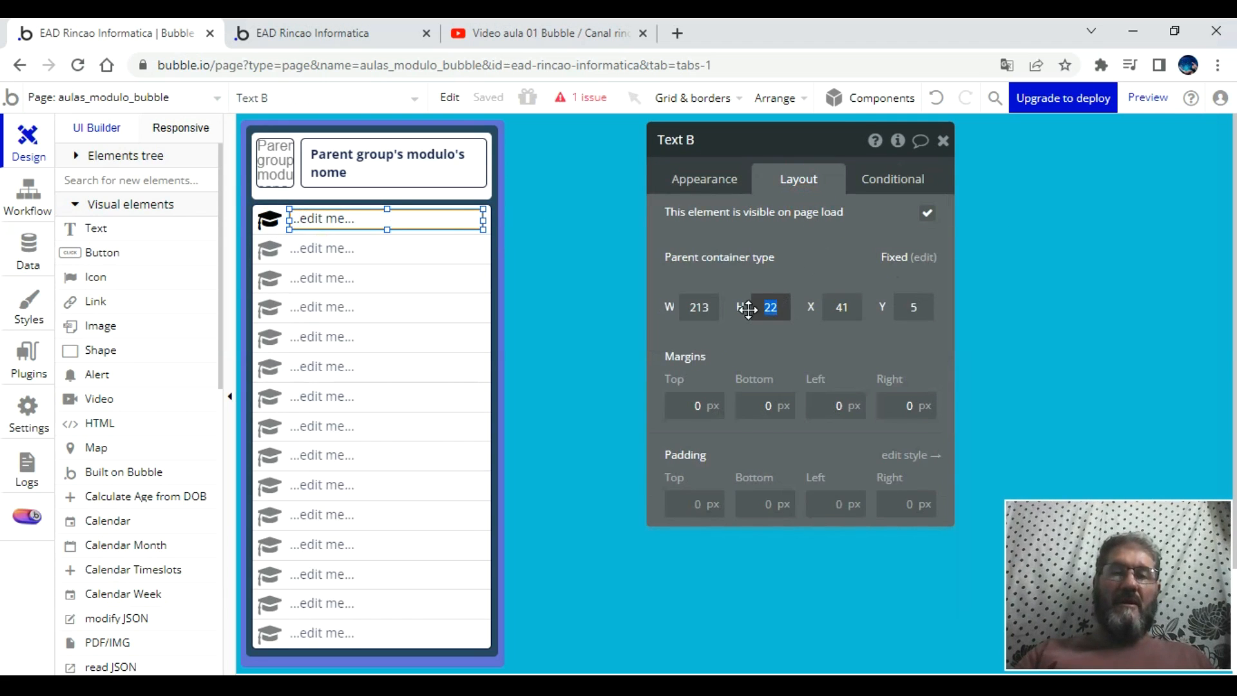
pyautogui.write('25')
pyautogui.click(706, 187)
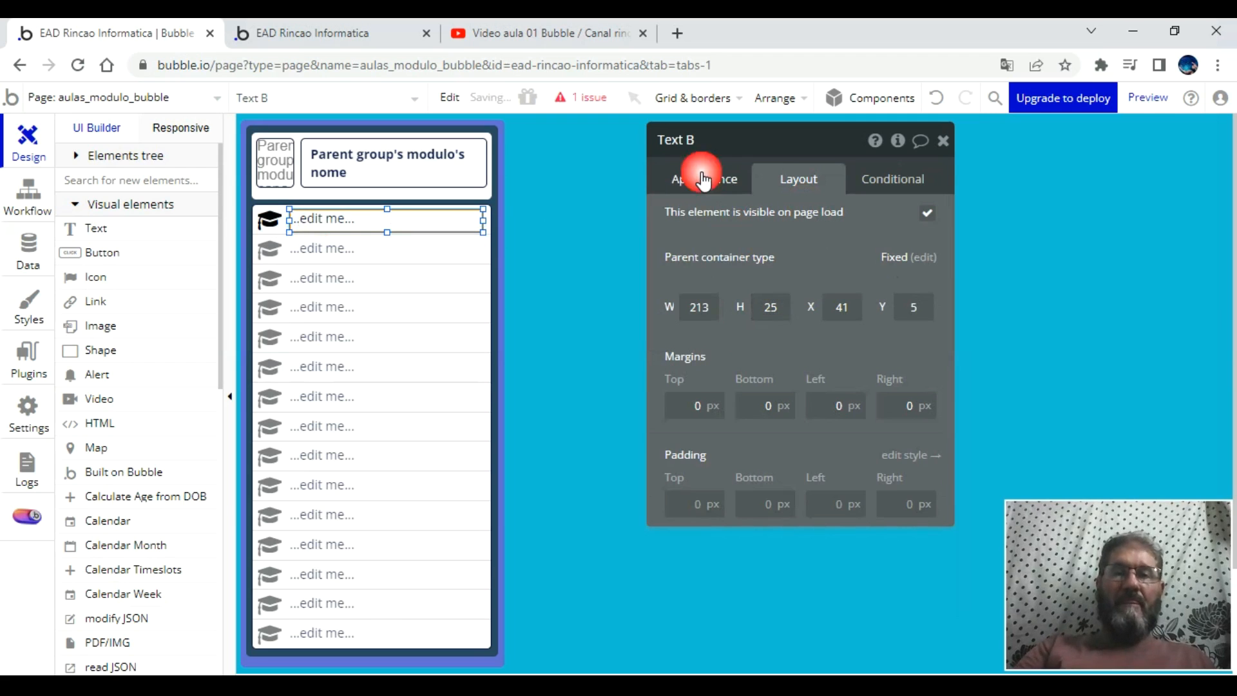
pyautogui.click(702, 140)
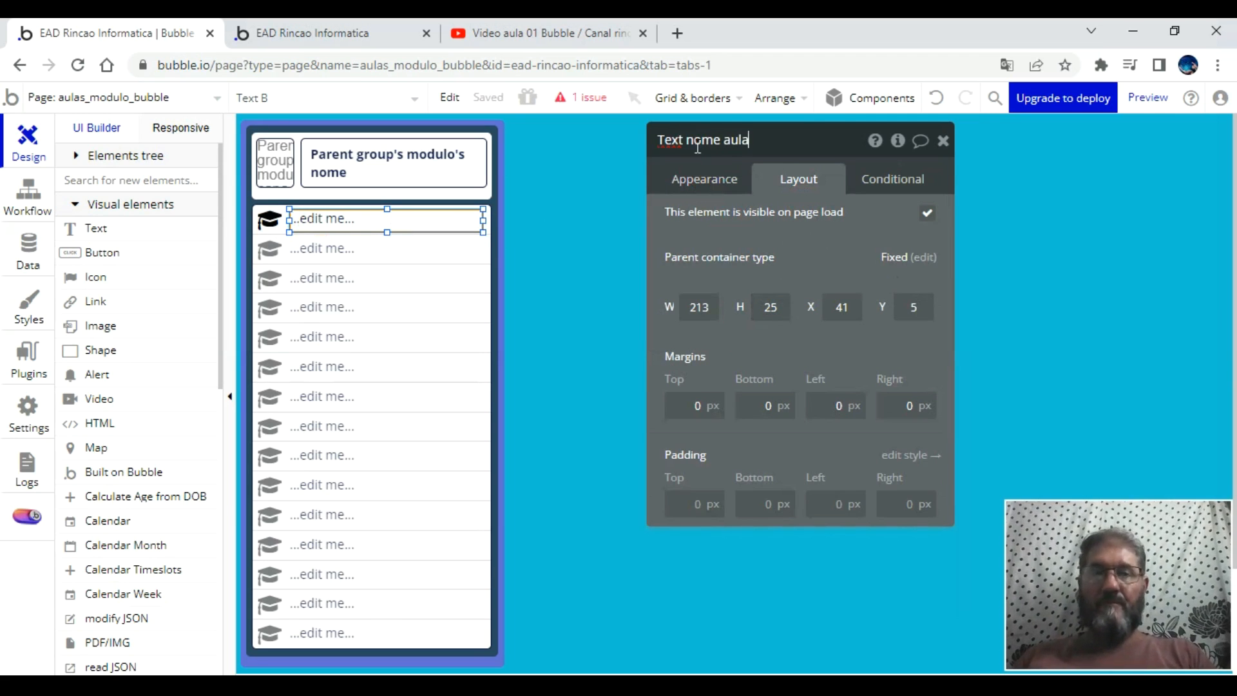
pyautogui.write('a')
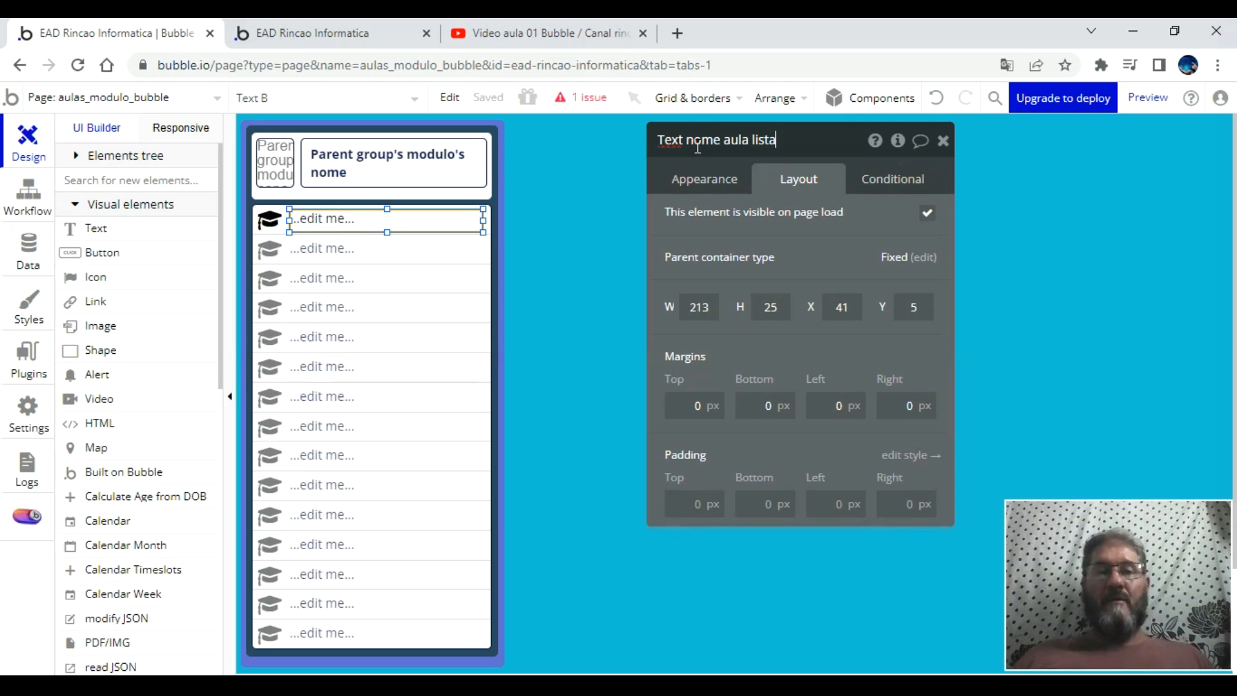
pyautogui.click(721, 187)
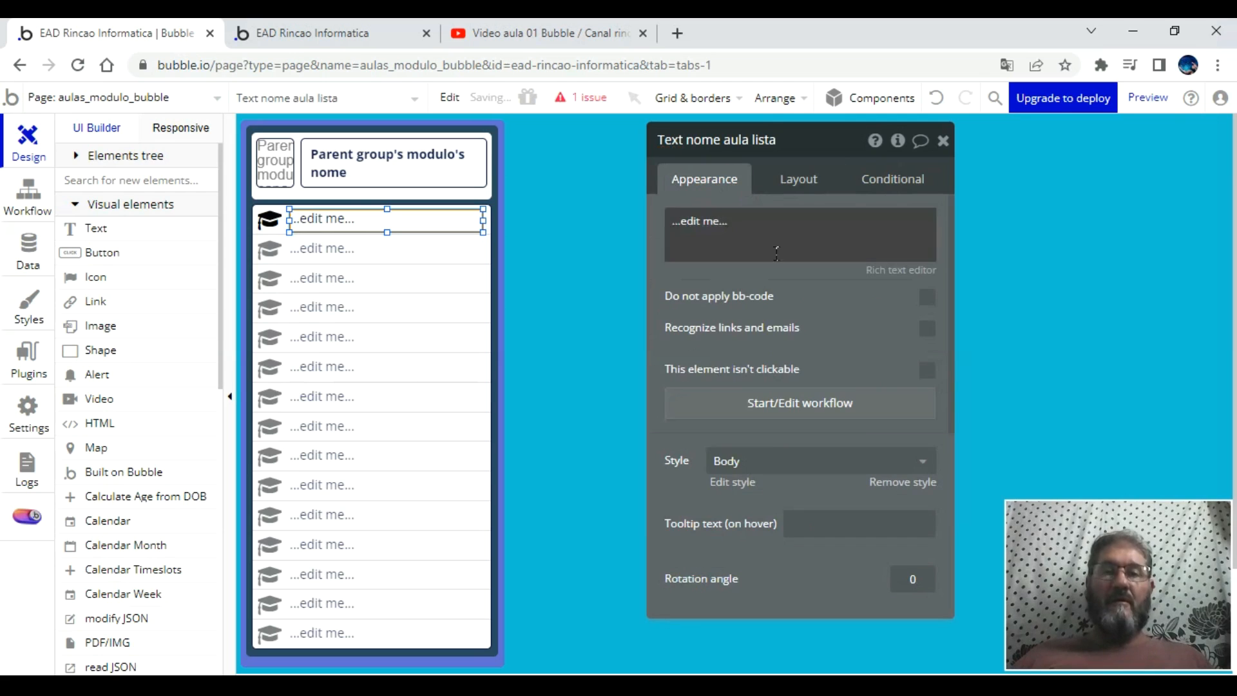
# - Replace the lesson name text's placeholder with an empty dynamic expression and remove the element's style
pyautogui.tripleClick(747, 232)
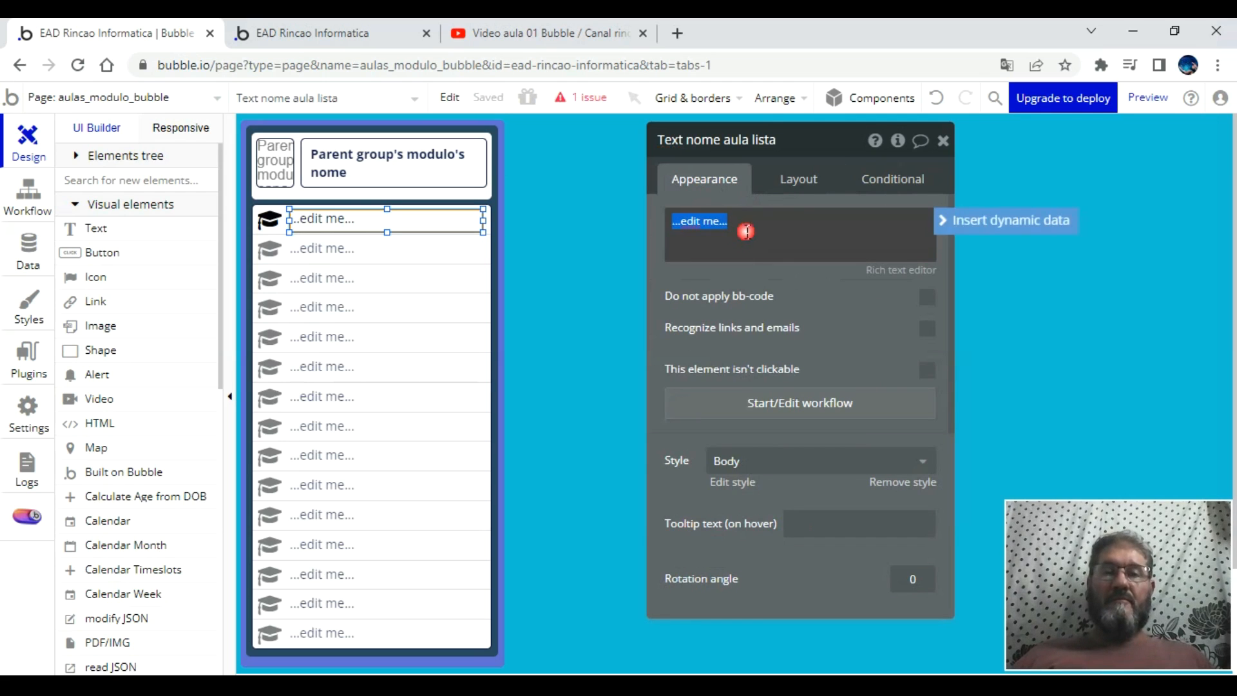
pyautogui.click(1008, 220)
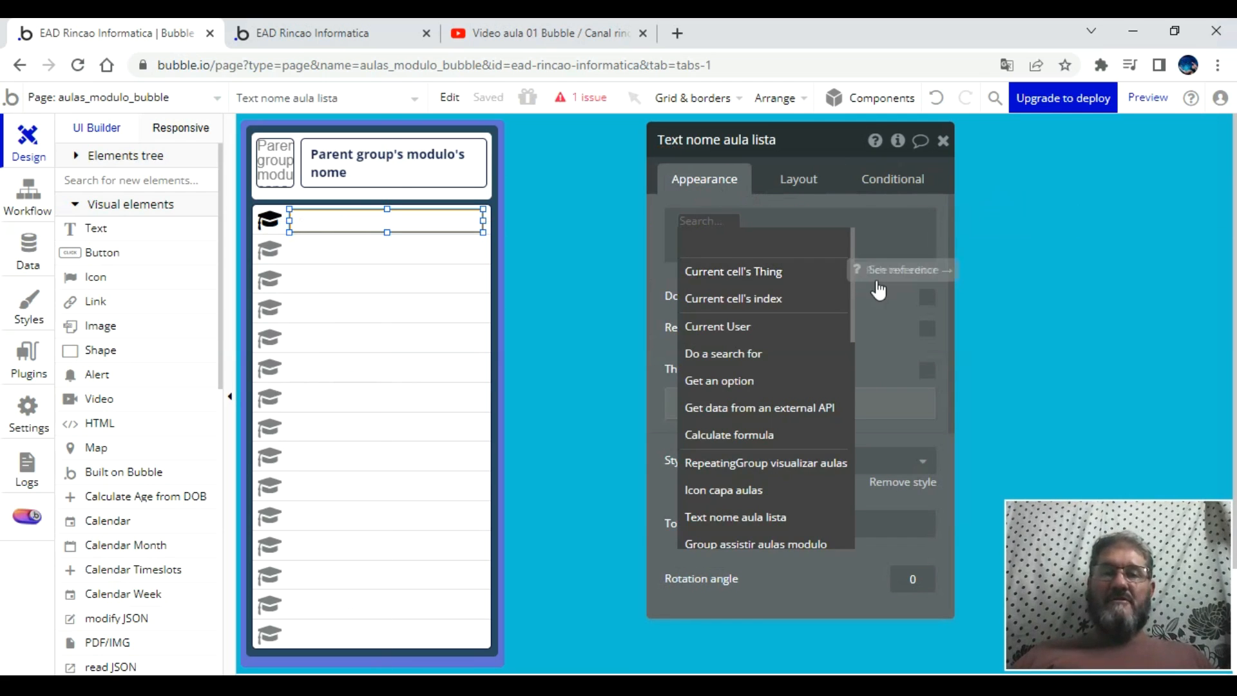
pyautogui.click(878, 290)
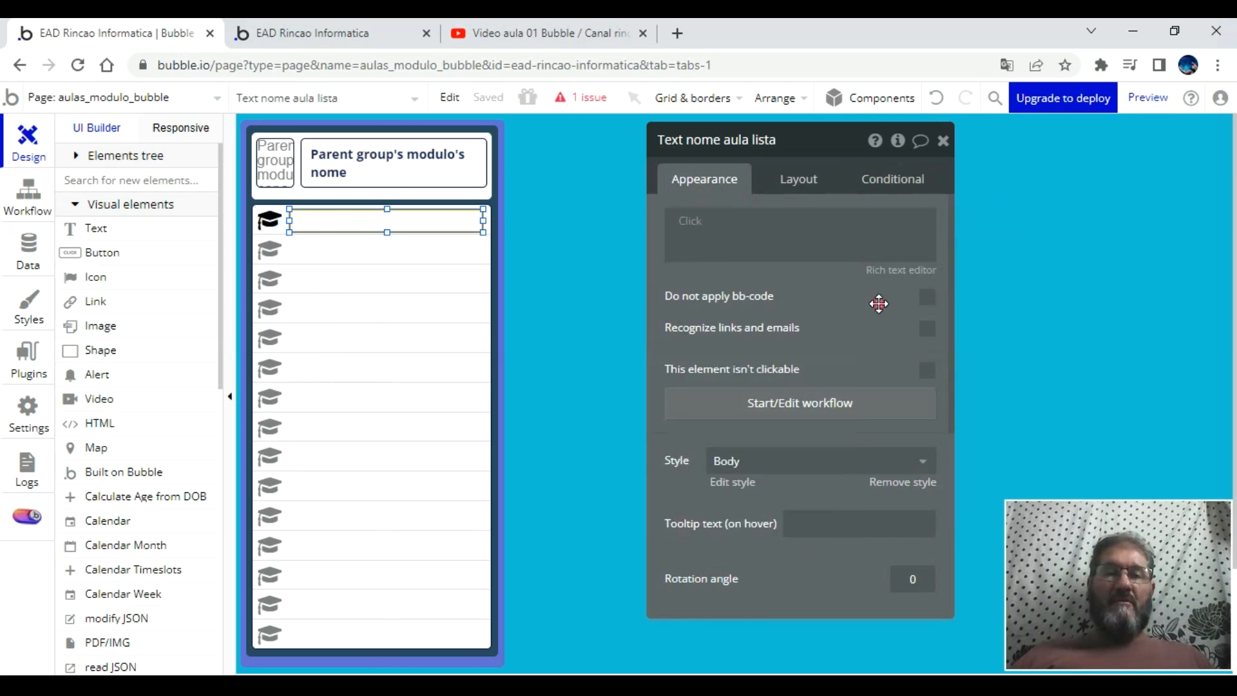
pyautogui.click(910, 487)
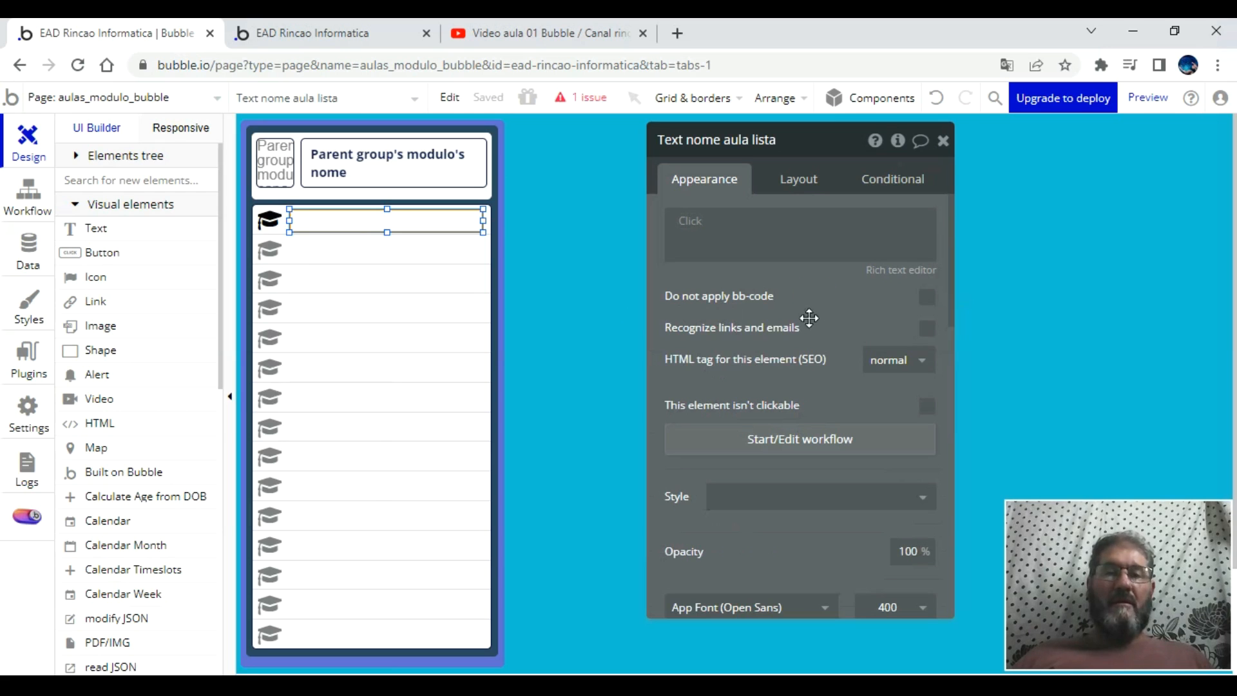
pyautogui.click(730, 217)
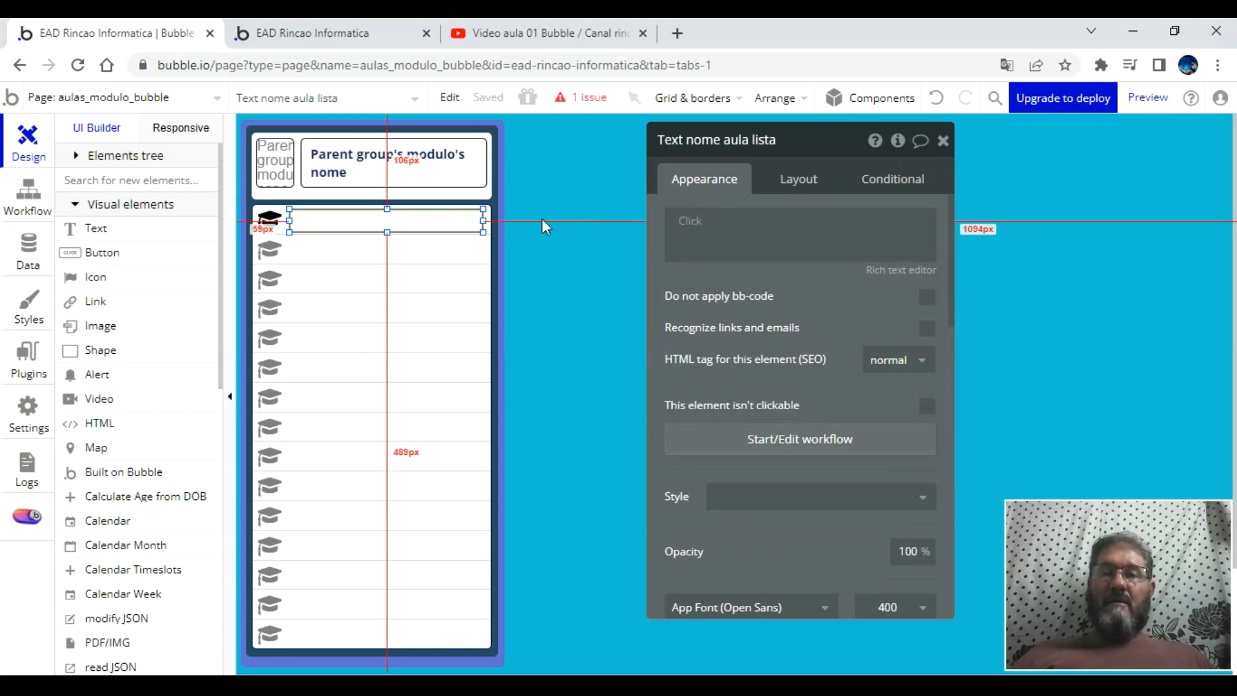
# - Group the first row's graduation cap icon and lesson name text in a fixed container and rename it "Group lista aulas modulo"
pyautogui.click(275, 224)
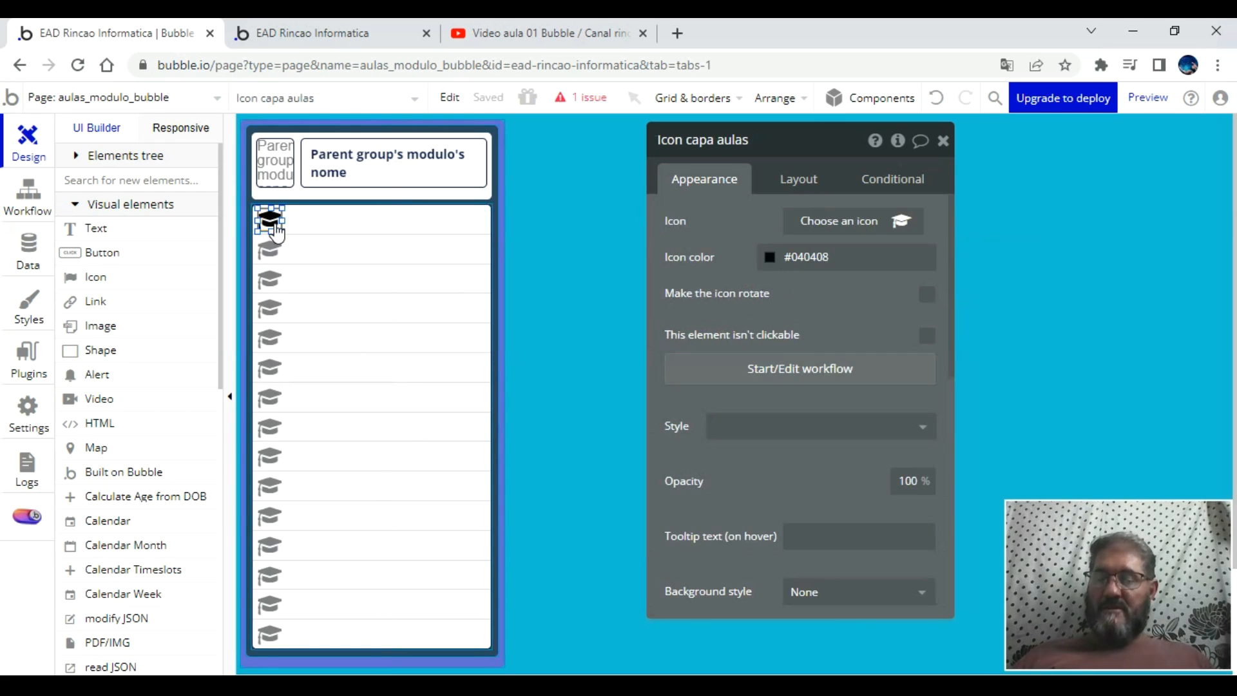
pyautogui.keyDown('shift'); pyautogui.click(322, 222); pyautogui.keyUp('shift')
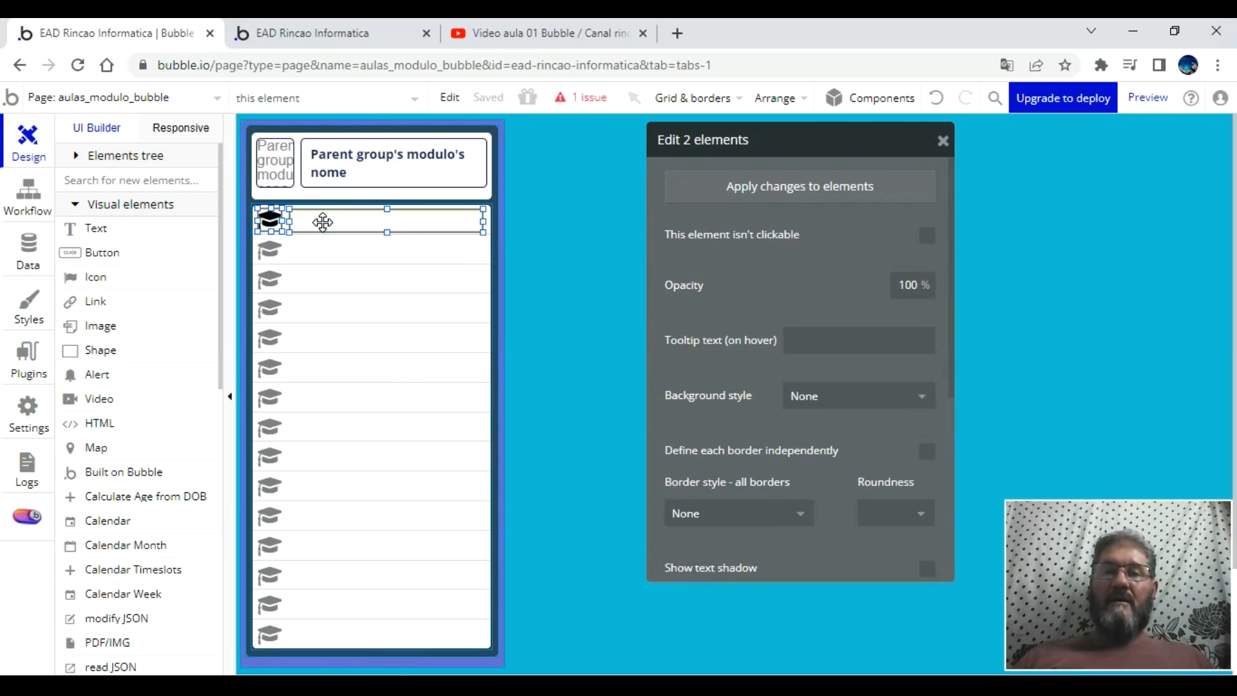
pyautogui.rightClick(322, 222)
pyautogui.moveTo(438, 189)
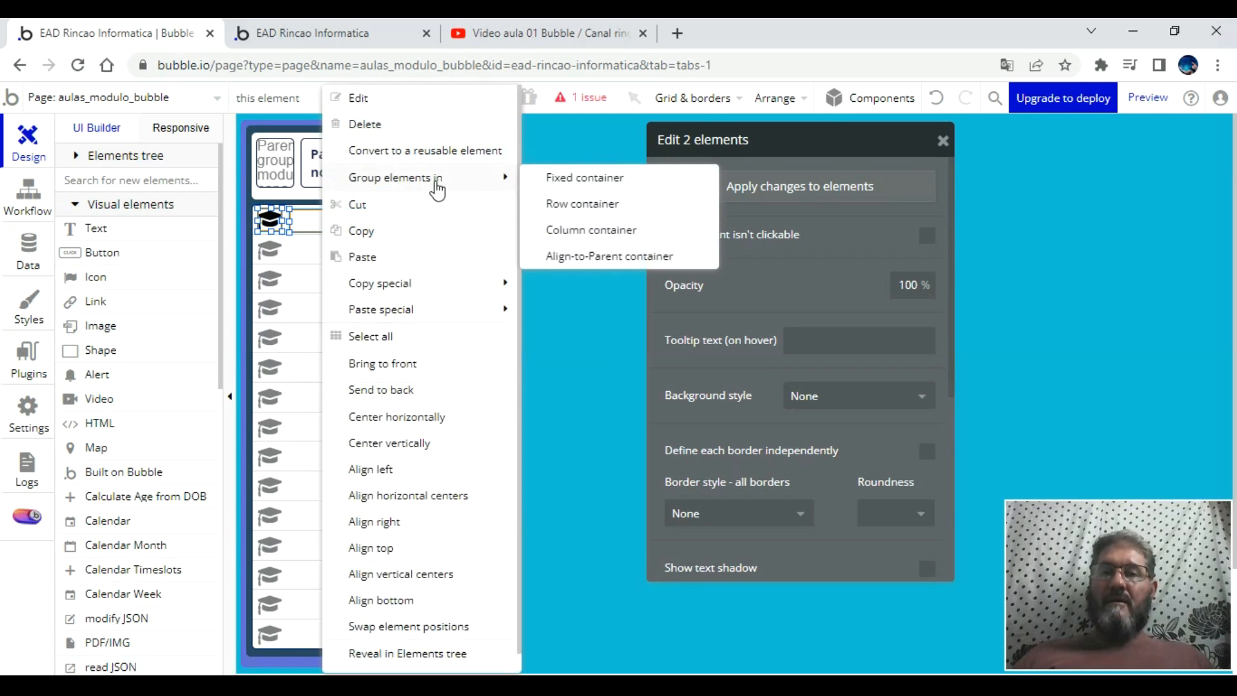
pyautogui.click(549, 176)
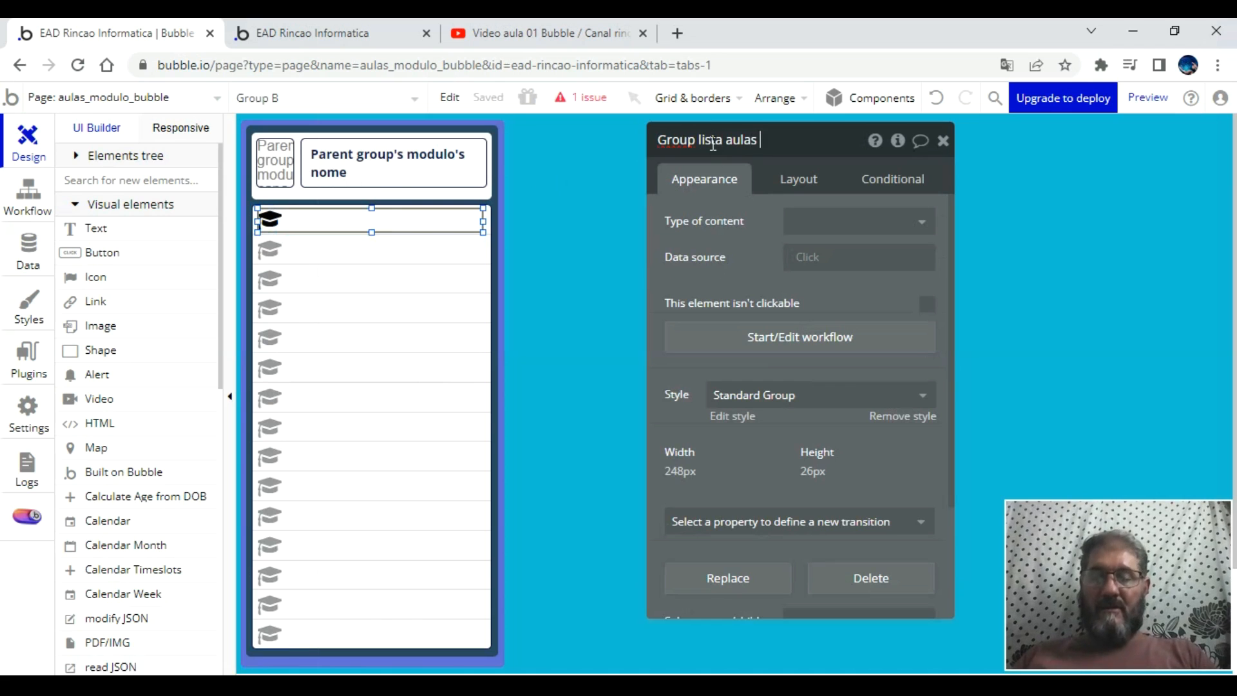
pyautogui.write('modu')
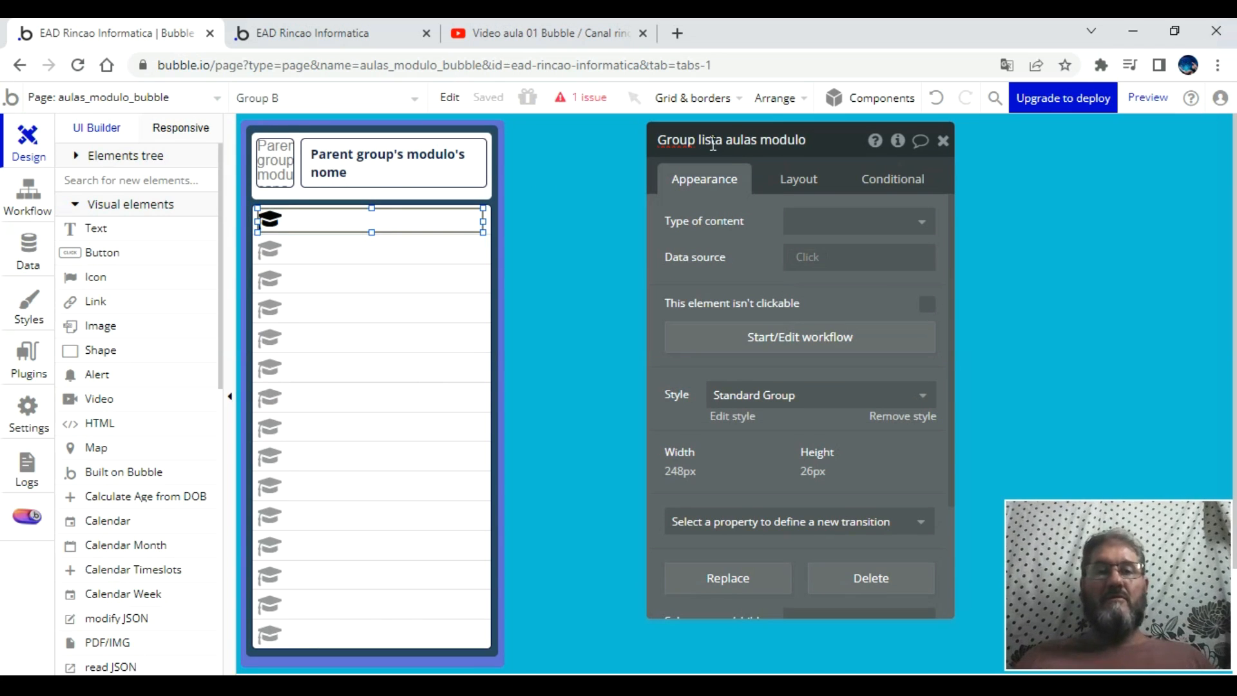
pyautogui.write('lo')
# - Set the new group's content type to modulo and bind the lesson name text to Parent group's modulo's nome
pyautogui.click(816, 219)
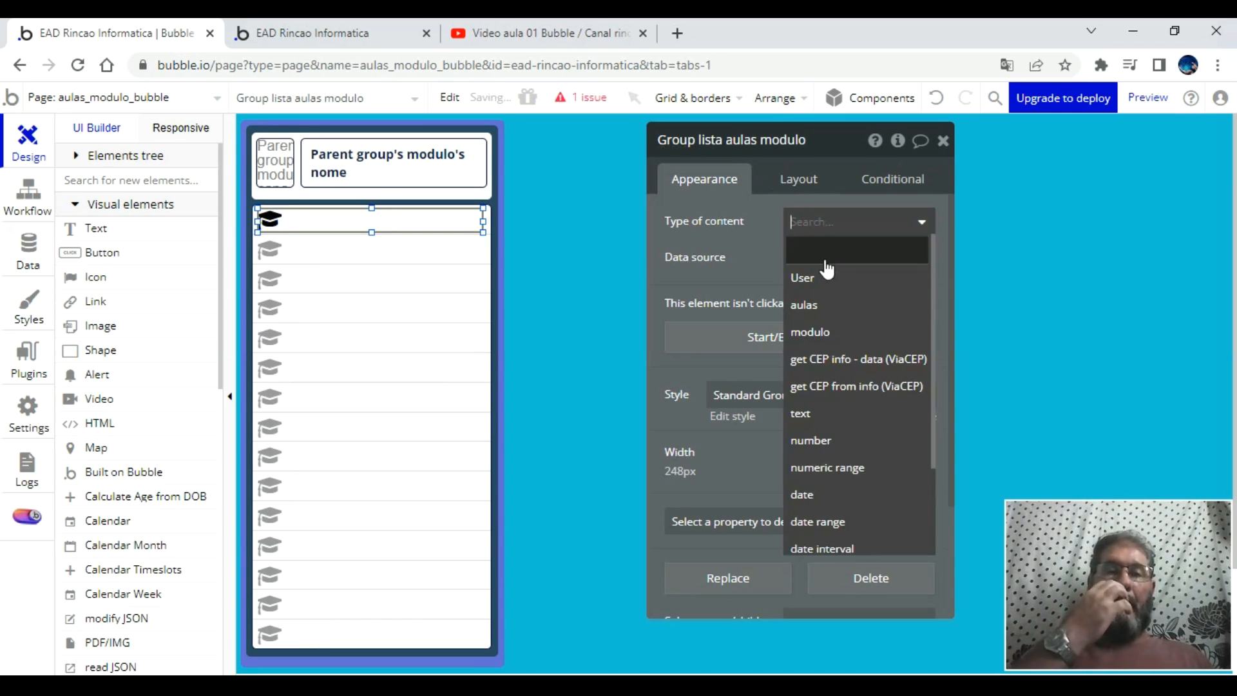
pyautogui.click(829, 334)
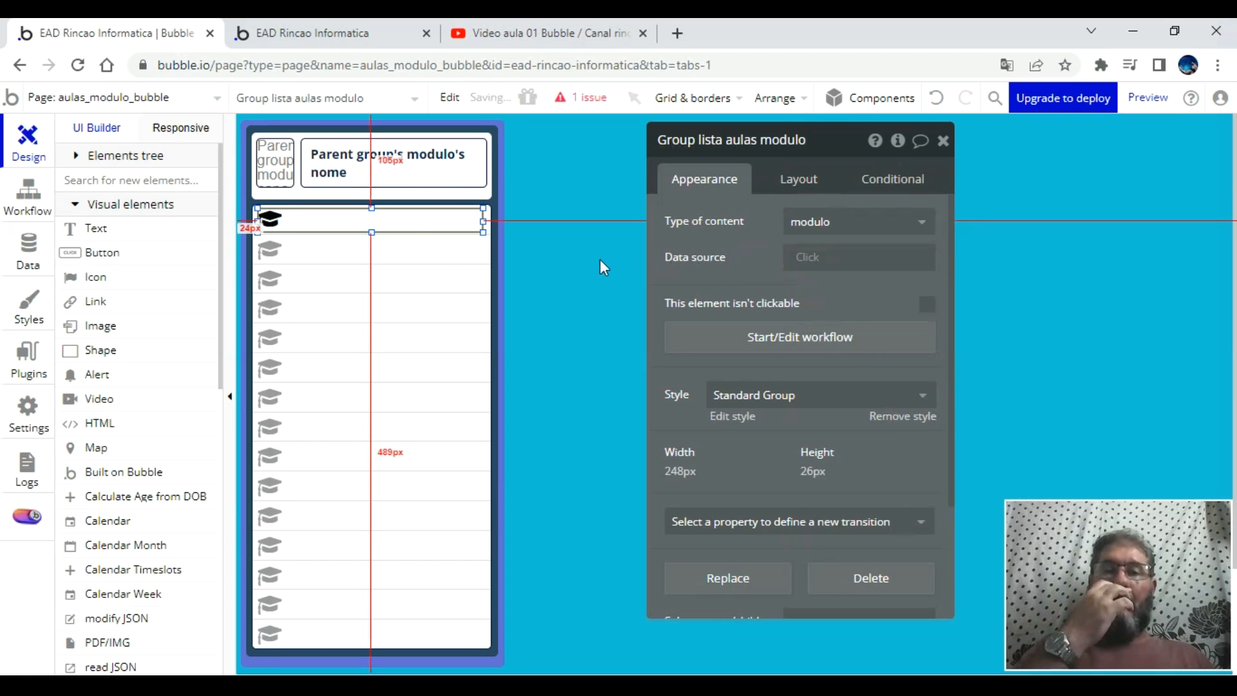
pyautogui.click(396, 221)
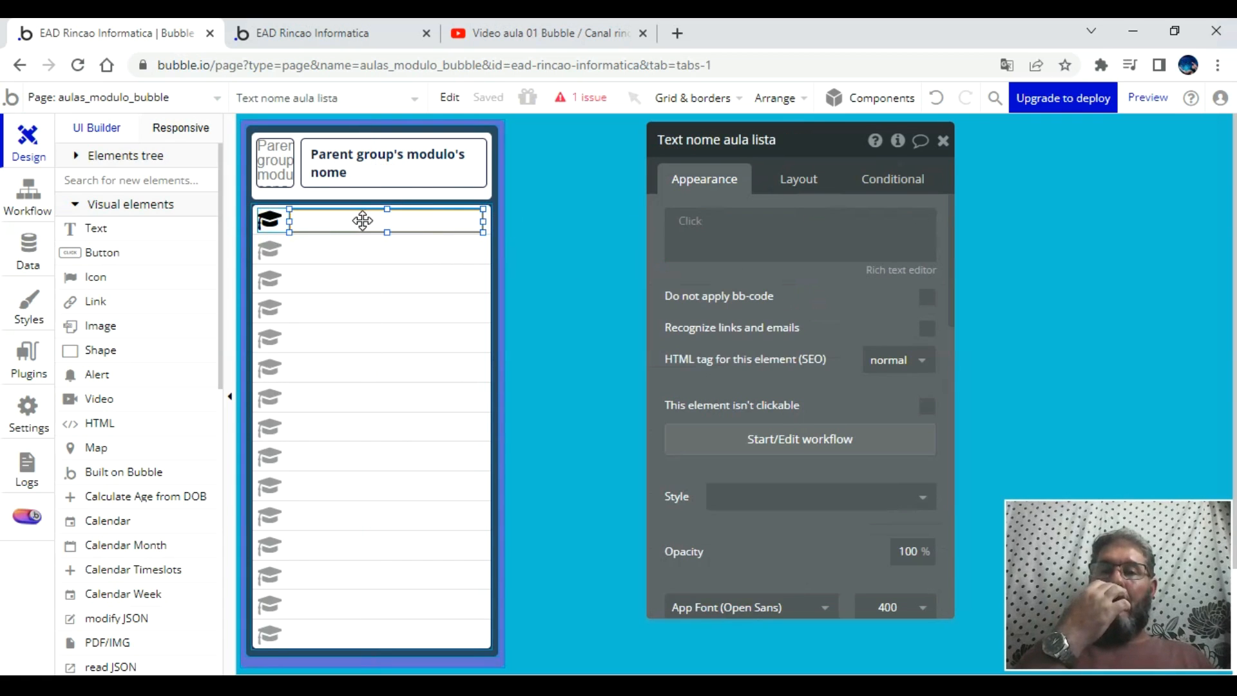
pyautogui.click(686, 228)
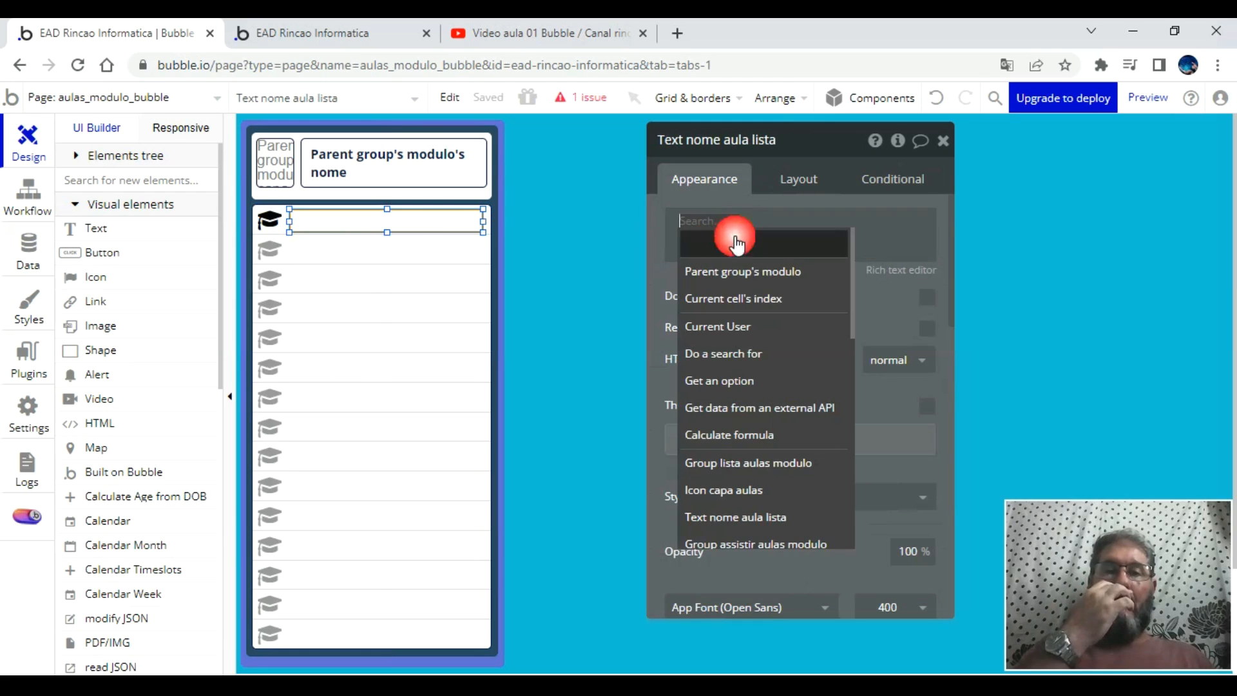
pyautogui.click(750, 271)
pyautogui.click(845, 307)
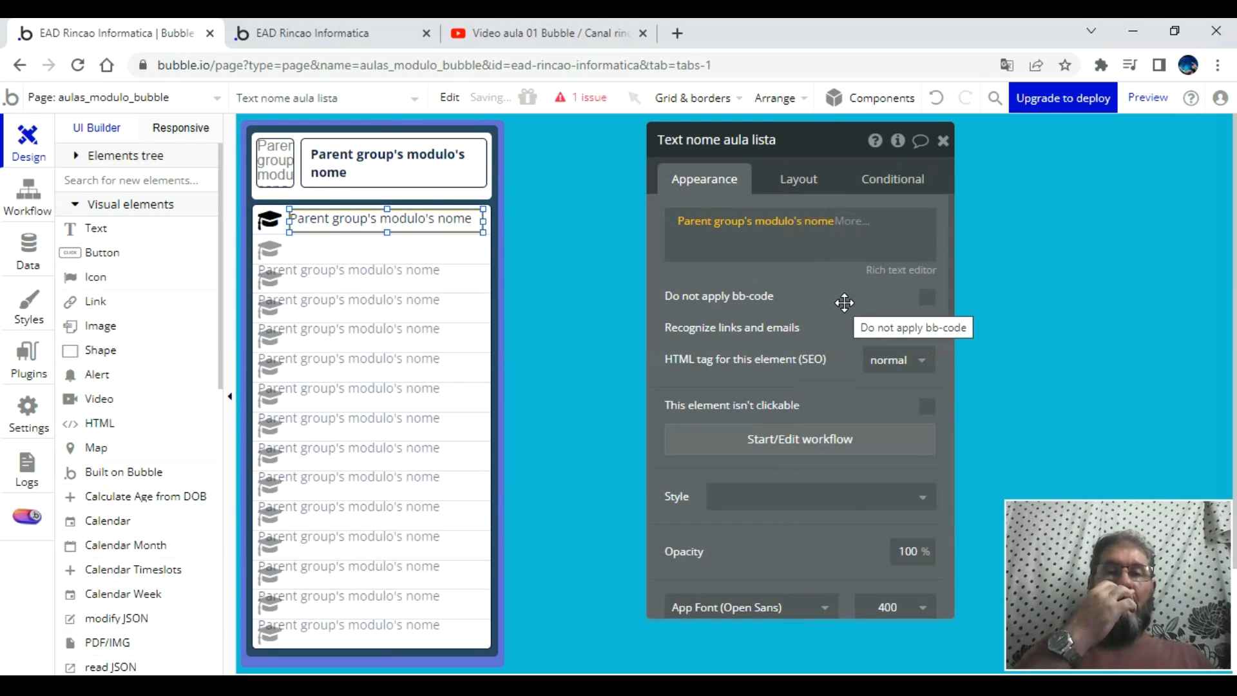
# - Narrow the lesson name text so the group behind it can be selected, and change the group's content type to aulas
pyautogui.click(771, 229)
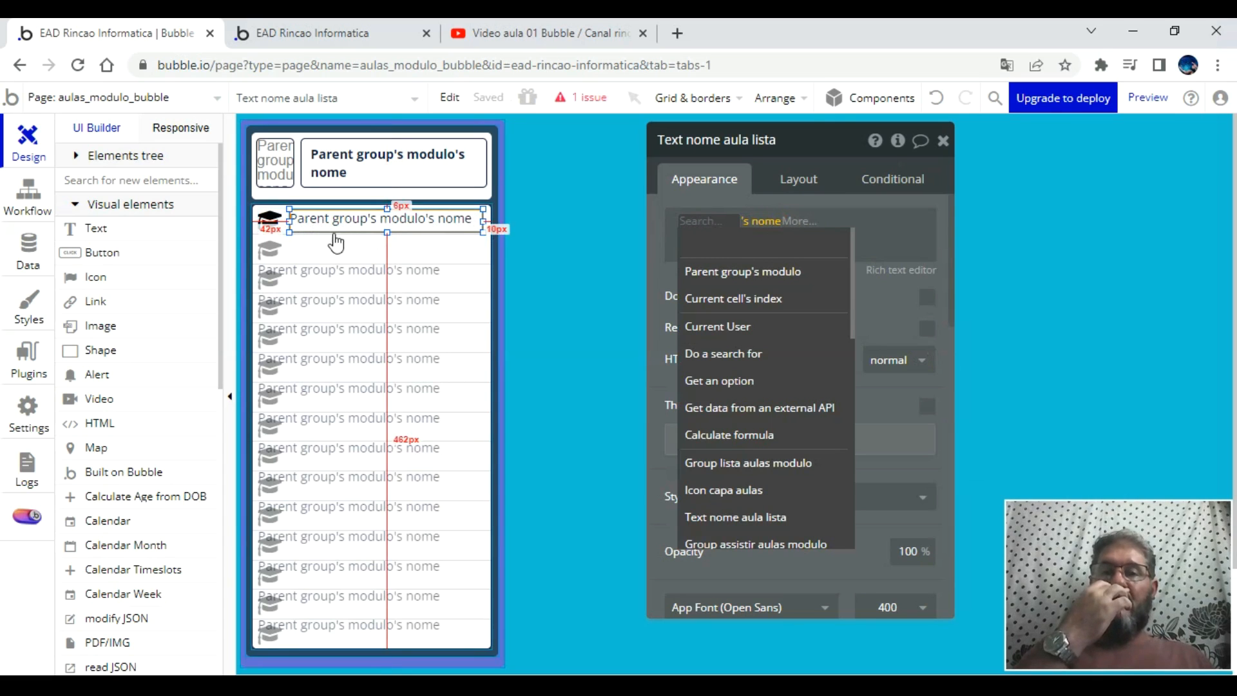
pyautogui.click(281, 230)
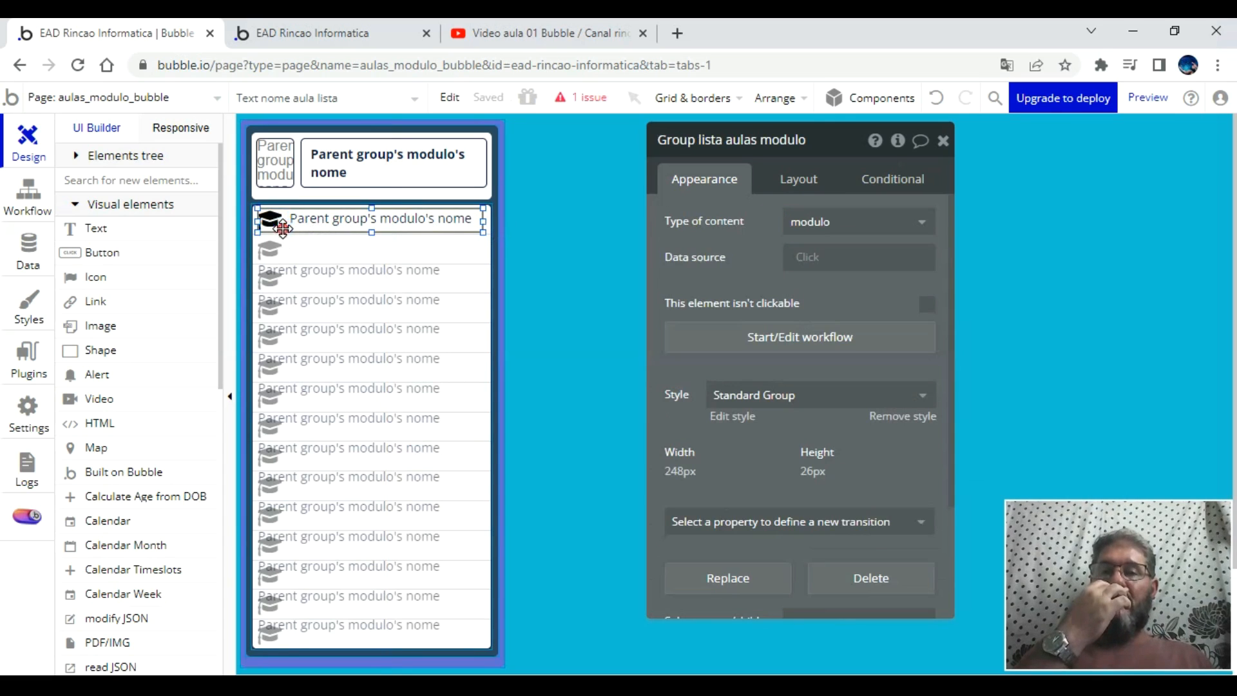
pyautogui.click(487, 223)
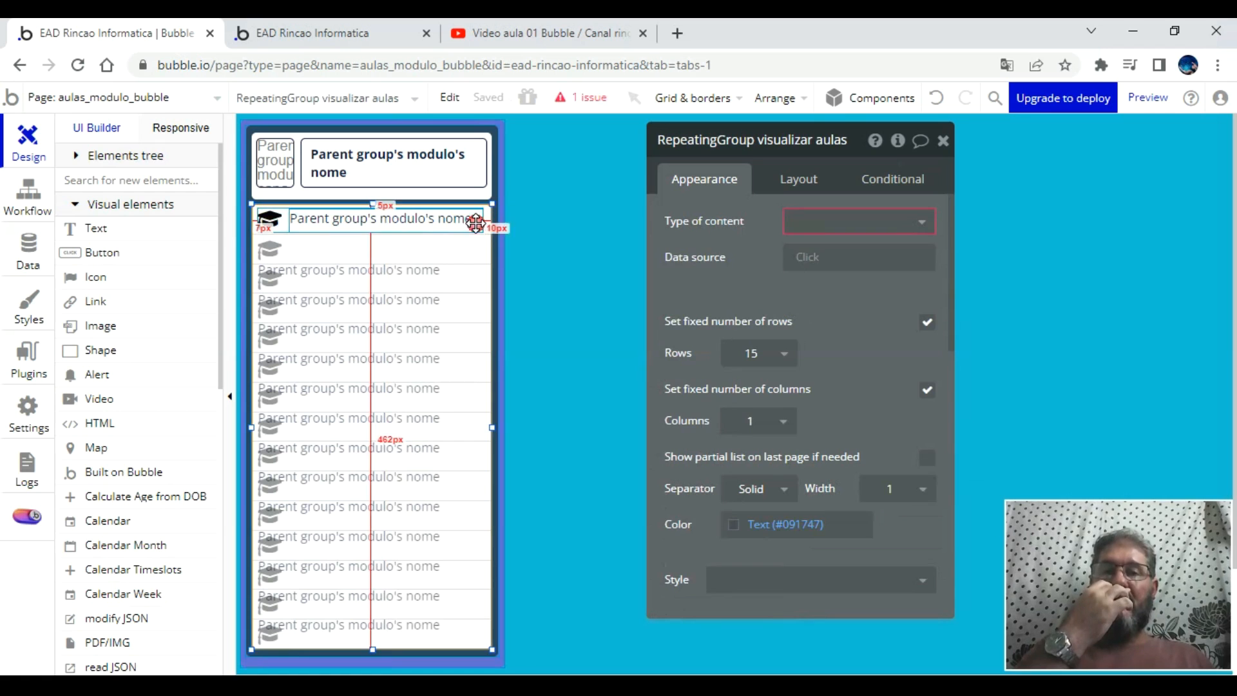
pyautogui.click(476, 223)
pyautogui.moveTo(482, 222); pyautogui.dragTo(451, 219)
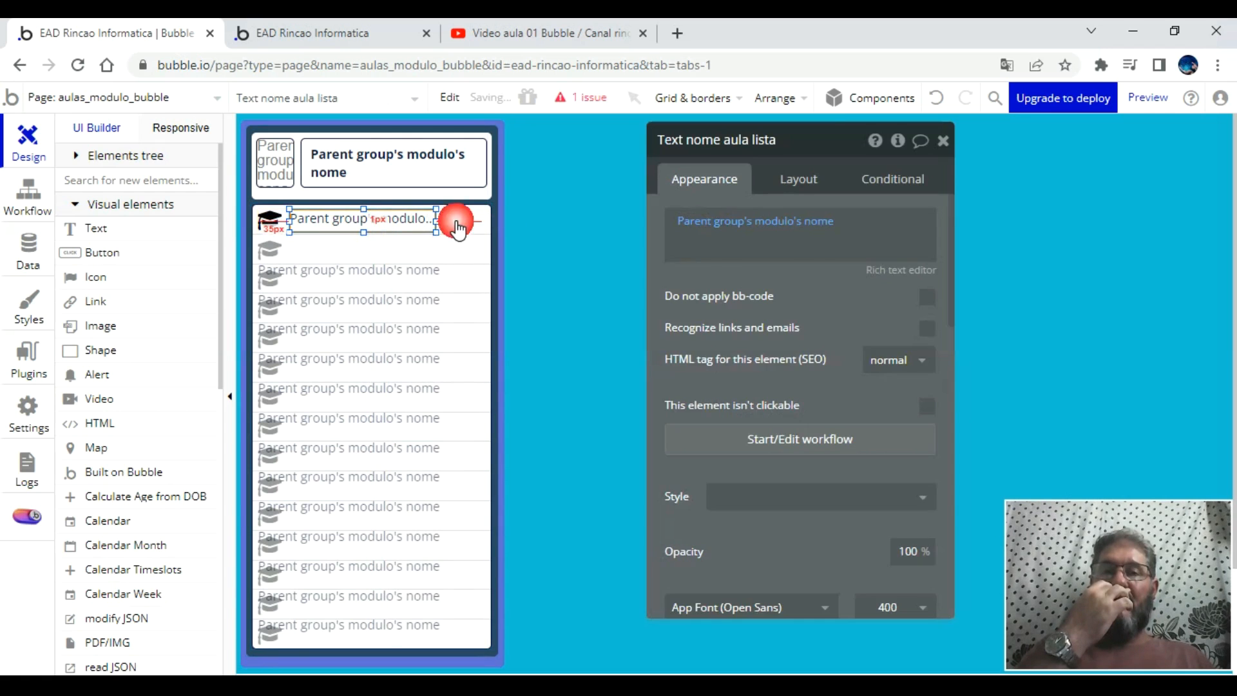
pyautogui.click(454, 219)
pyautogui.click(847, 216)
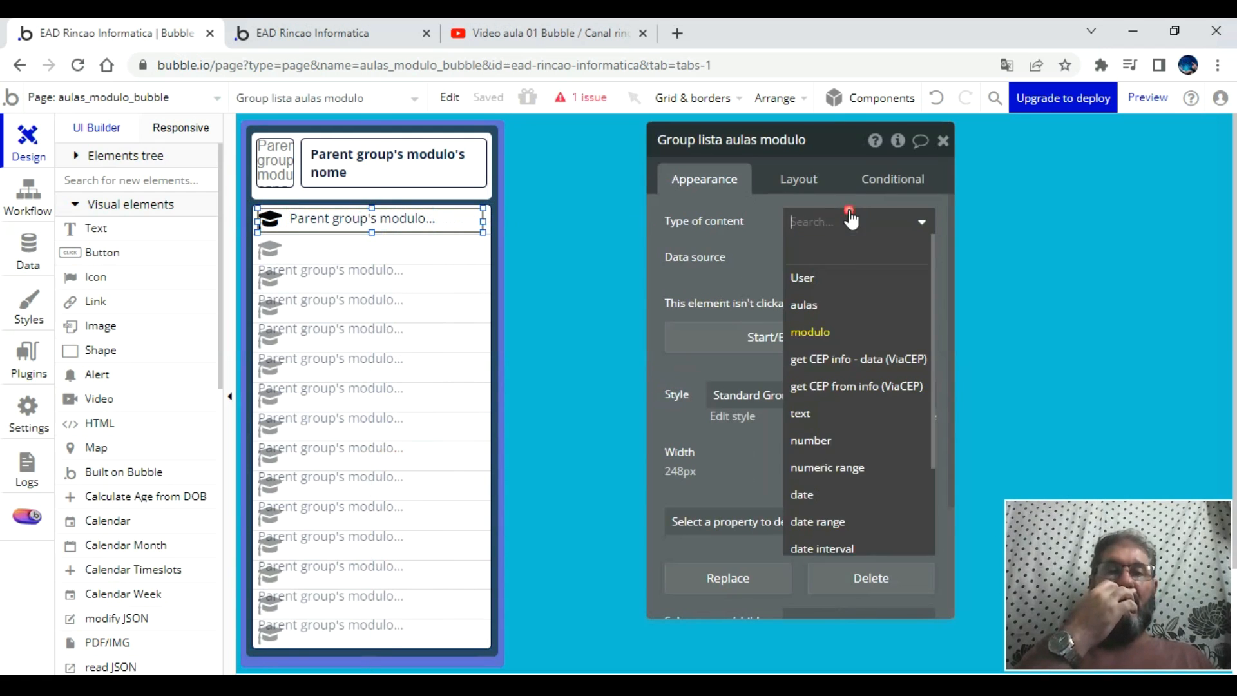
pyautogui.click(831, 301)
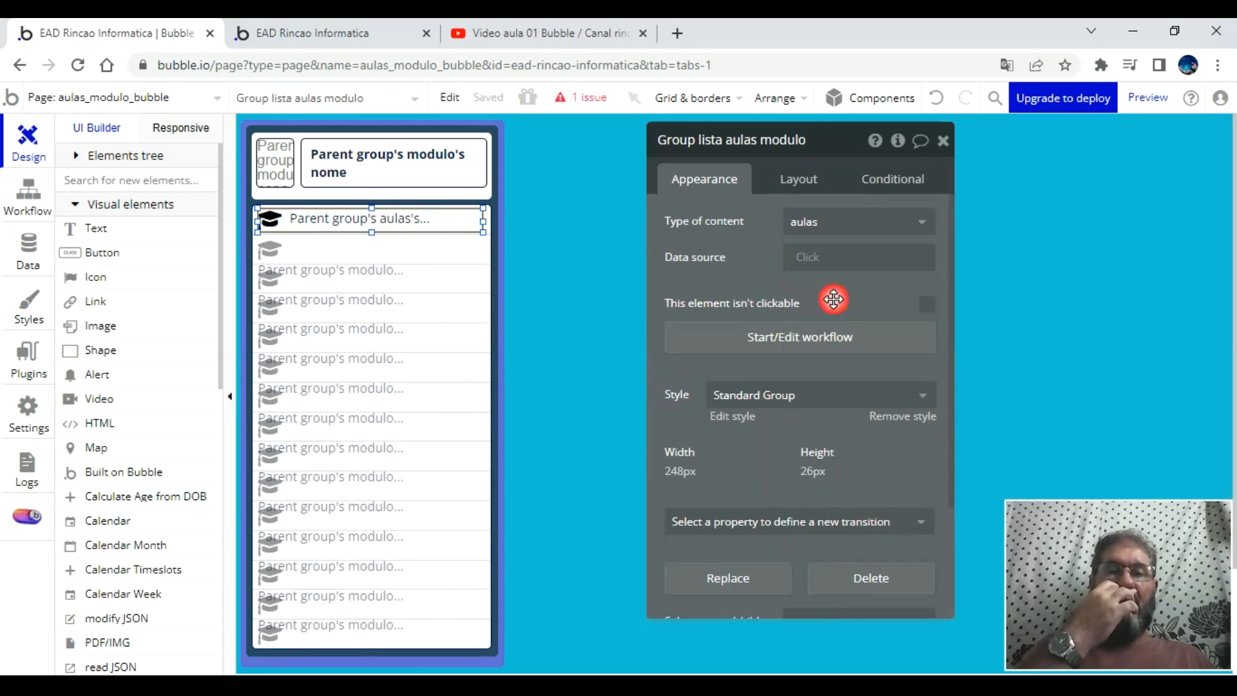
# - Bind the lesson name text to Parent group's aulas's nome da aula and widen it back to the group's edge
pyautogui.click(414, 219)
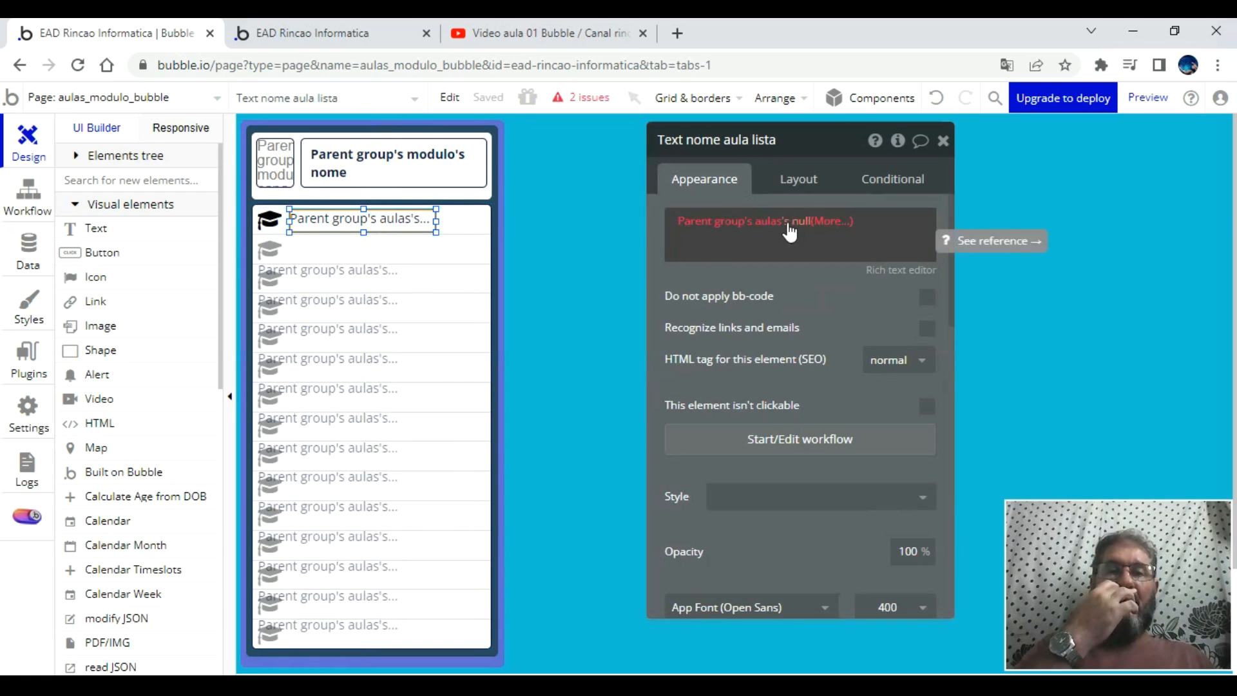
pyautogui.click(746, 230)
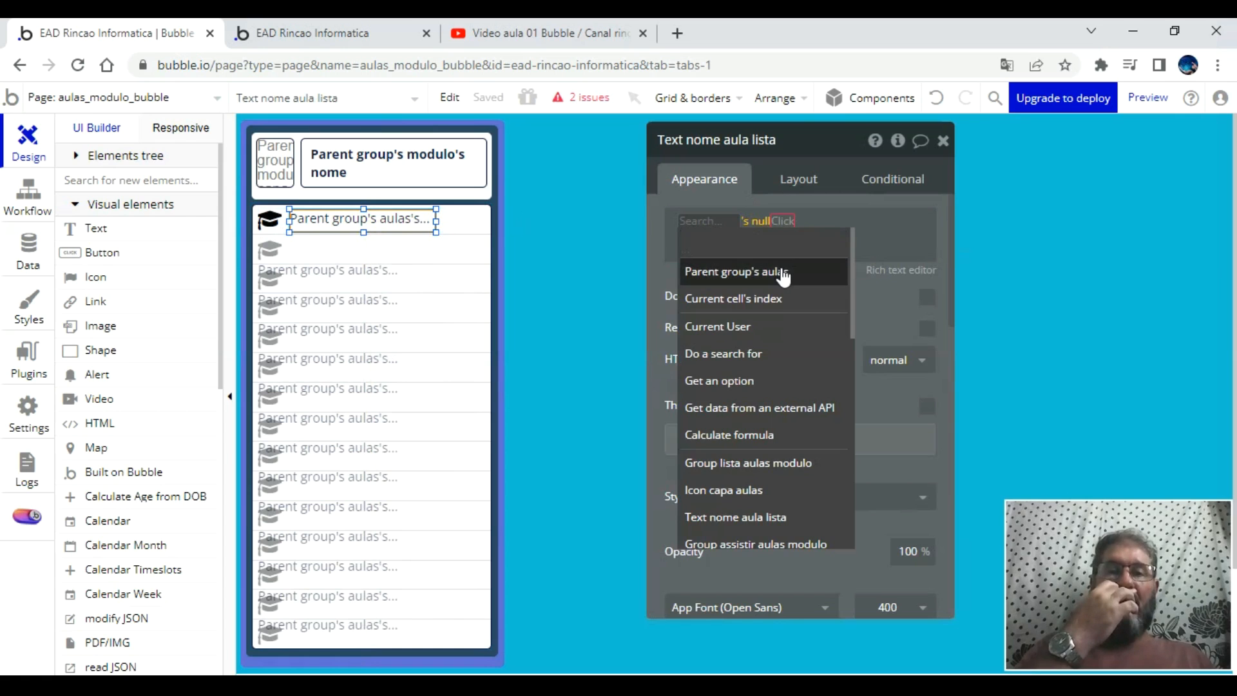
pyautogui.click(783, 278)
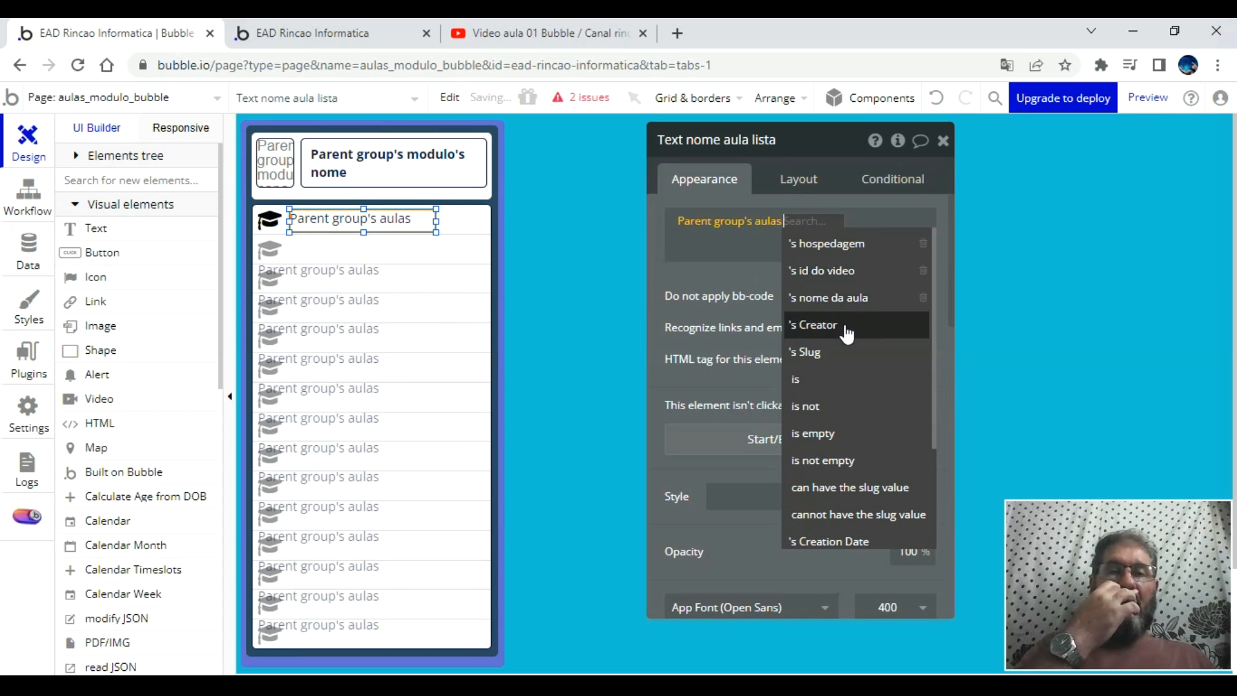
pyautogui.click(848, 303)
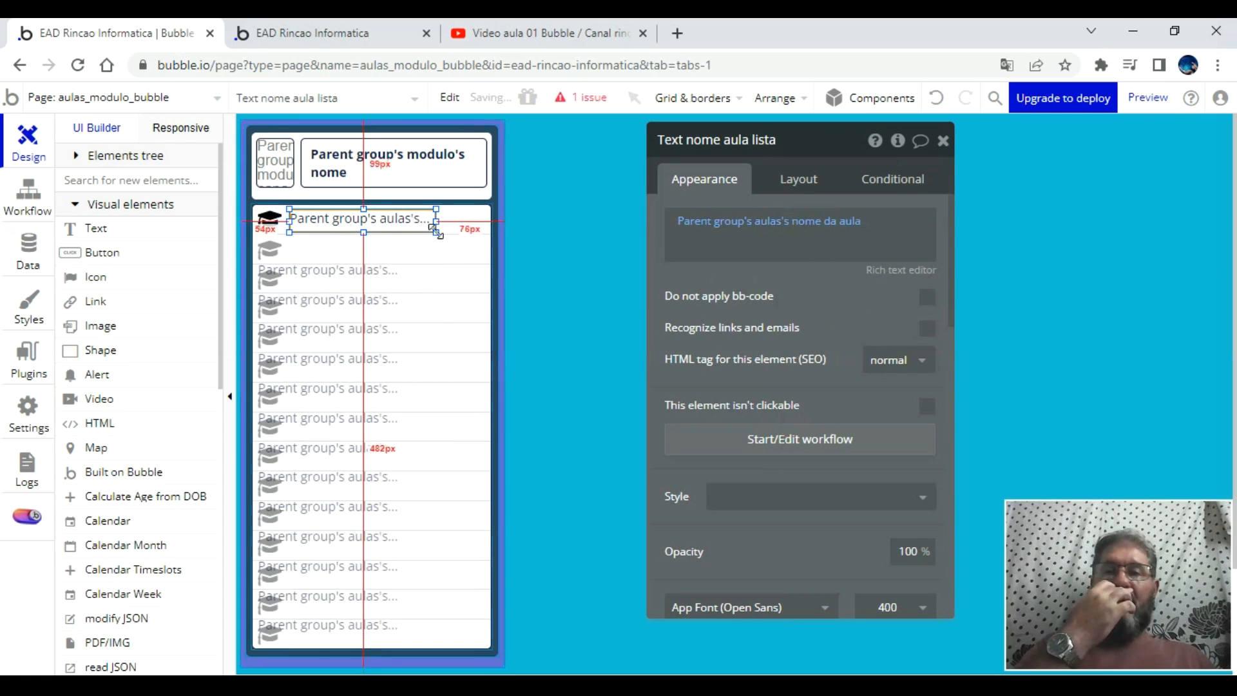
pyautogui.moveTo(436, 219); pyautogui.dragTo(483, 219)
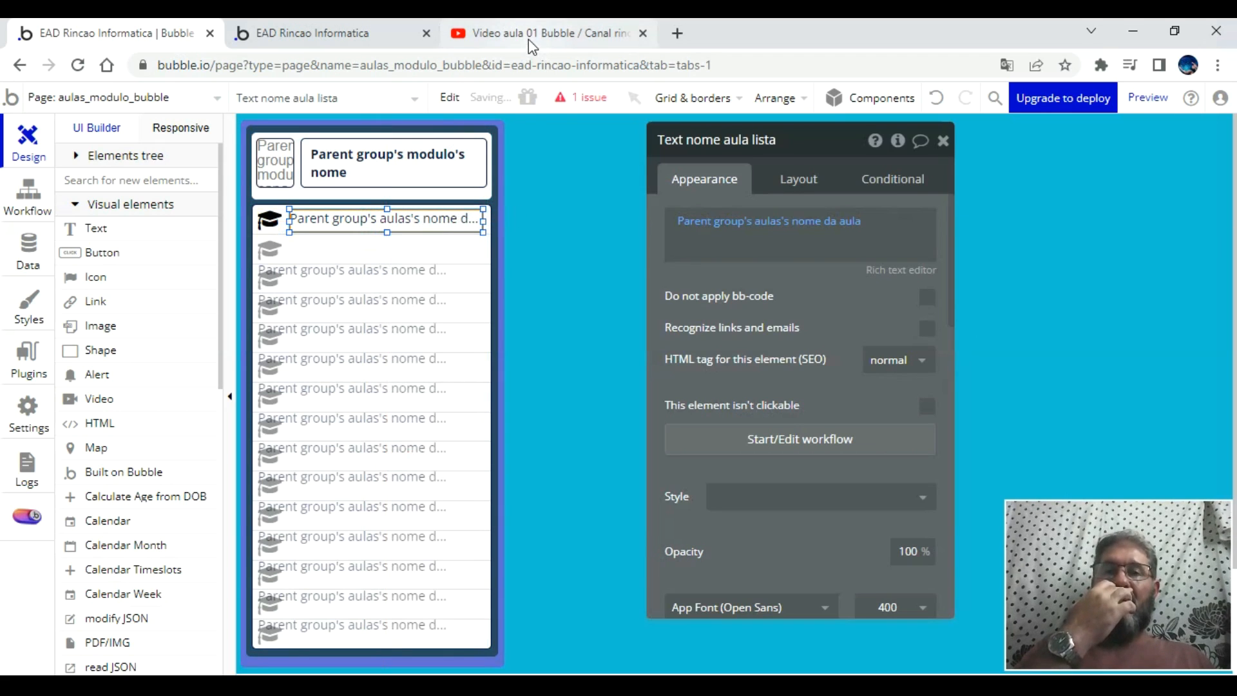
# - Check the side list in the page preview and return to the editor
pyautogui.click(353, 33)
pyautogui.click(363, 101)
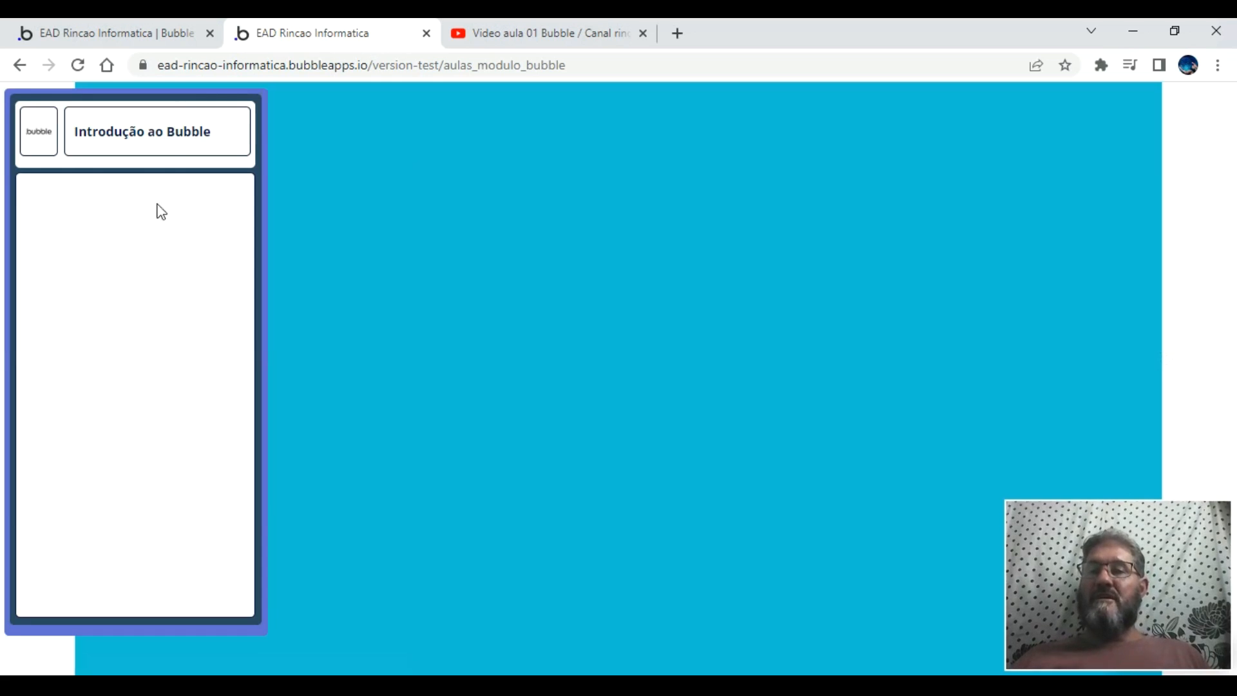
pyautogui.click(184, 34)
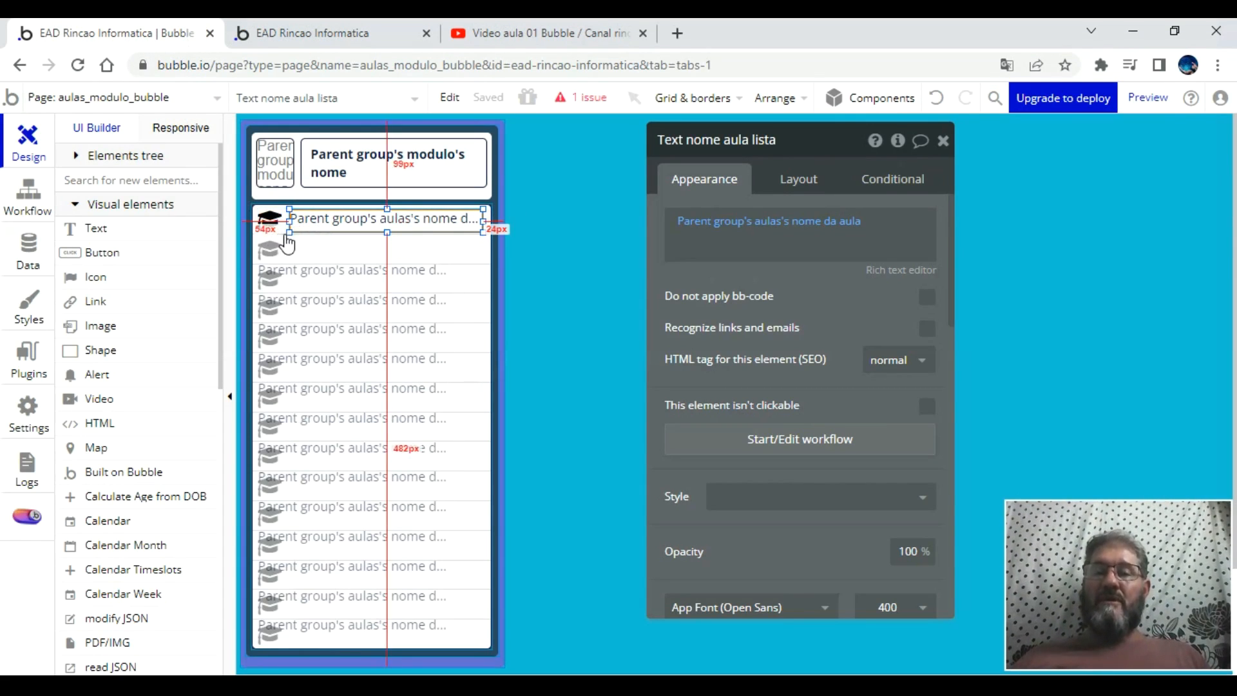
# - Set the content type of the repeating group "RepeatingGroup visualizar aulas" to aulas
pyautogui.click(432, 257)
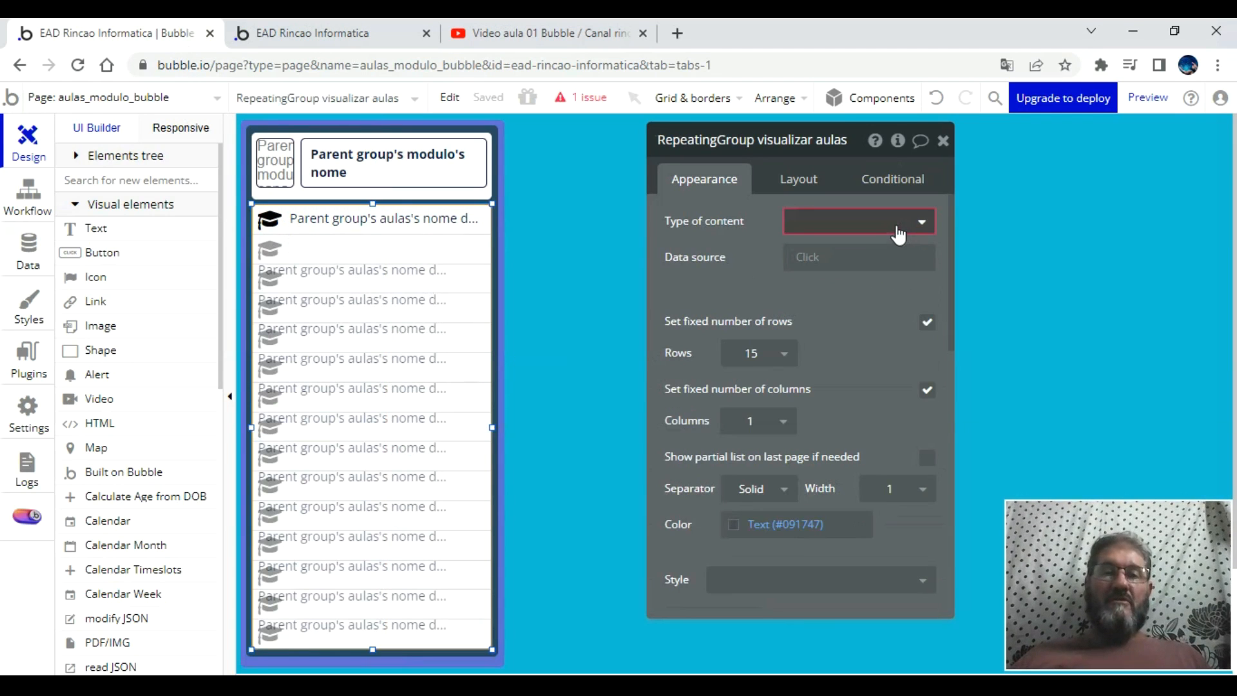
pyautogui.hotkey('ctrl', '-')
pyautogui.hotkey('ctrl', '-')
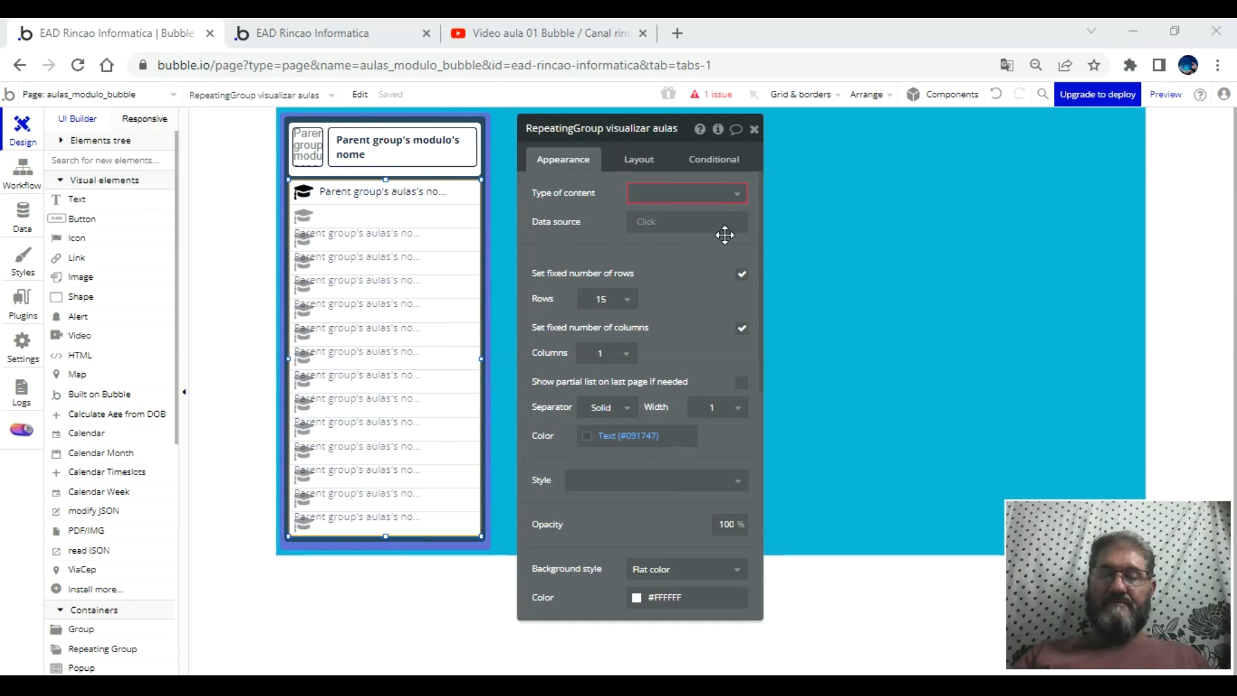
pyautogui.click(713, 193)
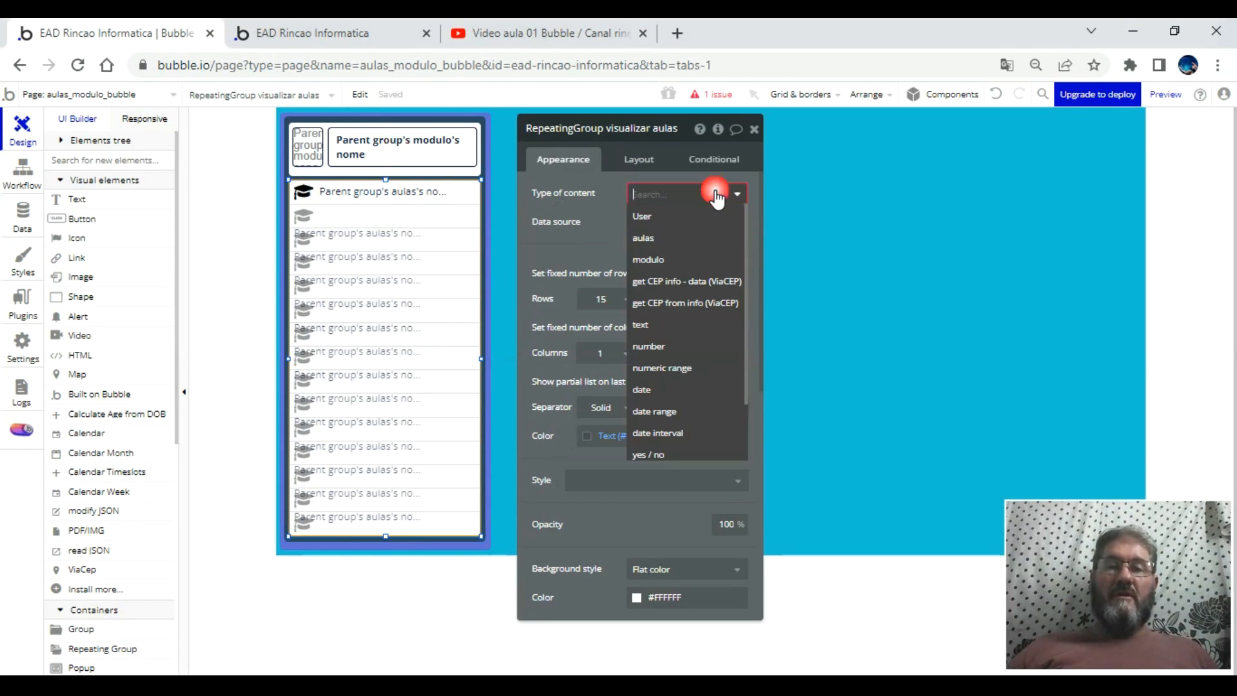
pyautogui.click(670, 238)
# - Set the repeating group's data source to a search for modulo and add a nome = constraint with its value left empty
pyautogui.click(647, 221)
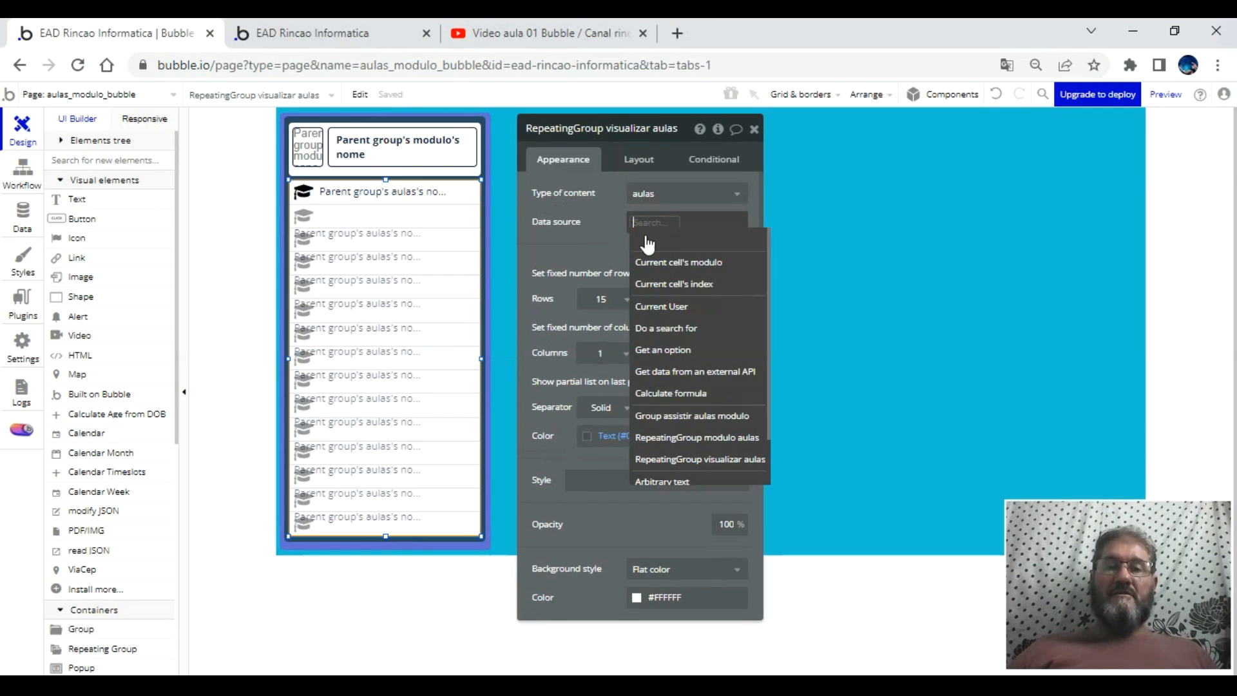
pyautogui.click(679, 326)
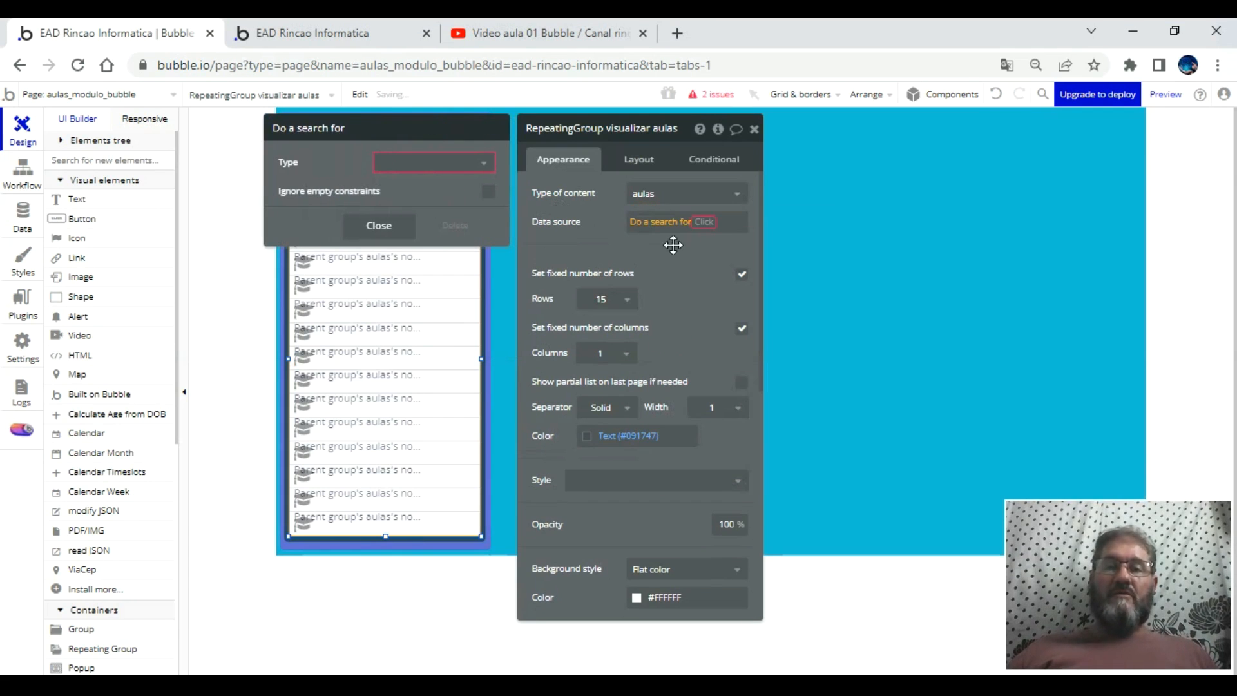
pyautogui.click(479, 166)
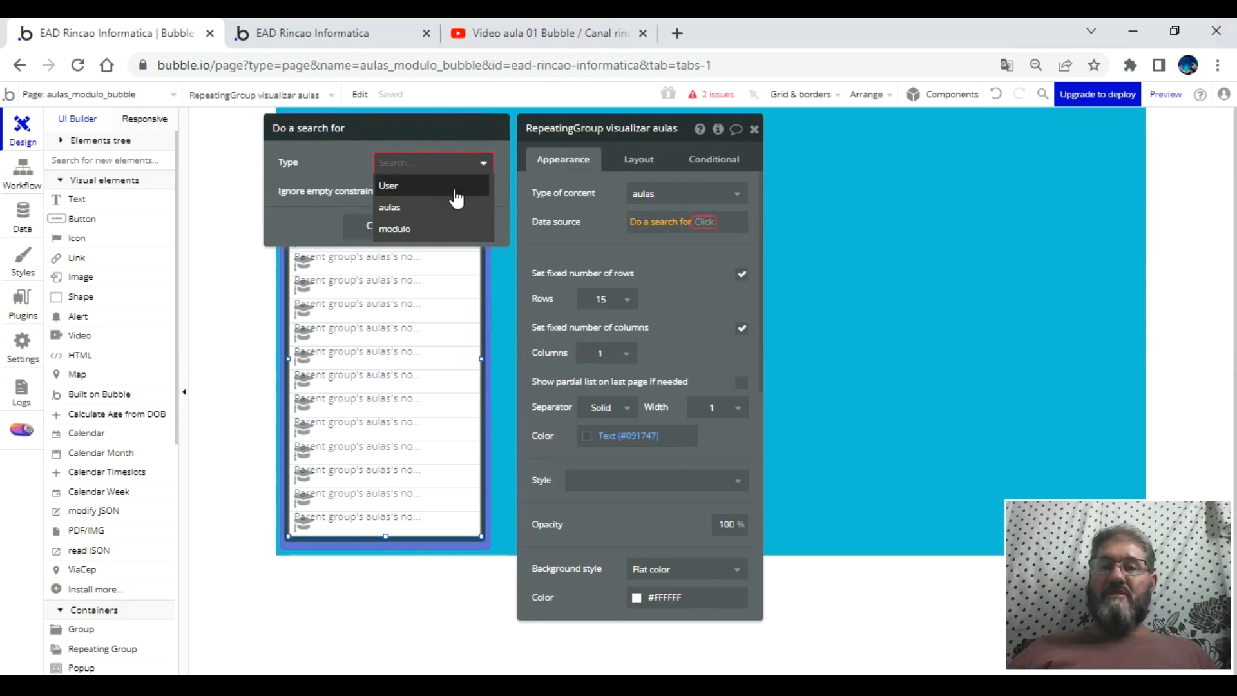
pyautogui.click(419, 230)
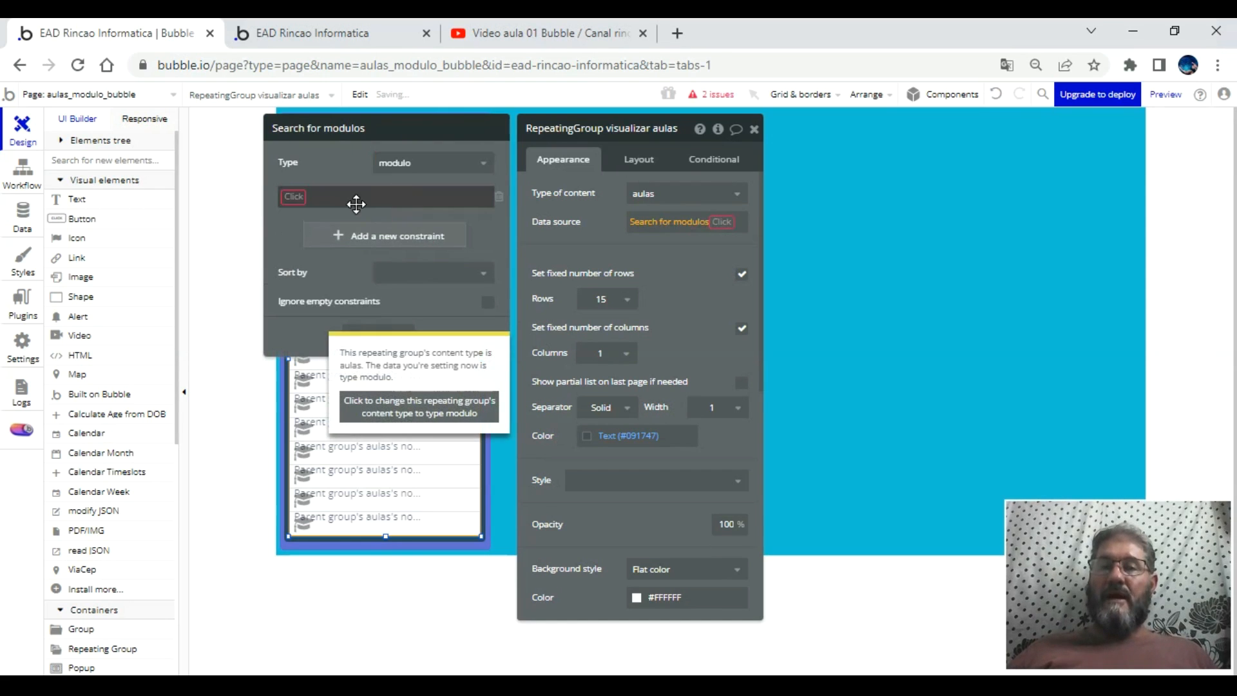
pyautogui.click(289, 197)
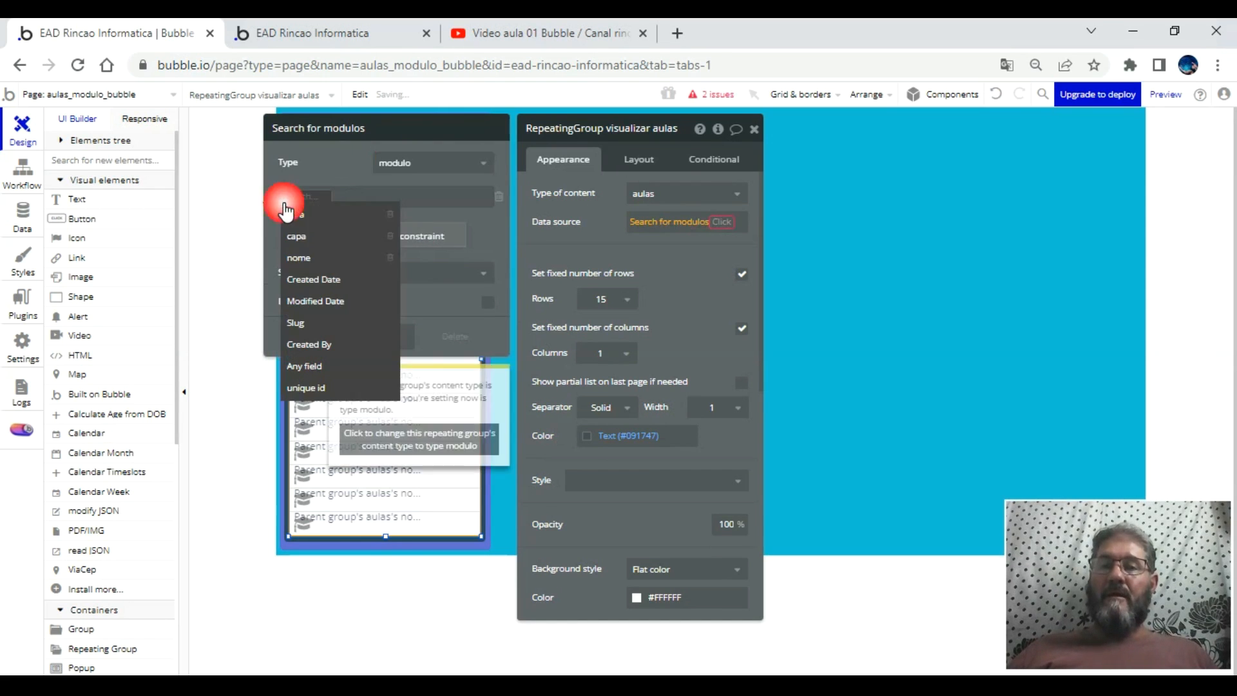
pyautogui.click(322, 257)
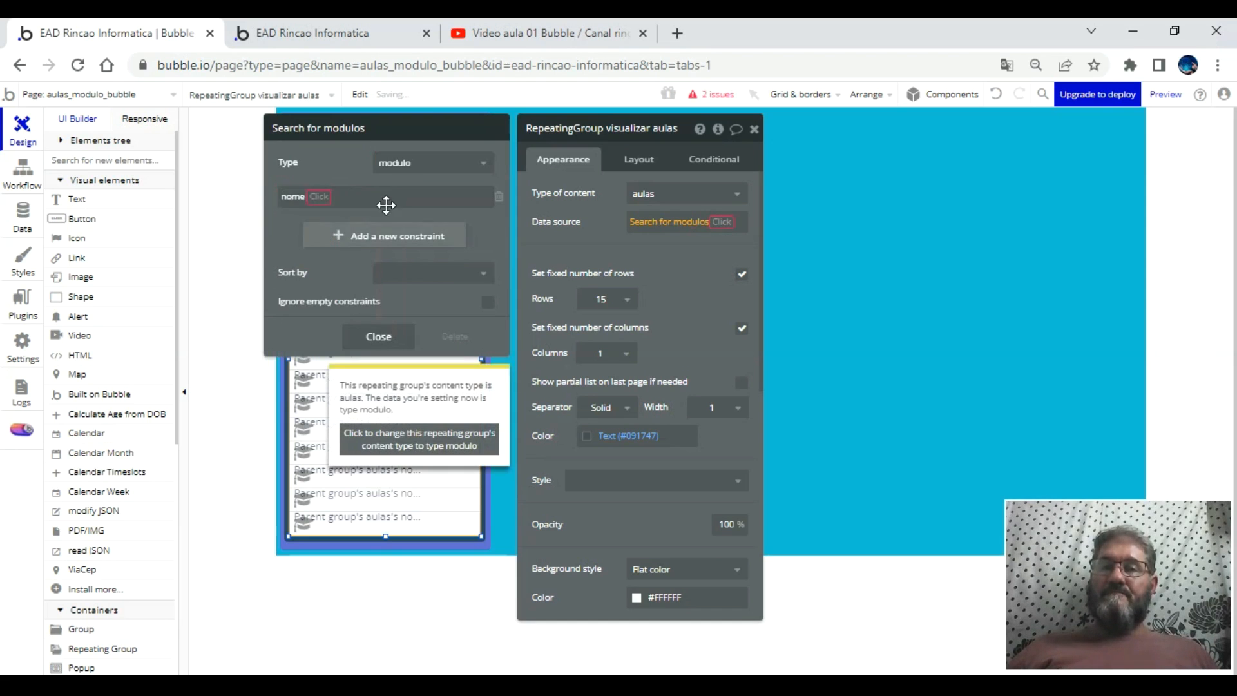
pyautogui.click(315, 199)
pyautogui.click(317, 210)
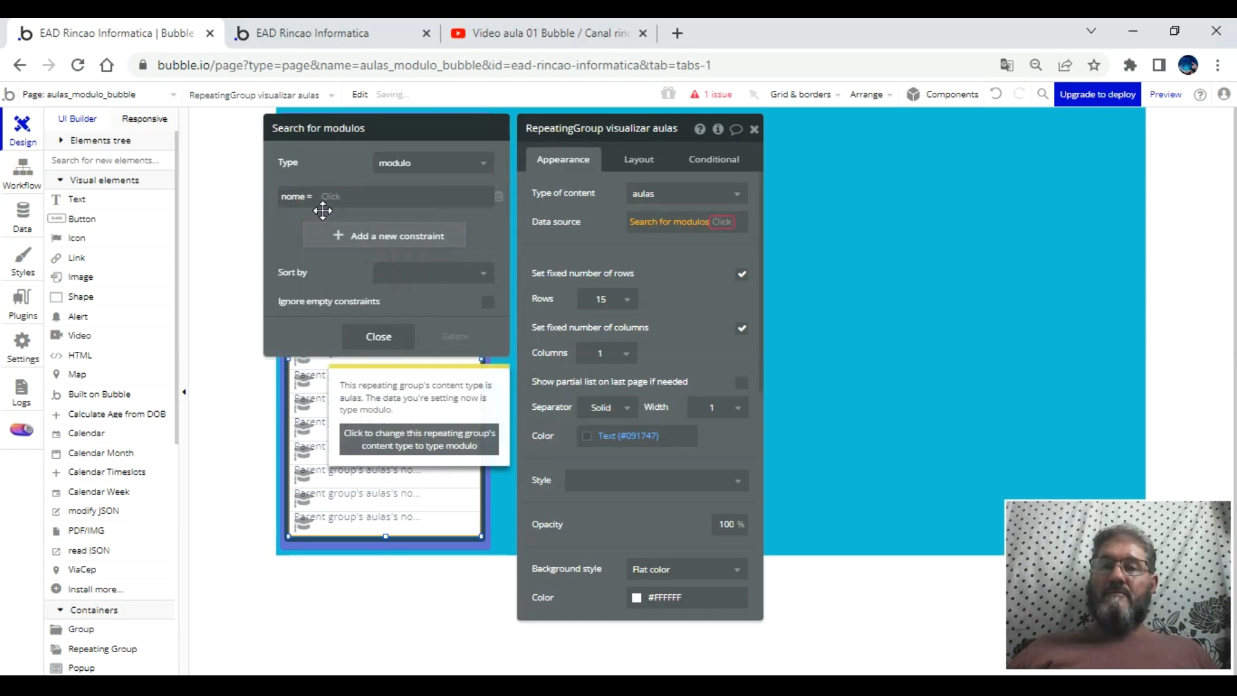
pyautogui.click(346, 196)
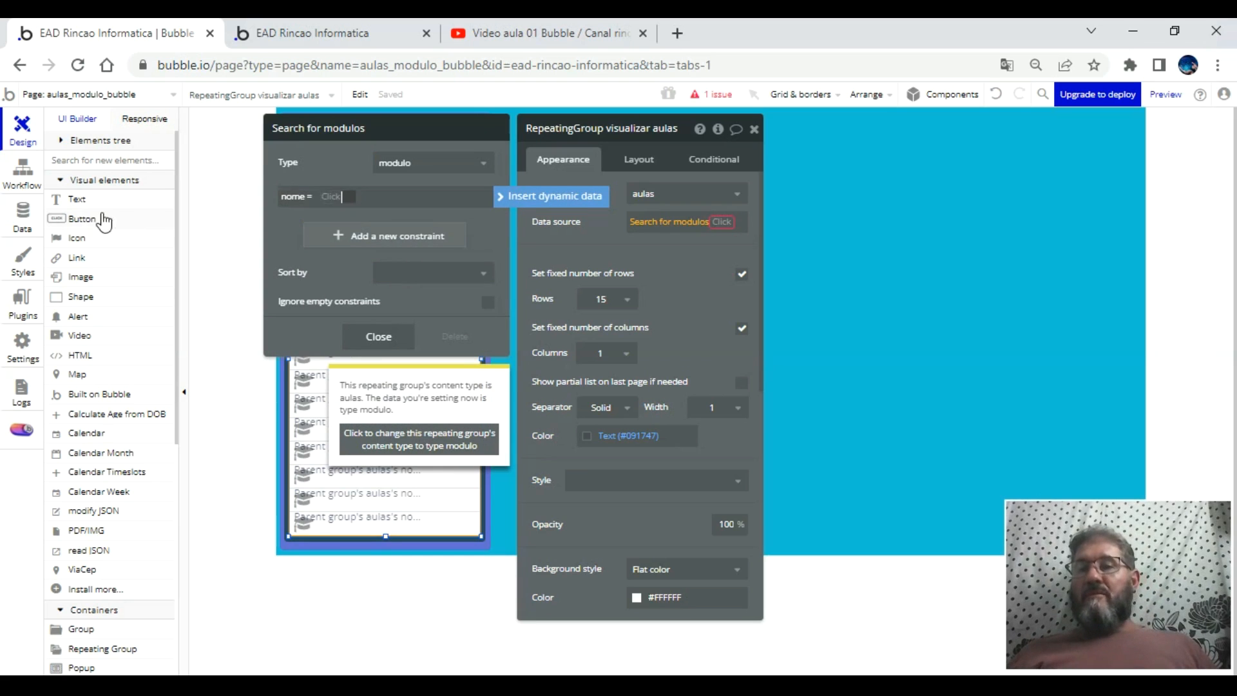
# - Look up the module's name in the modulos data and set the search's nome constraint to Introdução ao Bubble
pyautogui.click(22, 218)
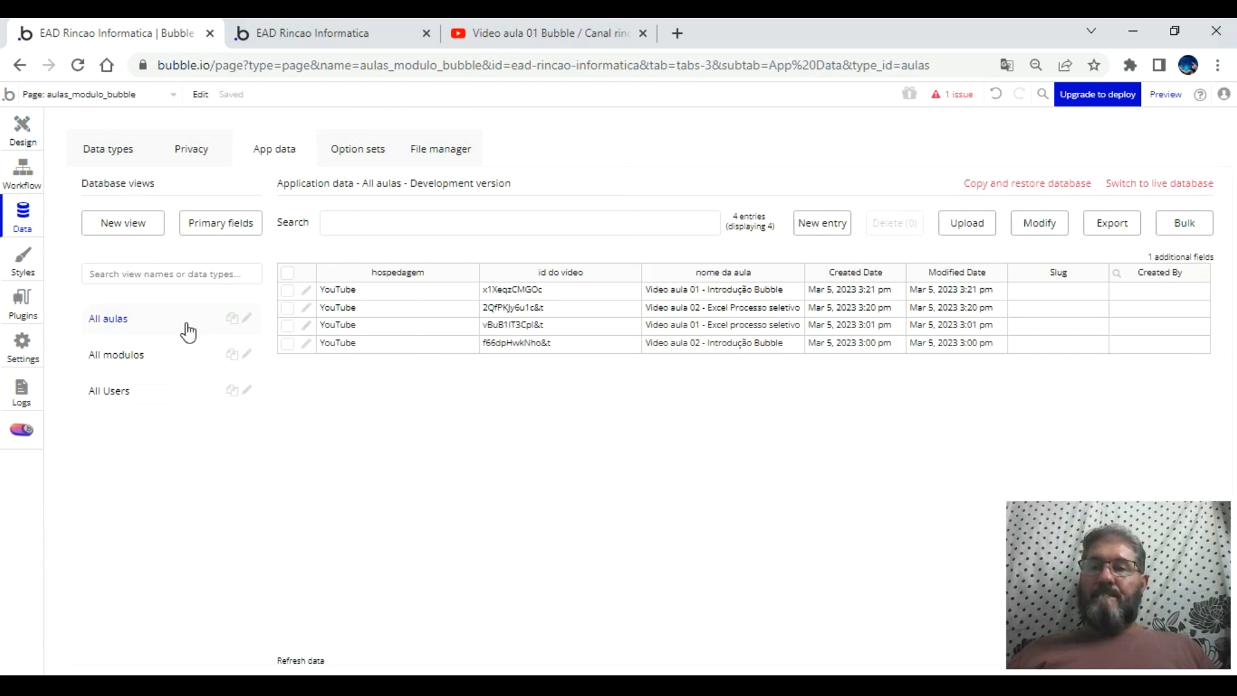
pyautogui.click(123, 355)
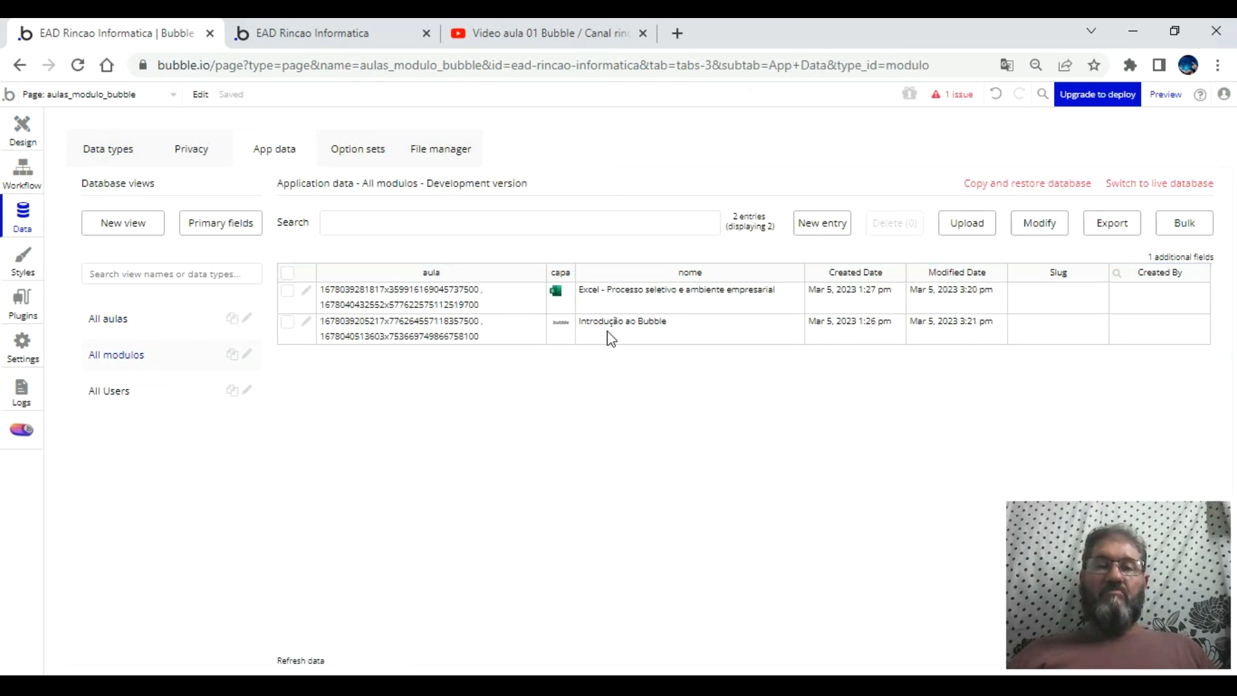
pyautogui.click(27, 138)
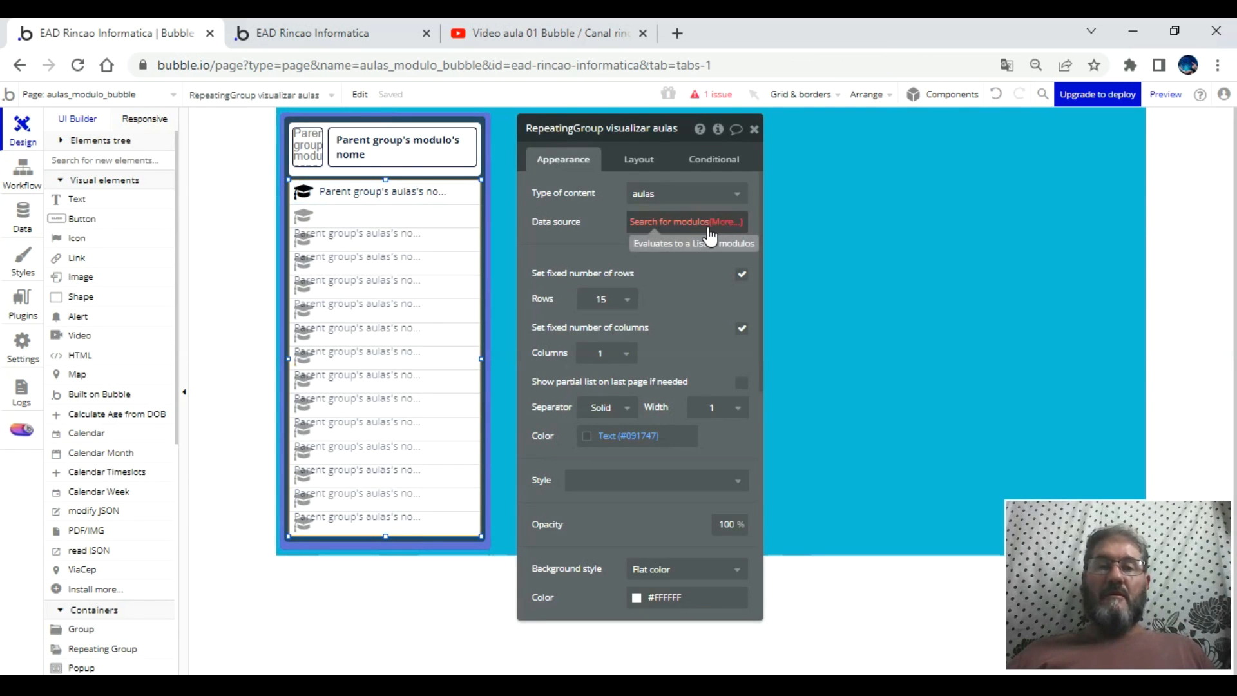
pyautogui.click(707, 226)
pyautogui.click(391, 196)
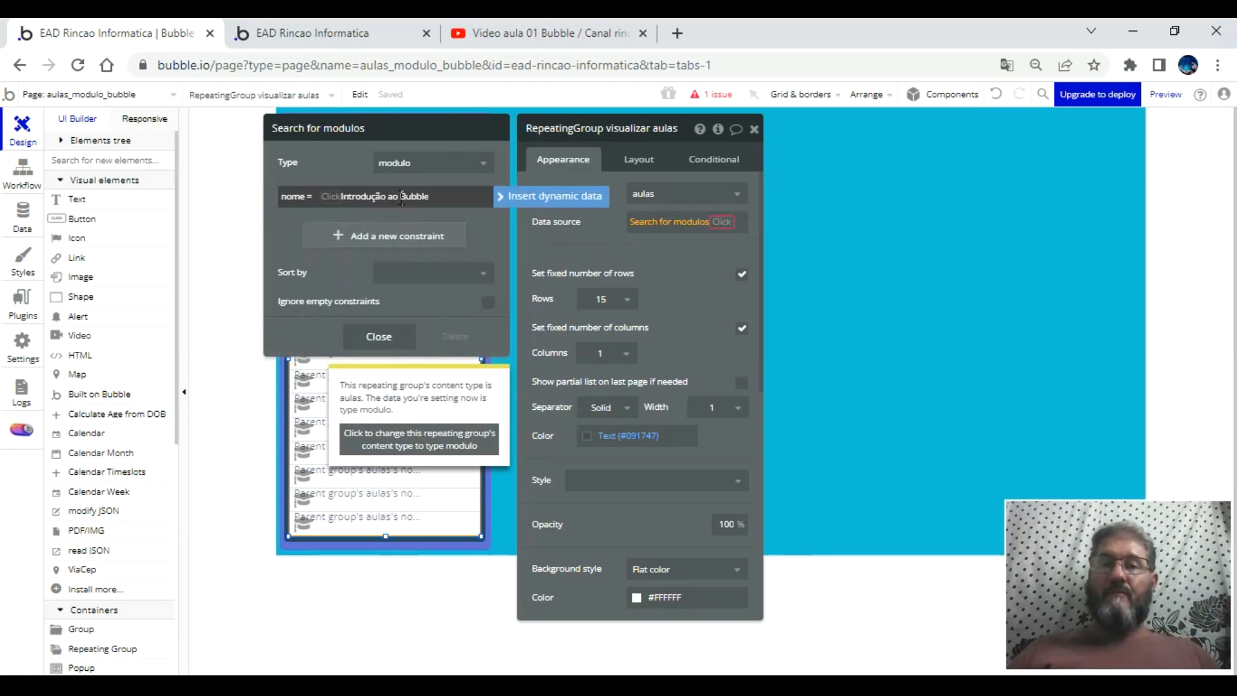
pyautogui.click(378, 336)
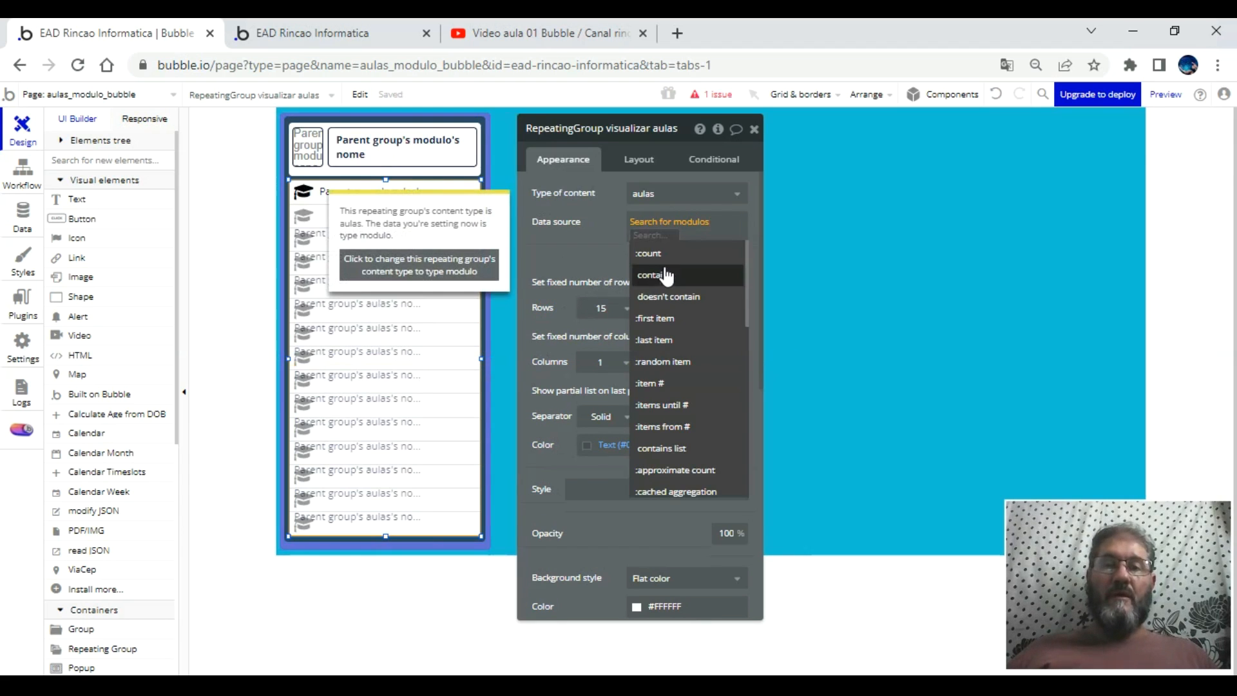
# - Extend the repeating group's modulo search with each item's aula and review the search constraint
pyautogui.scroll(-3, 706, 380)
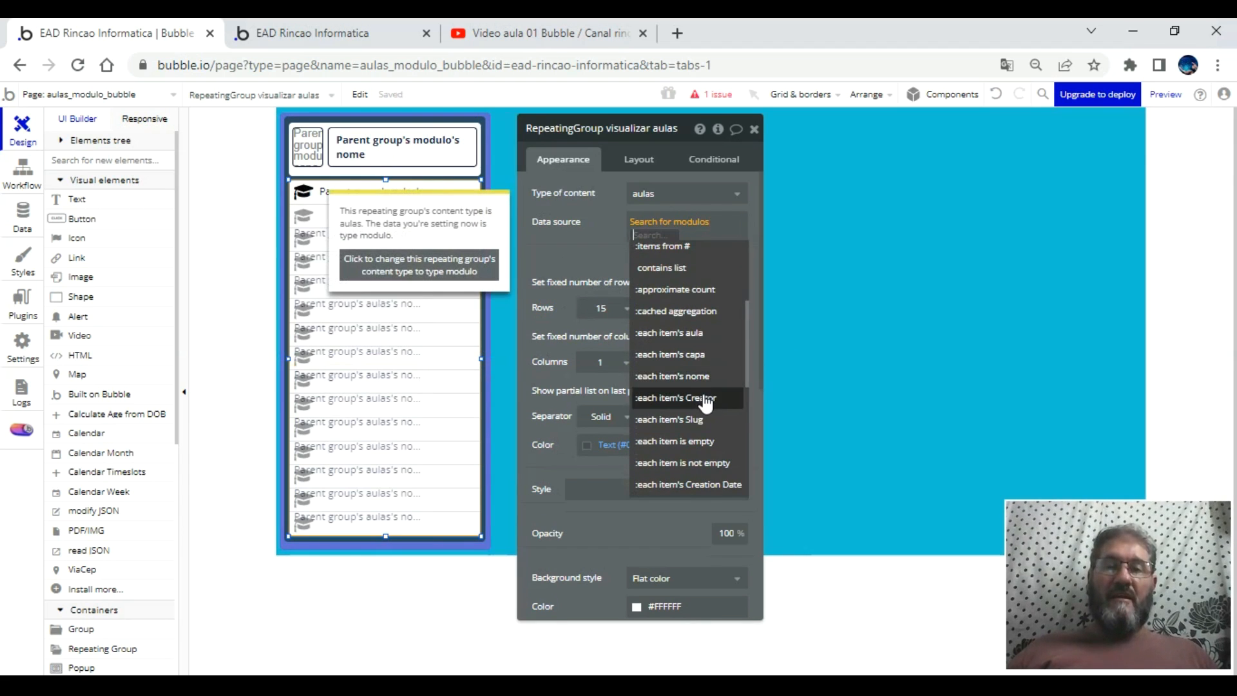
pyautogui.click(706, 334)
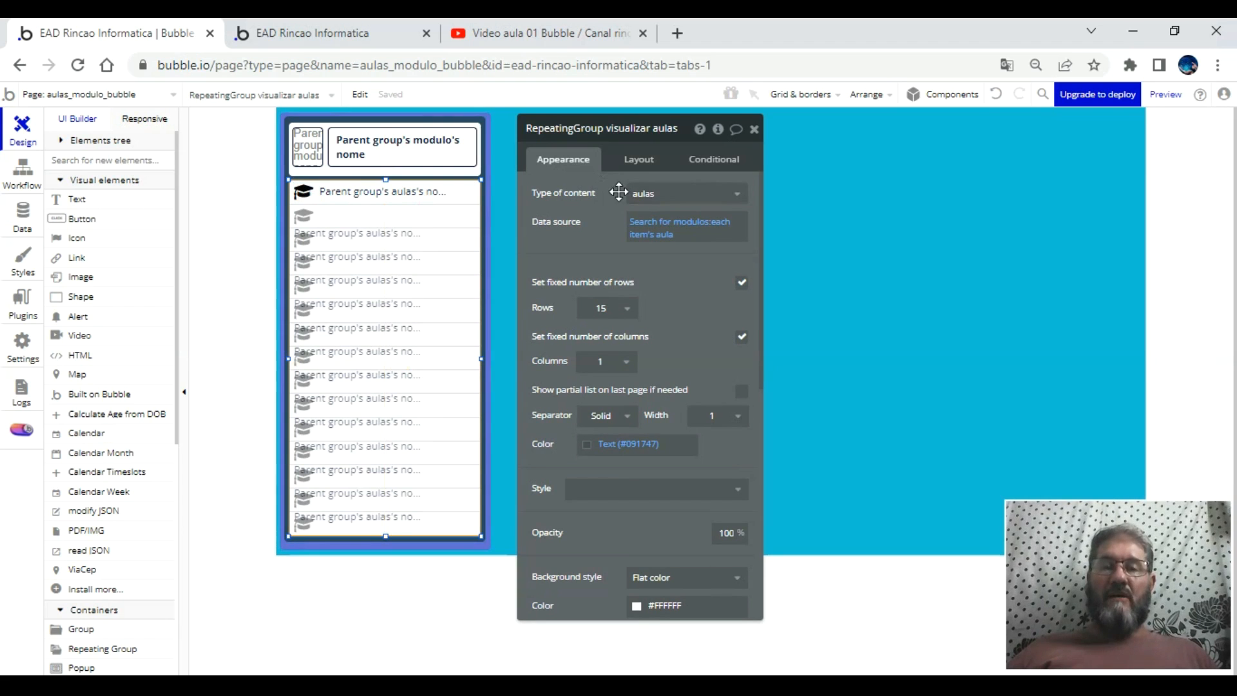
pyautogui.click(694, 226)
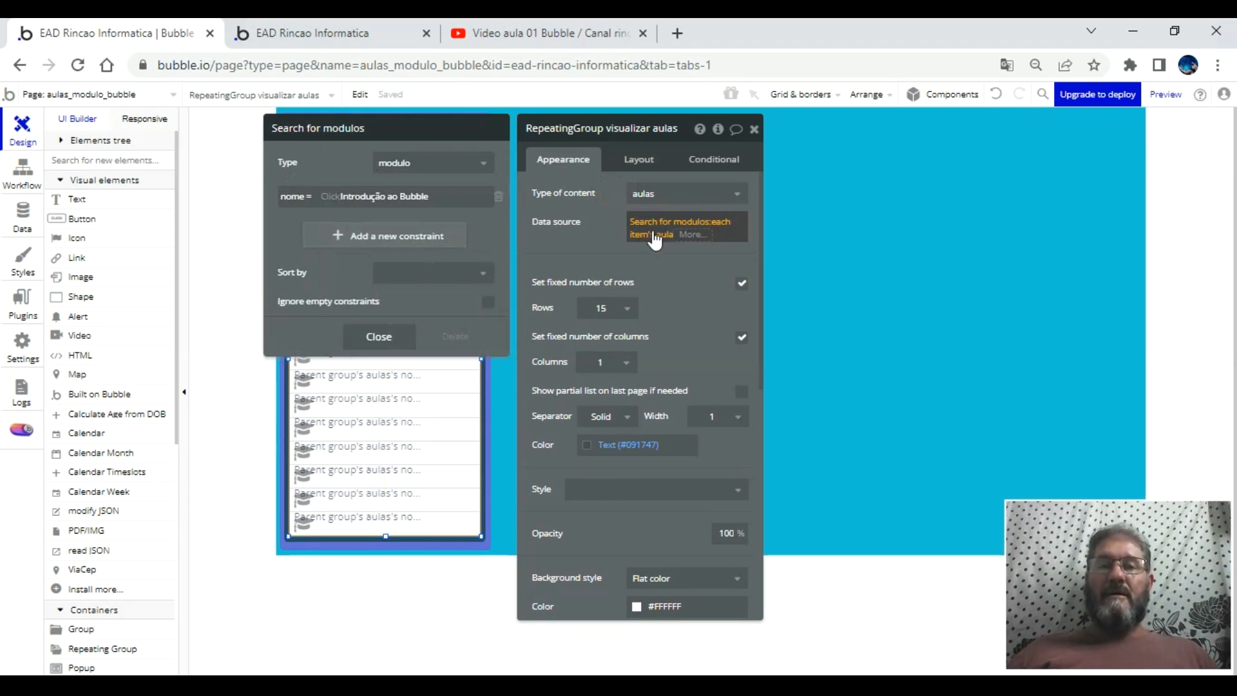
pyautogui.click(484, 287)
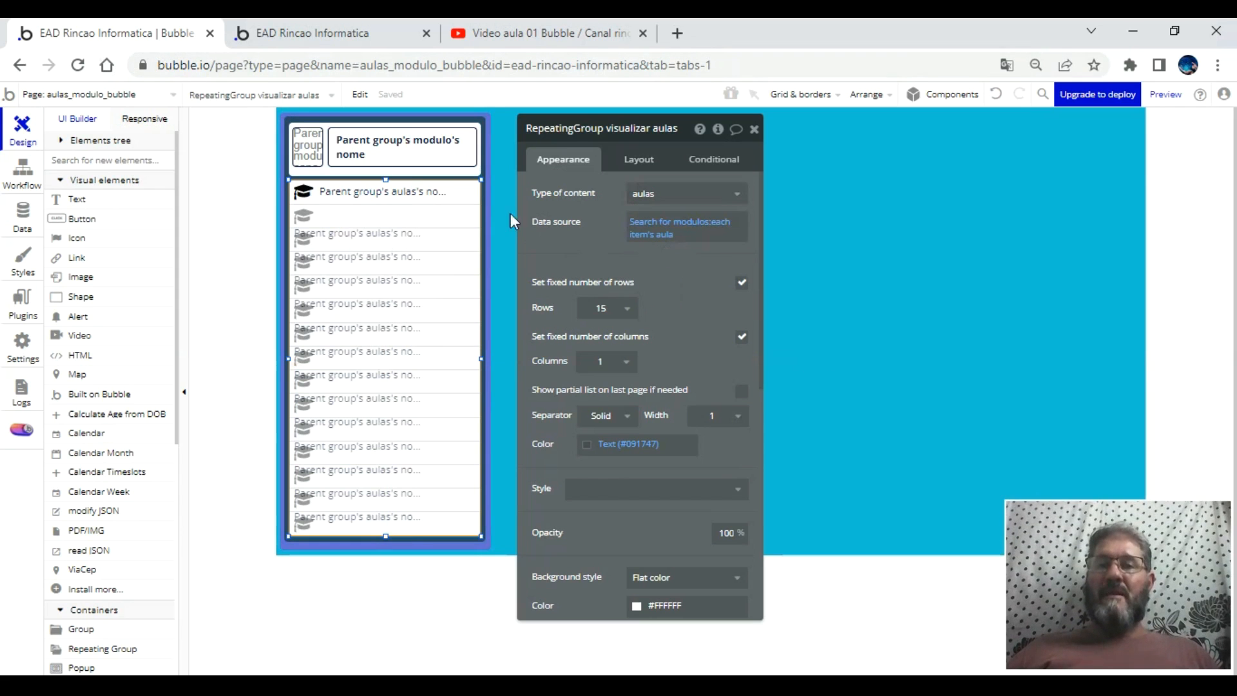
# - Set the data source of "Group lista aulas modulo" to Current cell's aulas
pyautogui.click(424, 194)
pyautogui.click(461, 196)
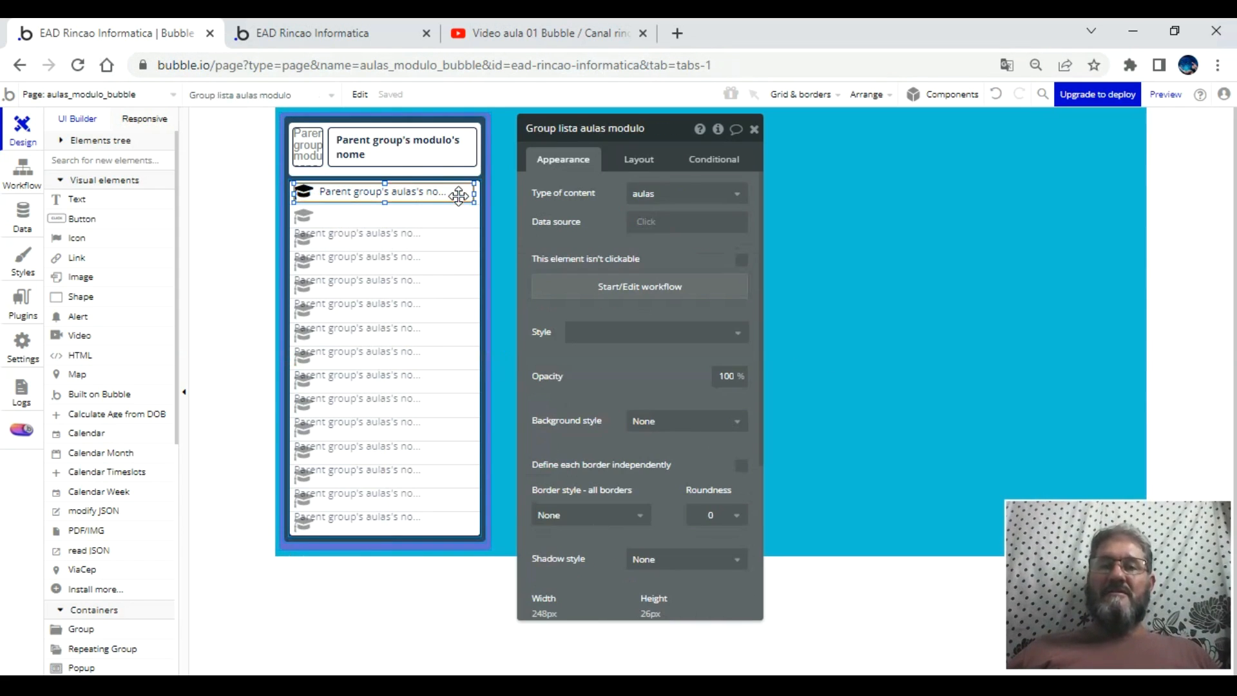
pyautogui.click(638, 221)
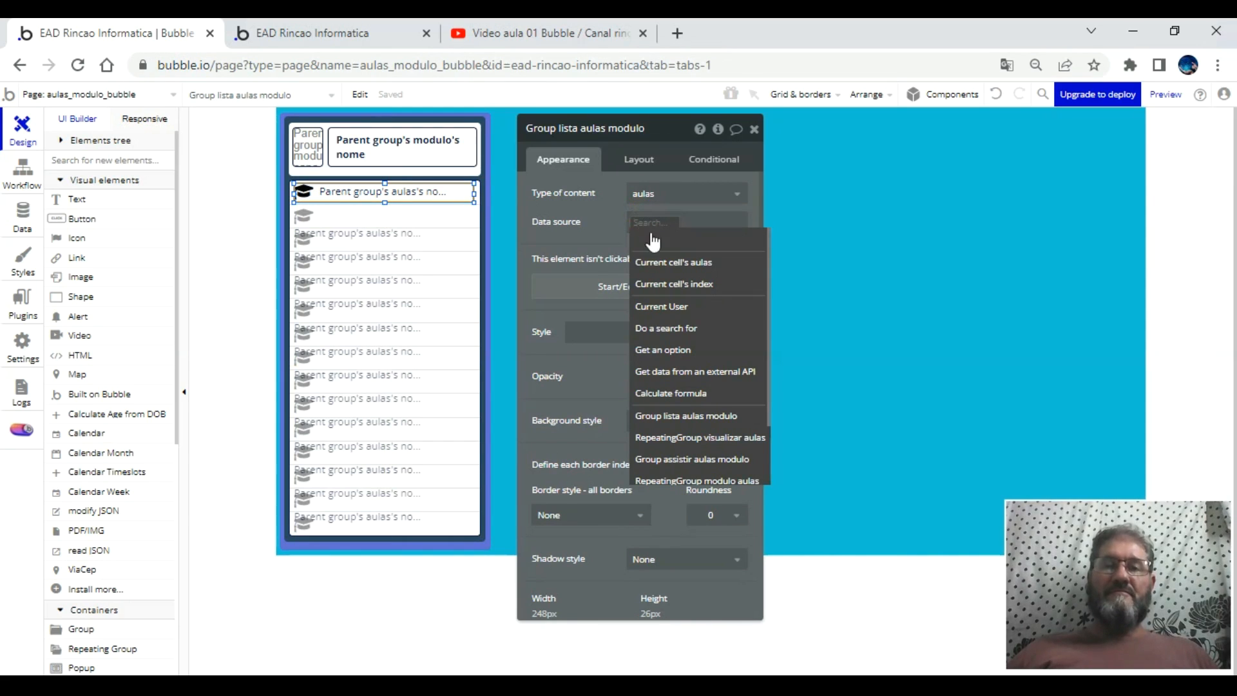
pyautogui.click(672, 262)
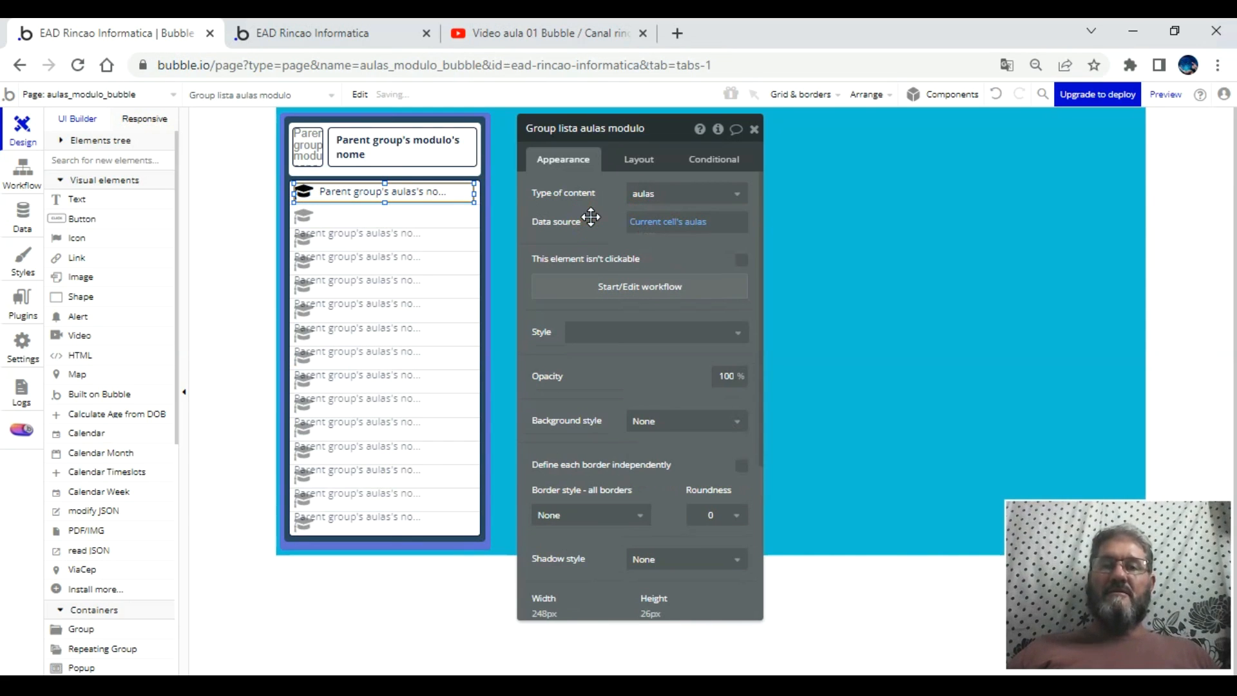
# - Refresh the page preview to check the lesson list, and return to the editor
pyautogui.click(365, 30)
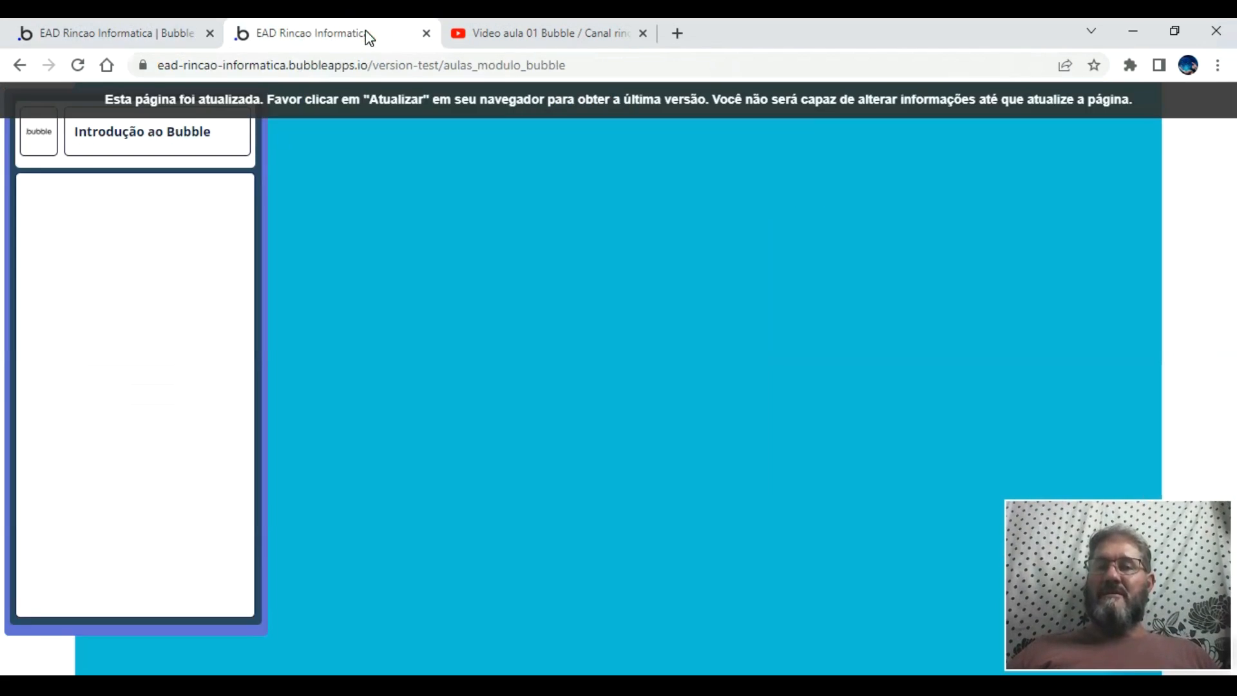
pyautogui.click(353, 99)
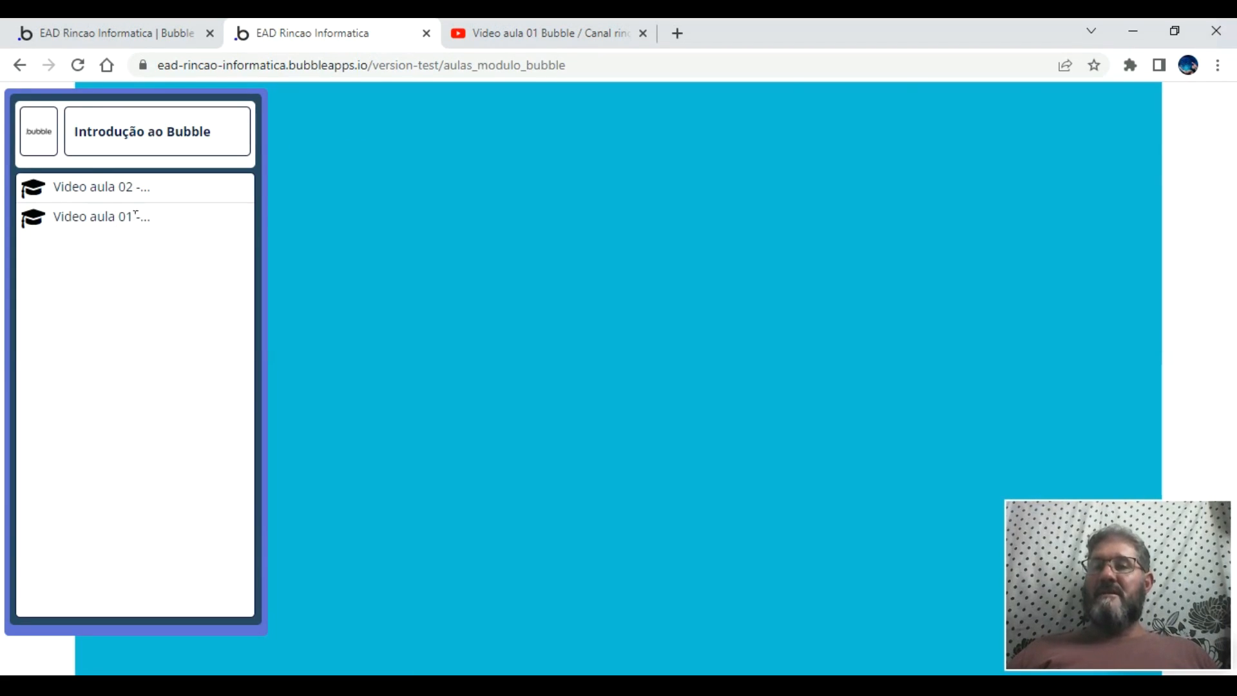
pyautogui.click(155, 36)
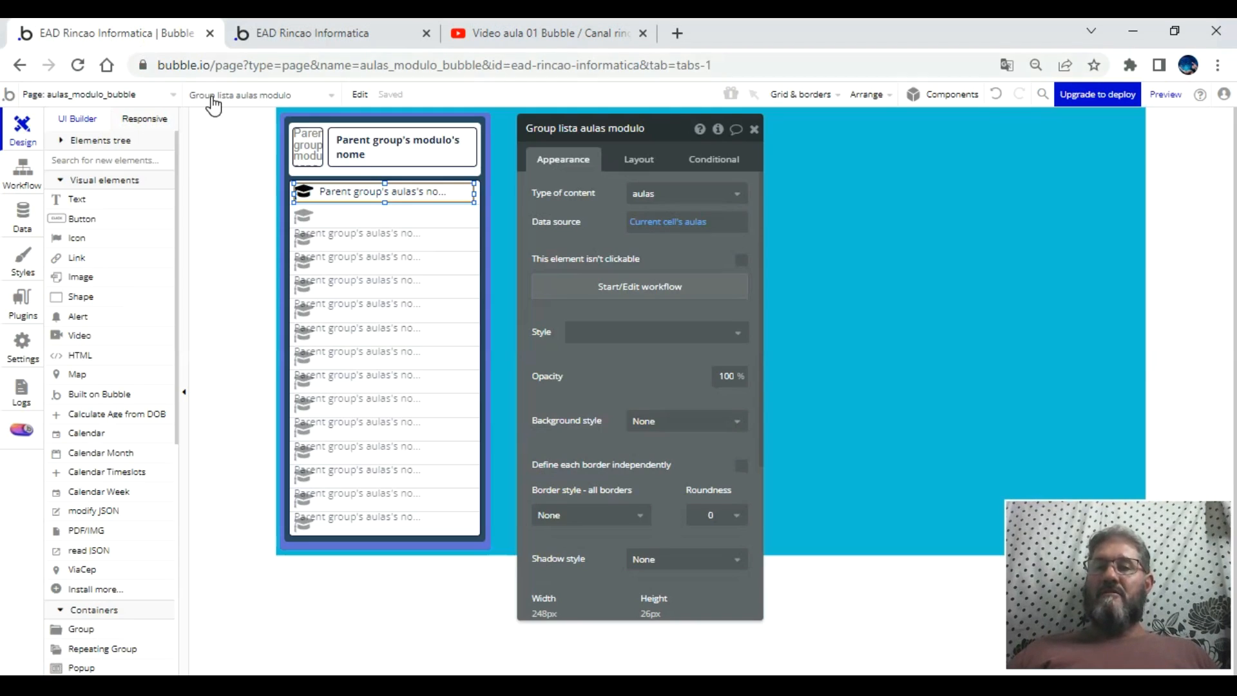
# - Widen the lesson name text to the group's edge and check it in the refreshed preview
pyautogui.click(446, 192)
pyautogui.moveTo(445, 192); pyautogui.dragTo(475, 191)
pyautogui.click(498, 34)
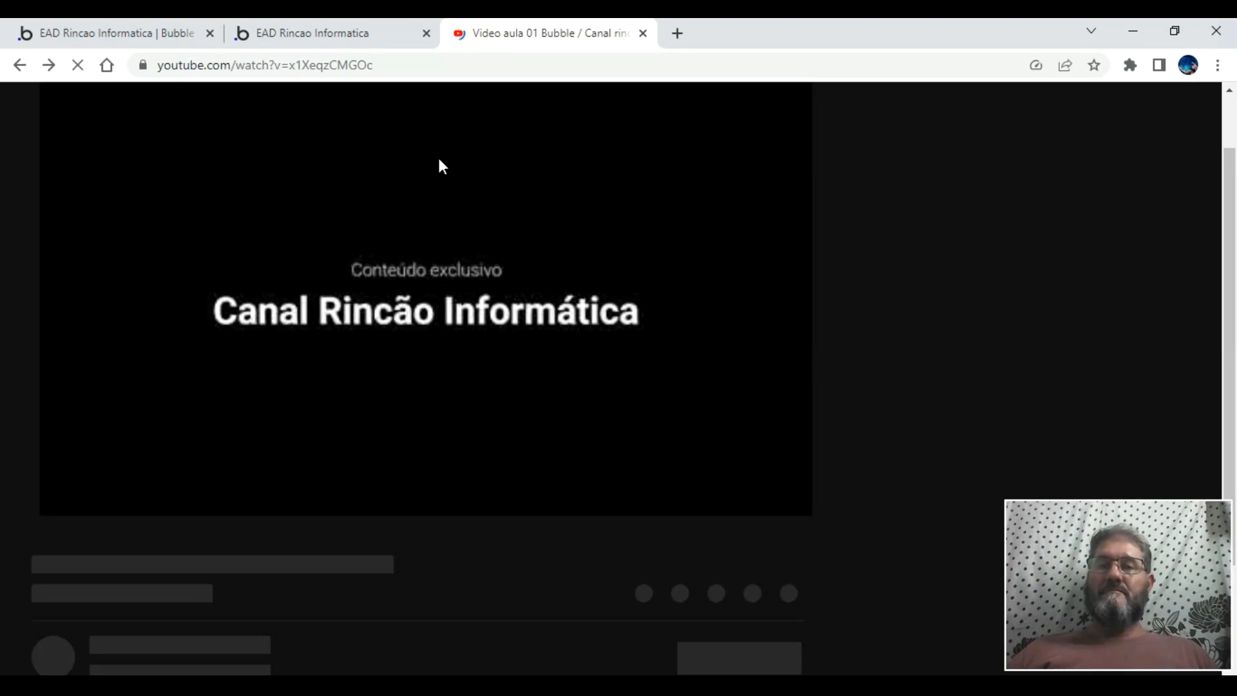
pyautogui.click(420, 157)
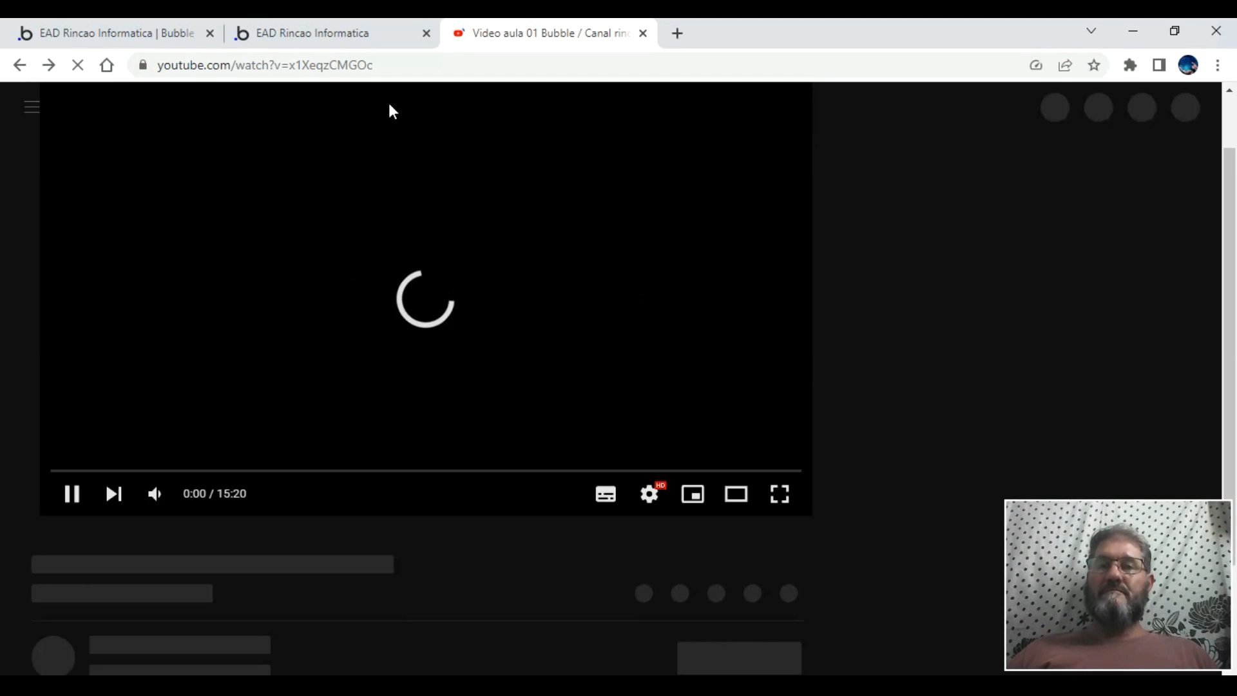
pyautogui.click(362, 36)
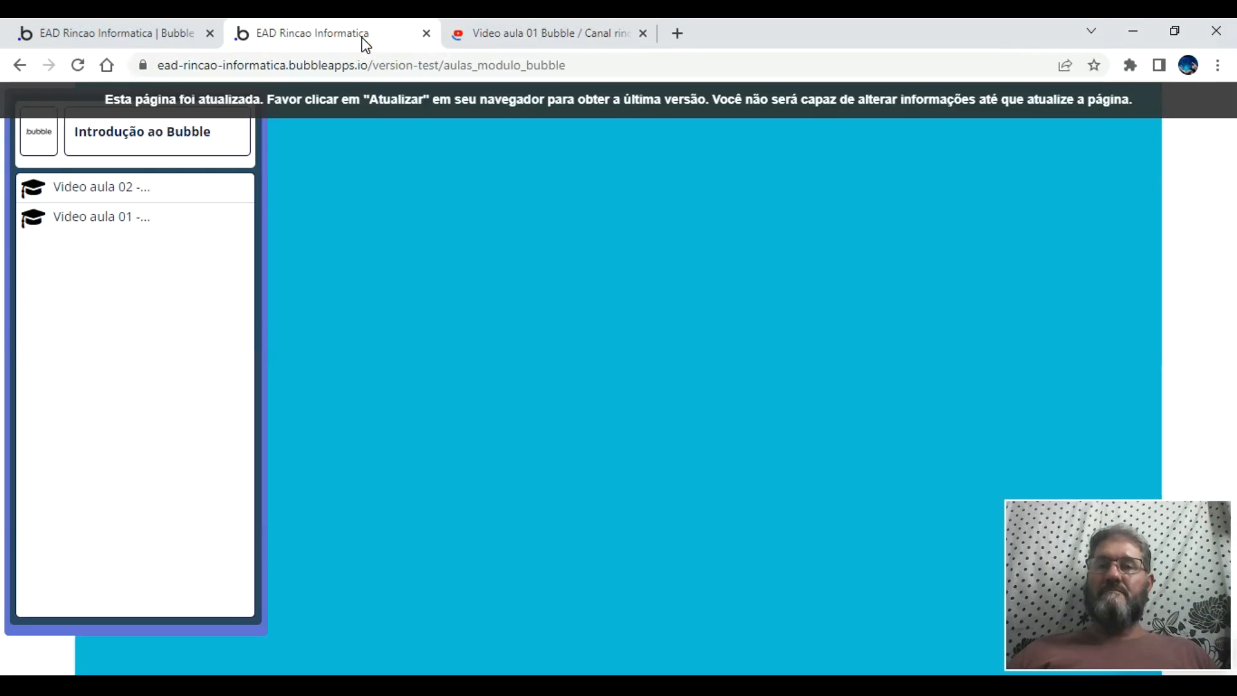
pyautogui.click(331, 103)
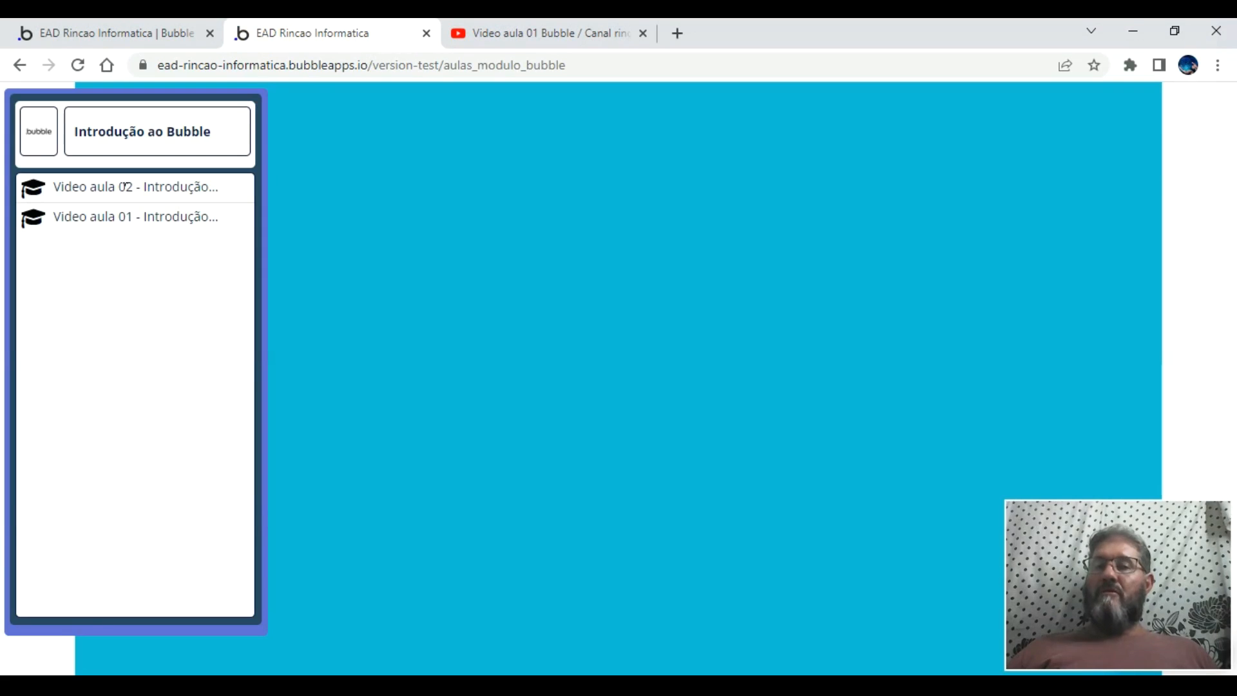
pyautogui.click(169, 44)
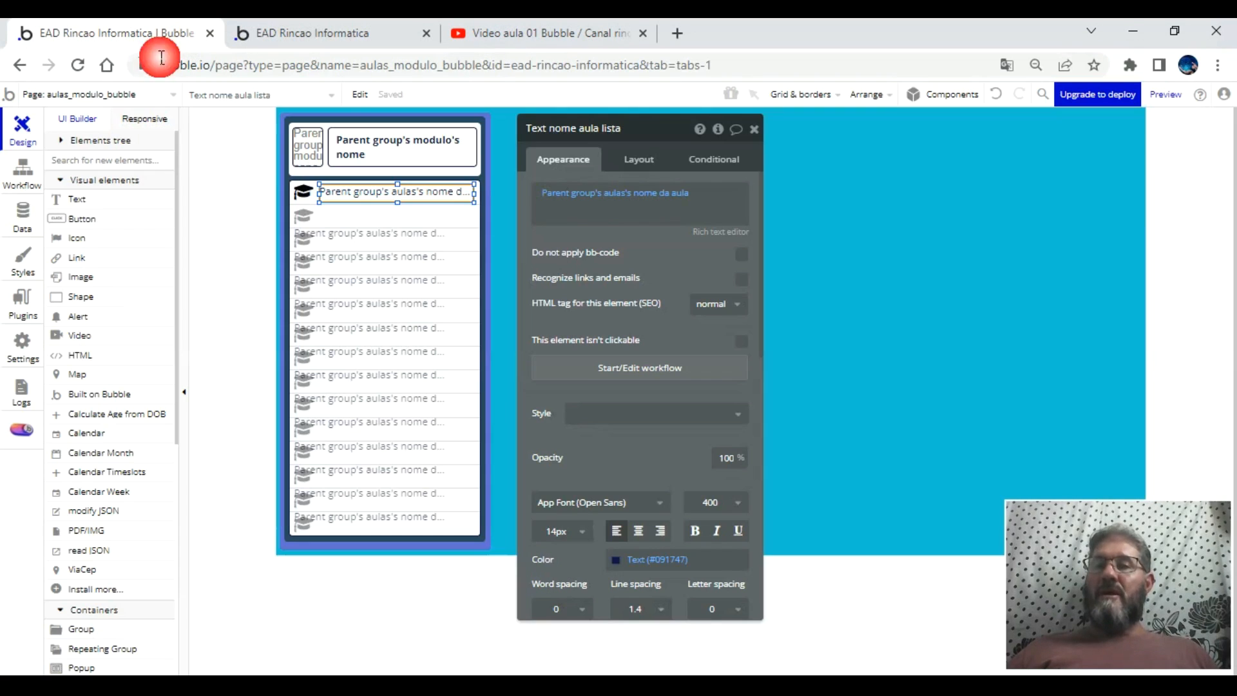
# - Review the modulos and aulas records, including the first lesson's video id, against the YouTube video and the preview's lesson list
pyautogui.click(23, 215)
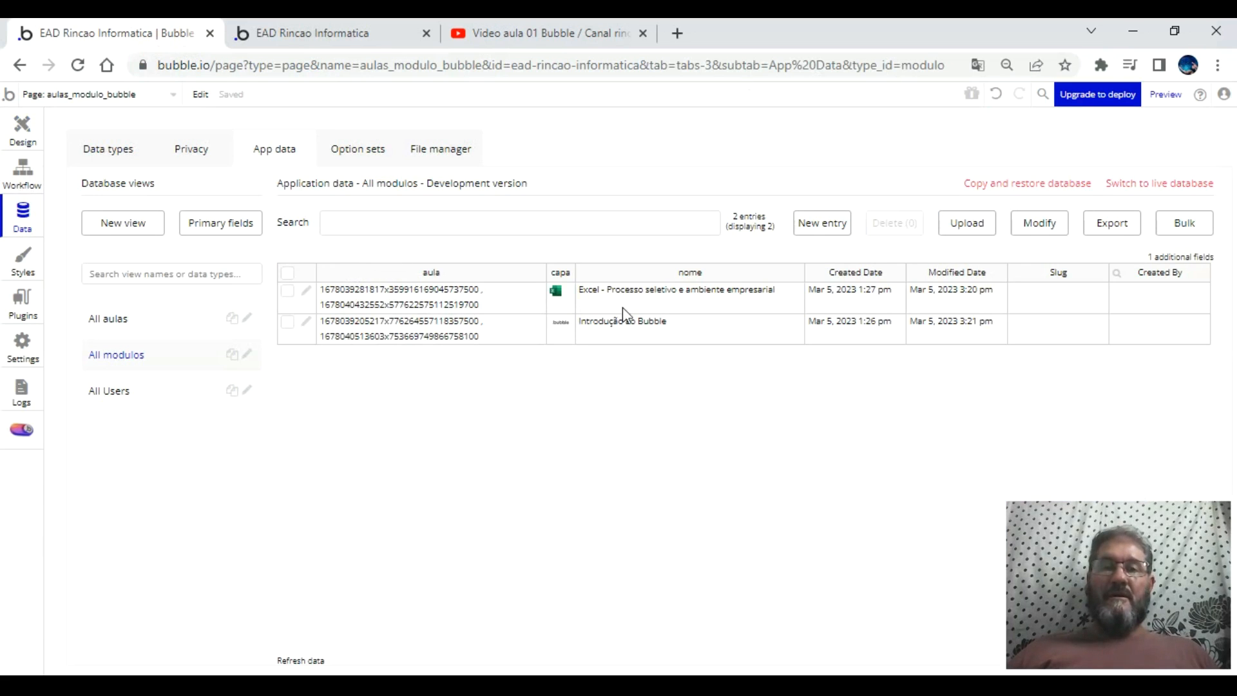
pyautogui.click(126, 328)
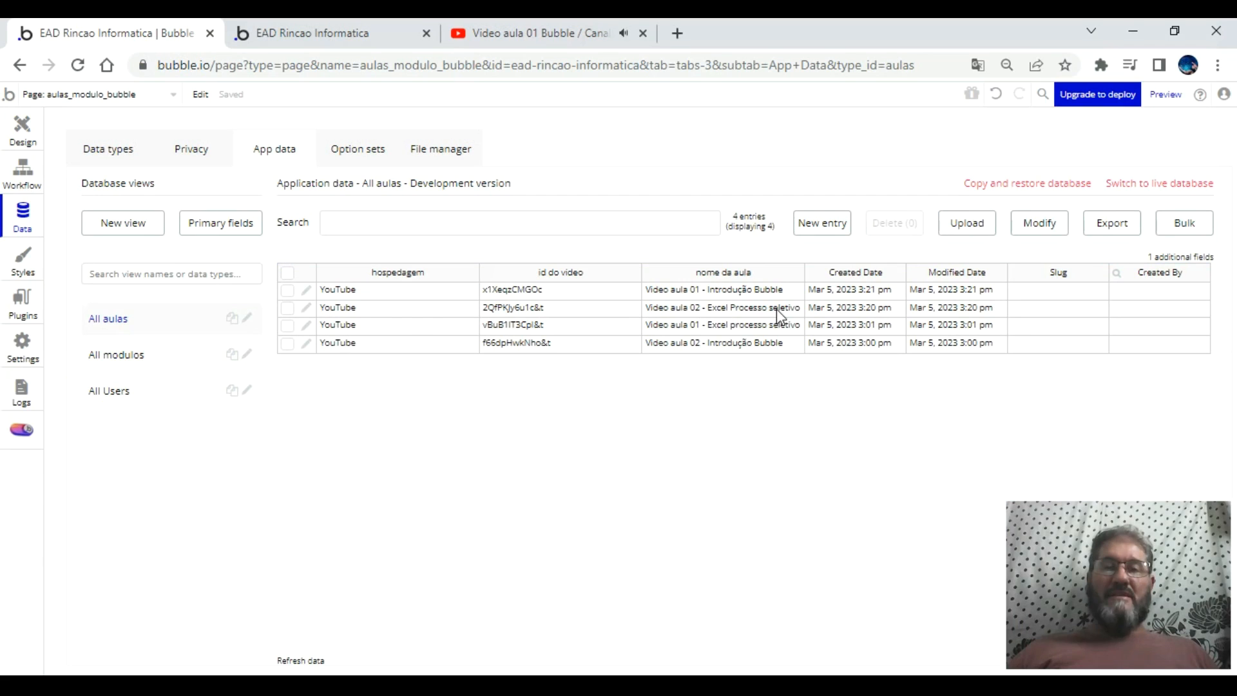
pyautogui.click(286, 291)
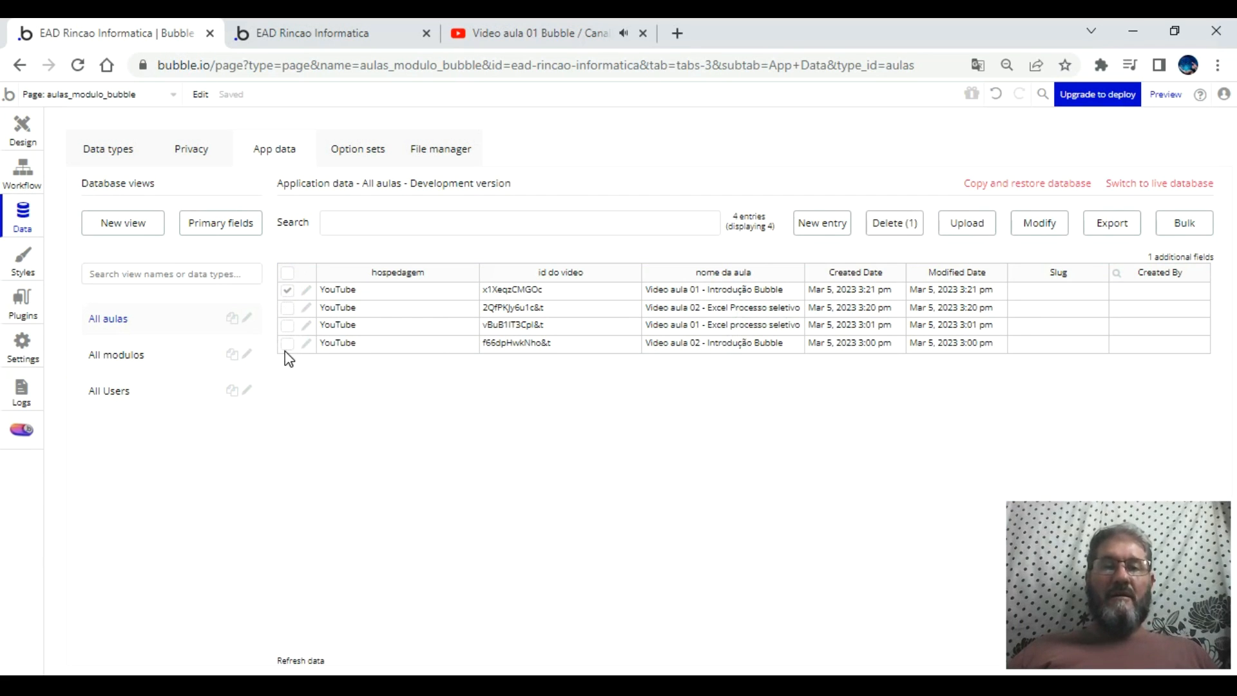
pyautogui.click(544, 297)
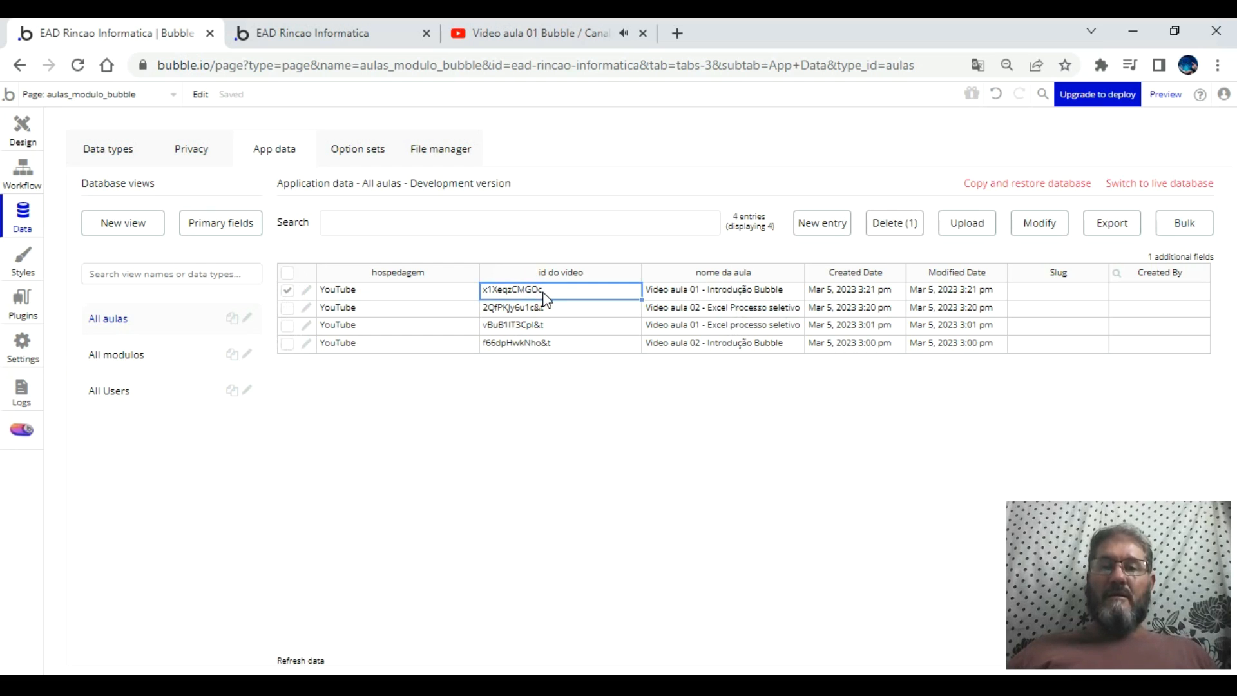
pyautogui.click(287, 295)
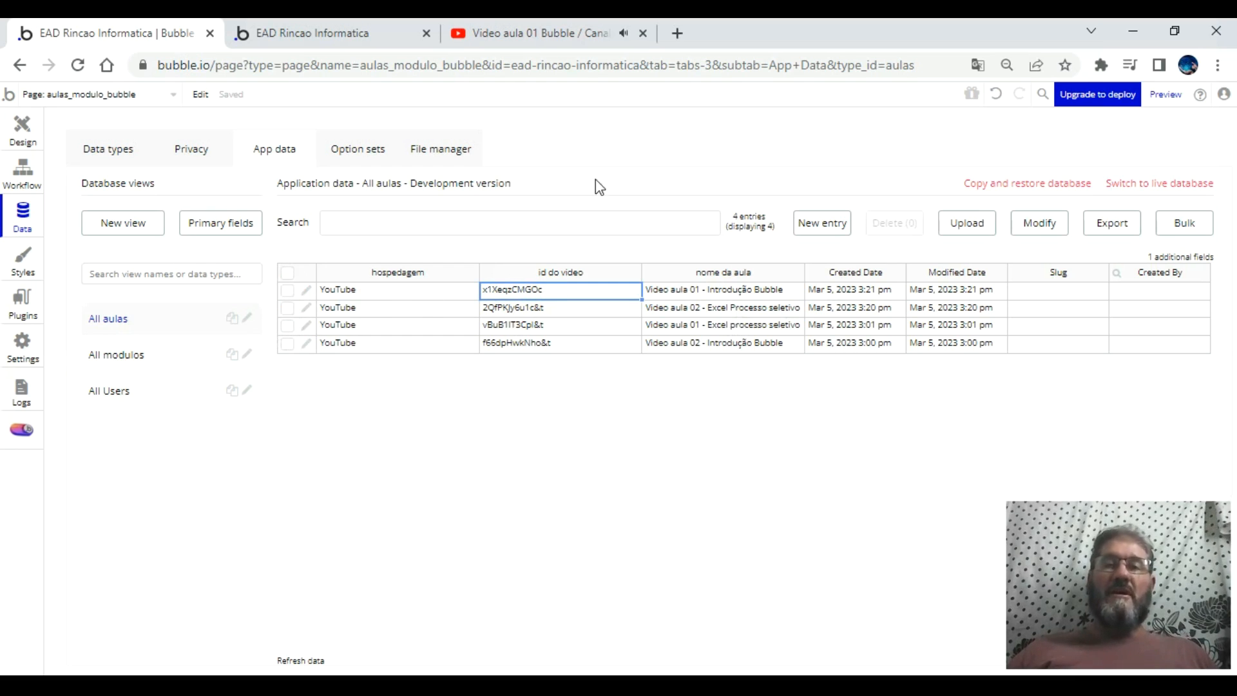
pyautogui.click(542, 37)
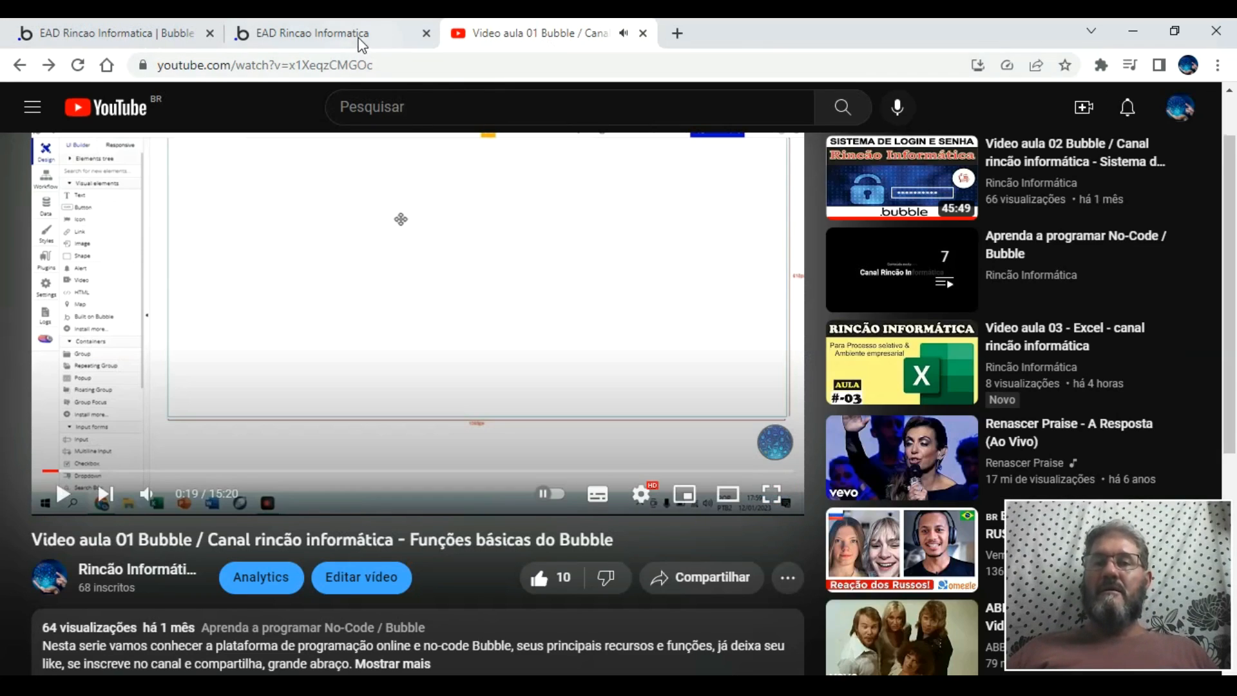
pyautogui.click(334, 48)
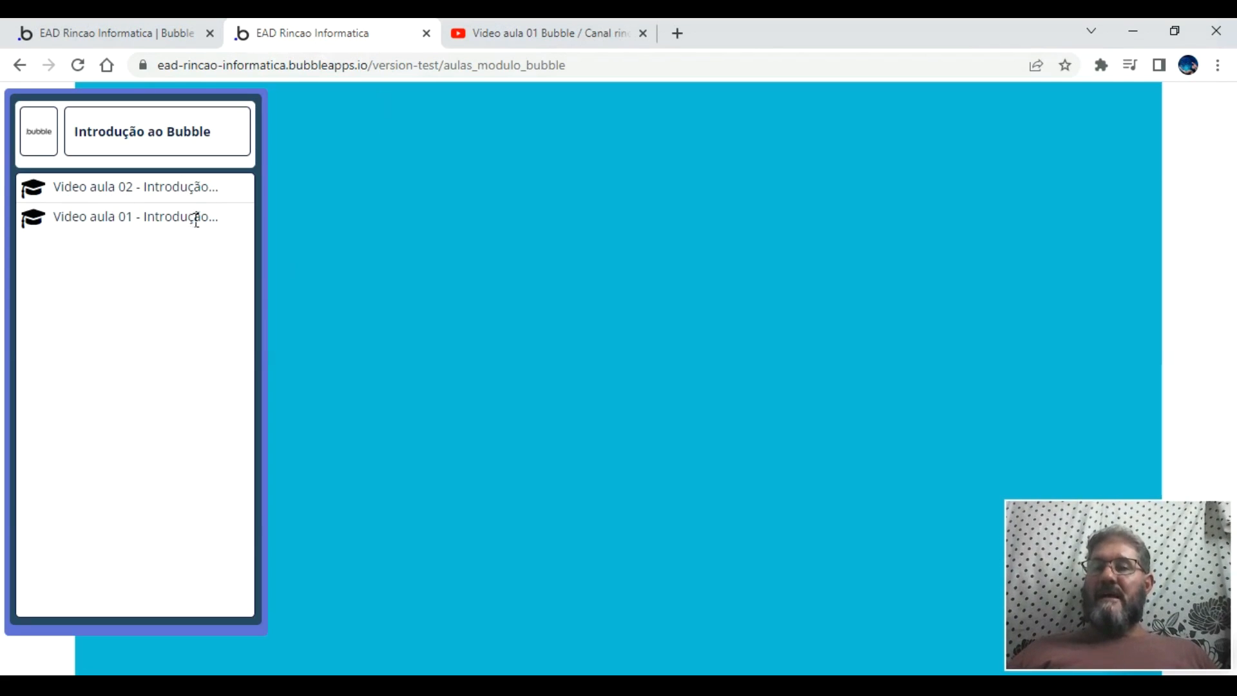
# - Return to the page design and set the lesson name text's font size to 12px
pyautogui.click(188, 29)
pyautogui.click(280, 123)
pyautogui.click(19, 135)
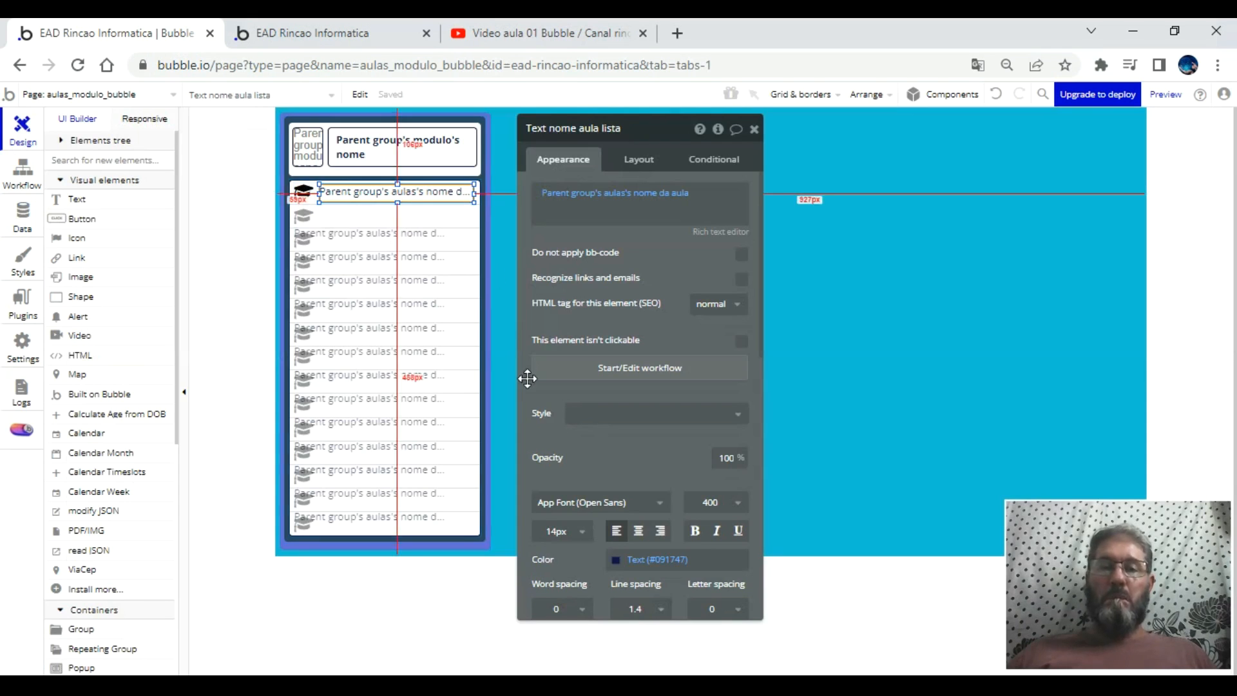
pyautogui.click(557, 530)
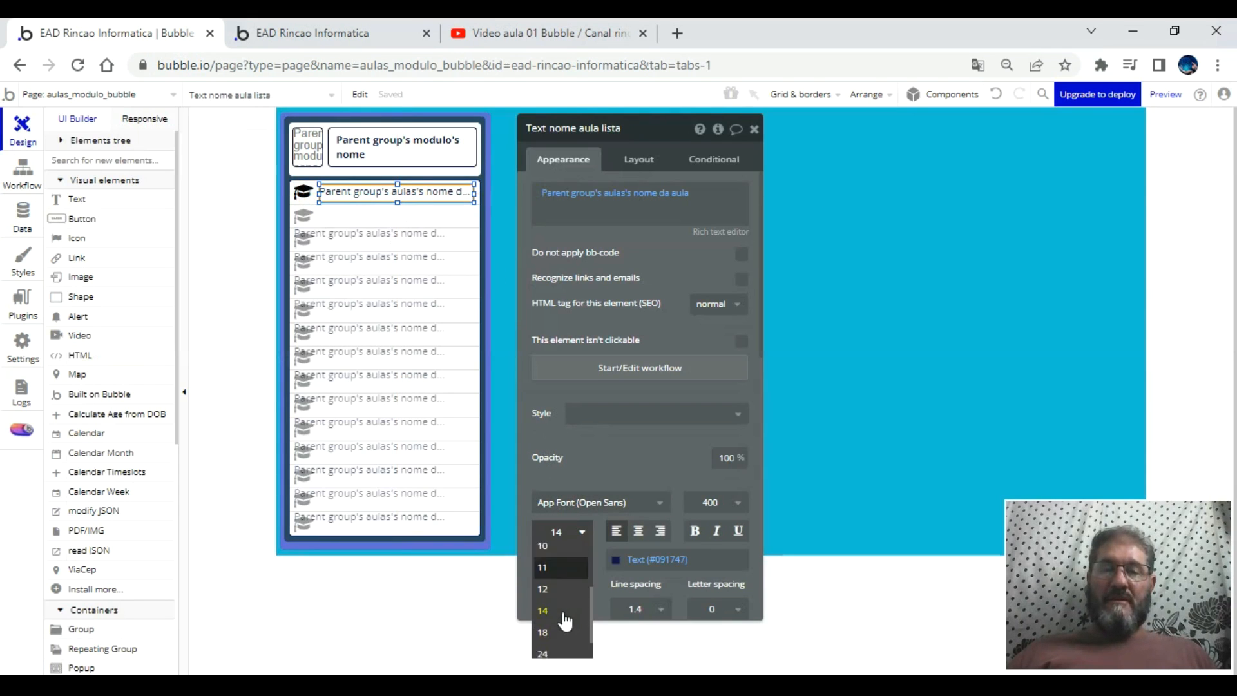
pyautogui.click(545, 557)
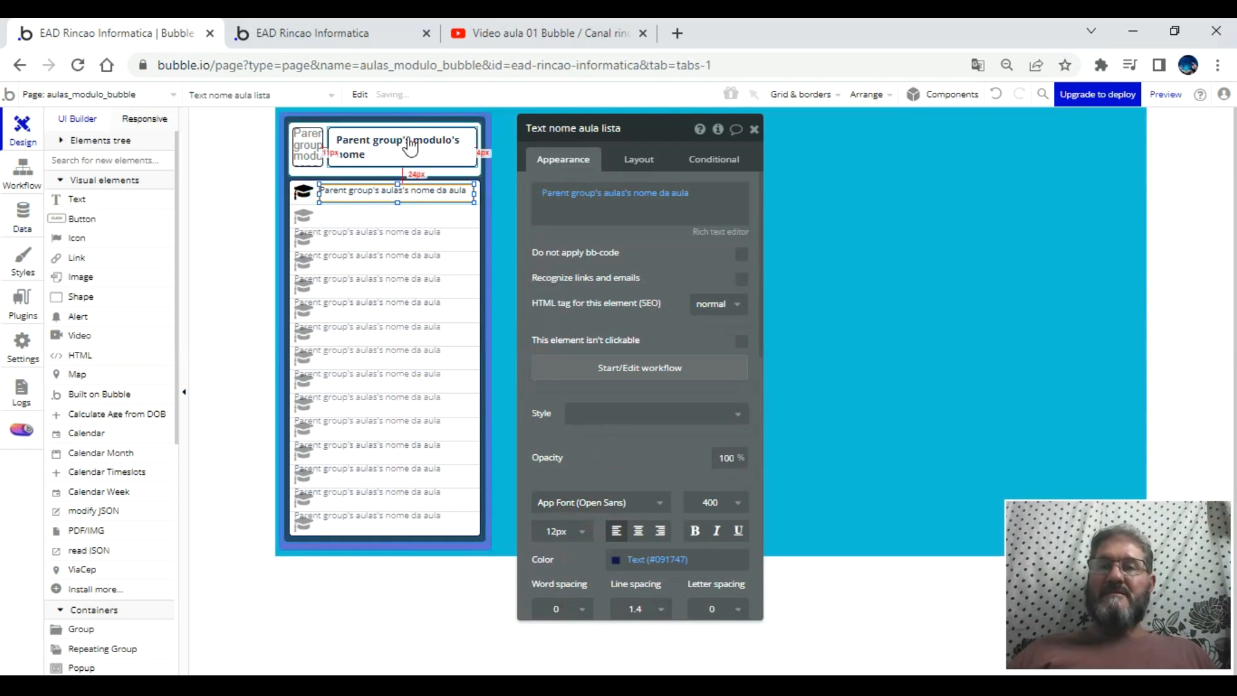
# - Reload the preview to check how the lesson names fit in the list, and return to the editor
pyautogui.click(389, 34)
pyautogui.press('F5')
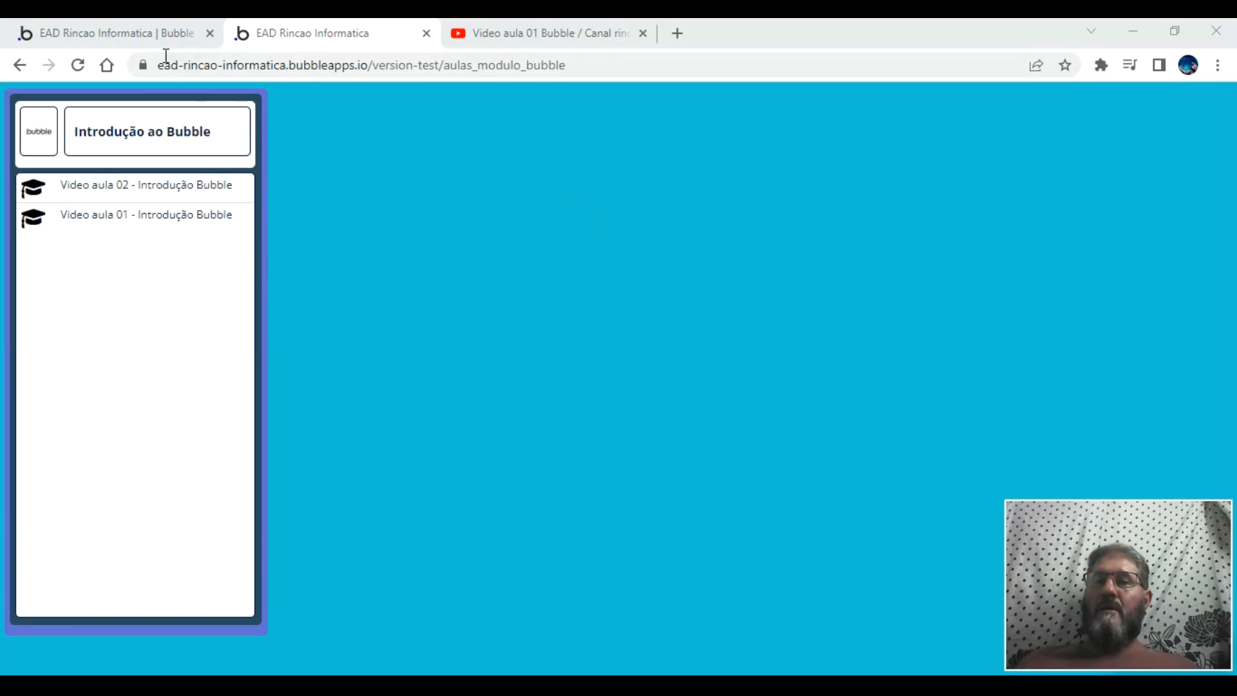
pyautogui.click(146, 31)
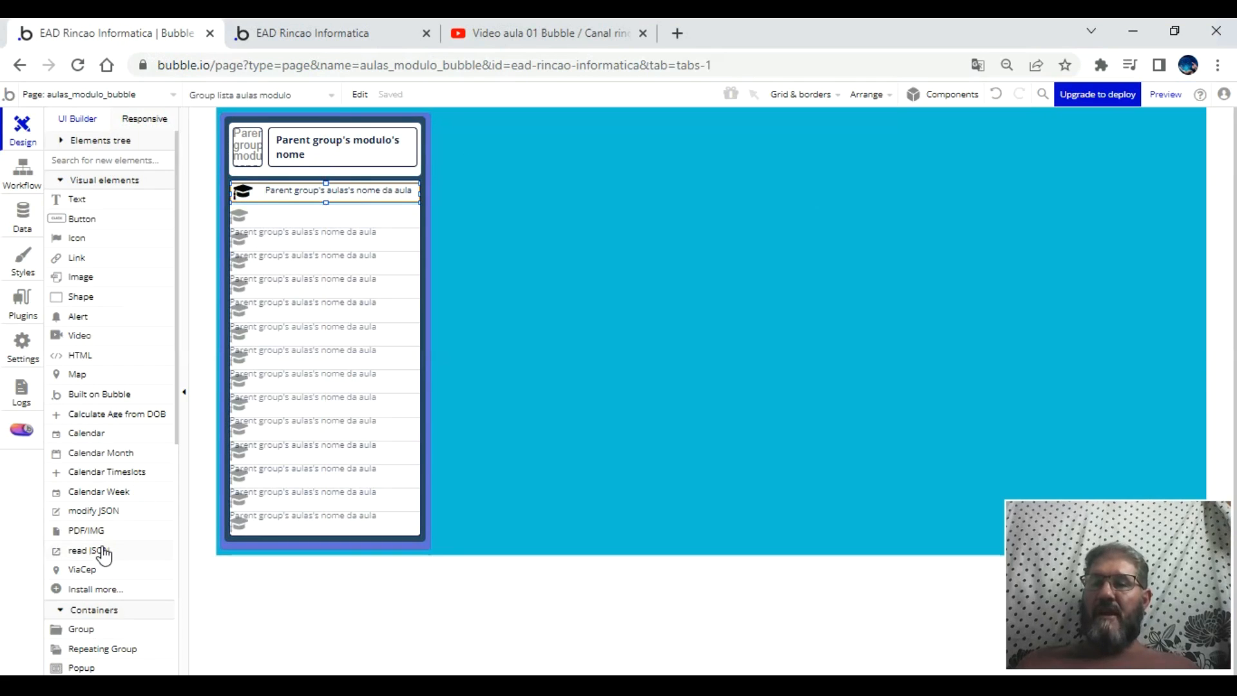
# - Add a group about 1046 px wide and 595 px high at X 306, Y 11, in the empty area beside the lesson list
pyautogui.click(84, 630)
pyautogui.moveTo(438, 115); pyautogui.dragTo(1171, 544)
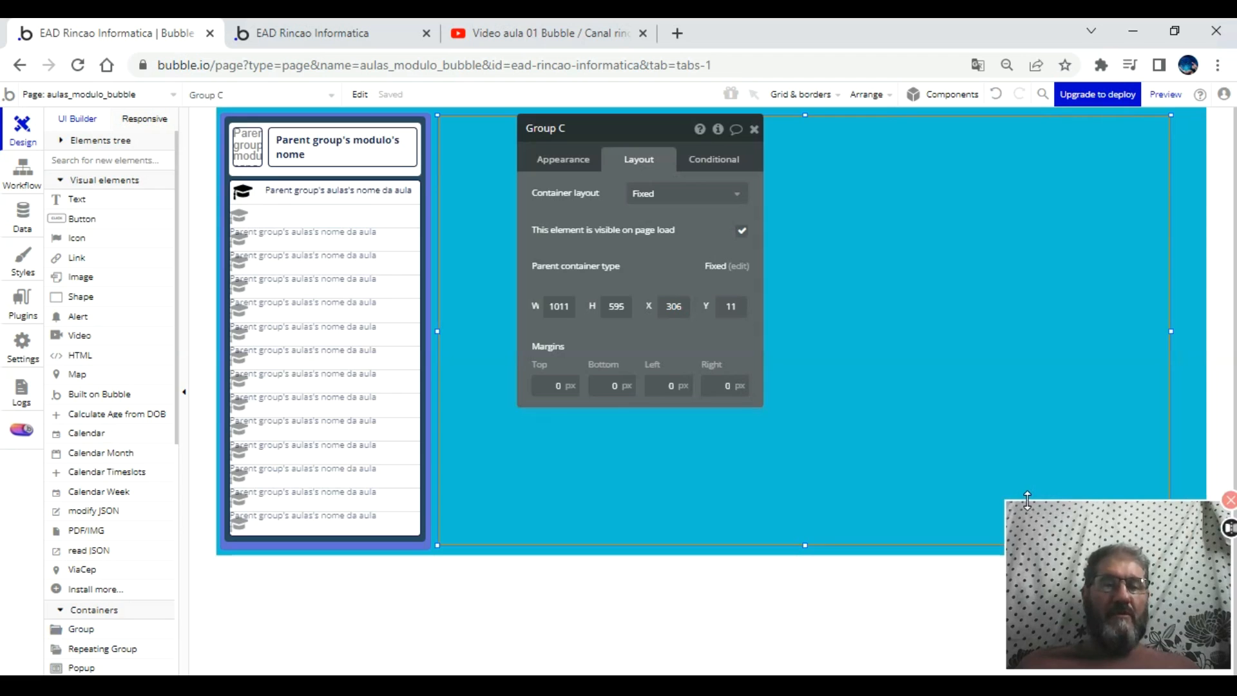
pyautogui.moveTo(1027, 499); pyautogui.dragTo(1031, 523)
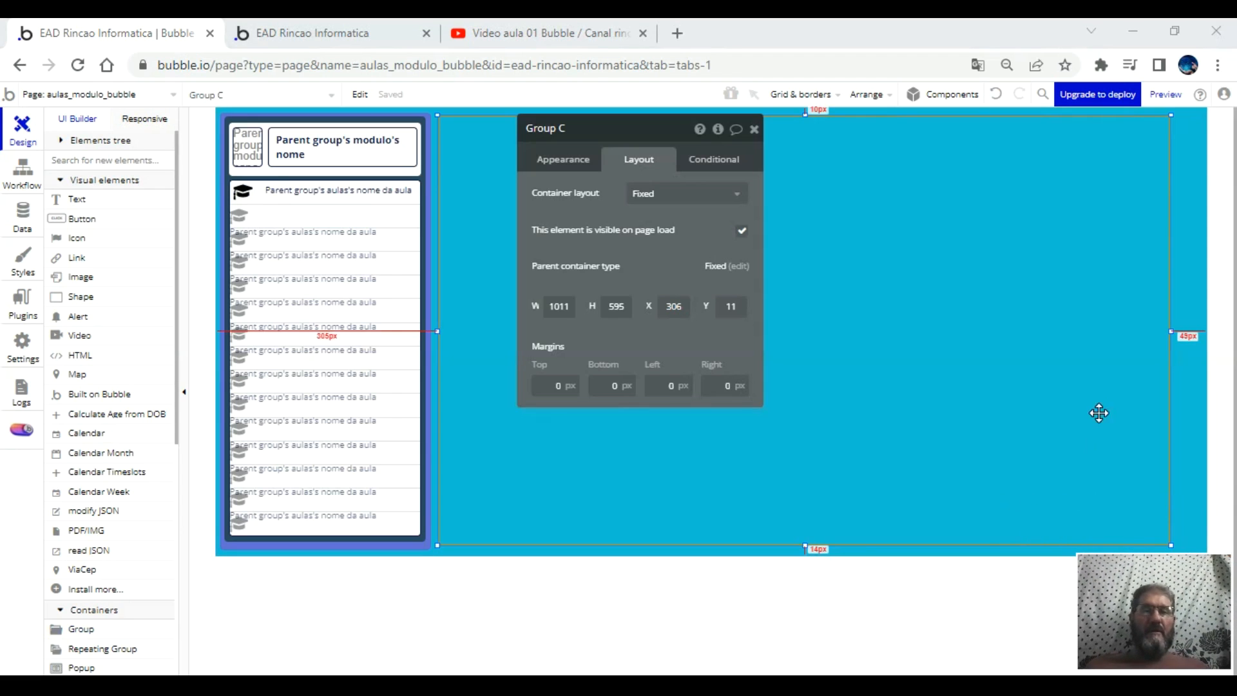
pyautogui.moveTo(1171, 331); pyautogui.dragTo(1196, 331)
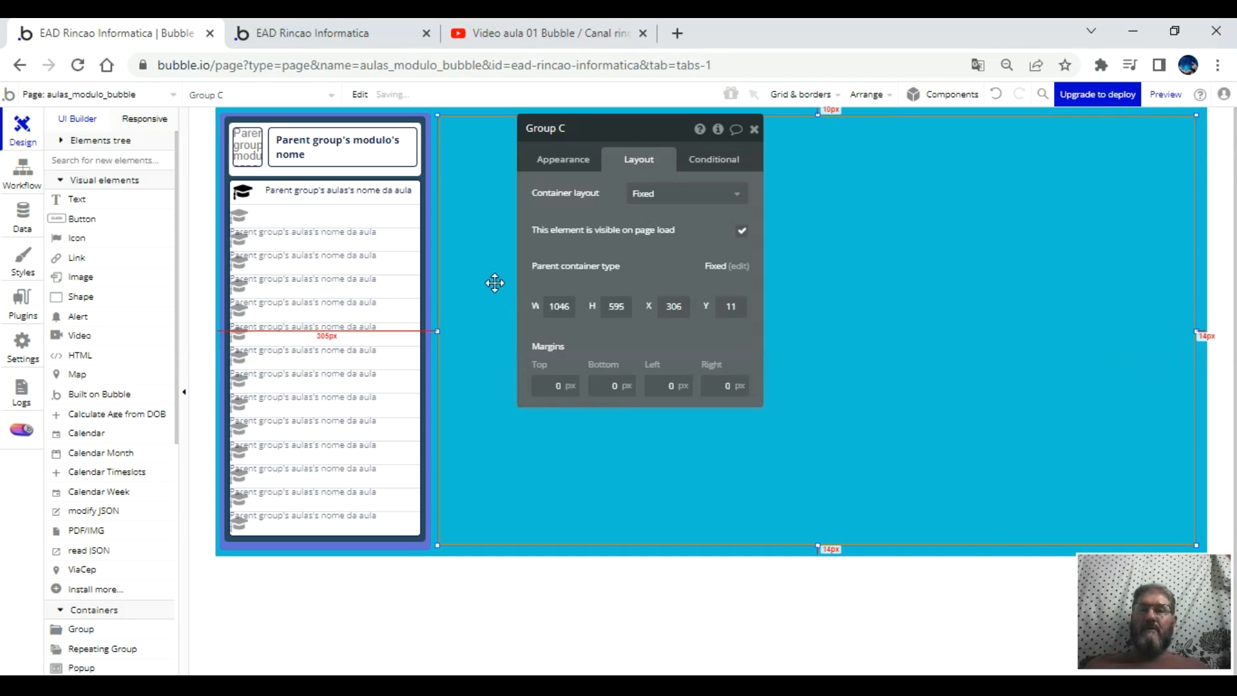
# - Check the height of the side list's floating group and set the large group's height to 606 px to match
pyautogui.click(428, 310)
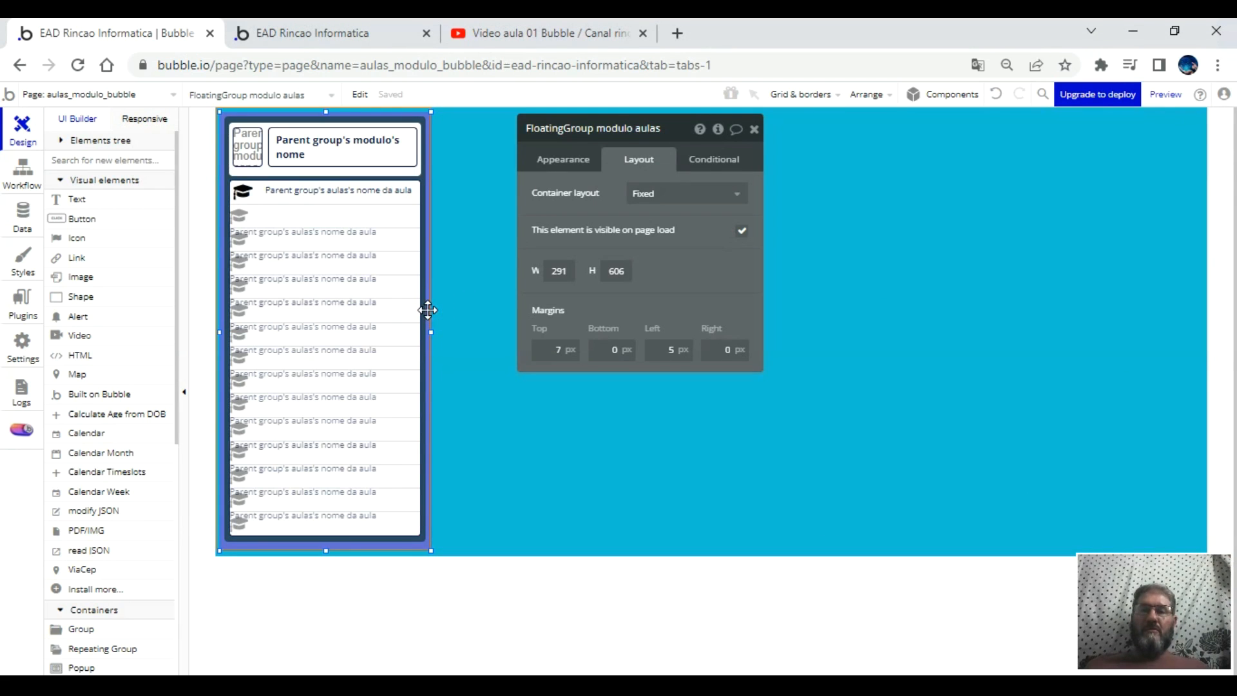
pyautogui.click(902, 356)
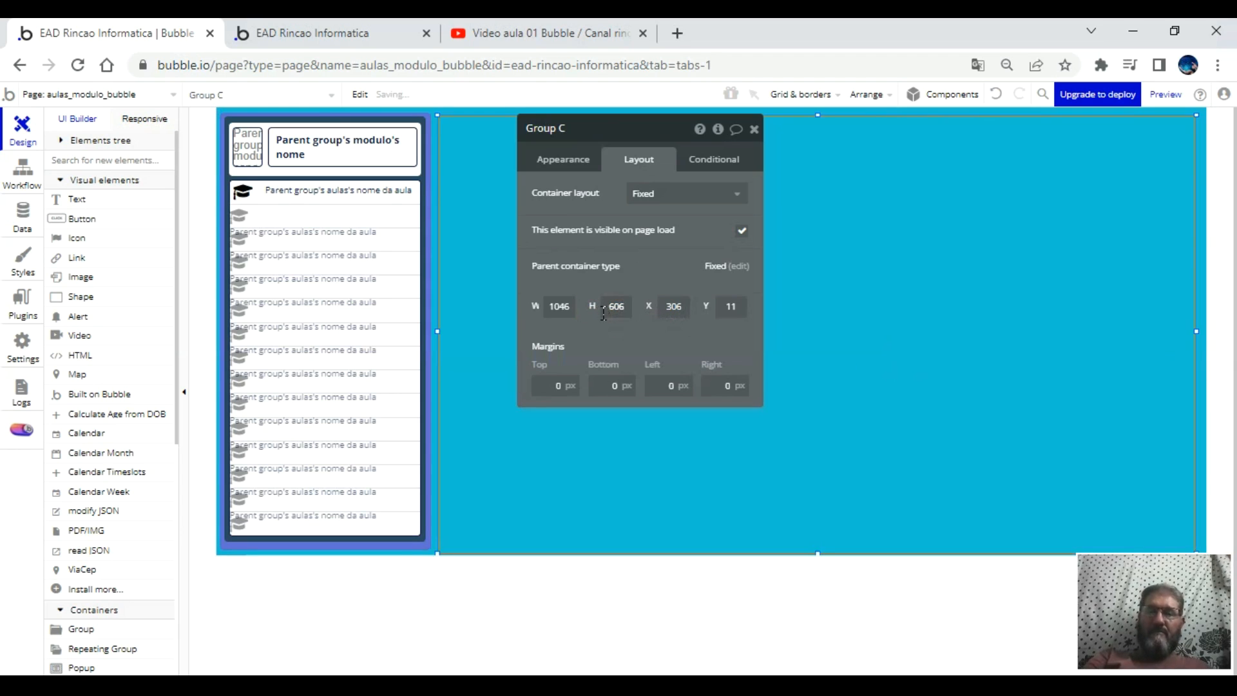
pyautogui.click(552, 382)
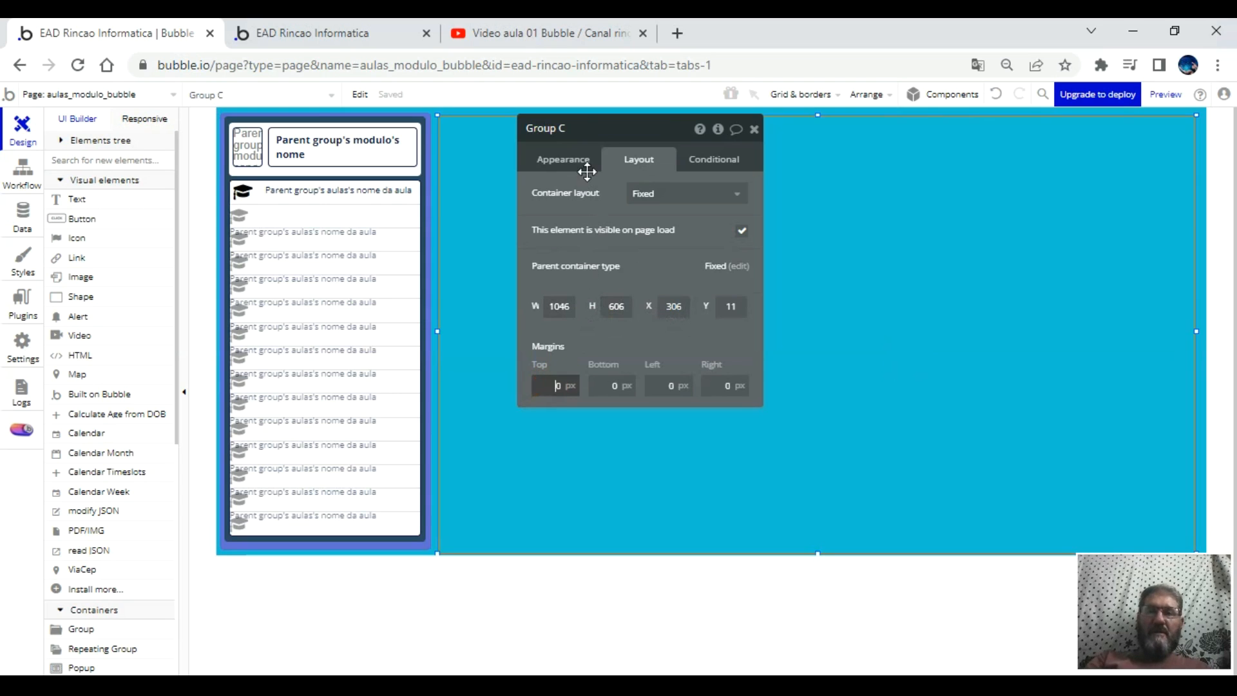
# - Rename the large group as "Group assistir aulas do modulo" and set its type of content to aulas
pyautogui.click(586, 138)
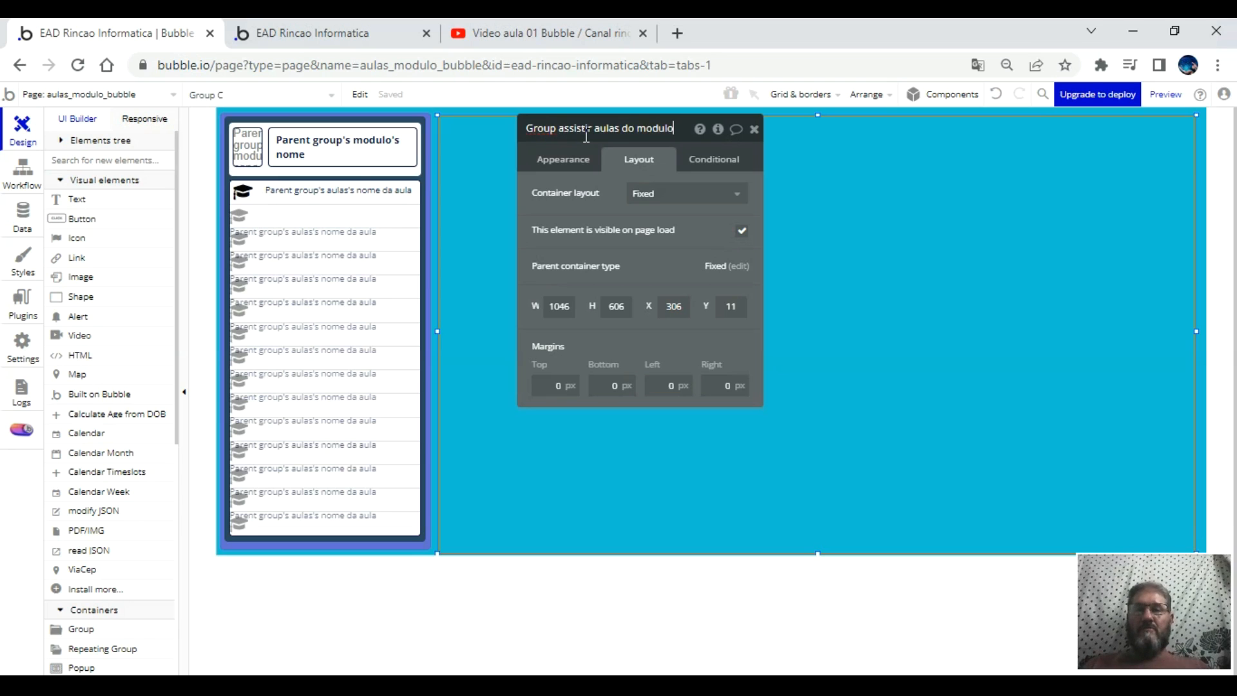
pyautogui.click(563, 160)
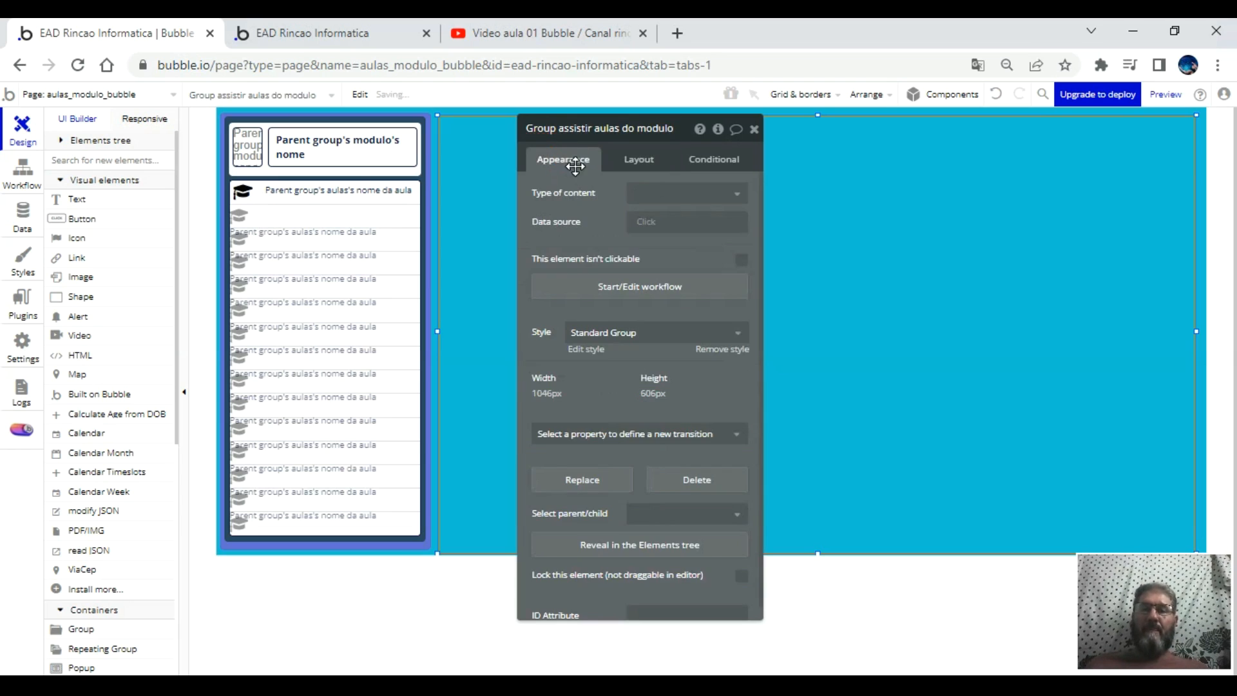
pyautogui.click(669, 194)
pyautogui.click(675, 260)
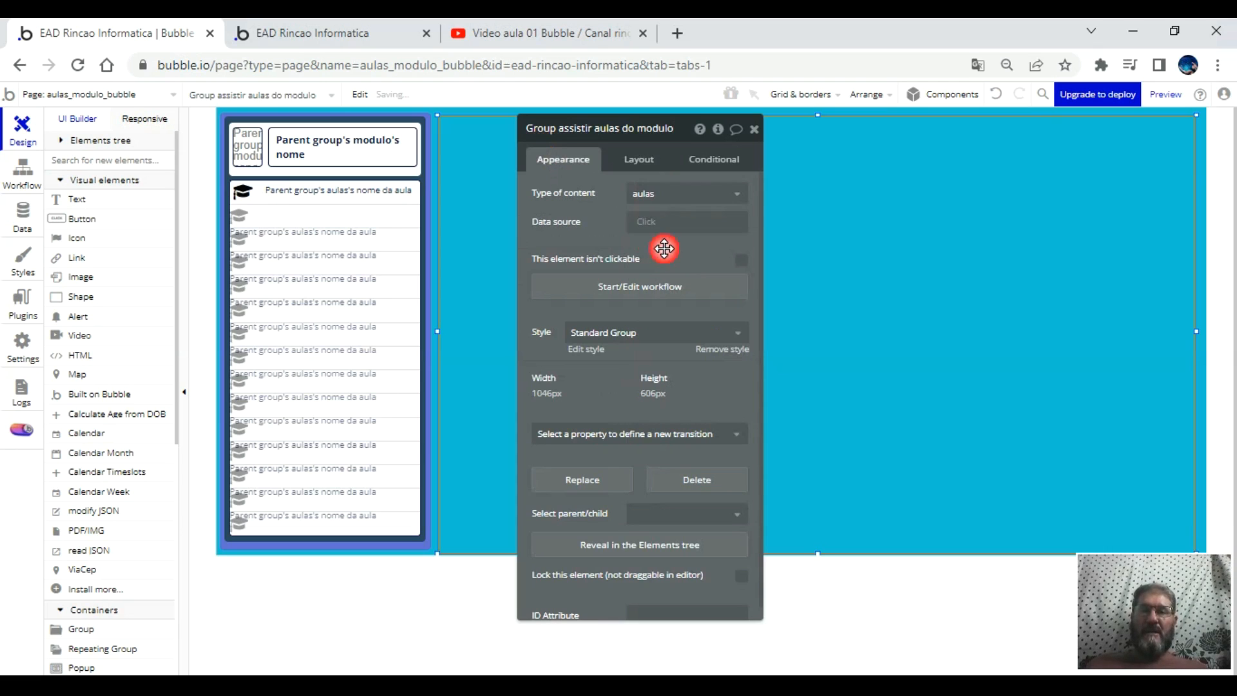
# - Detach the large group from its predefined style, set its roundness to 5 and give it a flat #FFFFFF background
pyautogui.click(722, 349)
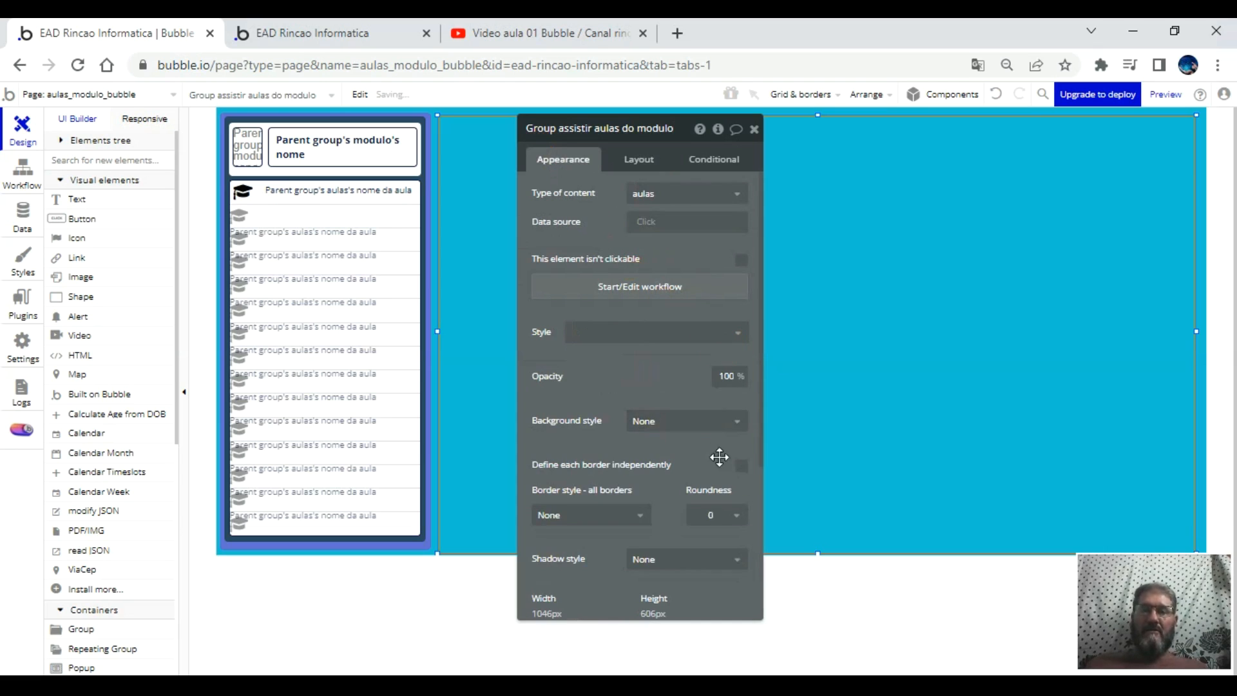
pyautogui.click(726, 516)
pyautogui.click(721, 615)
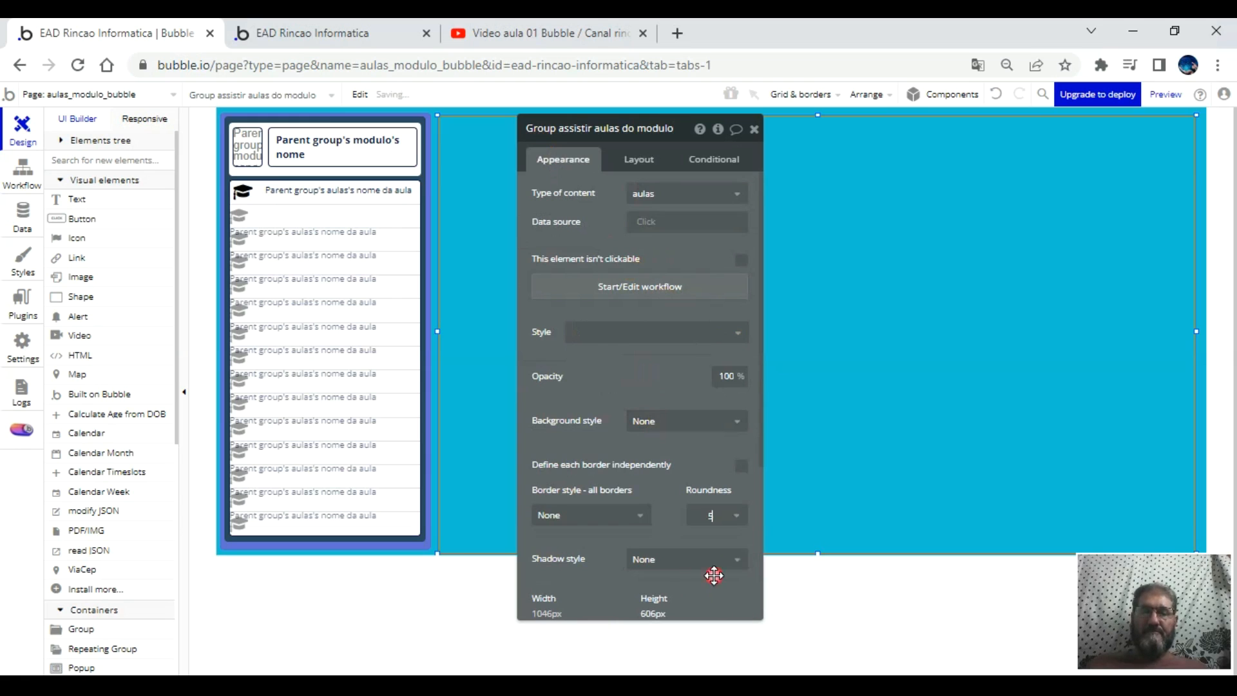
pyautogui.click(637, 525)
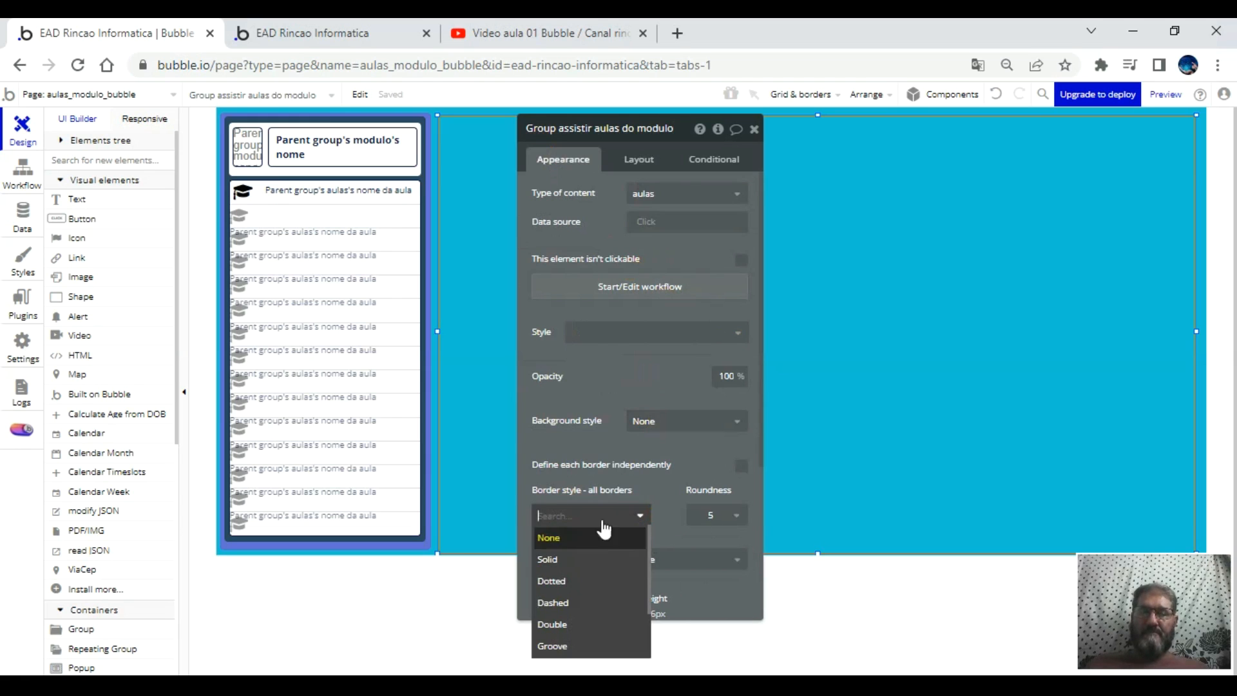
pyautogui.click(672, 478)
pyautogui.click(650, 421)
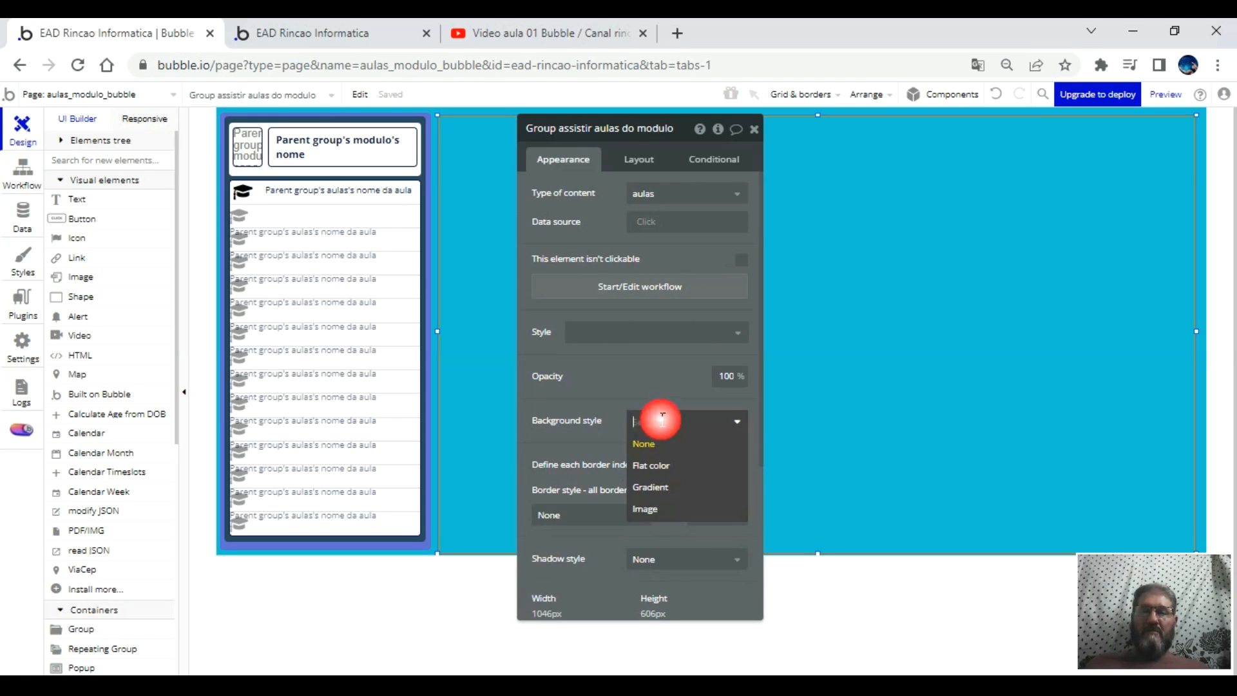
pyautogui.click(664, 467)
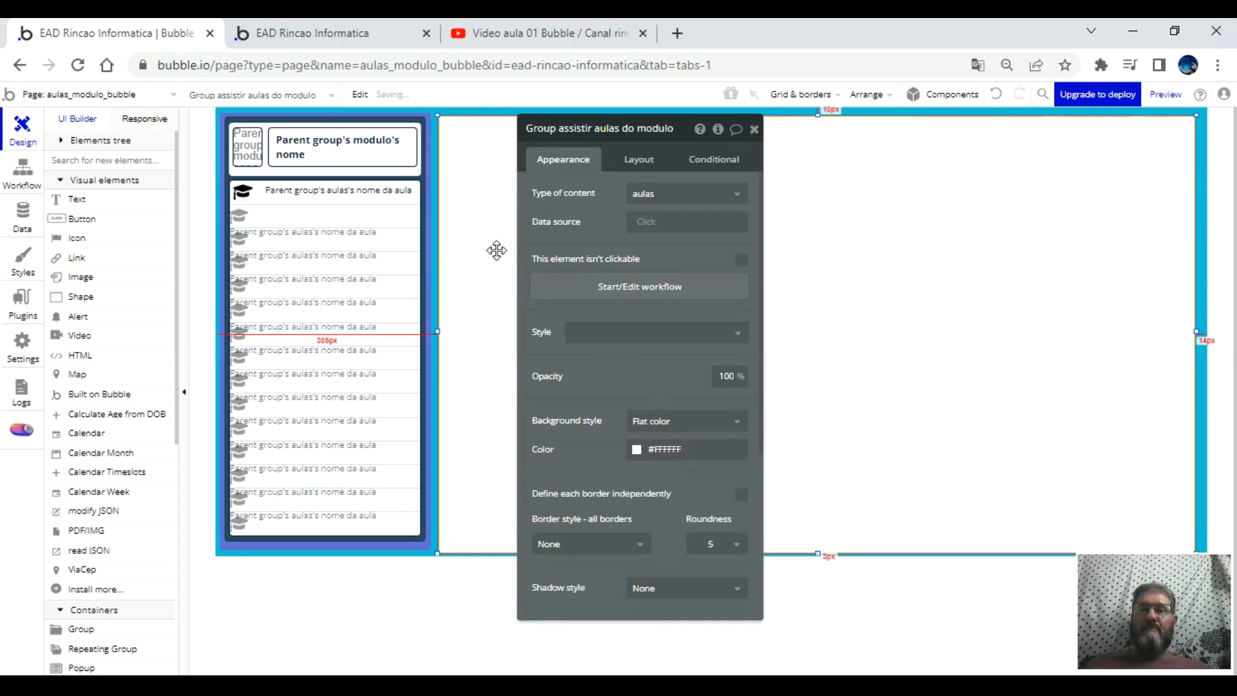
# - Reposition the white group beside the lesson list at X 308, Y 7 and close its properties
pyautogui.moveTo(492, 215); pyautogui.dragTo(486, 212)
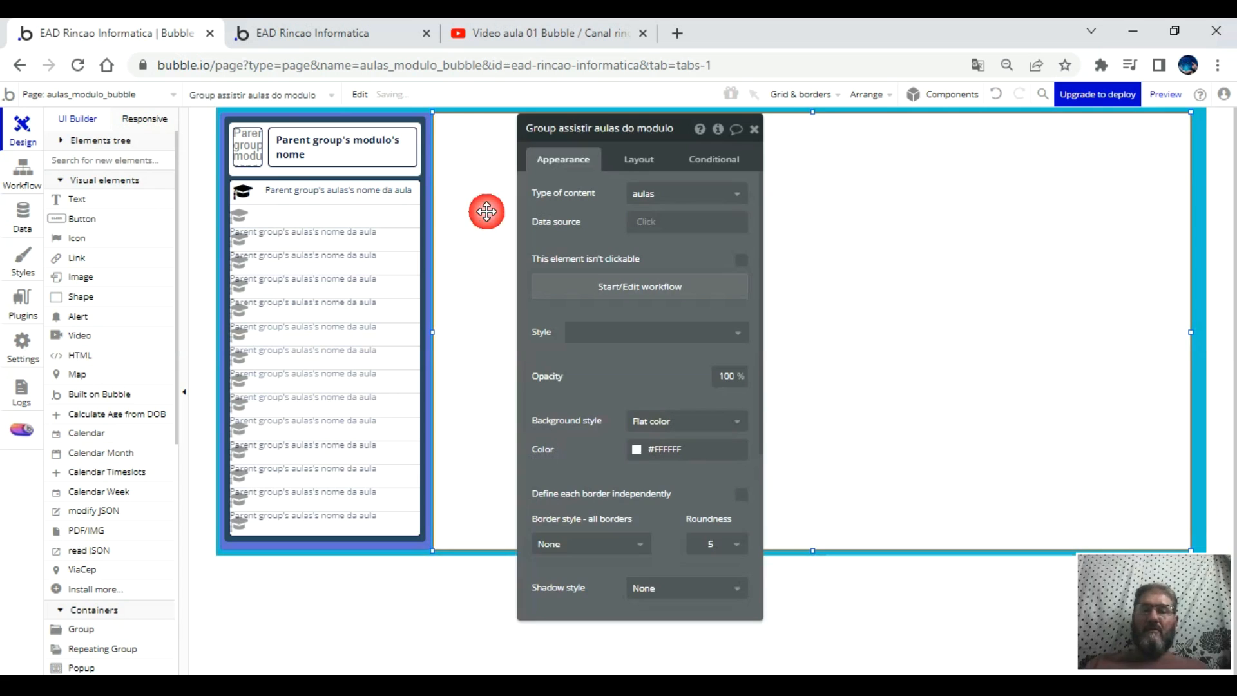
pyautogui.press('Right')
pyautogui.press('Right')
pyautogui.press('Right')
pyautogui.press('Right')
pyautogui.press('Right')
pyautogui.press('Right')
pyautogui.press('Right')
pyautogui.press('Right')
pyautogui.press('Right')
pyautogui.press('Right')
pyautogui.press('Right')
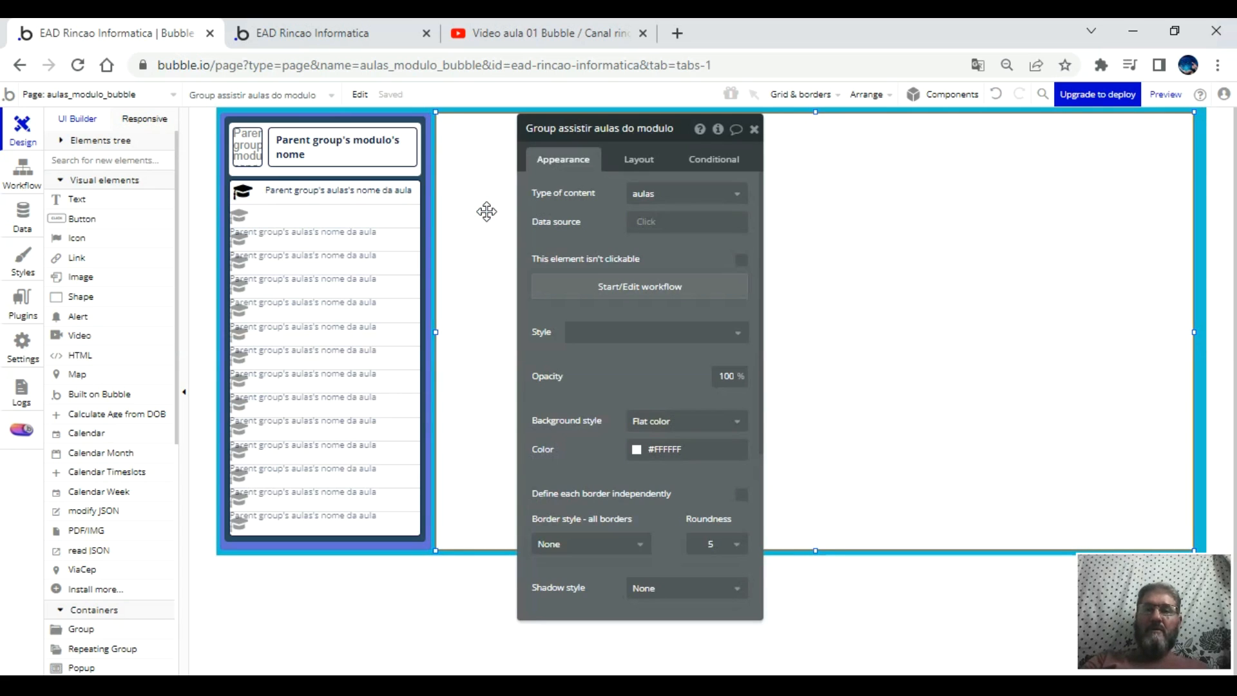
pyautogui.click(754, 130)
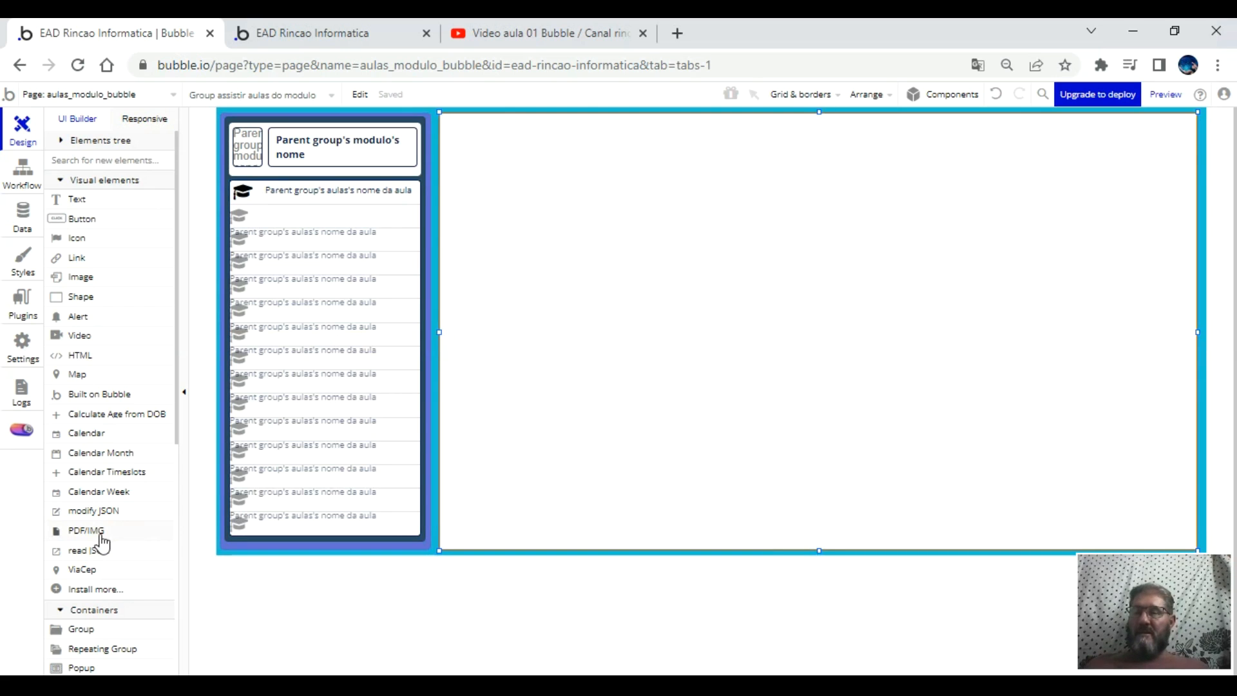
# - Add a video element about 1021 px wide and 540 px high inside the white group and rename it "Video Aula"
pyautogui.scroll(-2, 101, 538)
pyautogui.scroll(-2, 101, 541)
pyautogui.scroll(-2, 102, 543)
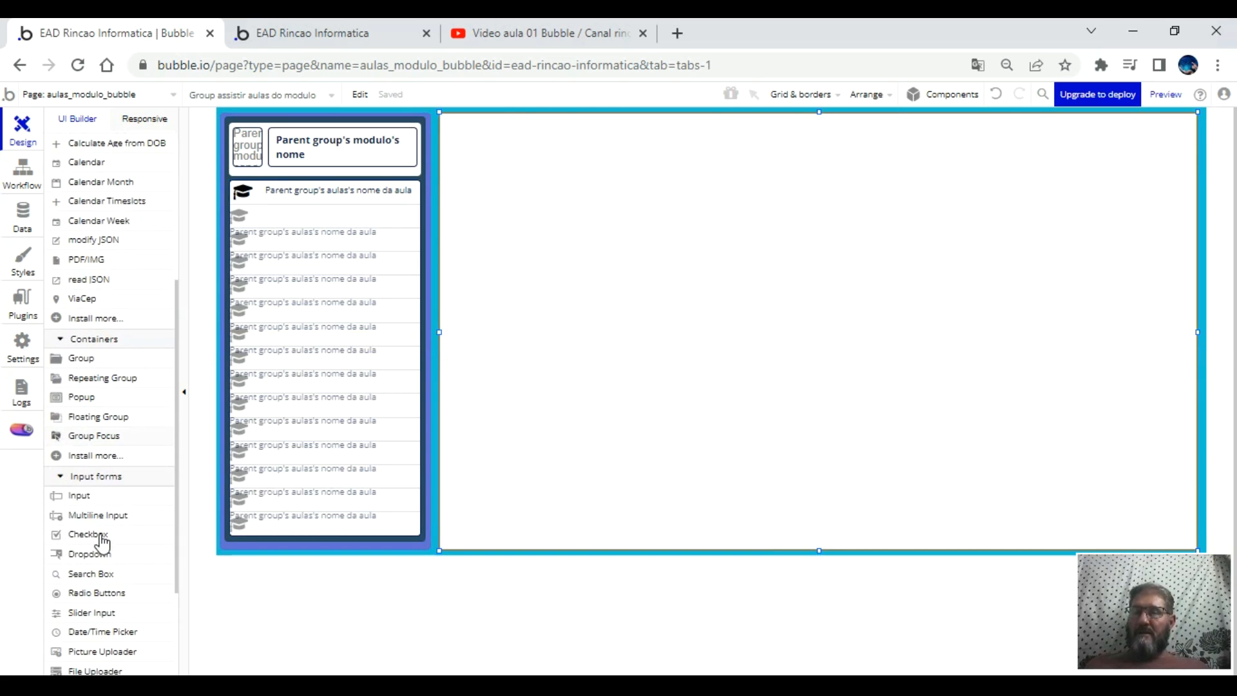
pyautogui.scroll(-2, 101, 543)
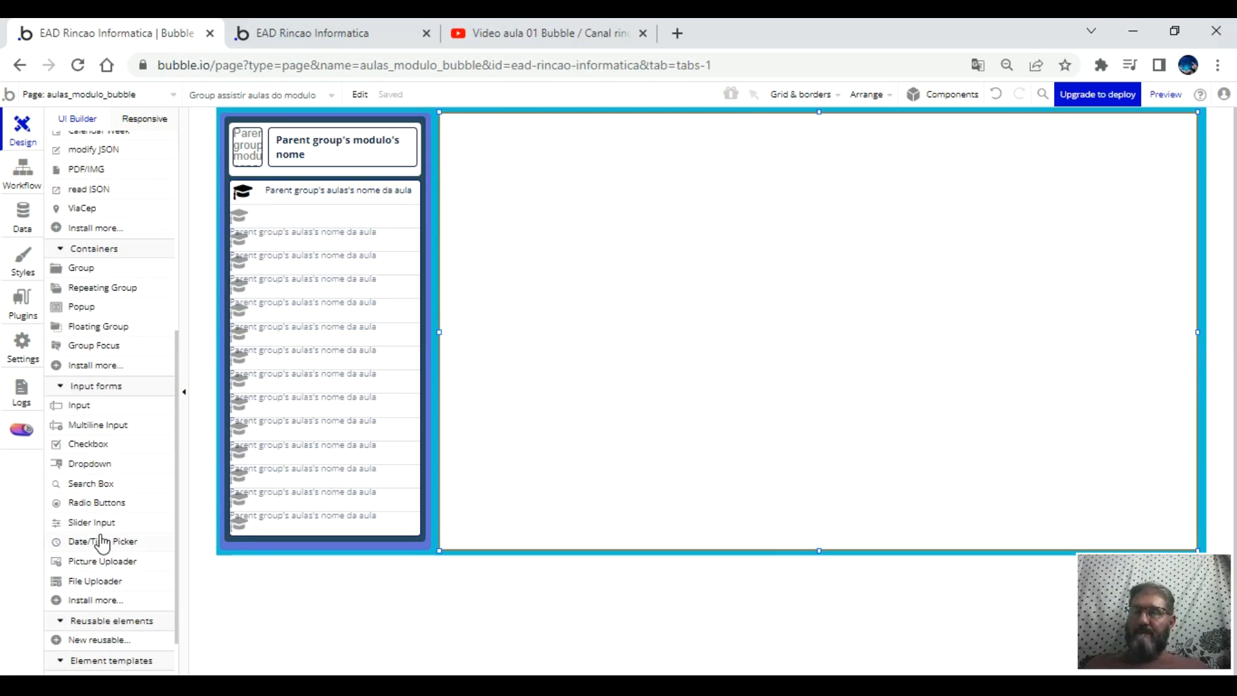
pyautogui.scroll(8, 101, 538)
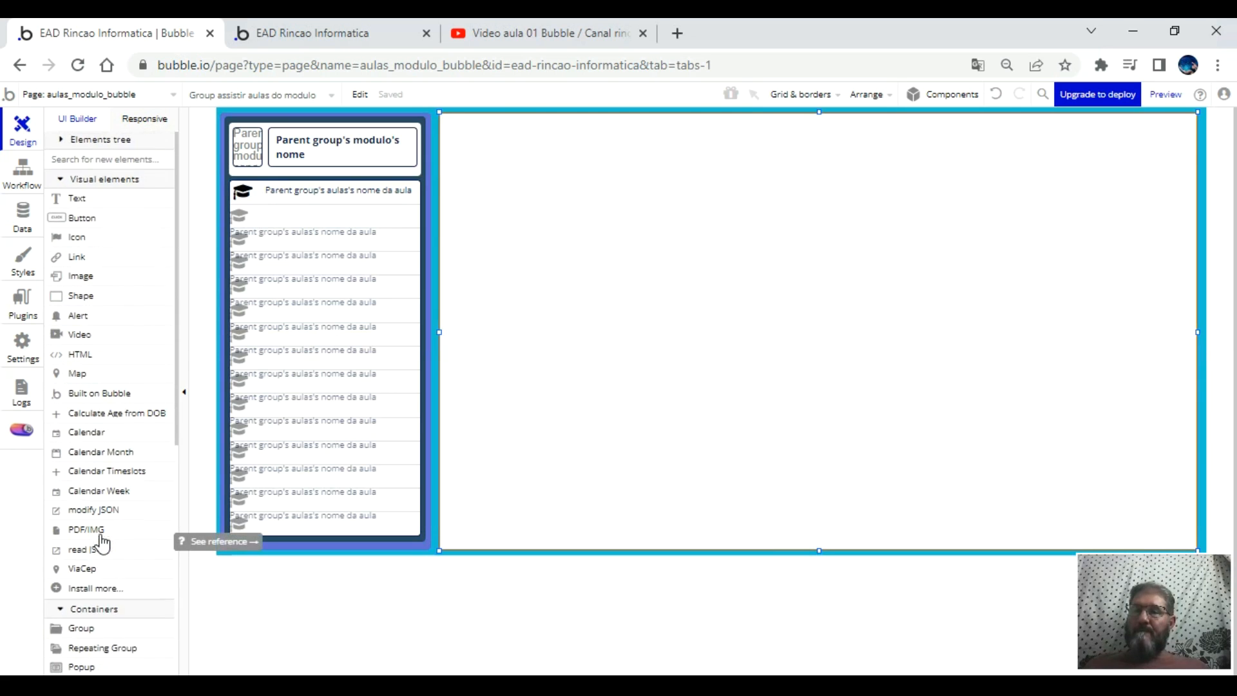
pyautogui.click(81, 336)
pyautogui.moveTo(446, 153); pyautogui.dragTo(1187, 544)
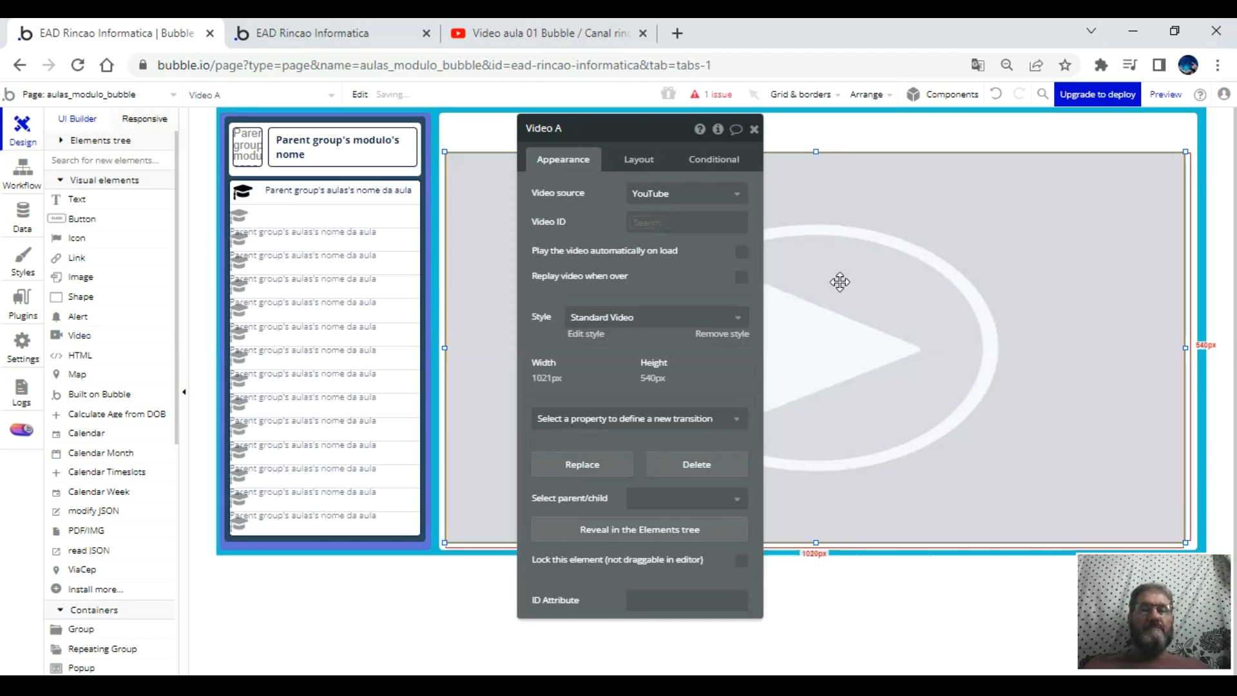
pyautogui.click(591, 130)
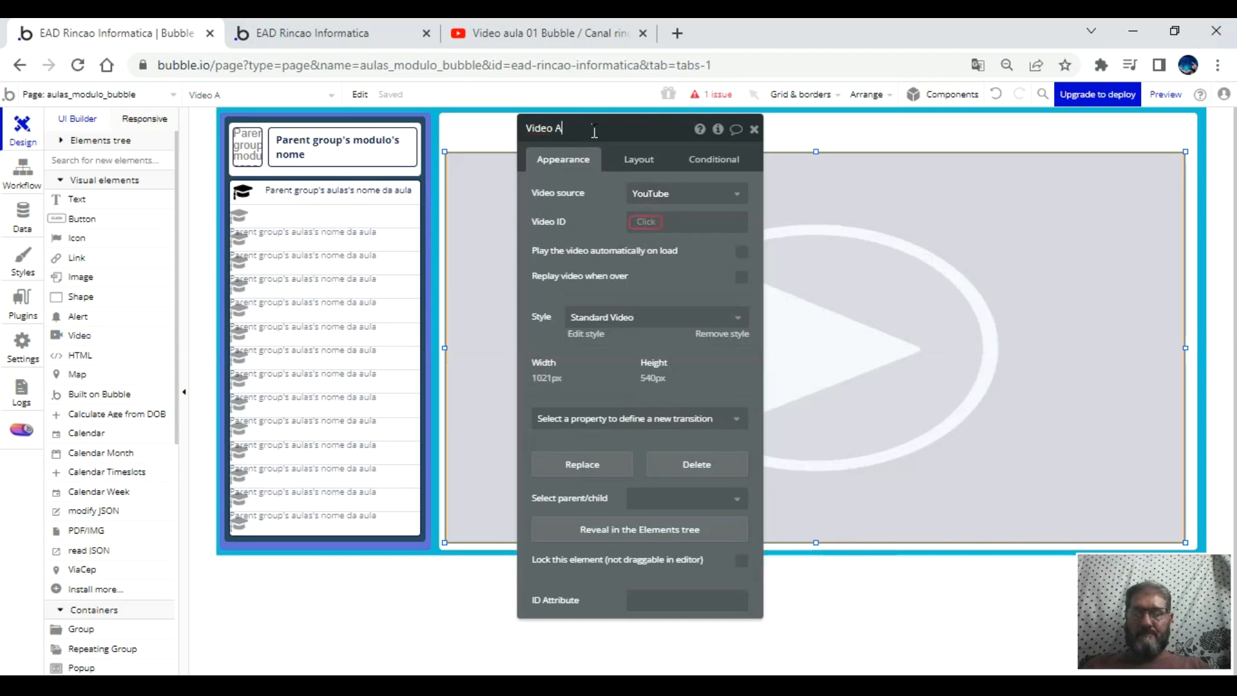
pyautogui.write('ula')
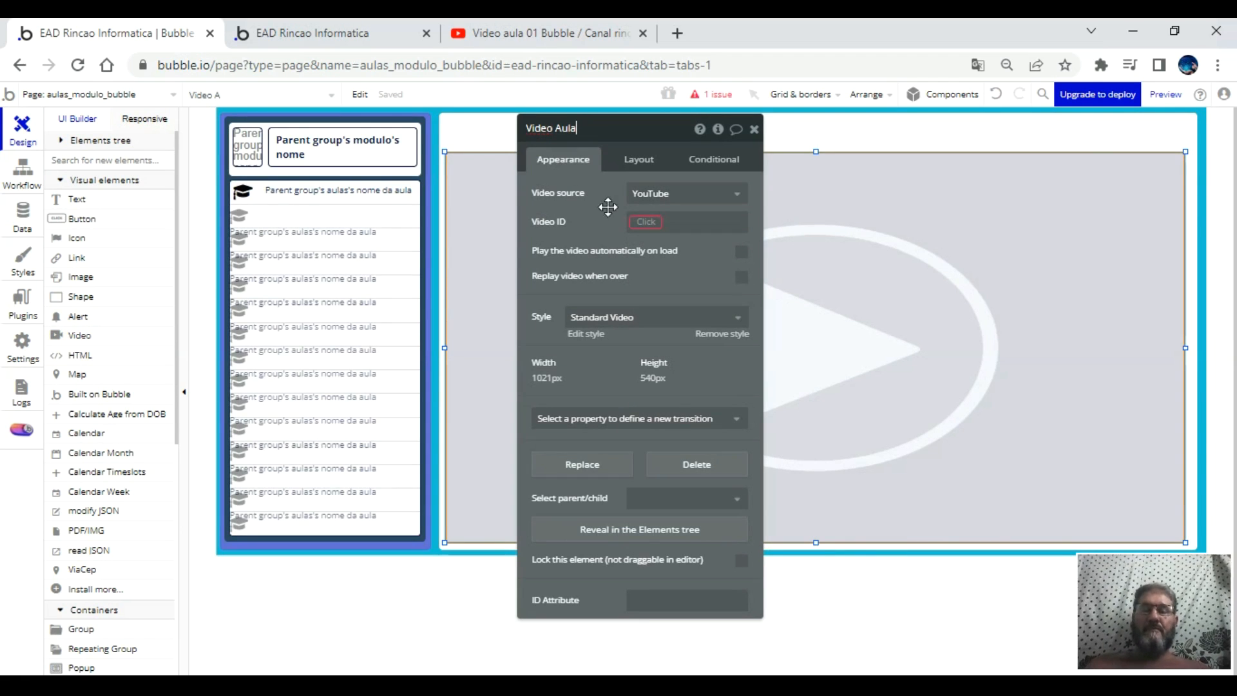
# - Set the video's source to YouTube and its ID to Parent group's aulas's id do video, and remove its style
pyautogui.click(696, 194)
pyautogui.click(696, 213)
pyautogui.click(654, 222)
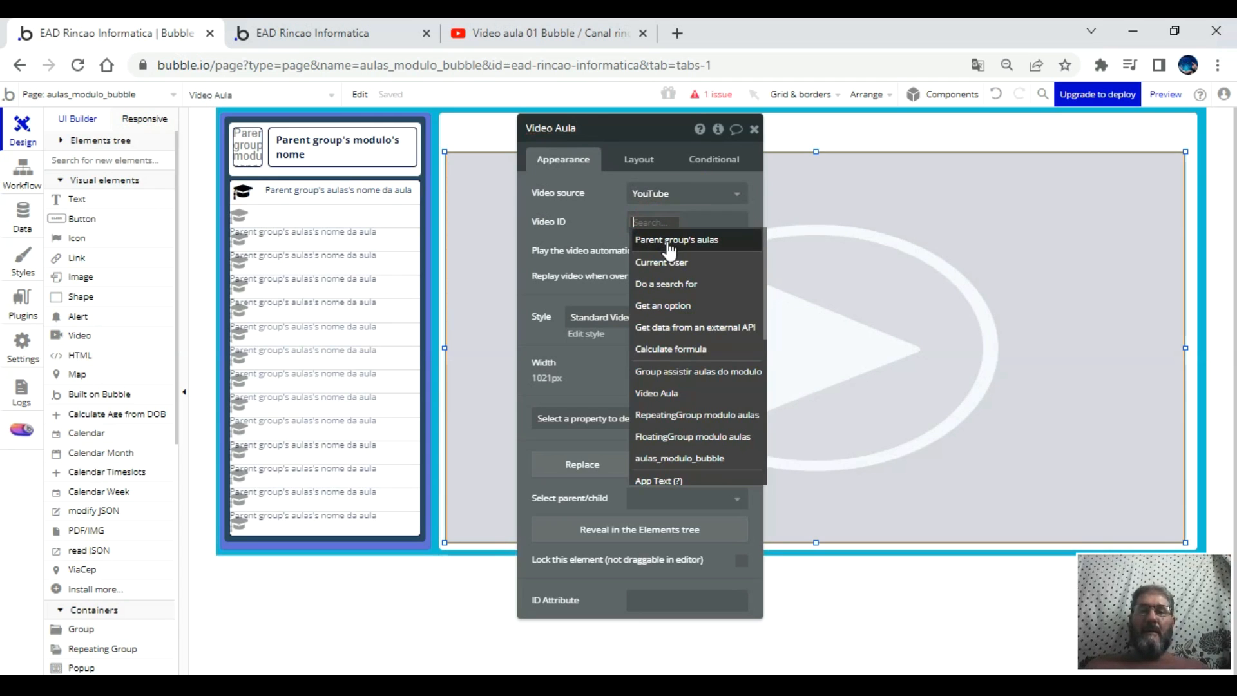
pyautogui.click(670, 245)
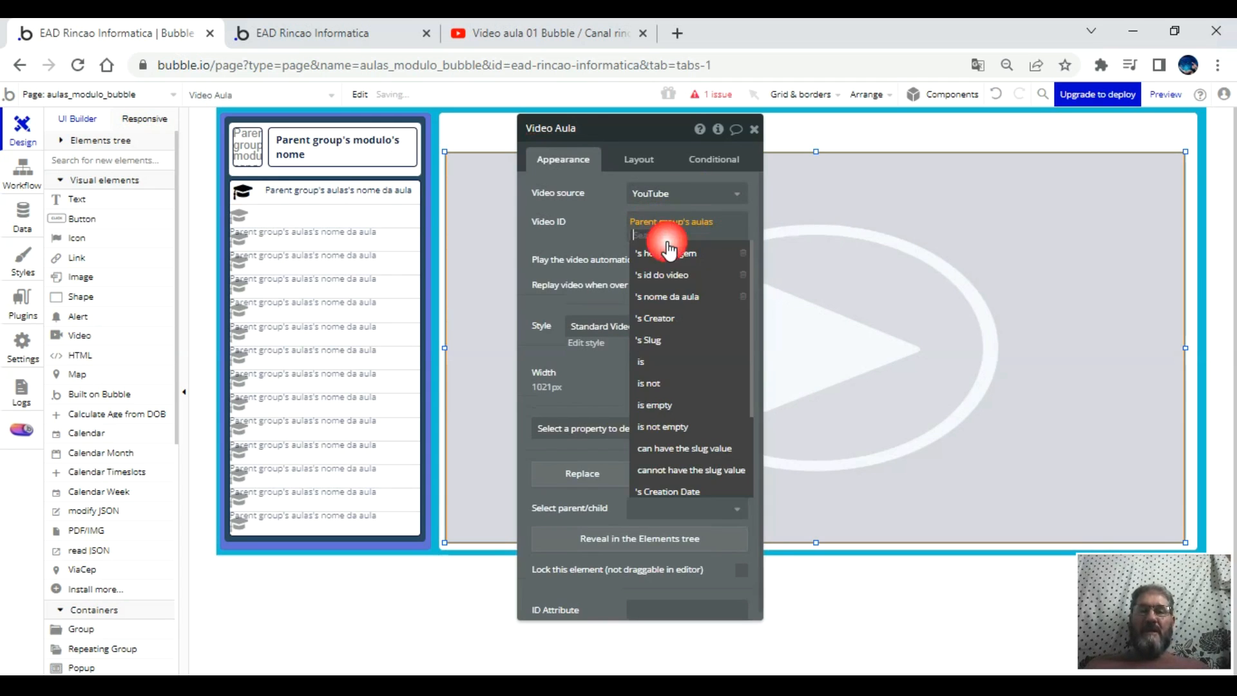
pyautogui.click(694, 277)
pyautogui.click(607, 249)
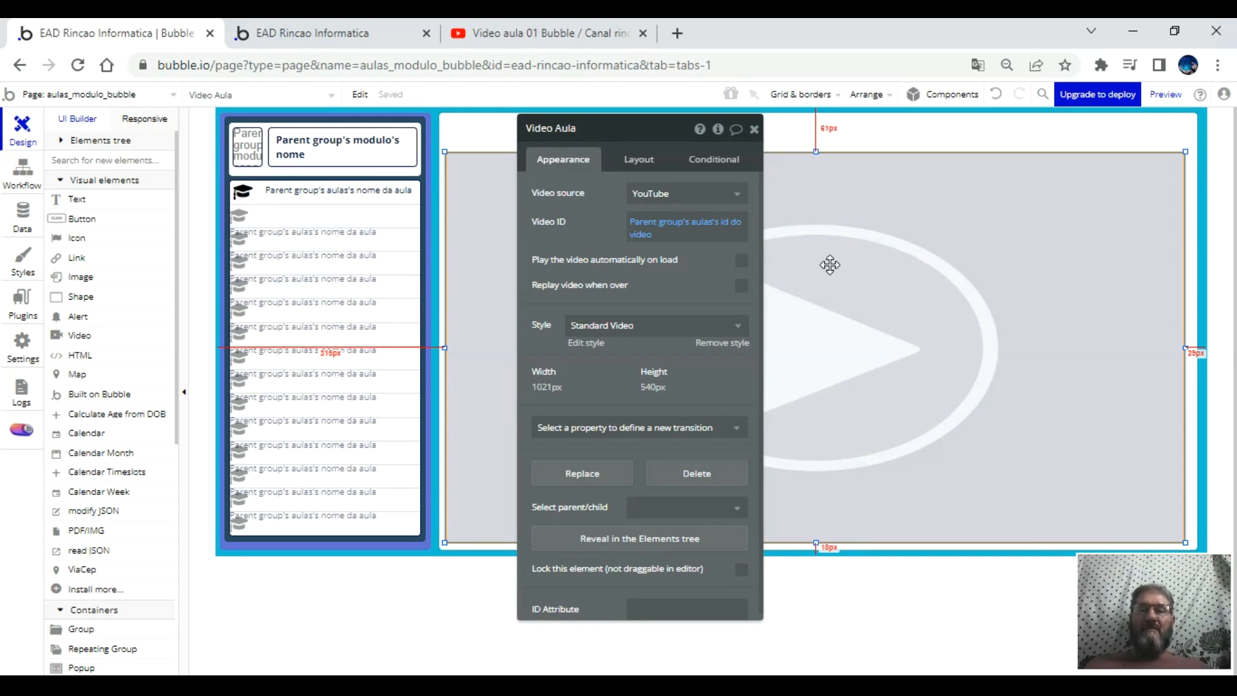
pyautogui.click(722, 342)
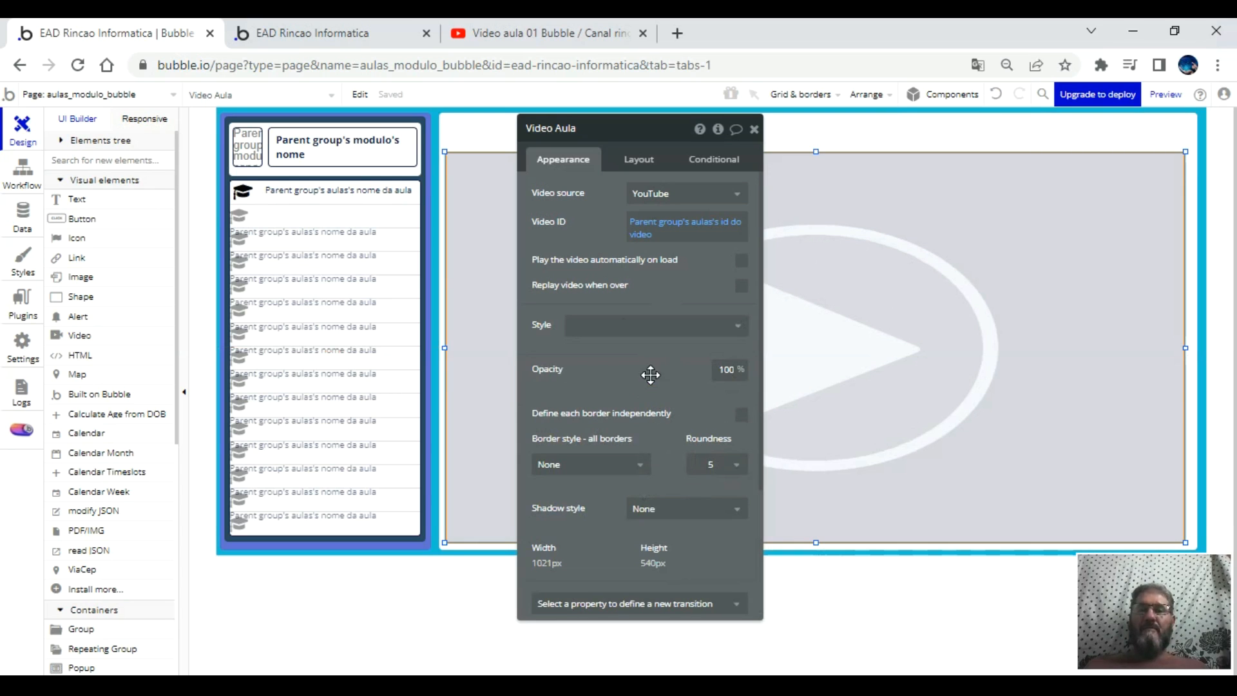
pyautogui.click(755, 131)
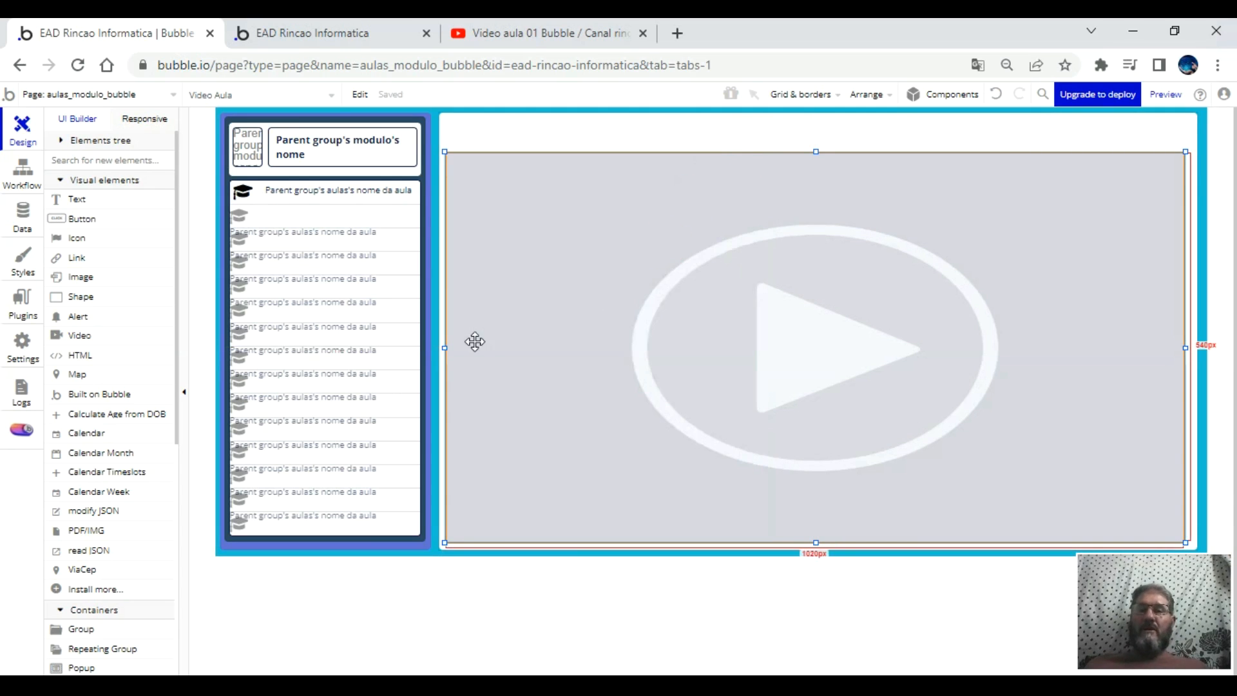
# - Add a text element about 42 px high above the video and set its width to 1021 px to match the video
pyautogui.click(77, 201)
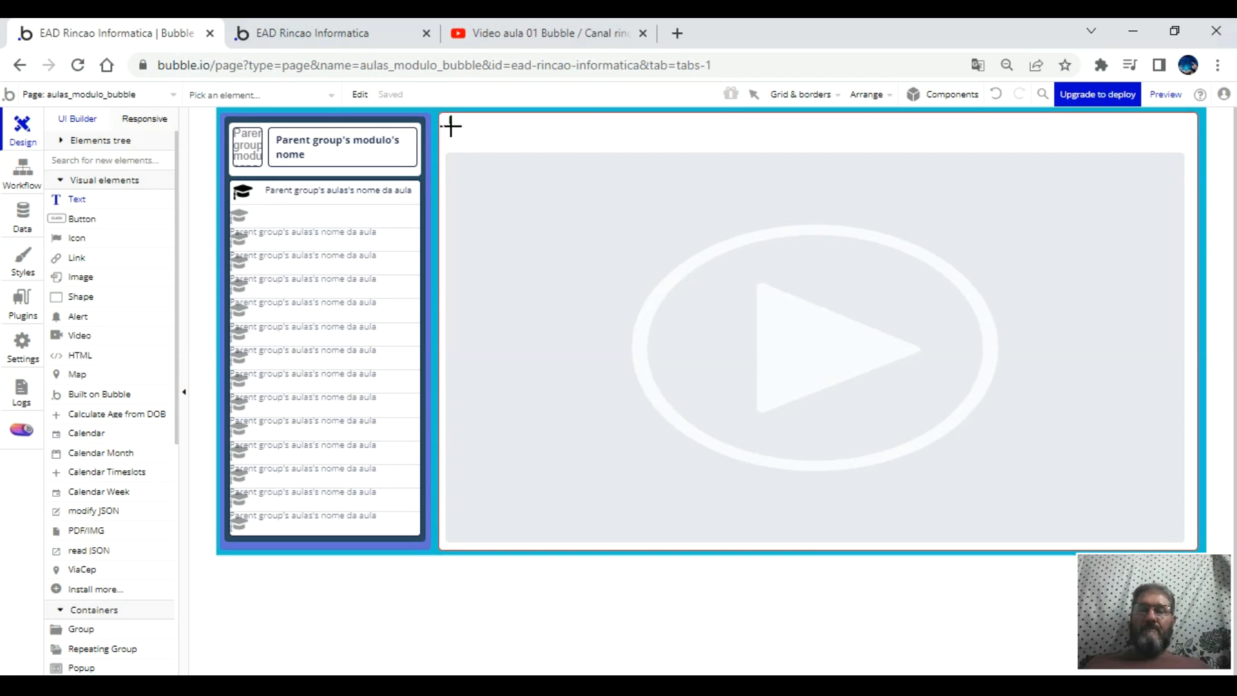
pyautogui.moveTo(451, 127); pyautogui.dragTo(1181, 148)
pyautogui.doubleClick(1163, 182)
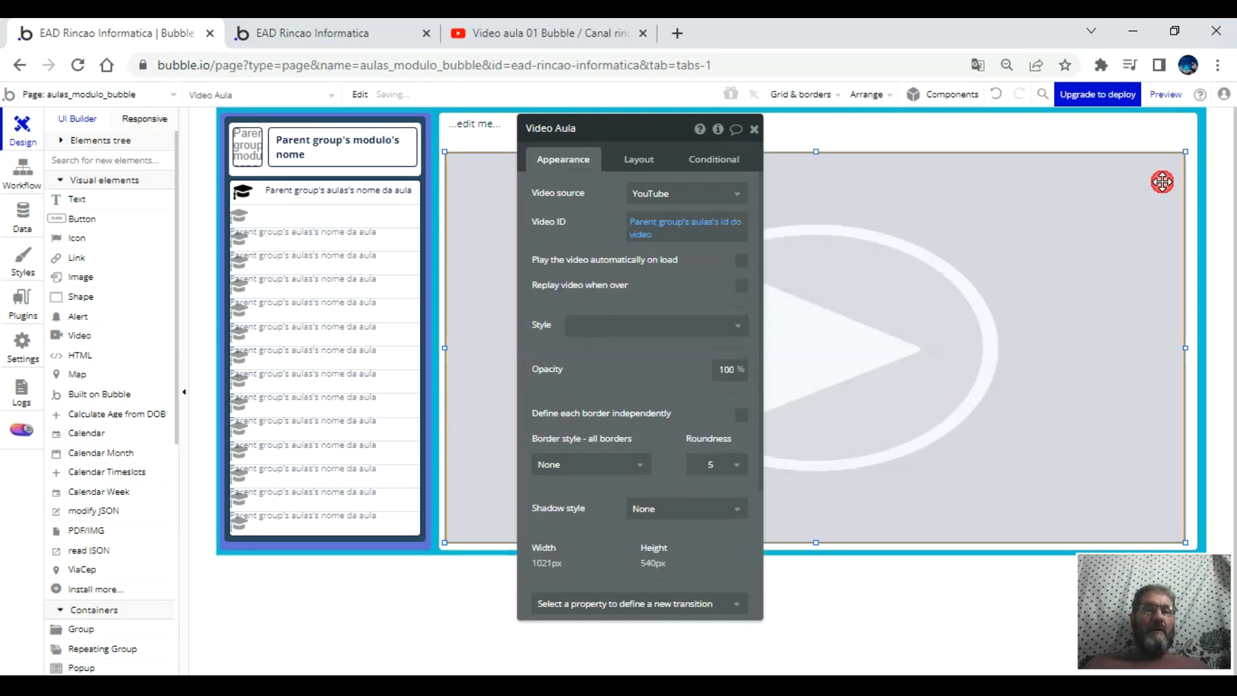
pyautogui.click(636, 160)
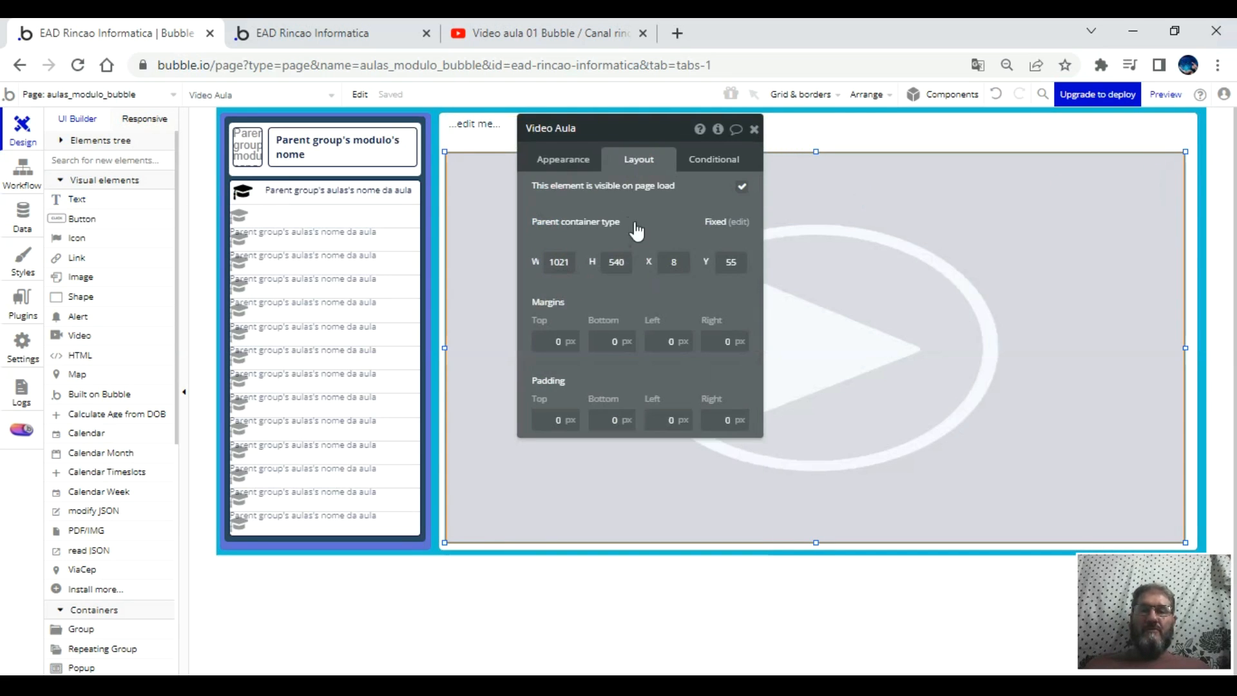
pyautogui.click(482, 126)
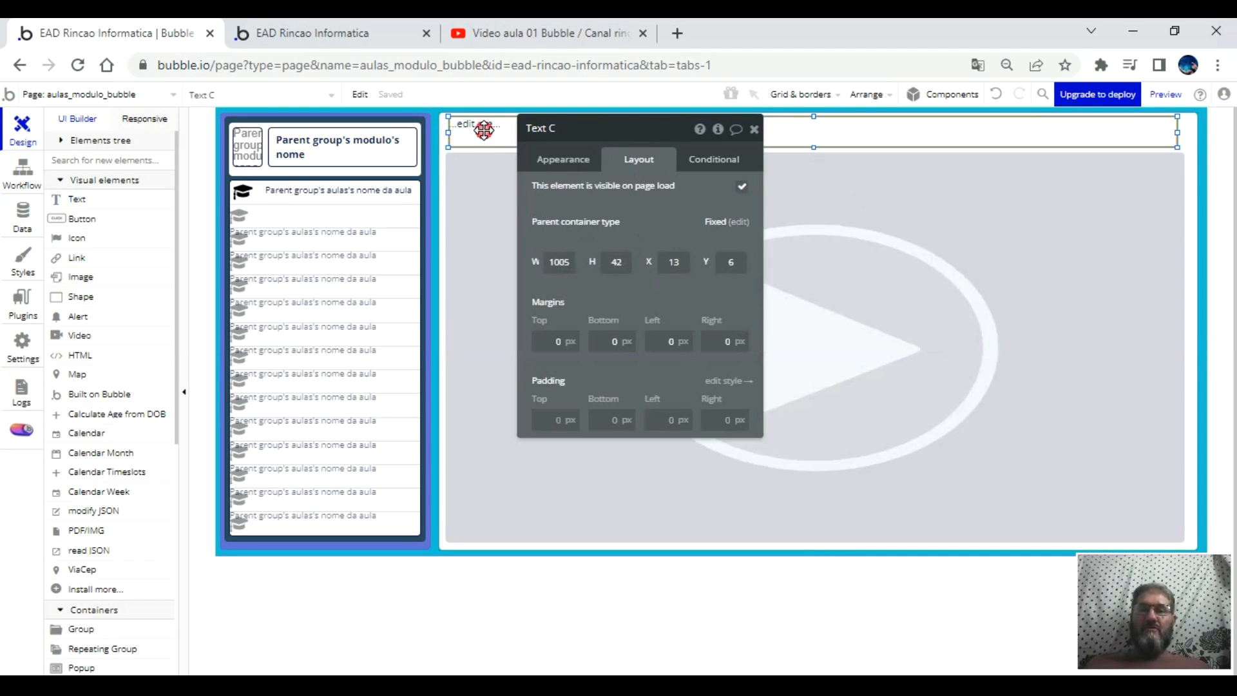
pyautogui.click(571, 264)
pyautogui.moveTo(573, 264); pyautogui.dragTo(521, 263)
pyautogui.write('1021')
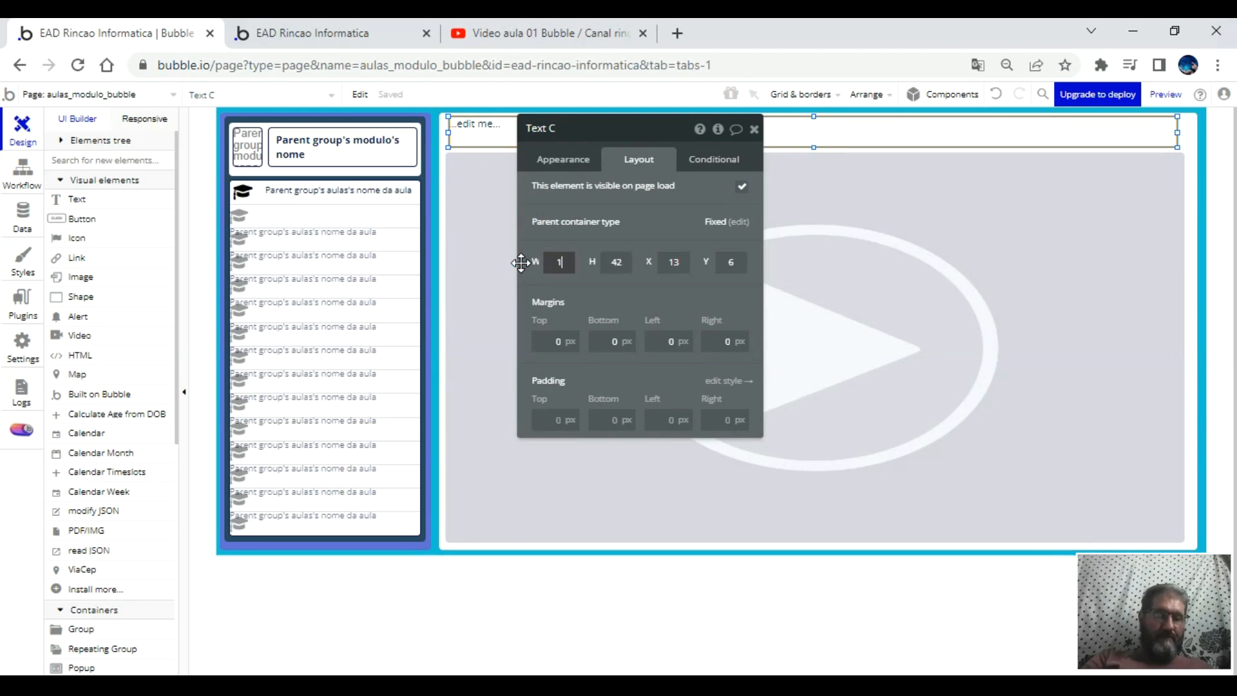
pyautogui.click(666, 218)
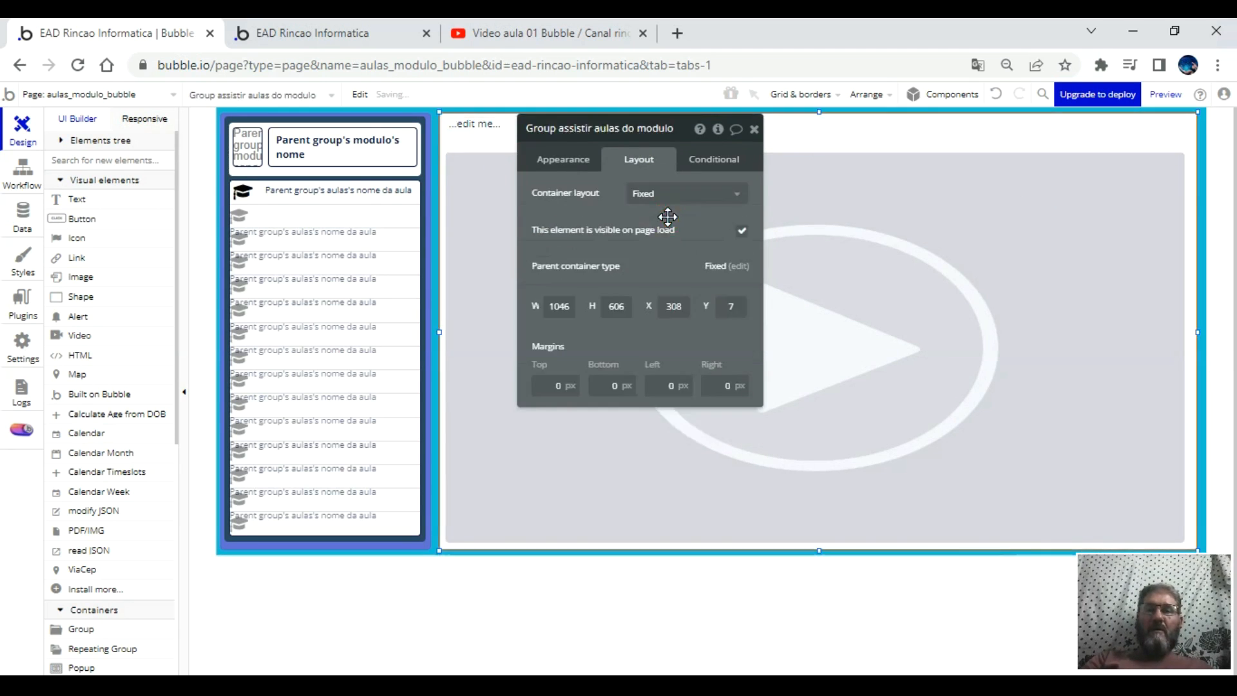
# - Rename the text element above the video as "Text nome aula"
pyautogui.click(496, 138)
pyautogui.doubleClick(588, 129)
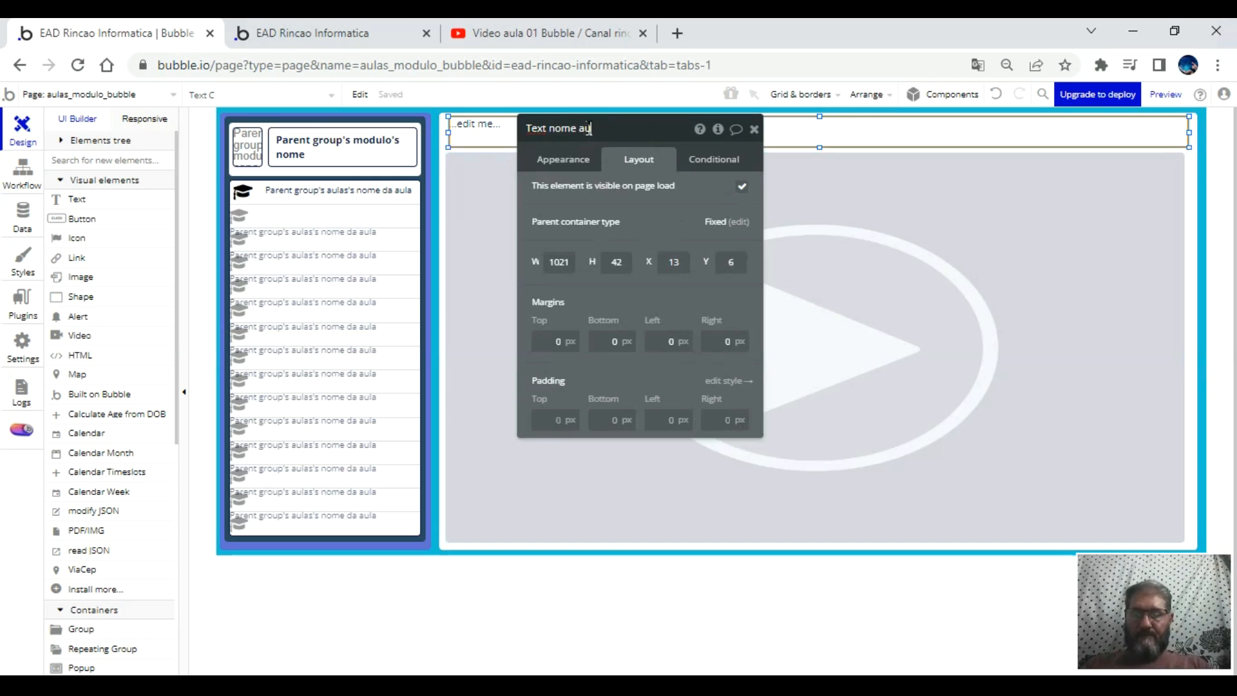
pyautogui.click(564, 161)
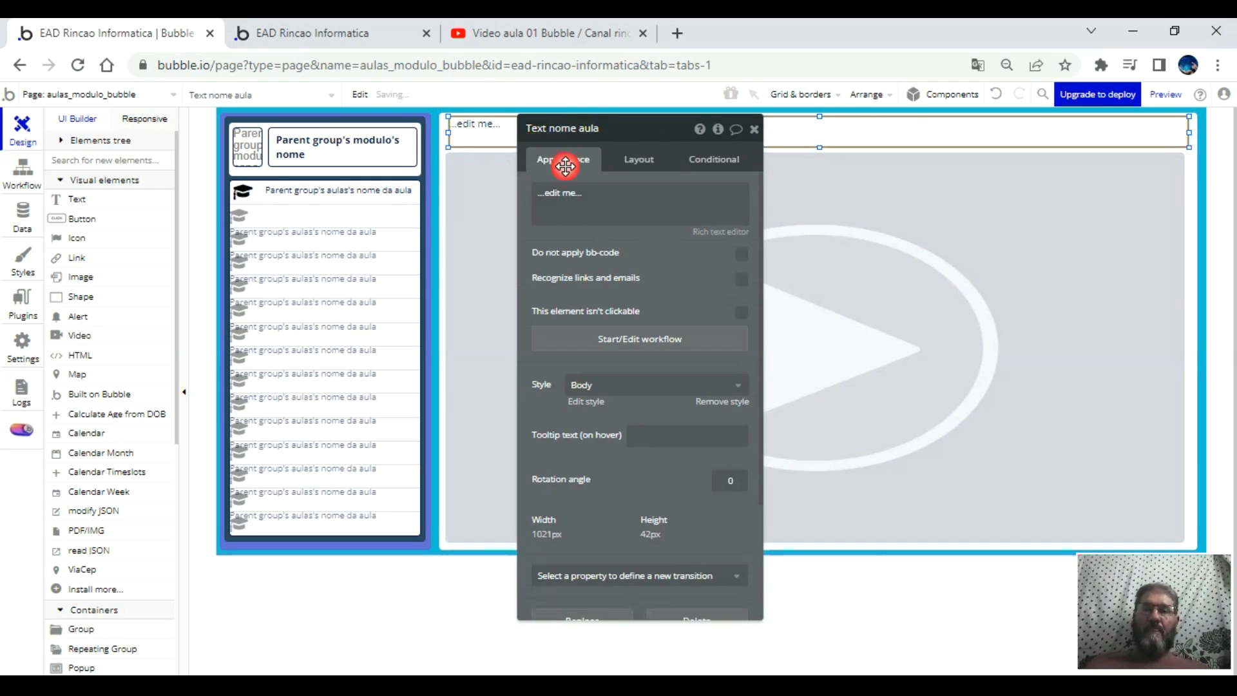
# - Set the content of Text nome aula to the dynamic value Parent group's aulas's nome da aula
pyautogui.click(721, 403)
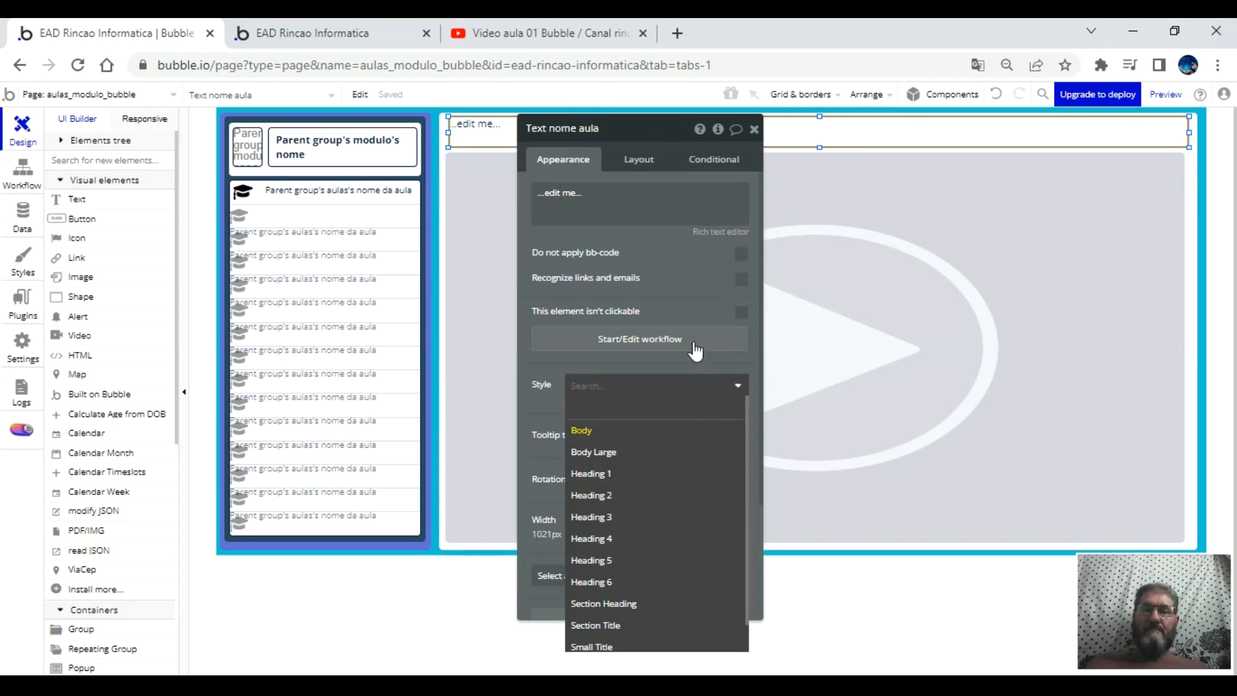
pyautogui.click(580, 197)
pyautogui.click(805, 196)
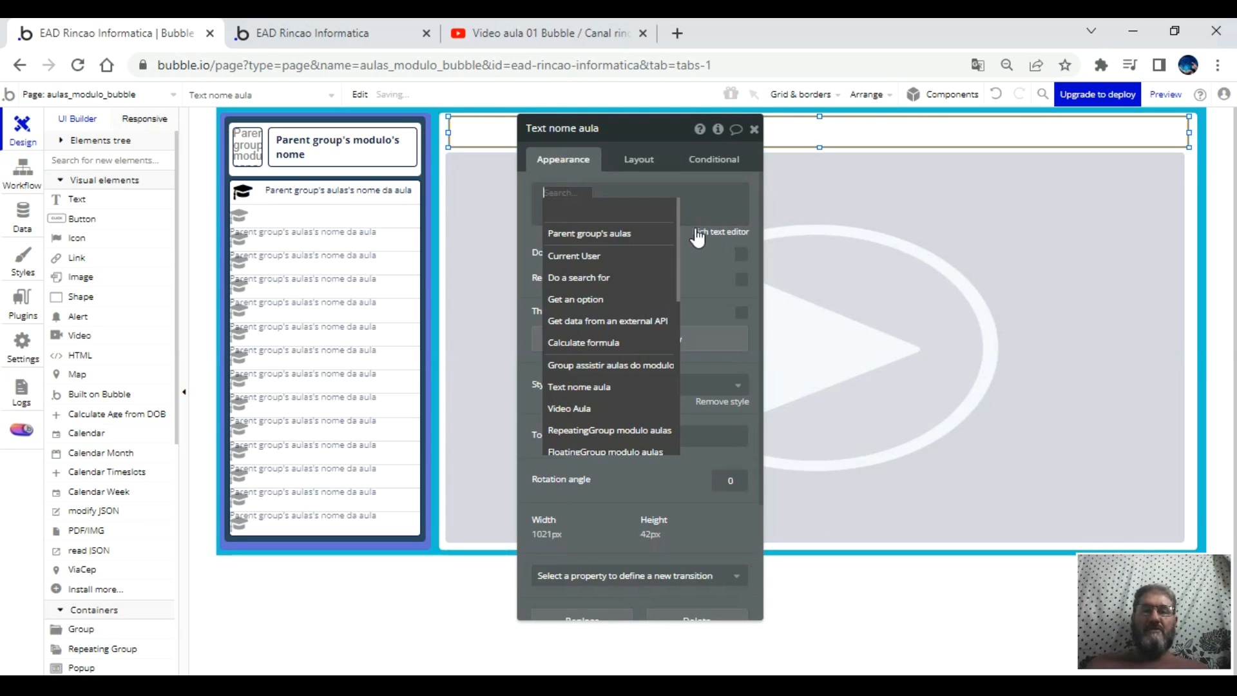
pyautogui.click(644, 235)
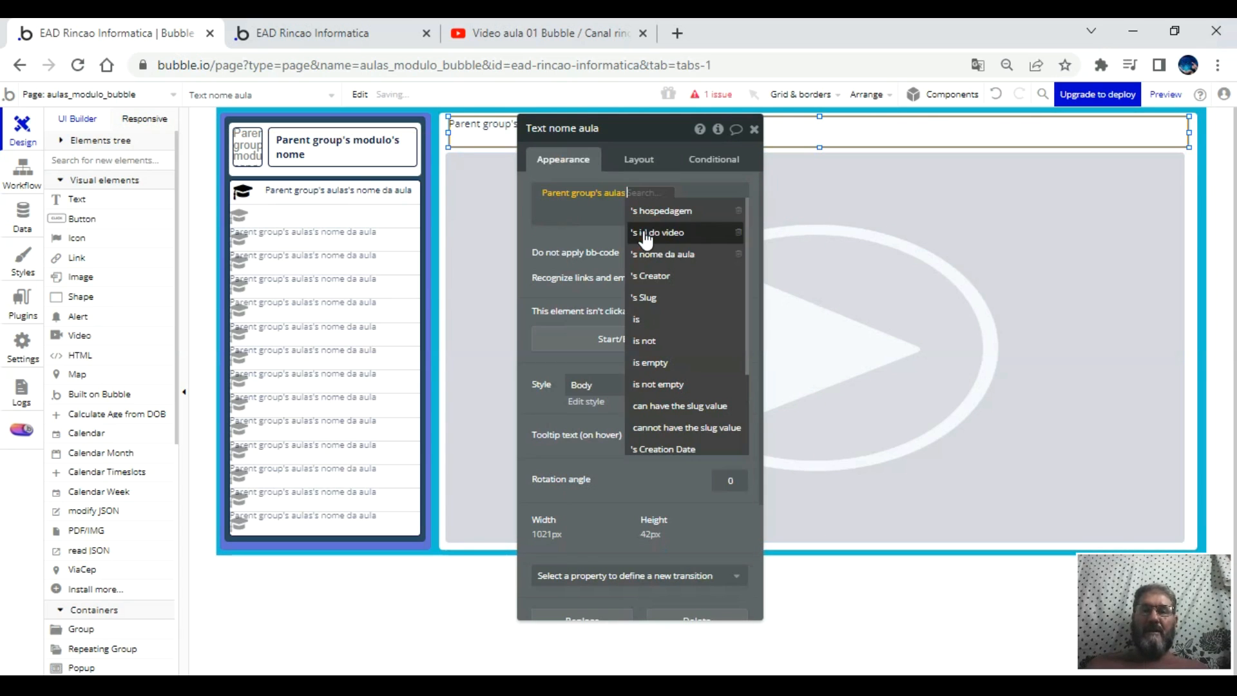
pyautogui.click(680, 255)
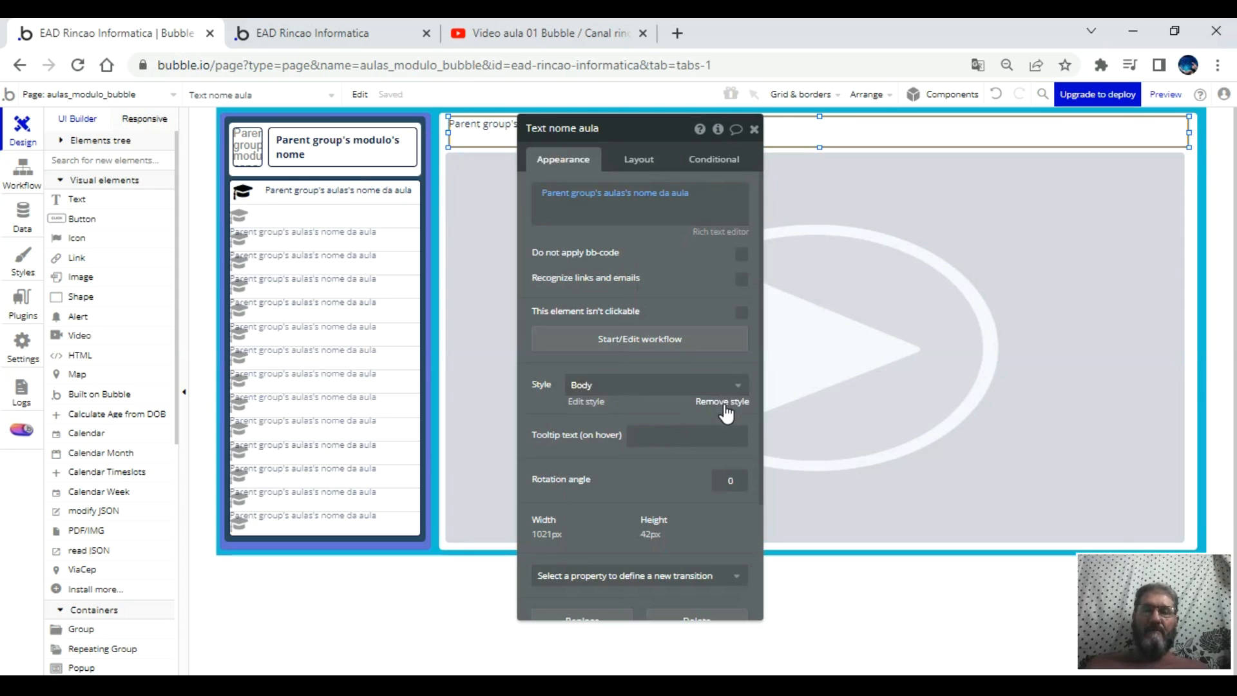
# - Remove the lesson-name text's style, set its font size to 24, and centre the text horizontally and vertically
pyautogui.click(723, 402)
pyautogui.click(546, 534)
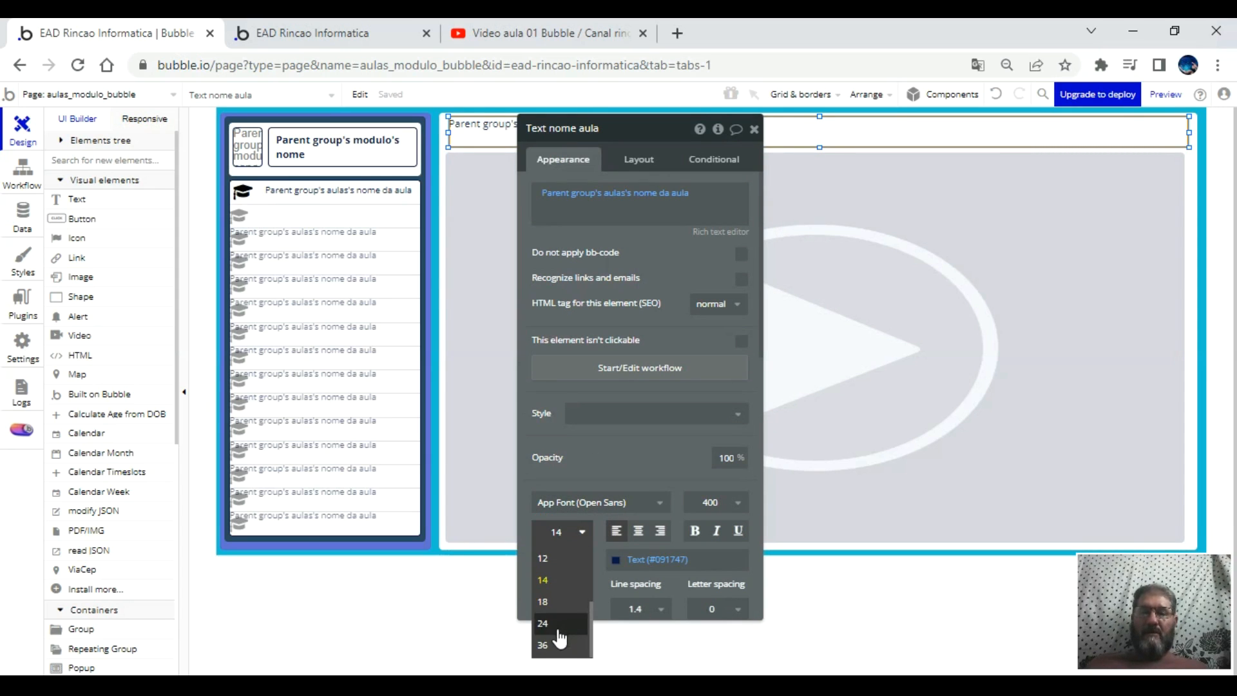
pyautogui.click(558, 626)
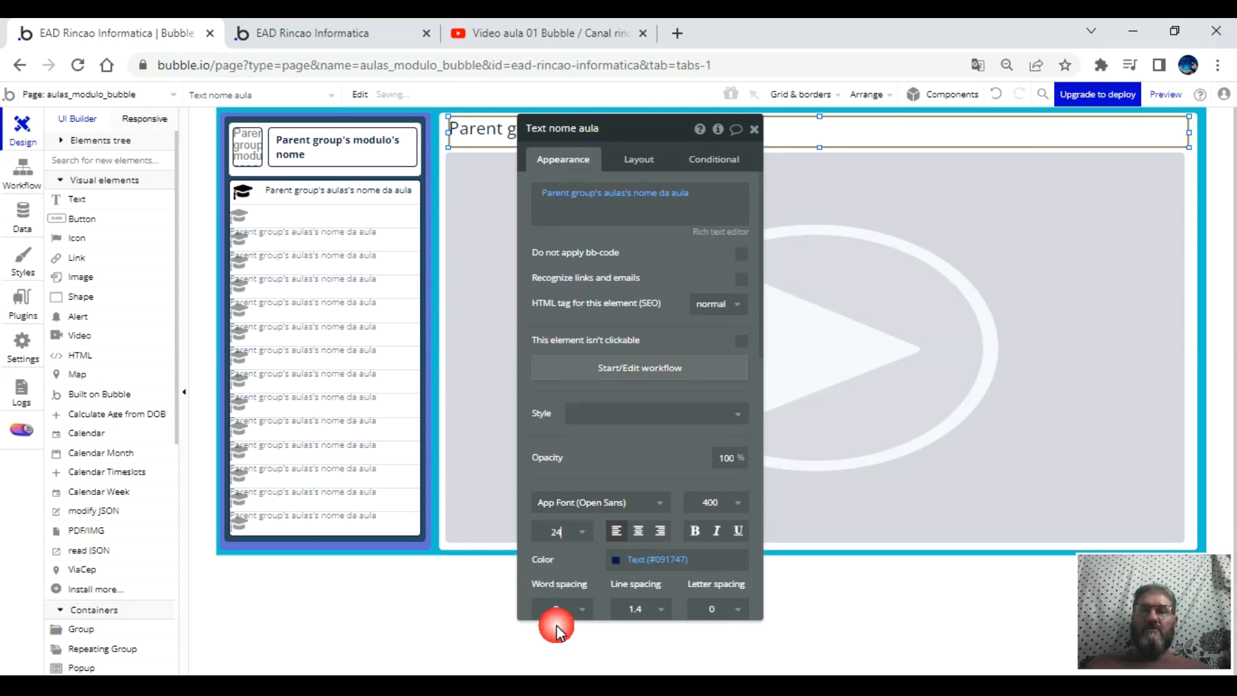
pyautogui.click(638, 535)
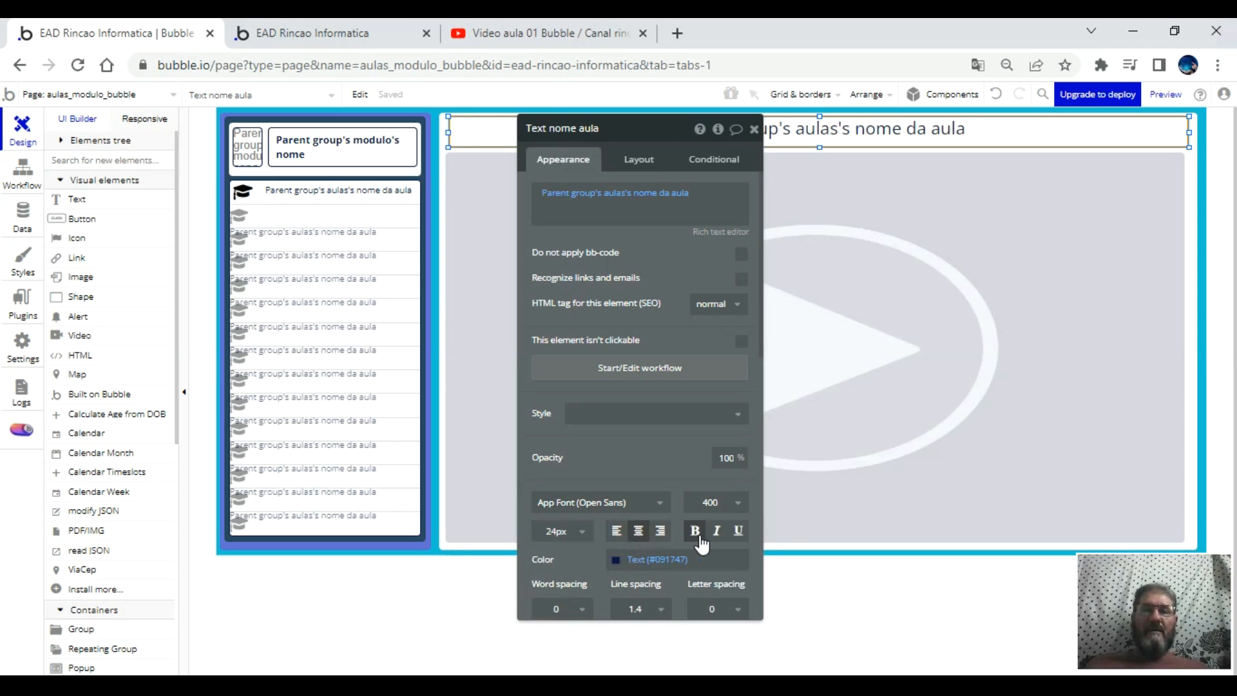
pyautogui.scroll(-3, 709, 541)
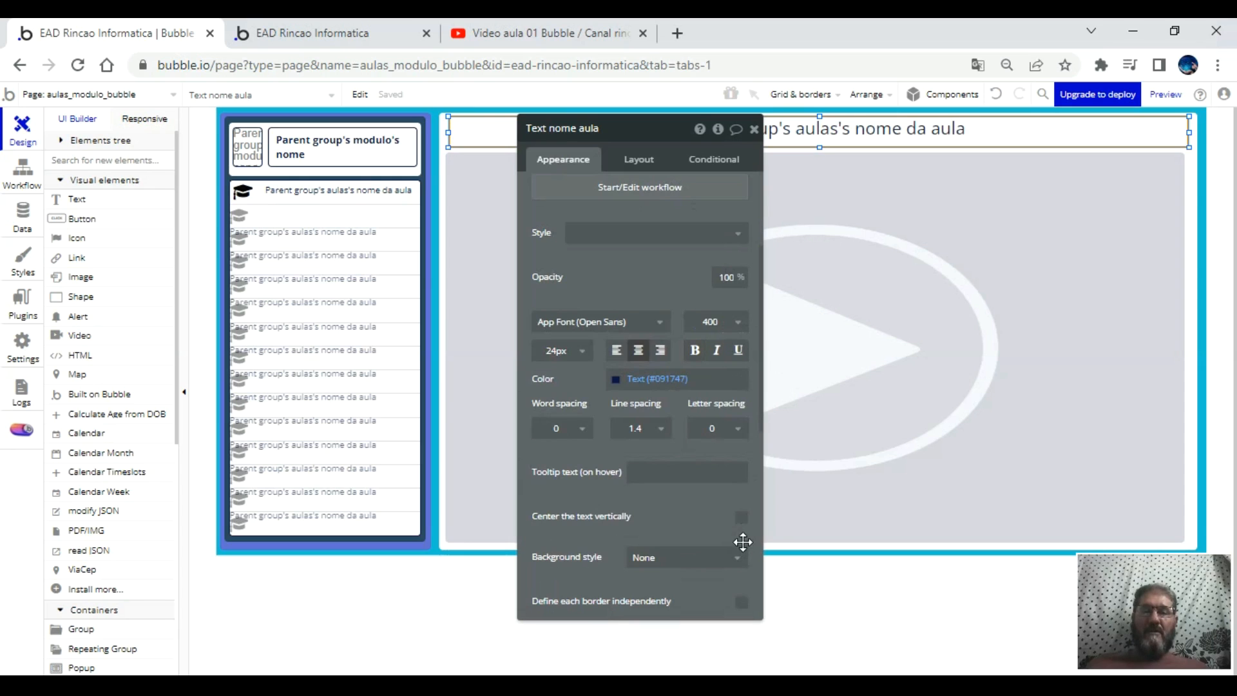
pyautogui.click(742, 516)
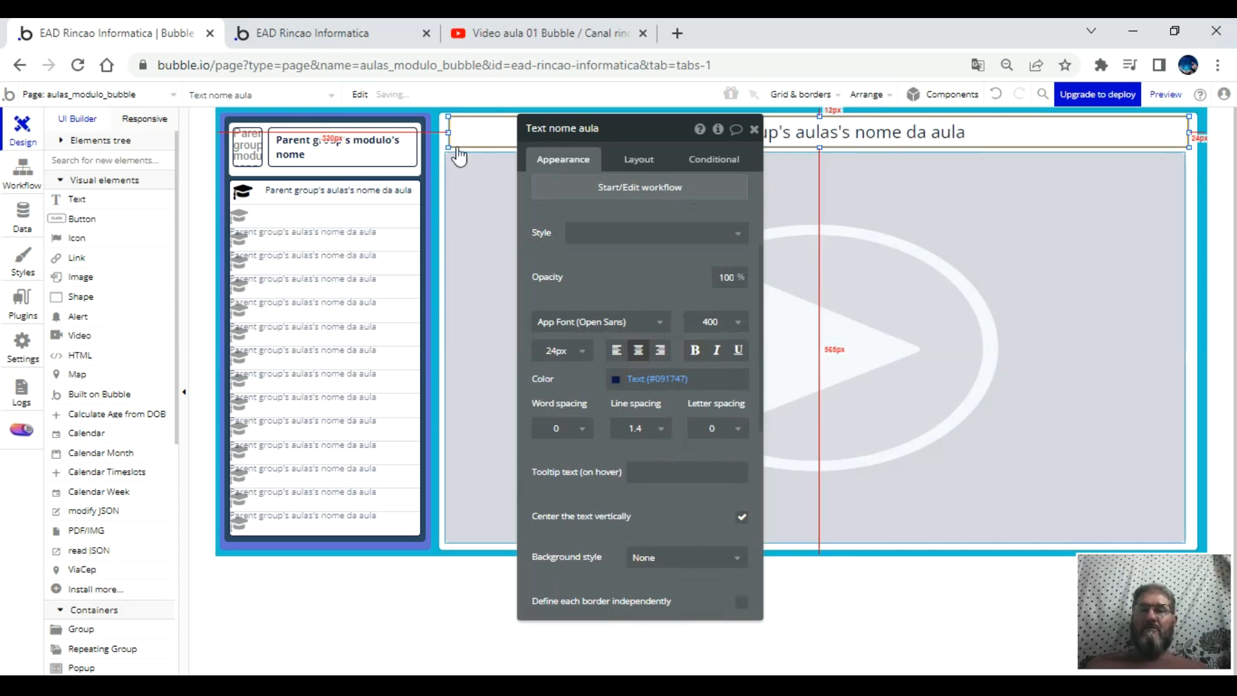
# - Refresh the aulas_modulo_bubble preview and check the lesson display area, then return to the editor
pyautogui.click(385, 34)
pyautogui.click(385, 100)
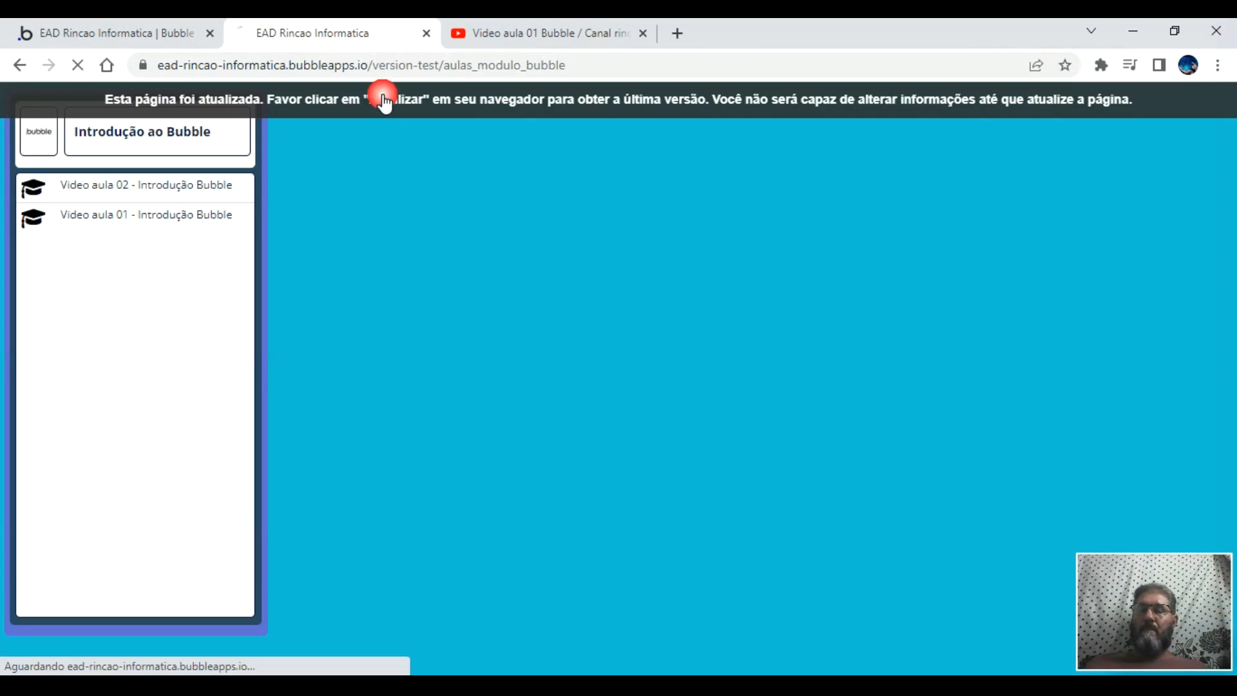
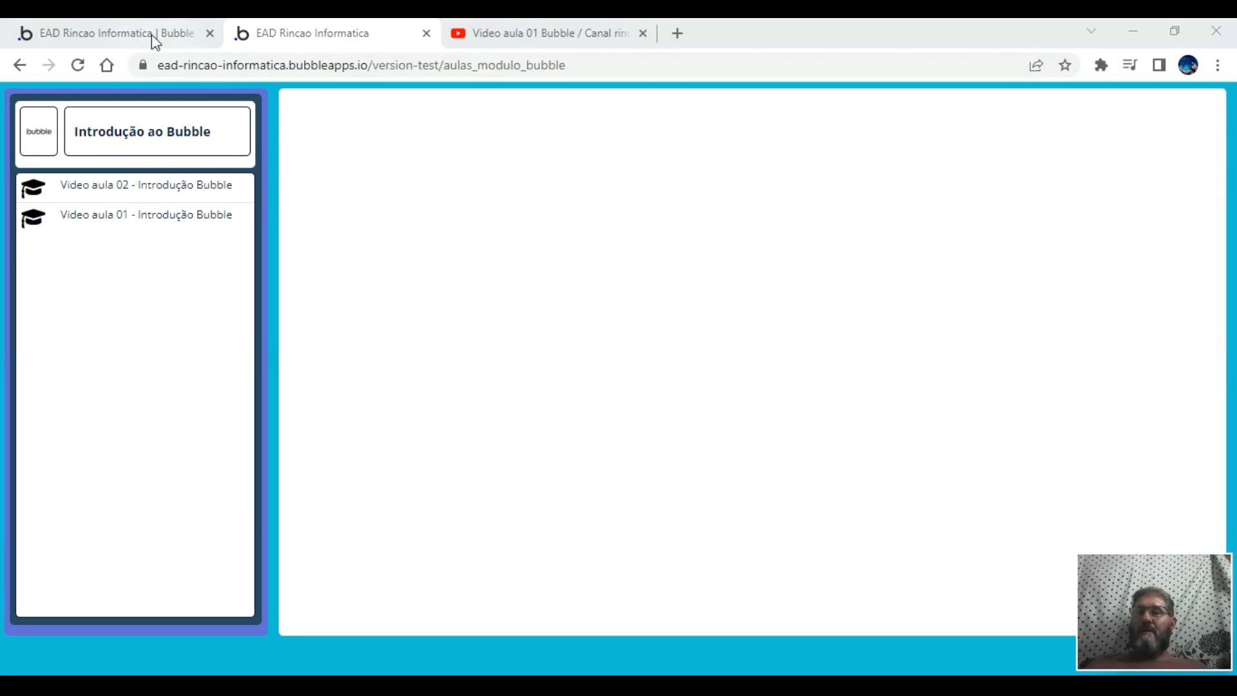
pyautogui.click(158, 39)
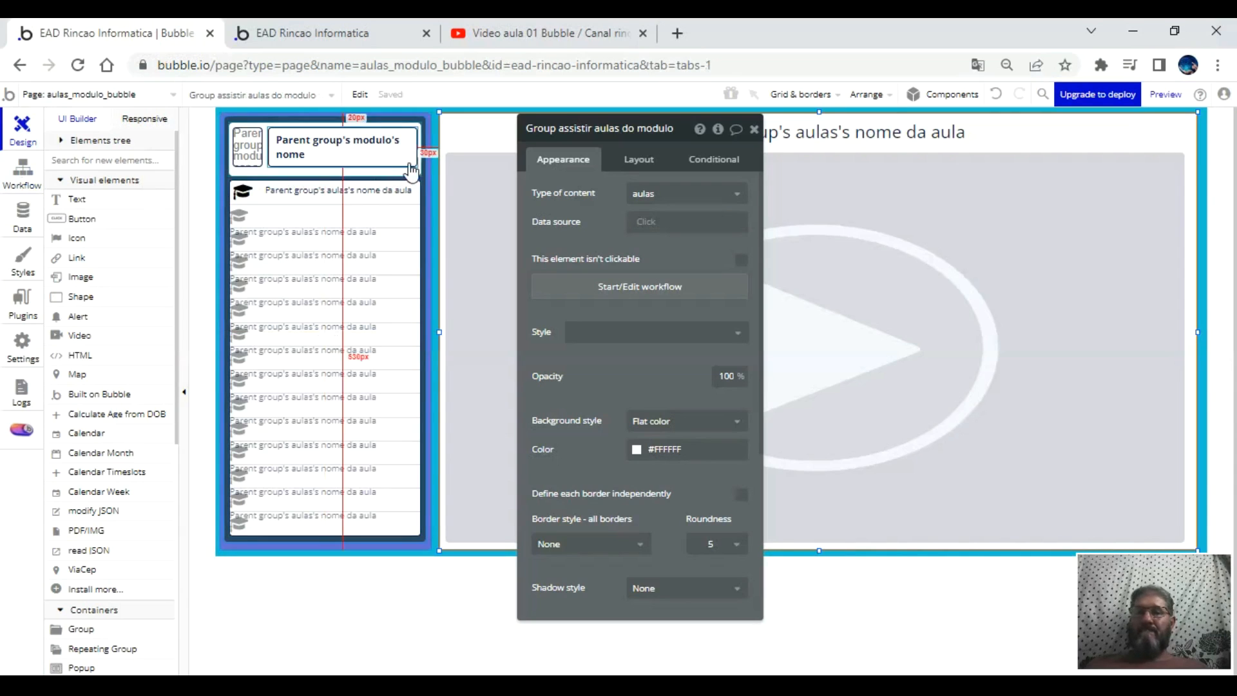
# - Create a click workflow for Group lista aulas modulo and add a Display data element action to it
pyautogui.click(263, 200)
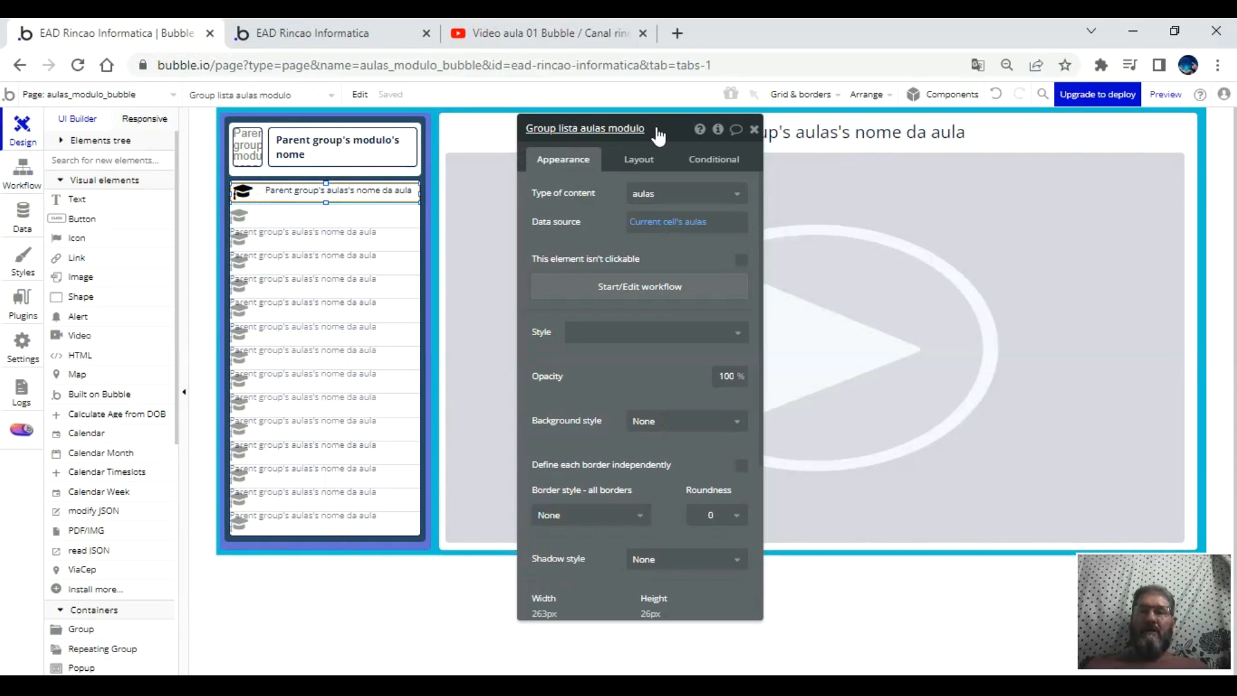
pyautogui.click(303, 33)
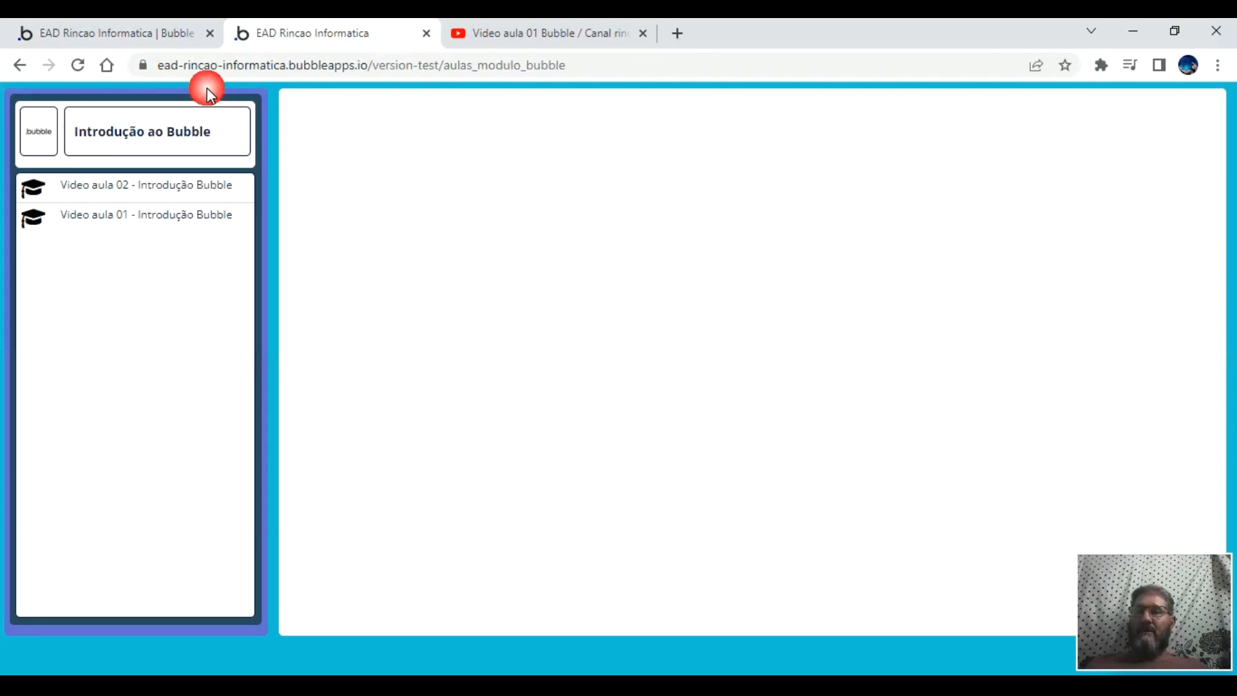
pyautogui.click(114, 29)
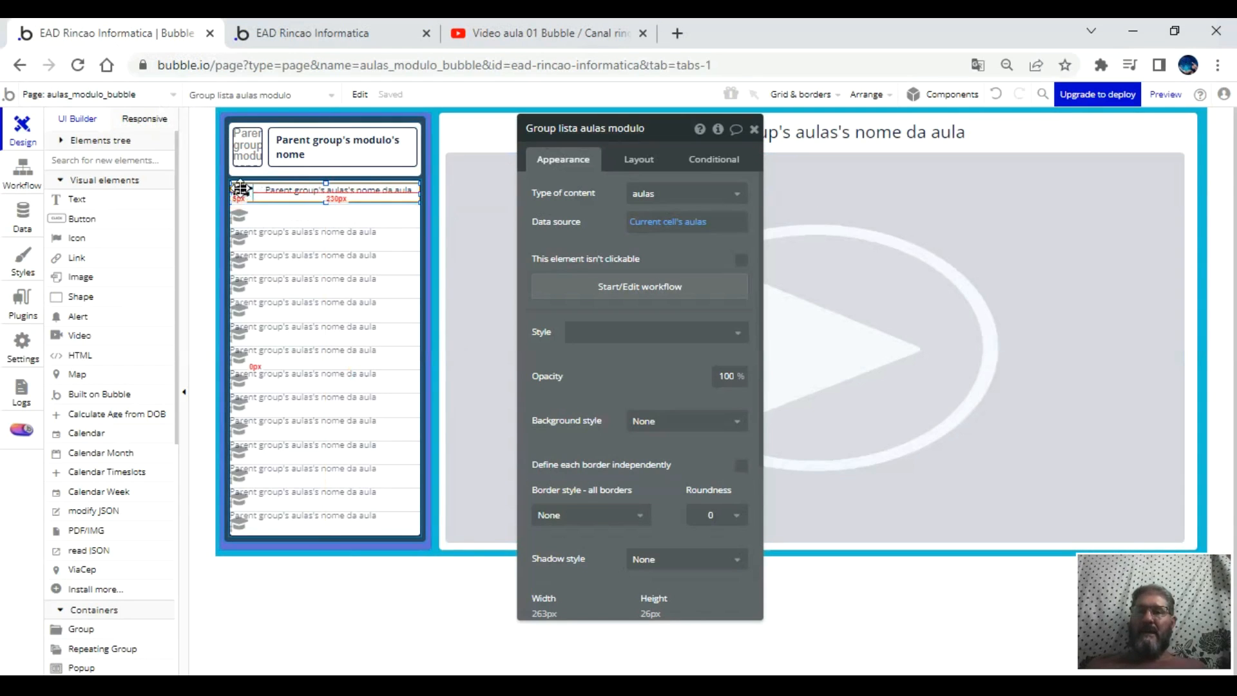
pyautogui.click(605, 284)
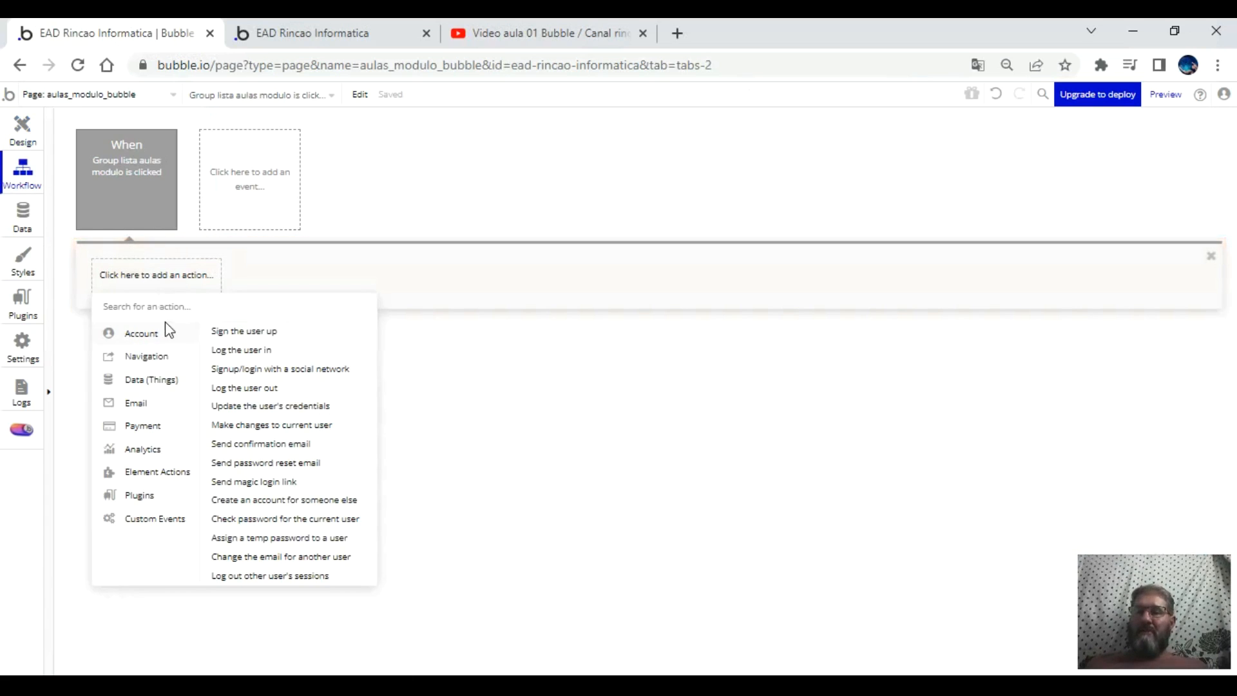
pyautogui.moveTo(162, 475)
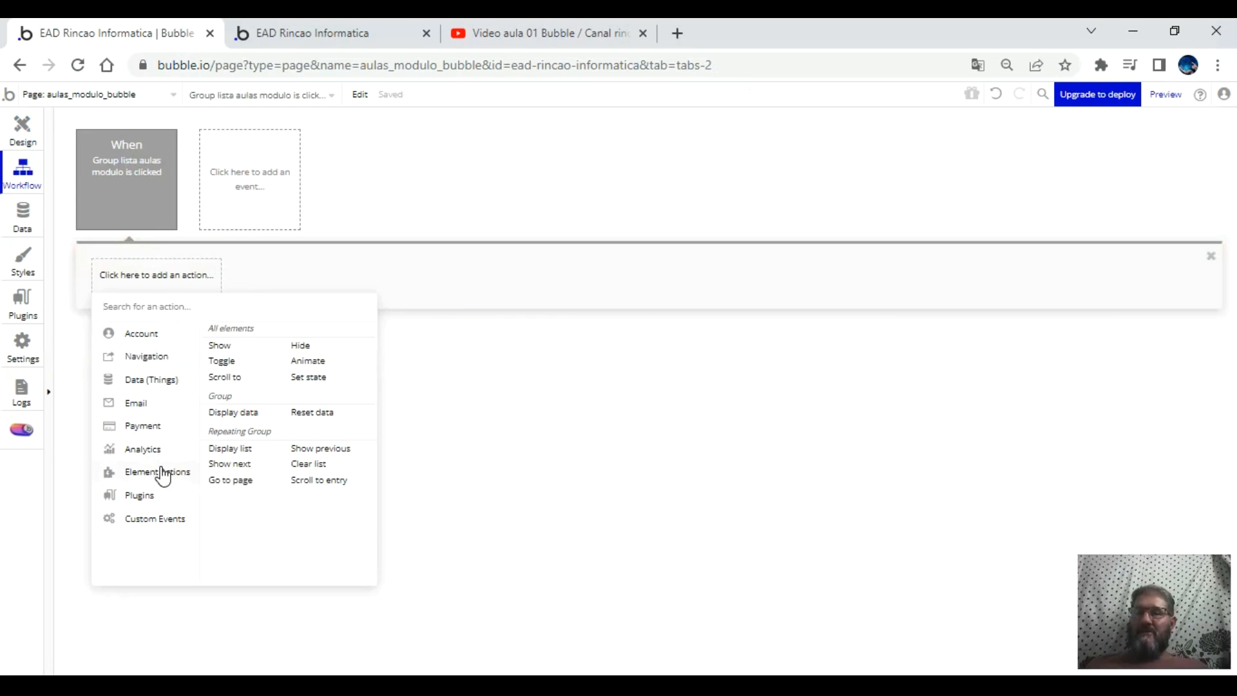
pyautogui.click(249, 413)
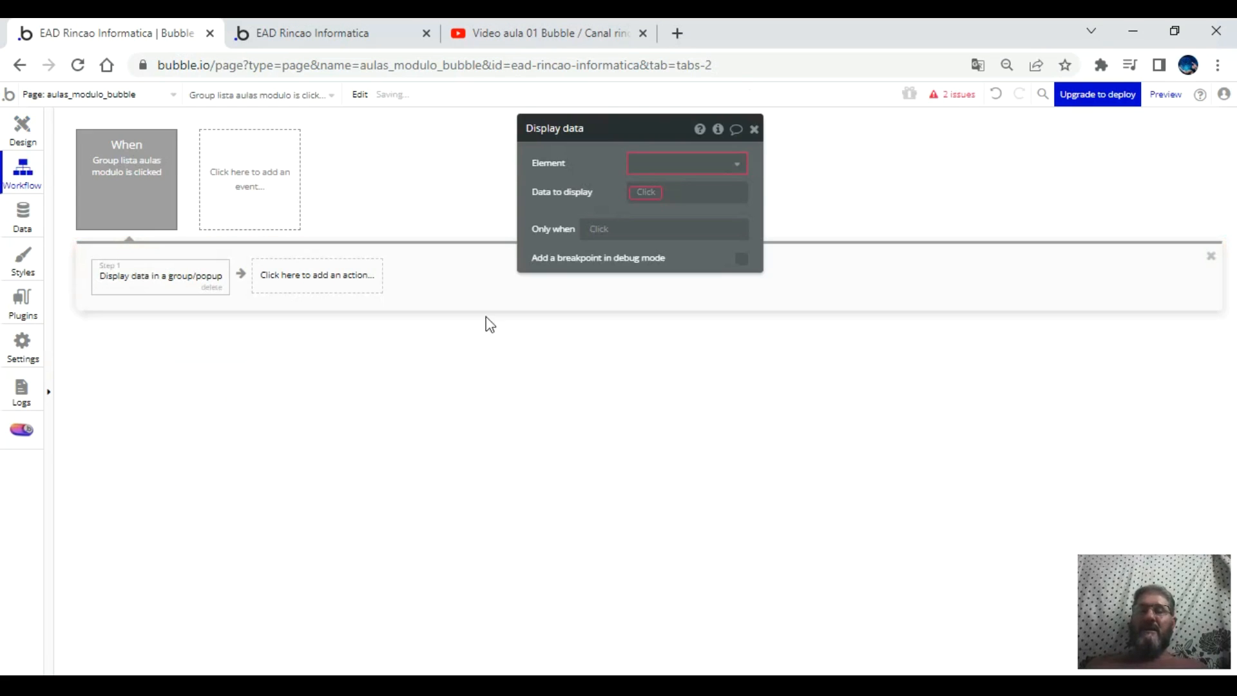
# - Set the Display data action's element to Group assistir aulas do modulo and its data to Current cell's aulas
pyautogui.click(679, 164)
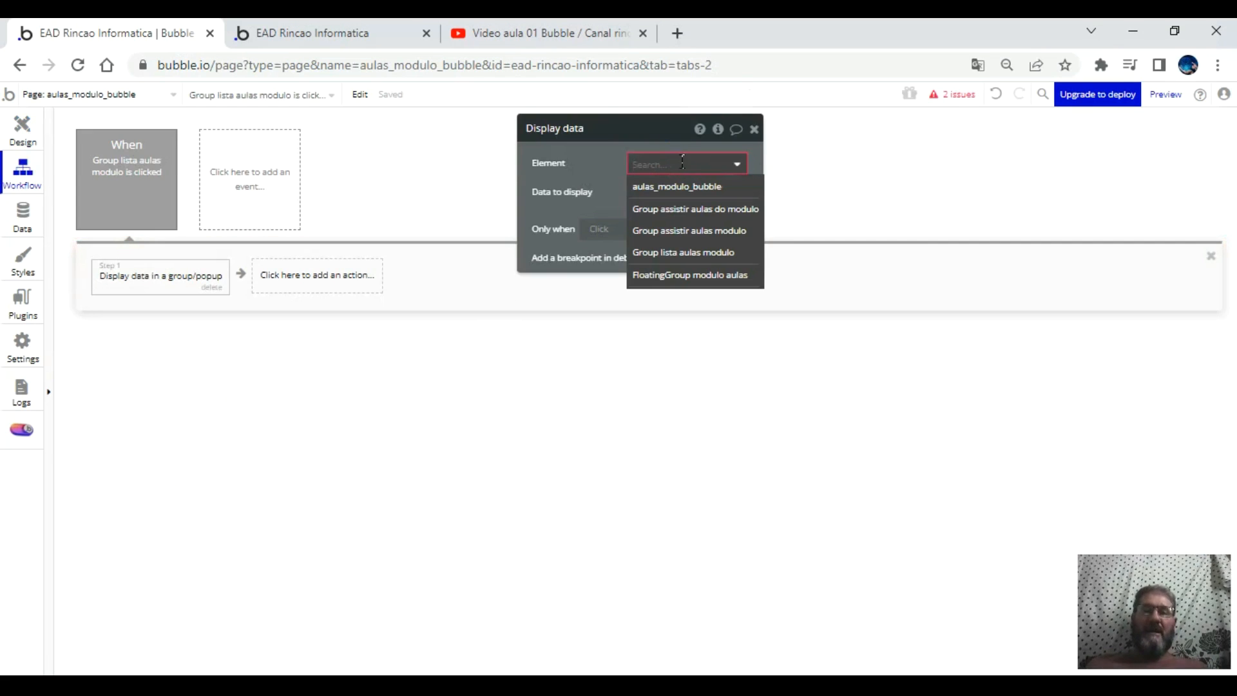
pyautogui.click(690, 209)
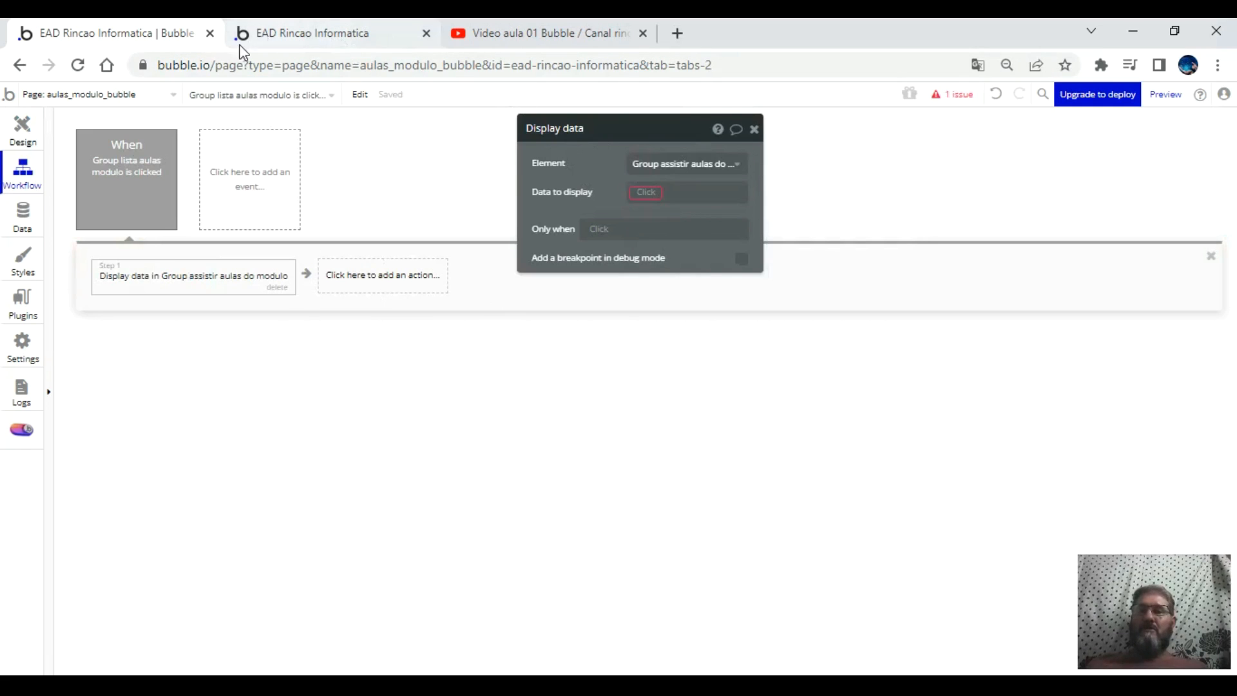
pyautogui.click(647, 193)
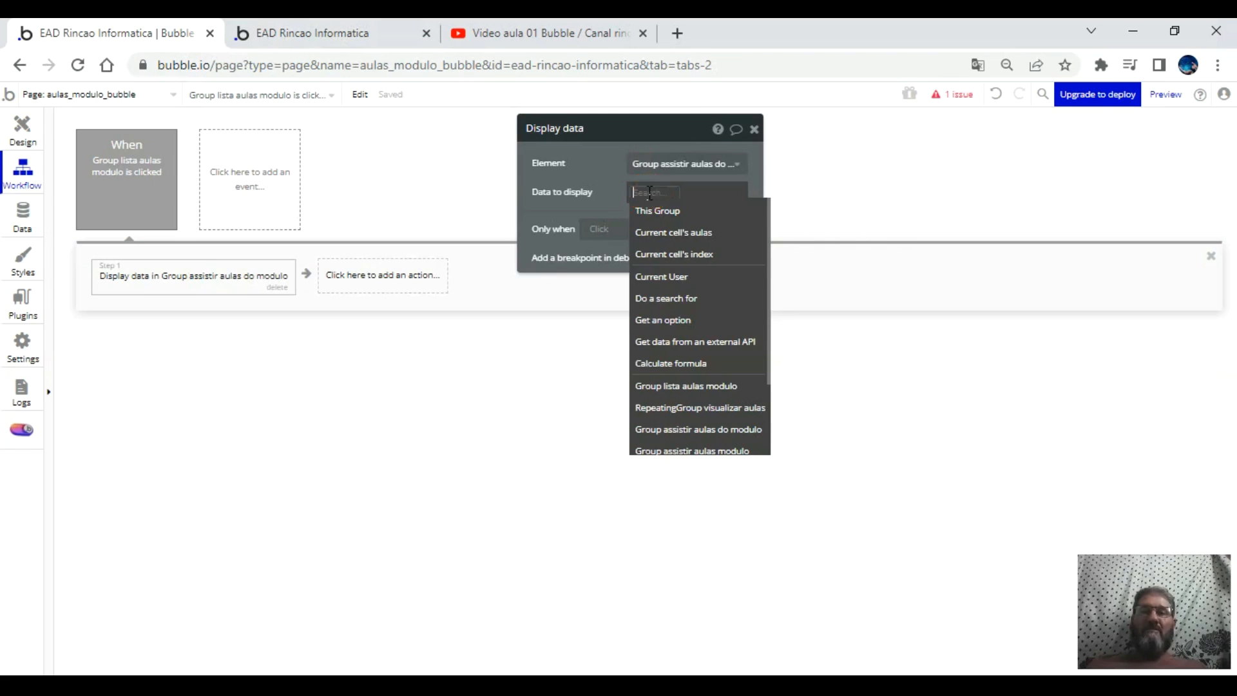
pyautogui.click(673, 231)
pyautogui.click(591, 190)
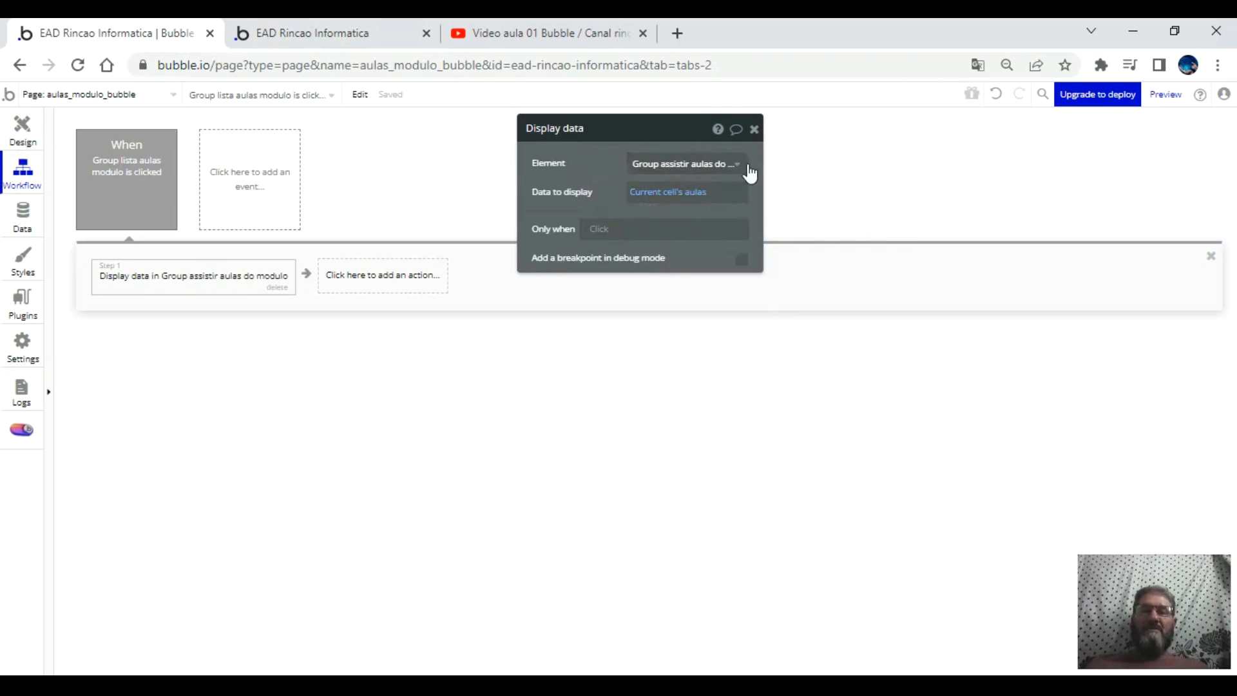
# - Review the properties of the lesson-name text and of Group assistir aulas do modulo in the editor
pyautogui.click(259, 38)
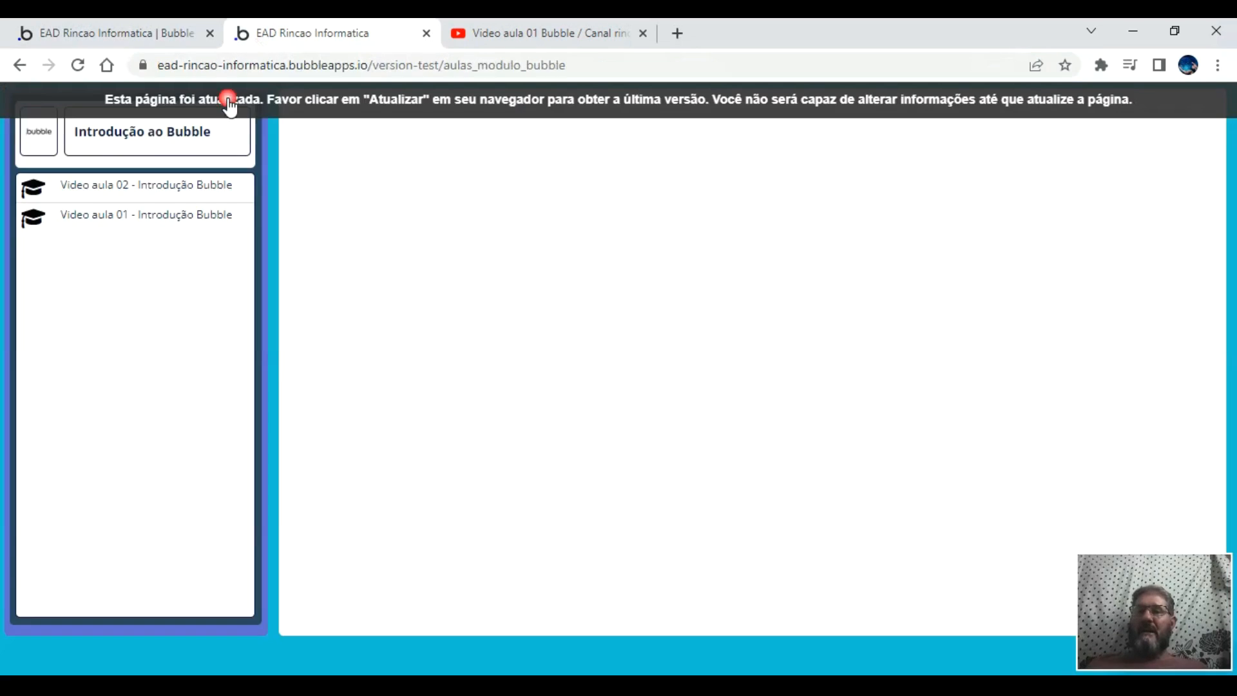
pyautogui.click(143, 35)
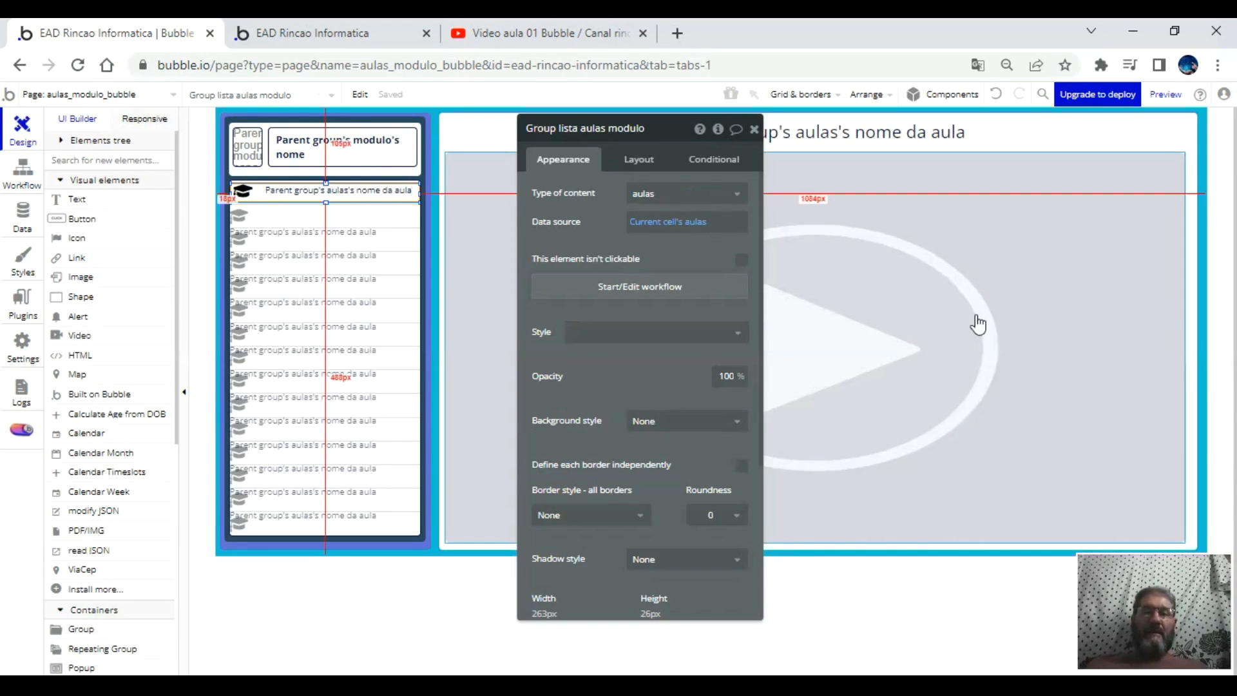
pyautogui.click(1022, 135)
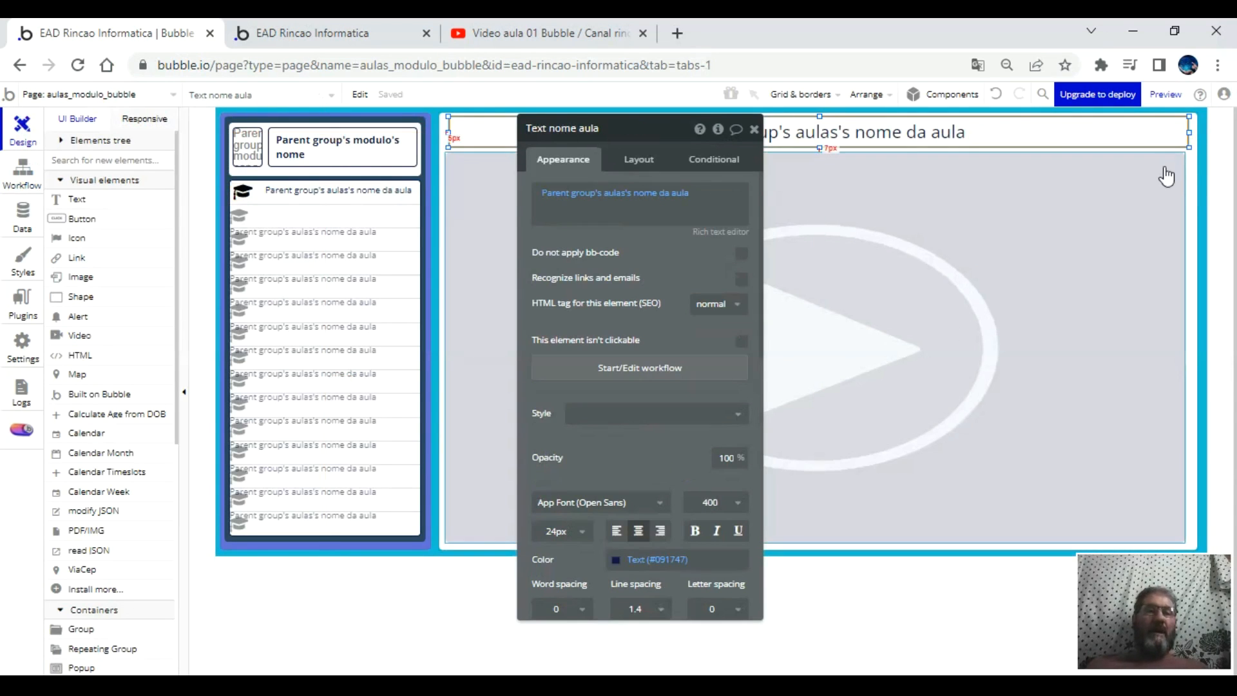
pyautogui.click(1191, 195)
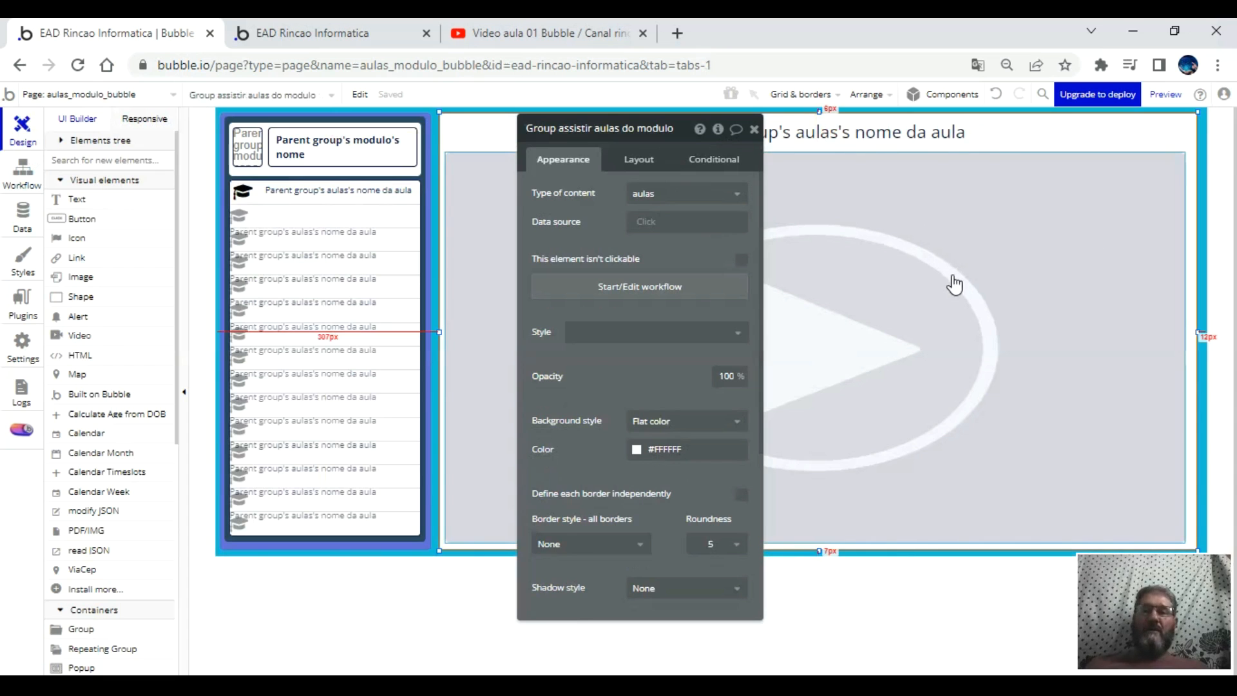
# - Refresh the page preview, open Video aula 02 - Introdução Bubble from the lesson list and try to play its video
pyautogui.click(351, 32)
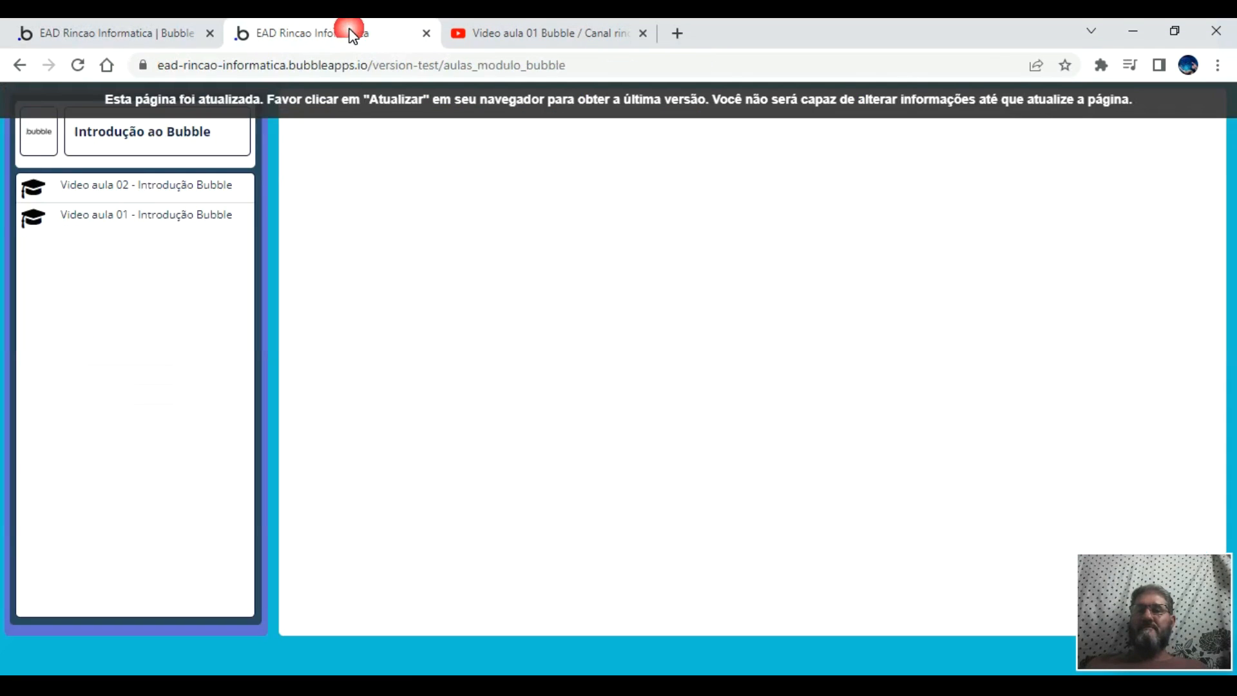
pyautogui.click(351, 98)
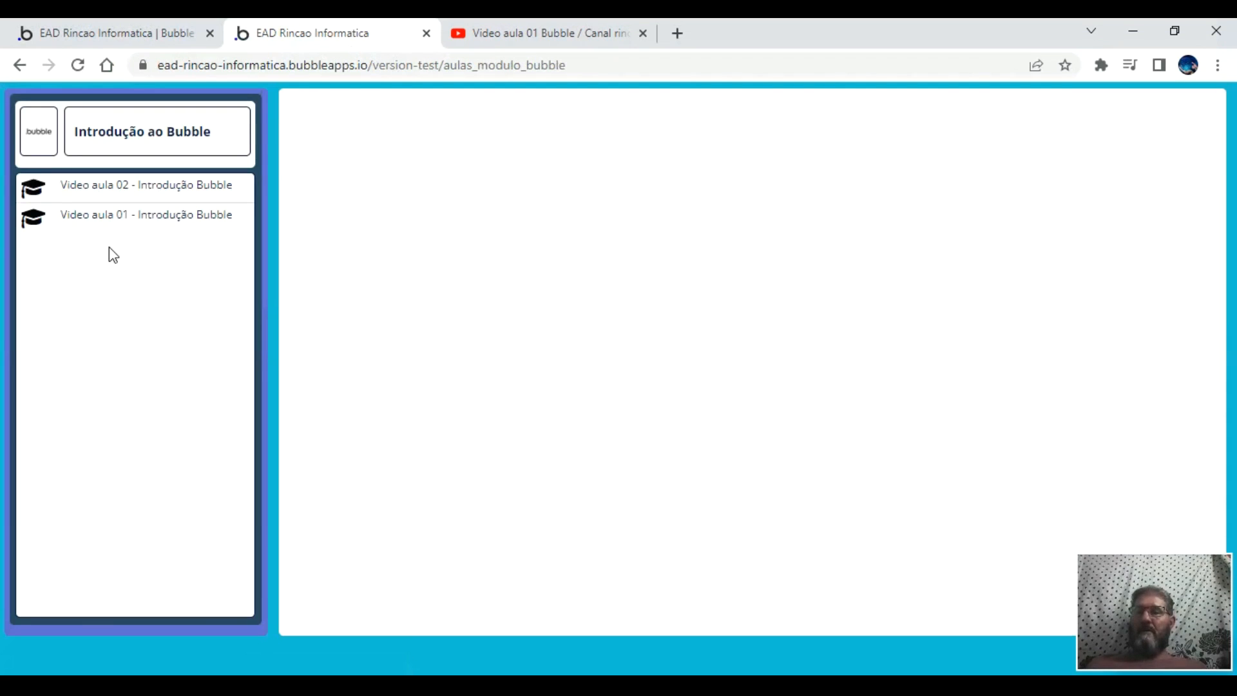
pyautogui.click(116, 187)
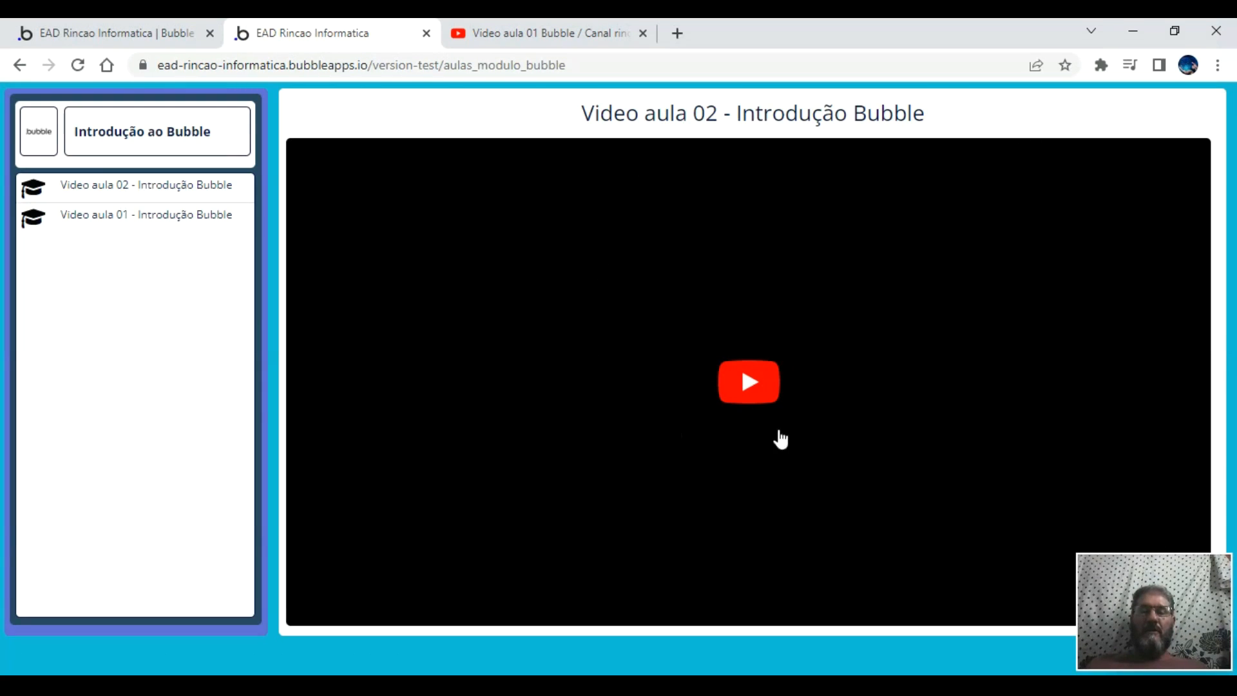
pyautogui.click(749, 385)
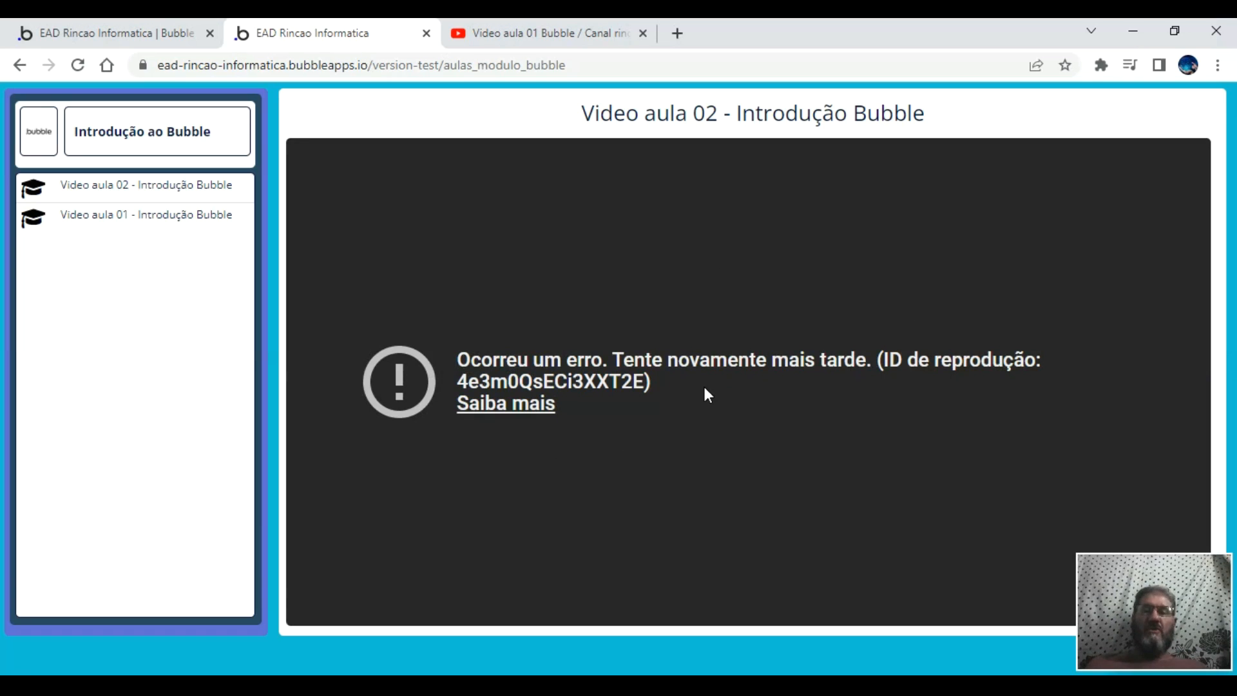
# - Open Video aula 01 - Introdução Bubble from the previewed lesson list, play its video and pause it
pyautogui.click(128, 222)
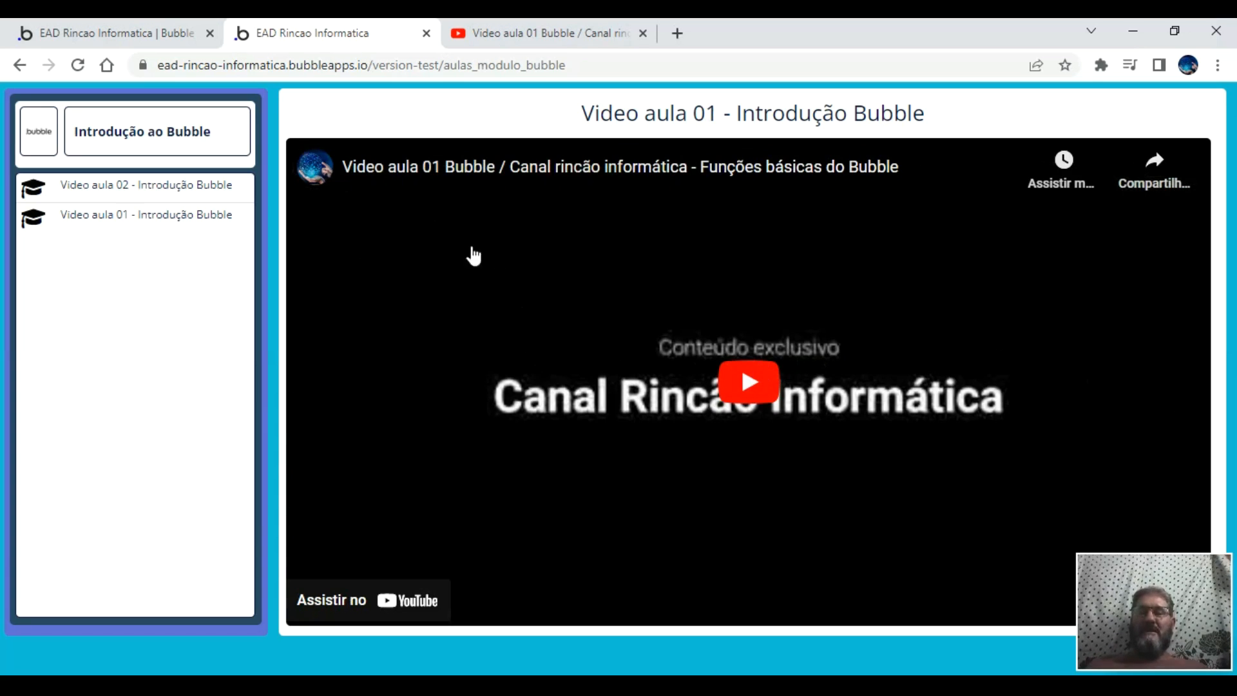
pyautogui.click(768, 385)
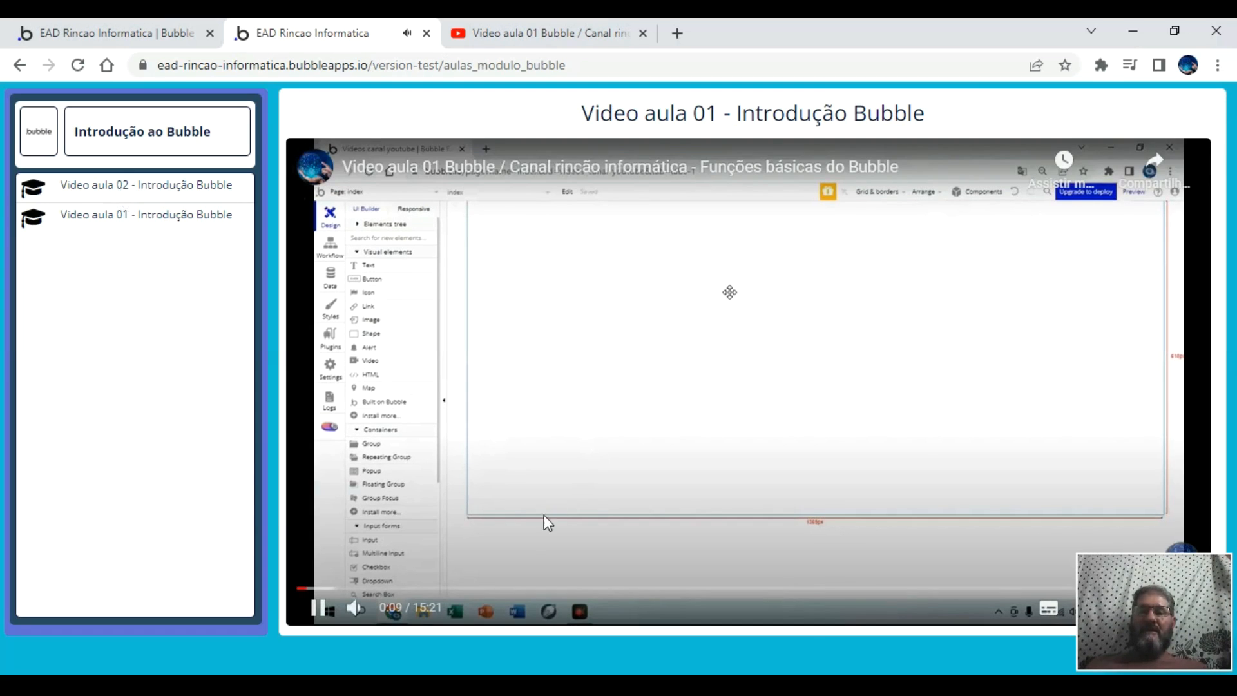
pyautogui.click(319, 608)
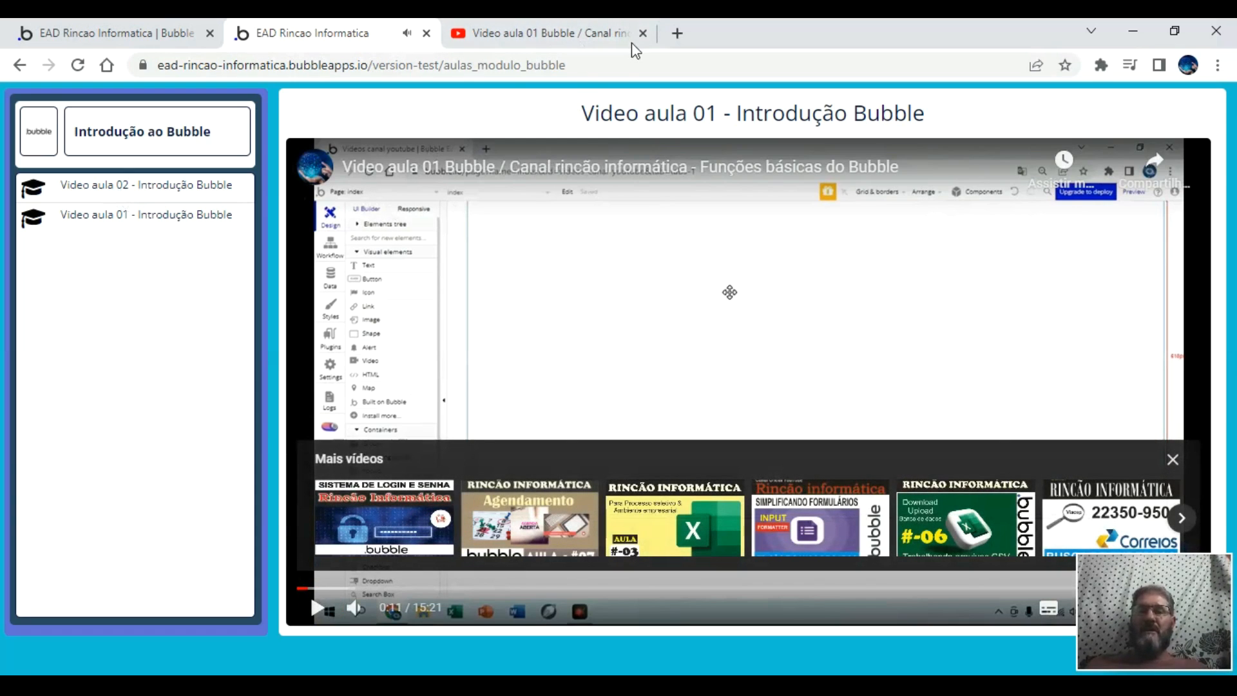
# - Return to the Bubble editor and open the All aulas entries in the app data to check the video IDs
pyautogui.click(175, 28)
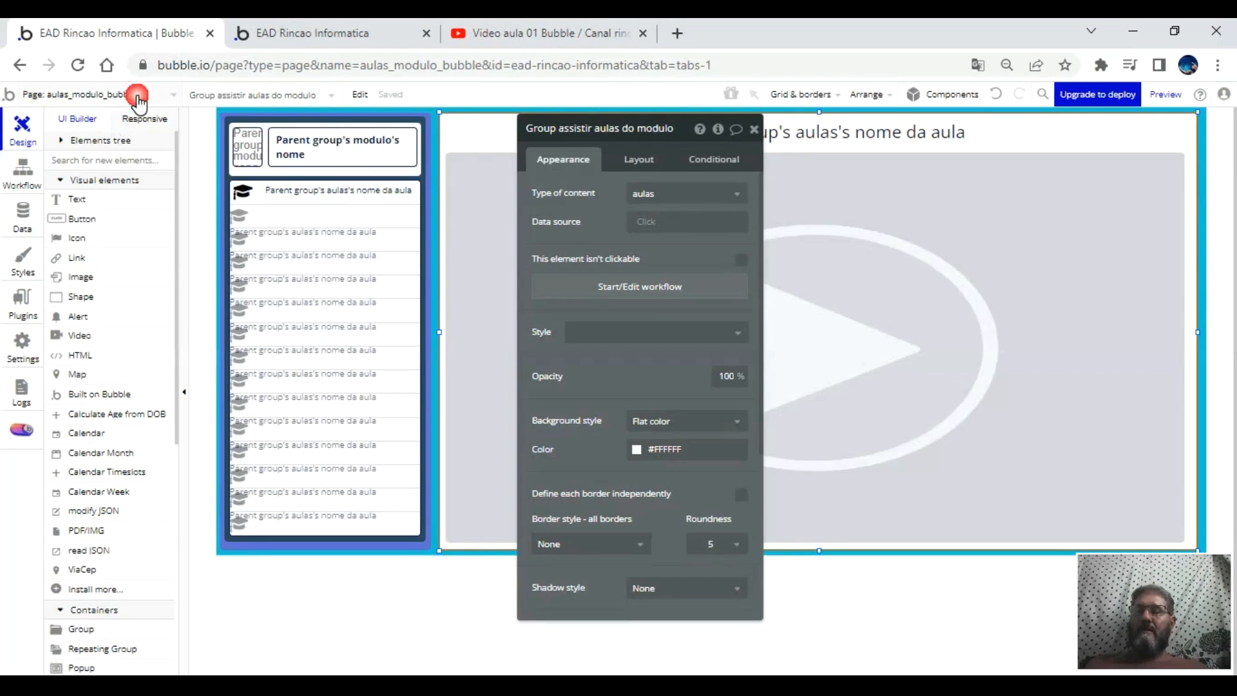
pyautogui.click(138, 97)
pyautogui.click(10, 228)
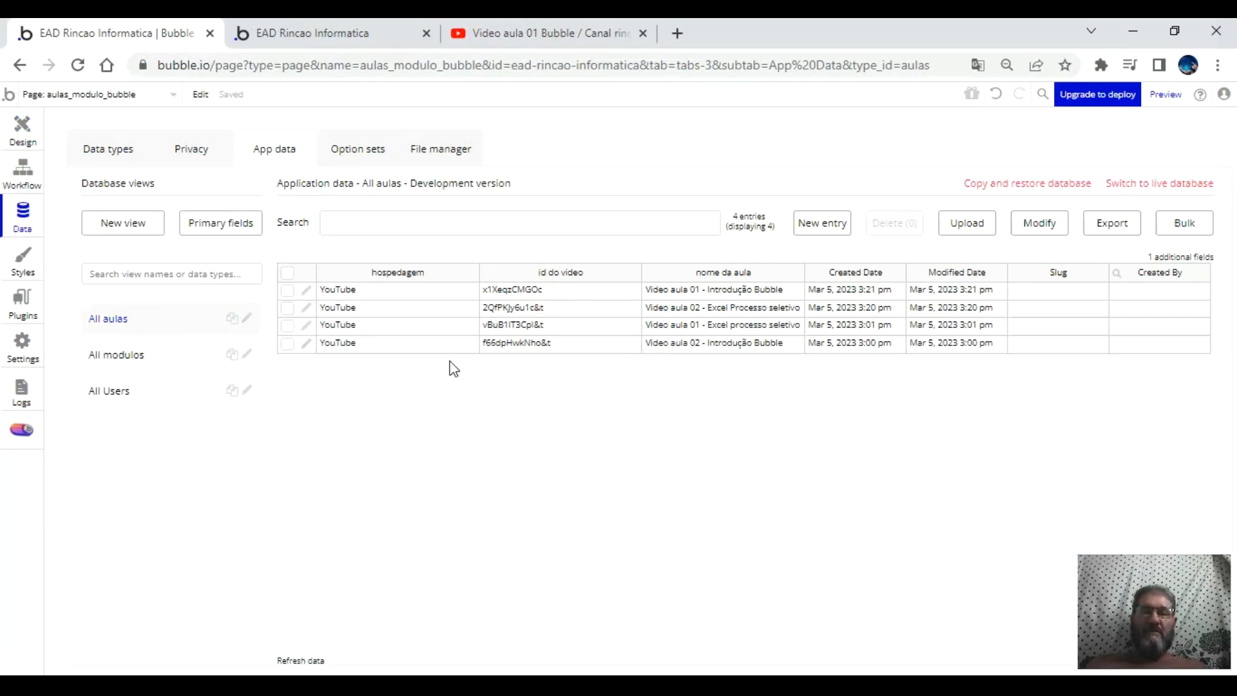
# - Delete the Video aula 02 - Introdução Bubble entry from the All aulas app data
pyautogui.click(287, 342)
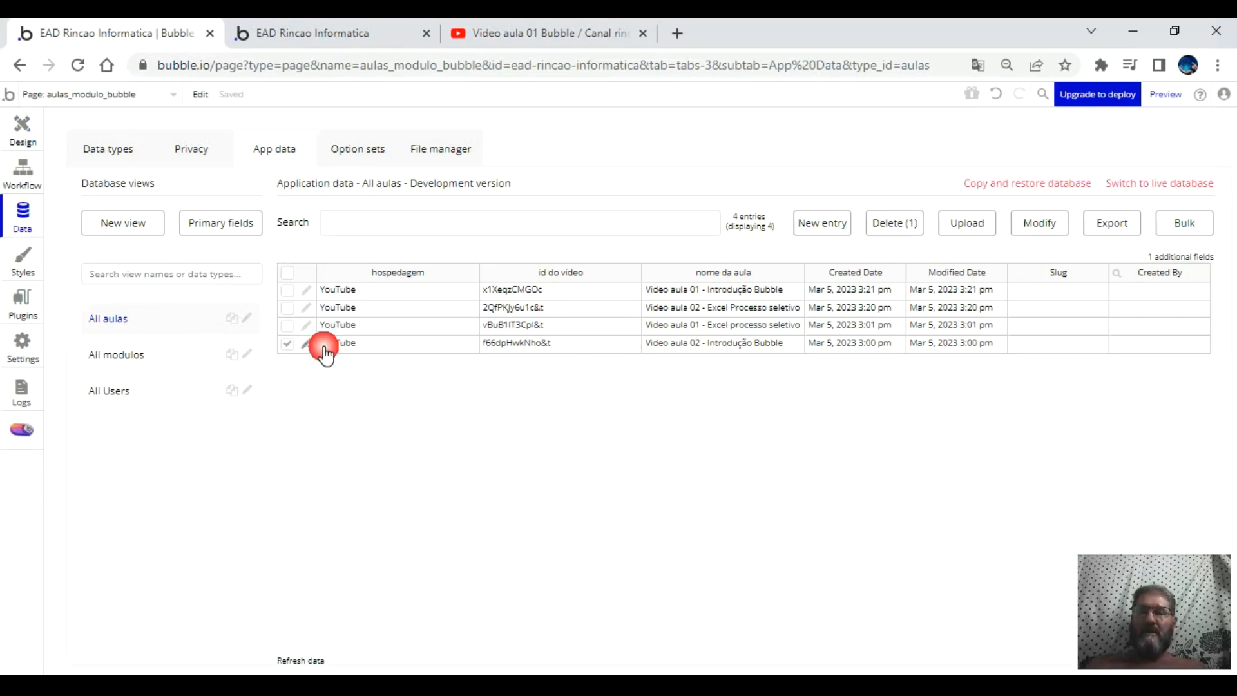
pyautogui.click(895, 224)
pyautogui.click(634, 250)
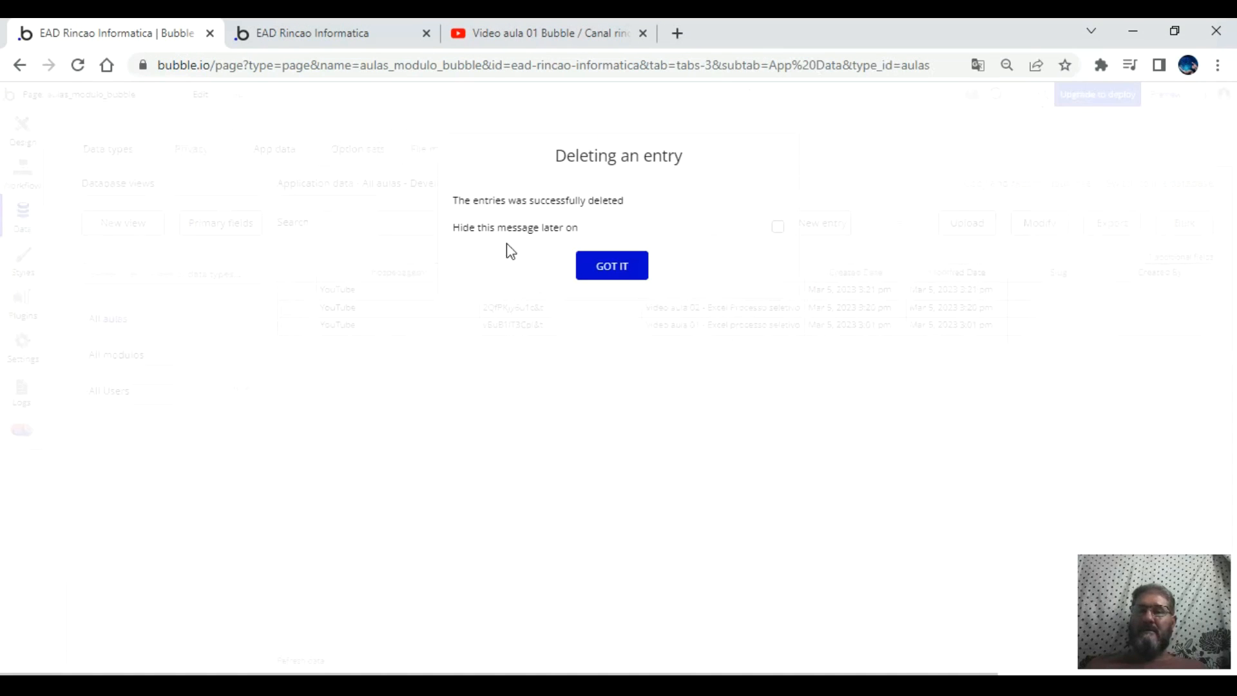
pyautogui.click(622, 267)
# - Open the criacao_de_modulos_e_aula page in the editor and preview it
pyautogui.click(148, 95)
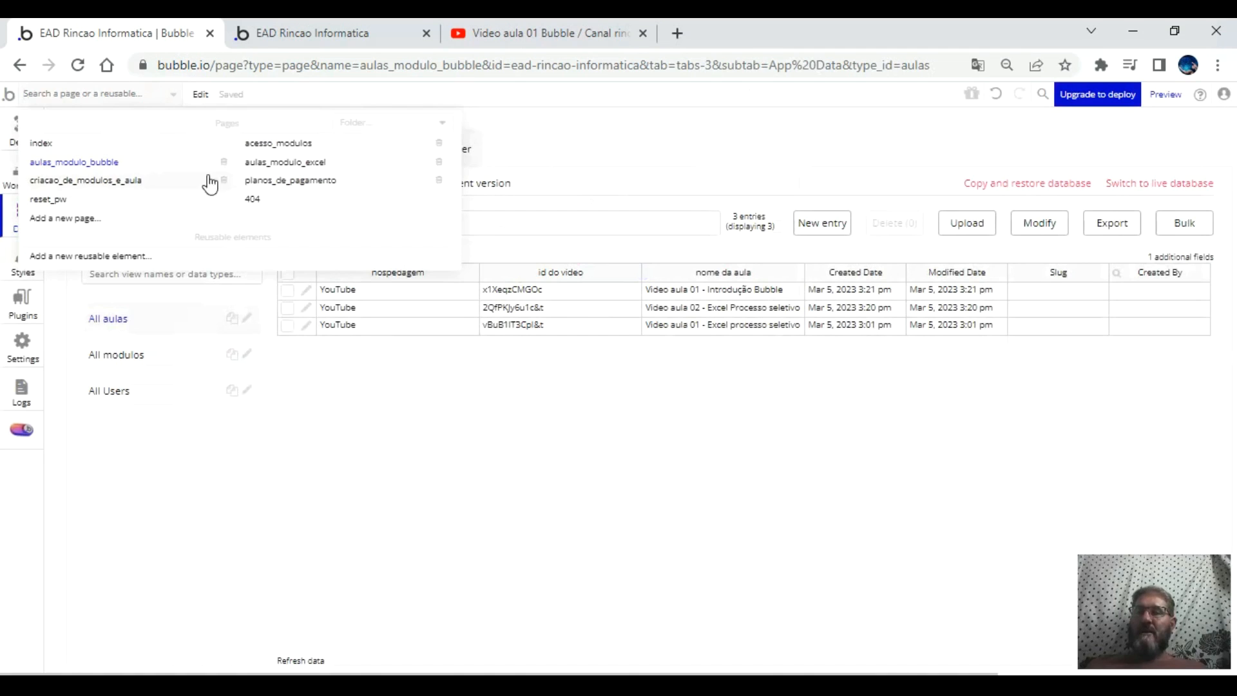
pyautogui.click(182, 180)
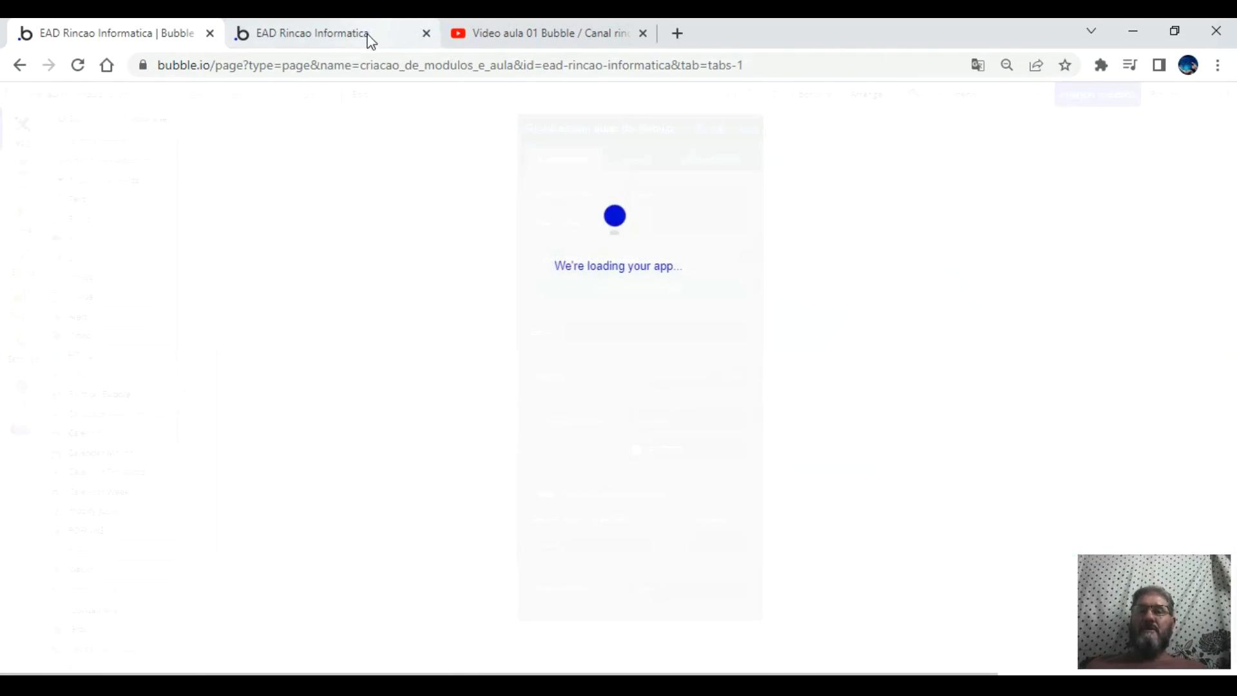
pyautogui.moveTo(372, 37); pyautogui.dragTo(709, 33)
pyautogui.click(148, 36)
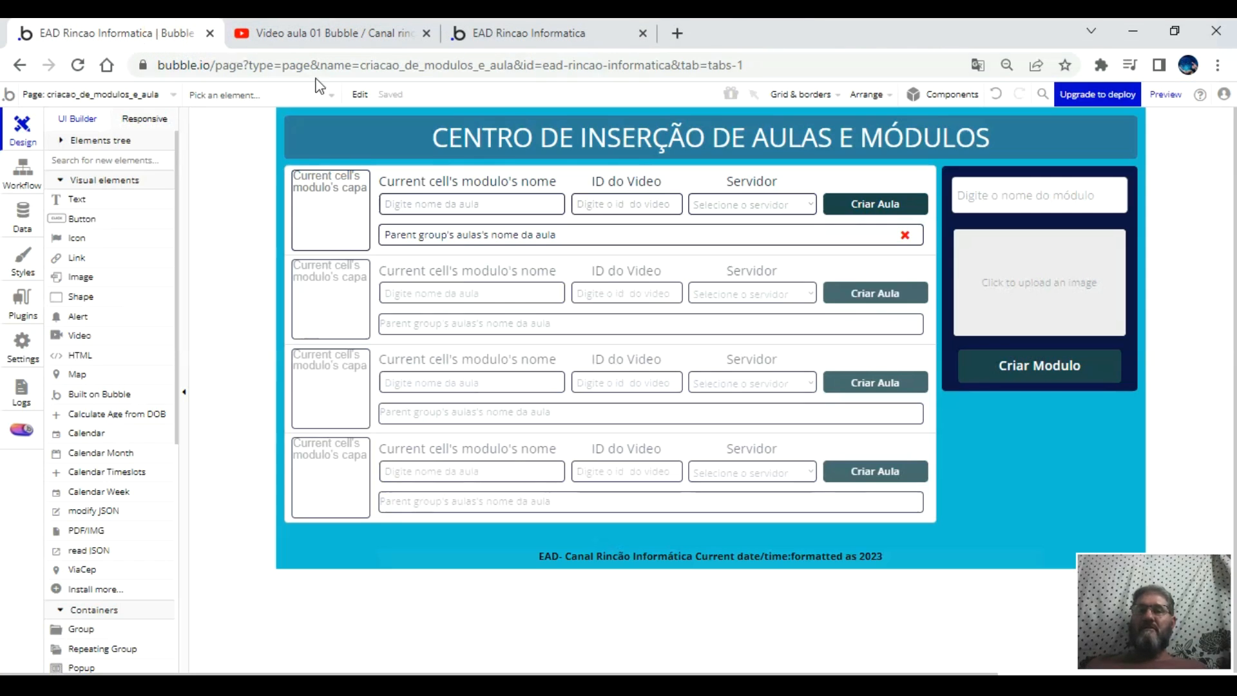
pyautogui.click(1165, 95)
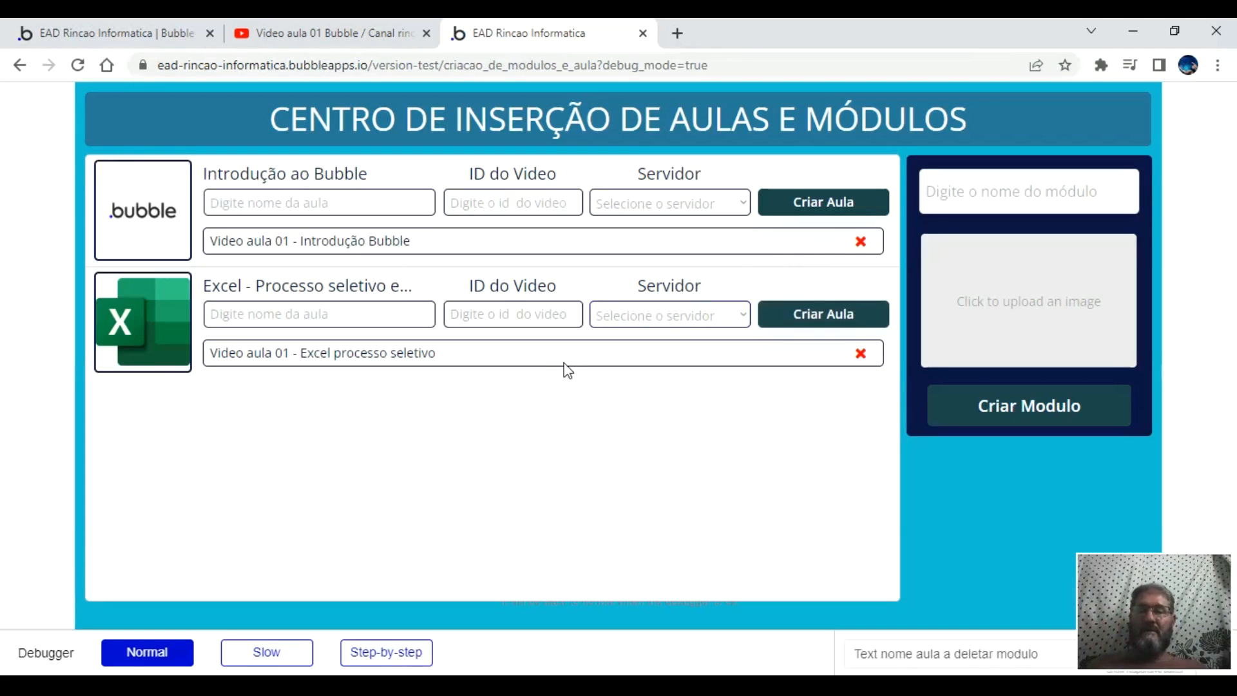
# - Fill the Introdução ao Bubble module's new lesson with the name Video aula 01 - Introdução Bubble and the YouTube server
pyautogui.click(368, 197)
pyautogui.write('Video aula 01 - Introdução Bu')
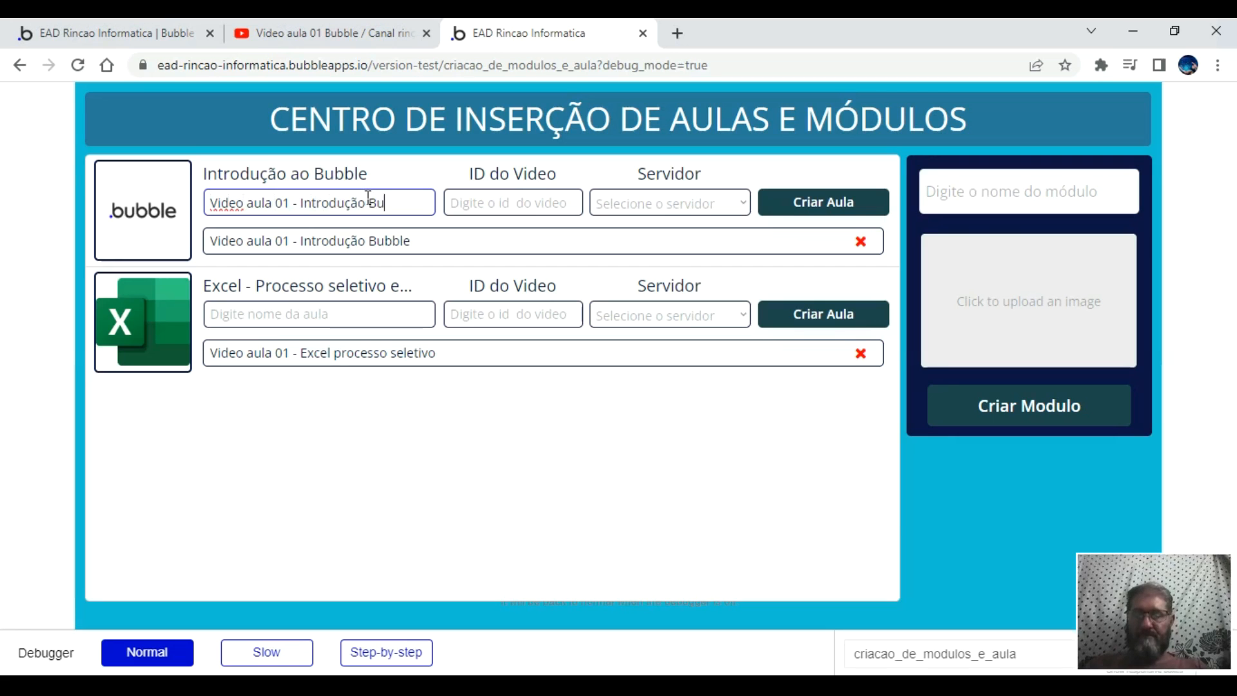
pyautogui.click(646, 205)
pyautogui.click(647, 225)
# - Open Video aula 02 Bubble on YouTube, pause it and copy the video ID f66dpHwkNho from its address
pyautogui.click(387, 34)
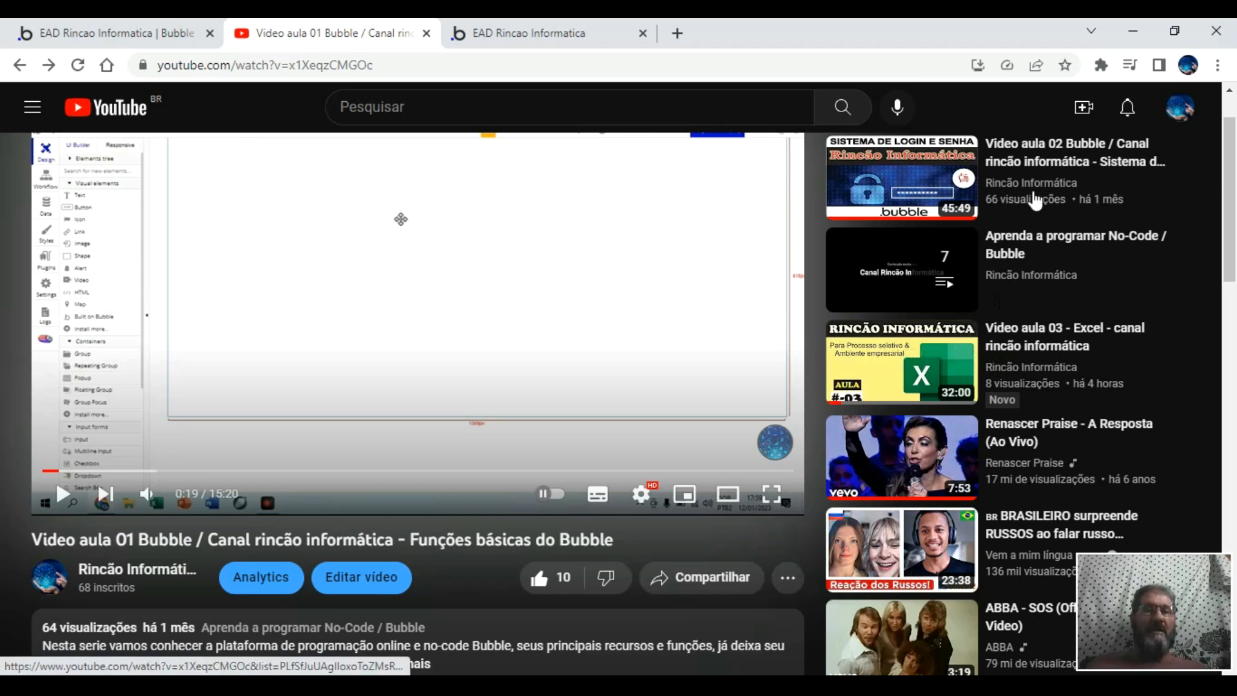
pyautogui.click(912, 225)
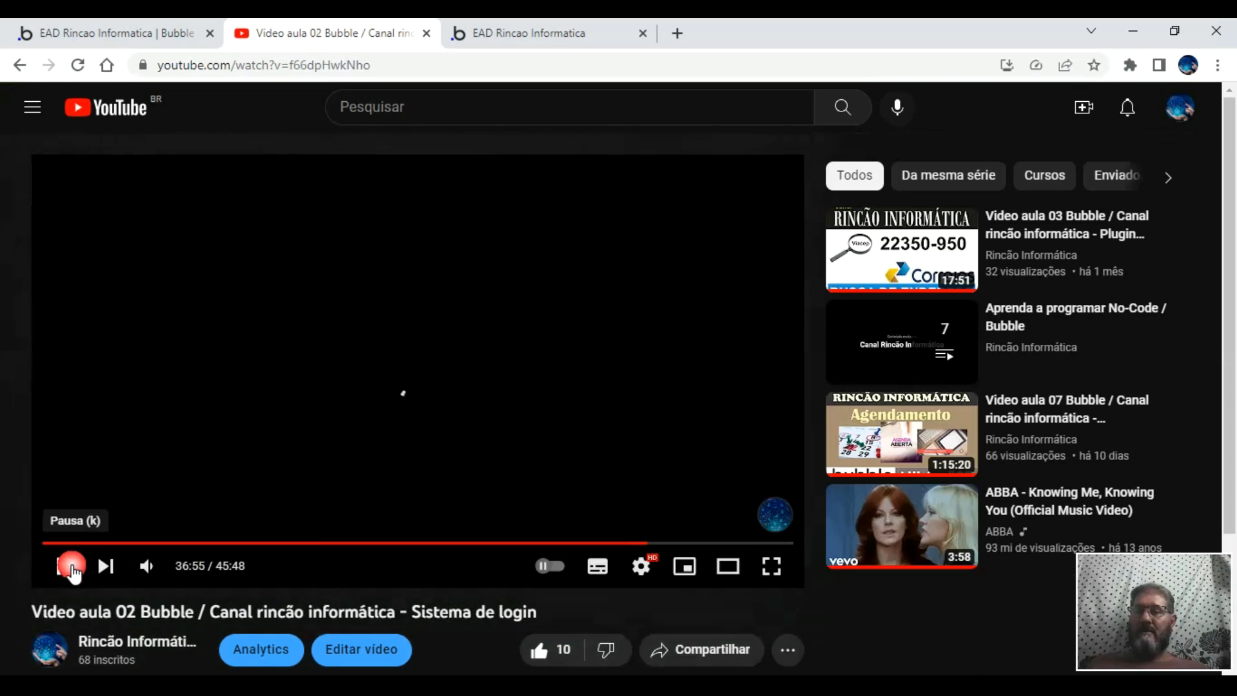
pyautogui.click(65, 566)
pyautogui.moveTo(288, 65); pyautogui.dragTo(377, 65)
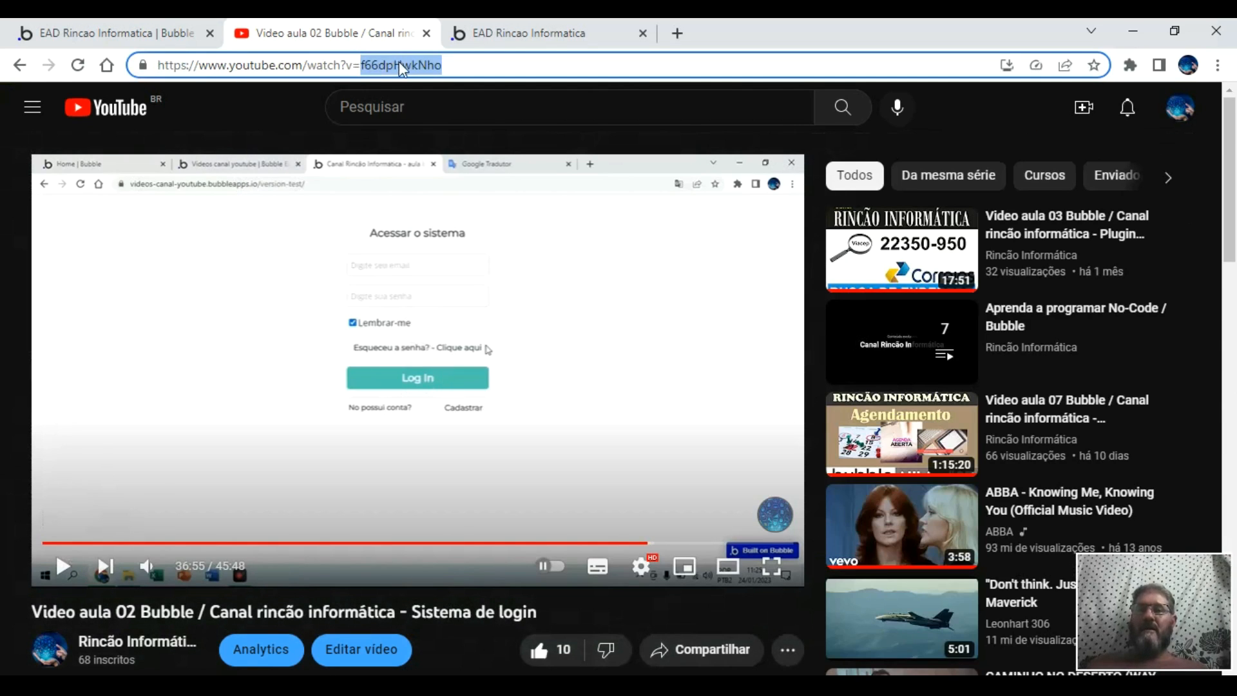
pyautogui.rightClick(400, 65)
pyautogui.click(472, 163)
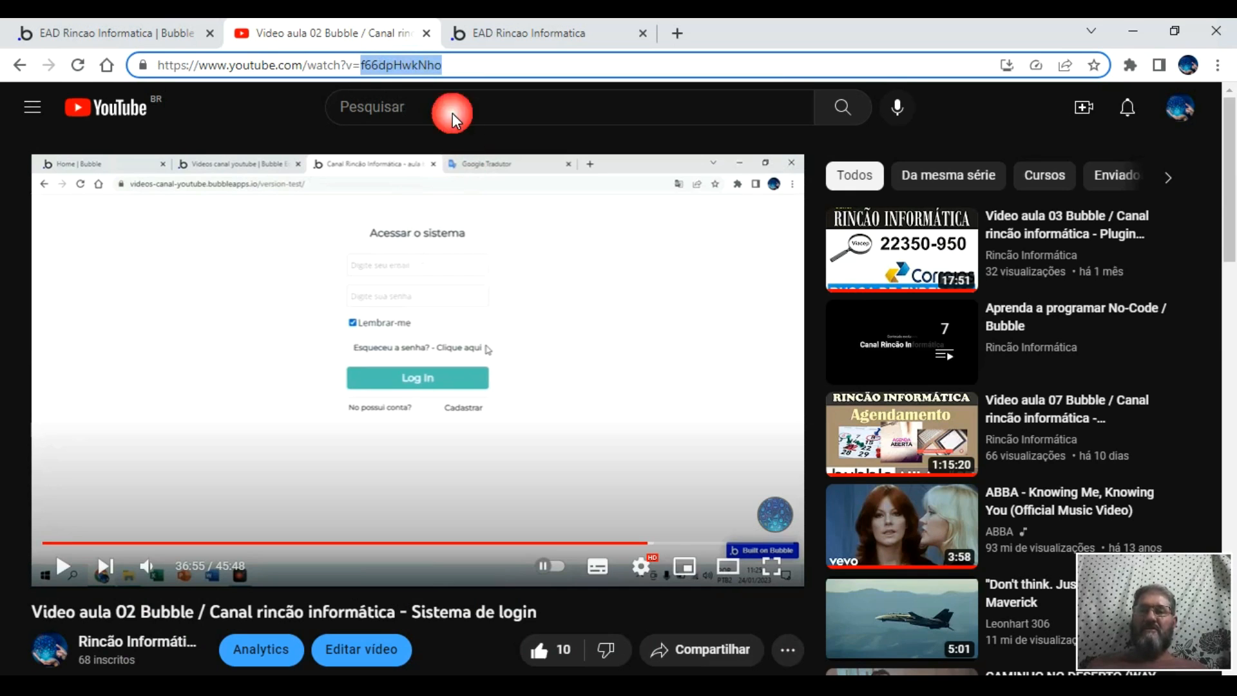
# - Paste the copied video ID into the Introdução ao Bubble module's lesson form and create the lesson
pyautogui.click(474, 35)
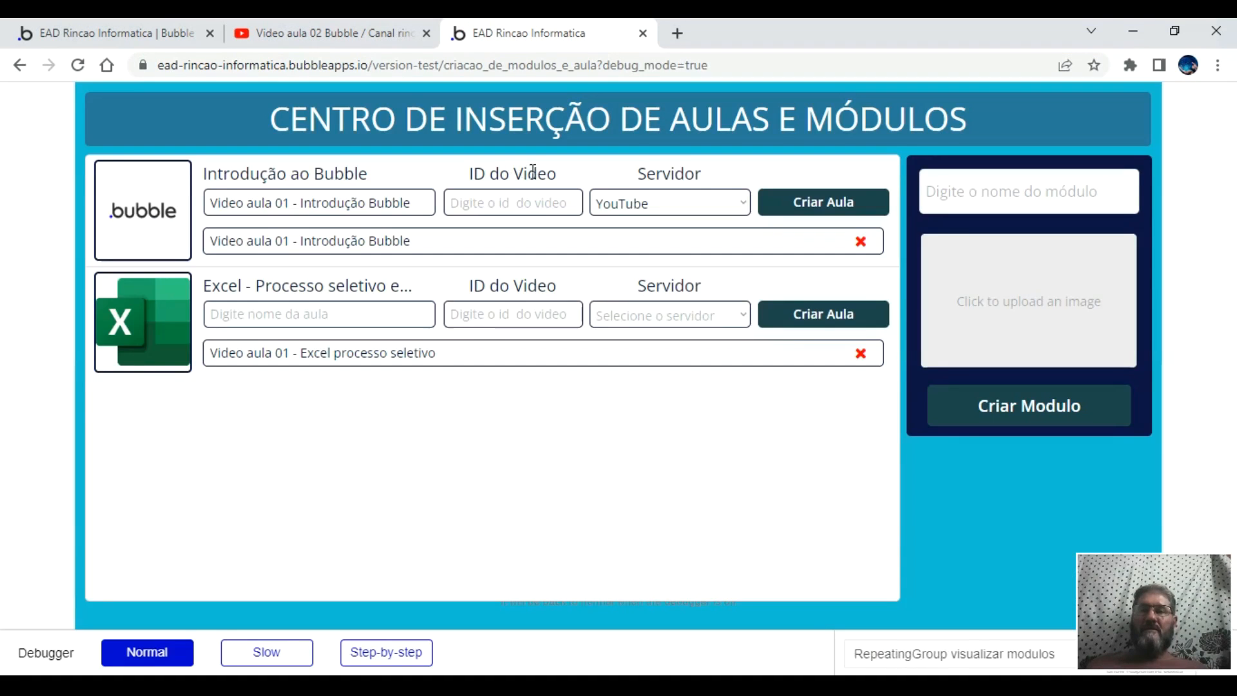
pyautogui.rightClick(522, 204)
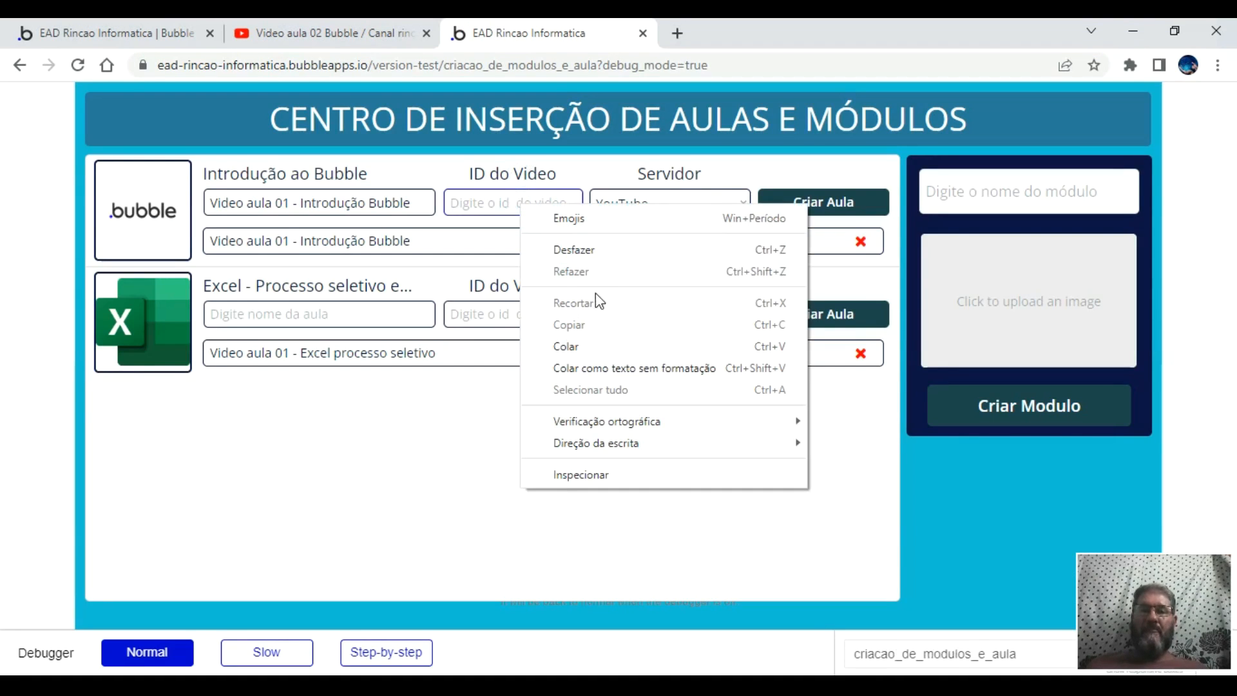
pyautogui.click(571, 347)
pyautogui.click(830, 211)
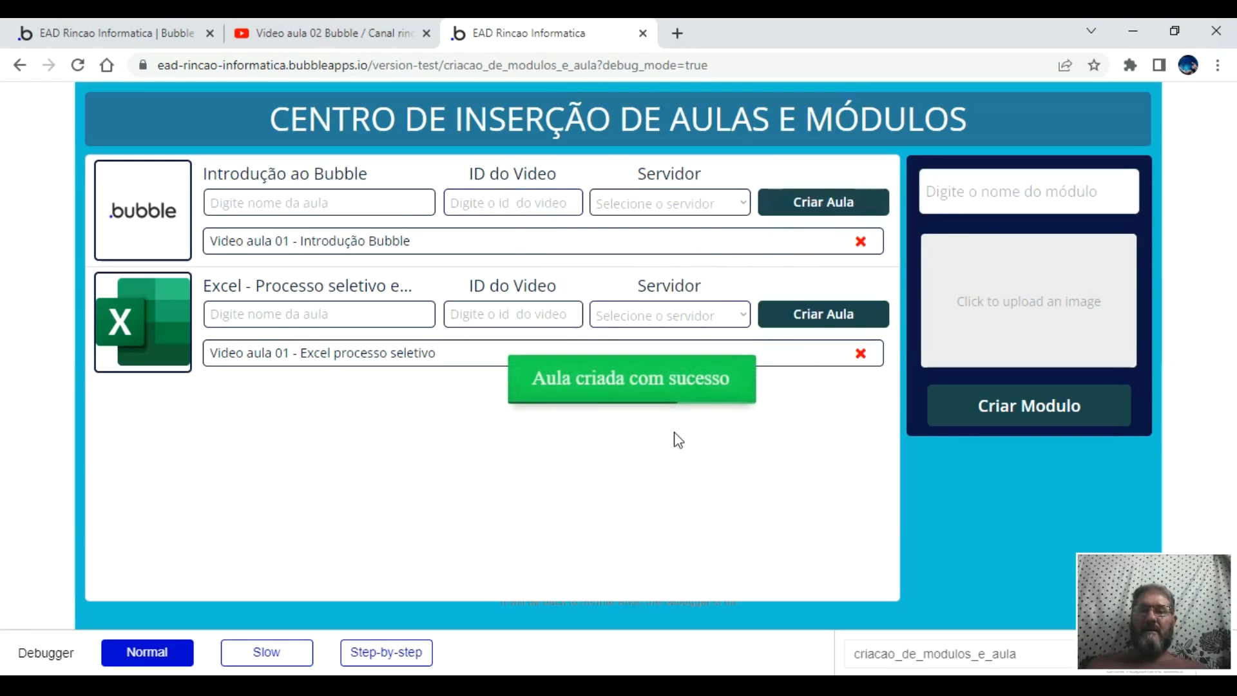
# - Reload the lesson creation page with debug_mode set to false
pyautogui.click(737, 65)
pyautogui.doubleClick(739, 66)
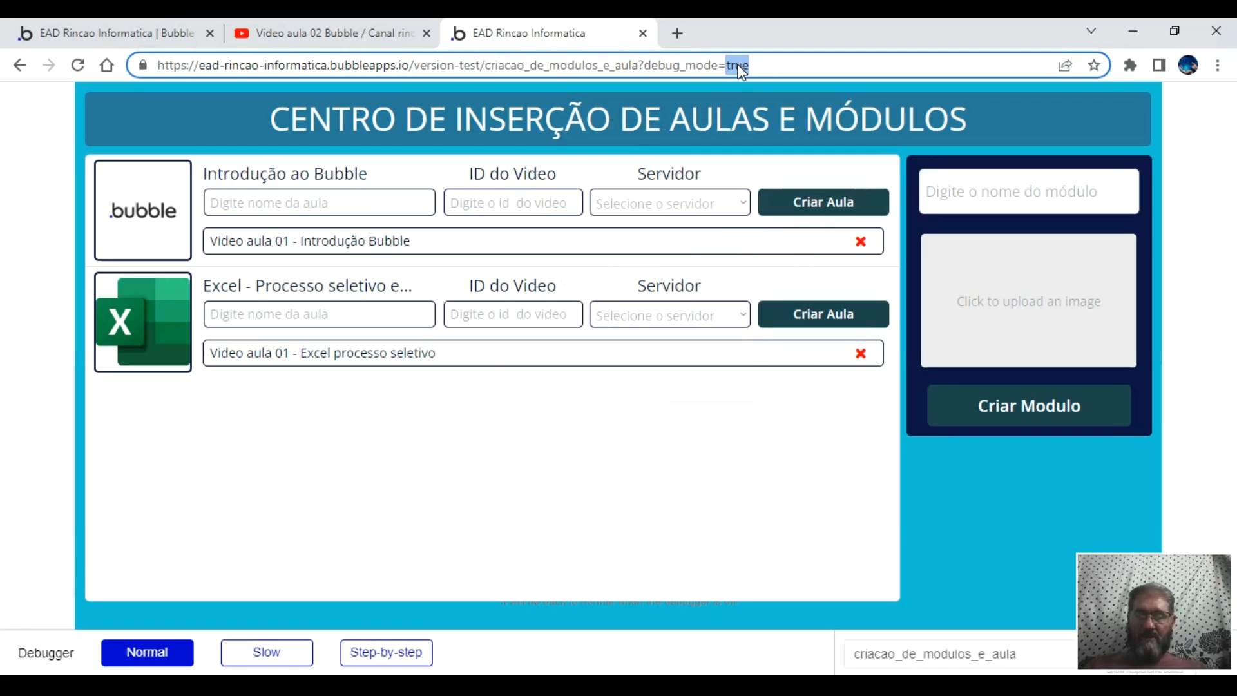
pyautogui.write('false')
pyautogui.press('Return')
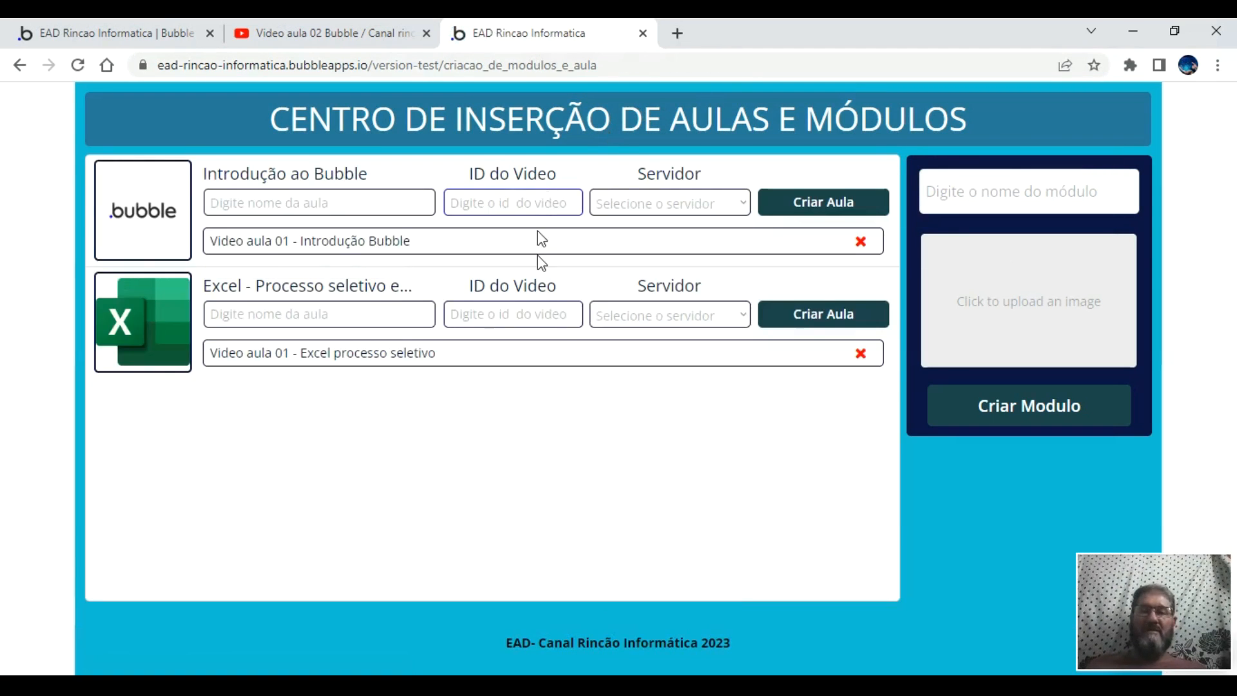
# - Load the aulas_modulo_bubble page with debug_mode=false and open the second lesson in its list
pyautogui.click(129, 31)
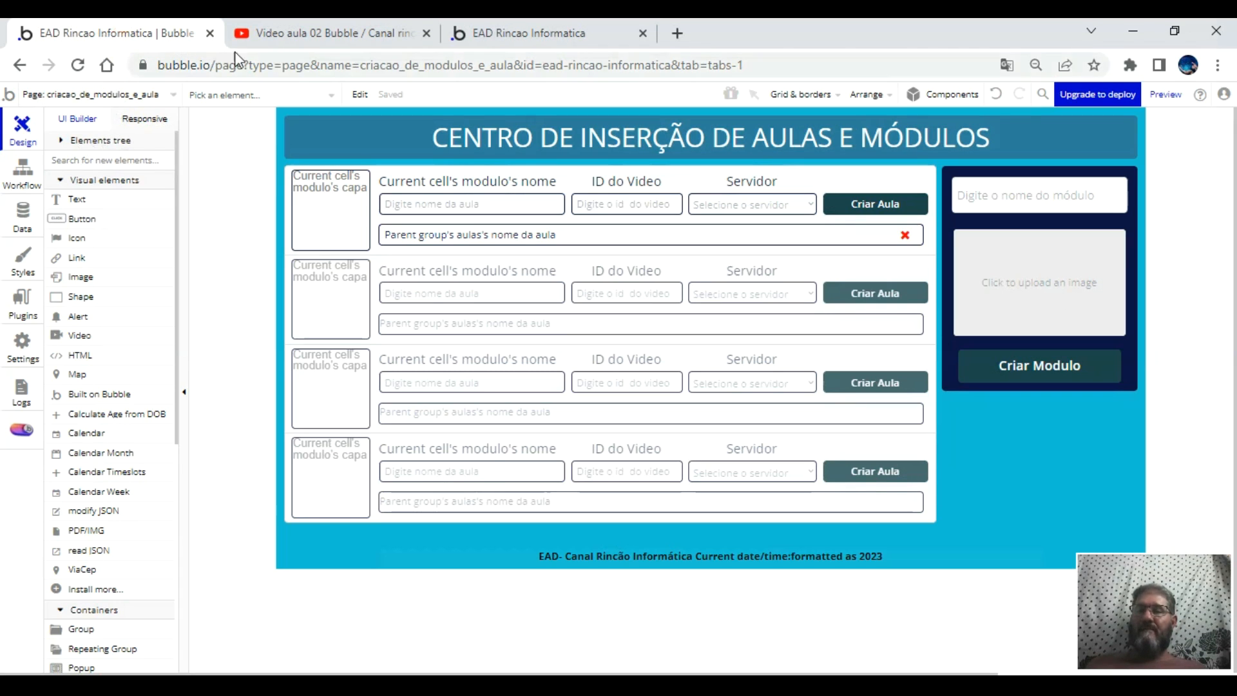
pyautogui.click(558, 29)
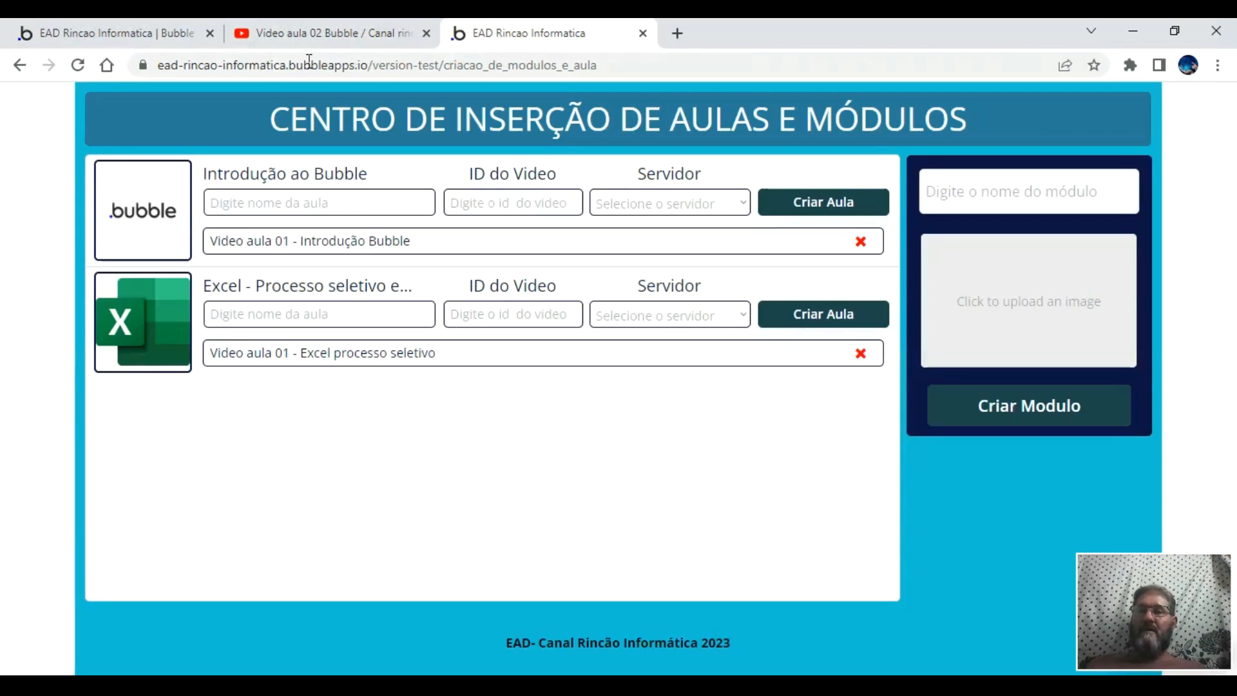
pyautogui.click(664, 61)
pyautogui.click(663, 61)
pyautogui.press('BackSpace')
pyautogui.press('BackSpace')
pyautogui.press('BackSpace')
pyautogui.press('BackSpace')
pyautogui.press('BackSpace')
pyautogui.press('BackSpace')
pyautogui.press('BackSpace')
pyautogui.press('BackSpace')
pyautogui.press('BackSpace')
pyautogui.press('BackSpace')
pyautogui.press('BackSpace')
pyautogui.press('BackSpace')
pyautogui.press('BackSpace')
pyautogui.press('BackSpace')
pyautogui.press('BackSpace')
pyautogui.press('BackSpace')
pyautogui.press('BackSpace')
pyautogui.press('BackSpace')
pyautogui.press('BackSpace')
pyautogui.press('BackSpace')
pyautogui.press('BackSpace')
pyautogui.press('BackSpace')
pyautogui.press('BackSpace')
pyautogui.press('BackSpace')
pyautogui.press('BackSpace')
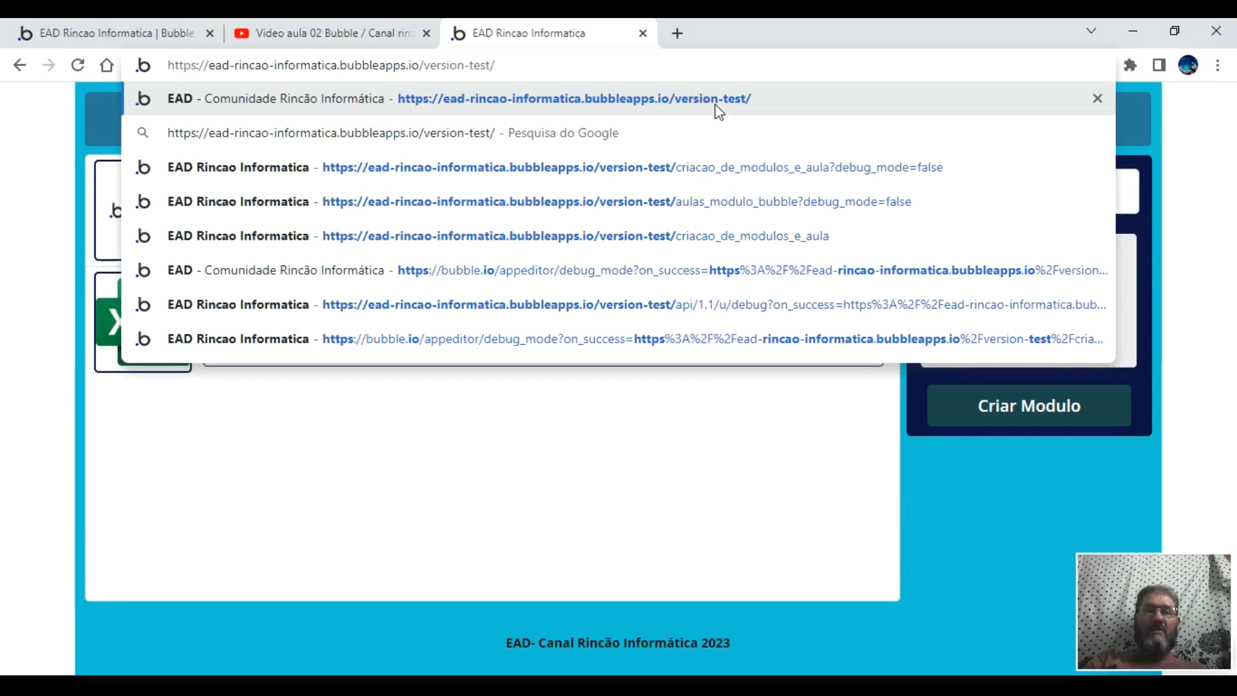
pyautogui.click(778, 199)
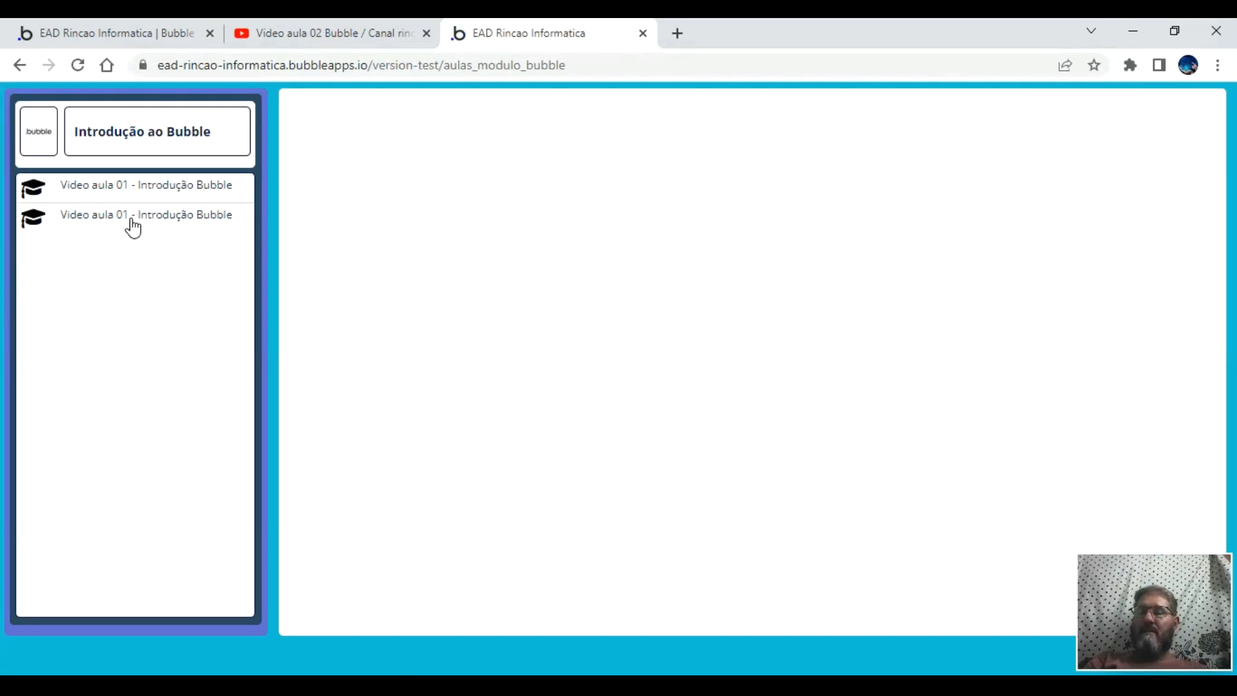
pyautogui.click(132, 226)
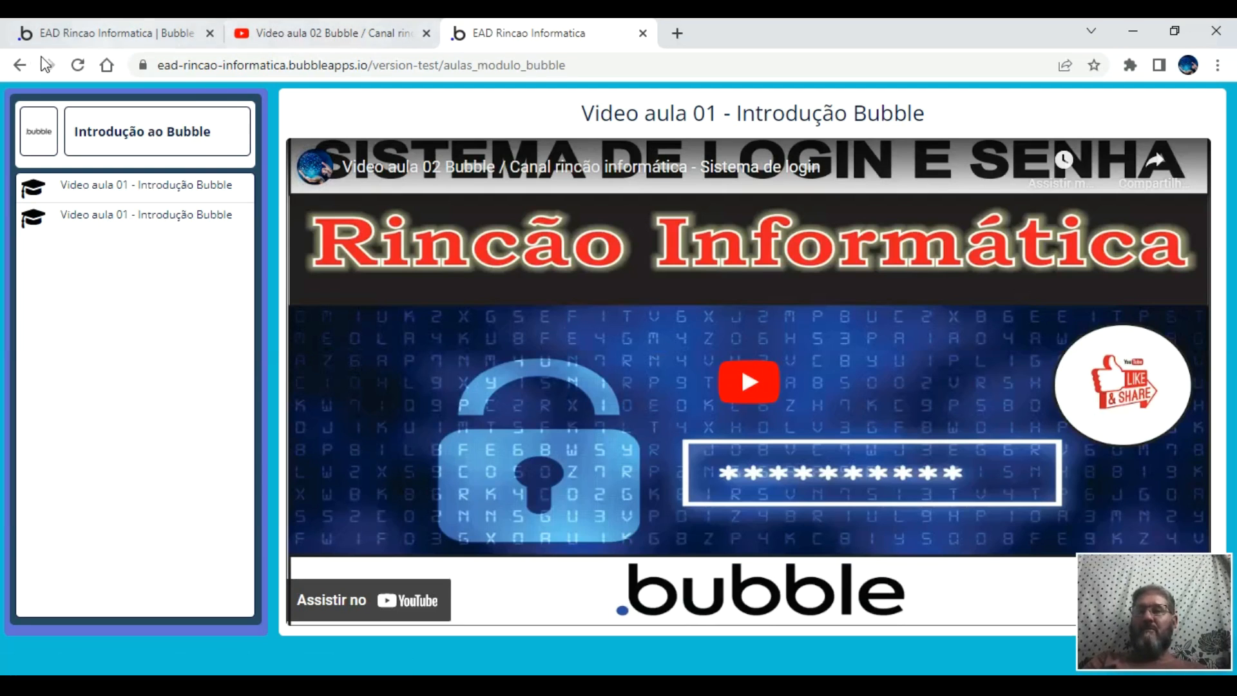
pyautogui.click(19, 64)
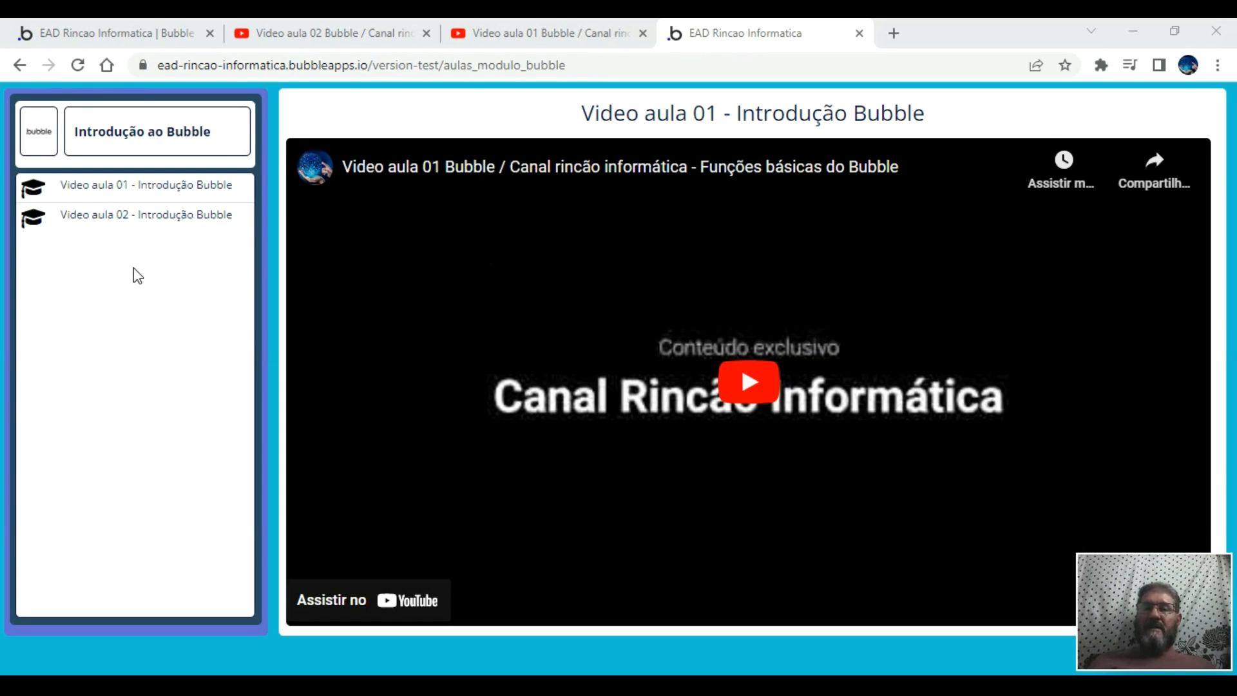
# - Open Video aula 01 - Introdução Bubble from the lesson list, play its video and pause it
pyautogui.click(118, 188)
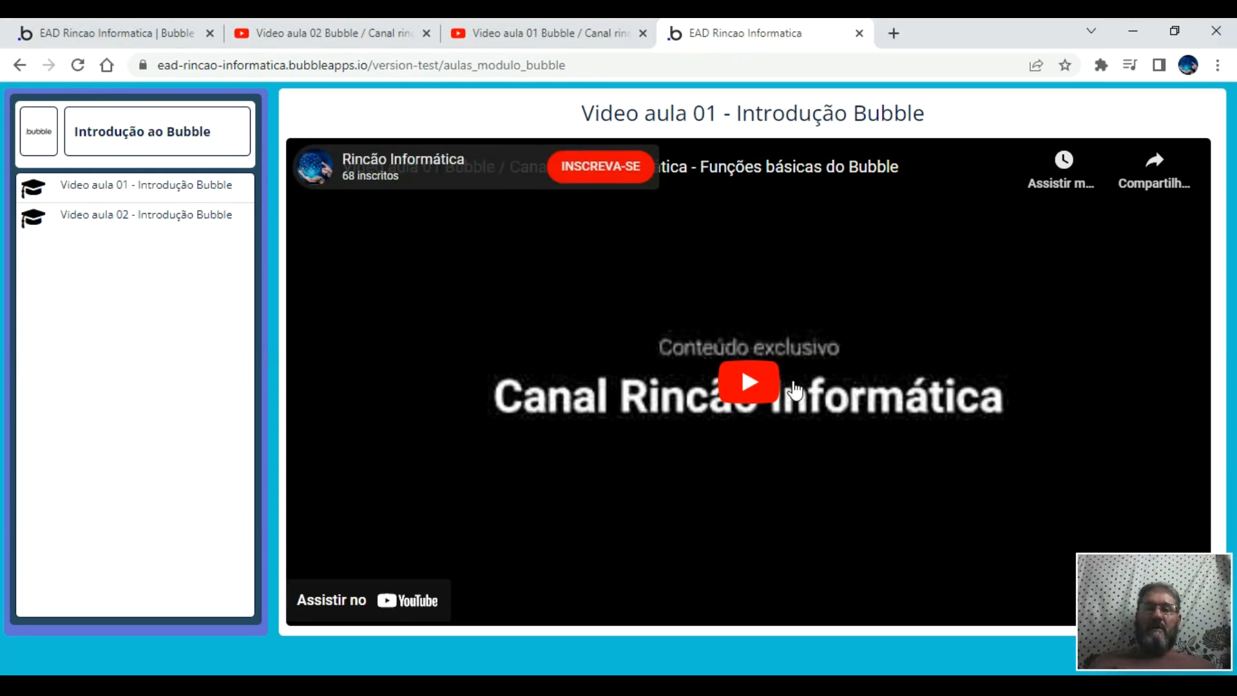
pyautogui.click(762, 380)
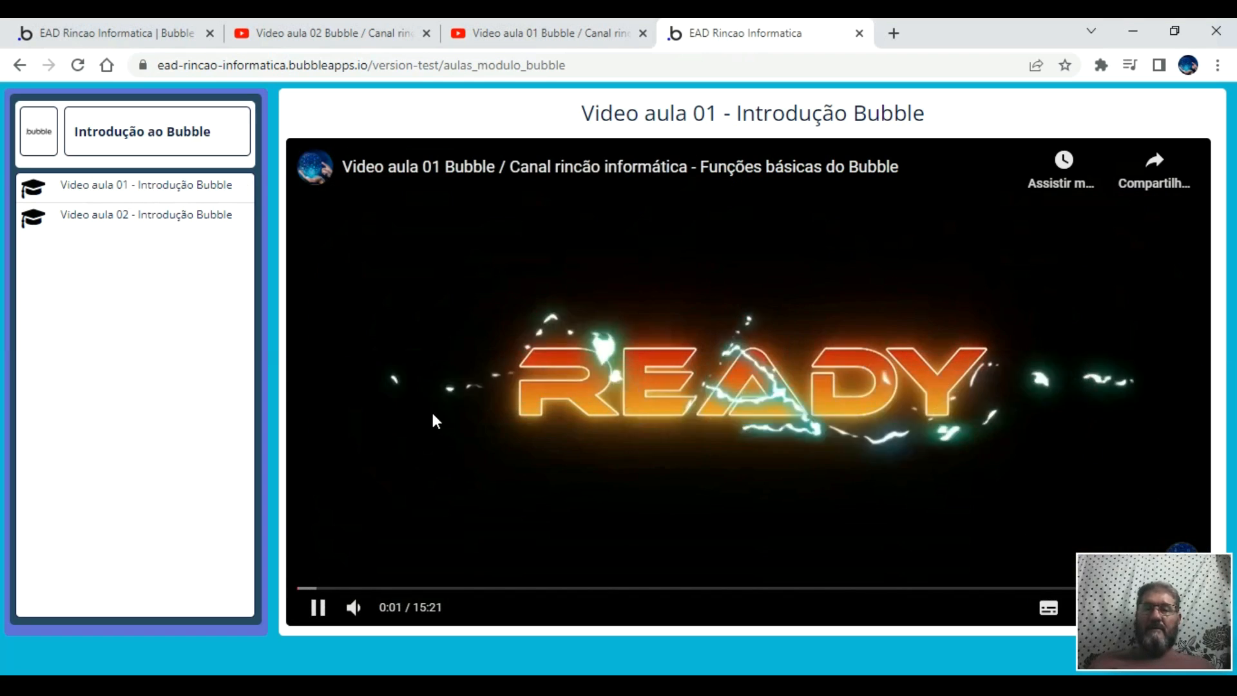
pyautogui.click(431, 412)
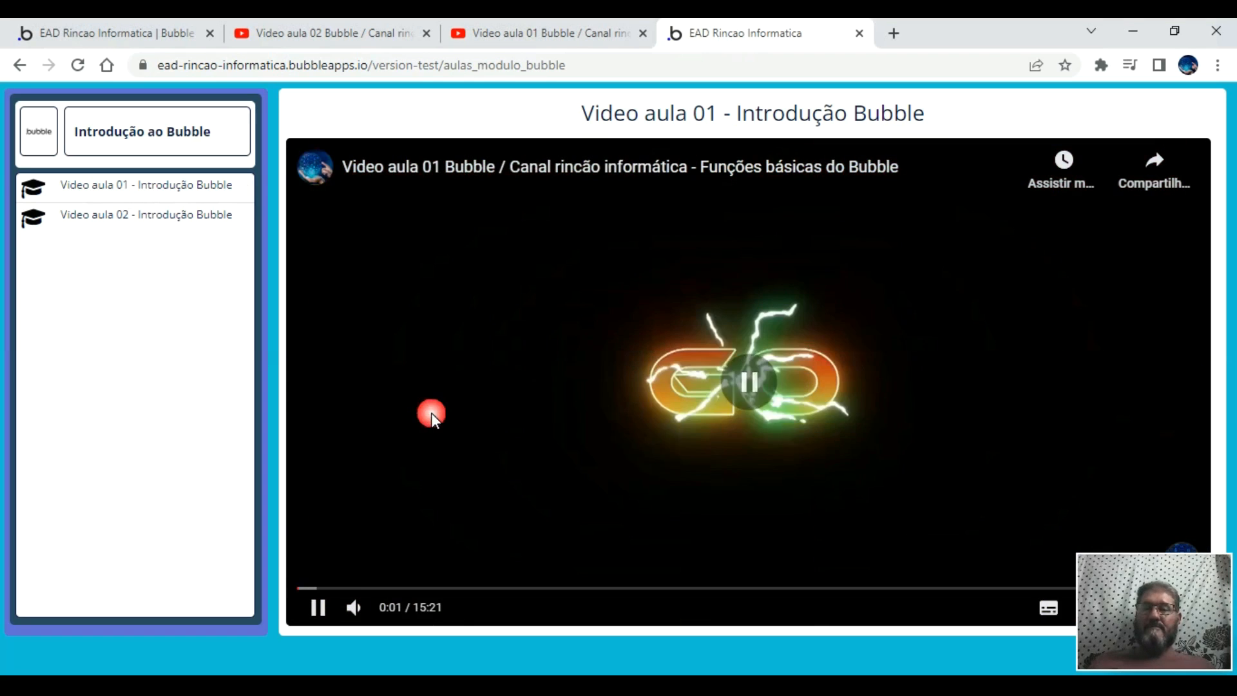
# - Open Video aula 02 - Introdução Bubble from the lesson list, play its video and pause it
pyautogui.click(111, 219)
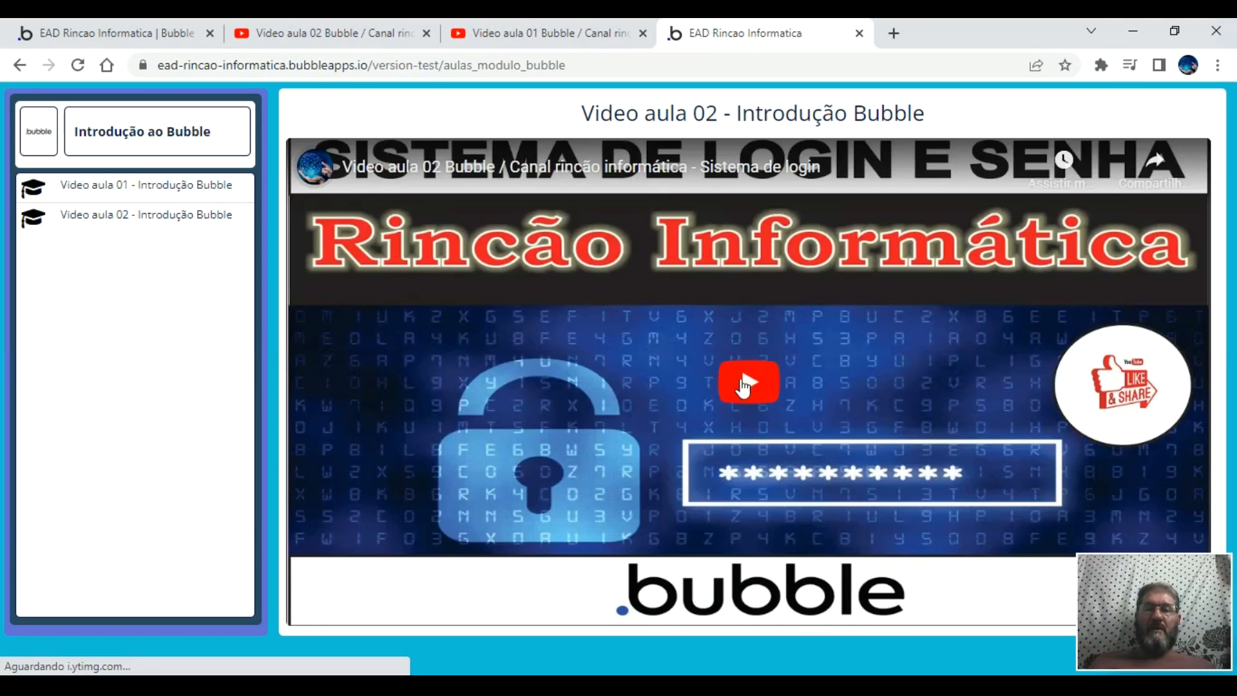
pyautogui.click(751, 384)
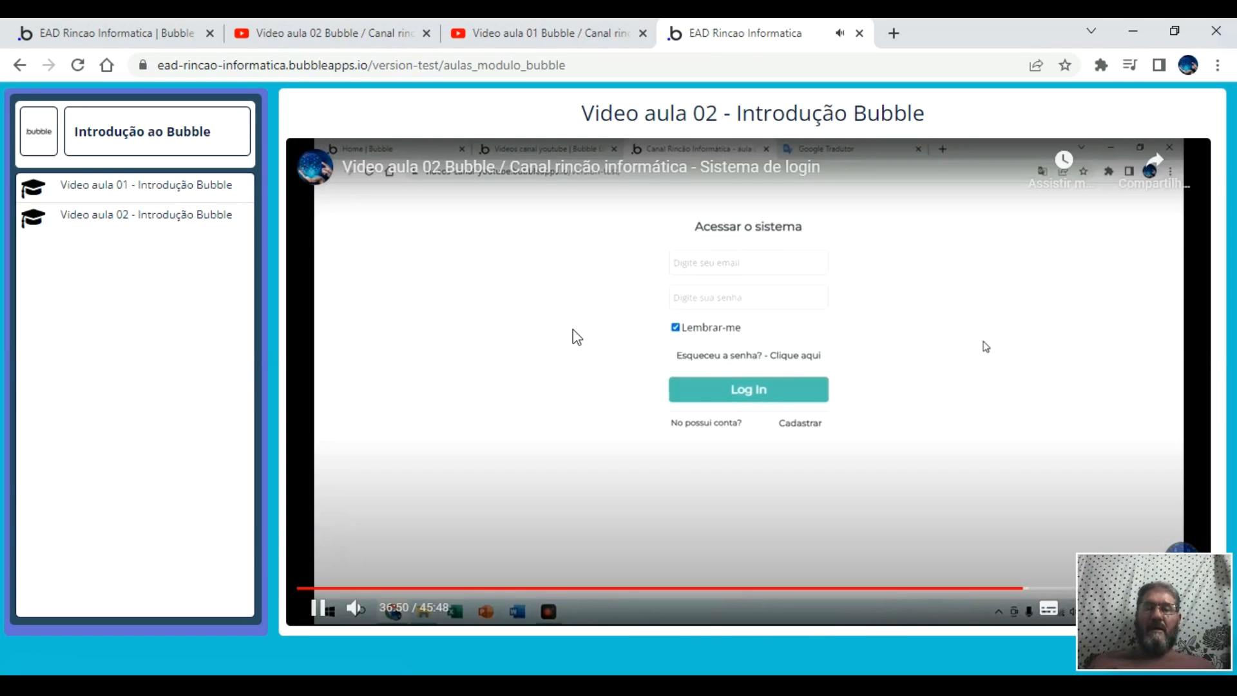
pyautogui.click(574, 331)
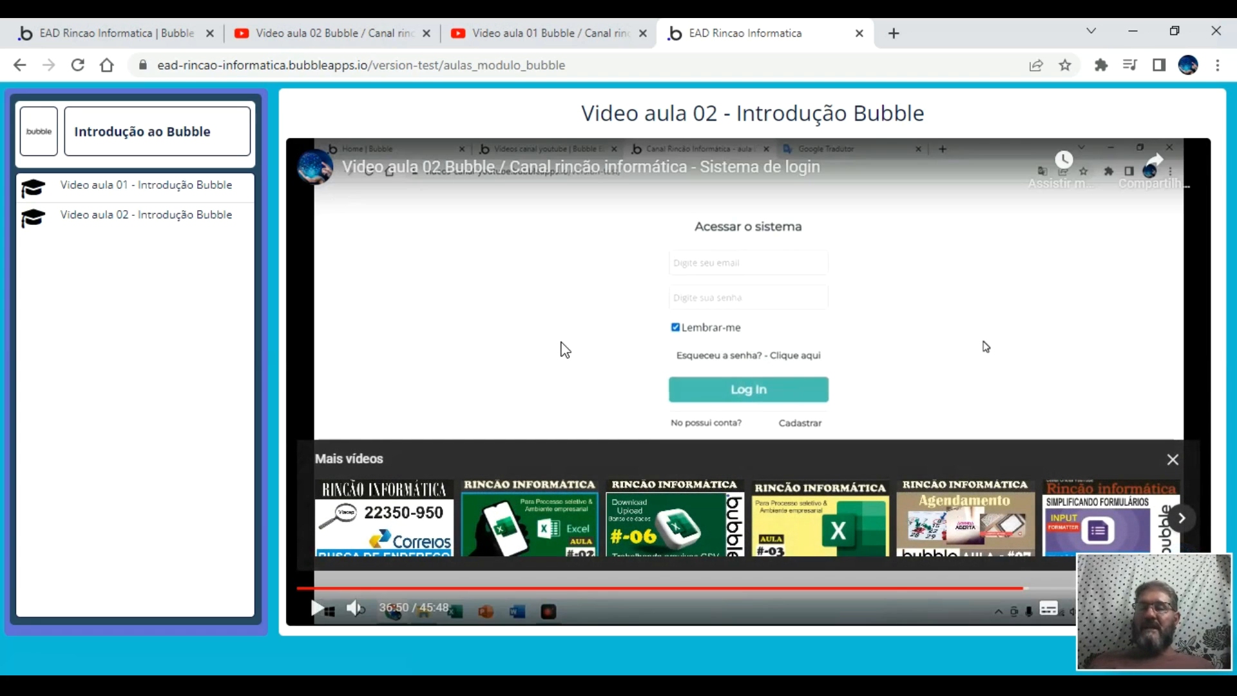
# - Check the video ID in the YouTube address, inspect the Video aula 02 - Introdução Bubble entry's ID in the app data and save the entry
pyautogui.click(544, 36)
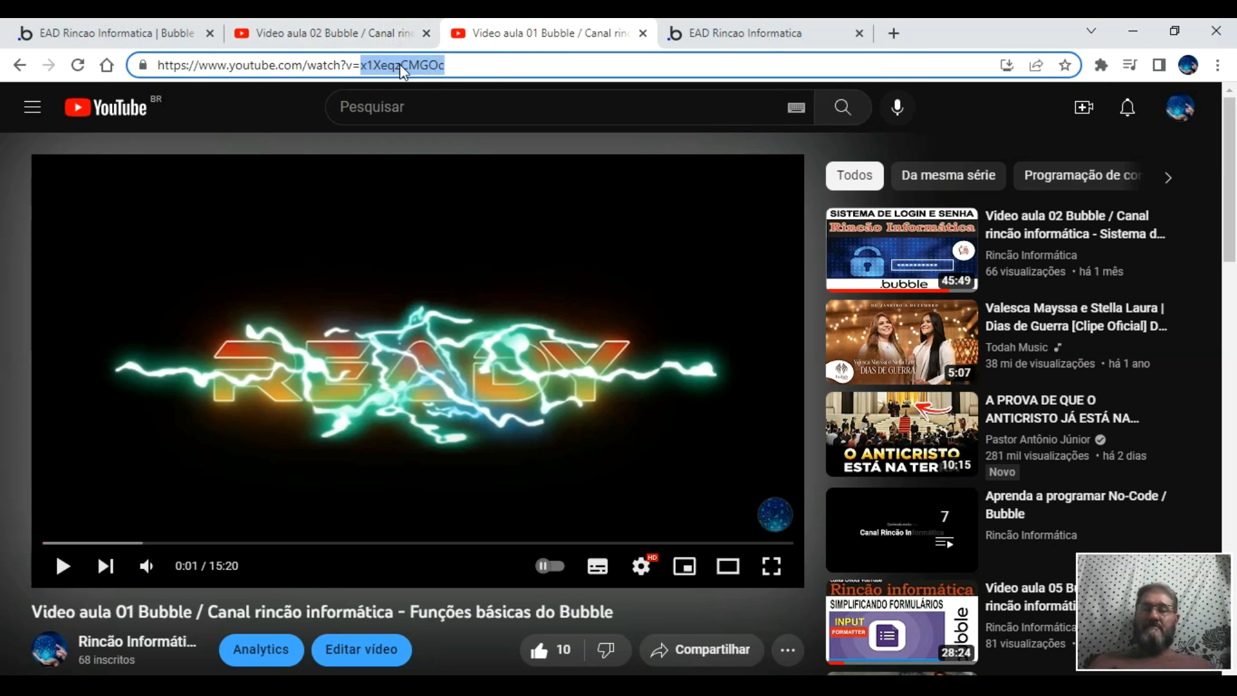
pyautogui.click(172, 37)
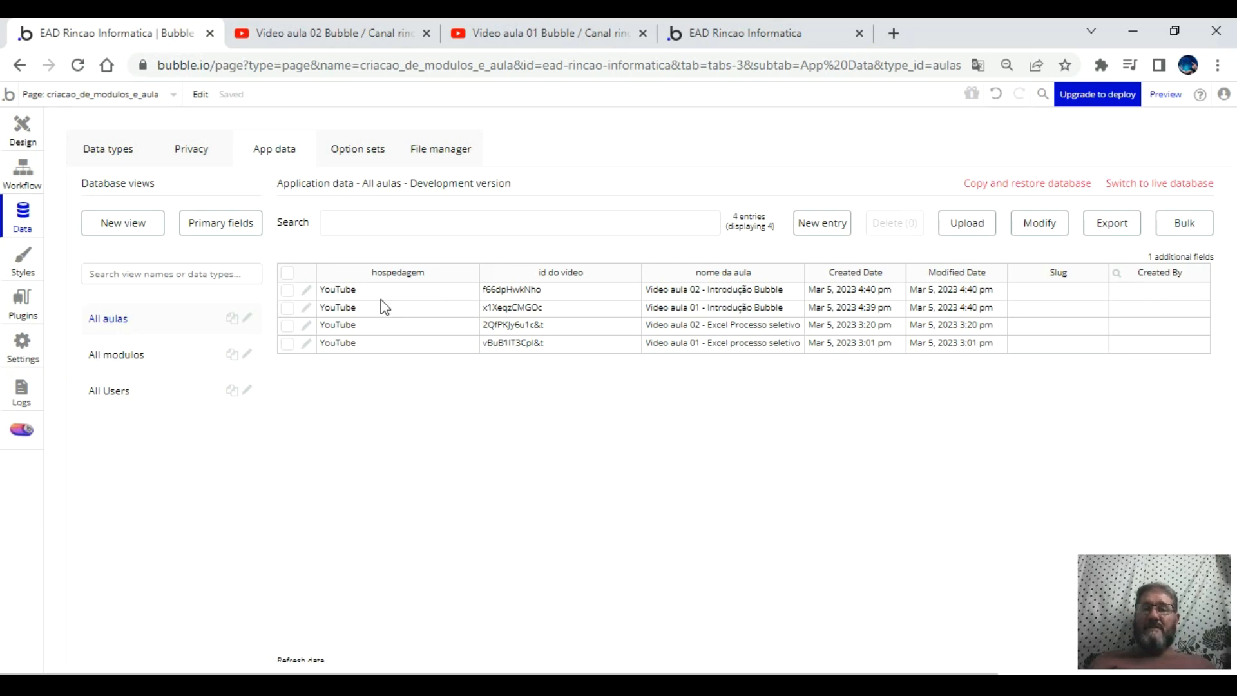
pyautogui.click(307, 289)
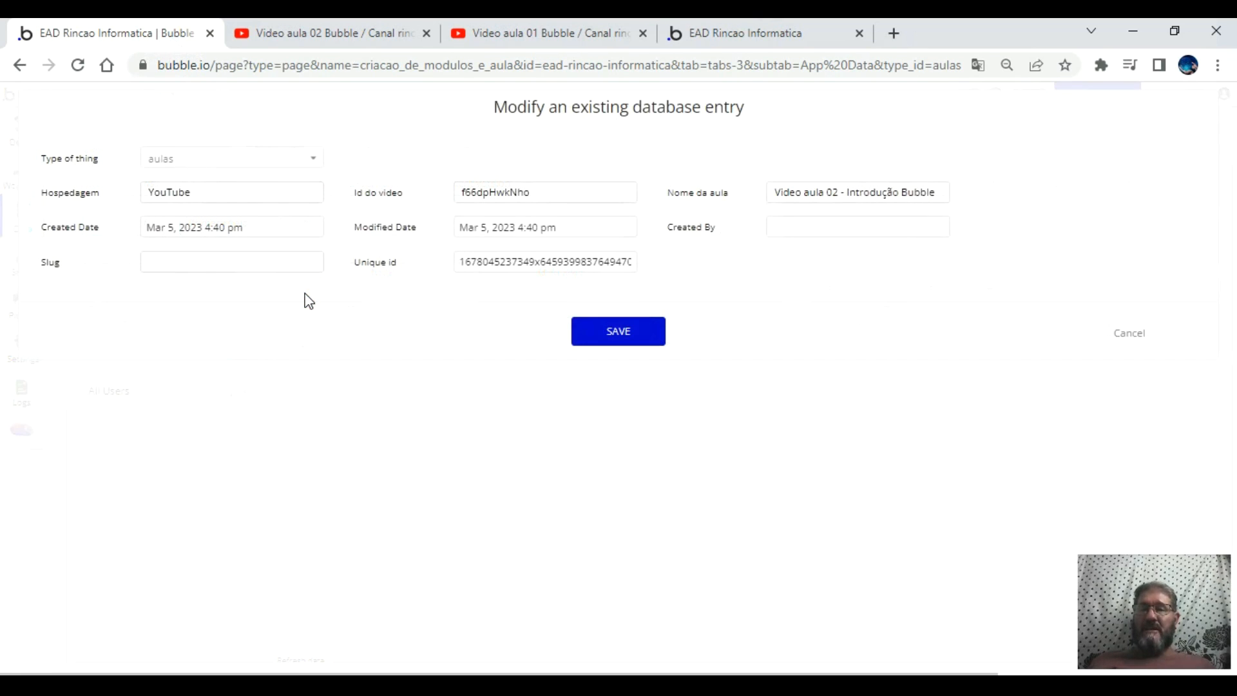
pyautogui.moveTo(535, 195); pyautogui.dragTo(436, 193)
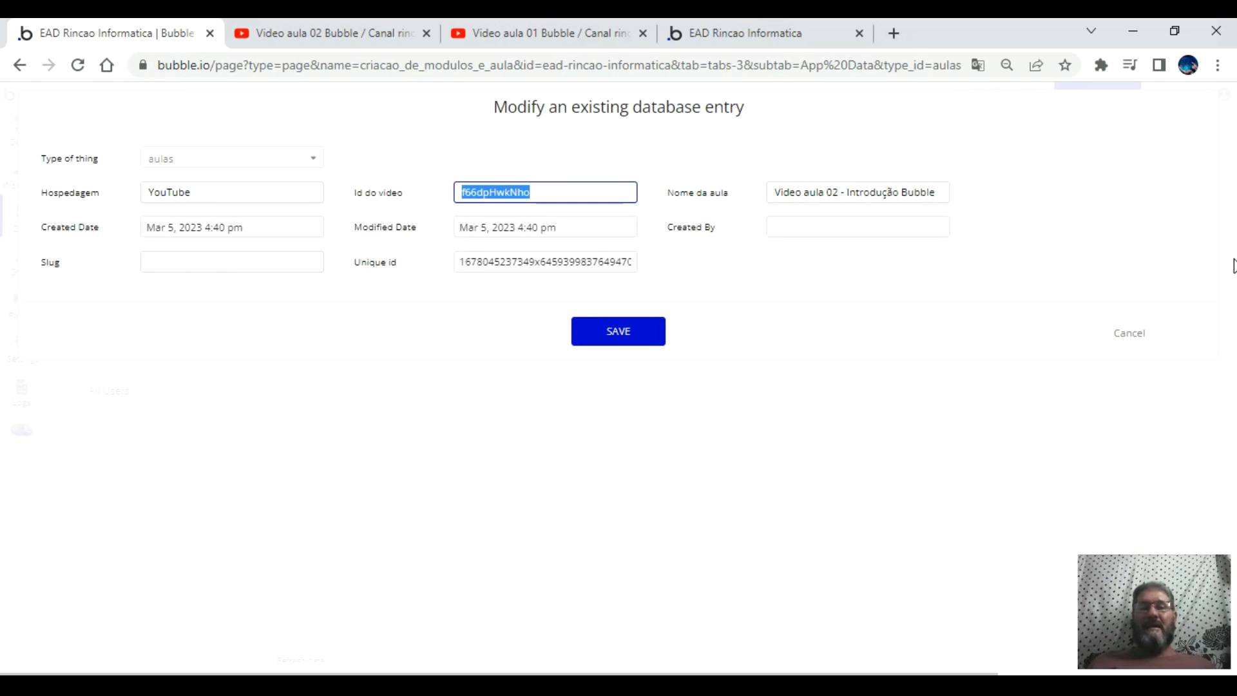
pyautogui.click(646, 338)
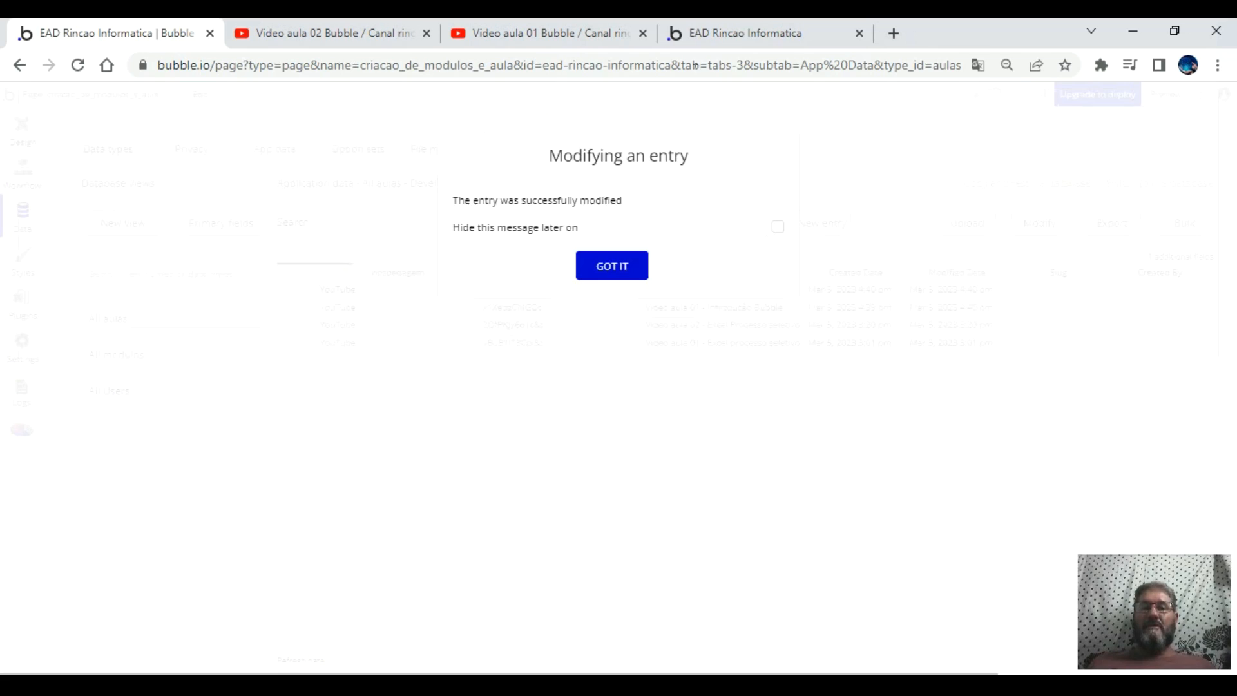
# - Return to the previewed lesson page and switch from Video aula 01 to Video aula 02 in the list
pyautogui.click(763, 27)
pyautogui.click(141, 188)
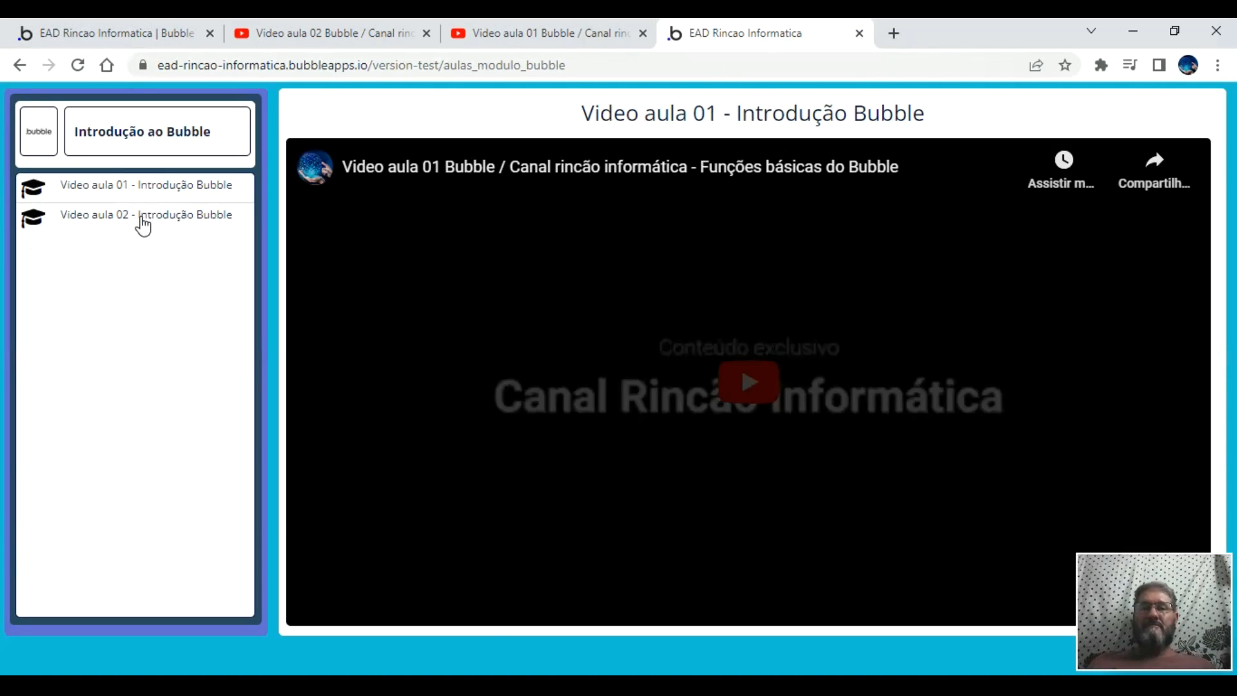
pyautogui.click(142, 218)
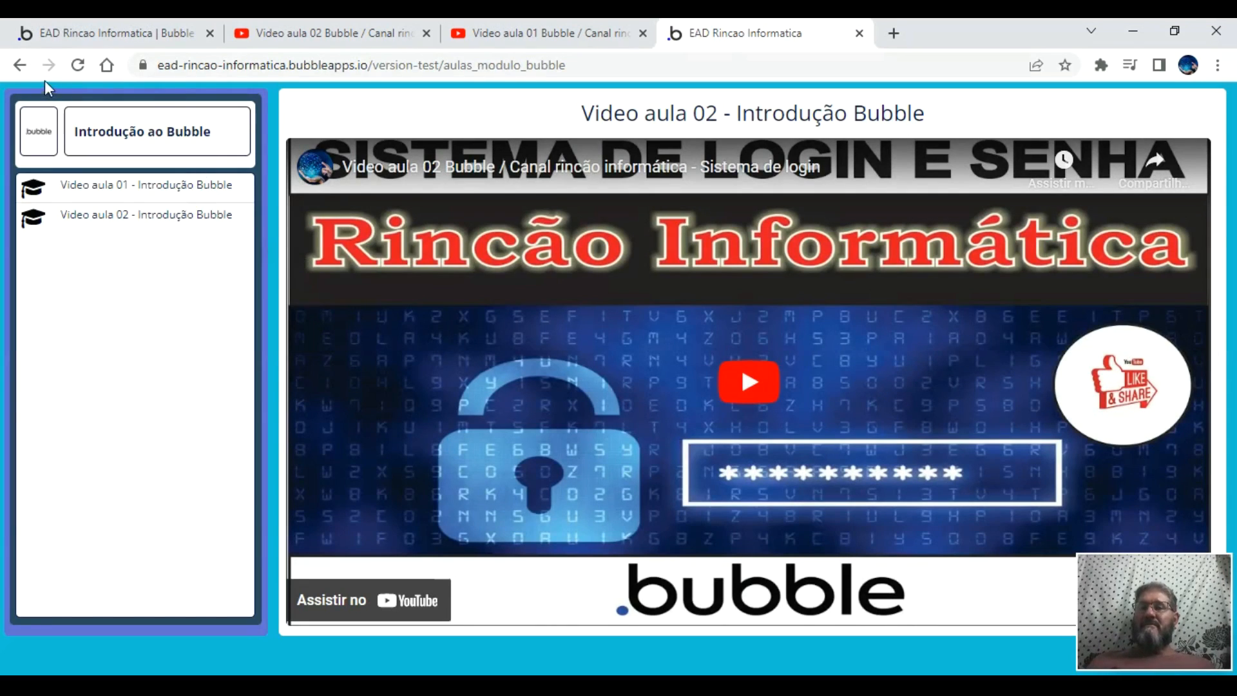
# - On the lesson creation page, enter lesson name "Video aula 03 - Introdução Bubble" under Introdução ao Bubble and choose YouTube as server
pyautogui.click(21, 65)
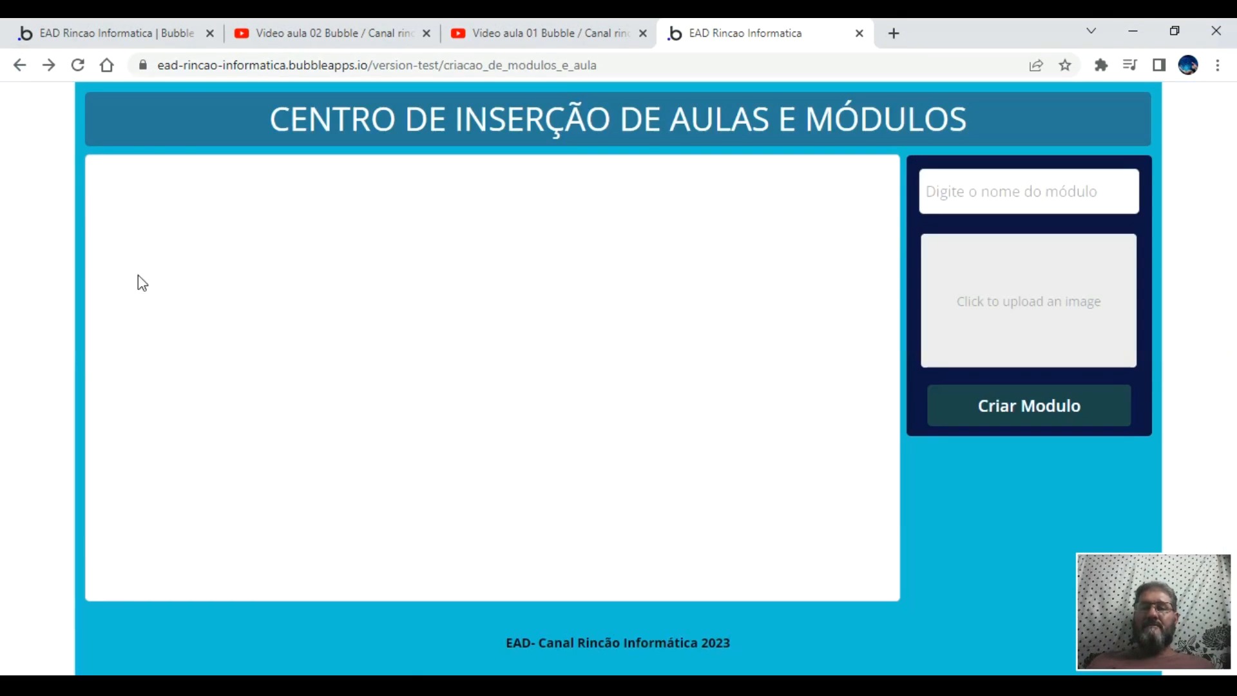
pyautogui.write('Video aula 03 -')
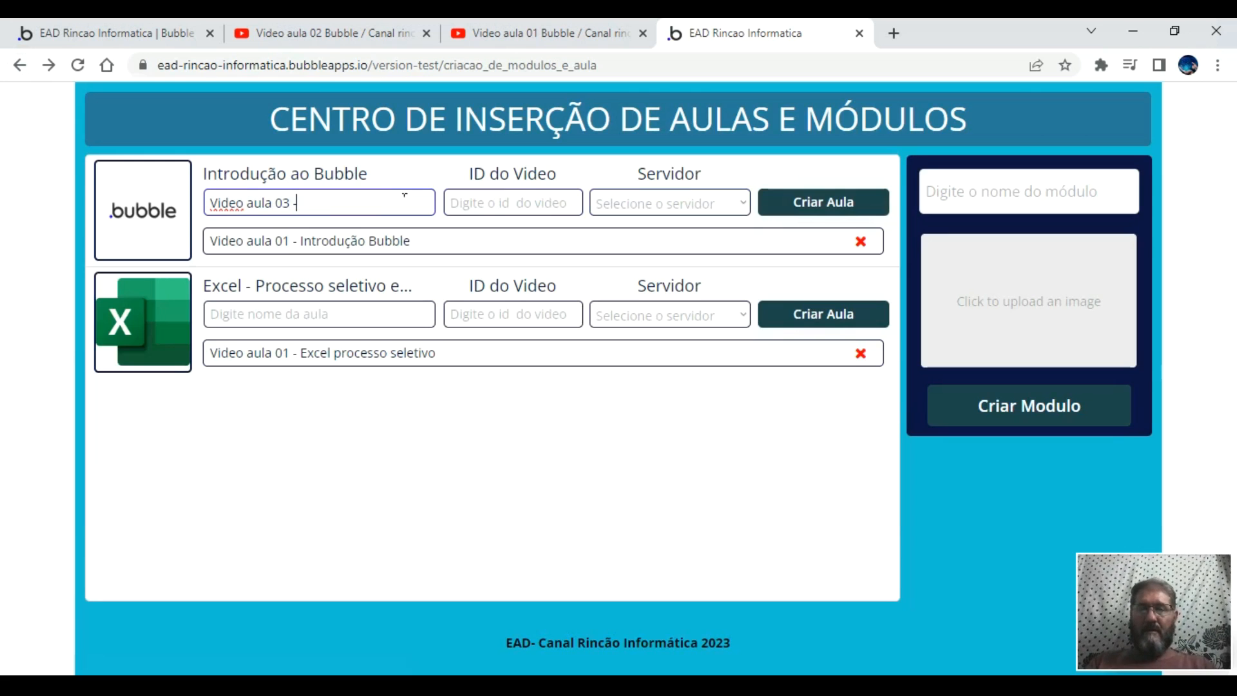
pyautogui.write(' Introdução Bubbl')
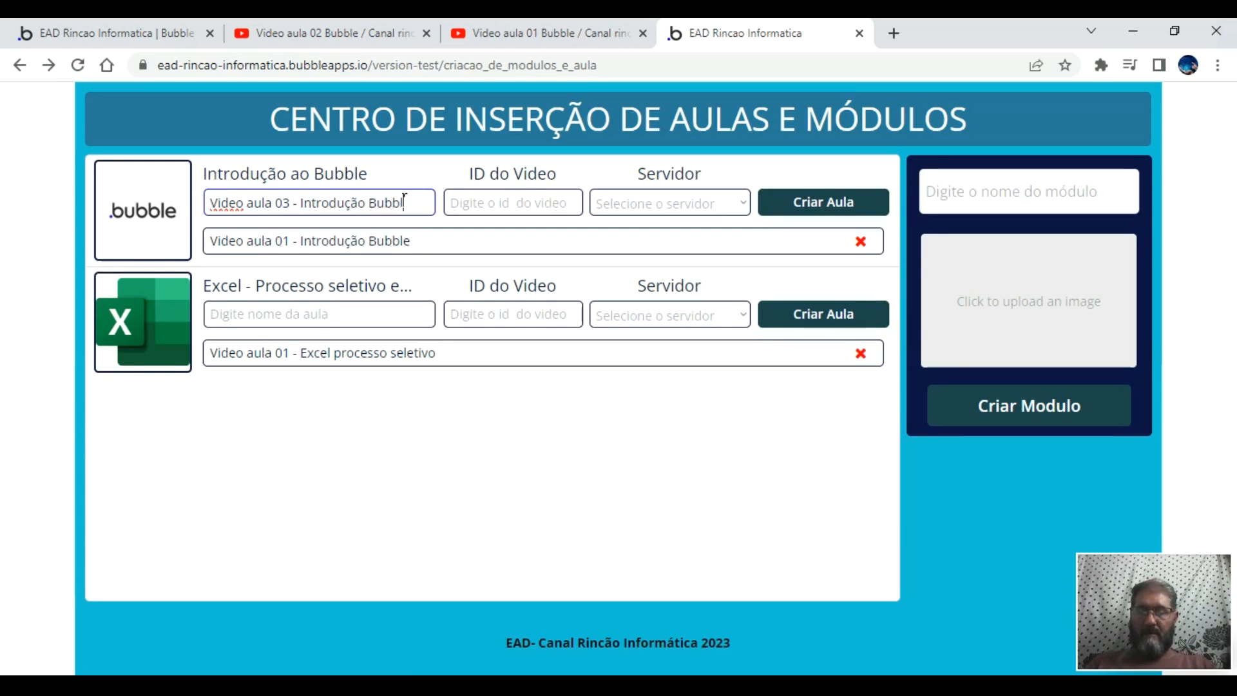
pyautogui.write('e')
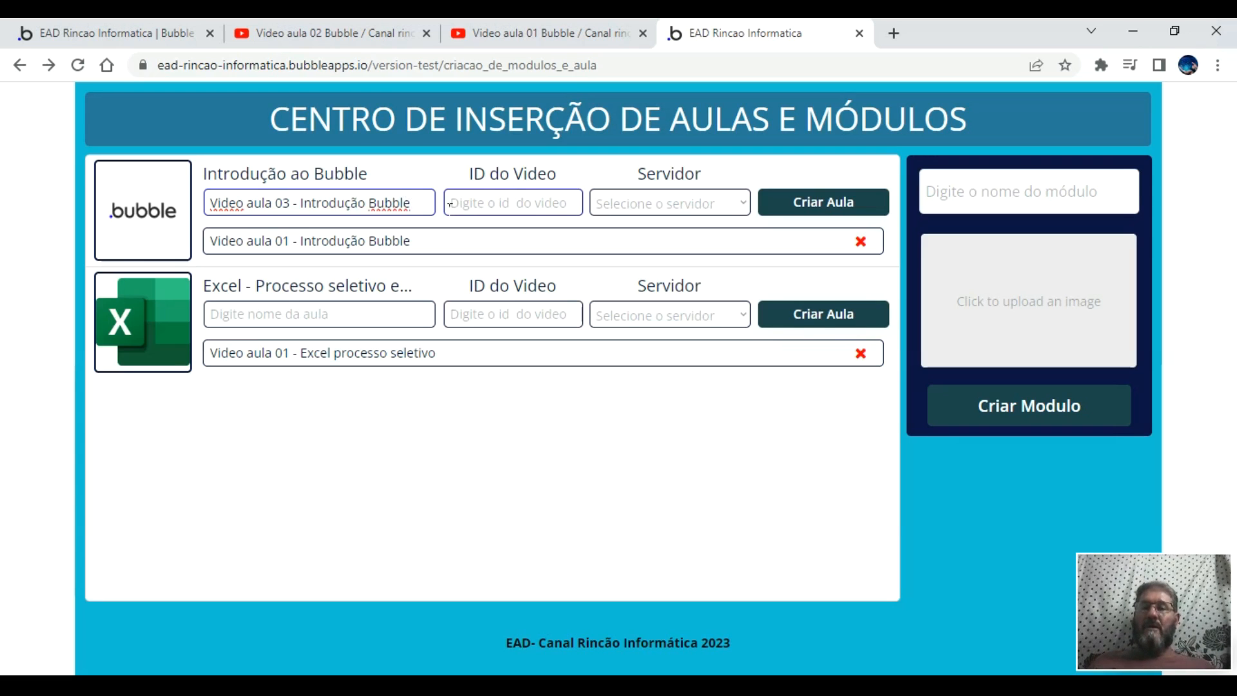
pyautogui.click(652, 205)
pyautogui.click(650, 226)
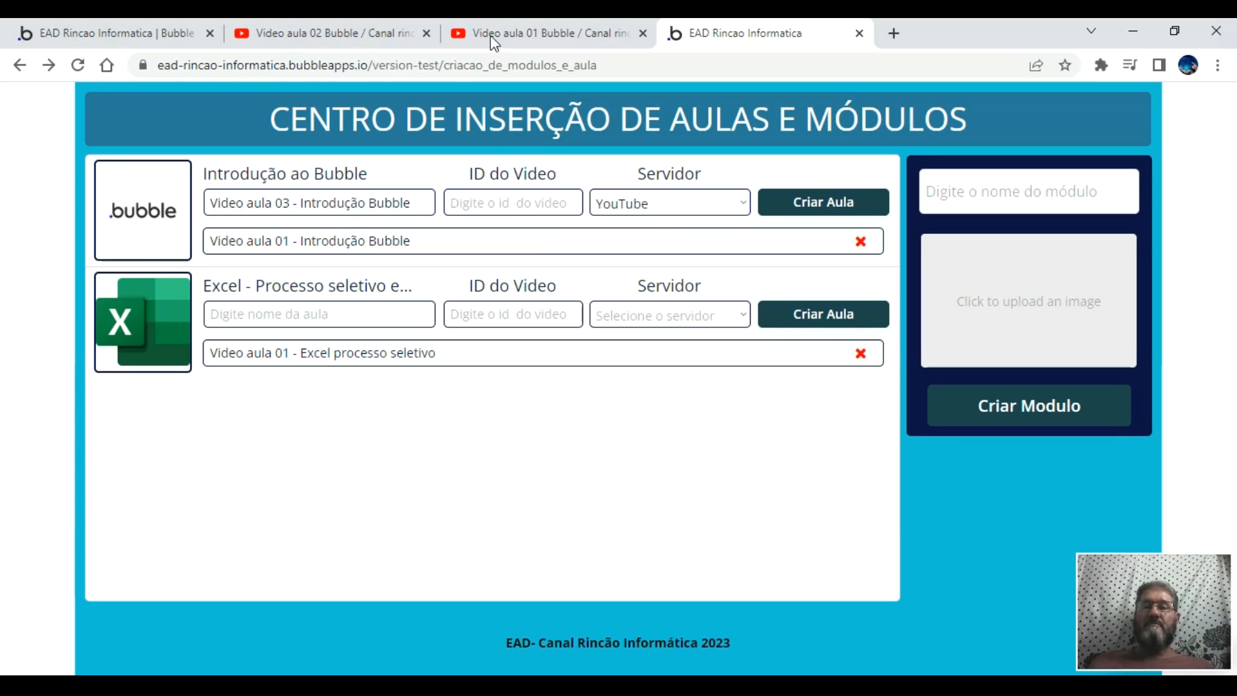
# - Open the Video aula 03 Bubble video on YouTube, pause it and copy the video ID from its address
pyautogui.click(382, 33)
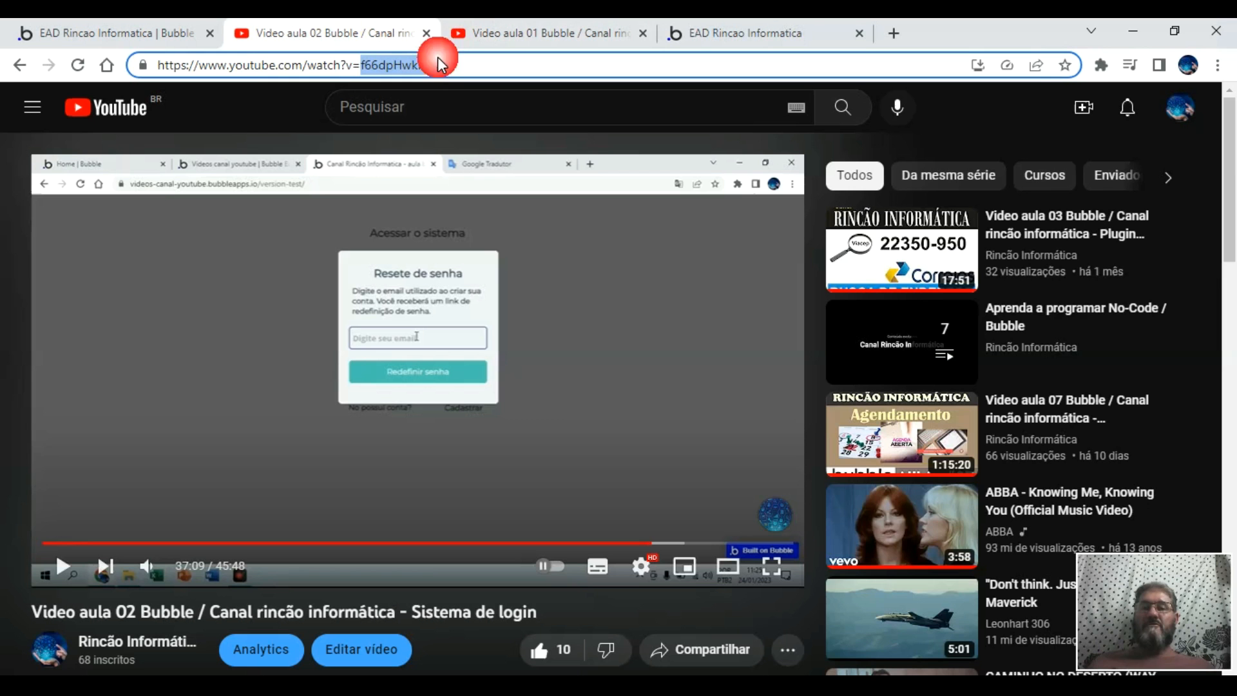
pyautogui.click(1066, 233)
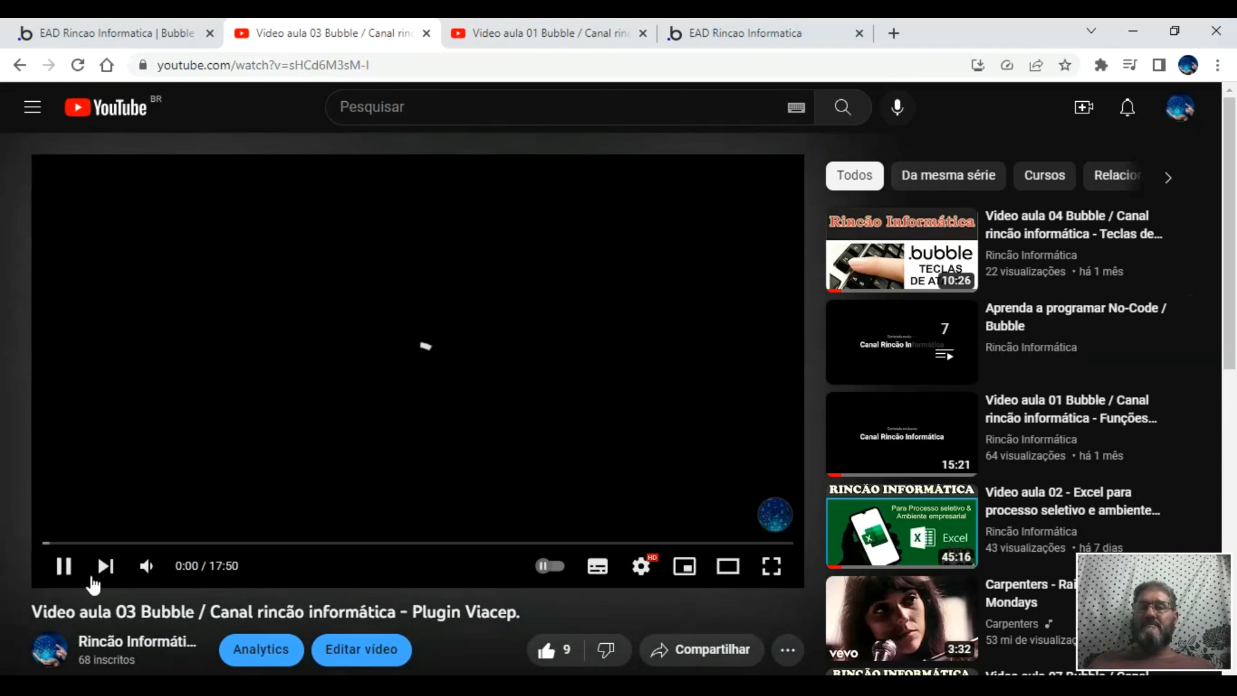
pyautogui.click(65, 569)
pyautogui.click(370, 64)
pyautogui.click(369, 65)
pyautogui.moveTo(361, 65); pyautogui.dragTo(464, 60)
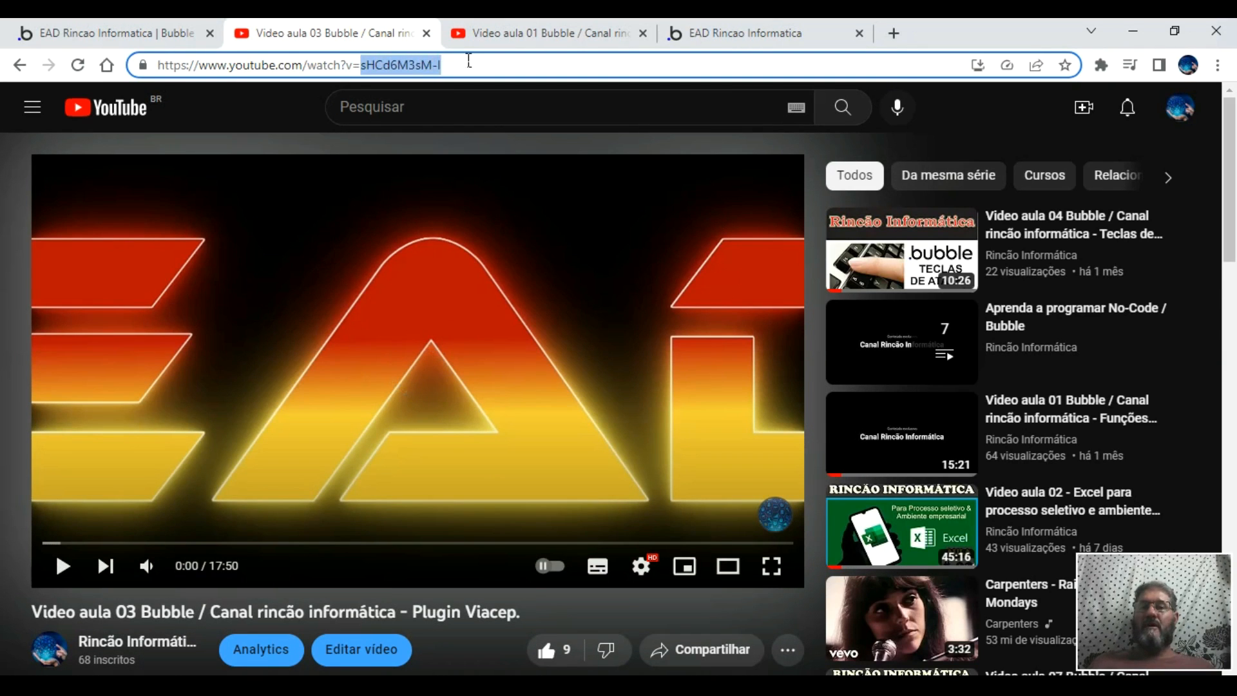
pyautogui.rightClick(418, 63)
pyautogui.click(485, 161)
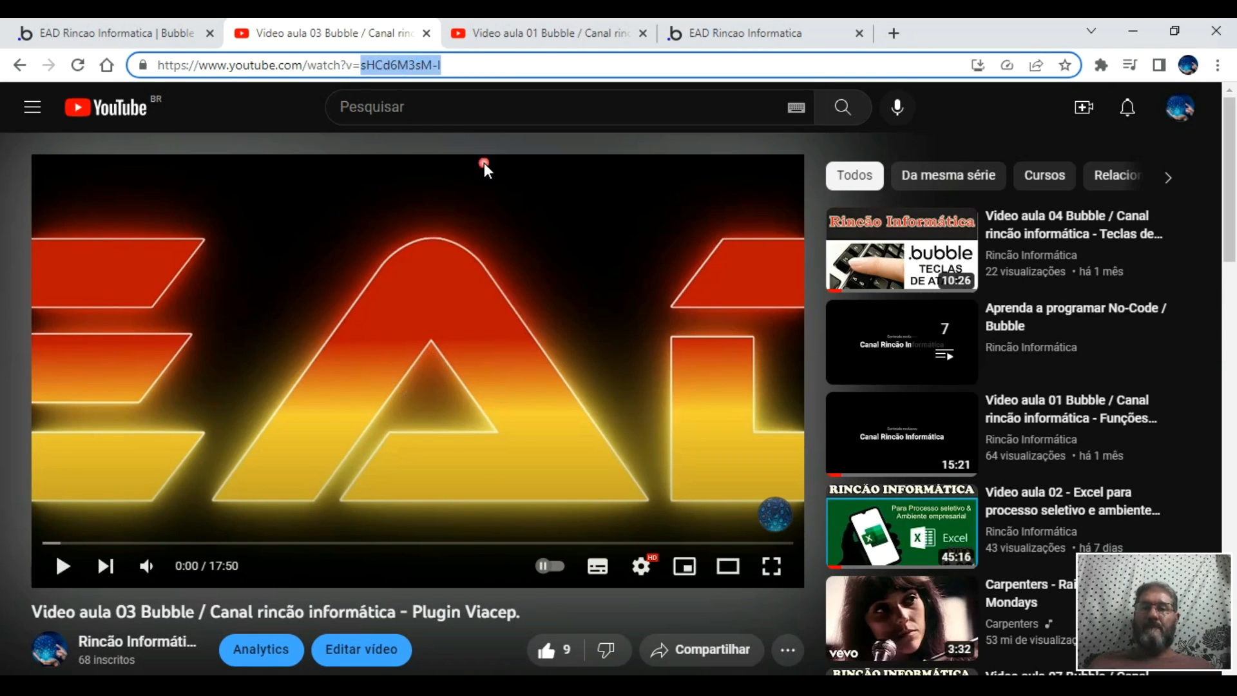
# - Paste the copied ID as the video ID of Video aula 03 under Introdução ao Bubble and create the lesson
pyautogui.click(755, 27)
pyautogui.rightClick(516, 202)
pyautogui.click(577, 344)
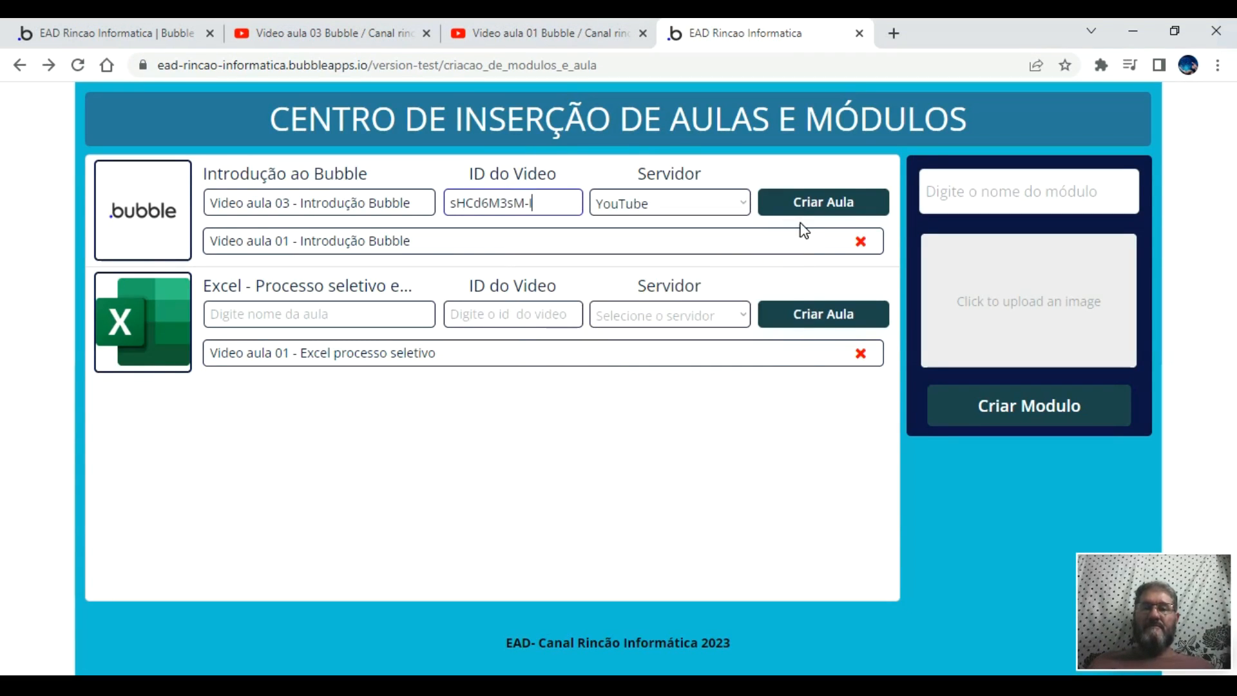
pyautogui.click(817, 198)
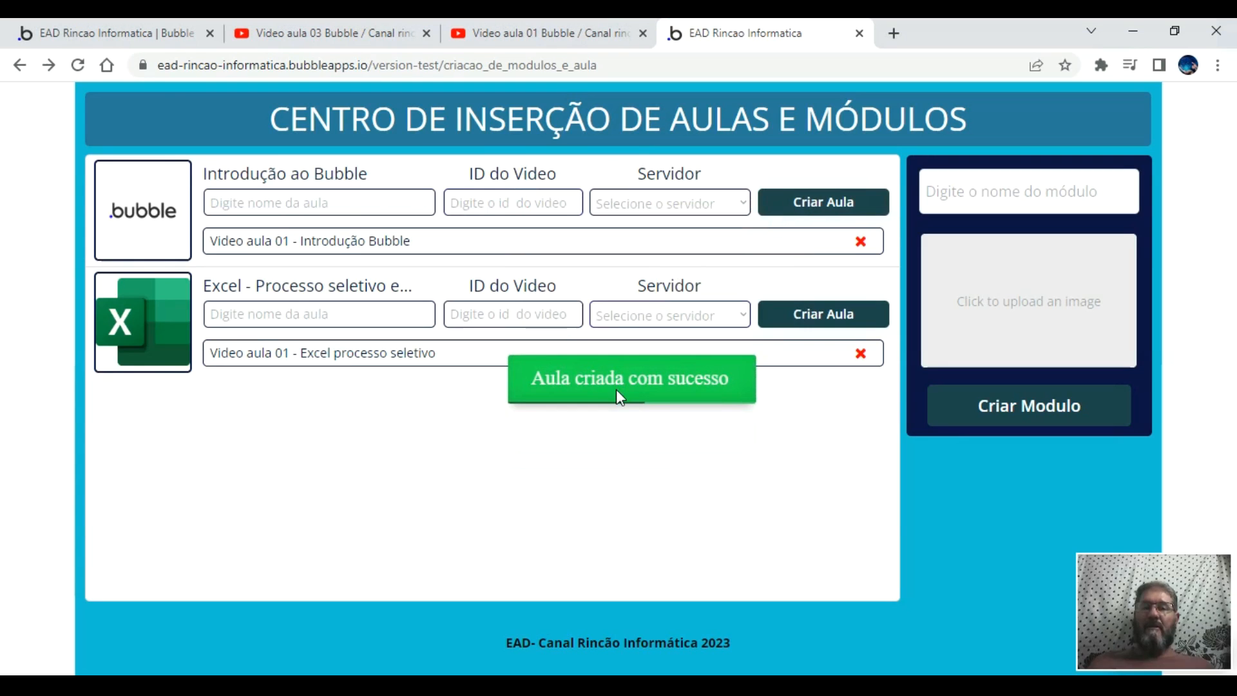
# - Return to the Introdução ao Bubble lesson page, open Video aula 03 from the list, play its video and pause it
pyautogui.click(48, 65)
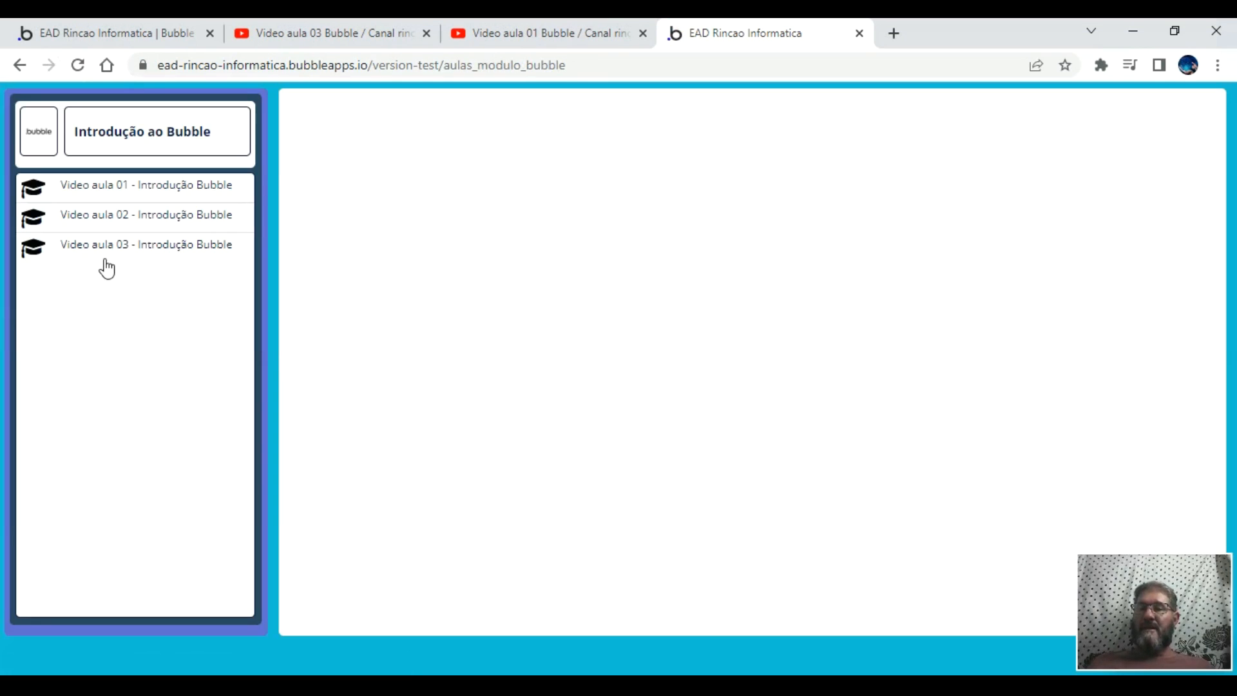
pyautogui.click(108, 257)
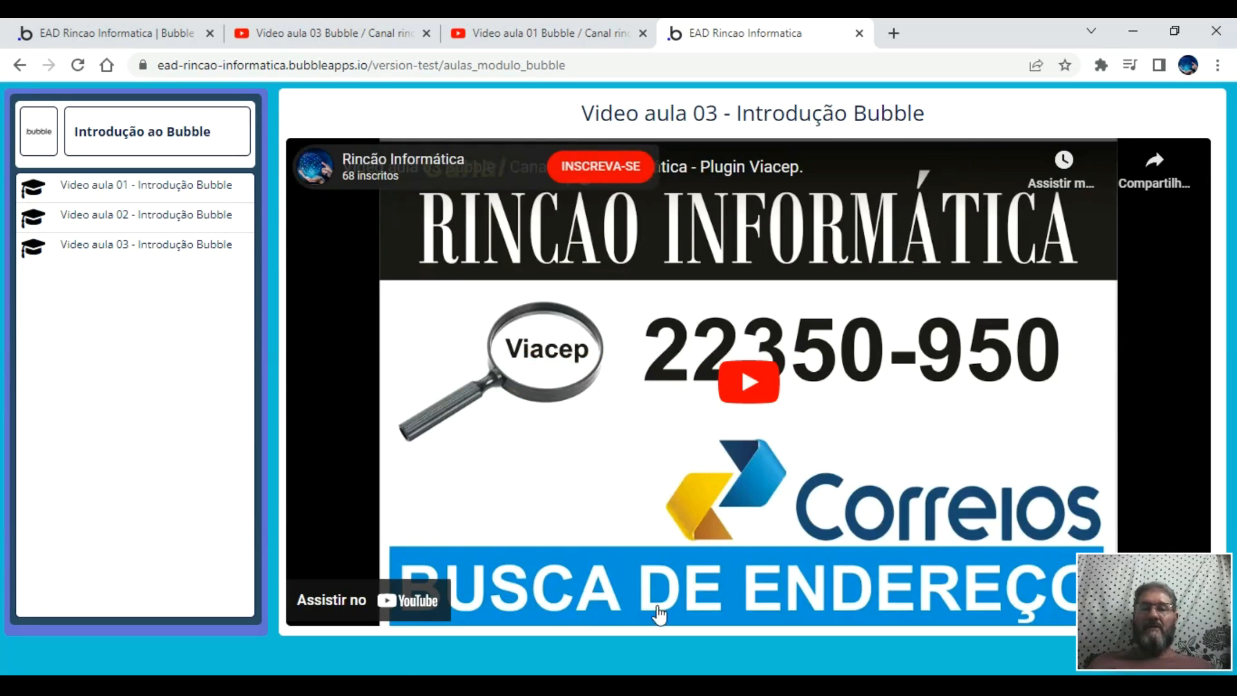
pyautogui.click(750, 383)
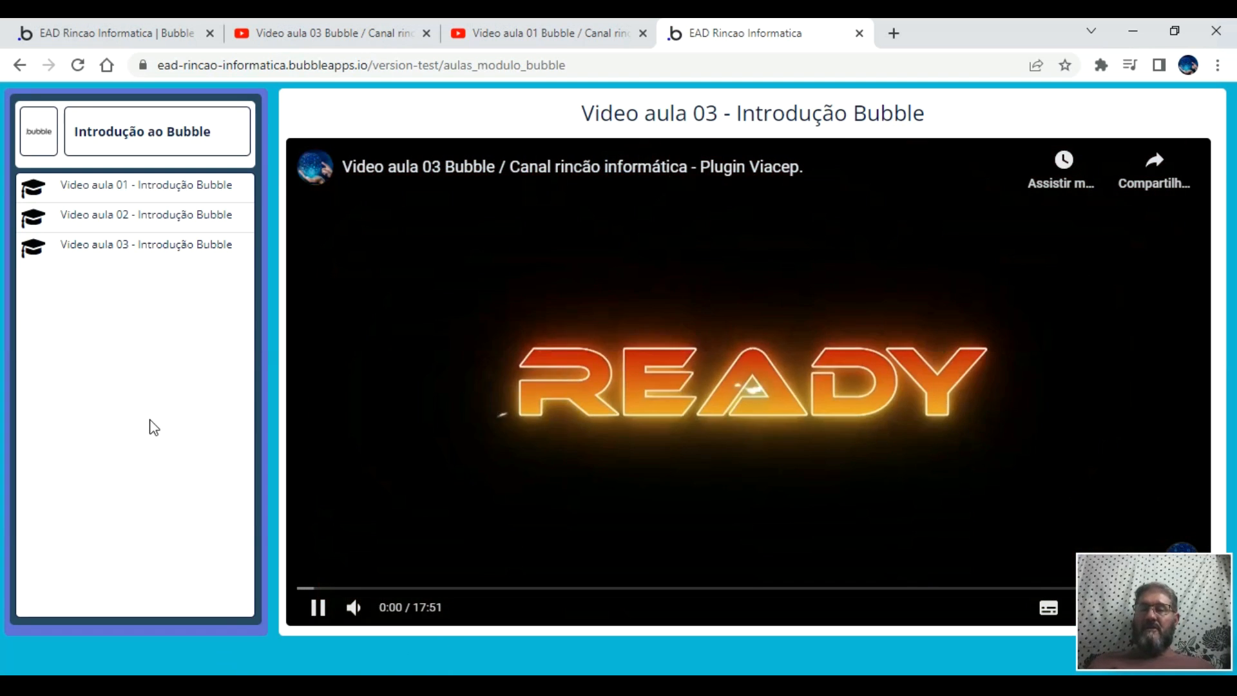
pyautogui.click(309, 609)
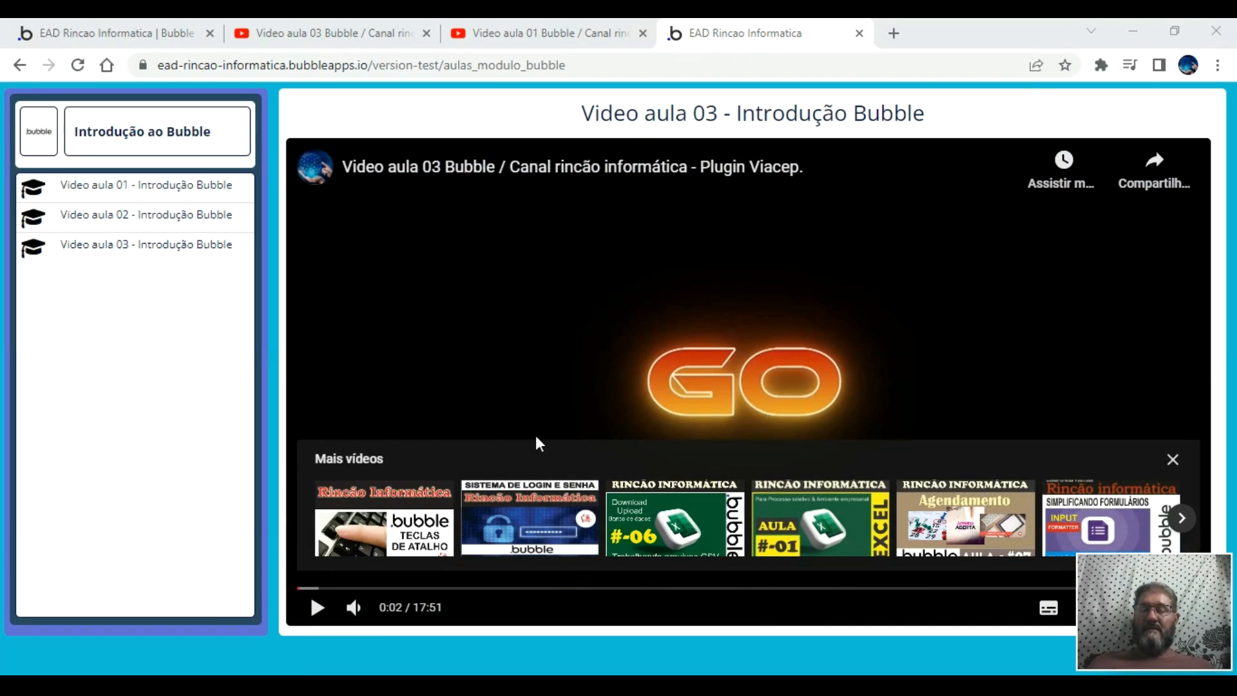
# - Close both YouTube pages, dismiss the entry modification message in the Bubble editor and return to the design view
pyautogui.moveTo(271, 673)
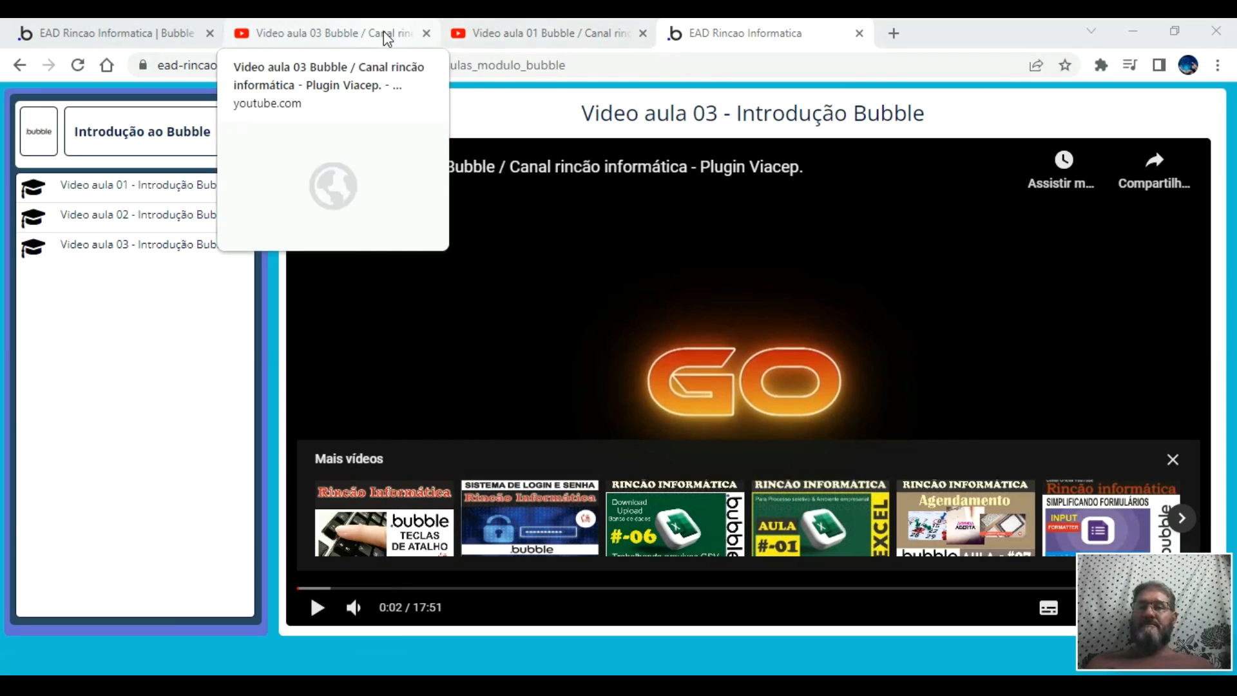
pyautogui.click(425, 33)
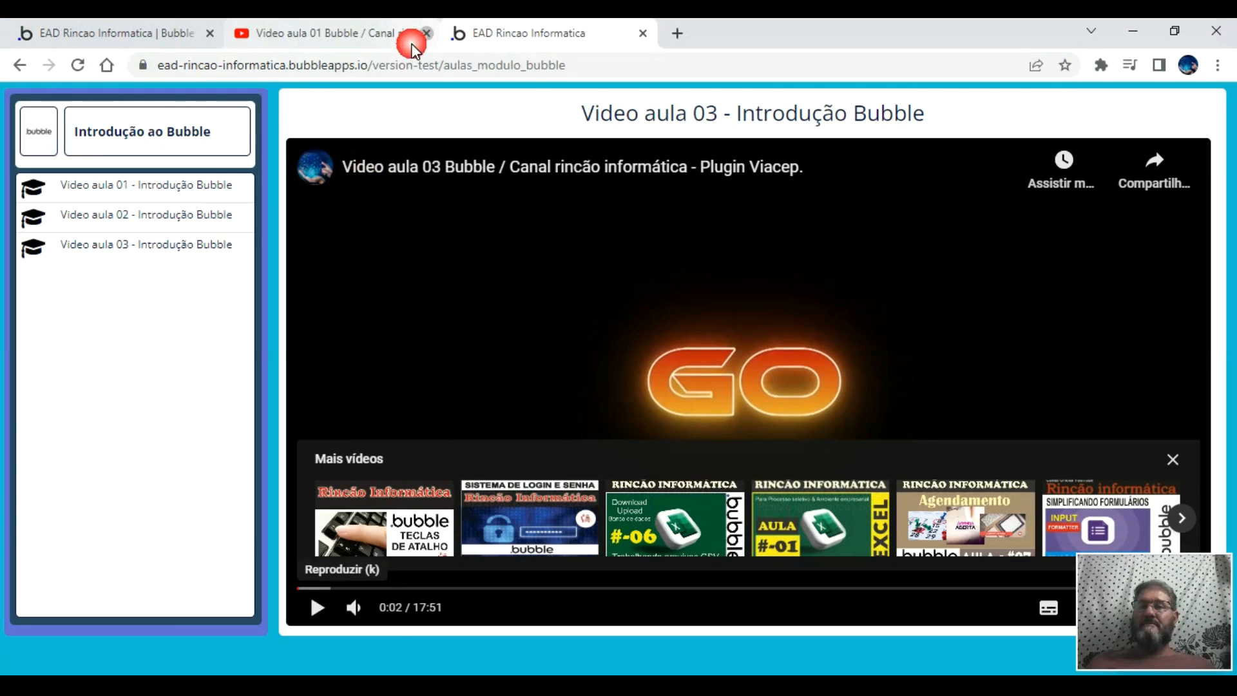
pyautogui.click(426, 33)
pyautogui.click(192, 36)
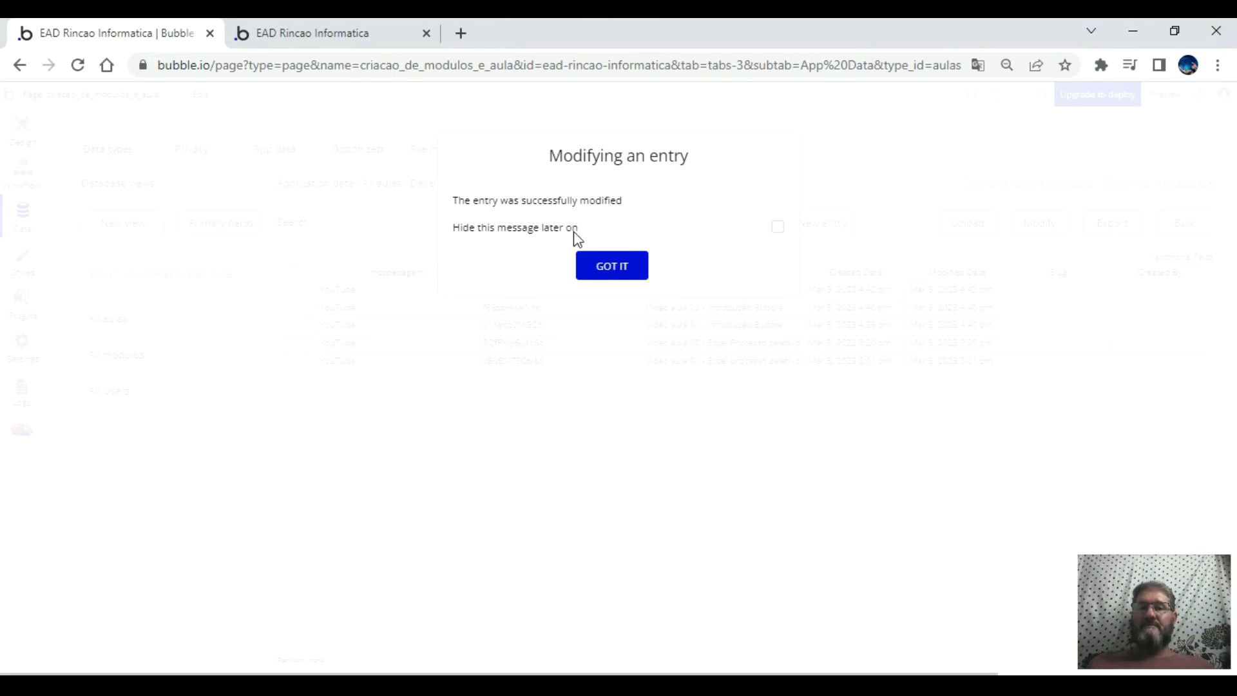
pyautogui.click(607, 270)
pyautogui.click(22, 135)
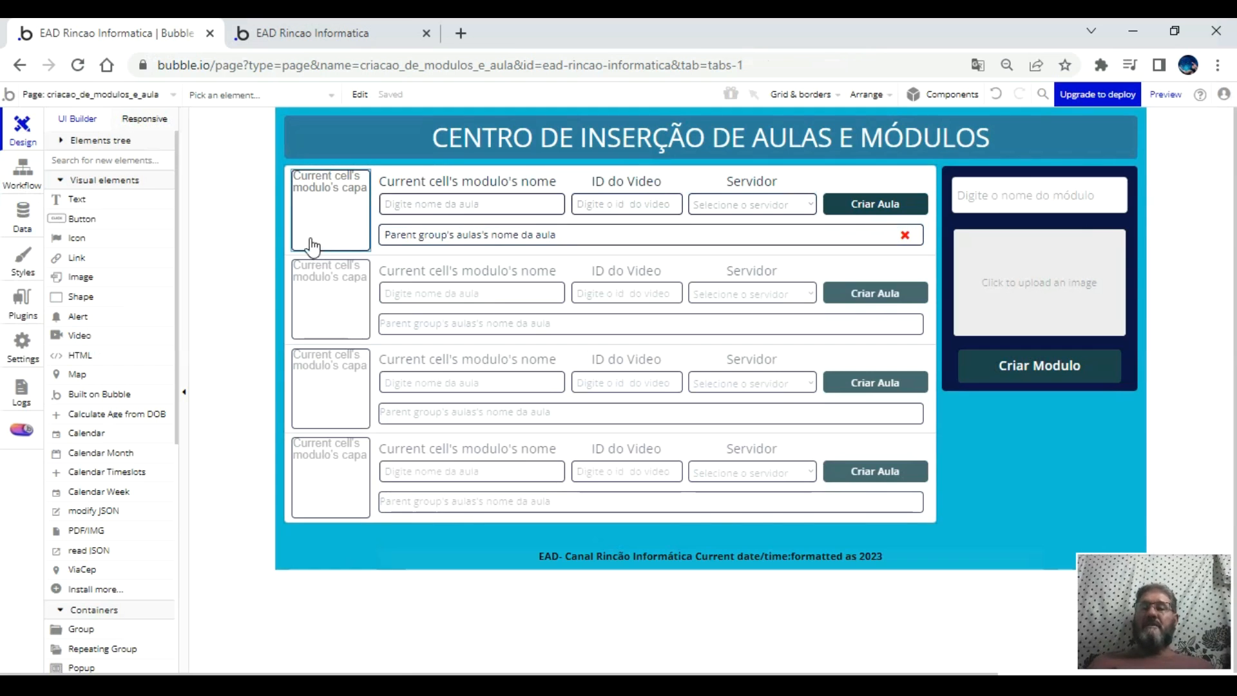
# - Show the editor's list of app pages, with a brief check of the previewed lesson page
pyautogui.click(174, 101)
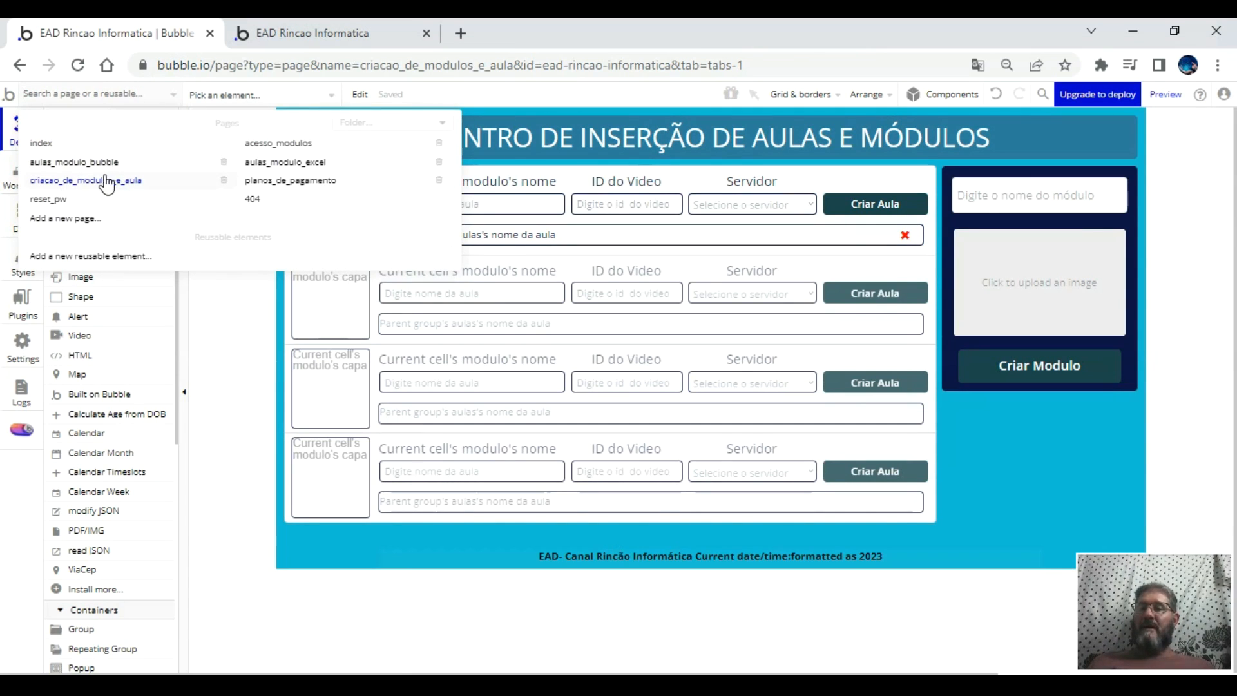
pyautogui.moveTo(71, 155)
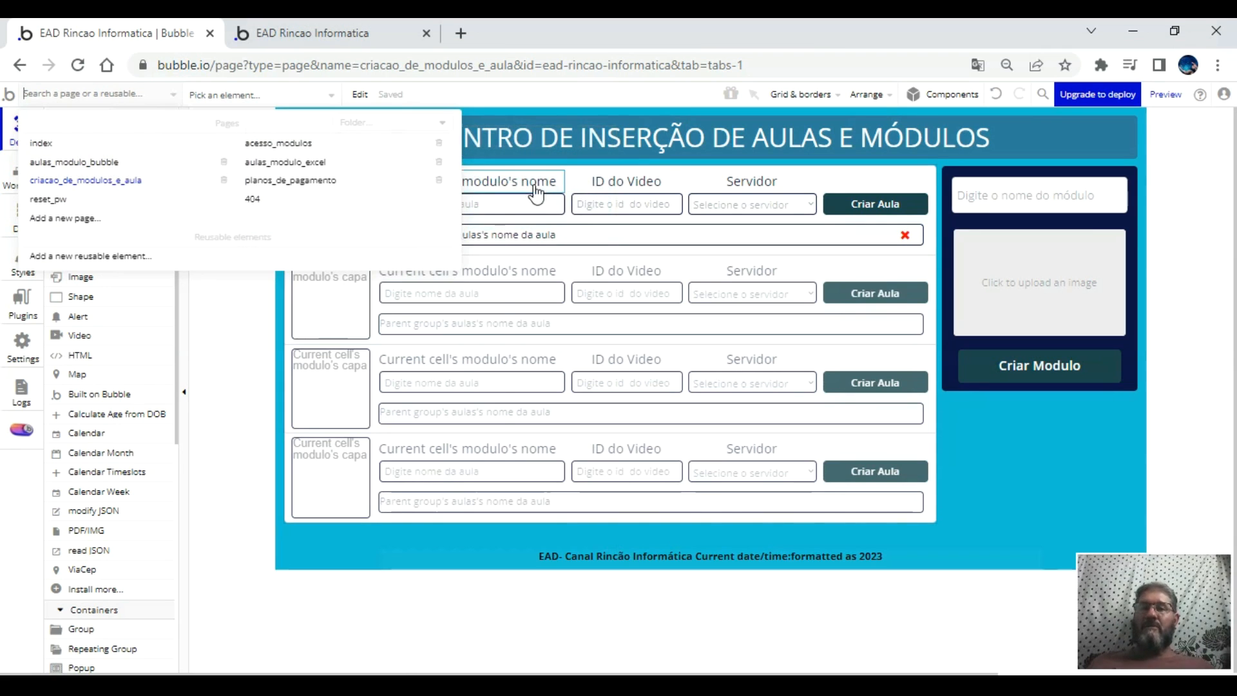
pyautogui.rightClick(342, 110)
pyautogui.click(330, 31)
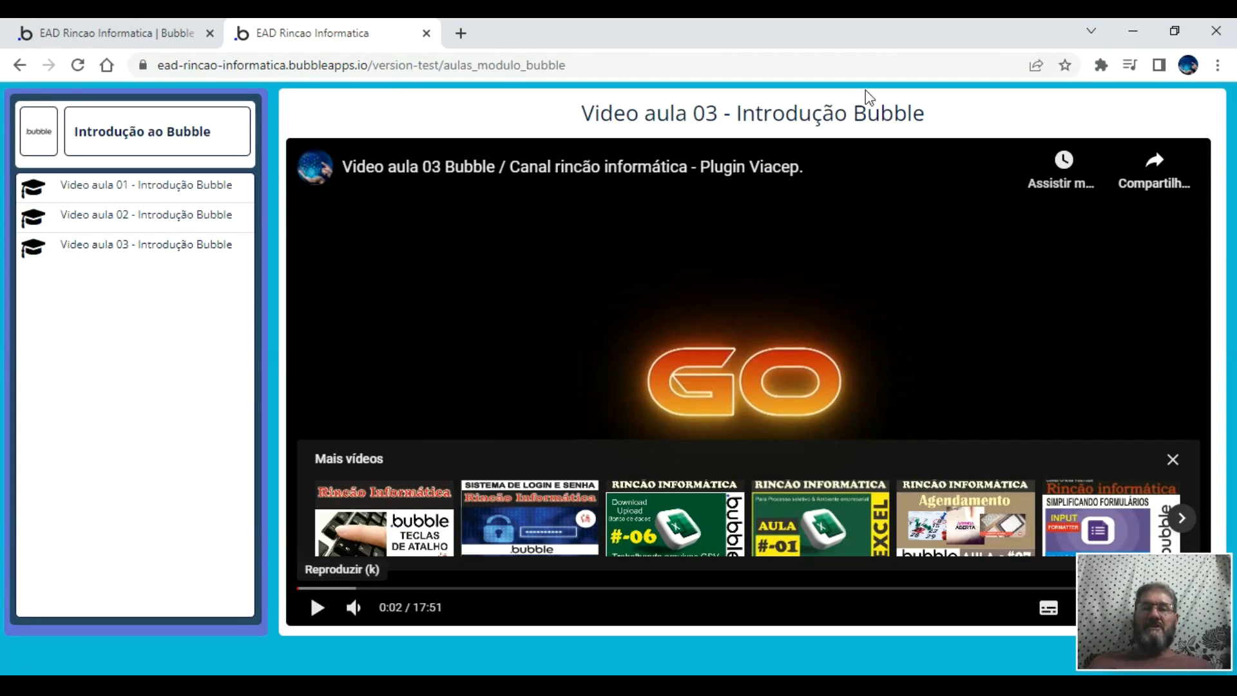
pyautogui.click(129, 37)
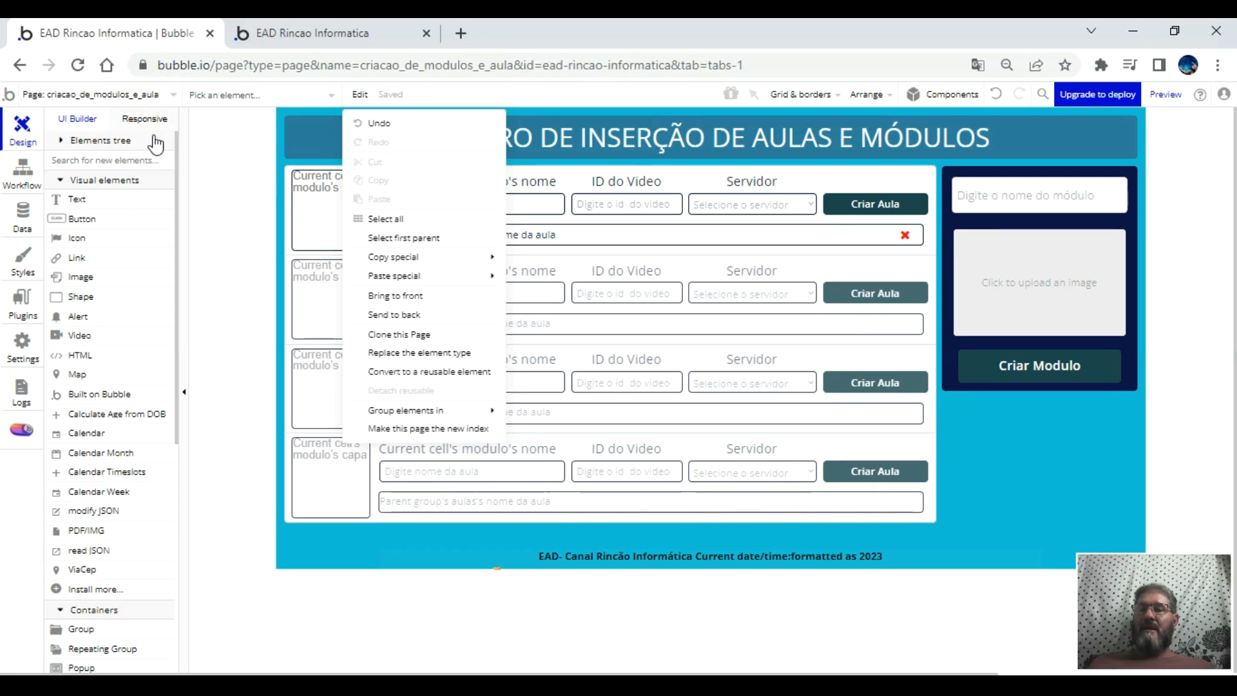
pyautogui.click(171, 96)
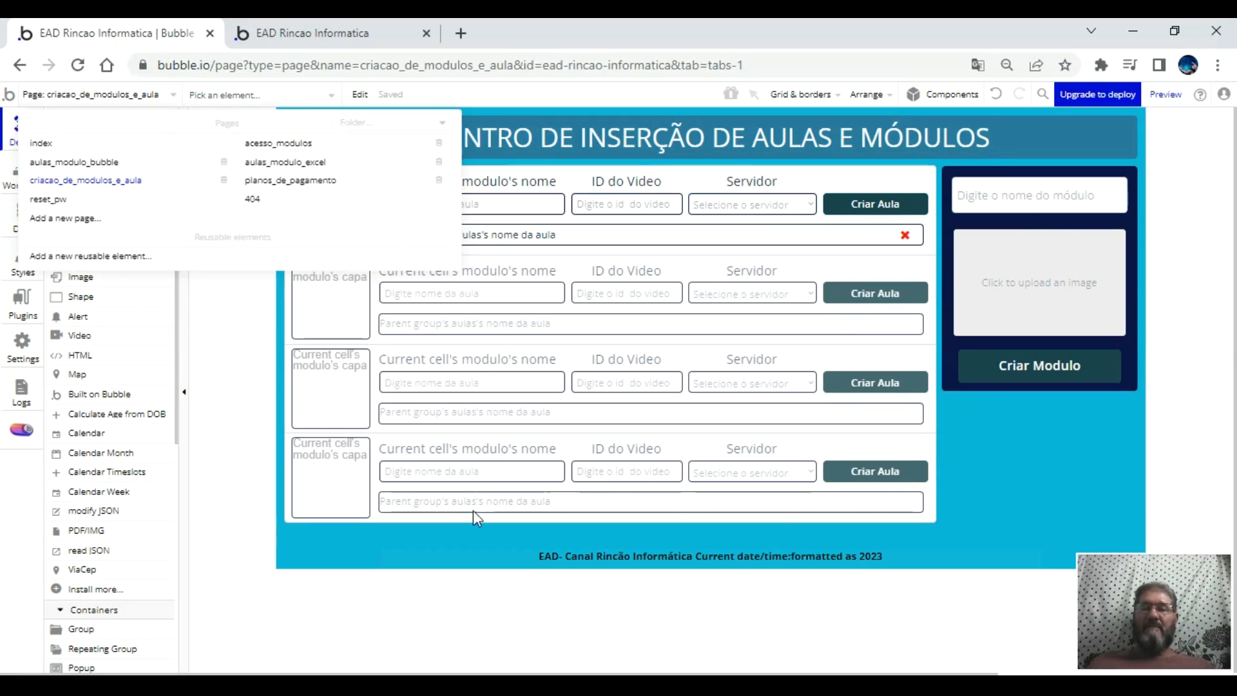
# - Switch to Word to review Parte 01, 02 and 03 of the lesson 08 step-by-step plan, and return to the Bubble editor
pyautogui.hotkey('alt', 'Tab')
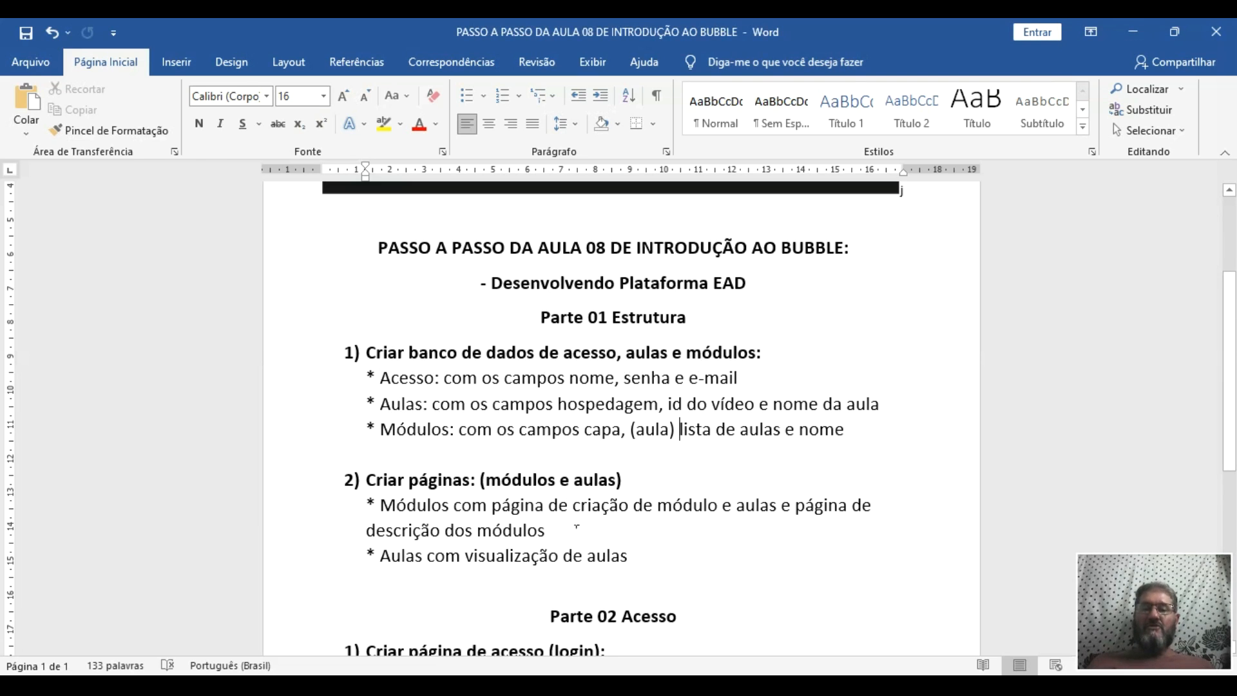
pyautogui.scroll(-2, 576, 526)
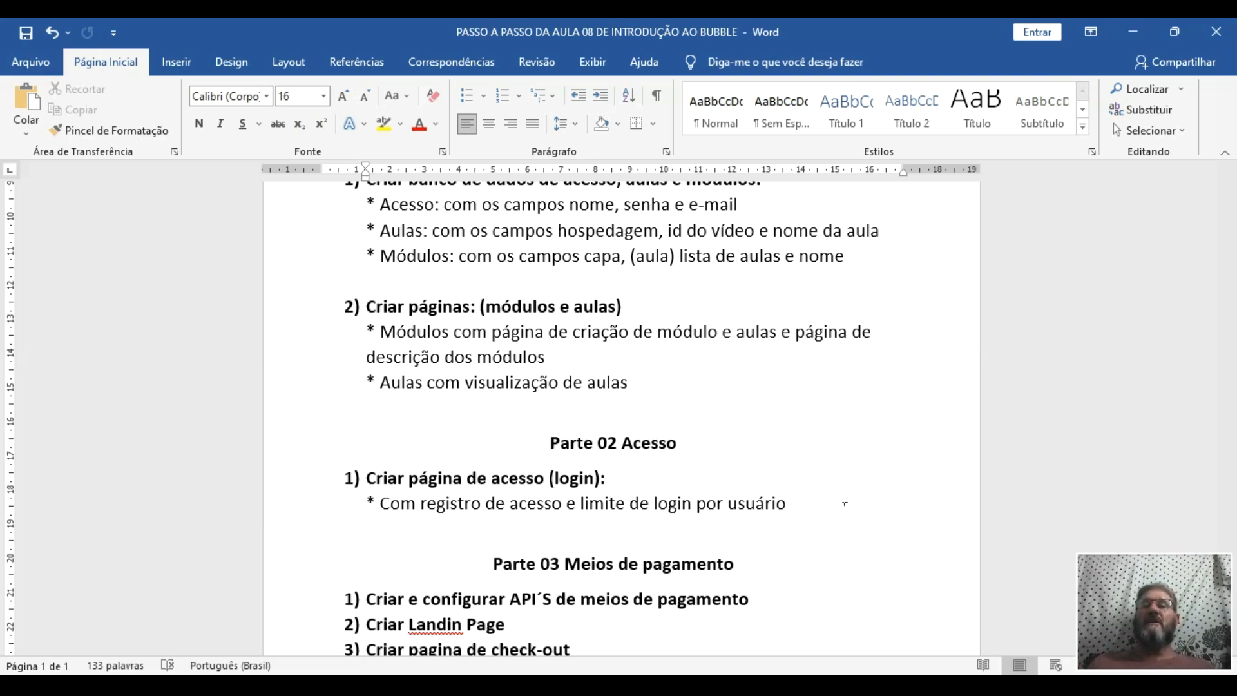
pyautogui.scroll(3, 700, 484)
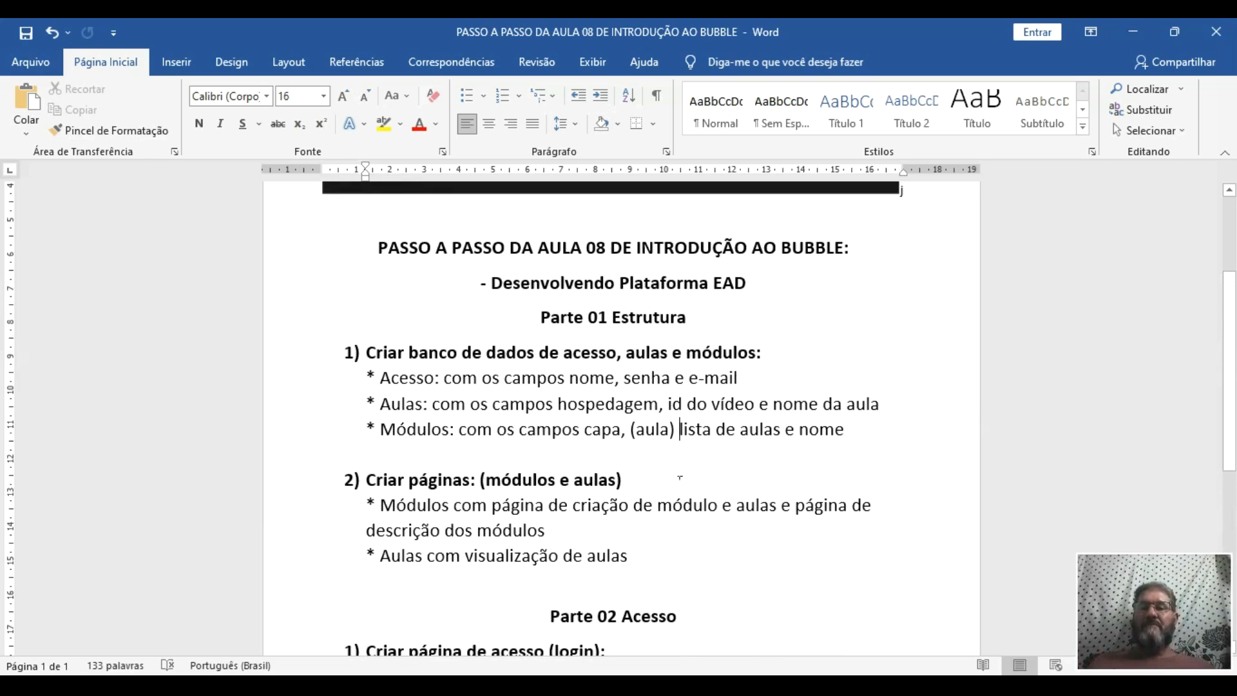
pyautogui.scroll(-3, 652, 464)
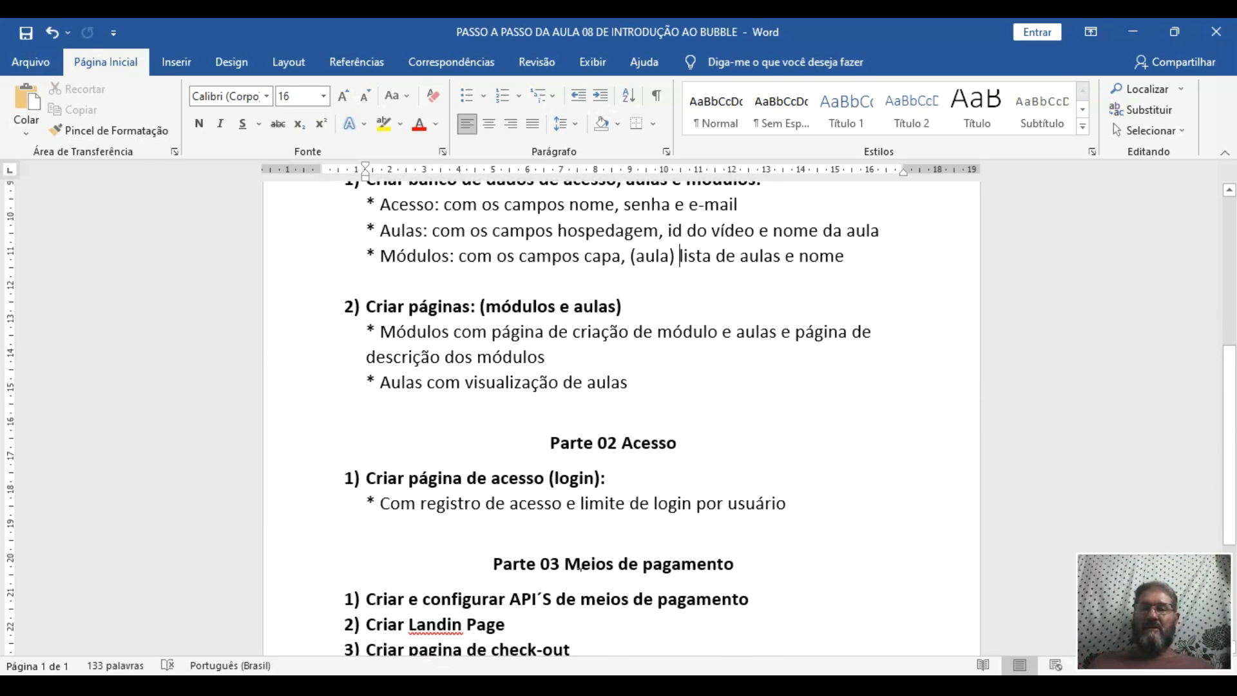
pyautogui.scroll(2, 679, 567)
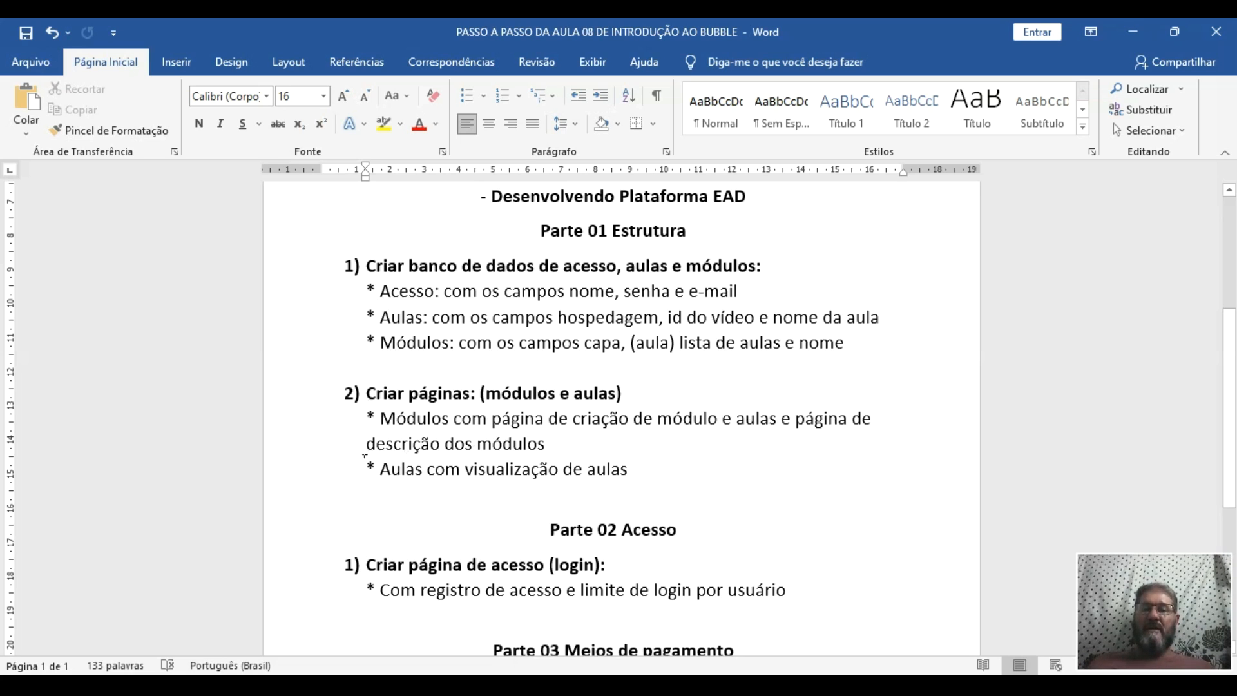
pyautogui.click(1133, 32)
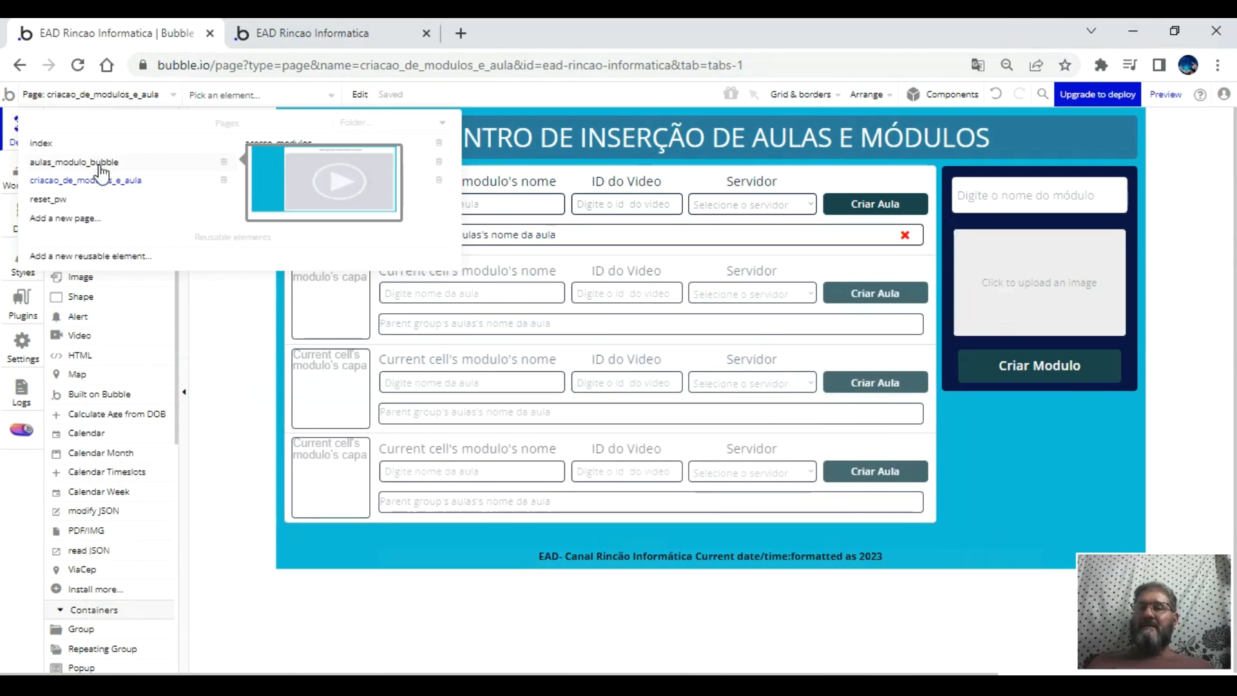
# - Open the acesso_modulos page and inspect the click workflow of the Bubble course's Acessar Curso text
pyautogui.click(296, 143)
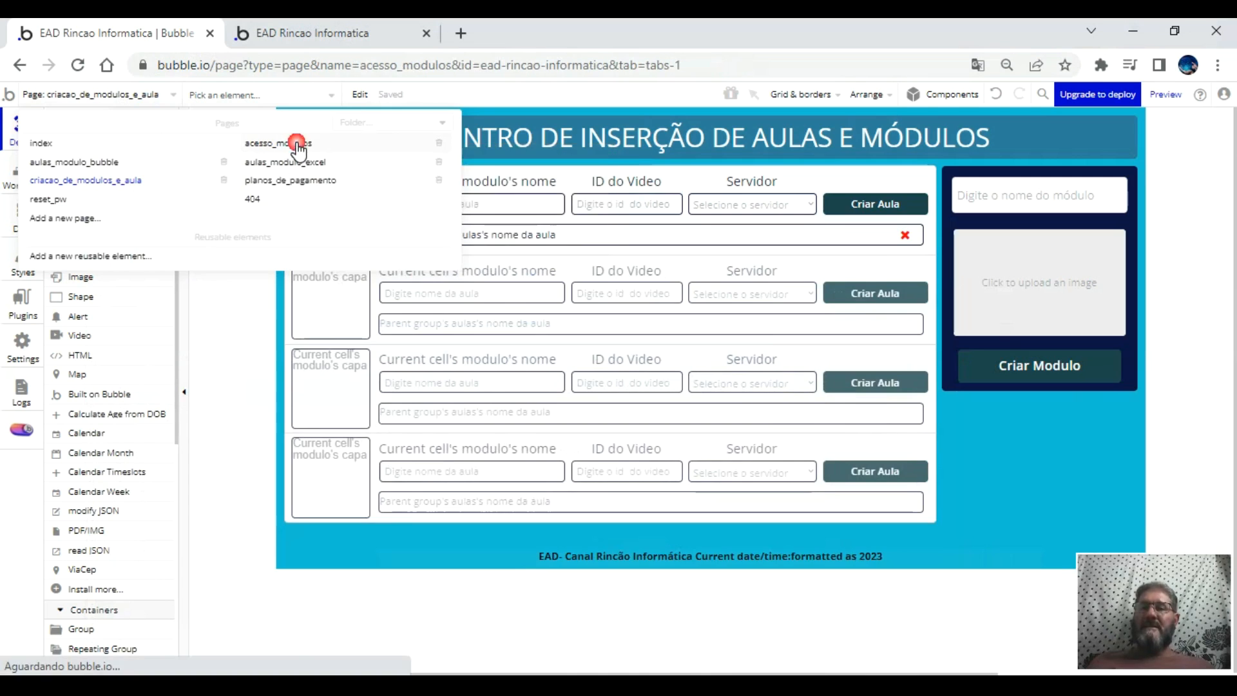
pyautogui.doubleClick(555, 389)
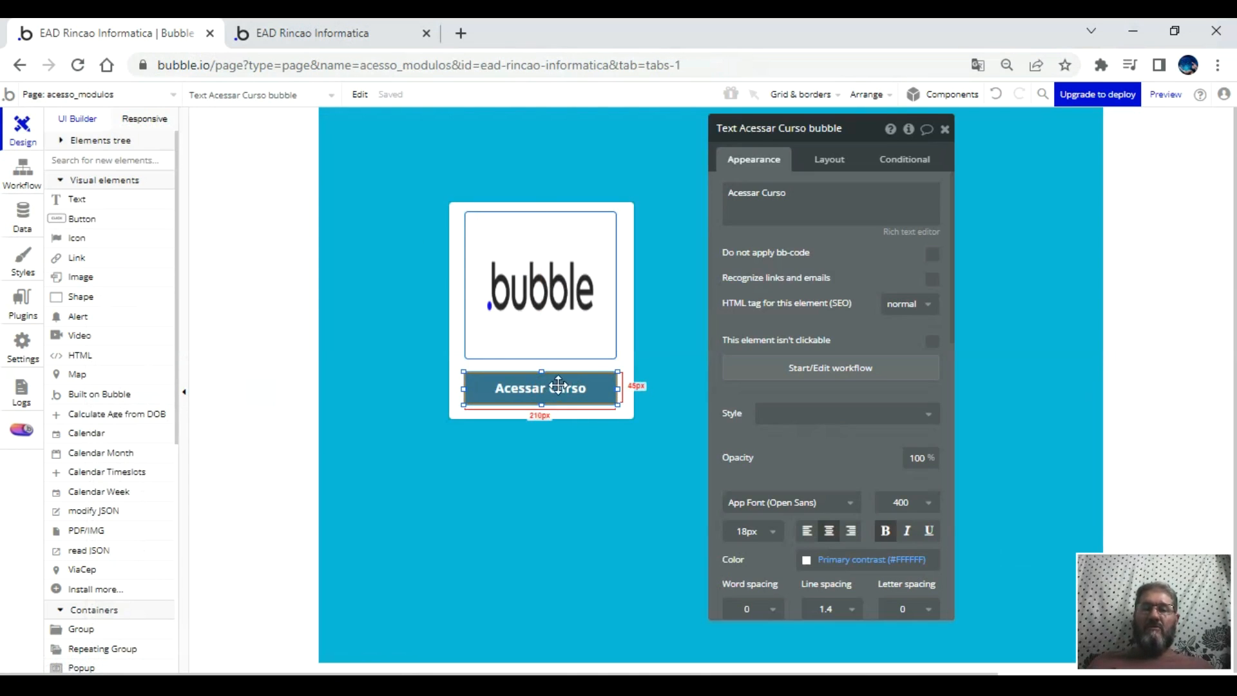
pyautogui.click(776, 376)
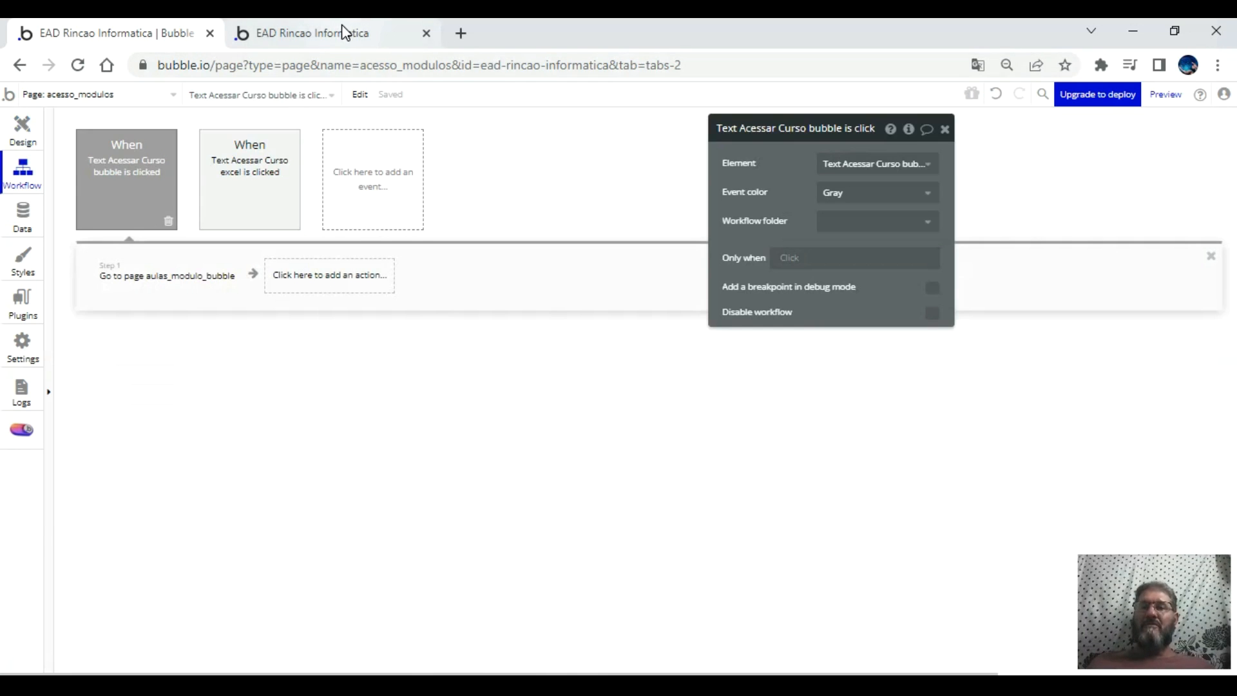
# - Preview the acesso_modulos page and reload it with the URL's debug_mode parameter set to false
pyautogui.click(1159, 96)
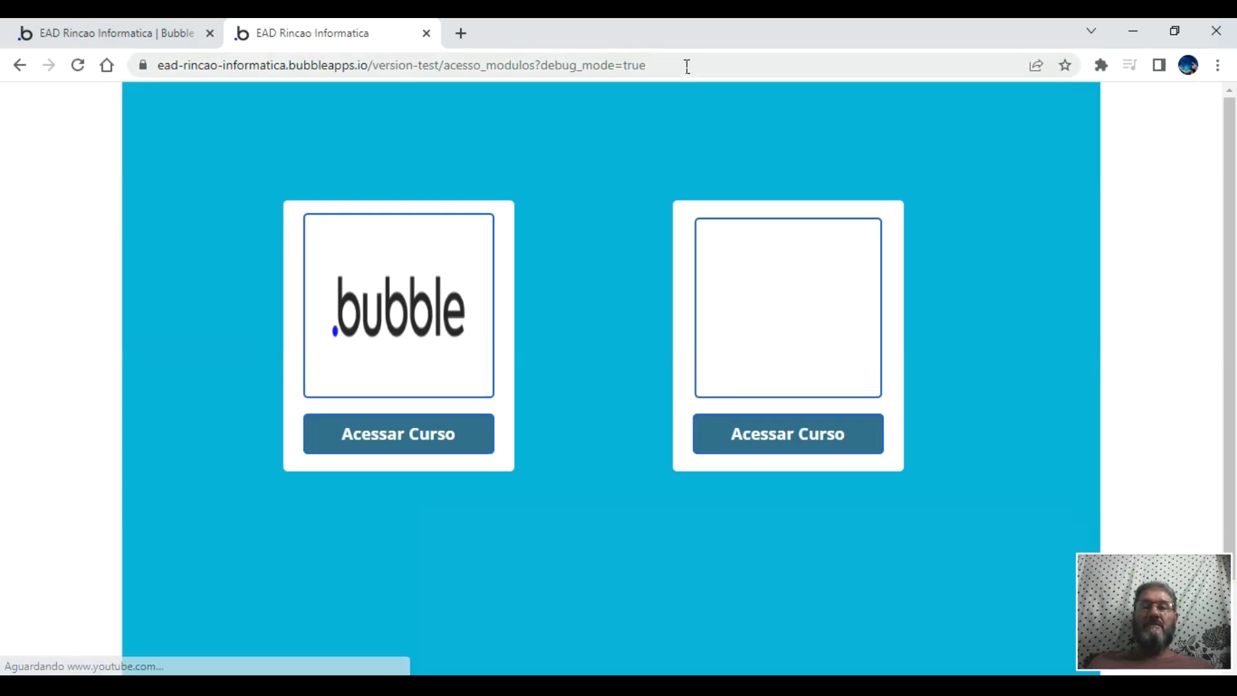
pyautogui.click(686, 66)
pyautogui.click(687, 66)
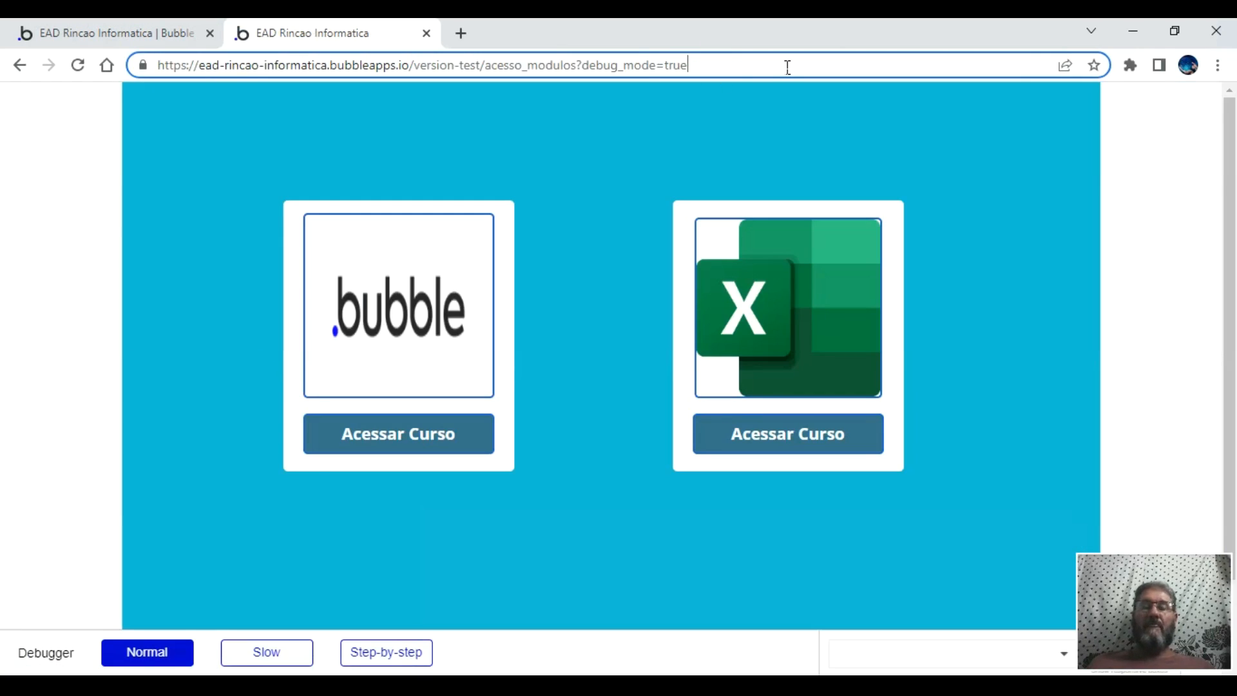
pyautogui.press('BackSpace')
pyautogui.press('BackSpace')
pyautogui.press('BackSpace')
pyautogui.press('BackSpace')
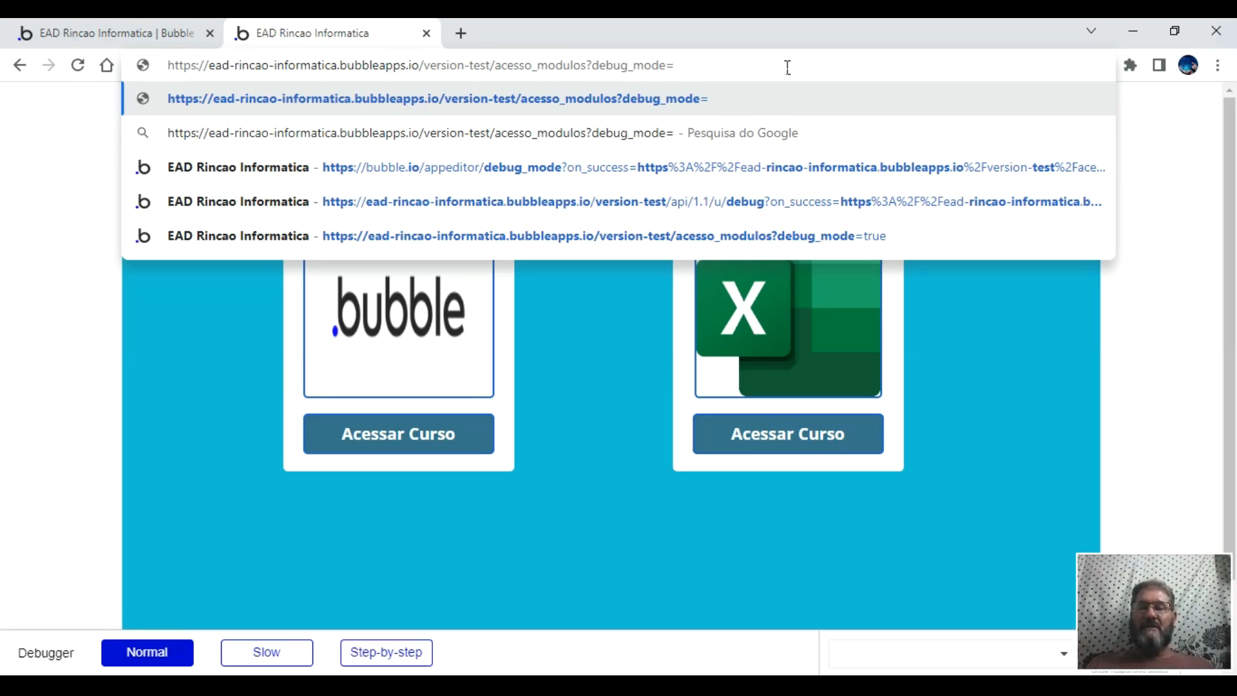
pyautogui.write('false')
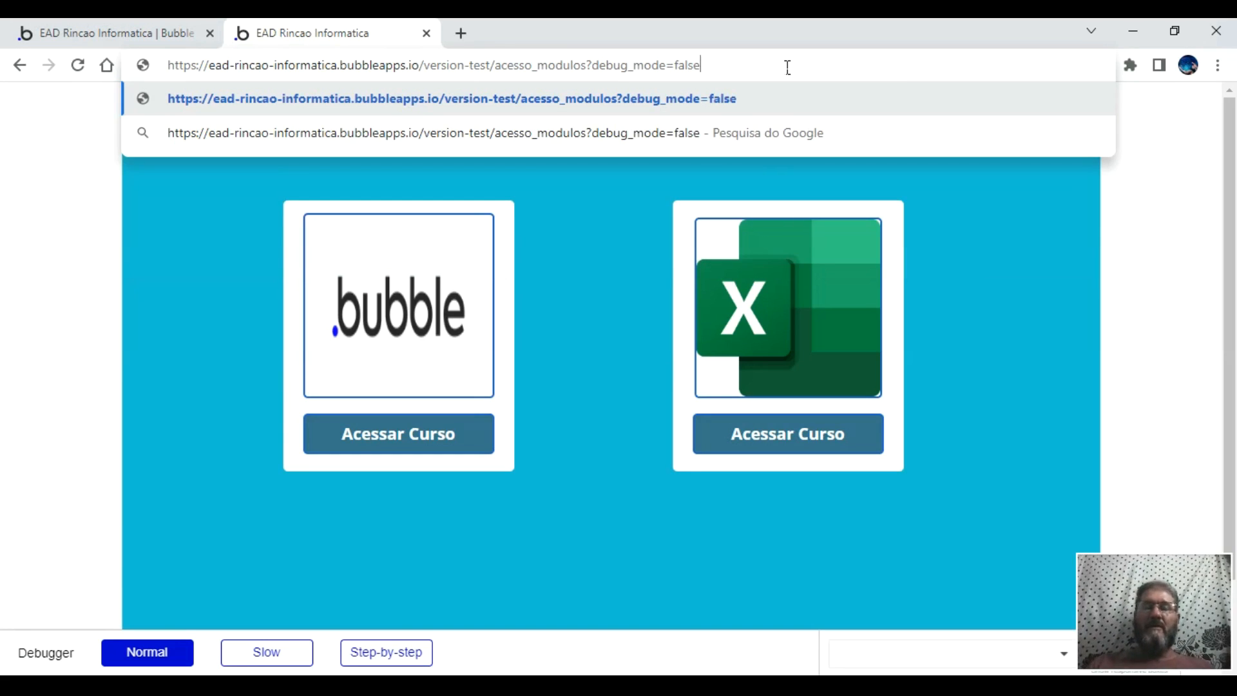
pyautogui.click(773, 40)
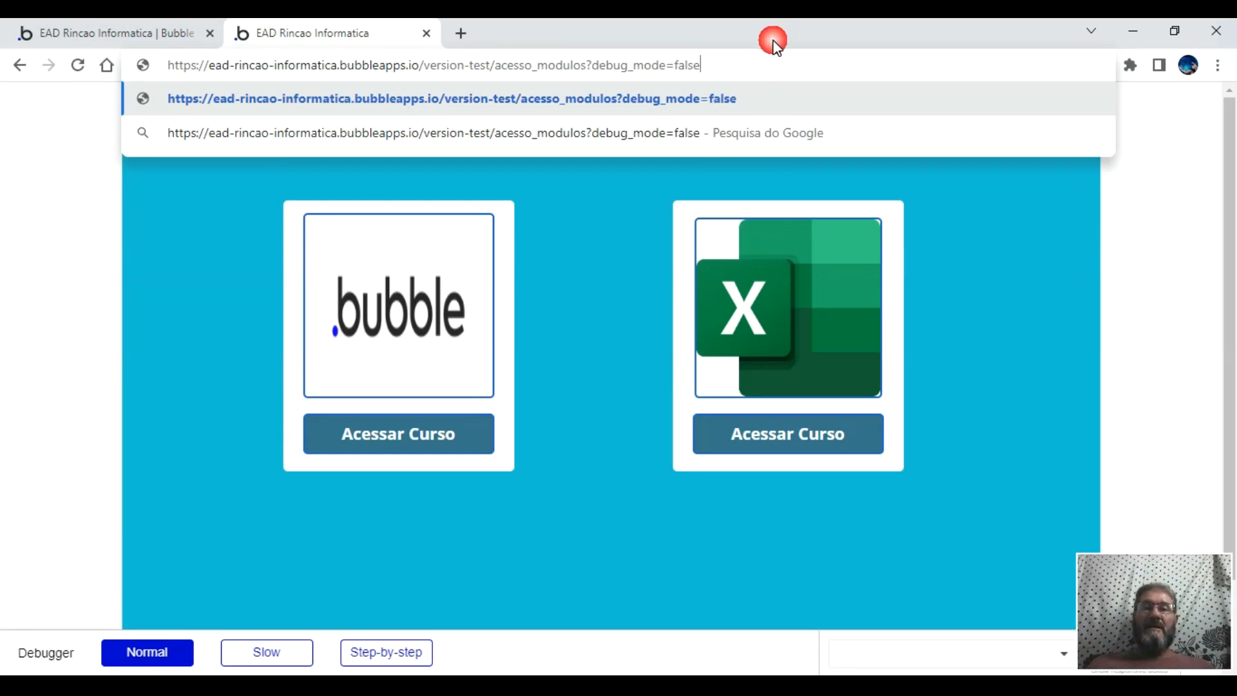
pyautogui.press('Return')
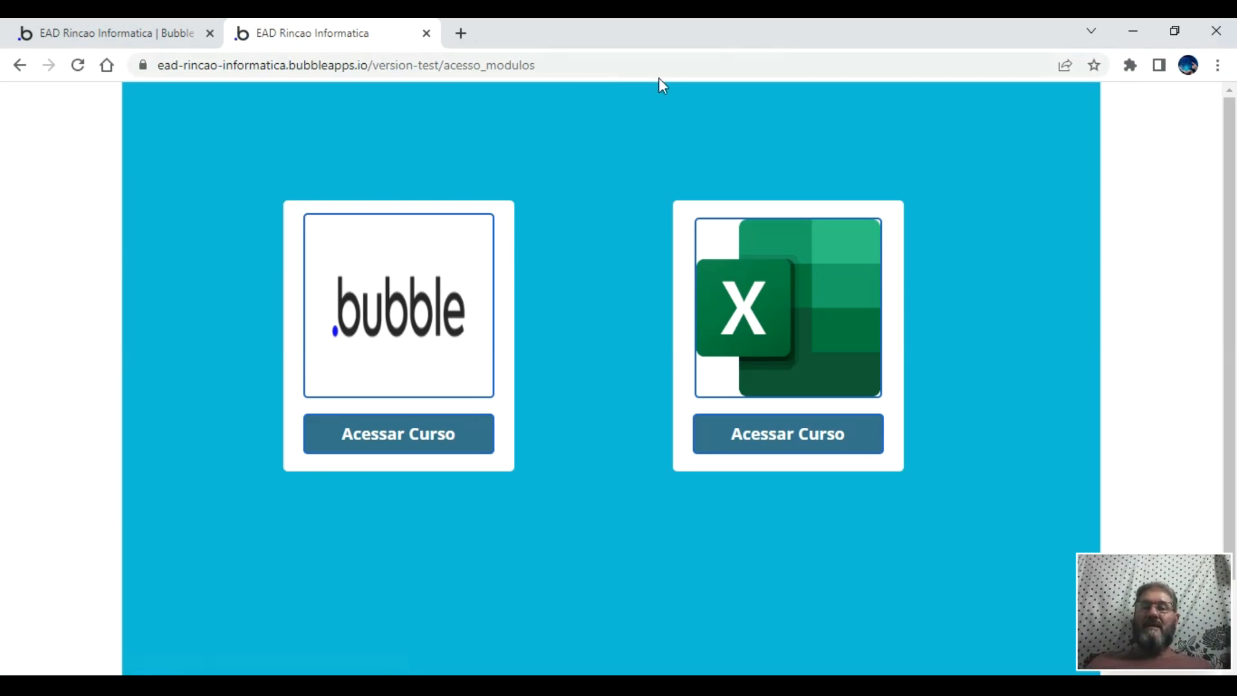
# - Access the Bubble course from its card and load Video aula 01, 02 and 03 - Introdução Bubble one after another
pyautogui.click(398, 430)
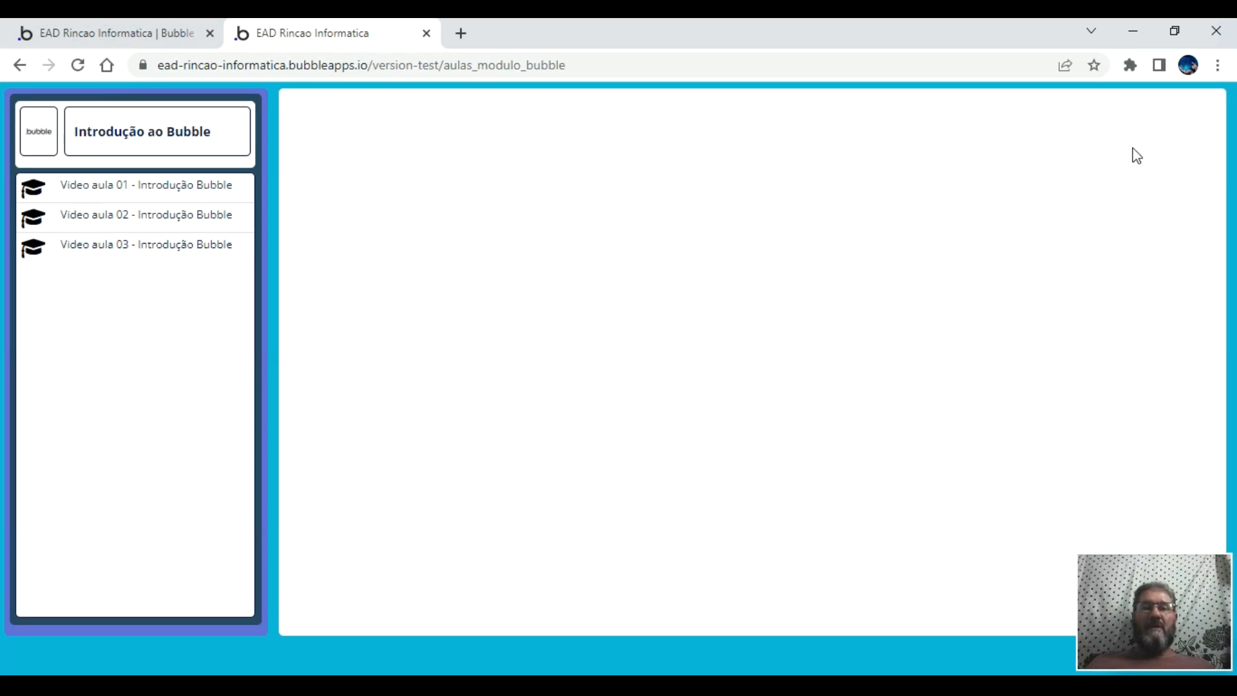
pyautogui.click(150, 195)
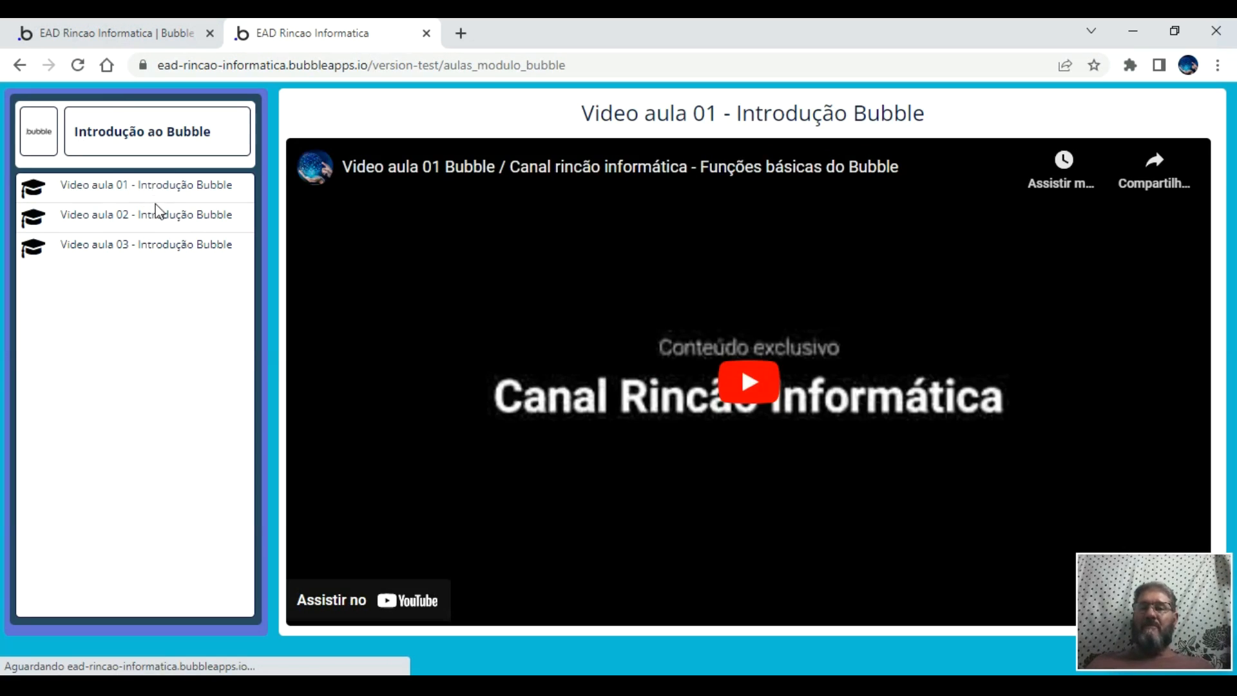
pyautogui.click(153, 214)
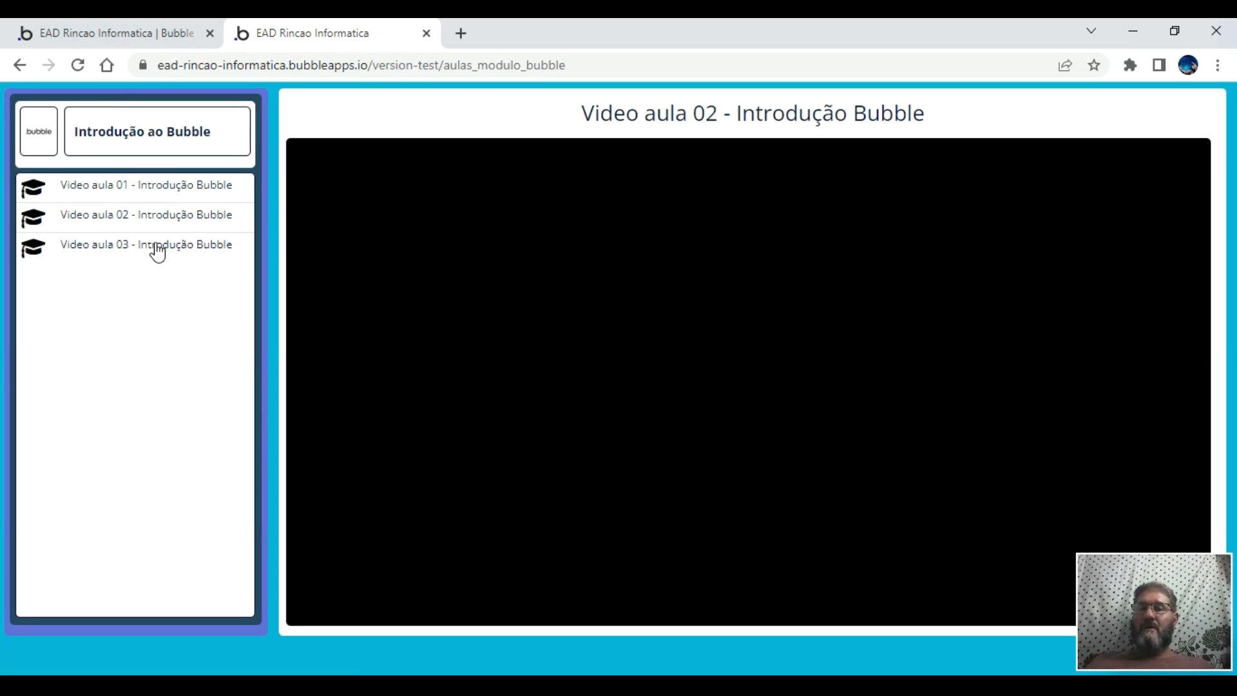
pyautogui.click(157, 250)
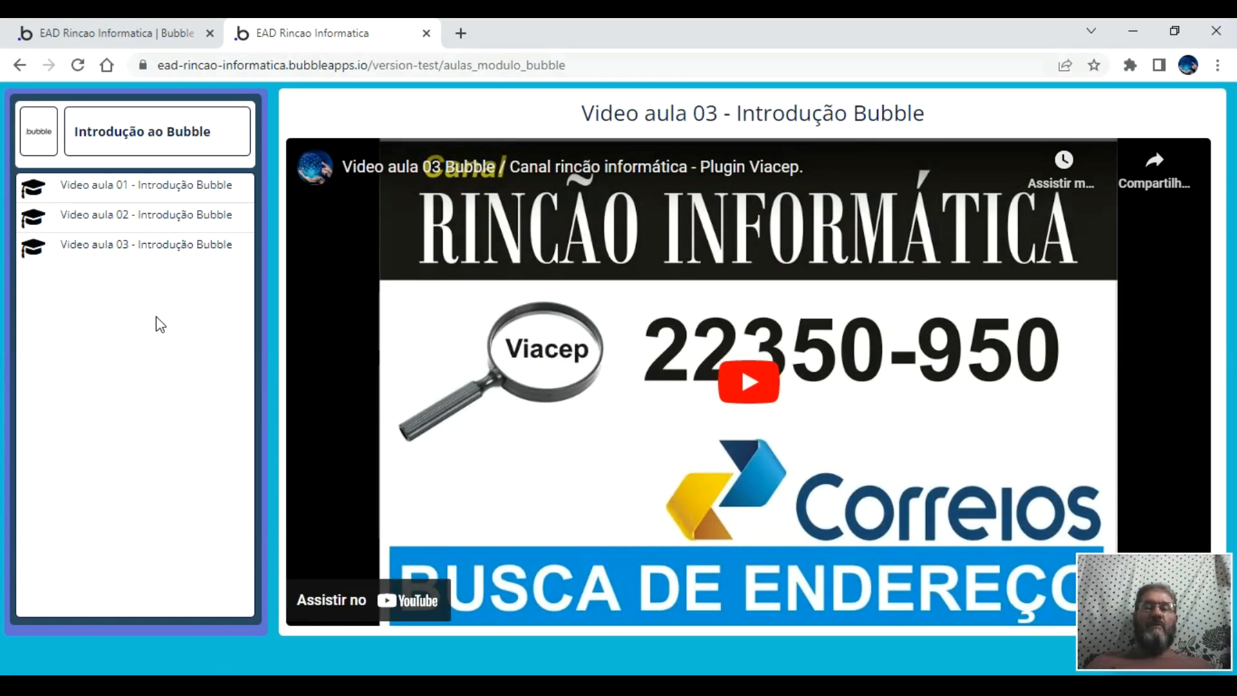